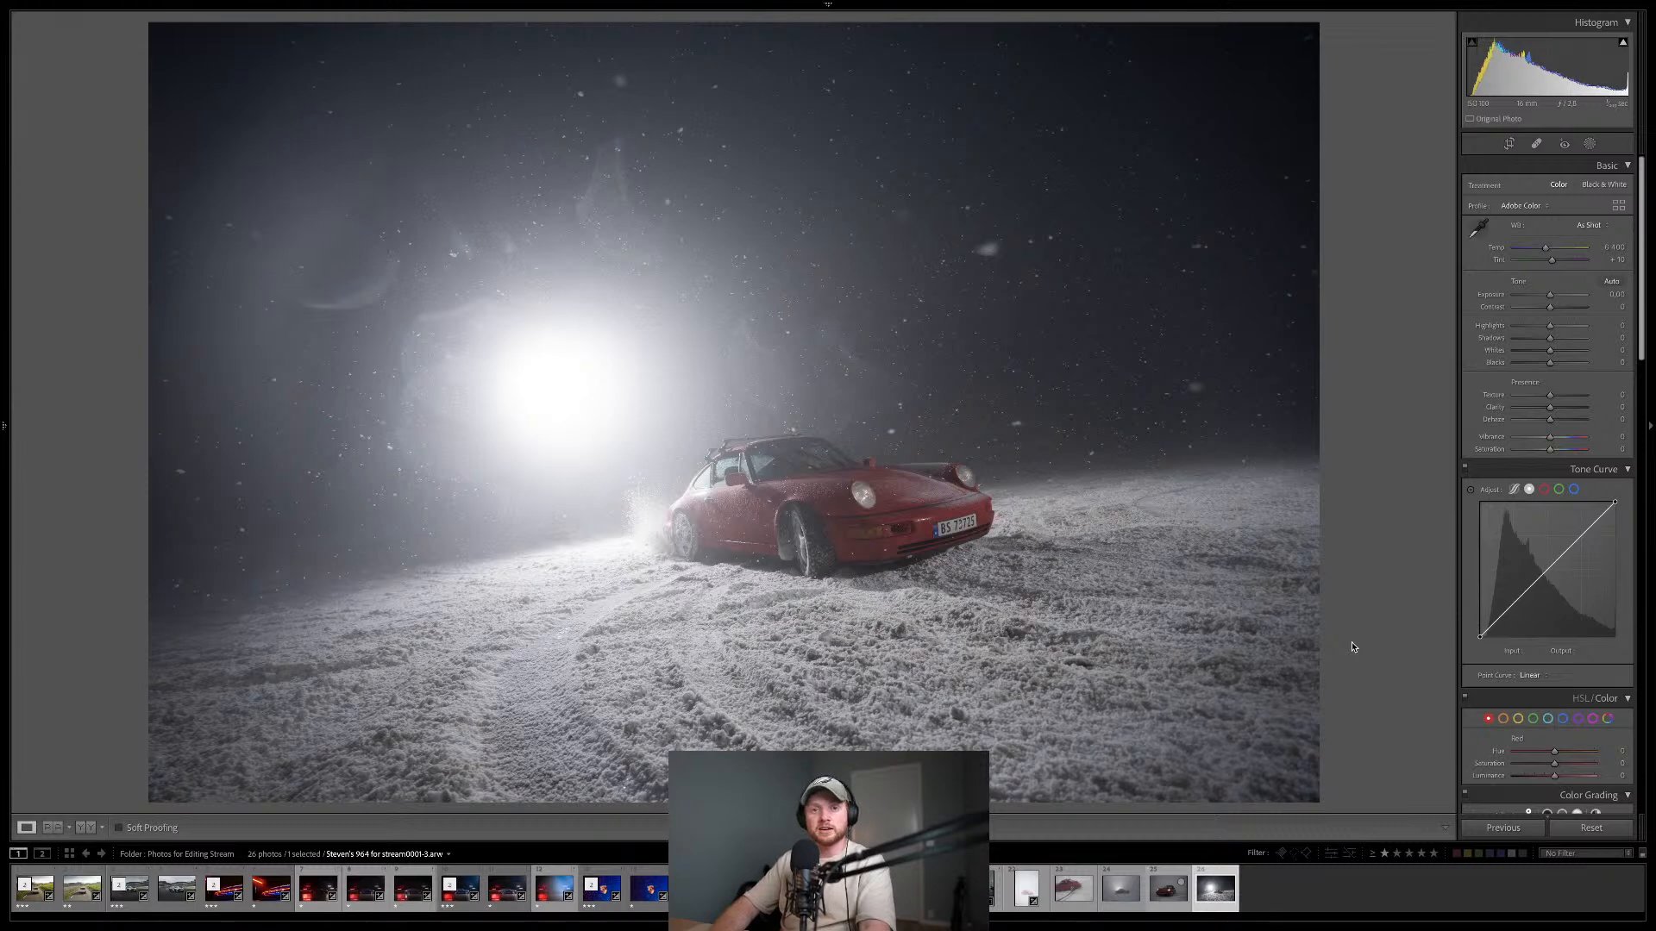
- Review the snowy red Porsche photos backwards from the last one, and examine the rear wheel and tire track up close in the side shot
key(Left)
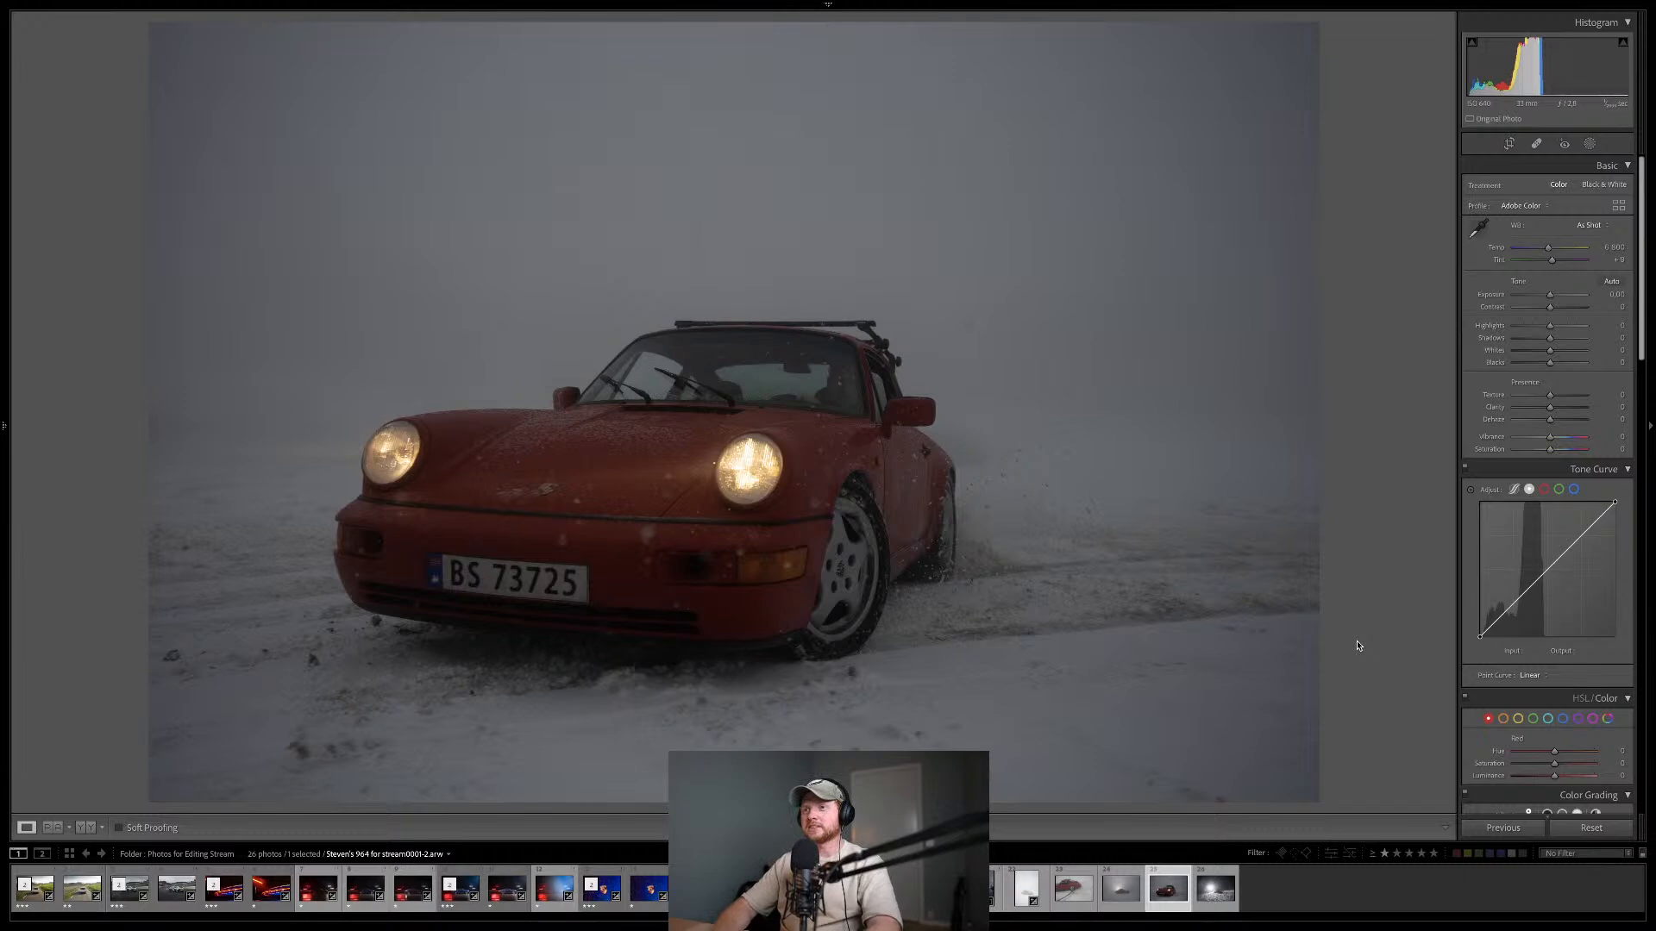
key(Left)
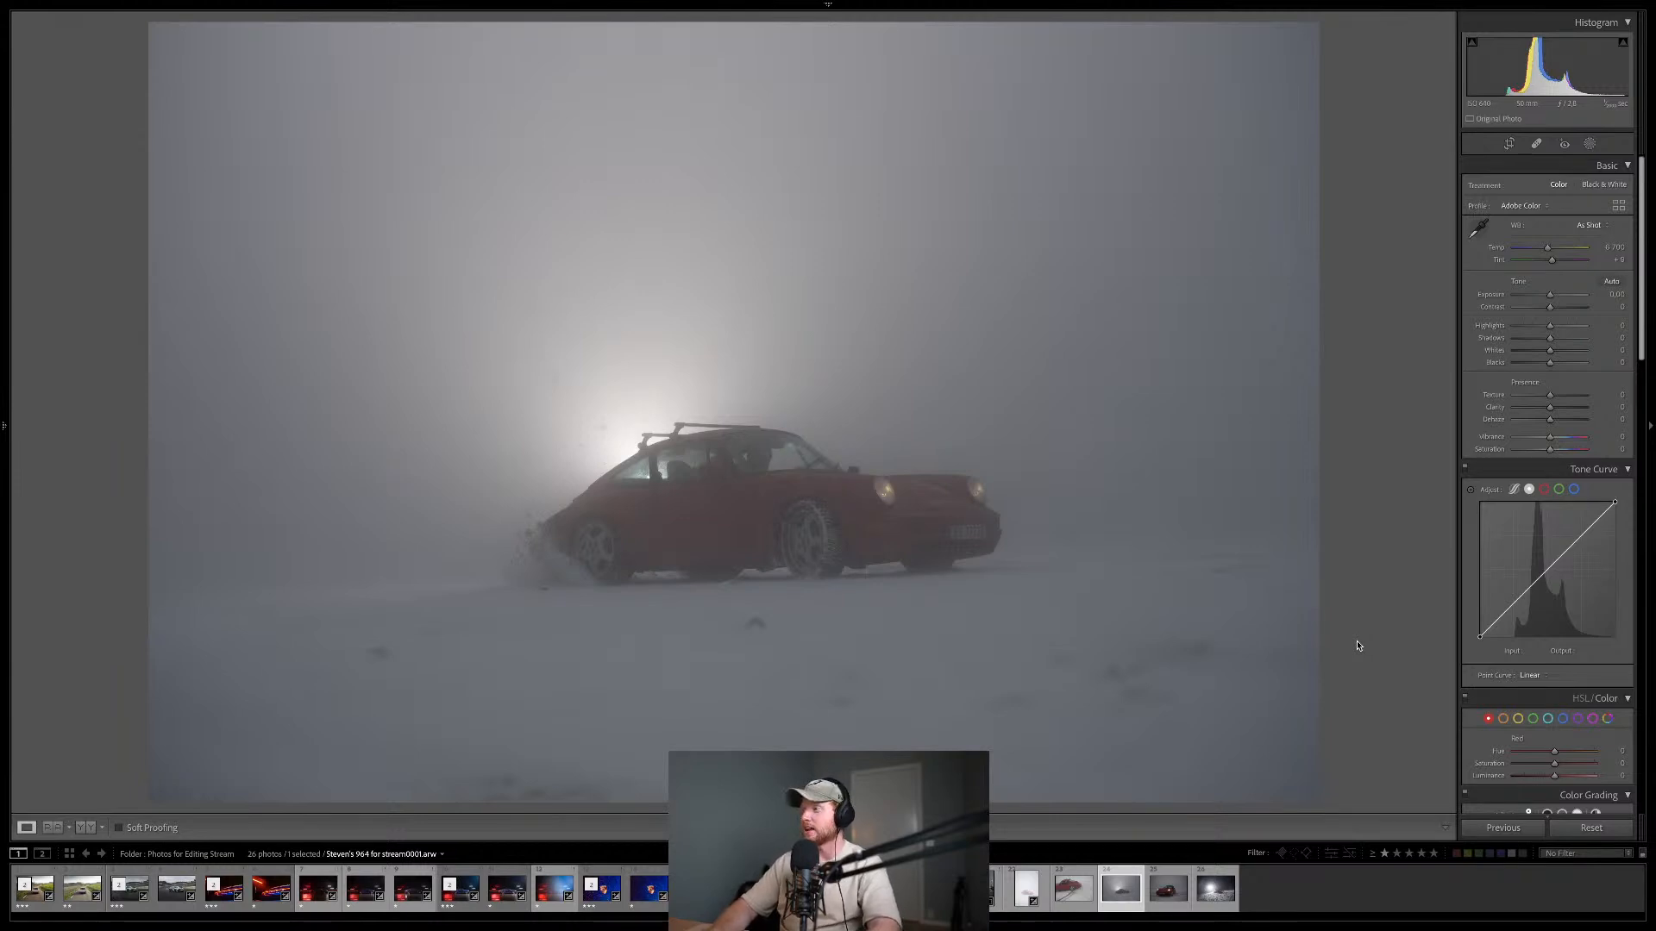
key(Left)
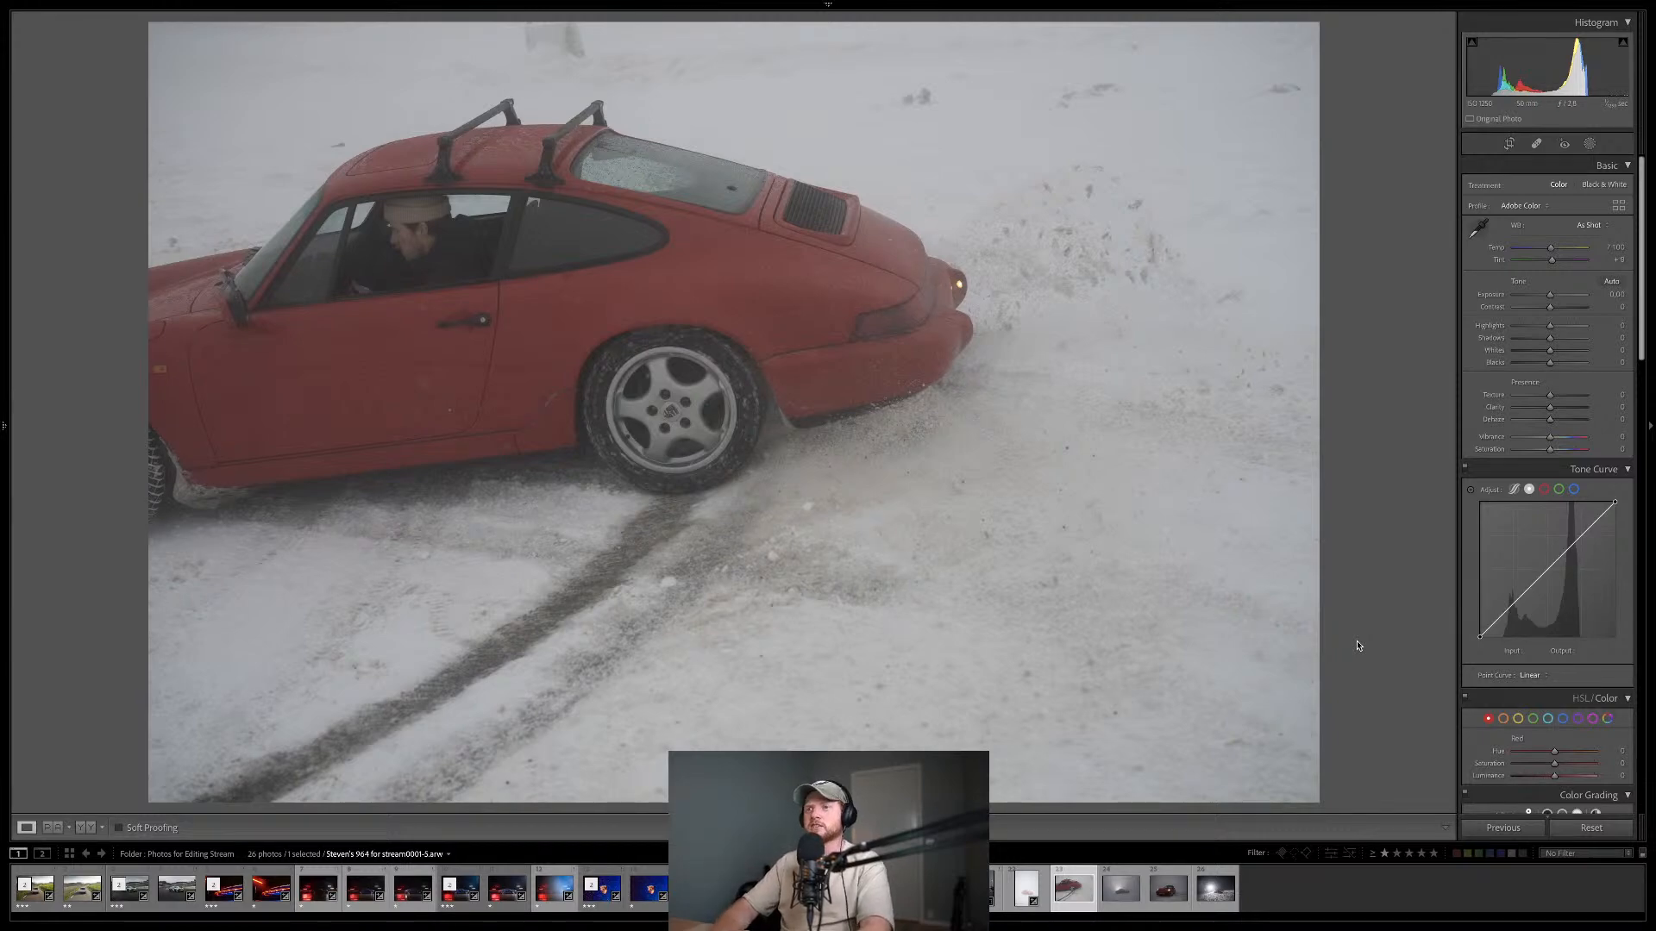
click(643, 500)
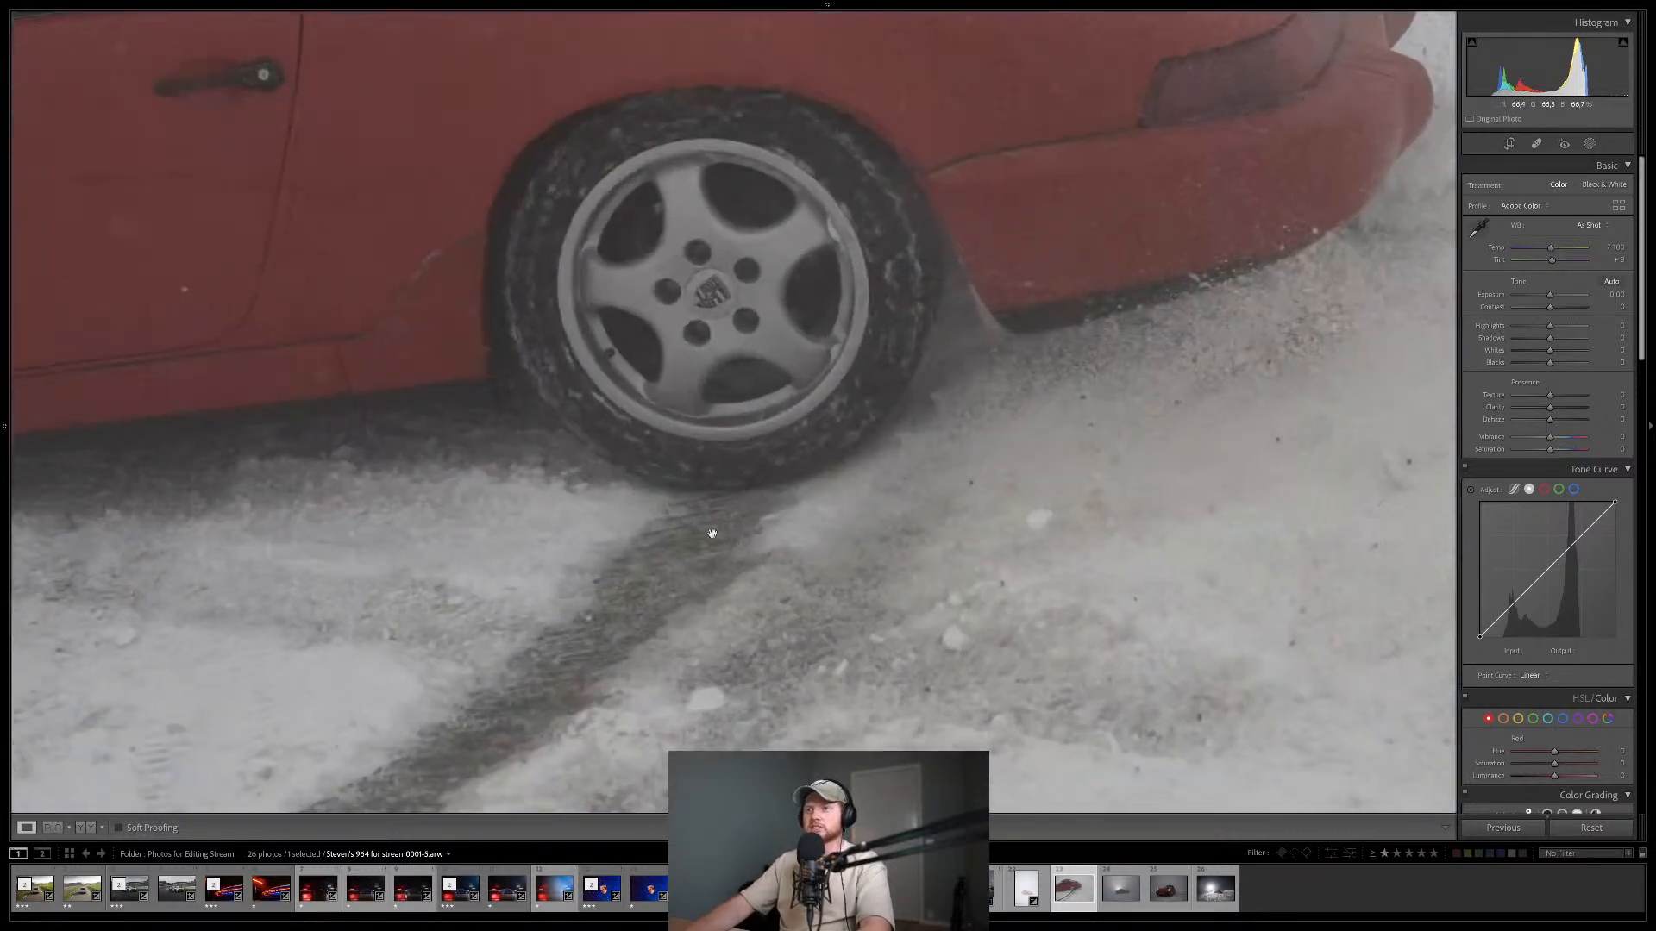
drag(746, 491, 880, 324)
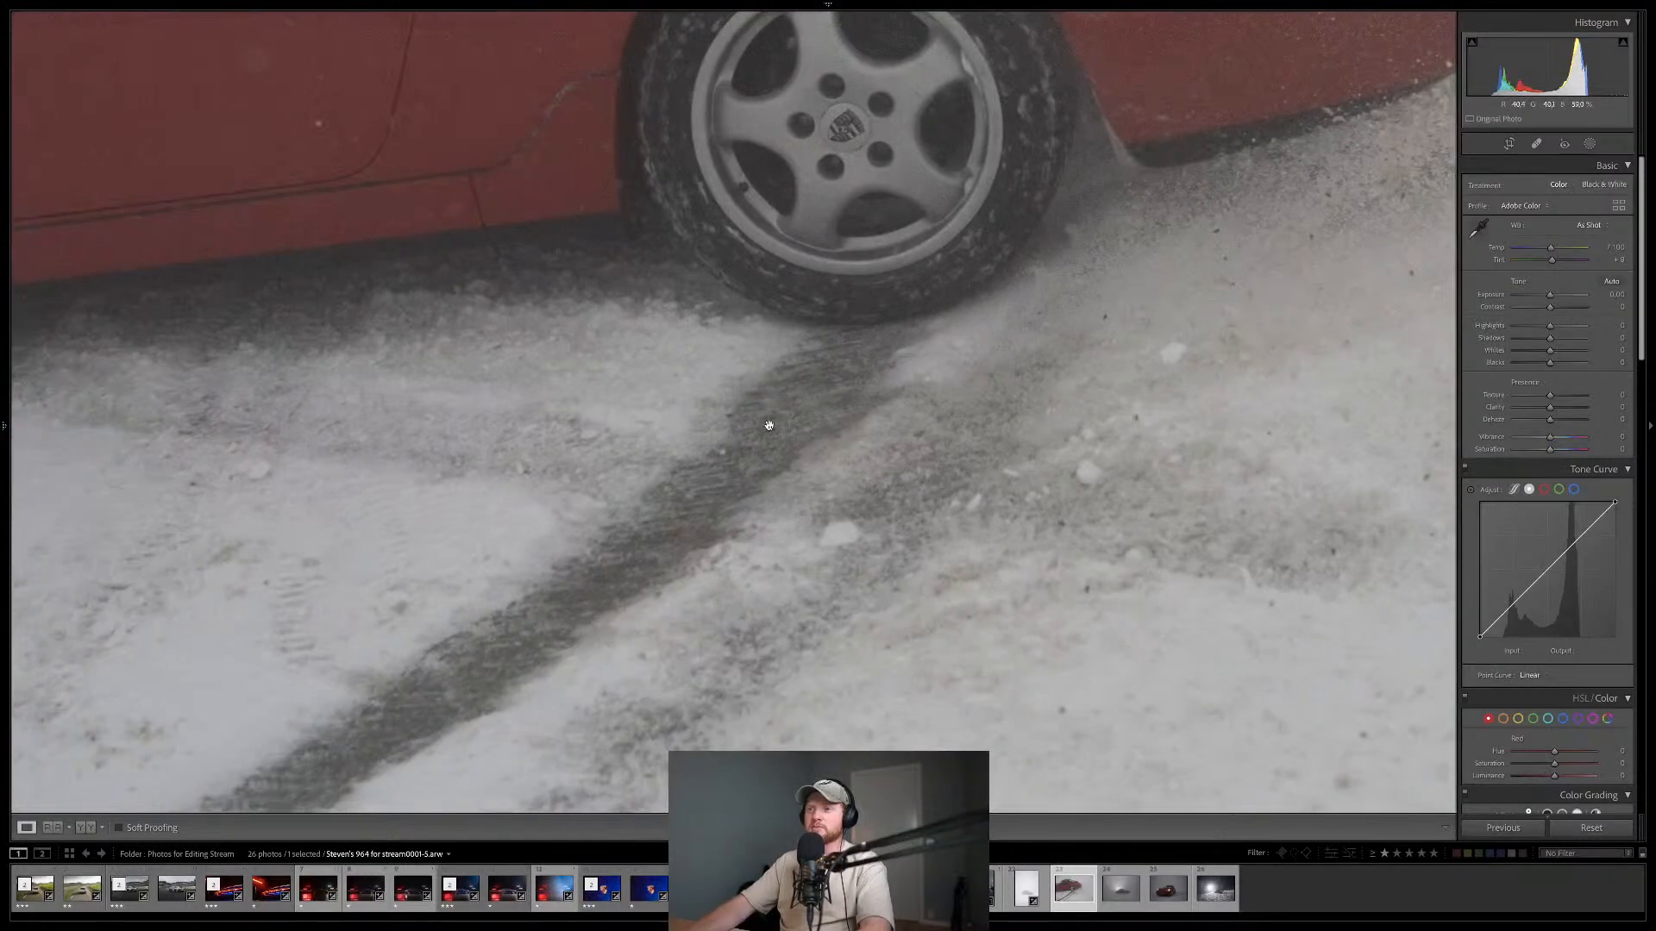
click(832, 391)
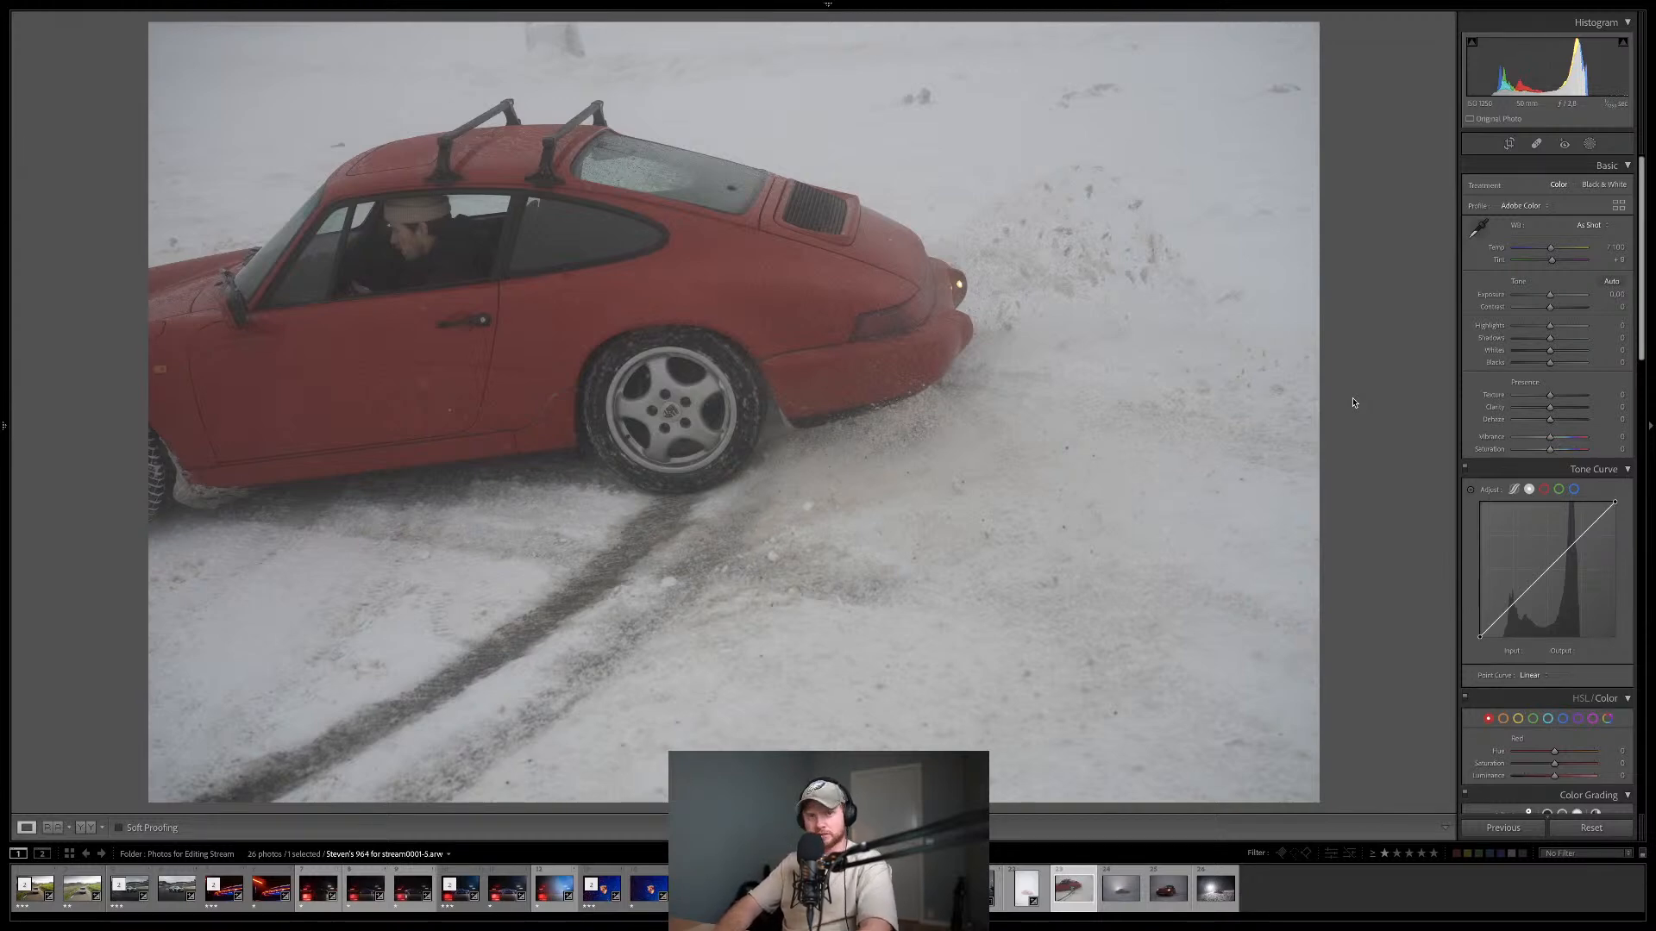
- Switch to the vertical photo of the red car in fog and enable lens profile corrections for it
key(Left)
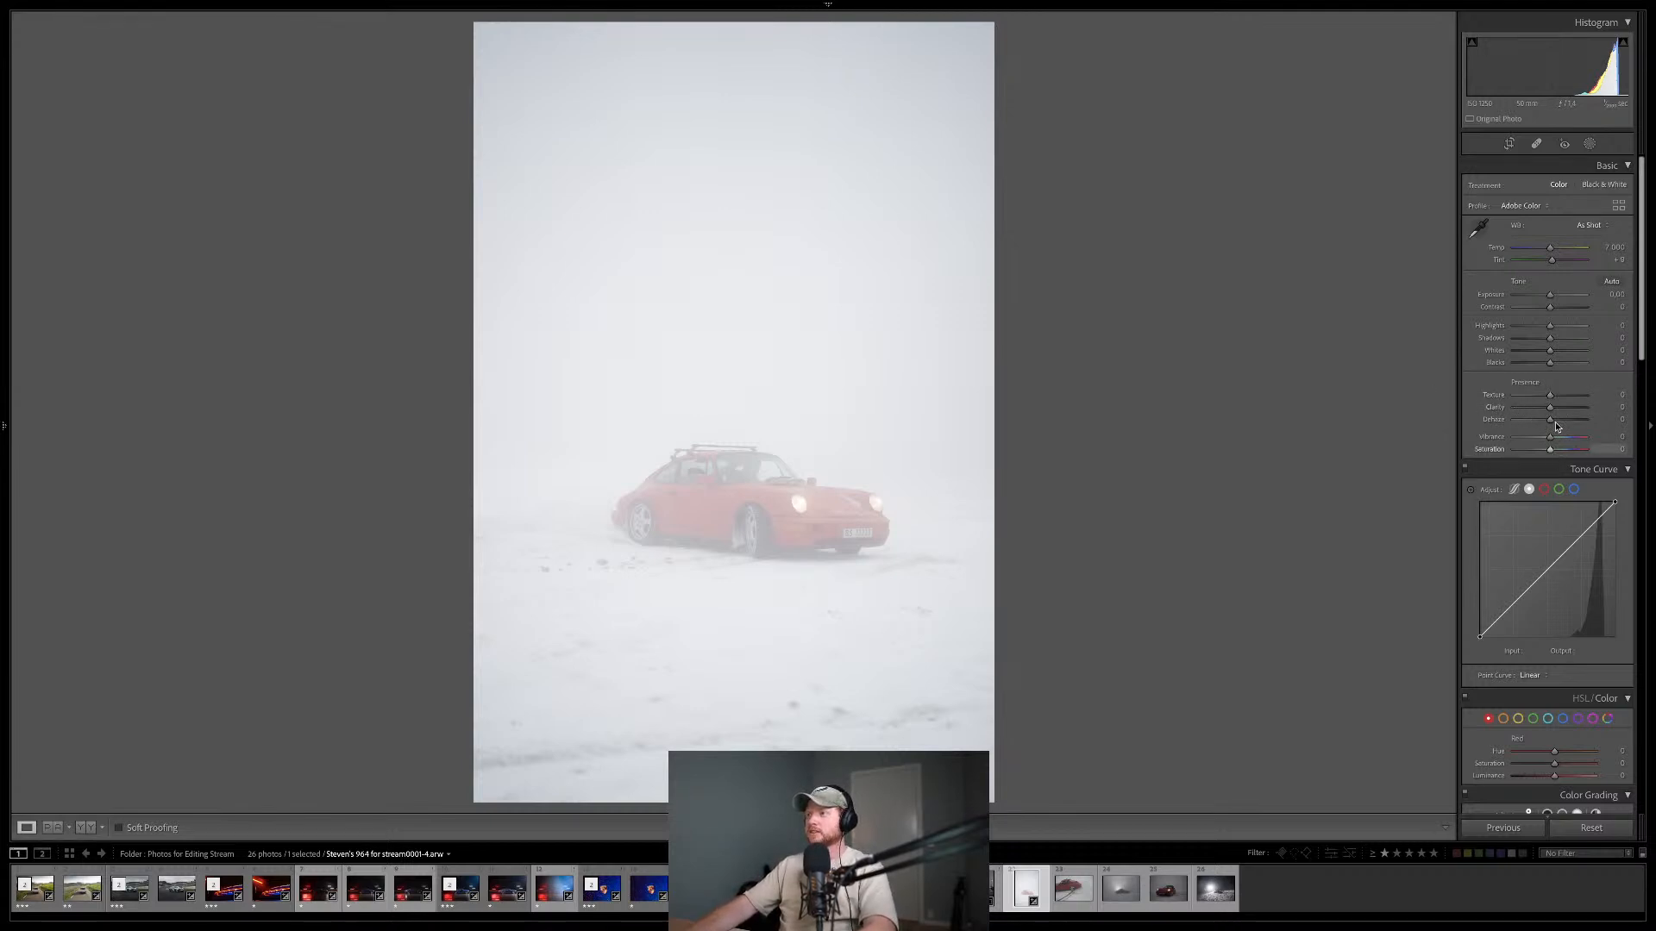
scroll(1550, 394, down, 15)
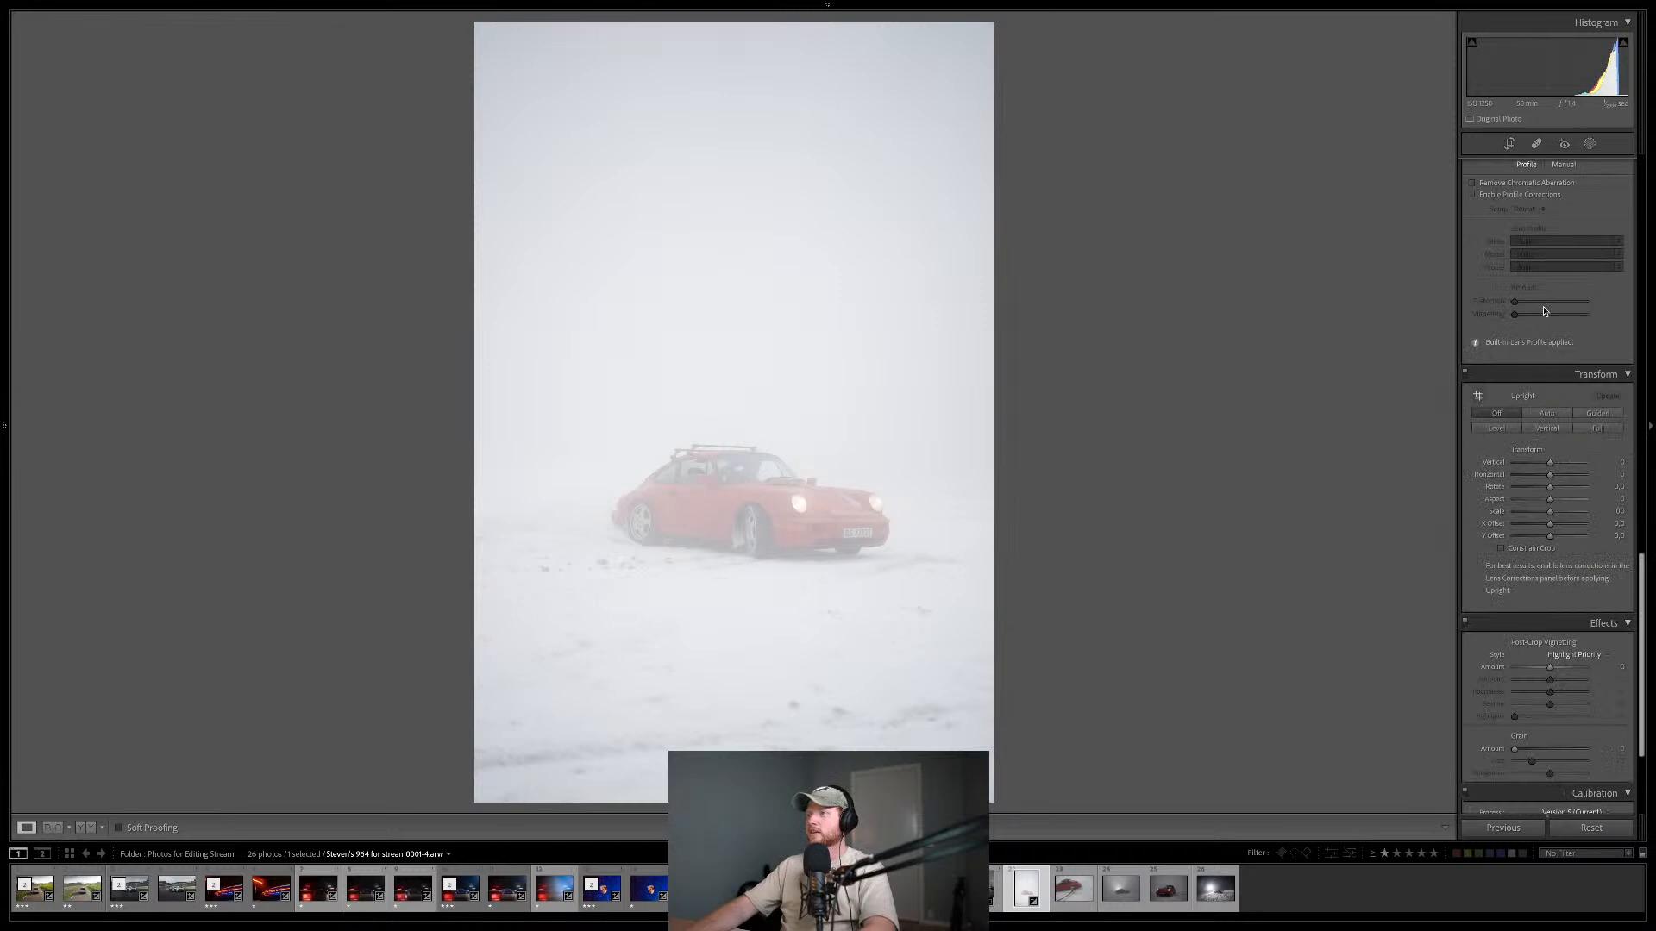
click(1519, 221)
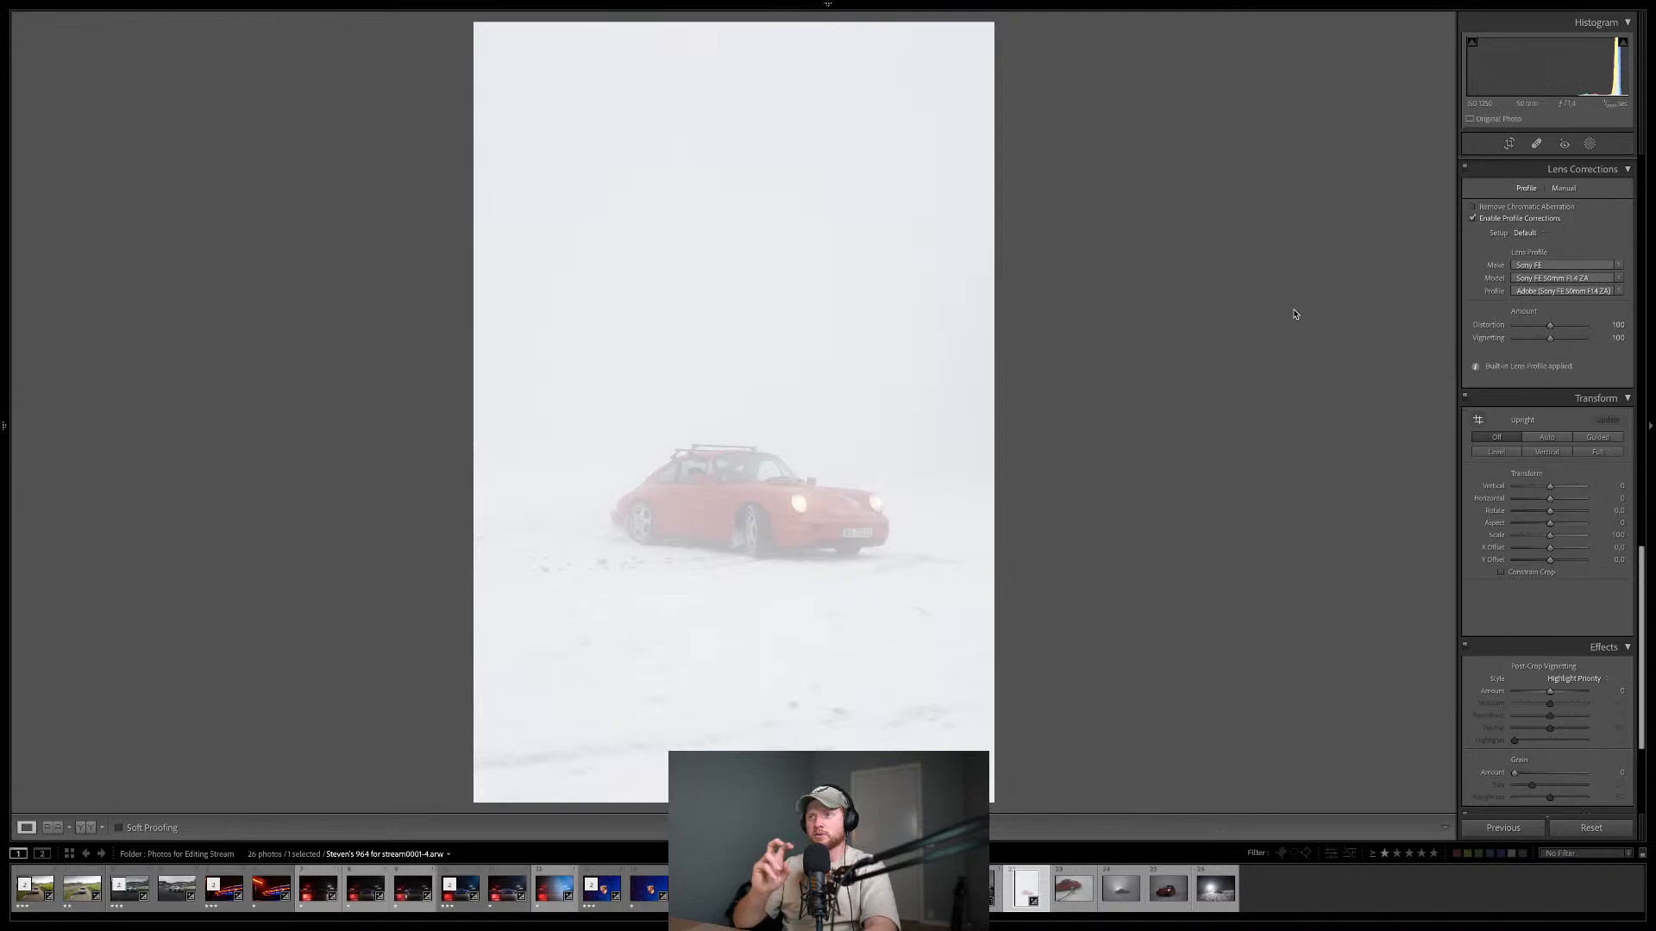
- Try a stronger contrast on the whole photo, reset it, and settle on a contrast of +20
scroll(1457, 298, up, 3)
scroll(1457, 298, up, 10)
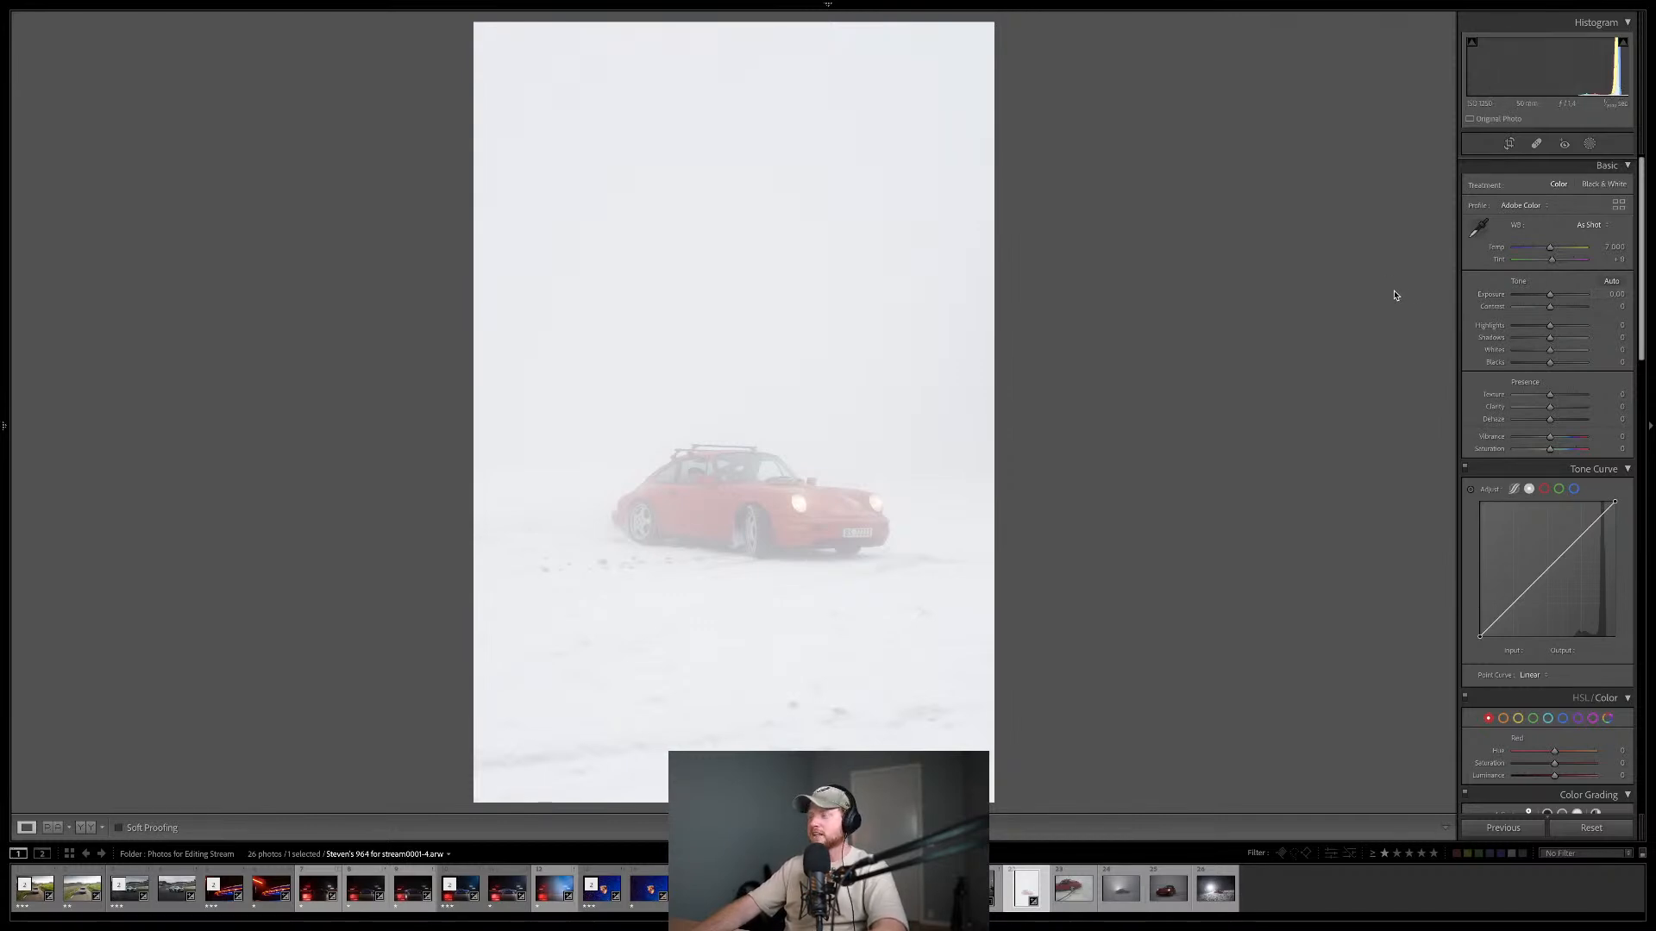
click(1568, 309)
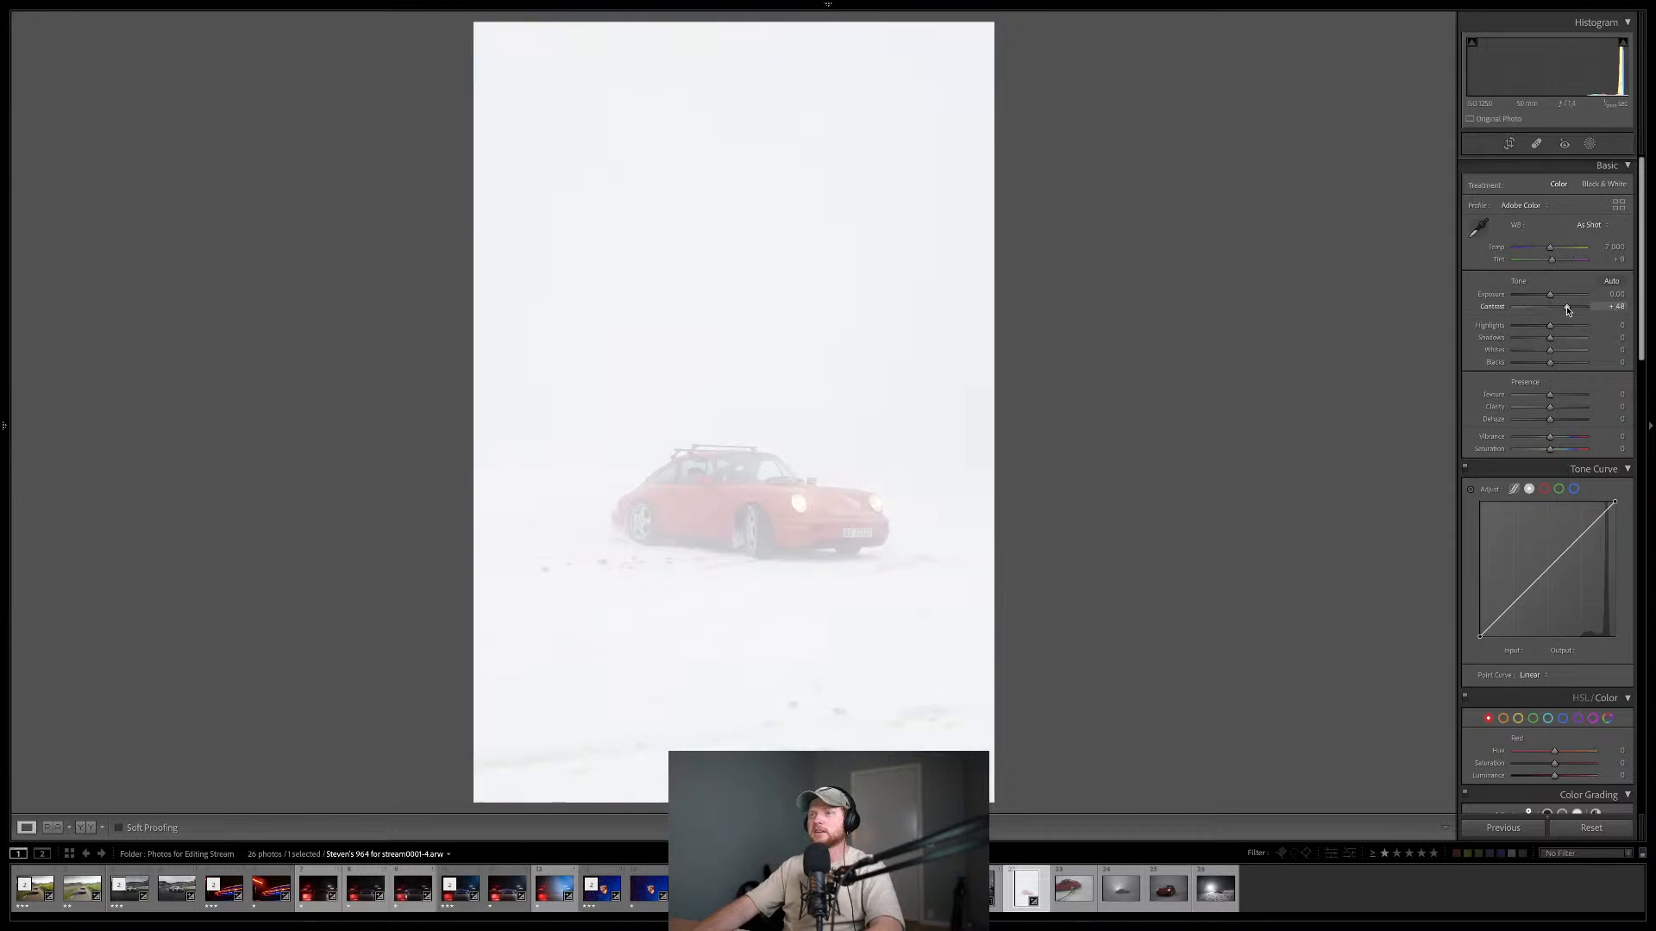
mouse_move(1567, 310)
mouse_down()
mouse_move(1446, 307)
mouse_move(1566, 309)
mouse_up()
double_click(1565, 308)
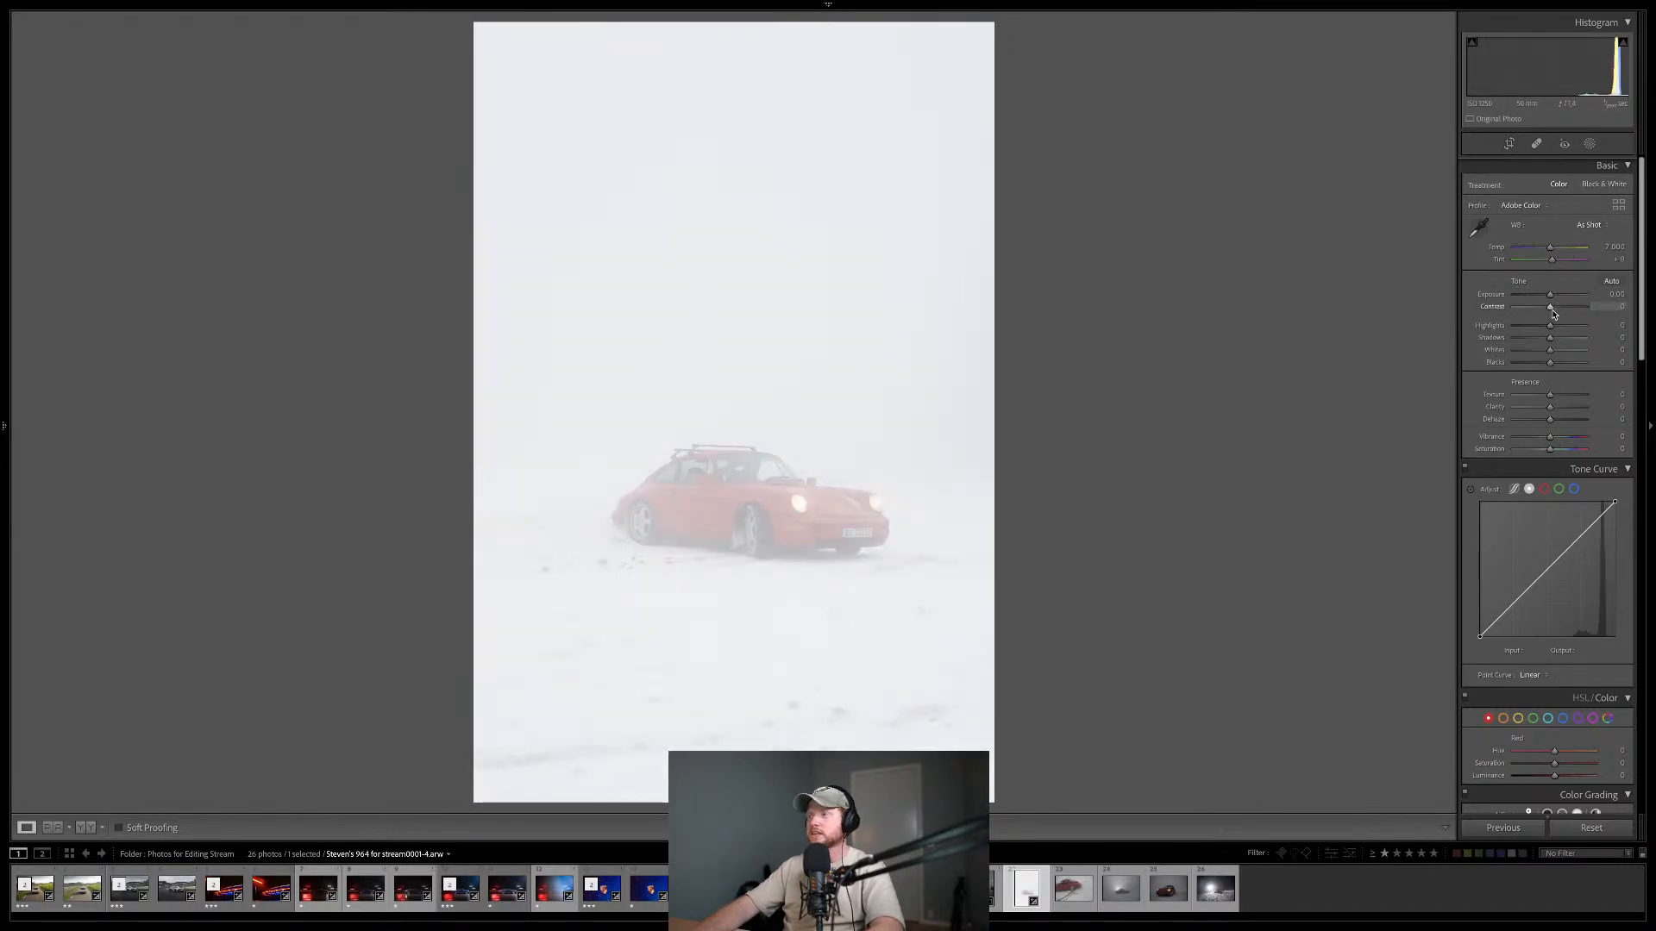
click(1556, 308)
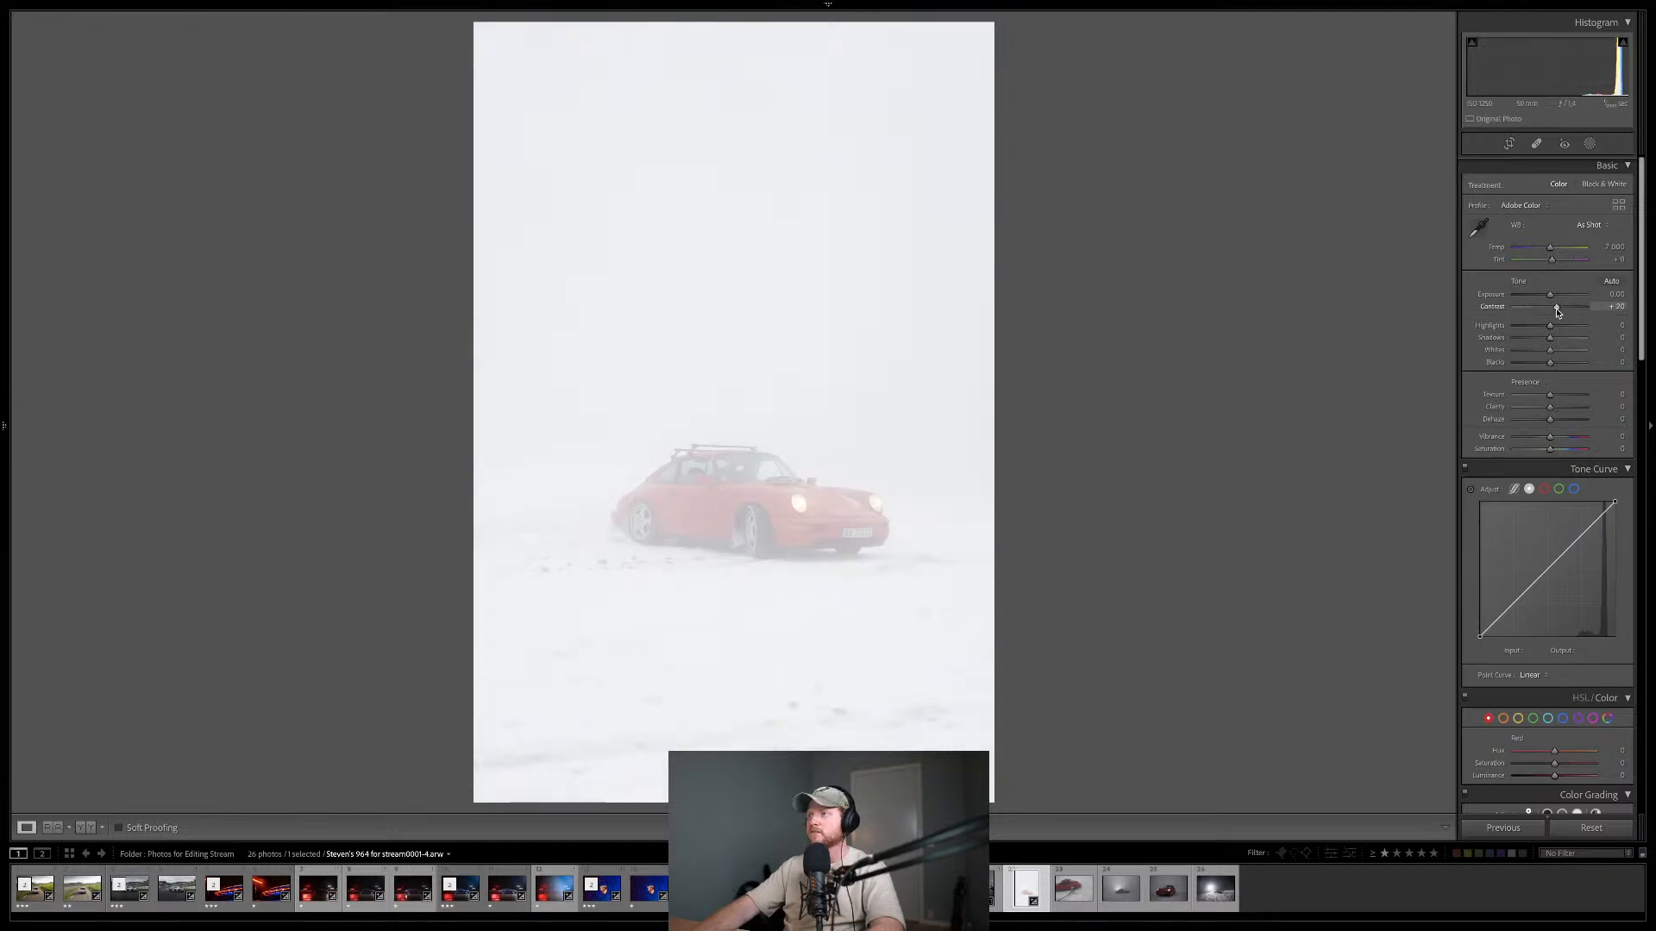
- Darken the foggy photo to an exposure of about -1.85 and check the result in full screen
click(1545, 295)
drag(1545, 298, 1529, 300)
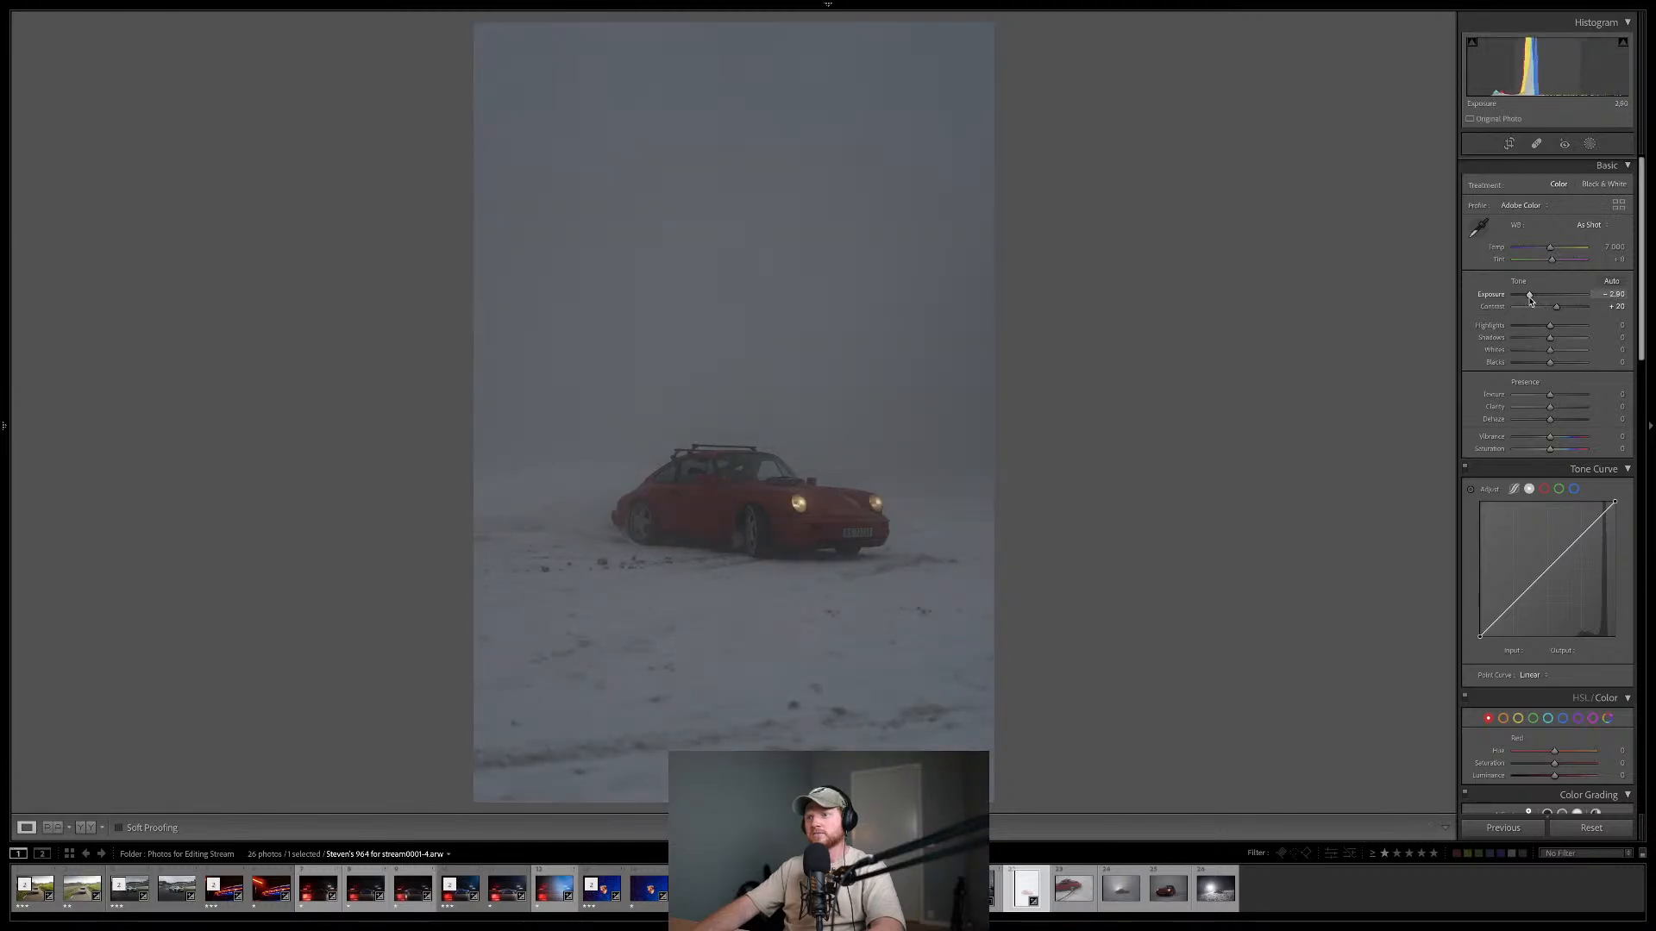
drag(1530, 299, 1535, 299)
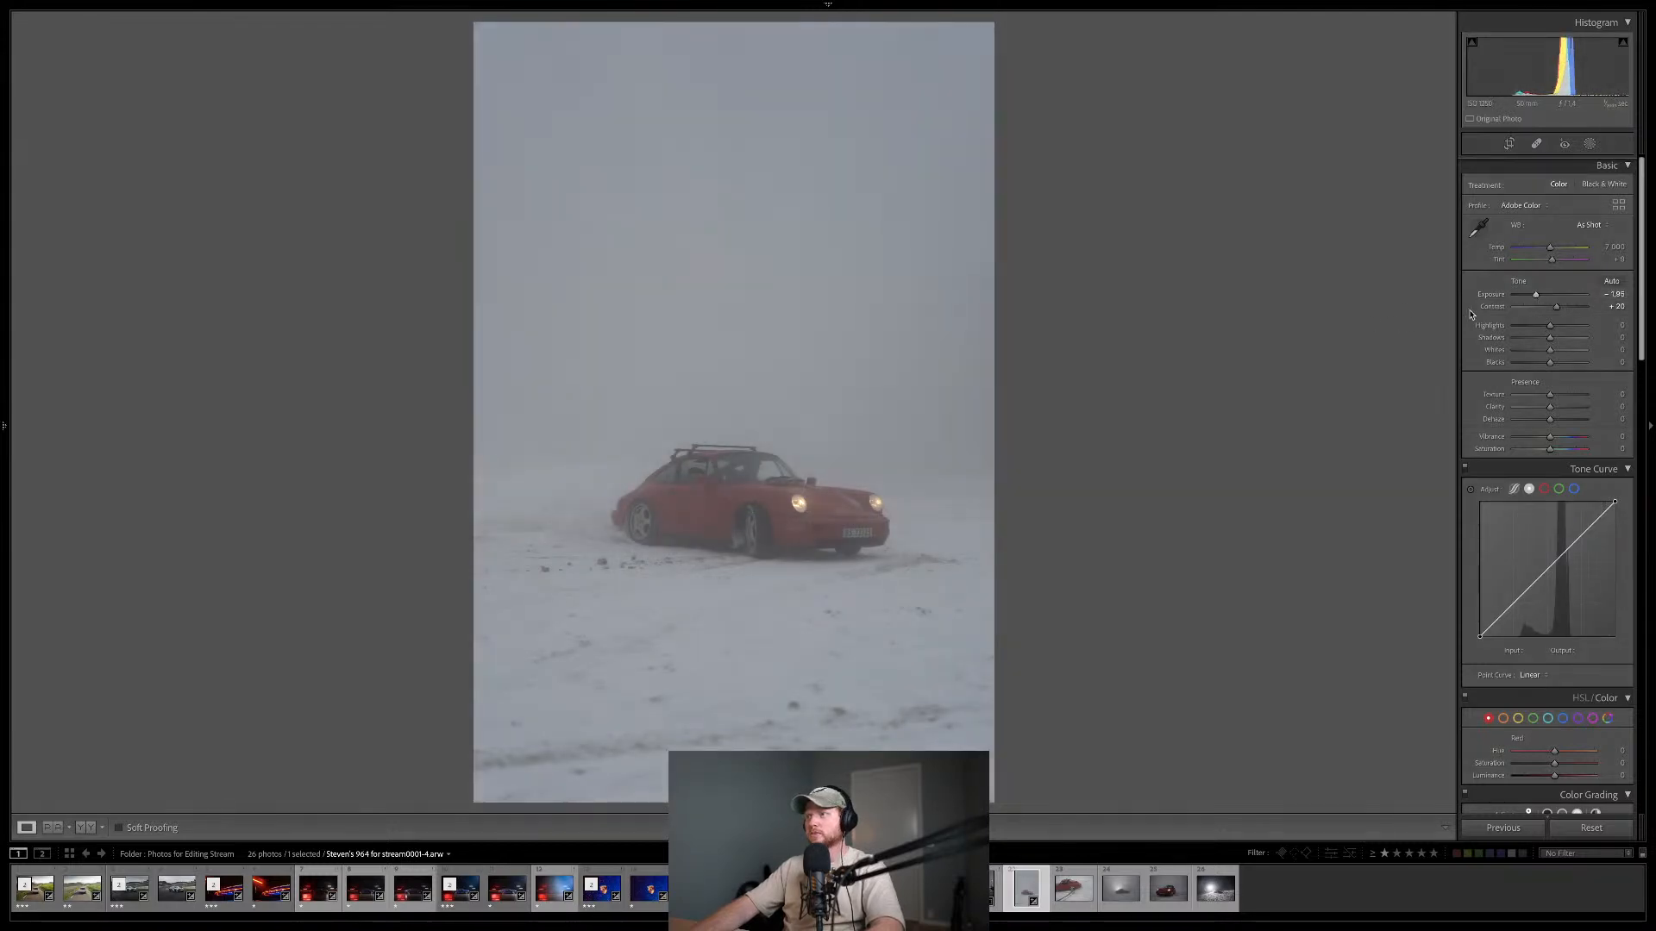
key(f)
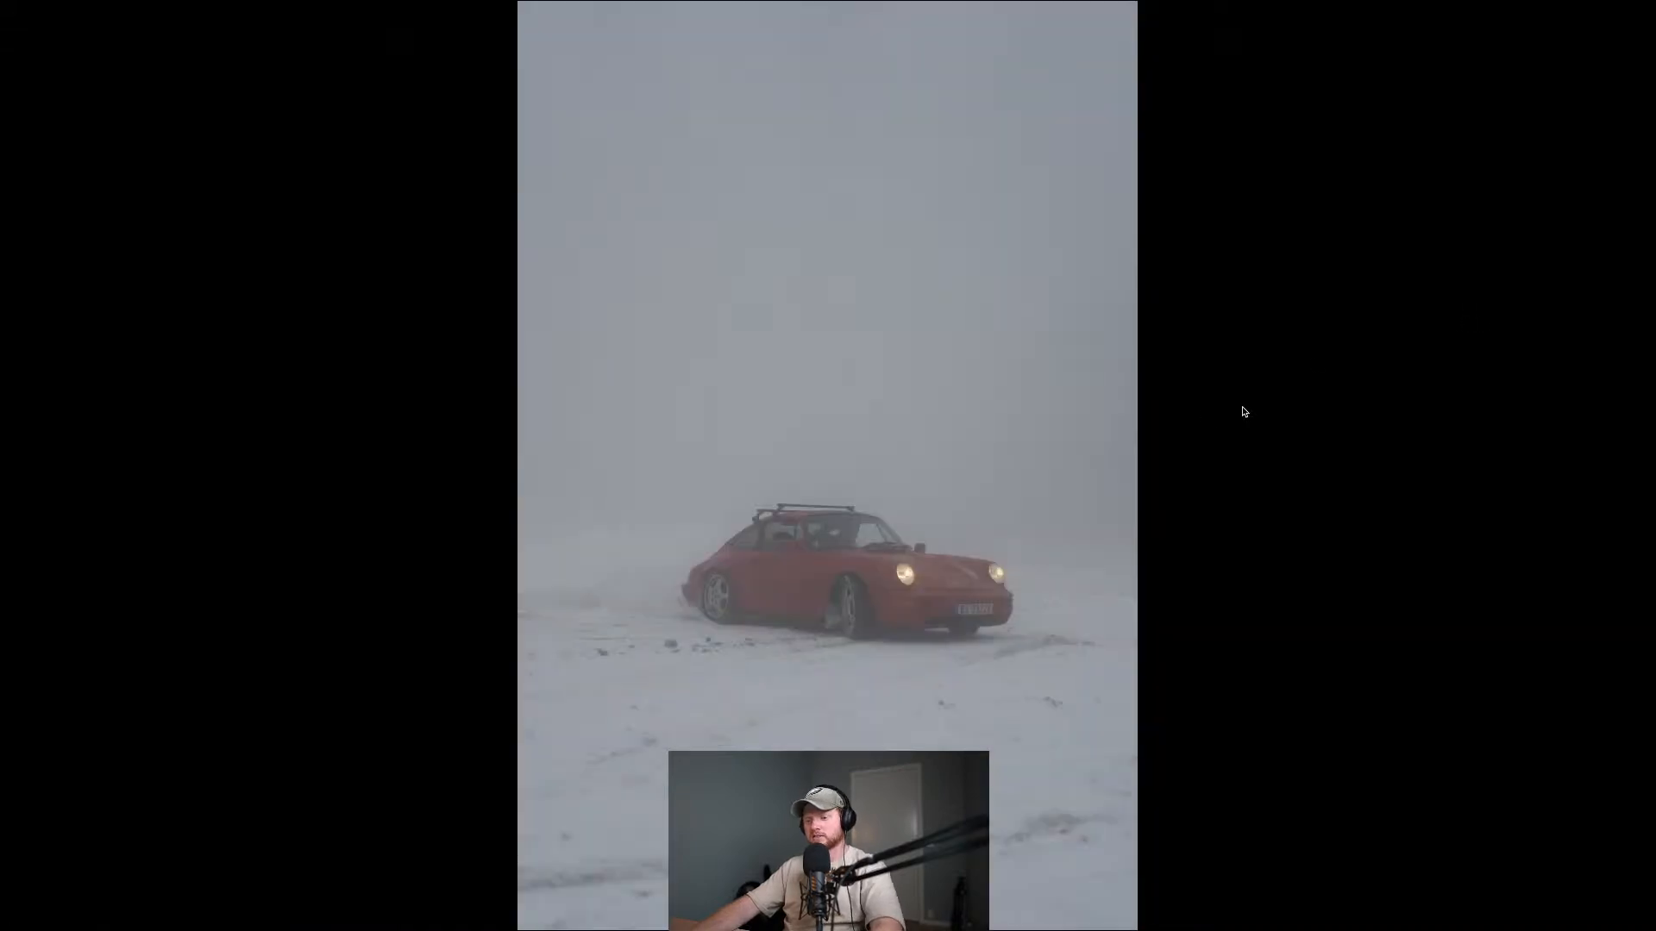
key(f)
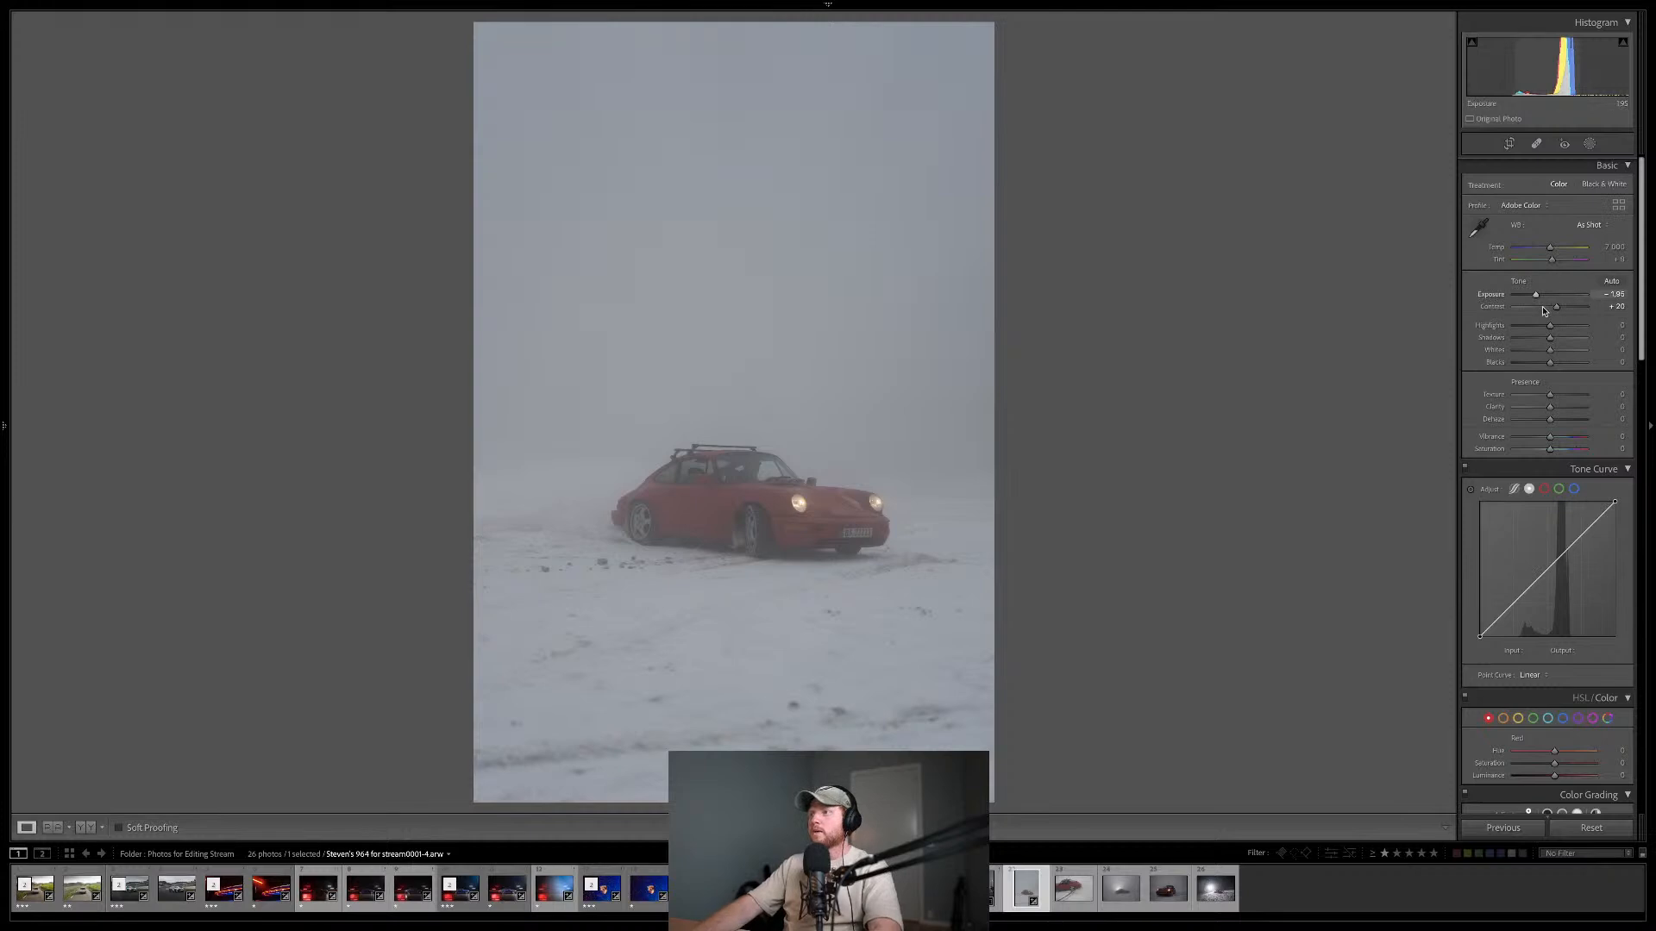
- Refine the photo's tone with highlights +27, exposure about -1.65 and dehaze about +13
drag(1550, 326, 1537, 296)
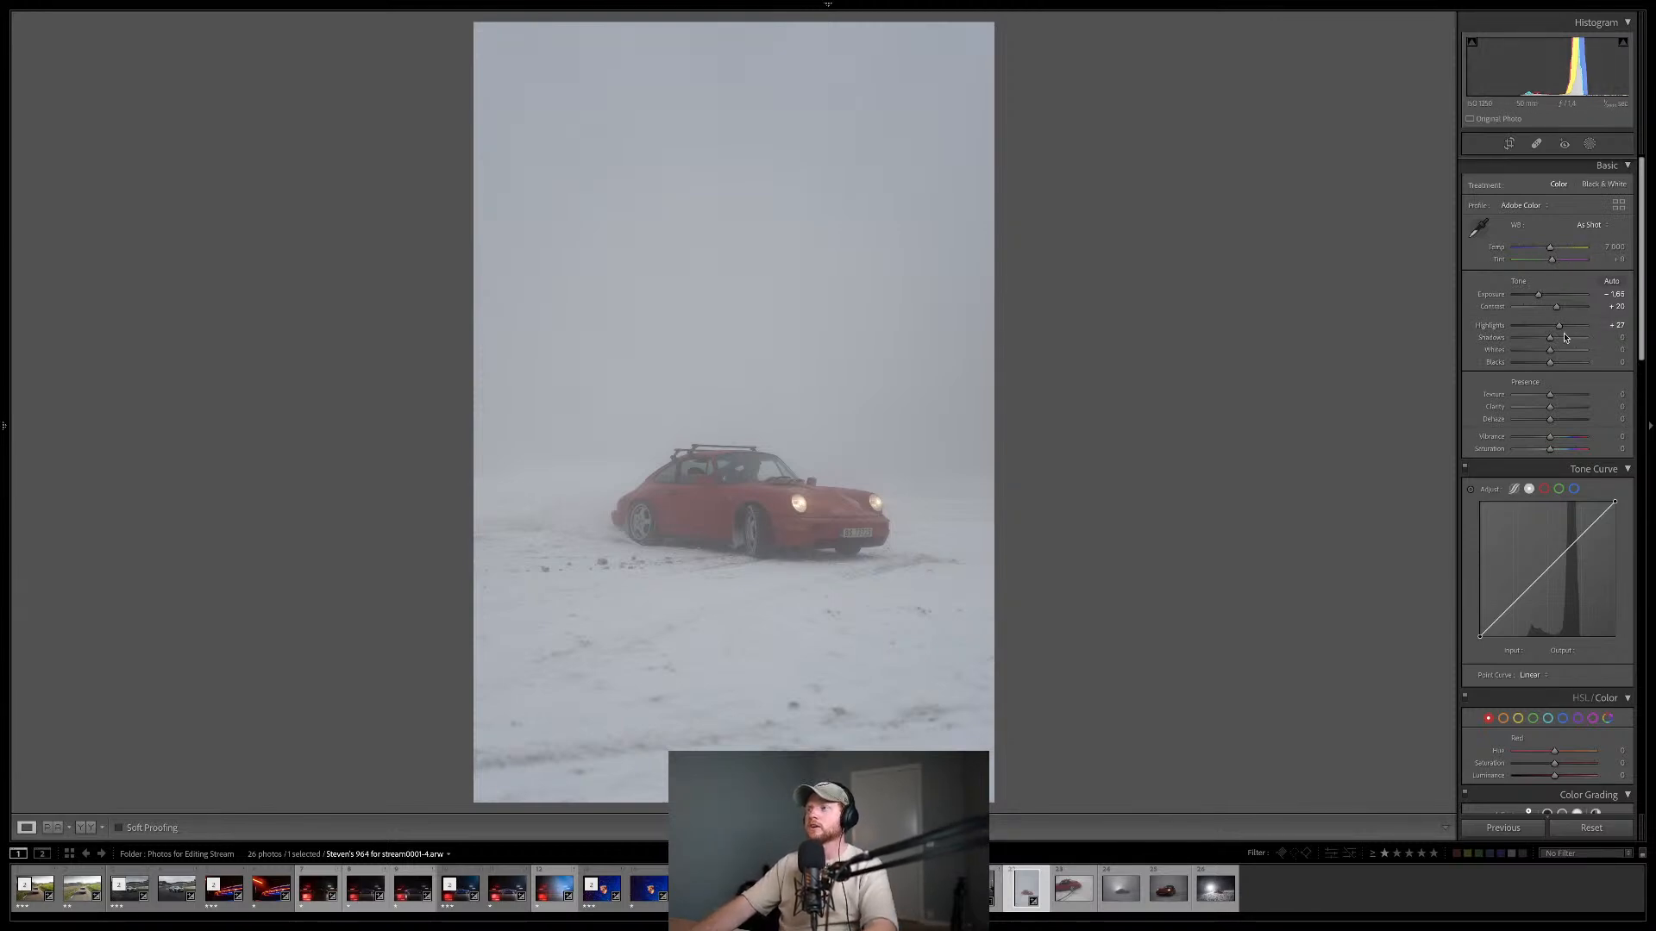
drag(1549, 409, 1558, 407)
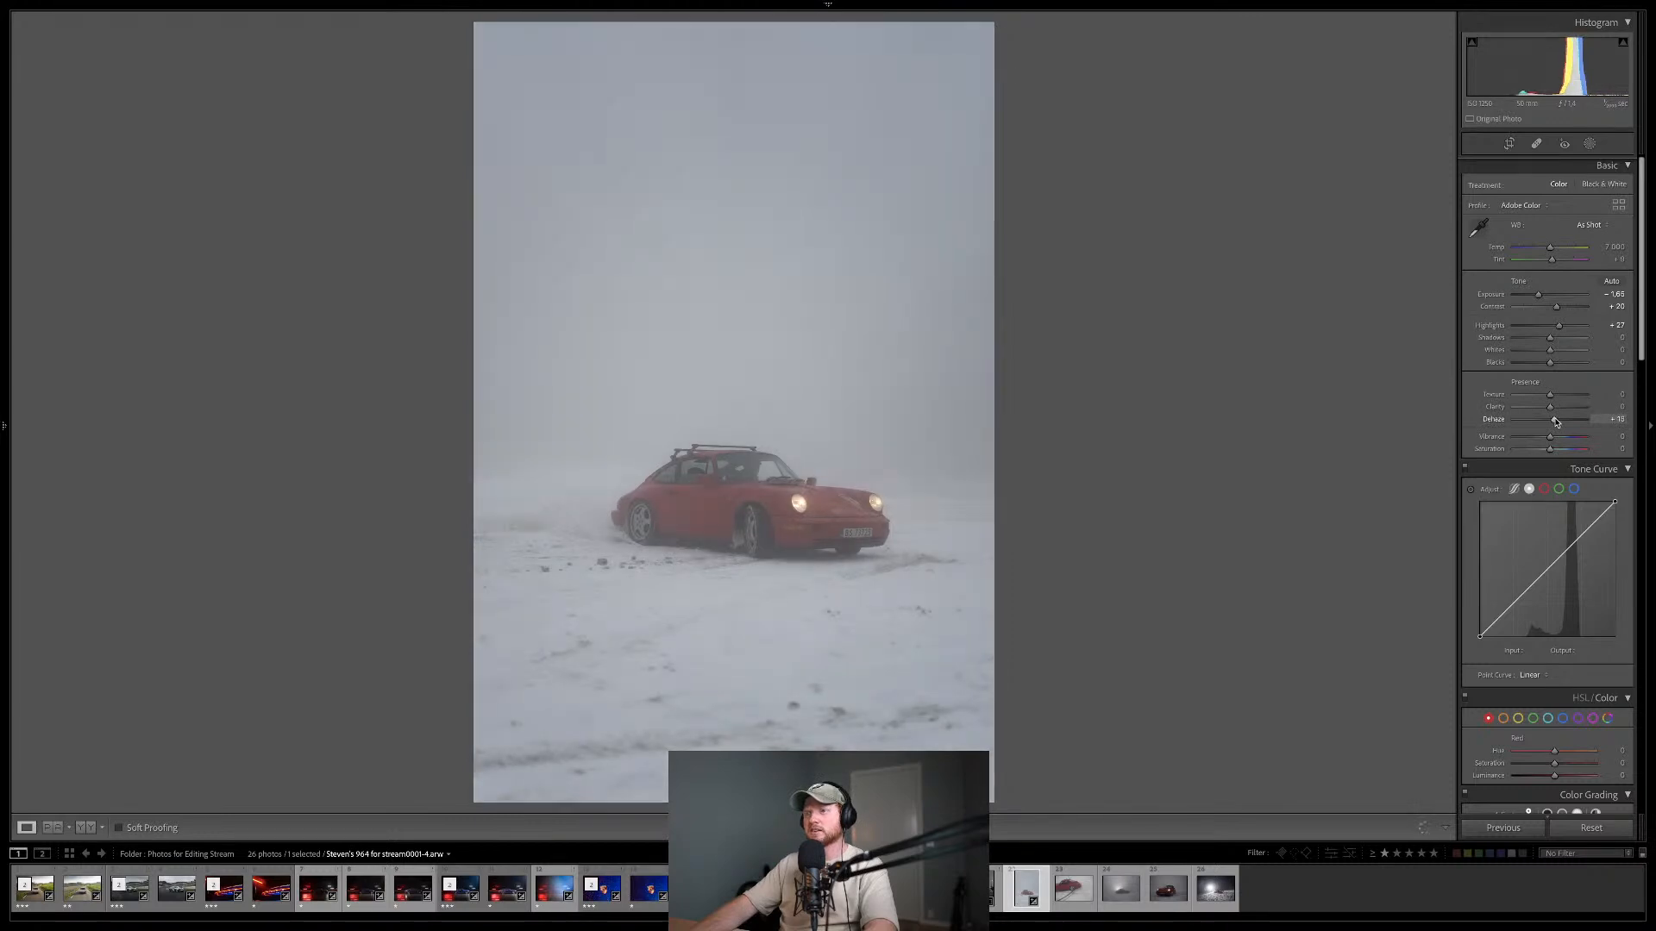
drag(1555, 420, 1554, 420)
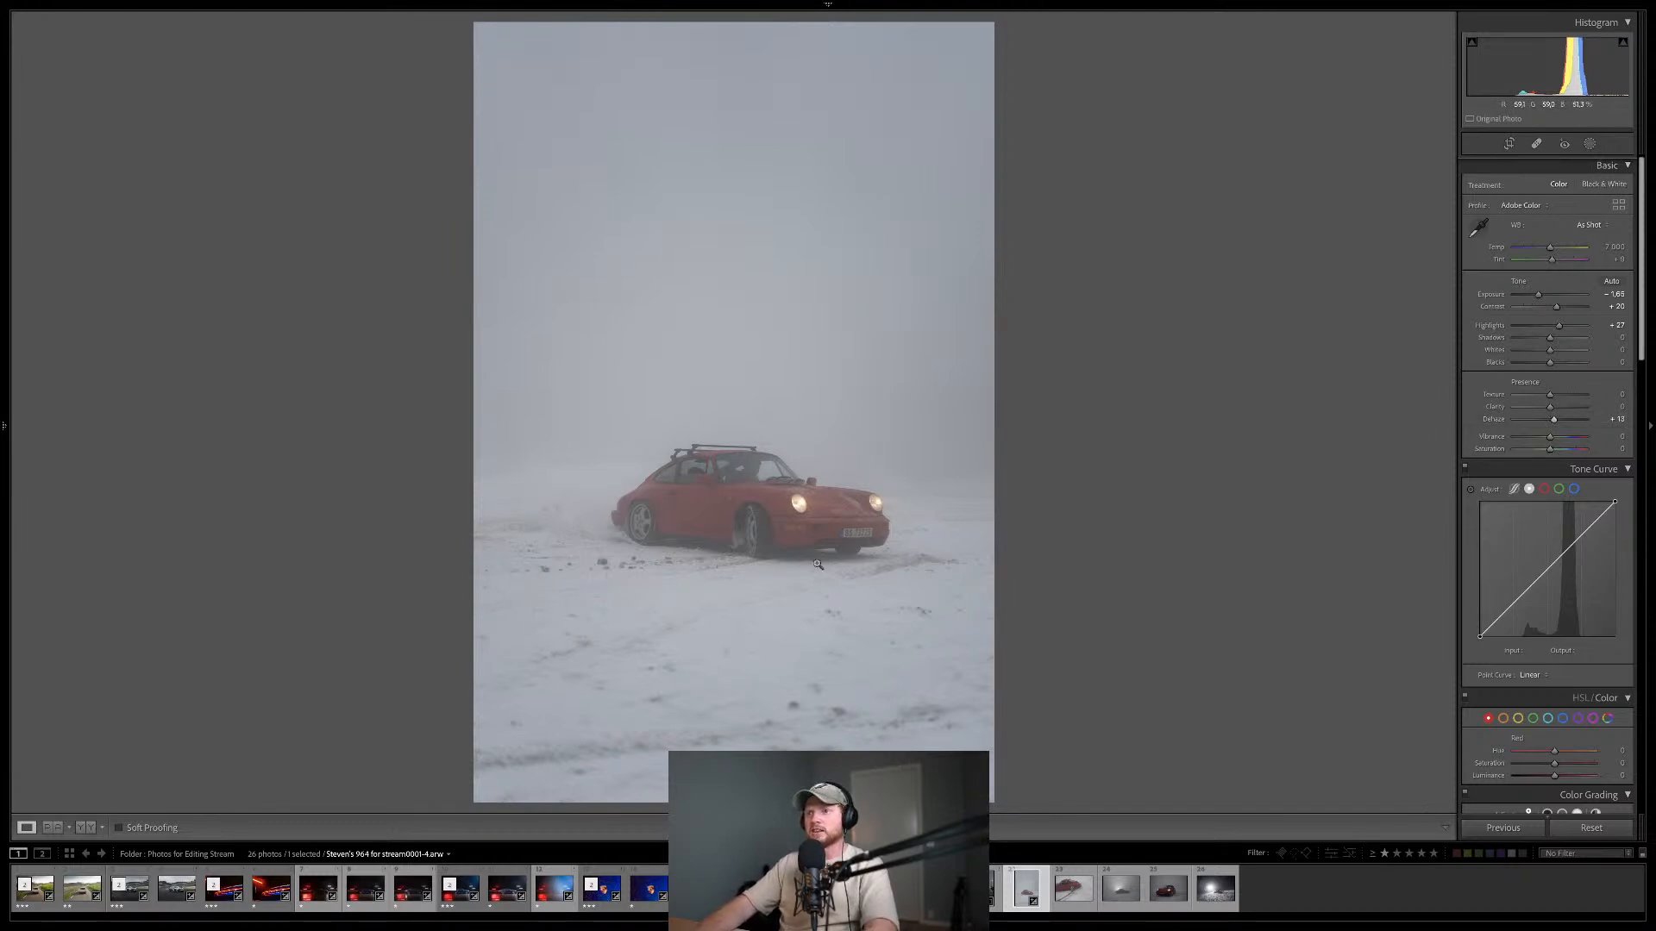
- Mask the car with Select Subject, try a stronger dehaze on it and reset the mask's dehaze
click(1590, 144)
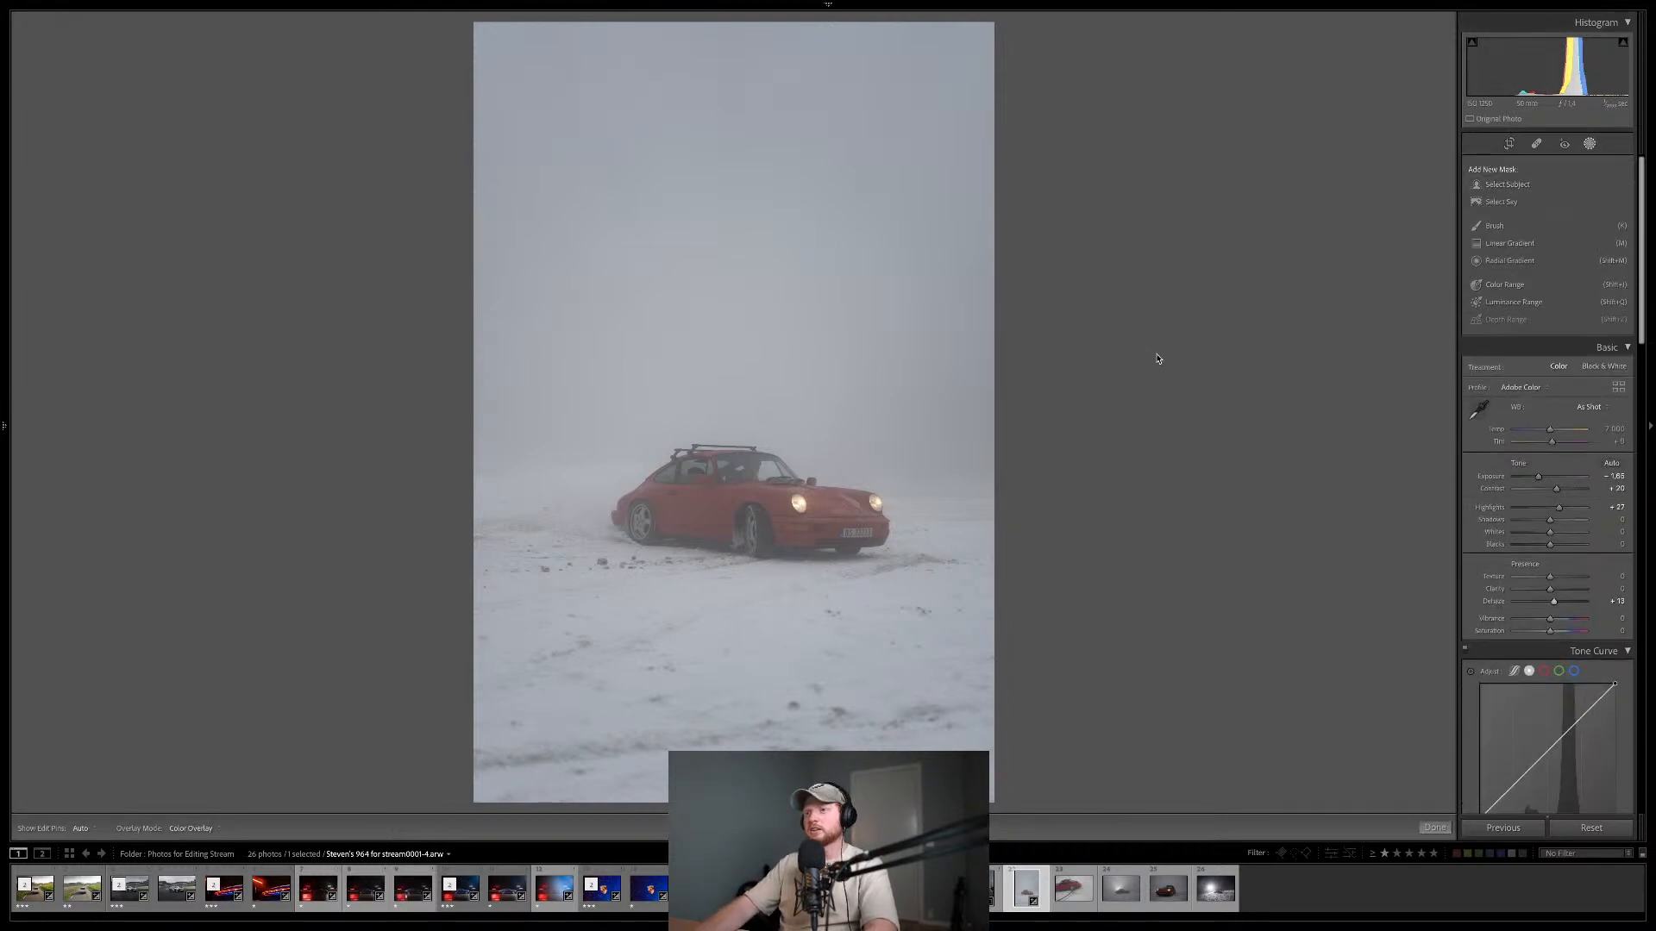
click(1508, 185)
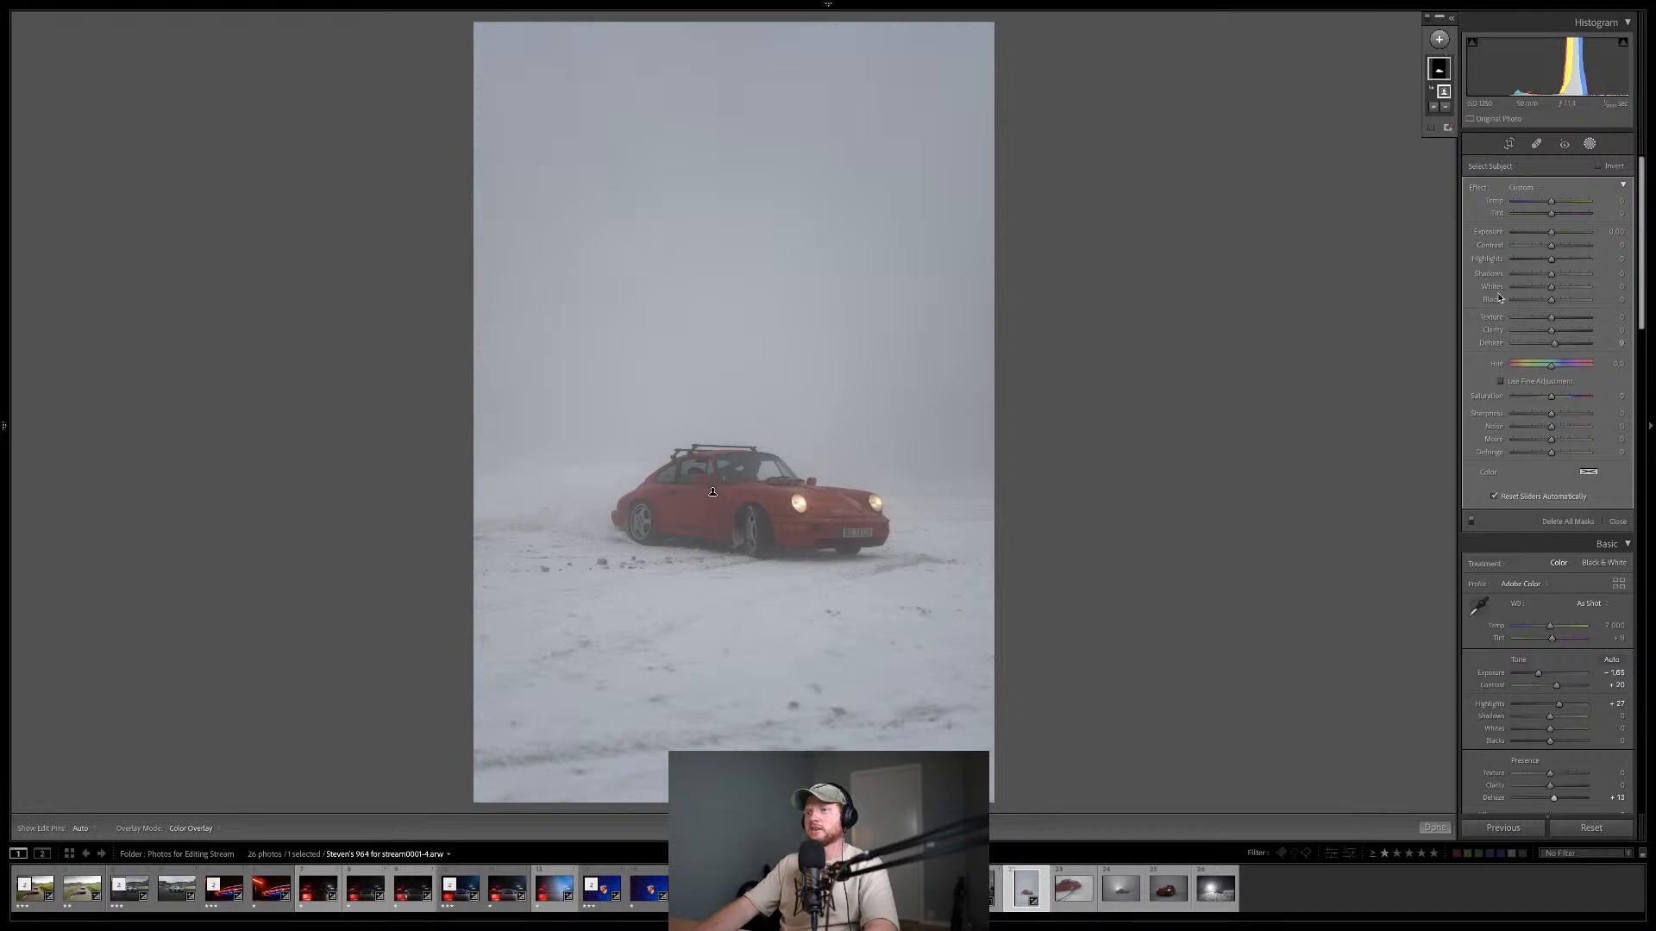
drag(1562, 348, 1567, 348)
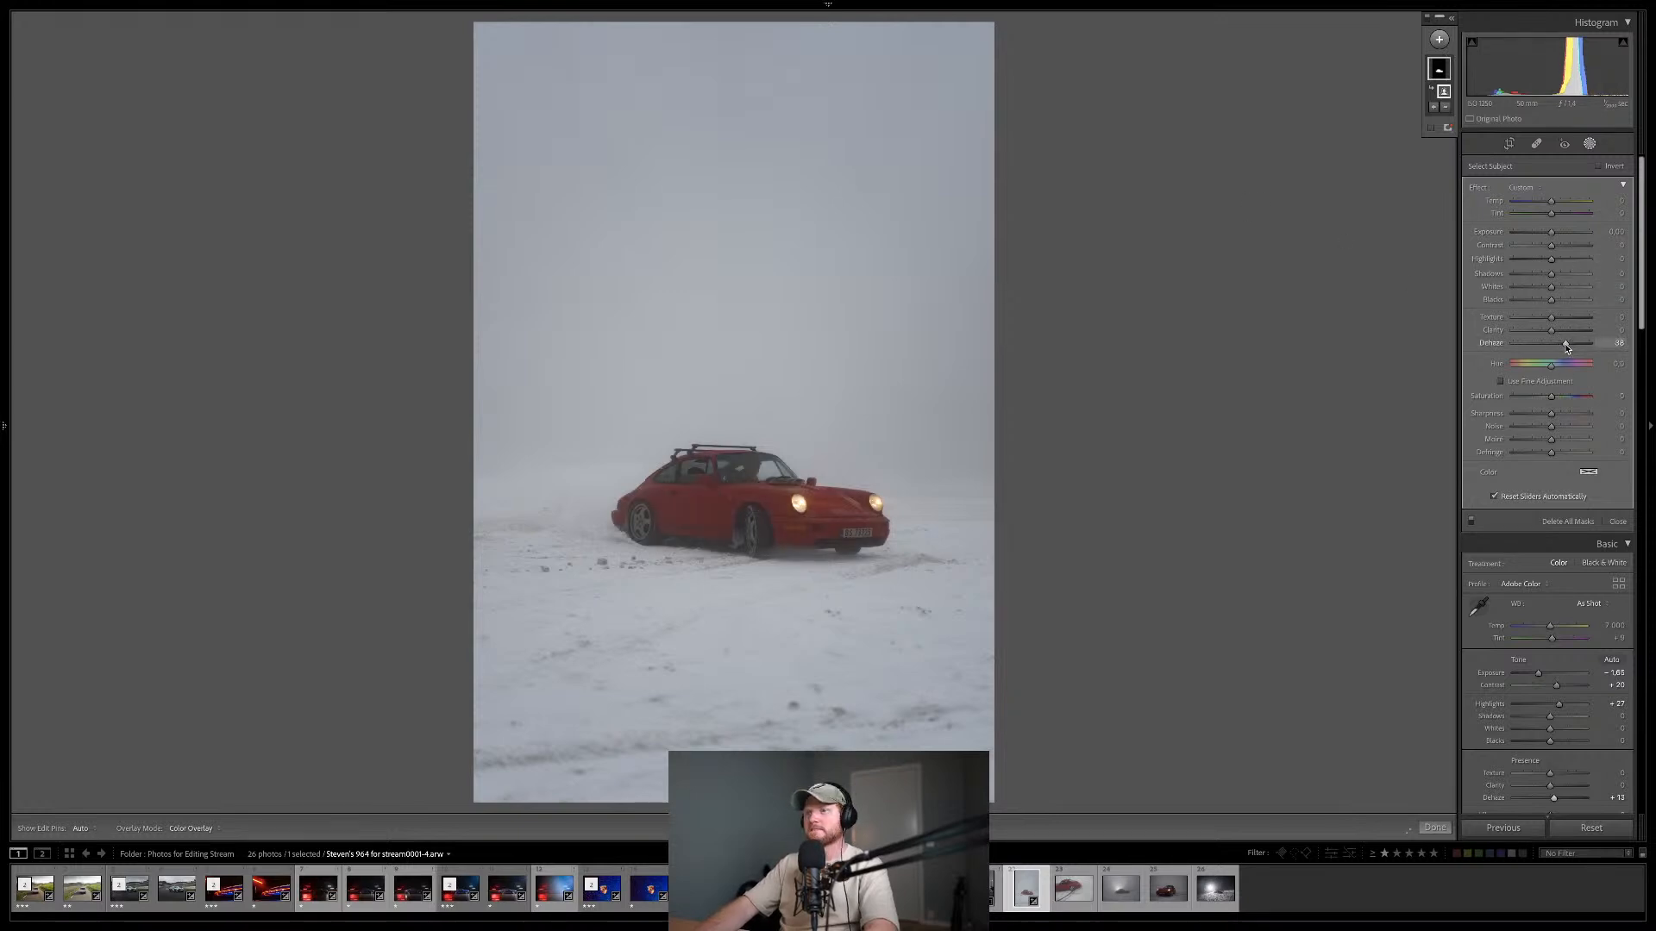
double_click(1561, 349)
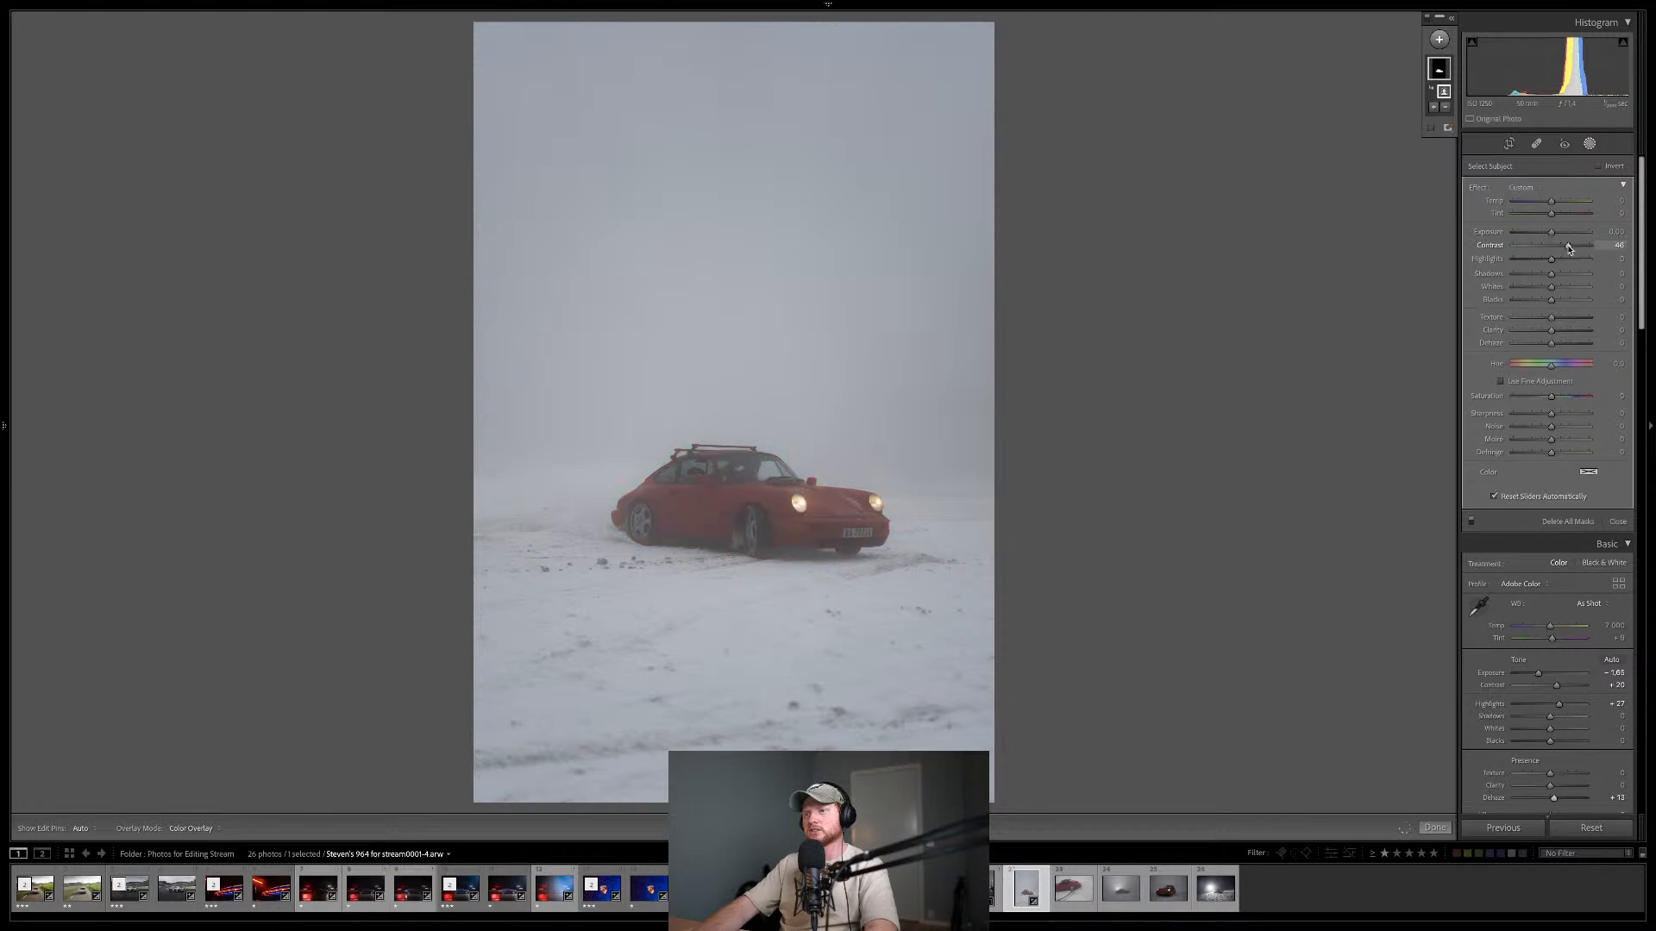
- On the car mask, set exposure to 0.10 and contrast to about 35, raise highlights, whites and shadows, and lower blacks to about -20
drag(1567, 250, 1564, 263)
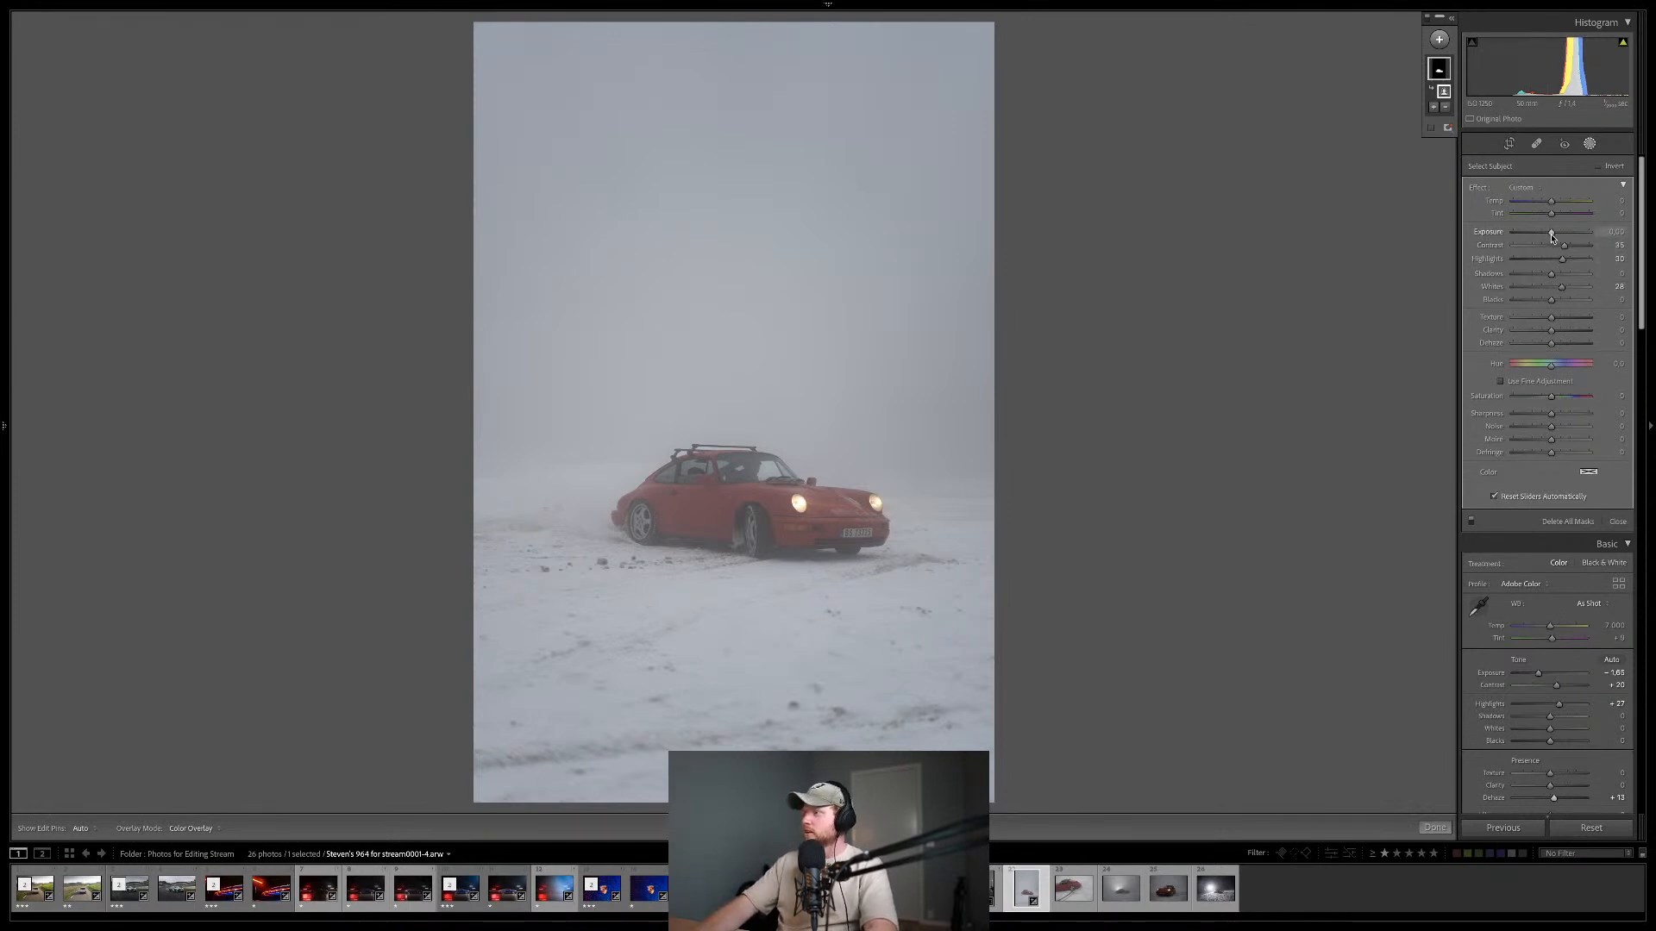
drag(1553, 232, 1553, 231)
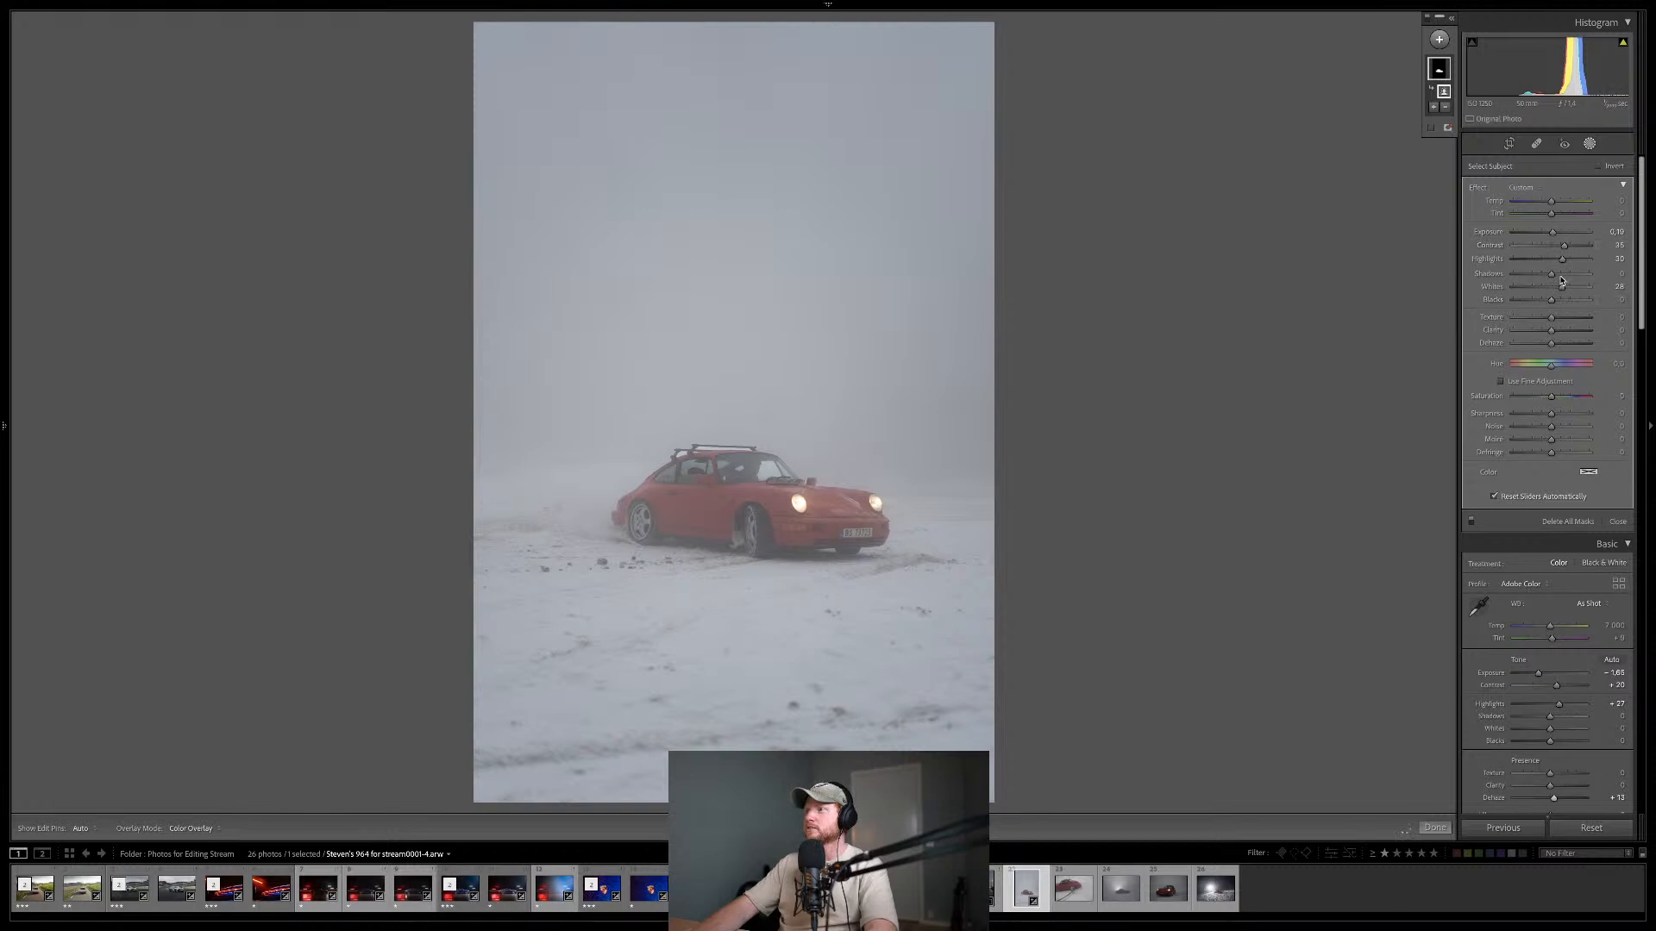
click(1562, 277)
drag(1562, 277, 1560, 278)
click(1543, 301)
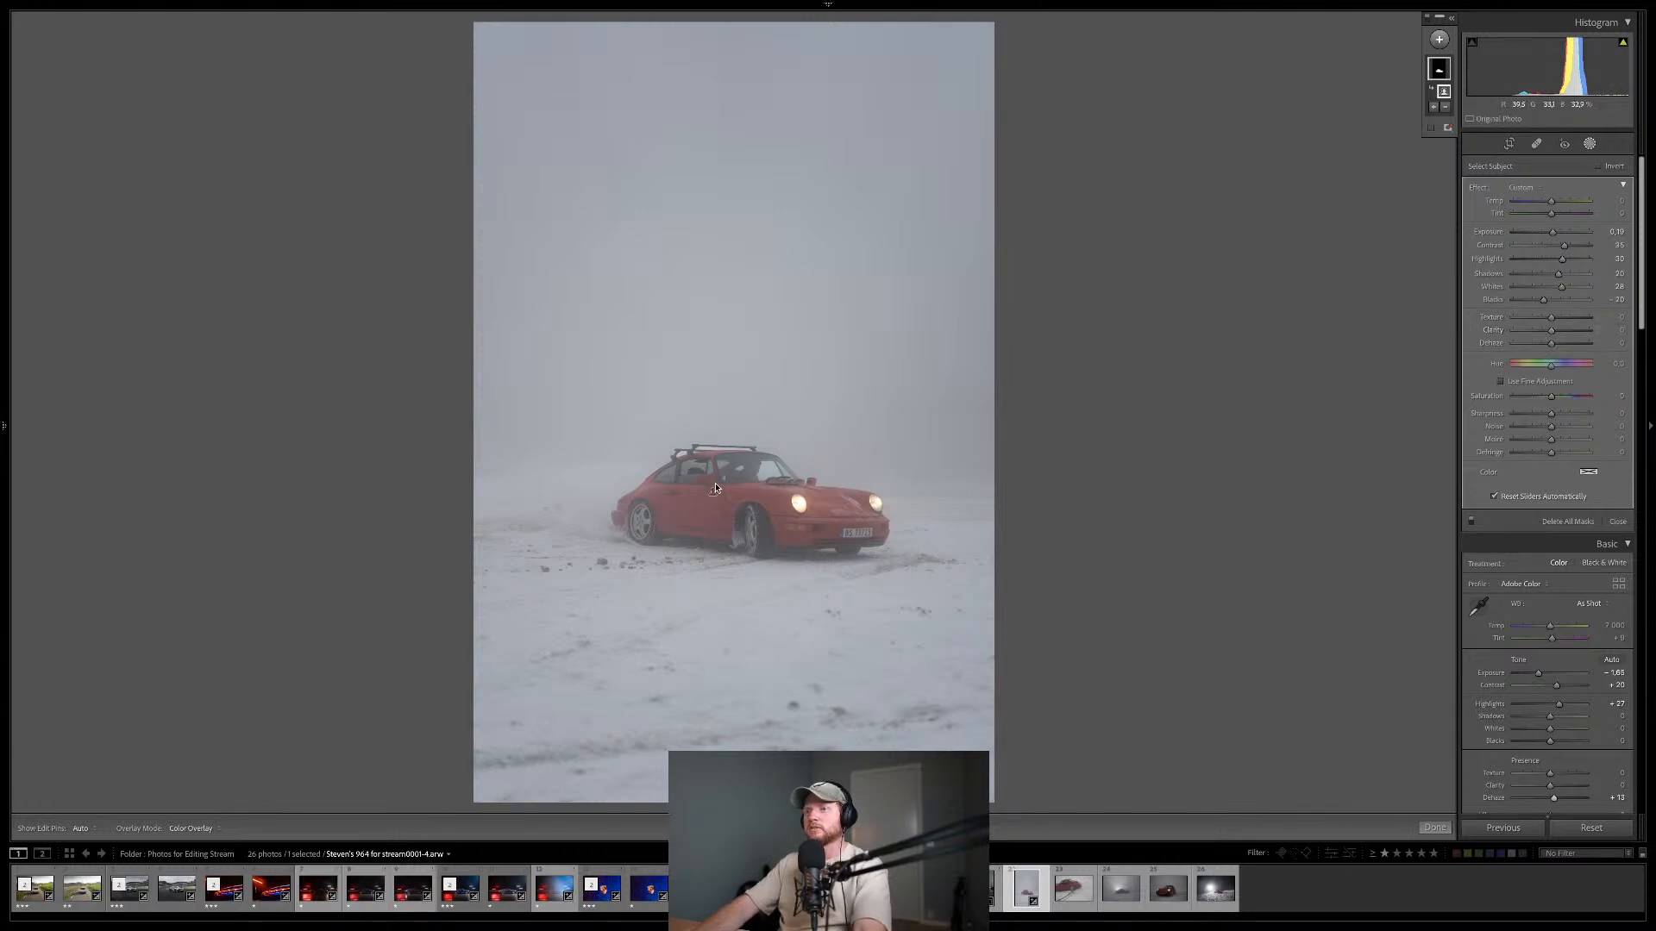
- Leave masking and examine the edited car and its windows up close
key(shift+w)
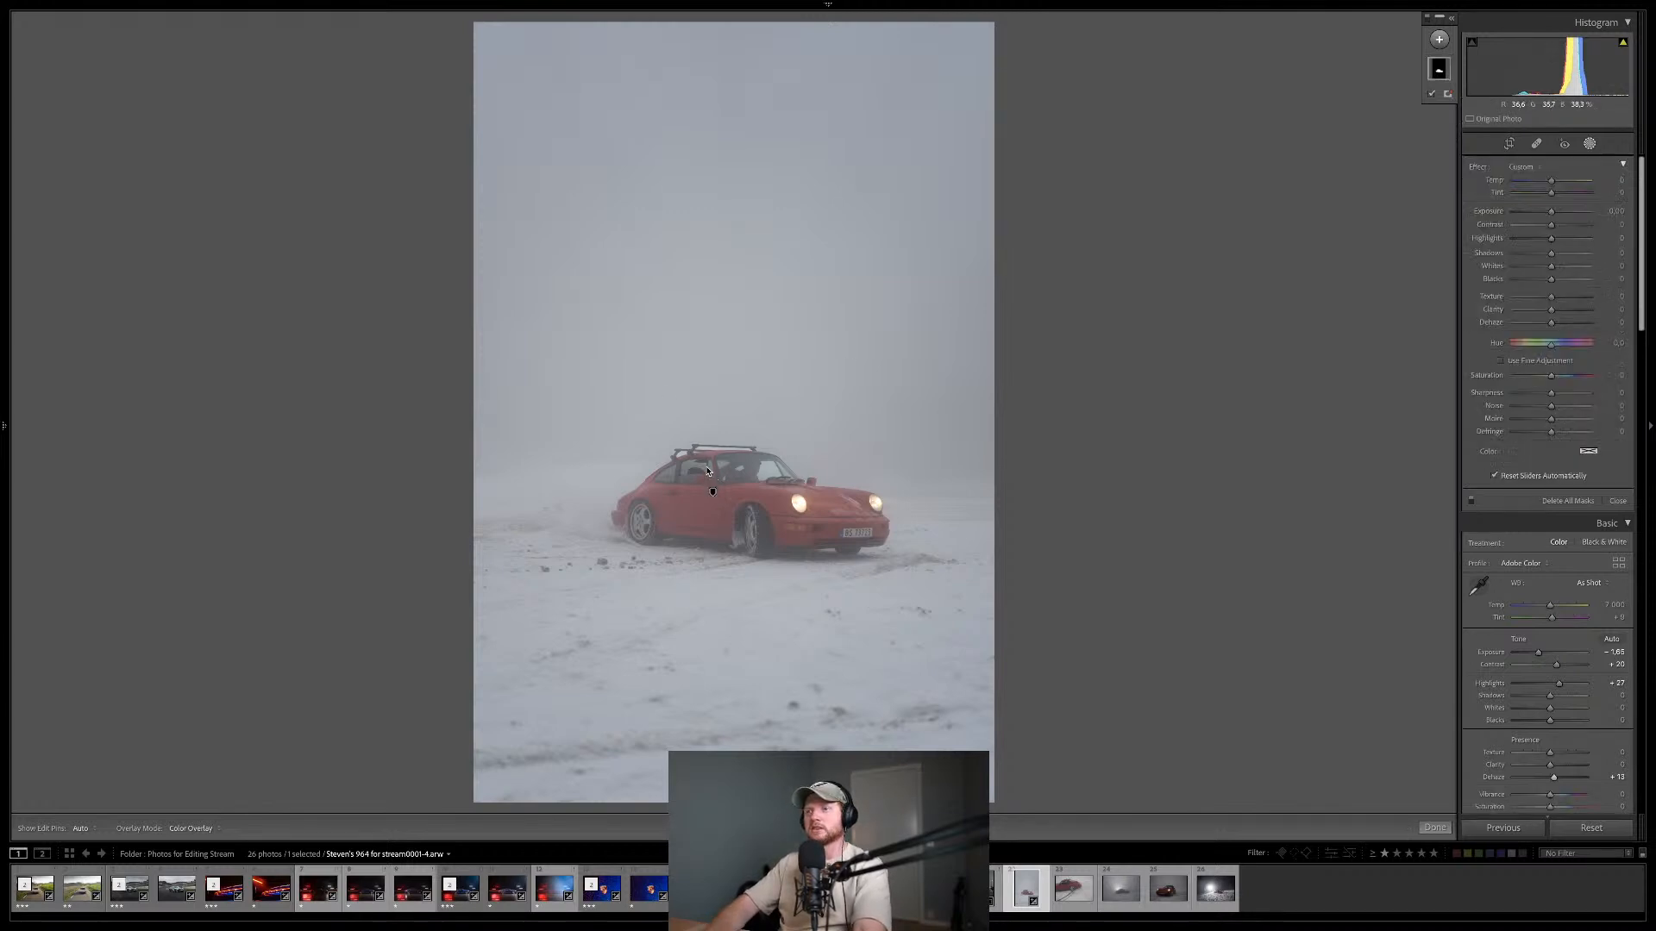
click(706, 469)
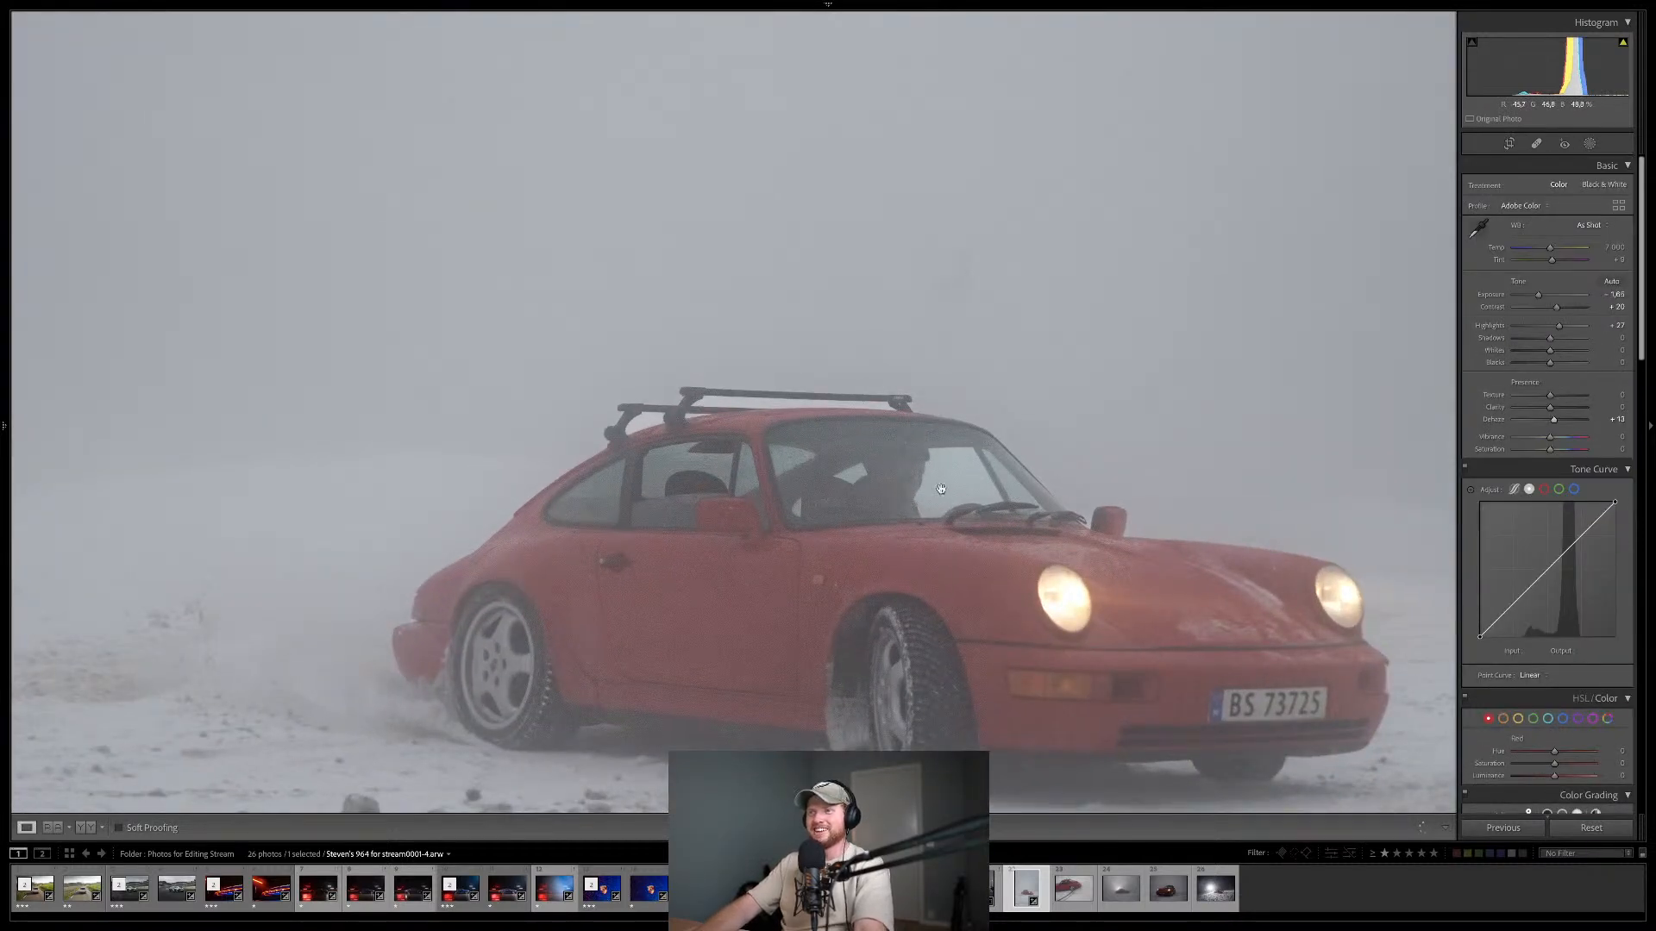
drag(958, 432, 854, 414)
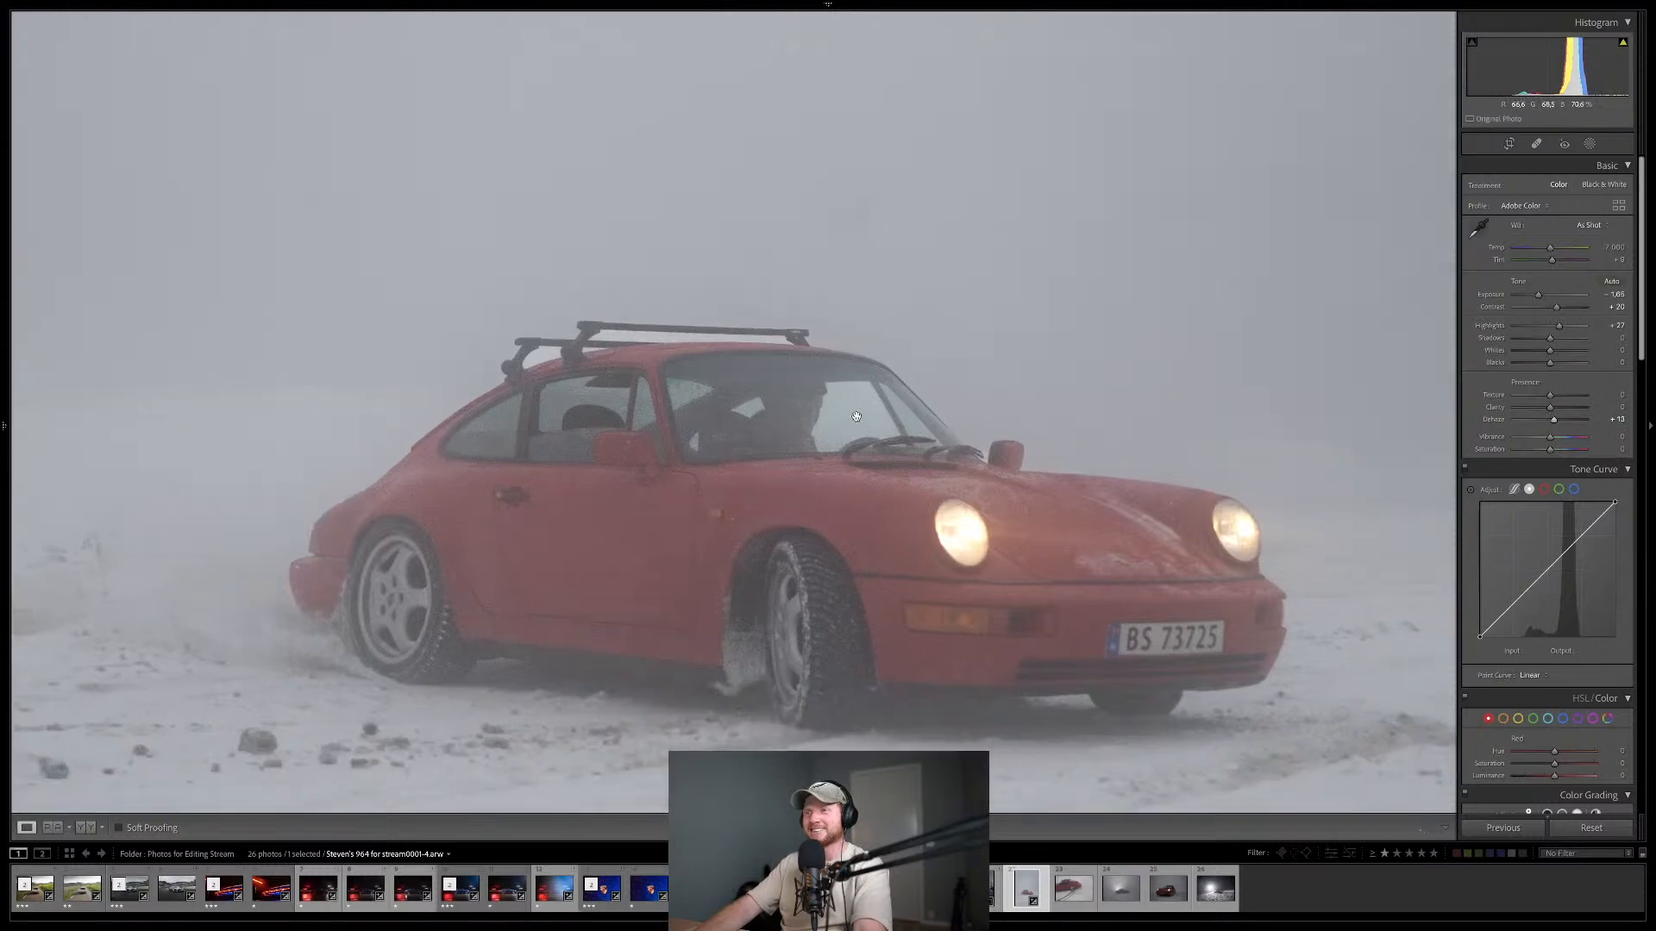
click(868, 398)
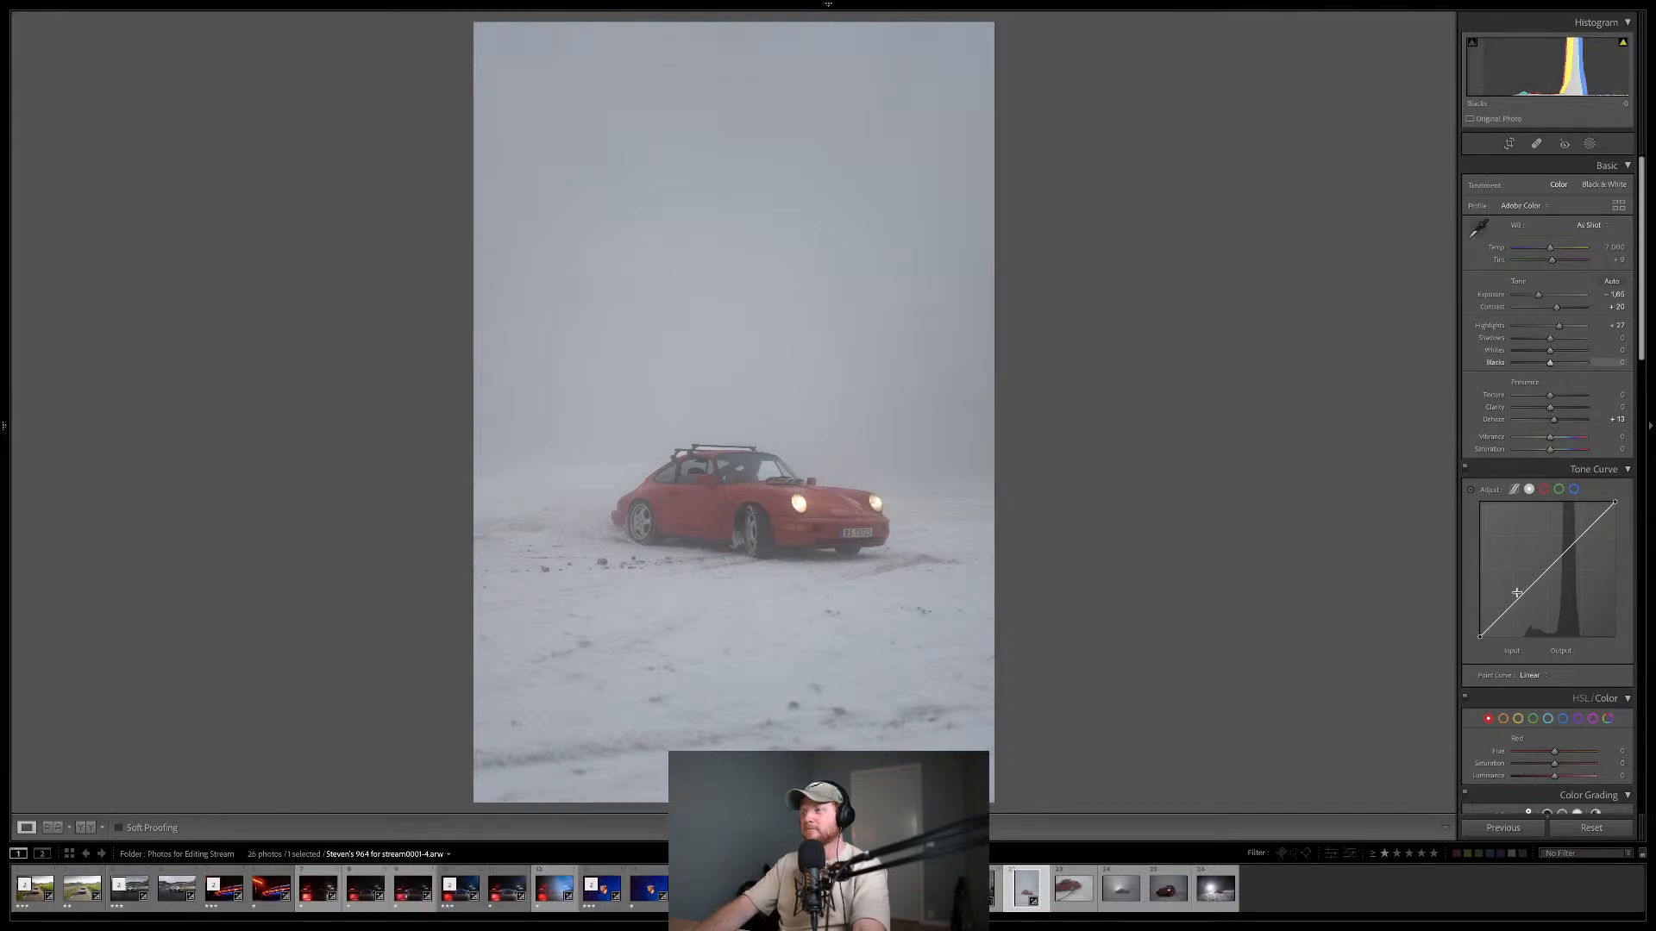
- Brighten and intensify the reds with luminance at about +15 and saturation at about +40
scroll(1517, 595, down, 1)
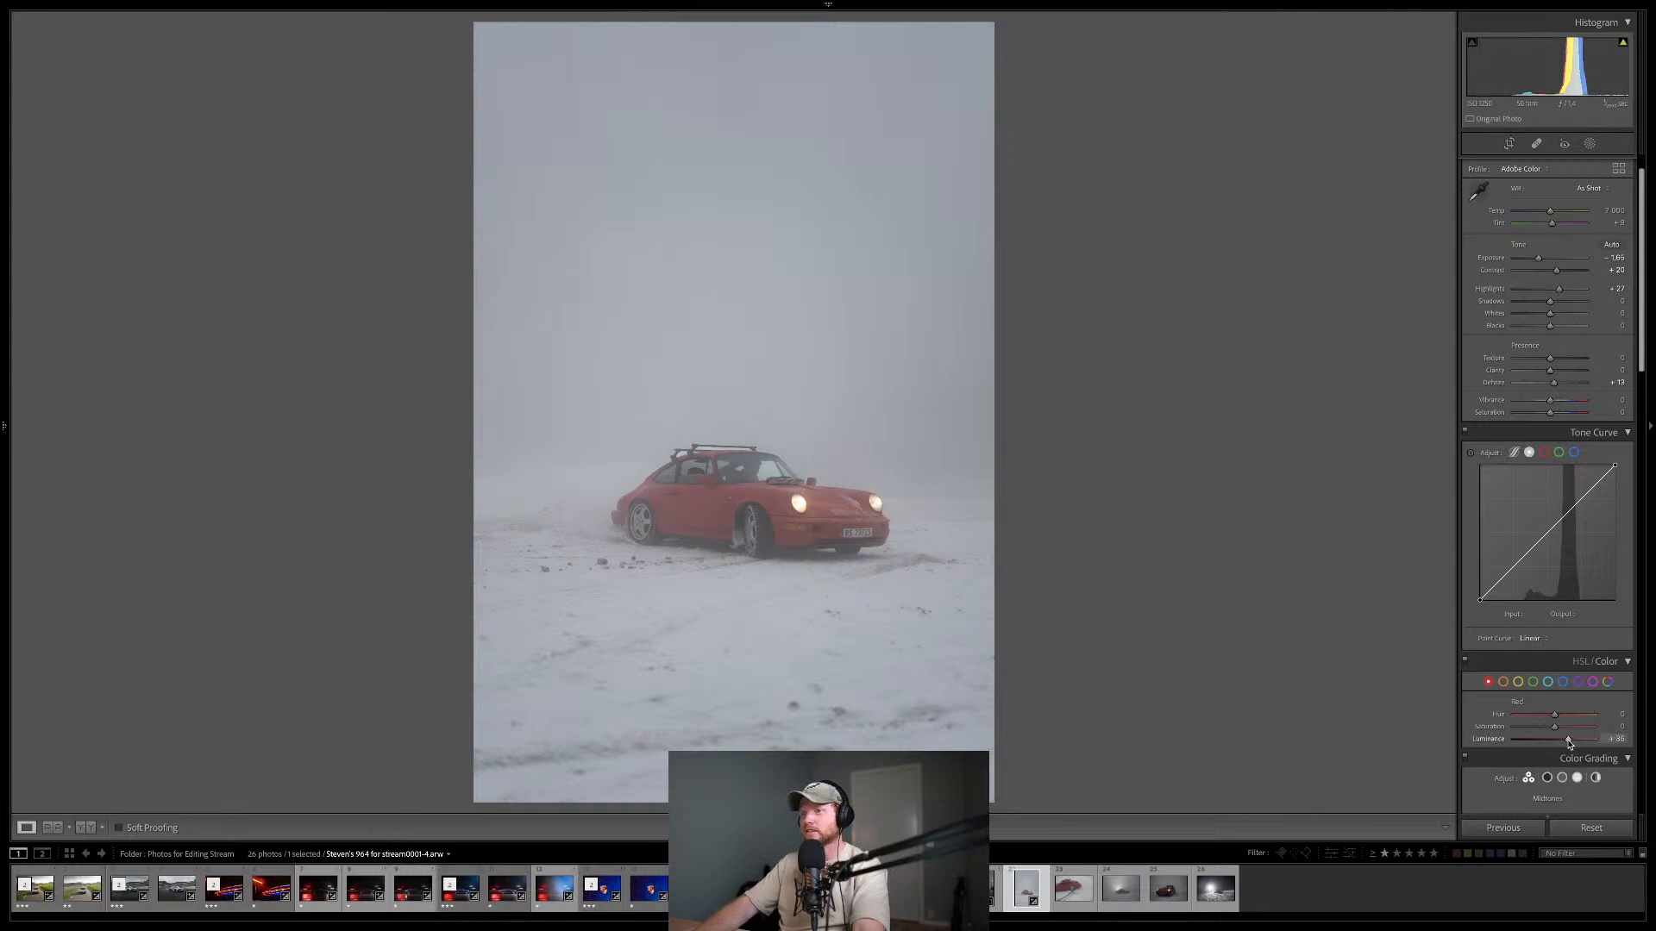
drag(1568, 743, 1561, 745)
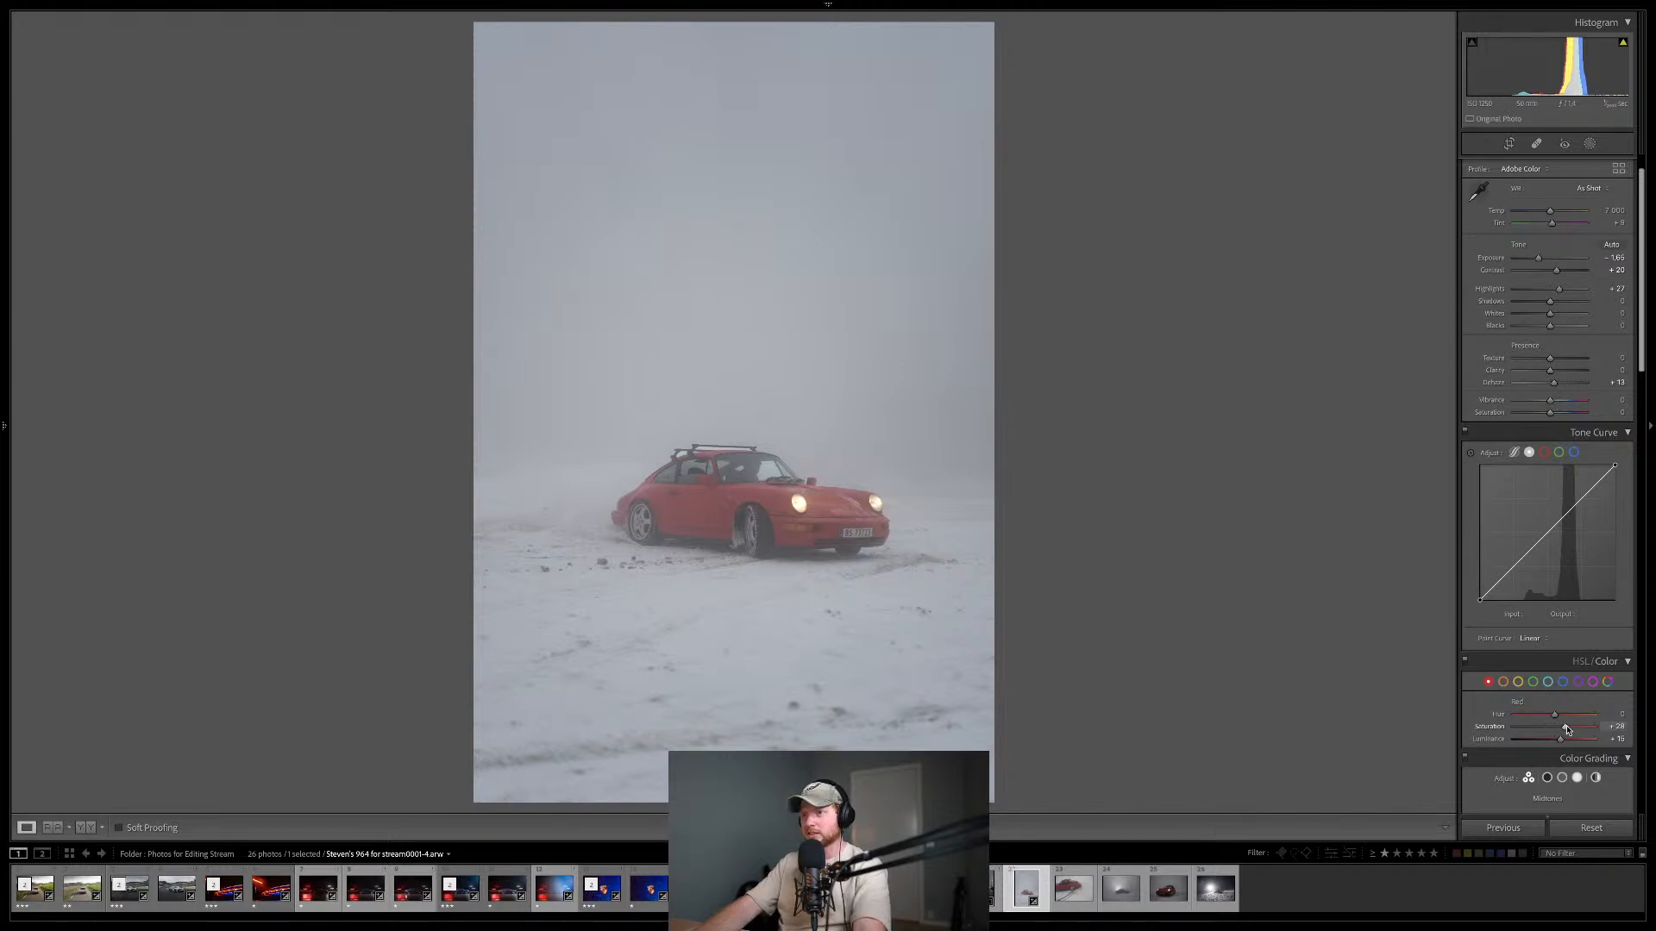
drag(1563, 725, 1571, 729)
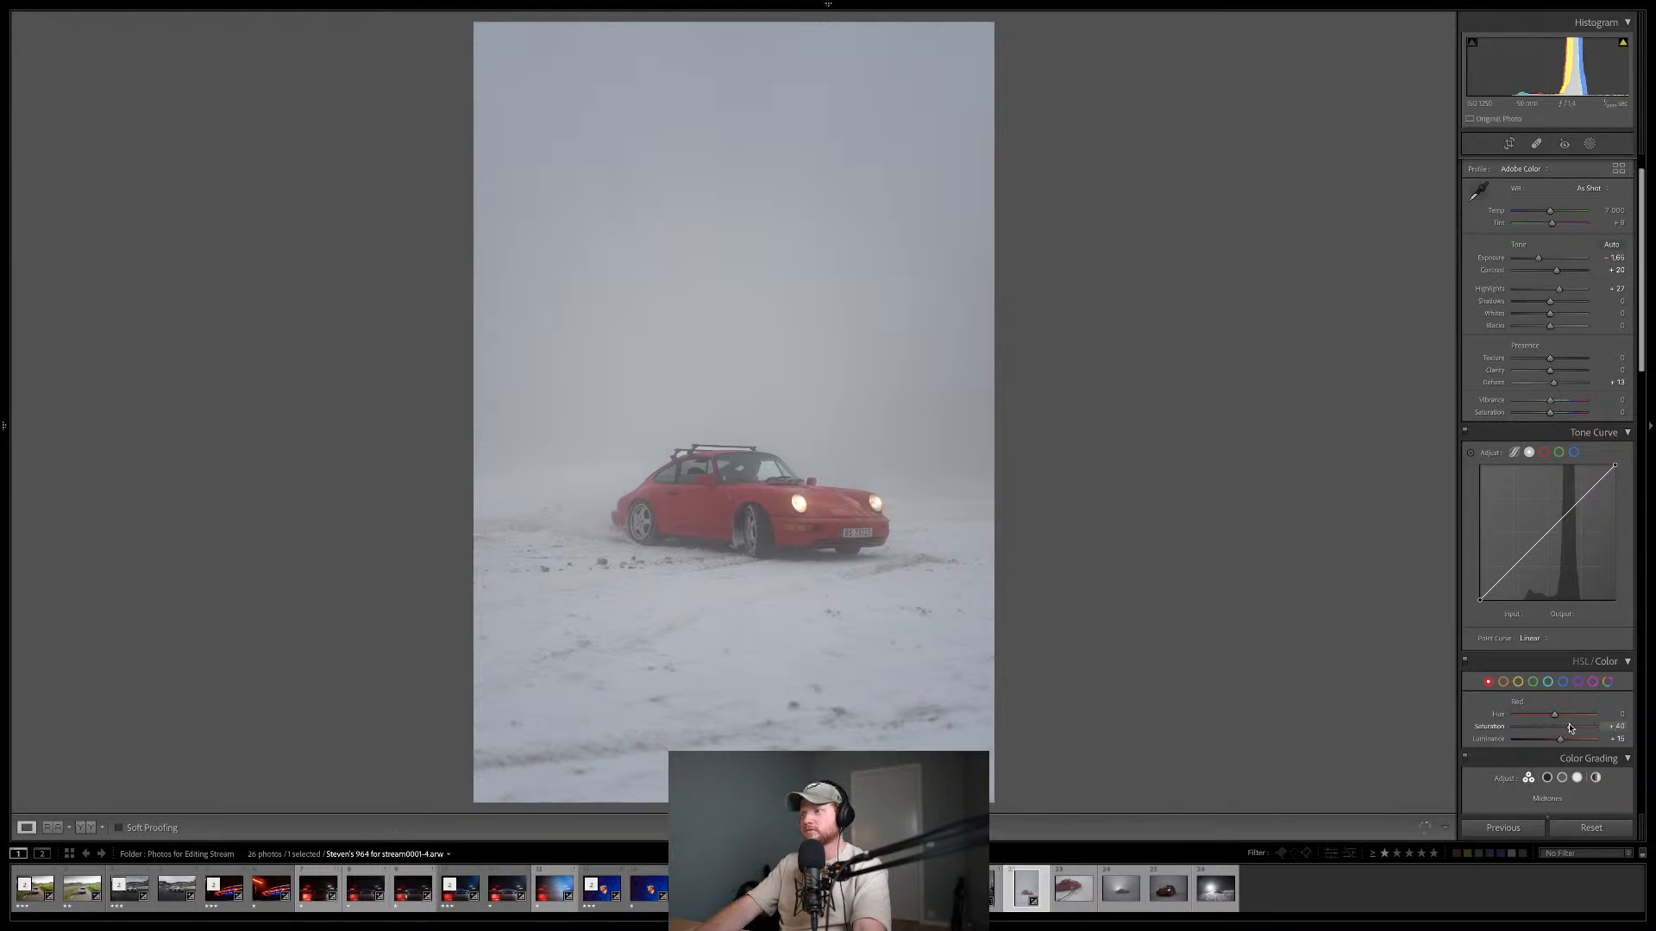
- Desaturate the blues to about -35, and set the oranges to about +6 saturation and +44 luminance, checking the headlights up close
click(1562, 682)
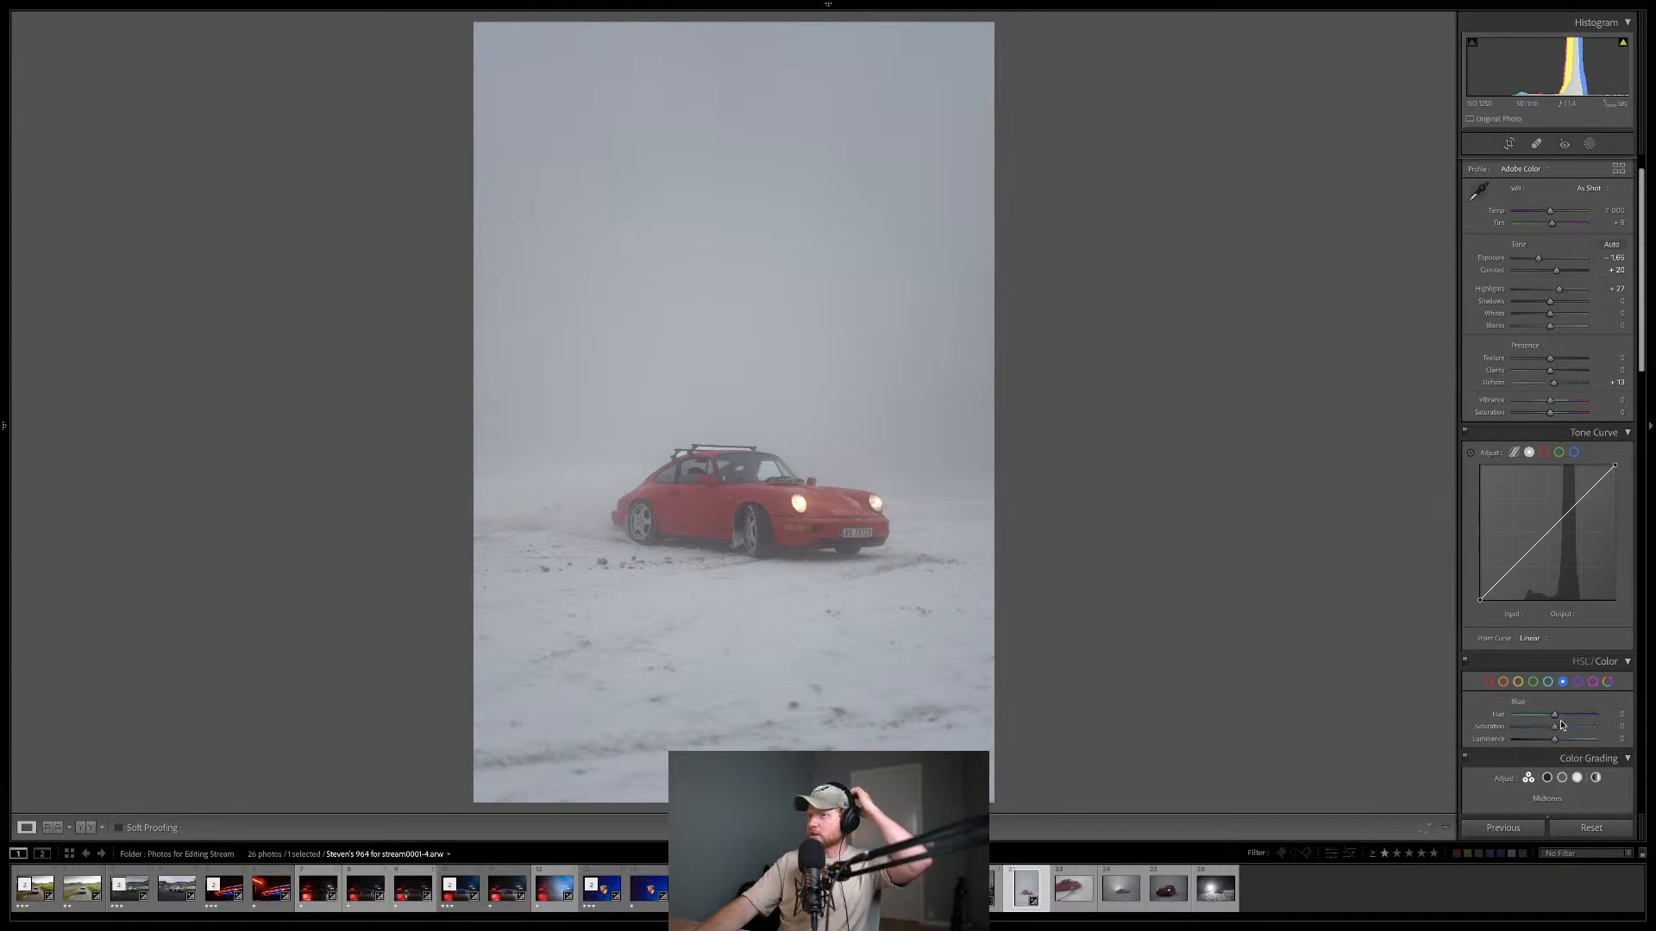
mouse_move(1555, 726)
mouse_down()
mouse_move(1501, 734)
mouse_move(1542, 735)
mouse_up()
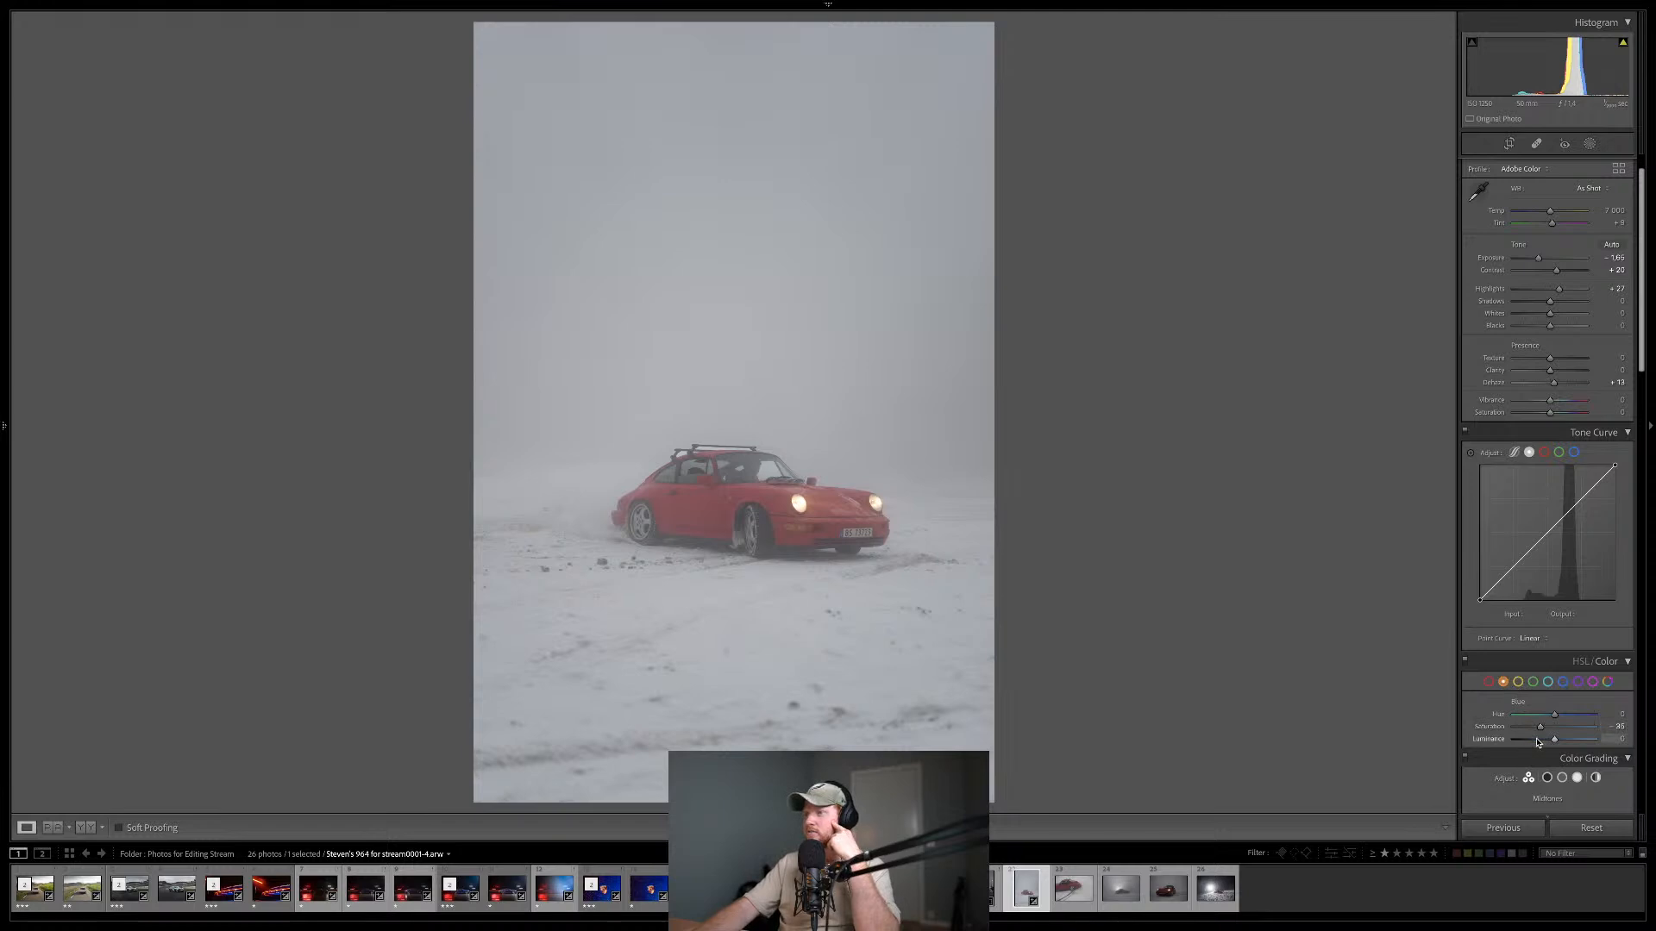
click(1503, 681)
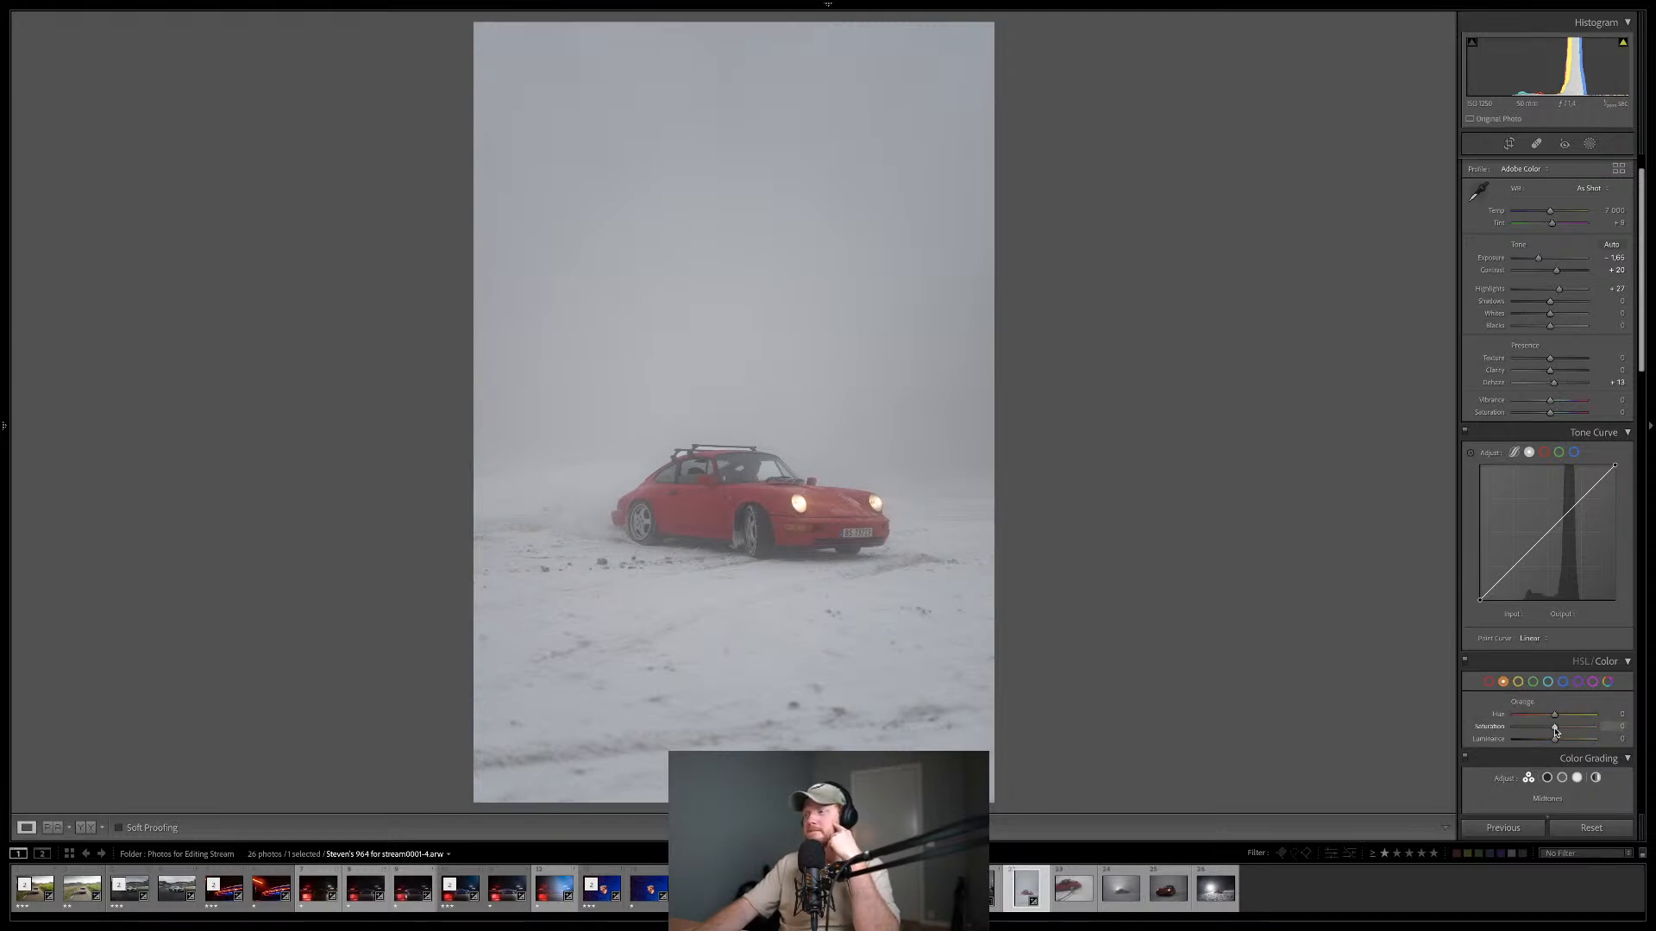
mouse_move(1556, 732)
mouse_down()
mouse_move(1521, 732)
mouse_move(1558, 732)
mouse_up()
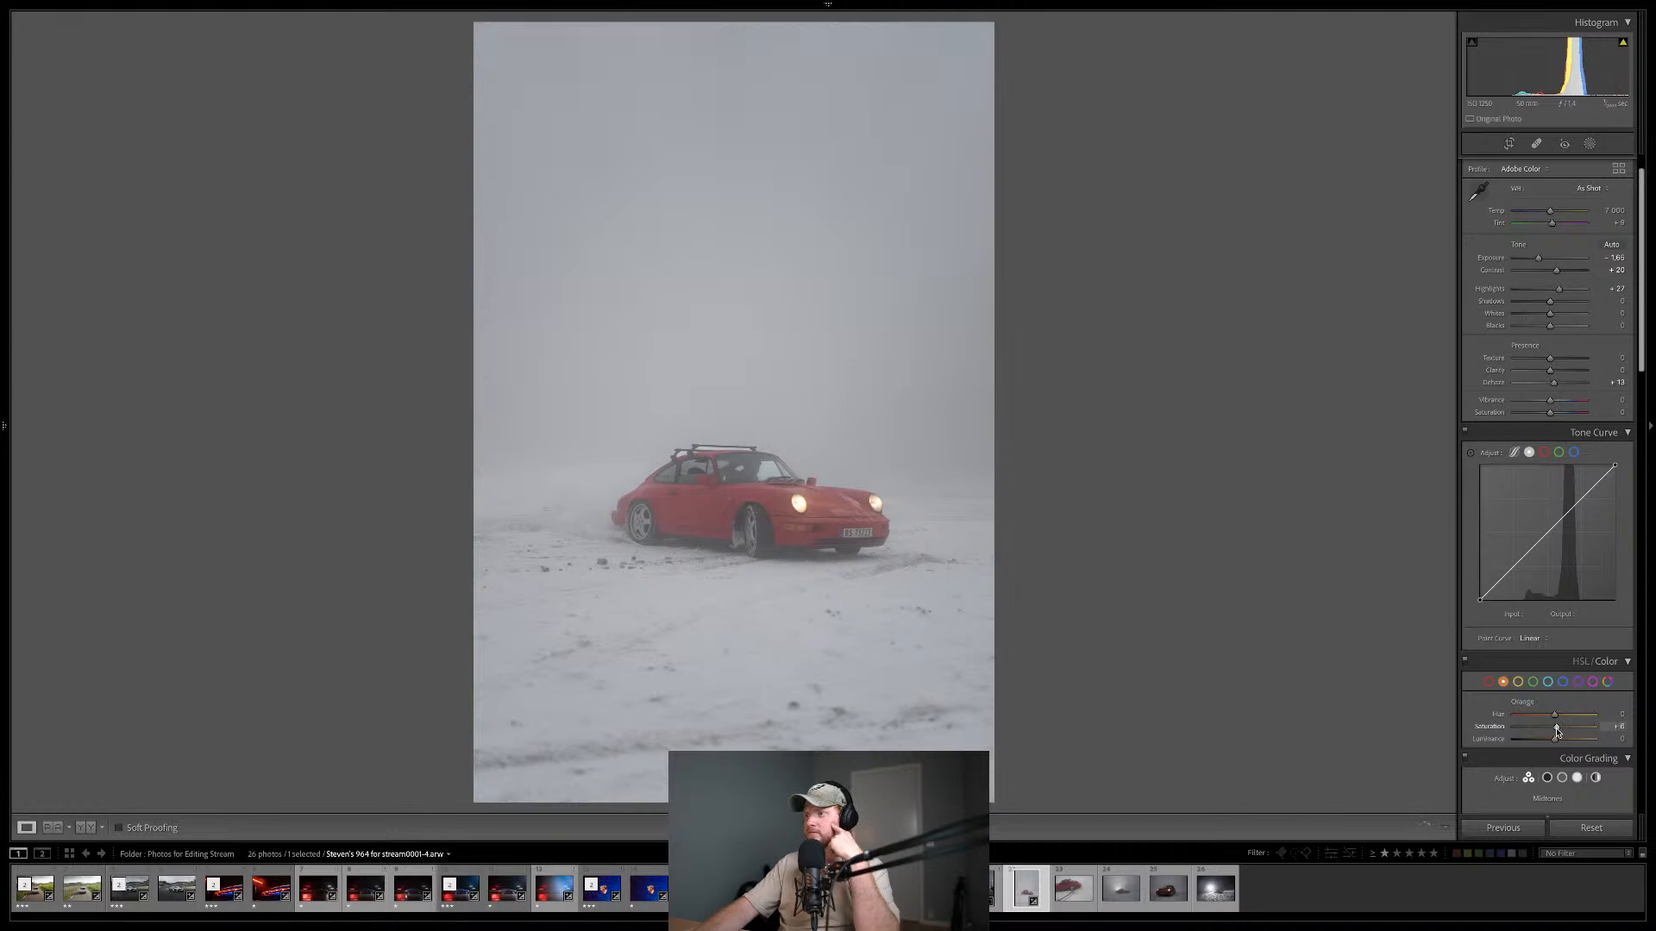
drag(1557, 740, 1571, 743)
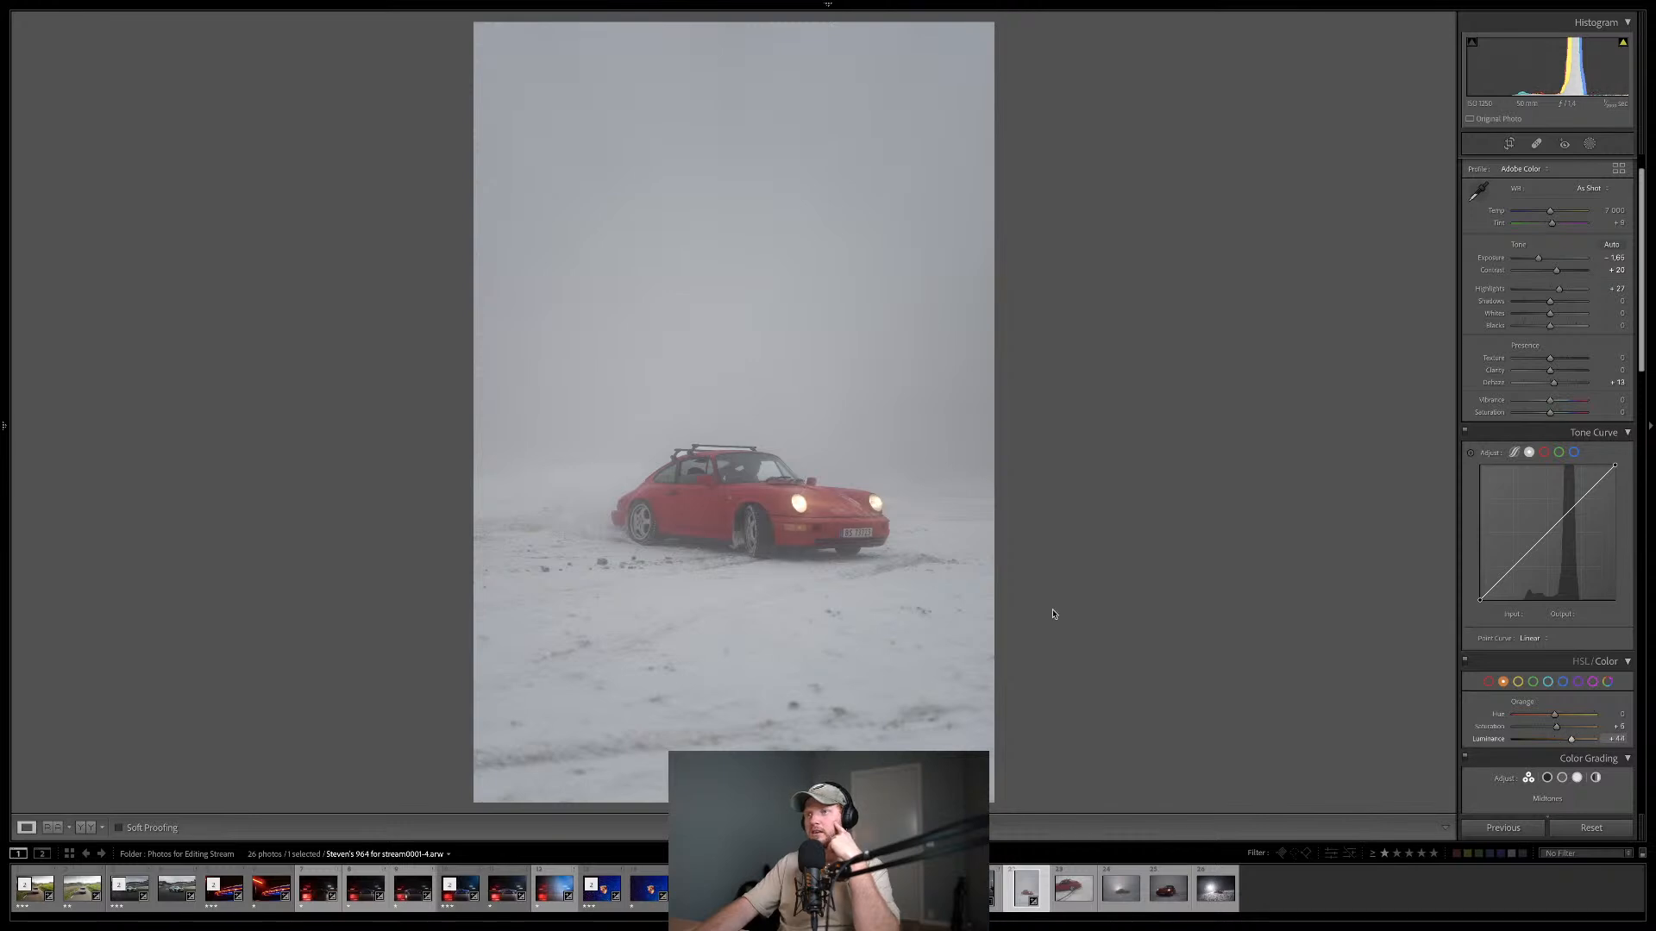
click(855, 500)
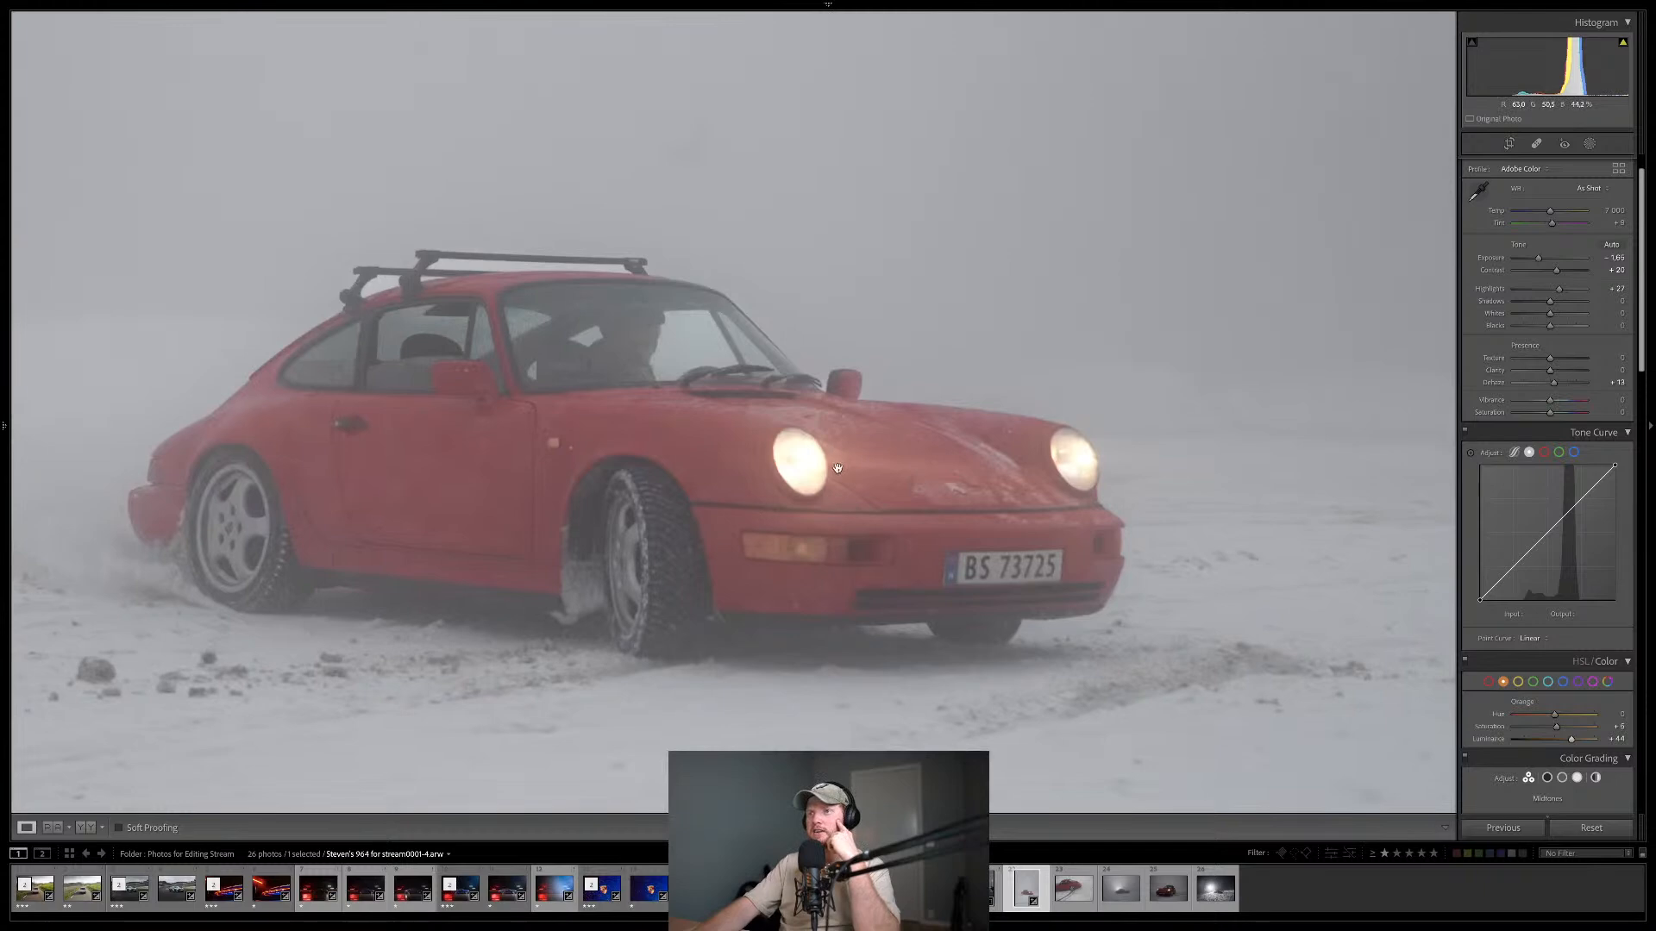
click(1160, 483)
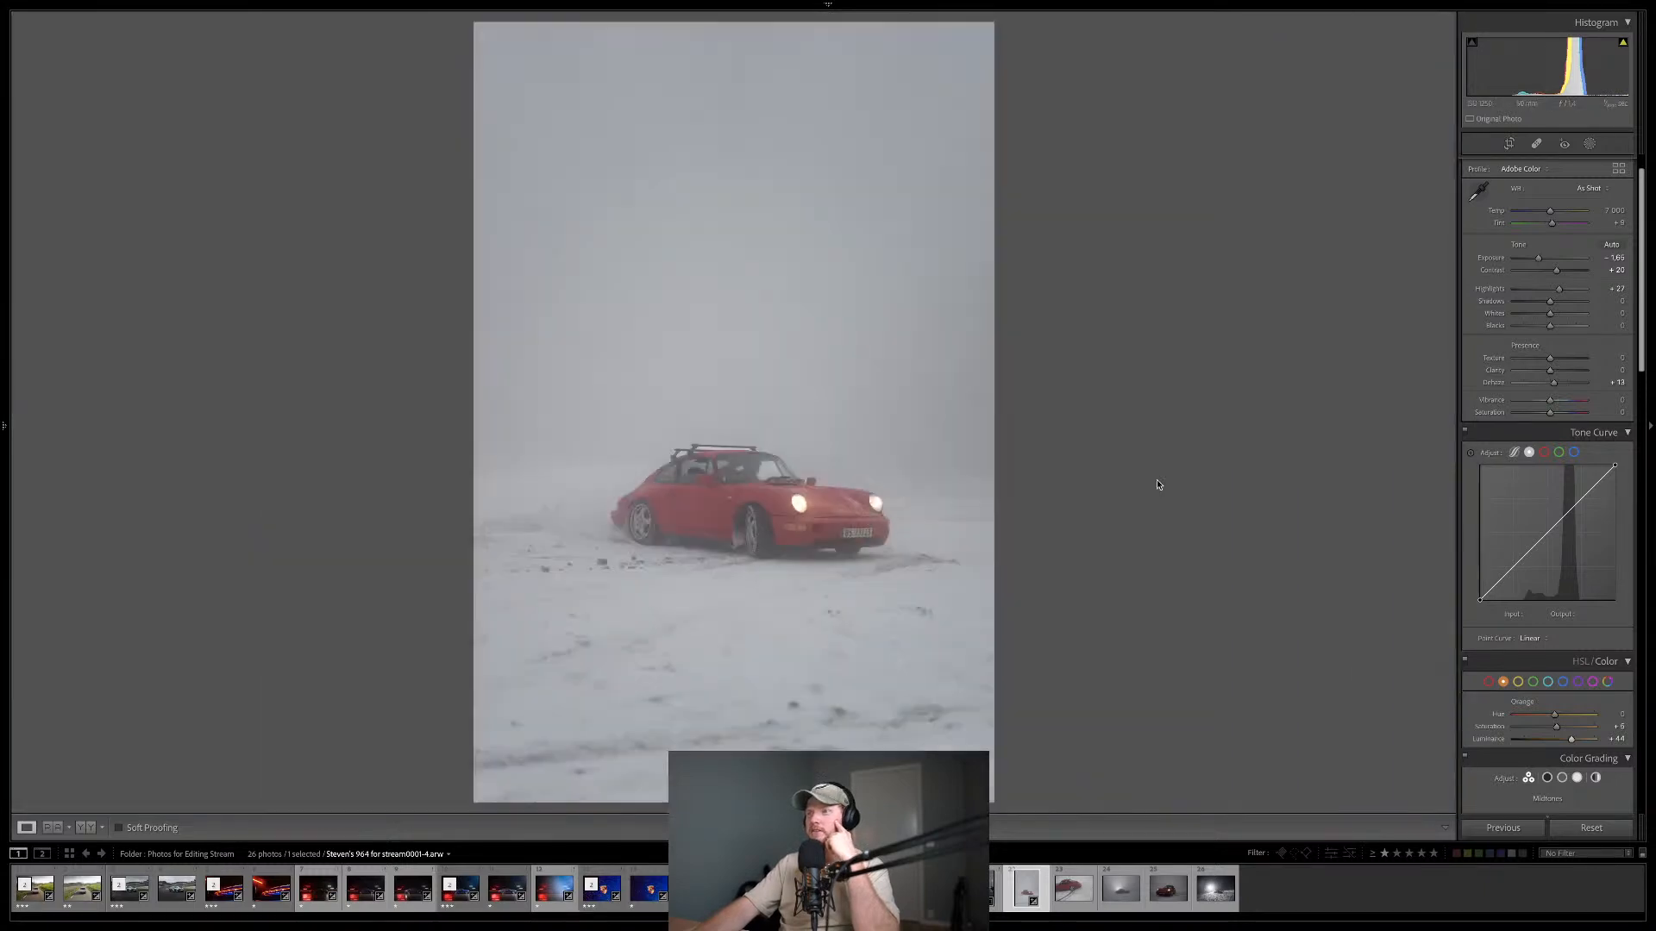
- Try a blue tint in the shadows and a cyan tint in the highlights with Color Grading, and reset both
scroll(1568, 535, down, 1)
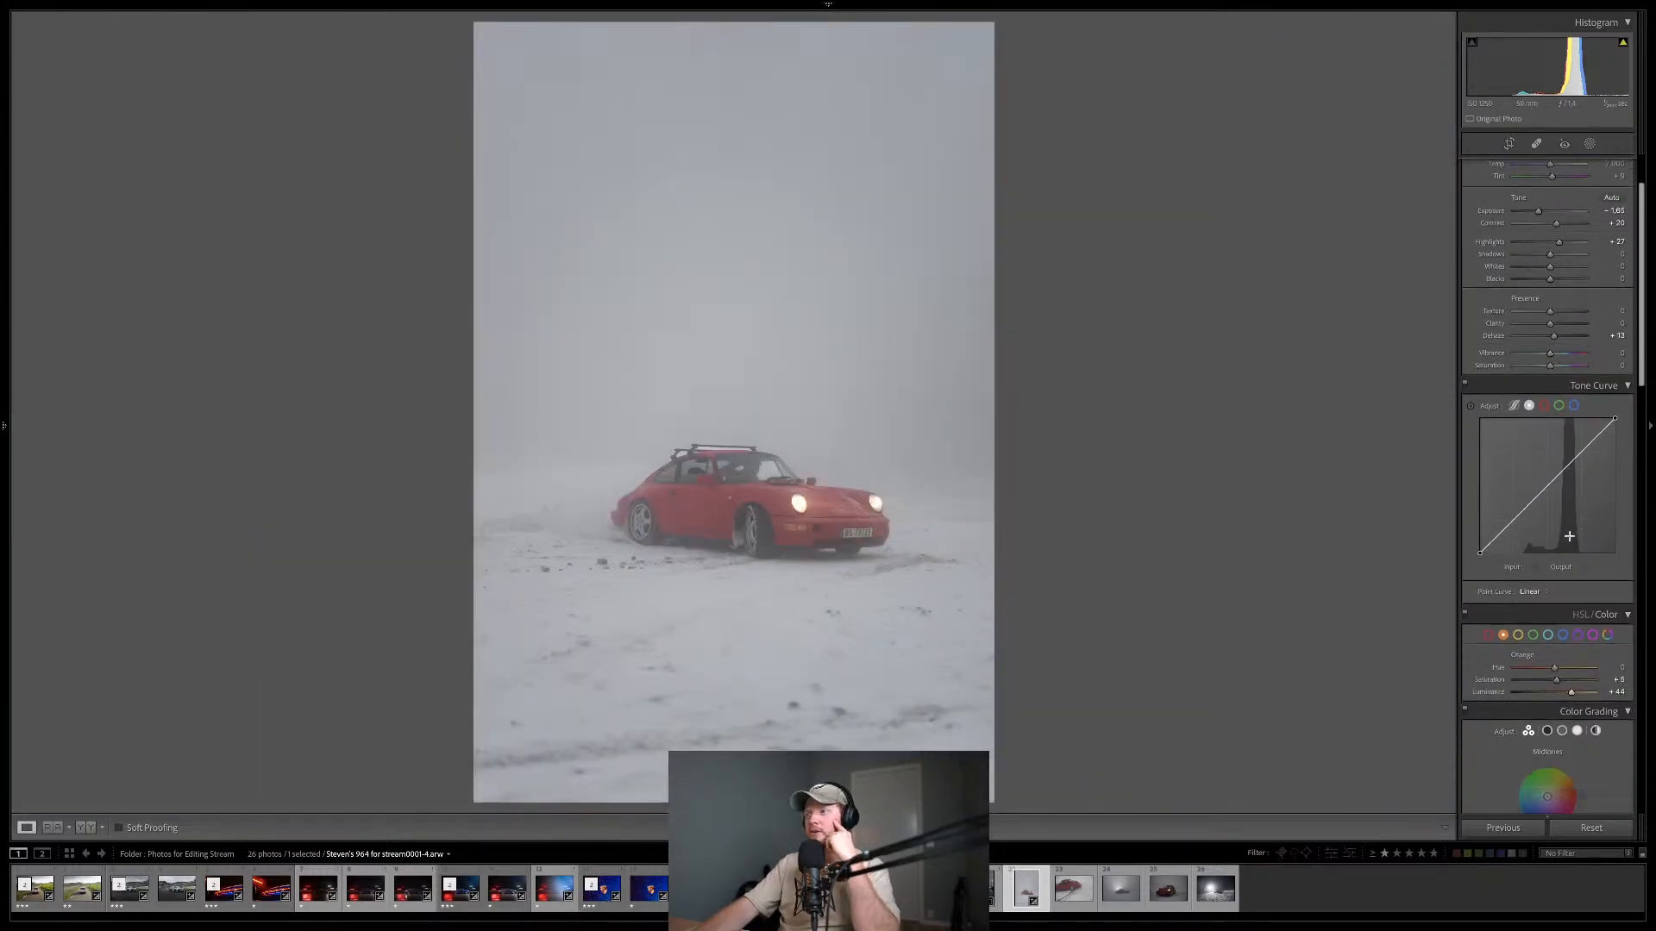
scroll(1568, 536, down, 2)
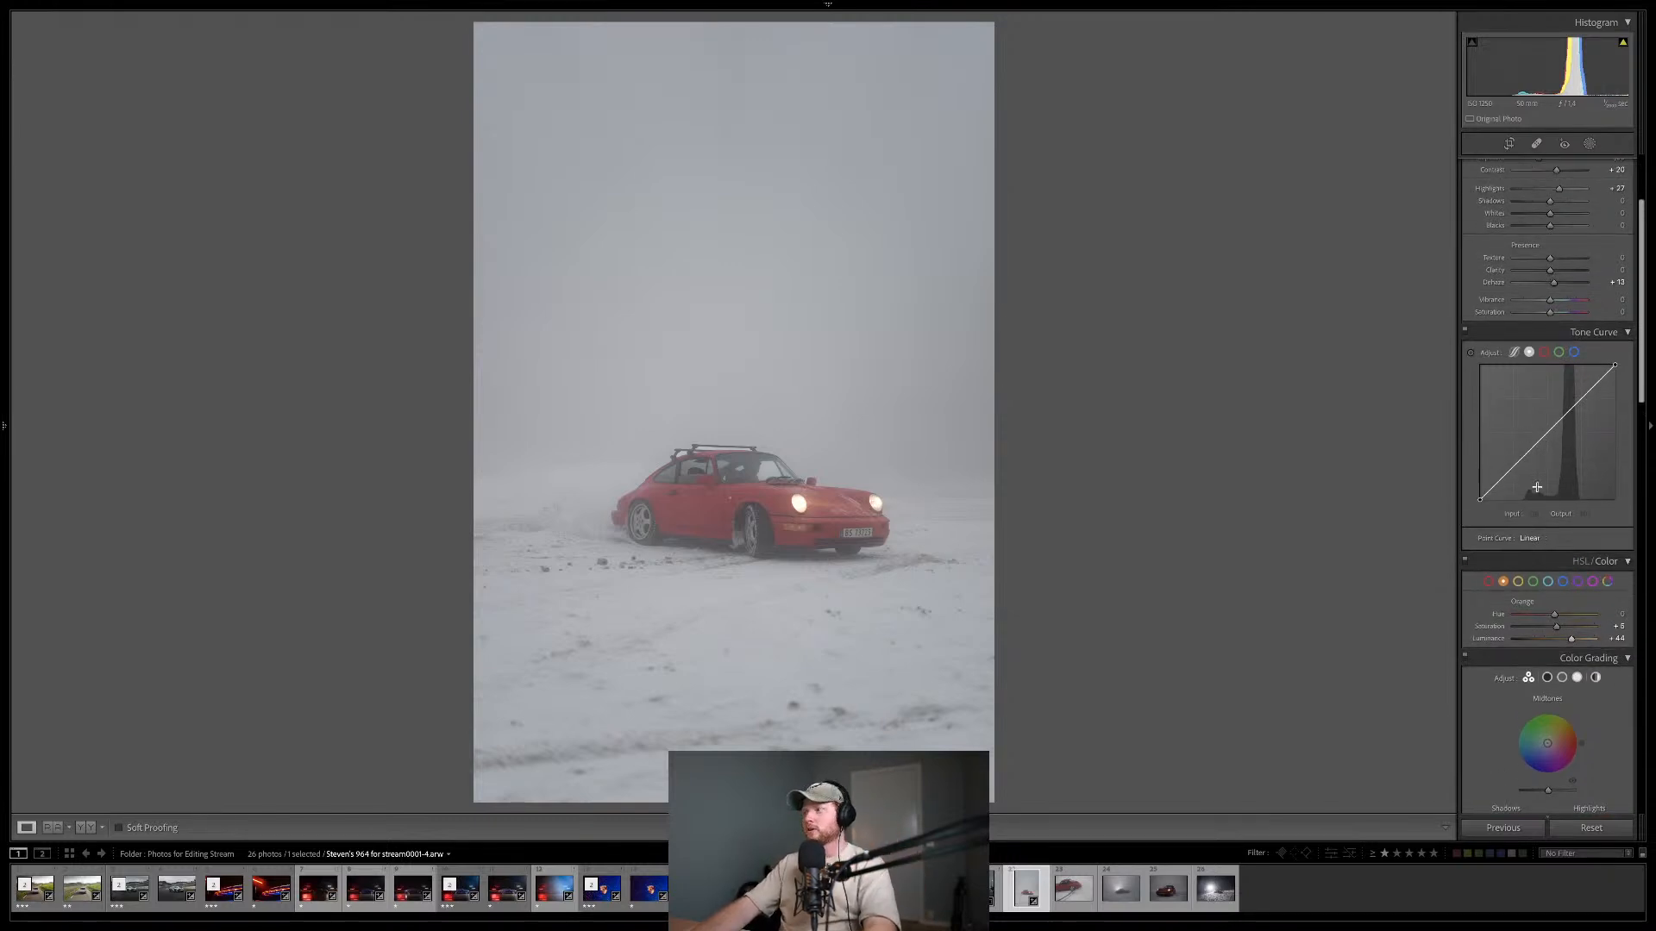
scroll(1566, 630, down, 10)
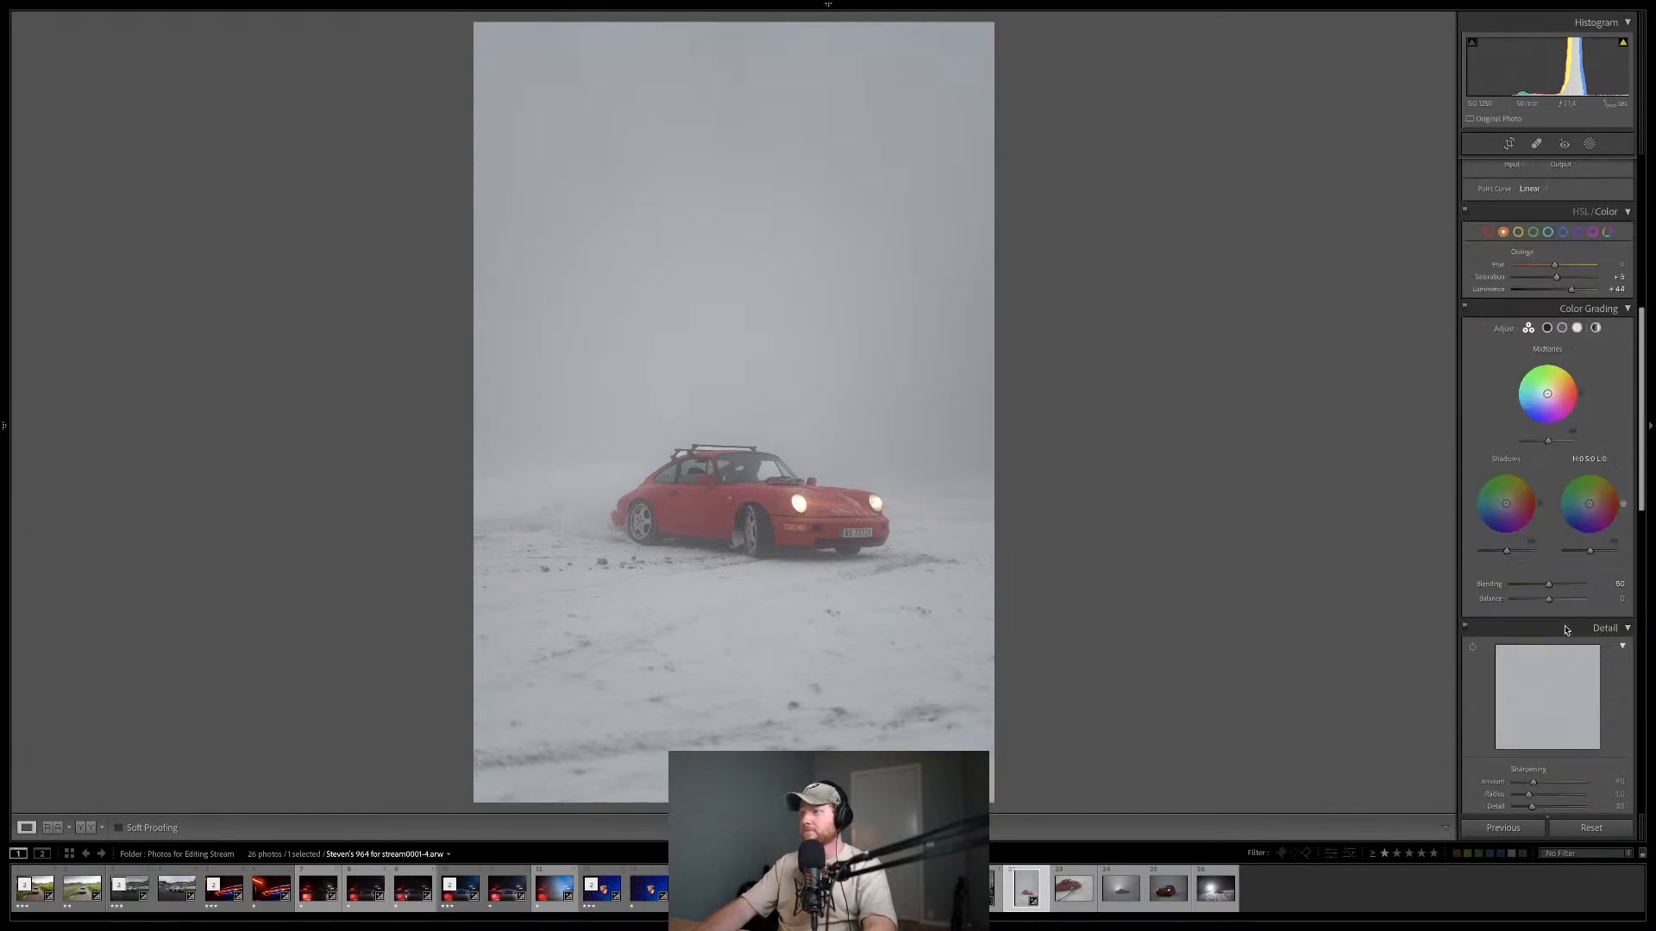
scroll(1566, 629, down, 11)
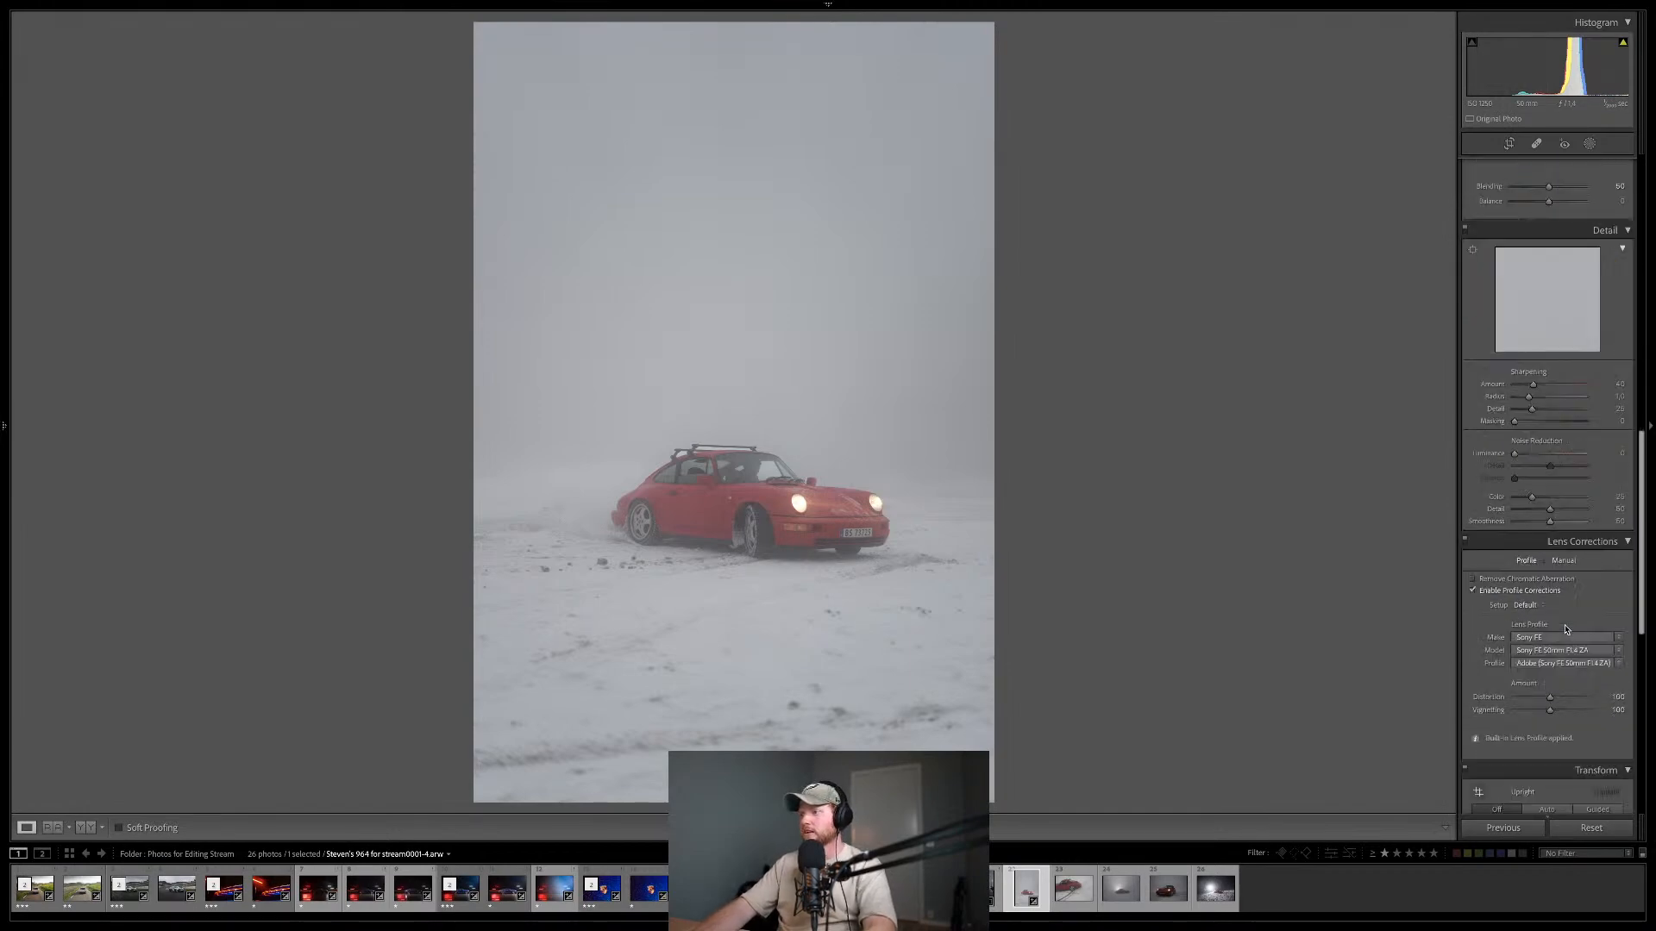
scroll(1565, 630, up, 12)
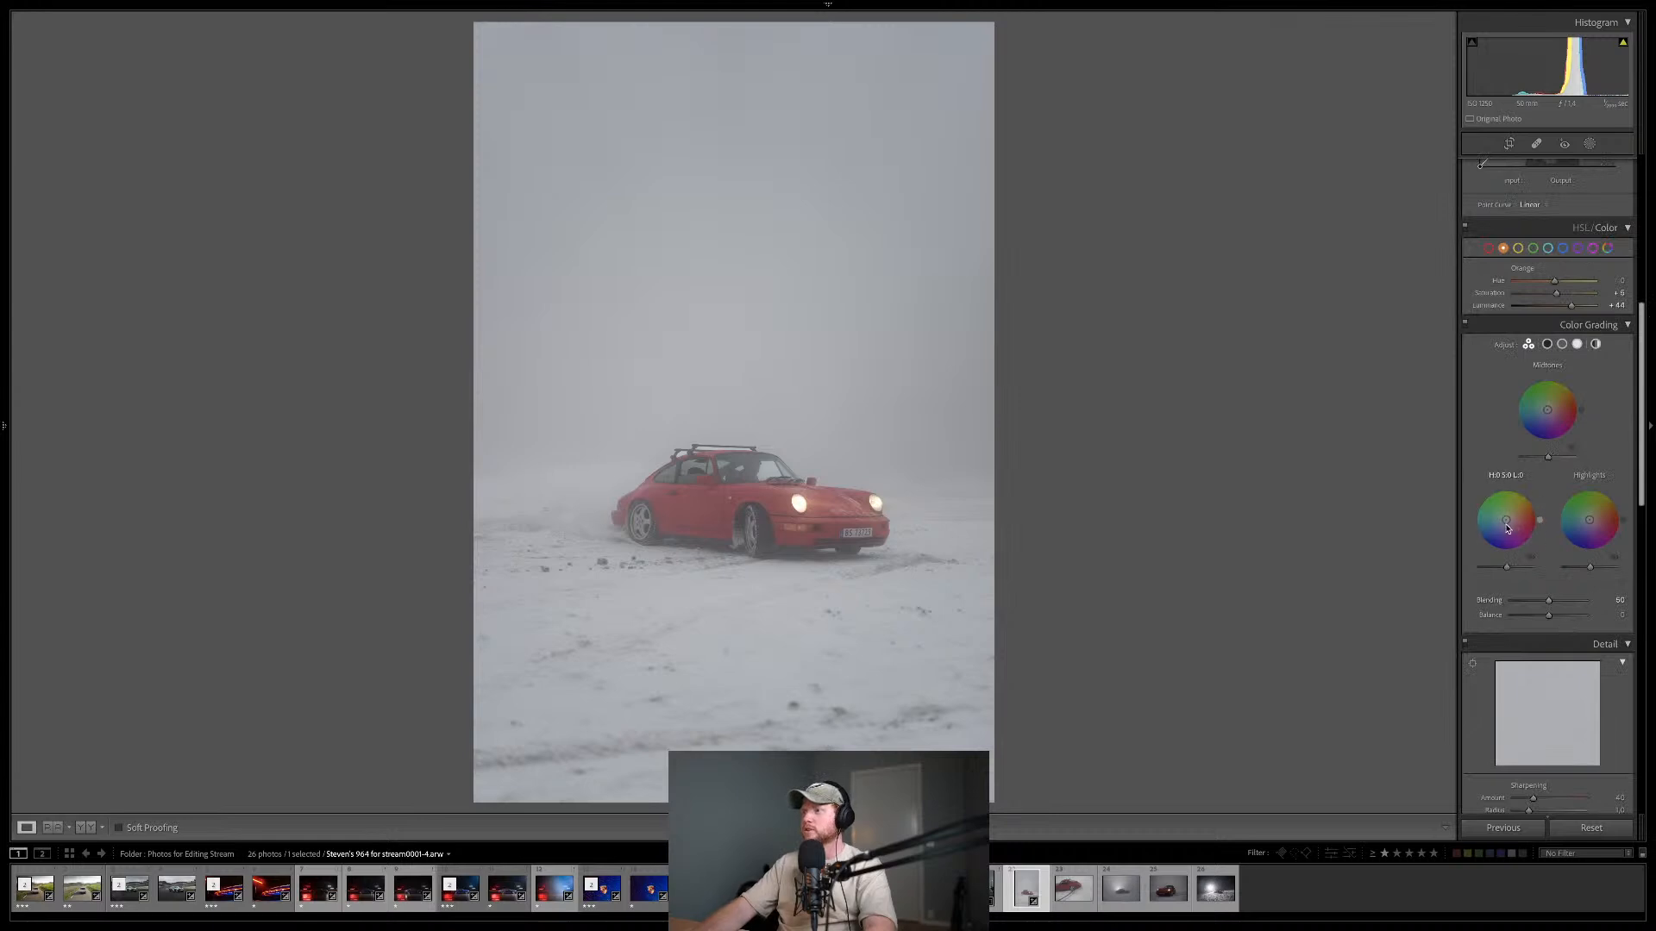
drag(1505, 520, 1477, 537)
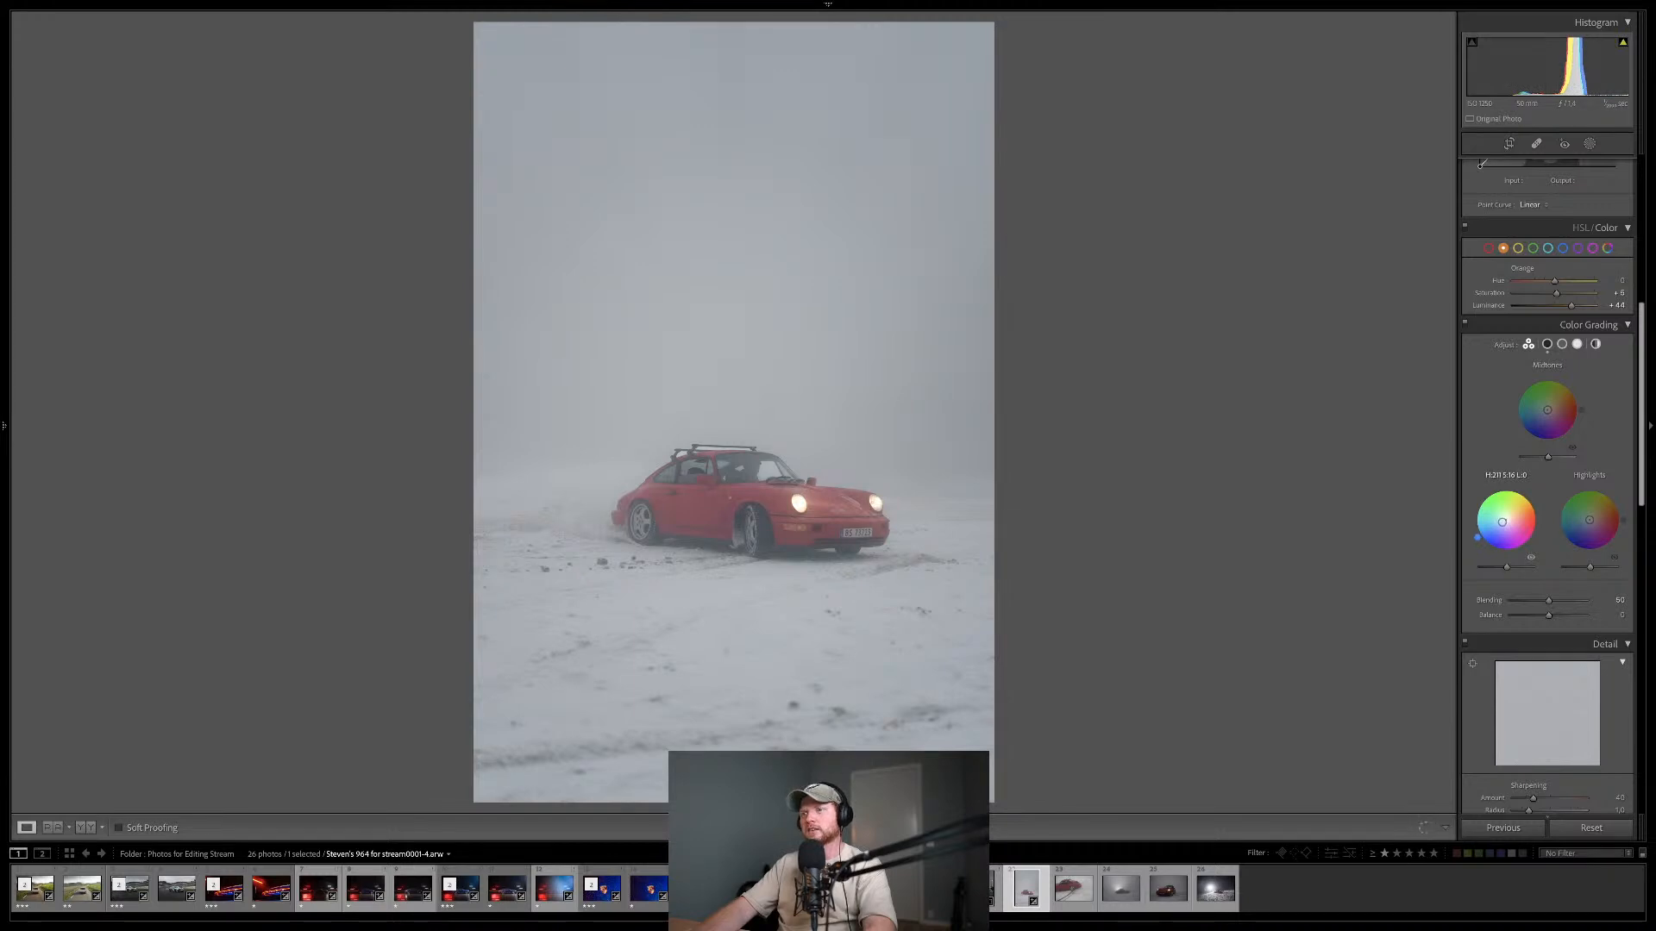
drag(1478, 543, 1479, 542)
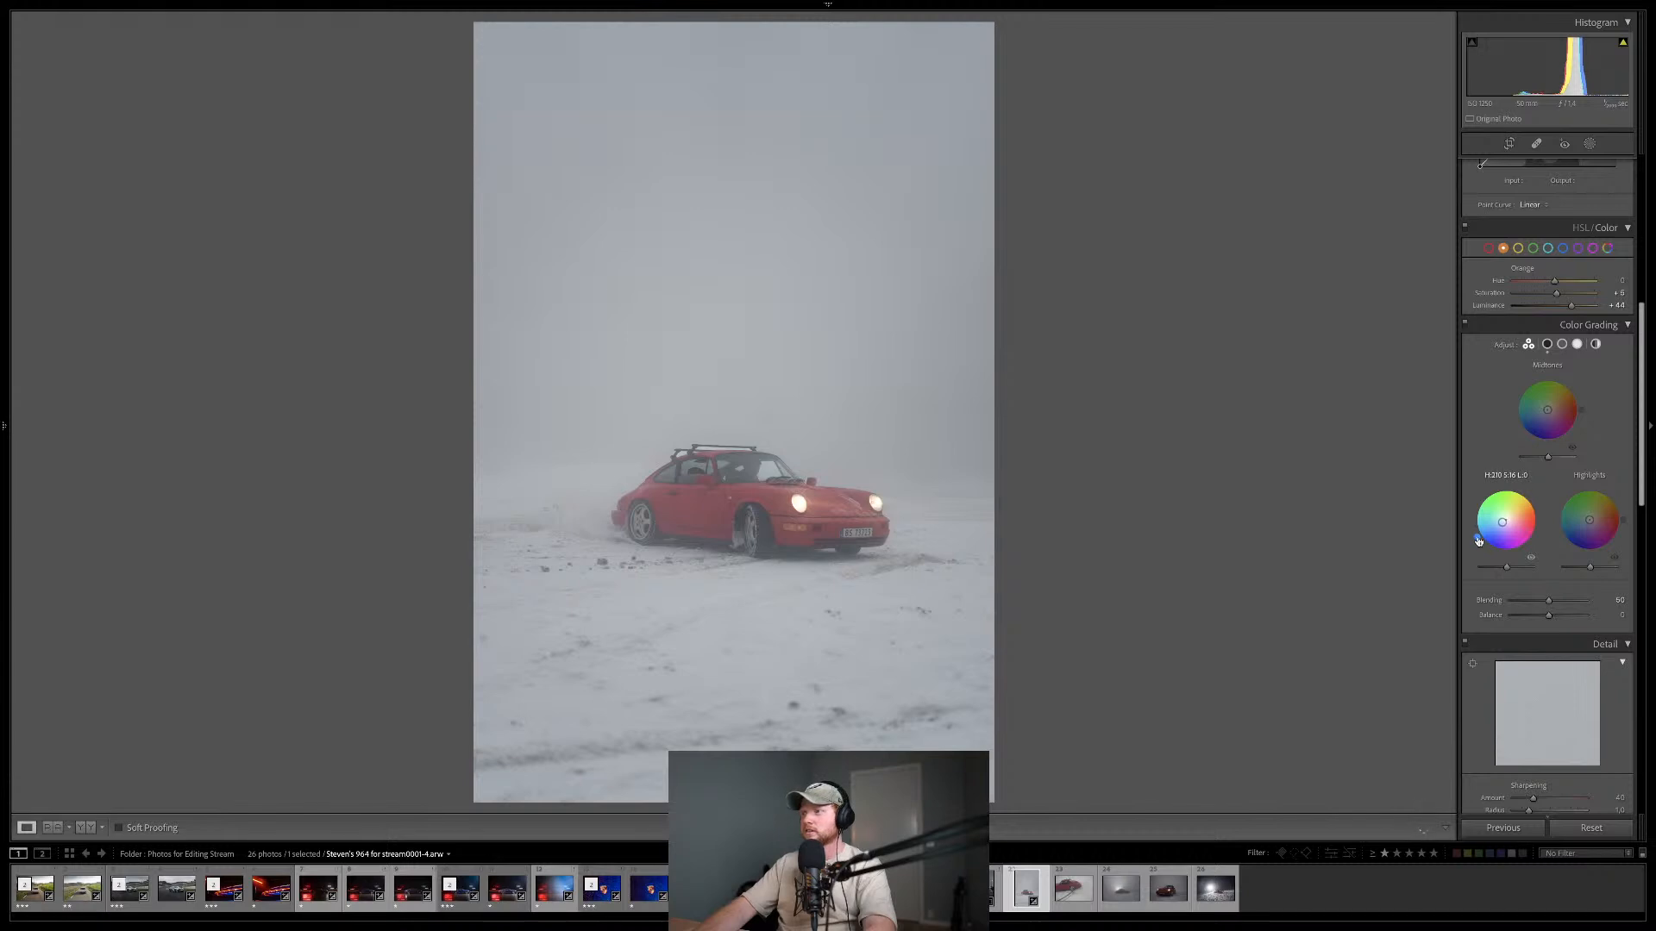
click(1582, 524)
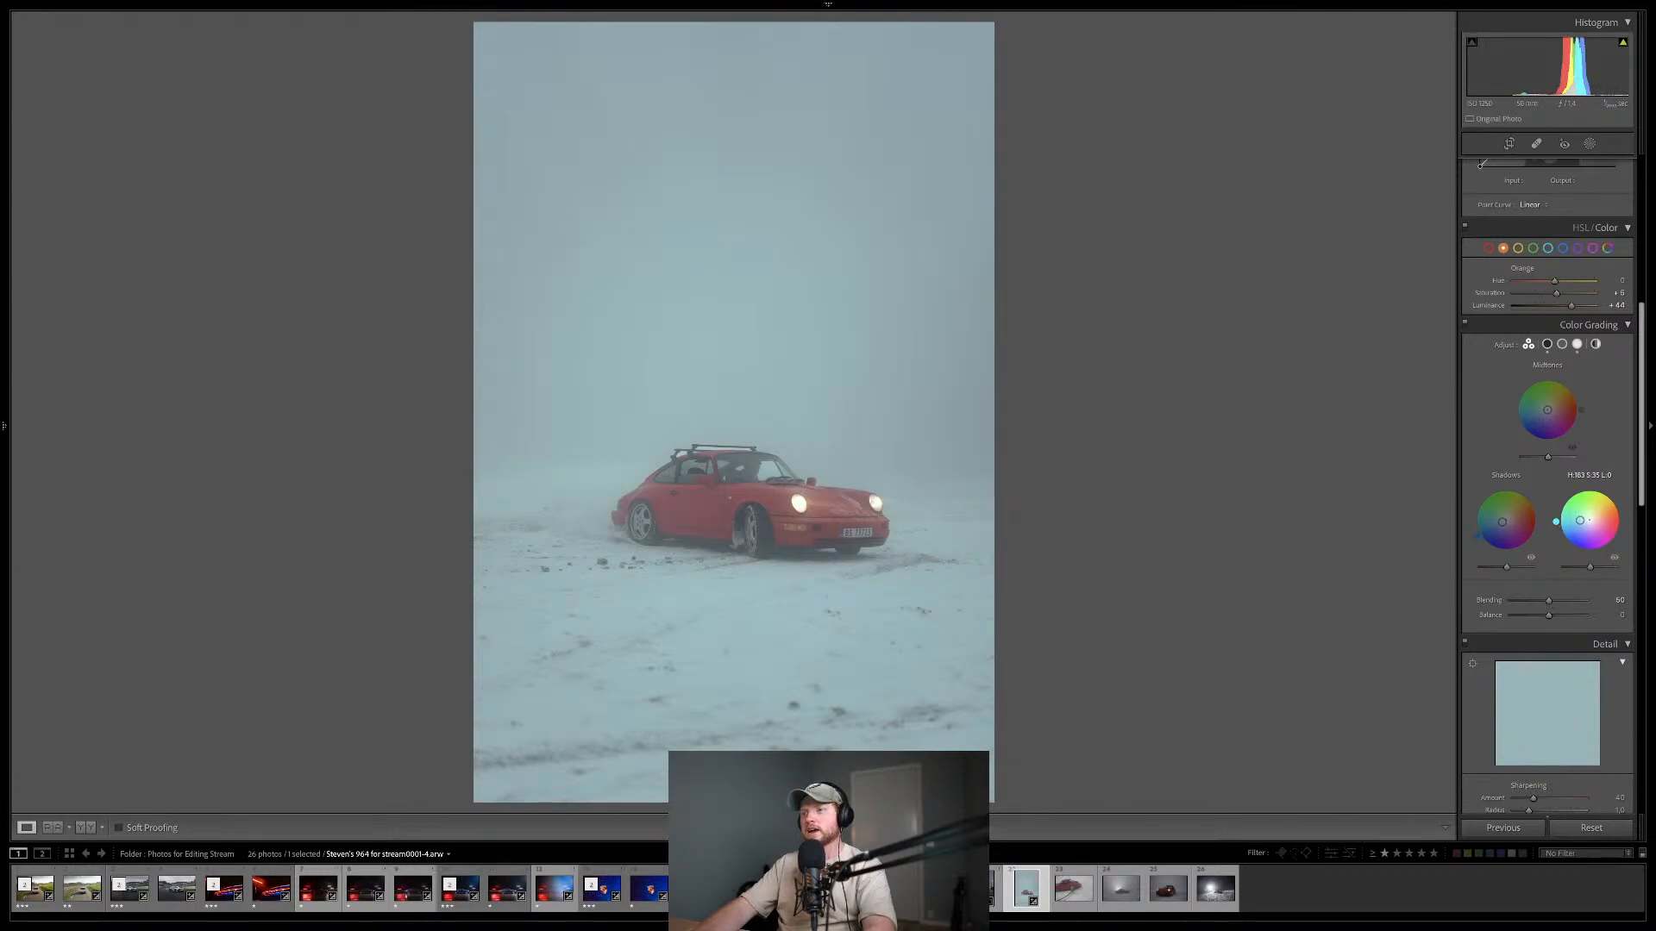
double_click(1579, 522)
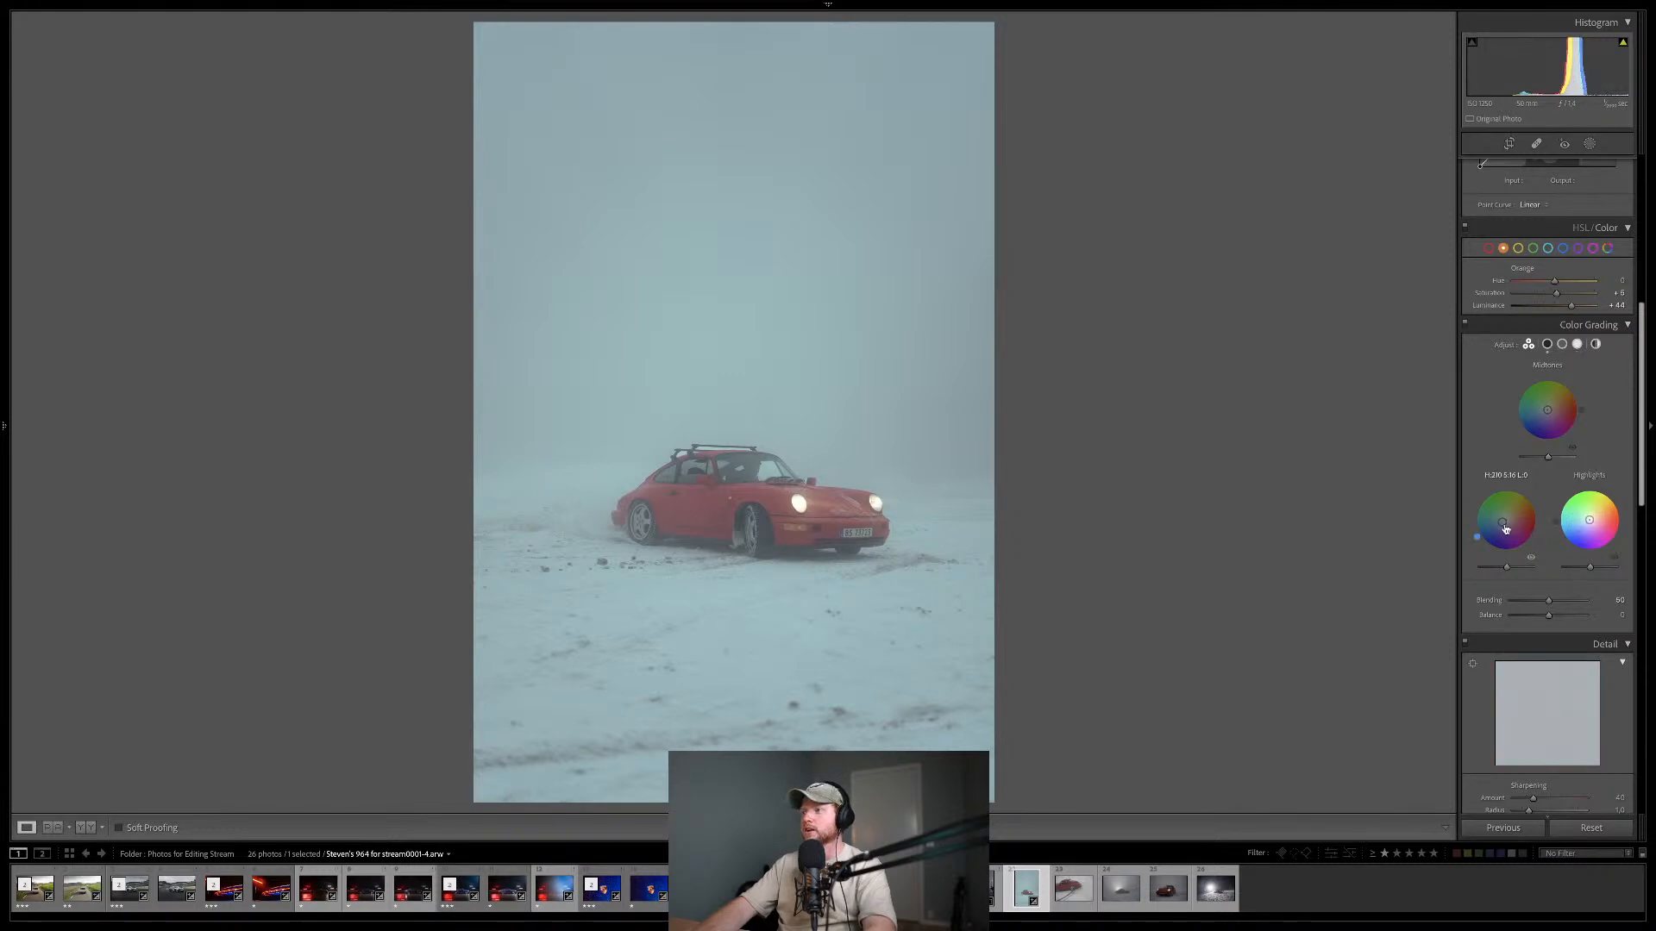
double_click(1505, 529)
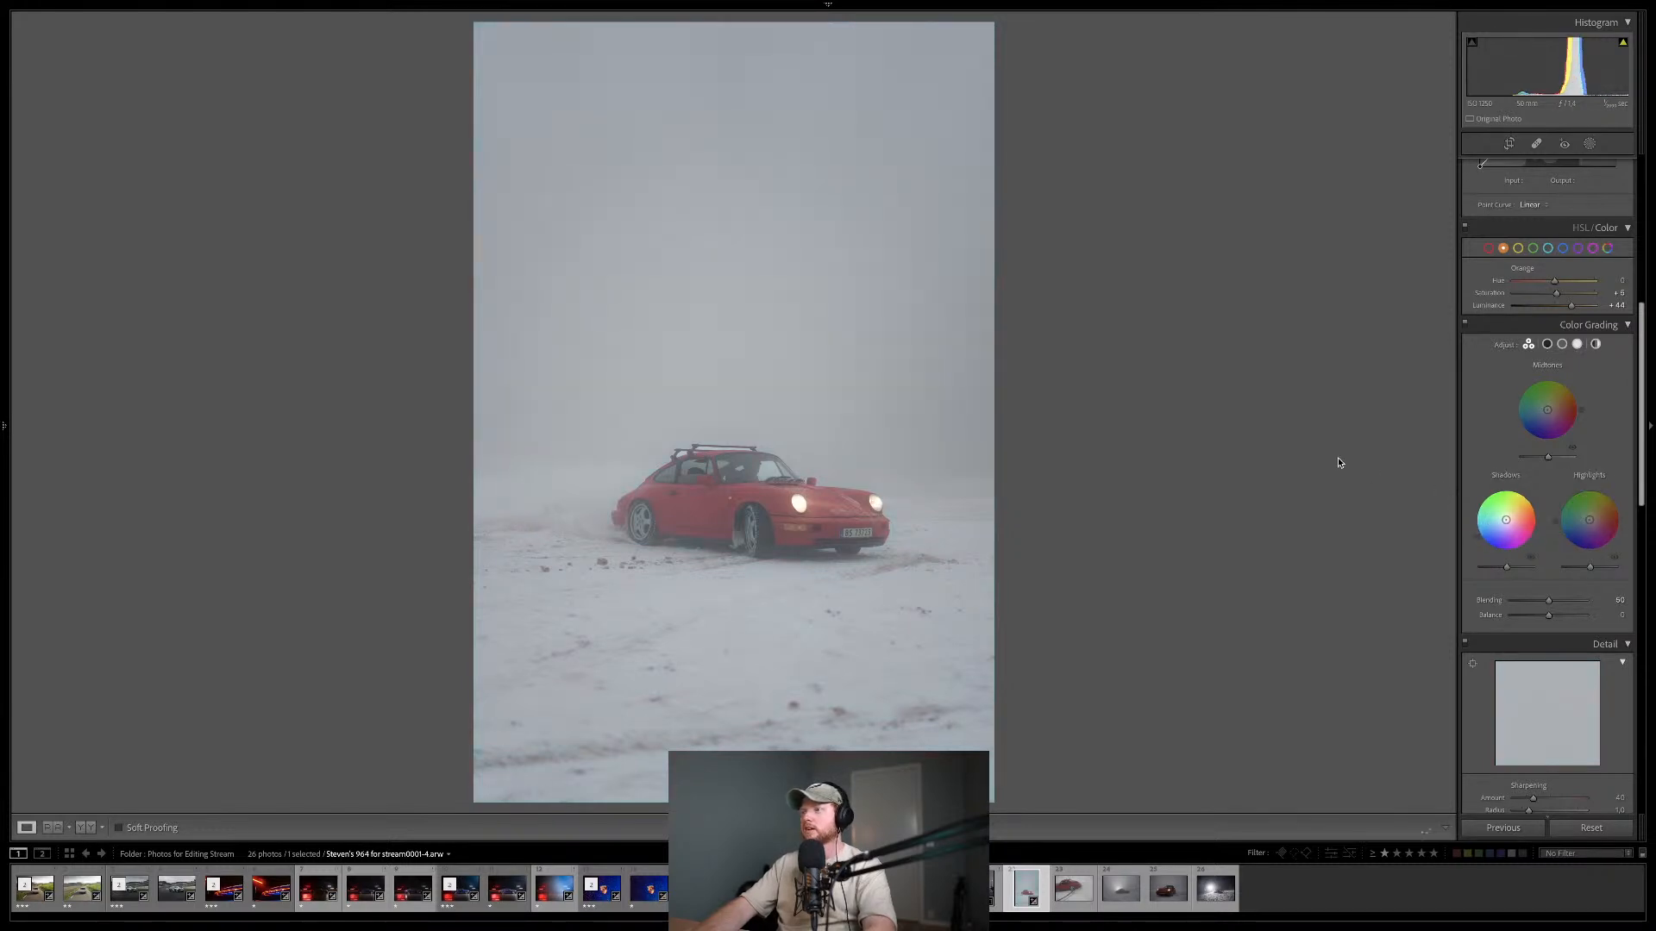
- Try a slightly higher yellow saturation and reset it
click(1562, 249)
mouse_move(1555, 293)
mouse_down()
mouse_move(1532, 297)
mouse_move(1606, 297)
mouse_move(1428, 293)
mouse_move(1559, 297)
mouse_up()
click(1517, 248)
double_click(1559, 297)
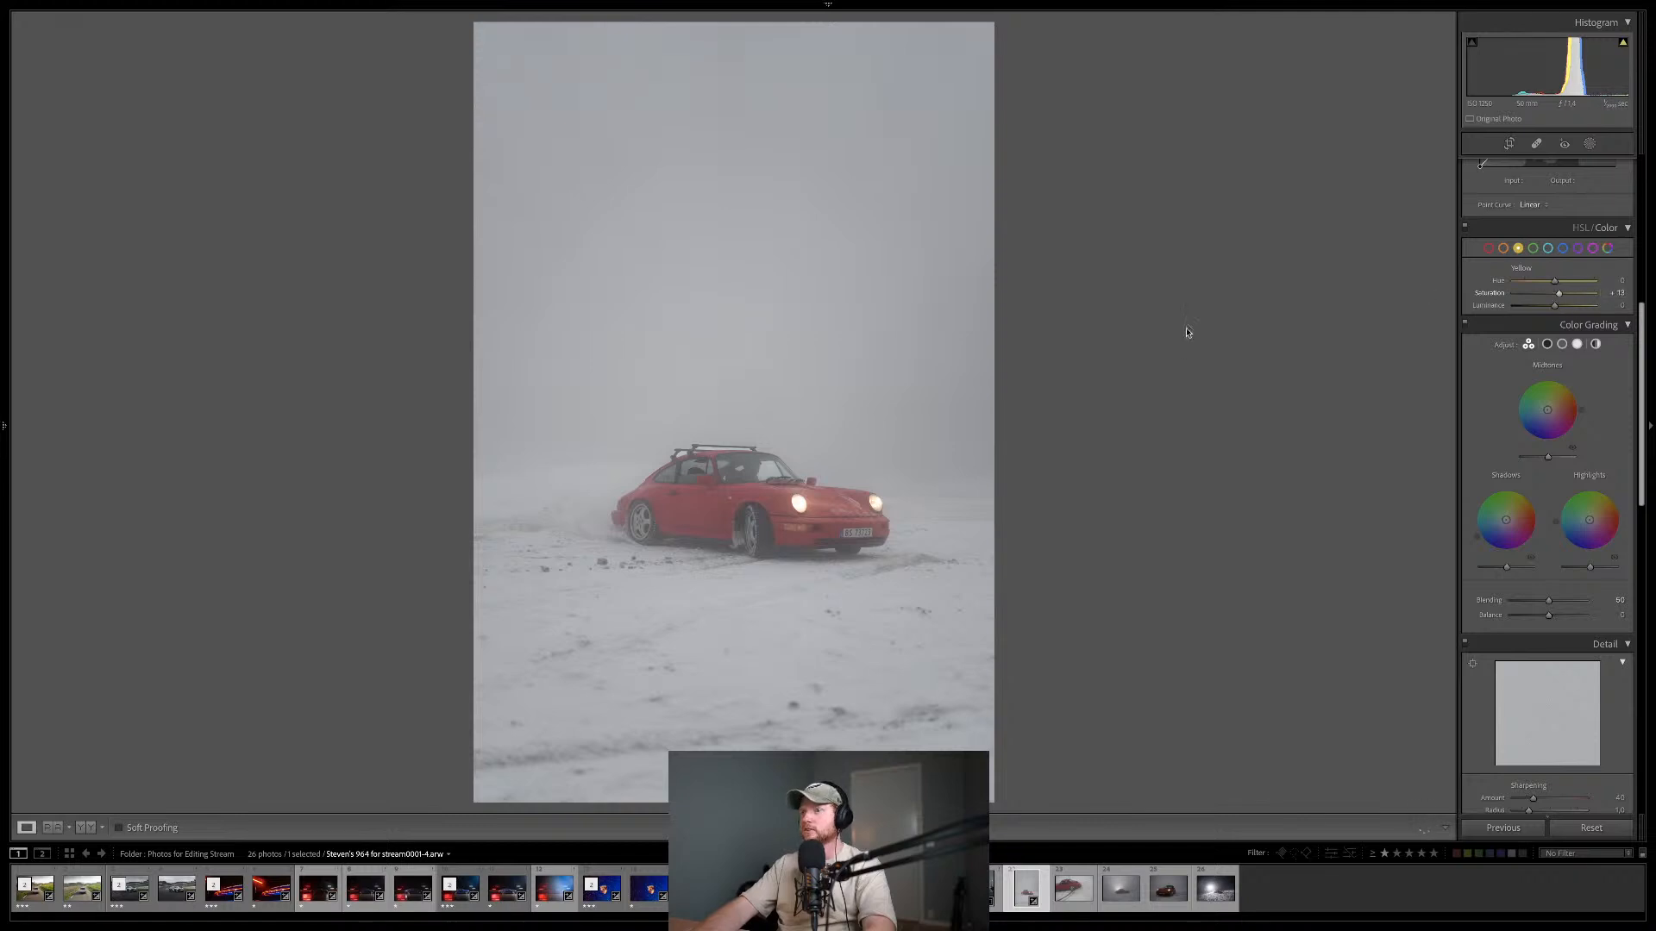
- With the car in close view, set the orange luminance to about +22 and the red luminance to about +34
click(710, 504)
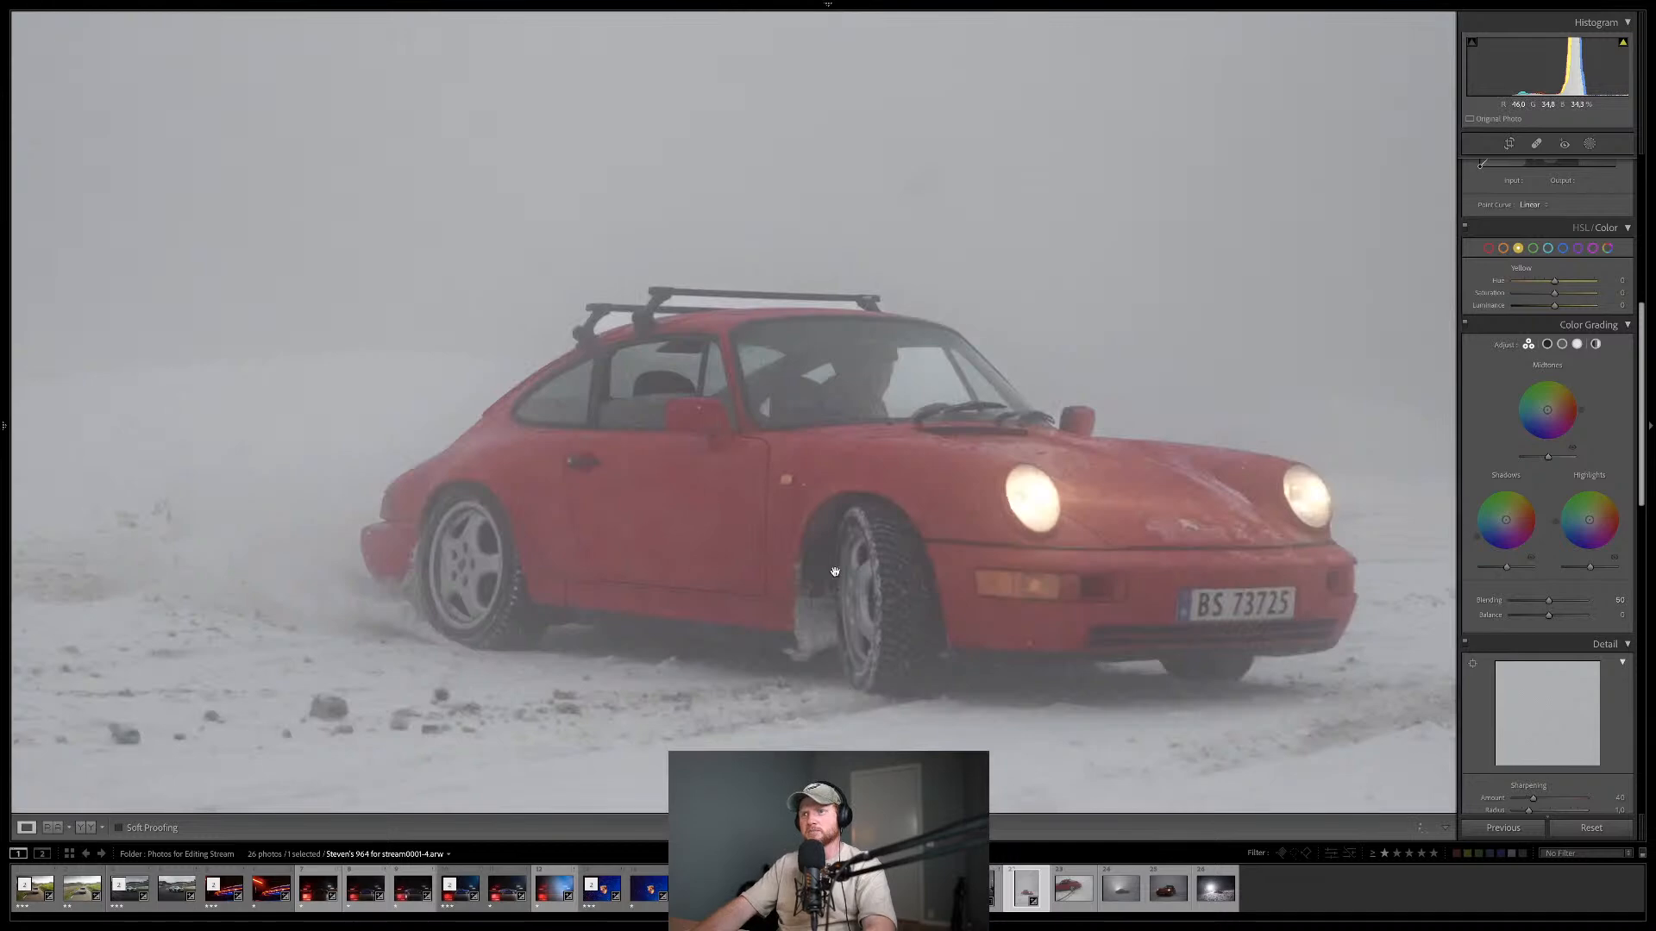
click(1504, 248)
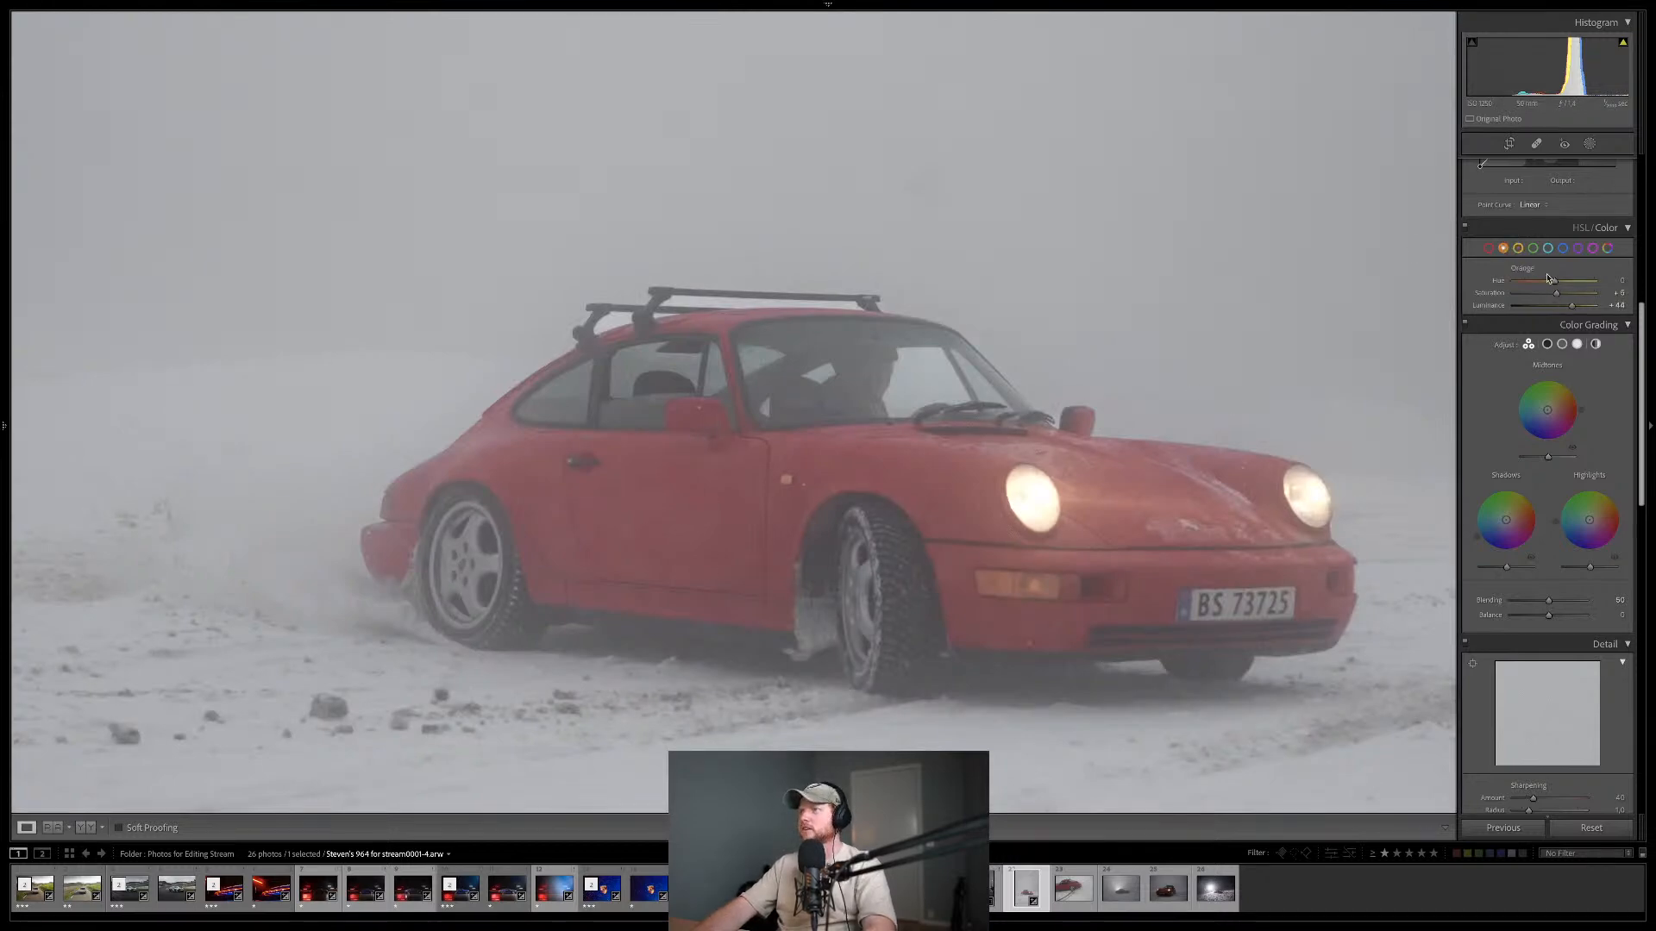
drag(1572, 306, 1564, 309)
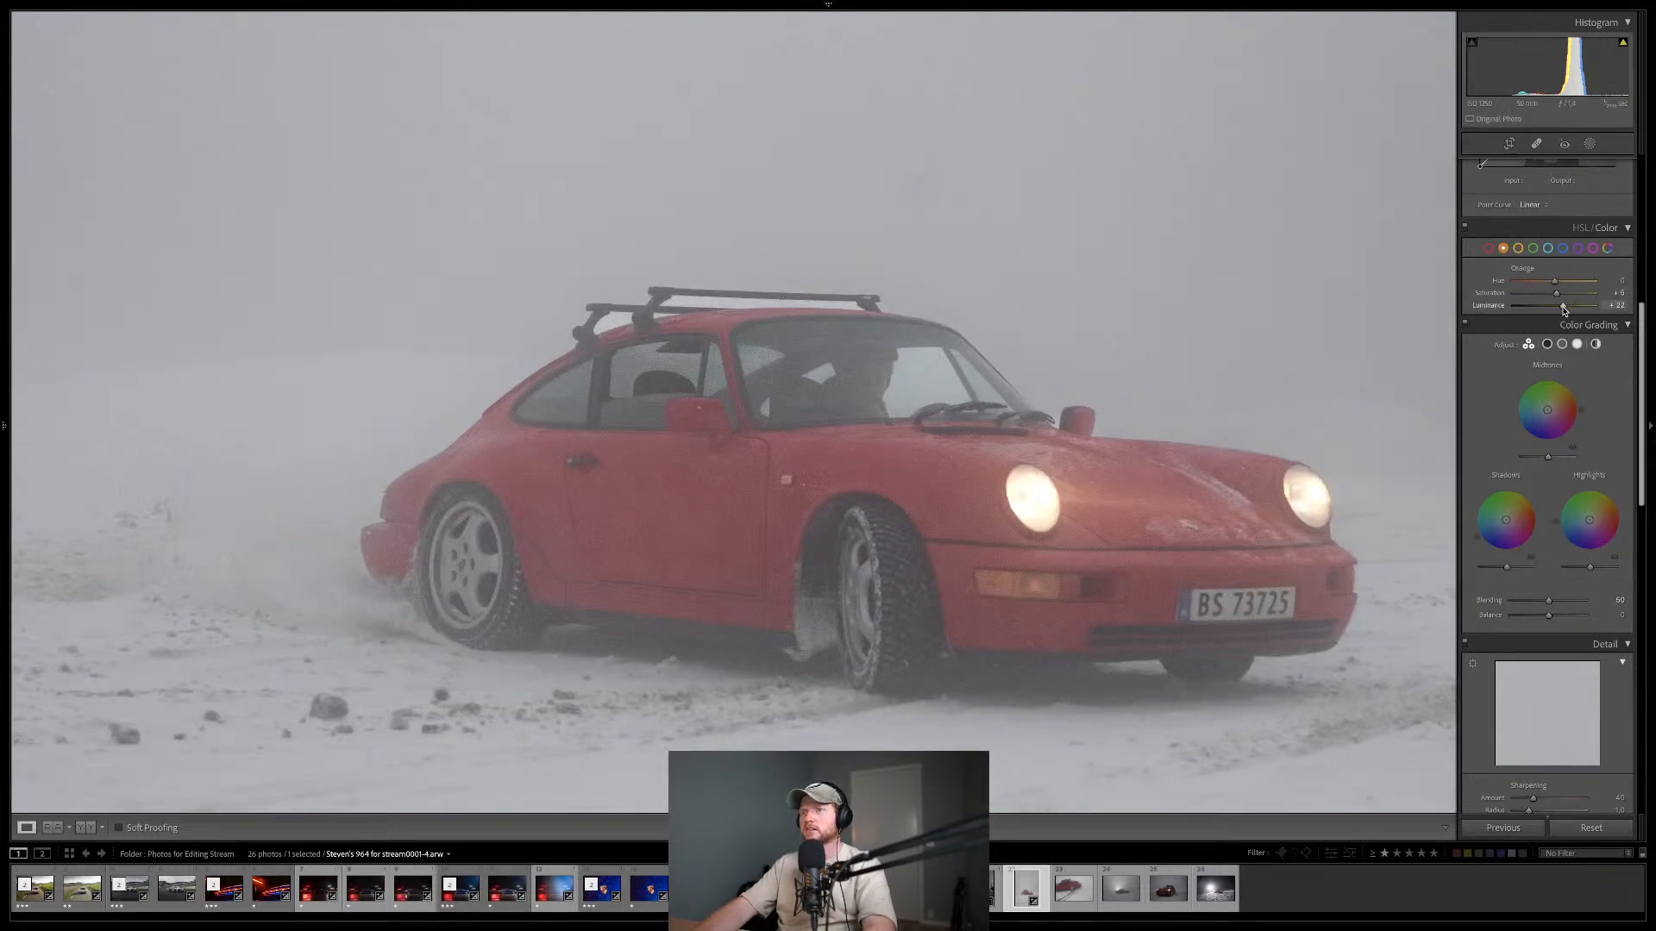
click(1489, 249)
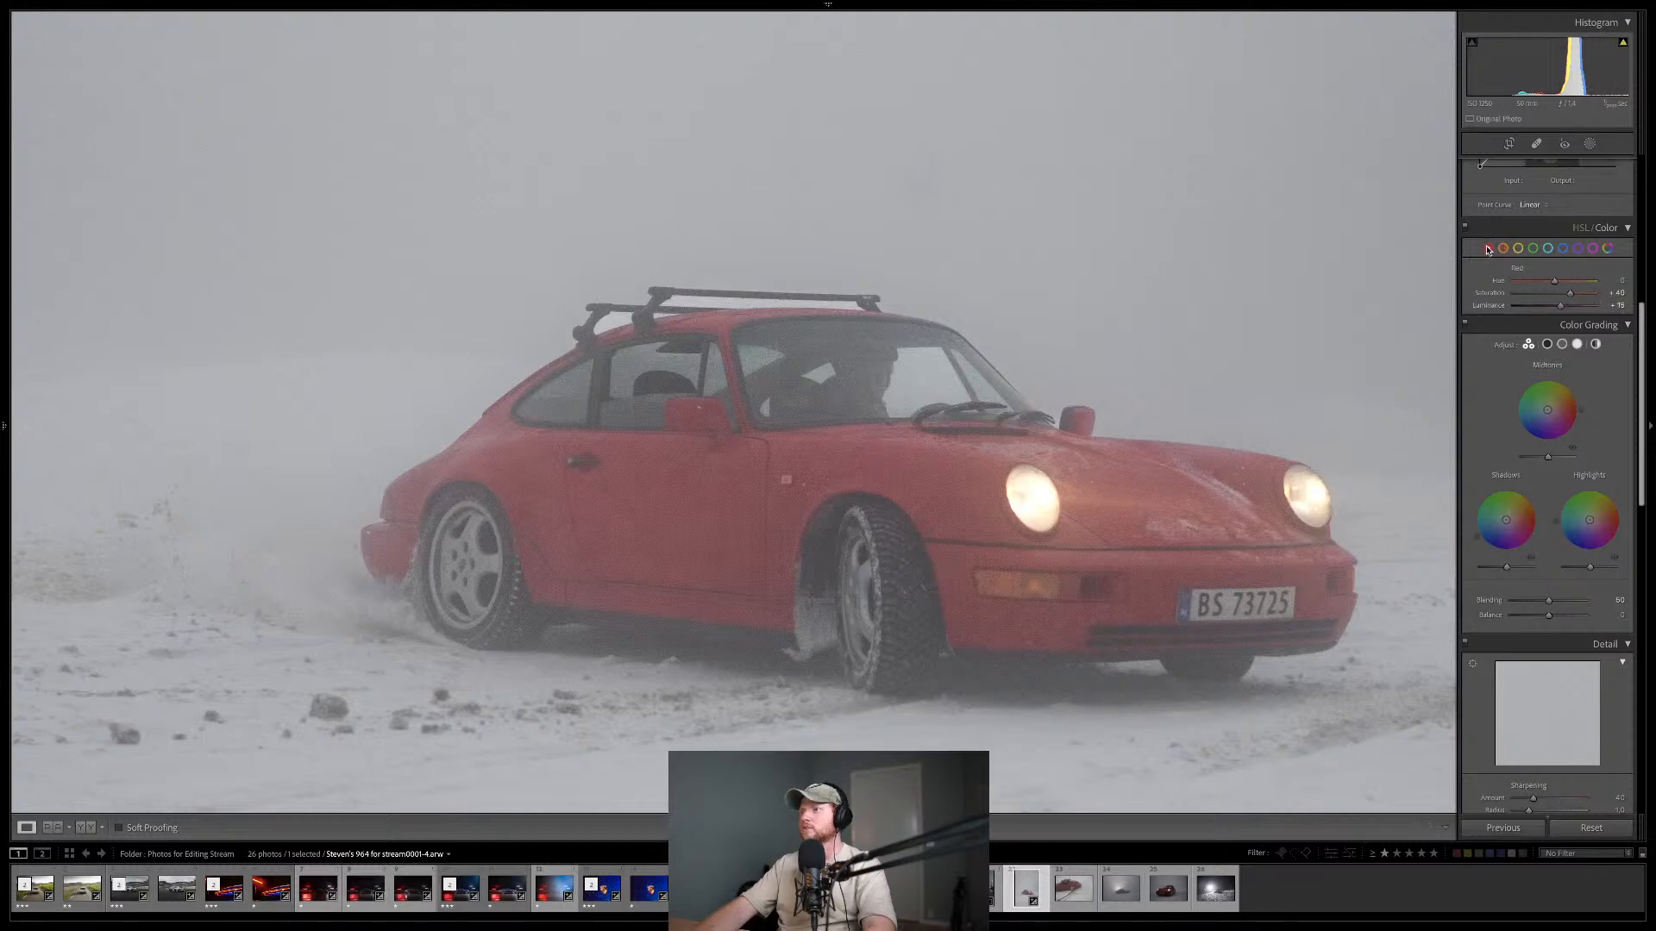
click(1569, 307)
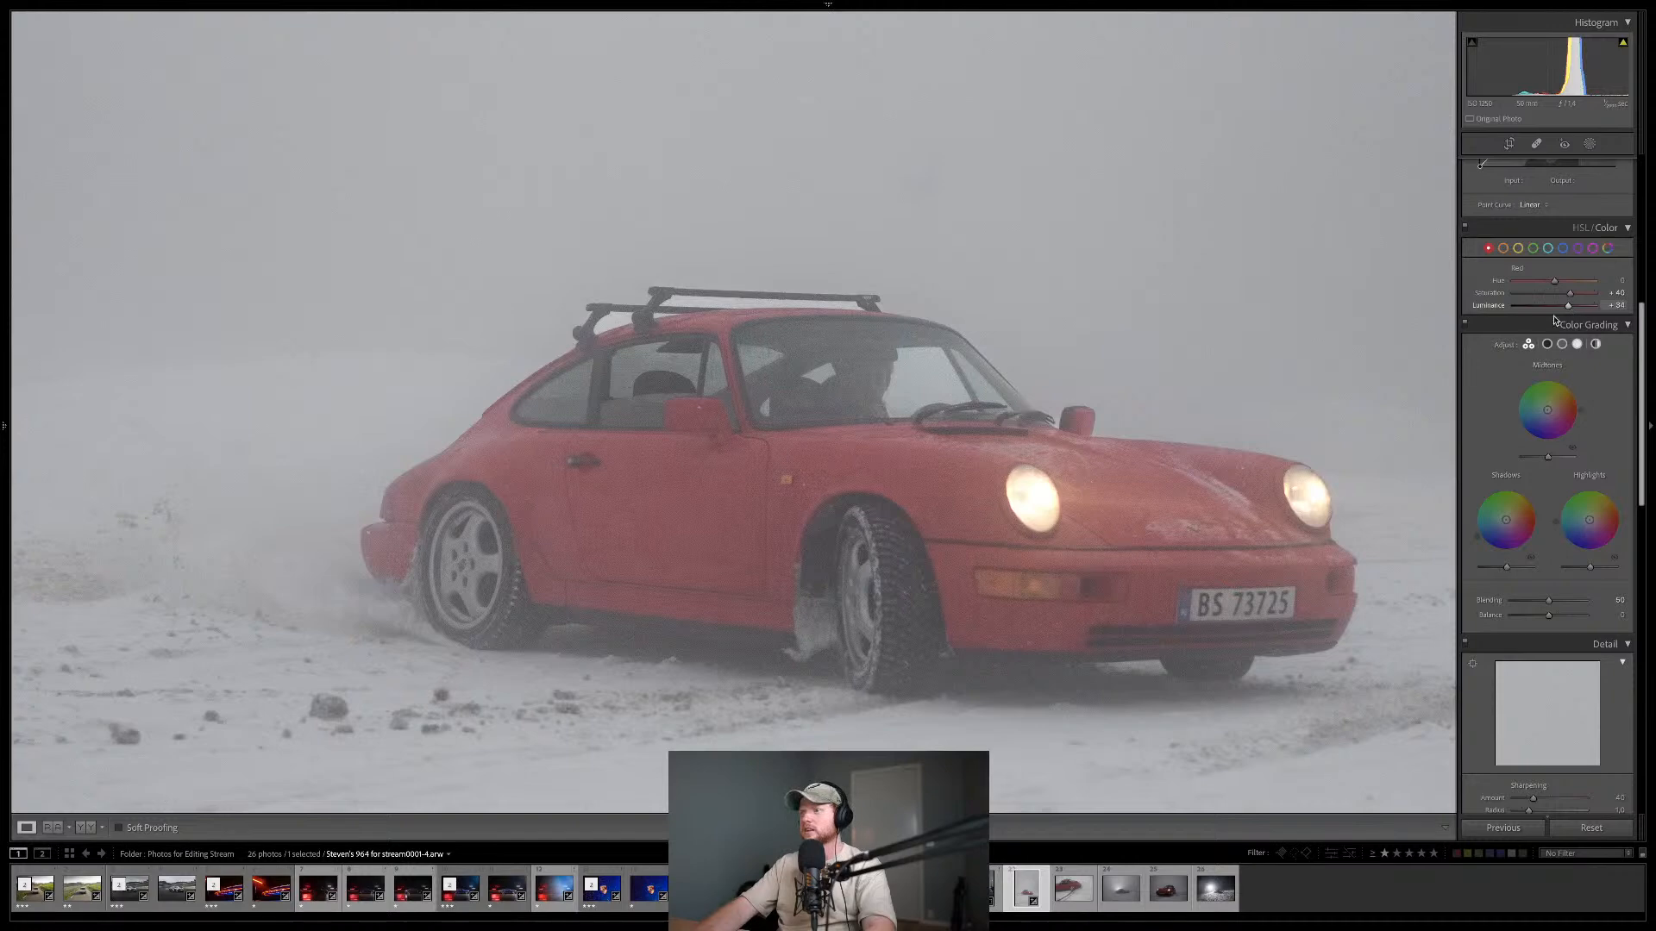
- Return to the full photo and raise its overall exposure slightly
click(1175, 403)
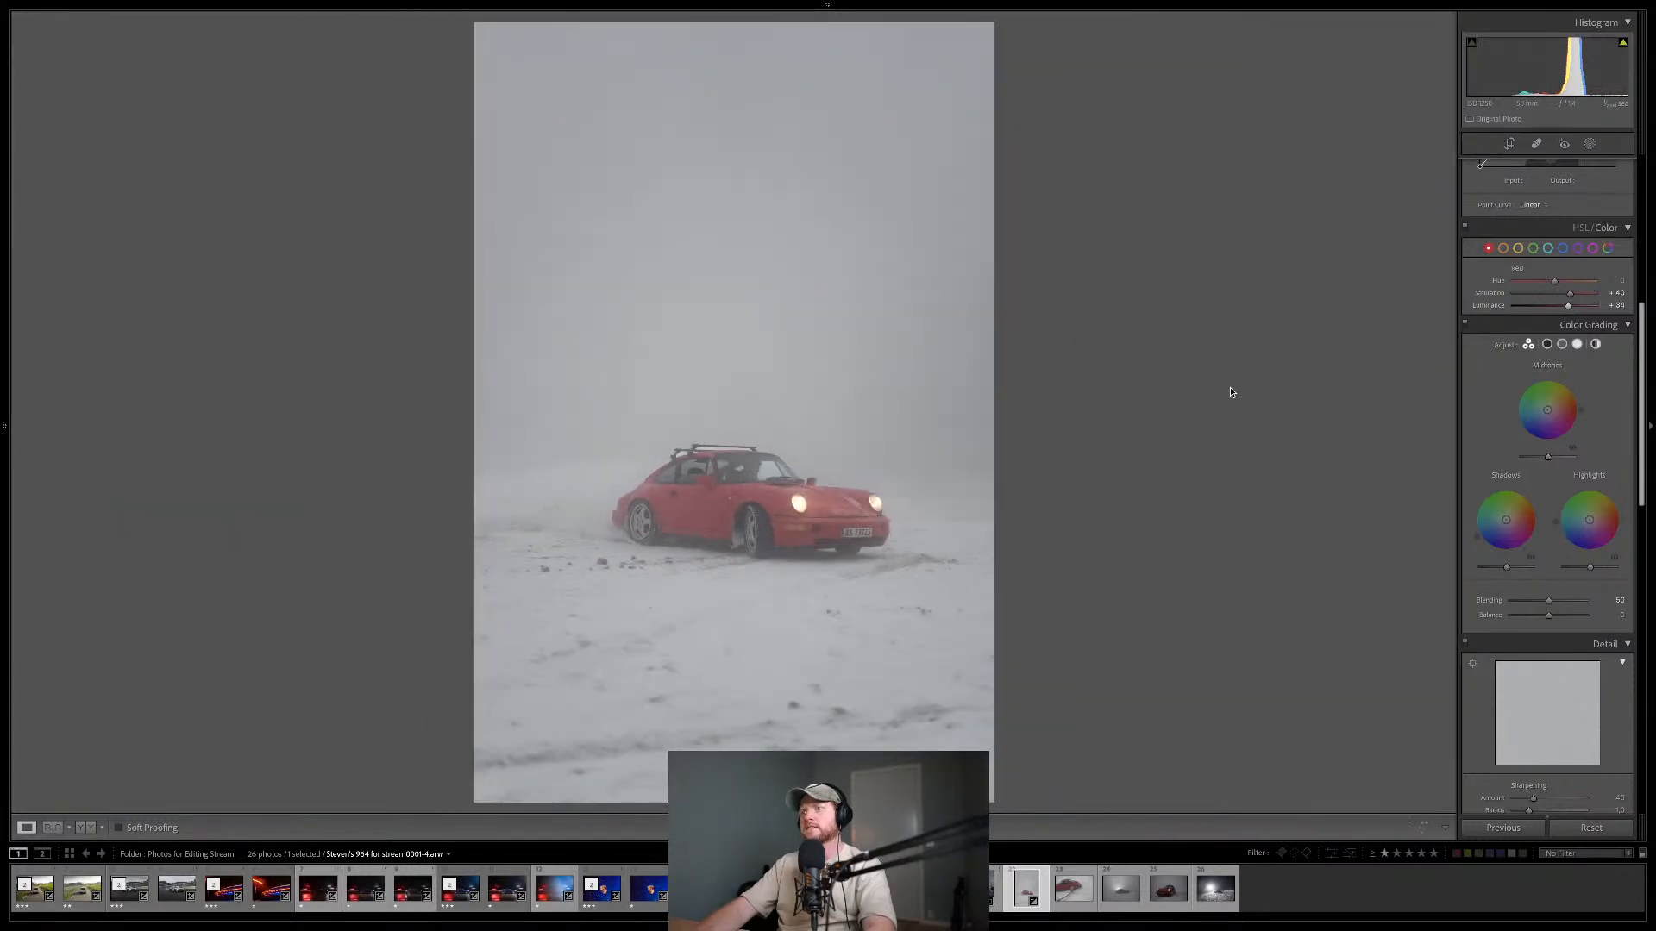
scroll(1543, 272, up, 8)
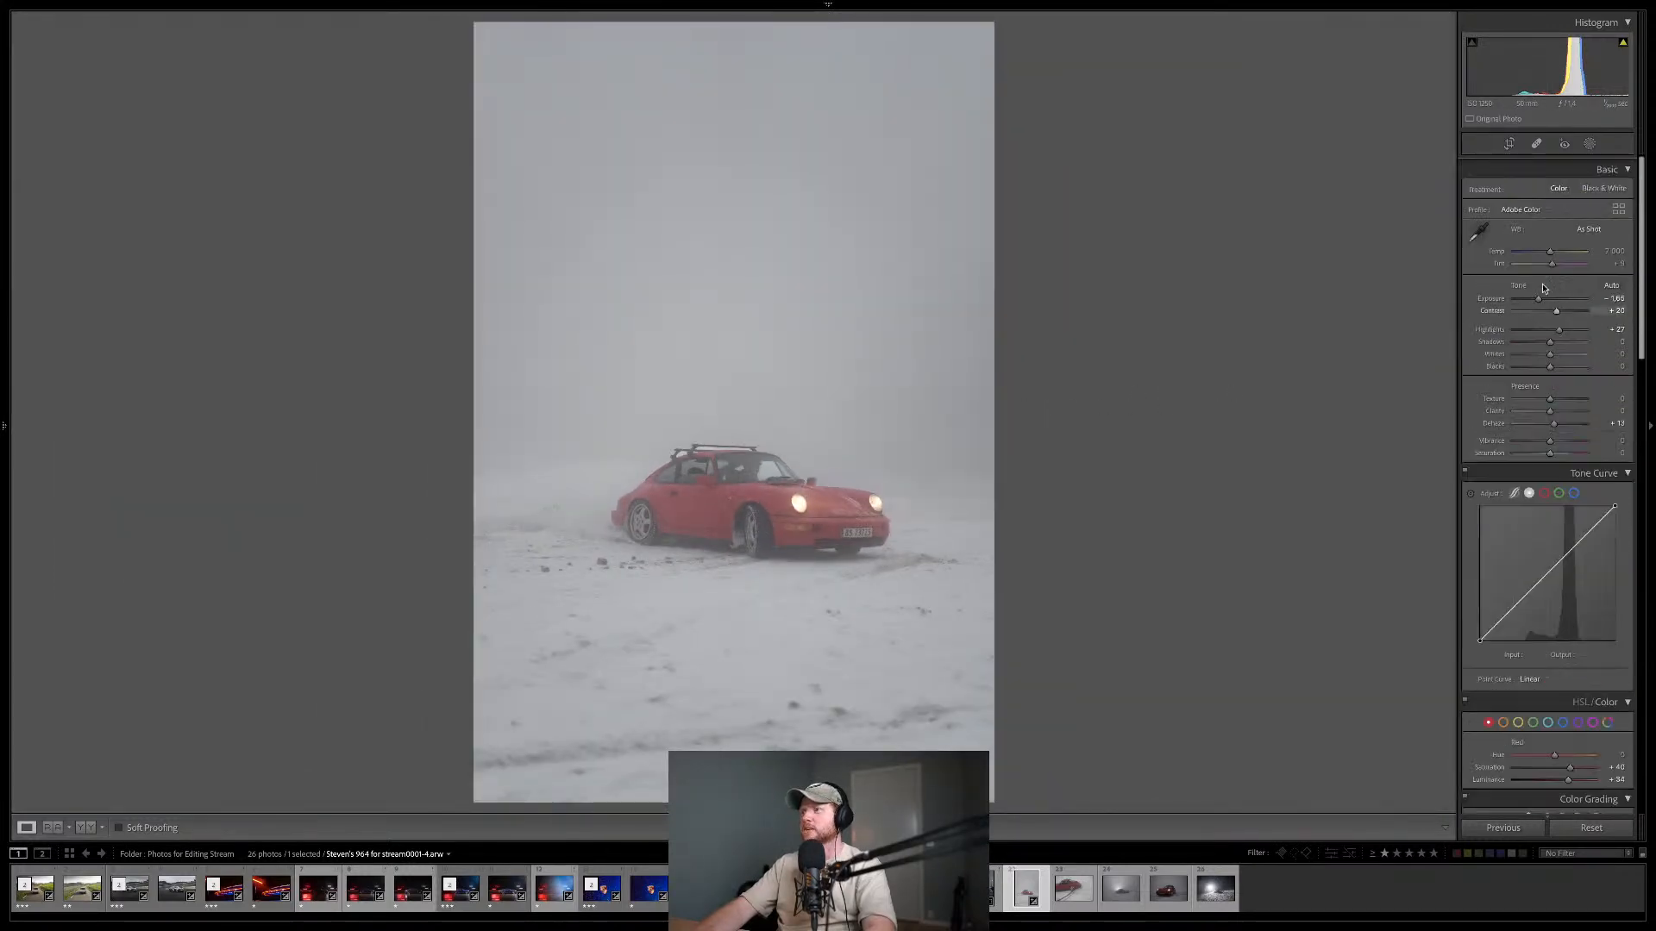
drag(1540, 297, 1544, 301)
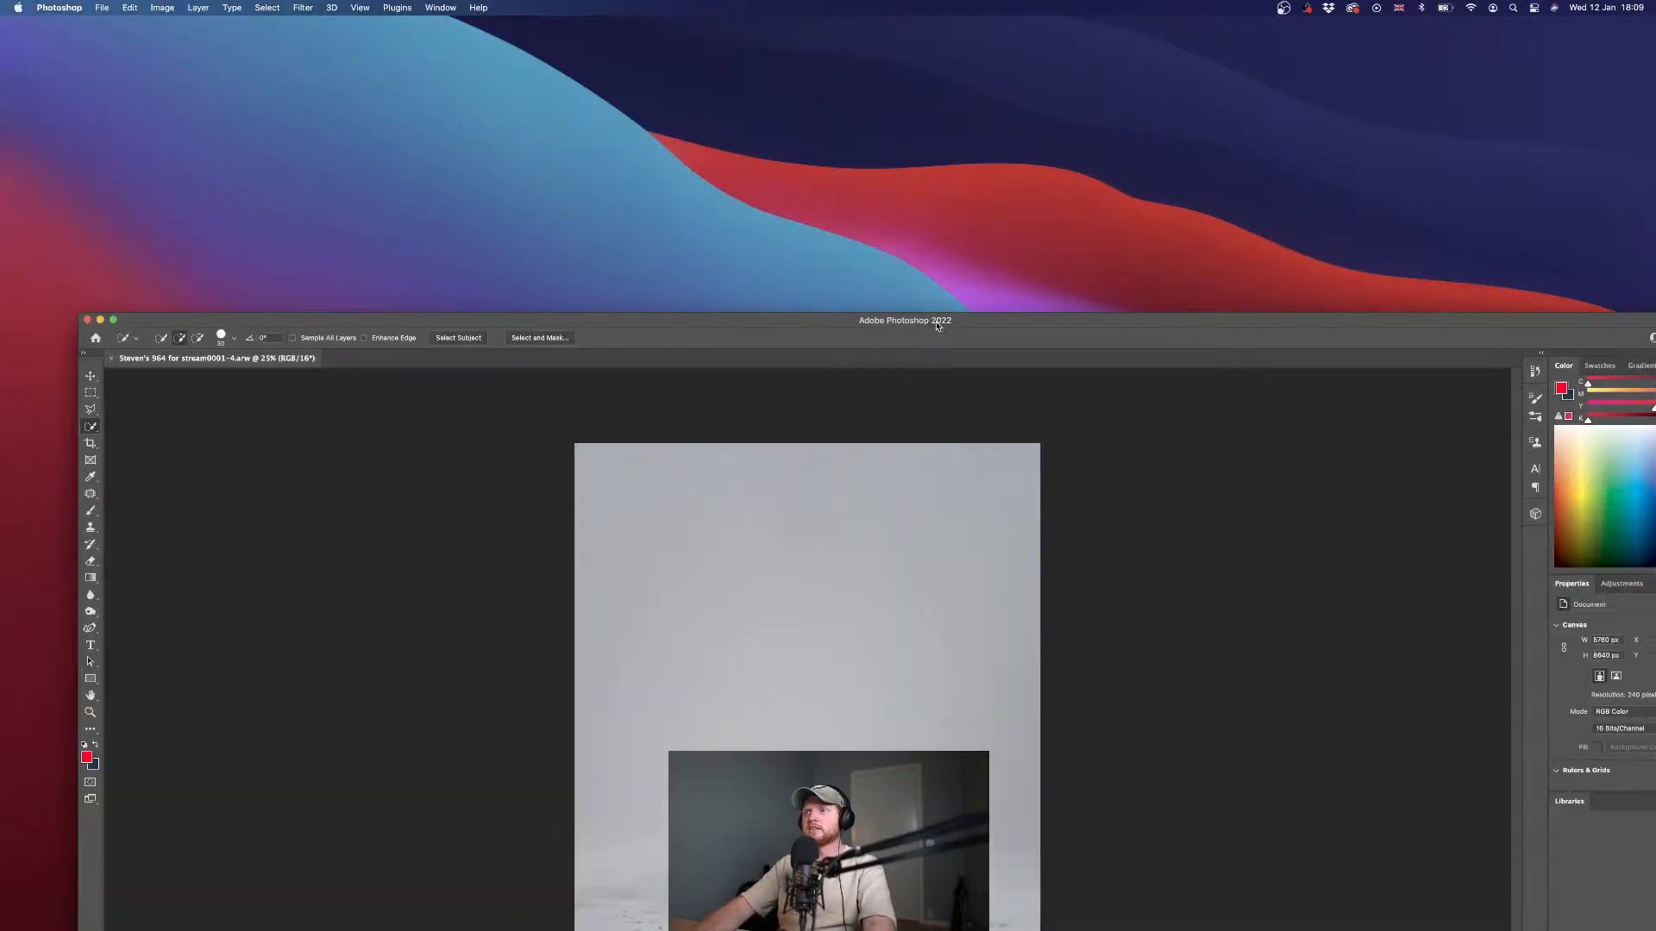
- Maximize the Photoshop window holding the opened car photo
double_click(955, 322)
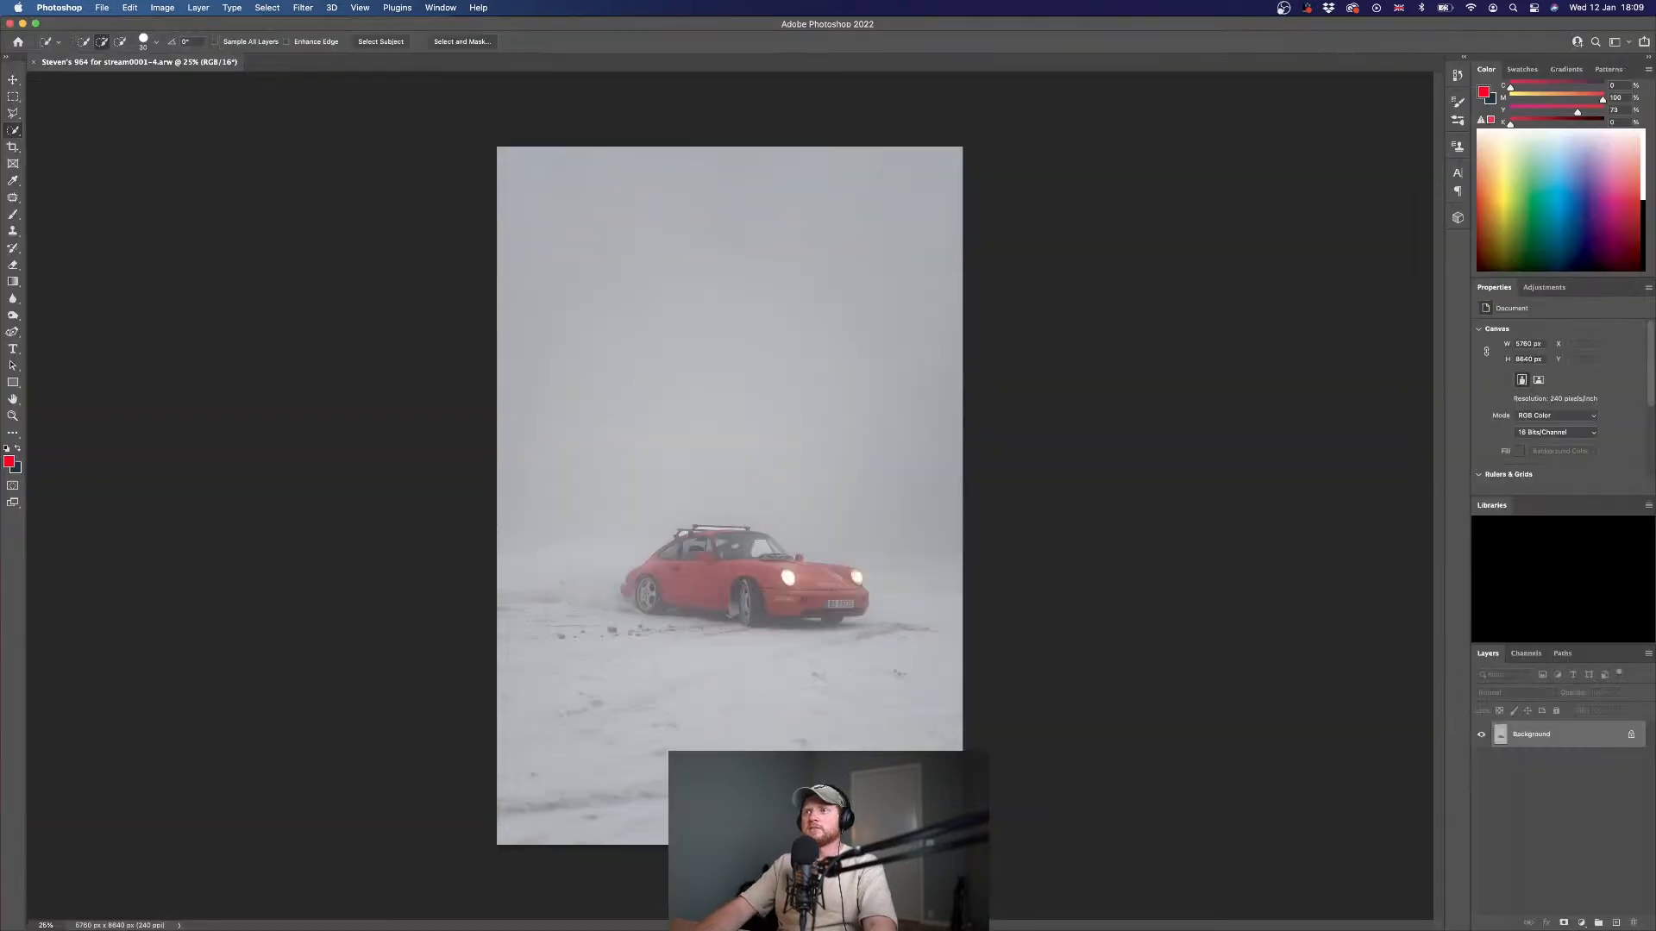
double_click(955, 24)
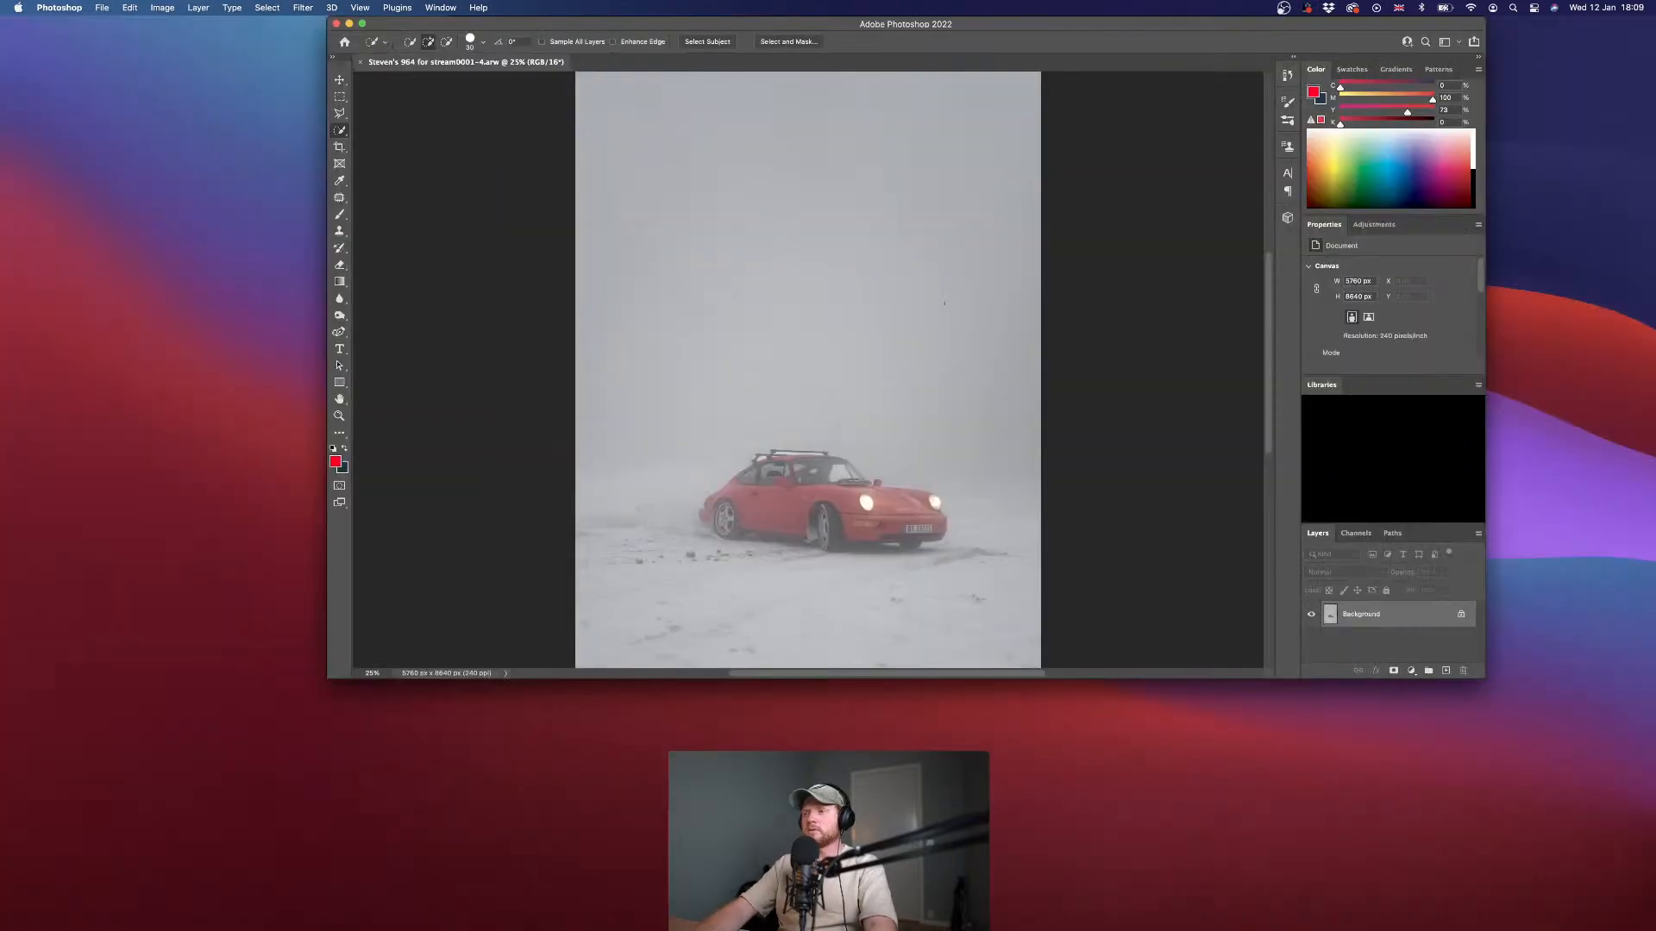
double_click(809, 25)
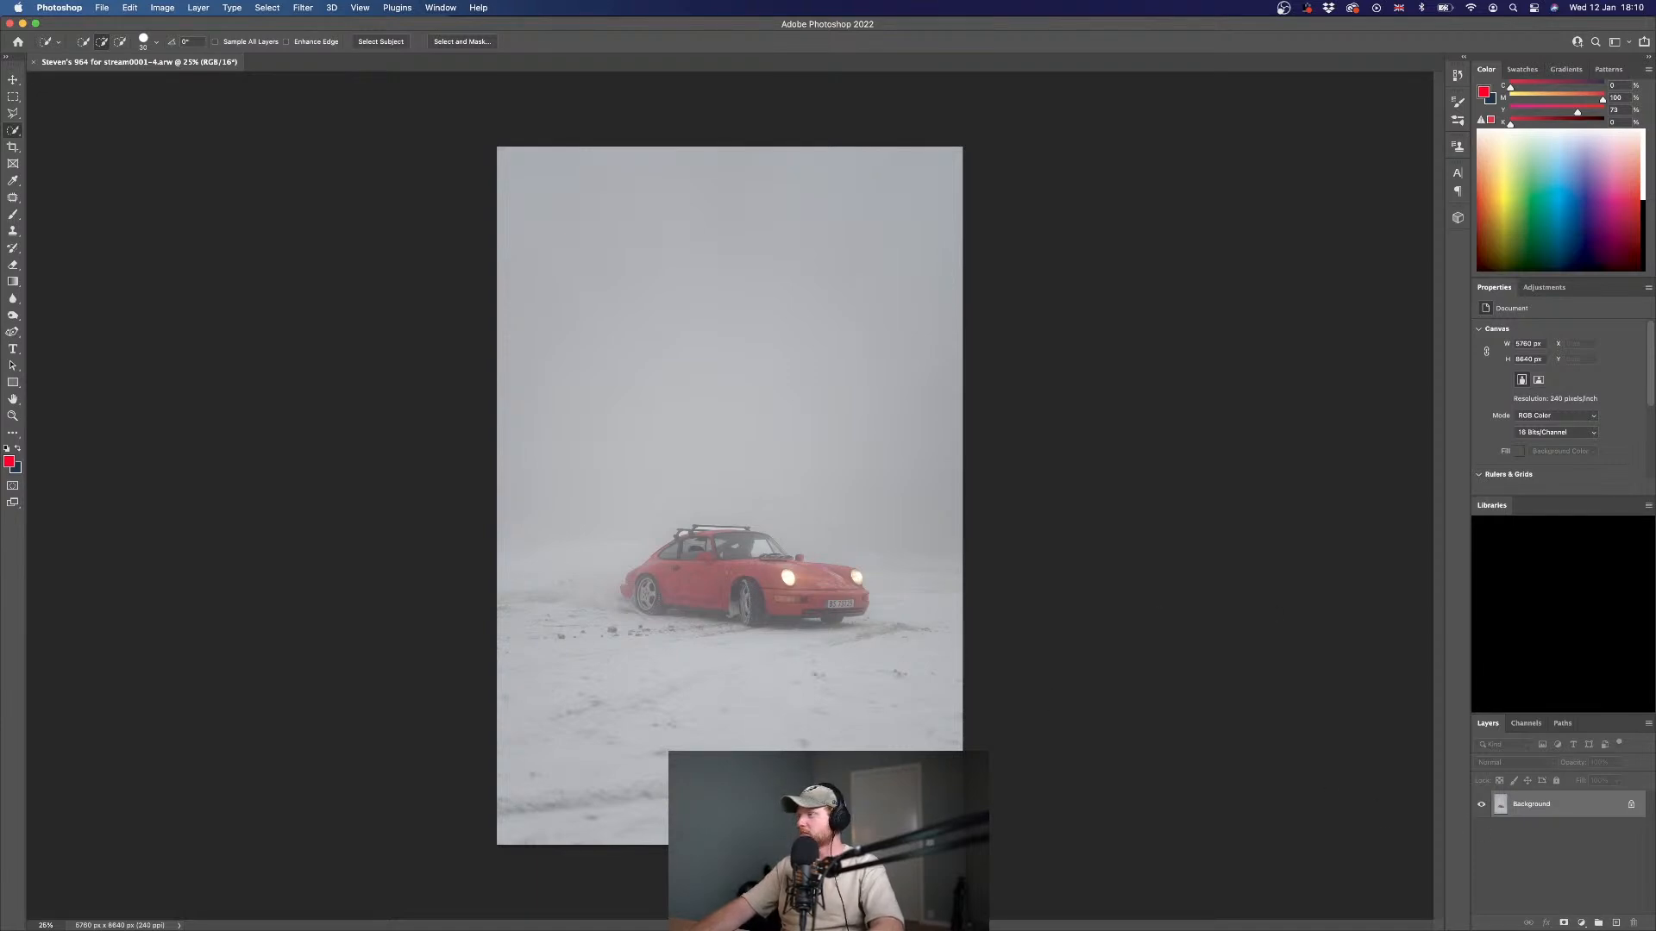
drag(1197, 504, 795, 420)
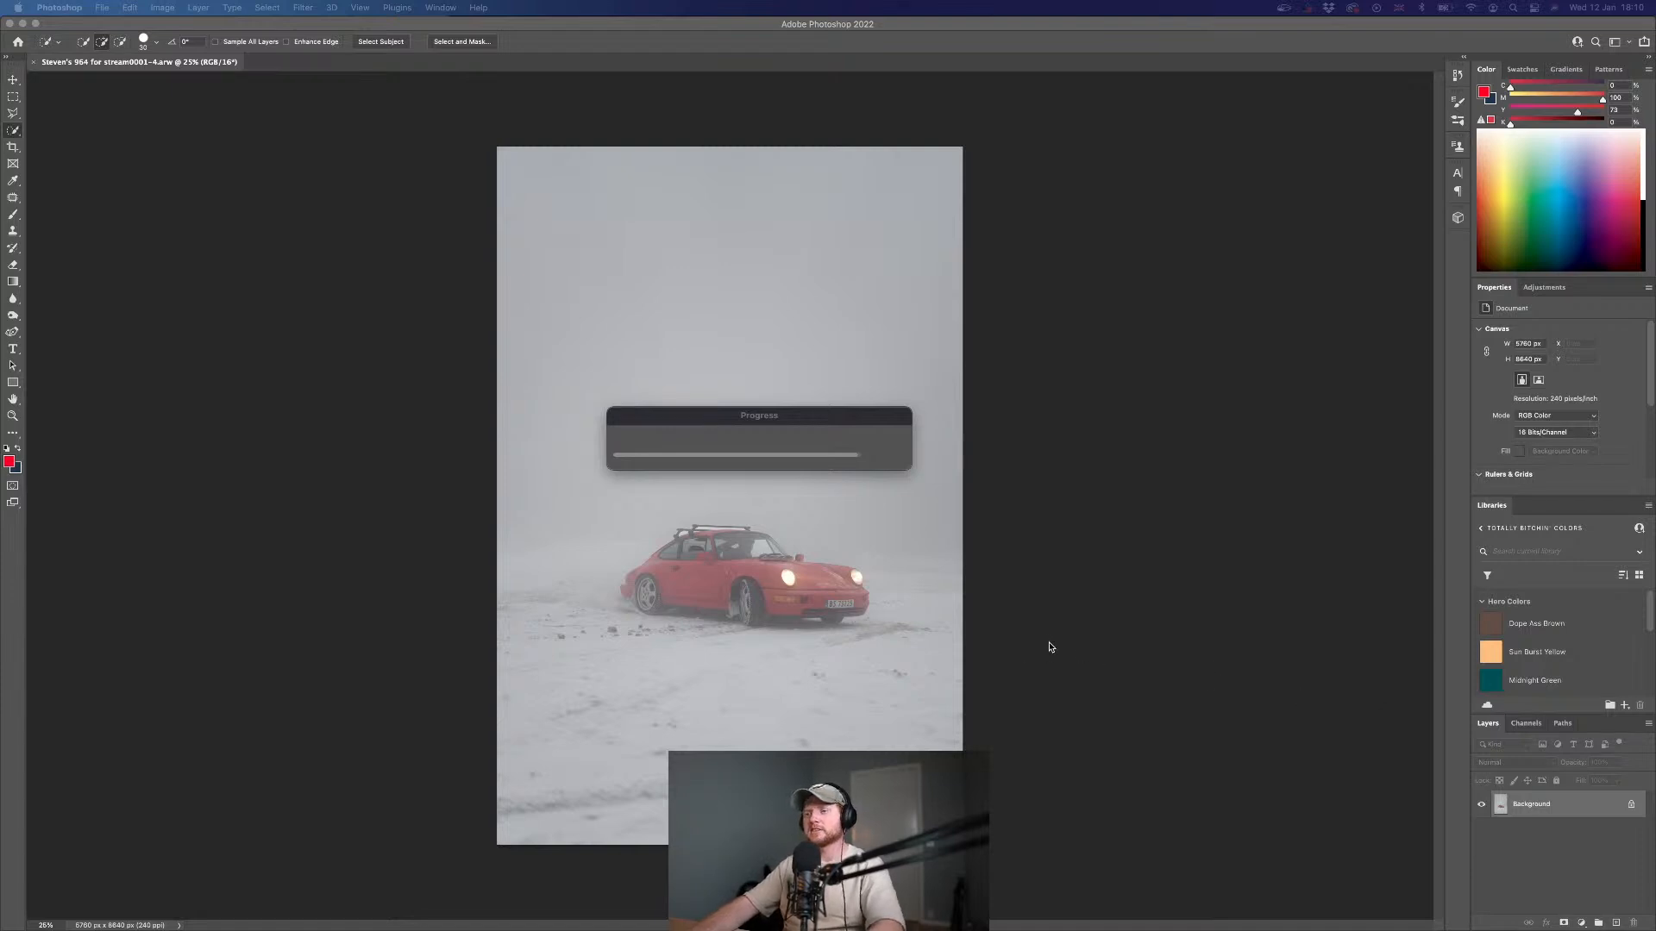
click(764, 417)
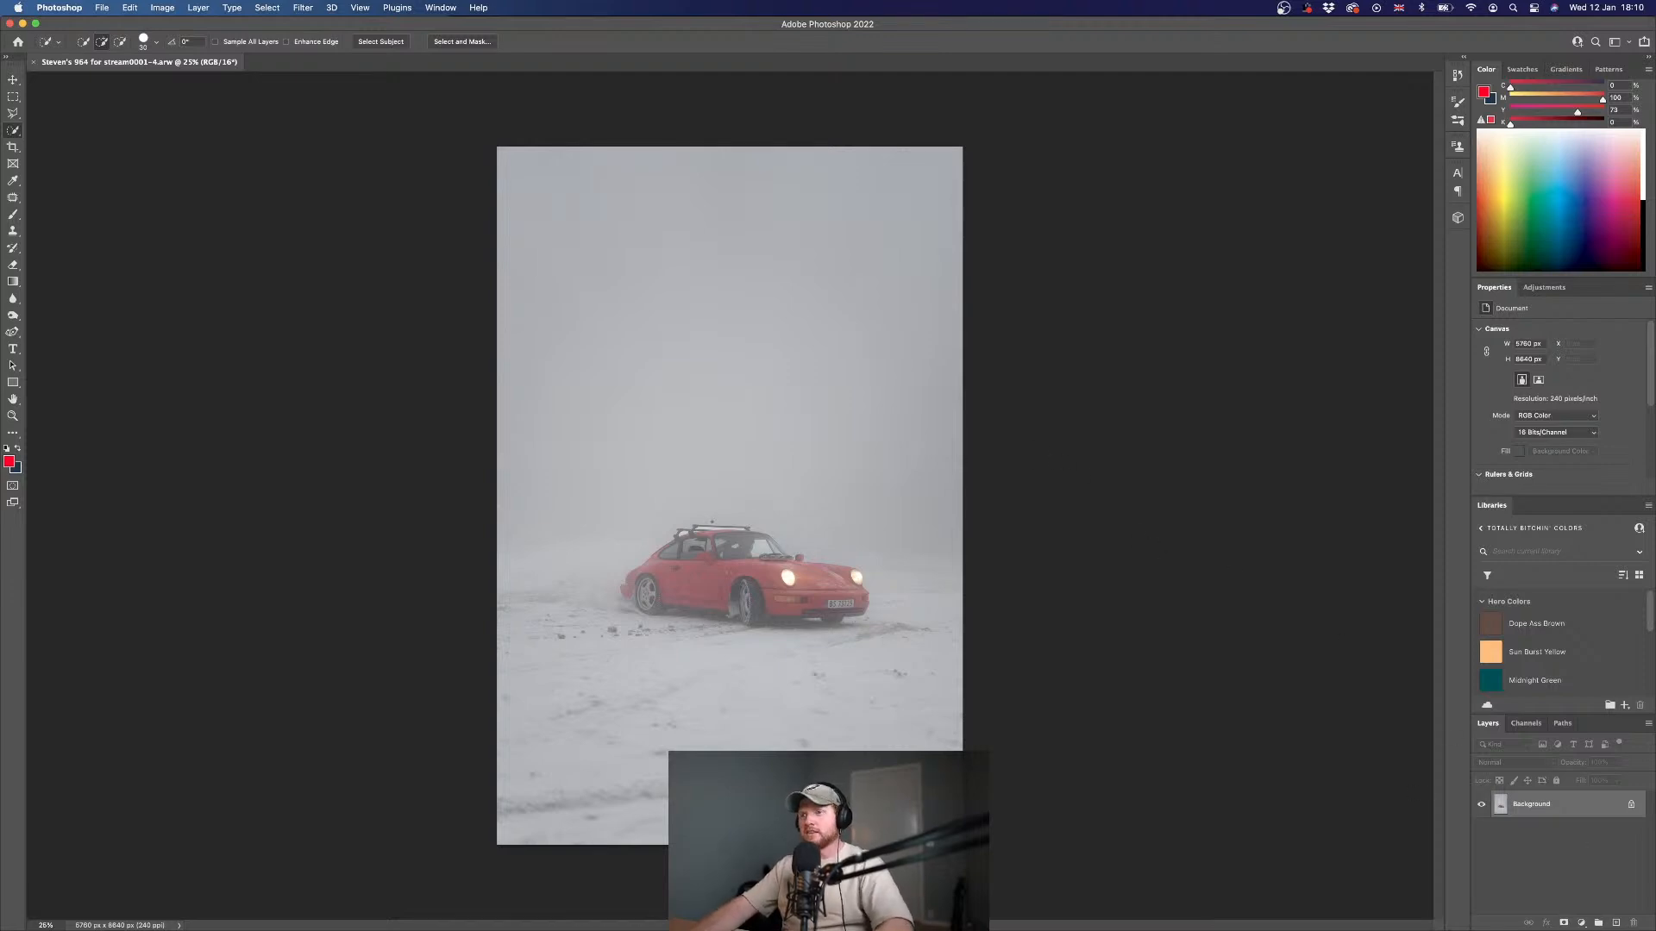
- With a smaller Clone Stamp brush, start cloning fog over the bright gap beneath the front roof bar and undo the long stroke
scroll(669, 549, up, 10)
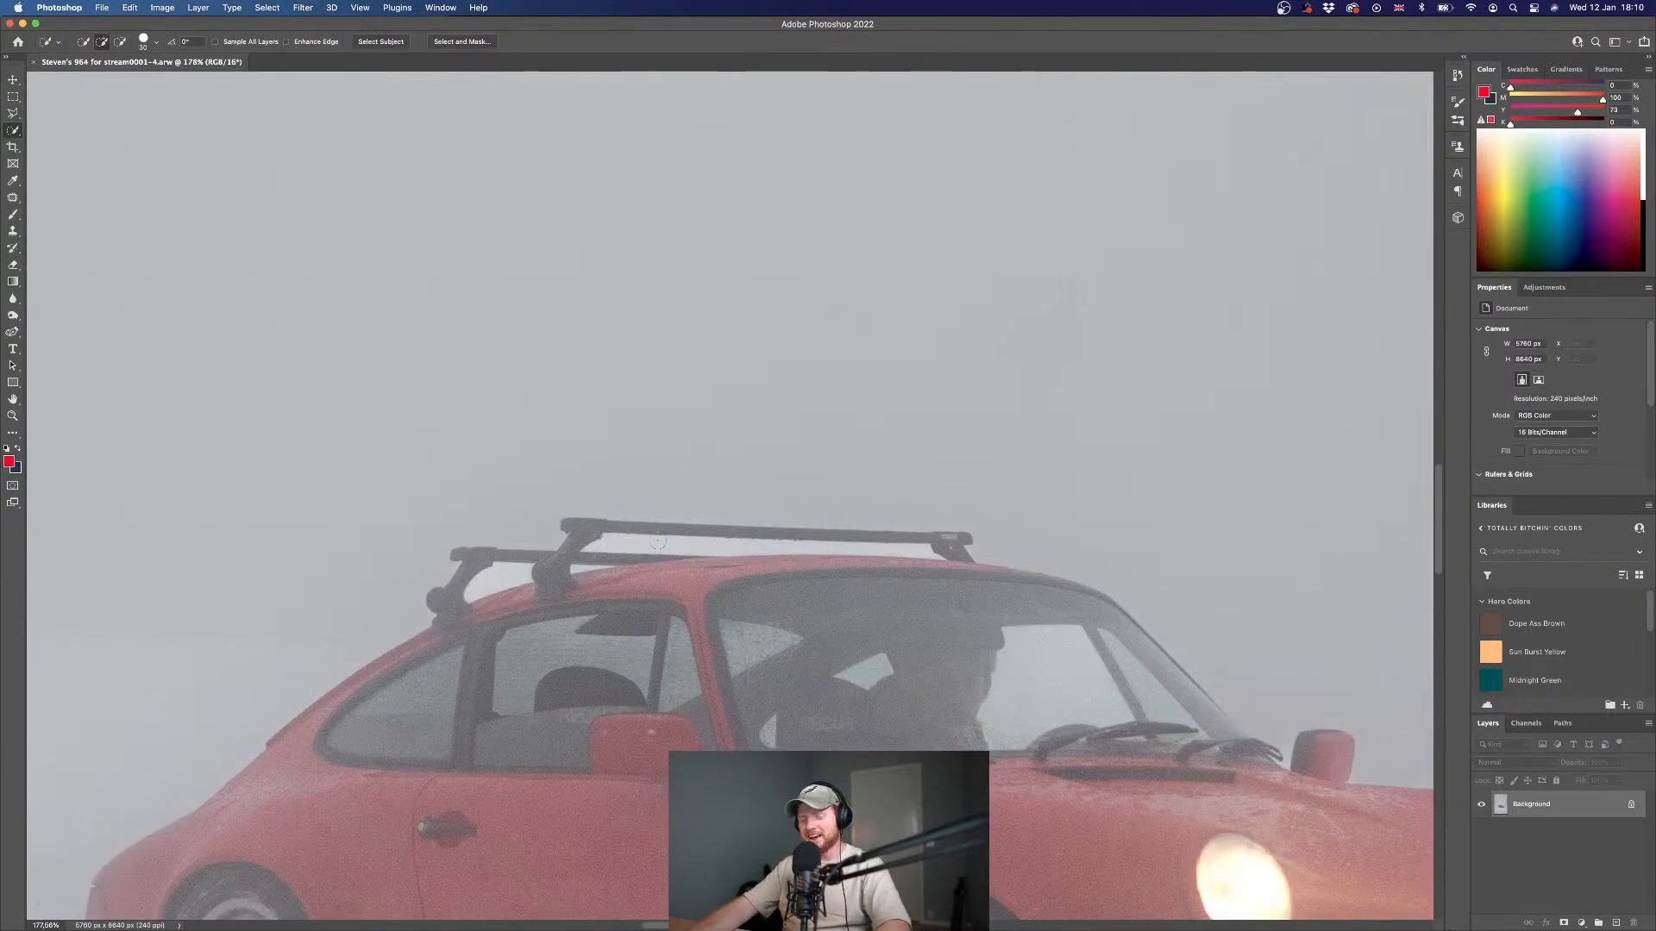
key(s)
key(bracketleft)
key(bracketleft)
key(bracketleft)
key(bracketleft)
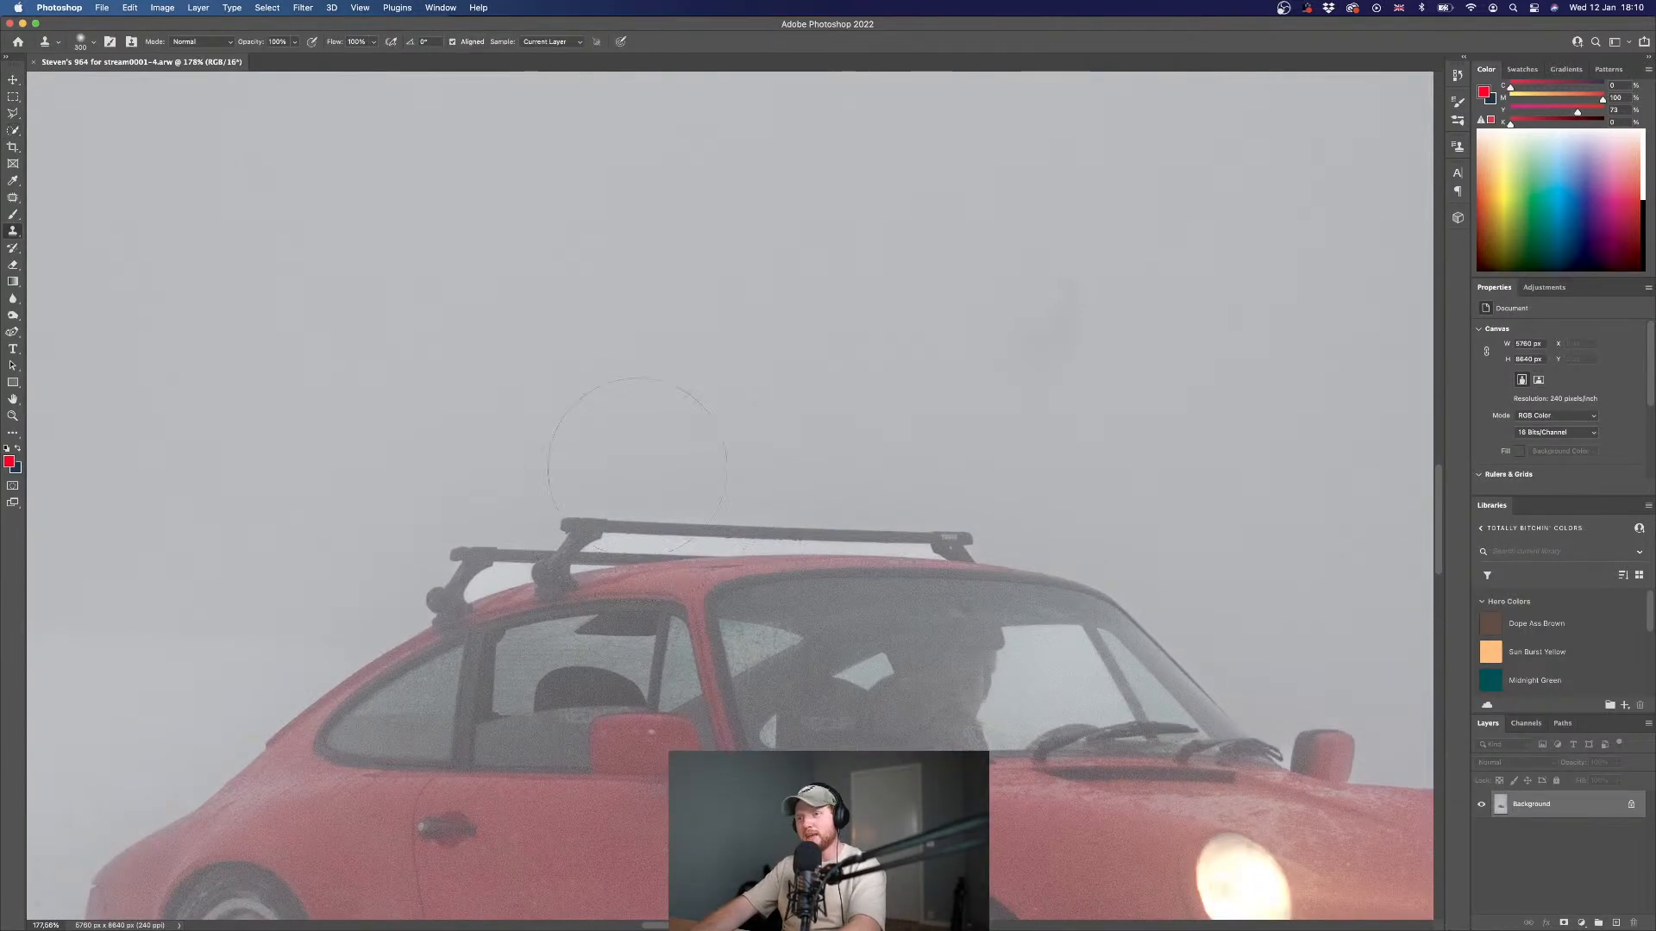
key(bracketleft)
key(bracketleft)
key(bracketleft)
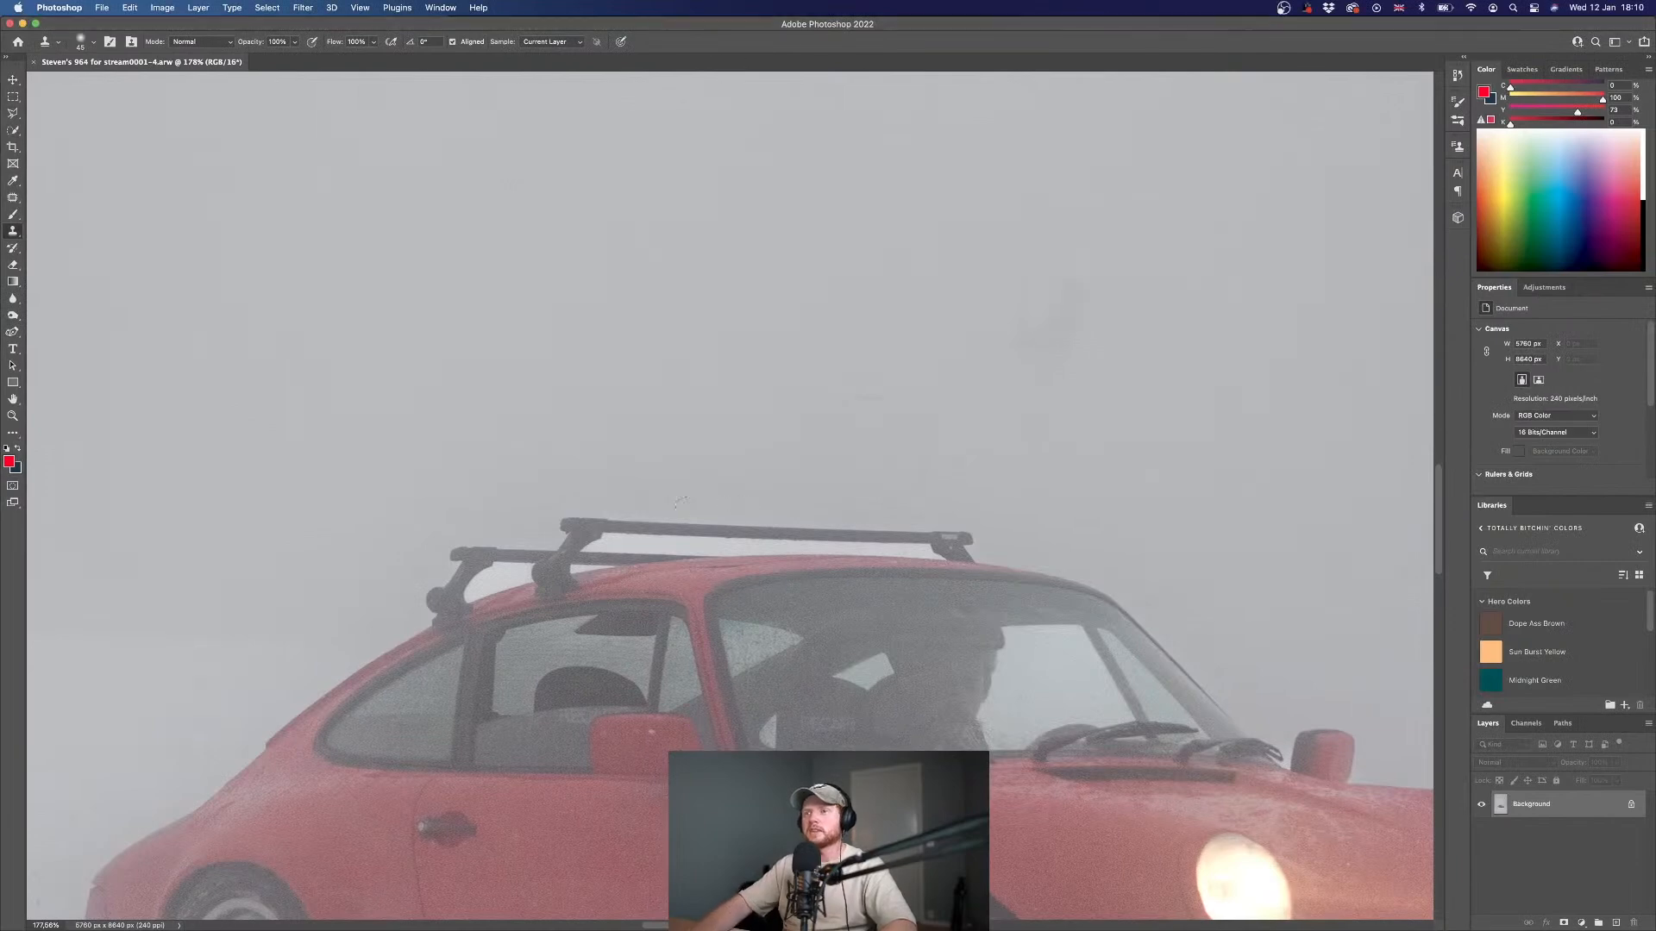
click(609, 544)
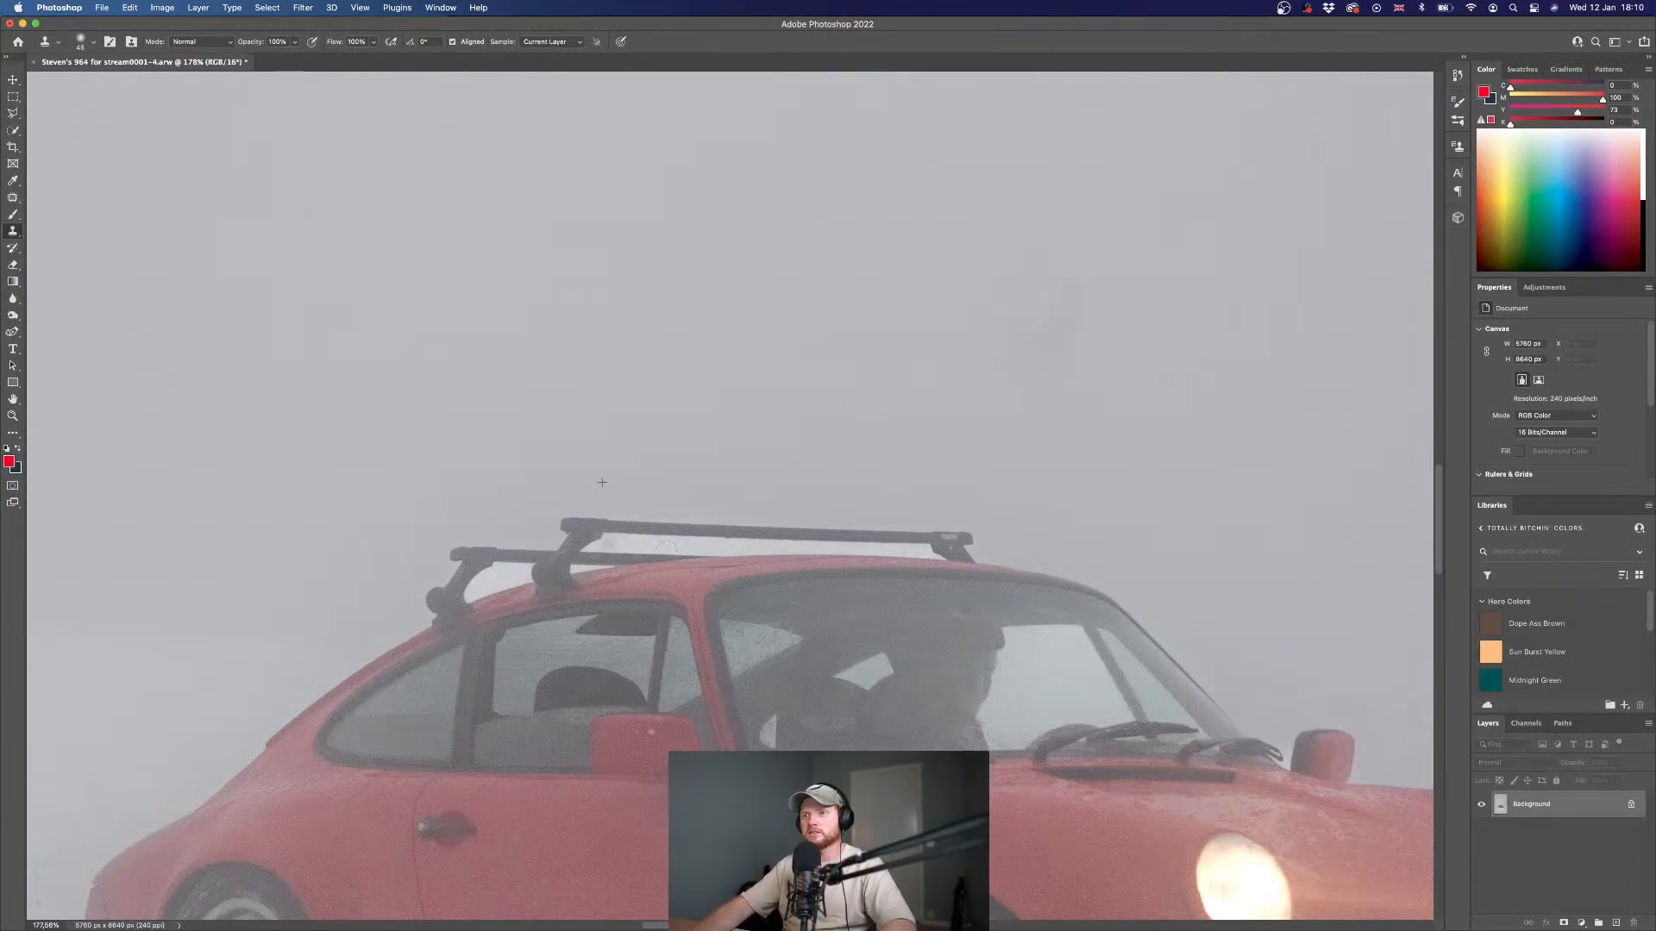
shift+click(921, 551)
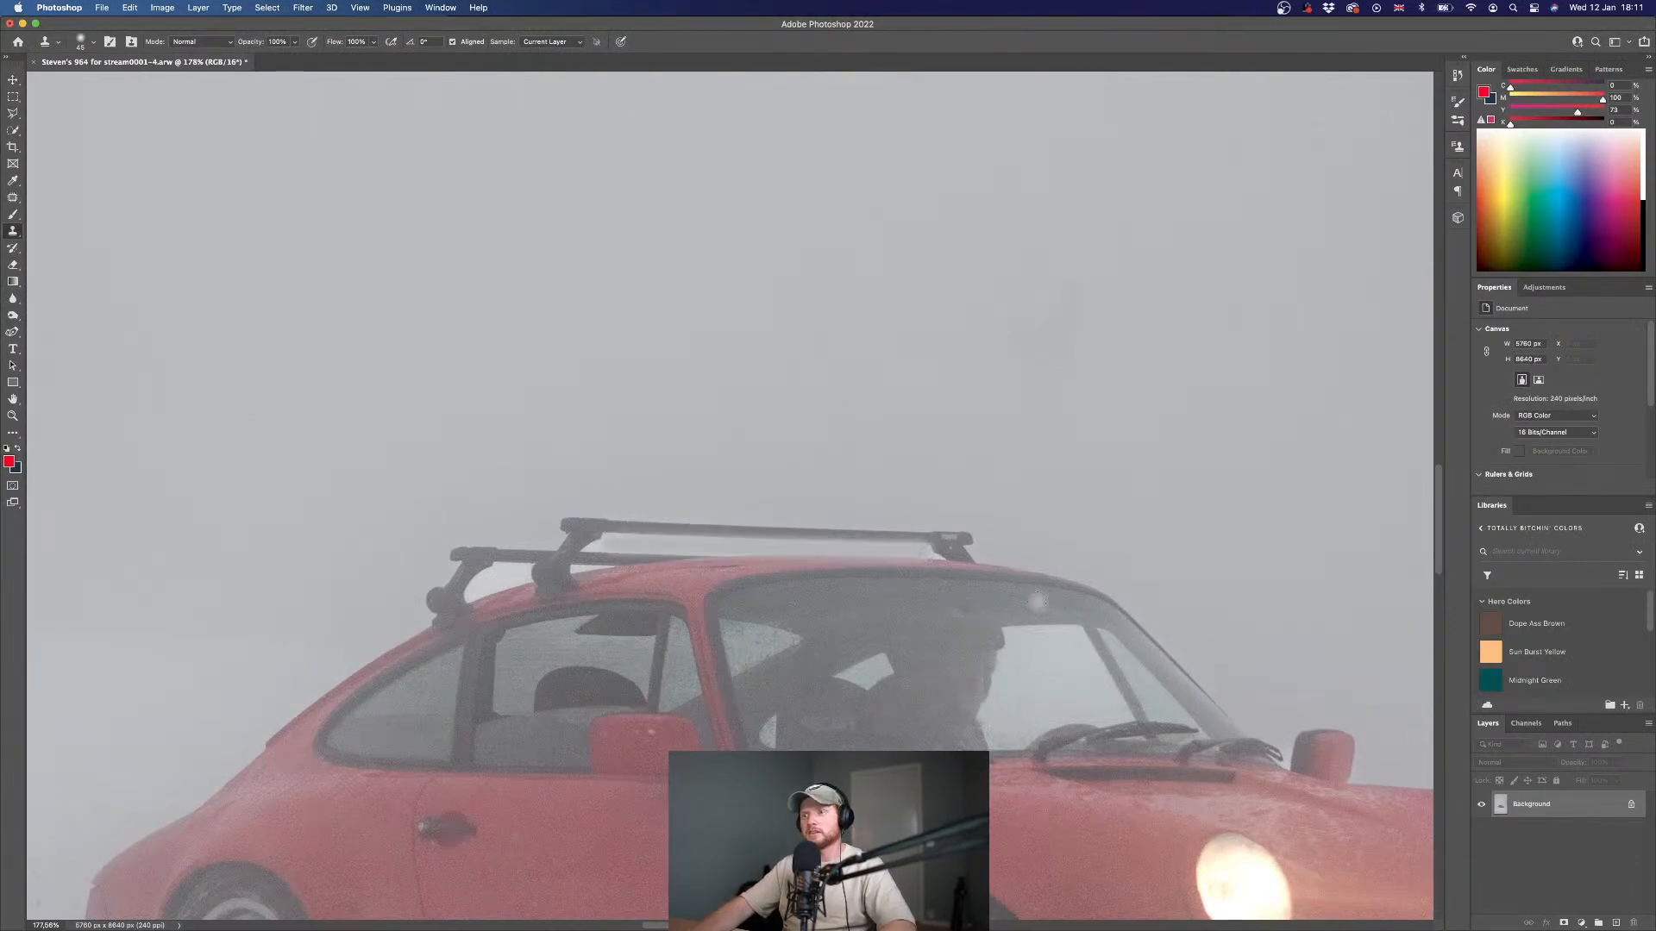
key(super+z)
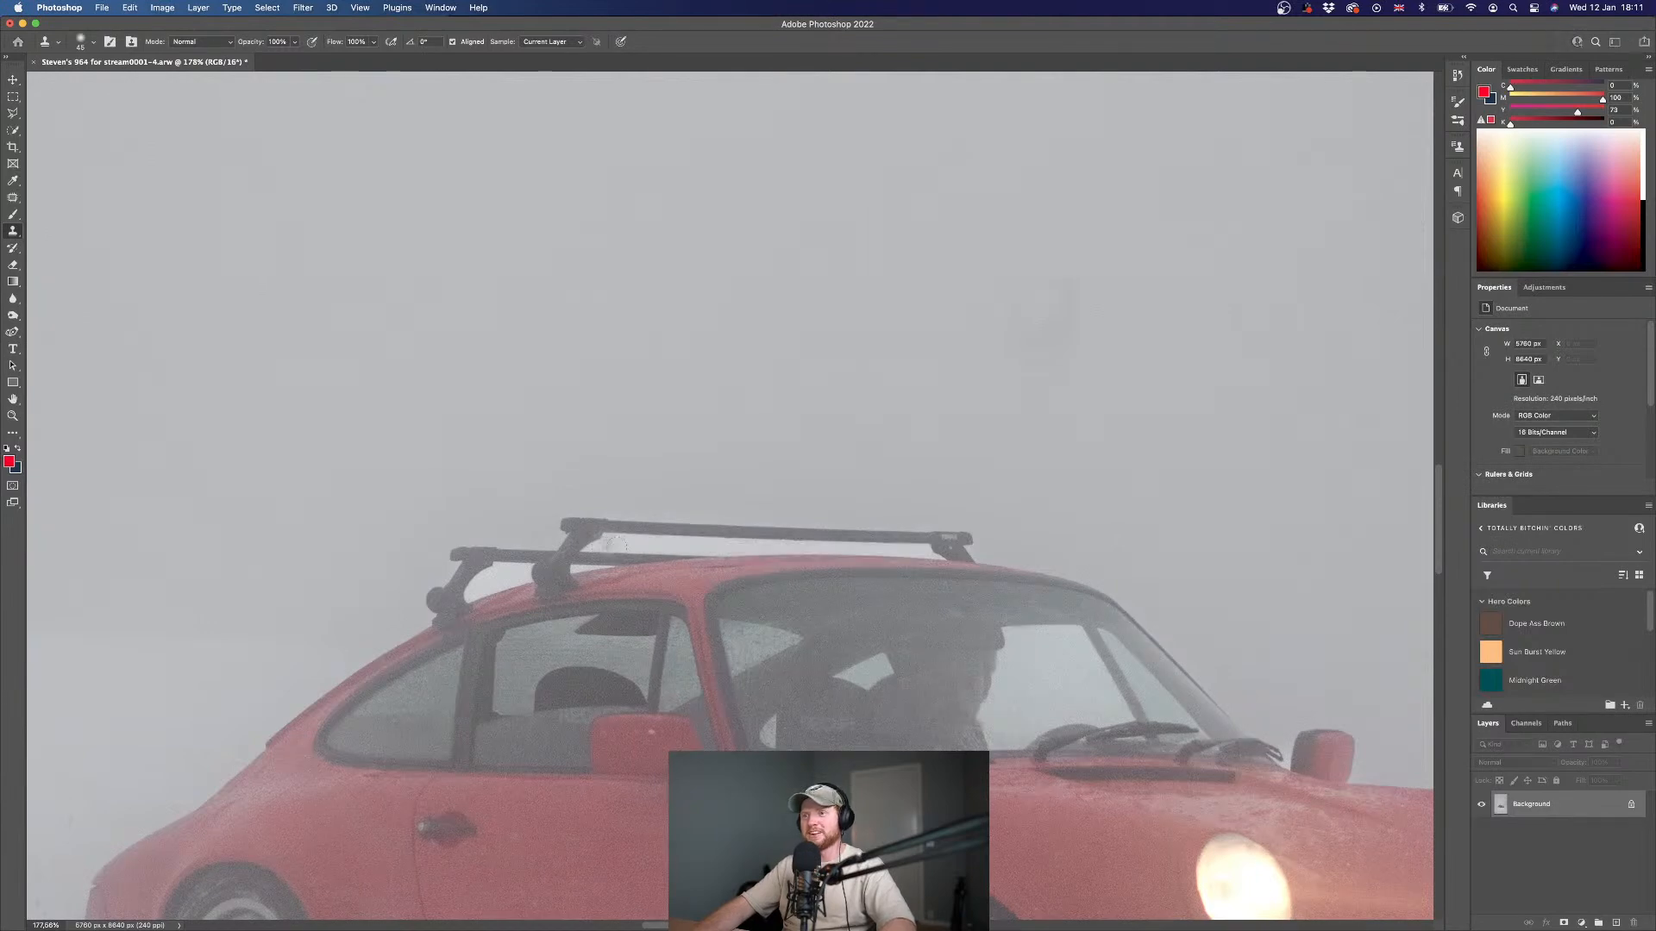
- Reduce the Clone Stamp brush and clone plain fog along the bright gap between the front roof bar and the car's roof
key(bracketleft)
key(bracketleft)
key(bracketleft)
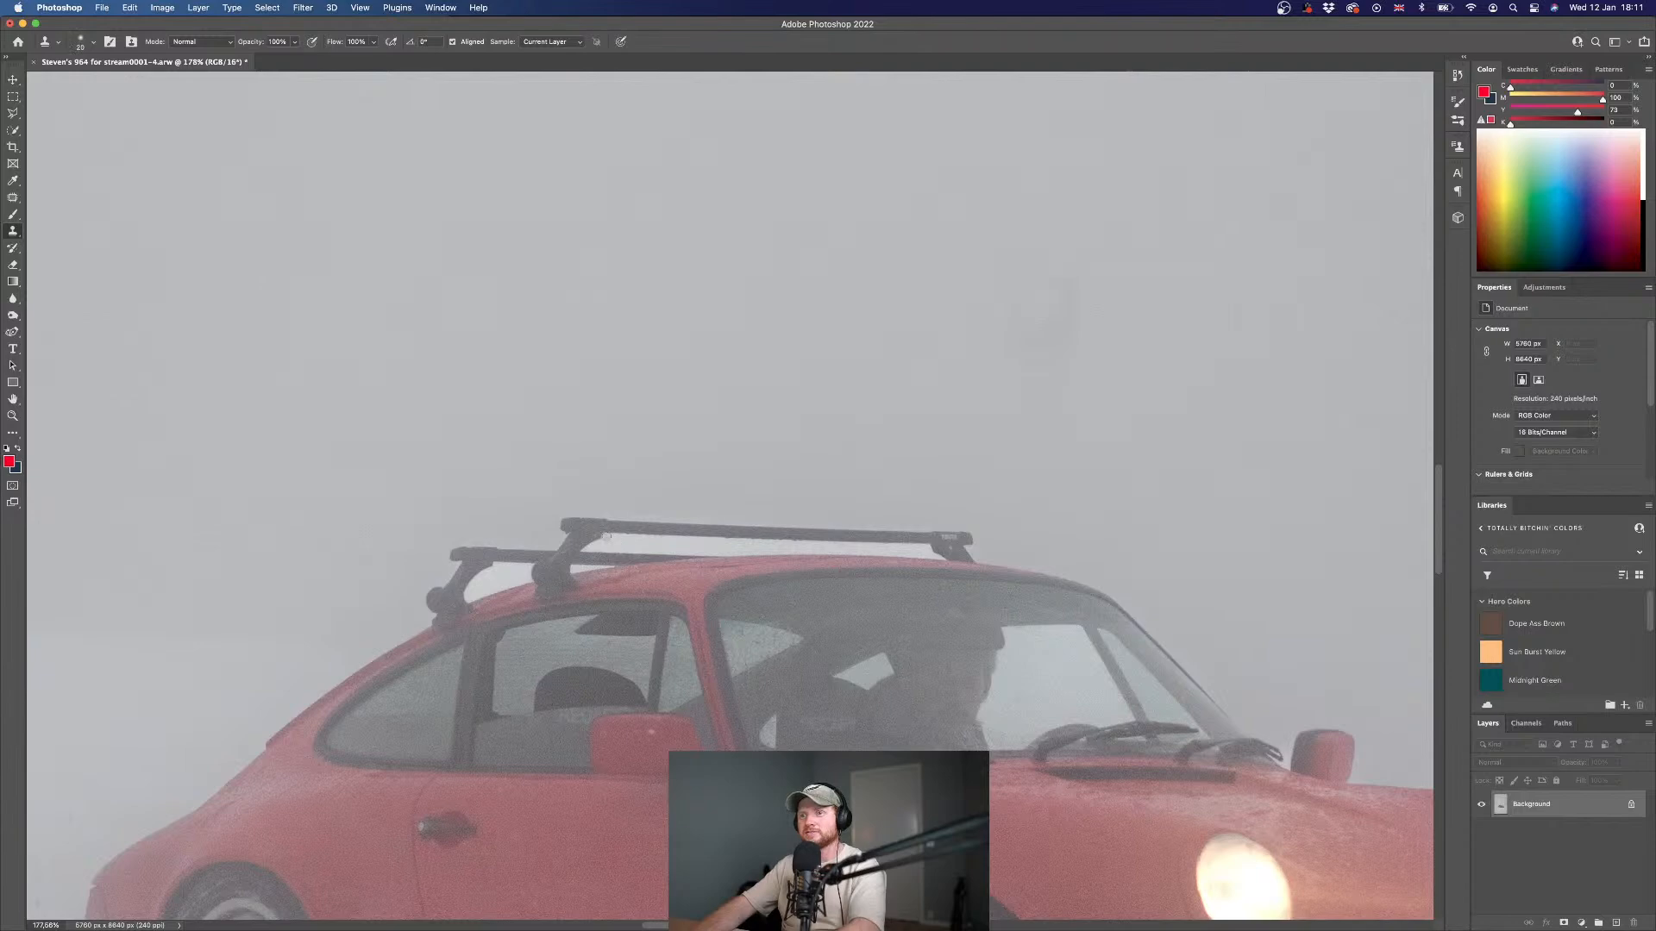
drag(931, 542, 602, 544)
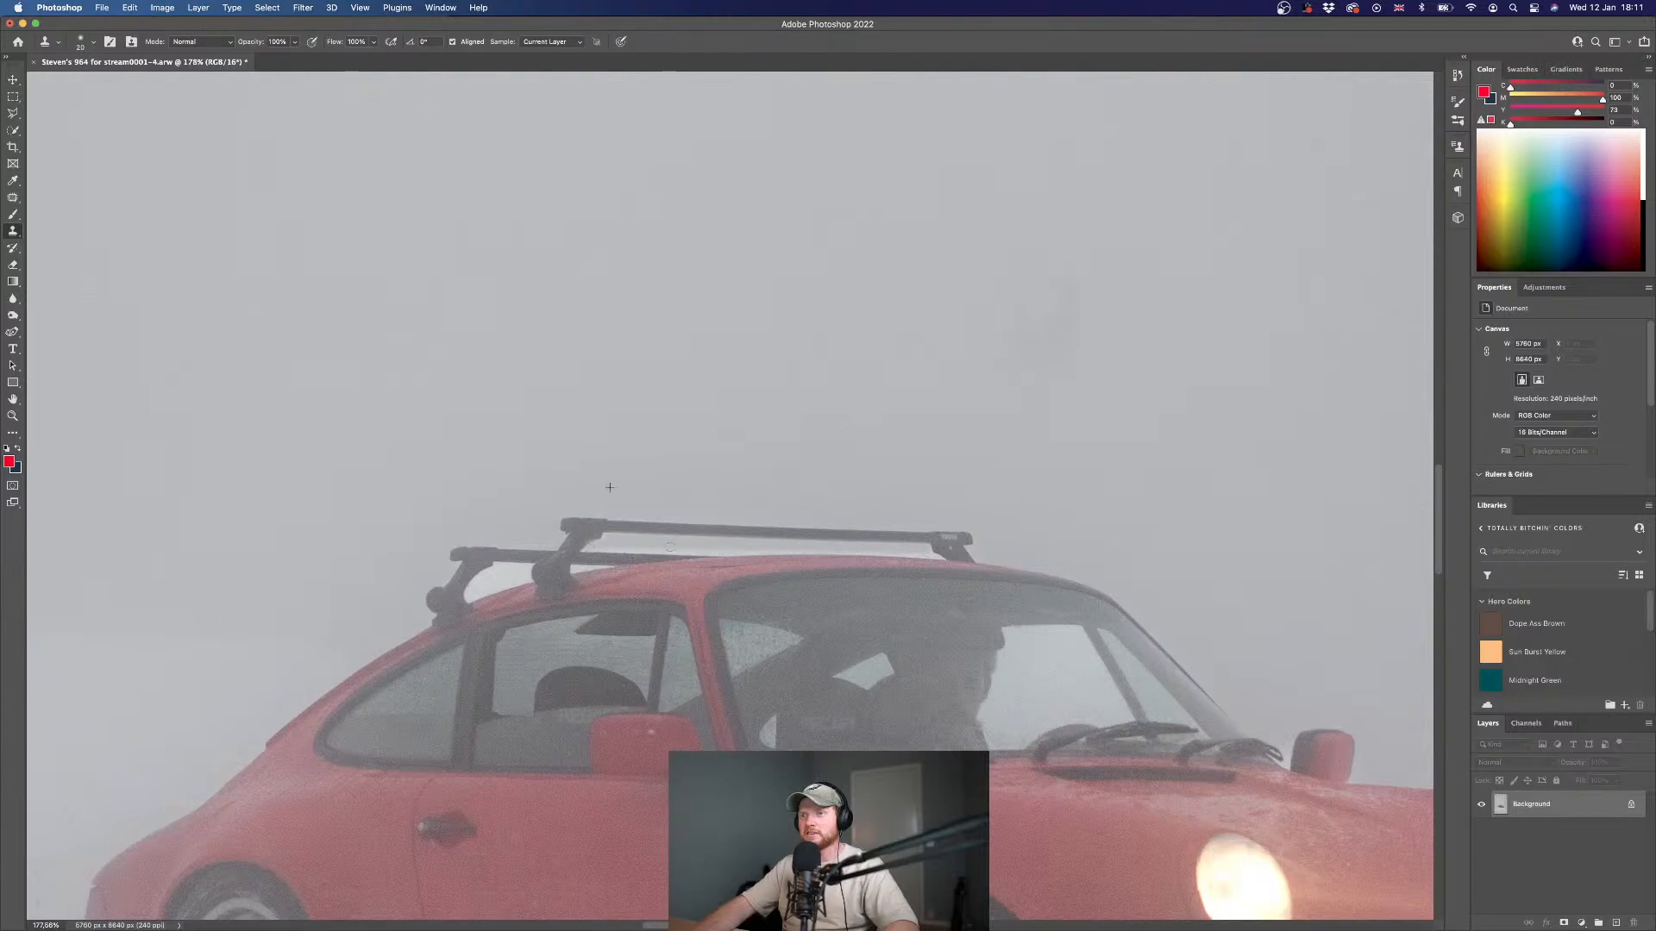
shift+click(729, 551)
shift+click(809, 550)
shift+click(898, 552)
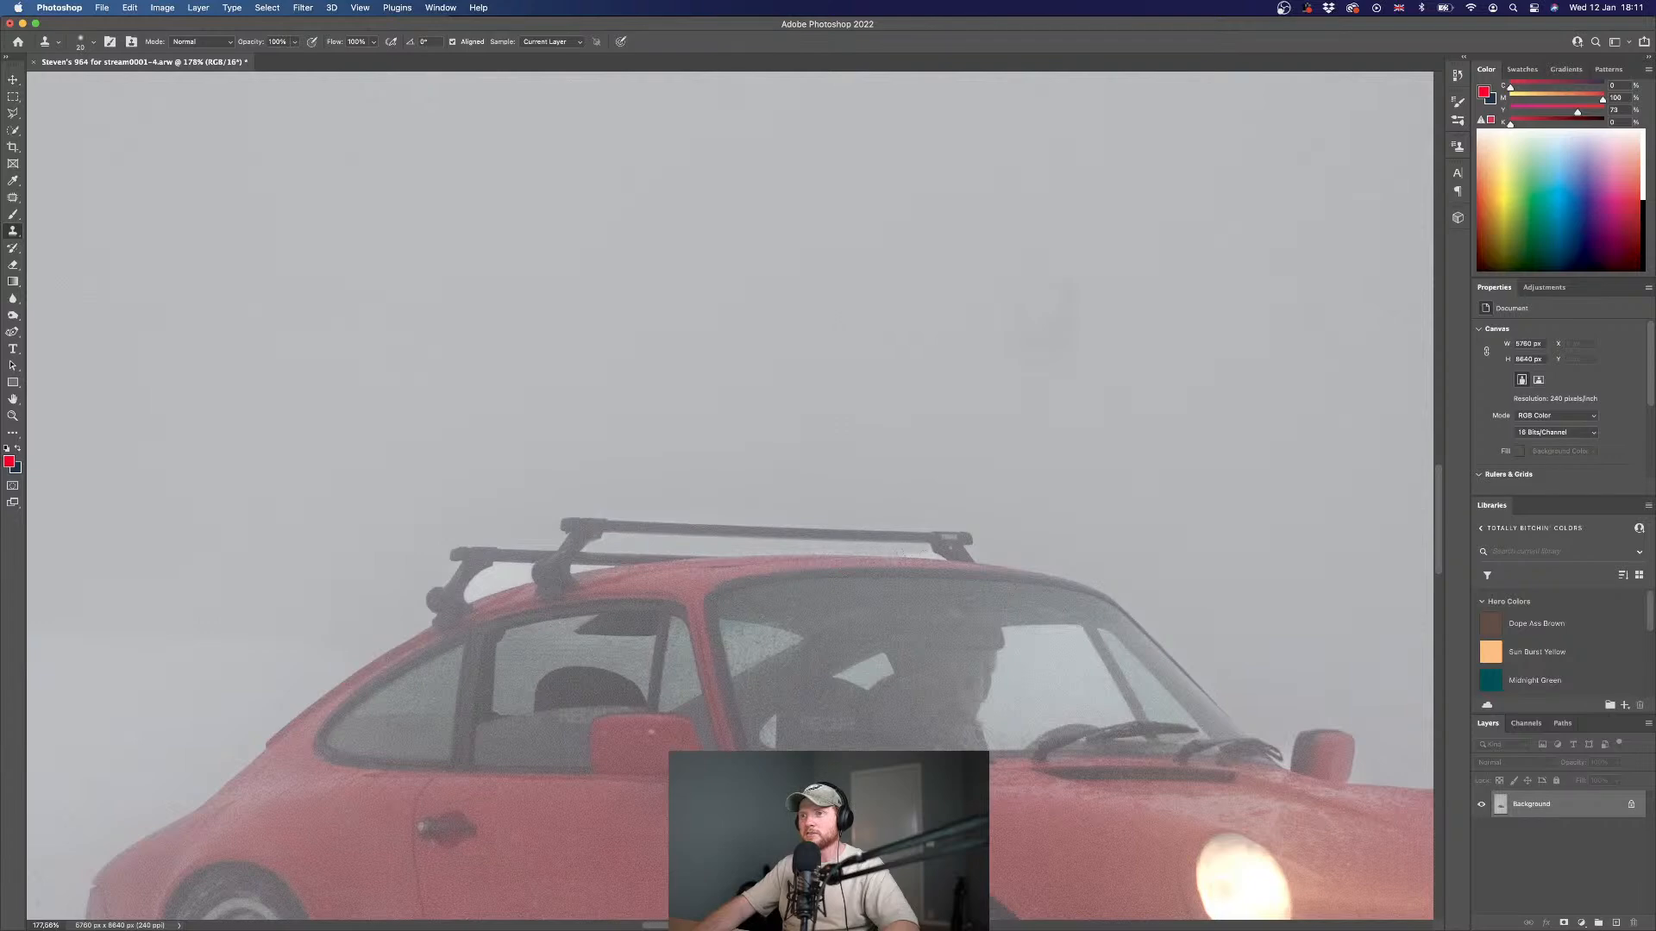
shift+click(935, 557)
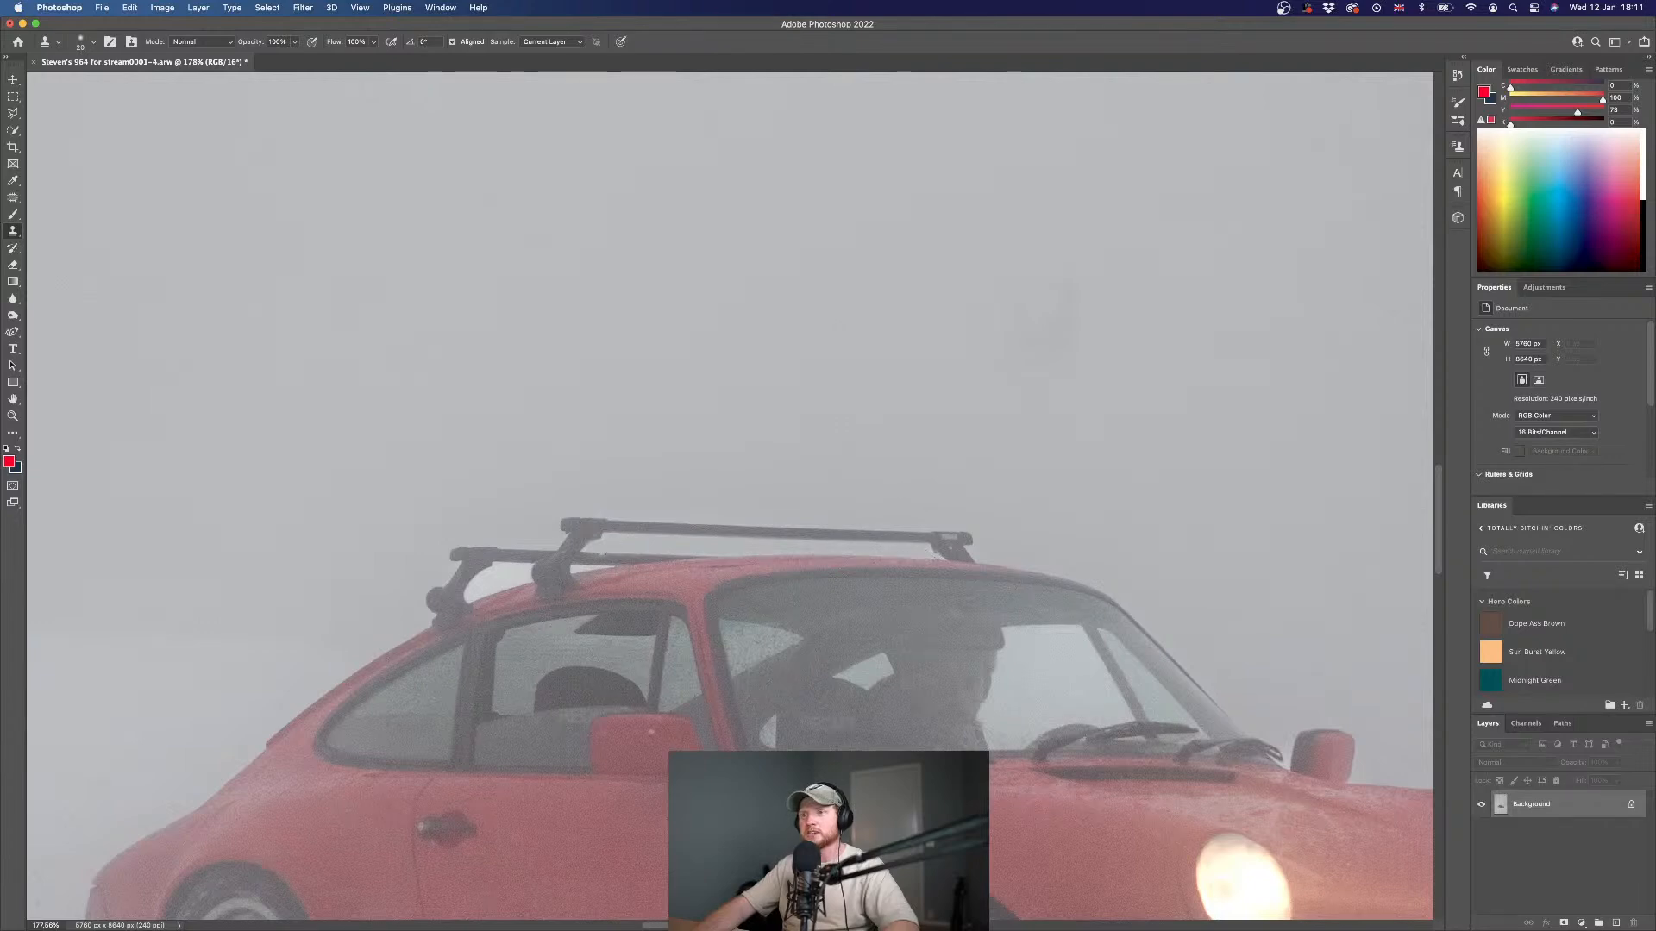
- Clone fog over the bright gap beneath the rear roof bar and refine the edges around the rack with a finer brush
mouse_move(522, 568)
mouse_down()
mouse_move(522, 583)
mouse_move(478, 578)
mouse_move(518, 570)
mouse_up()
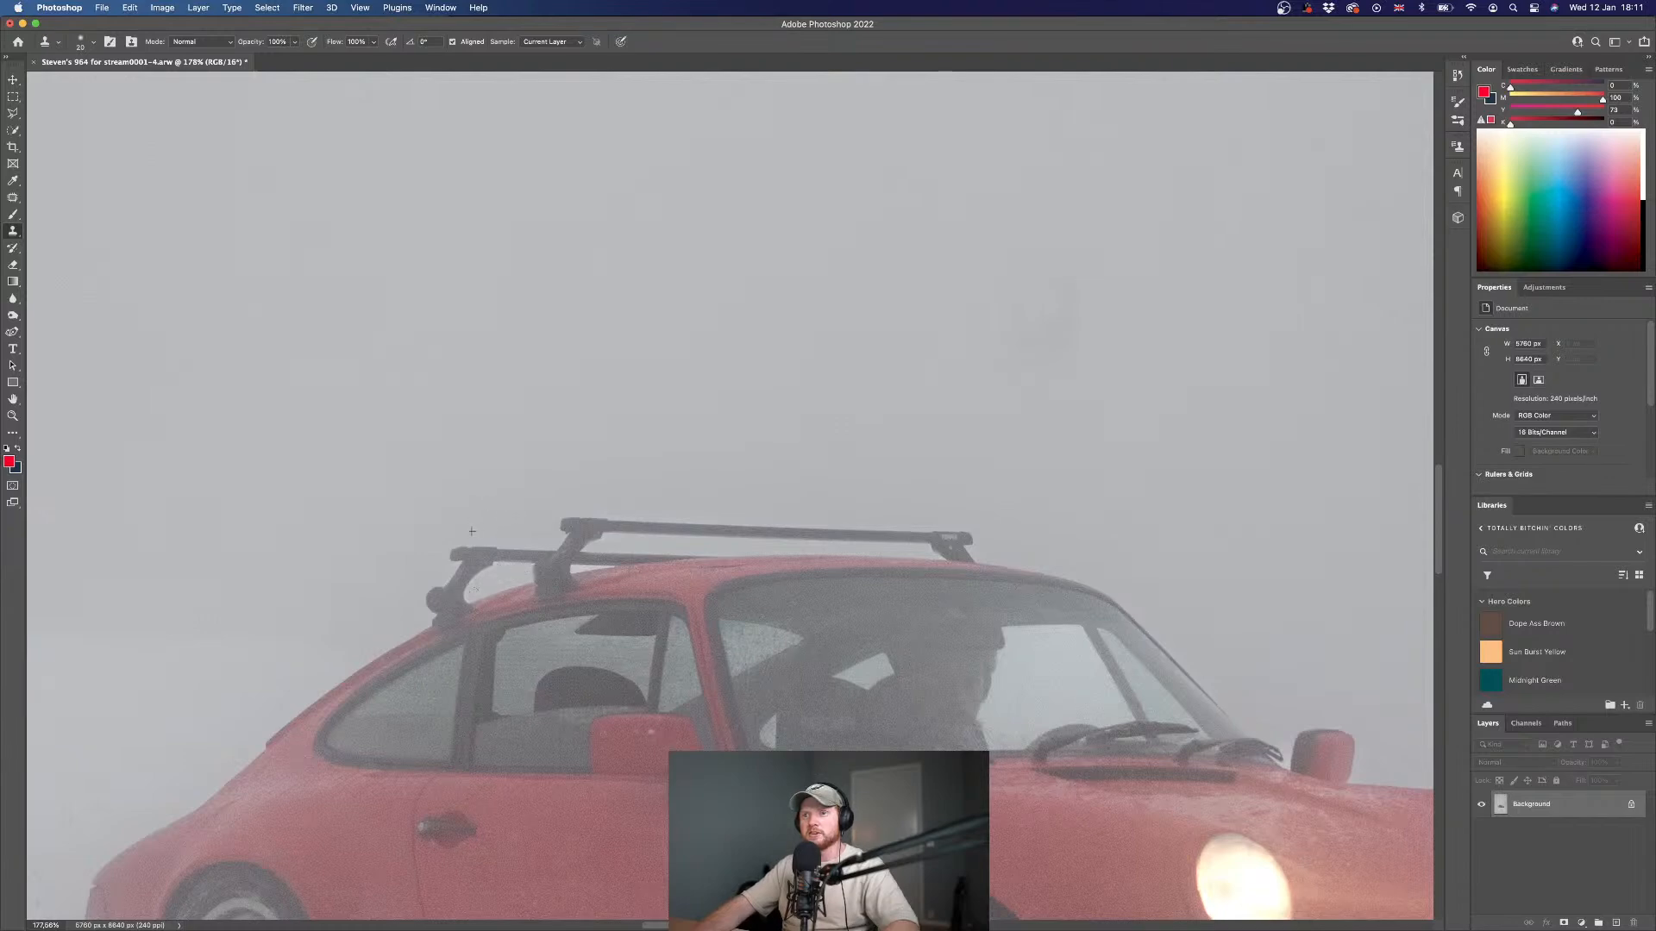
scroll(619, 575, down, 6)
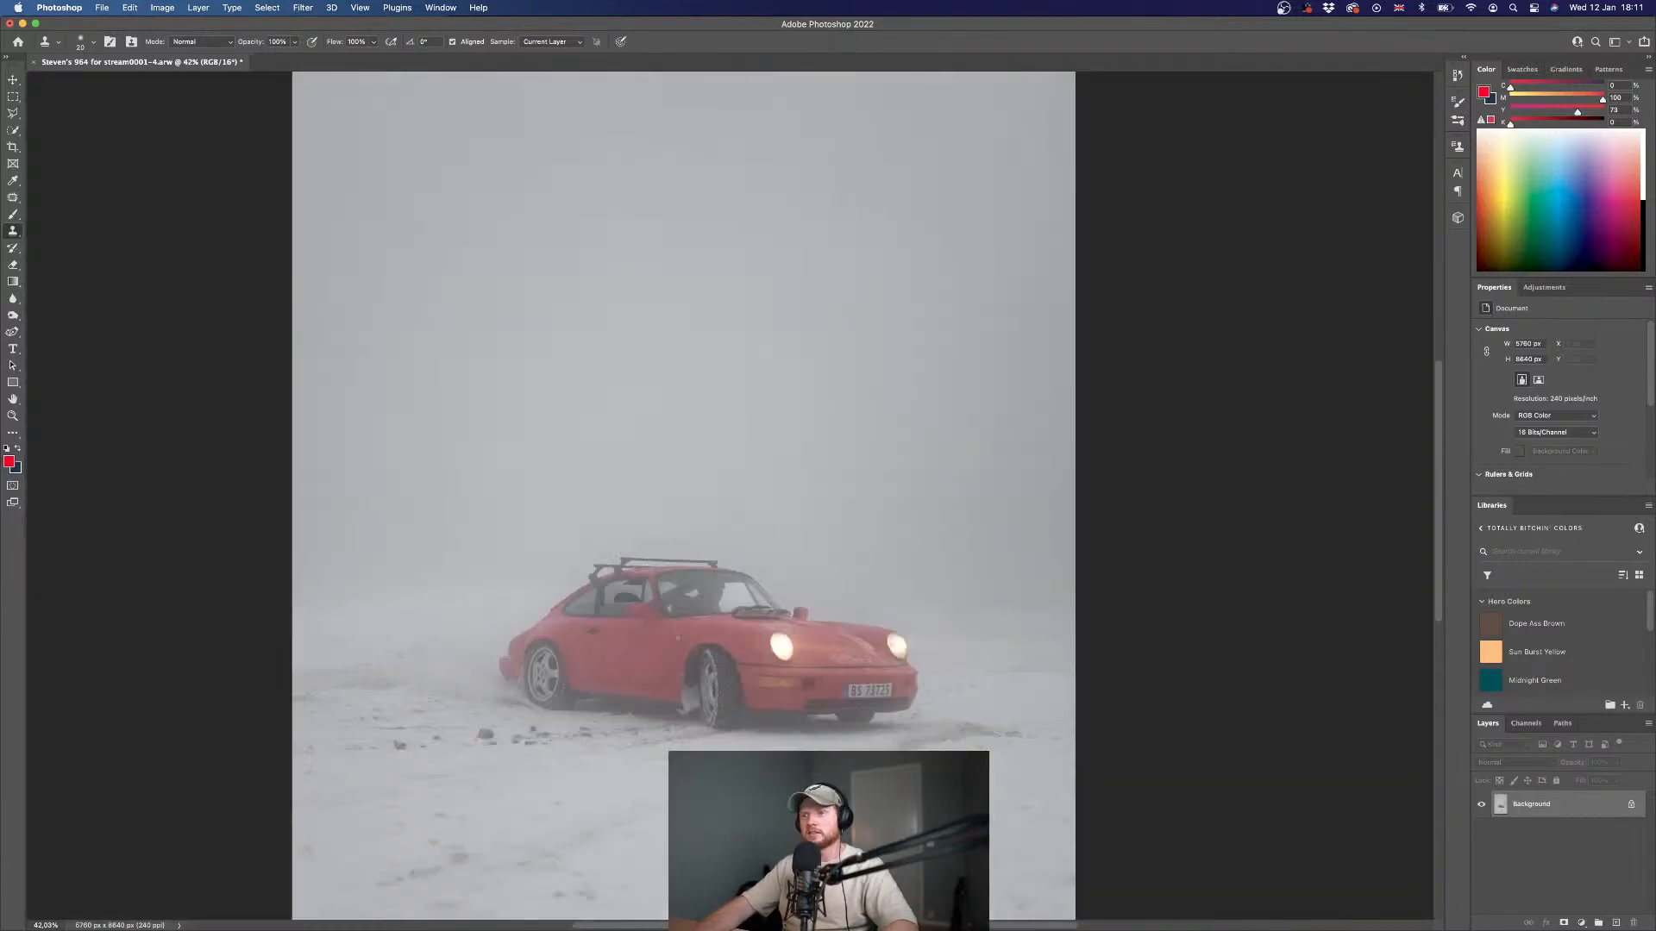
scroll(618, 574, up, 6)
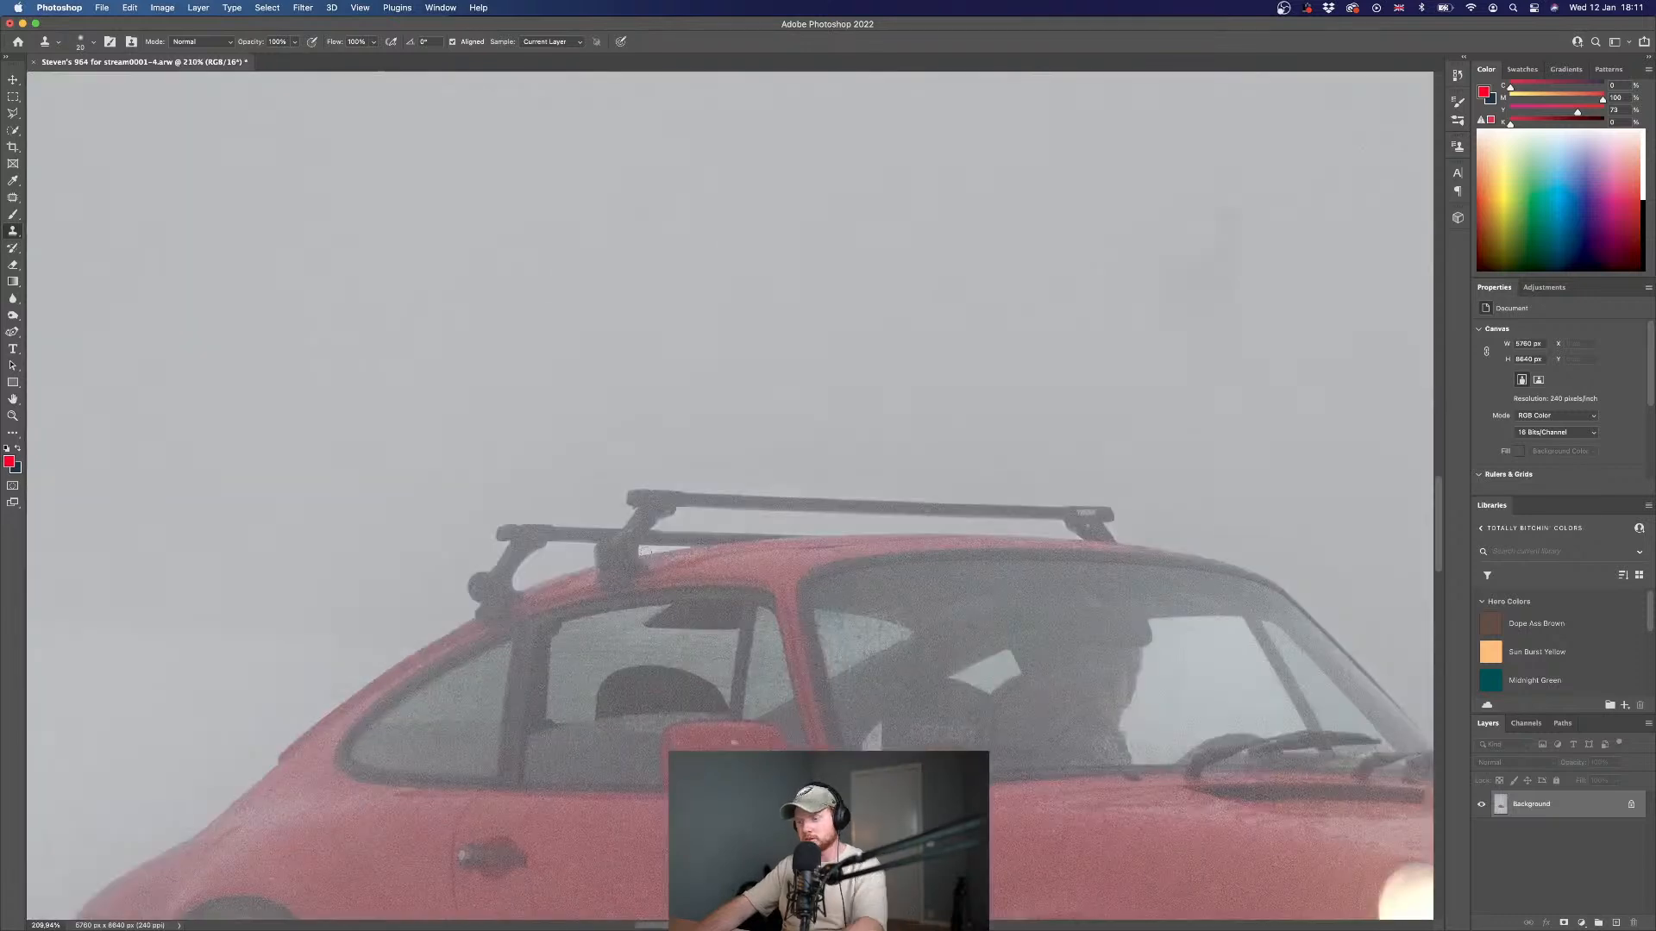
key([)
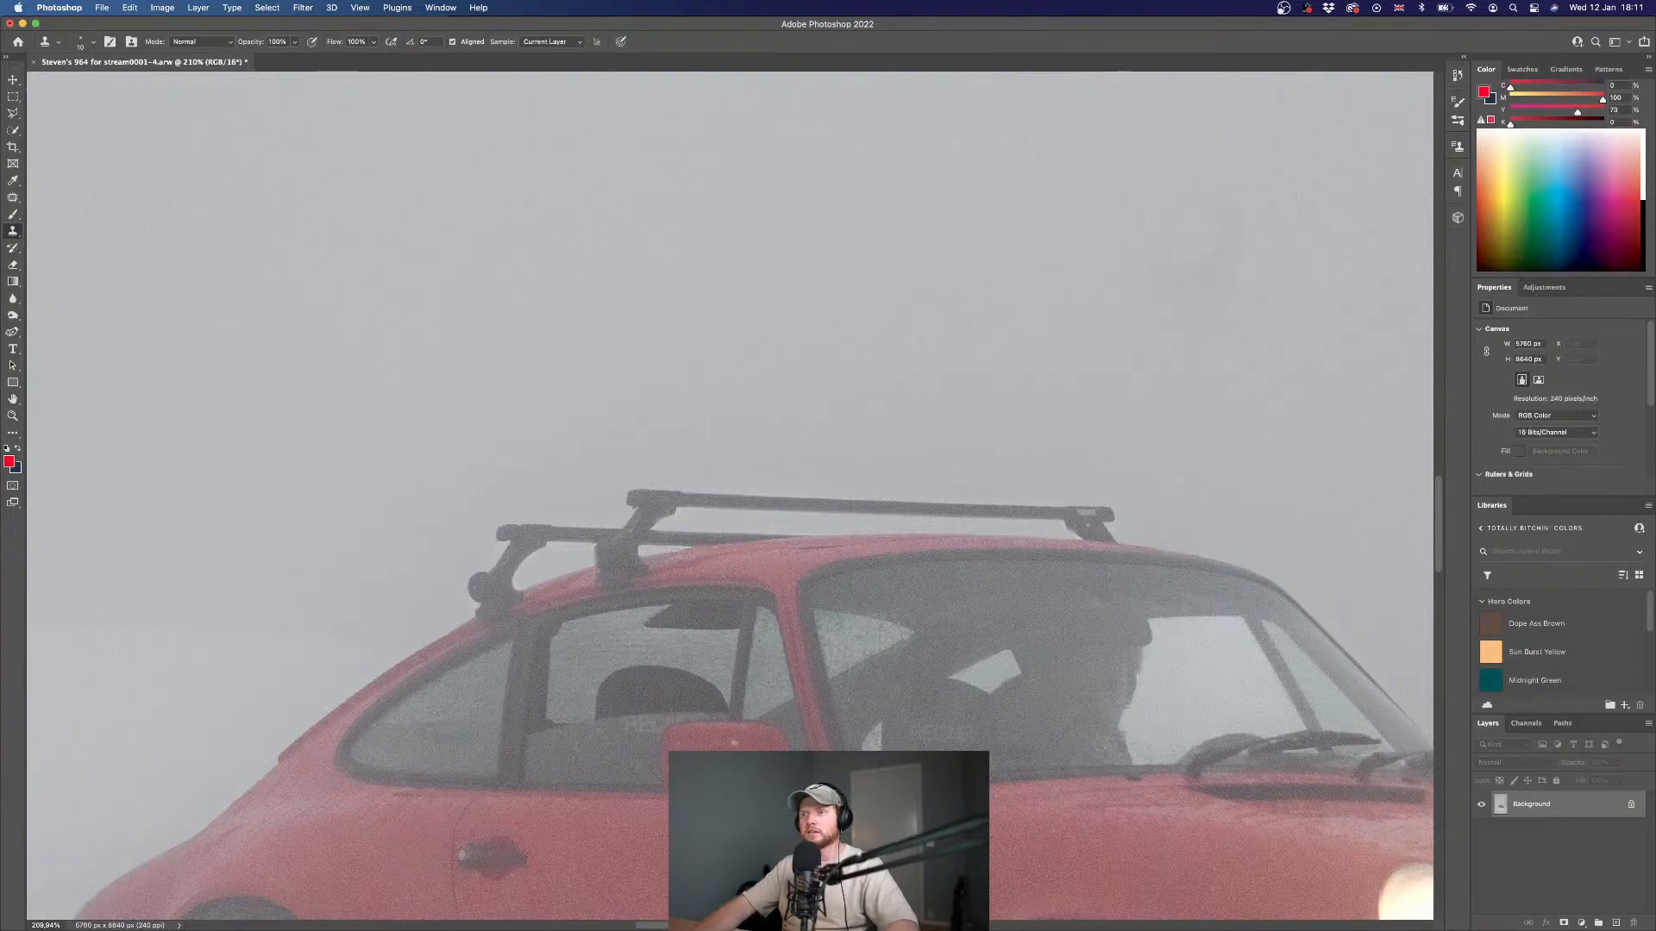
scroll(614, 567, down, 6)
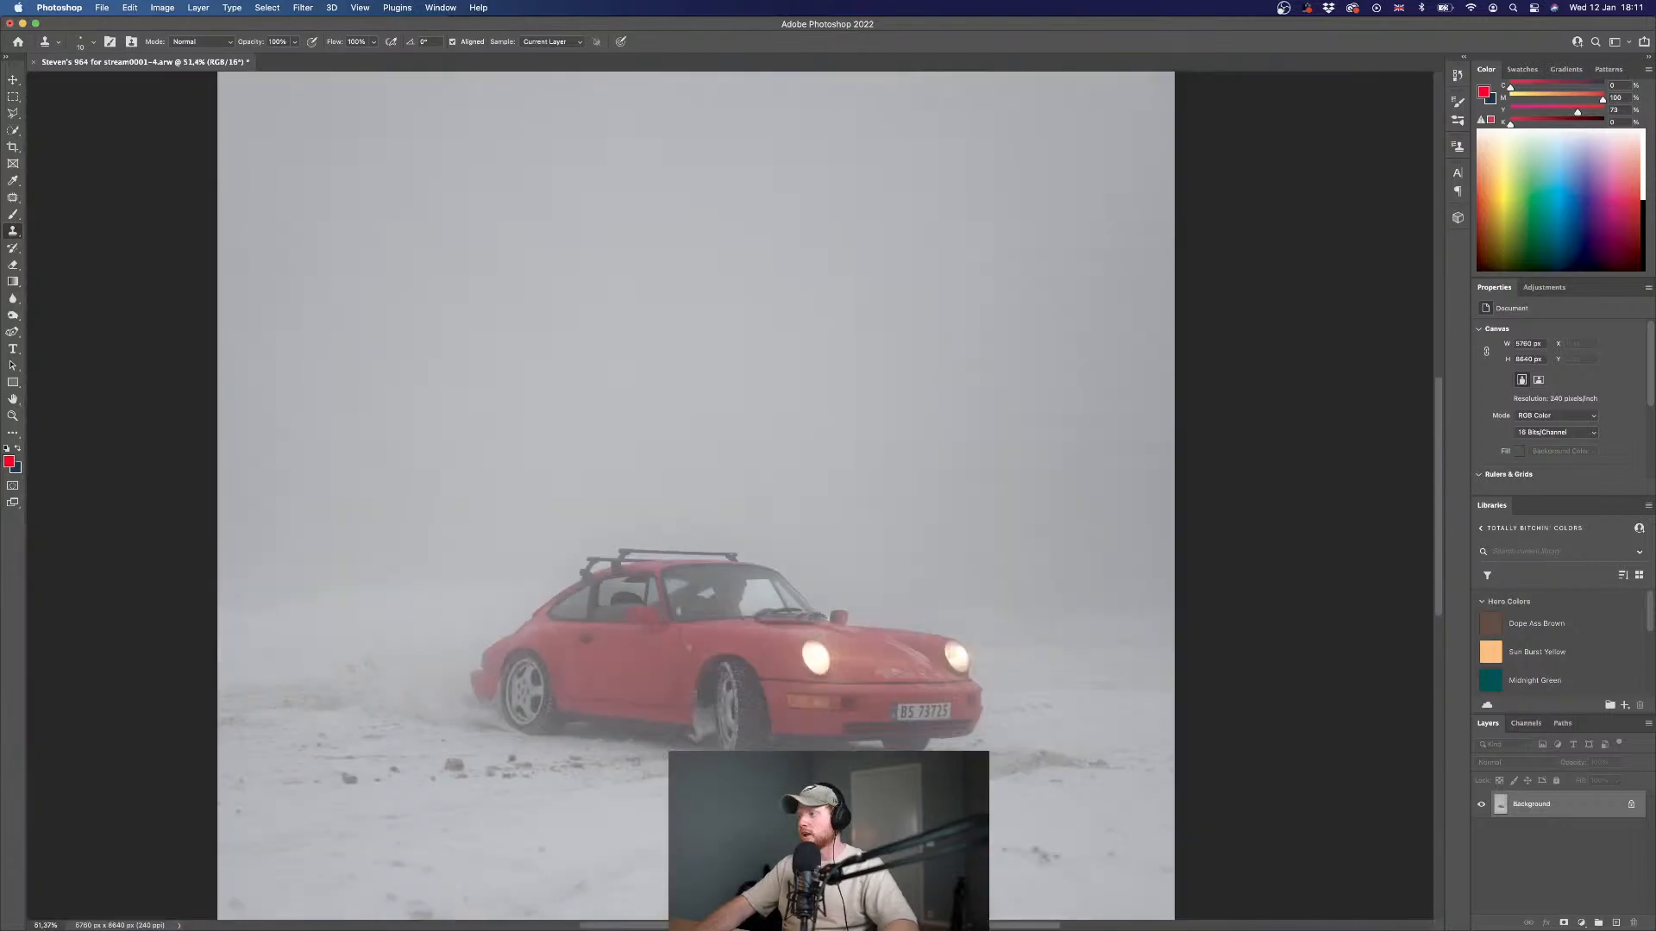
- Duplicate the Background layer of the full photo onto a new layer
key(super+s)
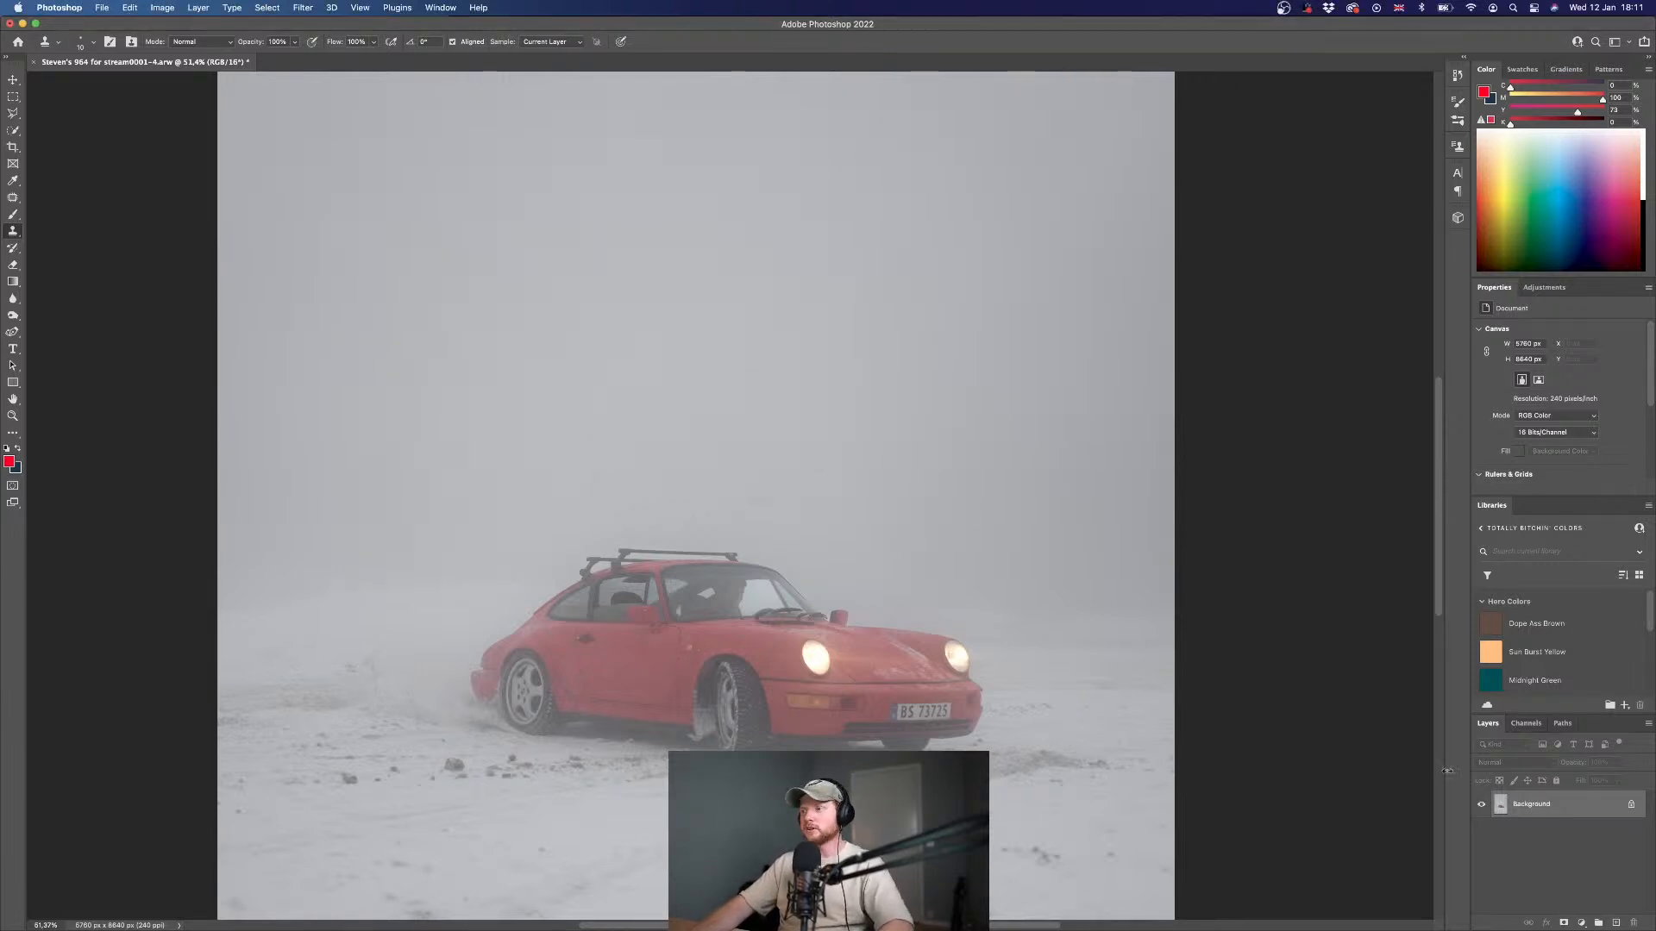
scroll(696, 604, down, 3)
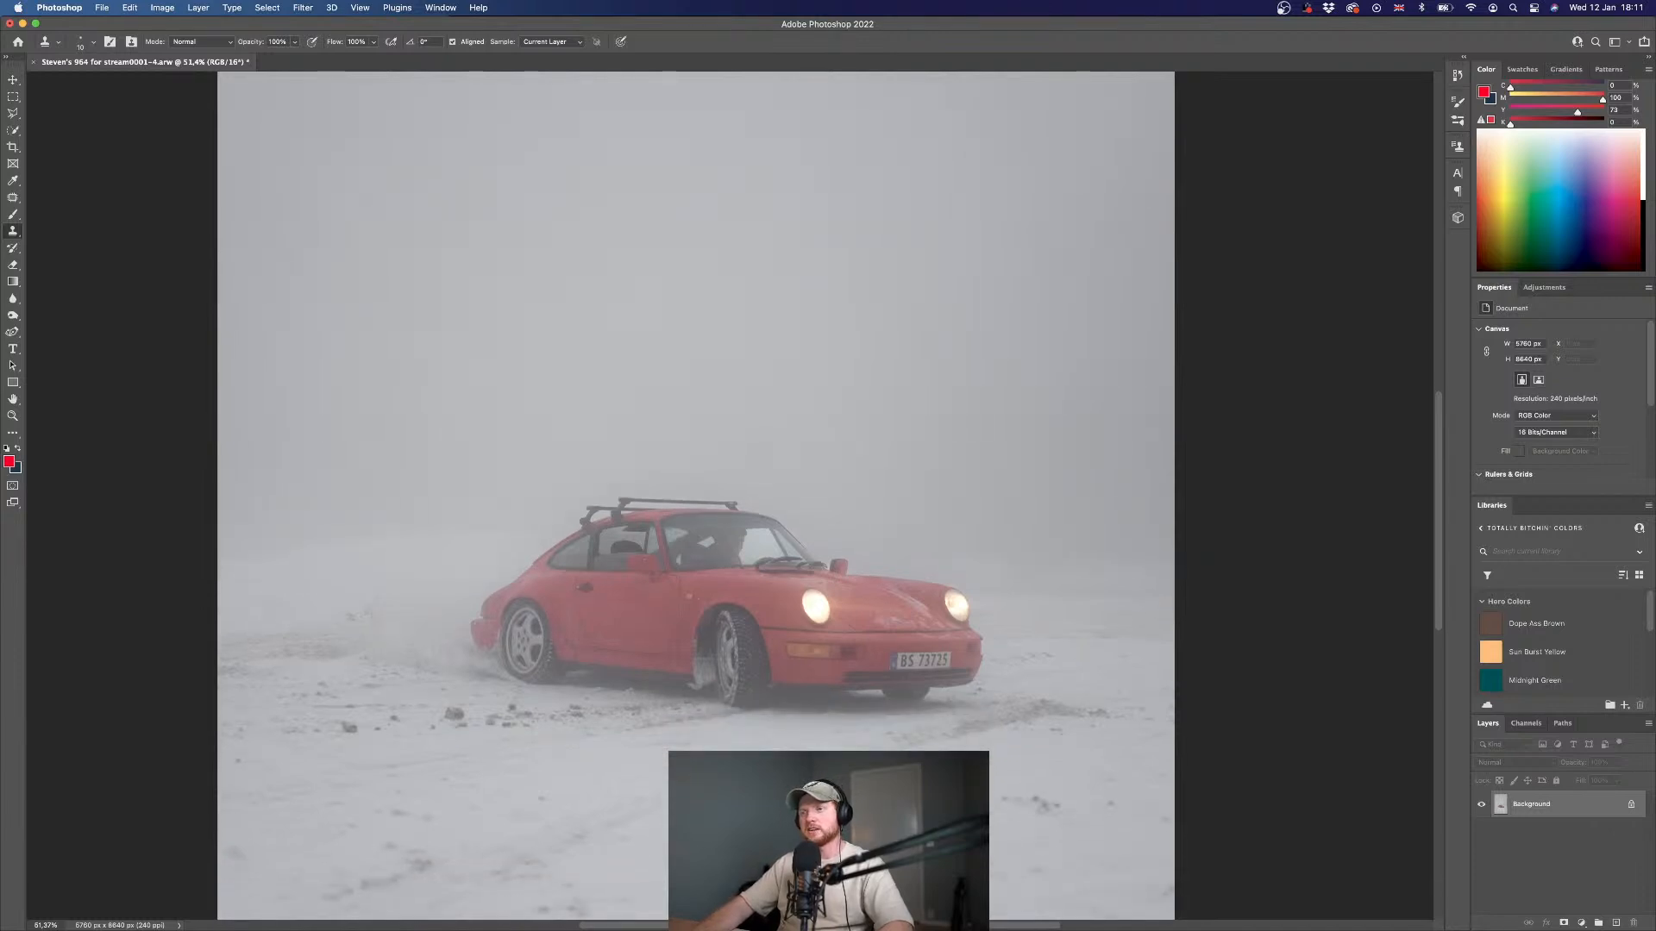
key(super+0)
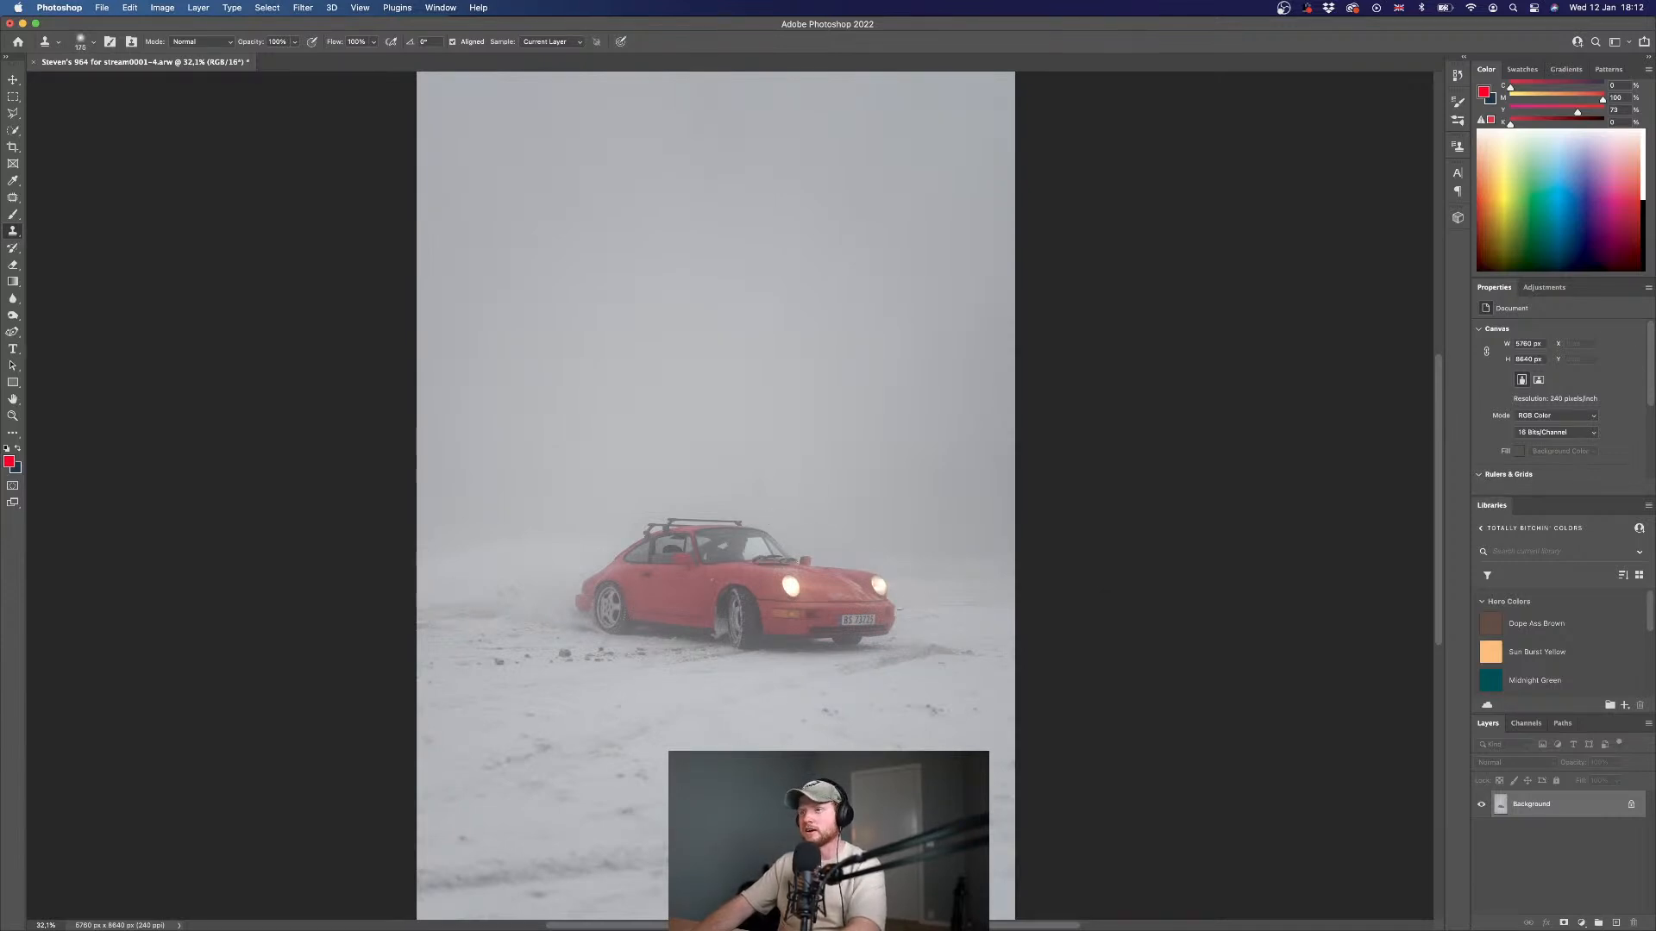
scroll(898, 604, down, 3)
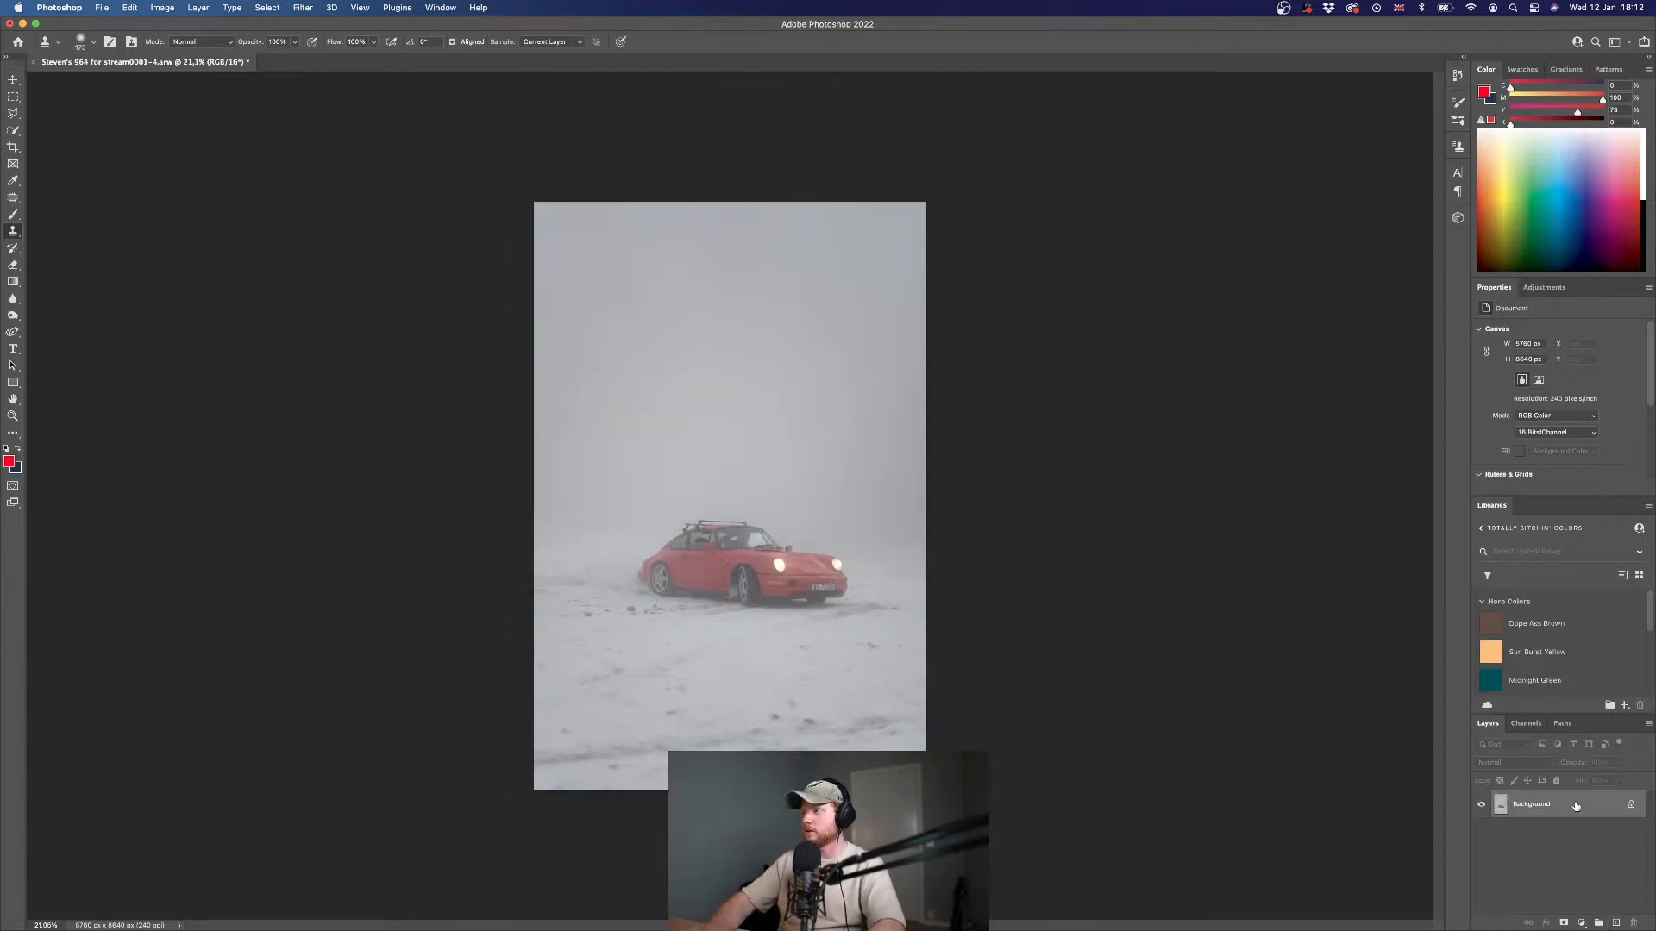
key(super+j)
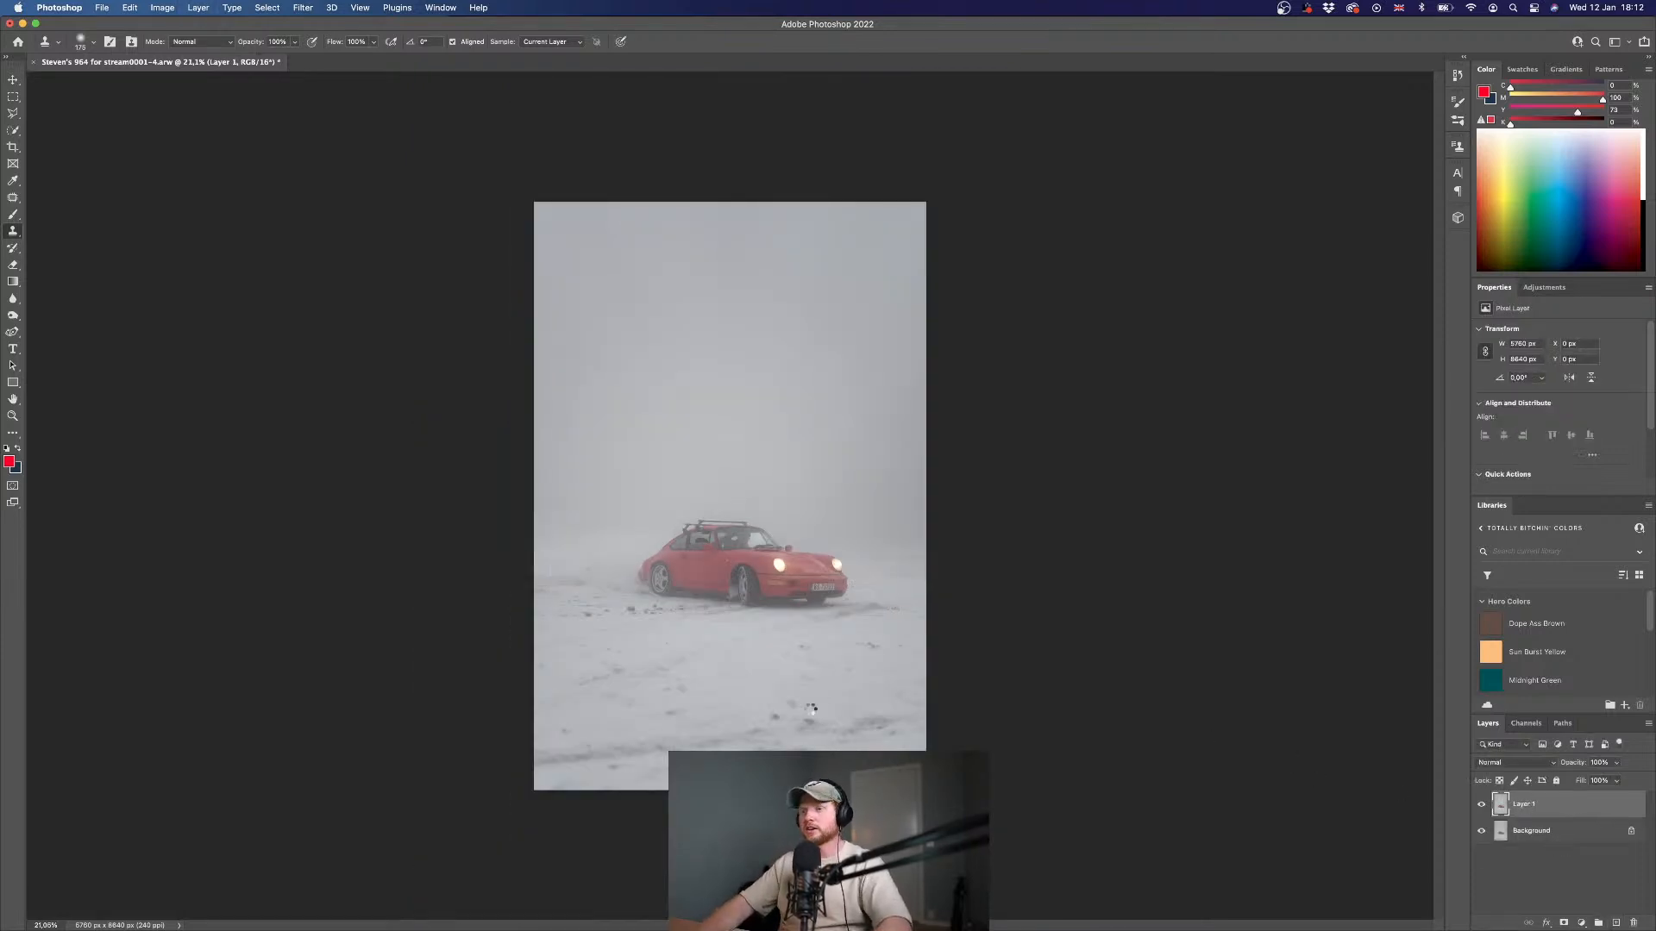
- Use the Patch tool to replace the dark spot in the lower foreground and the marks below the front bumper with clean snow
scroll(785, 724, up, 3)
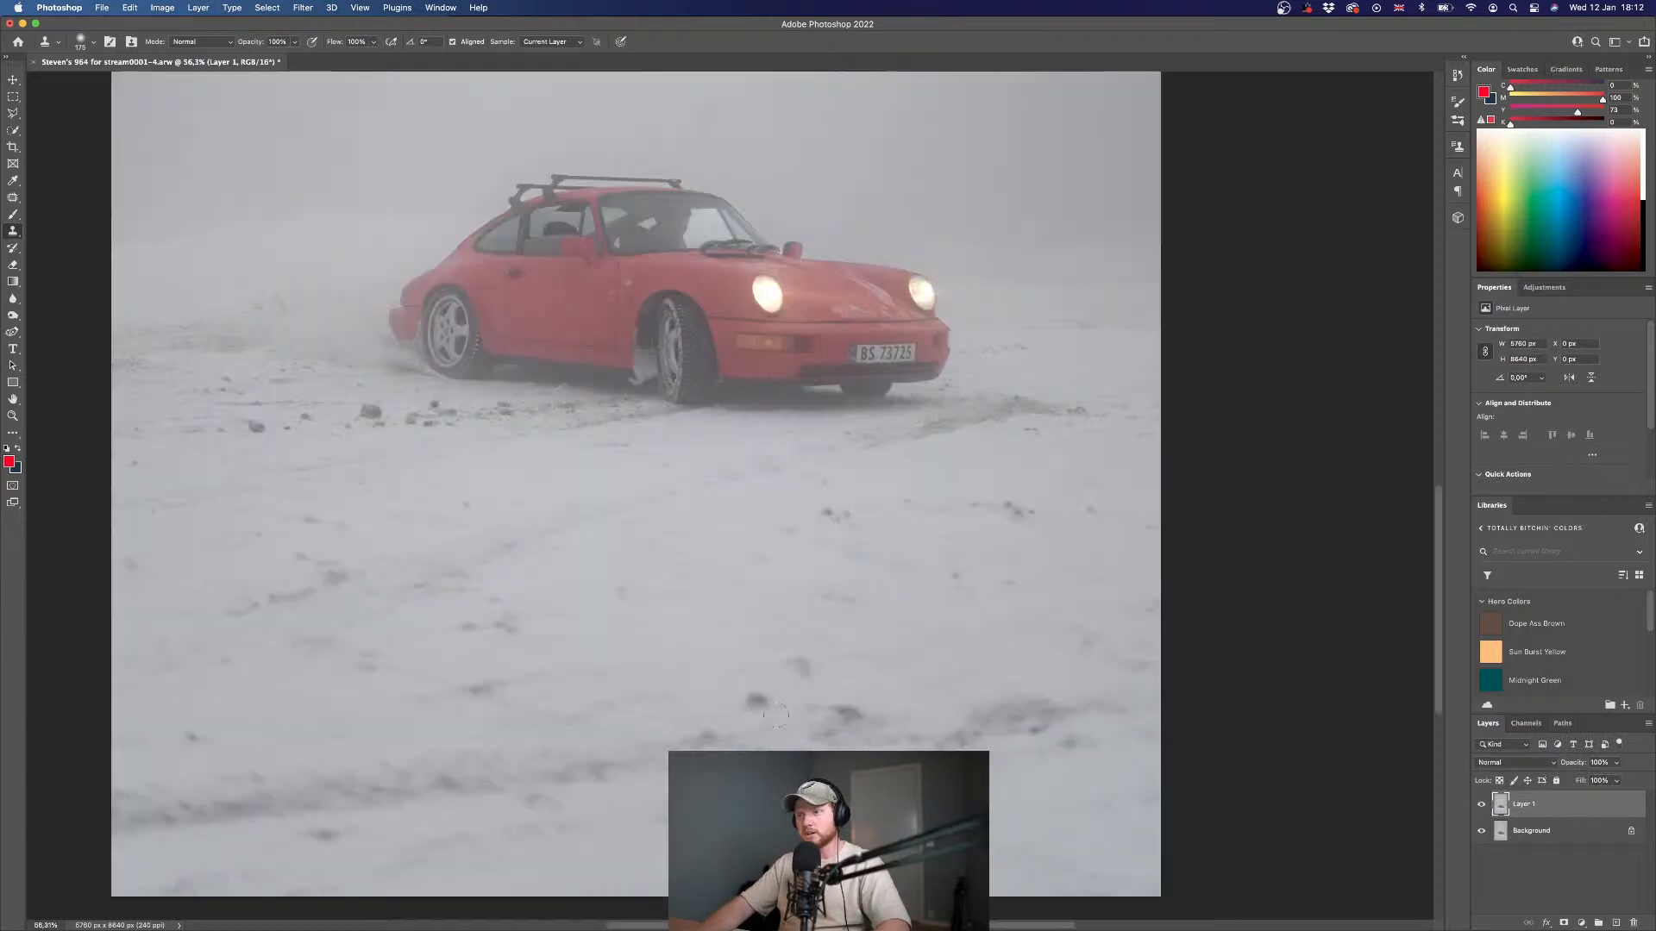
key(j)
mouse_move(763, 685)
mouse_down()
mouse_move(739, 720)
mouse_move(781, 699)
mouse_up()
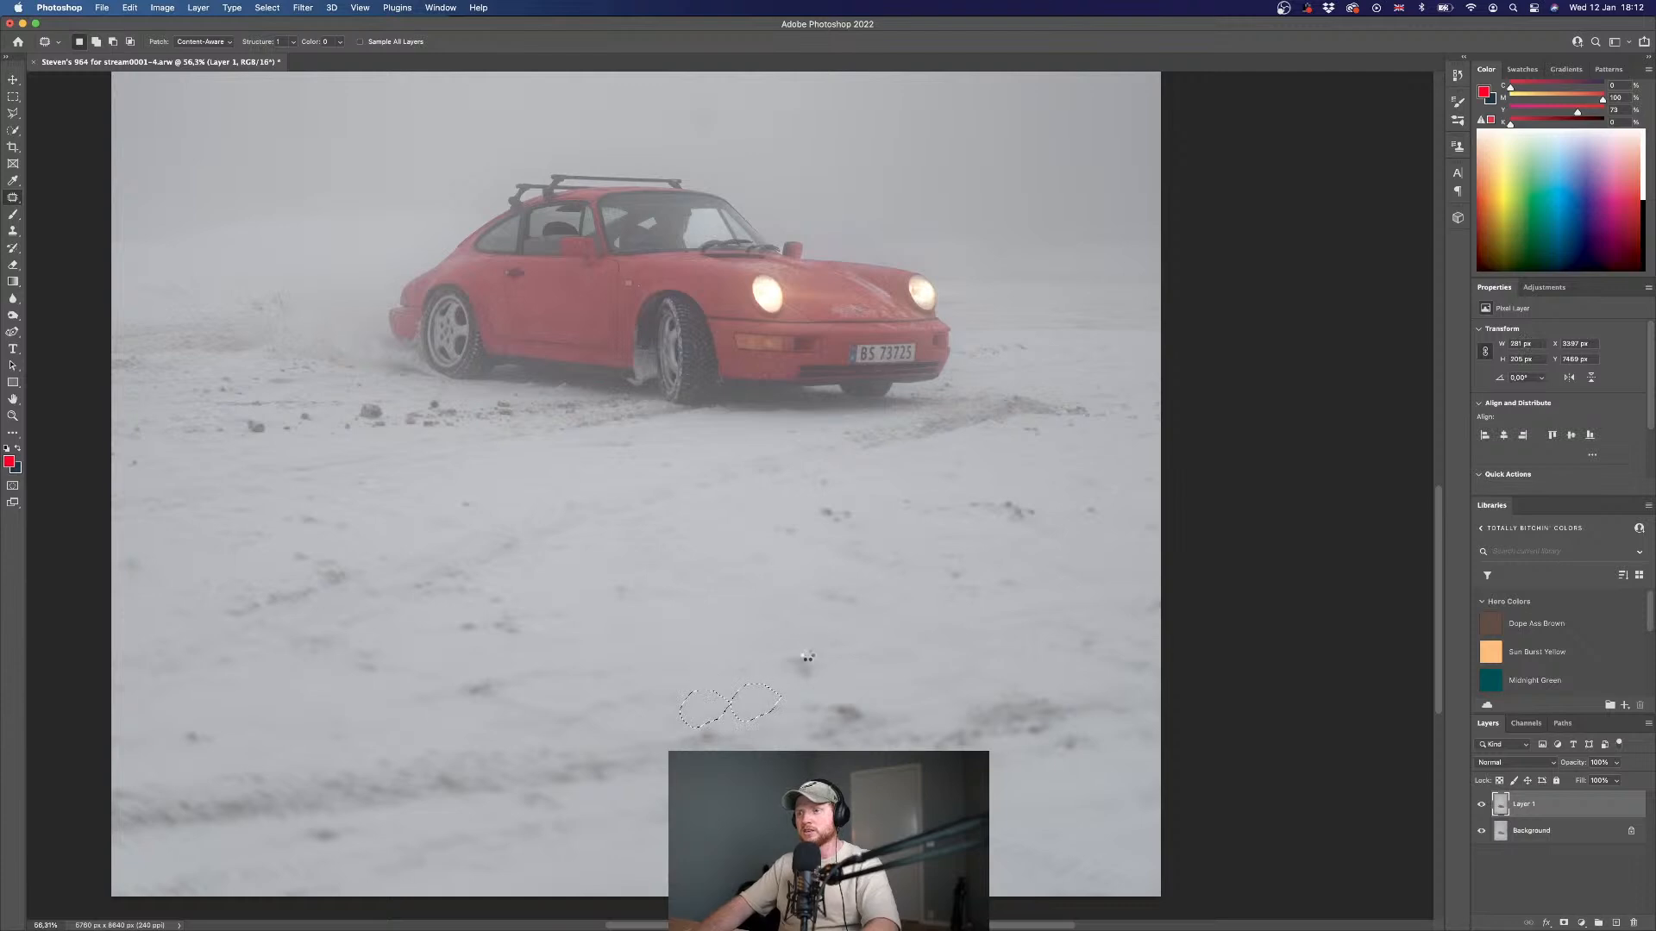
mouse_move(826, 511)
mouse_down()
mouse_move(812, 507)
mouse_move(868, 539)
mouse_move(858, 509)
mouse_move(777, 500)
mouse_move(801, 512)
mouse_up()
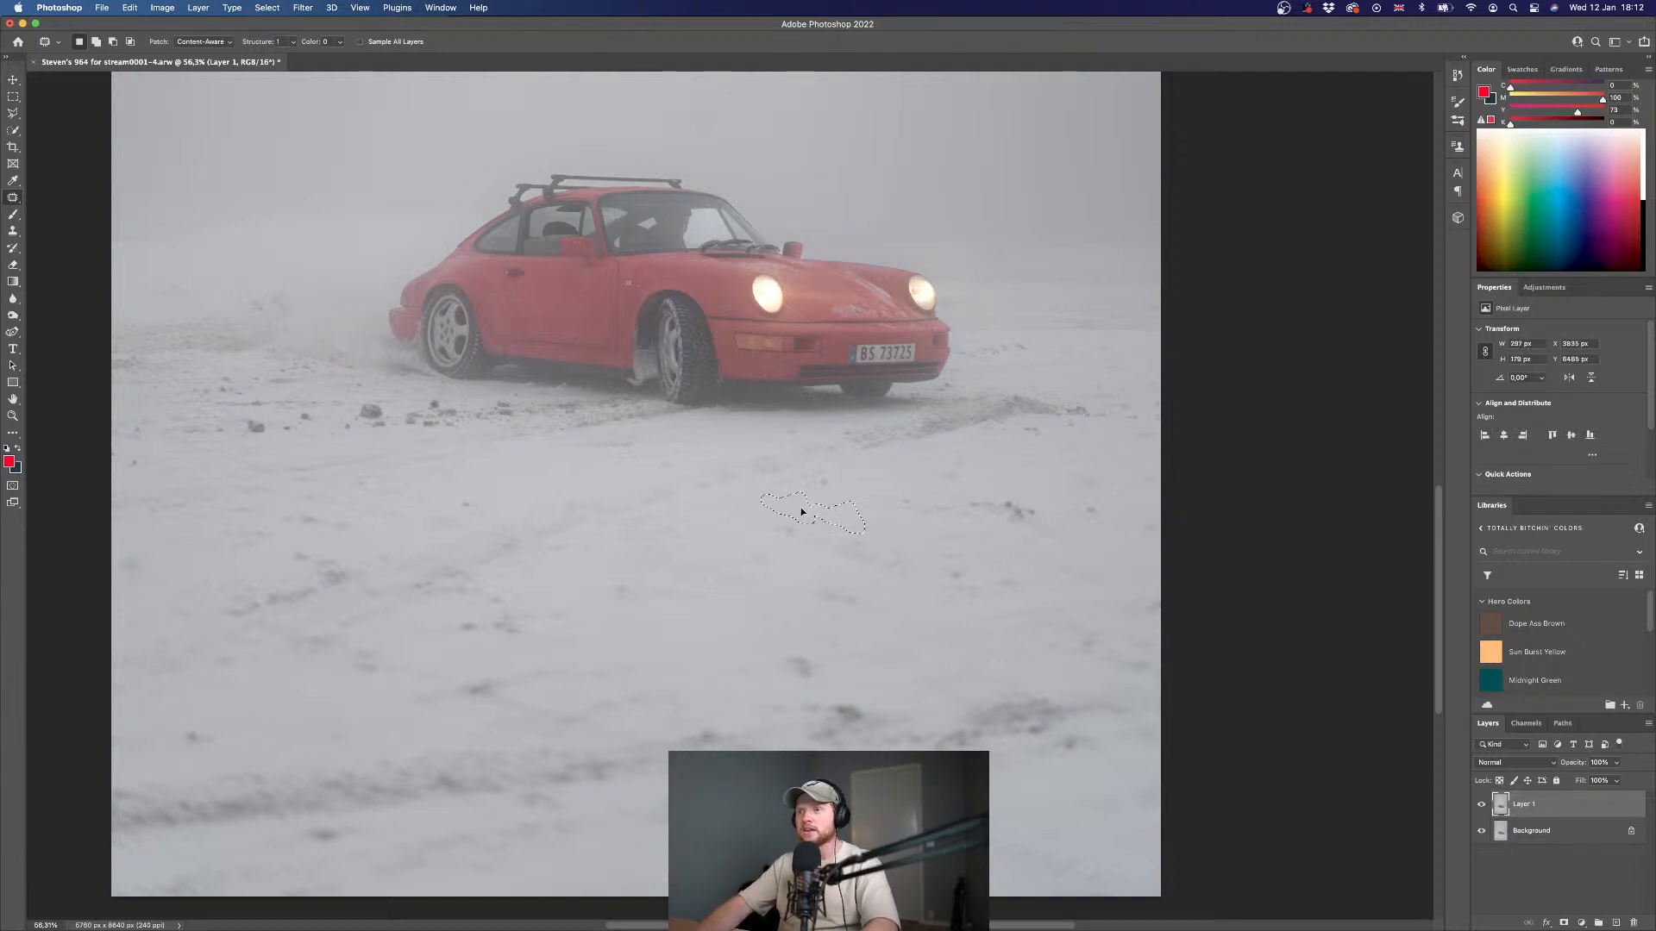
key(super+d)
- Patch the faint marks below the front wheel and the grey spot in the lower middle of the snow
drag(662, 461, 730, 486)
key(super+d)
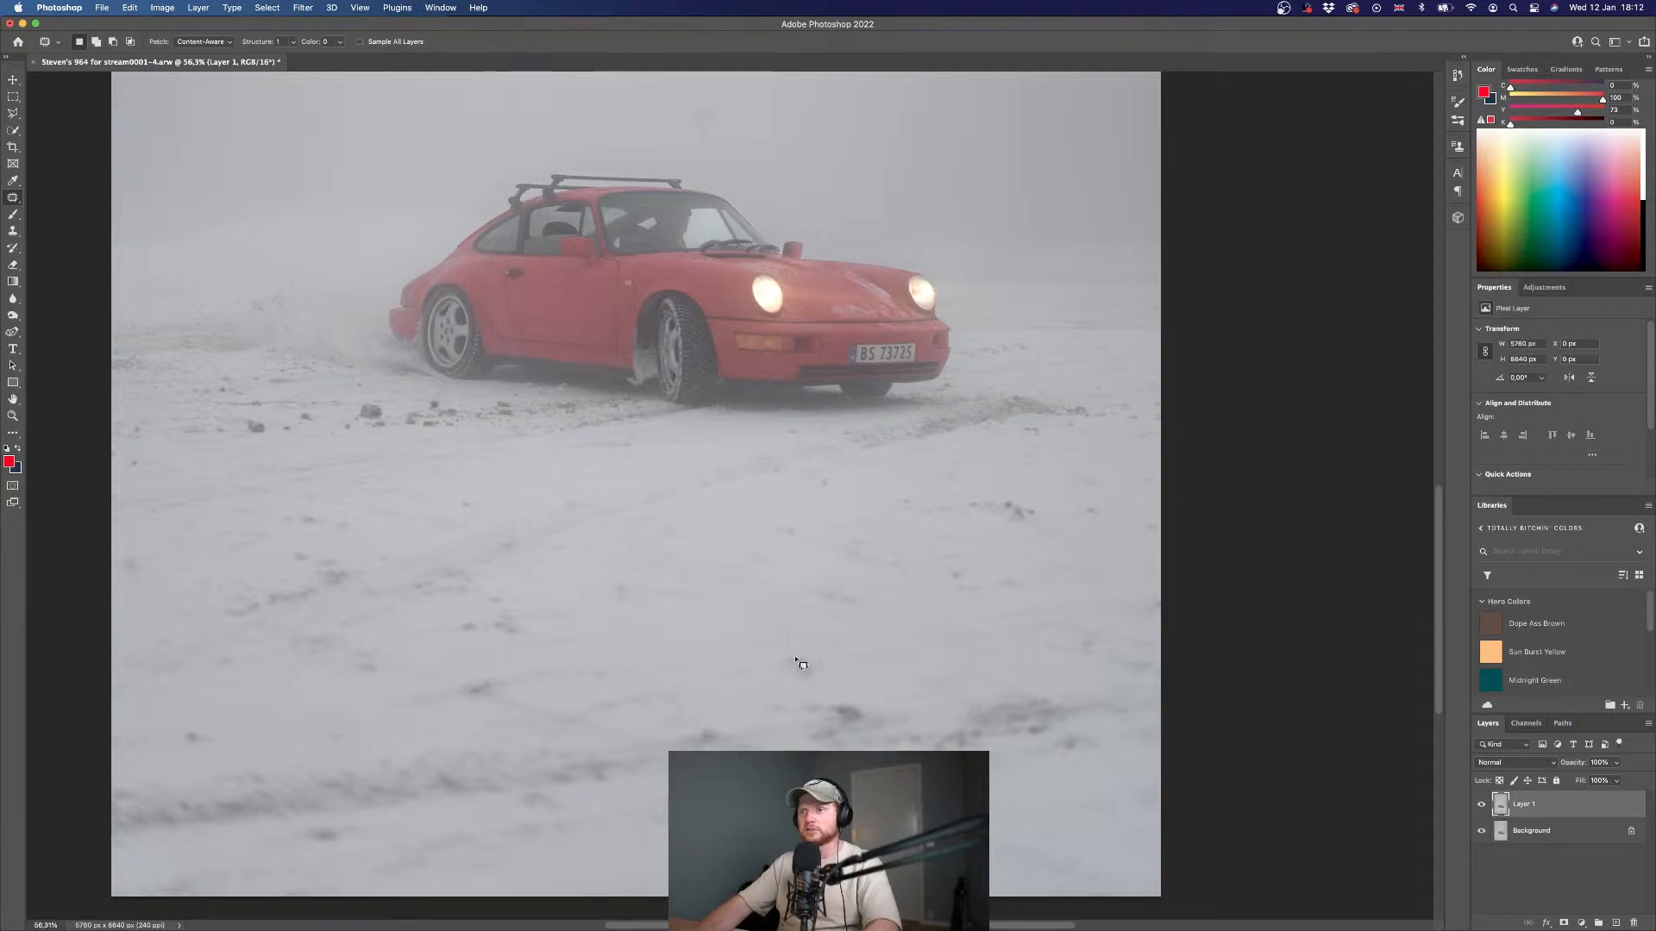
mouse_move(789, 657)
mouse_down()
mouse_move(783, 673)
mouse_move(905, 660)
mouse_up()
key(super+d)
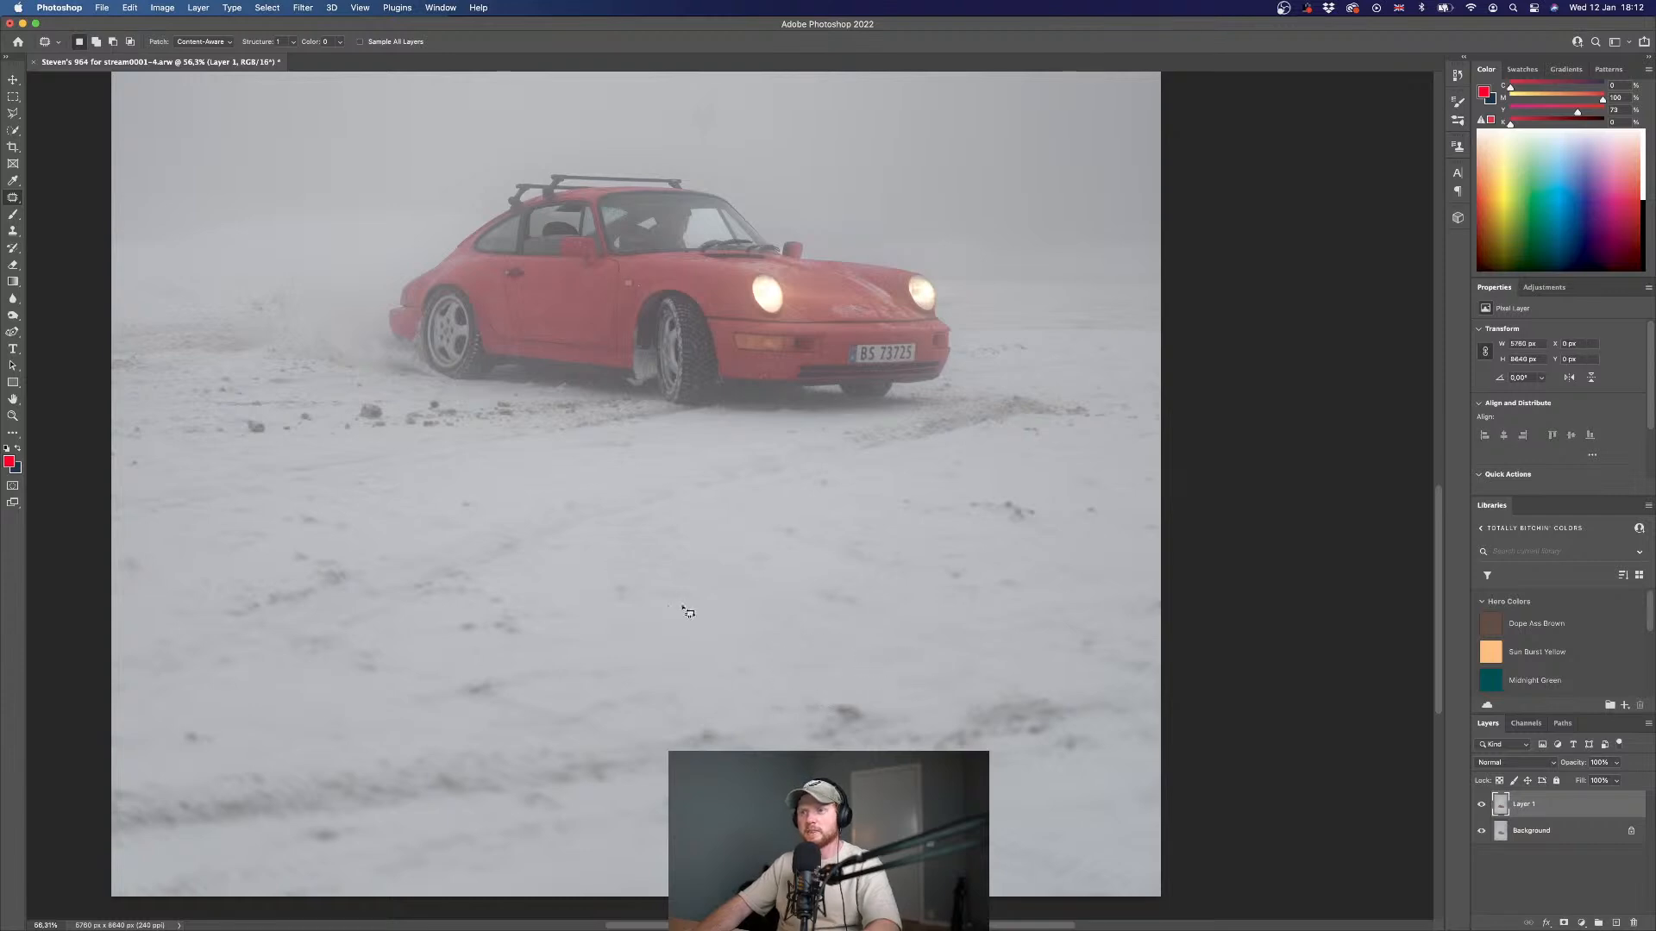
- Patch out the dark rock below the rear wheel and the dirt marks in the snow to the right of the car's front
mouse_move(366, 400)
mouse_down()
mouse_move(354, 414)
mouse_move(395, 421)
mouse_move(386, 402)
mouse_move(324, 403)
mouse_move(403, 442)
mouse_up()
key(super+d)
key(super+d)
mouse_move(998, 496)
mouse_down()
mouse_move(952, 501)
mouse_move(1026, 529)
mouse_move(1041, 504)
mouse_move(1005, 495)
mouse_move(1062, 467)
mouse_up()
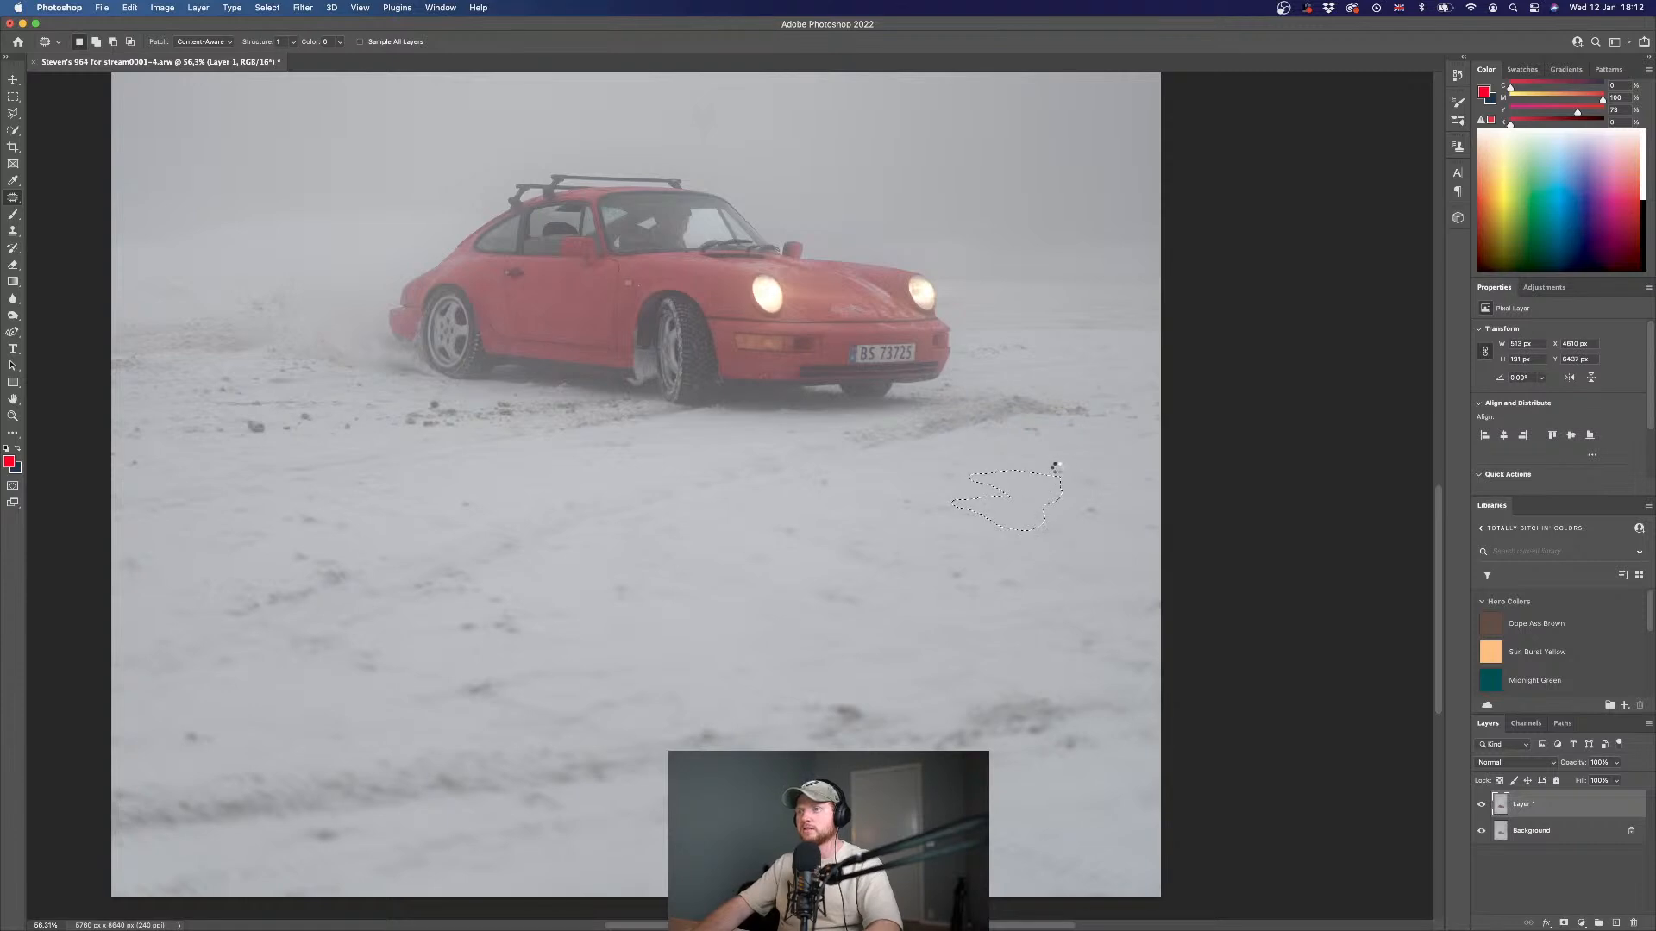
key(super+d)
mouse_move(1074, 481)
mouse_down()
mouse_move(1103, 497)
mouse_move(1114, 481)
mouse_move(1061, 512)
mouse_up()
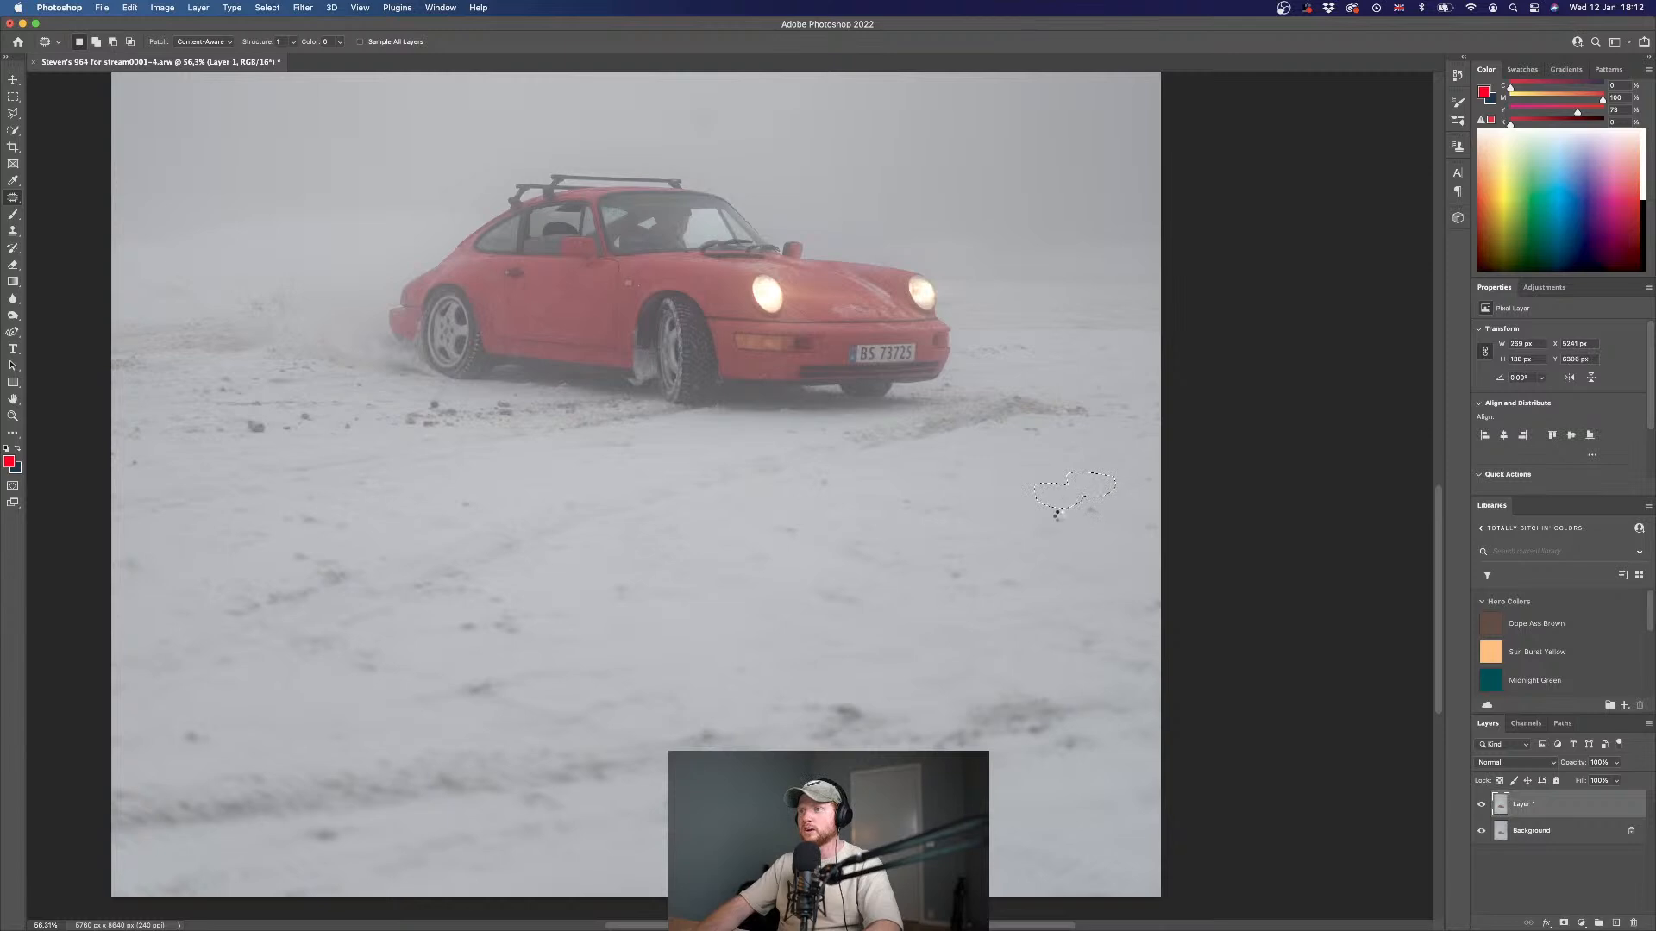
key(super+d)
- Patch the small marks in the snow below the front bumper and in the middle of the foreground
mouse_move(825, 479)
mouse_down()
mouse_move(816, 489)
mouse_move(830, 479)
mouse_up()
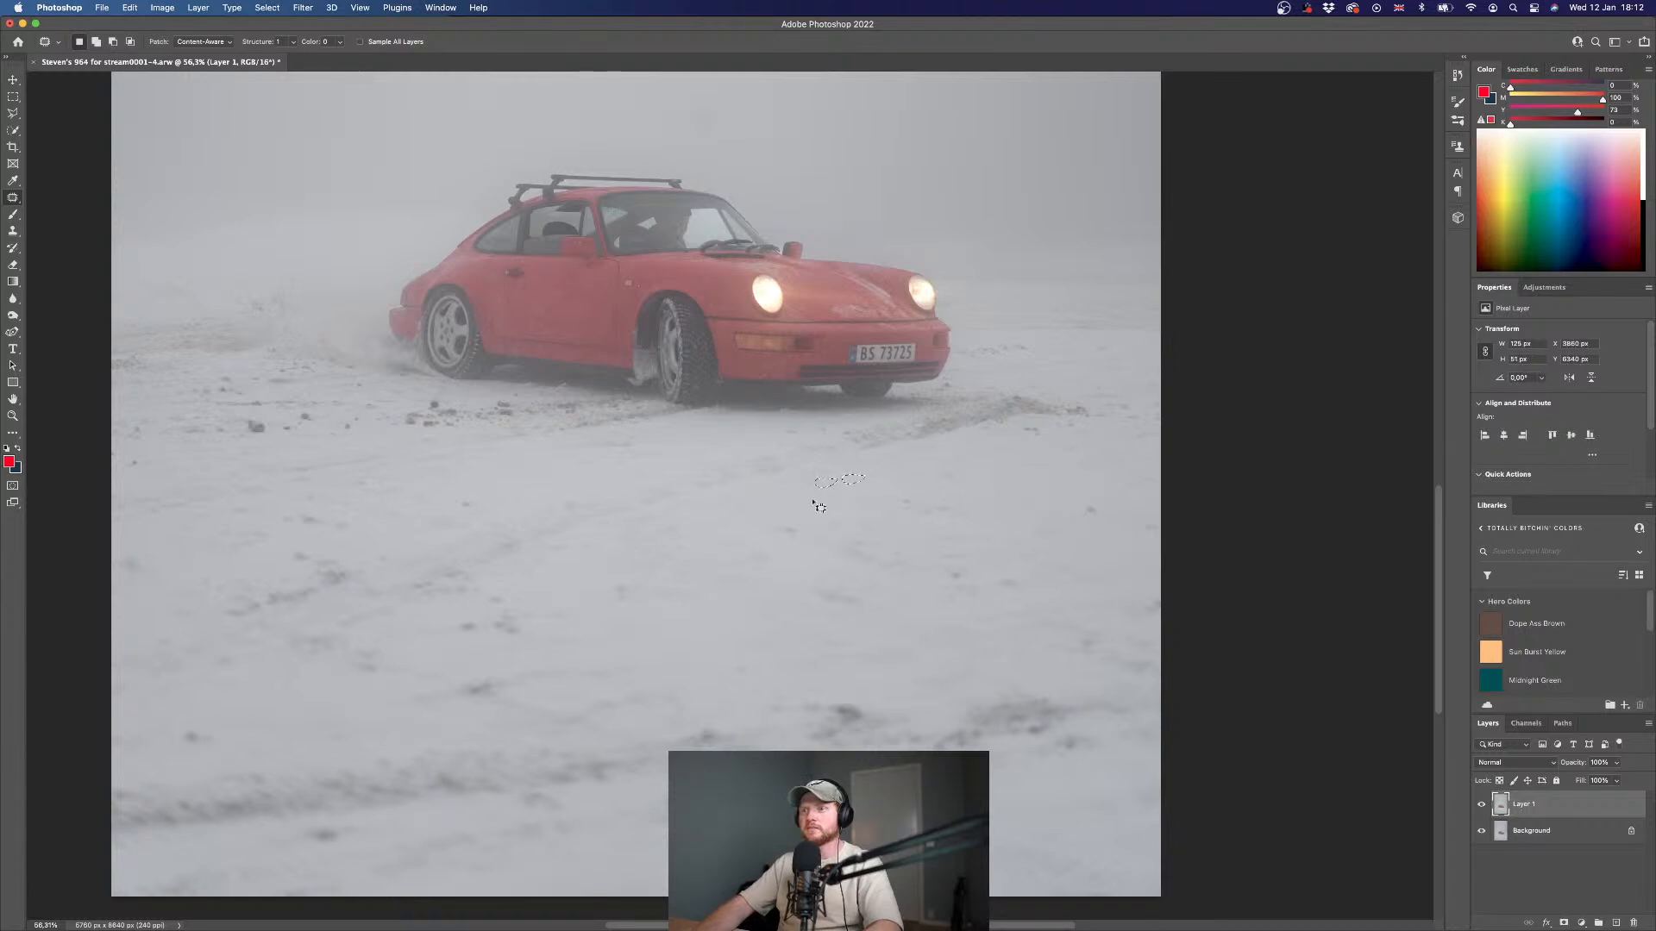
key(super+d)
drag(622, 582, 610, 605)
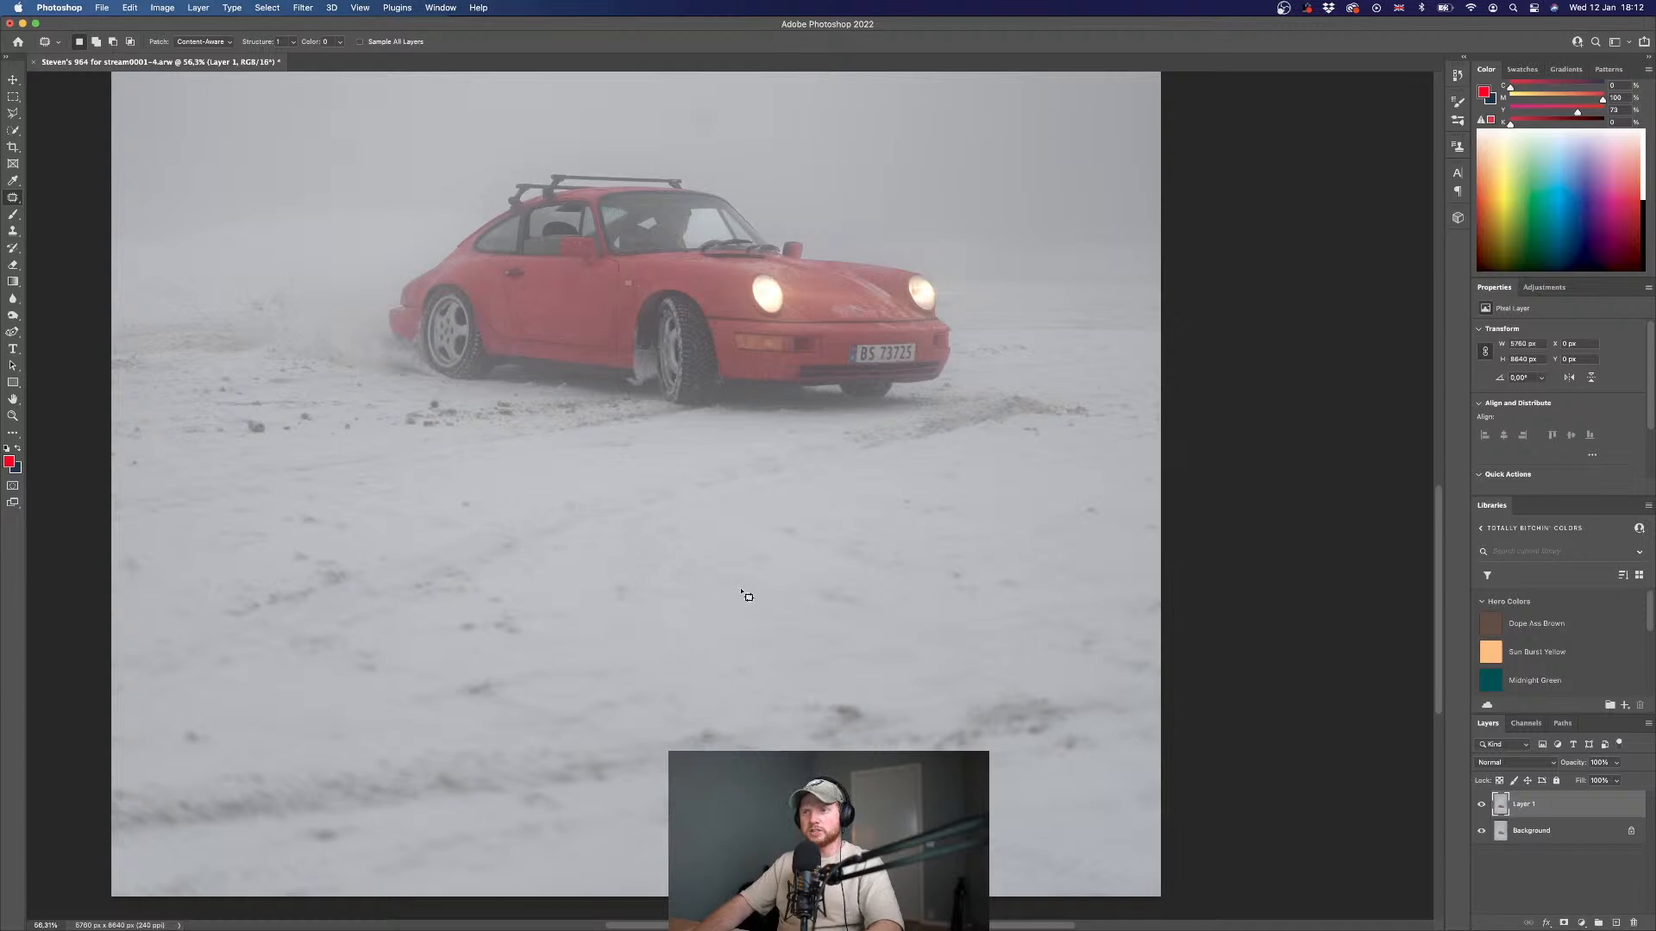
mouse_move(645, 582)
mouse_down()
mouse_move(610, 583)
mouse_move(611, 599)
mouse_move(649, 597)
mouse_move(618, 596)
mouse_up()
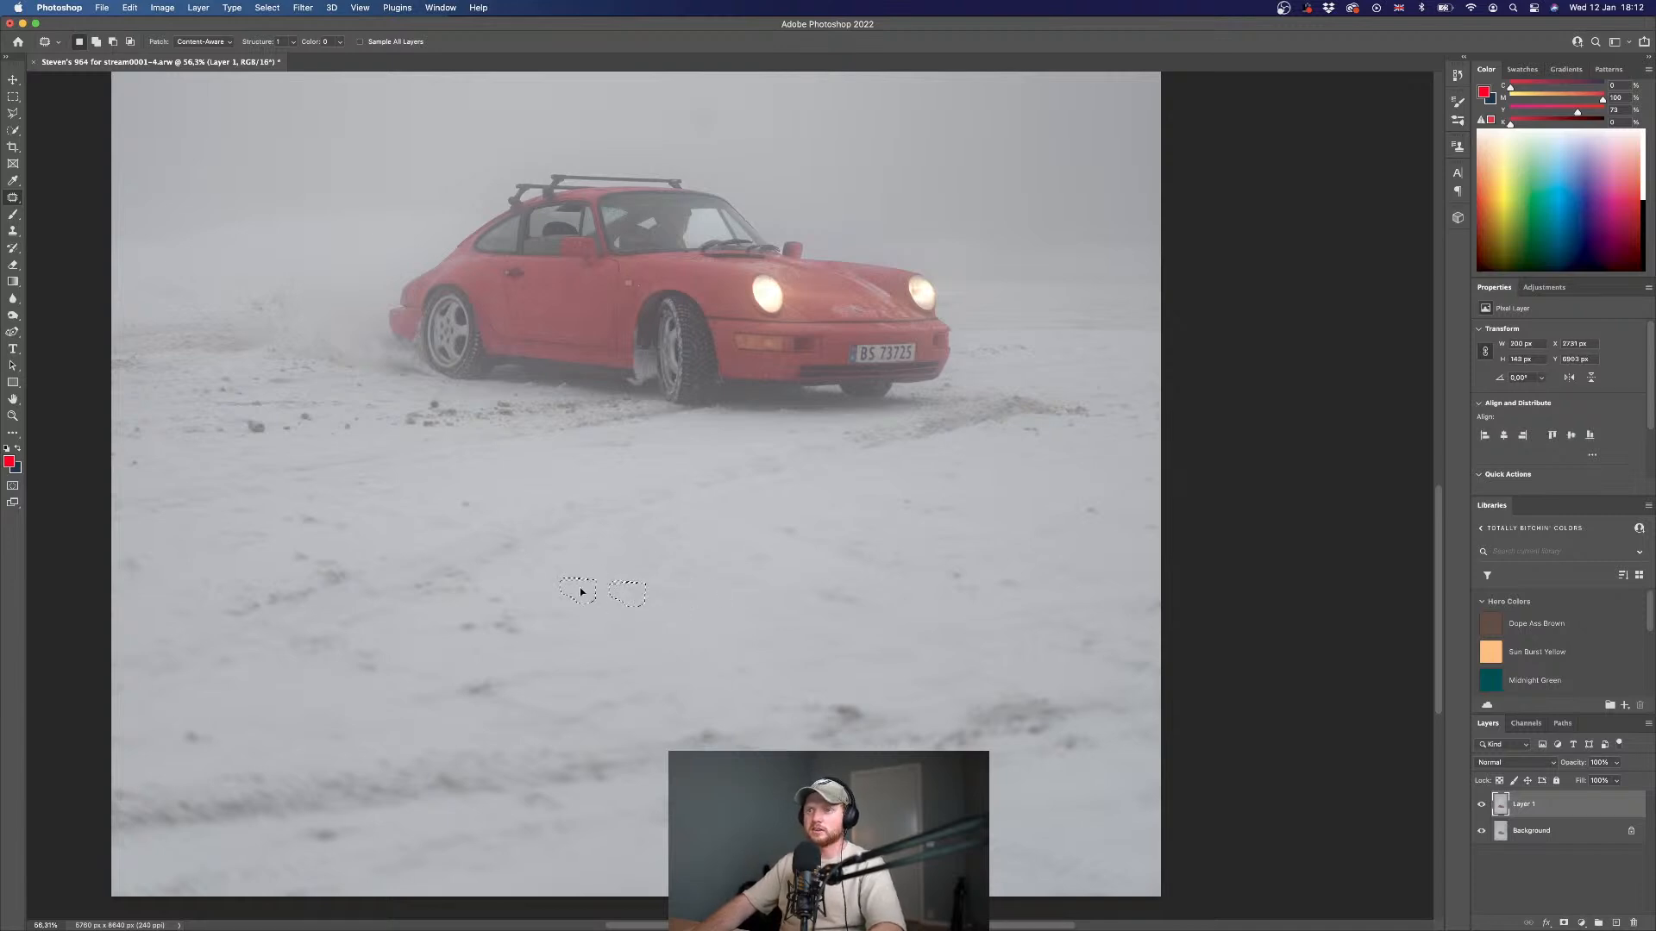
key(super+d)
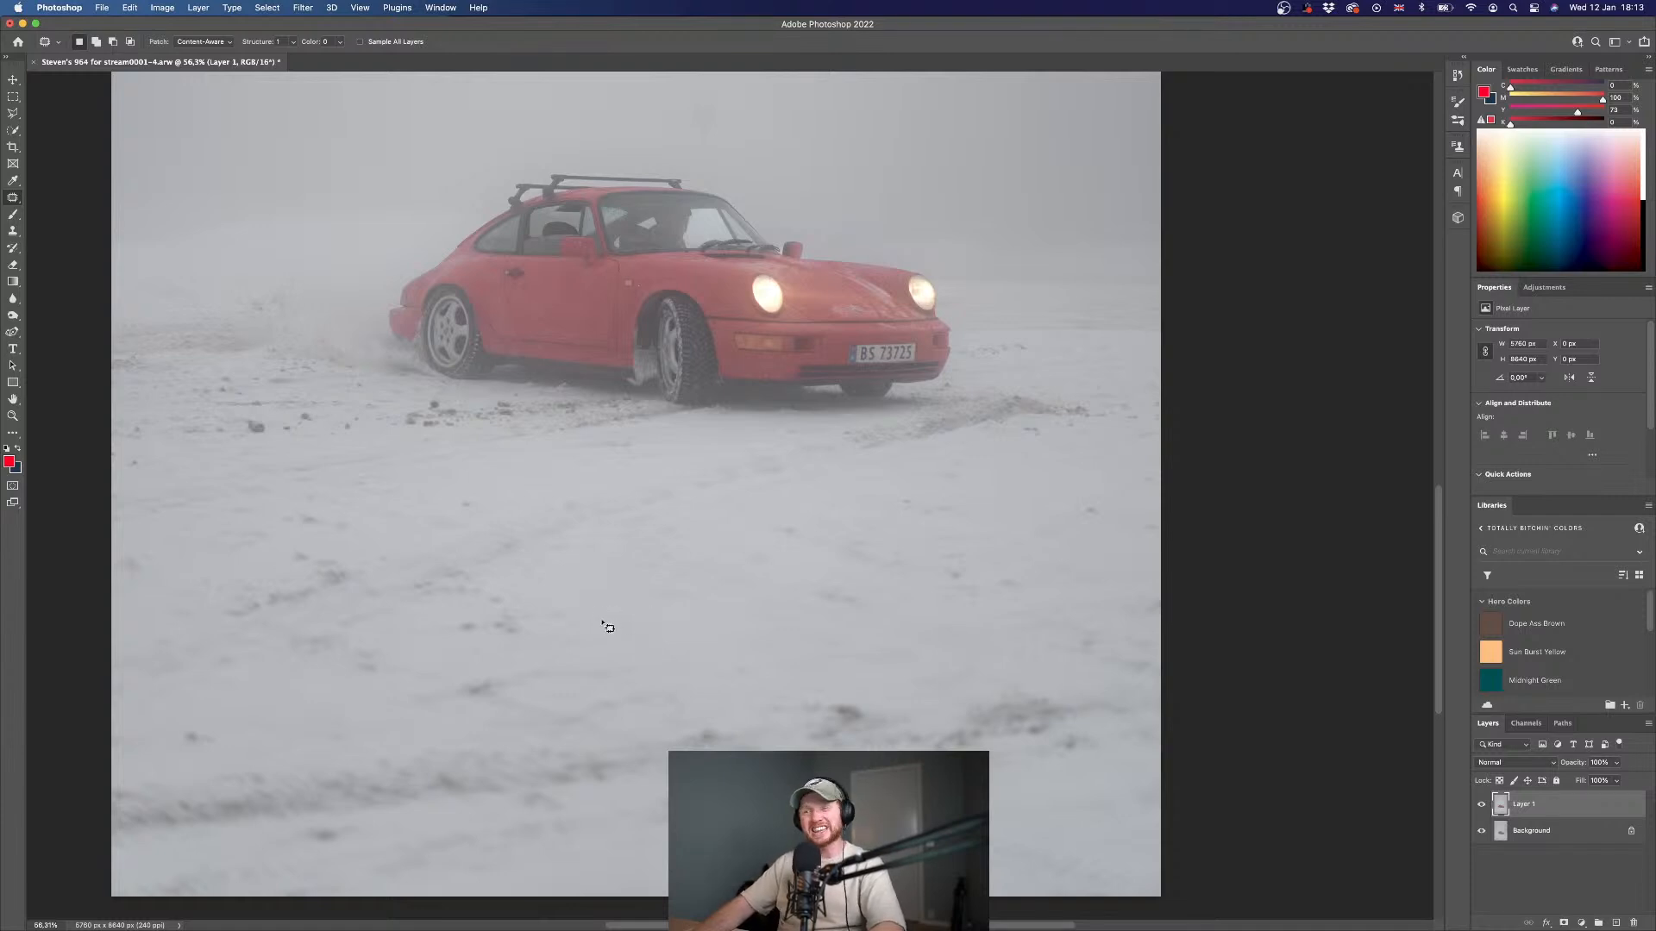
- Patch the faint marks in the snow on the left side and just below the car's front wheel, clearing each selection
mouse_move(462, 504)
mouse_down()
mouse_move(481, 511)
mouse_move(463, 499)
mouse_up()
mouse_move(316, 514)
mouse_down()
mouse_move(277, 520)
mouse_move(336, 545)
mouse_move(362, 523)
mouse_move(354, 535)
mouse_up()
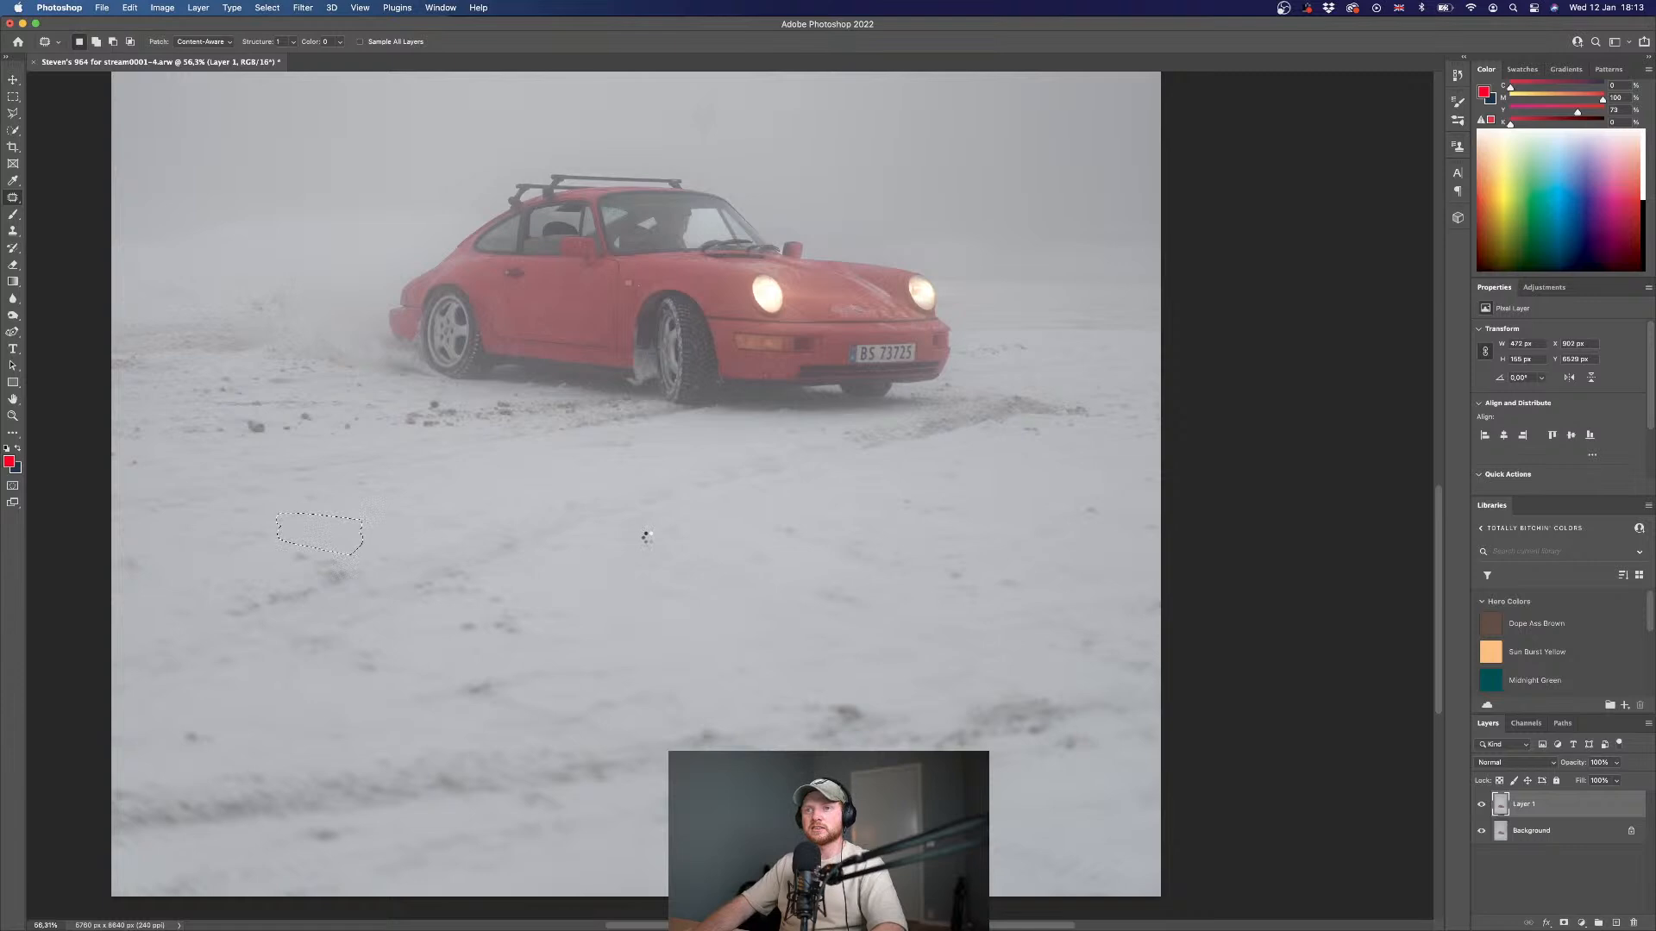
click(547, 501)
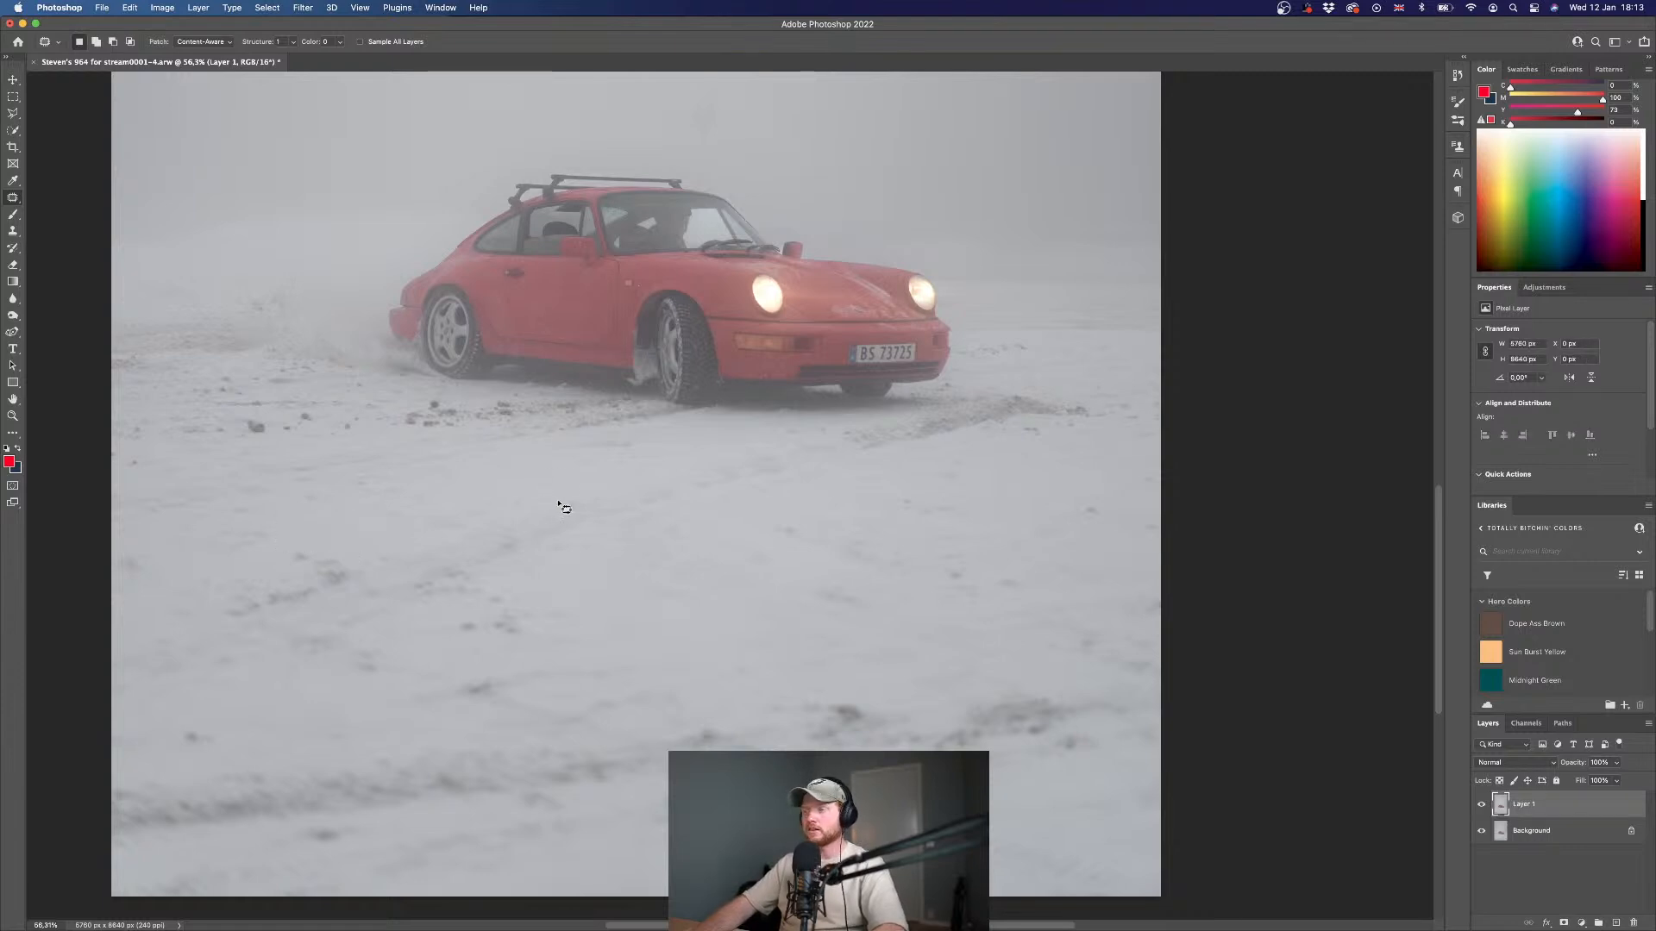
mouse_move(600, 435)
mouse_down()
mouse_move(585, 450)
mouse_move(640, 442)
mouse_move(621, 461)
mouse_up()
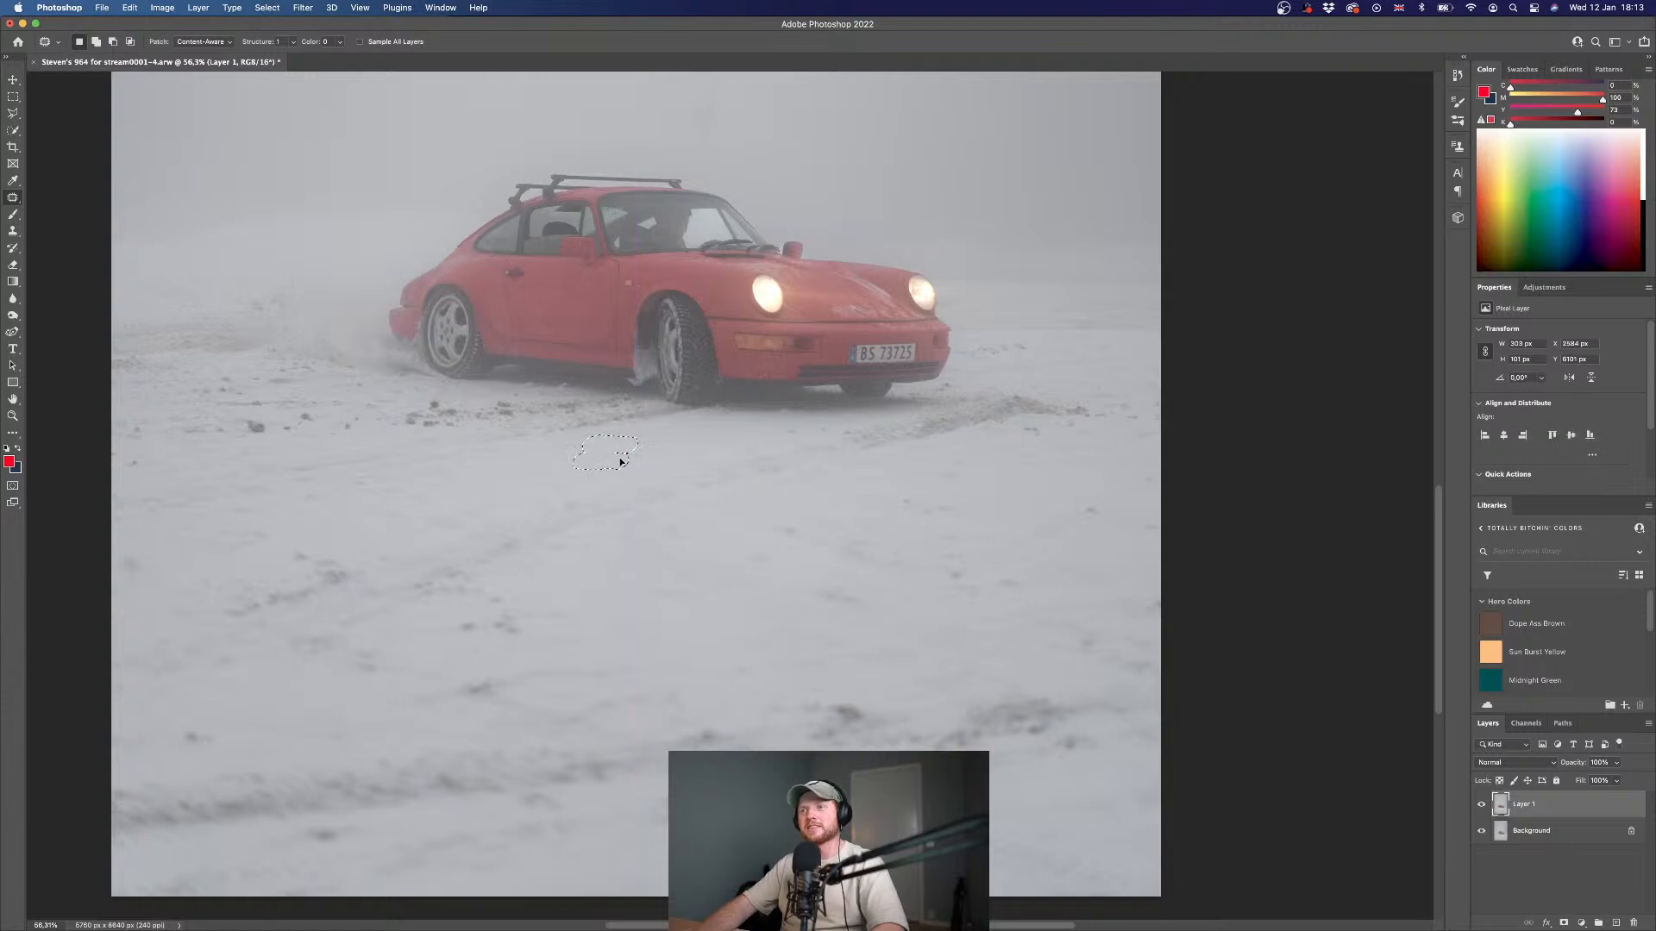
click(699, 484)
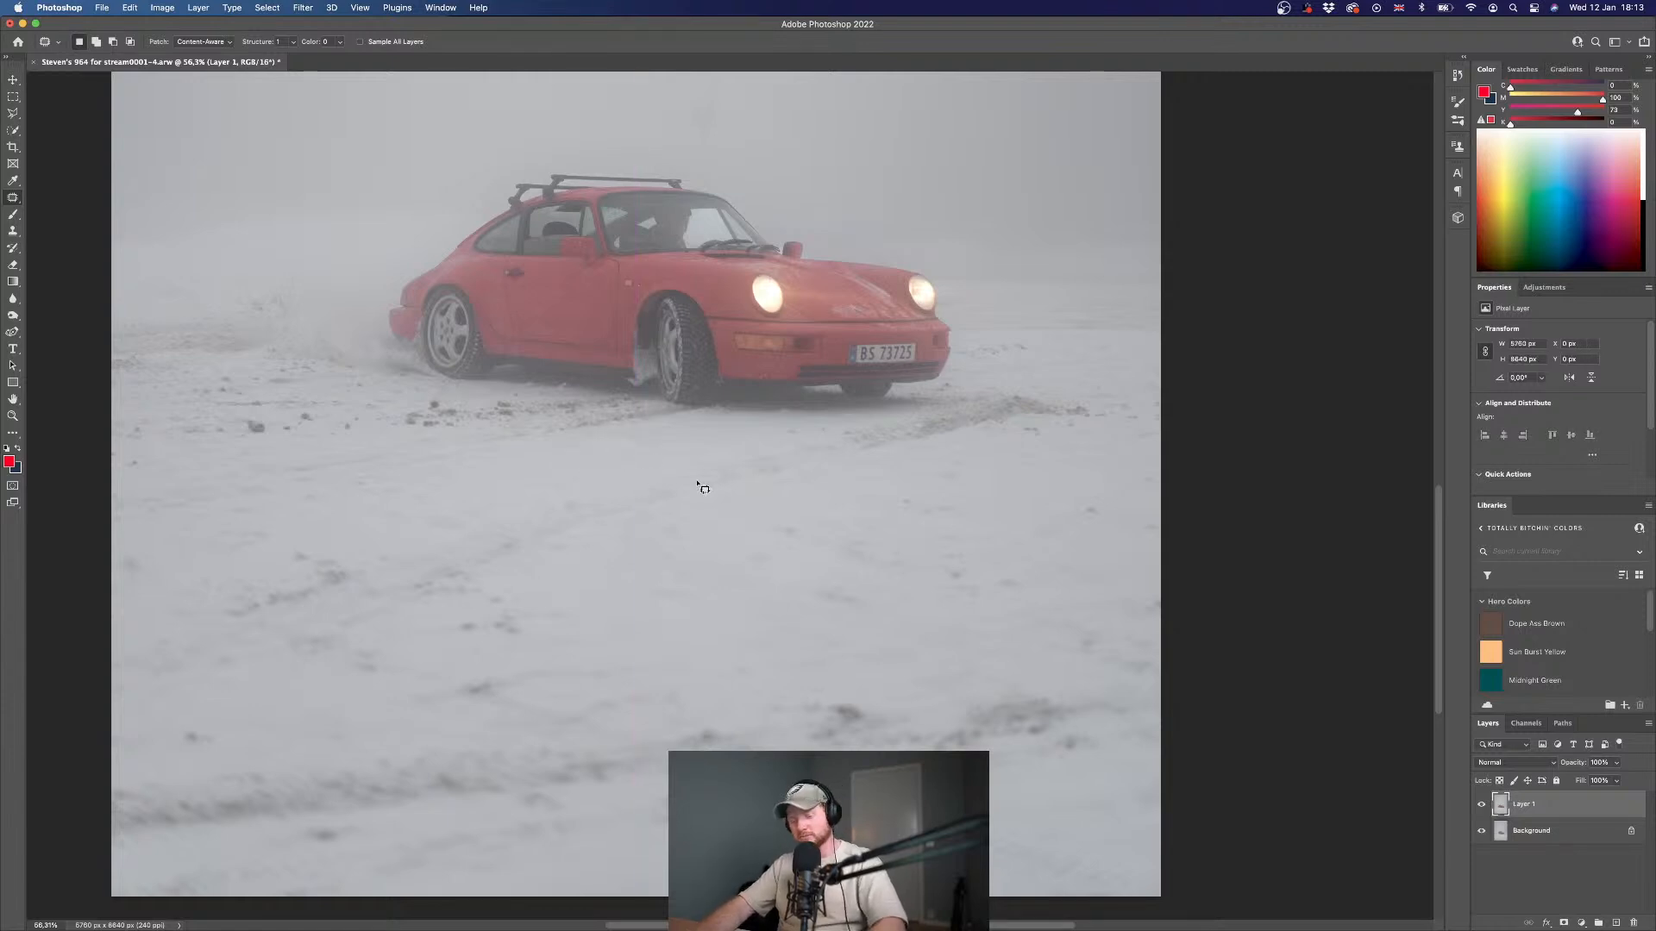
- Add a new layer above Layer 1 and pick the dark grey-green swatch below Blue Steel in the library as foreground colour
scroll(701, 485, down, 3)
scroll(699, 481, down, 2)
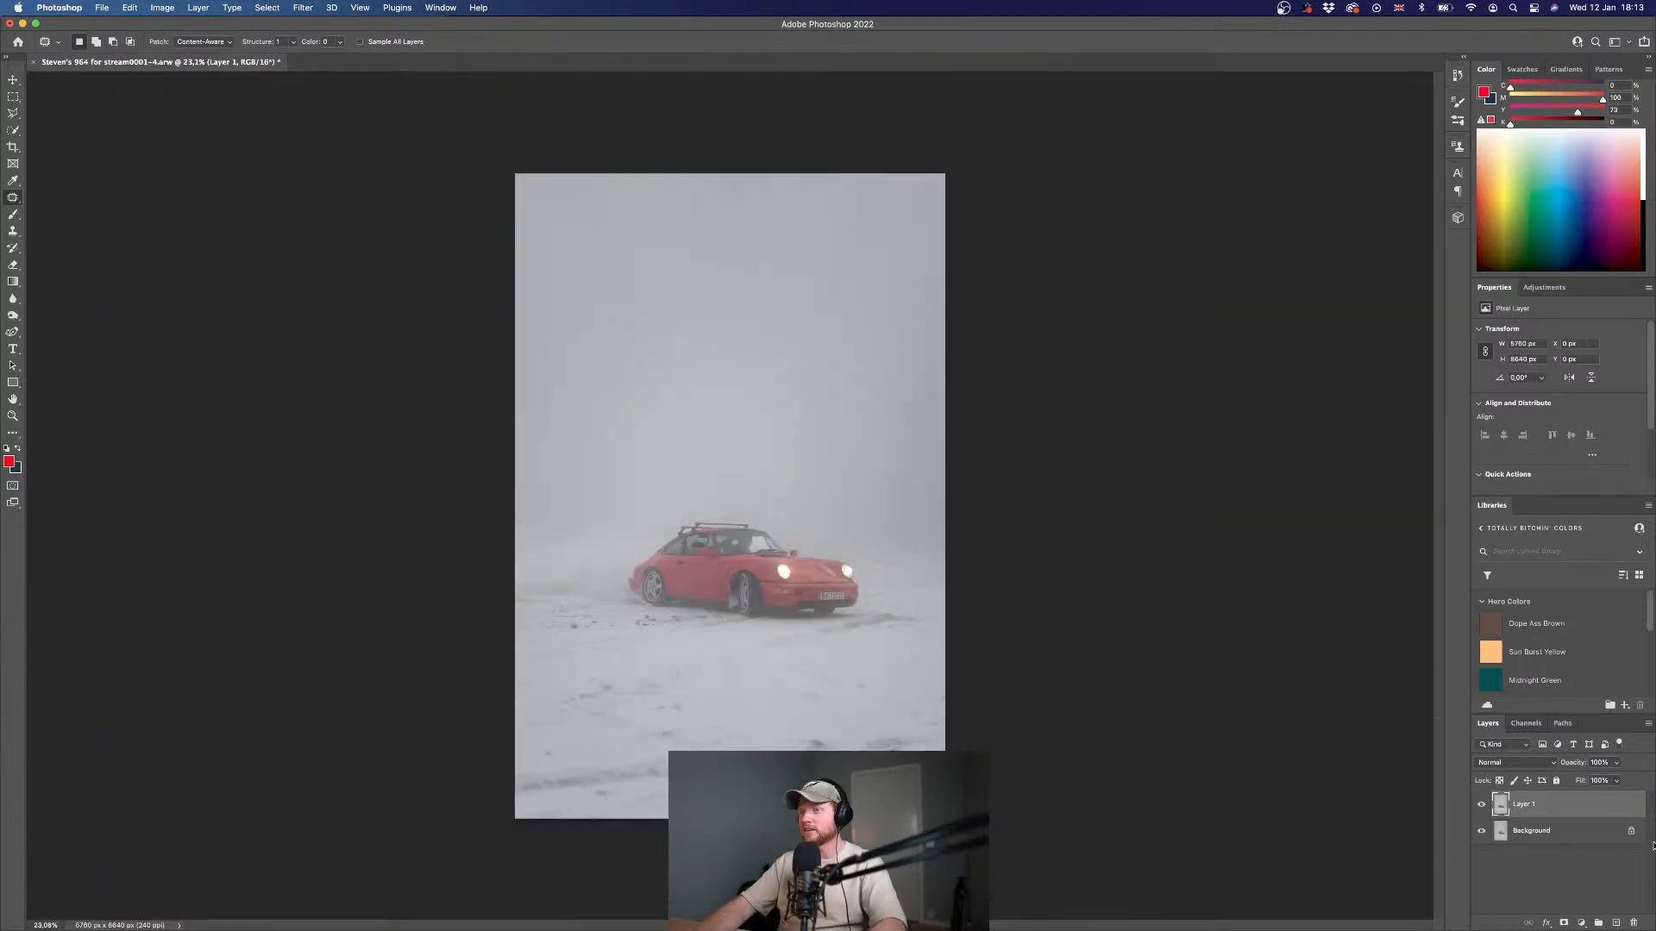
click(1589, 852)
click(1616, 922)
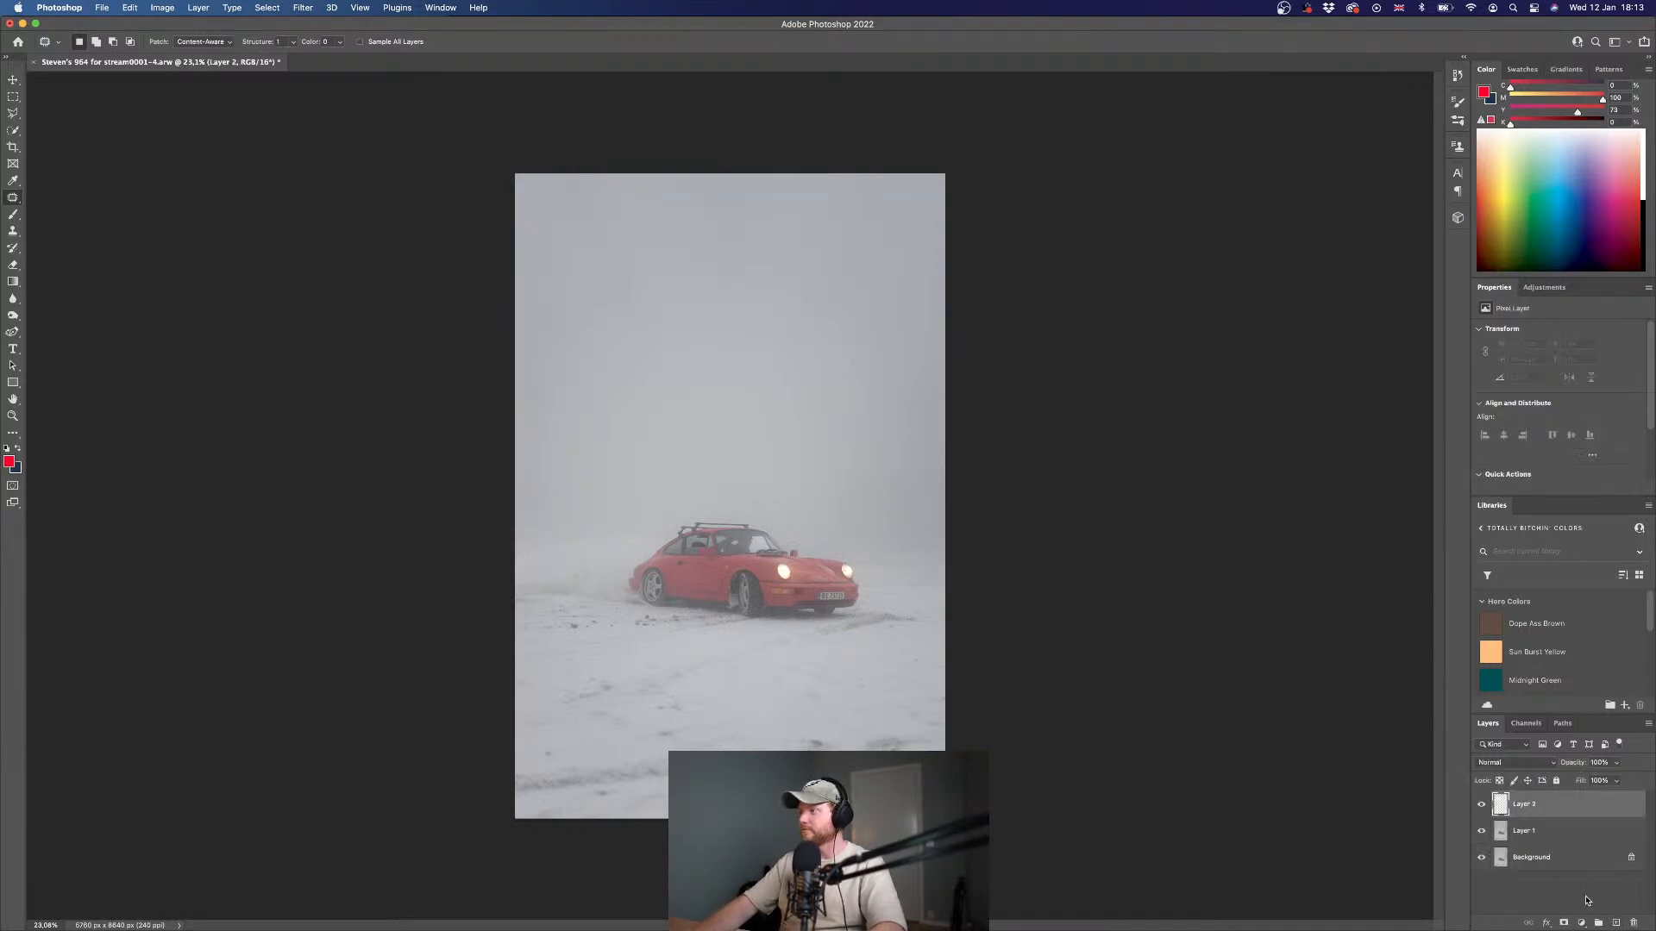
key(g)
click(146, 42)
scroll(1488, 637, down, 3)
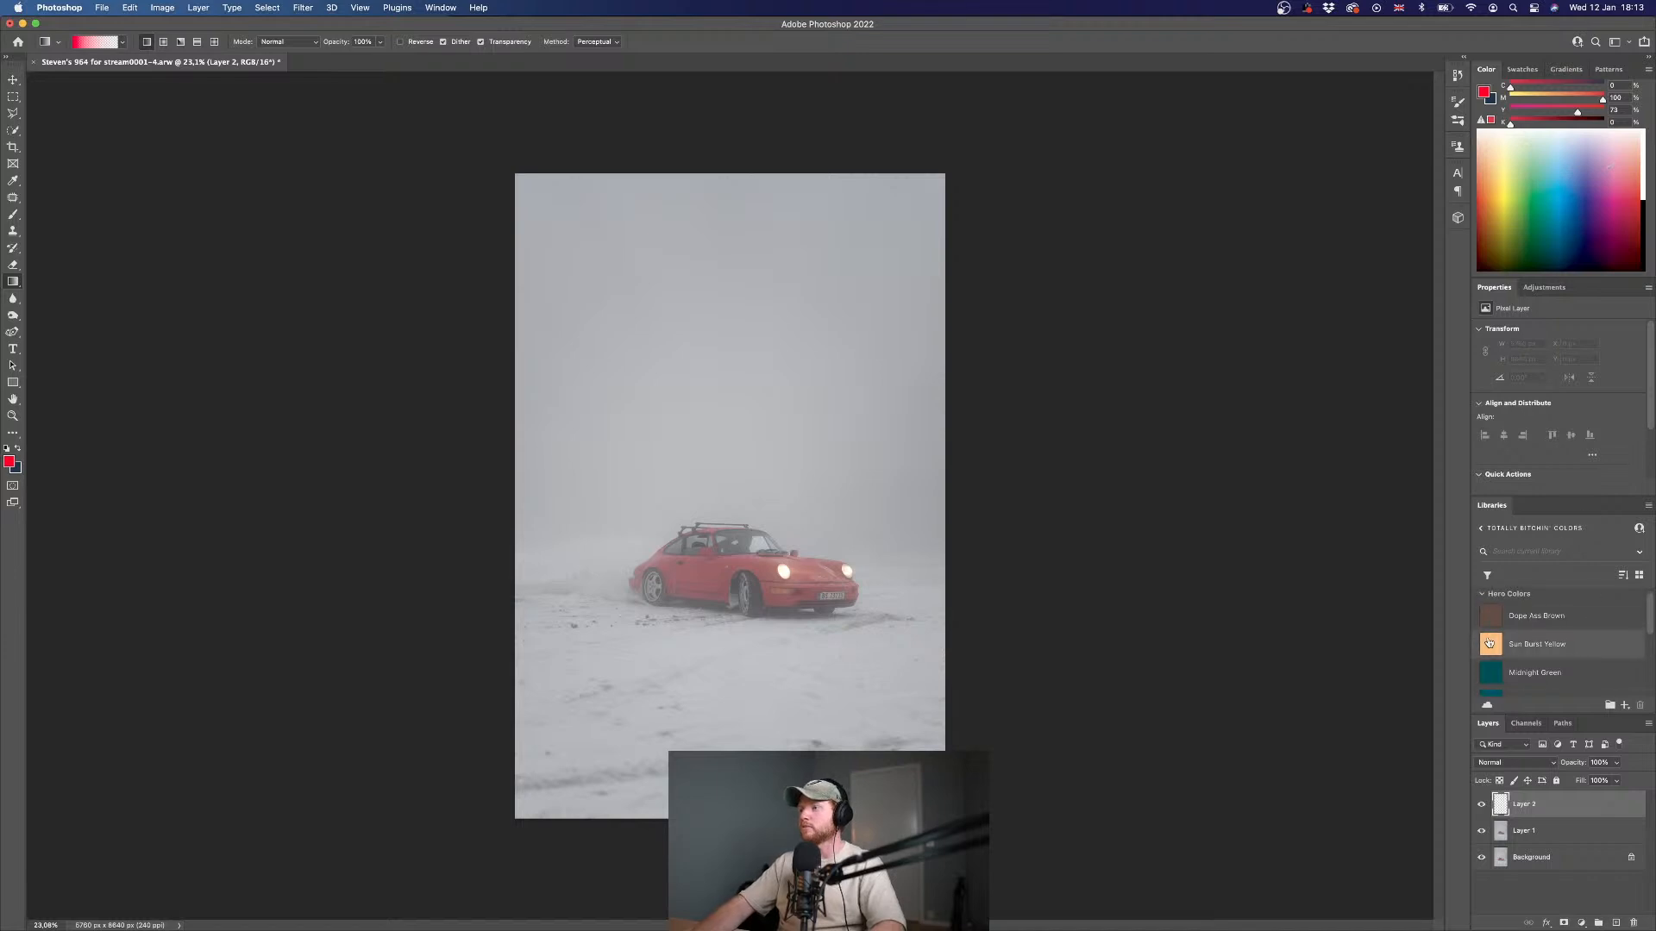
click(1492, 657)
scroll(1492, 657, up, 1)
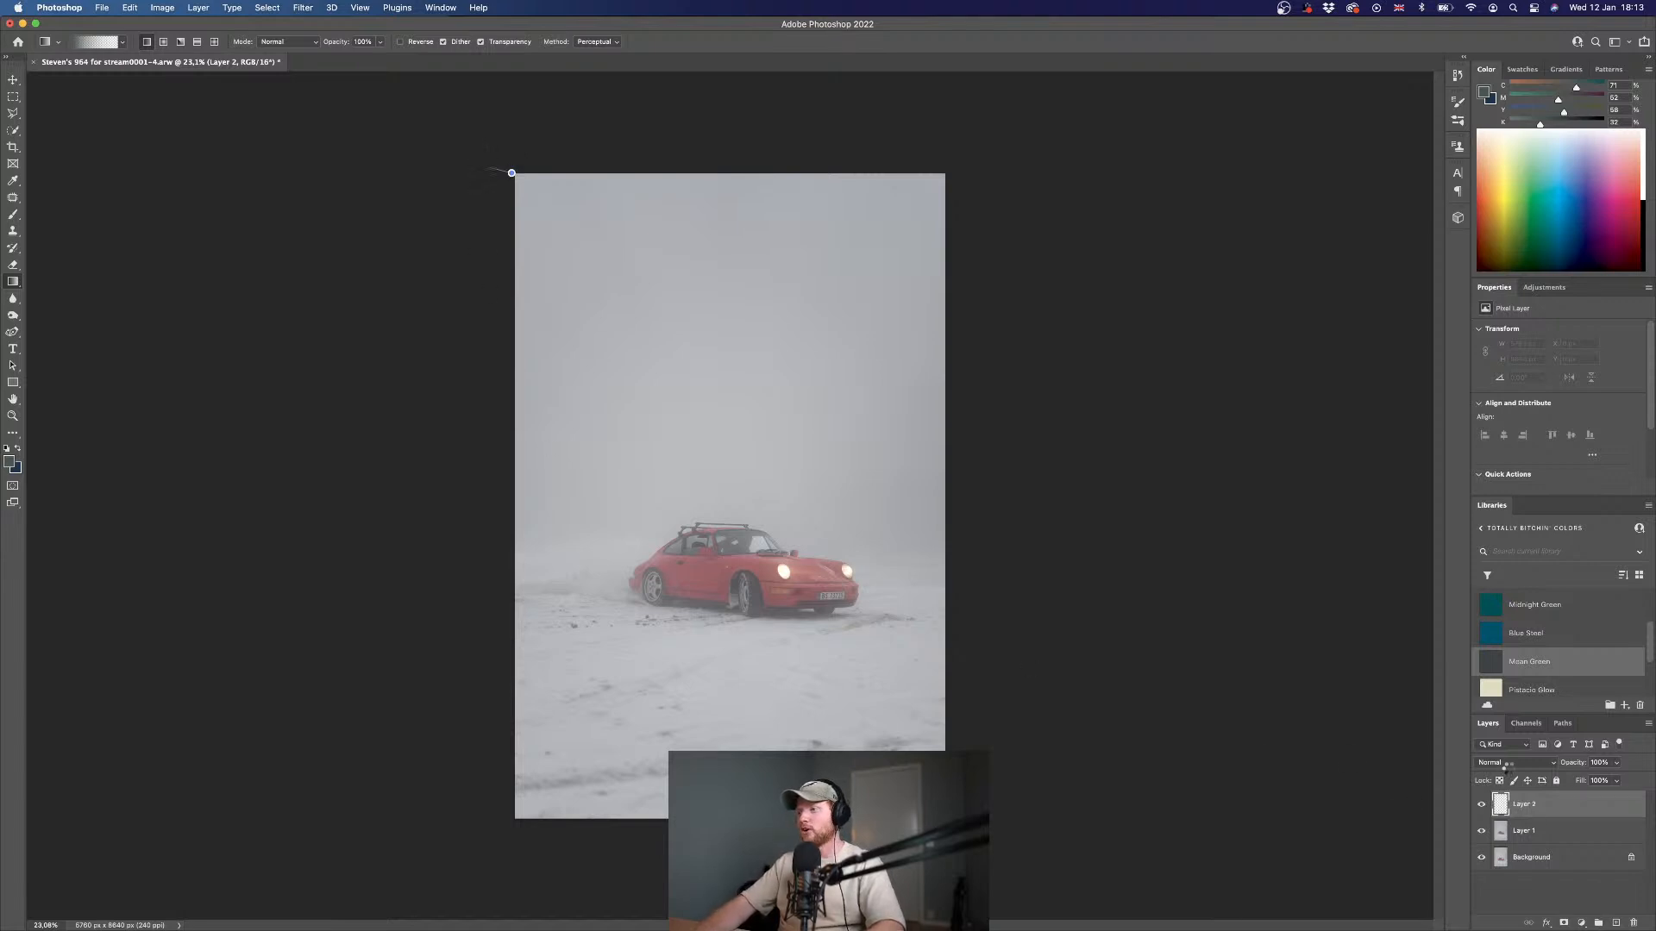
- Fill Layer 2 with the grey-green, set its blend mode to Soft Light, and compare the photo with and without it
key(alt+BackSpace)
click(1476, 764)
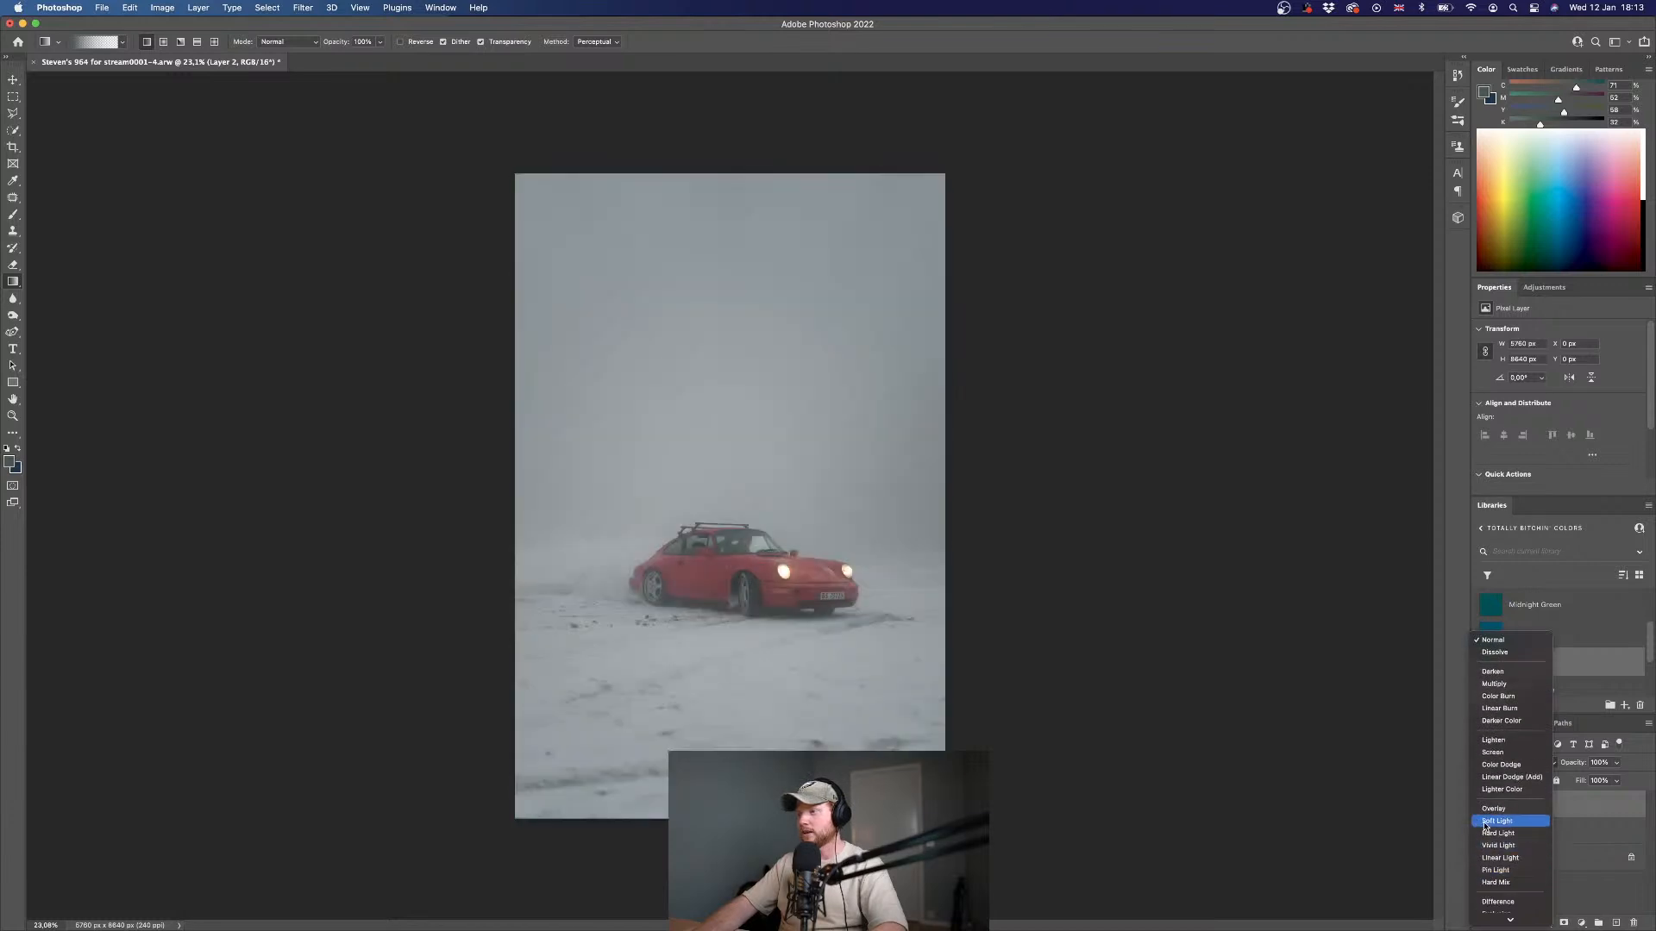
click(1496, 821)
click(1483, 806)
click(1483, 805)
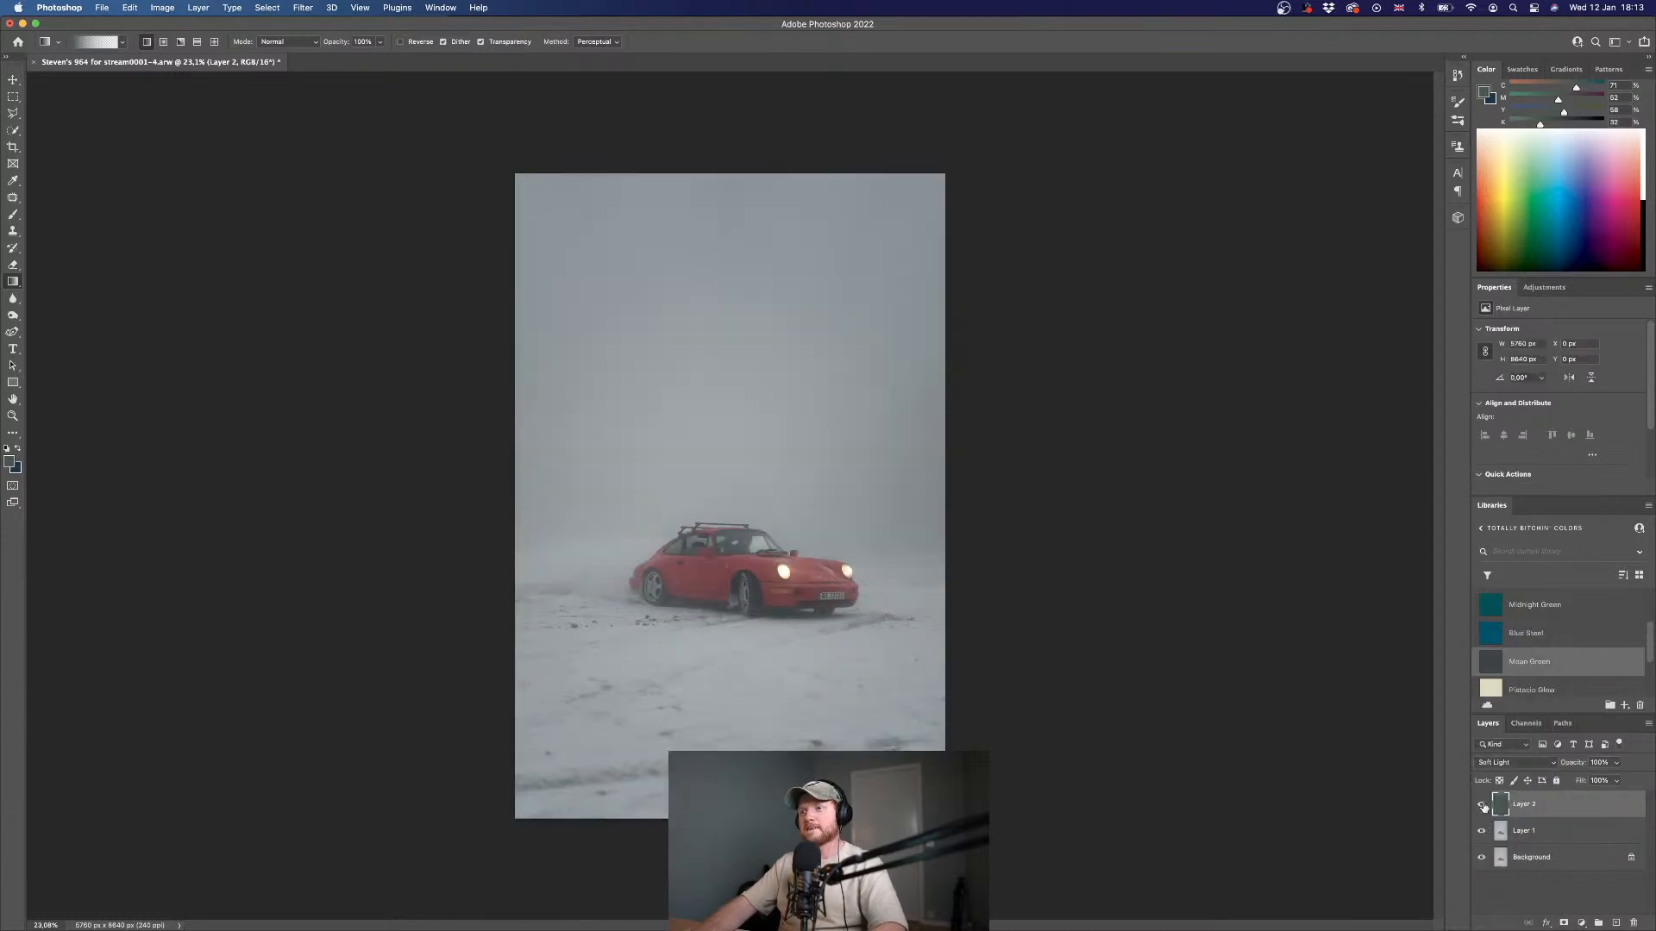
- Select the car as the subject on Layer 1 and add a mask to Layer 2 that hides the tint over the car
click(1514, 833)
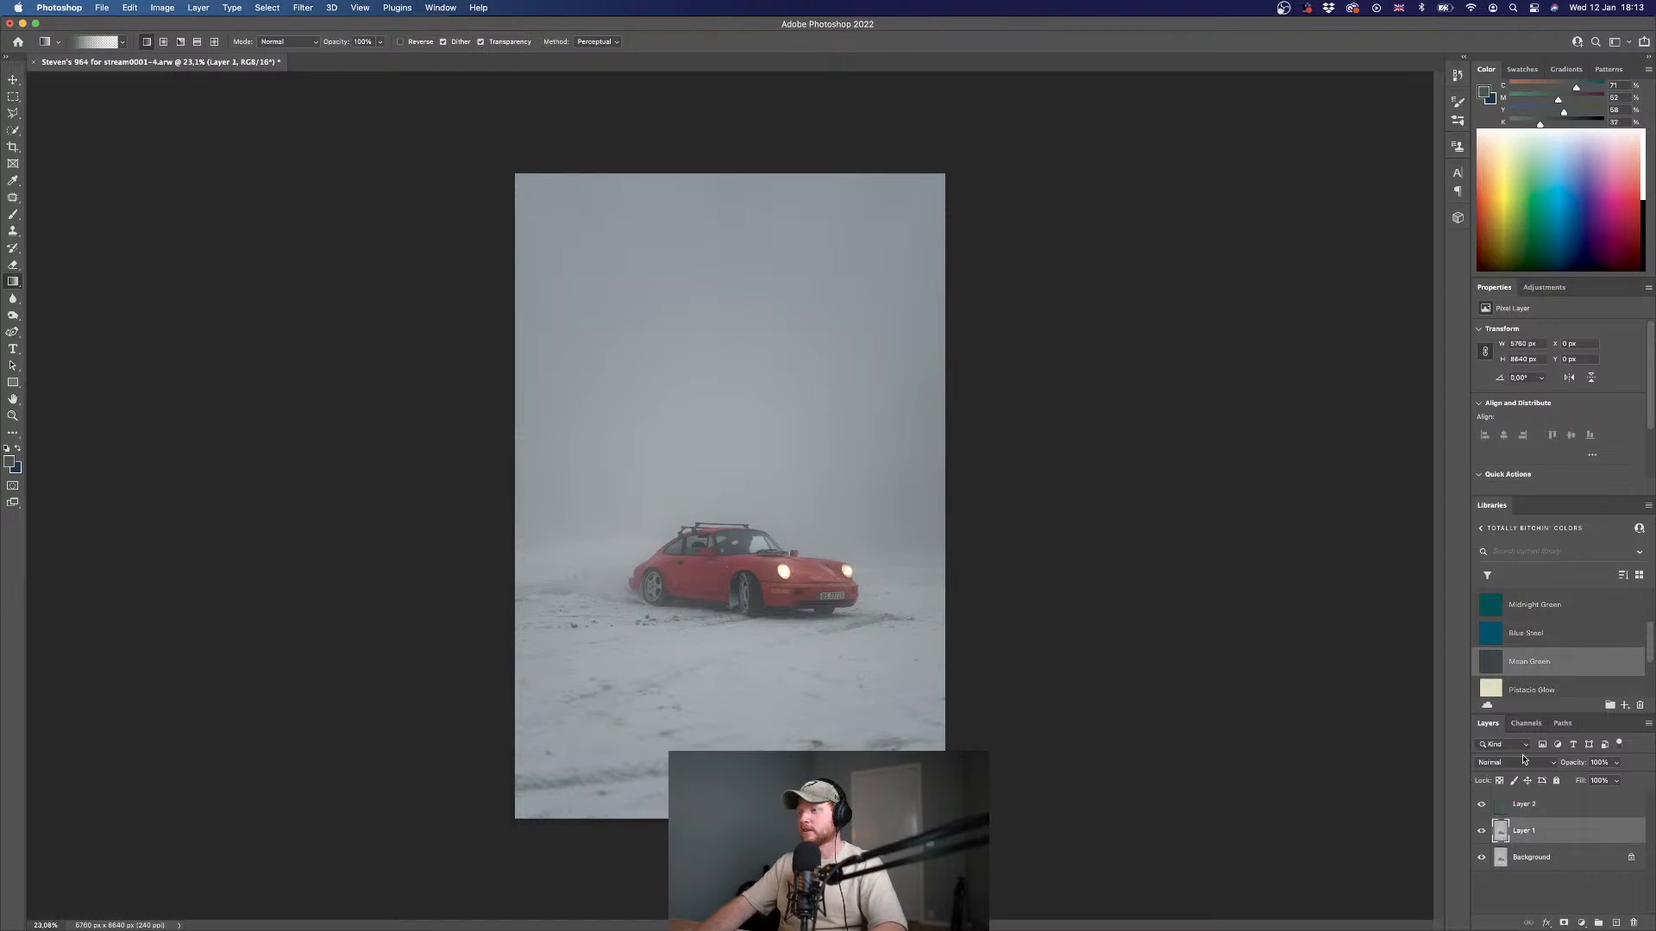
click(269, 7)
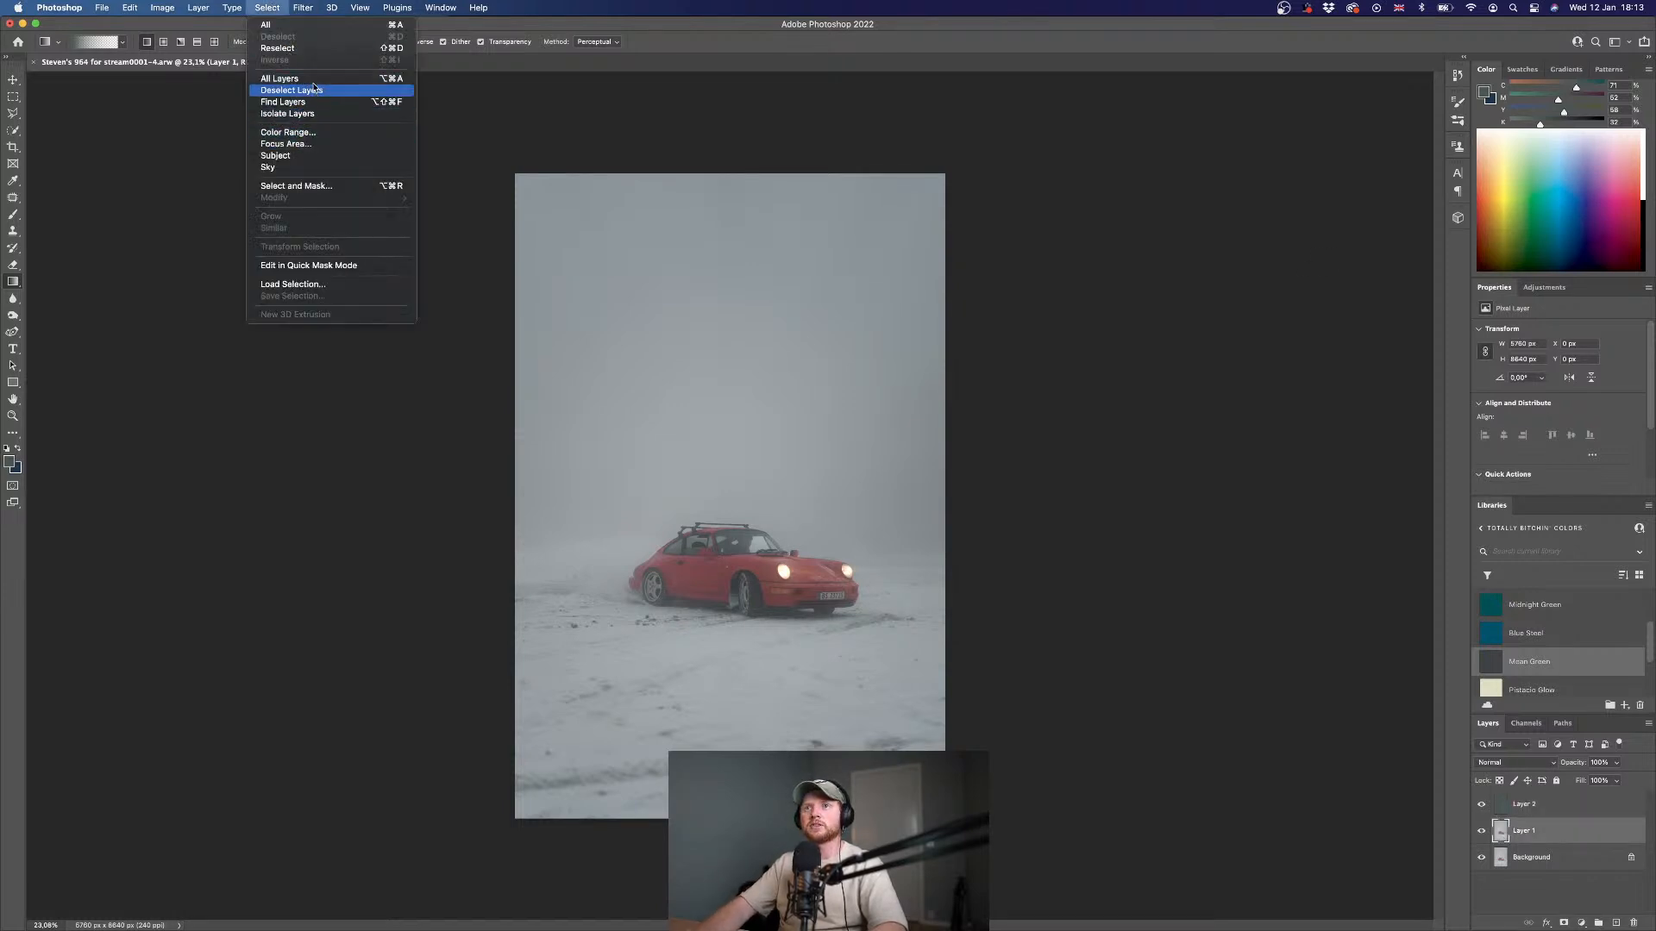
click(310, 156)
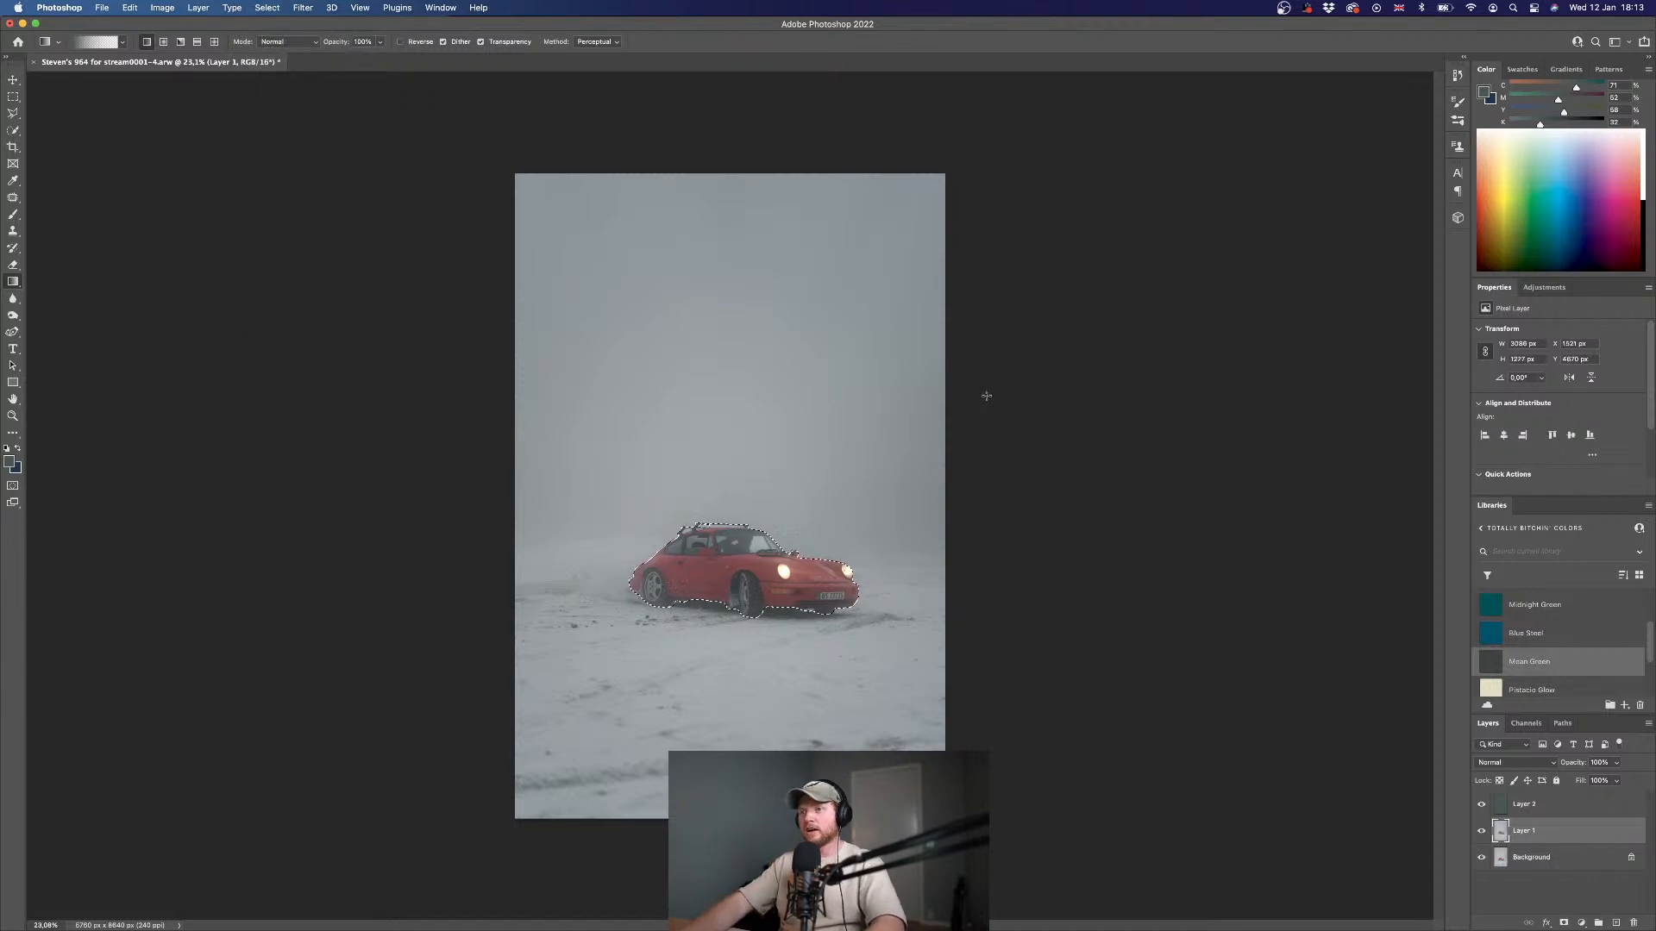
click(1511, 812)
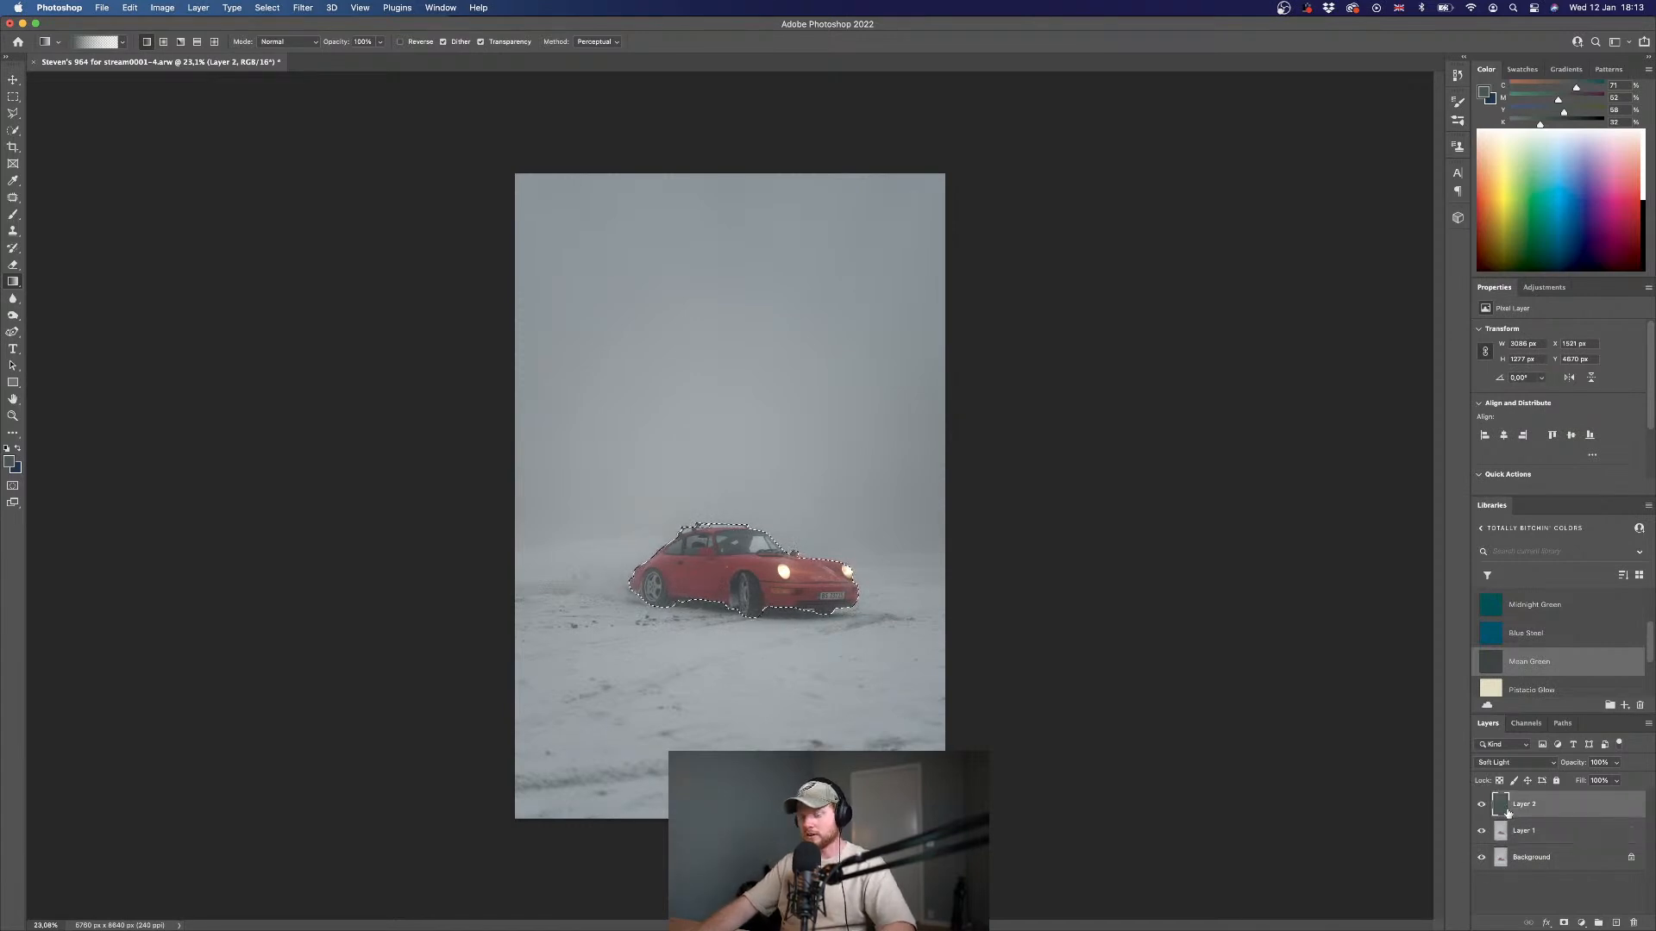
click(1562, 923)
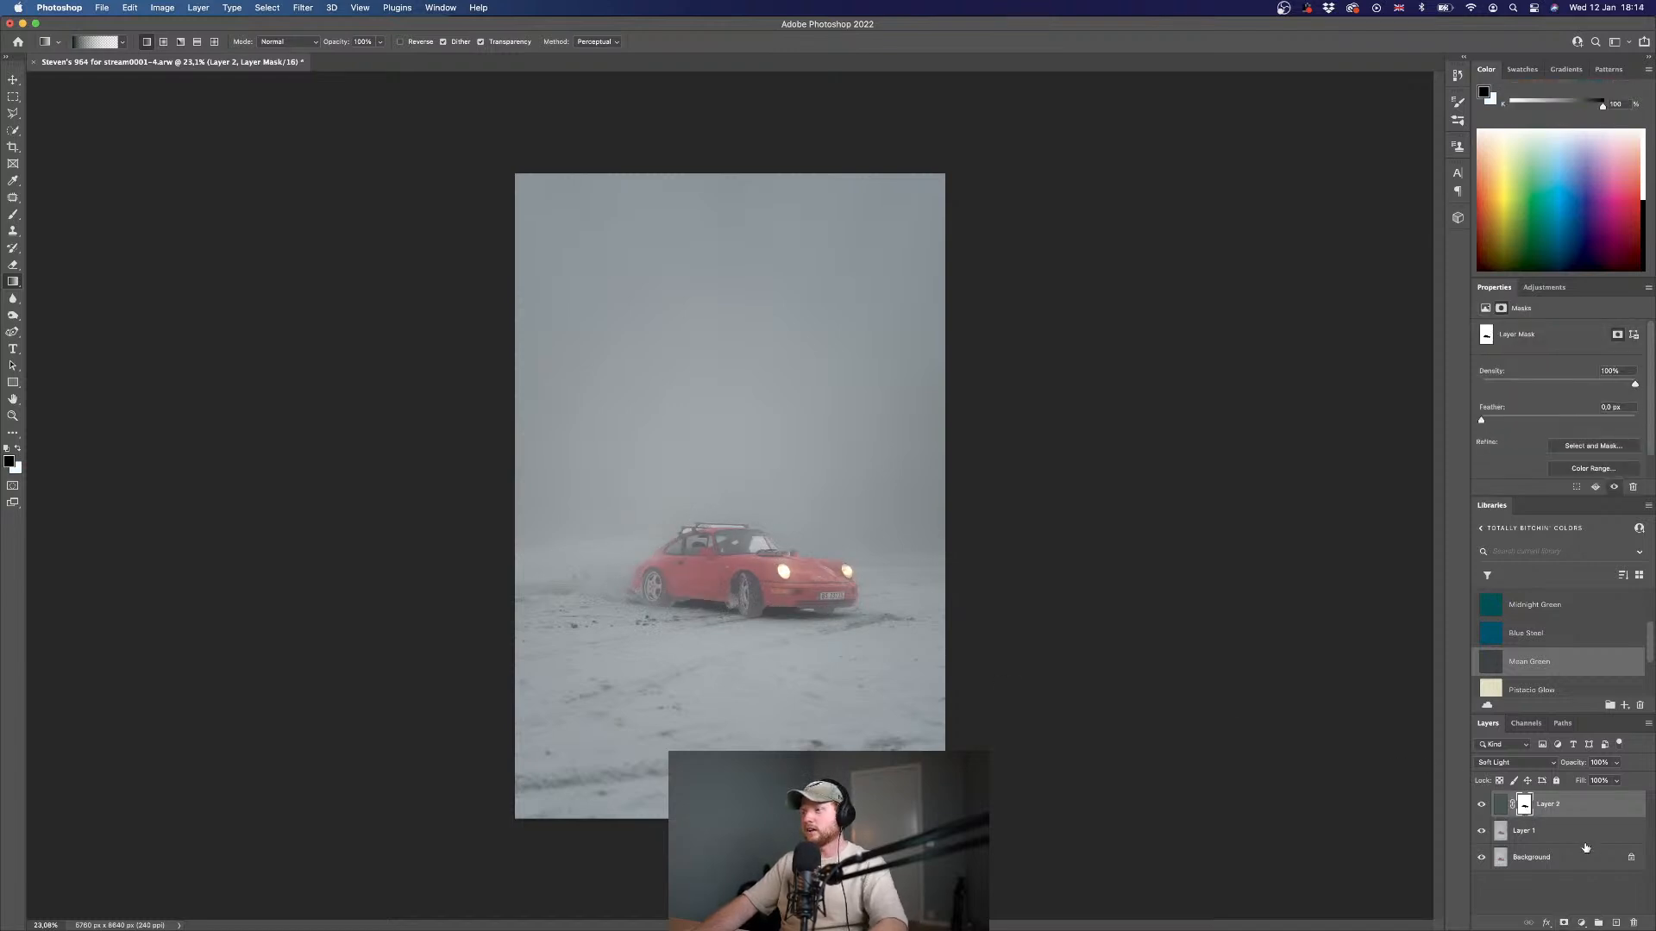
- Set up a white 1000 px brush, try painting over the car on Layer 2's mask at 100% opacity, and undo the stroke
key(b)
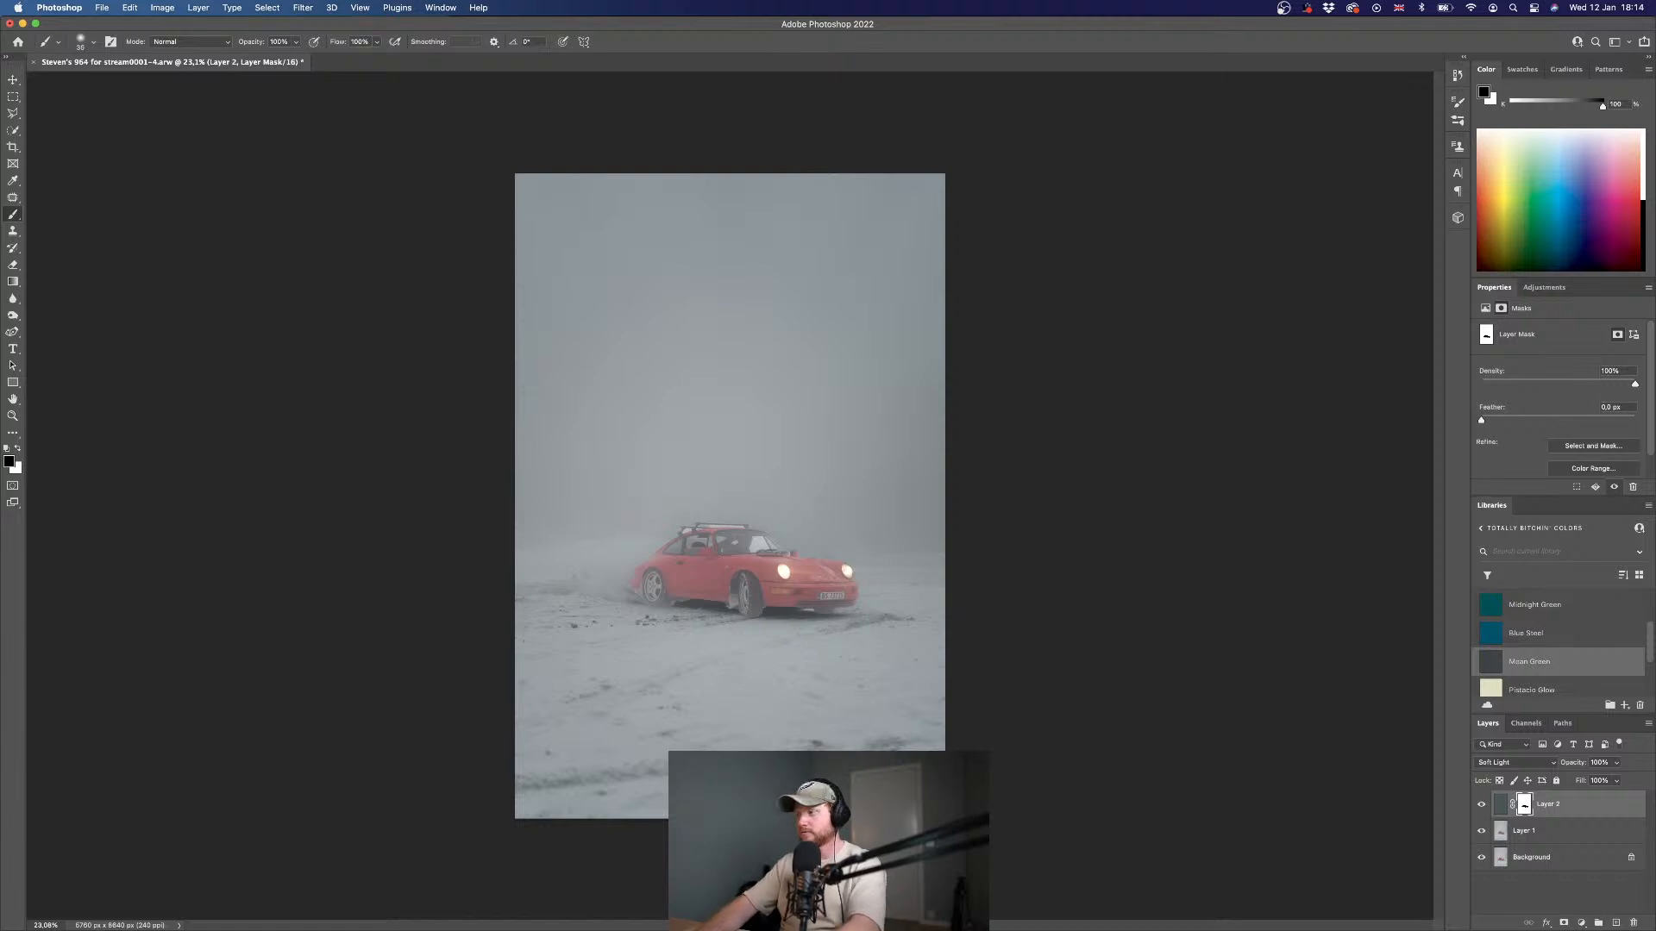
key(bracketright)
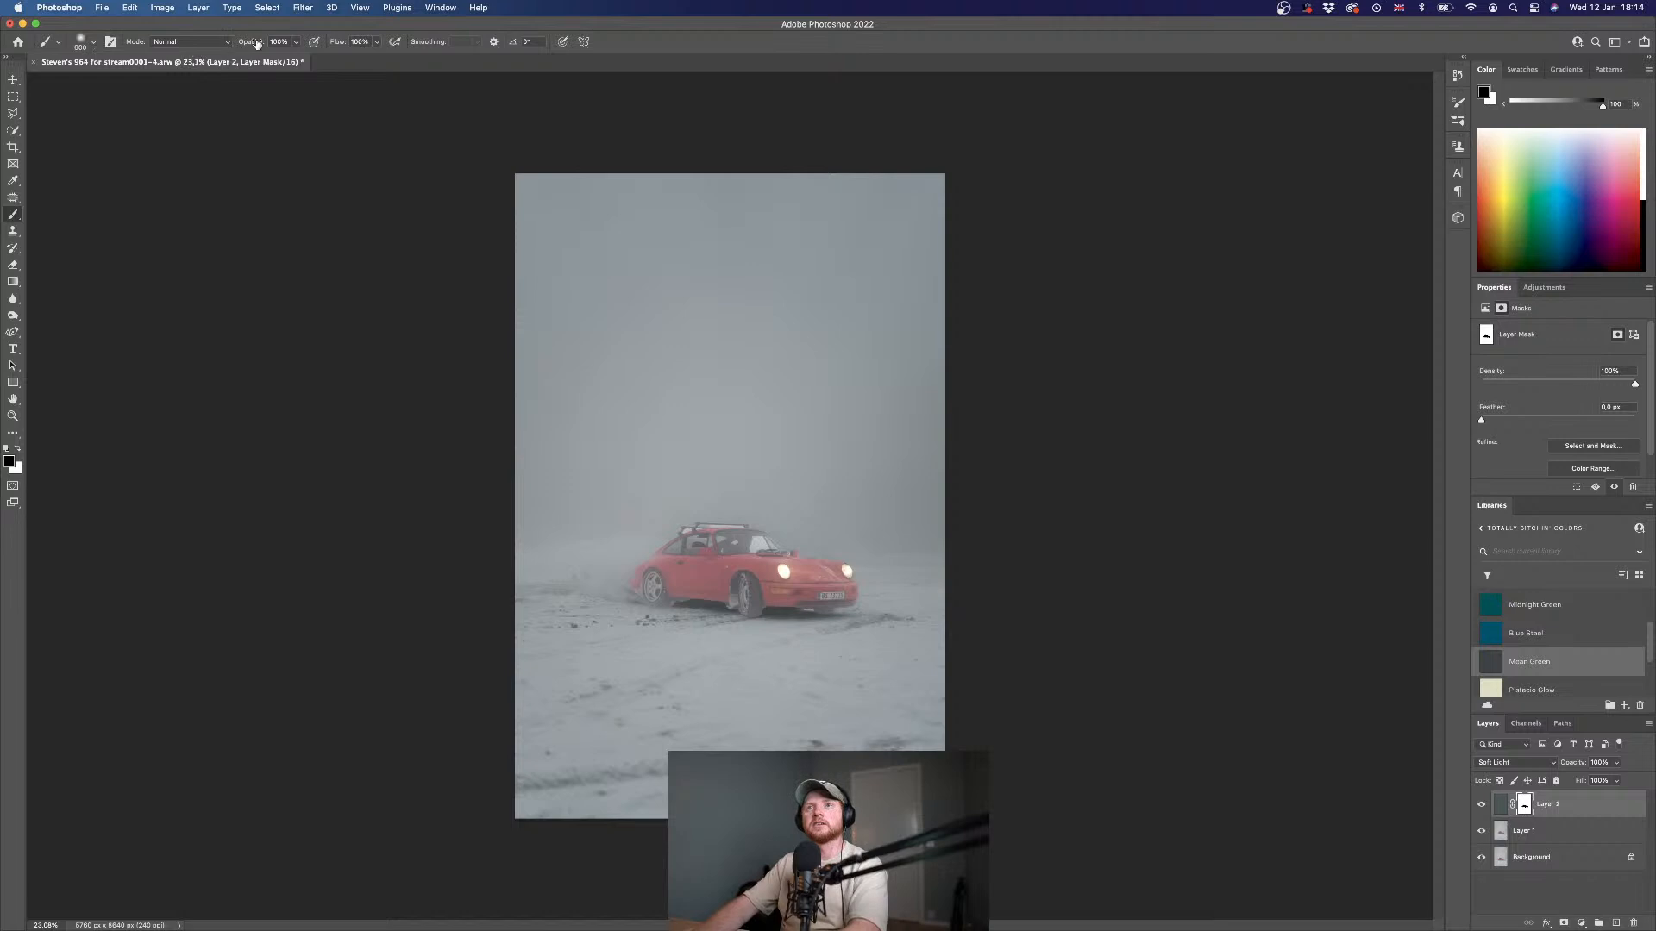
key(x)
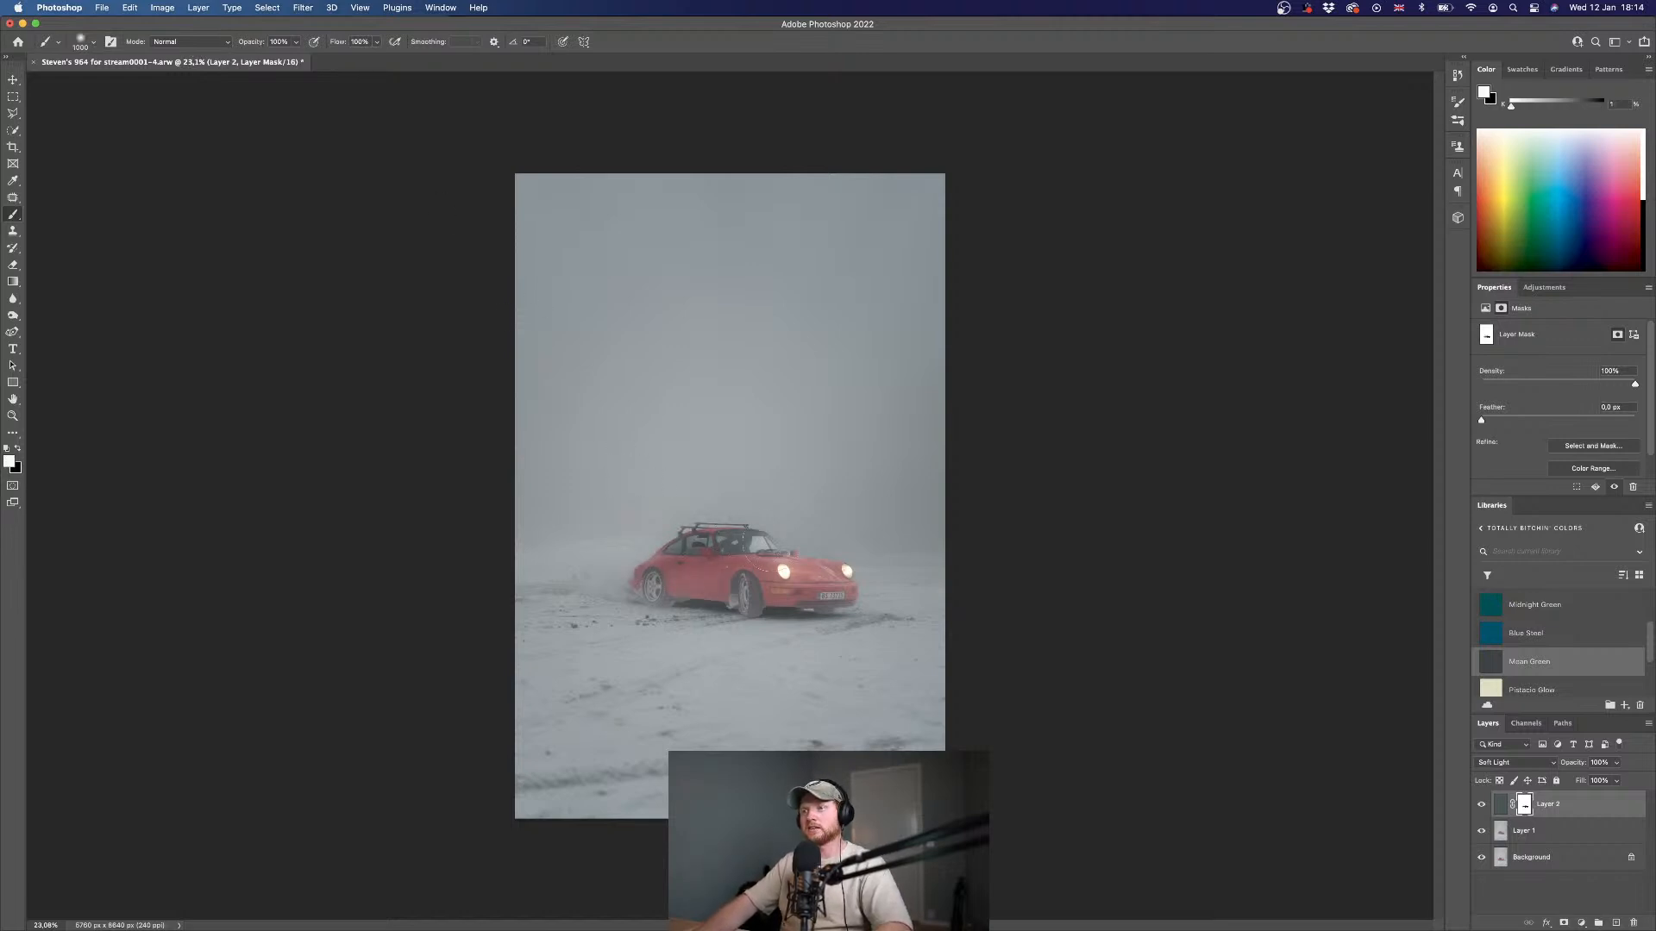
drag(677, 556, 849, 582)
key(super+z)
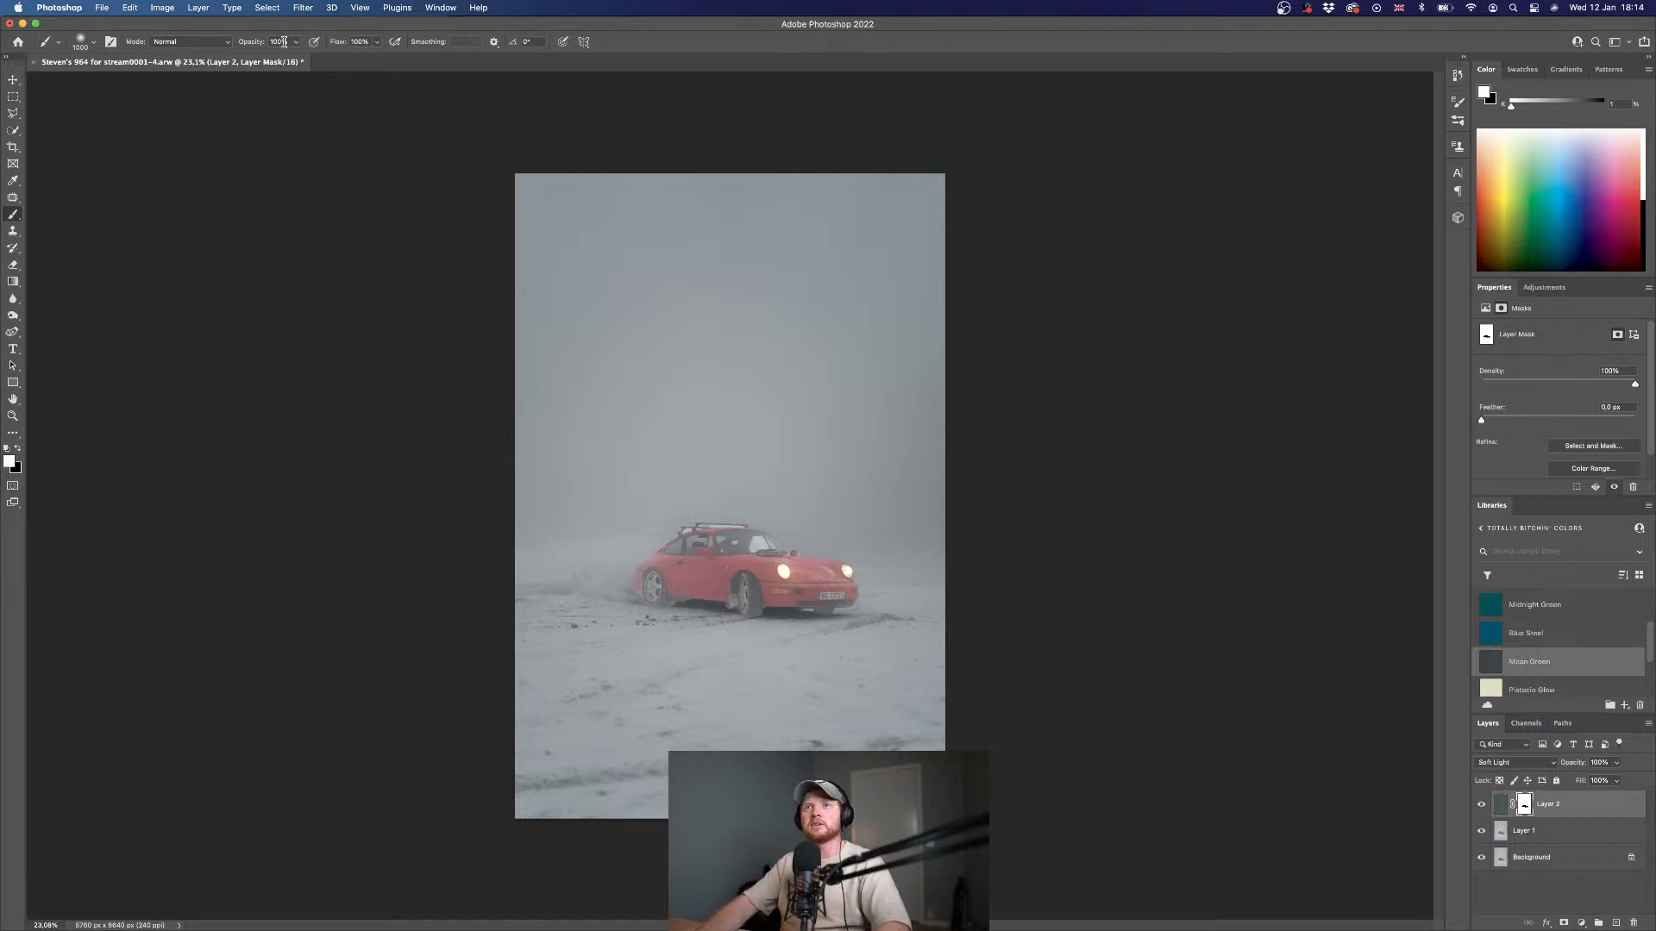
- Lower the brush opacity, undo the trial strokes, and paint white over the car area of Layer 2's mask with a larger brush
drag(249, 44, 224, 47)
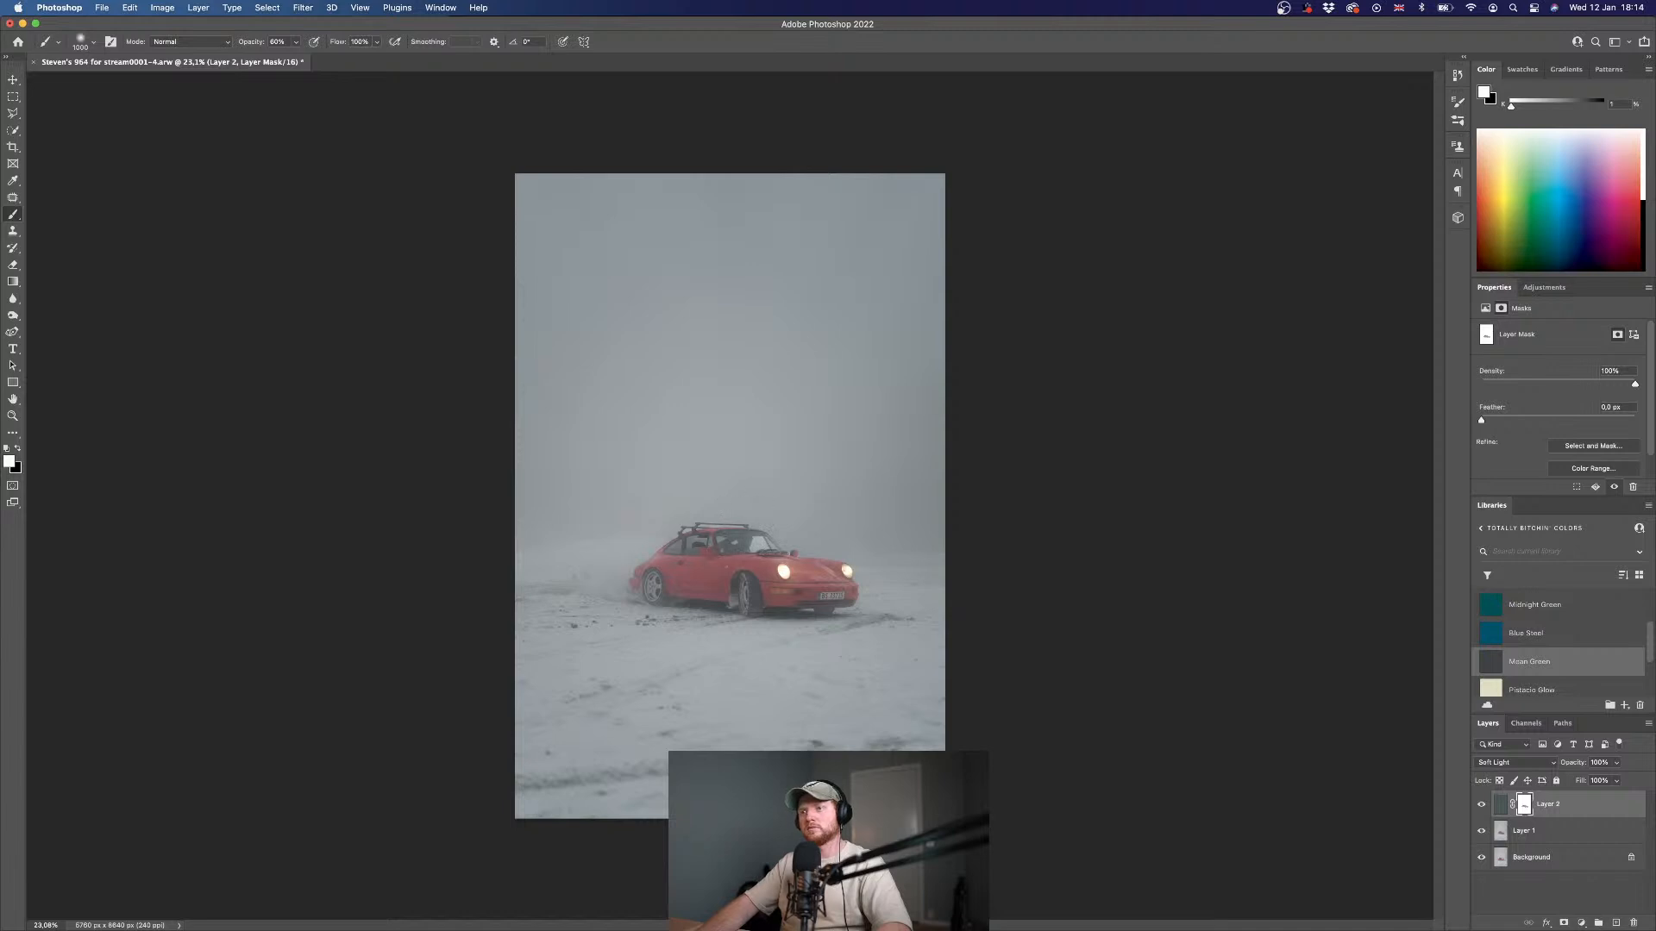
key(super+z)
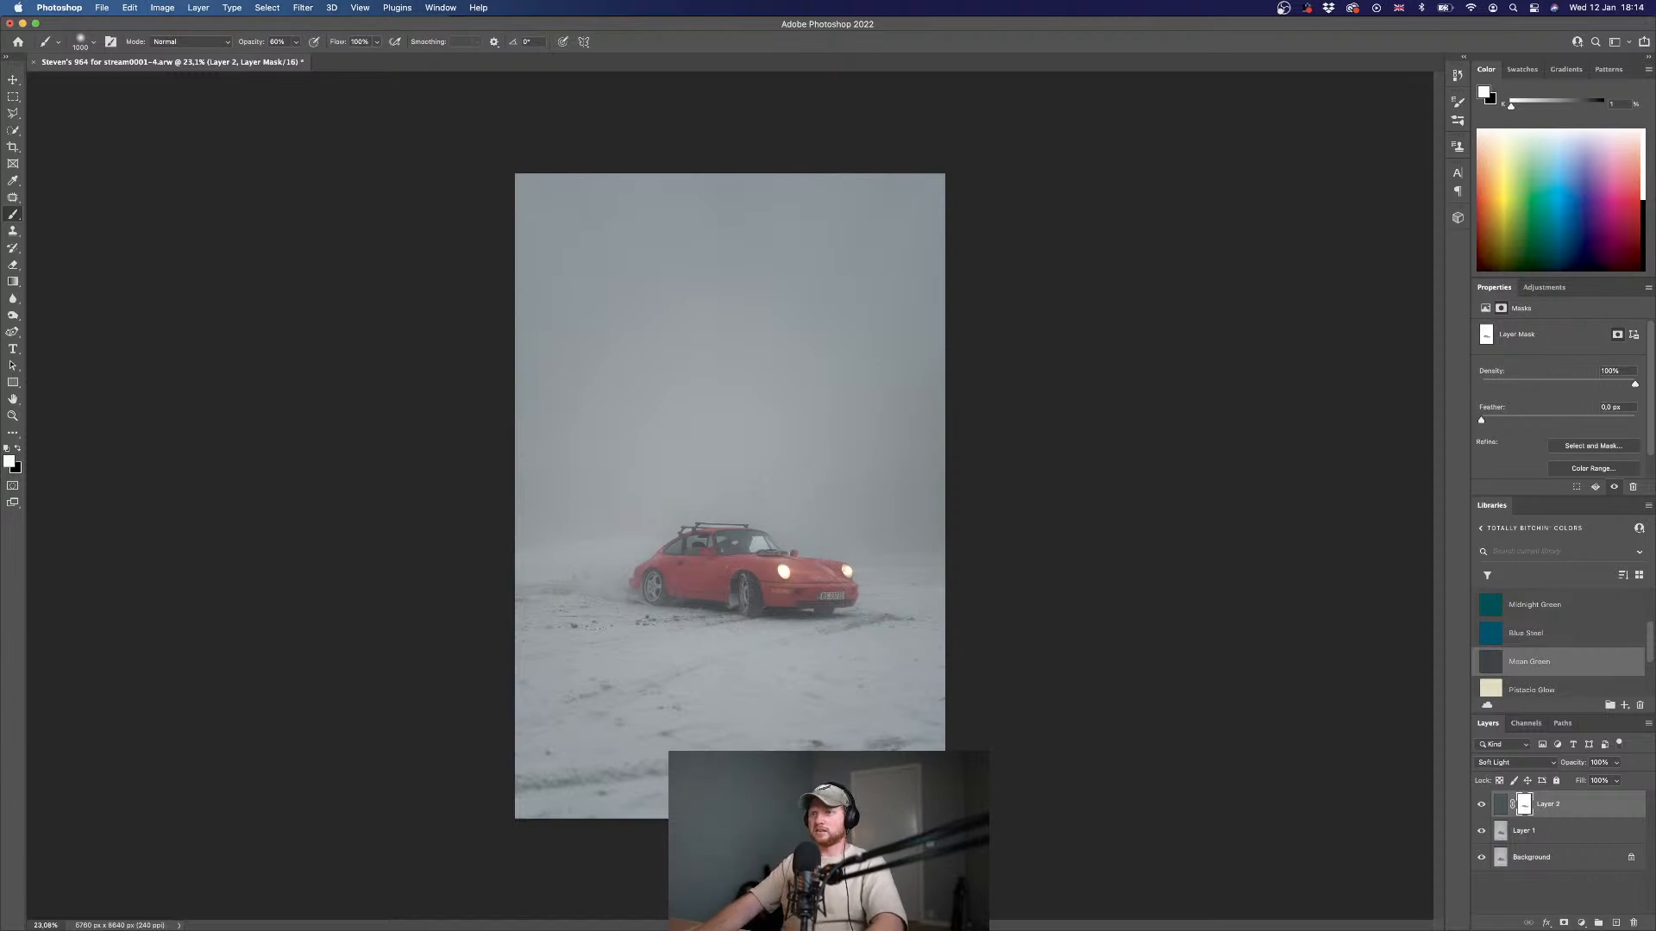
key(super+z)
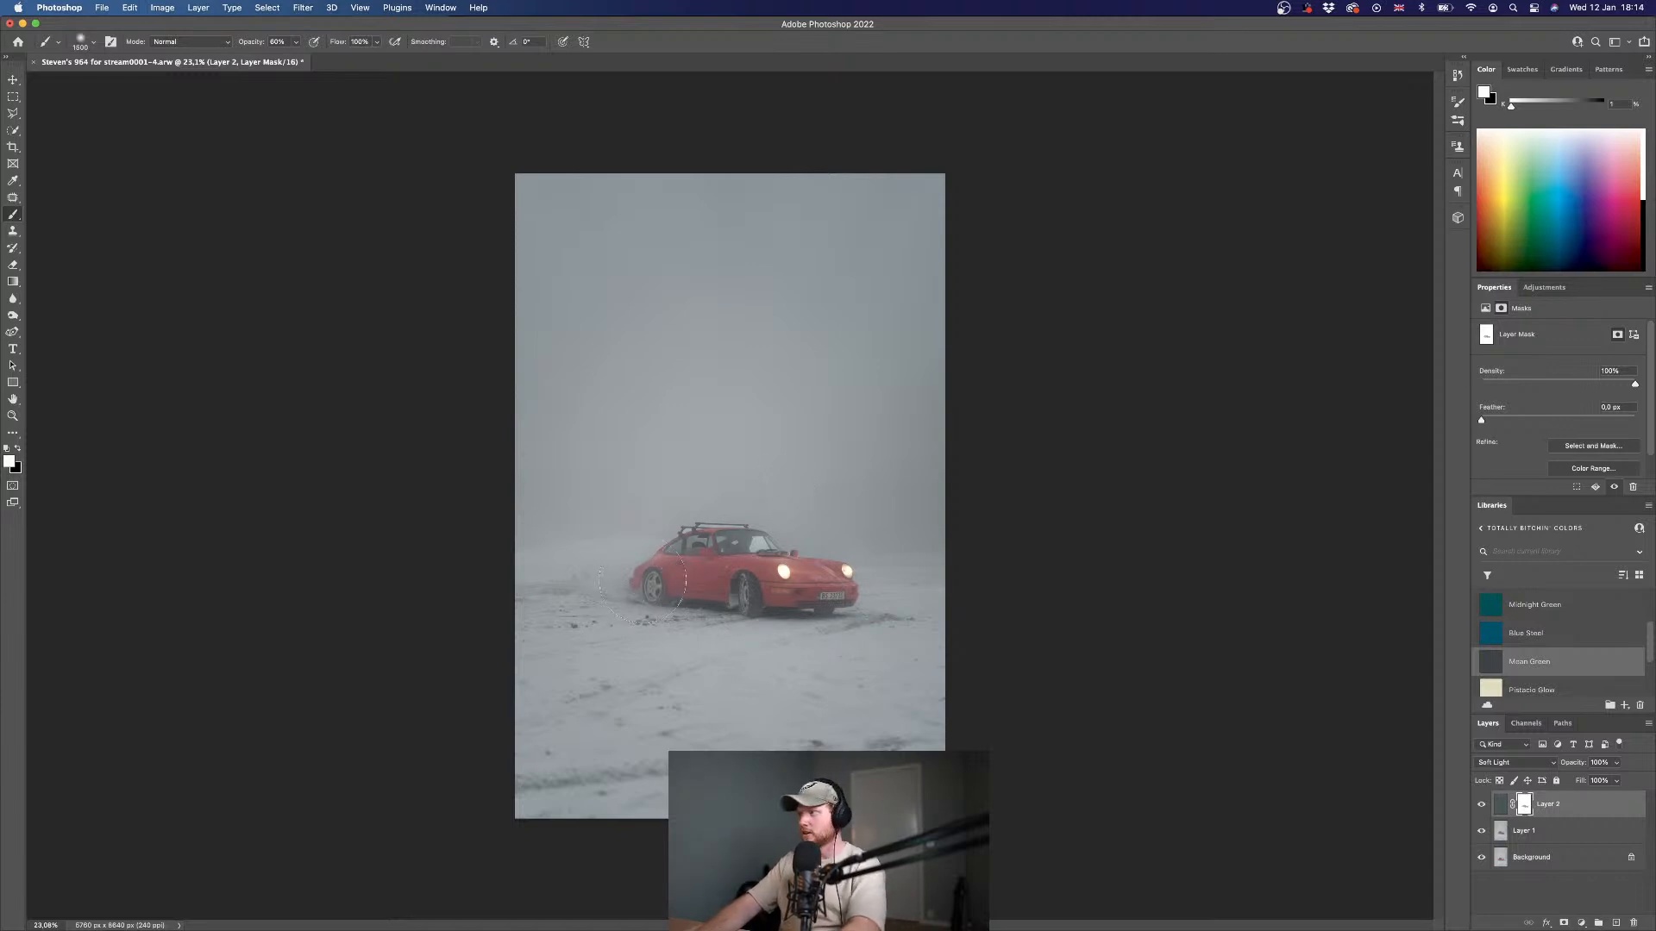
drag(769, 487, 586, 596)
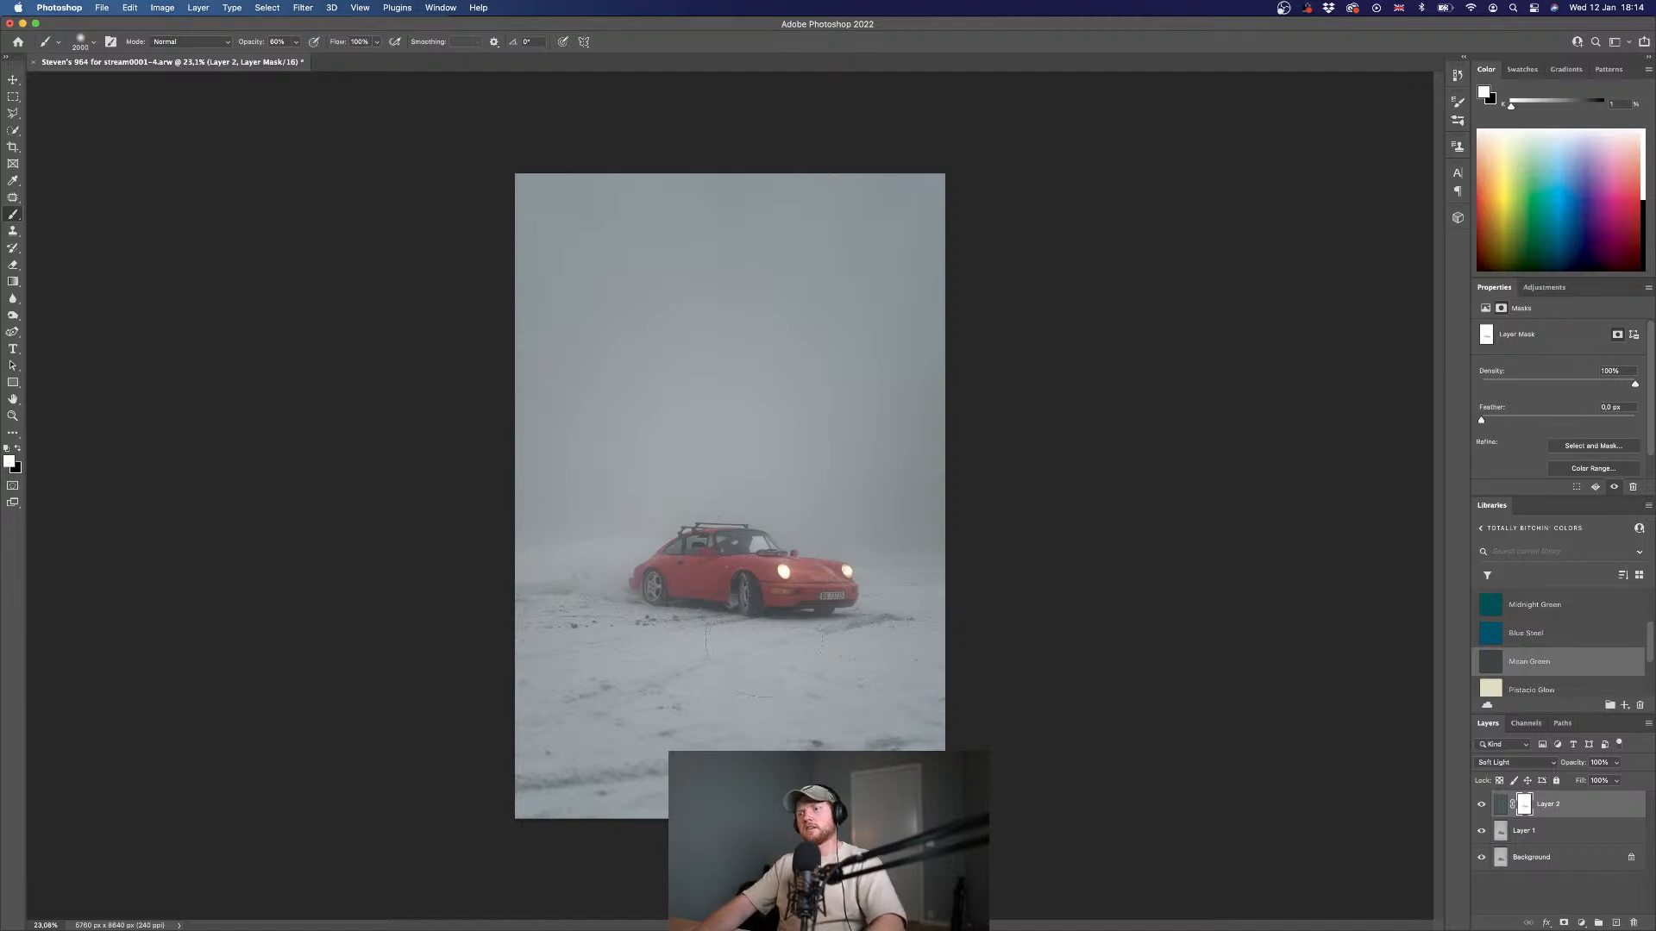
- Set up the Clone Stamp on Layer 1 with a smaller brush and sample the fog above the car's far side mirror
scroll(770, 569, up, 10)
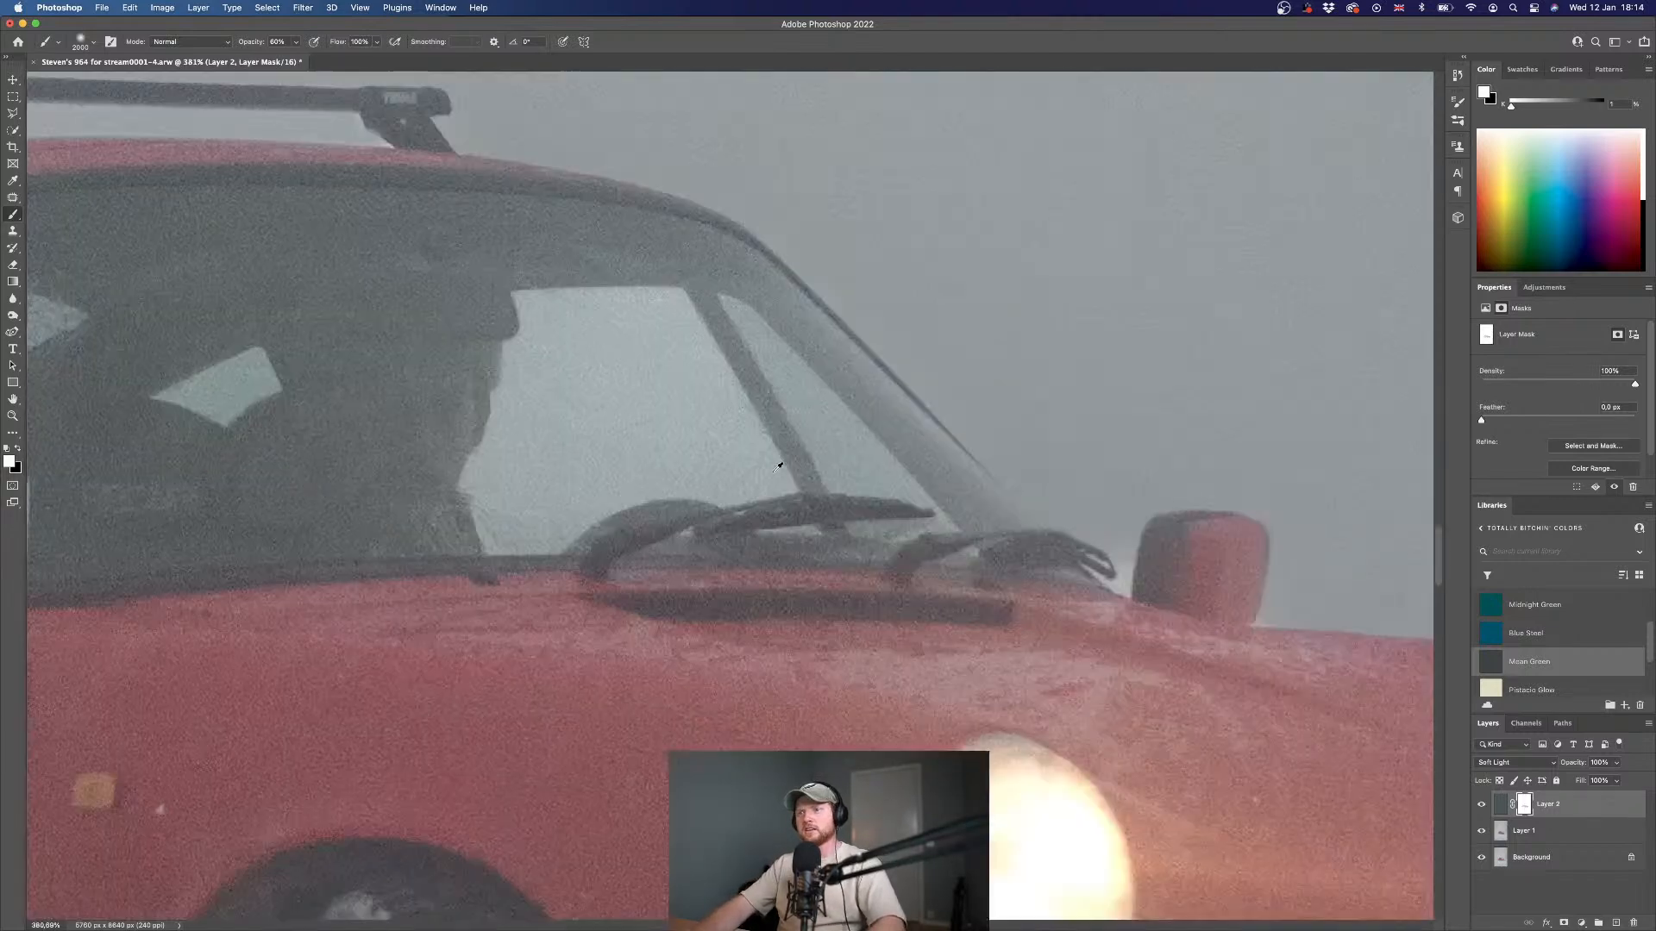
scroll(773, 472, up, 2)
scroll(775, 469, down, 2)
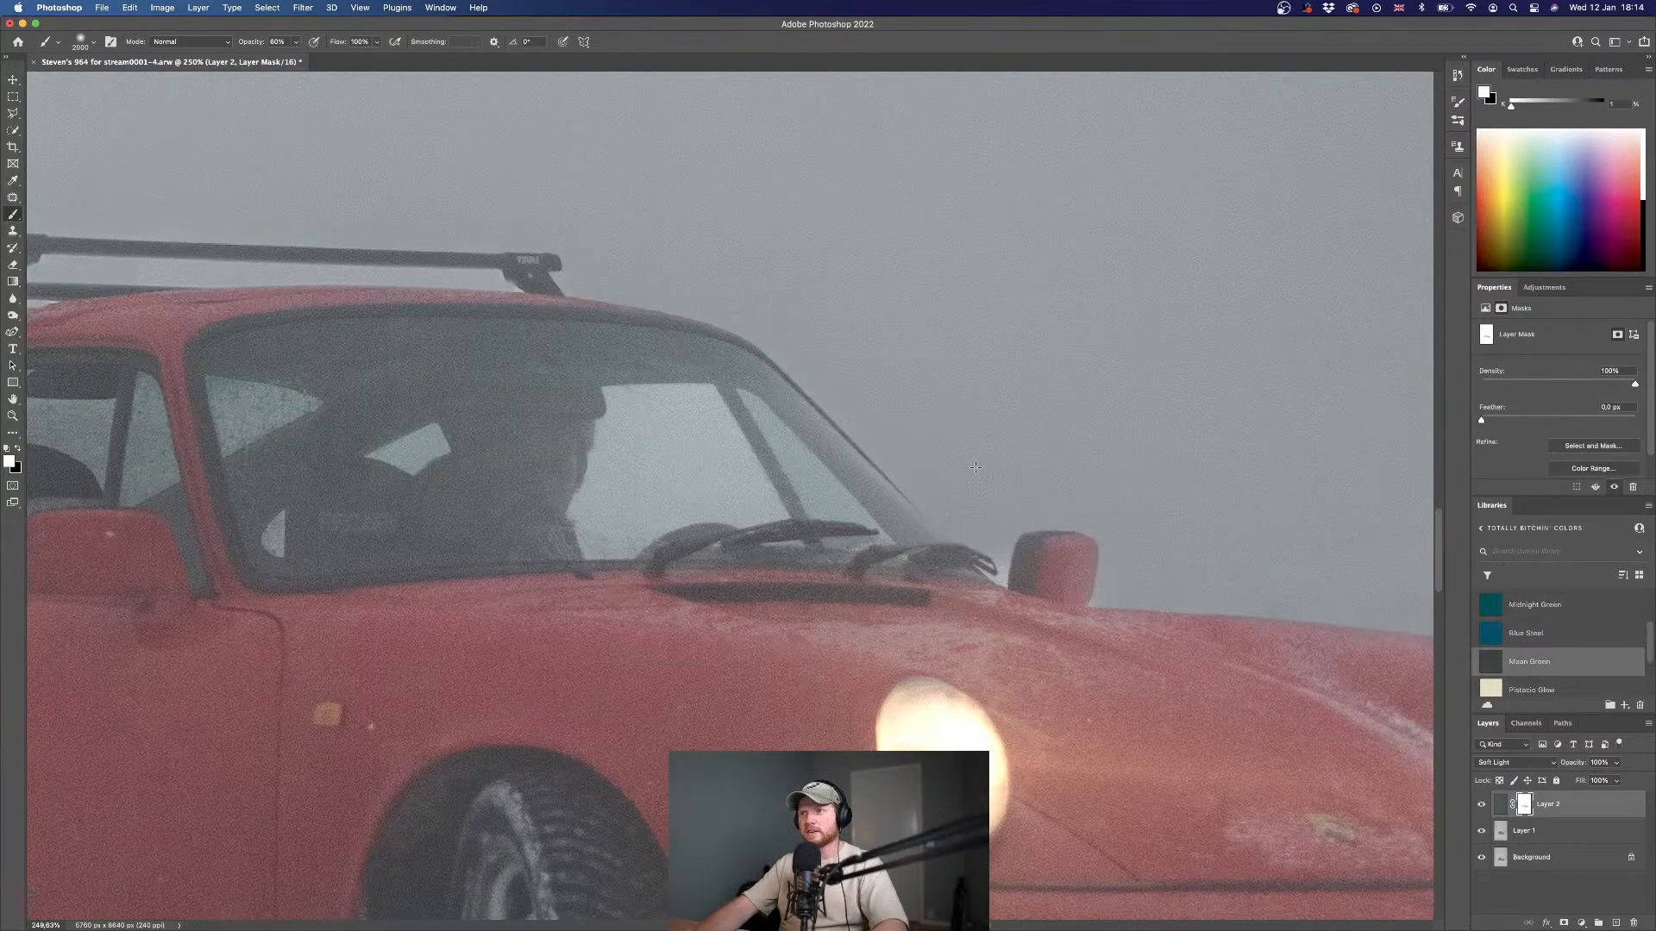
click(1503, 832)
key(s)
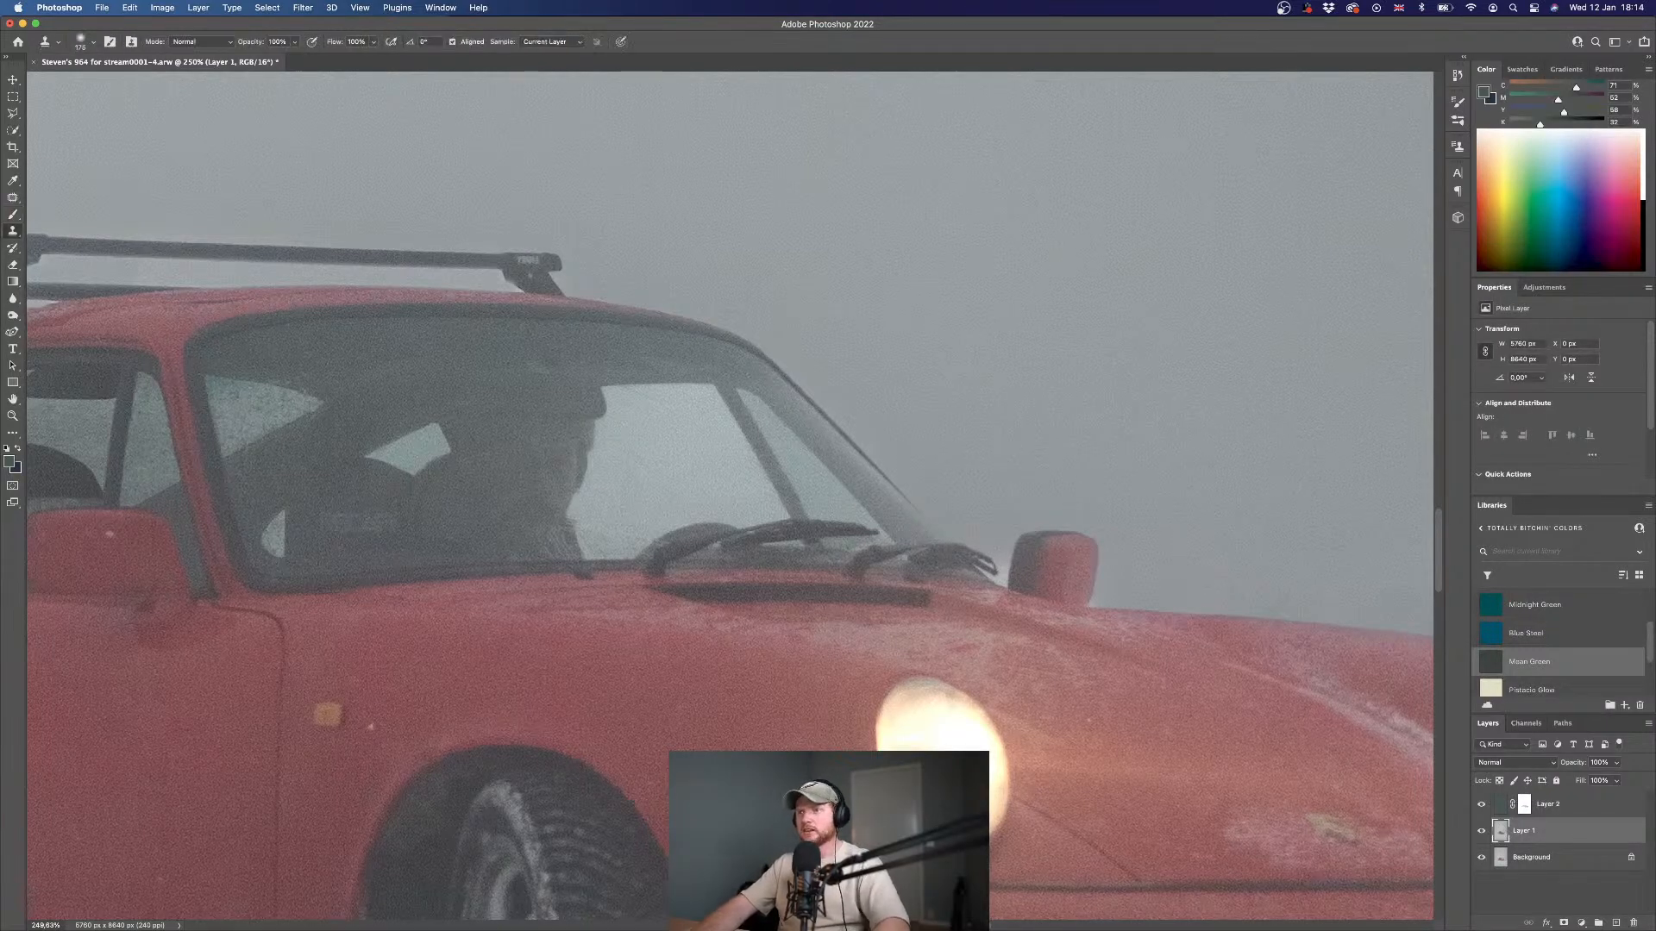
alt+click(1038, 445)
key([)
key([)
key([)
key([)
key([)
key([)
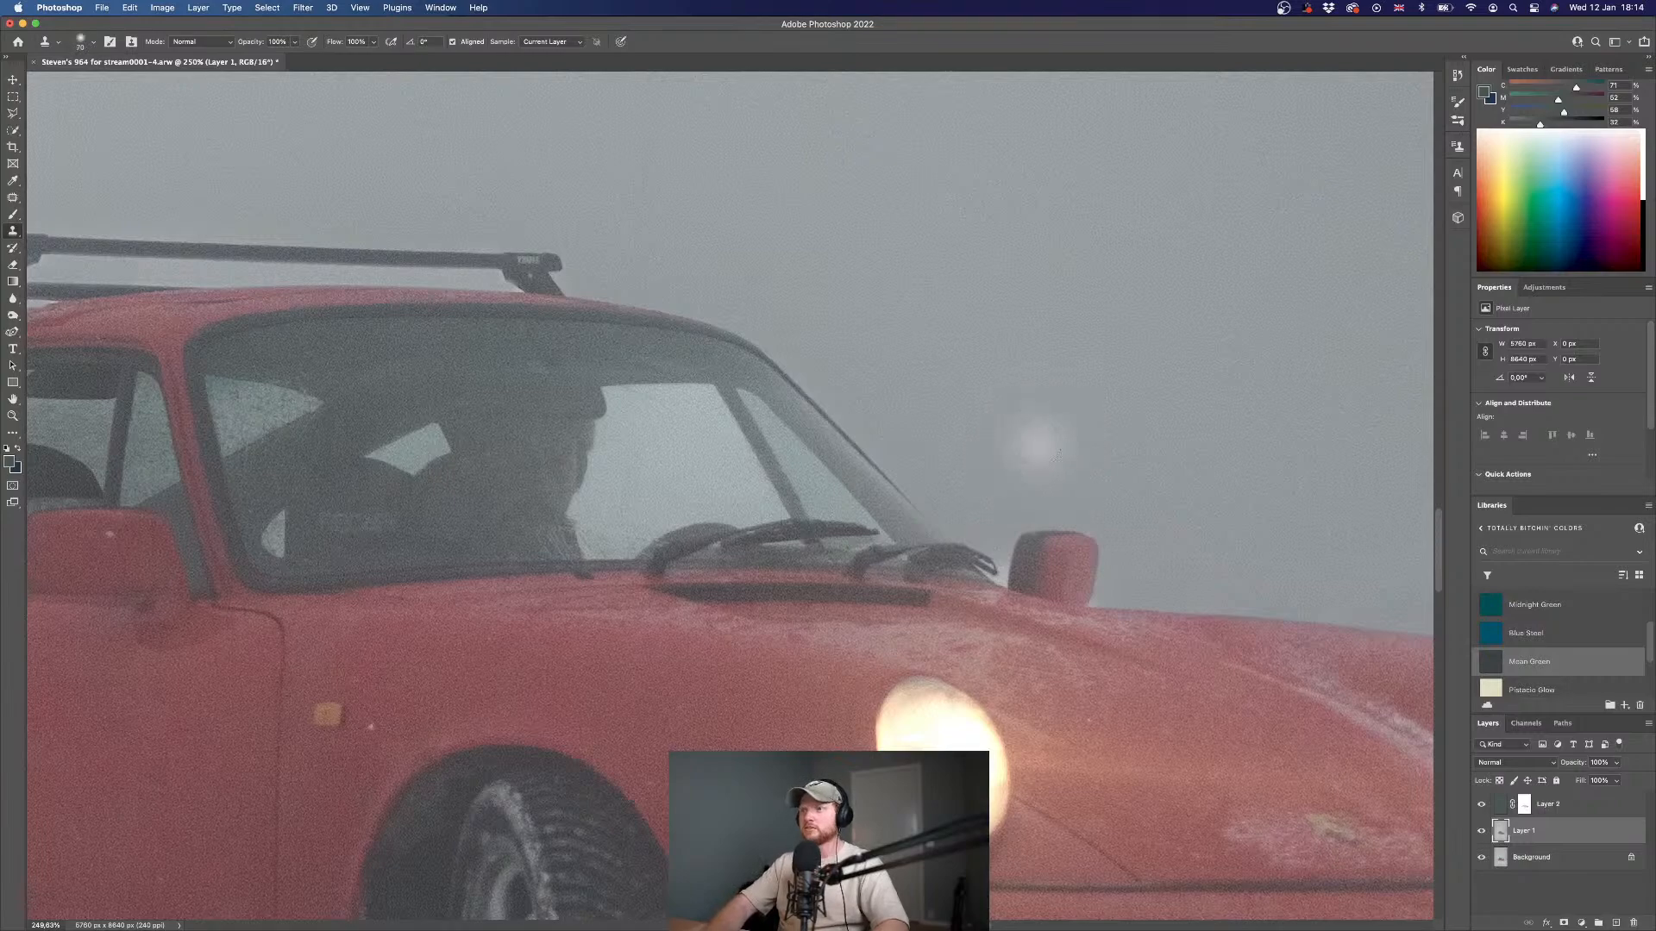
alt+click(1037, 445)
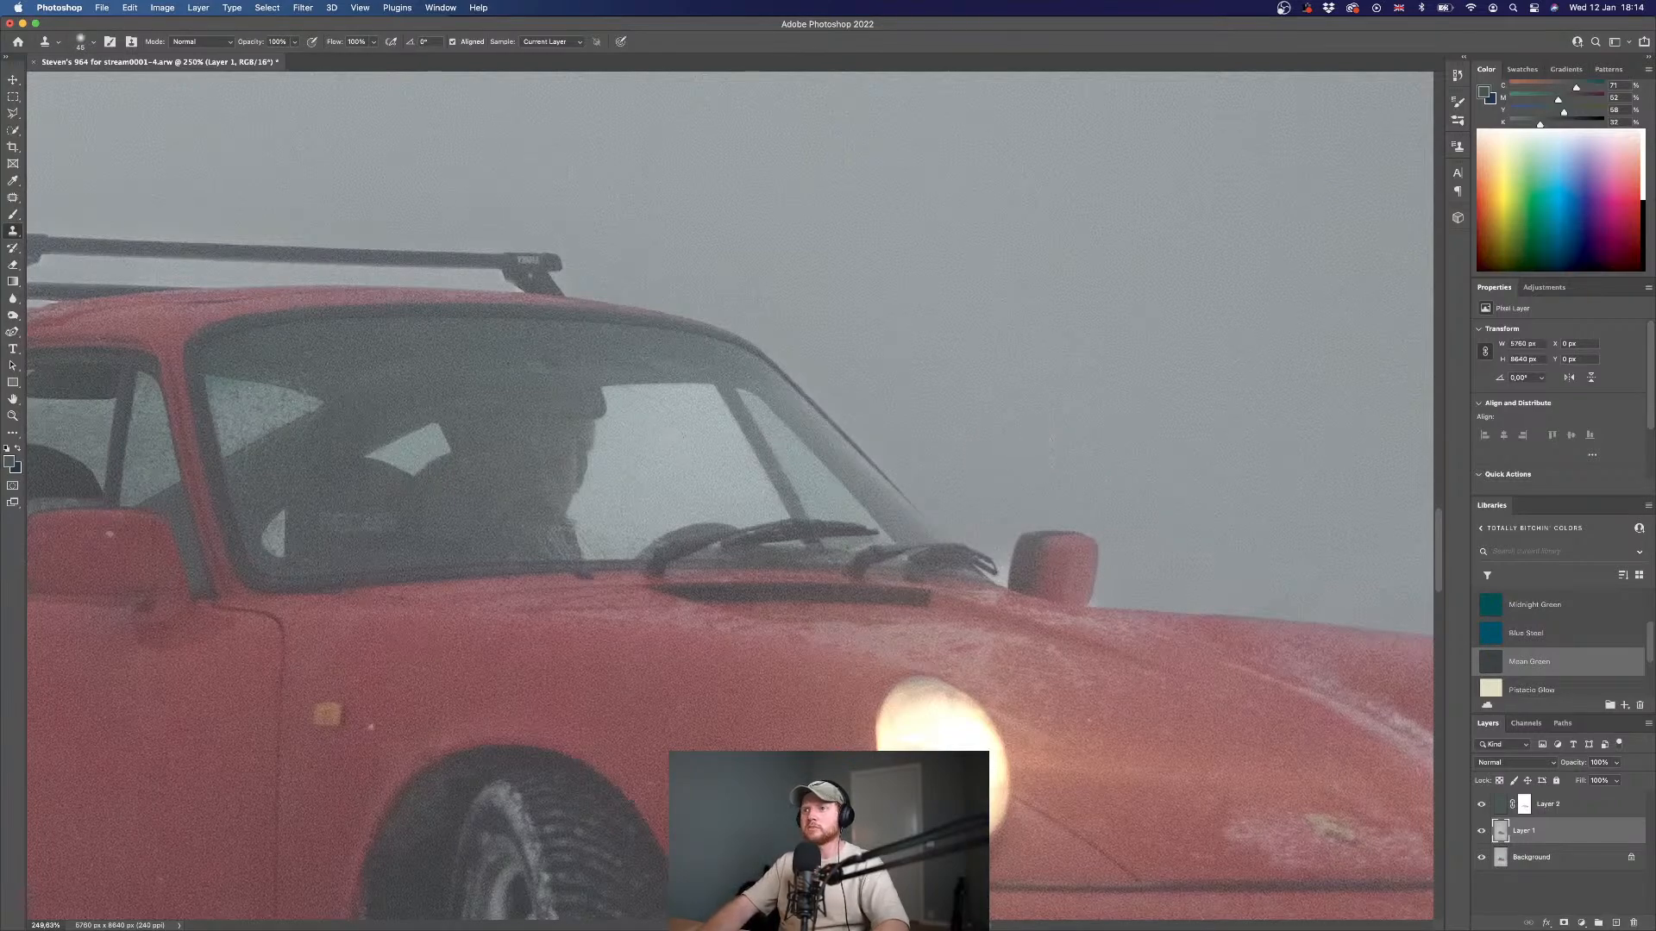
- Try cloning the sampled fog over the light windscreen glass beside the driver, and undo the stroke
drag(689, 450, 656, 470)
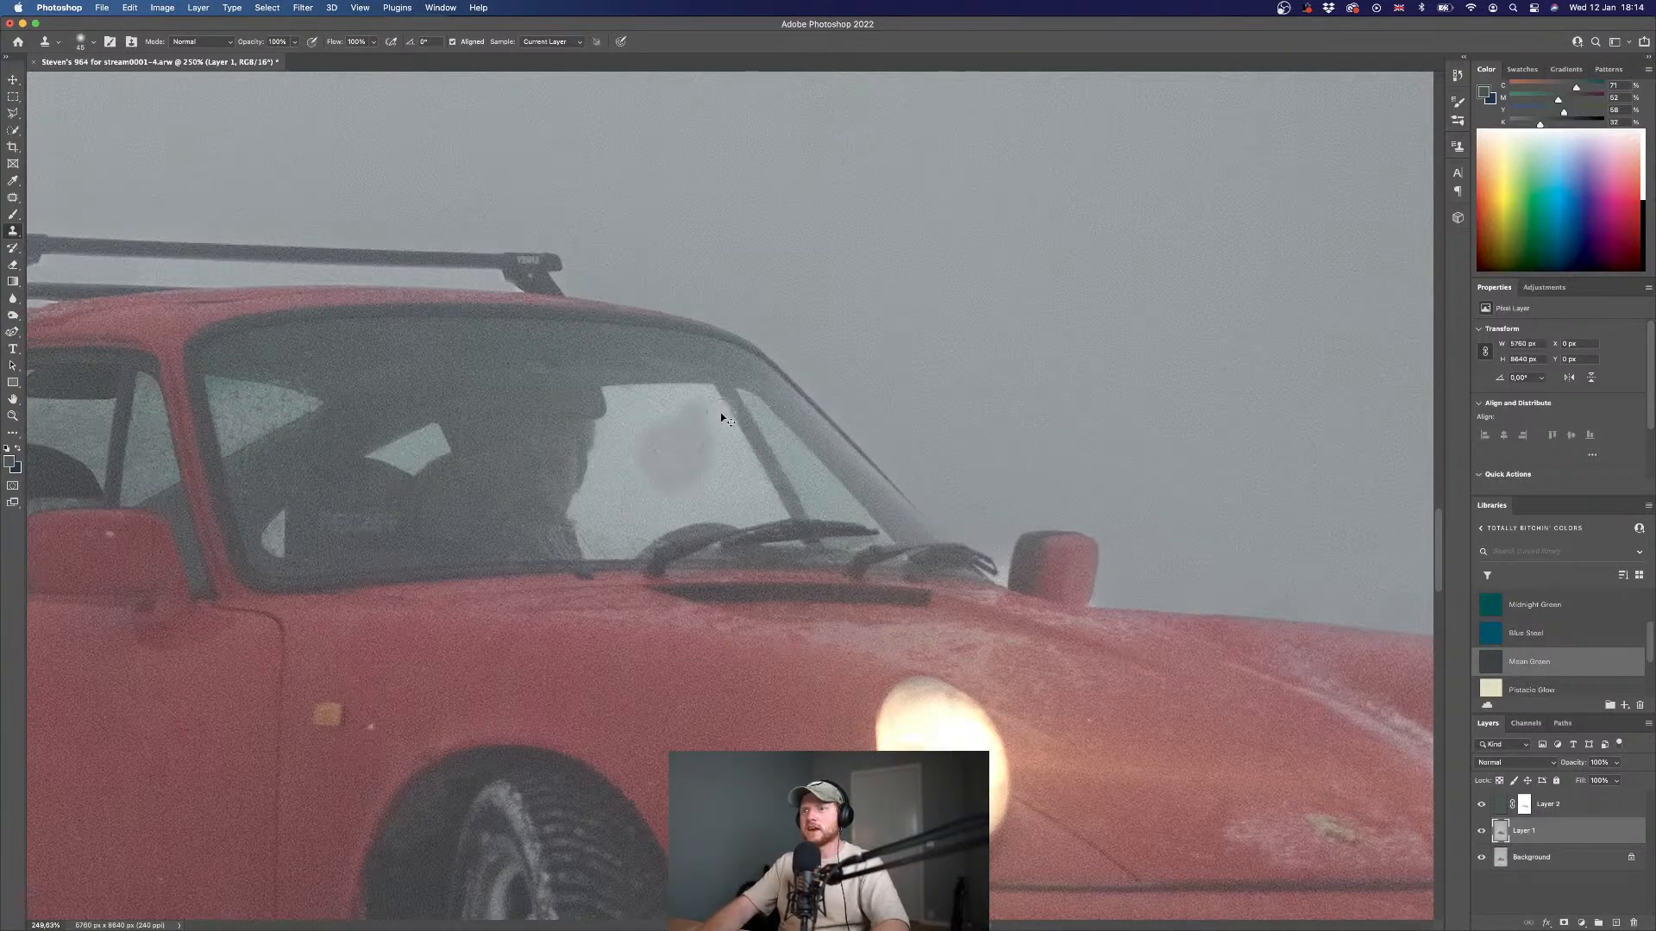
key(super+z)
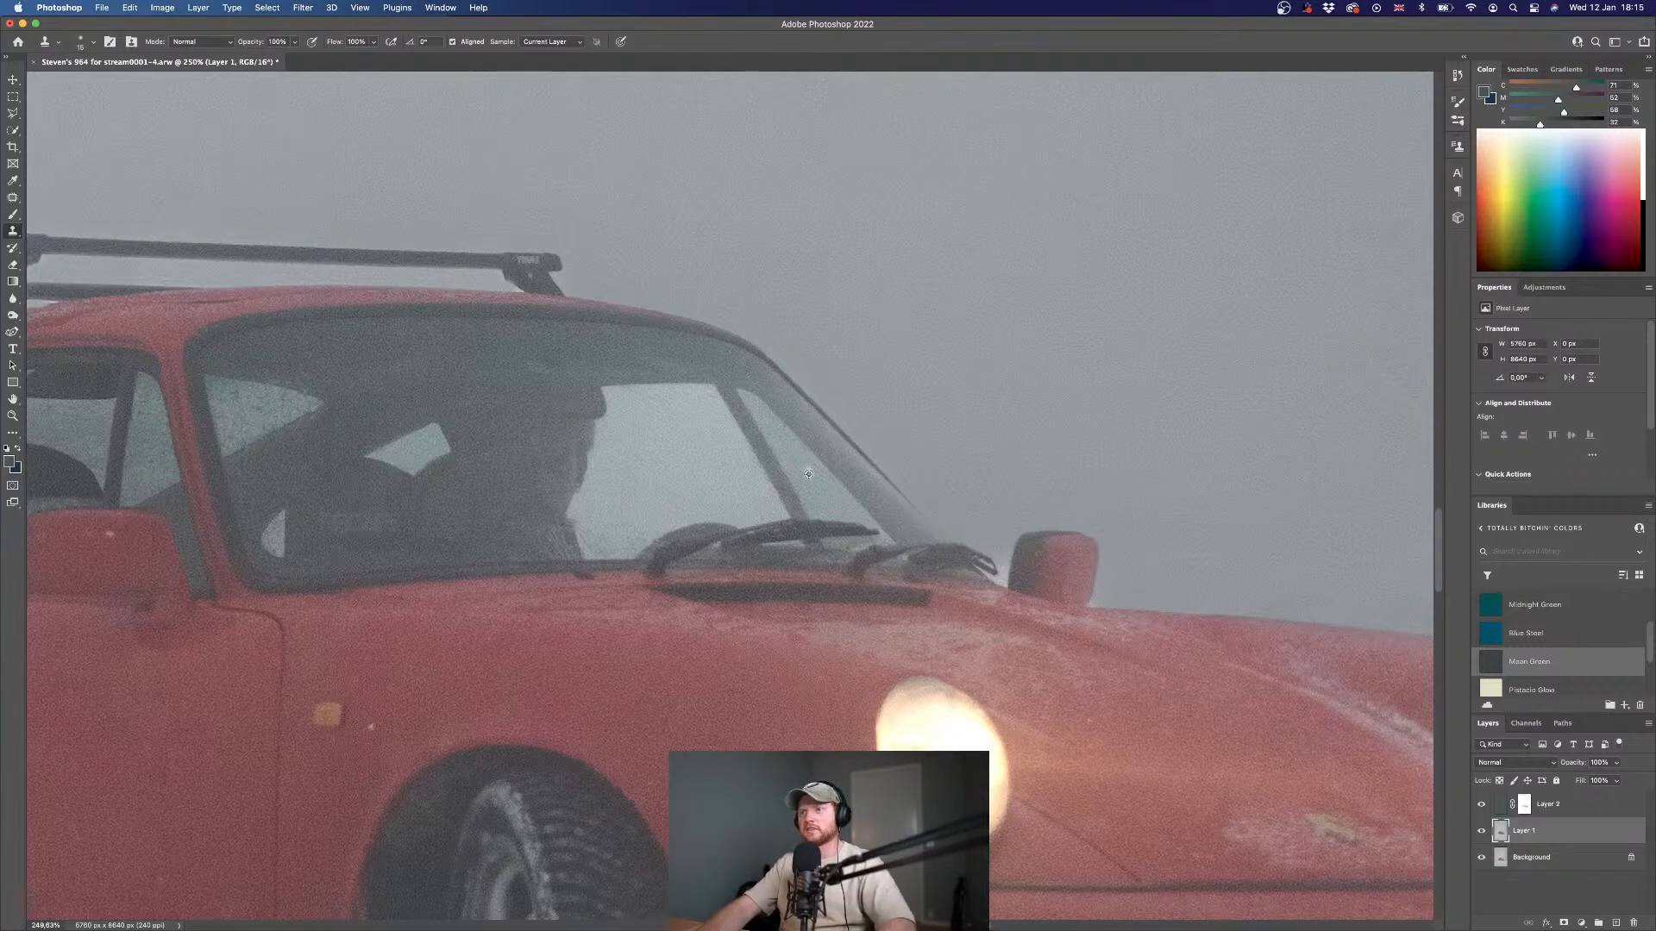
scroll(821, 486, left, 8)
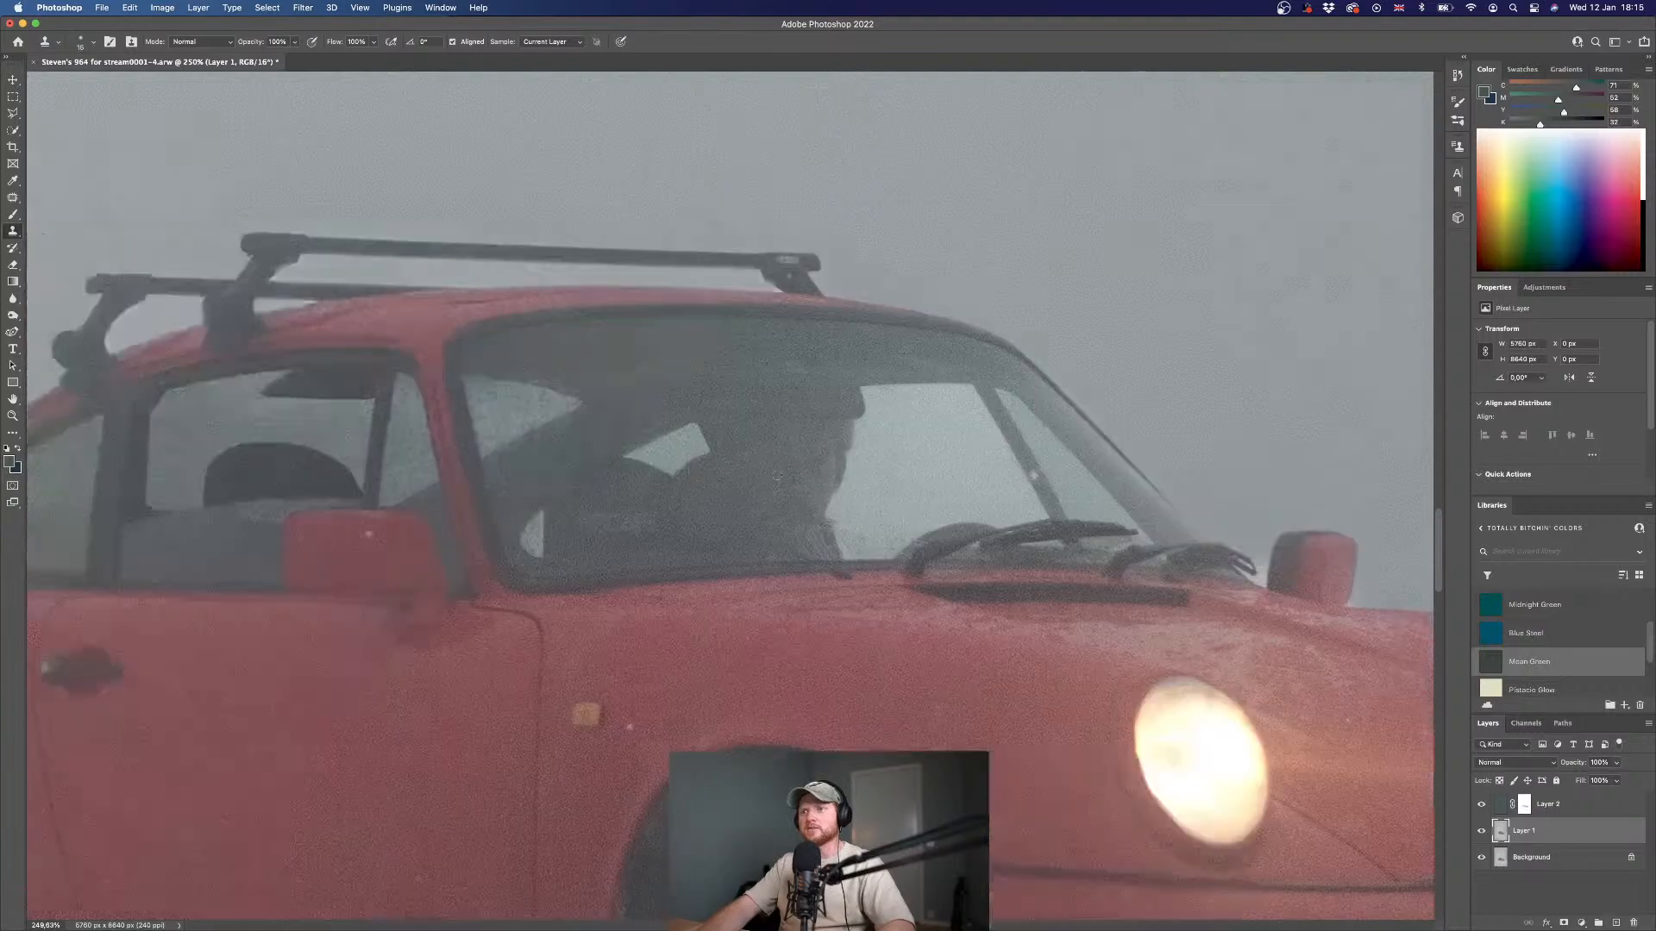
key(super+0)
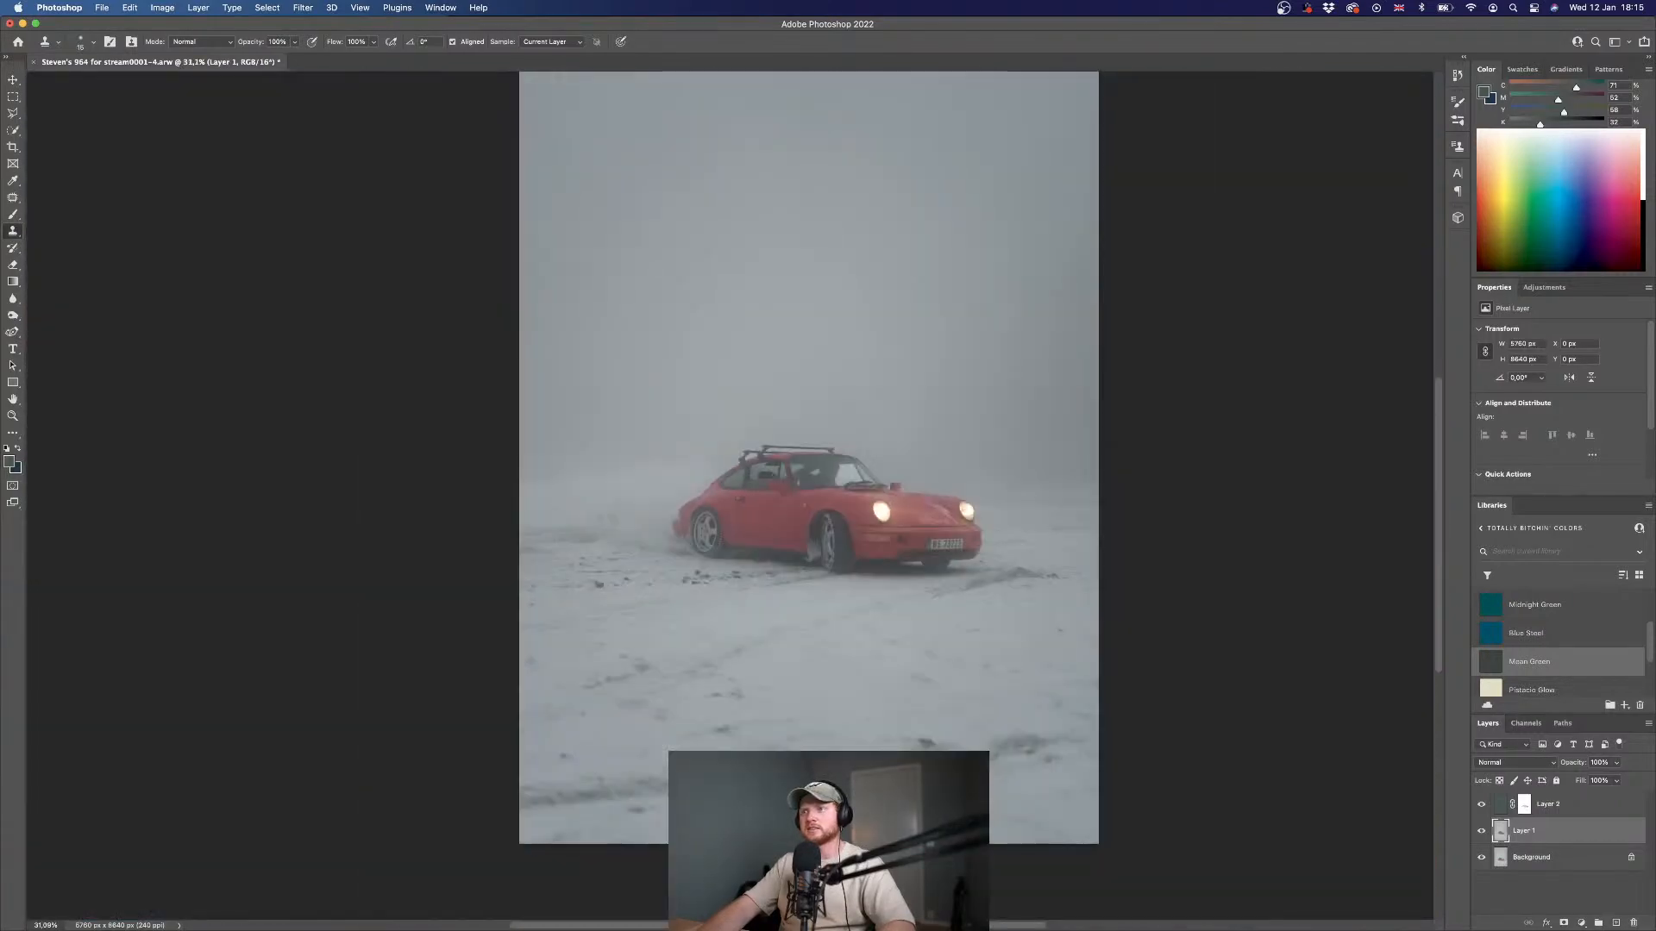
- Quick-select the light windscreen glass between the driver and the far pillar on Layer 1
scroll(883, 473, up, 10)
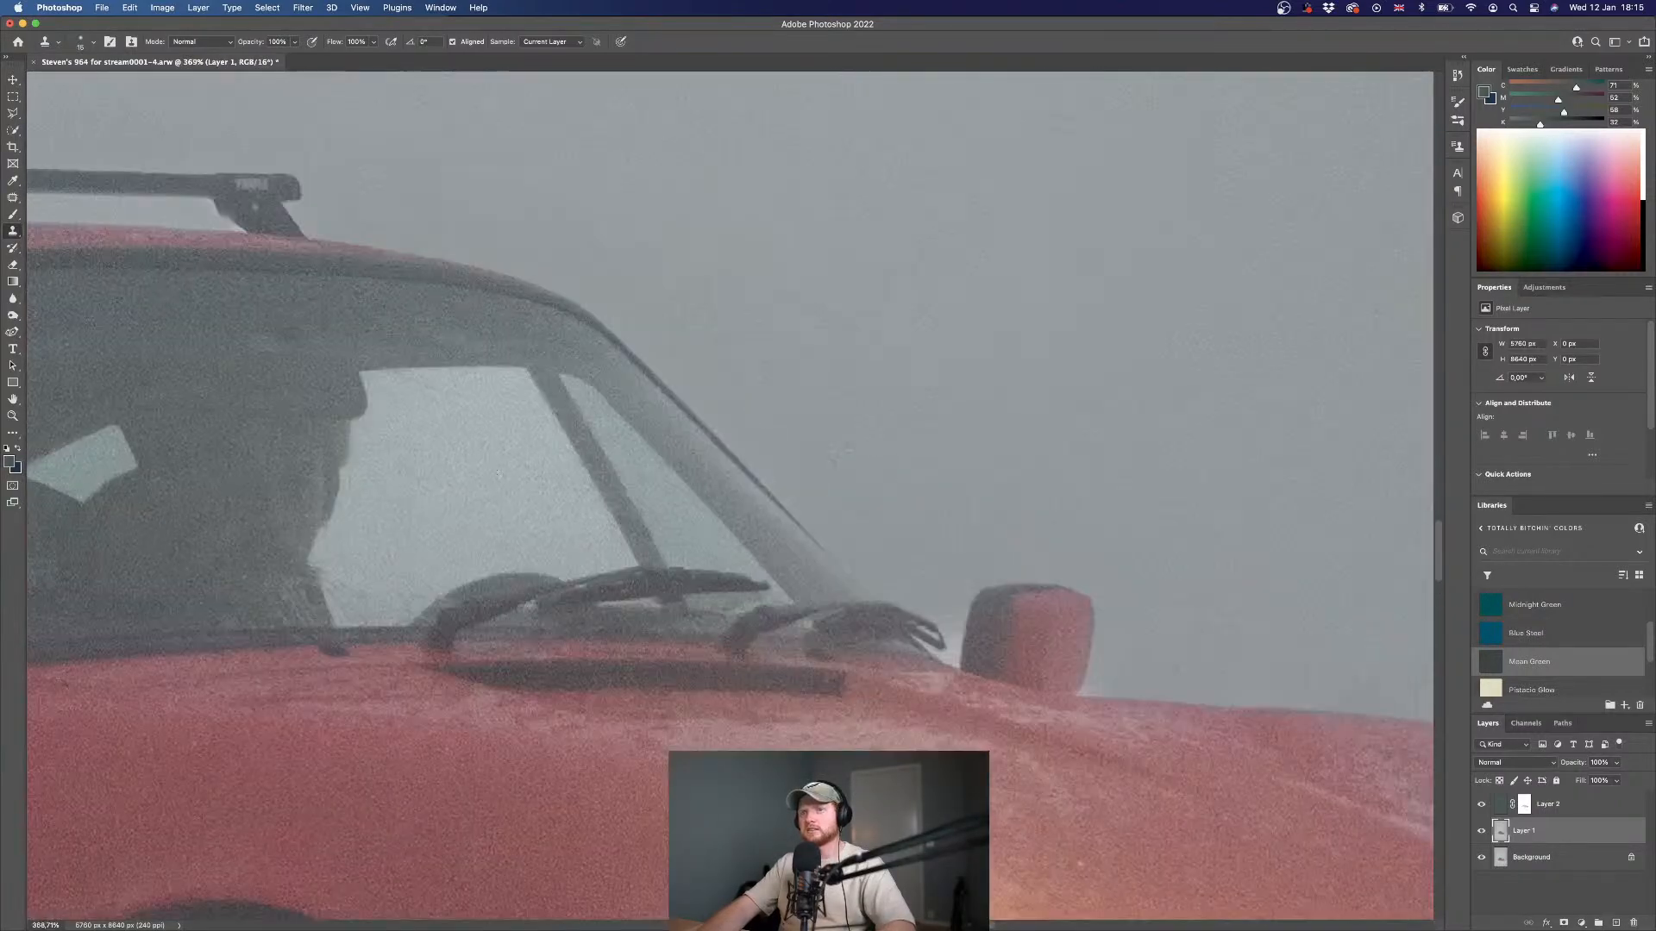
key(w)
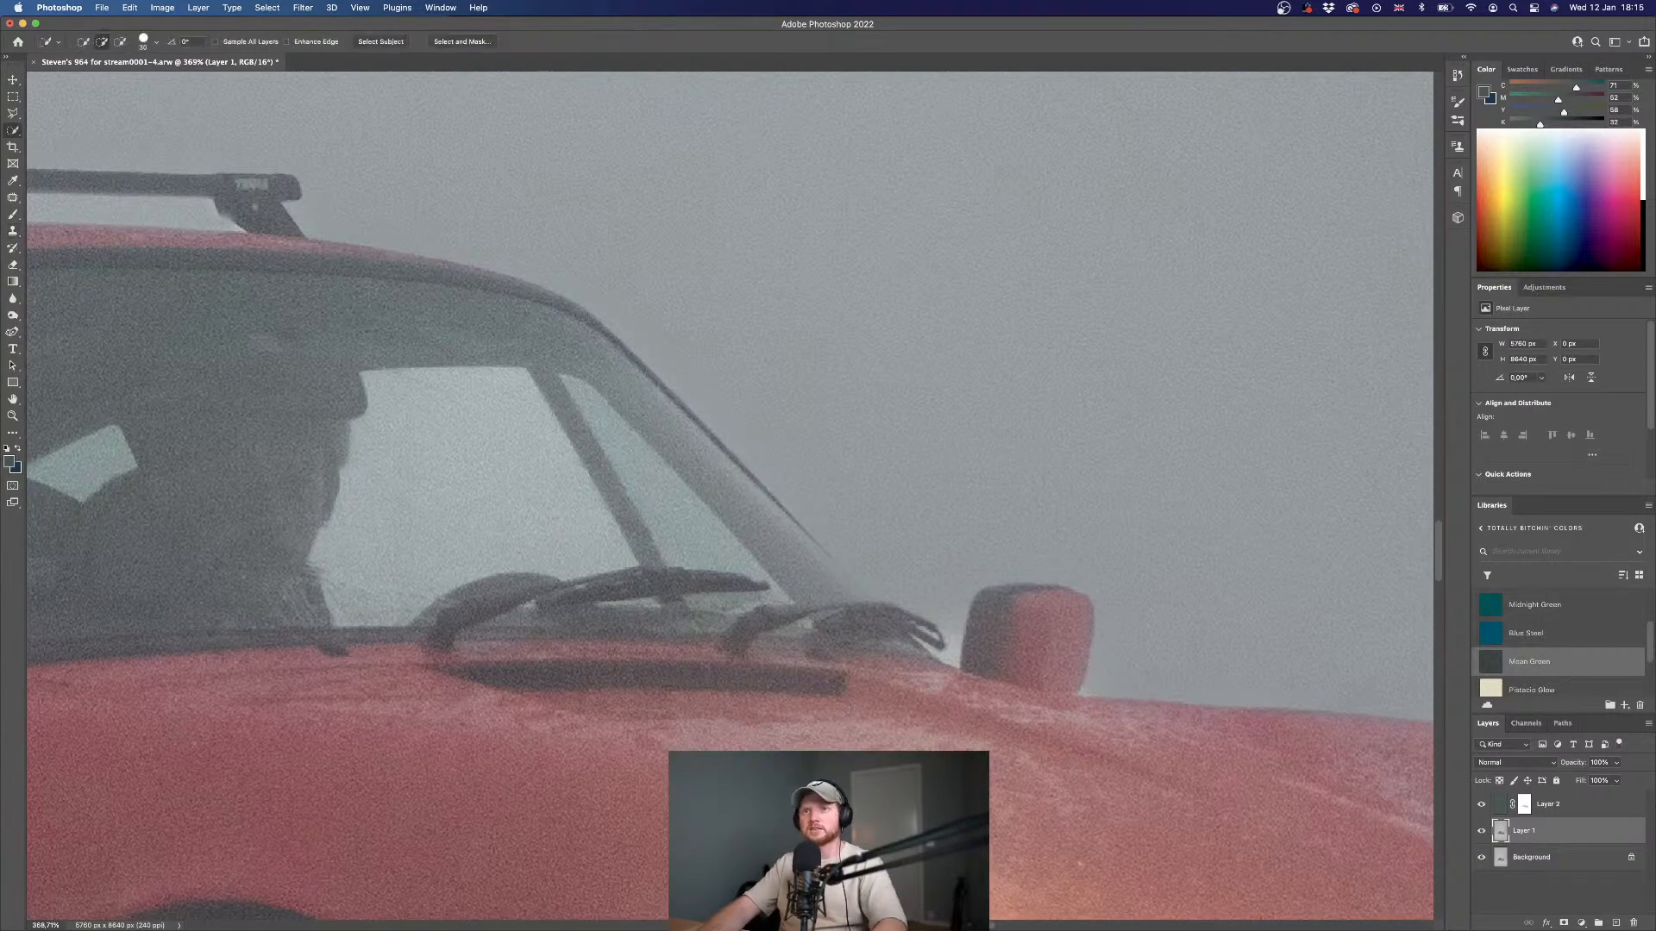
click(508, 431)
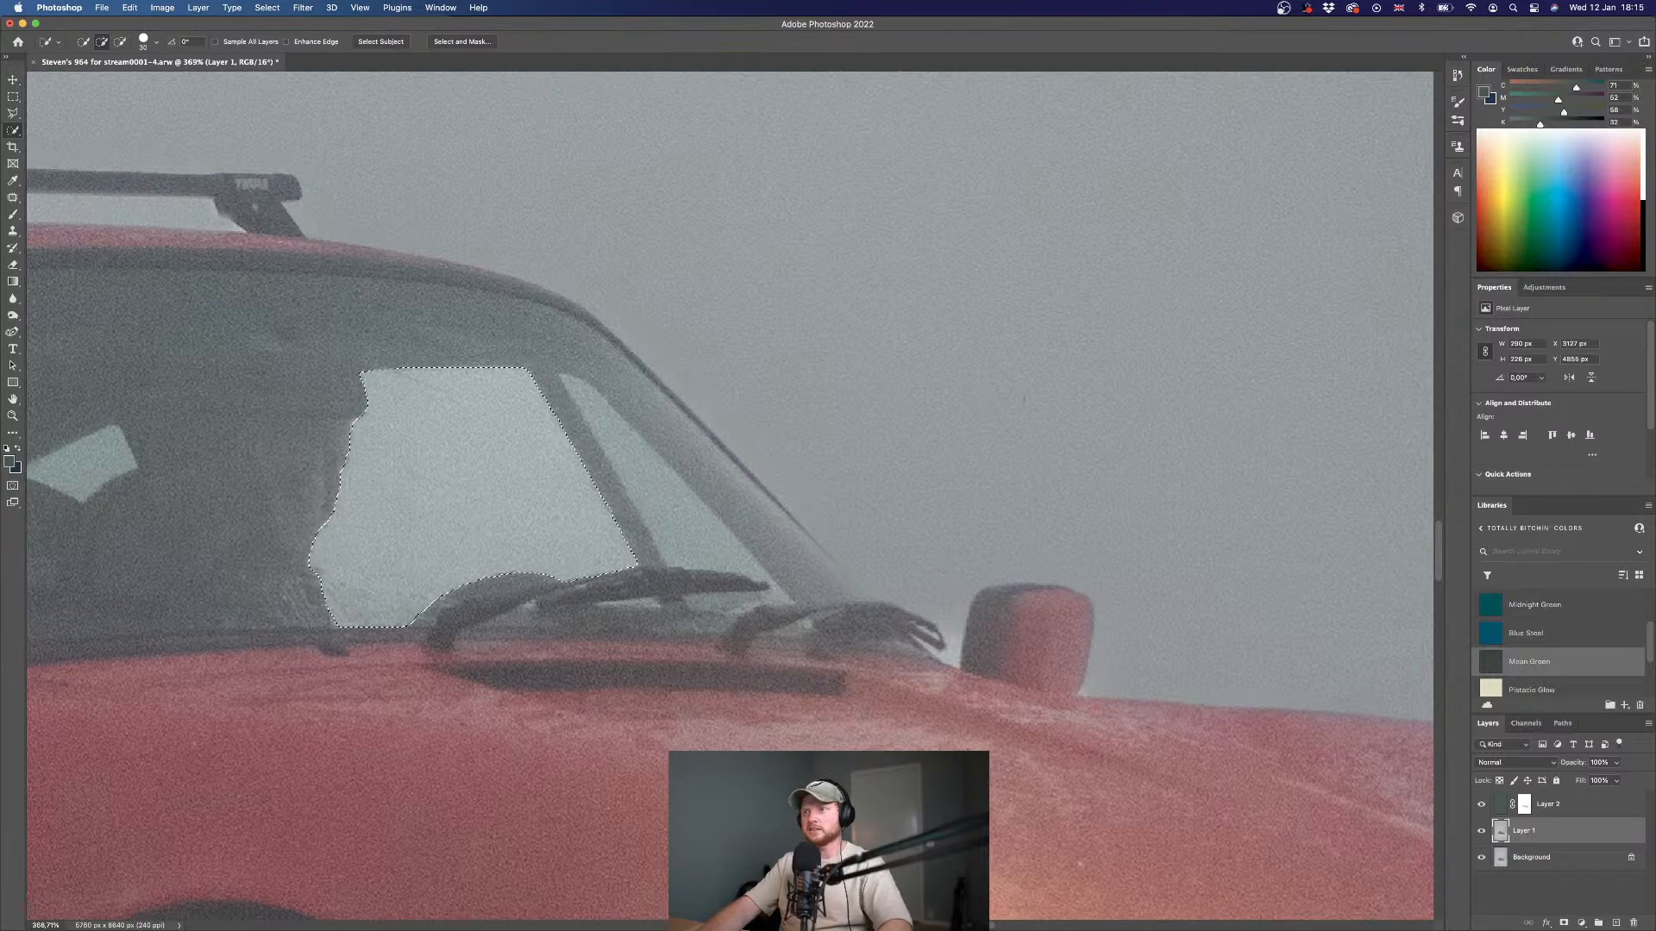
- Clone fog over the whole selected windscreen area with the Clone Stamp, enlarging the brush for the remaining parts, and clear the selection
key(s)
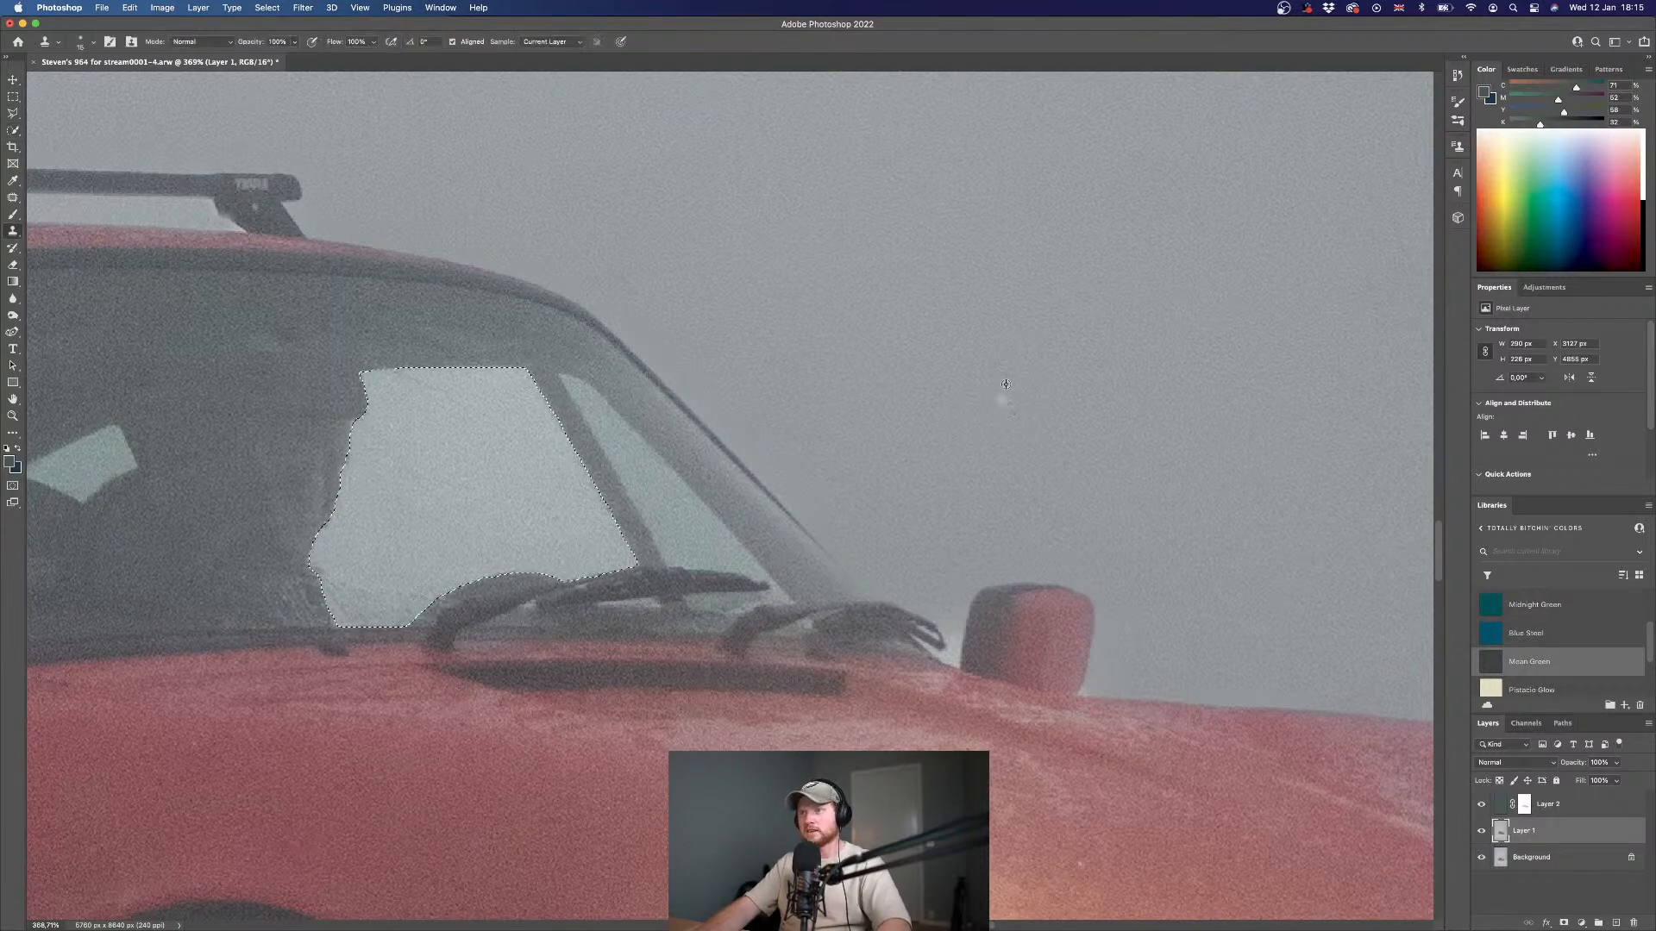
mouse_move(527, 461)
mouse_down()
mouse_move(546, 377)
mouse_move(517, 389)
mouse_move(401, 370)
mouse_move(375, 497)
mouse_move(561, 517)
mouse_move(604, 539)
mouse_move(427, 608)
mouse_up()
key(bracketright)
key(bracketright)
key(bracketright)
key(bracketright)
key(bracketright)
key(bracketright)
key(bracketright)
key(bracketright)
key(bracketright)
key(bracketright)
key(bracketright)
mouse_move(333, 577)
mouse_down()
mouse_move(379, 591)
mouse_move(346, 552)
mouse_up()
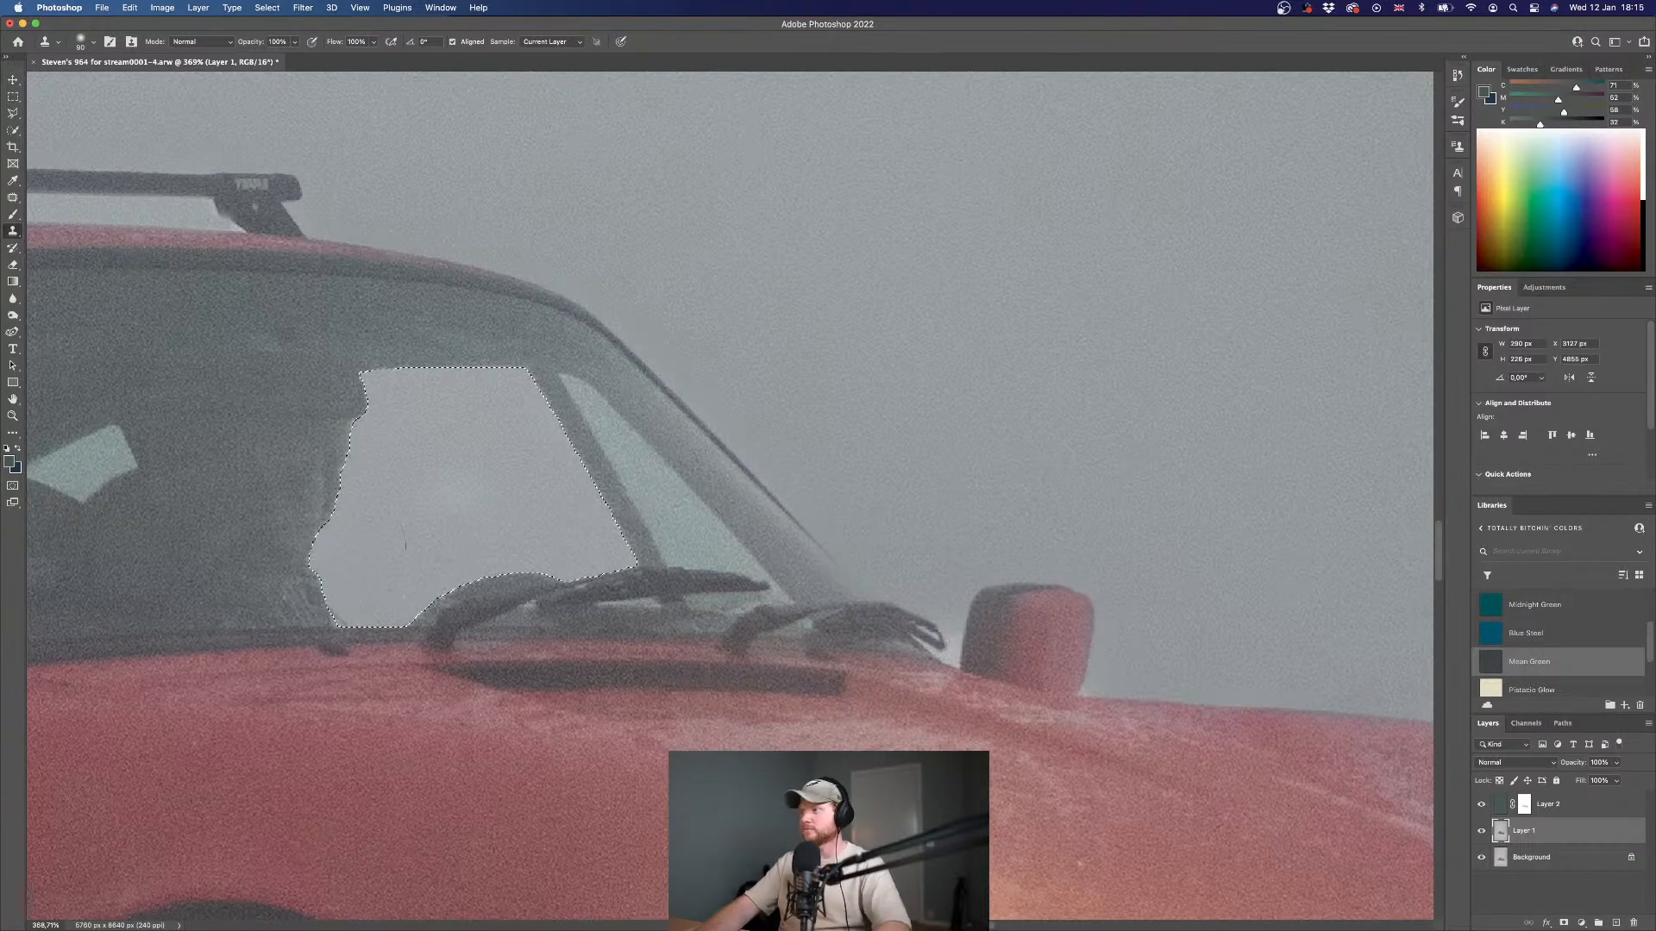
key(super+d)
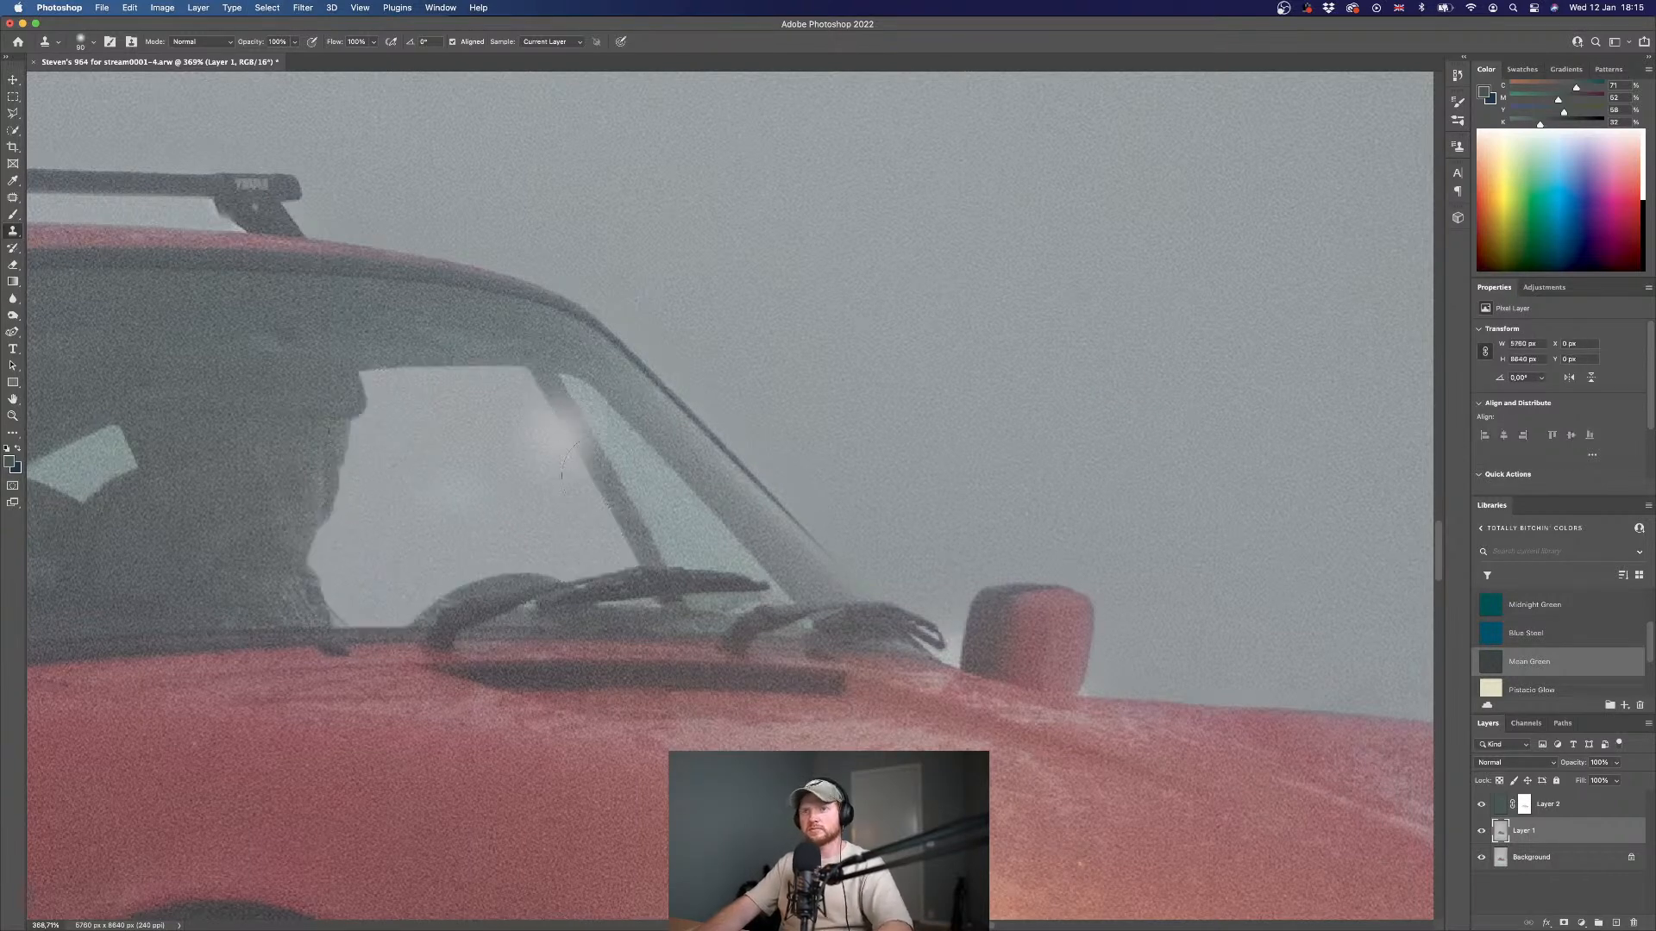
scroll(615, 471, down, 10)
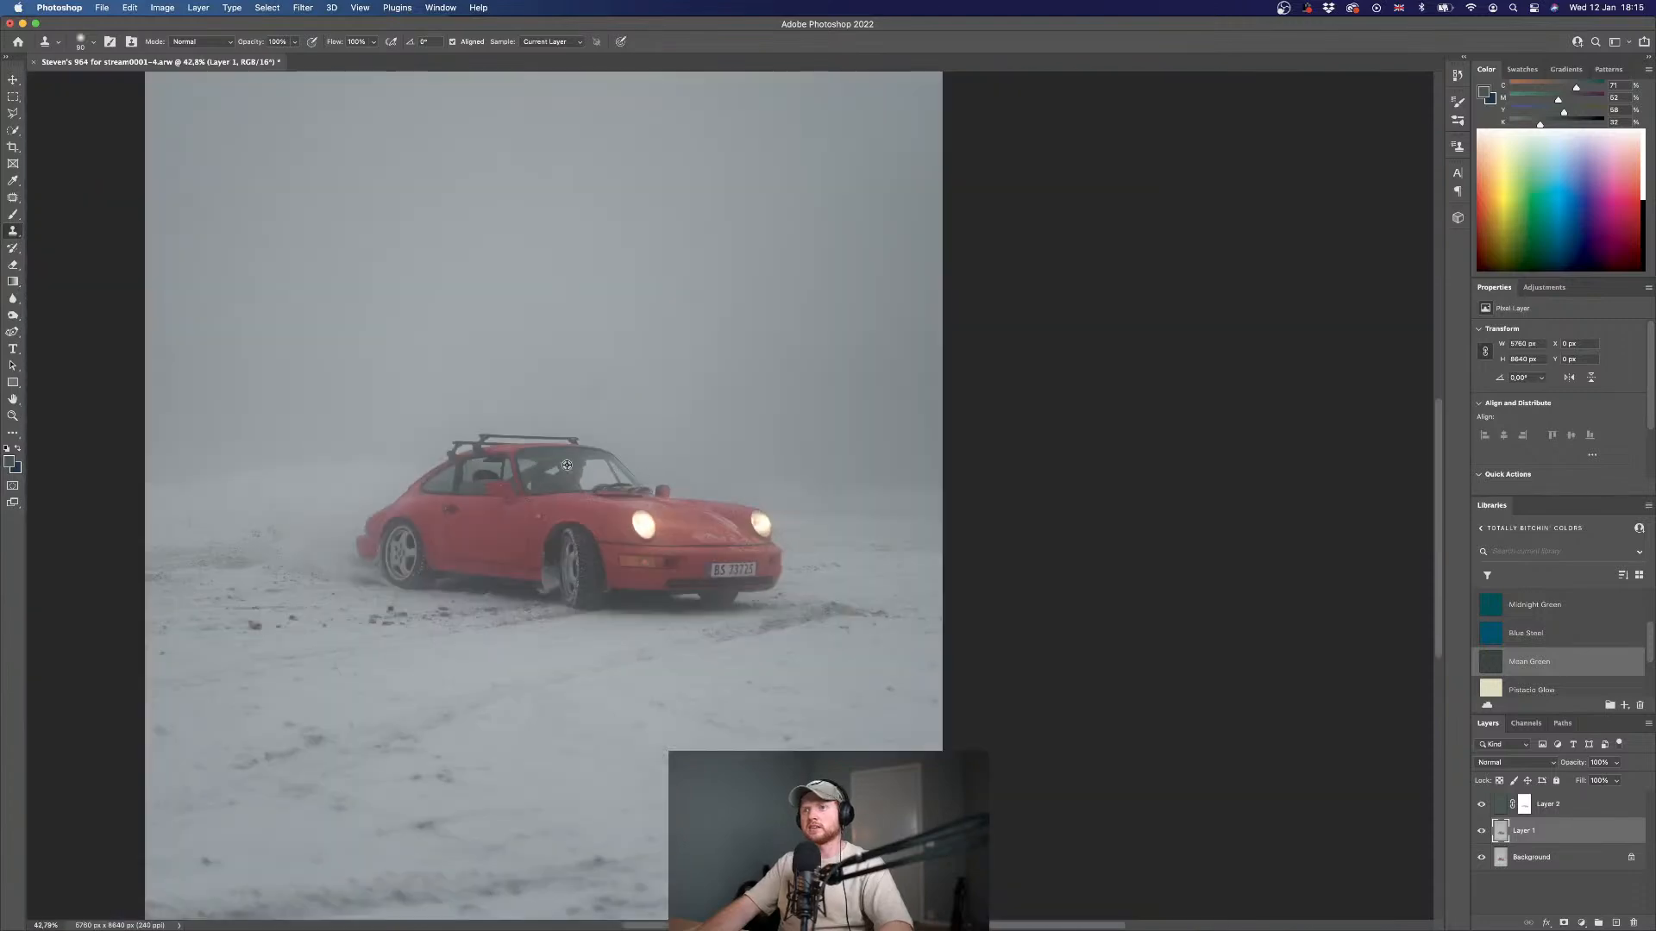
- Patch the faint dark smudge in the fog above the windscreen on Layer 1 with clean fog, and clear the selection
scroll(566, 466, up, 10)
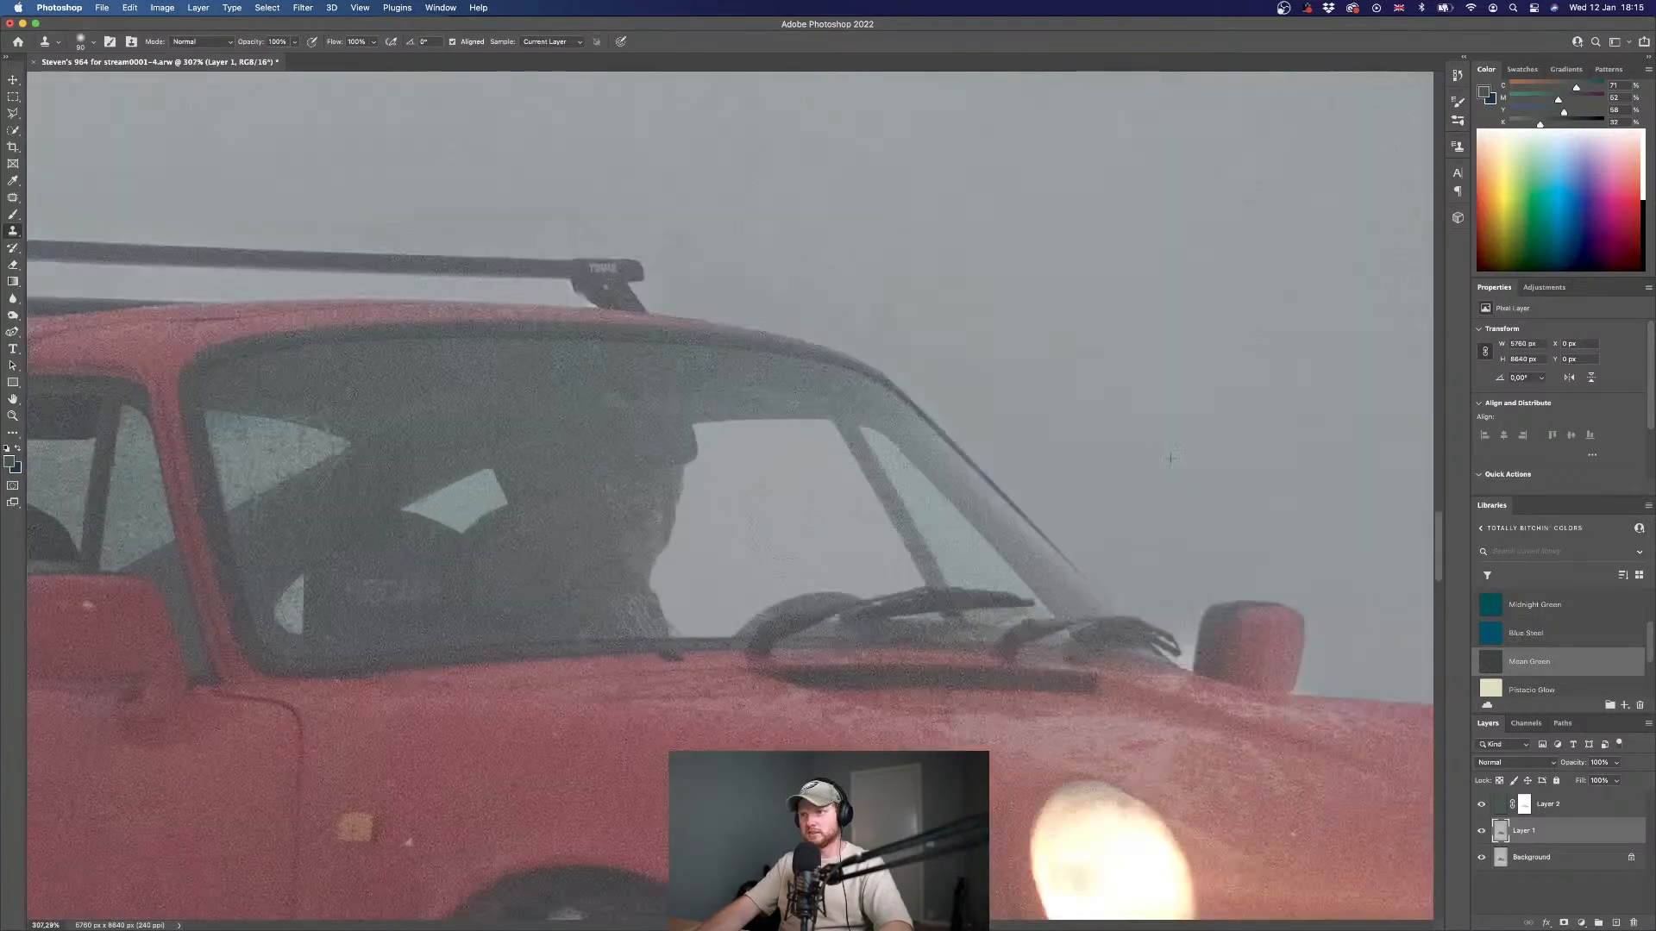
scroll(840, 607, down, 10)
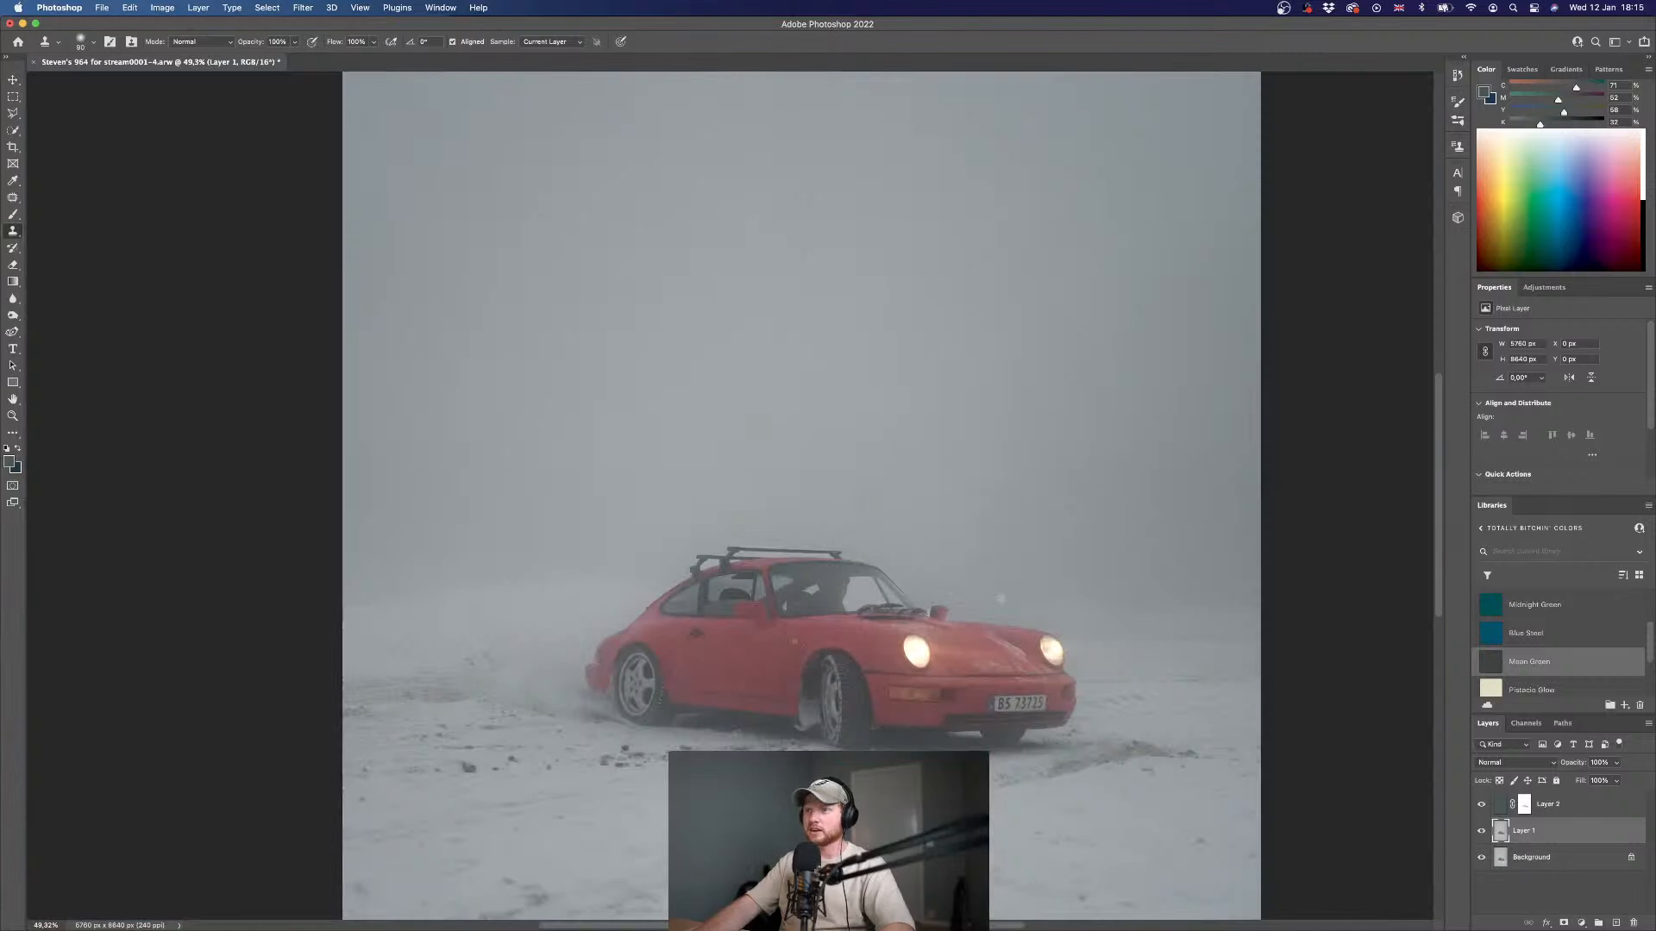
scroll(973, 587, right, 2)
scroll(868, 528, up, 10)
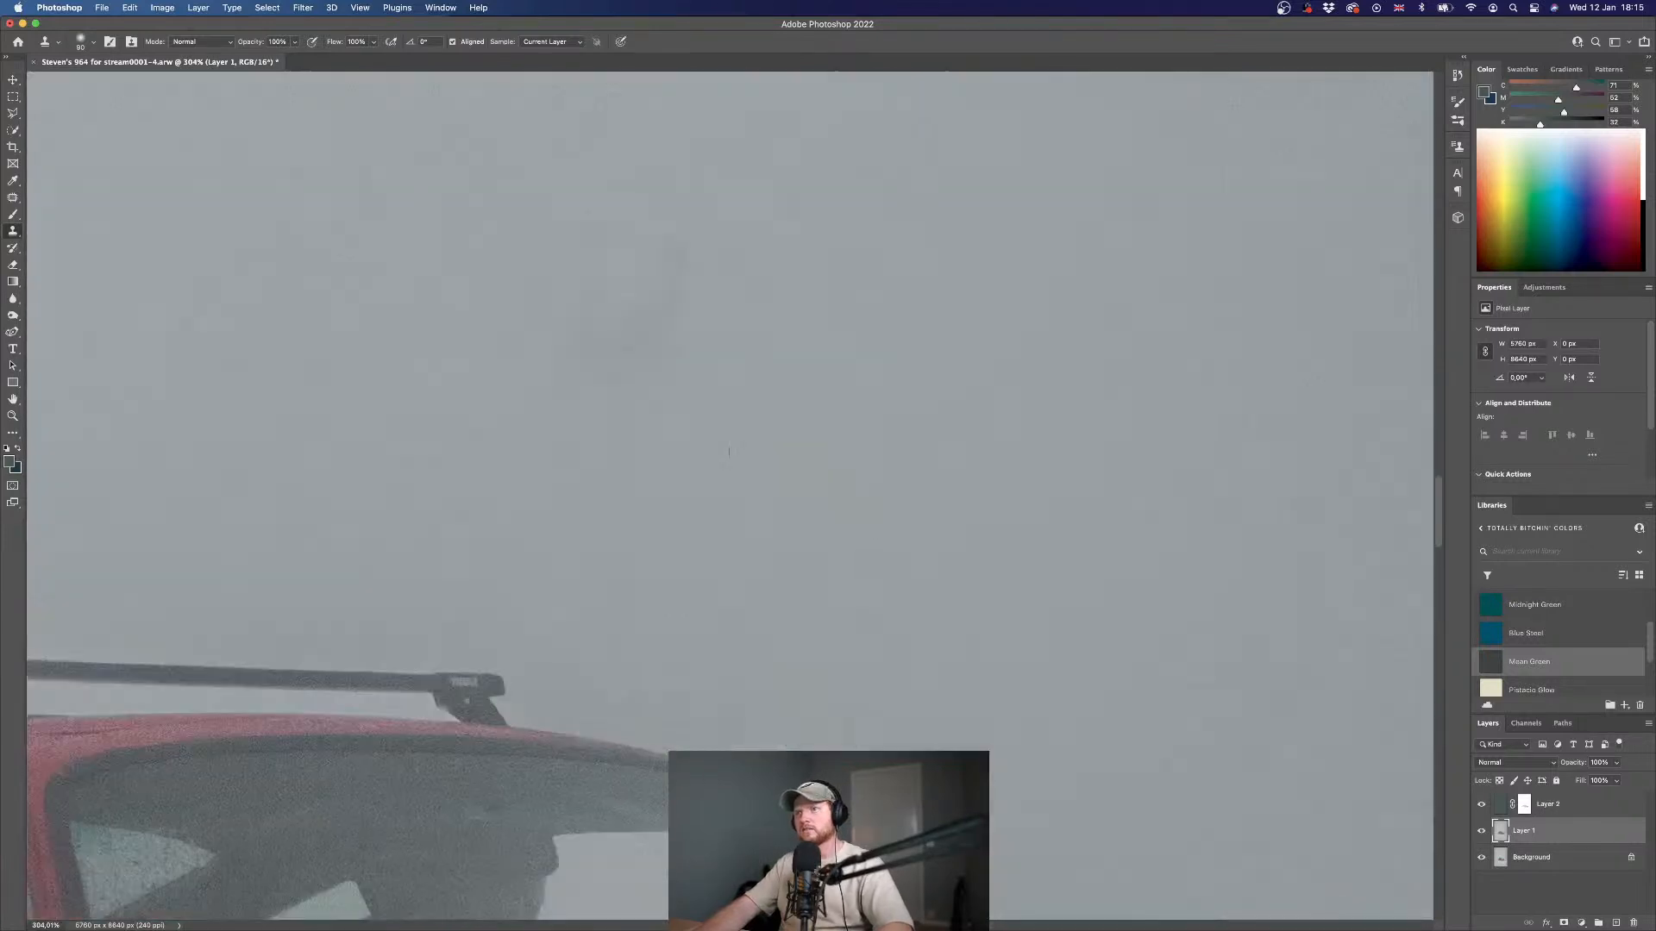
scroll(750, 442, up, 2)
key(j)
mouse_move(653, 316)
mouse_down()
mouse_move(555, 343)
mouse_move(553, 446)
mouse_move(579, 488)
mouse_move(730, 481)
mouse_up()
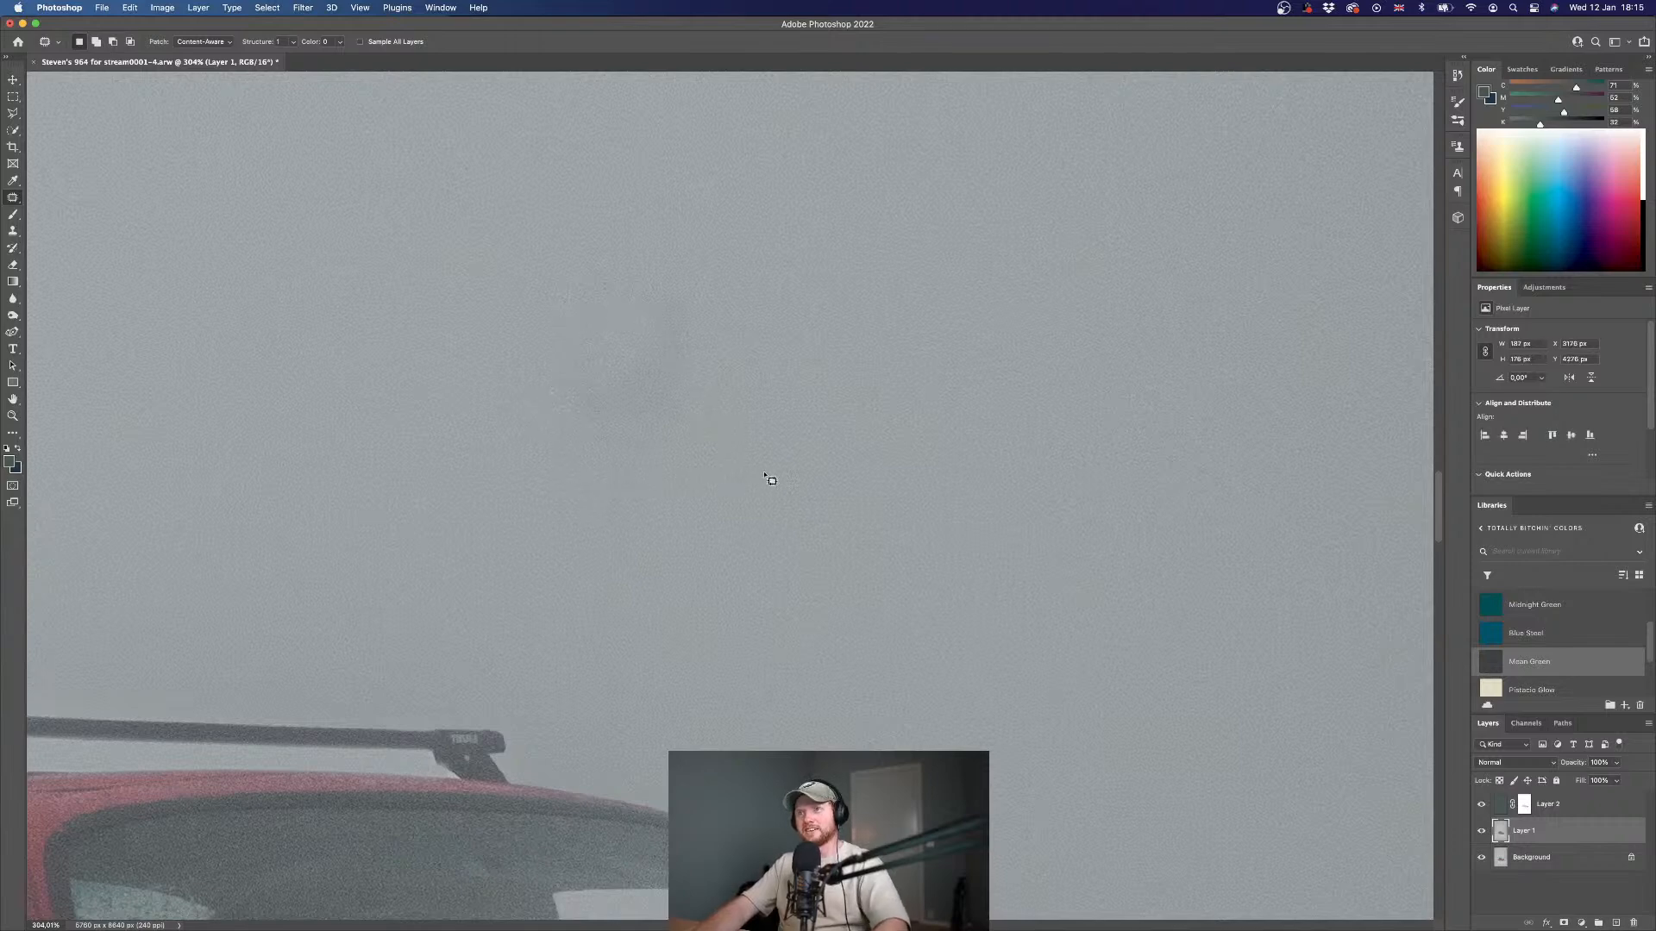
mouse_move(692, 258)
mouse_down()
mouse_move(559, 323)
mouse_move(551, 421)
mouse_move(580, 456)
mouse_move(689, 462)
mouse_move(701, 263)
mouse_up()
drag(658, 340, 887, 325)
key(super+d)
- Patch the remaining dark blotch in the fog just above the car's roof rack, and clear the selection
mouse_move(629, 448)
mouse_down()
mouse_move(589, 580)
mouse_move(576, 766)
mouse_move(620, 790)
mouse_move(676, 778)
mouse_up()
drag(784, 740, 786, 741)
key(super+d)
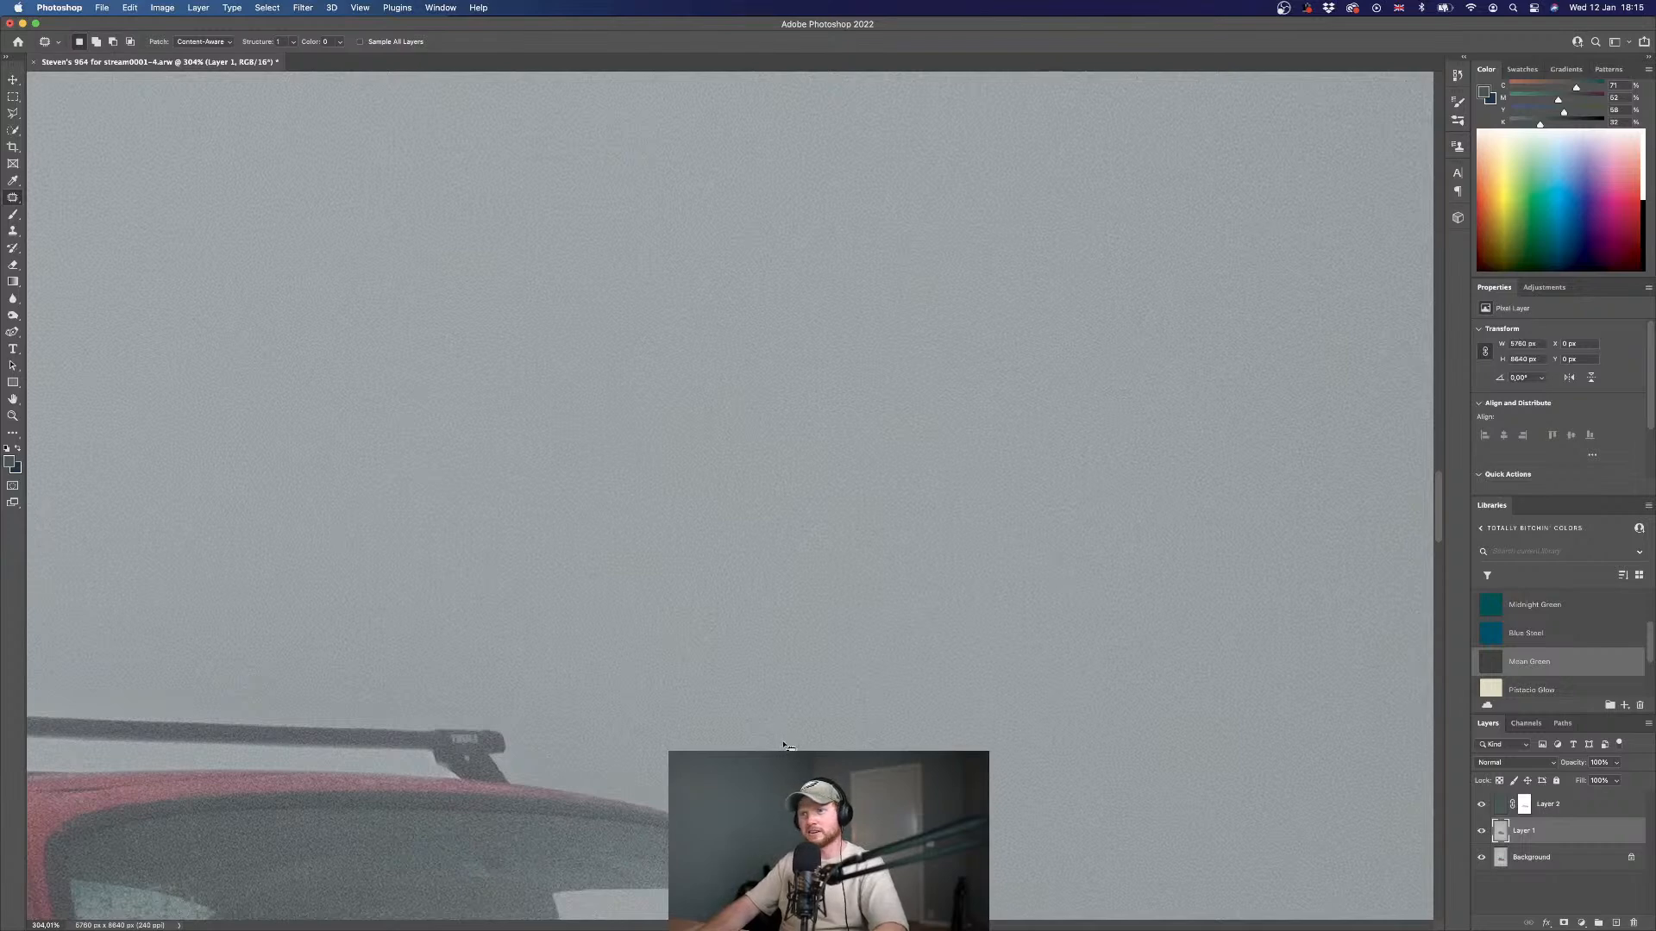
- Add a new empty layer above Layer 2 and switch to the Brush tool
scroll(787, 747, down, 10)
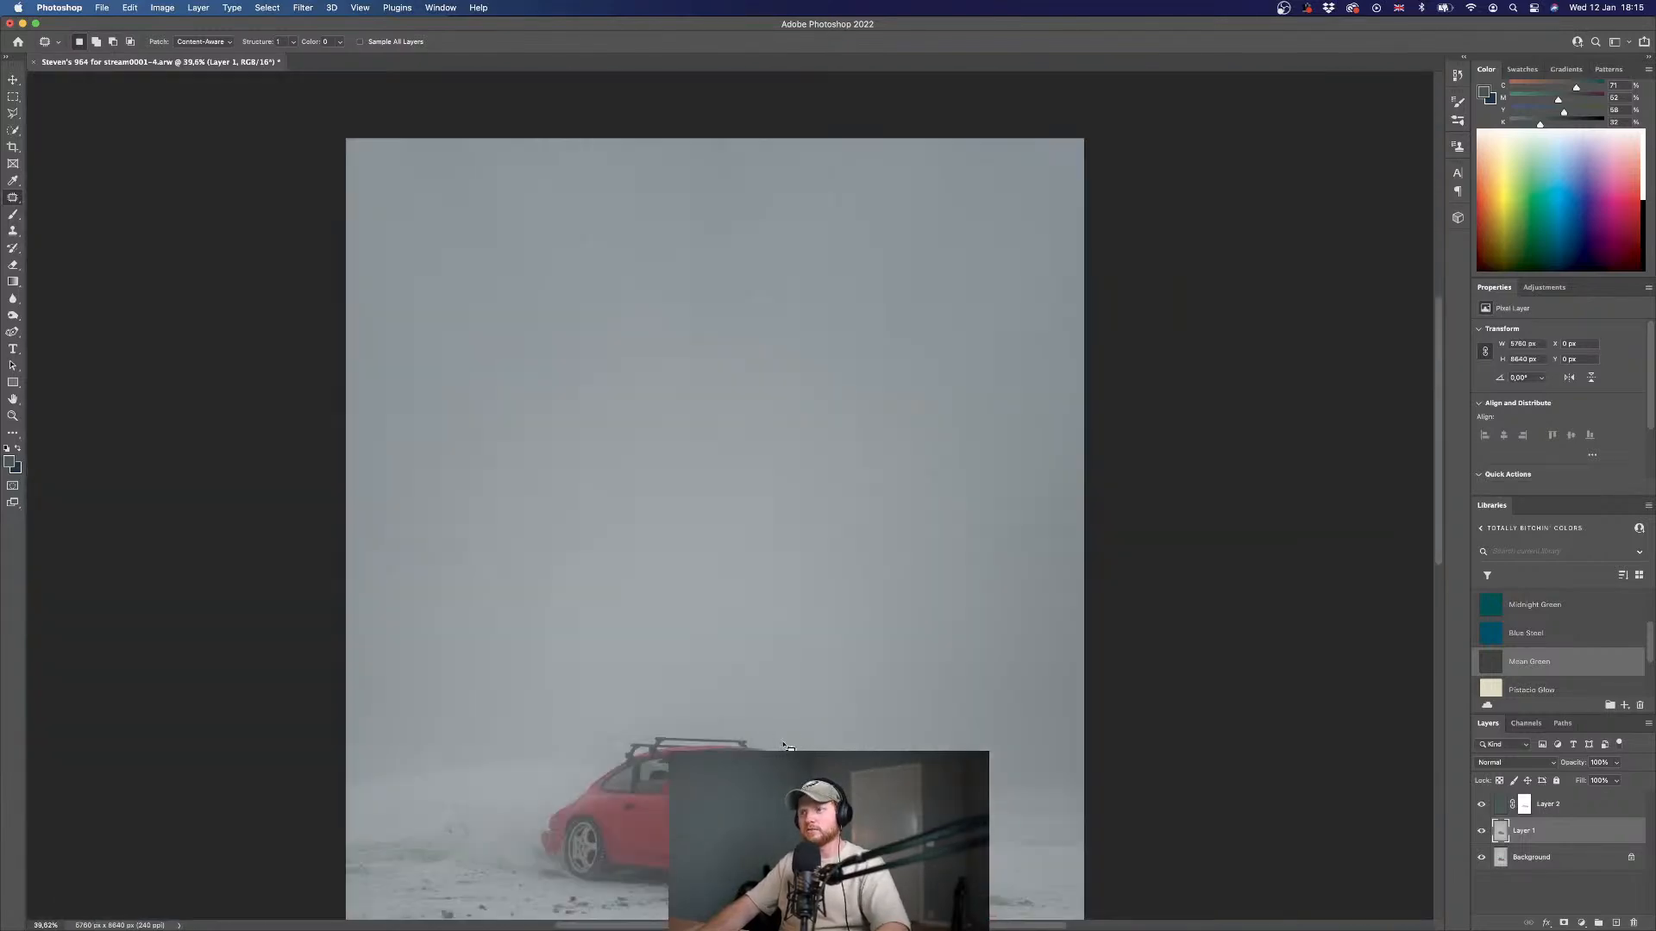
scroll(786, 747, down, 2)
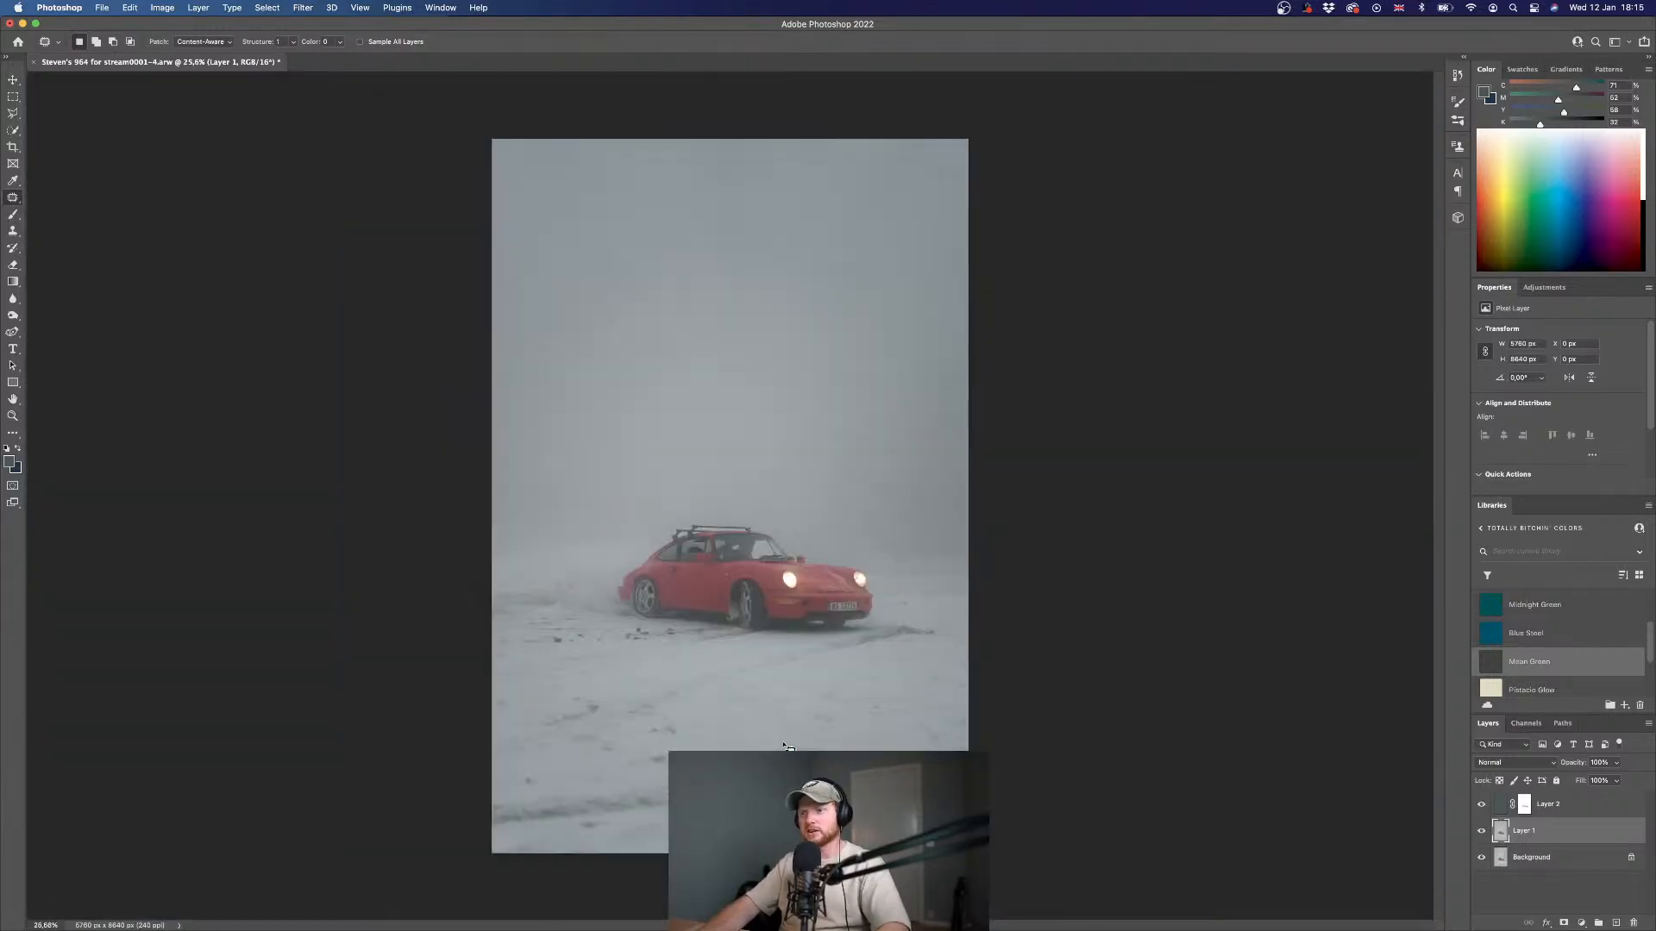
click(1541, 895)
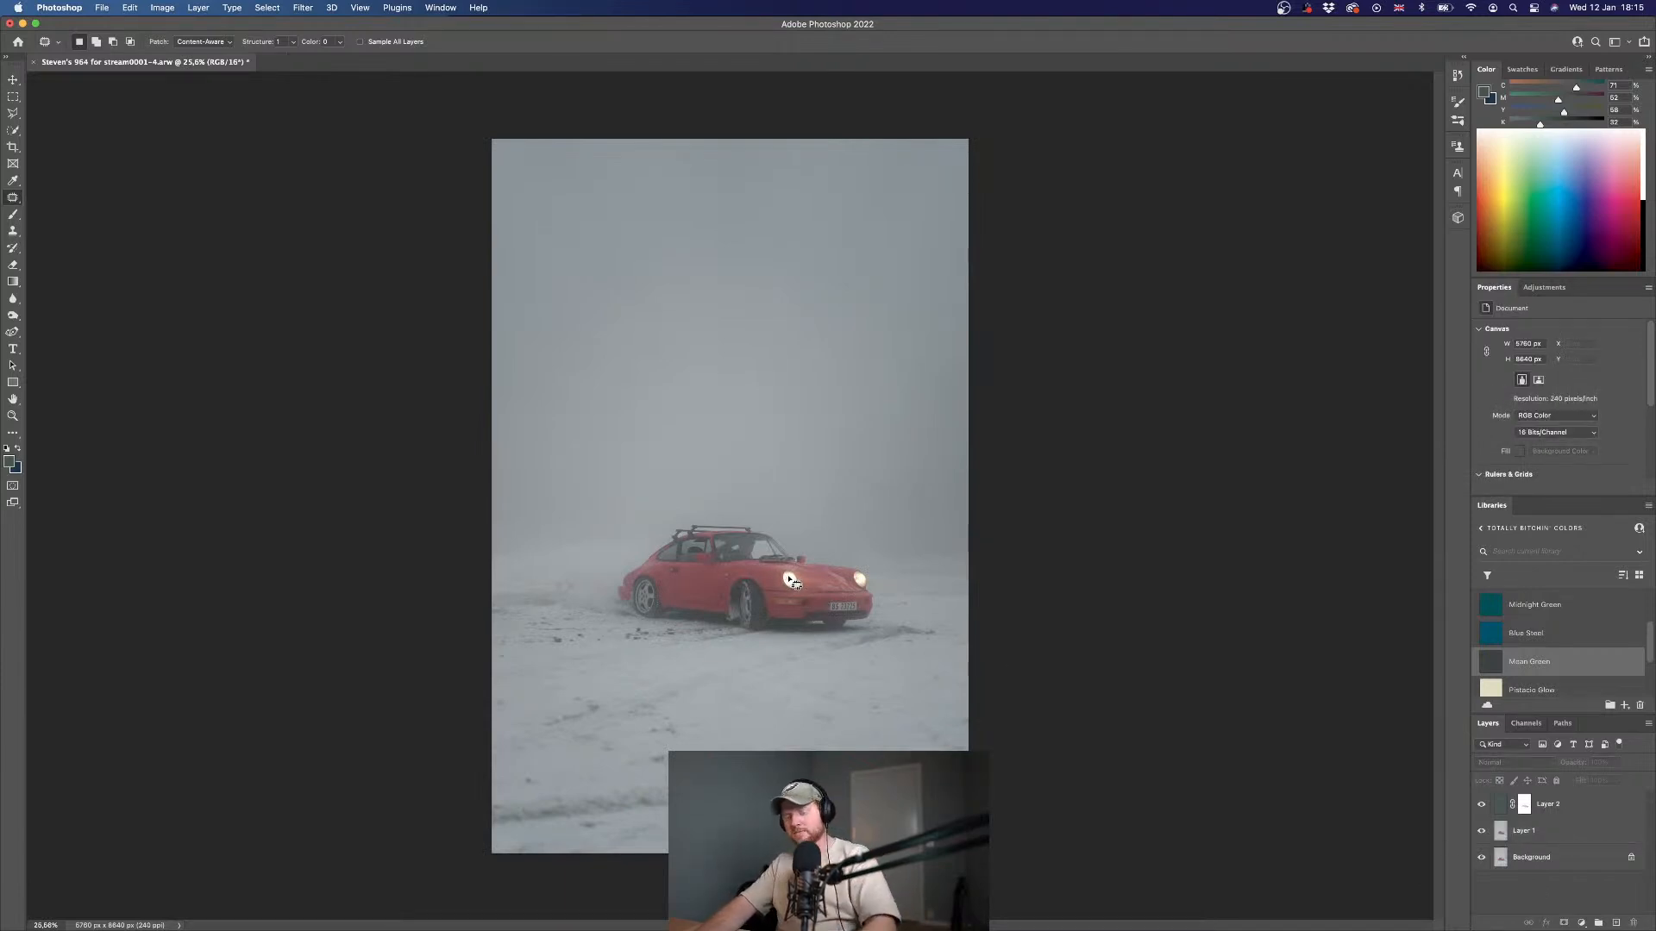
scroll(791, 580, up, 4)
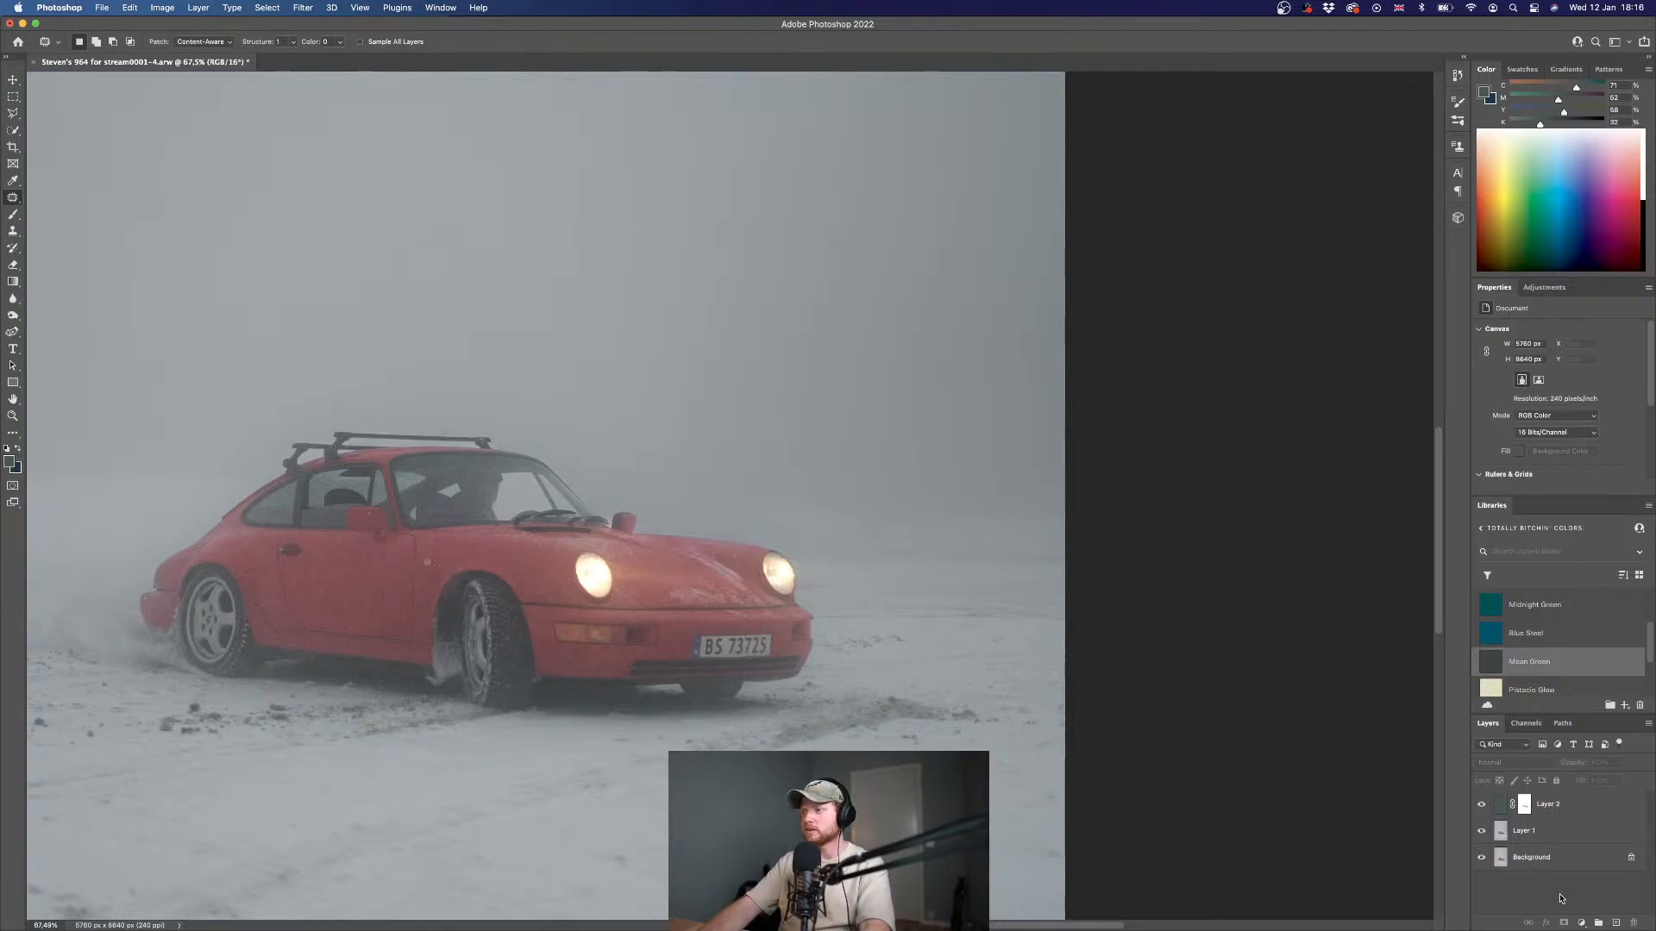
click(1615, 921)
key(b)
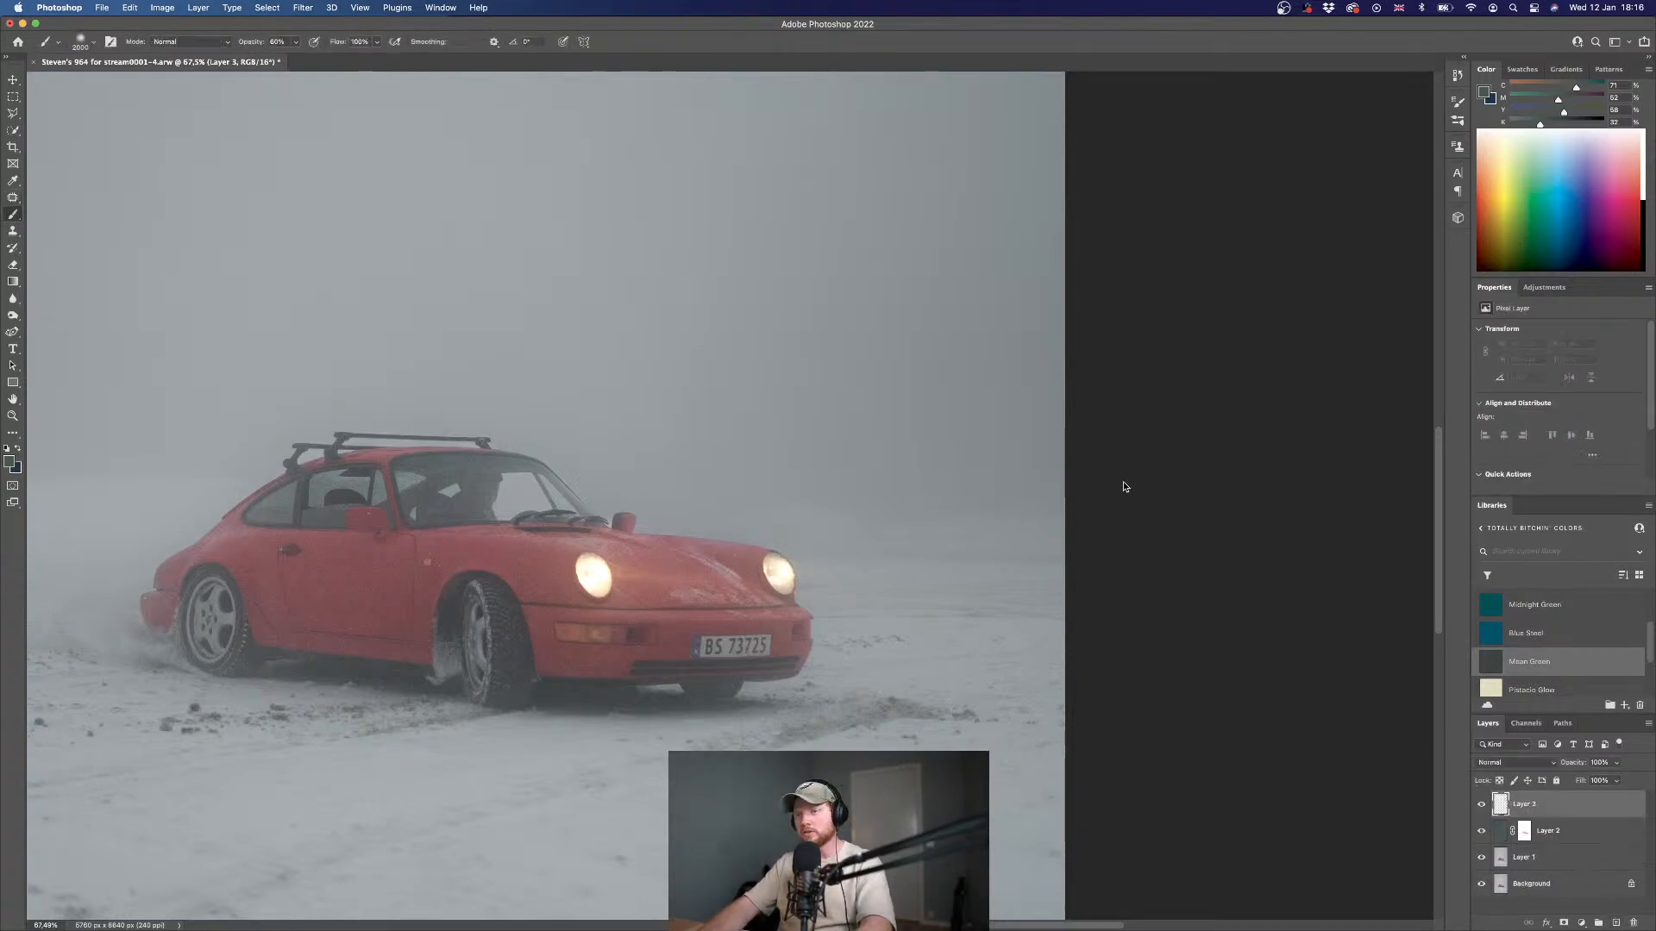
- Open the Rays set in the brush presets and choose the Rays9 brush
click(1457, 124)
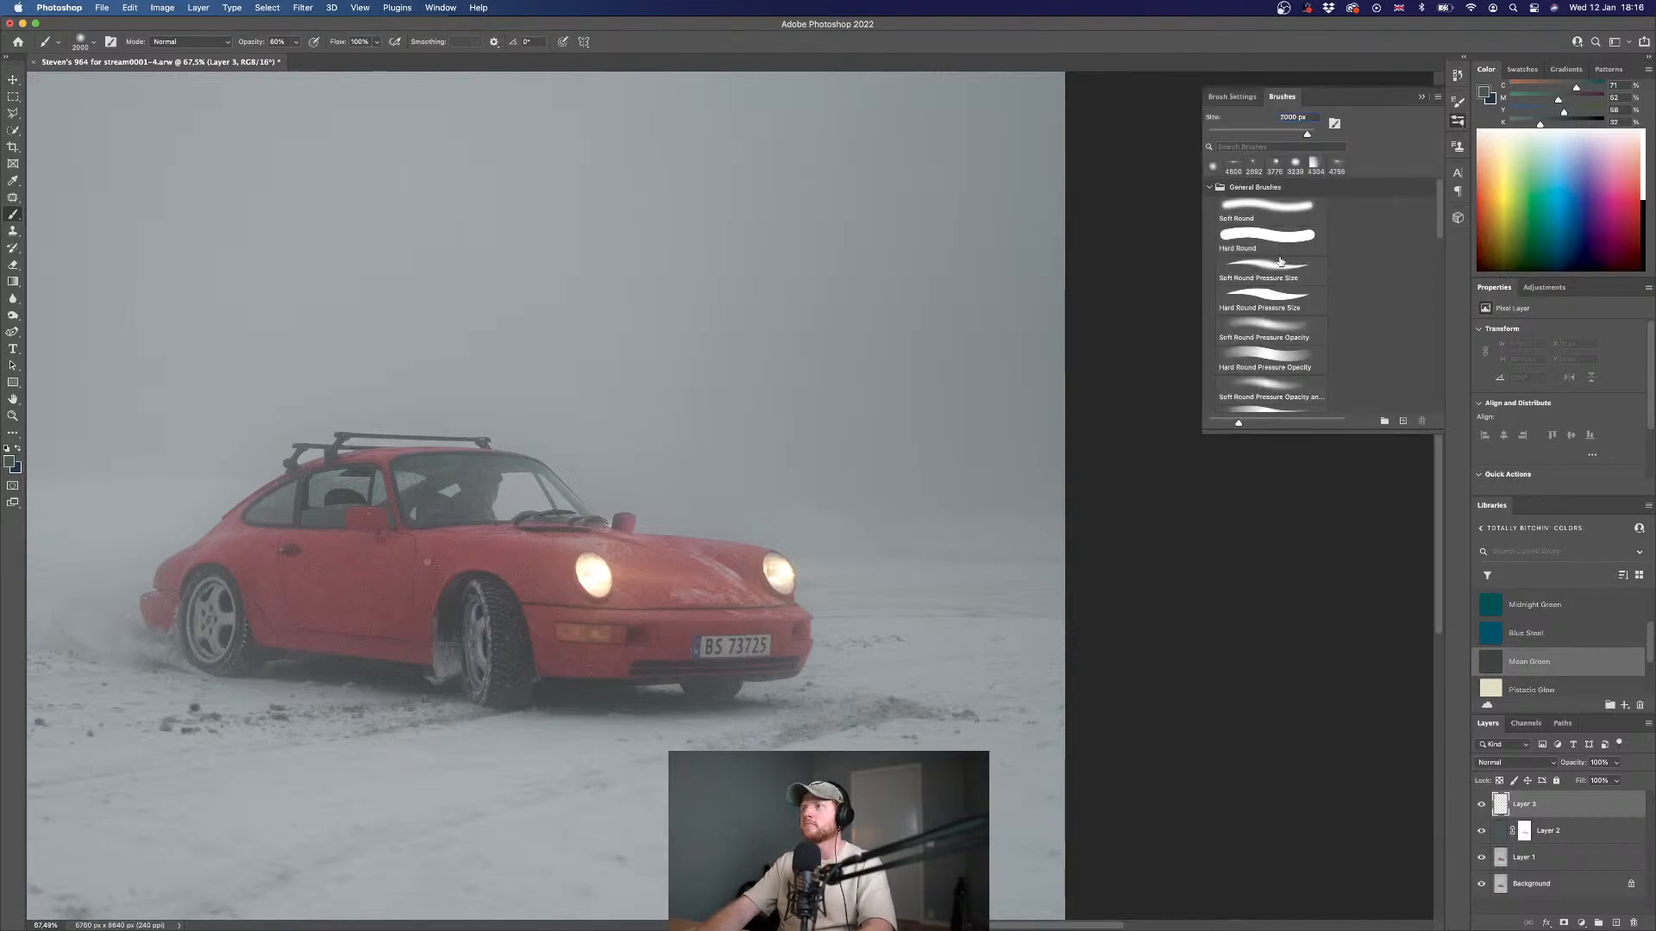
scroll(1268, 285, down, 10)
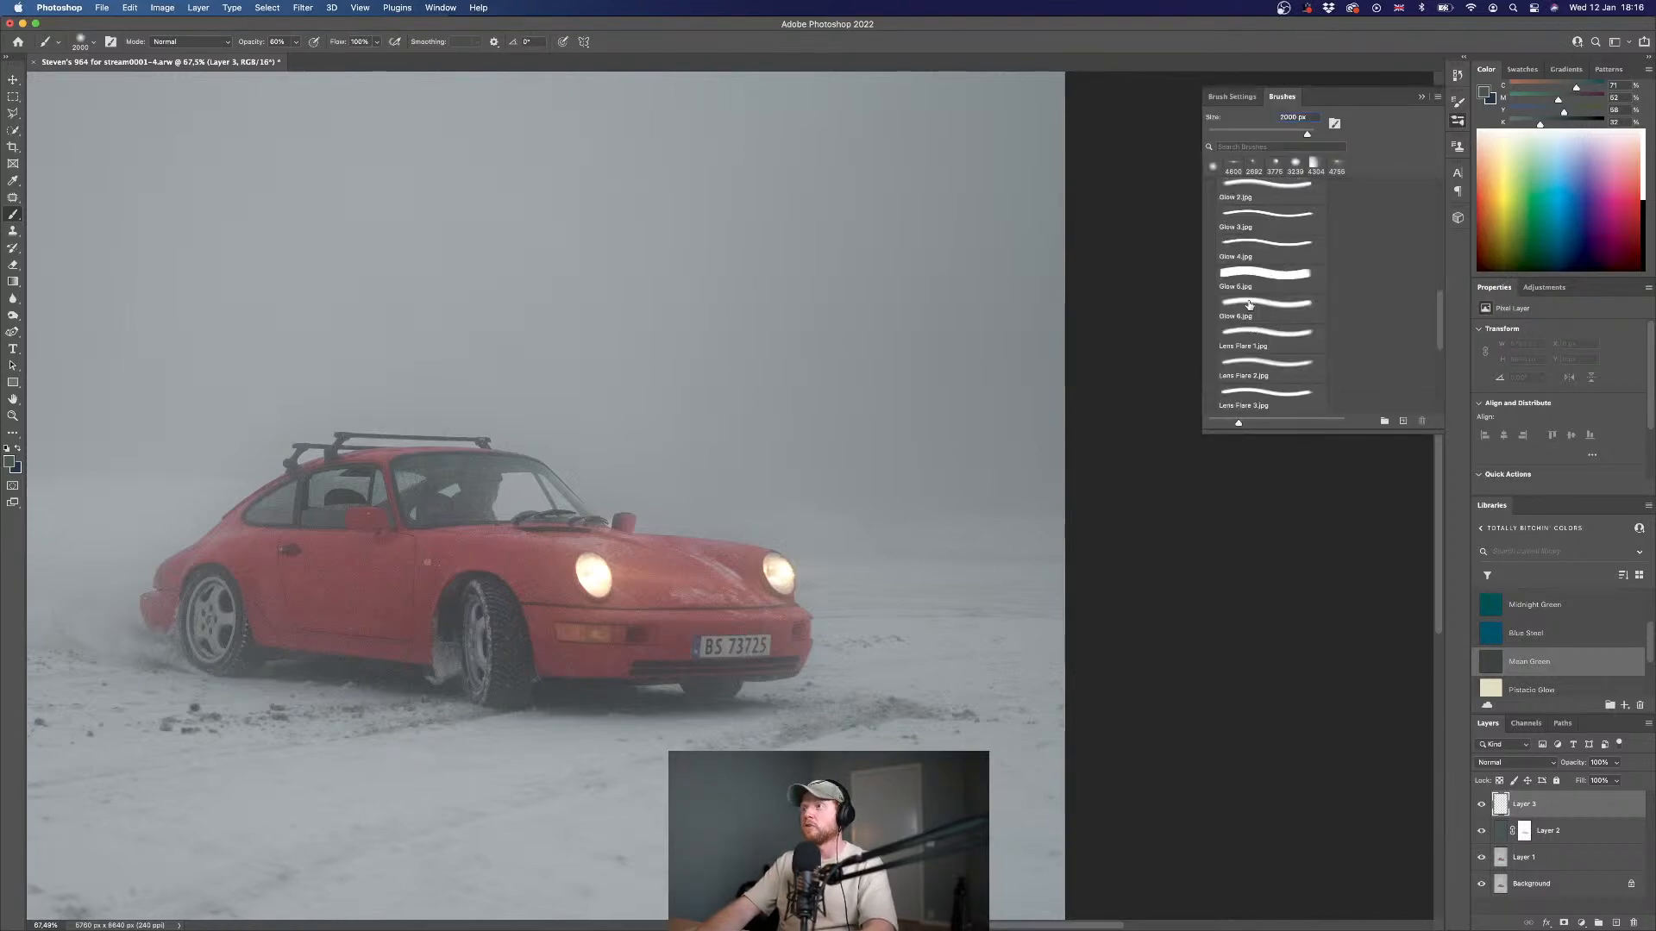
click(1209, 272)
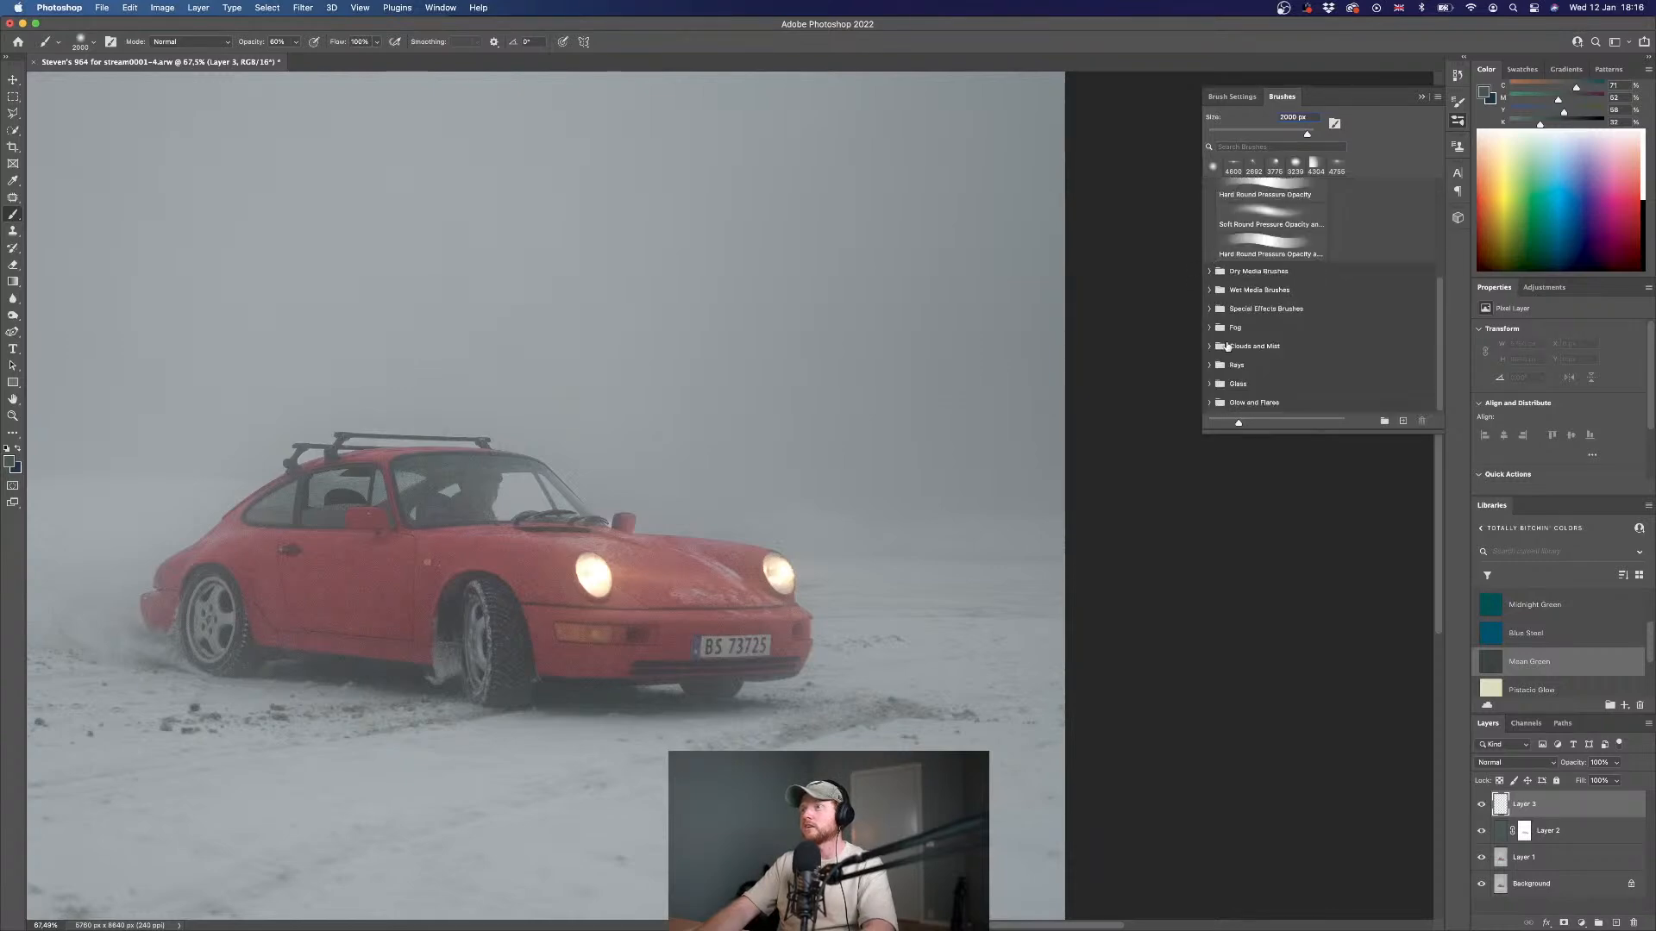
click(1209, 365)
scroll(1272, 378, down, 5)
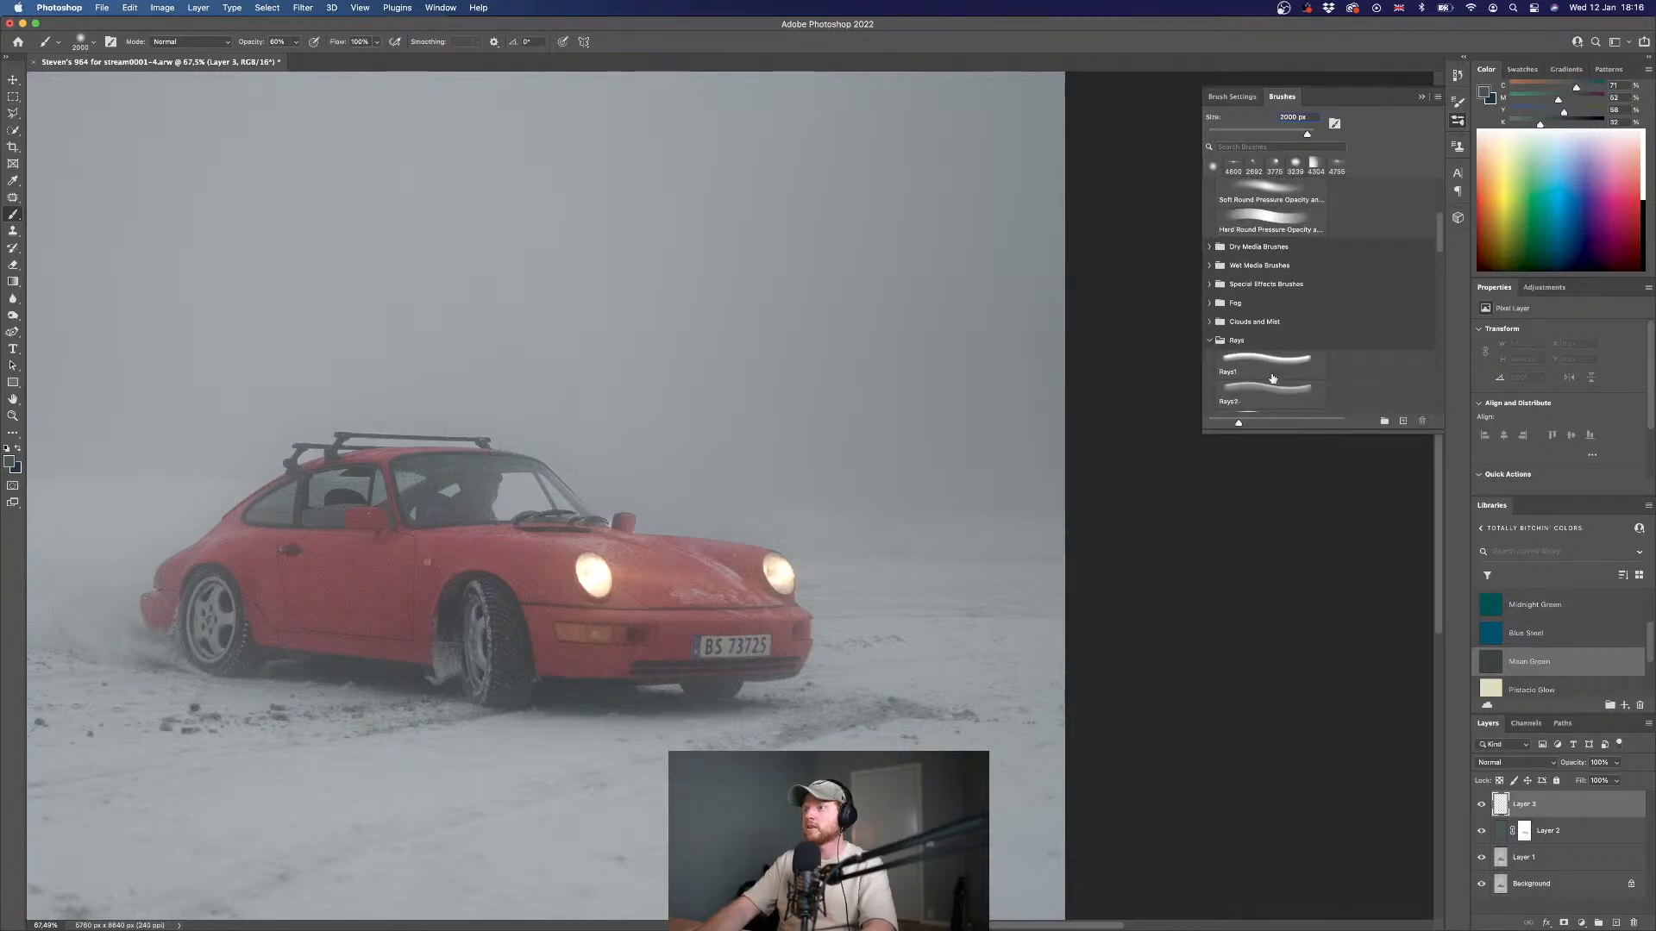
scroll(1273, 378, up, 5)
click(1274, 335)
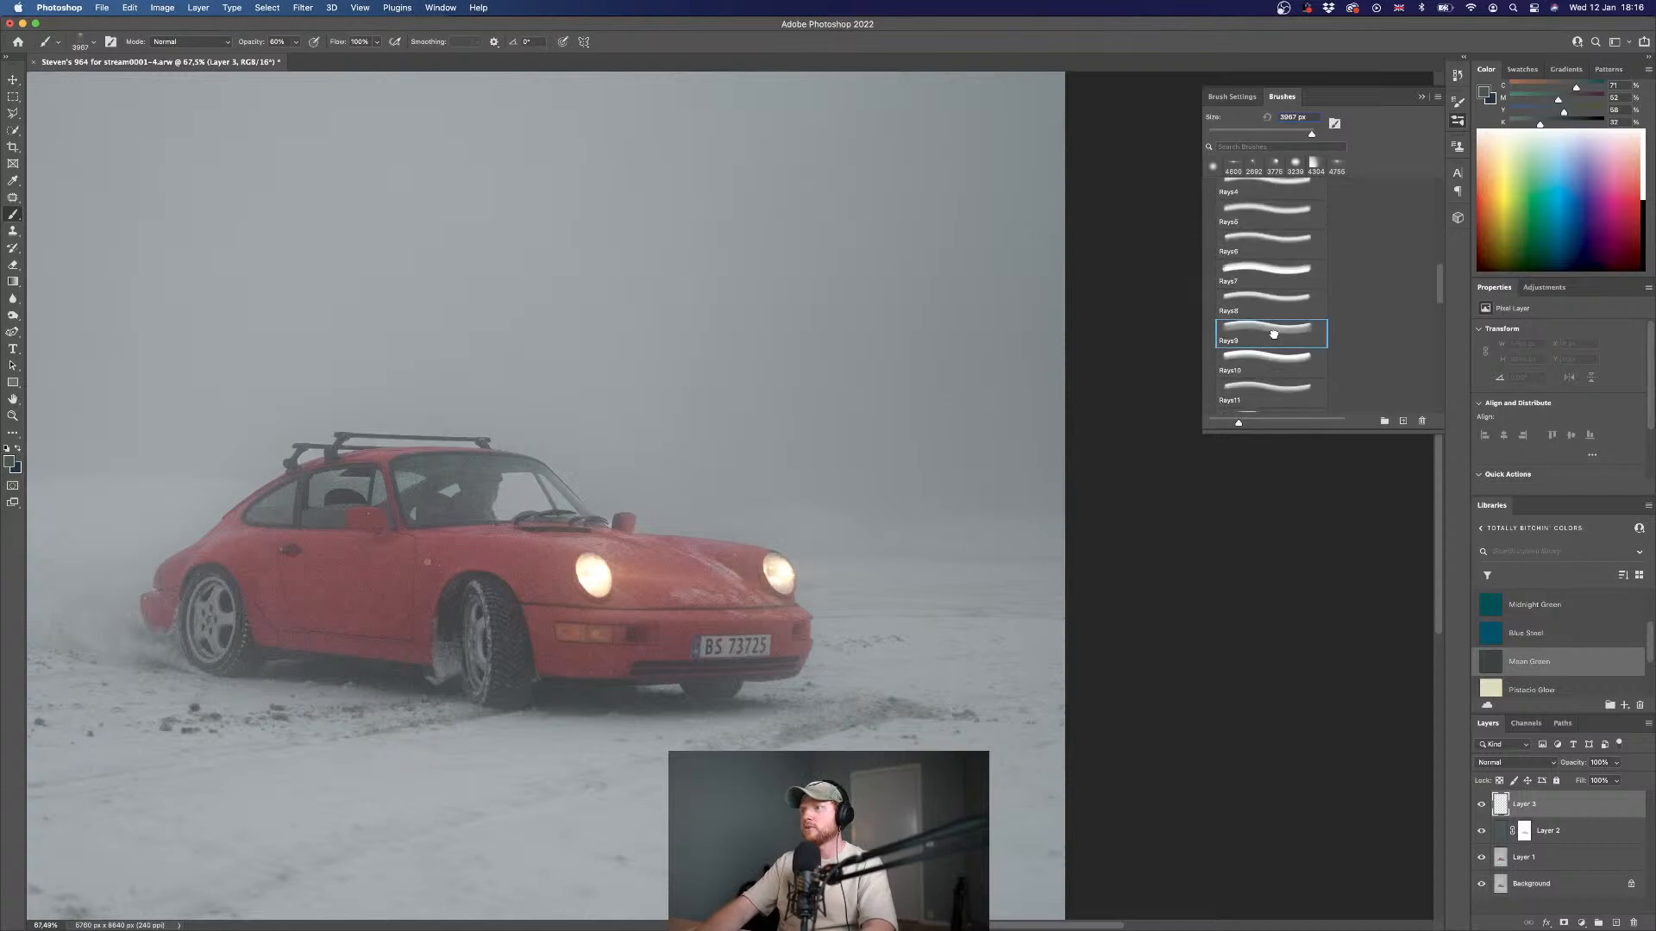
- Try a Rays9 dab in the fog above the car, undo it, and reduce the brush size to 2100 px
click(793, 451)
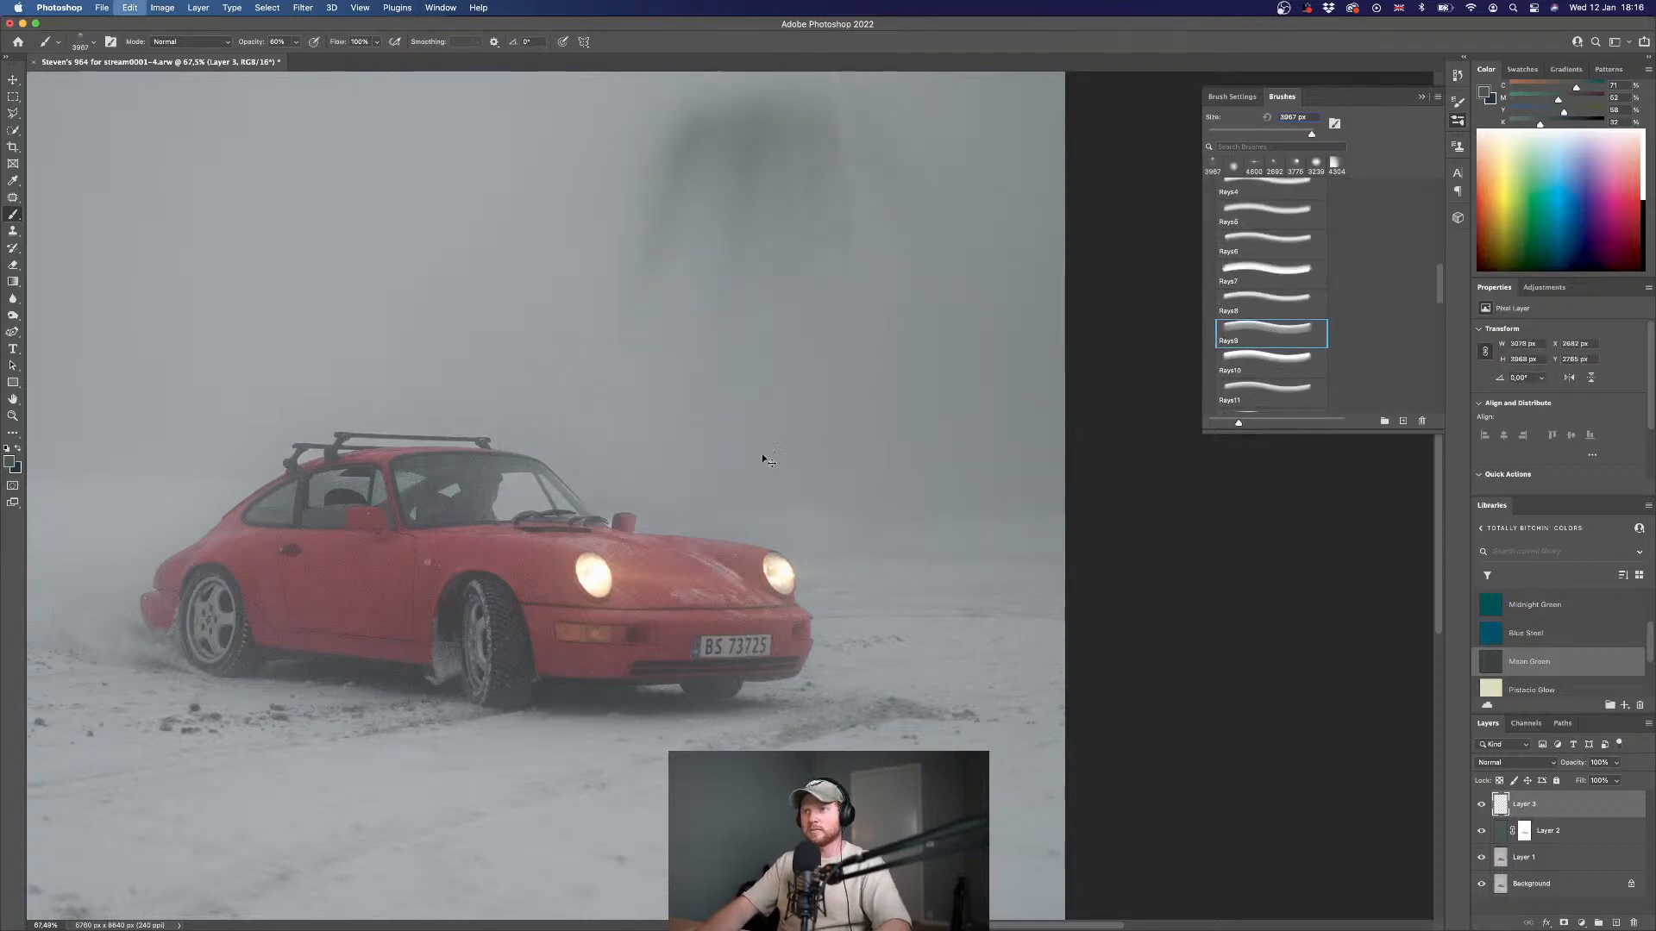
key(super+z)
key(bracketleft)
key(bracketleft)
key(bracketleft)
key(bracketleft)
key(bracketleft)
key(bracketleft)
key(bracketleft)
key(bracketleft)
key(bracketleft)
key(bracketleft)
key(bracketleft)
key(bracketleft)
key(bracketleft)
key(bracketleft)
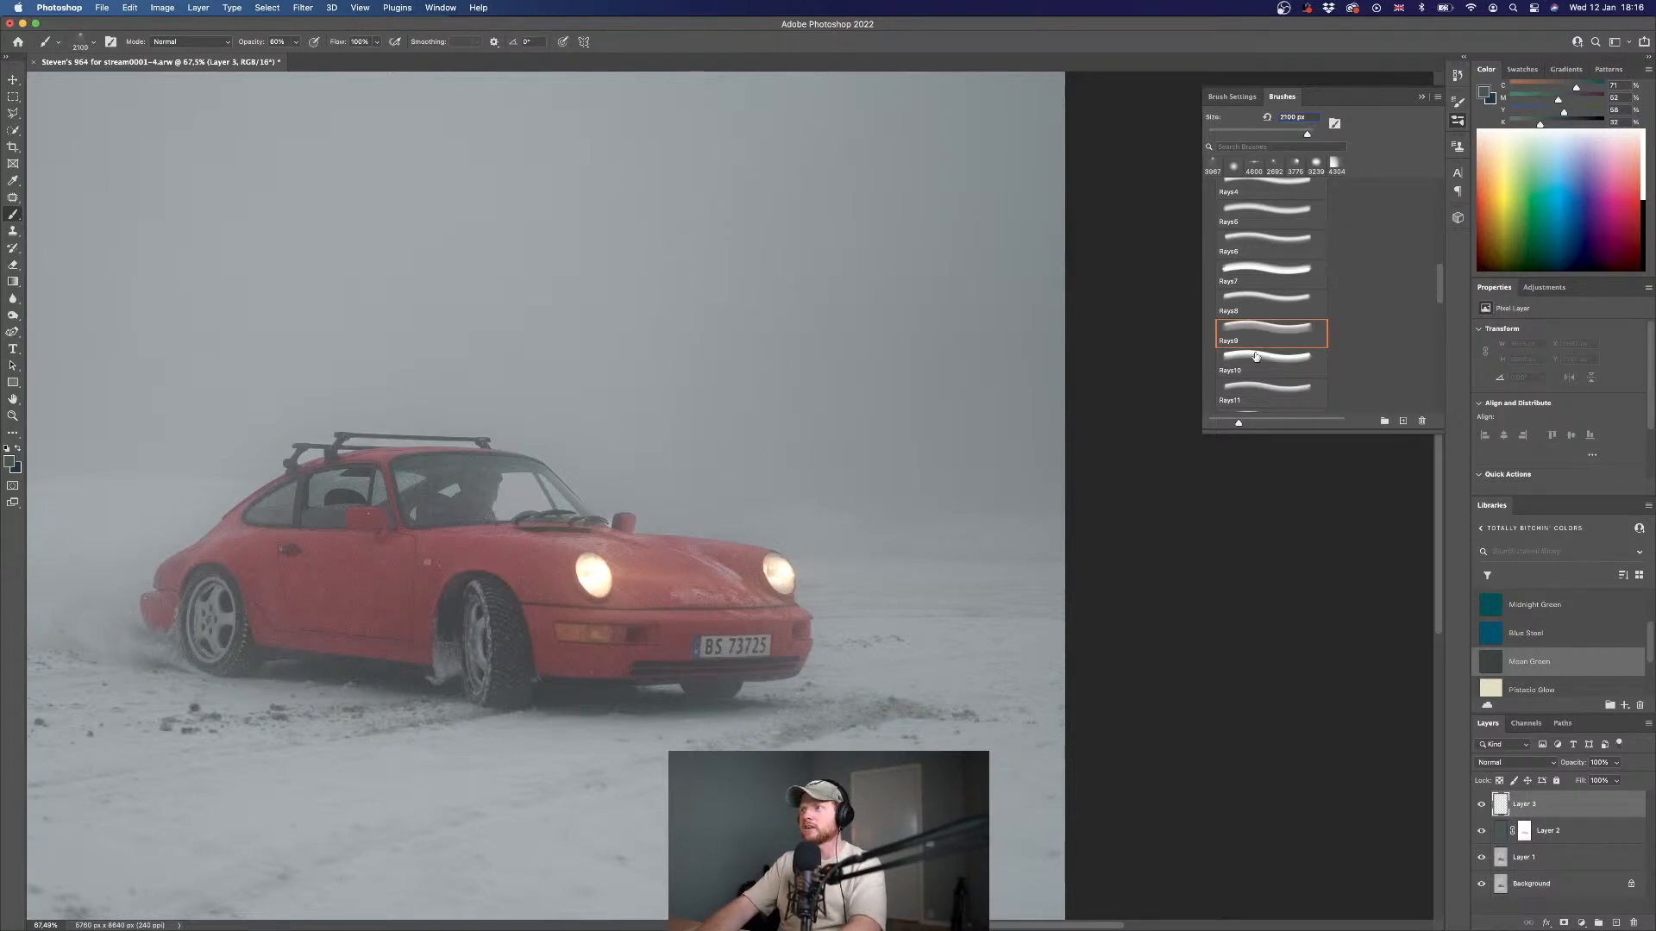
- Choose the Rays8 brush, sample the warm colour from the nearer headlight, and undo a test dab in the fog
click(1266, 302)
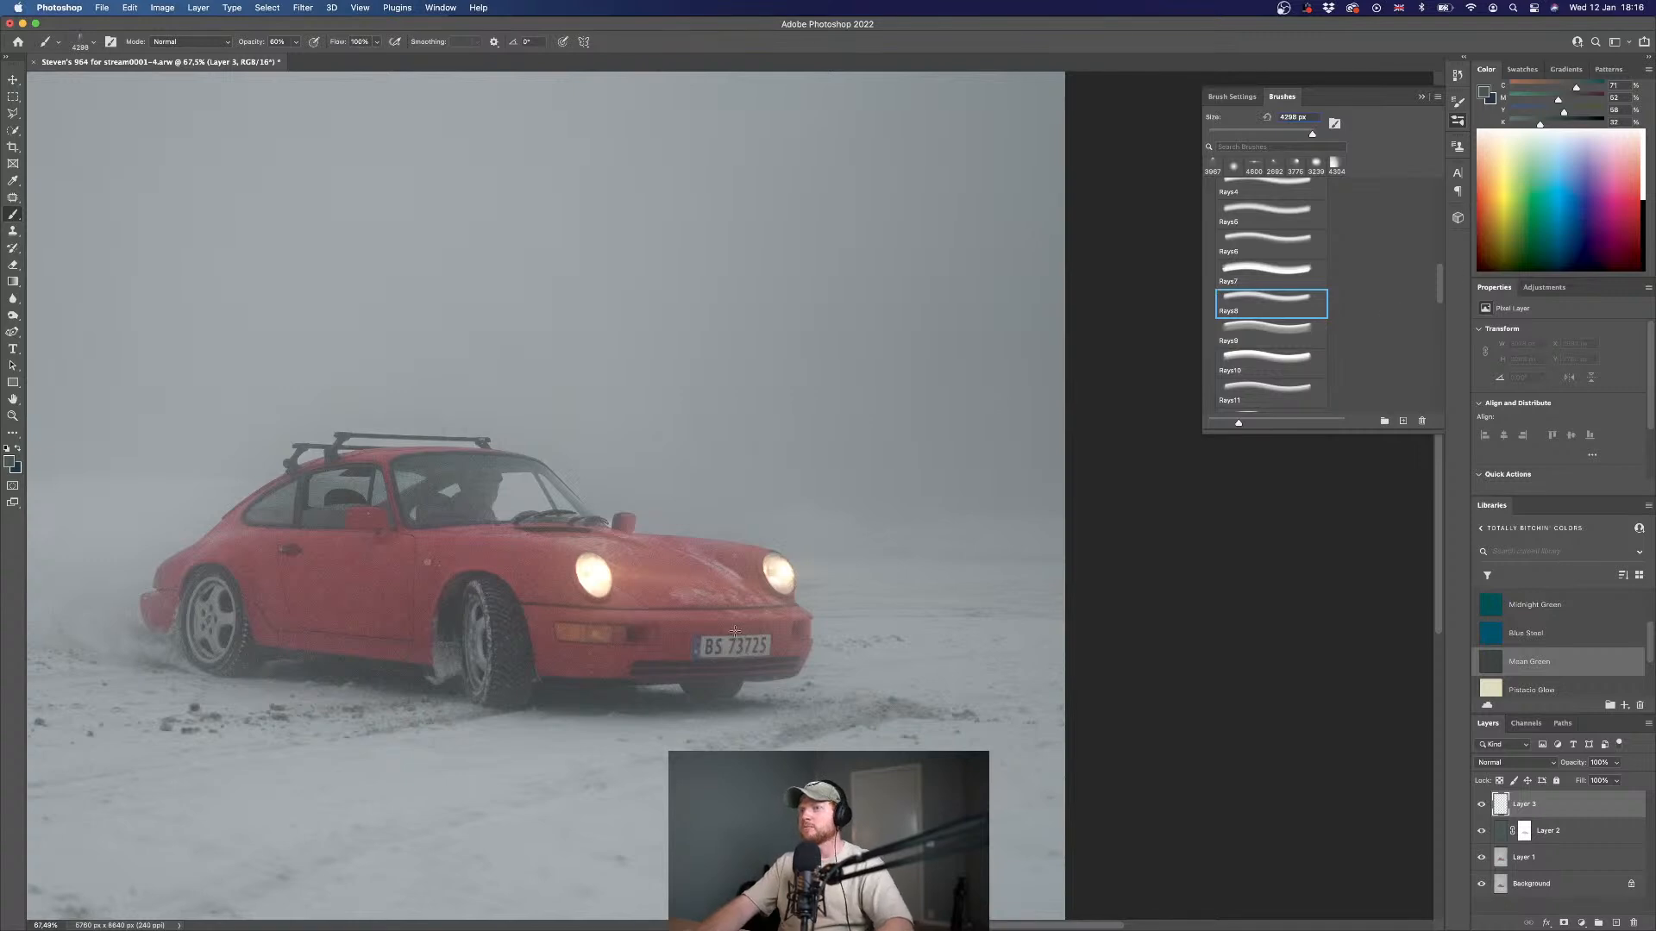
alt+click(610, 587)
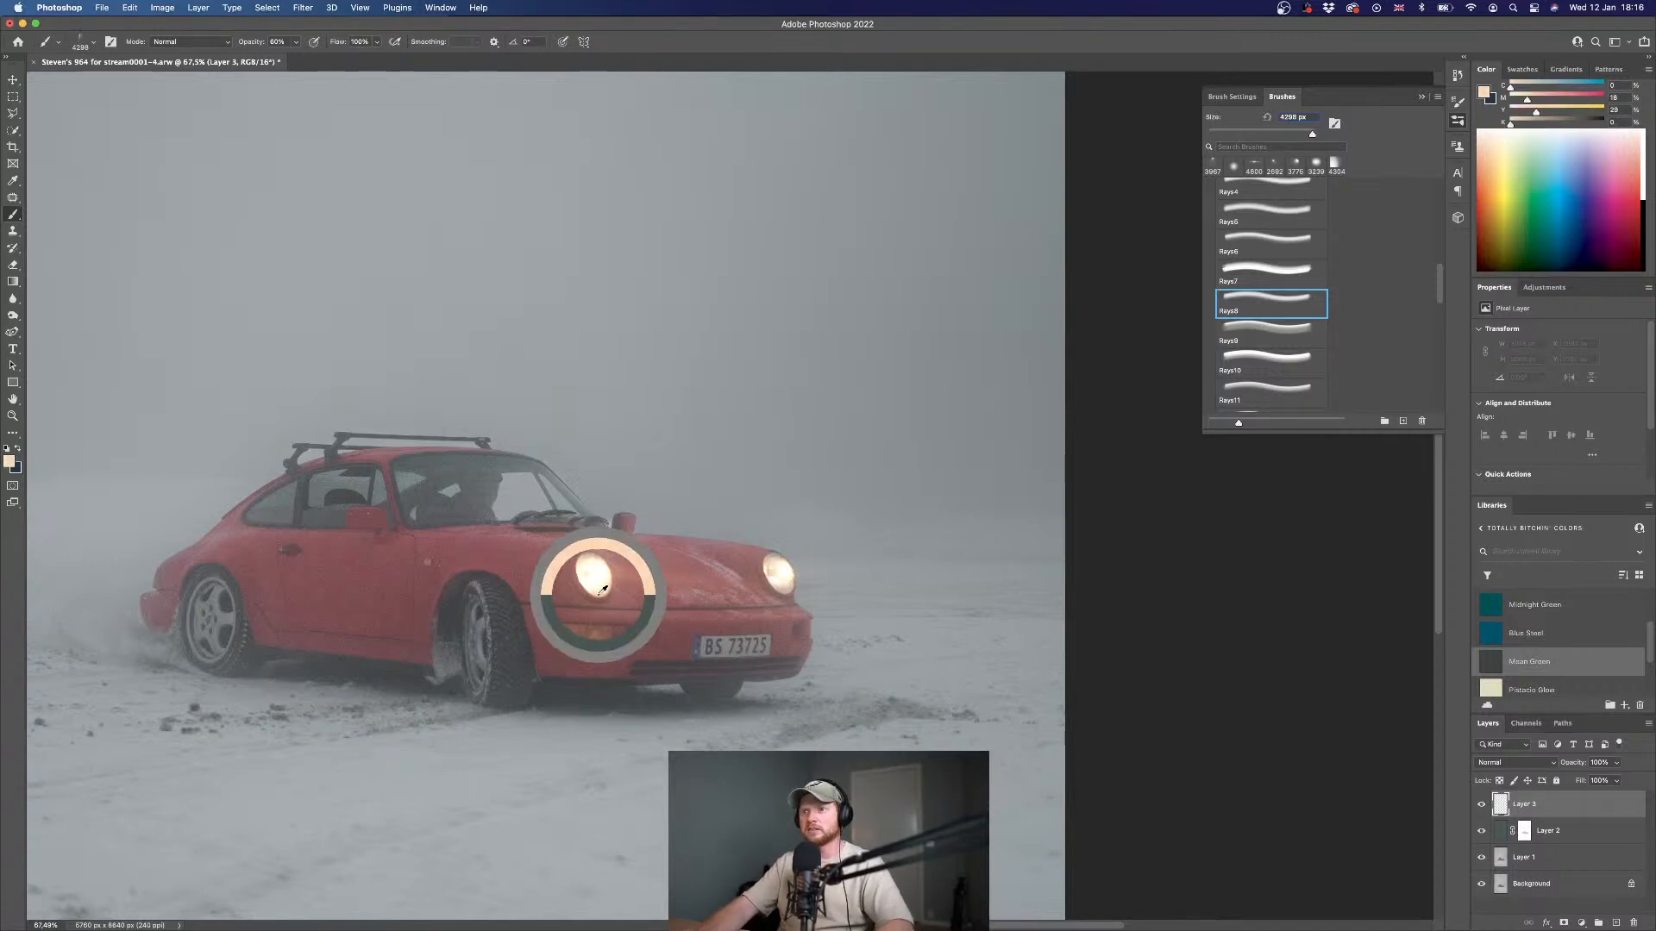
click(712, 434)
key(super+z)
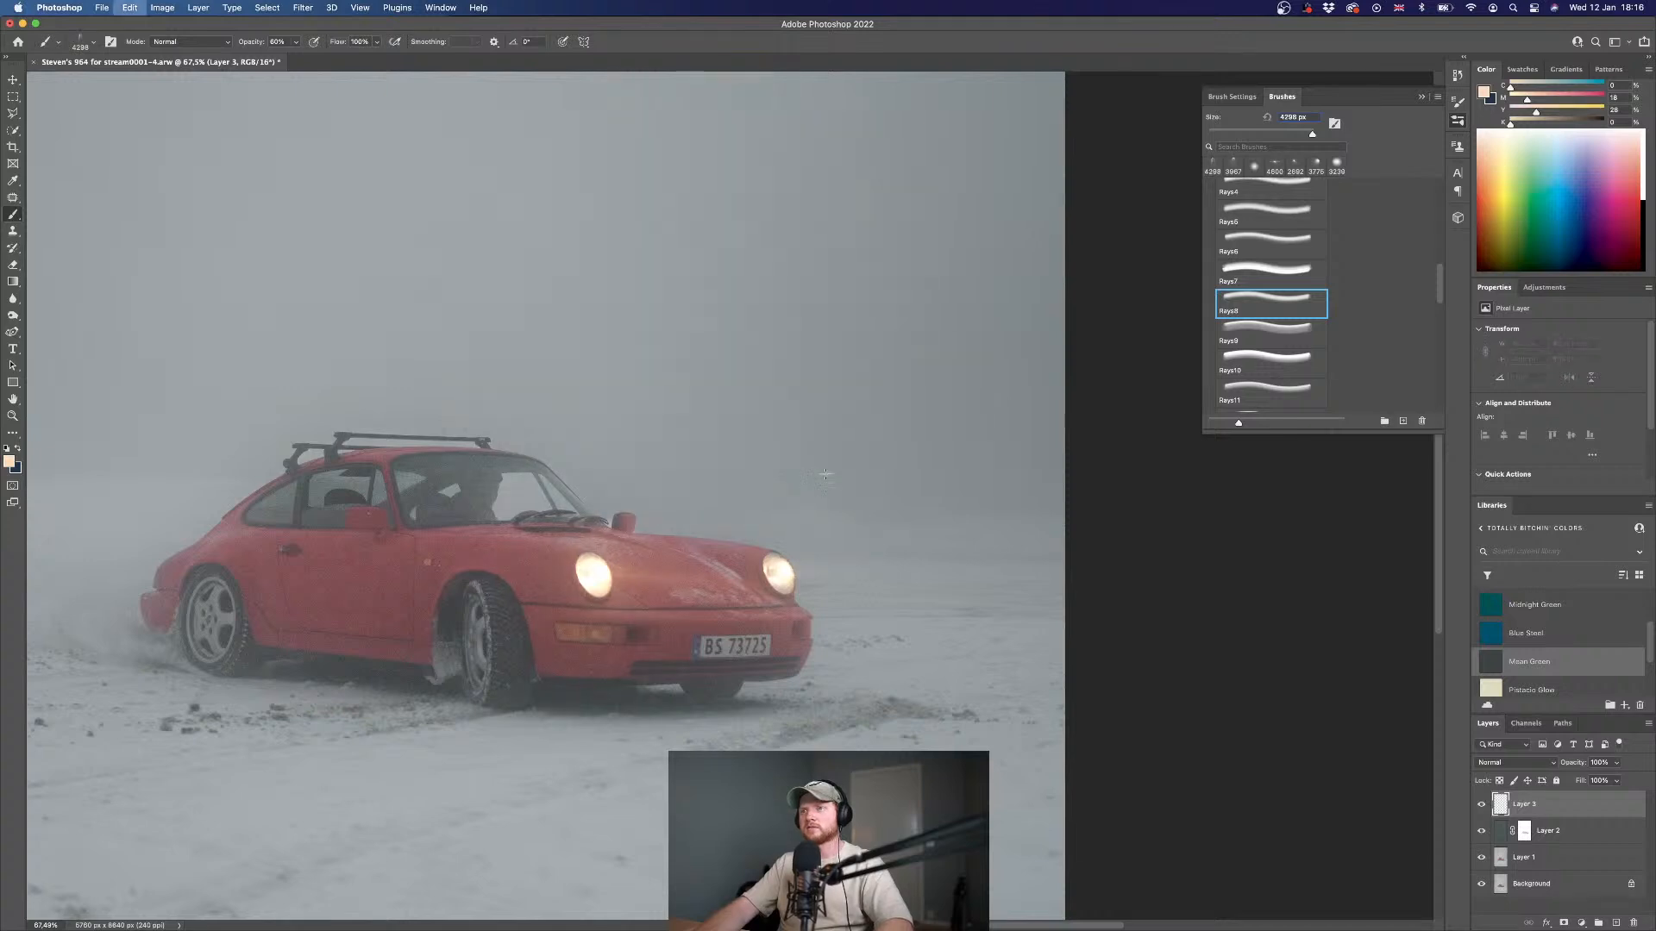
- Try the Rays4 and Rays3 brushes, stamp a Rays3 dab over the car's roof, and undo it
scroll(804, 473, down, 4)
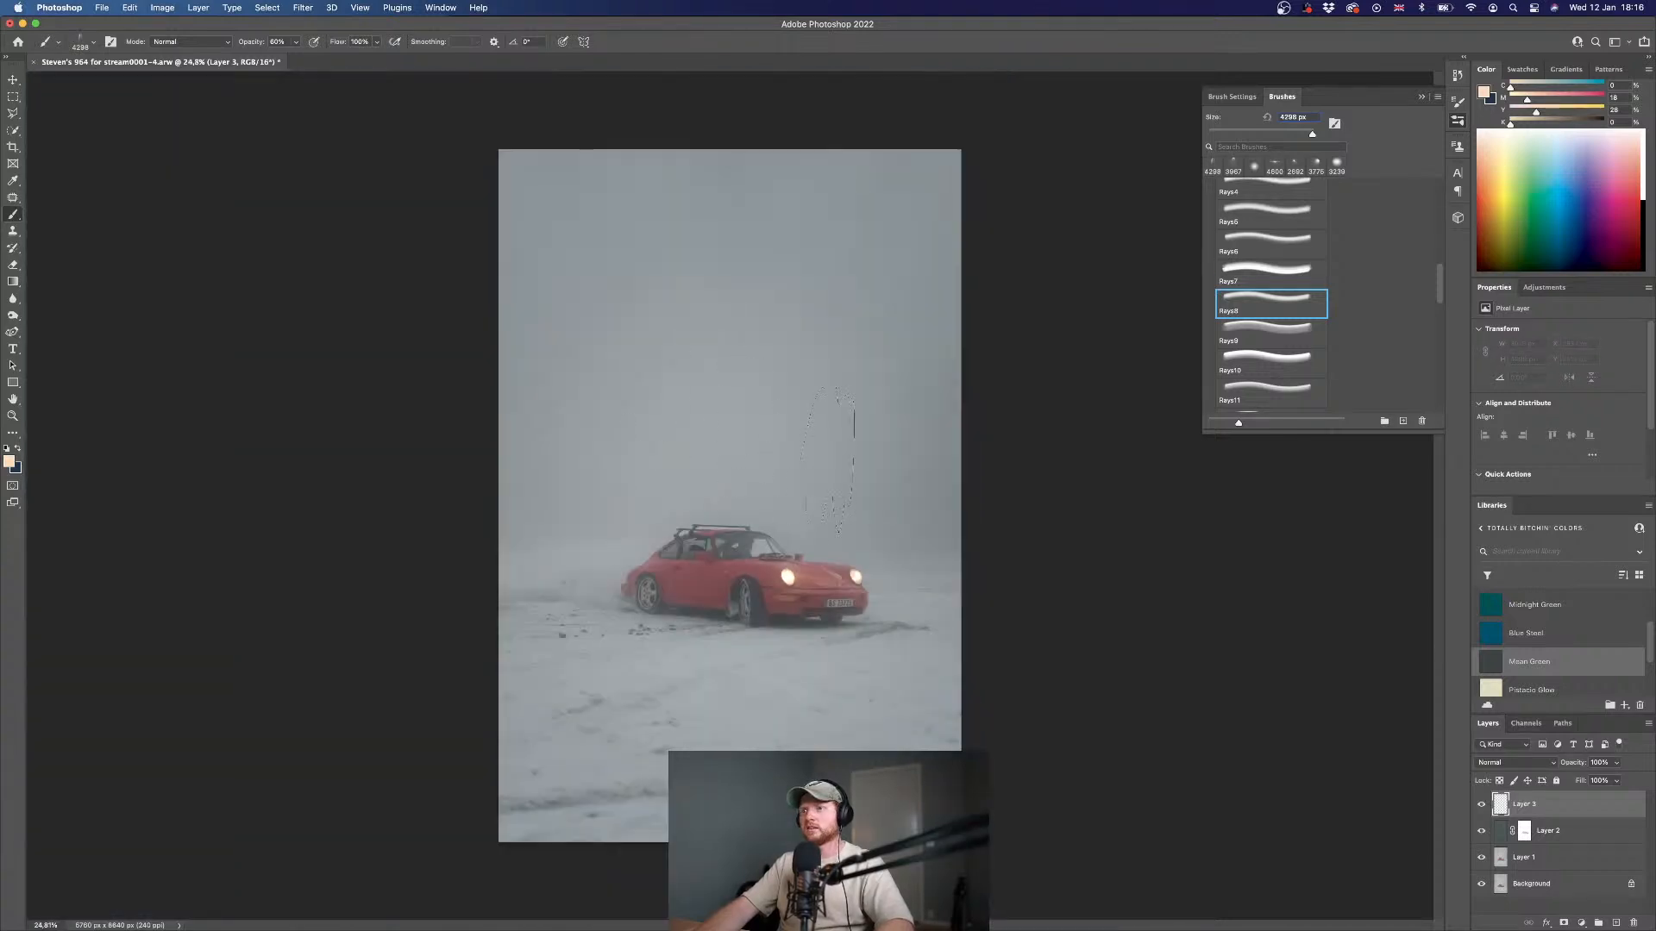
click(1299, 272)
scroll(1340, 282, up, 1)
click(1258, 220)
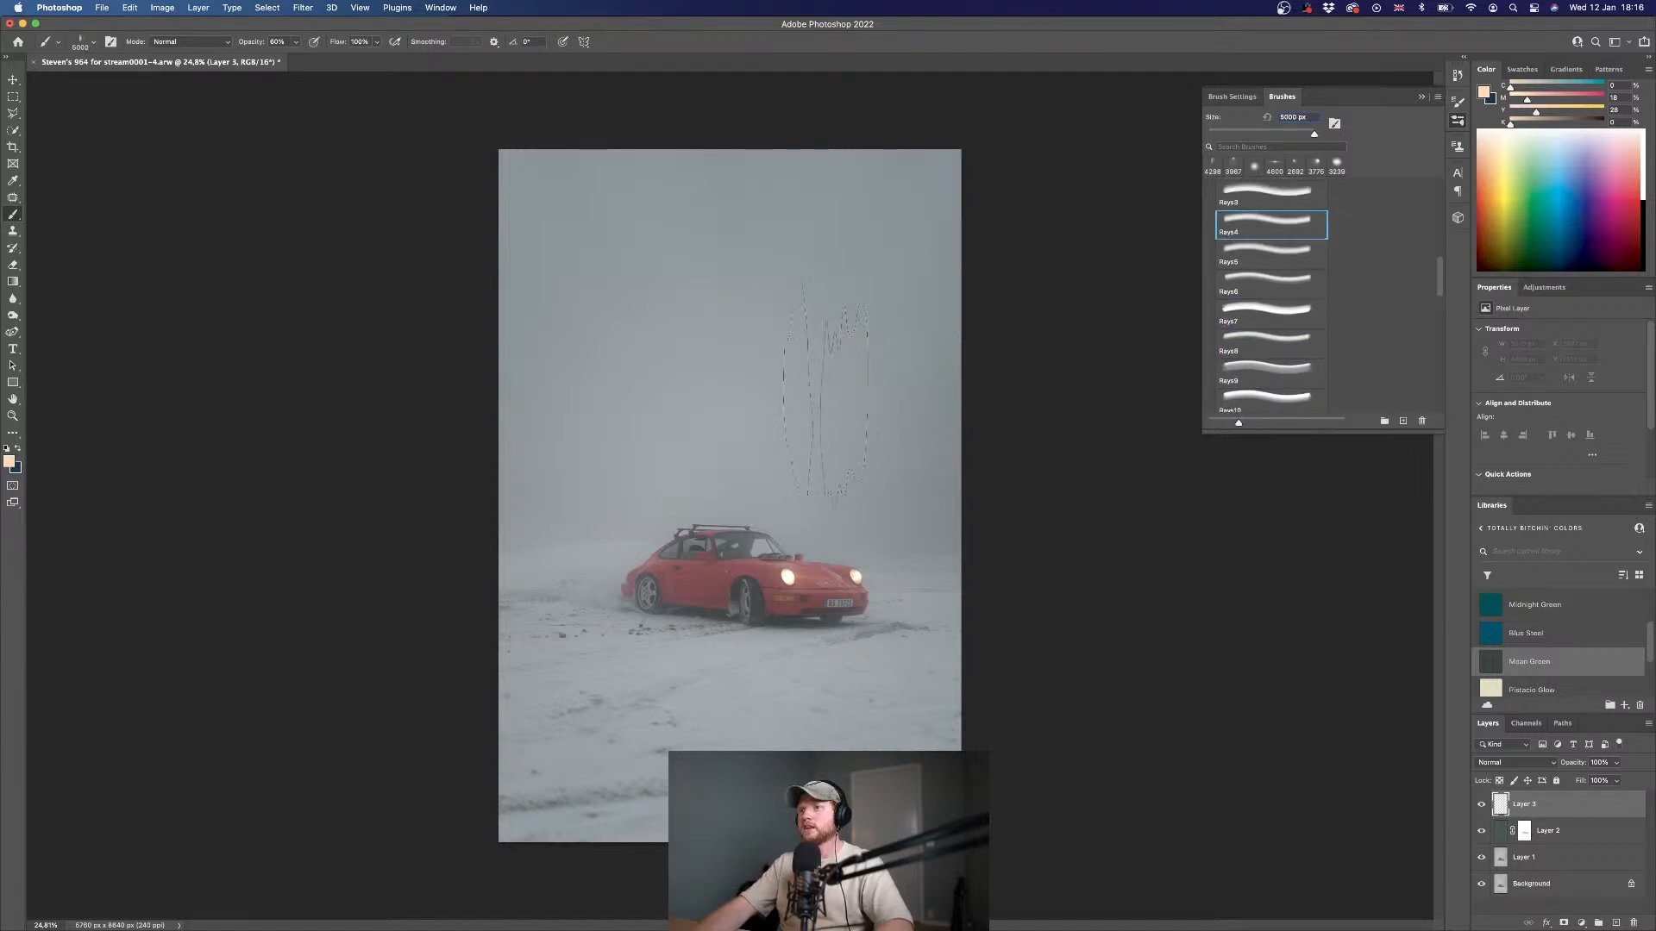
click(1252, 204)
click(737, 466)
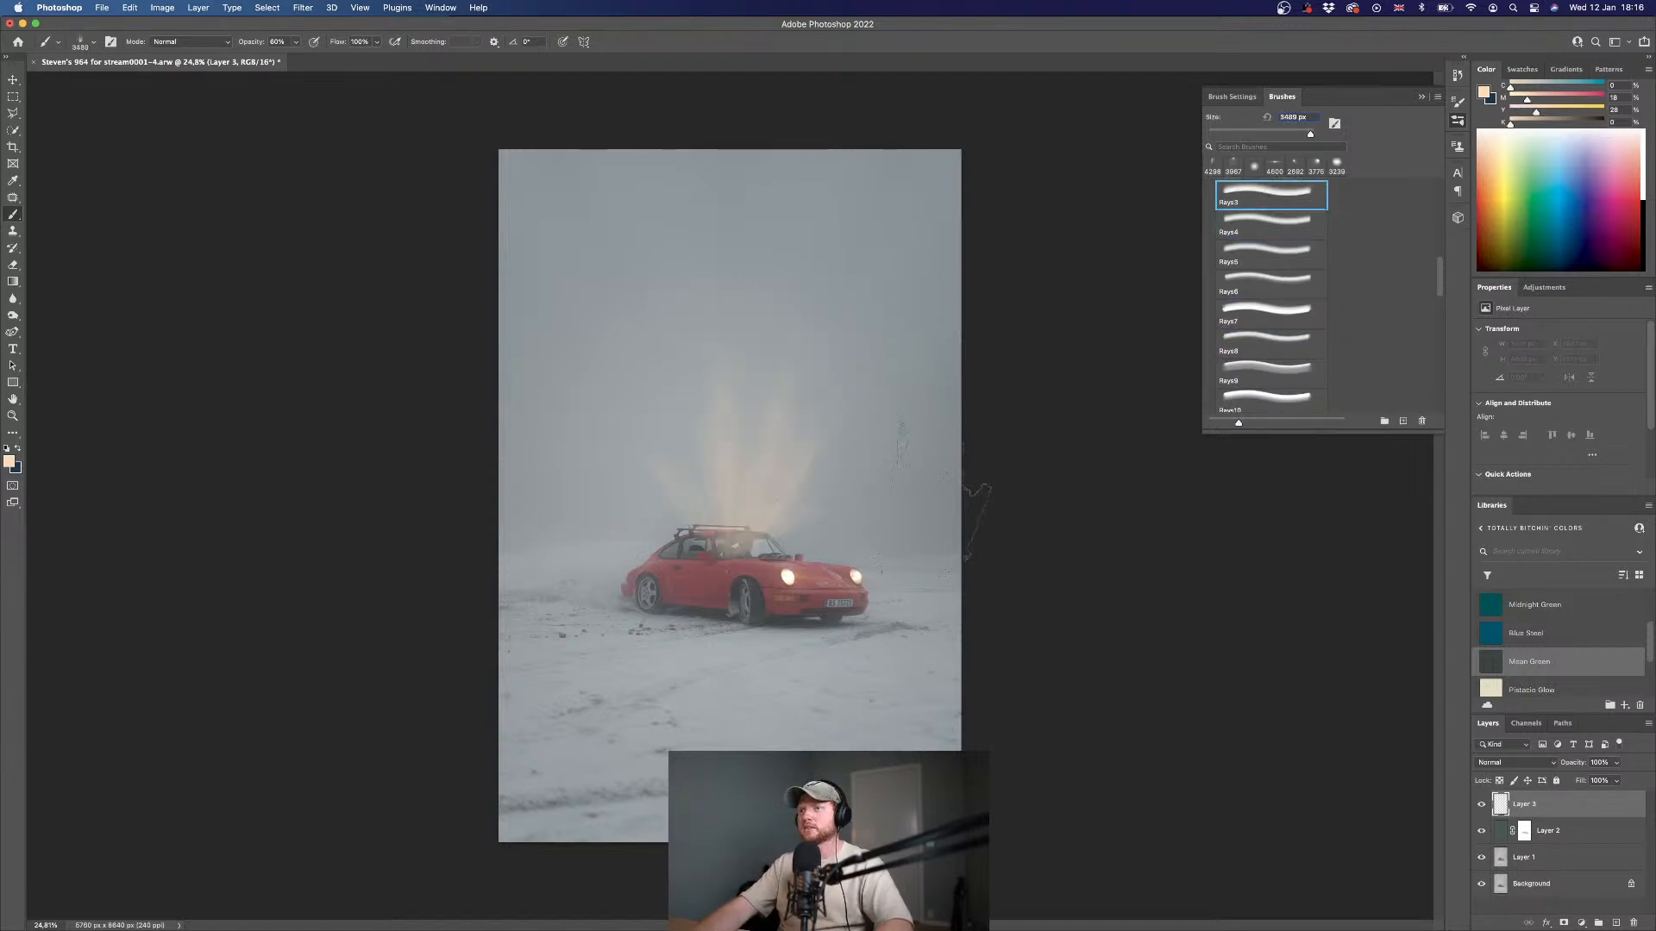
key(super+z)
- Choose the Rays2- brush and stamp a single warm ray in the fog above the car, undoing the first higher attempt
scroll(1268, 259, up, 2)
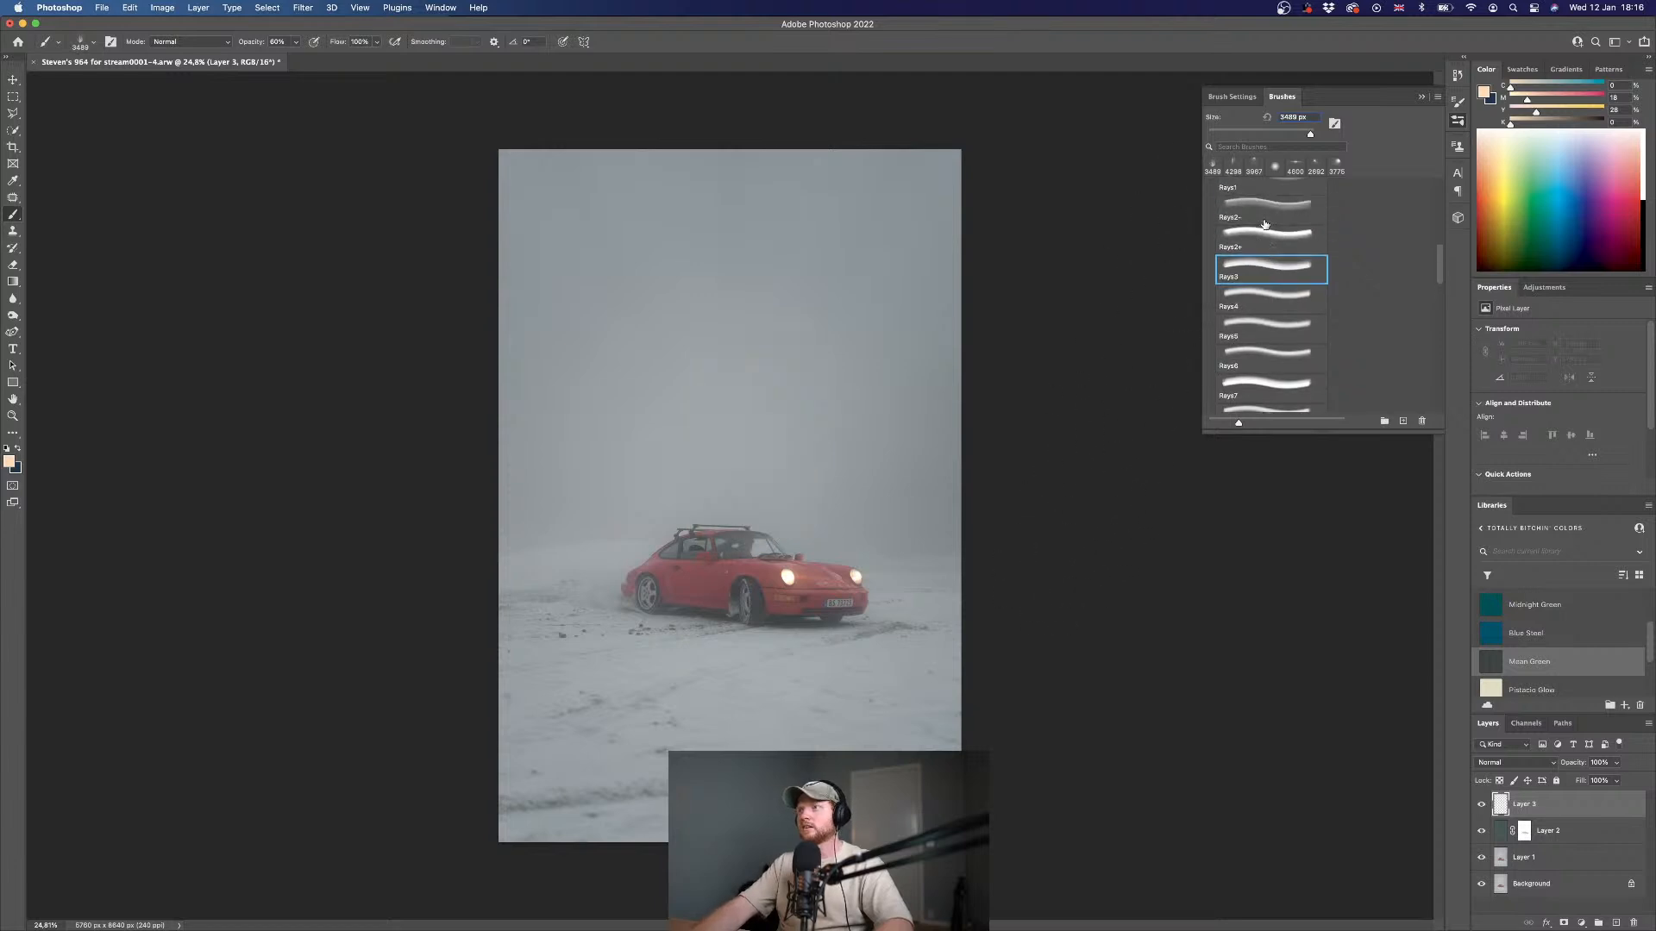
click(1268, 226)
click(793, 344)
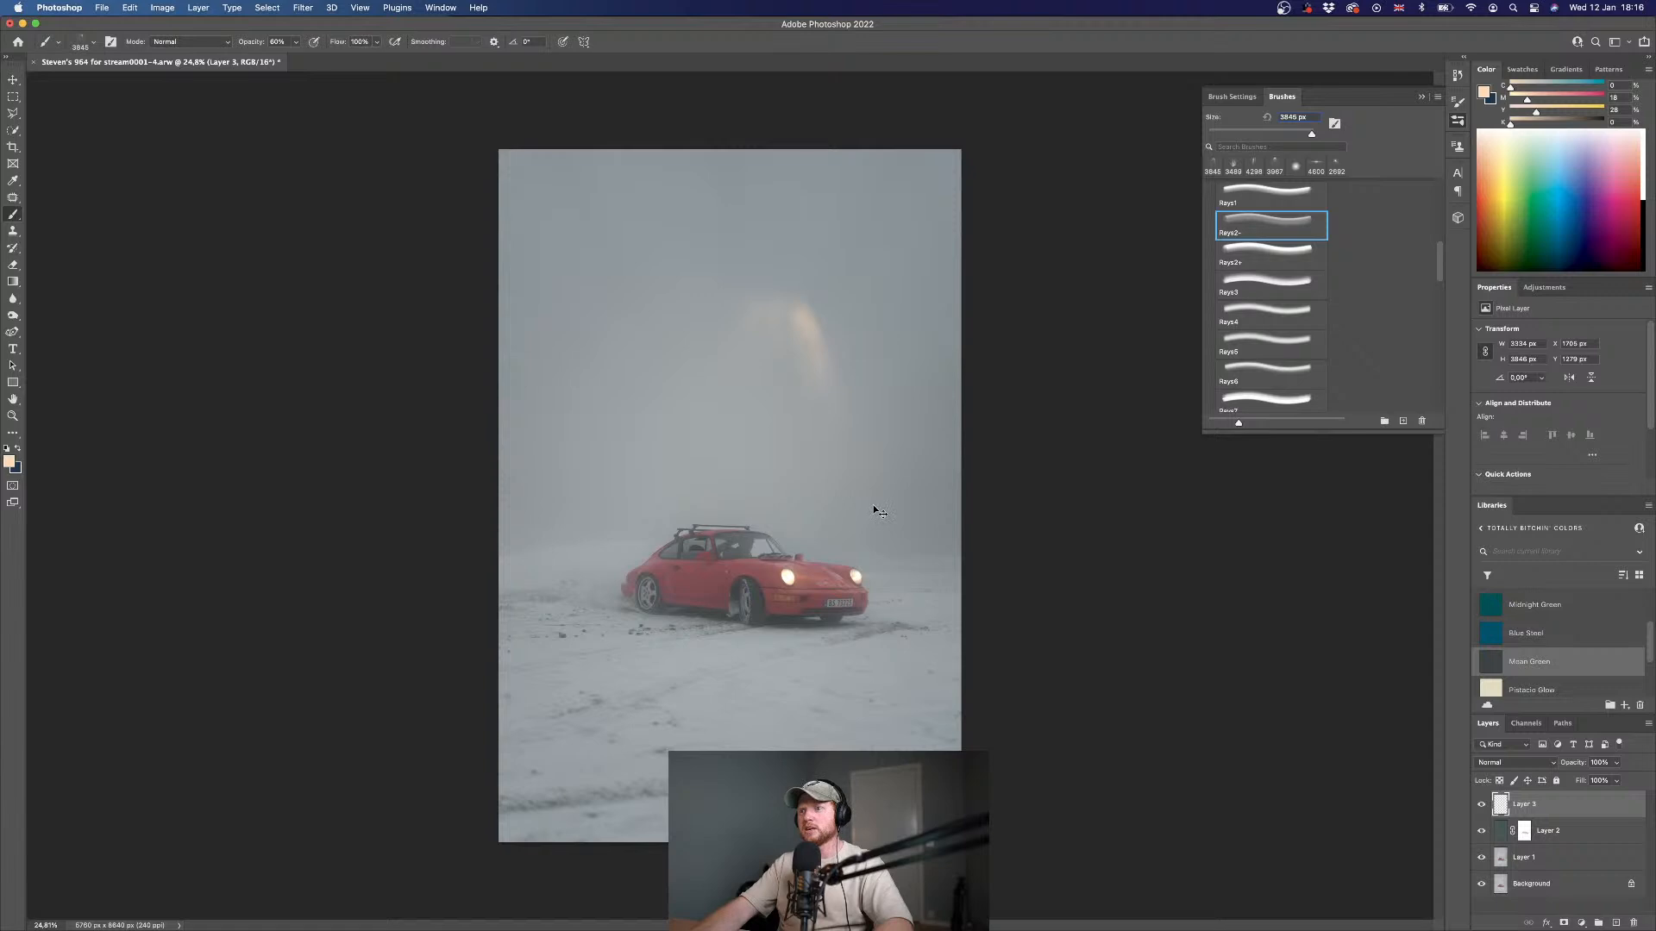
key(super+z)
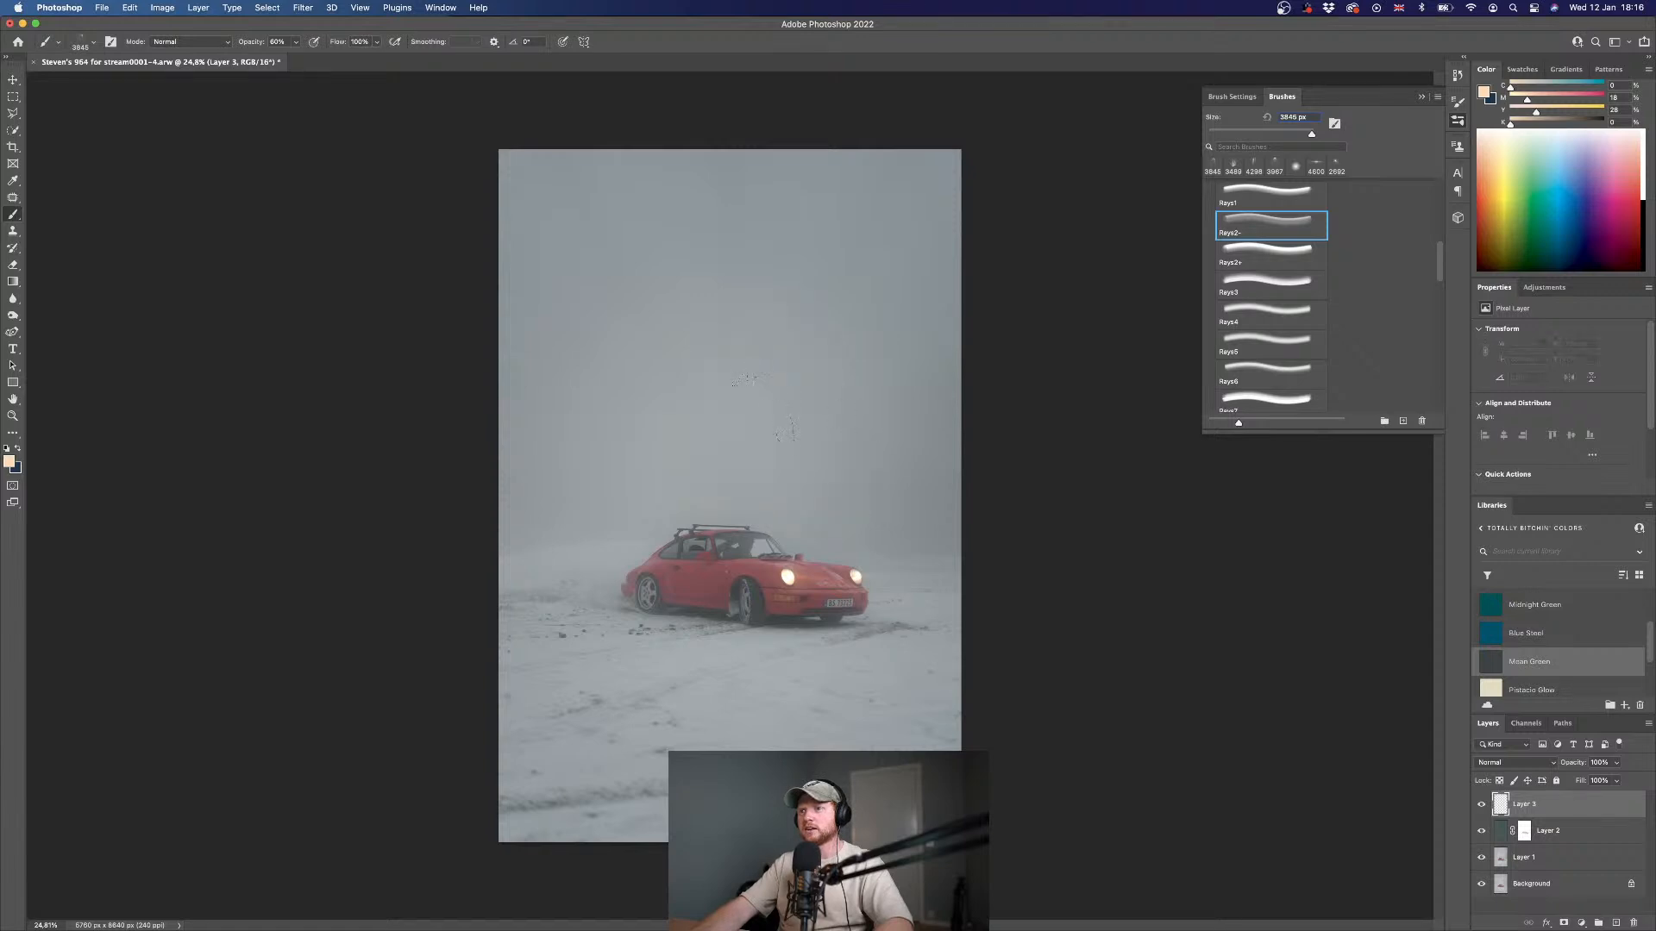
click(761, 403)
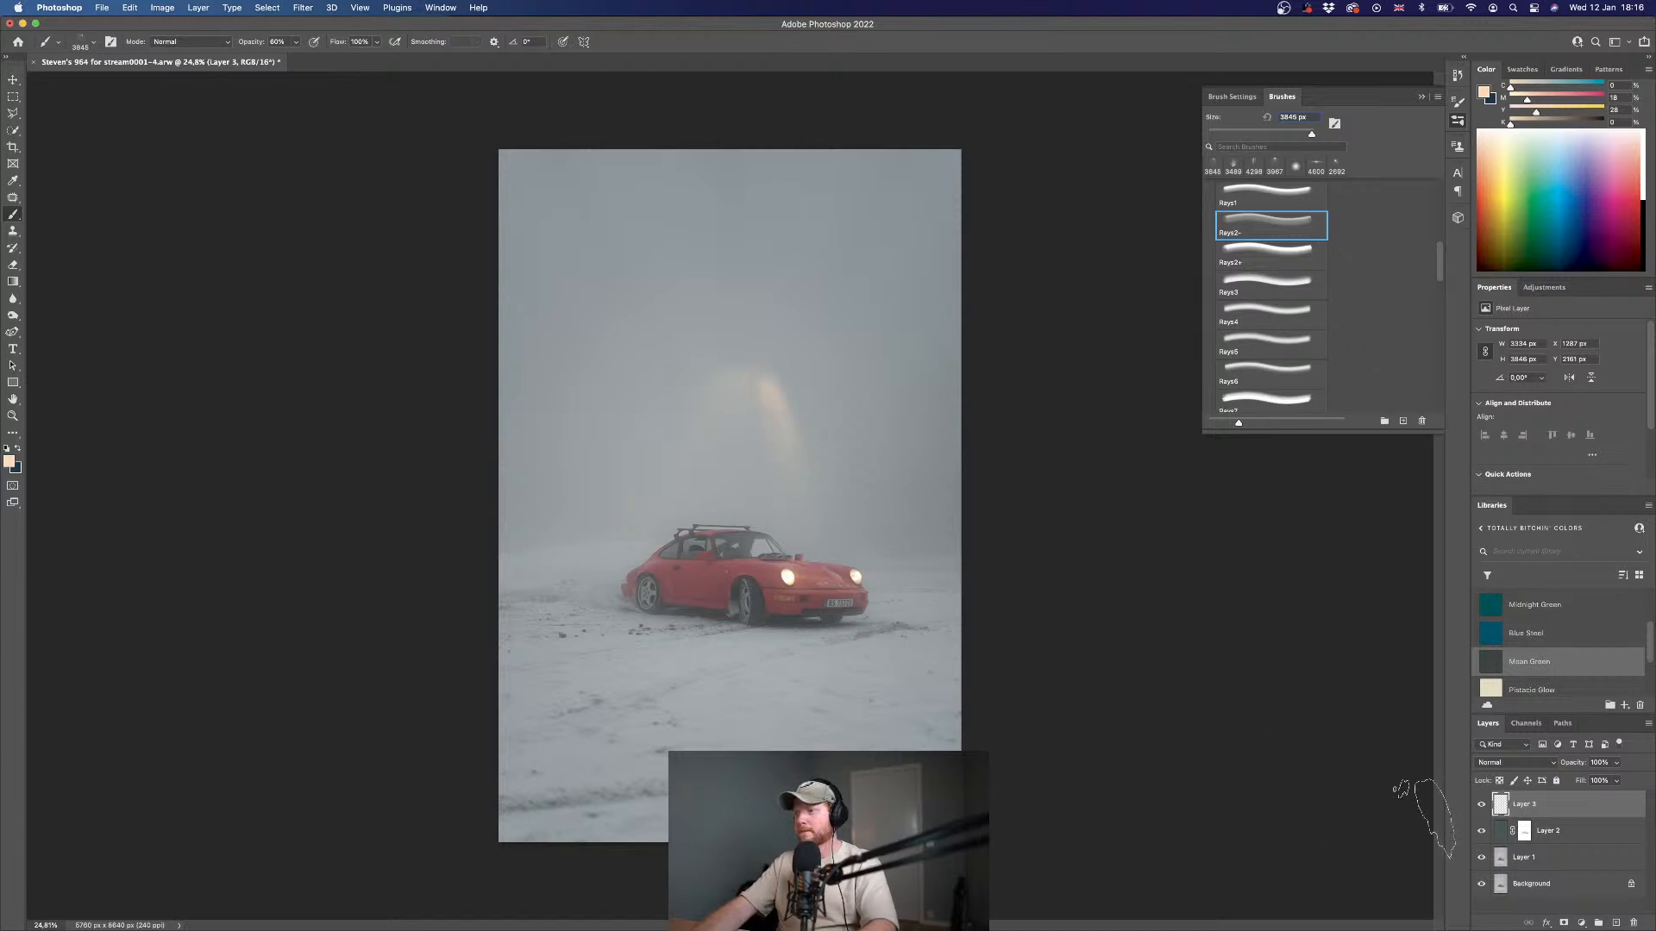
- Erase the outer parts of the stamped ray with a 700 px Soft Round eraser, leaving only one narrow light streak
key(e)
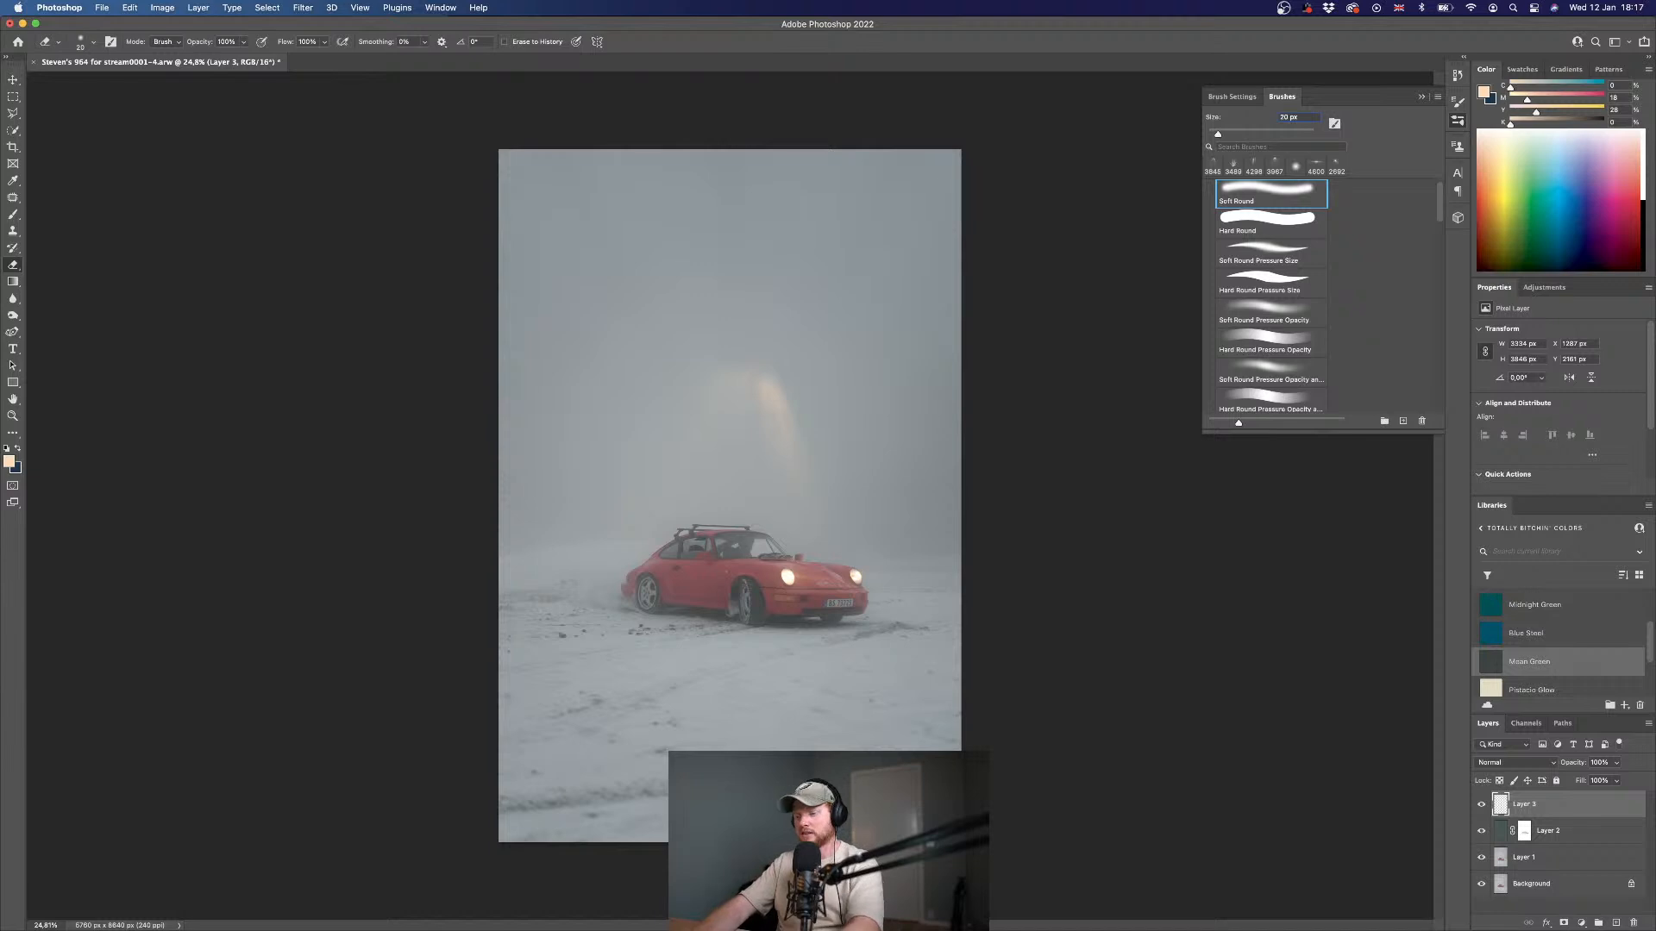
key(bracketright)
key(bracketright)
key(bracketright)
key(bracketright)
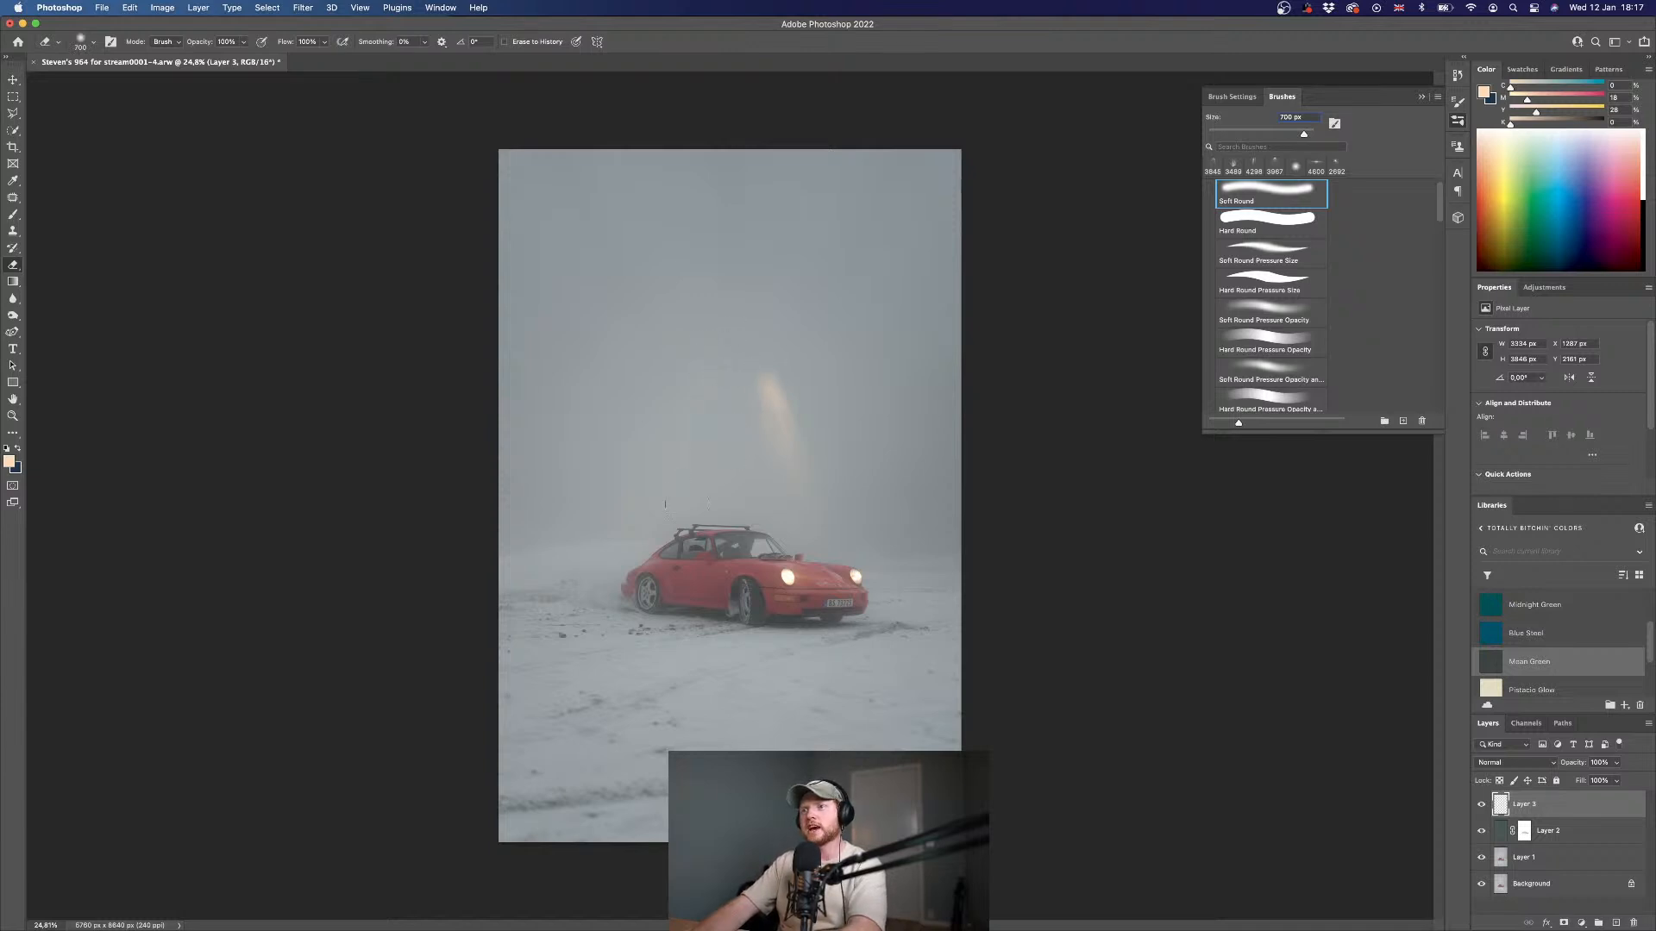
drag(741, 440, 750, 489)
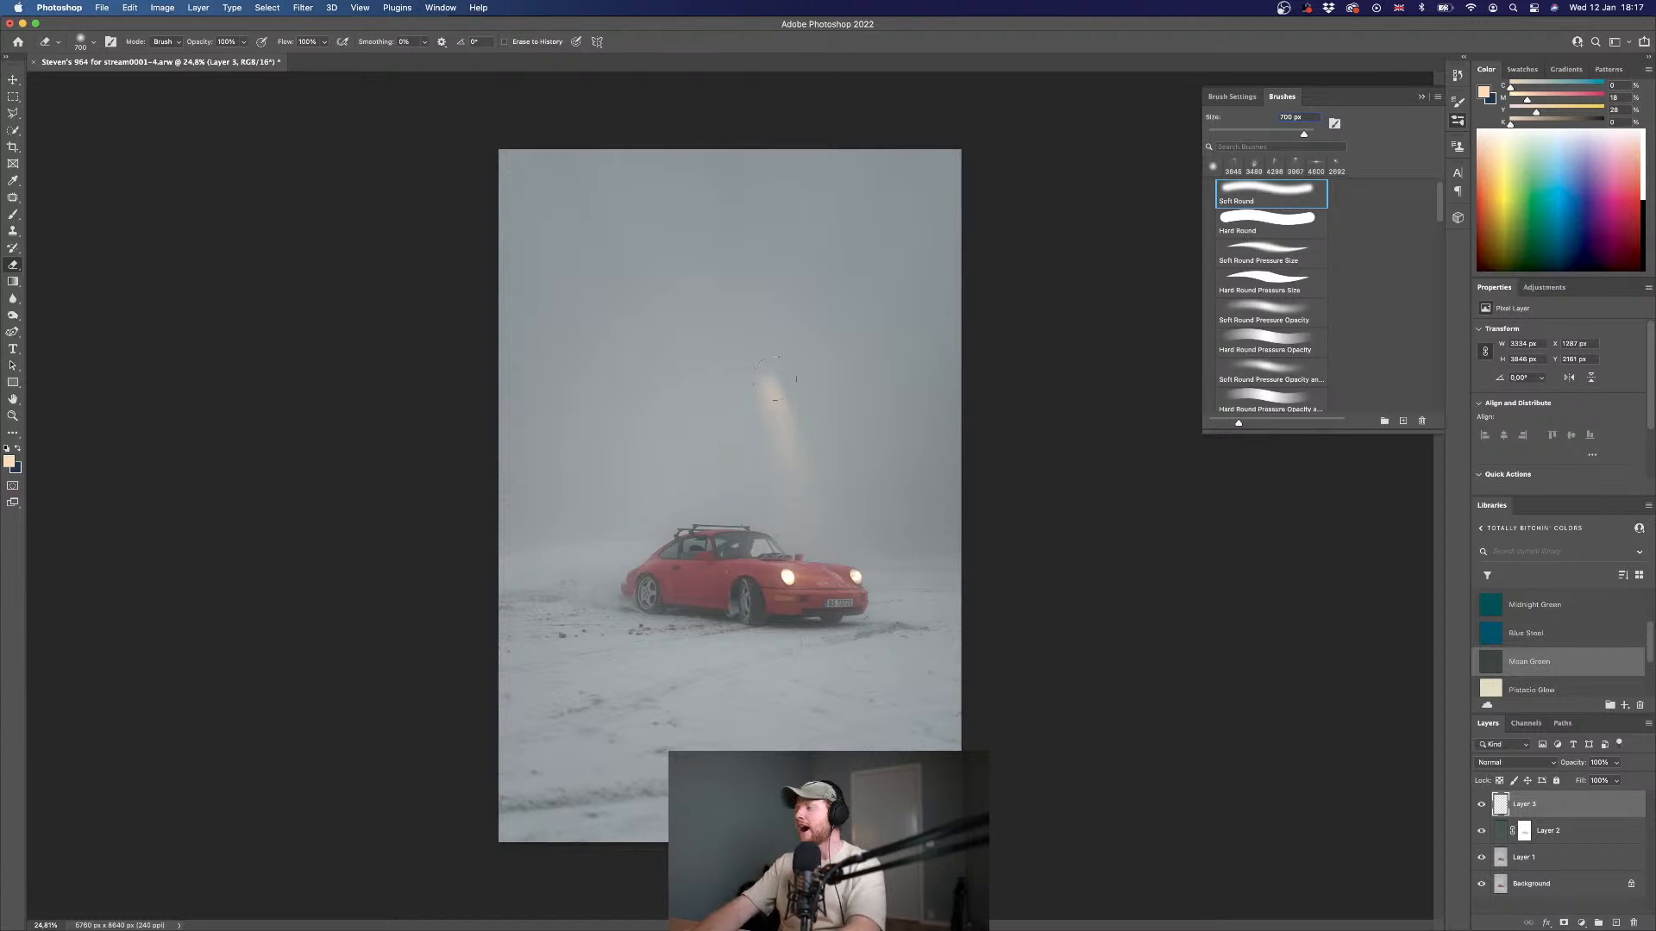
- Rotate the light streak on Layer 3 by about -70° and move it down to the car's headlights
key(v)
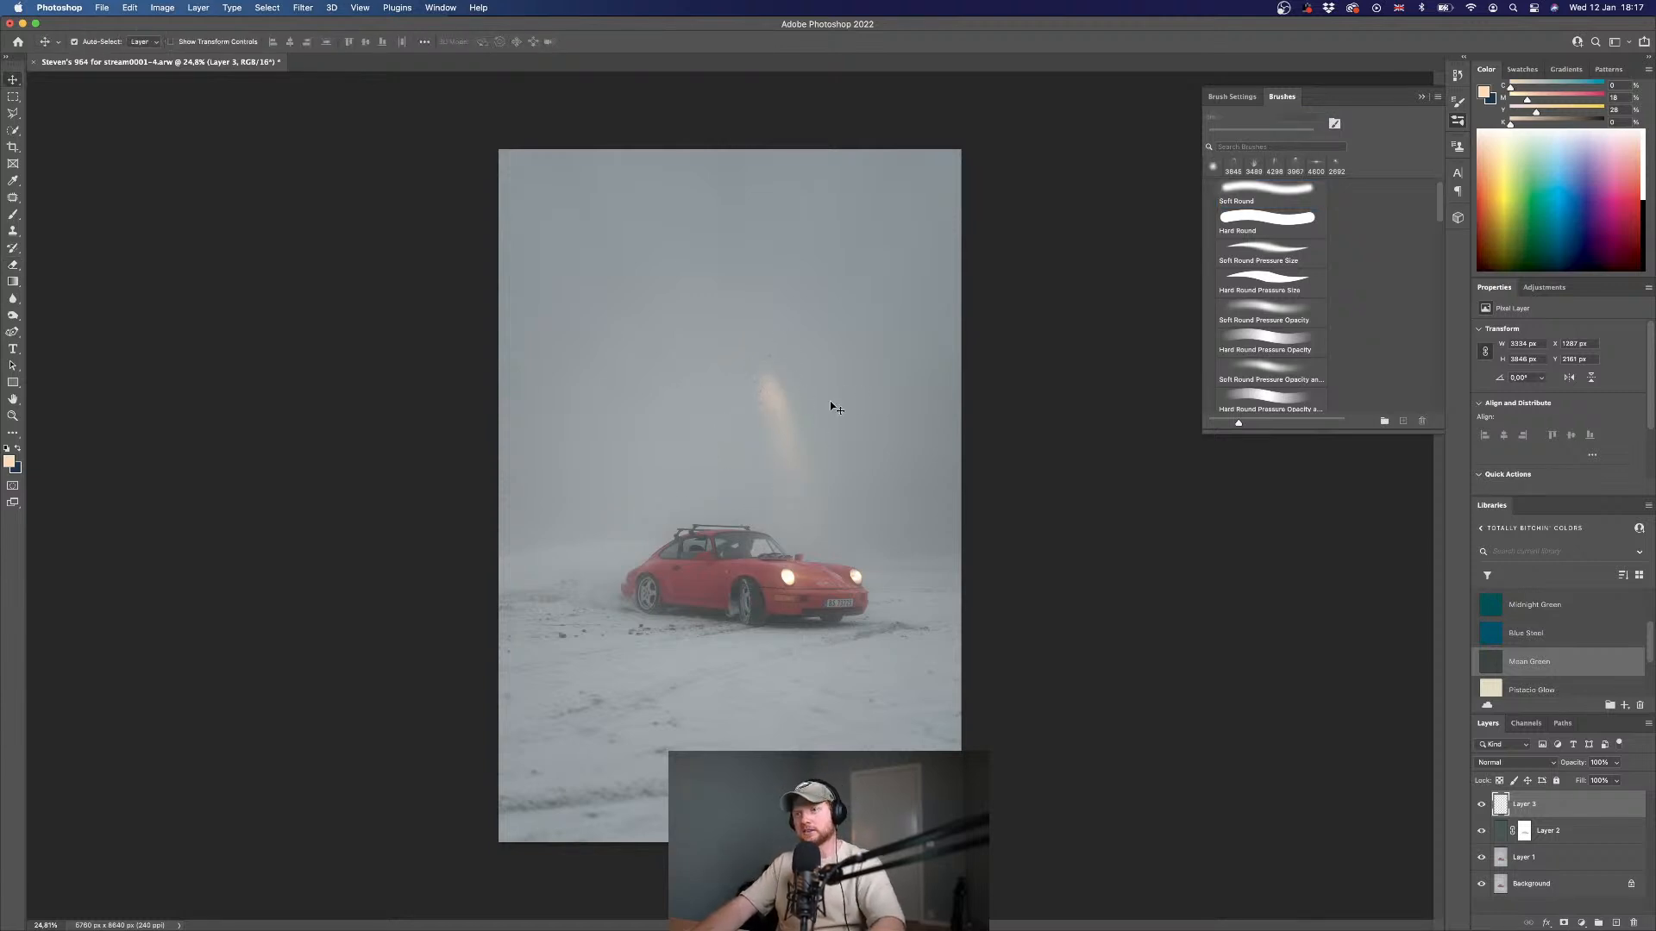
key(super+t)
drag(745, 313, 566, 404)
drag(688, 426, 798, 576)
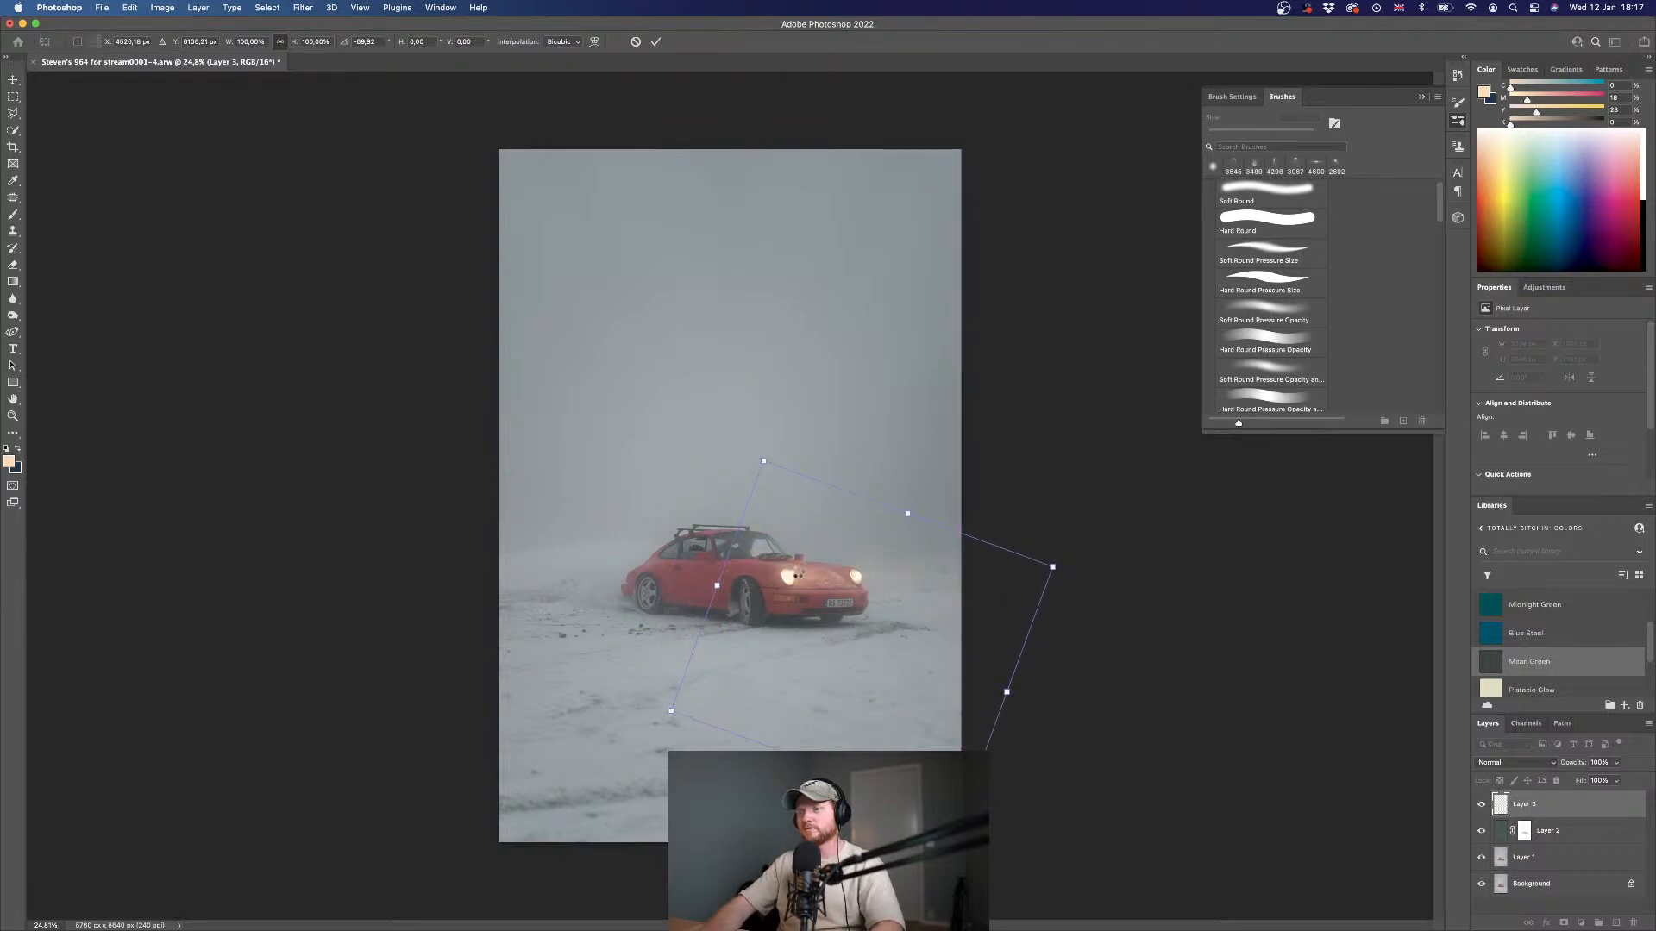
key(Return)
- Squash the light streak vertically to about 44% of its height
key(ctrl+t)
drag(864, 809, 871, 637)
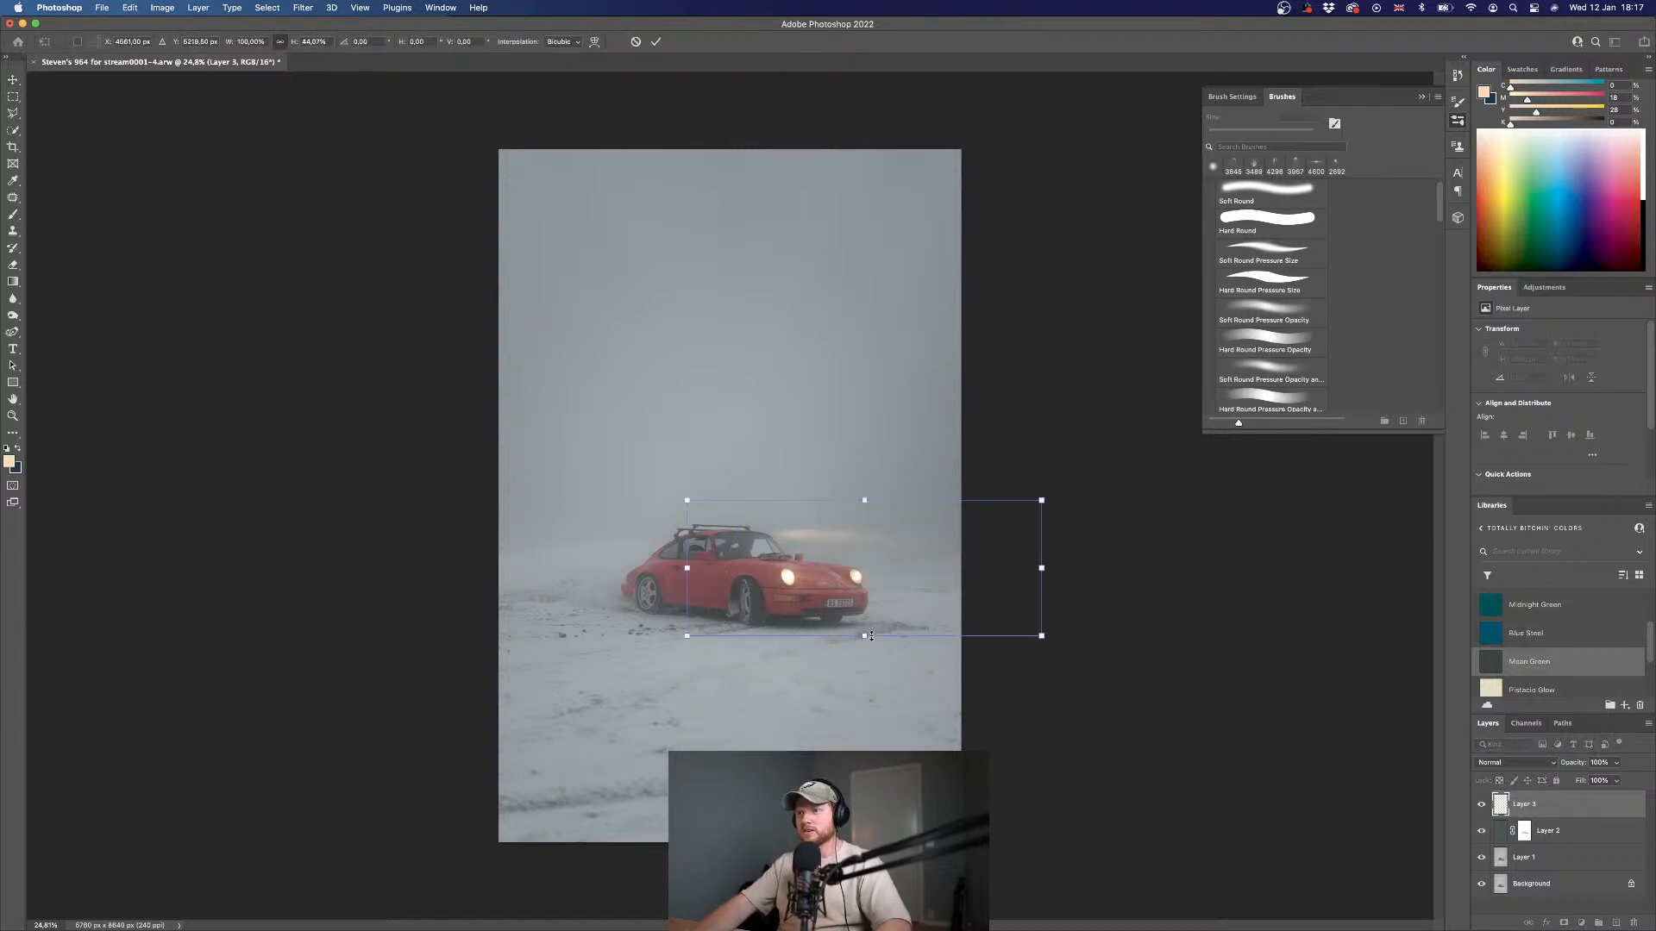
key(Return)
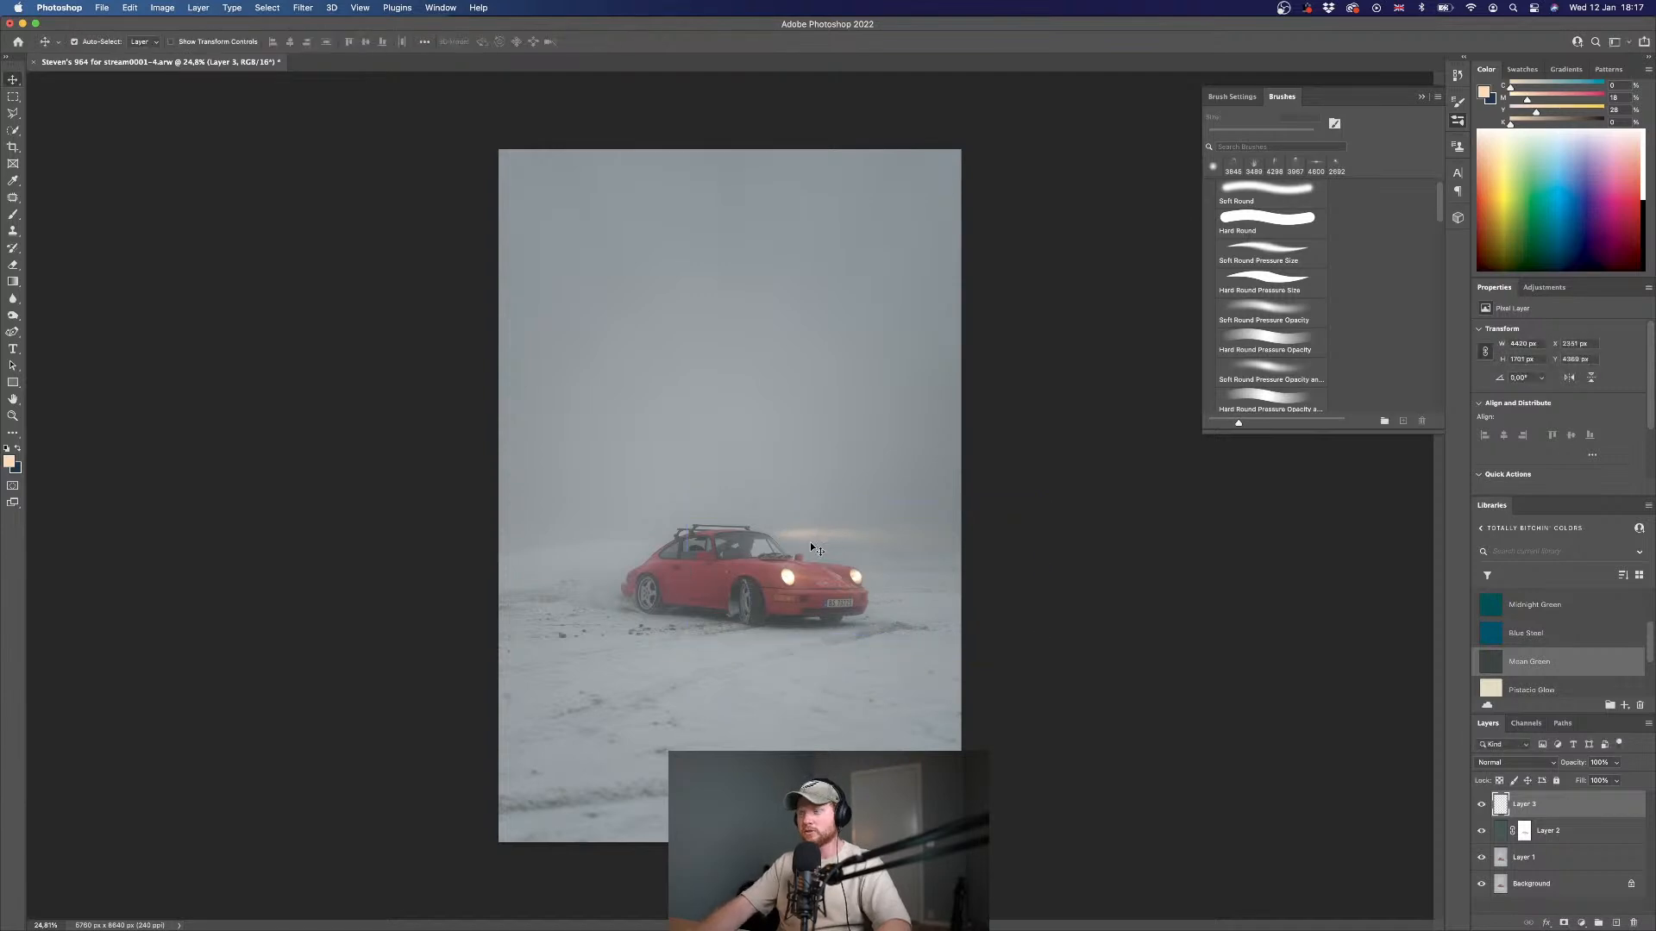
- Move the light streak on Layer 3 down to the near headlight and squash its height to about 84%
scroll(810, 541, up, 5)
drag(799, 541, 818, 638)
key(super+t)
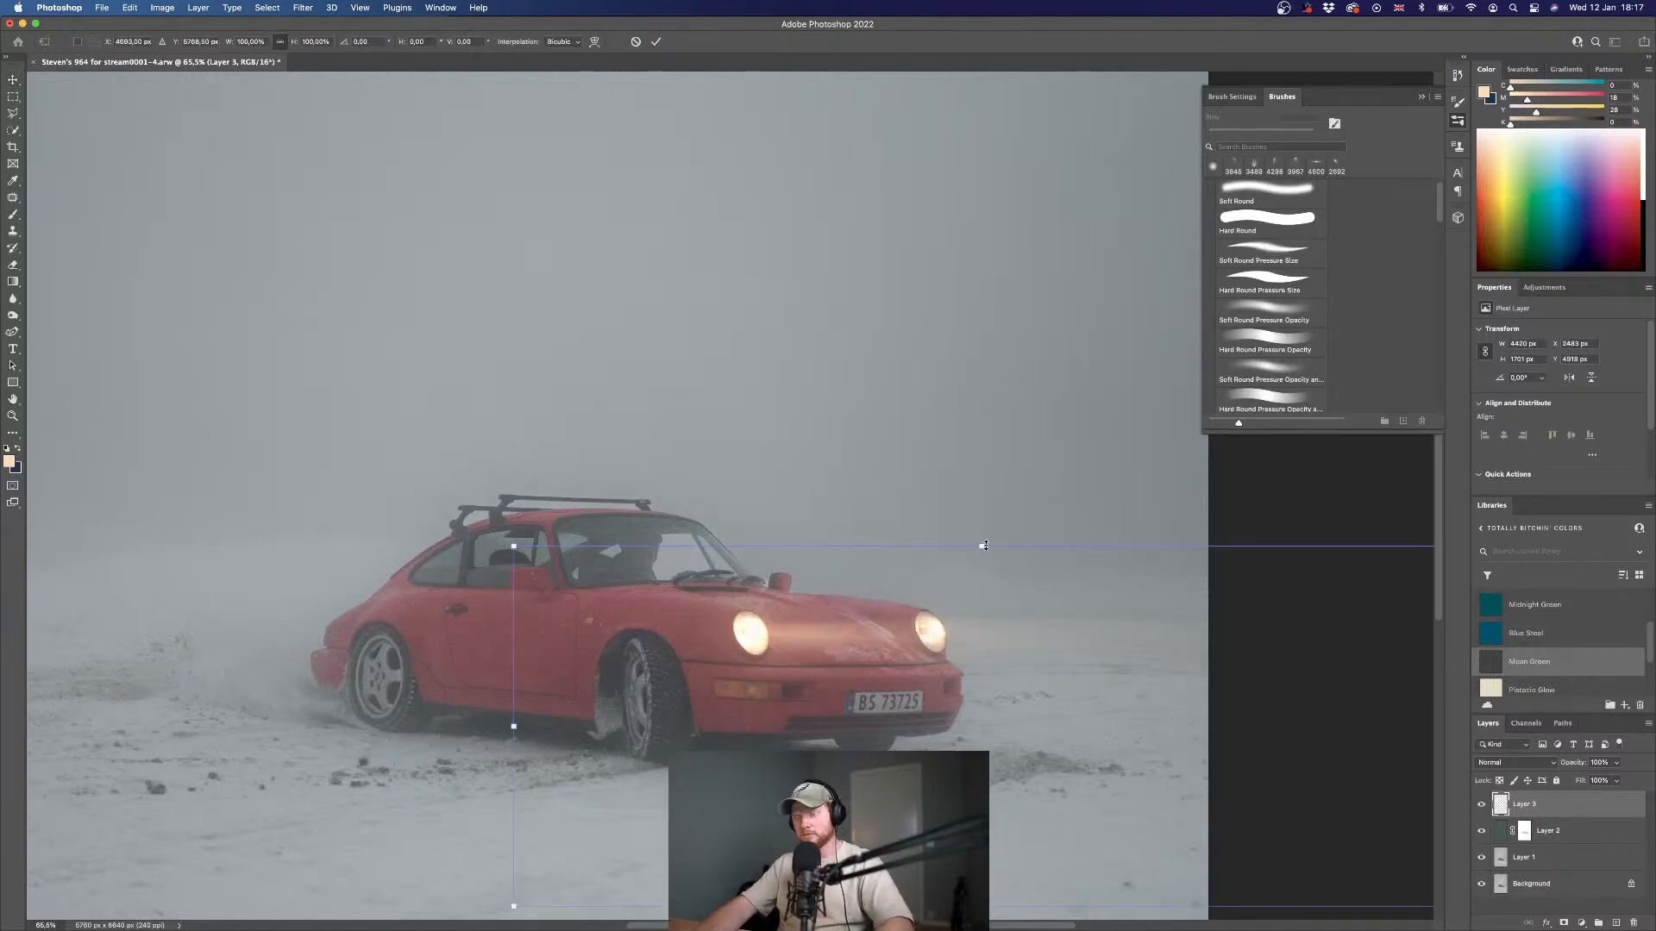
drag(984, 546, 989, 611)
drag(798, 648, 801, 639)
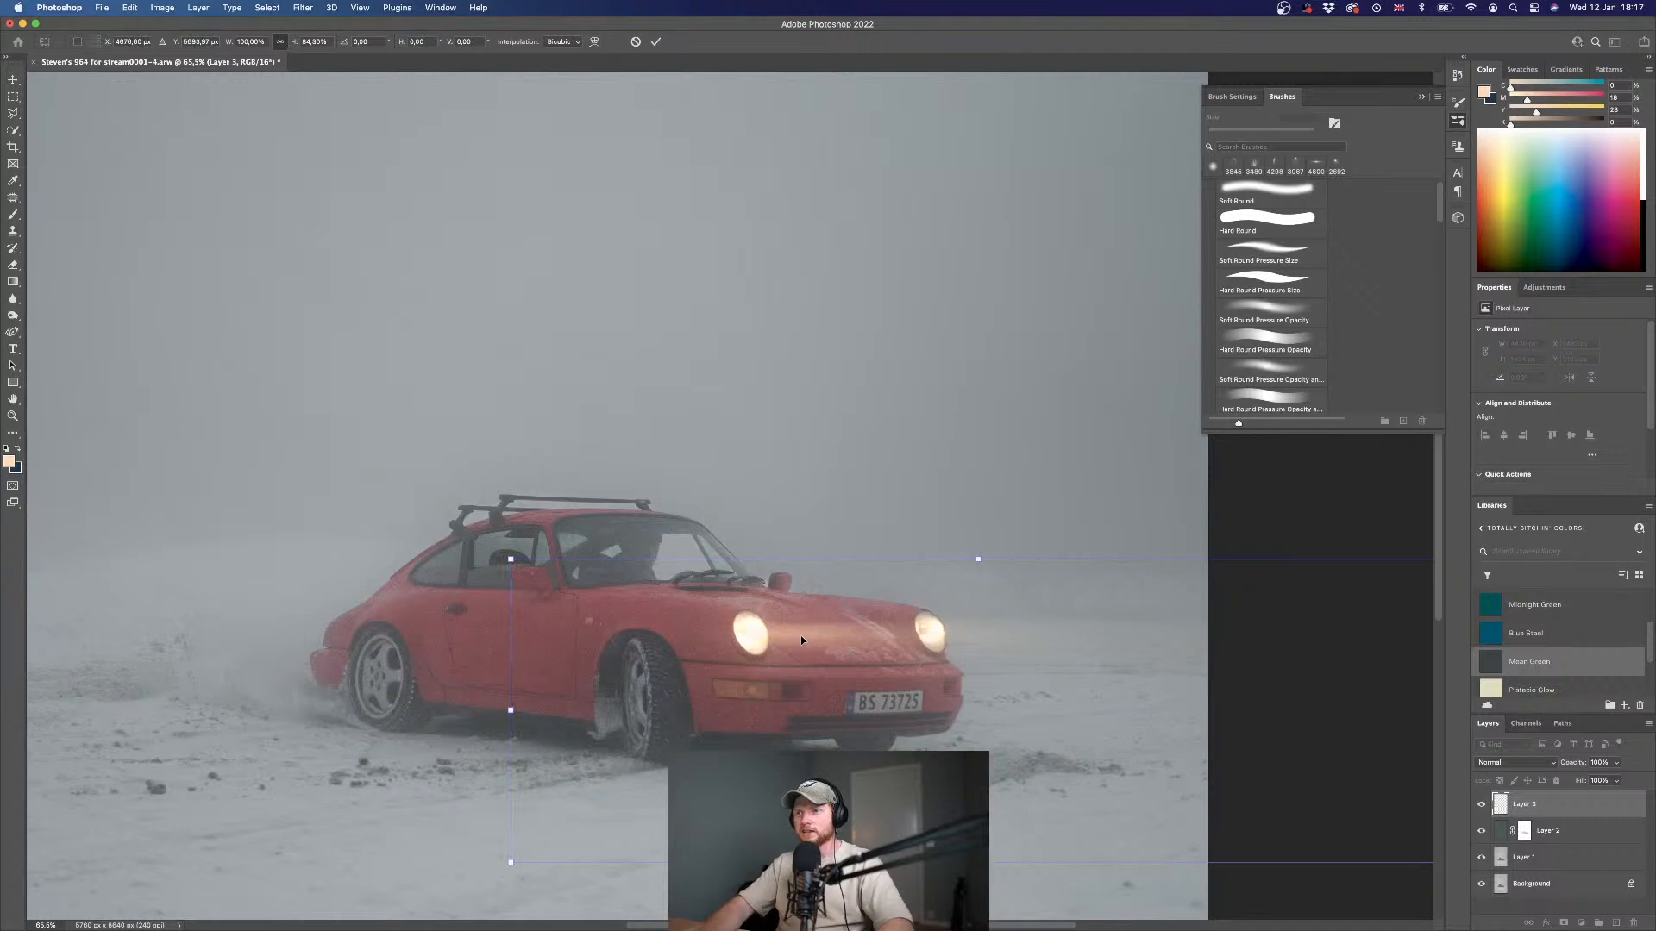
key(Return)
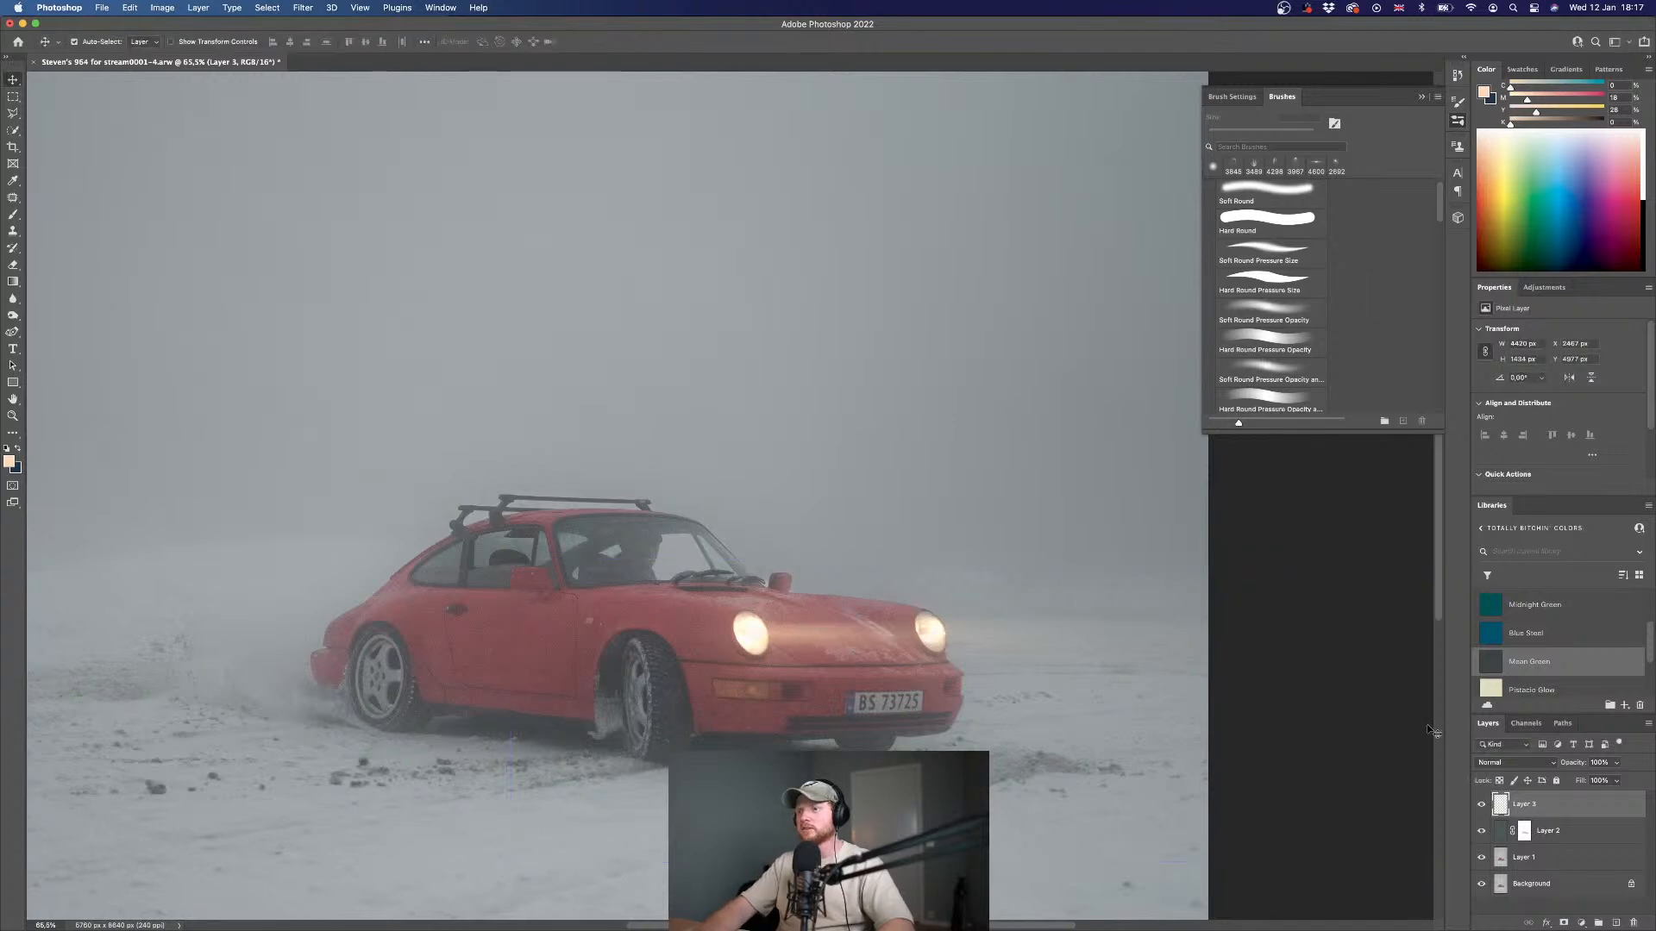
- Set Layer 3's blend mode to Soft Light and place it directly below Layer 2 in the layer stack
click(1518, 763)
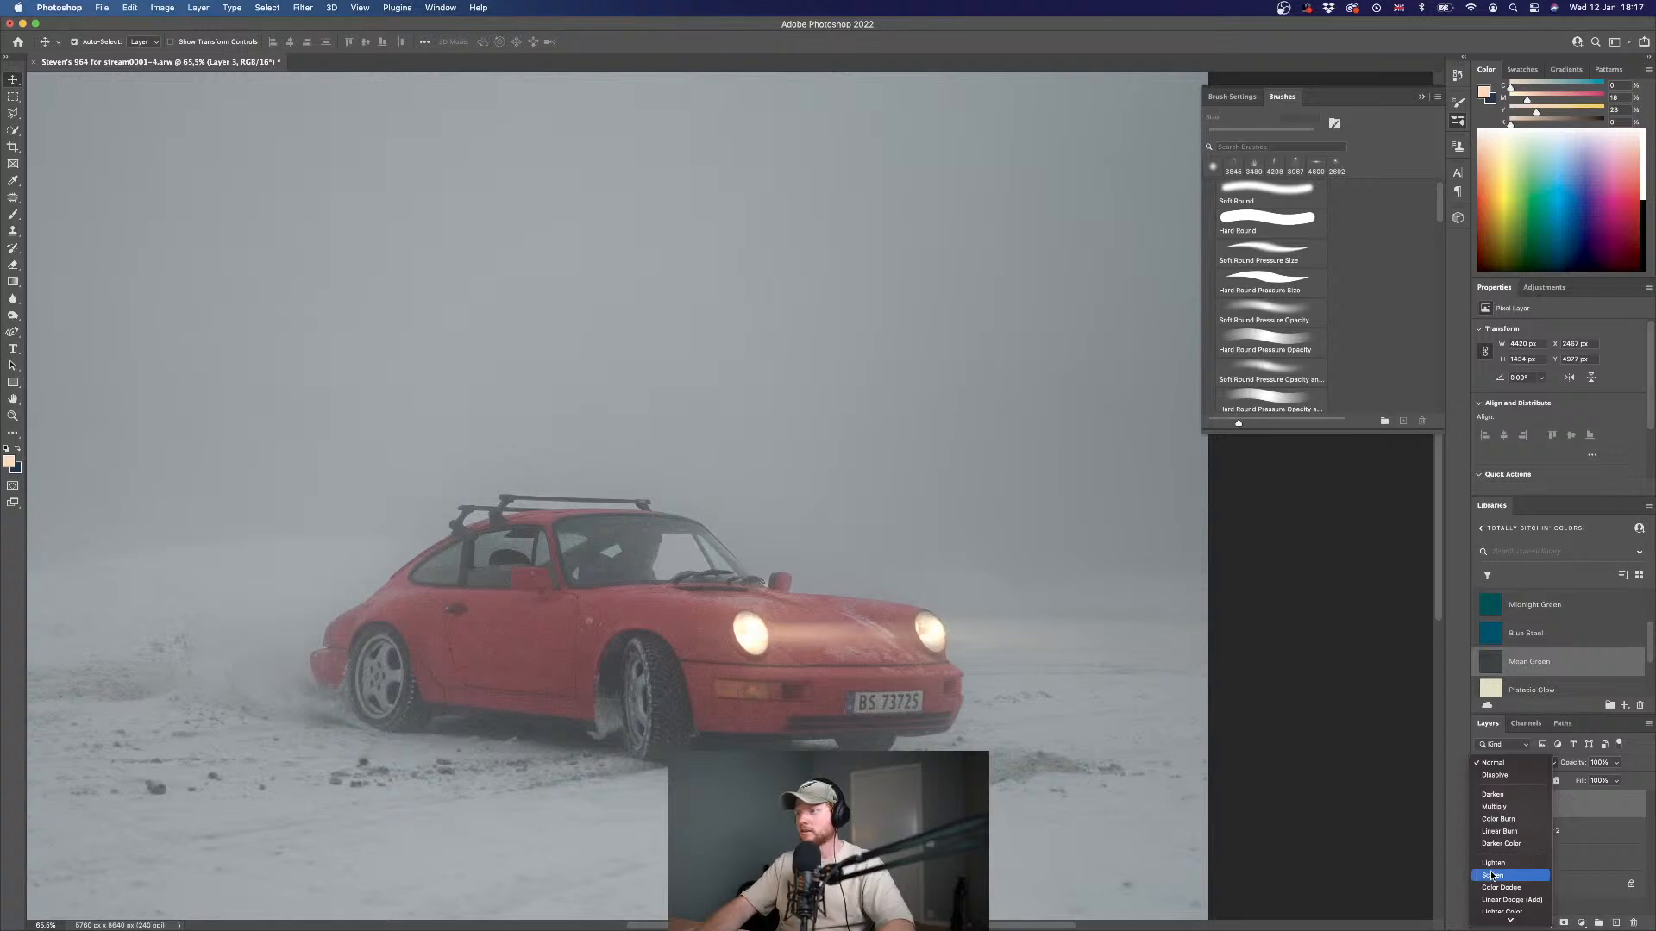
scroll(1491, 876, down, 3)
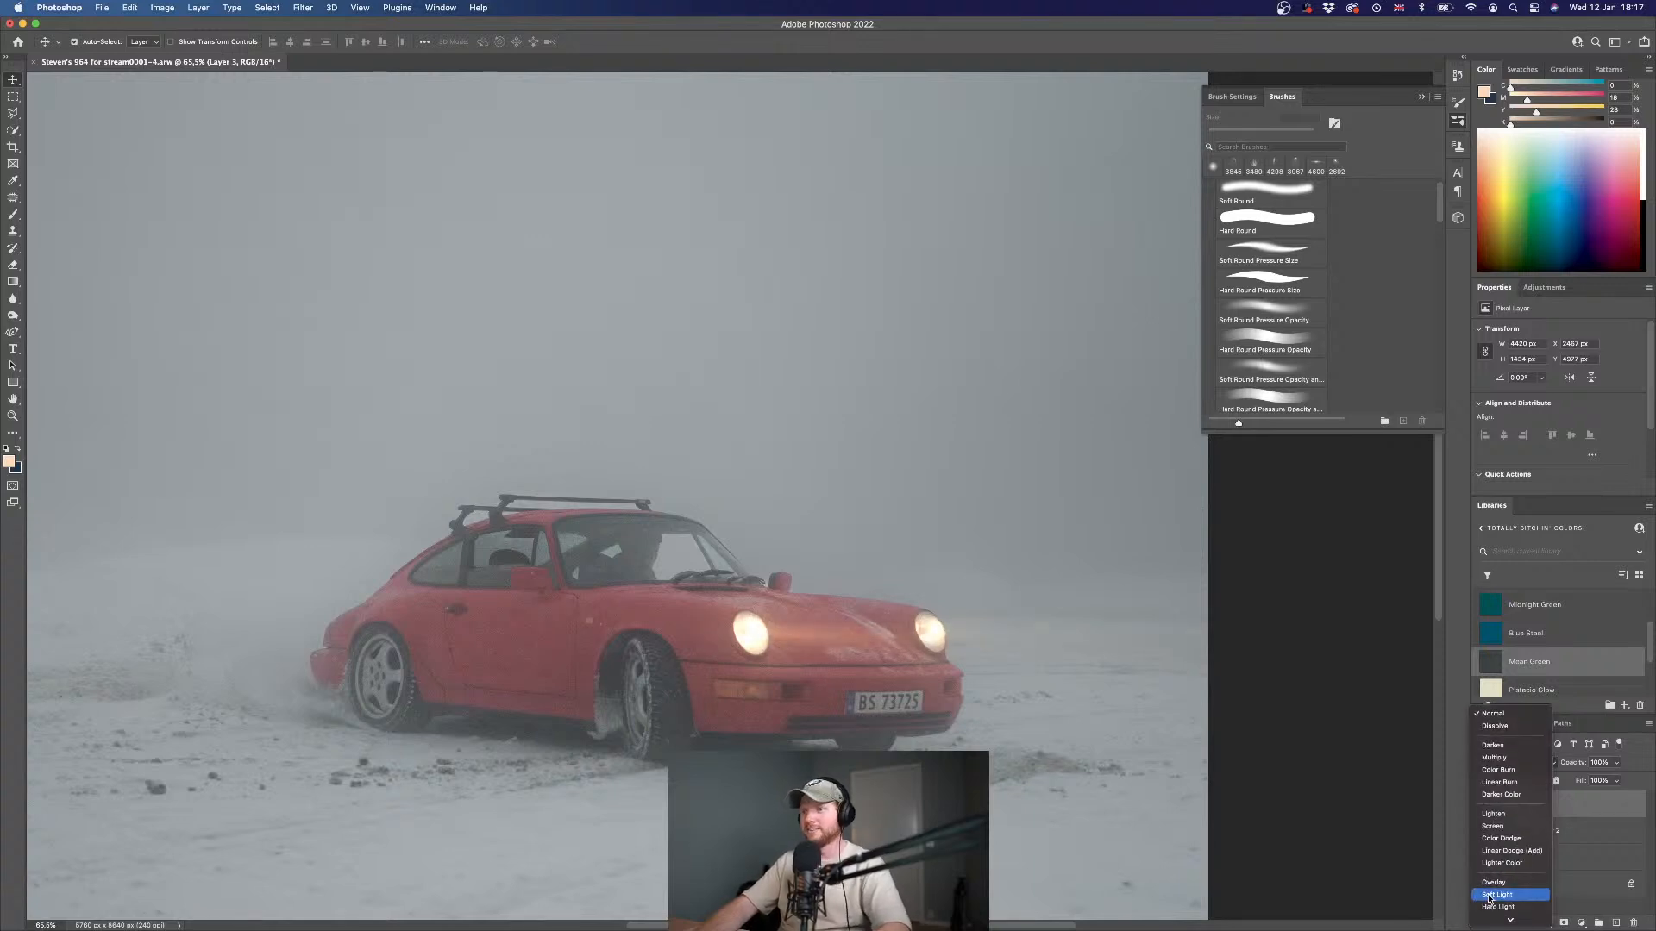
click(1490, 897)
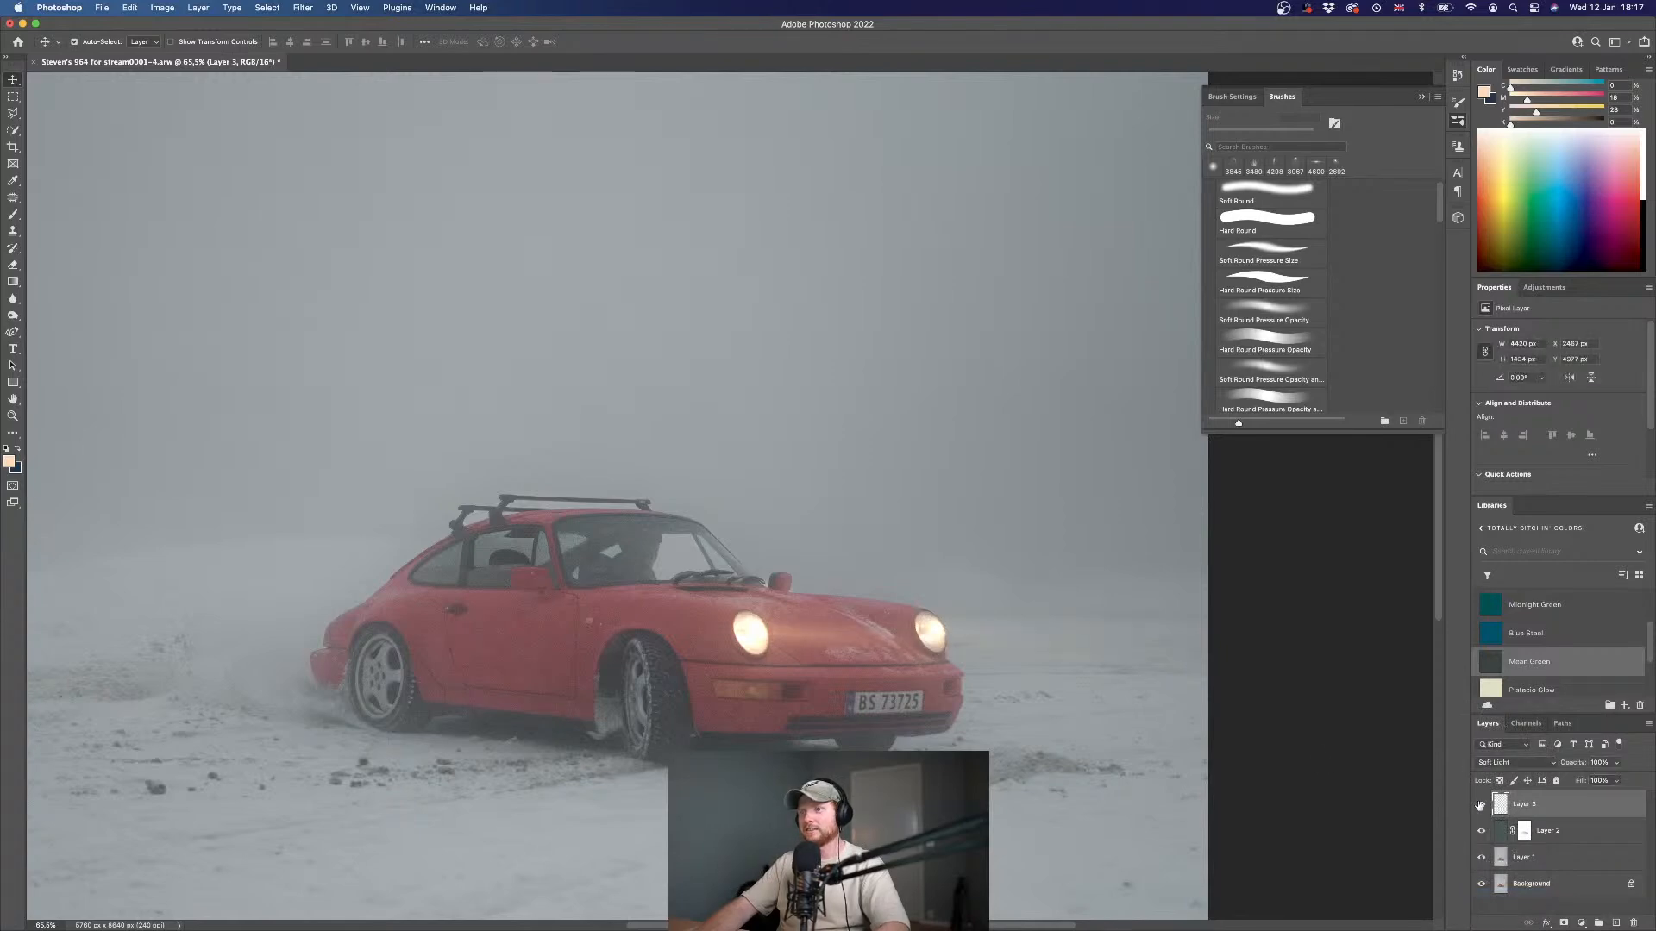
drag(1501, 805, 1501, 841)
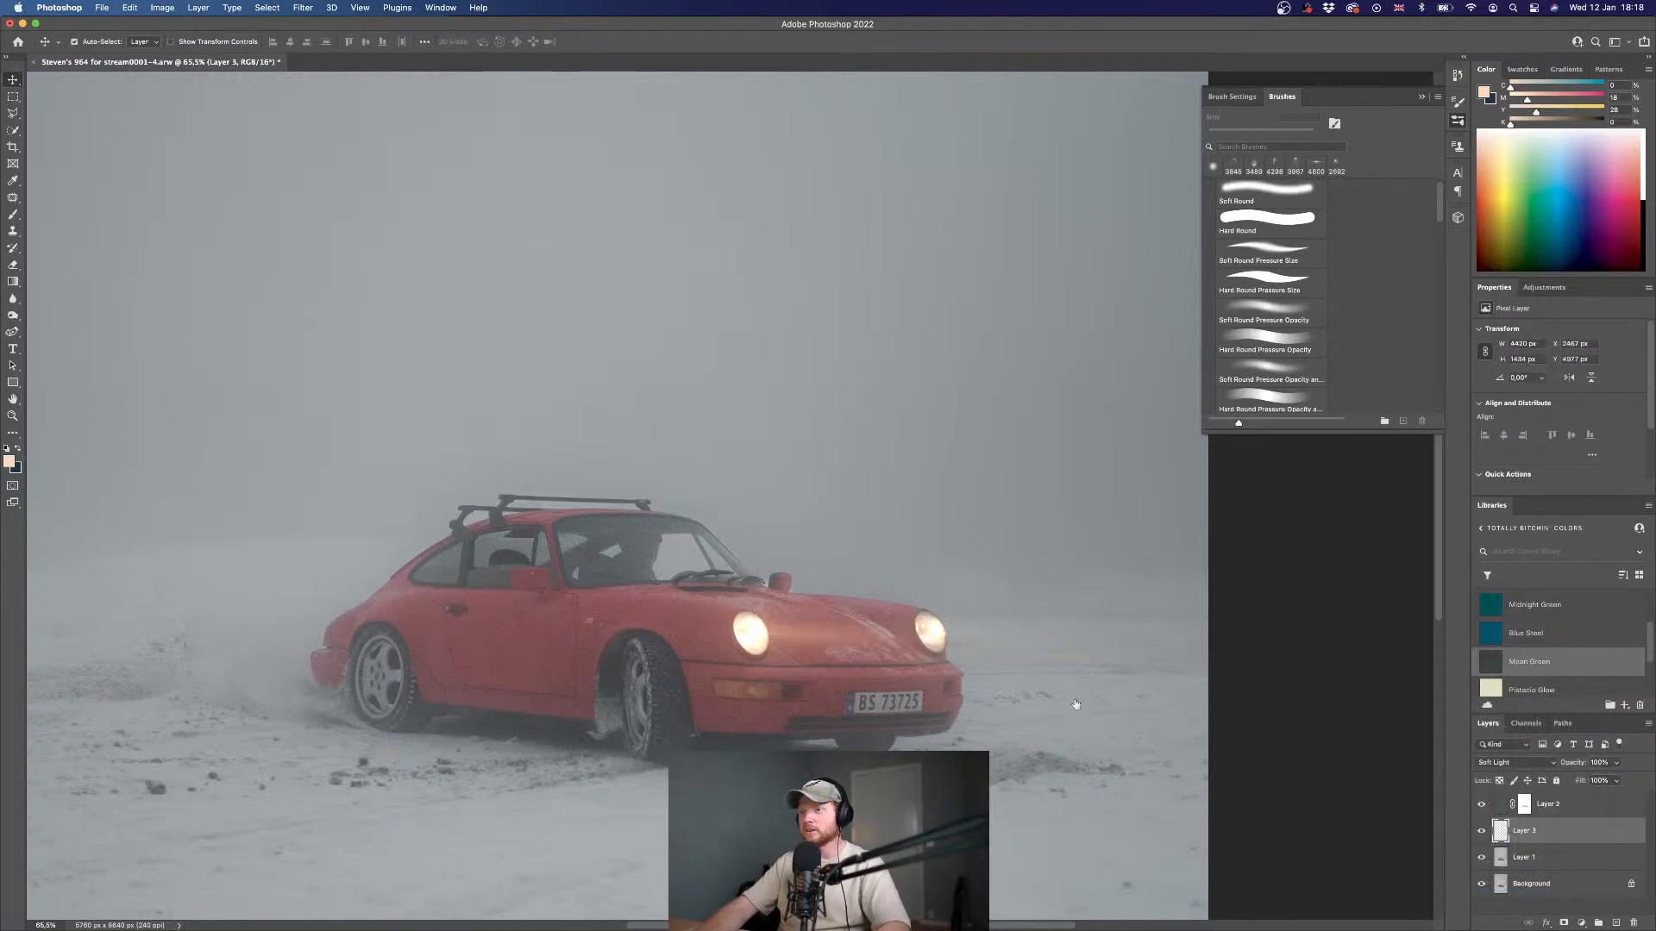
- Duplicate the Layer 3 light streak and place the copy at the car's far headlight
key(super+j)
drag(784, 652, 912, 619)
click(1500, 832)
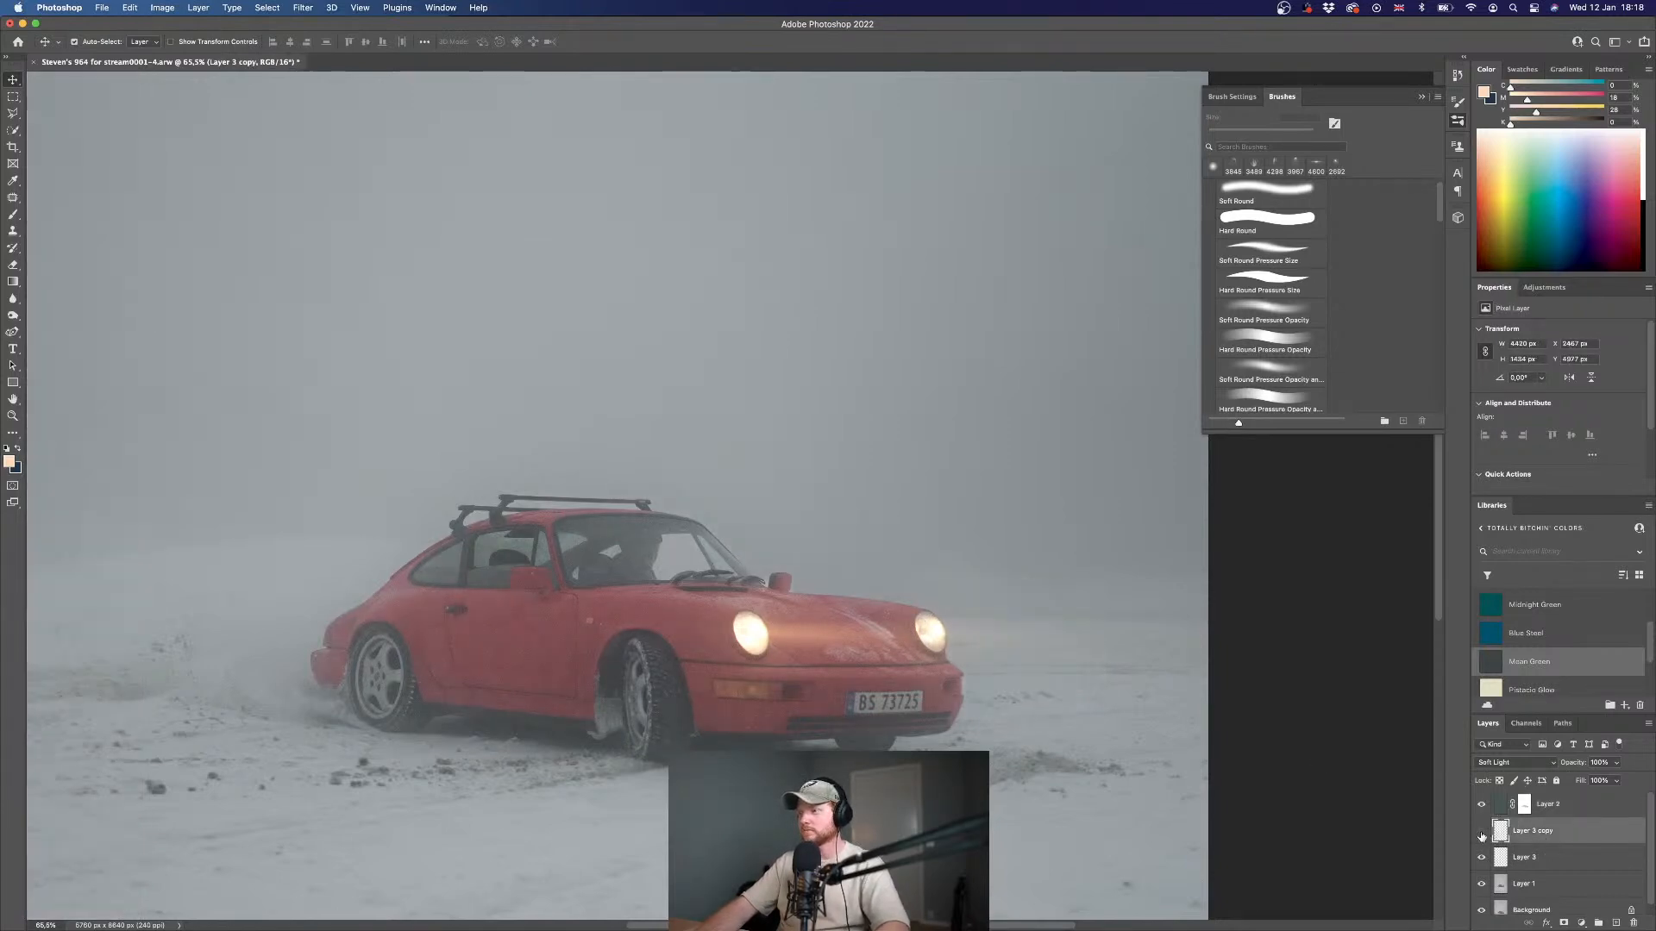
click(1482, 835)
super+click(1502, 832)
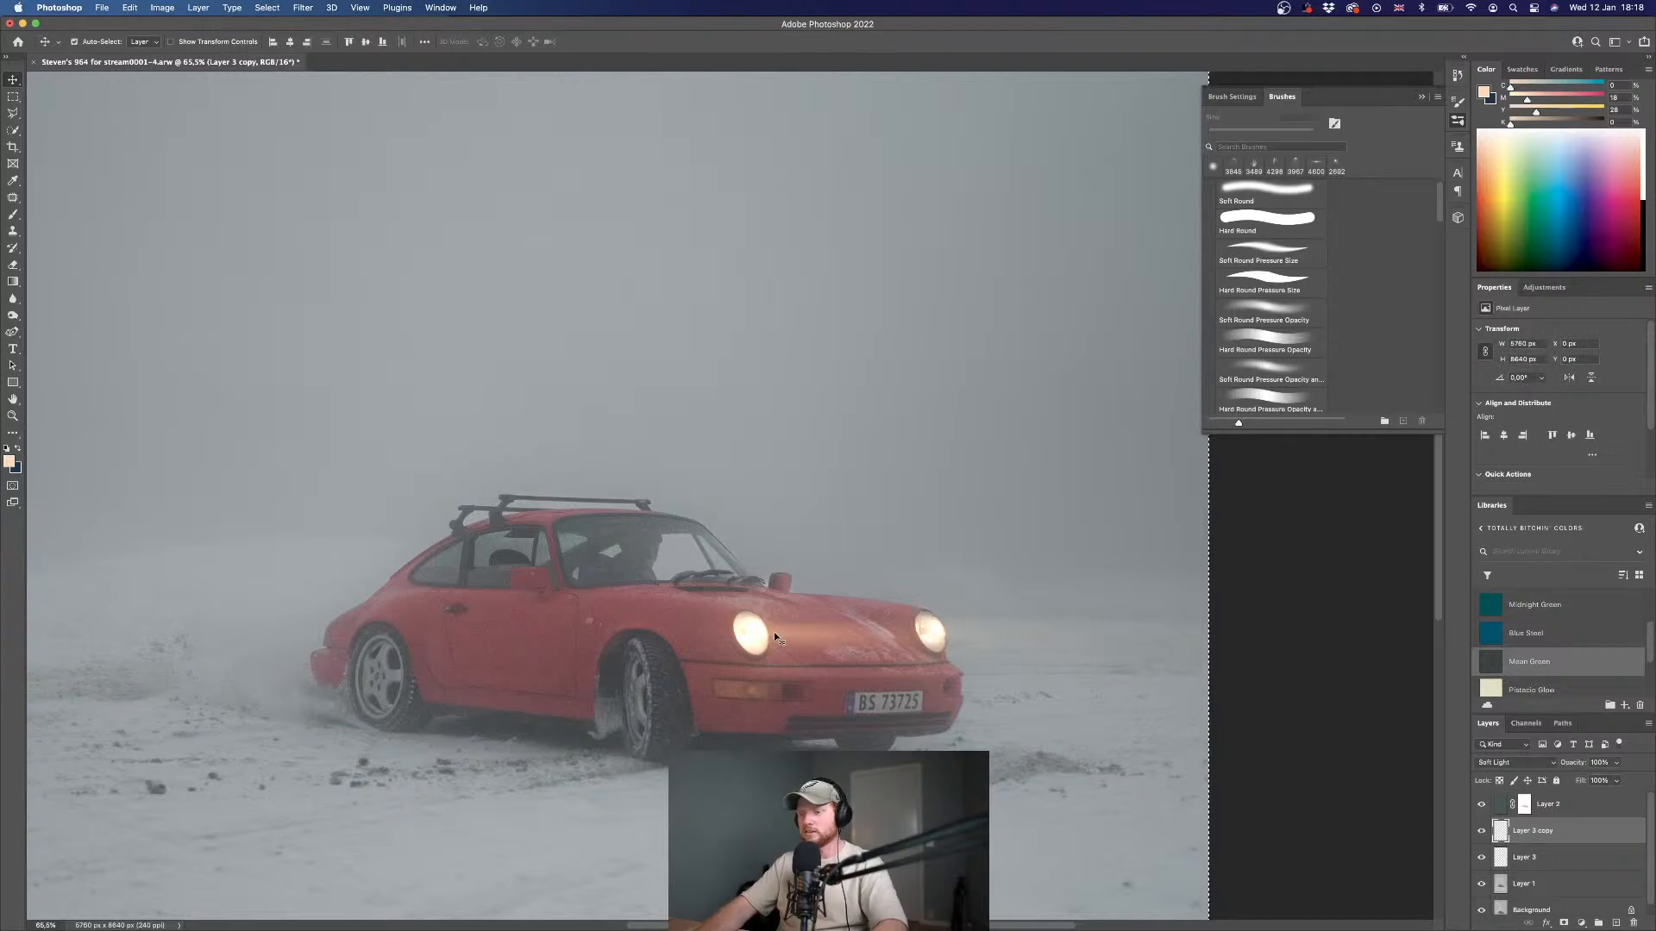
drag(883, 654, 966, 636)
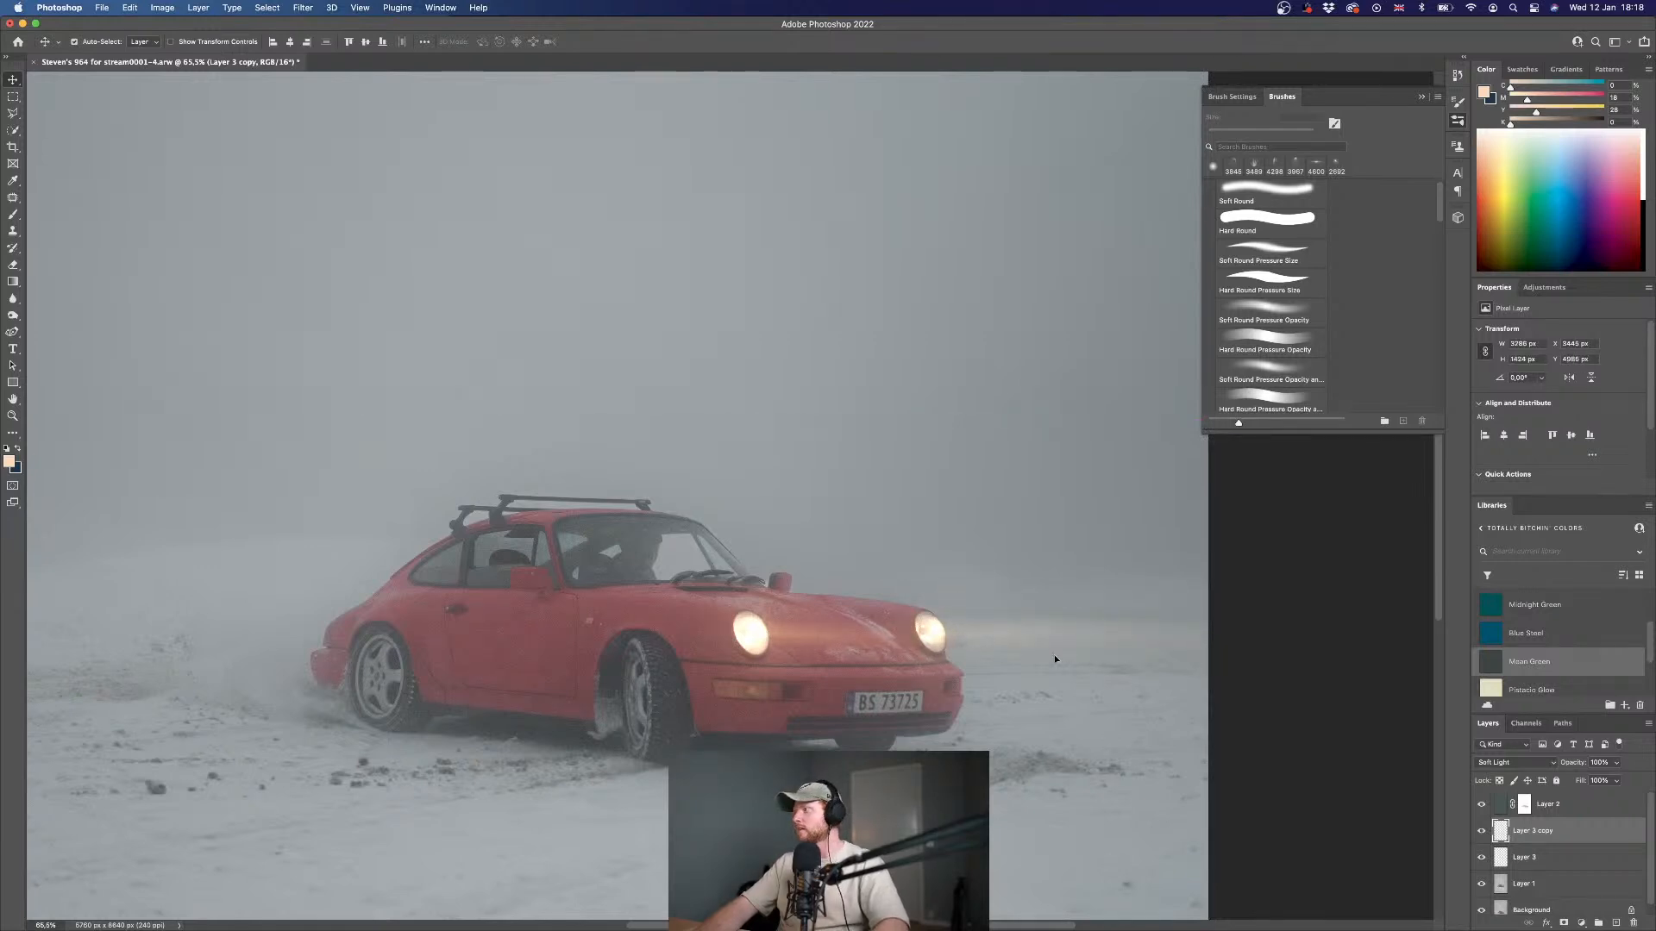
- Lower the opacity of Layer 3 copy to about 65% and add a layer mask inverted to black
key(super+0)
scroll(873, 553, up, 5)
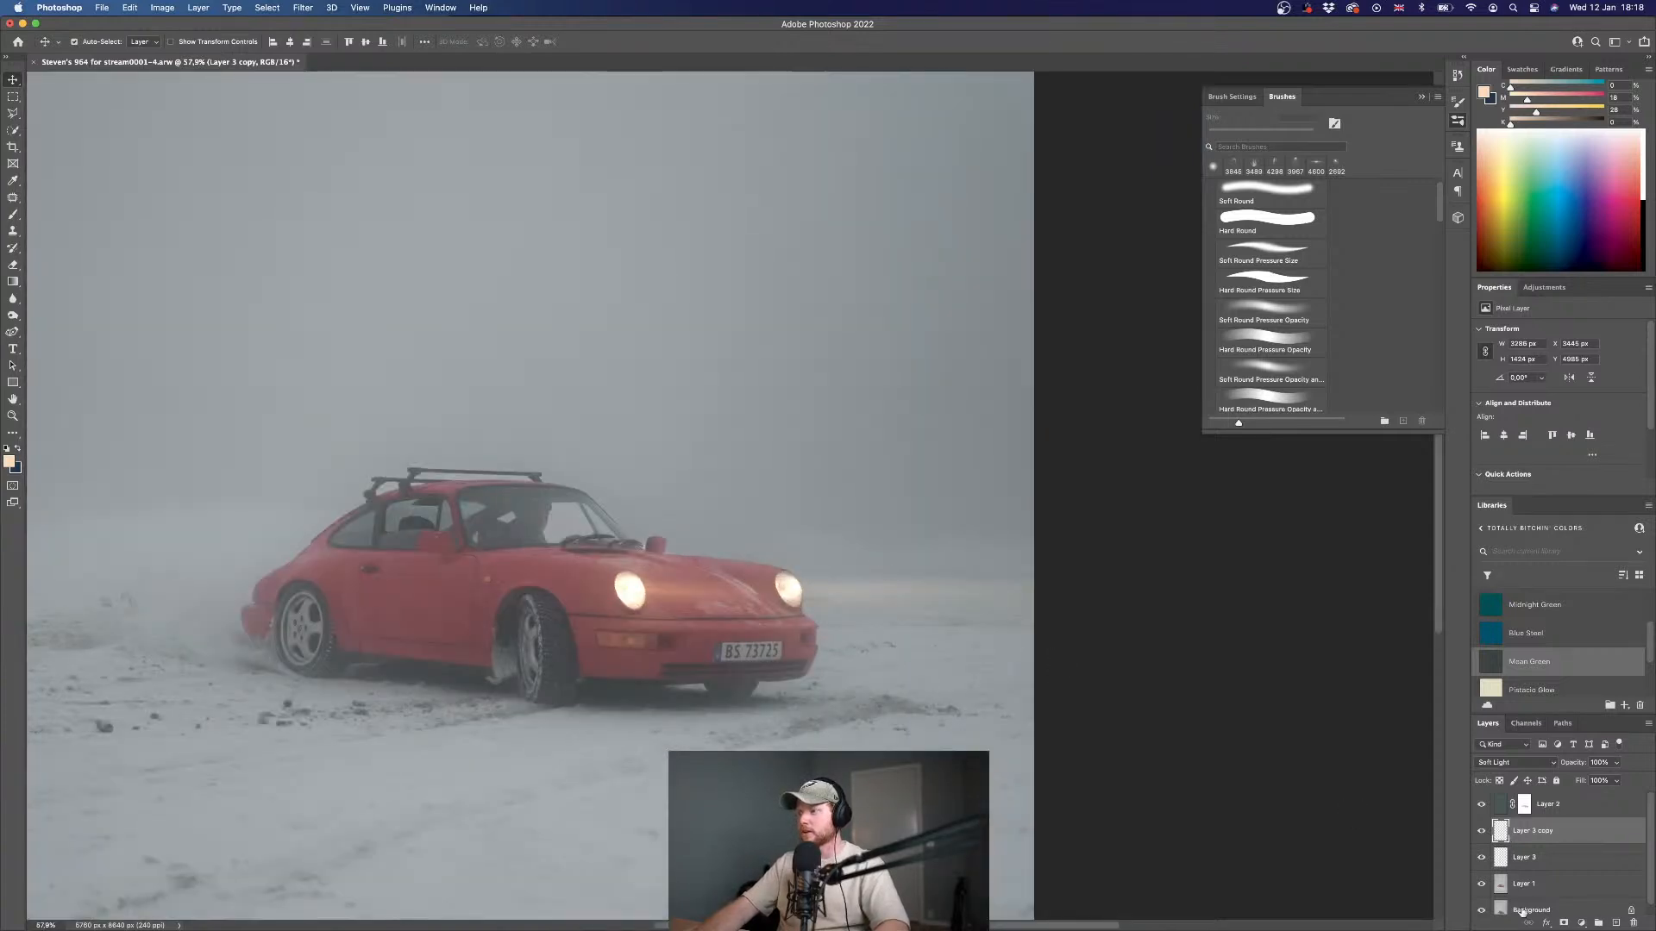
drag(1553, 767, 1553, 768)
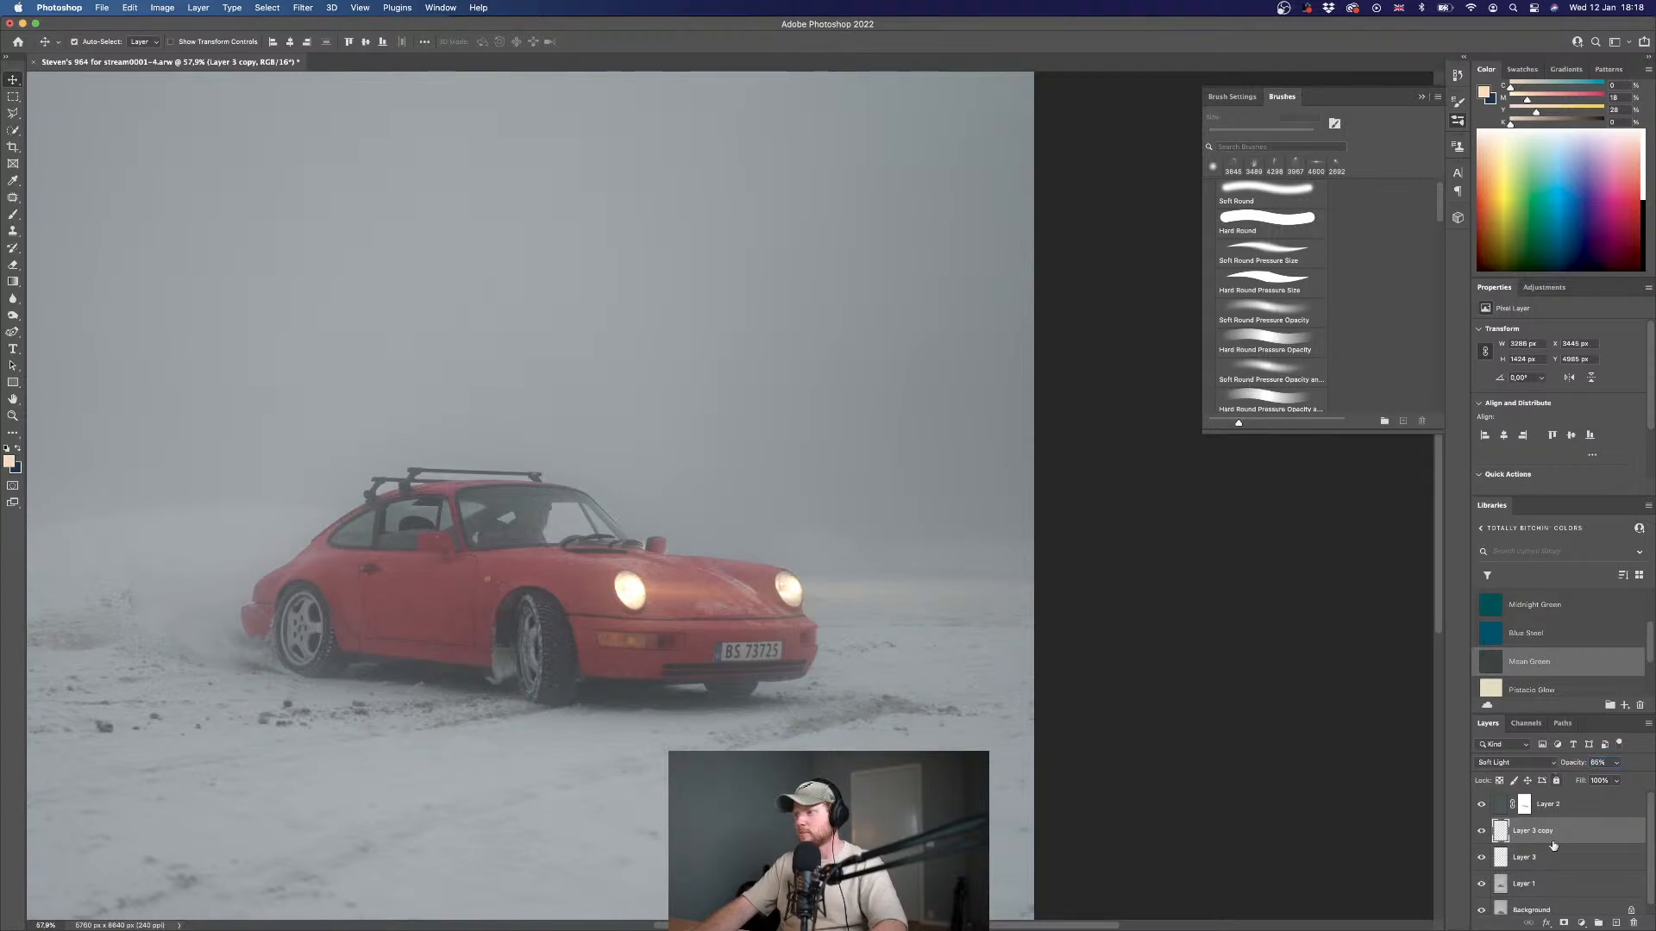
click(1564, 923)
key(super+i)
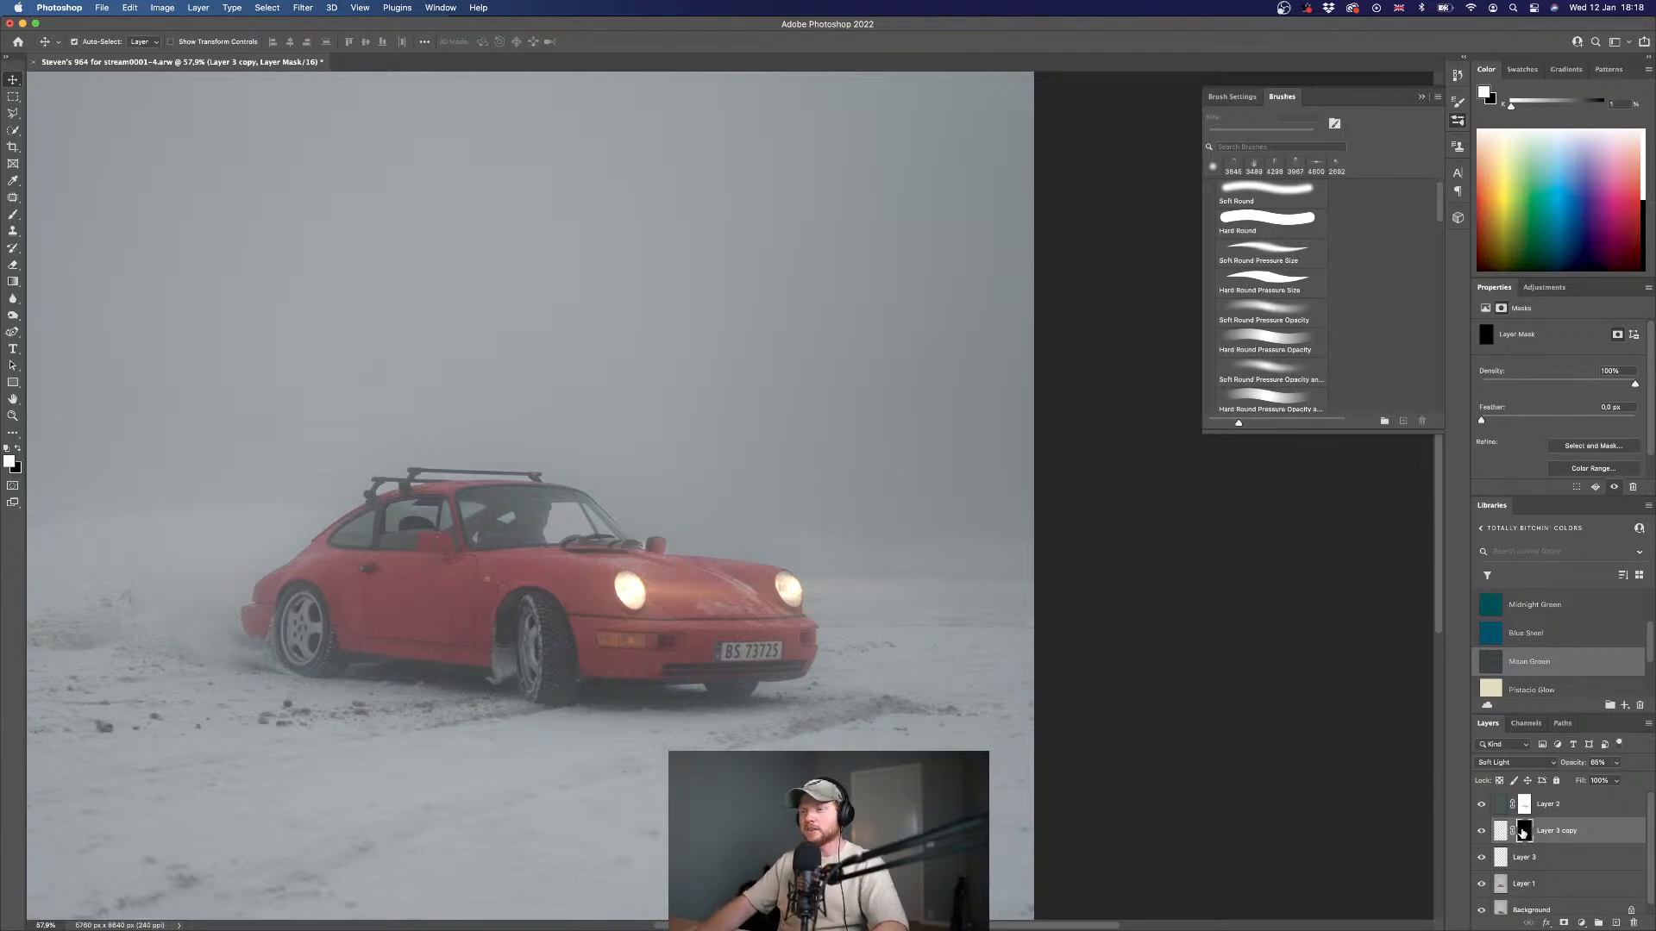
- Make the image content of Layer 3 copy active instead of its mask and save the document
key(g)
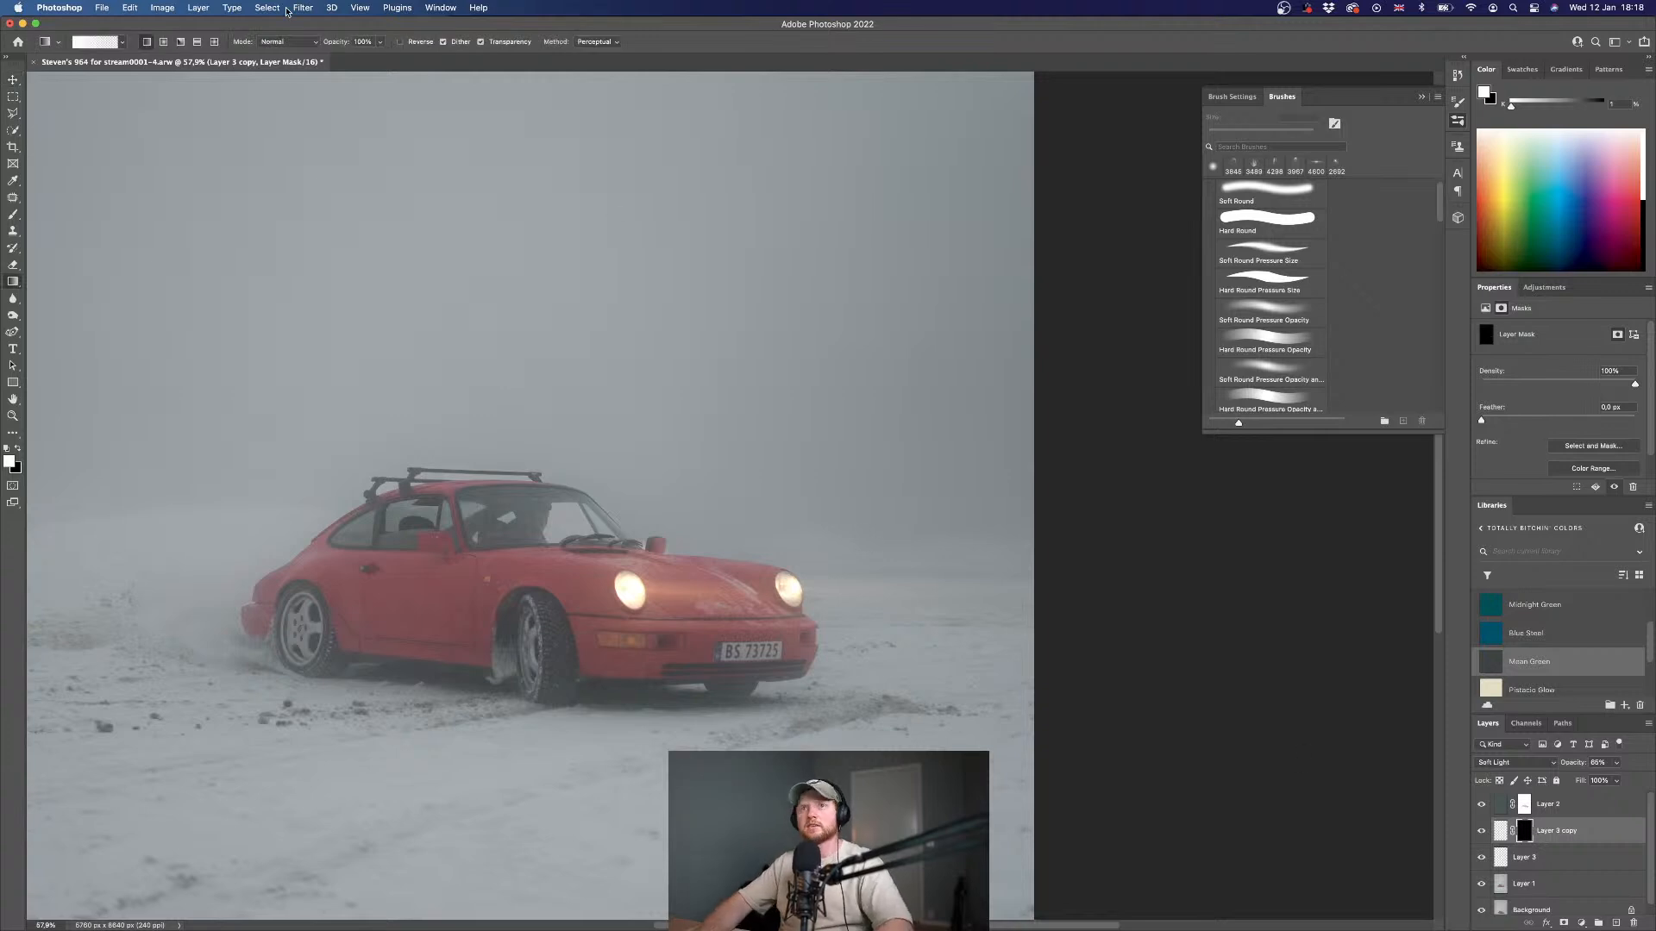
key(x)
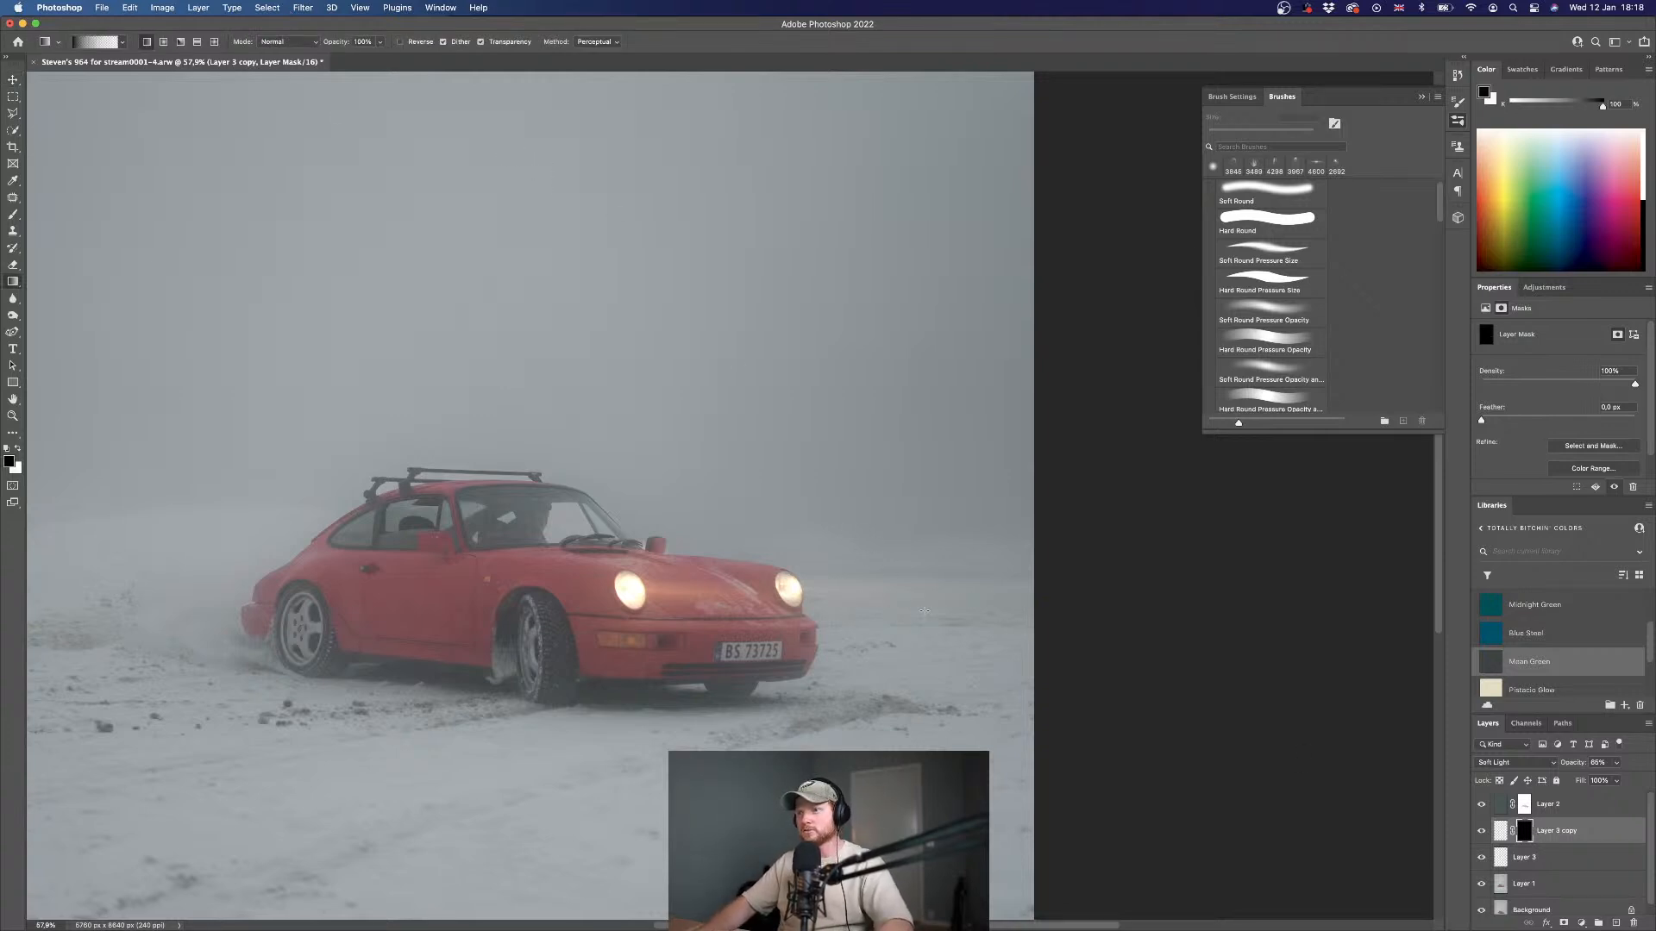
scroll(933, 610, down, 5)
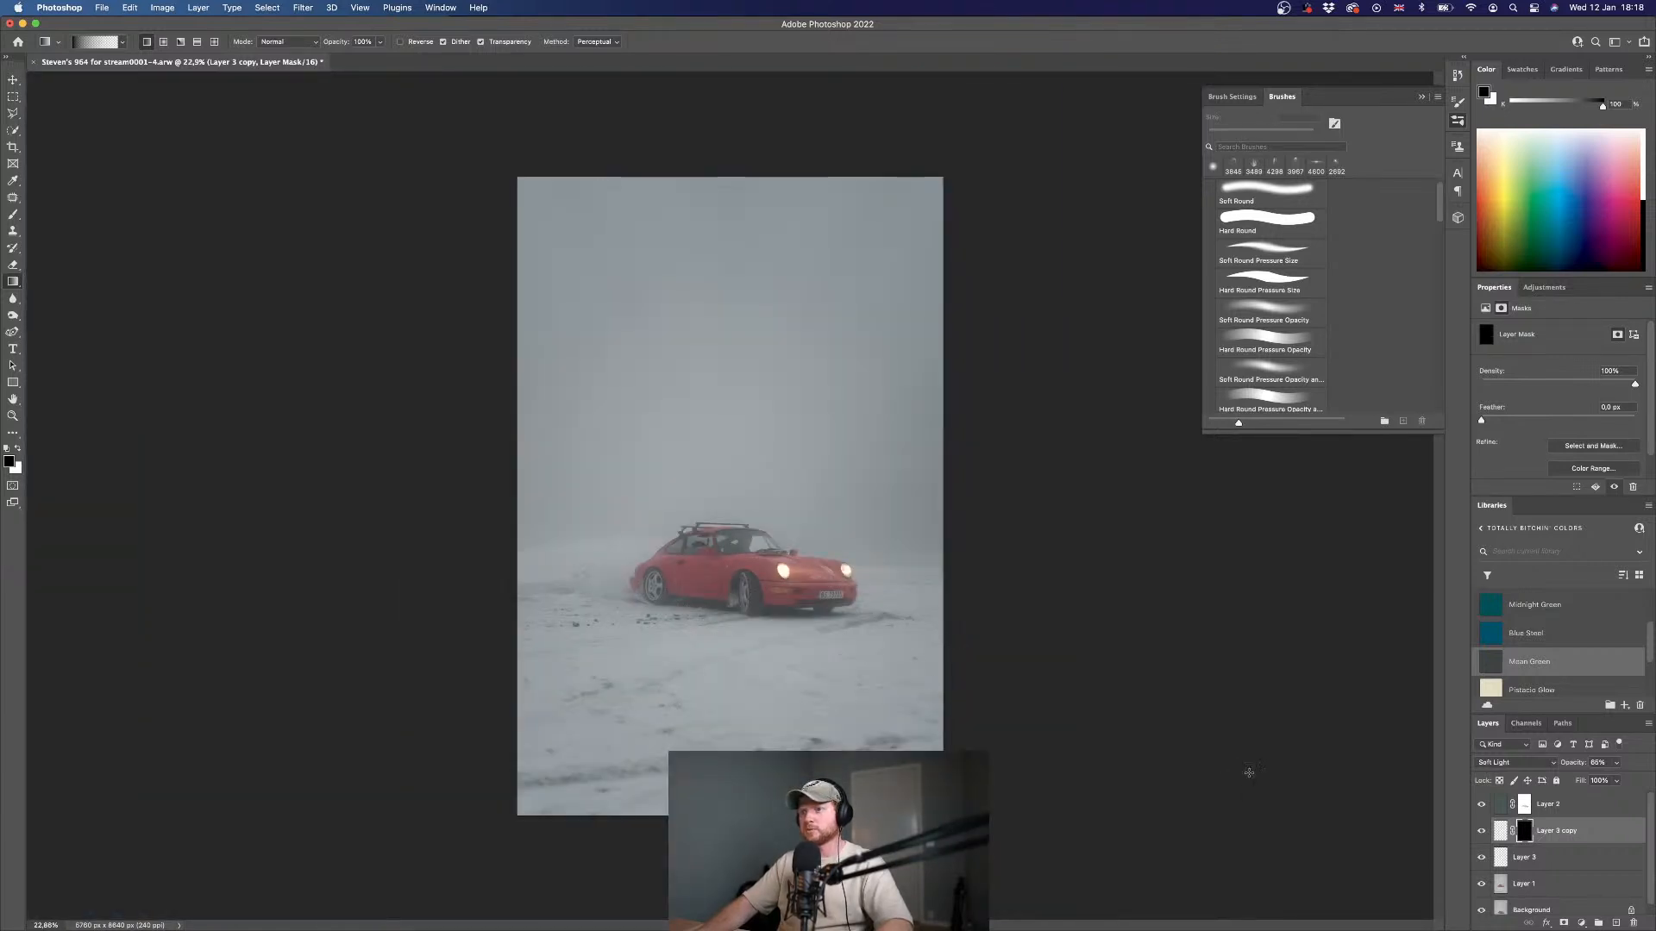
click(1628, 838)
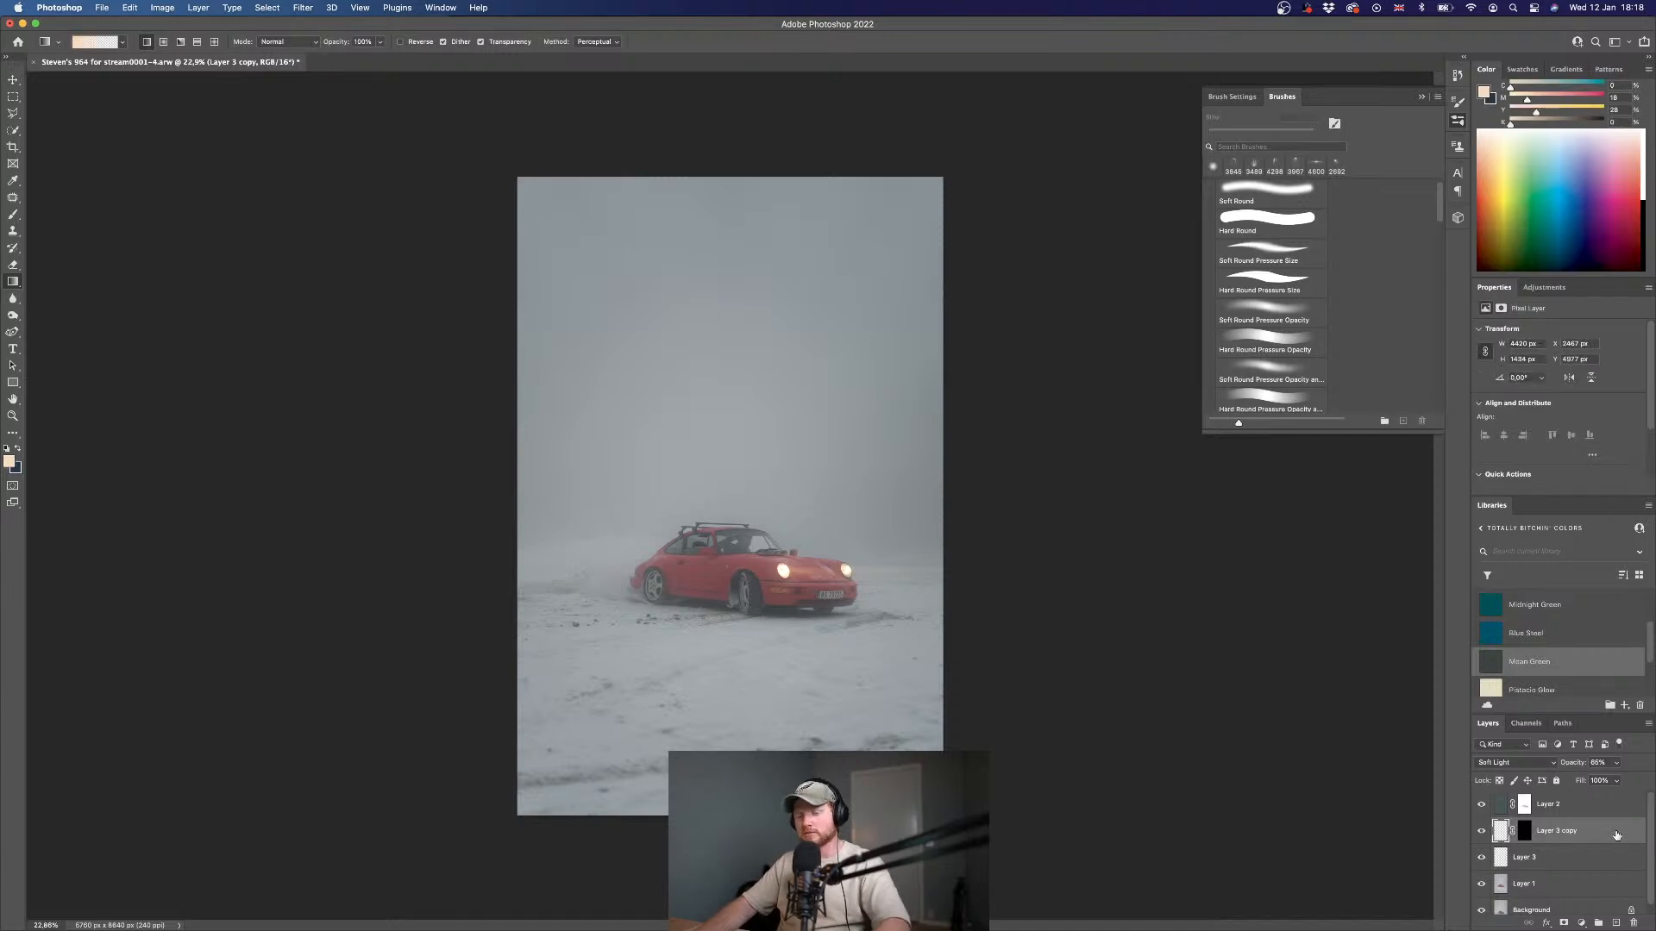
key(super+s)
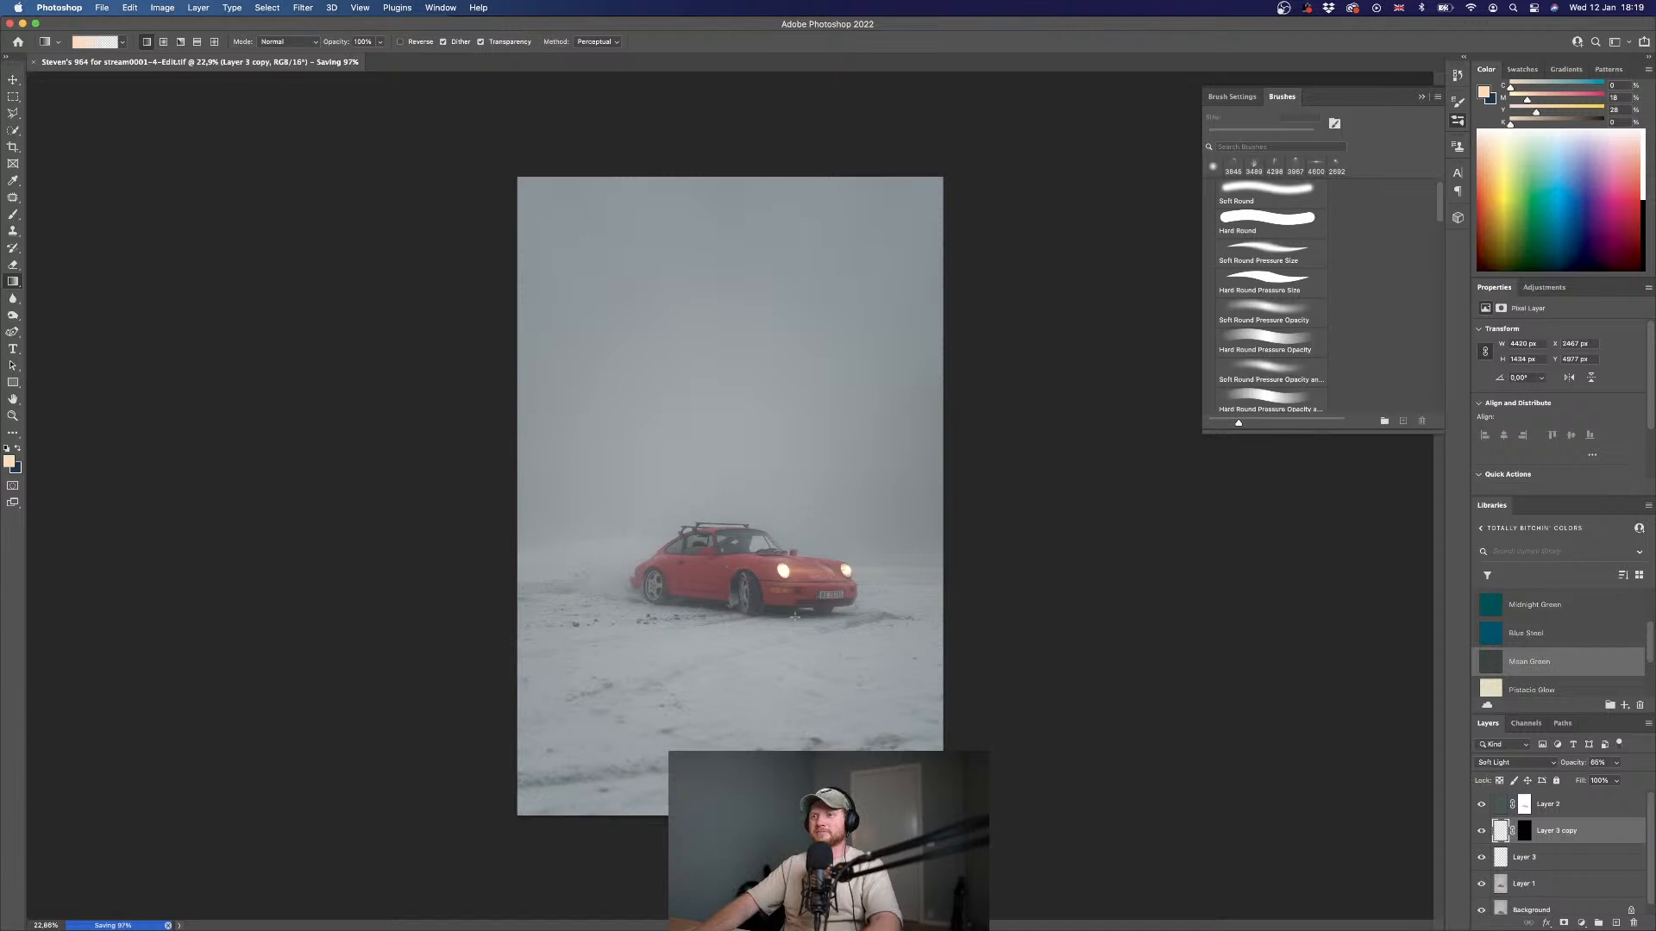
- Select the bright patch of windscreen glass beside the driver on Layer 1 with the Quick Selection tool
scroll(784, 538, up, 8)
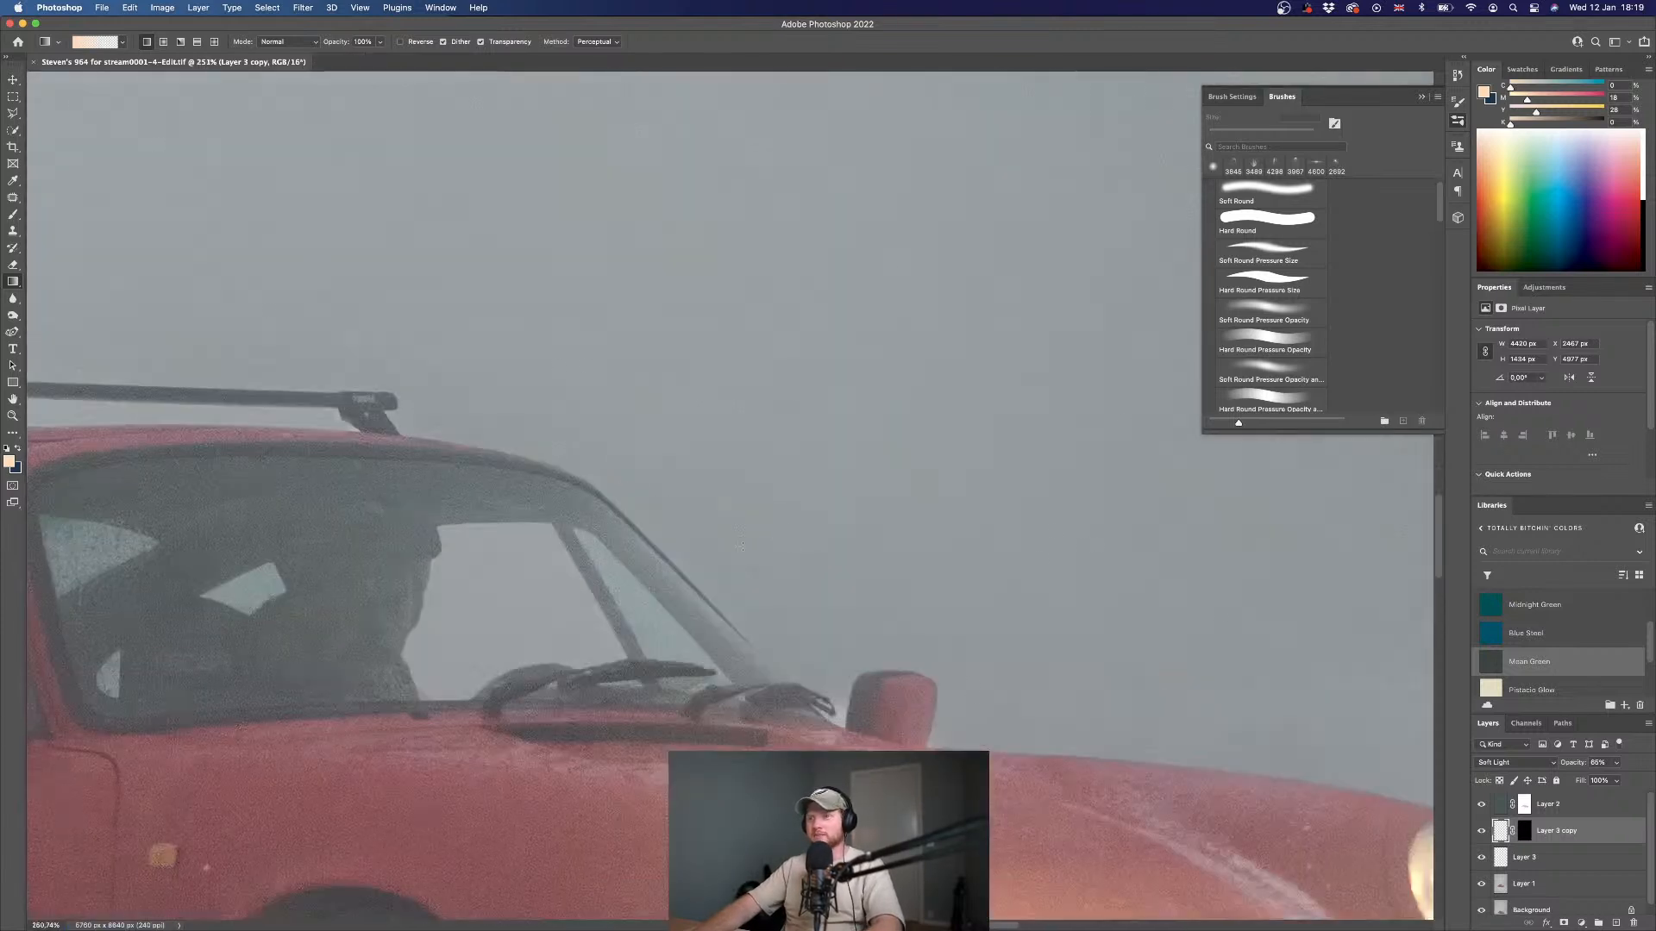
scroll(704, 561, left, 5)
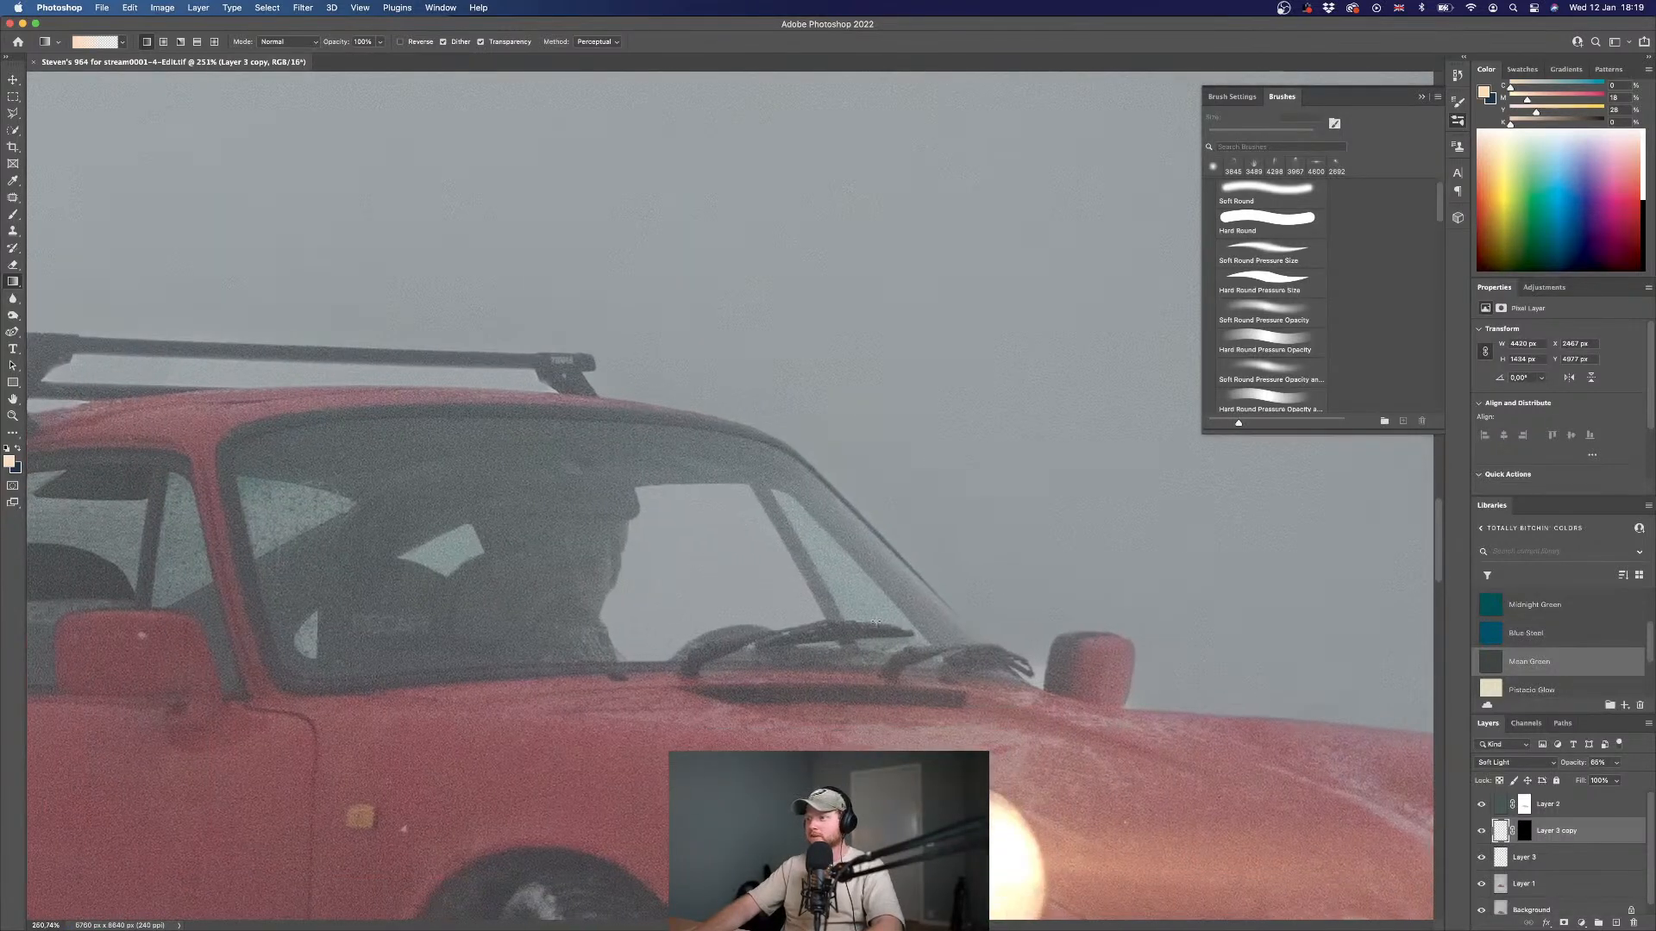
click(1531, 888)
key(w)
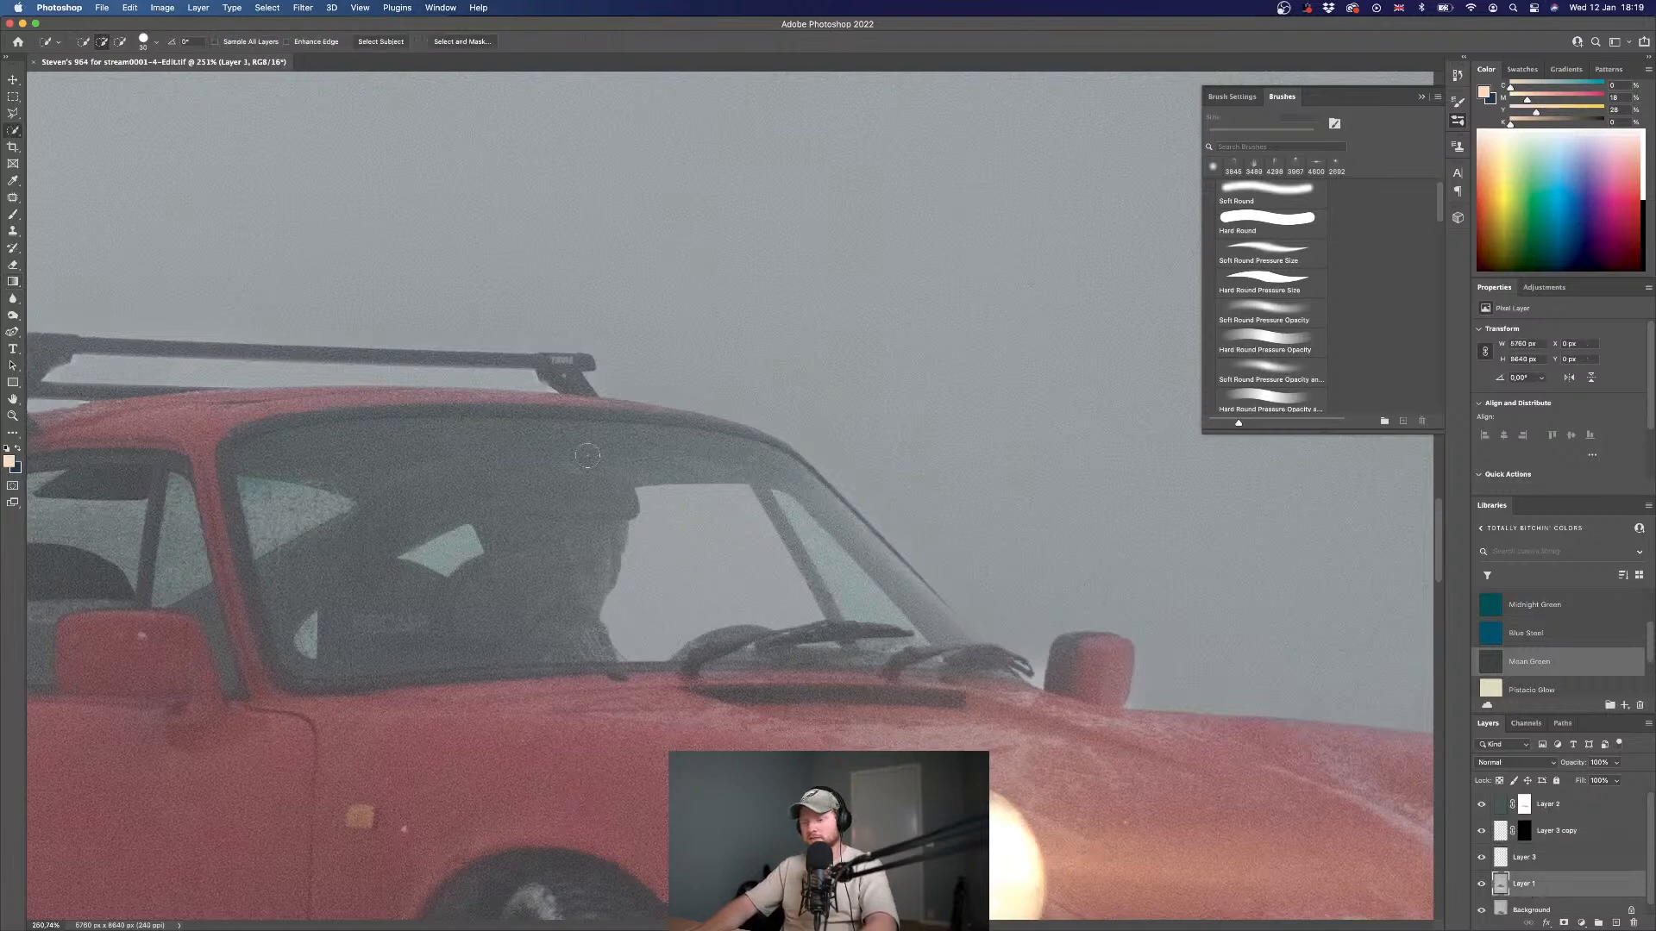
mouse_move(747, 556)
mouse_down()
mouse_move(707, 501)
mouse_move(690, 639)
mouse_move(725, 518)
mouse_move(621, 586)
mouse_up()
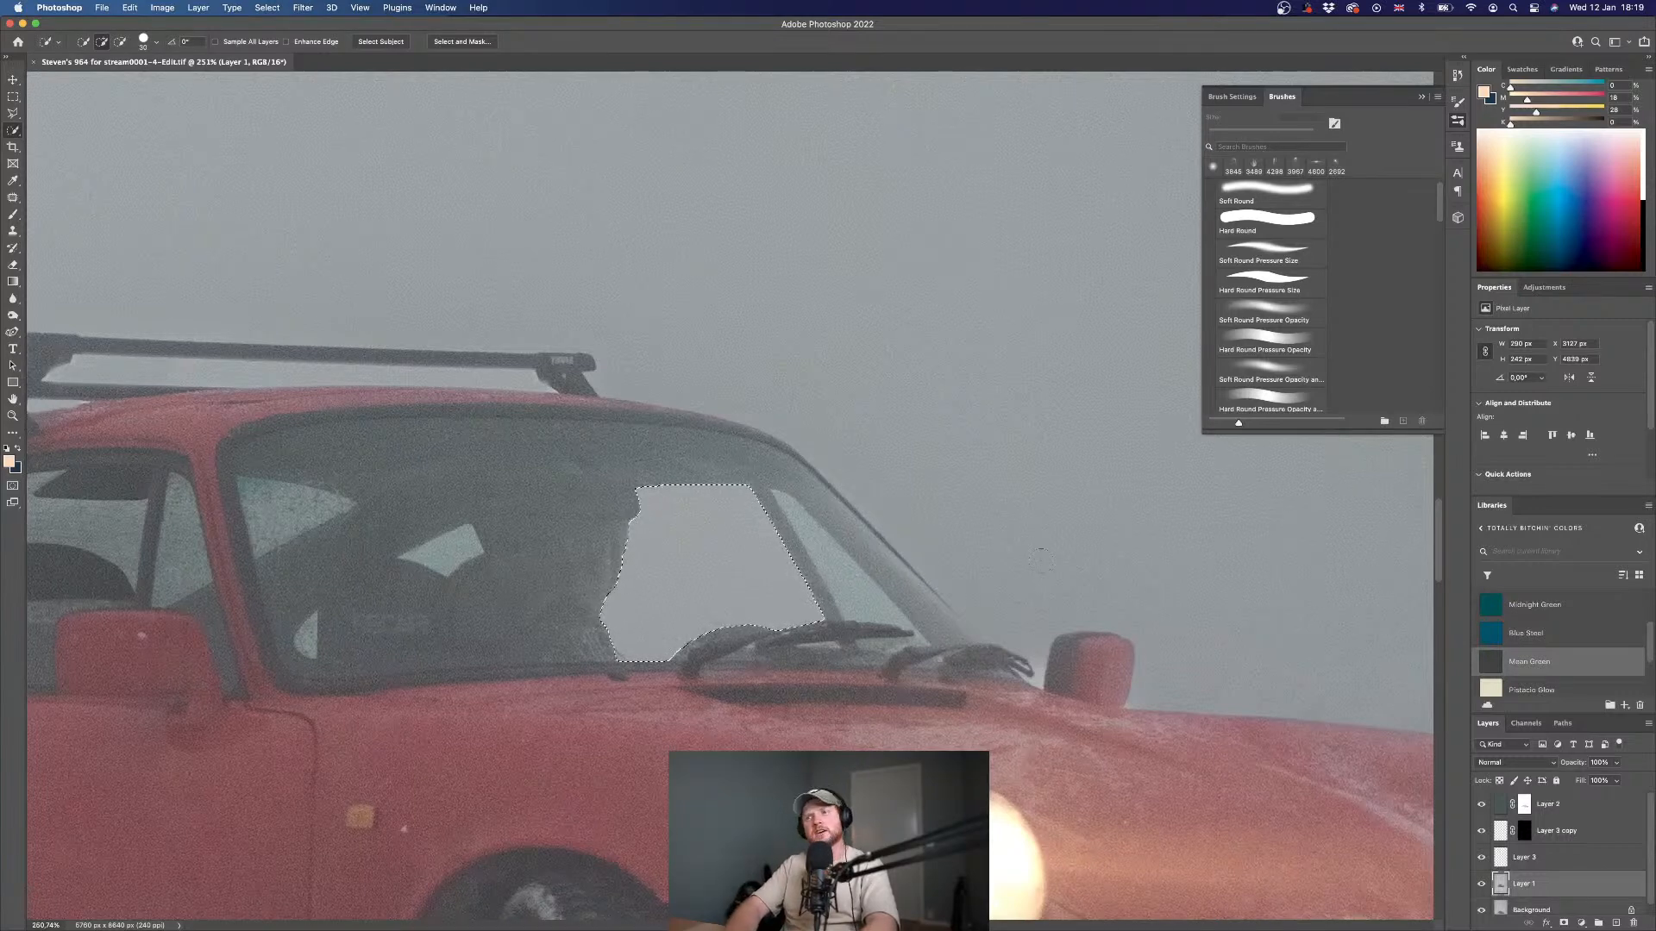
- Darken the selected windscreen patch with a Brightness/Contrast adjustment layer, setting its brightness to about -13
click(1549, 288)
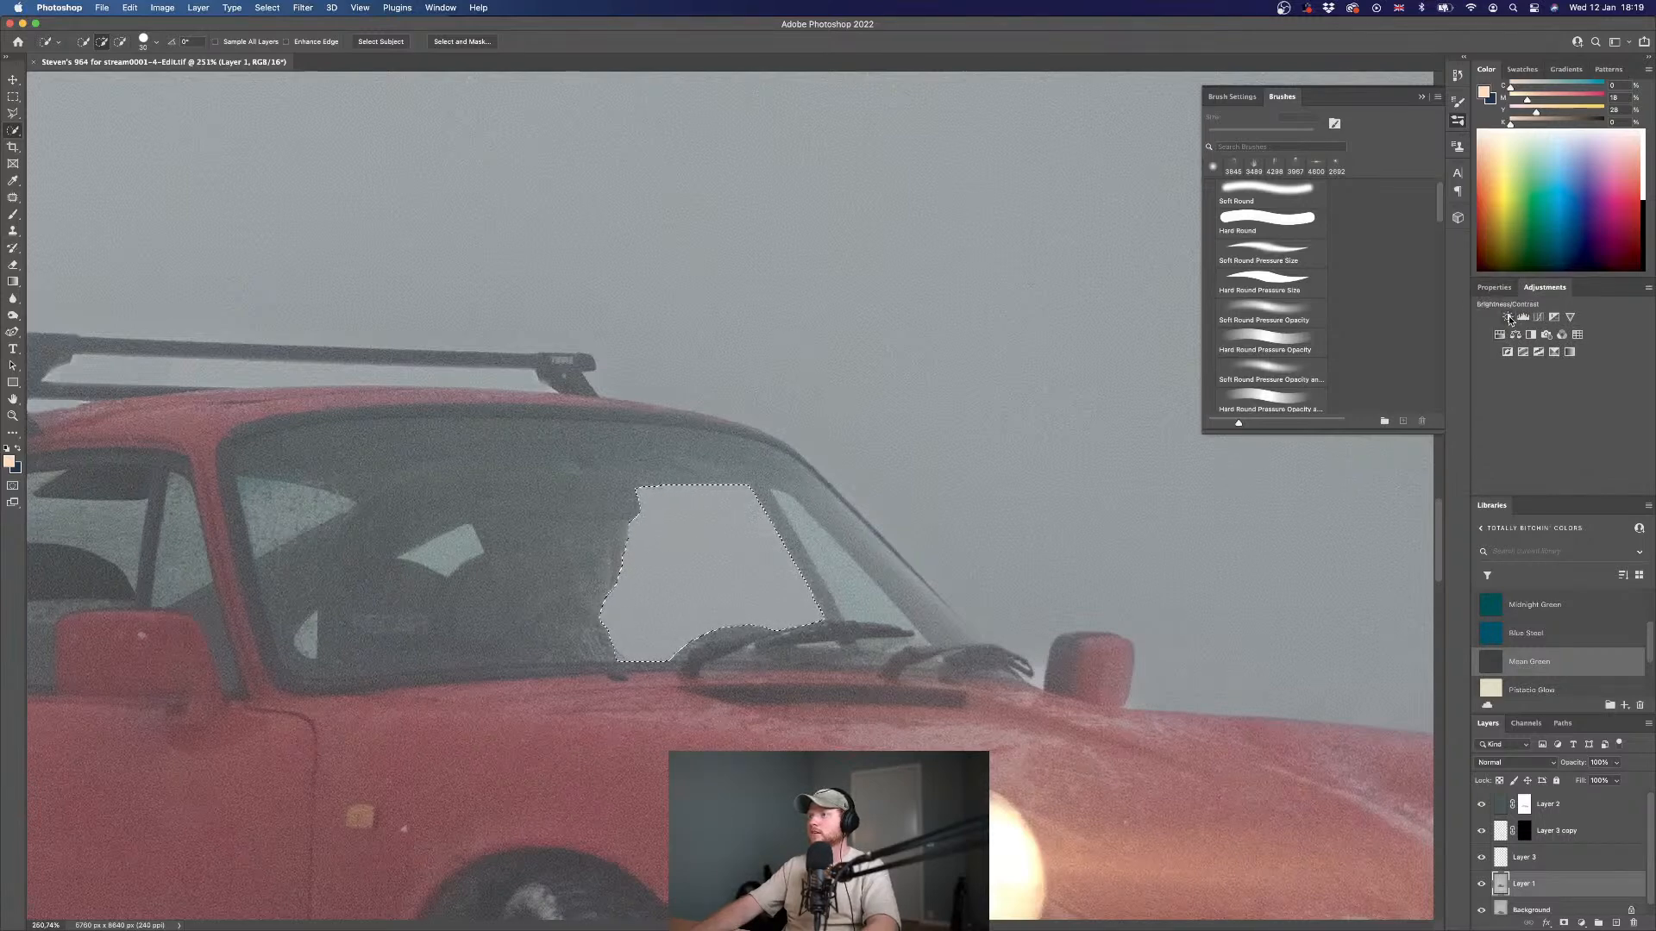
click(1510, 319)
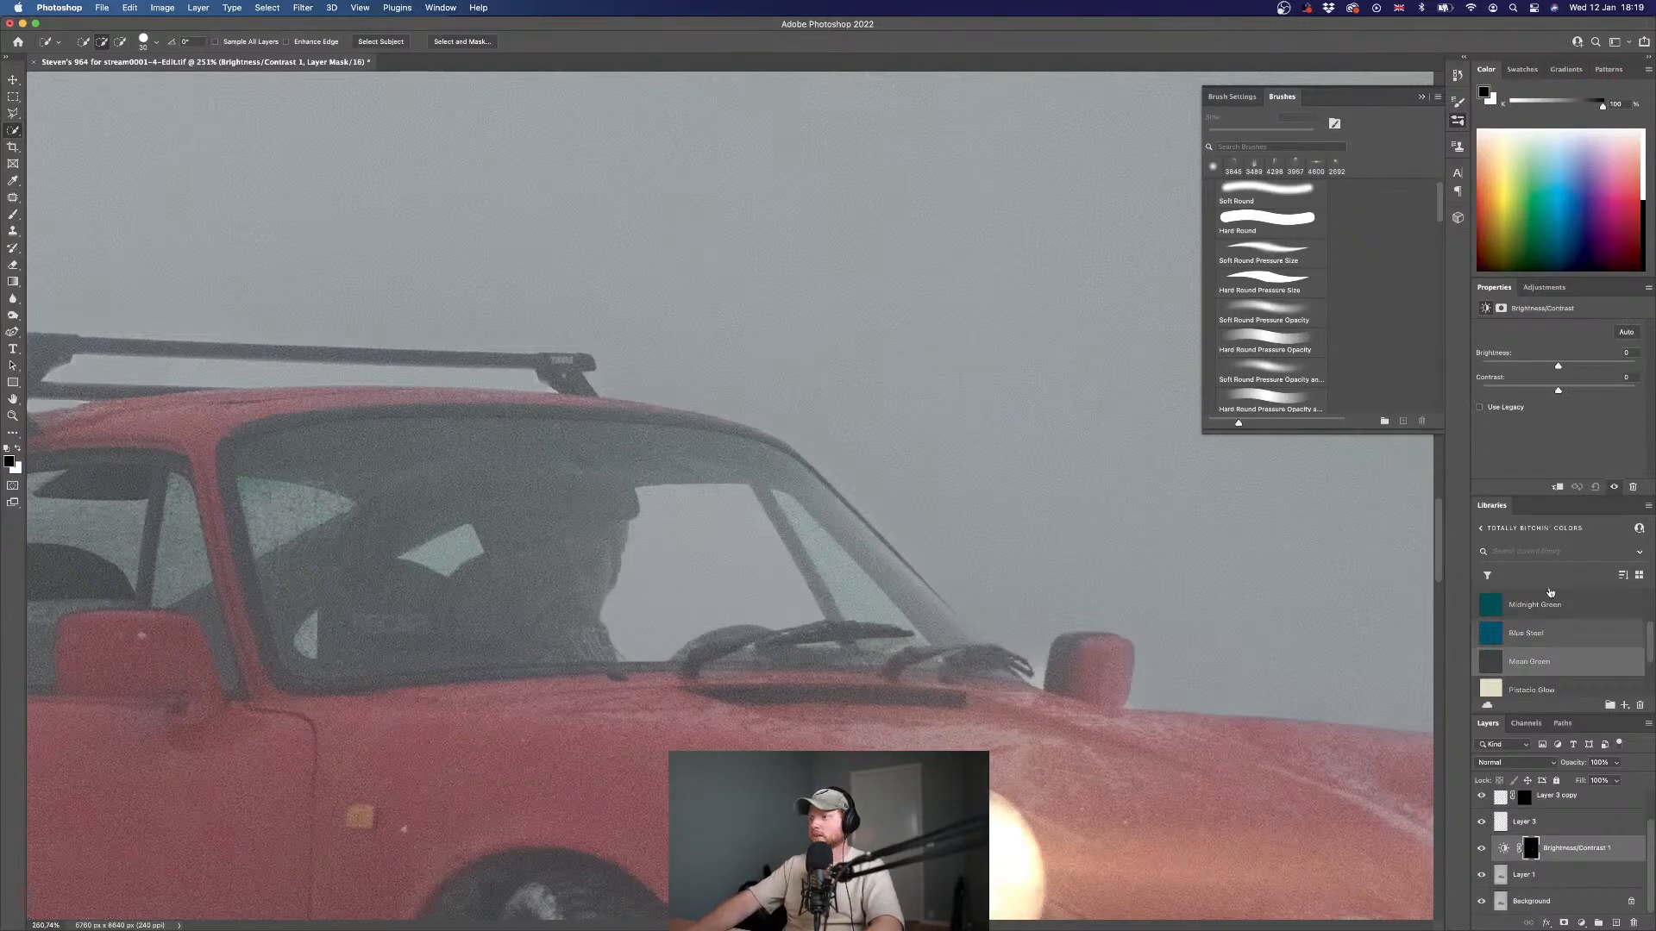
drag(1557, 368, 1547, 368)
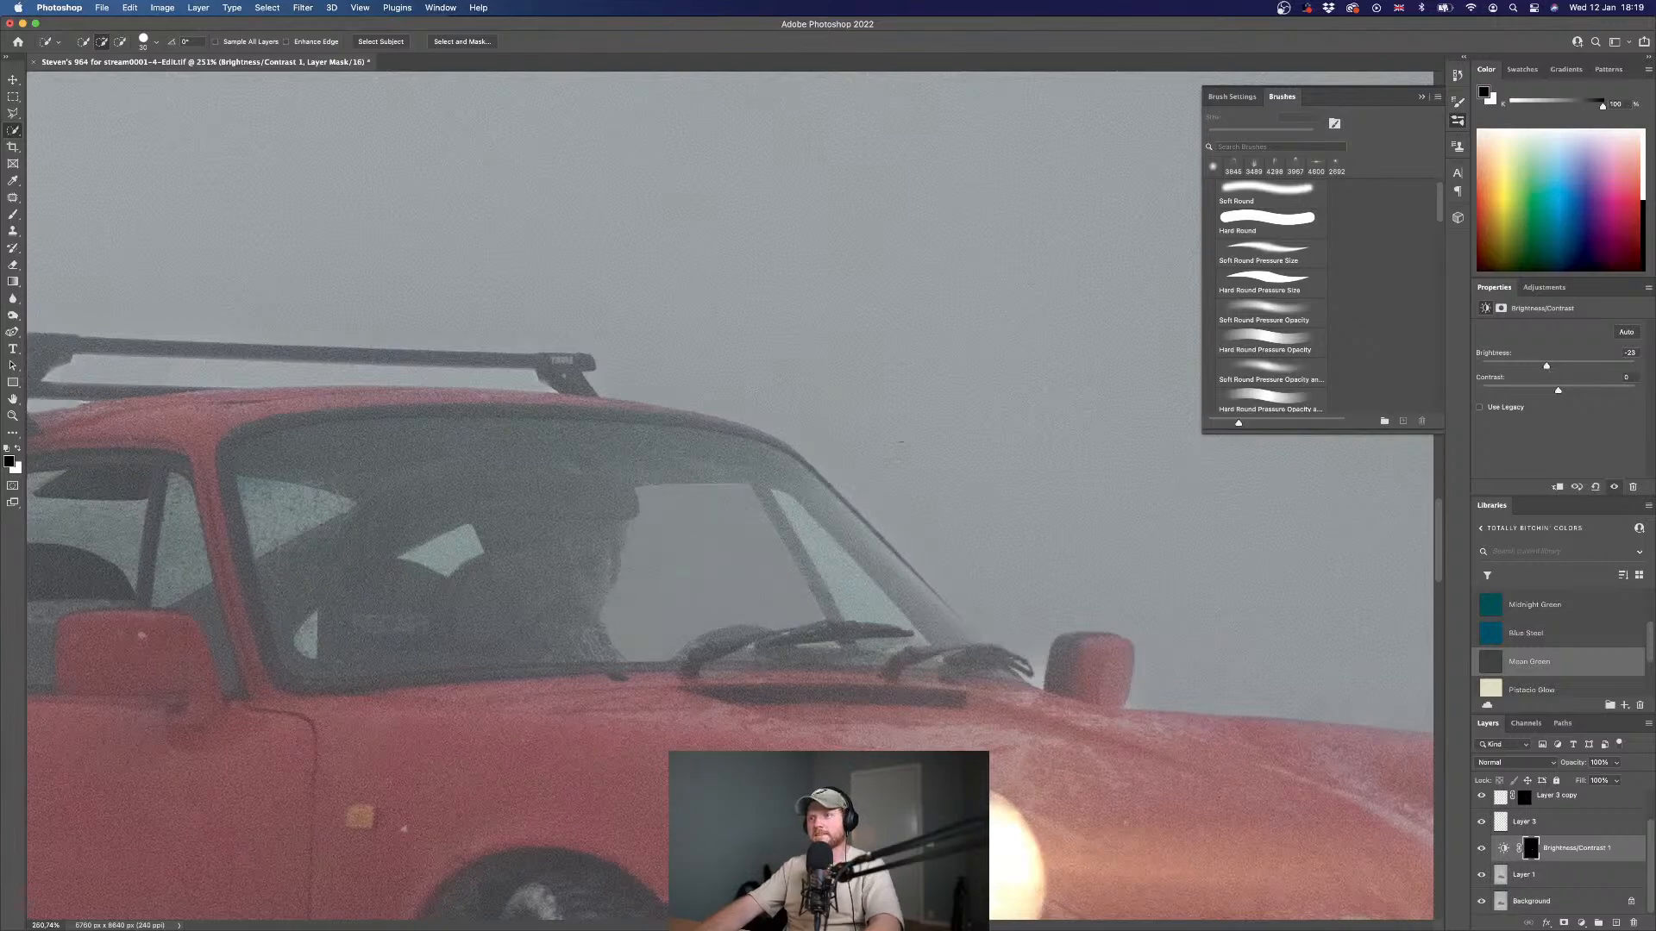
scroll(901, 443, down, 10)
scroll(901, 443, up, 3)
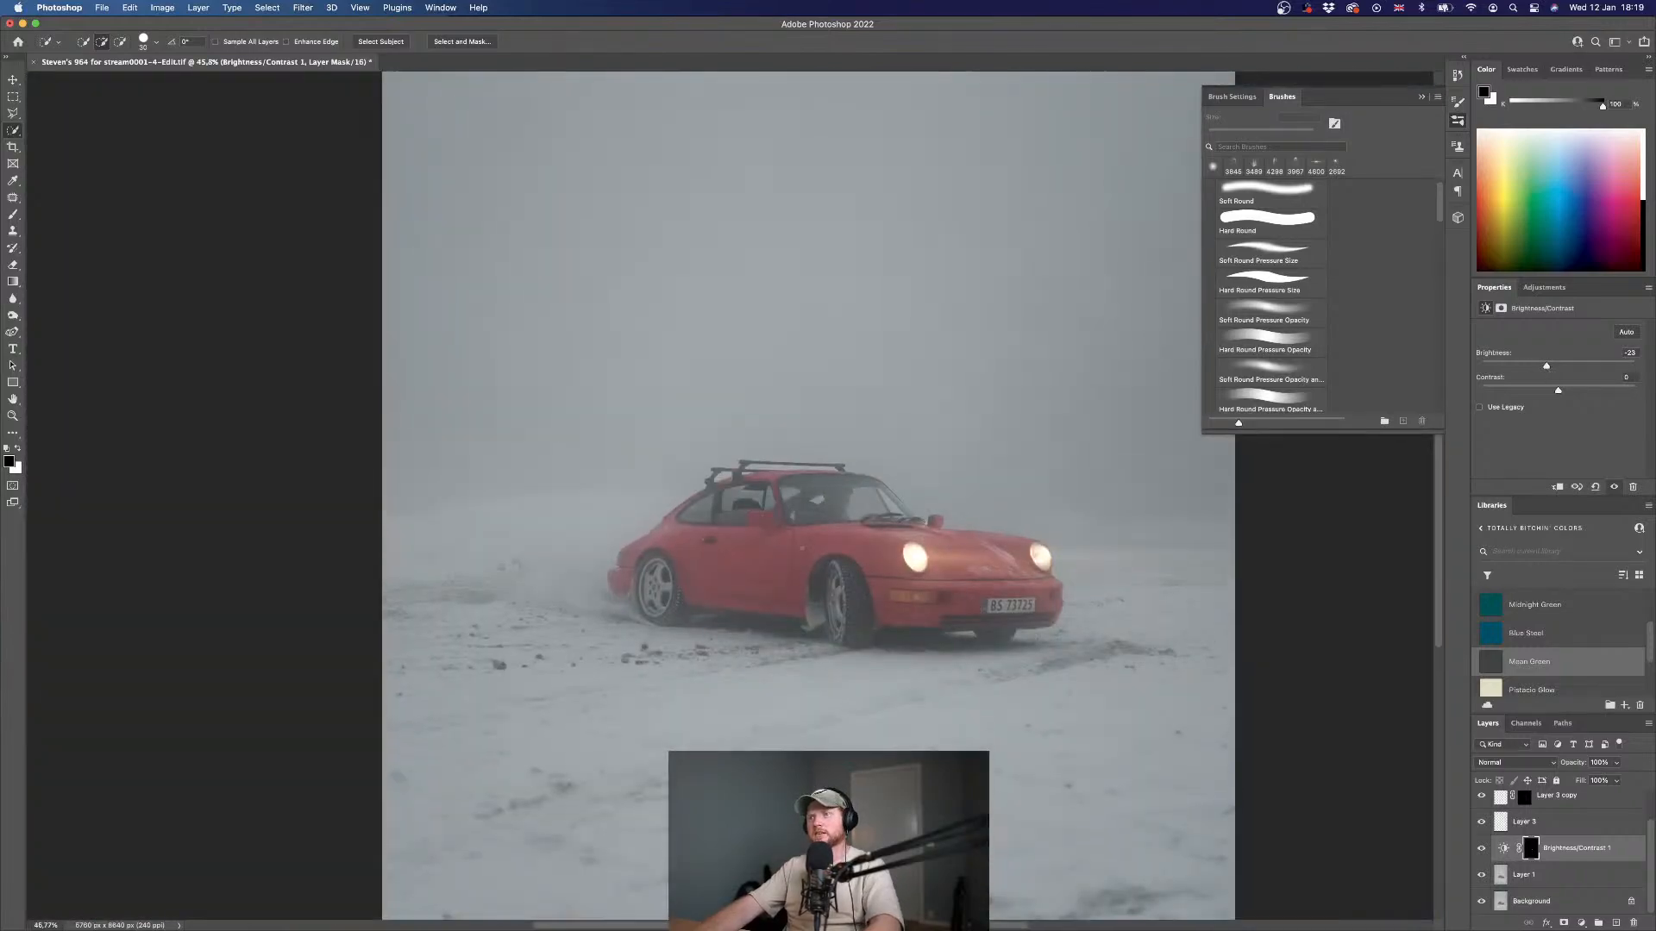
scroll(906, 425, up, 2)
scroll(909, 426, up, 2)
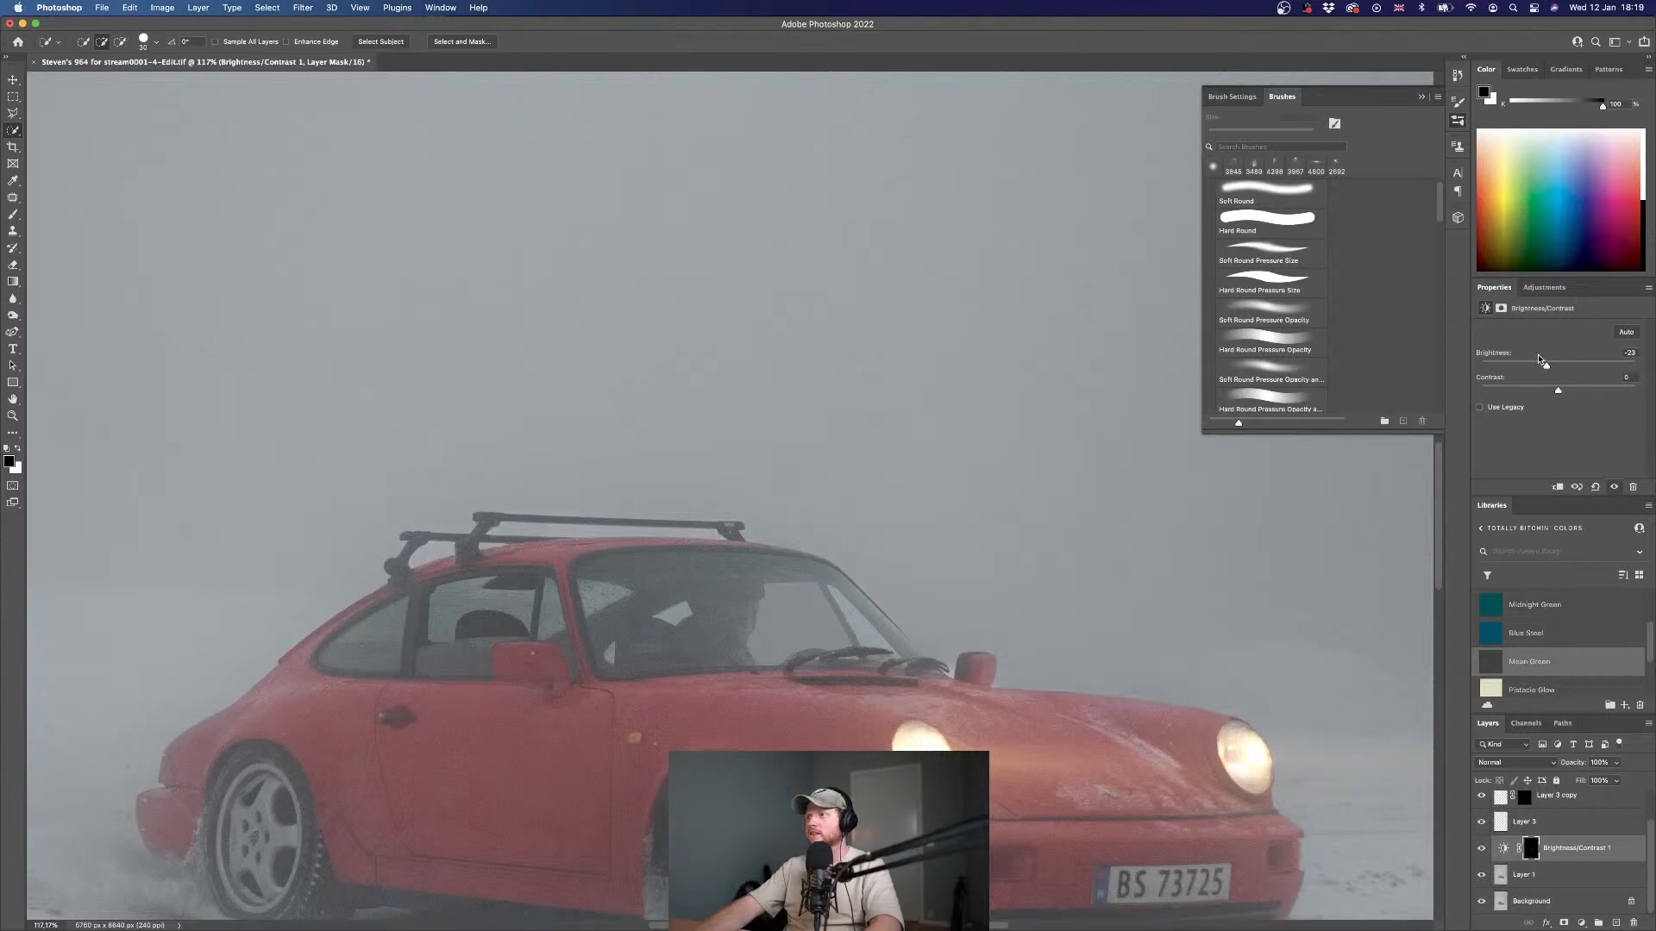
drag(1547, 368, 1551, 369)
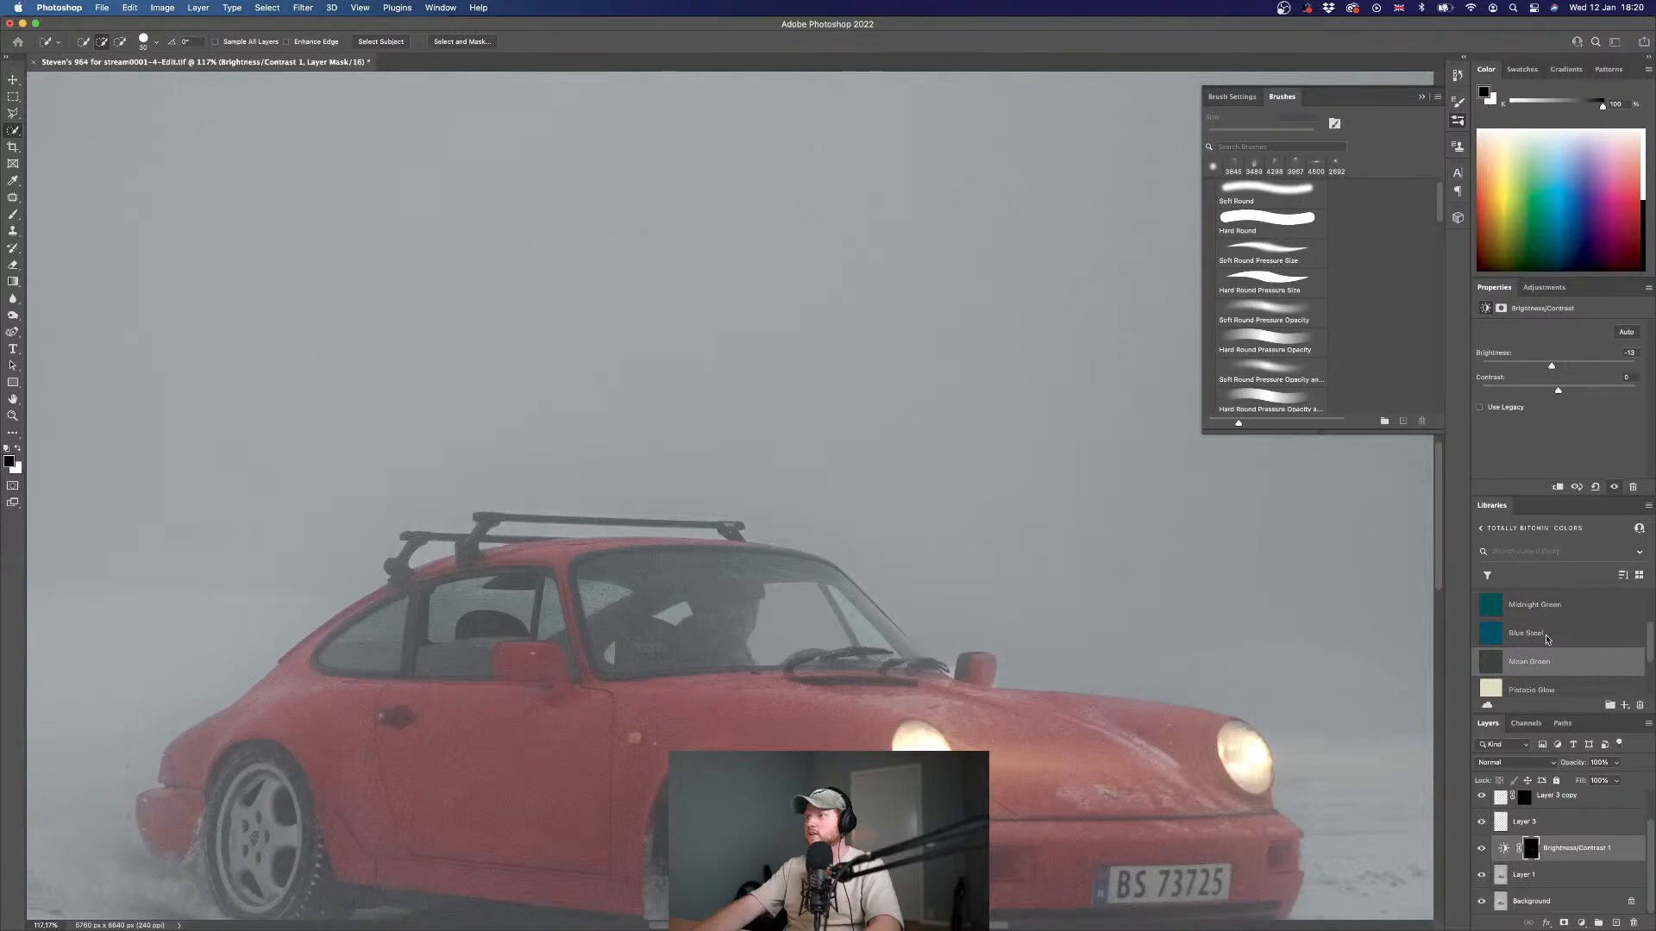
- Make Layer 3 the active layer and save the edited photo
click(1575, 828)
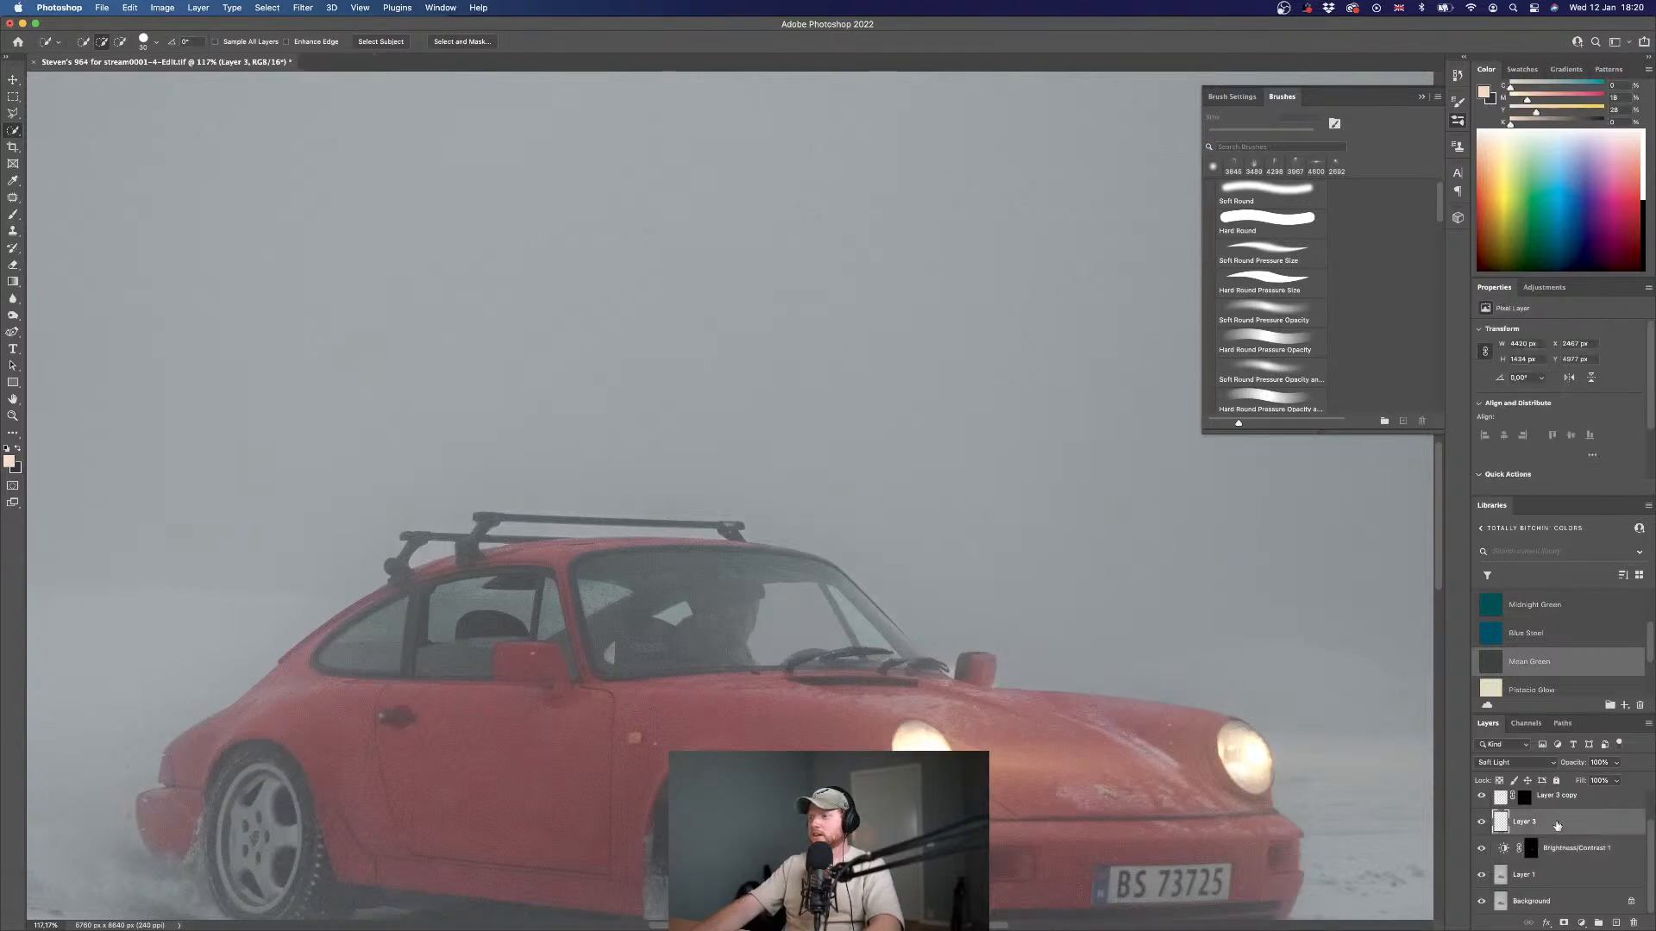
key(super+0)
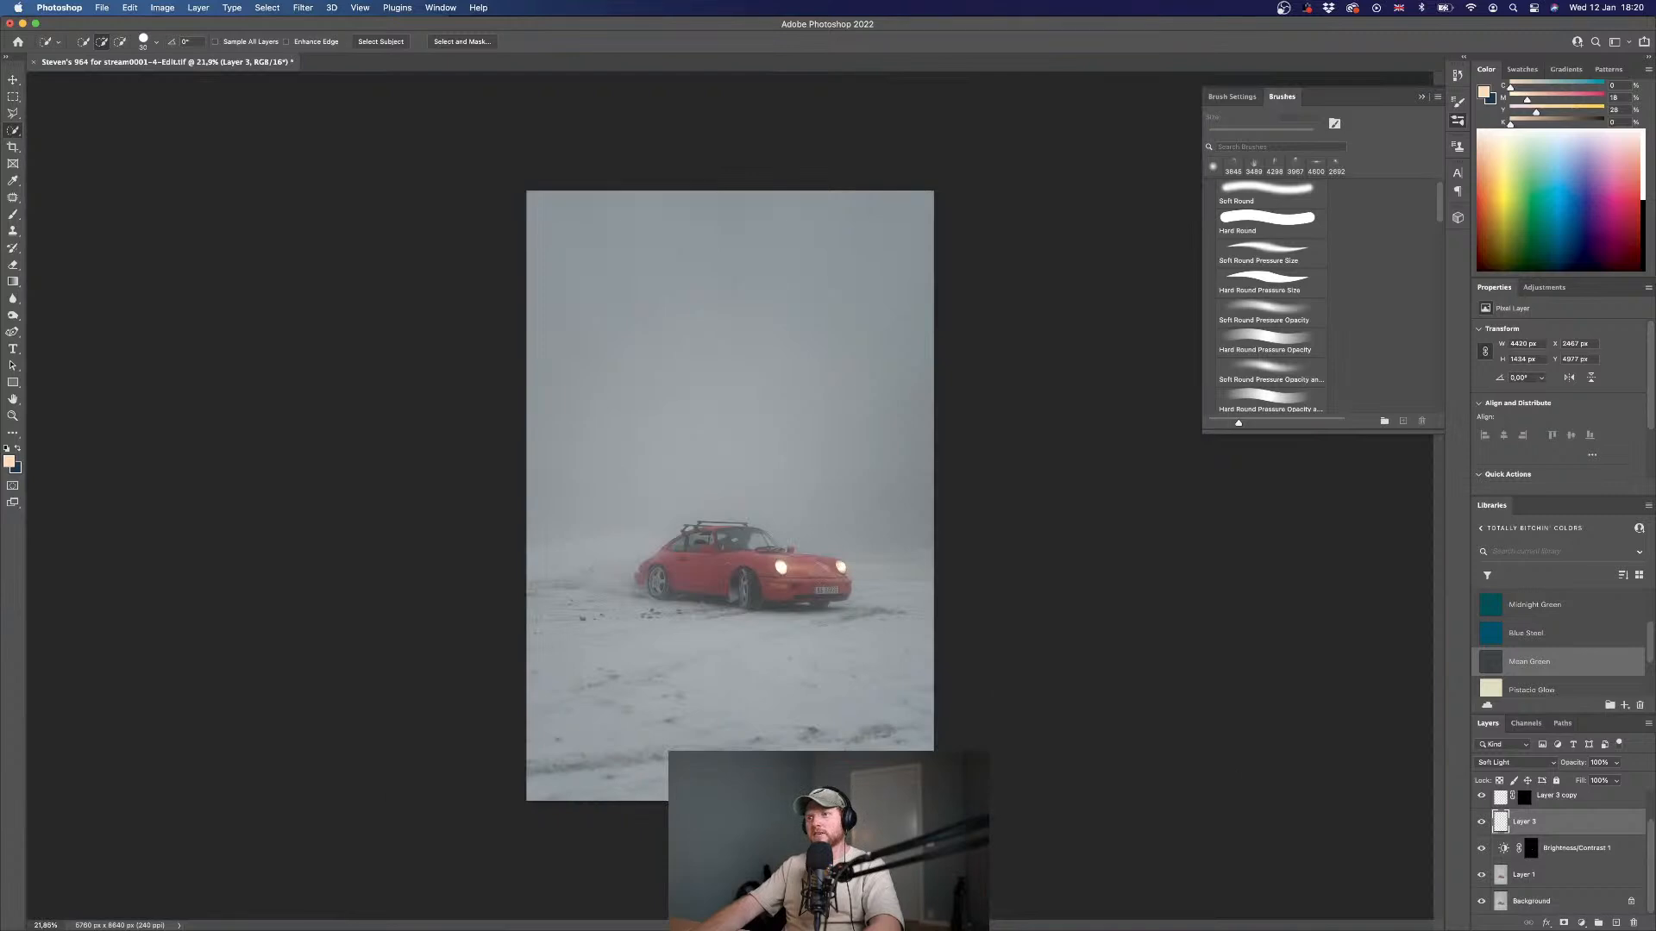
key(super+s)
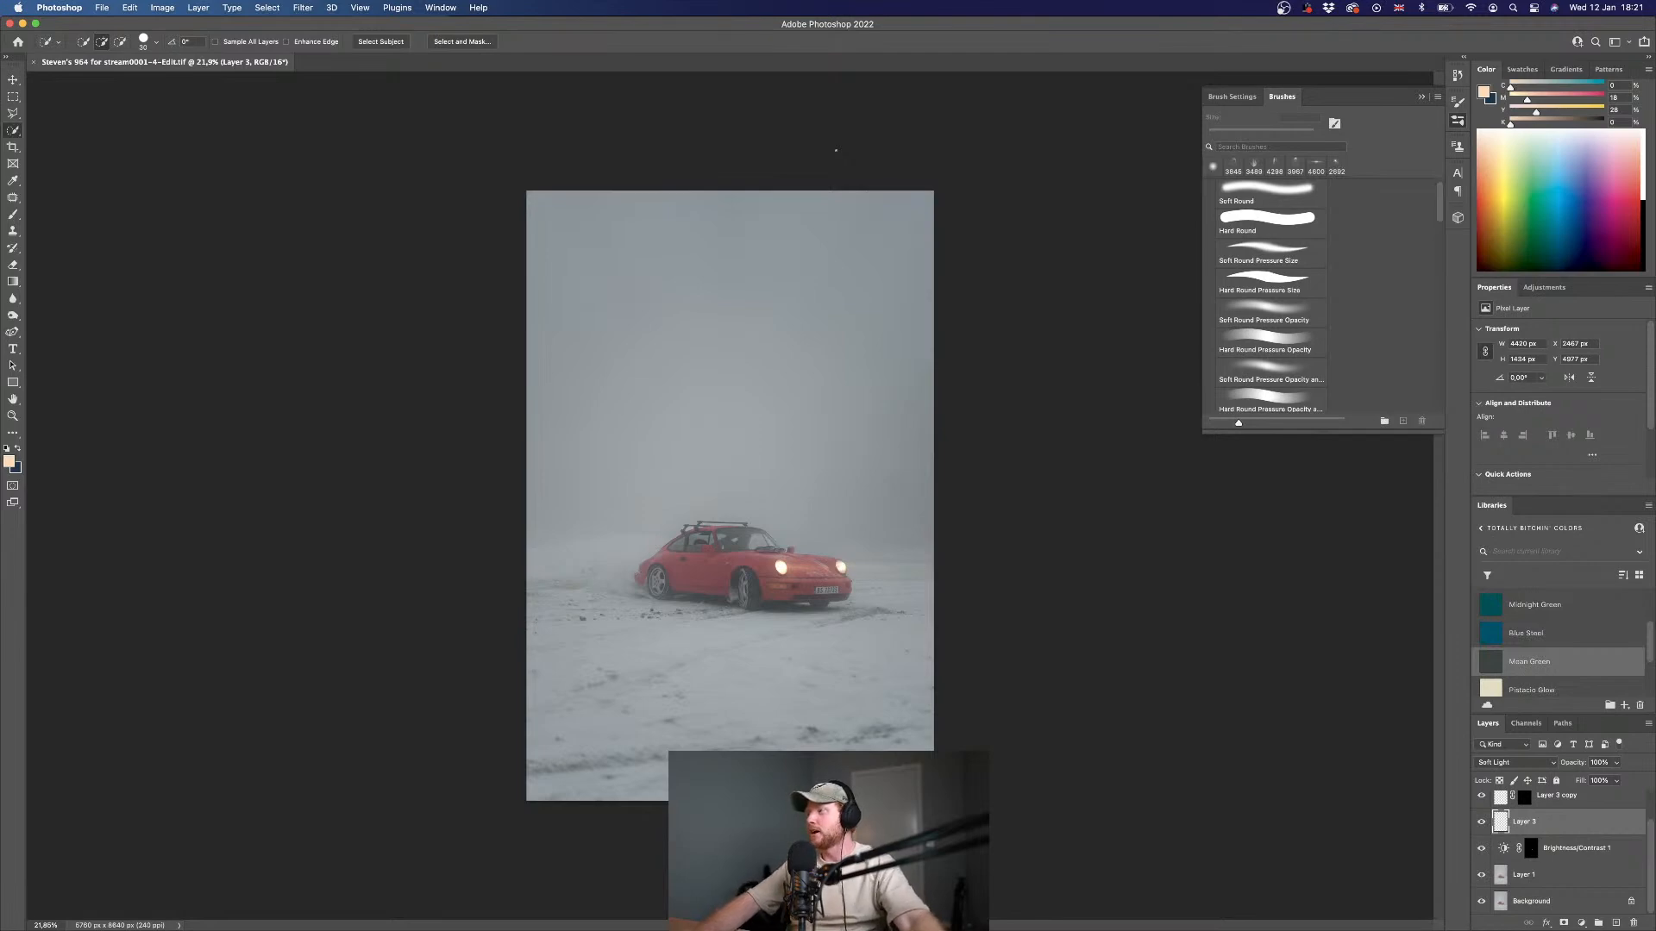
- Switch to Lightroom Classic, mask the sky of the edited photo with Select Sky, and lower the mask's exposure to about -0.61
key(ctrl+Right)
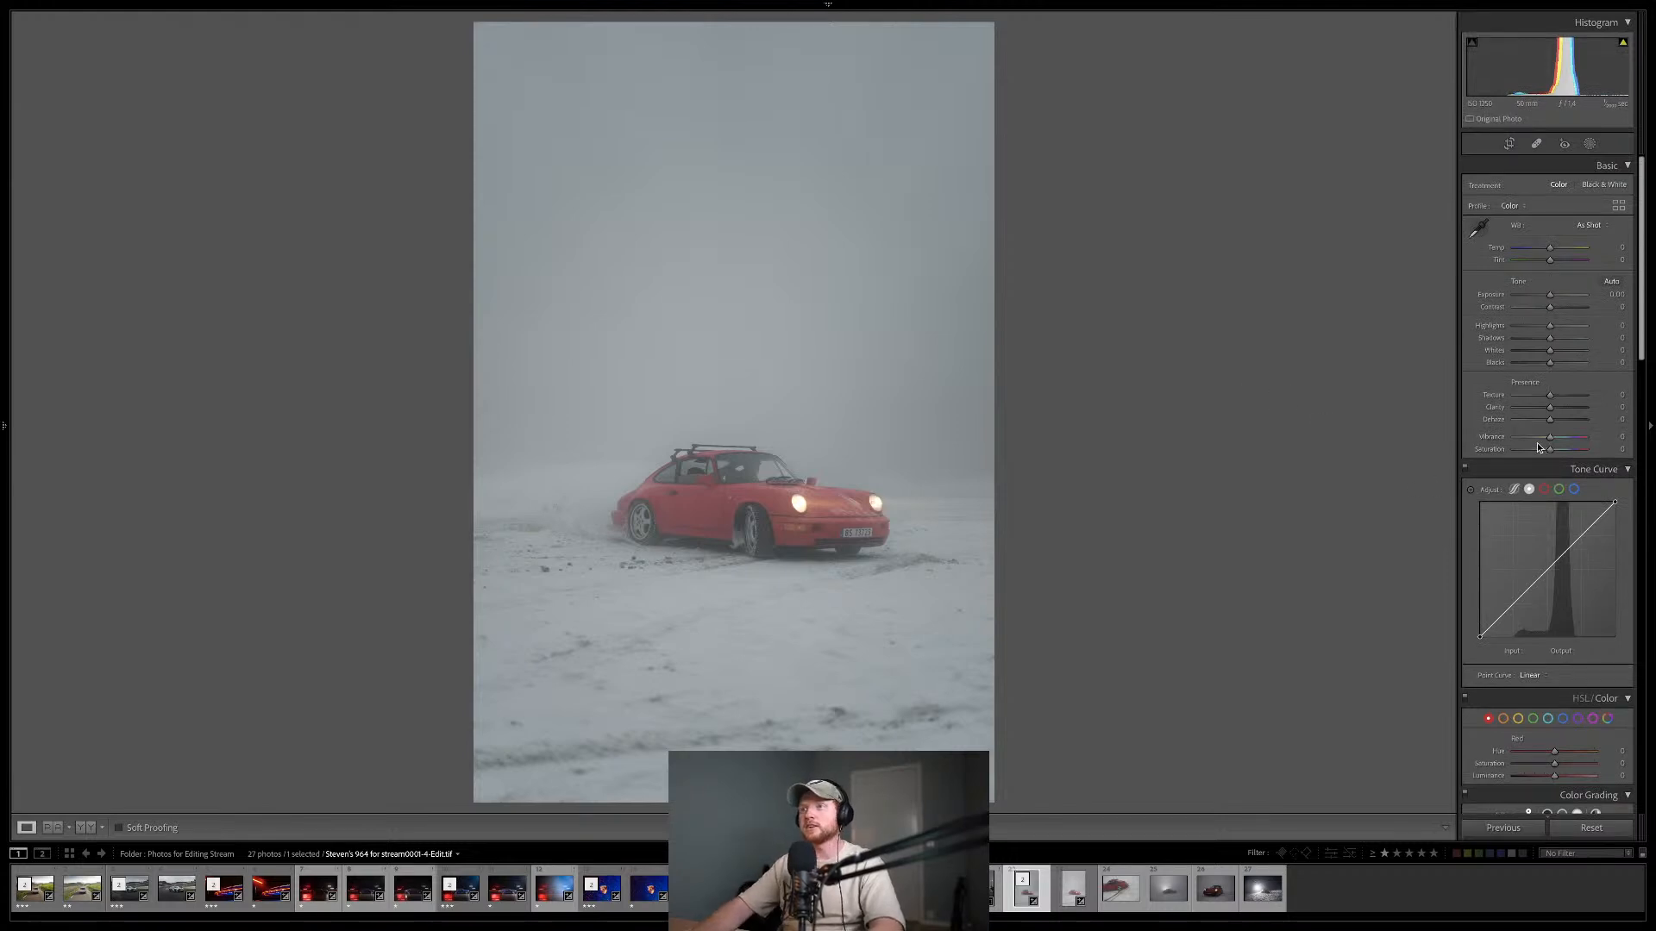
click(1589, 143)
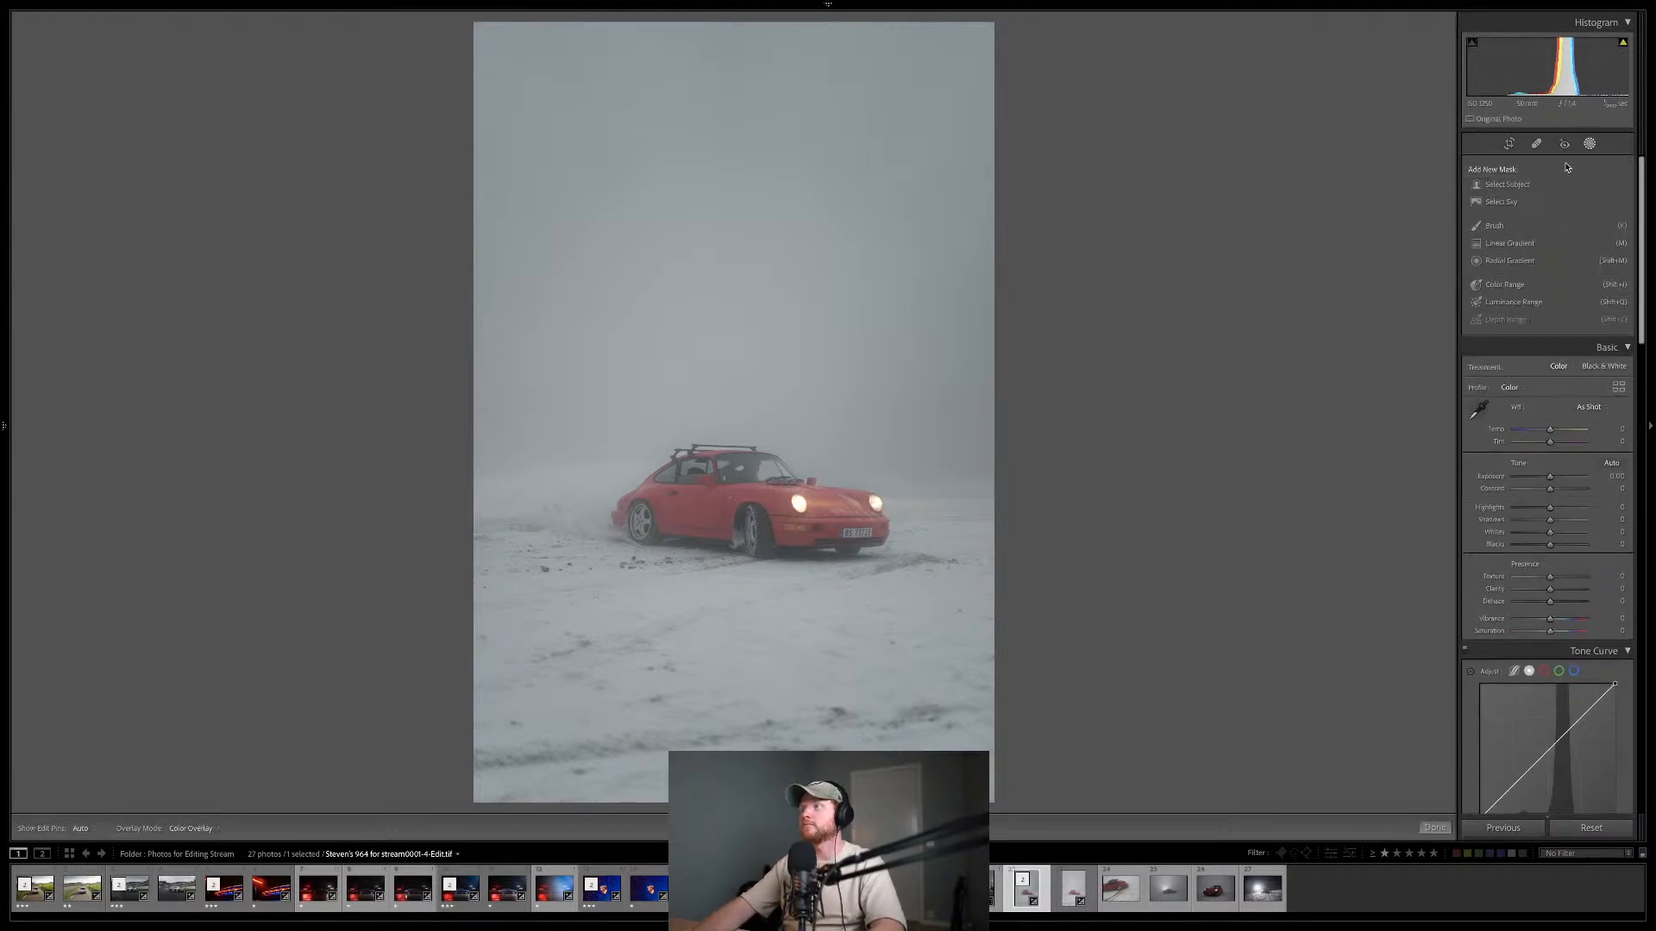
click(1511, 207)
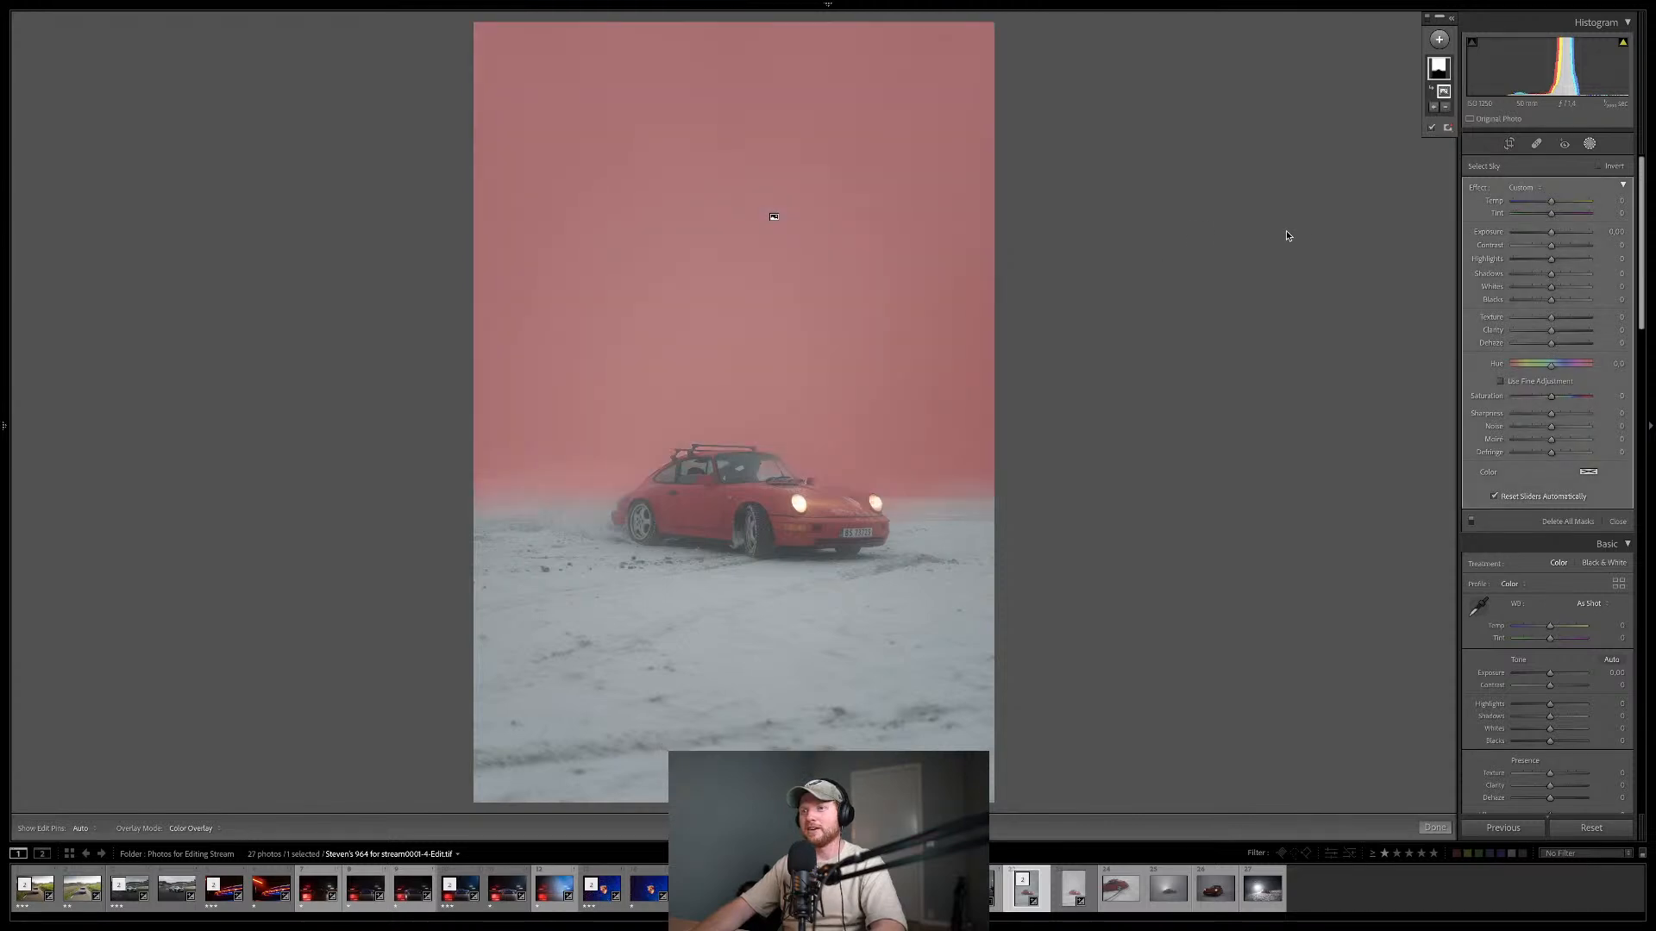
drag(1554, 235, 1548, 236)
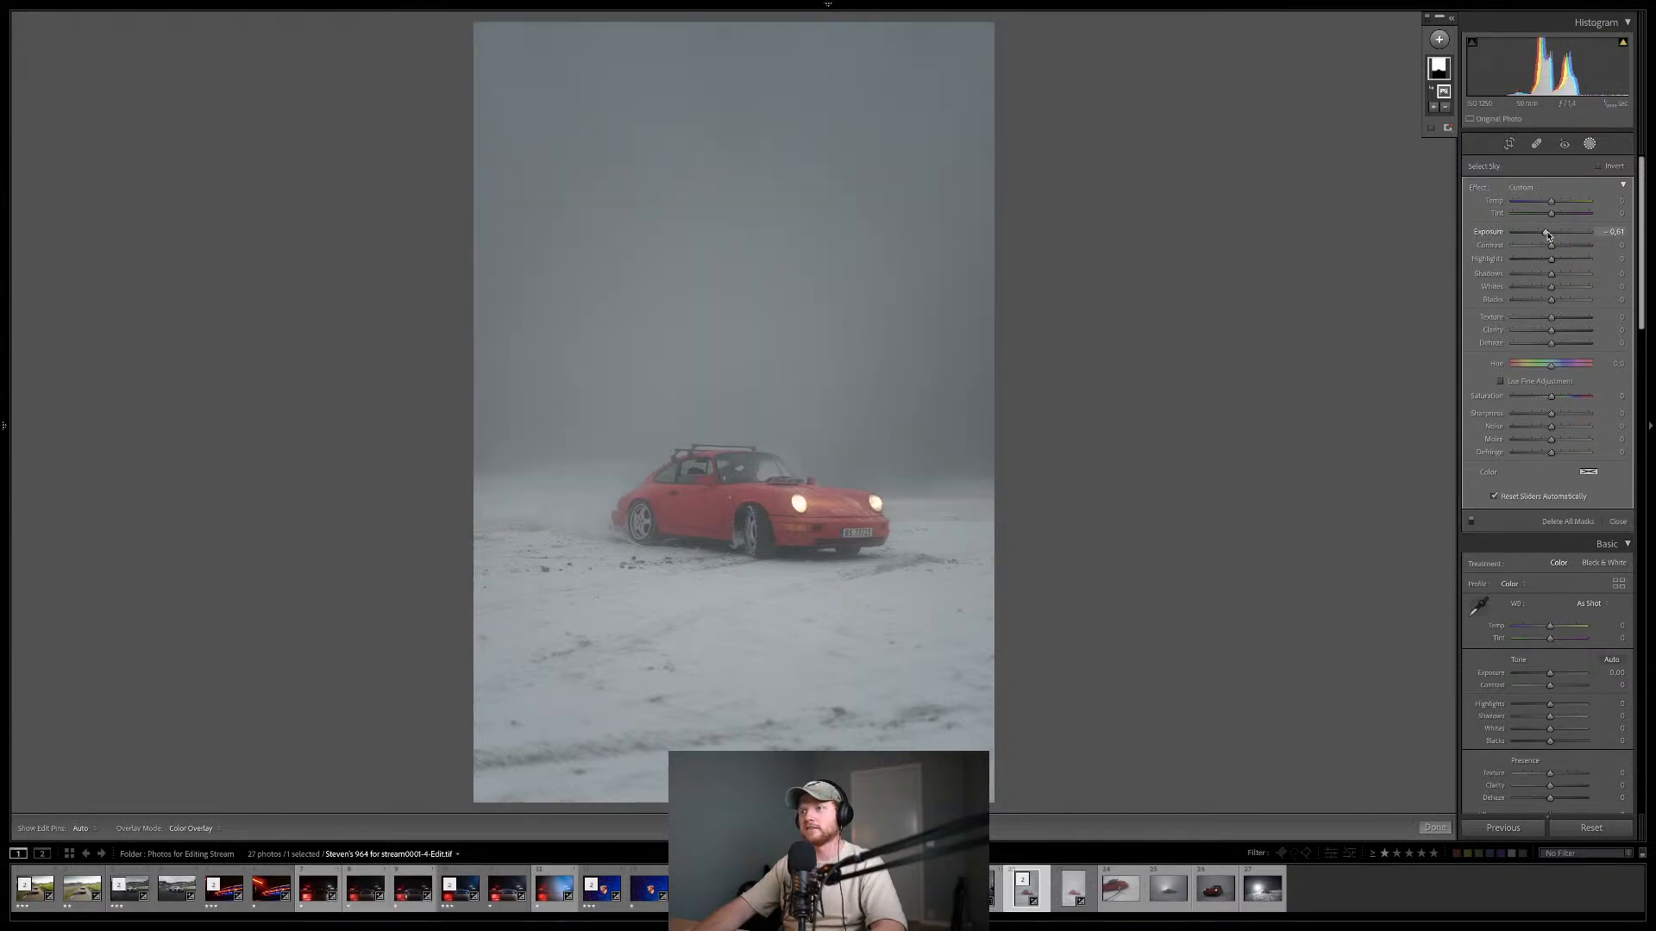
- Reset the sky mask's exposure and delete the sky mask
double_click(1548, 235)
click(1436, 68)
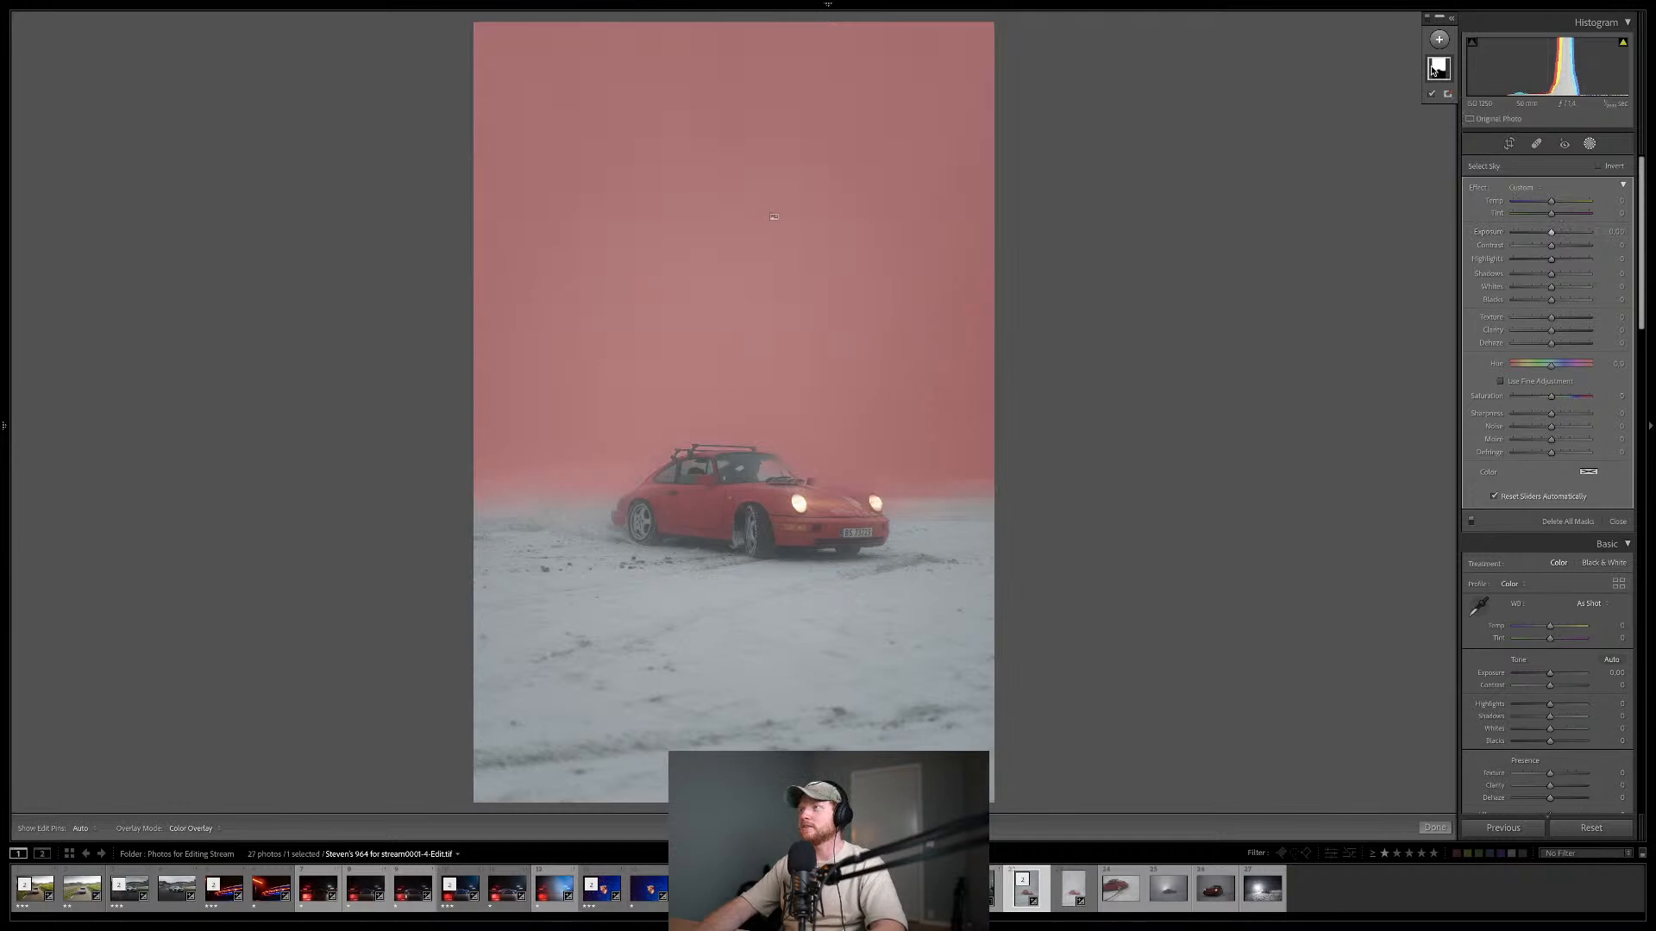
key(Delete)
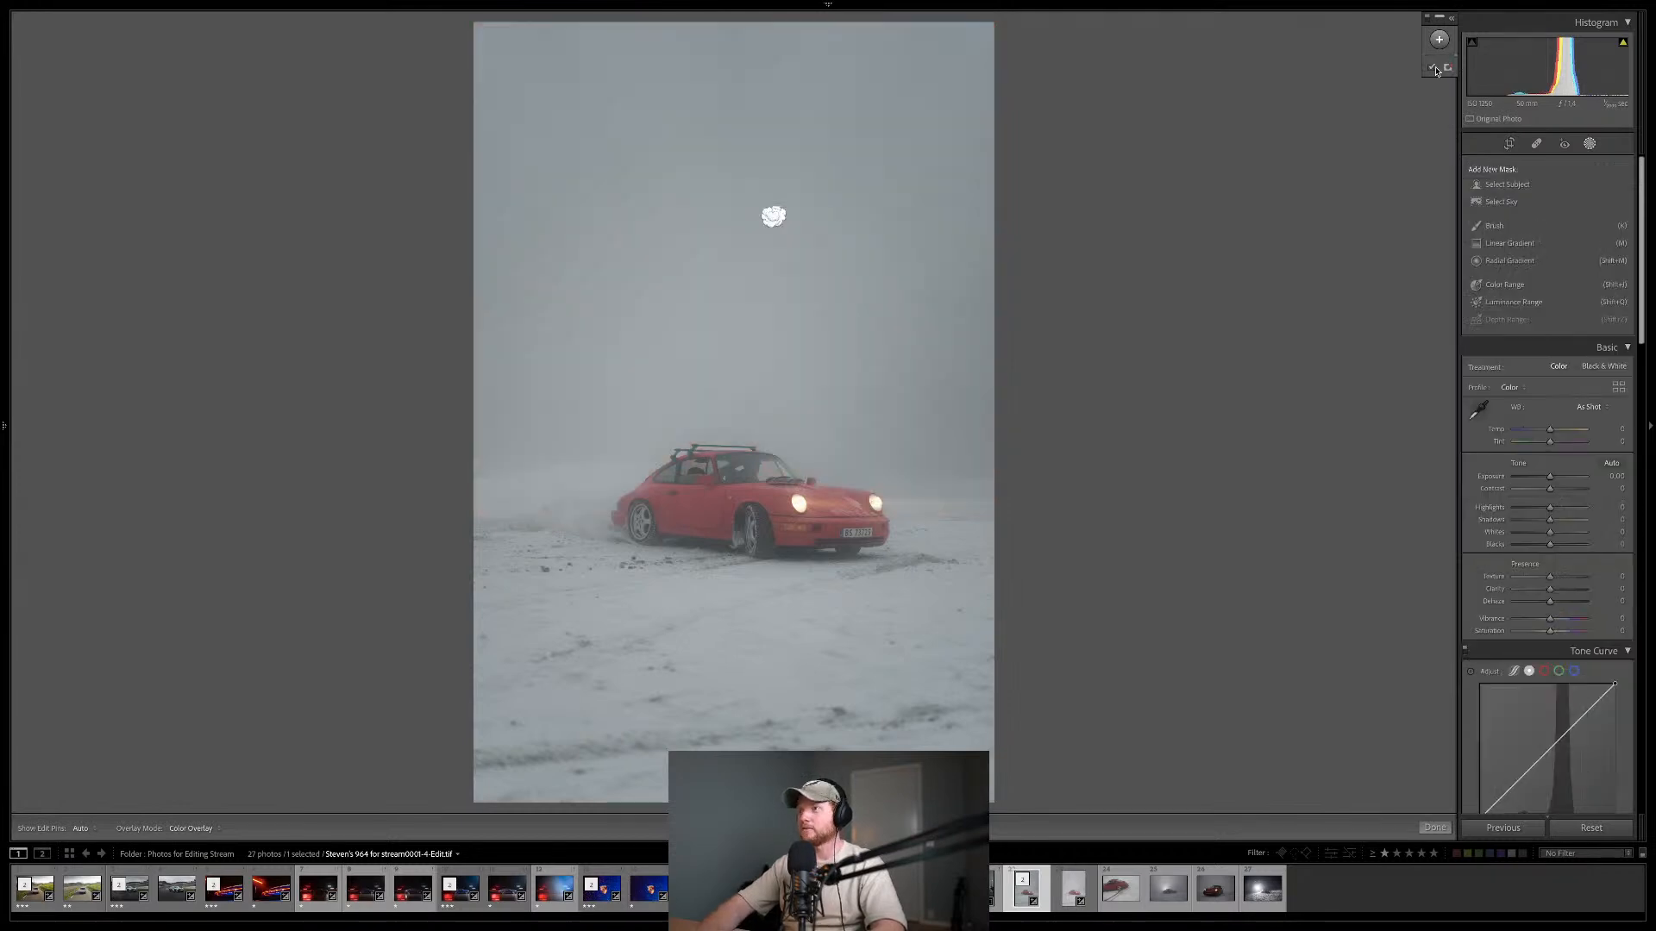
- Darken the sky with a linear gradient from the photo's upper edge to the car roof, exposure about -0.36 and highlights about -21, and compare before and after
click(1511, 243)
drag(1550, 232, 1543, 263)
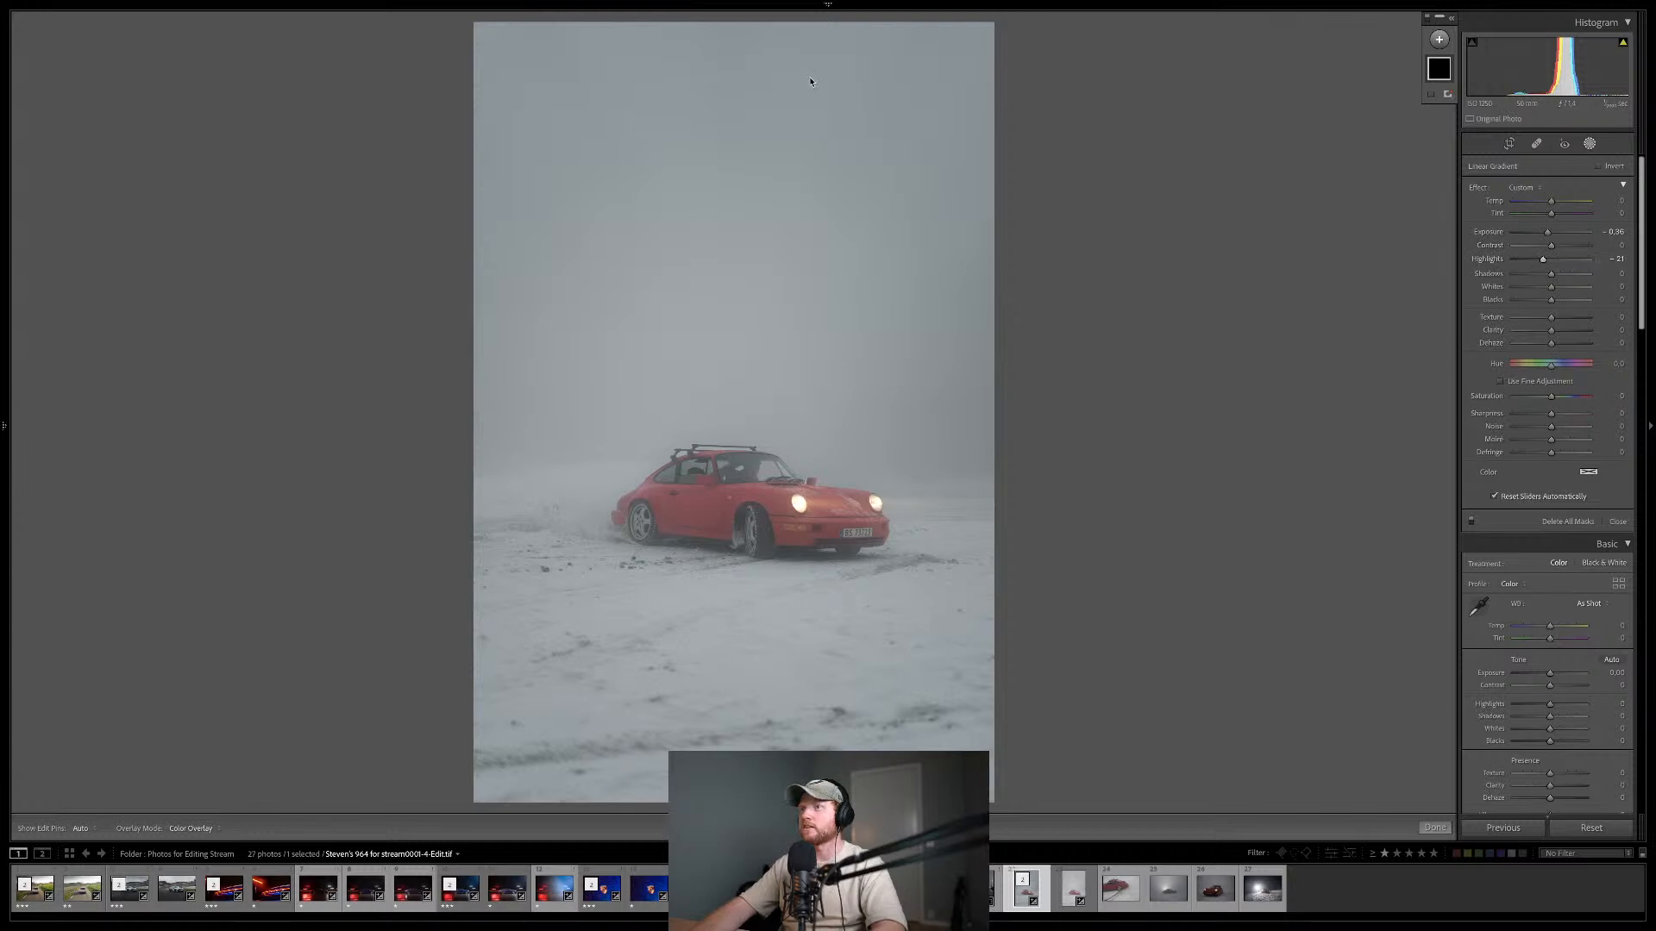
drag(775, 303, 807, 447)
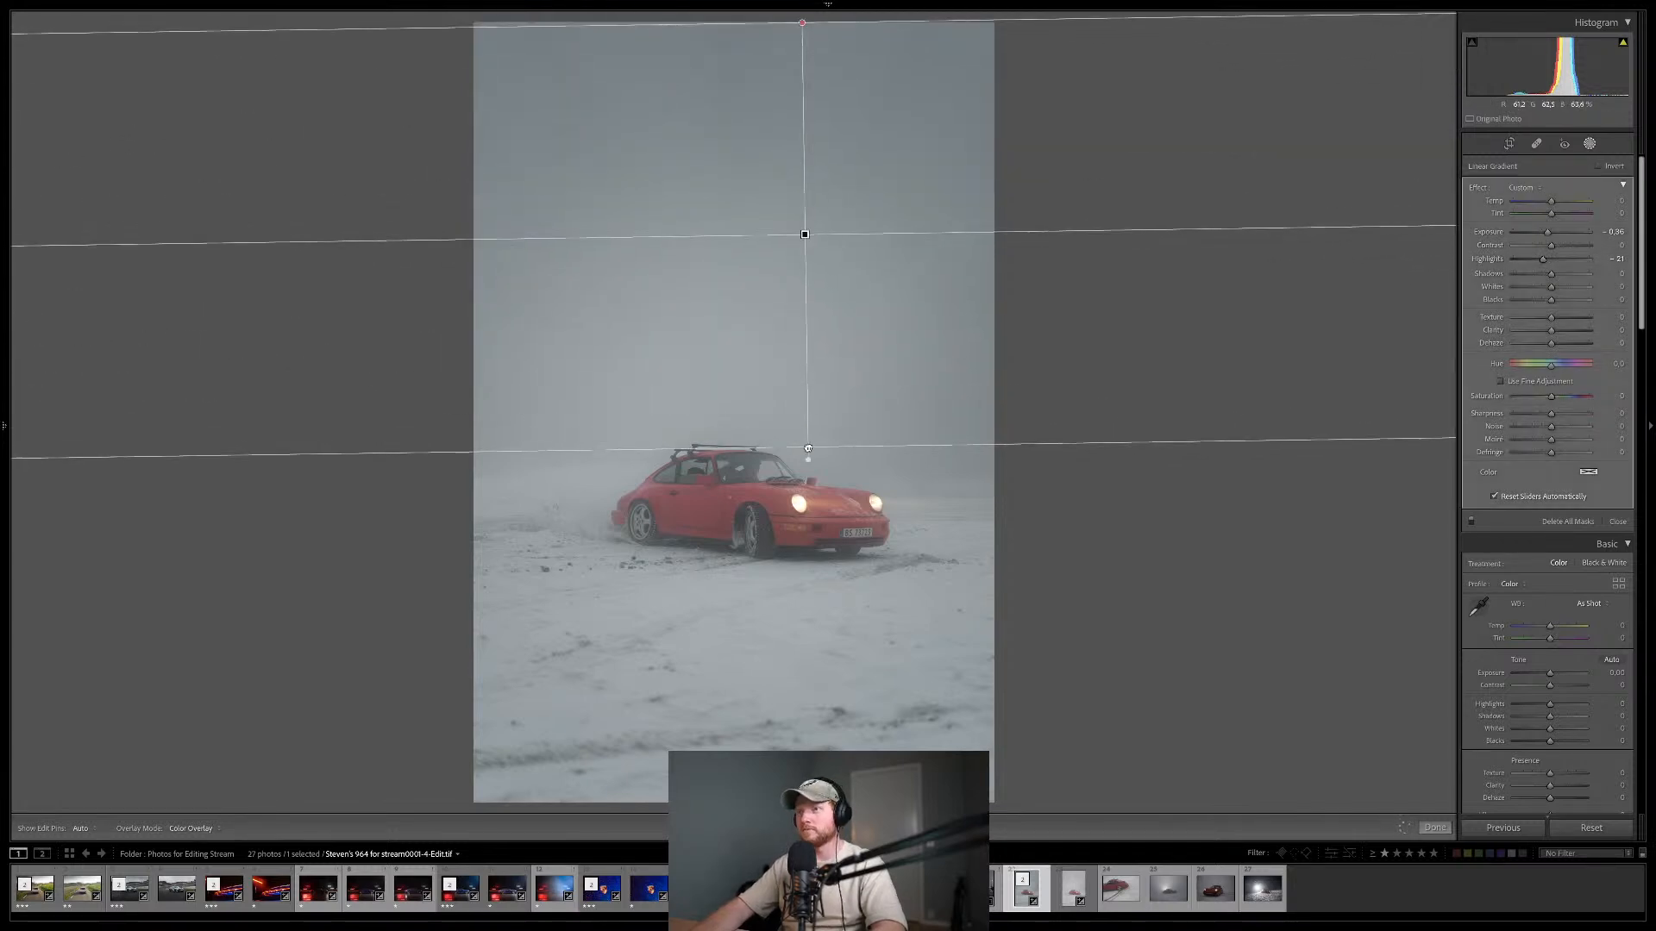
key(backslash)
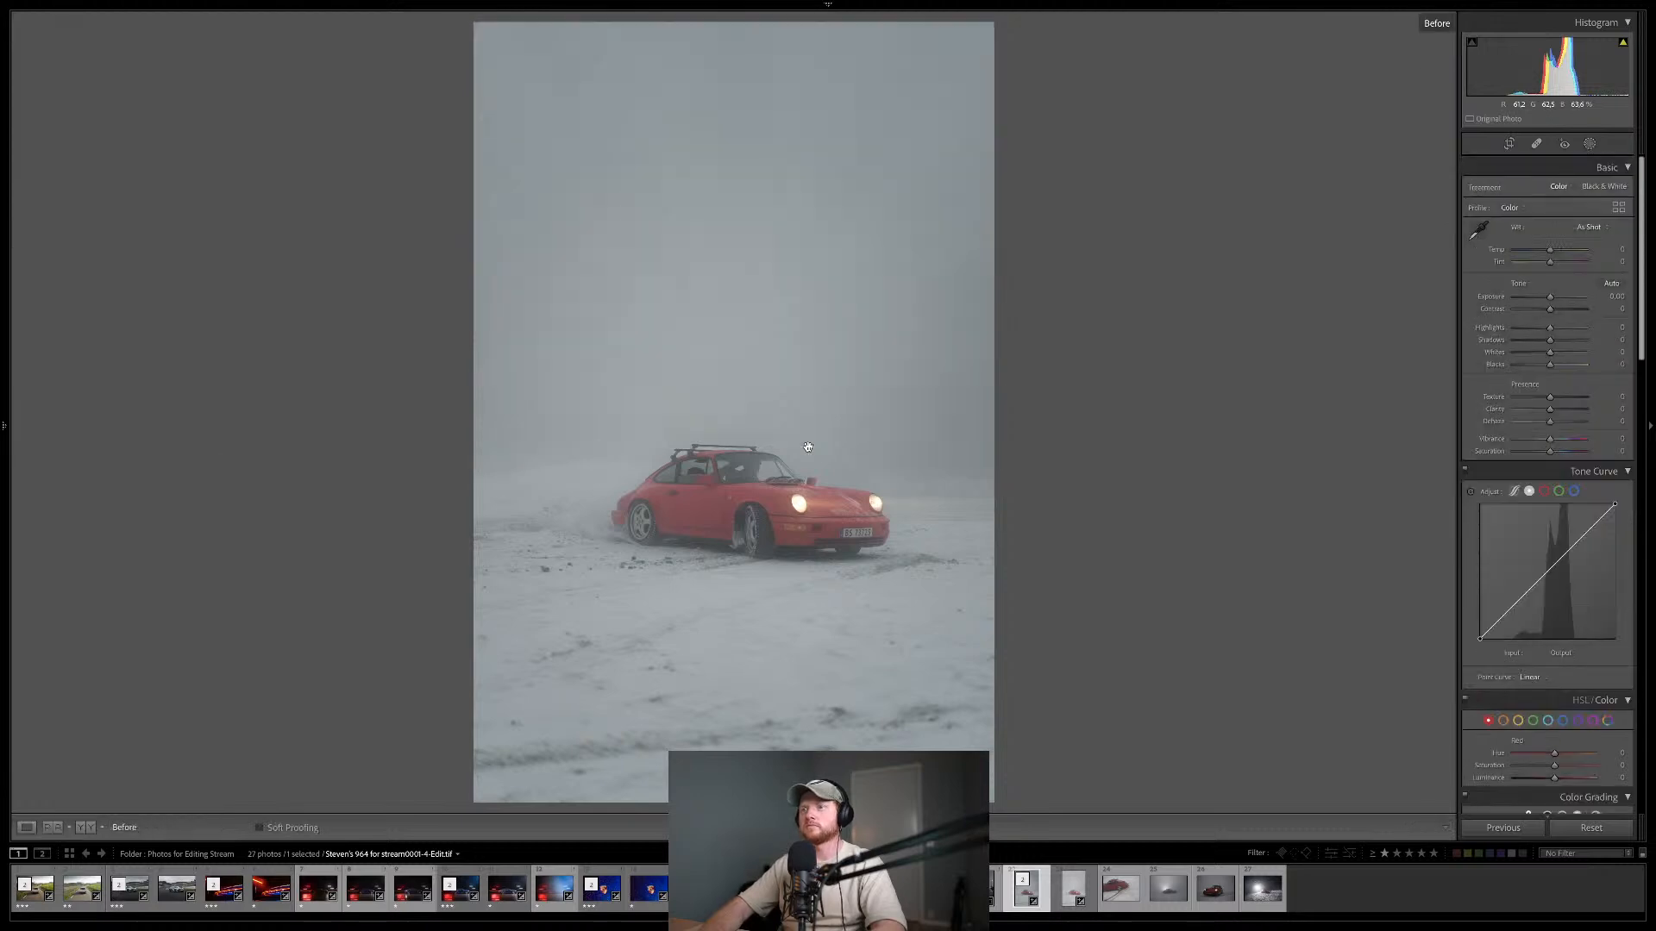
key(backslash)
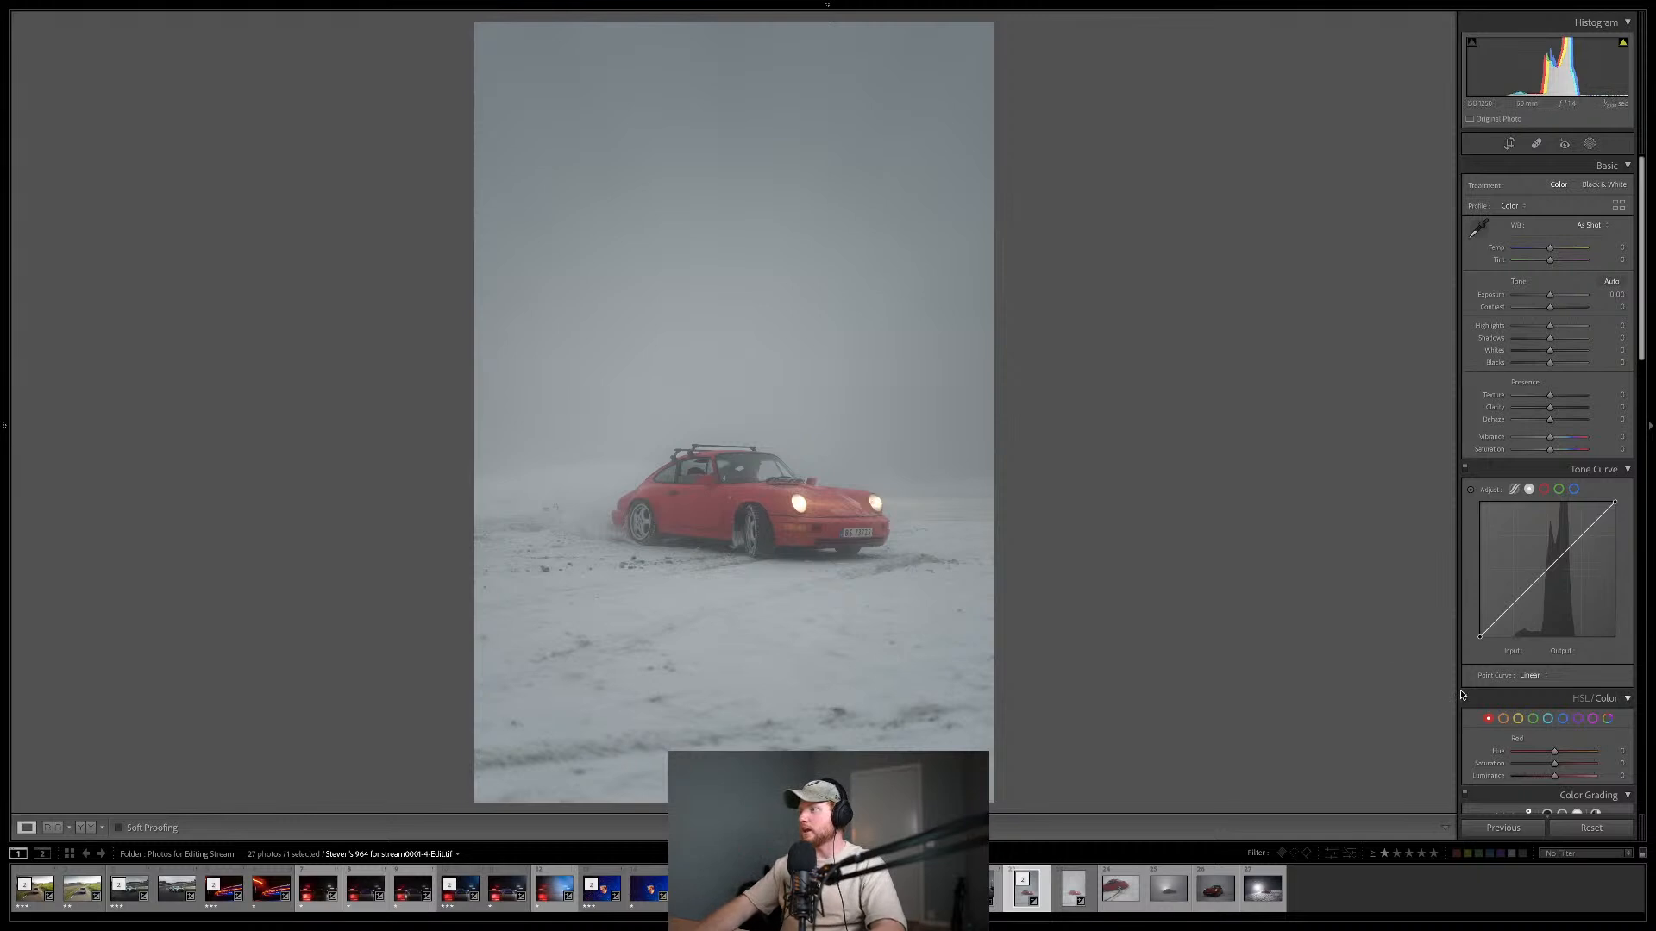
- Tint the photo's highlights cyan-blue with Color Grading, at a hue of about 195
scroll(1468, 695, down, 3)
scroll(1469, 695, down, 2)
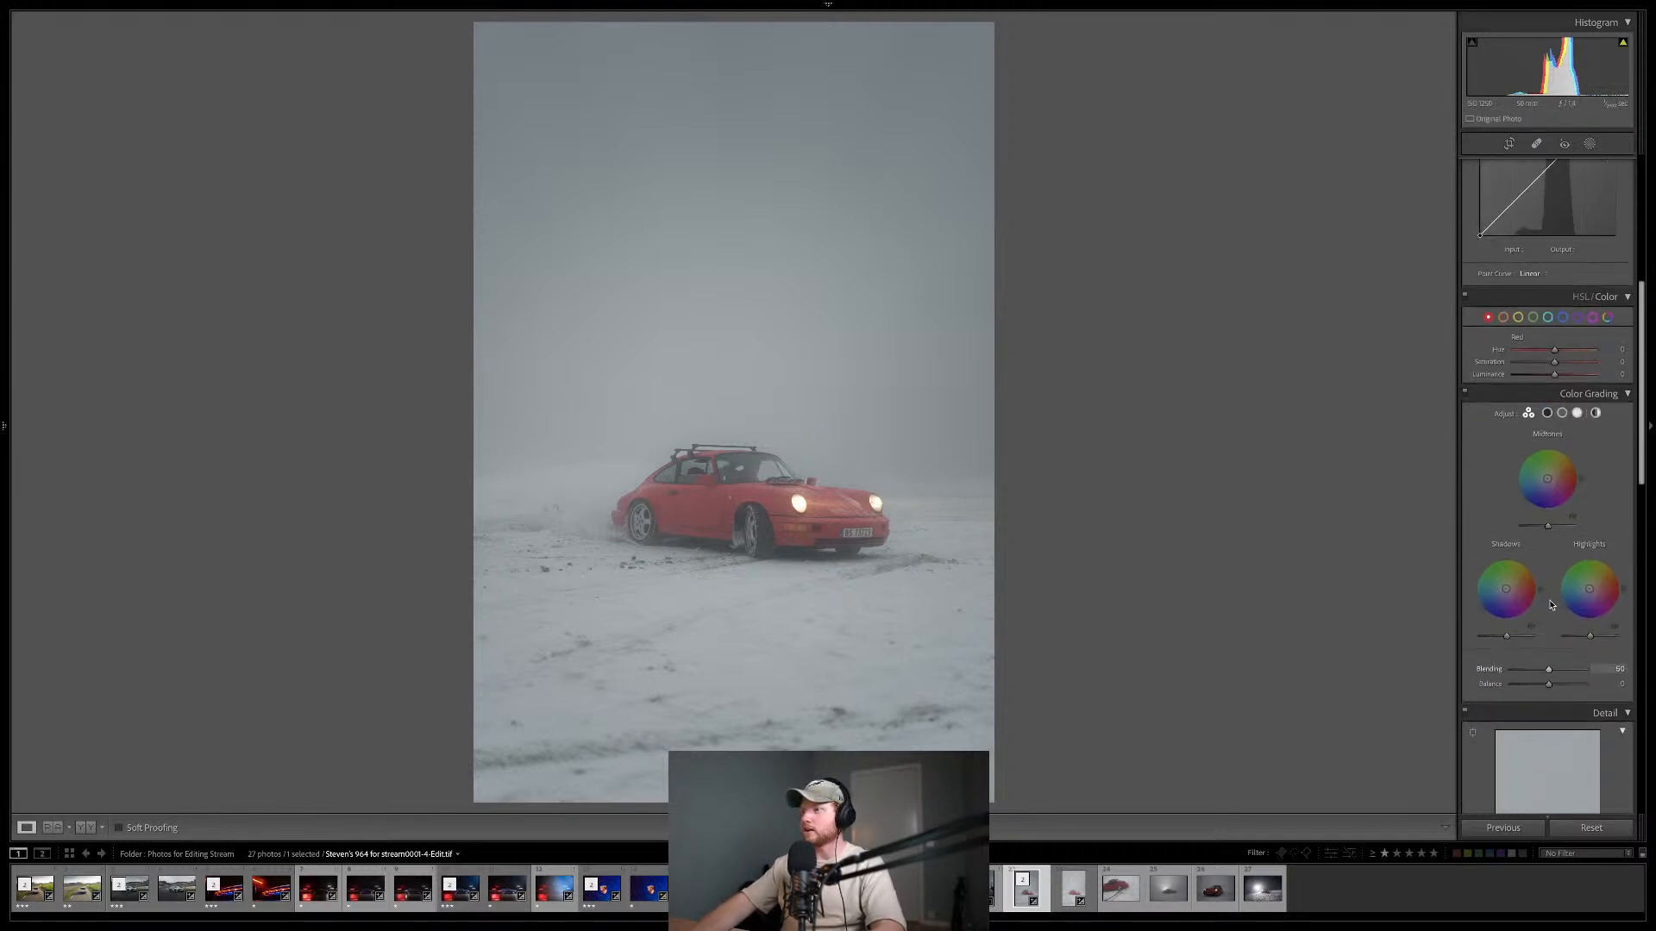
drag(1590, 594, 1582, 595)
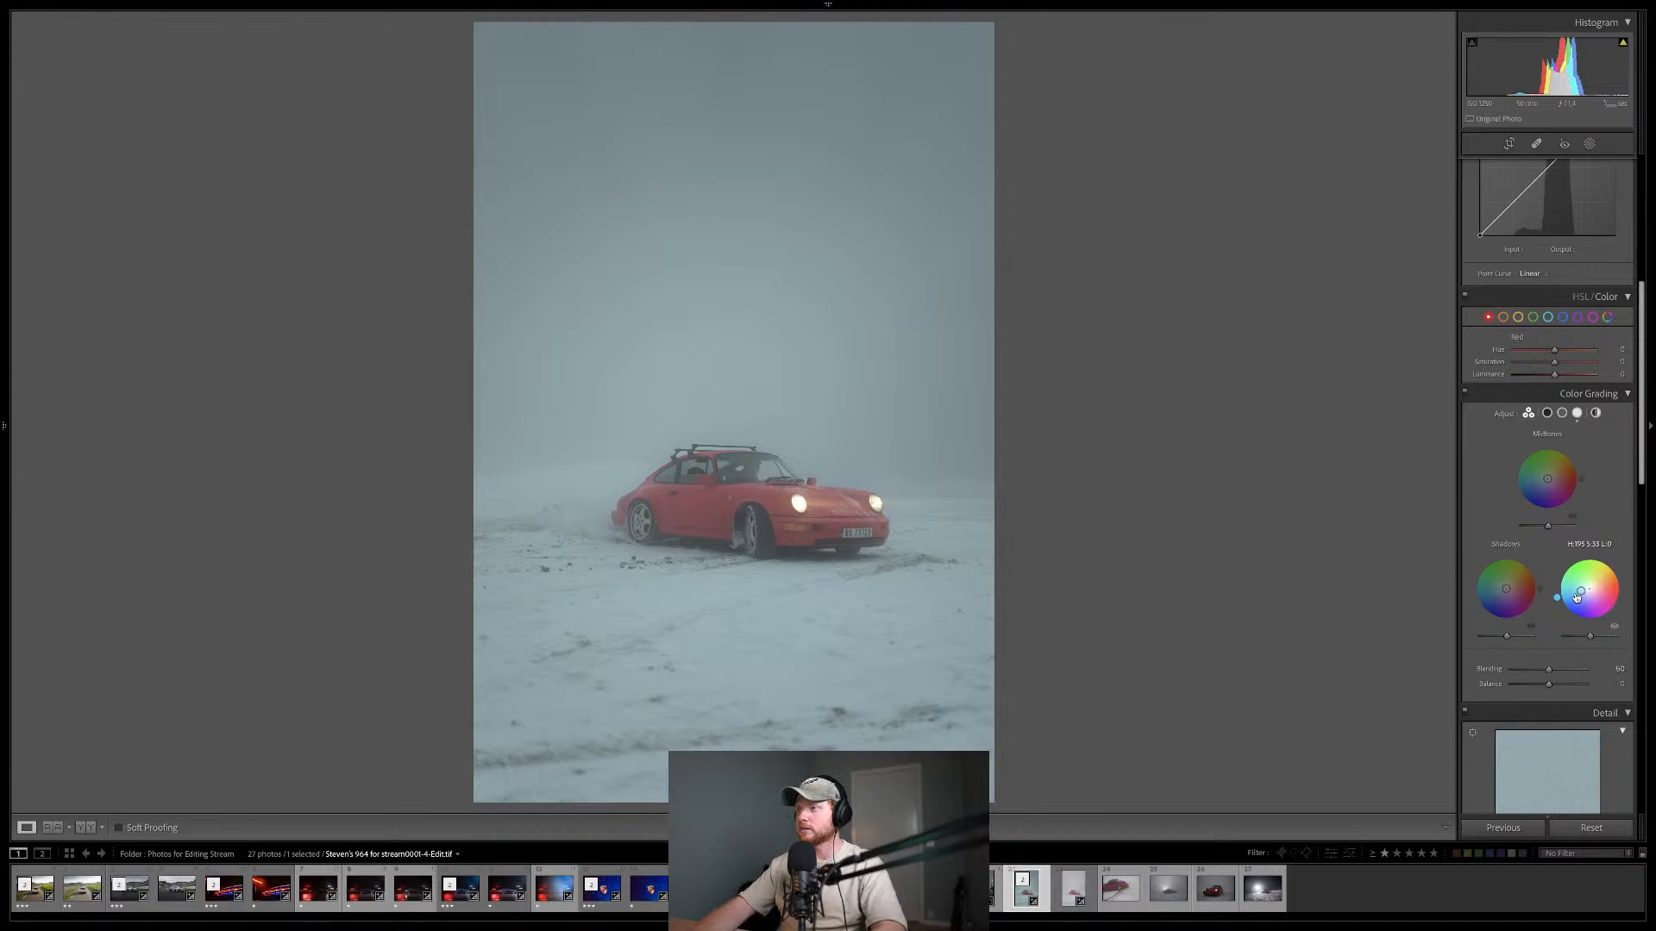
drag(1557, 598, 1556, 594)
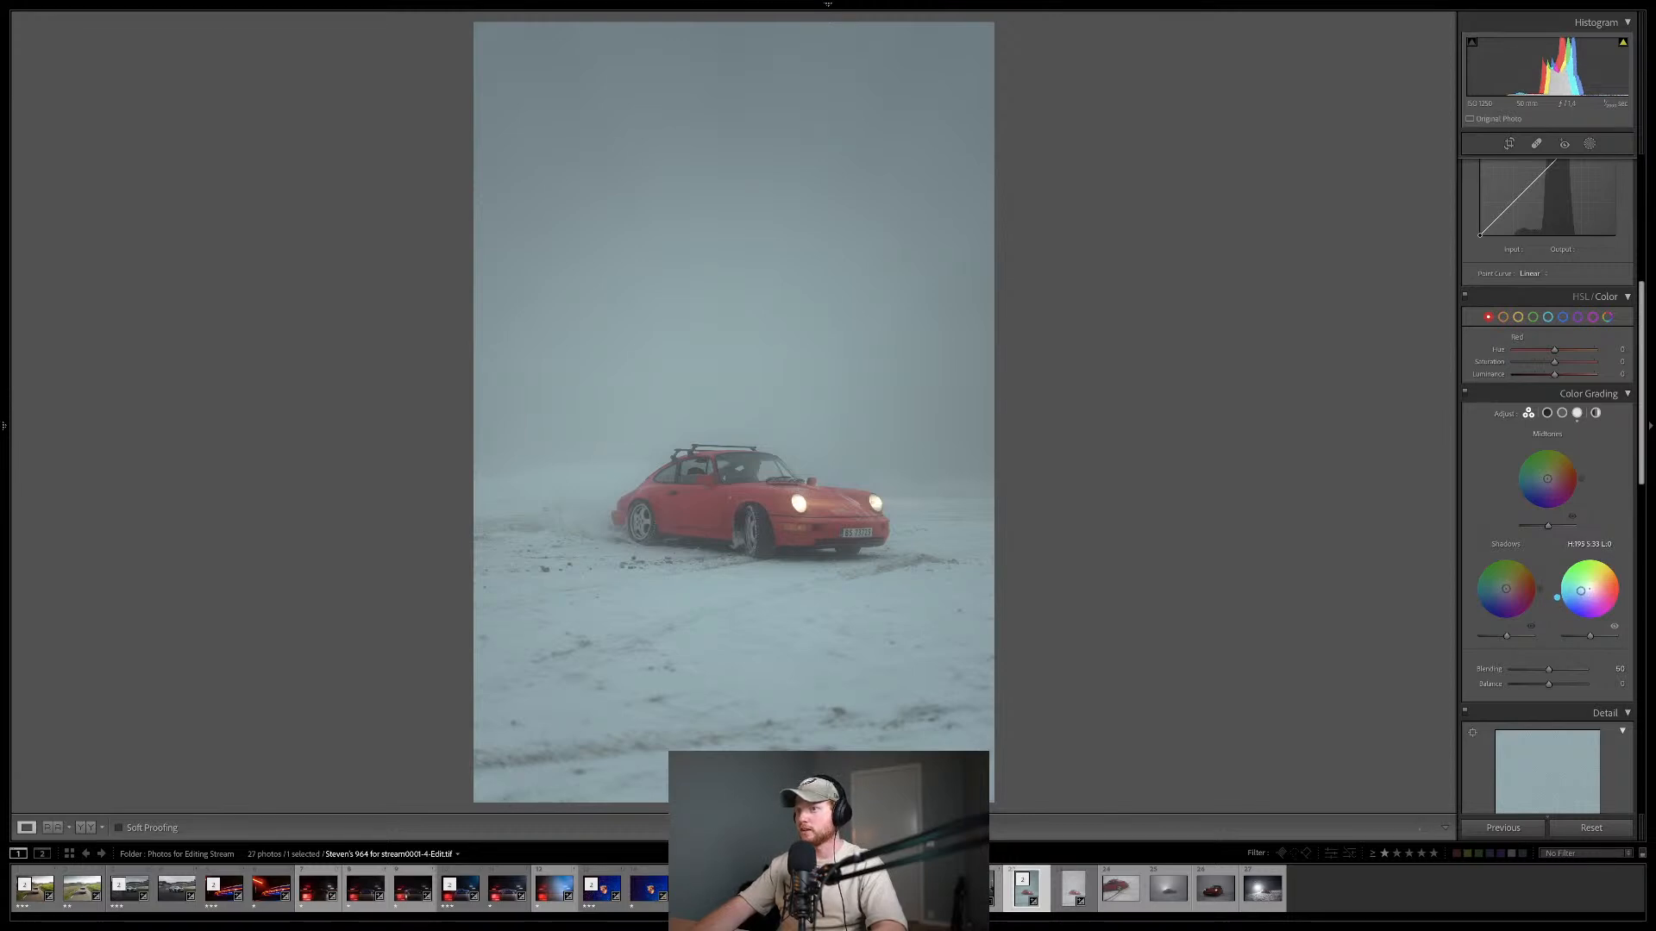
mouse_move(1556, 597)
mouse_down()
mouse_move(1585, 621)
mouse_move(1613, 606)
mouse_move(1619, 571)
mouse_move(1586, 553)
mouse_move(1557, 595)
mouse_up()
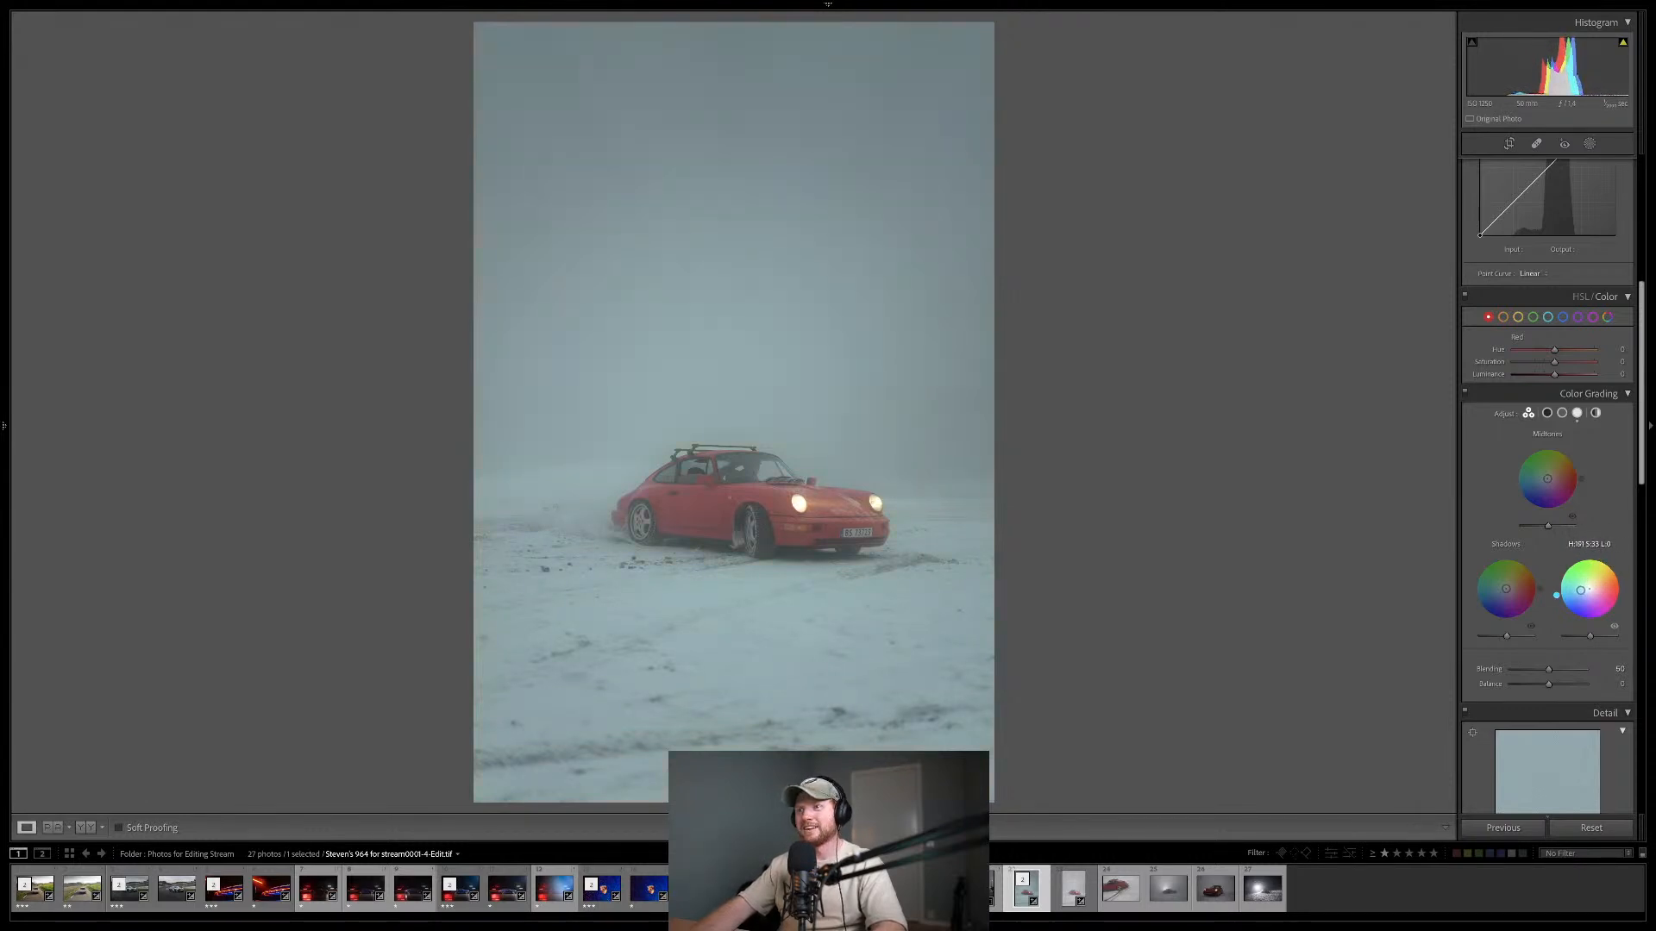
- Tint the shadows a subtle cyan-blue with a hue of about 196, checking the image with and without Color Grading
click(1491, 596)
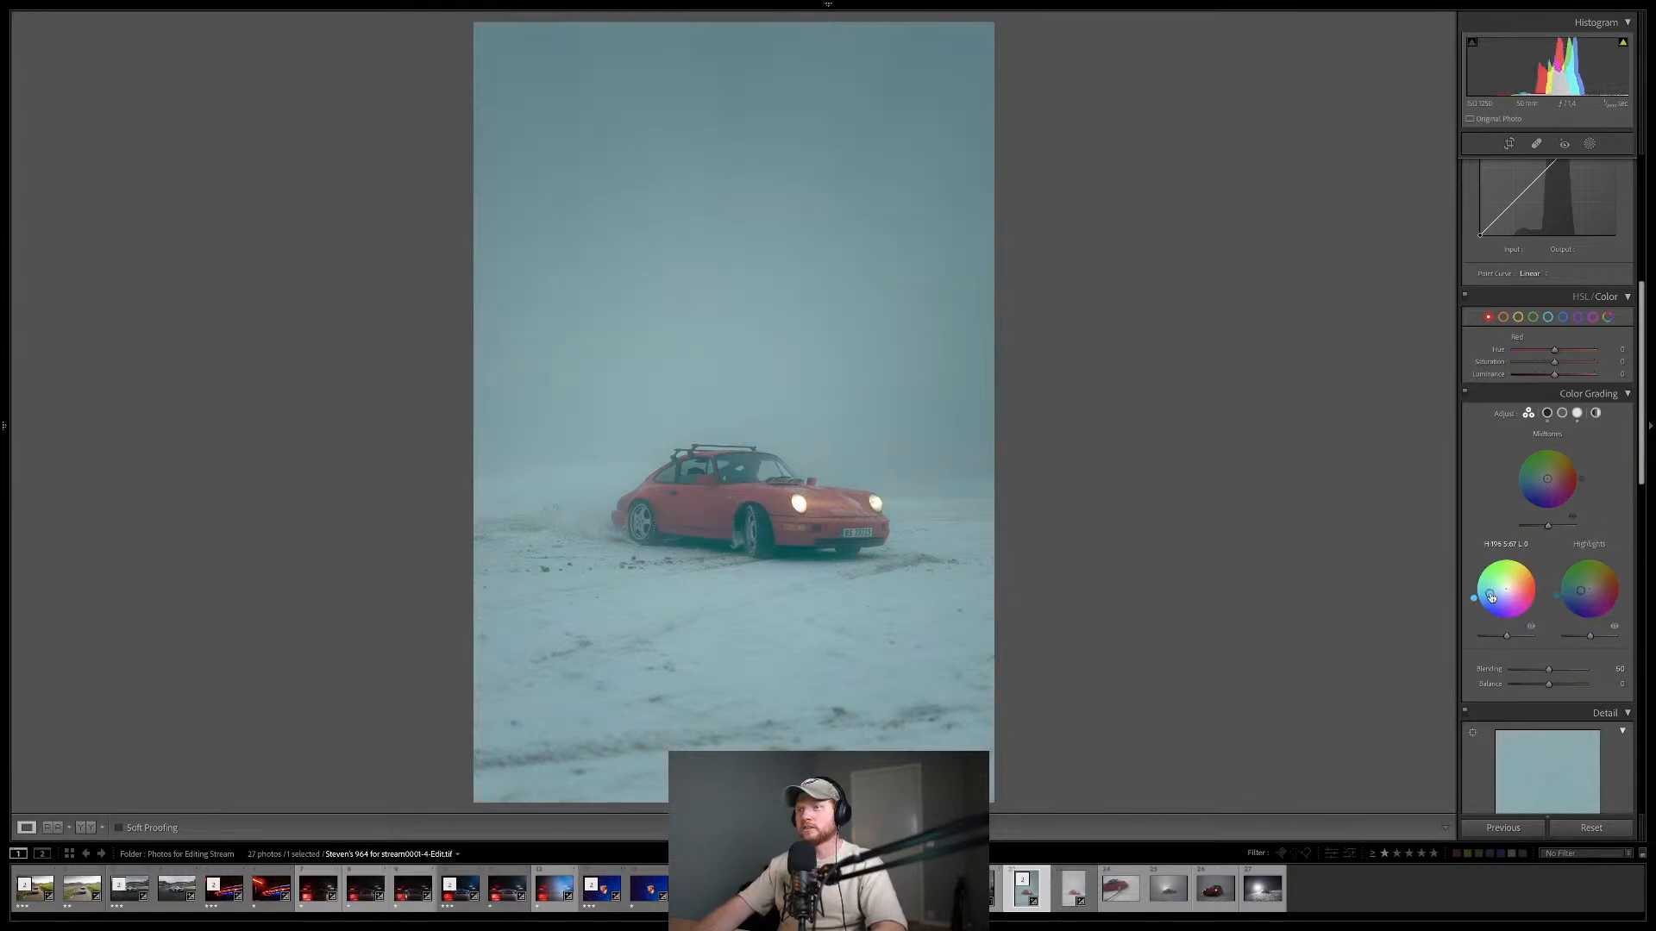
drag(1491, 597, 1497, 591)
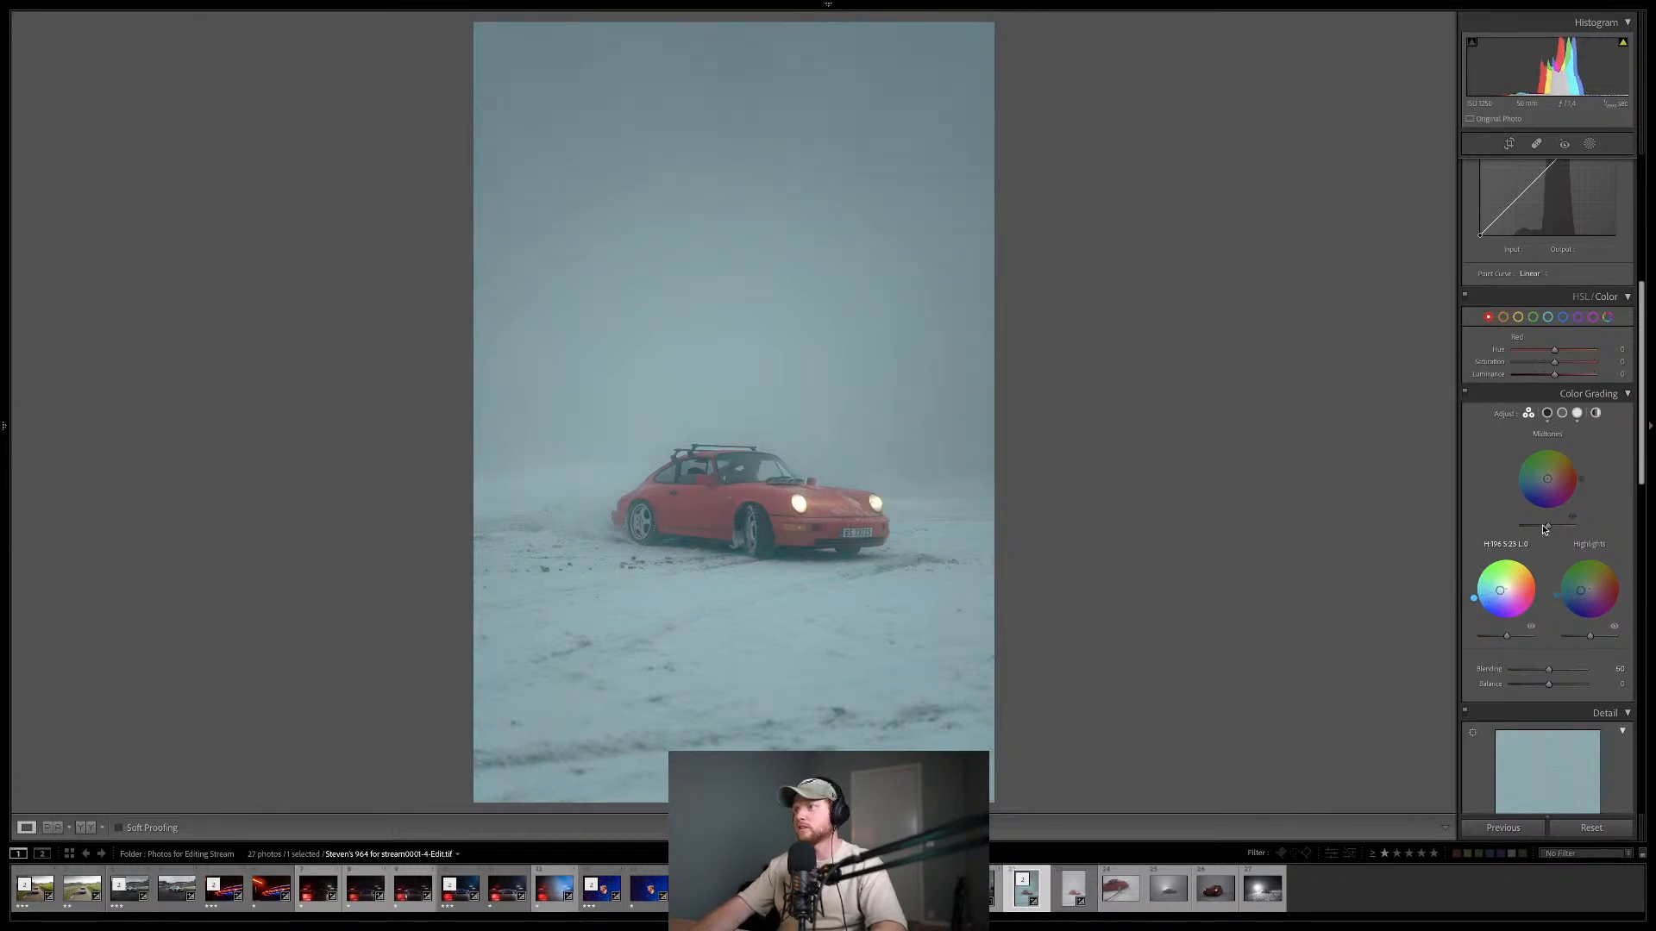
click(1466, 393)
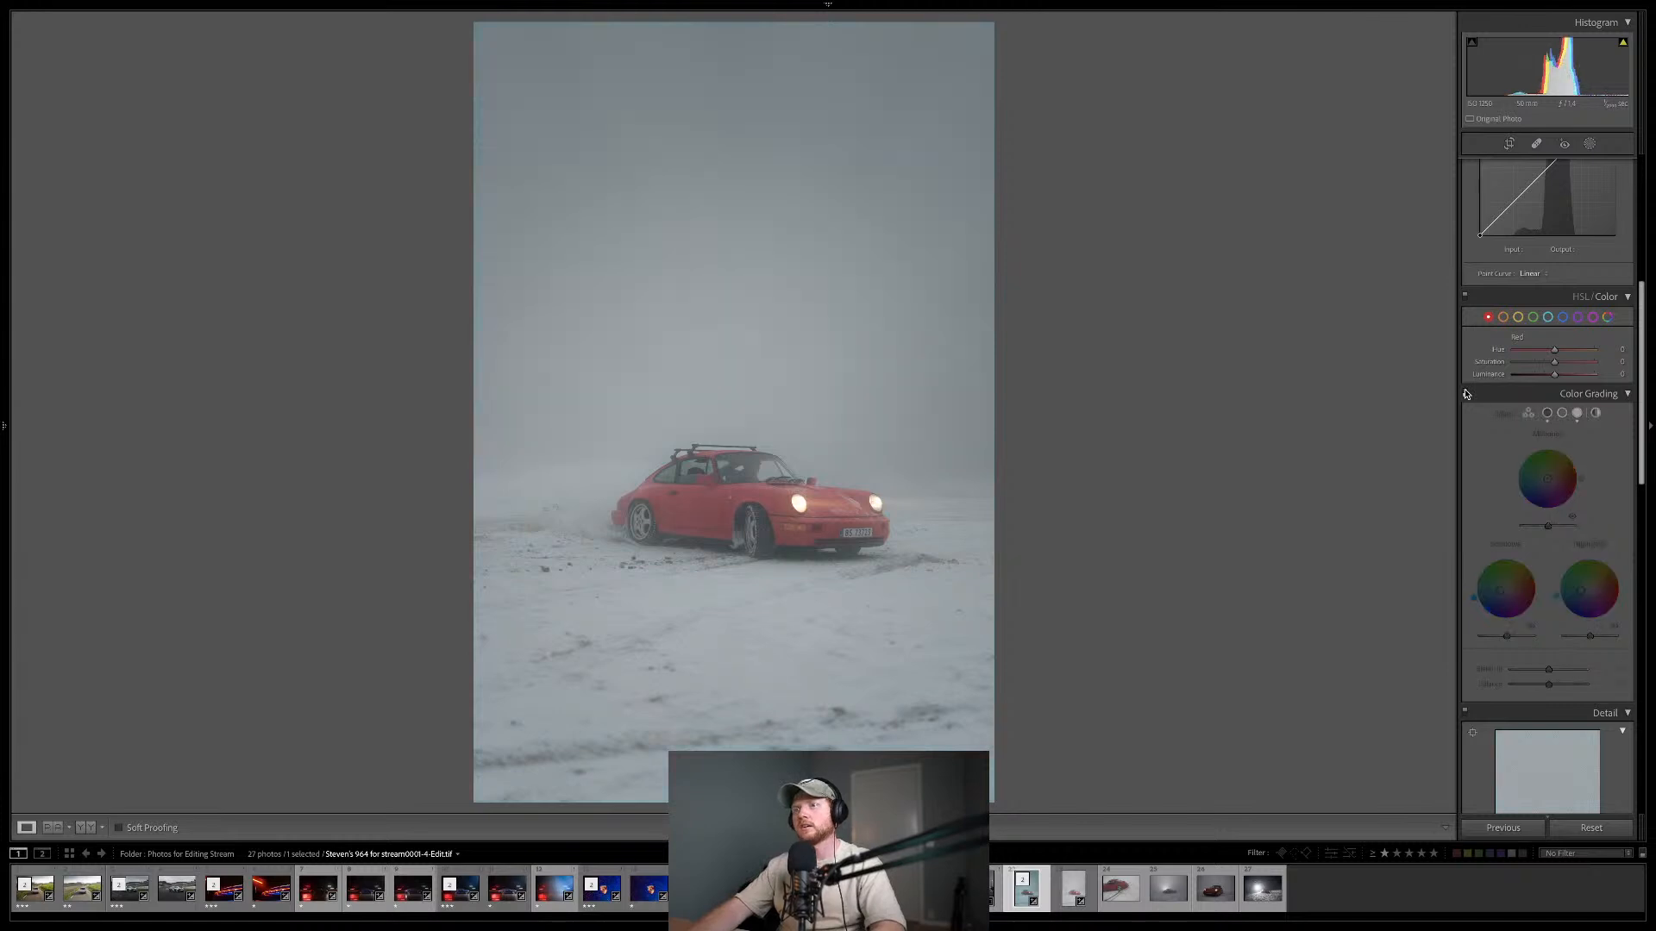
click(1465, 393)
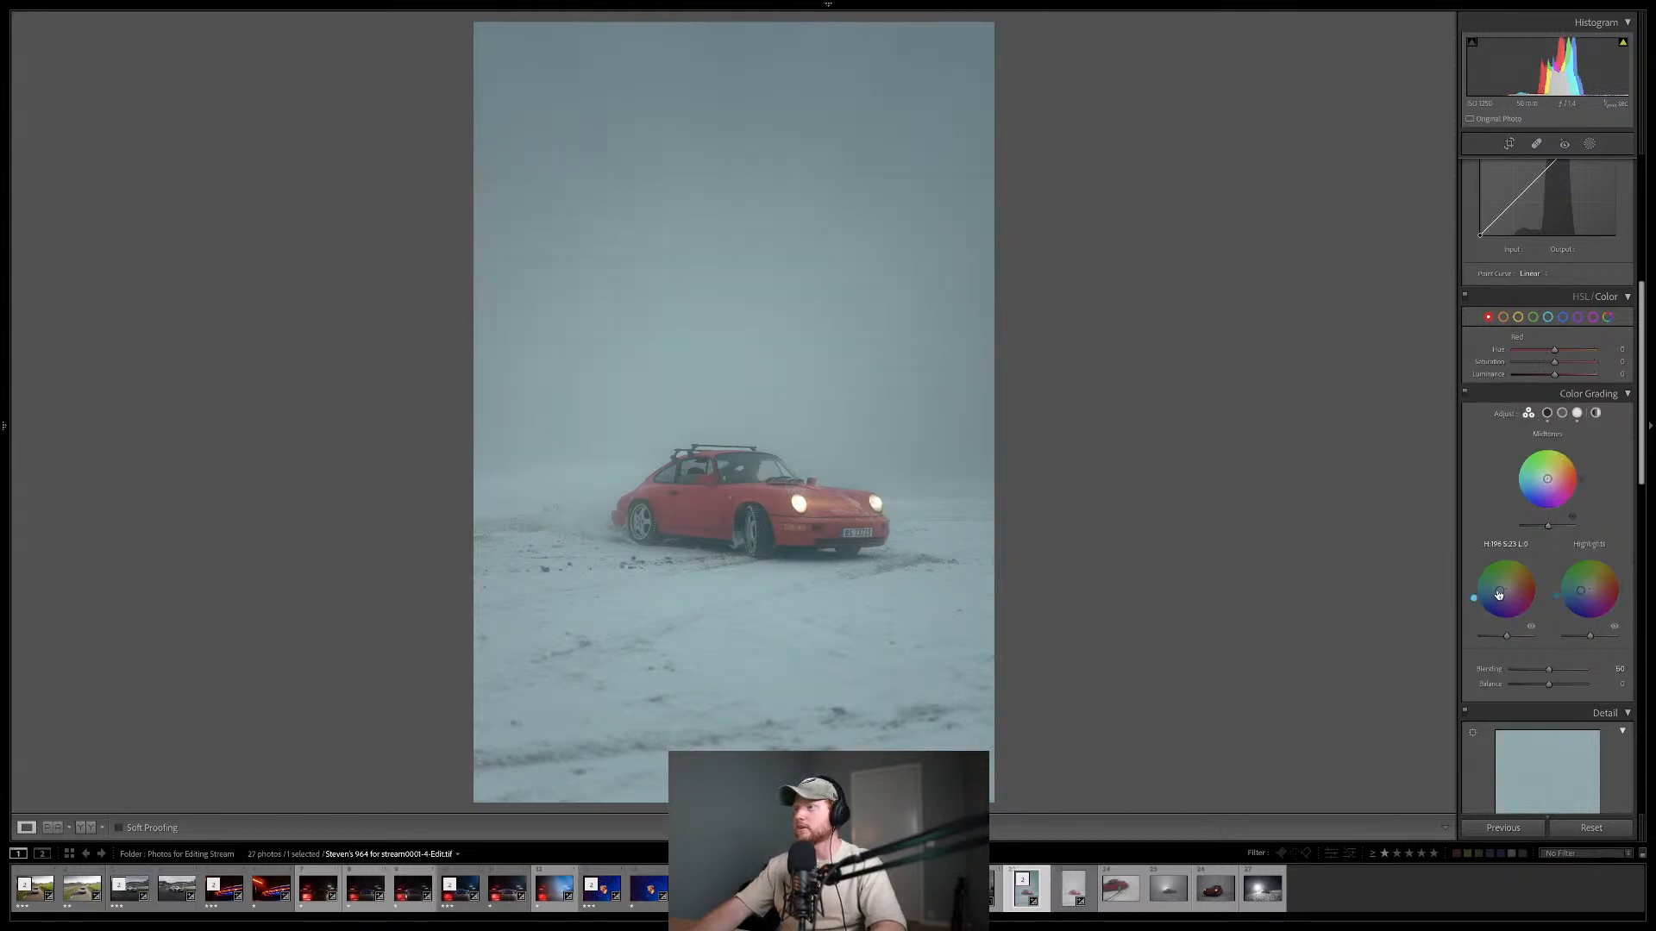
drag(1498, 597, 1500, 595)
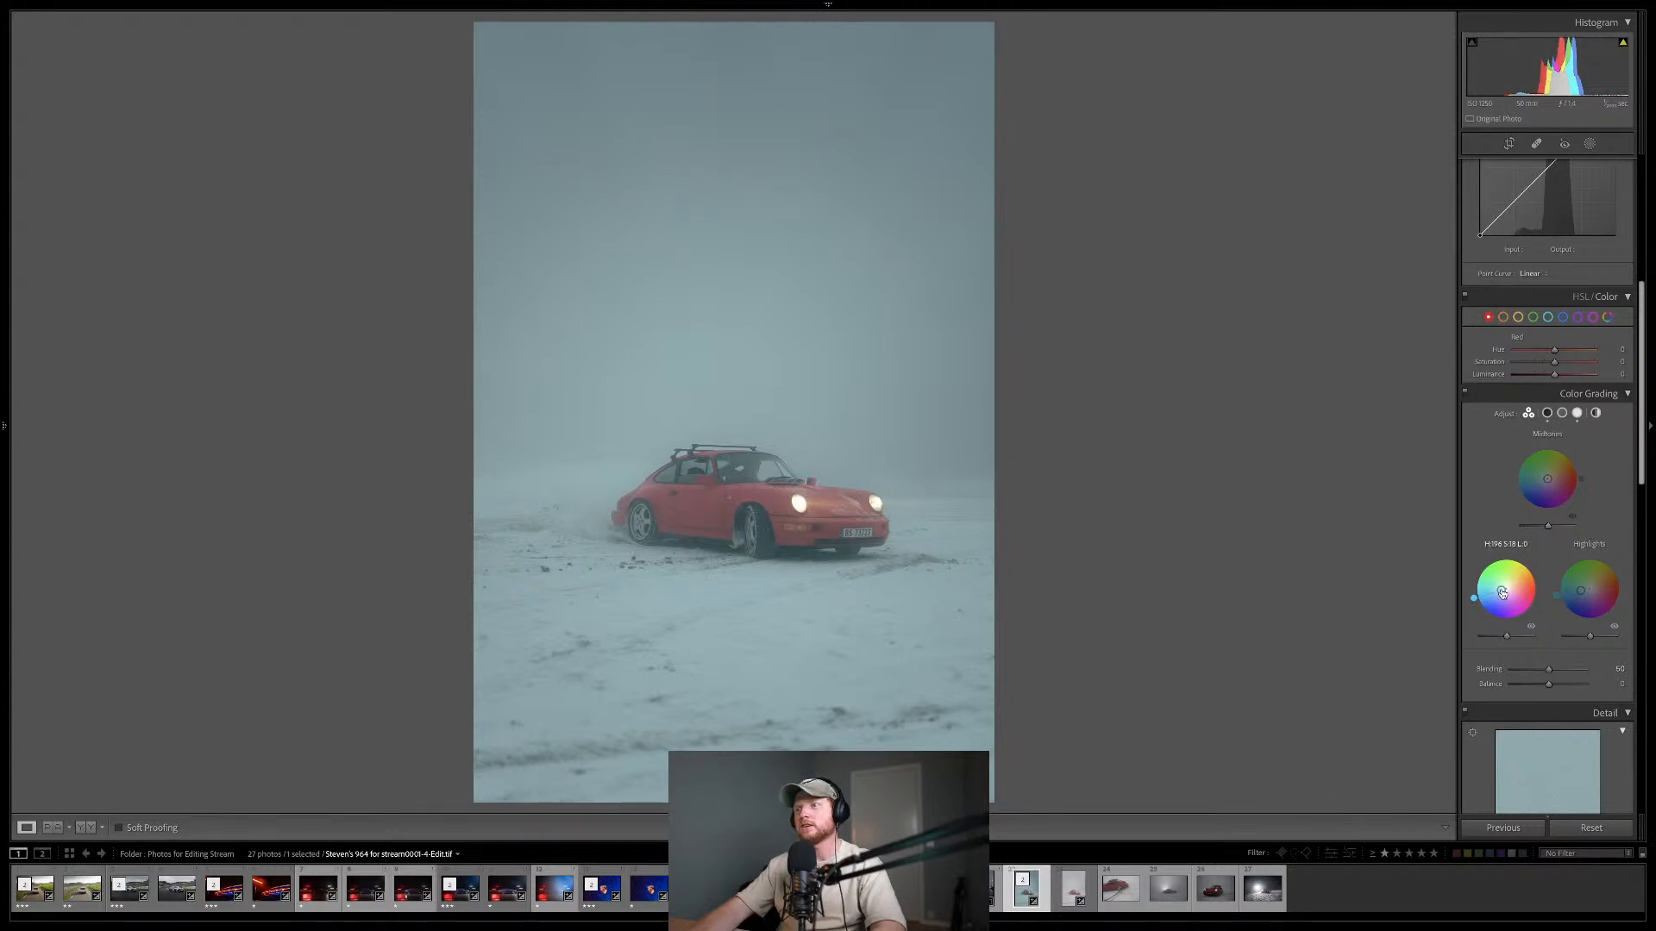
- Add a post-crop vignette with amount about -13, midpoint 33, roundness +100, feather about 79 and highlights 100, and rate the photo three stars
scroll(1544, 618, down, 5)
scroll(1544, 619, down, 4)
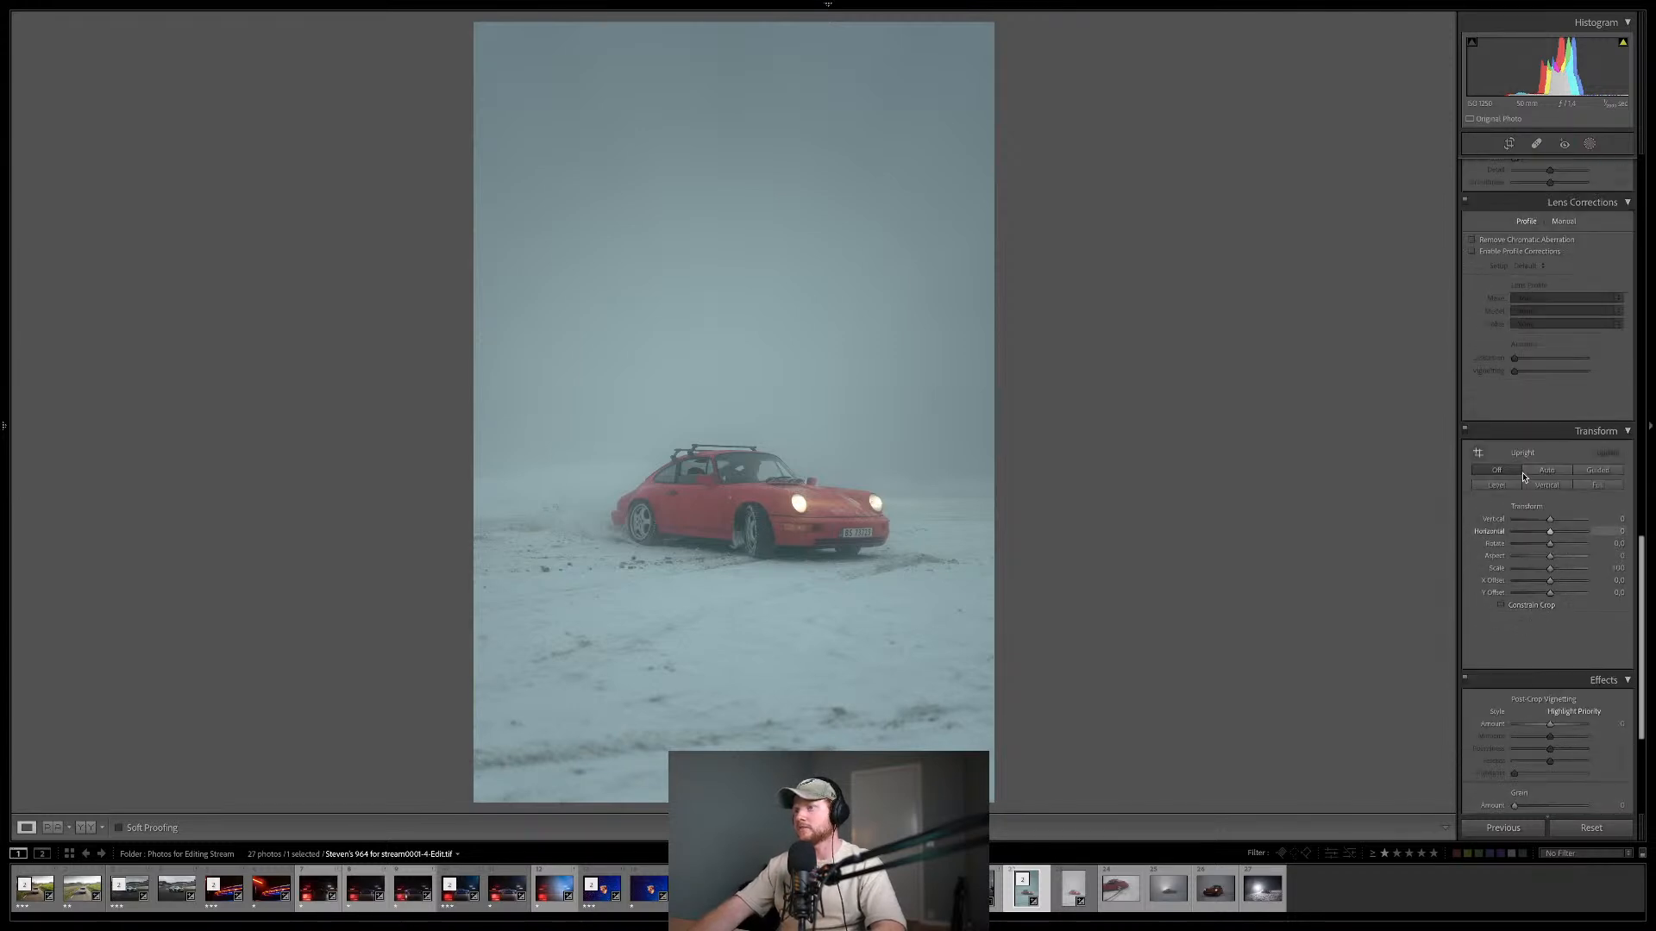
drag(1550, 724, 1638, 756)
drag(1551, 764, 1592, 748)
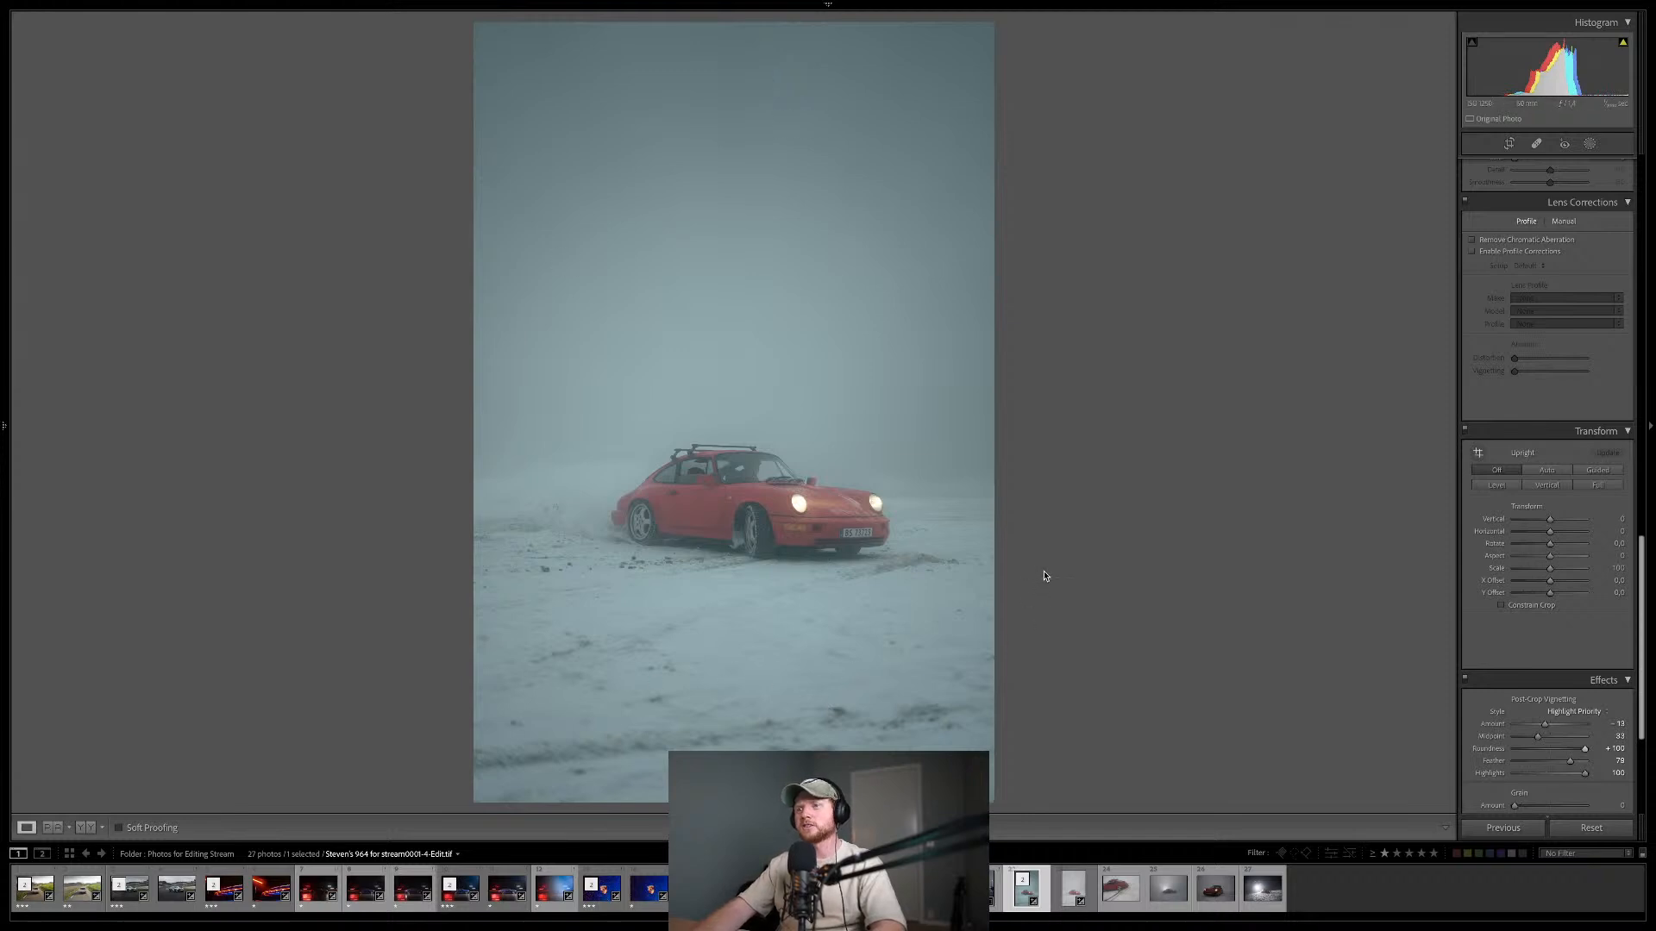
key(3)
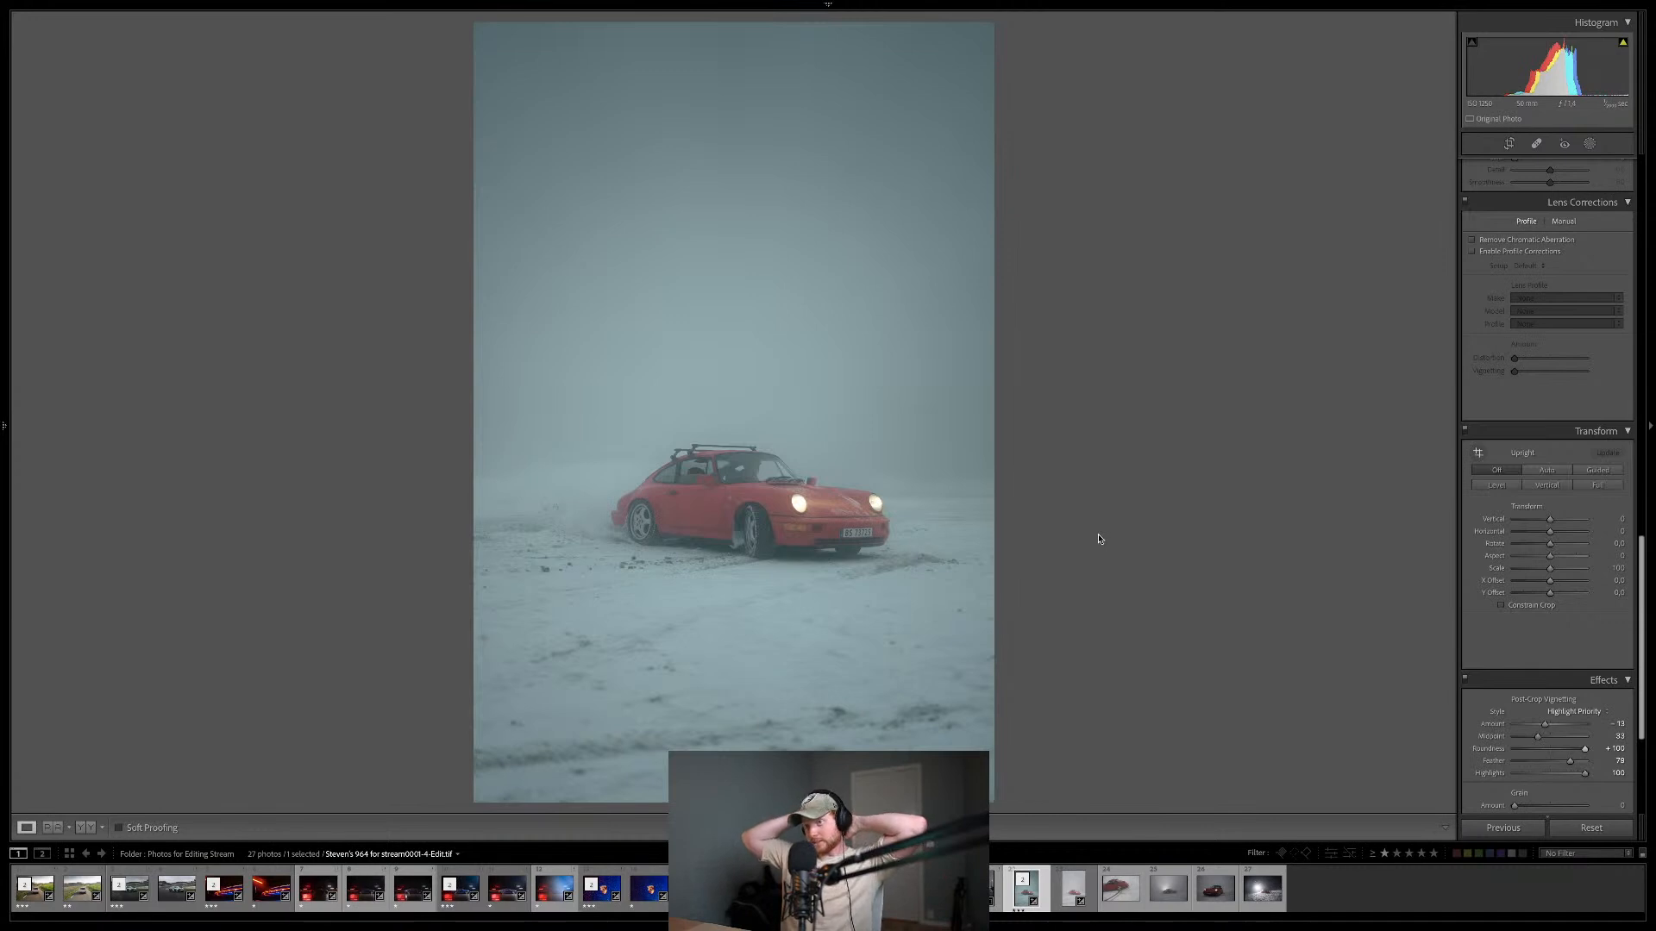
- Add a second linear gradient mask over the foreground snow, rising from the photo's lower edge to the car, with clarity about -25
scroll(1518, 437, up, 8)
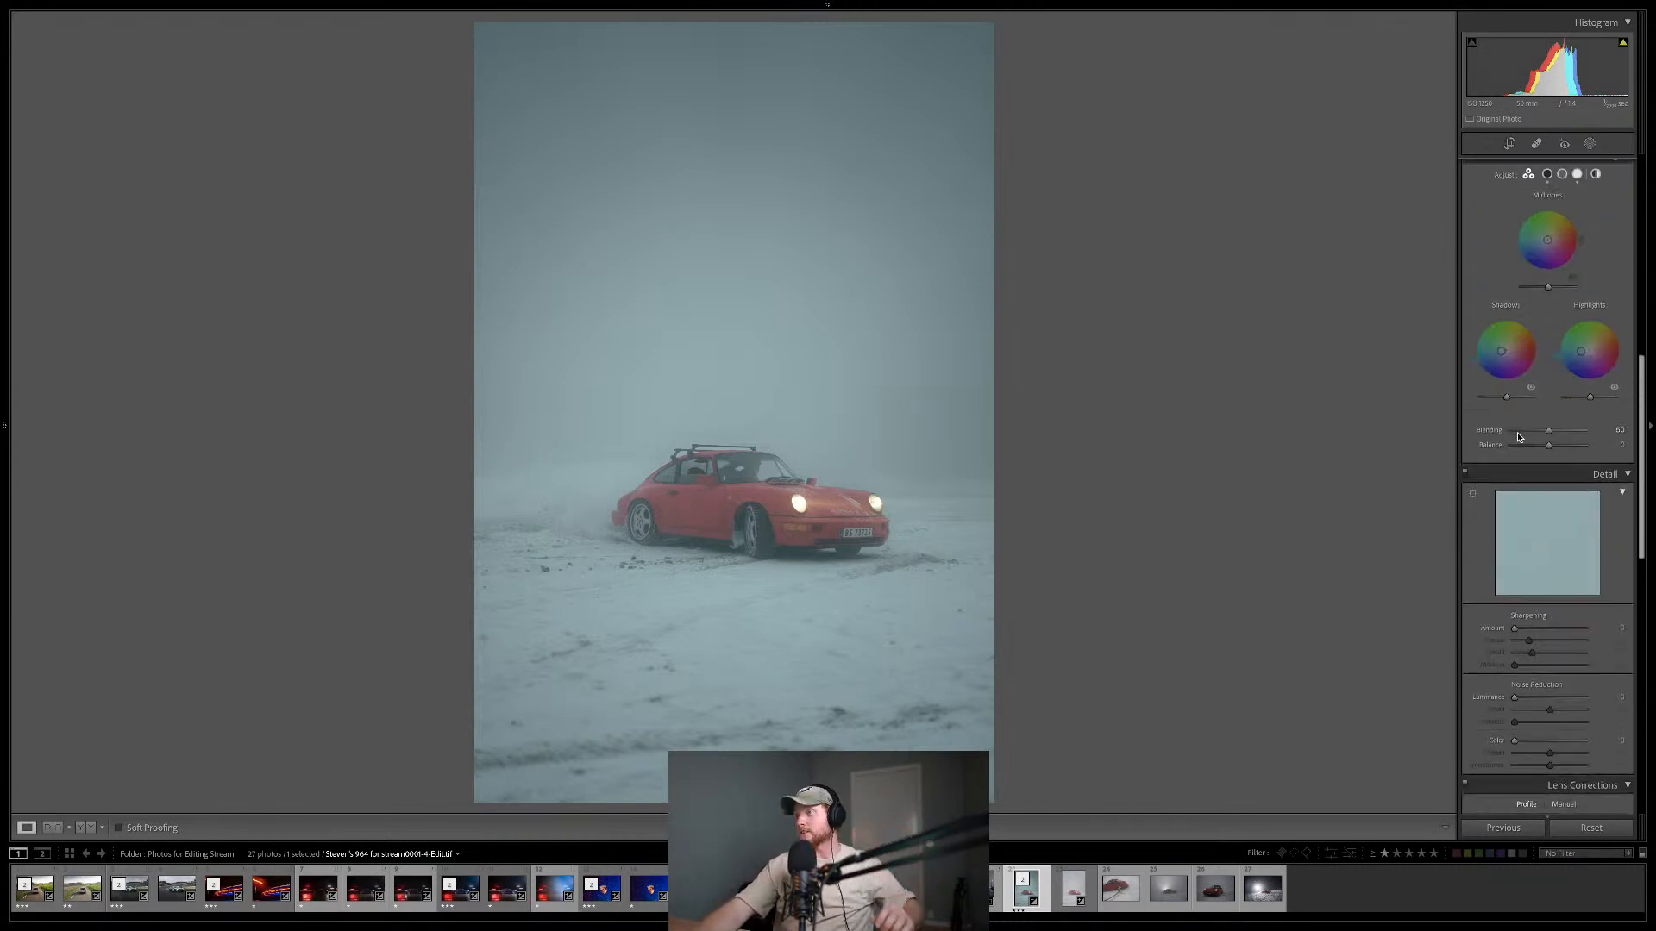
scroll(1517, 437, up, 2)
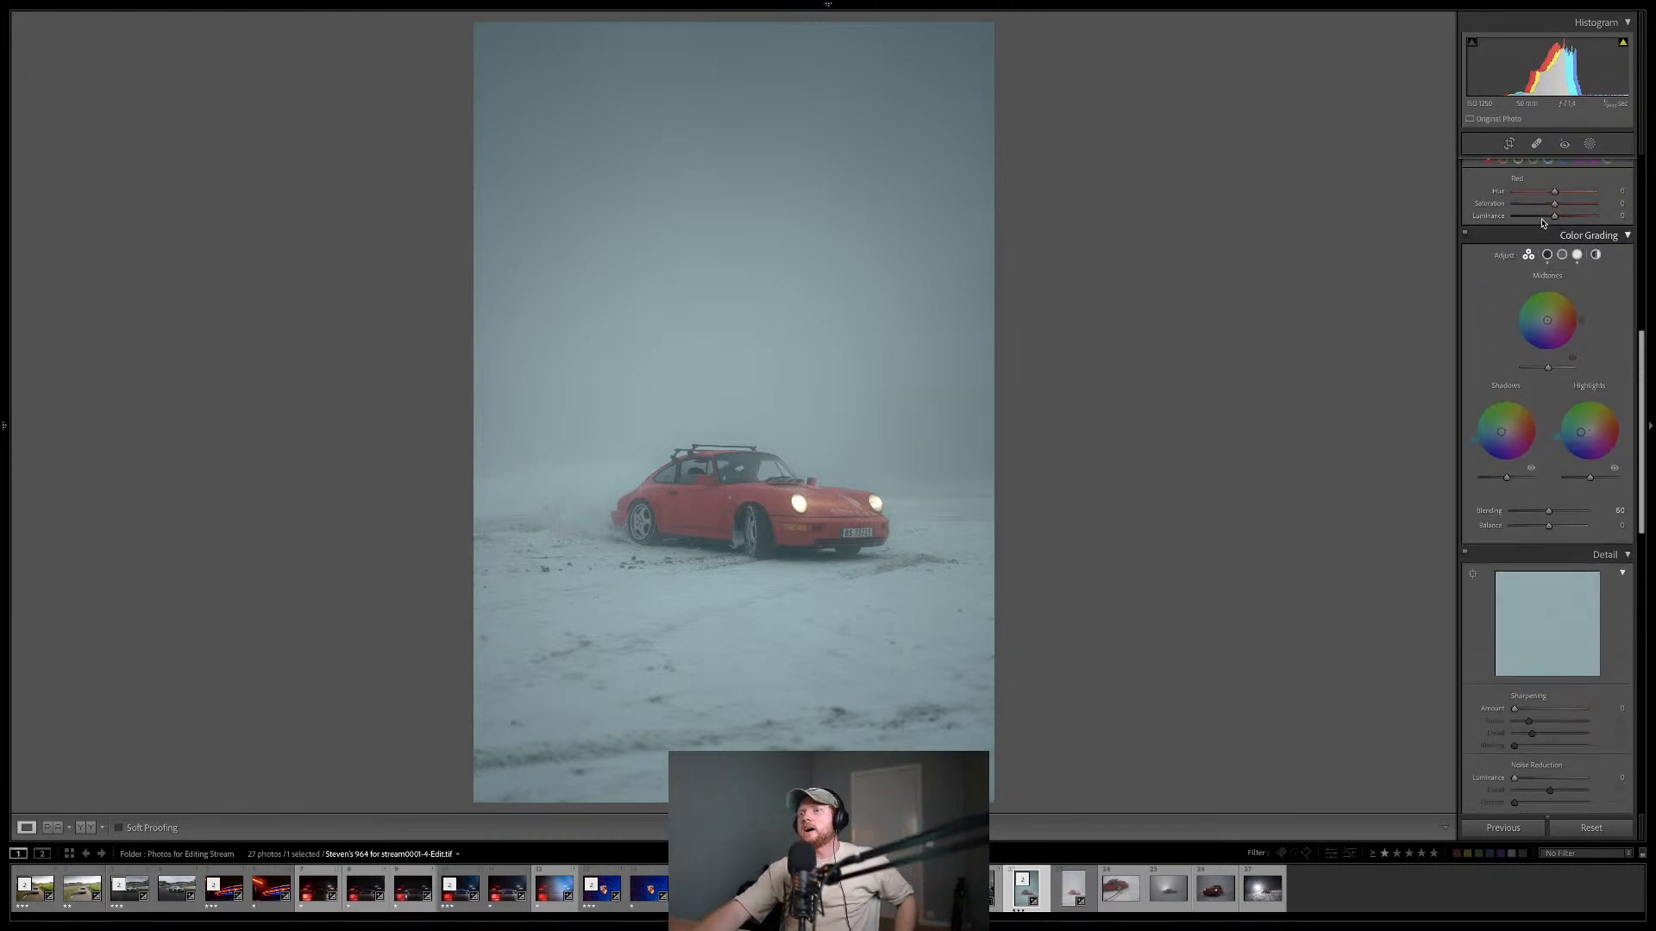
scroll(1540, 221, up, 12)
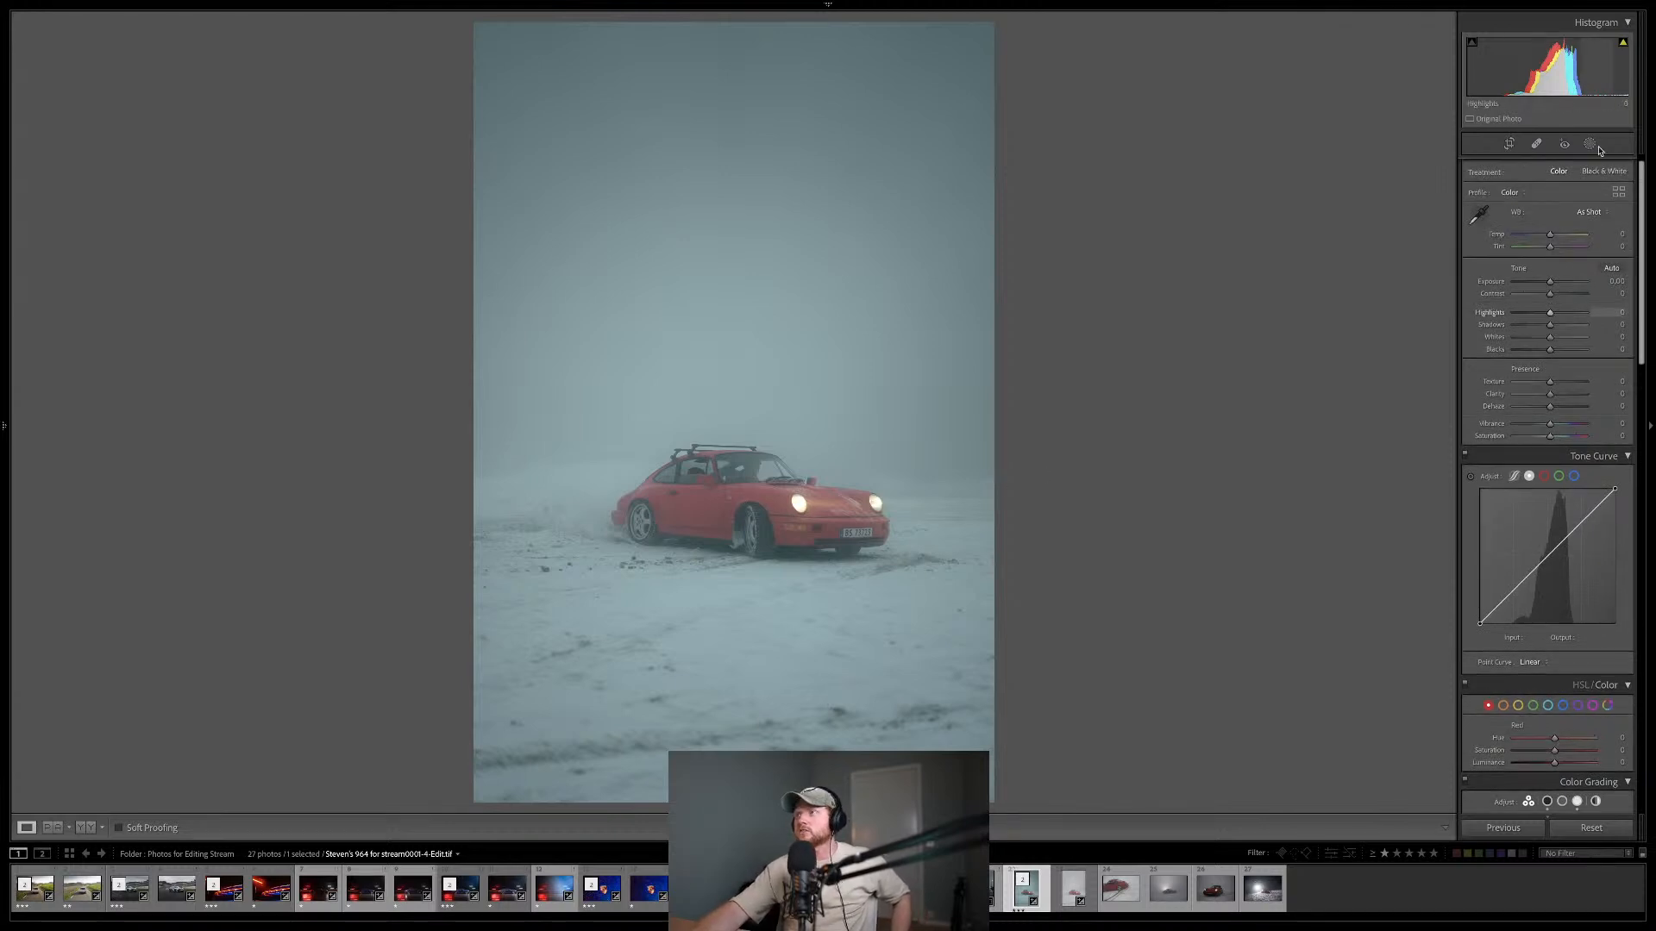
click(1596, 145)
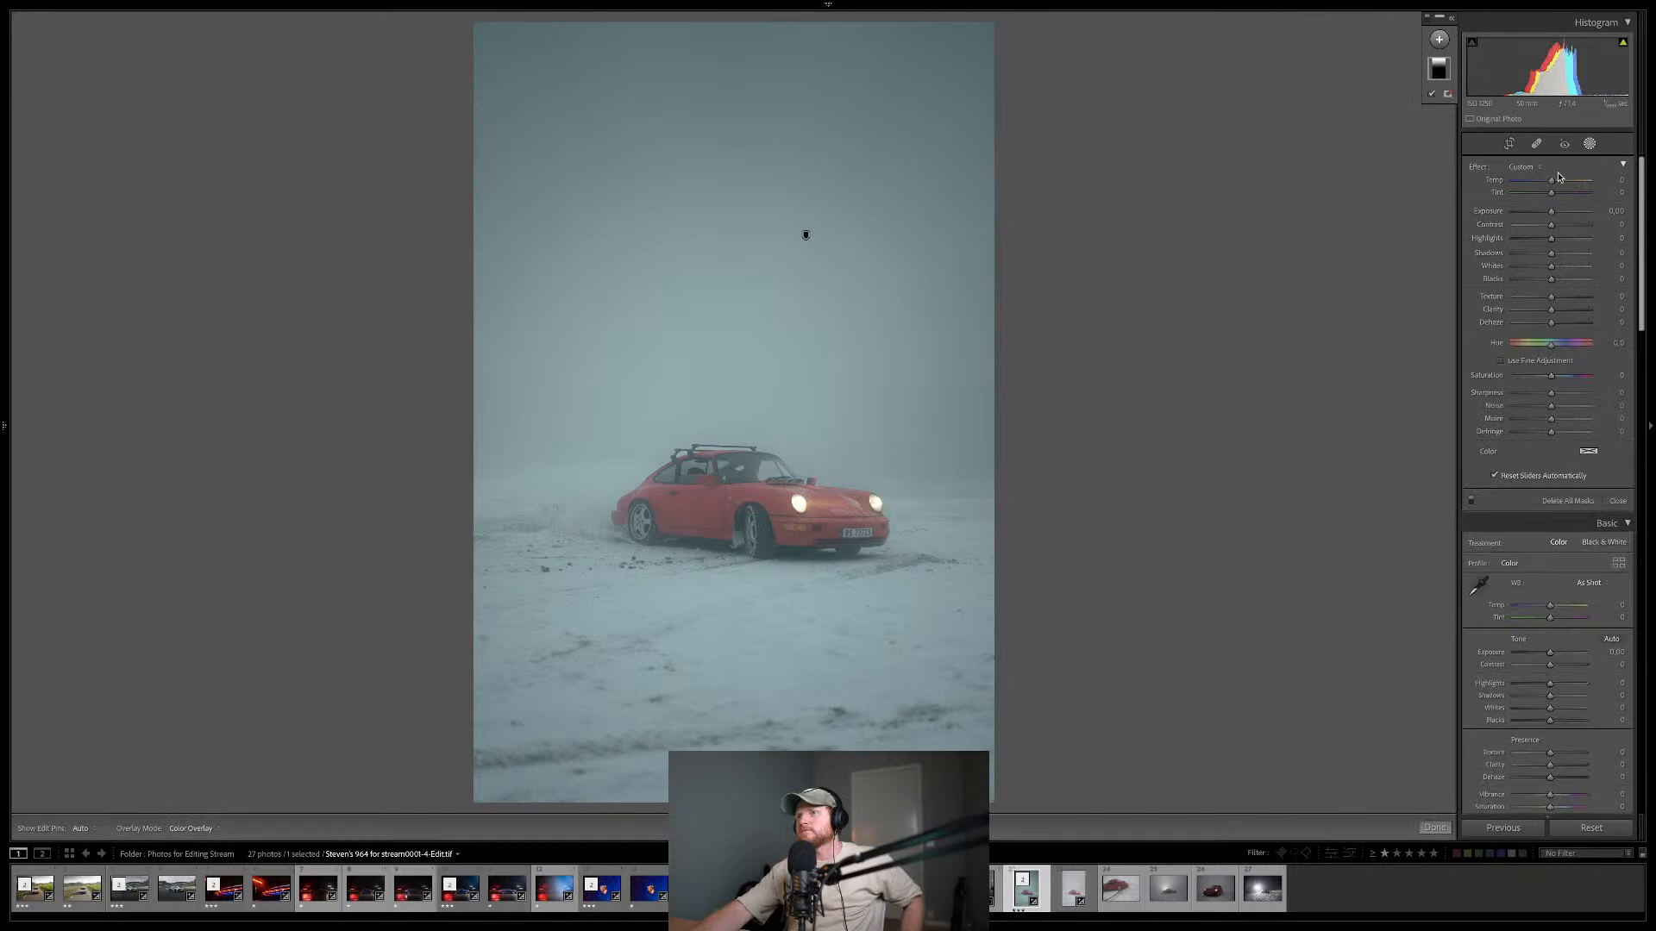
click(1439, 41)
click(1466, 130)
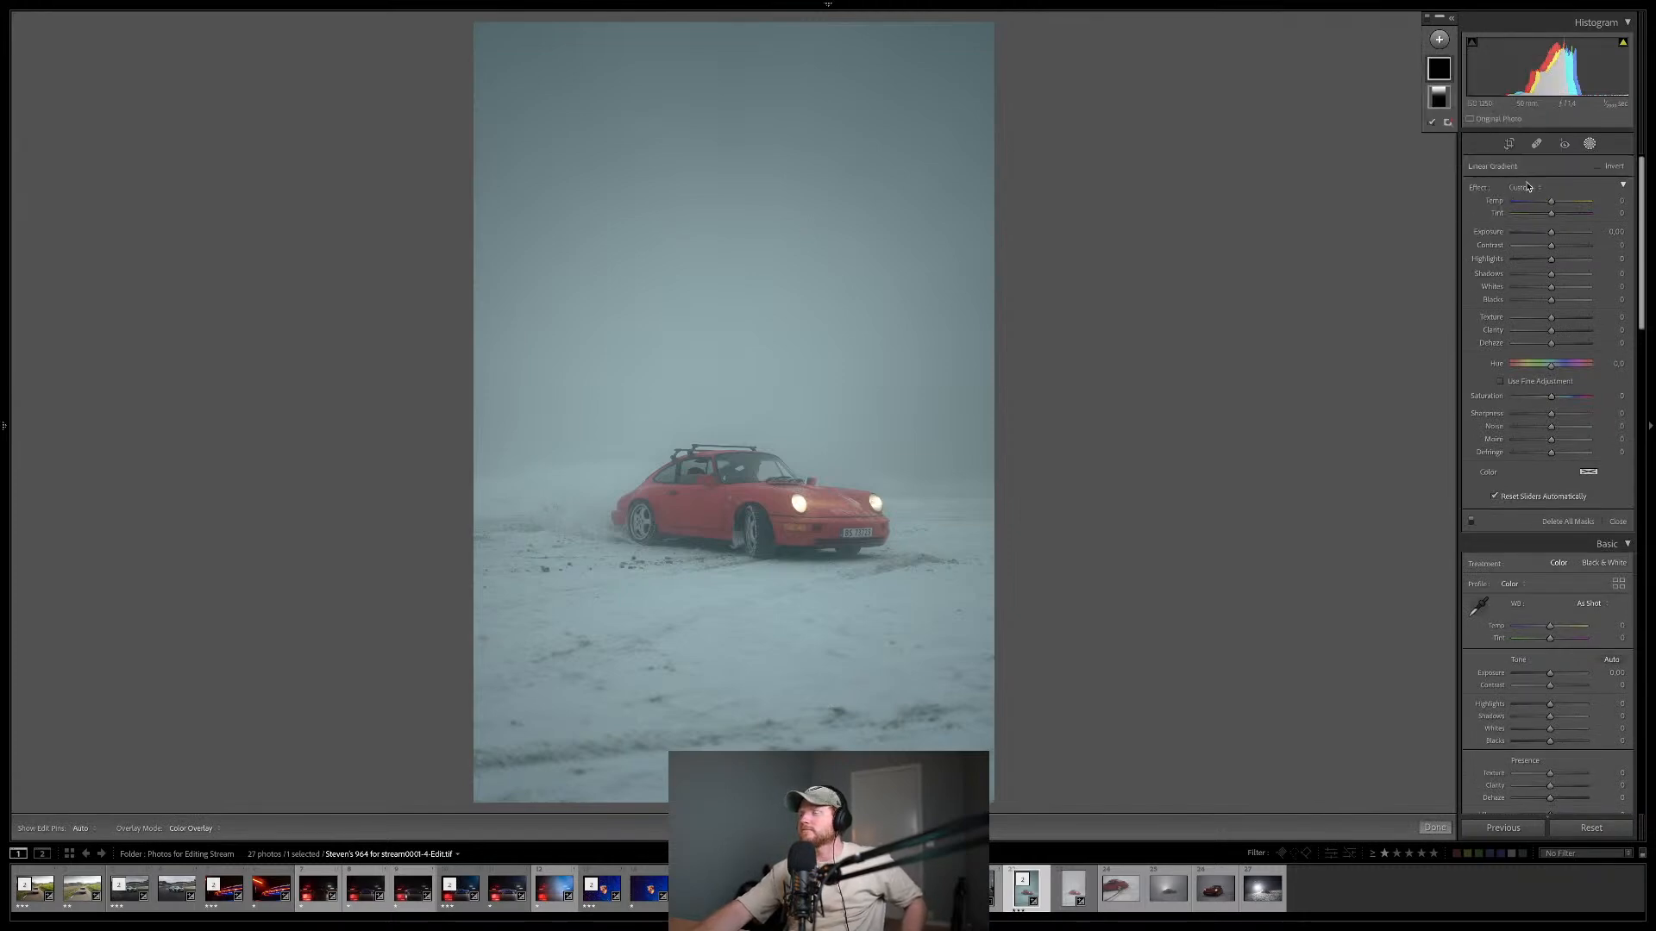
drag(1551, 331, 1543, 335)
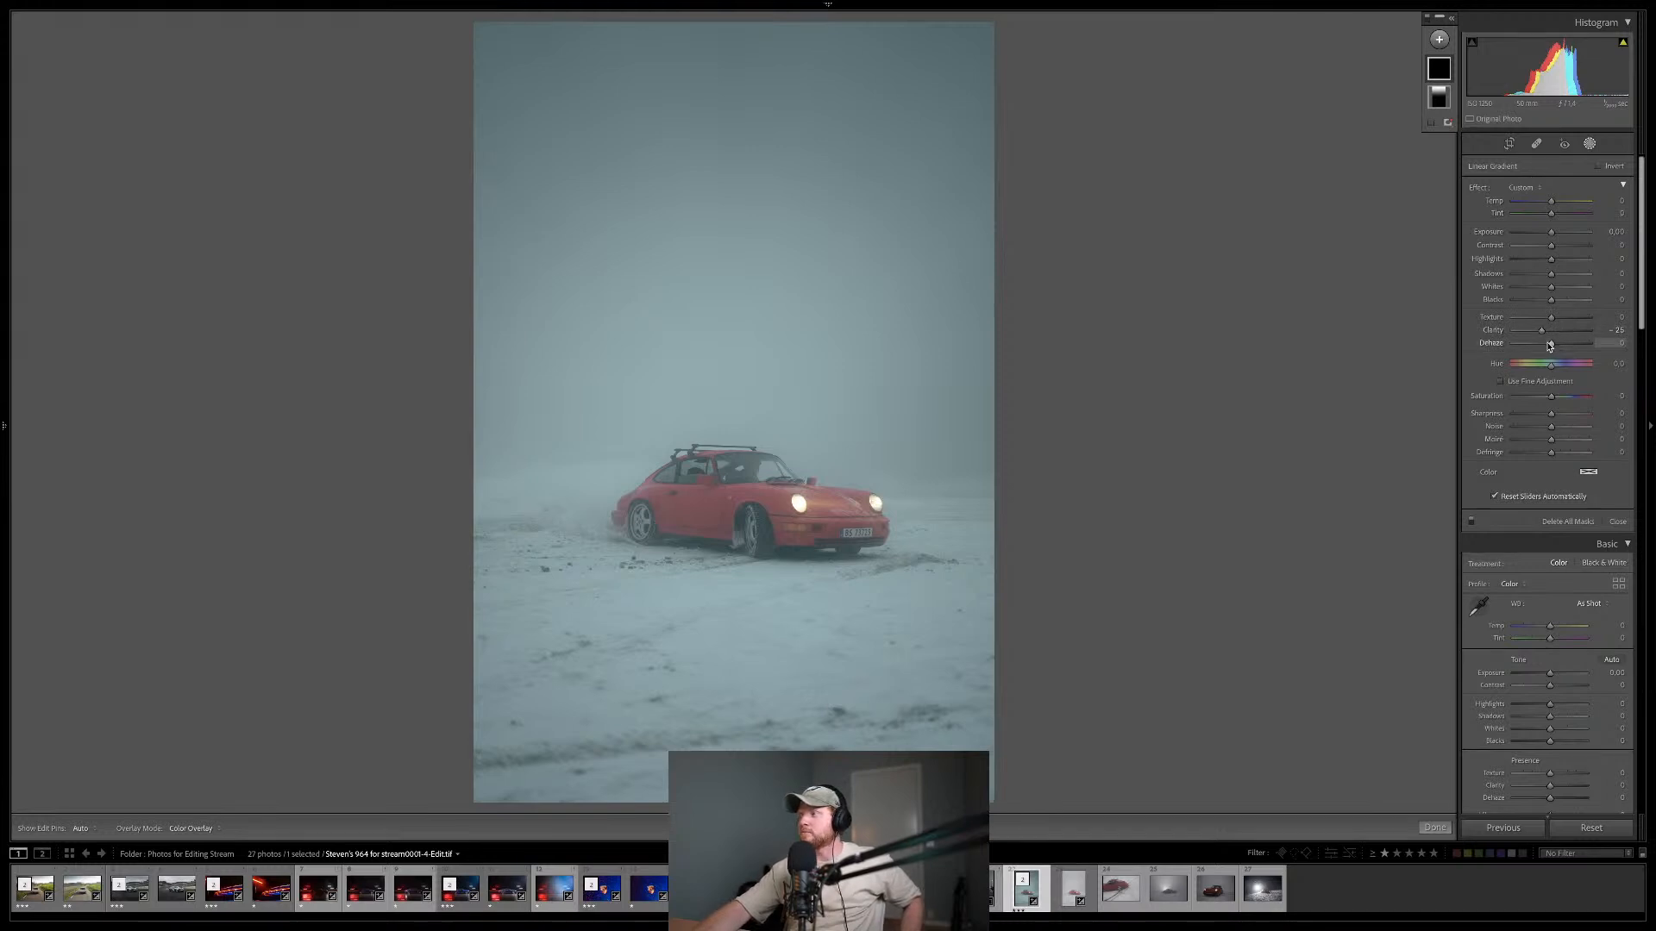
drag(663, 490, 691, 523)
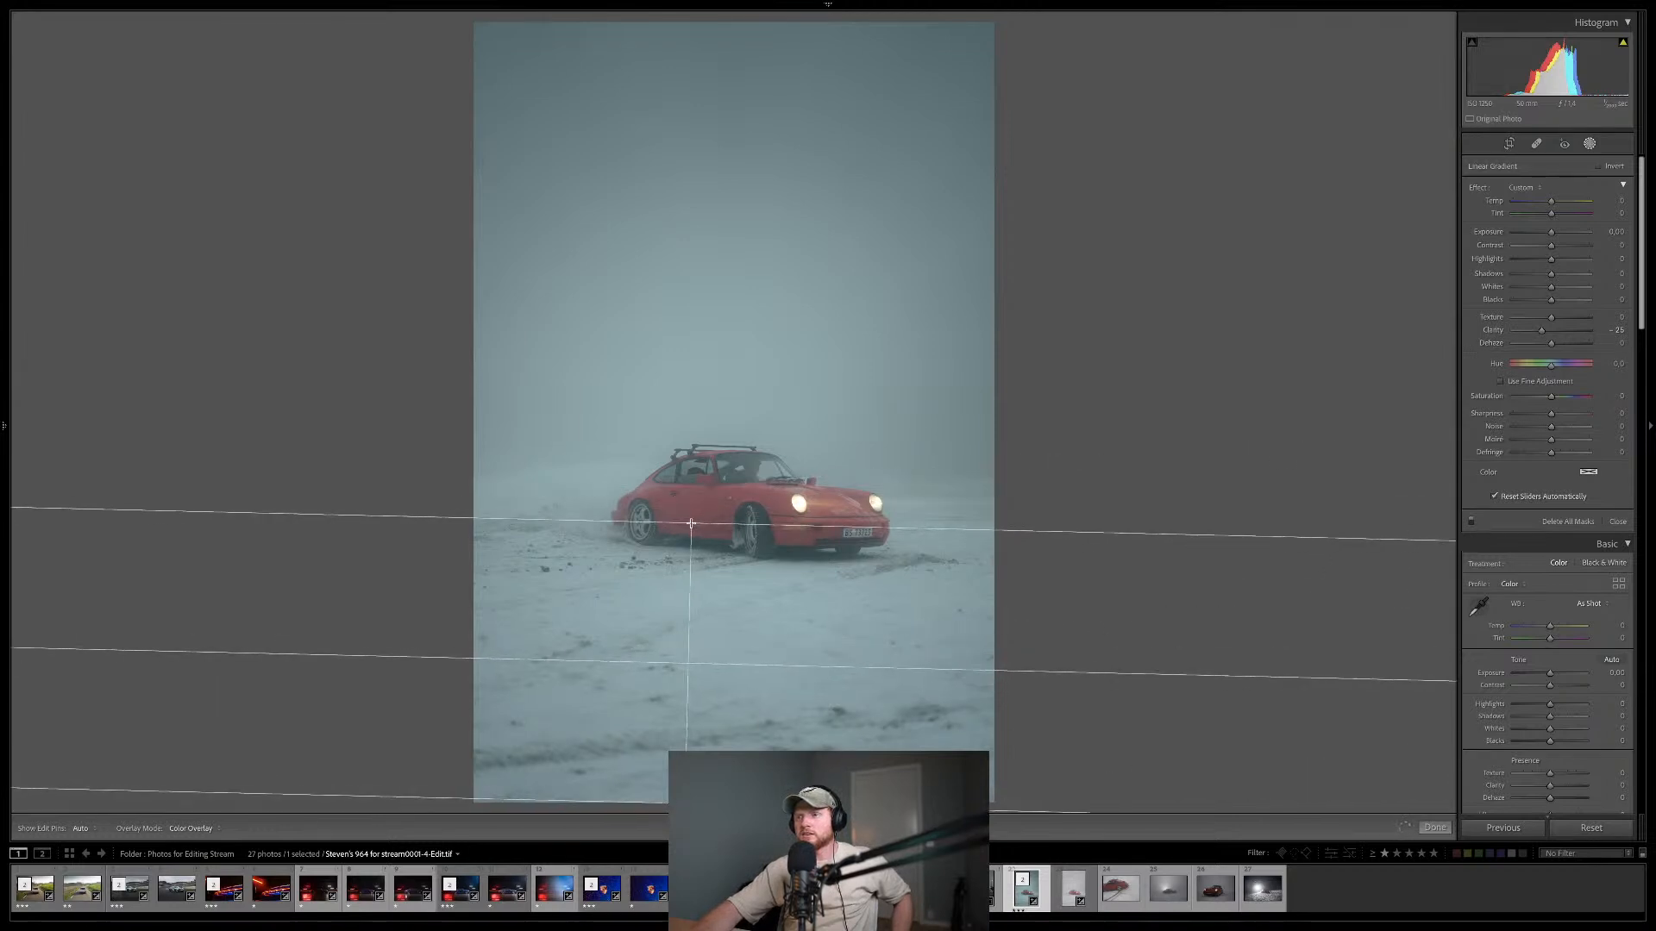
- Soften the foreground gradient further with contrast about -38, clarity about -38 and dehaze about -20
drag(1551, 245, 1536, 249)
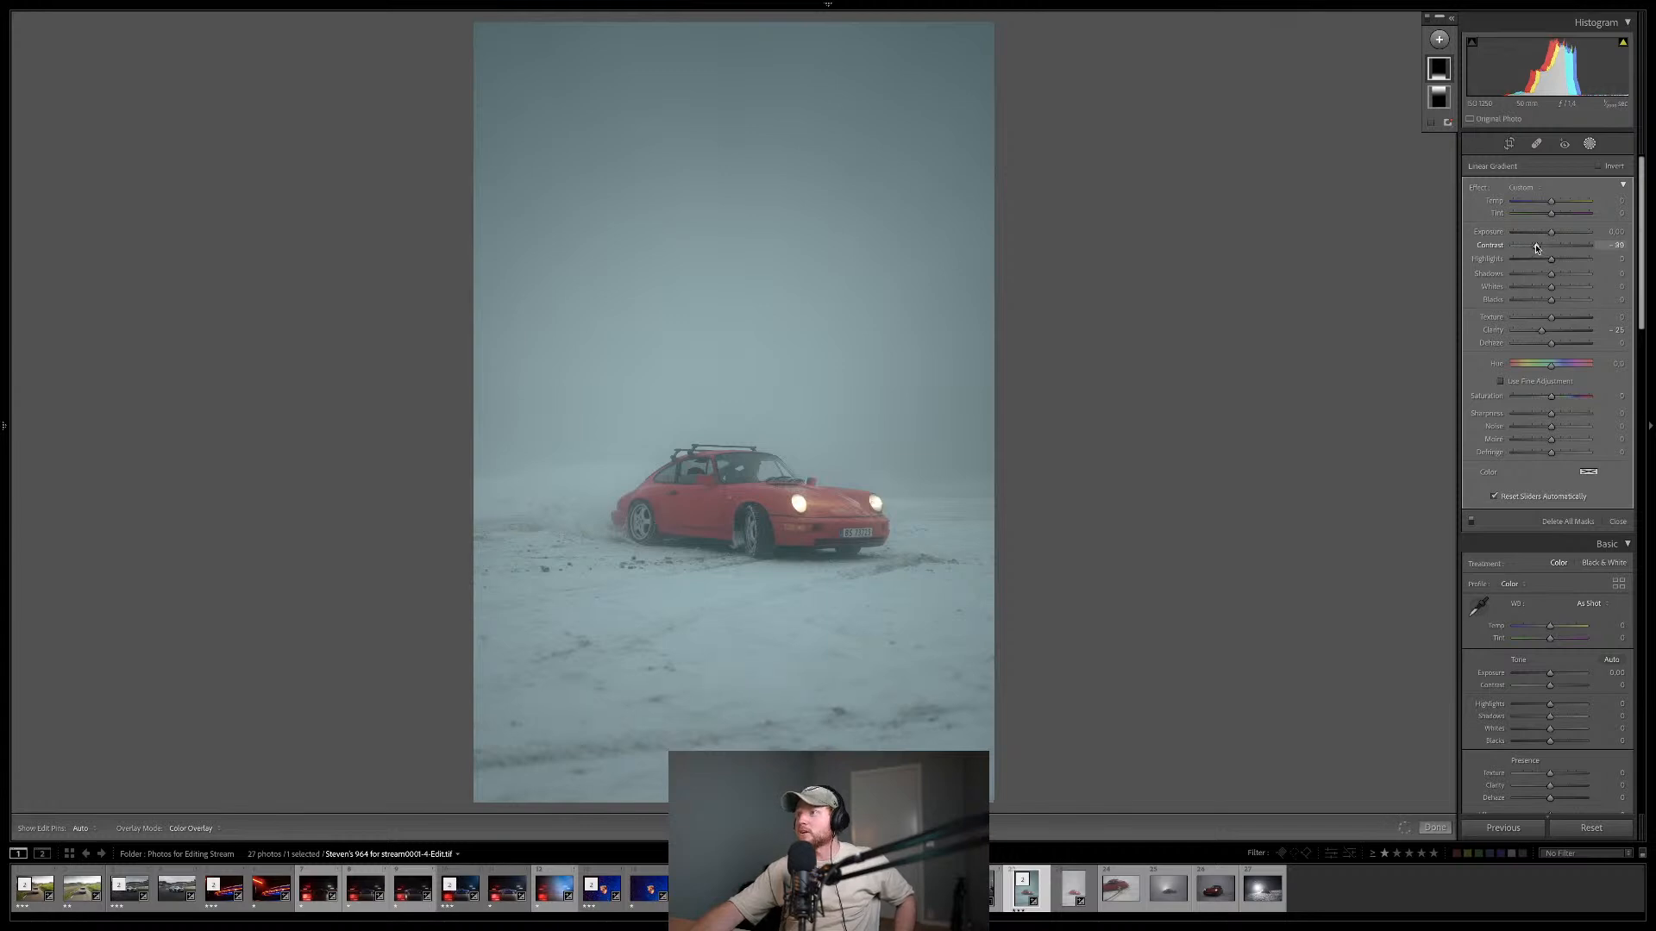
mouse_move(1534, 338)
mouse_down()
mouse_move(1521, 334)
mouse_move(1537, 334)
mouse_up()
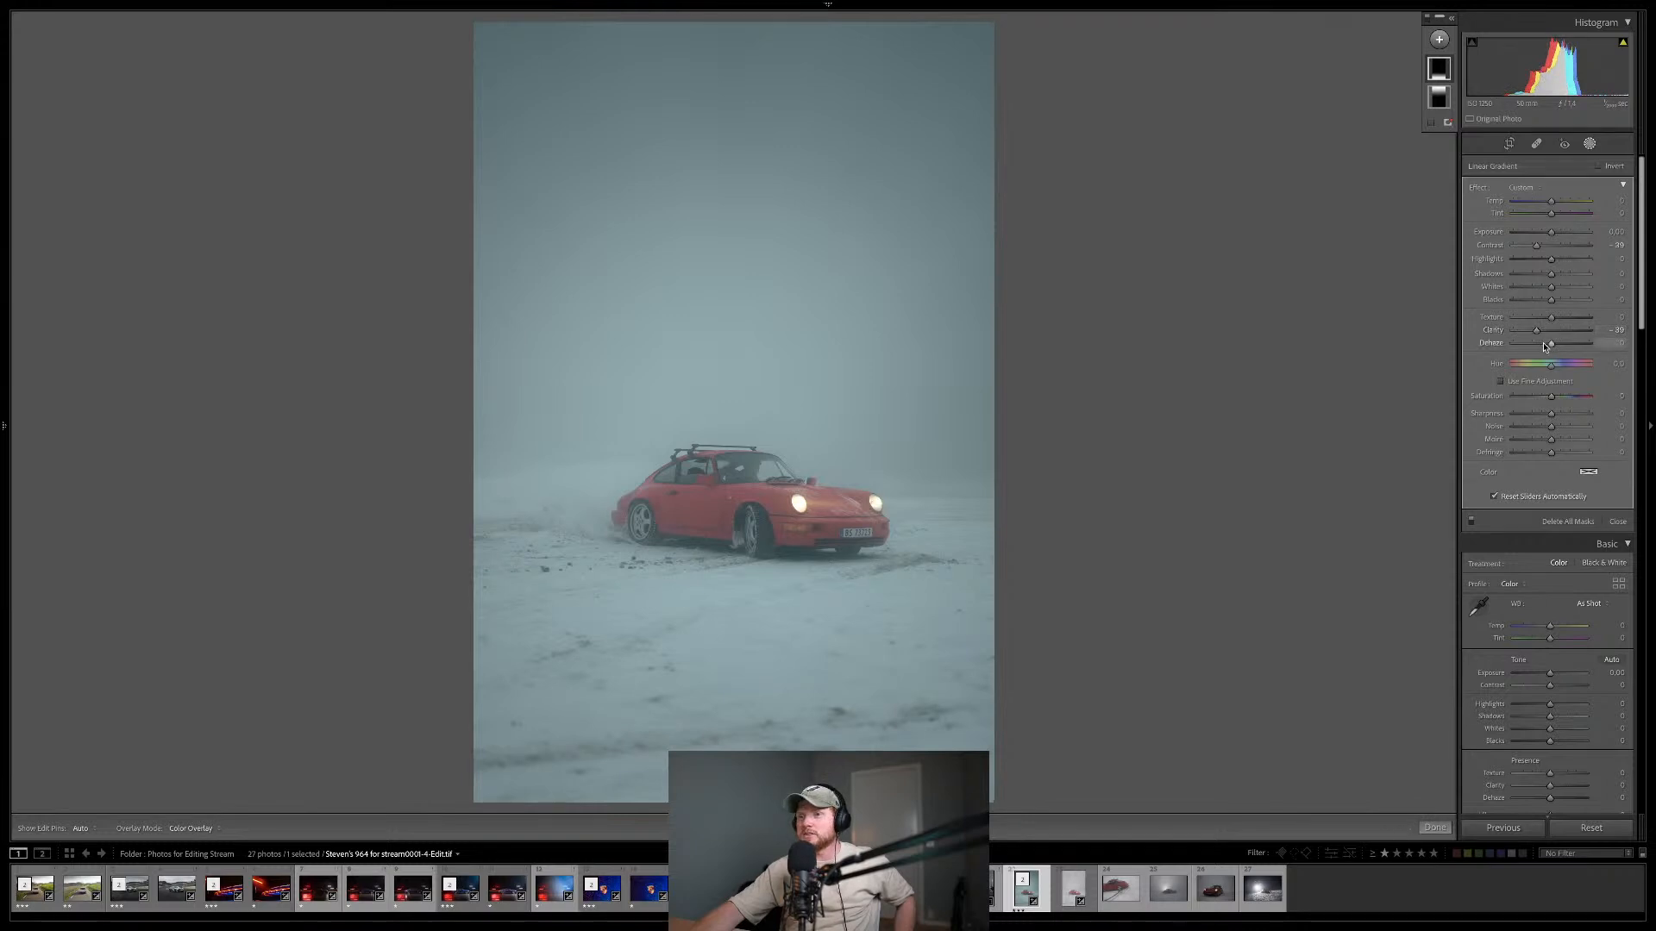
click(1543, 343)
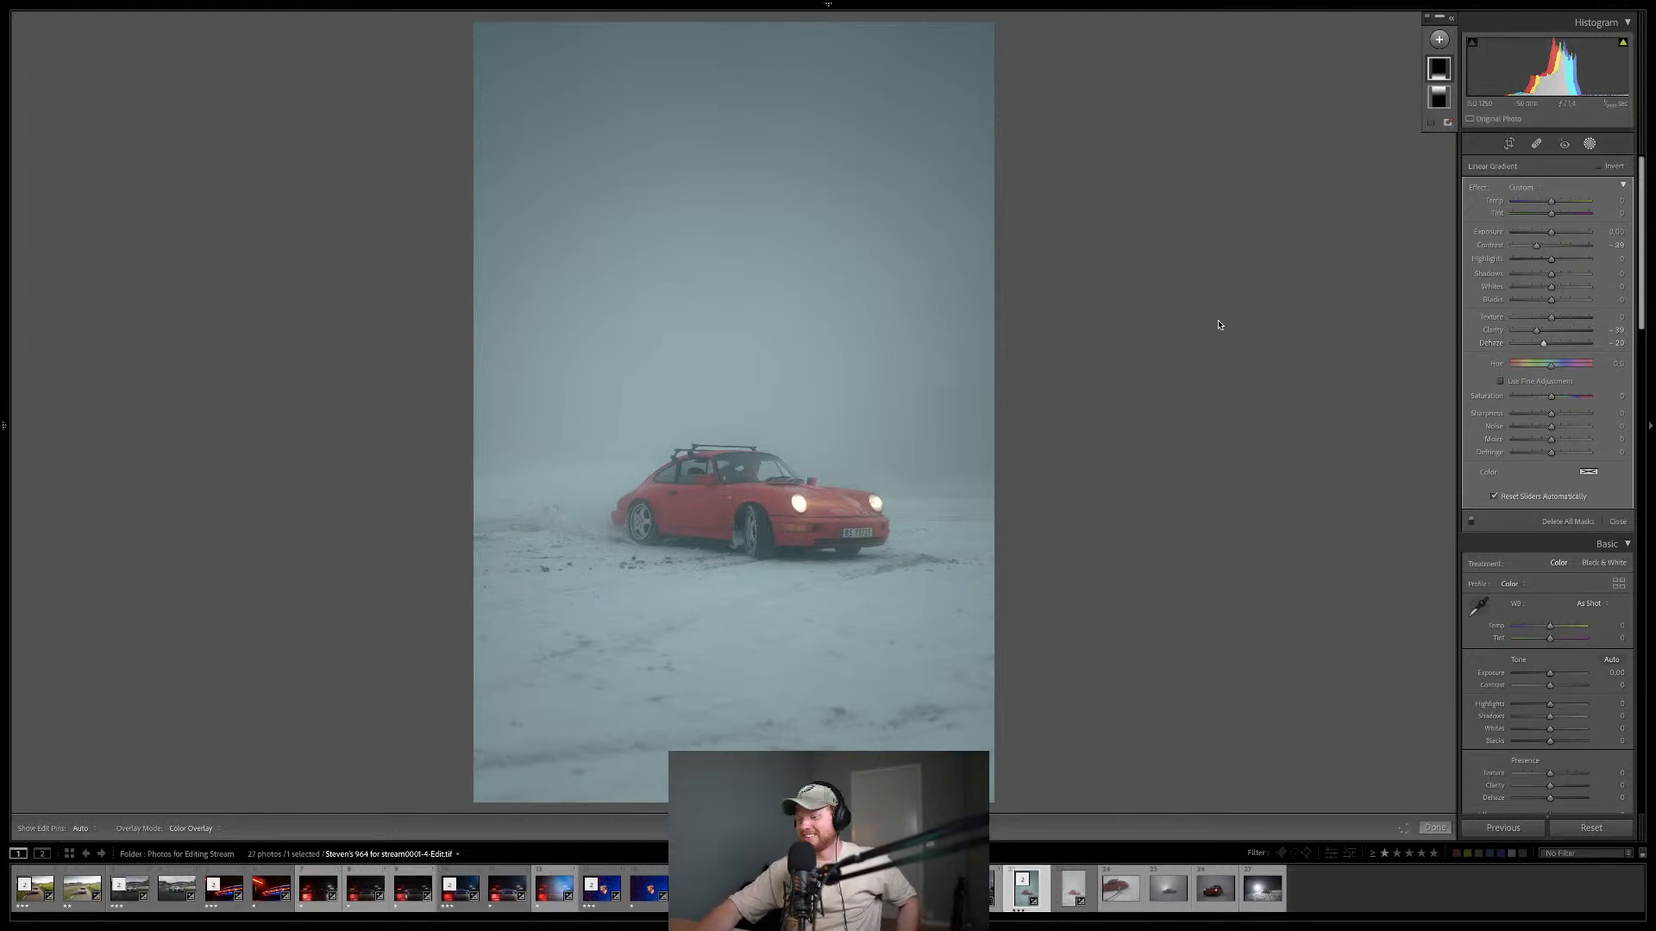
- Compare the edited photo with its before view and with the original raw shot, and set the edited photo's rating to 3
key(backslash)
key(backslash)
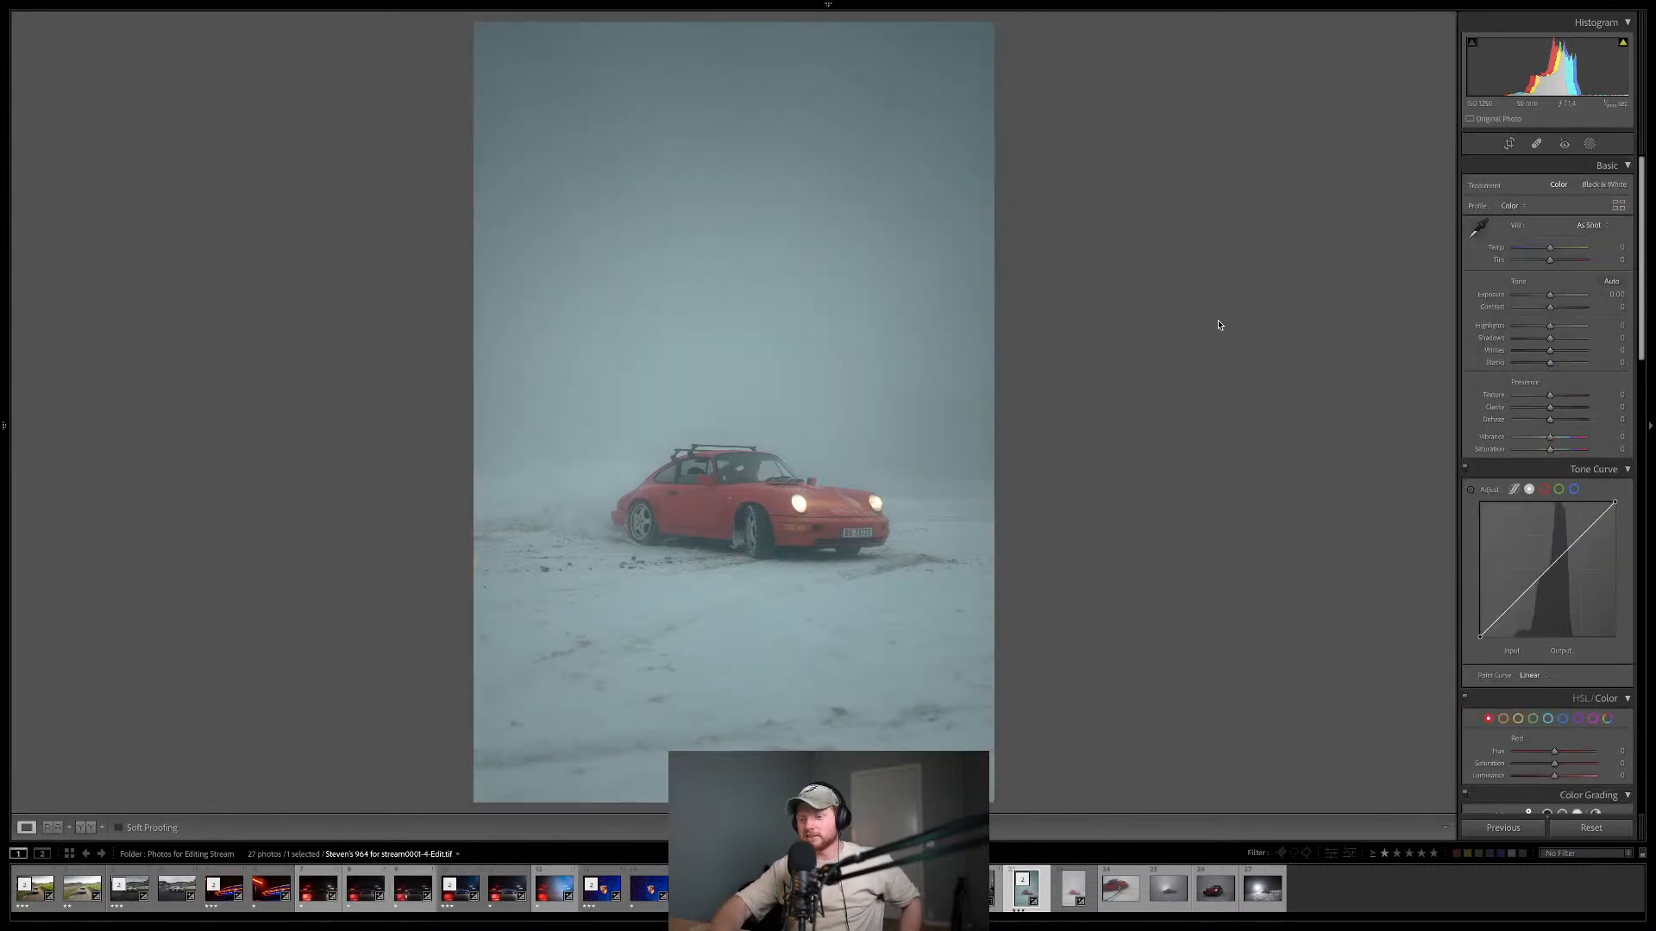
key(3)
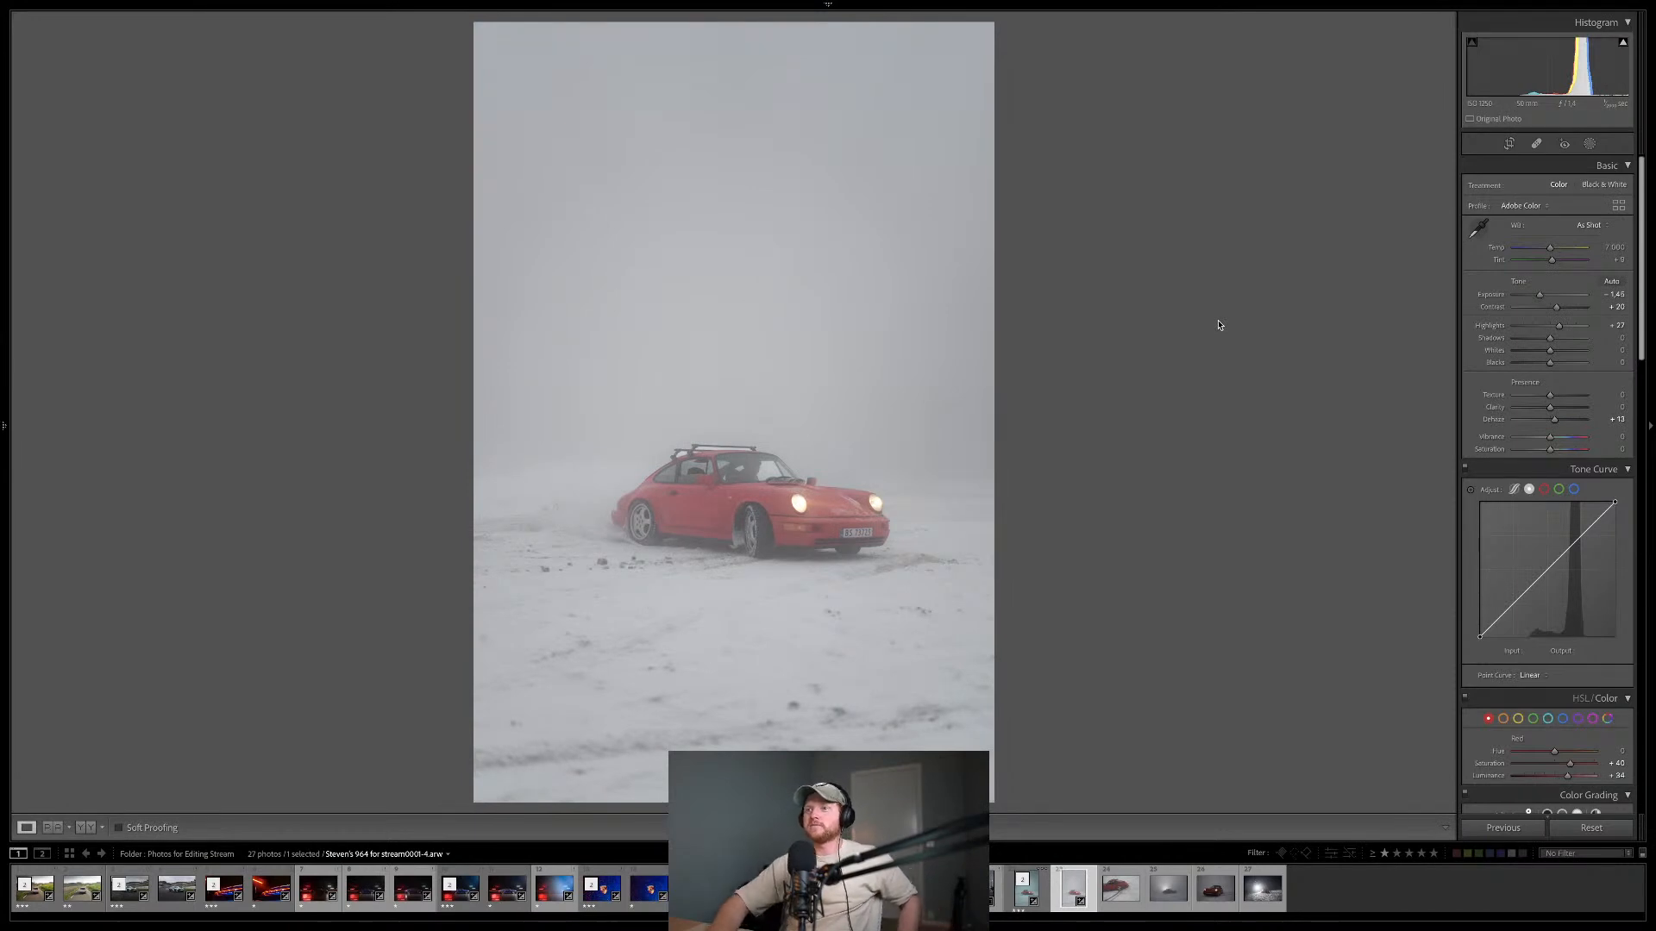
key(backslash)
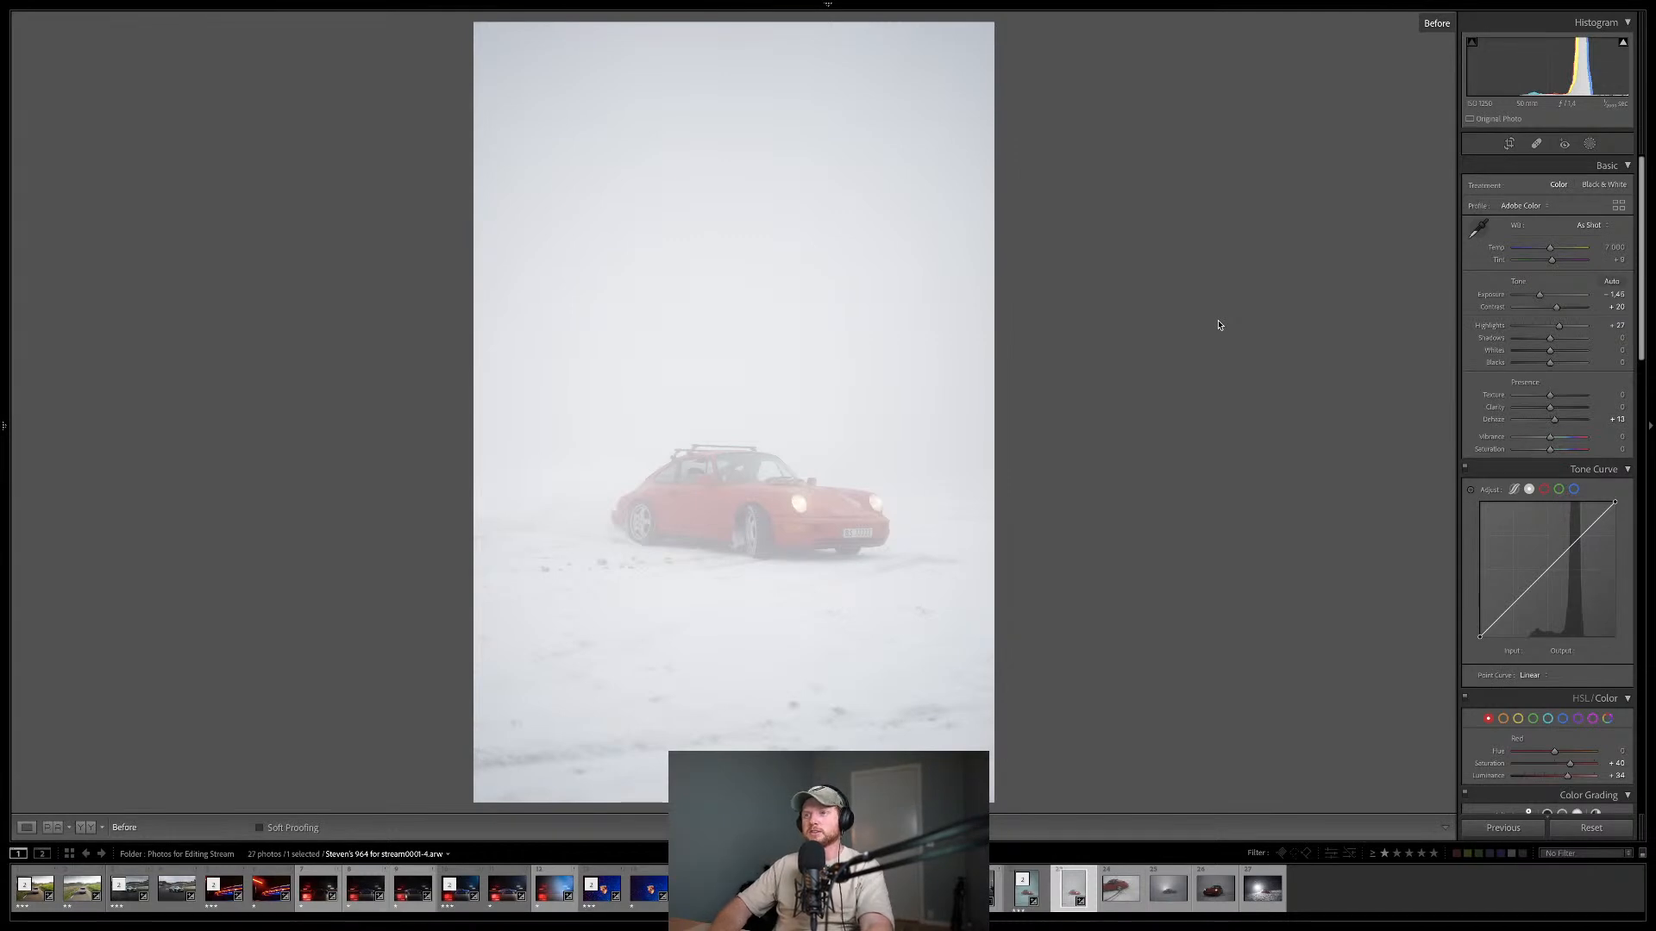
key(Left)
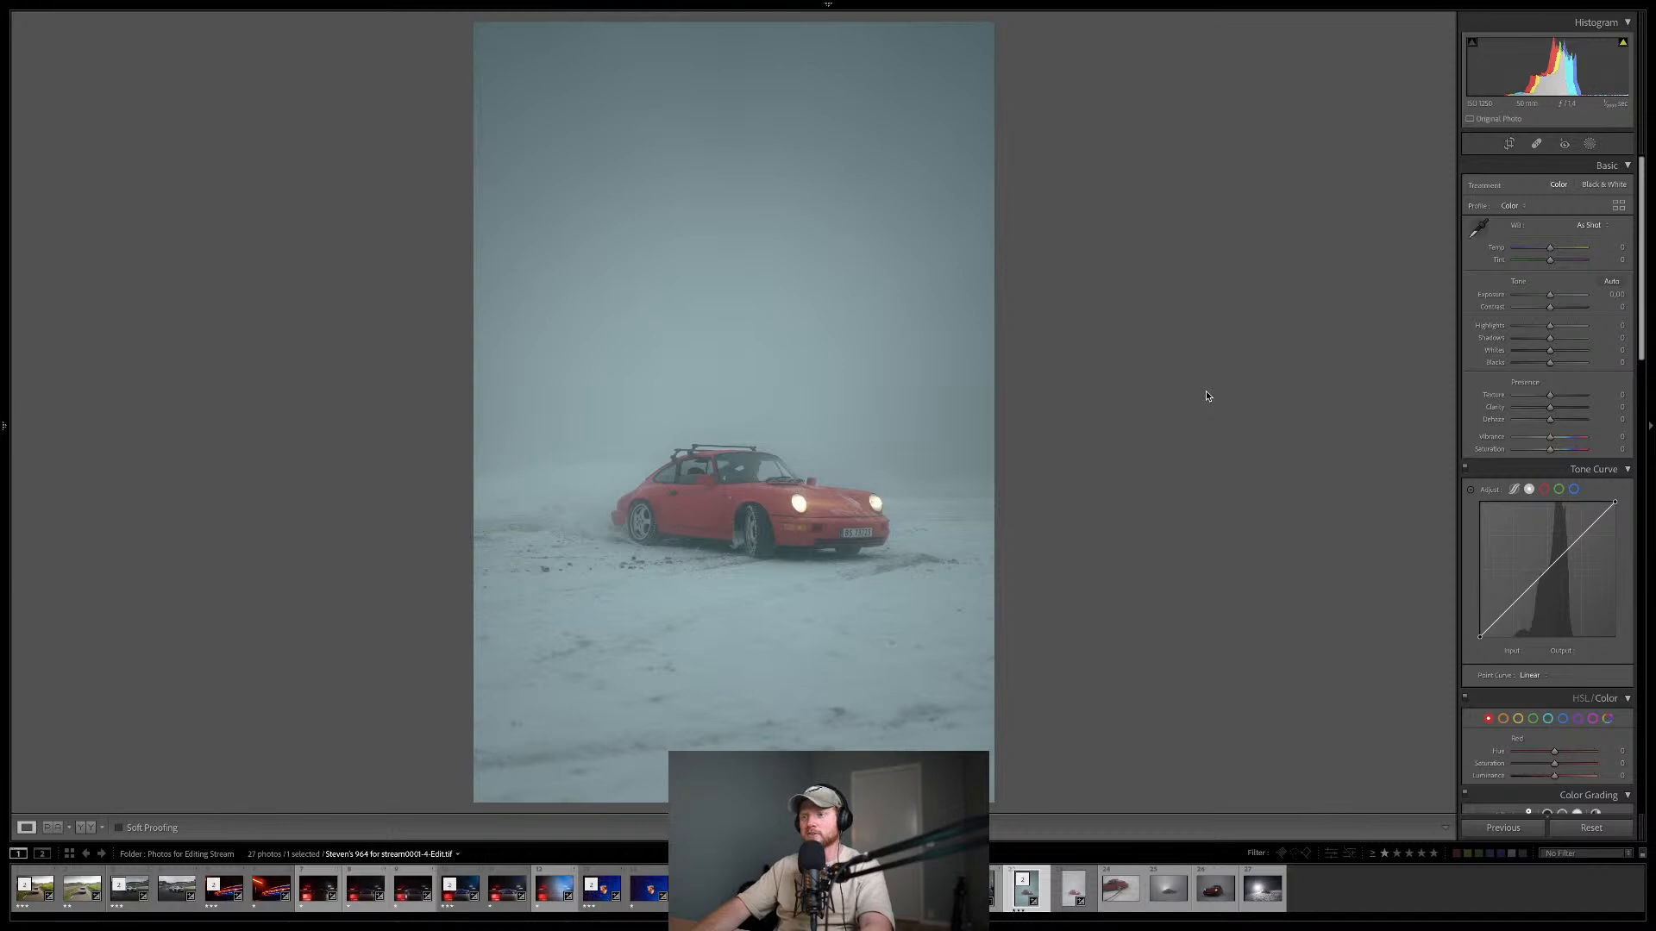
key(3)
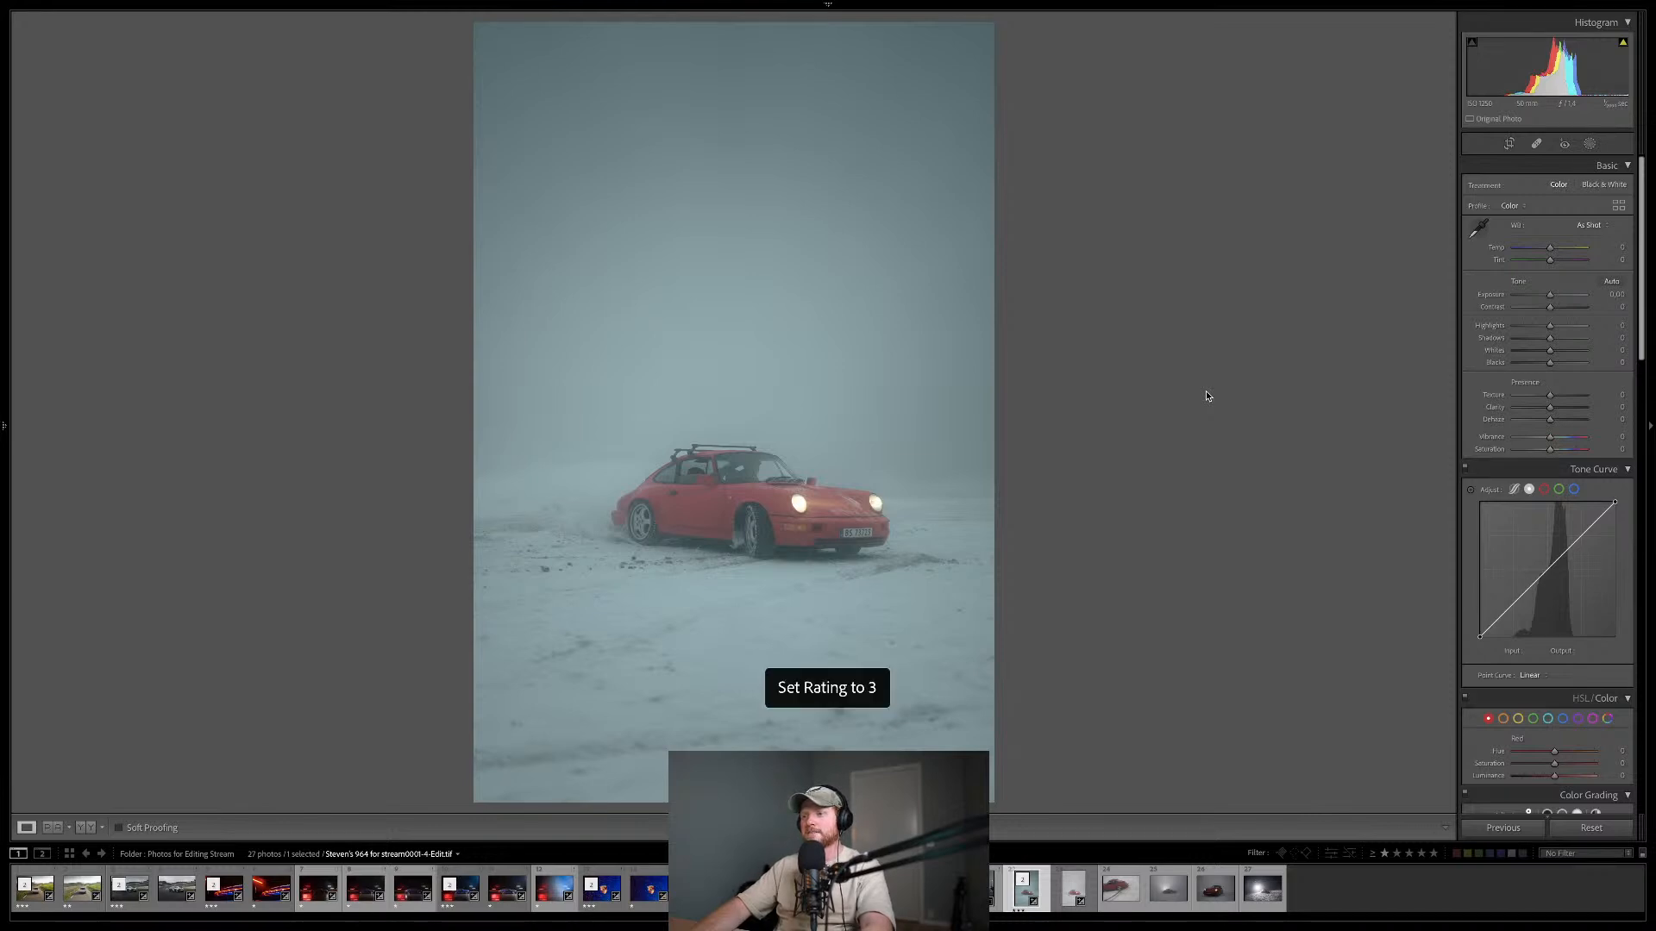
- Copy the develop settings from the raw foggy Porsche photo and paste them onto the close-up of the drifting red car
key(Right)
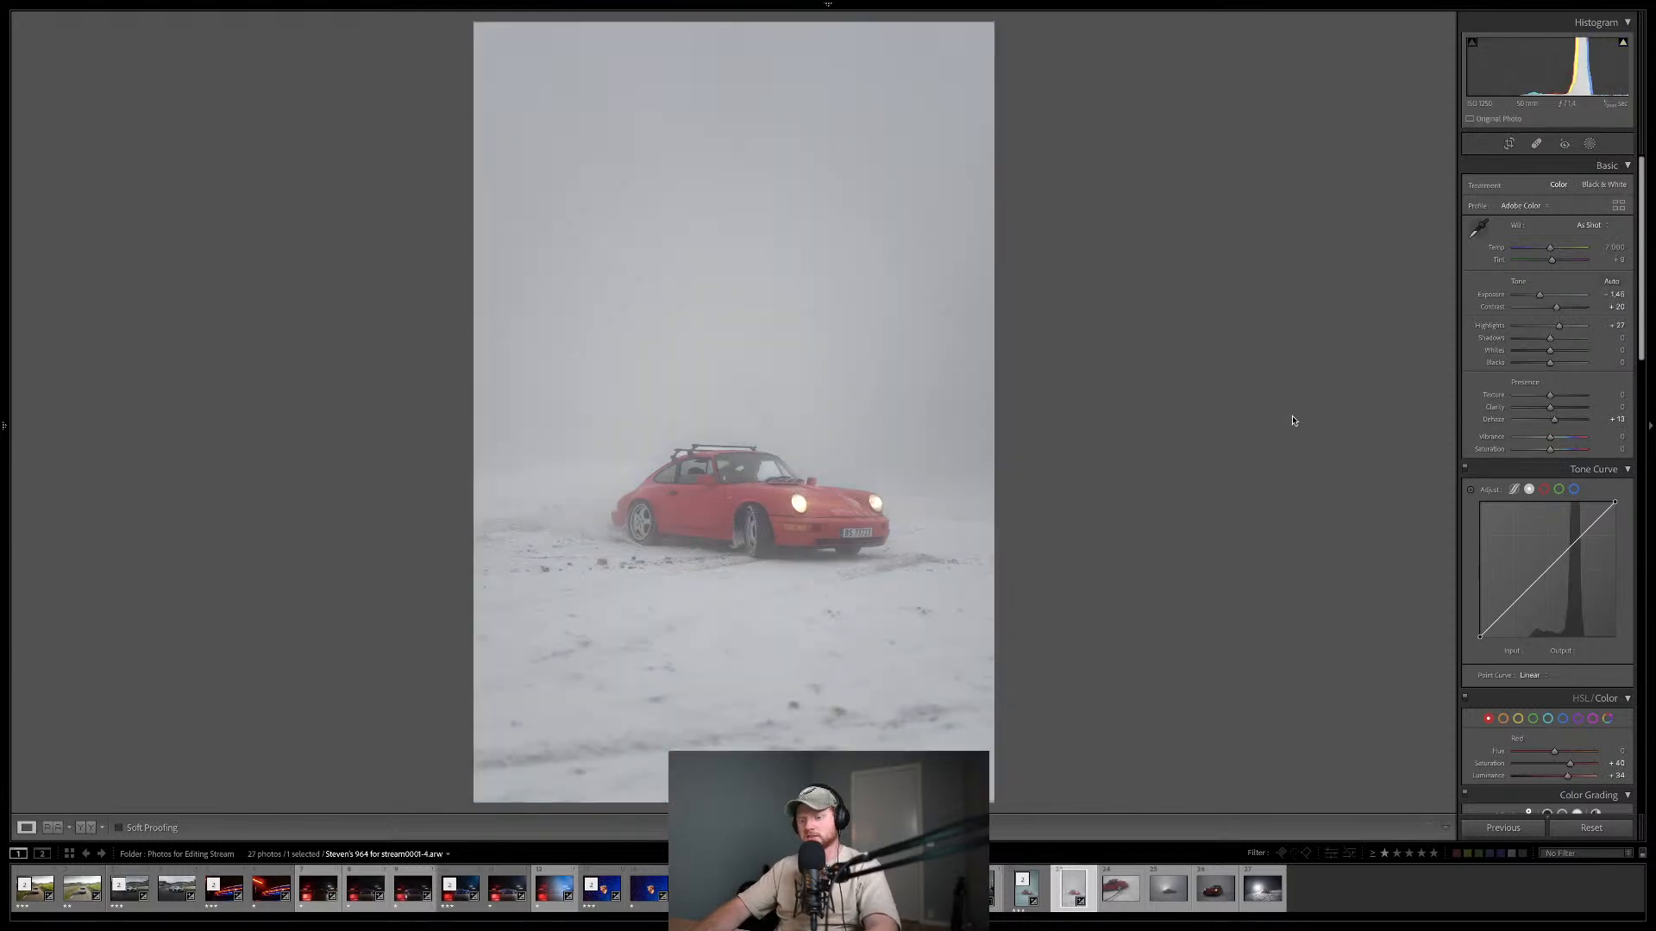
key(ctrl+shift+c)
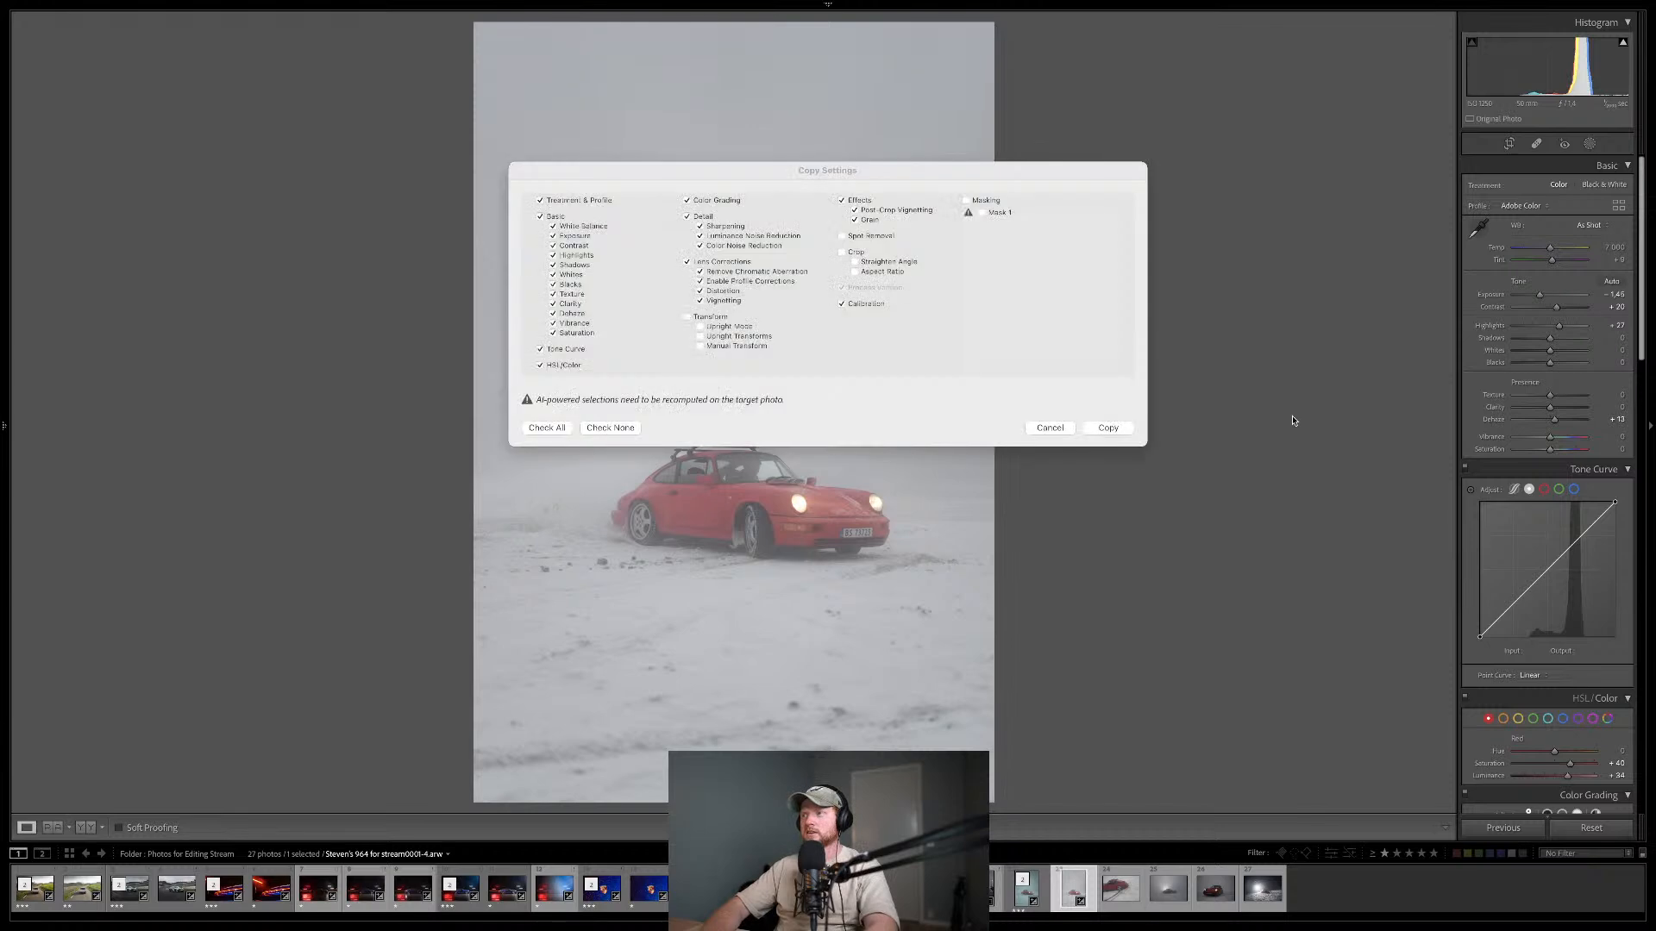
key(Return)
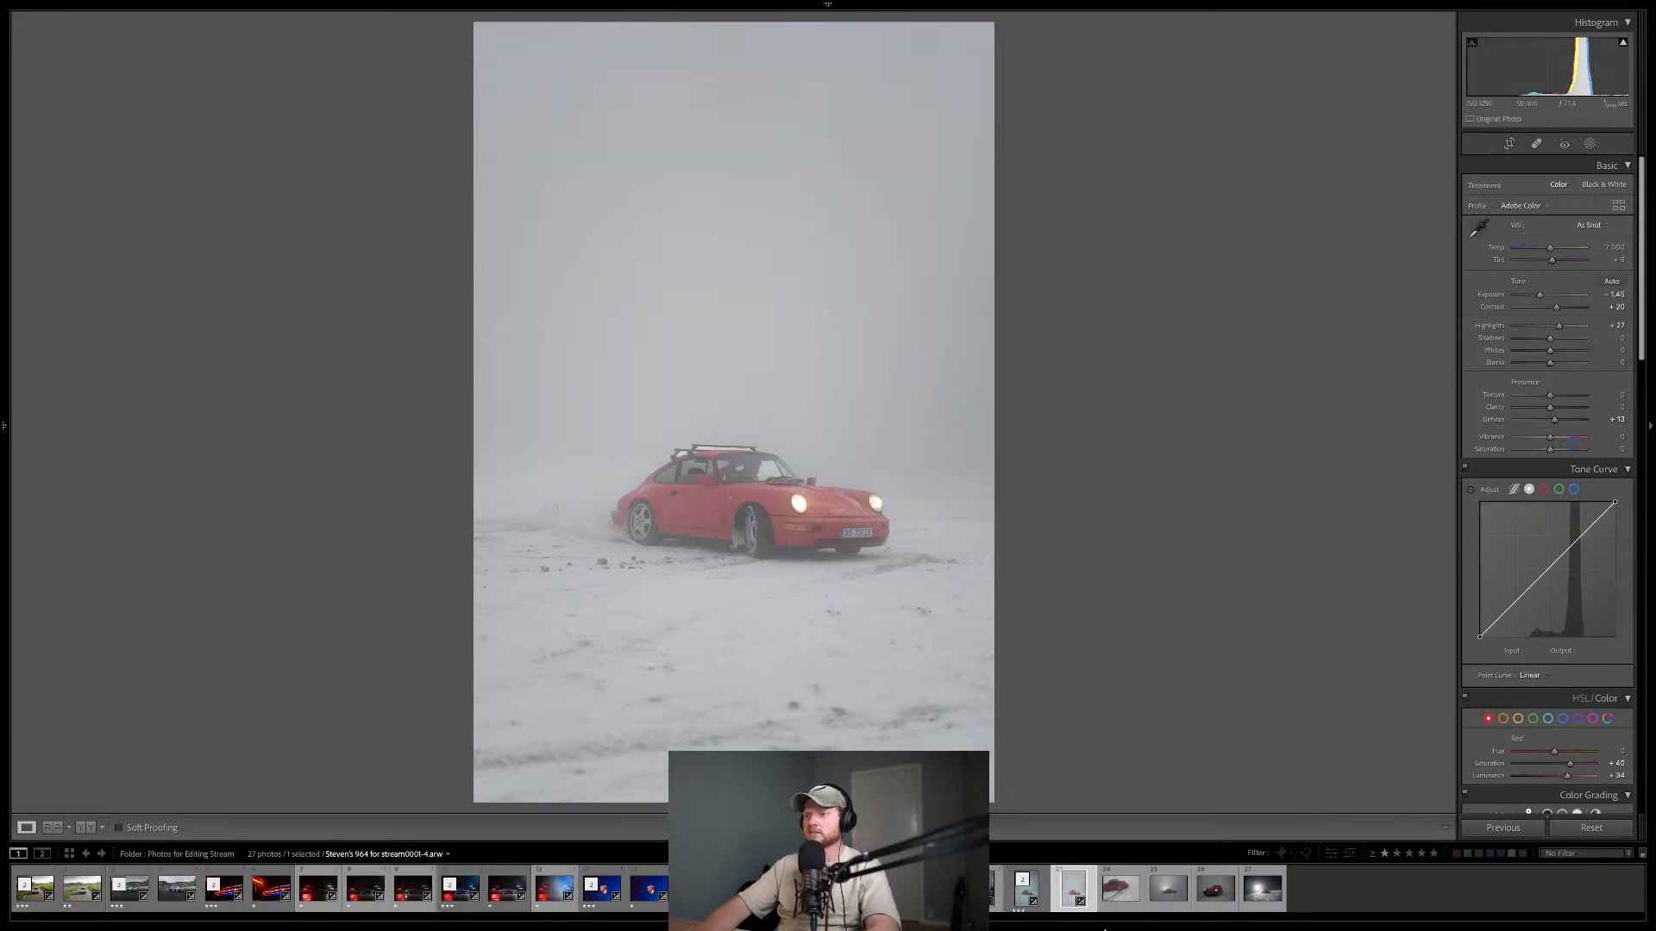
click(1109, 892)
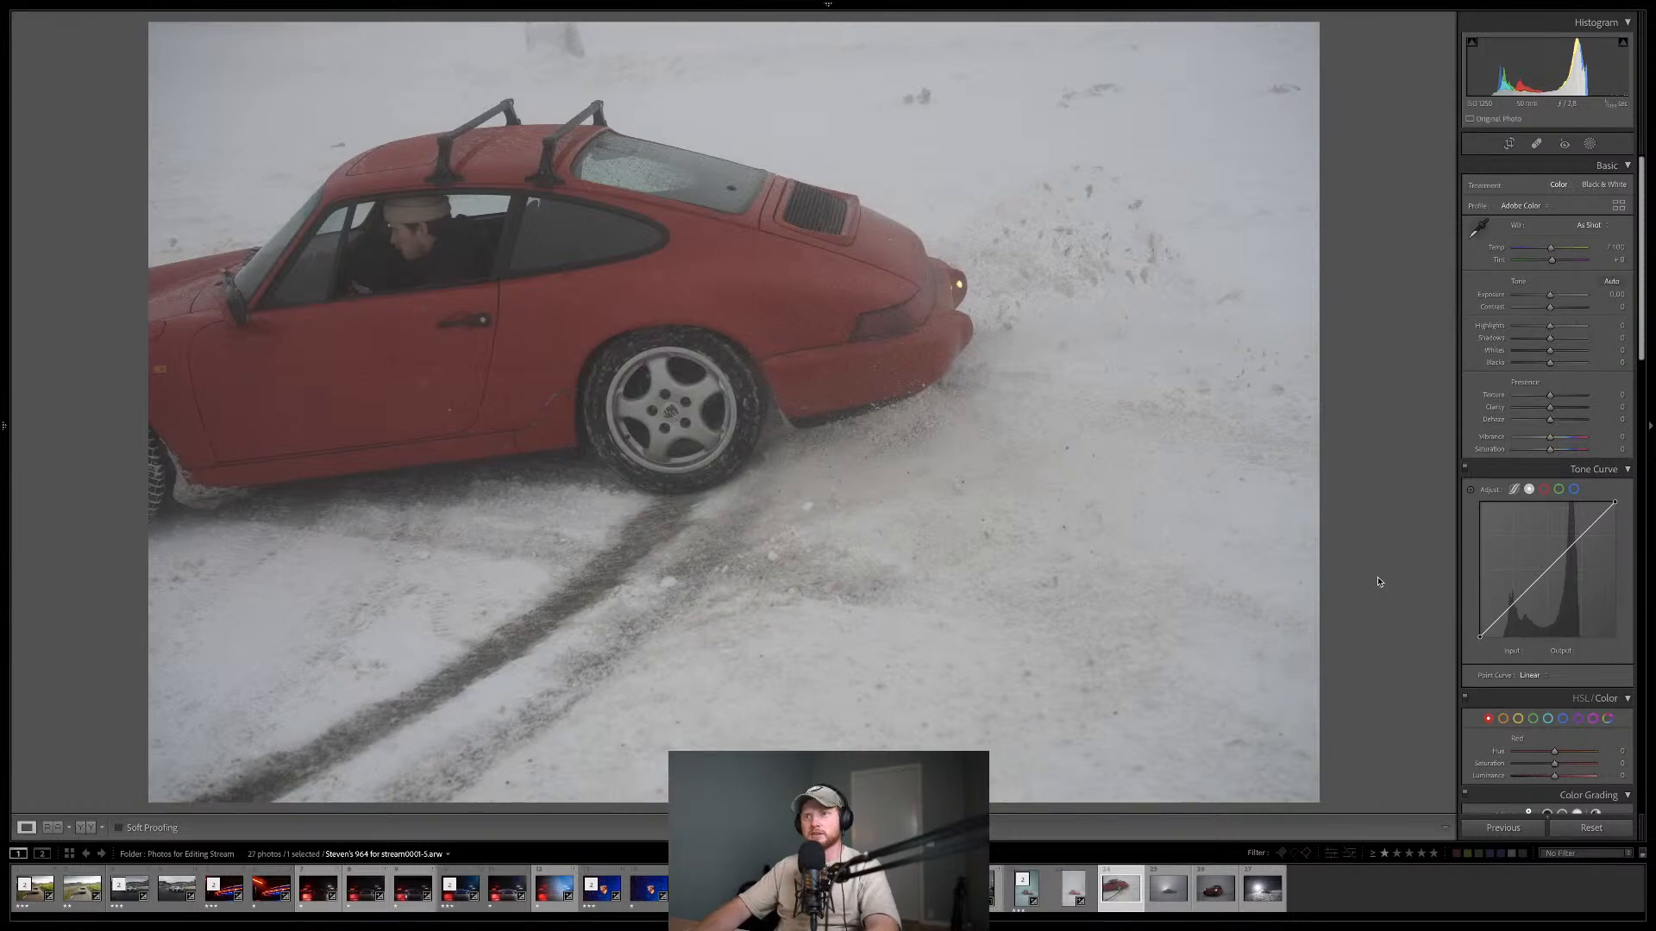
key(ctrl+shift+v)
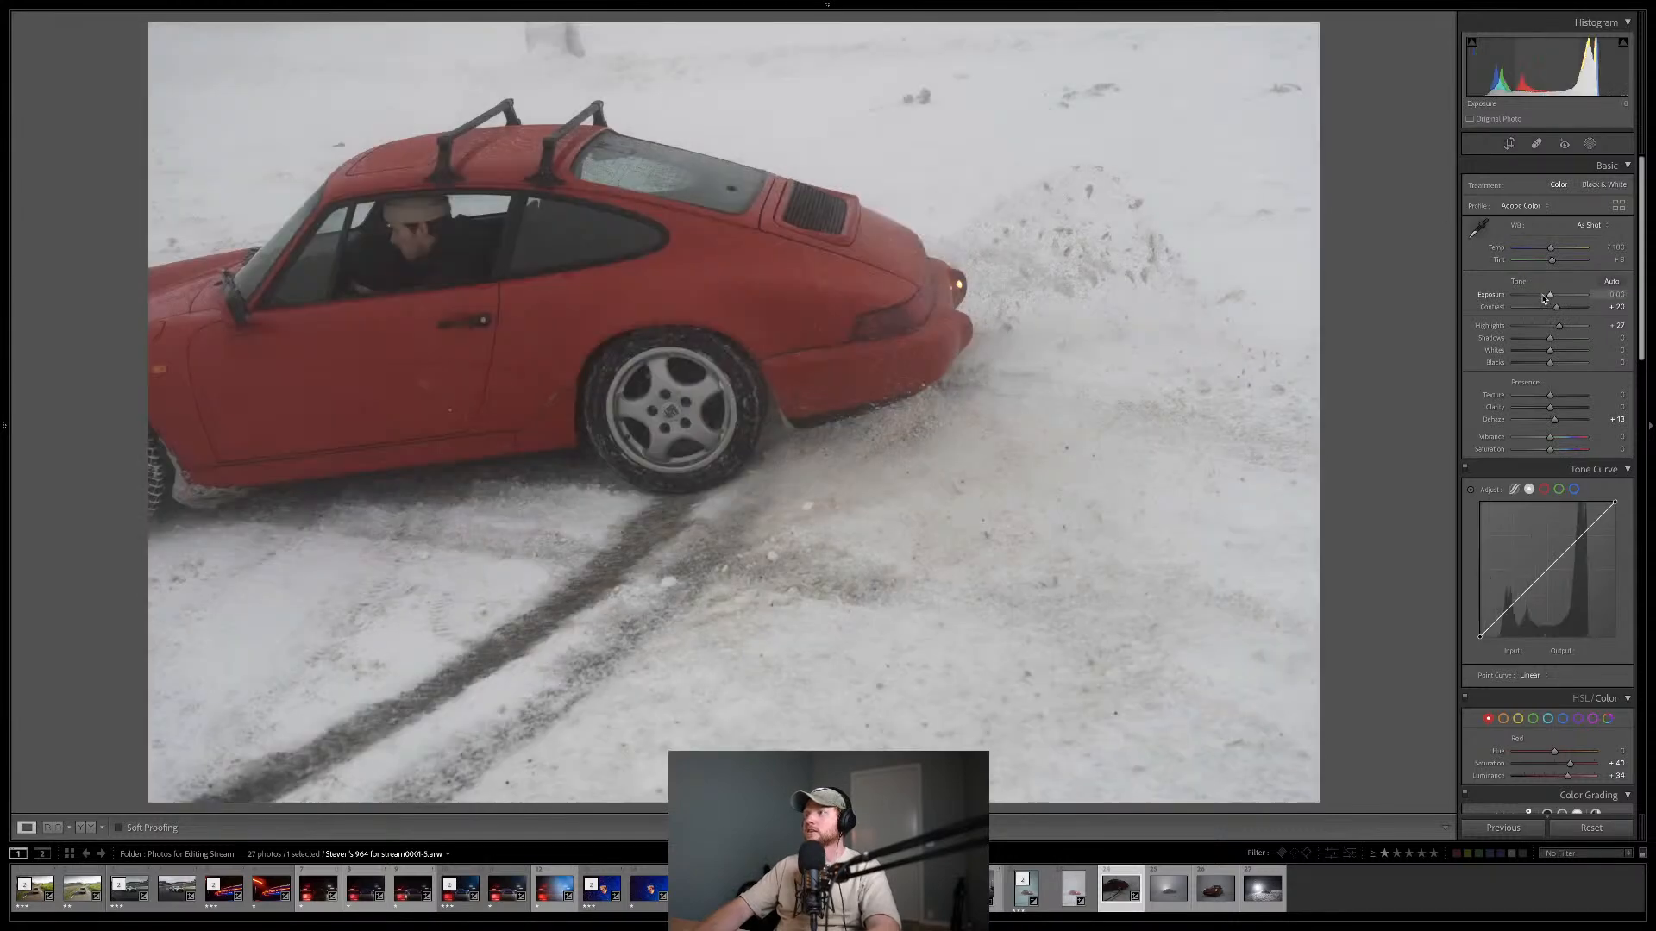
- Reset the close-up photo's overall exposure and raise it to about +0.25
double_click(1547, 296)
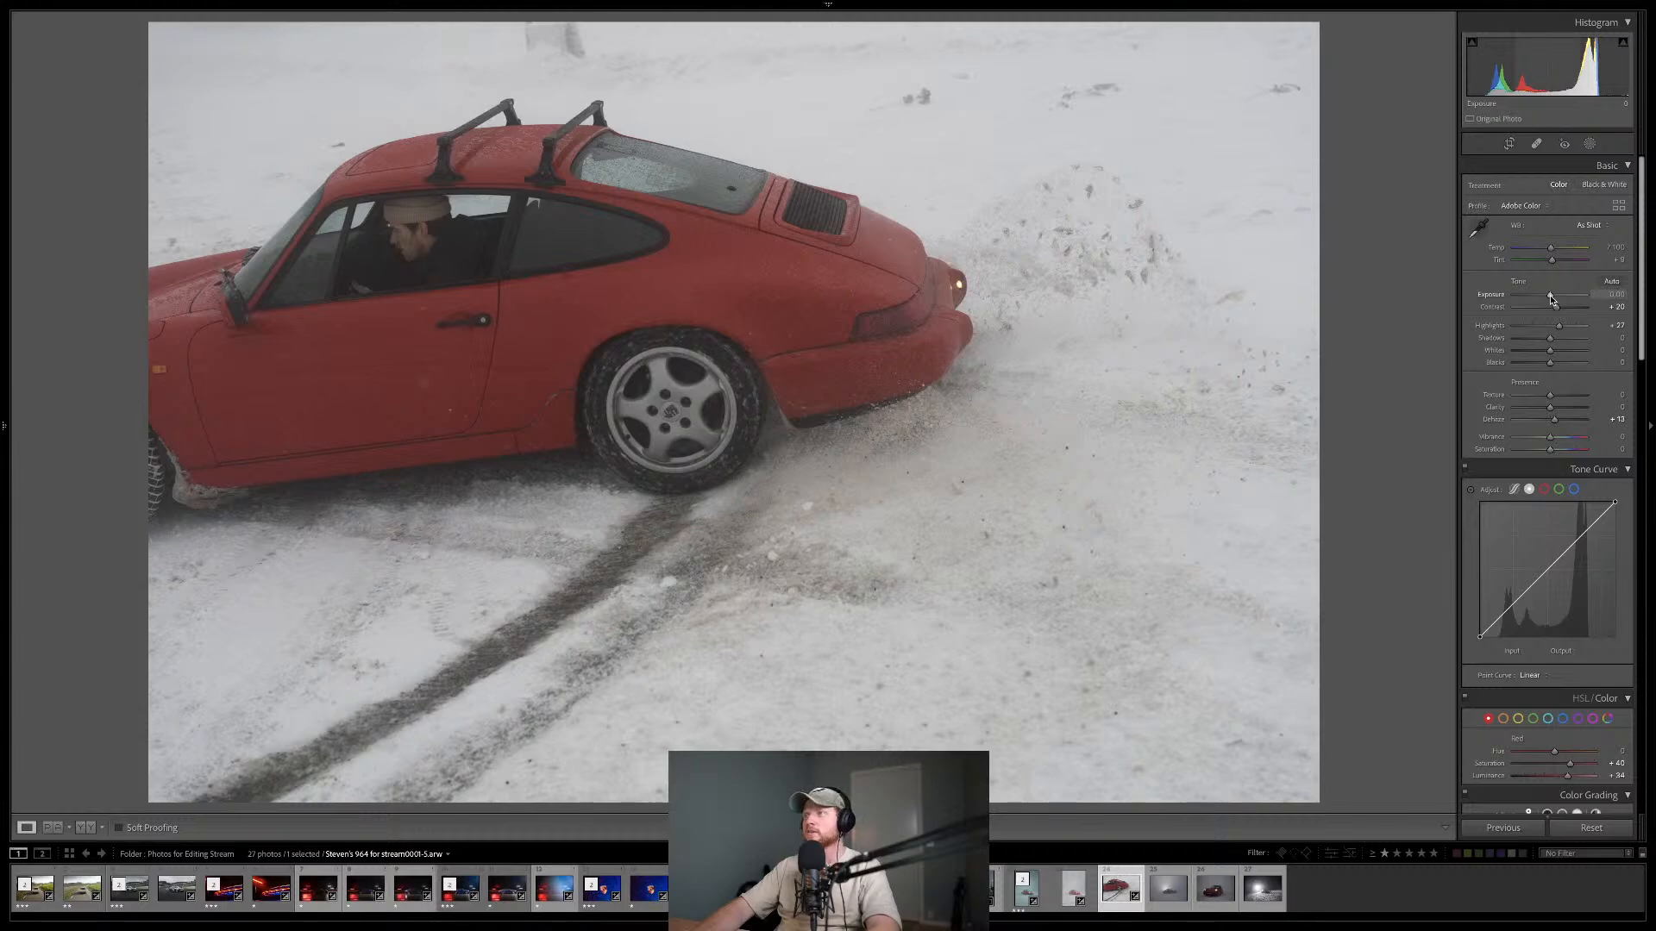
key(Up)
key(Up)
key(Up)
key(Up)
key(Up)
key(Up)
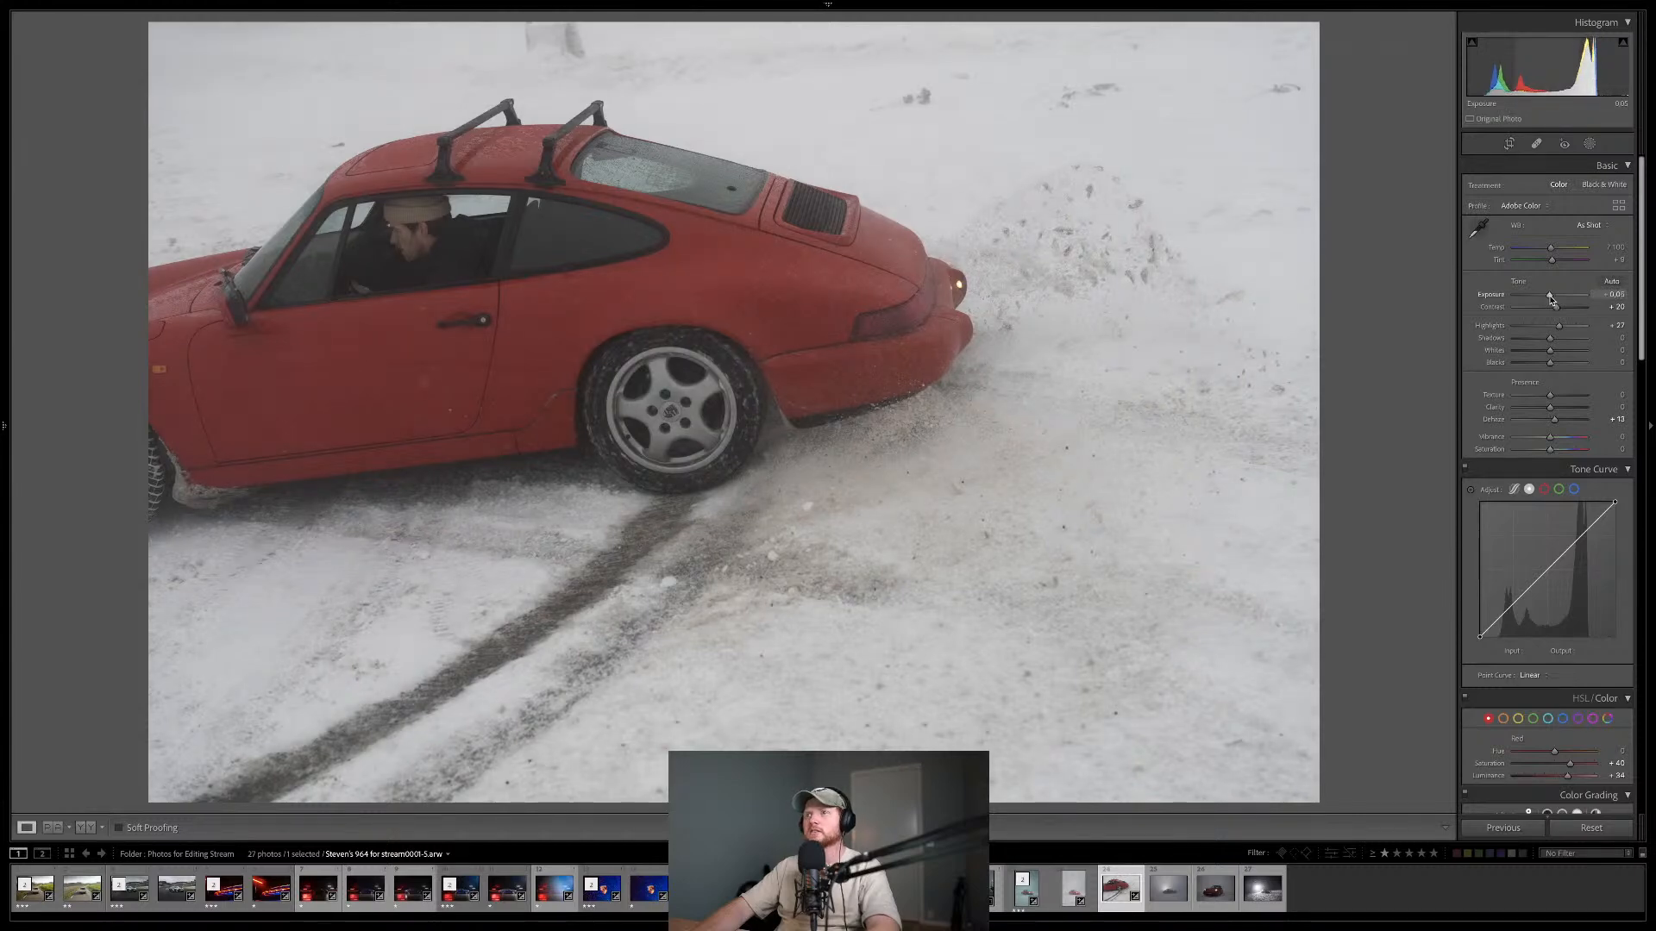
key(Down)
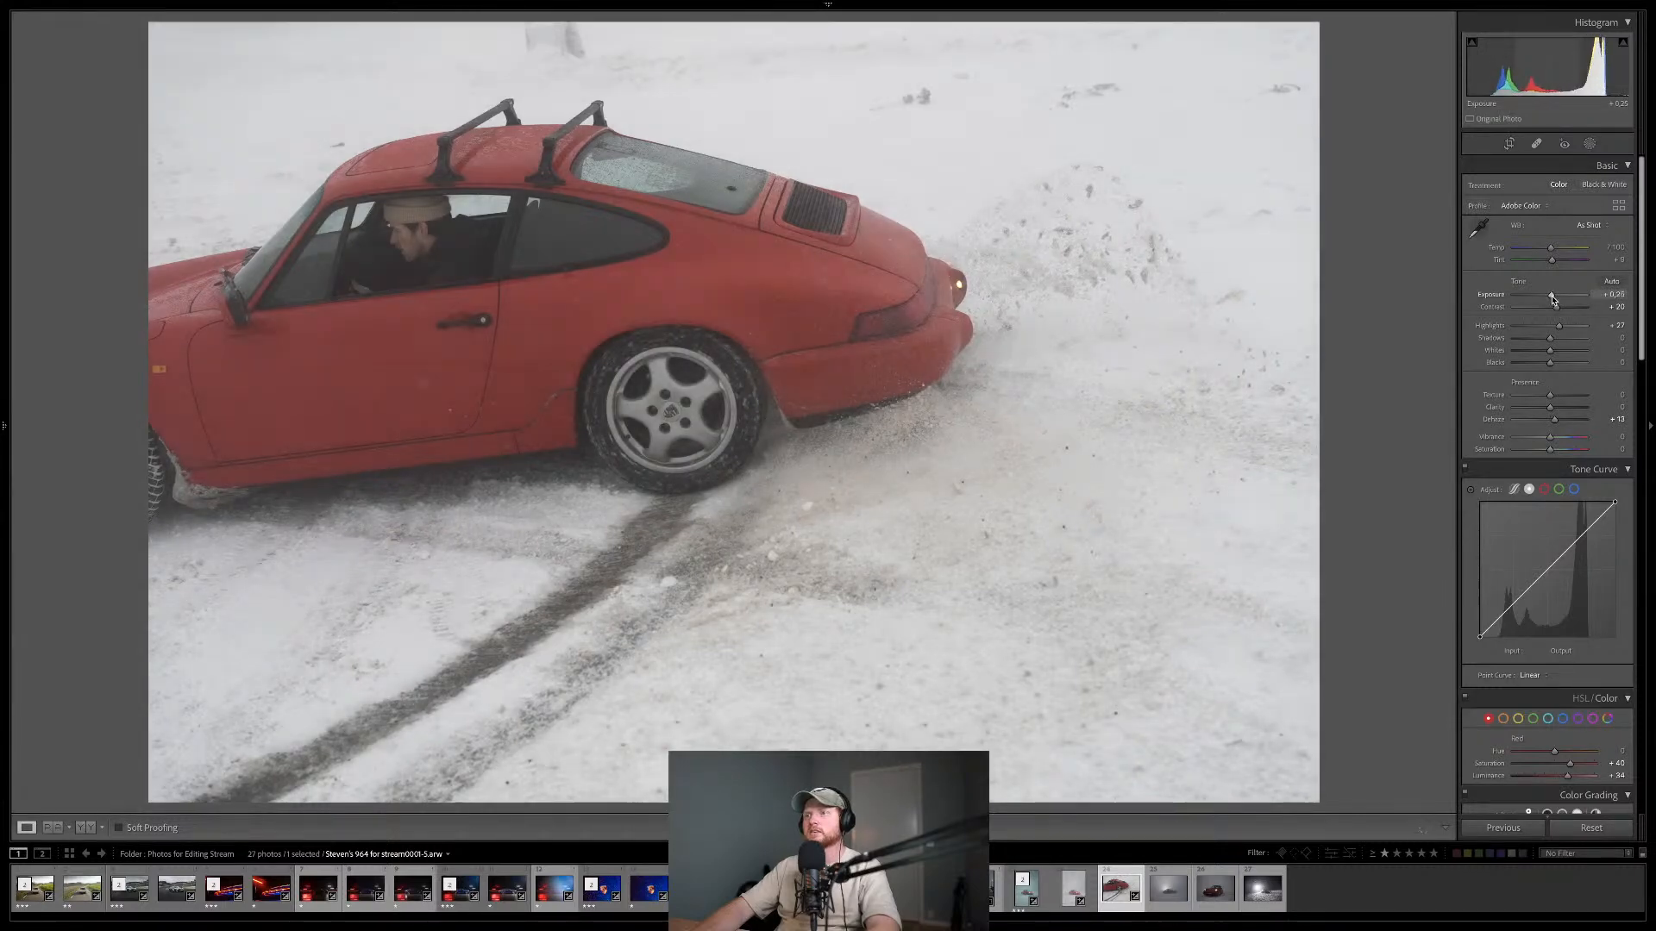
- Add a Select Subject mask over the red car with exposure about 0.36 and dehaze 12
click(1590, 144)
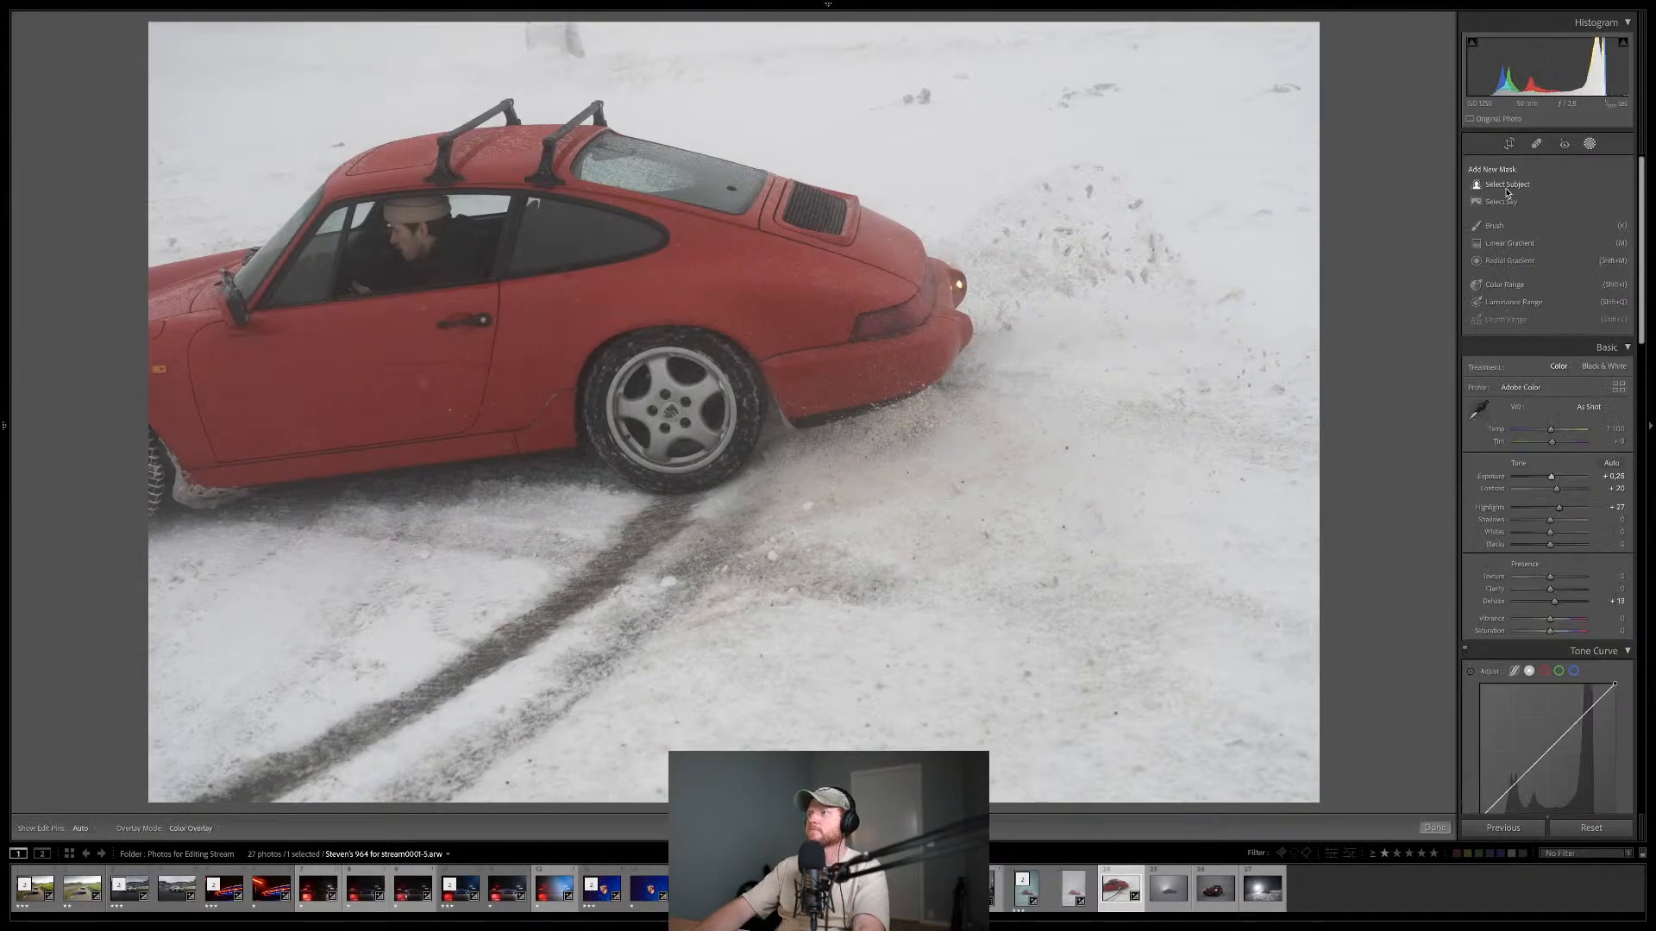
click(1507, 185)
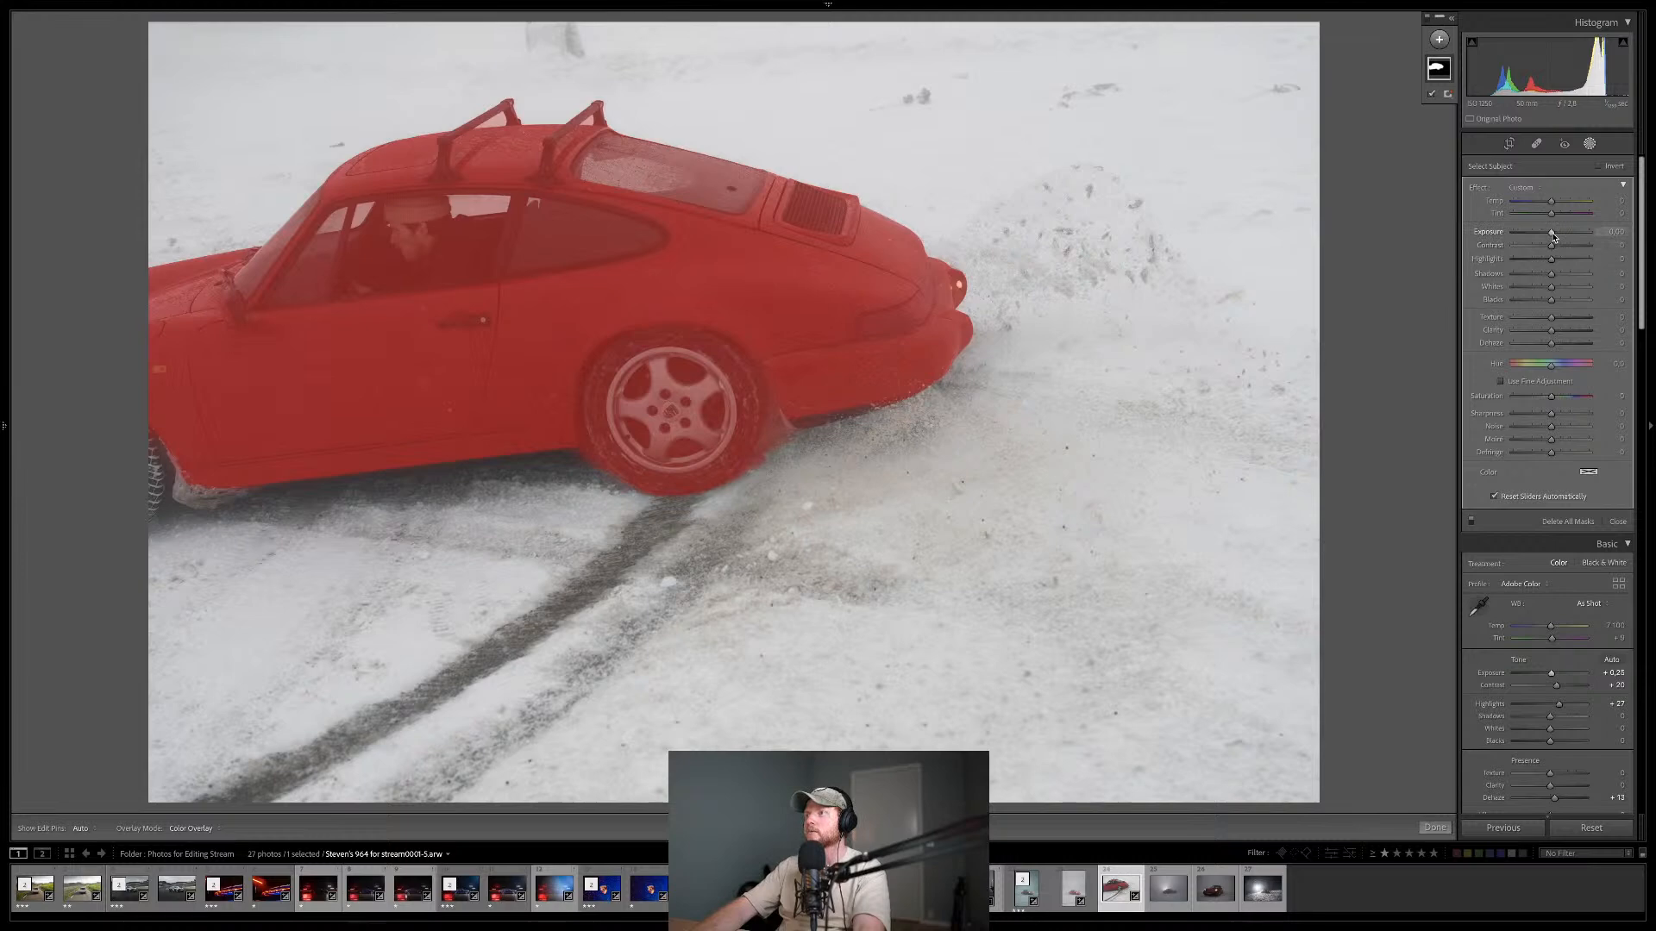
drag(1554, 236, 1557, 236)
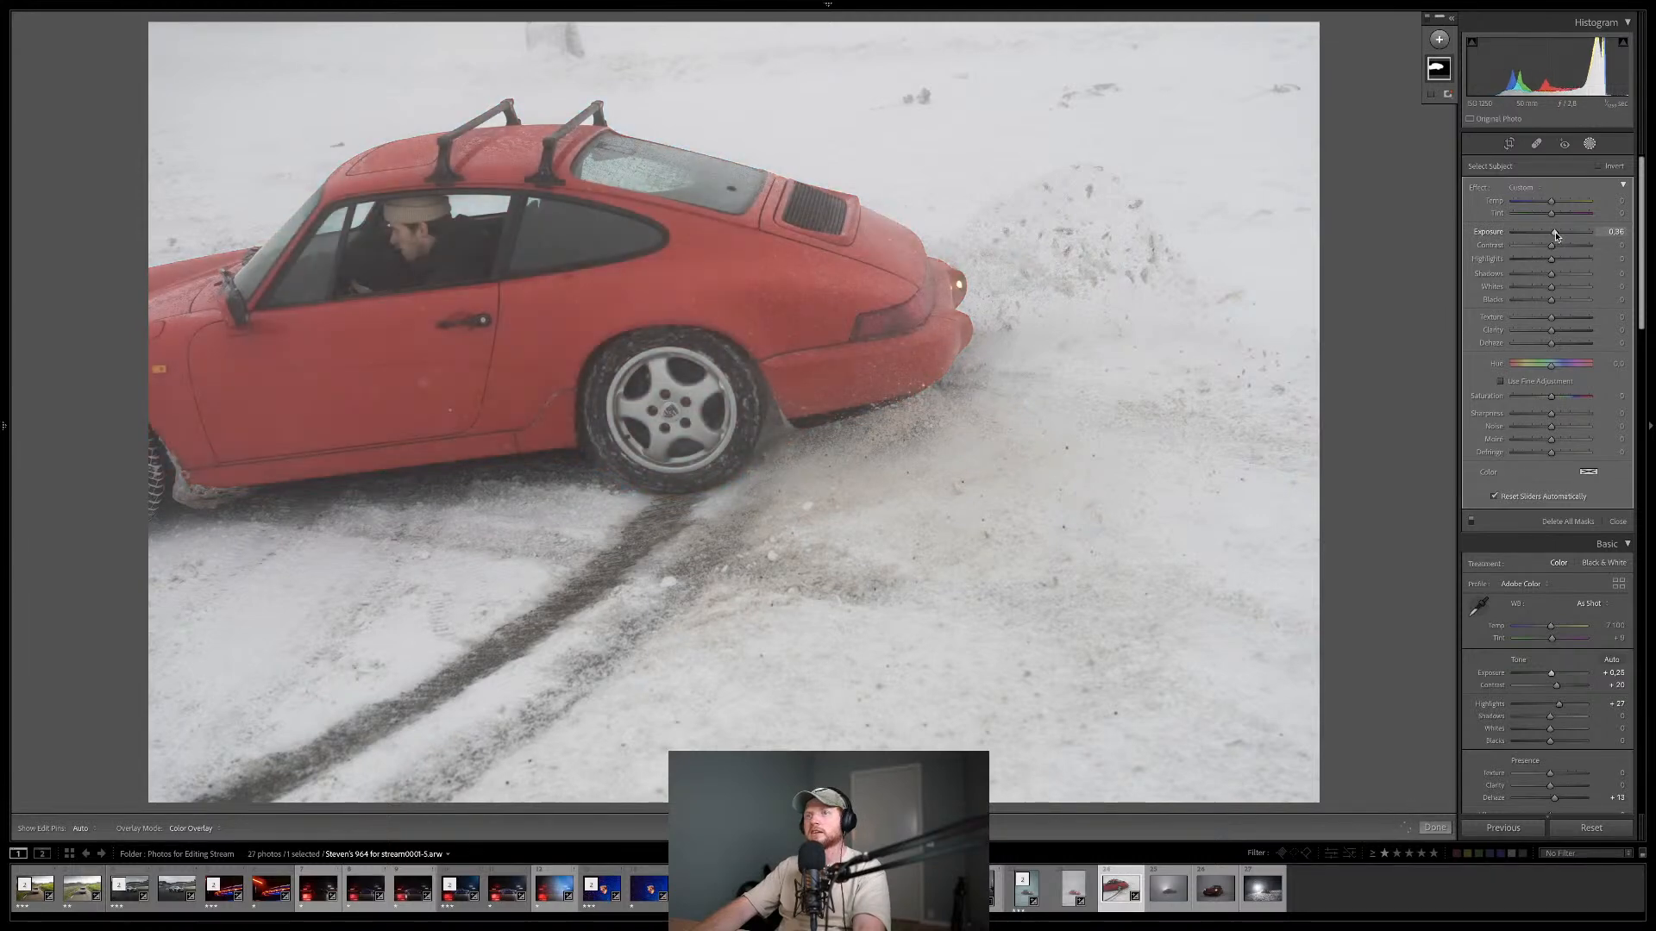
click(1560, 332)
double_click(1560, 333)
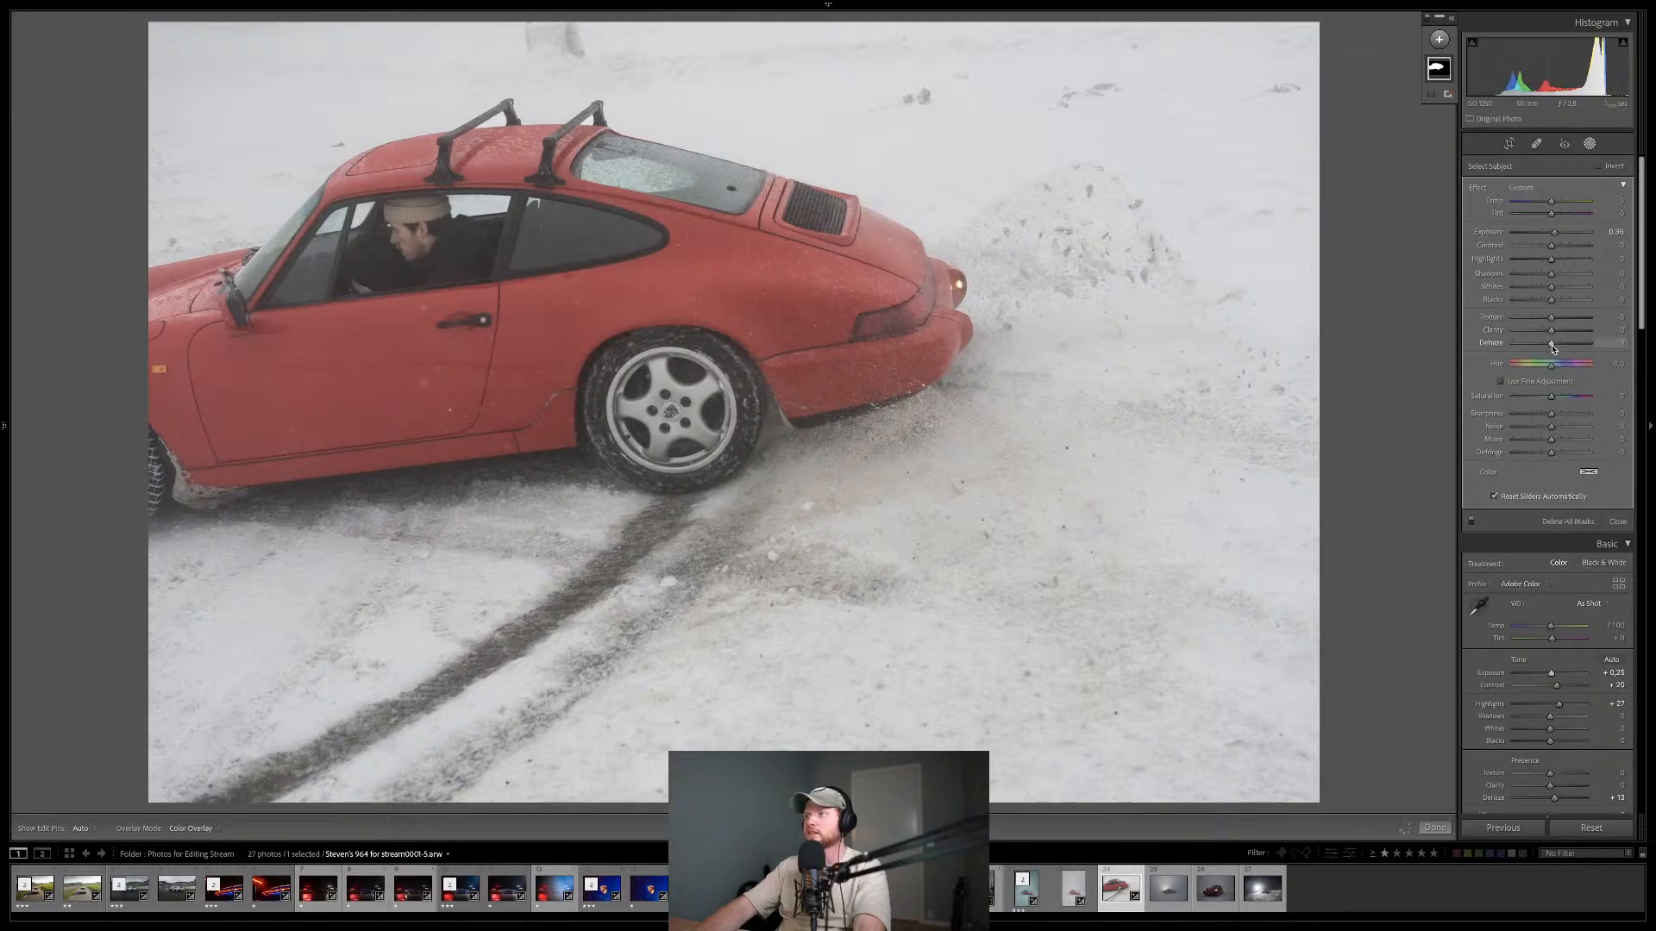
drag(1552, 346, 1557, 347)
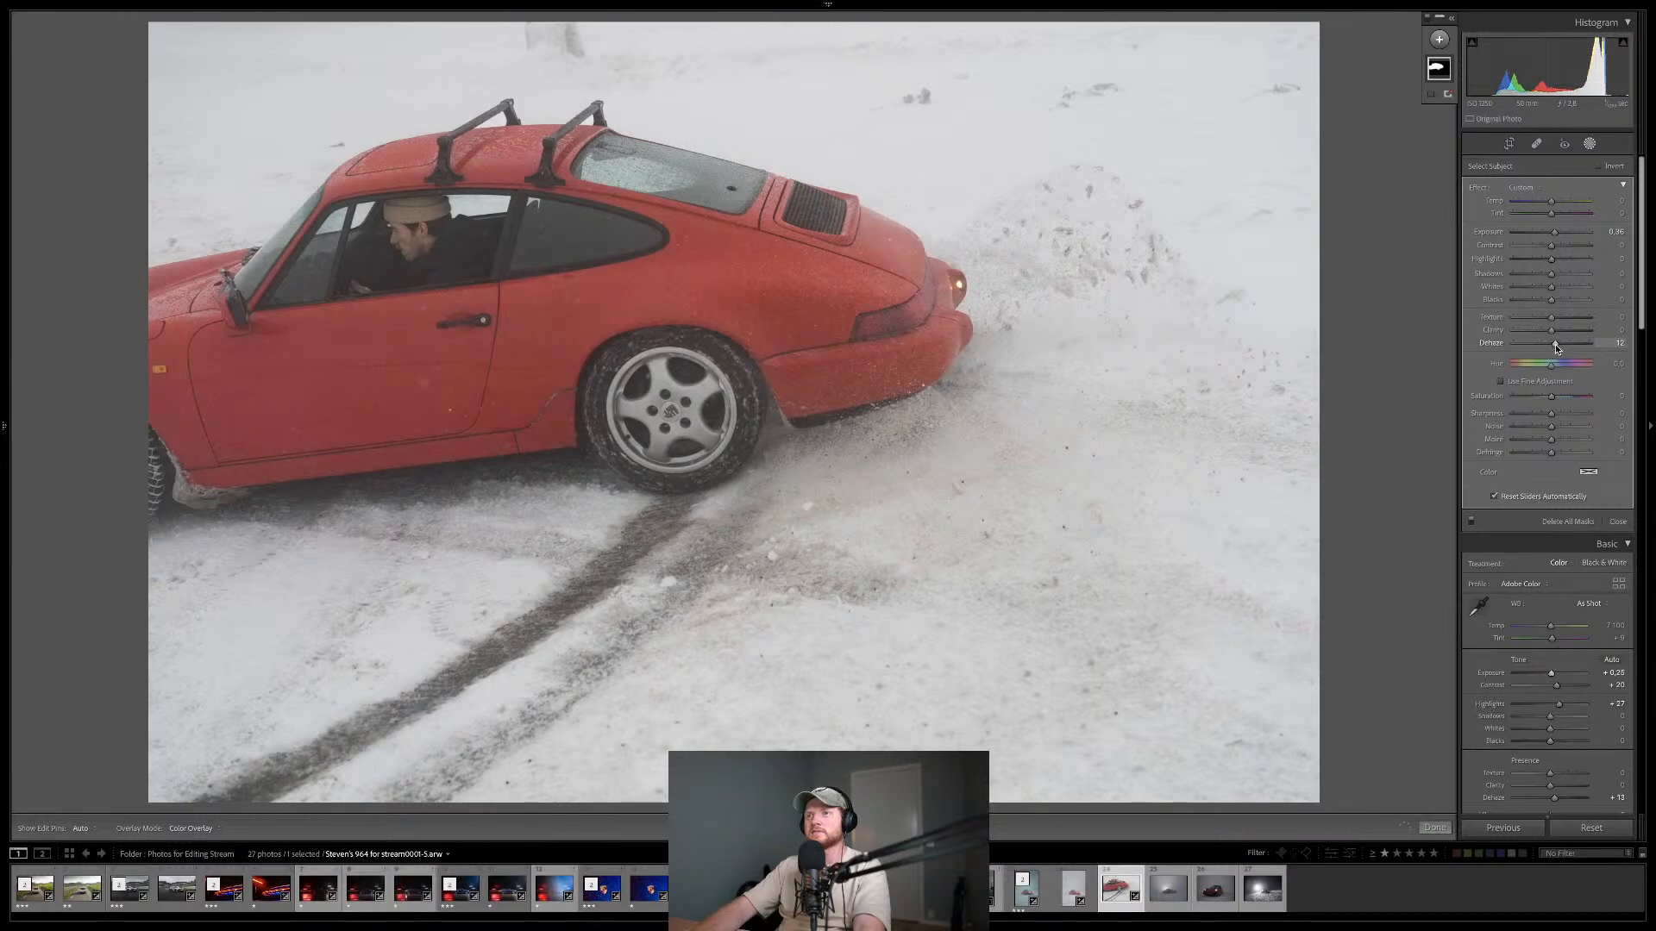
- Refine the car mask with contrast about 21, whites about 28, exposure about 0.32 and slightly negative clarity, and deselect the mask
click(1560, 249)
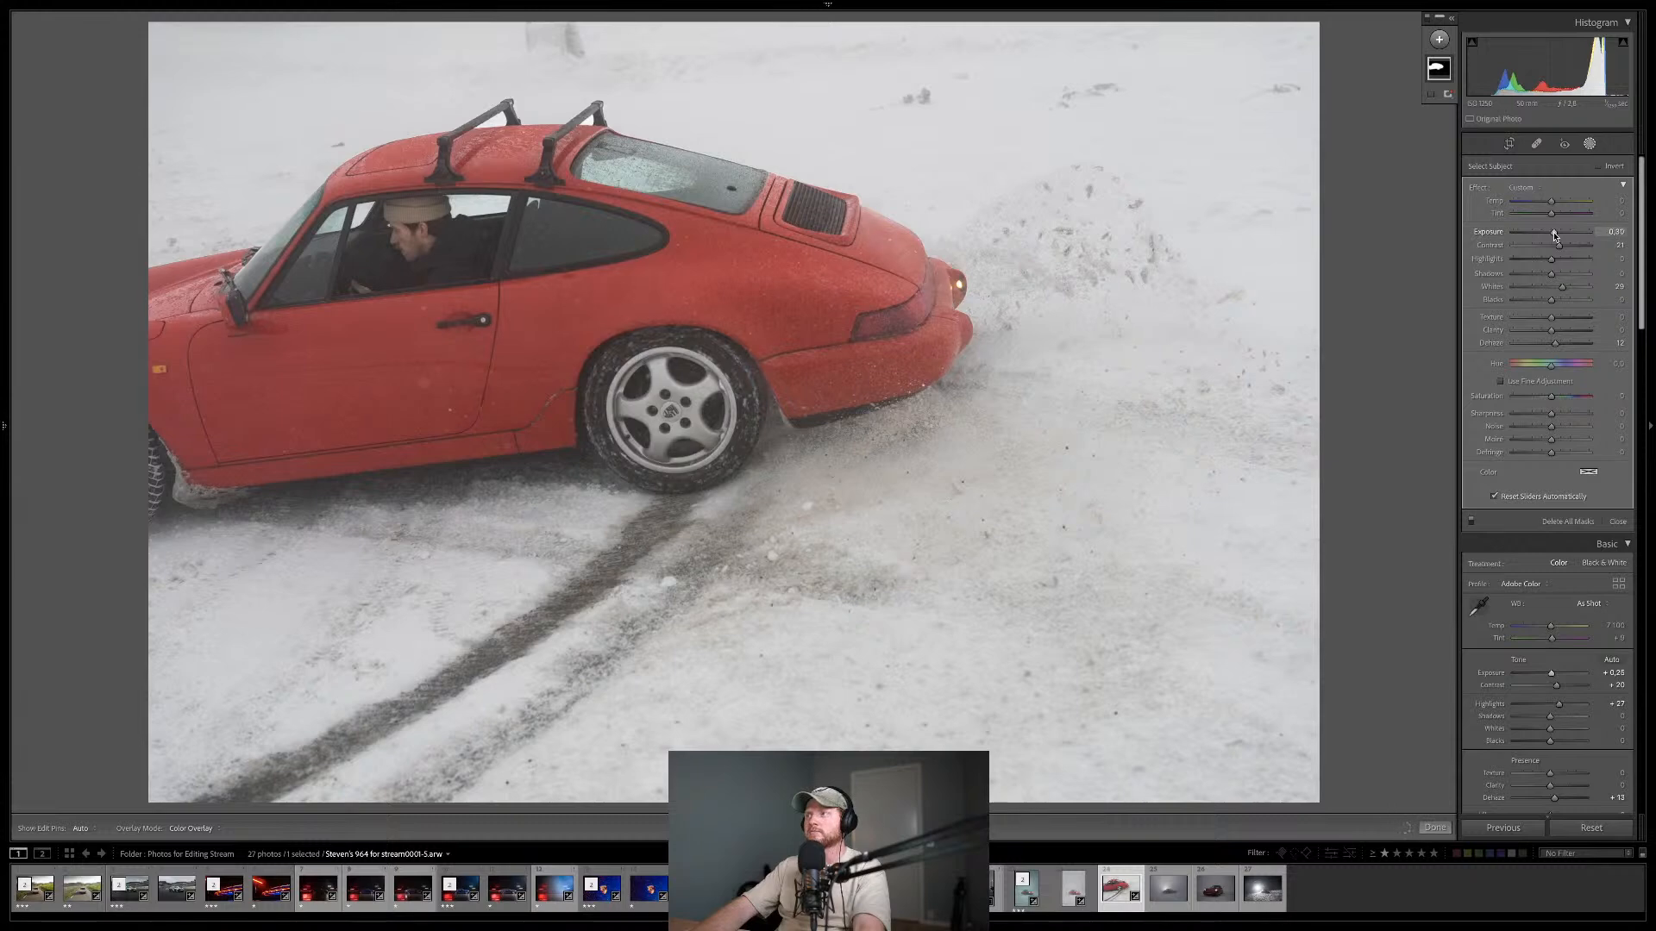
drag(1555, 237, 1557, 236)
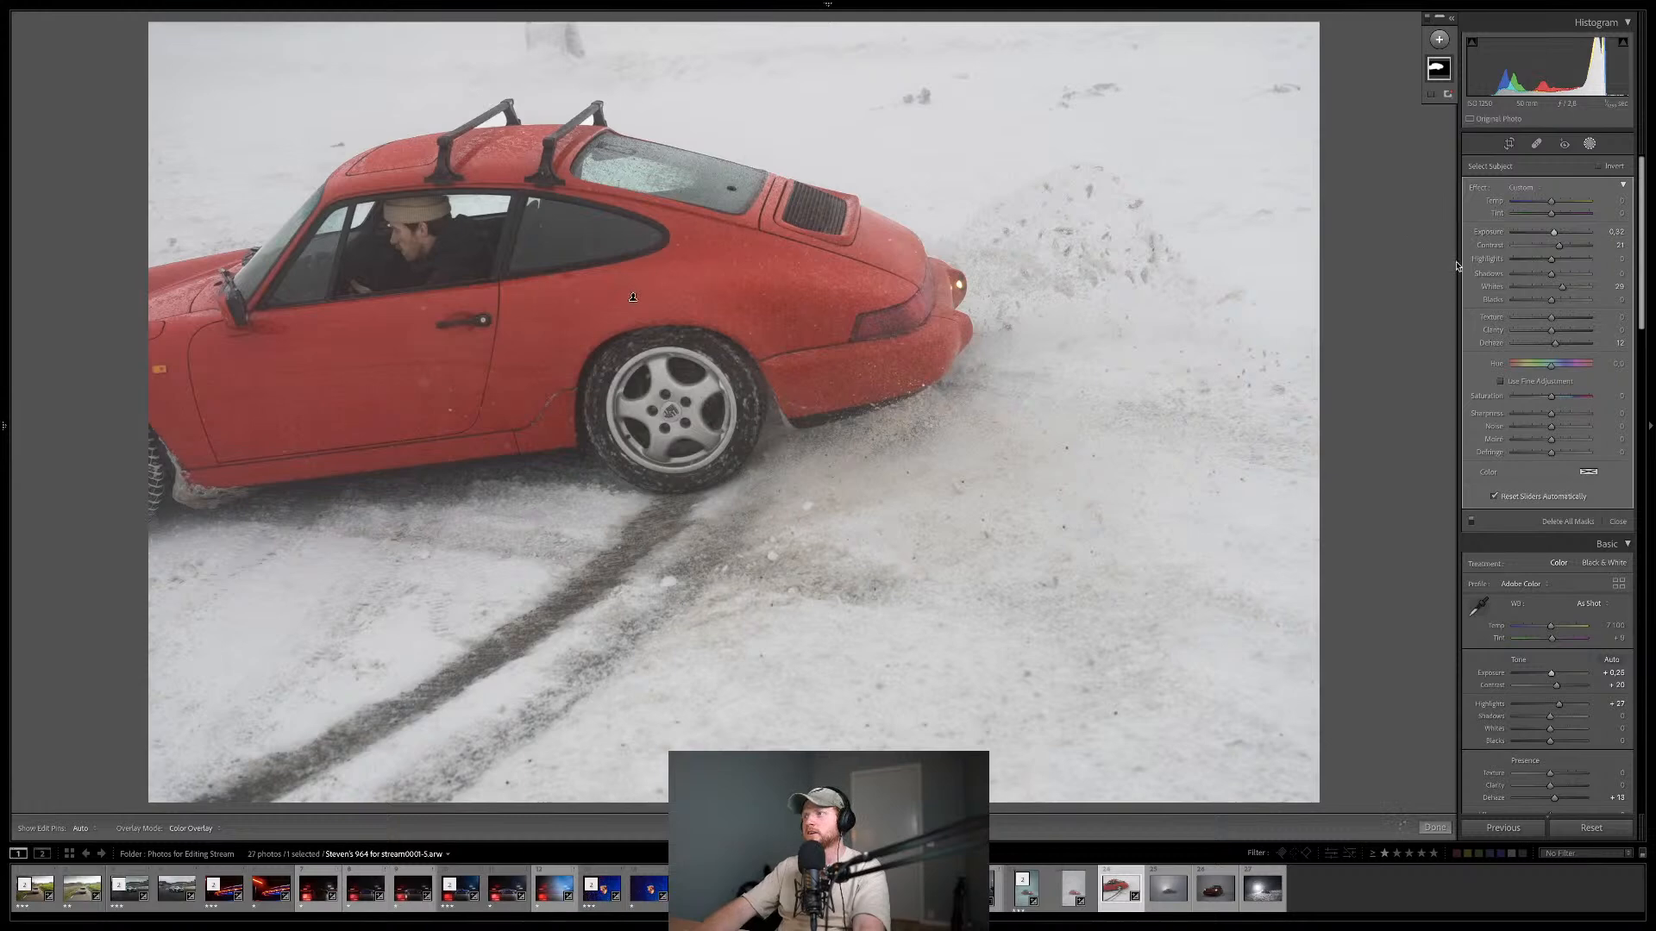
drag(1544, 335, 1545, 335)
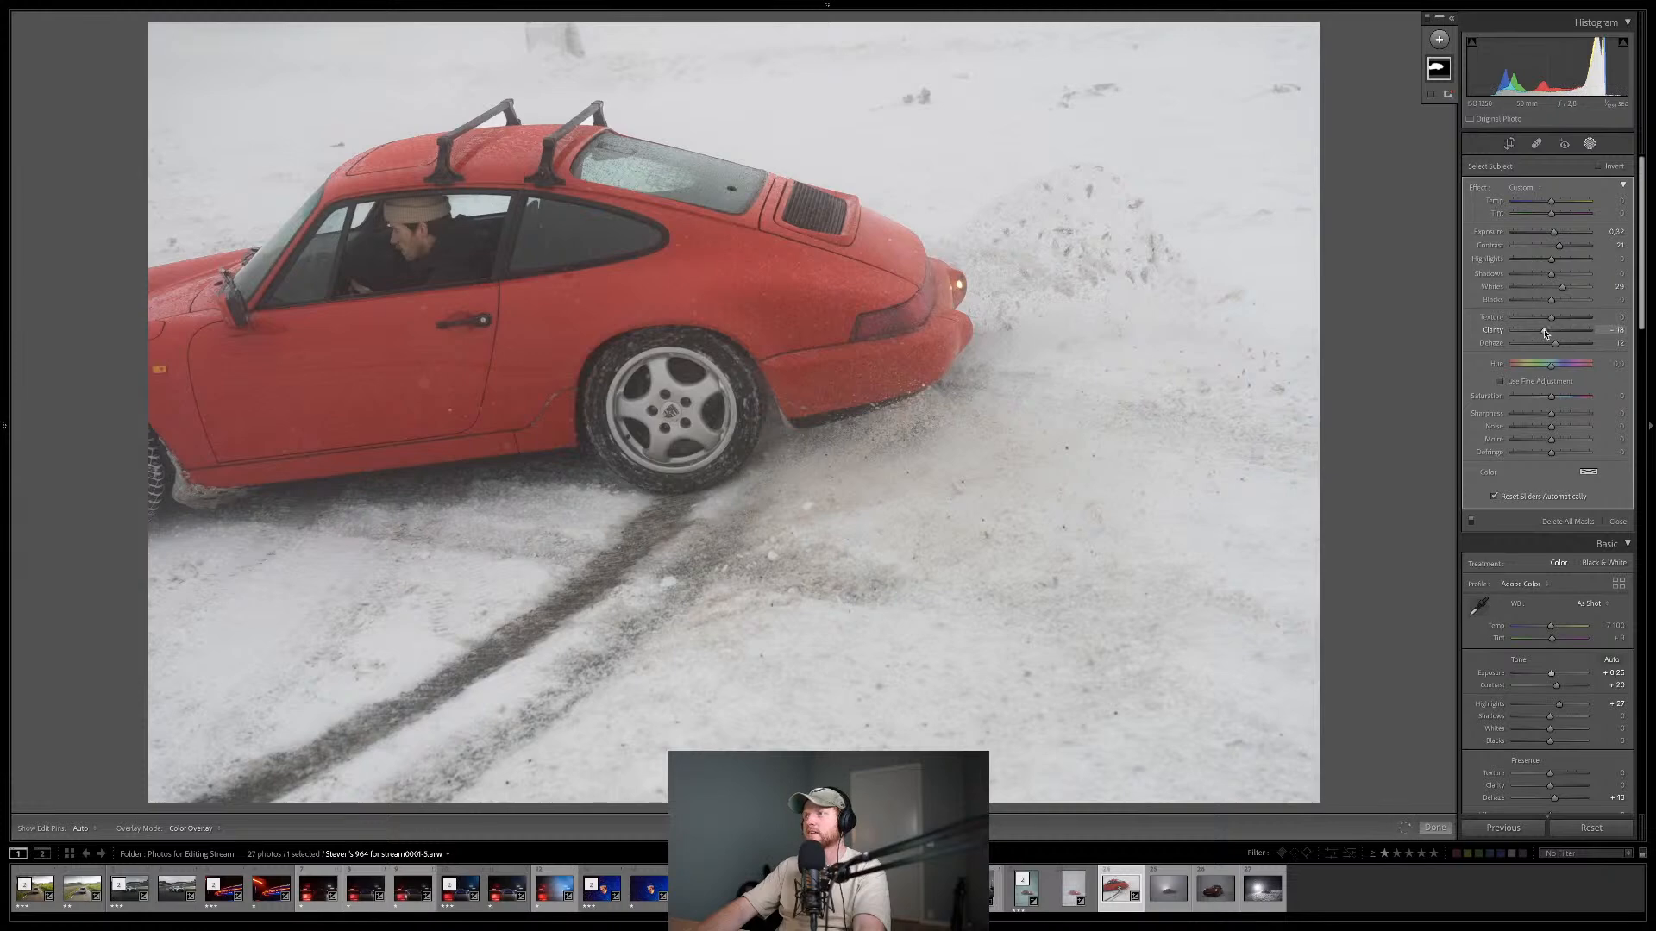
key(Escape)
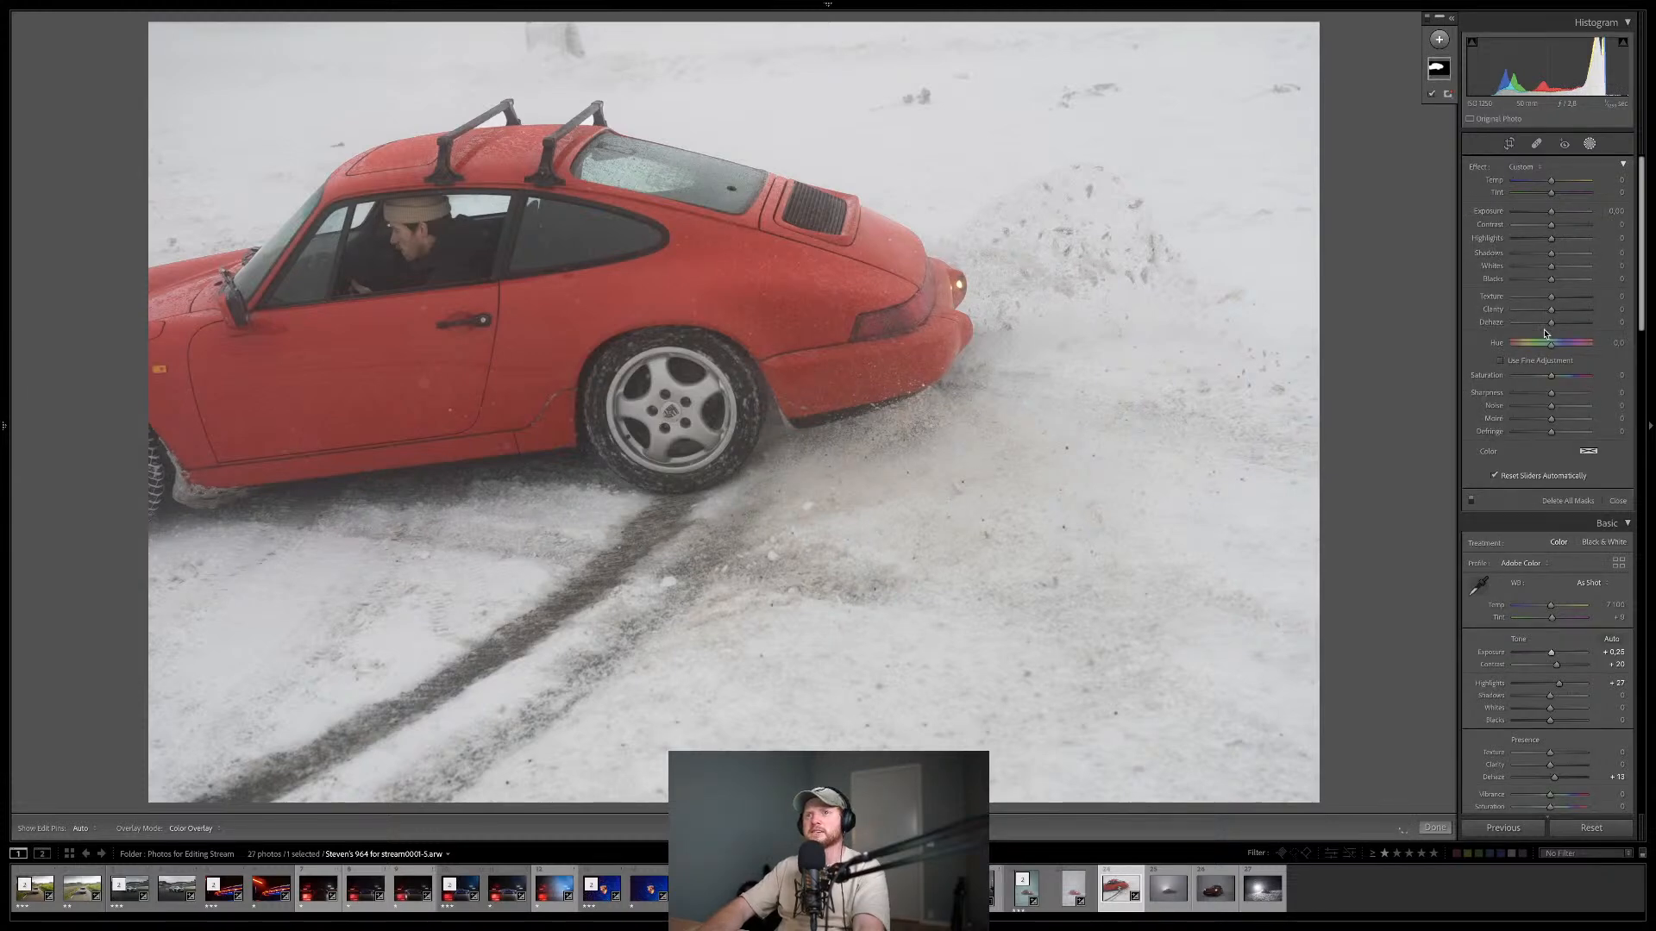
- Compare the close-up with its before view, close masking, and inspect the driver in the car window up close
key(backslash)
key(backslash)
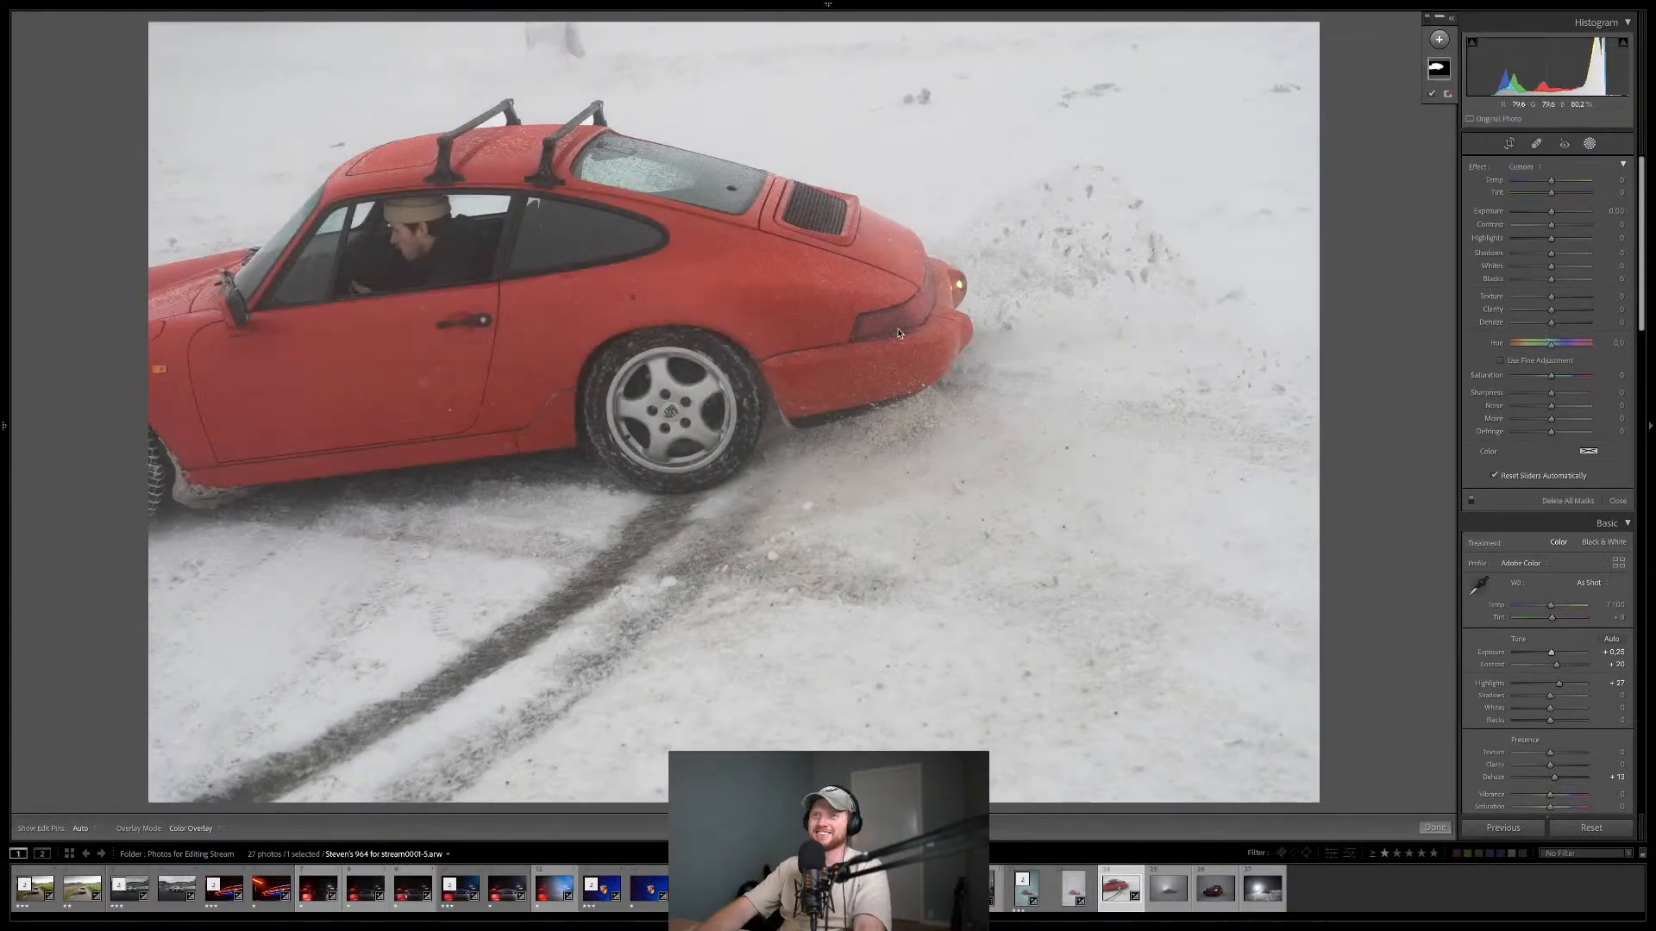
key(shift+w)
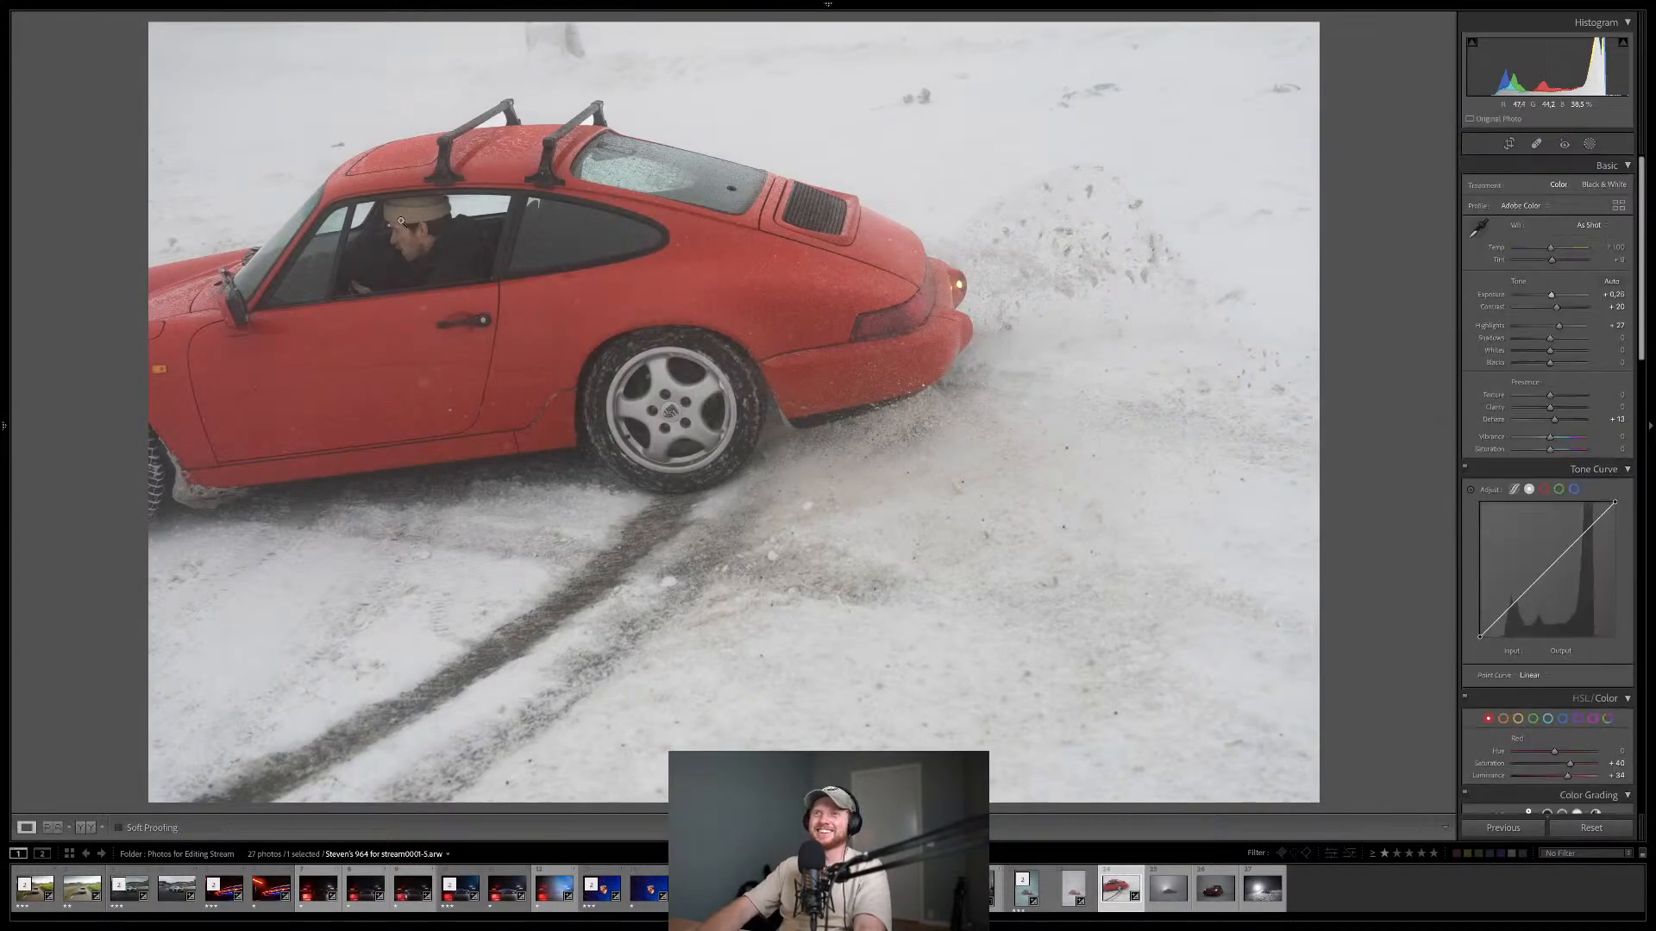
click(401, 224)
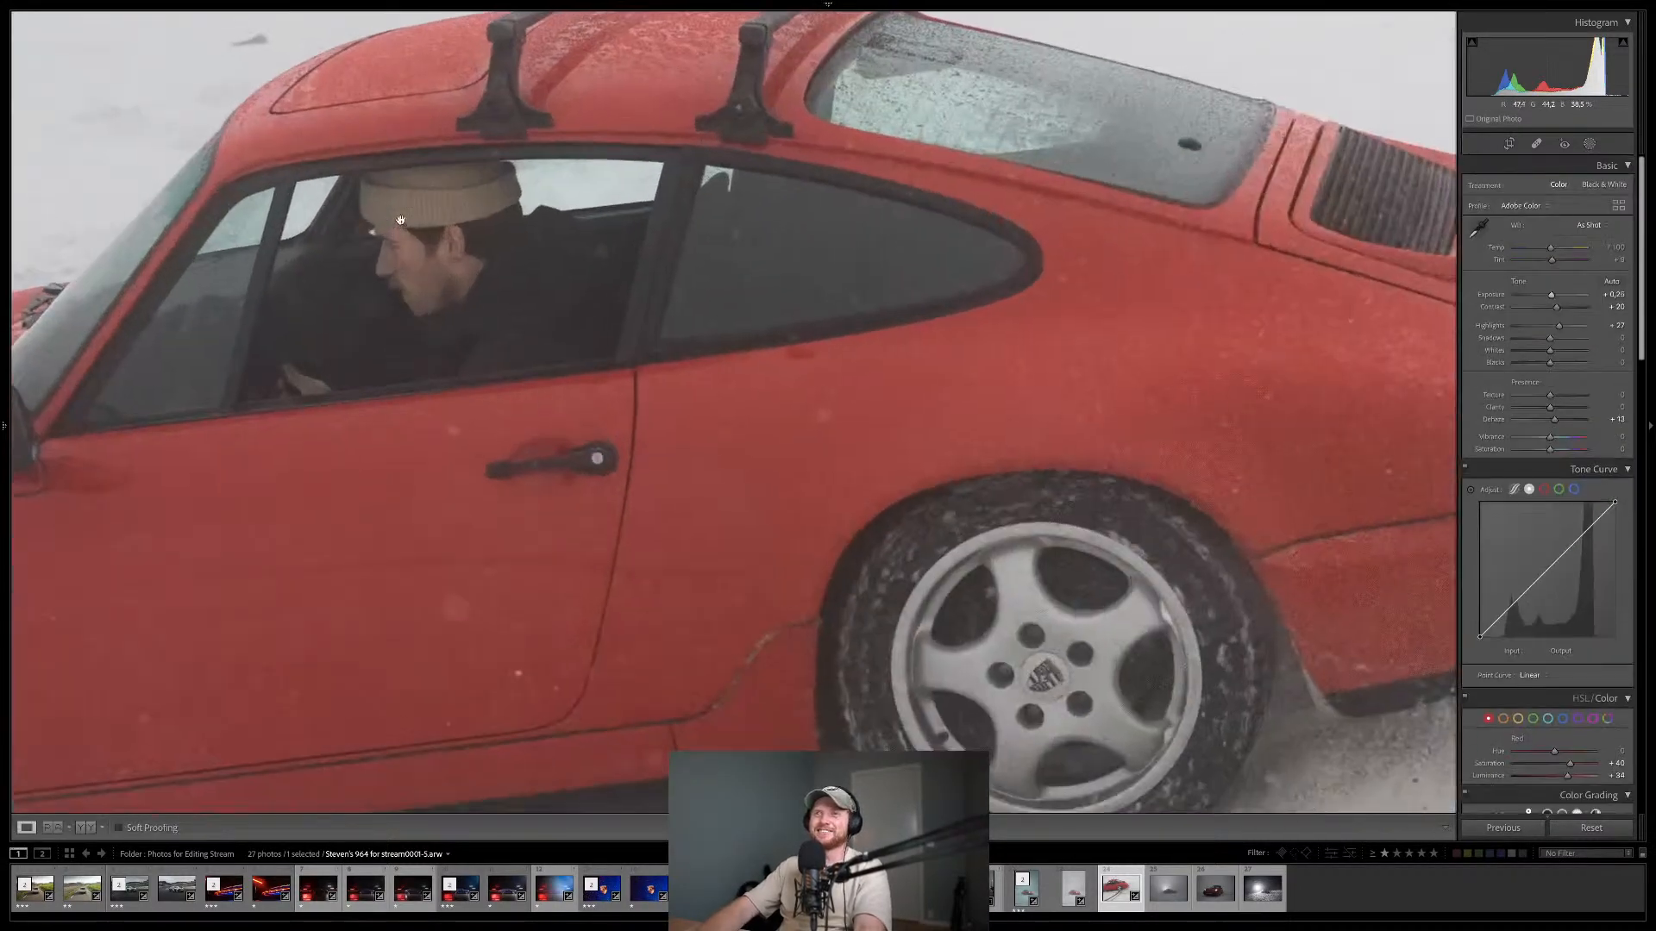
click(470, 251)
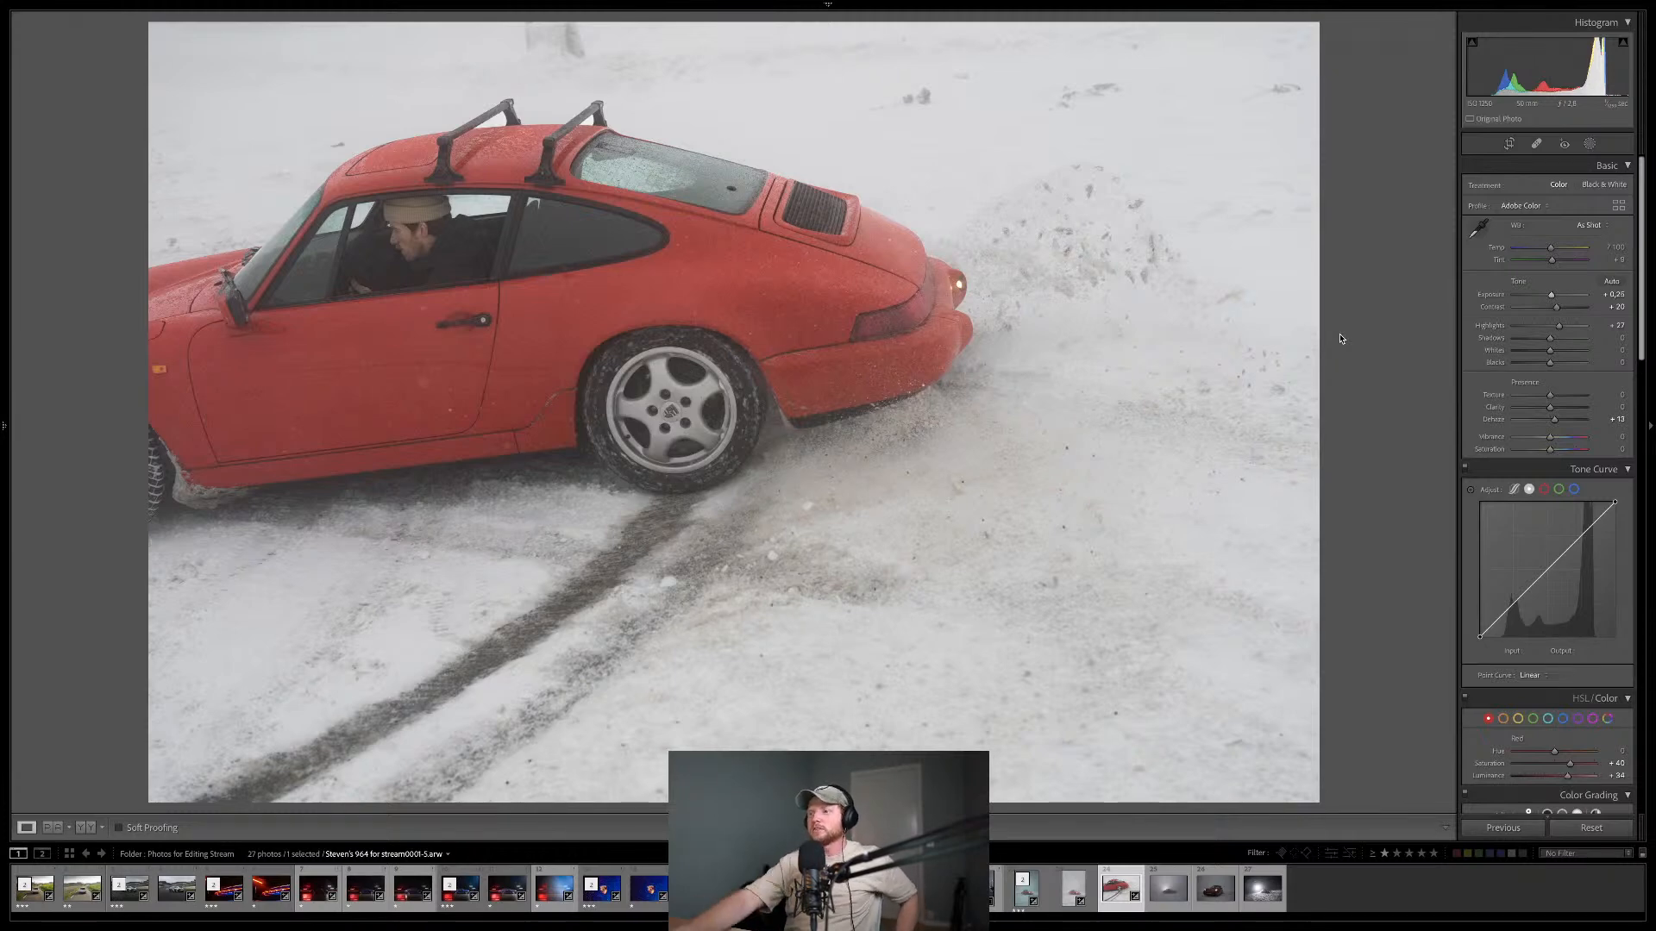
- Switch to Photoshop, where the close-up photo is open, and close the previously edited stream0001-4-Edit.tif document
key(ctrl+Left)
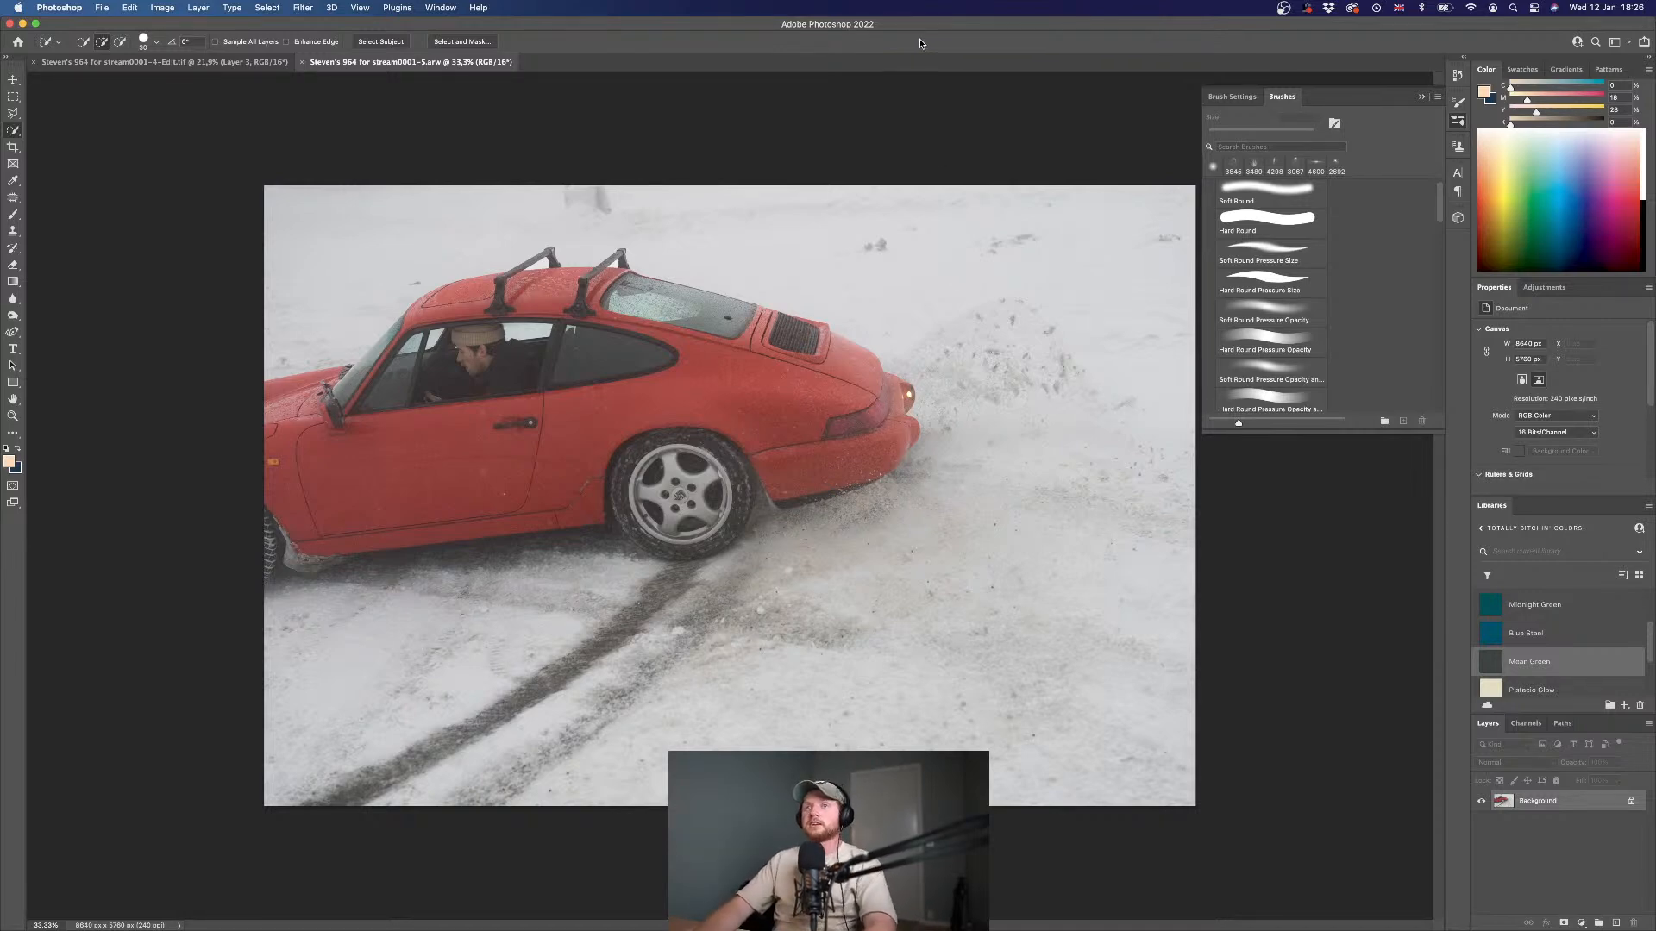
click(34, 62)
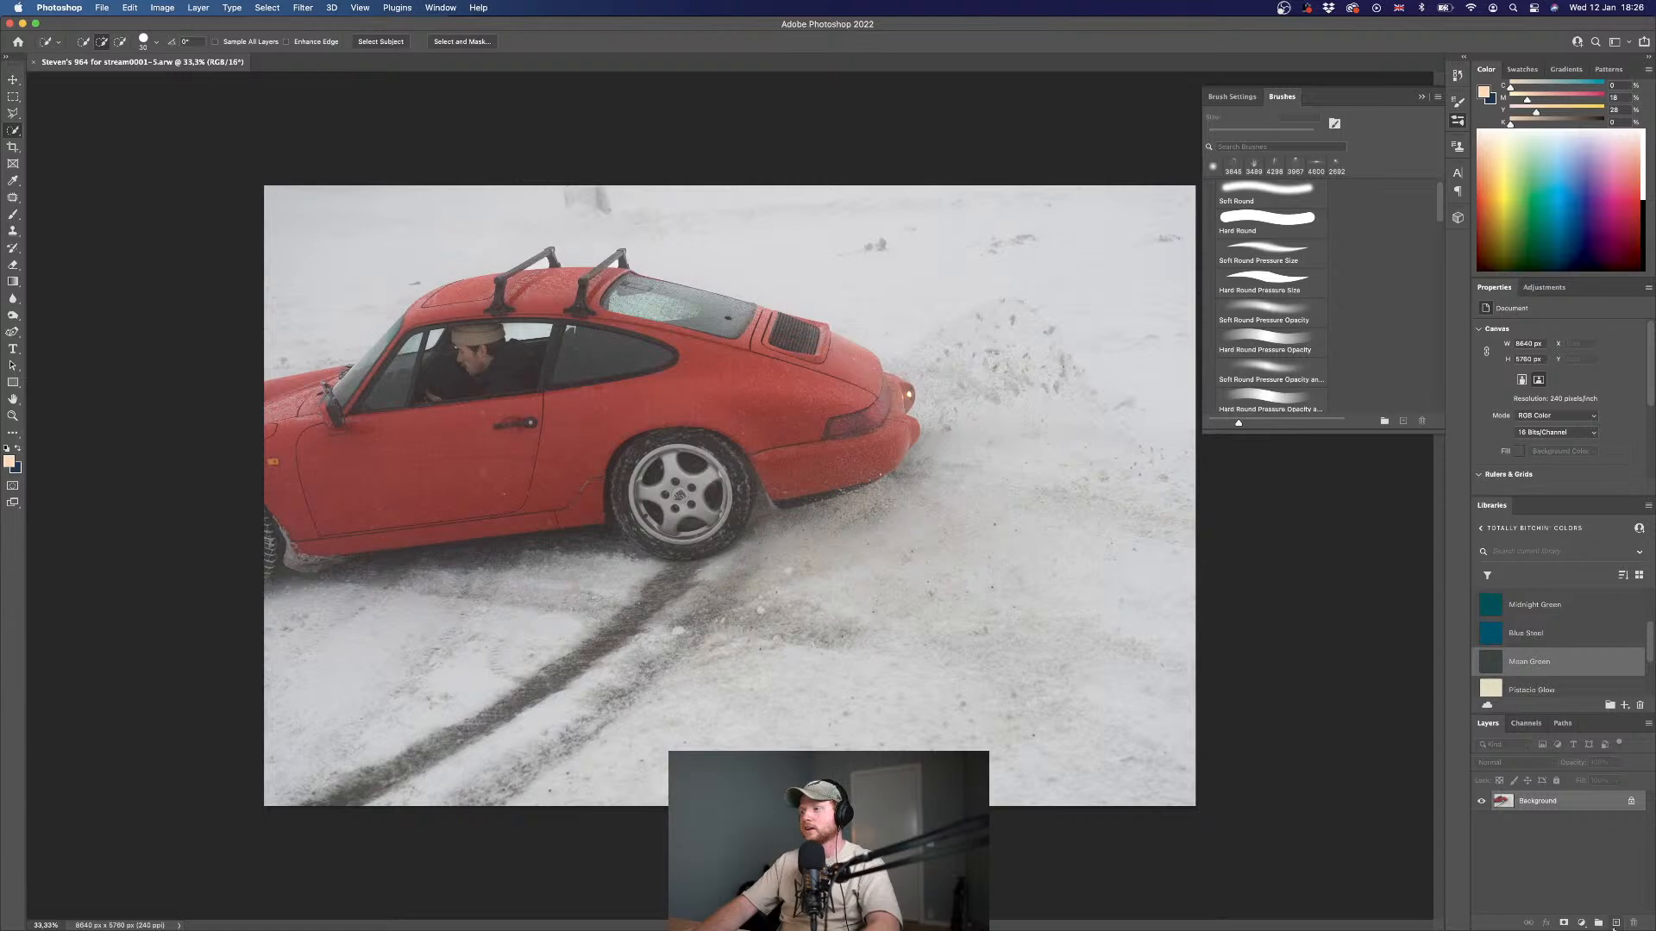
- Add a new layer above the close-up photo and fill it with the dark grey-green library colour
click(1616, 922)
click(1545, 664)
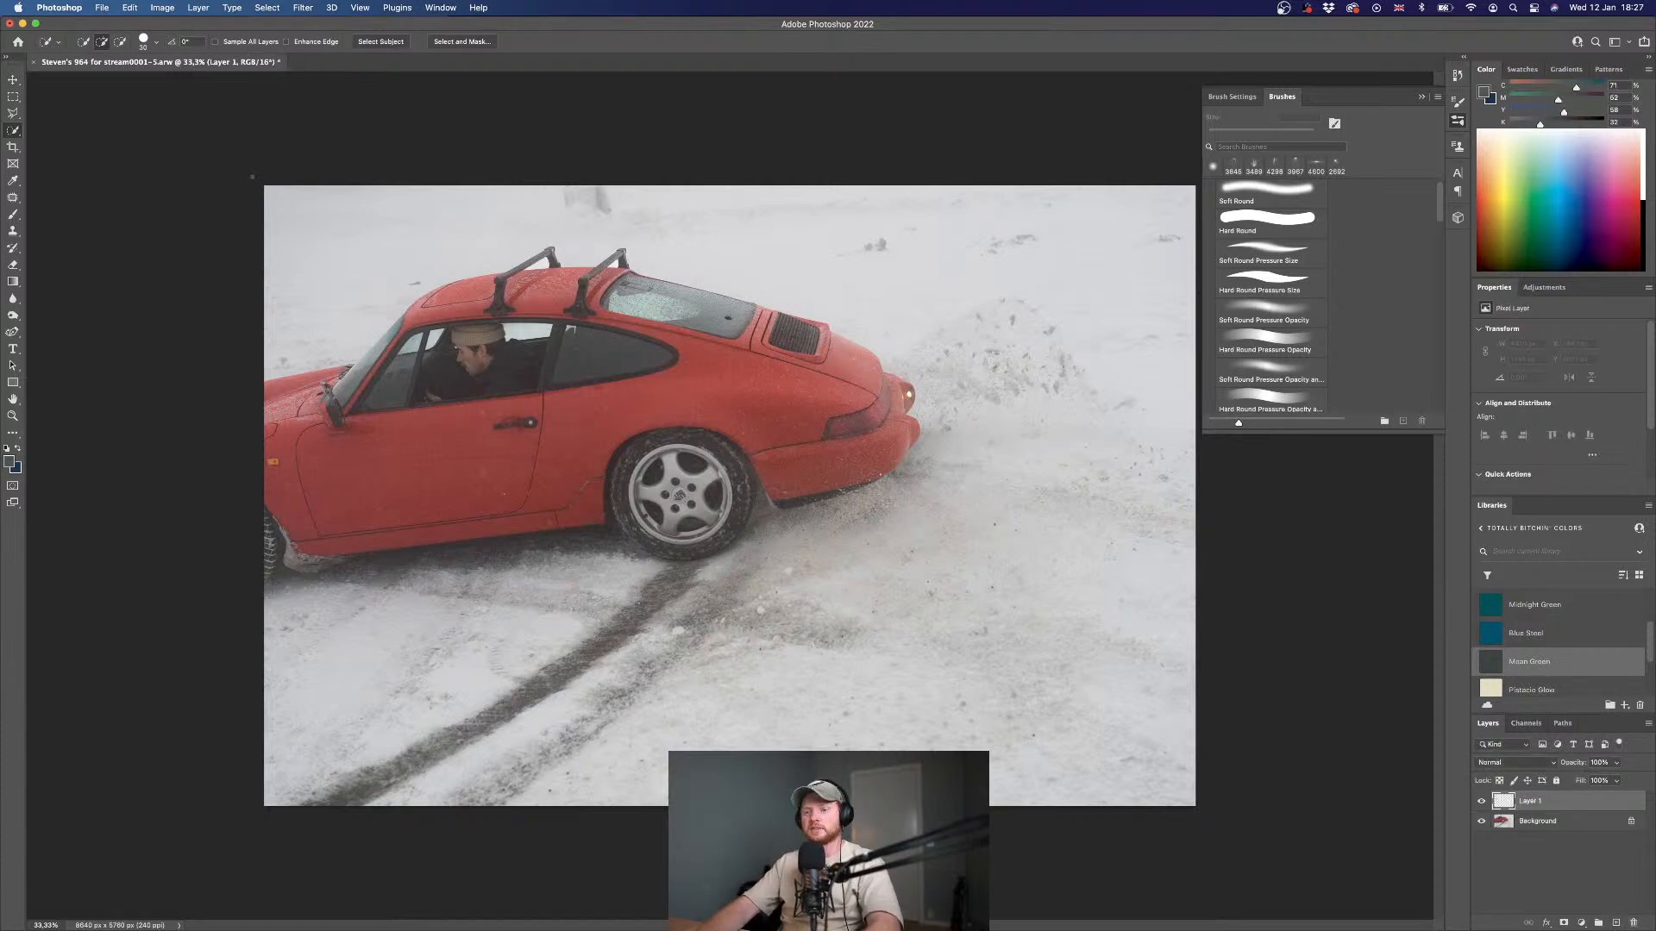
key(g)
key(alt+BackSpace)
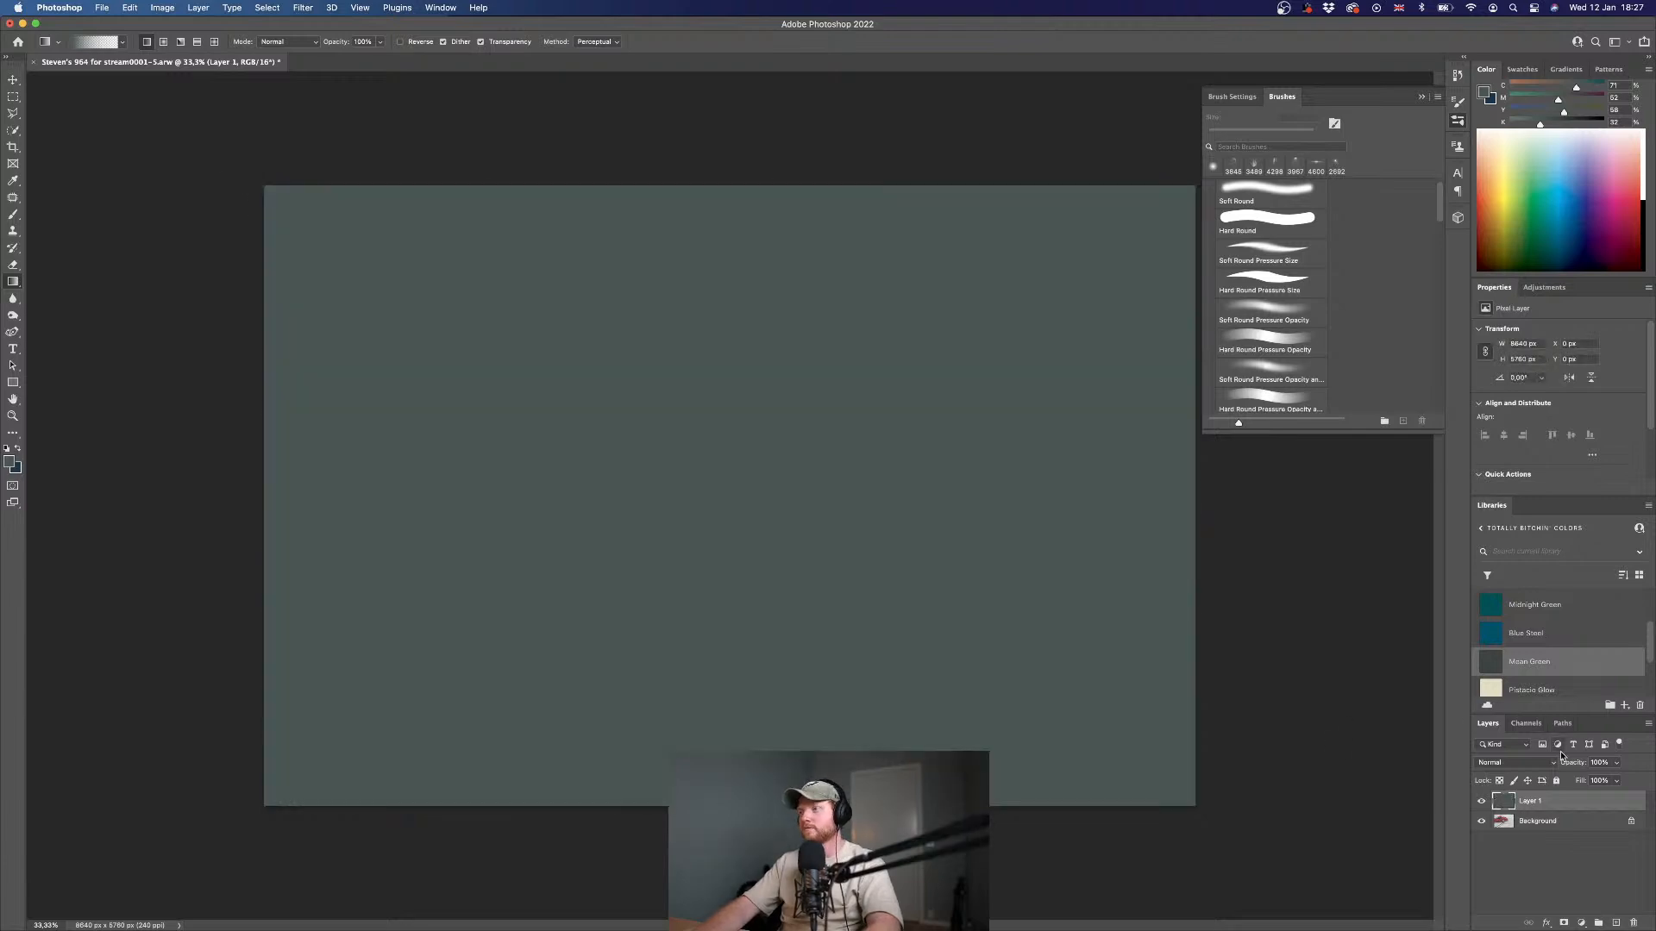
- Blend the green fill layer in Soft Light, check its effect by toggling visibility, and set its opacity to 75%
click(1548, 762)
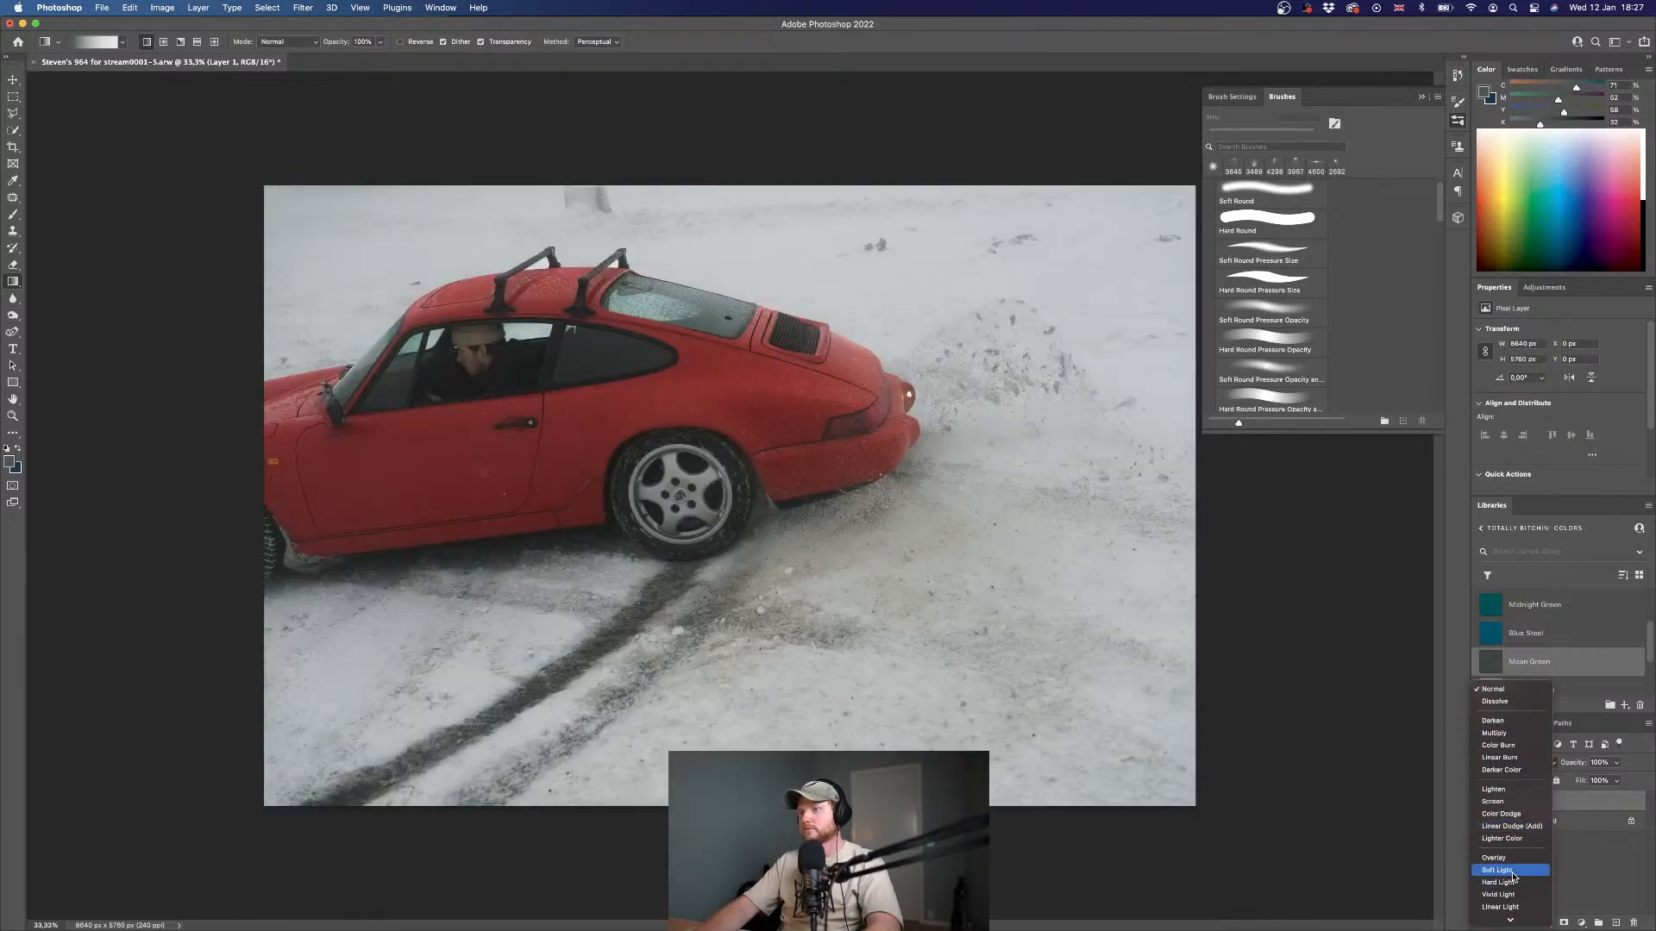
click(1510, 872)
click(1480, 801)
click(1480, 801)
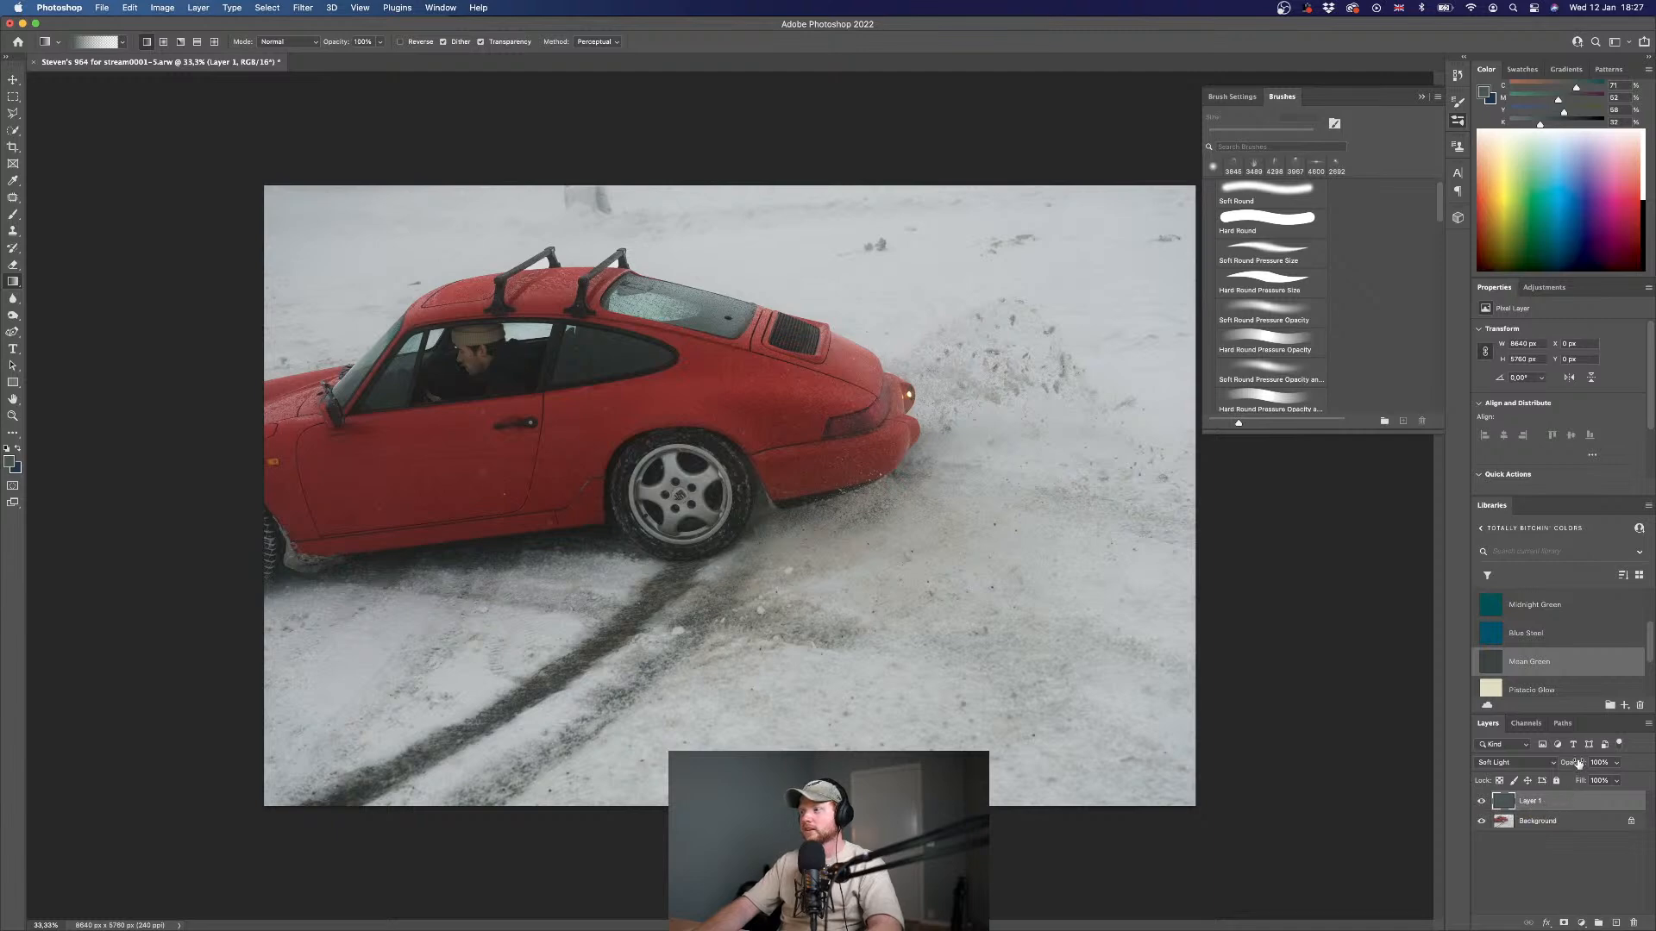
drag(1573, 764, 1562, 769)
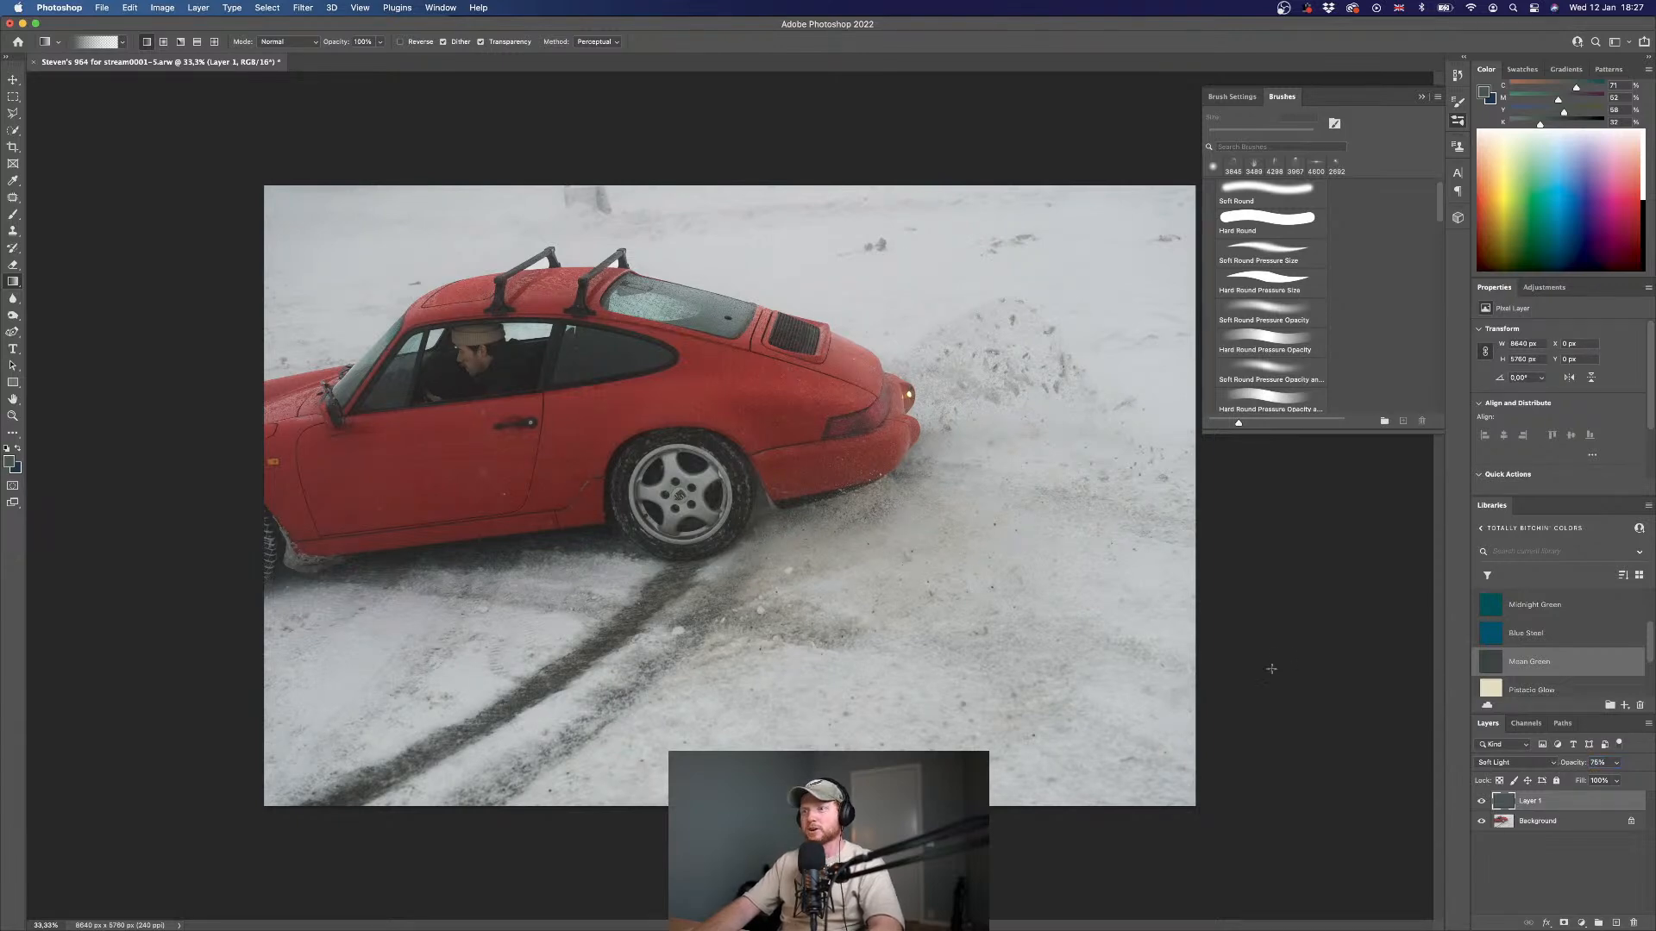
- Dodge the shadows of the rear wheel on the Background layer with a soft 250 px brush at 50% exposure
click(1519, 845)
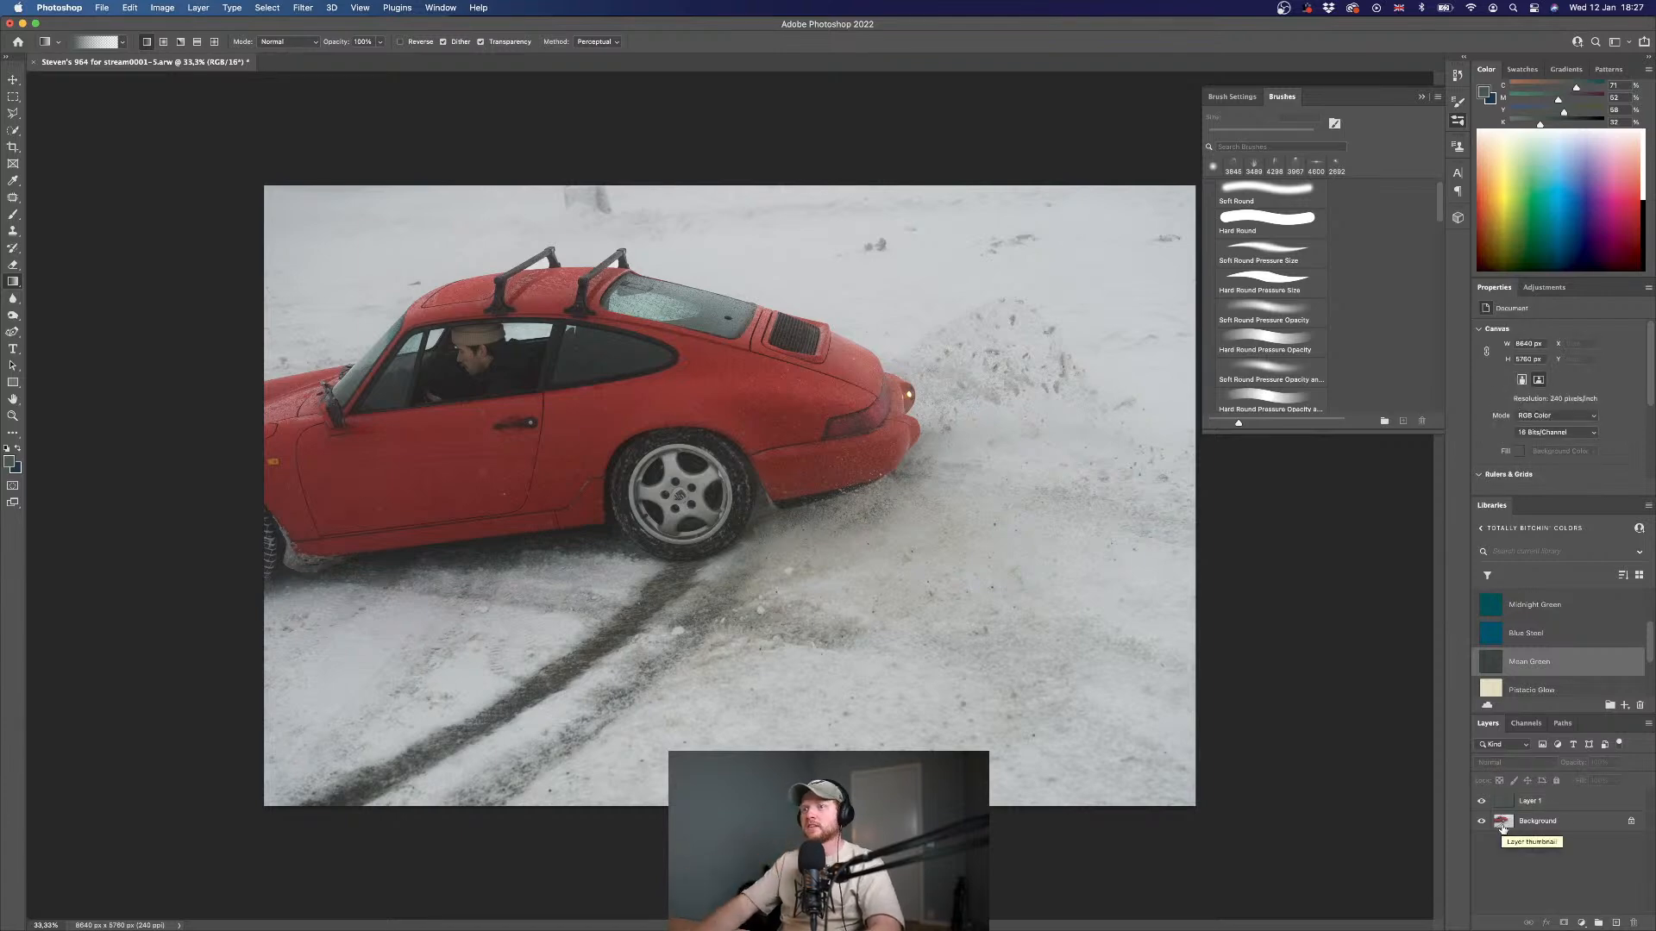
key(o)
click(13, 314)
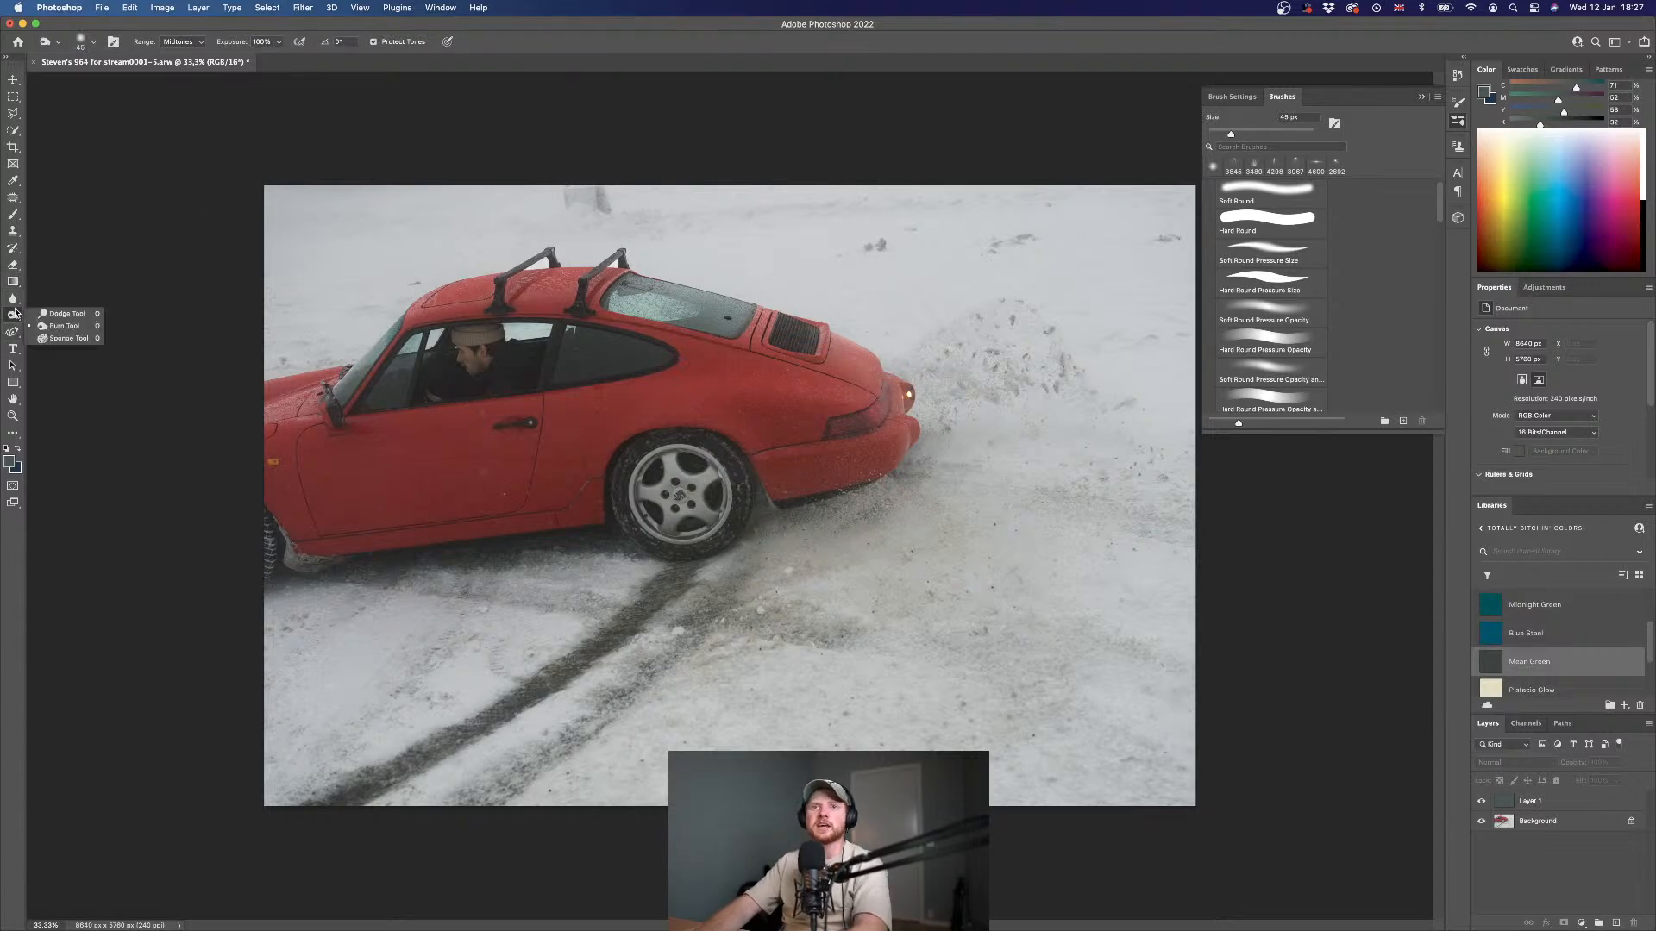
click(58, 316)
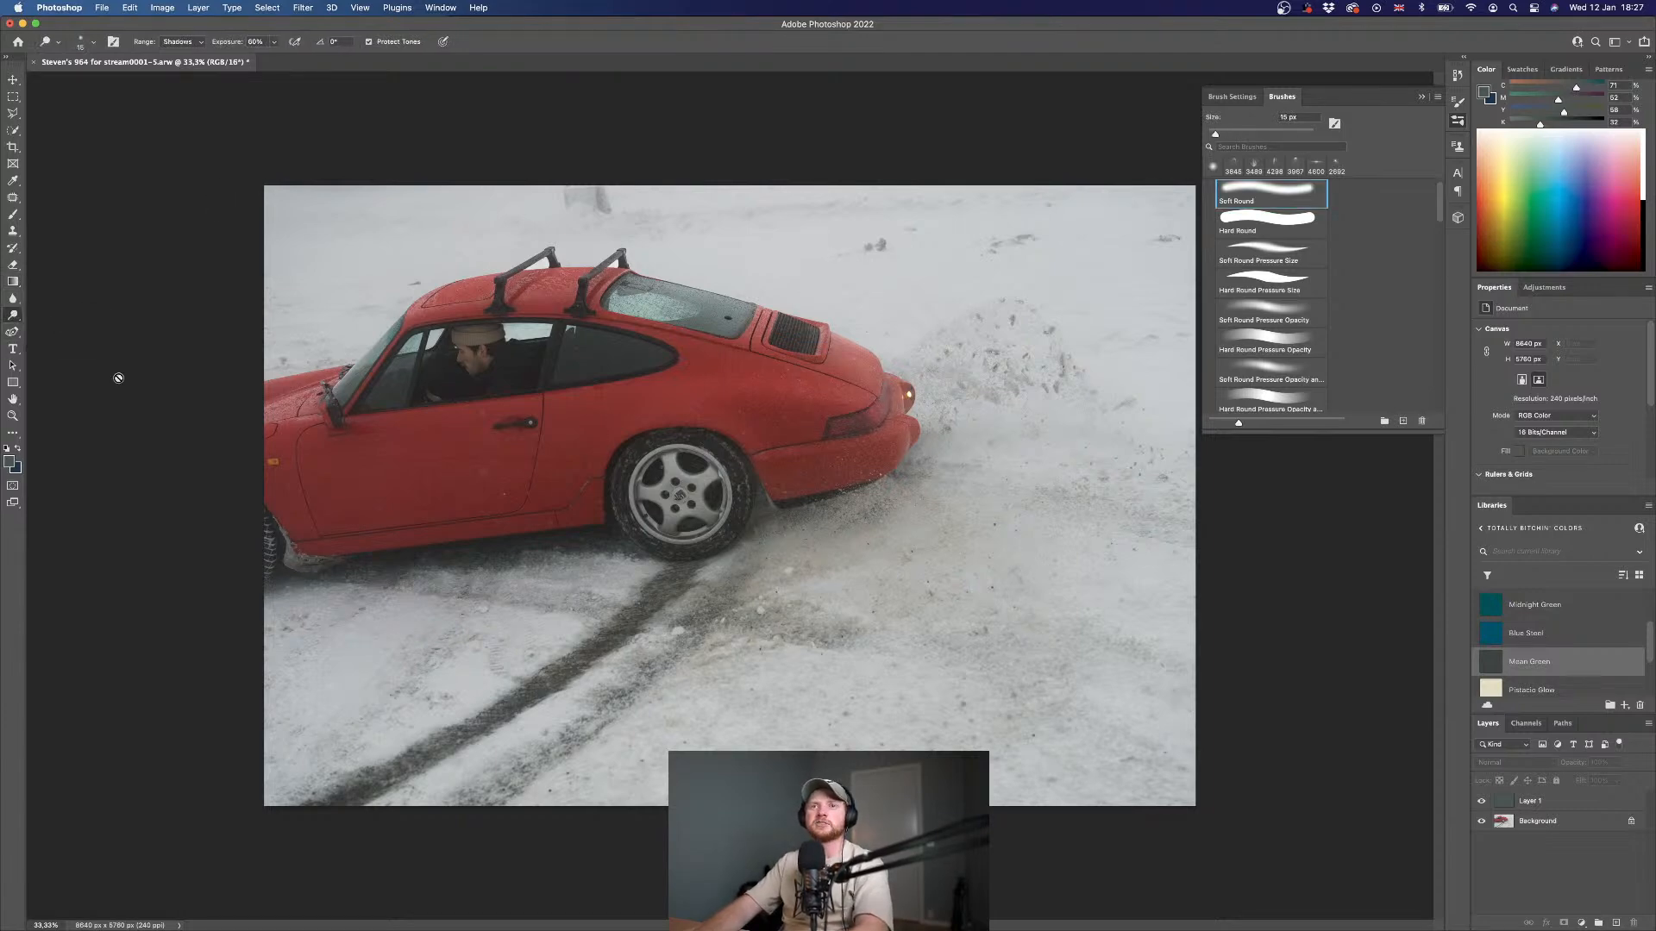
click(1508, 826)
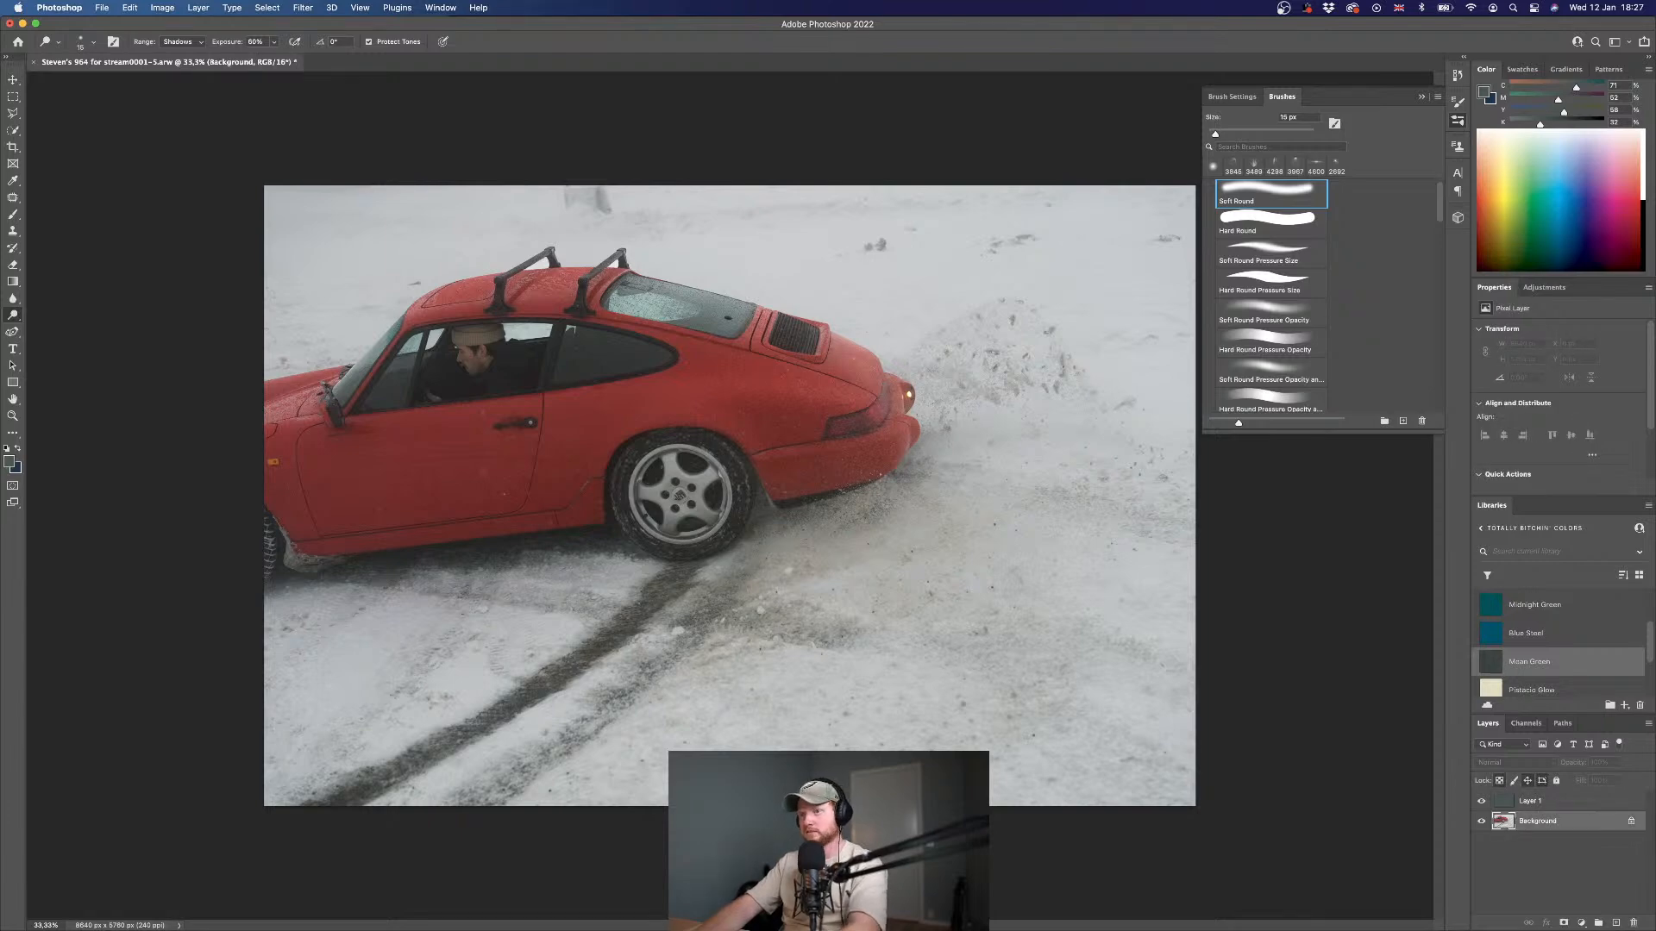
key(bracketright)
key(bracketright)
key(bracketright)
key(bracketright)
key(bracketright)
key(bracketright)
key(bracketright)
key(bracketright)
key(bracketright)
key(bracketright)
key(bracketright)
key(bracketright)
key(bracketright)
key(bracketright)
key(bracketright)
key(bracketright)
key(bracketright)
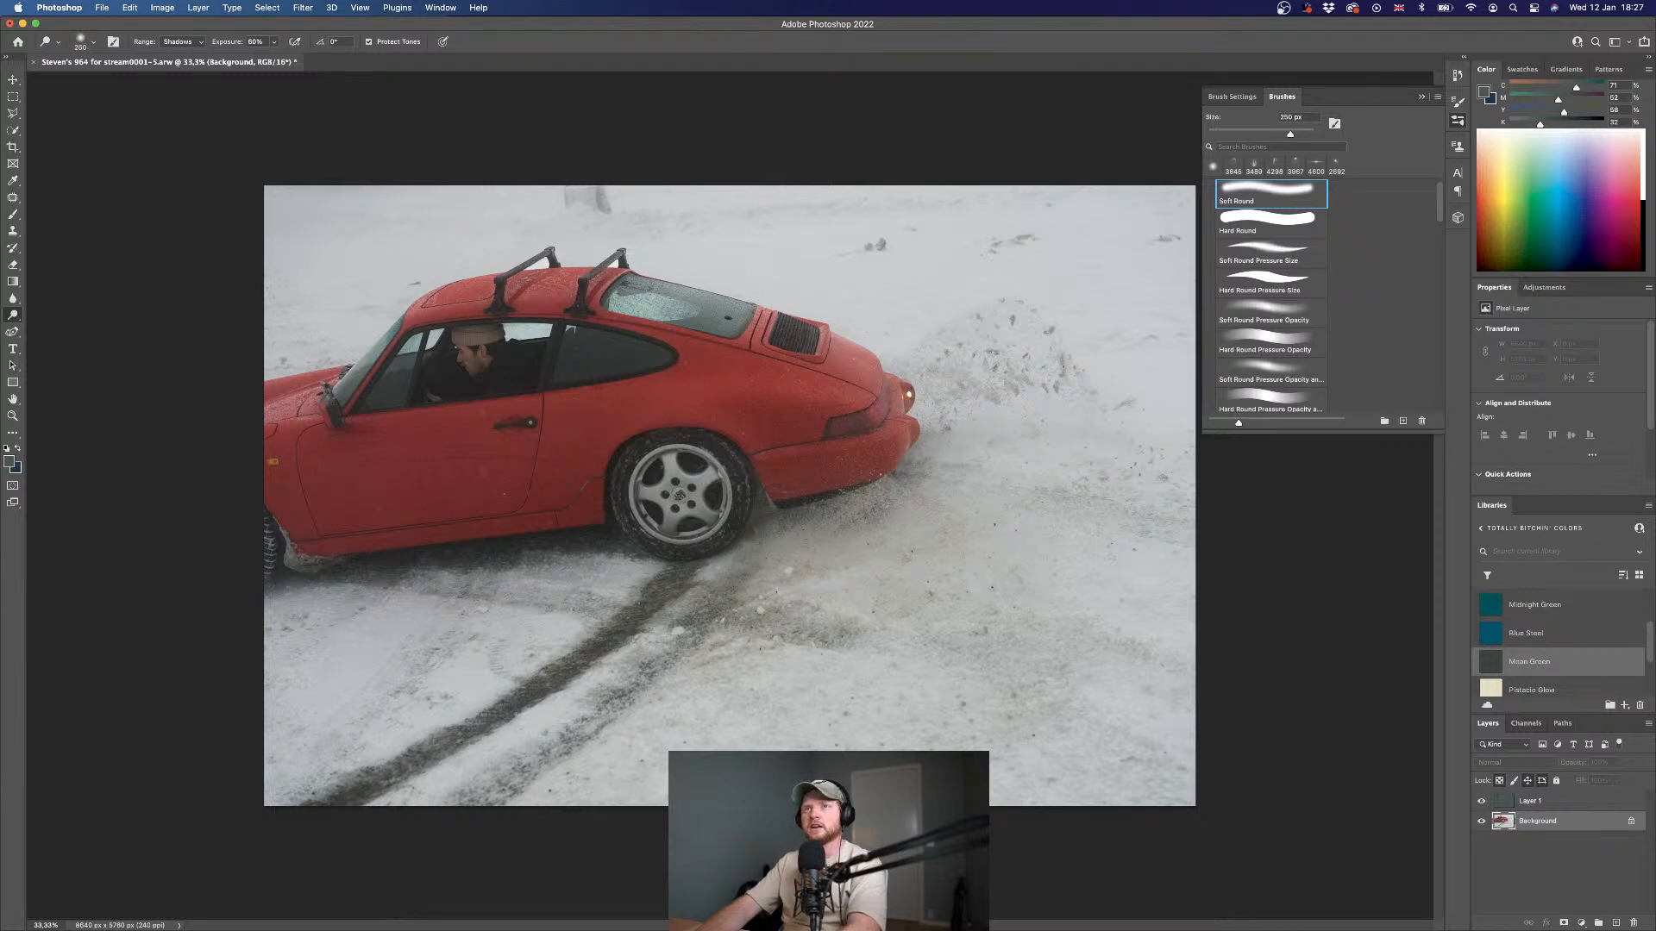
mouse_move(657, 516)
mouse_down()
mouse_move(662, 468)
mouse_move(718, 506)
mouse_move(686, 531)
mouse_up()
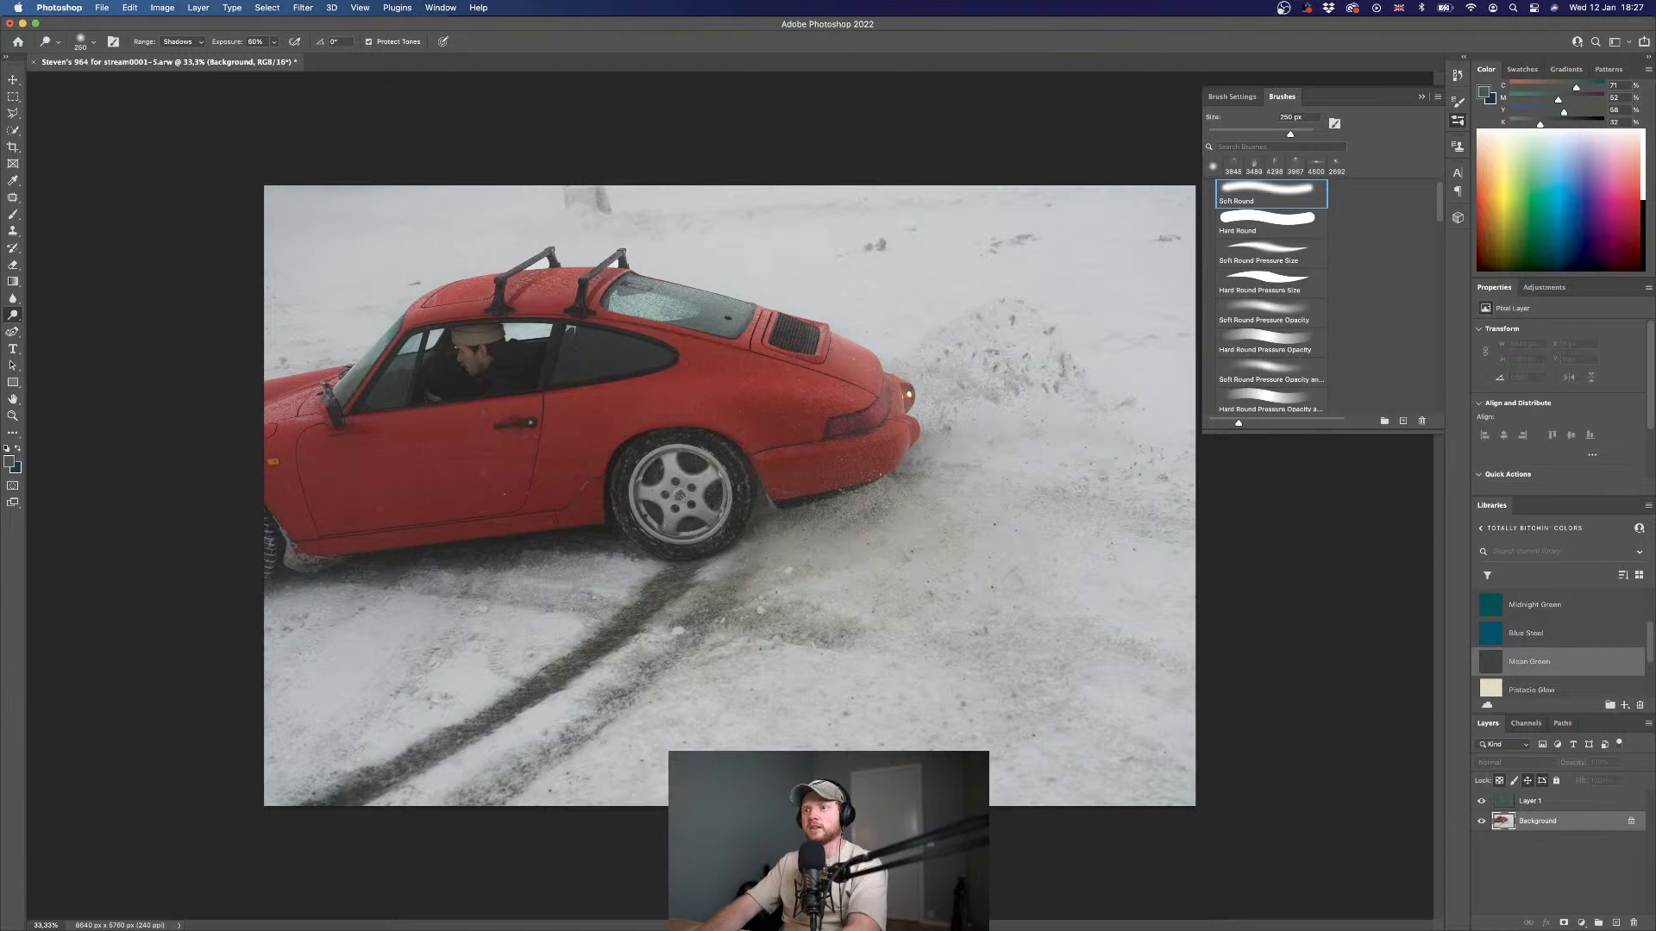
- Try dodging the rear wheel's midtones at 100% exposure, and undo the stroke
click(200, 42)
click(180, 56)
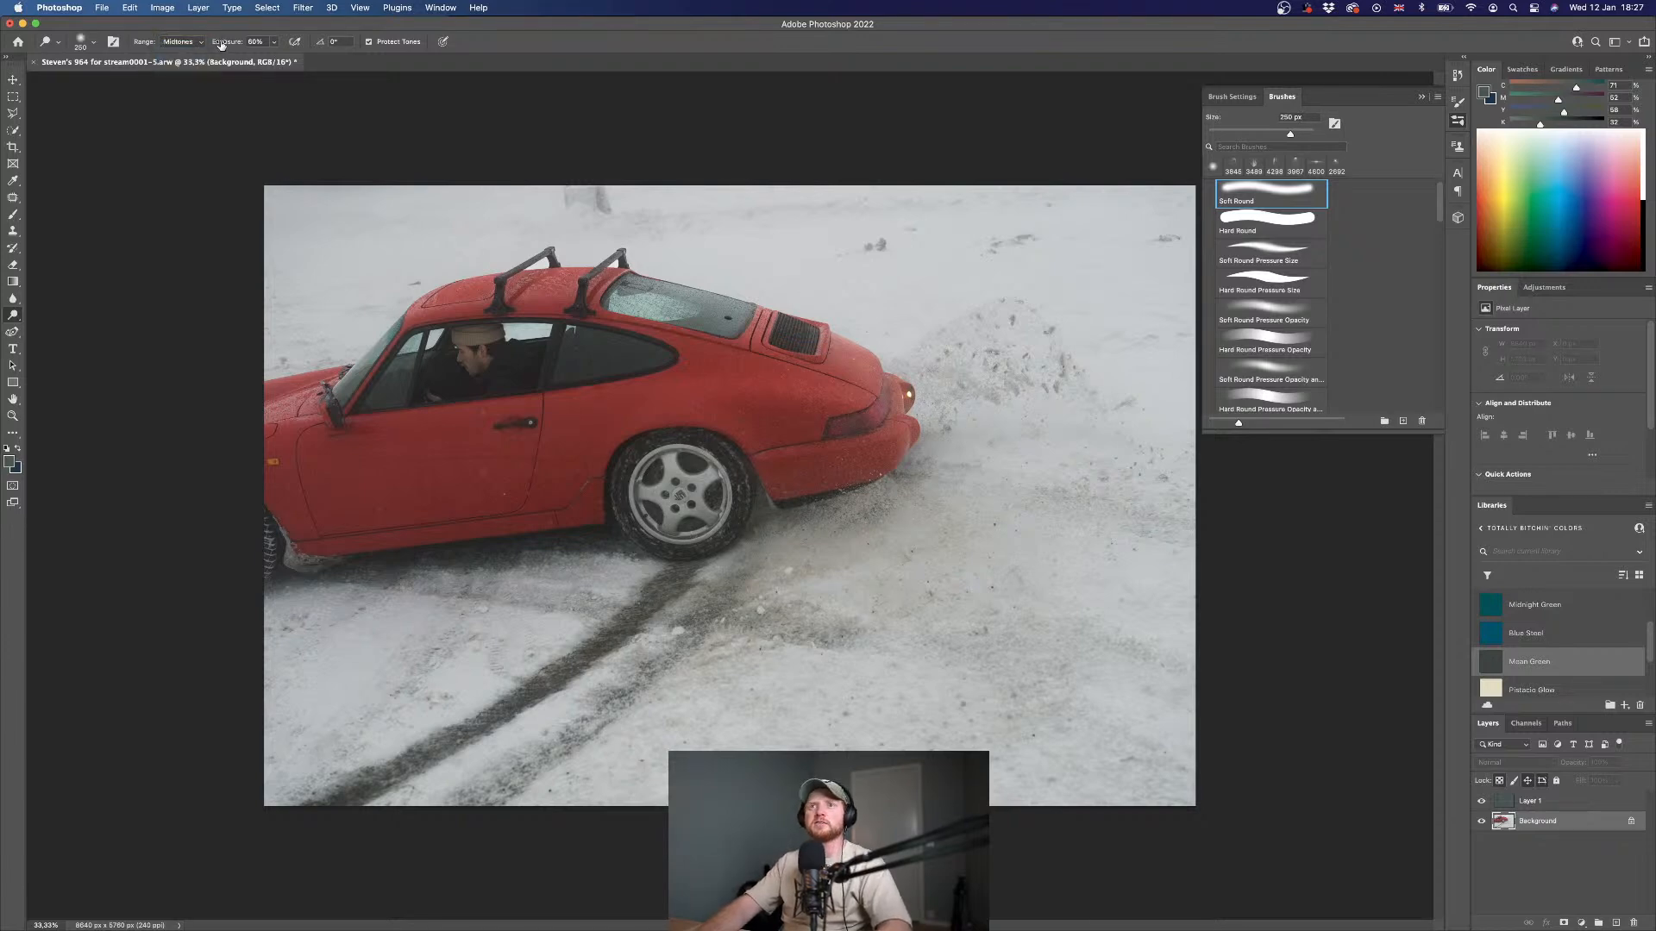
key(0)
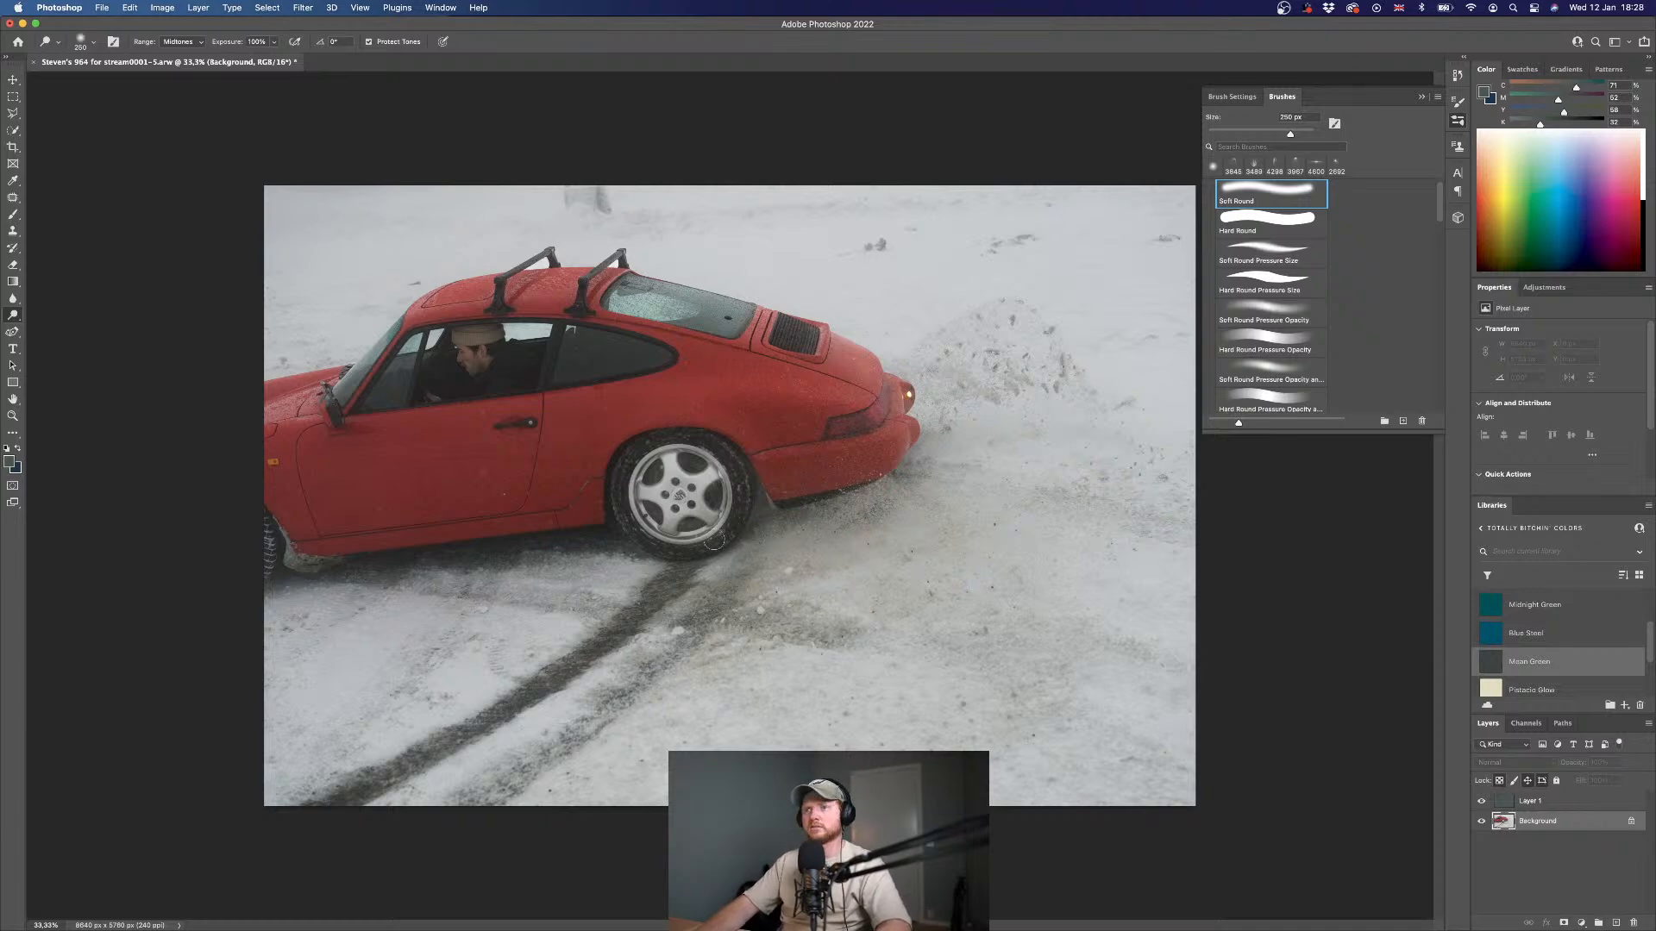
key(super+z)
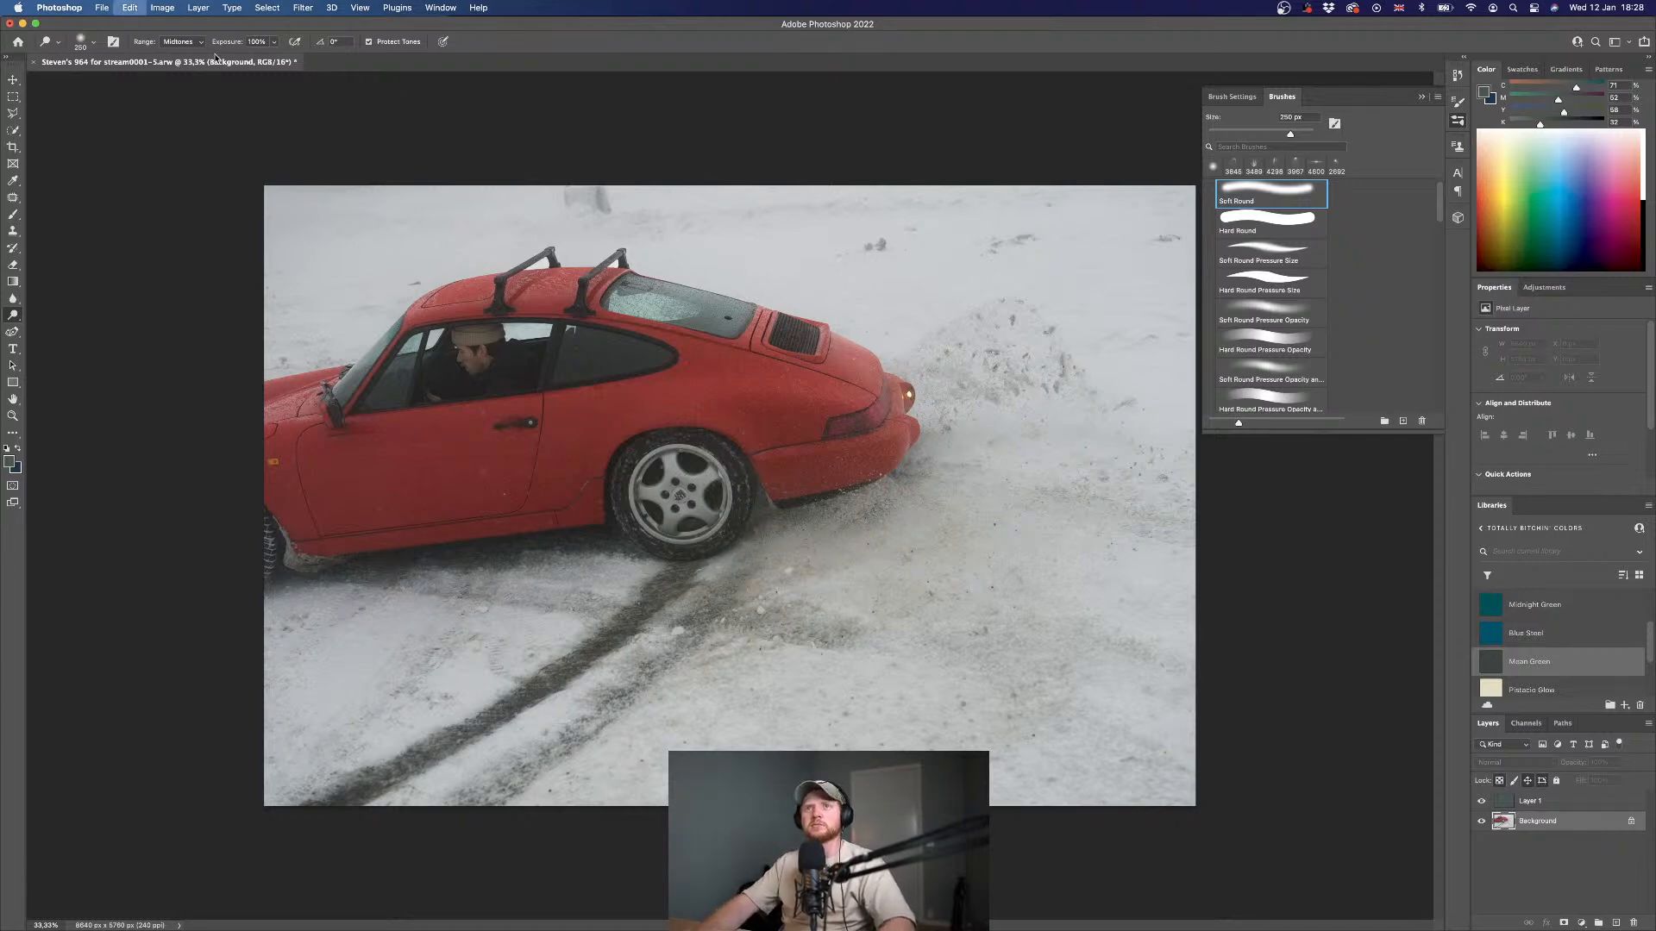
- Dodge the highlights of the rear wheel's rim with the exposure lowered to about 80%
click(181, 41)
click(179, 58)
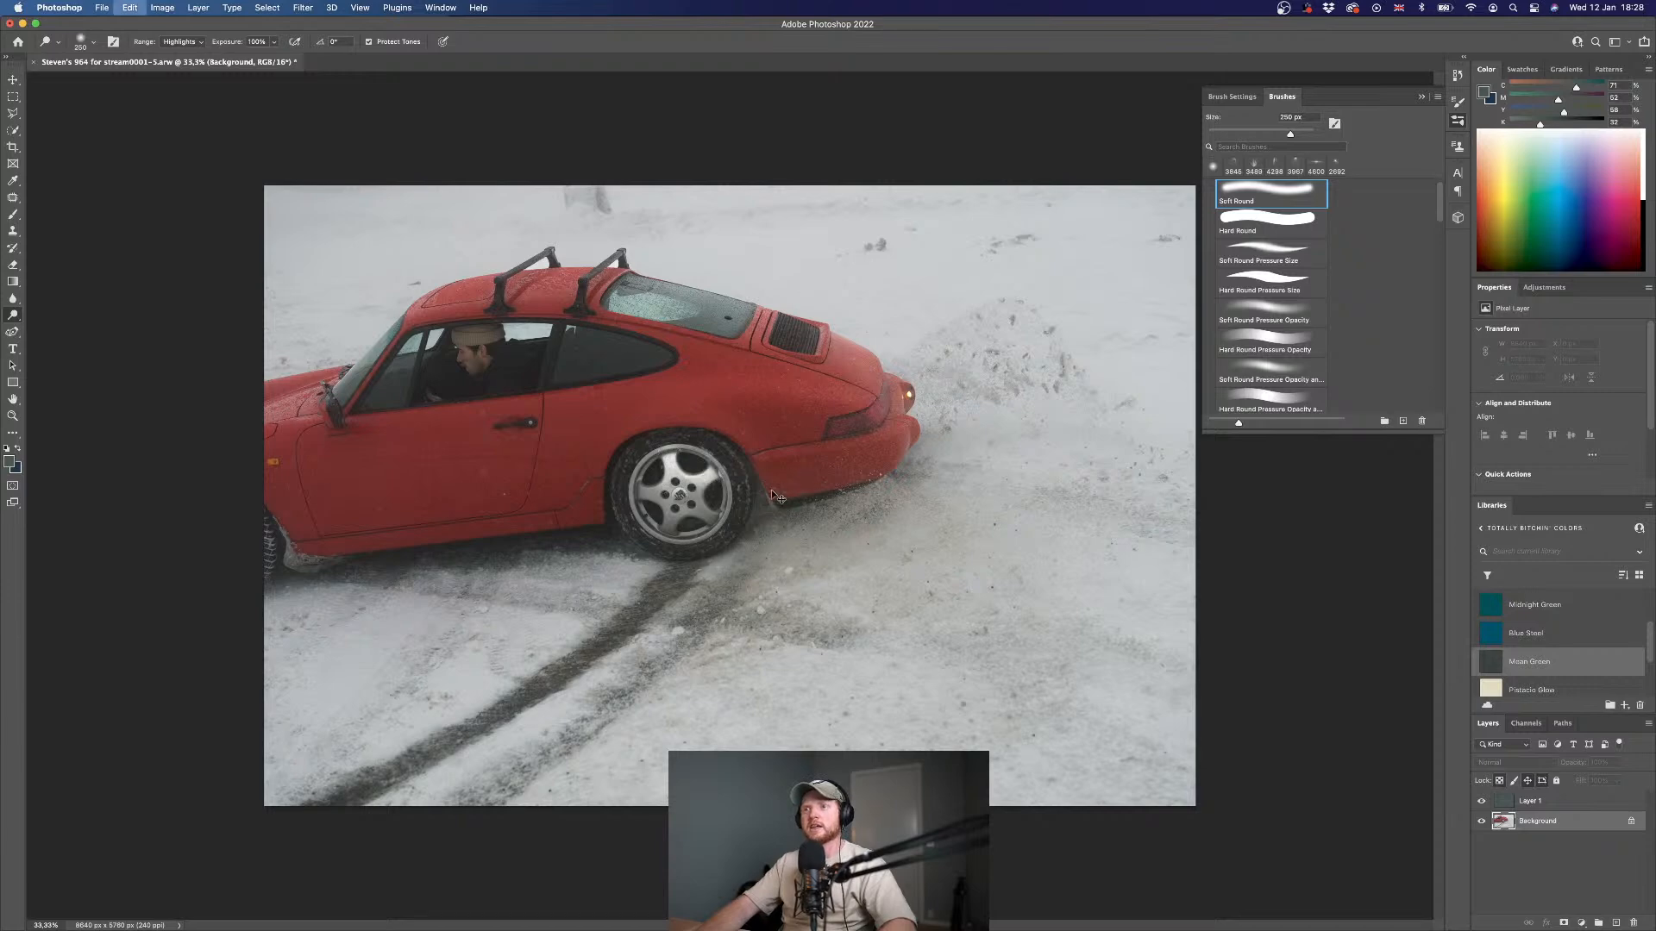
drag(231, 43, 203, 52)
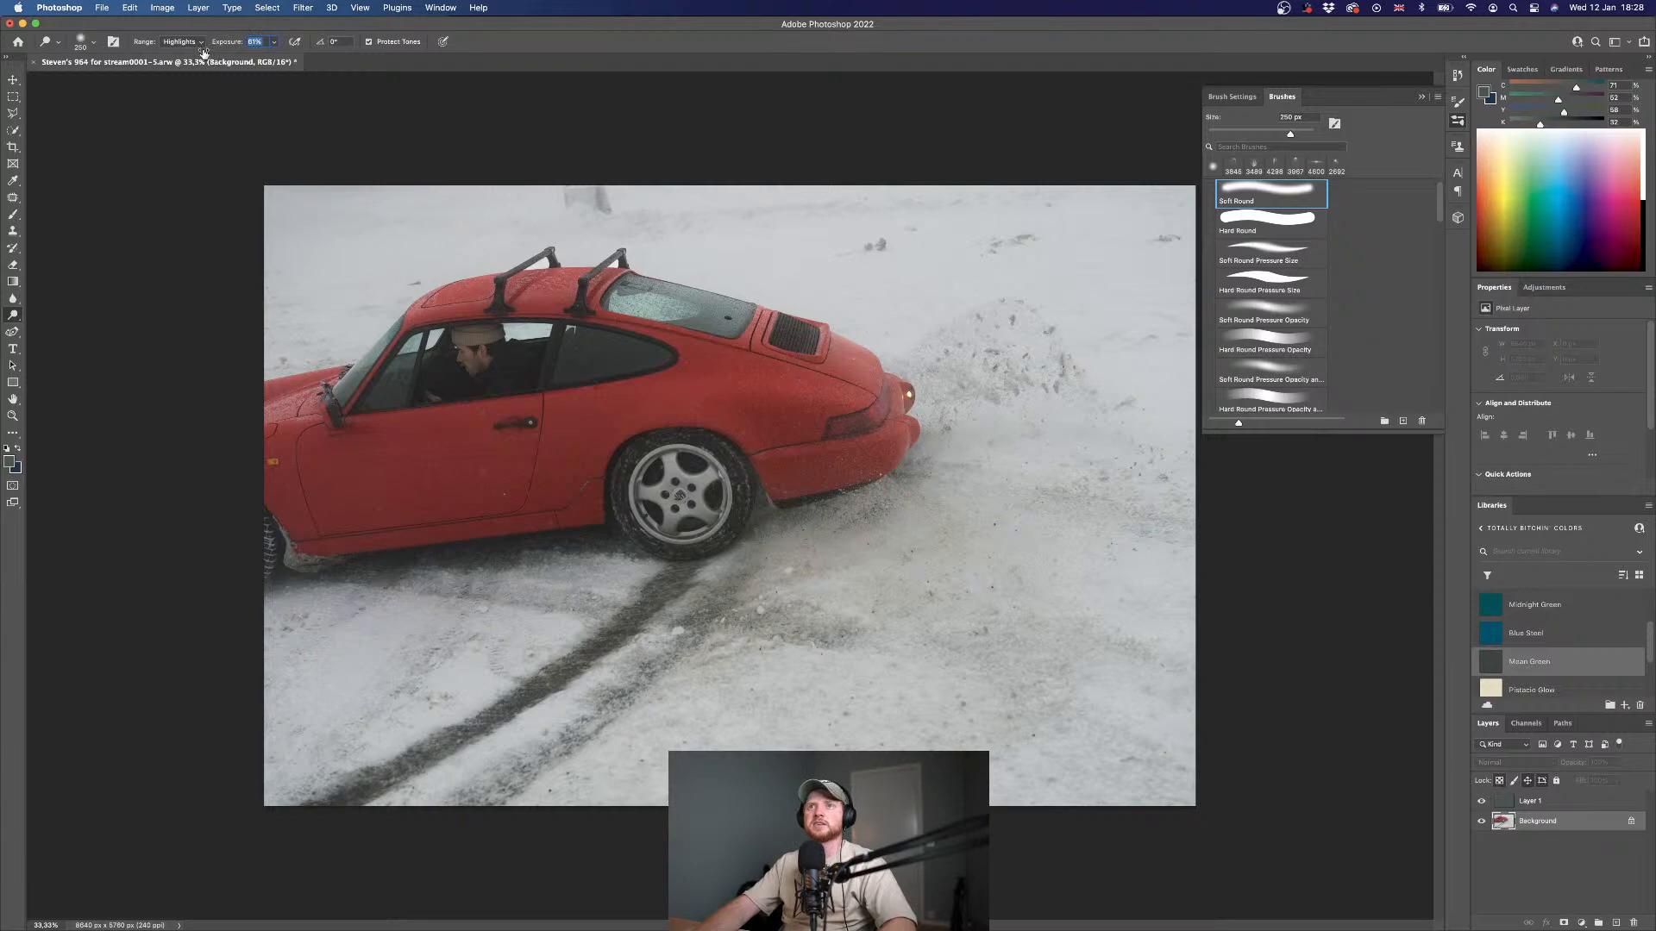
mouse_move(664, 456)
mouse_down()
mouse_move(672, 474)
mouse_move(720, 479)
mouse_move(694, 496)
mouse_move(718, 520)
mouse_move(671, 513)
mouse_move(640, 462)
mouse_move(685, 447)
mouse_move(729, 509)
mouse_move(693, 536)
mouse_move(635, 496)
mouse_up()
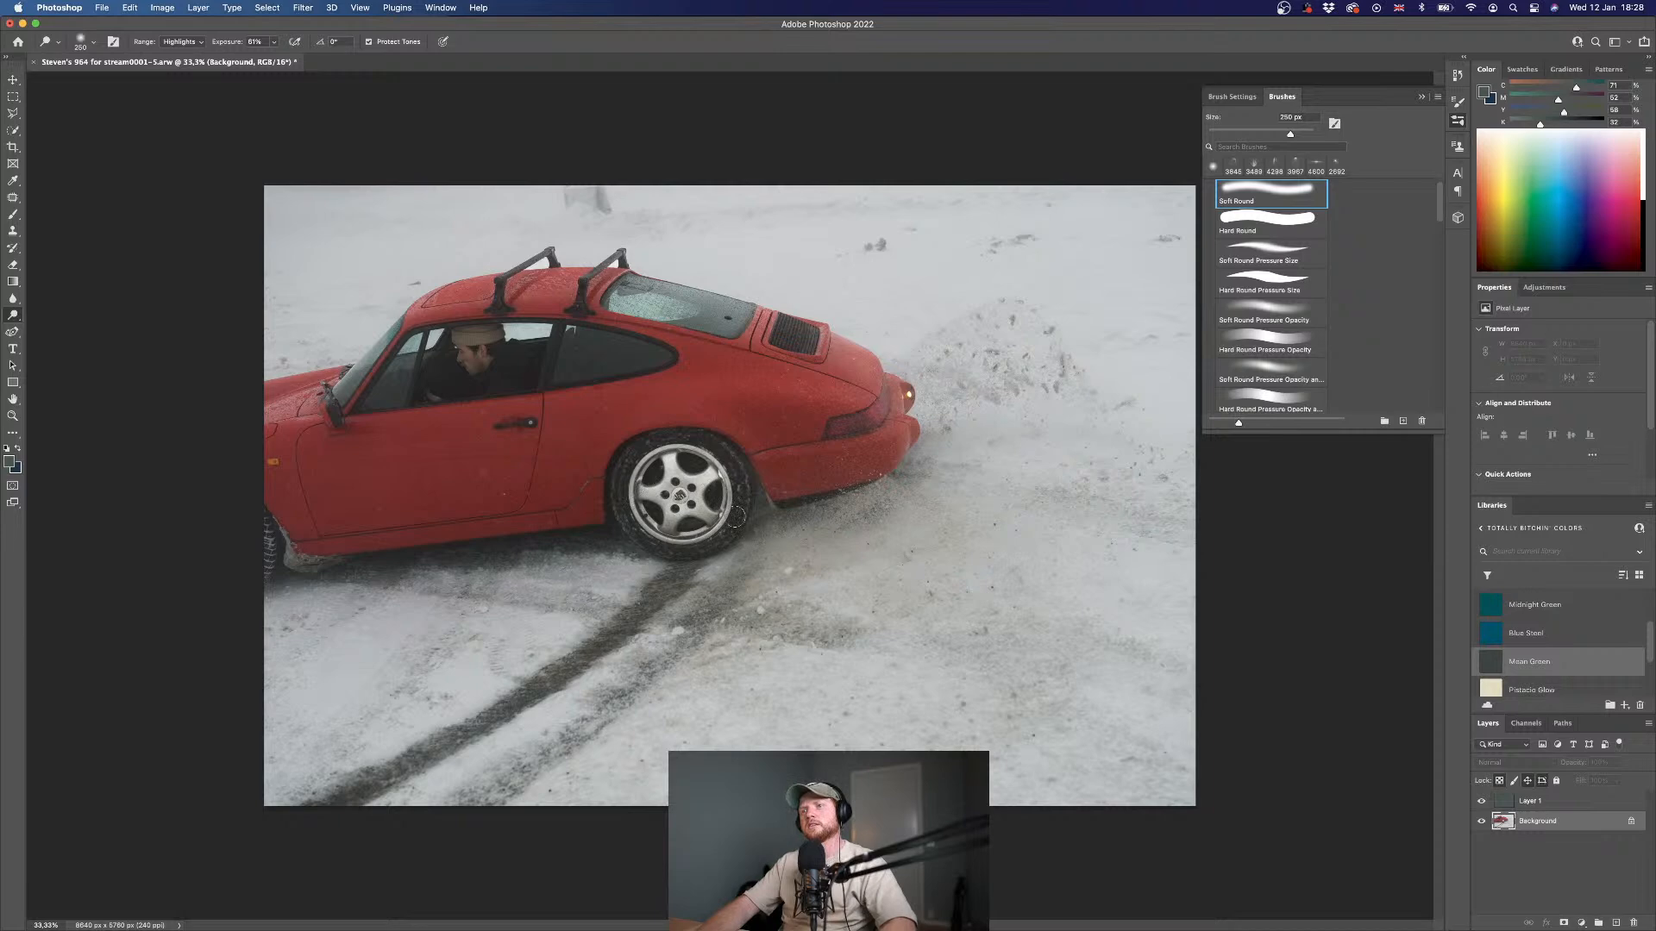
- Undo the last dodge stroke and dodge the rear wheel's highlights at about 36% exposure on a duplicate of the Background layer
key(super+z)
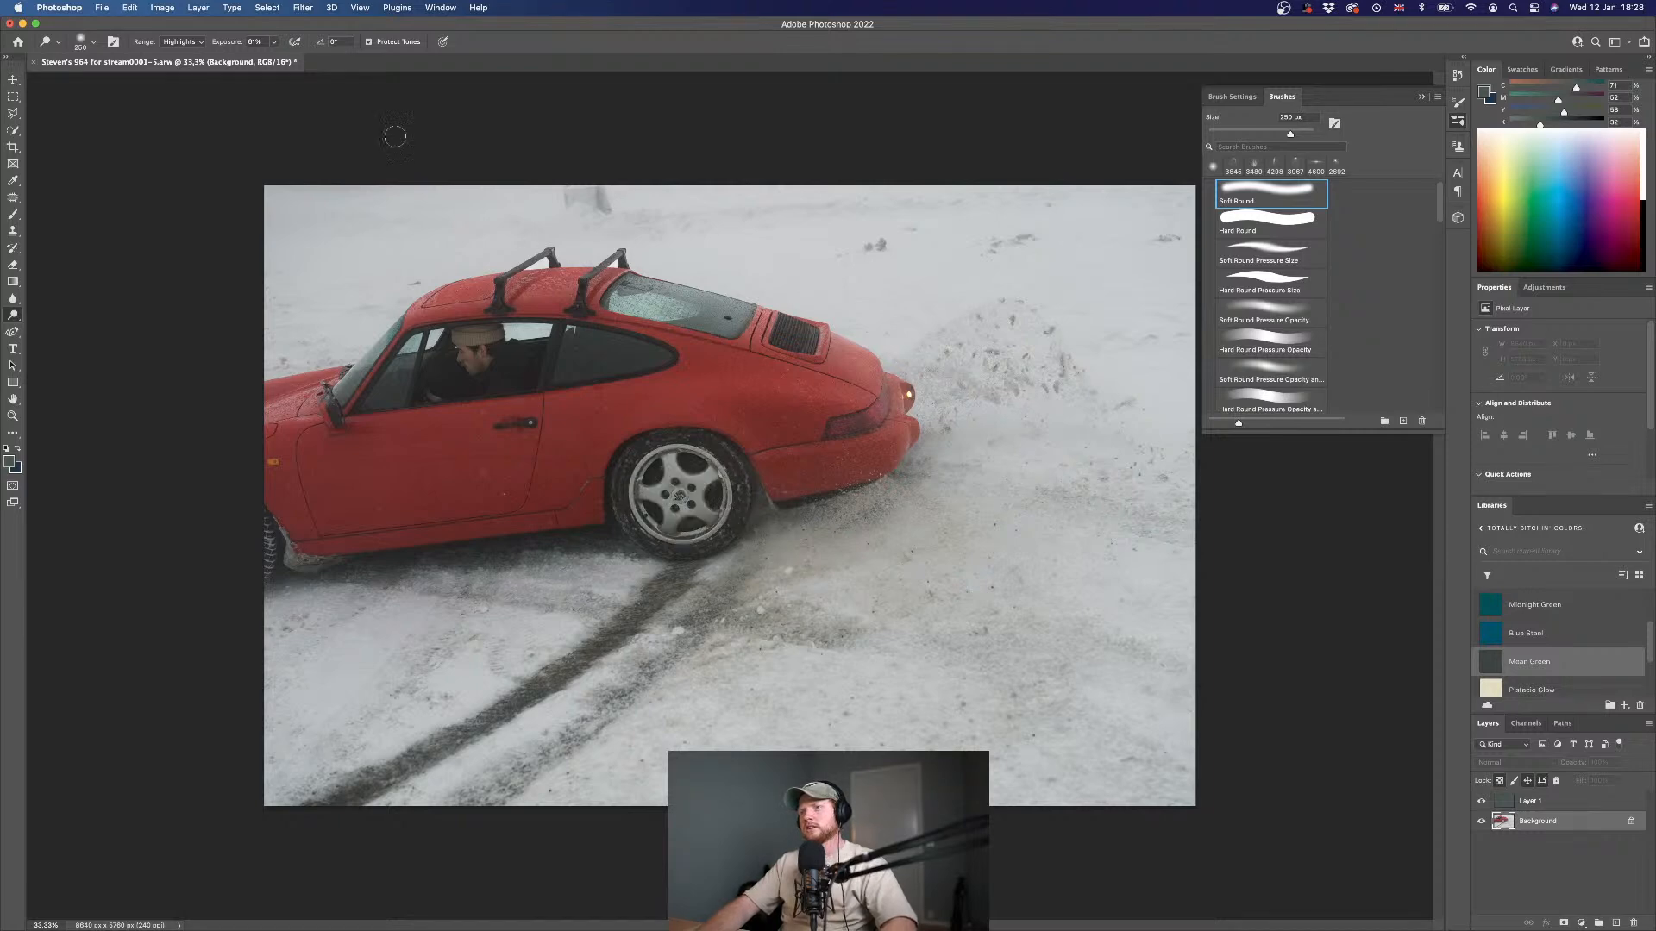
drag(241, 43, 223, 43)
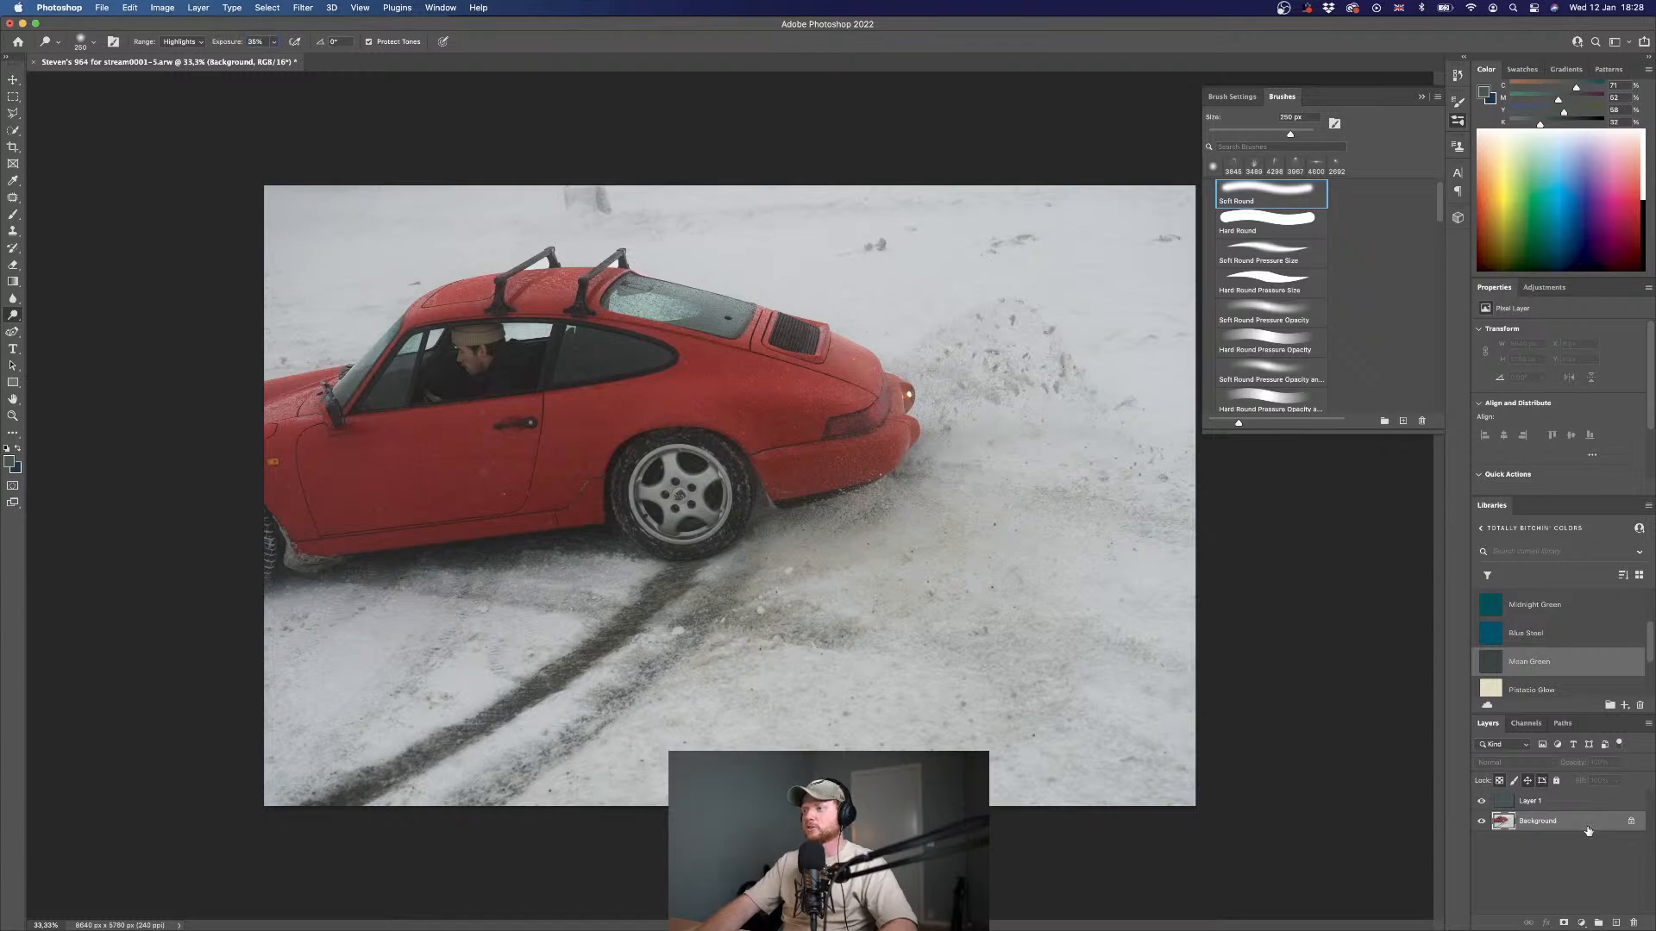
key(super+j)
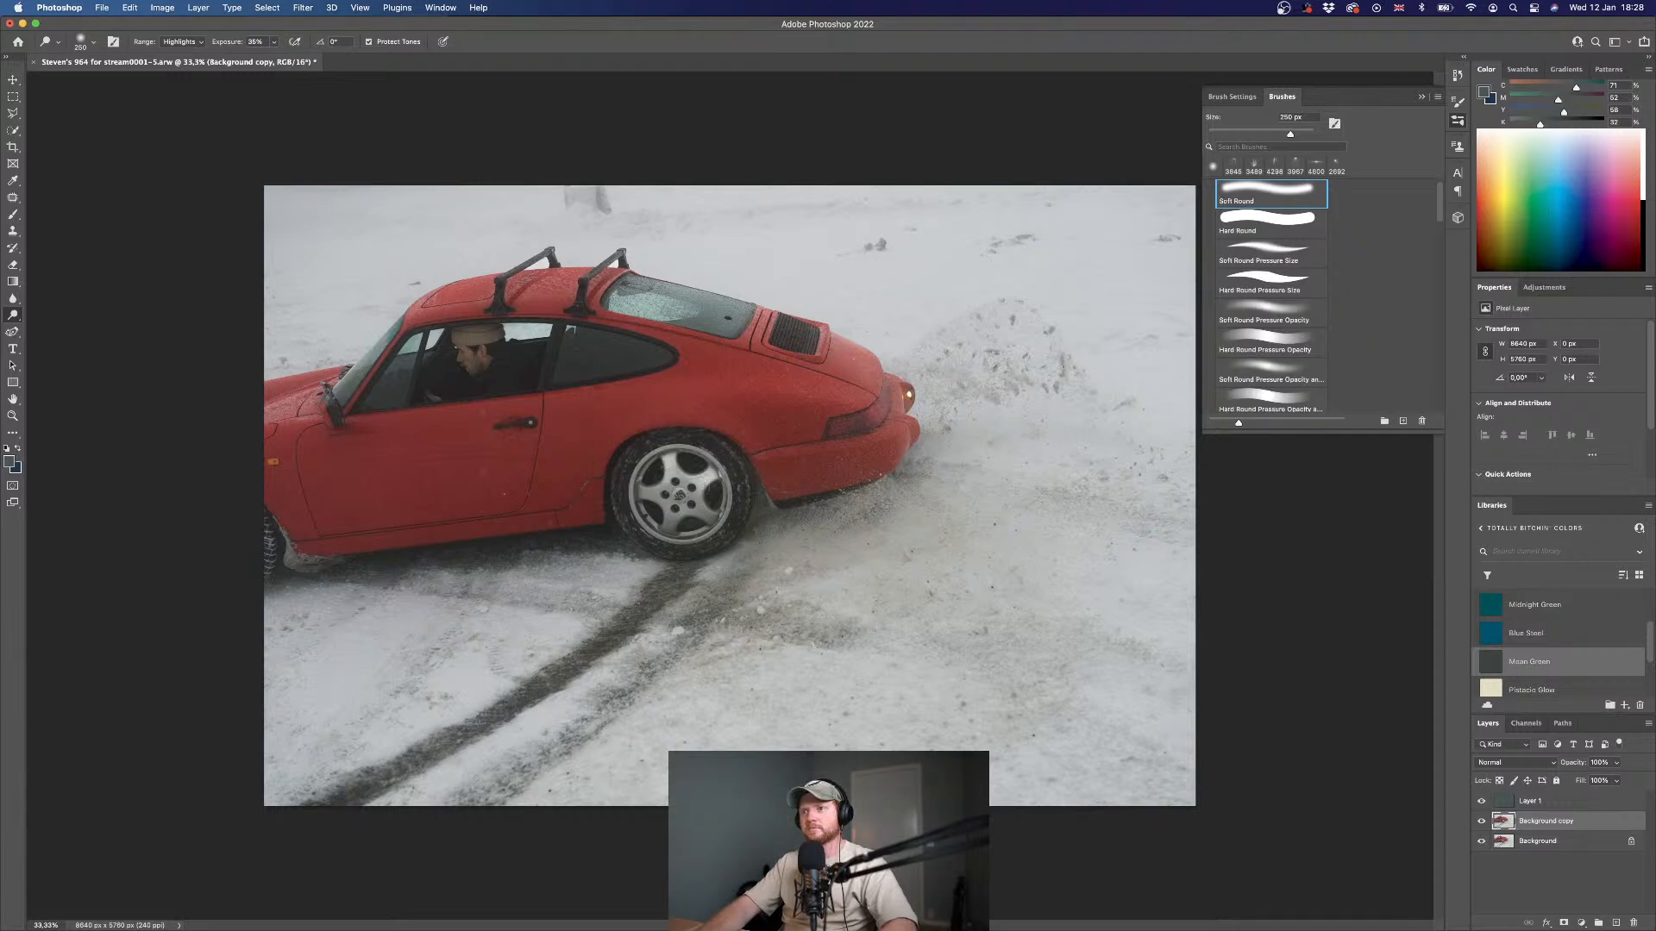
mouse_move(674, 515)
mouse_down()
mouse_move(649, 491)
mouse_move(715, 457)
mouse_move(725, 522)
mouse_move(690, 537)
mouse_move(649, 516)
mouse_up()
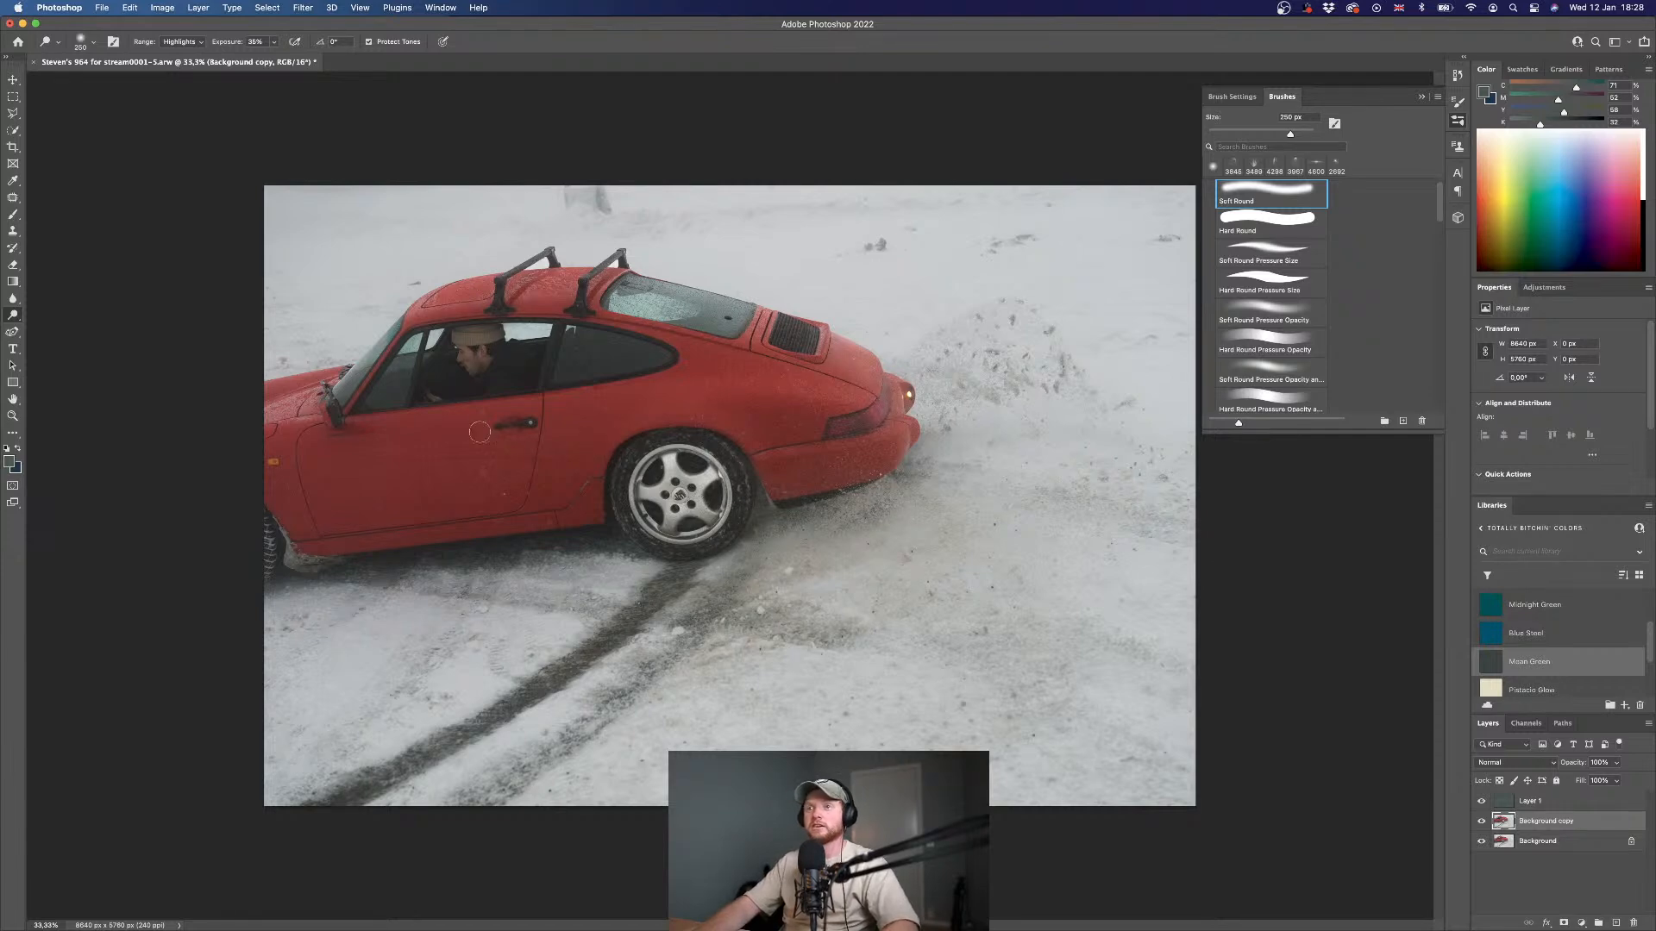
- Set the Dodge brush to 1000 px with the Midtones range and try a stroke across the car's side
key(bracketright)
key(bracketright)
key(bracketright)
key(bracketright)
key(bracketright)
key(bracketright)
key(bracketright)
key(bracketright)
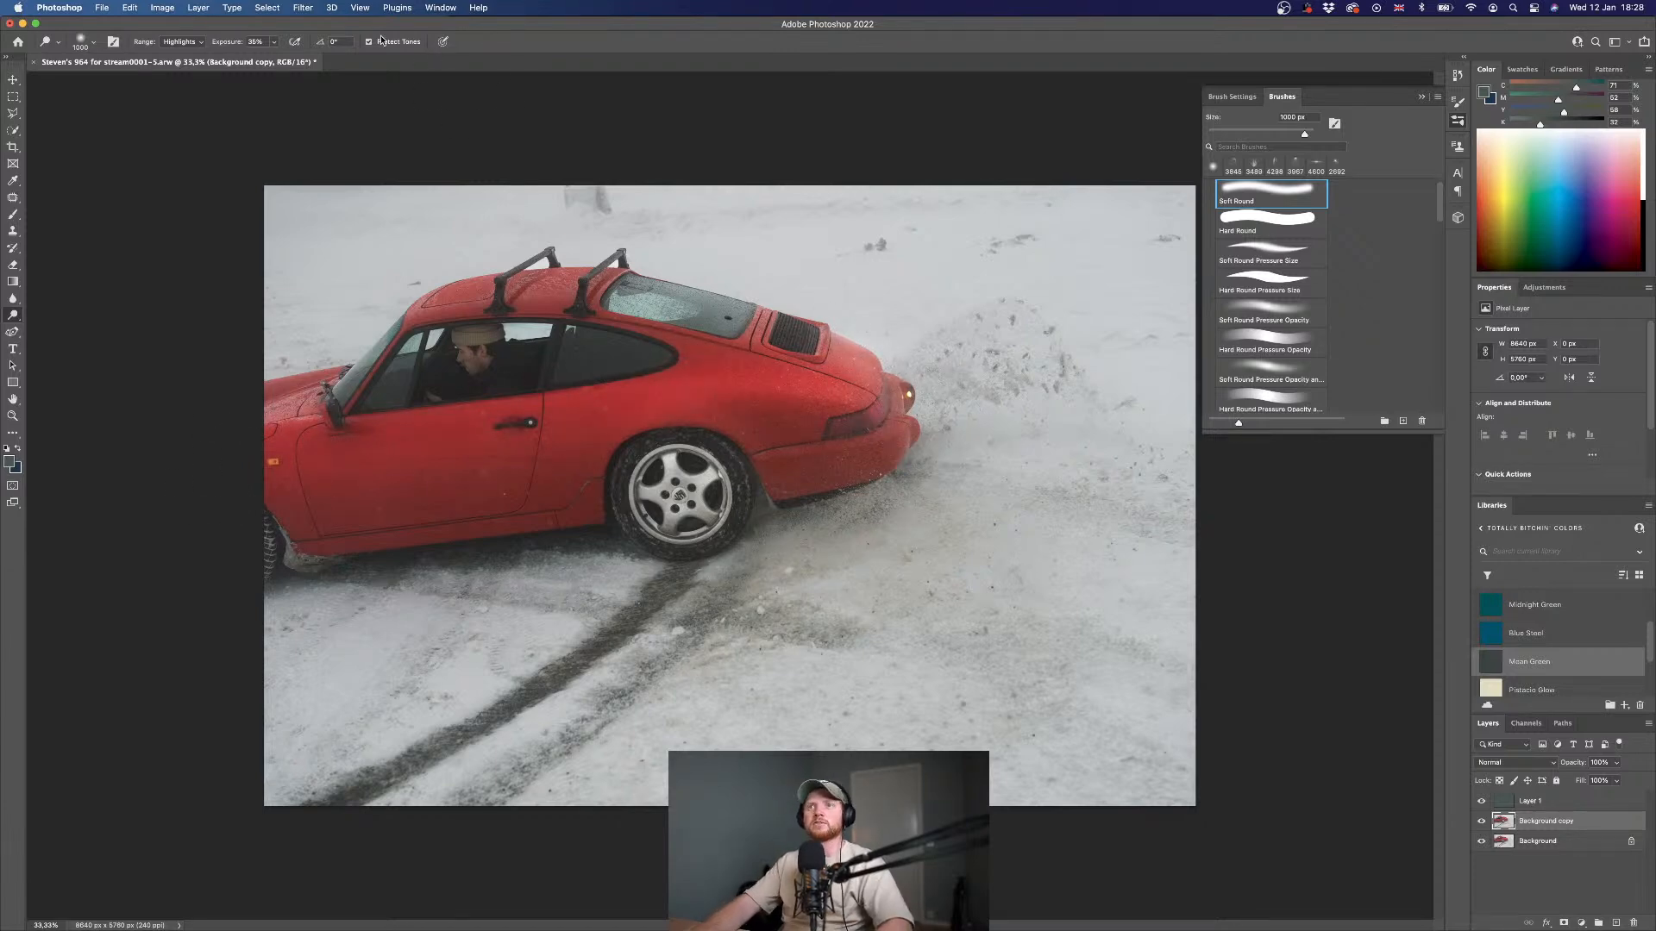
click(181, 41)
click(184, 31)
mouse_move(825, 385)
mouse_down()
mouse_move(555, 413)
mouse_move(316, 480)
mouse_up()
key(super+z)
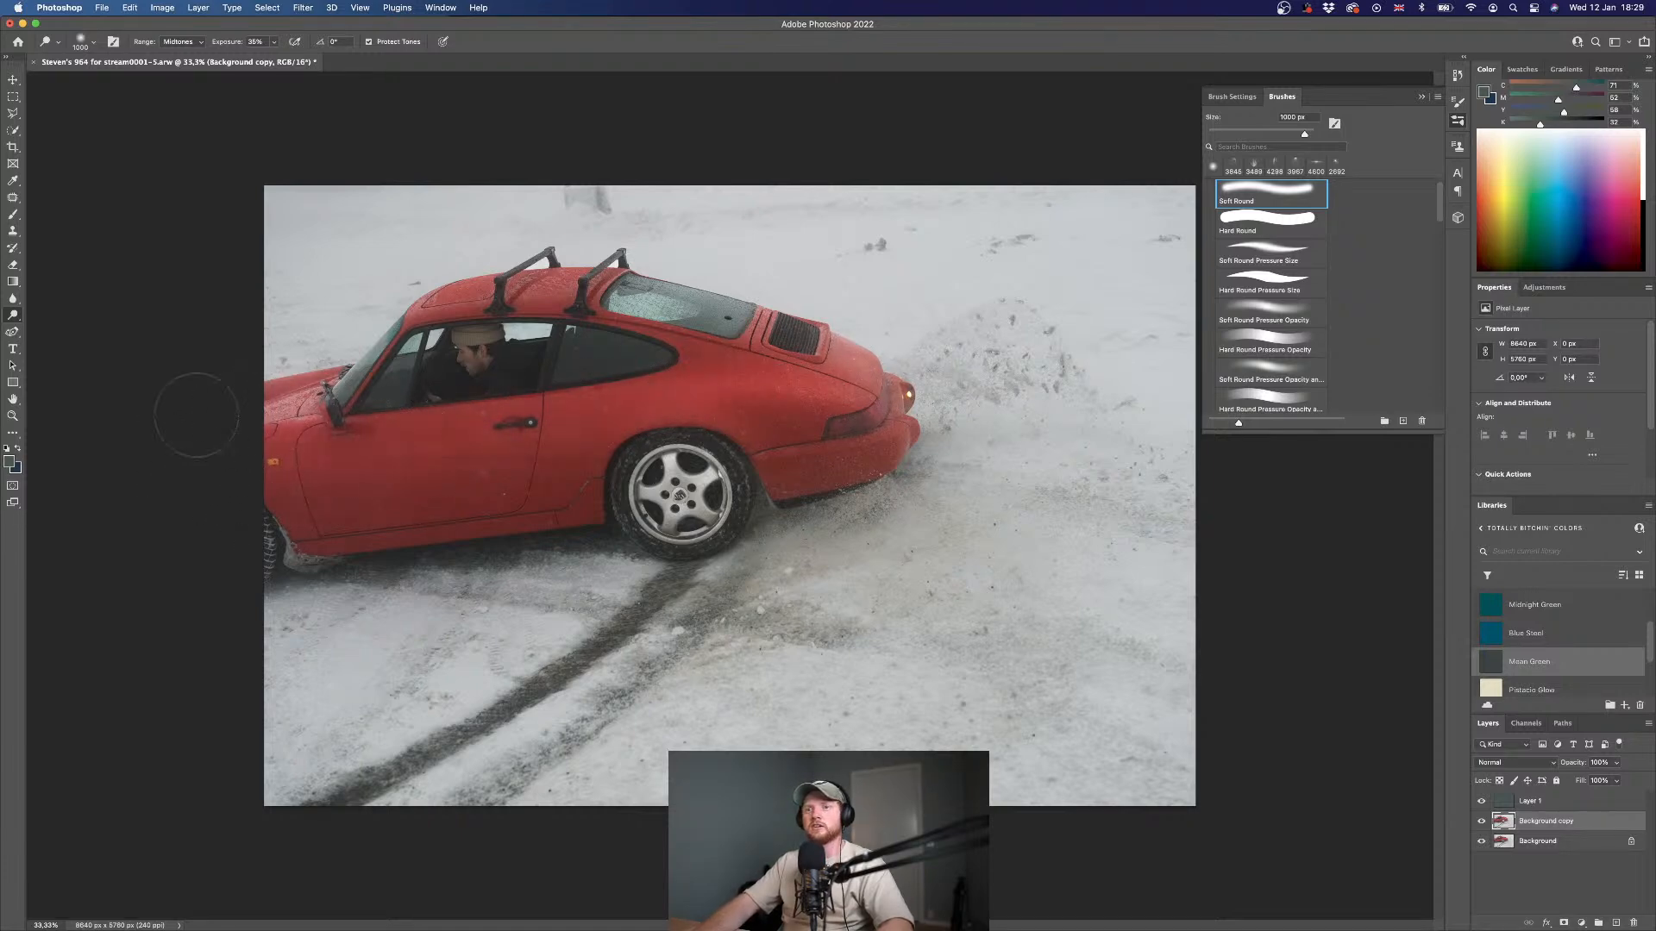
- Dodge the midtones along the car's roof, then with a 500 px brush over the roof edge, engine lid and rear bumper
drag(460, 307, 619, 286)
key(bracketleft)
key(bracketleft)
key(bracketleft)
key(bracketleft)
key(bracketleft)
drag(458, 294, 443, 299)
mouse_move(795, 338)
mouse_down()
mouse_move(854, 371)
mouse_move(792, 336)
mouse_up()
mouse_move(878, 416)
mouse_down()
mouse_move(887, 474)
mouse_move(866, 450)
mouse_move(776, 461)
mouse_up()
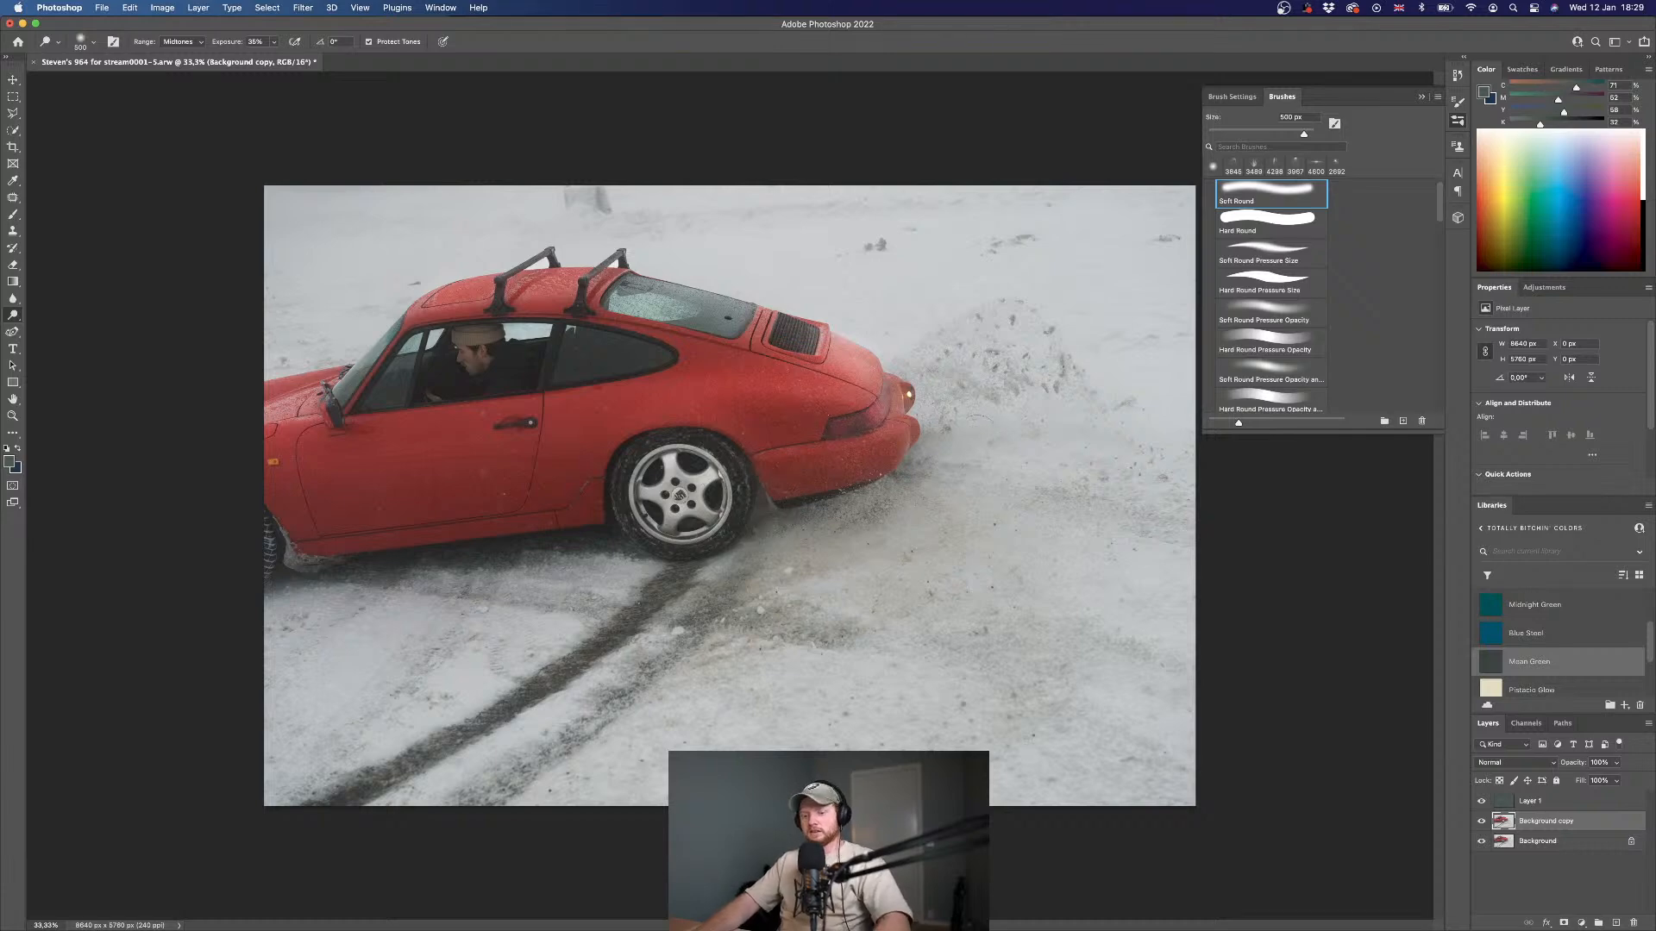
- Try dodging the midtones across the door and along the rear fender, undoing each stroke
drag(550, 412, 226, 461)
key(super+z)
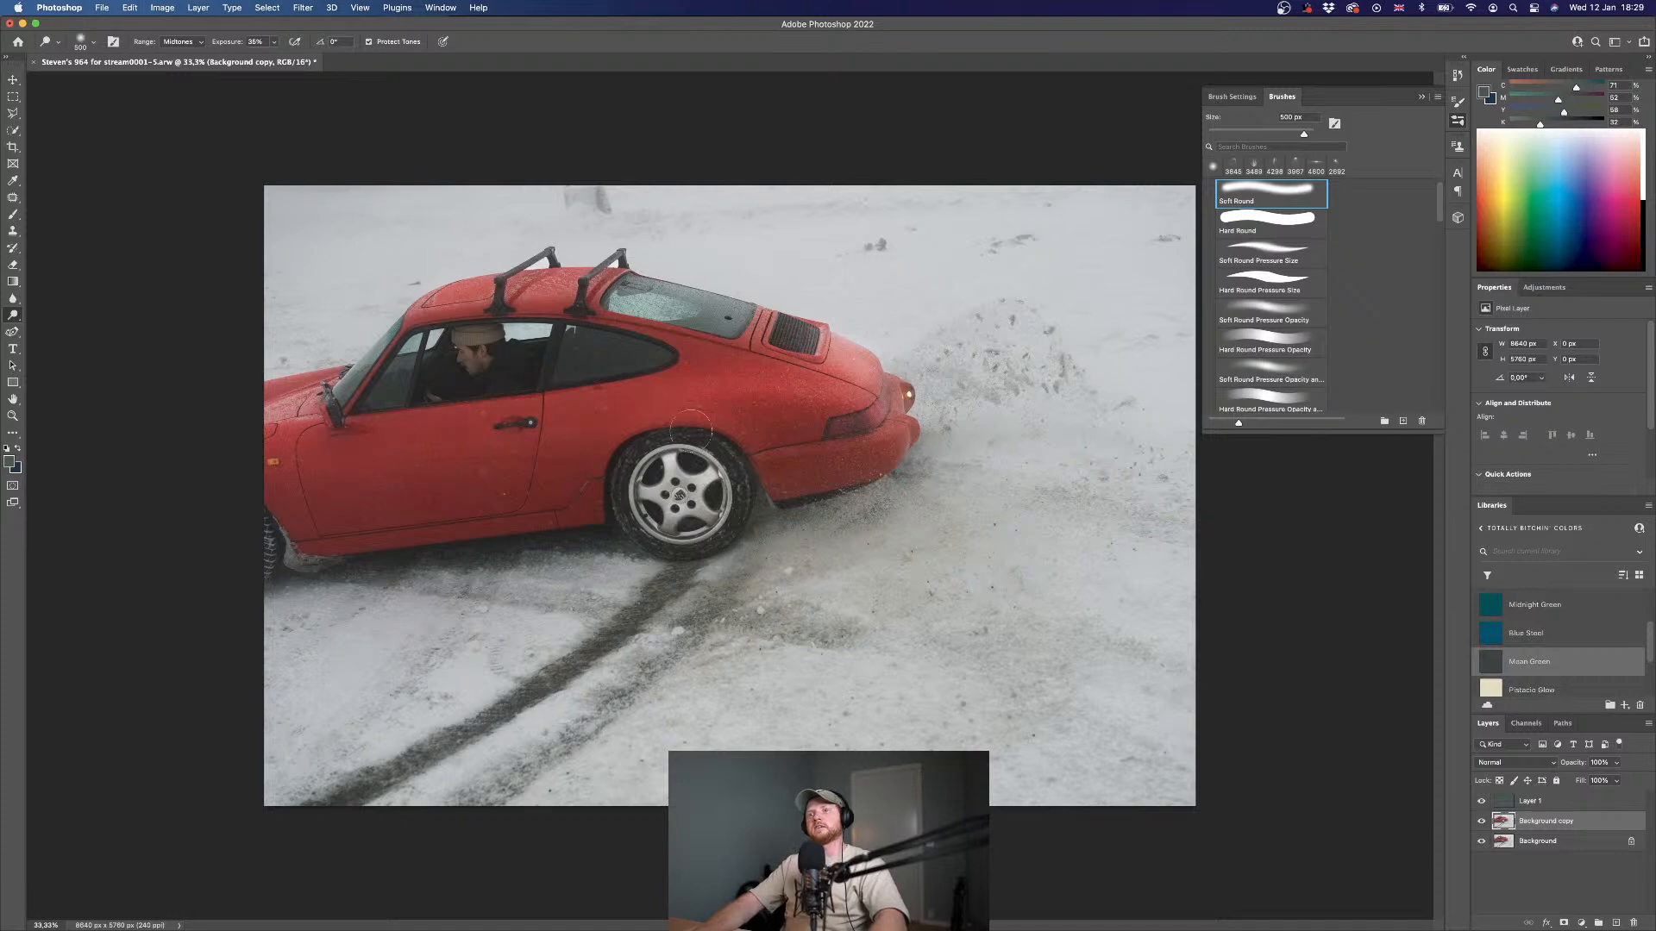
drag(868, 389, 623, 395)
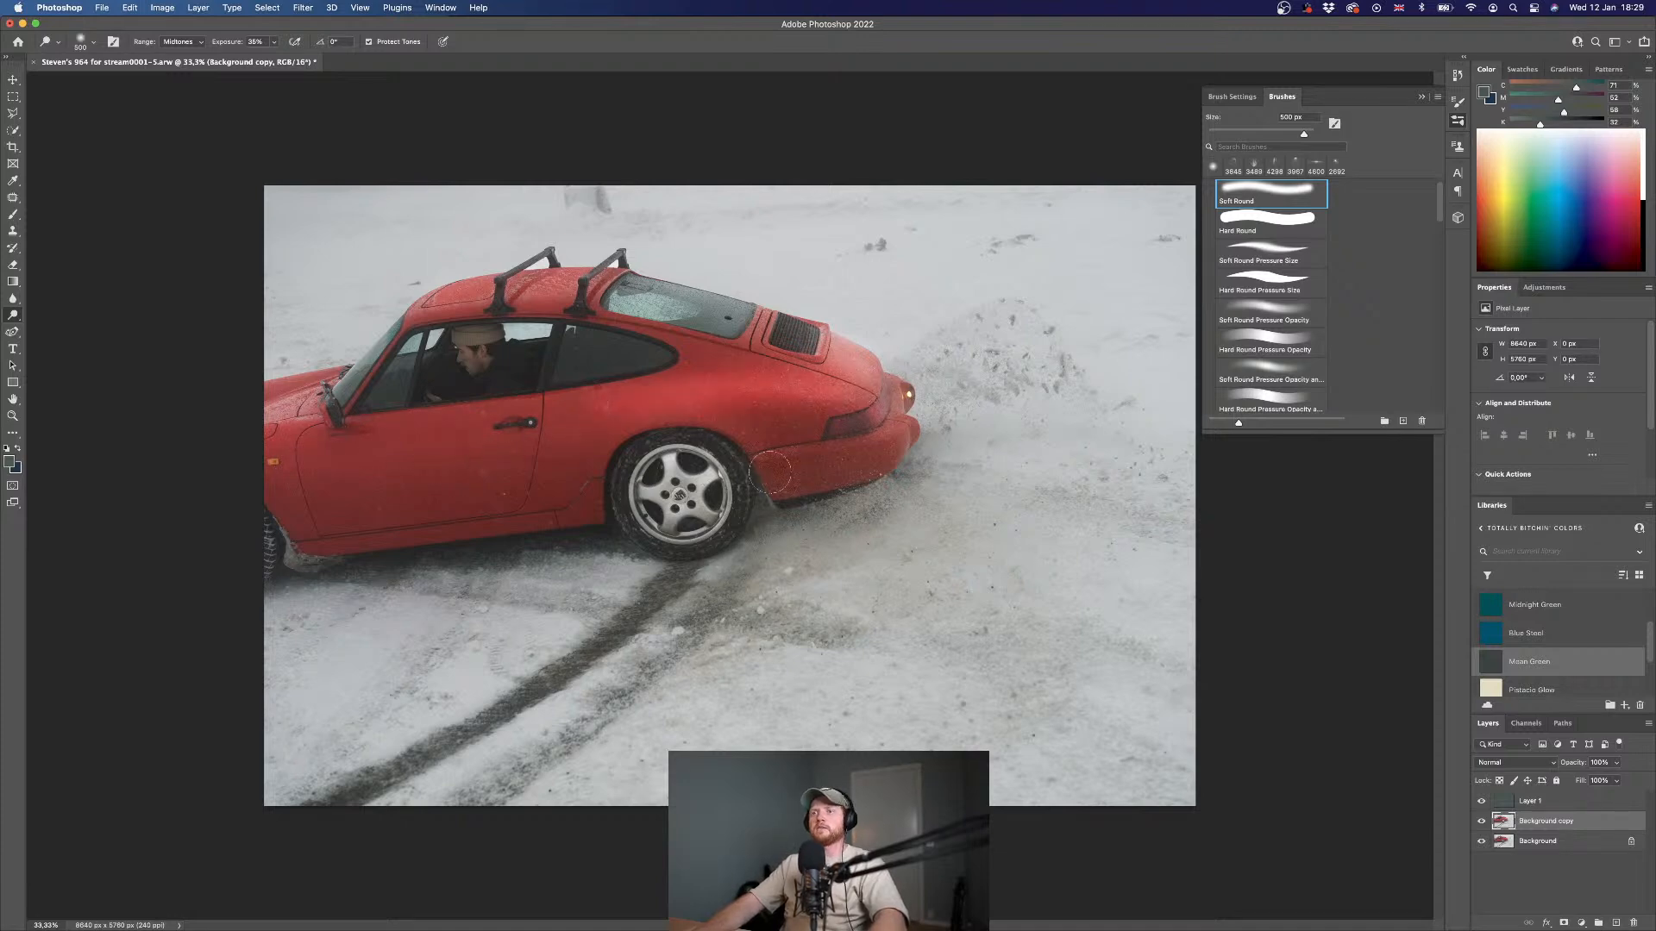
key(super+z)
- Lower the Dodge tool's exposure to 11% and save the document with no layer selected
drag(230, 45, 216, 44)
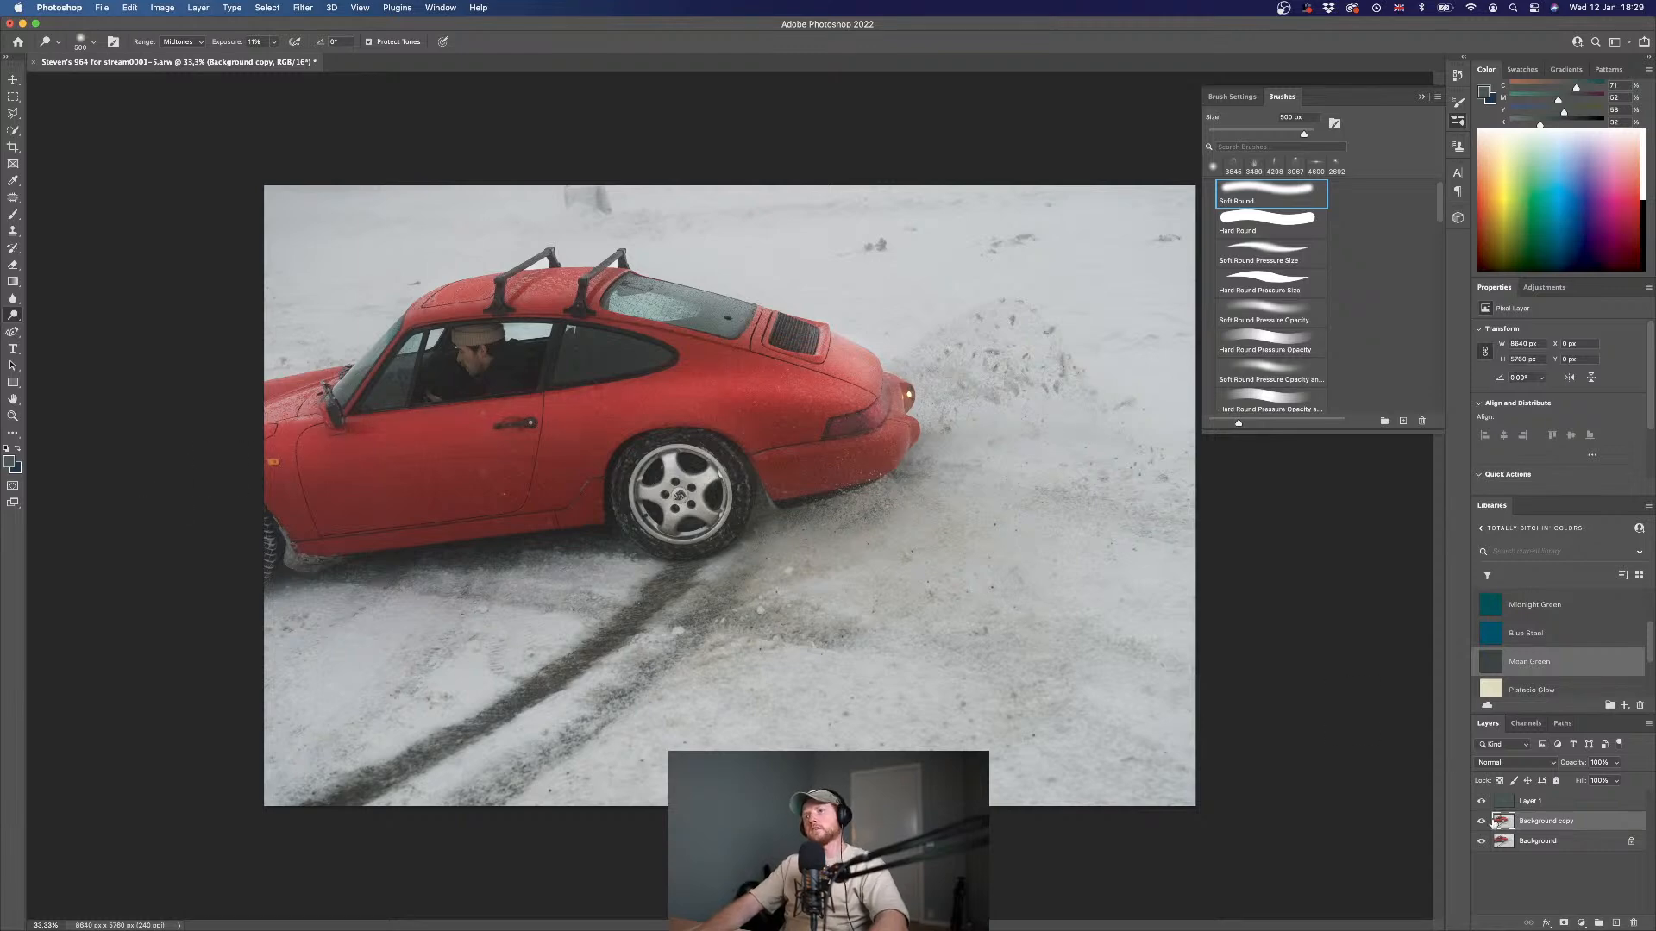
click(1537, 858)
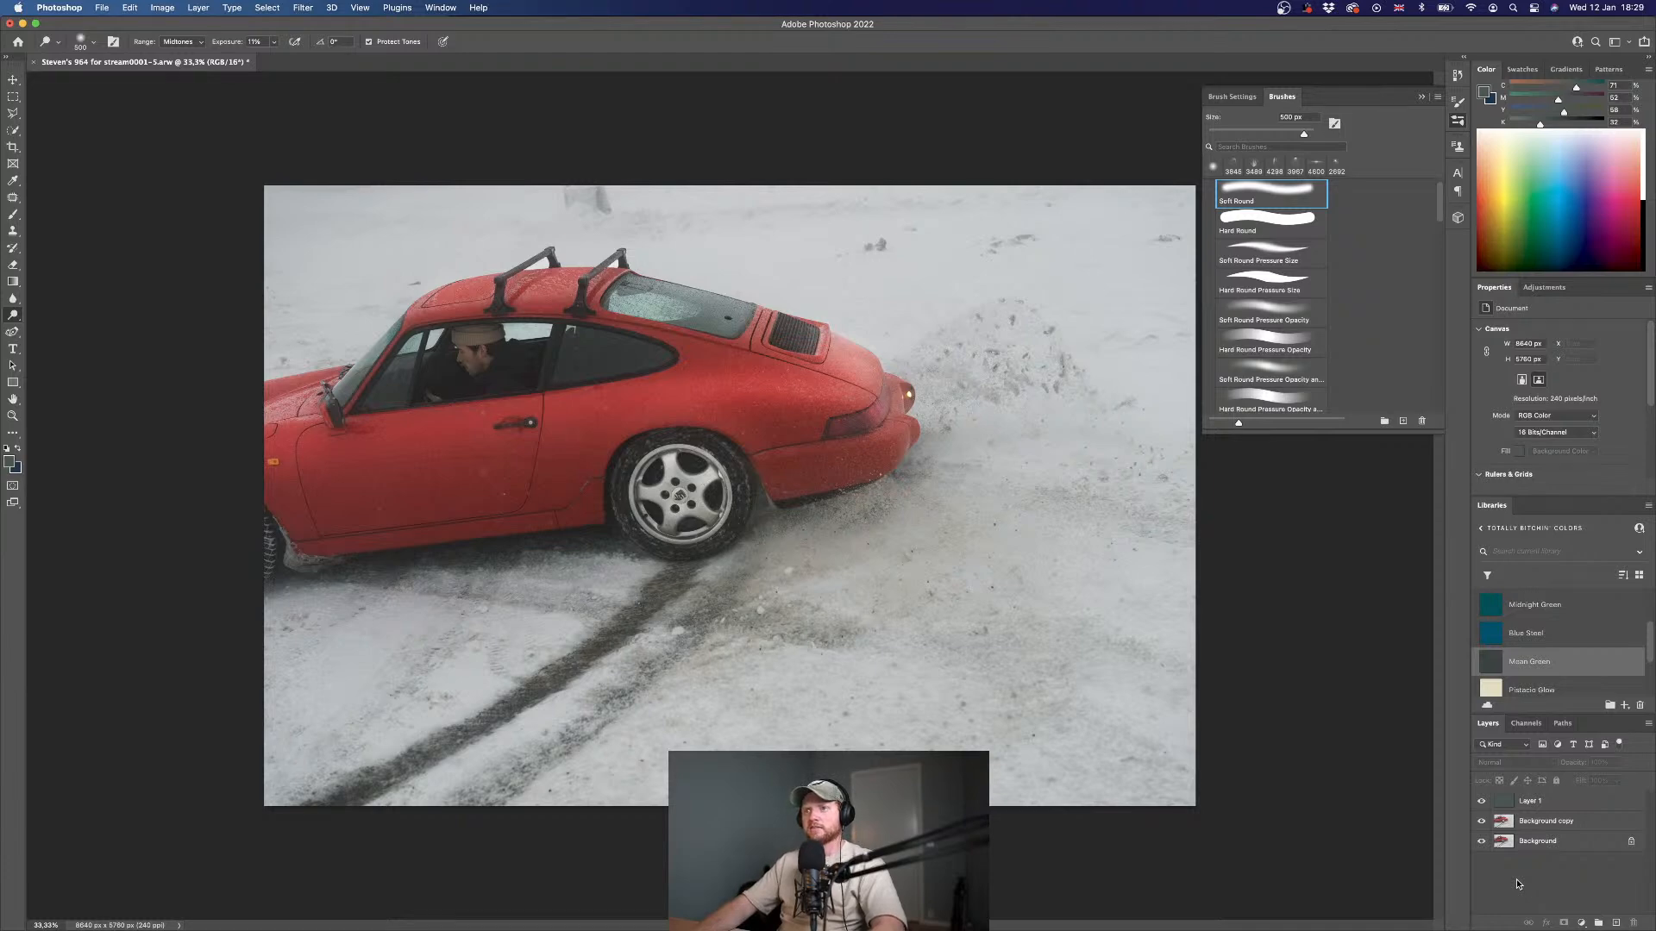
key(super+s)
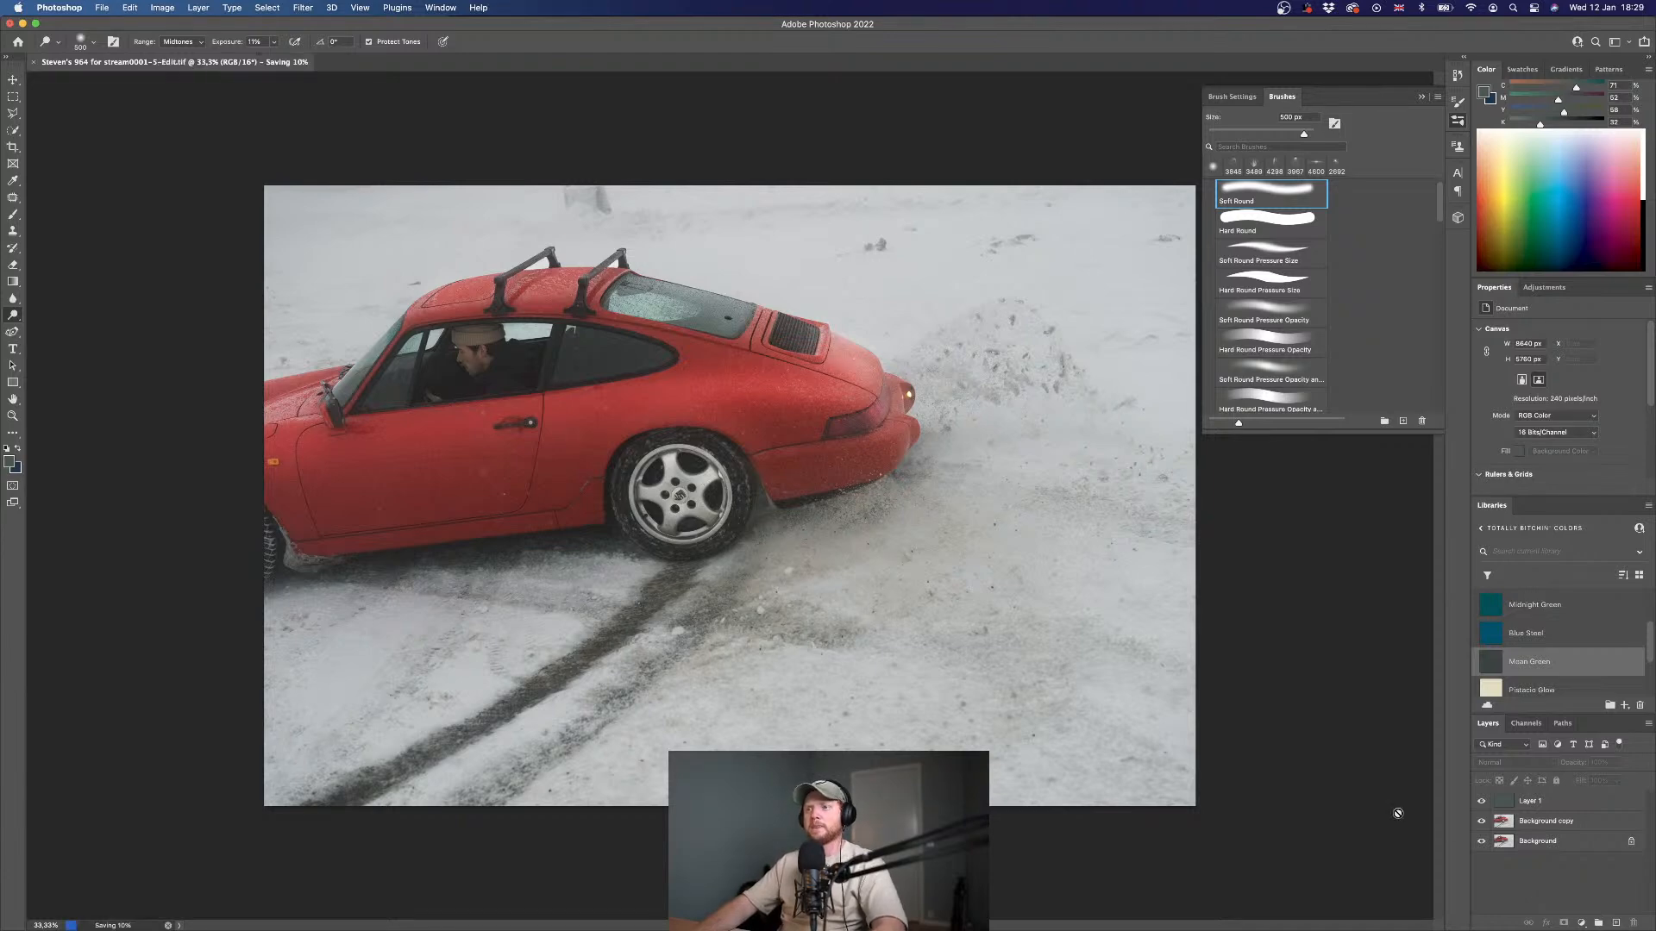
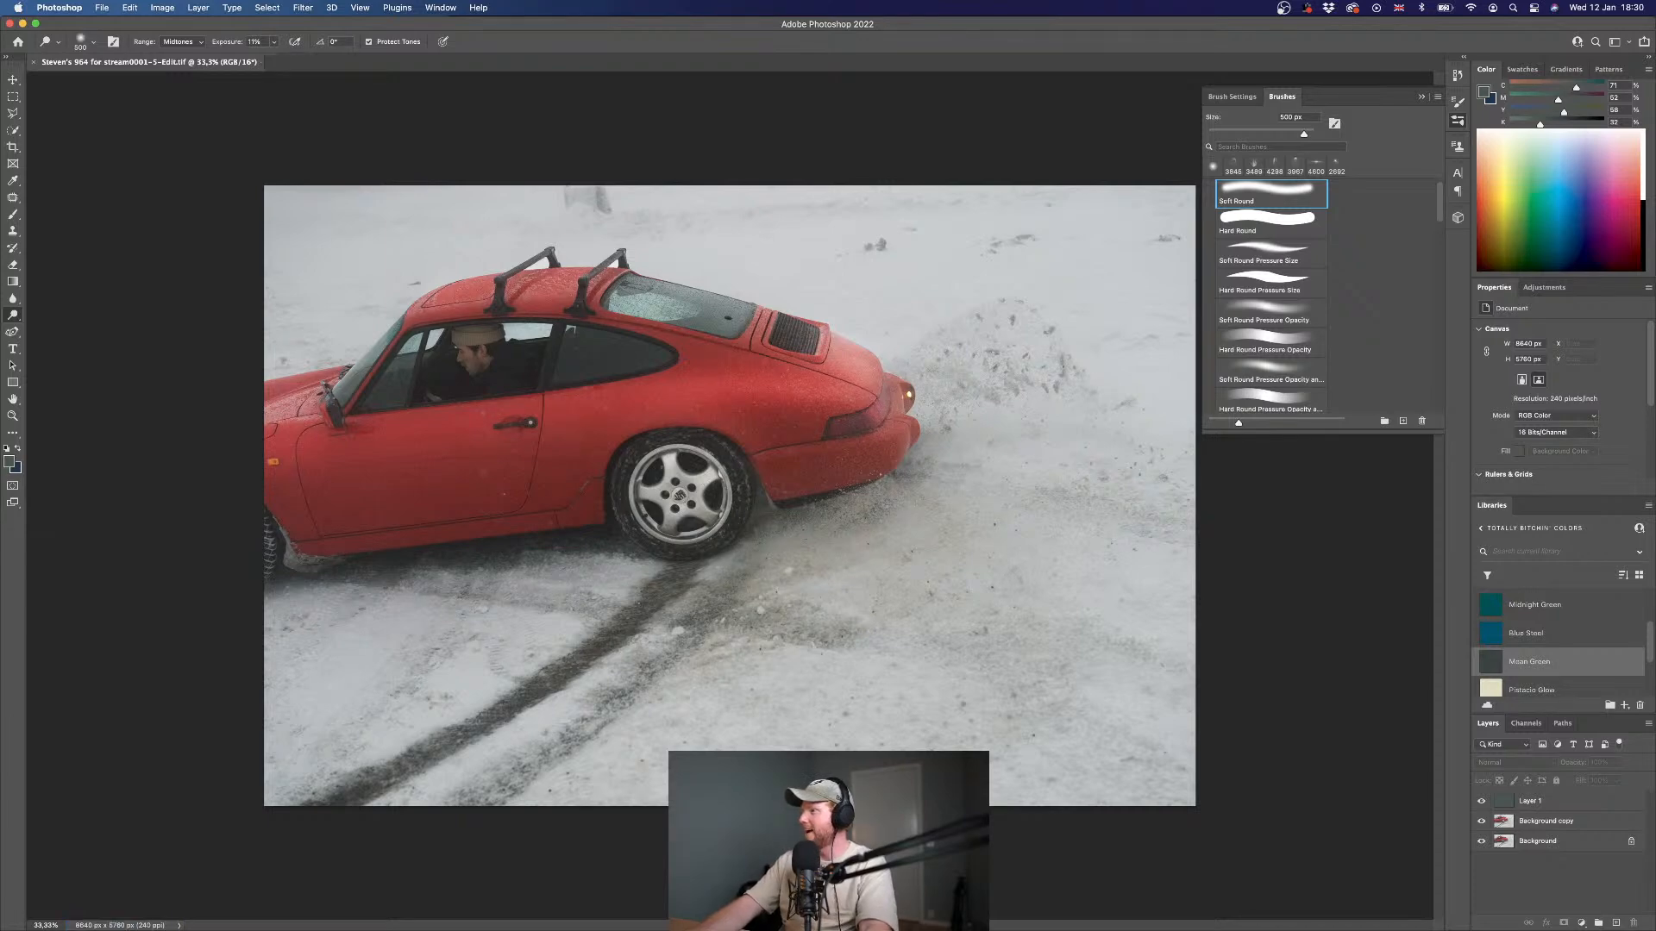
- Switch to Lightroom, copy the develop settings of the foggy portrait-format Porsche photo and paste them onto the saved red car close-up
key(super+Tab)
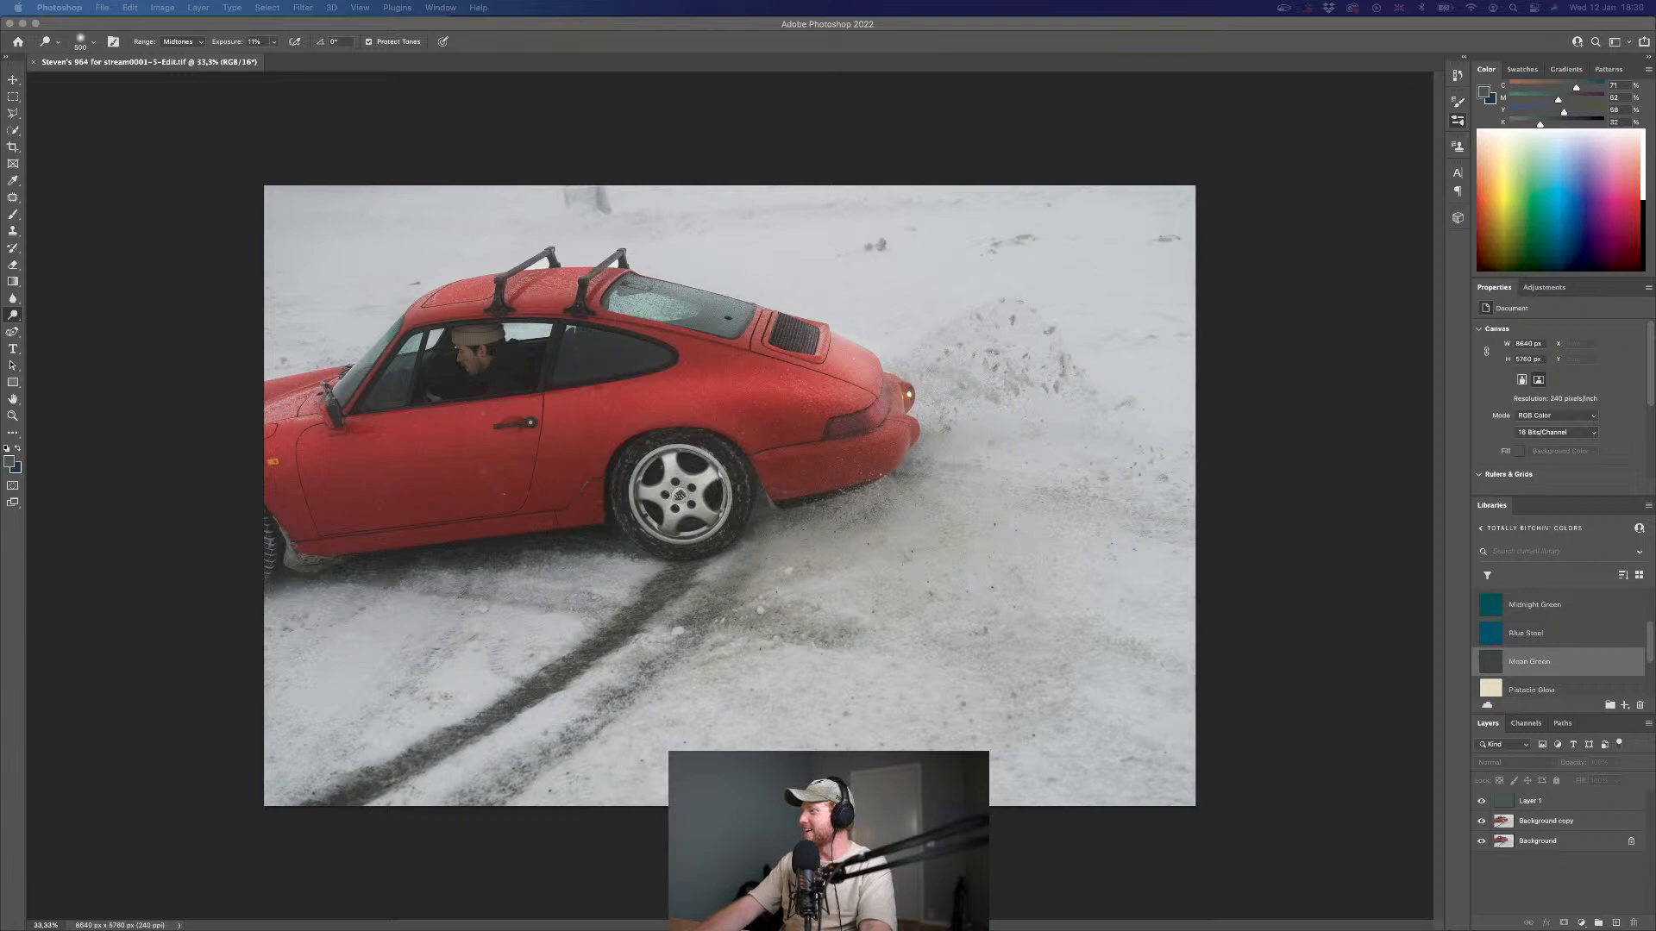
click(1525, 886)
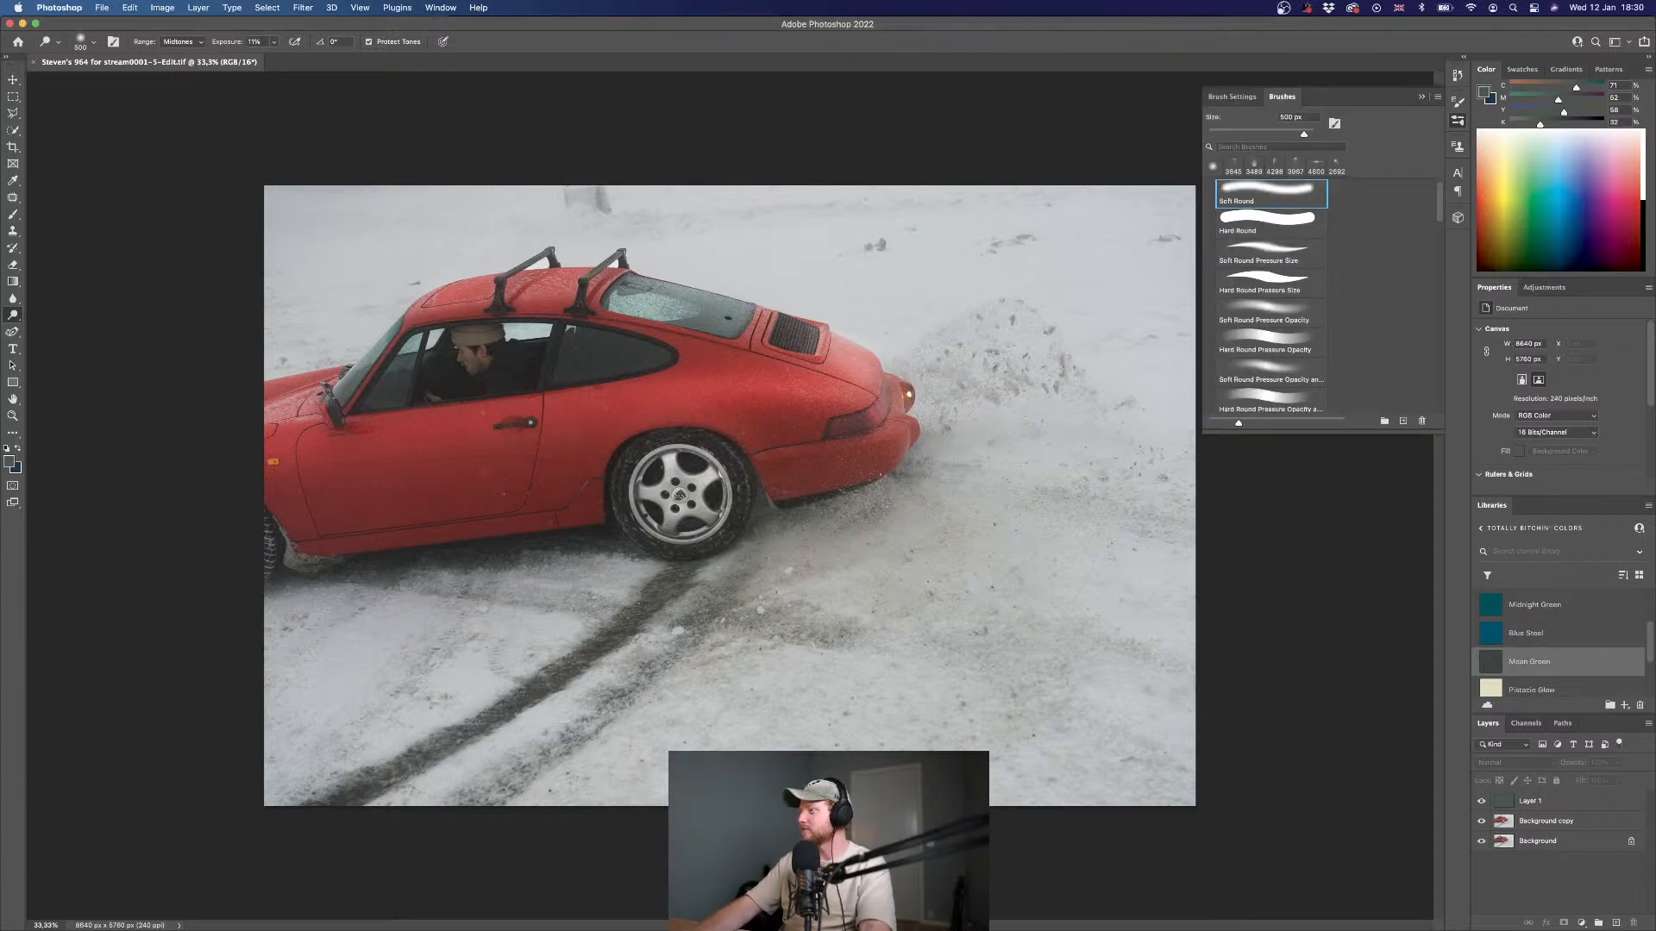
key(super+Tab)
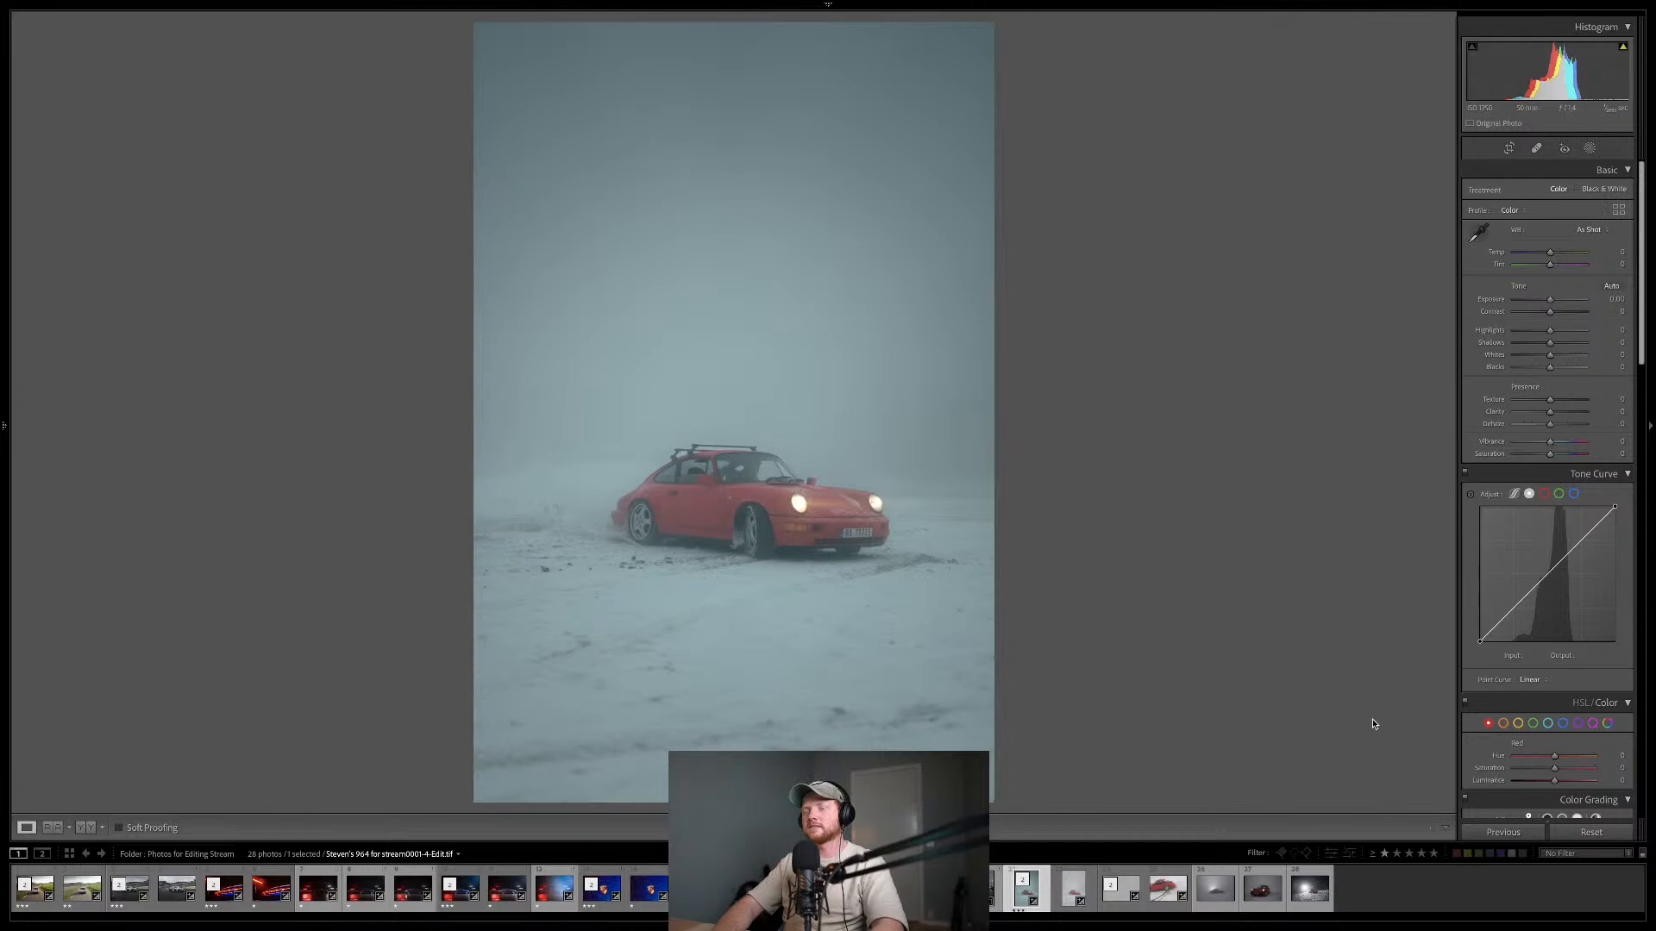
key(super+shift+c)
key(Return)
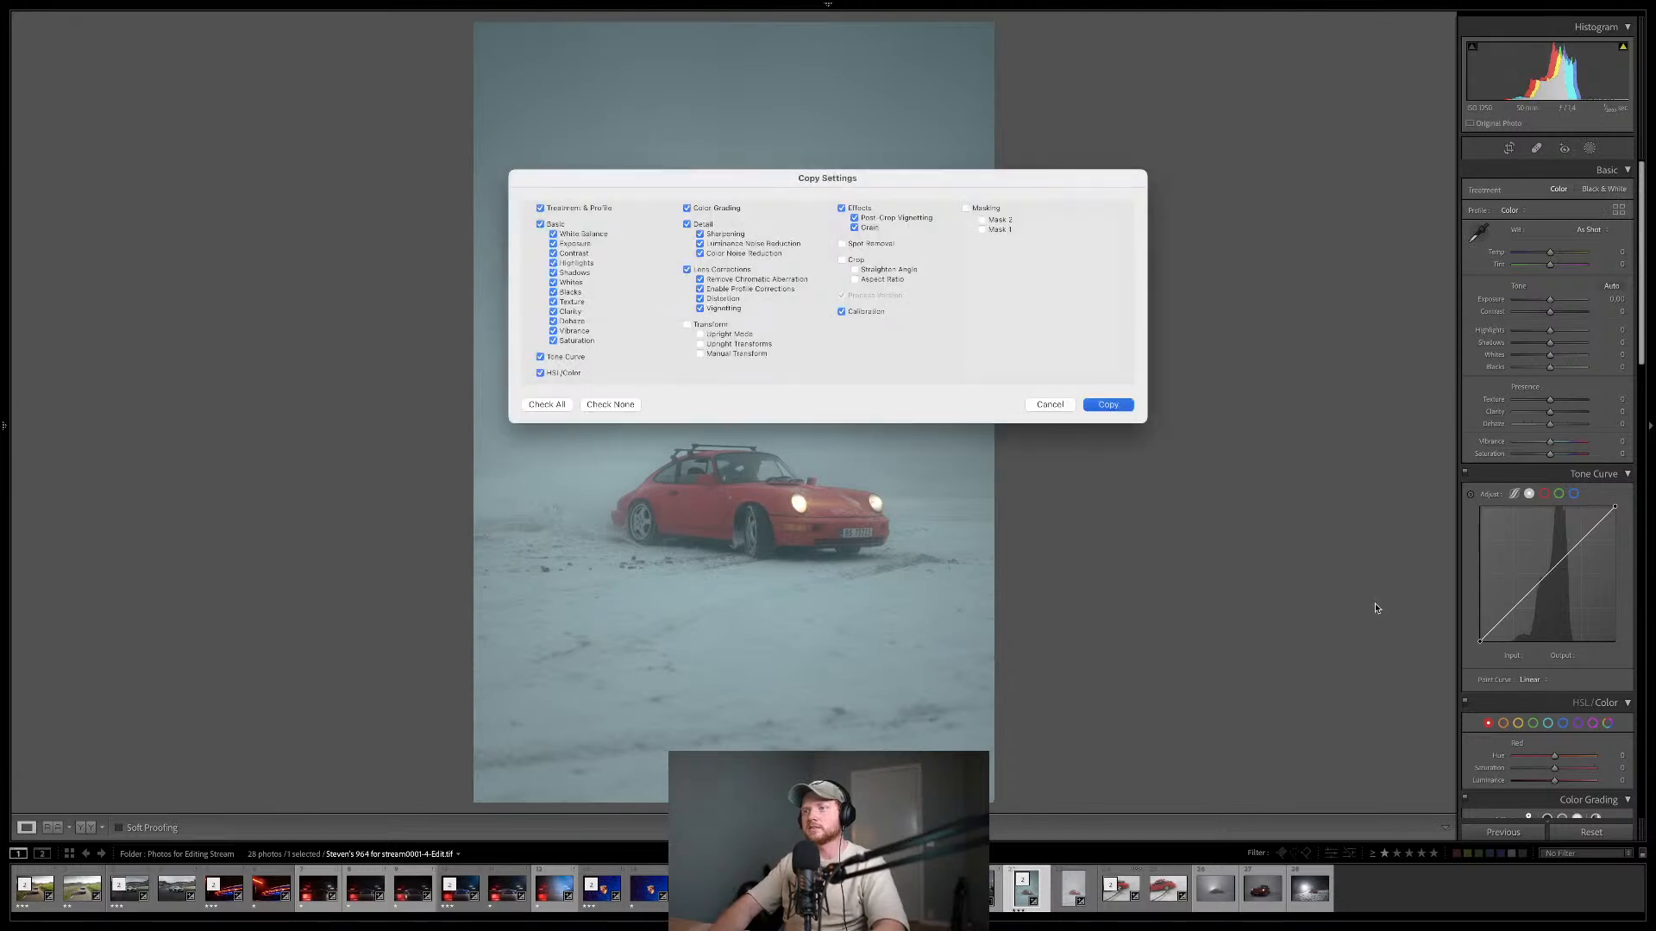
click(1117, 903)
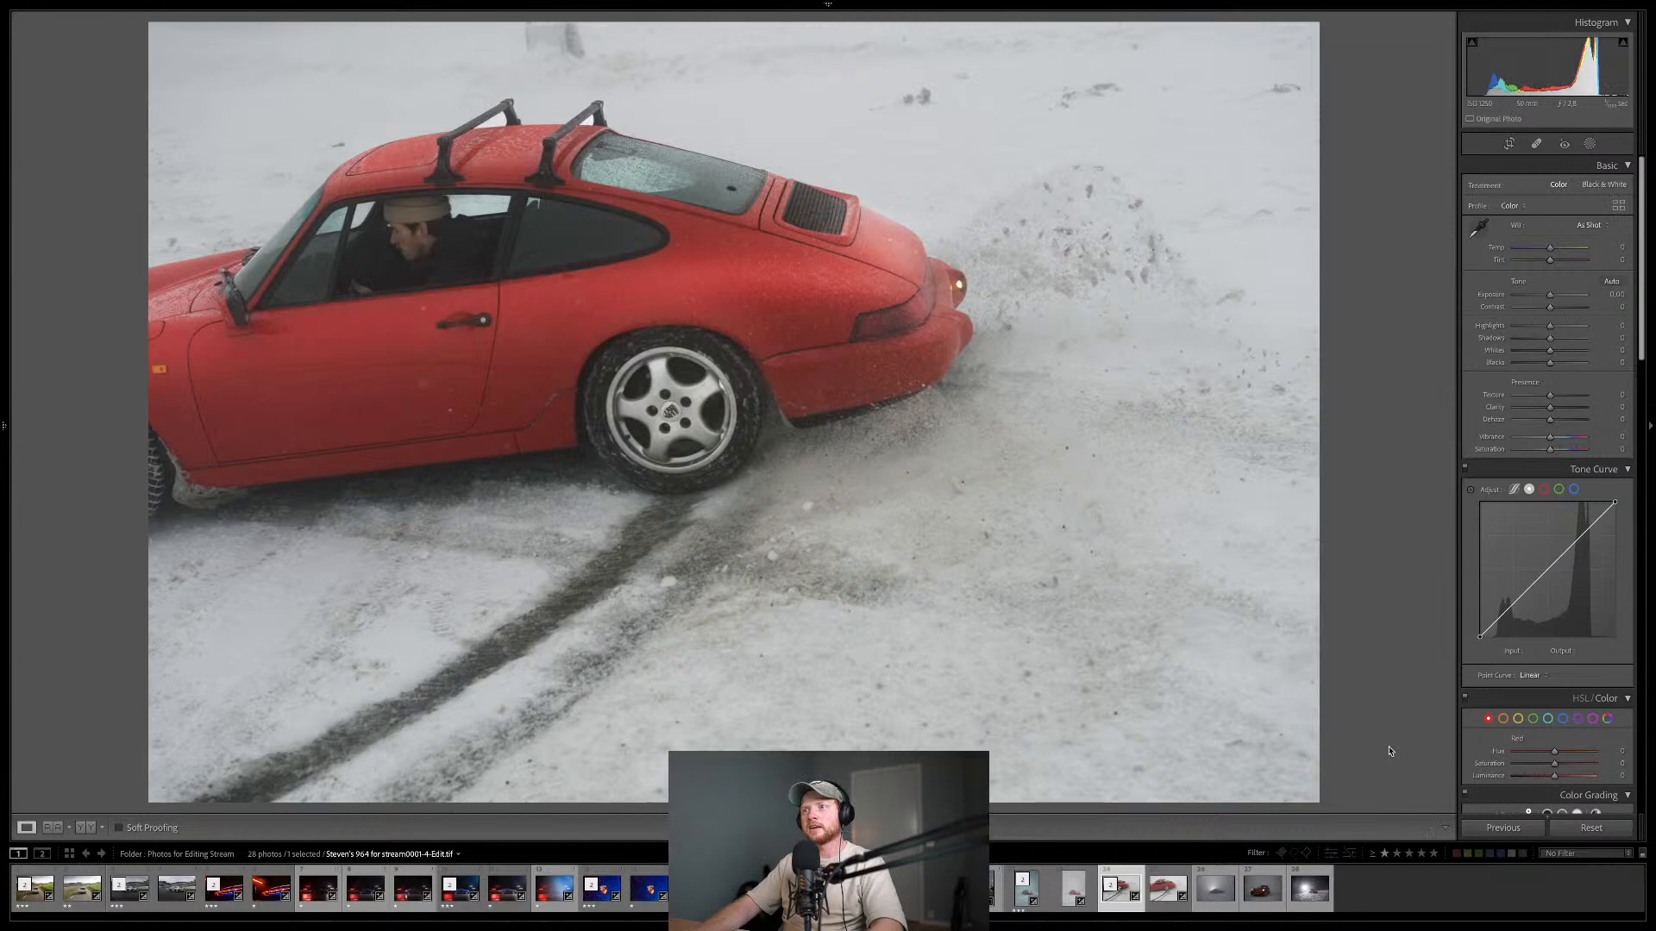
key(Right)
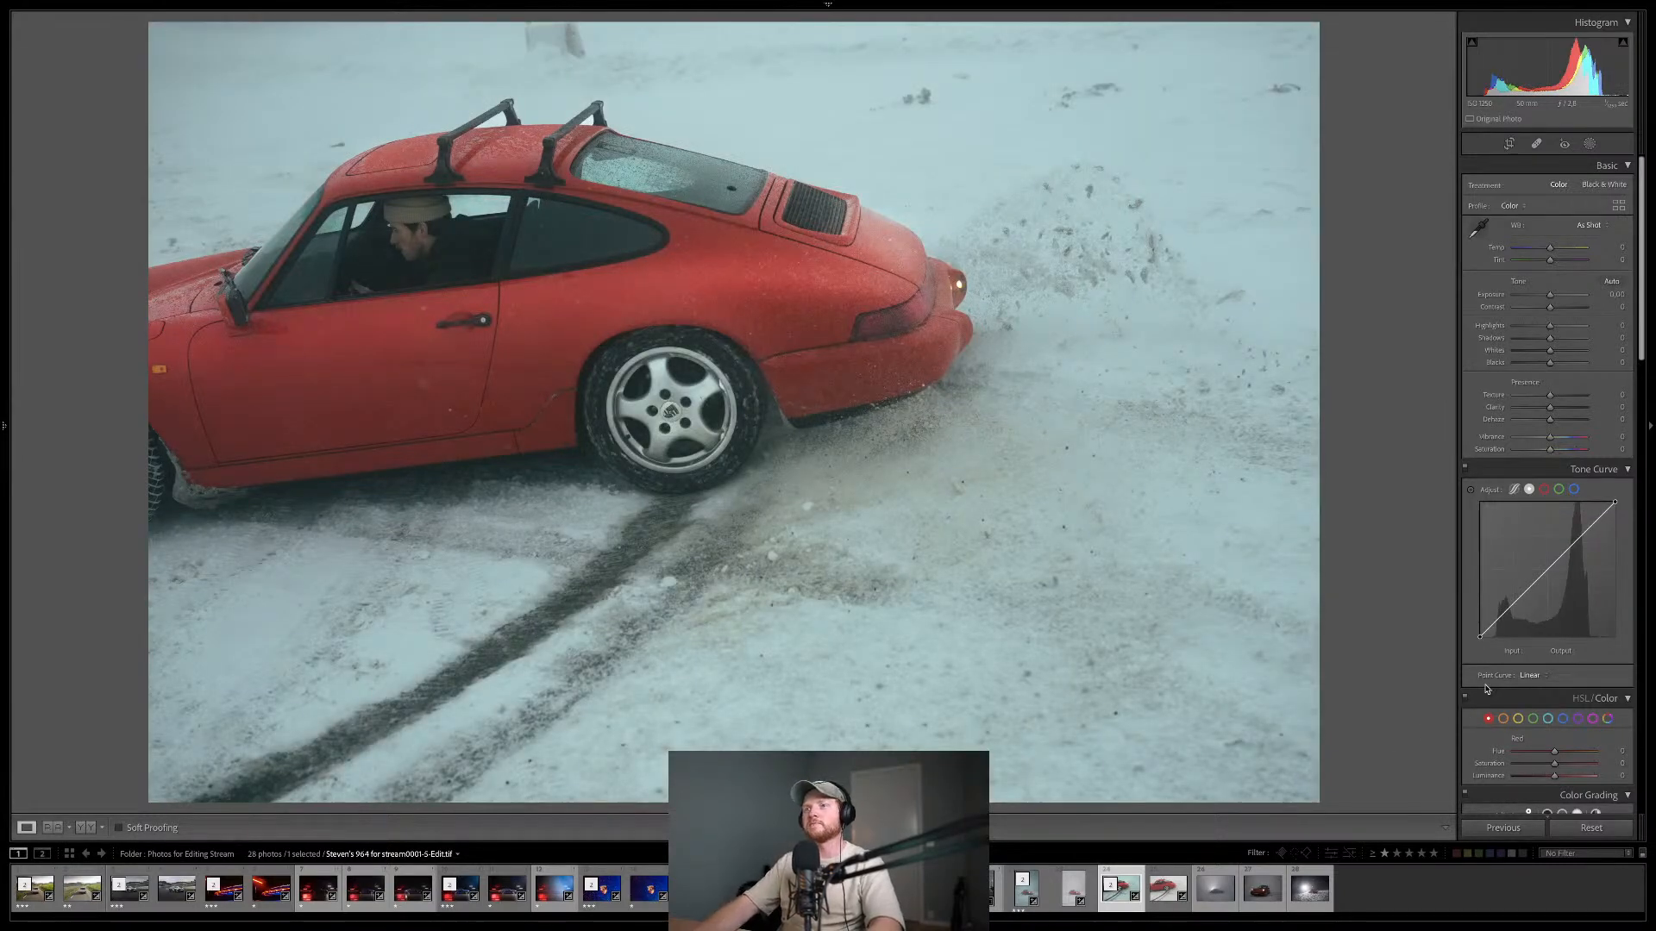
- Strengthen the post-crop vignette to an amount of about -33 and reset its roundness to 0
scroll(1481, 672, down, 10)
scroll(1485, 687, down, 10)
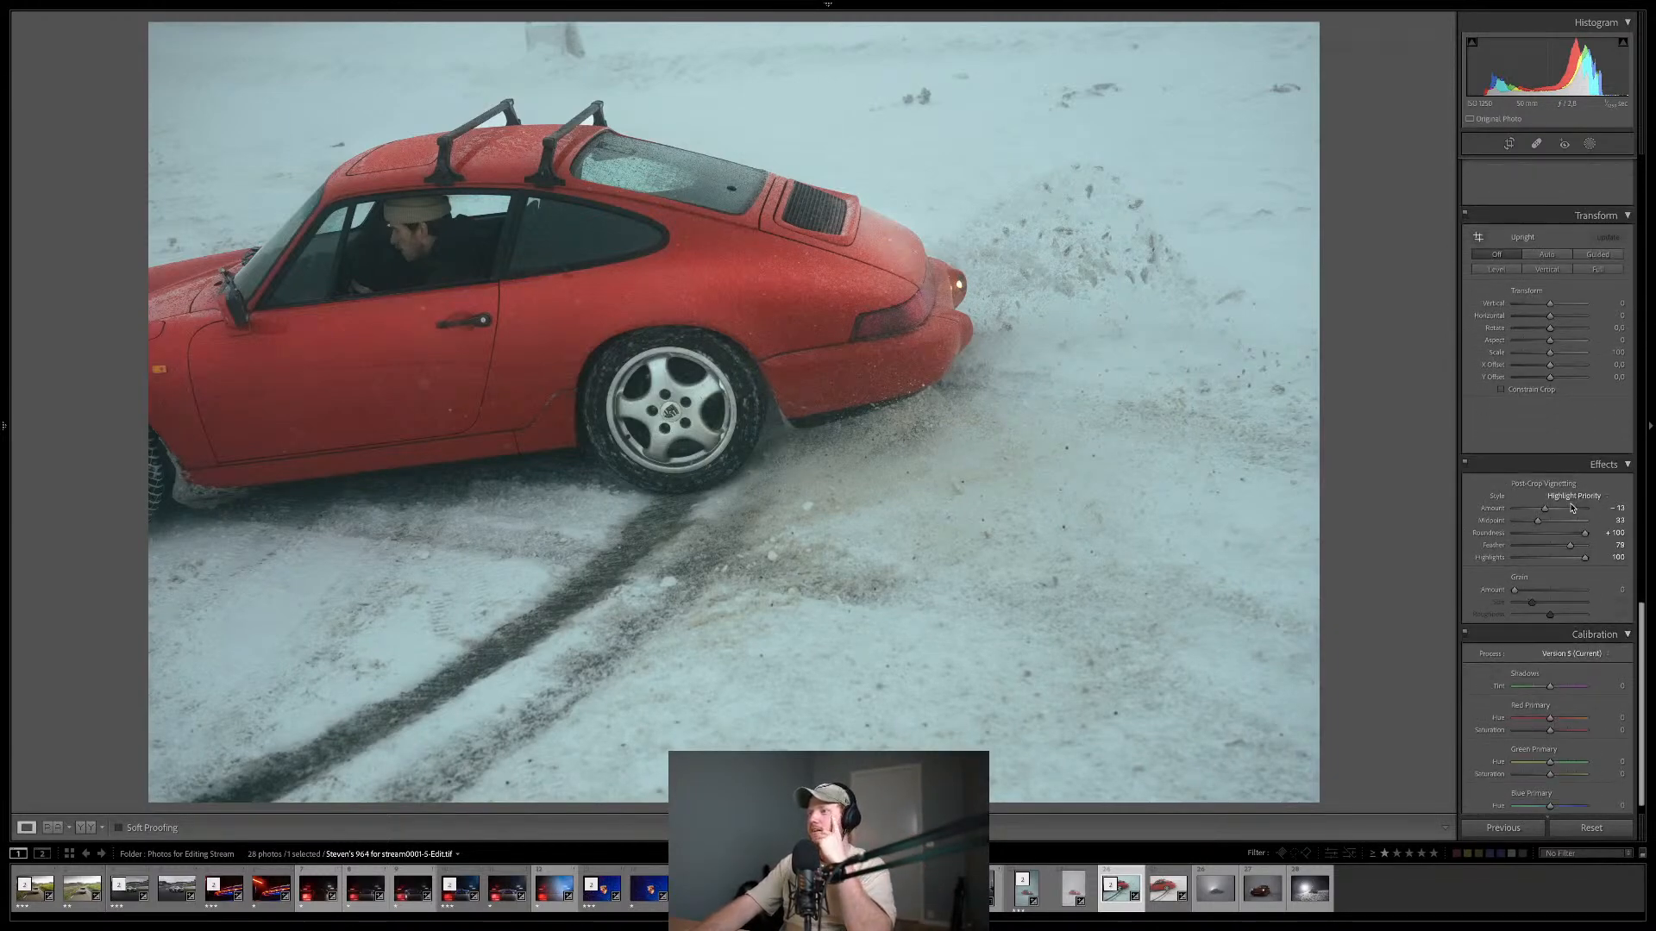
scroll(1572, 508, up, 4)
scroll(1571, 509, down, 1)
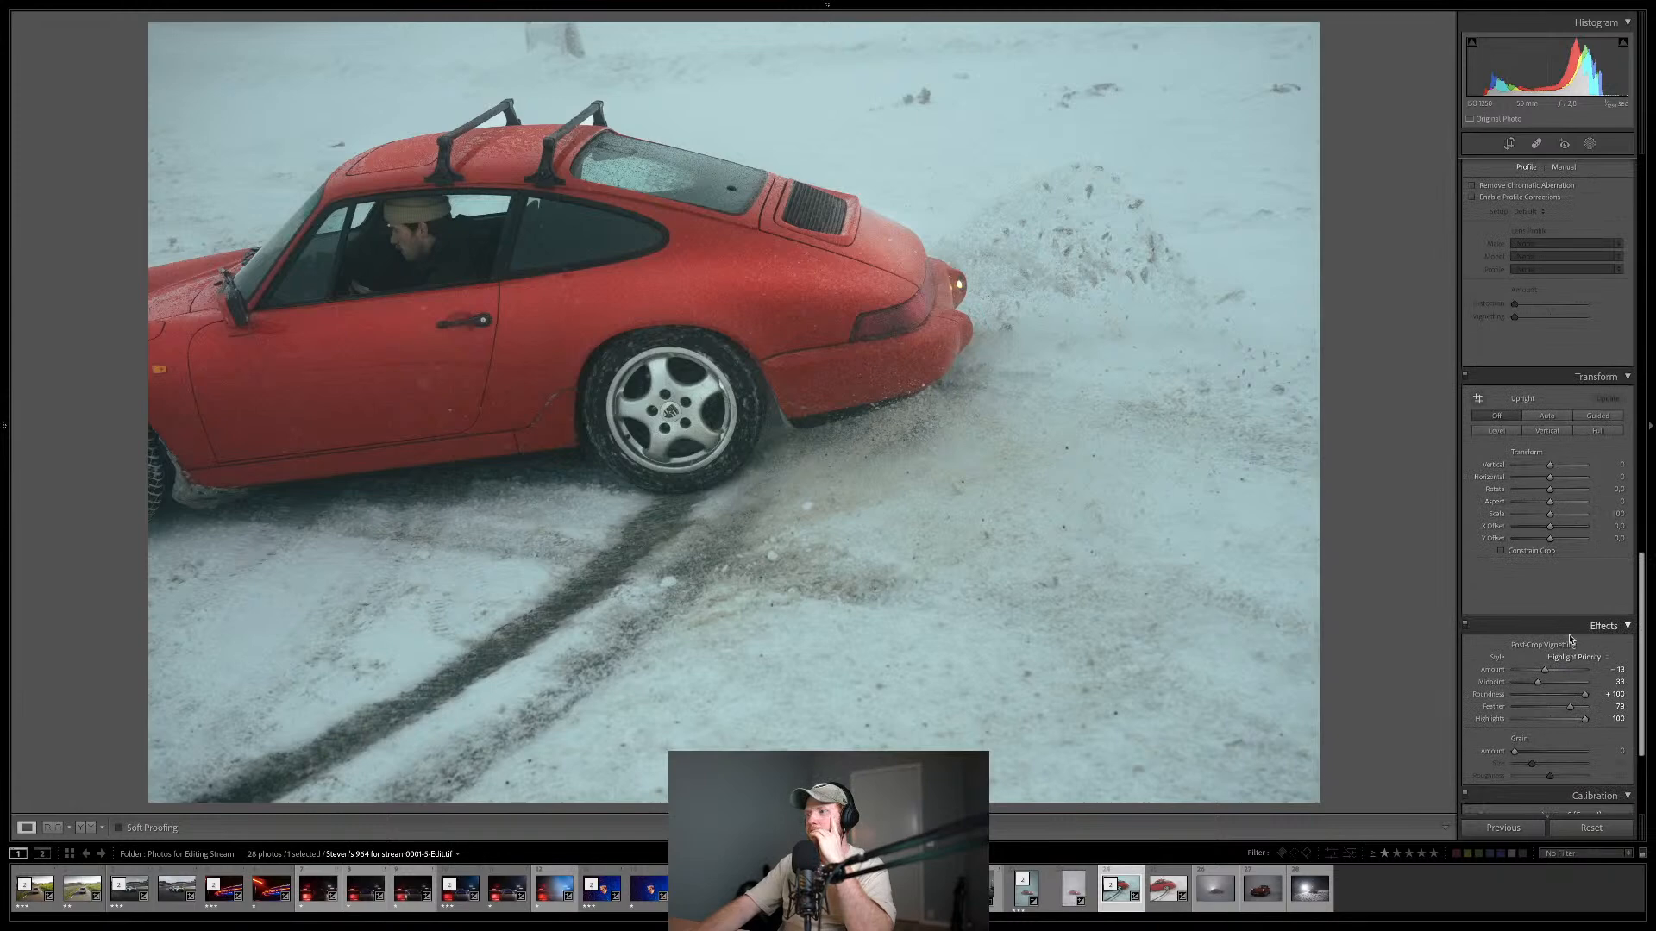
drag(1544, 672, 1544, 672)
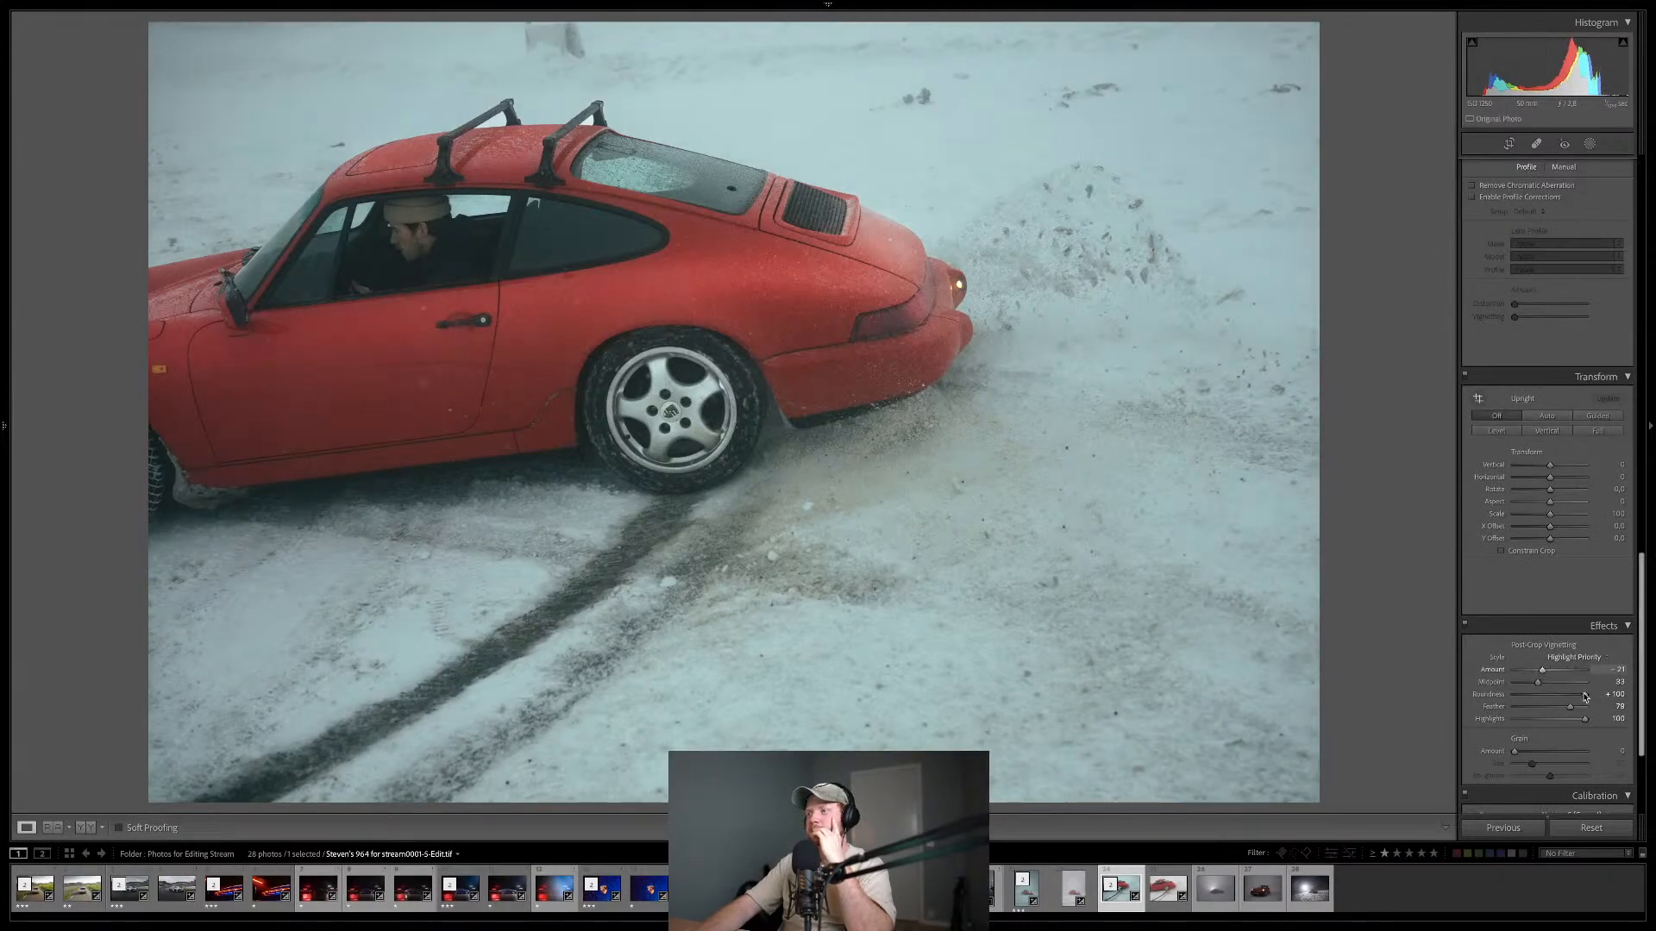
double_click(1585, 696)
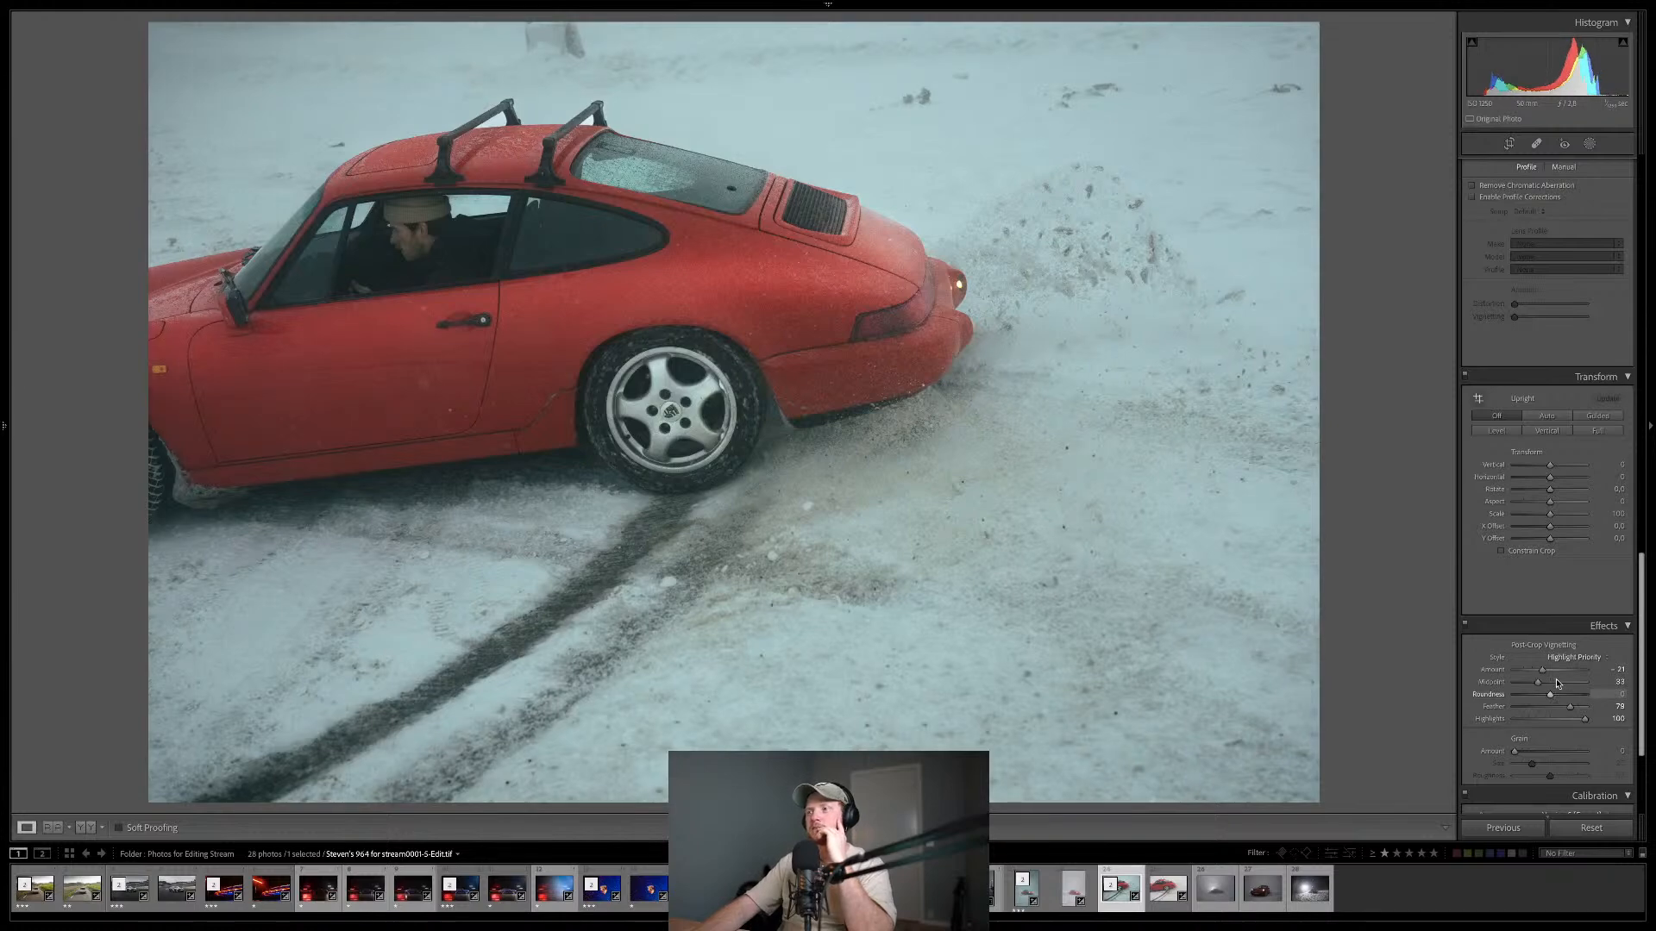
drag(1543, 671, 1539, 672)
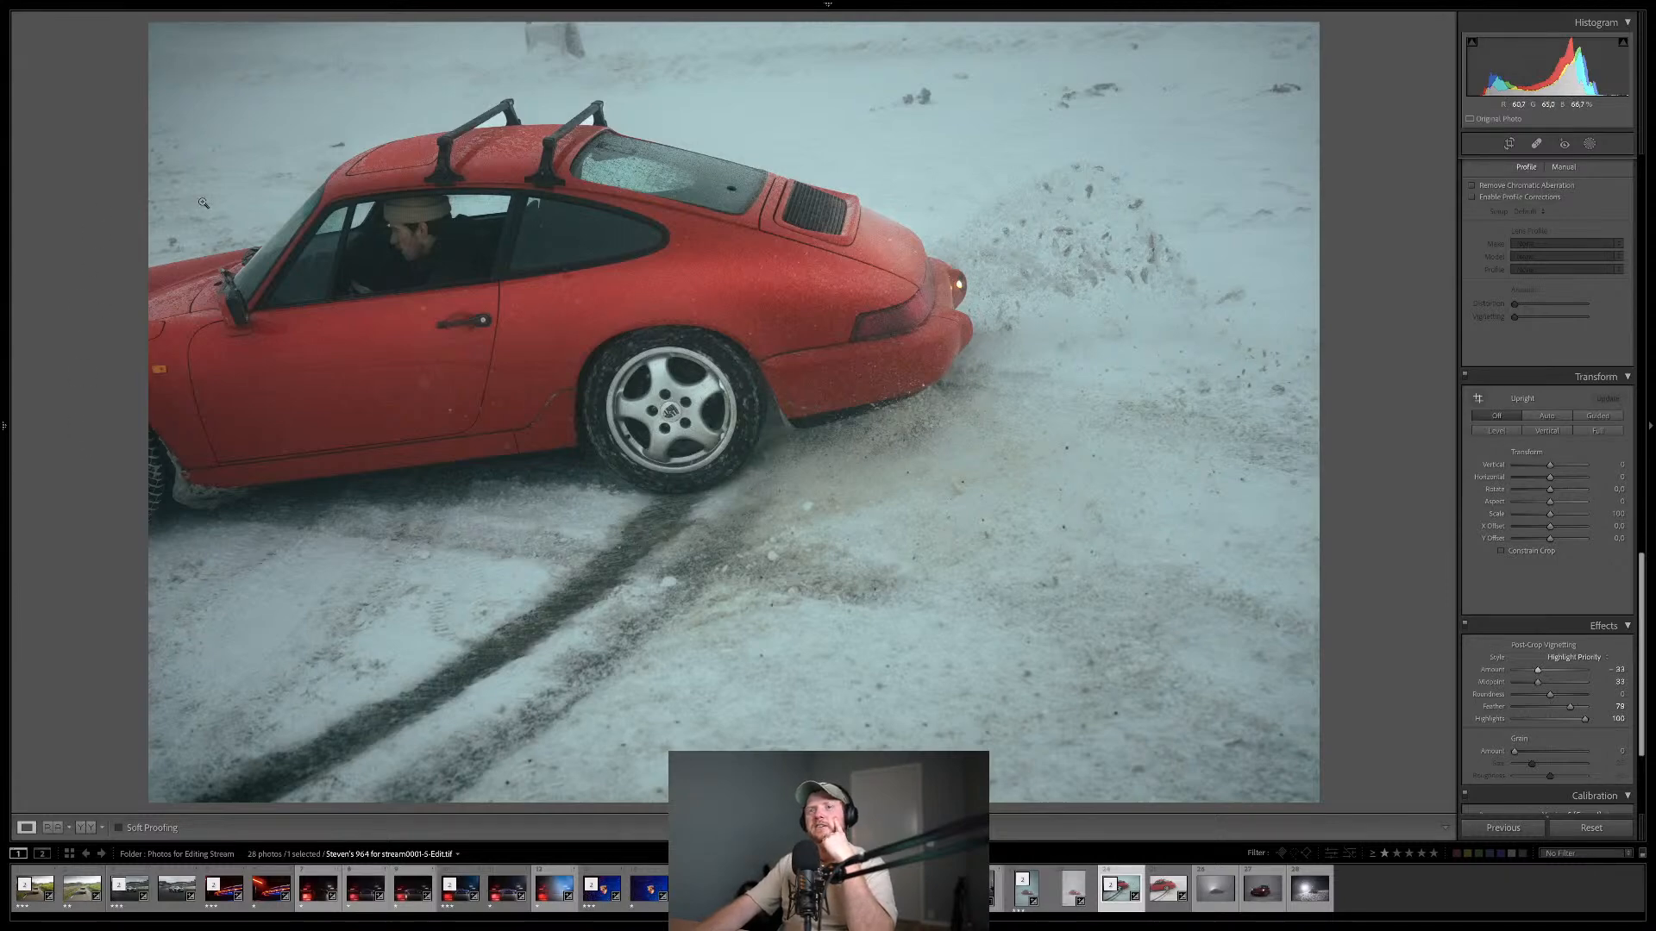
- Add a linear gradient mask with Exposure 0.43 and Highlights 4, fading from the car's front to the snow behind its tail
click(1595, 143)
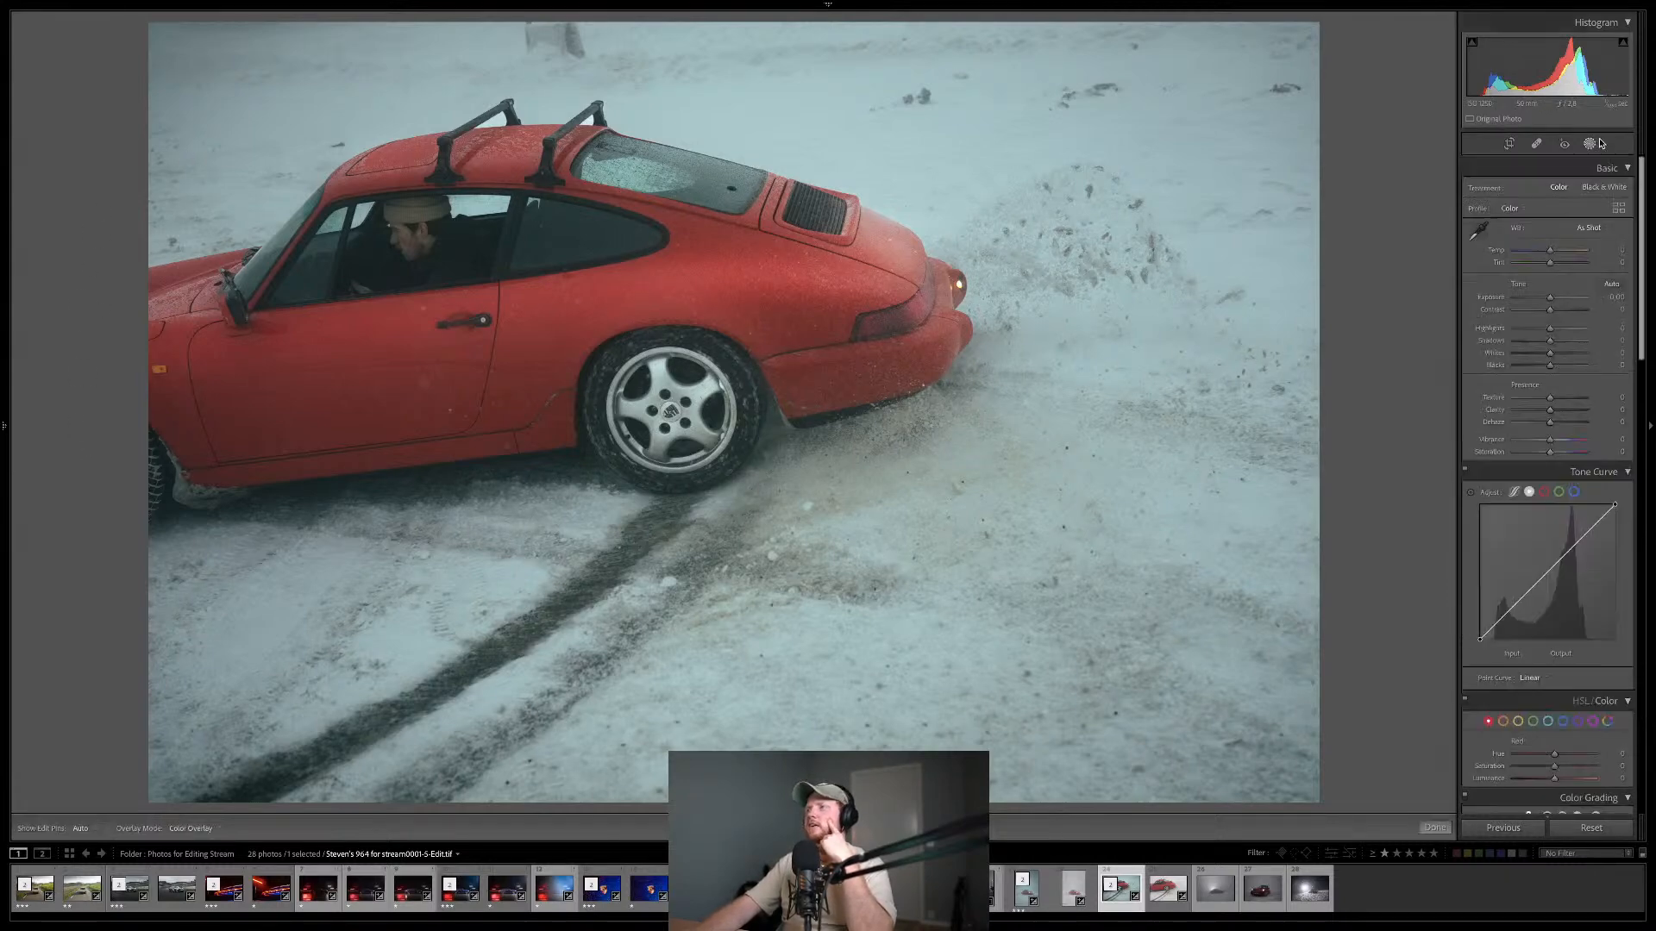
drag(1550, 231, 1552, 259)
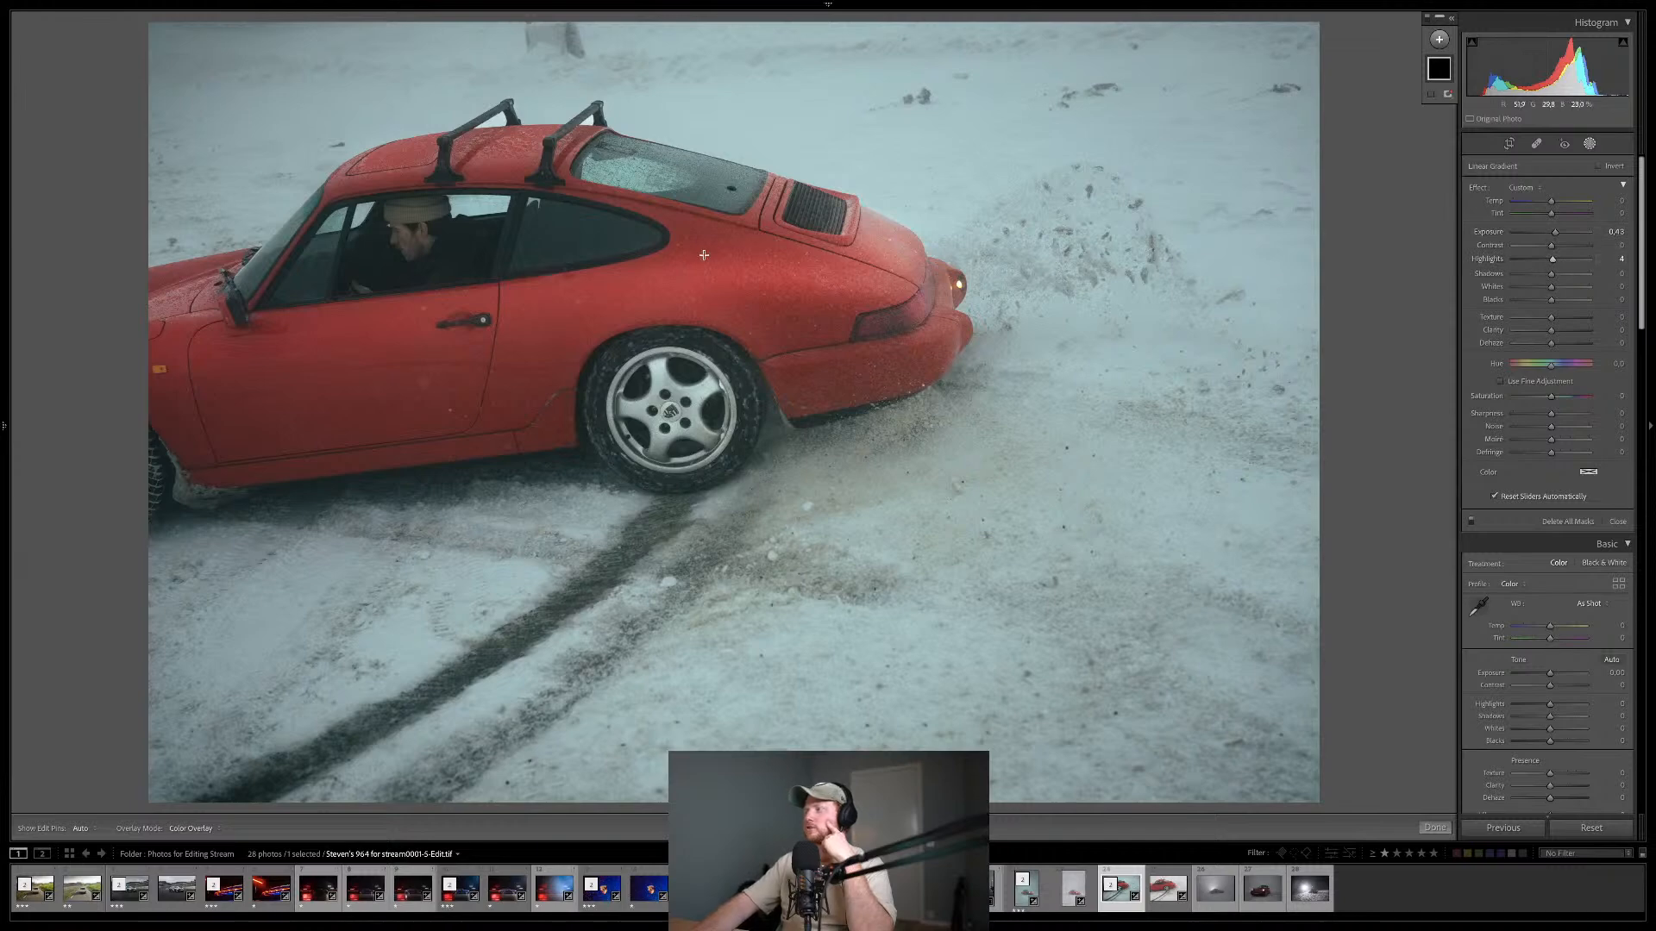
drag(129, 228, 1155, 466)
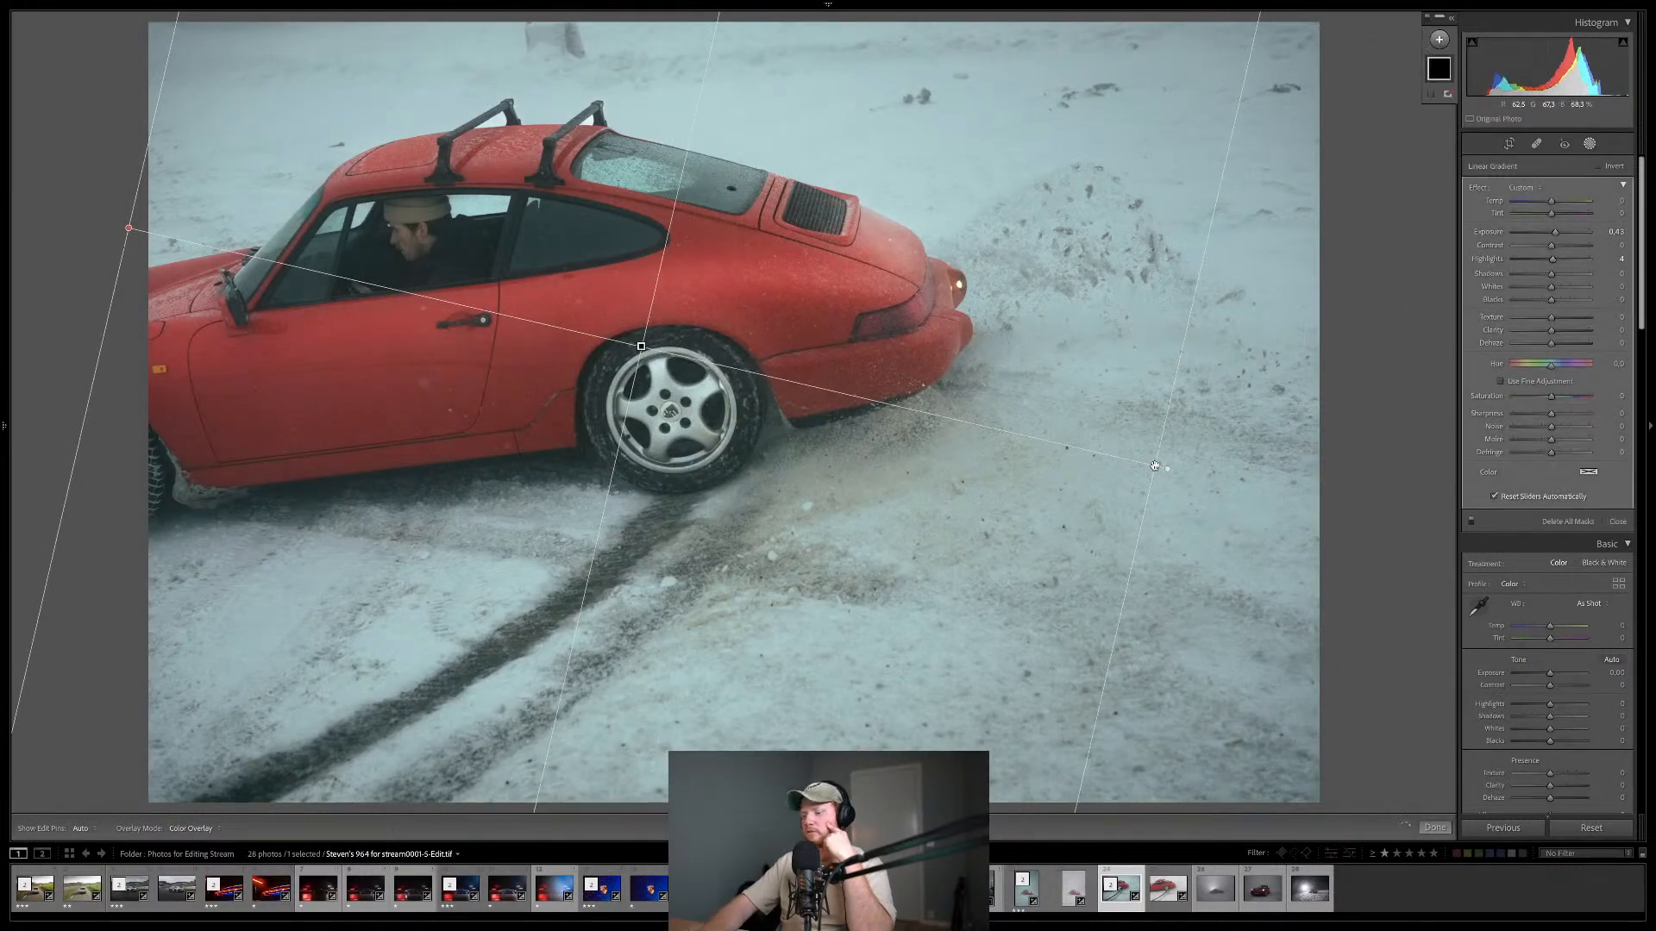
key(m)
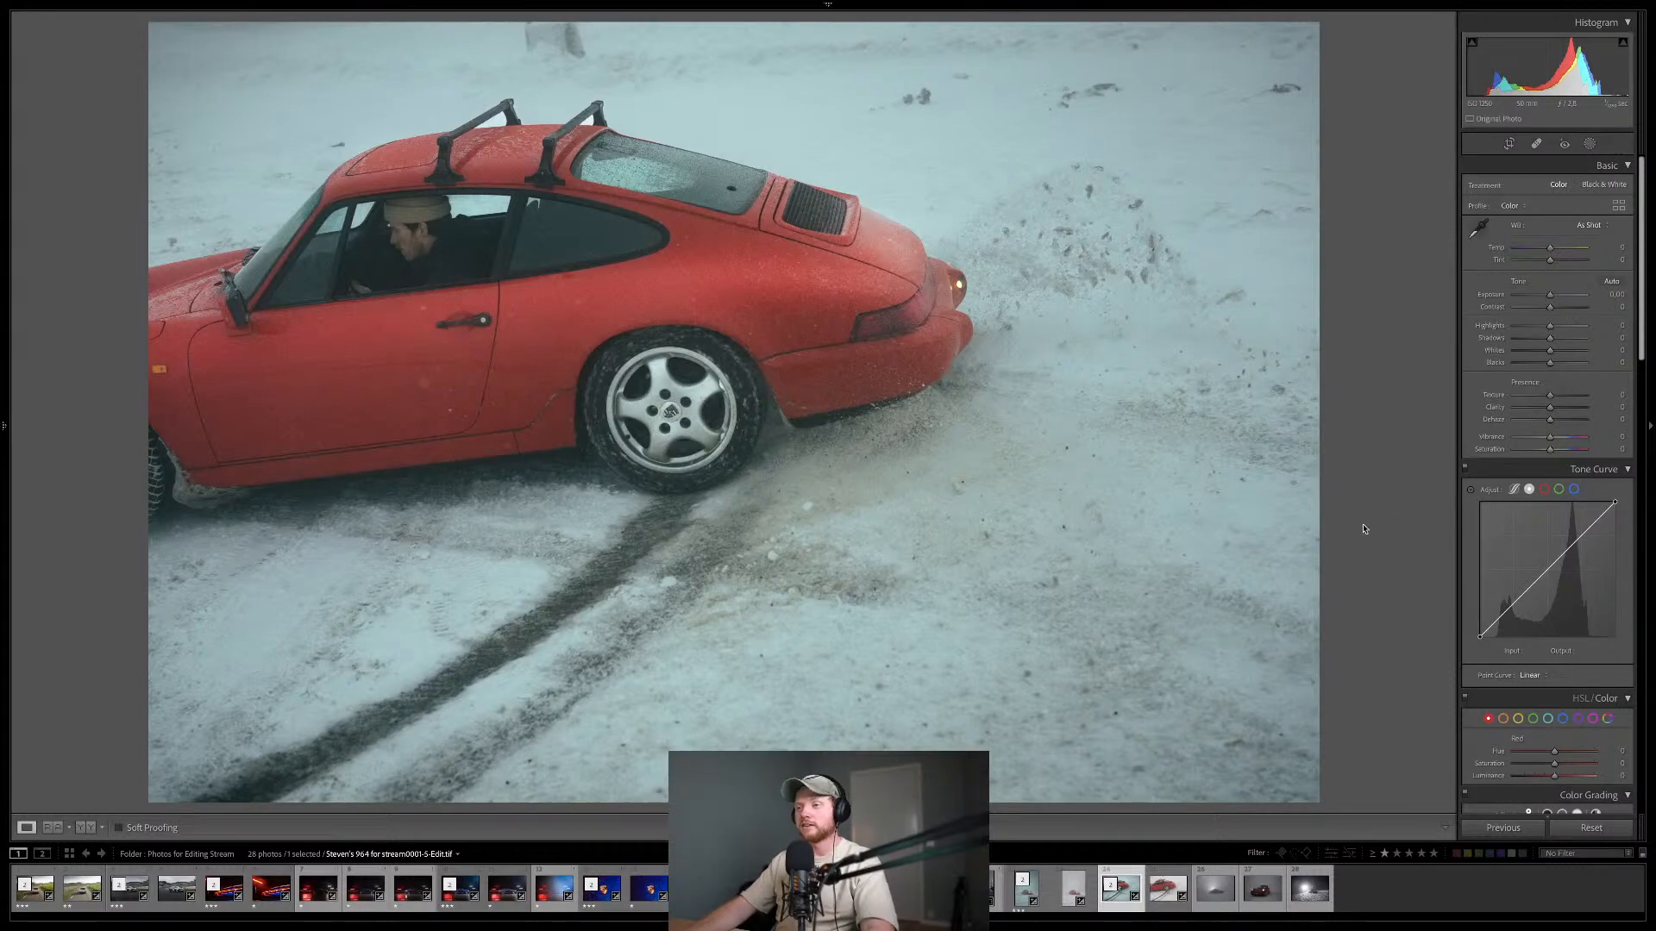
- Add a second linear gradient from the photo's lower-right corner towards the car's roof, with Contrast 20, slightly lower Blacks and slightly higher Clarity
click(1588, 144)
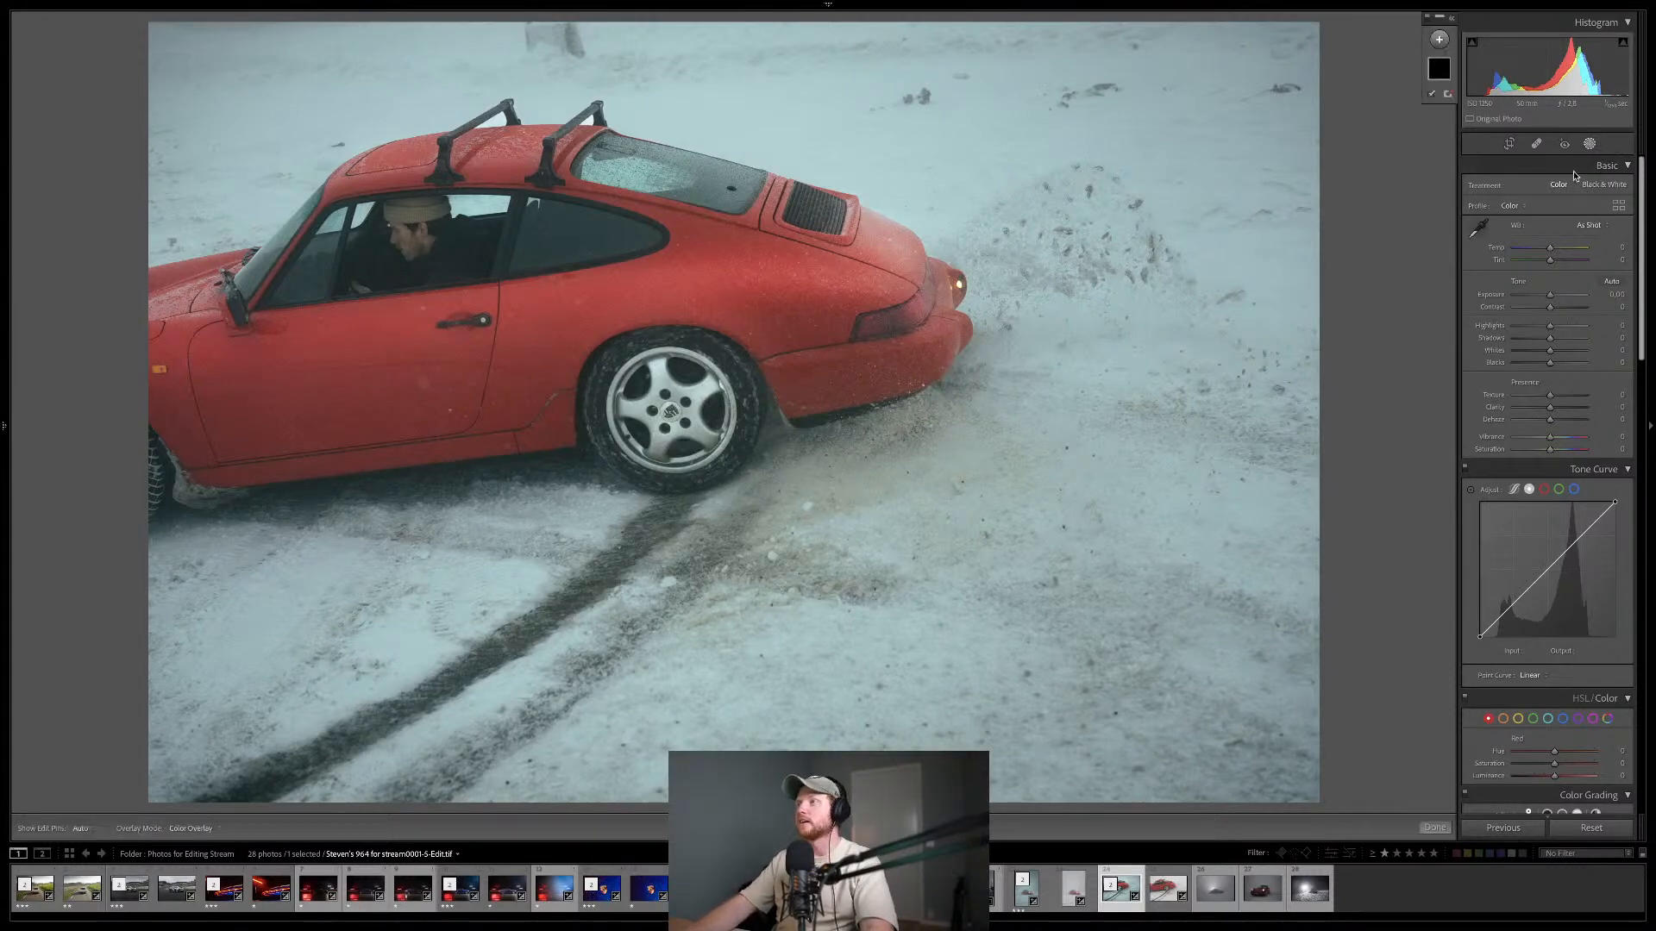
click(1439, 40)
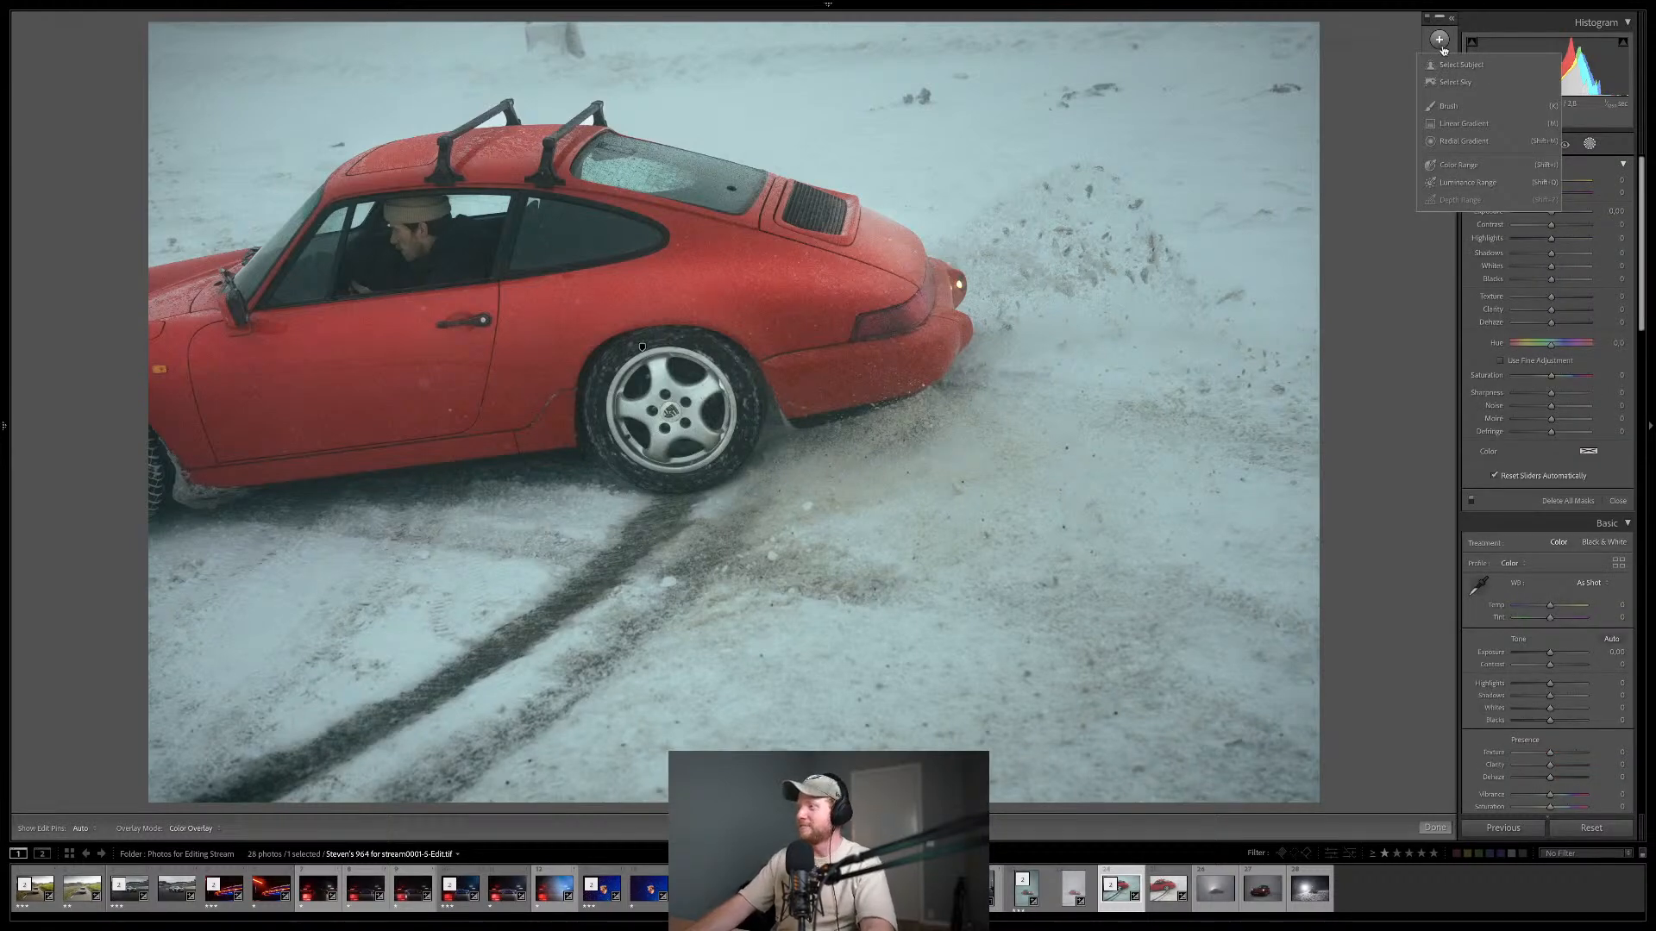
click(1455, 125)
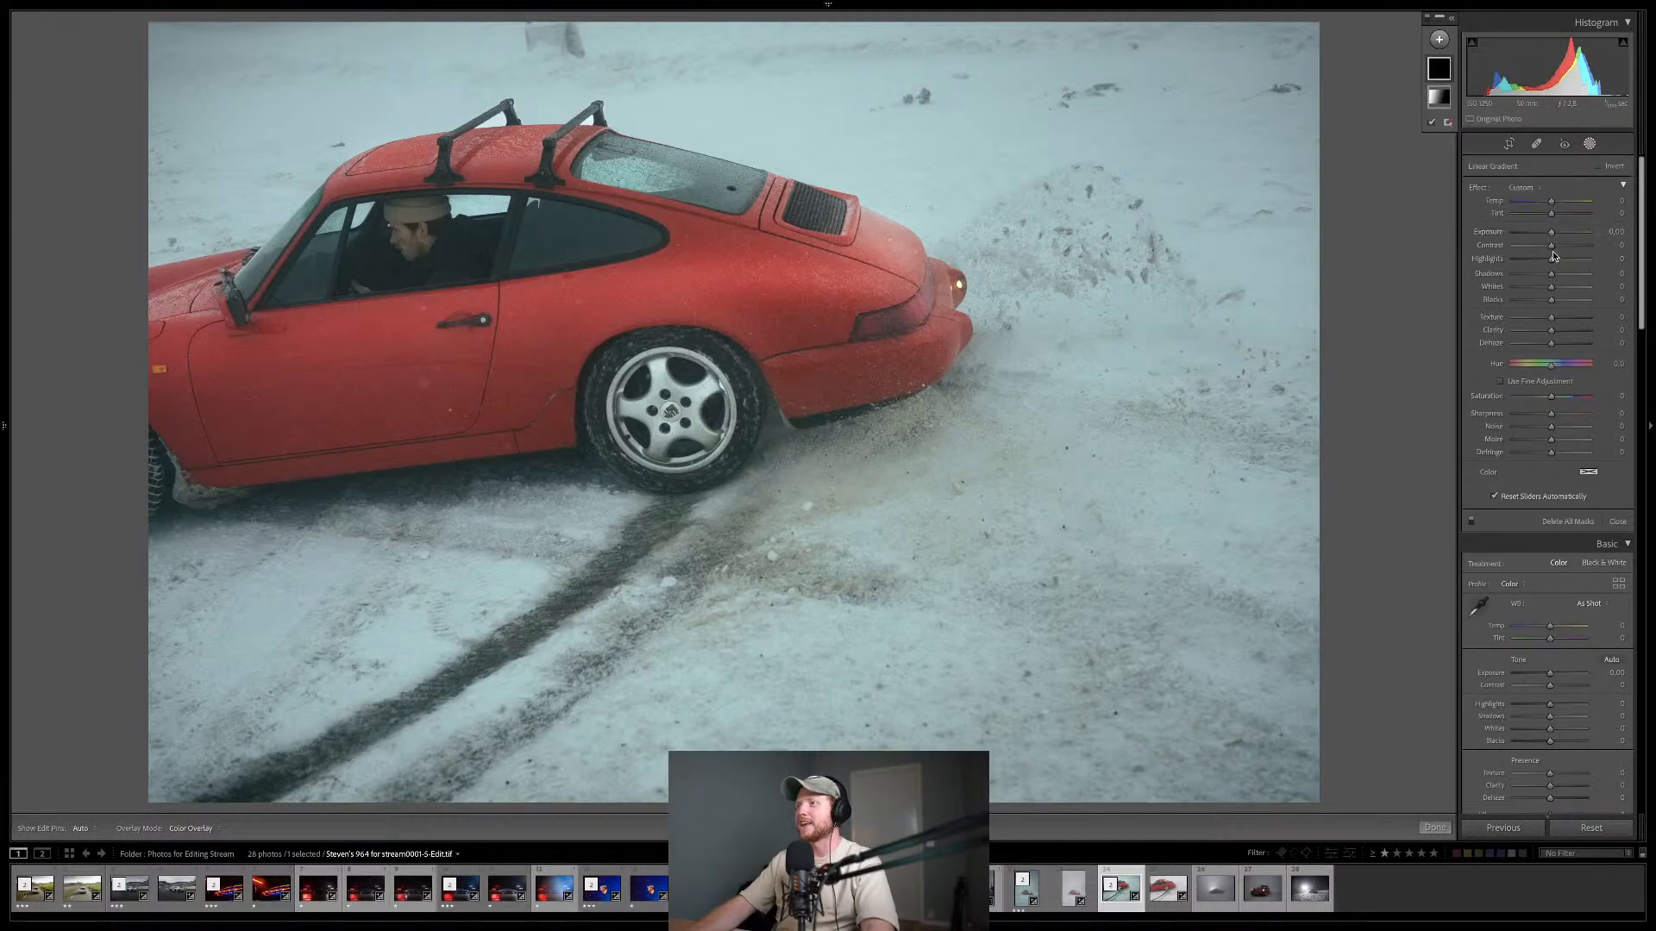
drag(1553, 250, 1562, 253)
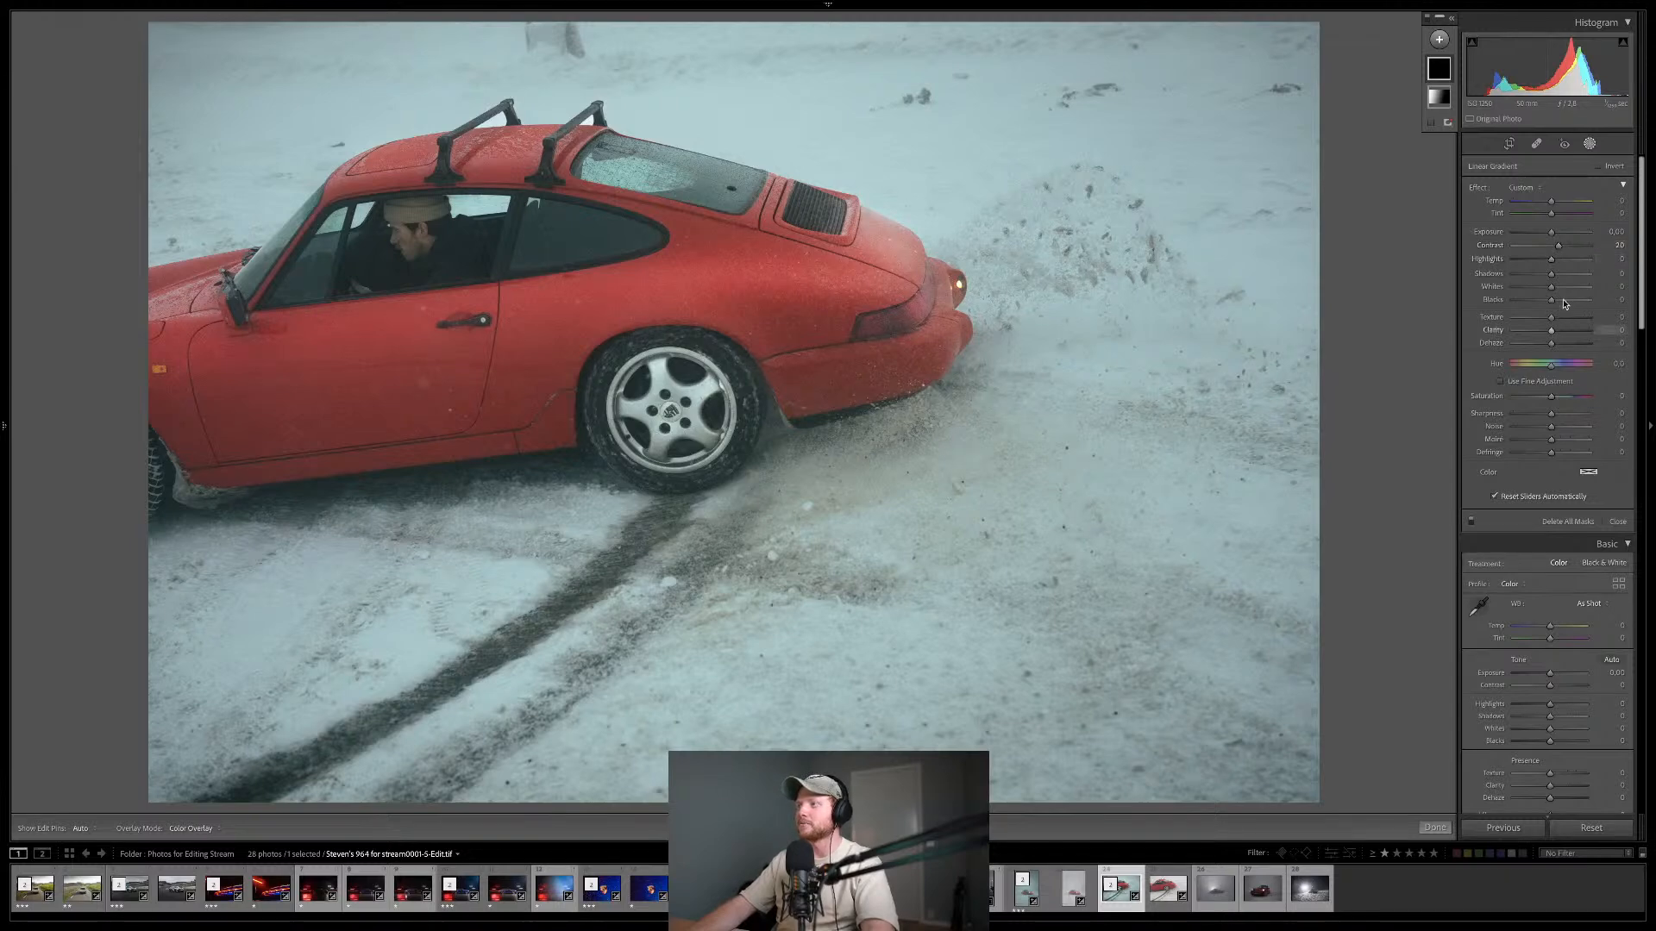
drag(1553, 303, 1554, 330)
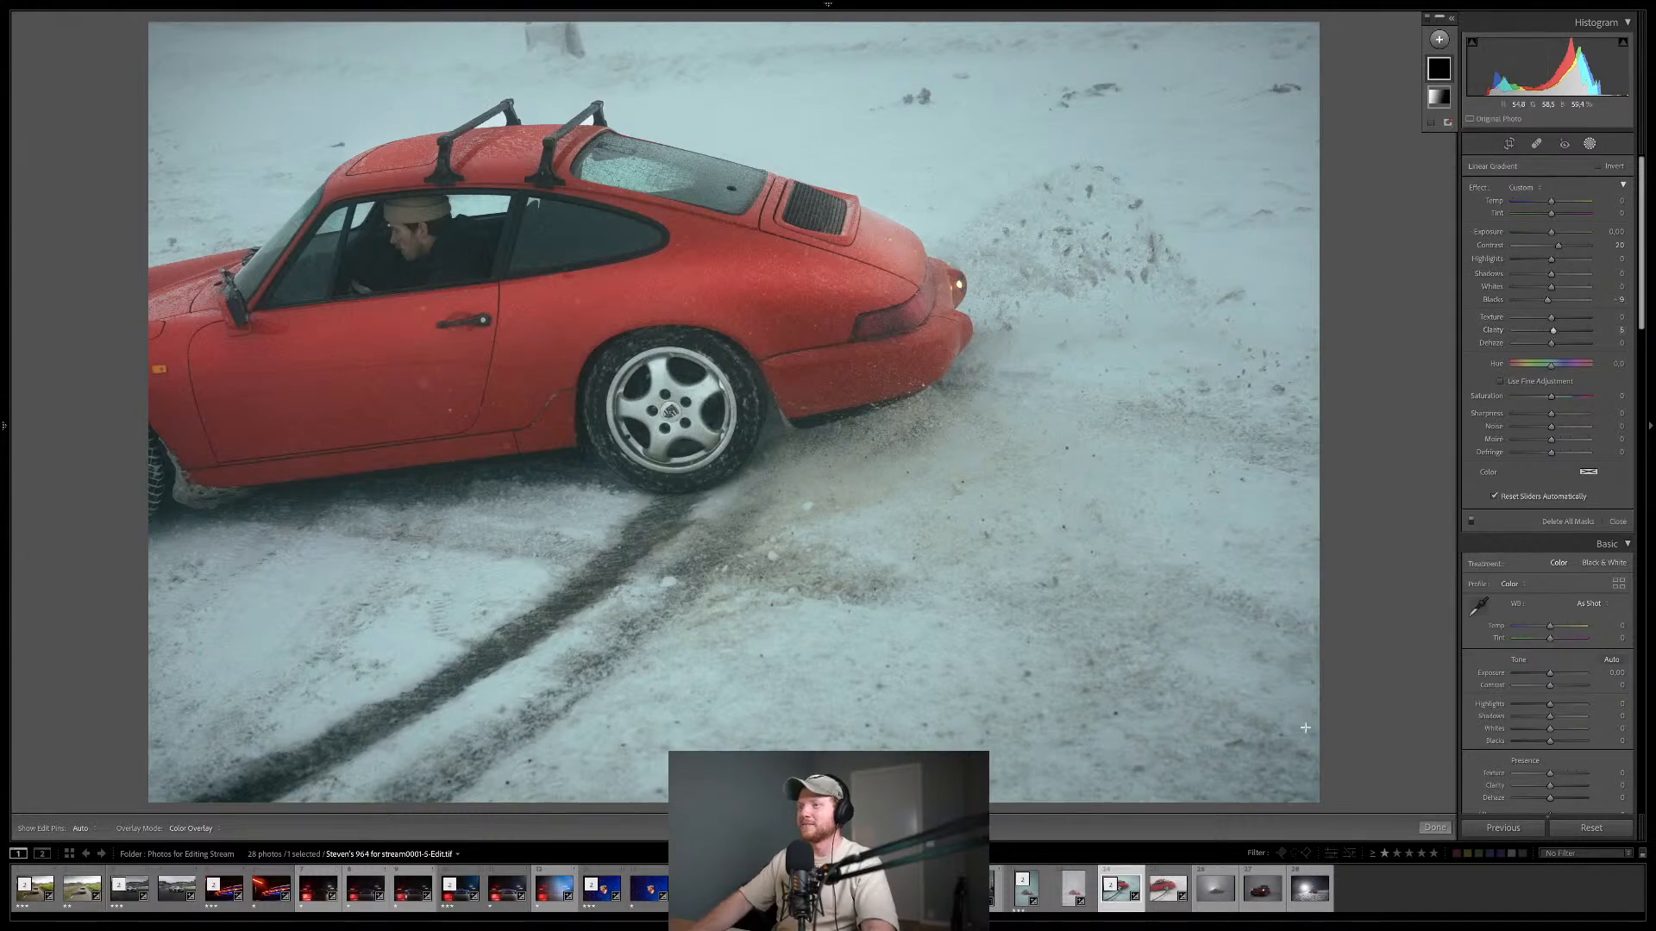
mouse_move(1334, 736)
mouse_down()
mouse_move(621, 212)
mouse_move(589, 216)
mouse_up()
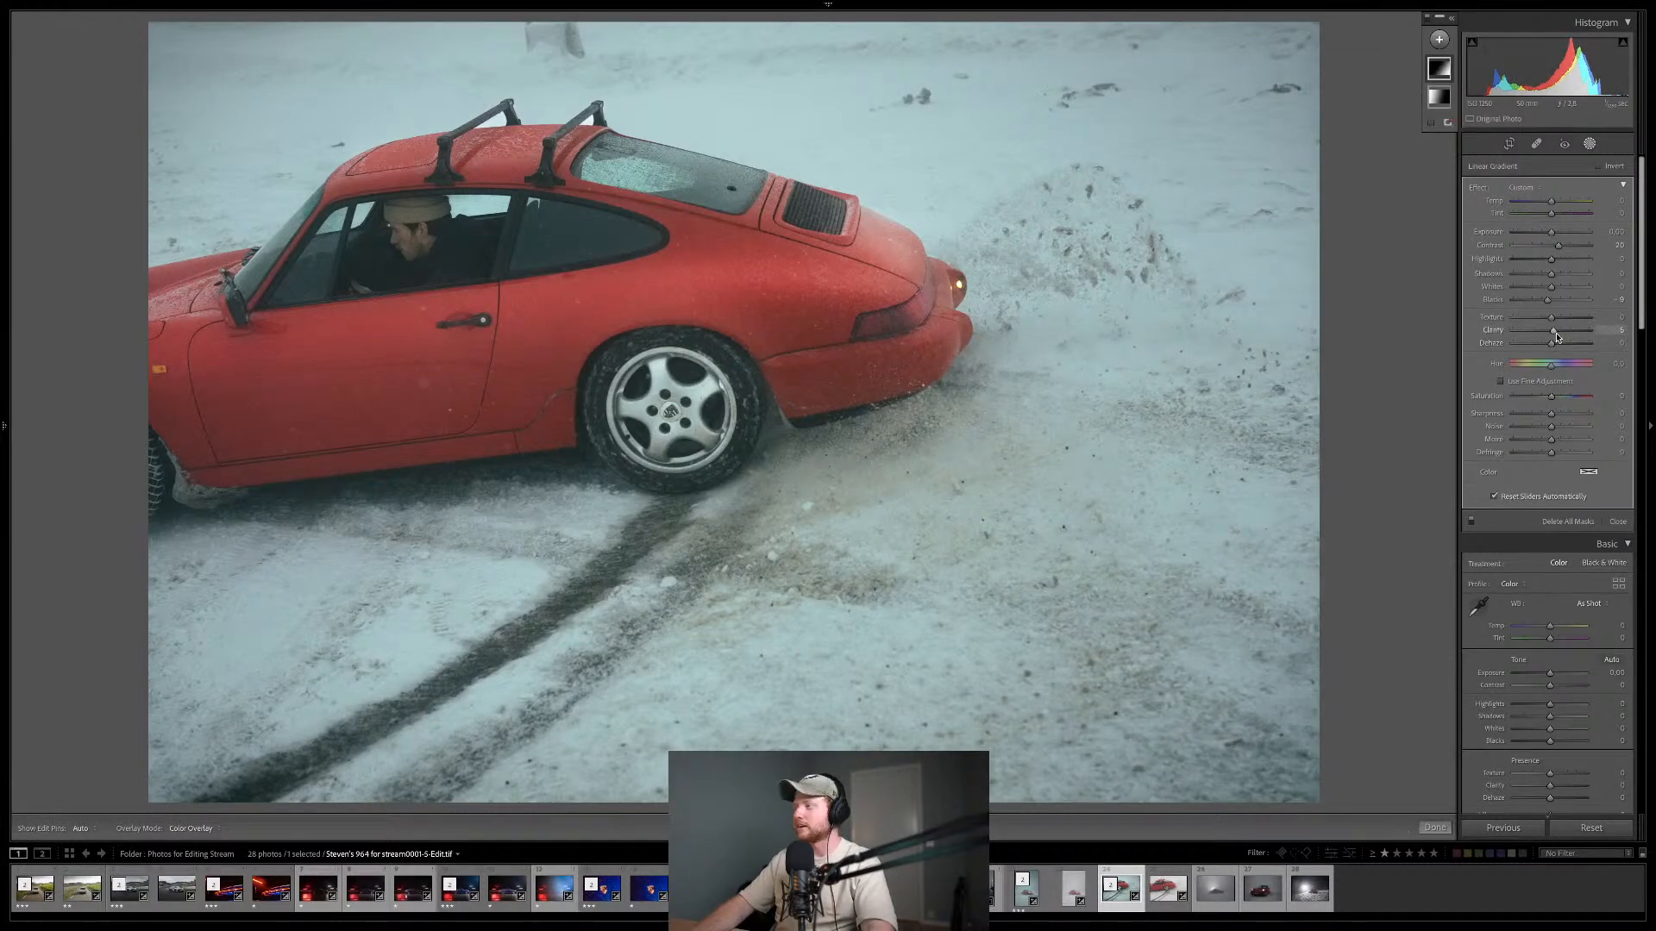
mouse_move(1399, 322)
key(m)
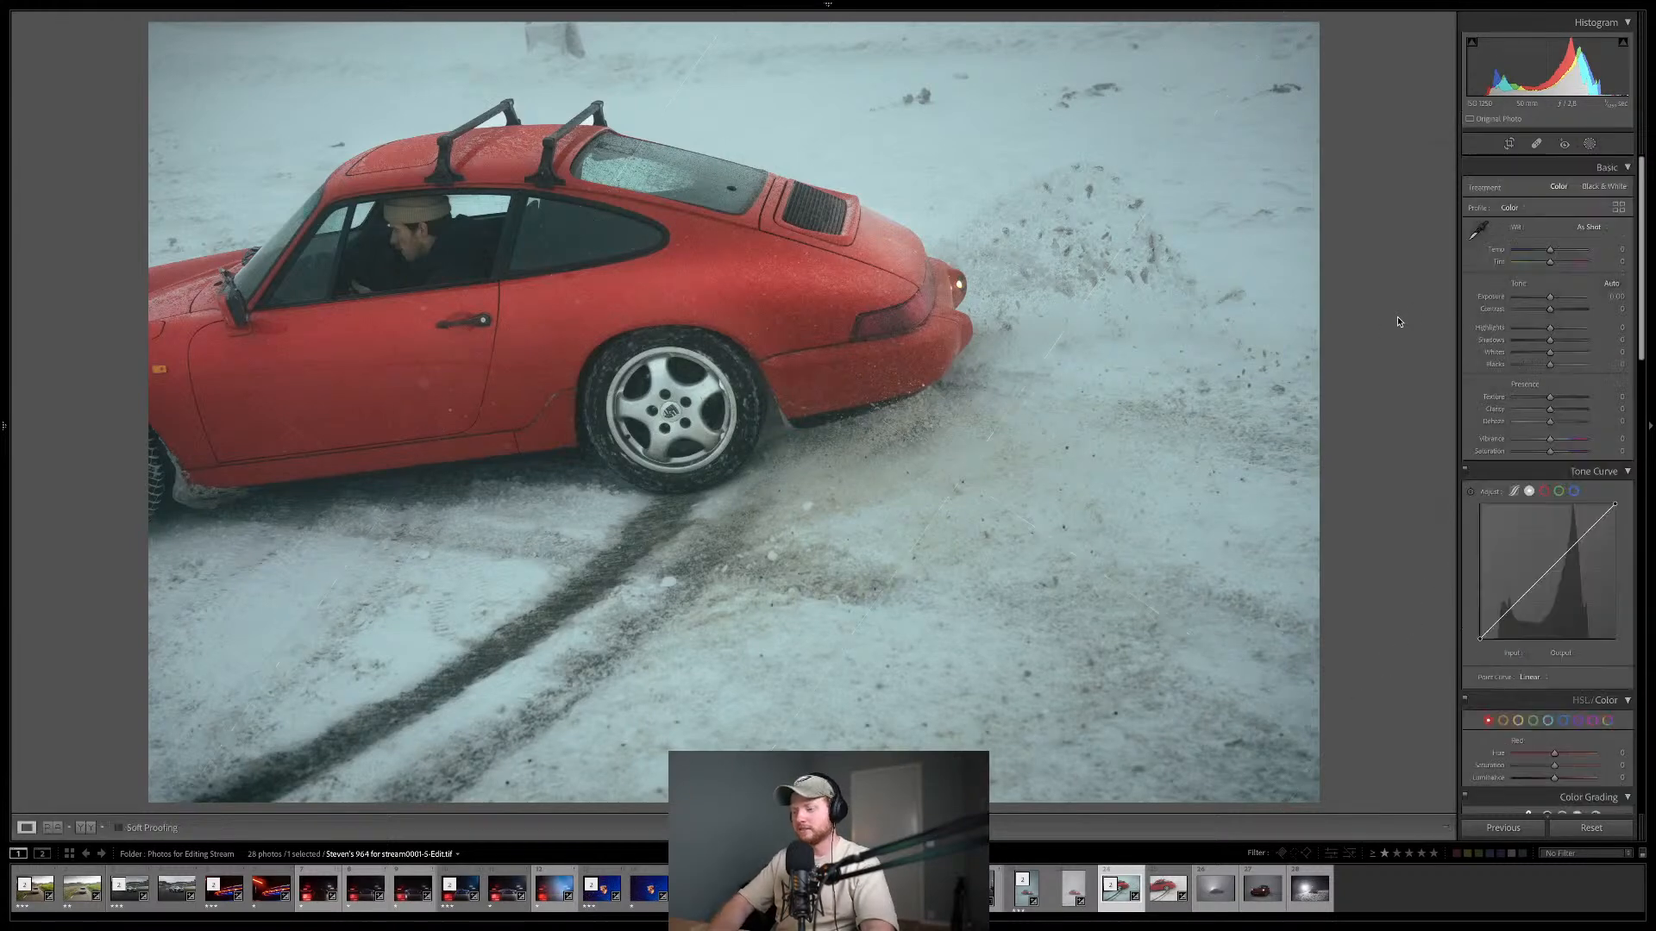
- Compare the red car close-up with its earlier state and raise its Whites to about +12
key(backslash)
key(backslash)
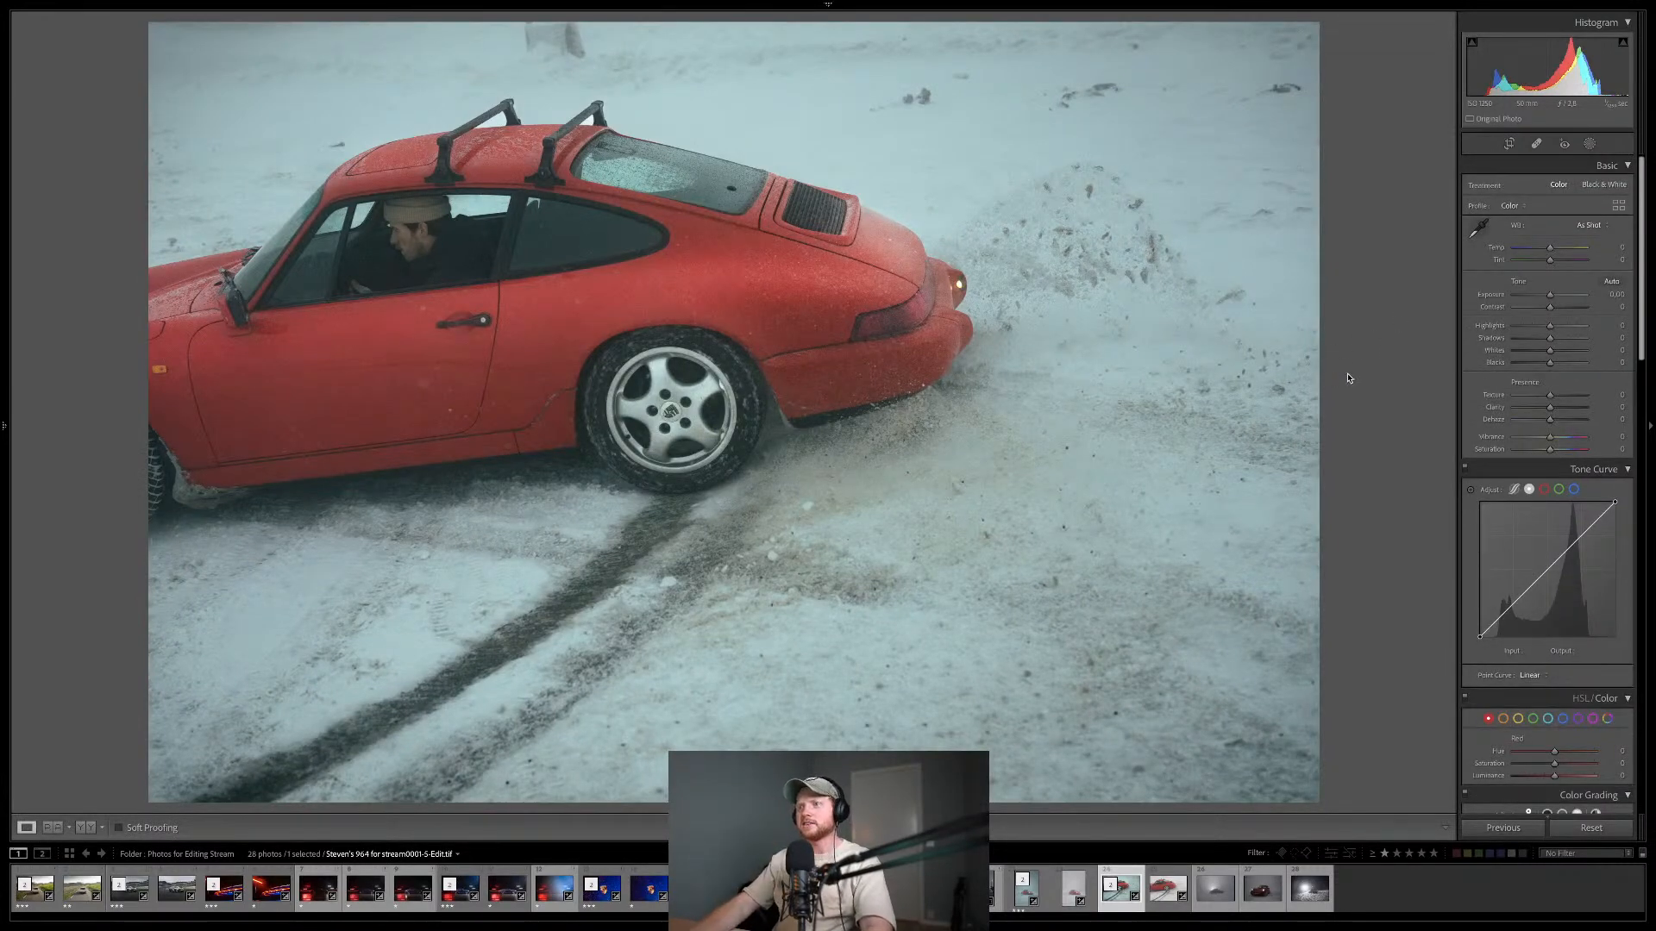
drag(1551, 351, 1555, 355)
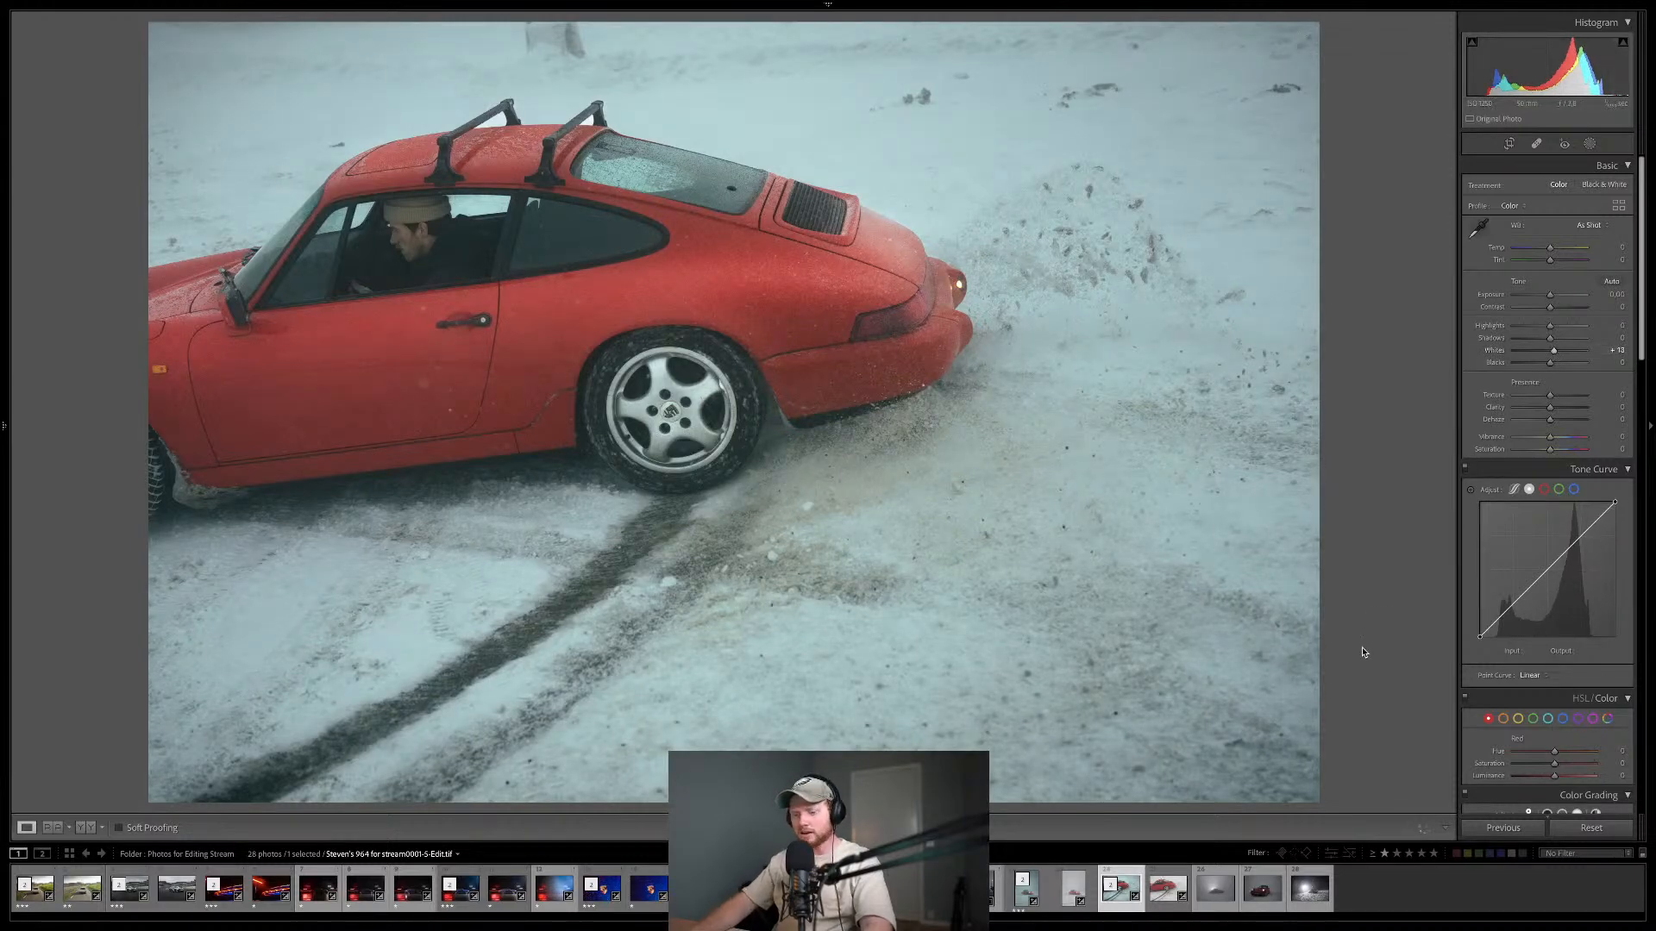
key(3)
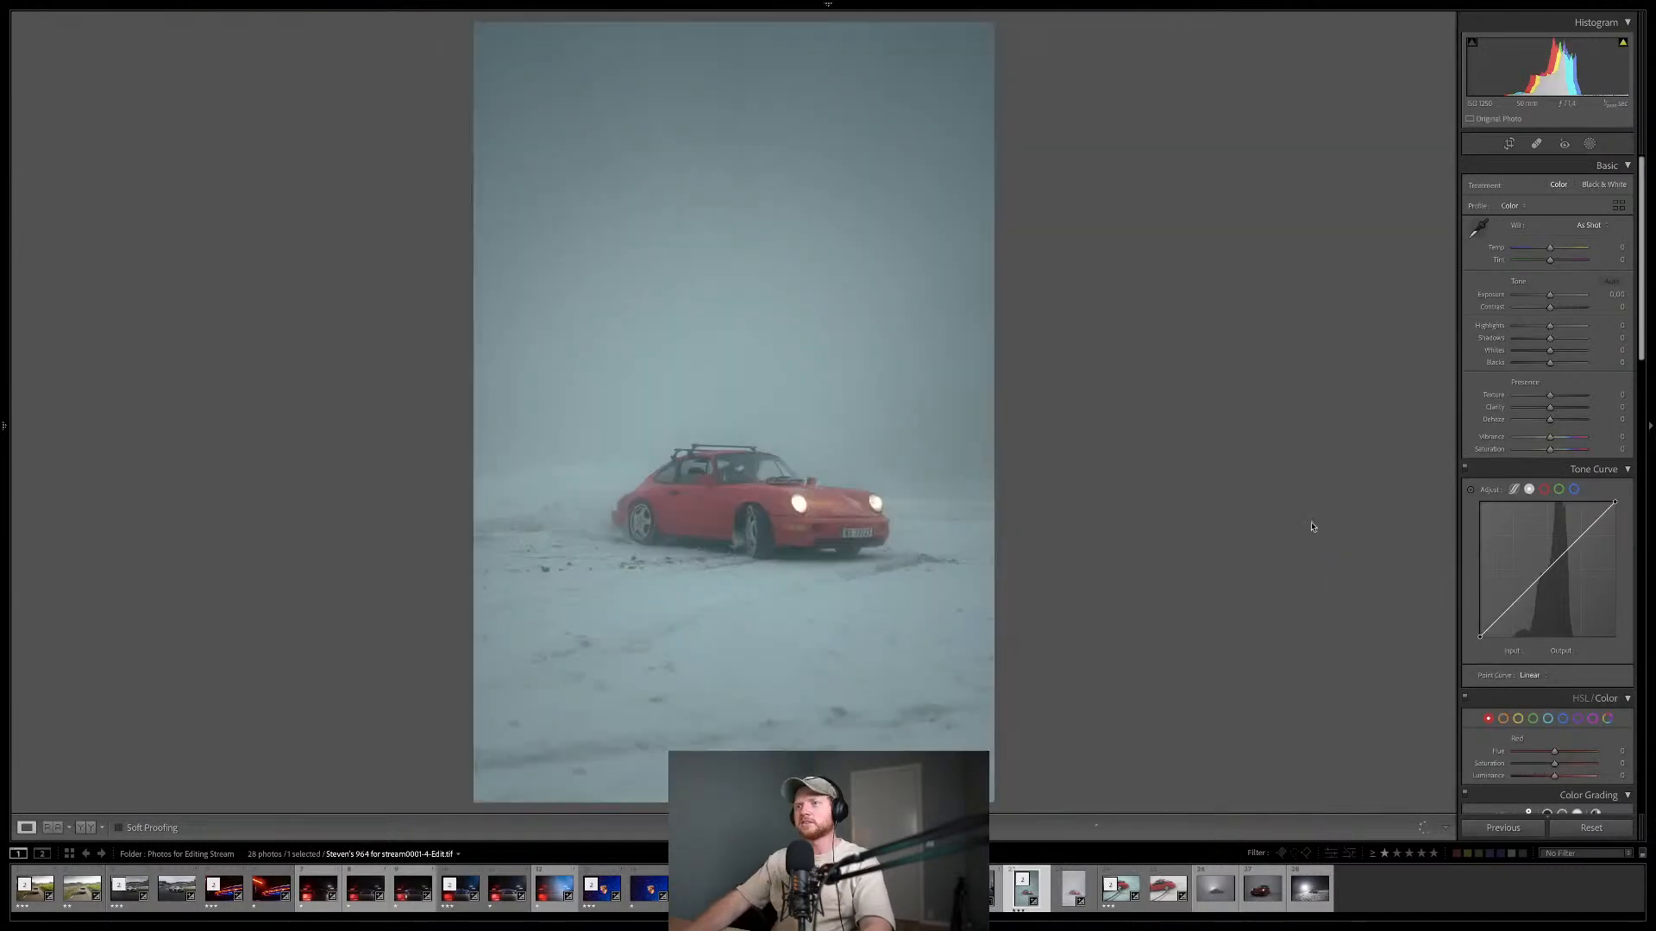
click(744, 536)
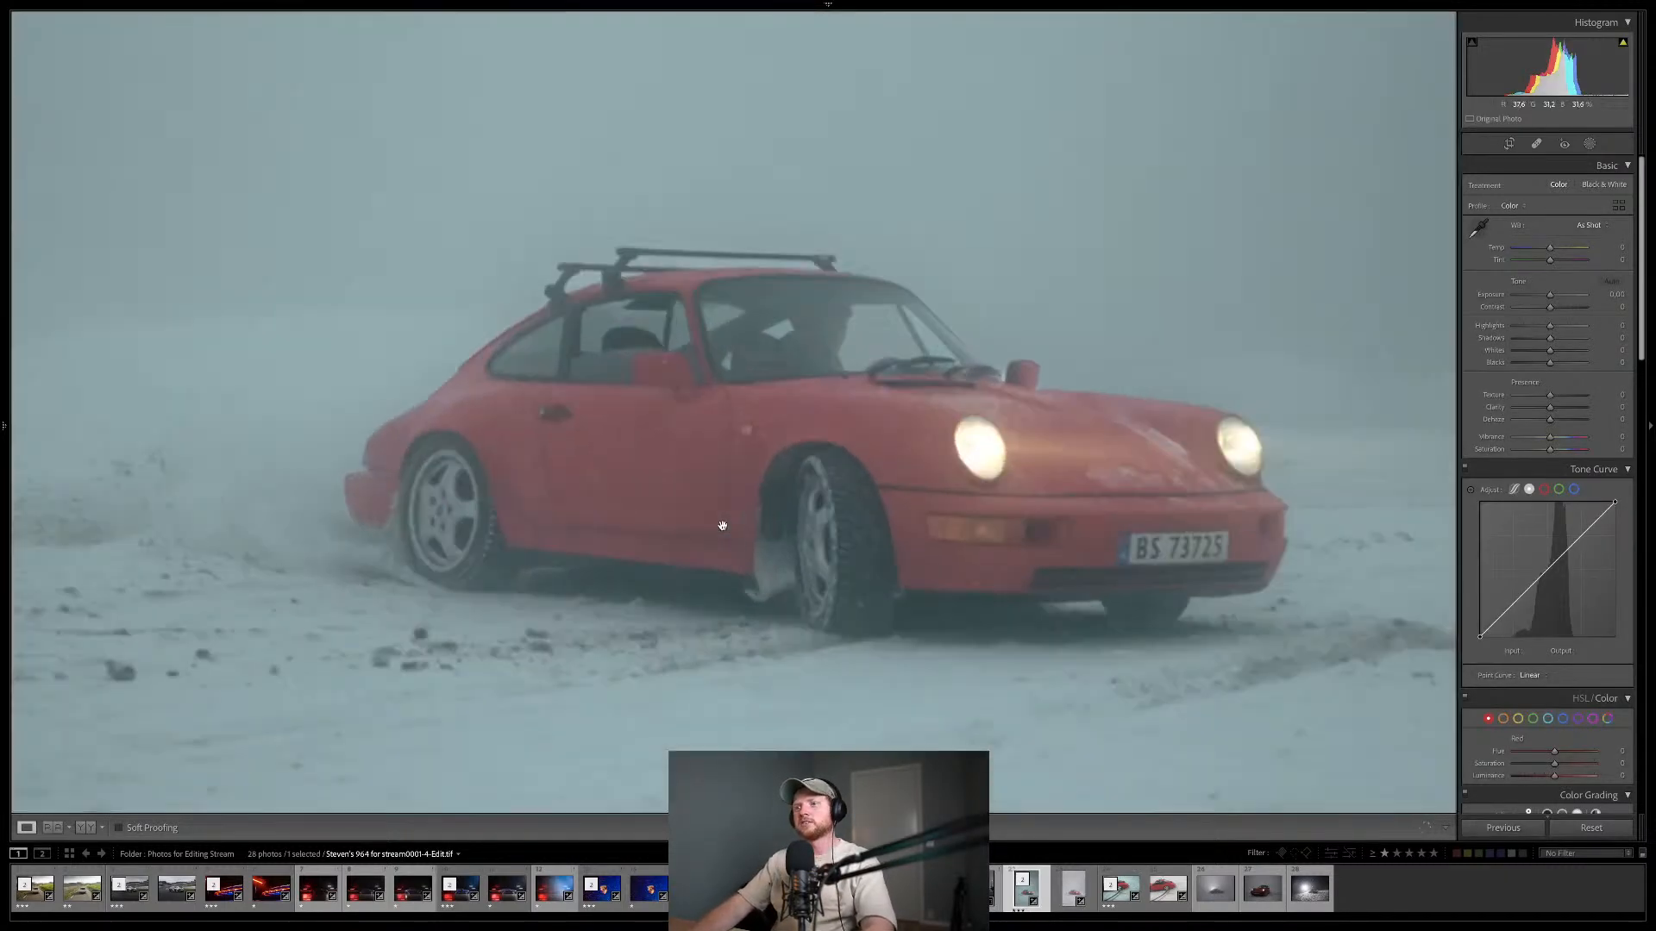
click(1591, 145)
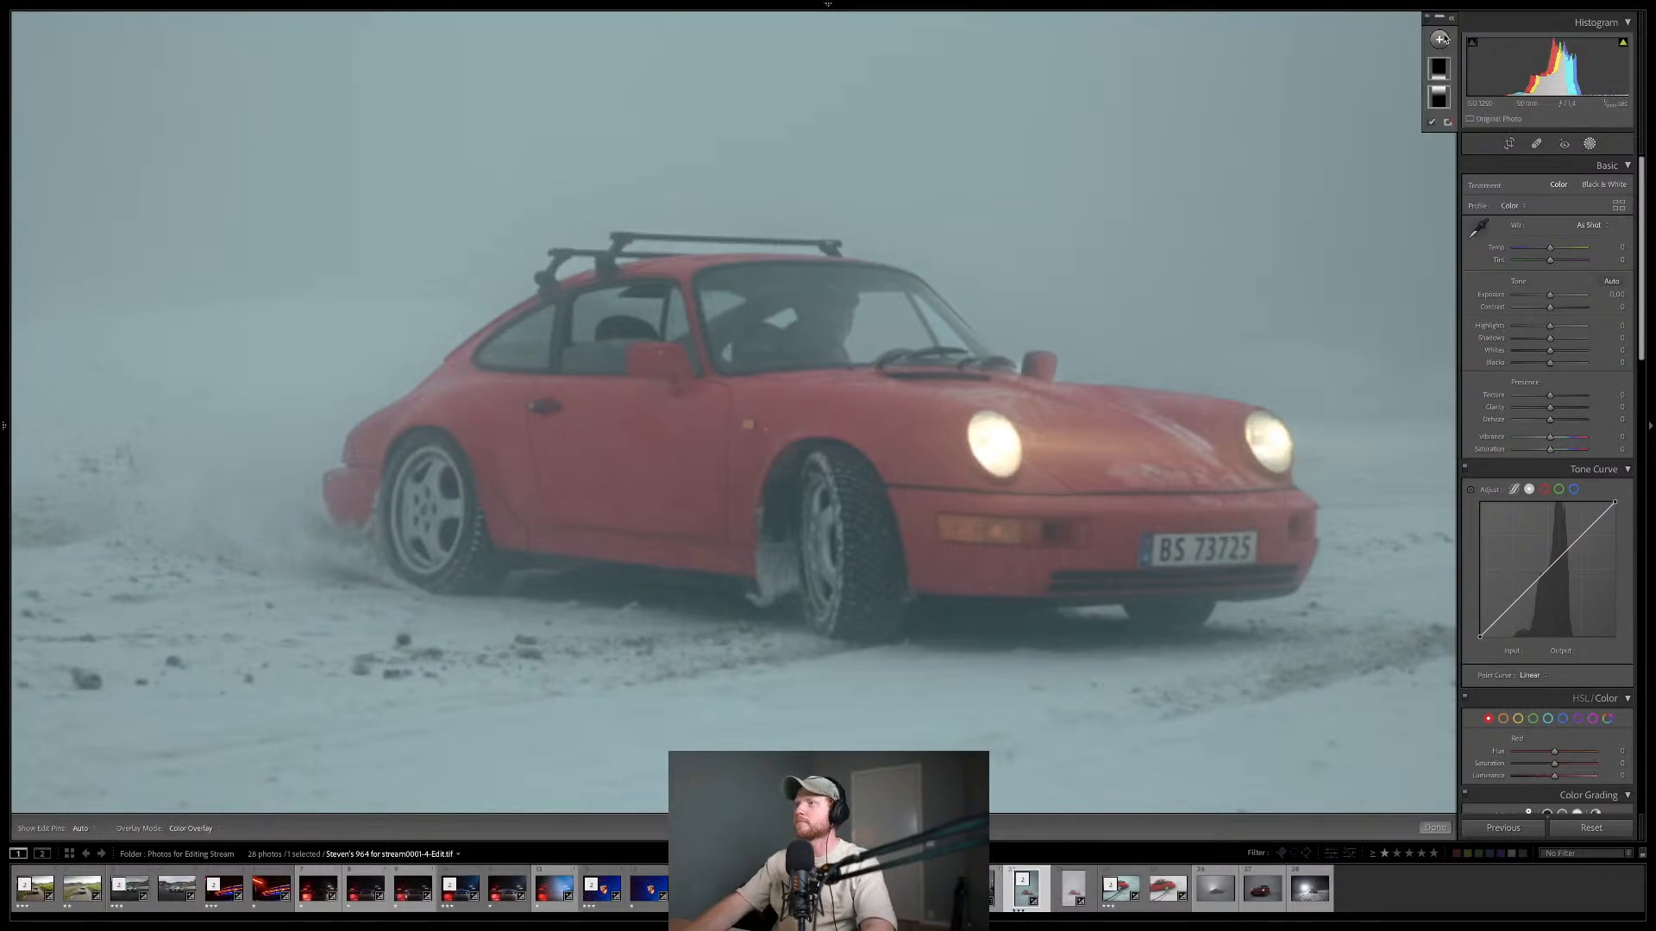
click(1439, 38)
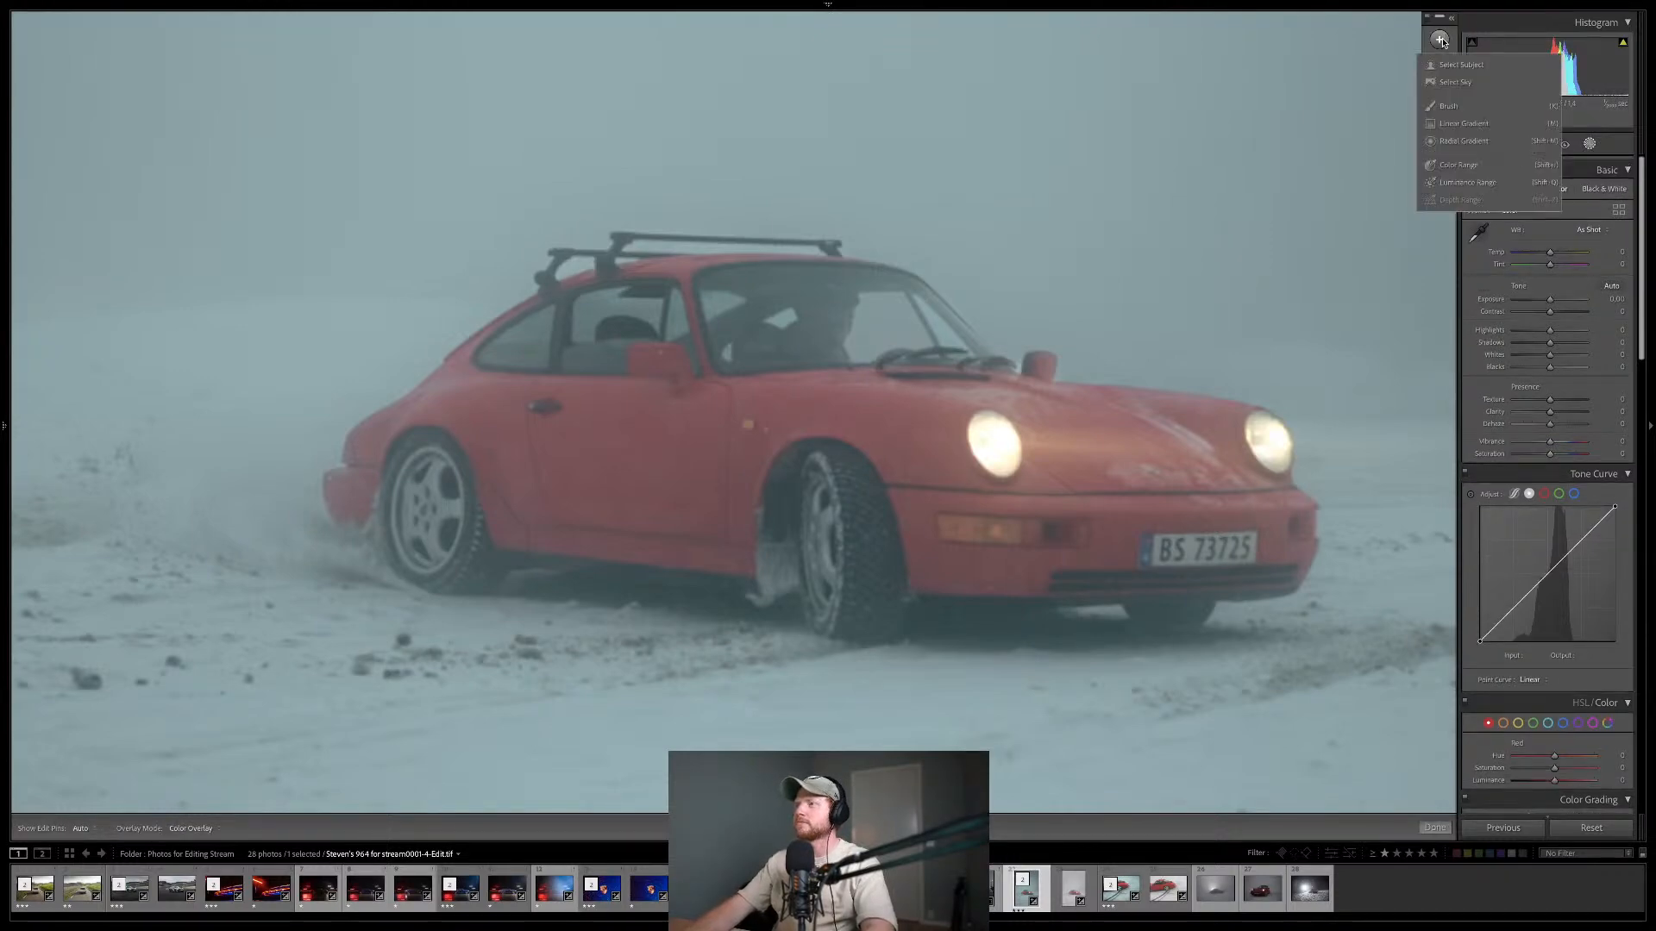
click(1454, 109)
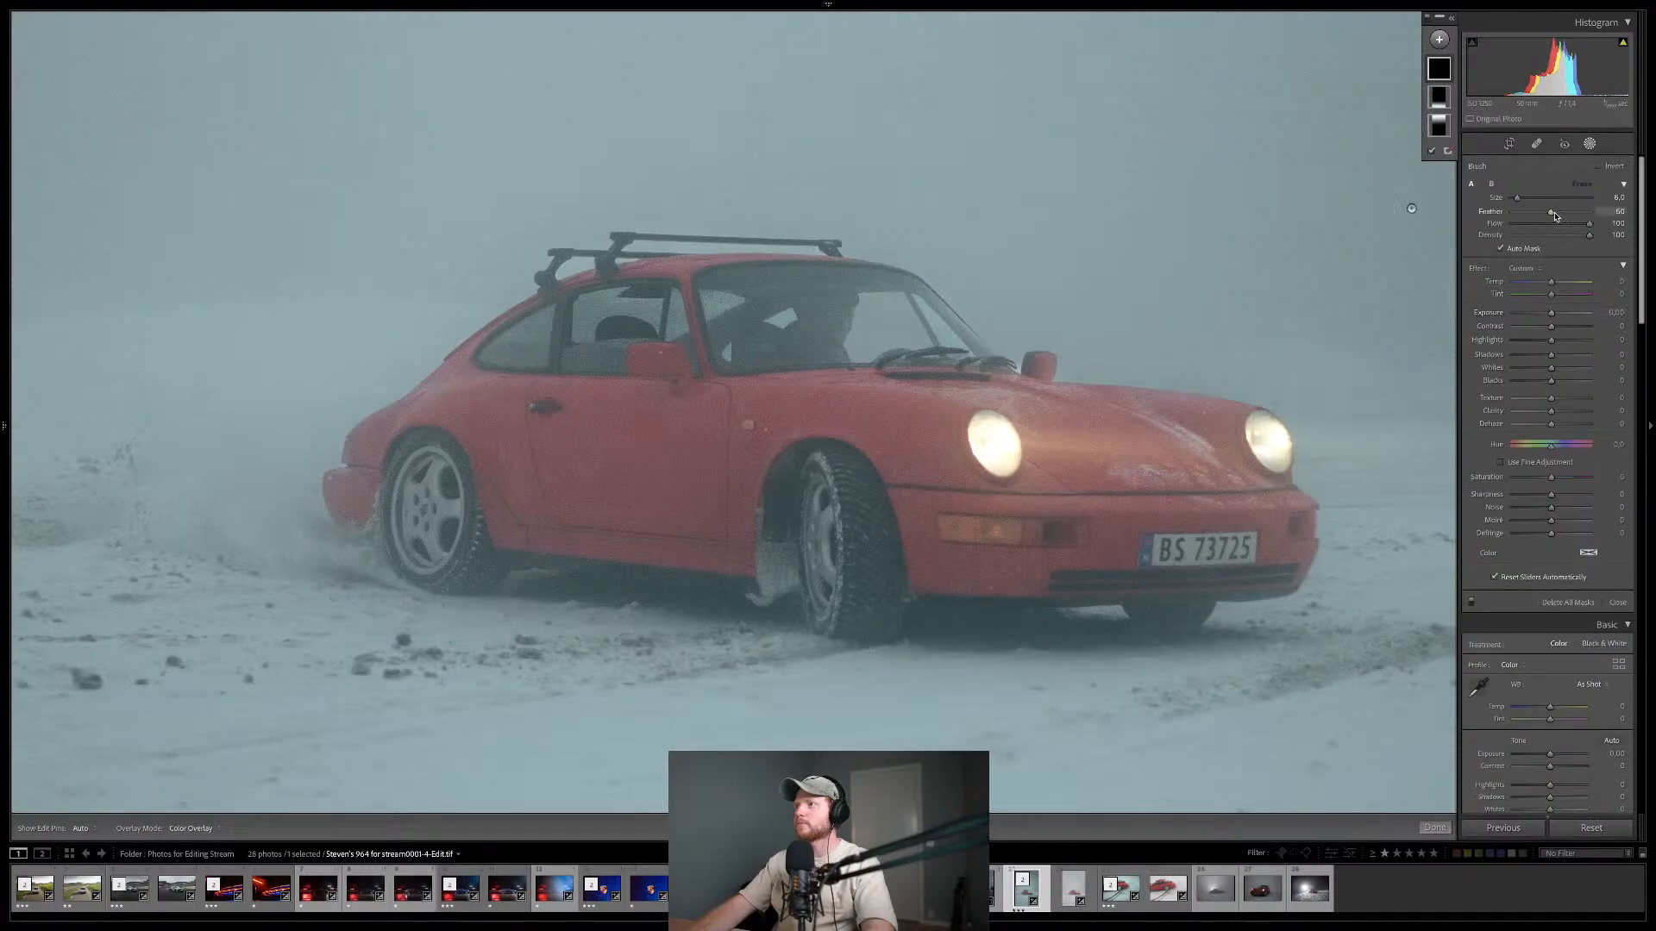
key(ctrl+z)
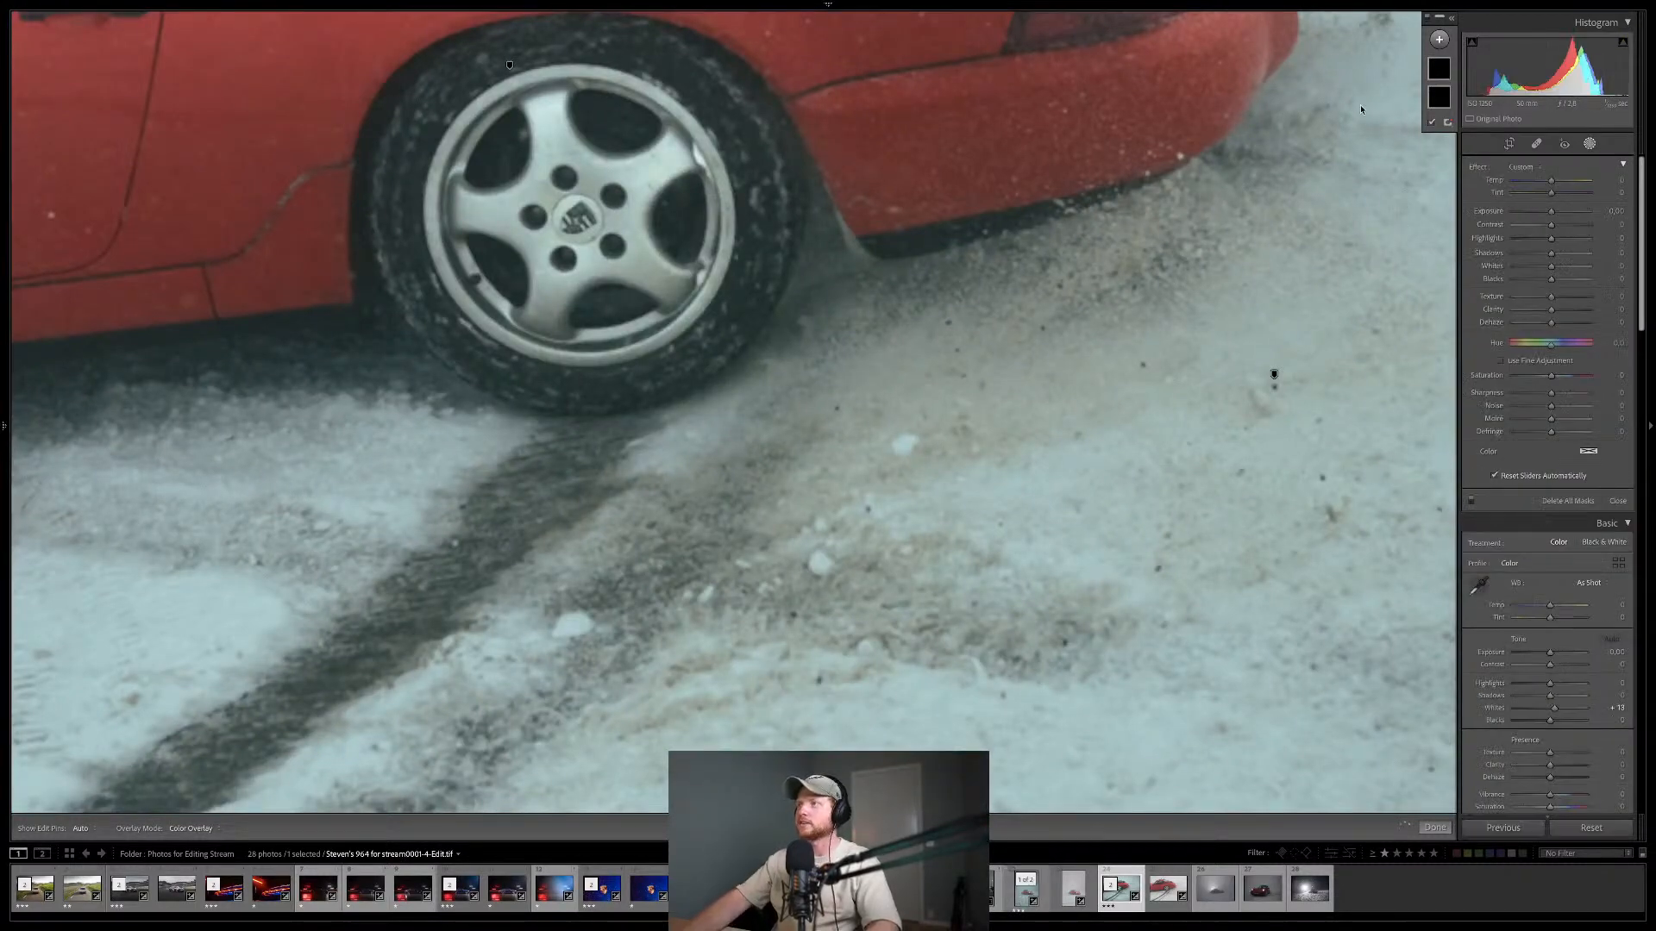
- On the foggy portrait-format photo, add a brush mask with Exposure 0.37, Highlights 7 and Whites 24, and paint it over the rear wheel
key(Left)
key(Left)
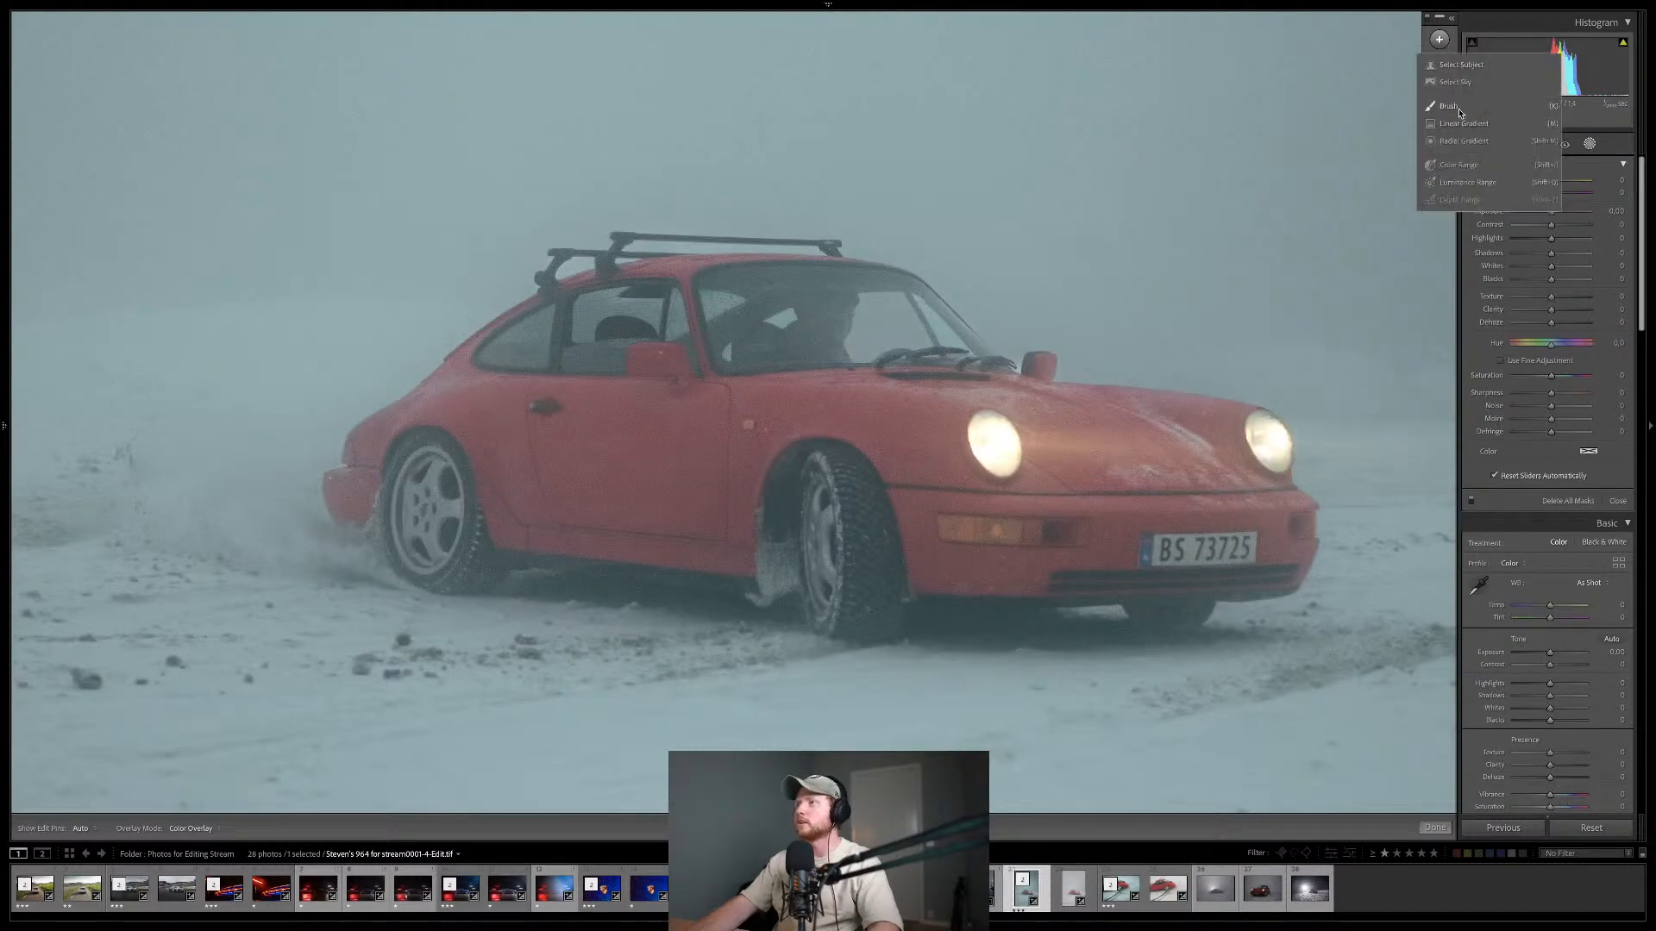
key(k)
mouse_move(1551, 313)
mouse_down()
mouse_move(1560, 368)
mouse_move(1555, 340)
mouse_up()
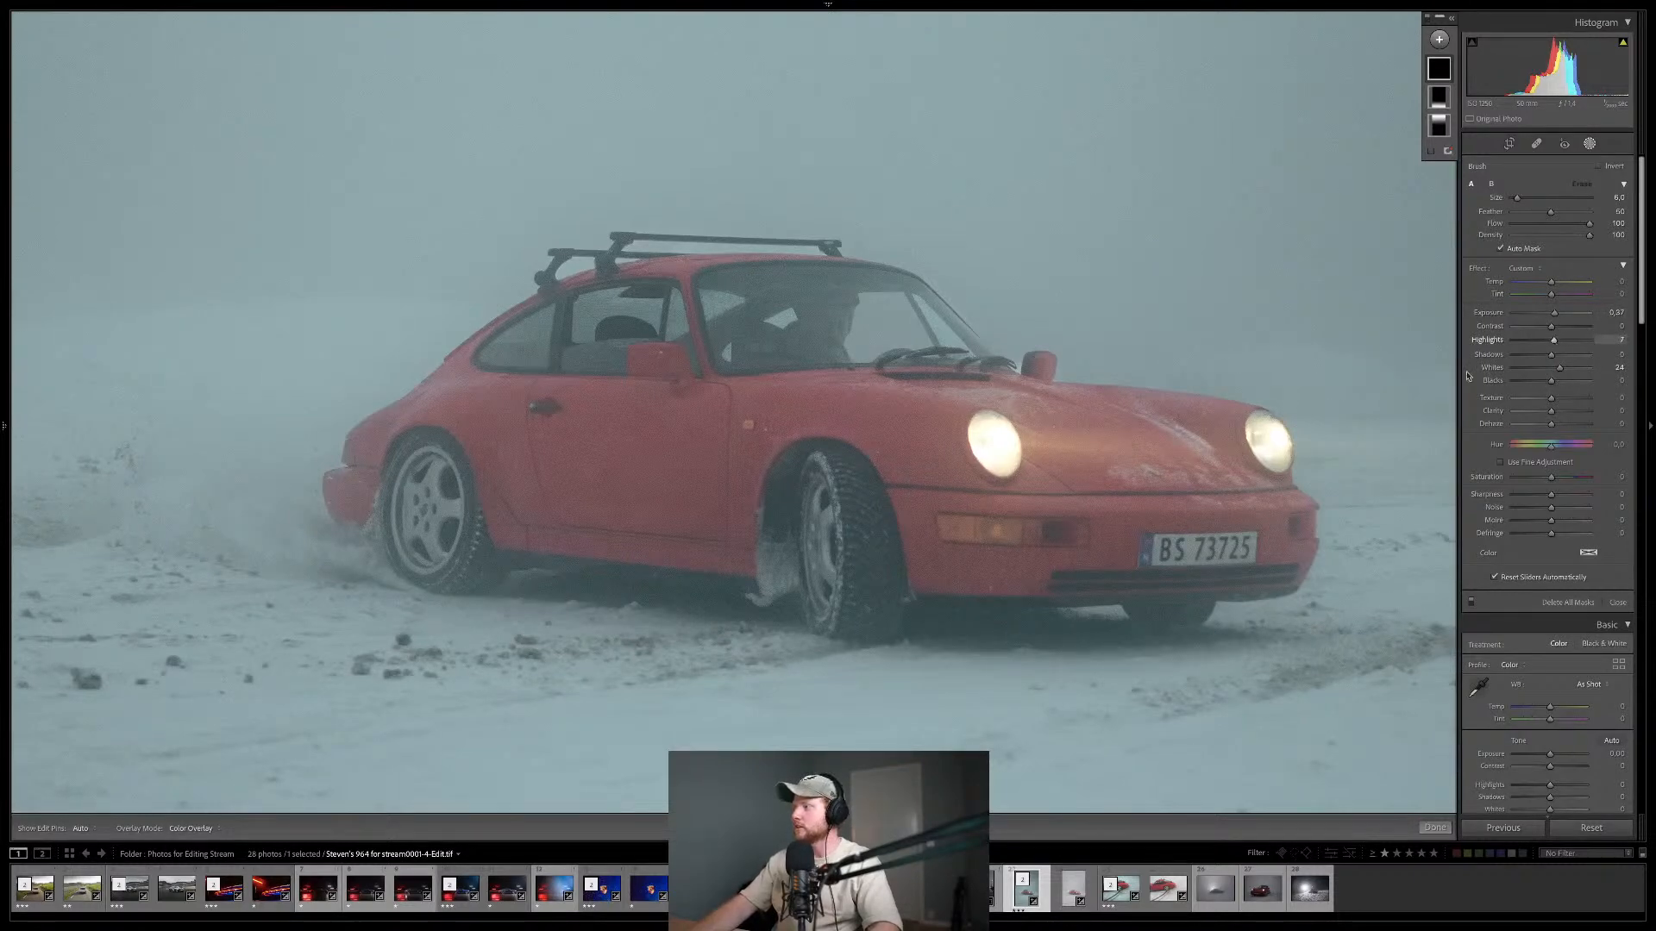
key(h)
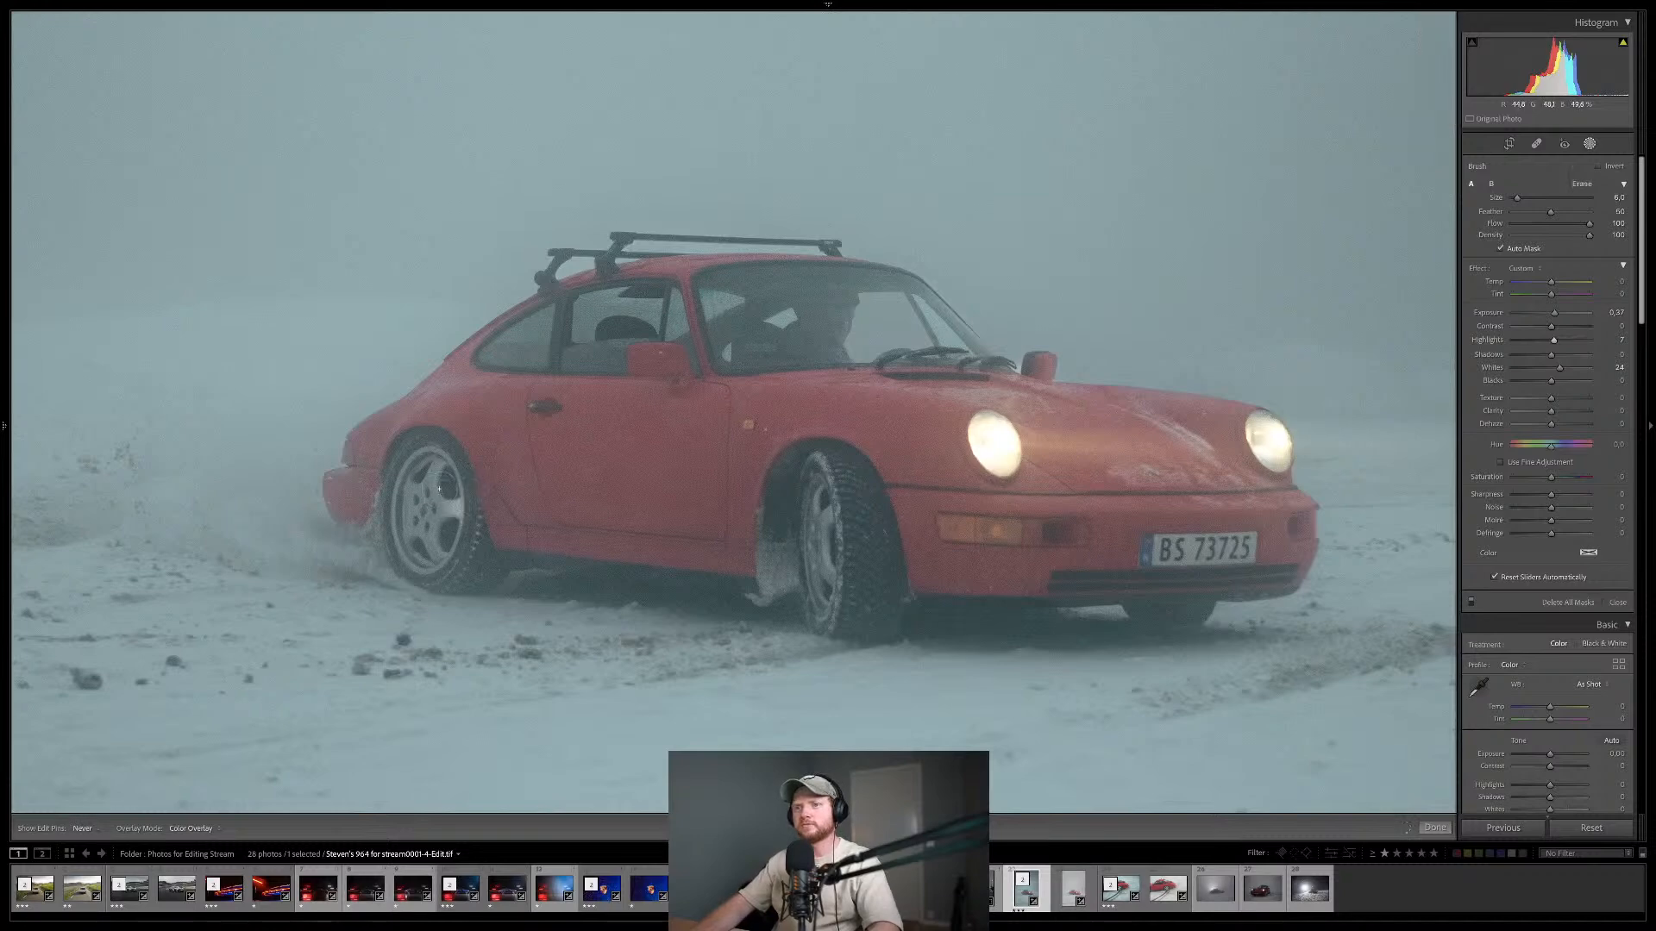
drag(439, 468, 435, 559)
key(h)
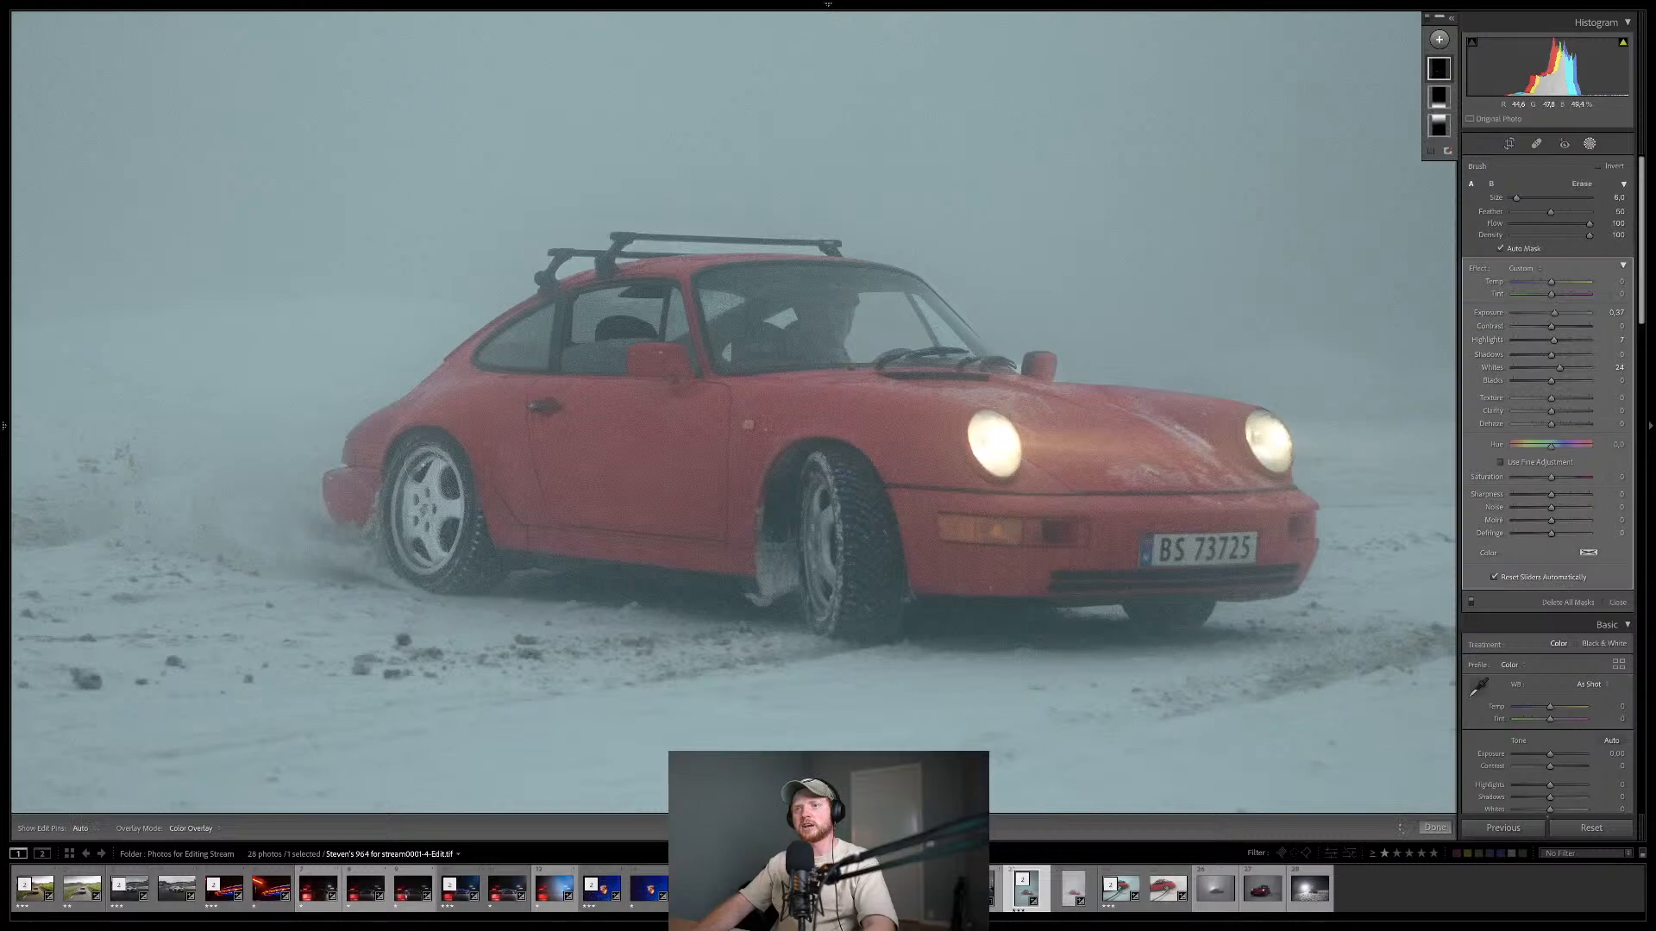
- Extend the brush mask over the front wheel, set its Exposure to 0.47 and Clarity to 10, and lower its Blacks slightly
key(h)
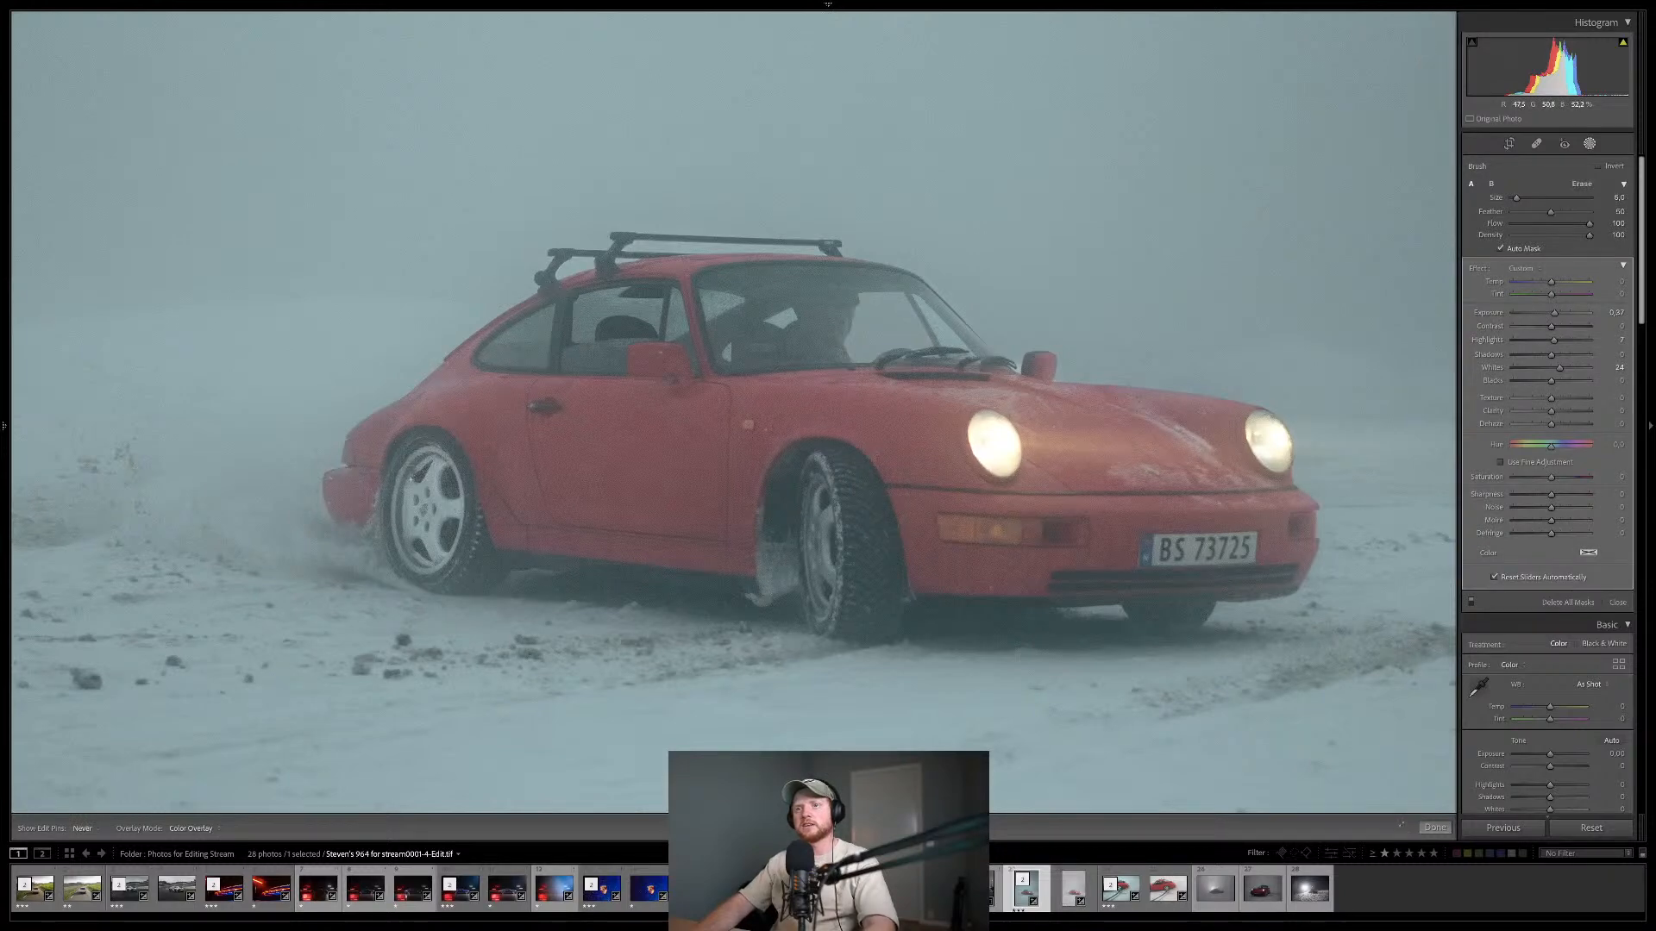
key(h)
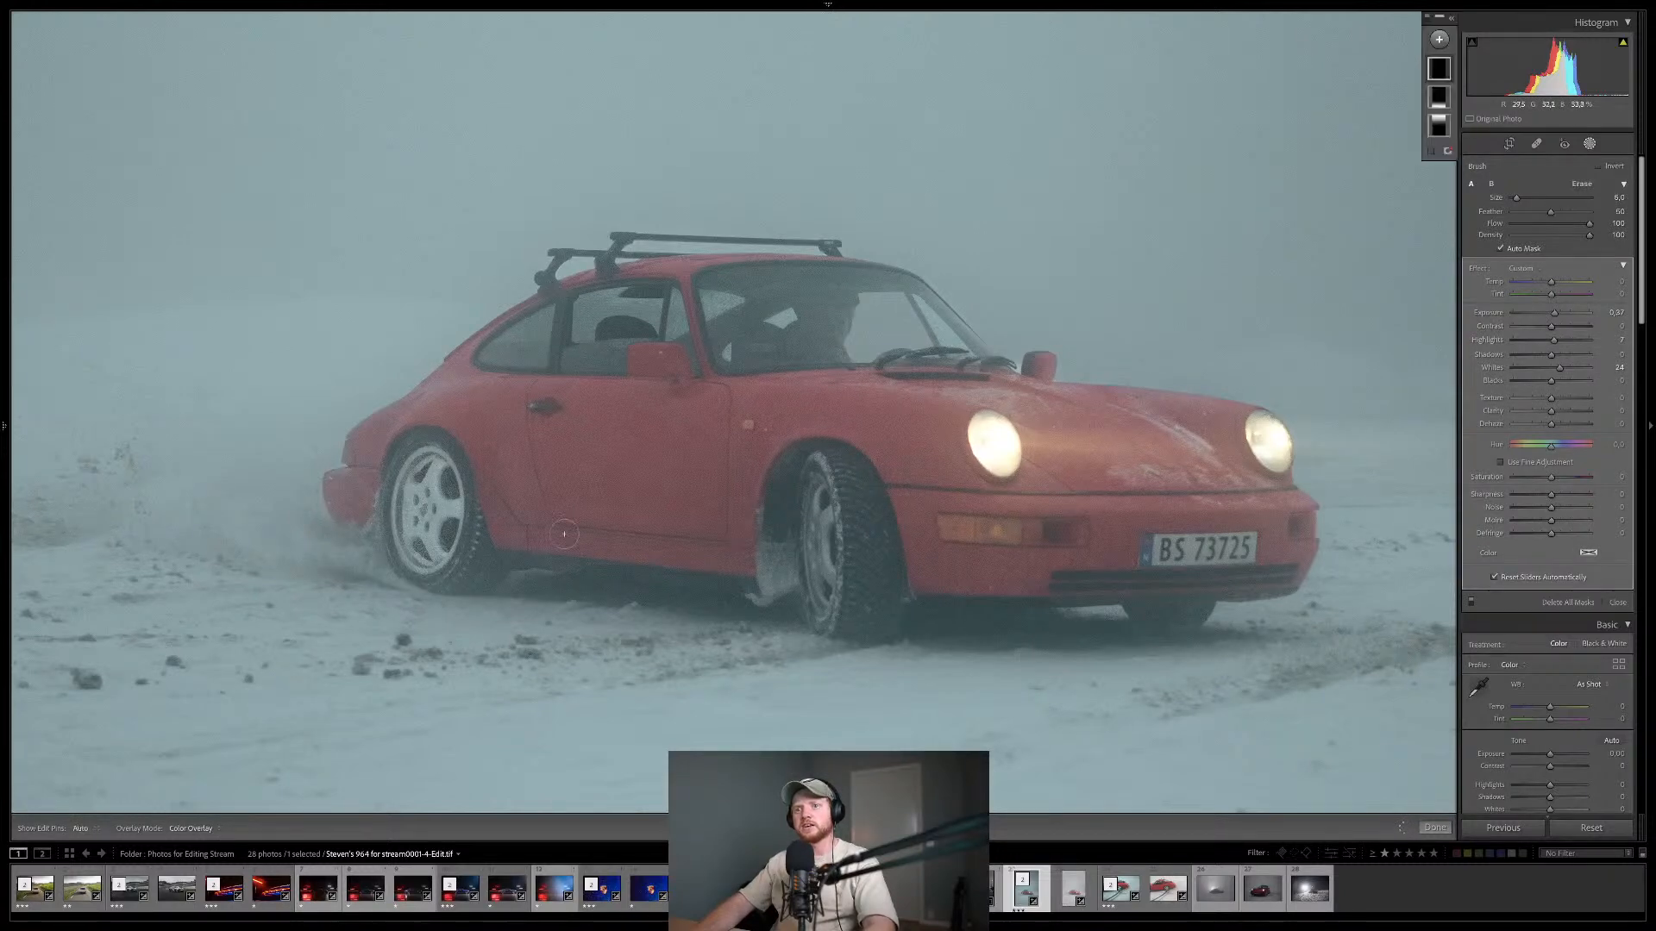
key(h)
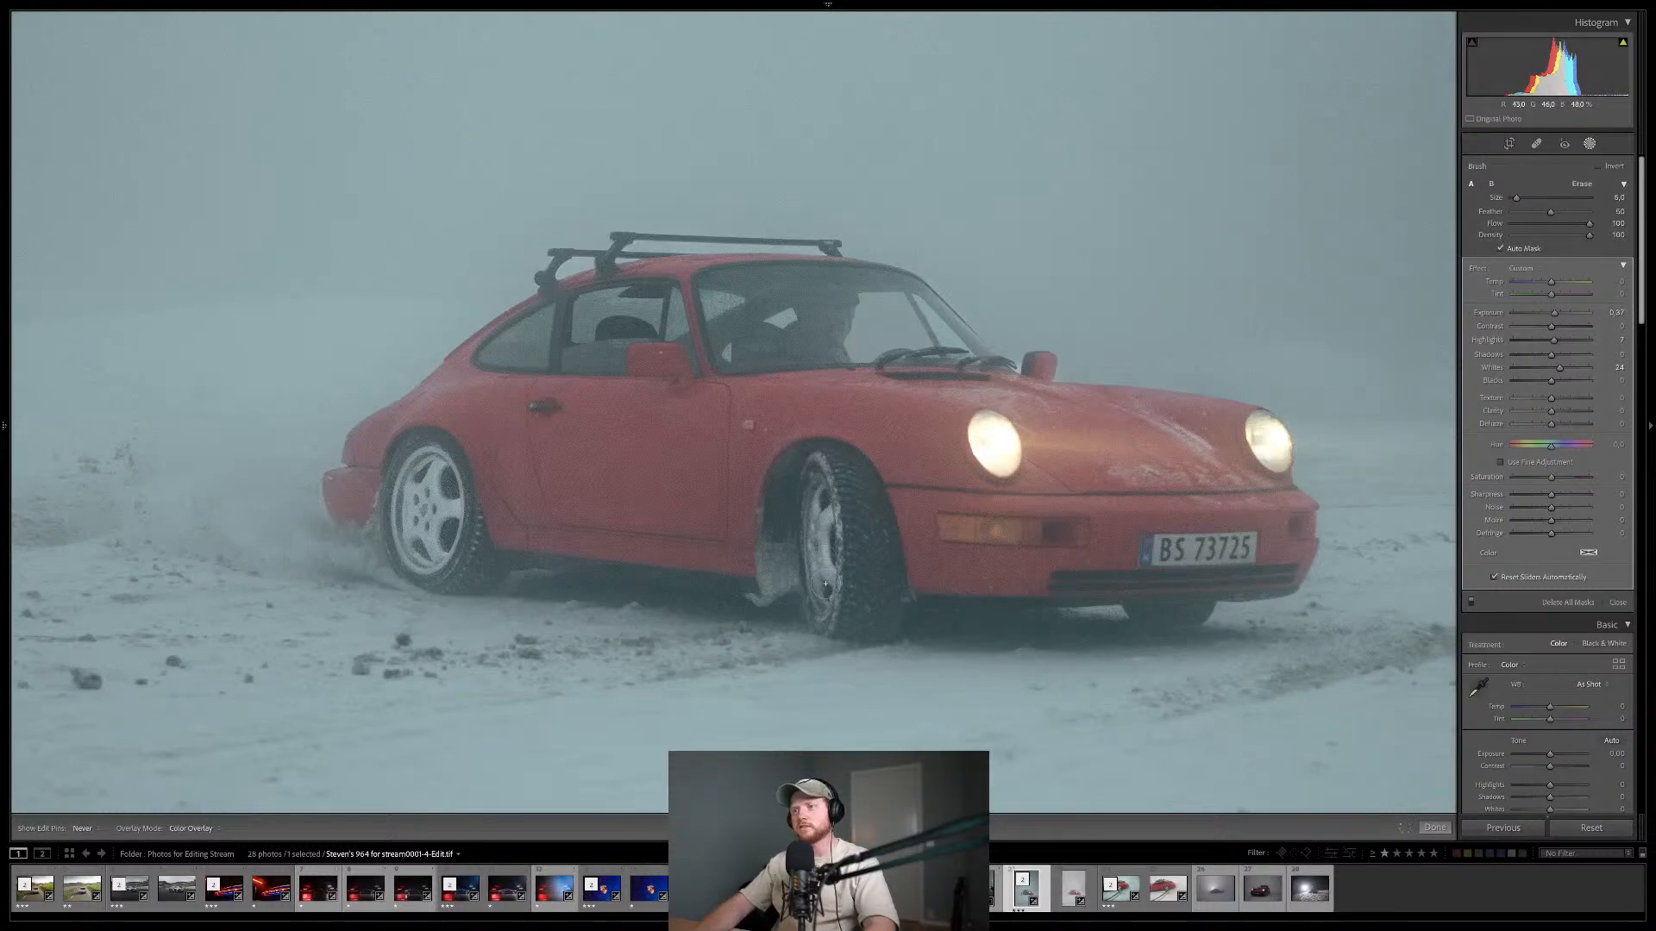
key(h)
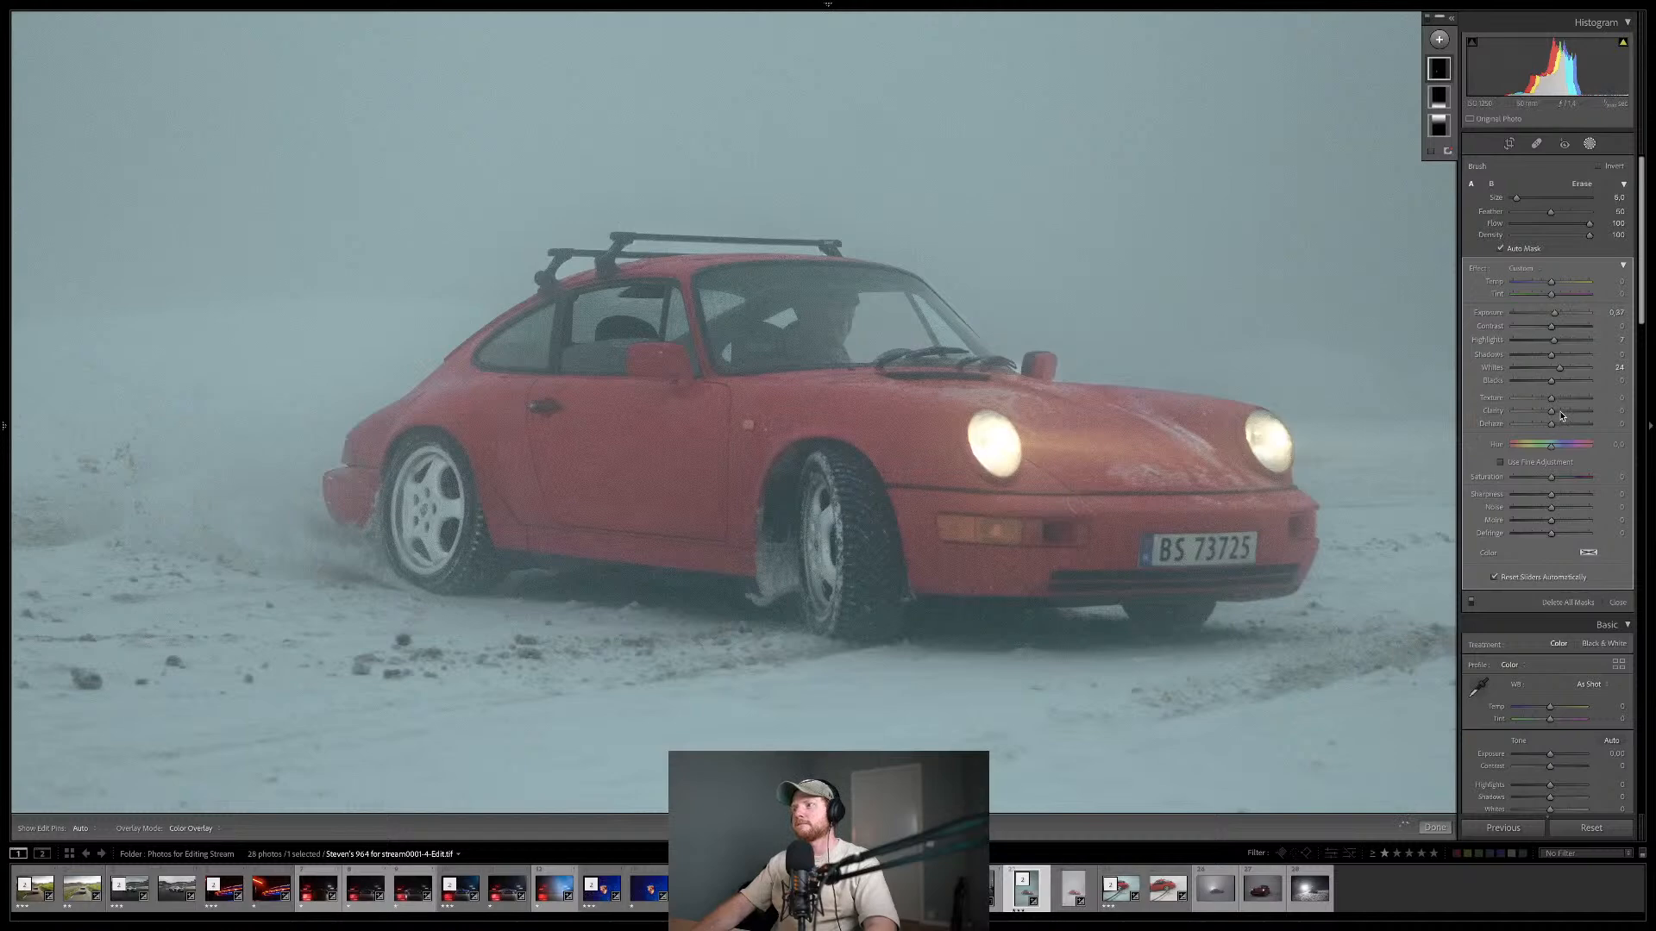
drag(1554, 416, 1557, 415)
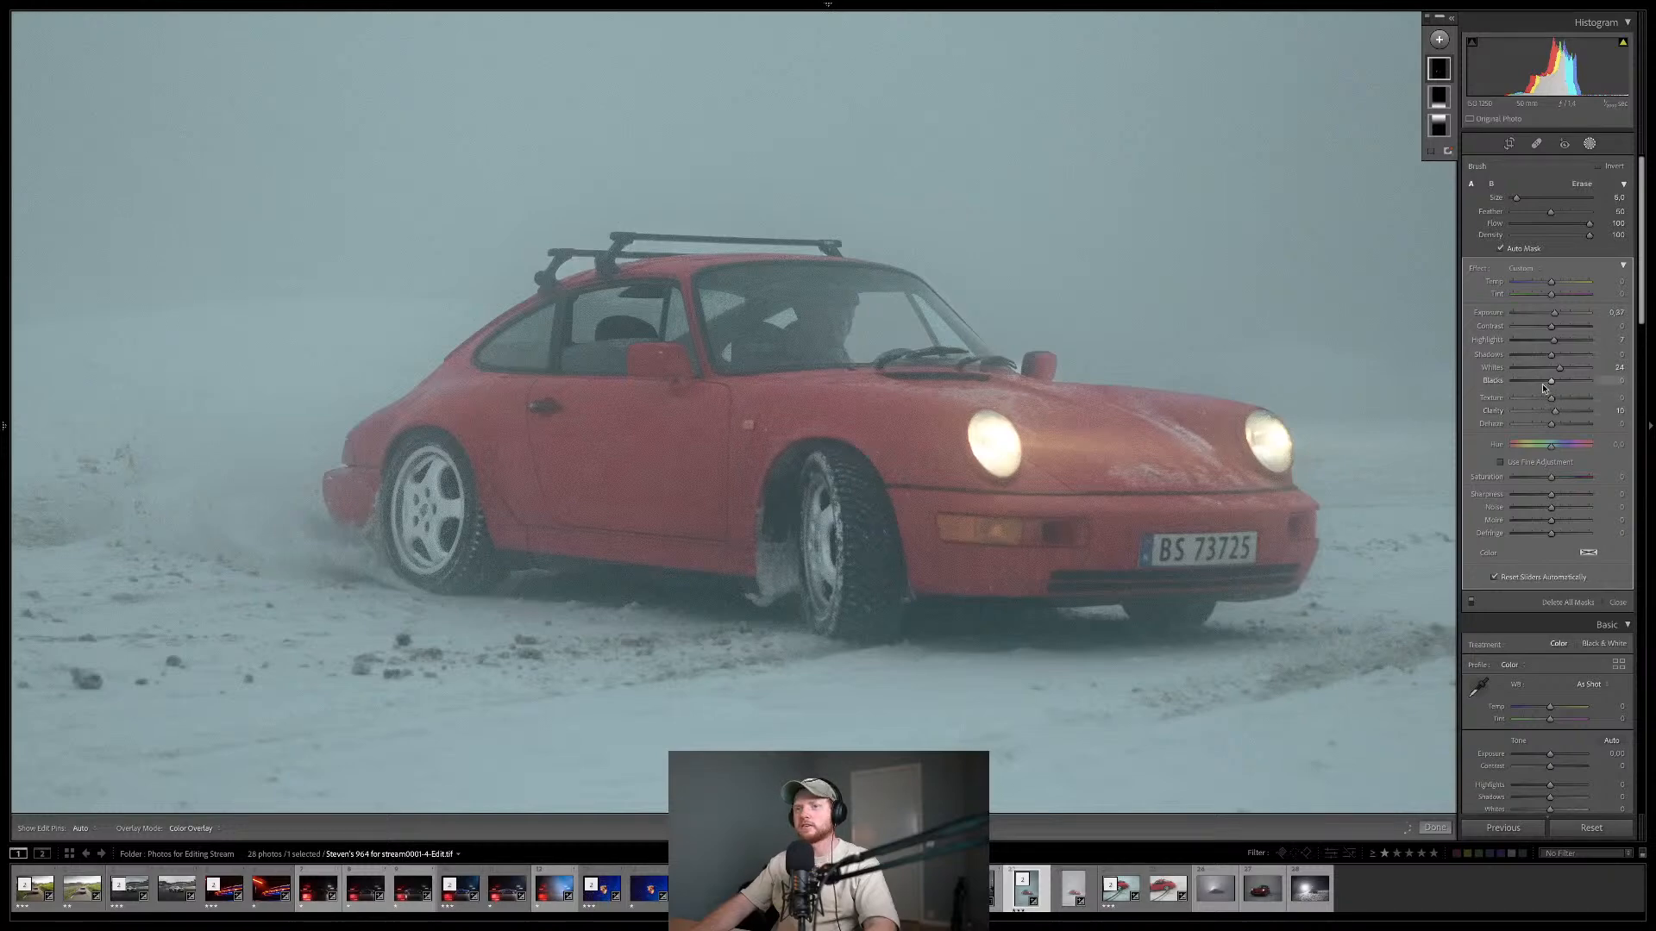
drag(1545, 388, 1546, 388)
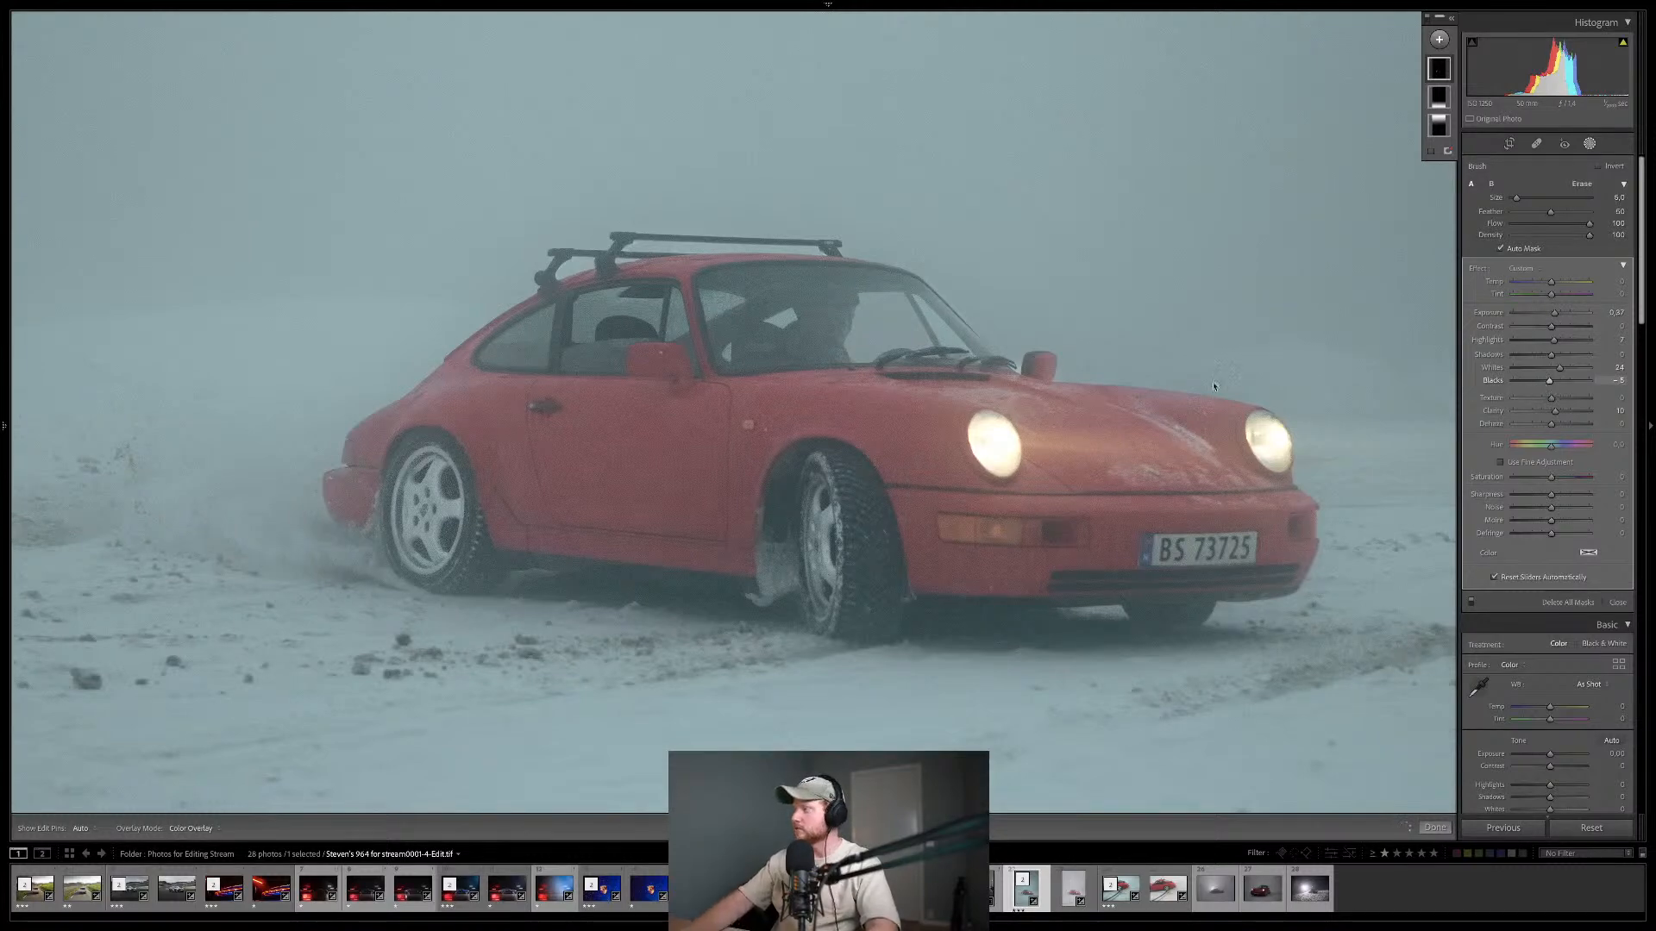
key(Escape)
click(1156, 404)
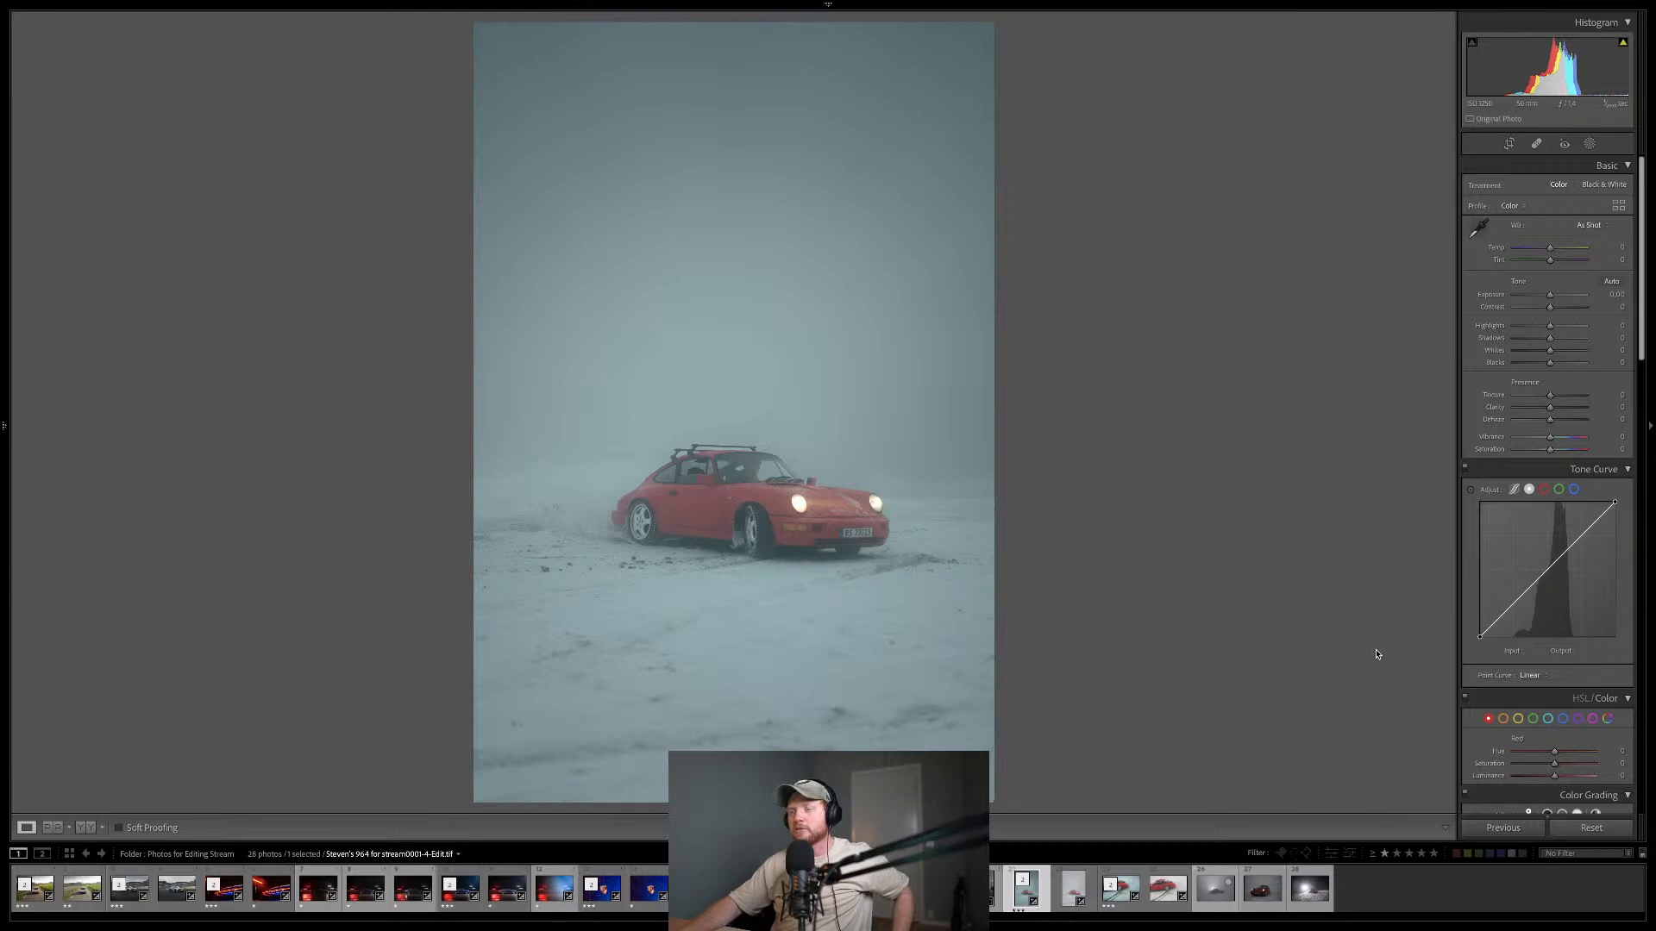
- Copy the develop settings of the unsaturated grey raw version of the foggy portrait photo and paste them onto the dark front-view Porsche photo
key(Right)
key(Right)
key(Right)
key(Right)
key(Right)
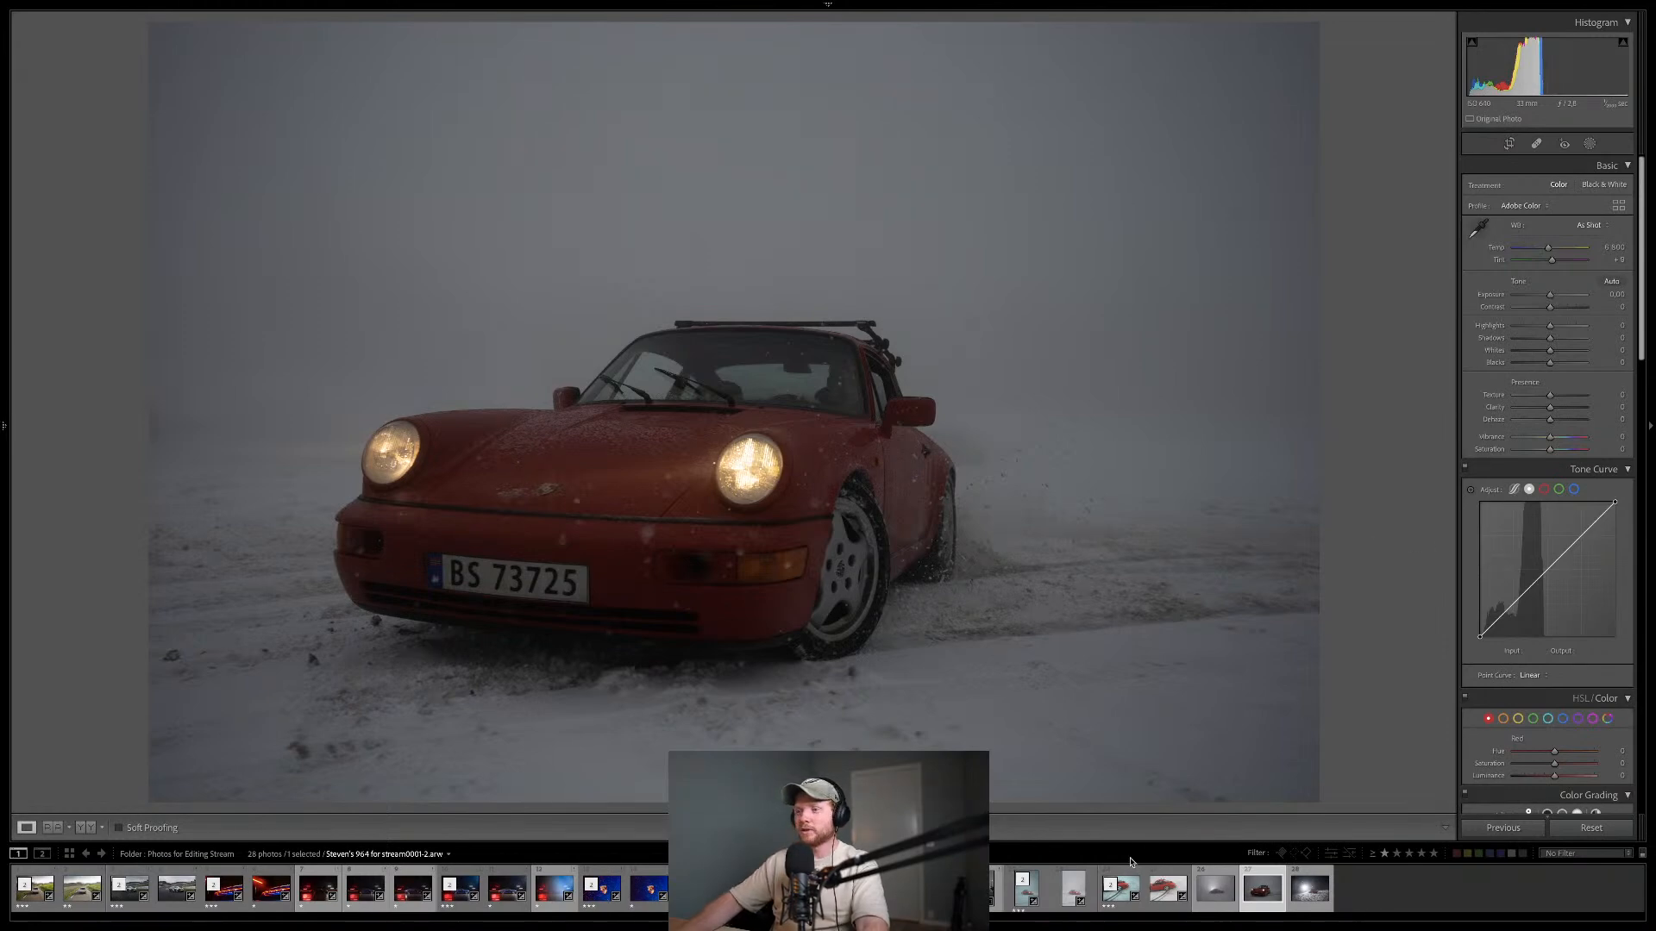
click(1078, 895)
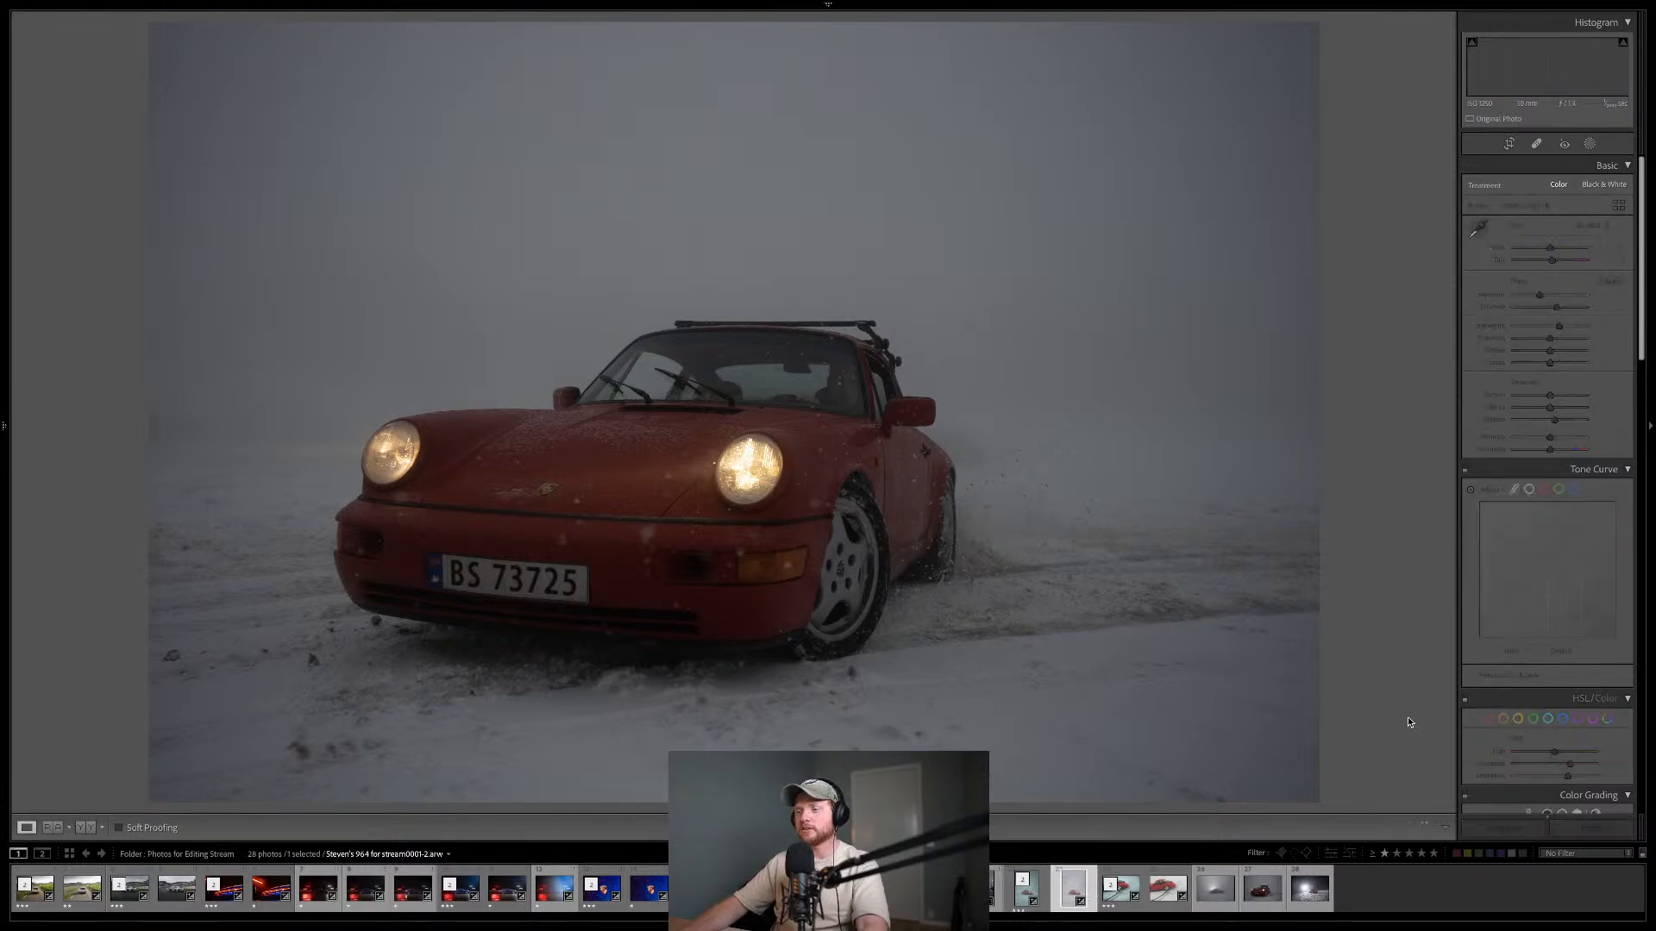
click(1159, 903)
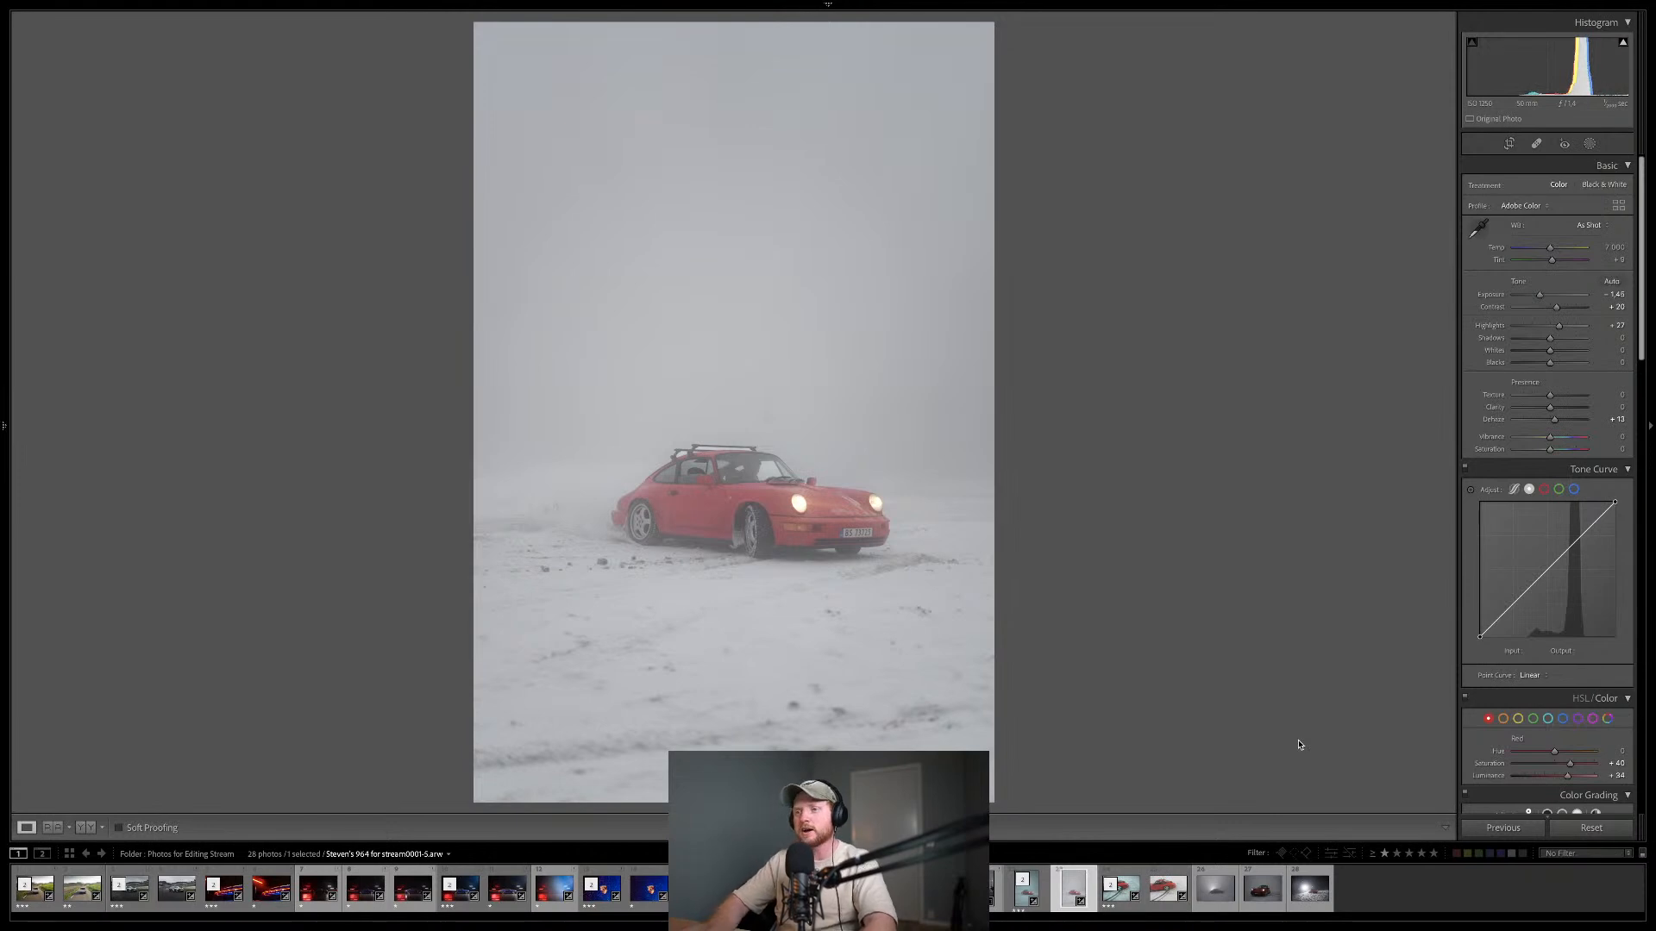
key(super+shift+c)
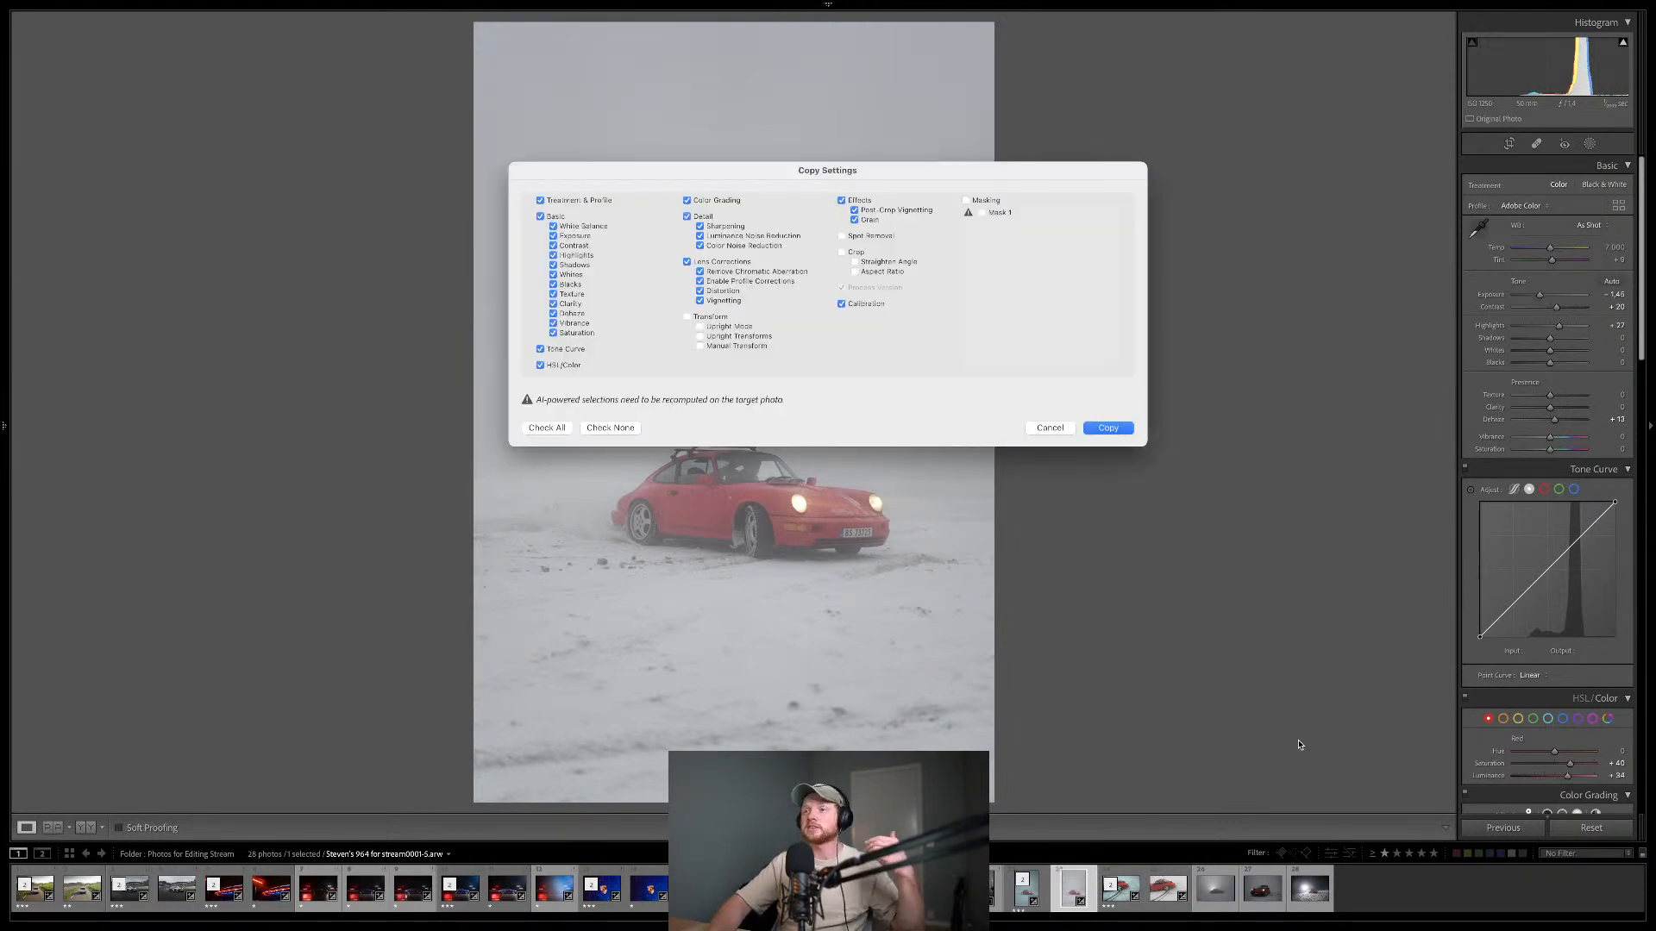
key(Return)
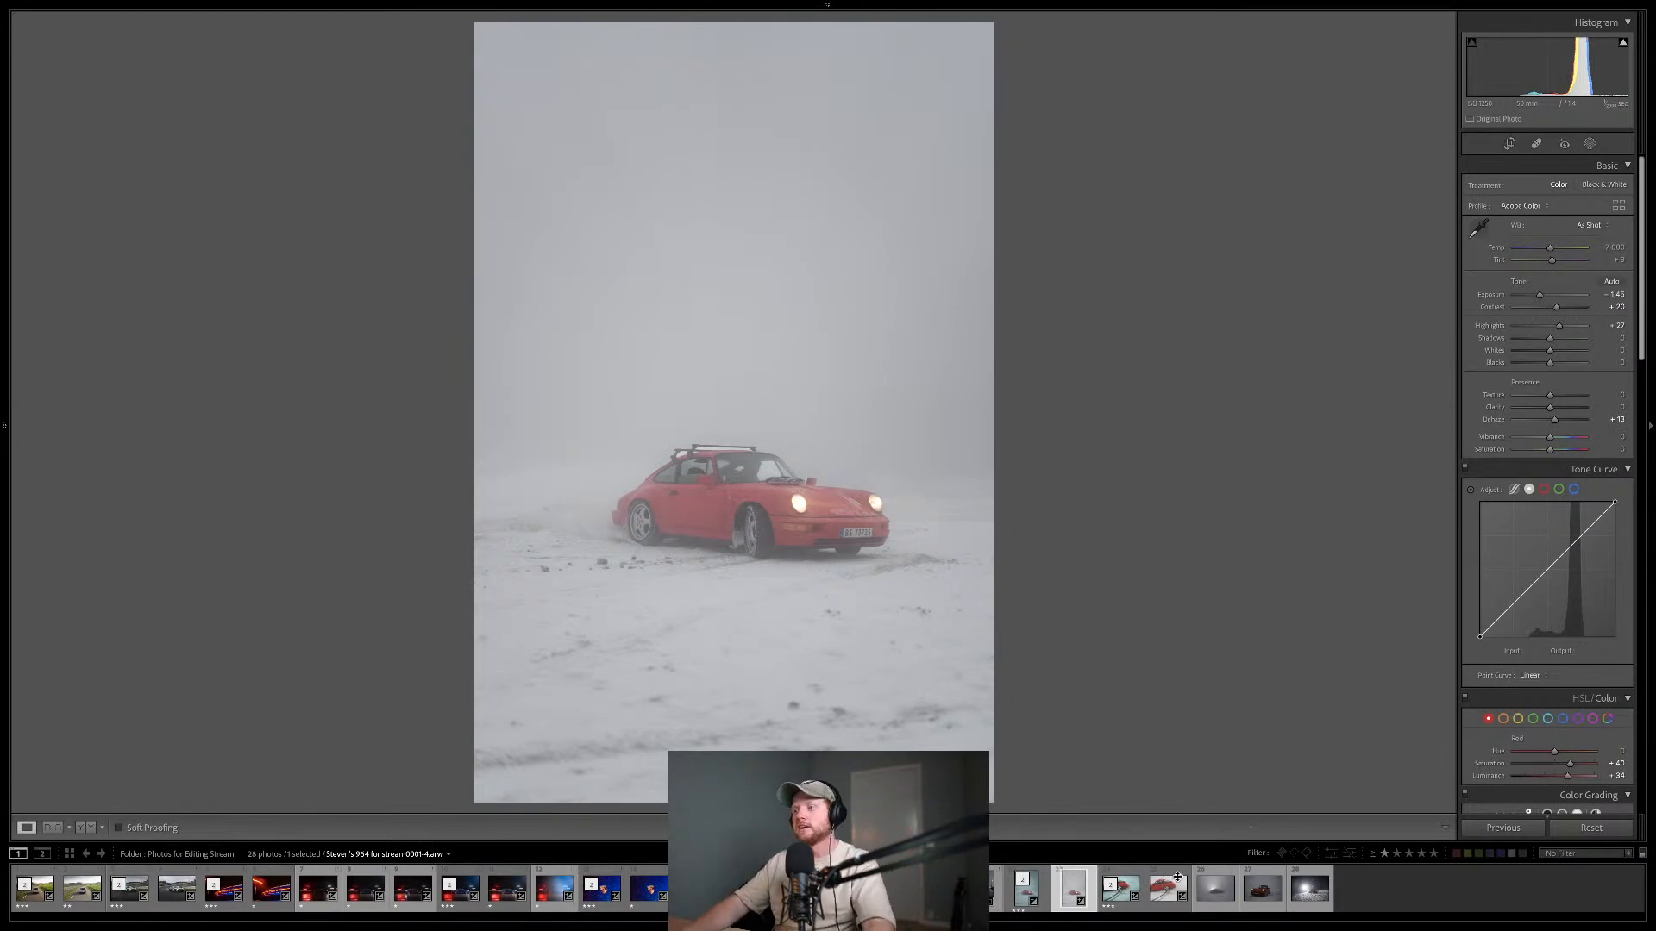
click(1257, 900)
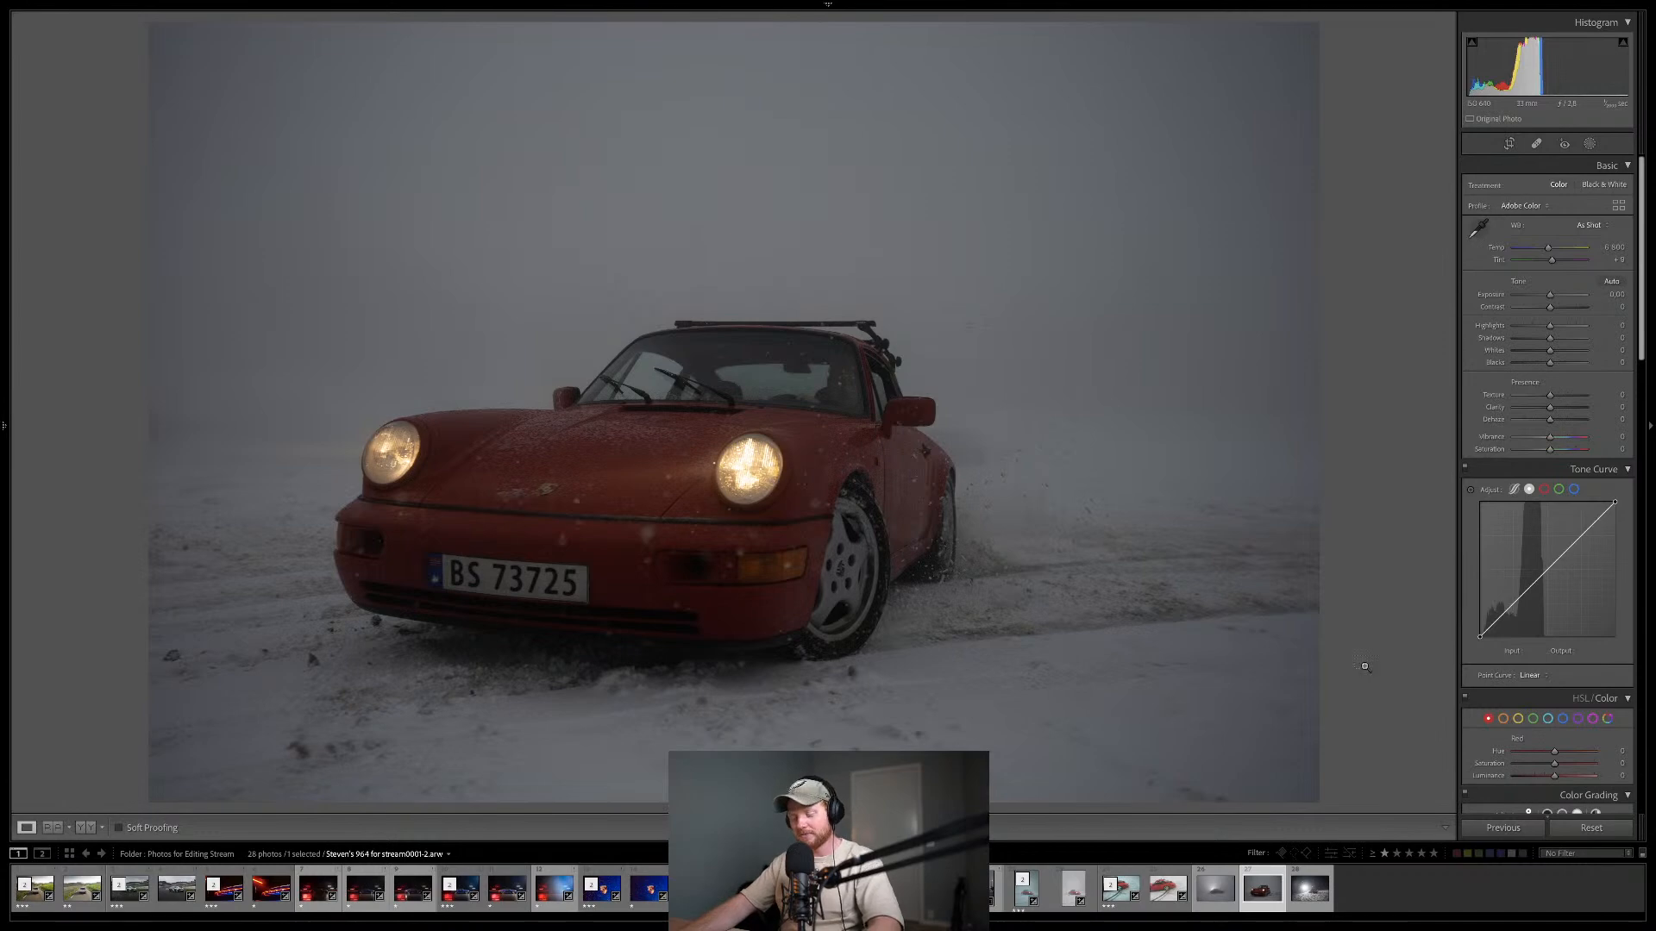
key(ctrl+shift+v)
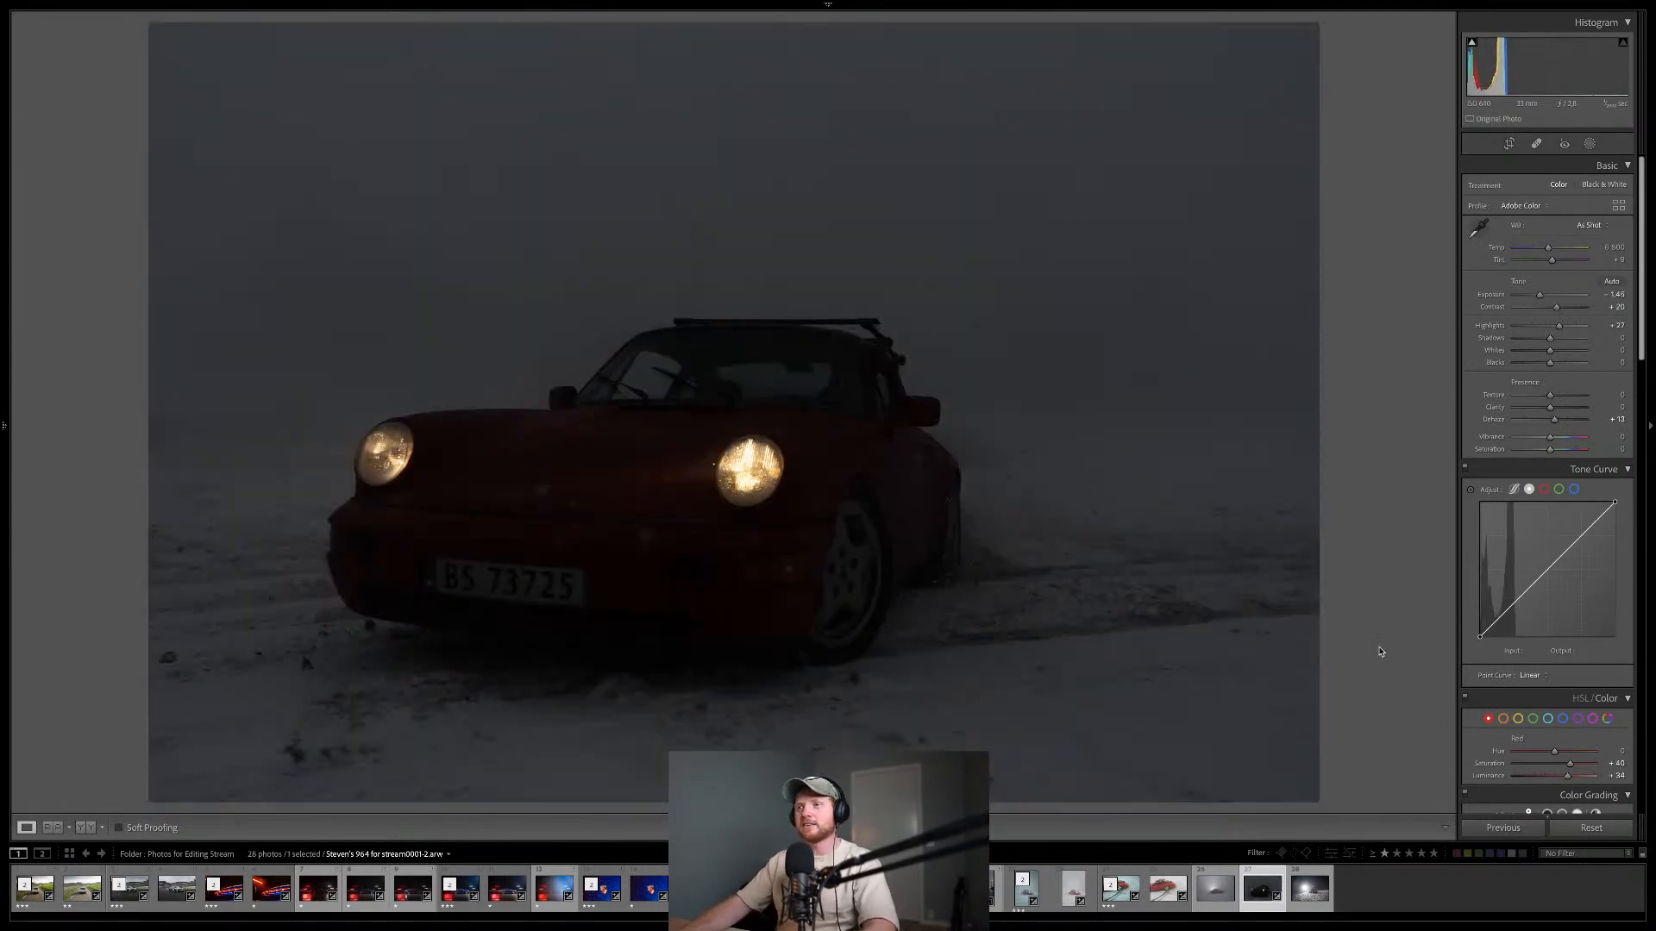
- Reset Exposure to 0, raise Shadows to +37, and check the effect of the HSL/Color adjustments by switching them off and on
double_click(1490, 294)
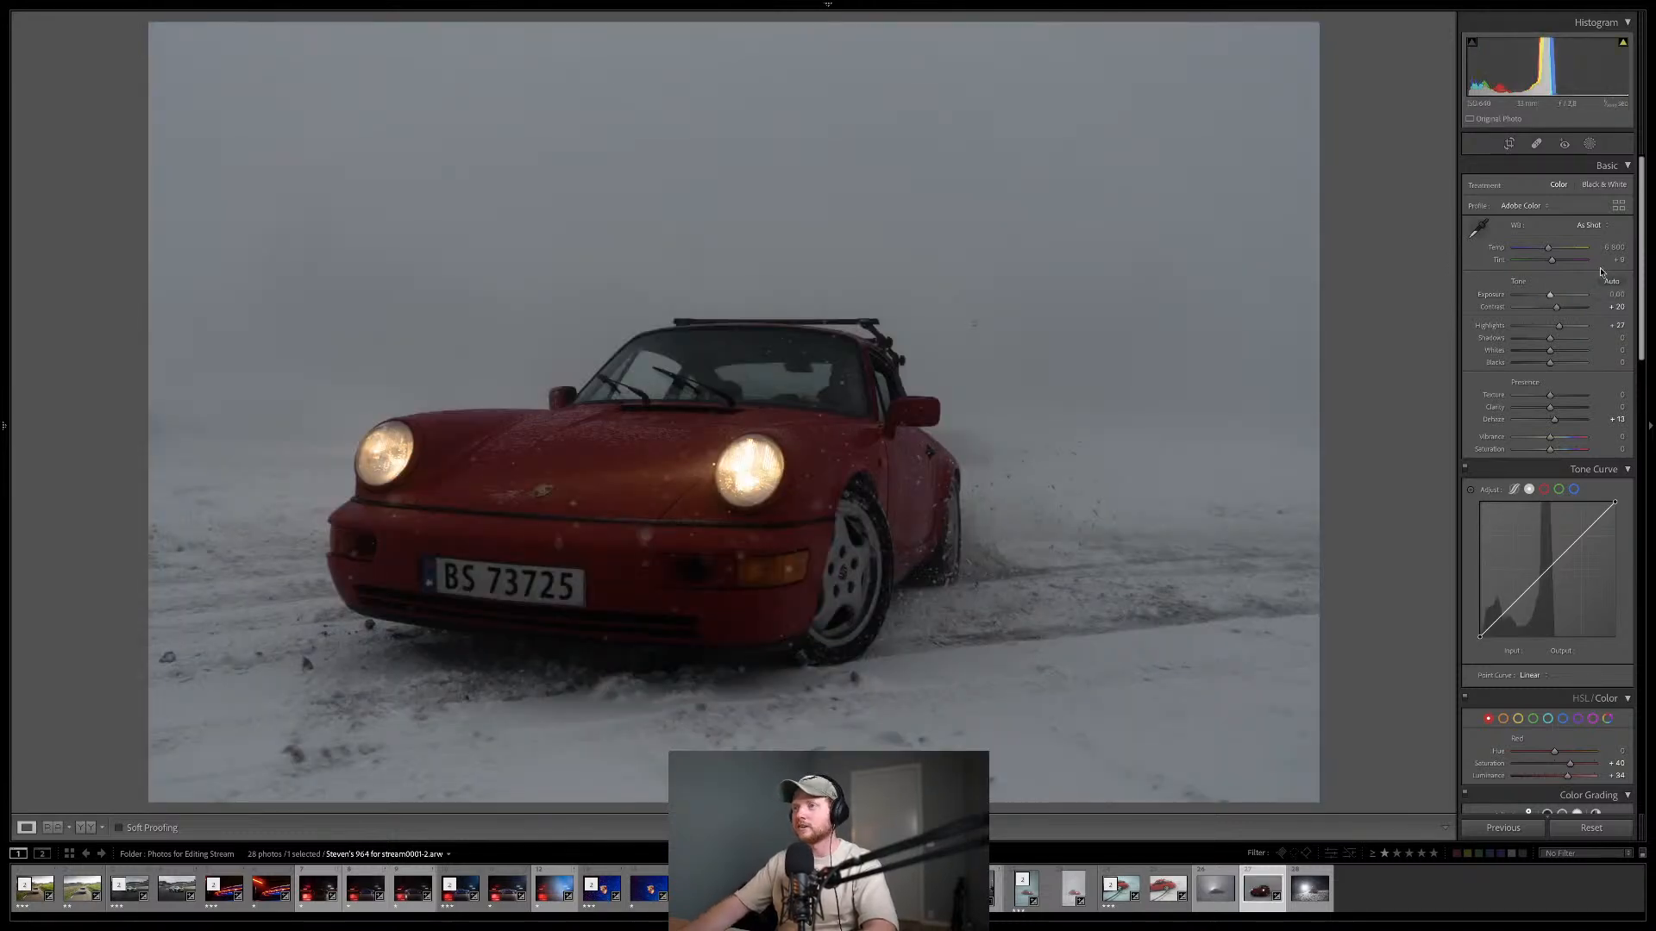
click(1562, 341)
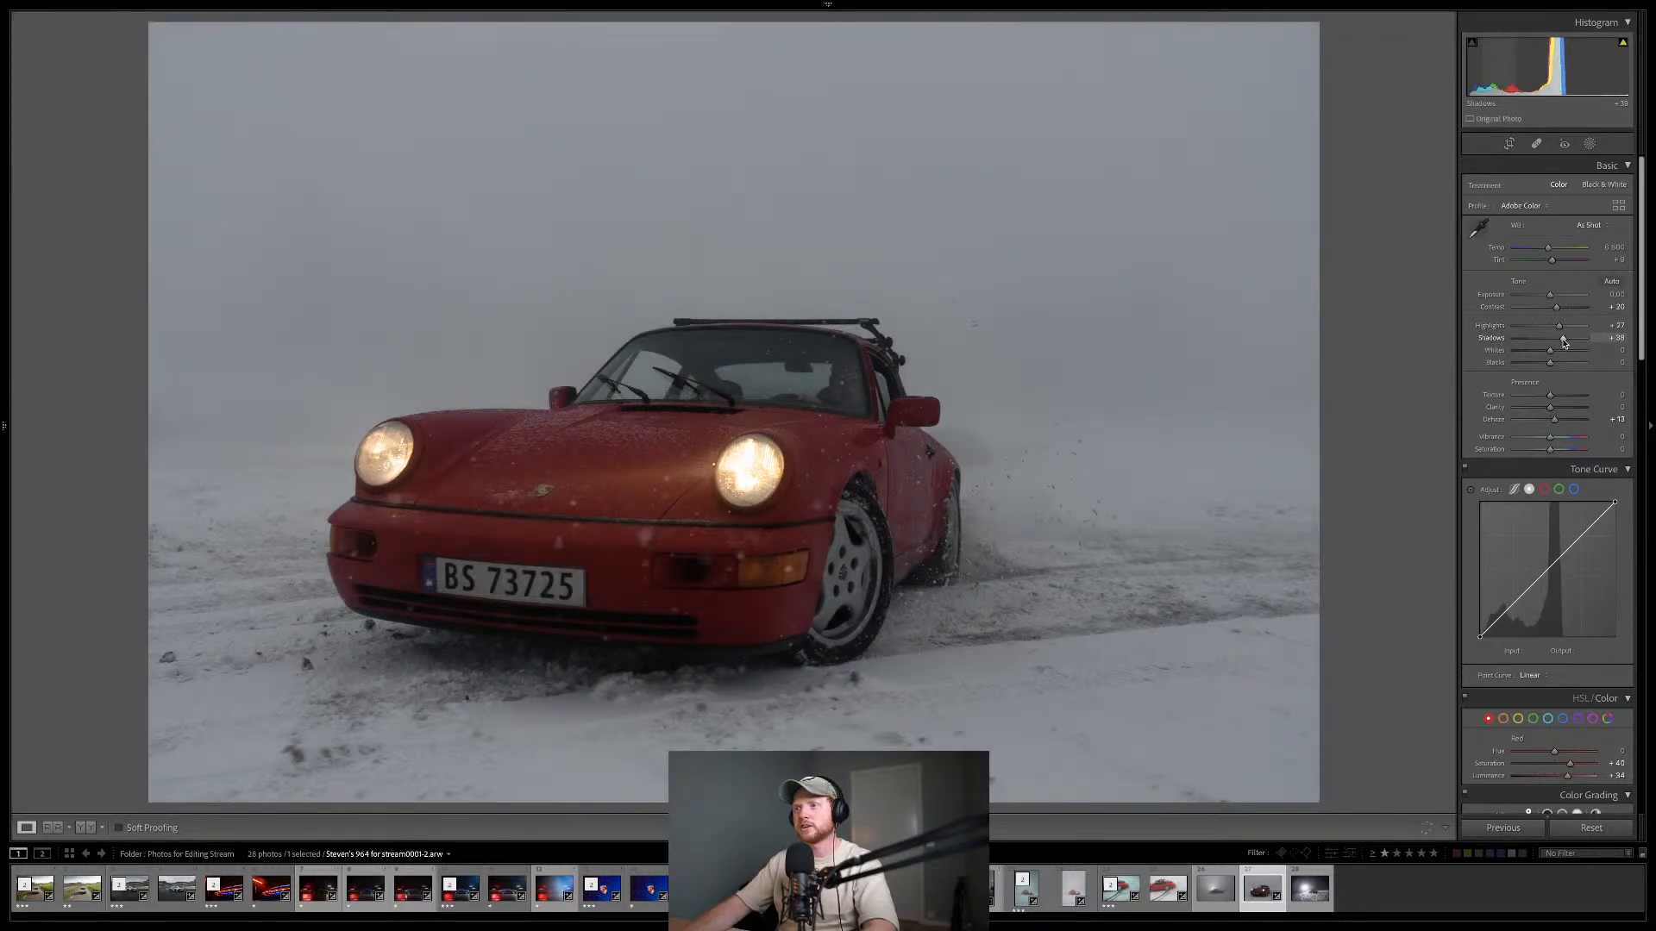
scroll(1522, 756, down, 1)
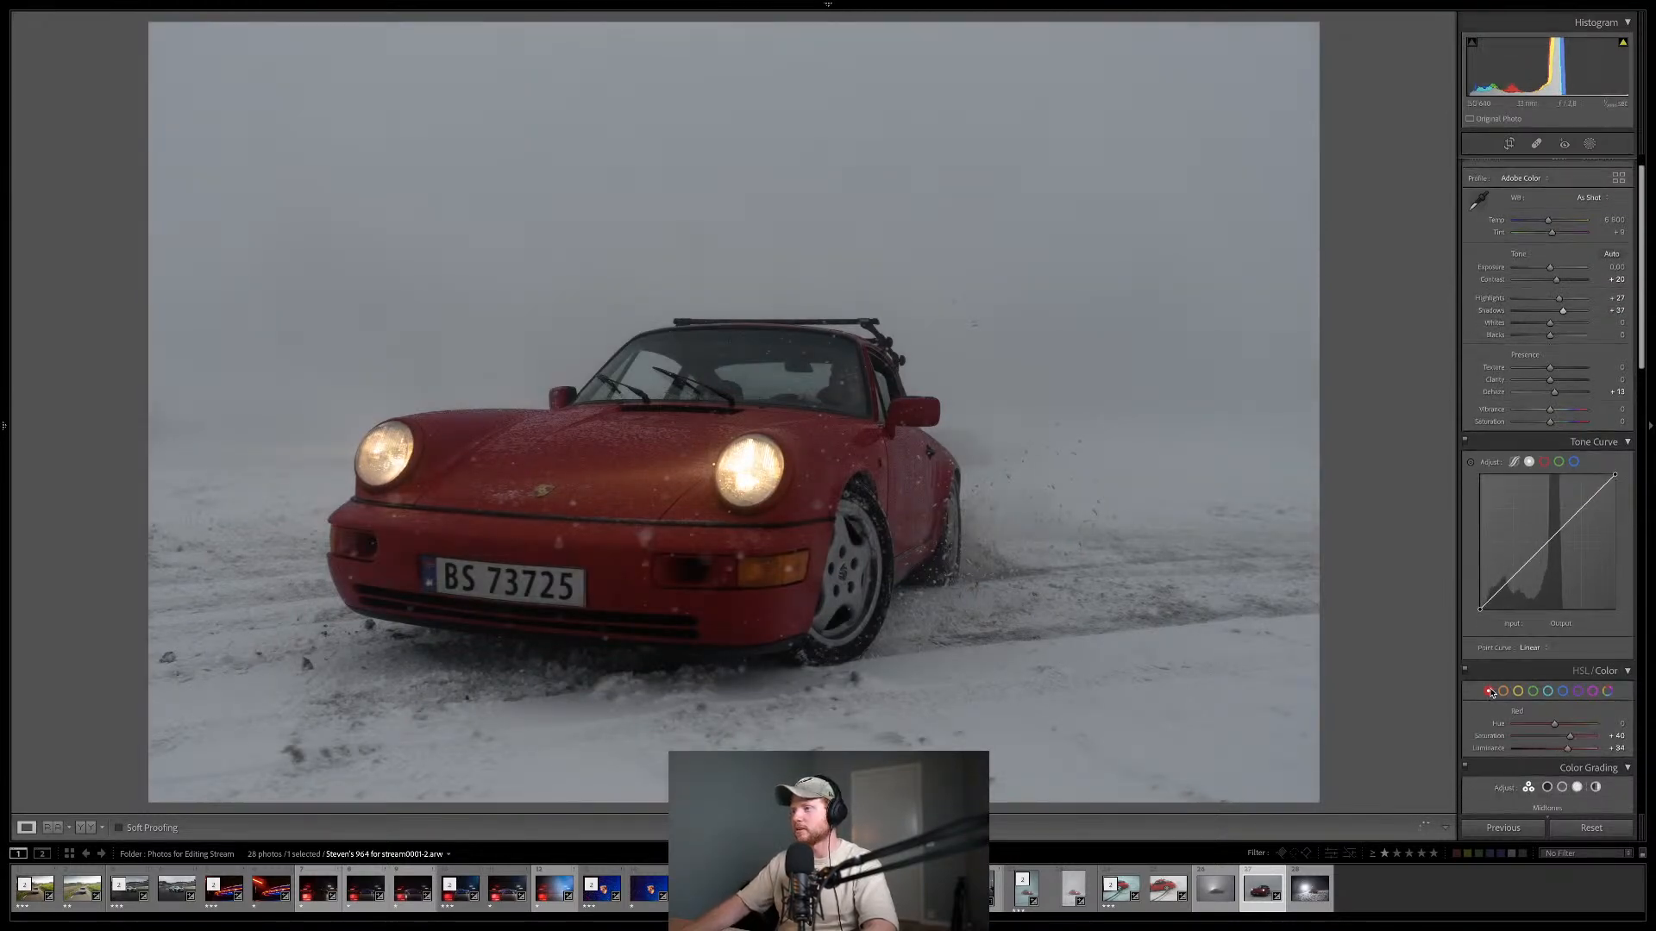
click(1465, 671)
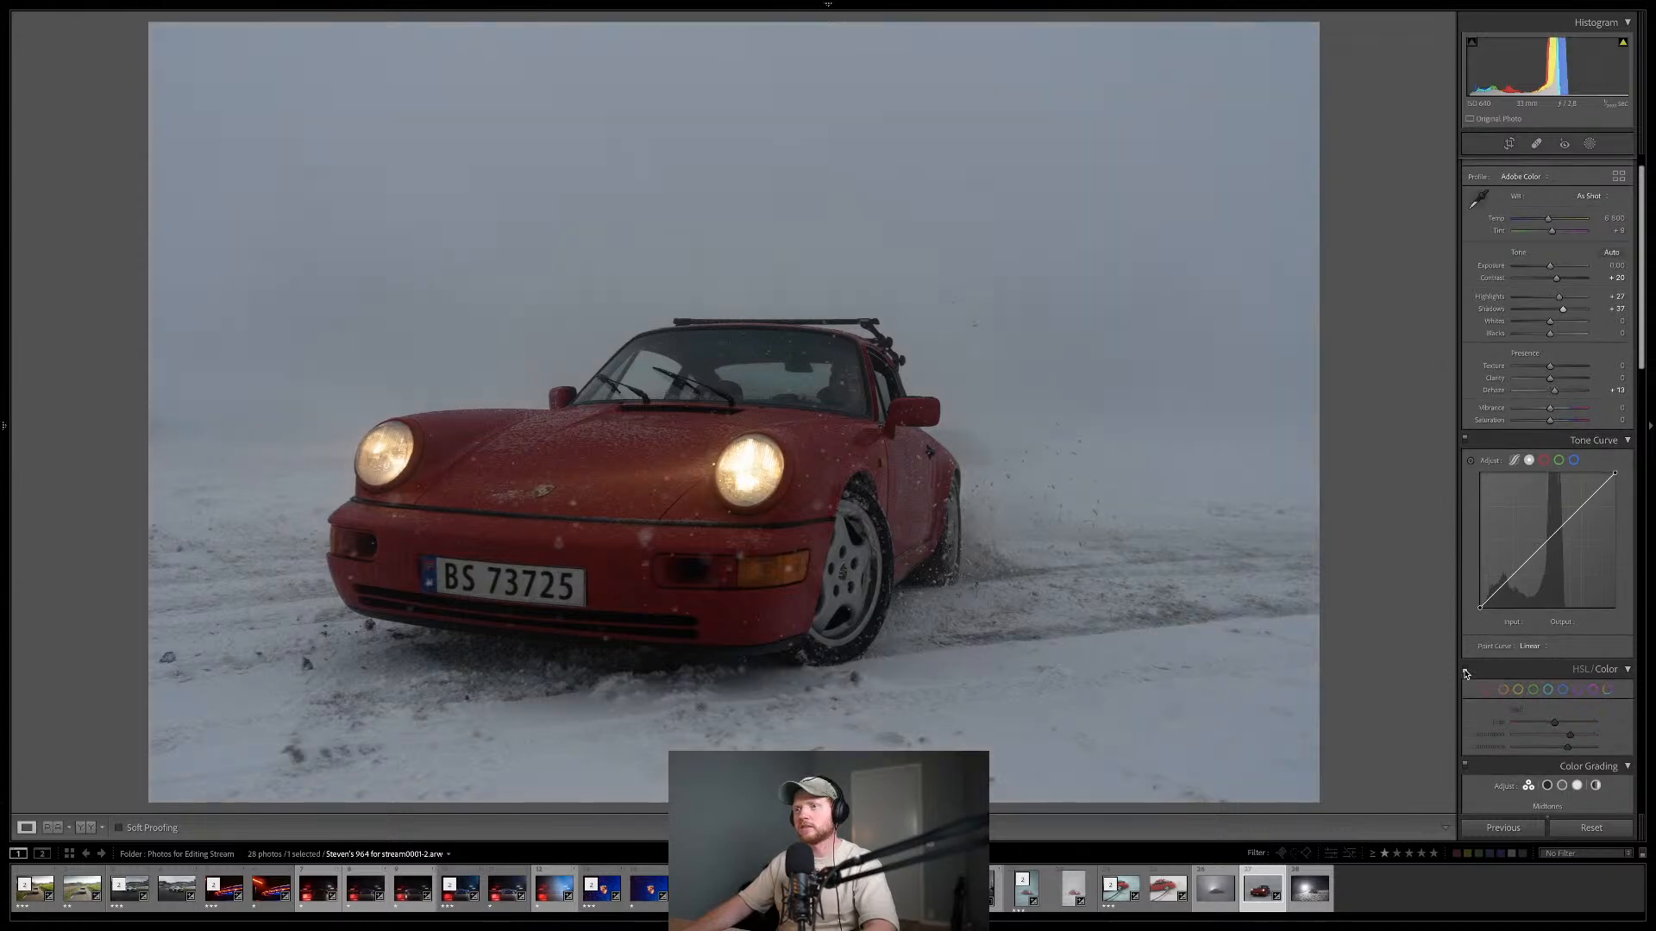
click(1466, 671)
scroll(1497, 559, up, 1)
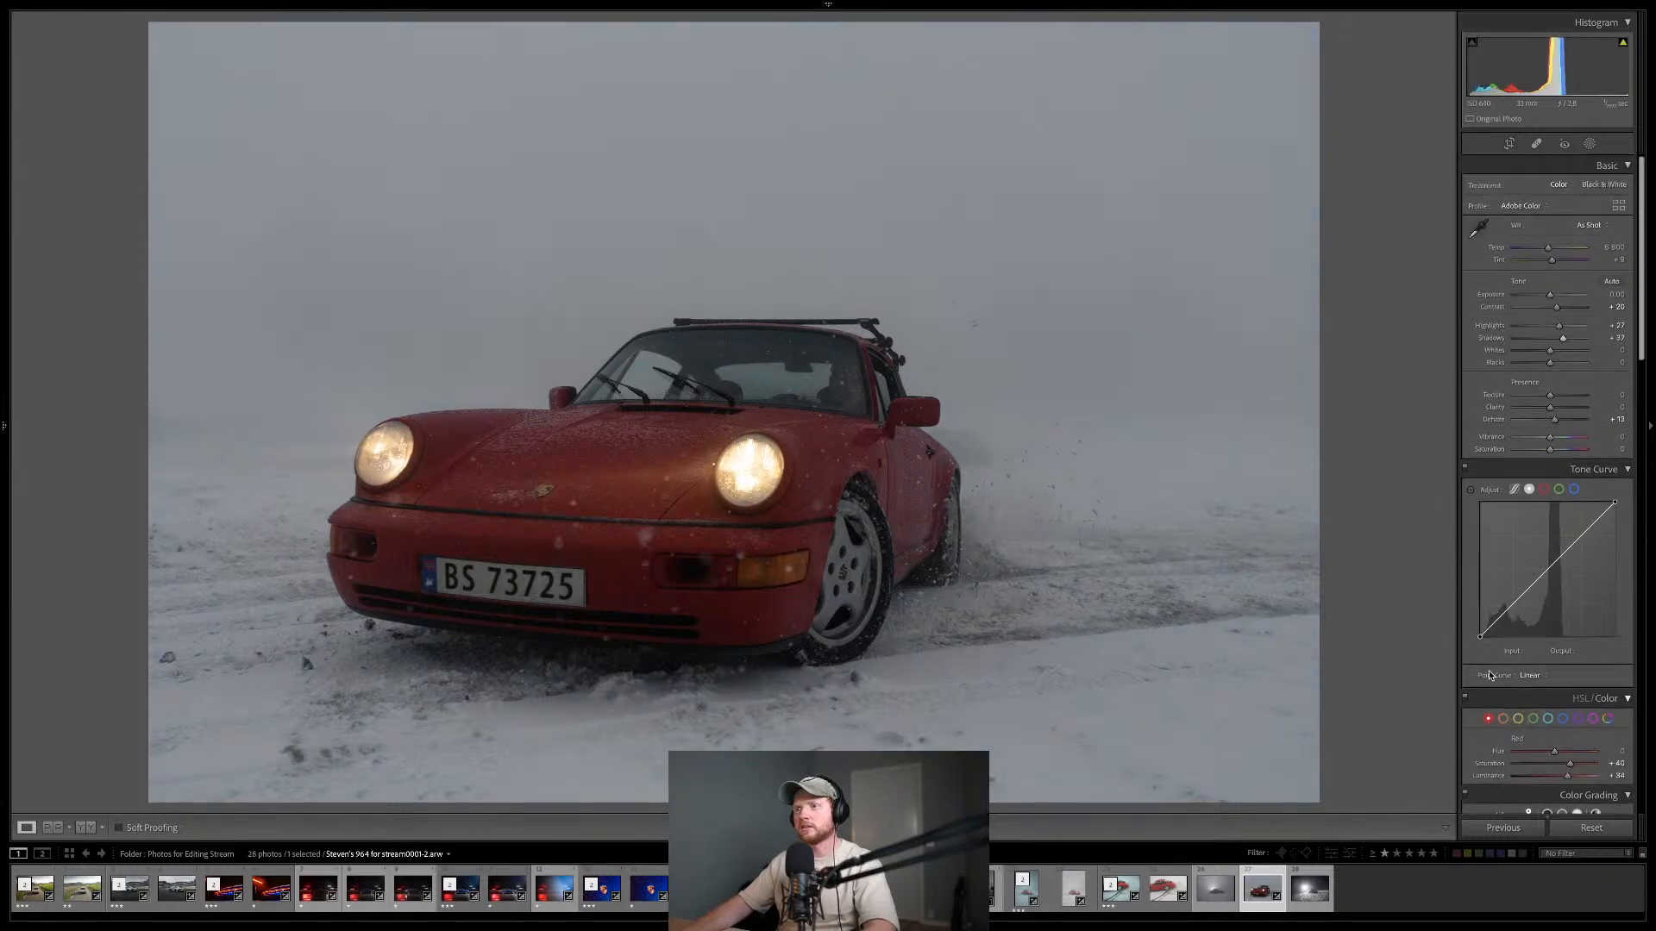
scroll(1497, 558, down, 1)
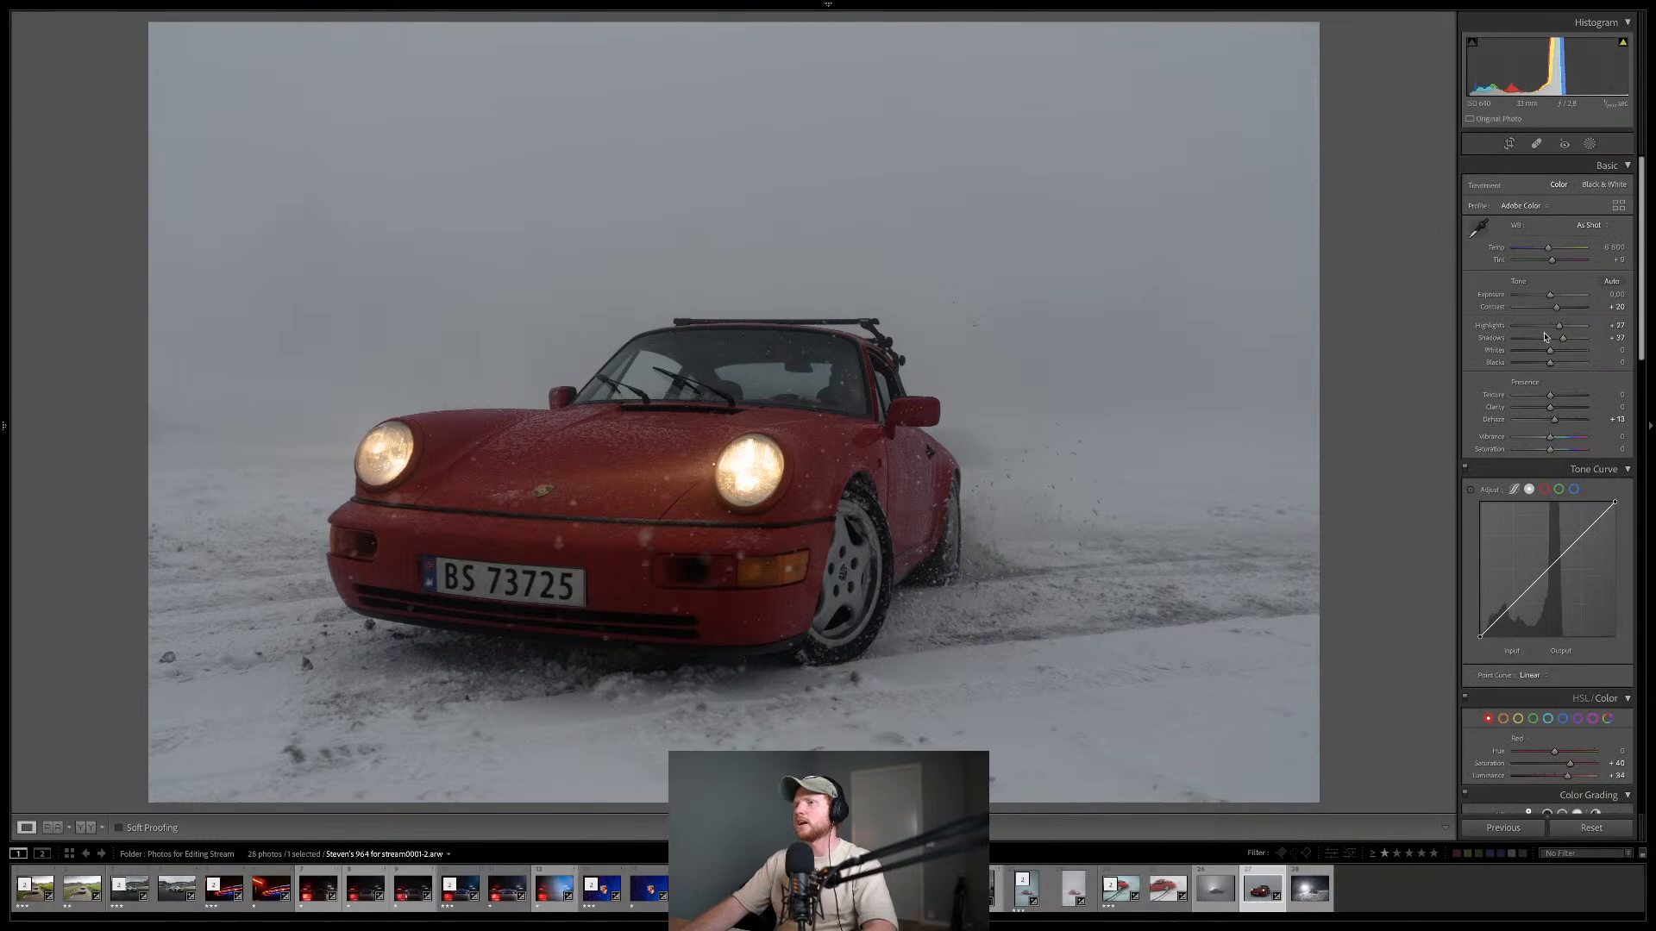
- Add a subject-selection mask covering the red car and raise its Exposure to 0.27
click(1590, 143)
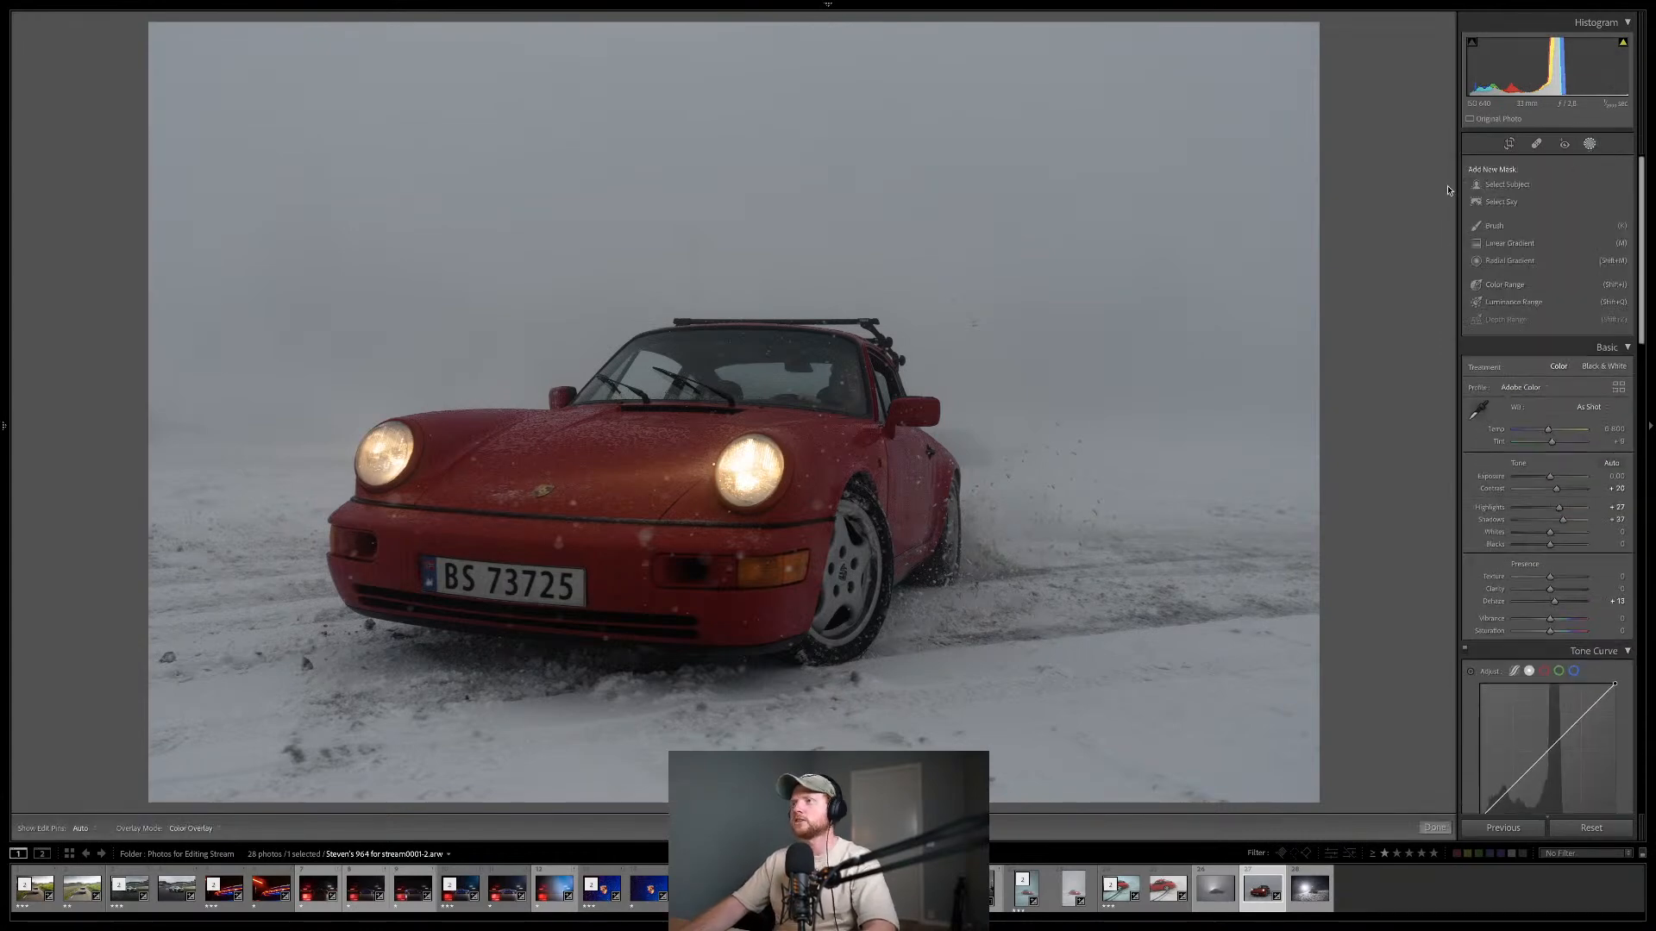
click(1501, 185)
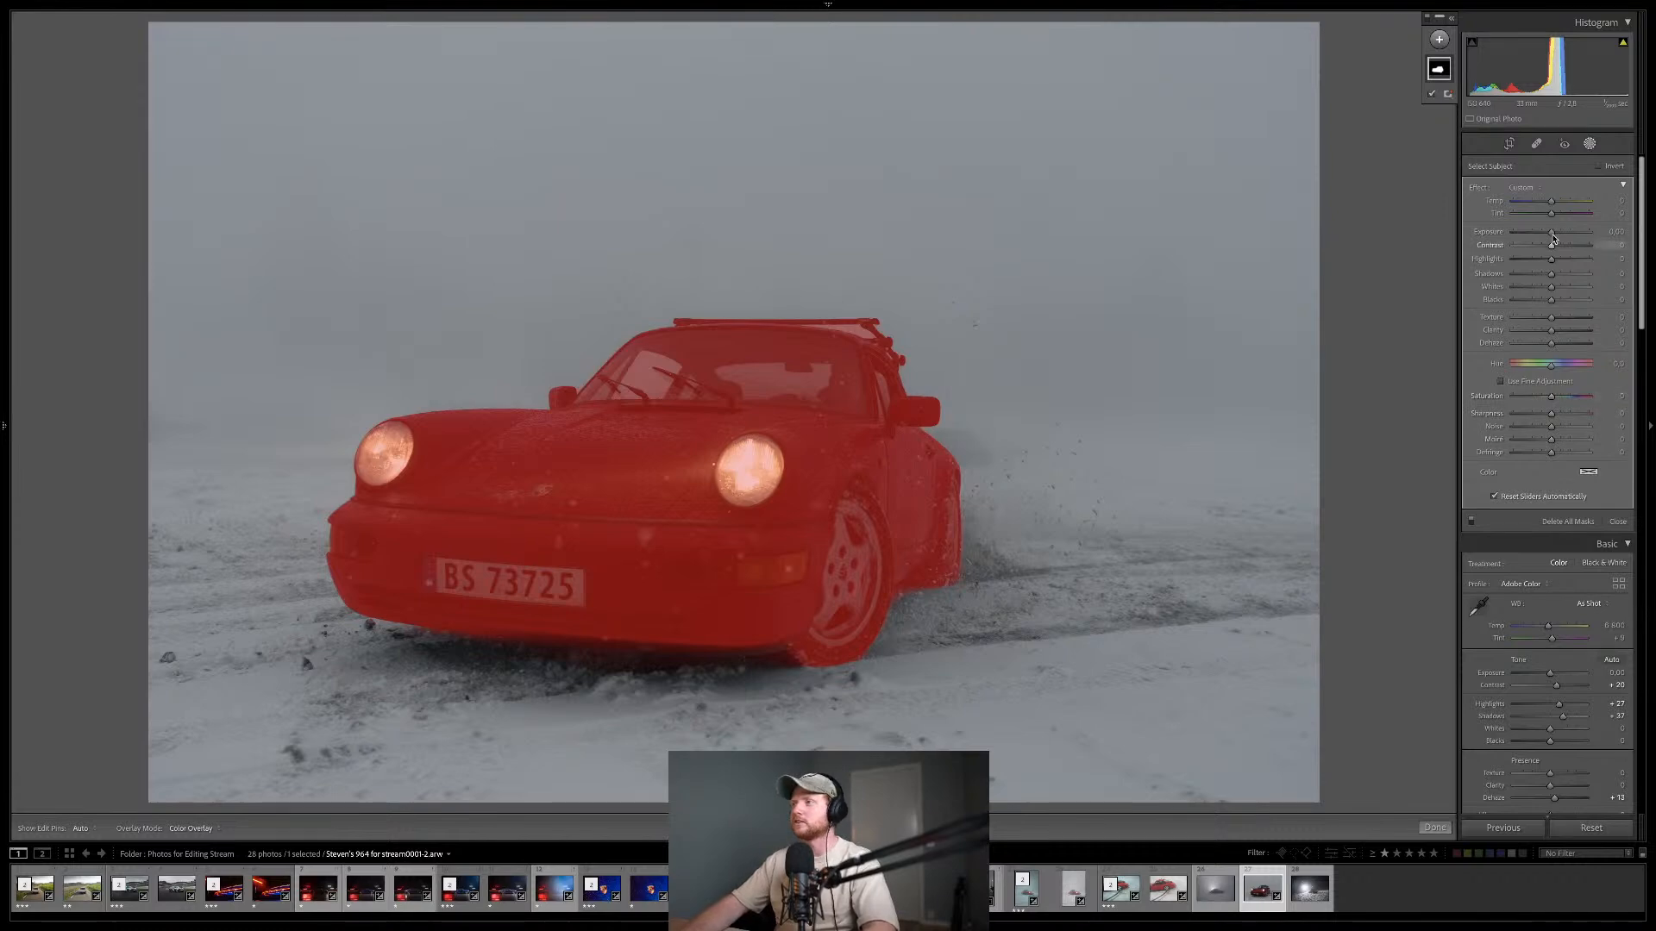
drag(1552, 235, 1555, 235)
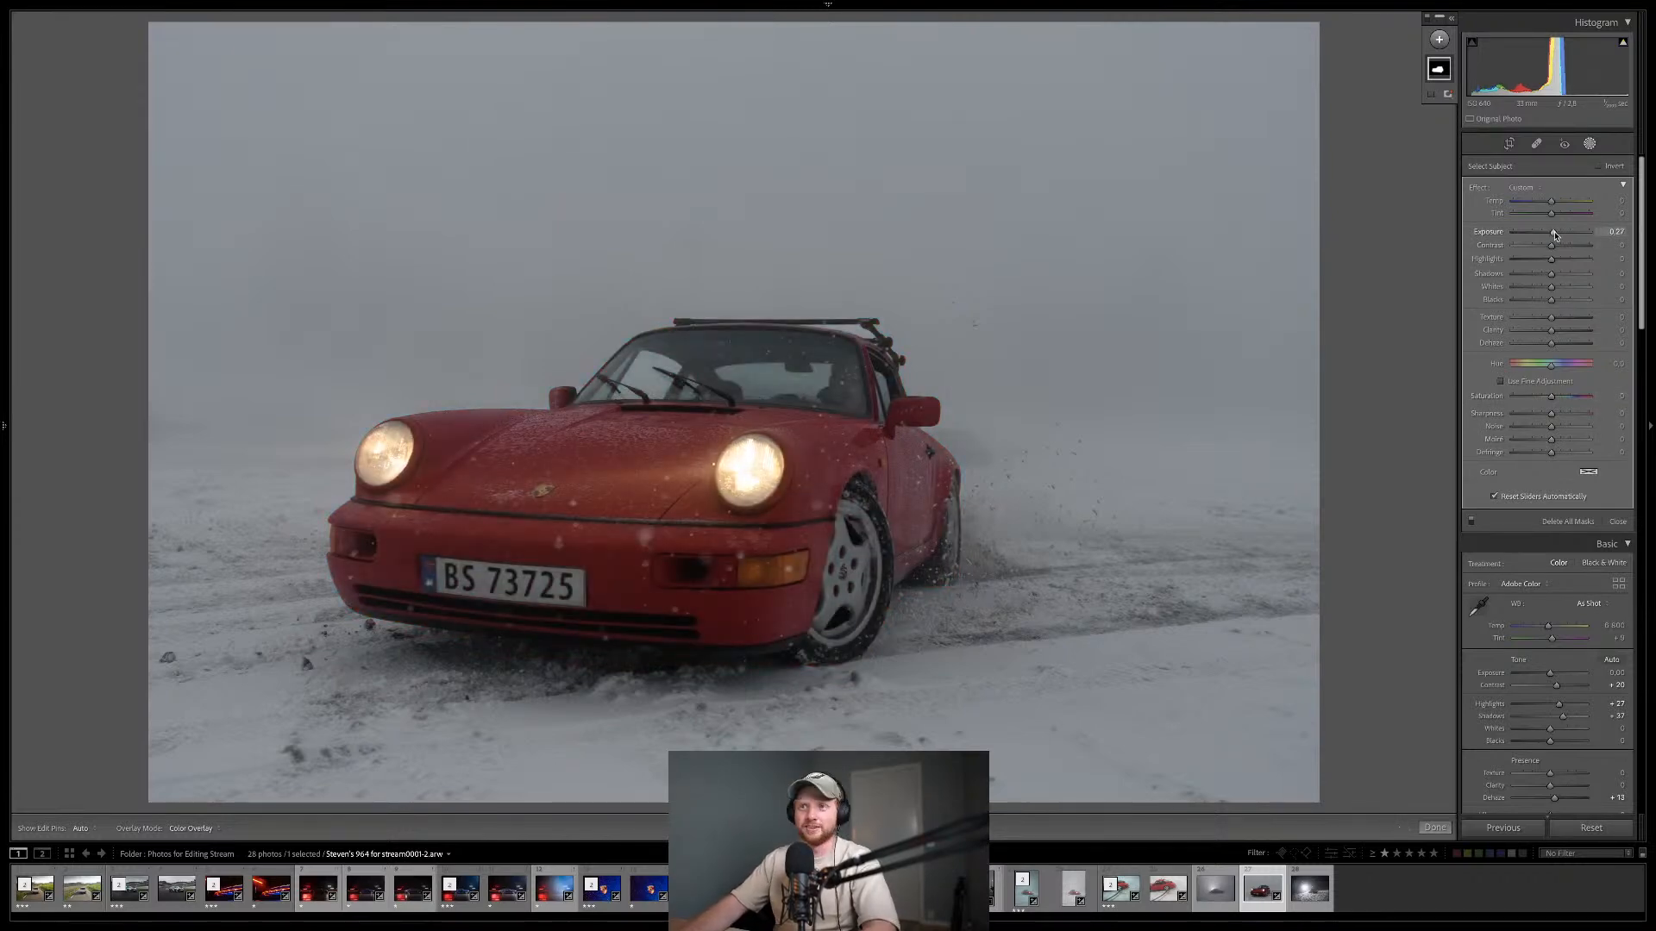
- Set the car's subject mask to Exposure 0.67, Contrast 27, Whites 17 and Dehaze 4, and compare the photo before and after
drag(1555, 234, 1559, 237)
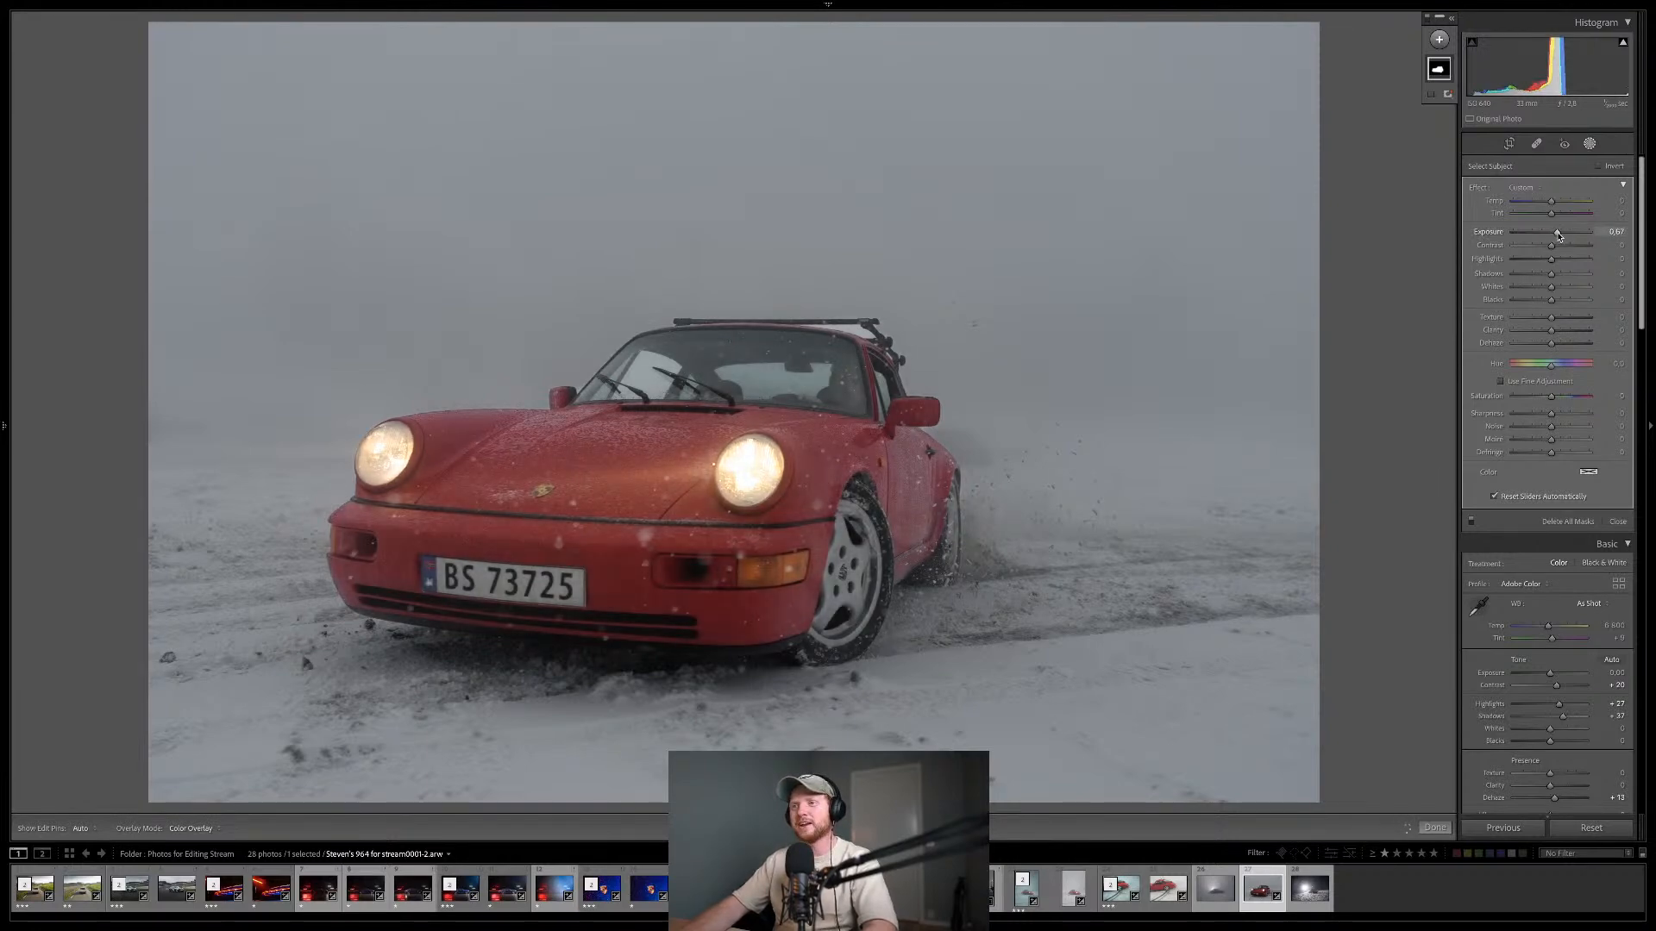
click(1560, 290)
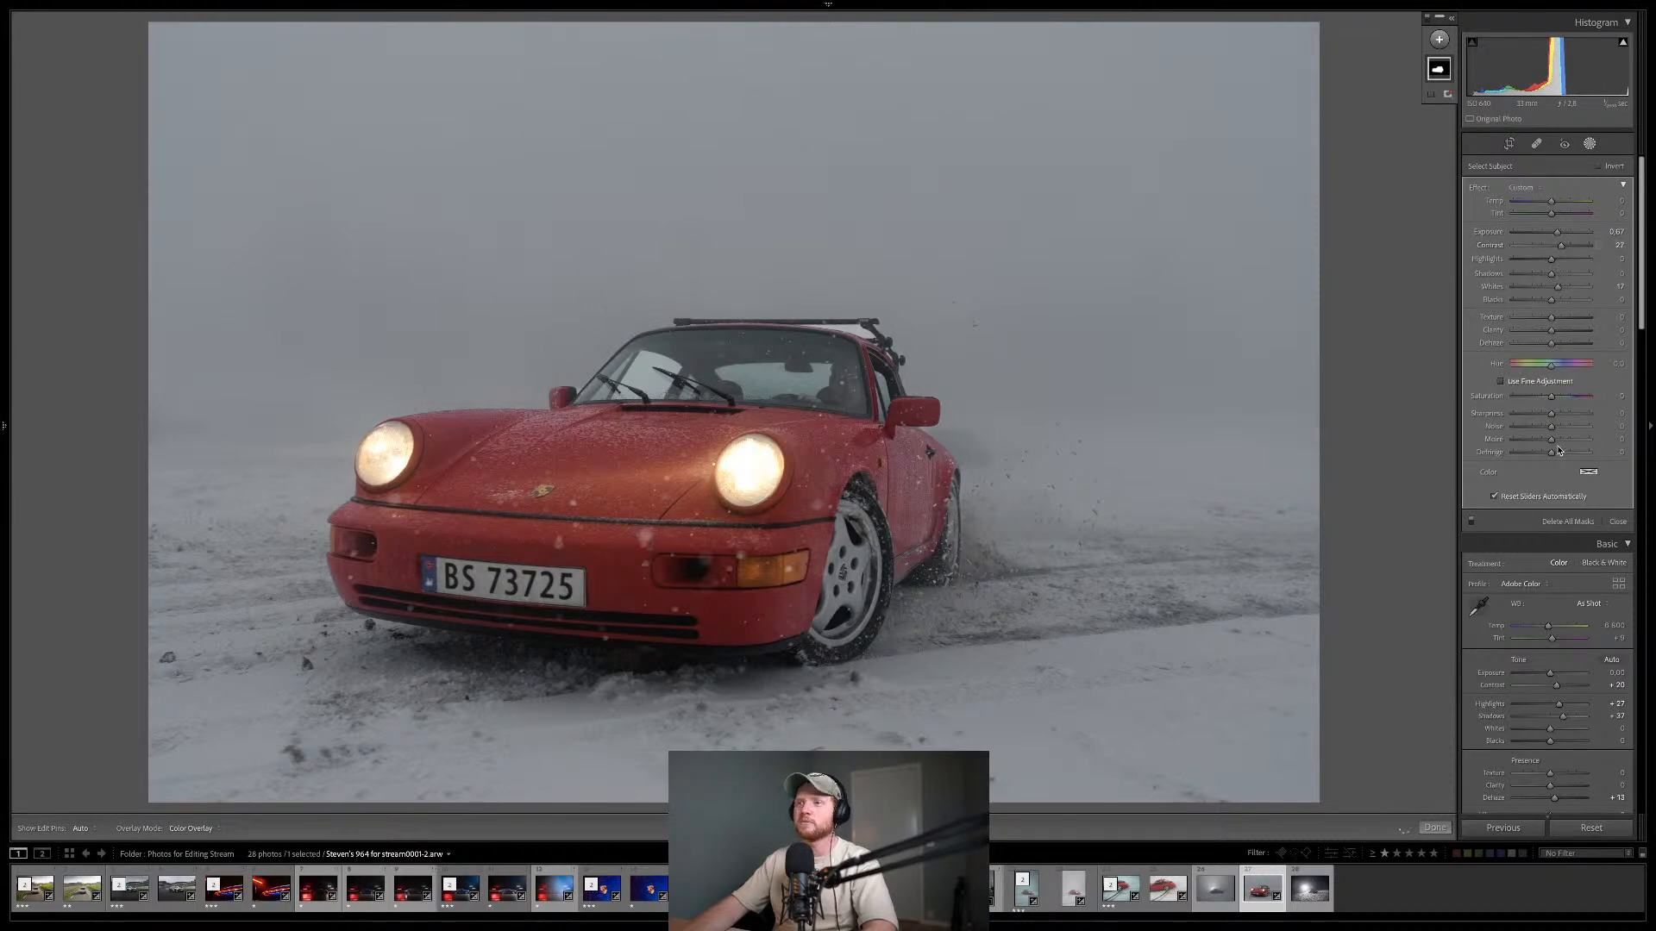
double_click(1555, 332)
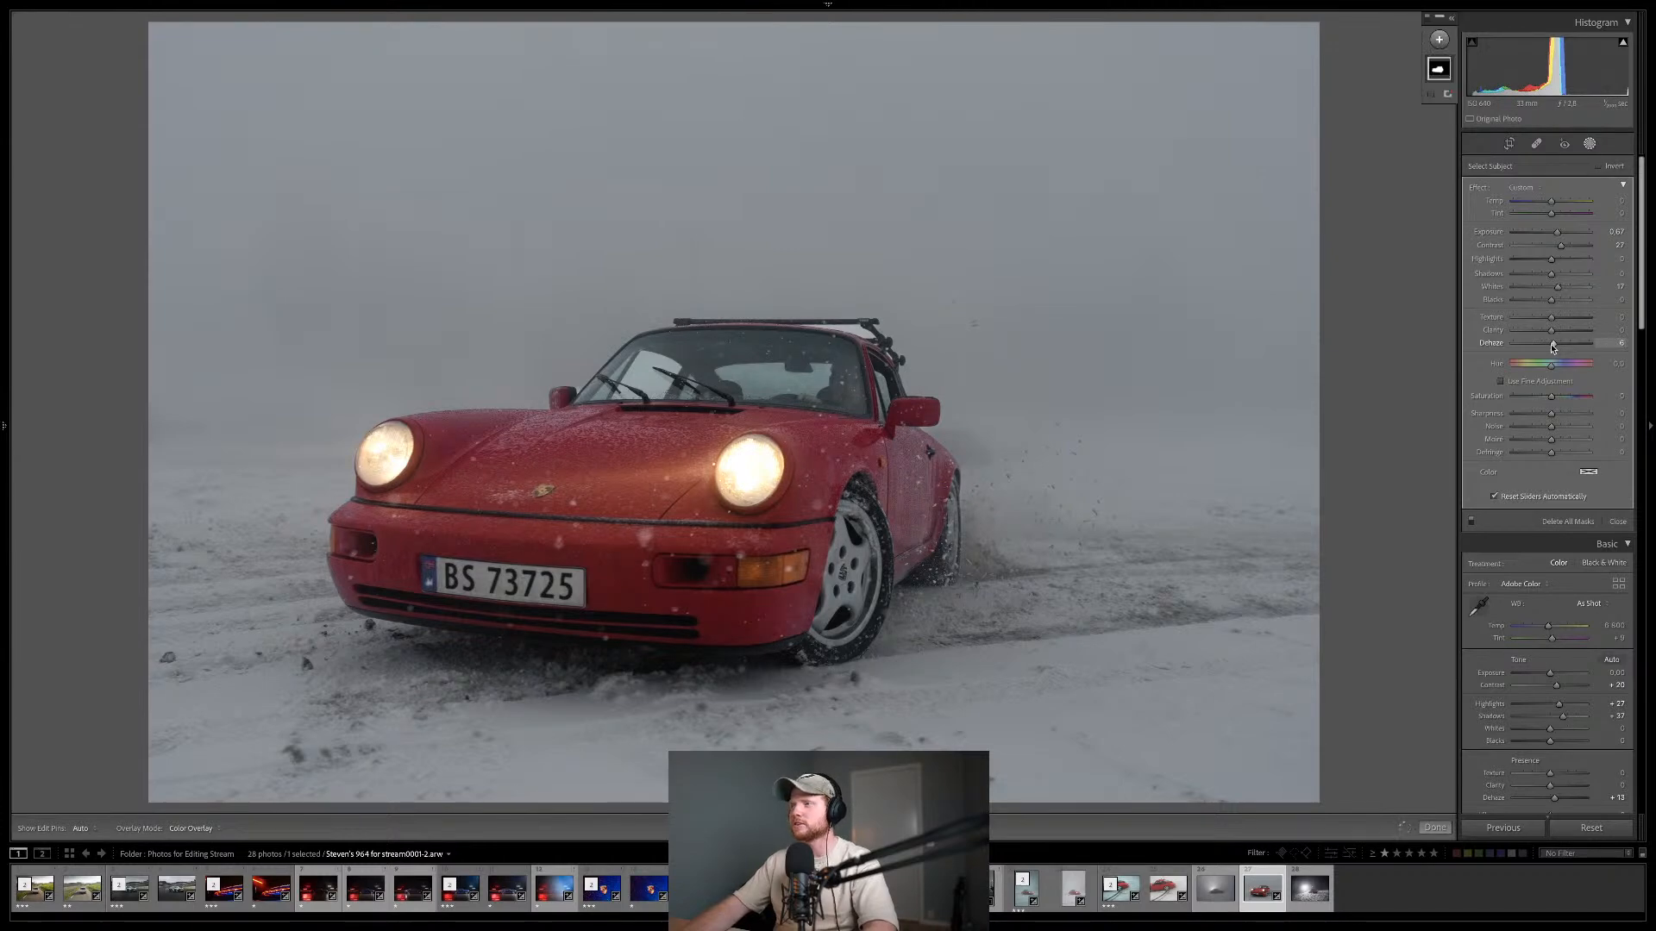
drag(1552, 347, 1553, 347)
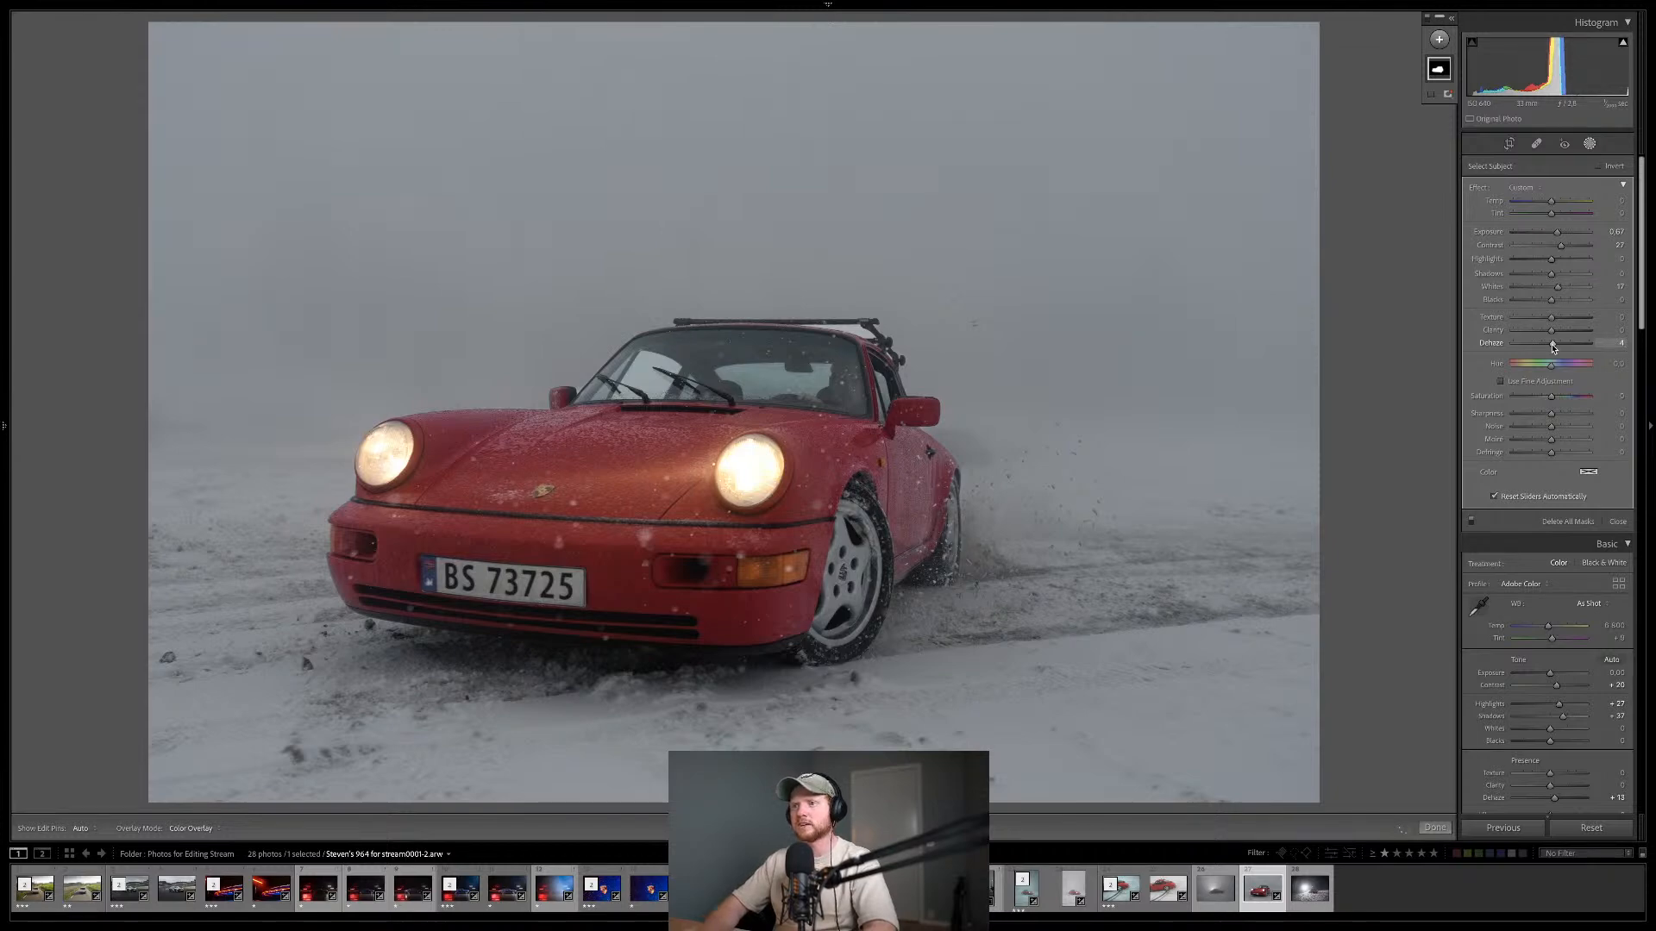
key(backslash)
key(backslash)
key(shift+w)
- In HSL/Color, set the Magenta and Purple Hue to +100 and the Purple Saturation to +30, and compare with the original
scroll(1597, 488, down, 5)
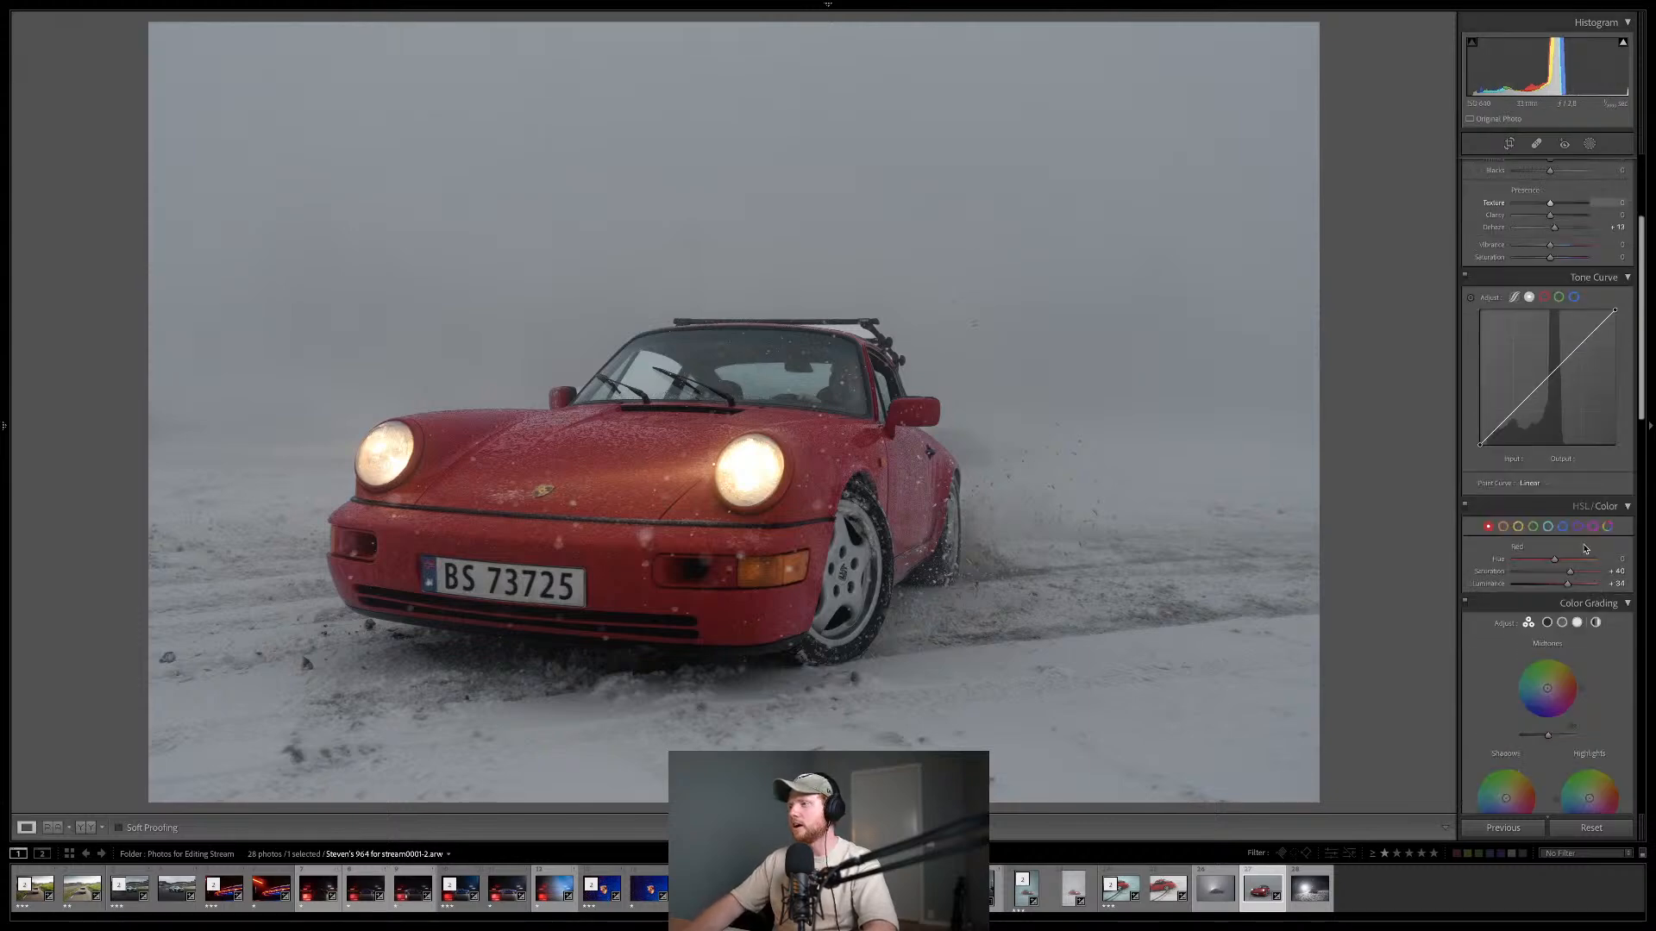
drag(1555, 559, 1601, 558)
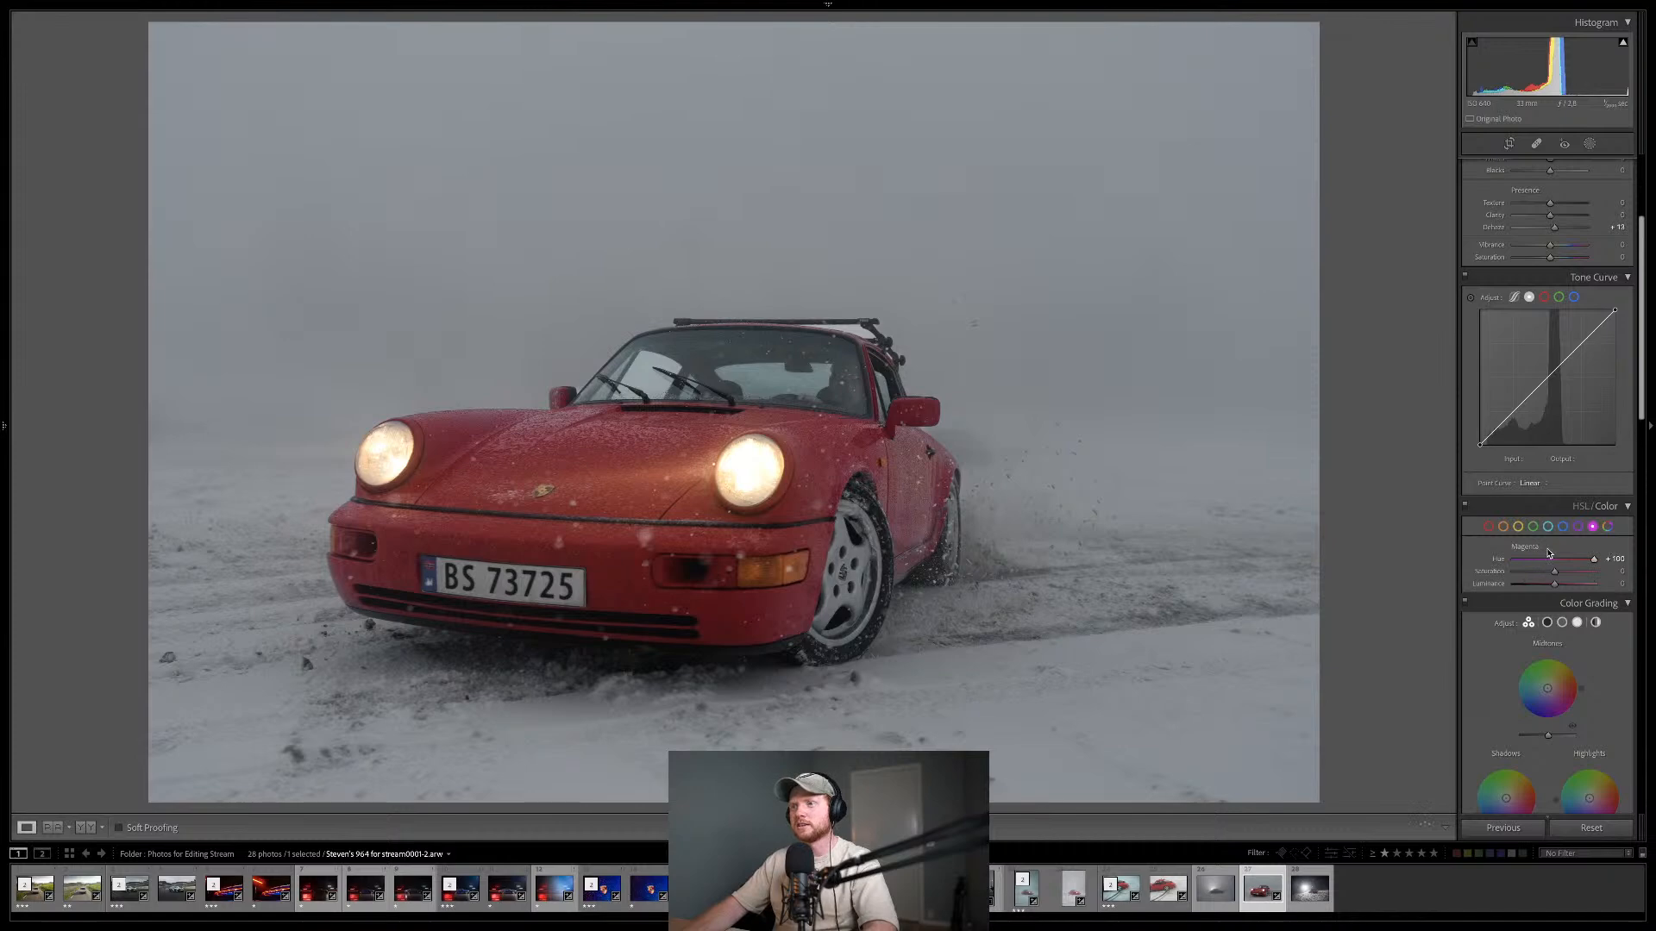
click(1579, 528)
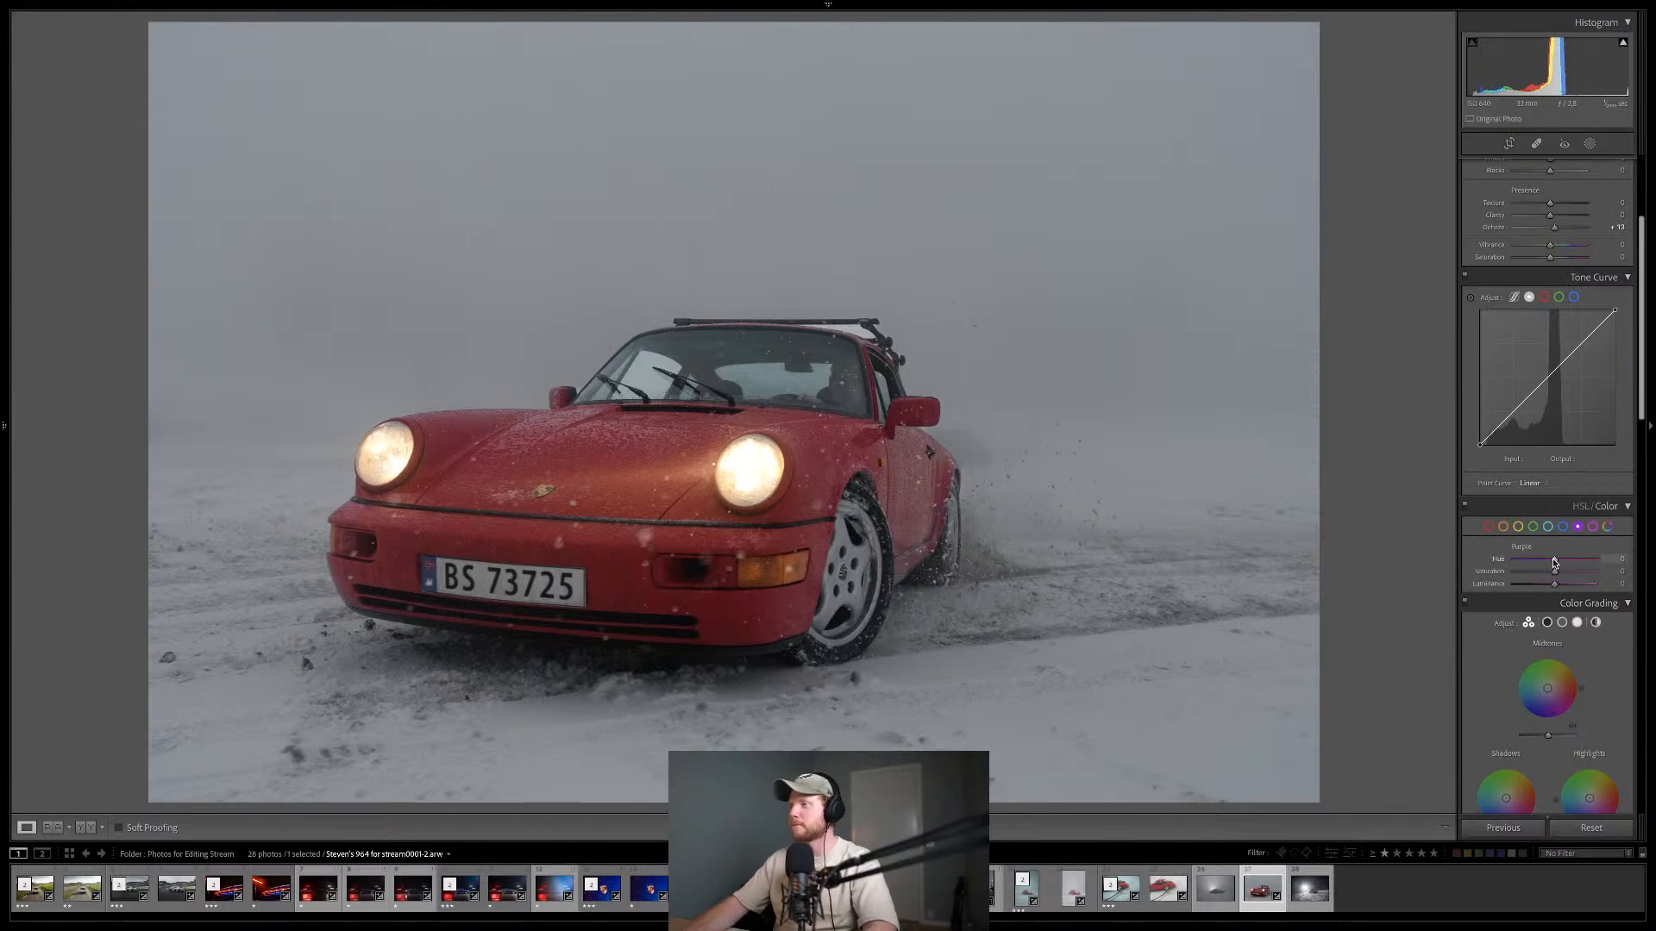
drag(1555, 560, 1597, 562)
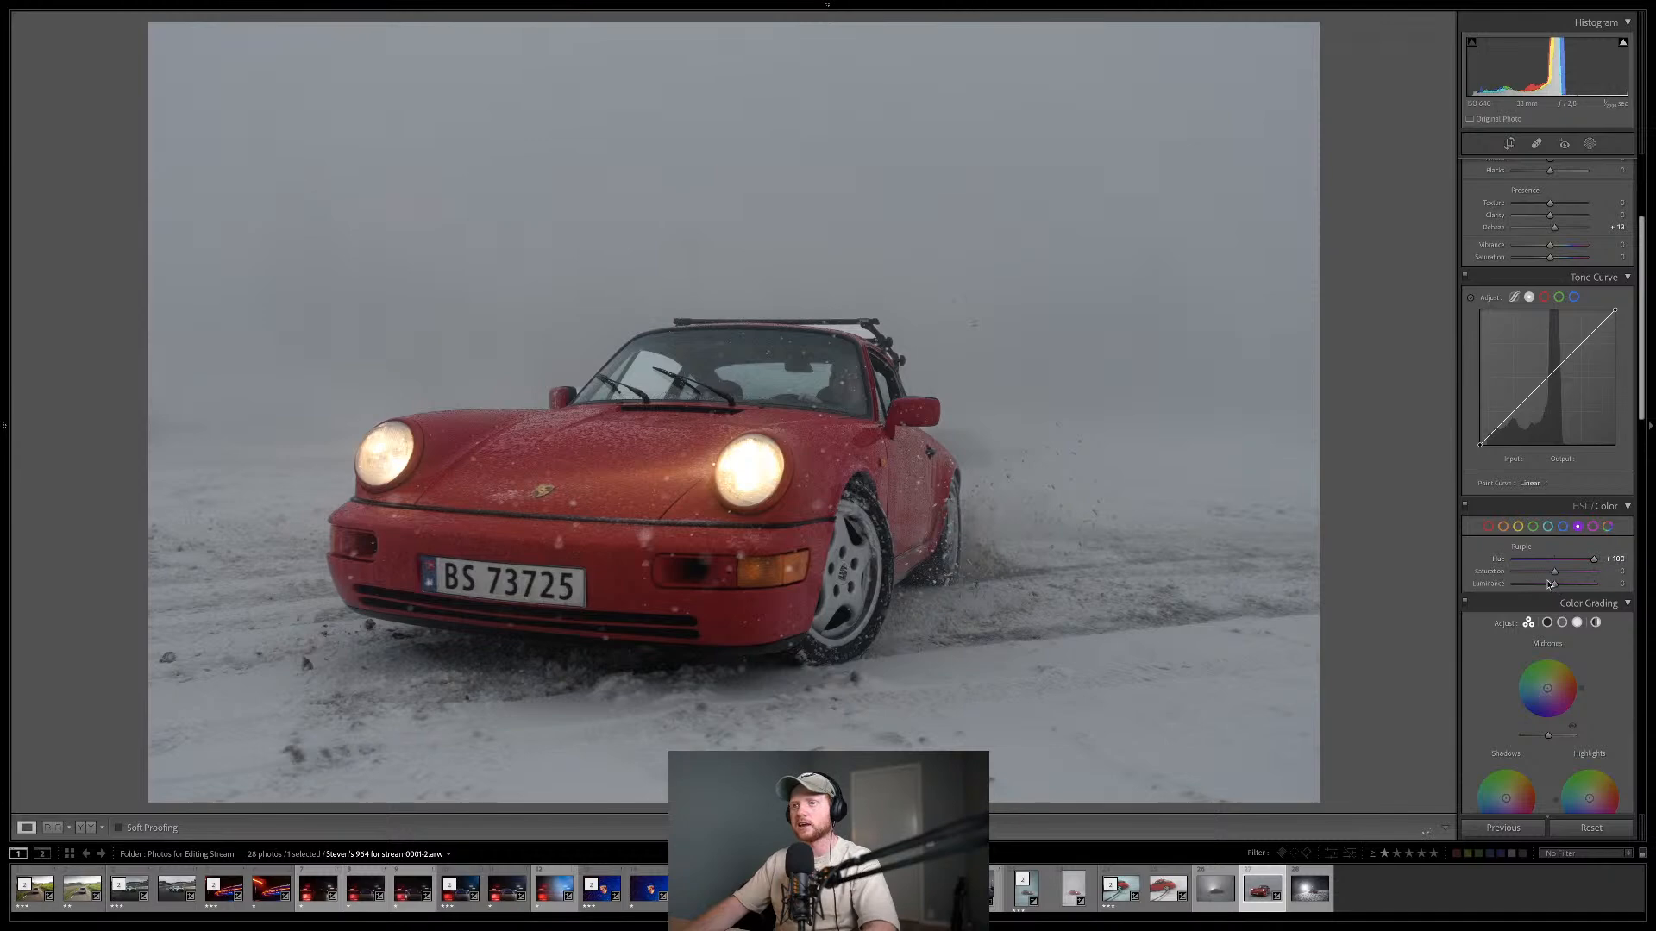
drag(1558, 577, 1570, 576)
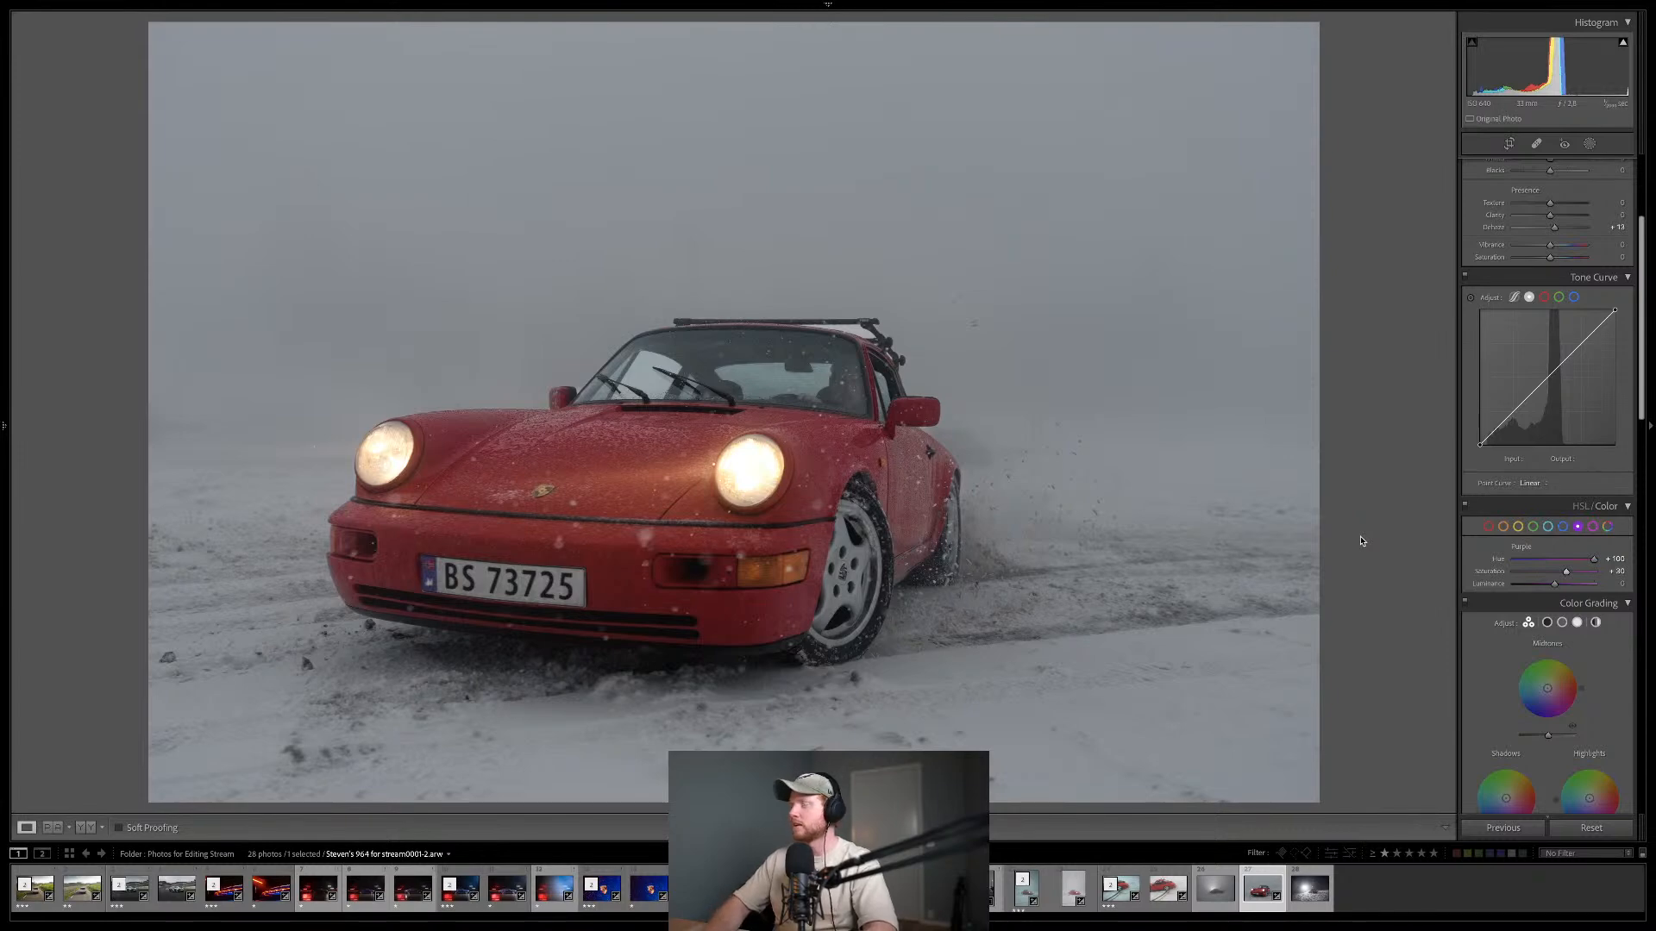
key(backslash)
key(backslash)
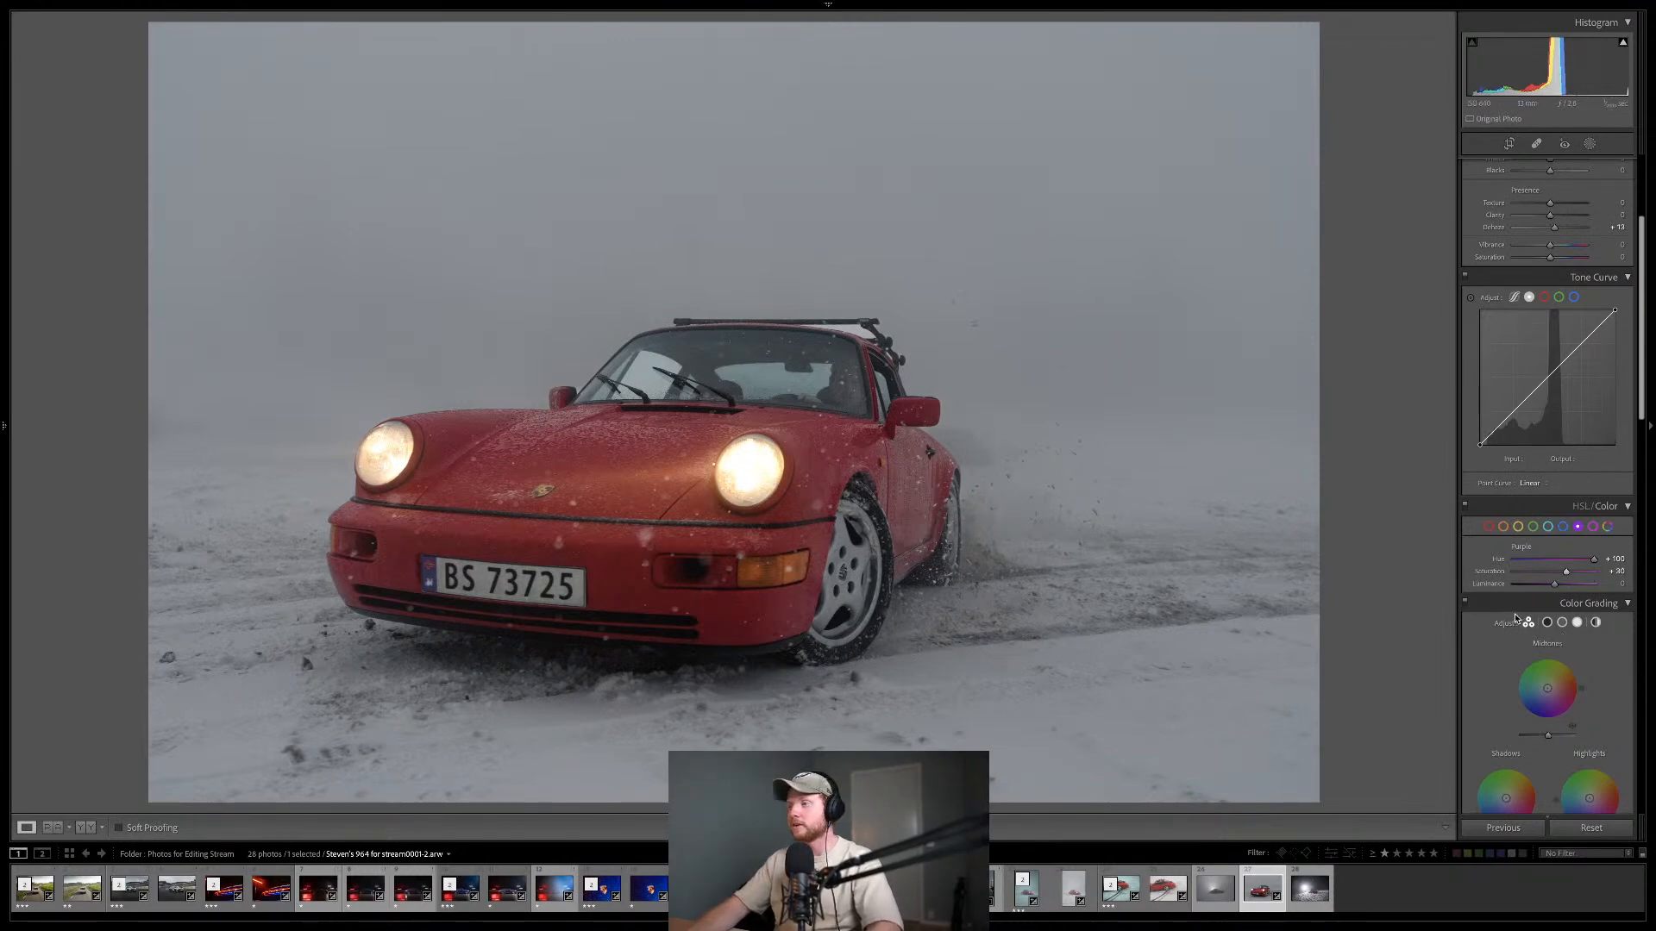
- Raise the Saturation of the Orange range in HSL/Color and return to the Red range
click(1507, 527)
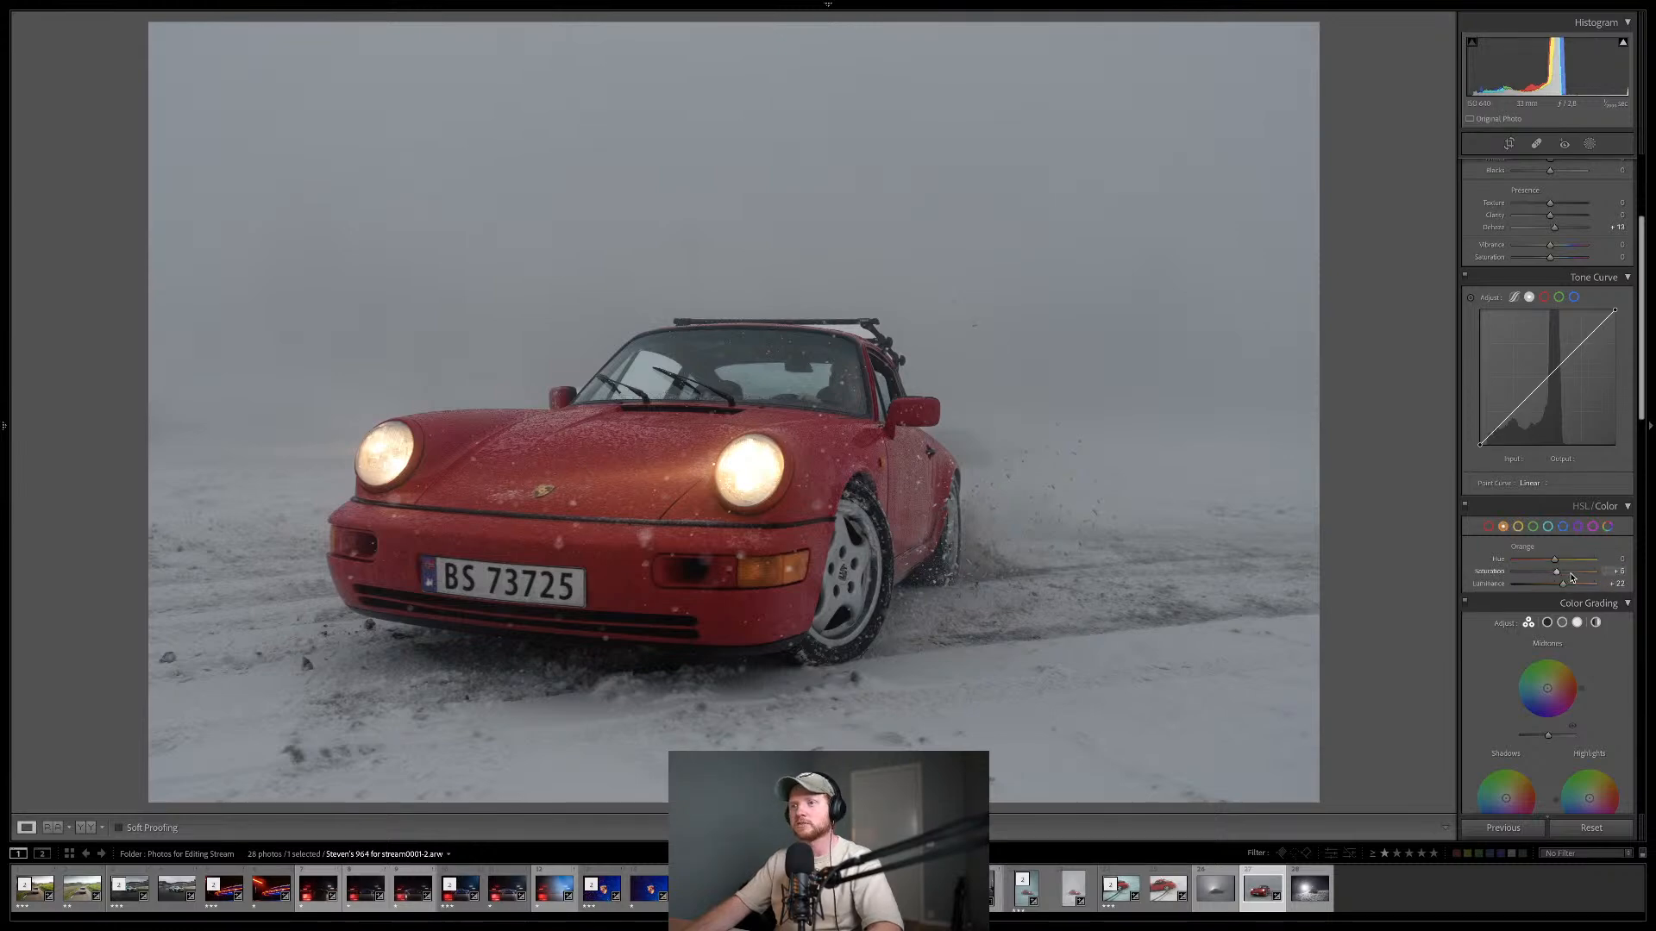
drag(1571, 577, 1570, 577)
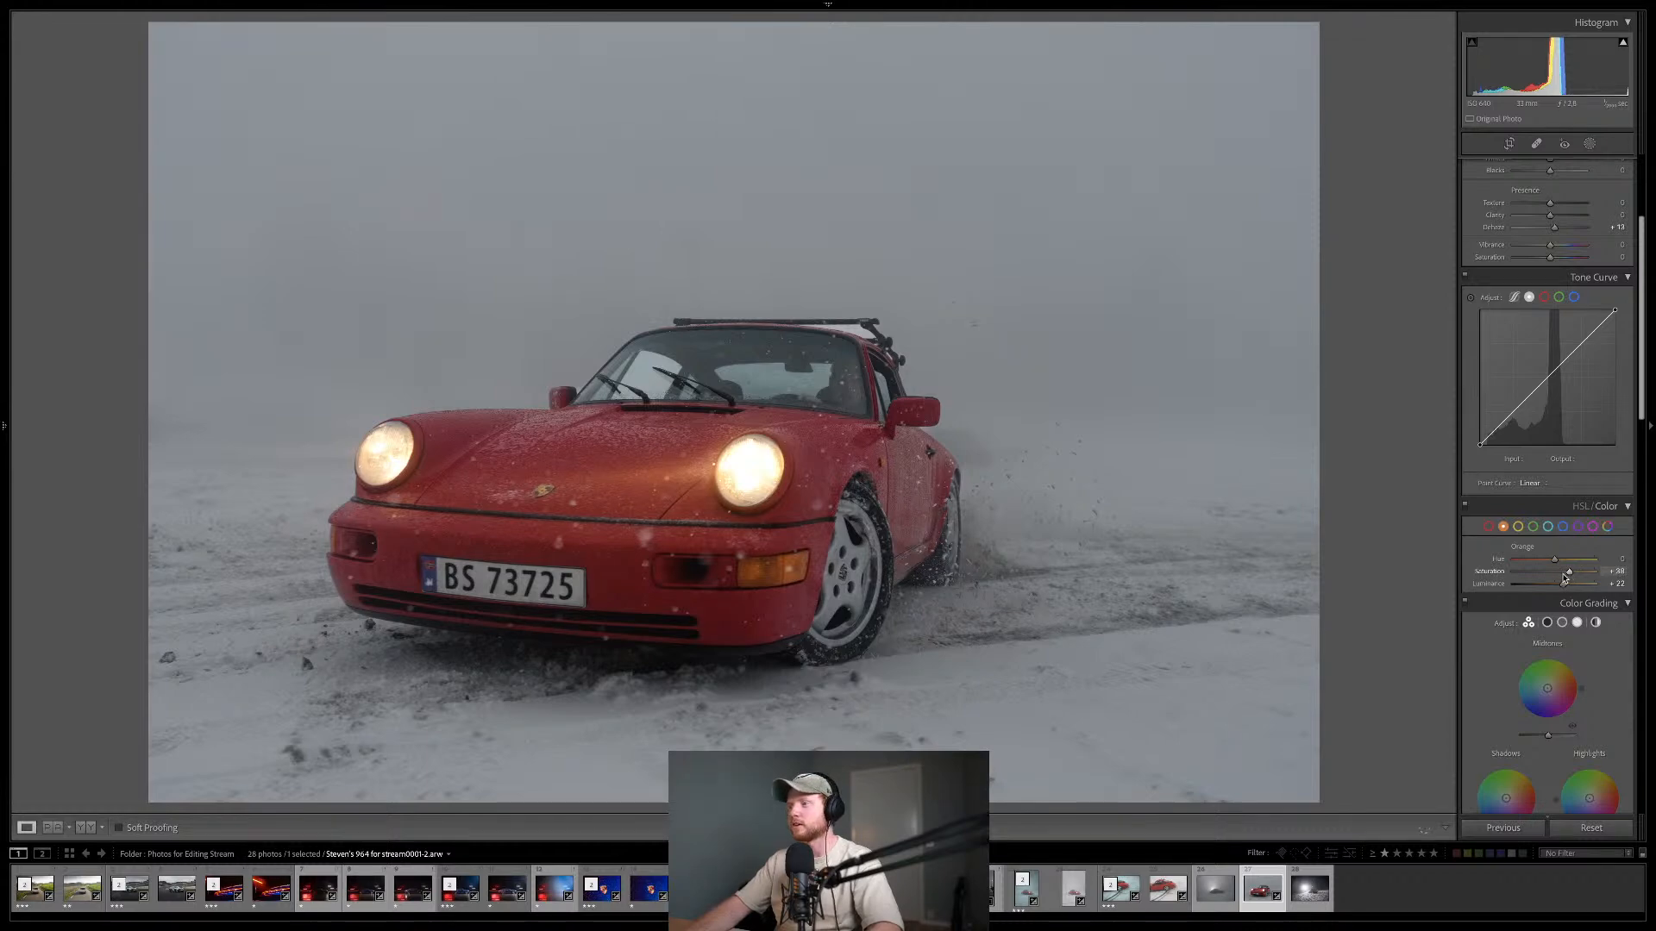
drag(1565, 578, 1563, 579)
click(1488, 528)
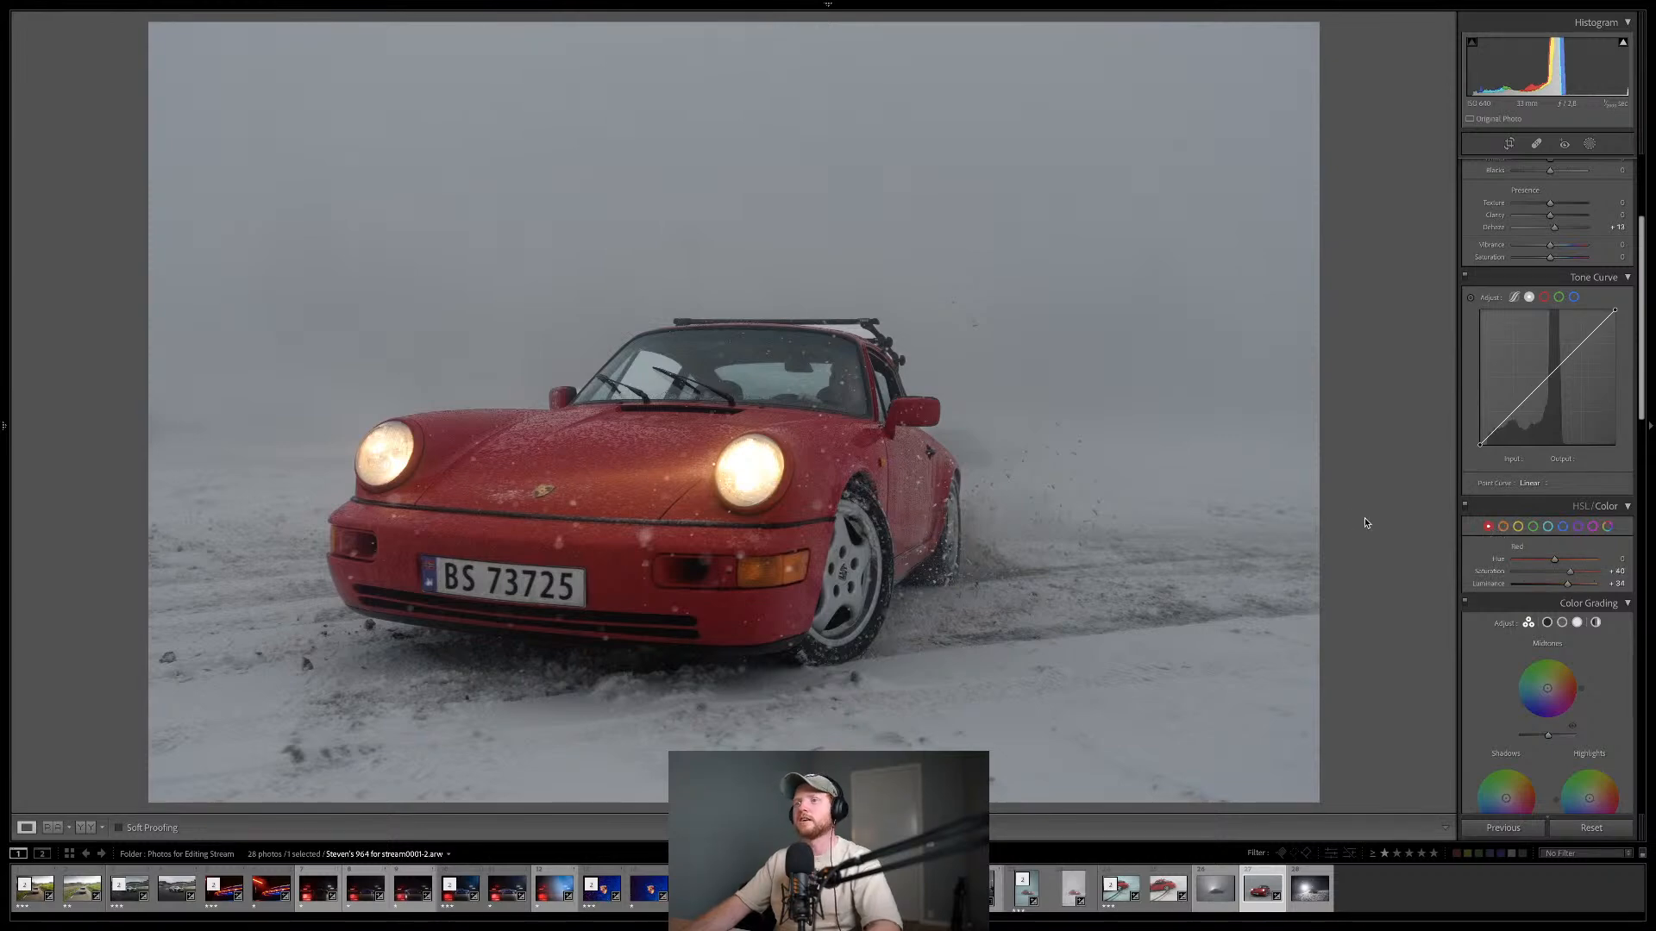
- Raise the photo's overall Exposure to +0.25 in the basic adjustments
scroll(1526, 310, up, 3)
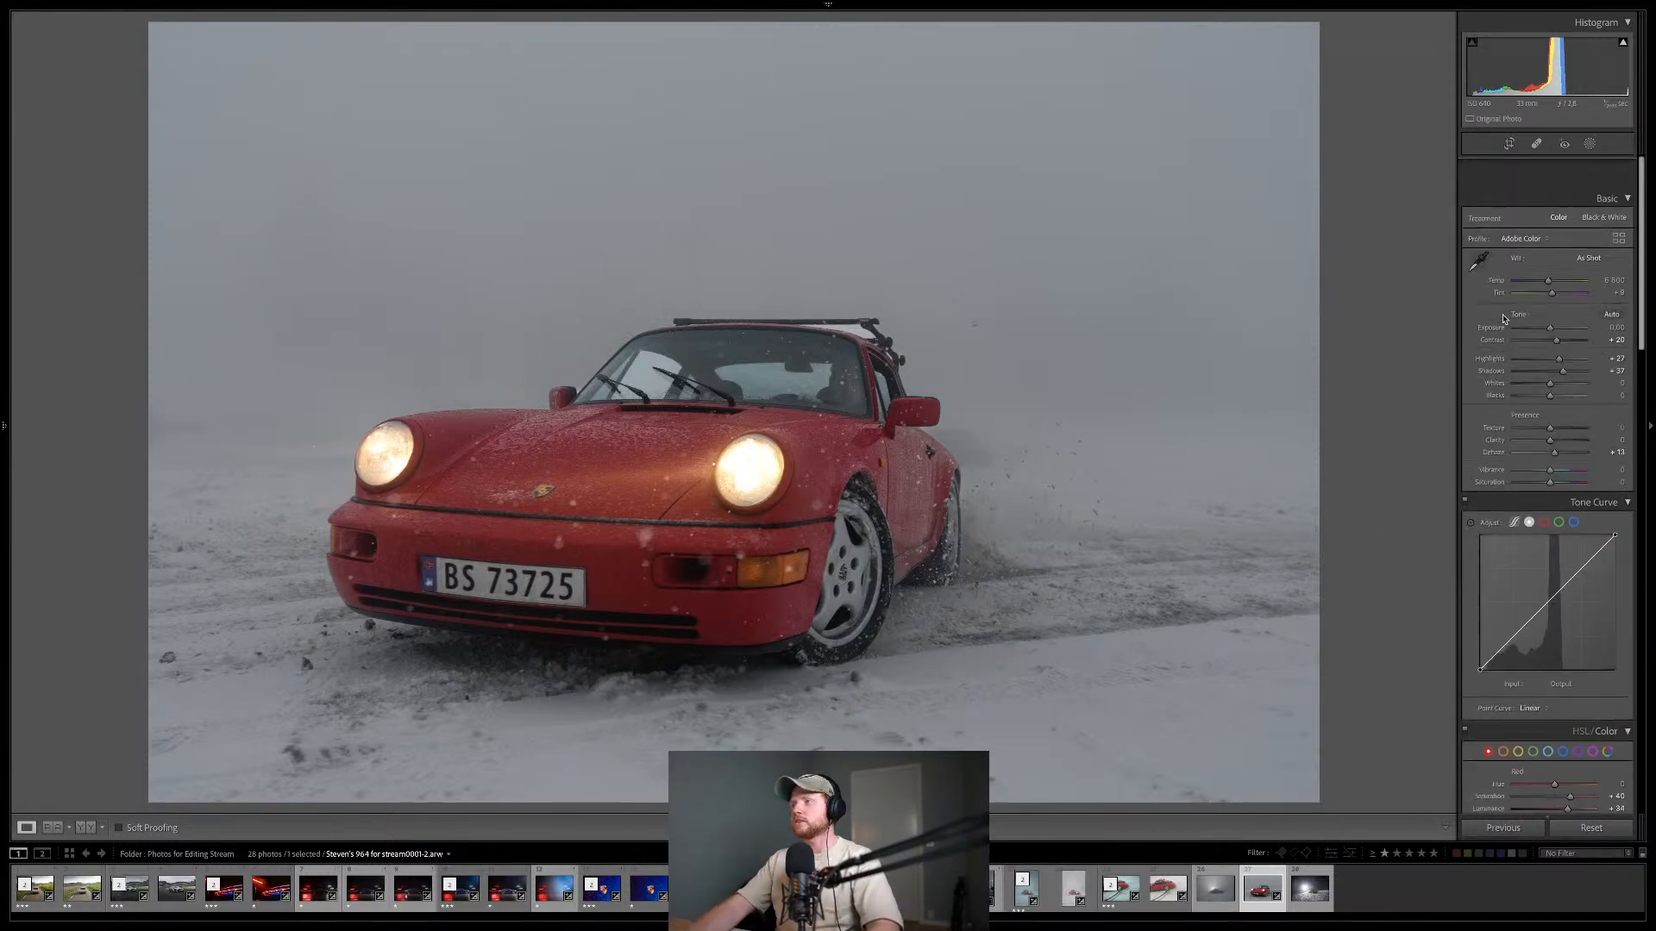
scroll(1549, 319, down, 1)
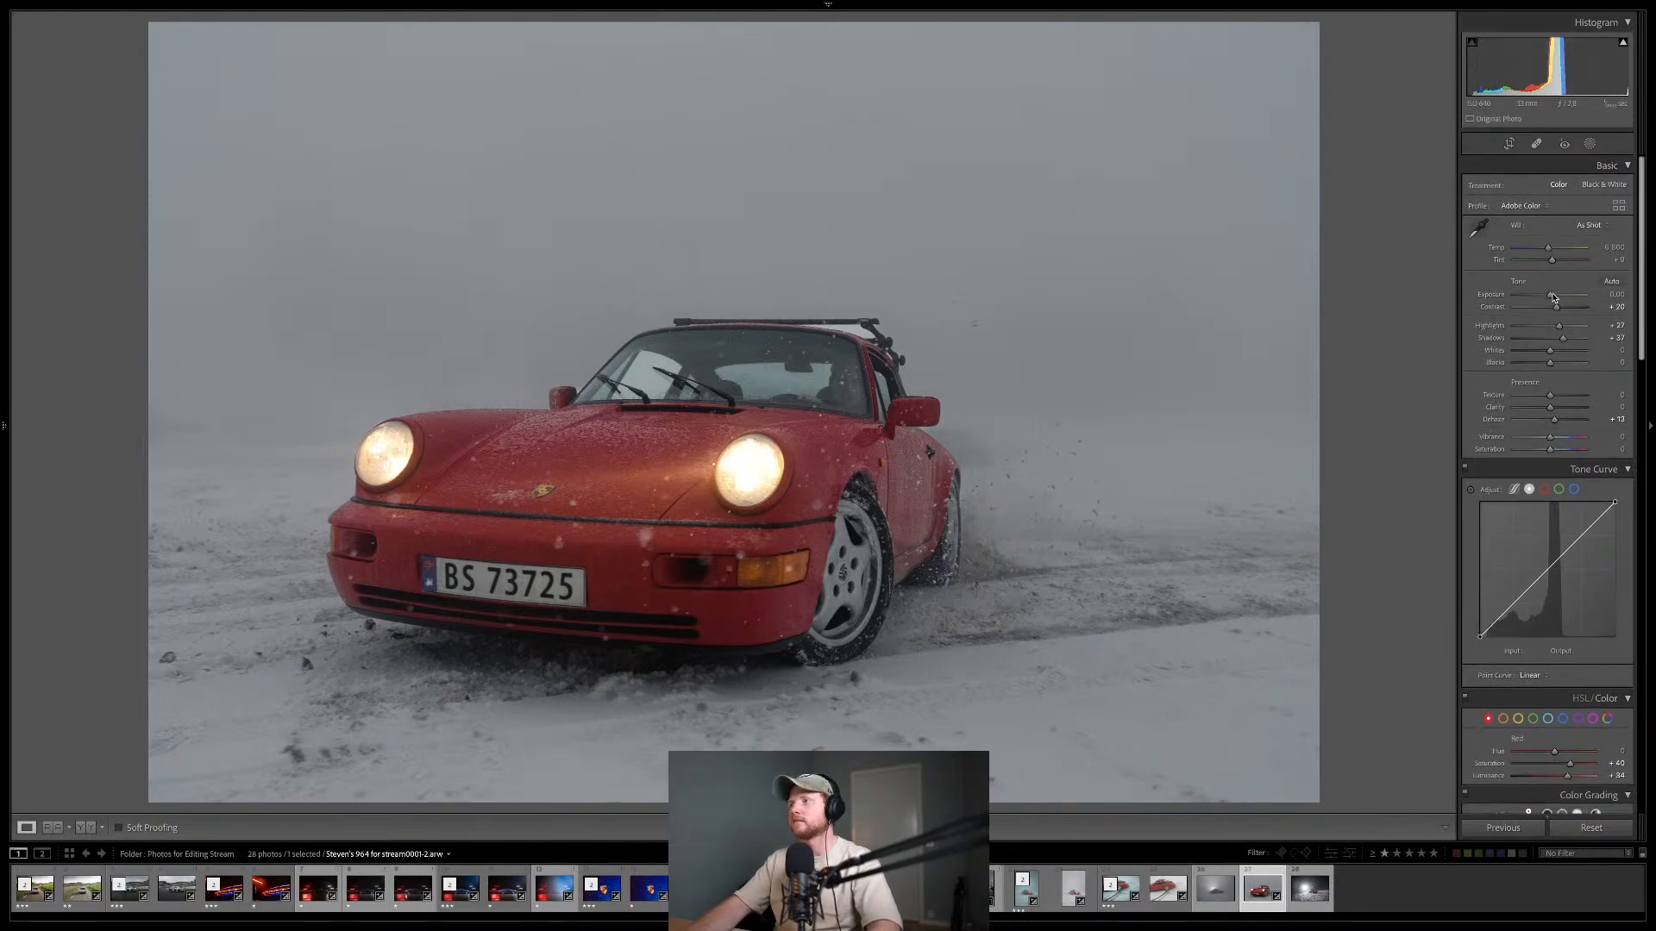
drag(1551, 297, 1552, 298)
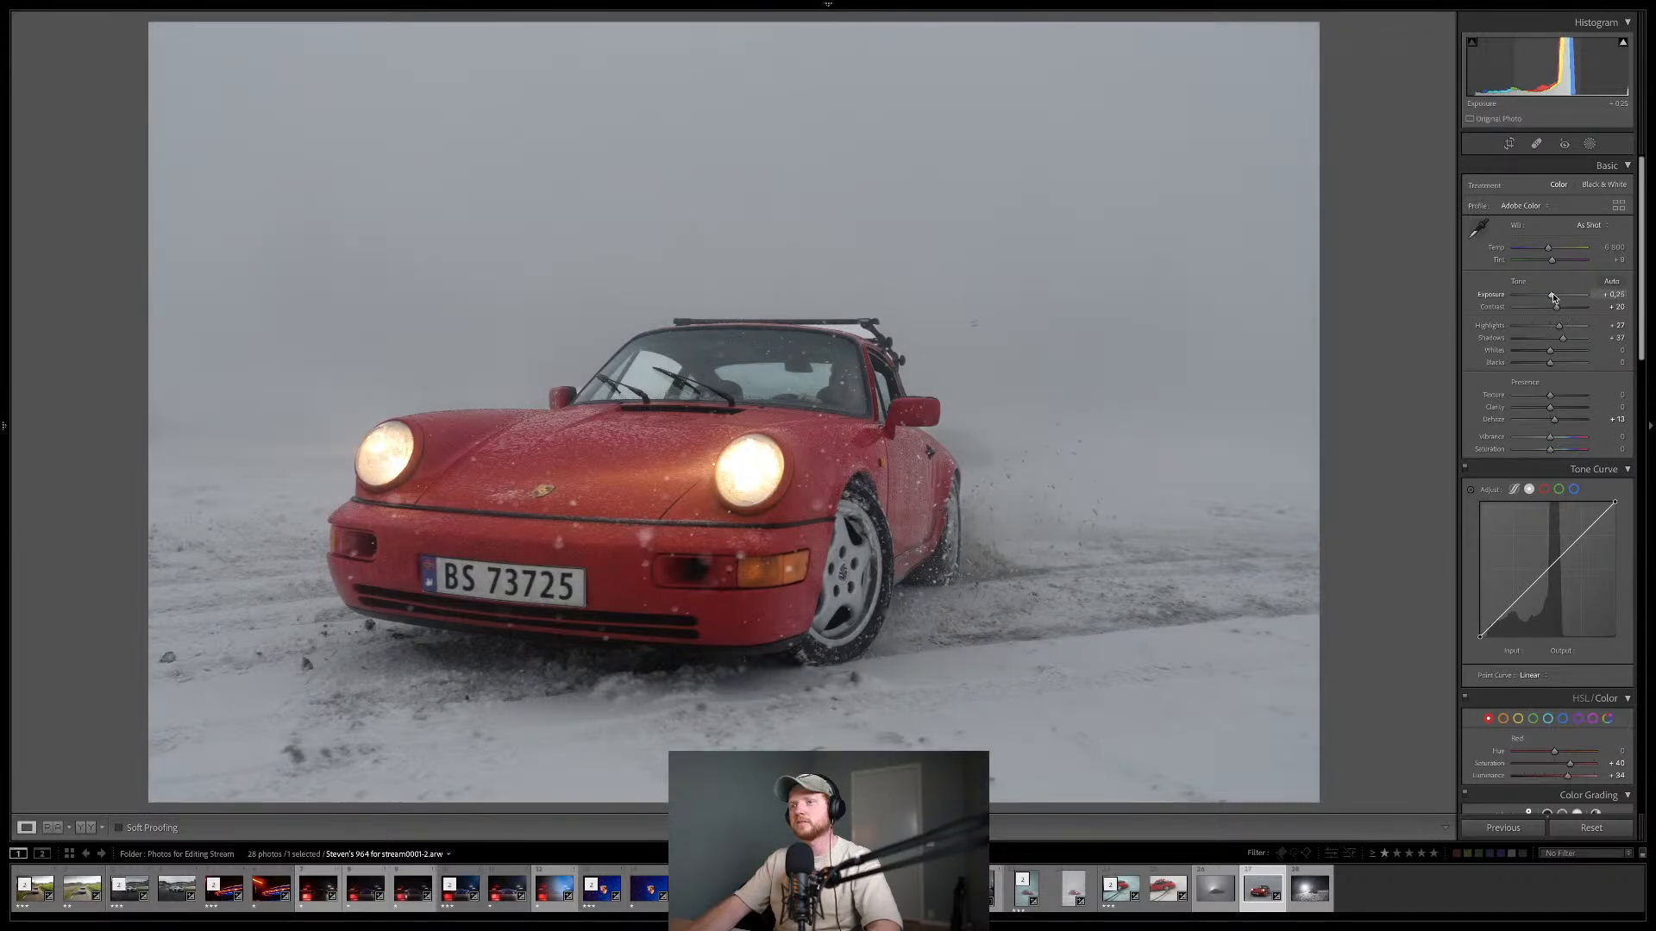
- Subtract from the car's subject mask with an auto-masked brush, painting over the bright reflection and the wiper area of the windshield
click(1591, 145)
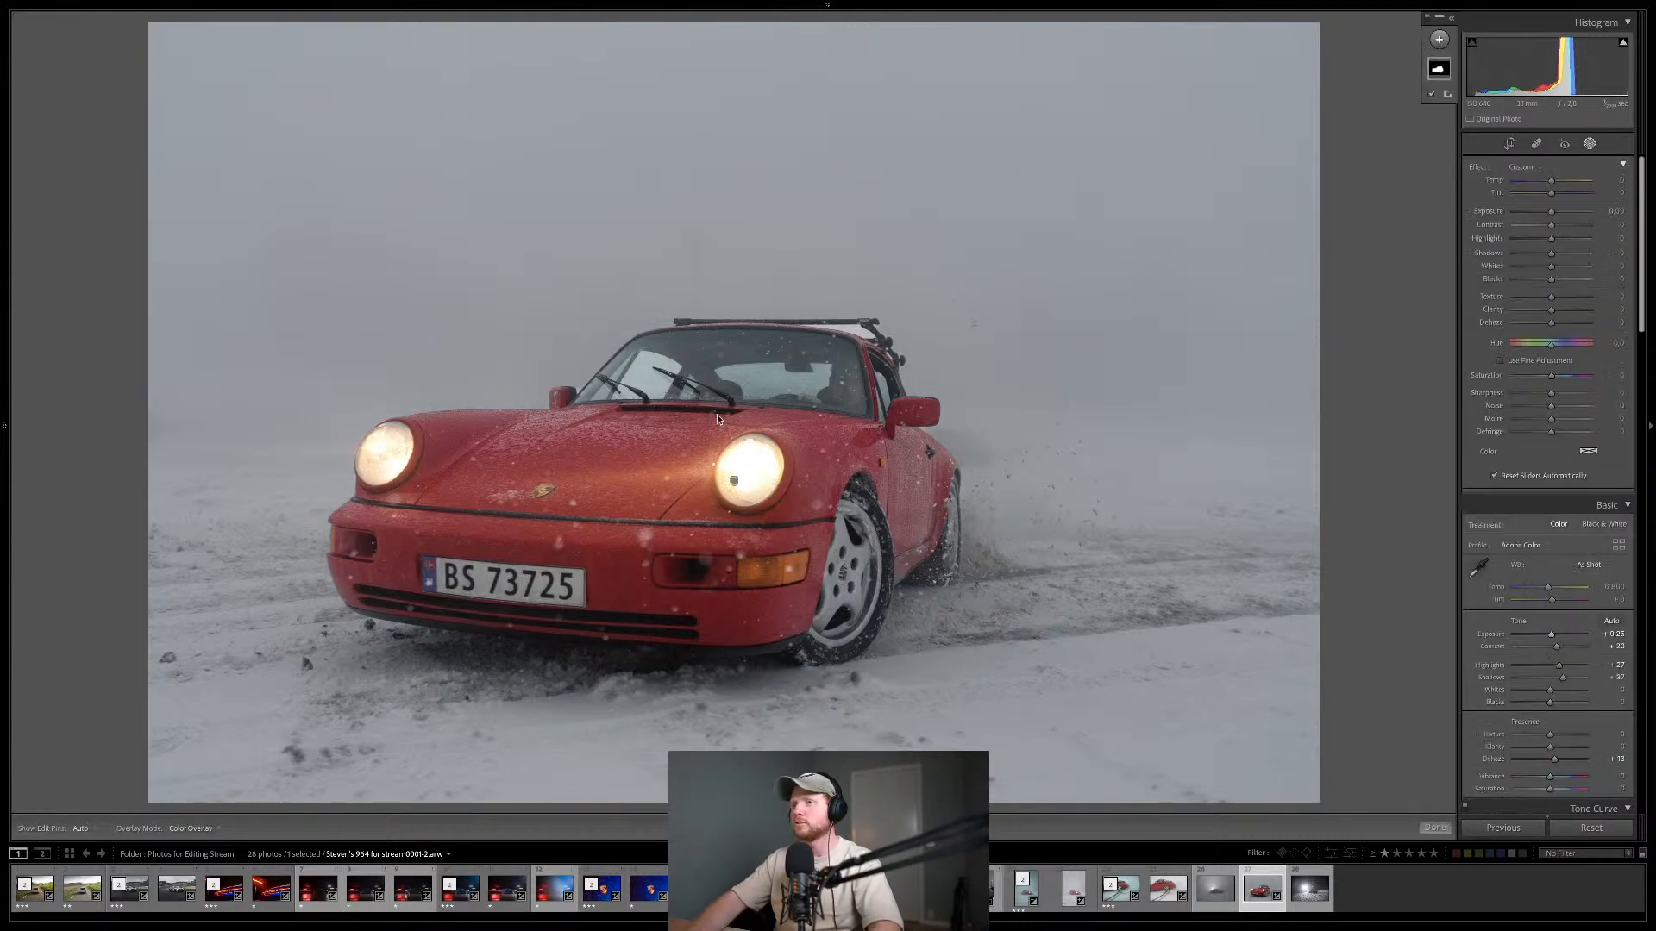
click(734, 482)
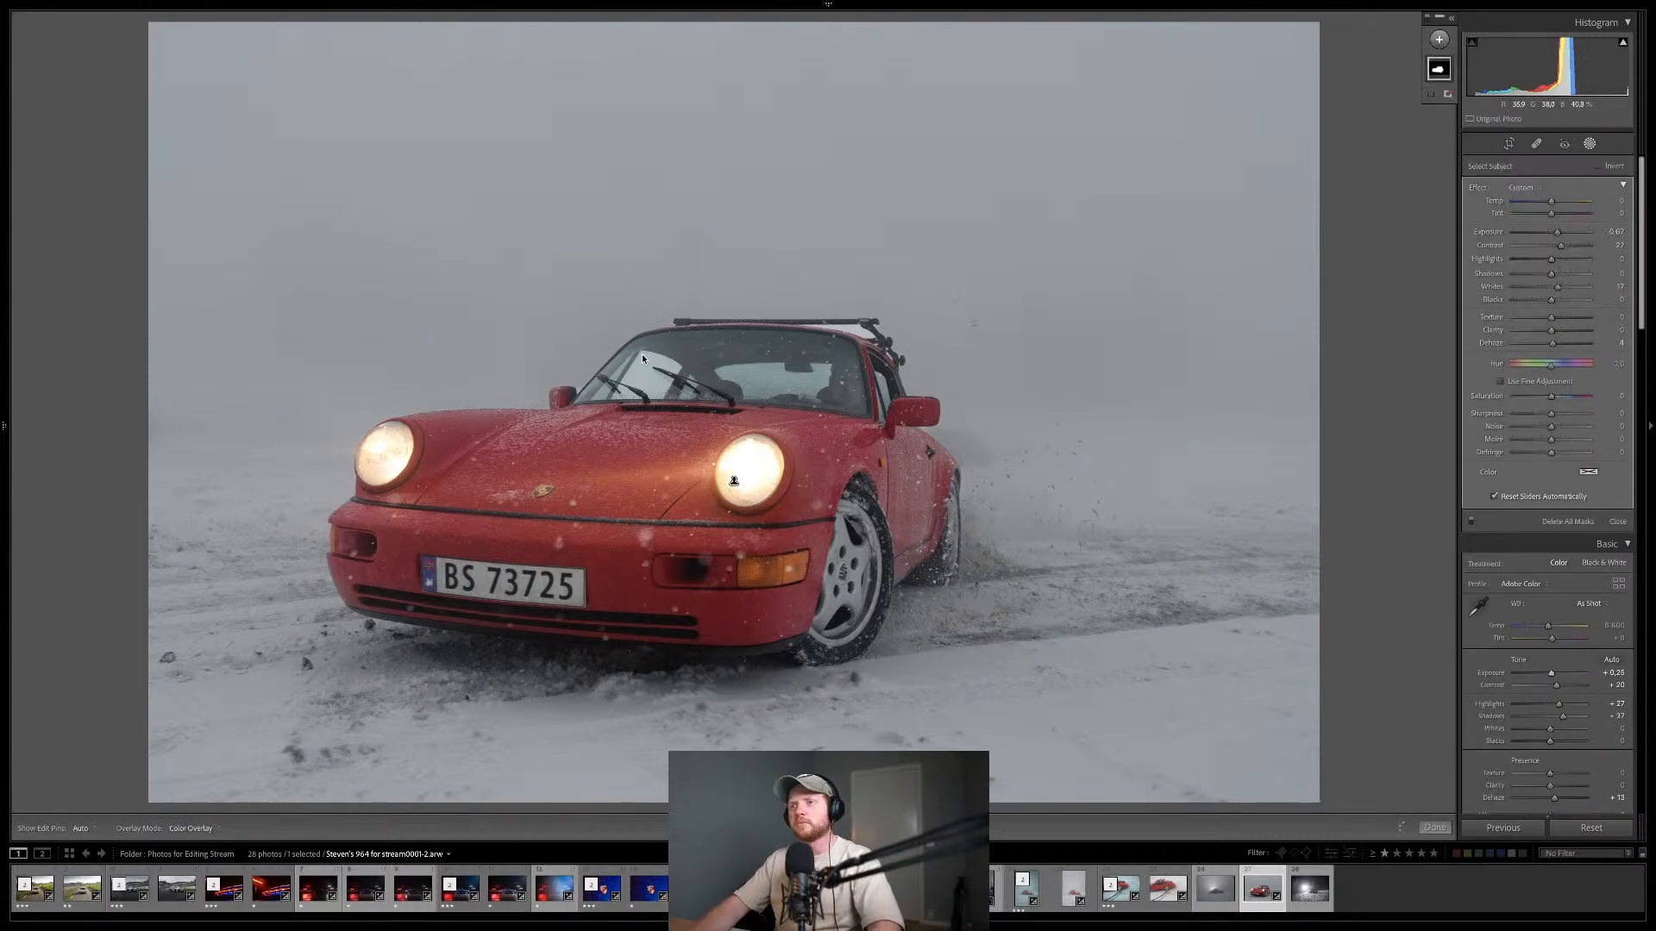
key(z)
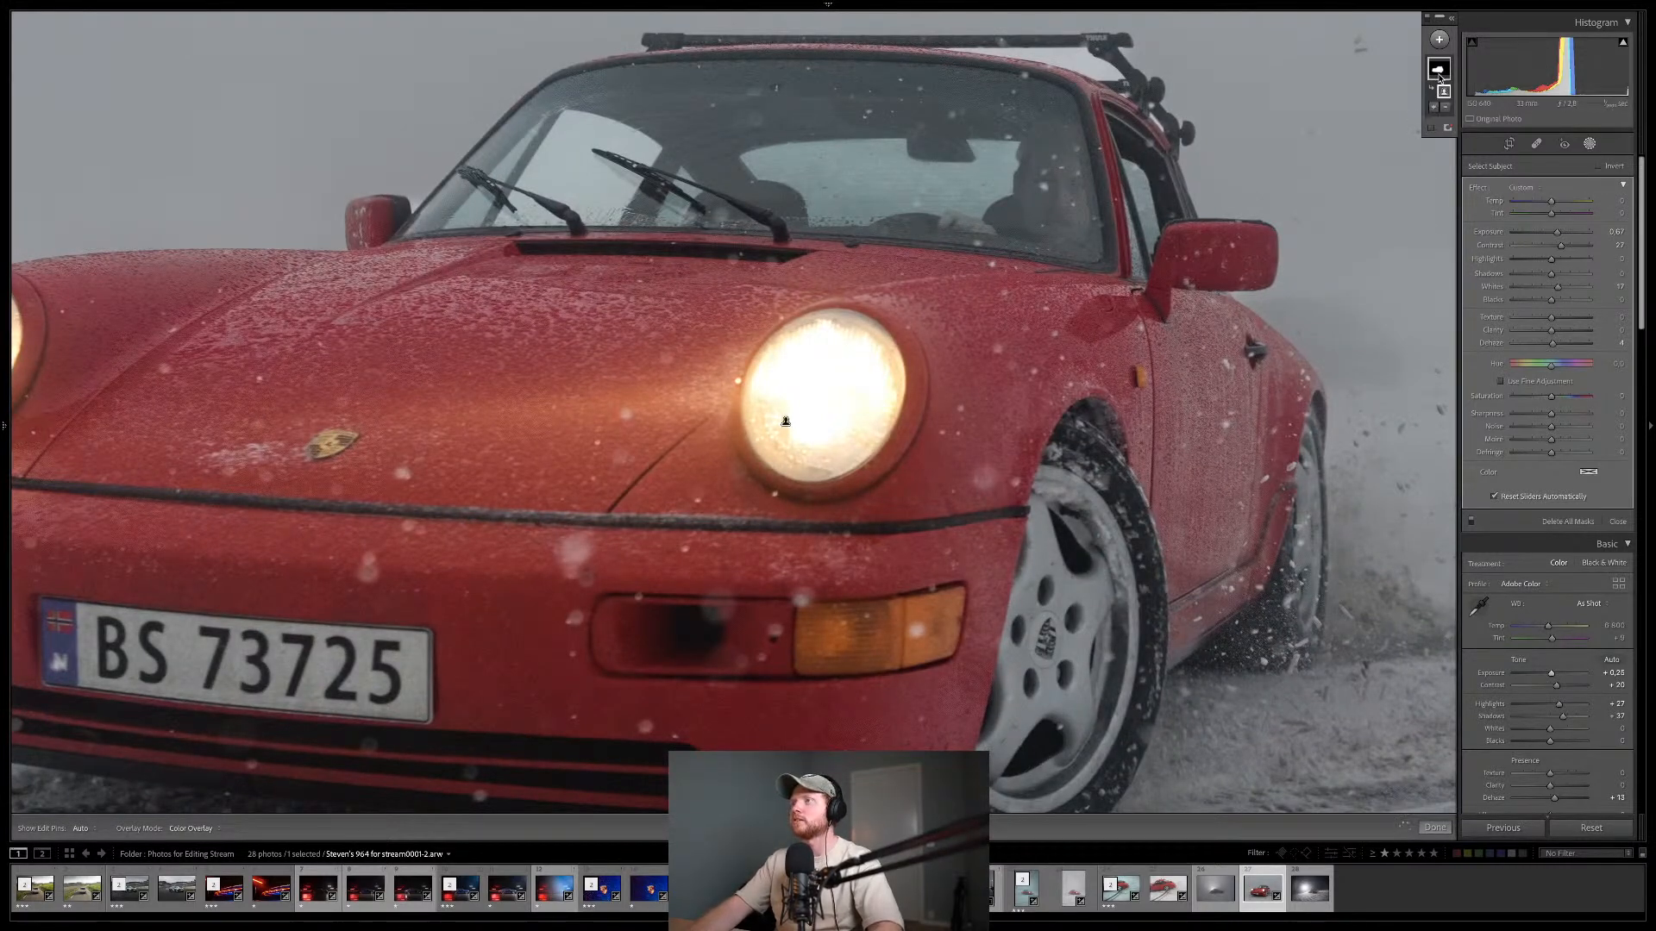
click(1445, 109)
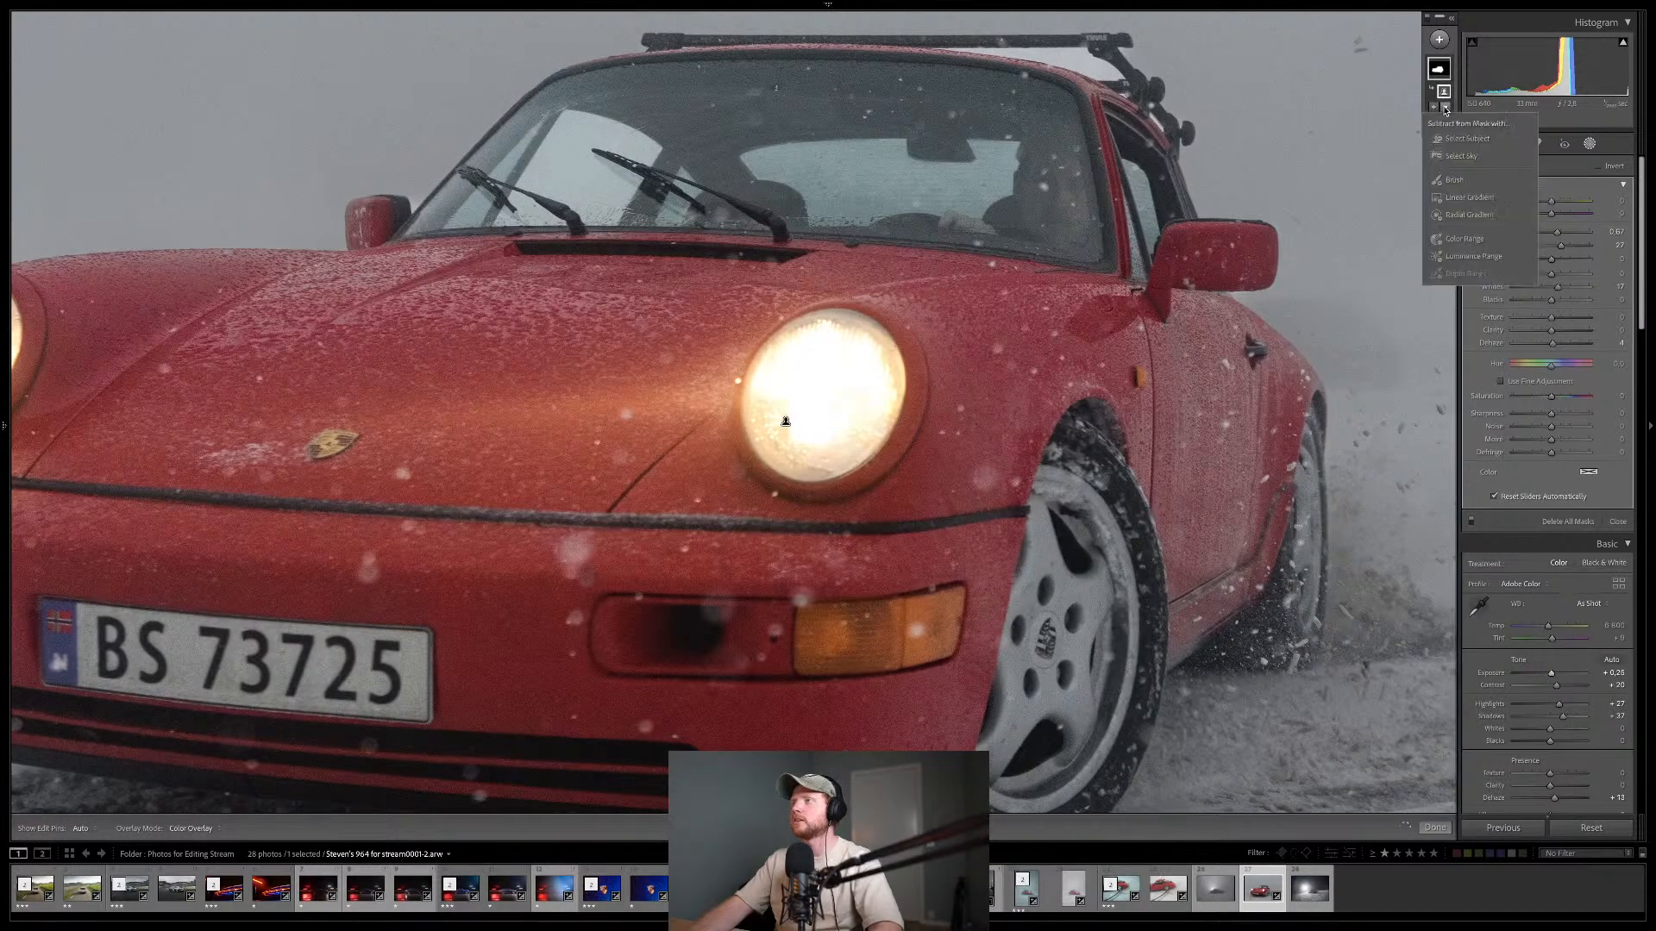
click(1457, 178)
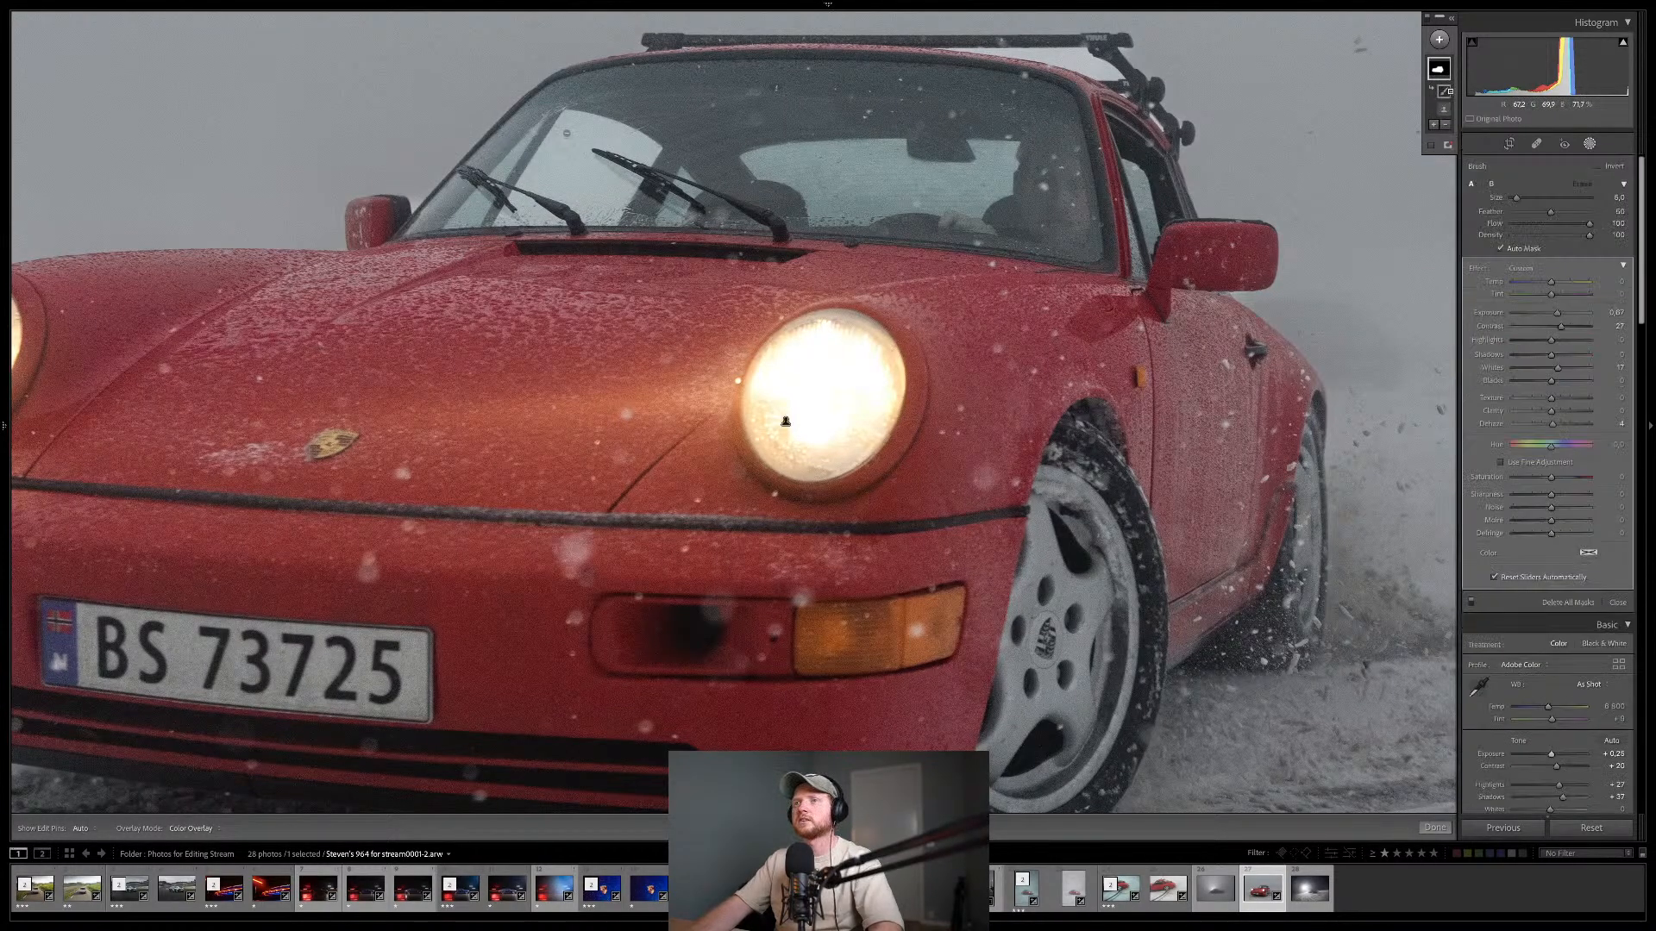
key(h)
mouse_move(641, 150)
mouse_down()
mouse_move(626, 130)
mouse_move(579, 126)
mouse_move(535, 169)
mouse_move(603, 217)
mouse_move(628, 178)
mouse_move(583, 162)
mouse_move(599, 182)
mouse_move(574, 143)
mouse_up()
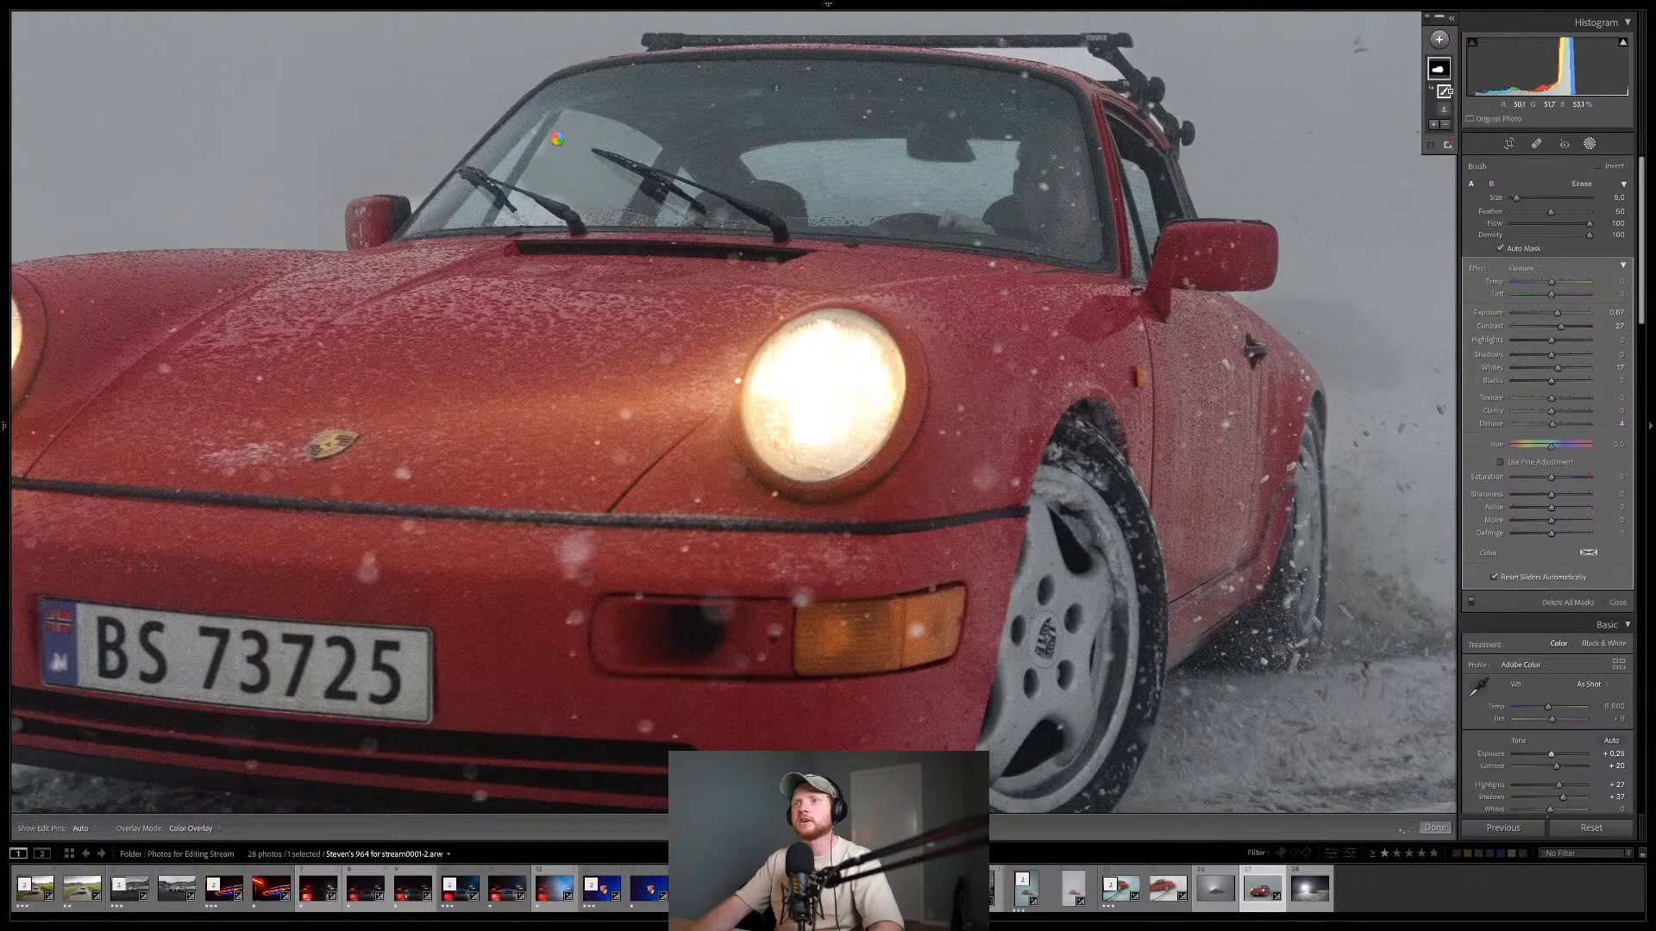
mouse_move(559, 139)
mouse_down()
mouse_move(546, 158)
mouse_move(576, 201)
mouse_move(526, 207)
mouse_up()
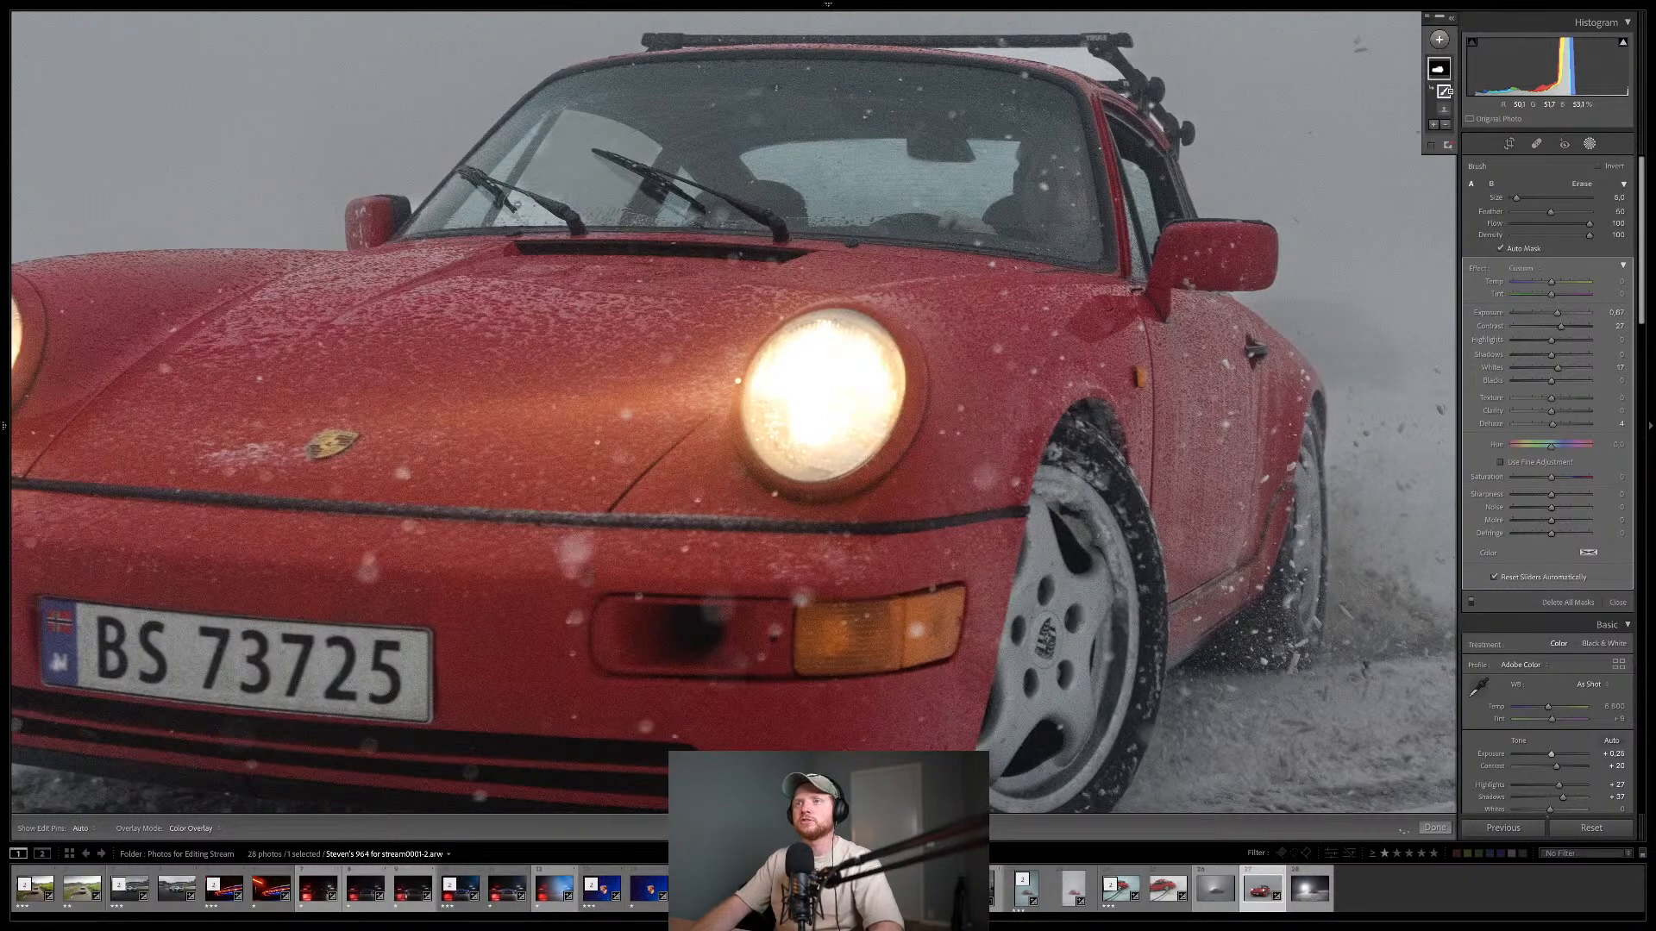
drag(510, 218, 520, 204)
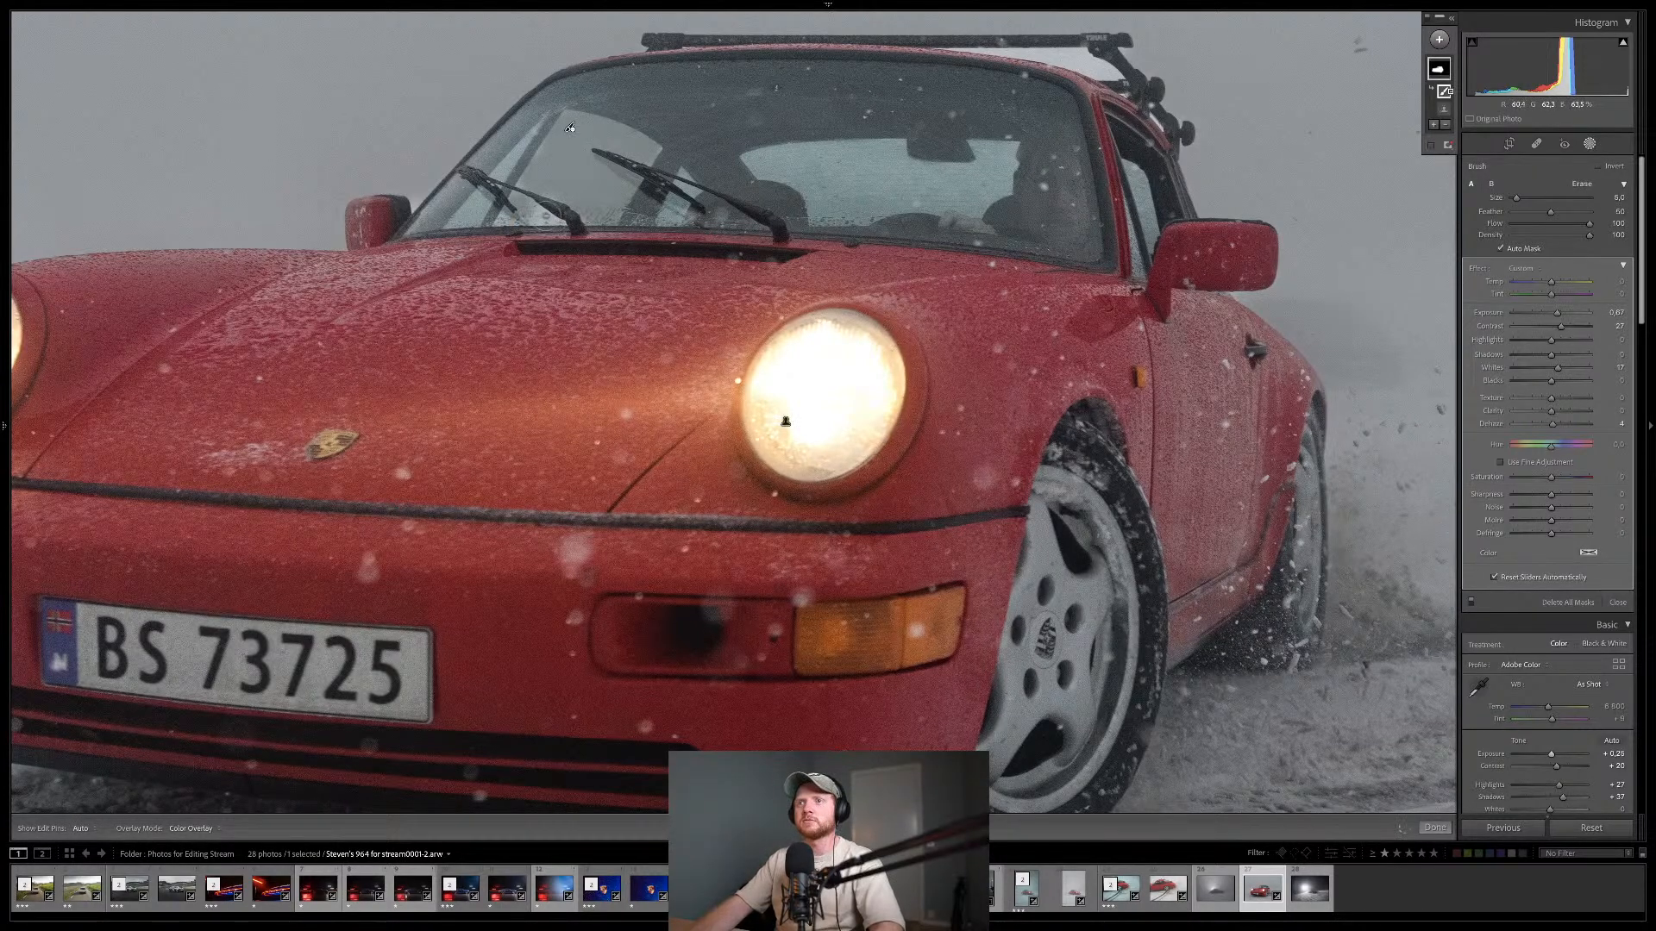
drag(540, 216, 540, 208)
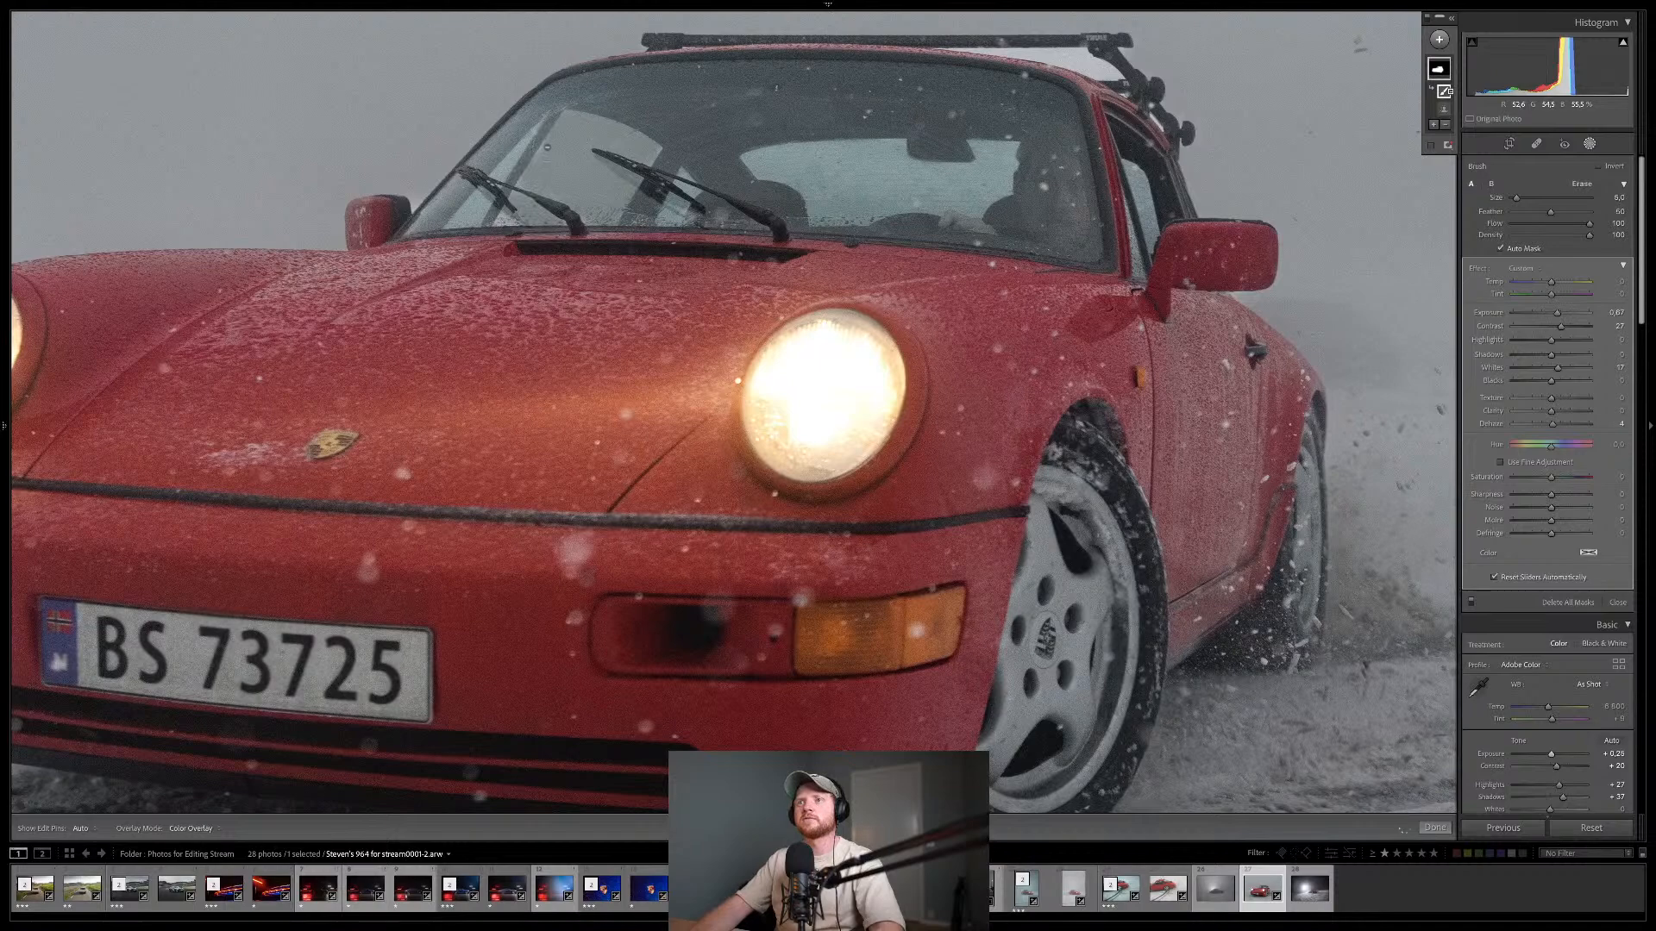
drag(543, 151, 553, 176)
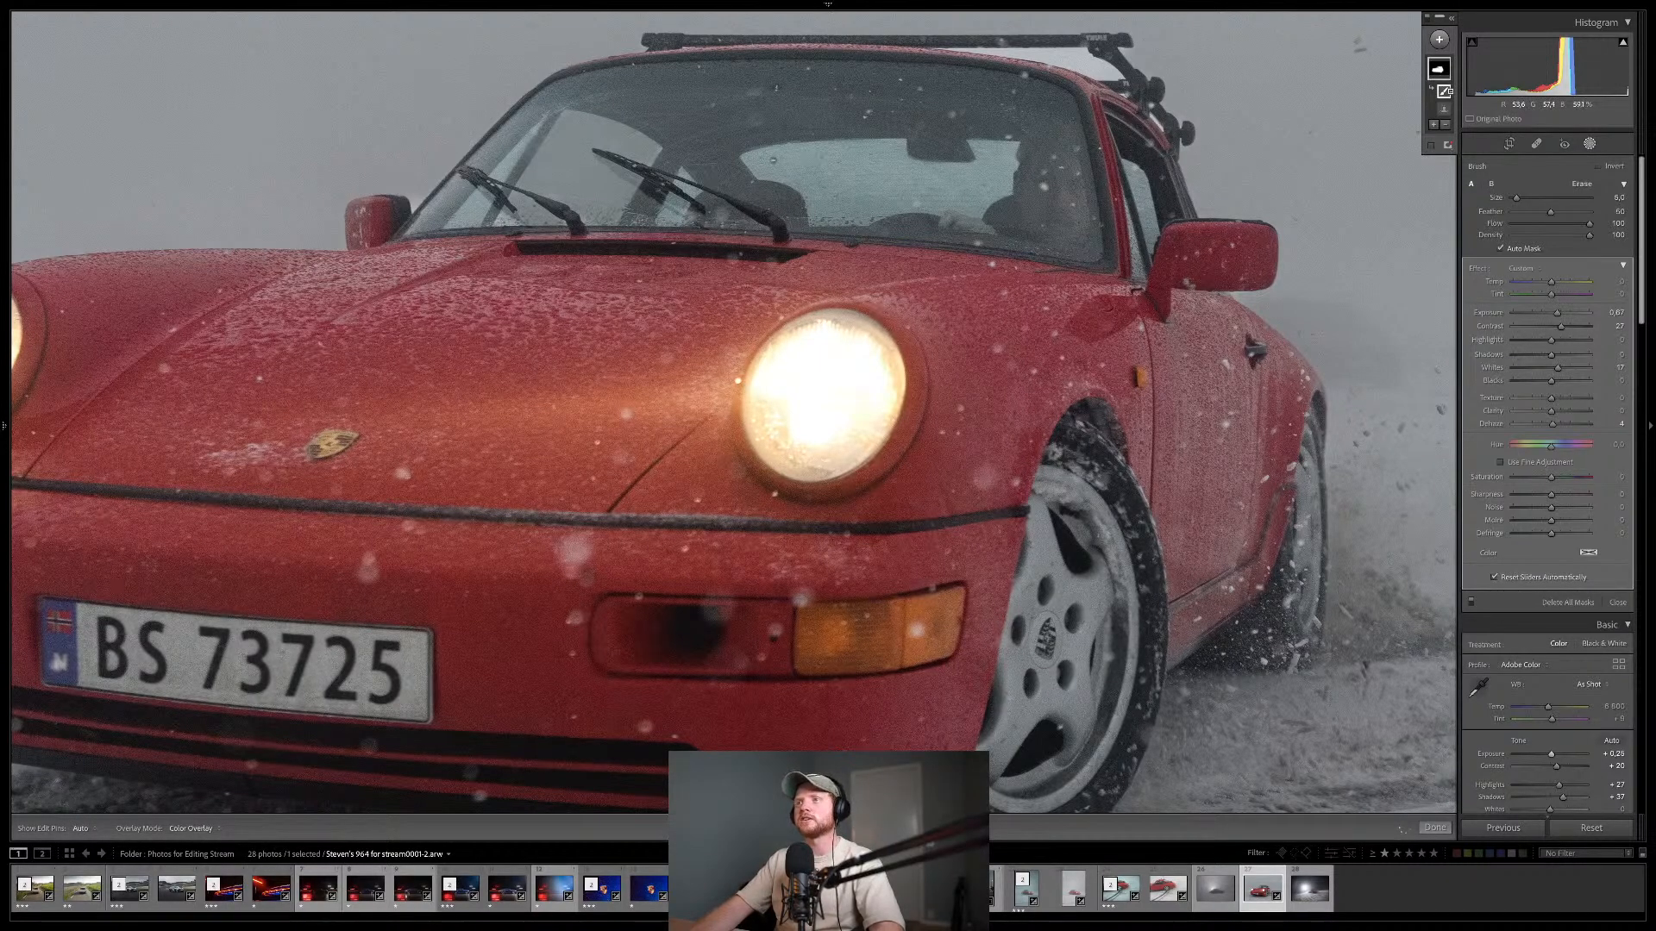
drag(684, 188, 684, 177)
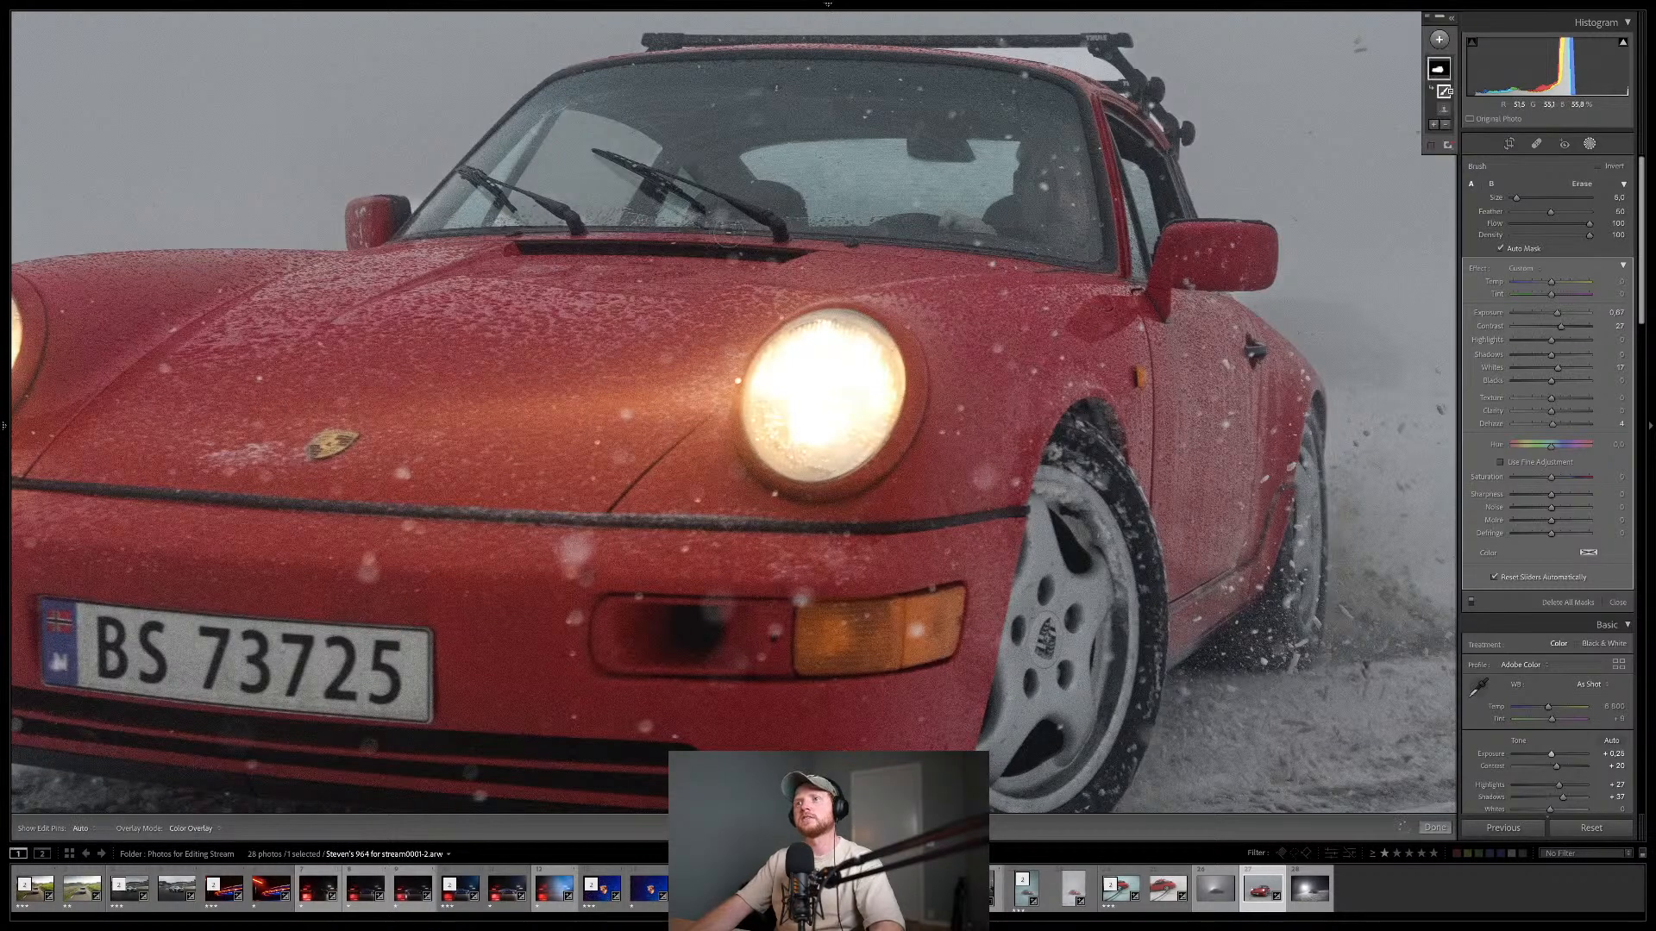
- Undo the last brush strokes on the windshield, close the masking tool and show the whole photo
key(ctrl+z)
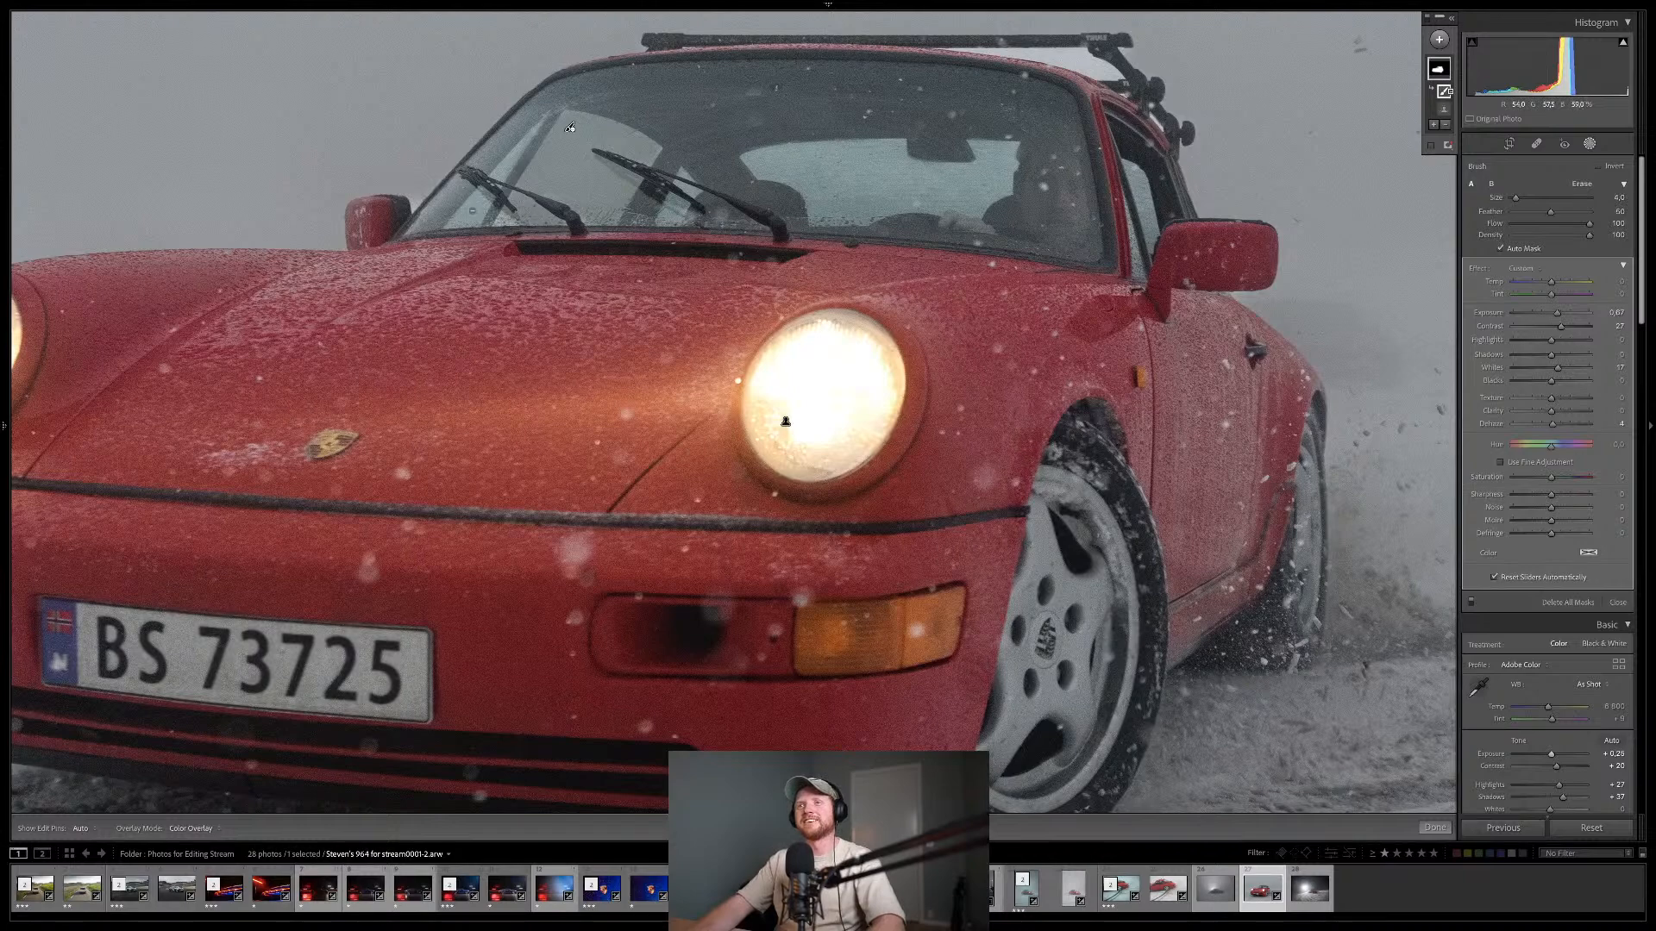
key(h)
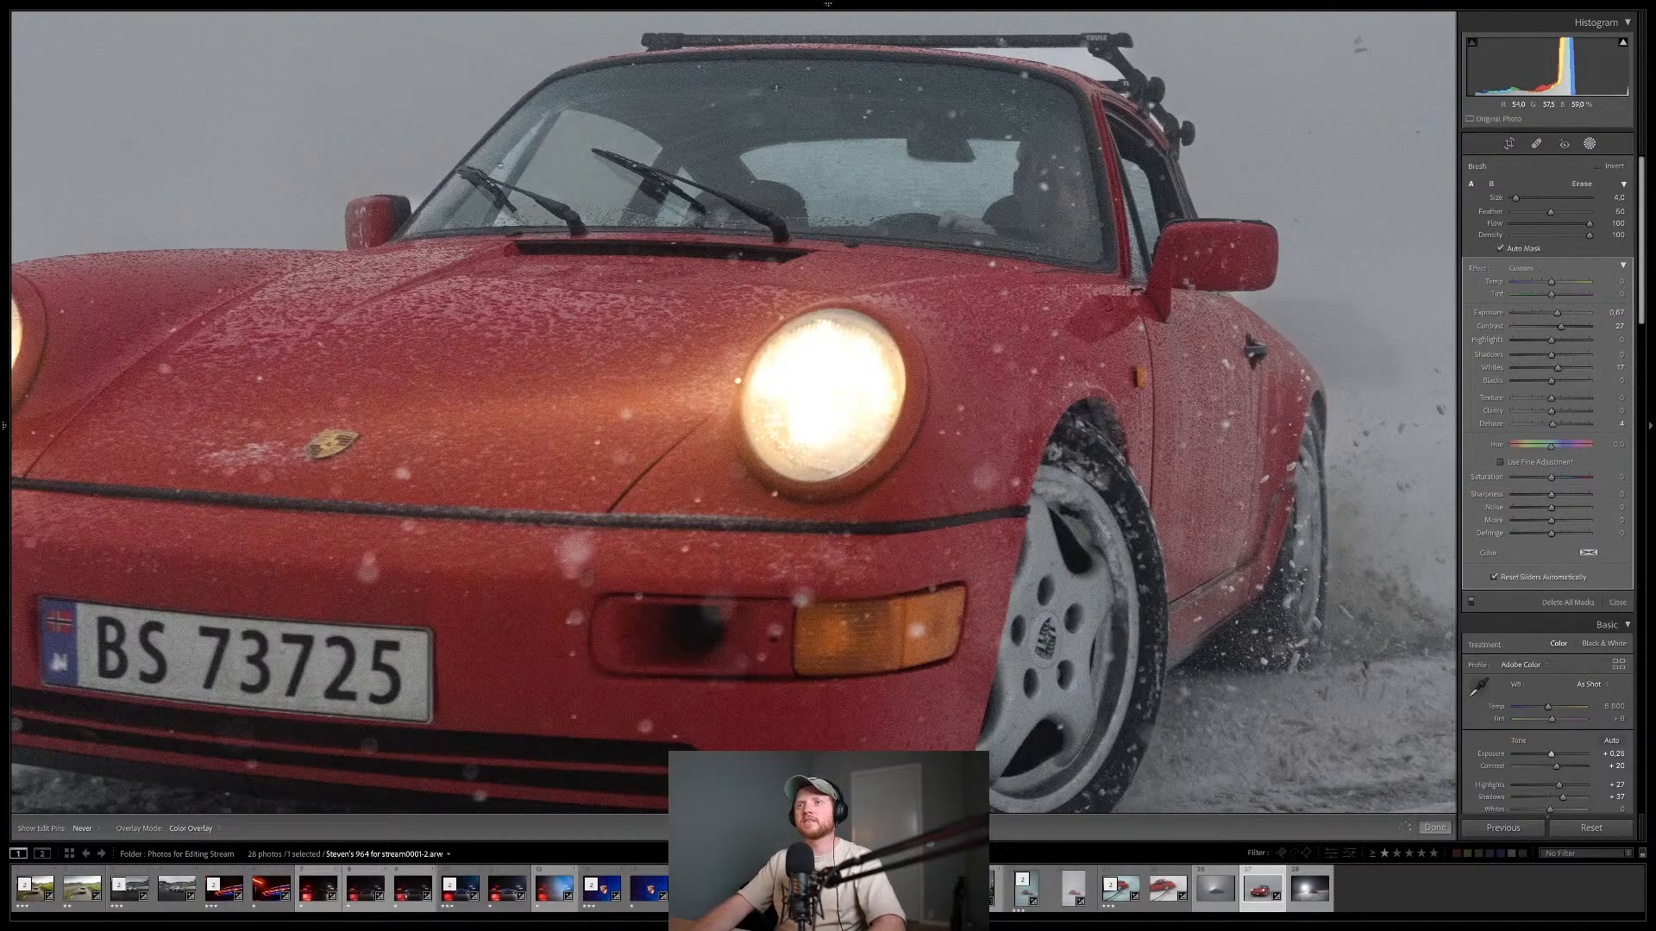
key(h)
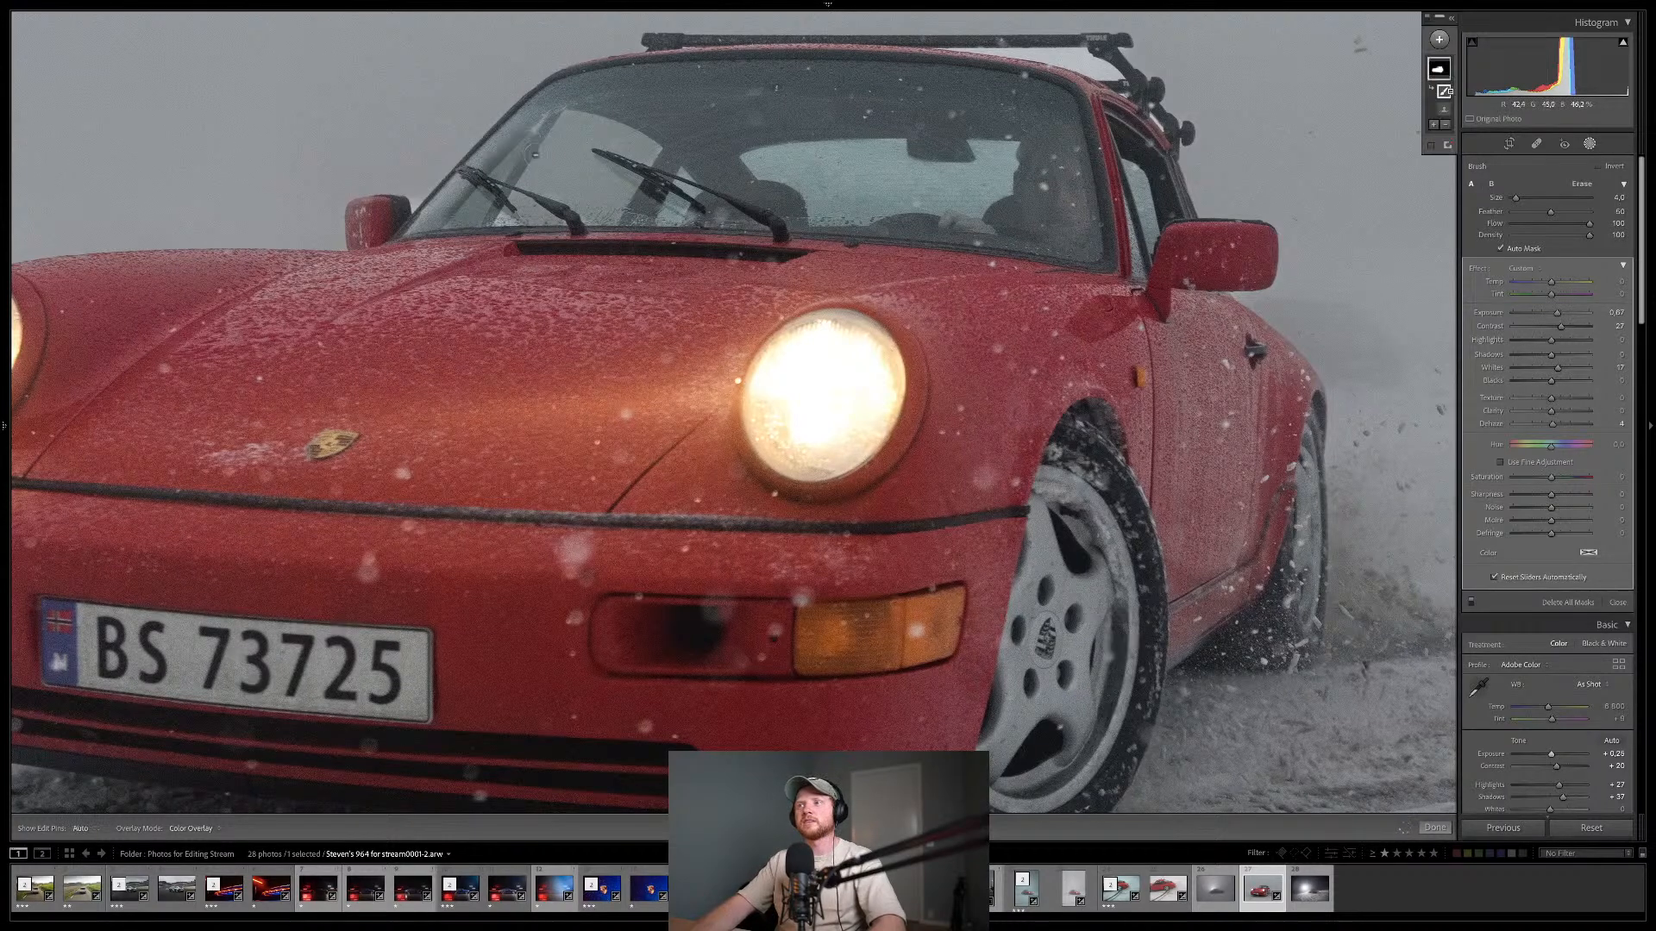
key(ctrl+z)
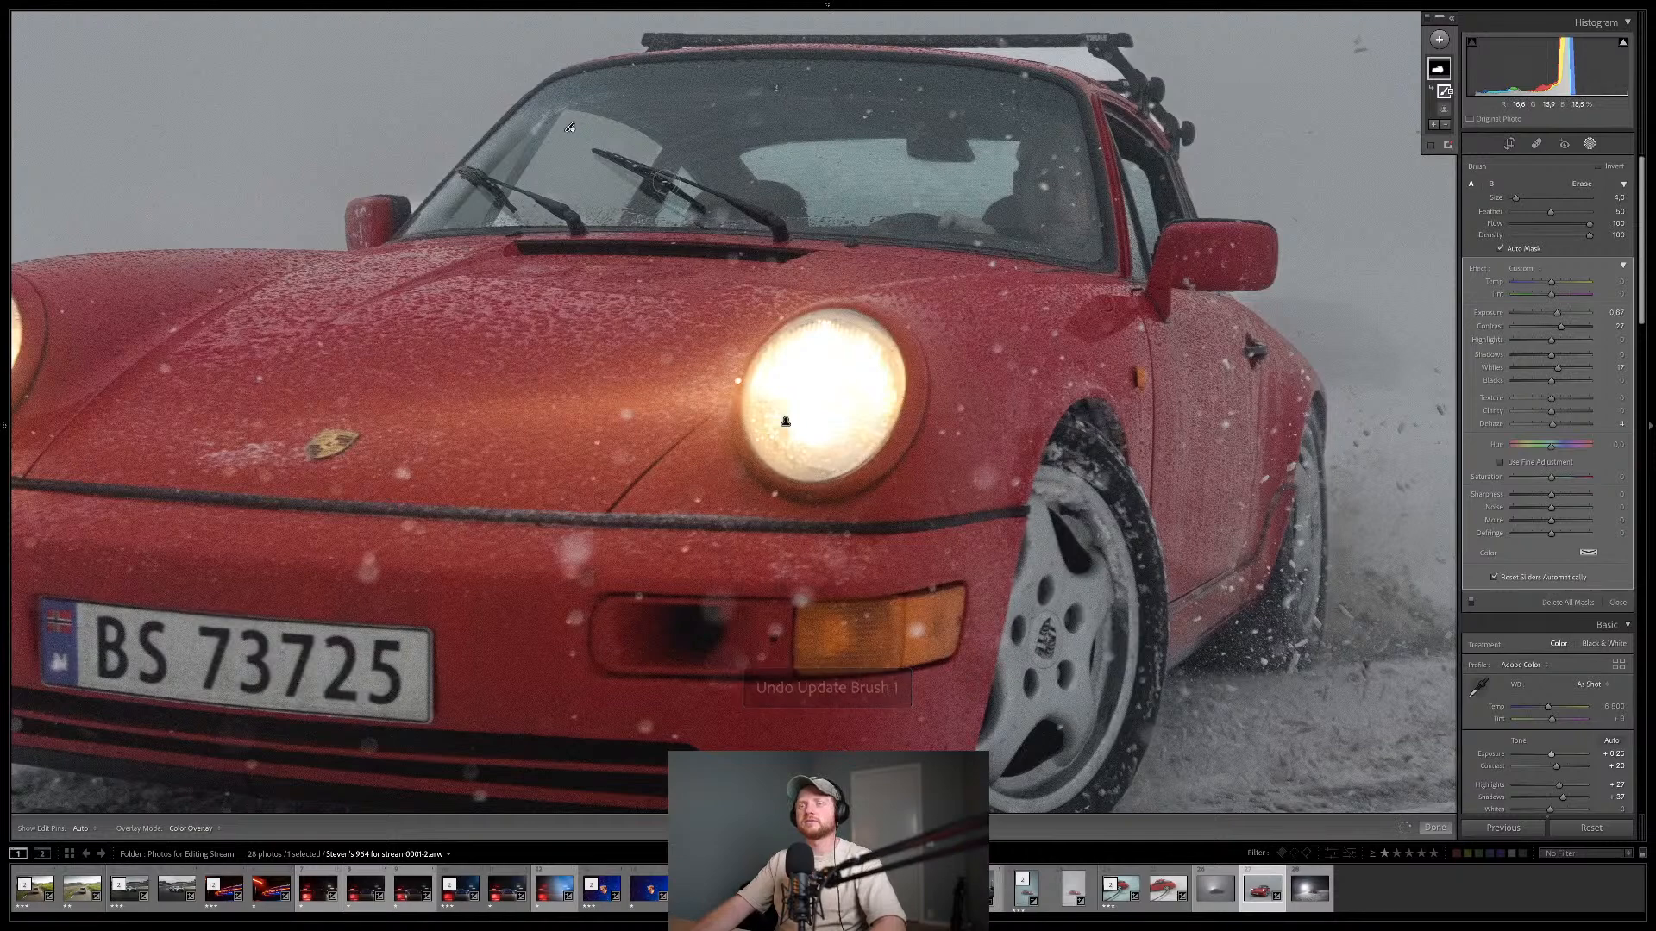
key(Escape)
key(ctrl+minus)
key(ctrl+minus)
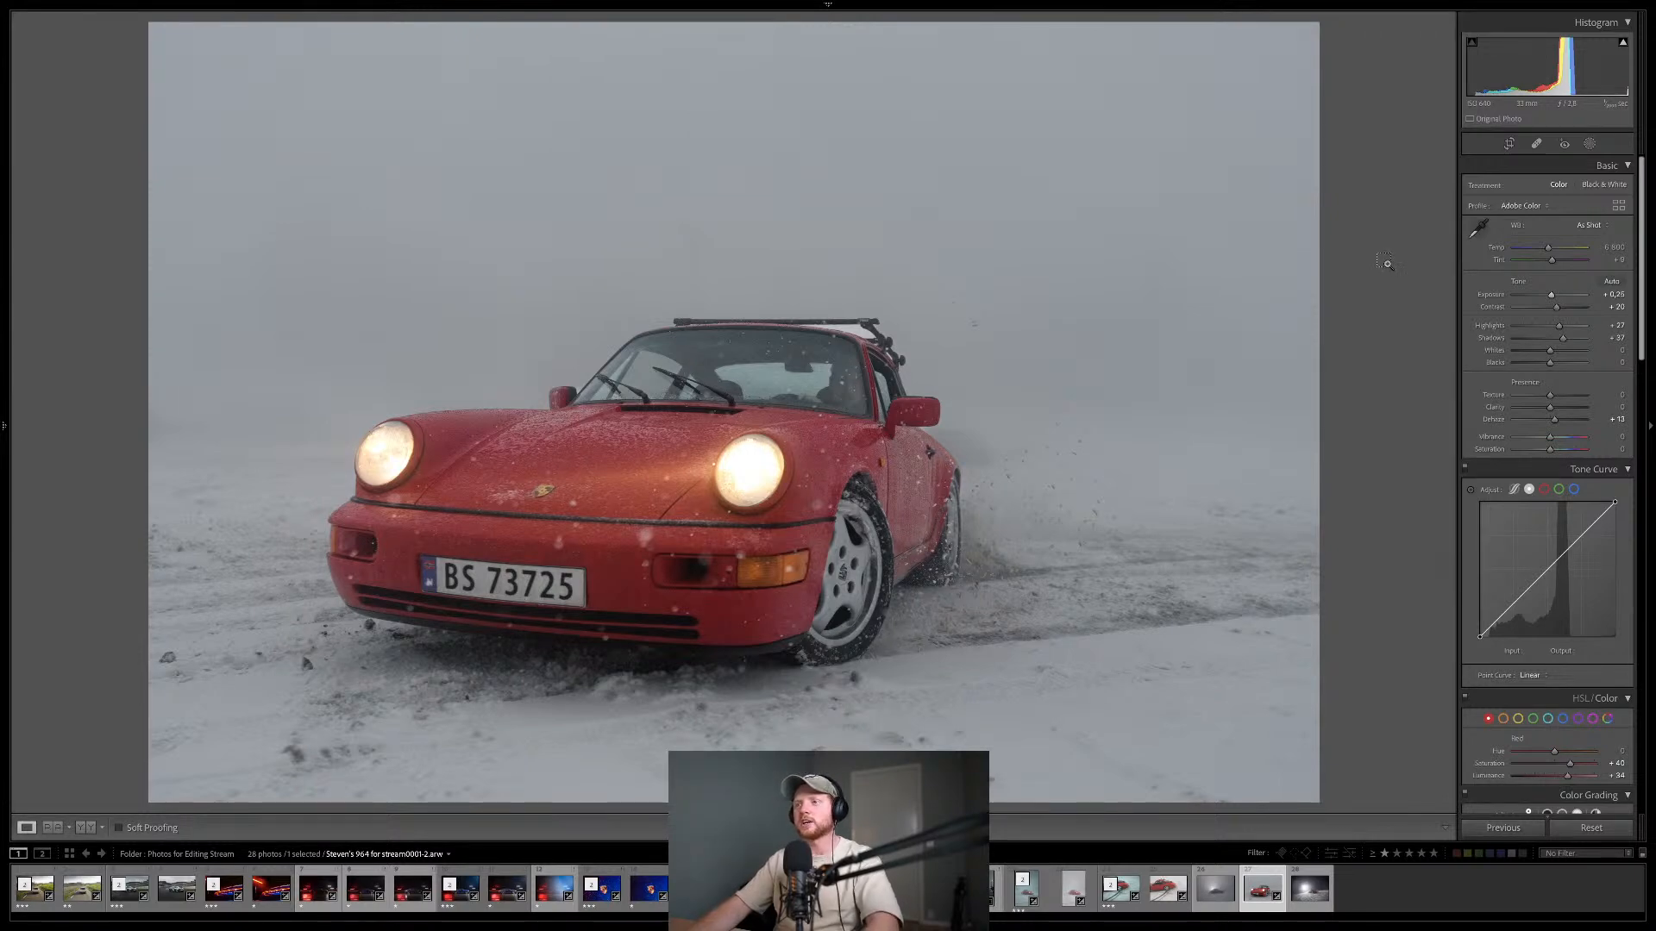
- Open the front-view Porsche photo in Photoshop and duplicate its Background layer
key(ctrl+Left)
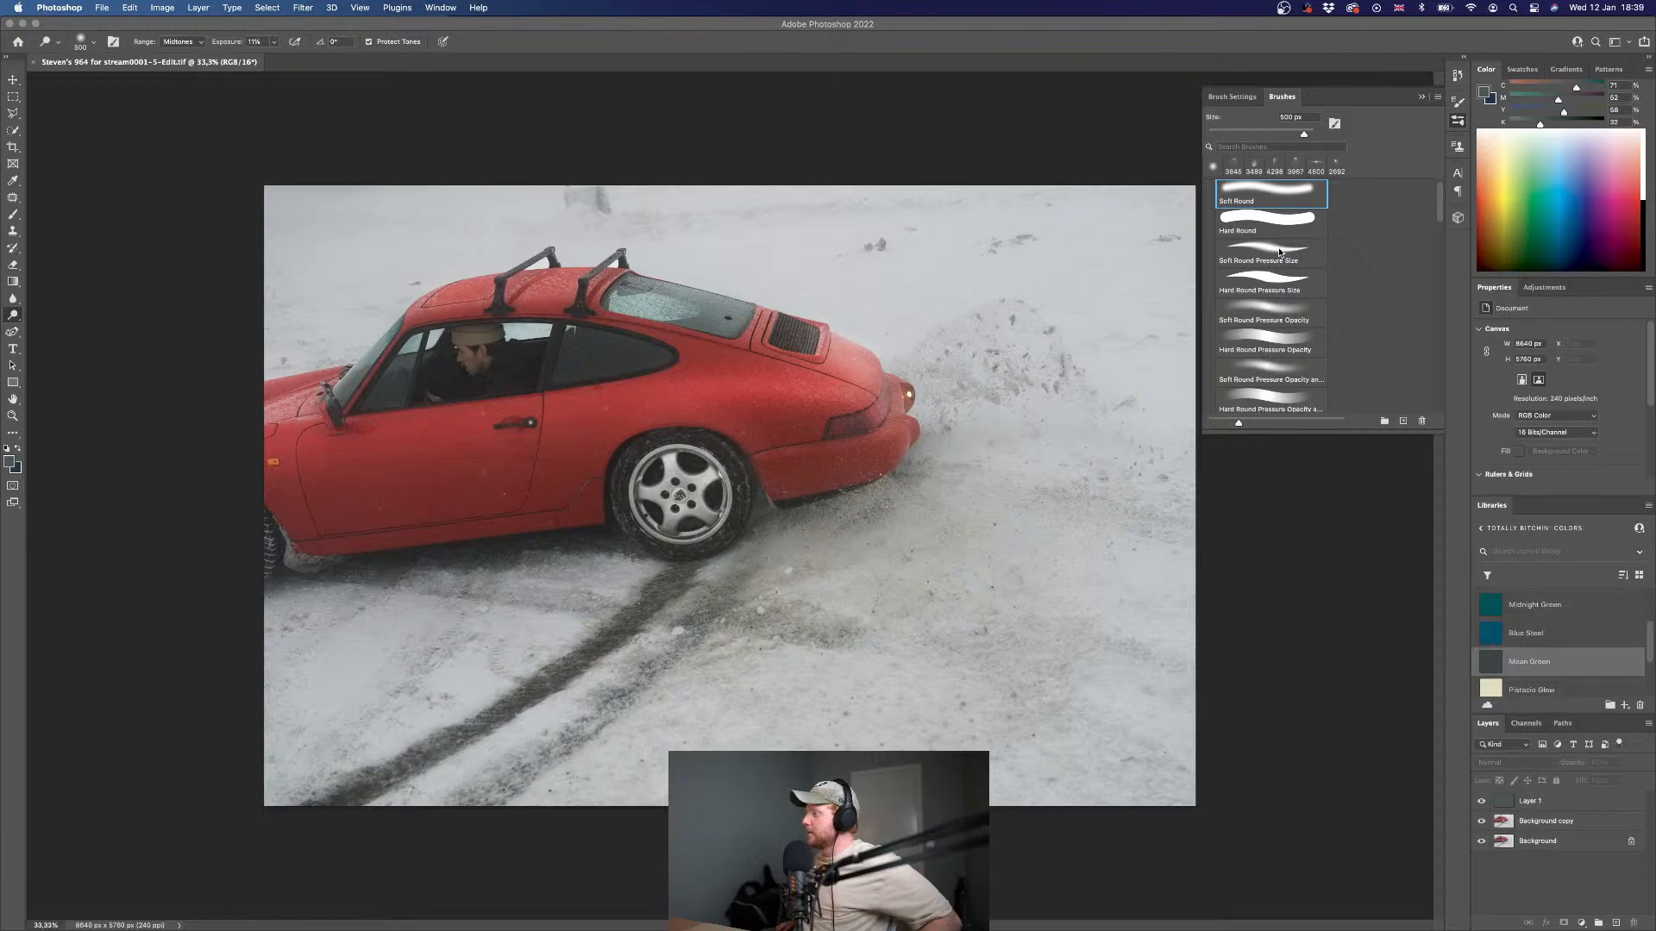
key(super+shift+a)
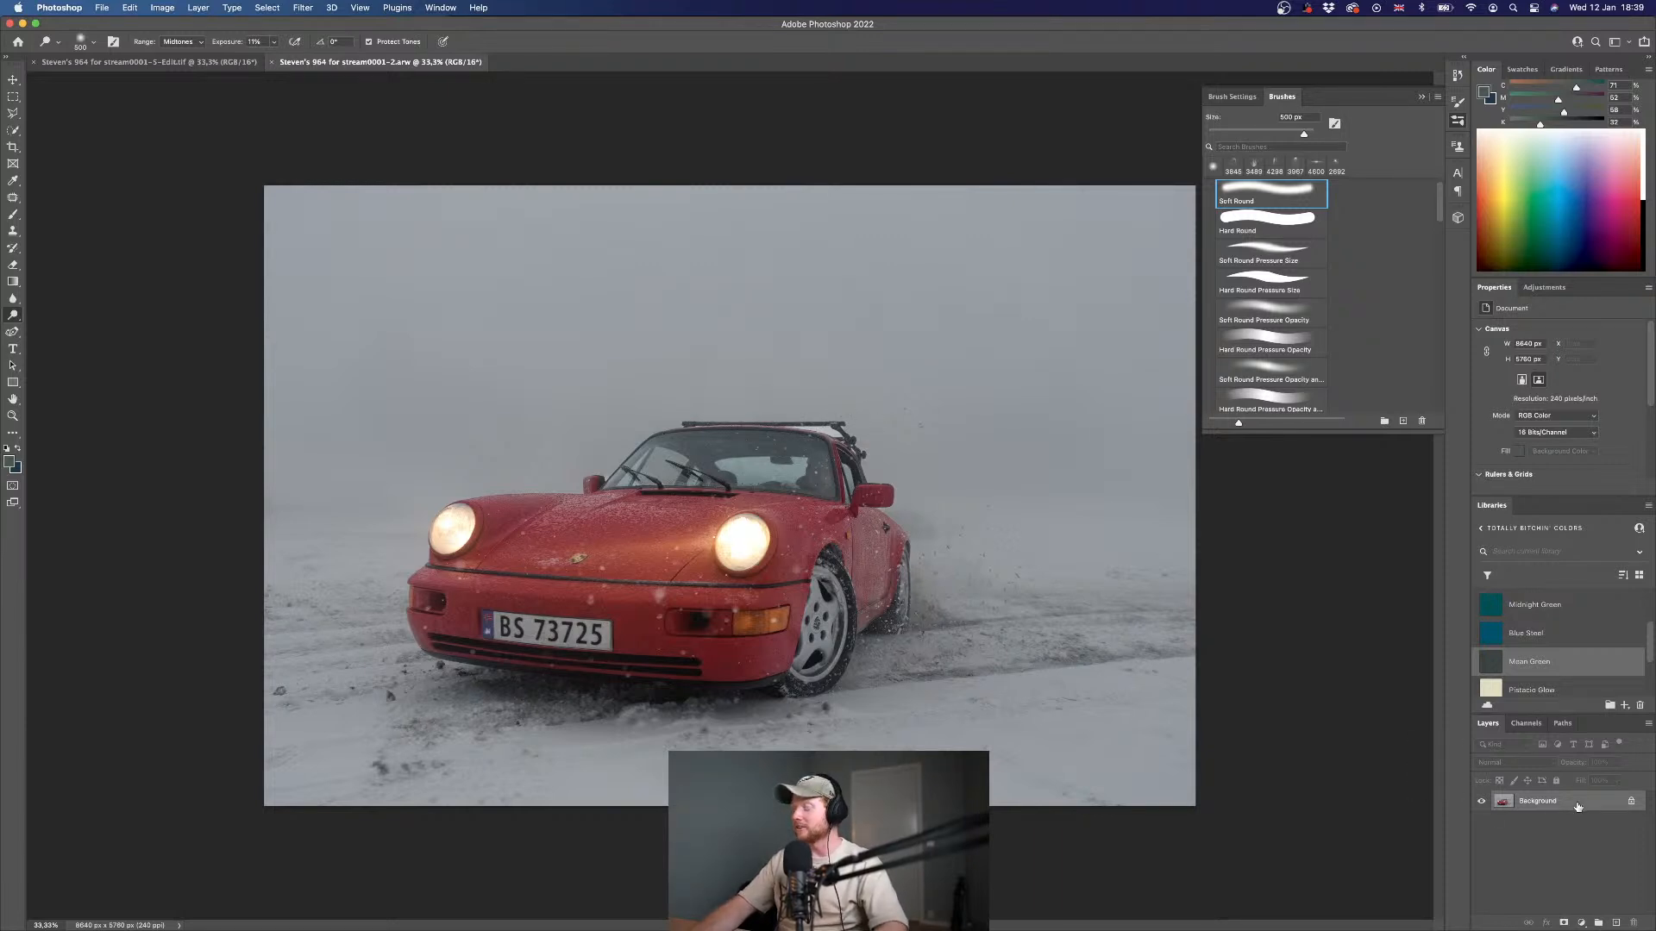
key(super+j)
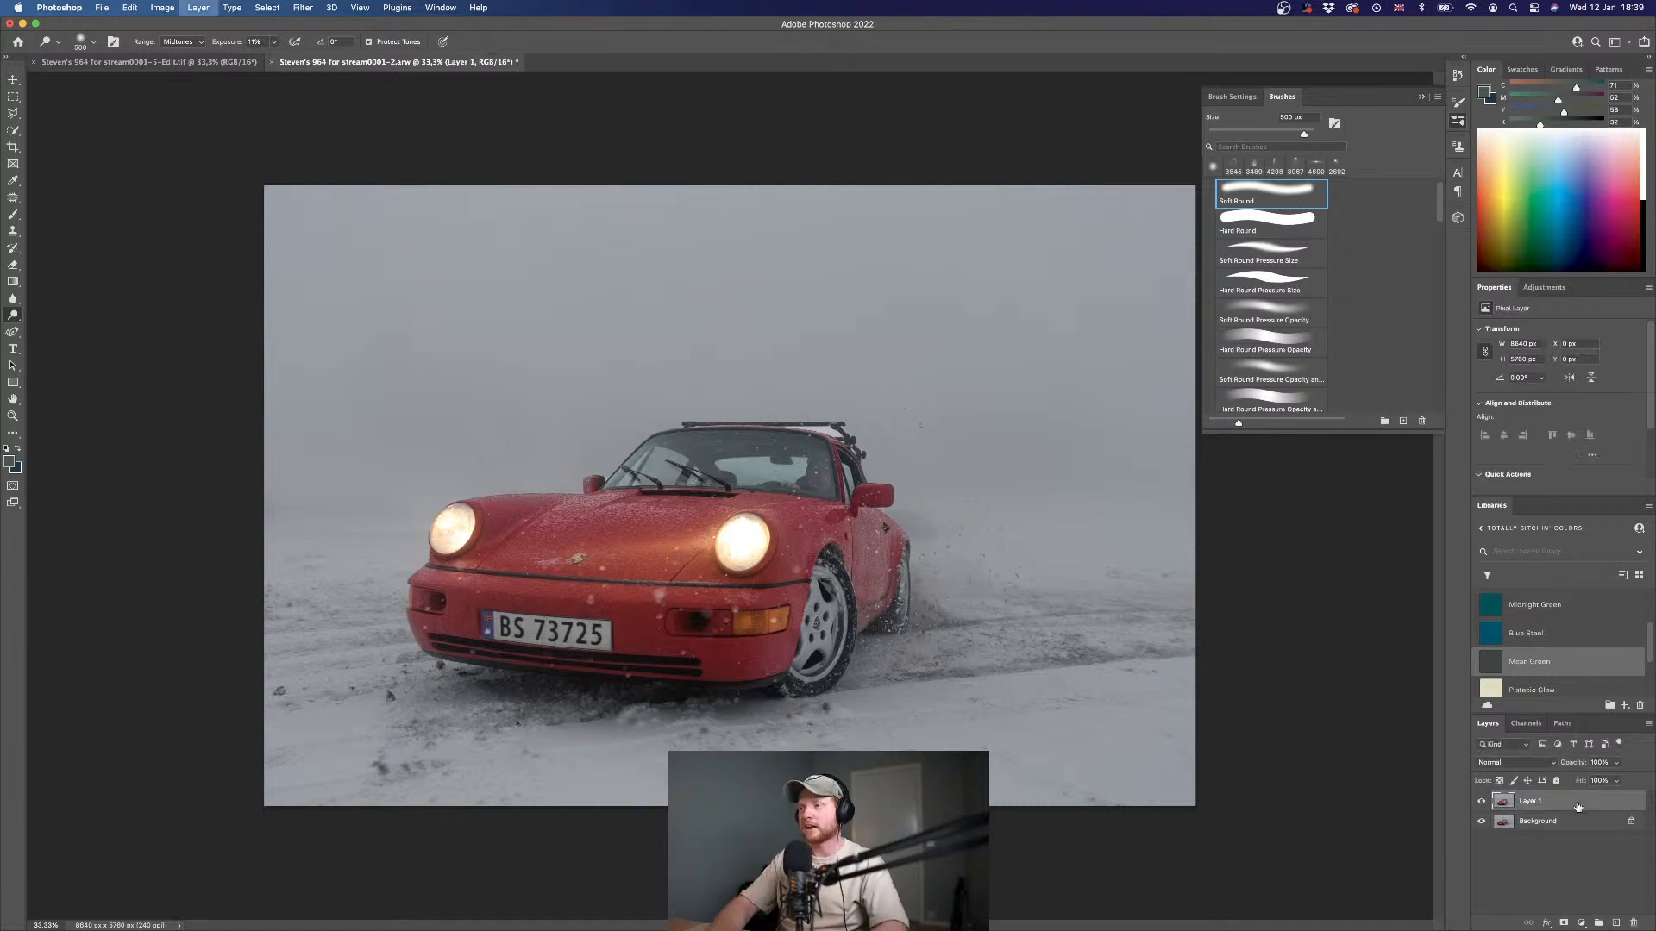
- Select the bright gap between the roof rack bar and the car roof with Quick Selection and clone grey sky over it
scroll(837, 423, up, 5)
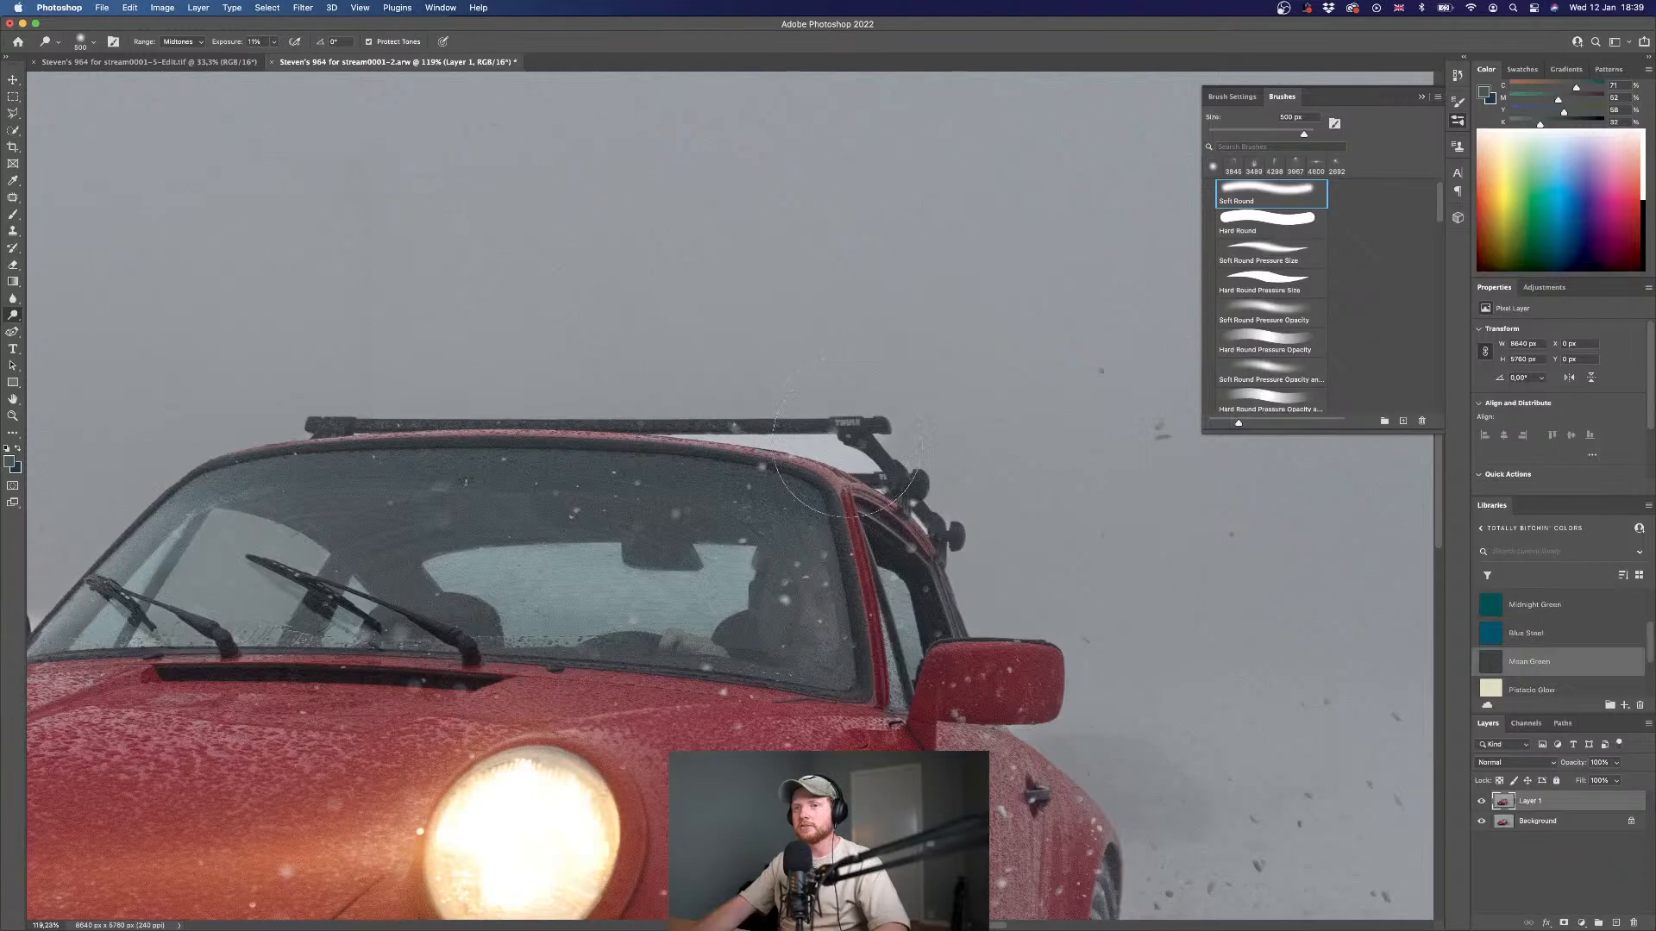
key(s)
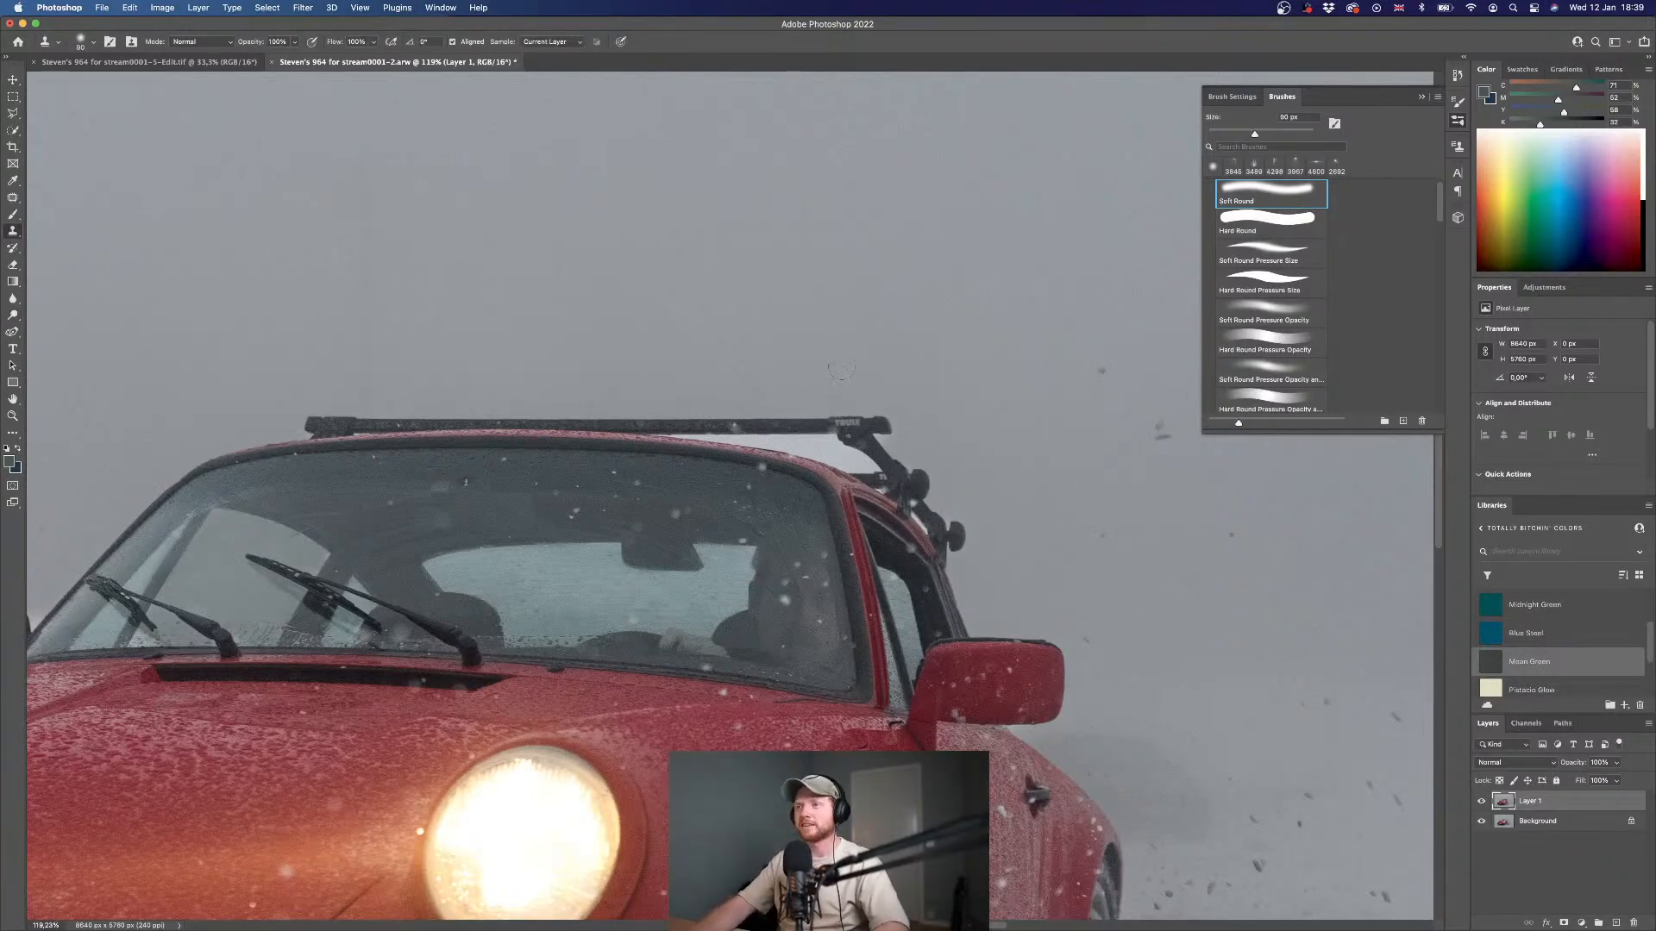
key(w)
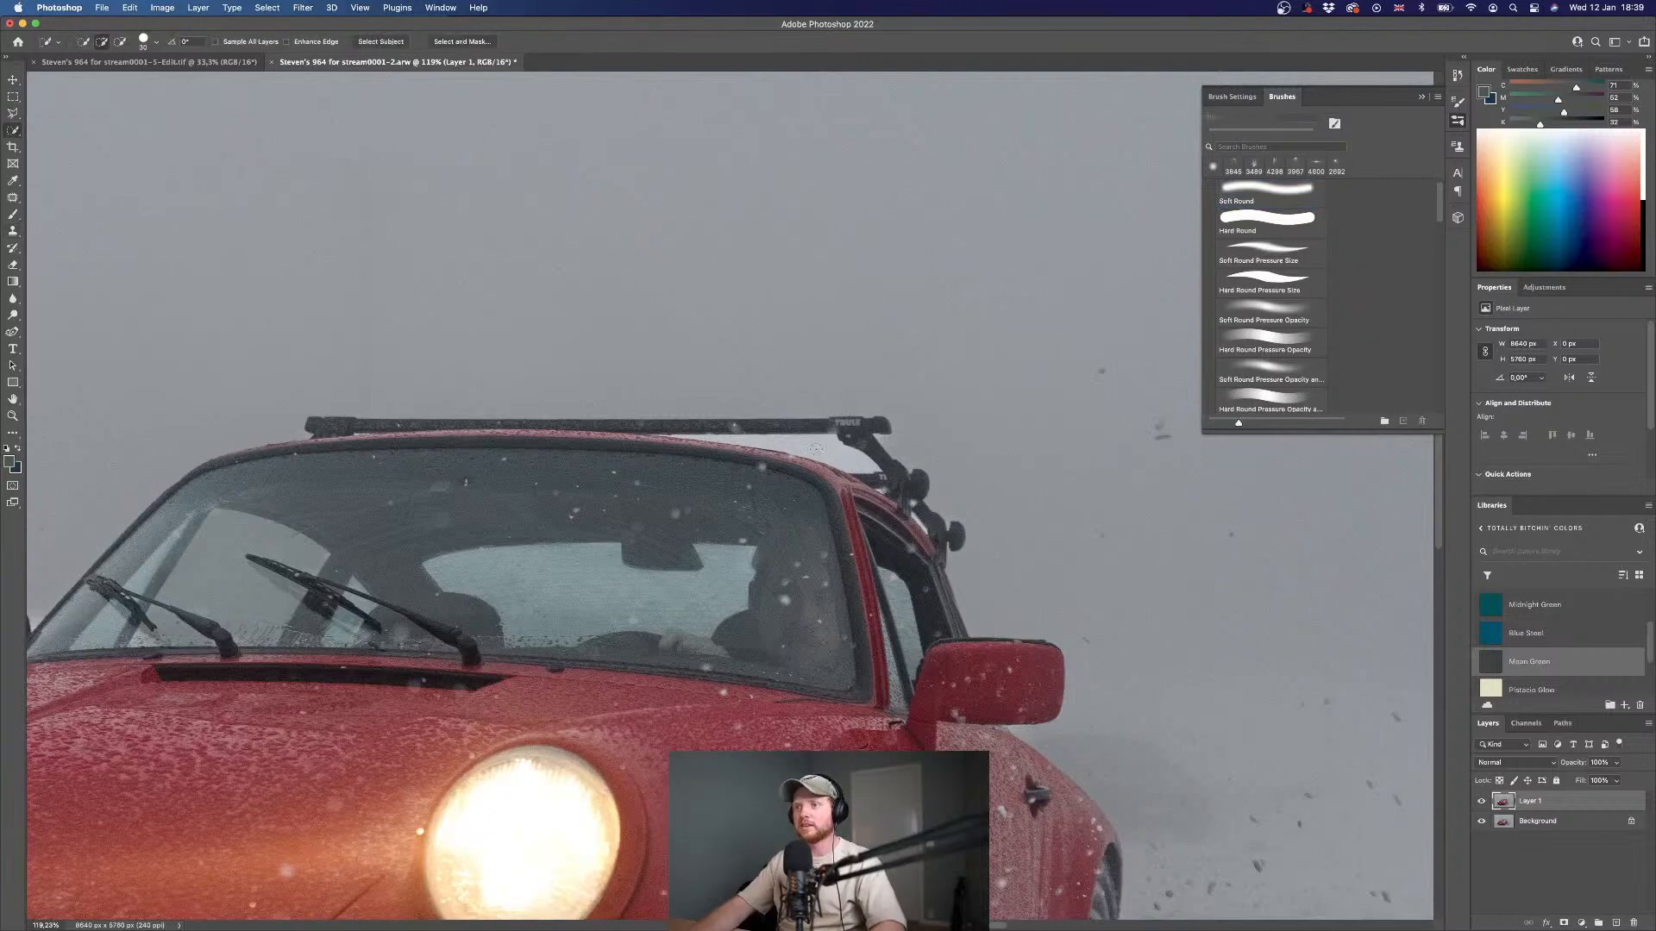
click(817, 448)
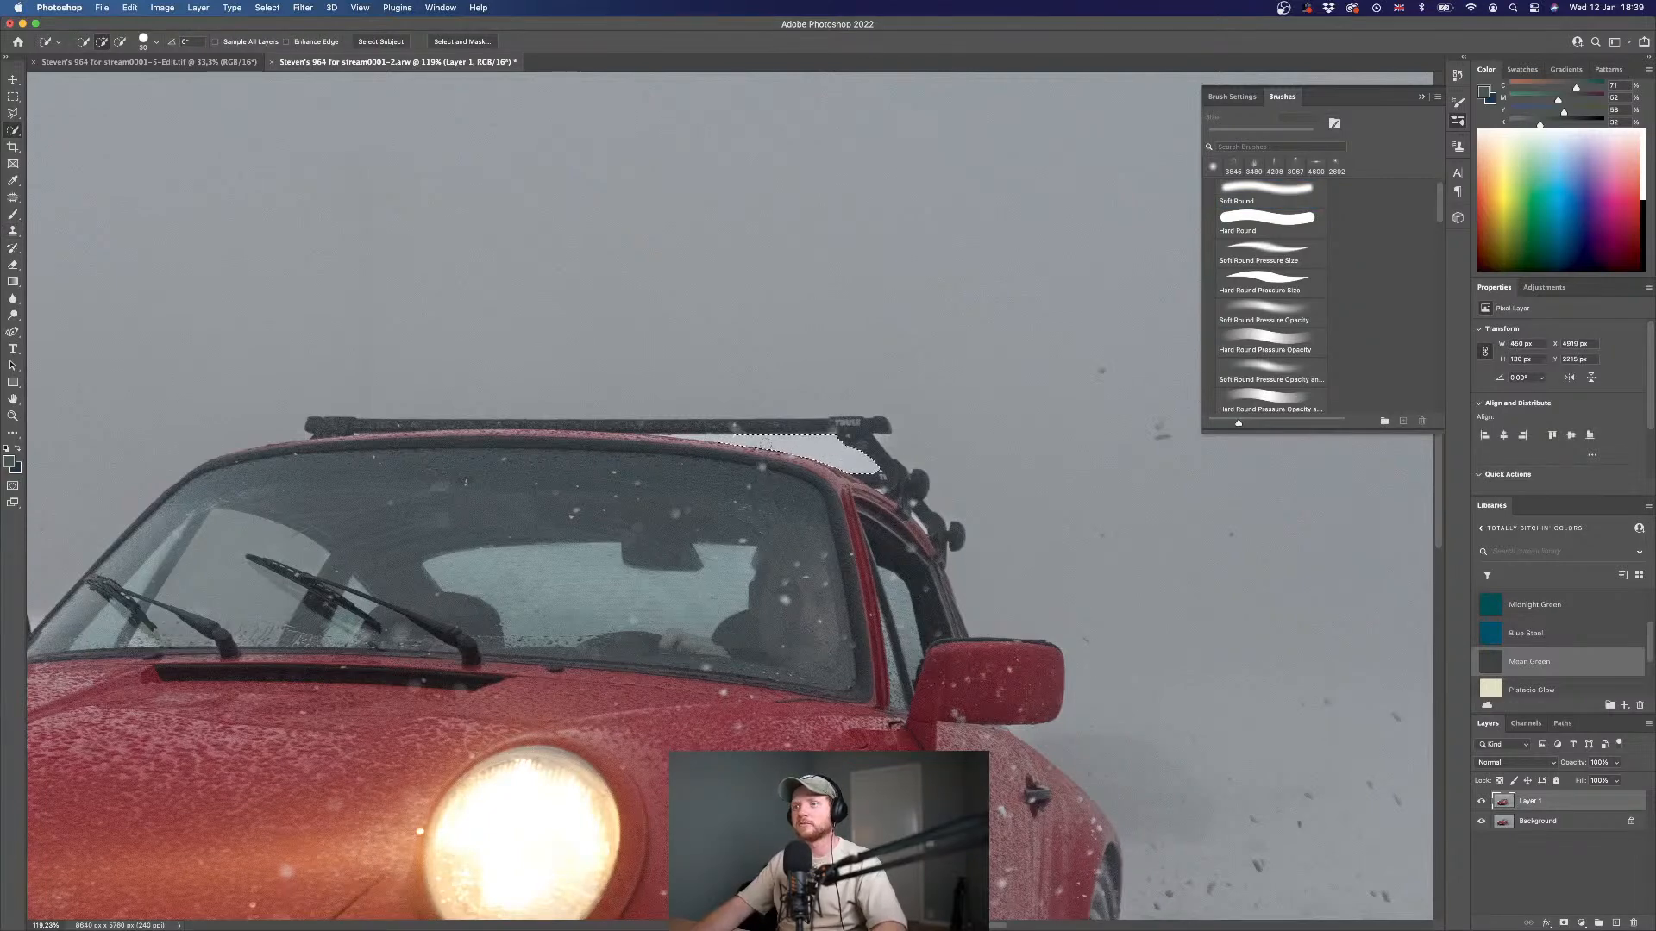
key(bracketleft)
key(bracketleft)
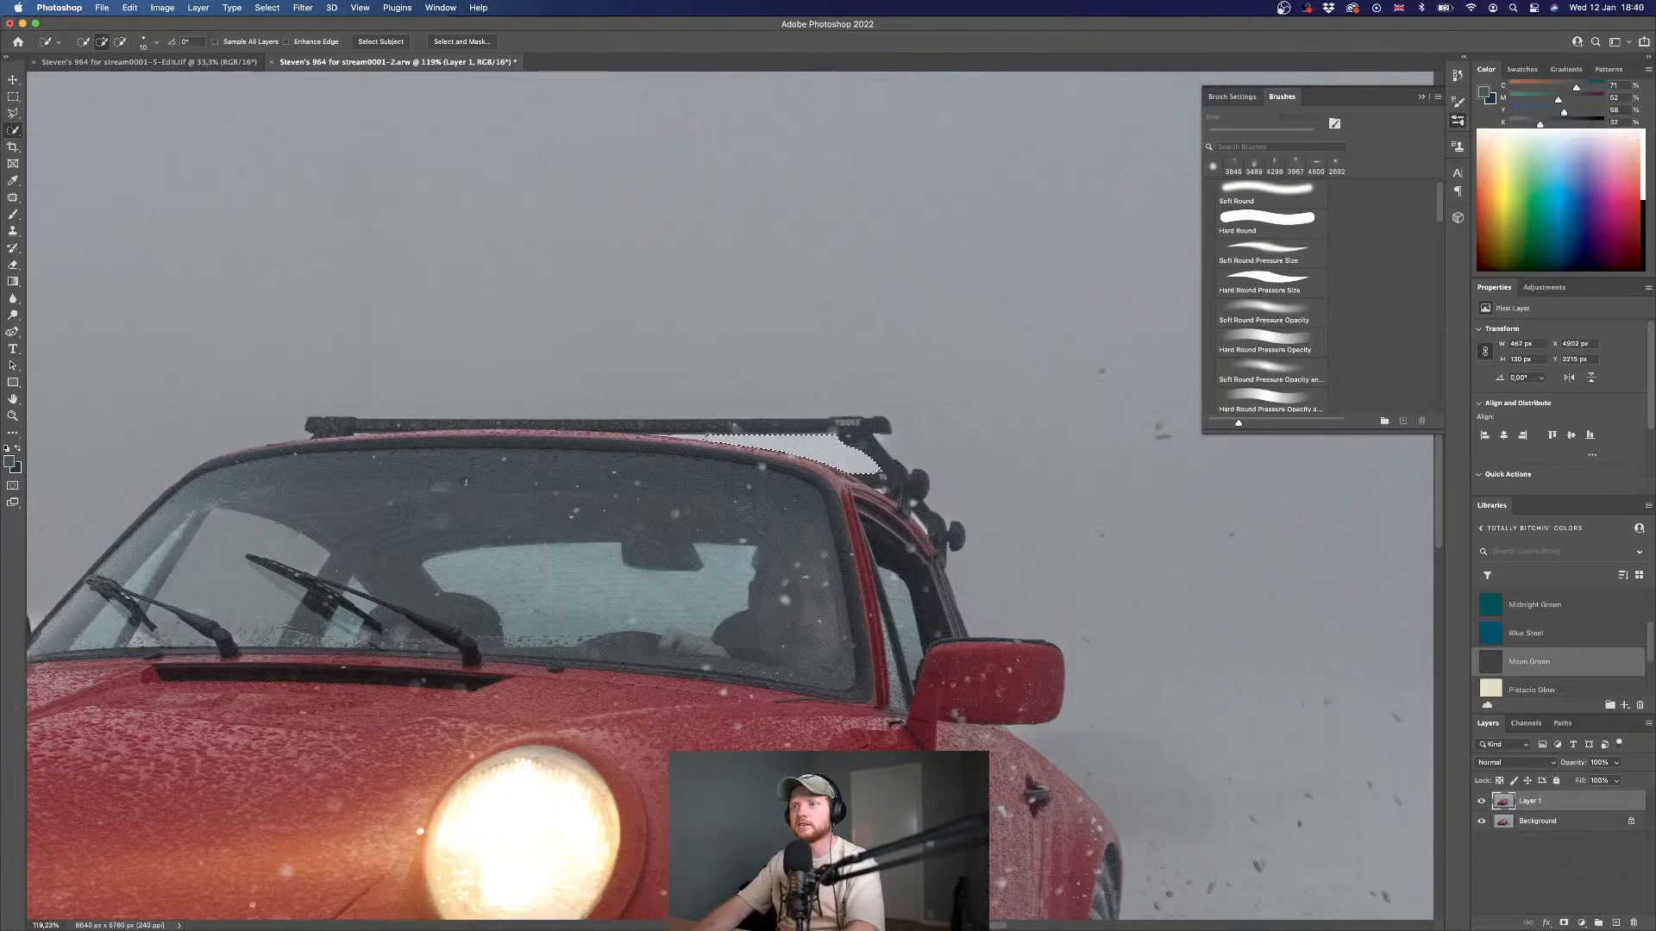
click(692, 440)
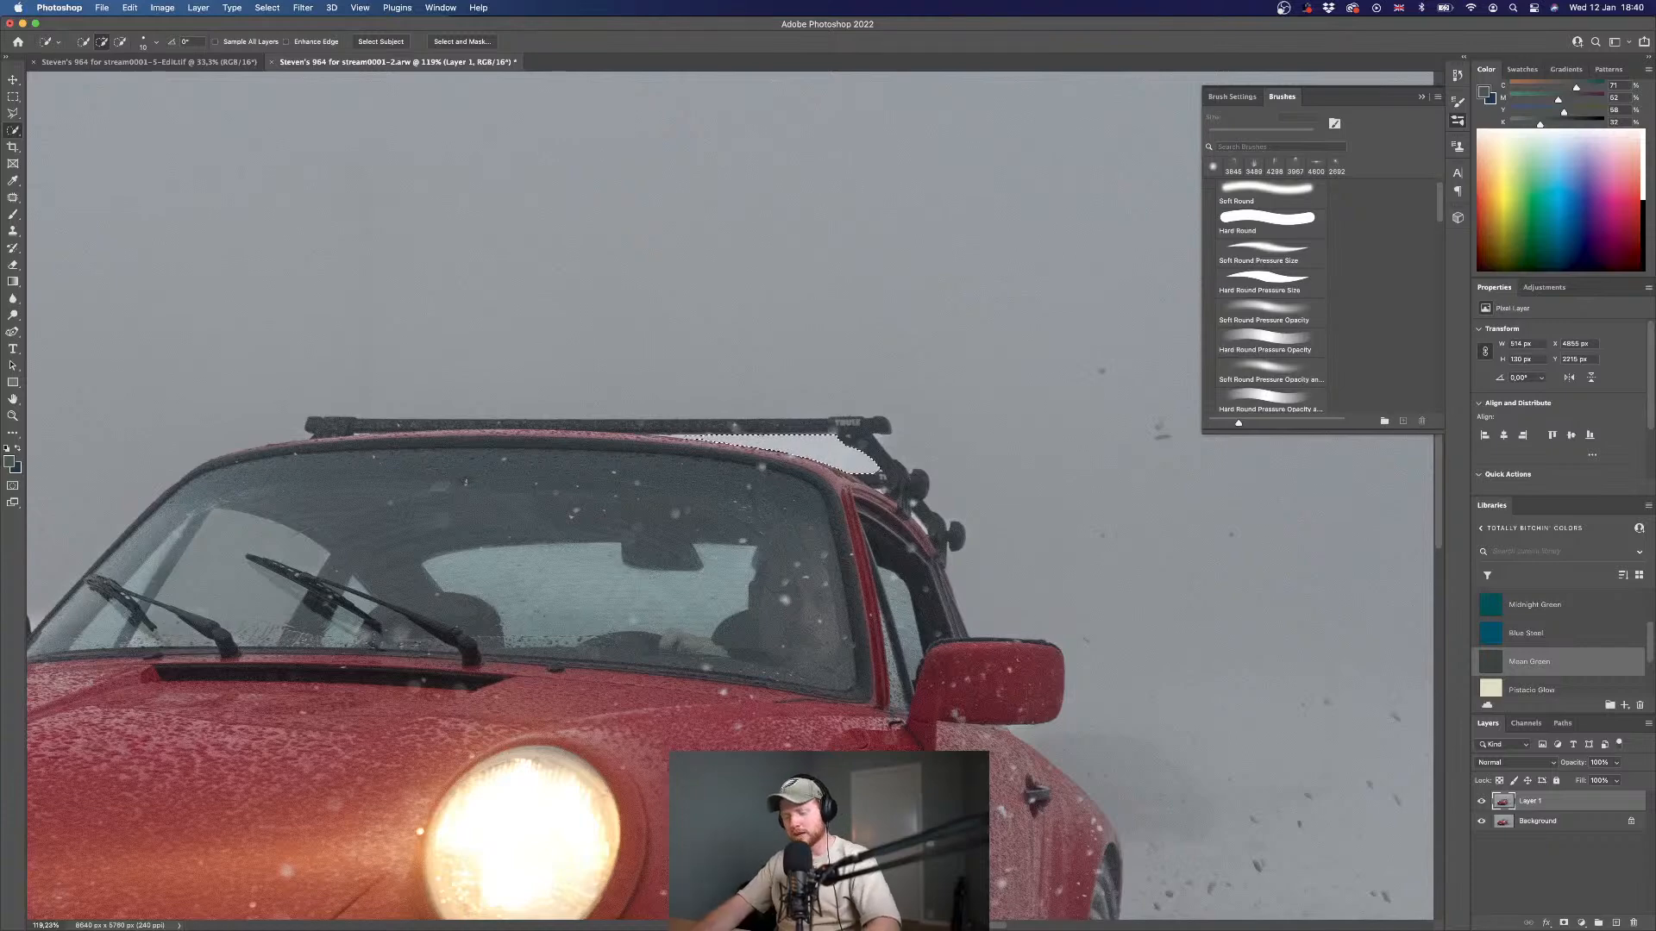
key(s)
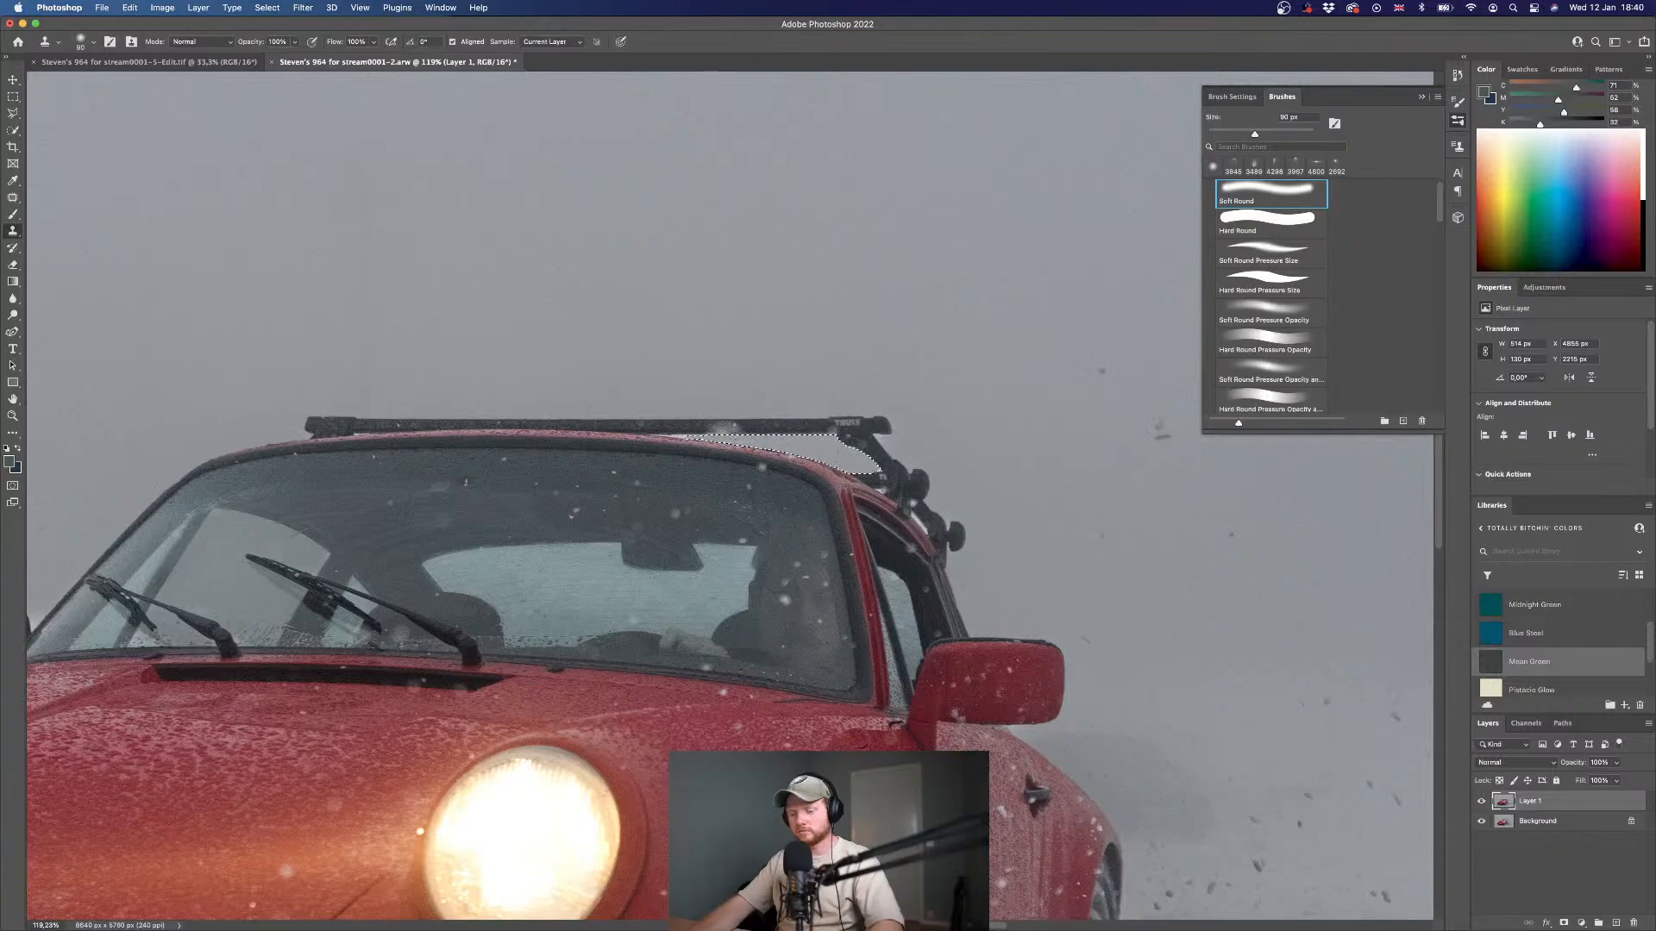
- Clone over the remaining bright sliver at the narrow end of the roof rack gap with the Clone Stamp reduced to 6 px
scroll(687, 437, up, 5)
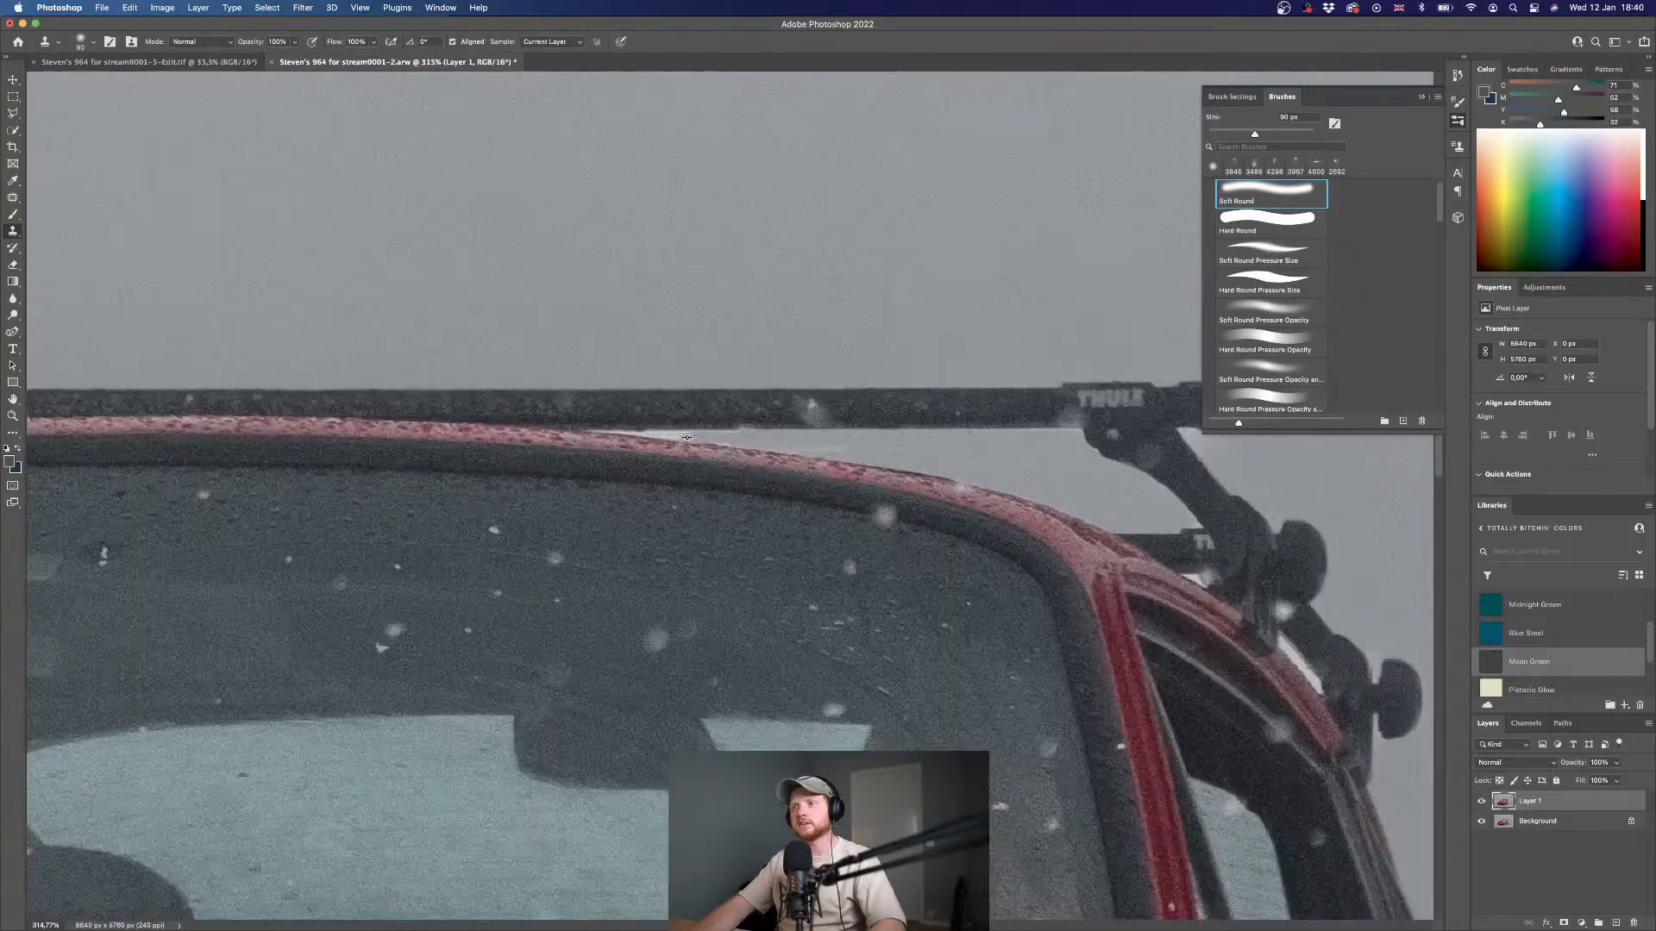
click(687, 437)
key(bracketleft)
key(bracketleft)
key(bracketleft)
key(bracketleft)
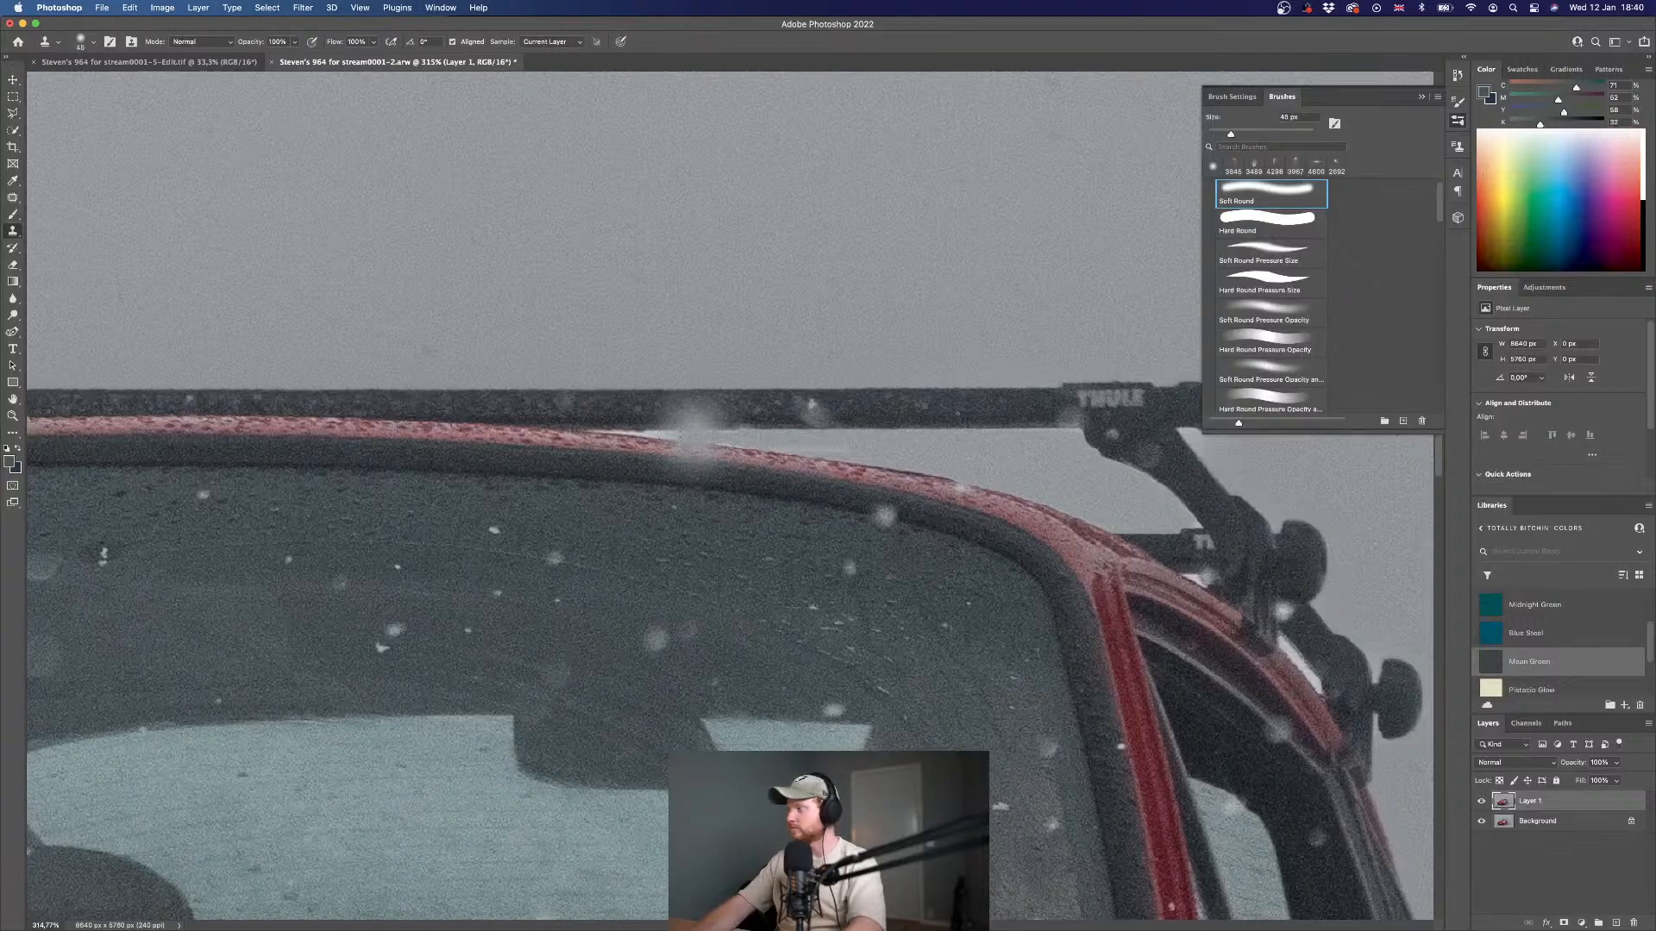
key(bracketleft)
key(bracketleft)
key(bracketleft)
key(bracketleft)
key(bracketright)
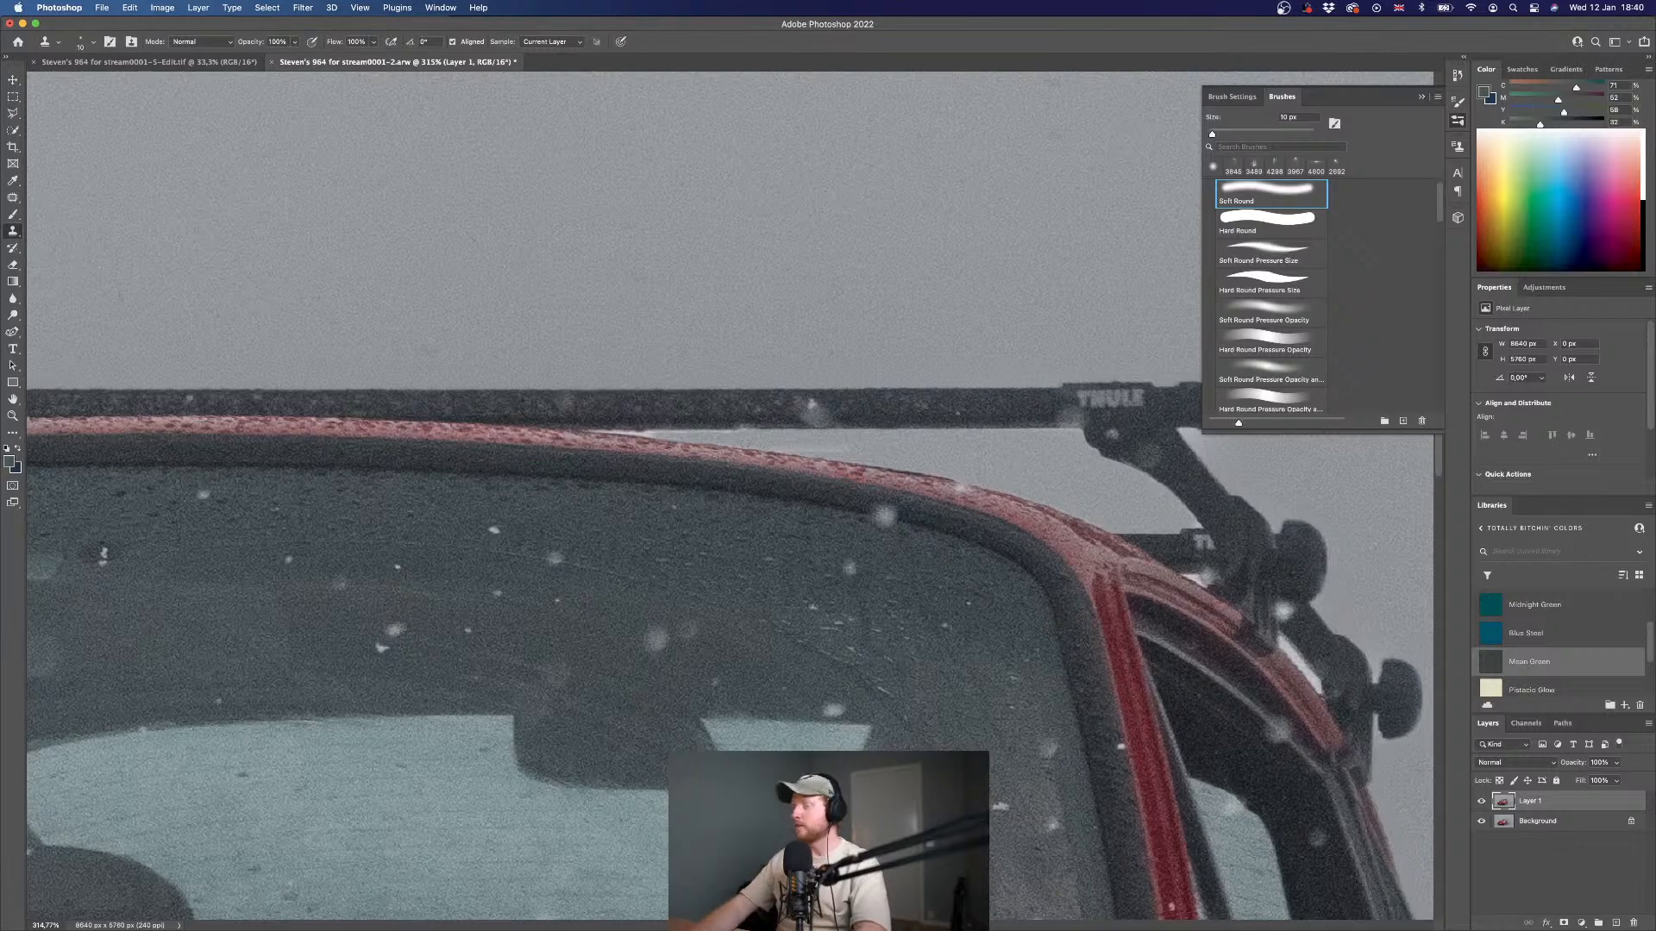
key(bracketleft)
key(bracketleft)
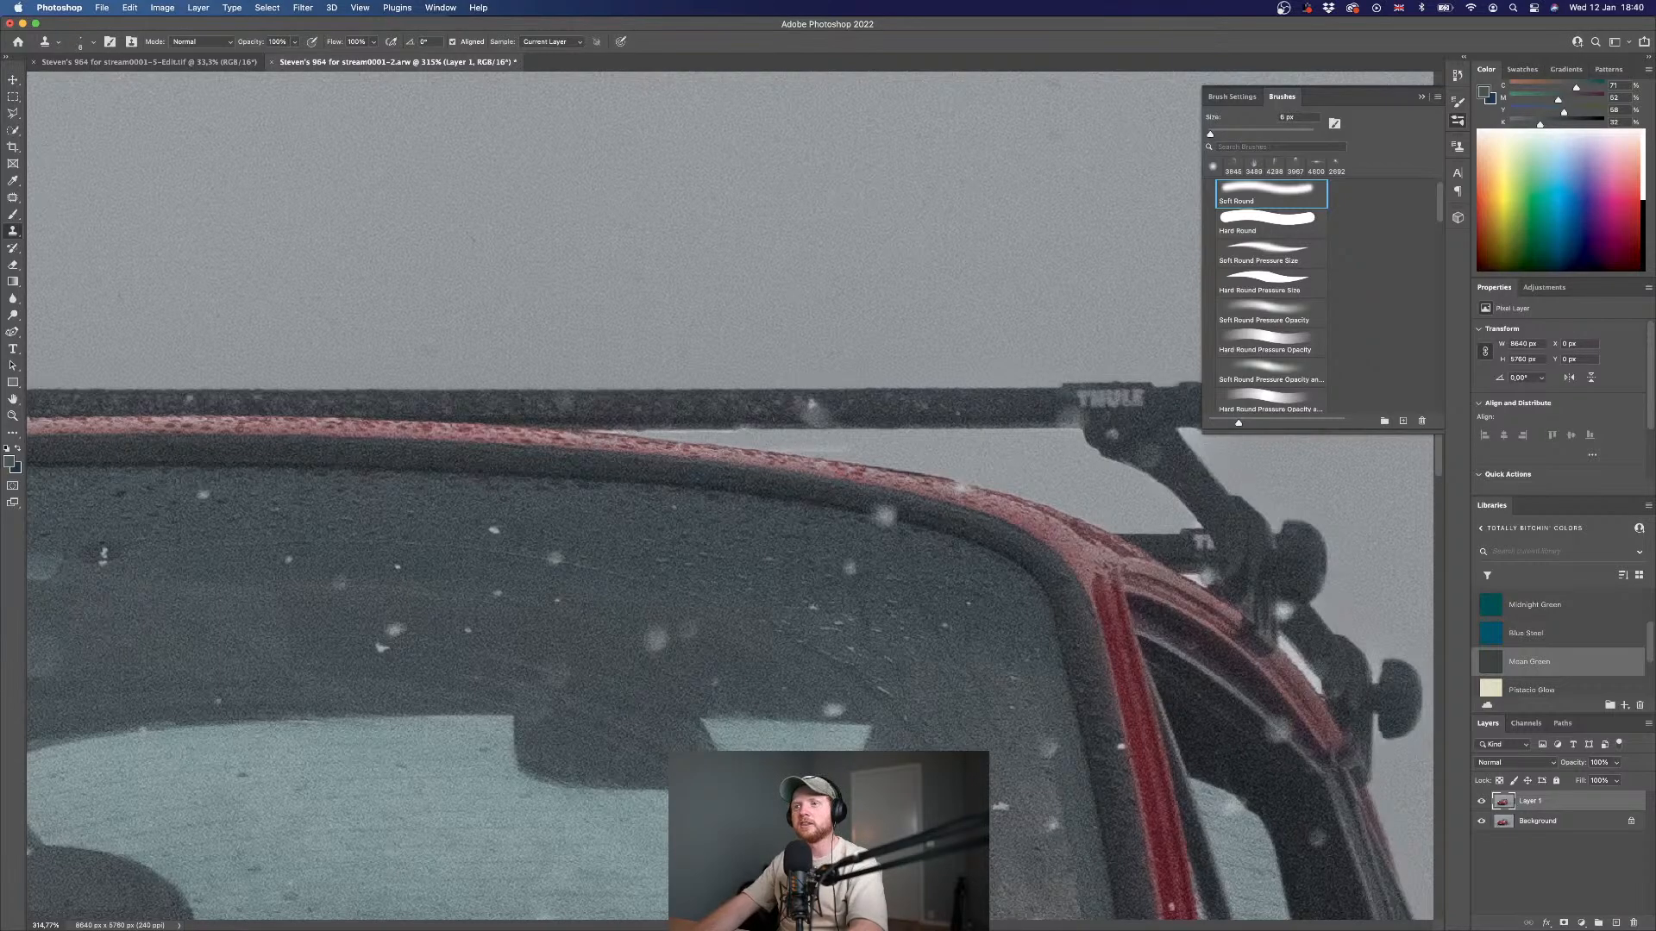
- Clone out the bright patch between the rear roof rack mount and the roof edge above the side window
scroll(690, 442, down, 10)
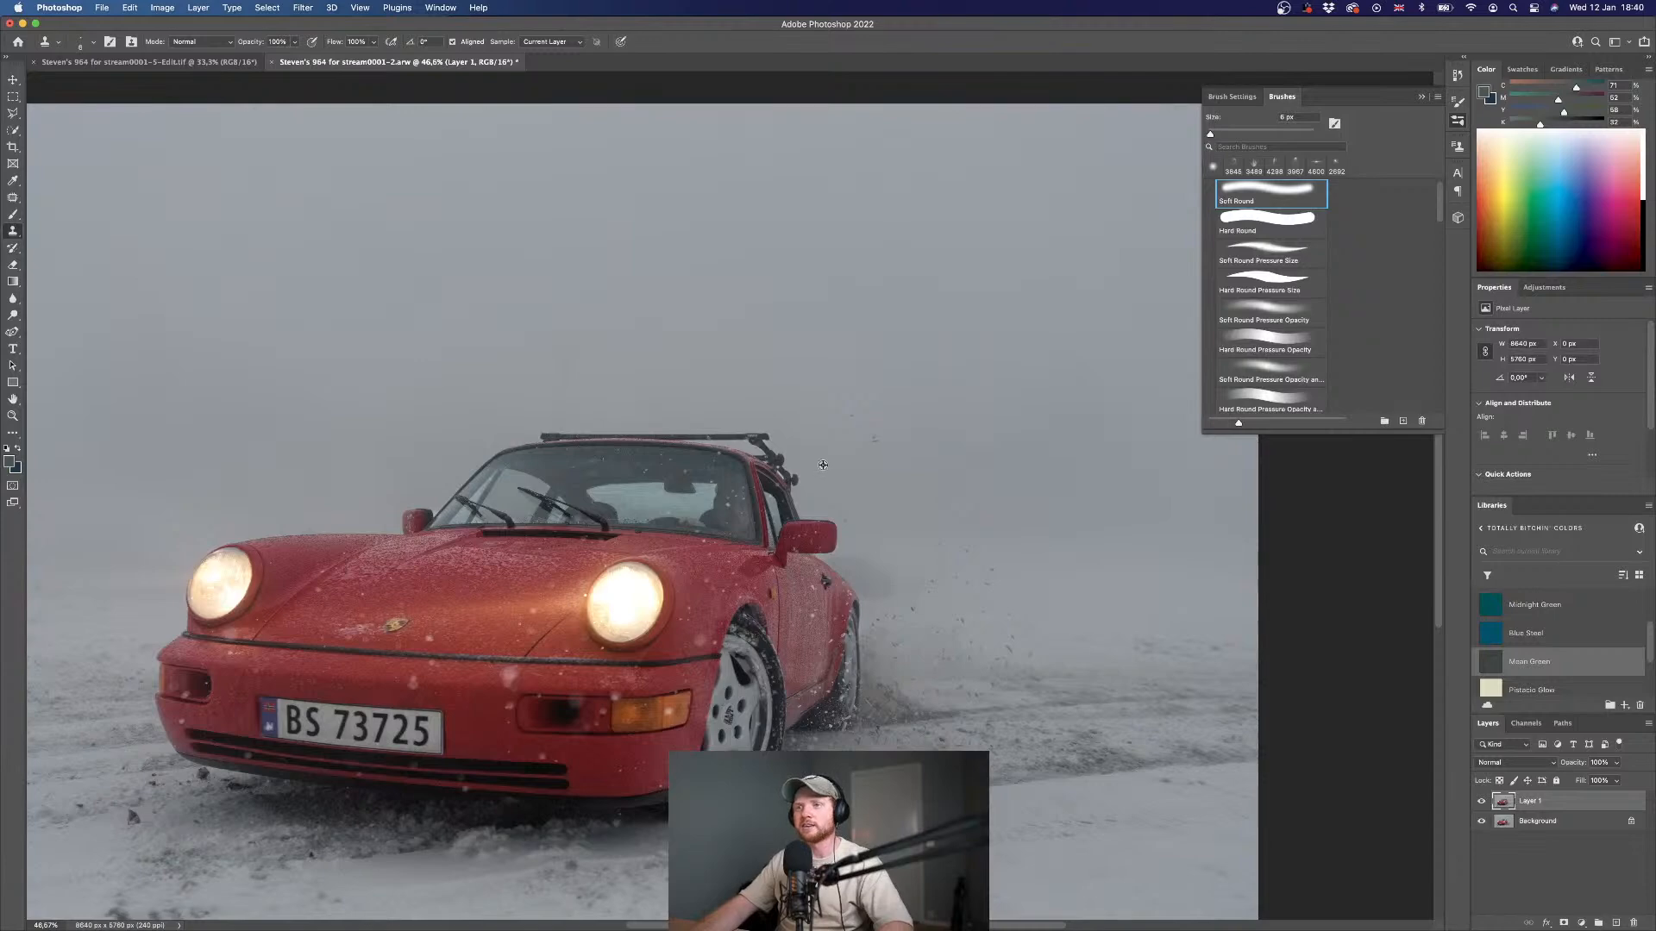
scroll(823, 464, up, 7)
scroll(648, 481, up, 3)
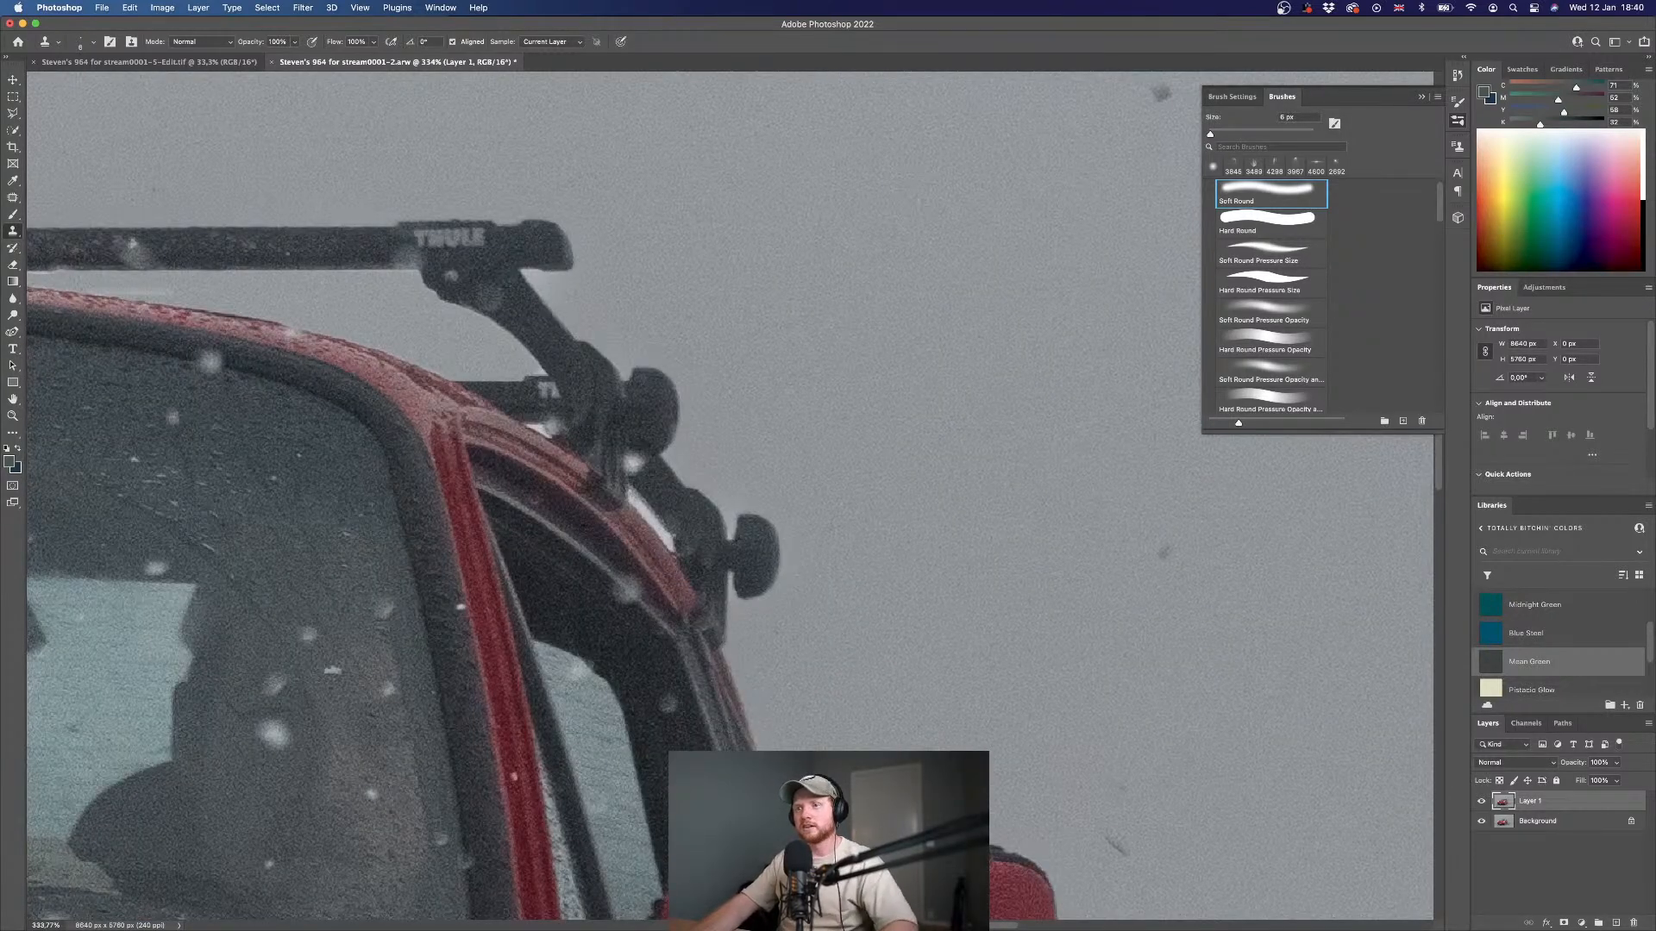
mouse_move(640, 503)
mouse_down()
mouse_move(665, 542)
mouse_move(634, 502)
mouse_up()
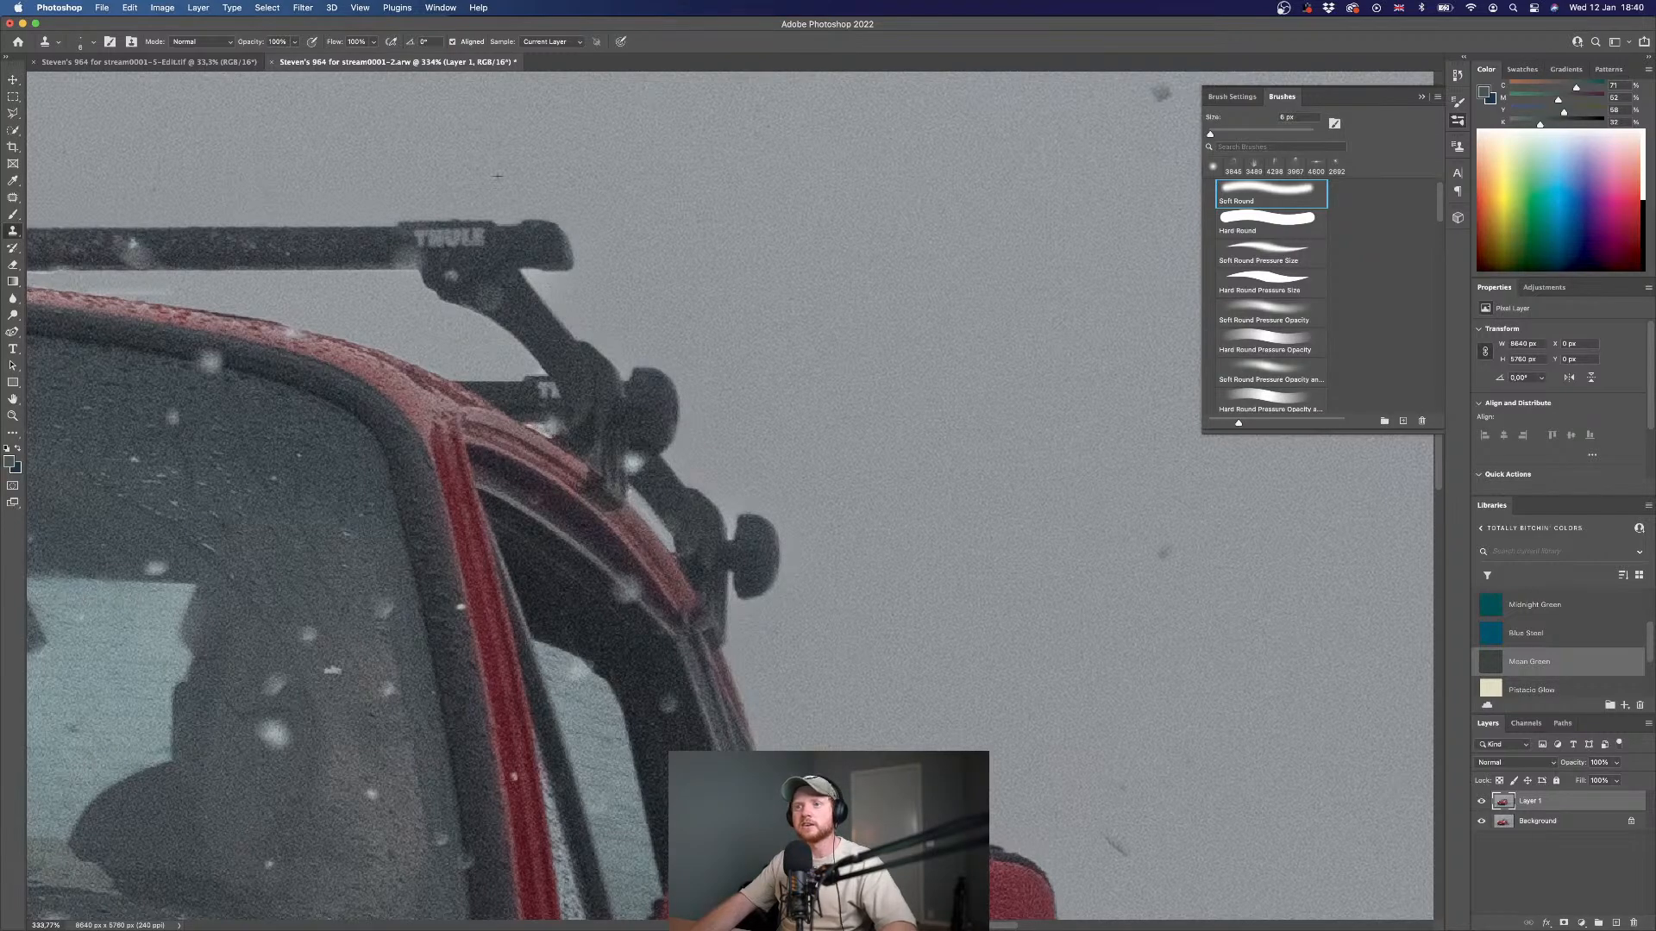
scroll(584, 469, down, 10)
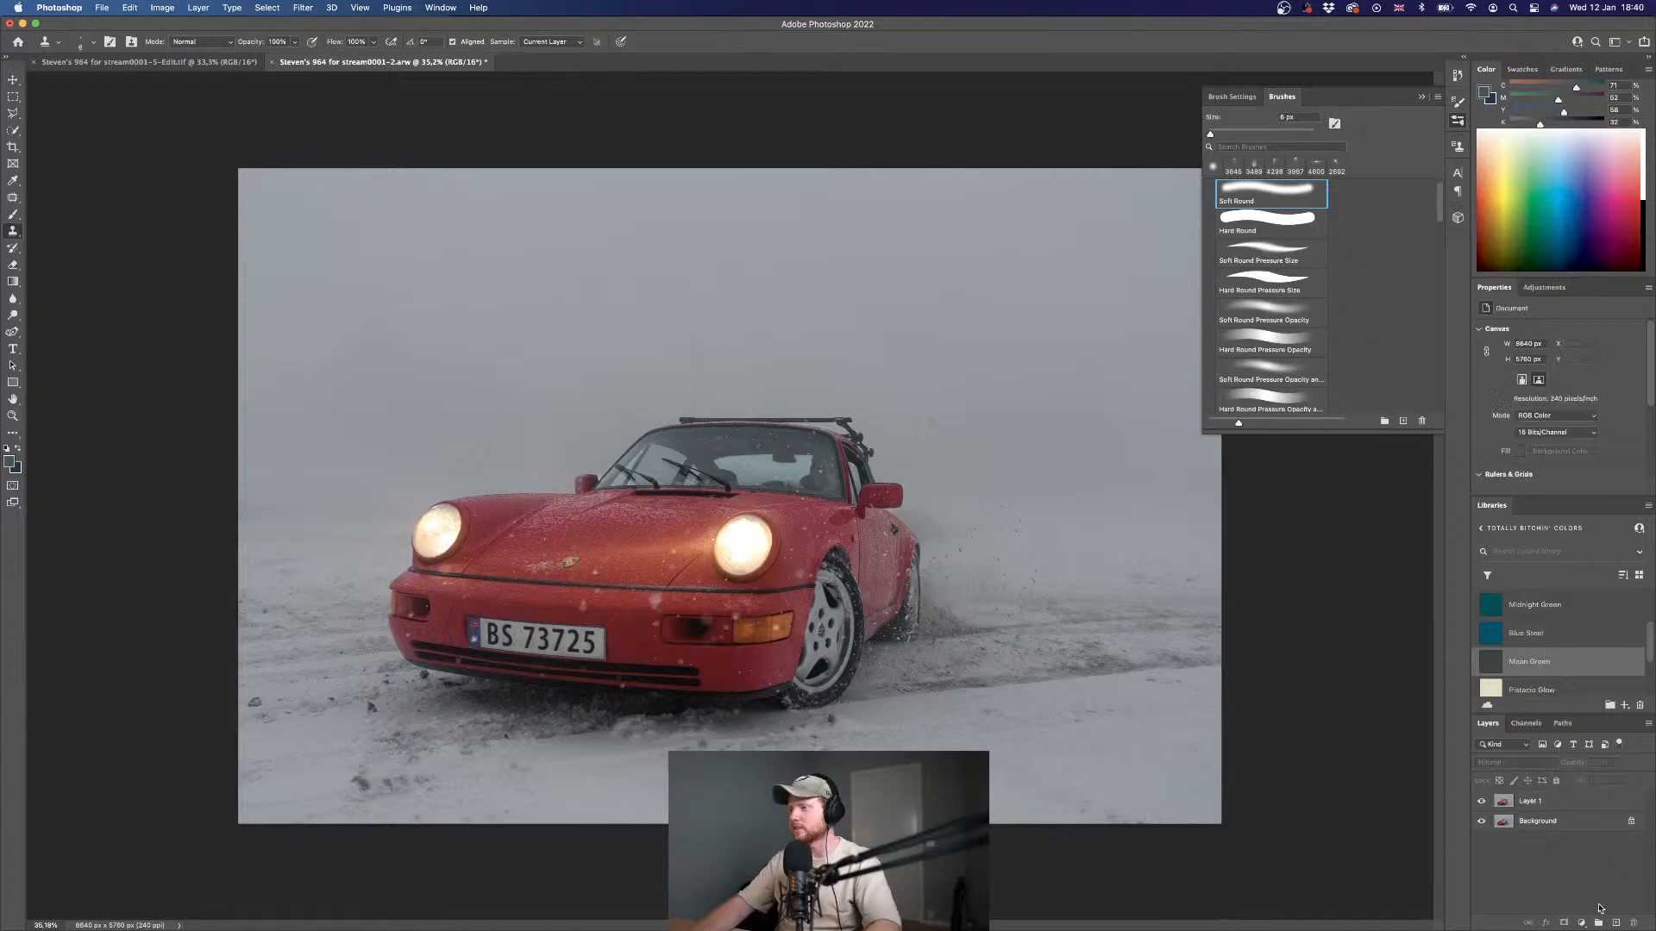
- Add an empty layer above Layer 1 and close the side-view Porsche document
click(1613, 920)
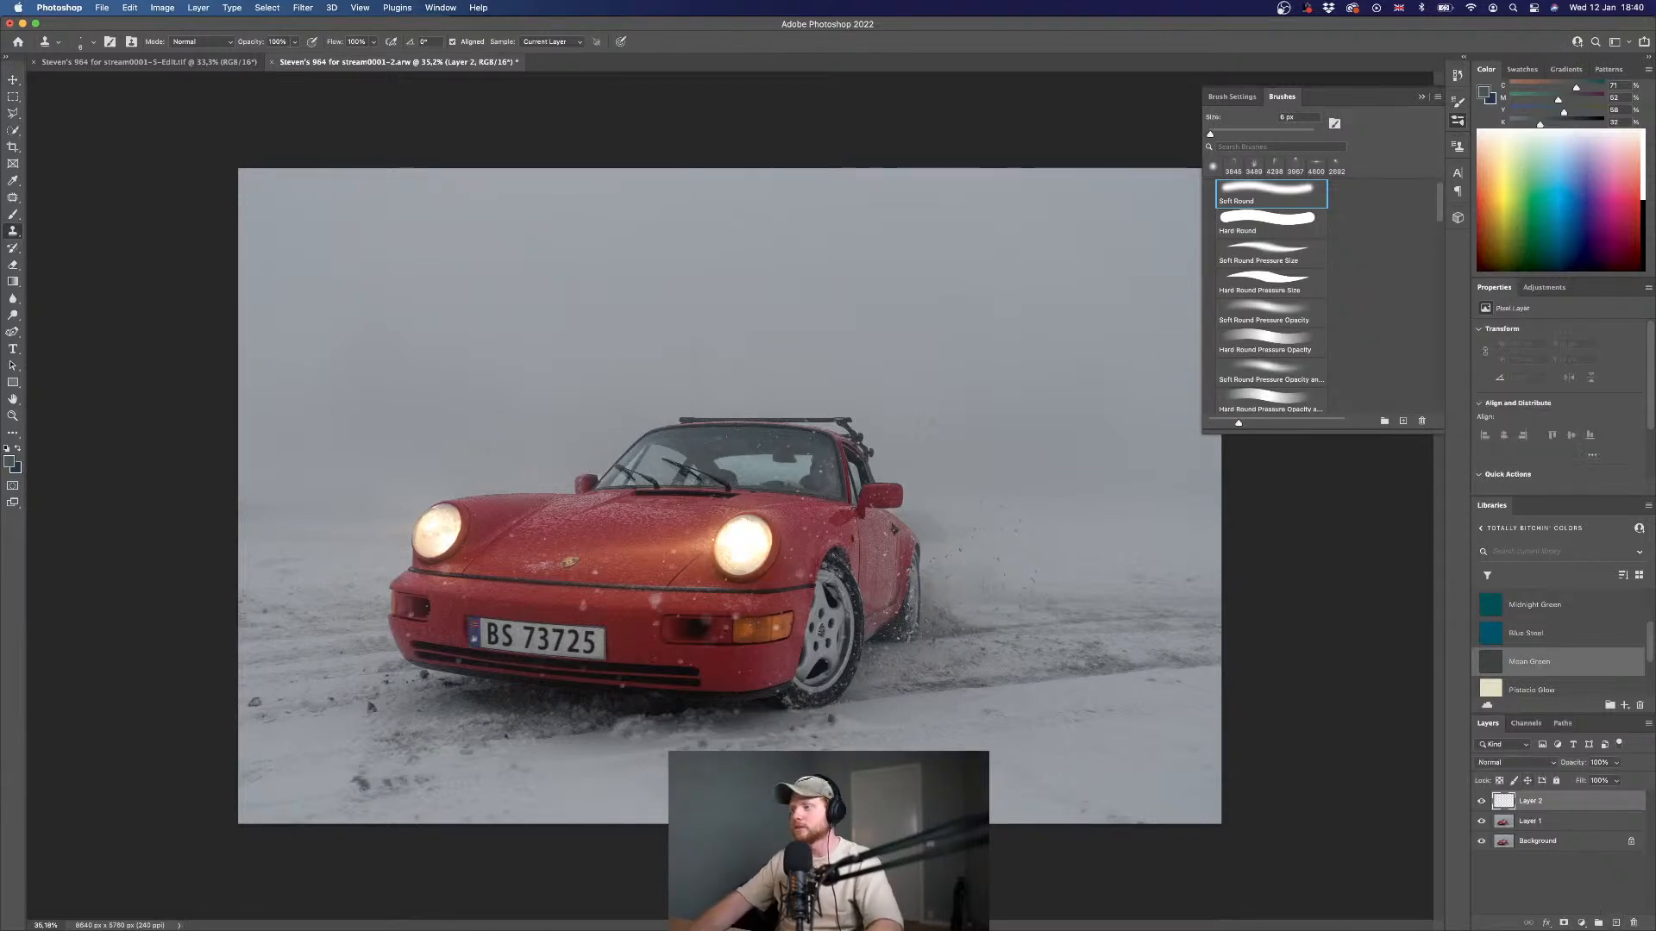
click(232, 63)
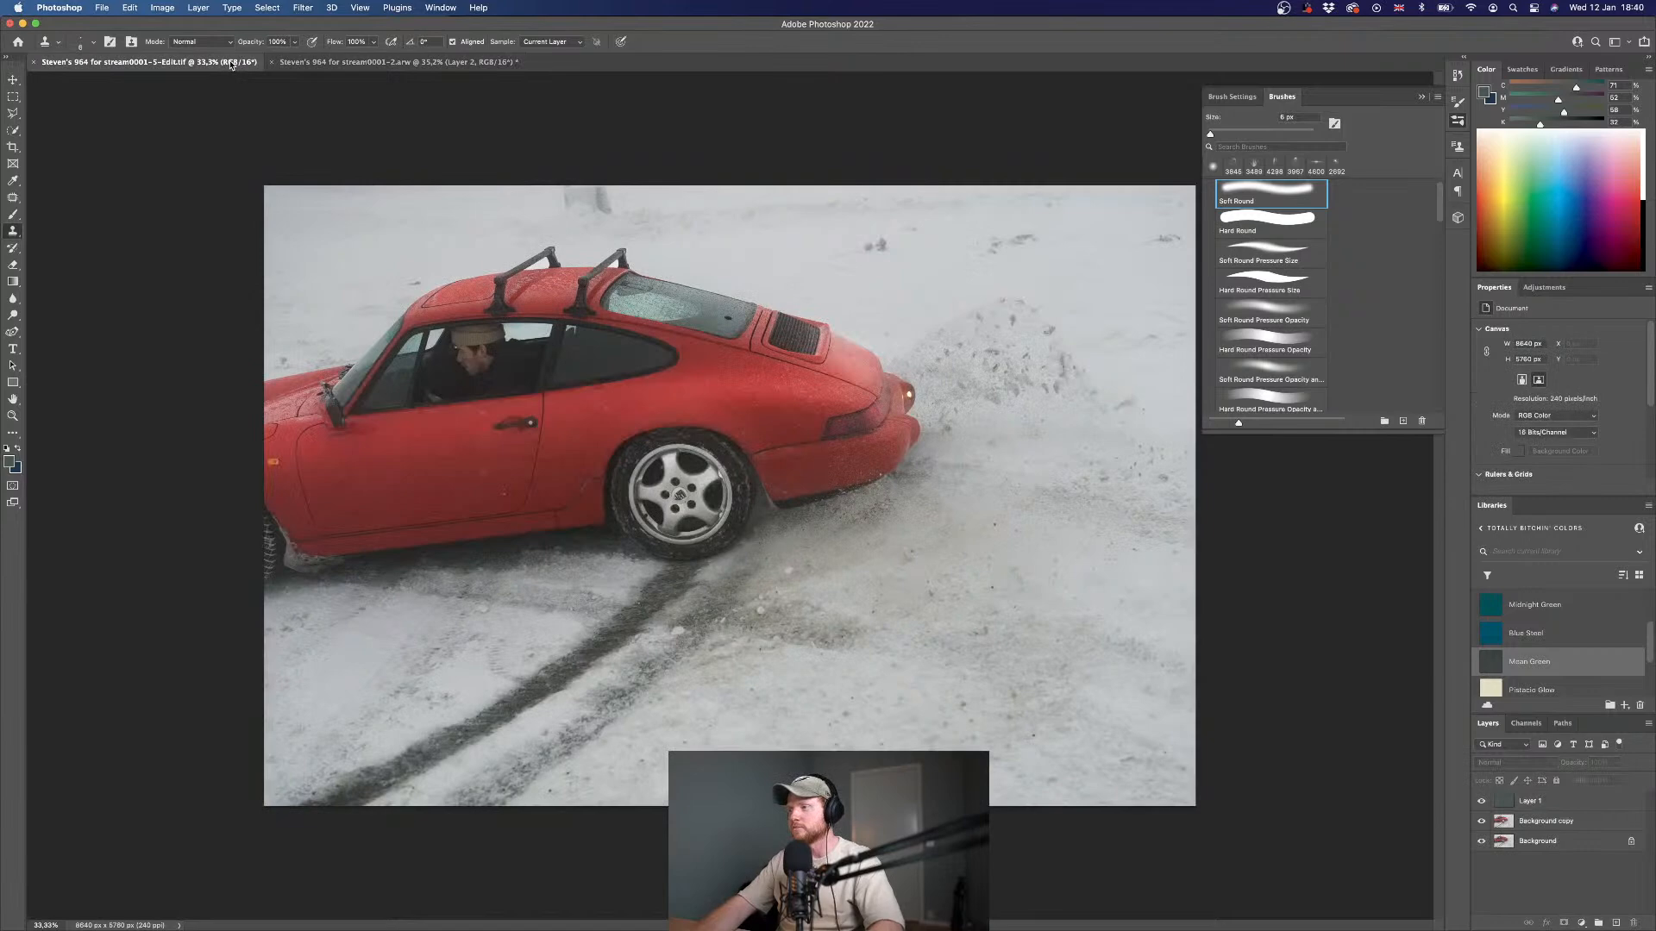
click(32, 62)
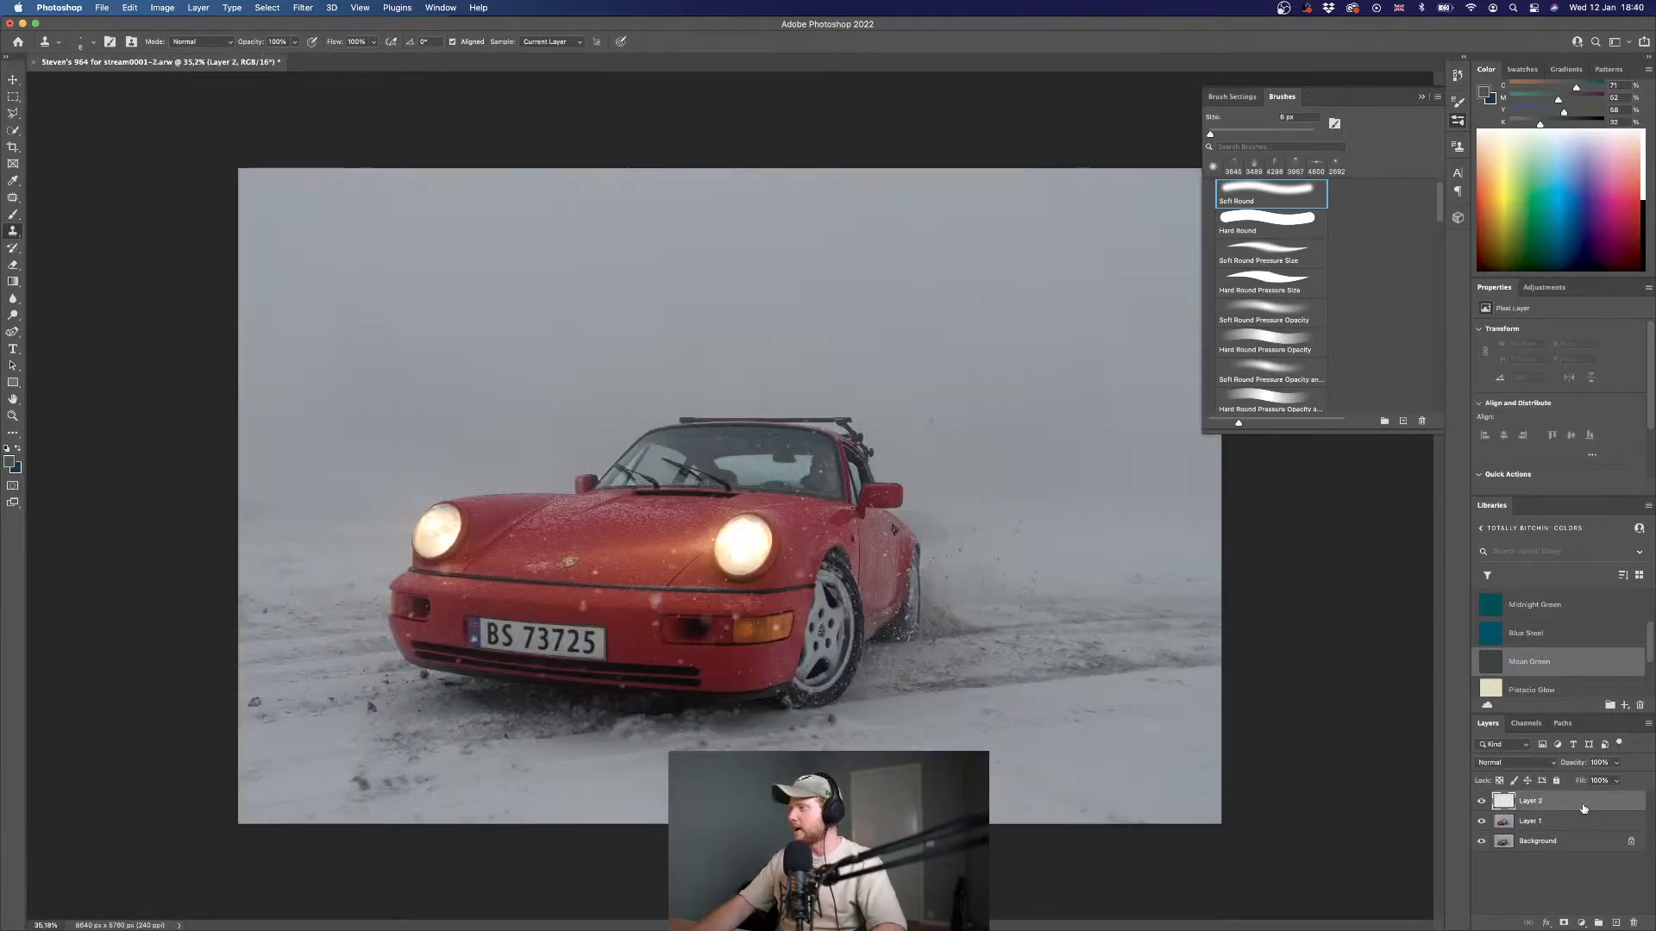
- Fill Layer 2 with the grey-green foreground color and set its blend mode to Soft Light, comparing the photo with and without it
super+click(1505, 802)
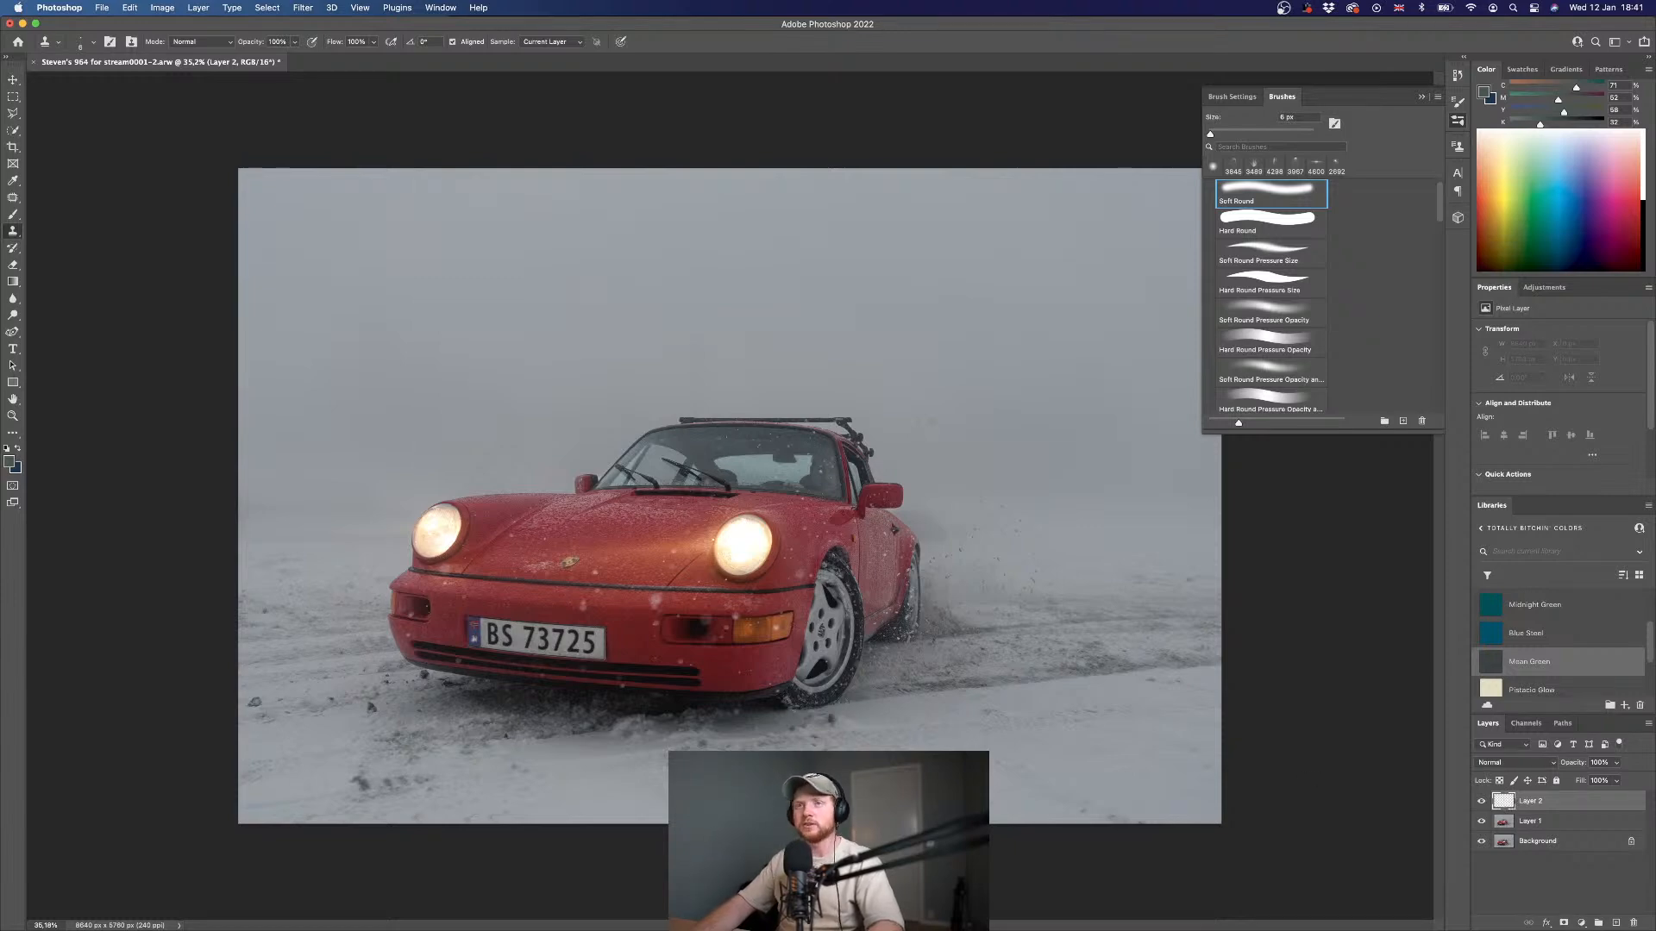
key(g)
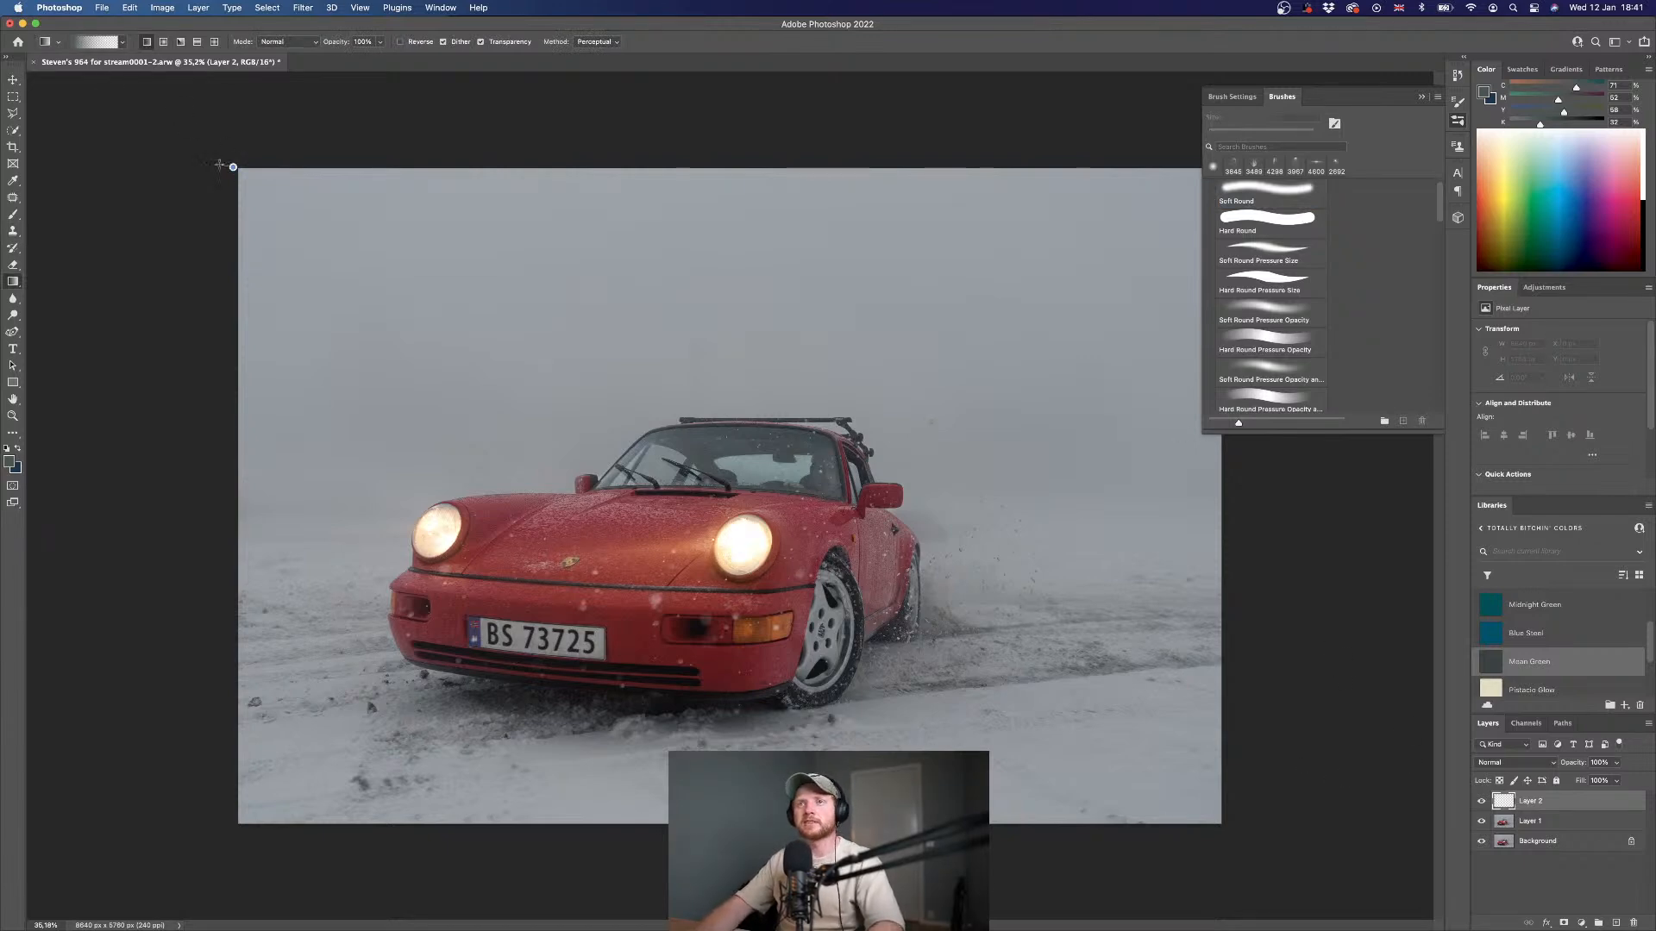
key(alt+BackSpace)
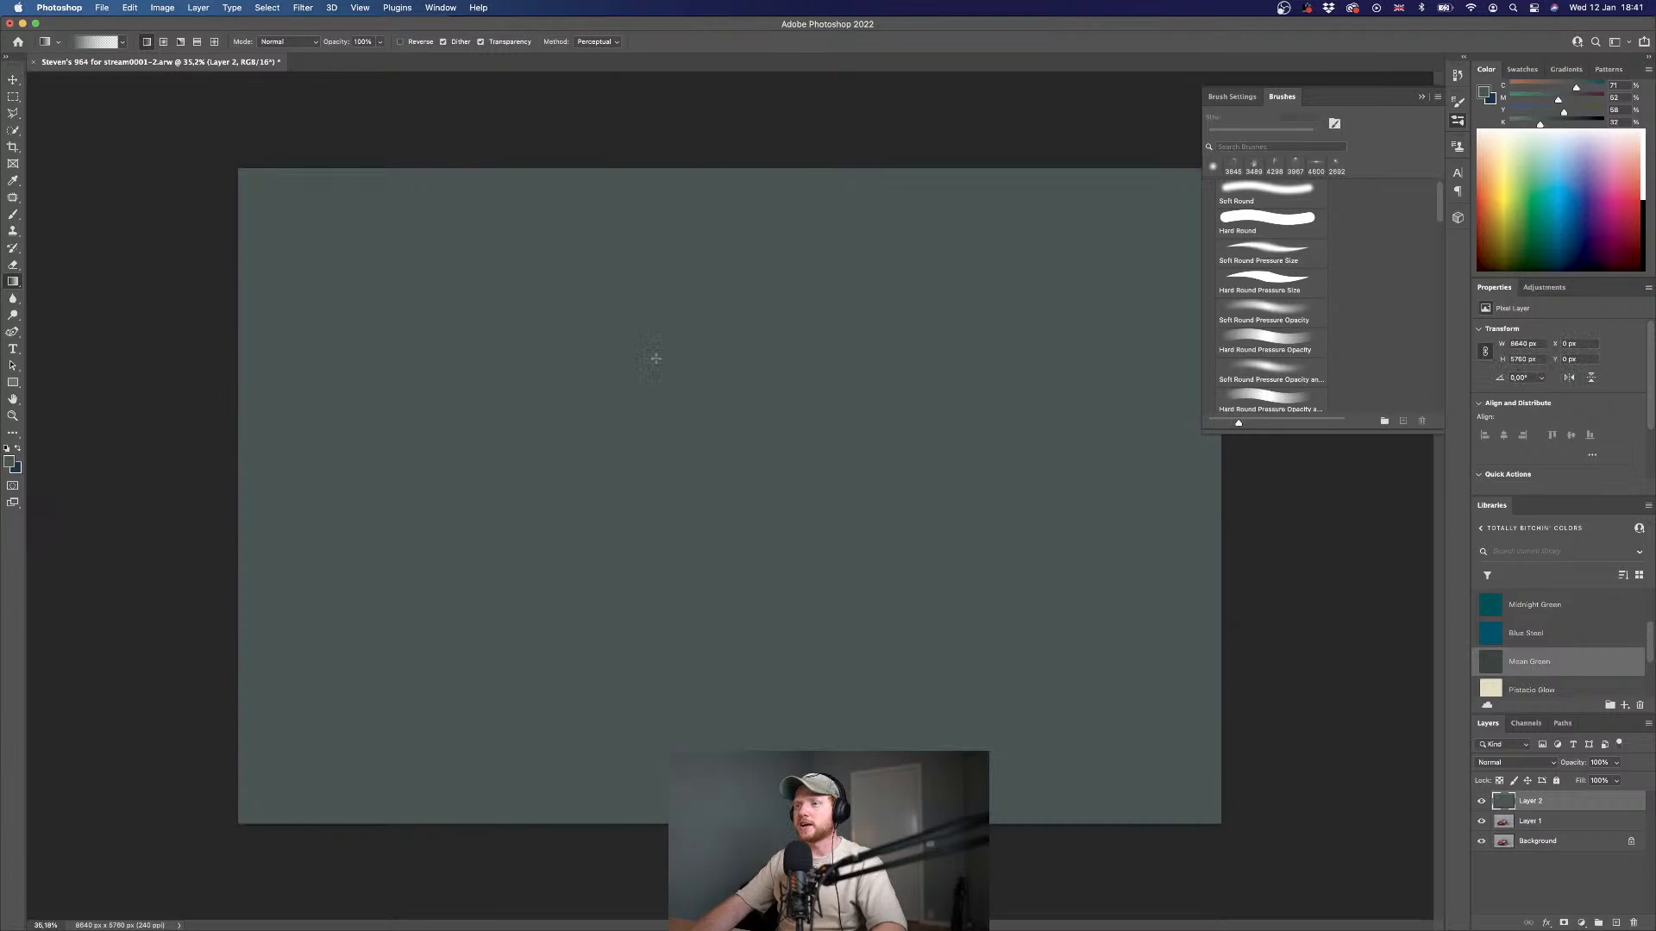
click(1533, 765)
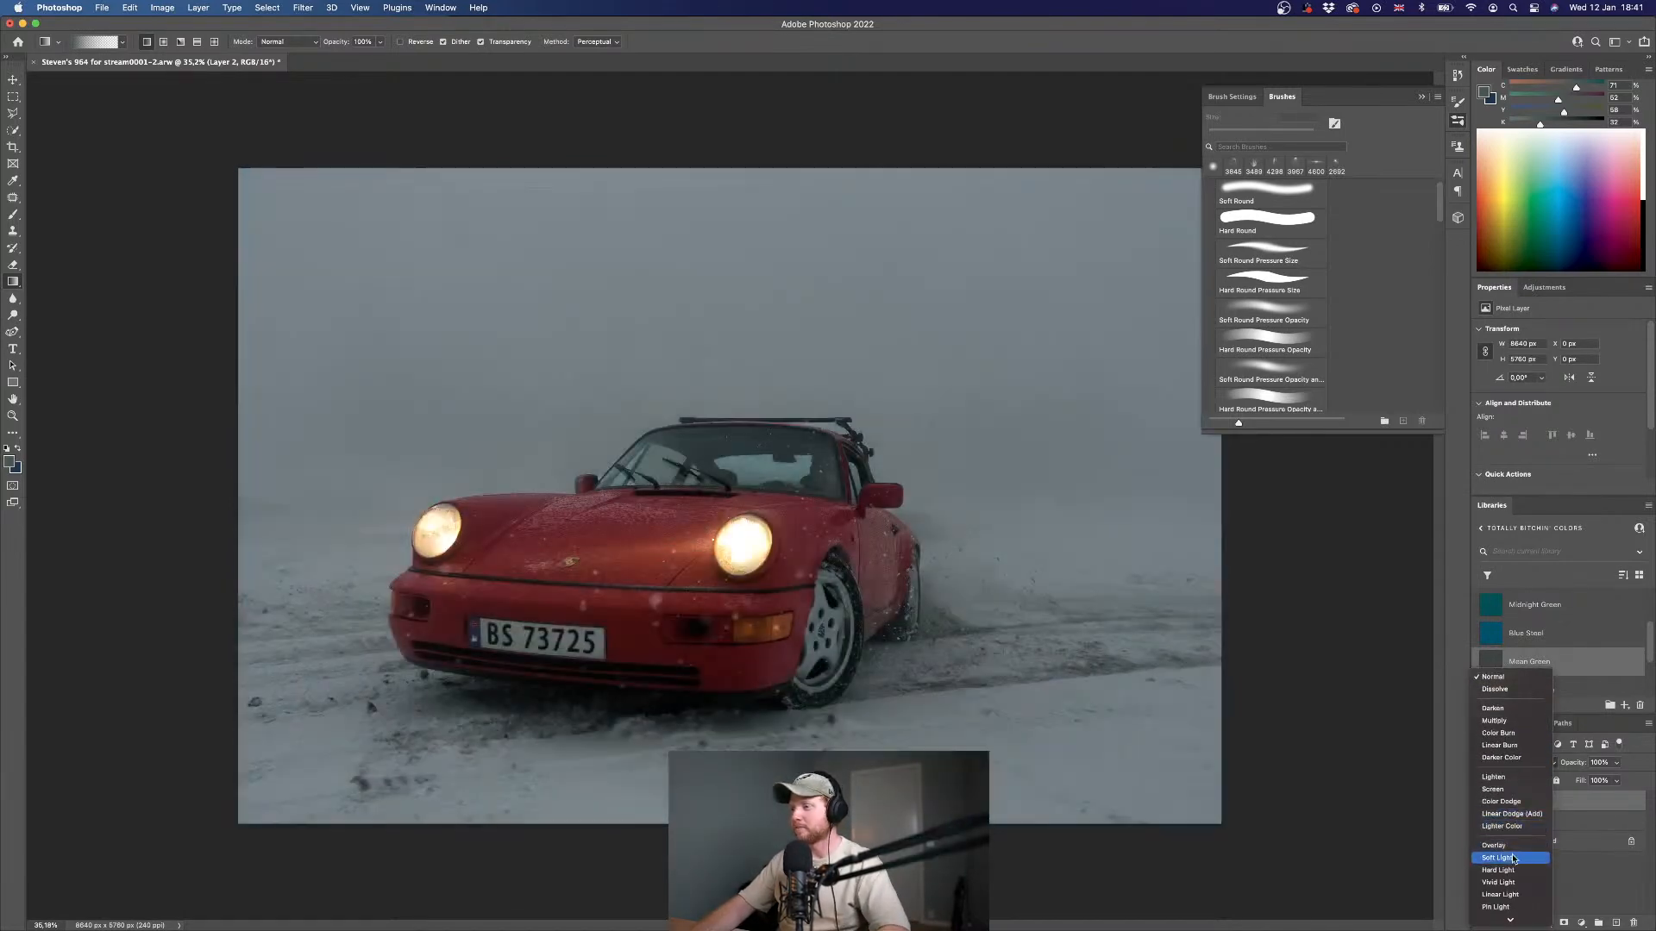
click(1511, 869)
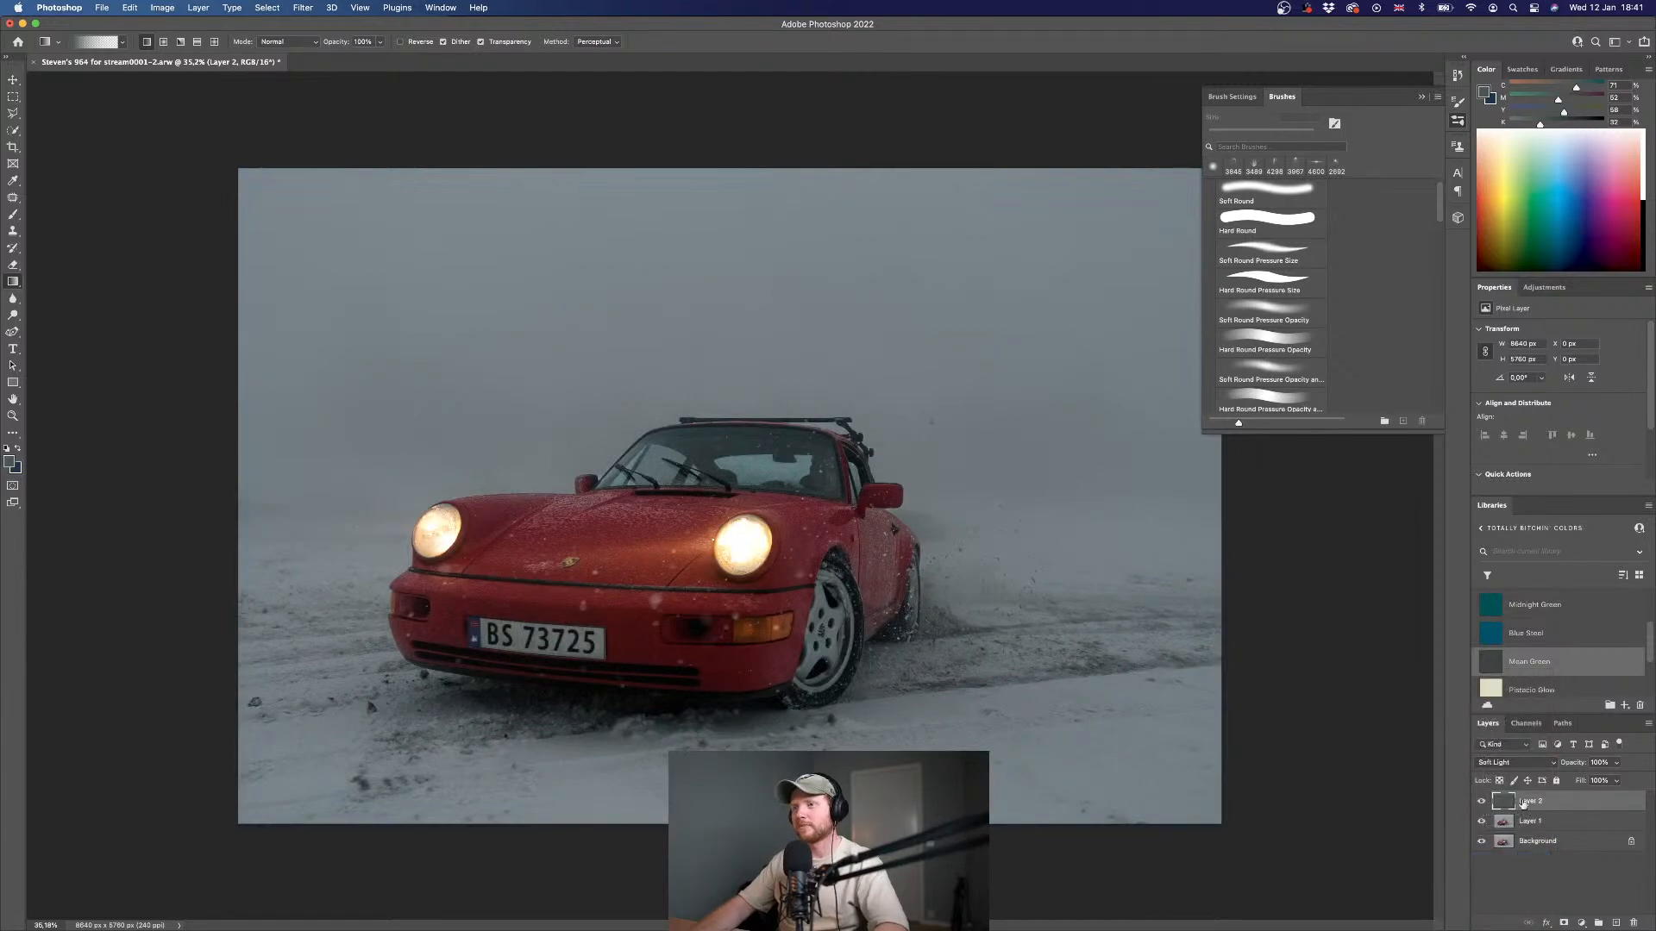
click(1483, 802)
click(1483, 802)
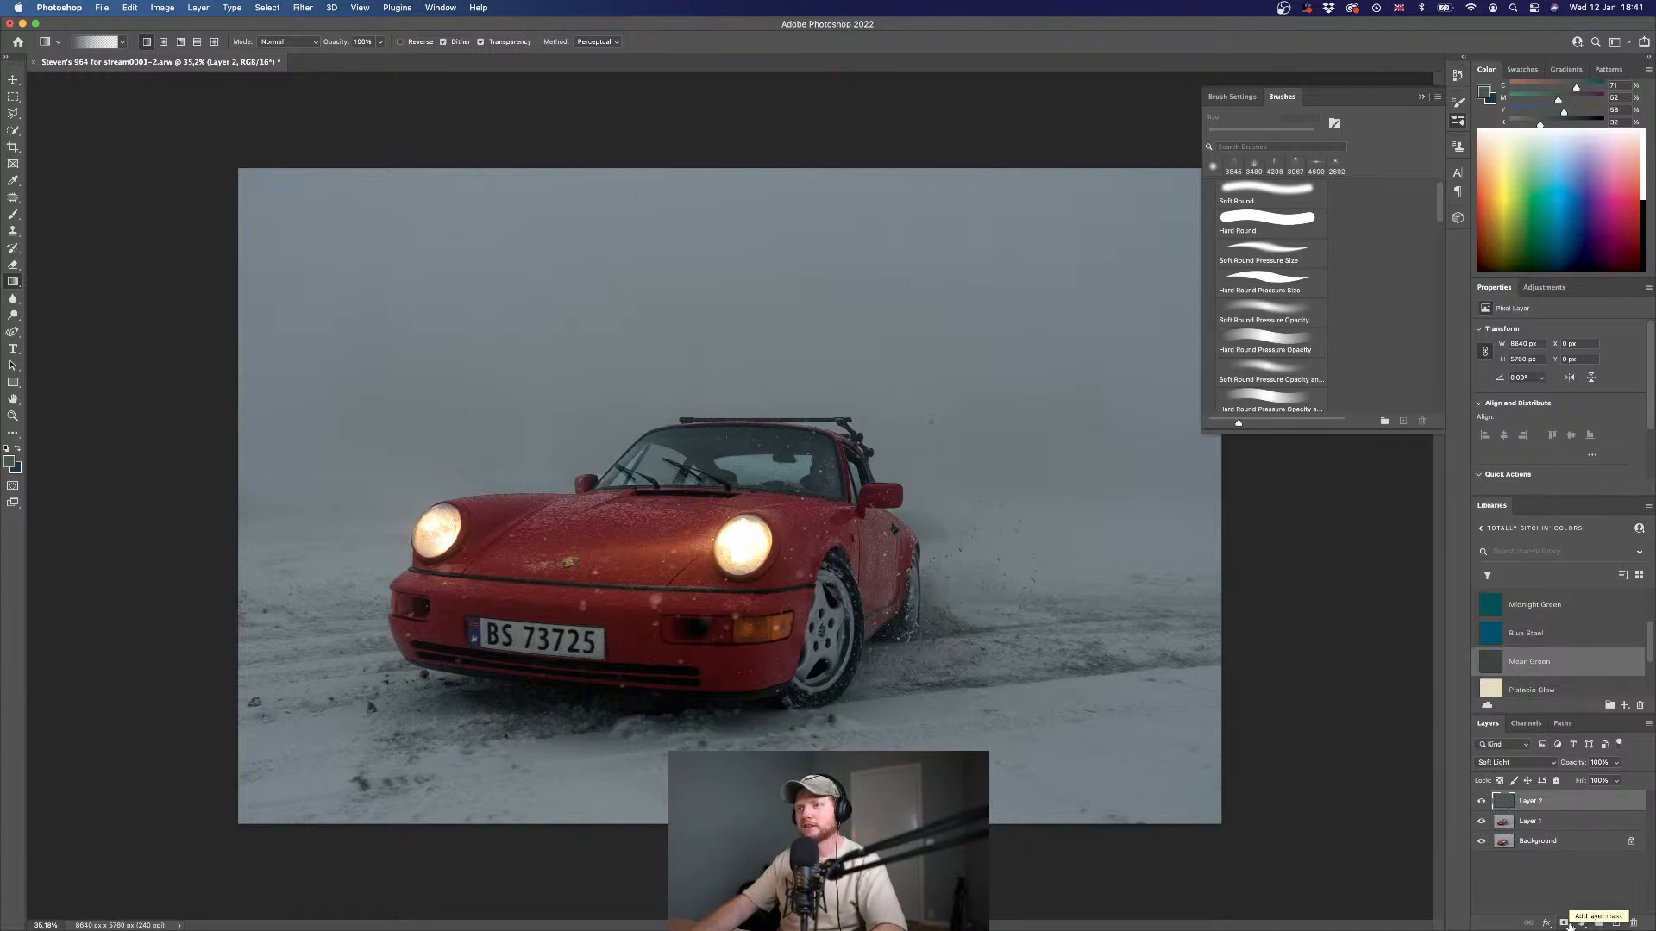
- Try to burn the headlight nearest the front wheel on Layer 1 with a 600 px brush set to the Highlights range
click(1513, 823)
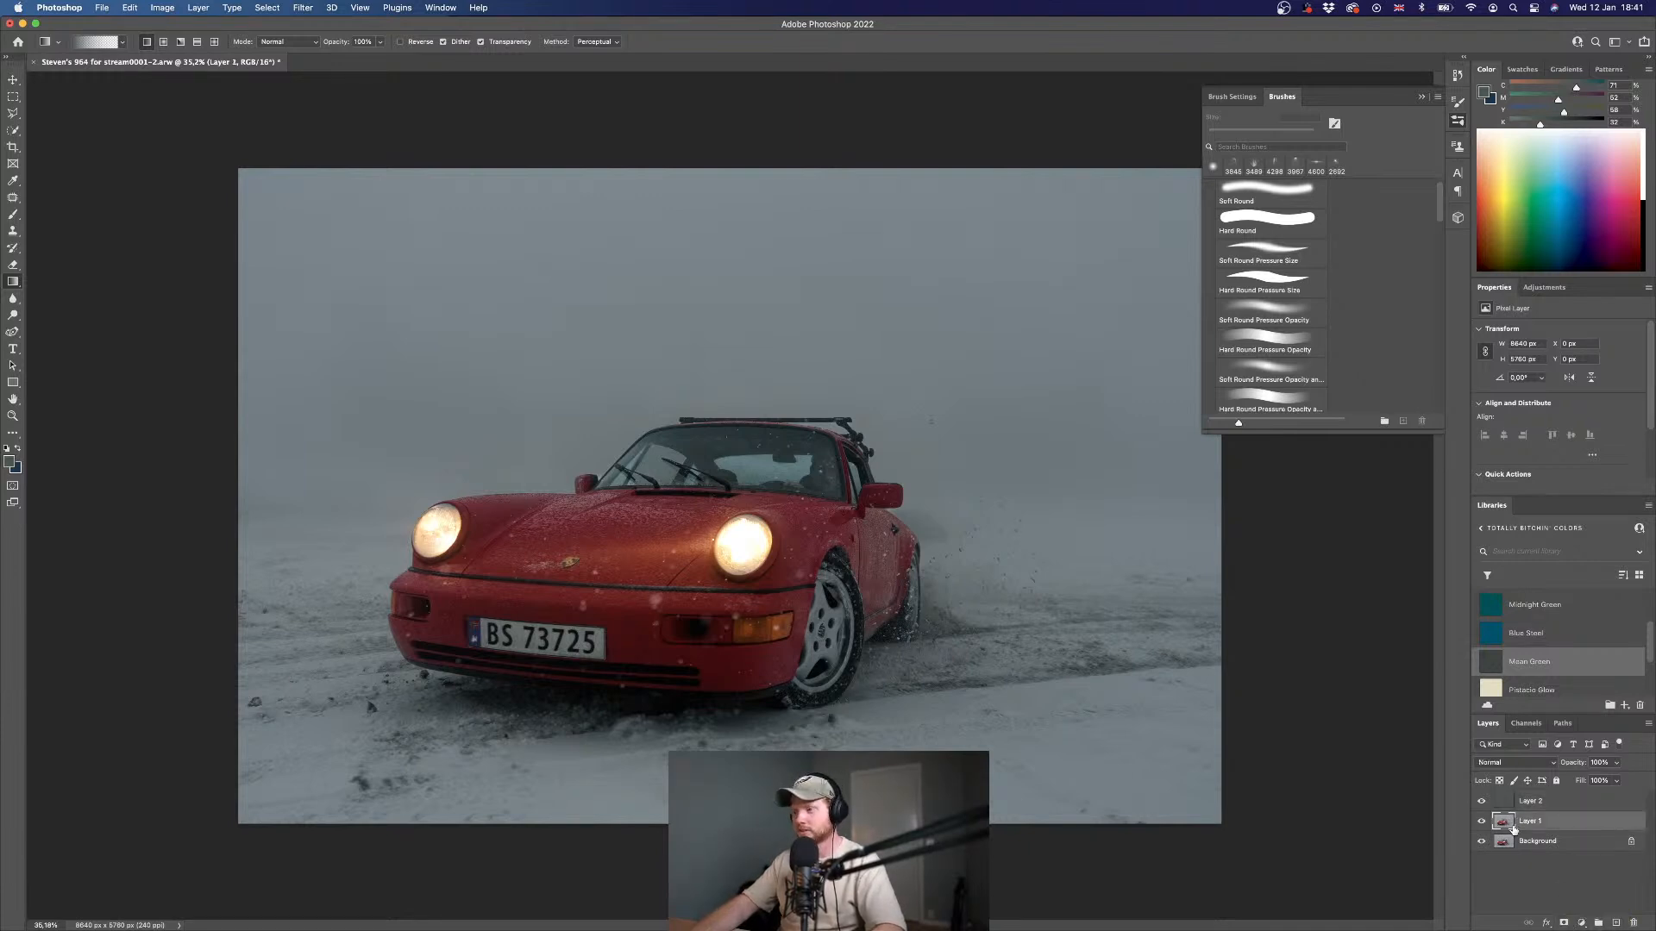
key(o)
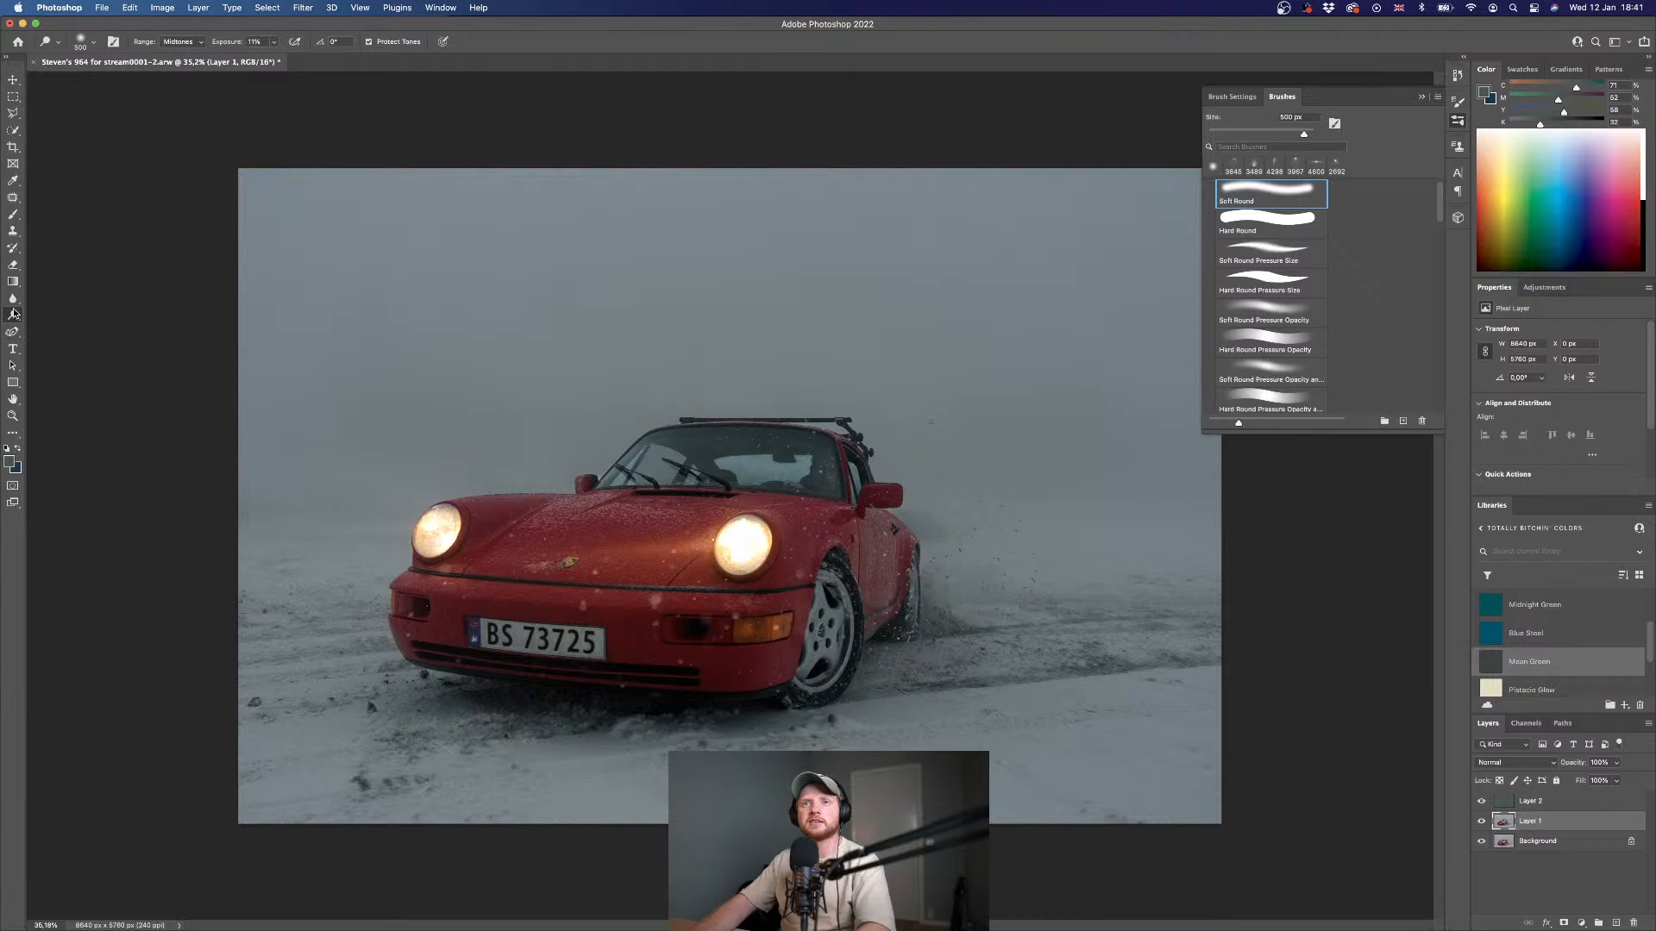
right_click(13, 315)
click(64, 326)
click(181, 42)
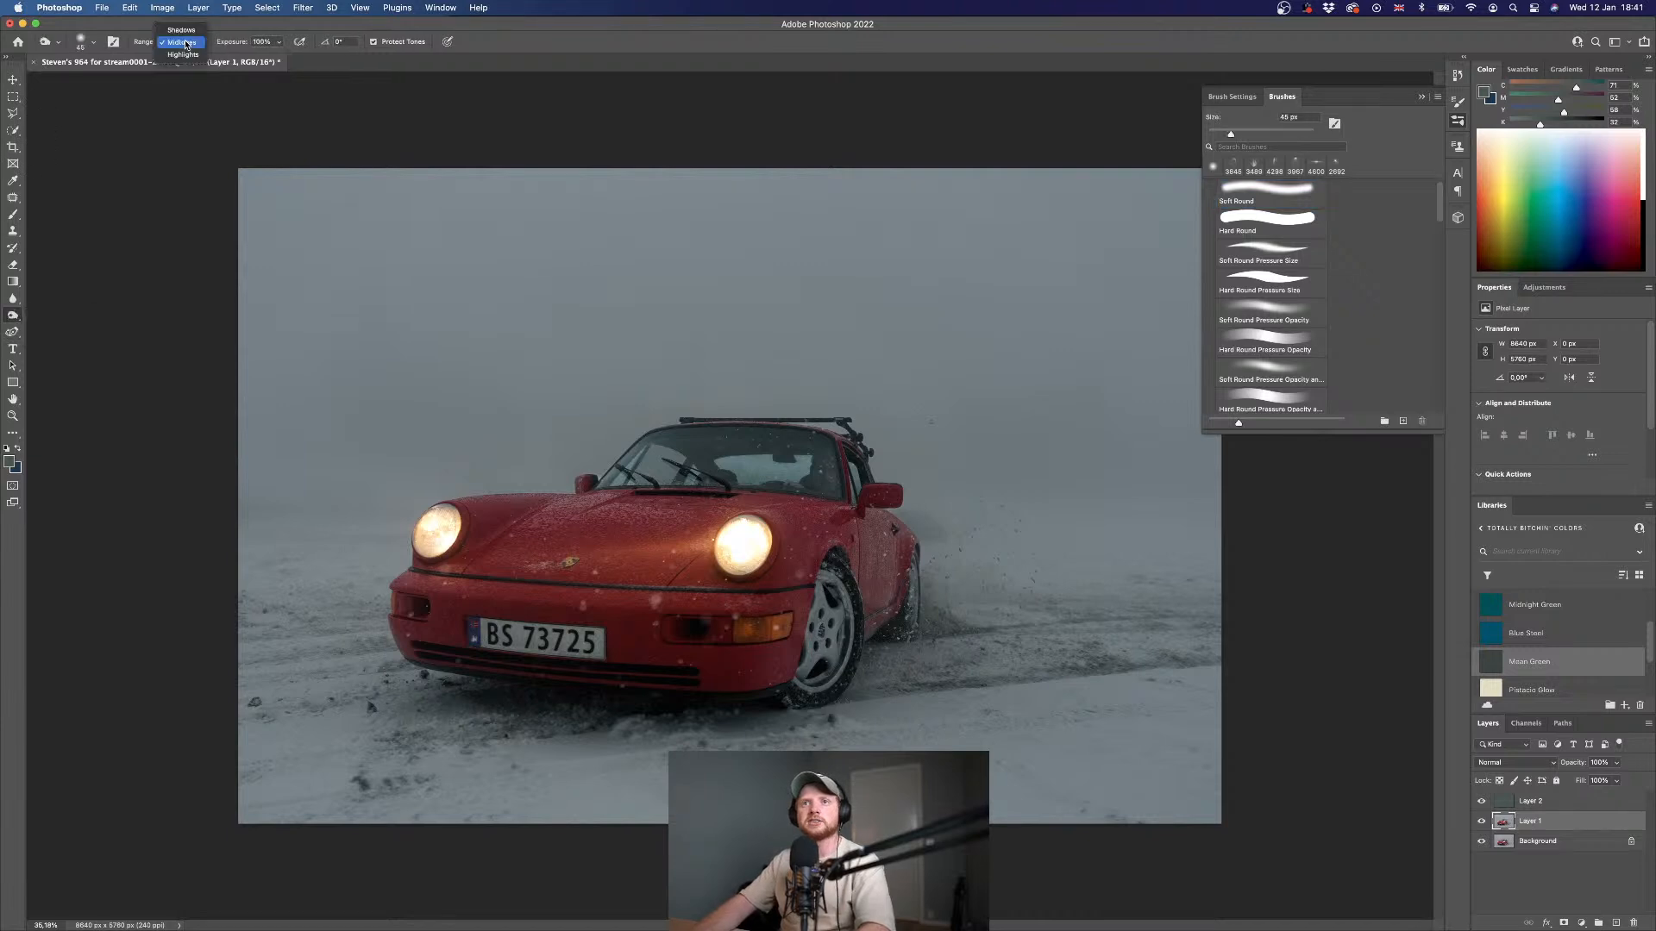
click(183, 54)
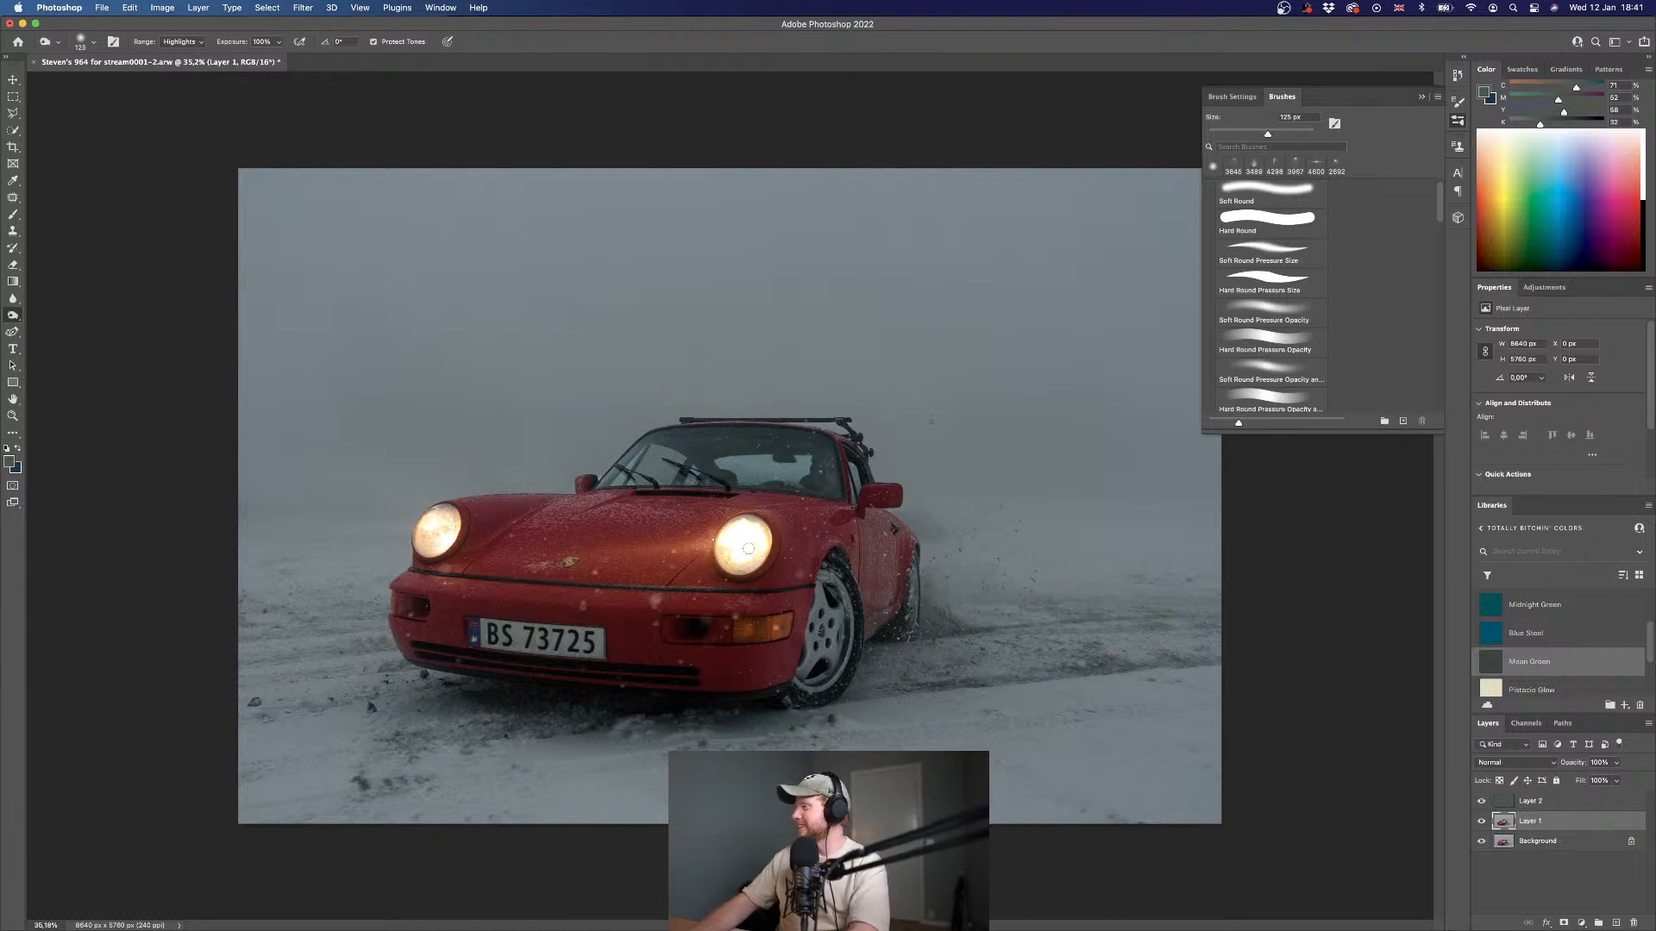
key(bracketright)
key(bracketright)
key(bracketright)
key(bracketright)
key(bracketright)
key(bracketright)
key(bracketright)
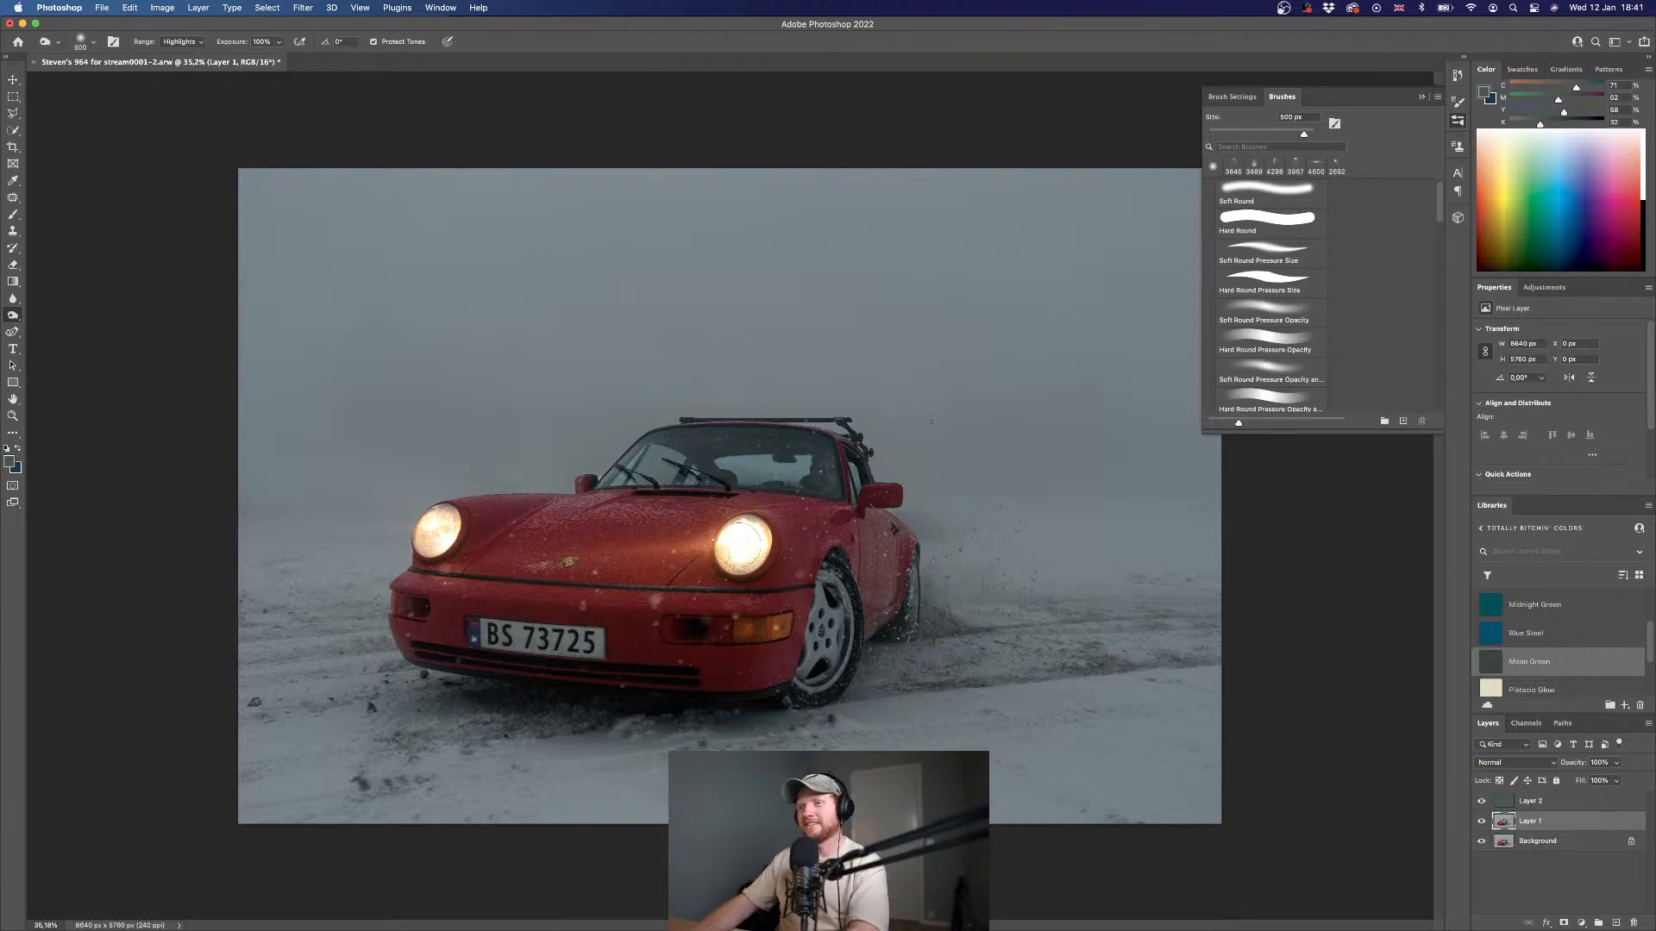
click(743, 544)
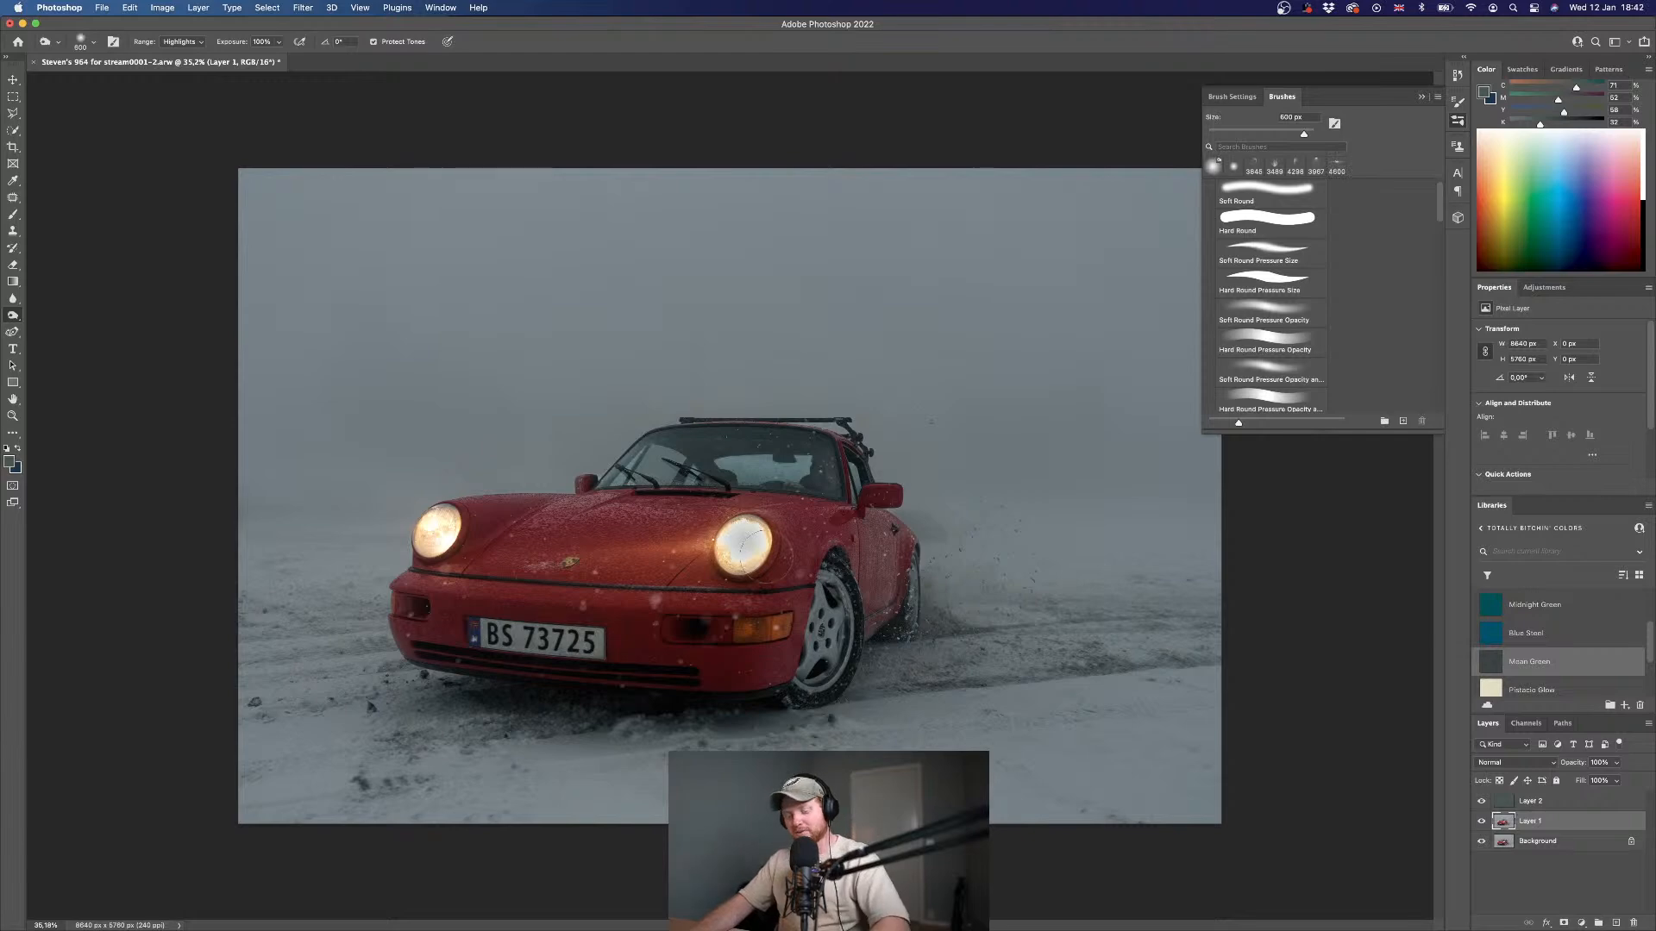
key(super+z)
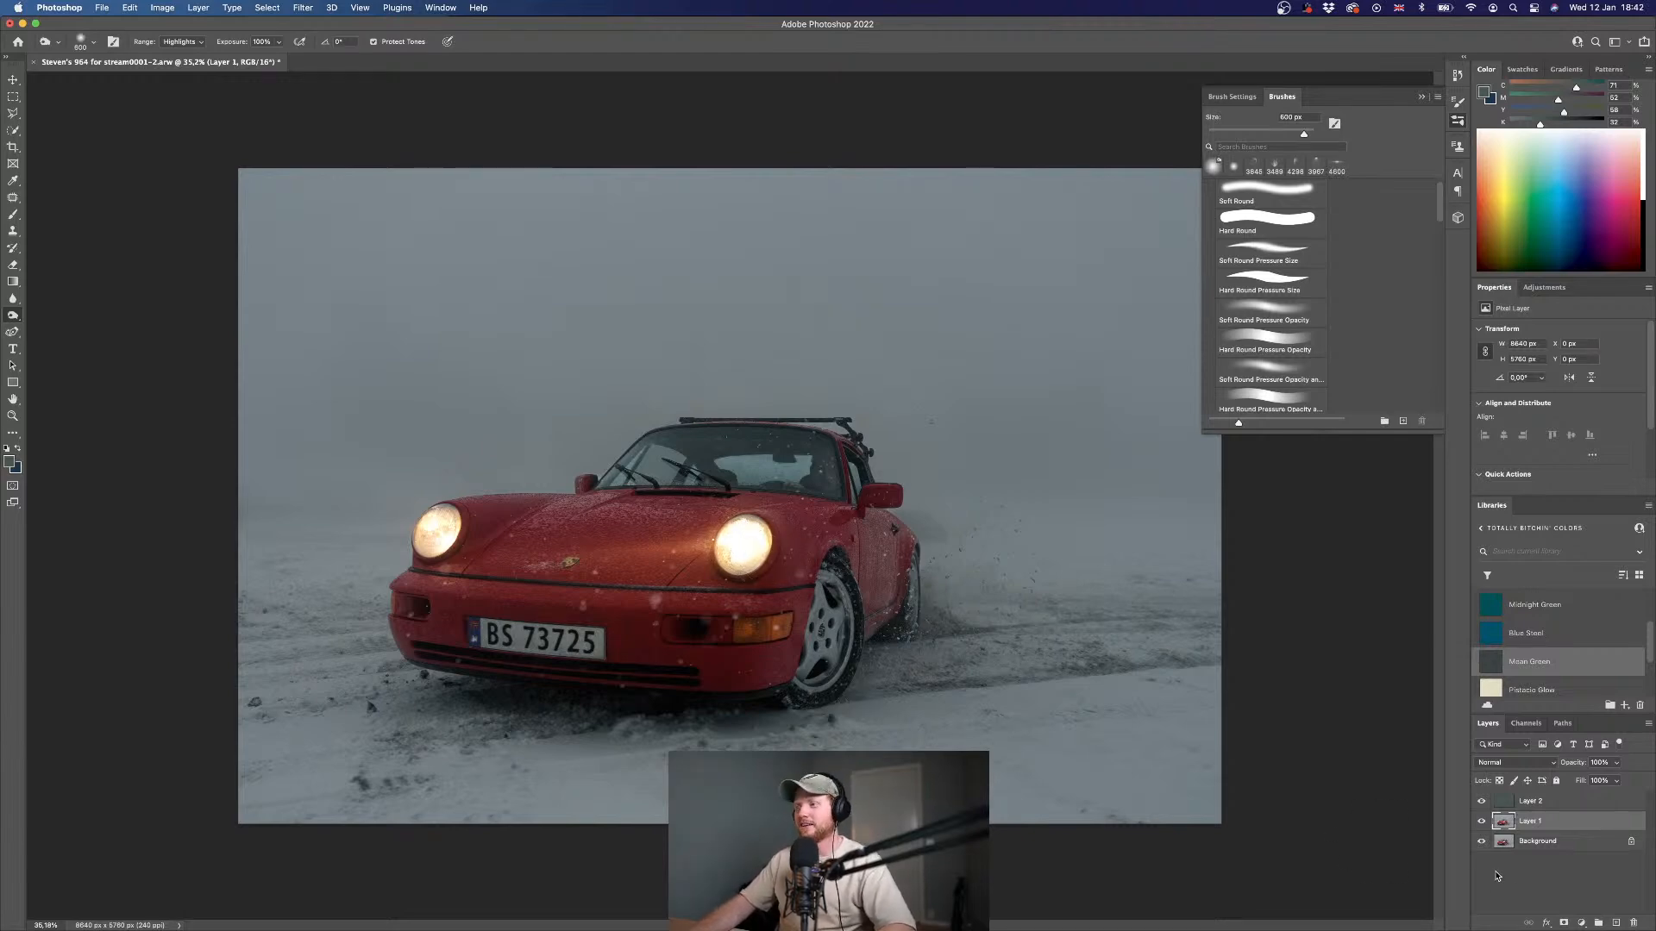
- Add an empty layer above Layer 2 and choose the Lens Flare 6 brush from the Glow and Flares set
click(1530, 873)
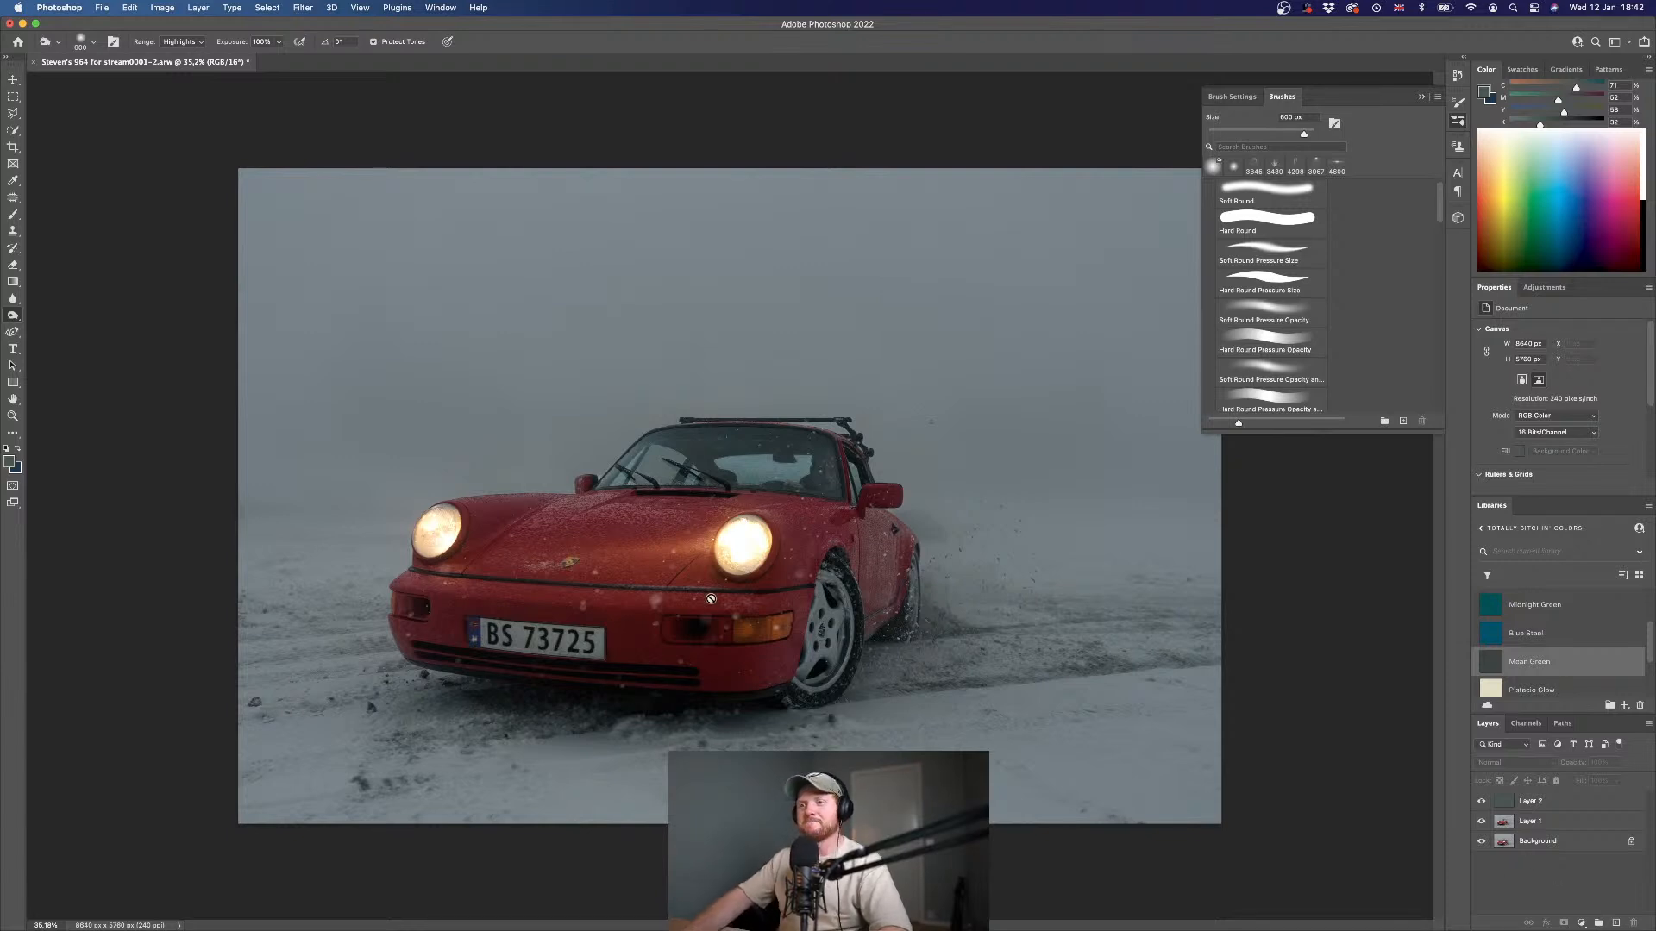
click(1625, 924)
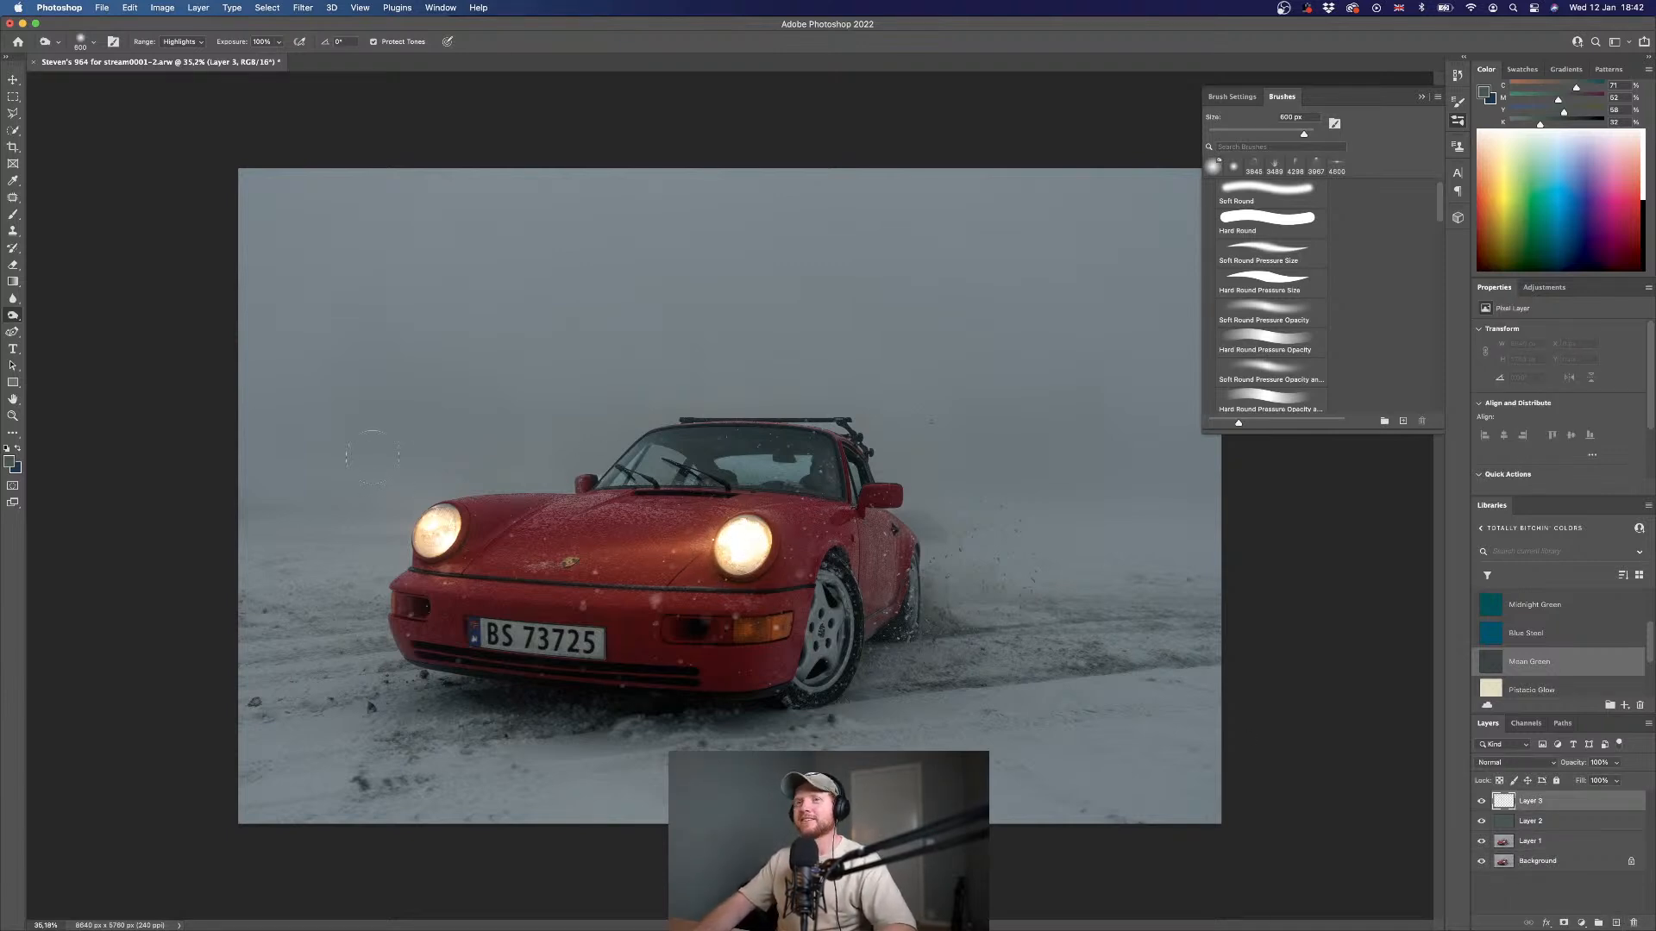
key(b)
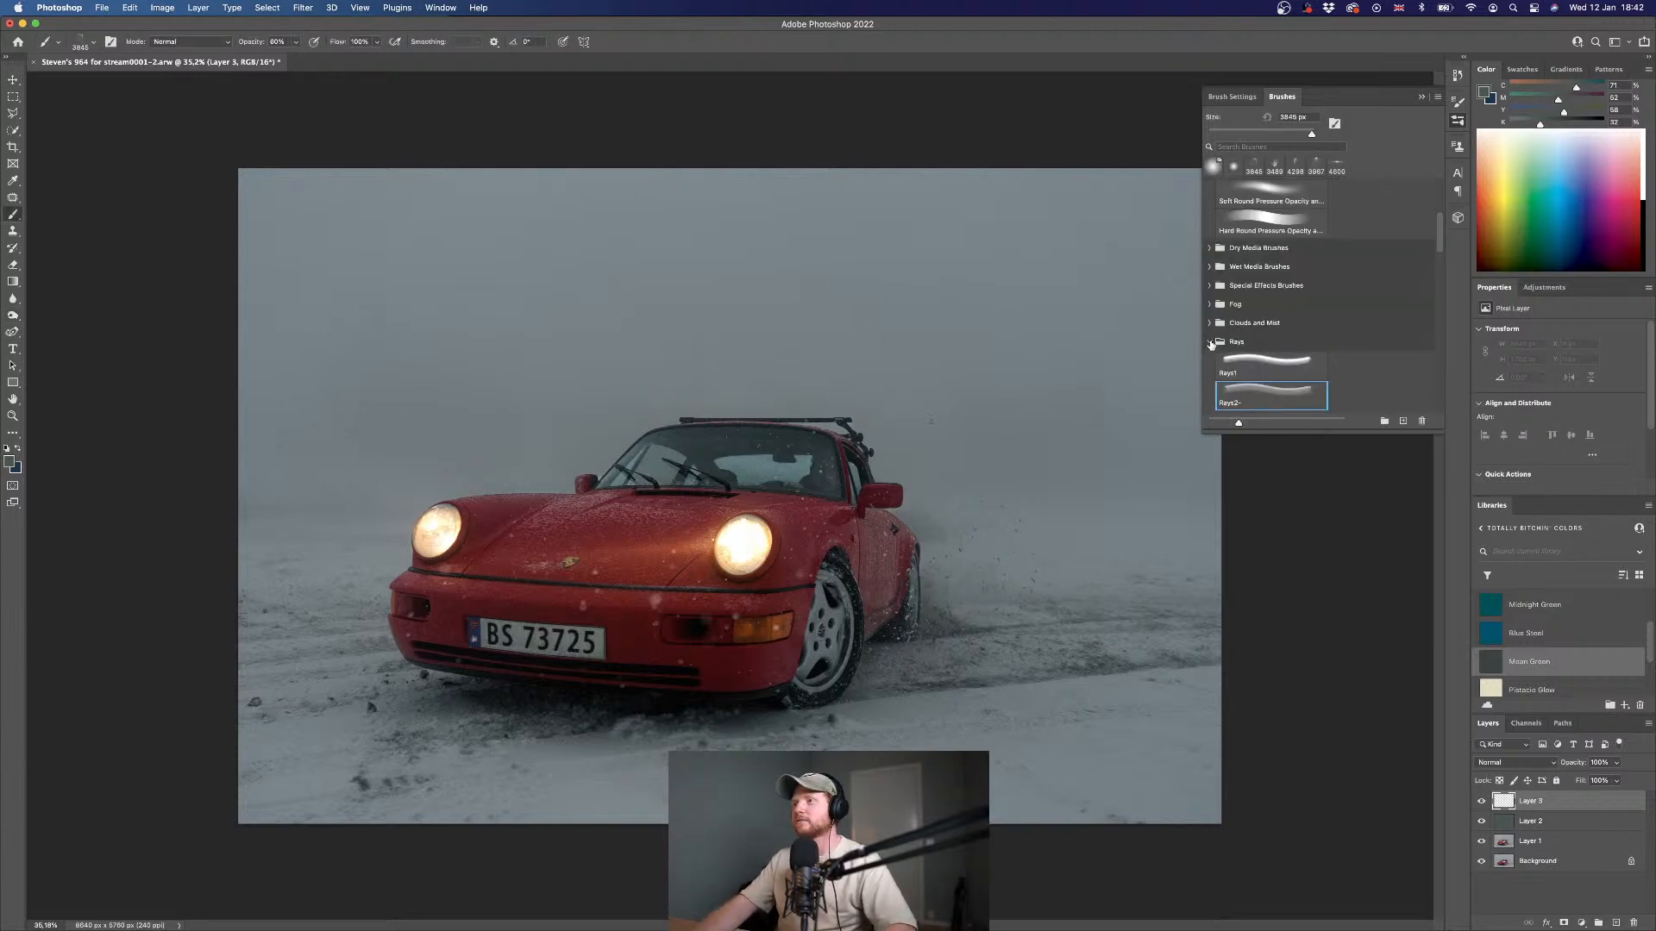
click(1210, 342)
click(1209, 402)
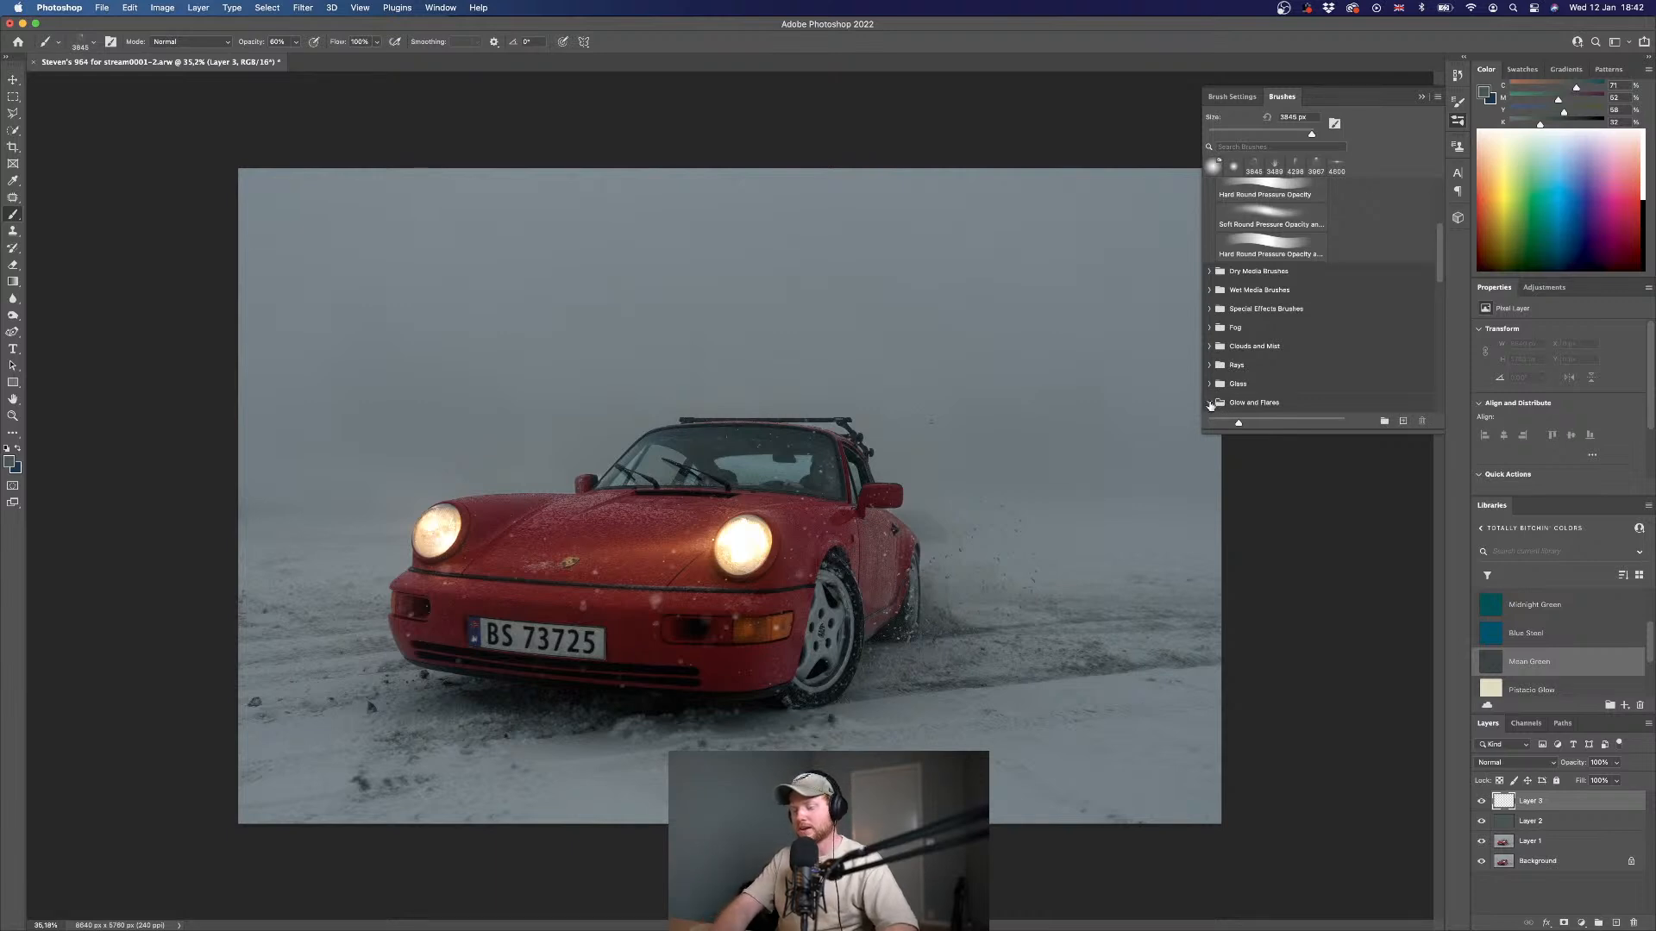
scroll(1242, 406, down, 10)
click(1275, 390)
click(1268, 319)
click(1278, 276)
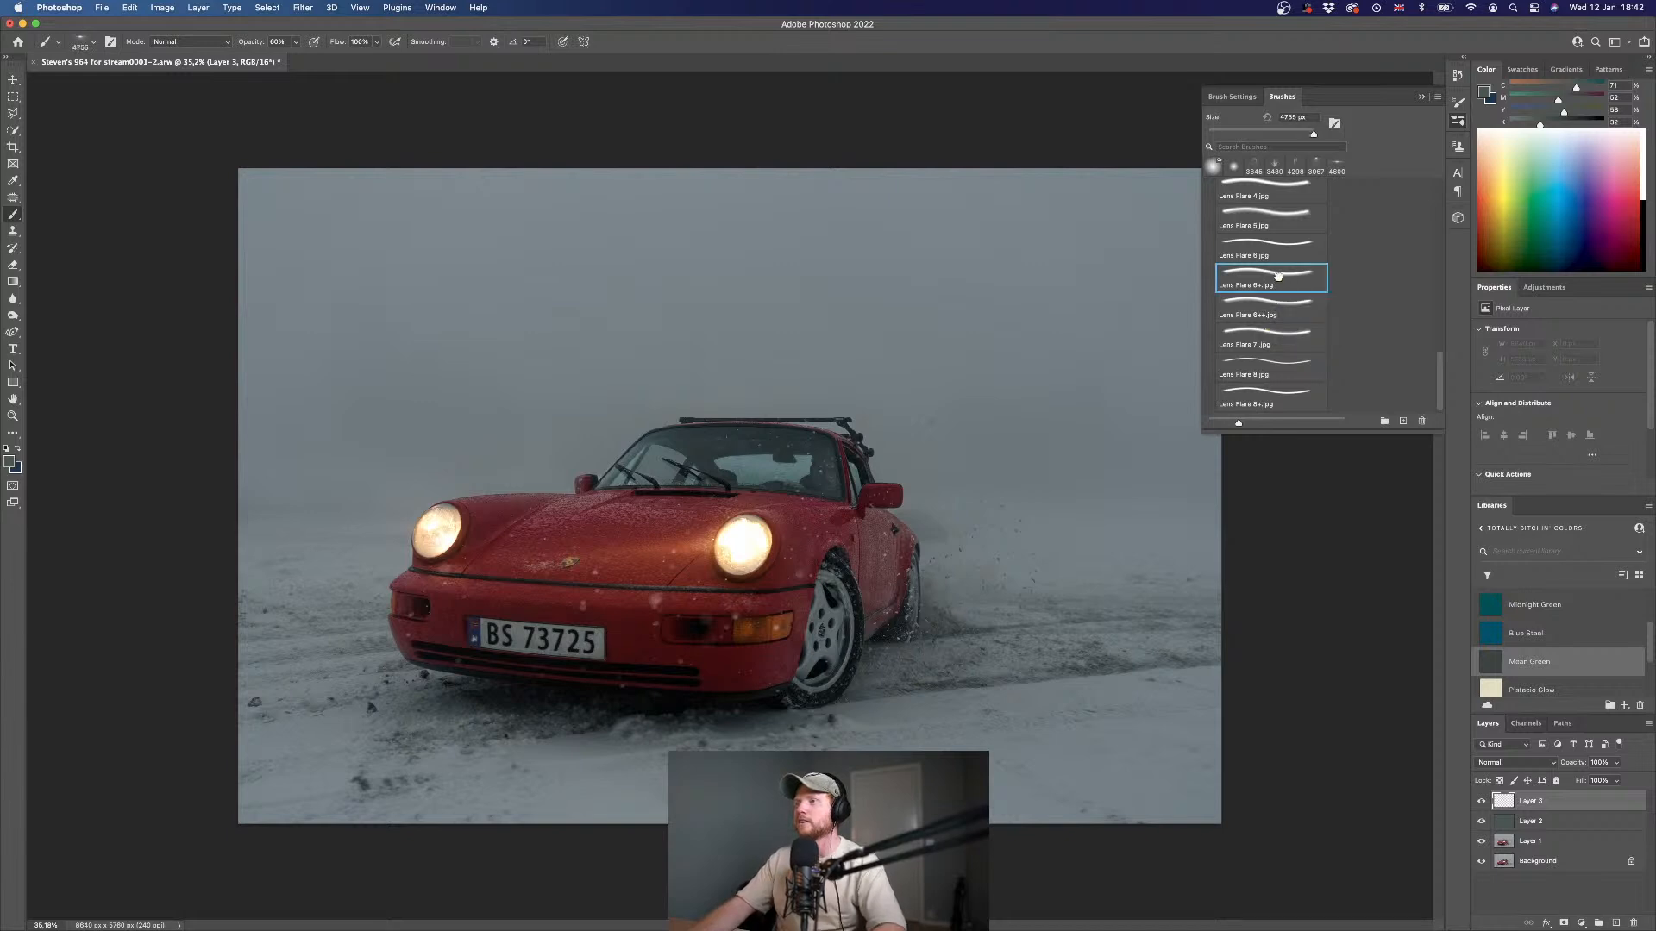
click(1268, 245)
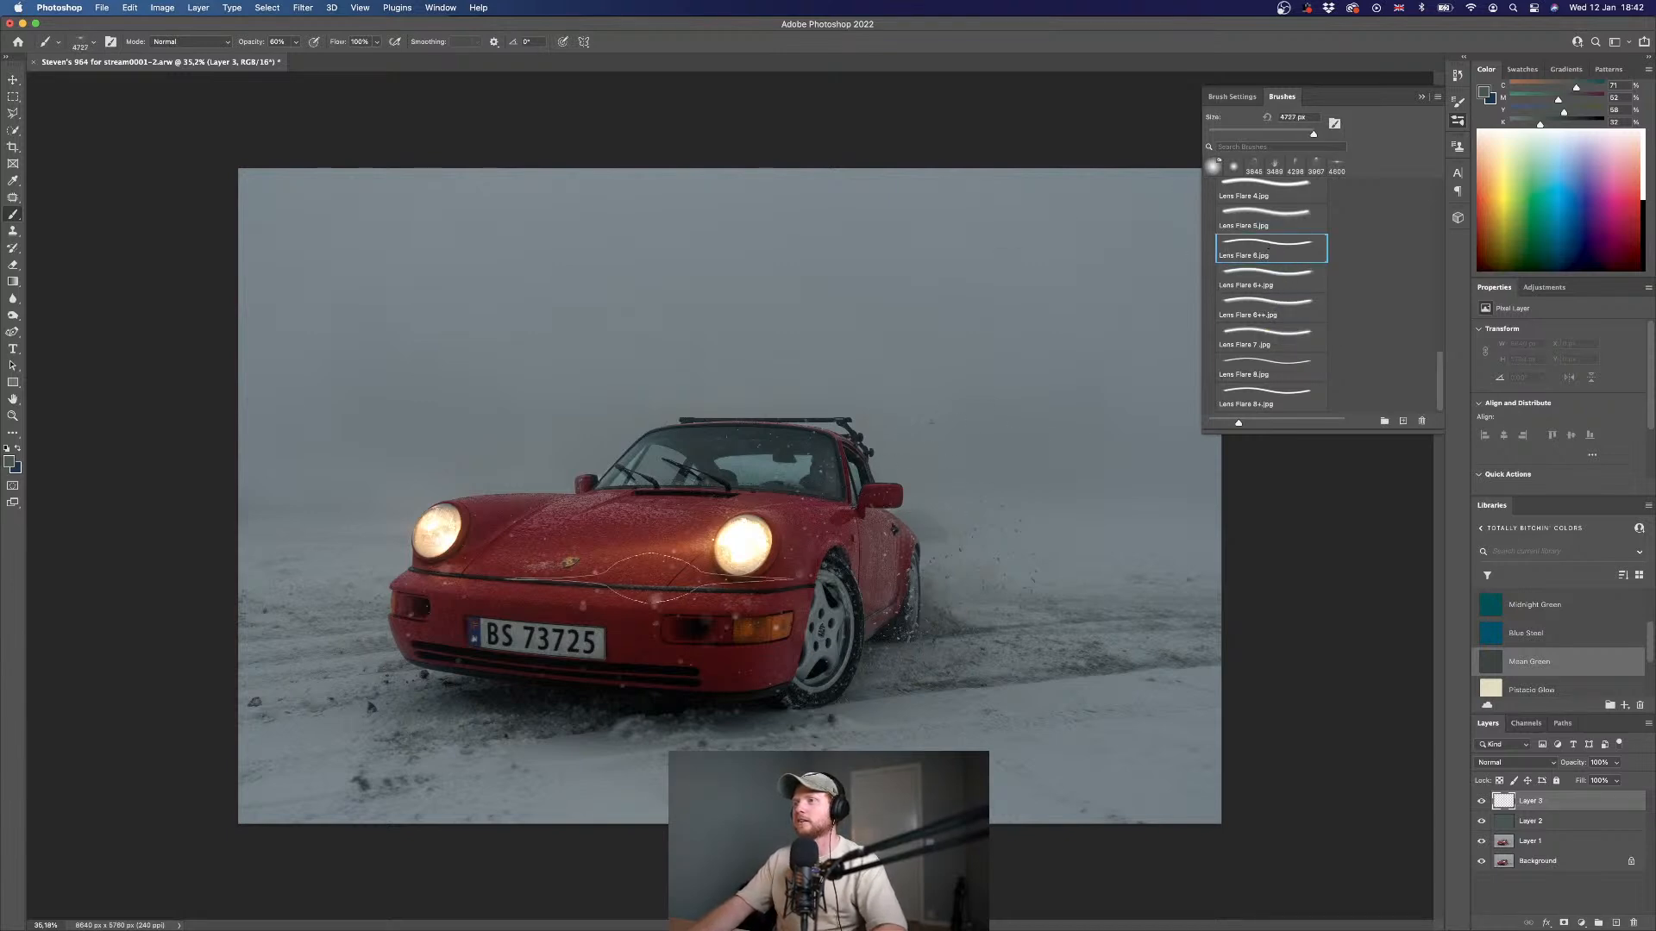
- Sample the headlight's warm orange as the foreground color and try Lens Flare 6 and Lens Flare 5 stamps on the headlight nearest the front wheel
click(741, 544)
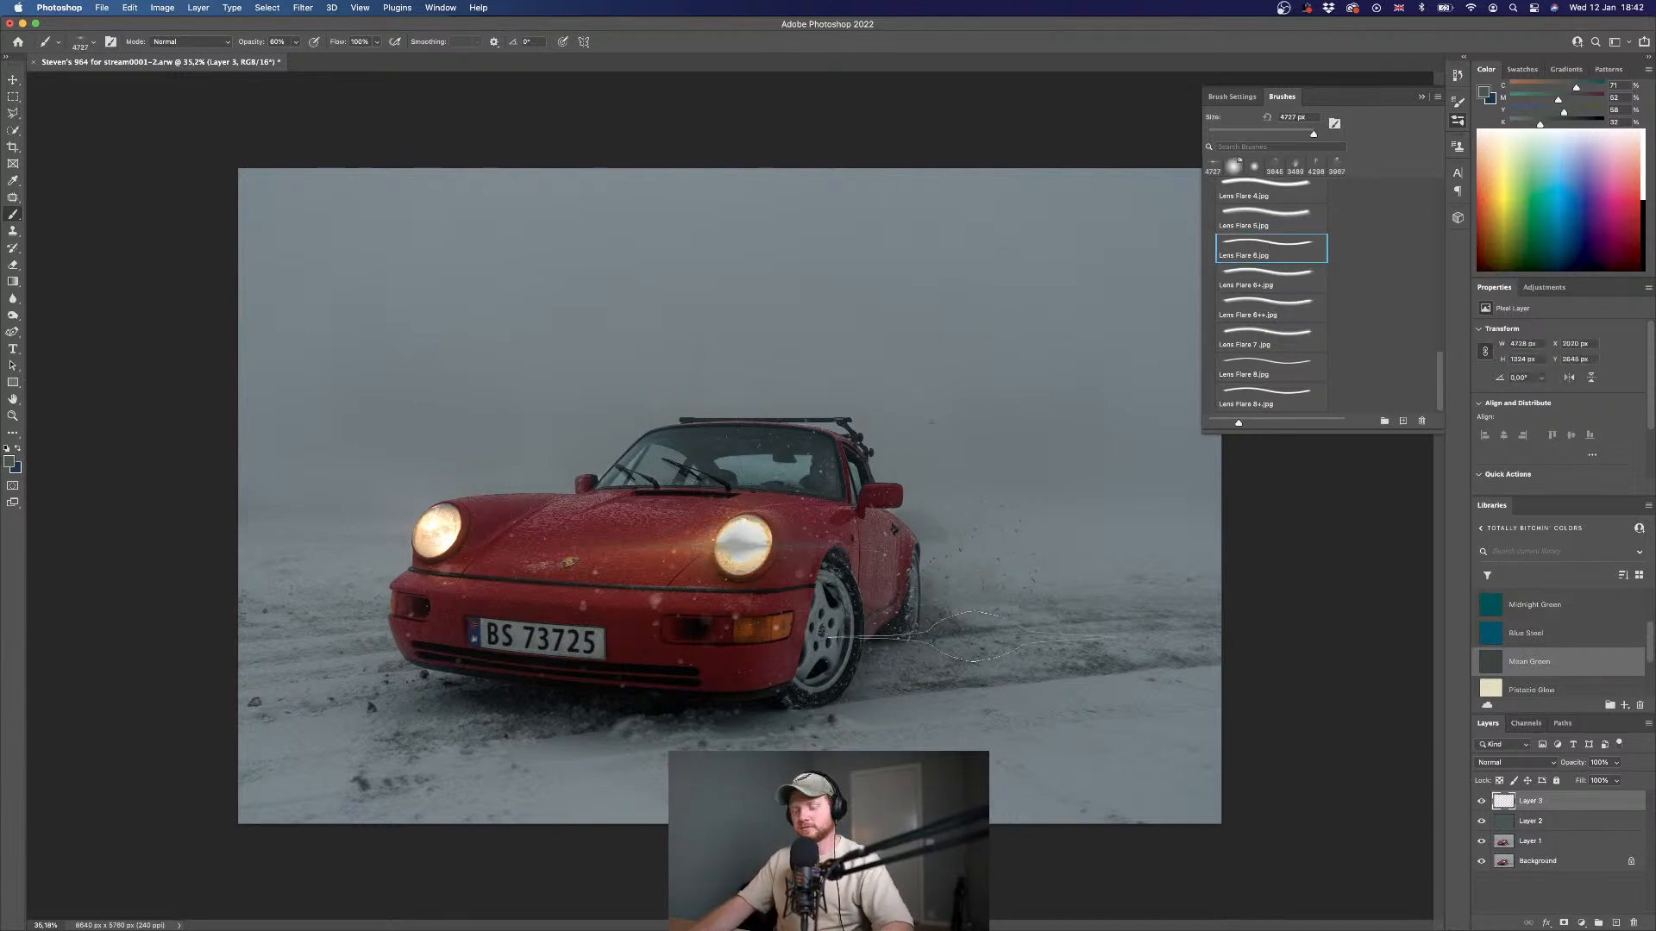
alt+click(728, 550)
drag(729, 550, 732, 557)
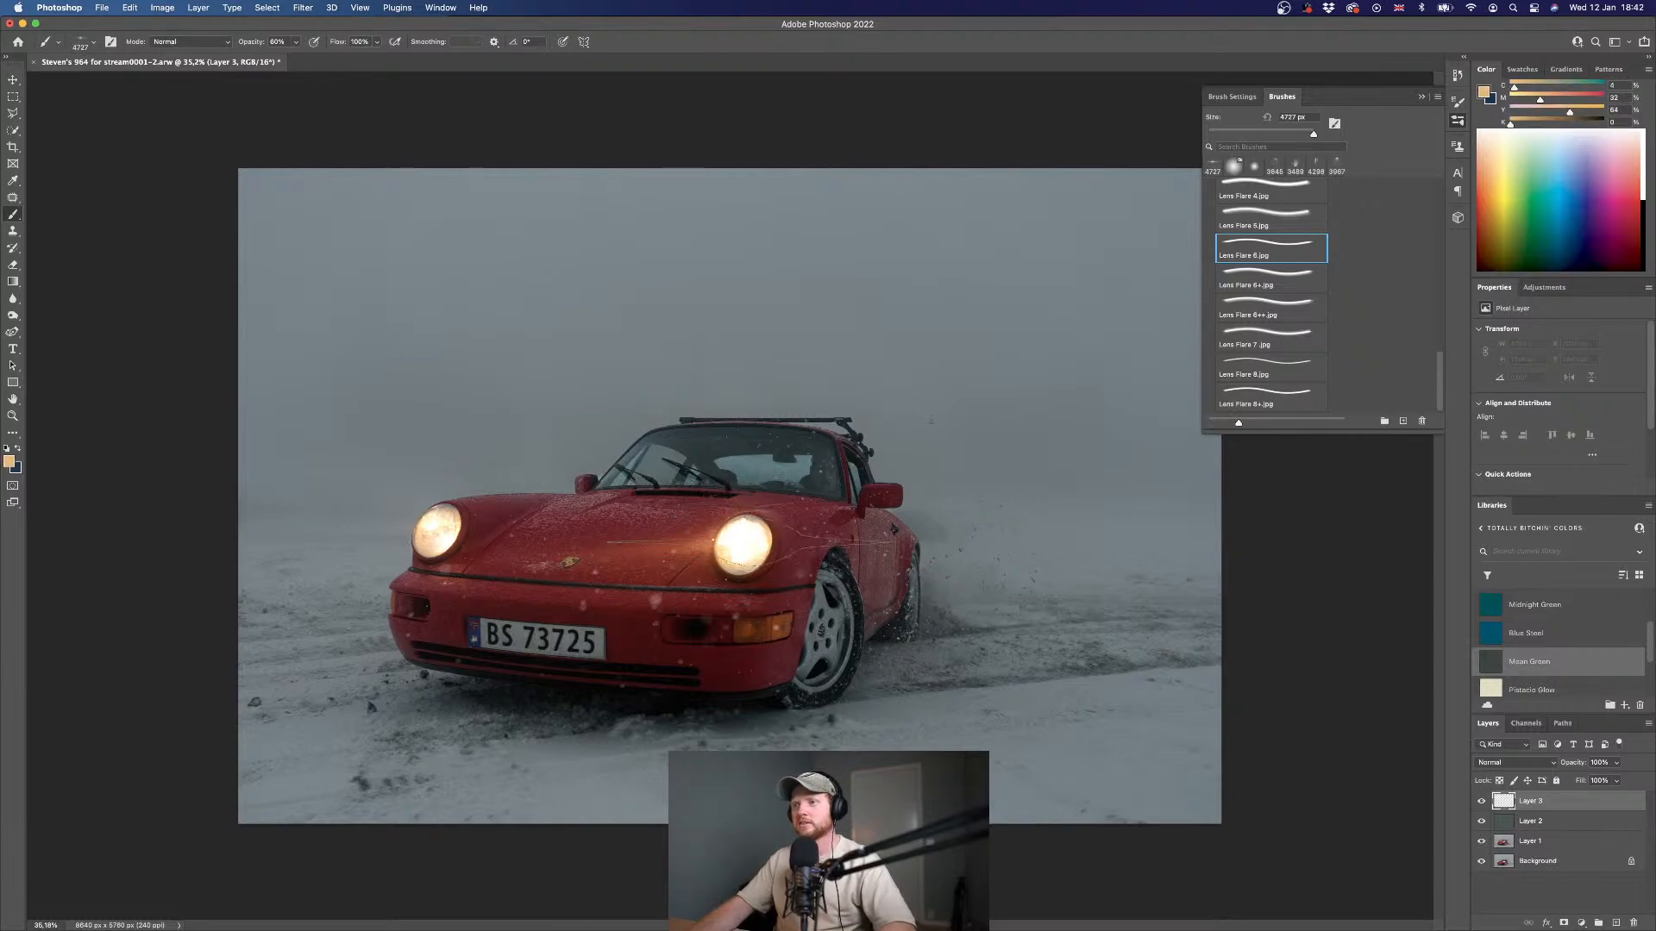
click(1286, 223)
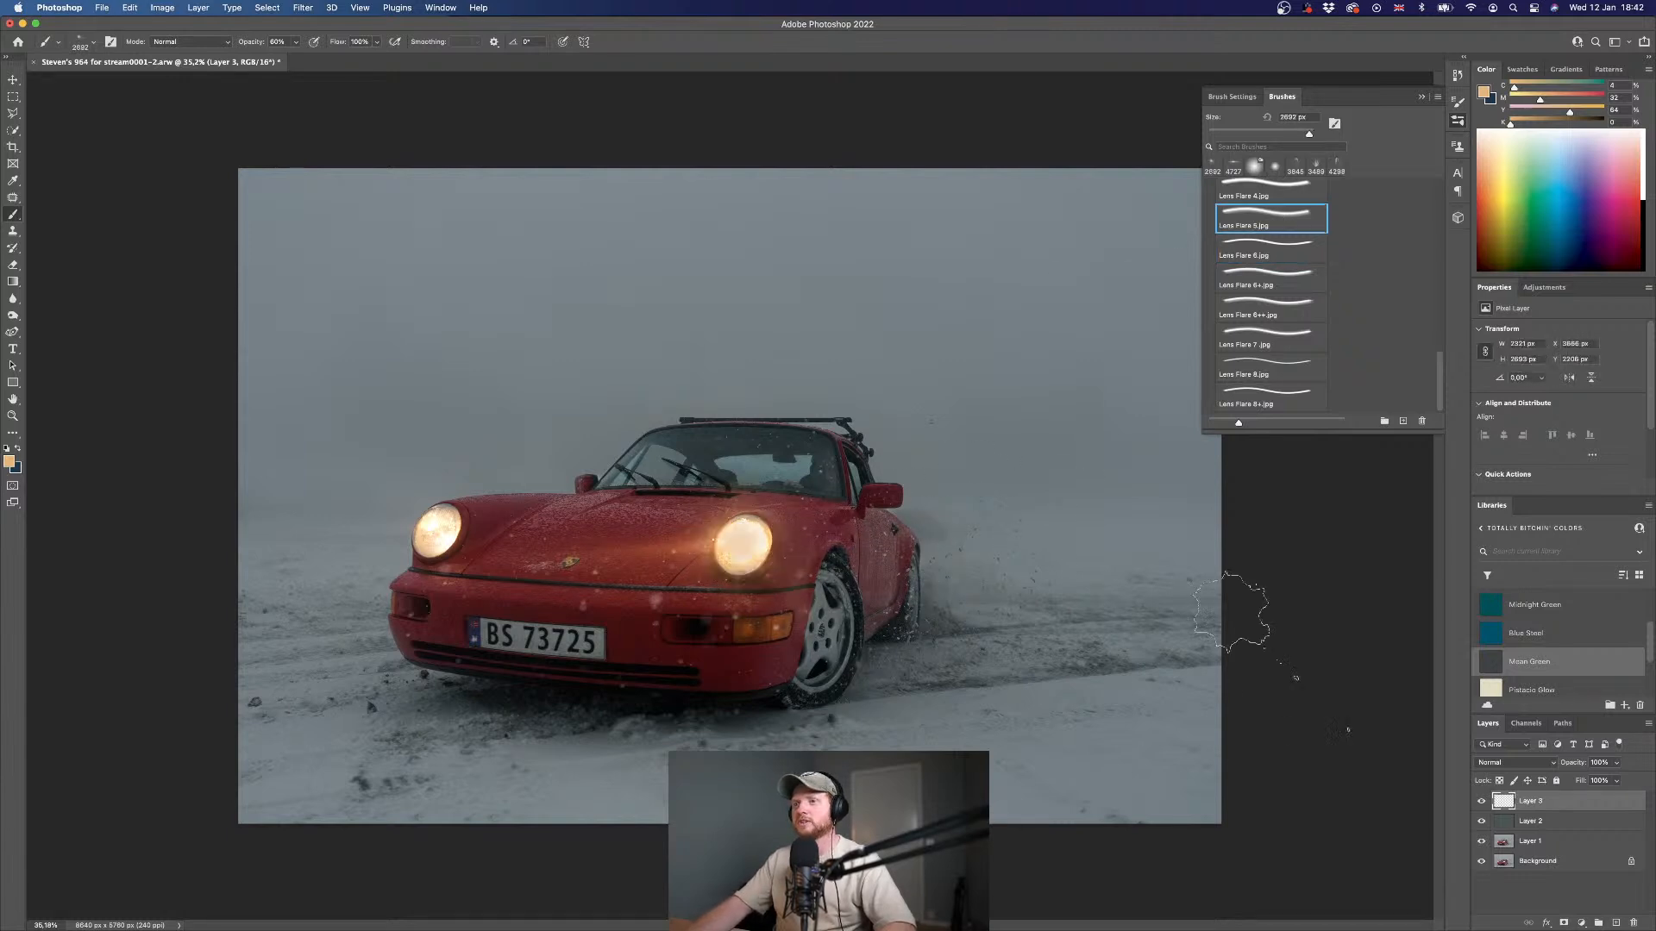
key(super+z)
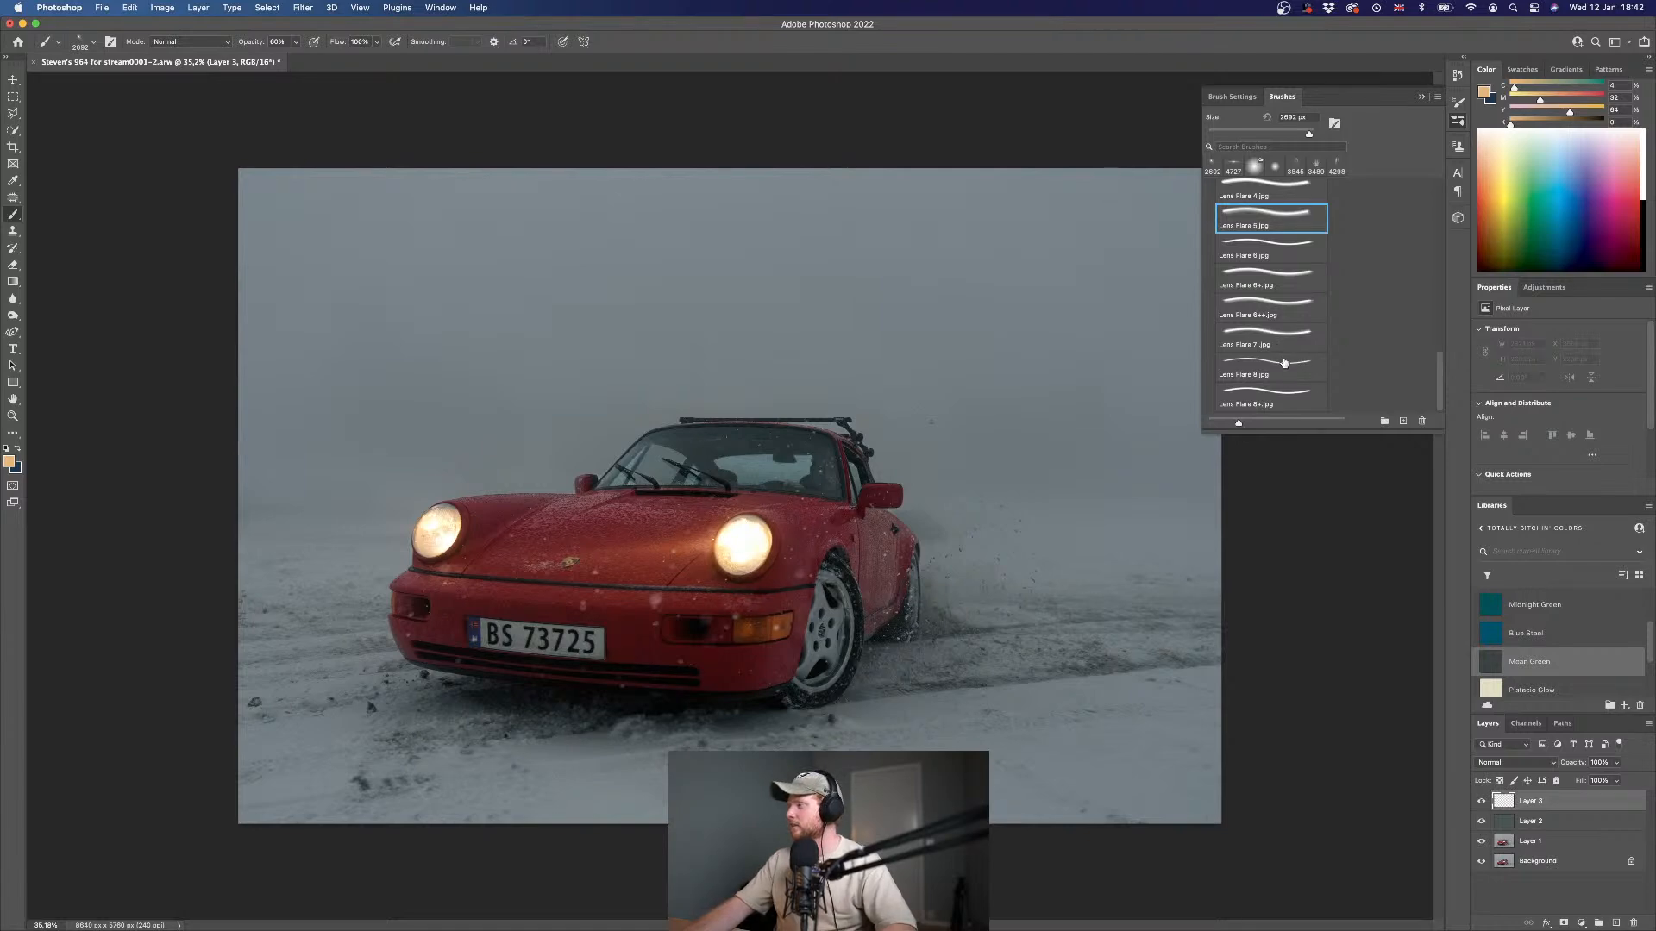
- Stamp an orange Lens Flare 7 flare on the headlight nearest the front wheel on Layer 3
click(1285, 363)
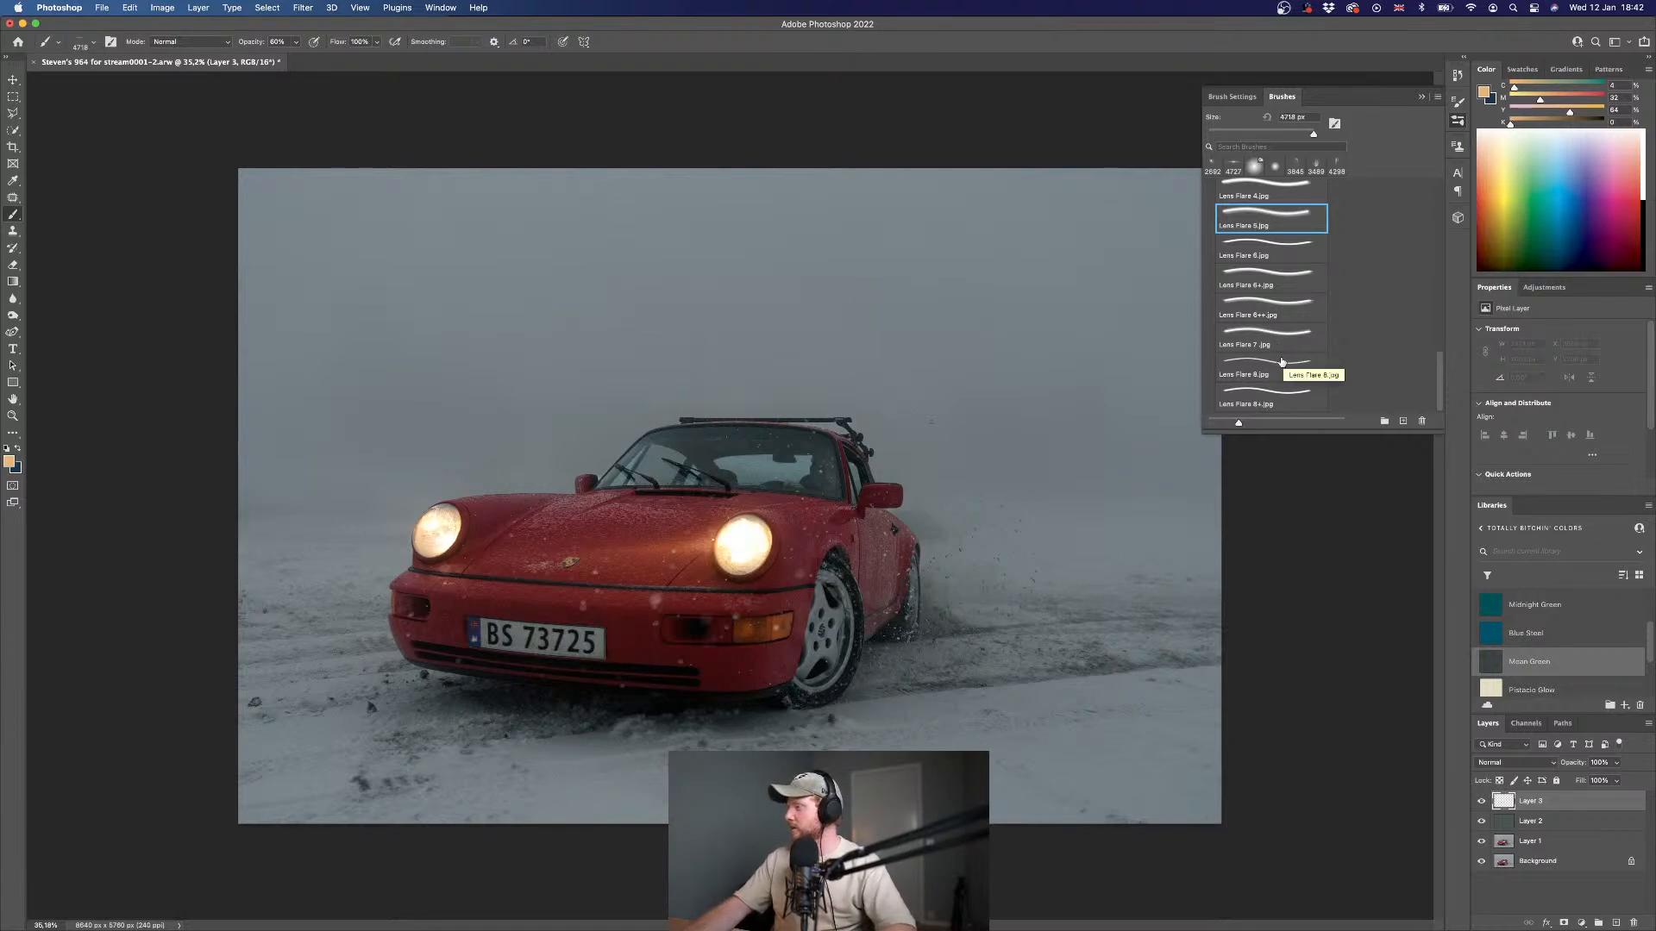
click(1272, 338)
click(741, 545)
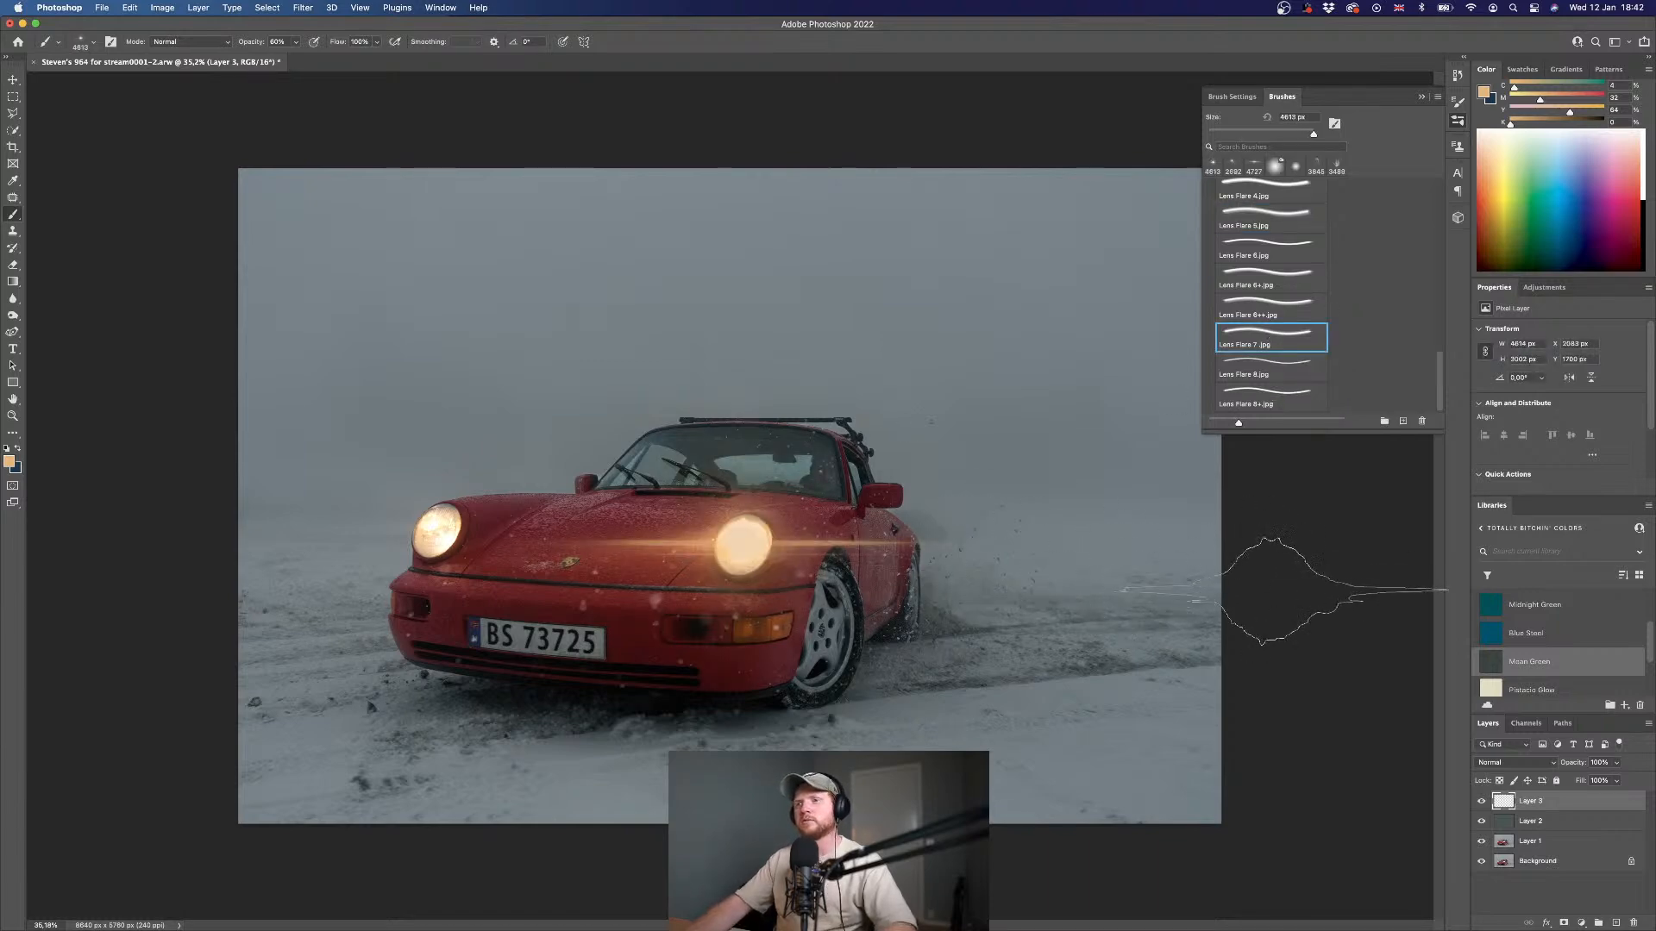
- Set Layer 3 to Hard Light, reduce its opacity to about two thirds and move it below Layer 2
click(1528, 765)
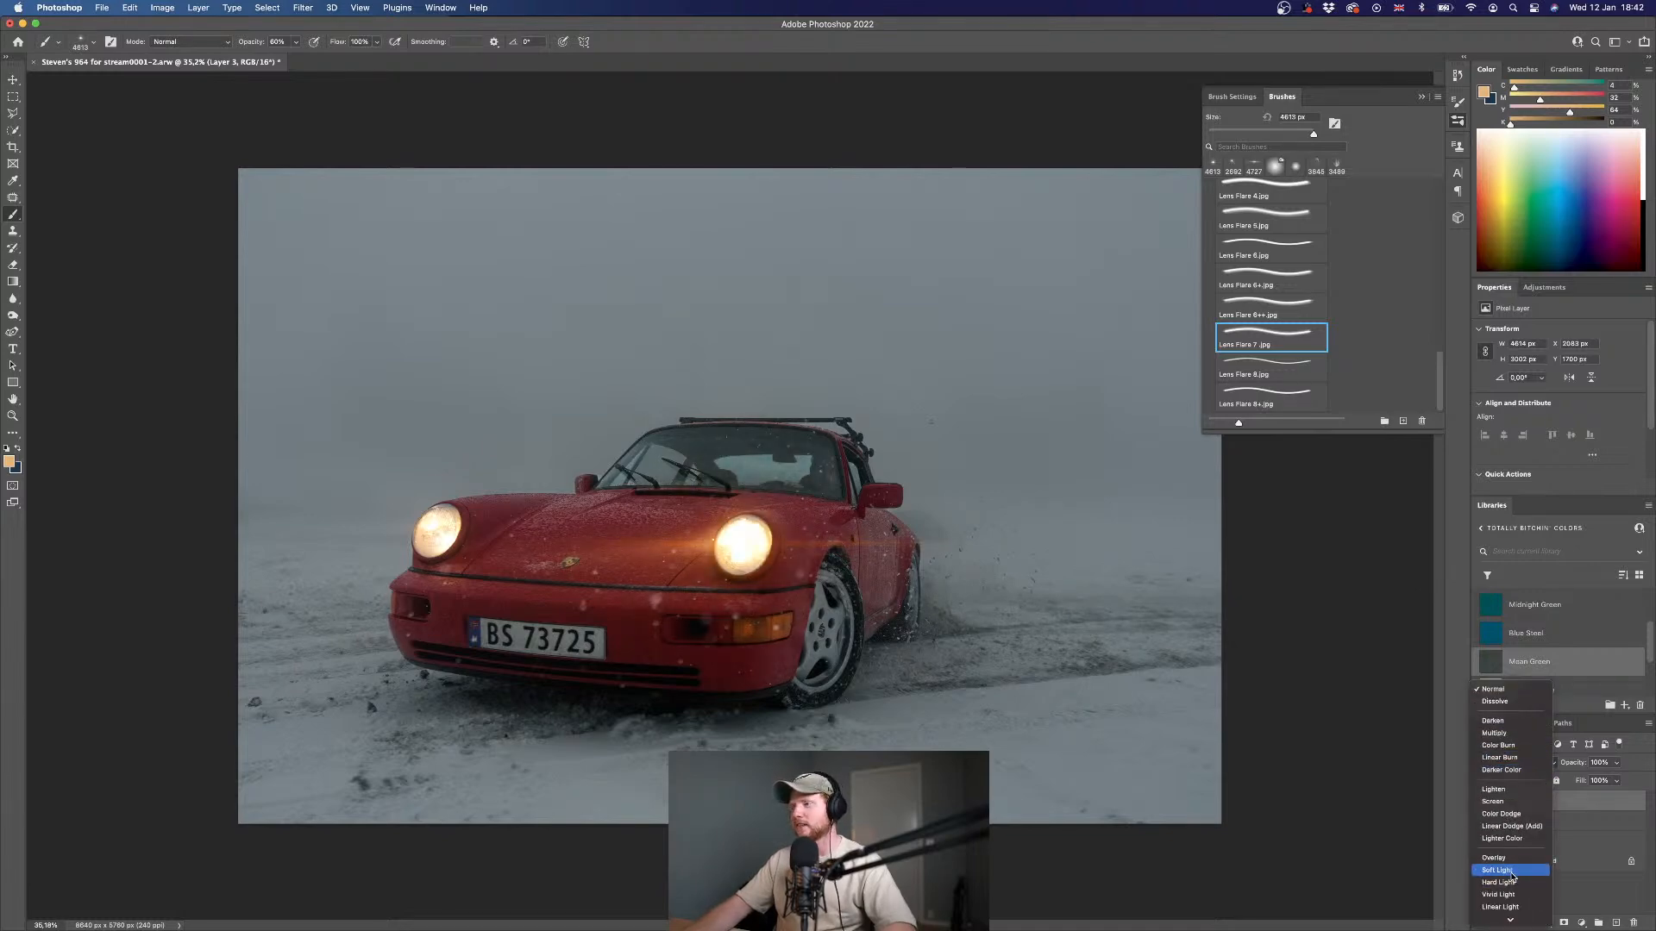
click(1518, 884)
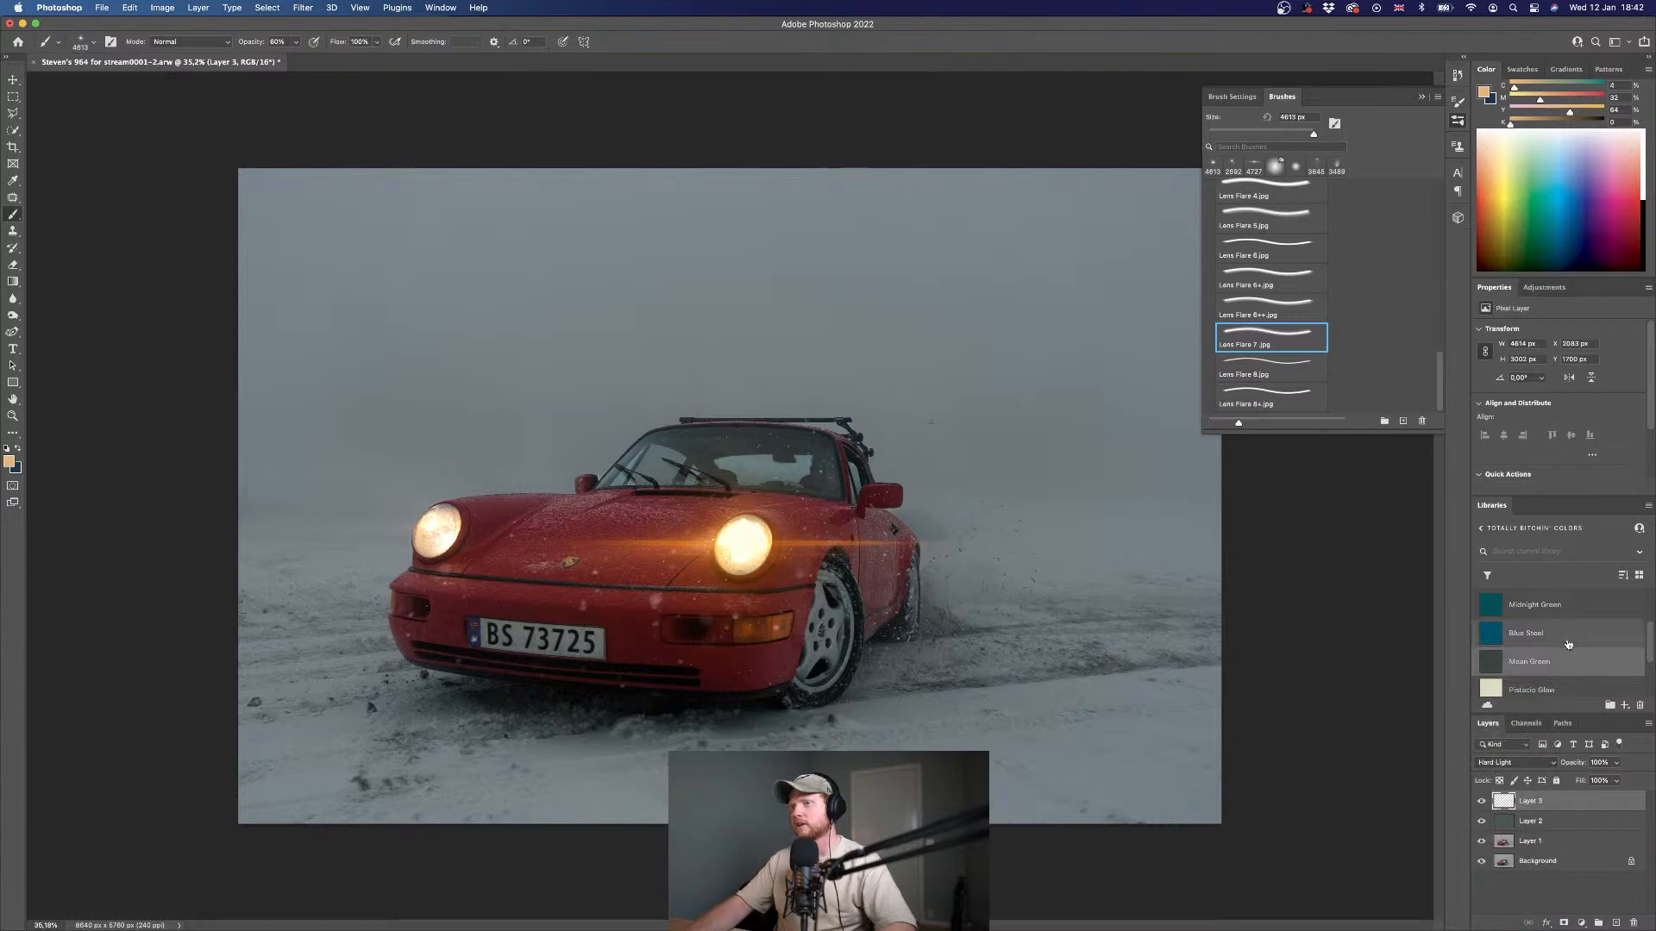
click(1515, 764)
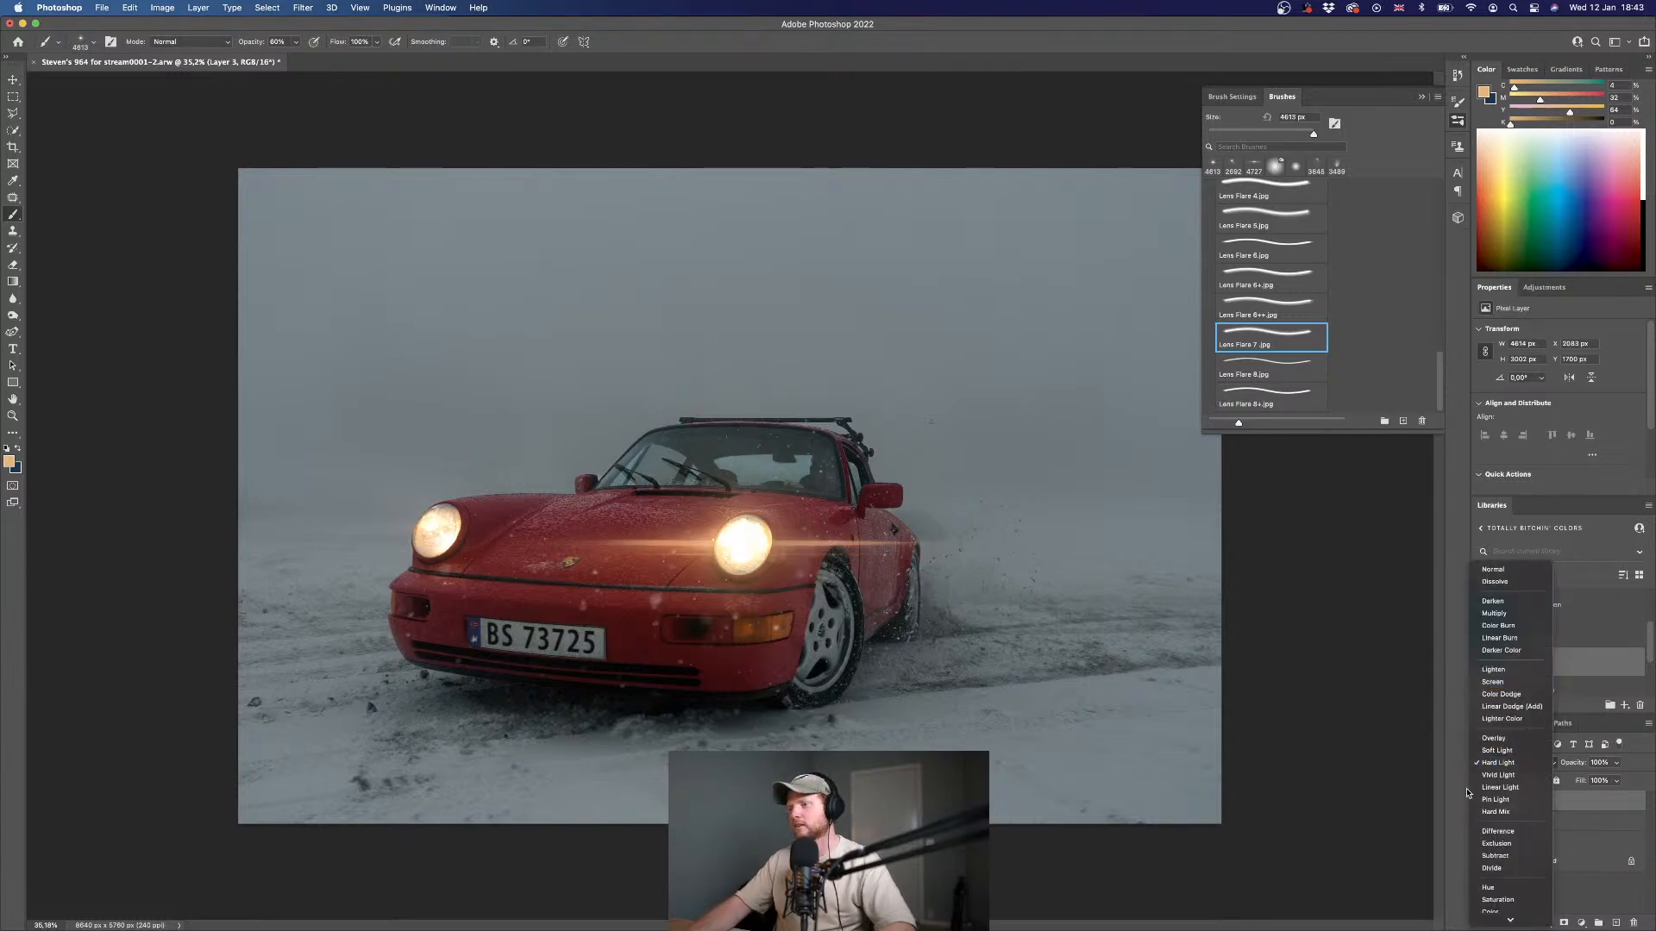
click(1473, 757)
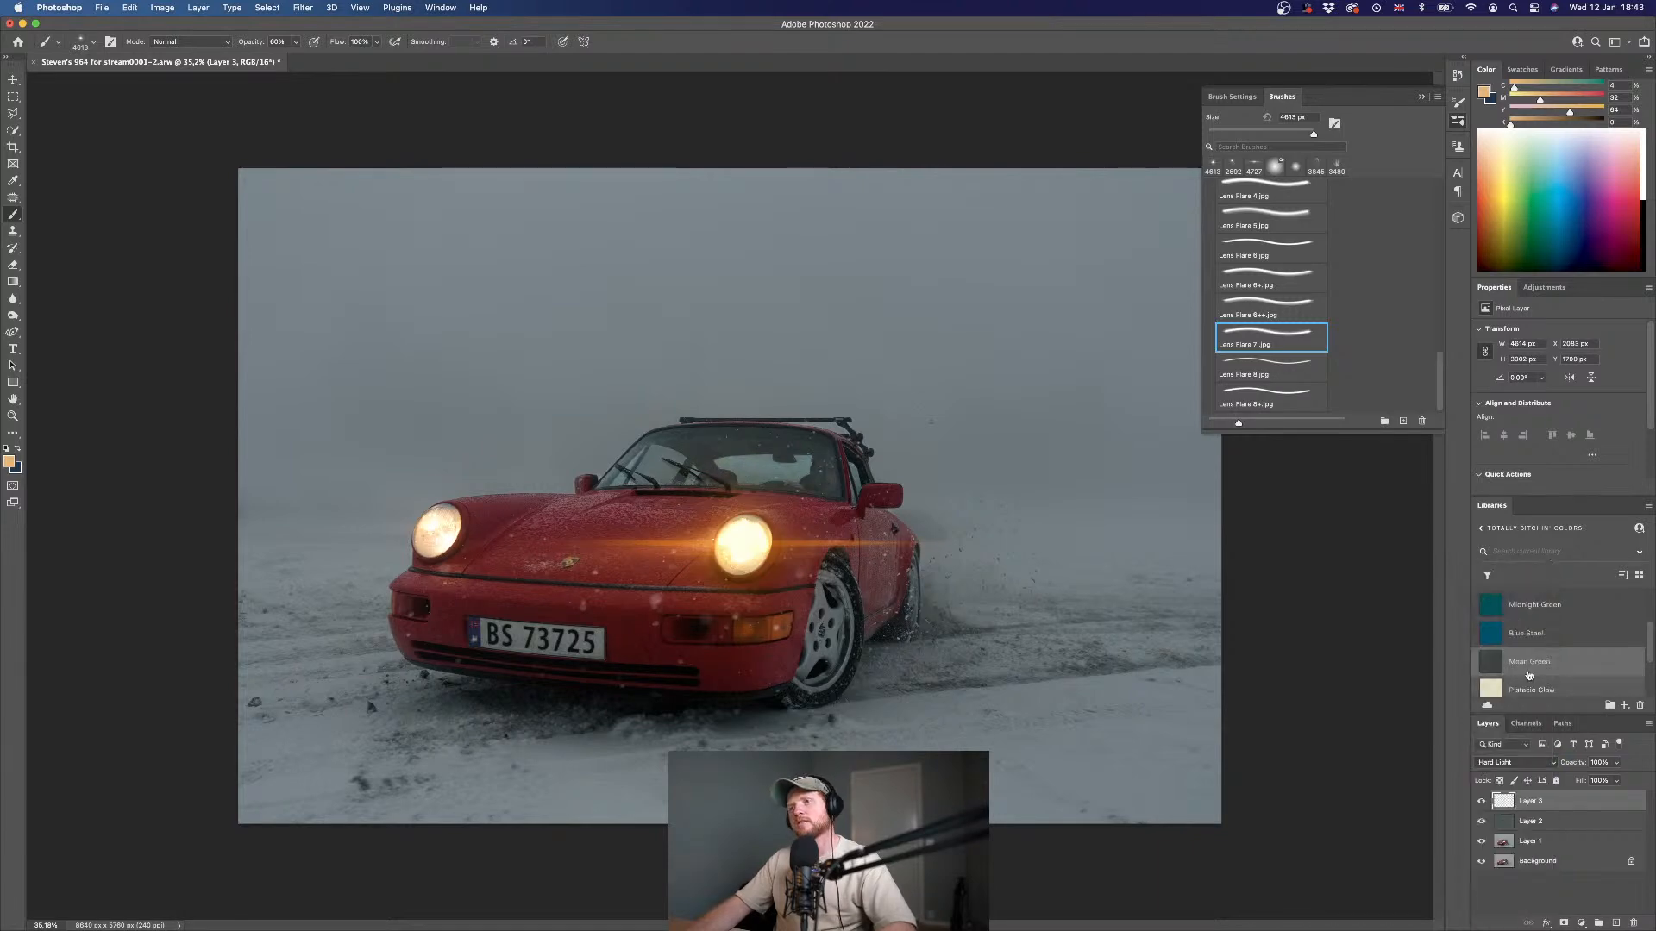
mouse_move(1584, 768)
mouse_down()
mouse_move(1532, 766)
mouse_move(1561, 767)
mouse_move(1517, 830)
mouse_up()
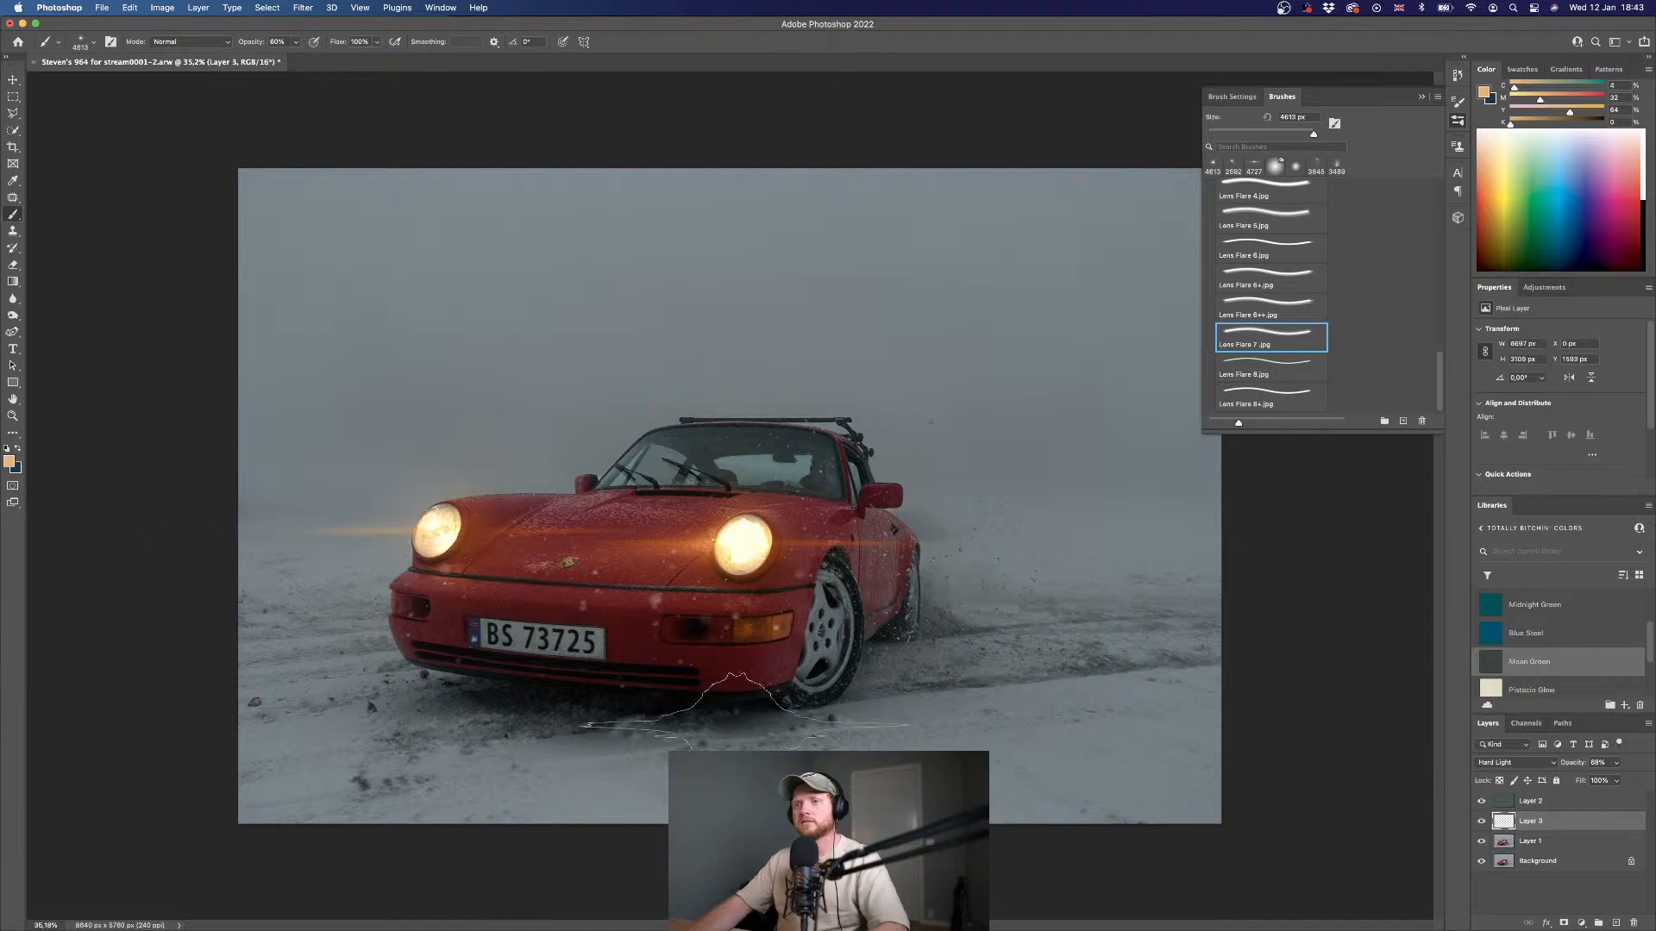
- Stamp a fainter flare on the other headlight with the Lens Flare 7 brush at 3900 px and 15% opacity
key(bracketleft)
key(bracketleft)
key(bracketleft)
key(bracketleft)
key(bracketleft)
key(bracketleft)
key(bracketleft)
key(bracketleft)
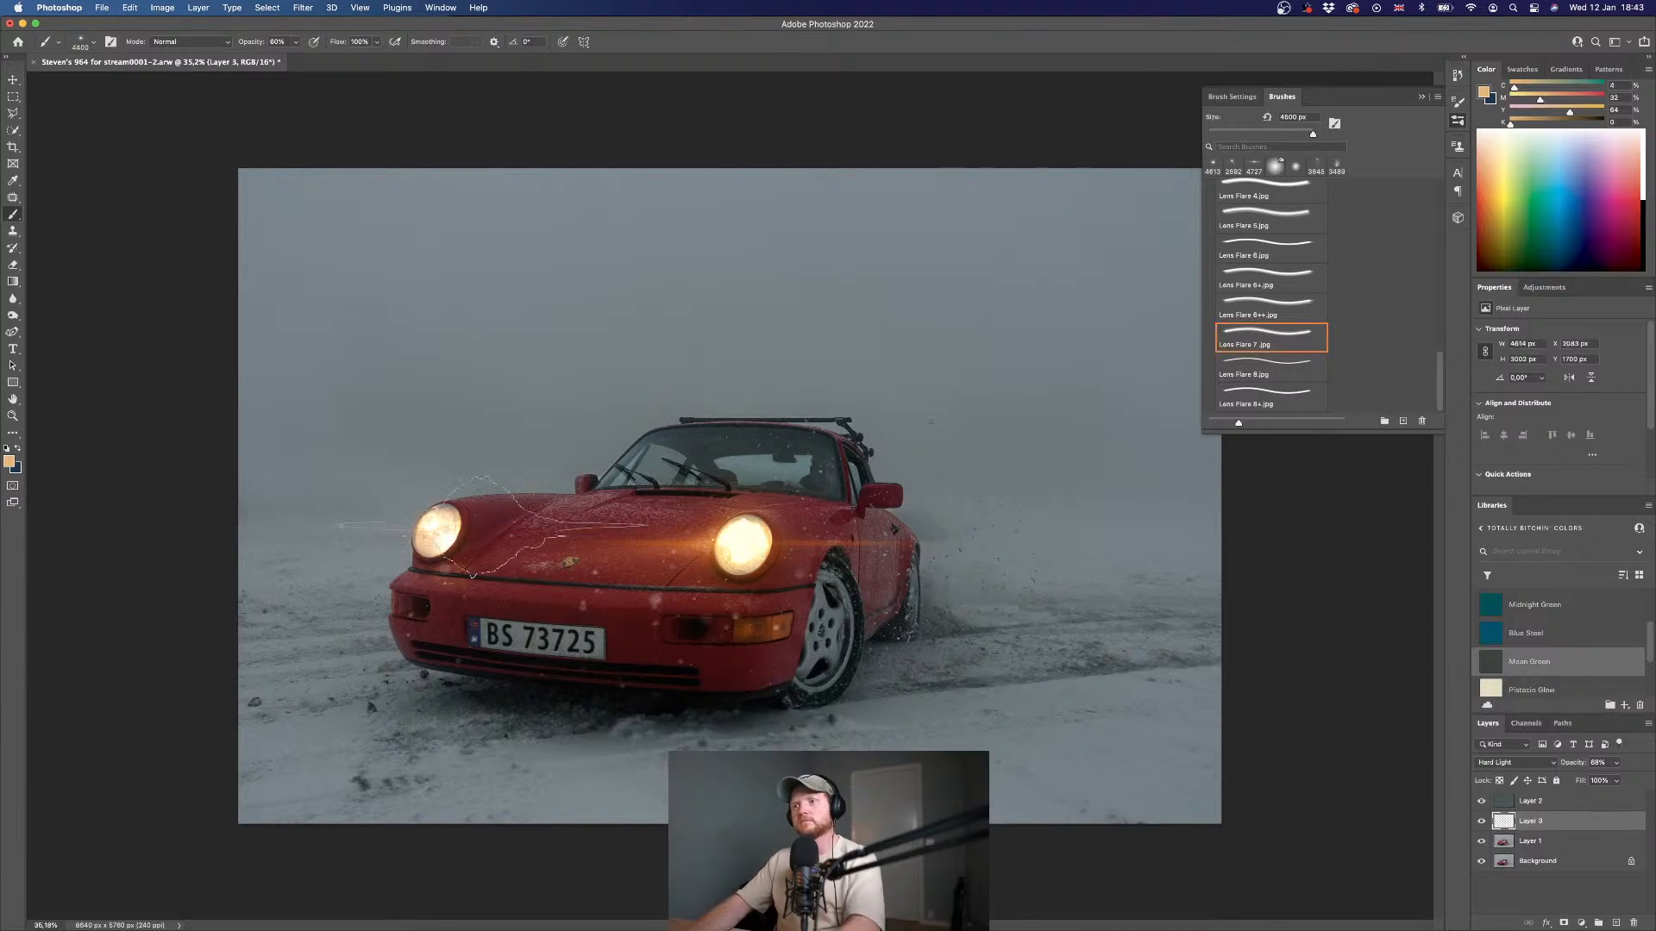
drag(259, 41, 170, 47)
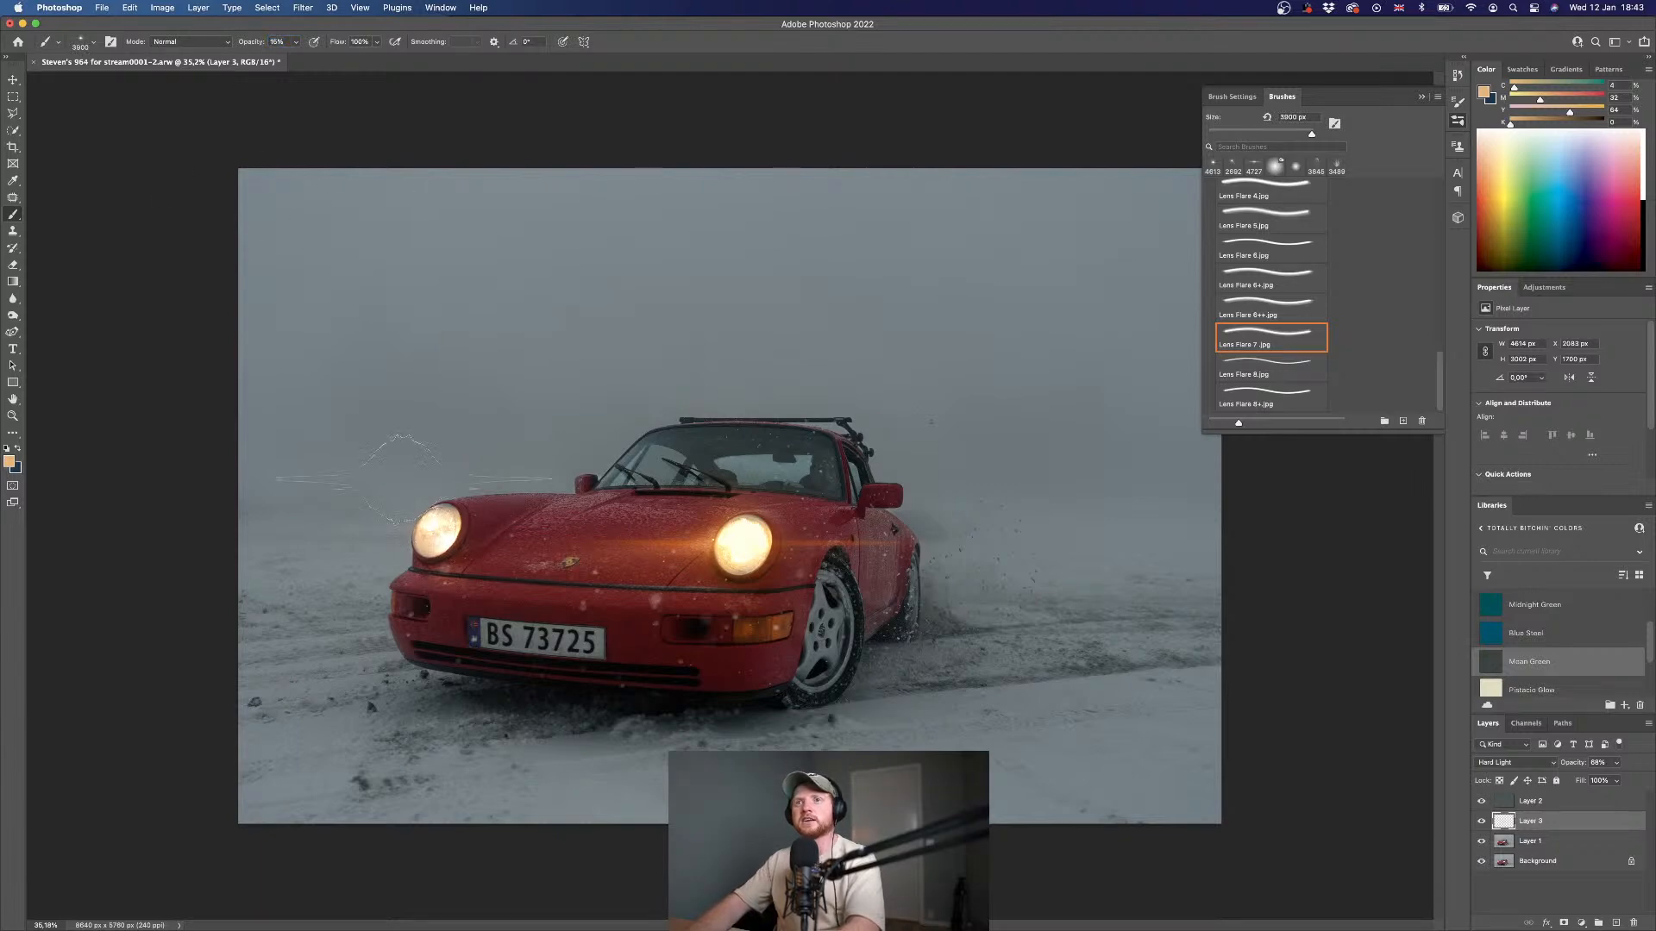
click(438, 530)
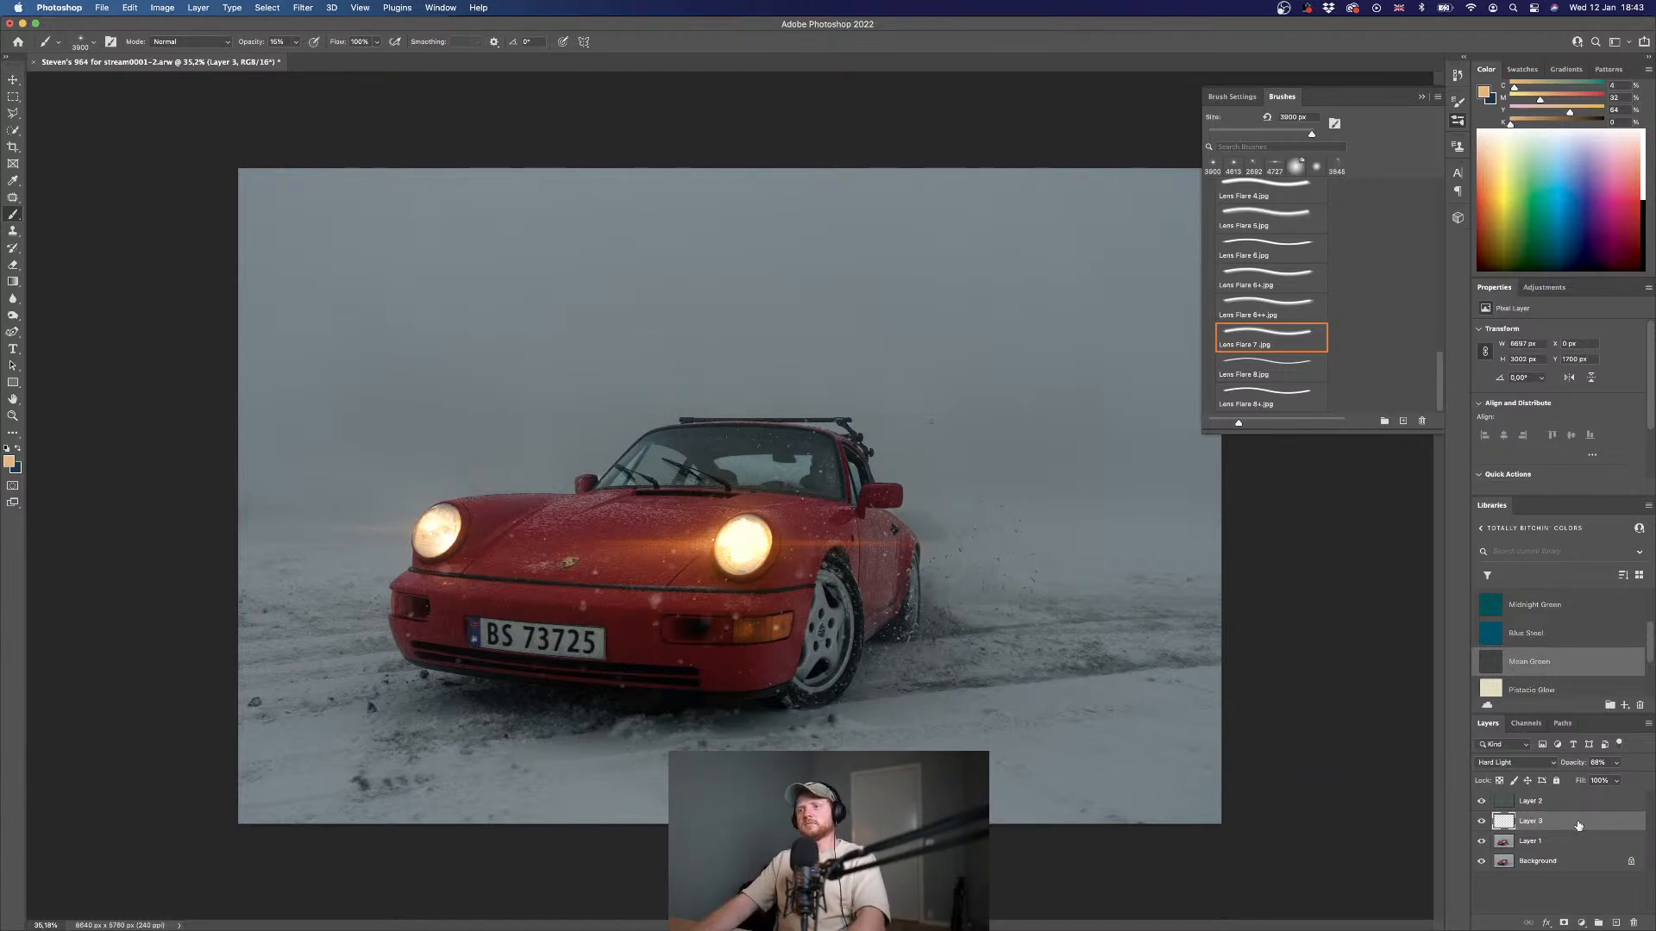
- Add a layer mask to Layer 3 and choose the Soft Round brush for painting on it
click(1564, 923)
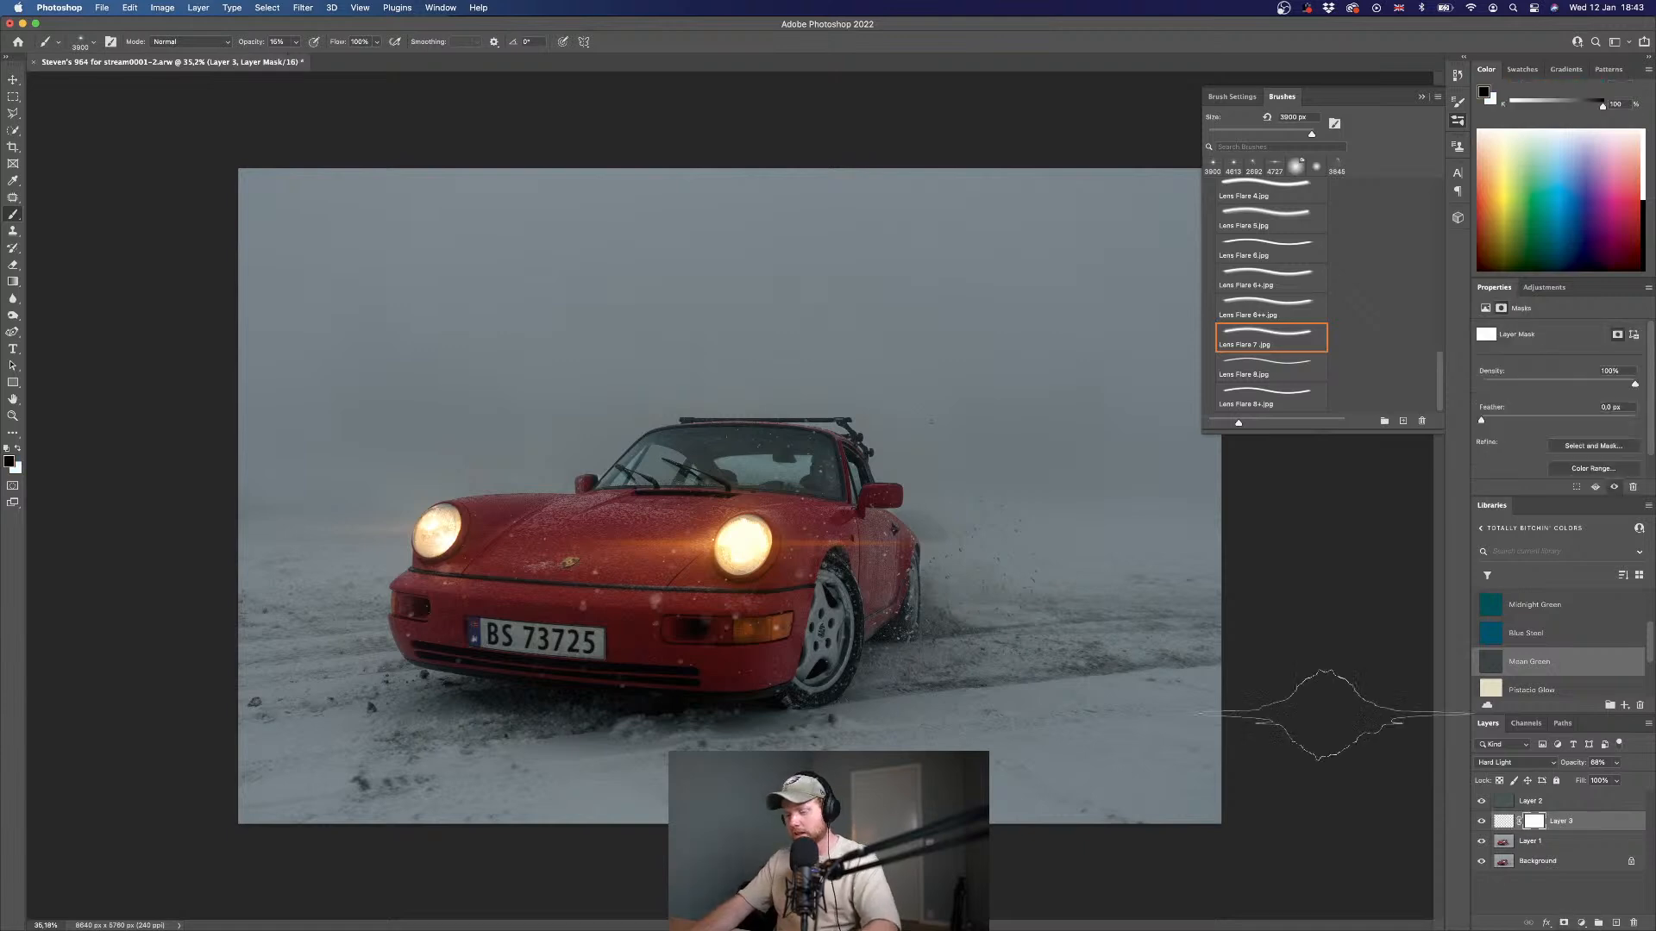
scroll(1268, 216, up, 10)
click(1269, 216)
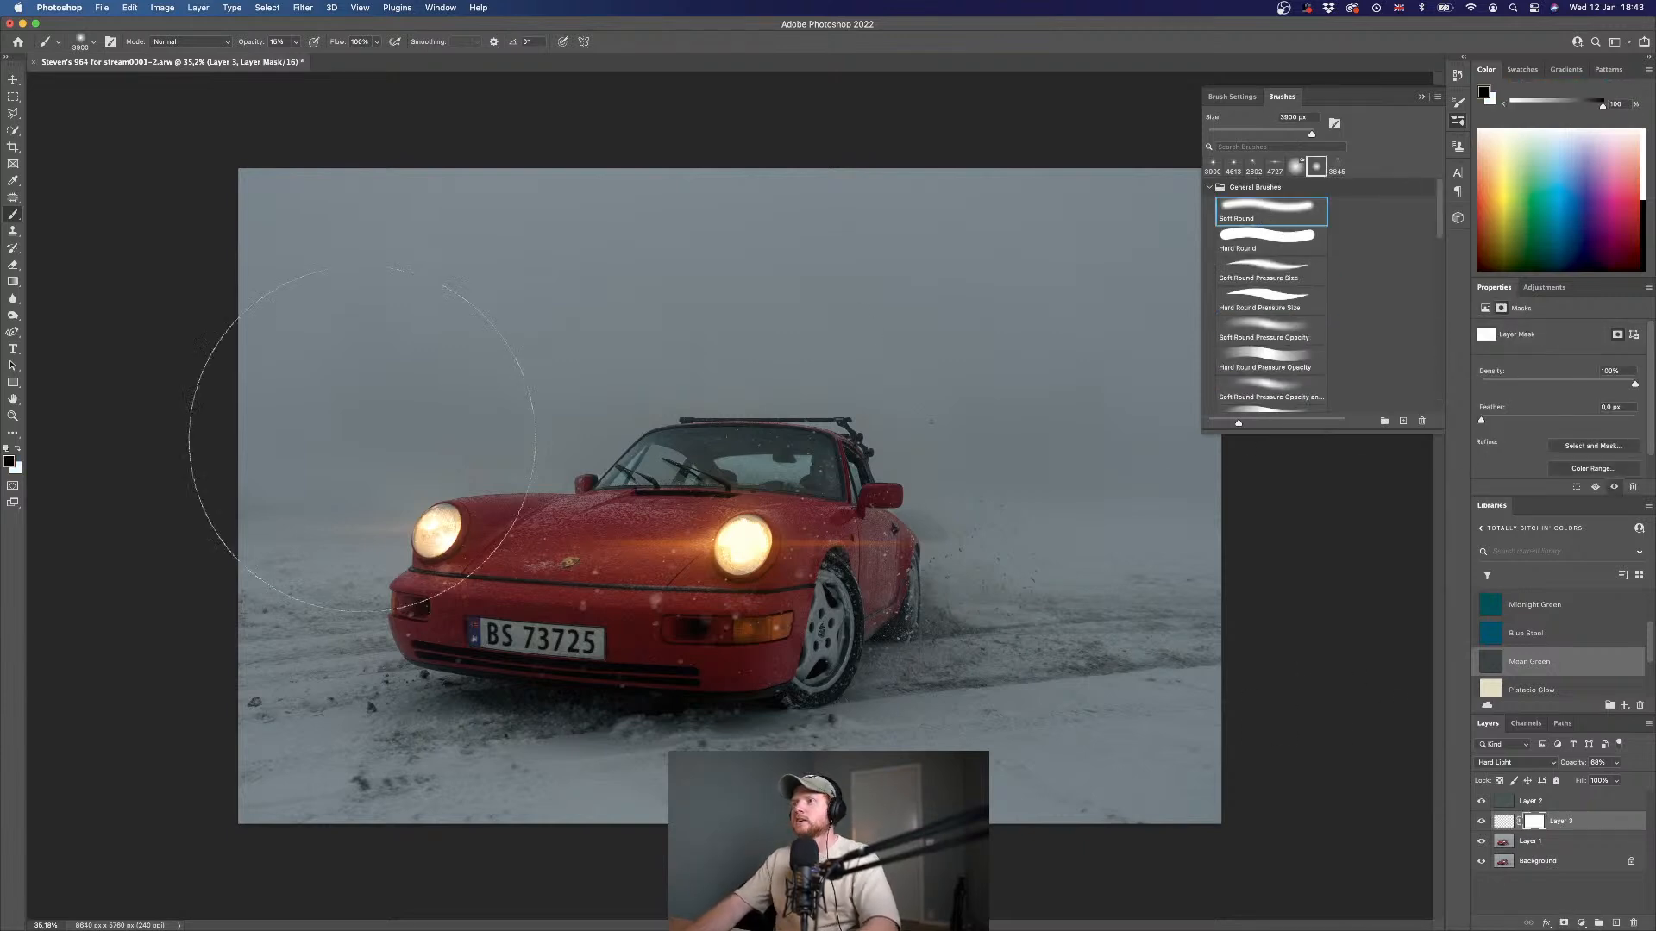
- Mask out the flare over the hood between the headlights with a 600 px black brush at 100% opacity
key(bracketleft)
key(bracketleft)
key(bracketleft)
key(bracketleft)
key(bracketleft)
key(bracketleft)
key(bracketleft)
key(bracketleft)
key(bracketleft)
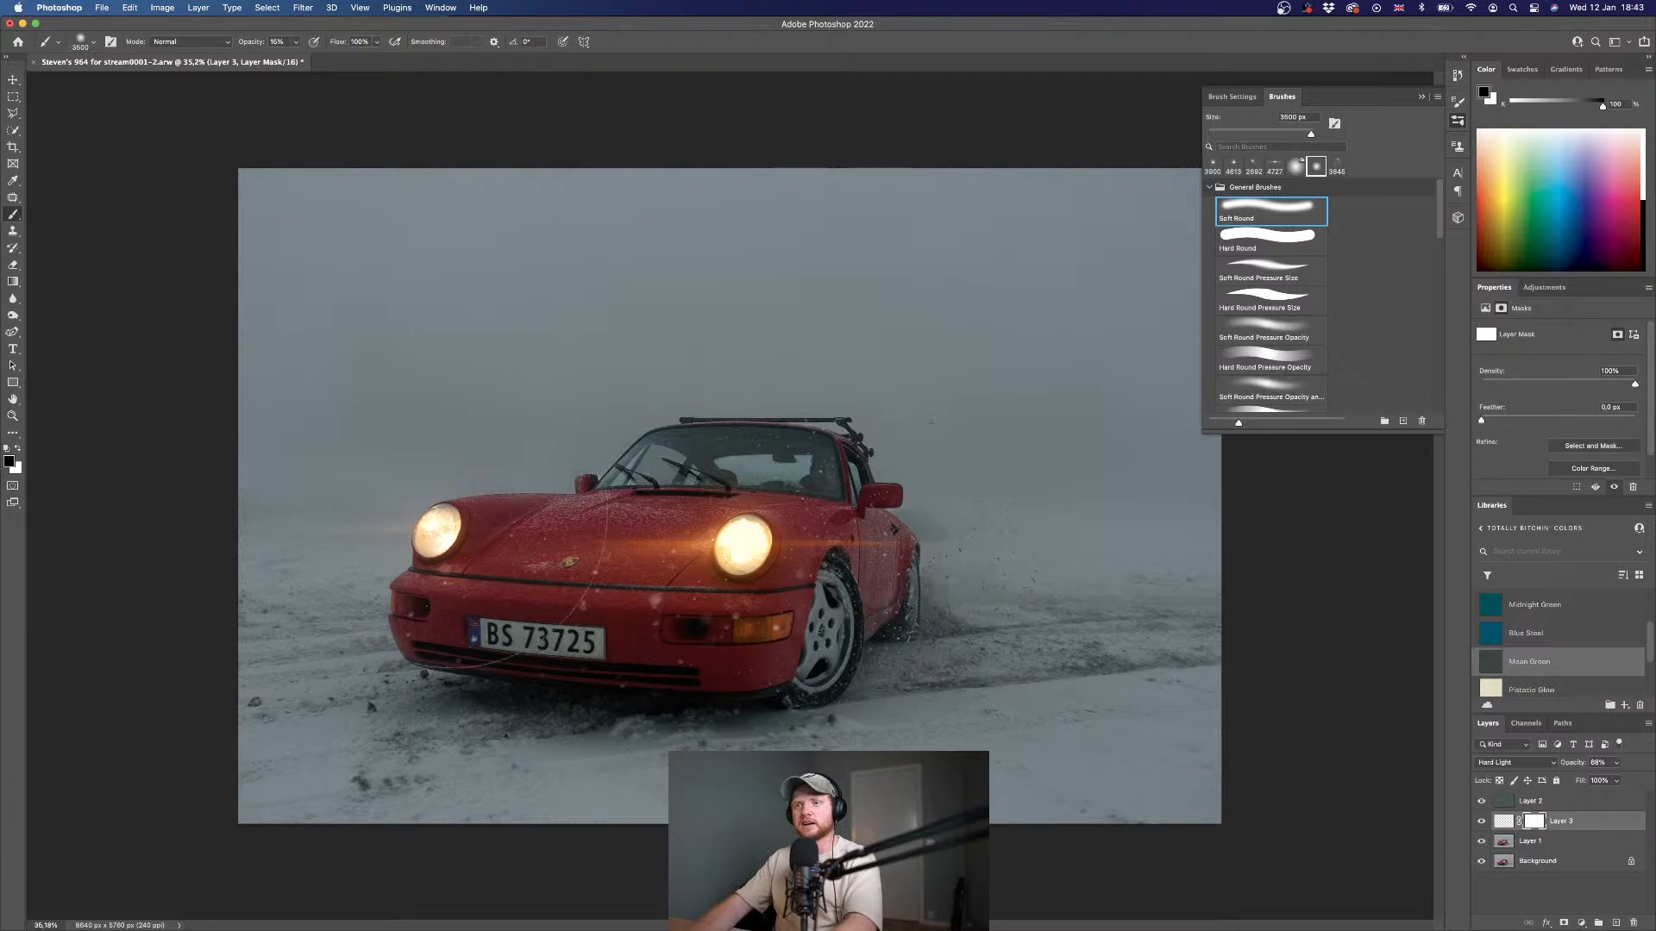
key(bracketleft)
key(bracketleft)
key(bracketleft)
key(bracketleft)
key(bracketleft)
key(bracketleft)
key(bracketleft)
key(bracketleft)
key(bracketleft)
key(bracketleft)
key(bracketleft)
key(bracketleft)
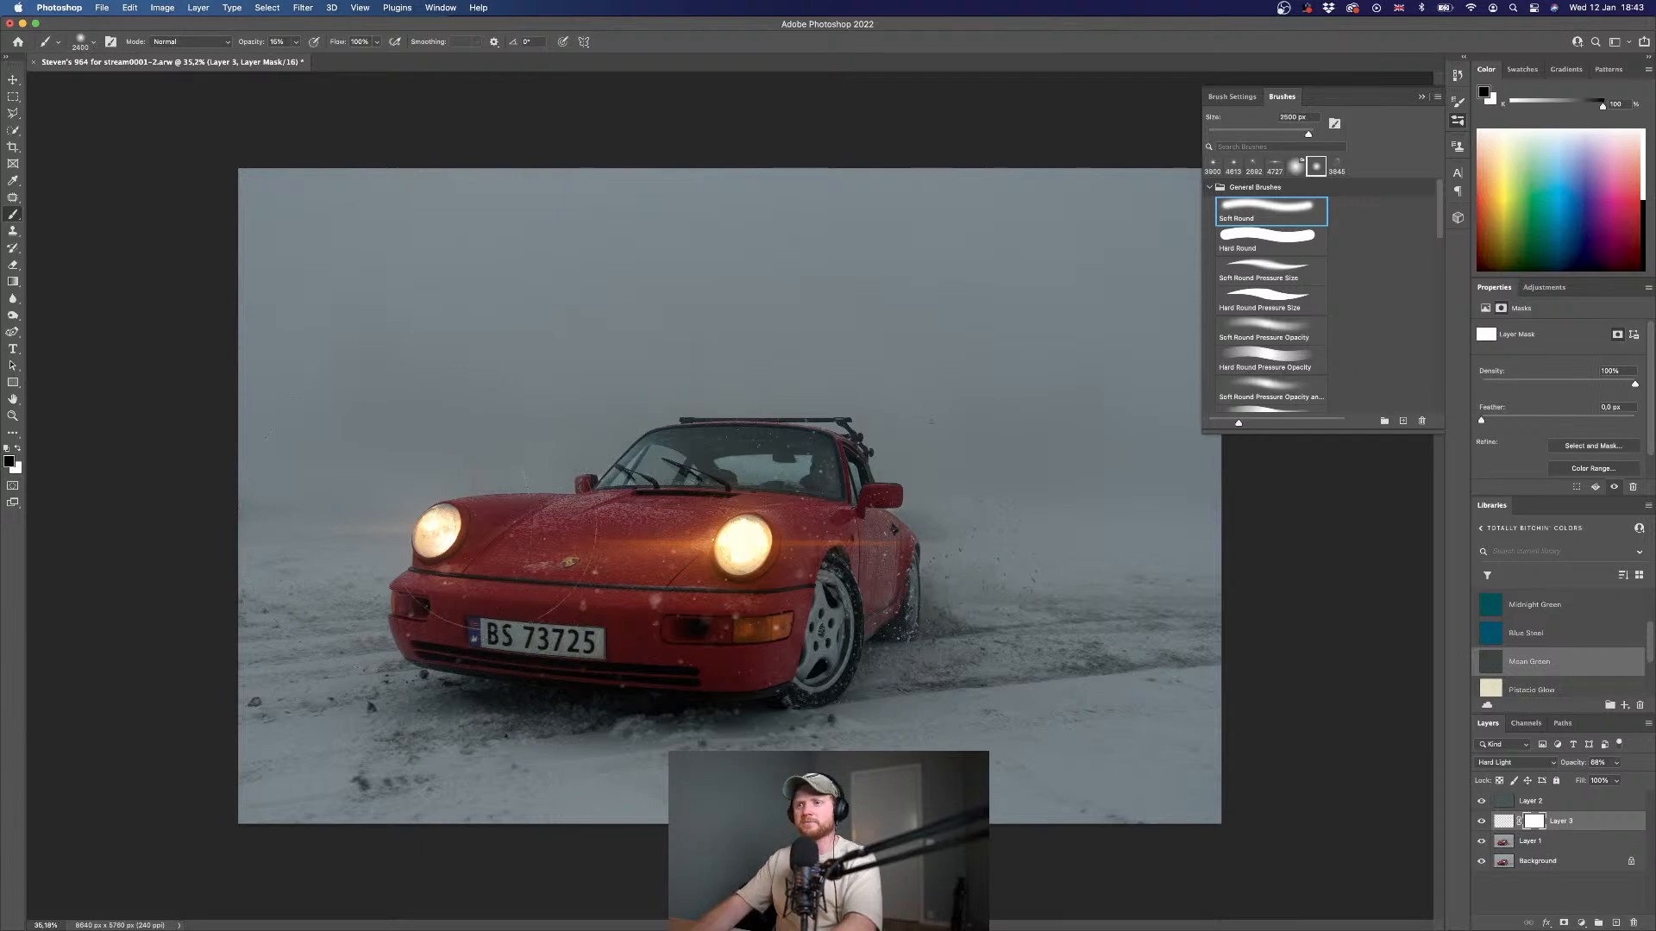
key(bracketleft)
key(bracketleft)
key(bracketleft)
key(bracketleft)
key(bracketleft)
key(bracketleft)
key(bracketright)
key(bracketright)
key(bracketright)
key(bracketright)
key(bracketright)
key(bracketright)
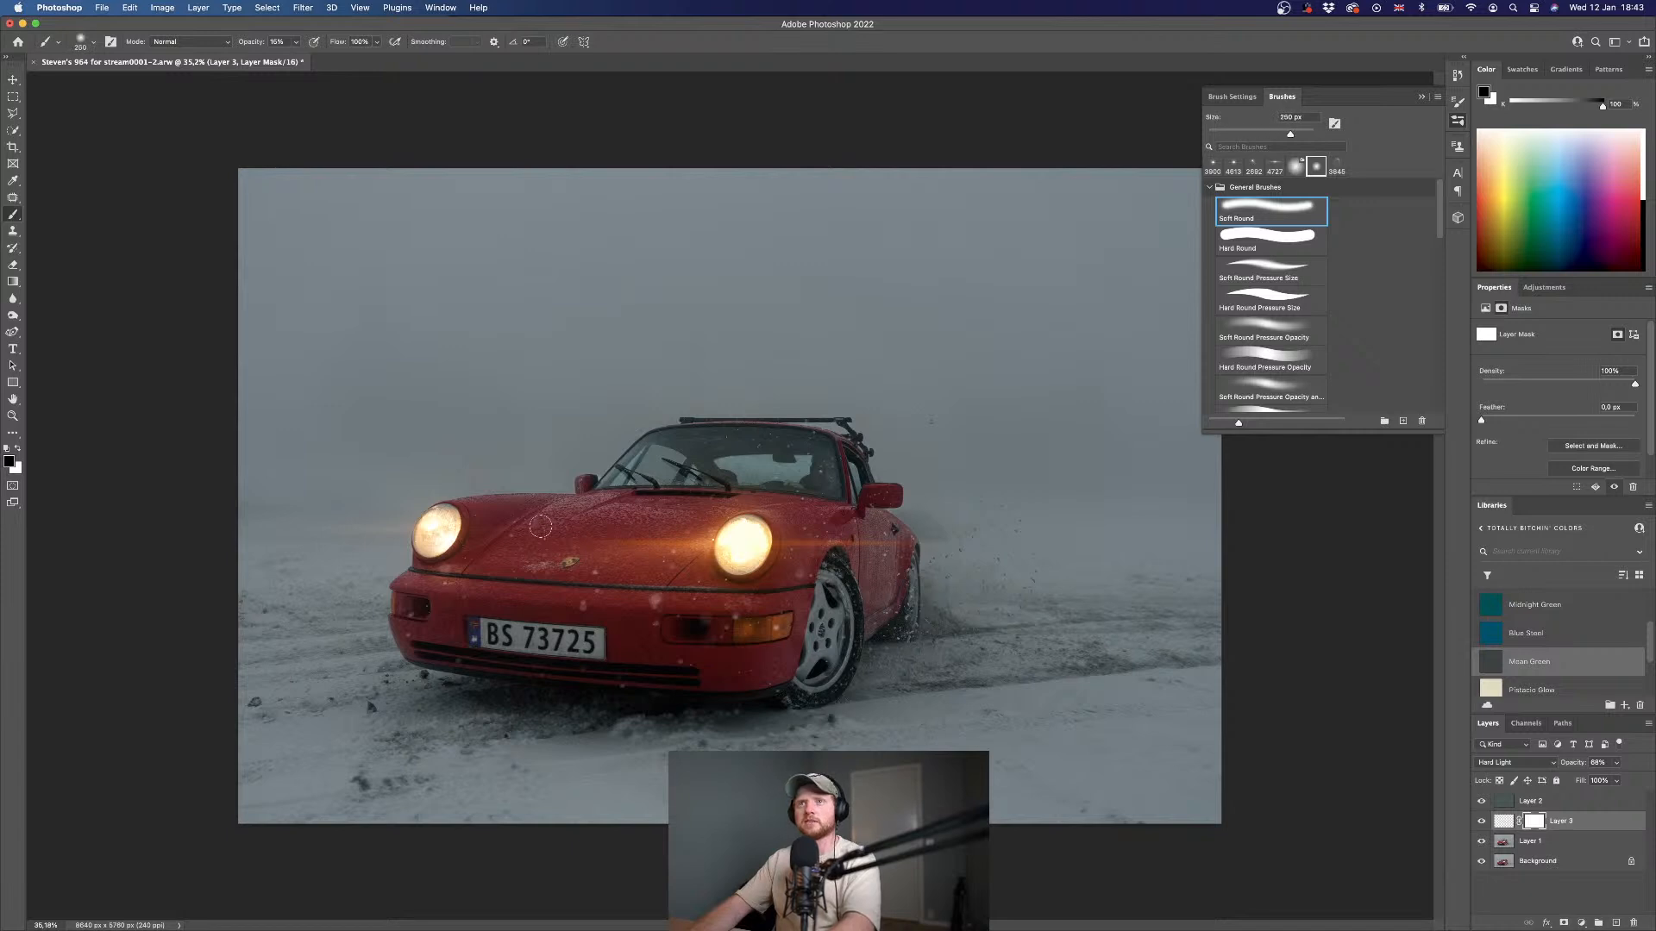
key(0)
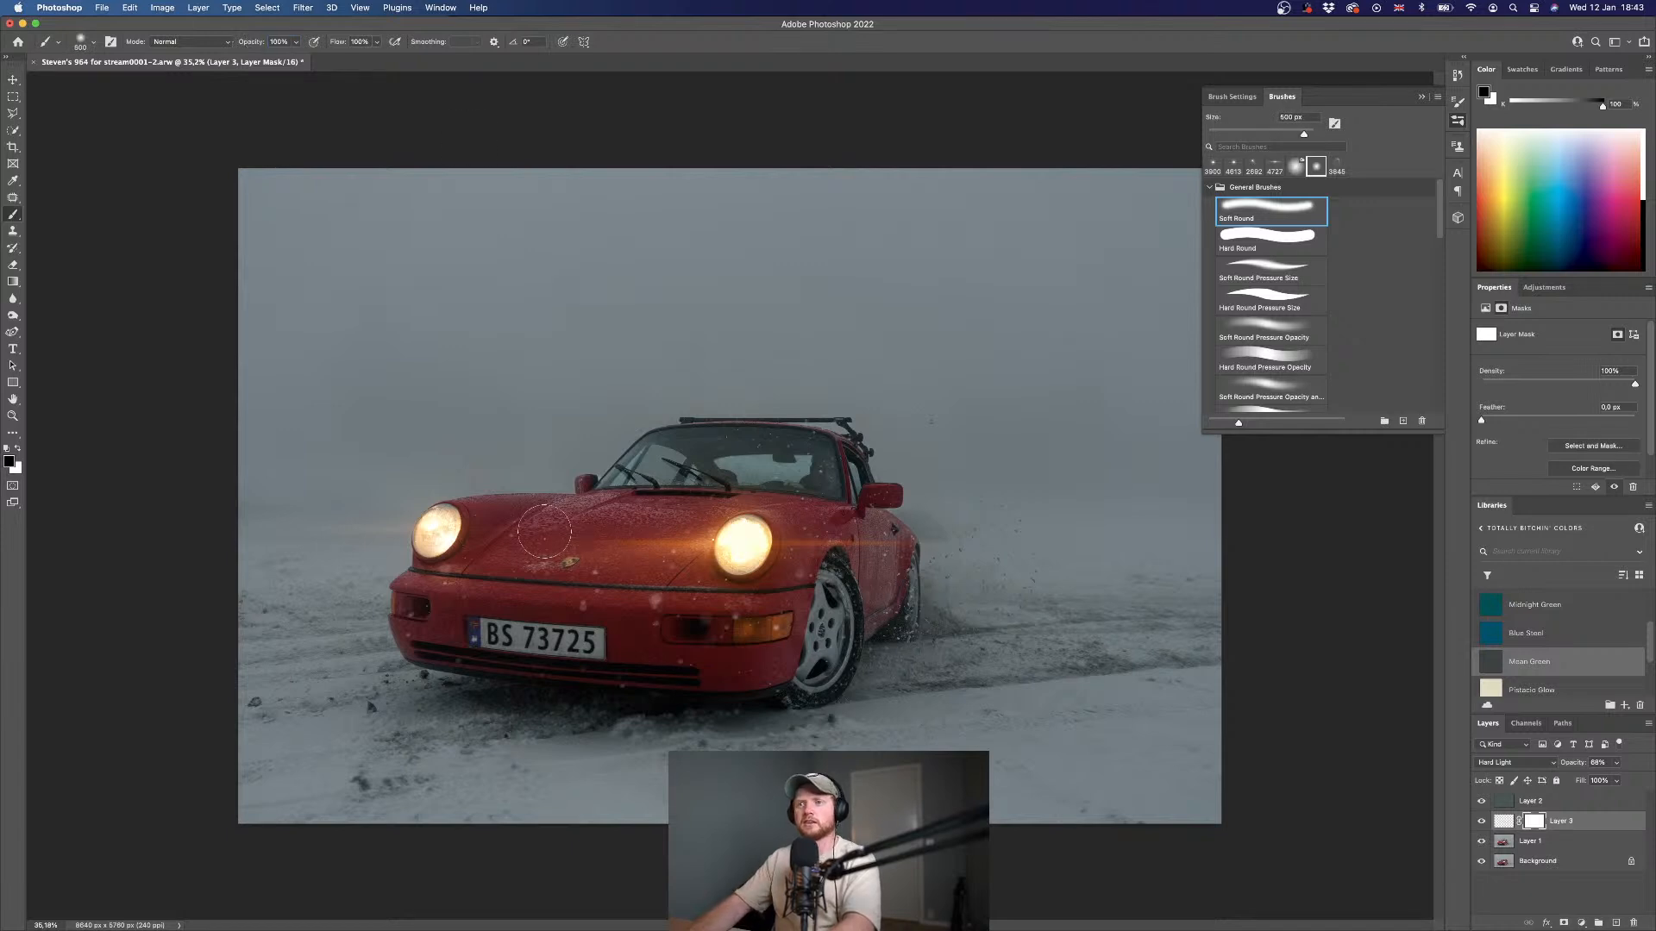
key(bracketright)
key(bracketright)
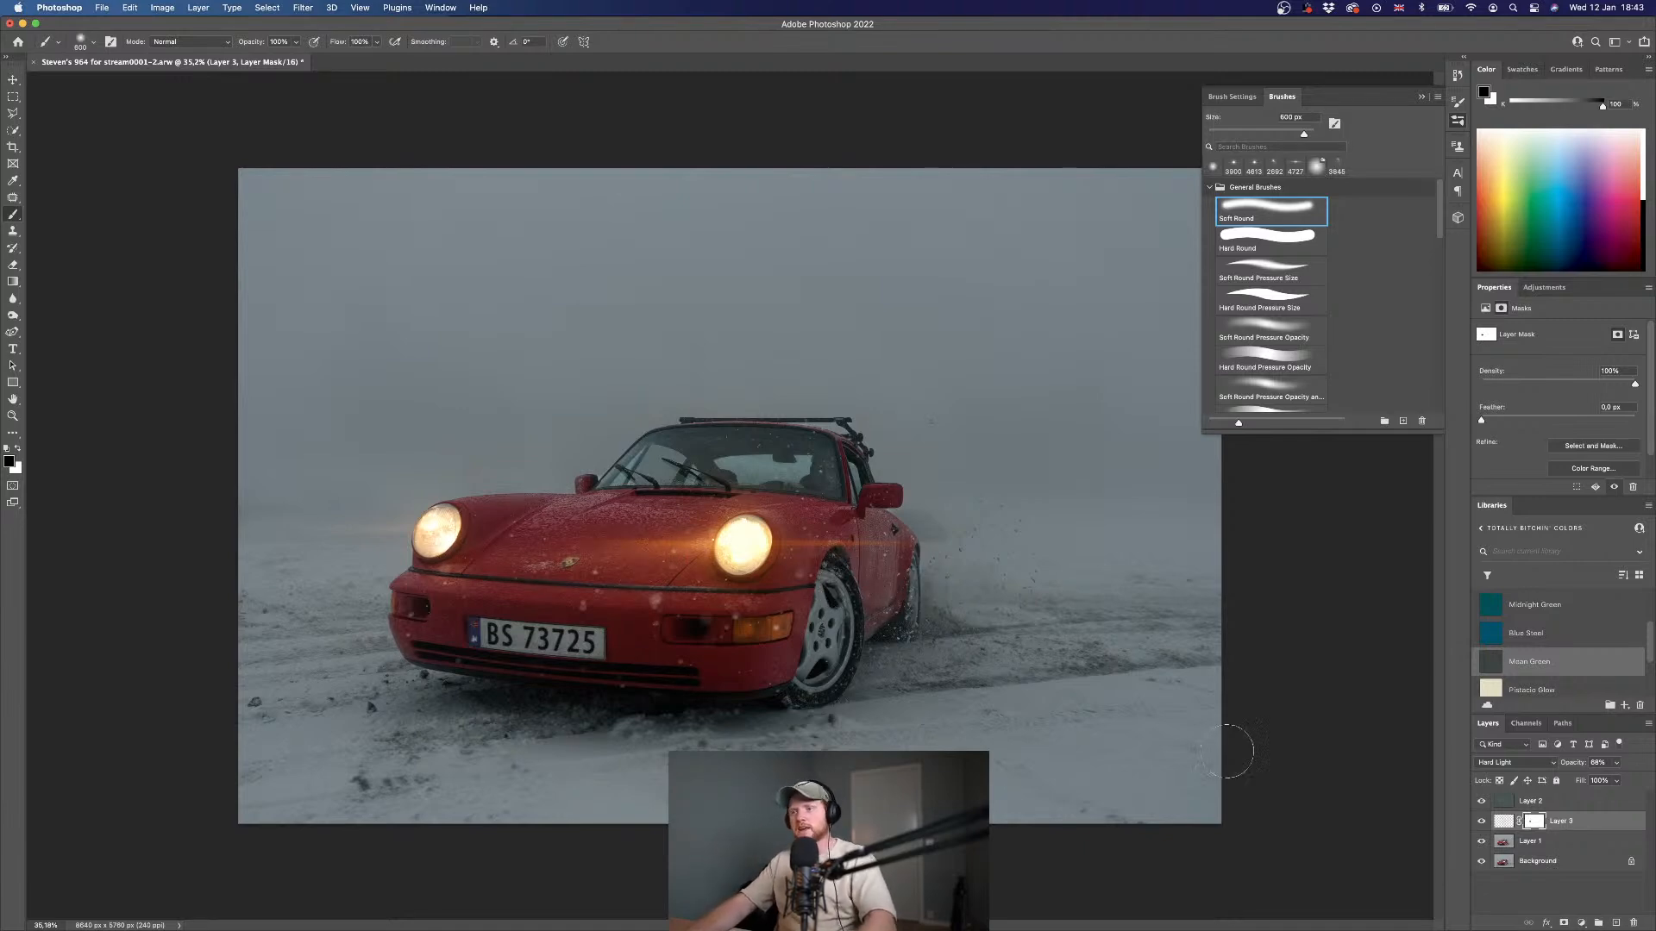
- Add another empty layer and move it between Layer 2 and Layer 3
click(1578, 895)
click(1615, 923)
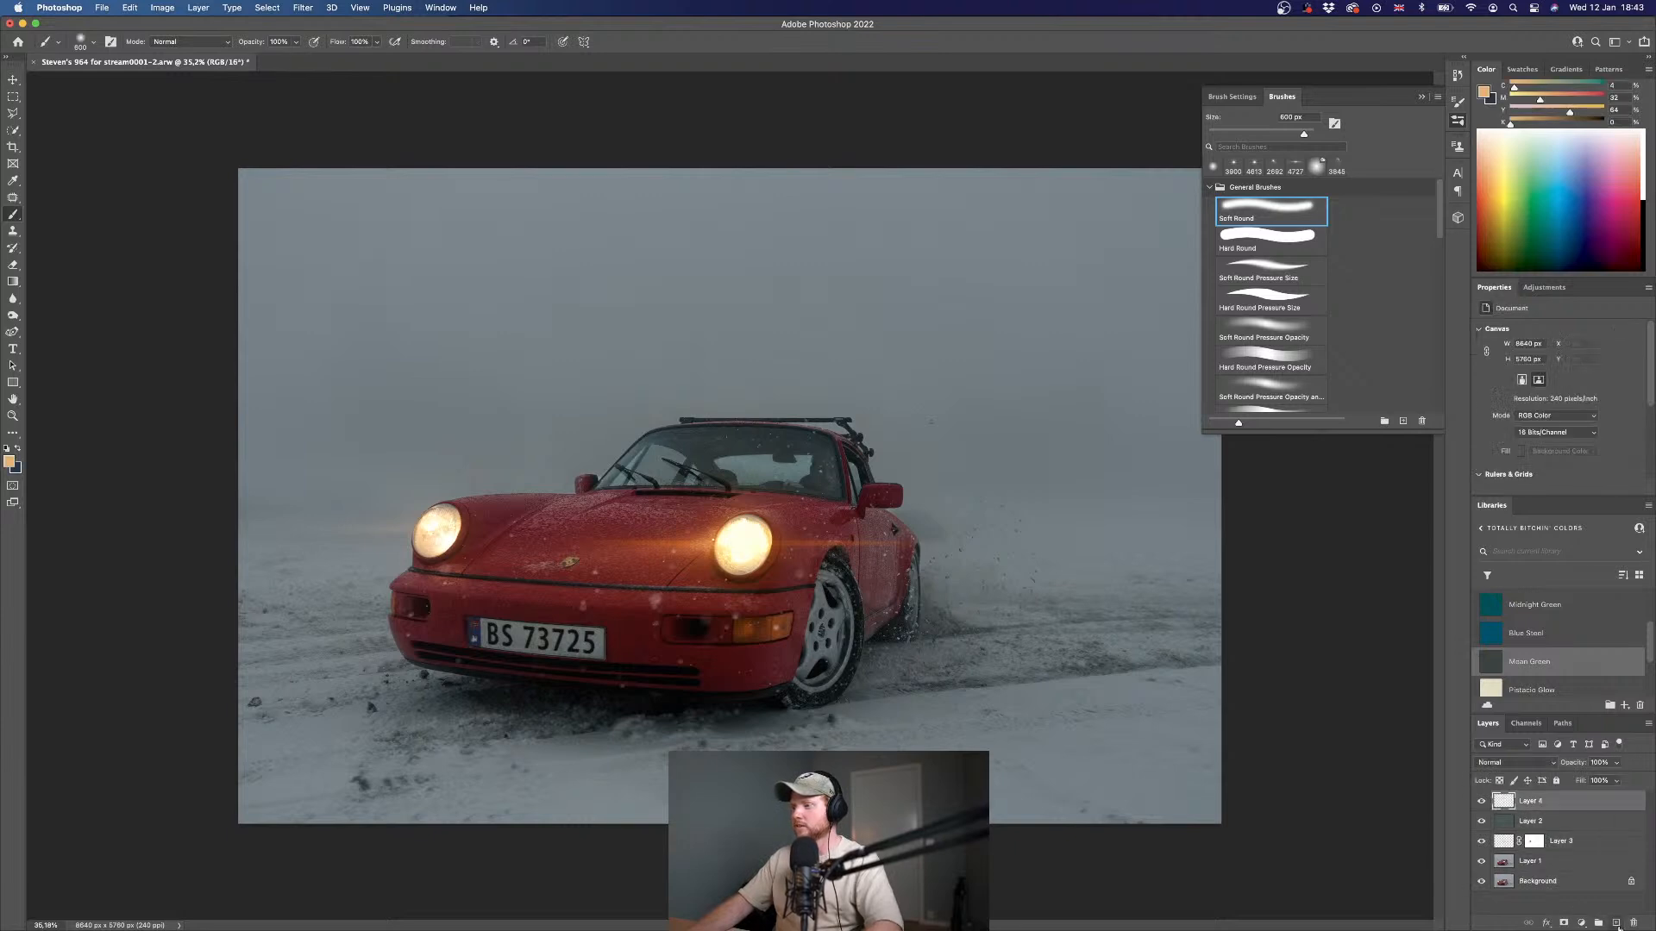
drag(1508, 808, 1501, 821)
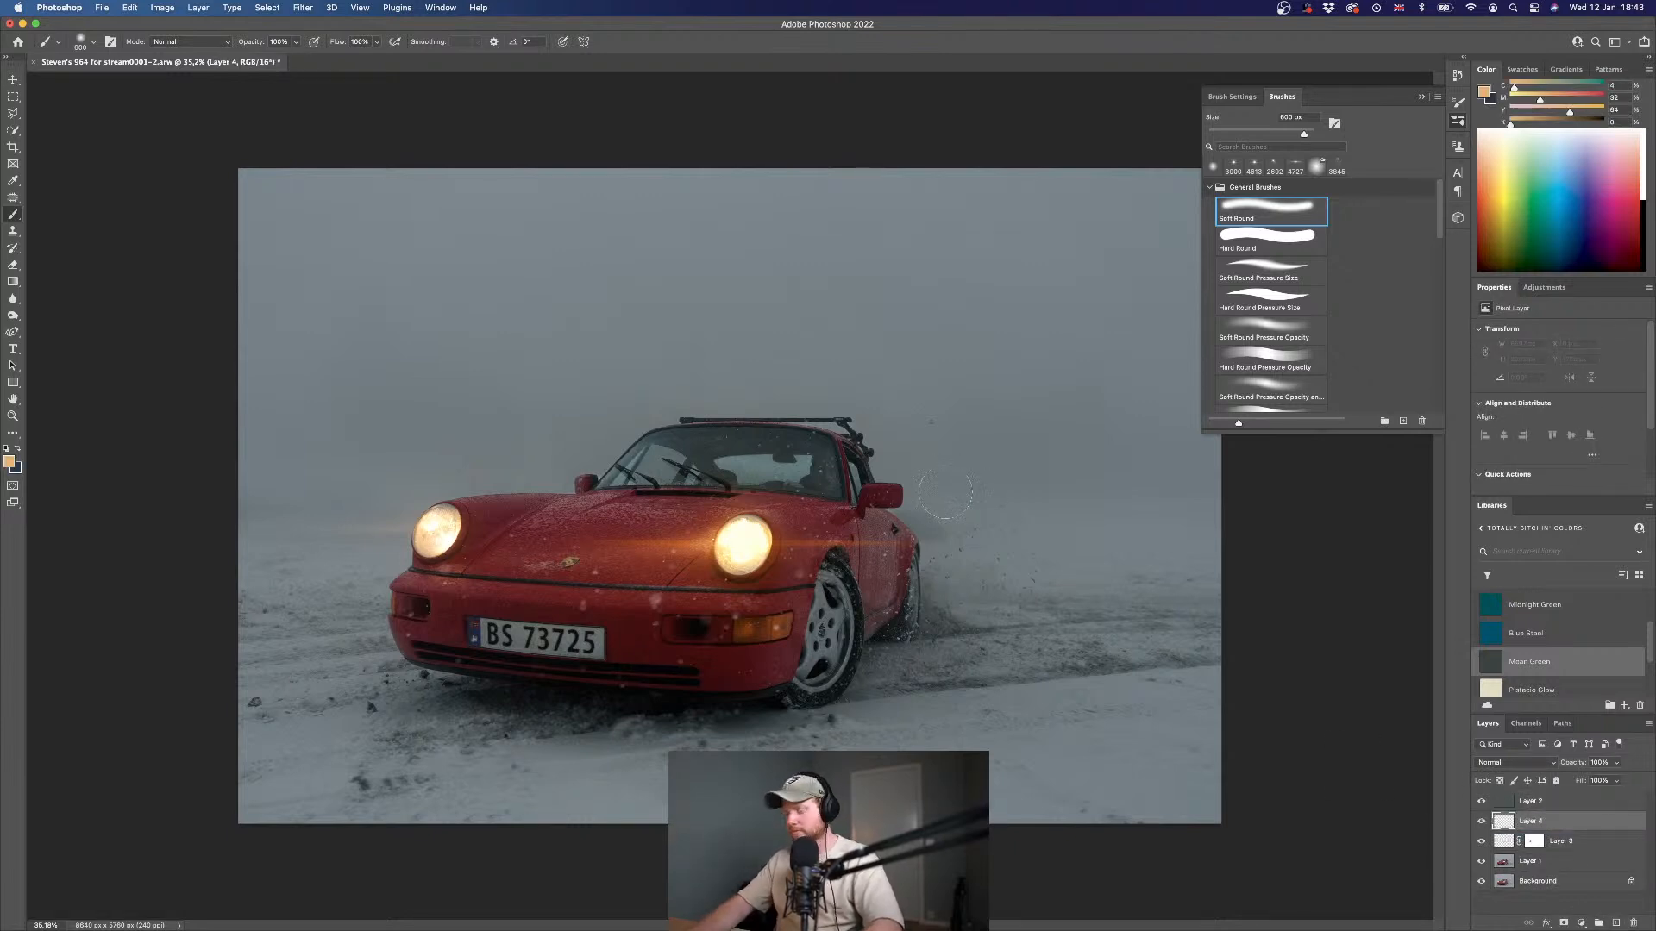
- Stamp orange light rays at the headlight farthest from the front wheel on Layer 4 with the Rays2- brush from the Rays set
scroll(1279, 338, down, 10)
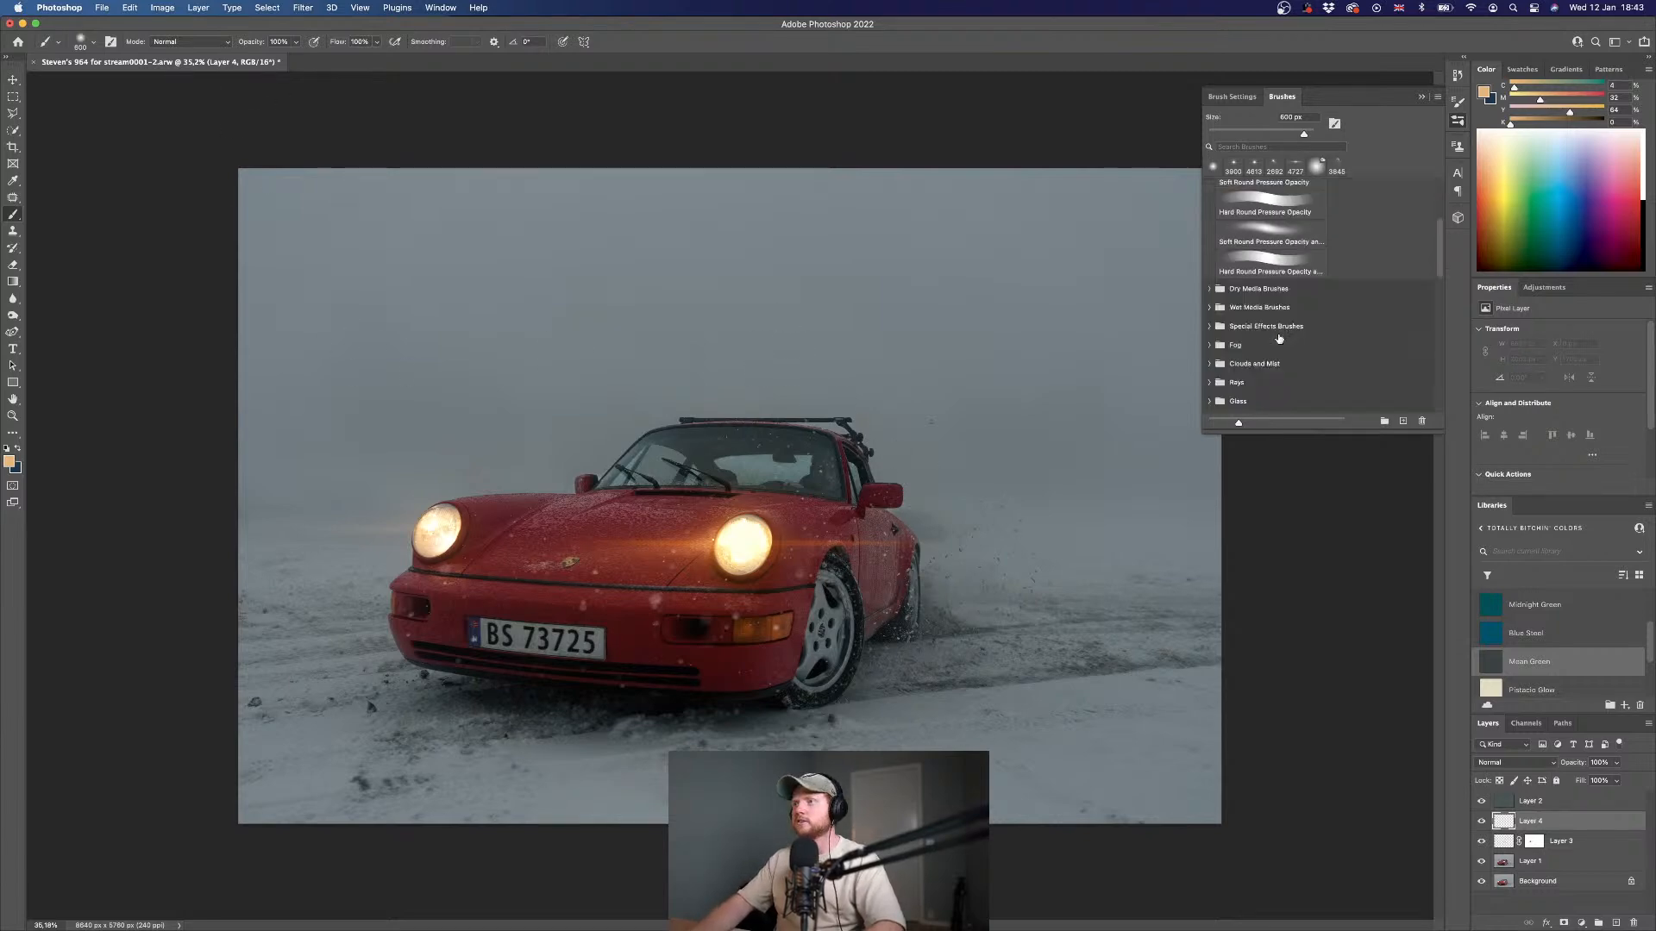
scroll(1279, 338, up, 5)
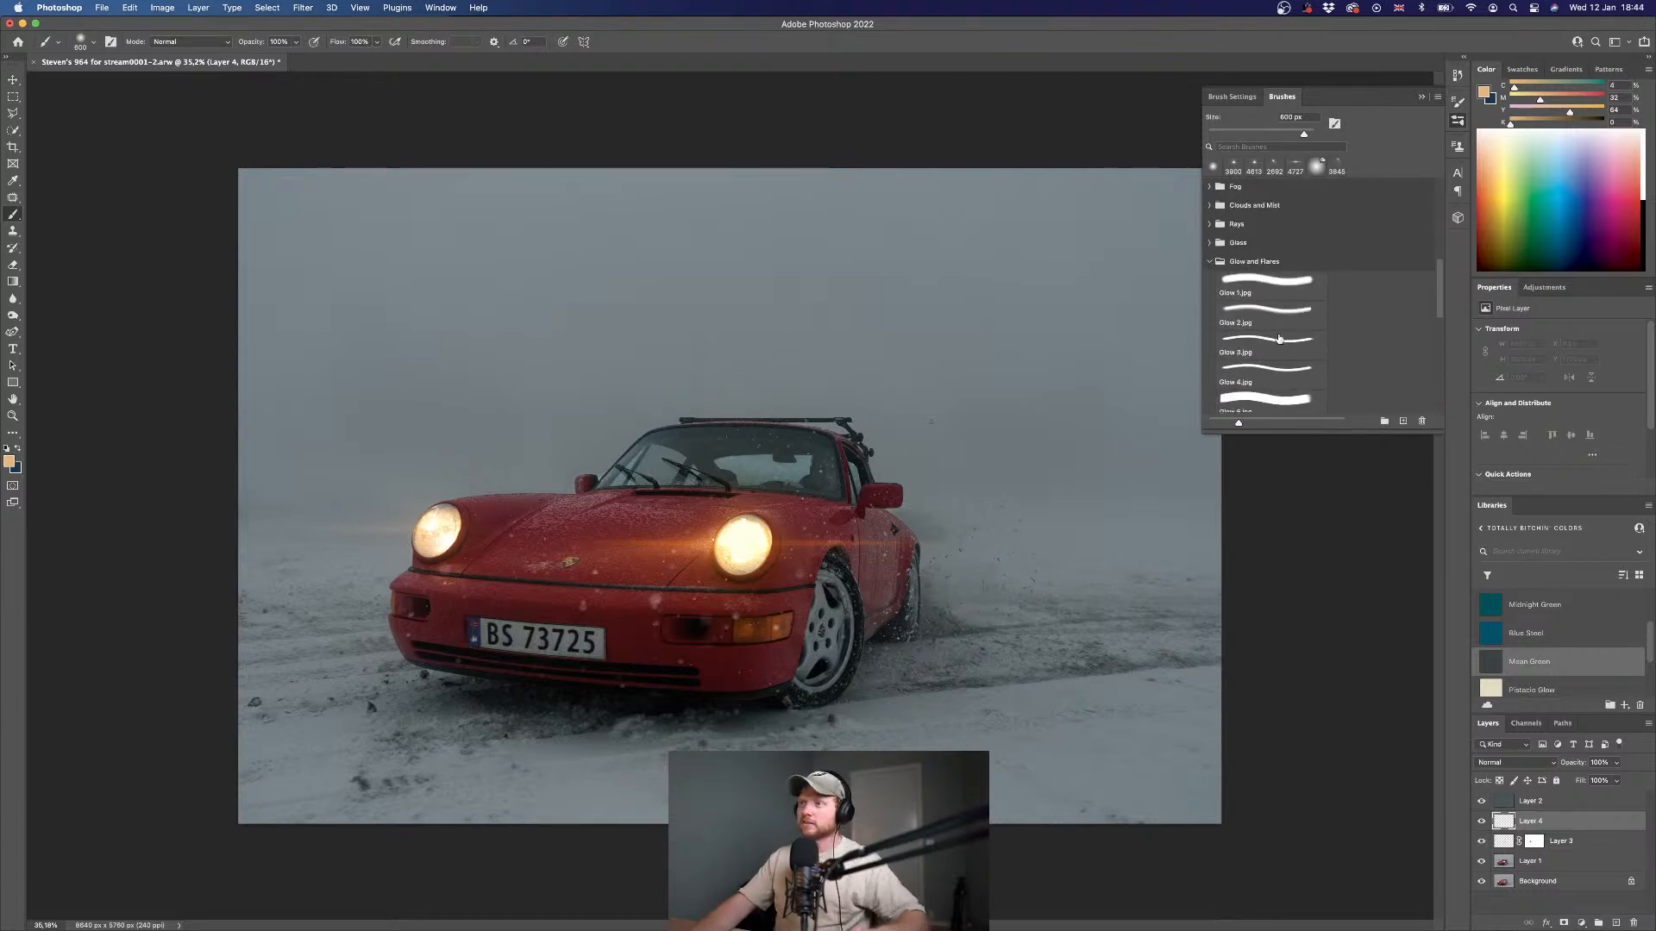
click(1208, 262)
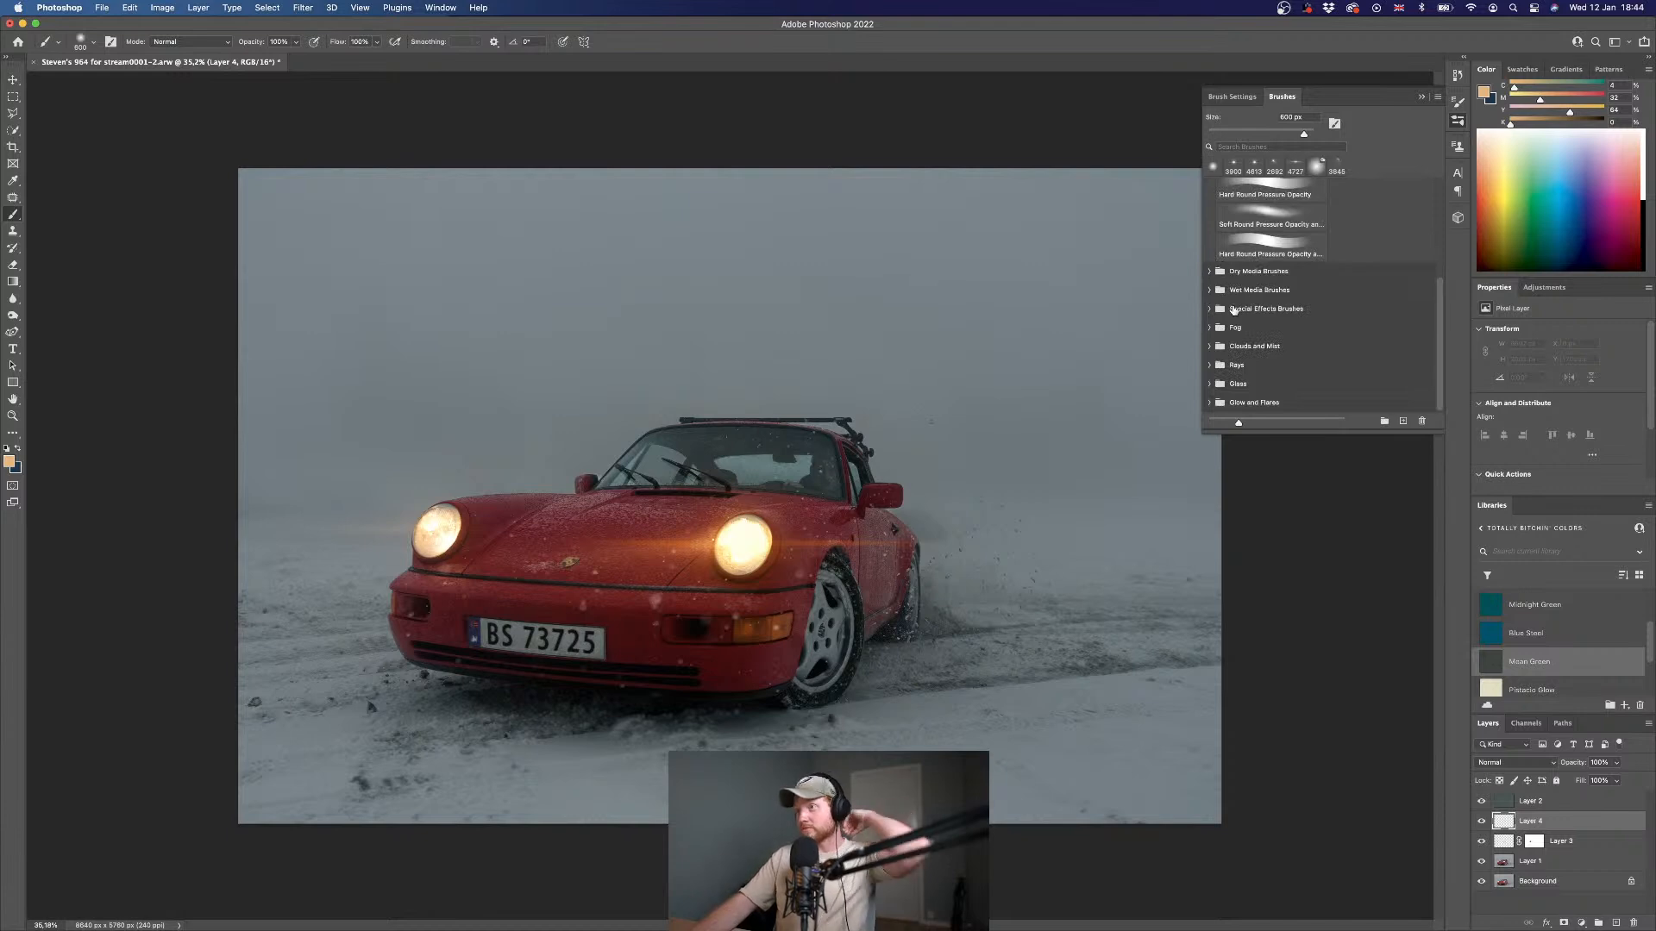
click(1209, 364)
scroll(1277, 392, down, 2)
click(1270, 322)
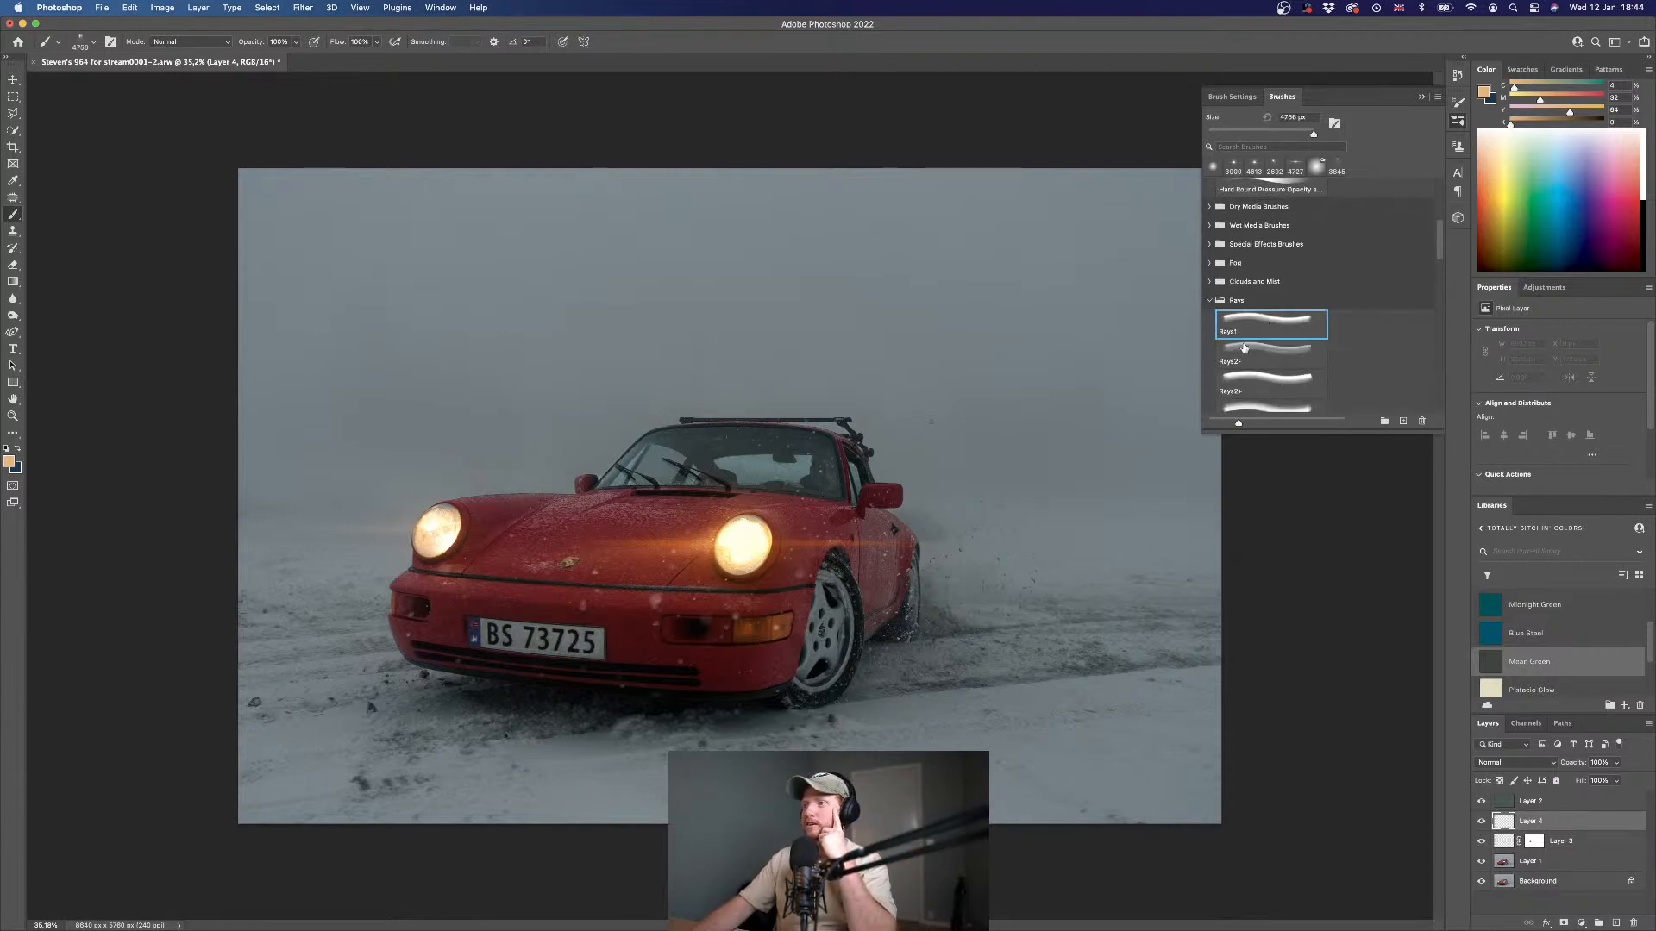
click(1267, 359)
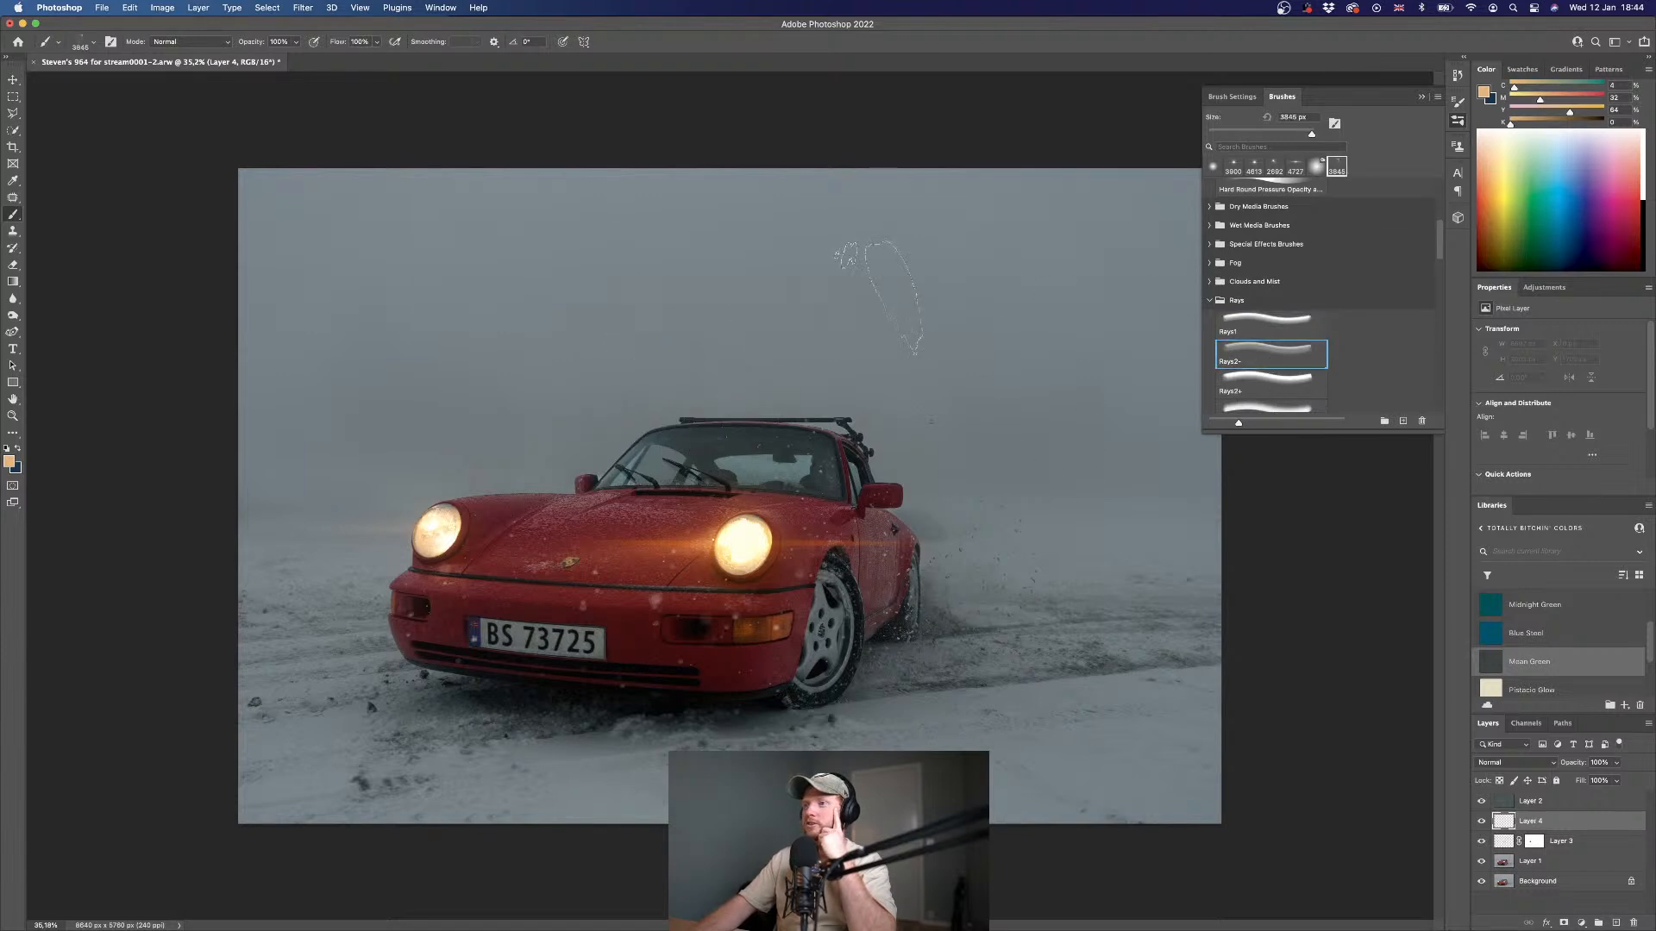
click(524, 528)
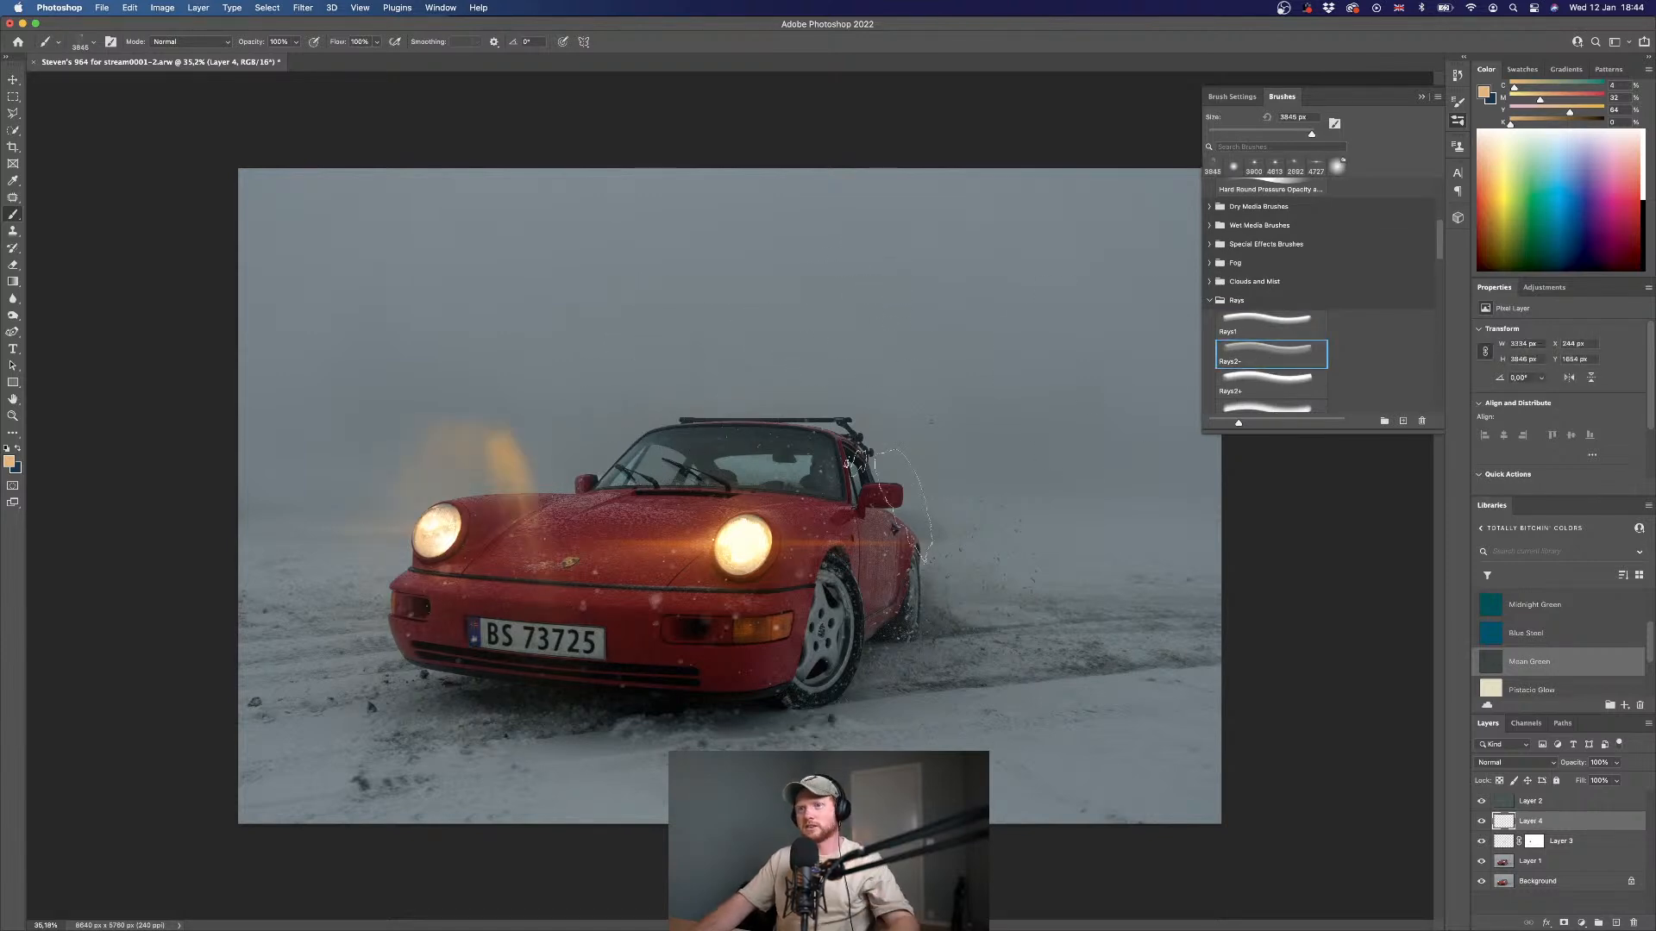
- Undo the previous ray stamp and try out the Rays2+, Rays4 and Rays3 brushes on Layer 4, undoing each stamp
key(super+z)
scroll(1228, 393, down, 2)
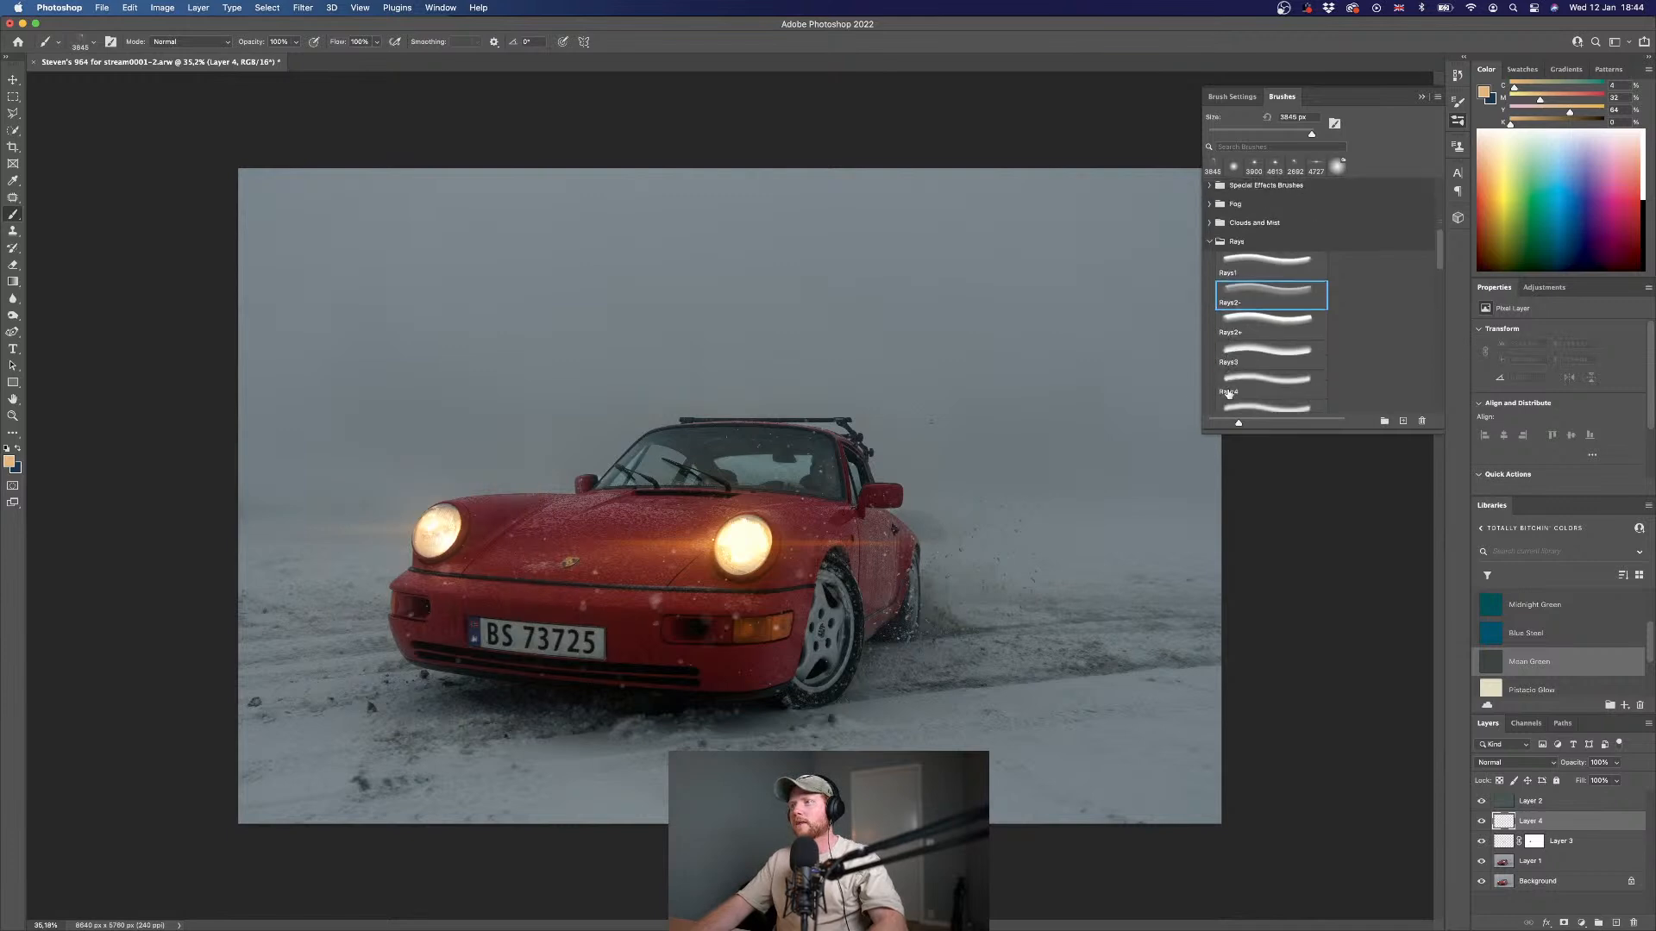
click(1266, 322)
click(1047, 364)
key(super+z)
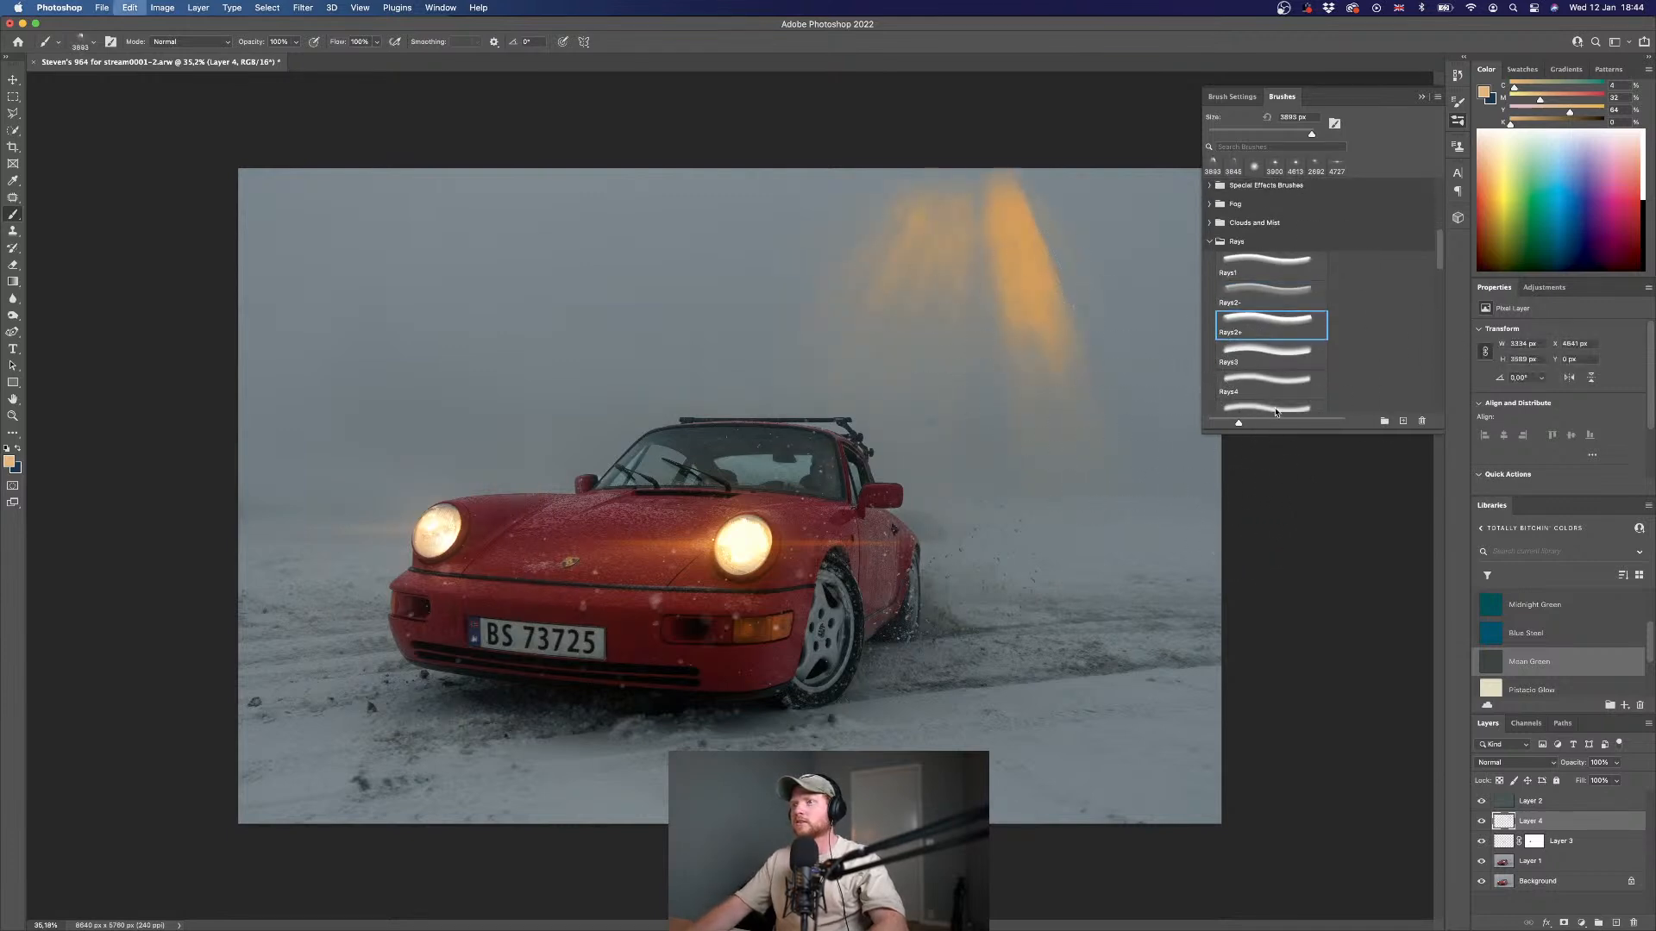
click(1268, 384)
click(781, 407)
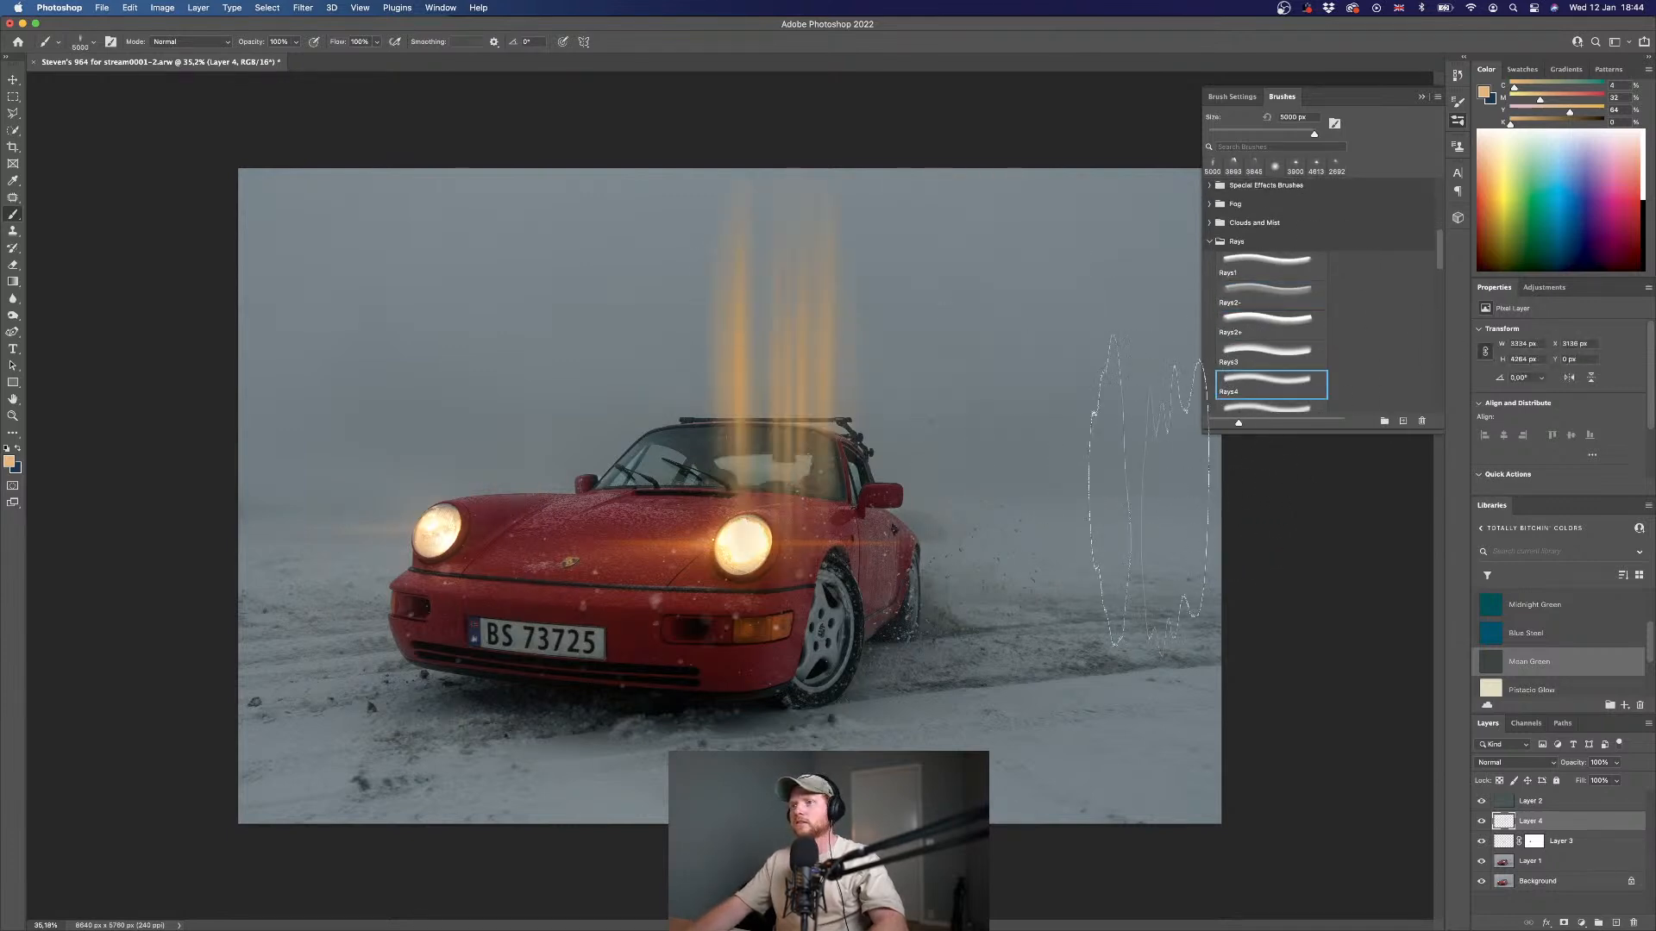
key(super+z)
click(1267, 352)
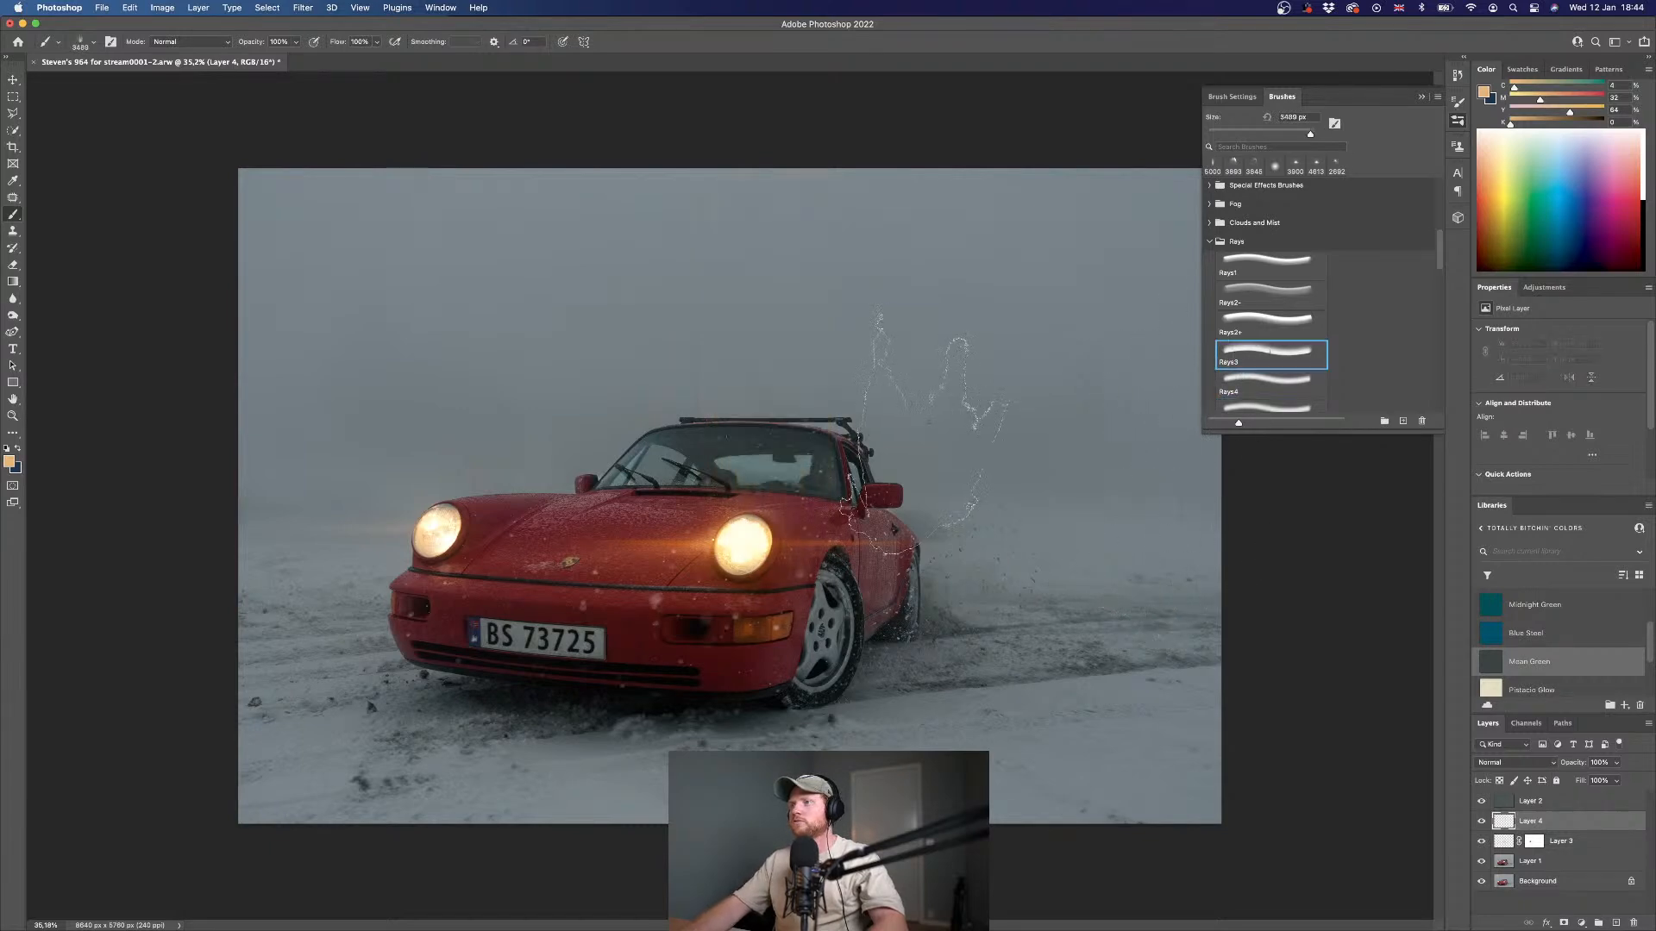
click(896, 444)
key(super+z)
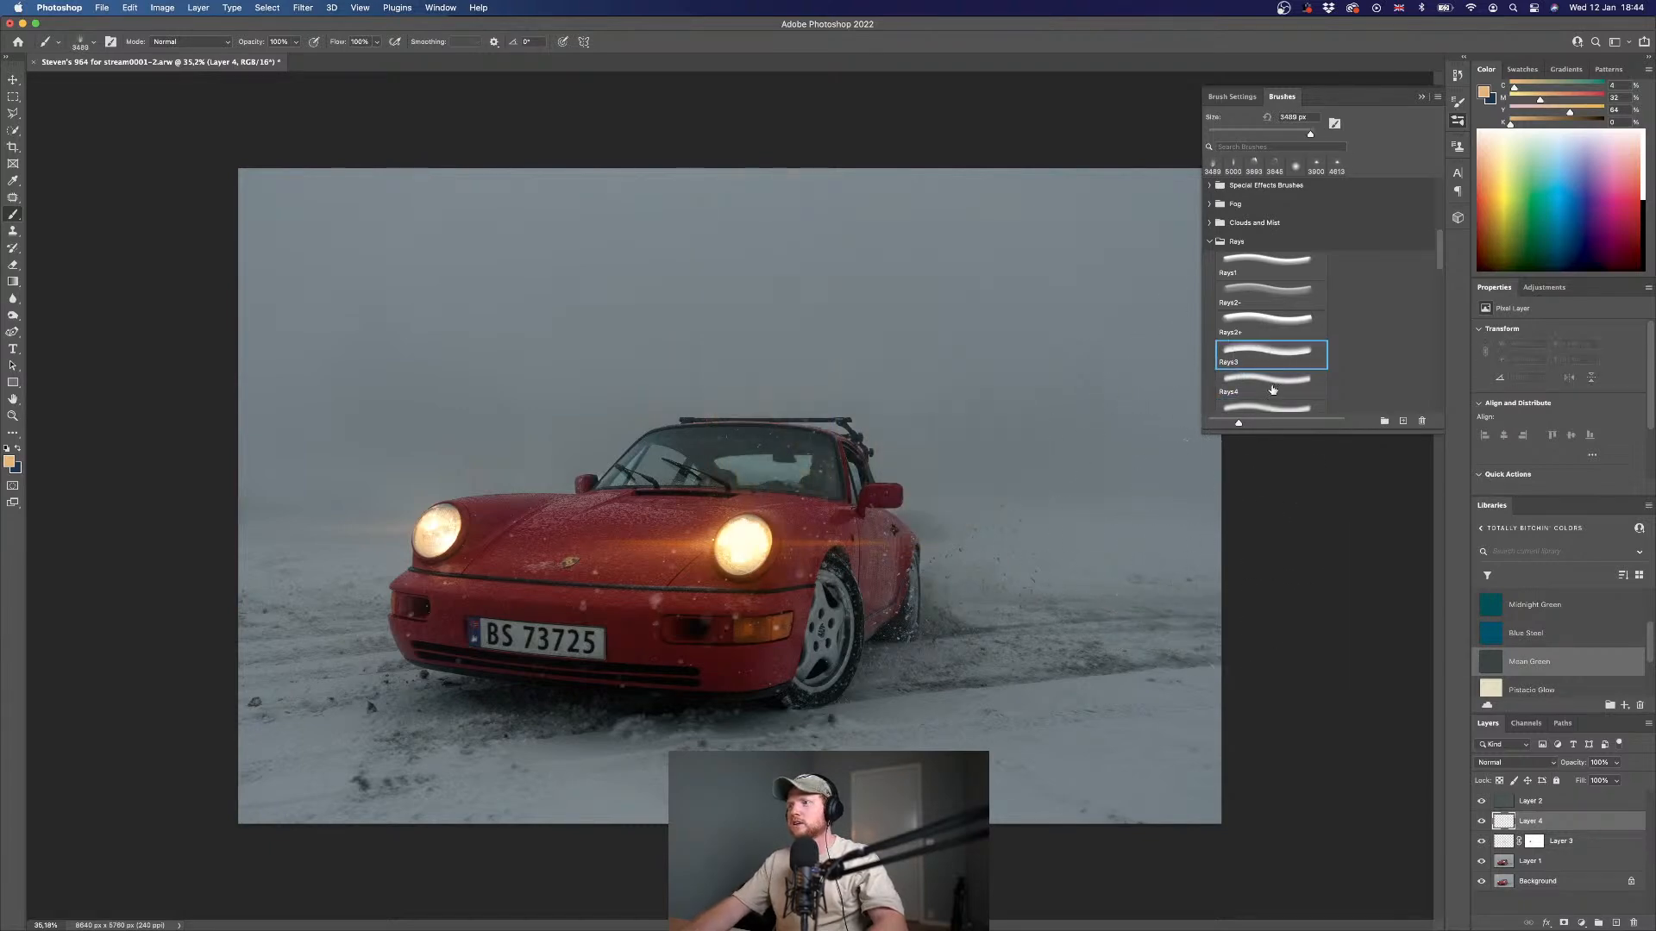
- Try out more brushes from the Rays set, including Rays7 and Rays6, on Layer 4 and undo each stamp
scroll(1273, 388, down, 2)
click(1268, 353)
click(725, 414)
key(super+z)
click(1268, 384)
click(902, 370)
key(super+z)
scroll(1277, 337, down, 3)
click(1277, 341)
click(738, 414)
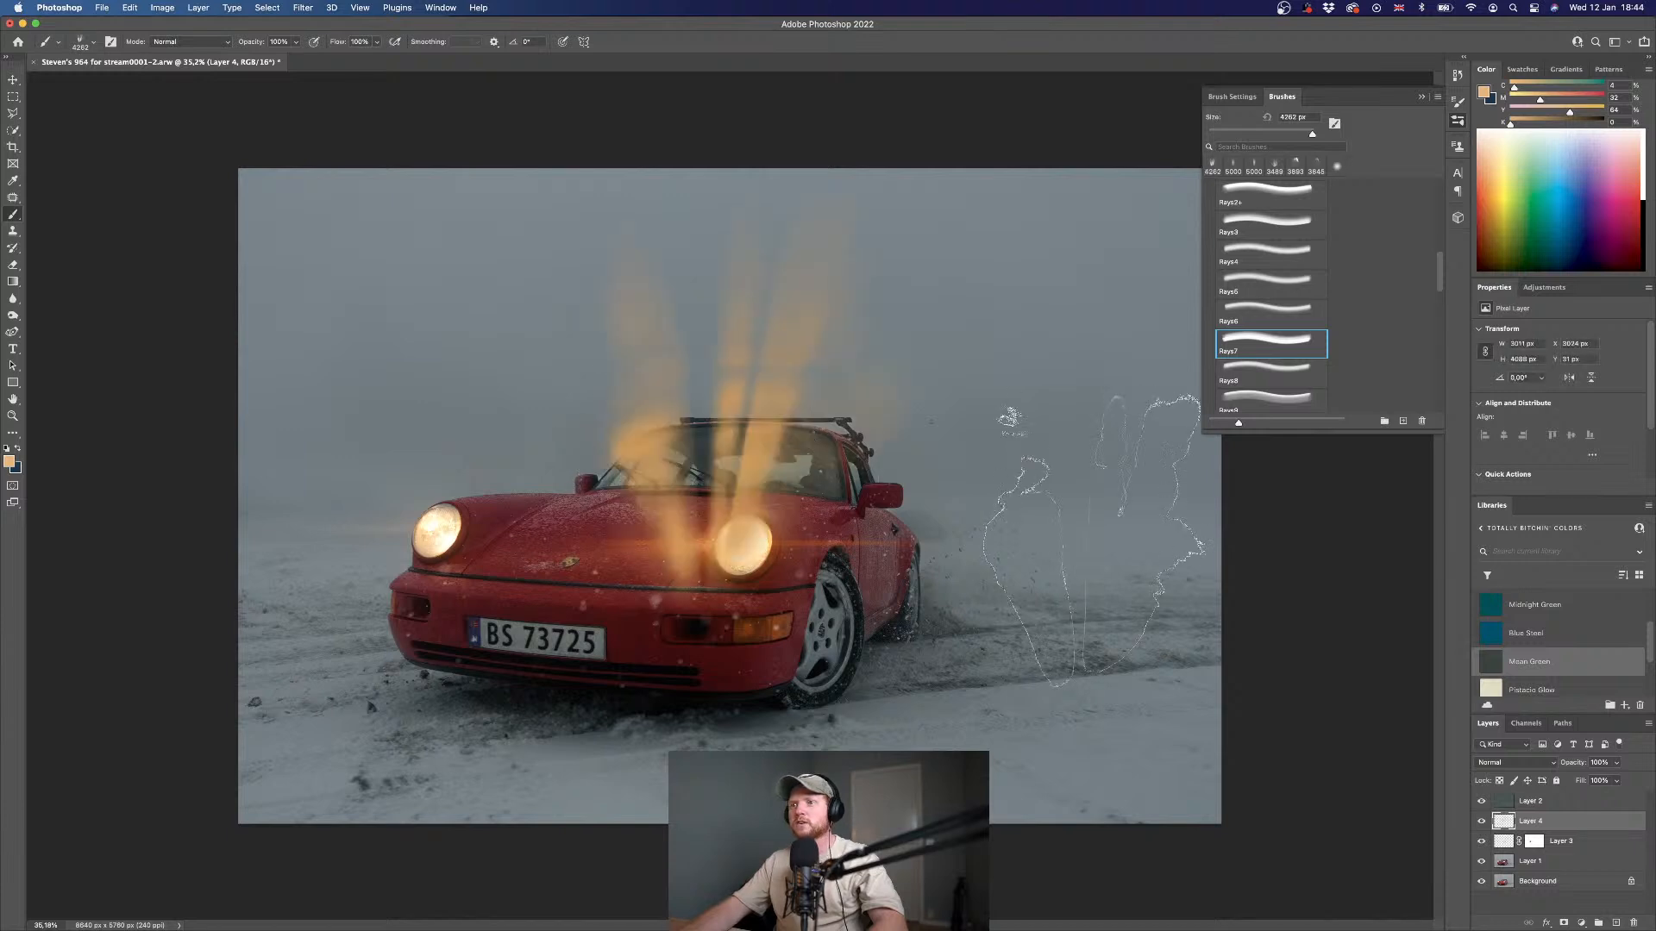
key(super+z)
click(1271, 312)
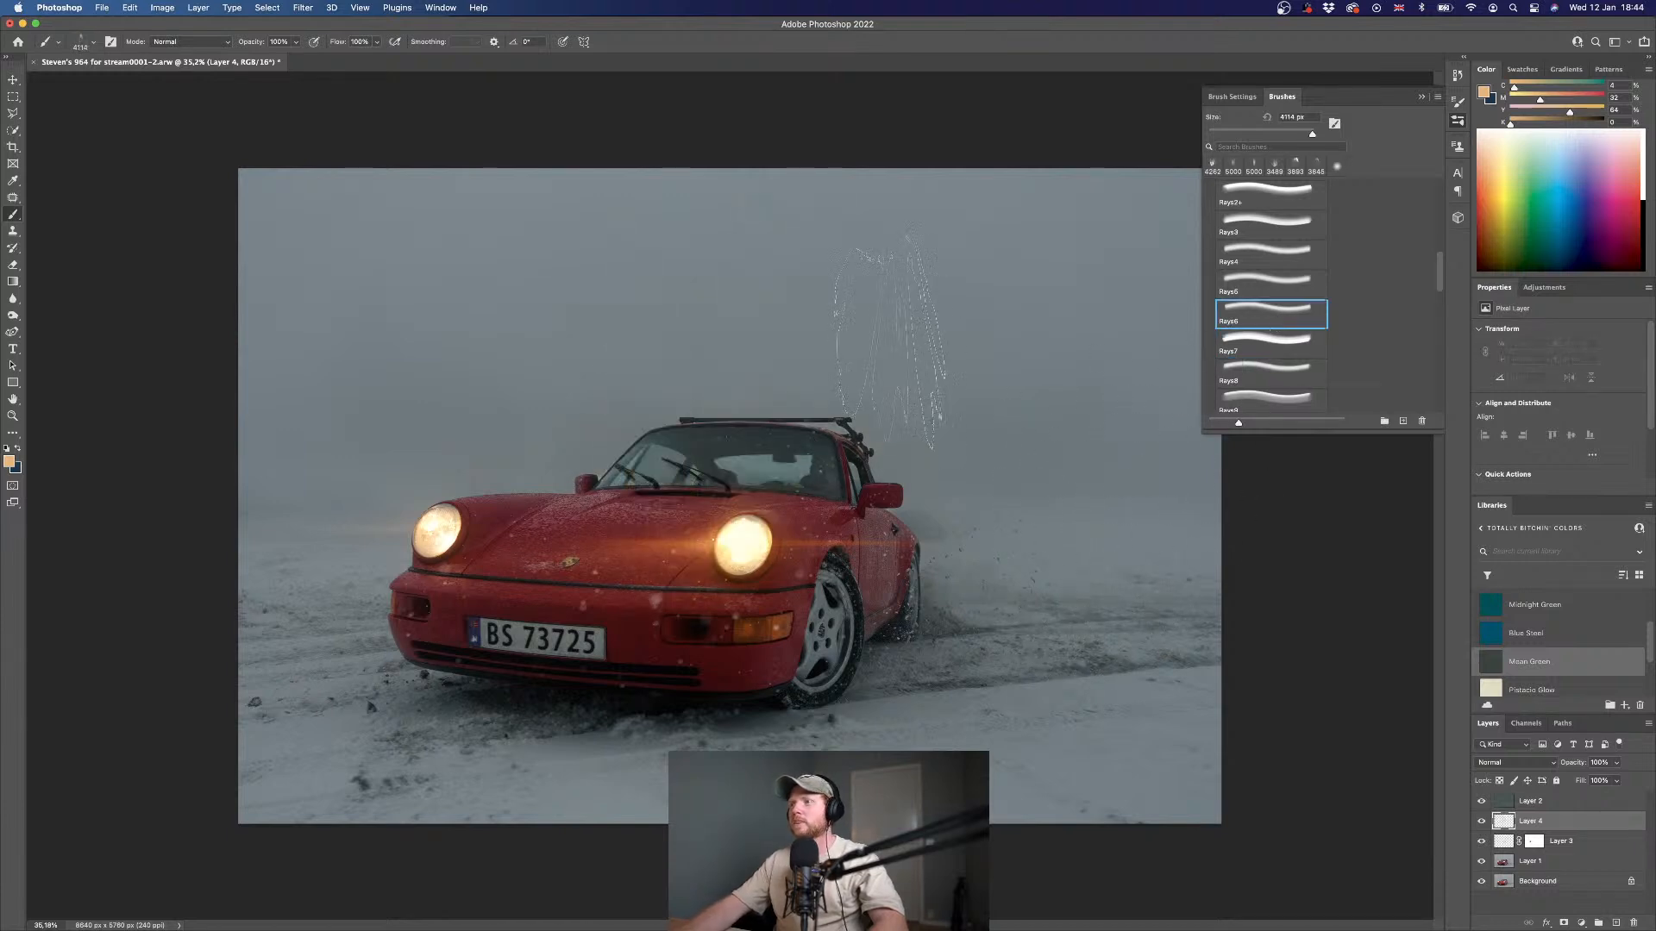
click(891, 353)
key(super+z)
- Stamp a single orange light ray on Layer 4 with the Rays9 brush, in the foggy sky above the car's rear
click(1270, 396)
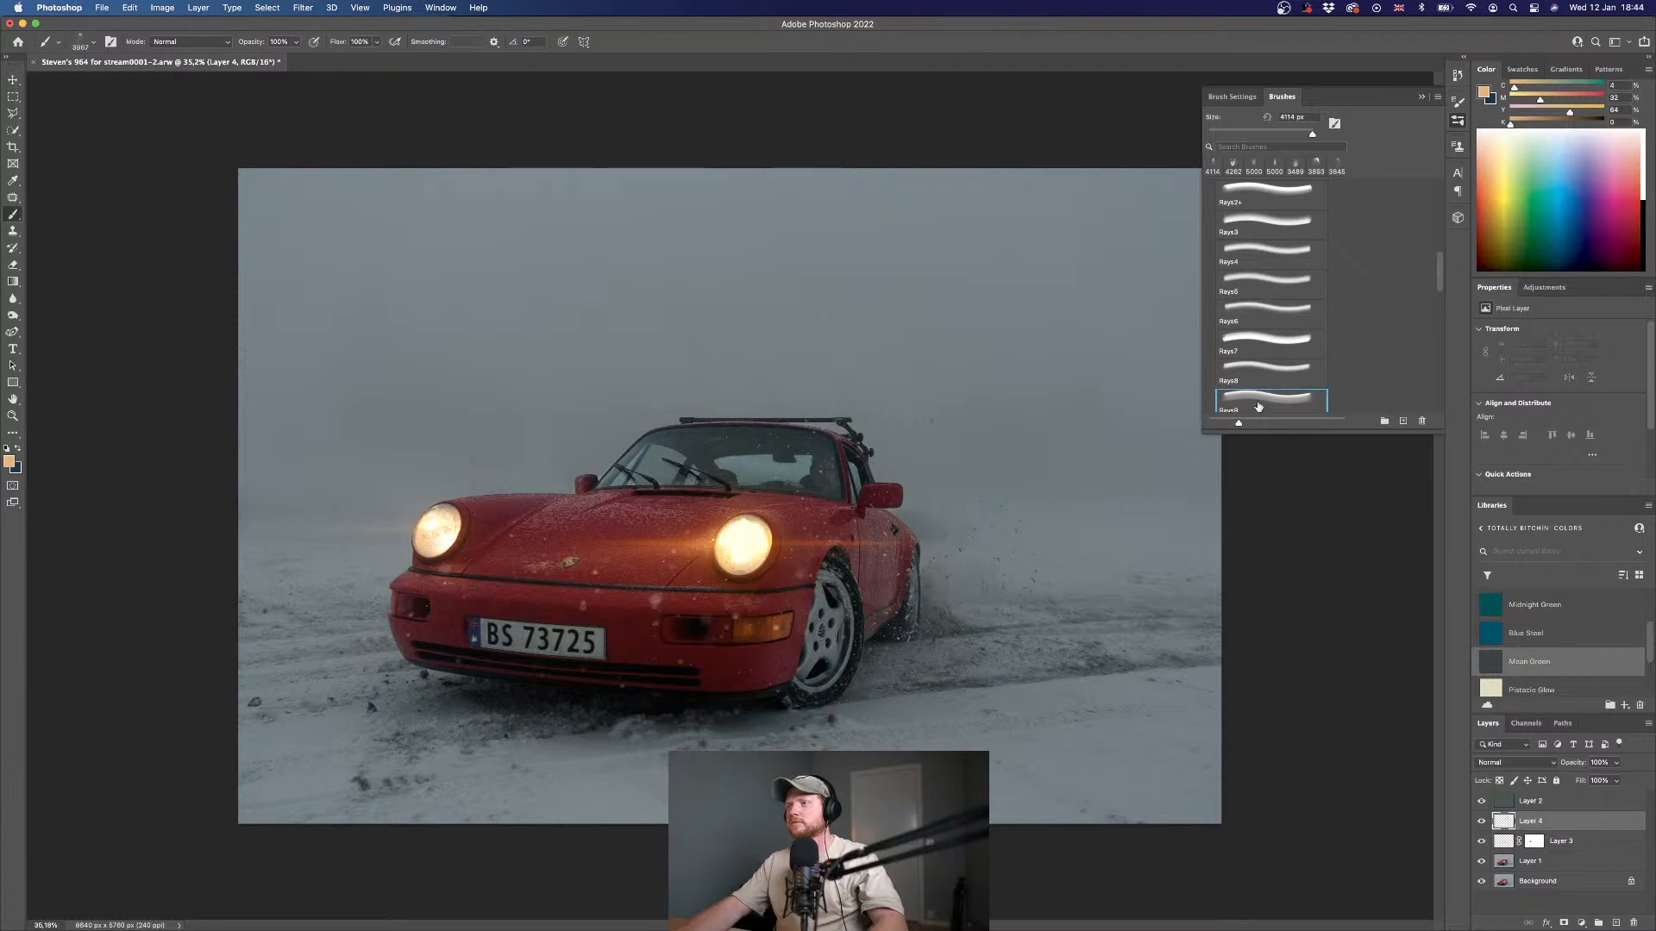
click(901, 272)
key(super+z)
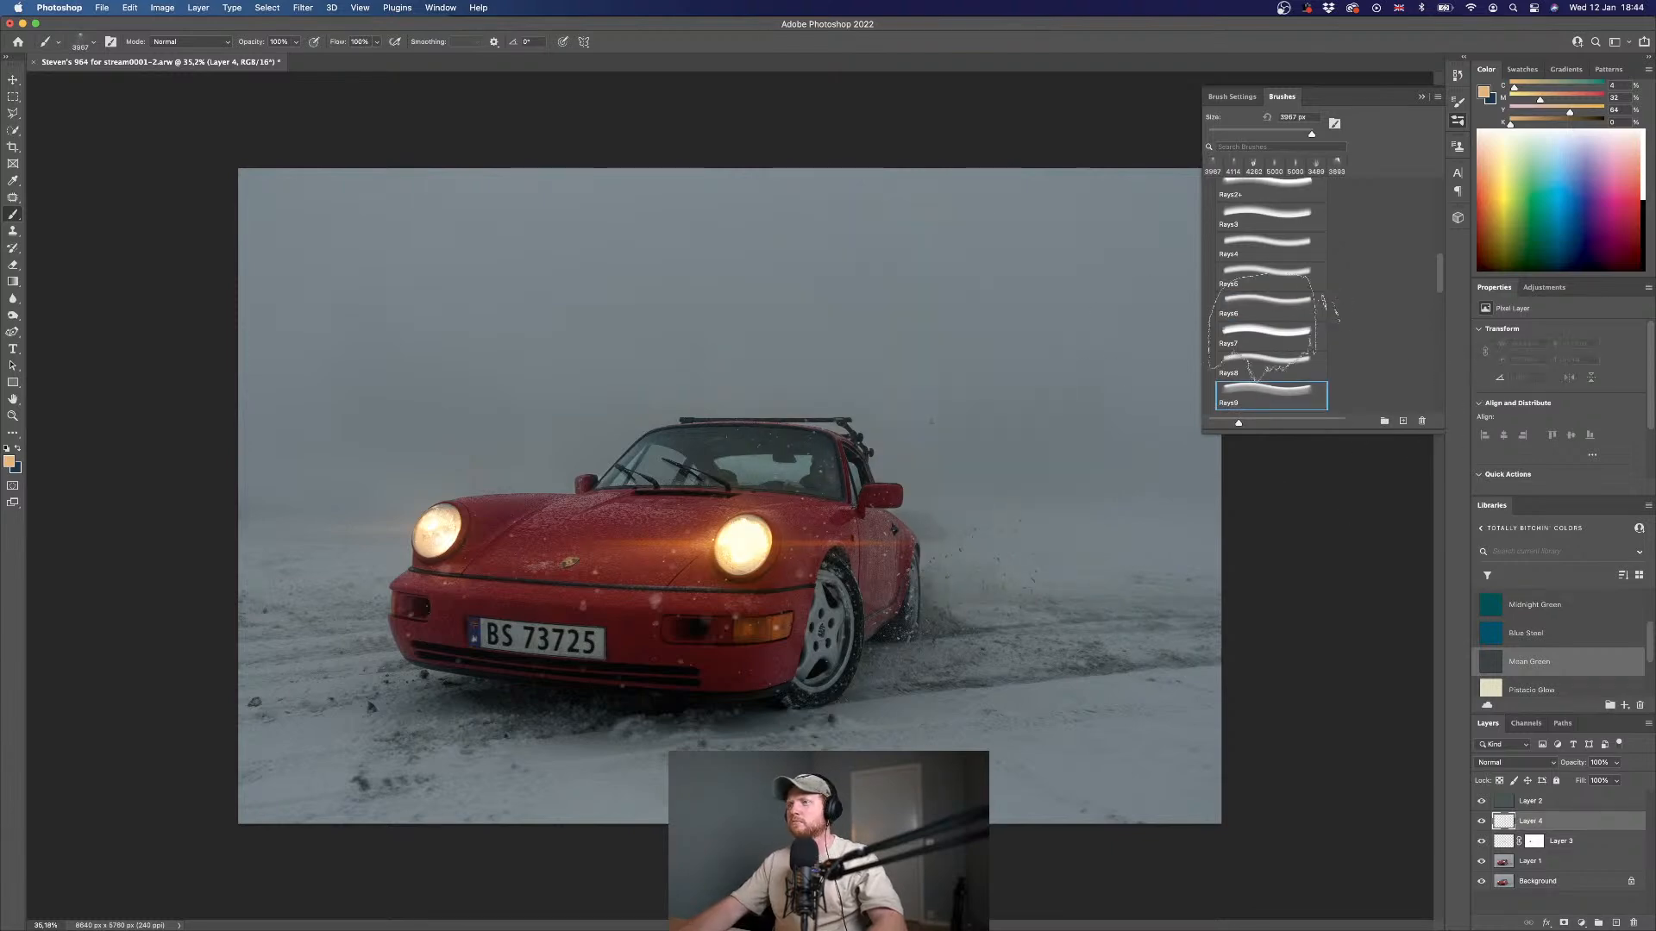
click(912, 332)
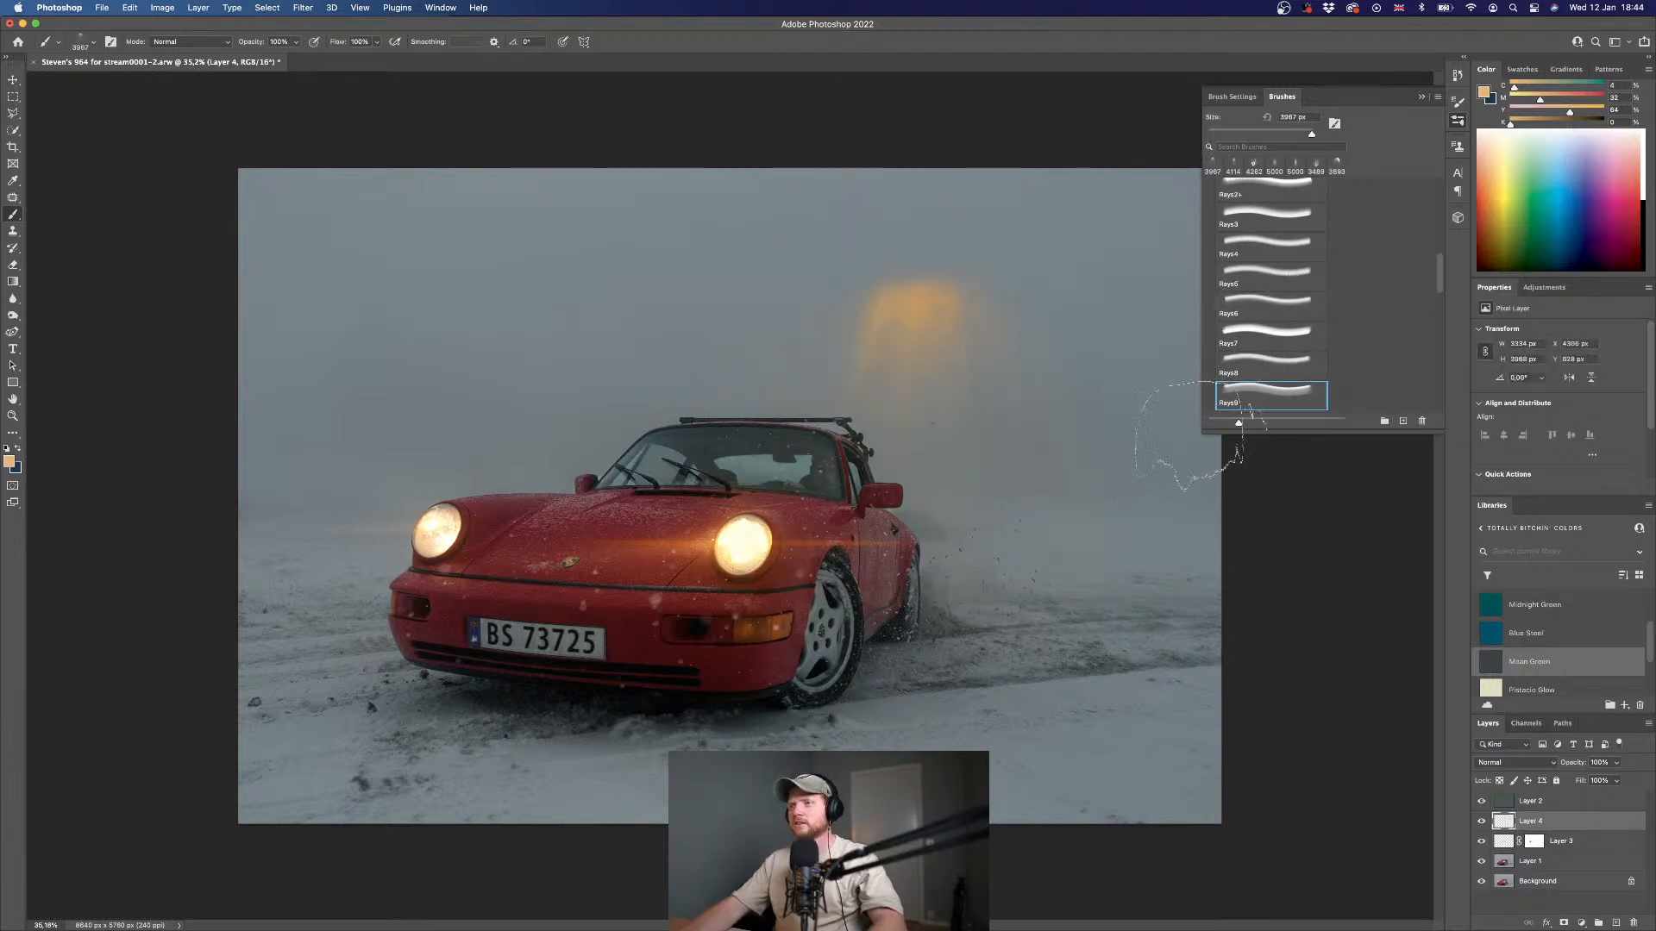
- Squeeze the ray to about 15% width, rotate it 90° and place it as a horizontal beam at the headlight farthest from the front wheel
key(super+t)
drag(1108, 692, 902, 737)
key(super+z)
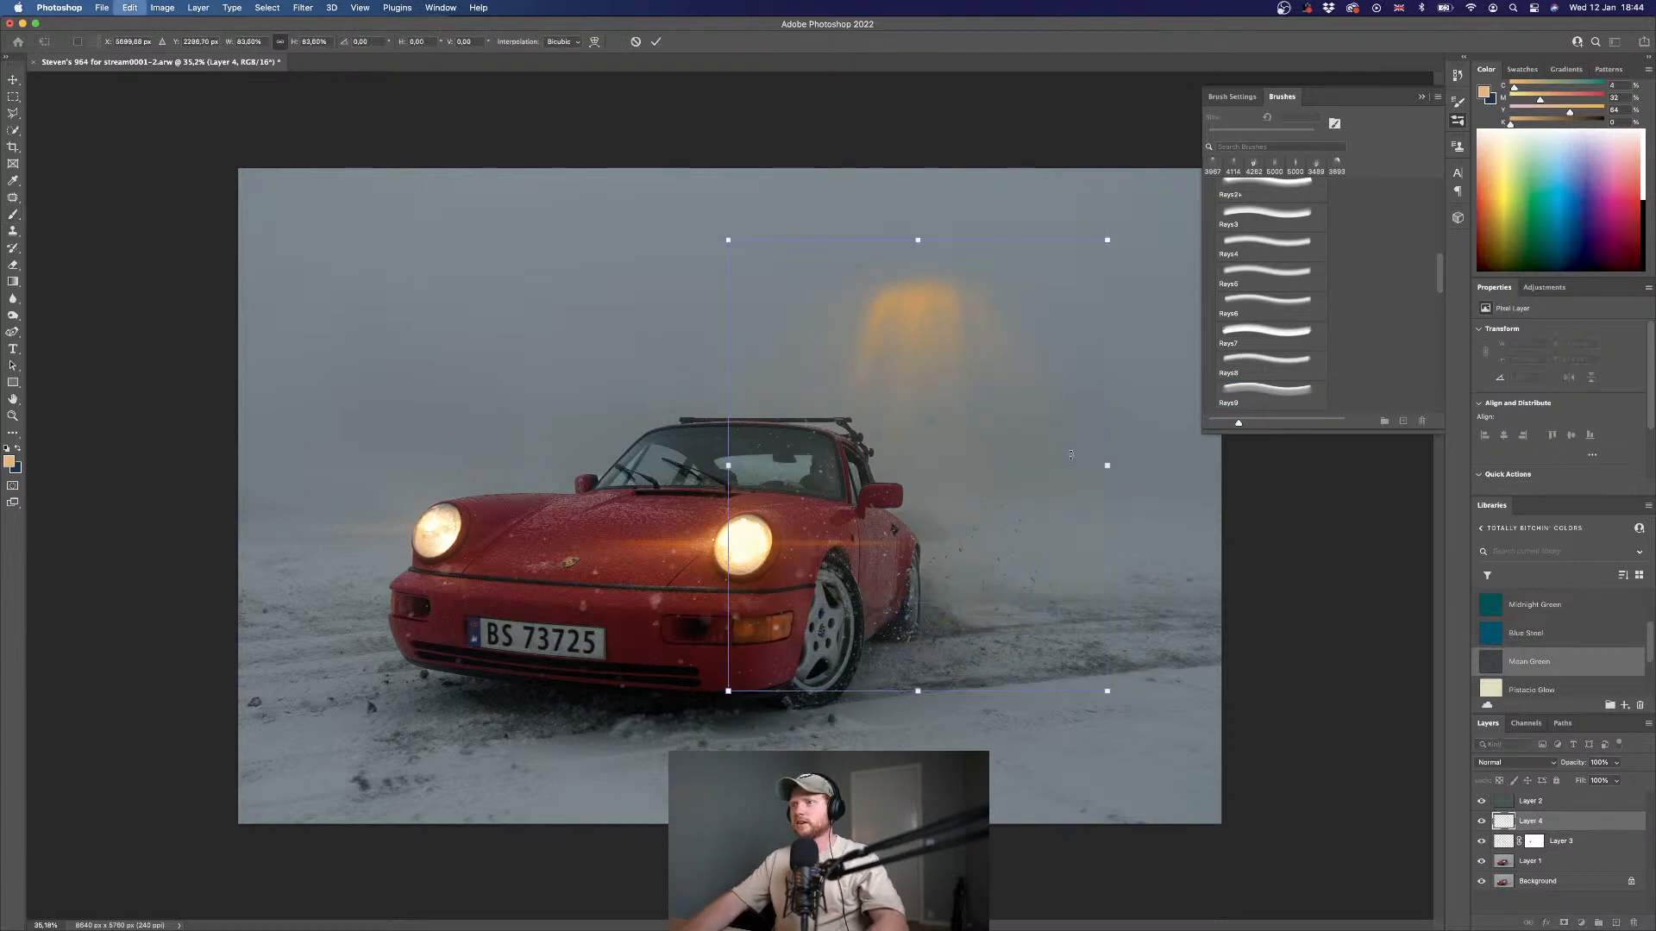
mouse_move(1108, 465)
mouse_down()
mouse_move(853, 470)
mouse_move(793, 497)
mouse_up()
drag(815, 223, 1031, 537)
drag(901, 470, 395, 537)
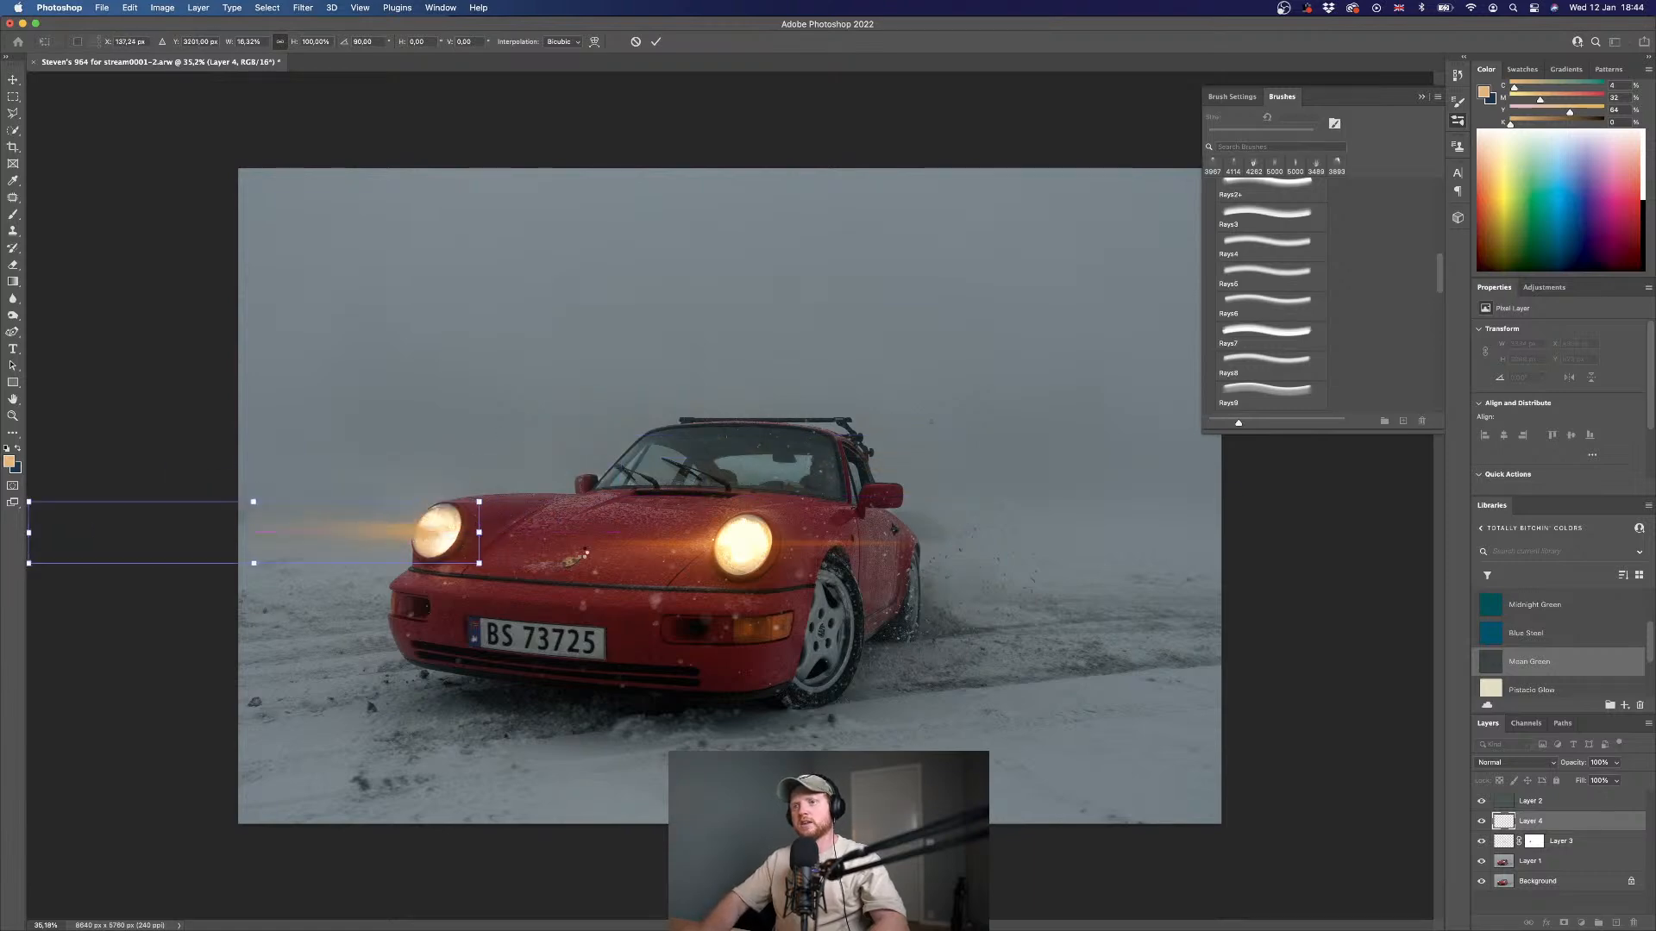
key(Return)
- Tilt the light beam slightly and realign its bright end with the headlight farthest from the front wheel
key(super+t)
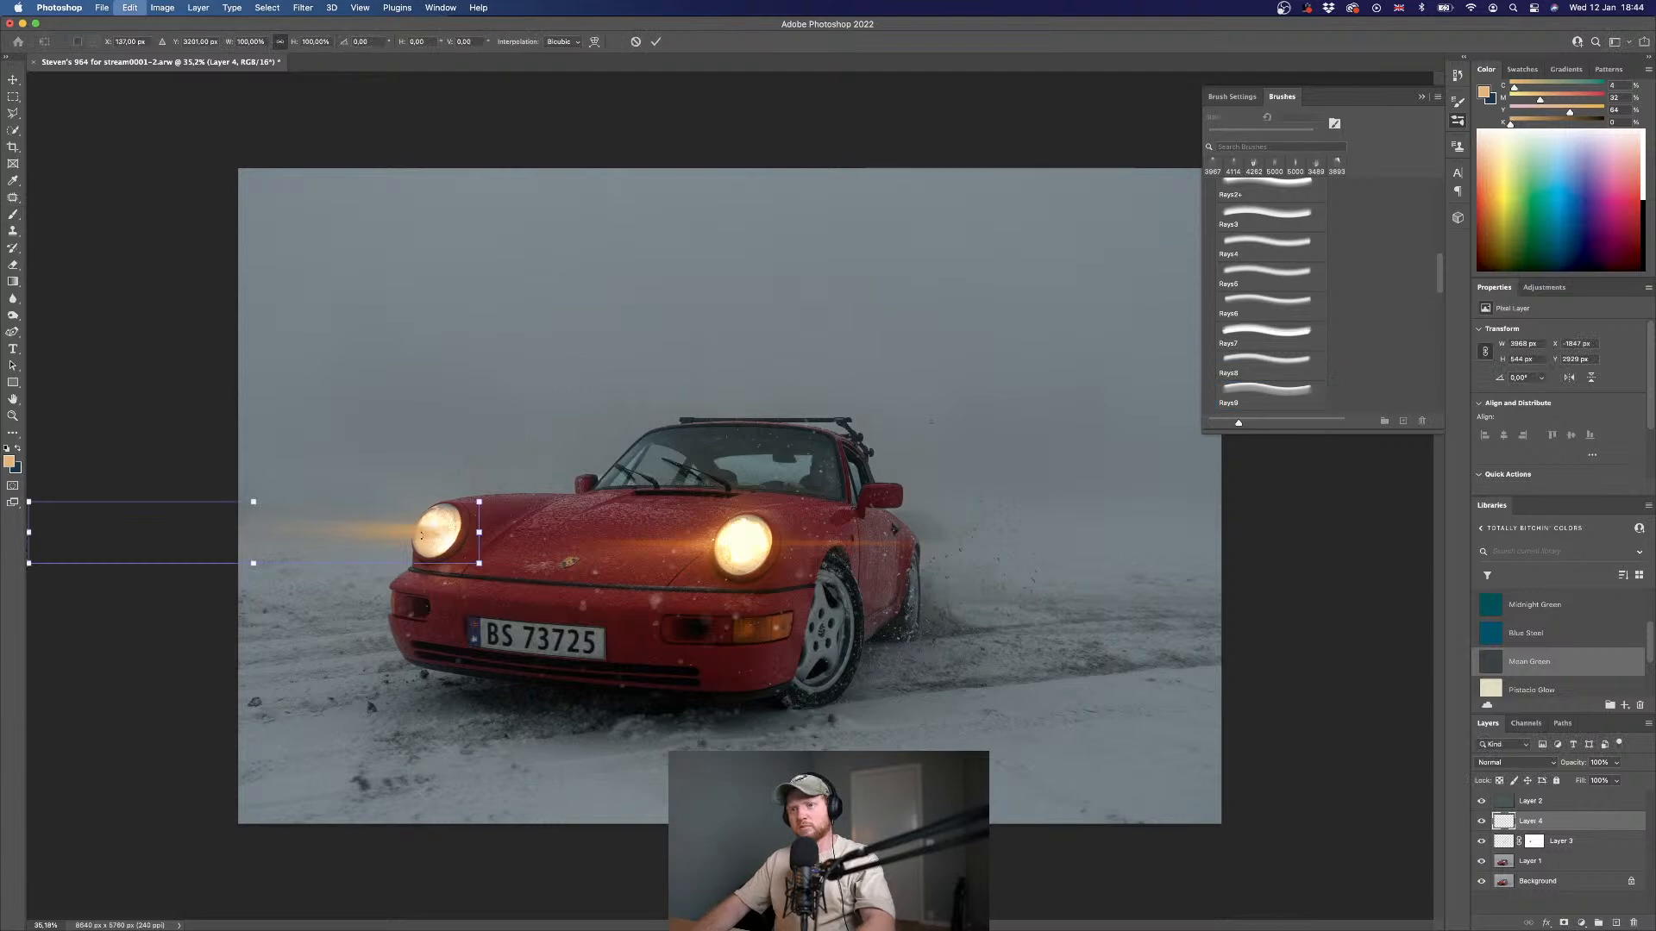
drag(514, 505, 536, 479)
drag(345, 536, 356, 545)
key(Return)
- Set Layer 4's blend mode to Hard Light and soften the beam with a Gaussian Blur of 30.3 pixels radius
click(1523, 763)
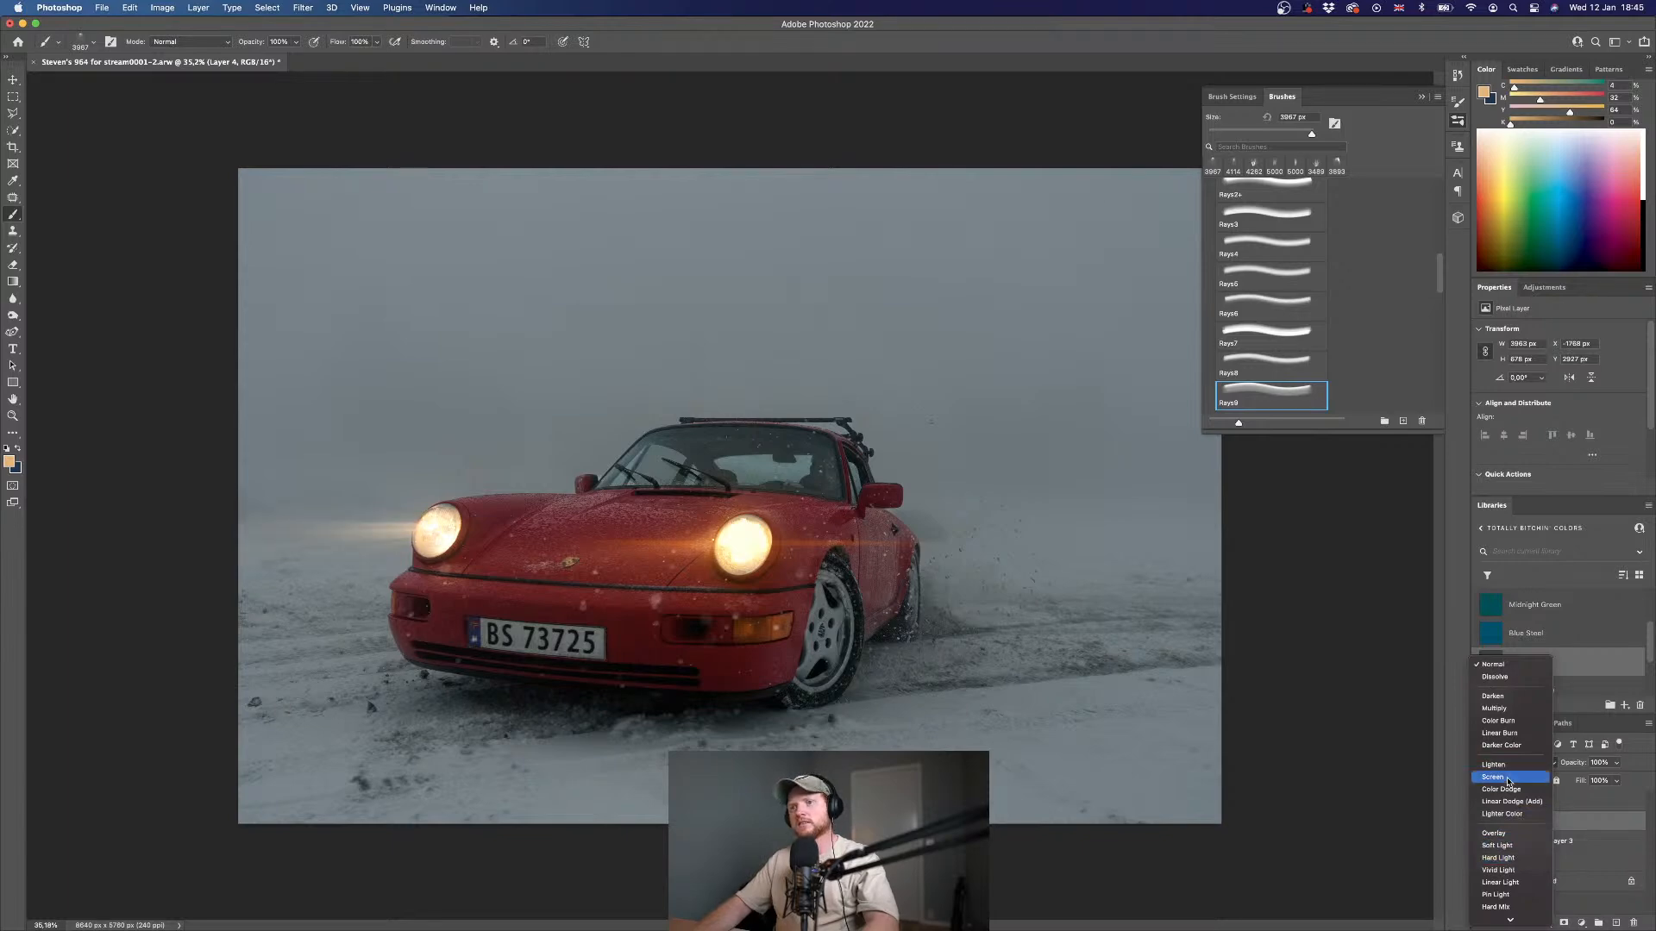
click(1522, 858)
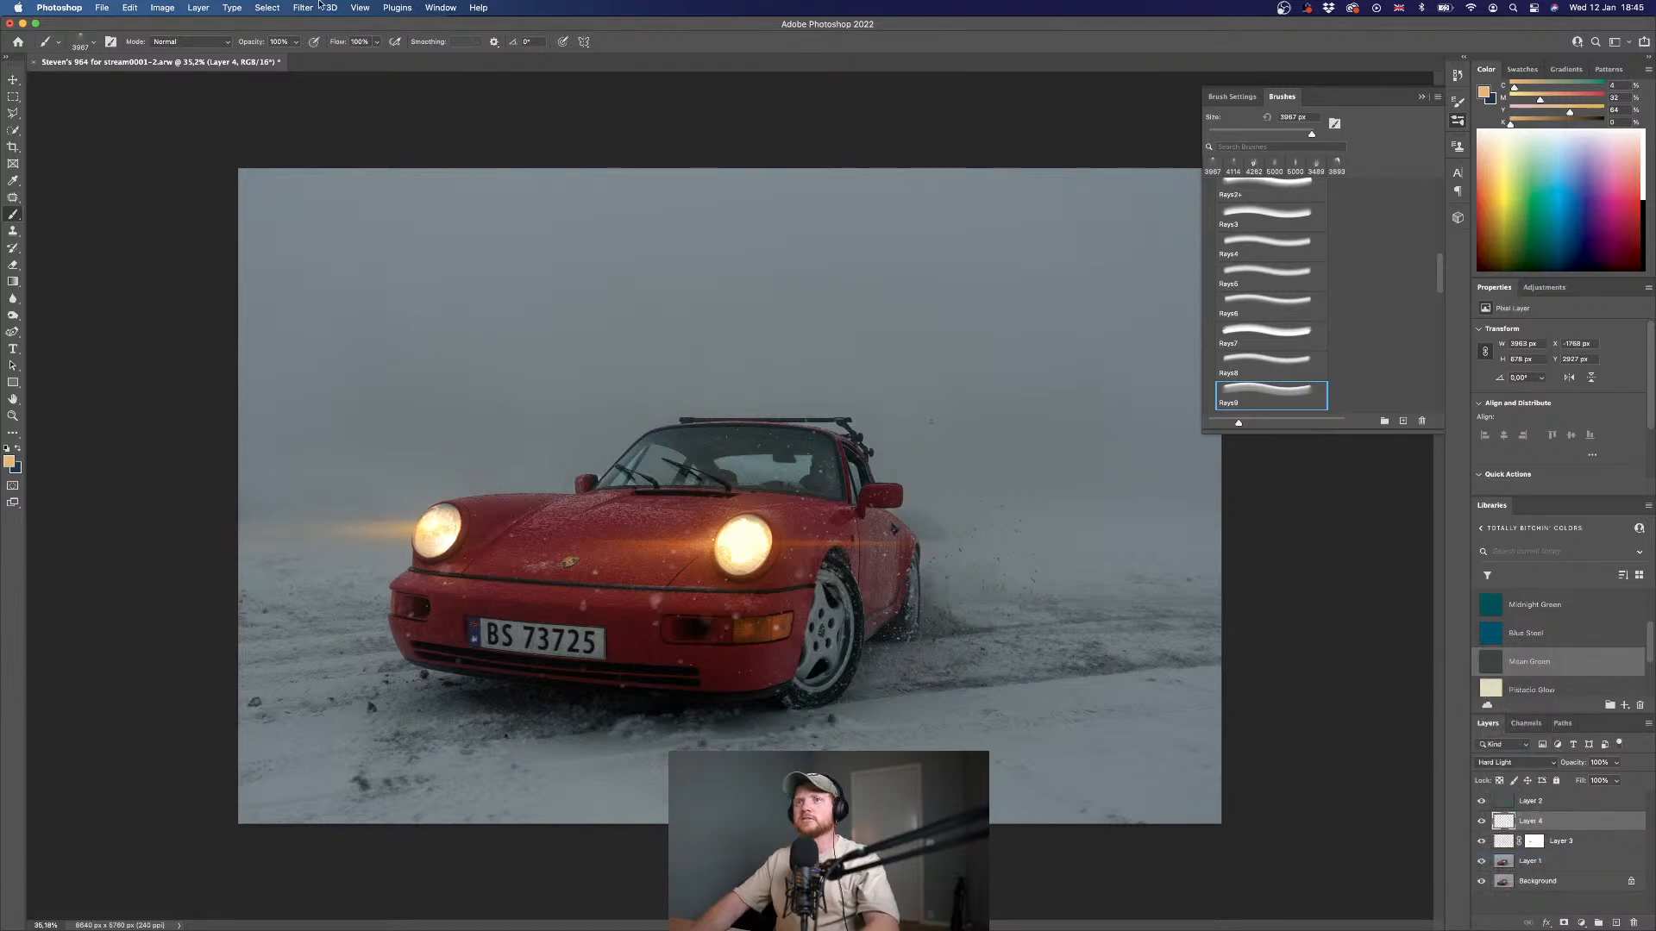
click(267, 6)
mouse_move(302, 7)
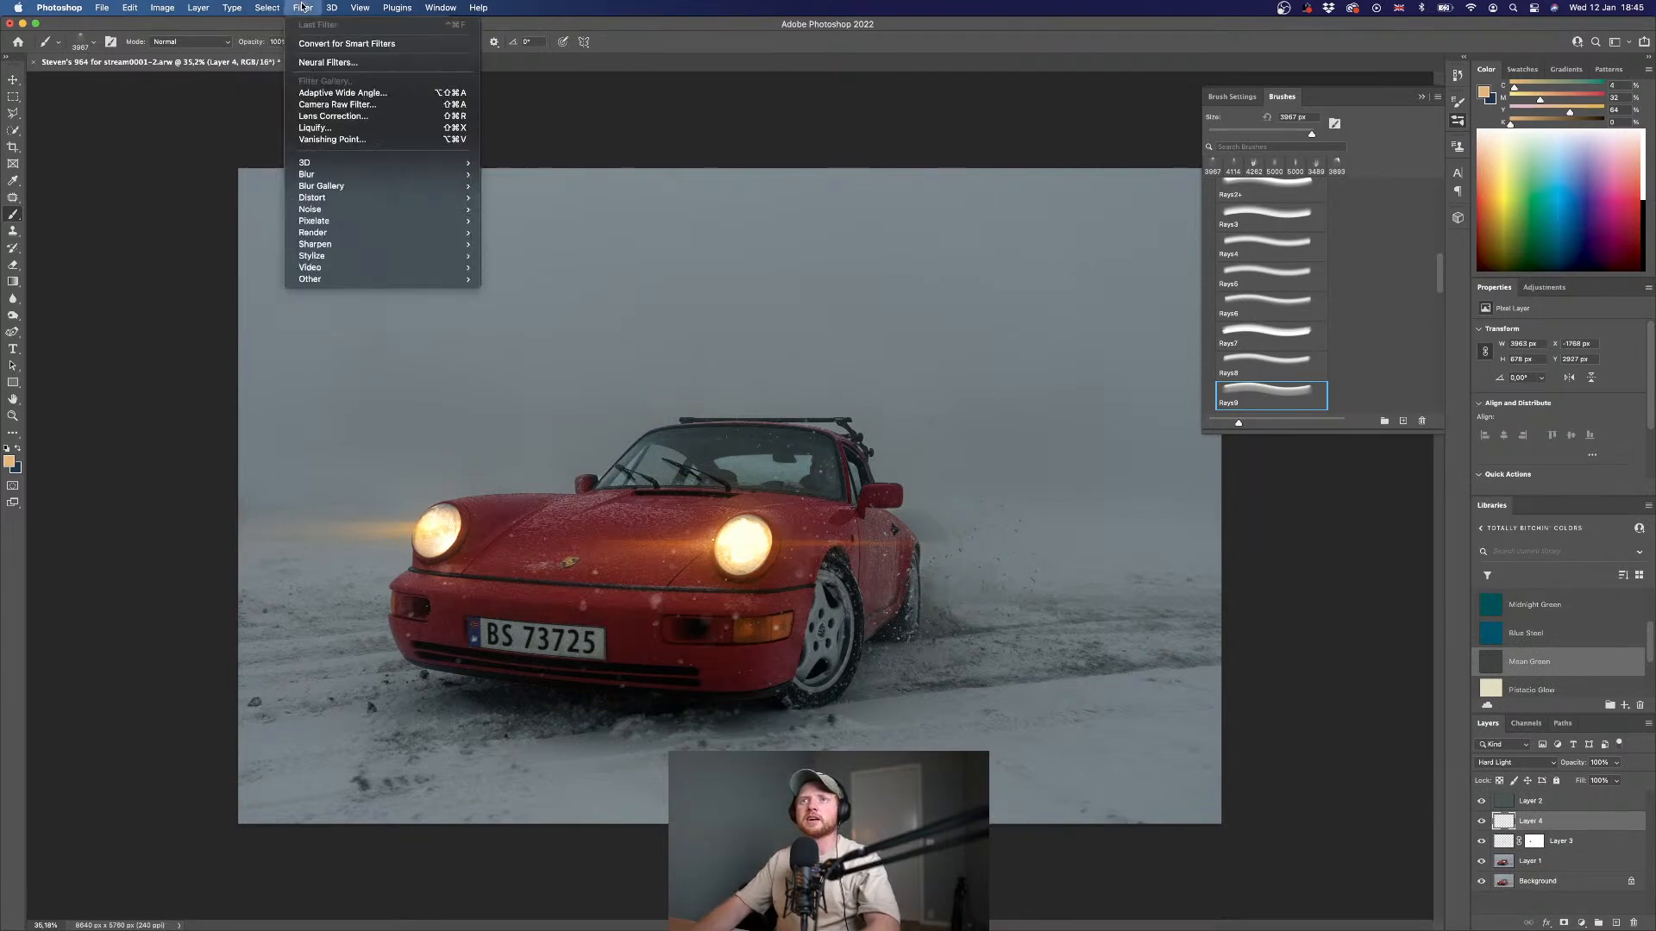
mouse_move(336, 175)
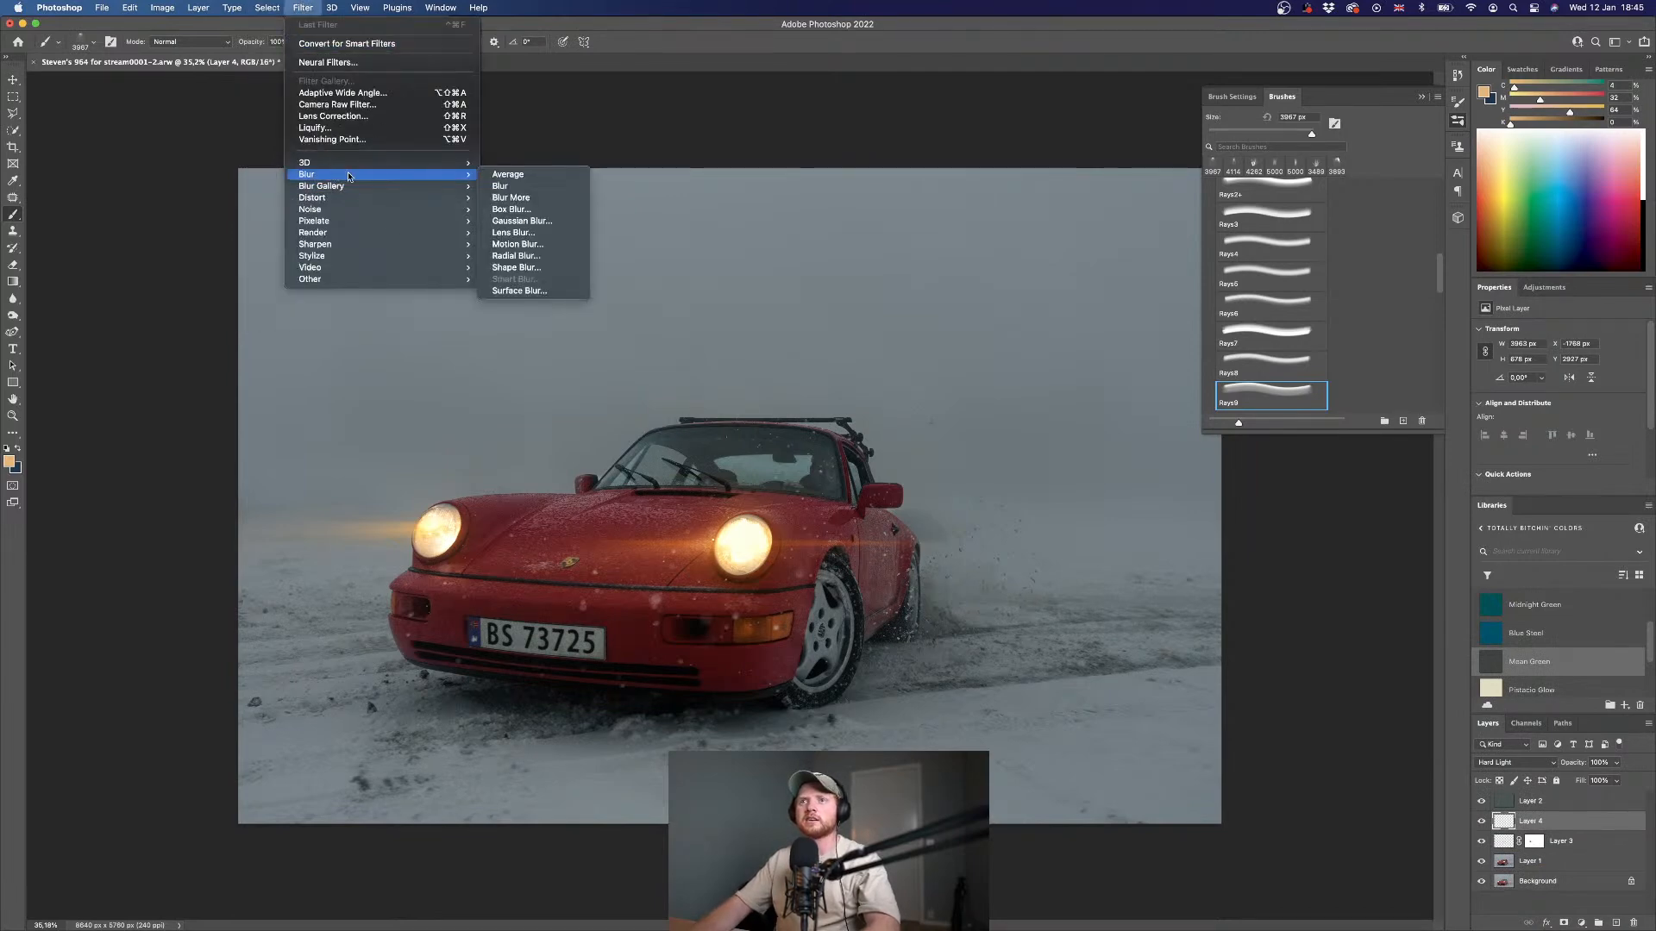
click(526, 221)
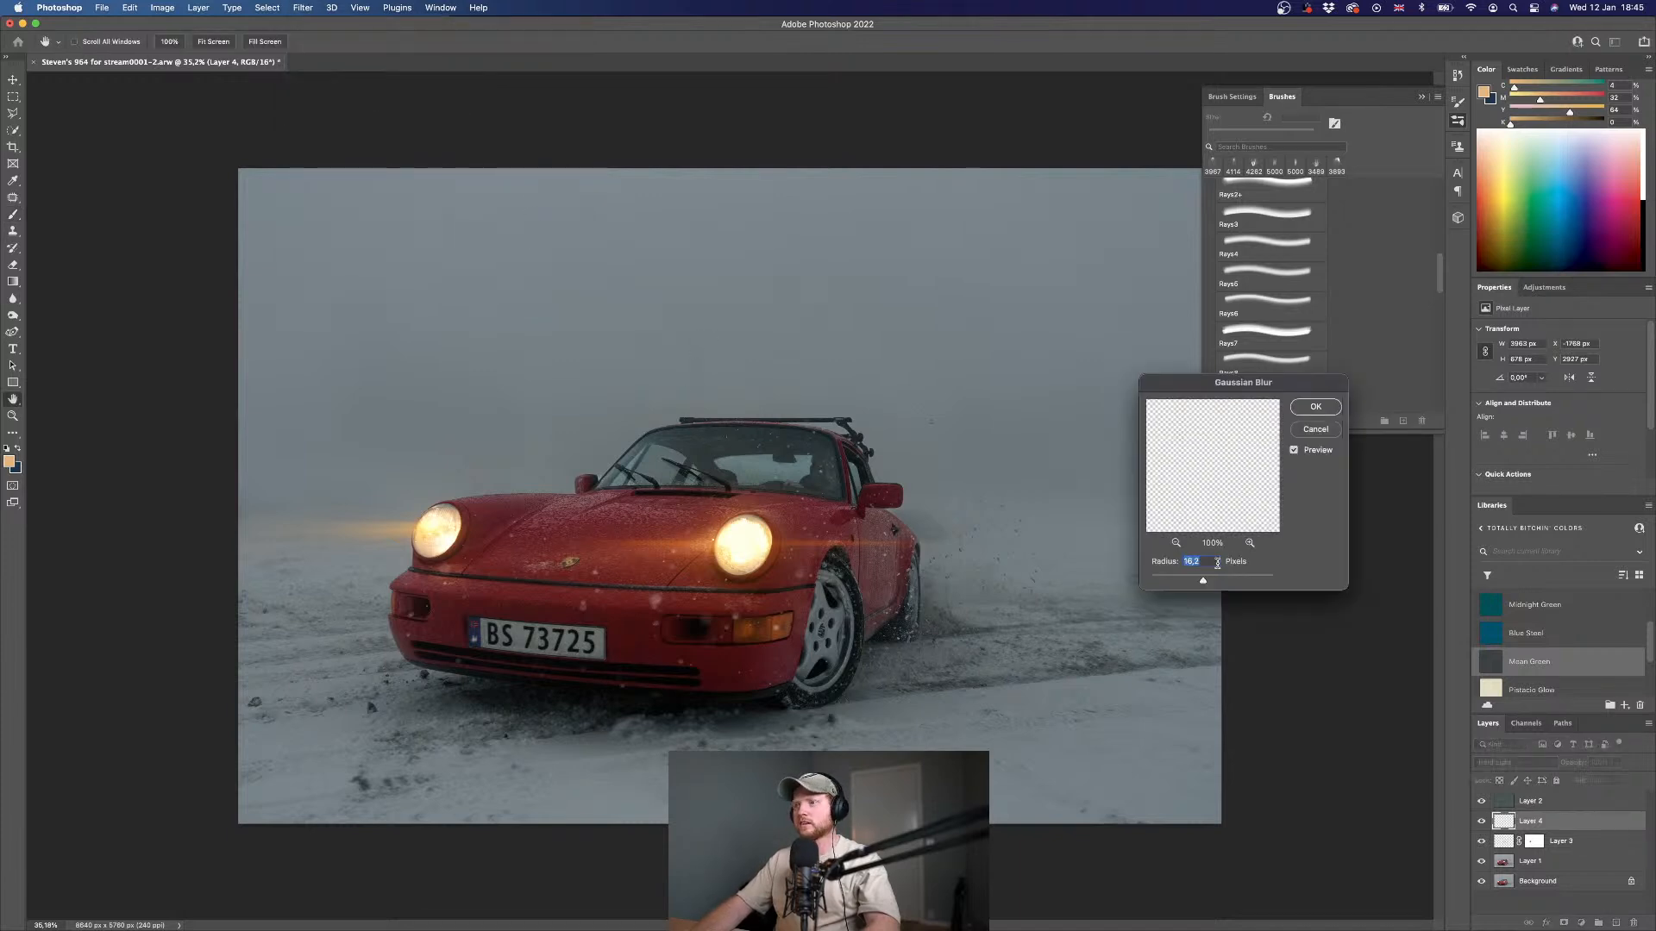
drag(1214, 581, 1209, 581)
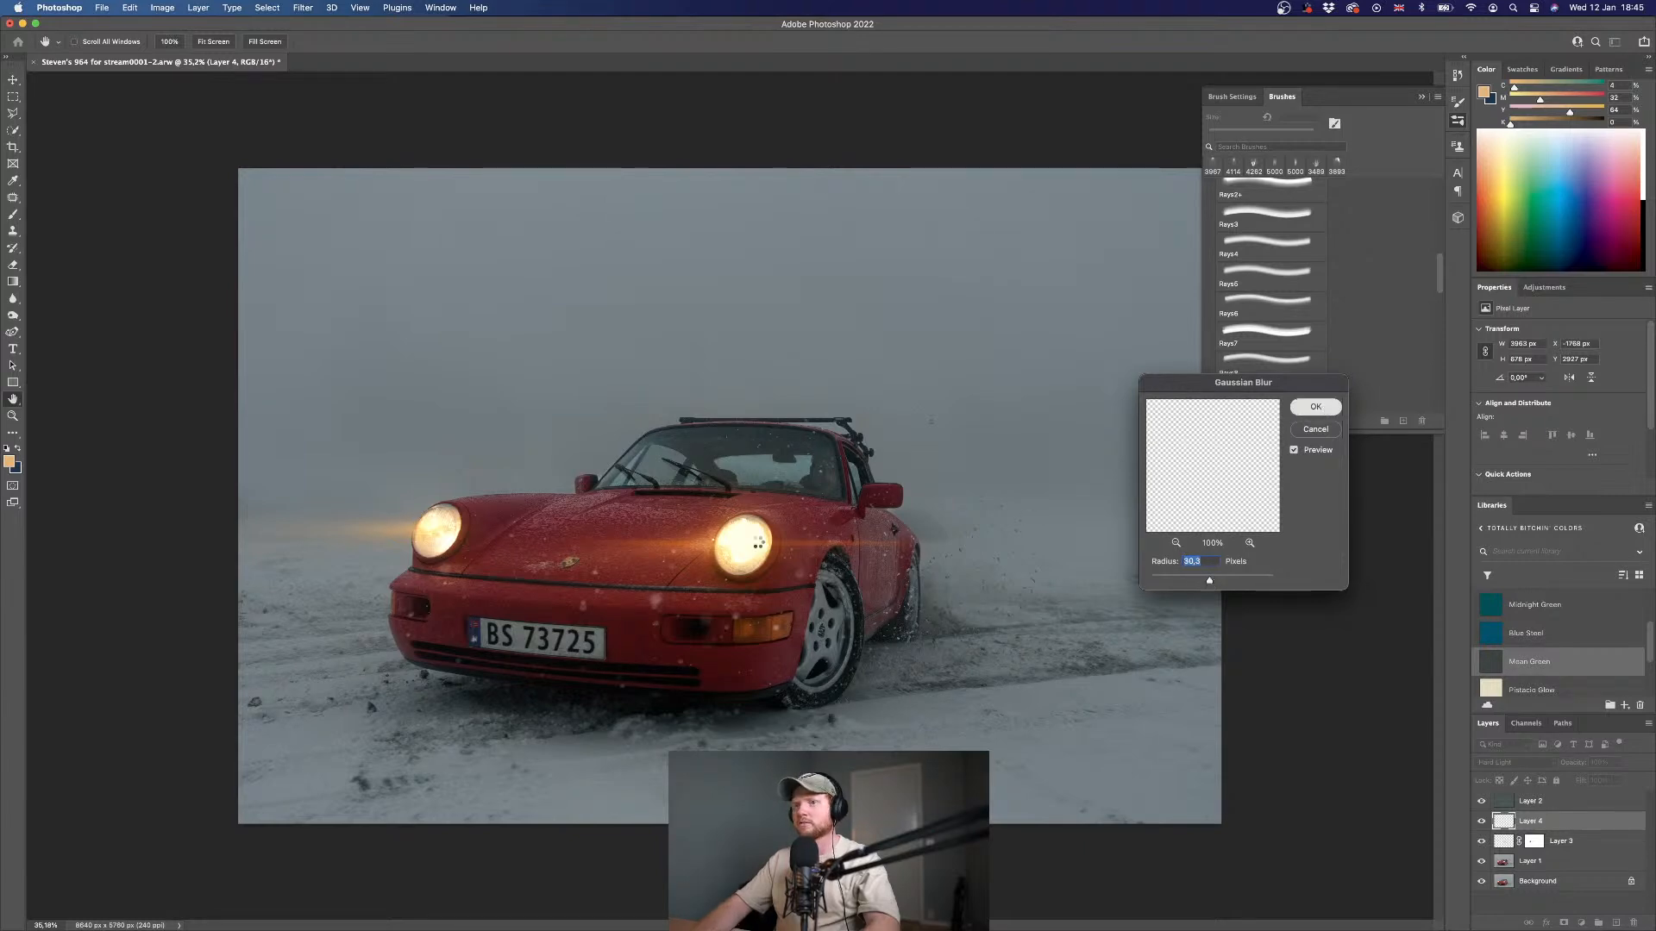
click(1317, 407)
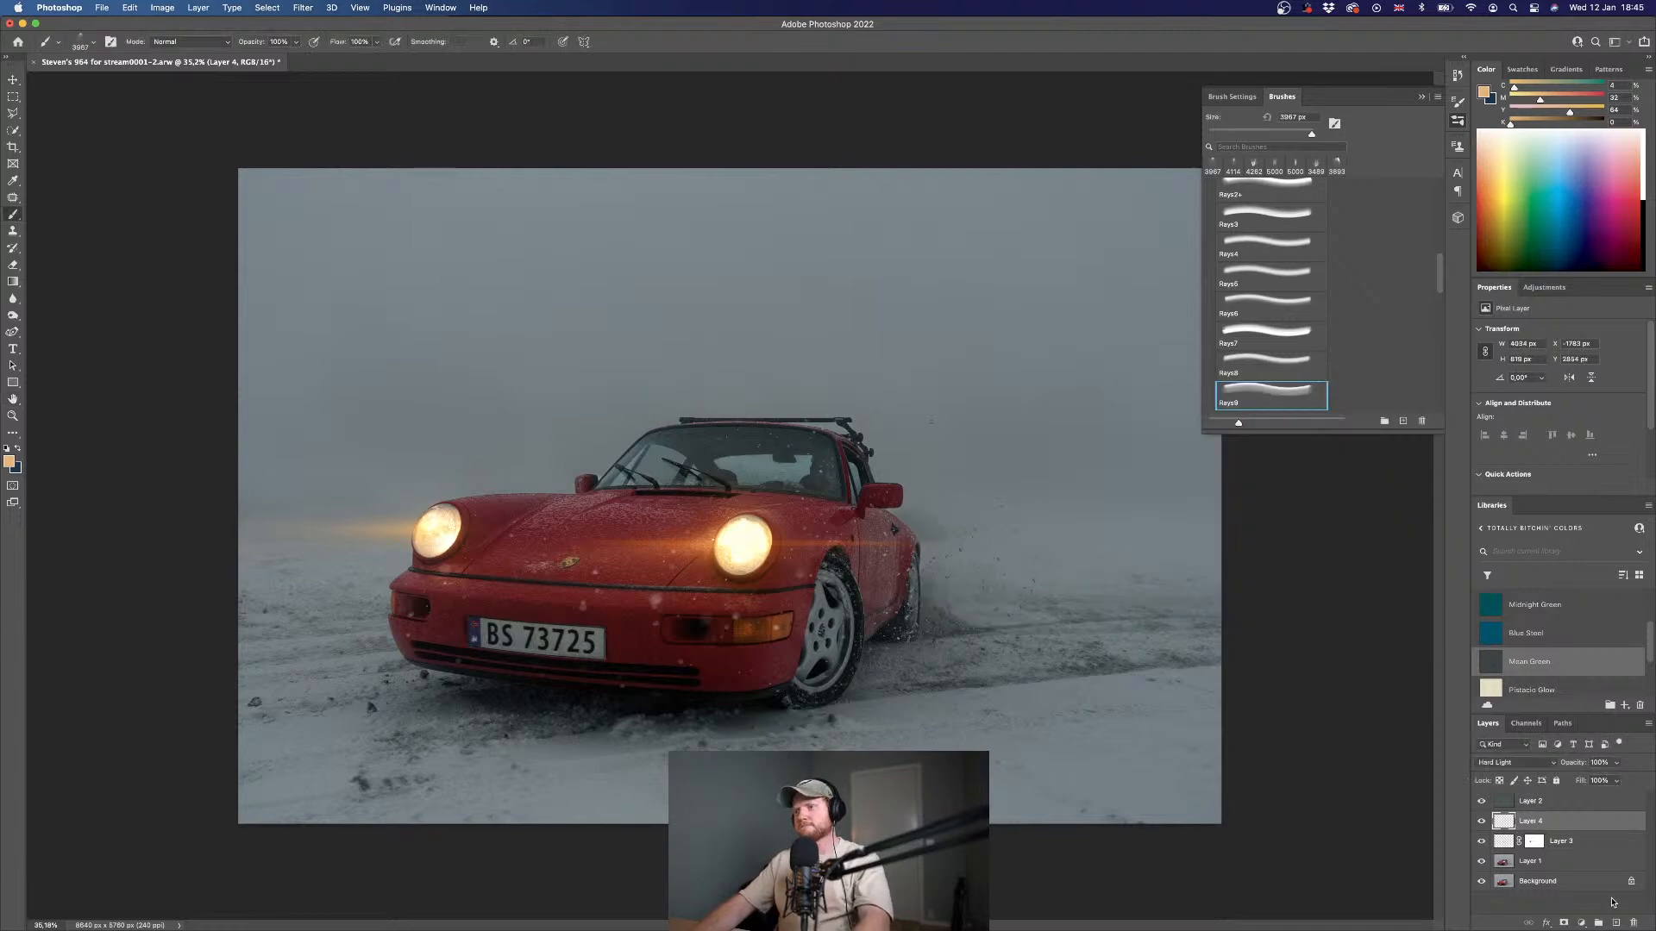
- Set Layer 4's opacity to 46%, then widen the beam's outer end with a Perspective transform and realign it with the headlight
drag(1492, 762, 1373, 633)
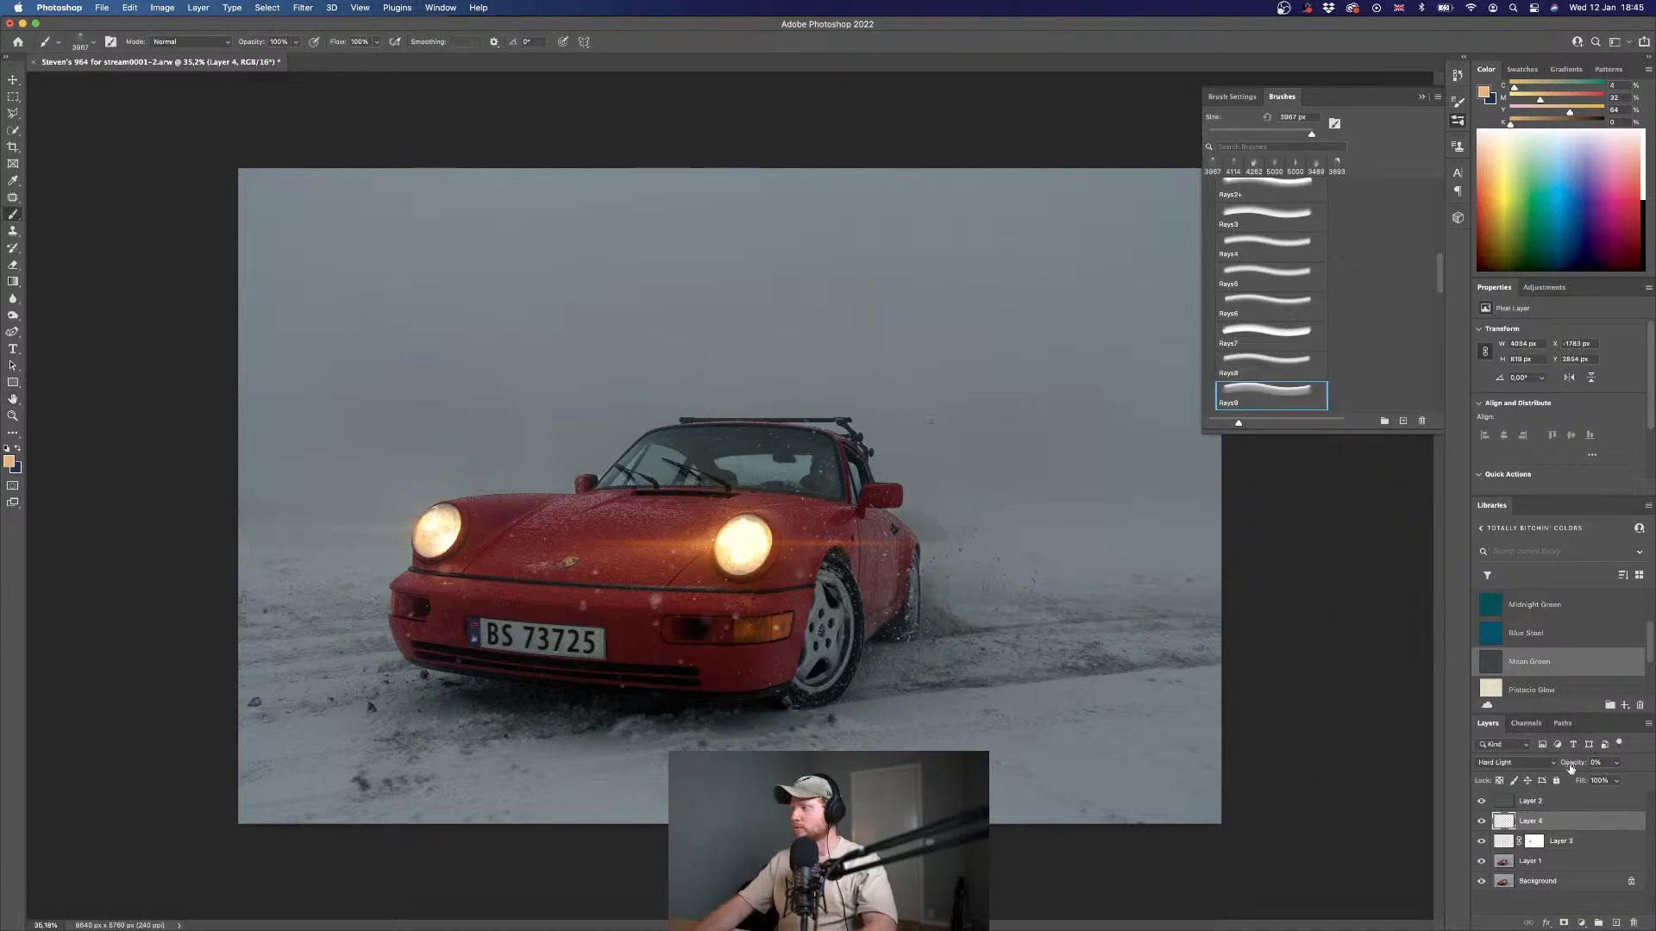
drag(1570, 770, 1600, 767)
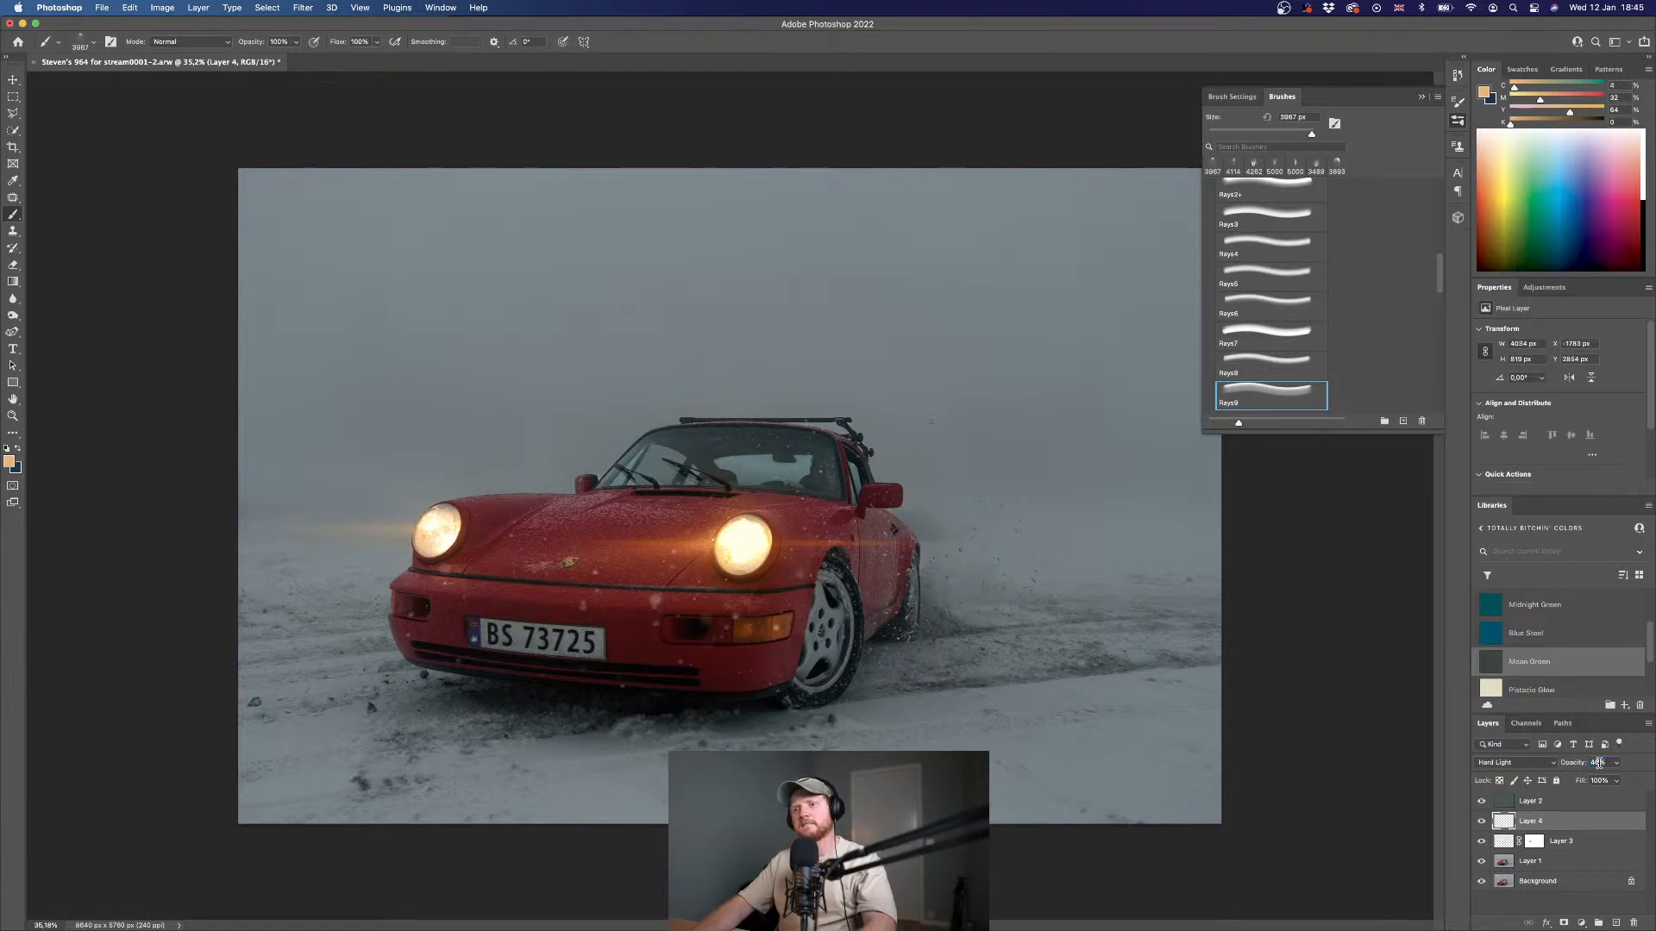
key(super+t)
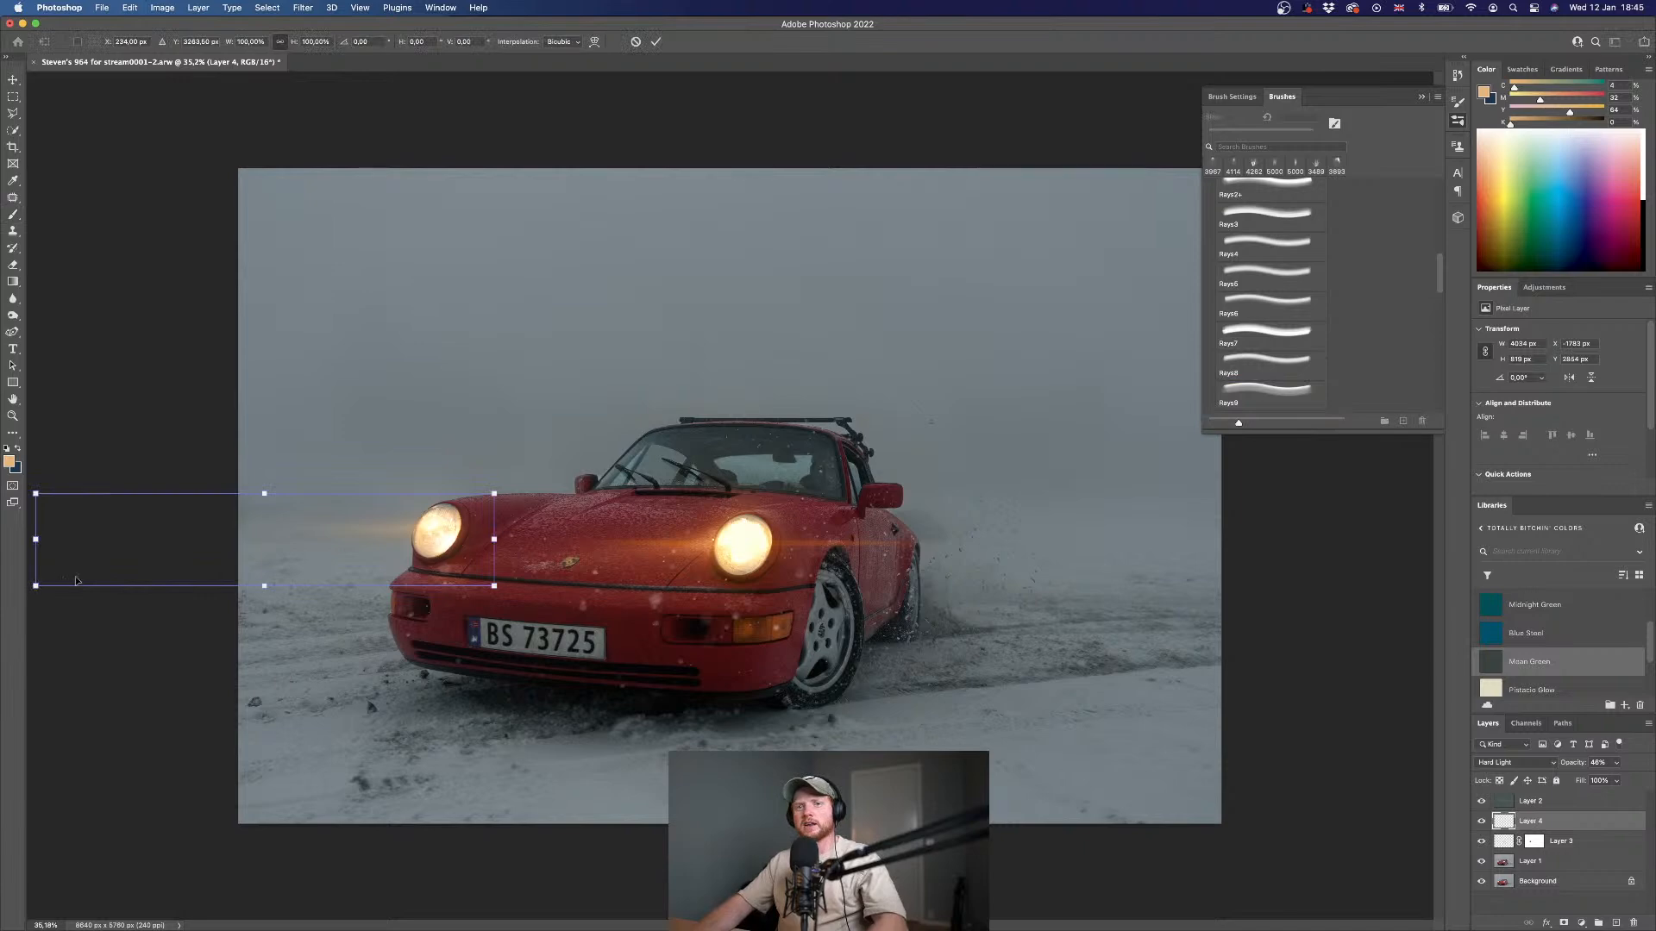
right_click(349, 561)
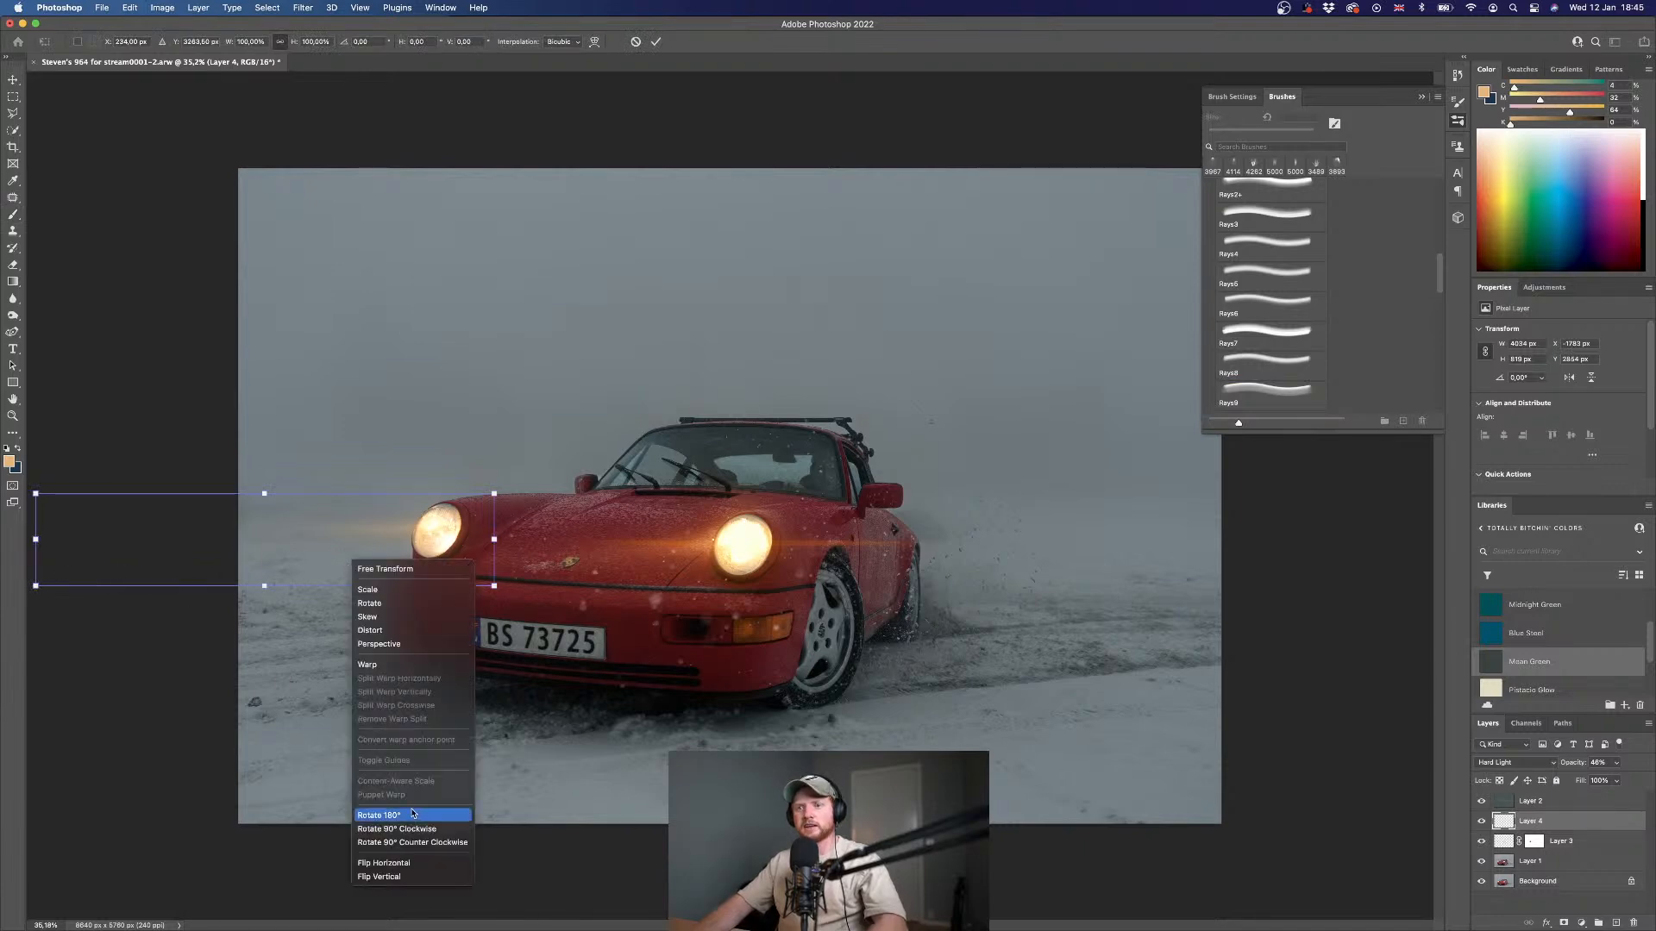
click(388, 644)
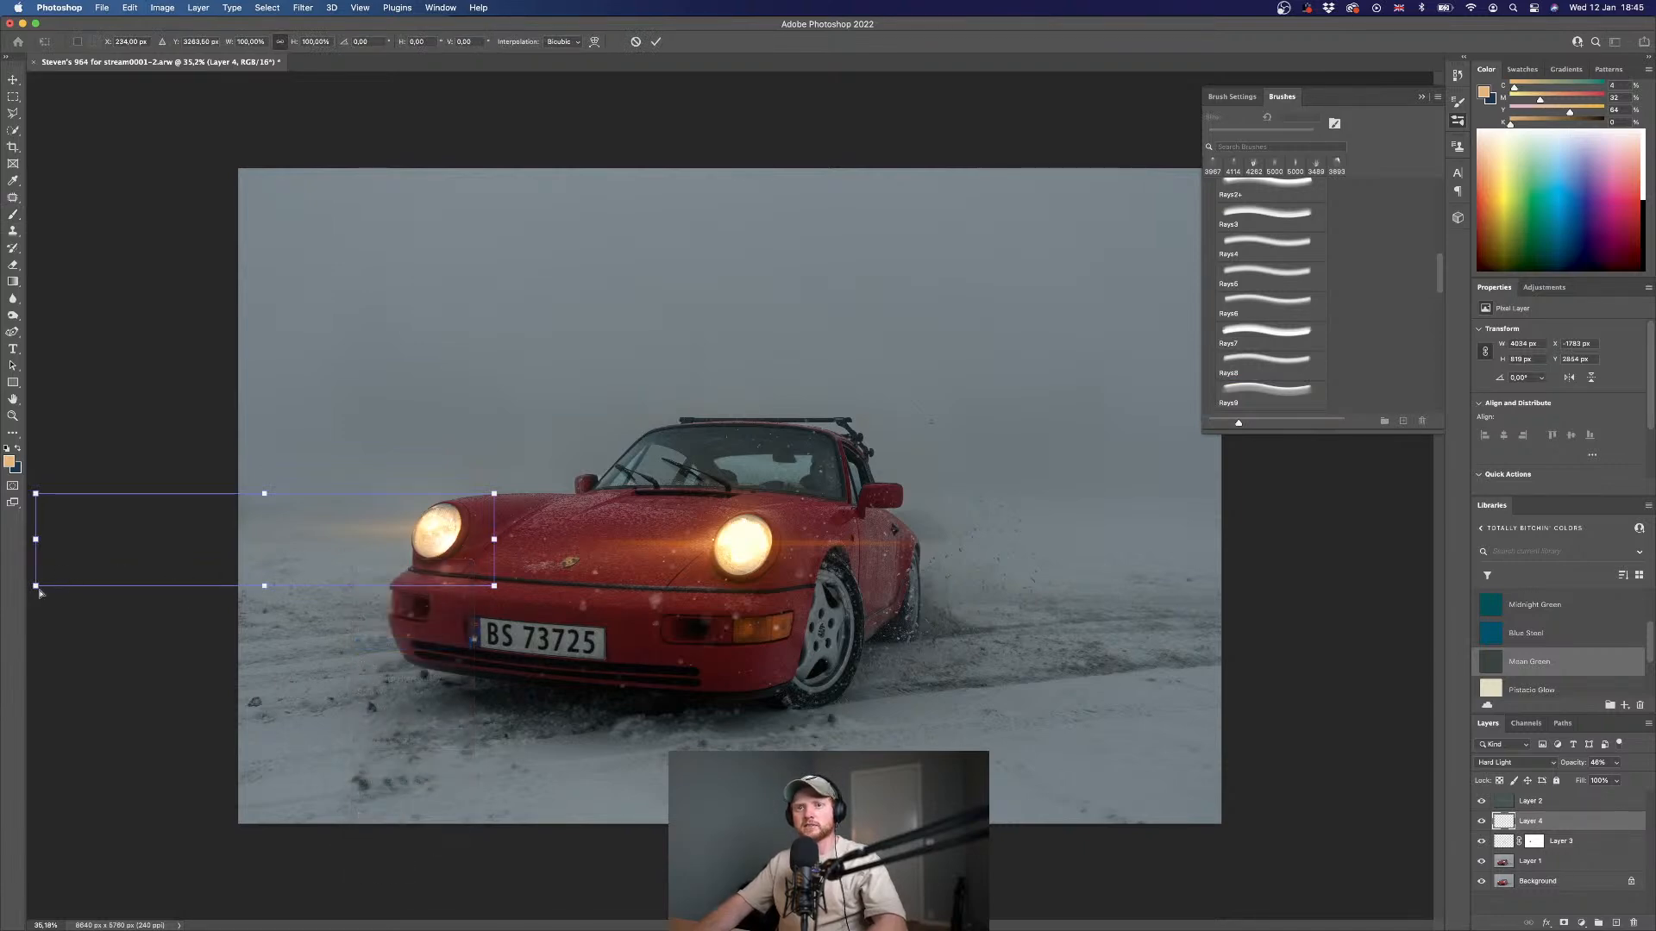
drag(35, 588, 49, 691)
drag(469, 534, 442, 534)
key(Return)
key(b)
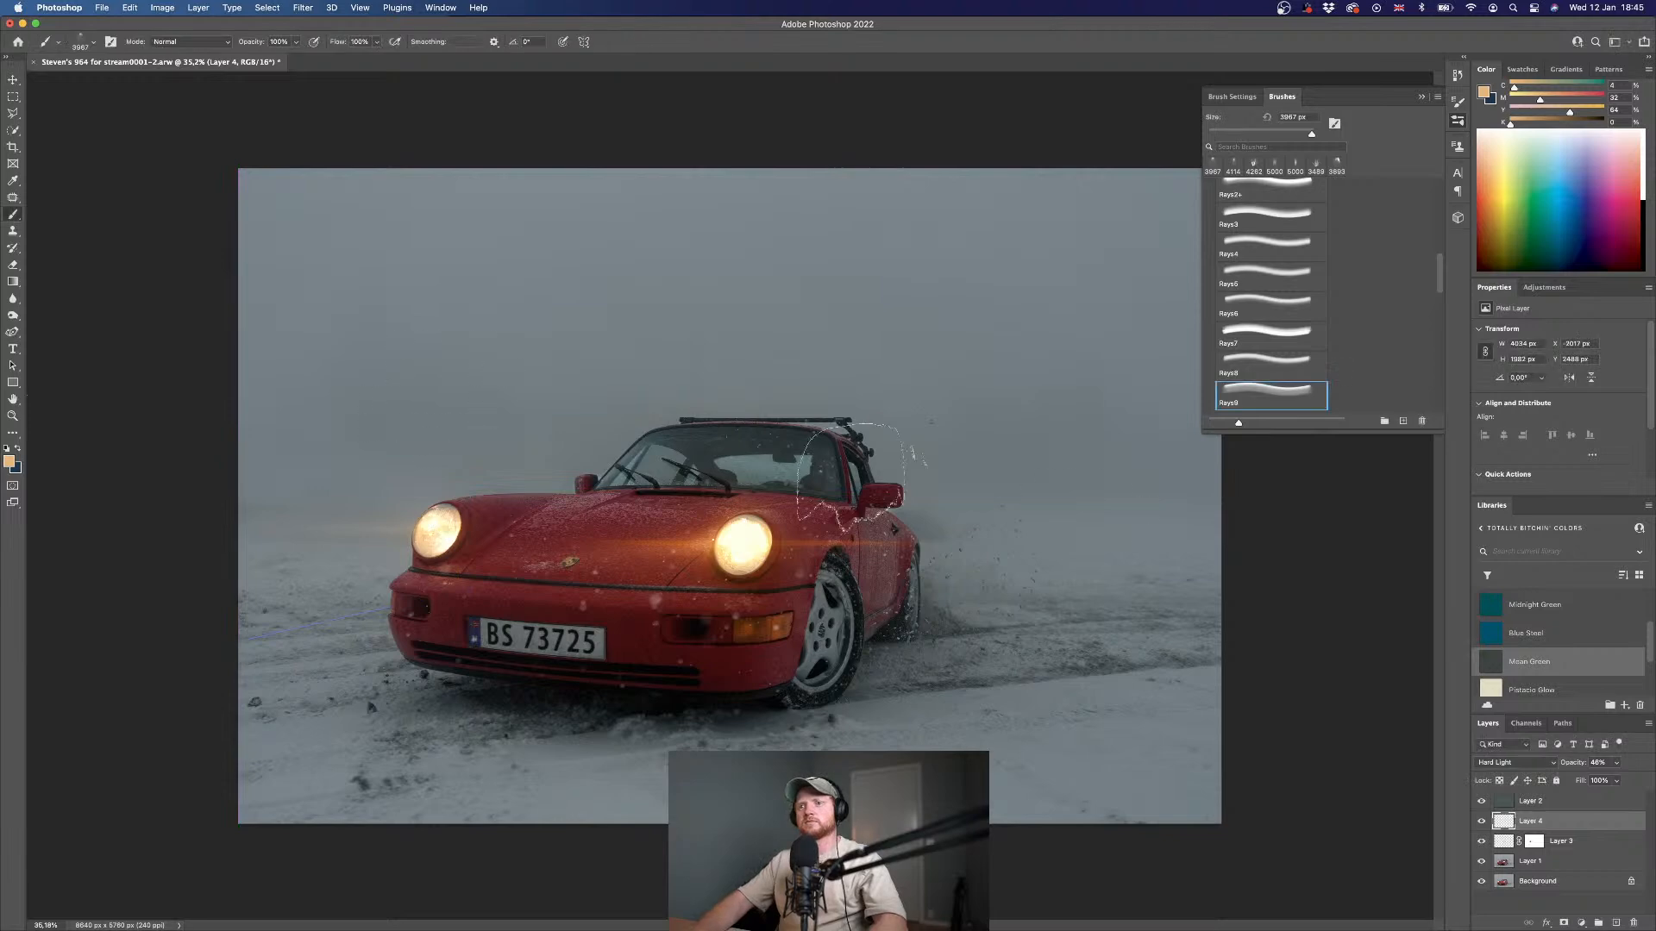
- Compare the photo with and without Layer 4, try 32% opacity, and set the layer's opacity to 100% in Hard Light mode
click(1483, 823)
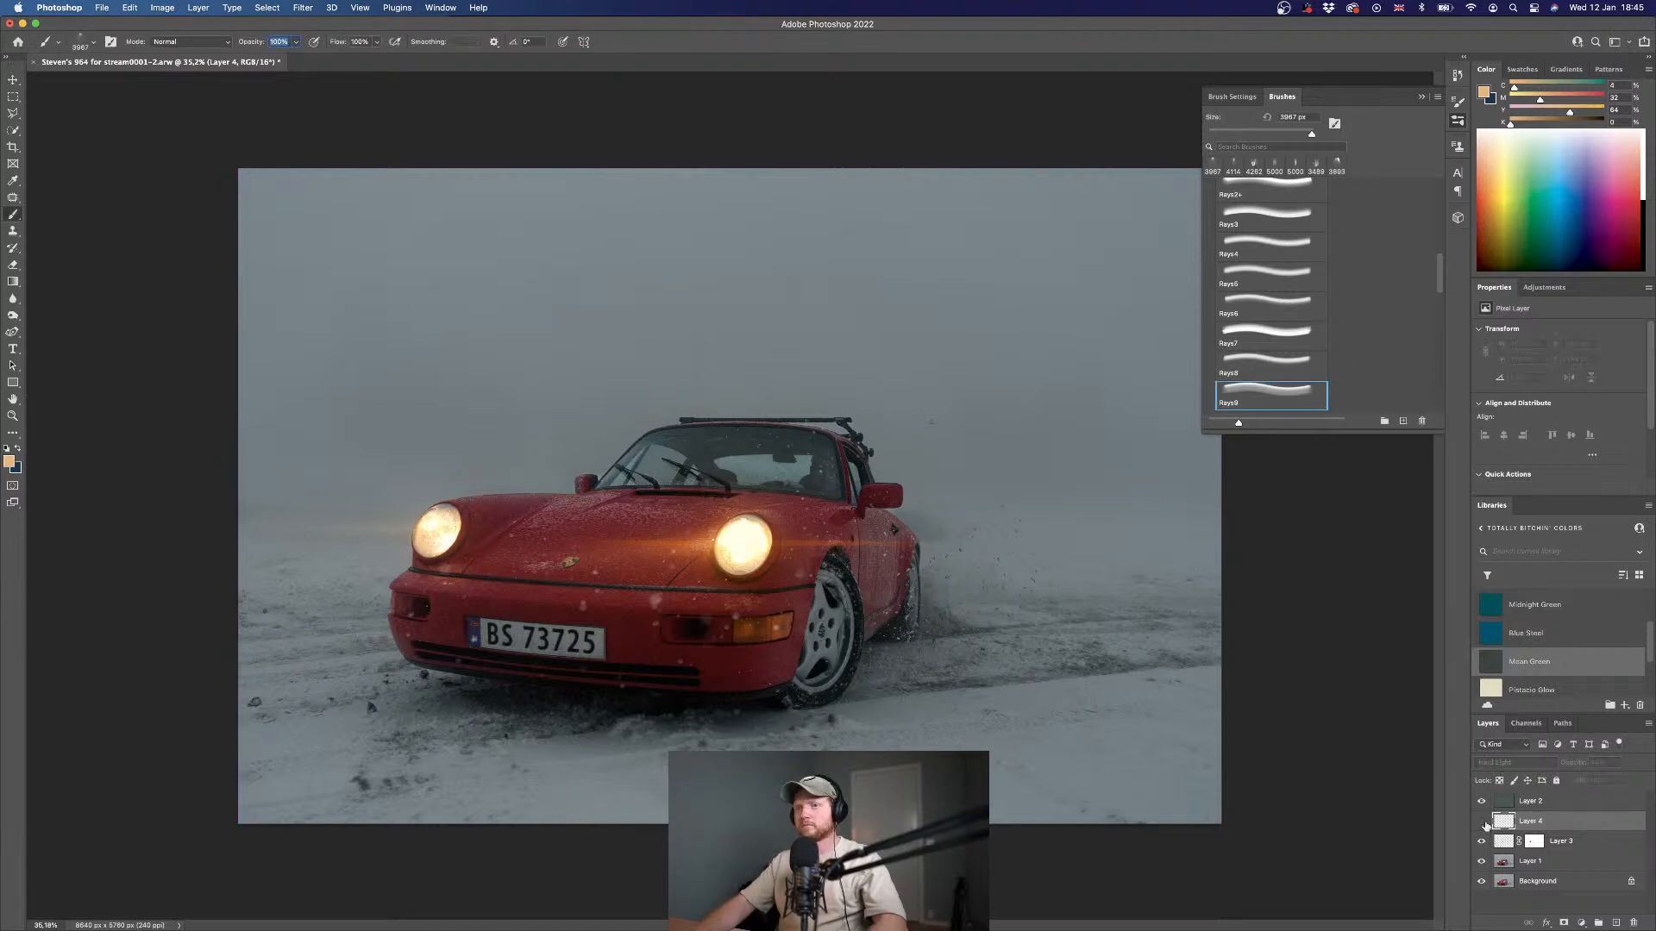
click(1483, 823)
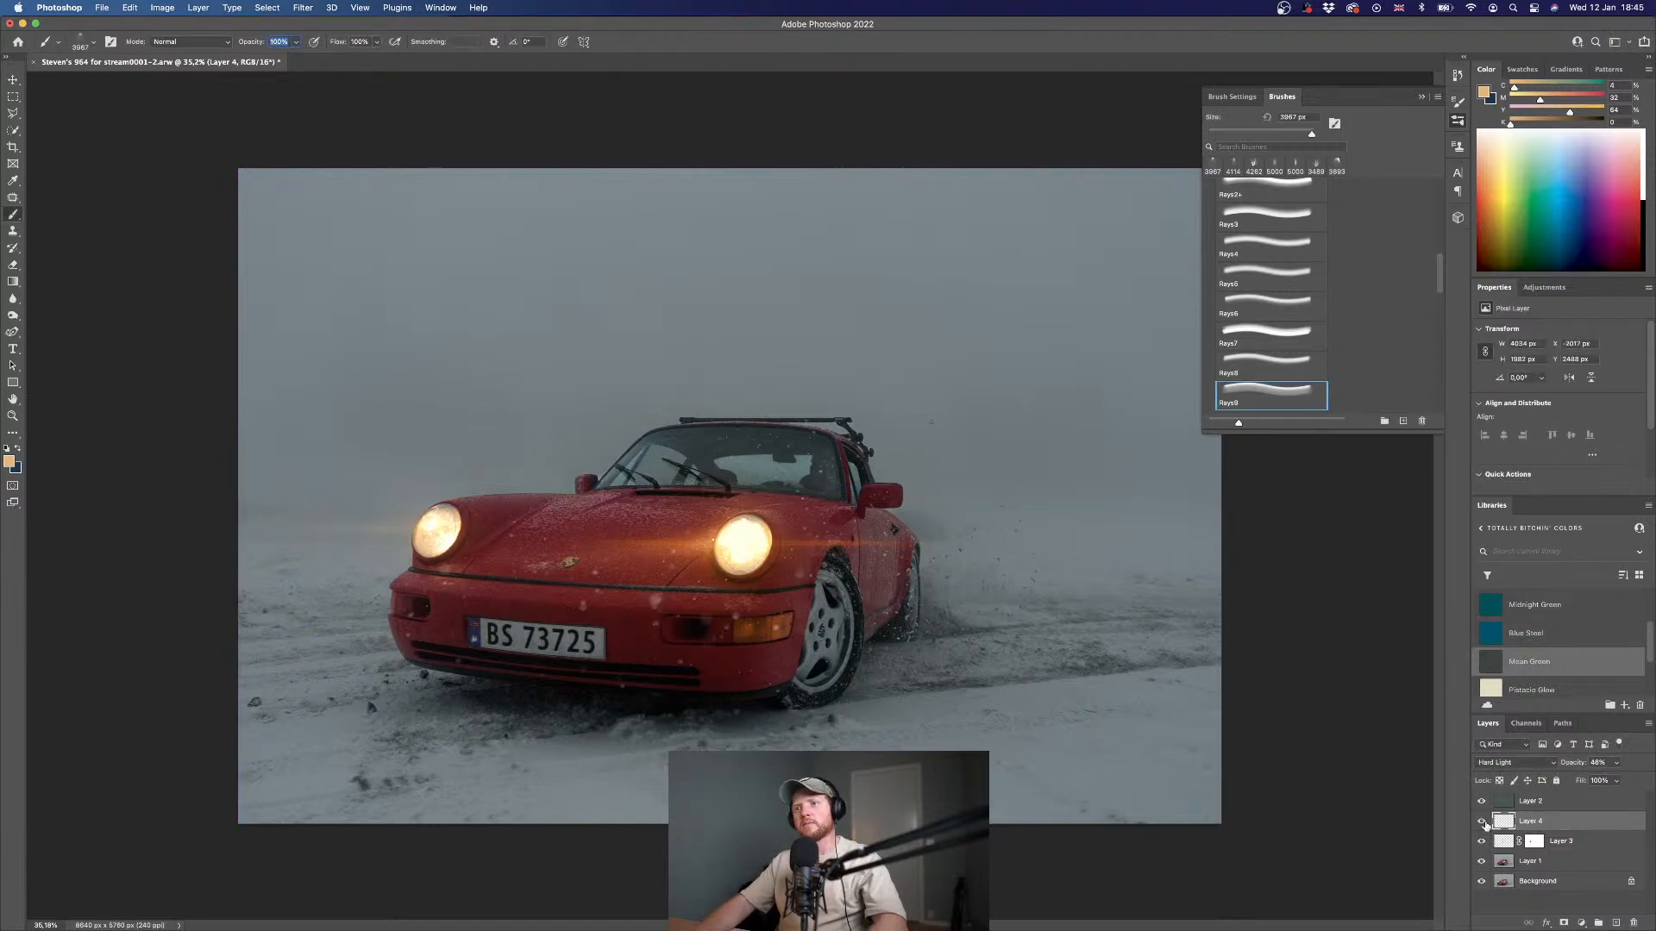
mouse_move(1576, 764)
mouse_down()
mouse_move(1654, 767)
mouse_move(1550, 766)
mouse_up()
click(1550, 766)
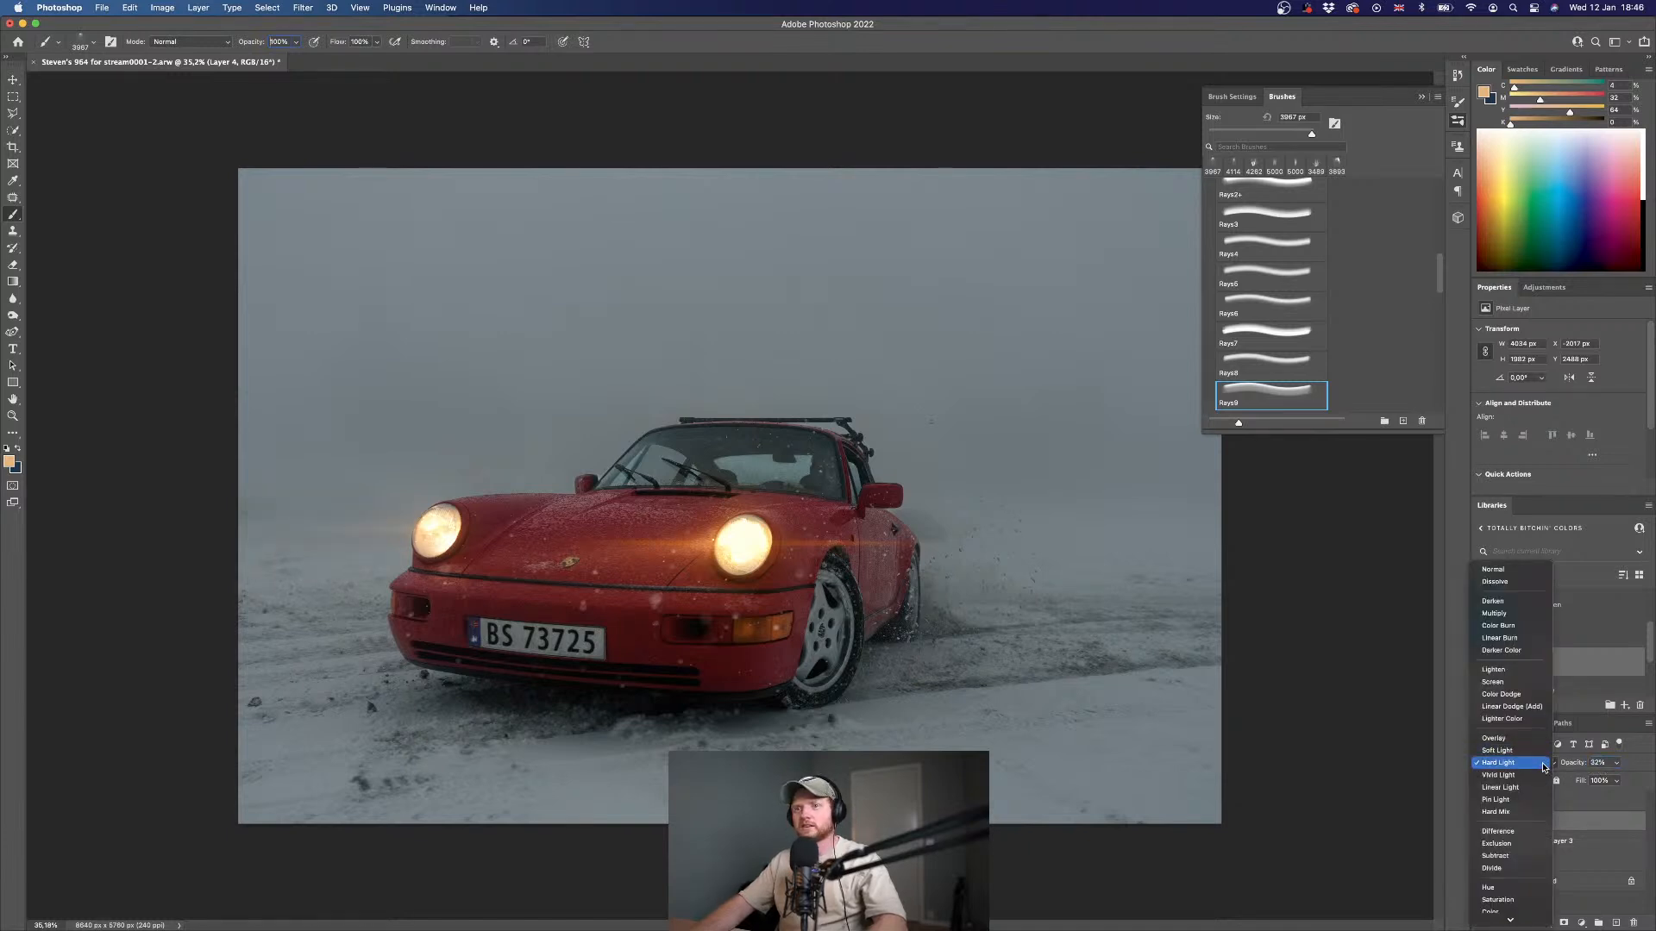
click(1542, 763)
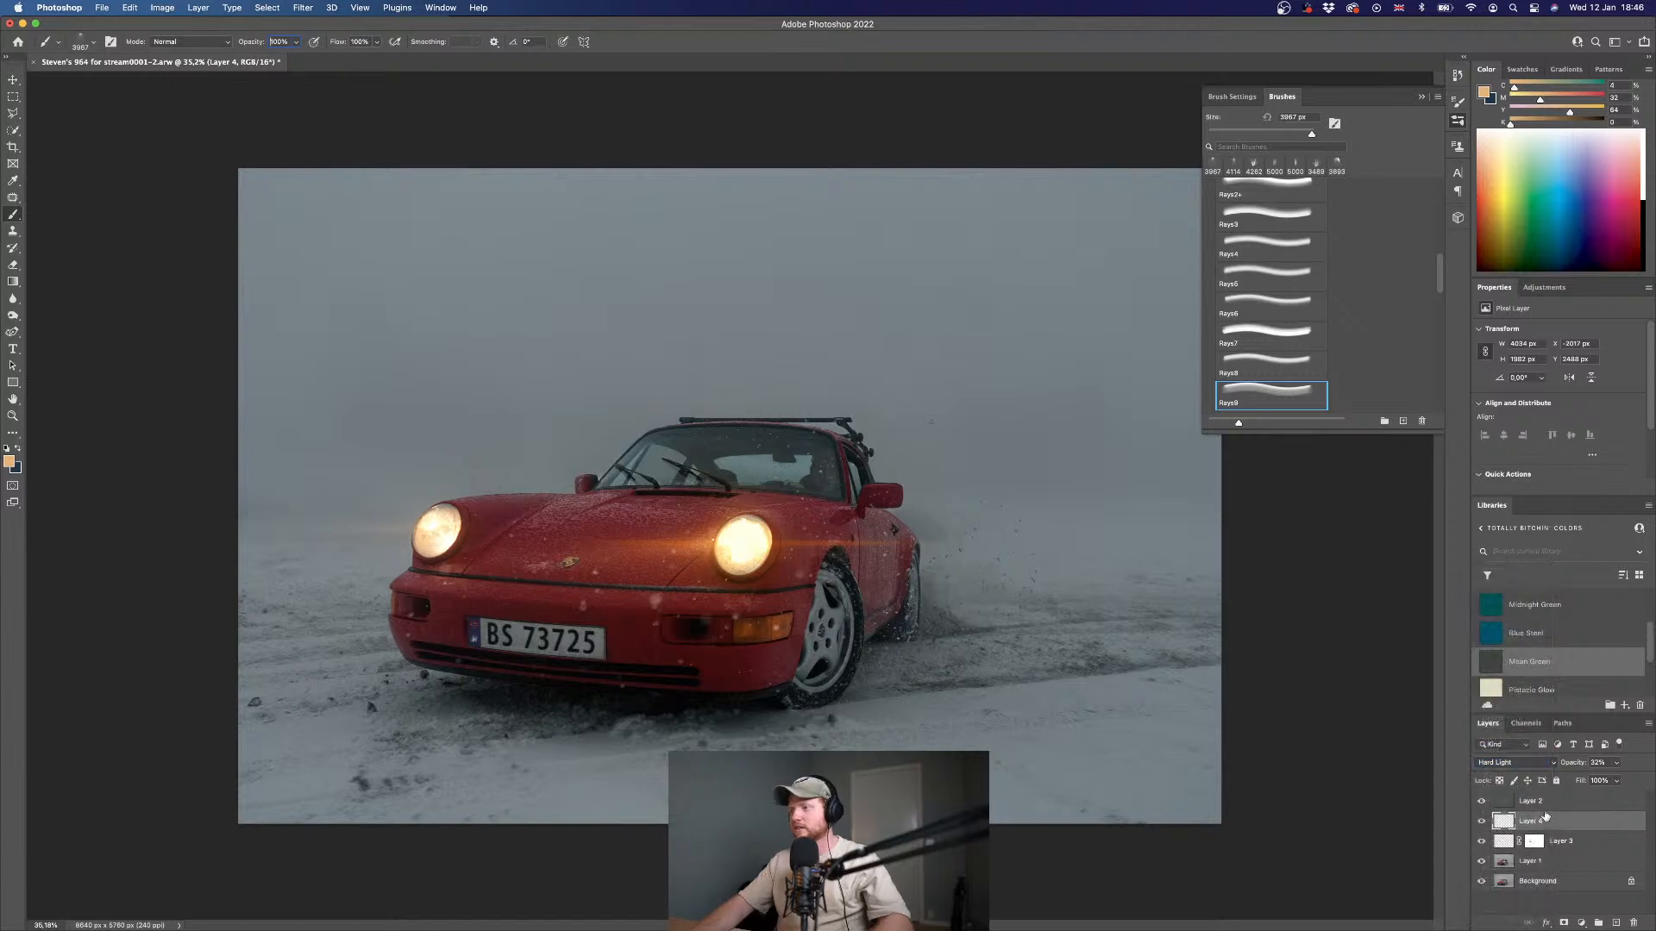
drag(1570, 767, 1613, 789)
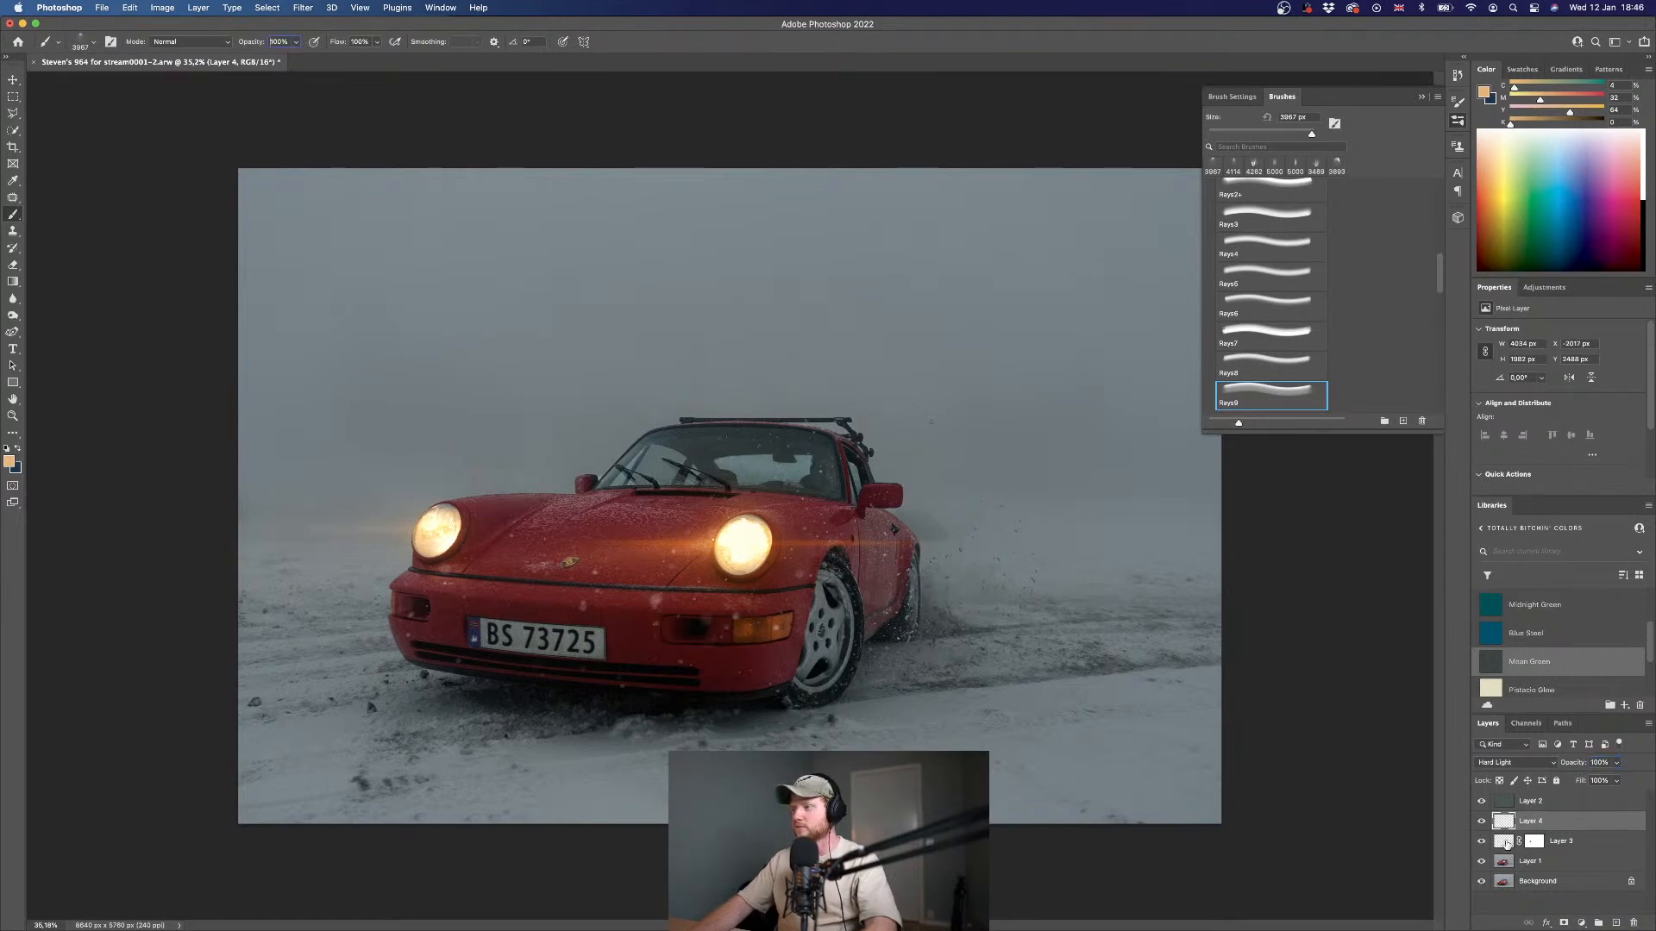
- Add a layer mask to Layer 4 and fade the beam's outer end with a horizontal black-to-white gradient towards the headlight
click(1564, 922)
key(g)
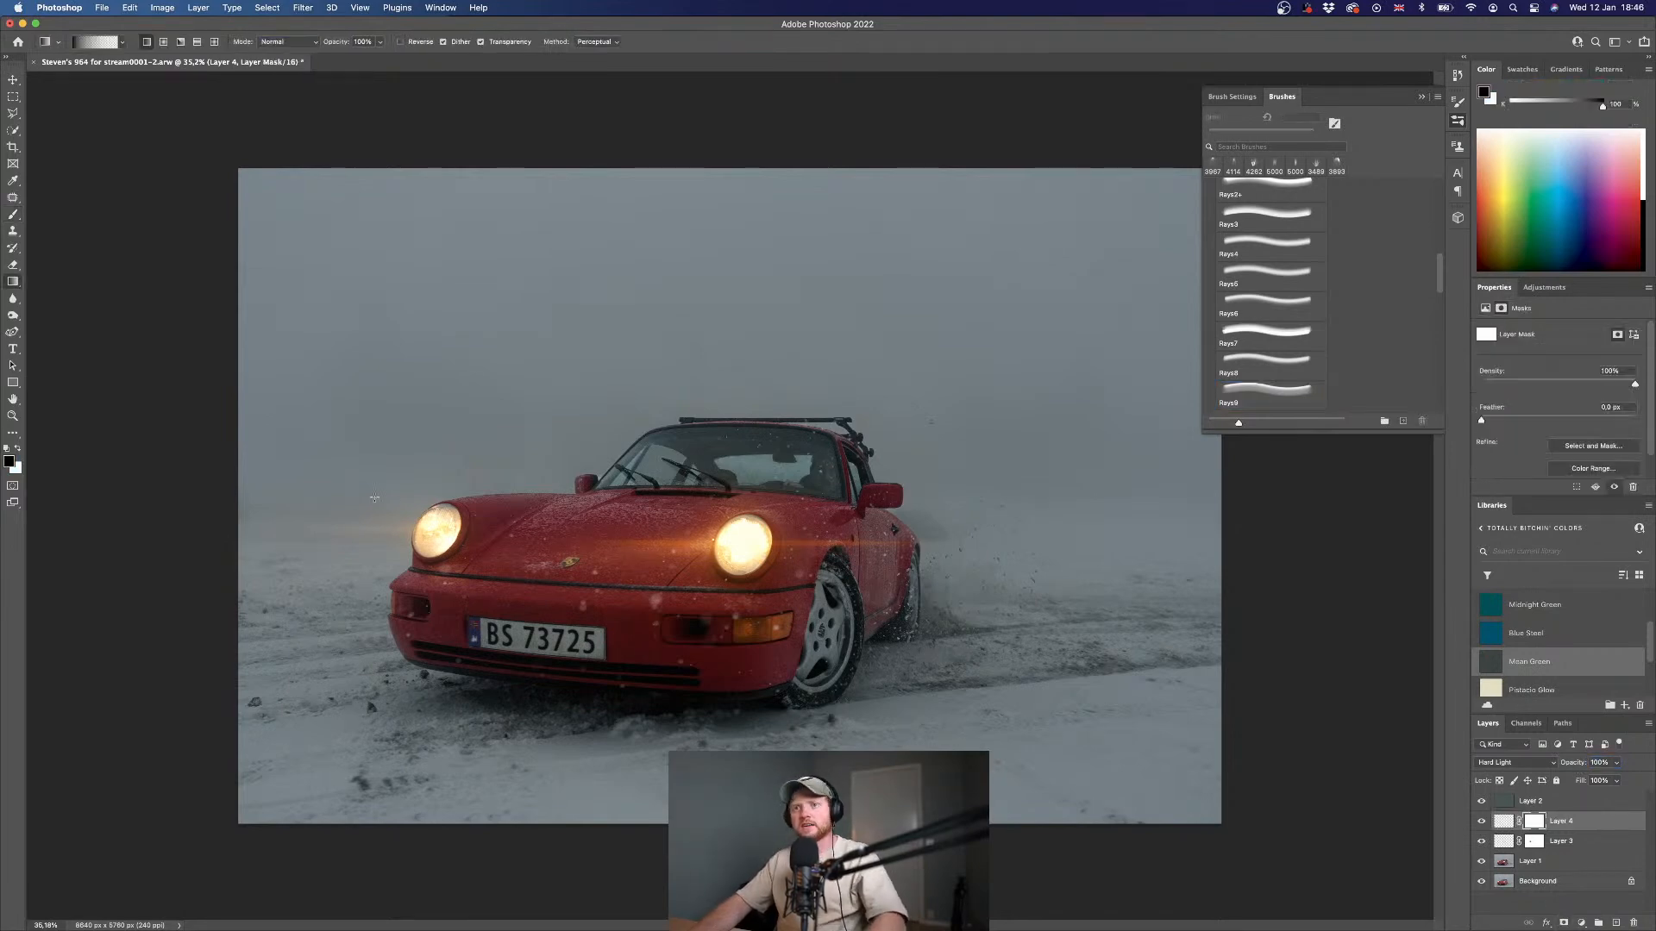
drag(224, 534, 482, 533)
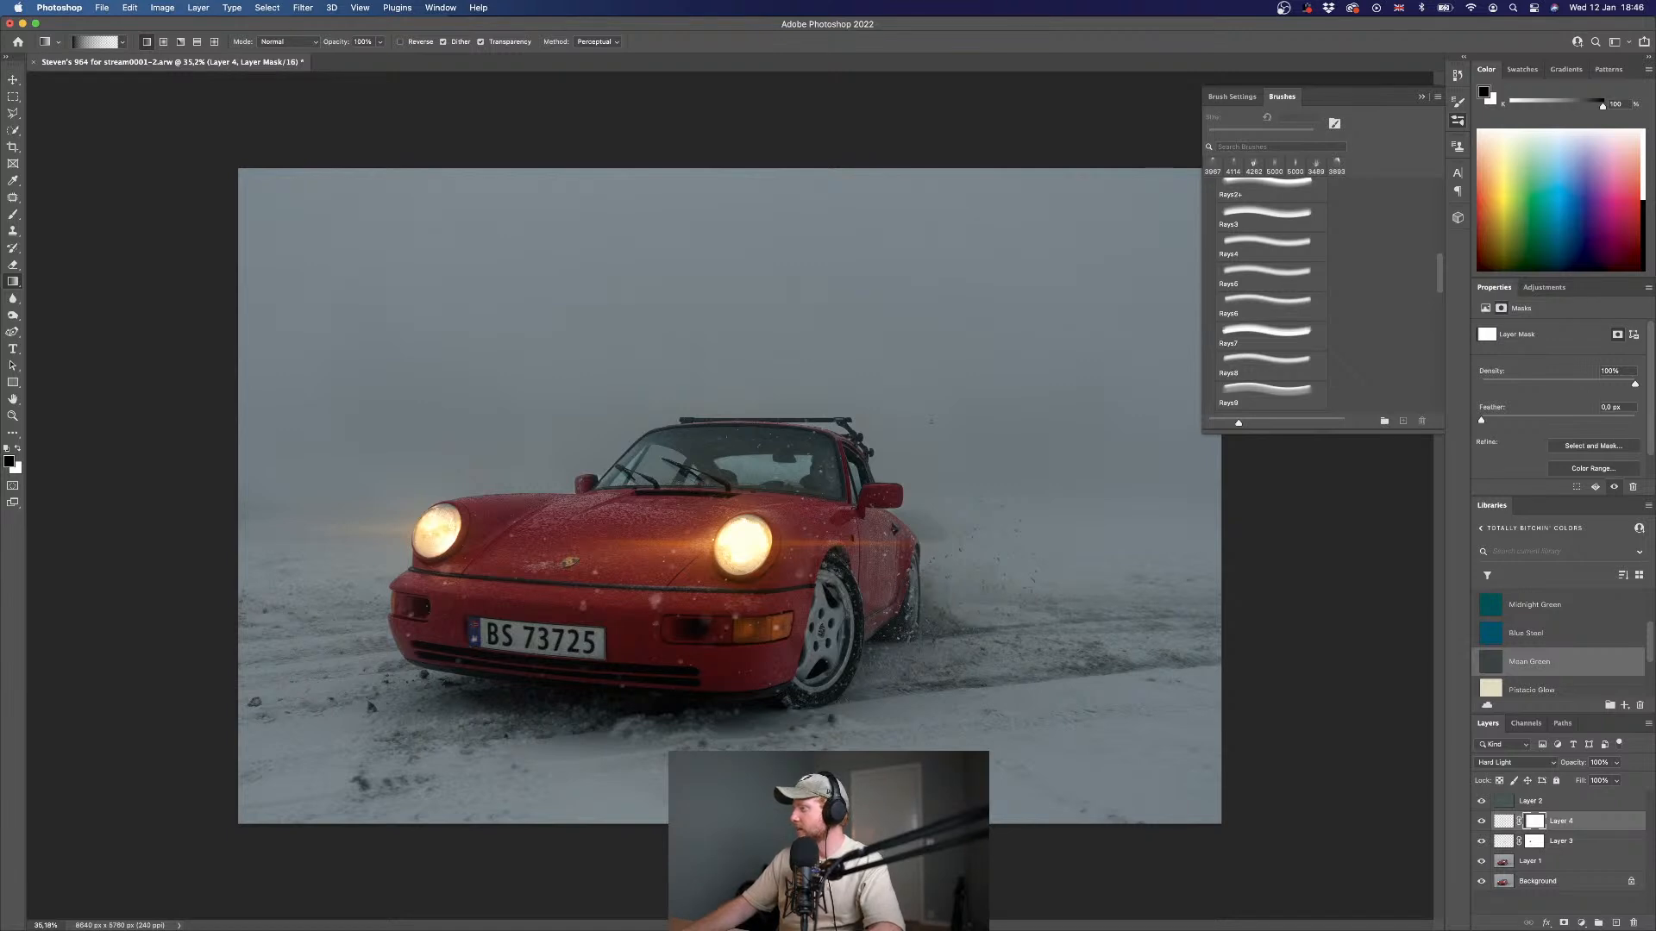
click(1561, 901)
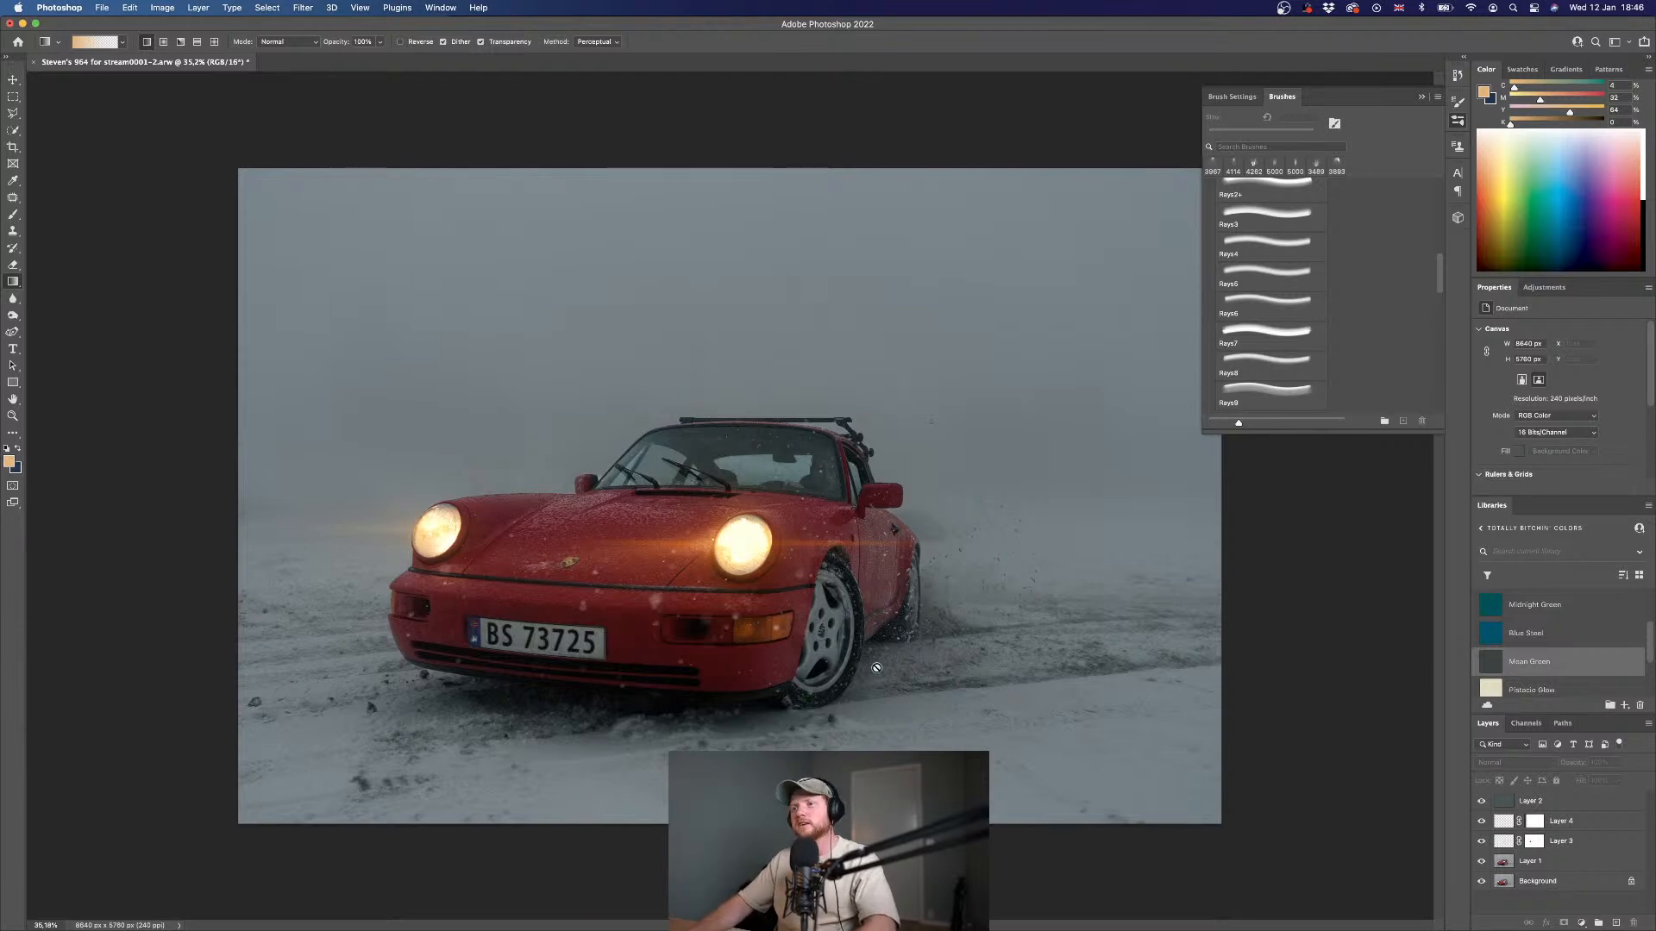
scroll(750, 600, up, 3)
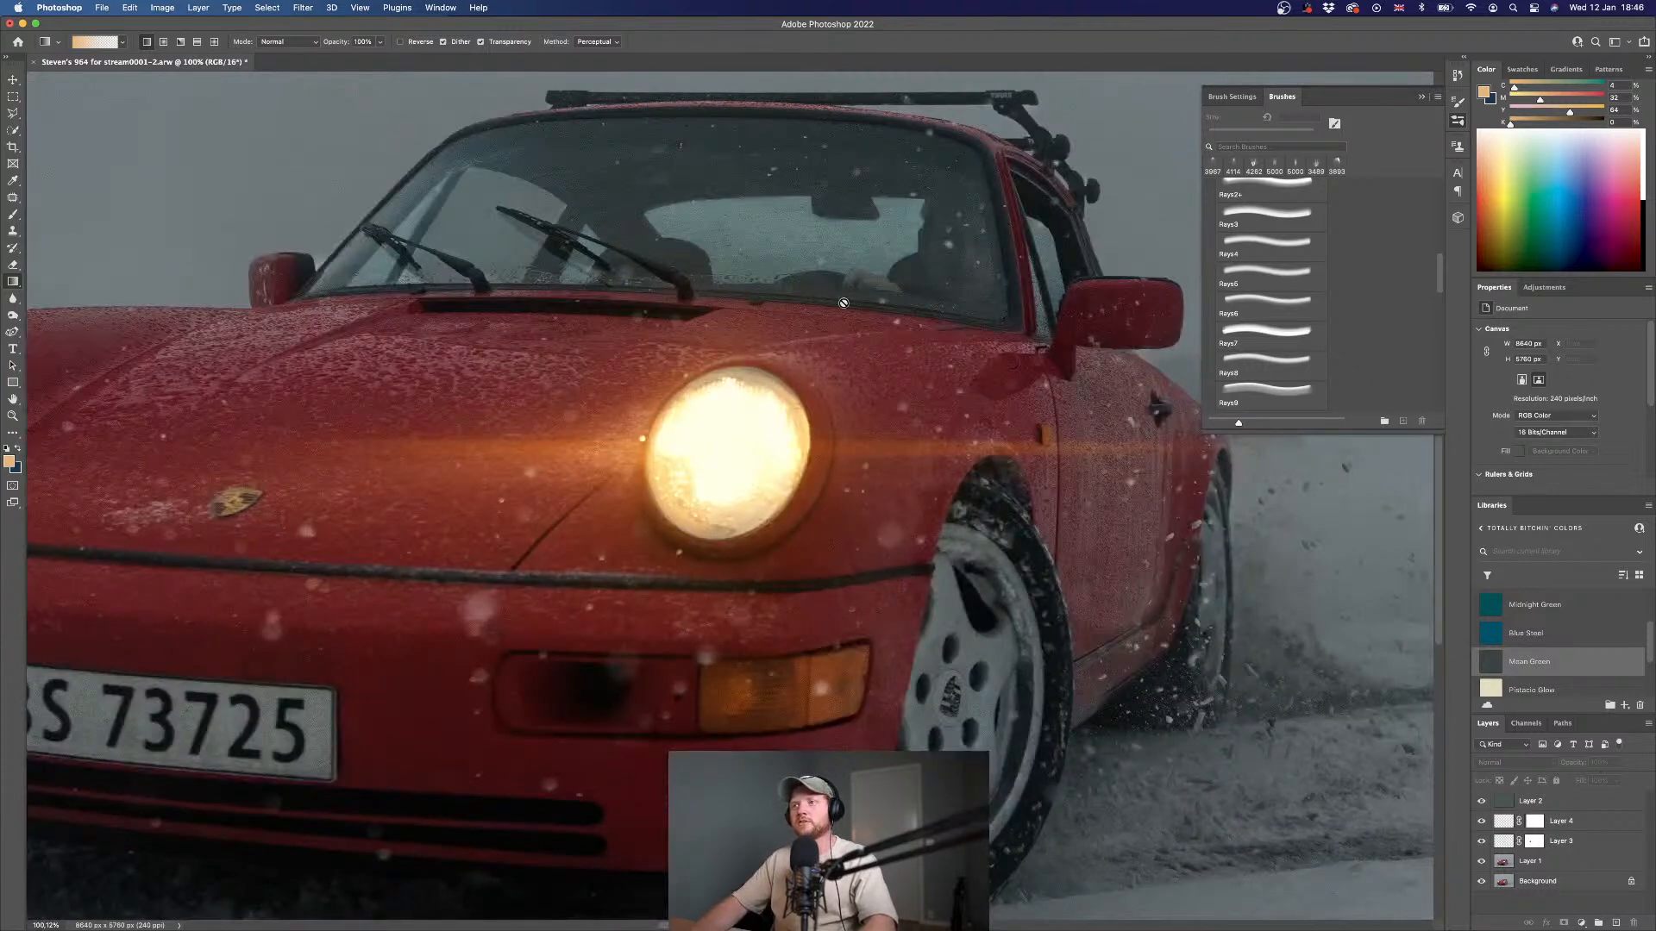
- Add a new layer above Layer 4 and choose the Soft Round brush
scroll(767, 359, down, 2)
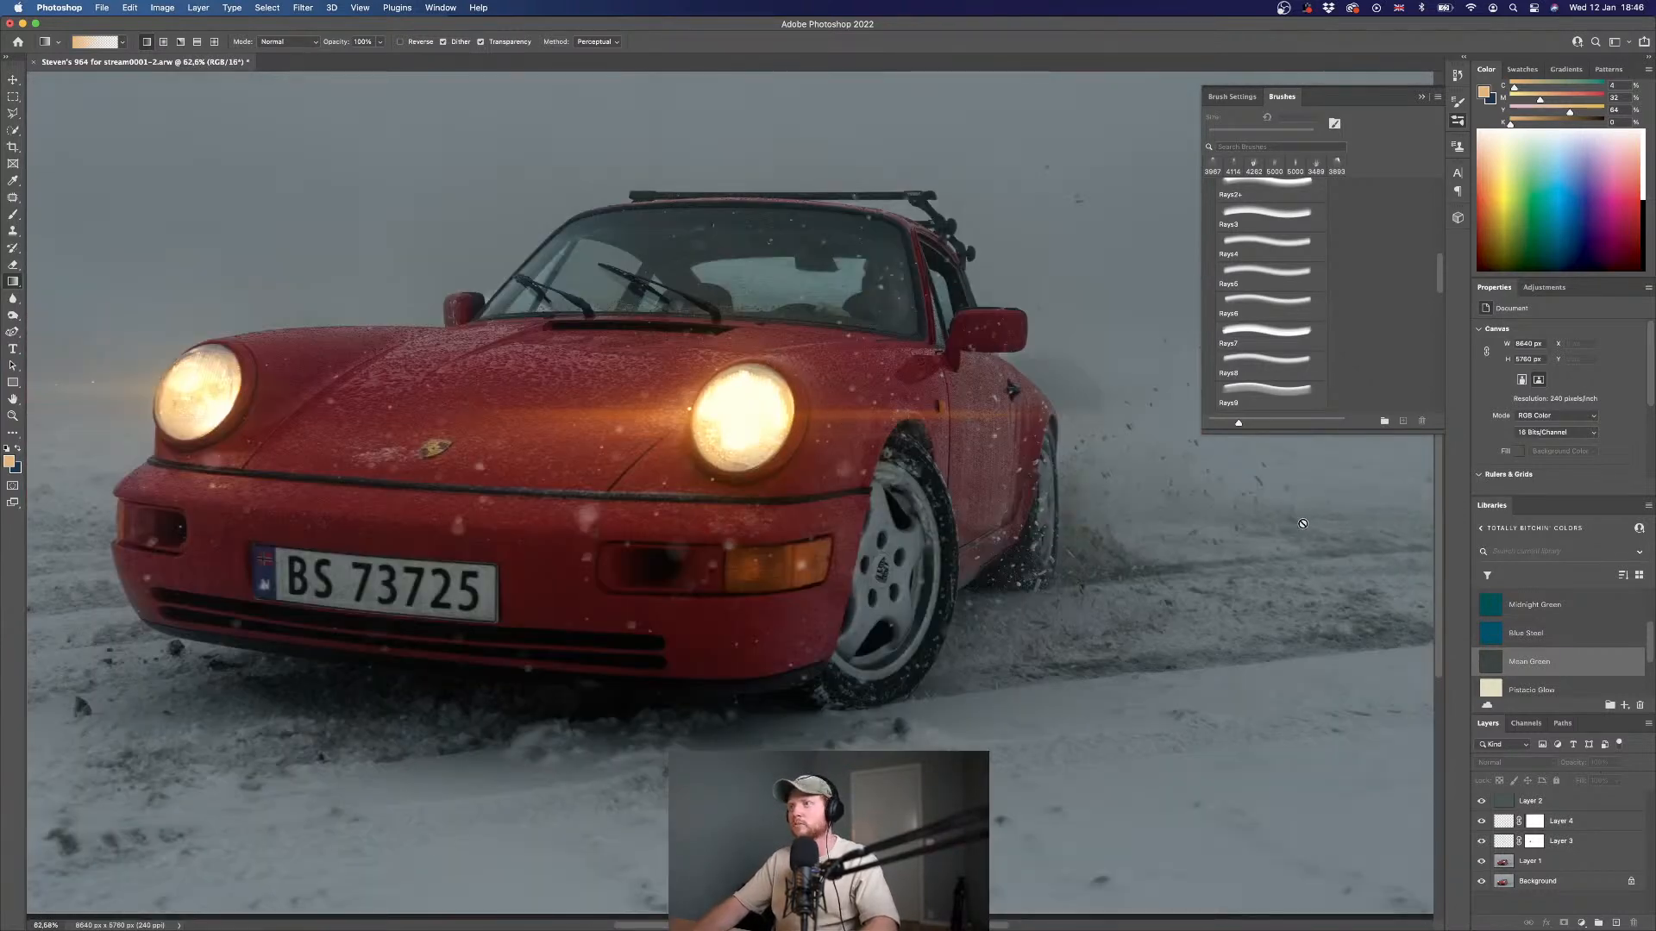
click(1616, 922)
drag(1522, 841, 1523, 833)
click(1268, 390)
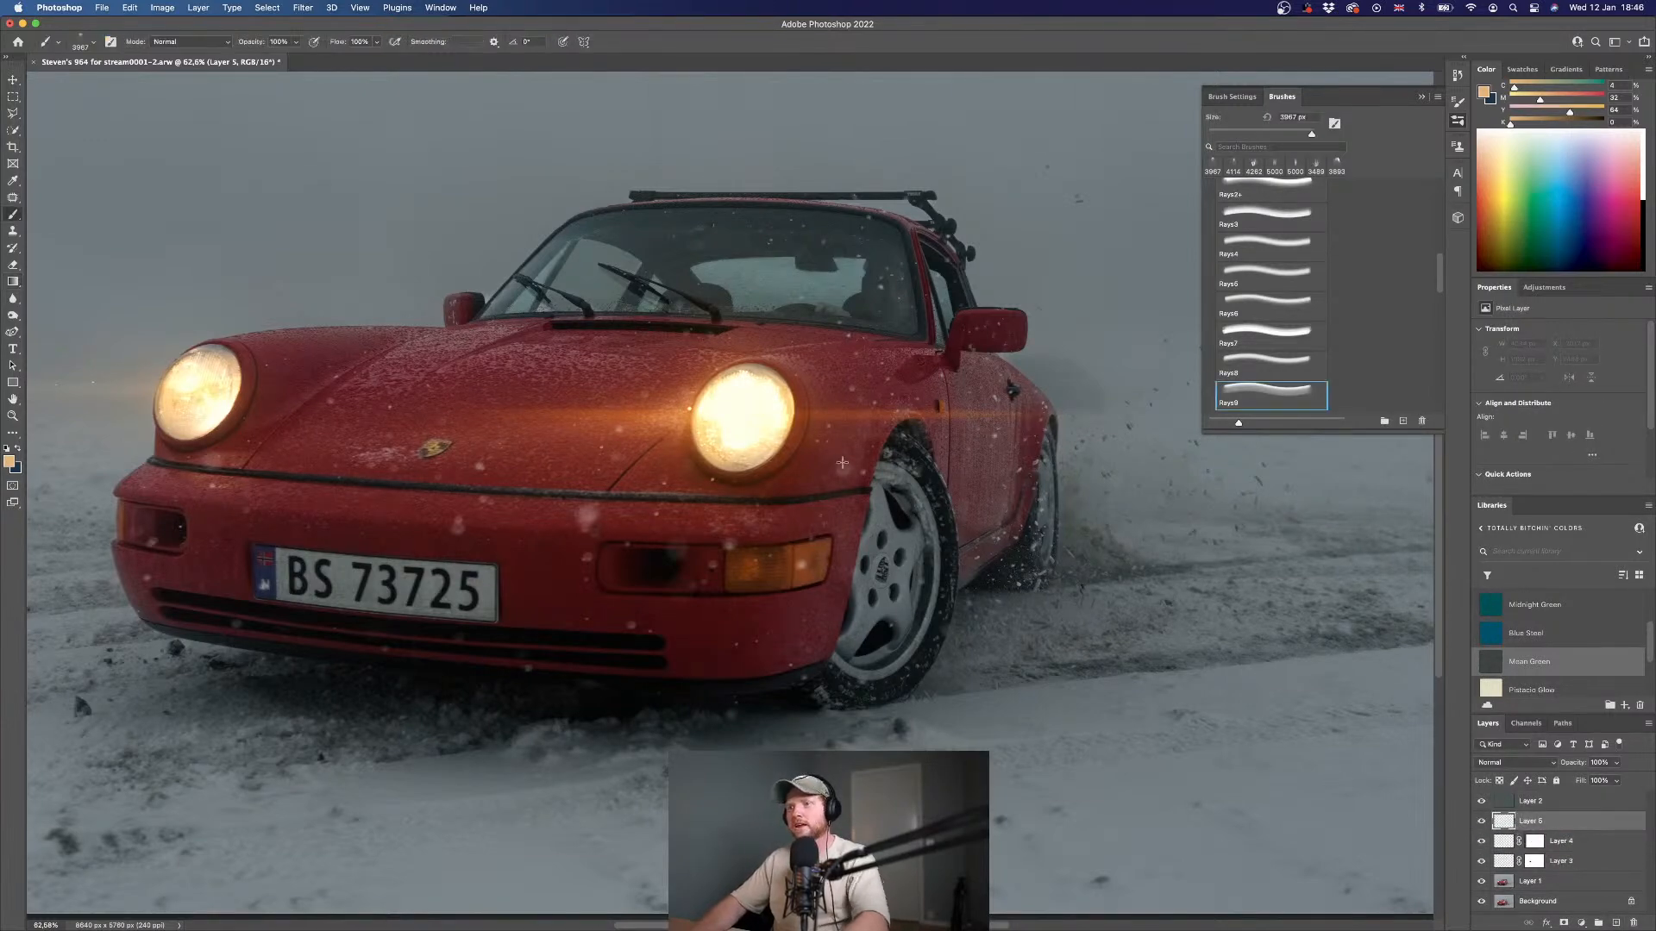
scroll(1265, 219, up, 10)
click(1265, 204)
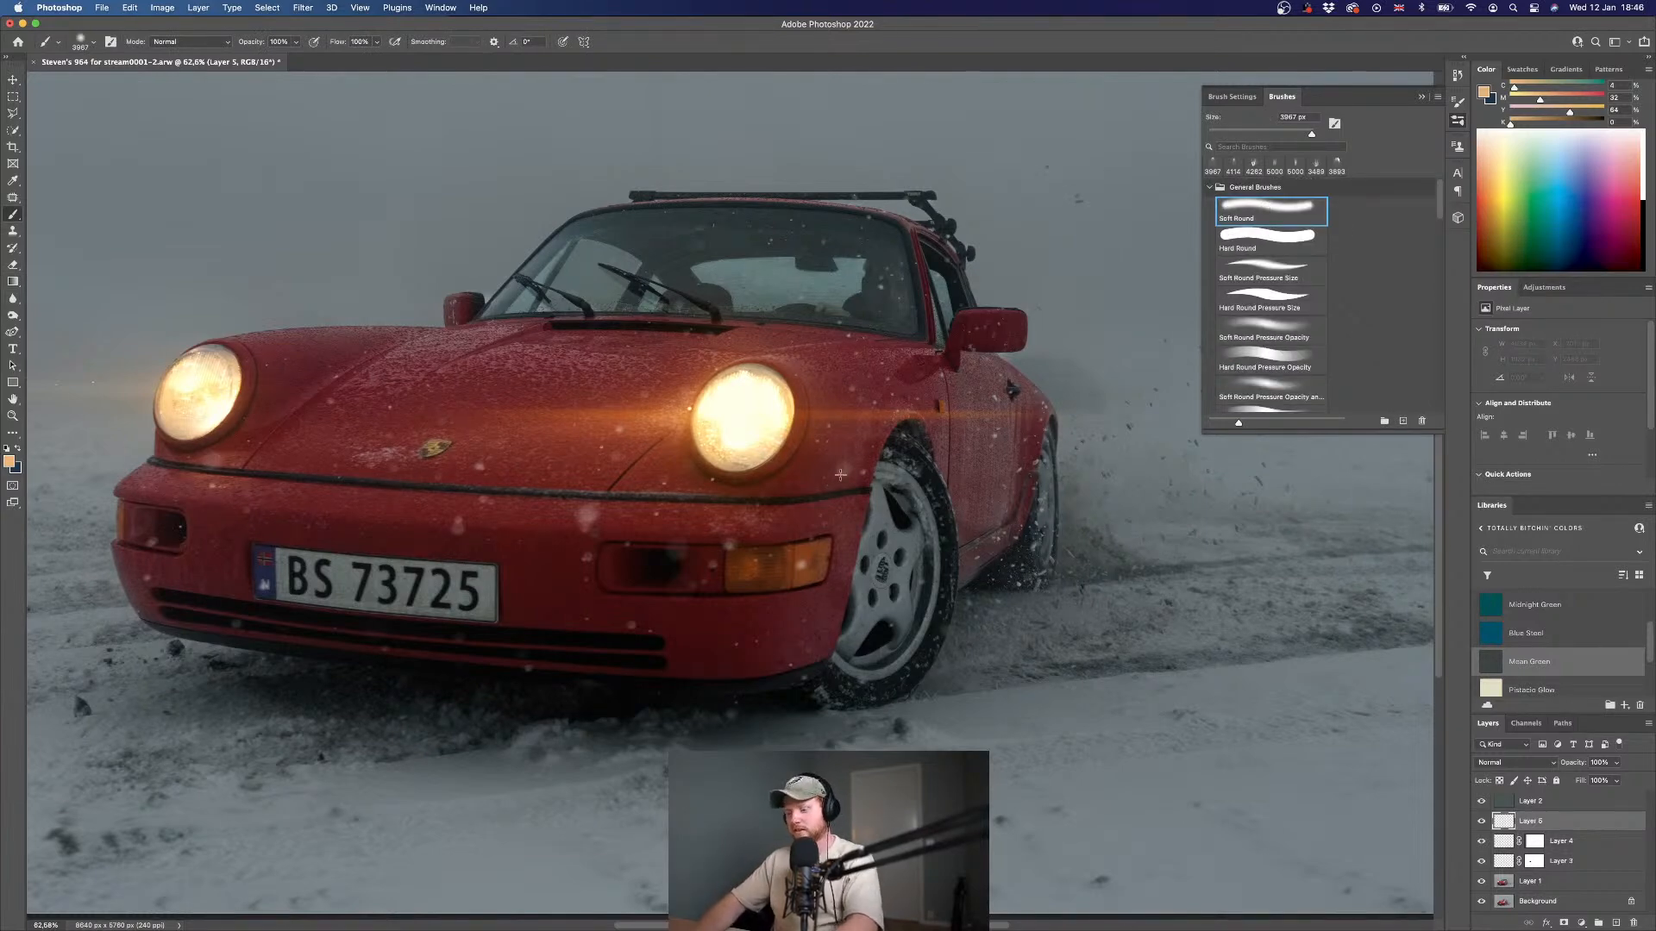
- Reduce the brush to about 125 px and dab orange over the large snowflake on the bumper below the brighter headlight
key(bracketleft)
key(bracketleft)
key(bracketleft)
key(bracketleft)
key(bracketleft)
key(bracketleft)
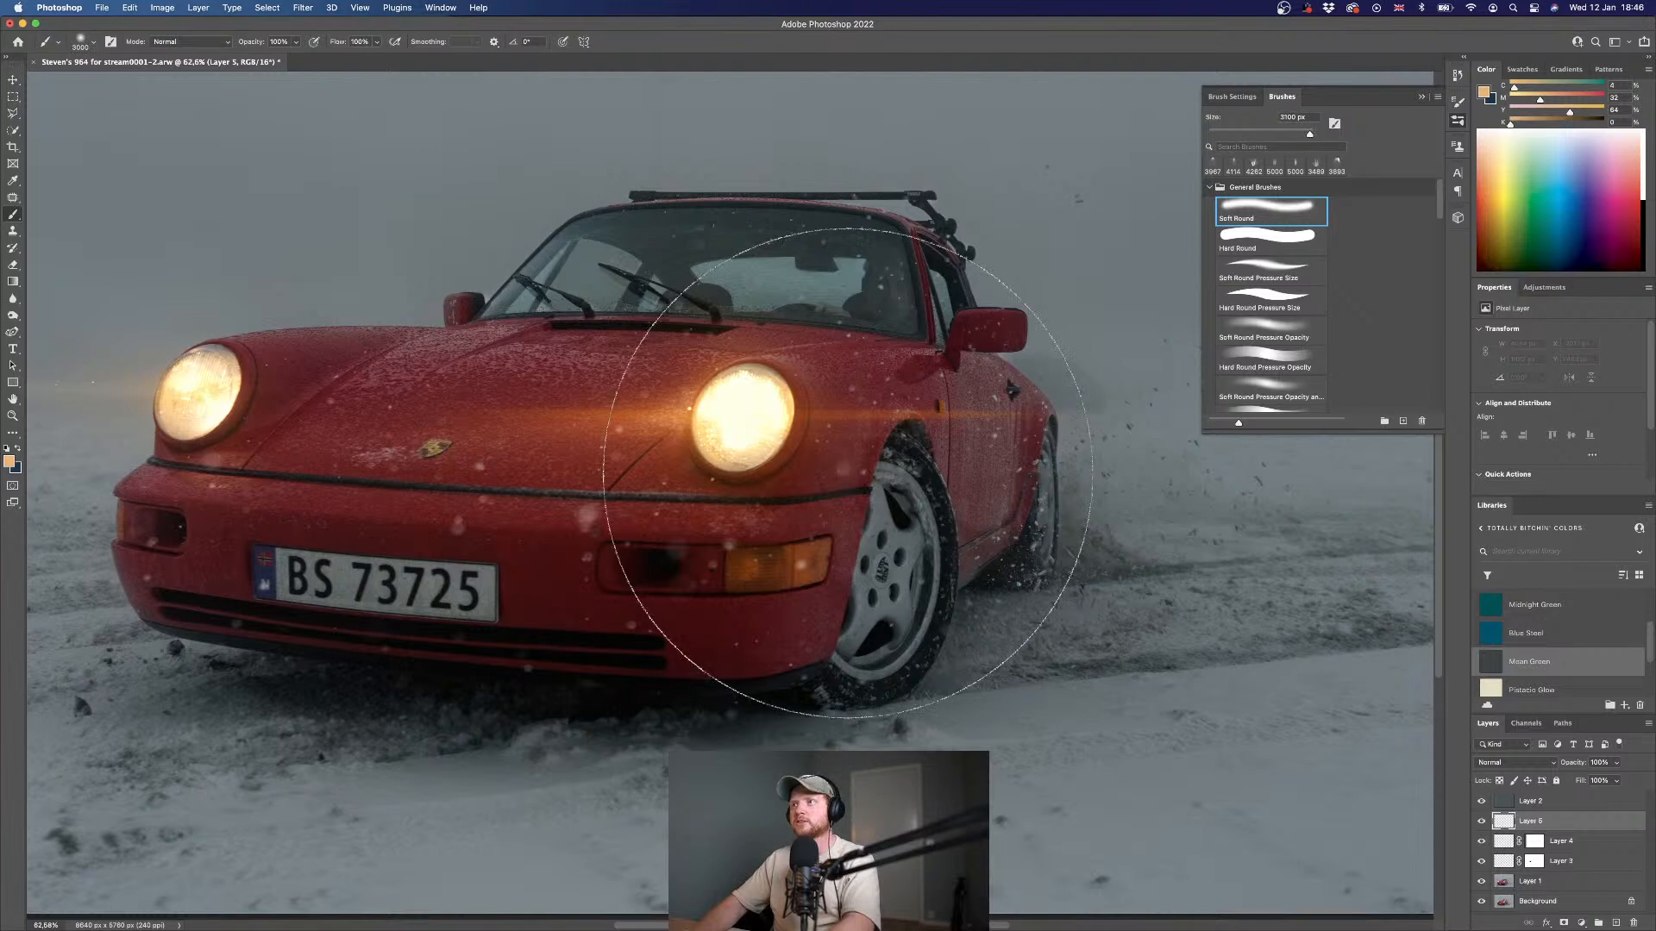
key(bracketleft)
key(bracketleft)
key(bracketleft)
key(bracketleft)
key(bracketleft)
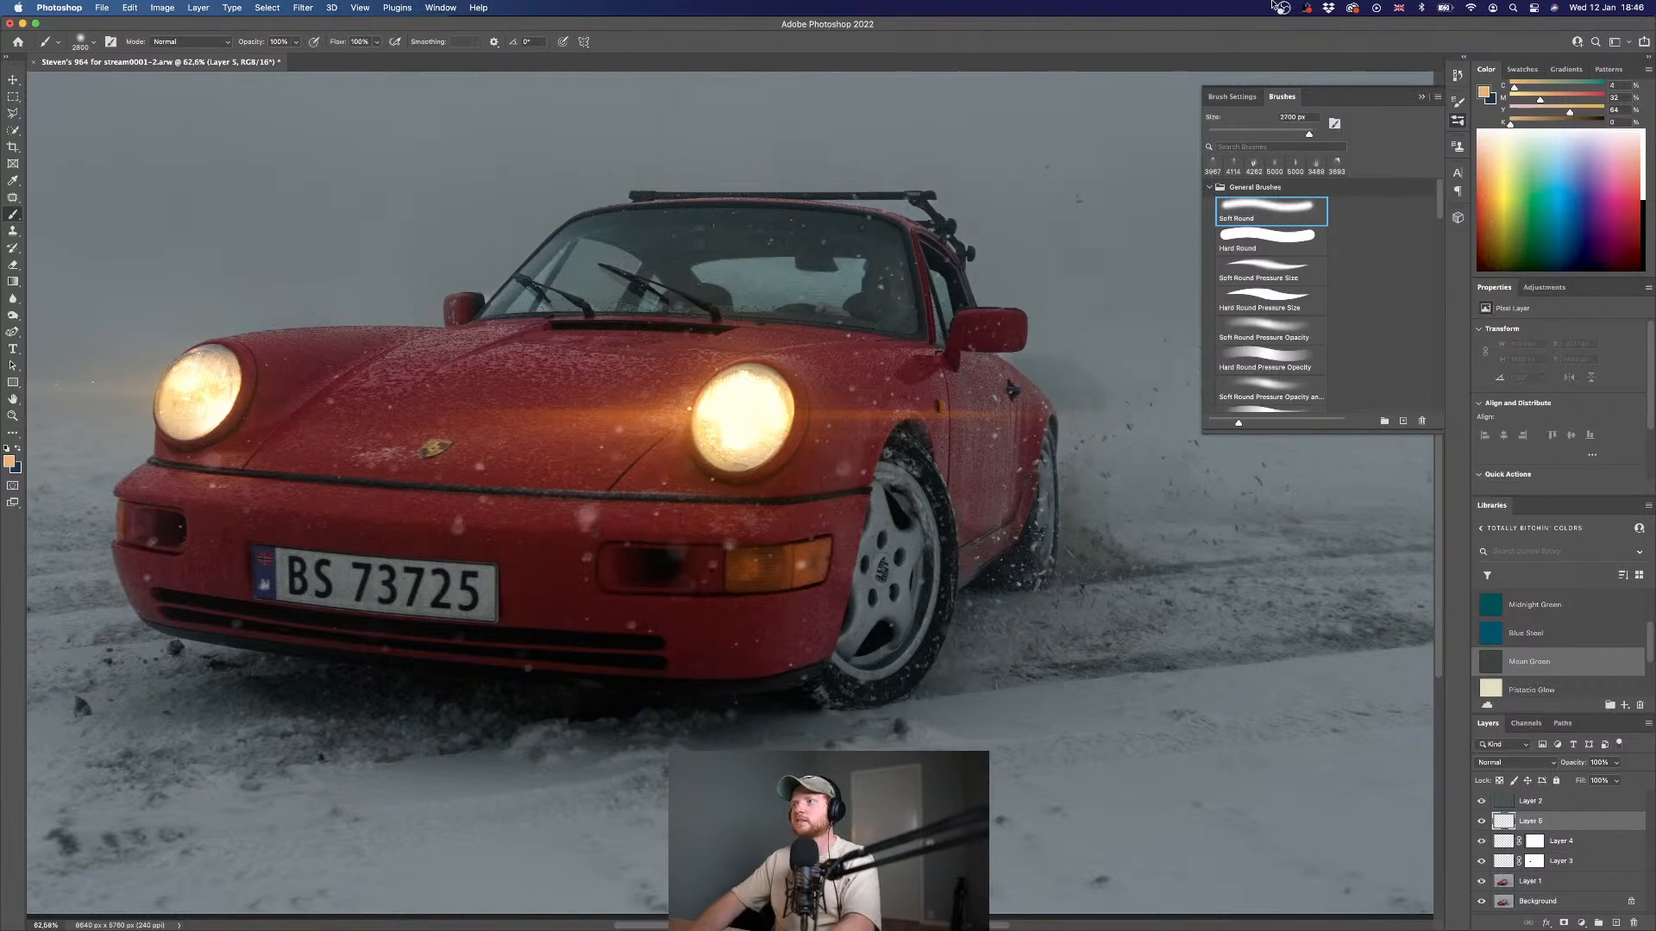
click(1255, 134)
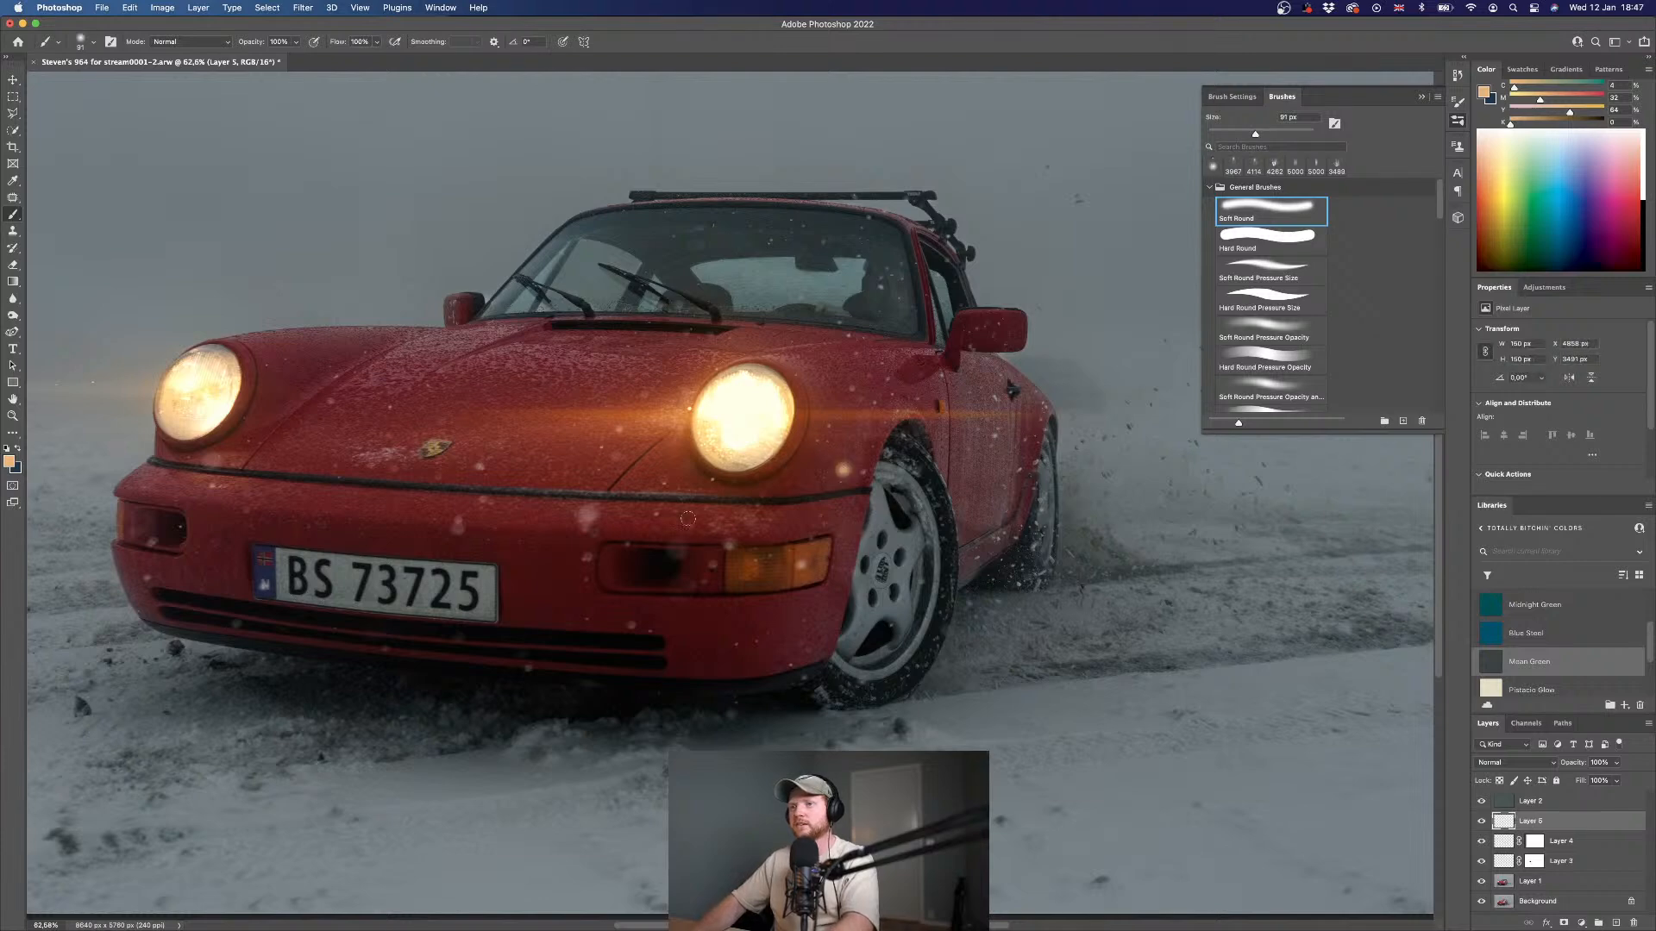
key(bracketright)
key(bracketright)
key(bracketright)
click(588, 514)
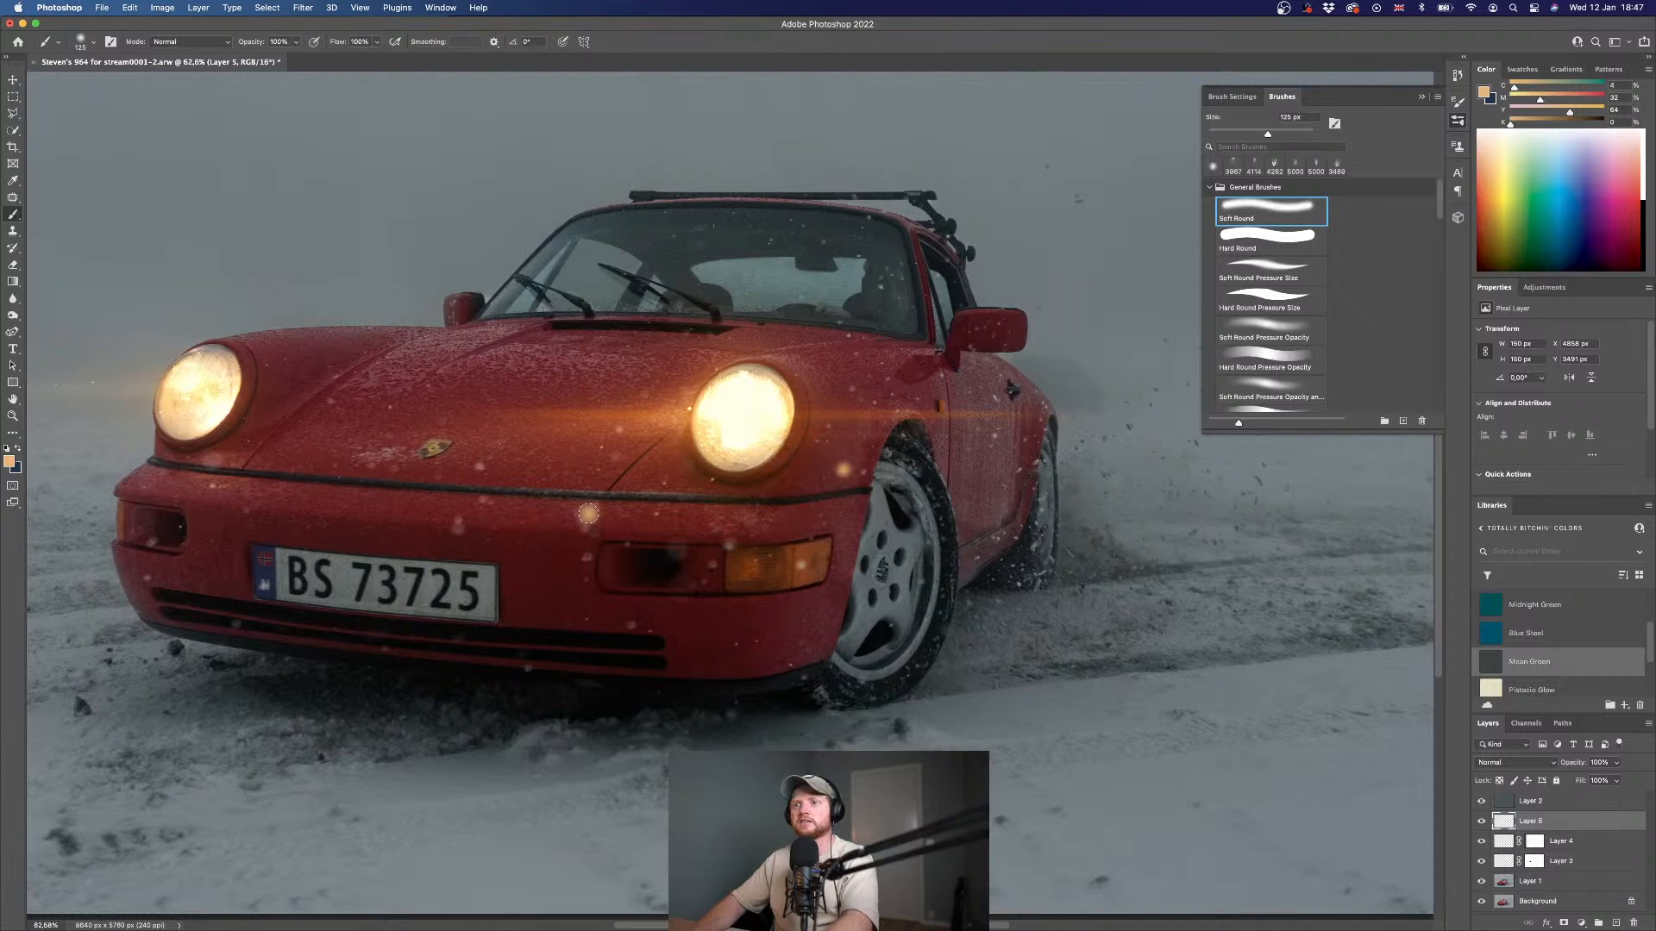
- Dab orange over the smaller snowflakes on the bumper and hood, reducing the brush to 40 px
key(bracketleft)
key(bracketleft)
key(bracketleft)
key(bracketleft)
click(458, 528)
key(bracketleft)
key(bracketleft)
key(bracketleft)
key(bracketleft)
key(bracketleft)
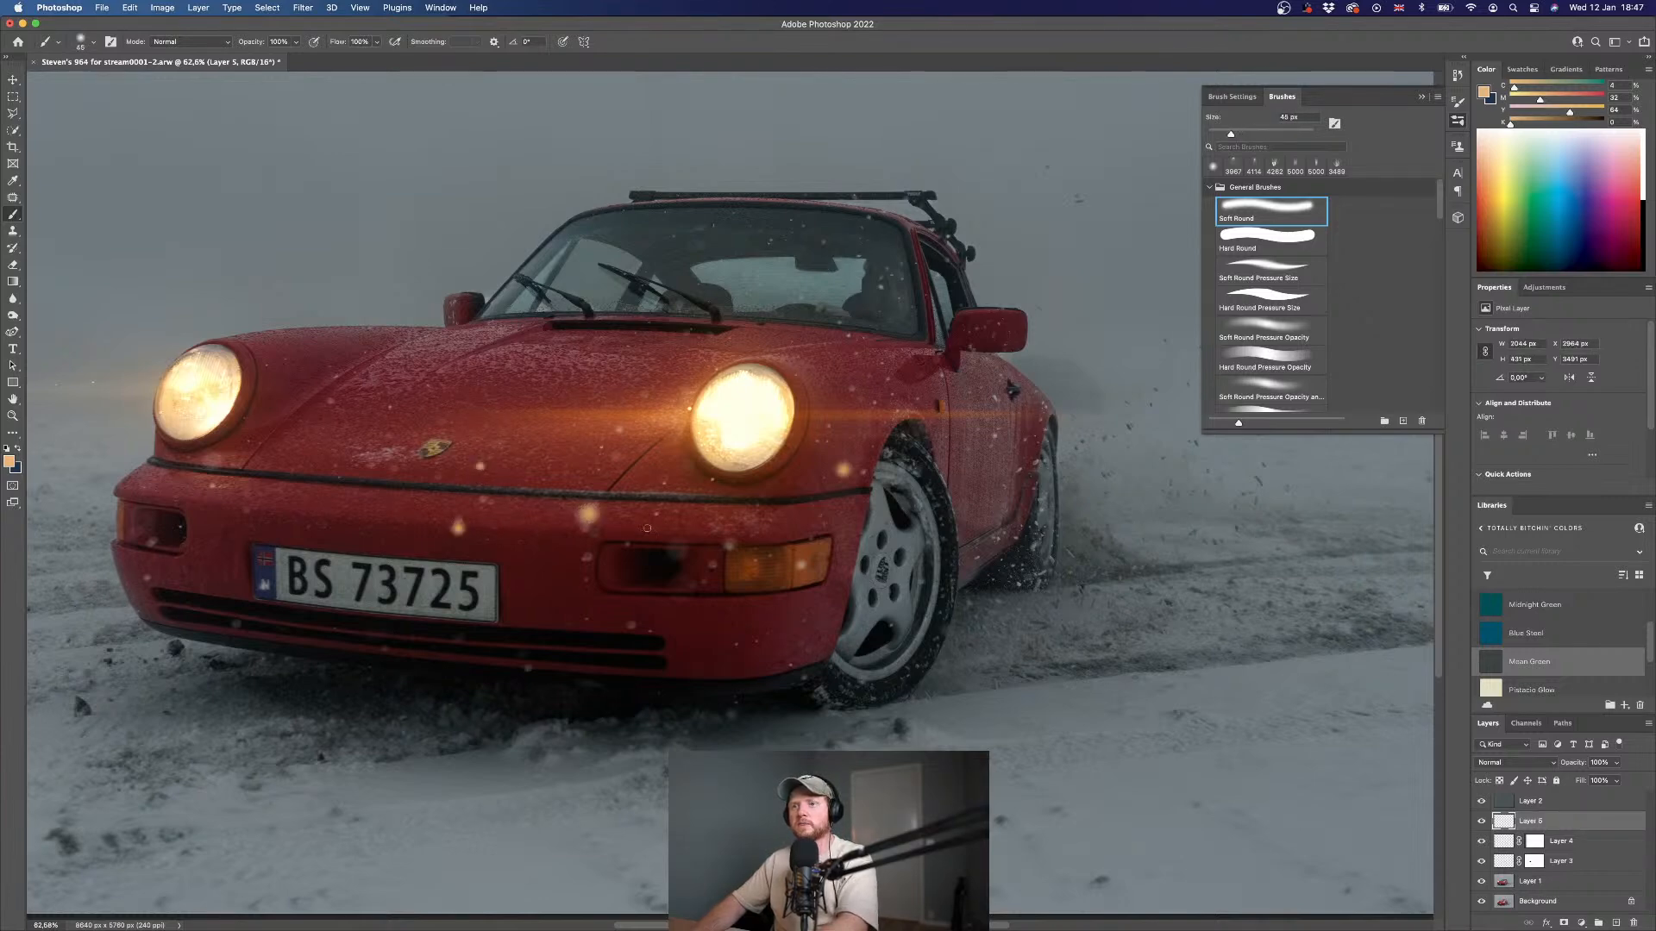
key(bracketleft)
click(852, 389)
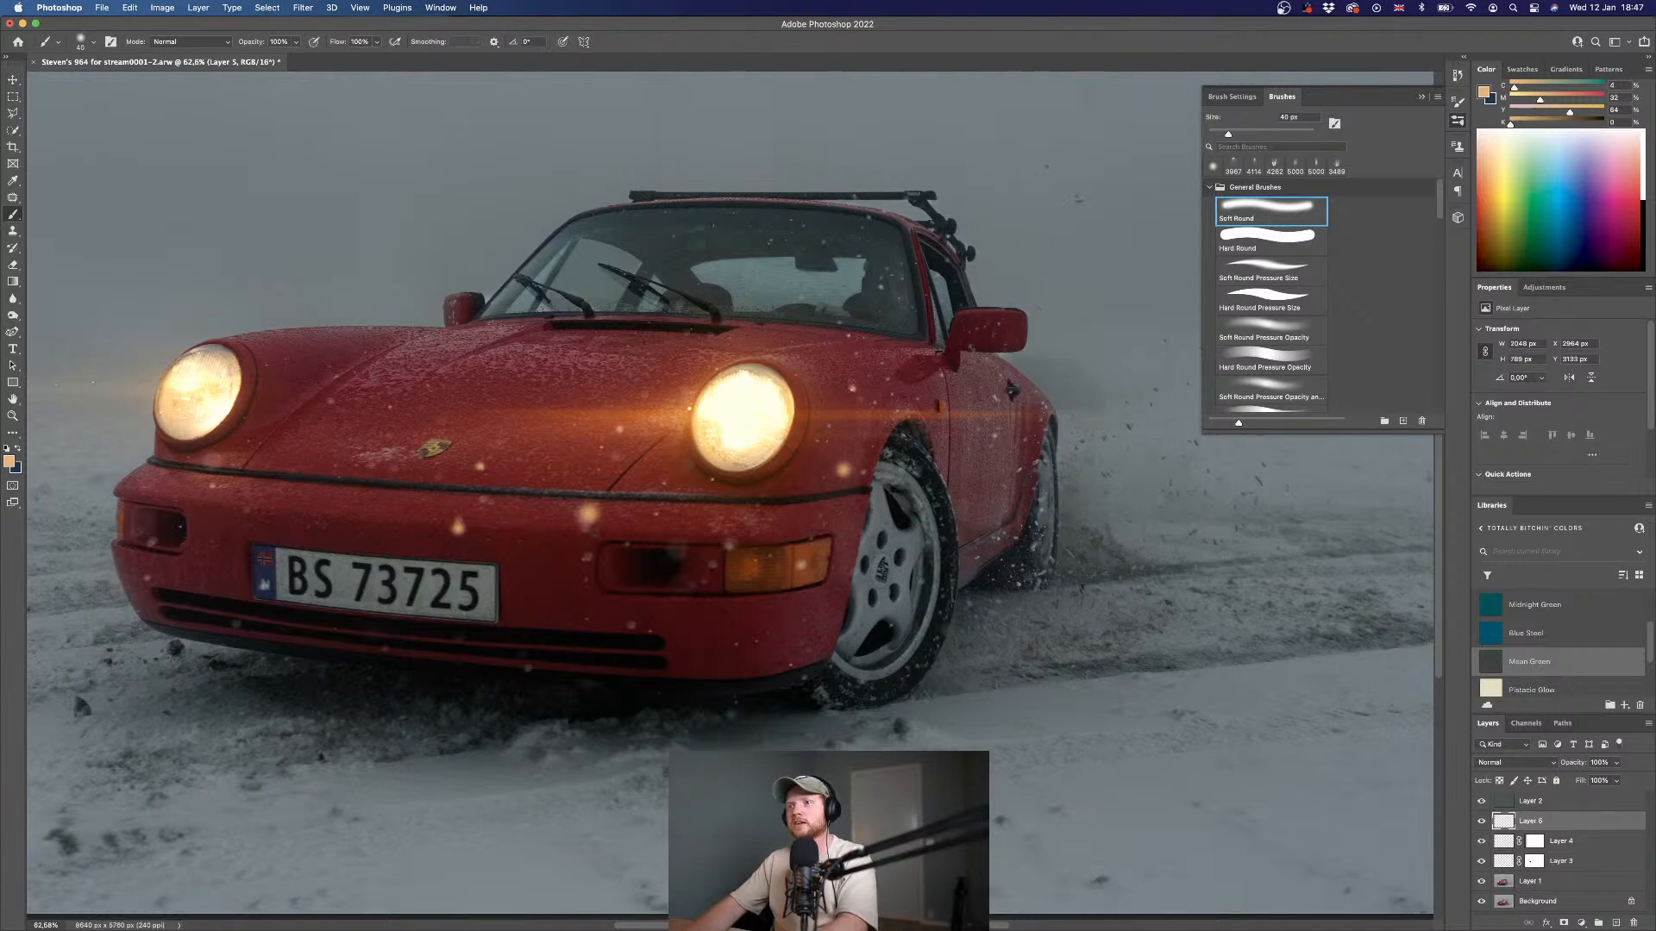
- Set Layer 5 to Soft Light, compare the photo with and without it, and set its opacity to 60%
click(1515, 762)
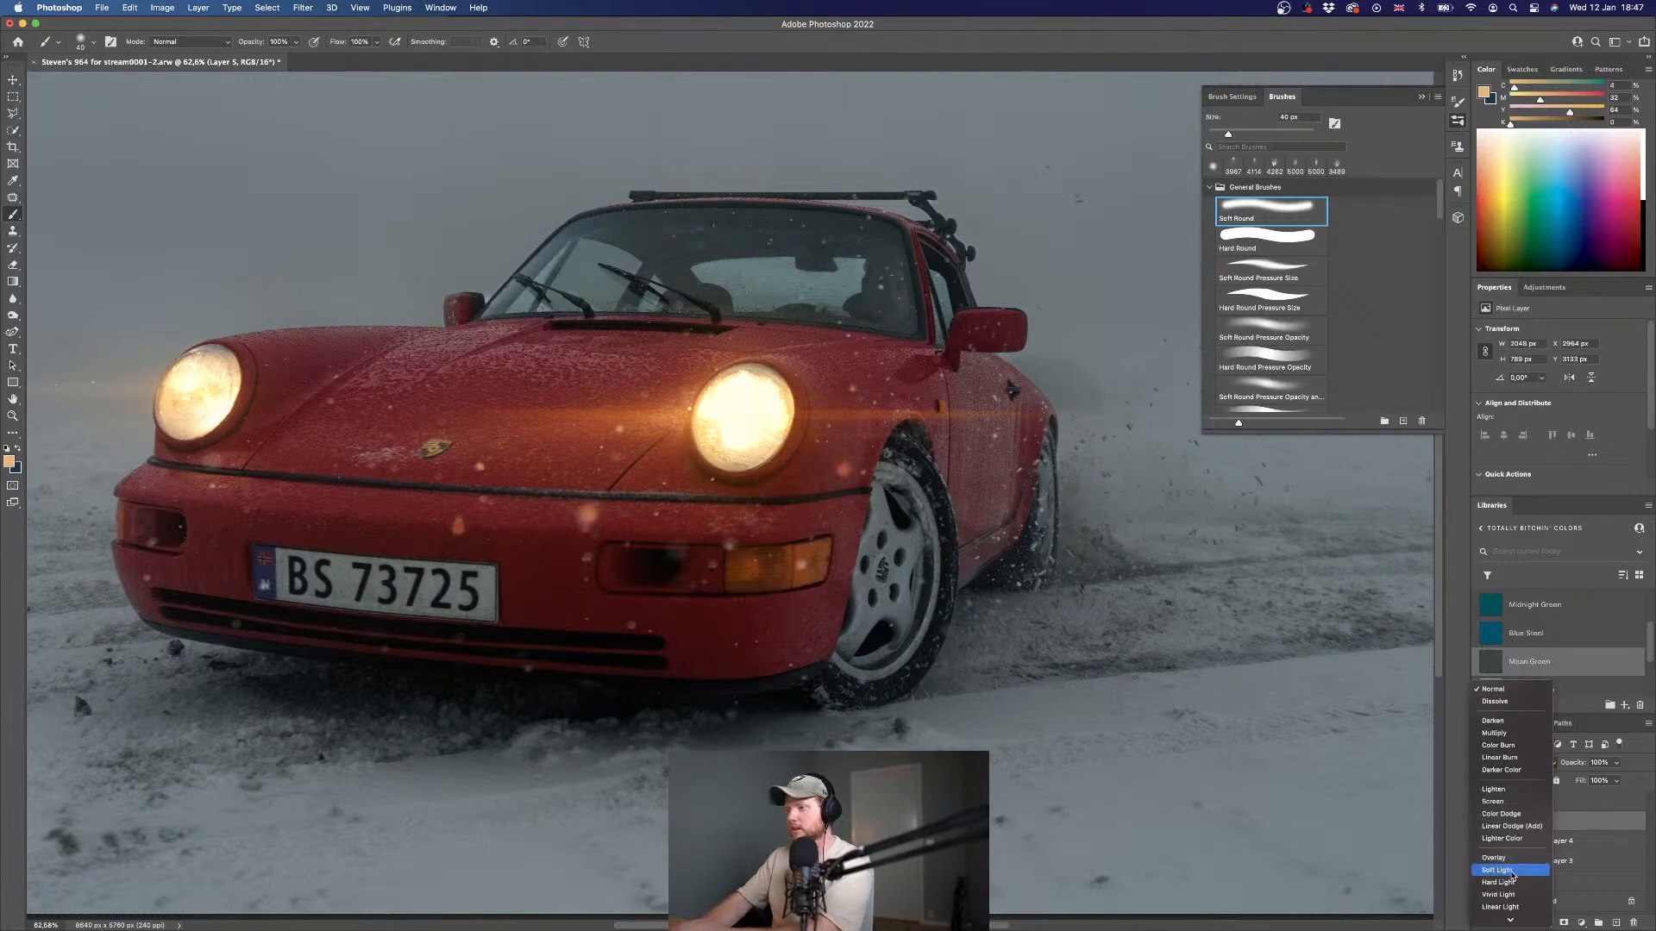
click(1513, 877)
click(1482, 822)
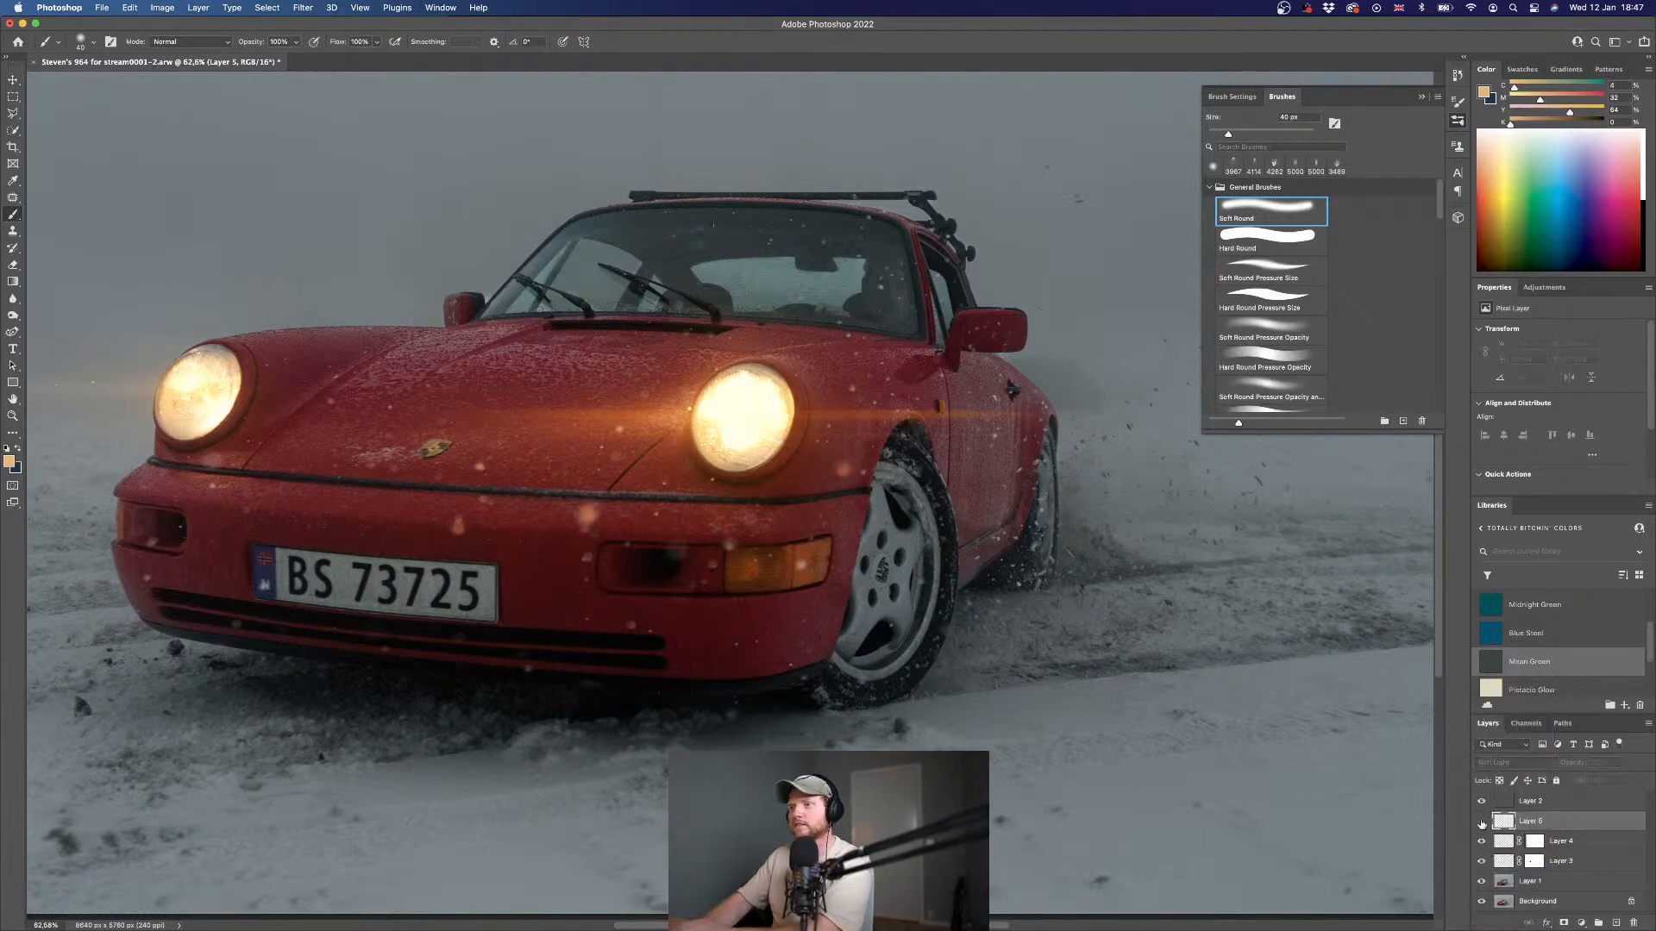
click(1482, 822)
drag(1572, 768, 1567, 769)
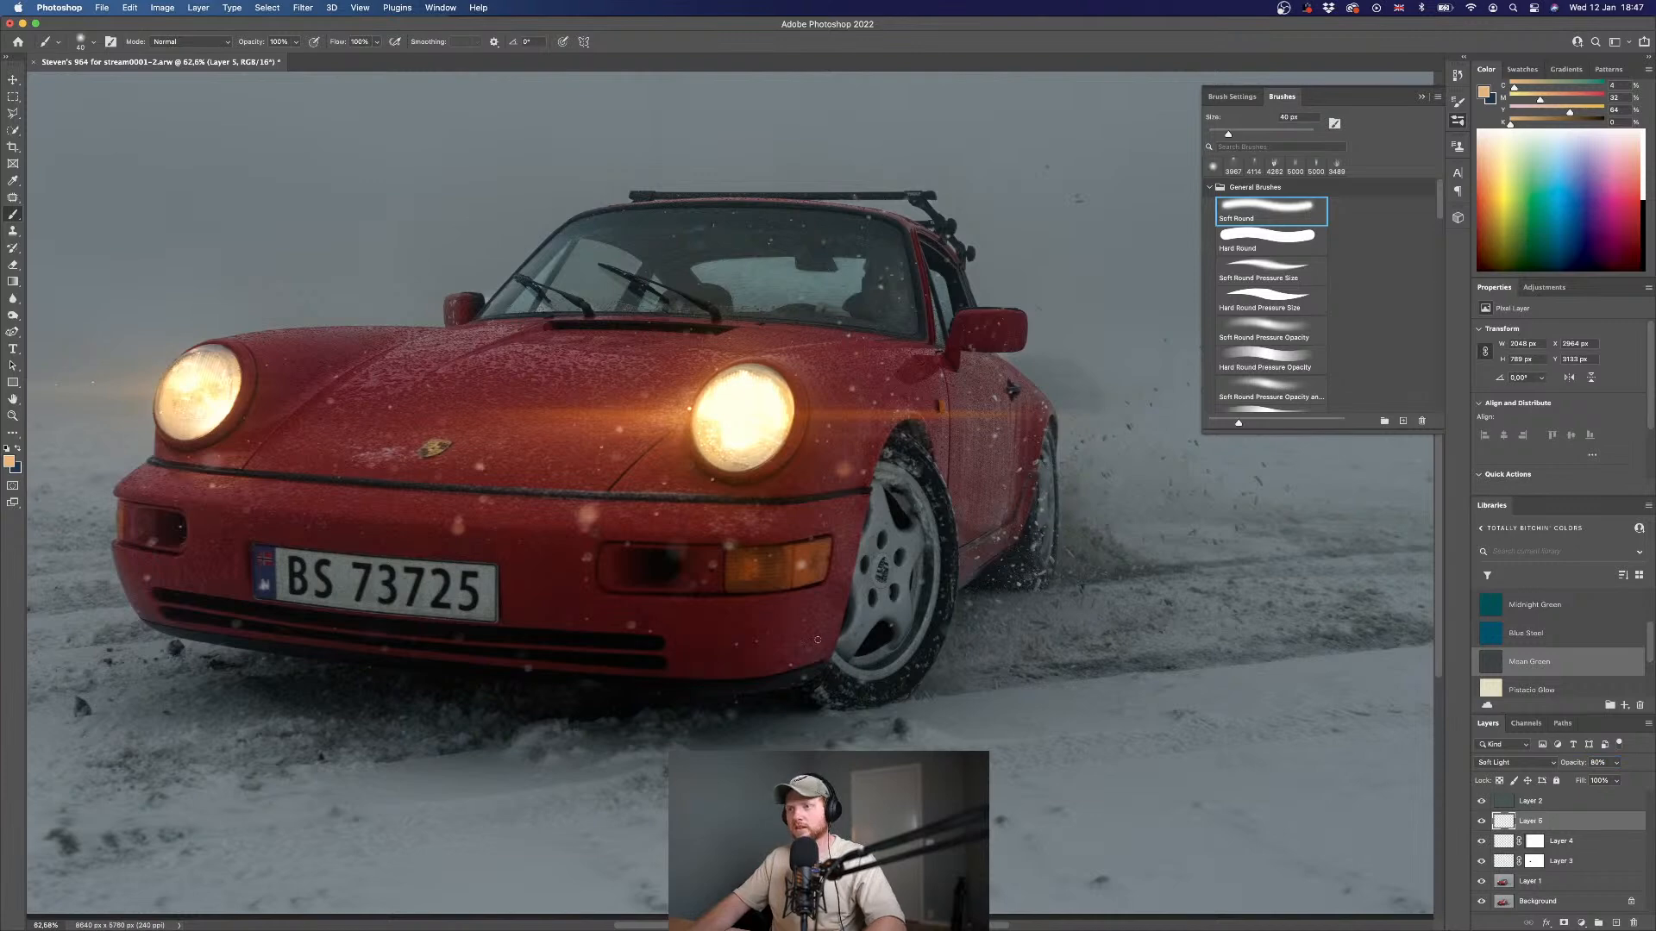
scroll(731, 496, down, 8)
scroll(729, 514, up, 8)
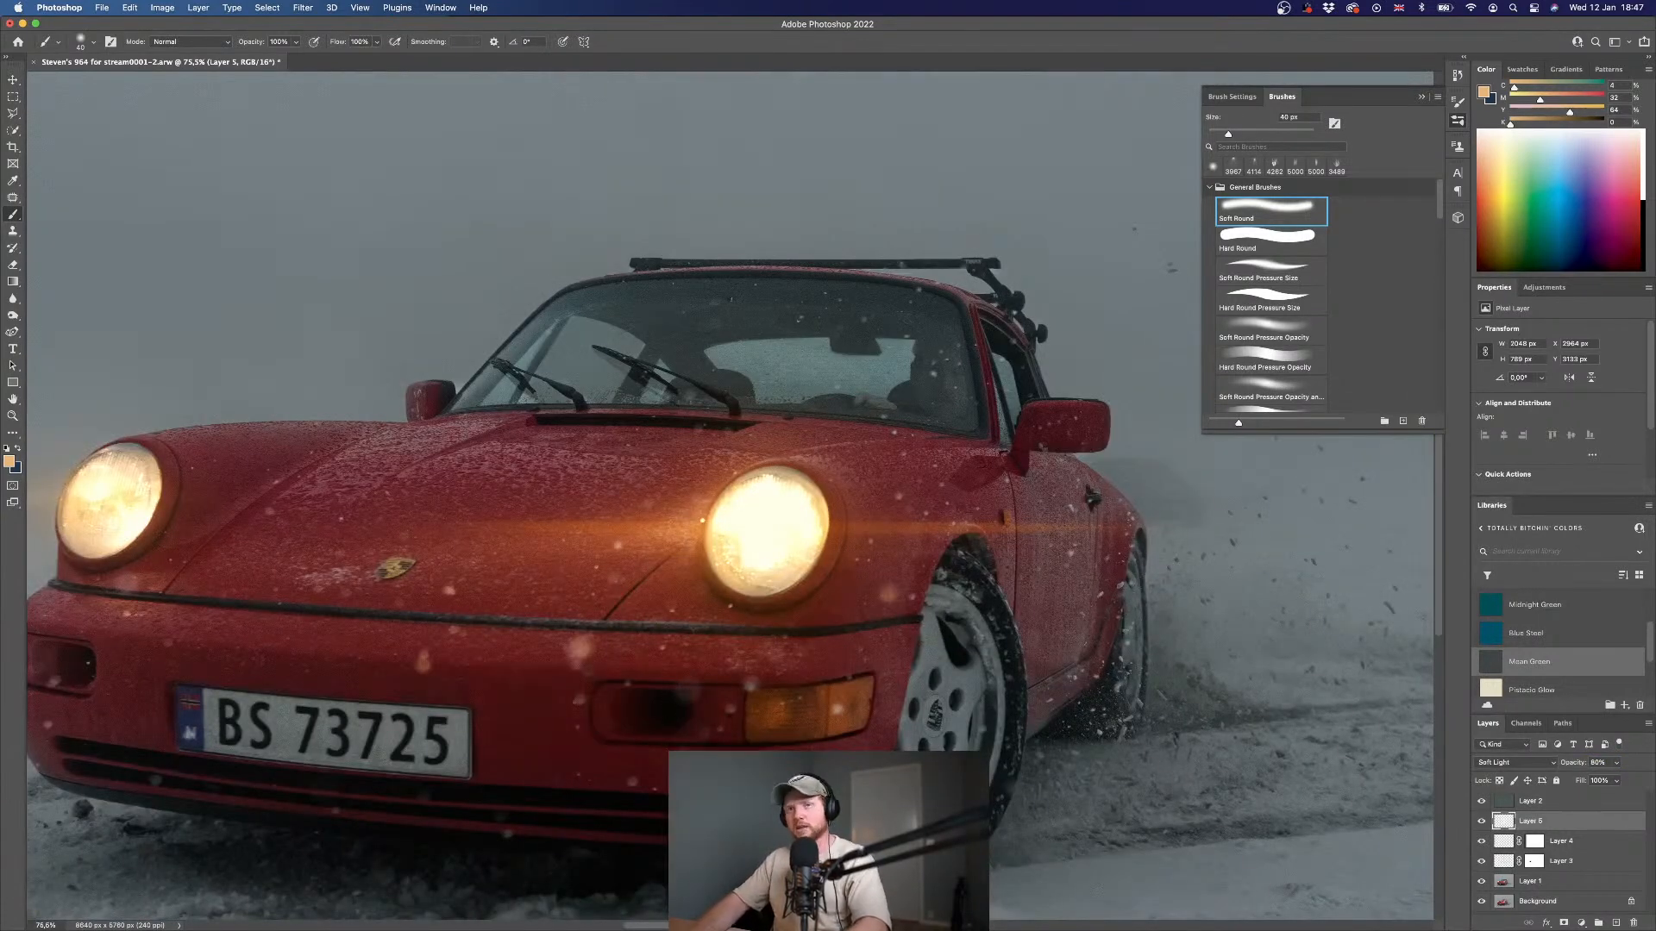
- Set the brush opacity to 83% and tint more snowflakes on the front bumper with brush sizes of 50 to 90 px
drag(253, 42, 229, 43)
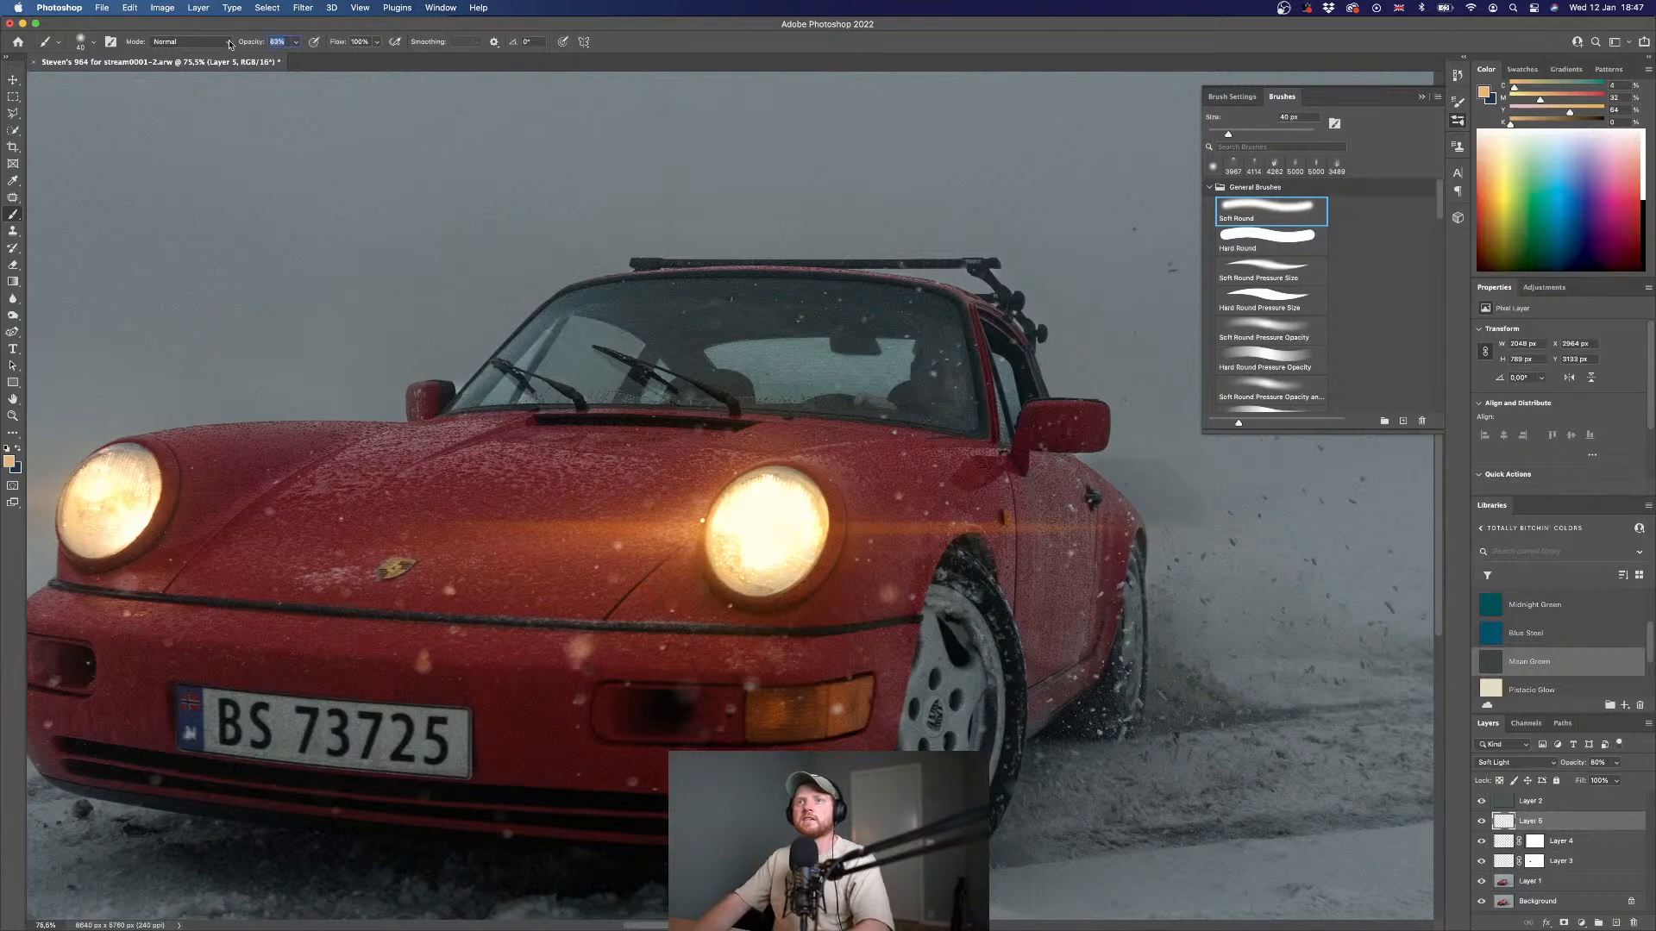
key(bracketright)
key(bracketright)
key(bracketright)
key(bracketright)
key(bracketright)
key(bracketright)
key(bracketright)
key(bracketright)
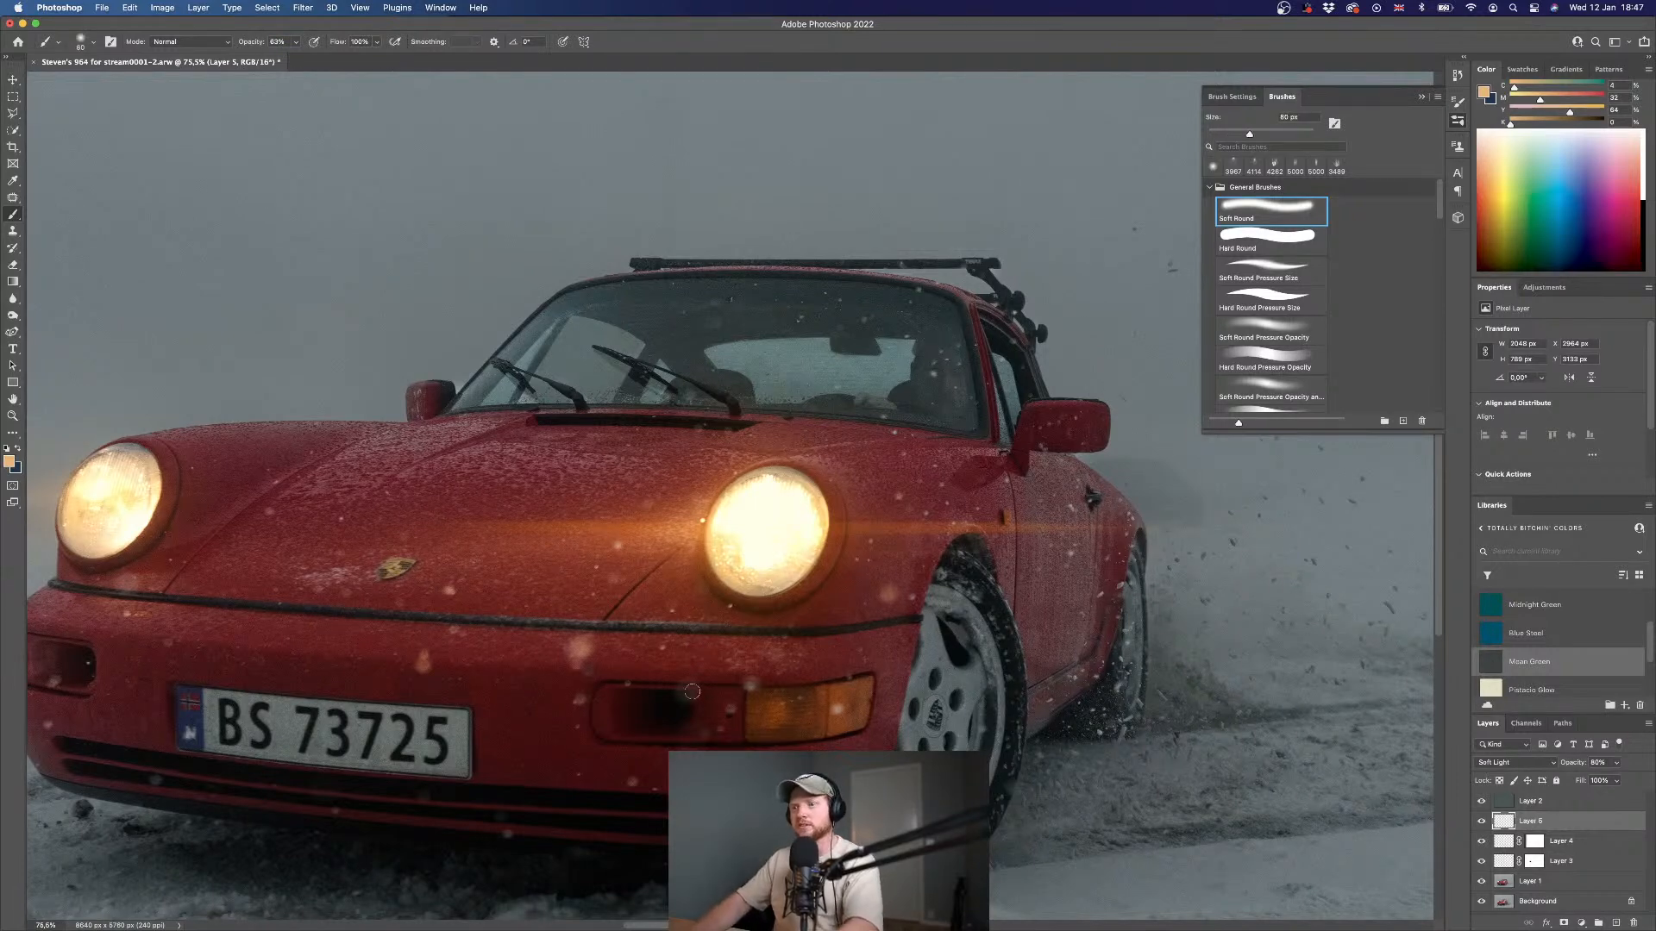
key(bracketleft)
key(bracketleft)
key(bracketleft)
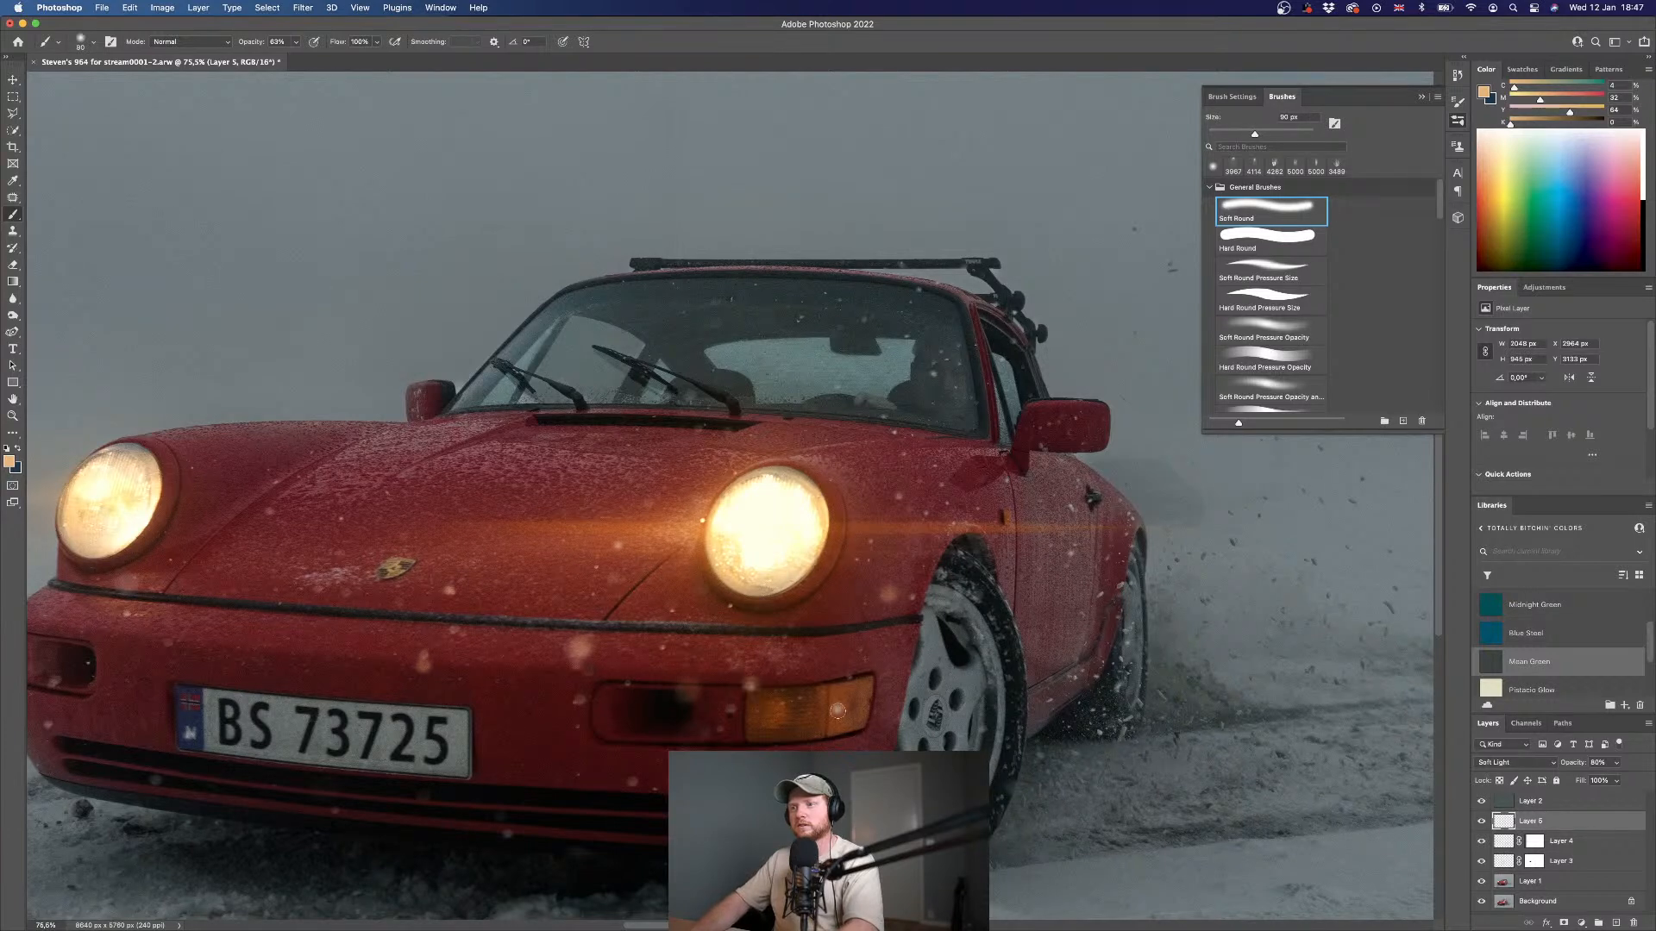
key(bracketleft)
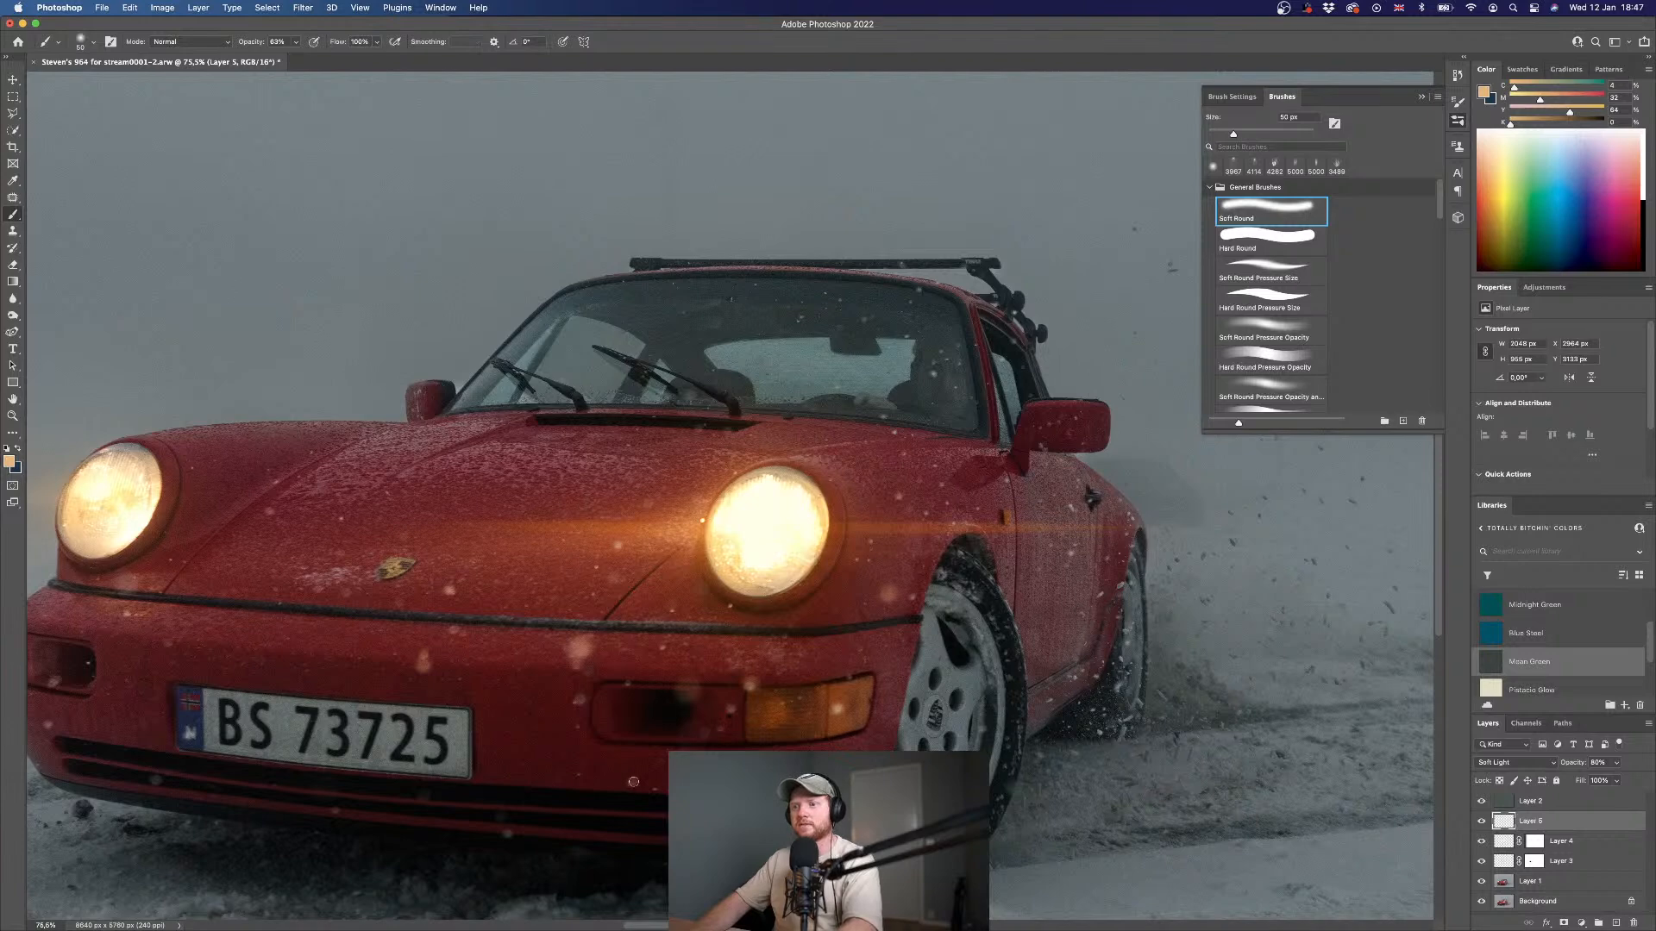
key(bracketright)
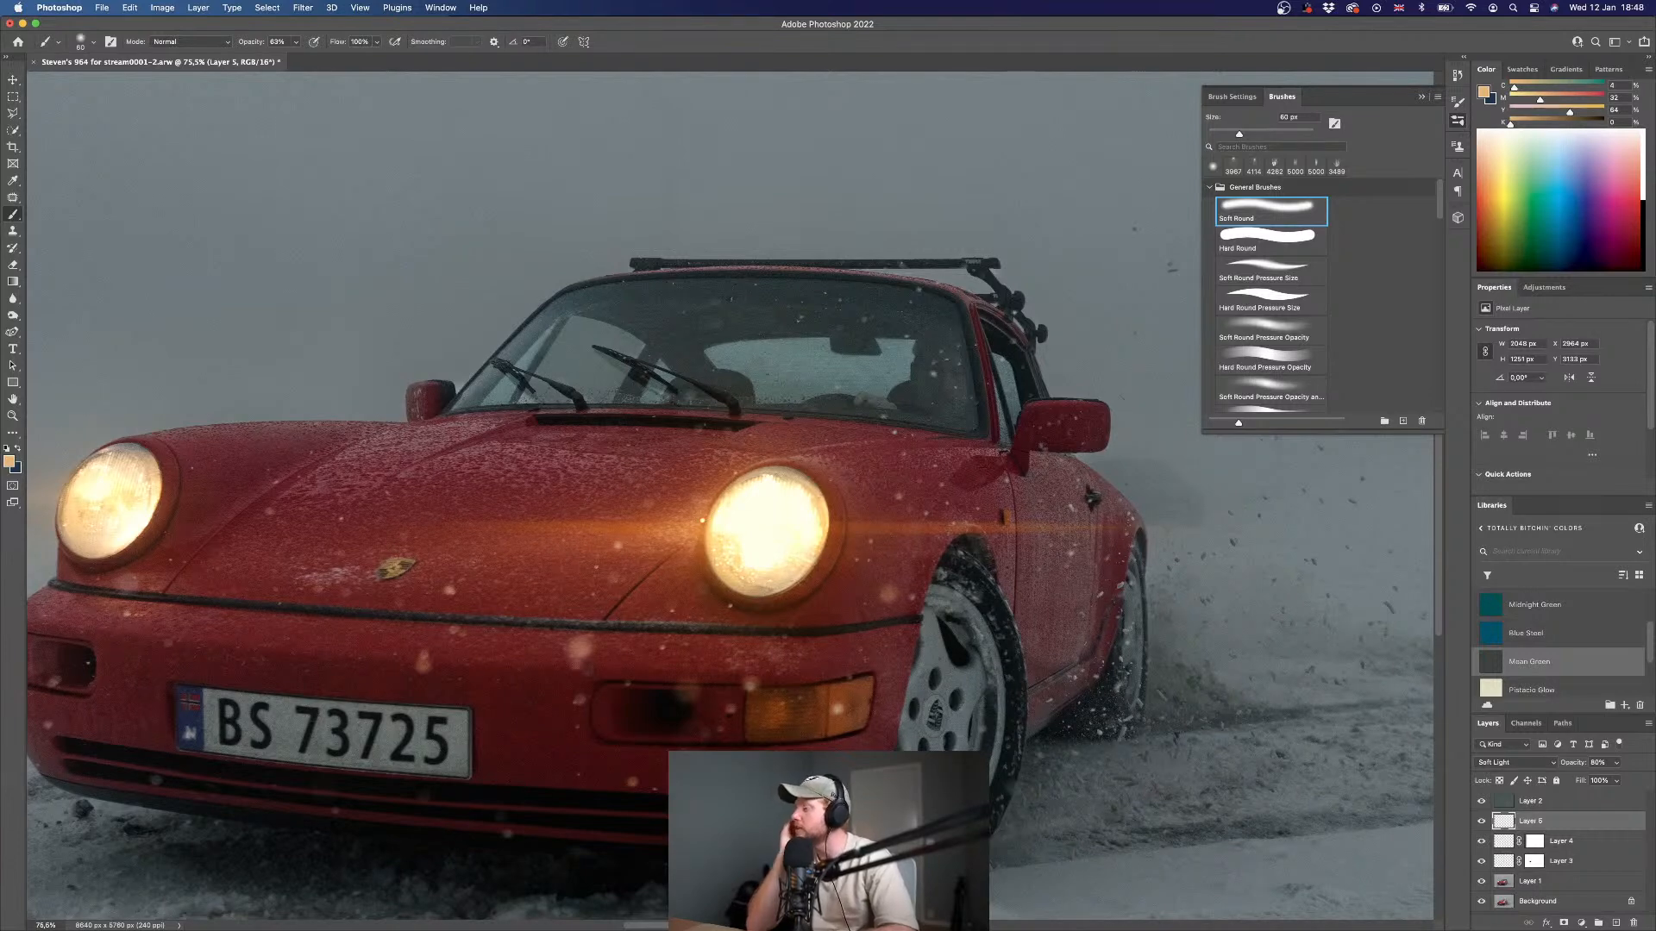
- Tint the snowflakes on the upper hood and the fender around the brighter headlight with a 50 to 60 px brush
scroll(730, 589, up, 5)
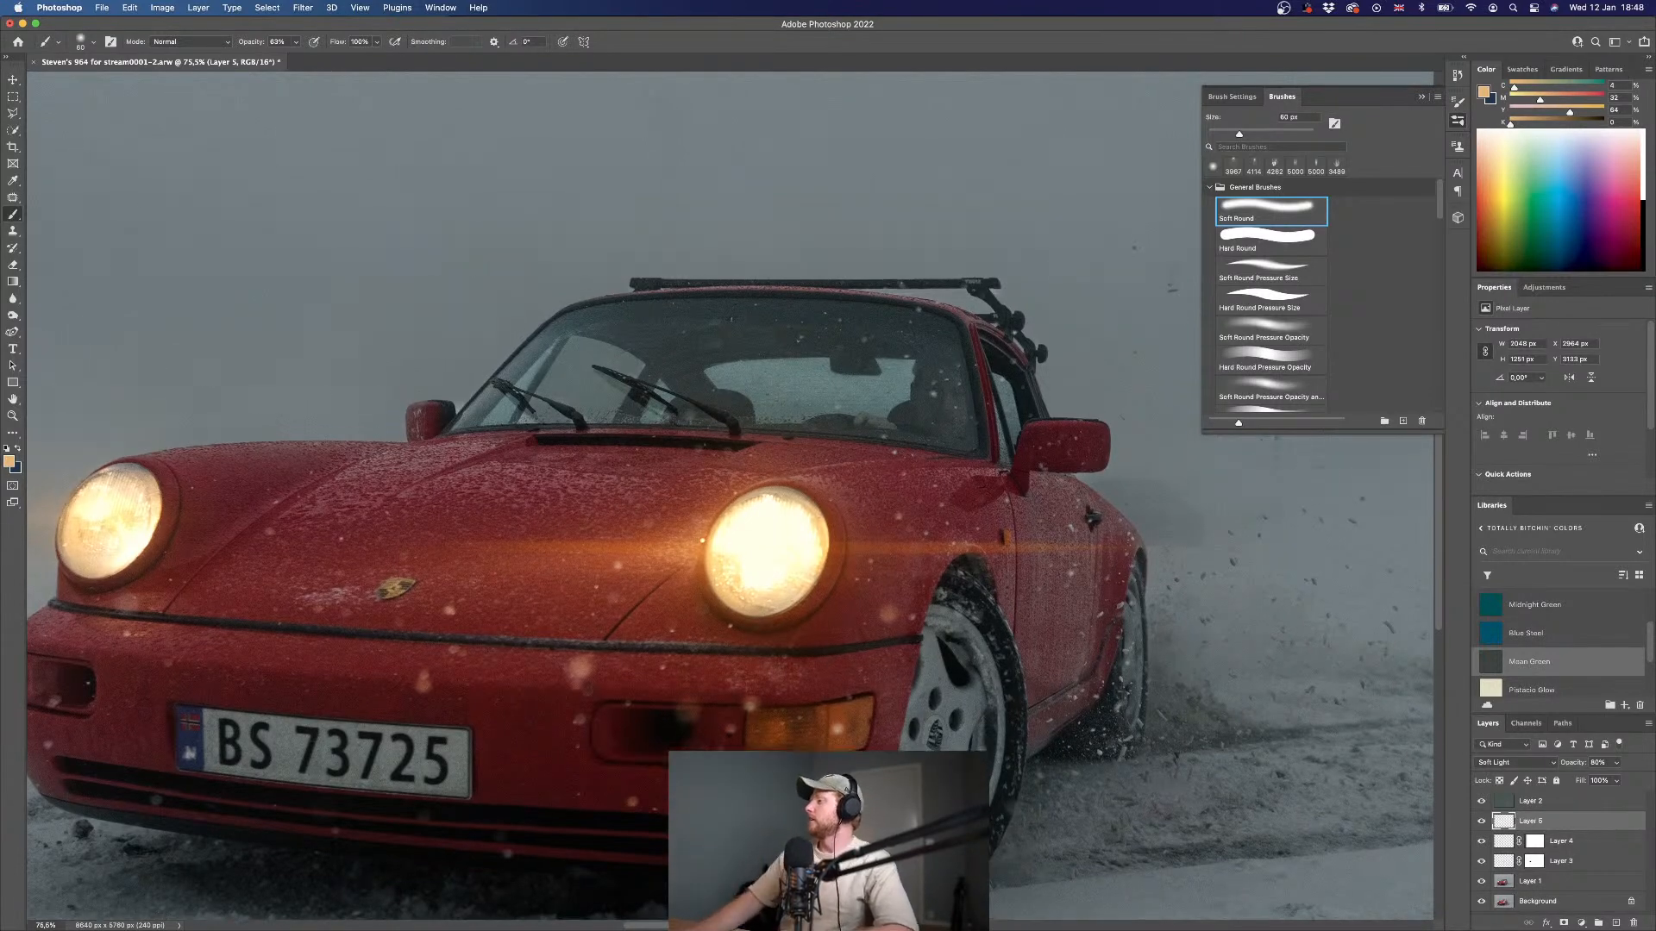
scroll(732, 369, down, 3)
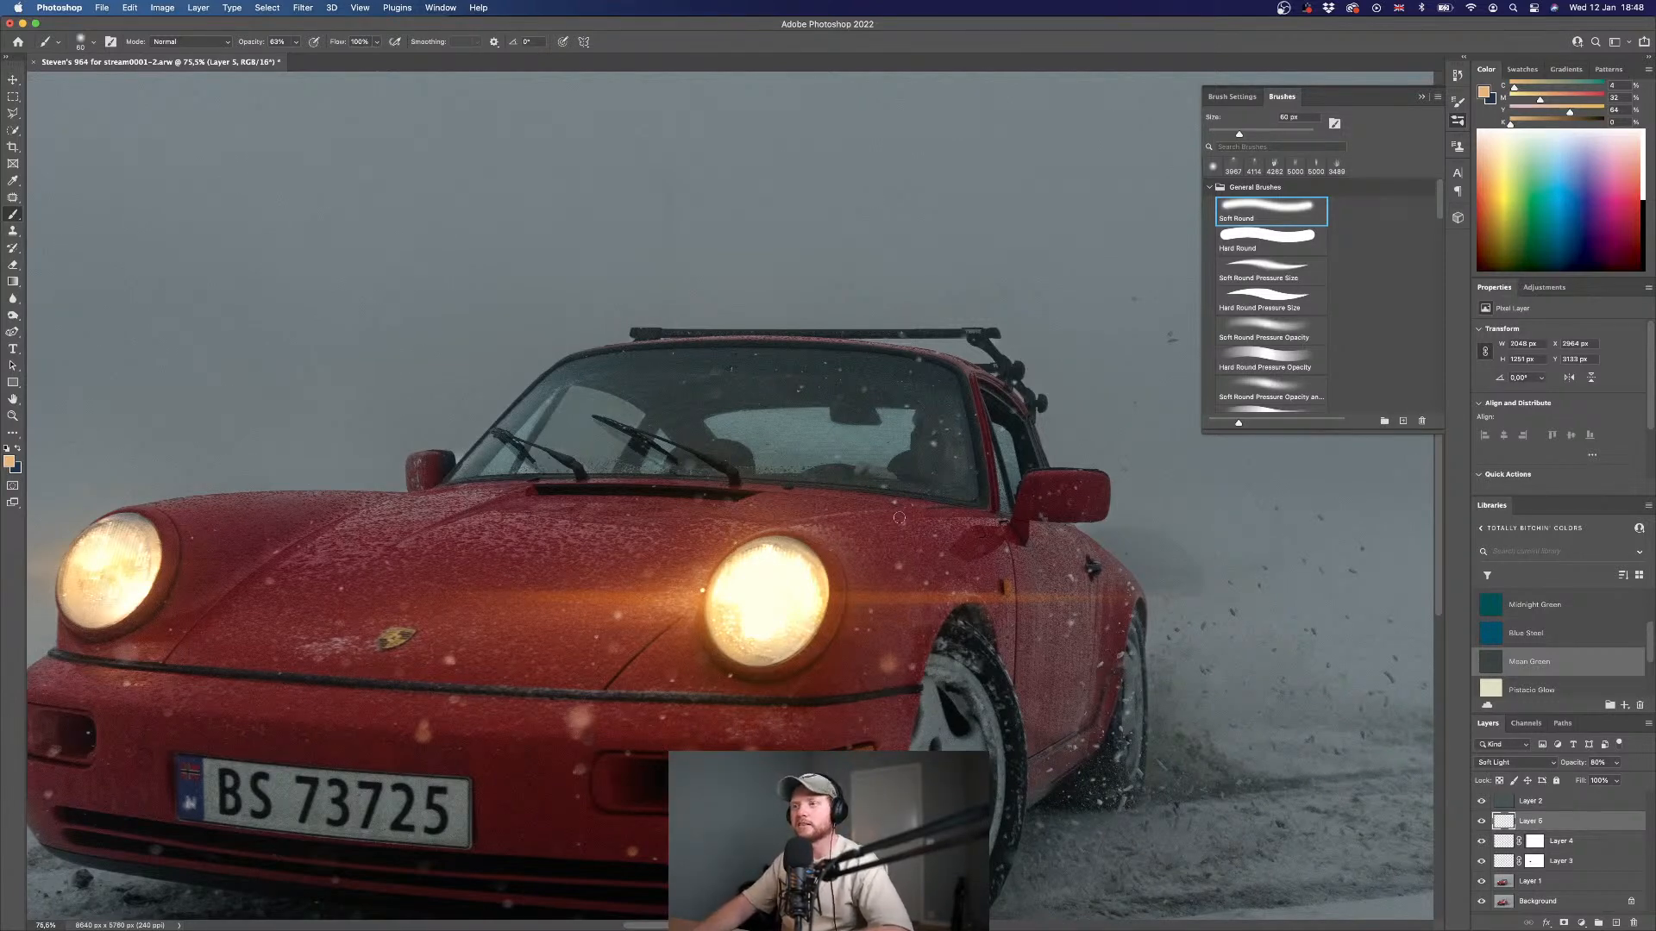
key(bracketleft)
key(bracketleft)
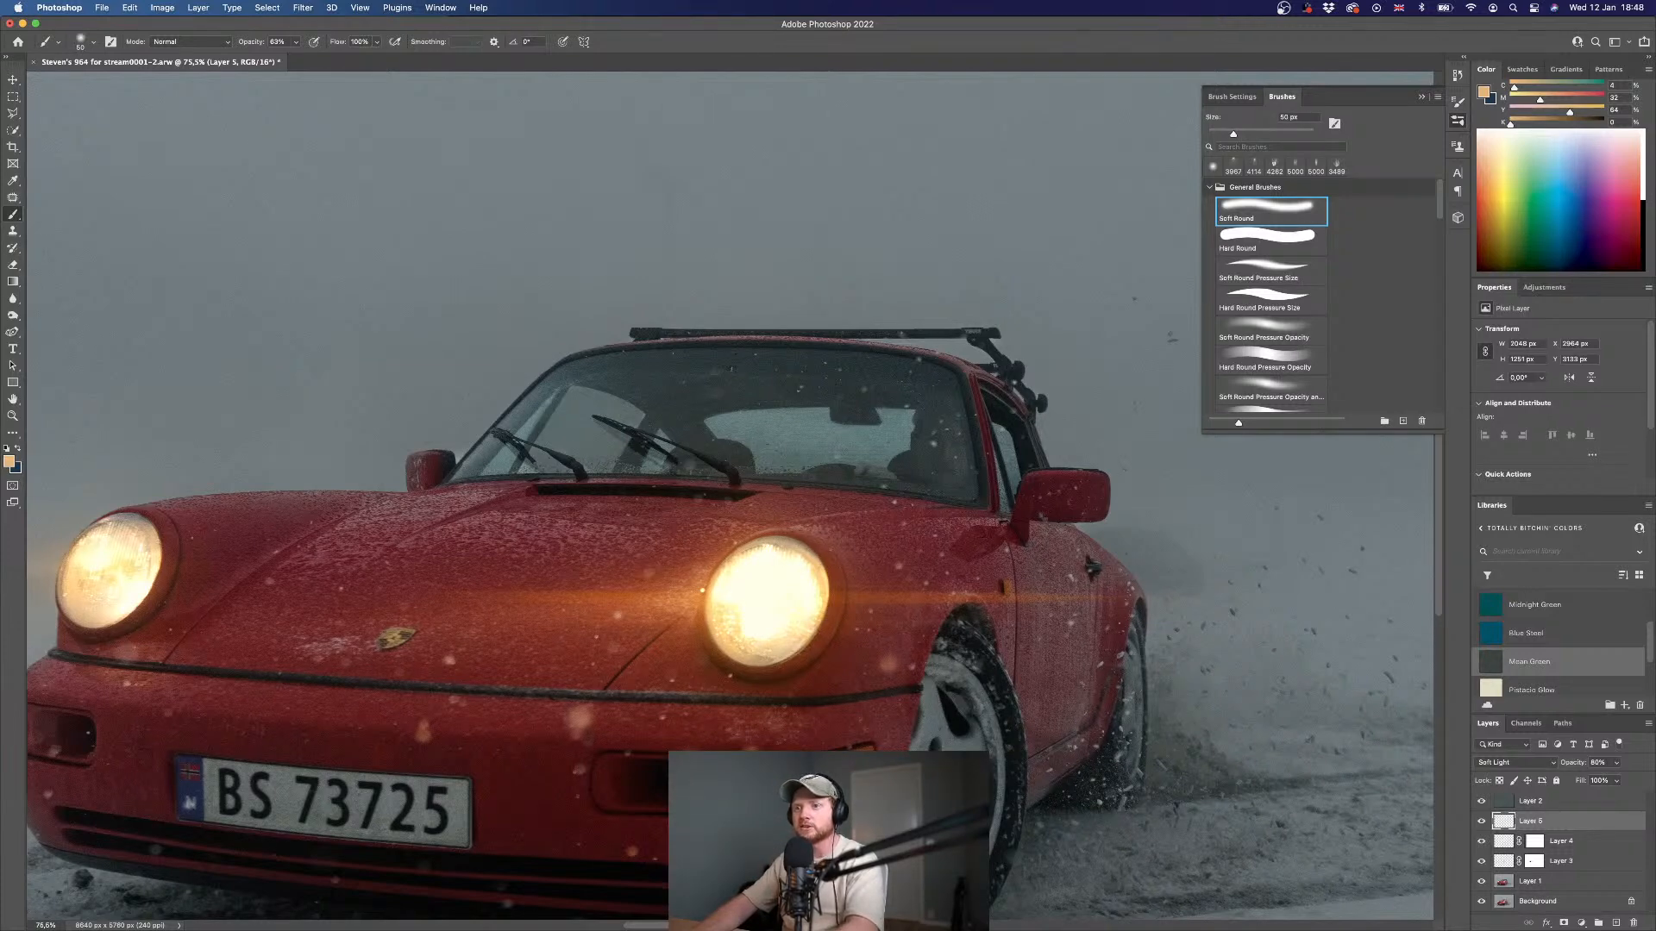
key(bracketright)
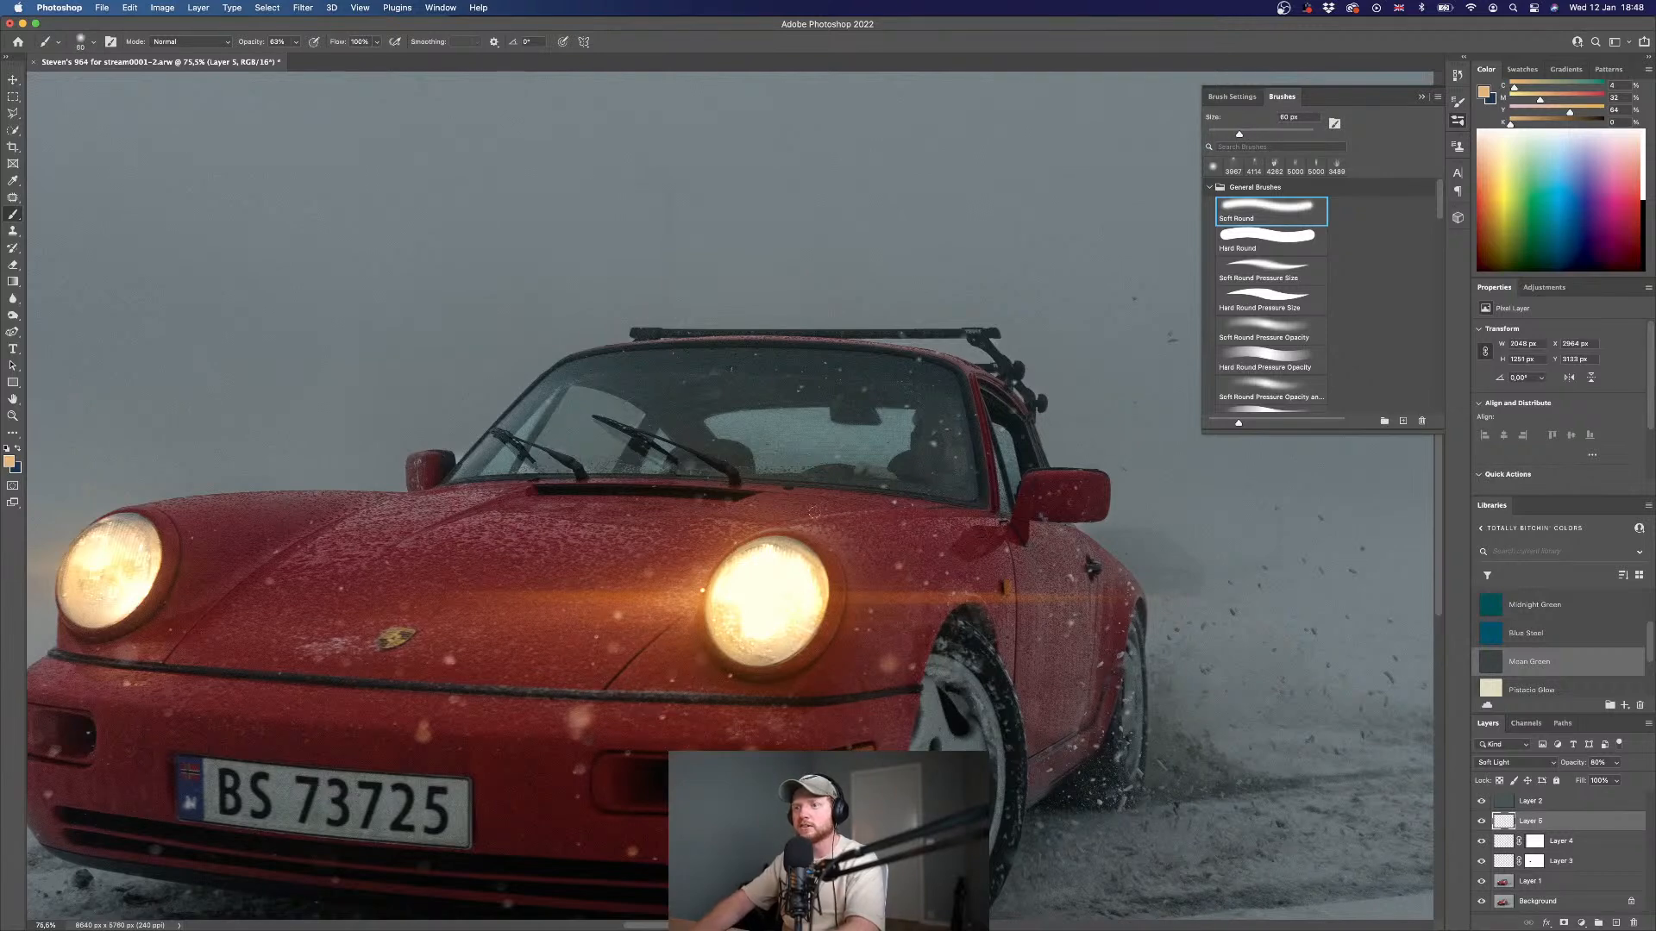
key(bracketleft)
key(bracketleft)
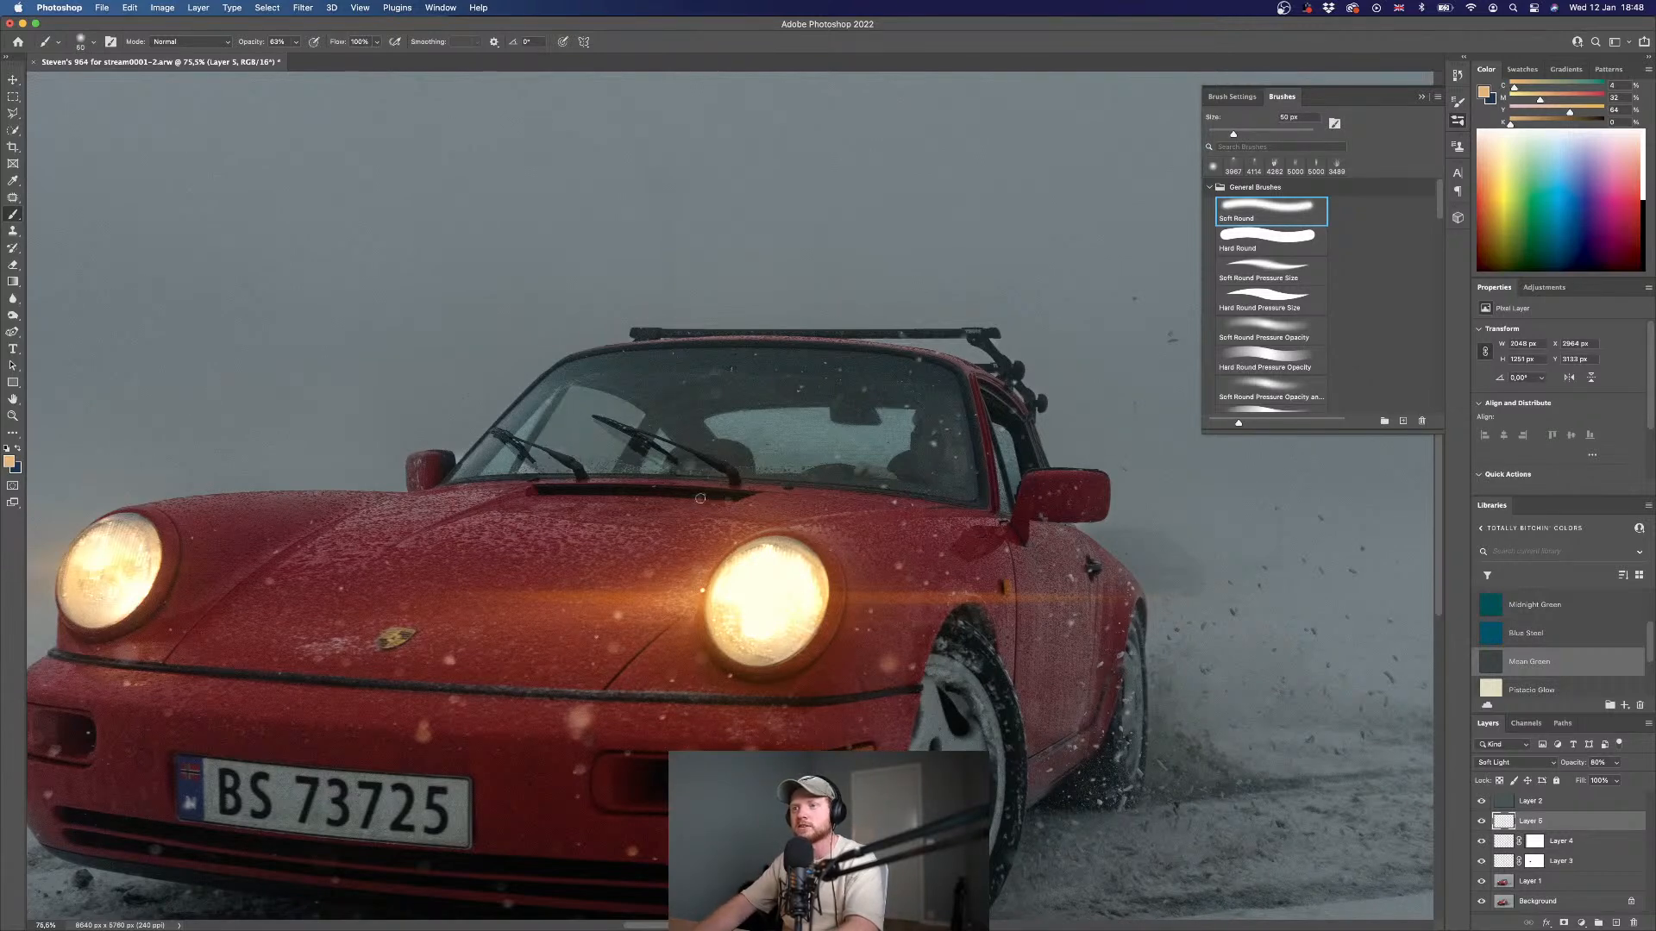
drag(700, 498, 747, 507)
key(bracketleft)
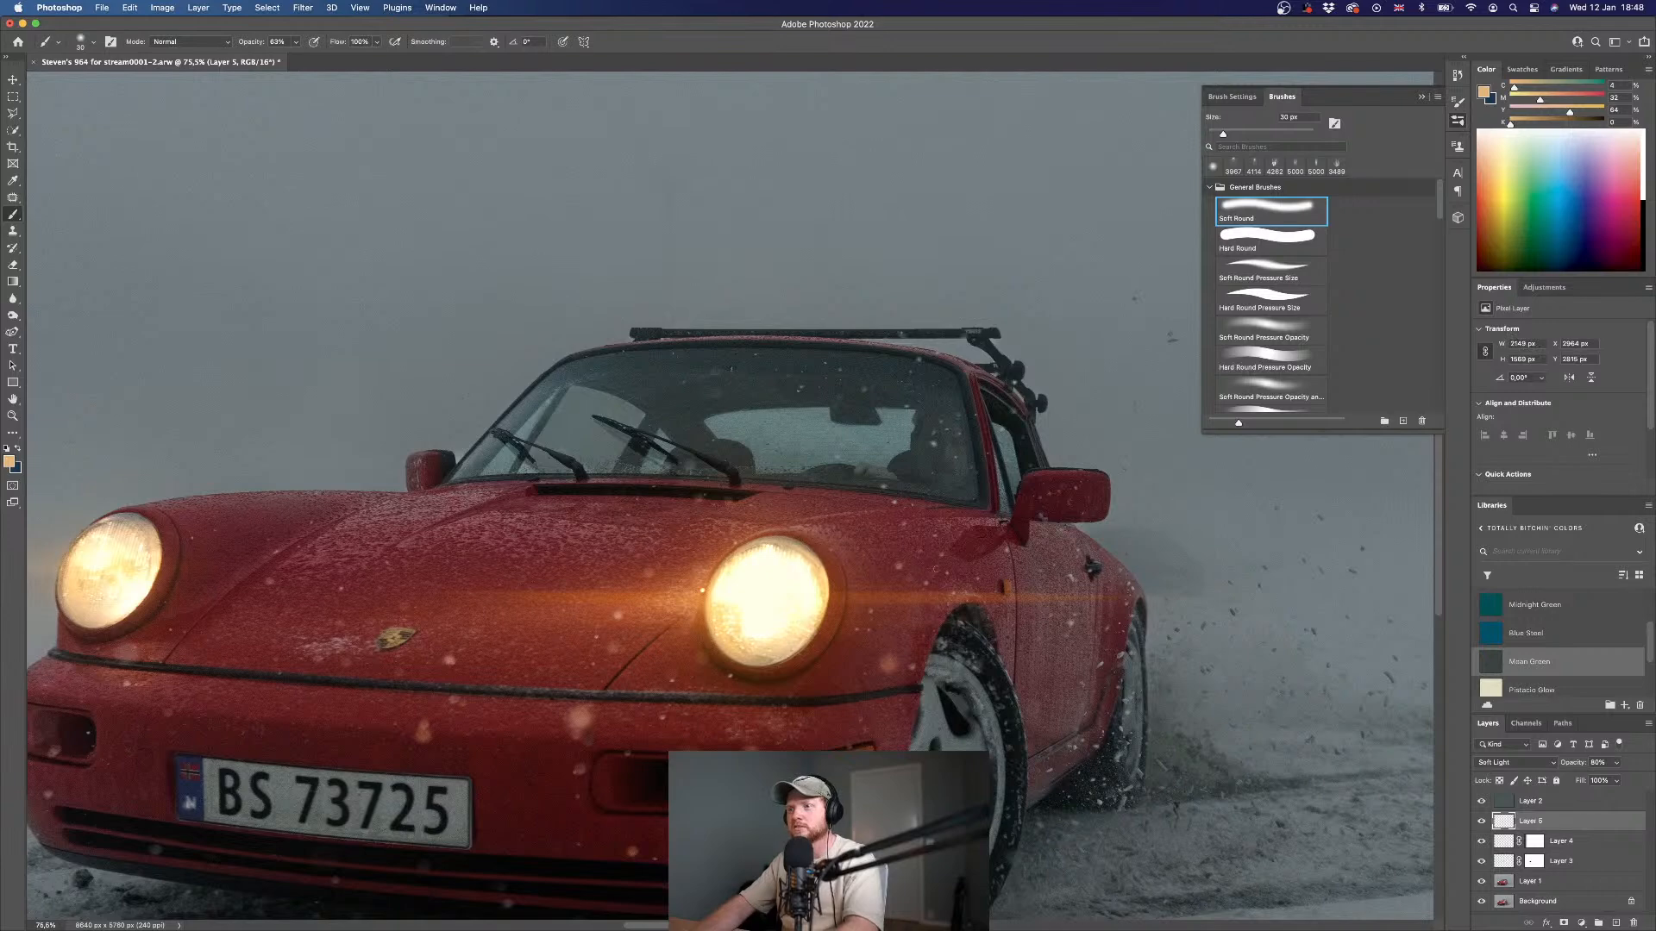
- Enlarge the brush to 80 px for more snowflakes on the car's front, and compare the photo with and without Layer 5
key(bracketright)
key(bracketright)
key(bracketright)
key(bracketright)
key(bracketright)
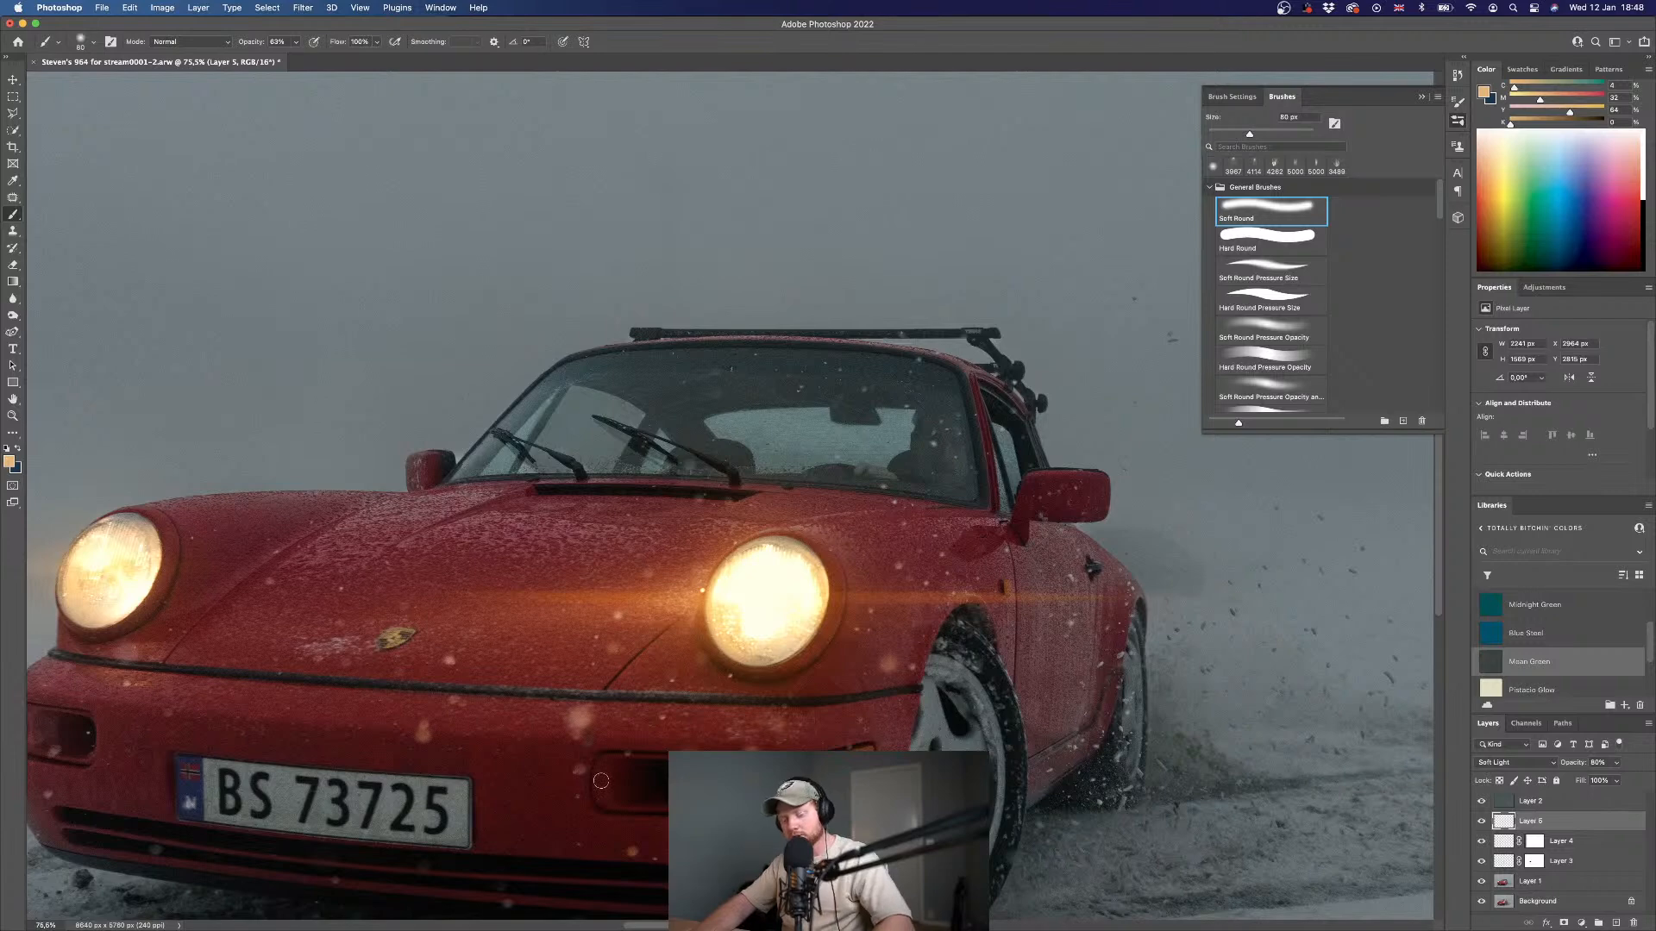
scroll(603, 779, down, 8)
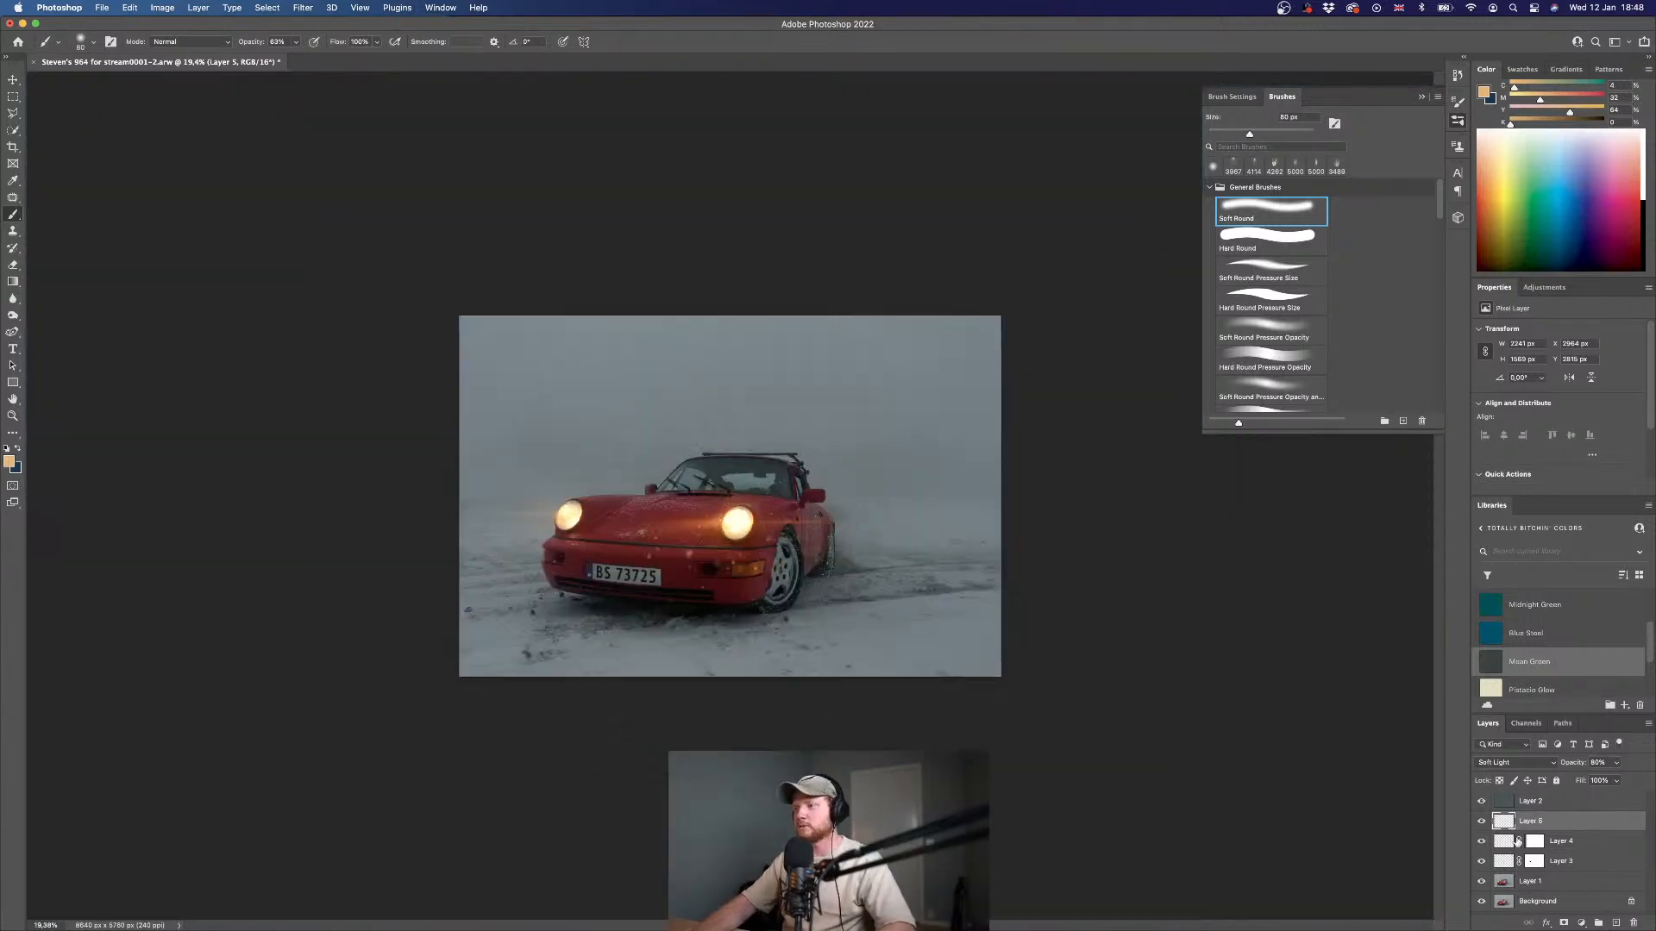
click(1482, 821)
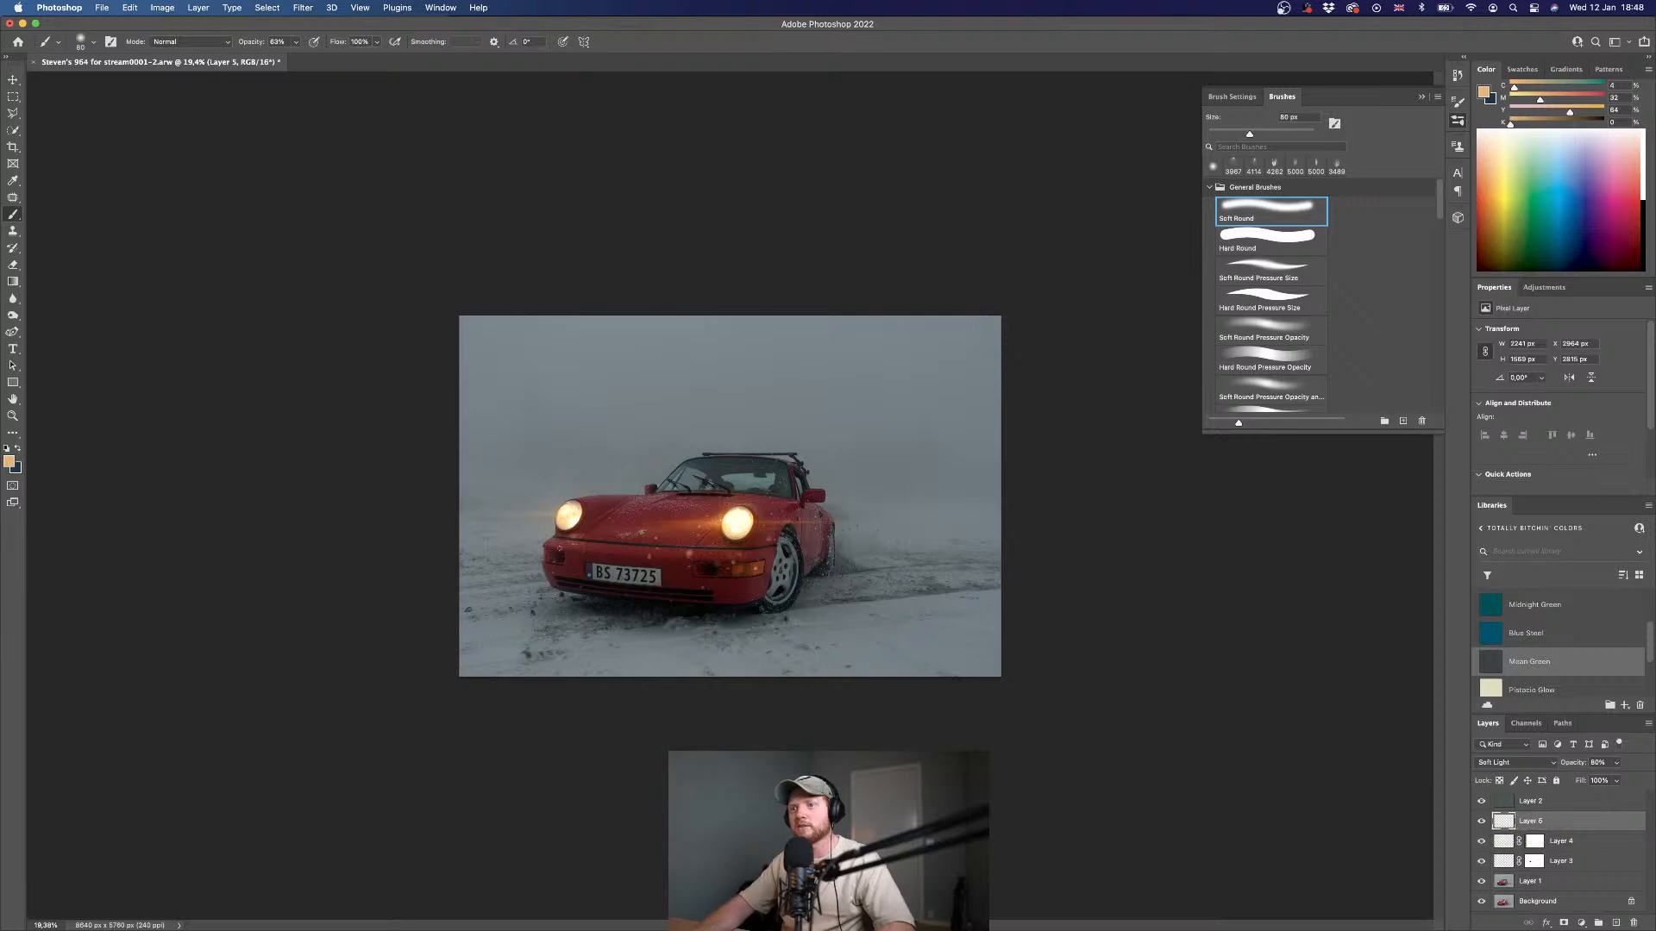
- Paint a soft orange glow on the bumper edge just below the left-hand headlight with a brush larger than 80 px
scroll(557, 544, up, 10)
scroll(401, 568, left, 2)
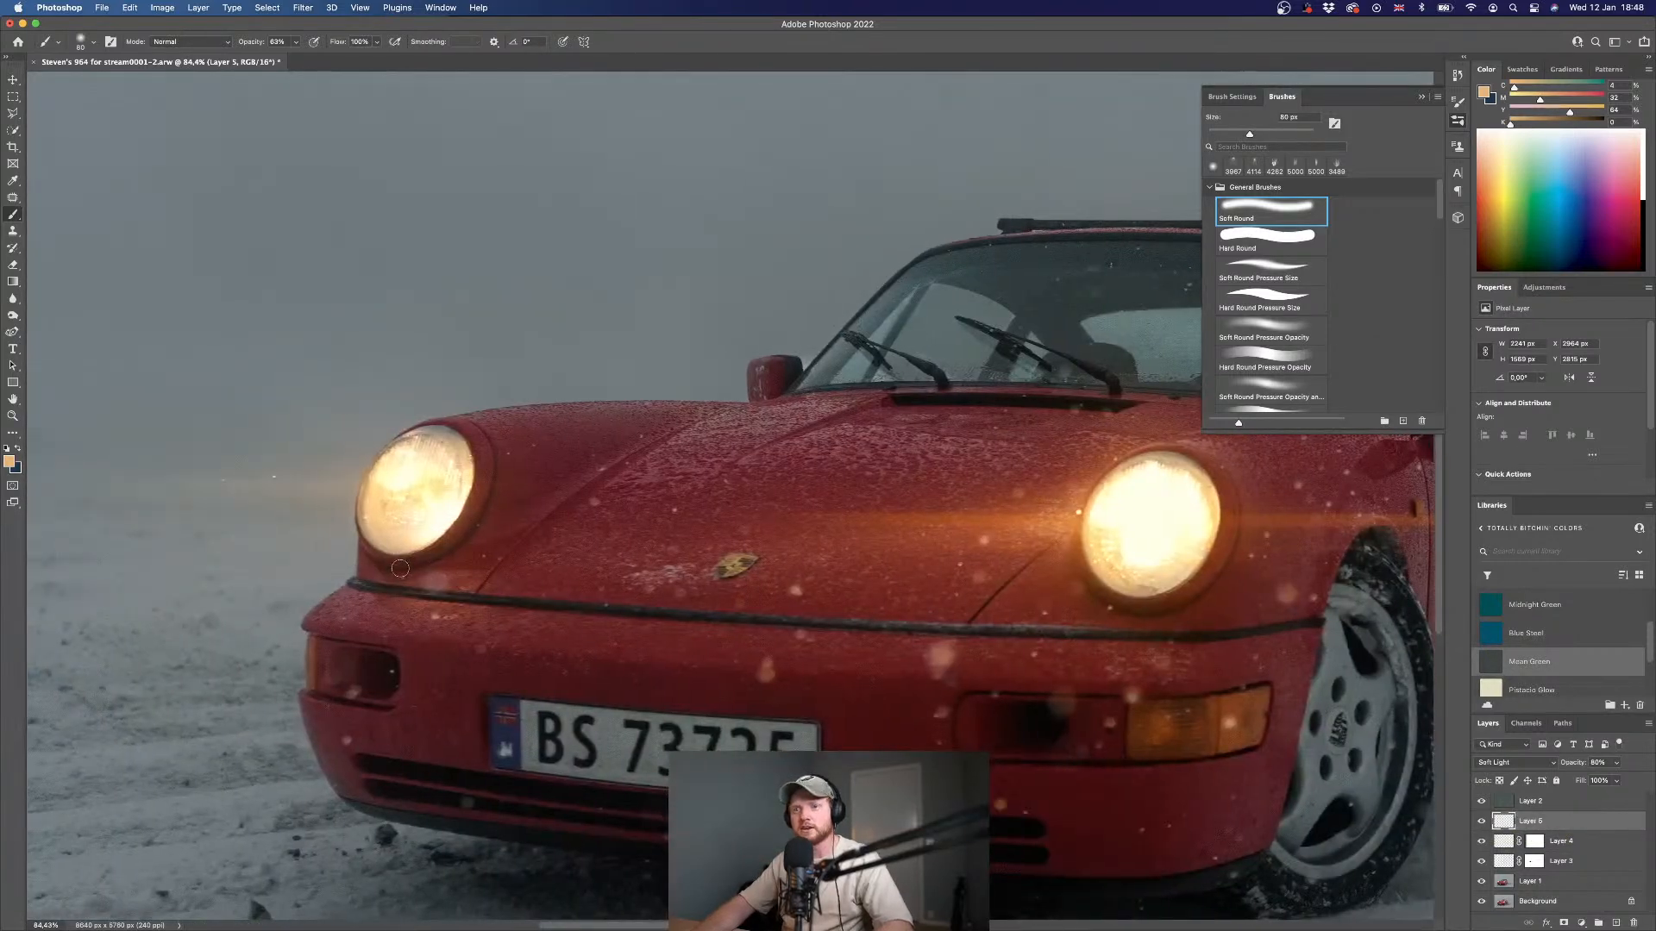
key(bracketright)
key(bracketright)
key(bracketright)
click(435, 583)
key(bracketleft)
click(412, 604)
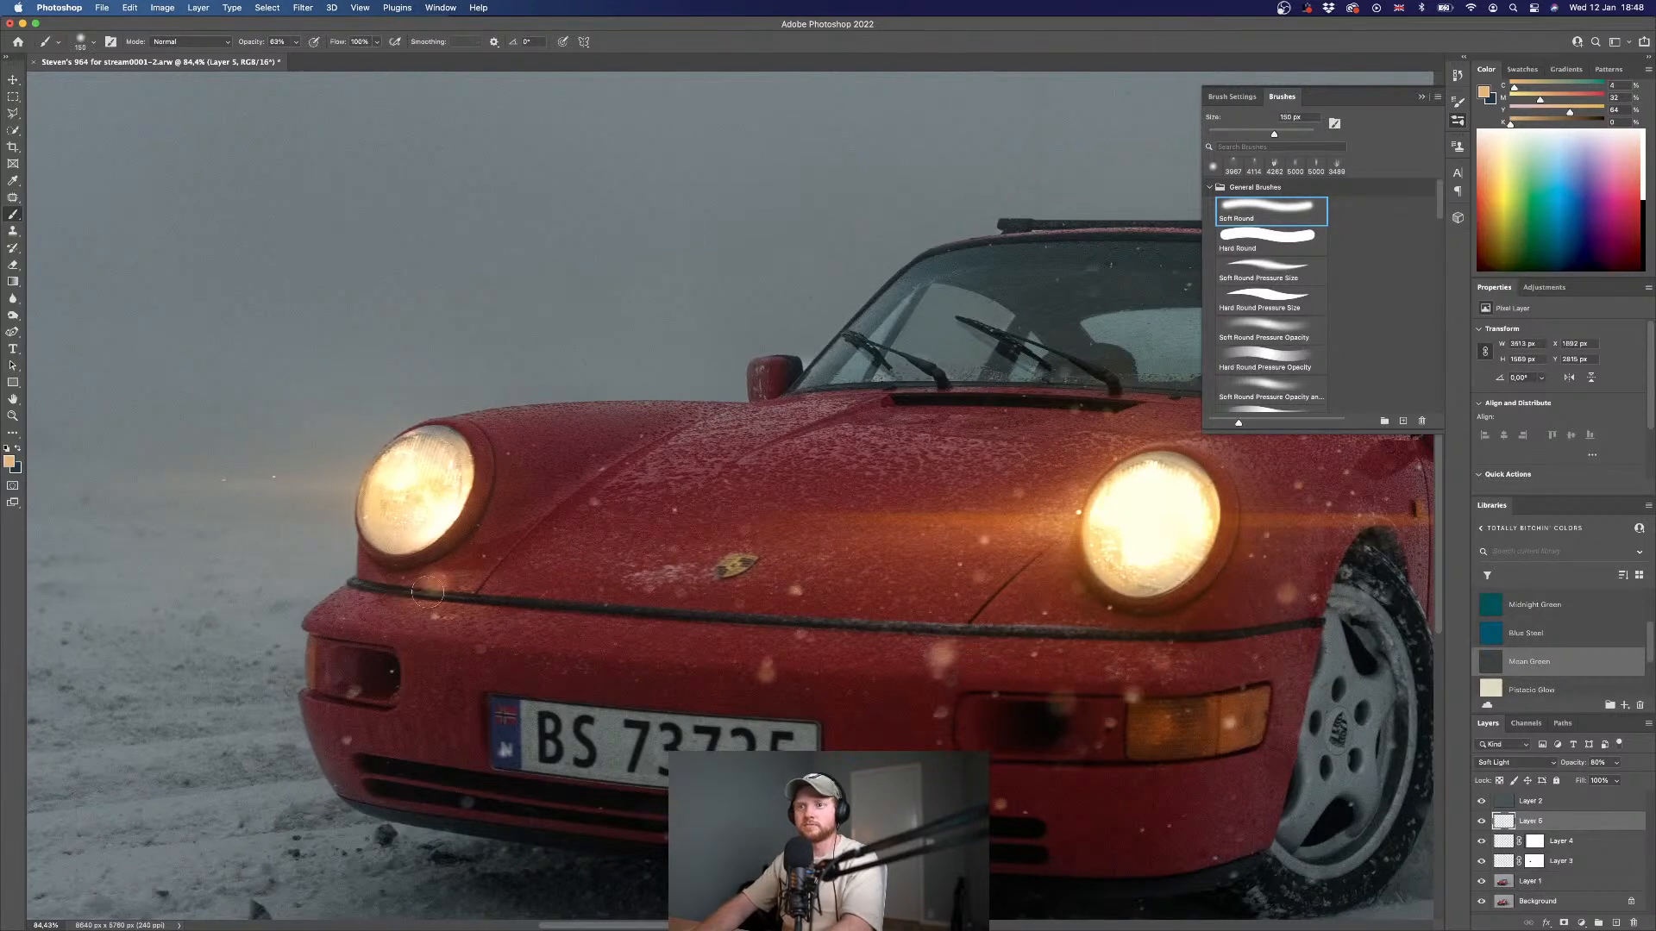
key(bracketleft)
key(bracketleft)
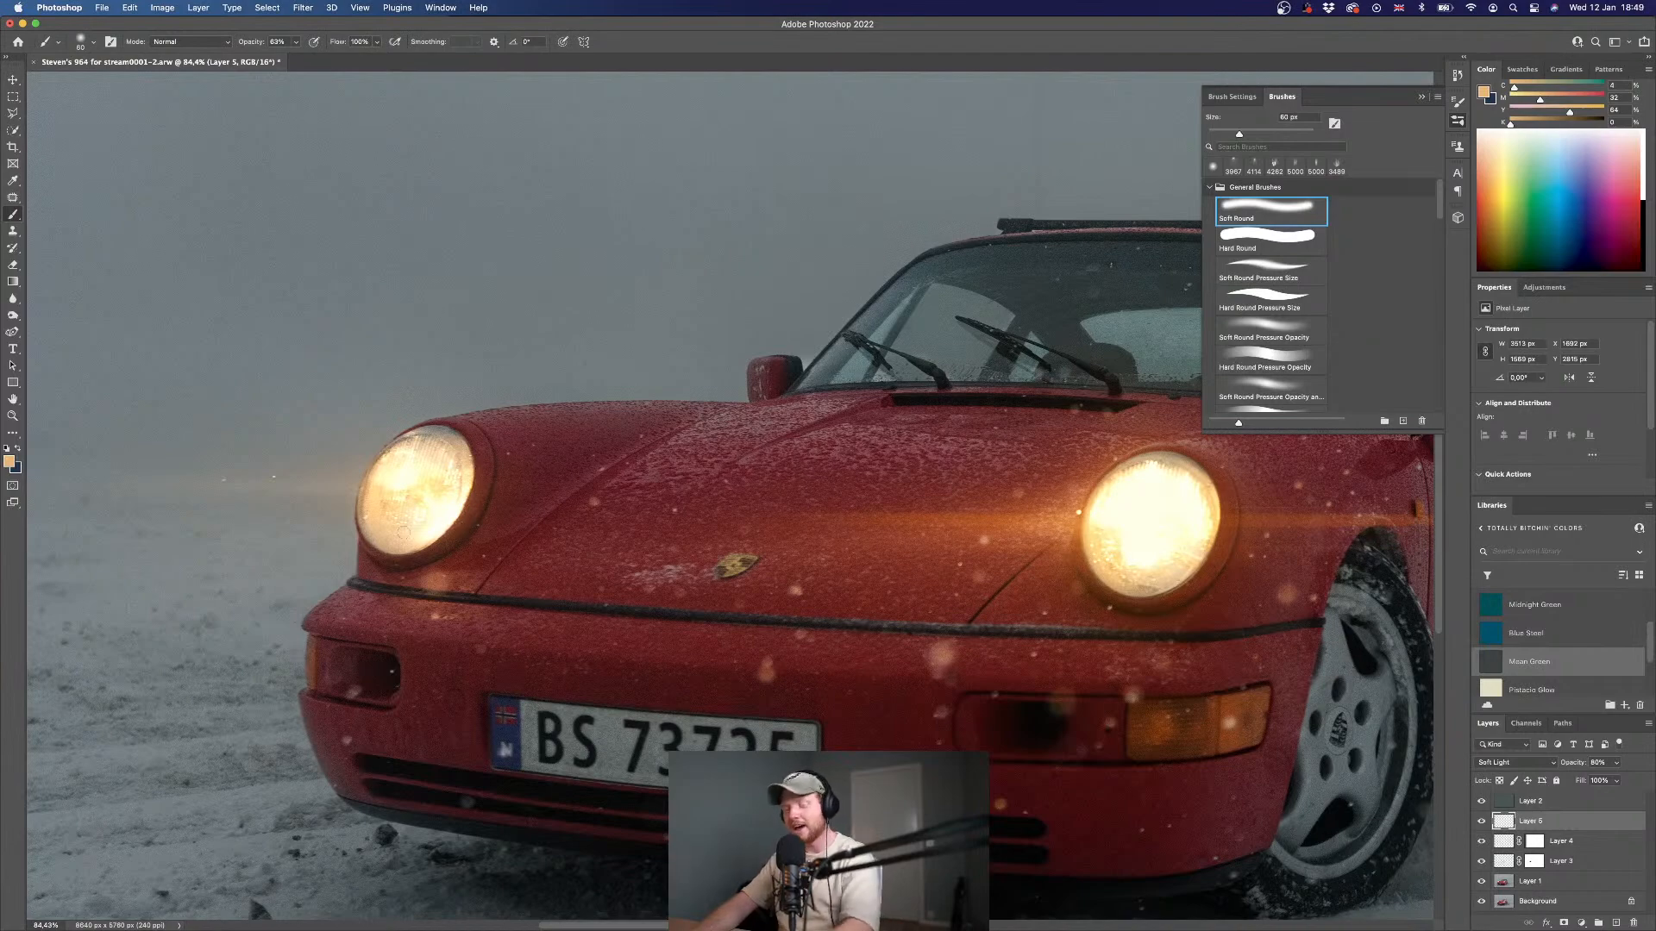
- Tint the snowflakes around the left-hand fog light and on the lower bumper grille orange
key(bracketright)
click(353, 692)
click(469, 803)
key(bracketleft)
key(bracketleft)
click(347, 741)
- Tint the remaining small snowflakes near the left-hand headlight with a 30 to 50 px brush and check the whole photo
key(bracketleft)
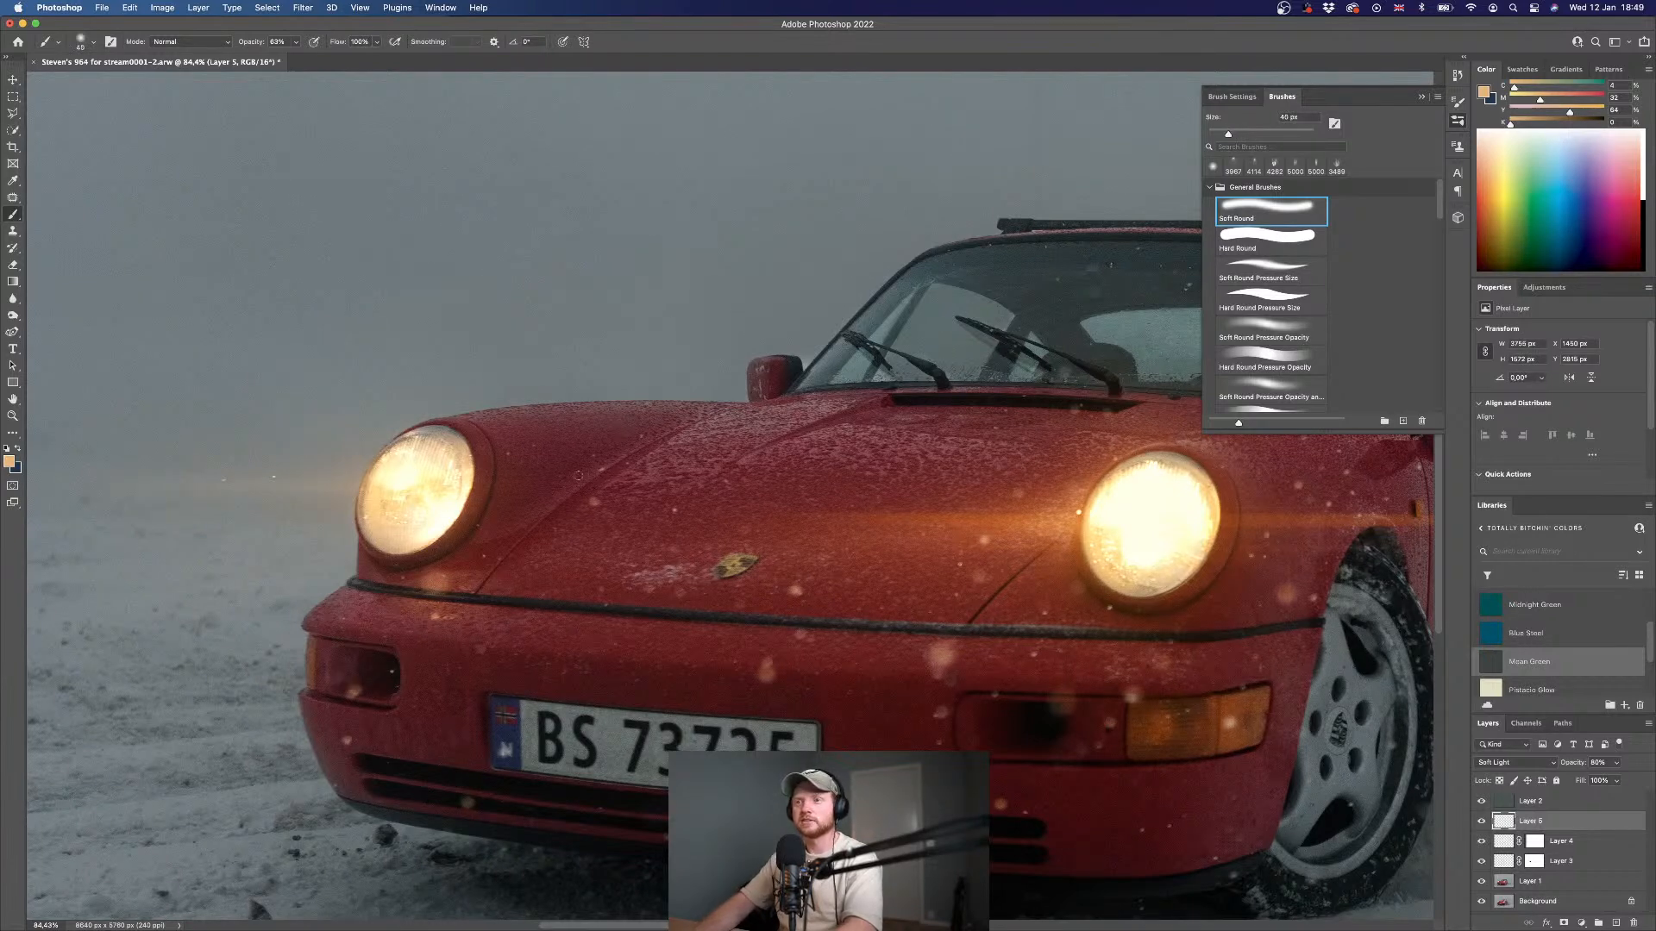
key(bracketleft)
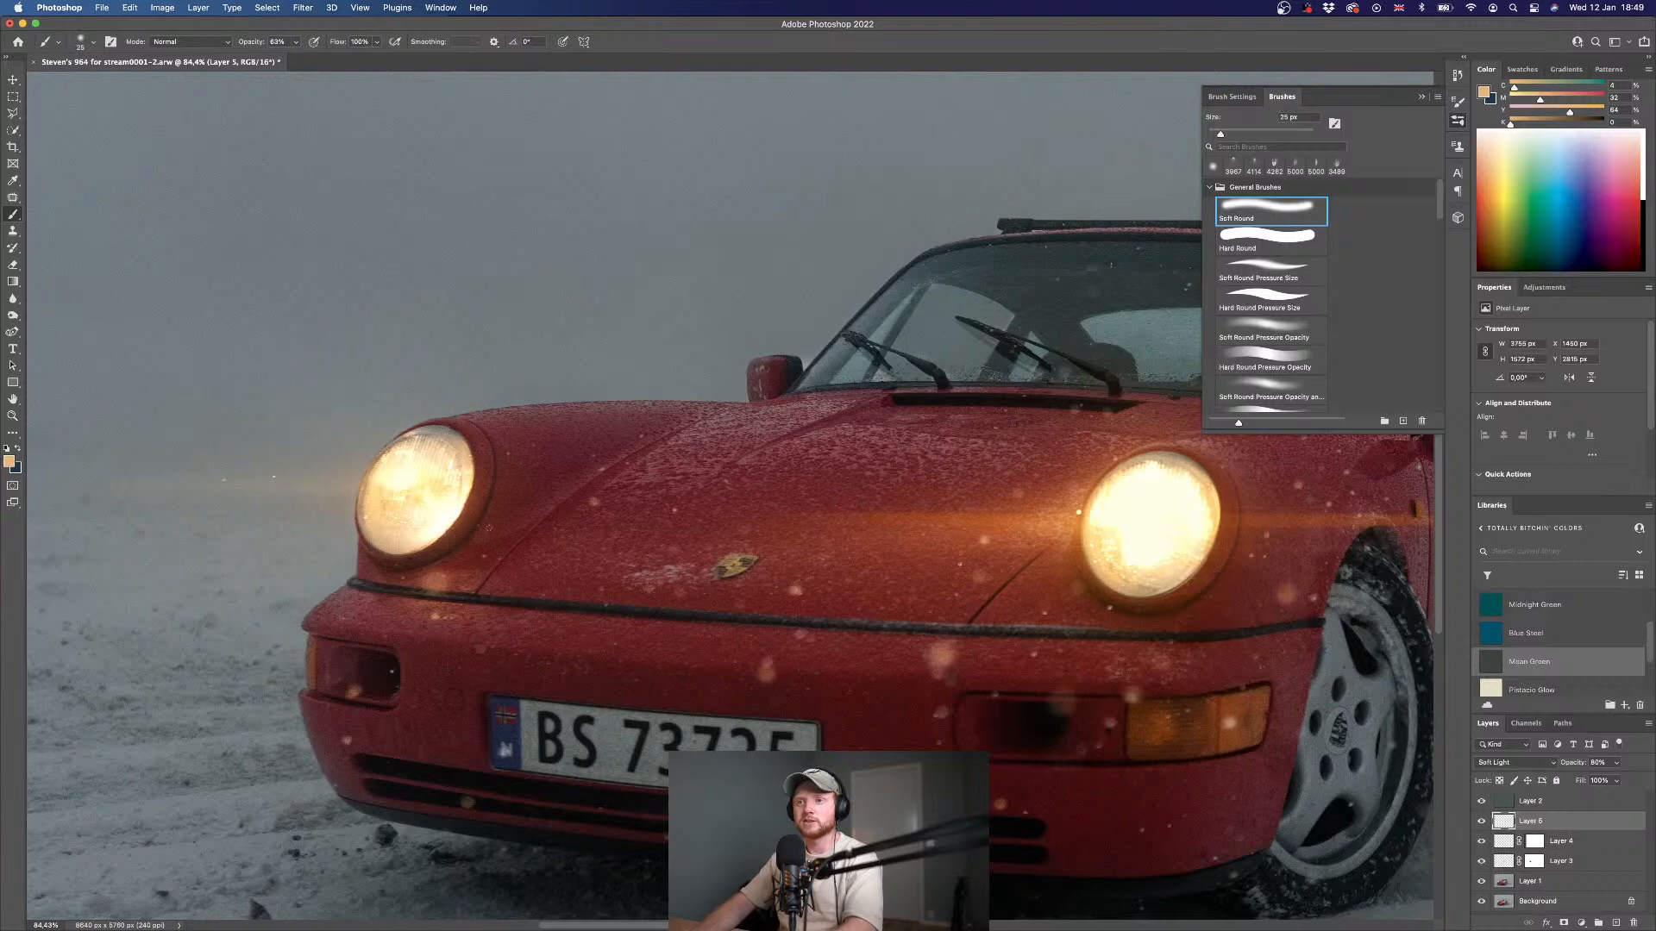
scroll(463, 566, down, 3)
key(bracketright)
key(bracketright)
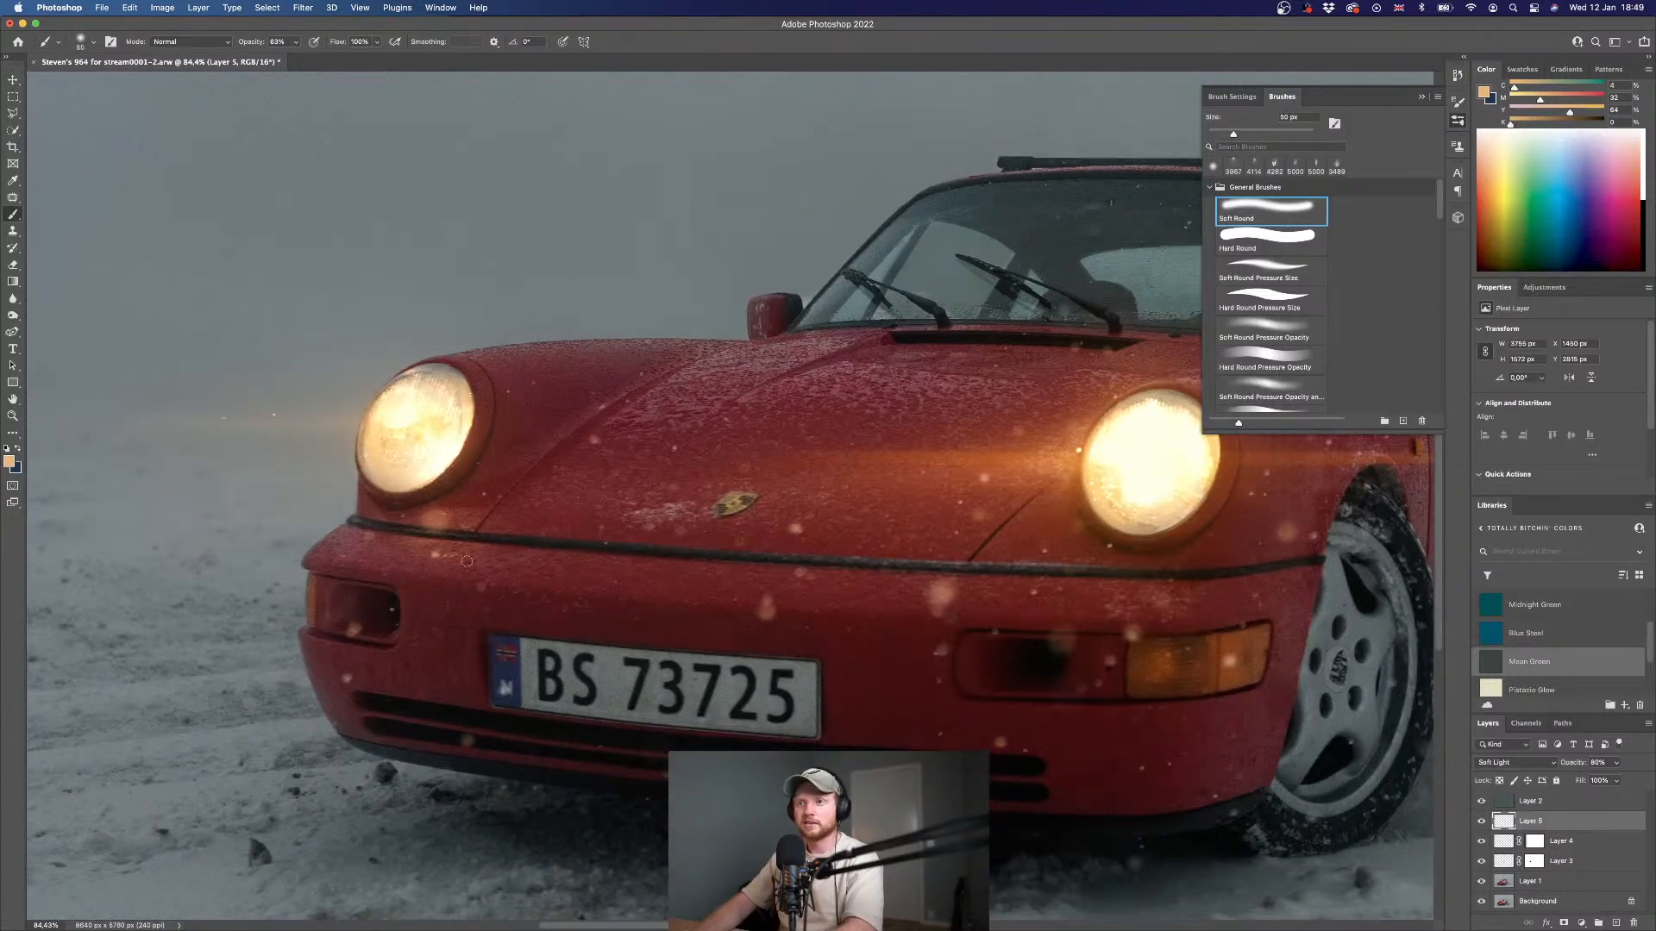
key(bracketleft)
key(bracketleft)
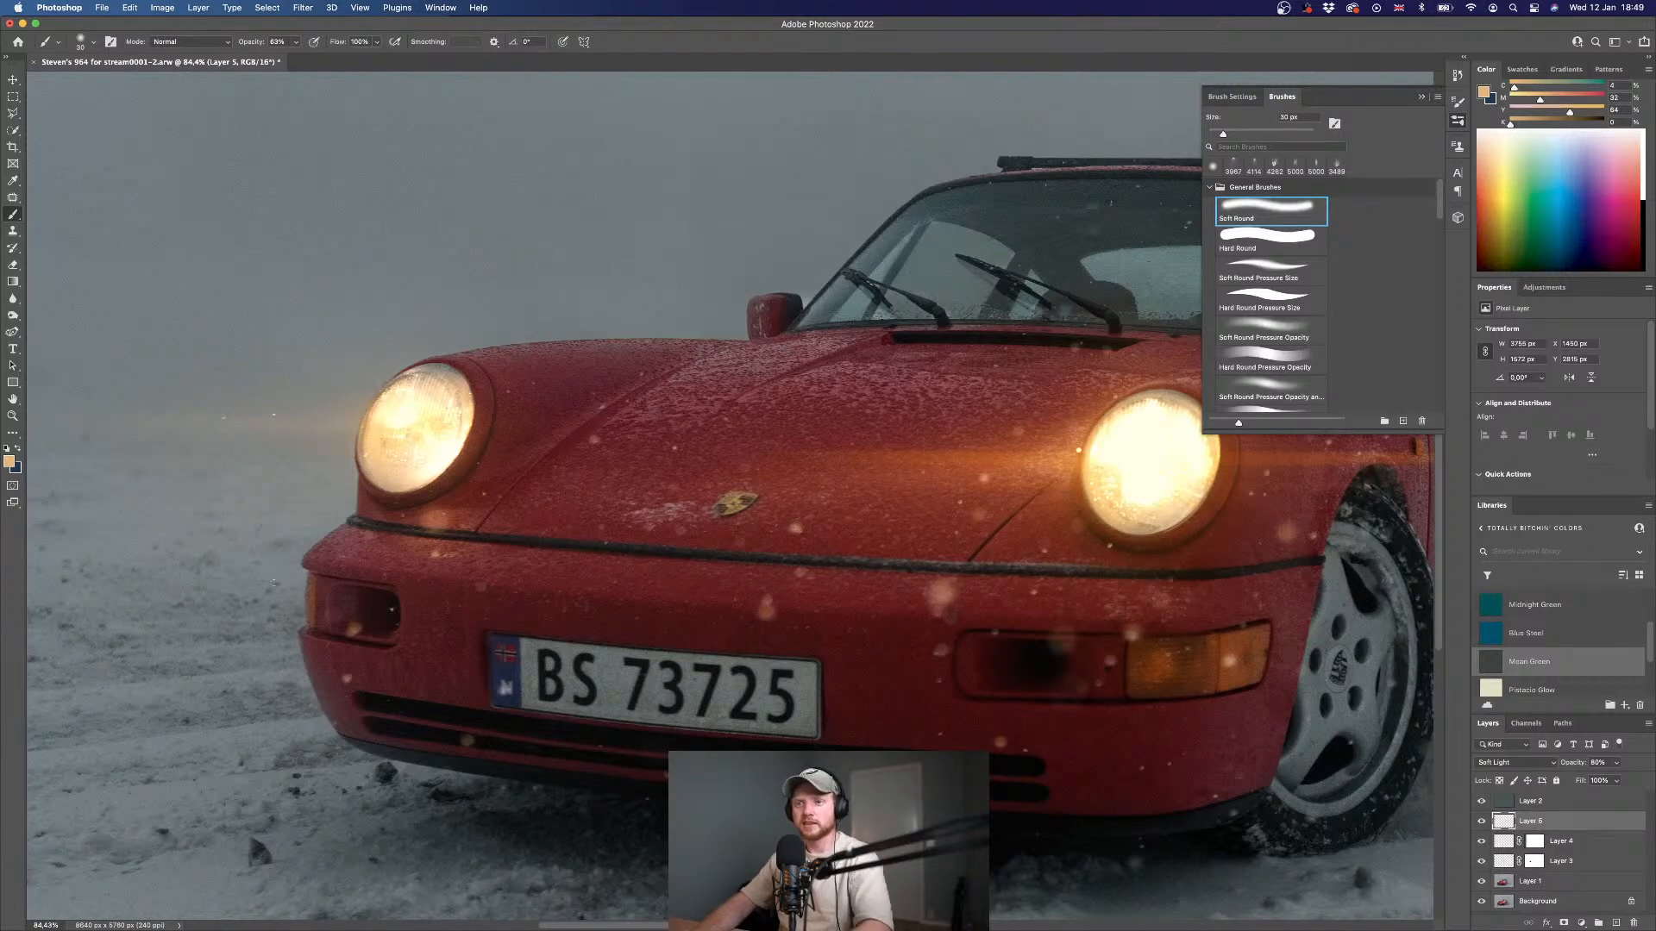
scroll(275, 583, down, 5)
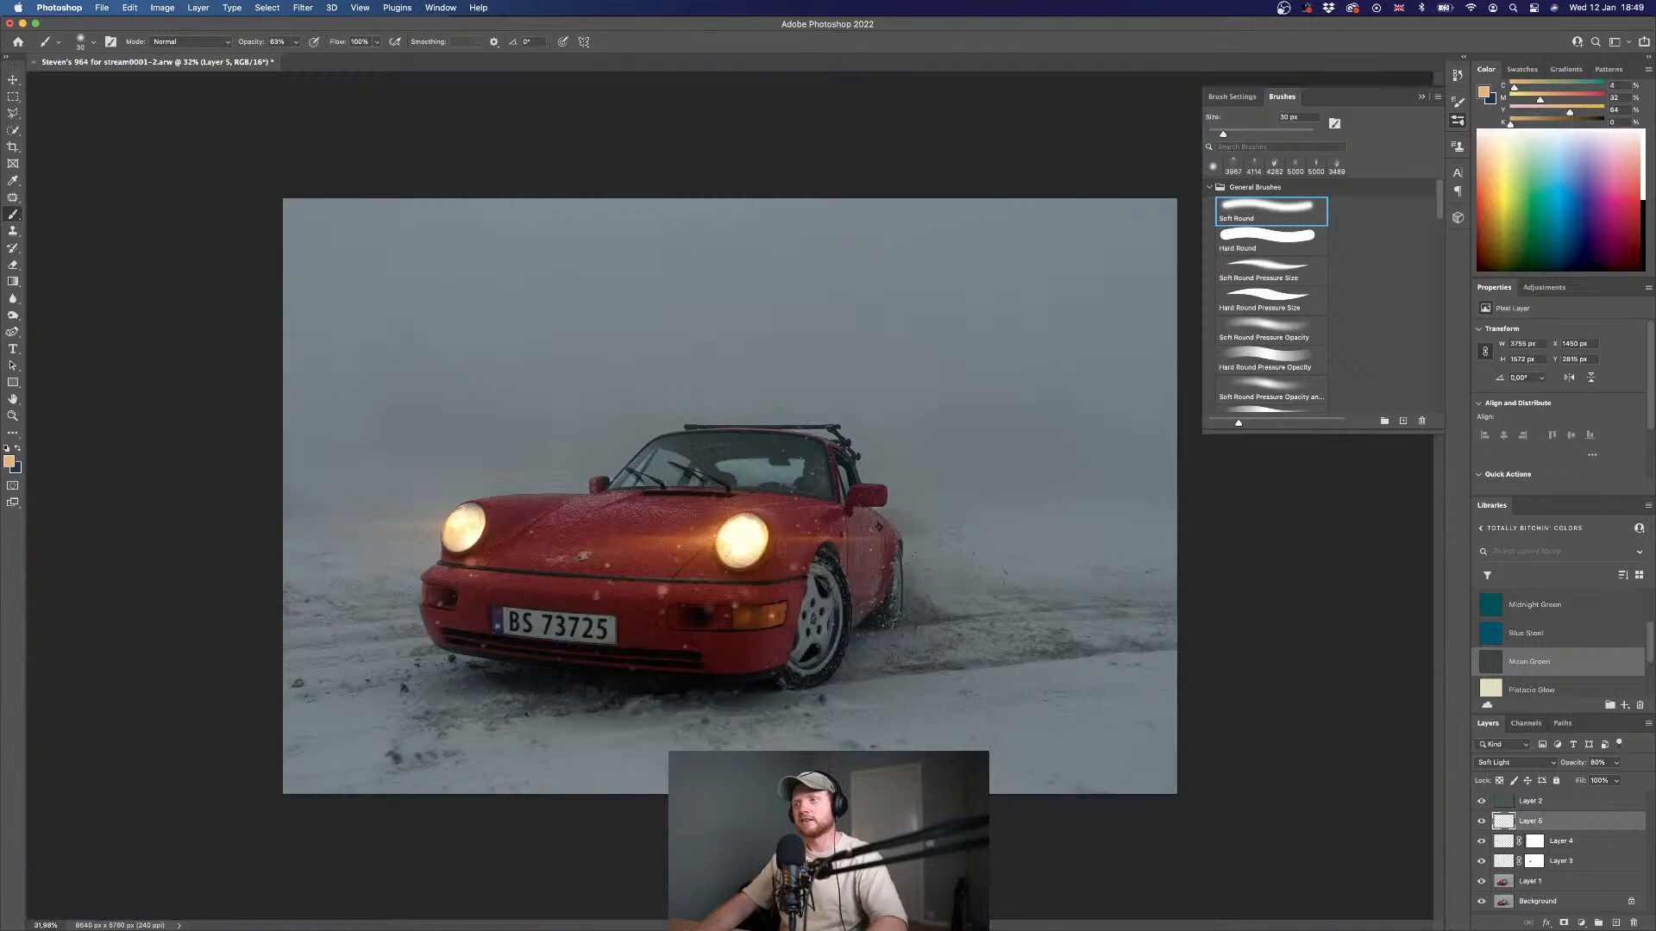
- Tint the last spots on the front fender beside the right-hand headlight with a 25 px brush and save the photo
scroll(836, 550, up, 5)
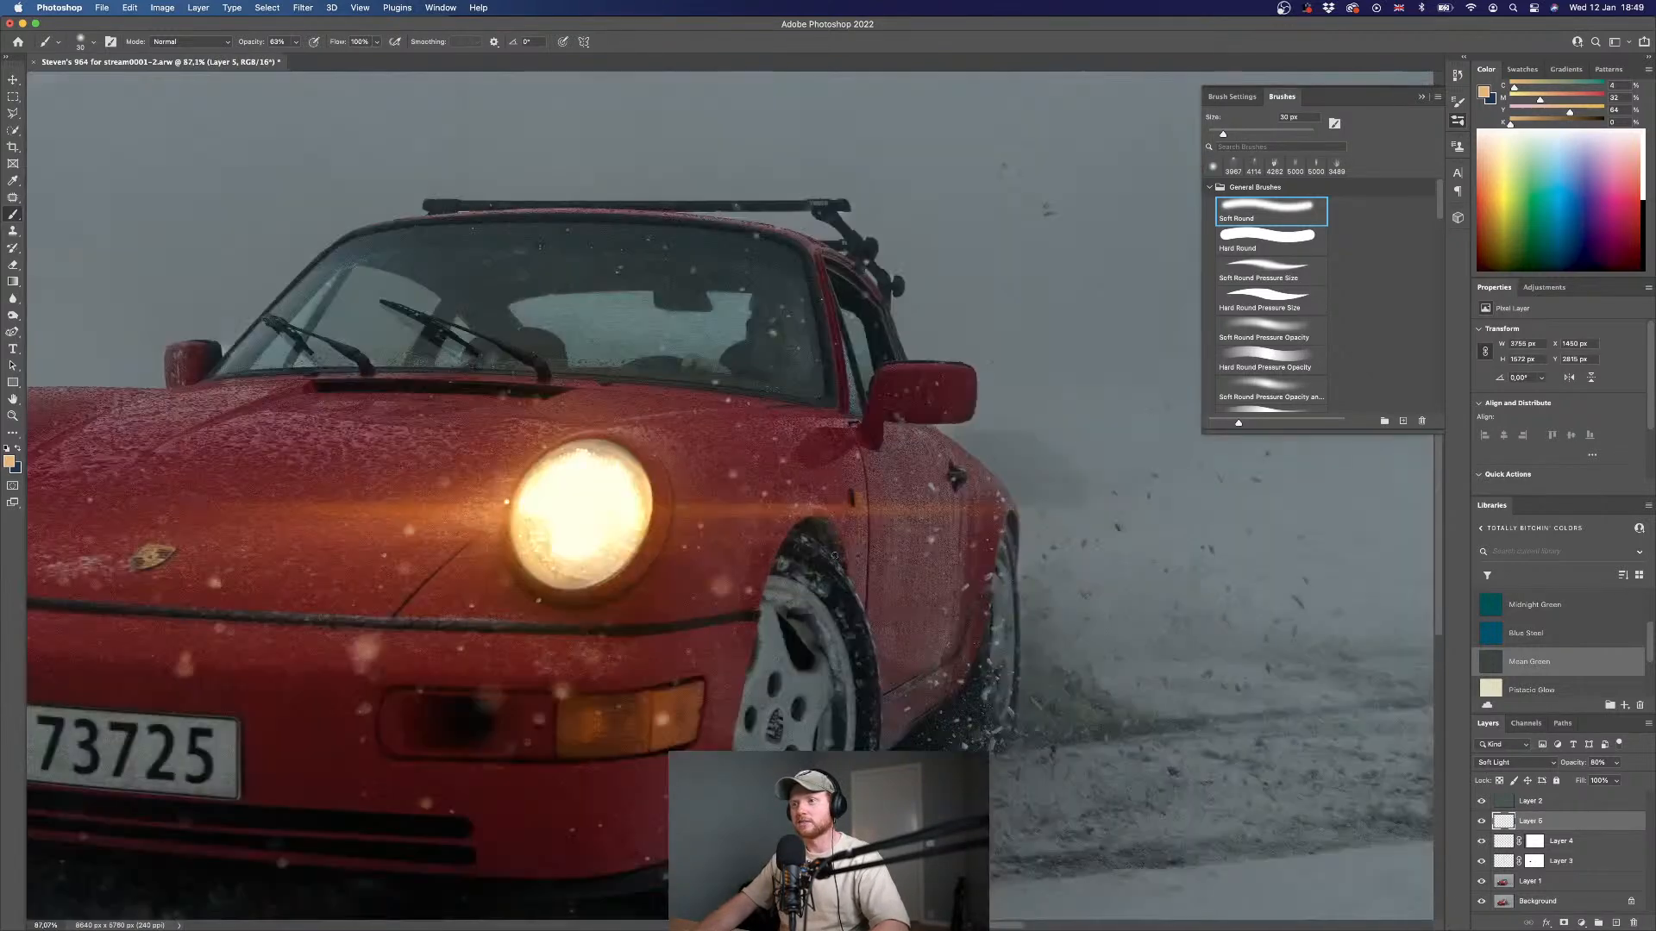
key(bracketright)
key(bracketleft)
key(bracketleft)
click(824, 521)
key(super+s)
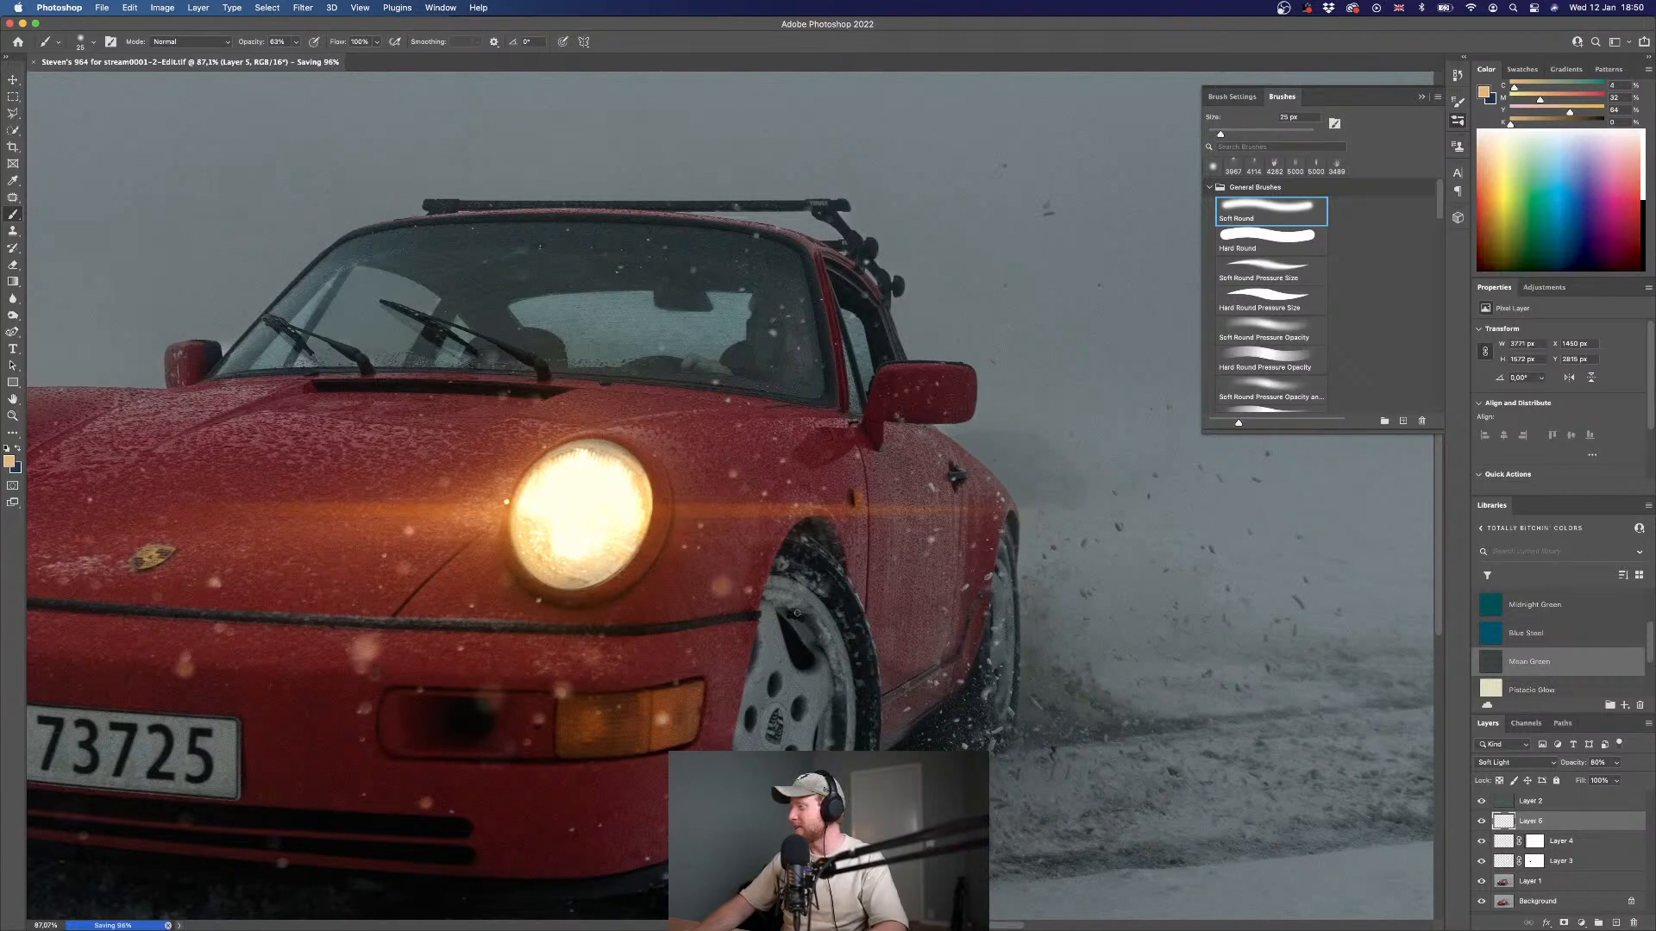
- On Layer 1, patch the dark smudge in the fog behind the car's rear fender with clean fog from above it
scroll(795, 613, down, 5)
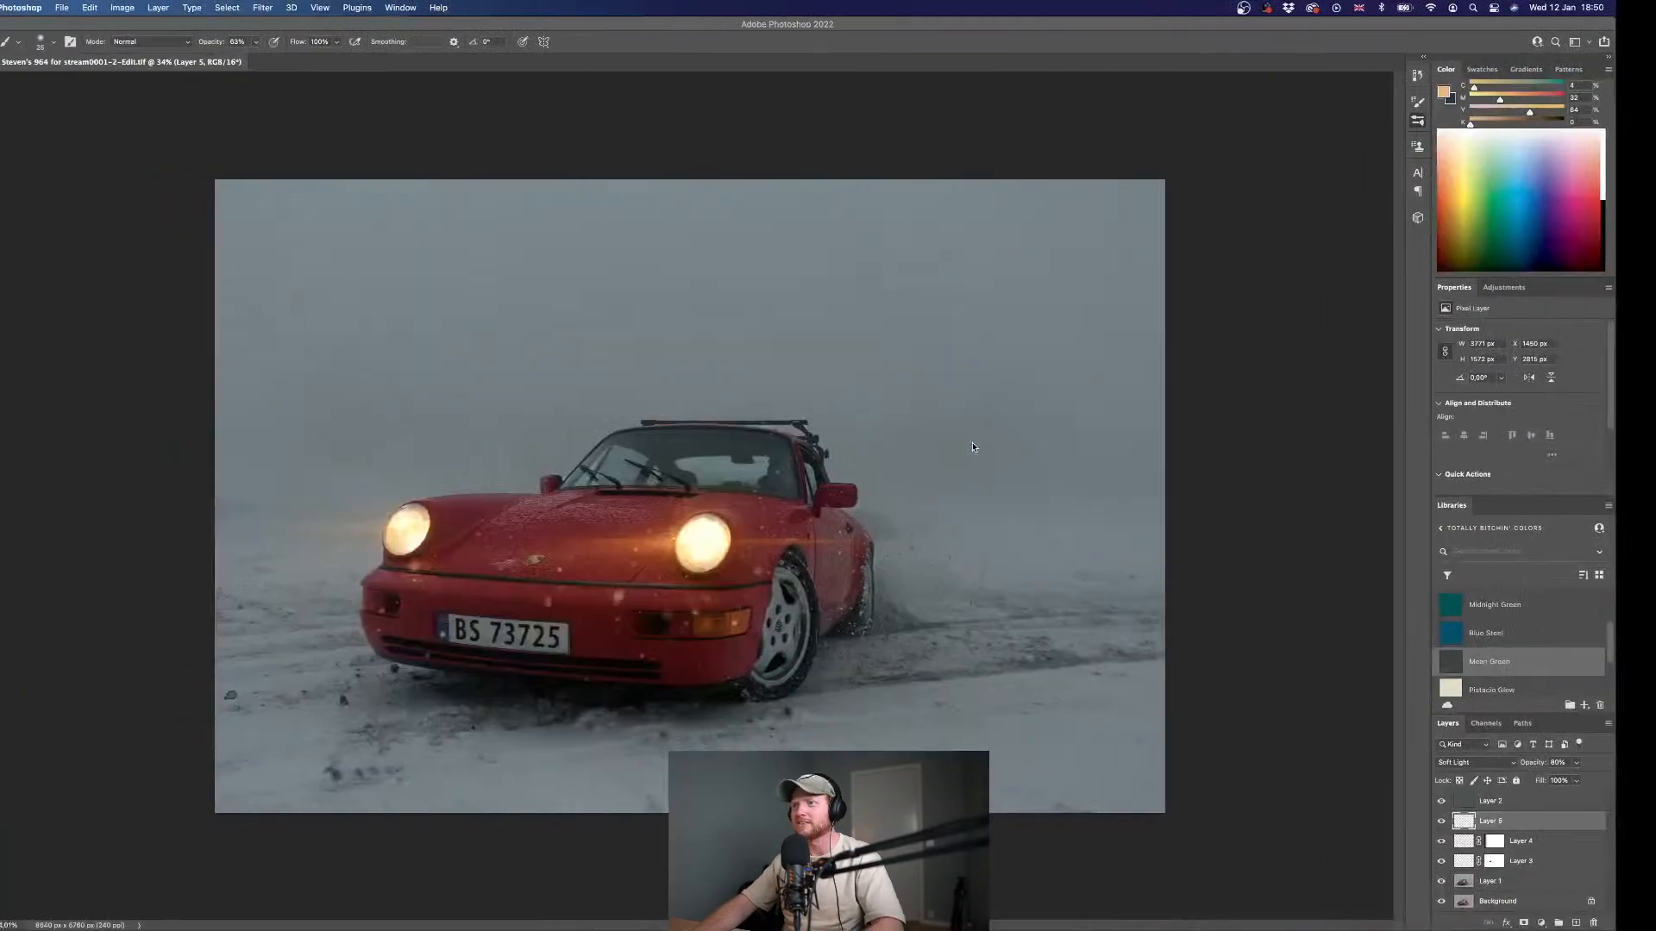
click(1505, 884)
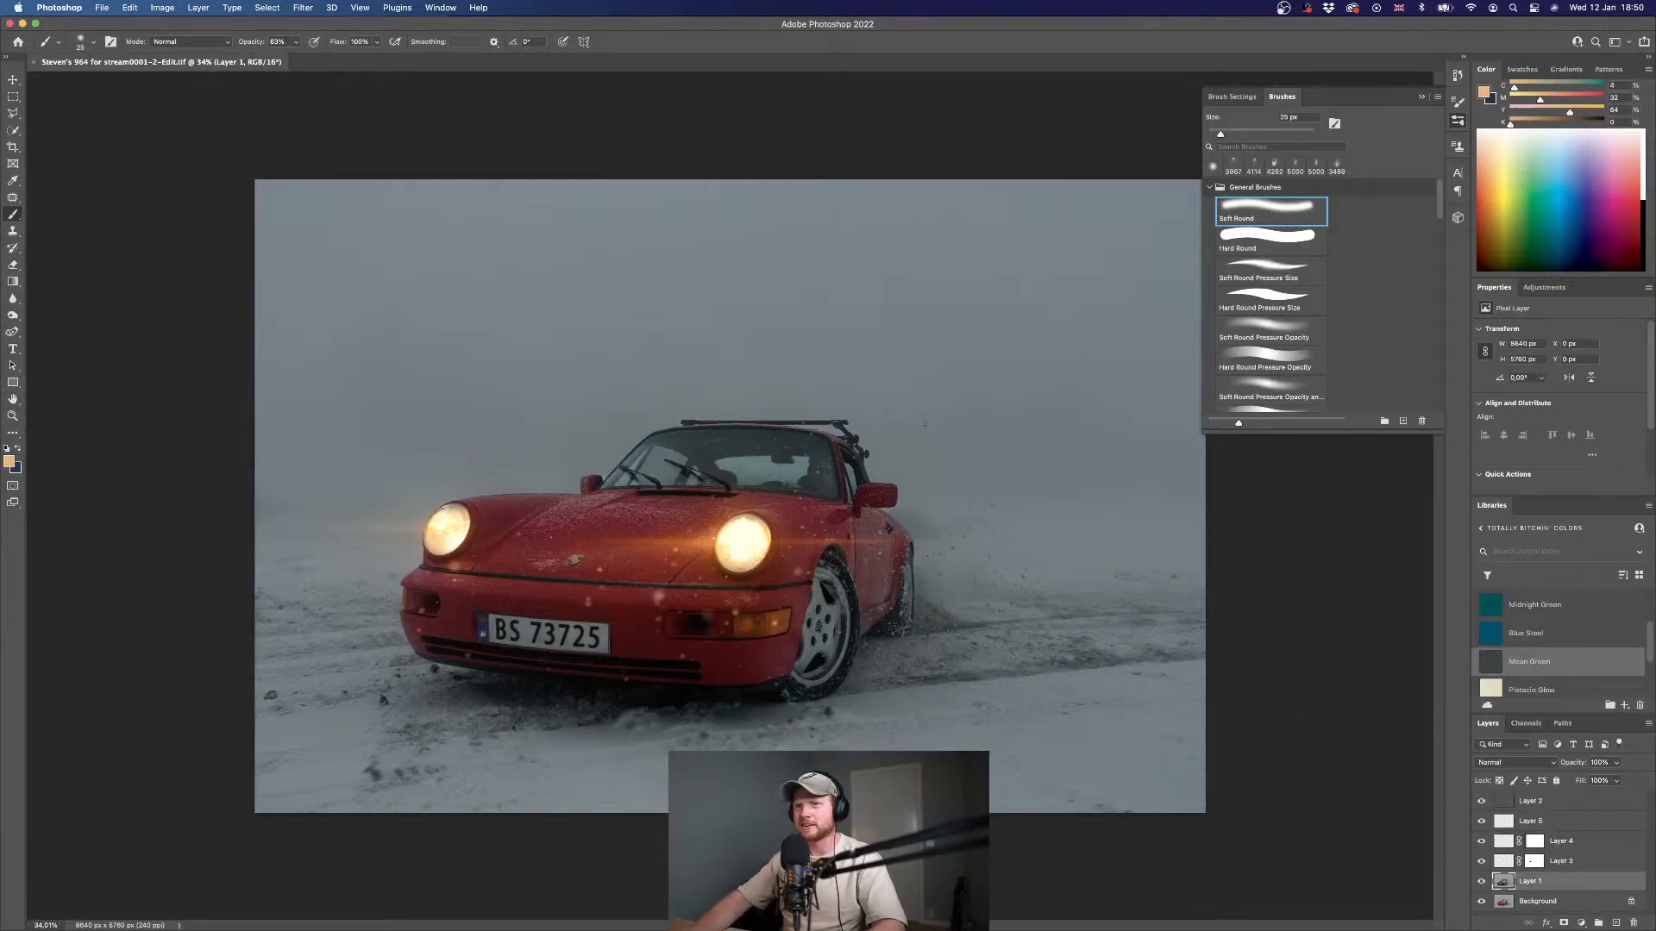
scroll(934, 523, up, 5)
scroll(934, 524, right, 3)
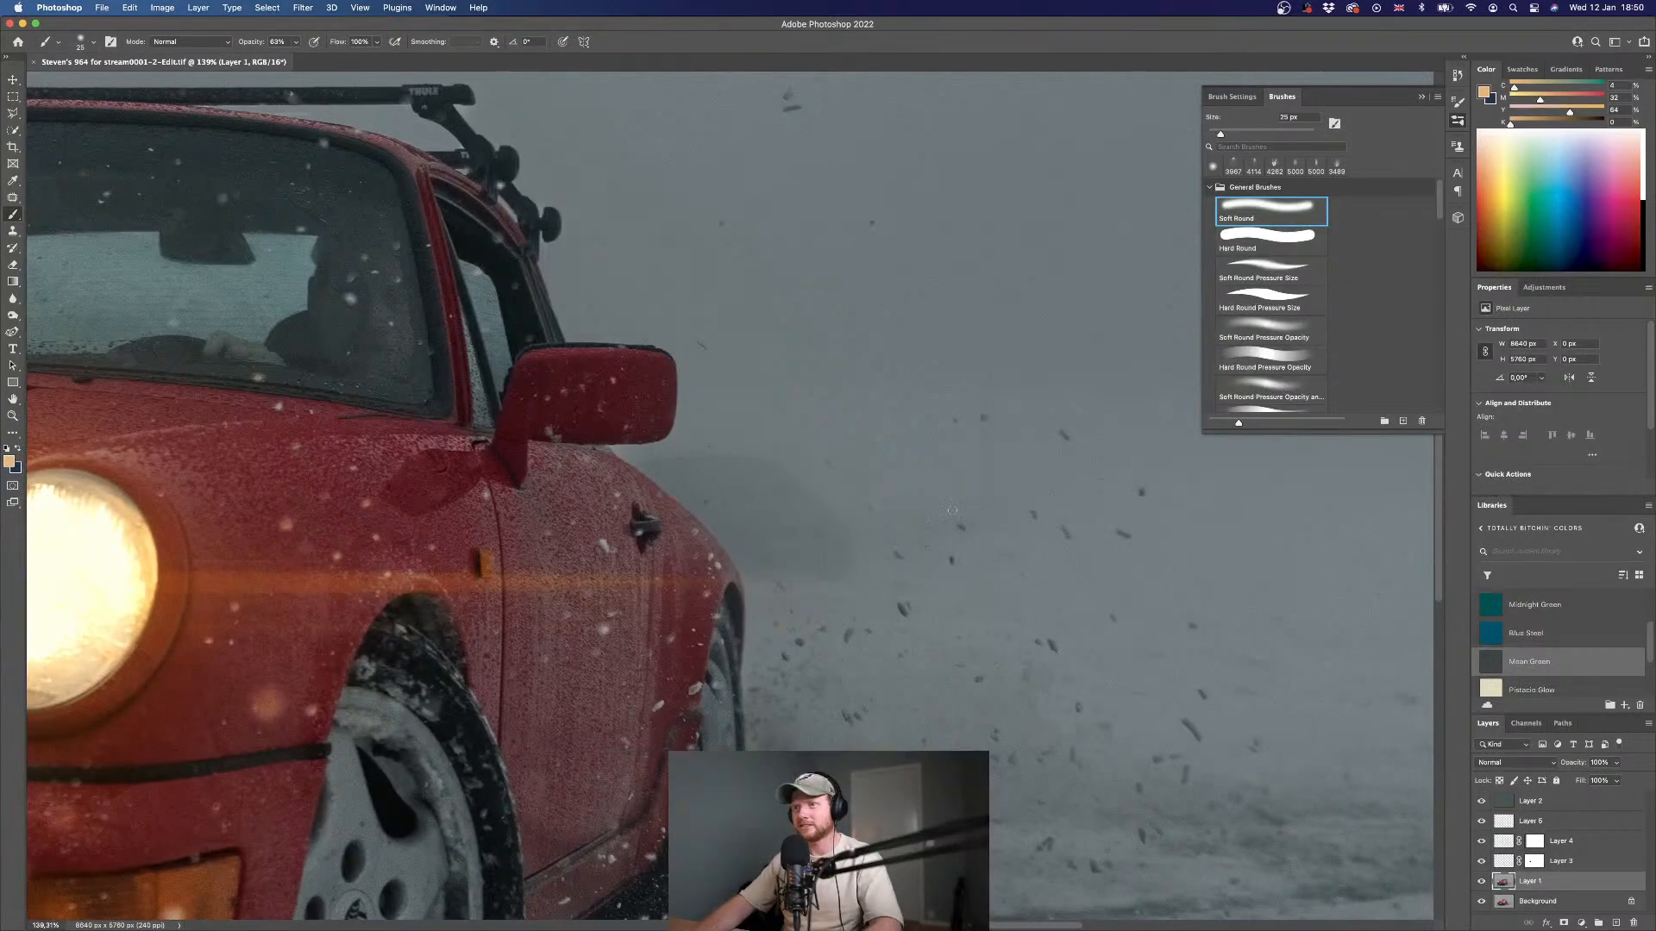
key(j)
mouse_move(674, 450)
mouse_down()
mouse_move(783, 458)
mouse_move(833, 493)
mouse_move(866, 572)
mouse_move(821, 592)
mouse_move(759, 580)
mouse_move(666, 456)
mouse_up()
drag(745, 507, 844, 319)
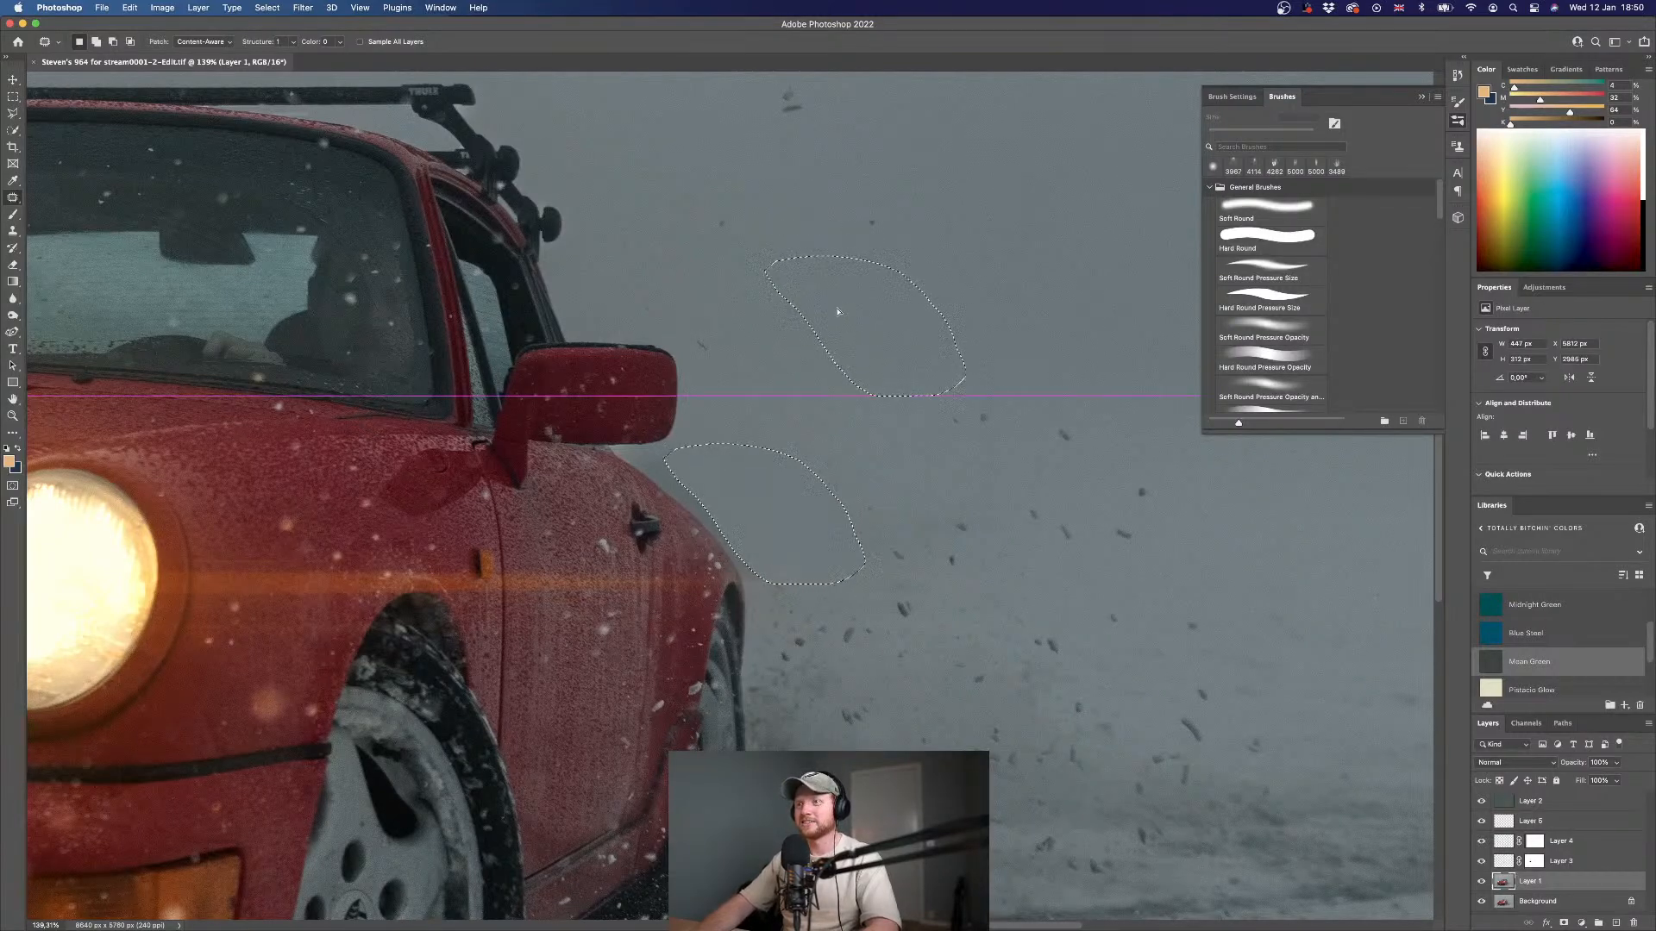
drag(1124, 345, 1087, 345)
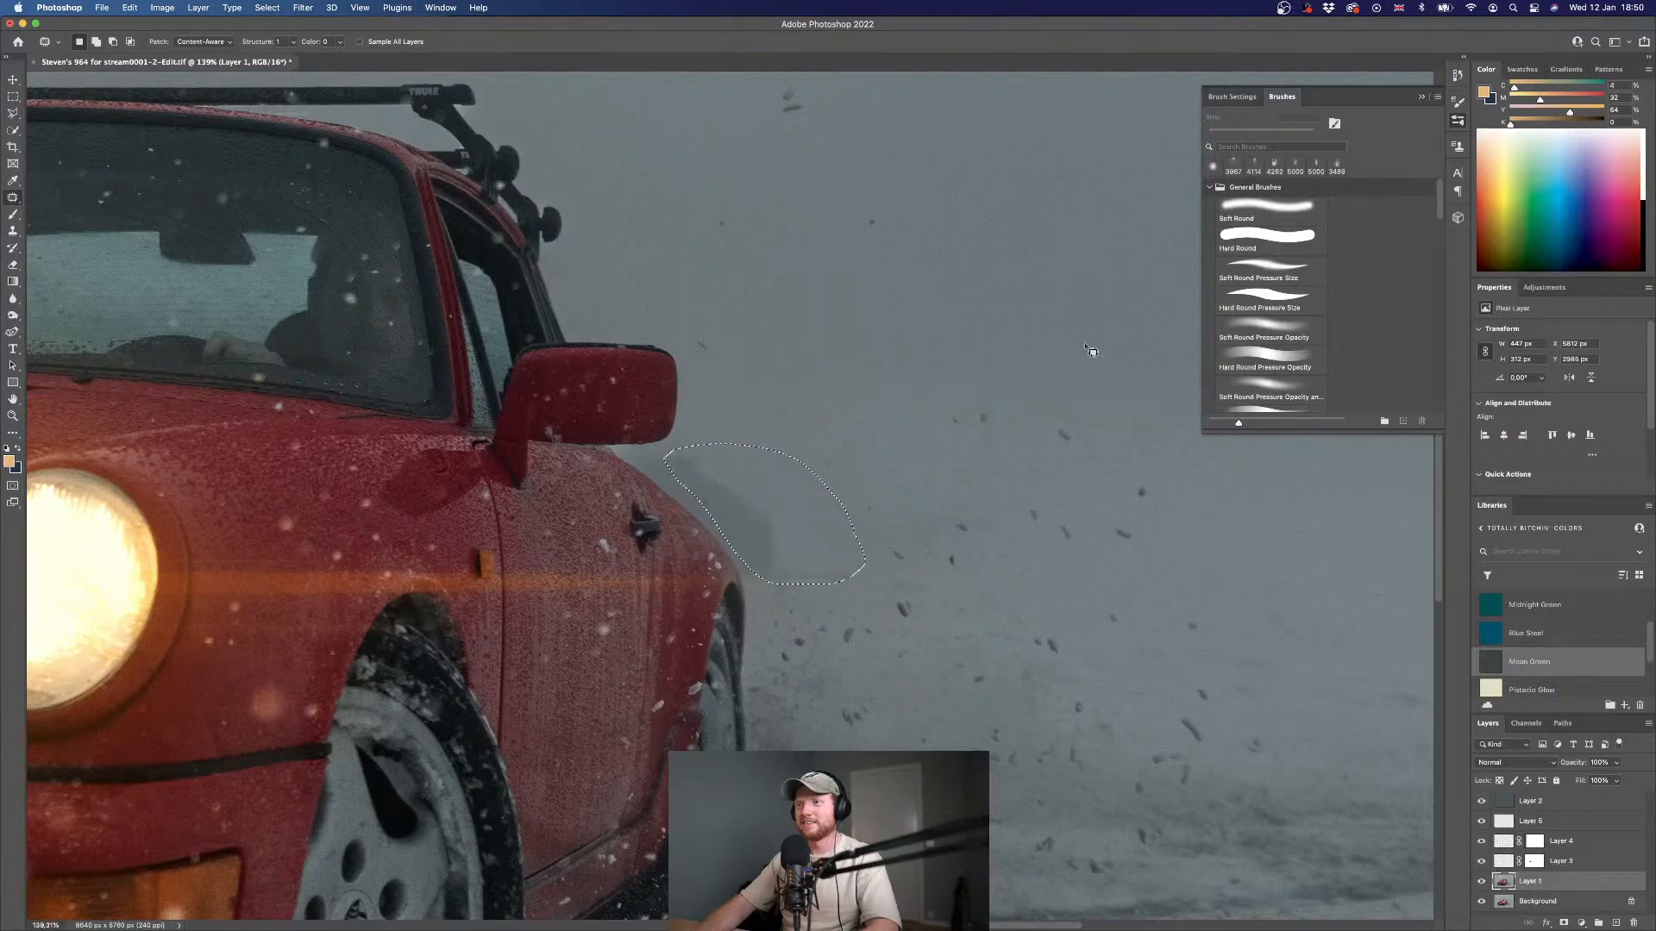
key(cmd+d)
- Clone clean fog over the remaining dark smudge behind the rear fender with an 80 px Clone Stamp brush
key(s)
key(bracketright)
key(bracketright)
key(bracketright)
key(bracketright)
key(bracketright)
key(bracketright)
key(bracketright)
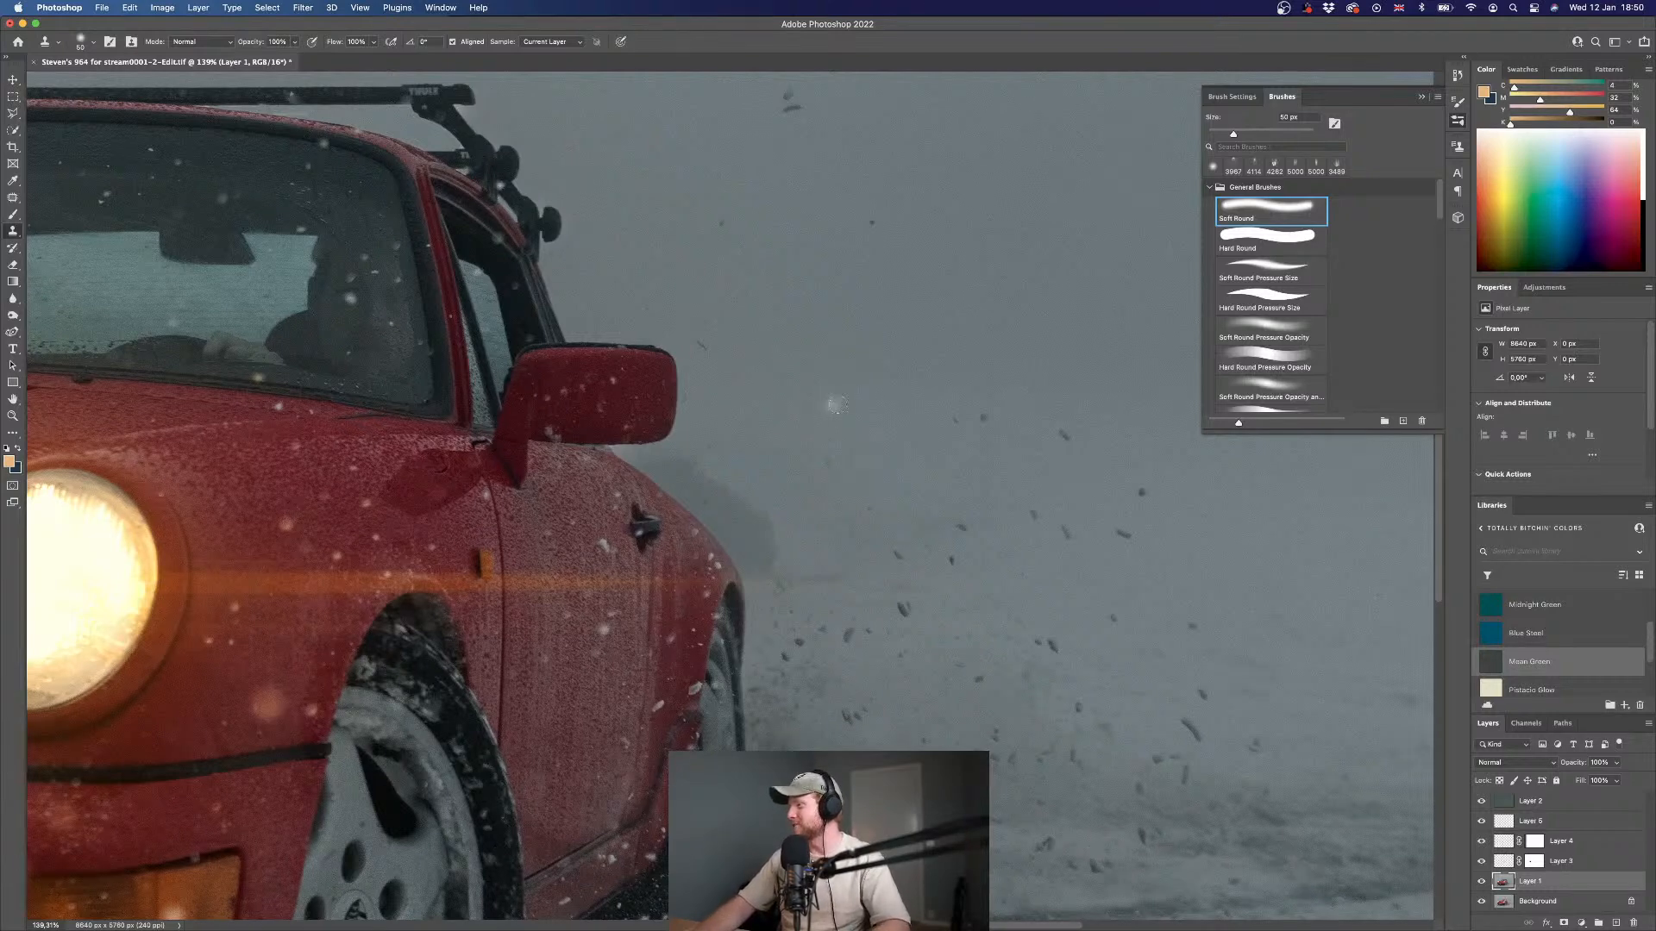
key(bracketright)
key(bracketright)
key(bracketright)
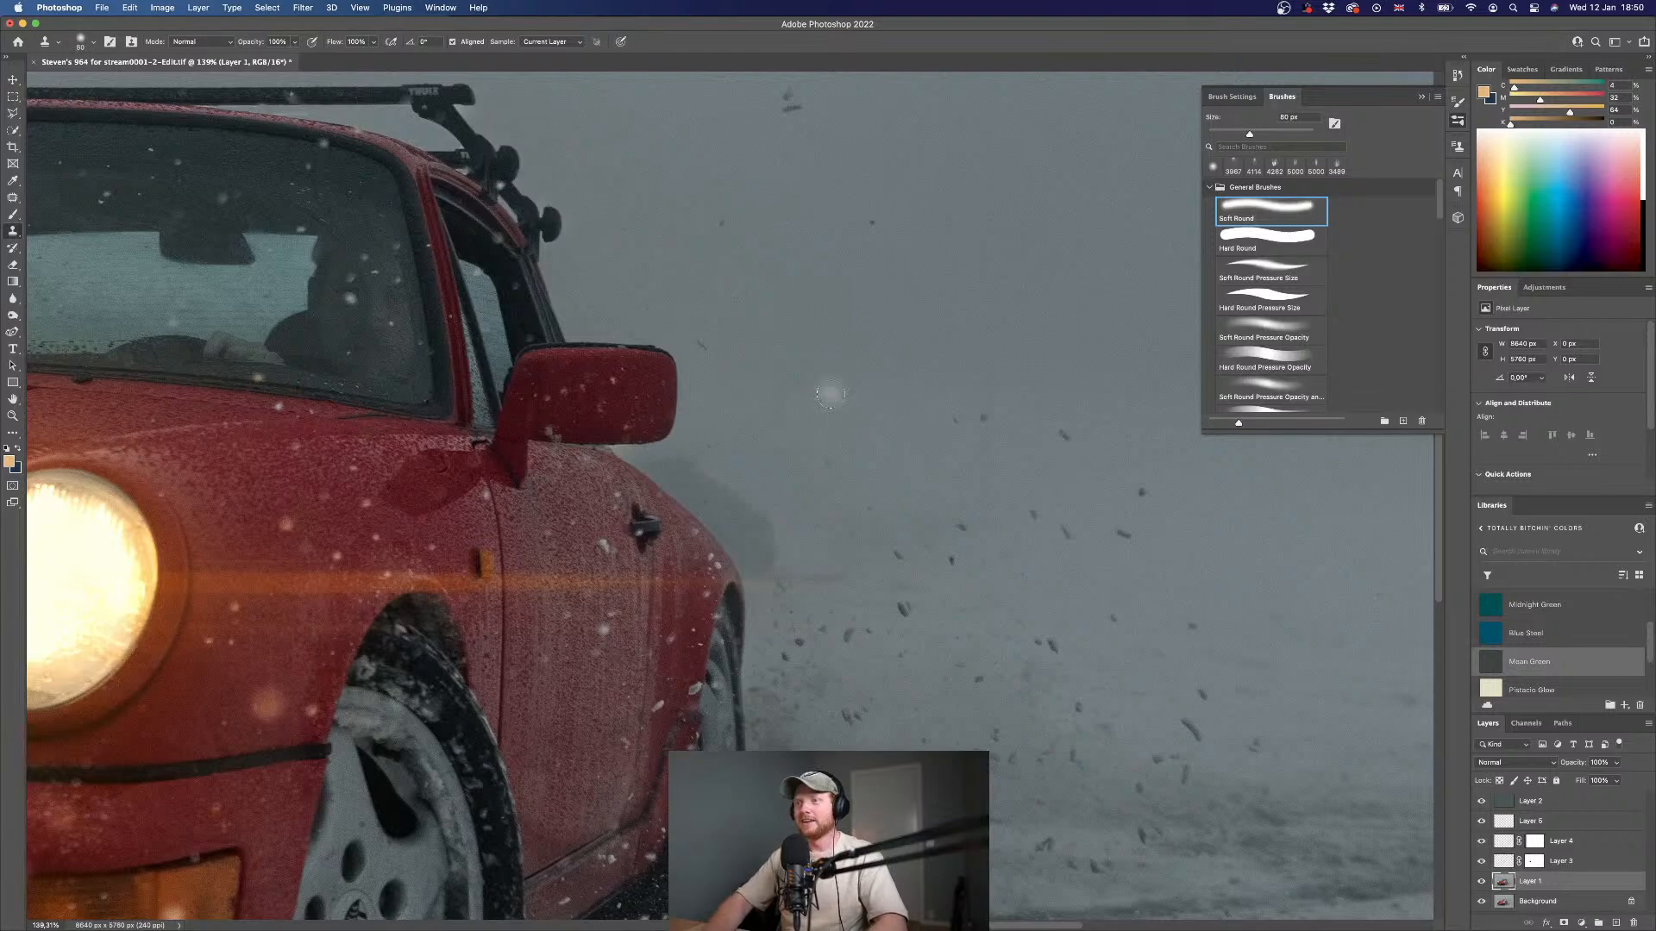
alt+click(850, 371)
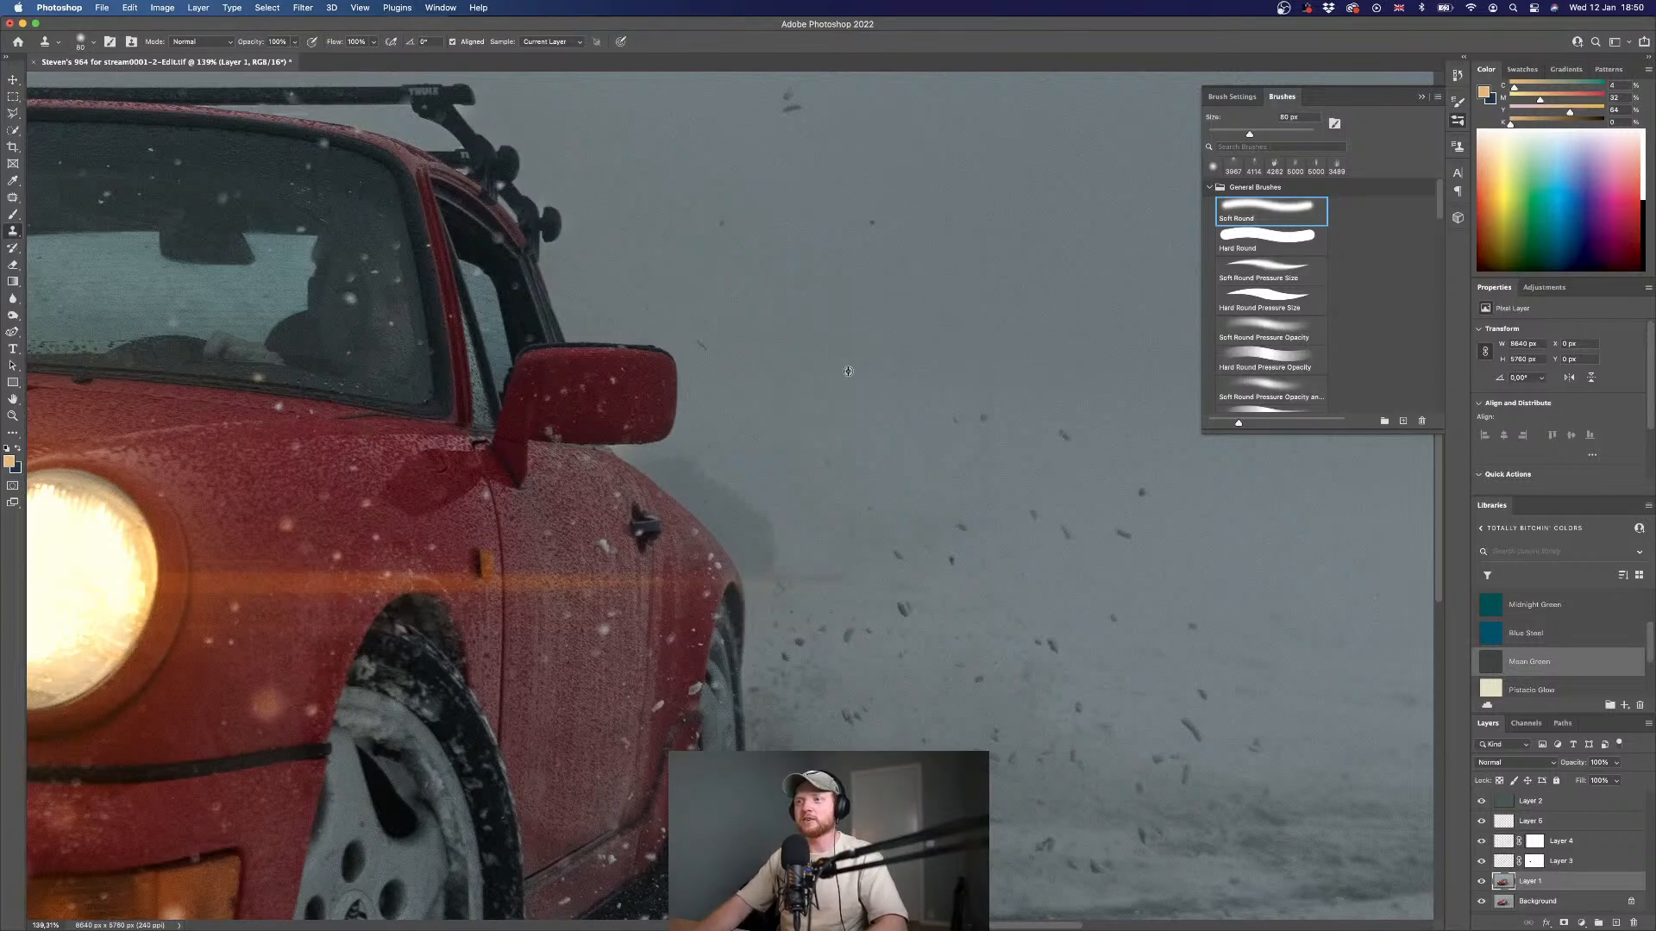
mouse_move(678, 457)
mouse_down()
mouse_move(759, 532)
mouse_move(759, 517)
mouse_move(762, 561)
mouse_move(652, 460)
mouse_move(733, 546)
mouse_up()
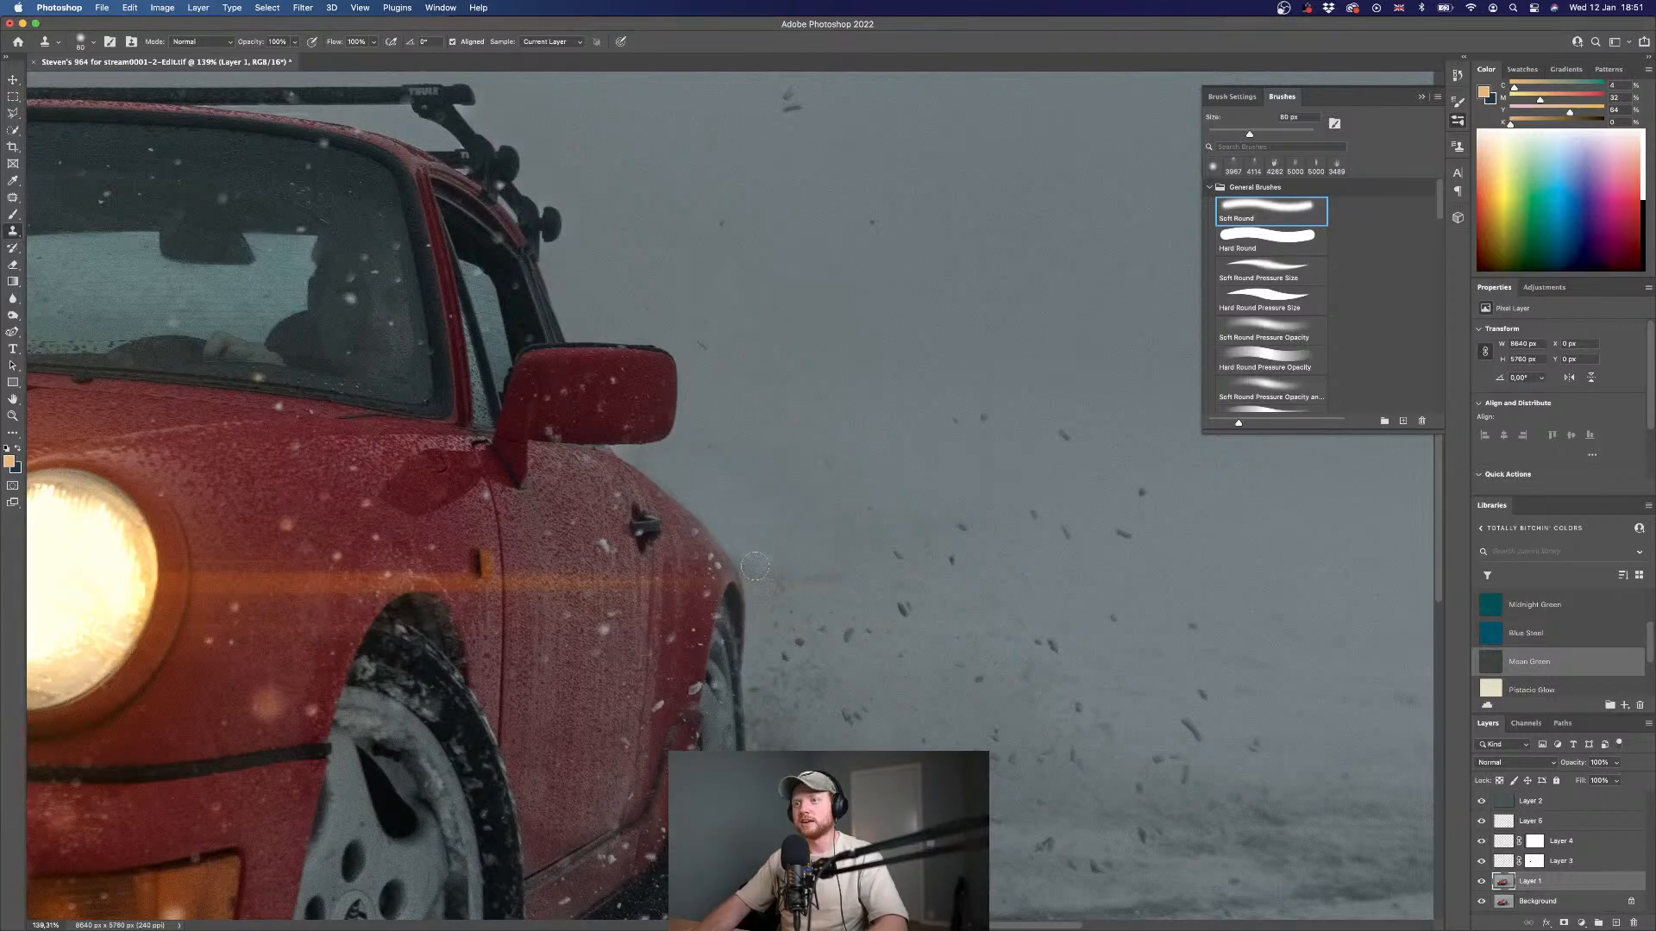
- Reduce the Clone Stamp brush to 45 px and clean up the fog along the edge of the rear fender
key(bracketleft)
key(bracketleft)
key(bracketleft)
key(bracketleft)
mouse_move(706, 511)
mouse_down()
mouse_move(748, 569)
mouse_move(834, 576)
mouse_up()
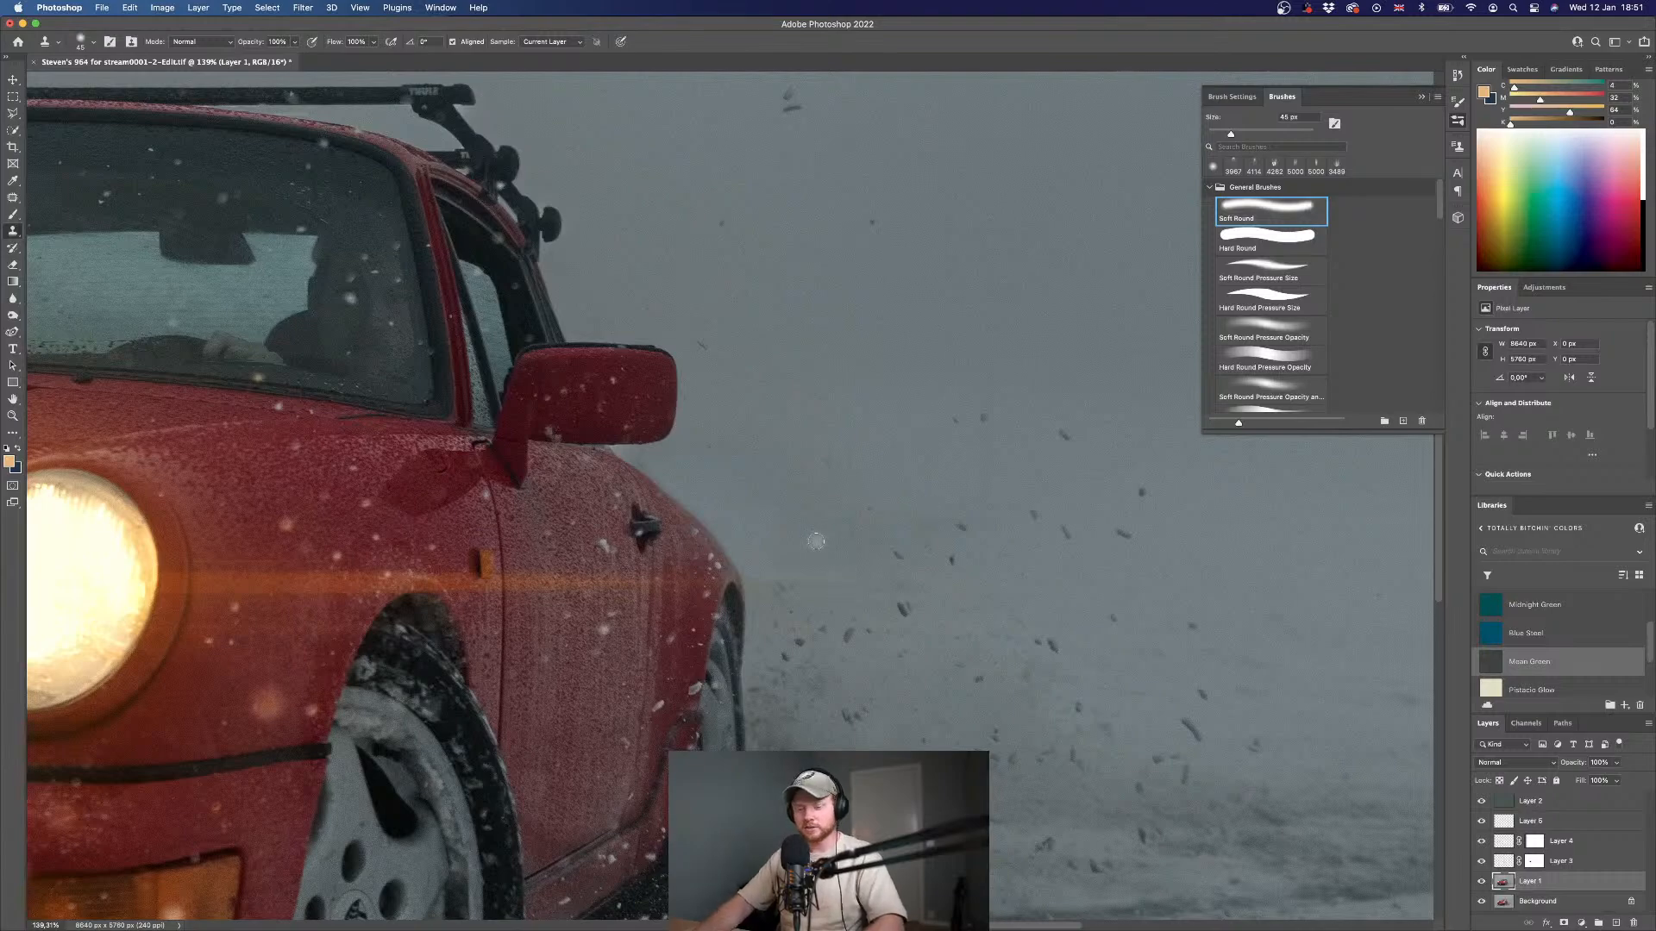
- Smooth the cloned fog behind the car with a 500 px Clone Stamp brush and save the photo
scroll(816, 542, down, 3)
scroll(691, 524, left, 10)
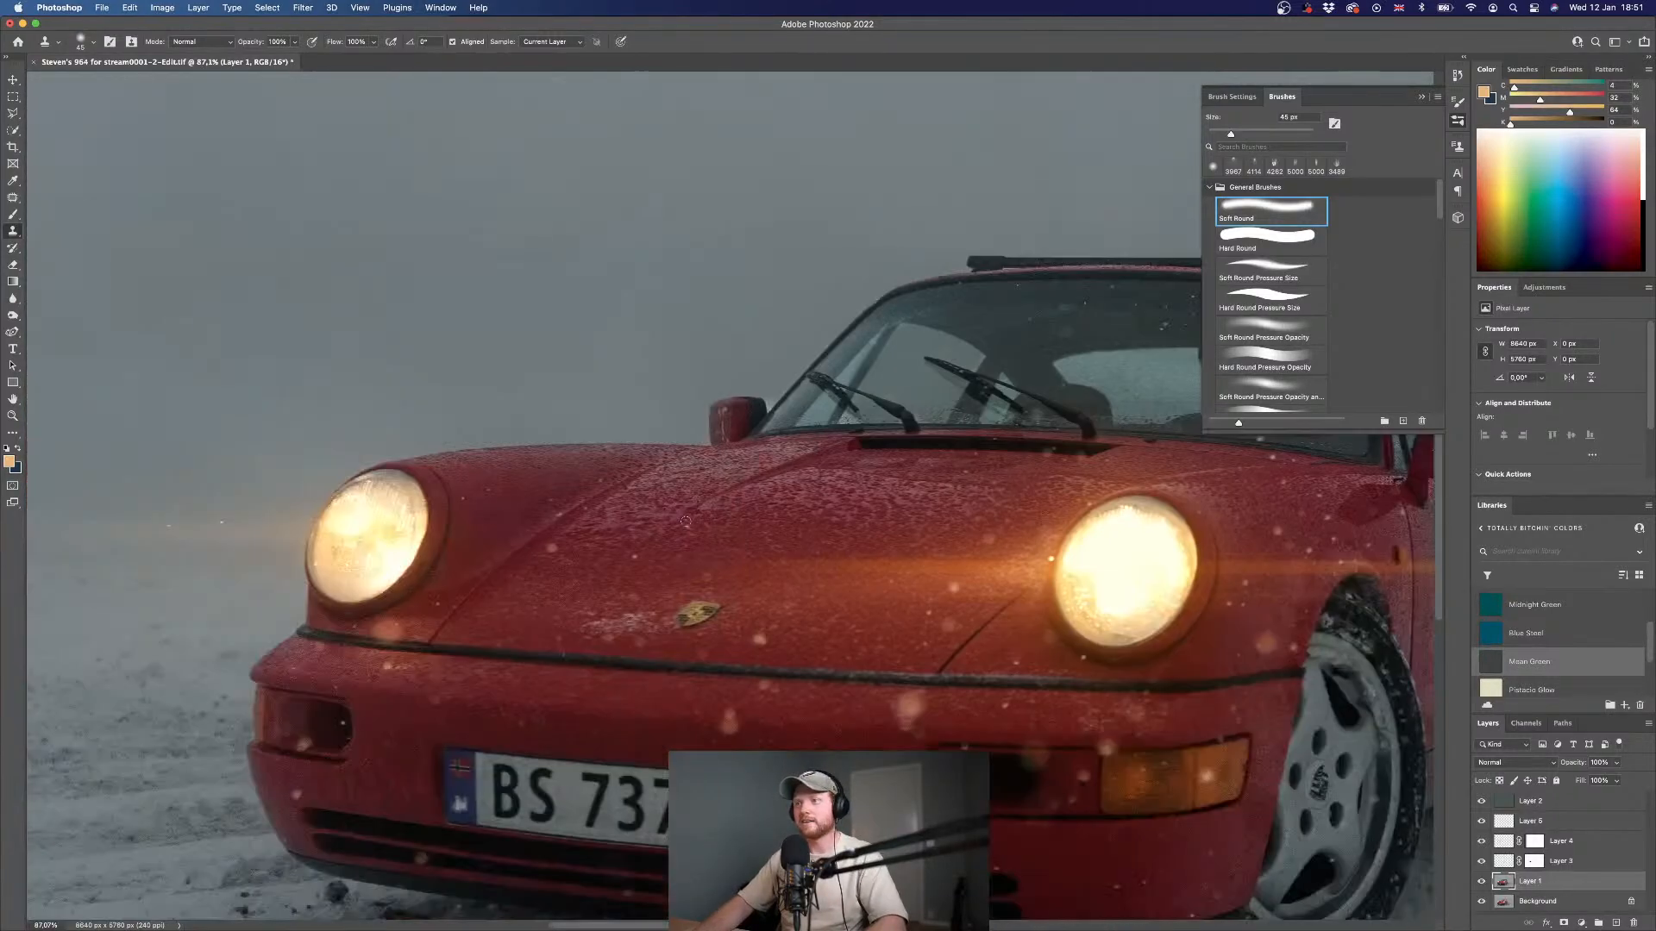
scroll(683, 521, right, 8)
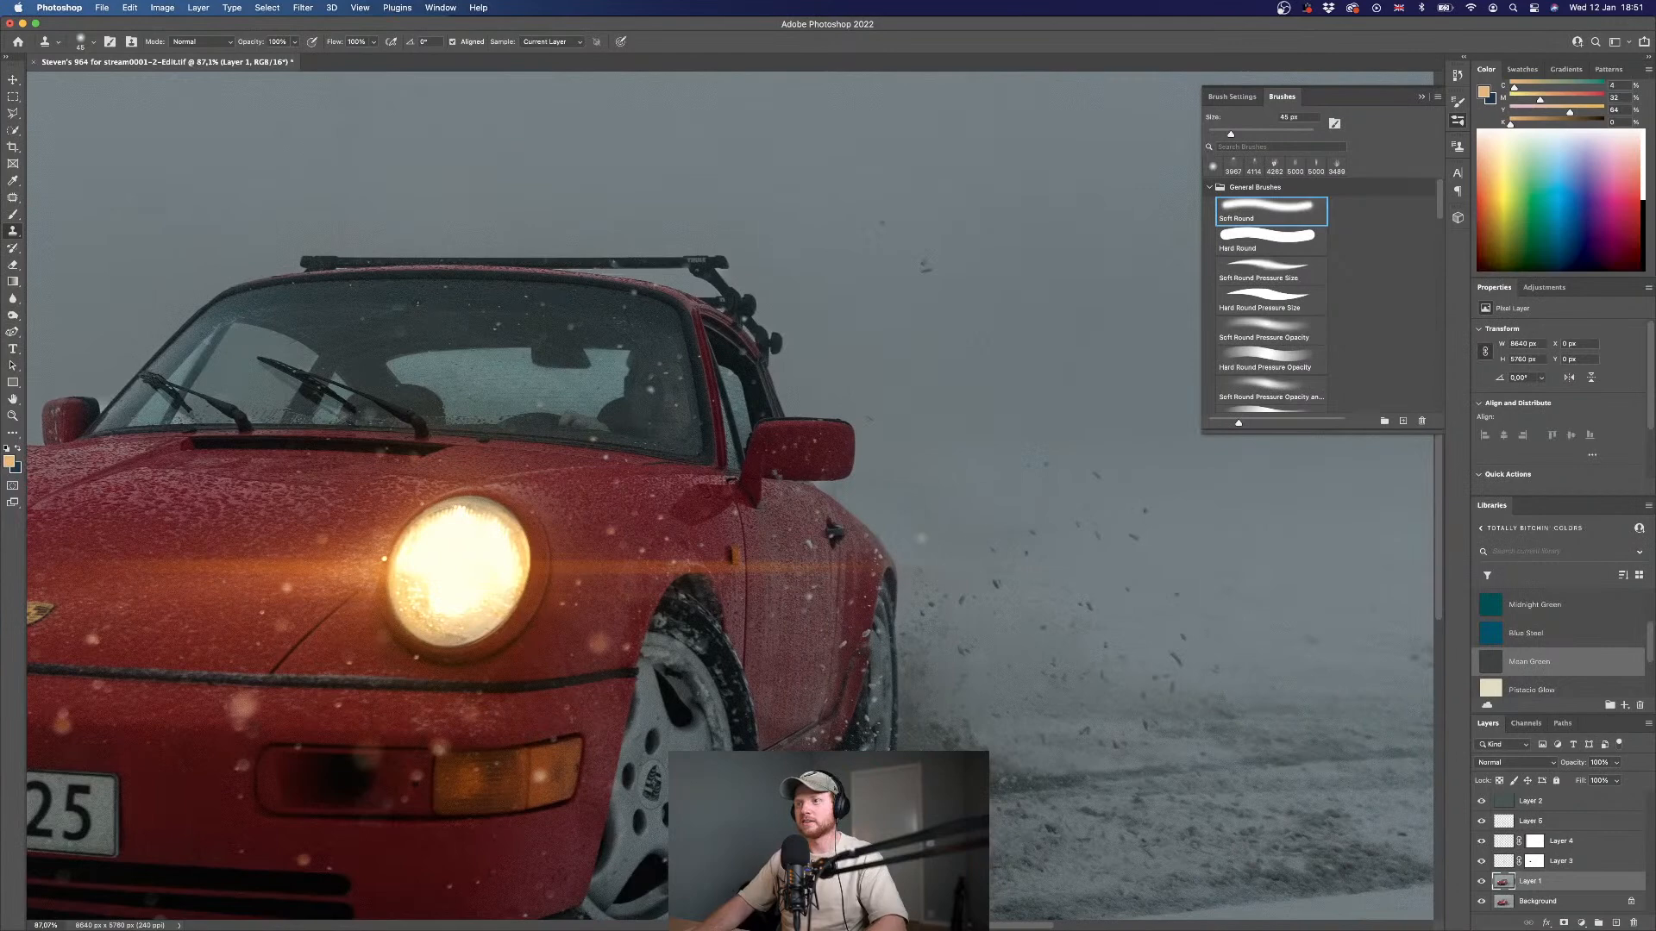
key(bracketright)
key(bracketright)
key(bracketright)
key(bracketright)
key(bracketright)
key(bracketright)
key(bracketright)
key(bracketright)
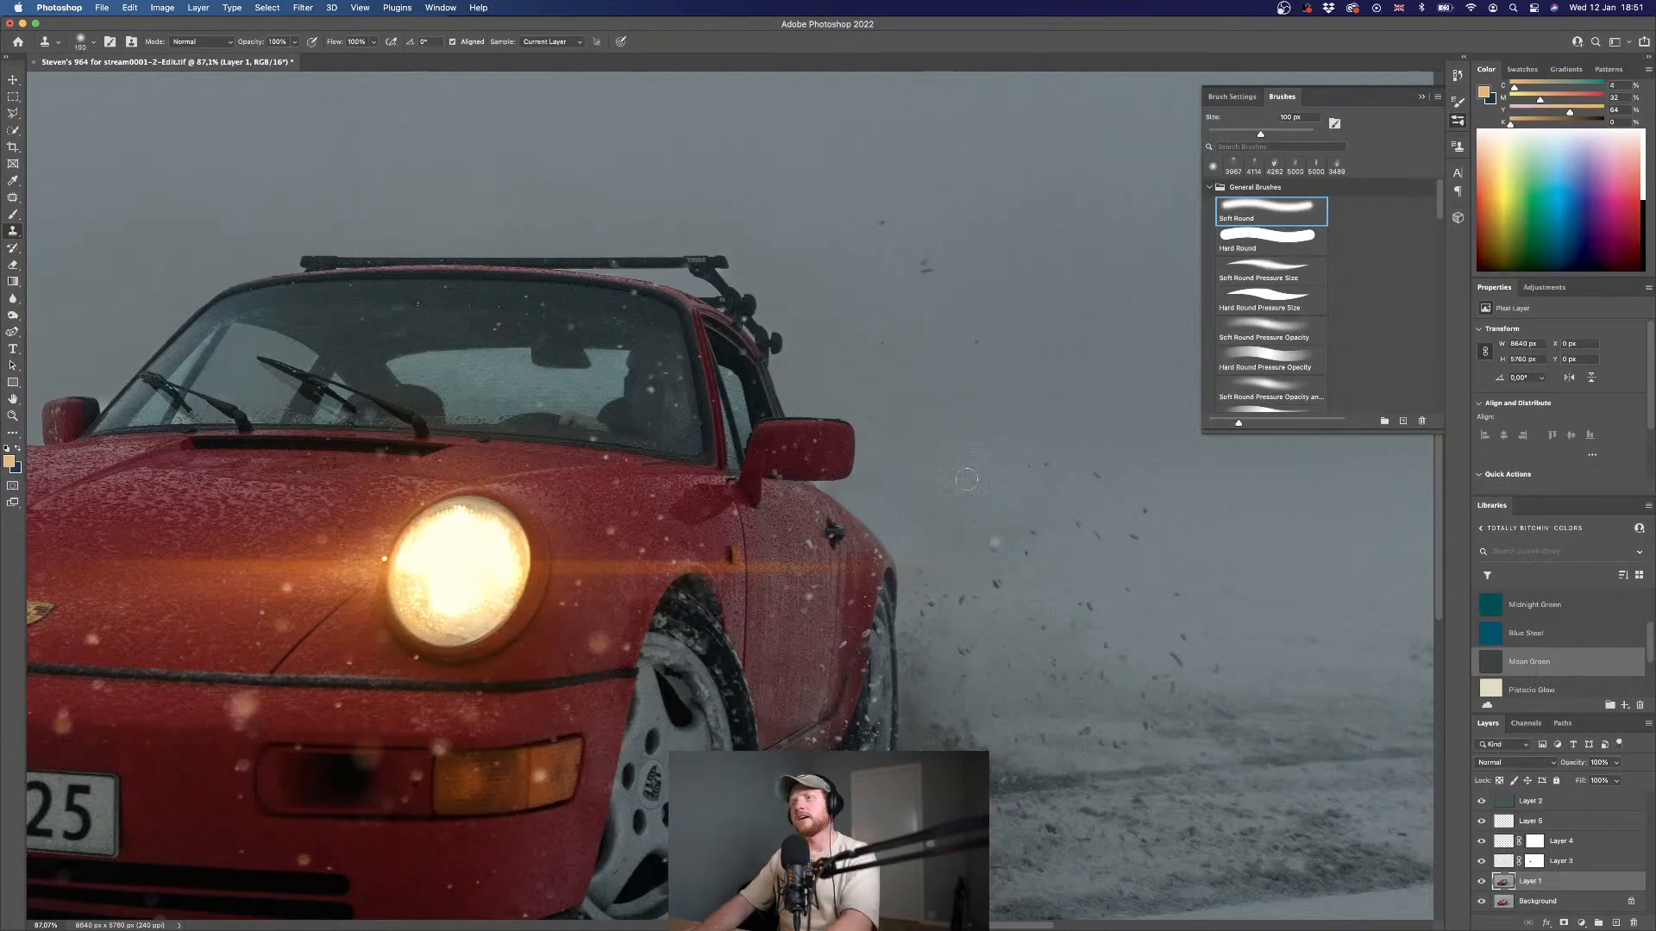
key(bracketright)
key(bracketright)
key(bracketright)
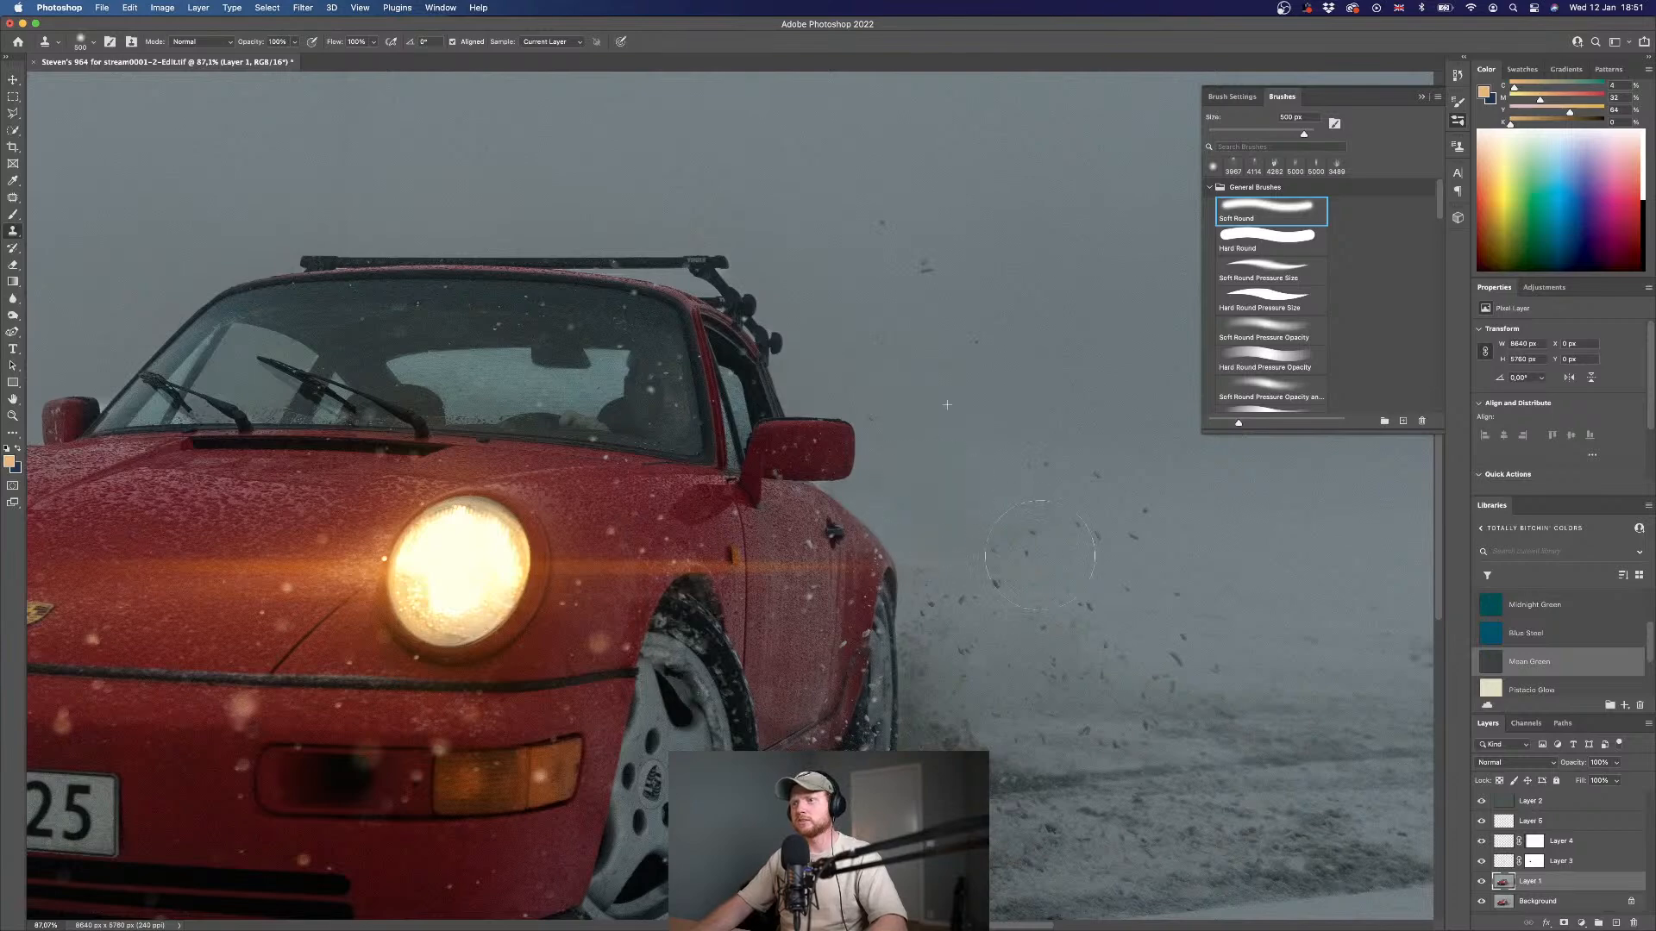
scroll(1082, 563, down, 5)
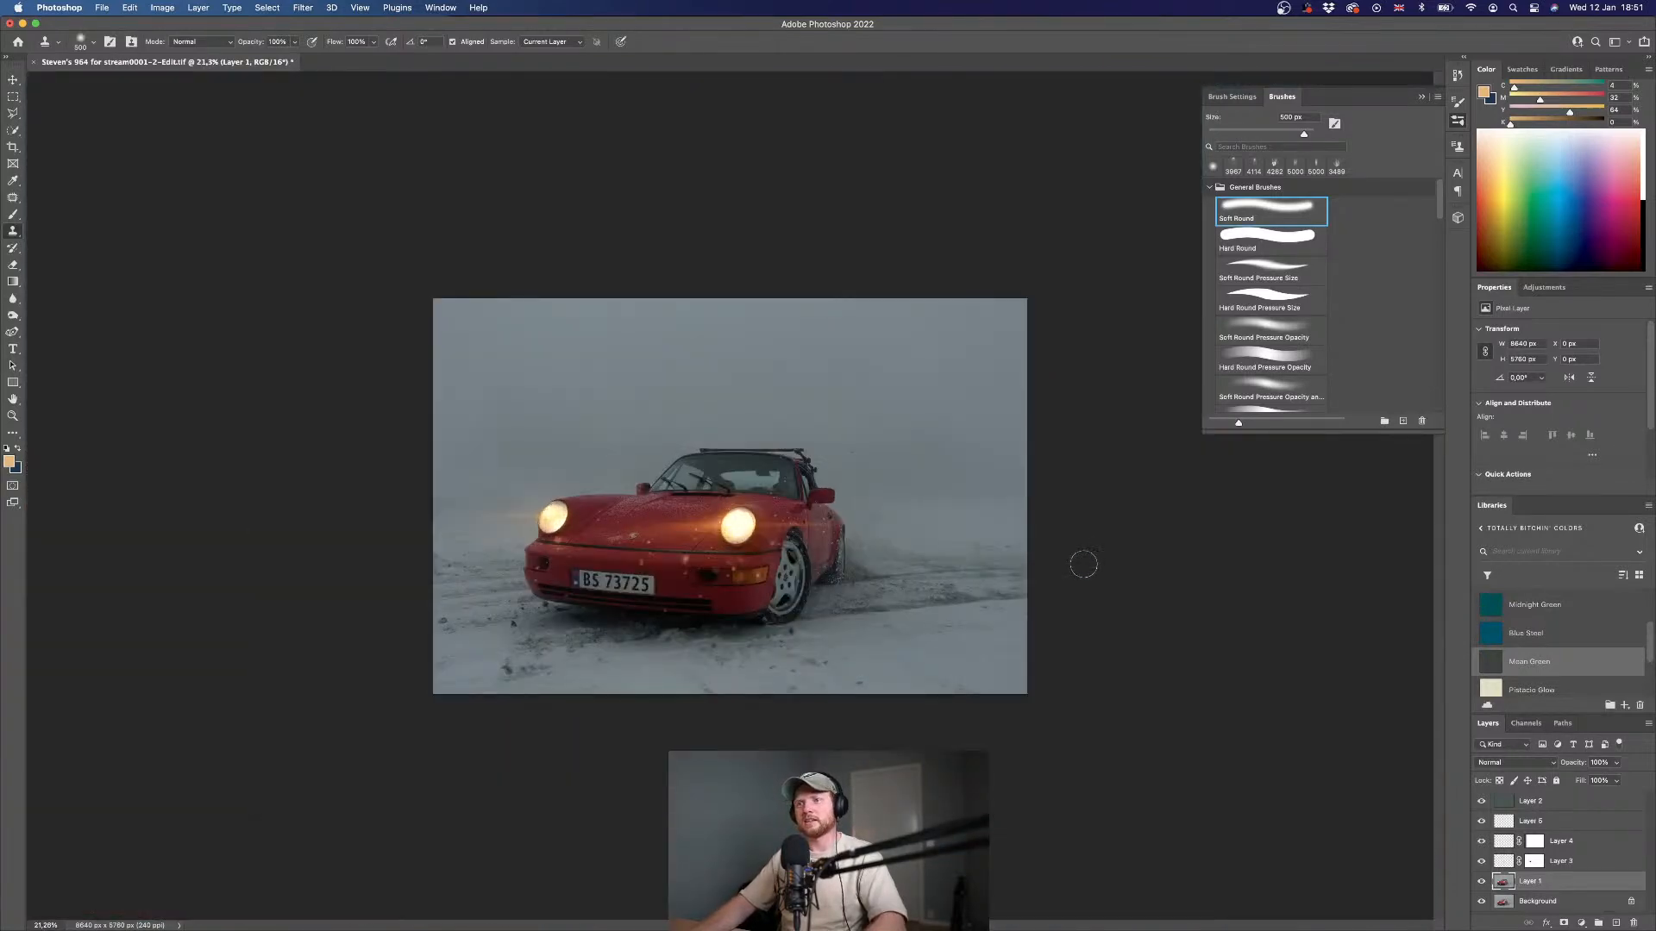
key(super+s)
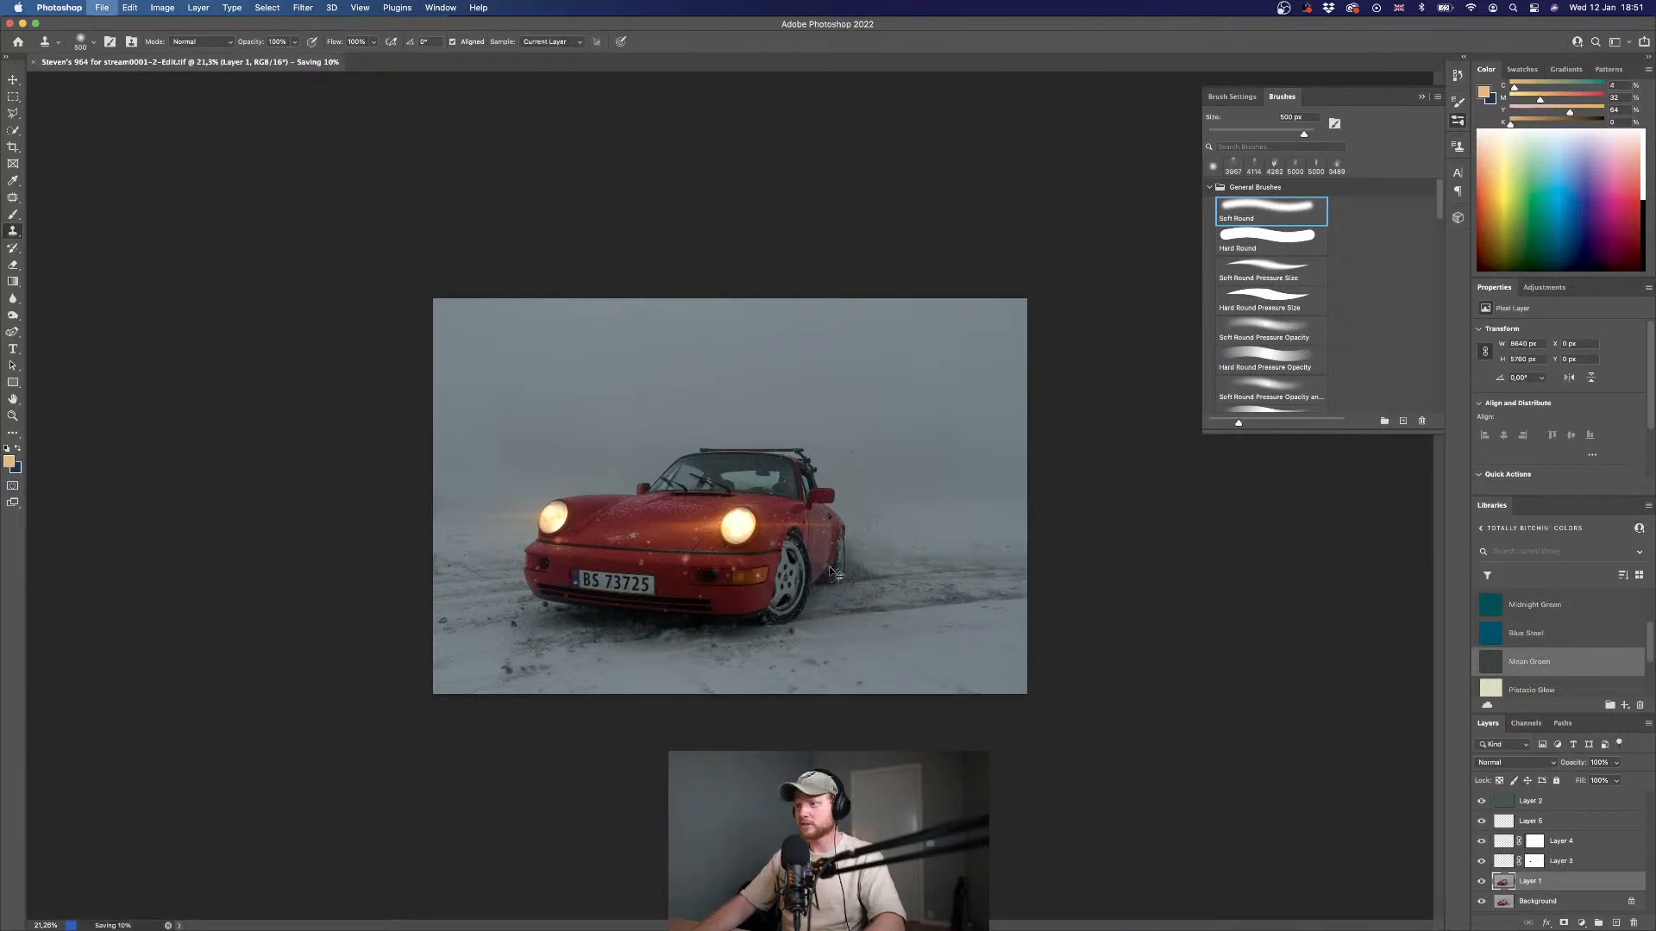
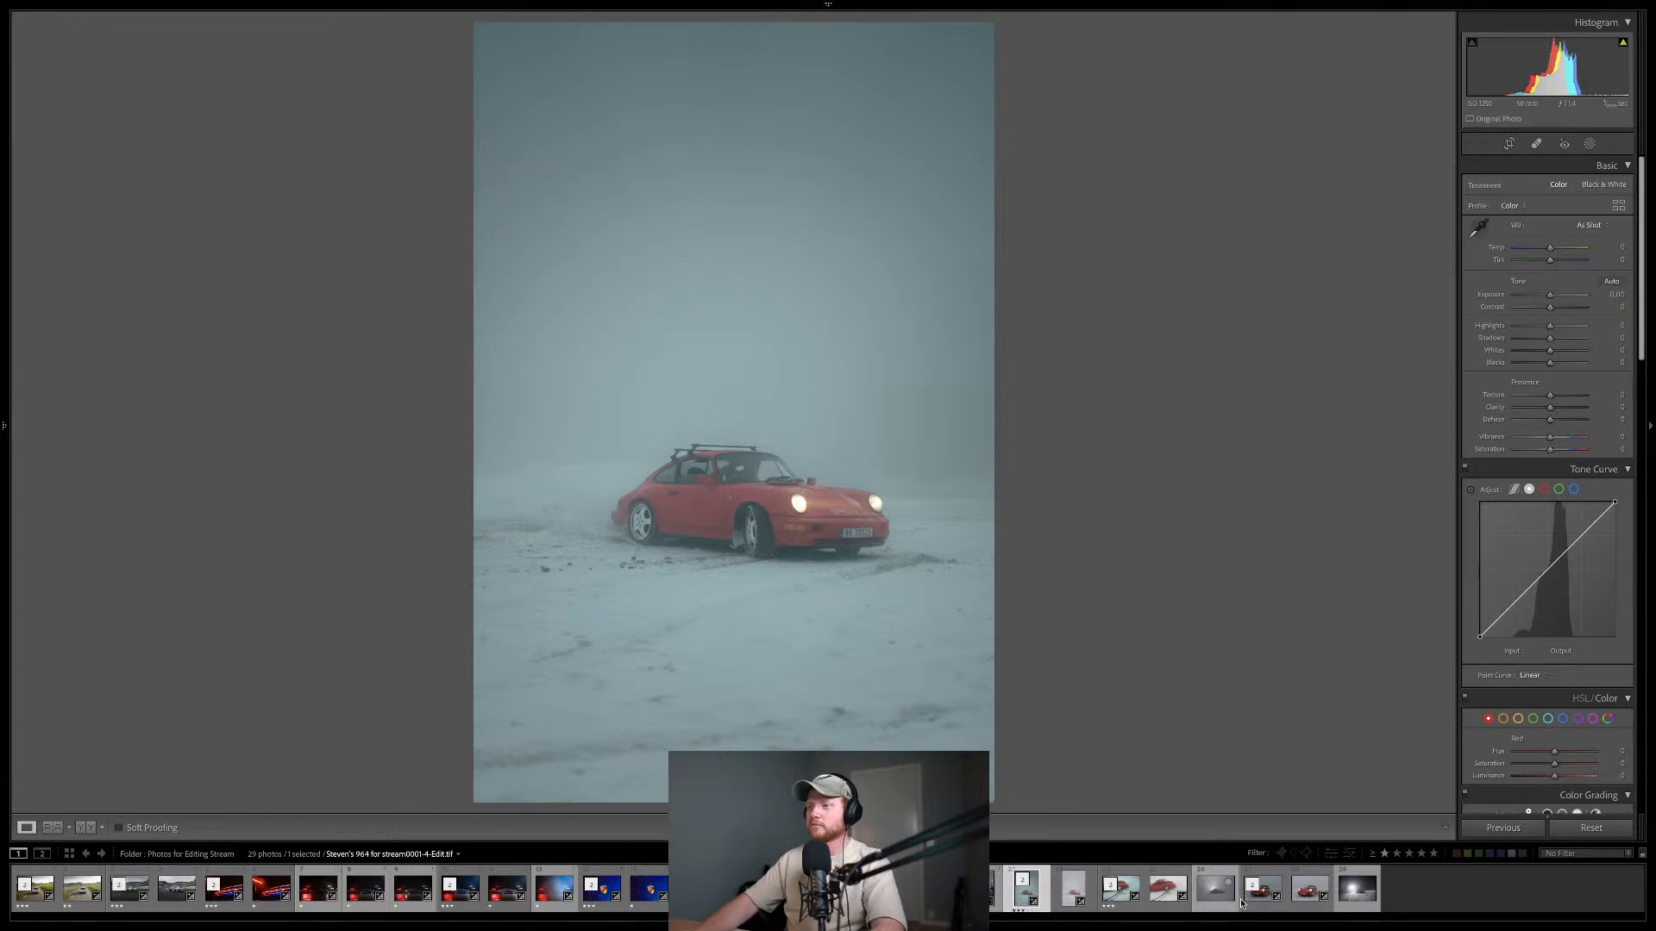
- Switch to Lightroom, open the retouched front-view Porsche photo and apply the teal color settings to it
click(1255, 901)
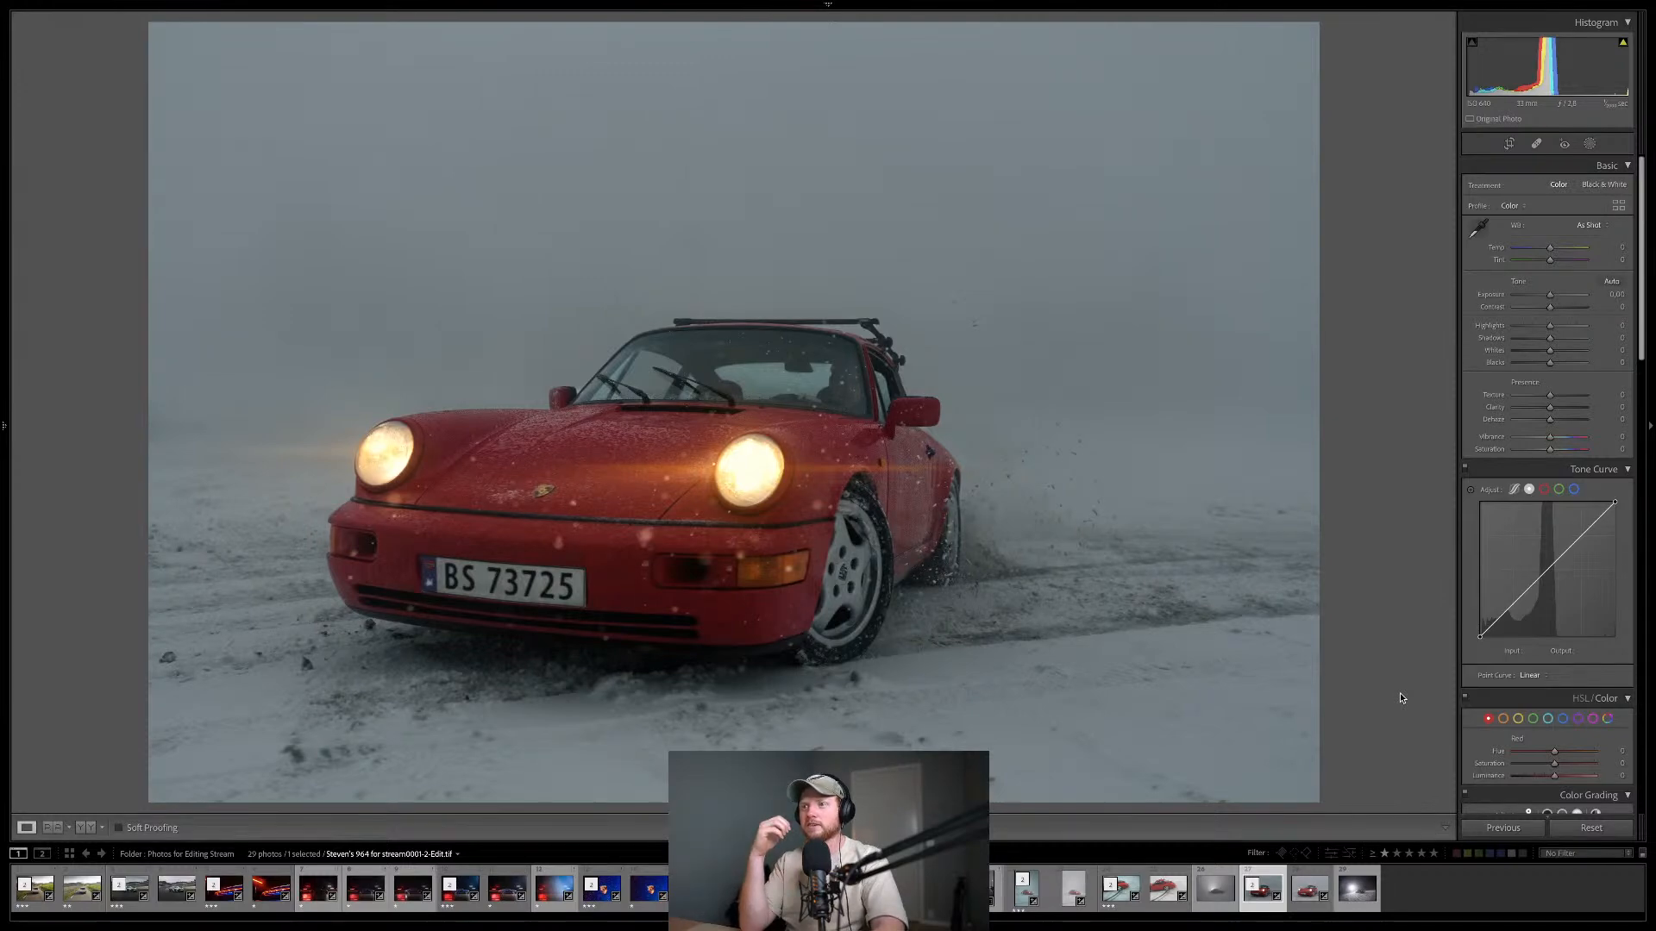
key(ctrl+shift+v)
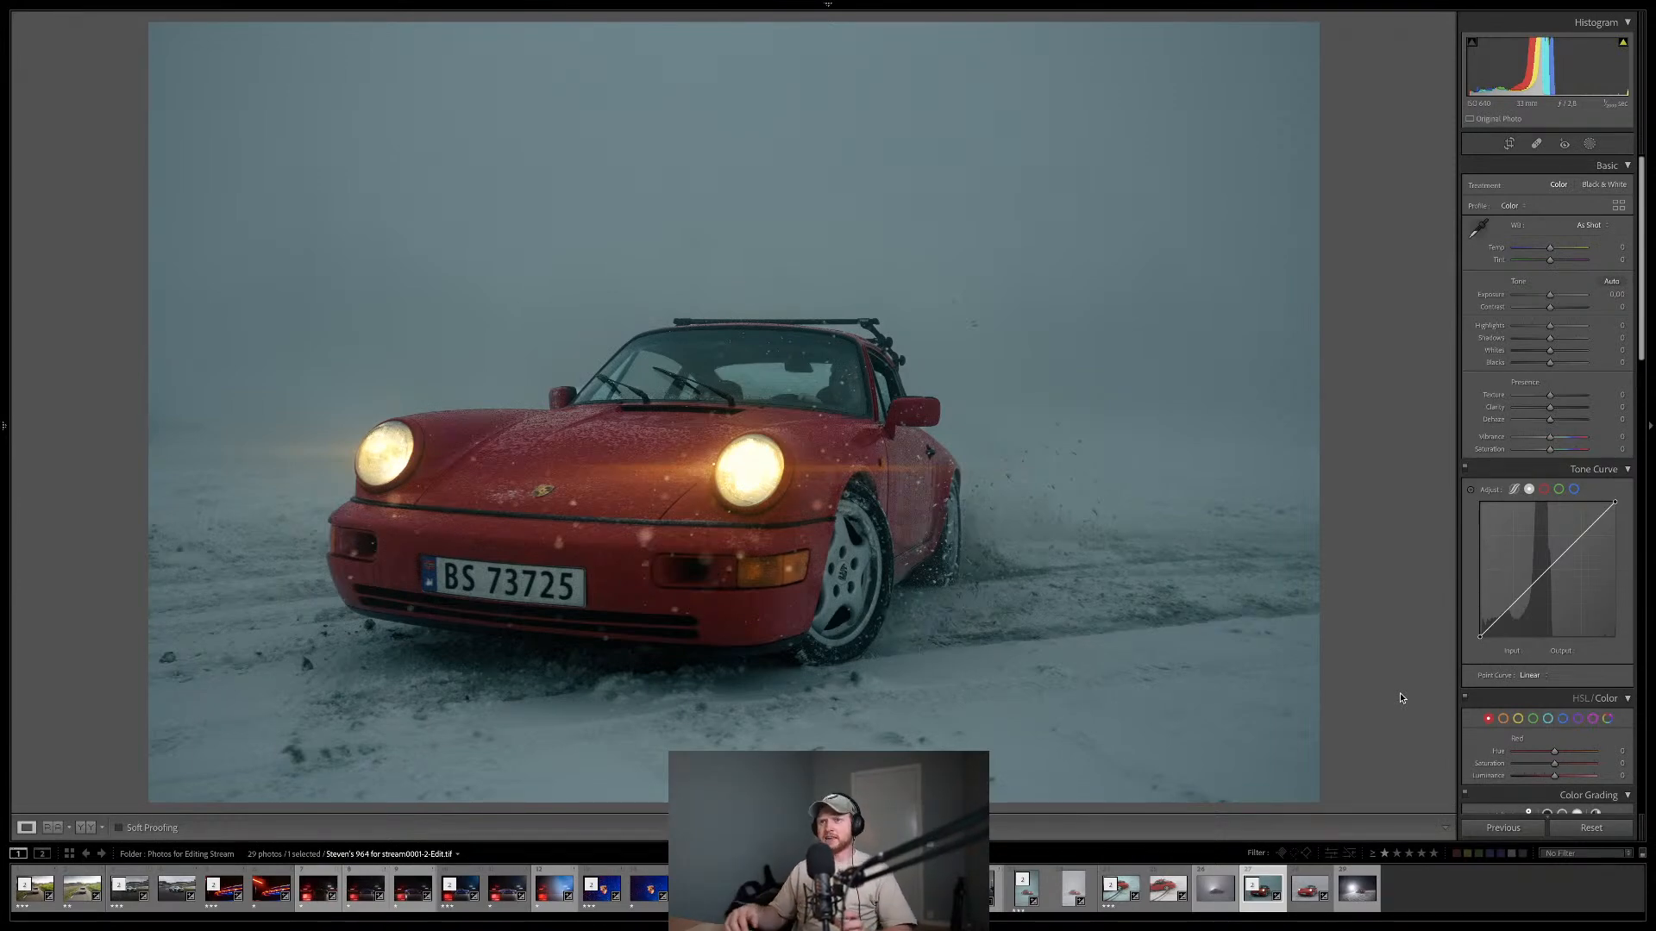
- Brighten the Porsche badge on the hood with a brush mask that has slightly raised Exposure and Whites at about 38
click(541, 487)
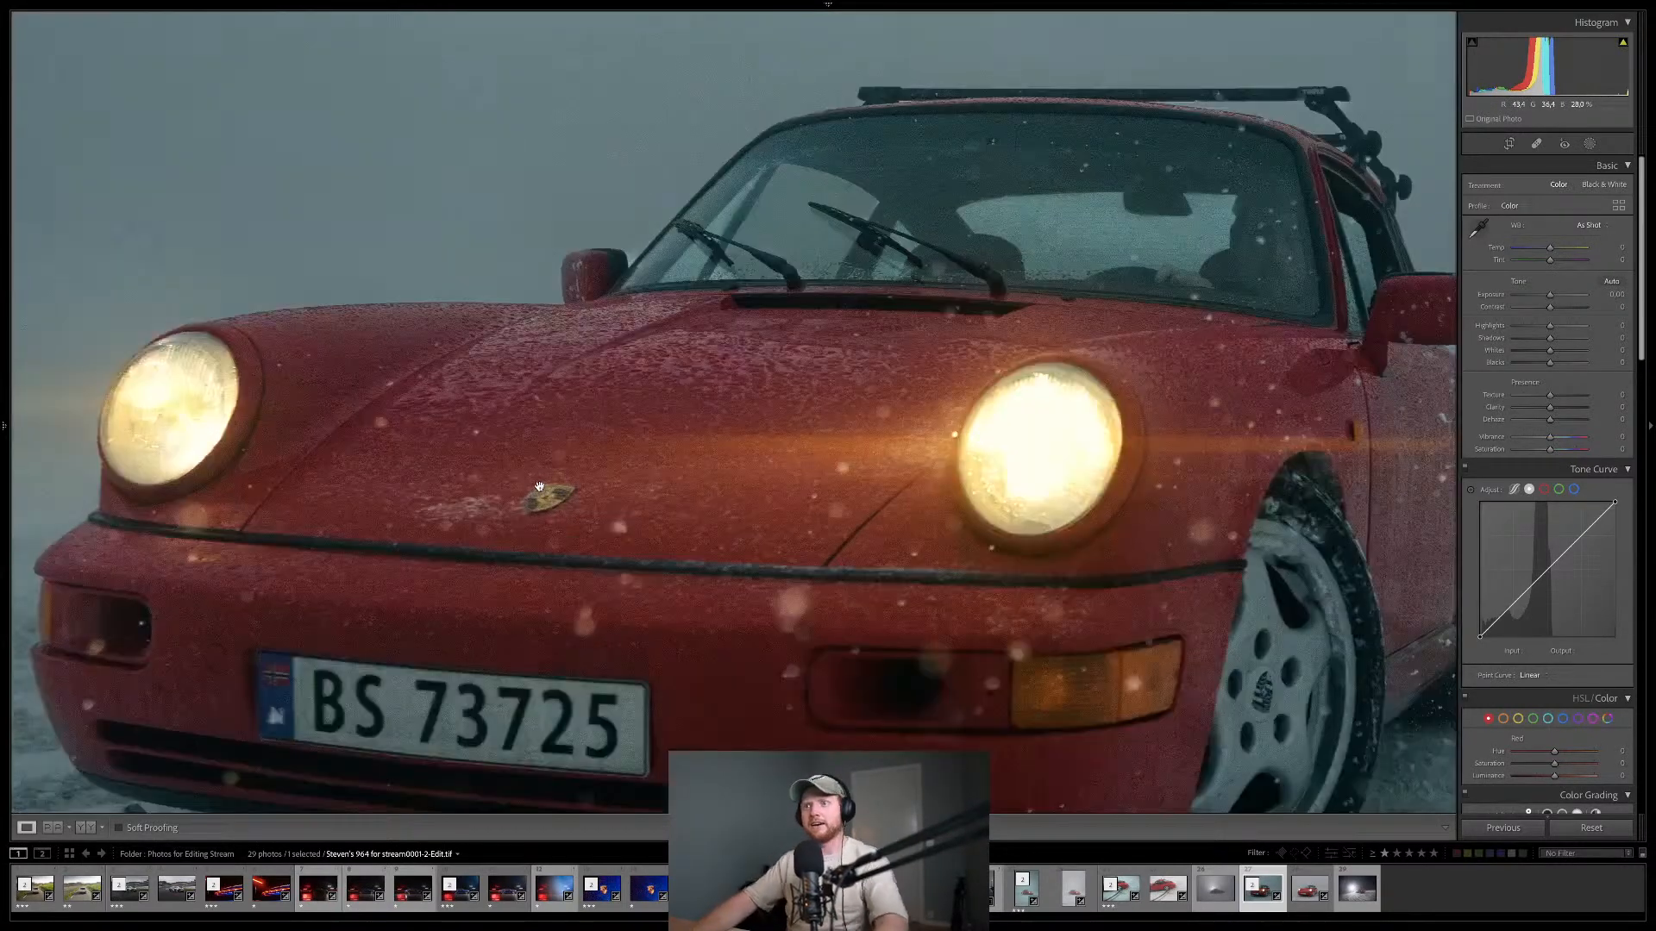
click(1591, 145)
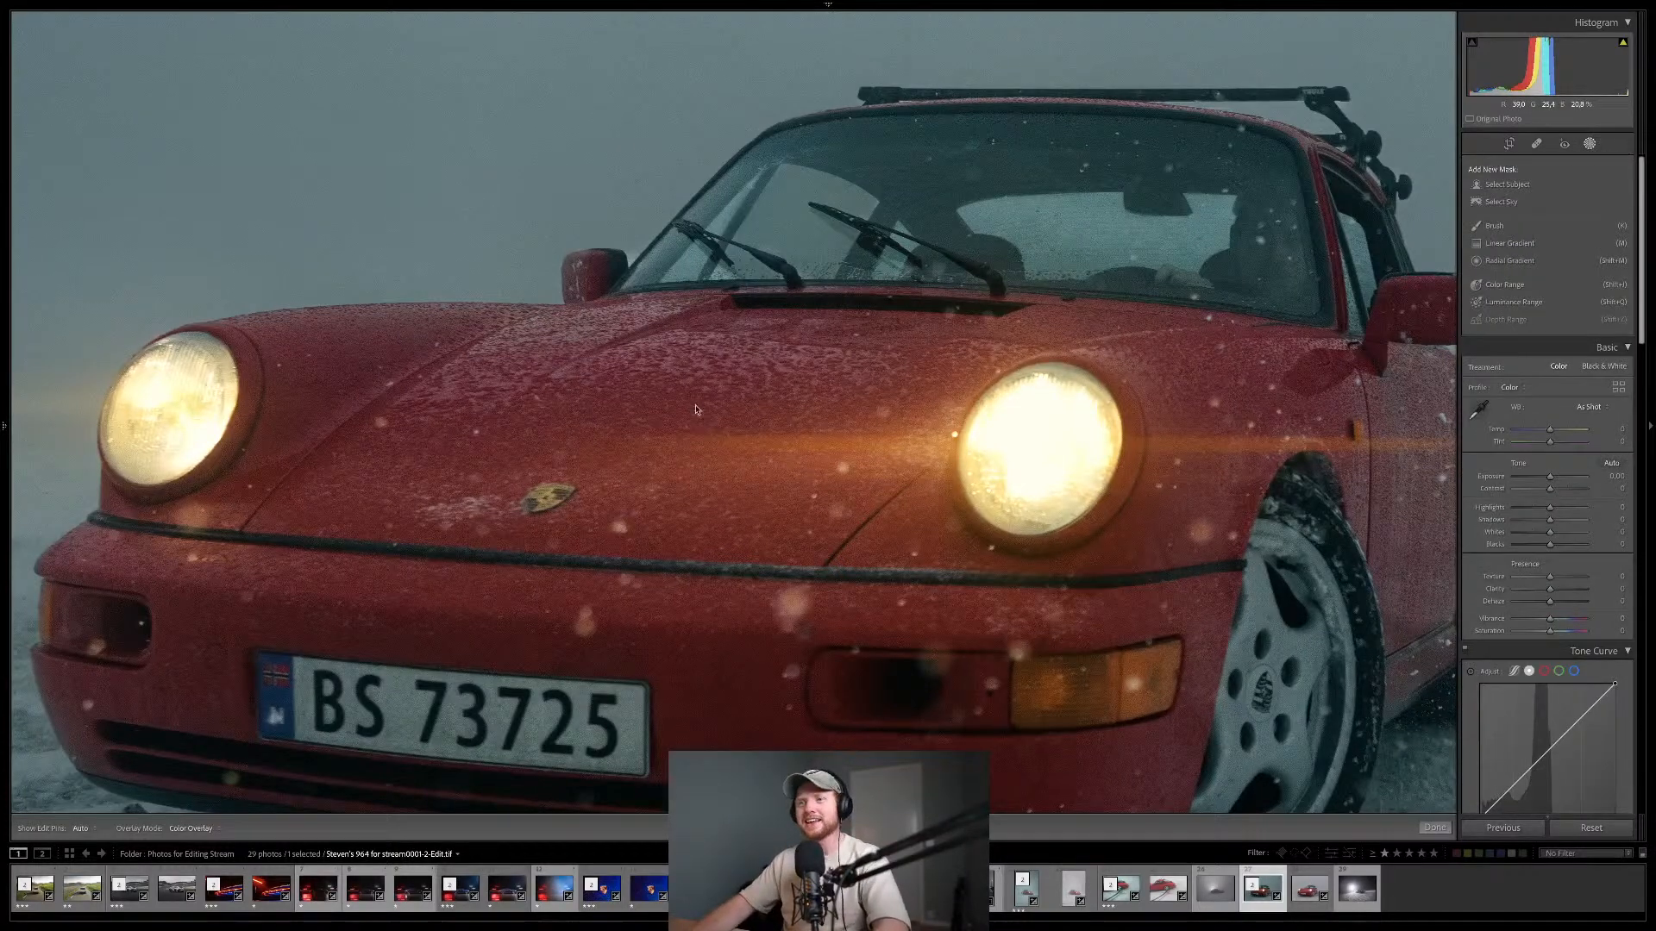
click(1495, 226)
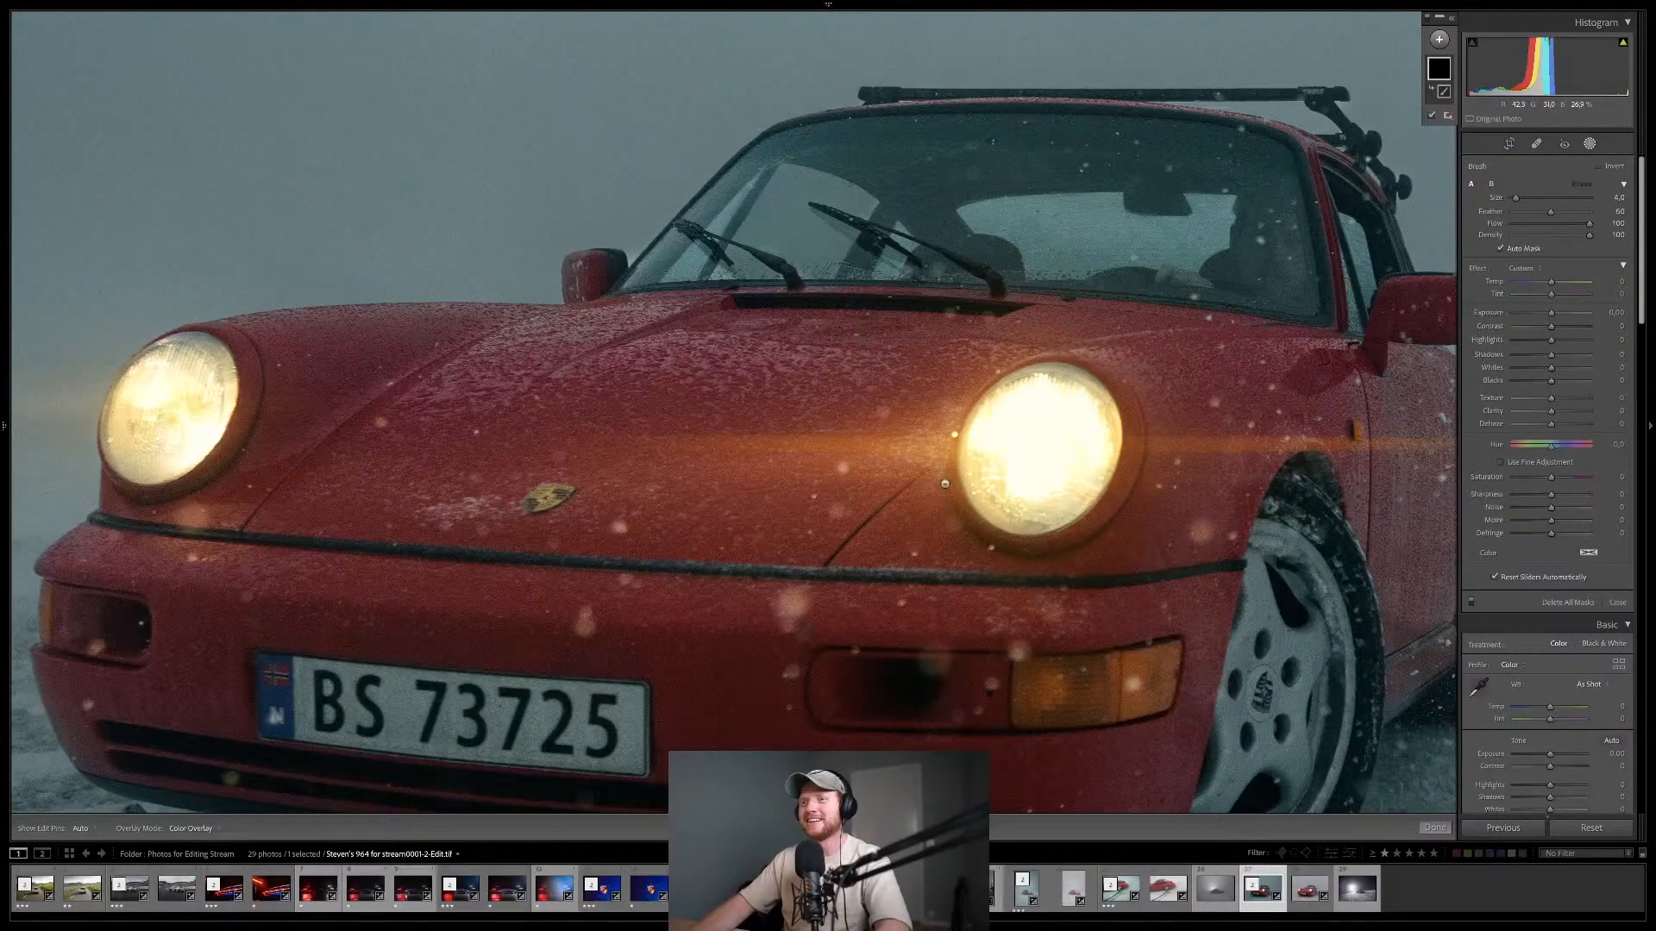
drag(1551, 313, 1557, 368)
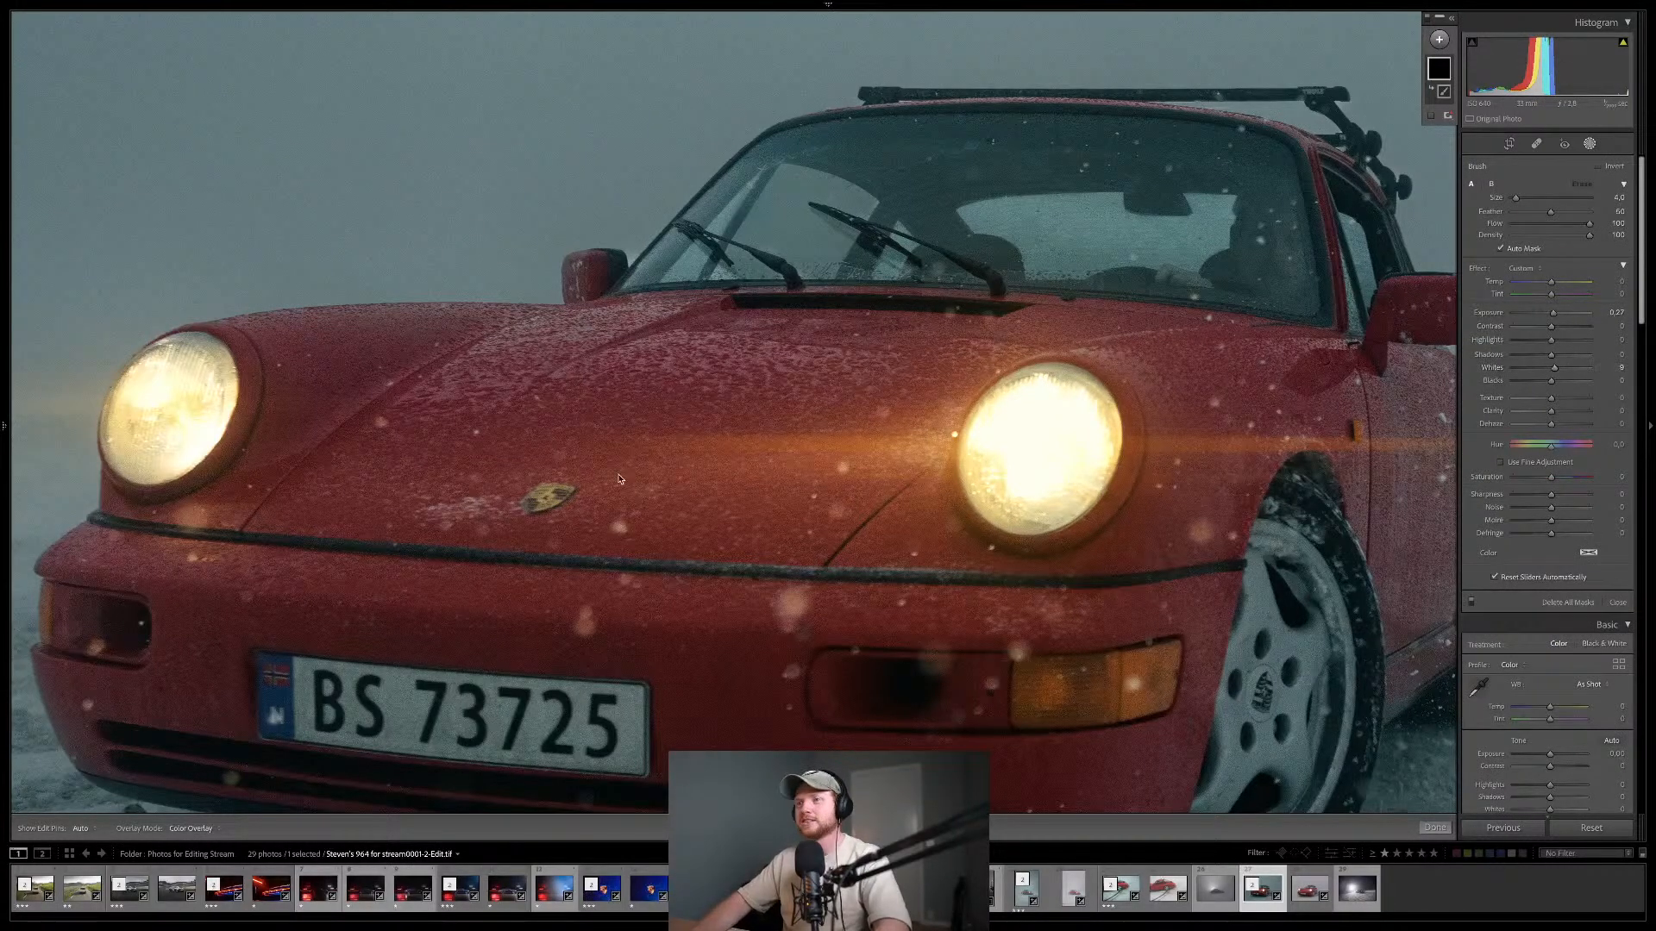
key(h)
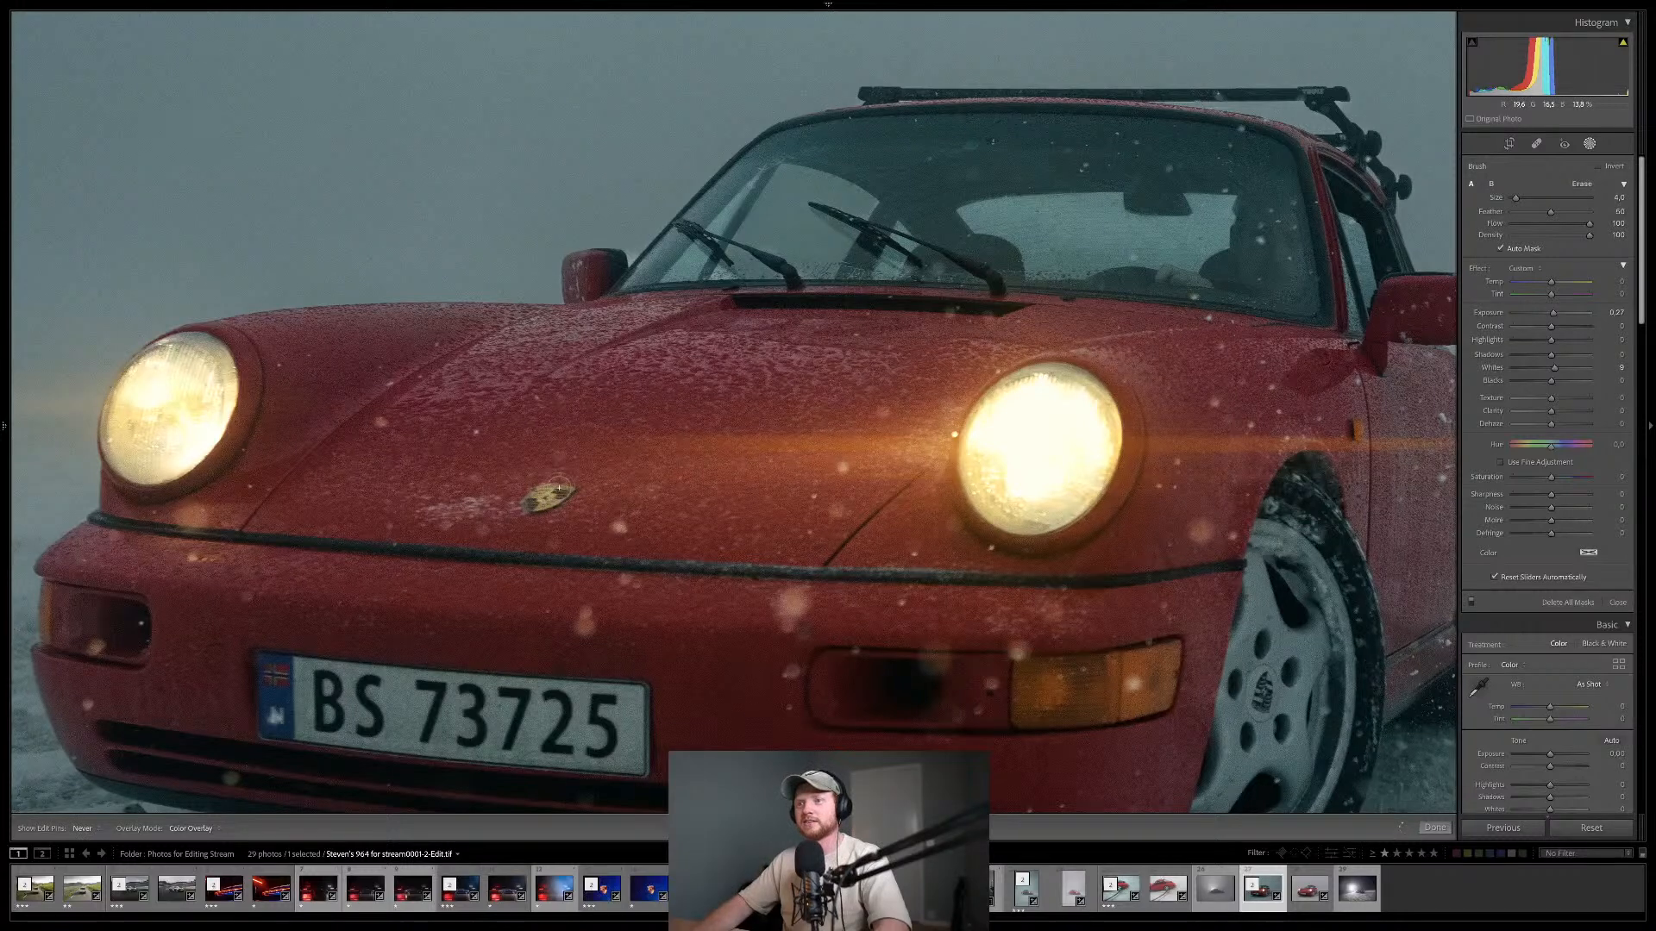
key(h)
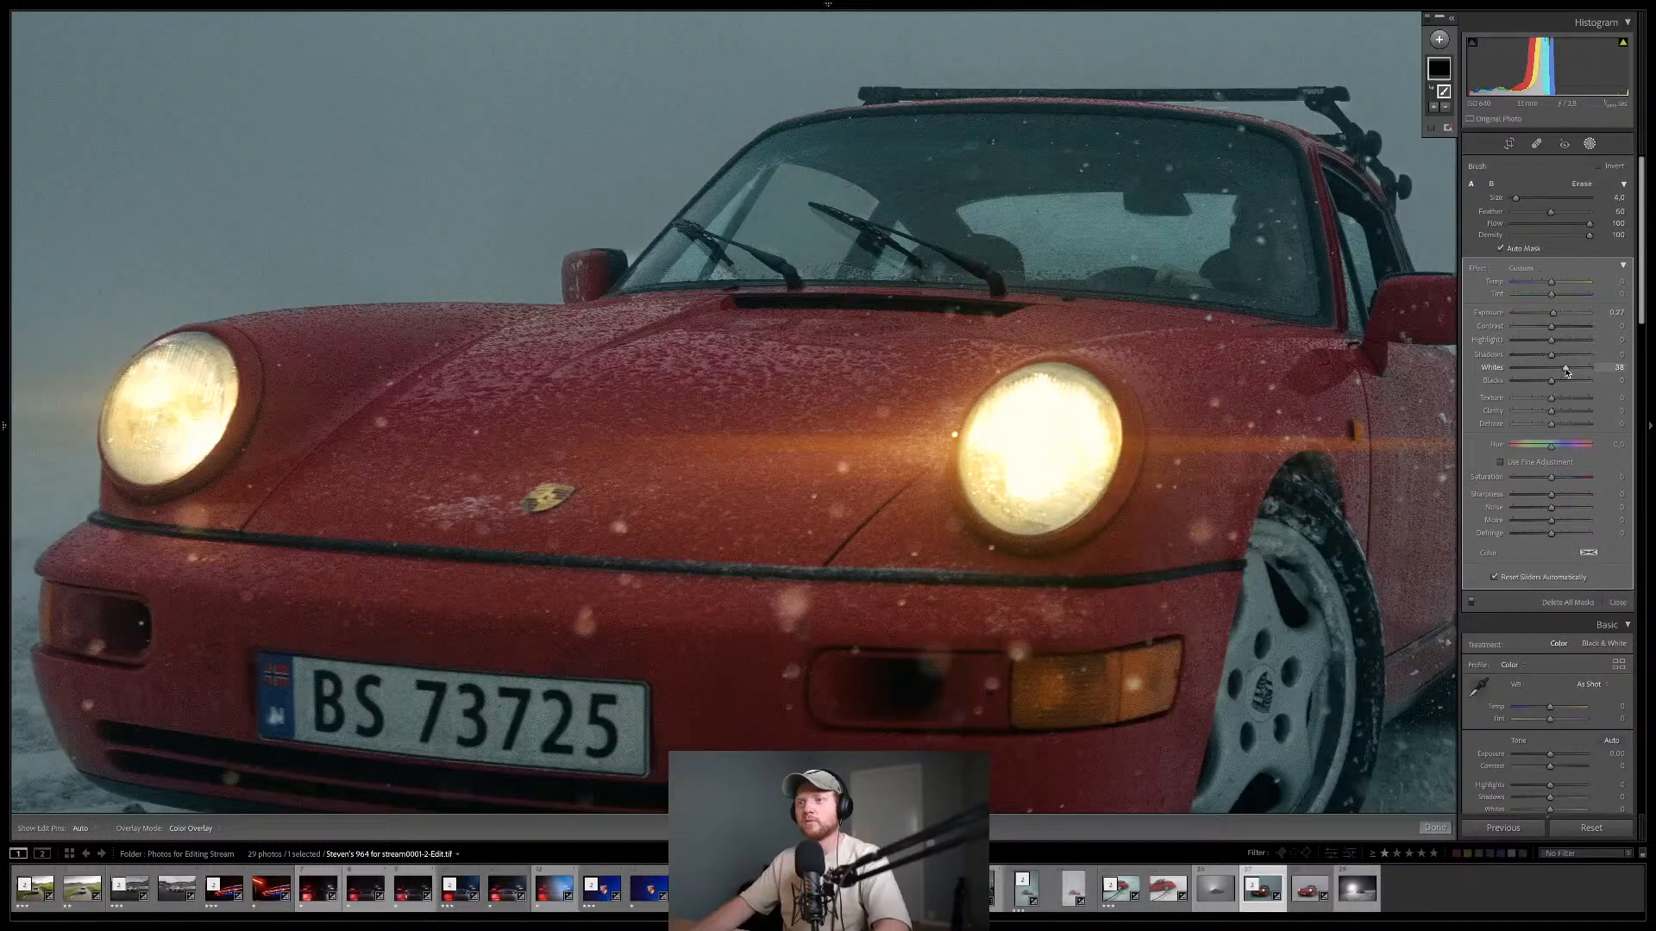
drag(1567, 373, 1565, 373)
key(shift+w)
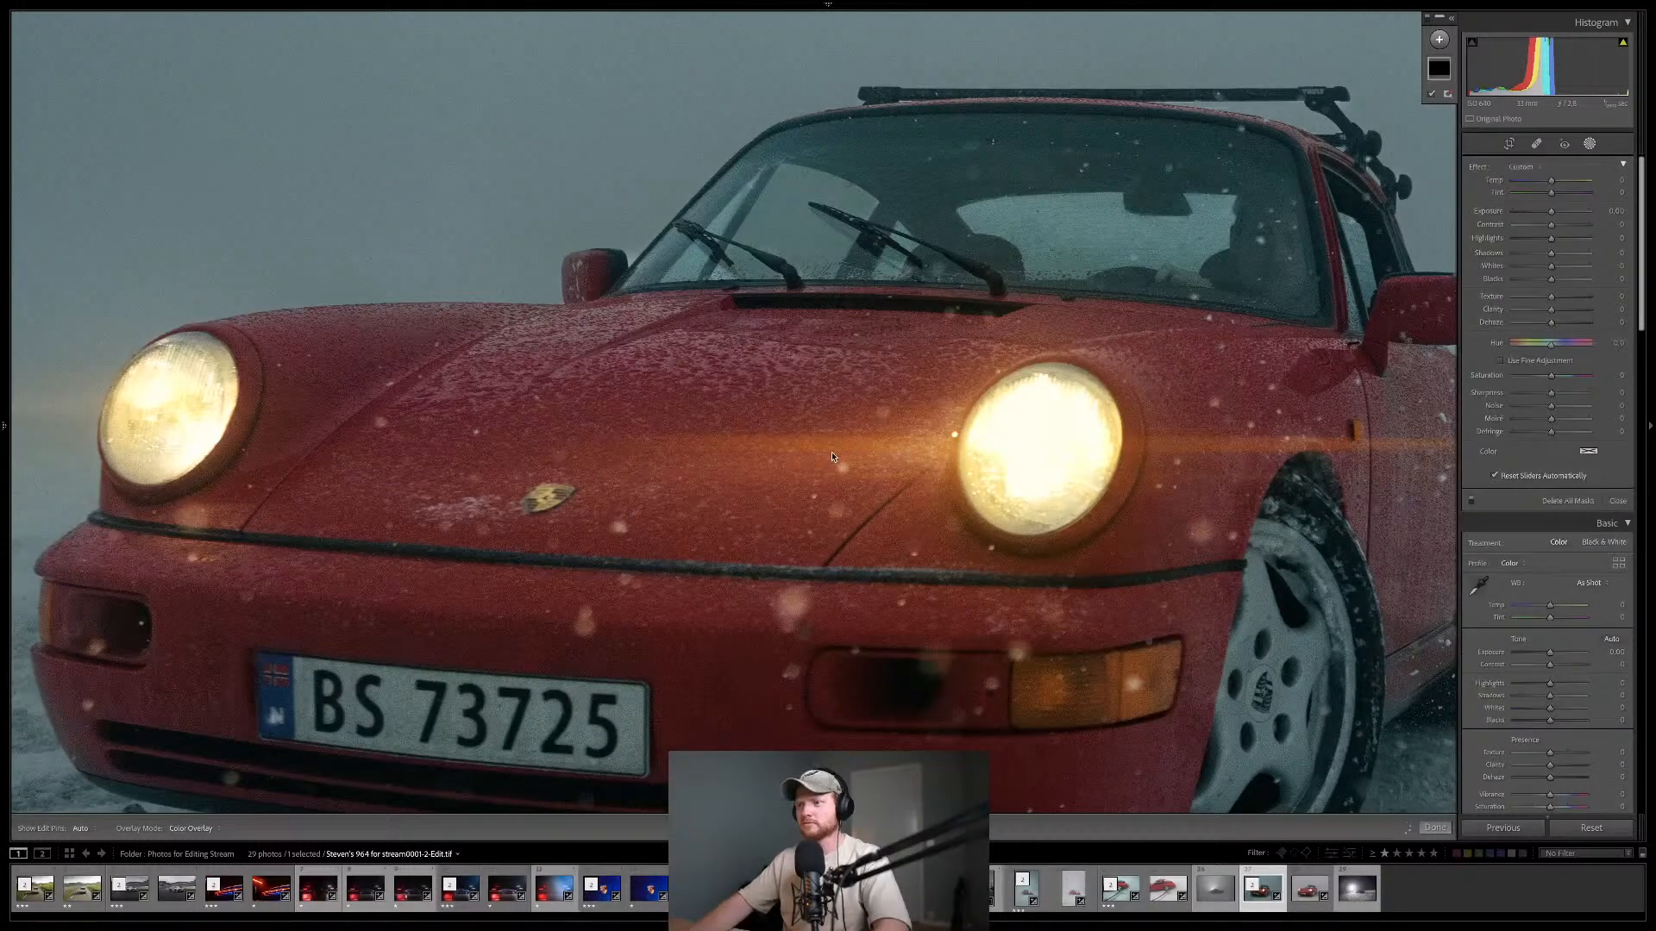
click(1260, 419)
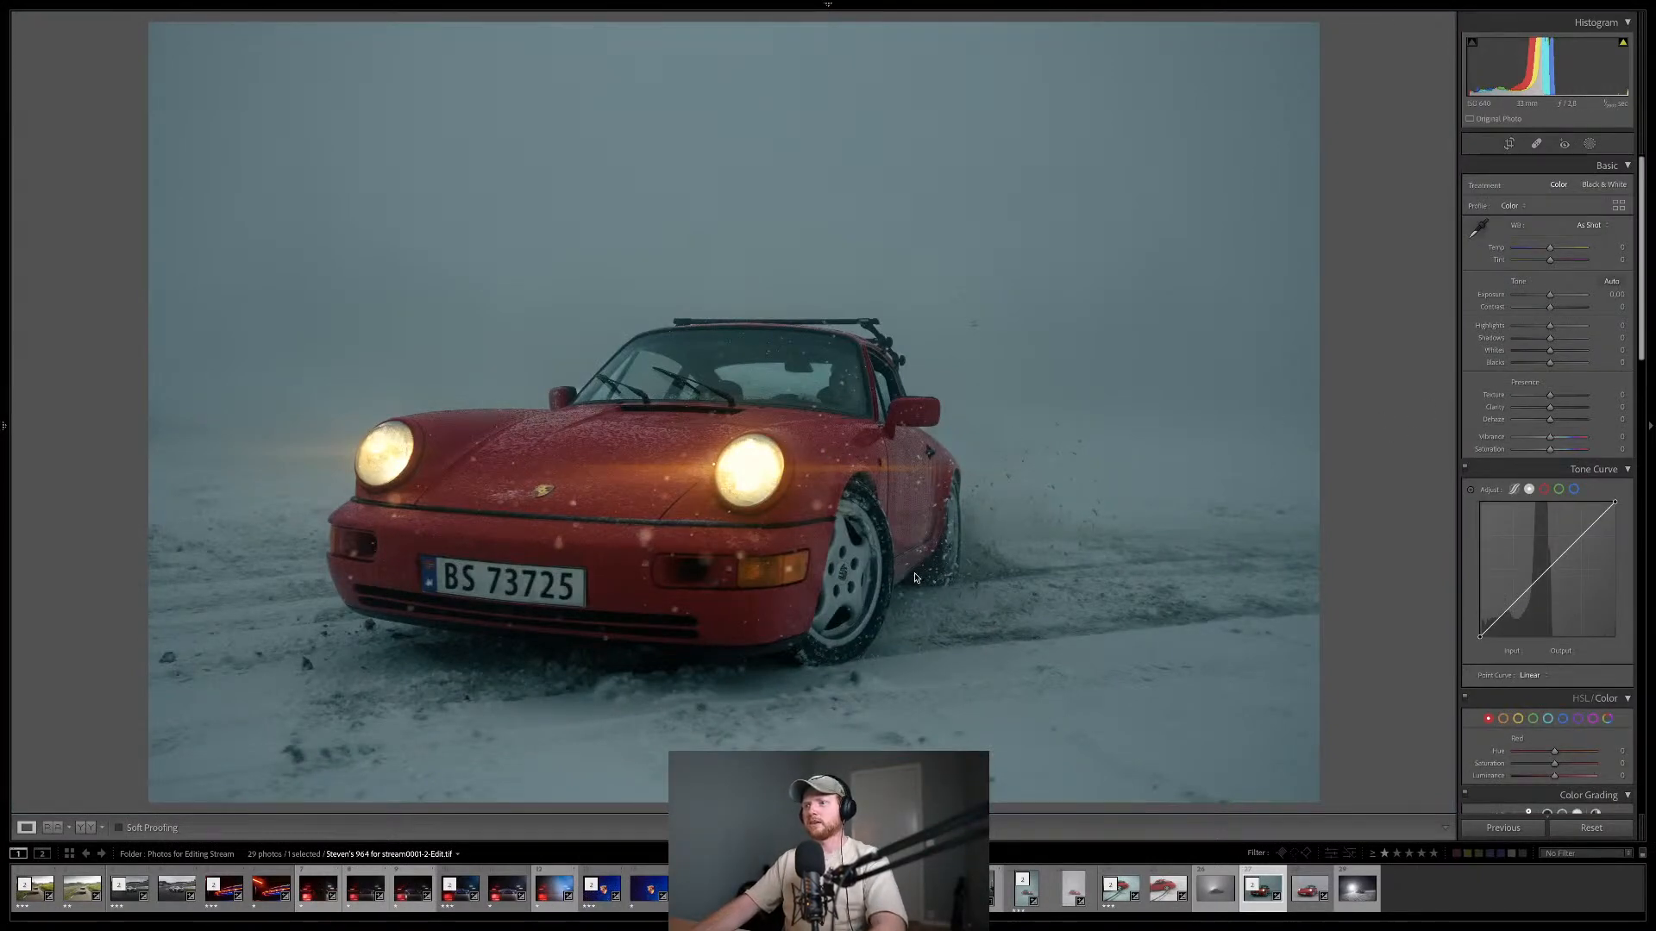
- Brighten the front wheel rim with a new brush mask that has slightly raised Exposure and Whites at 18
click(1215, 477)
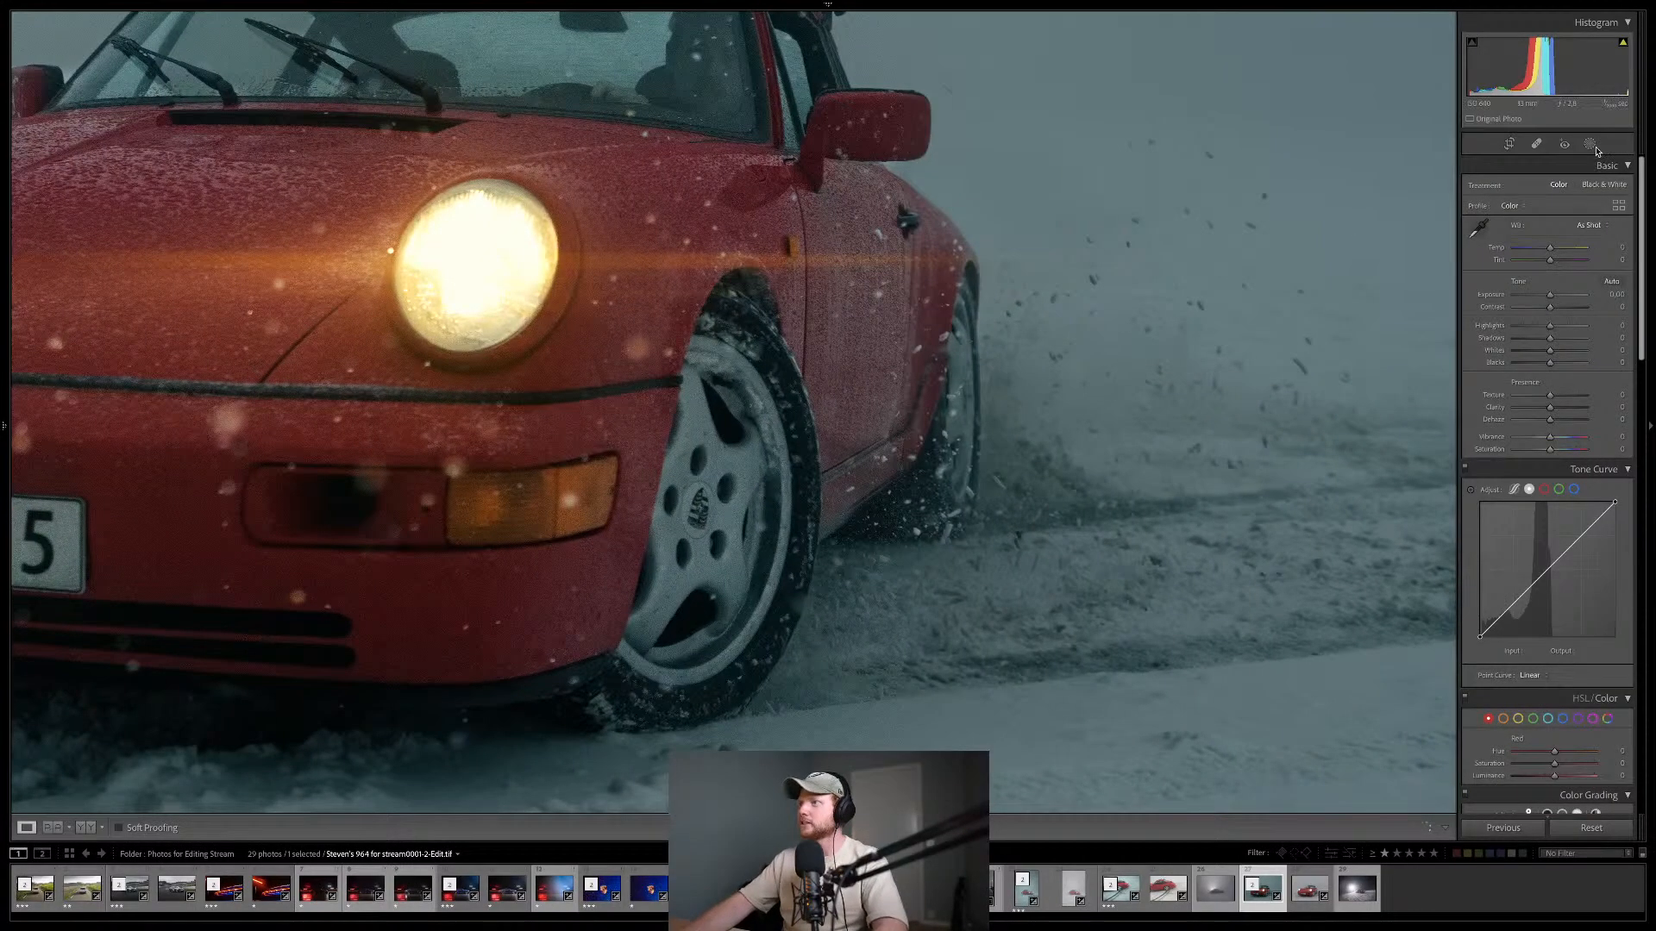
key(m)
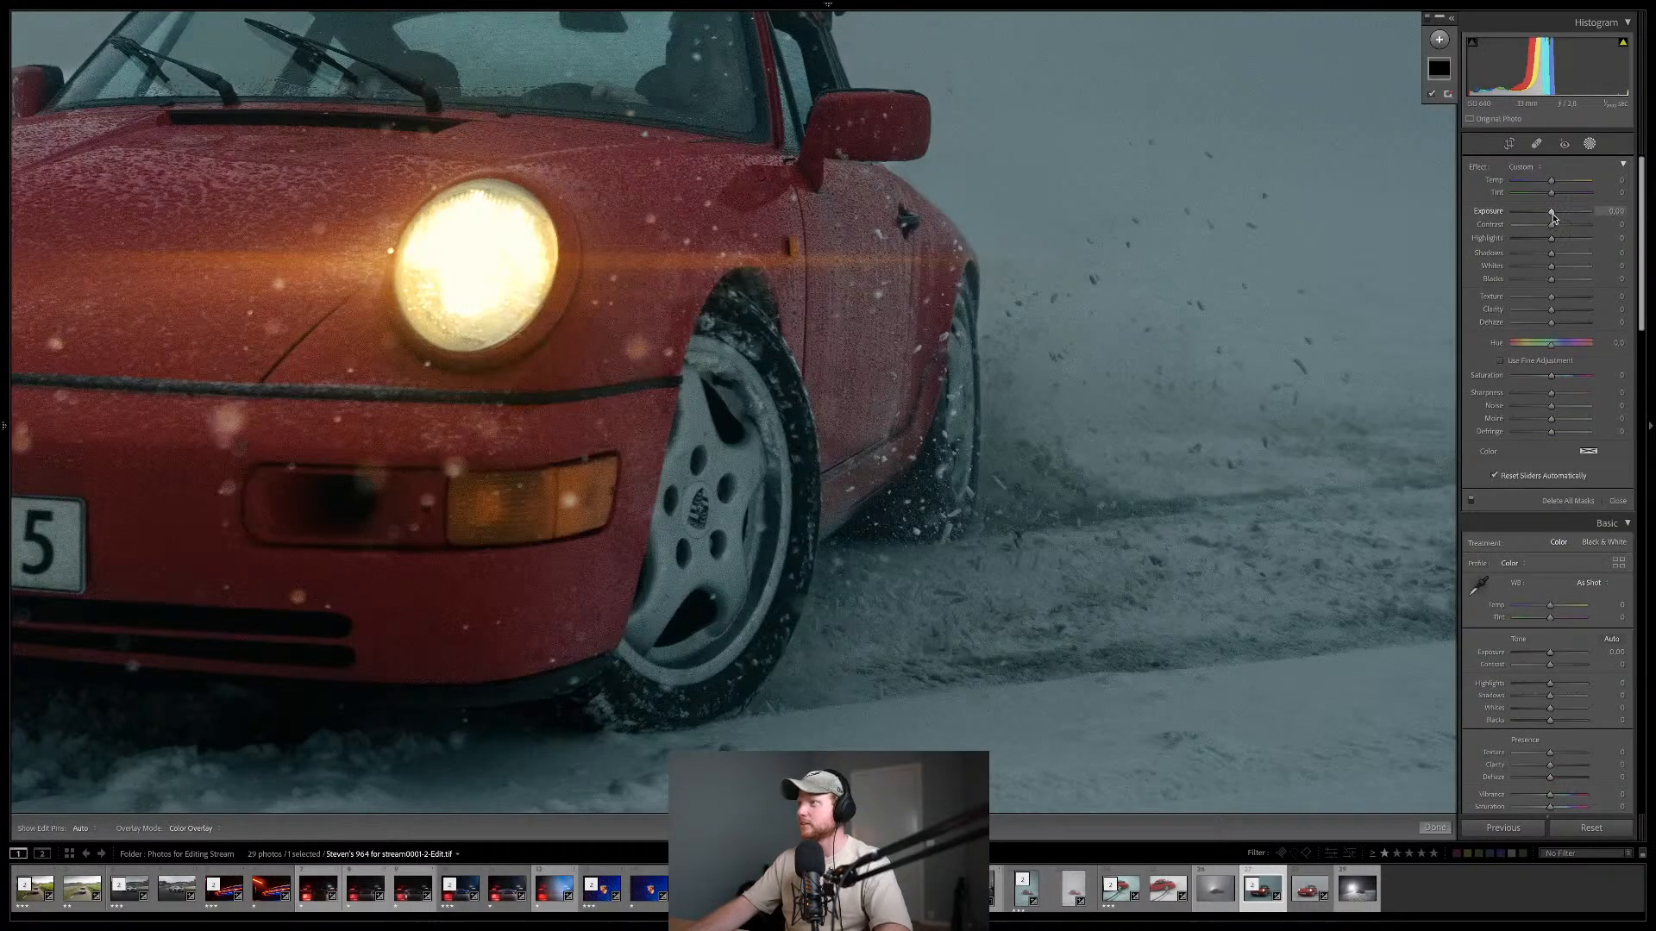
drag(1556, 217, 1558, 217)
click(1434, 43)
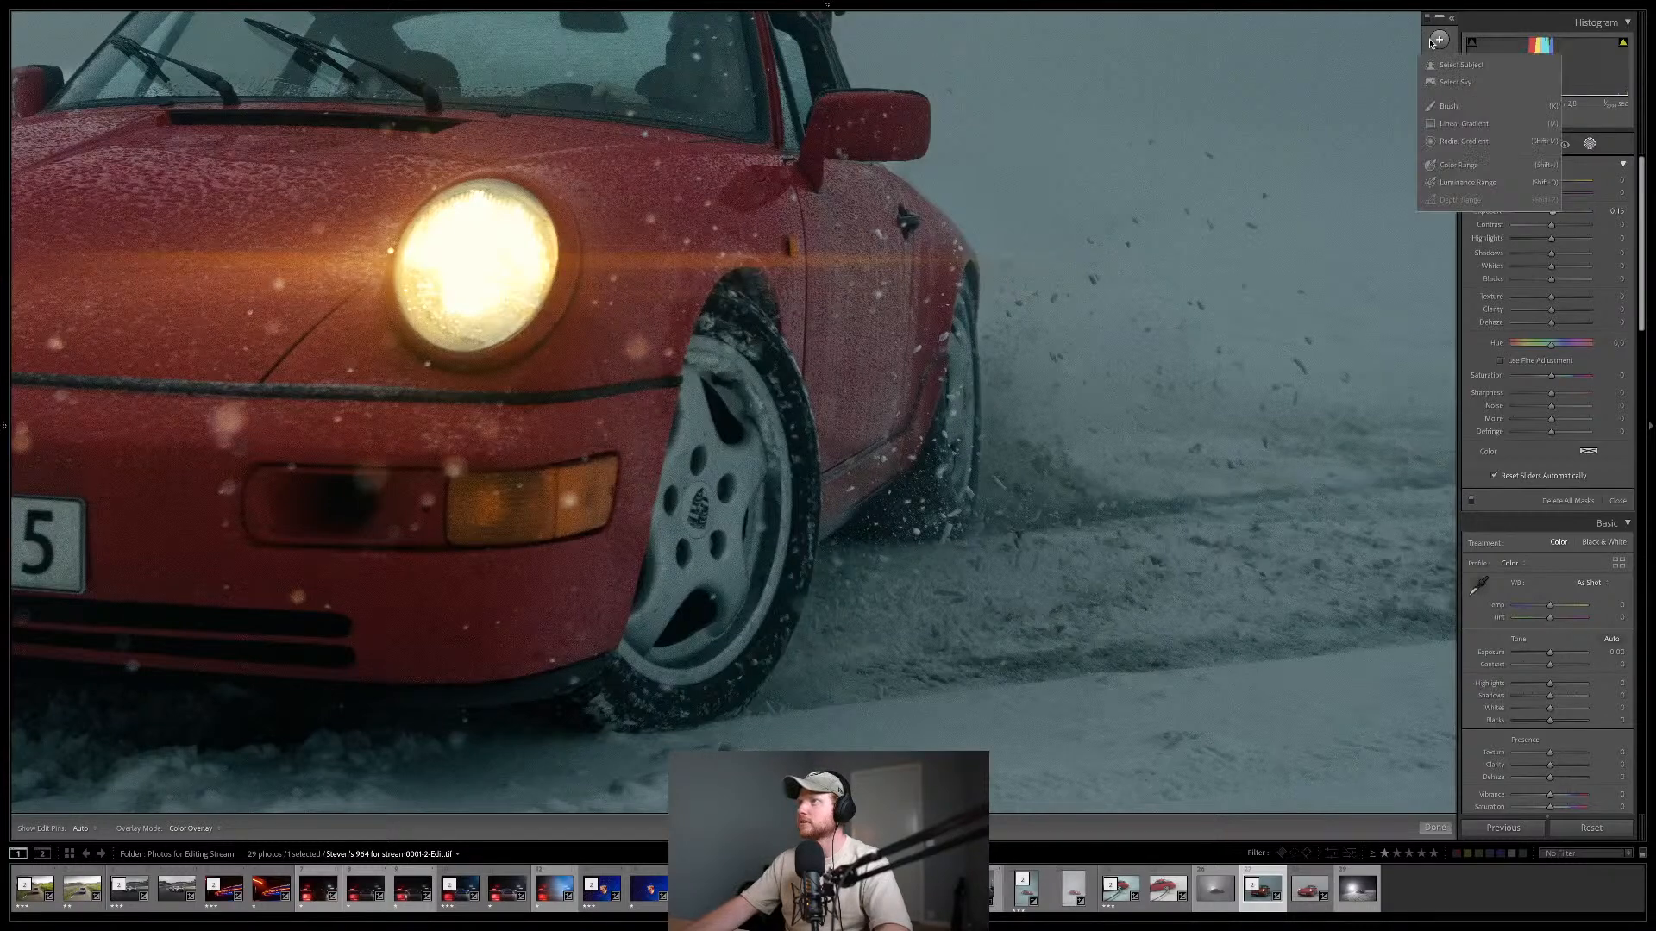
click(1434, 108)
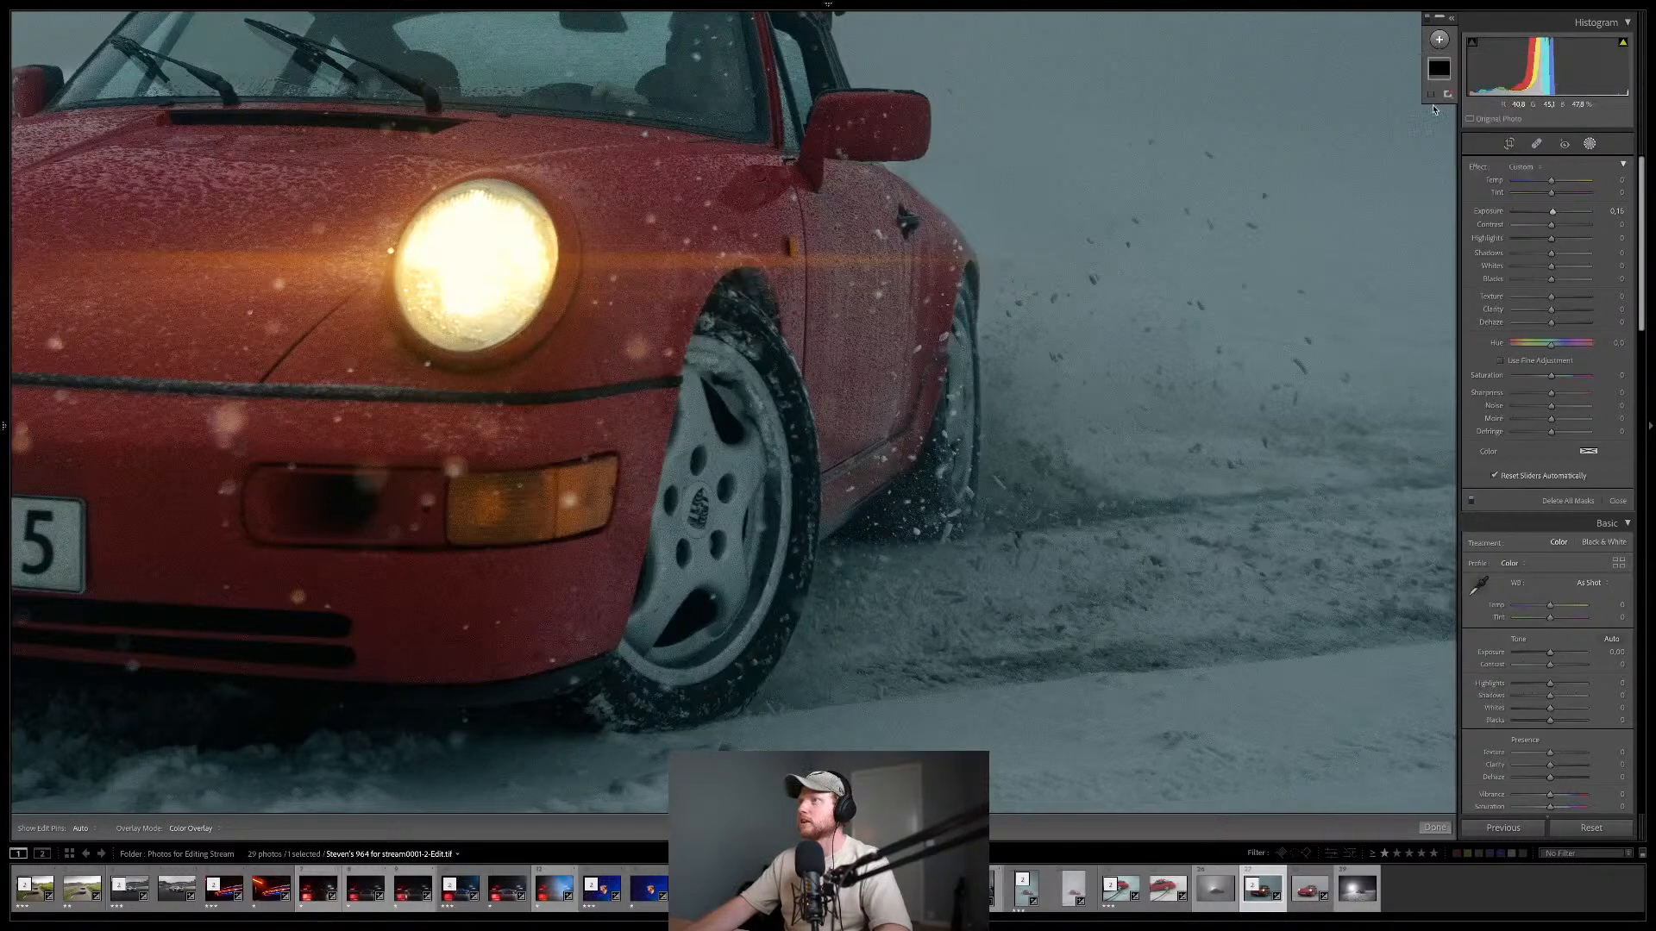
click(1560, 268)
click(1519, 268)
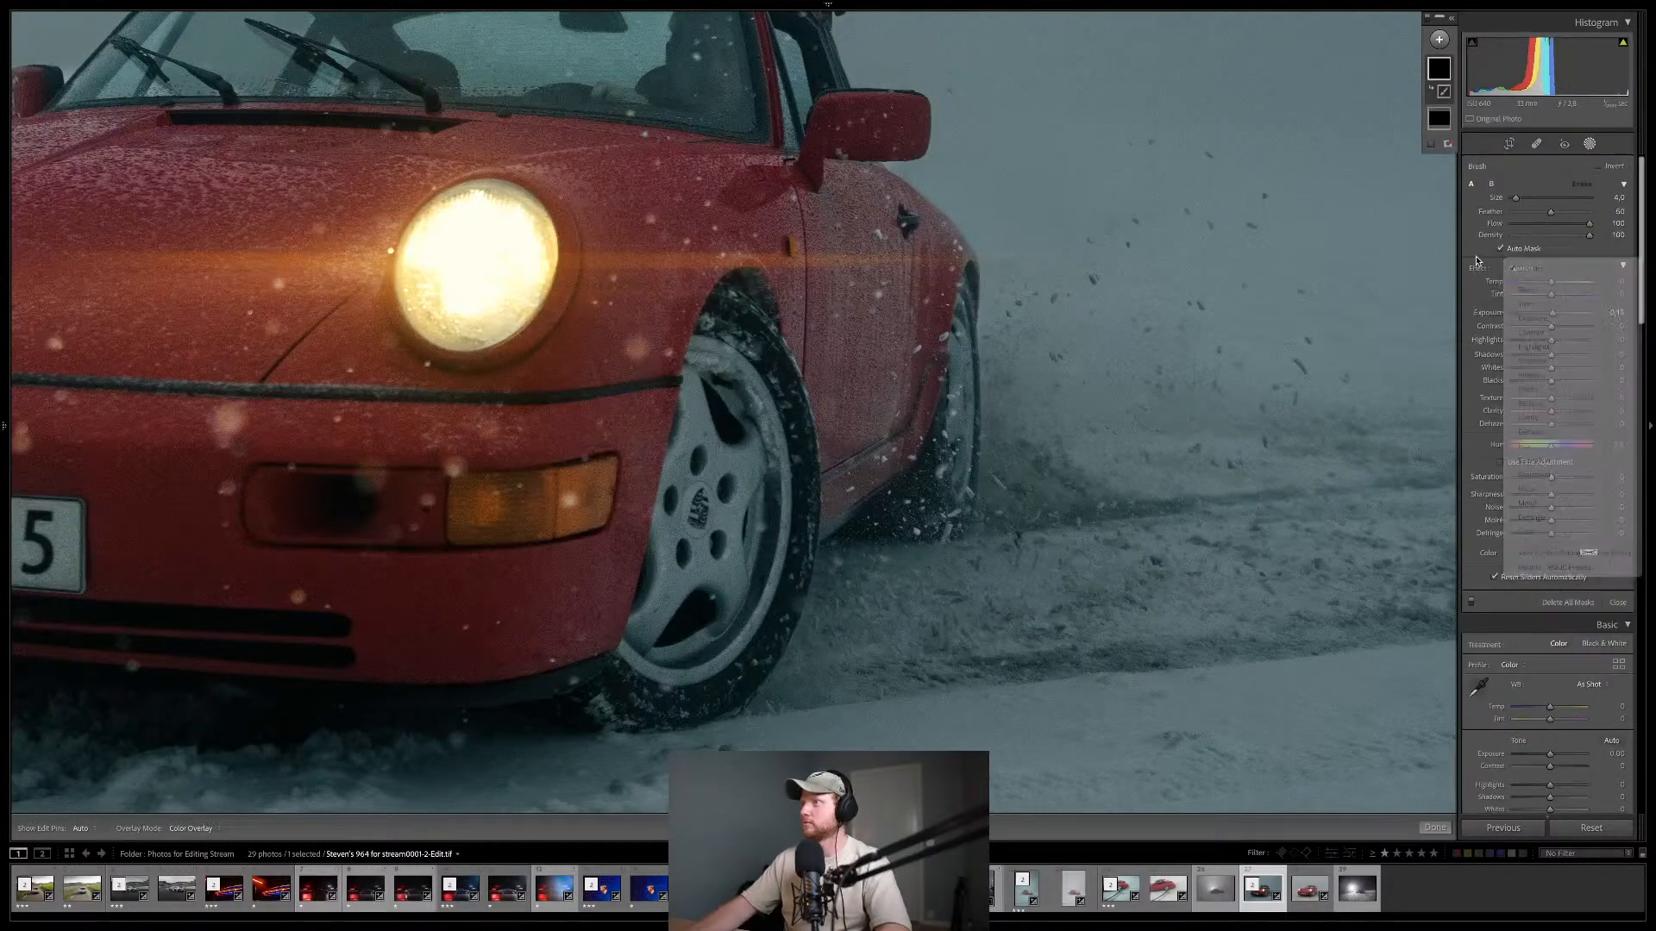
drag(1551, 370, 1559, 374)
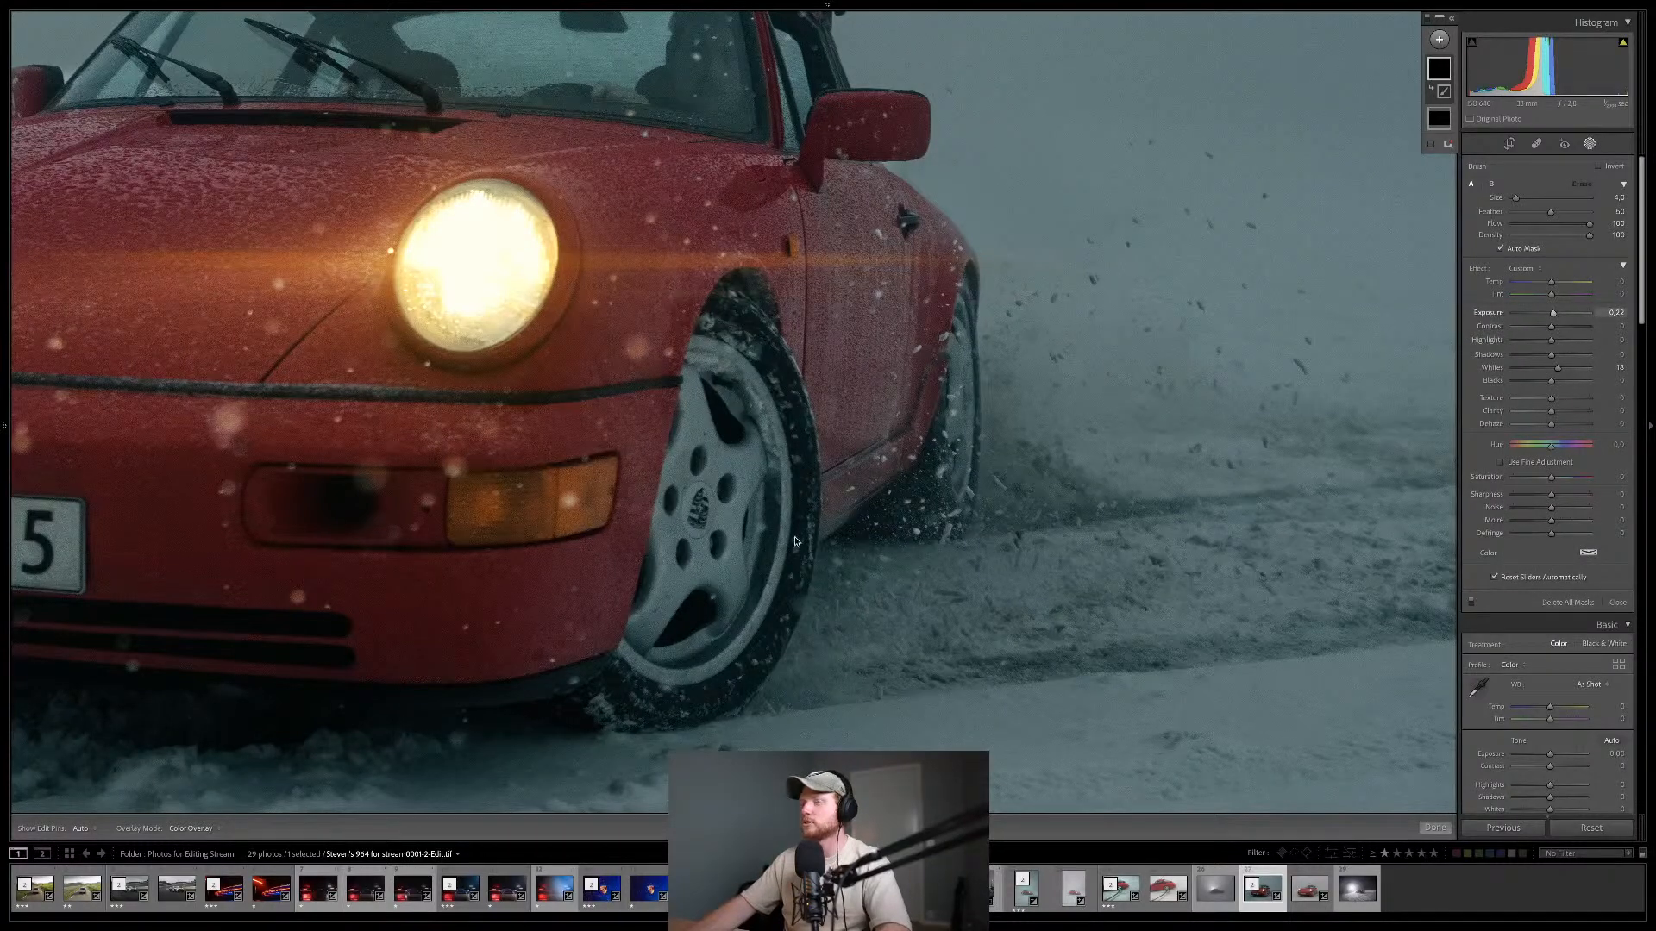
scroll(691, 400, up, 3)
mouse_move(692, 385)
mouse_down()
mouse_move(722, 455)
mouse_move(758, 450)
mouse_move(731, 603)
mouse_move(710, 437)
mouse_move(672, 534)
mouse_move(684, 577)
mouse_move(655, 653)
mouse_up()
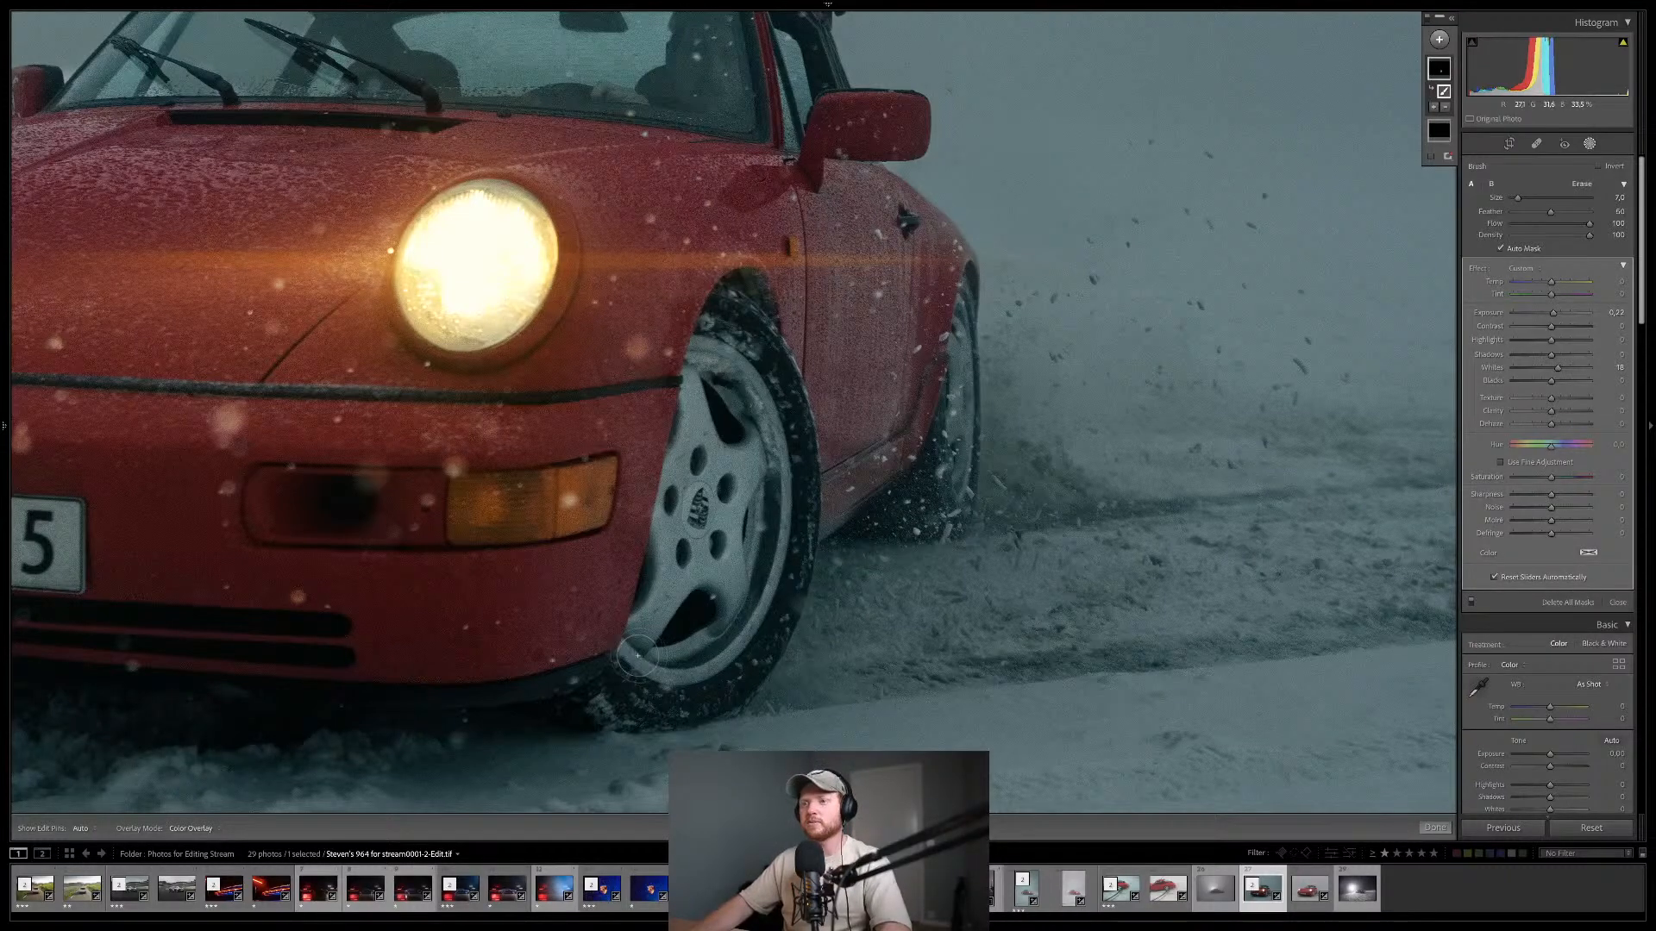
key([)
mouse_move(627, 651)
mouse_down()
mouse_move(729, 651)
mouse_move(771, 582)
mouse_move(778, 483)
mouse_move(756, 407)
mouse_move(697, 349)
mouse_up()
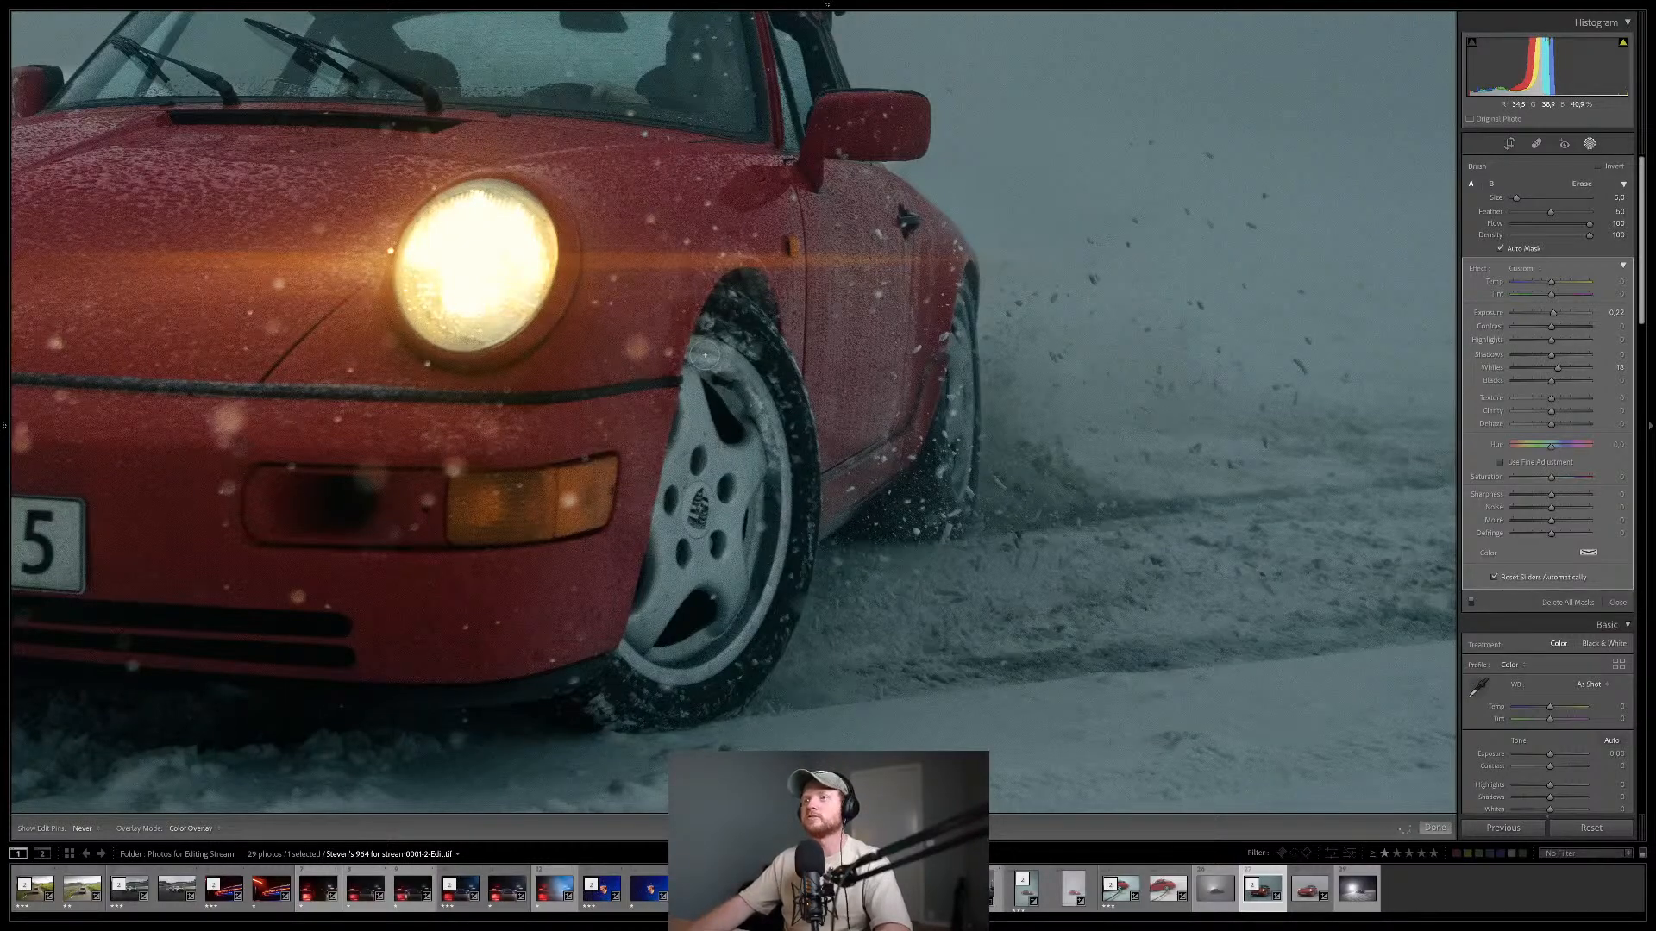
- Brush the brightening mask over the car's snowy rear wheel with Auto Mask on, and finish masking
mouse_move(948, 377)
mouse_down()
mouse_move(960, 433)
mouse_move(958, 321)
mouse_up()
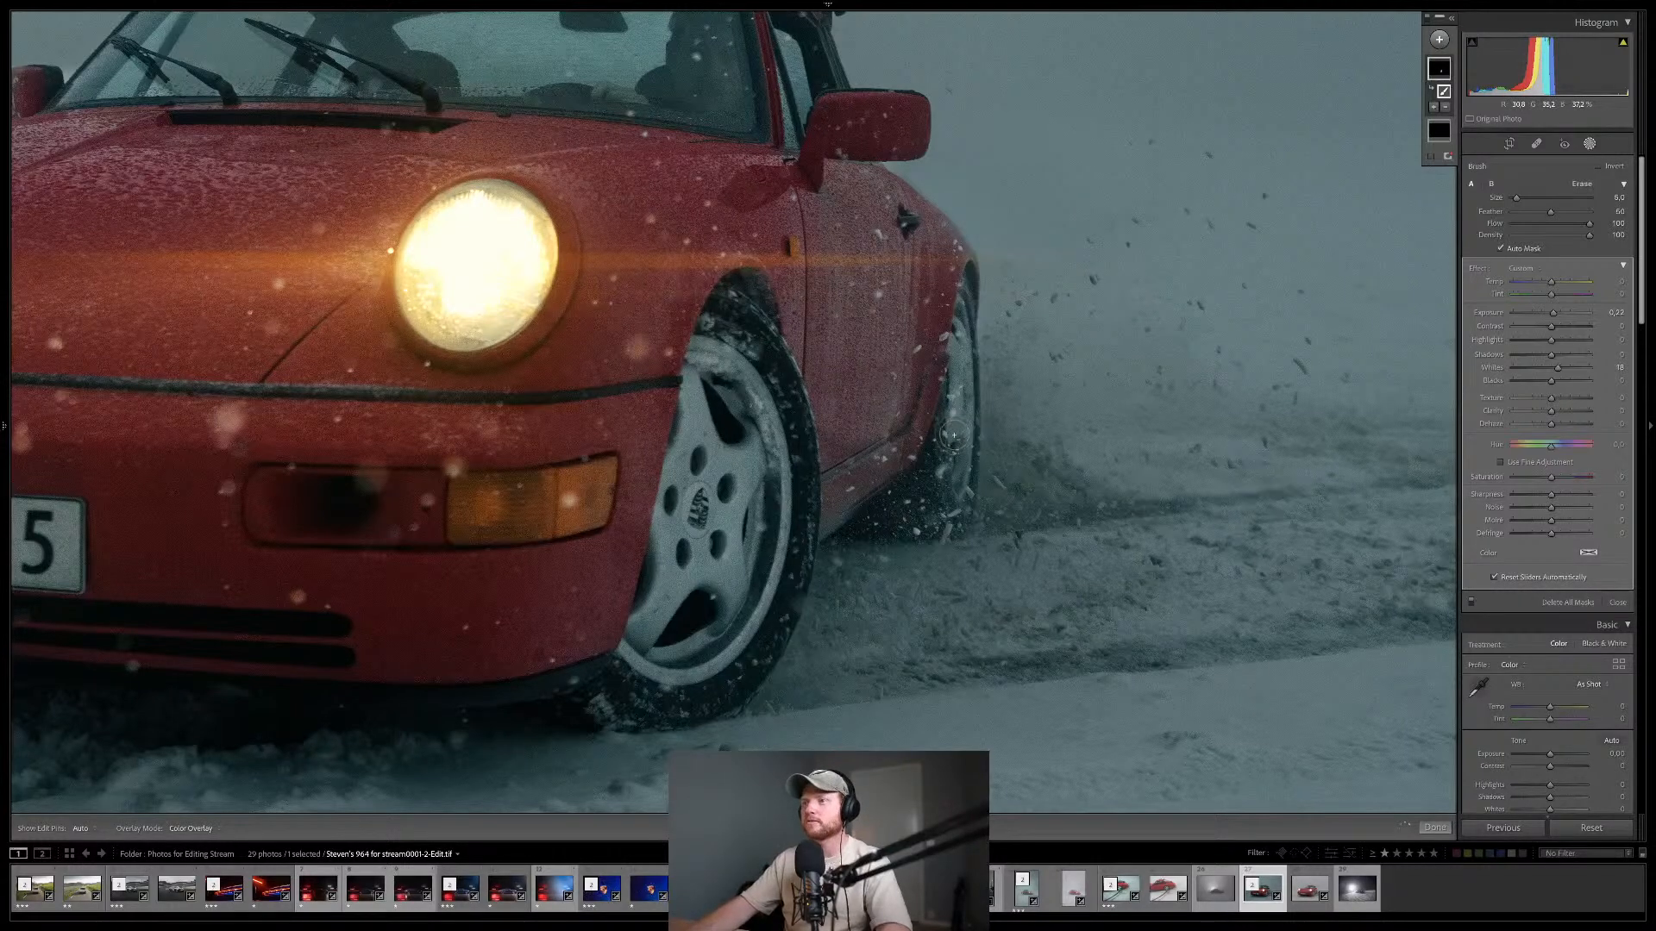
drag(949, 452, 952, 477)
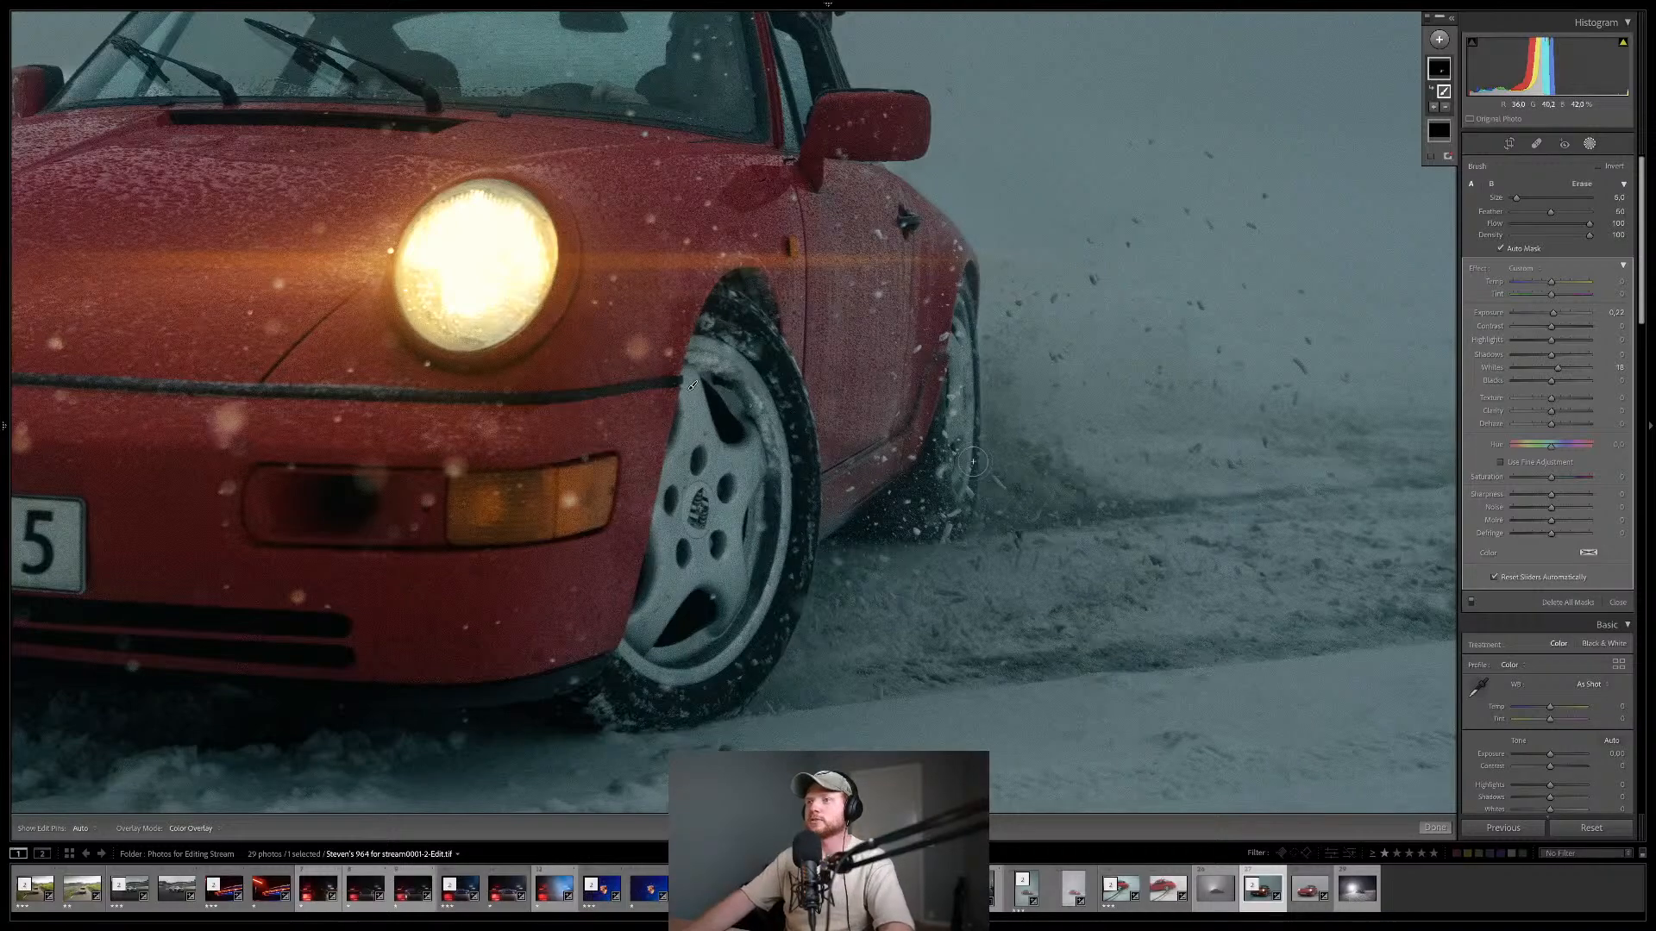
key(k)
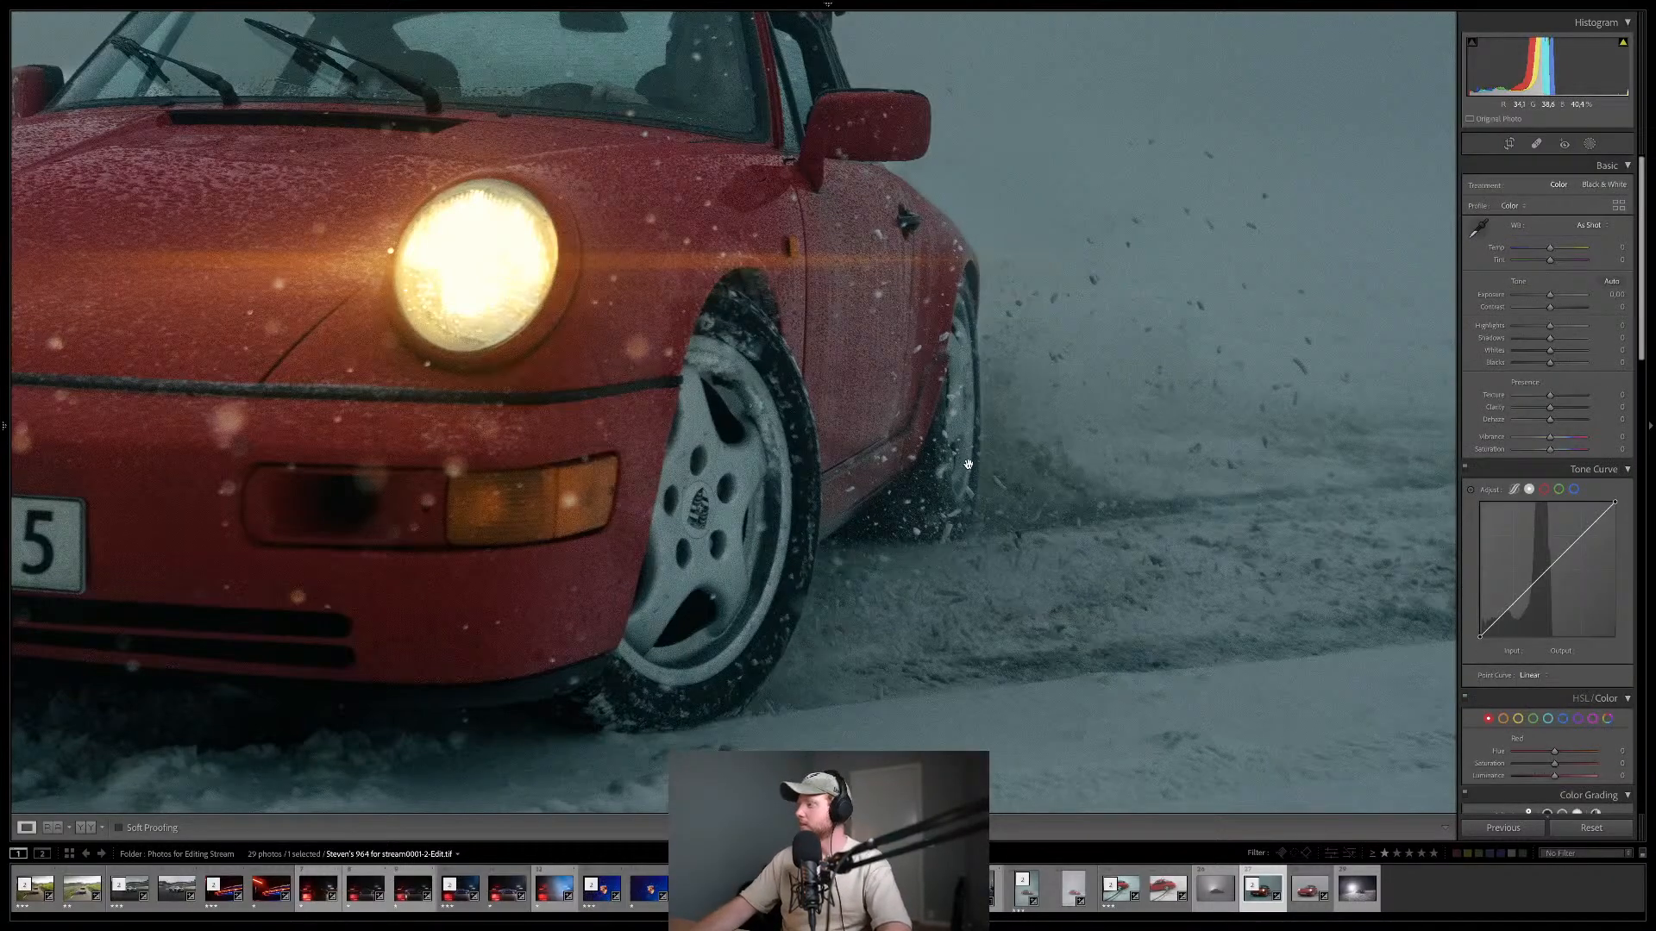
click(817, 450)
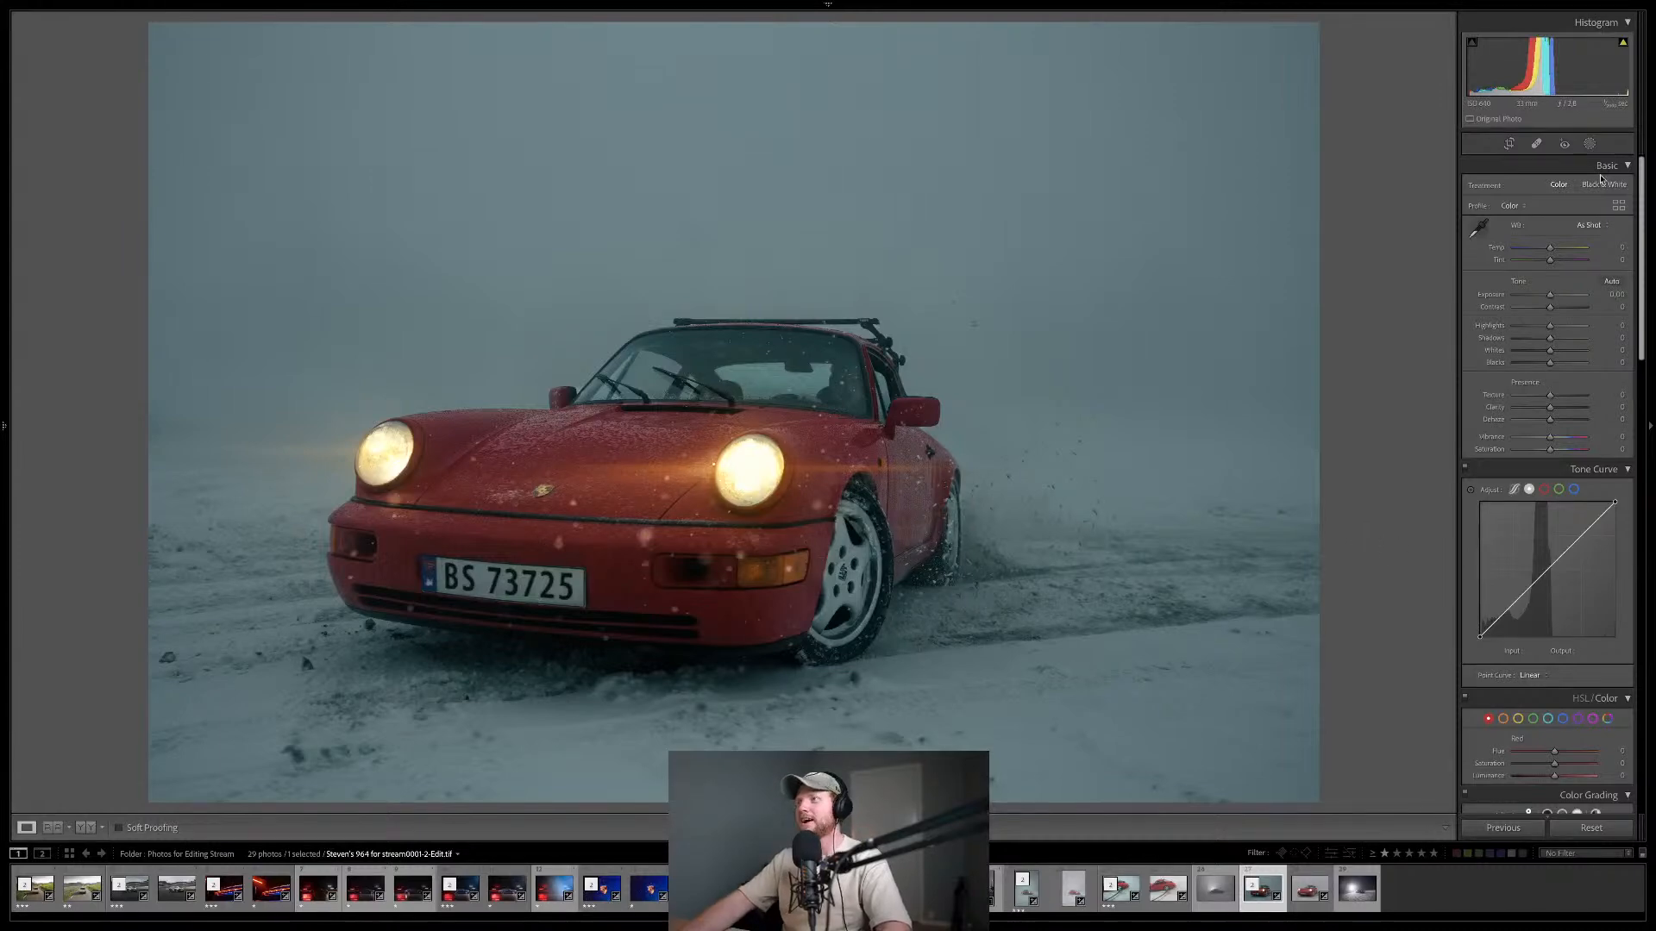
- Add a linear gradient mask darkening the foggy sky from above the car down to its mirror, with exposure about -0.39
click(1589, 144)
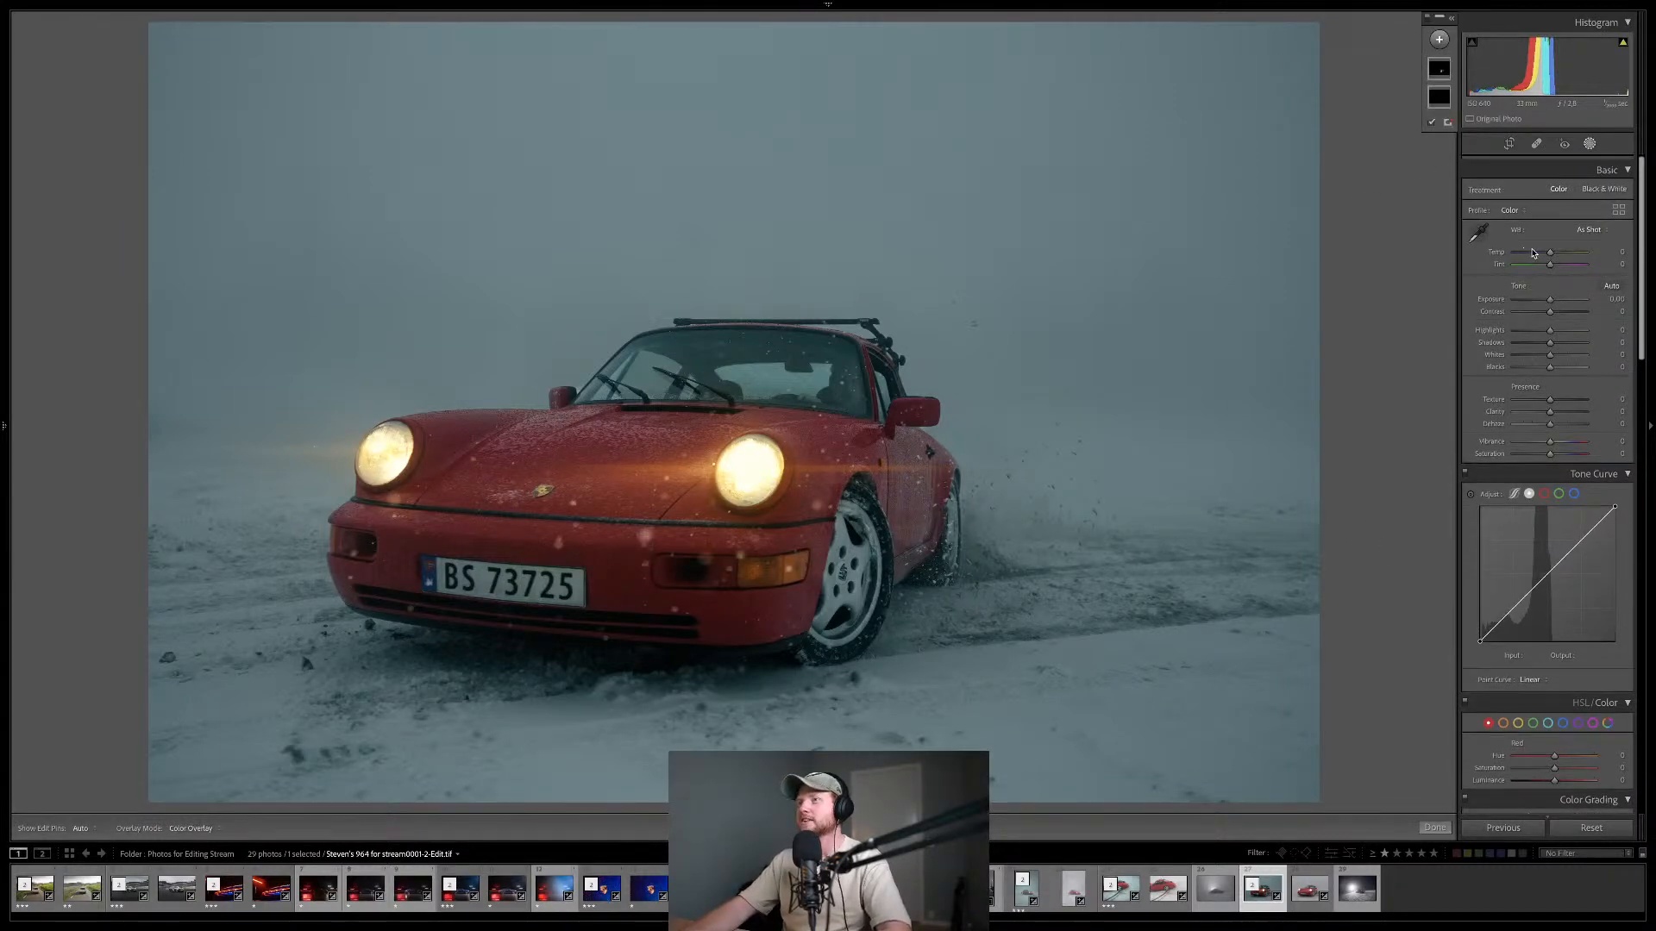
drag(1548, 214, 1547, 212)
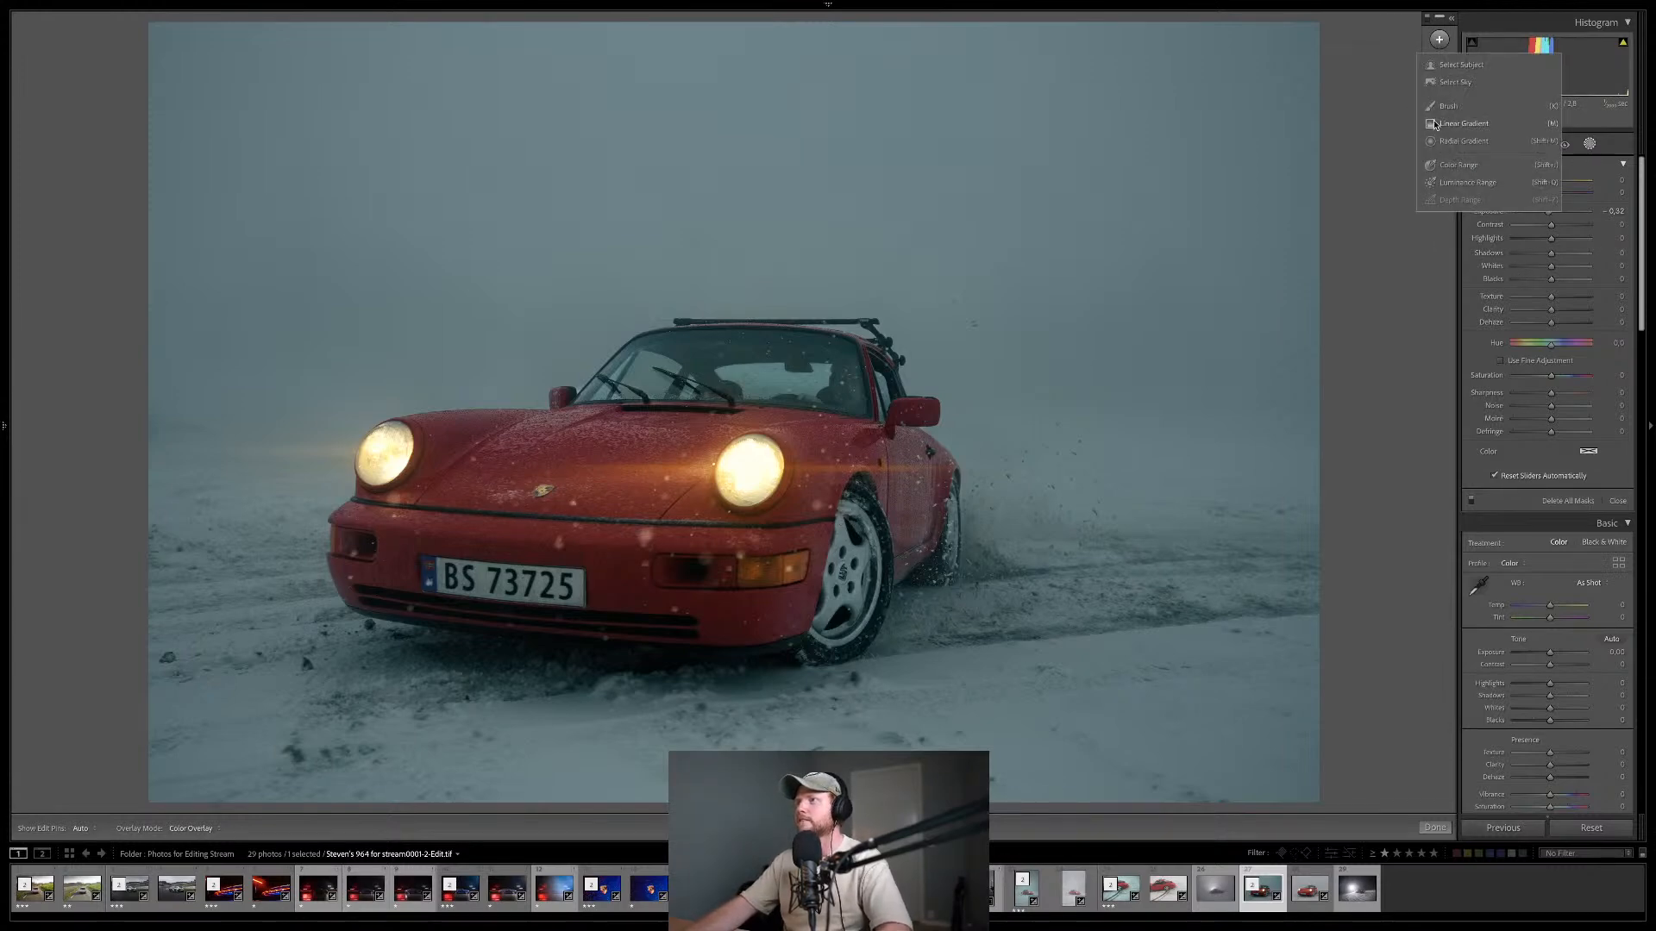
key(m)
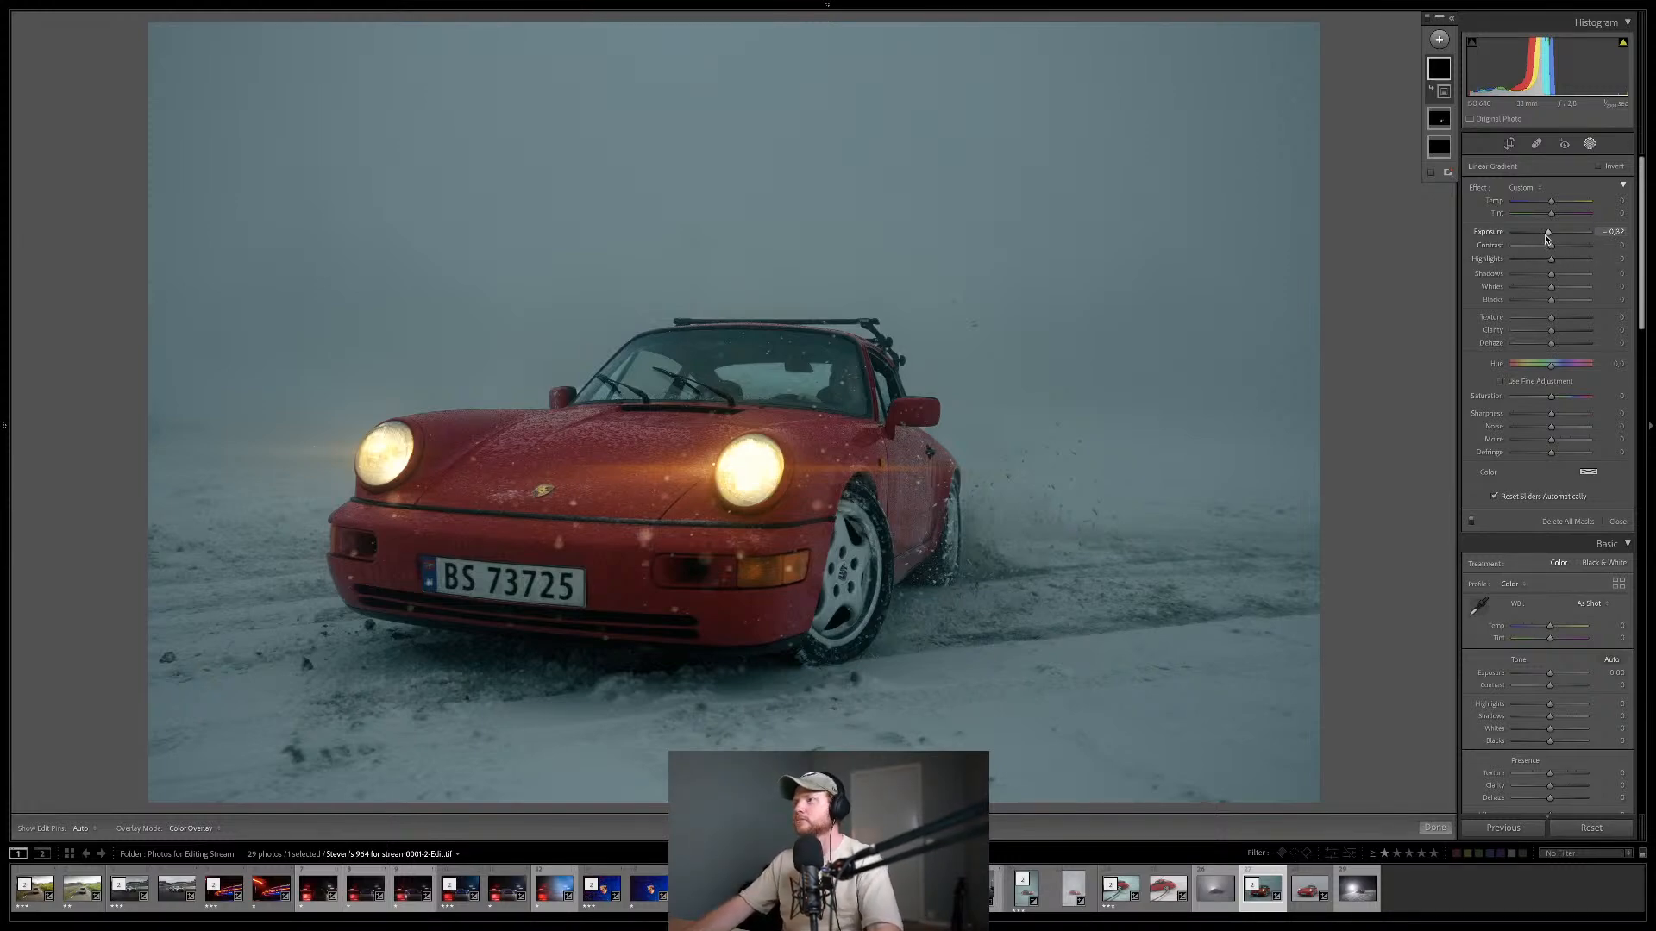
drag(1546, 239, 1543, 240)
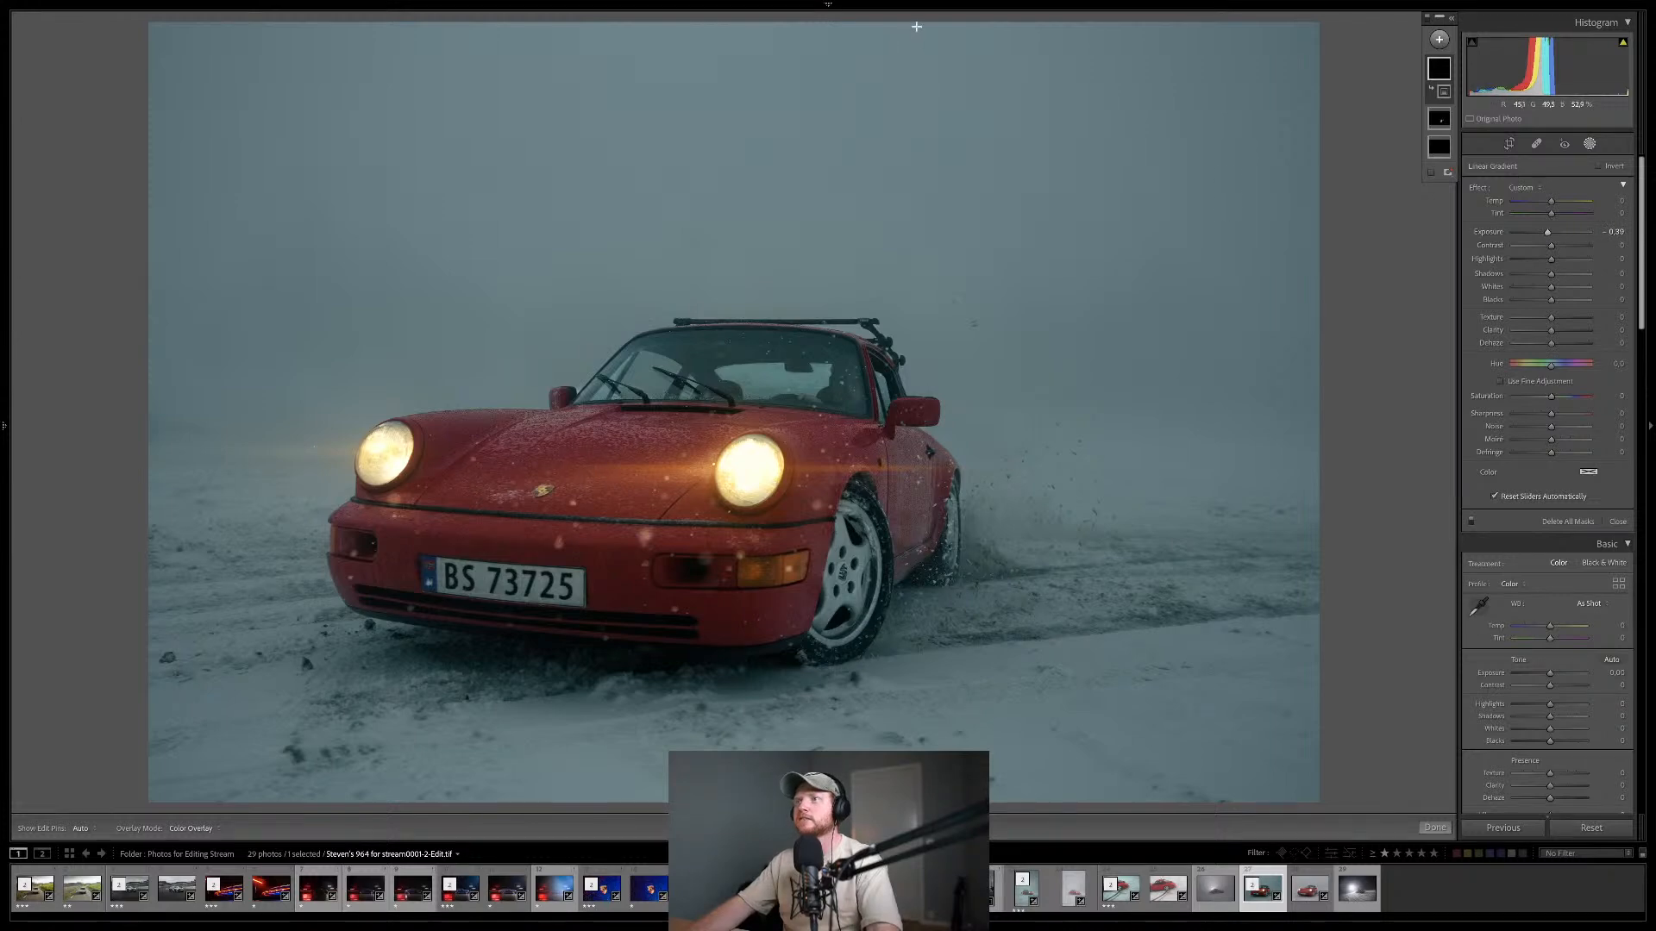
drag(888, 234, 886, 439)
click(1563, 521)
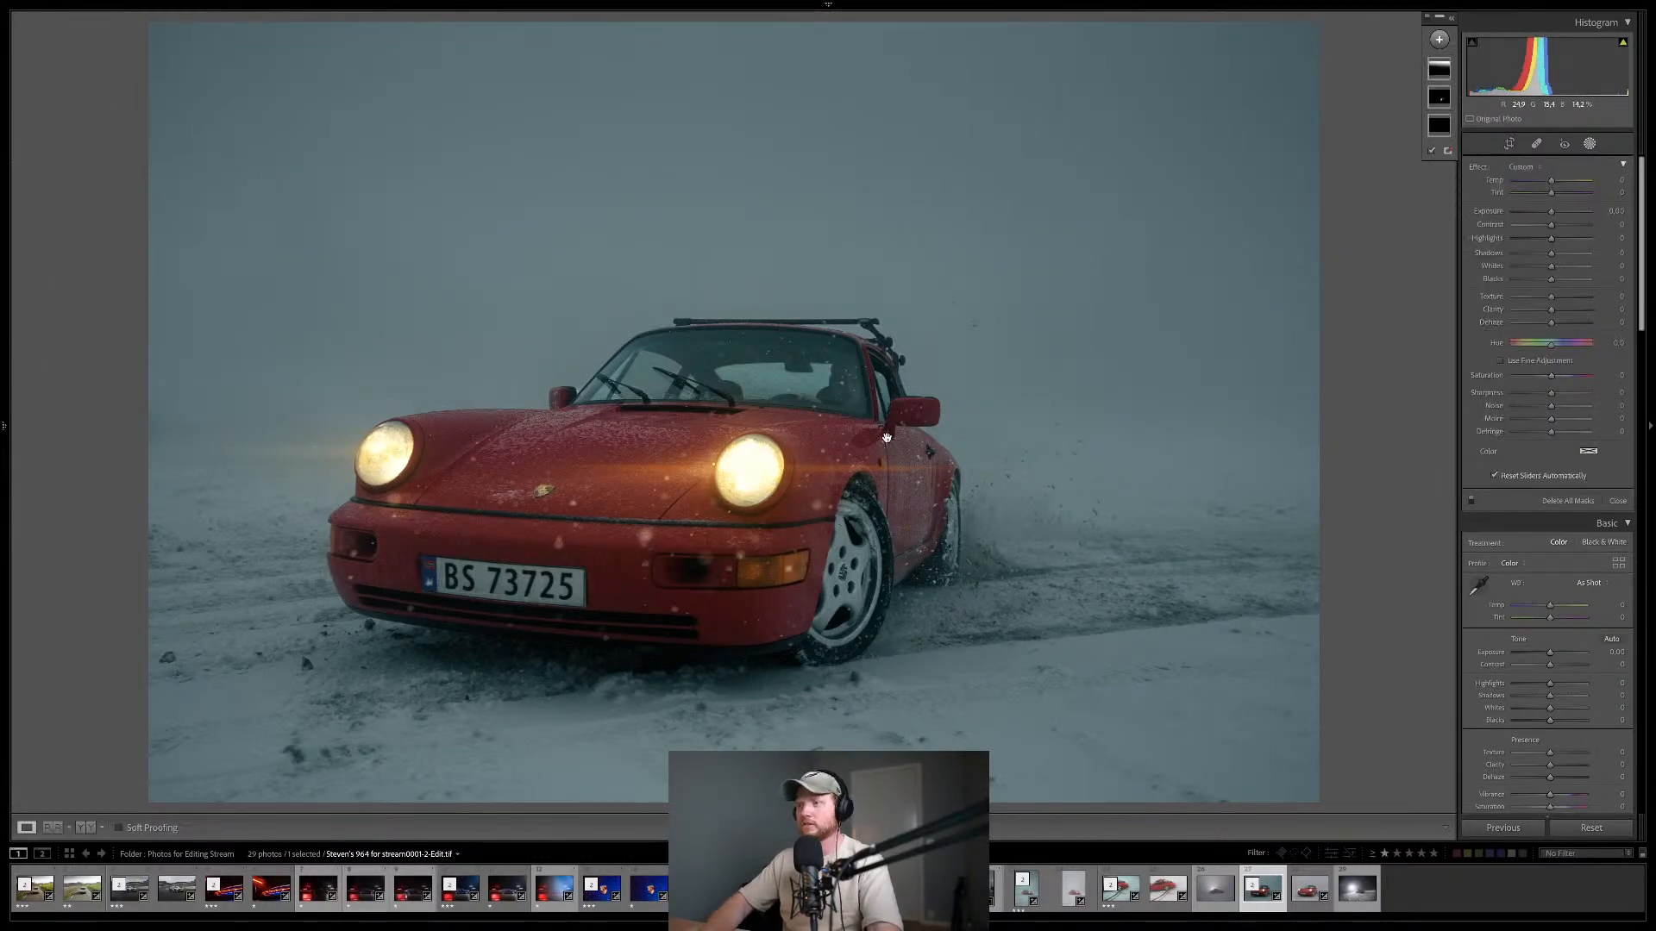
- Set the post-crop vignette amount to -15 and rate the photo three stars
scroll(1587, 534, down, 6)
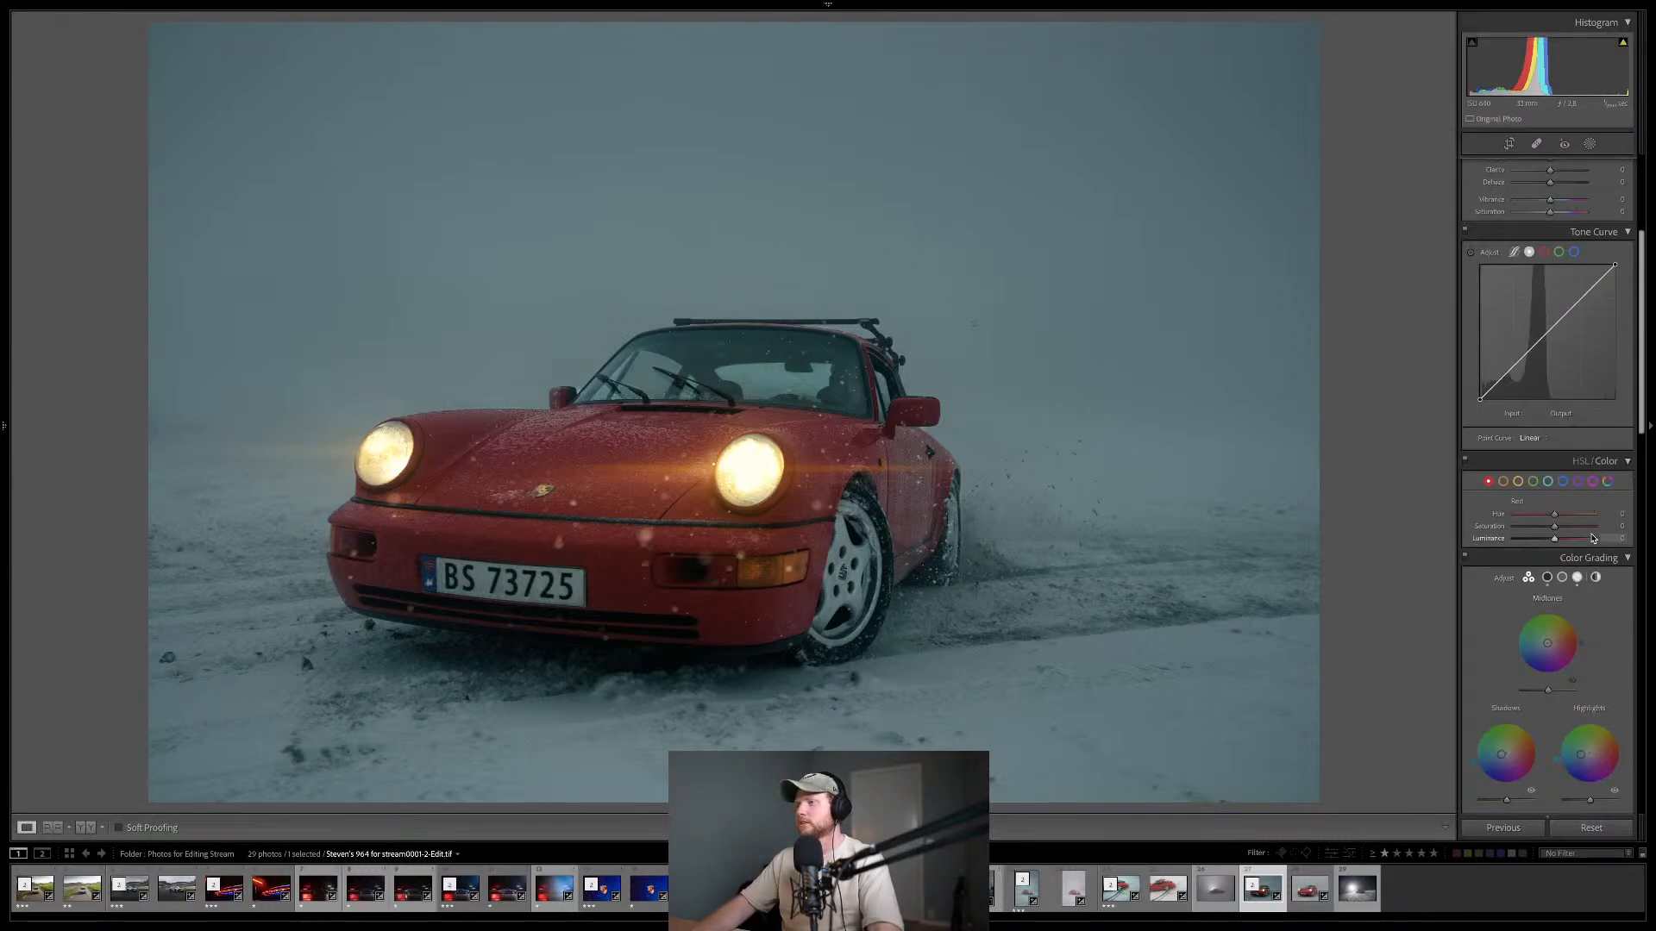
scroll(1509, 694, down, 4)
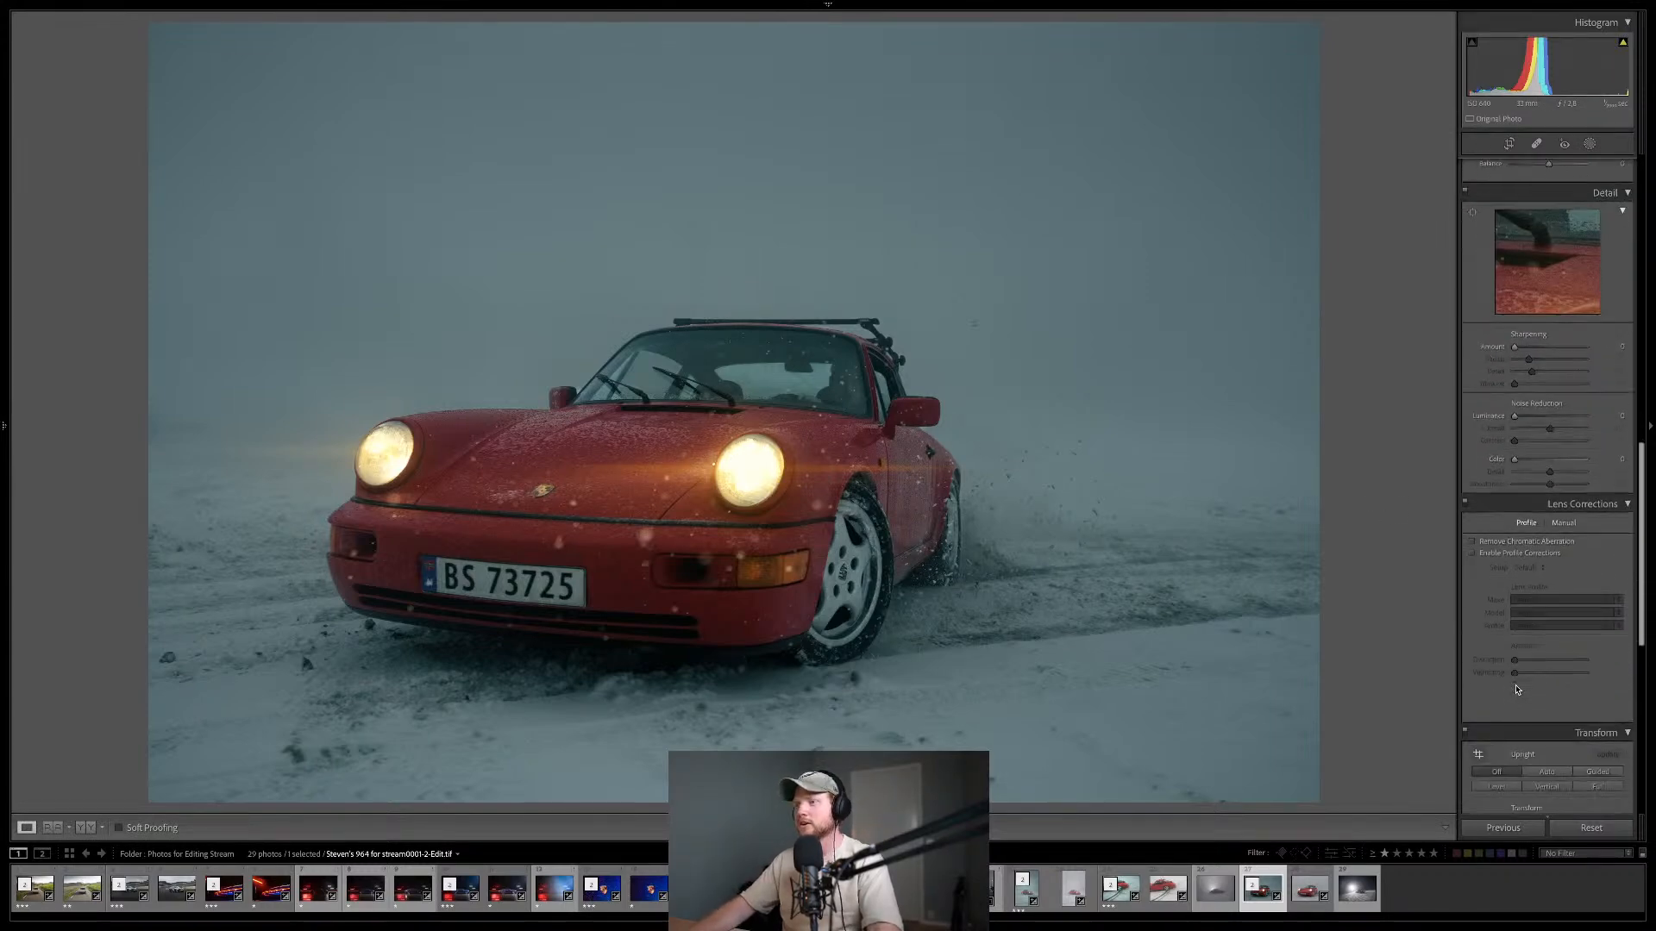
scroll(1510, 689, down, 3)
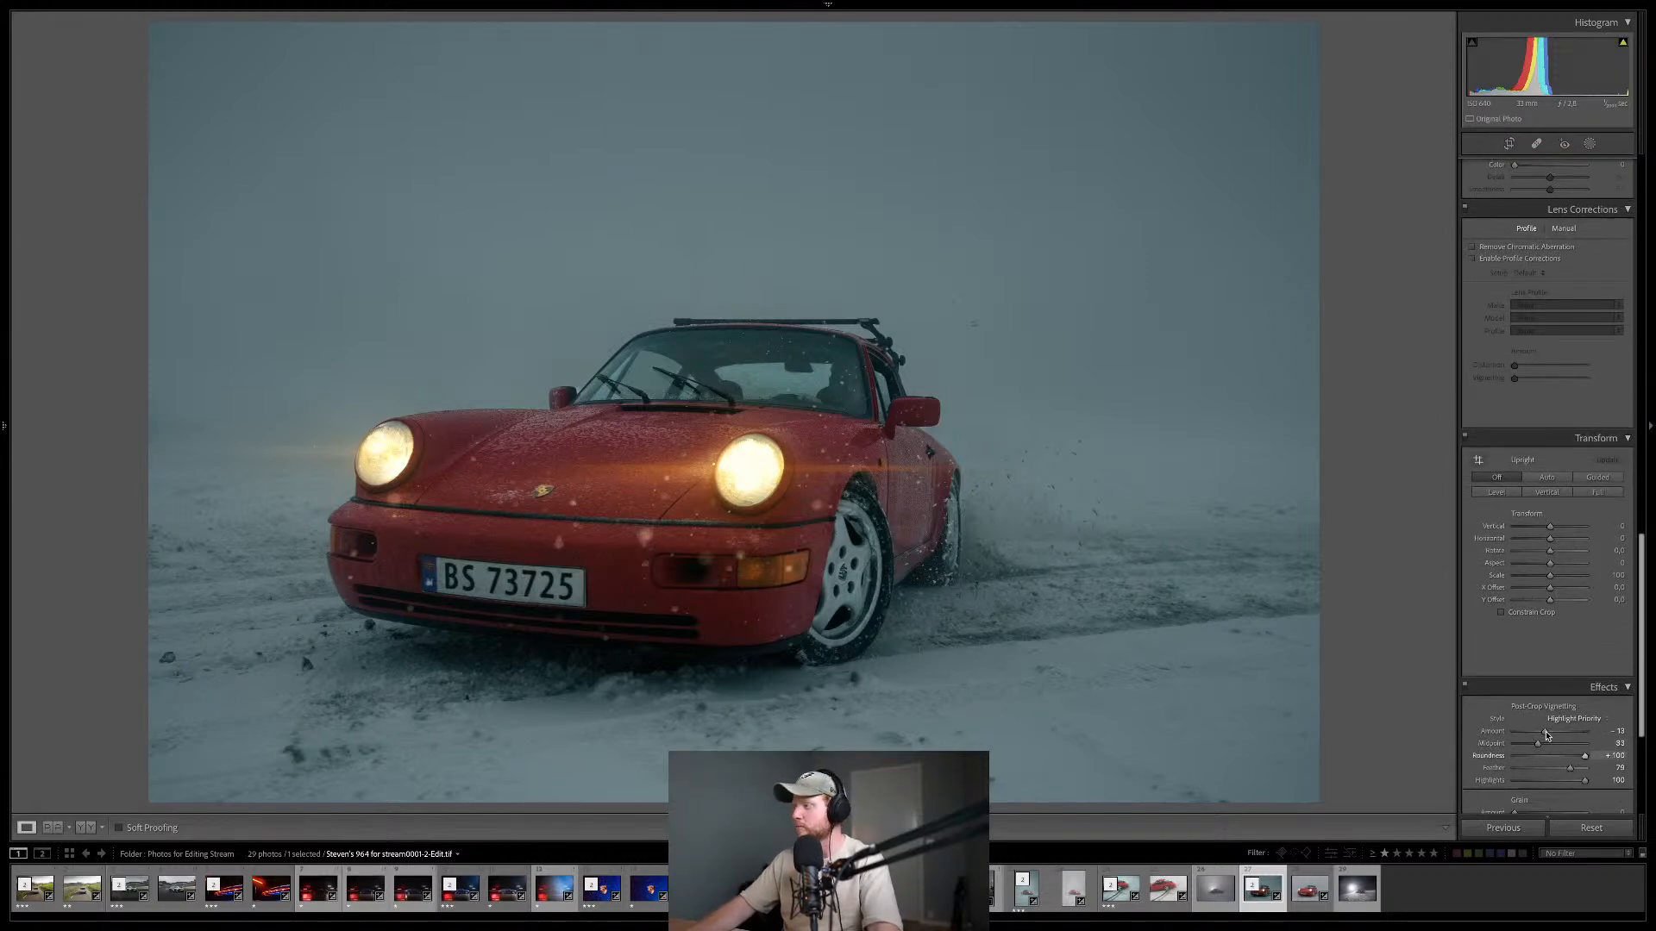
drag(1544, 734, 1544, 736)
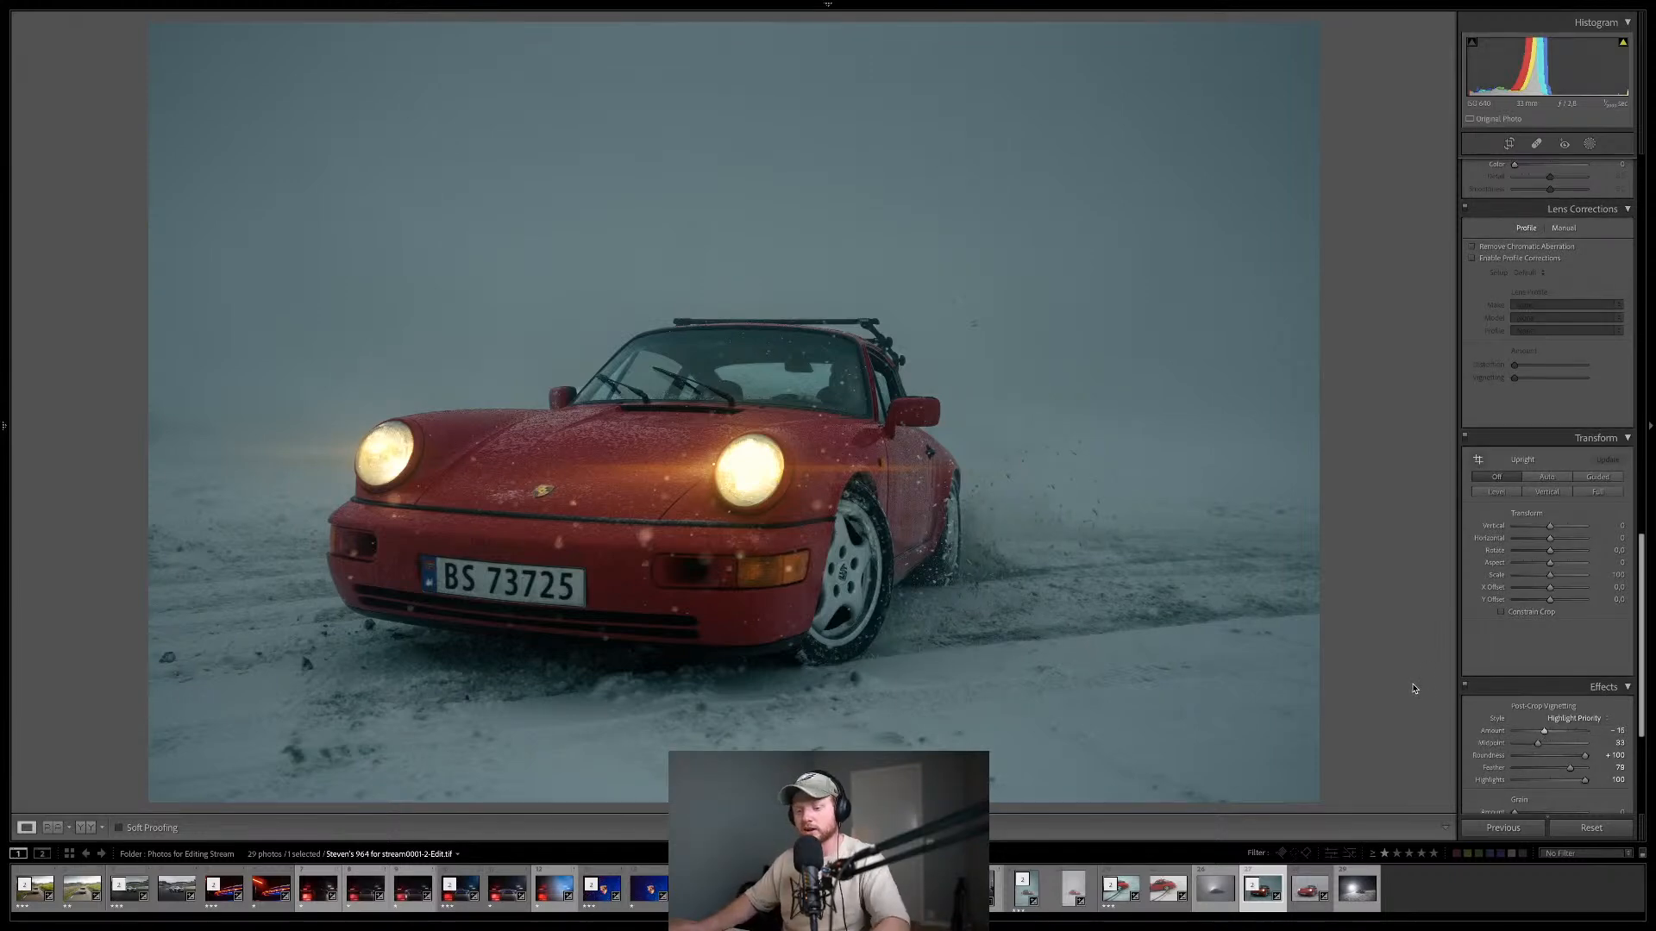
key(3)
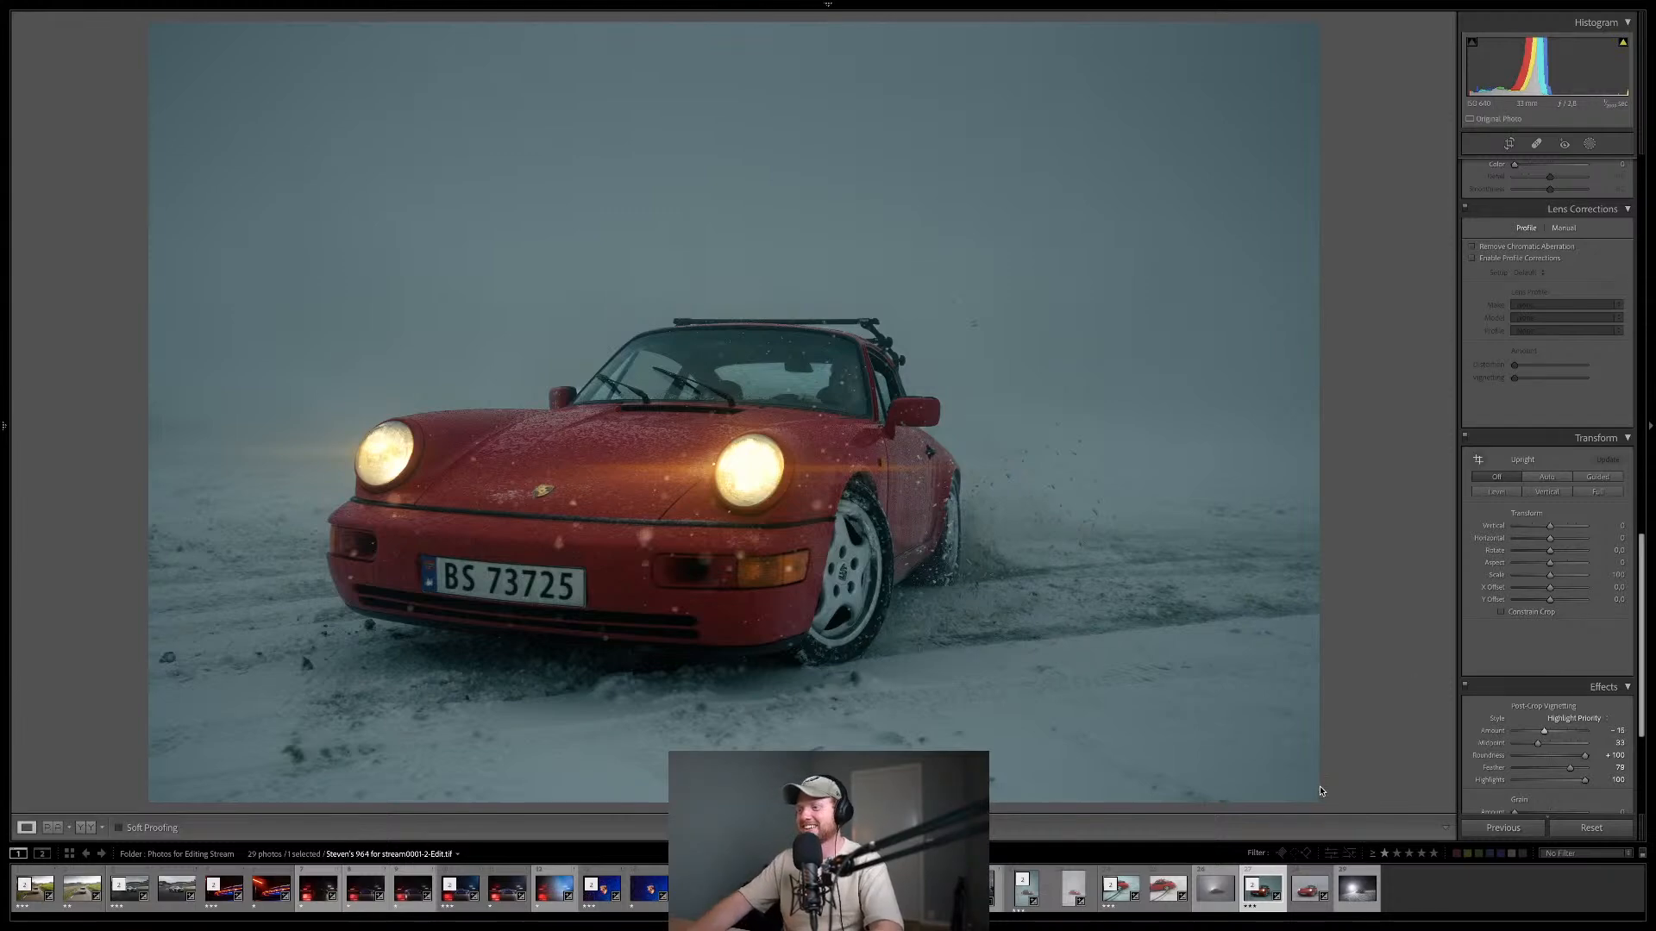
- Open the night photo of the car, Steven's 964 for stream0001-3.arw, for developing
click(1355, 899)
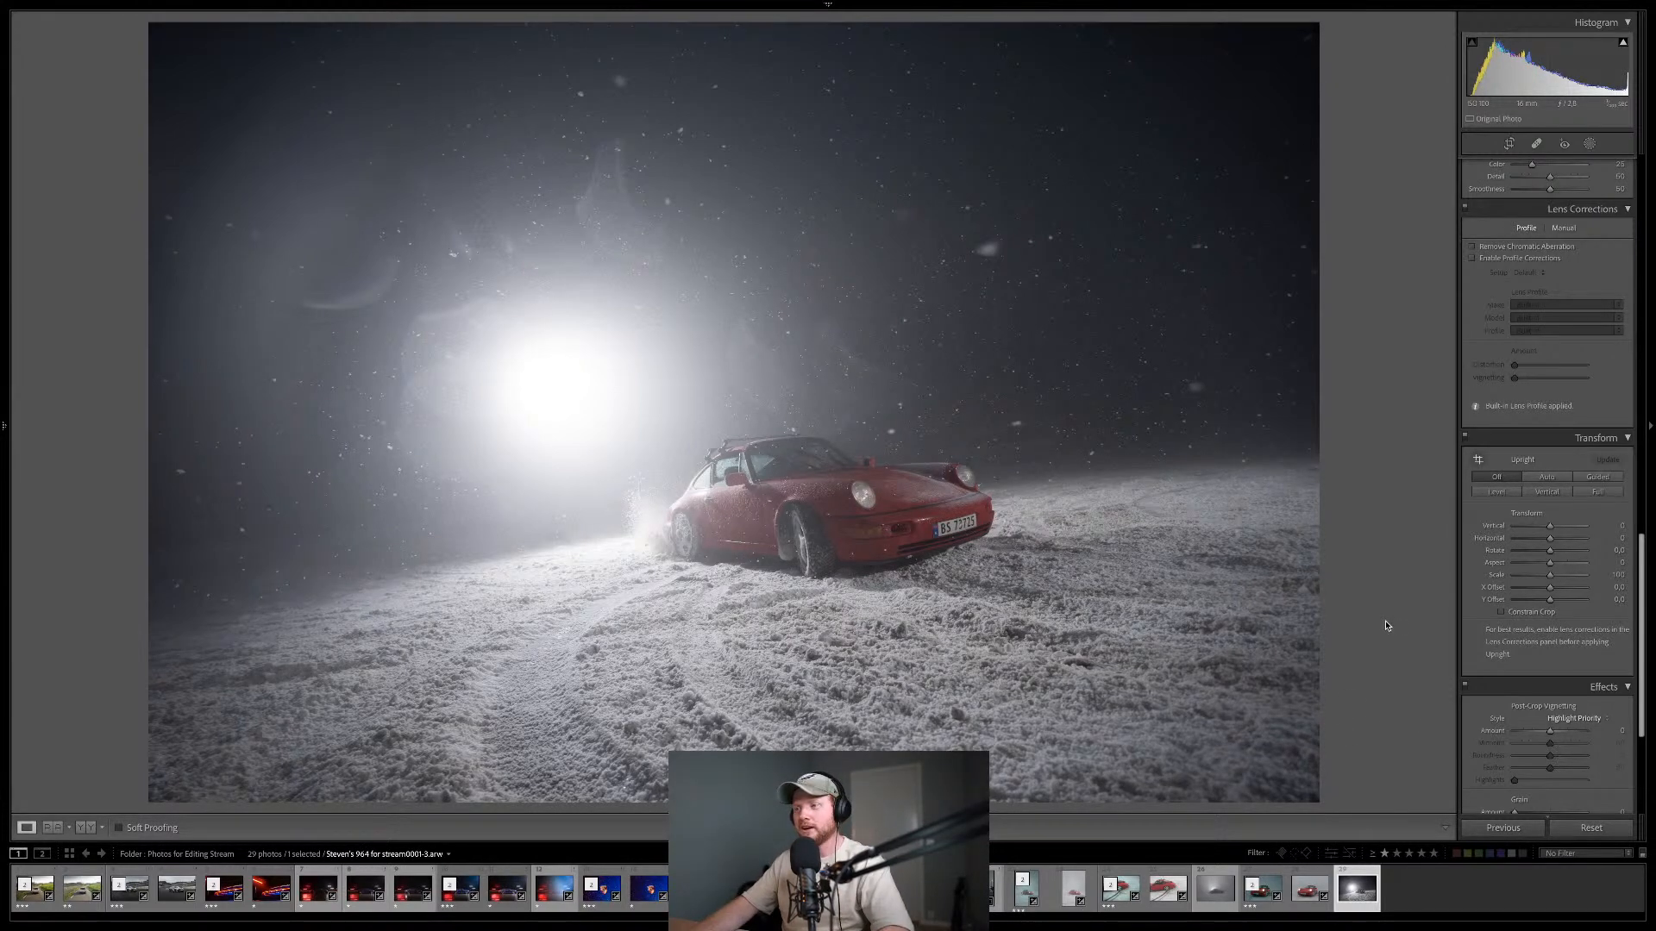
scroll(1499, 505, up, 10)
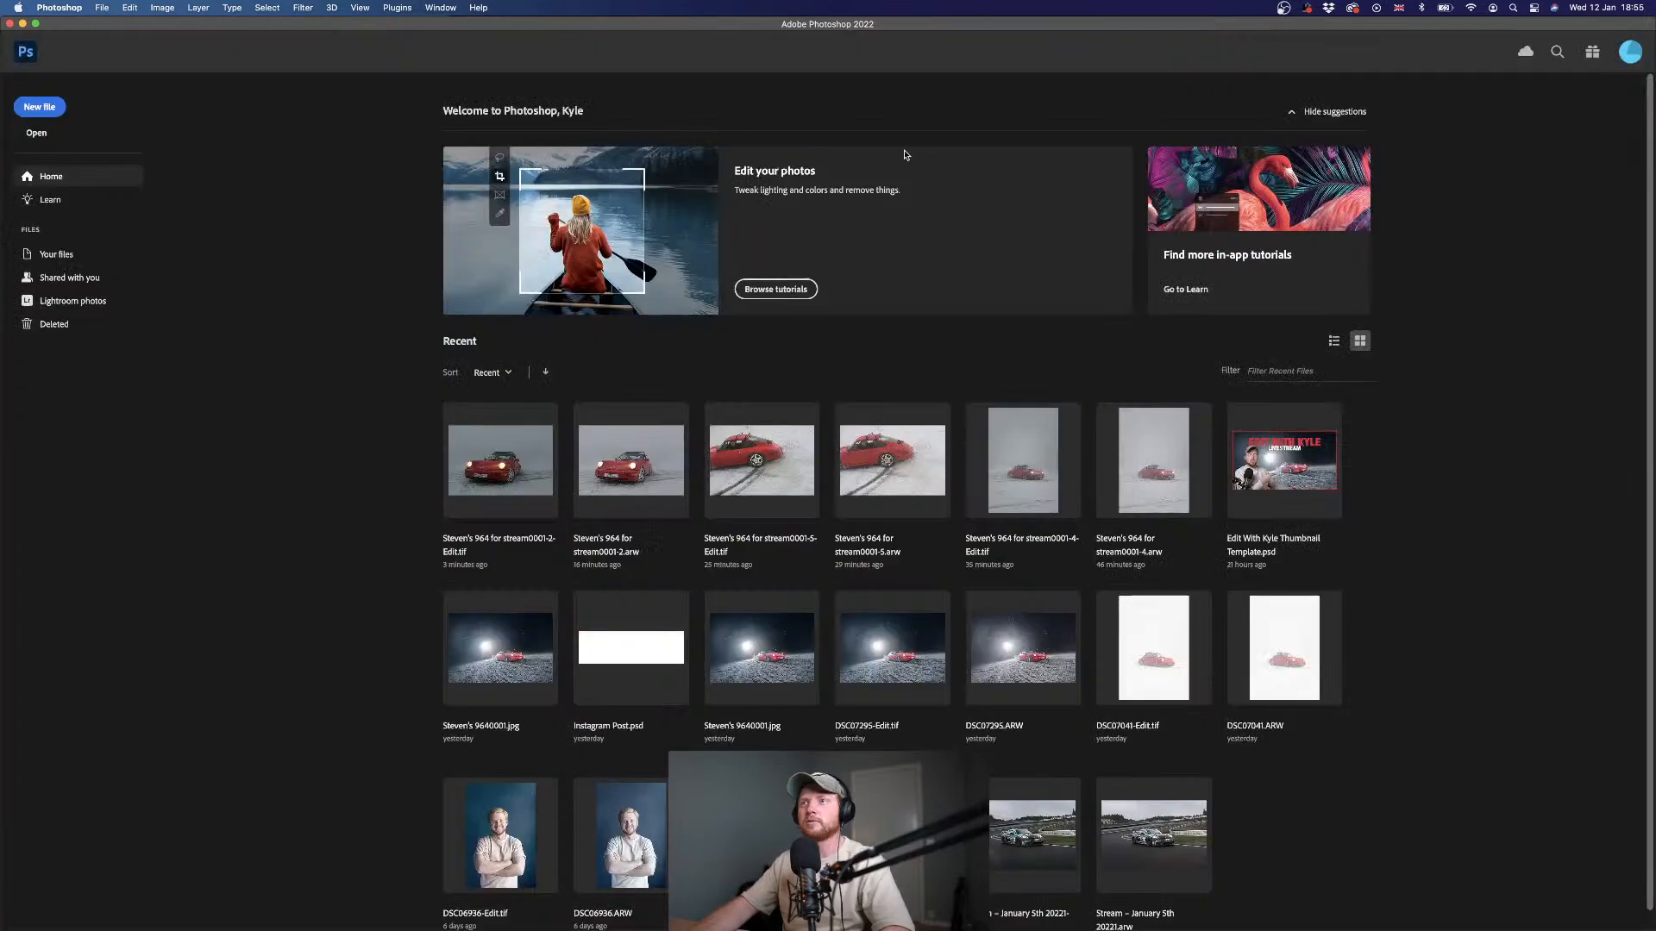
key(ctrl+Right)
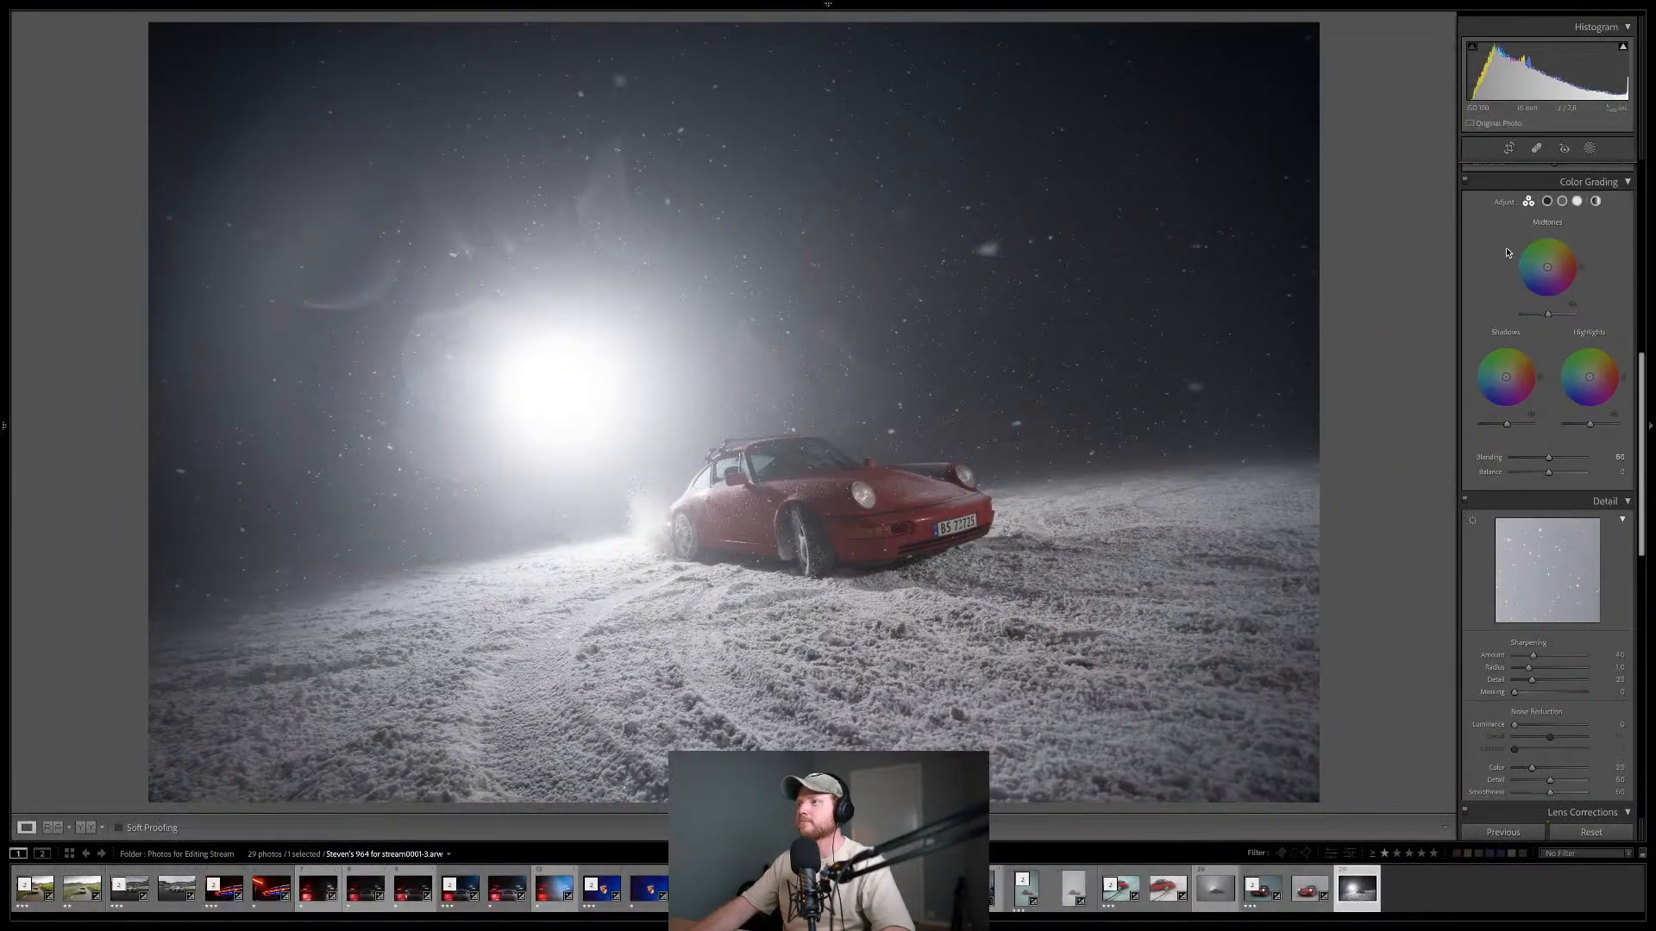
- Try pasting the copied develop settings onto the night photo, and undo the paste
scroll(1508, 252, up, 5)
scroll(1508, 251, down, 5)
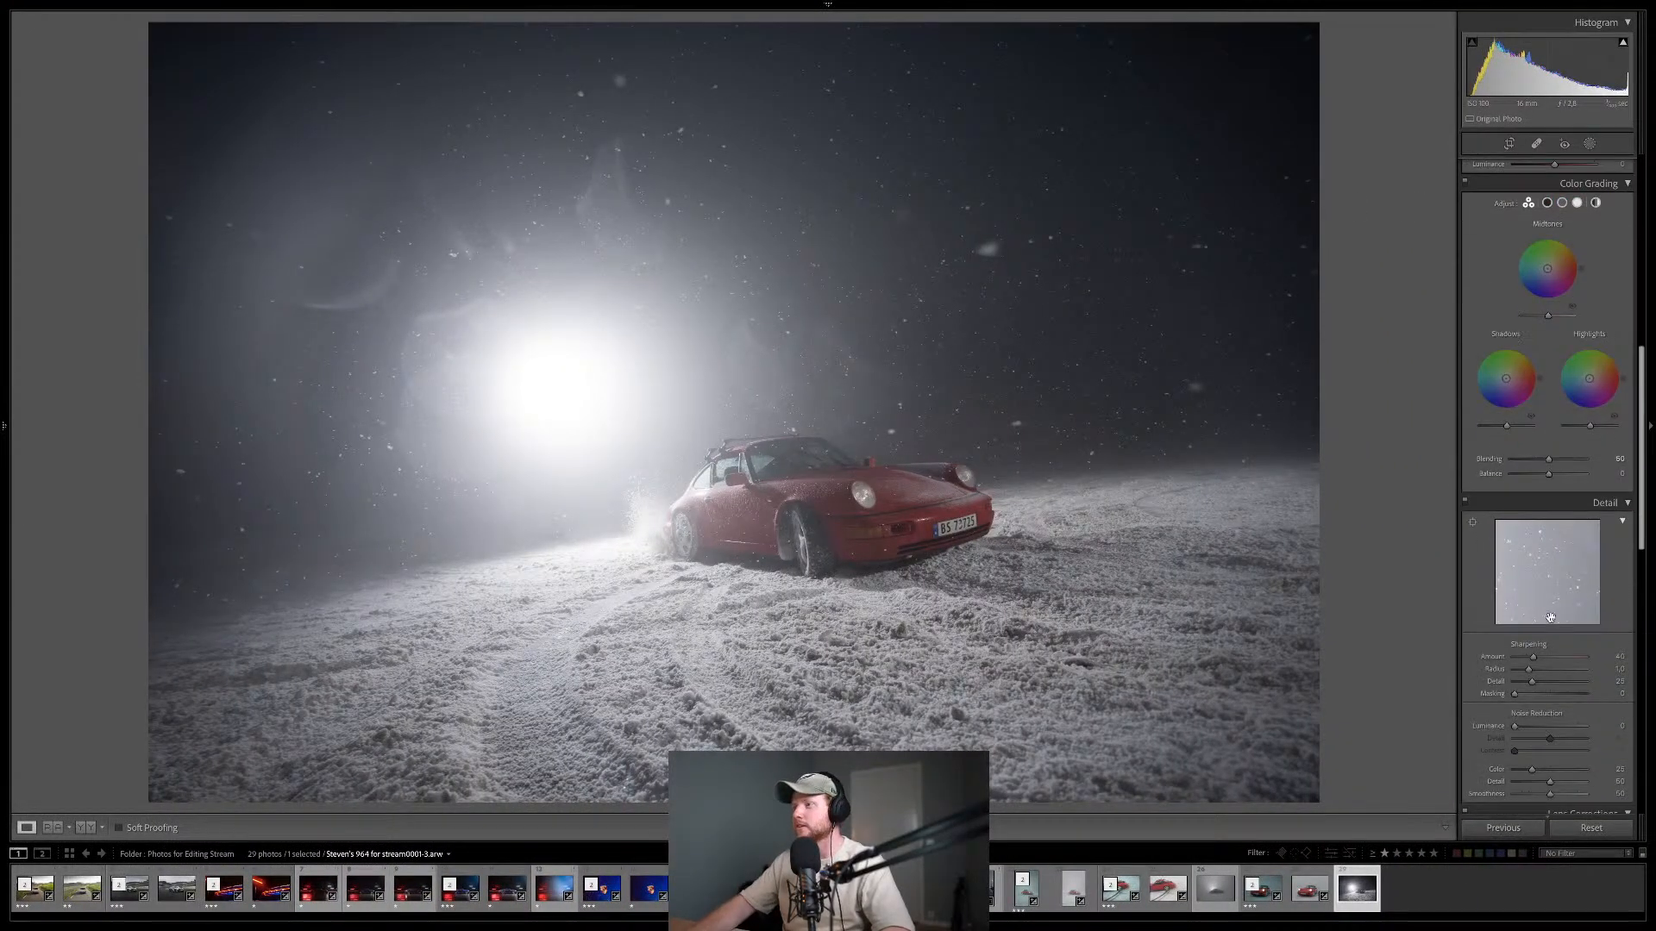
scroll(1550, 617, down, 3)
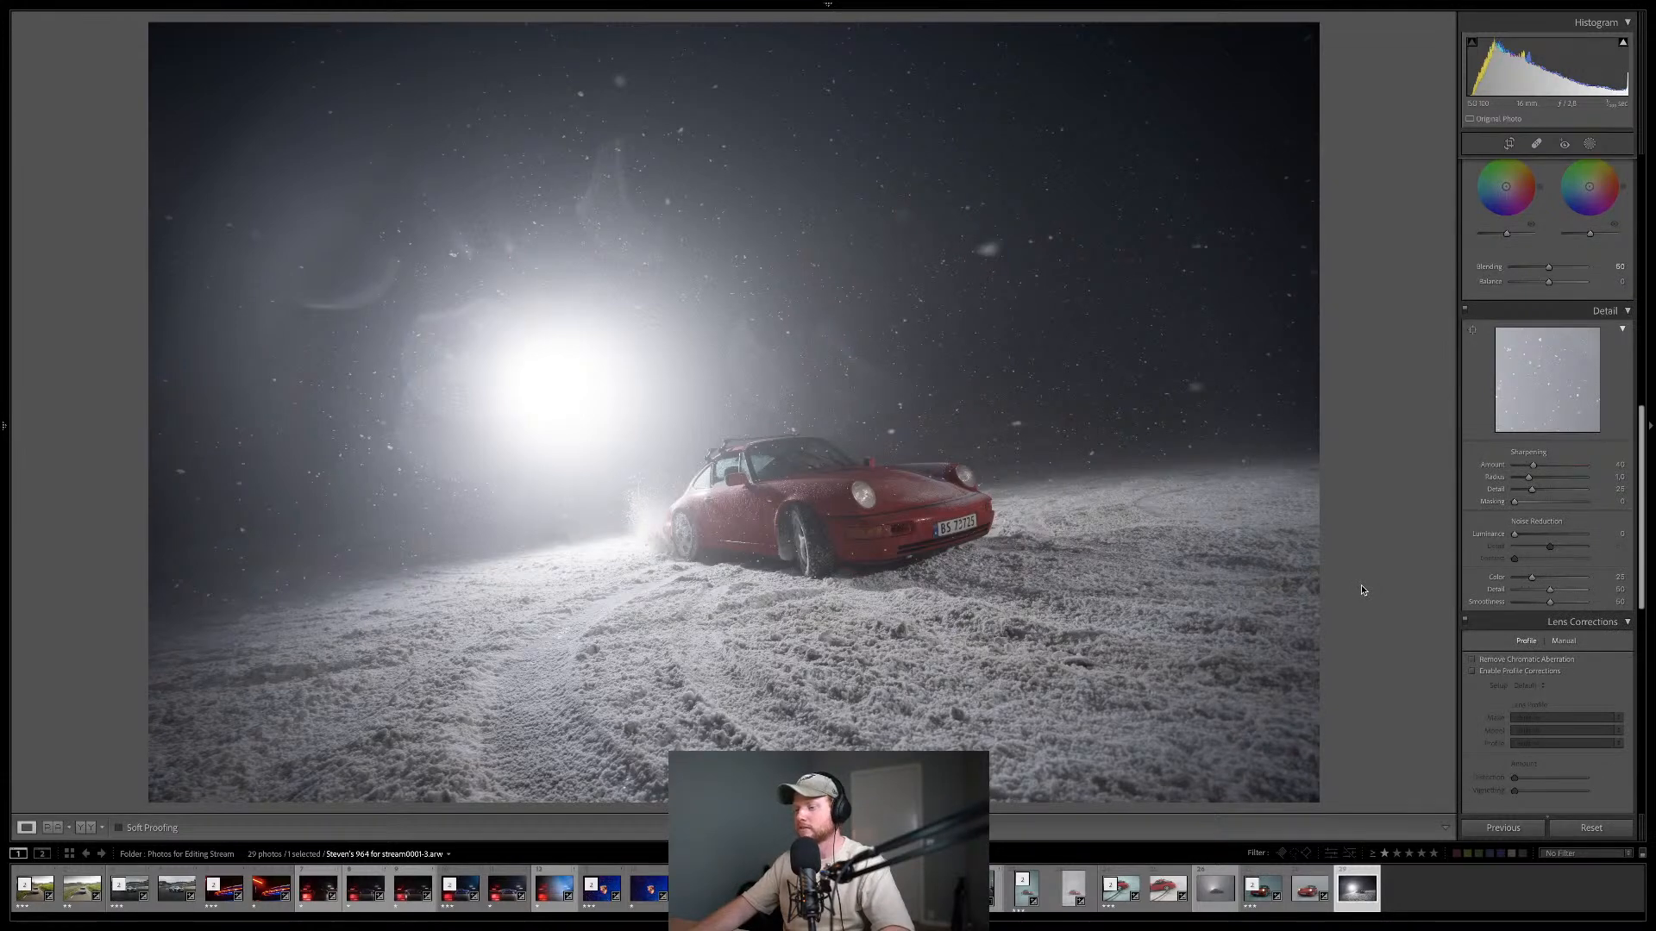
key(super+shift+v)
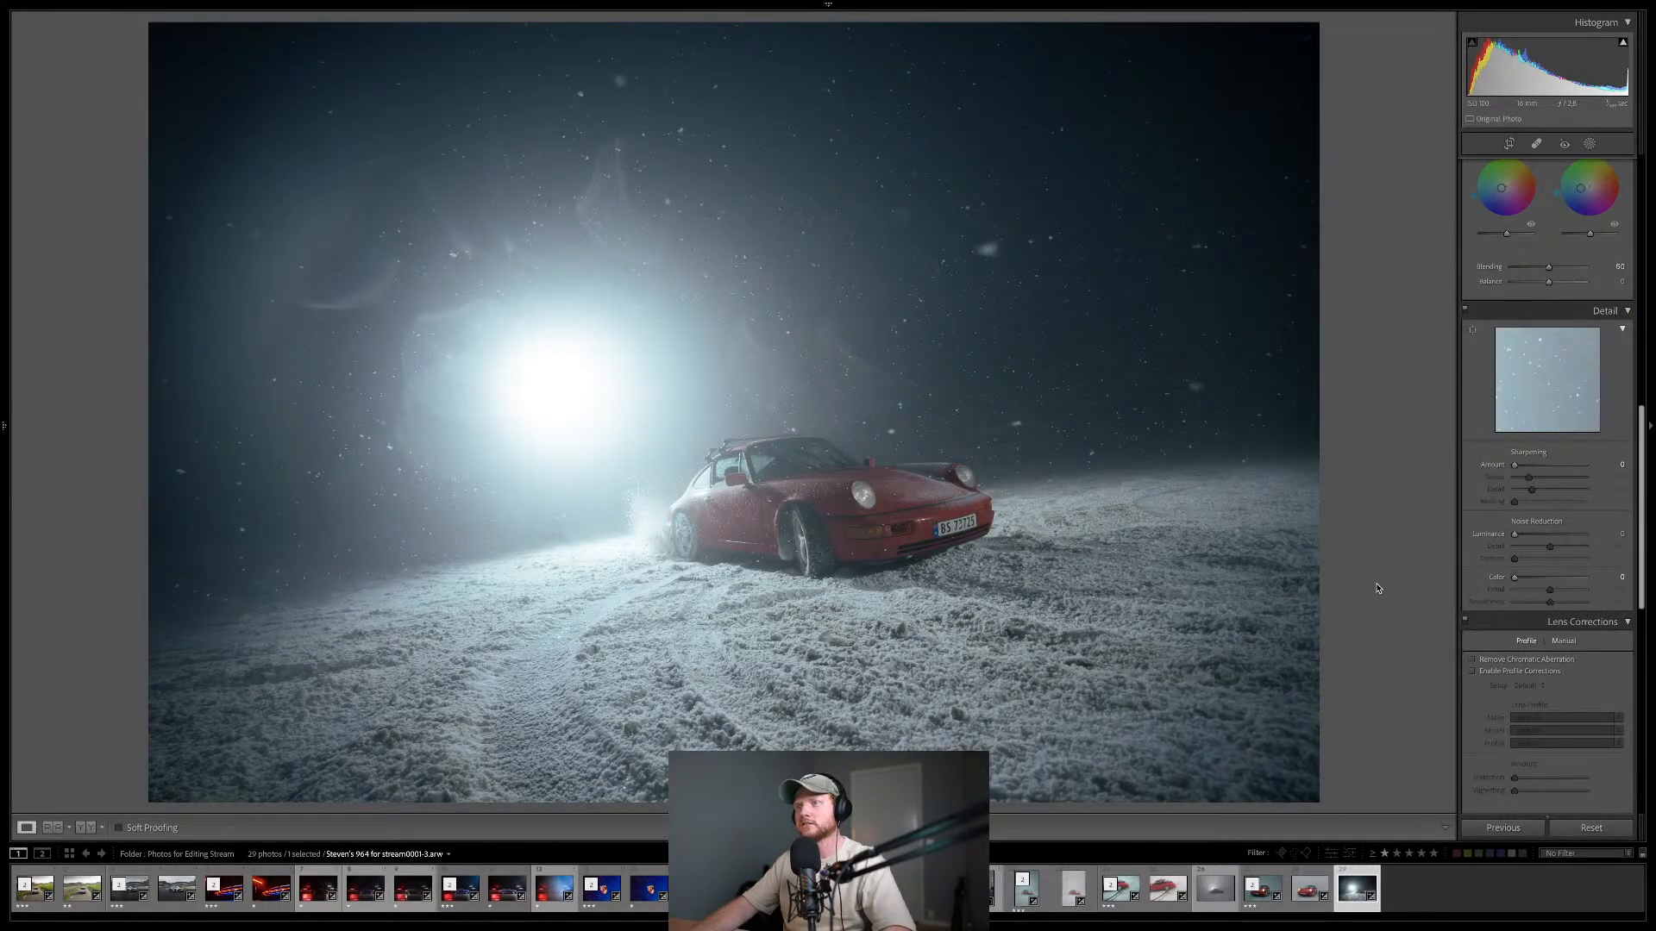
key(super+z)
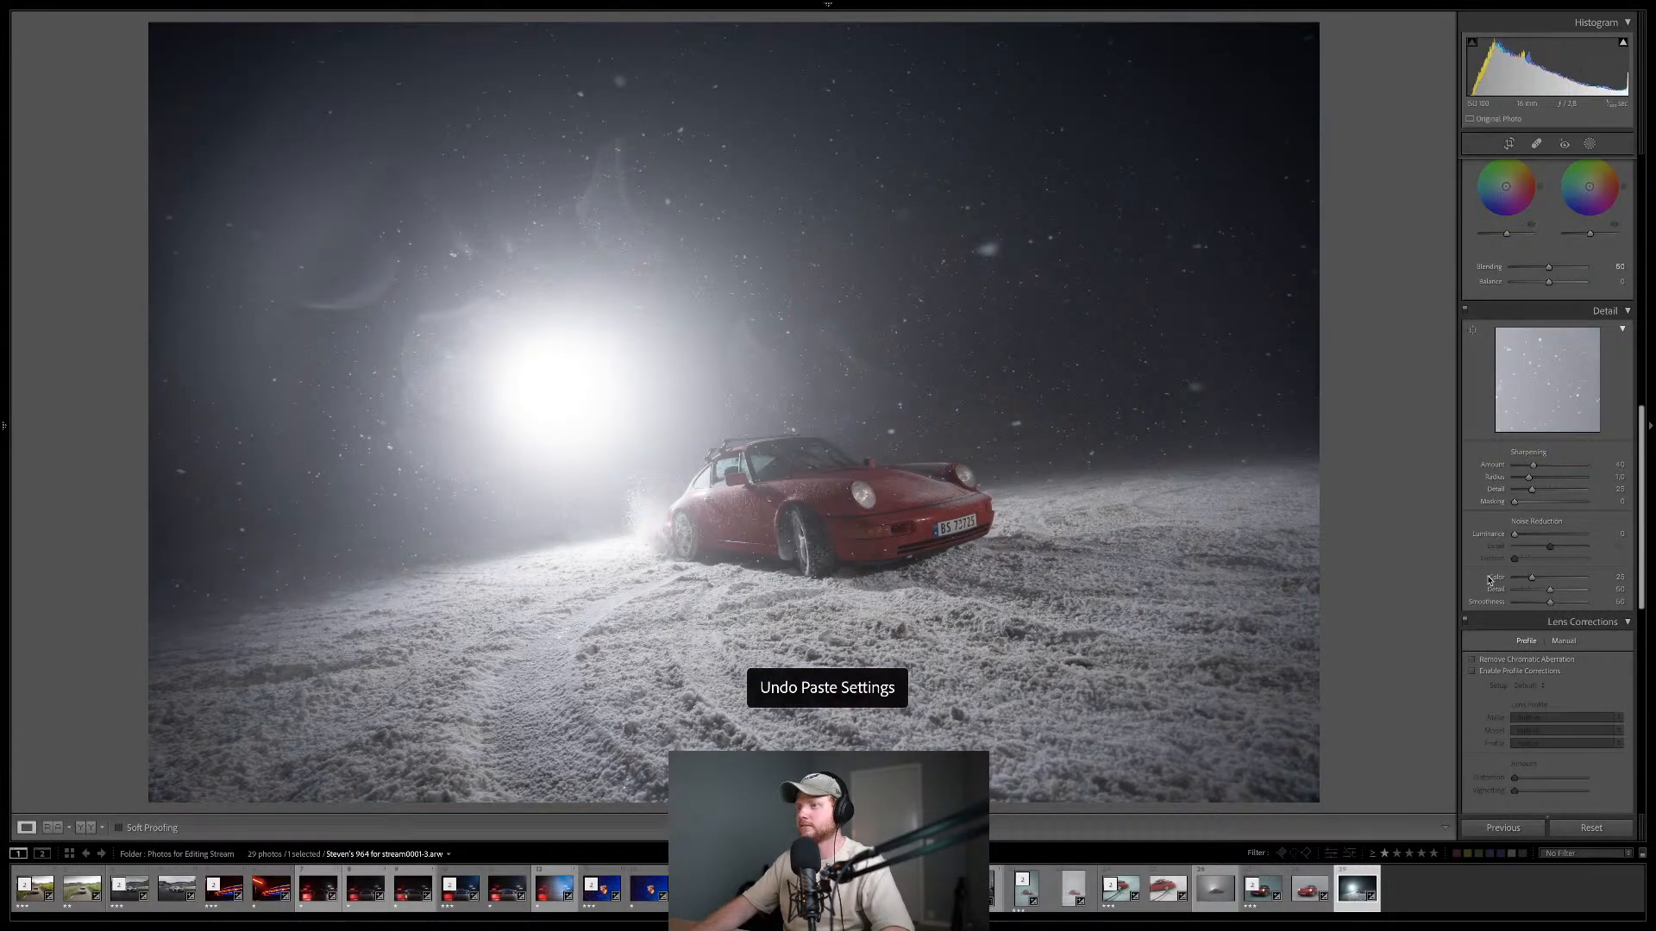
- Enable lens profile corrections for the night photo
click(1501, 675)
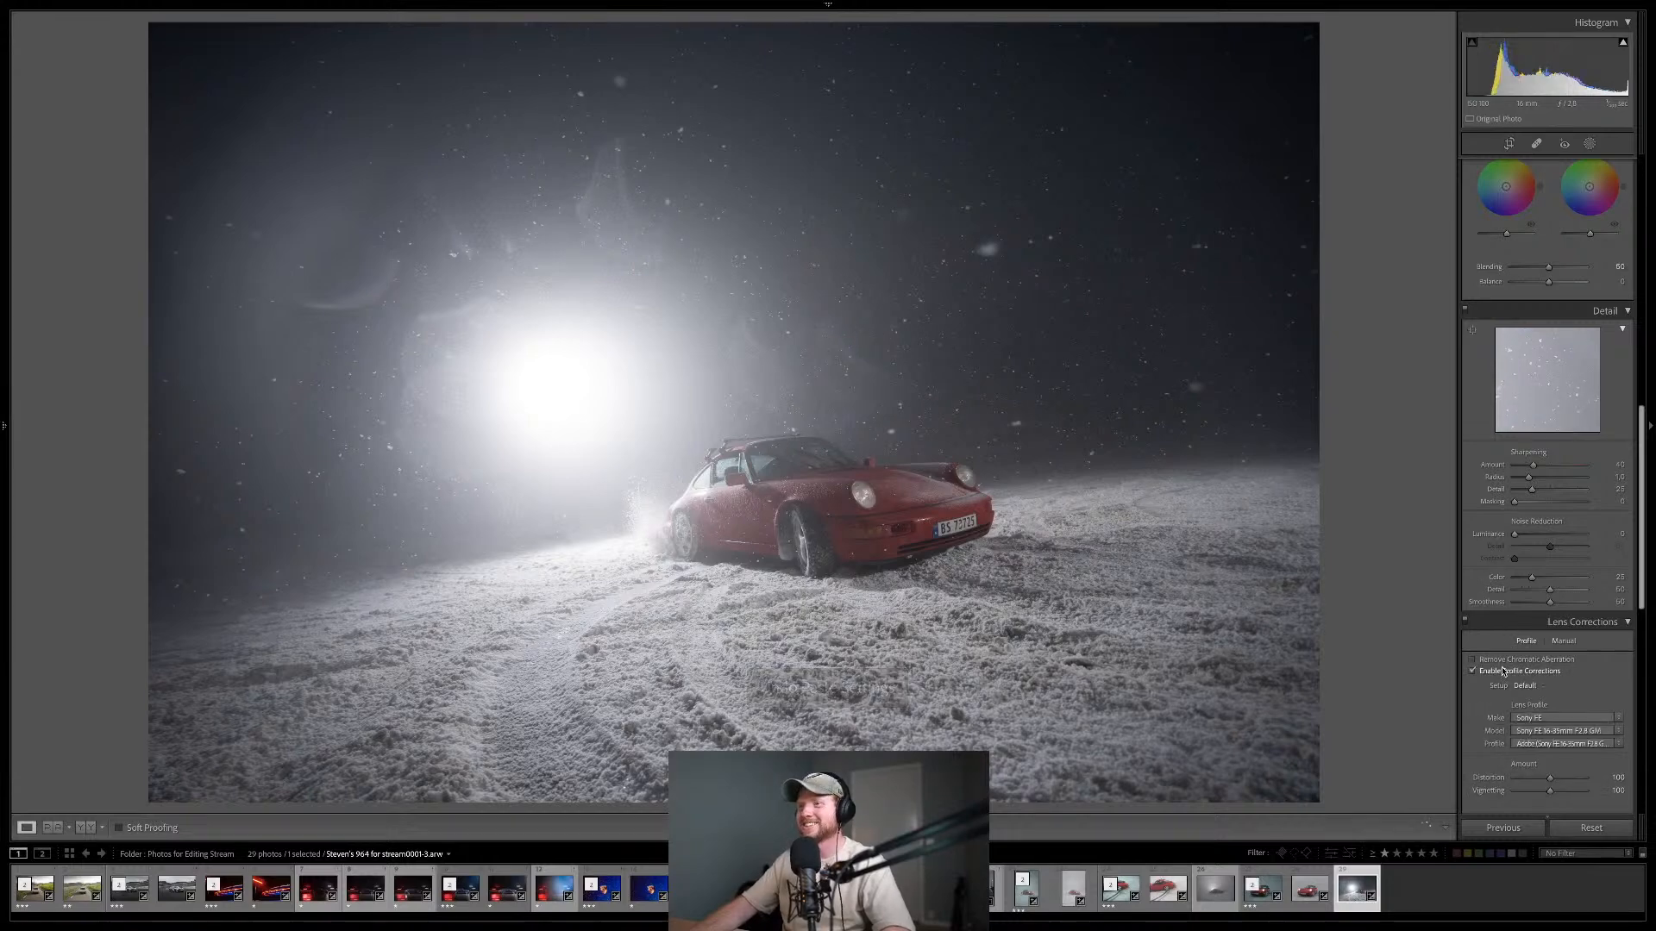
scroll(1511, 369, up, 10)
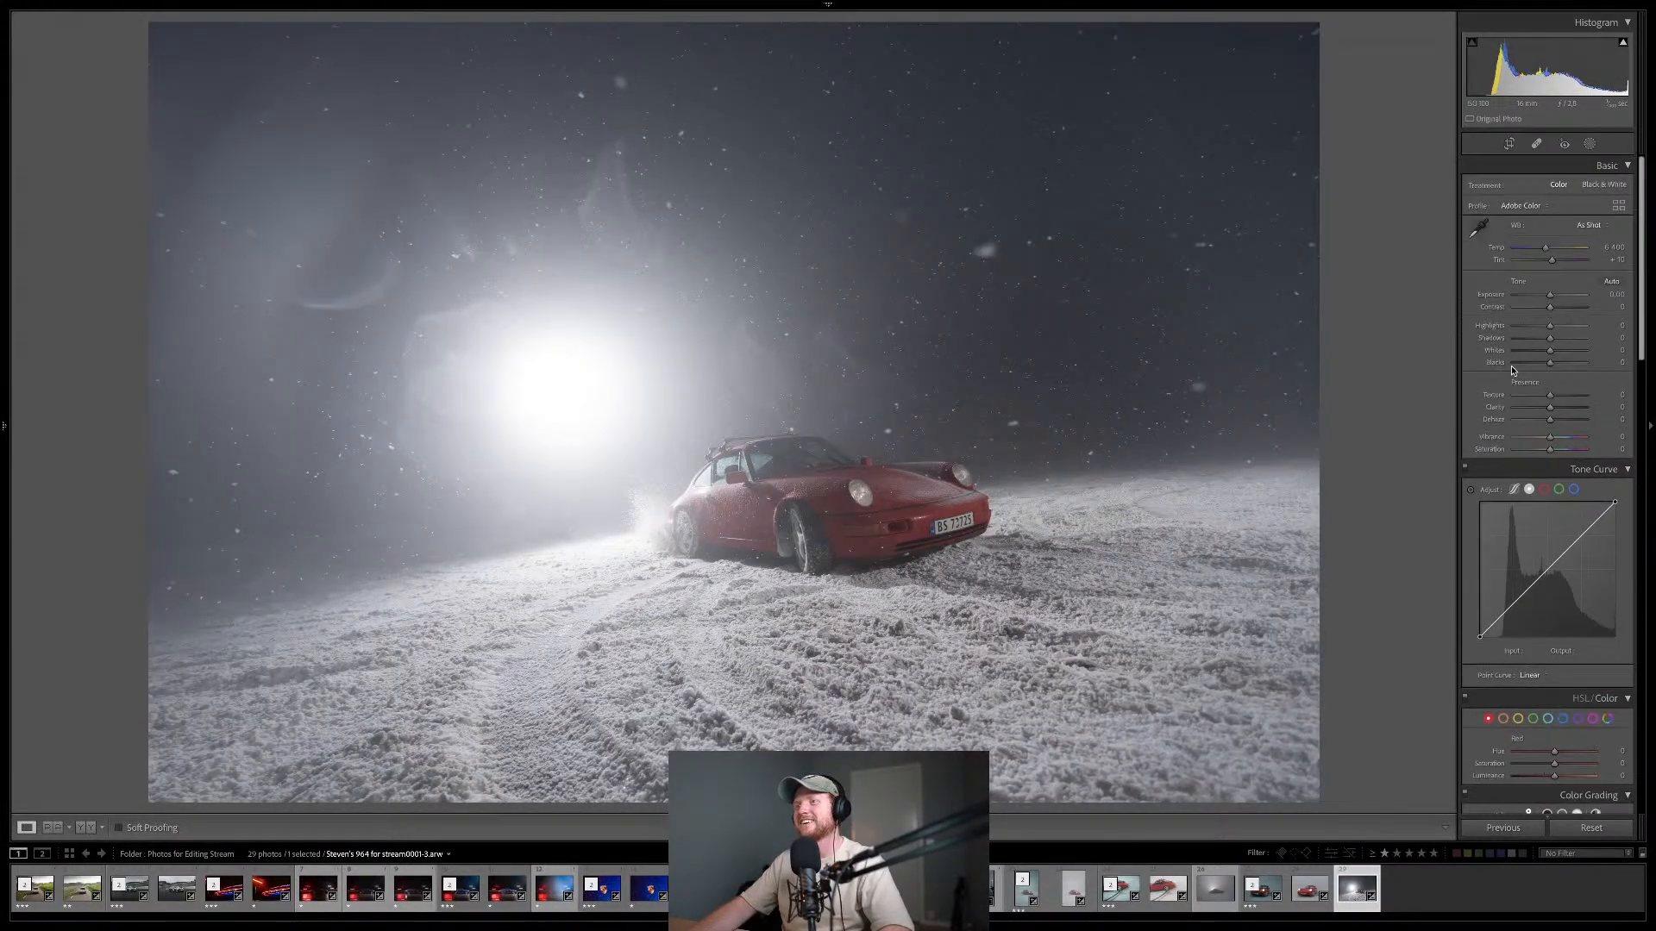
scroll(1524, 367, down, 1)
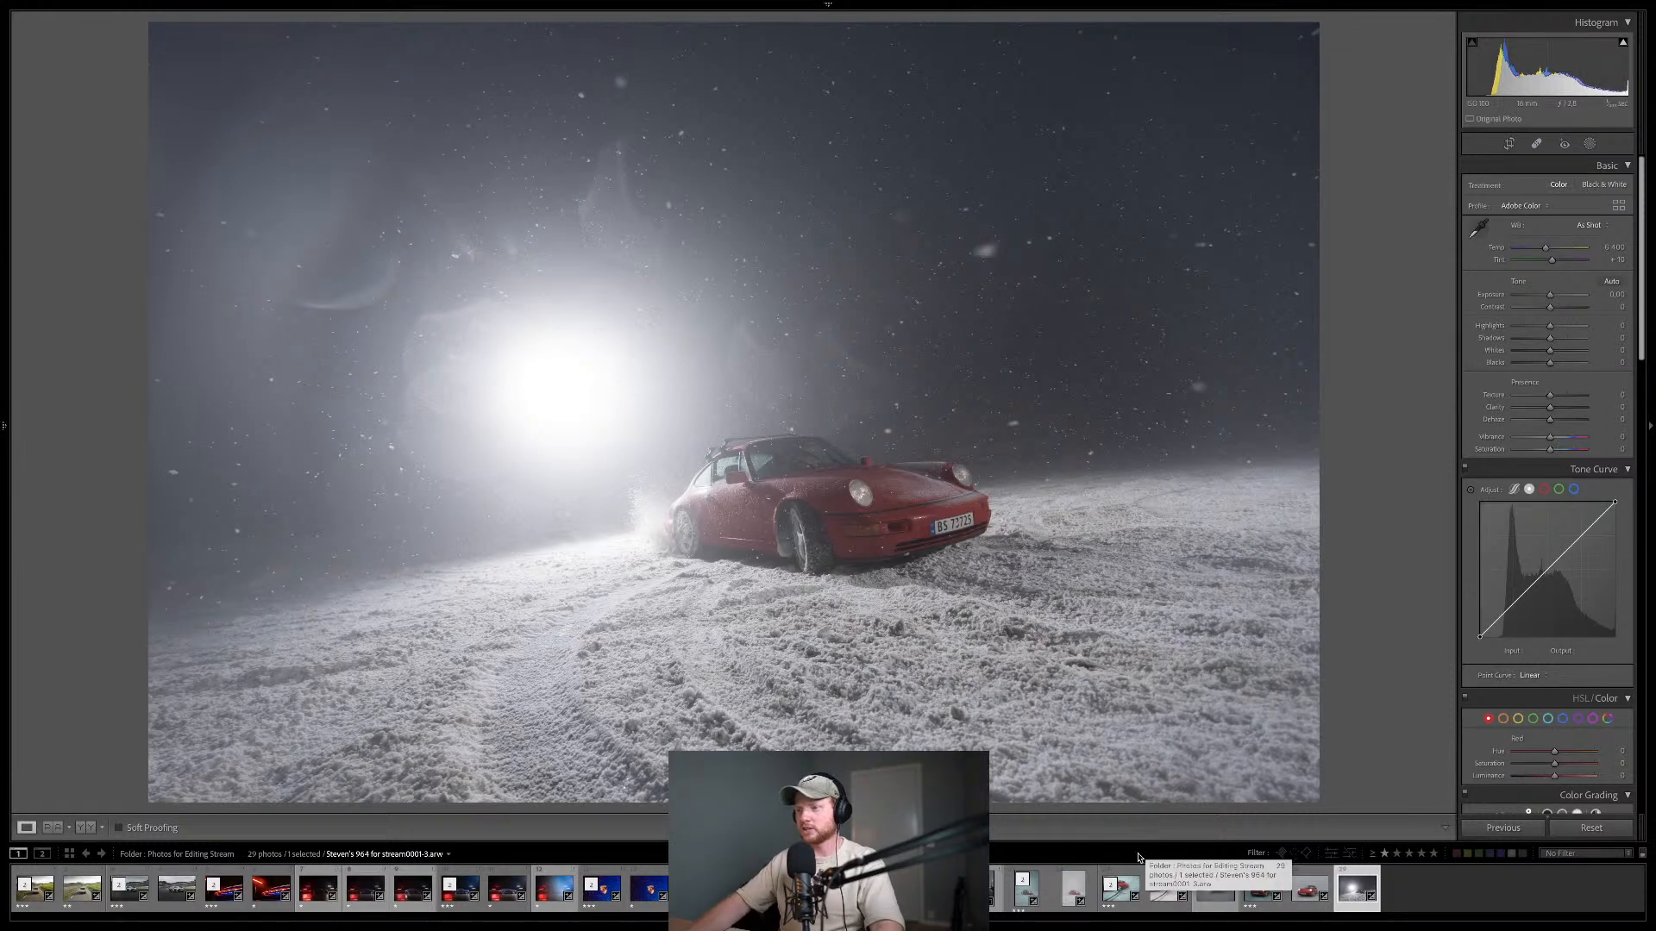
- View the unedited version of the foggy portrait photo stream0001-4.arw and return to the night photo stream0001-3.arw
click(1068, 903)
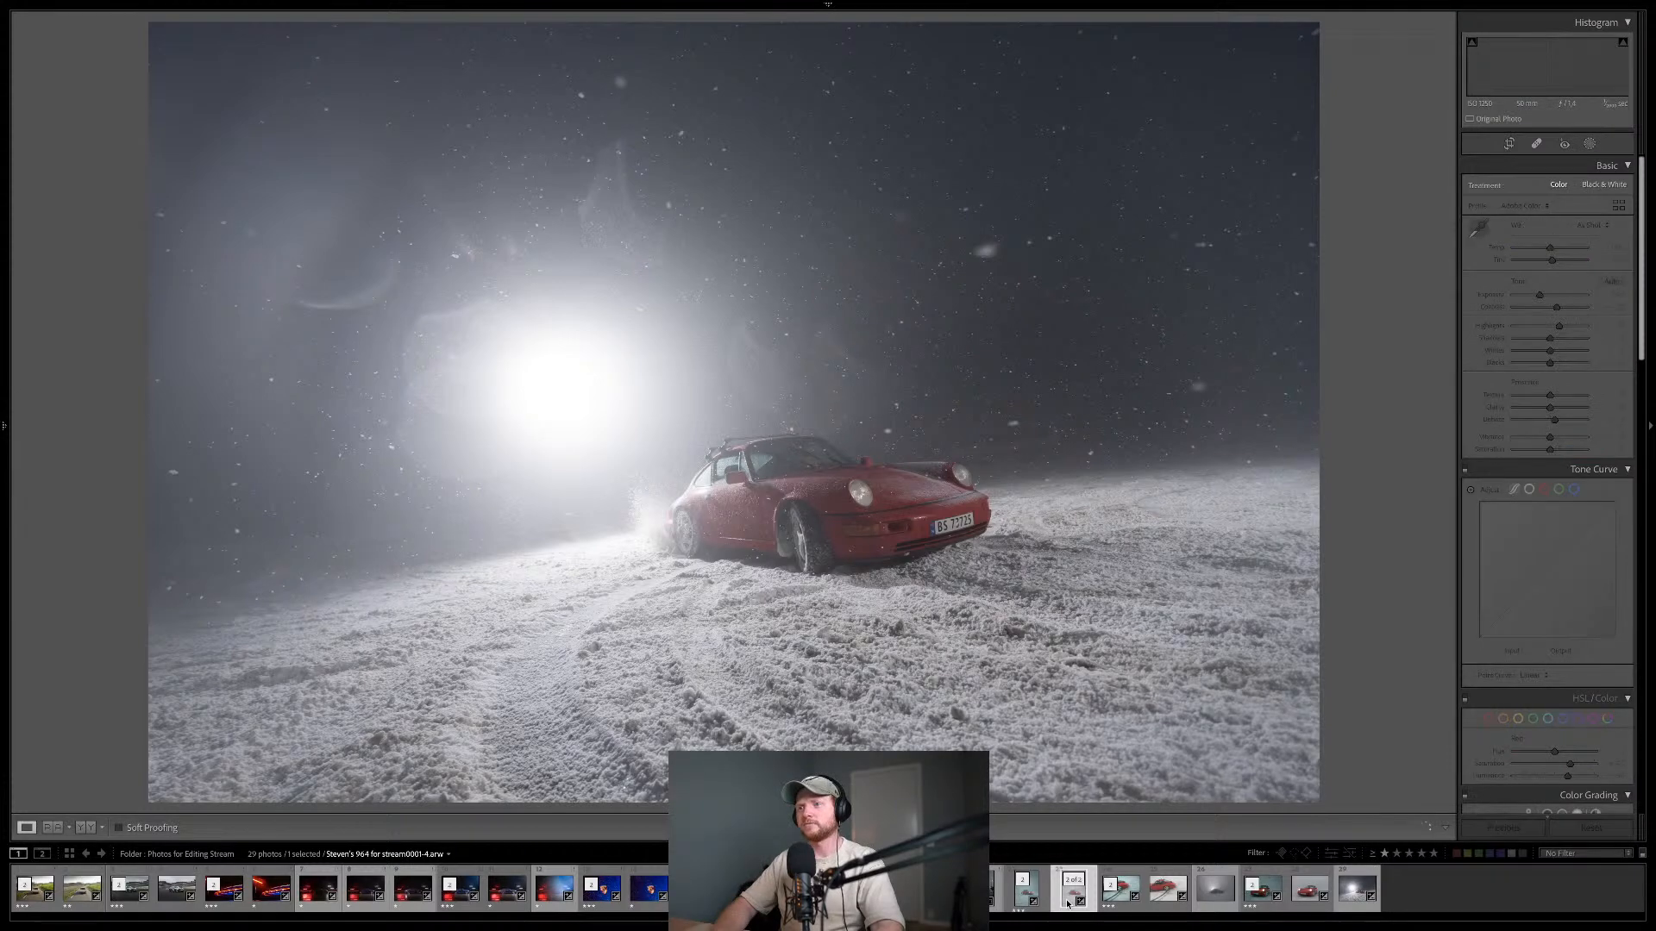
key(backslash)
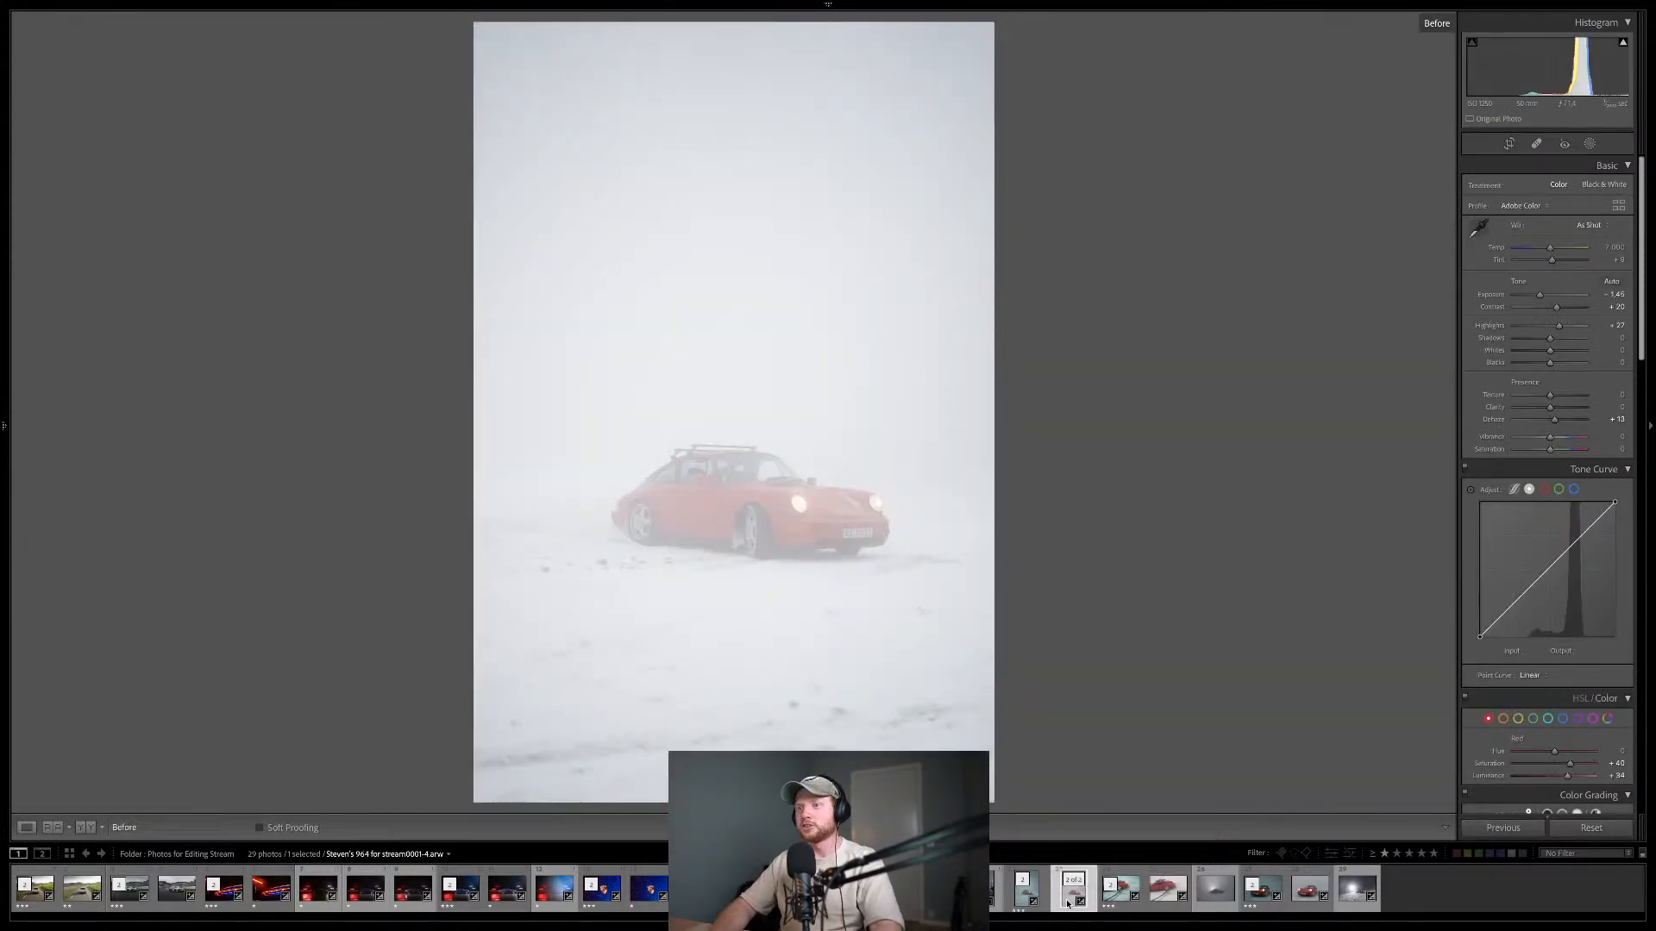
click(1353, 898)
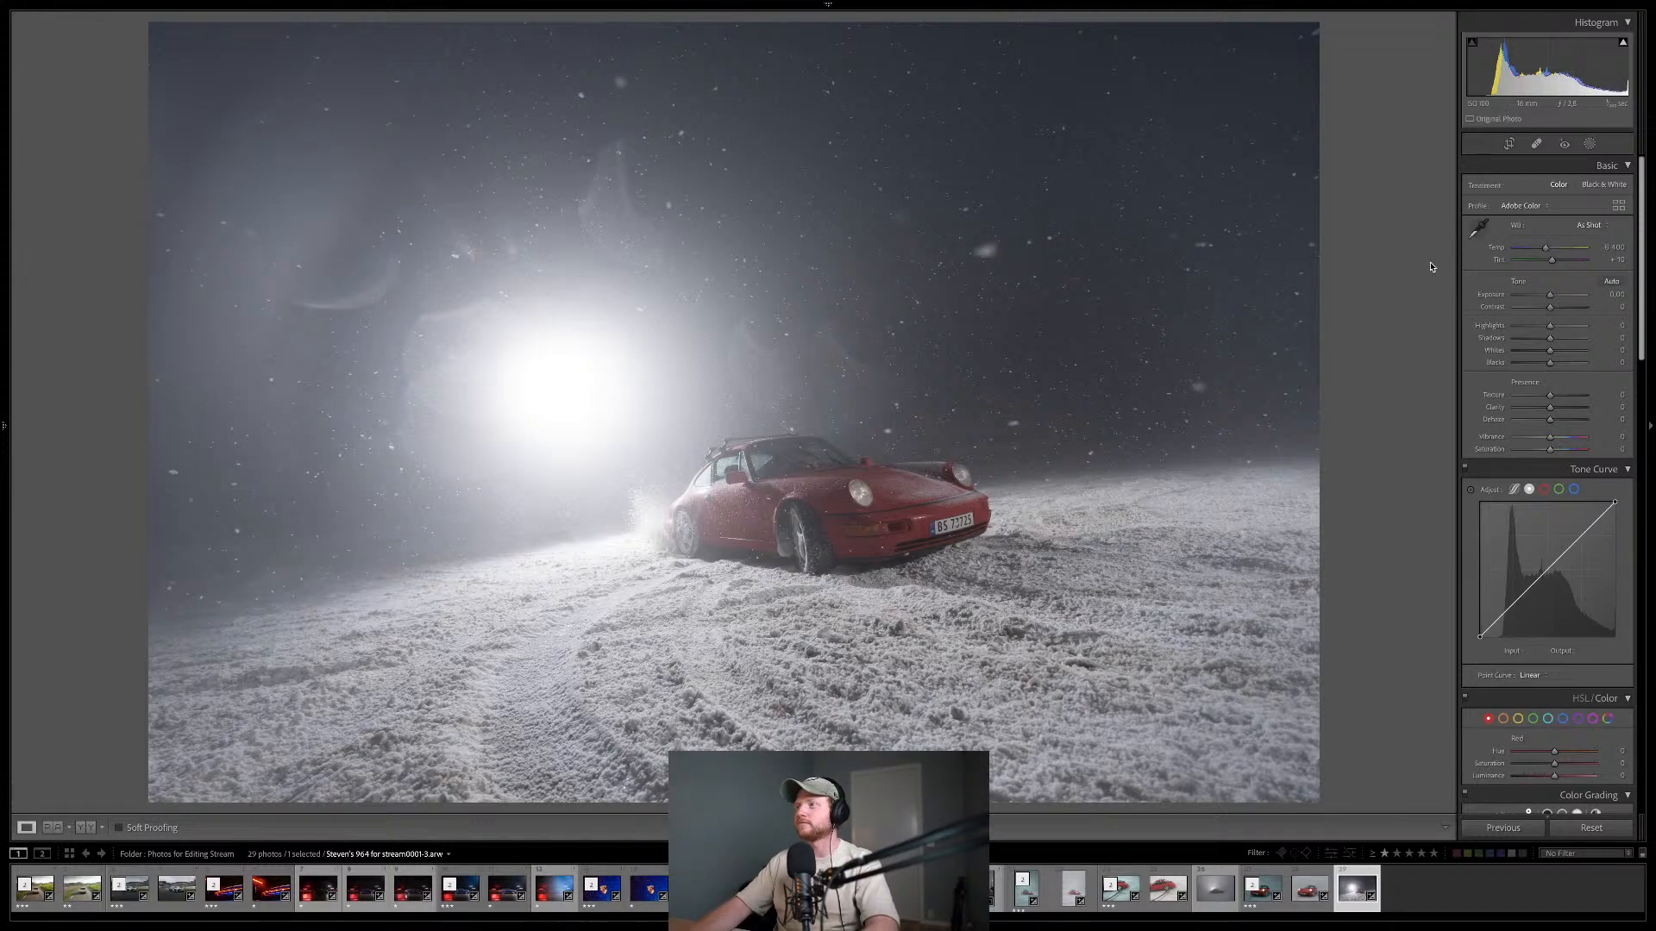
- Set the night photo's global tone to highlights -60, contrast +25 and shadows +34
click(1523, 328)
drag(1523, 327, 1528, 327)
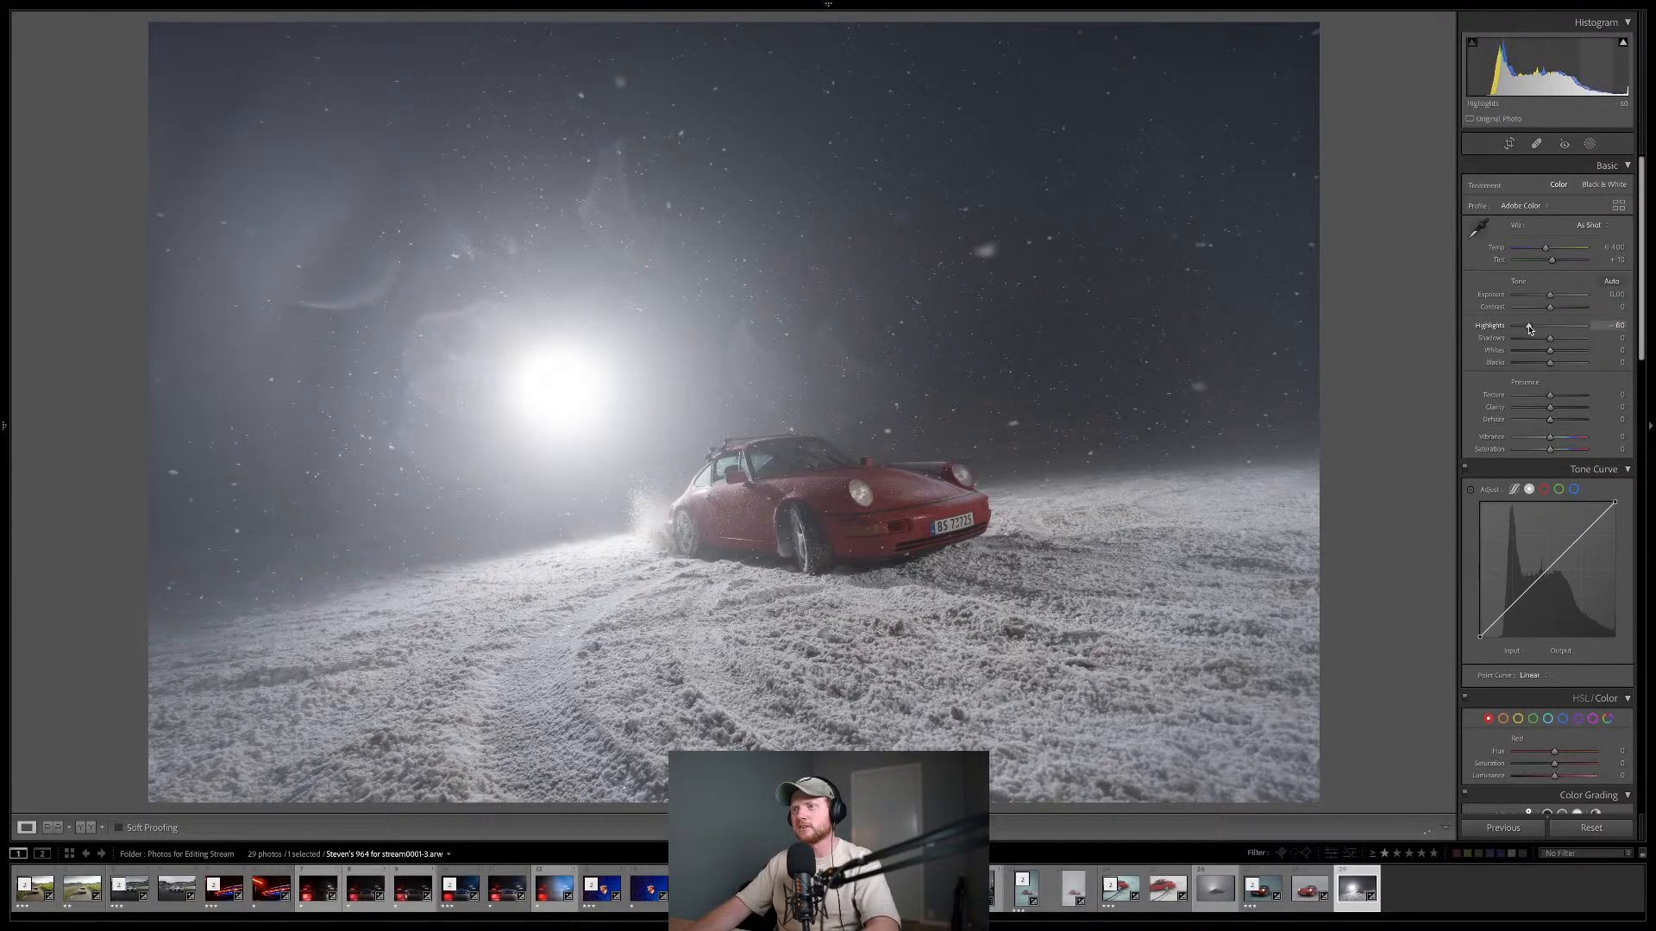
click(1557, 308)
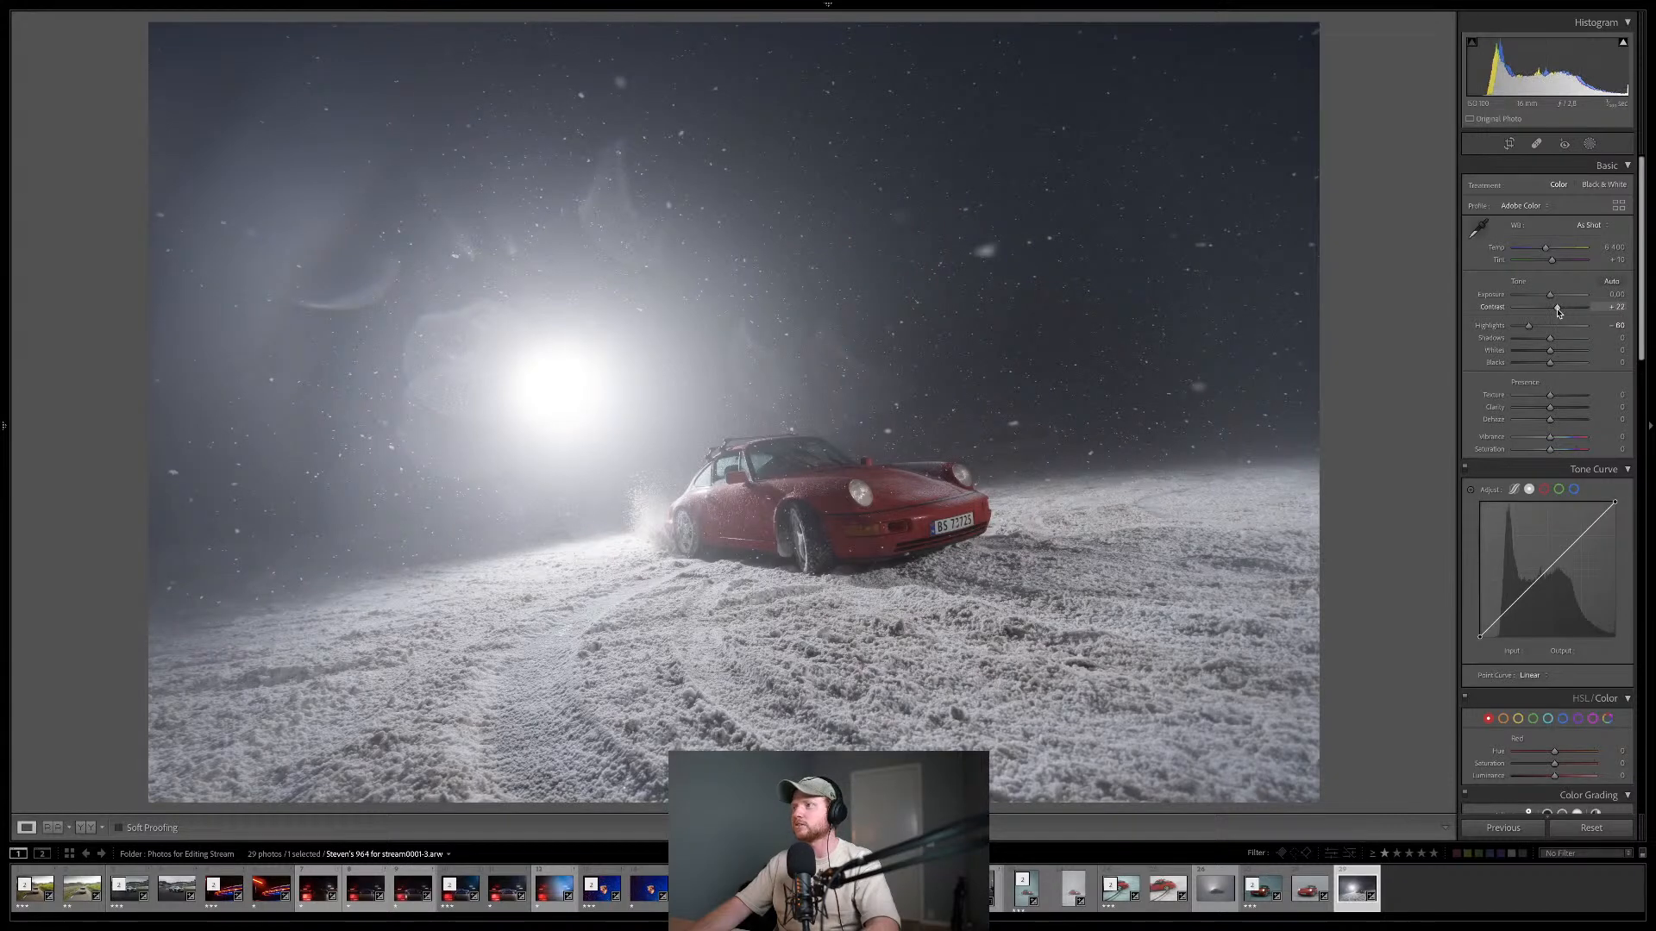
drag(1558, 308, 1559, 308)
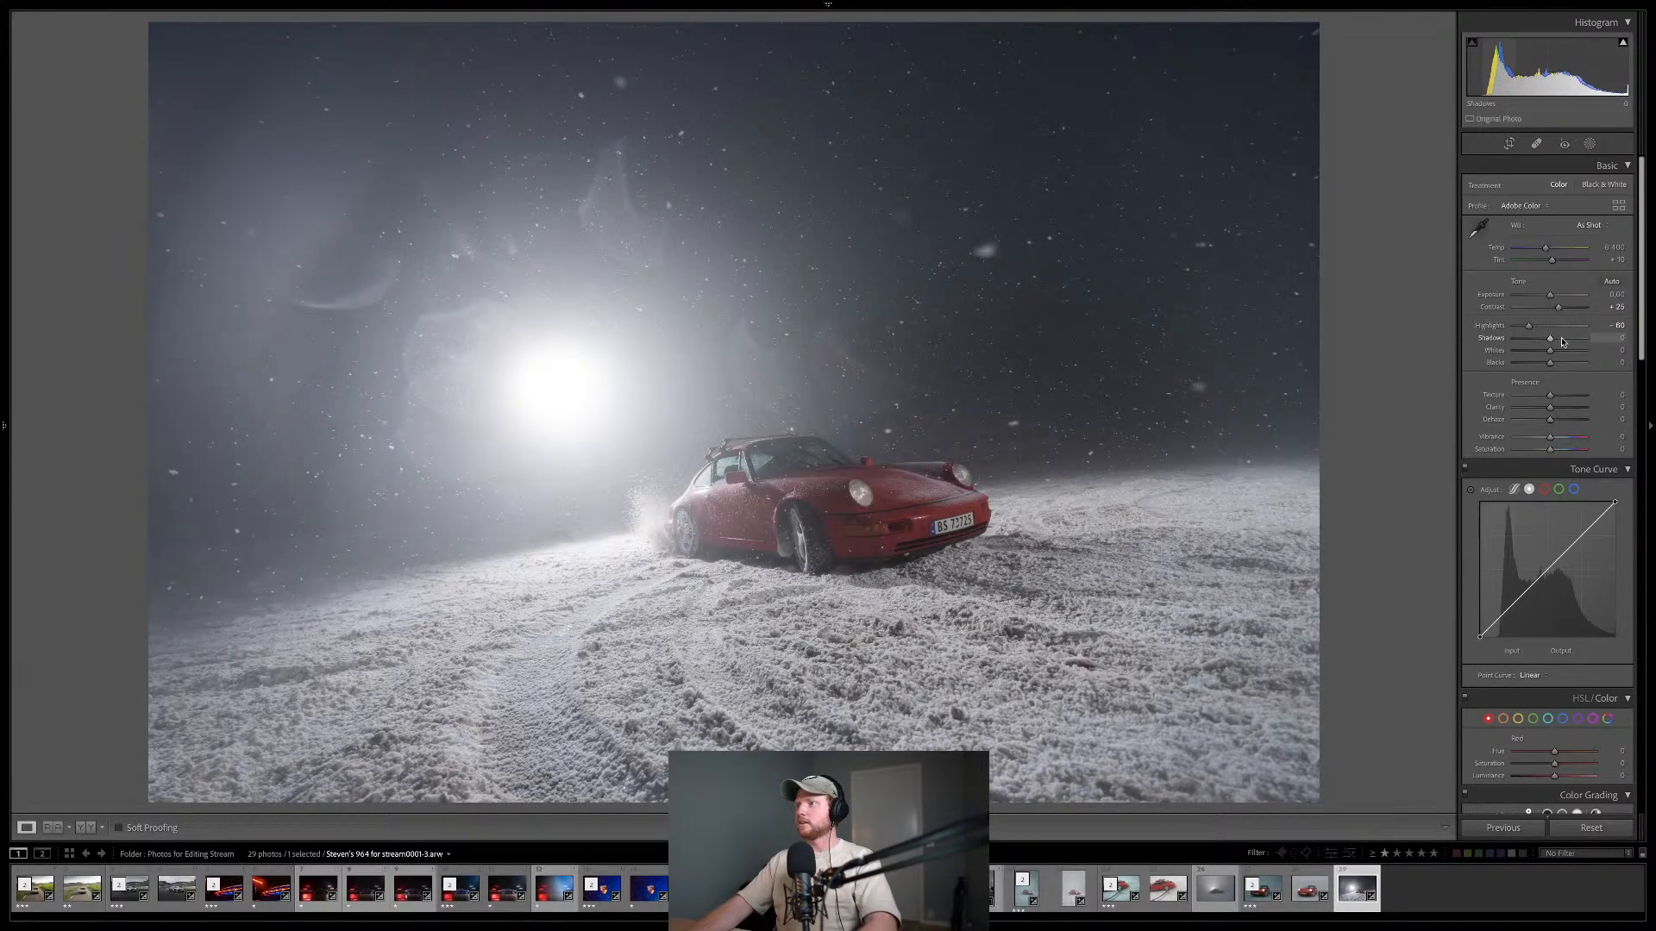
click(1561, 340)
drag(1561, 340, 1562, 342)
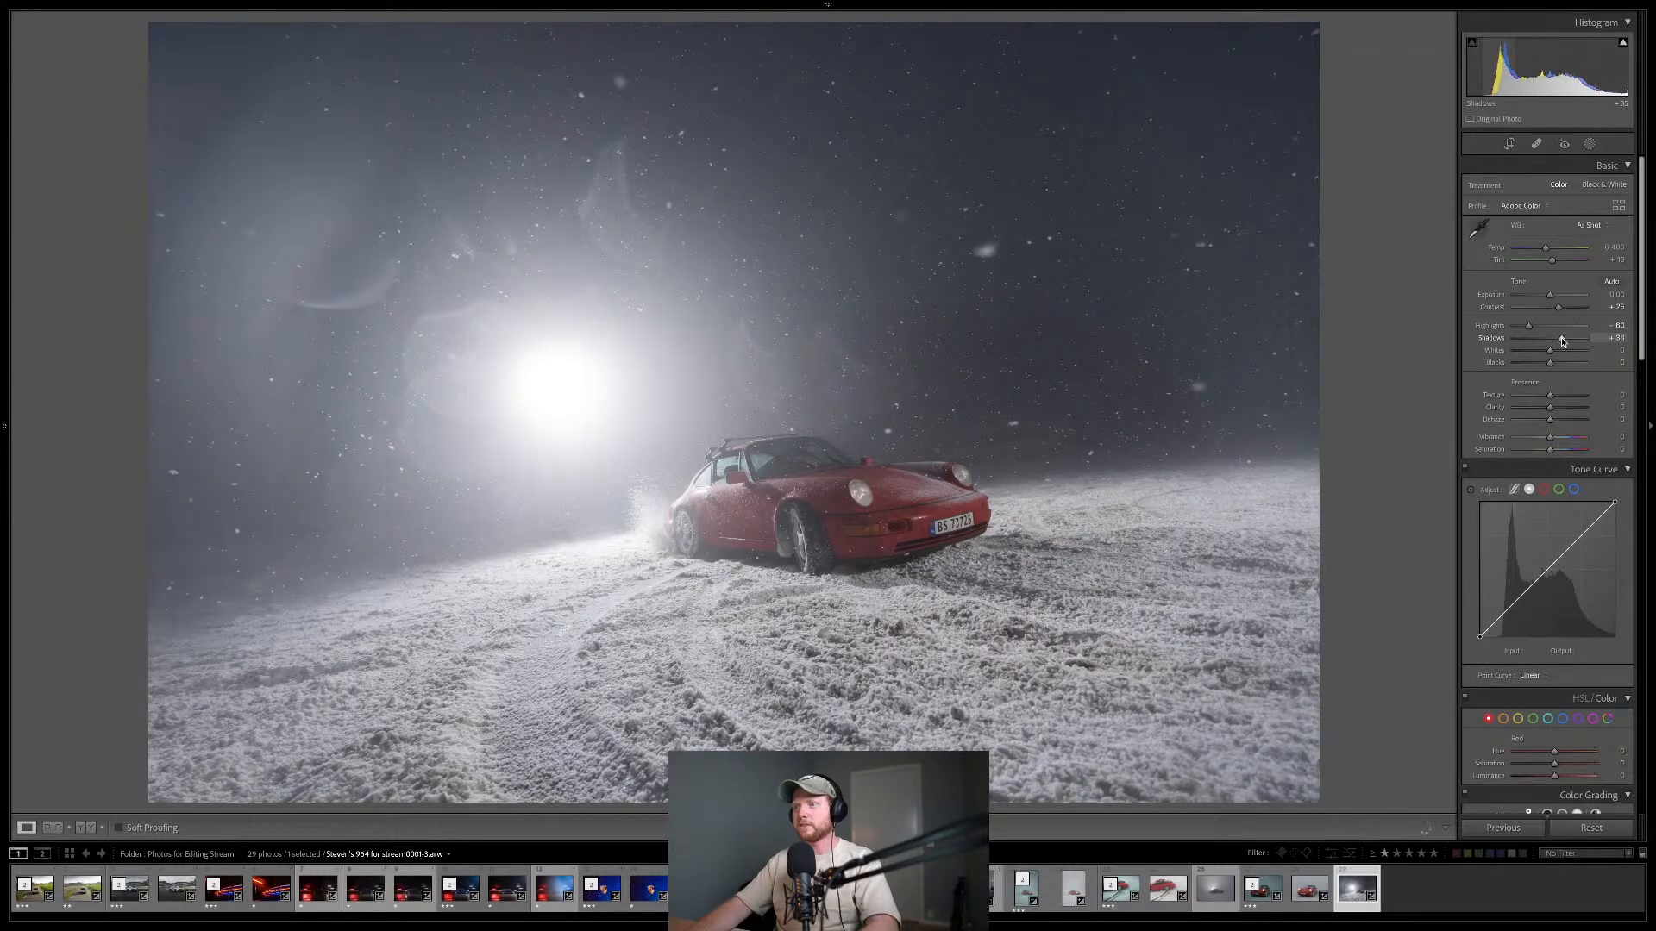
- Mask the car with Select Subject and brighten it with exposure 0.38 and highlights 22
click(1587, 142)
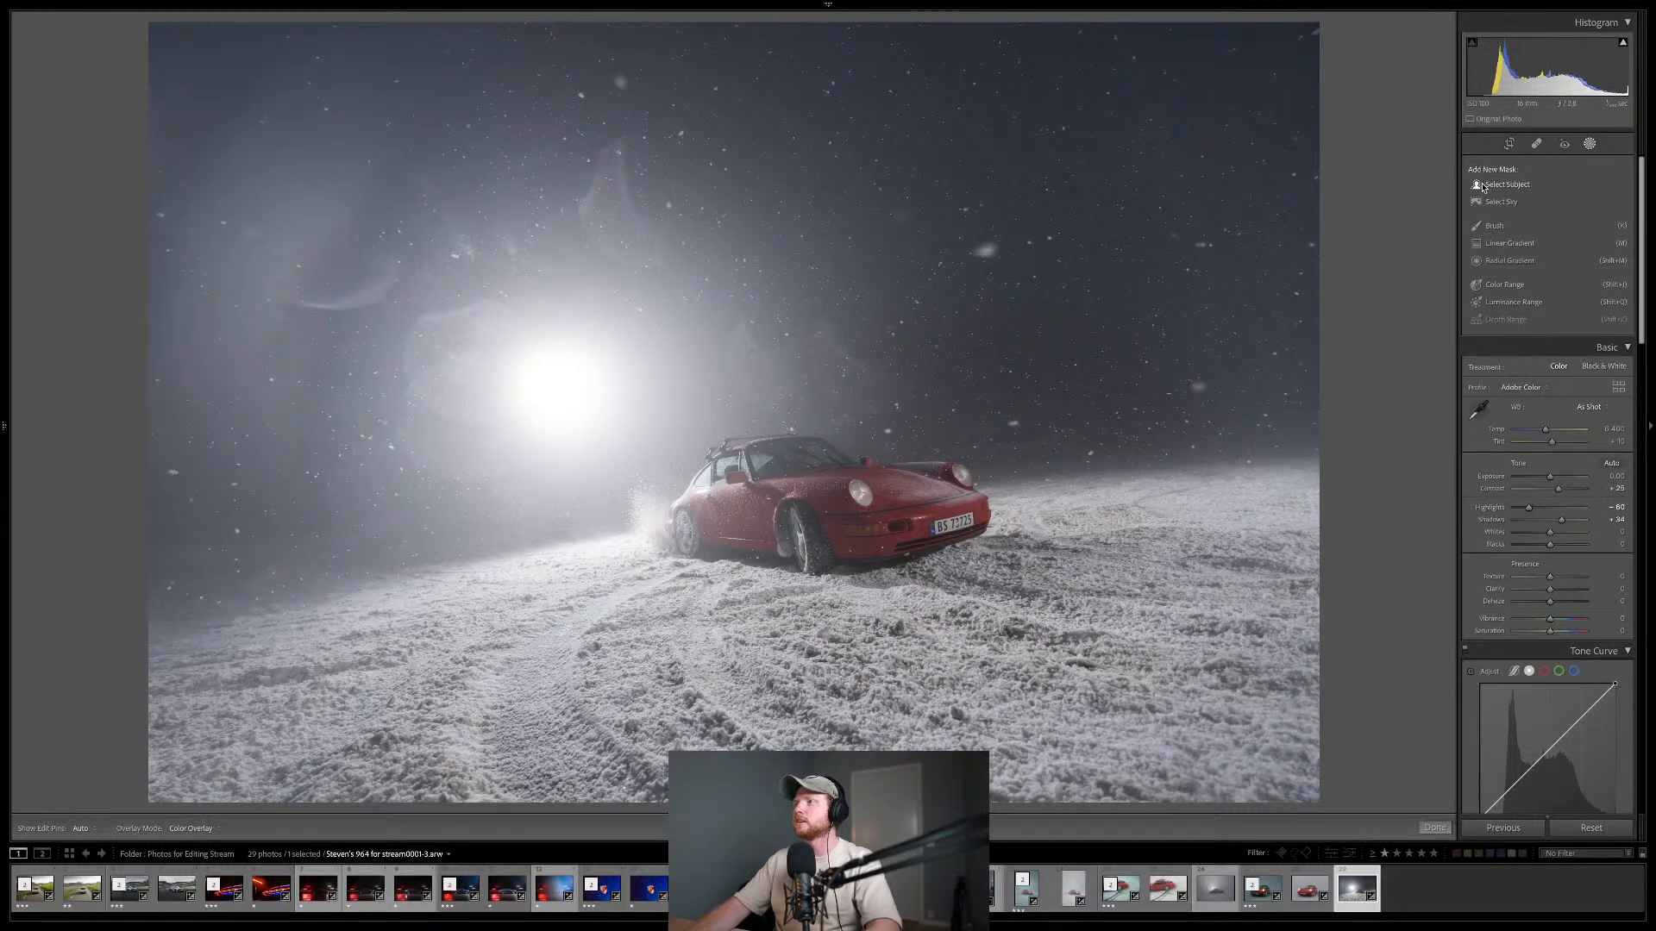
click(1477, 187)
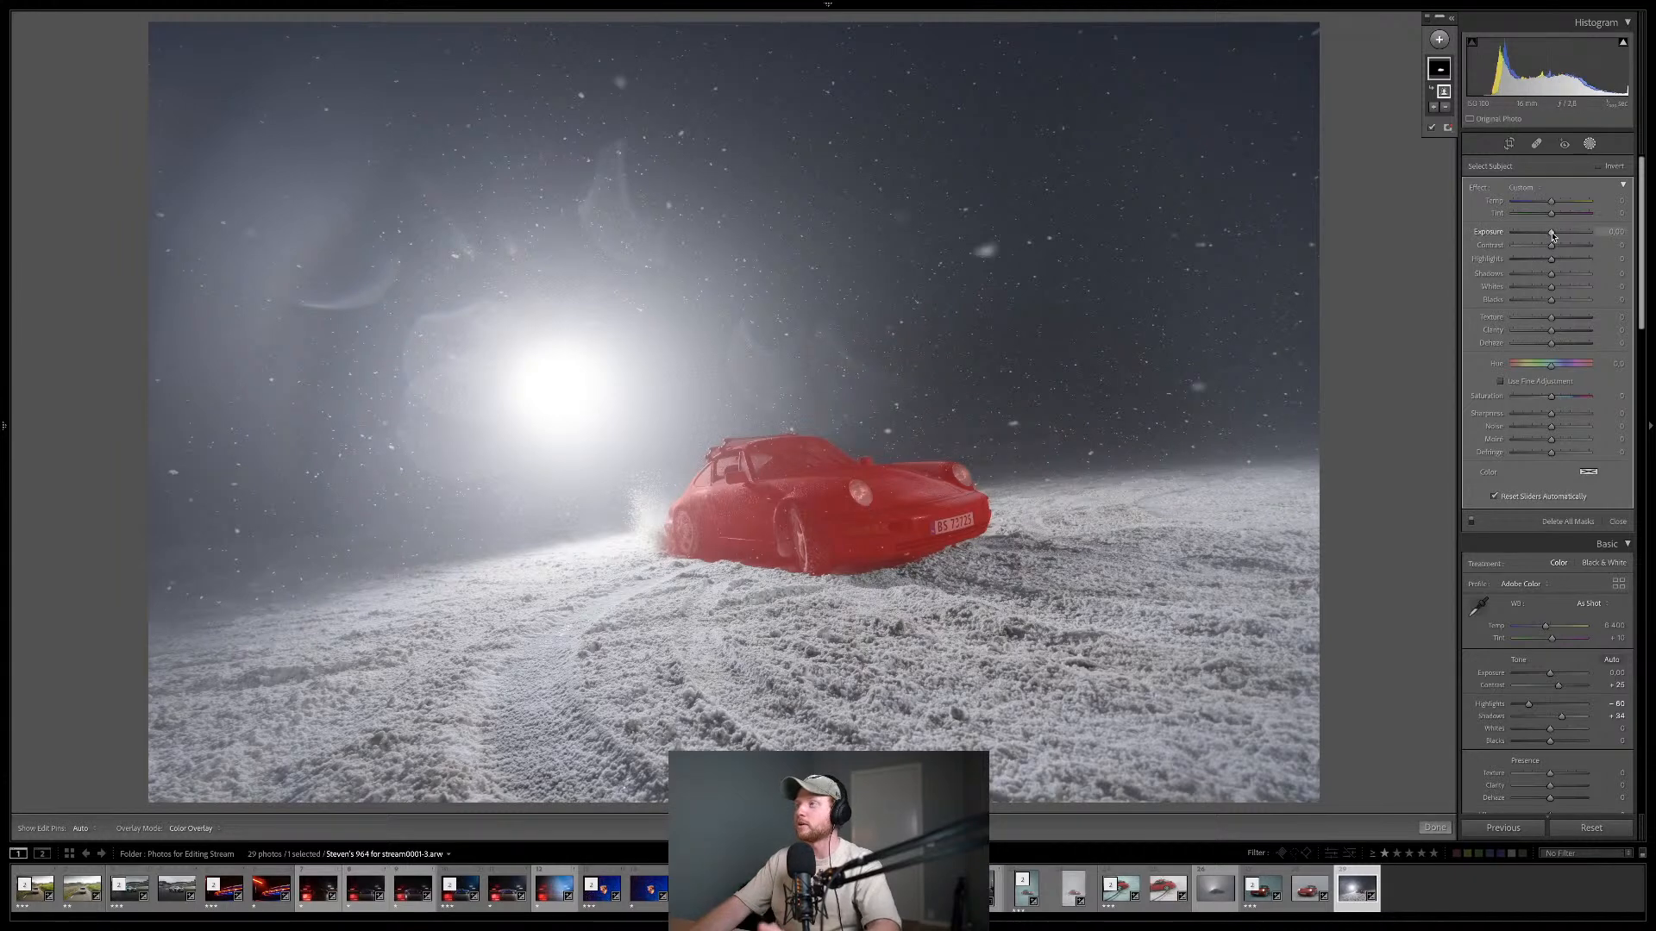
drag(1551, 233, 1556, 235)
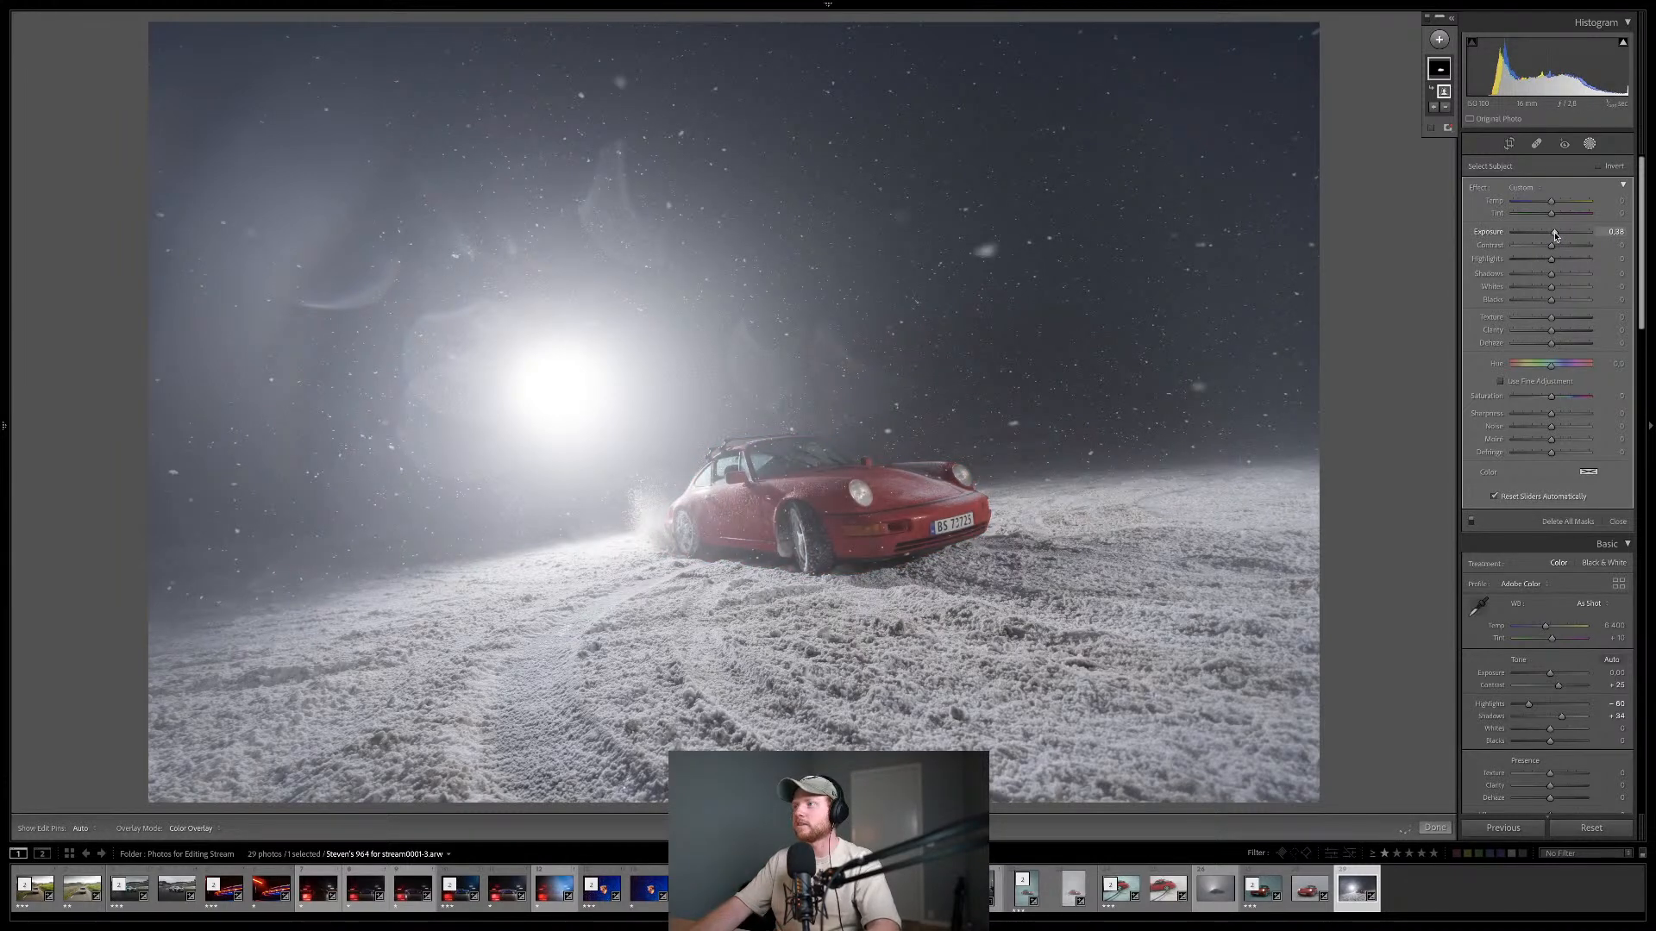
click(1559, 260)
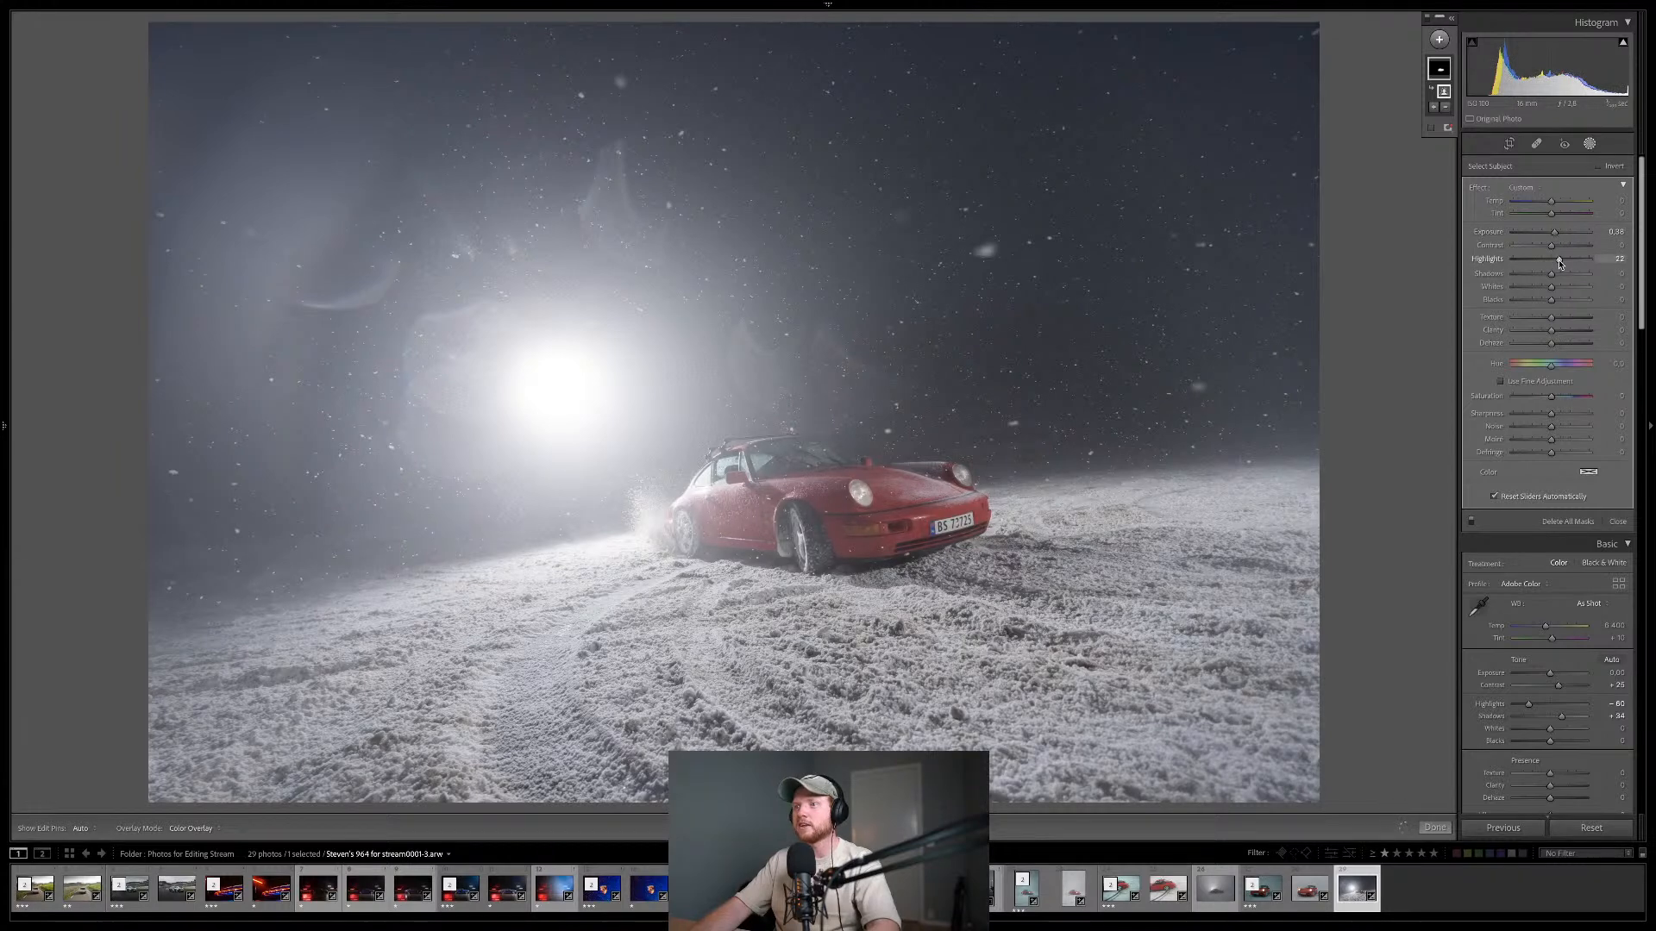
- Refine the Select Subject mask on the car with exposure 0.49, contrast 10, dehaze 10 and slightly raised whites
drag(1556, 234, 1557, 233)
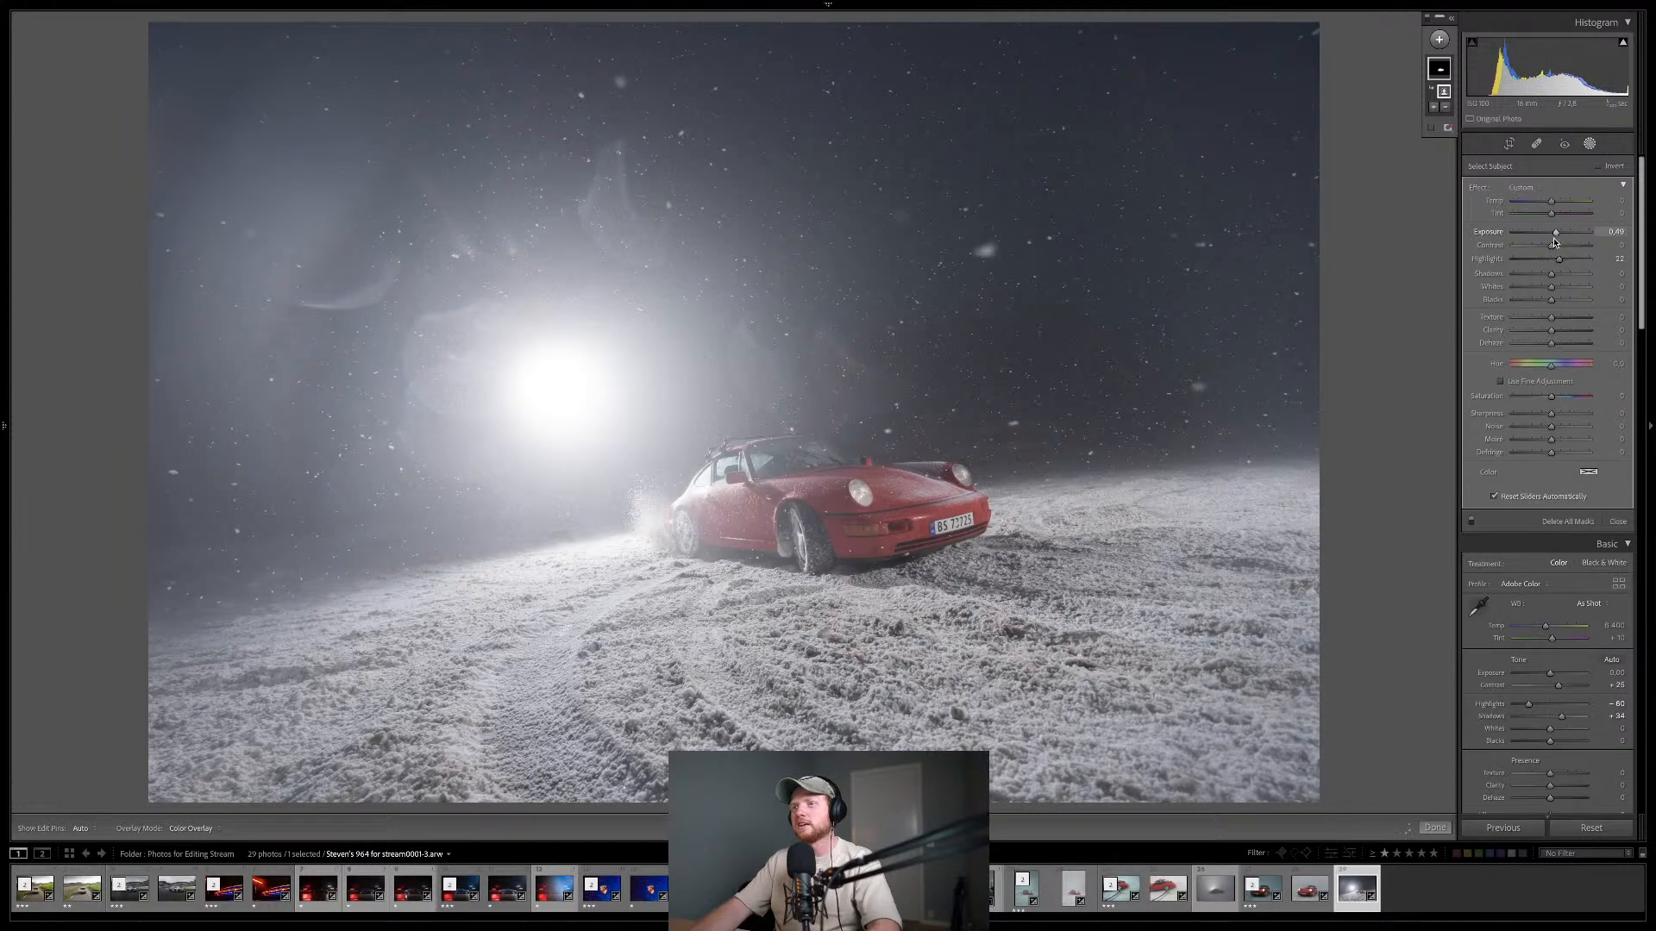
click(1562, 248)
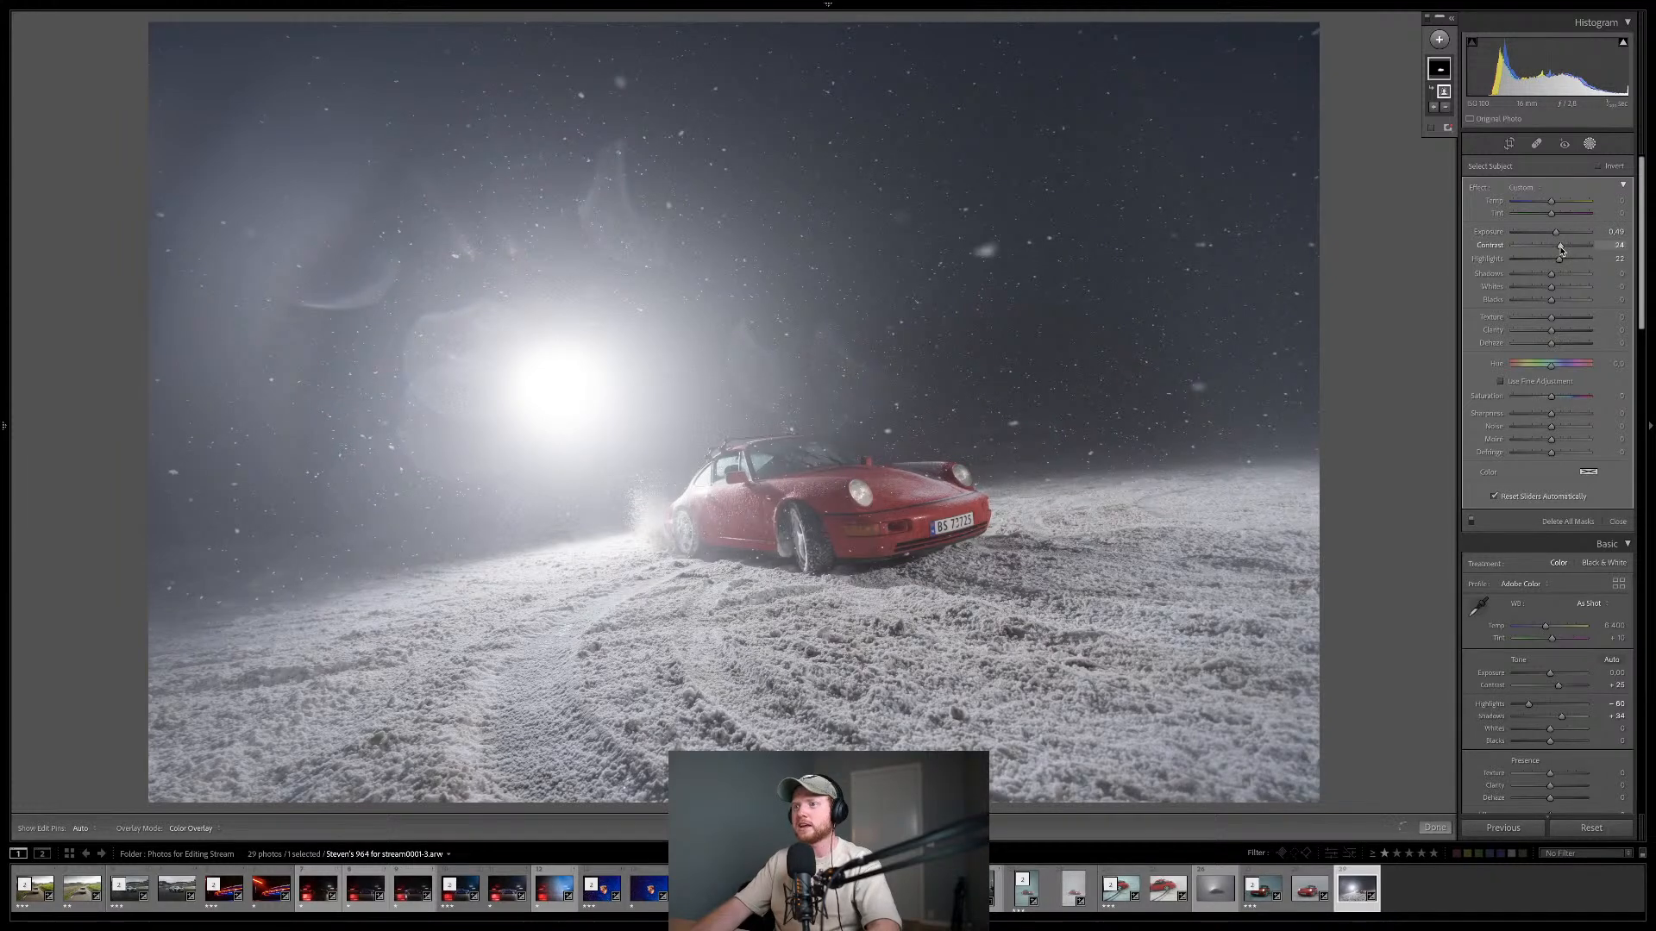
drag(1562, 250, 1557, 252)
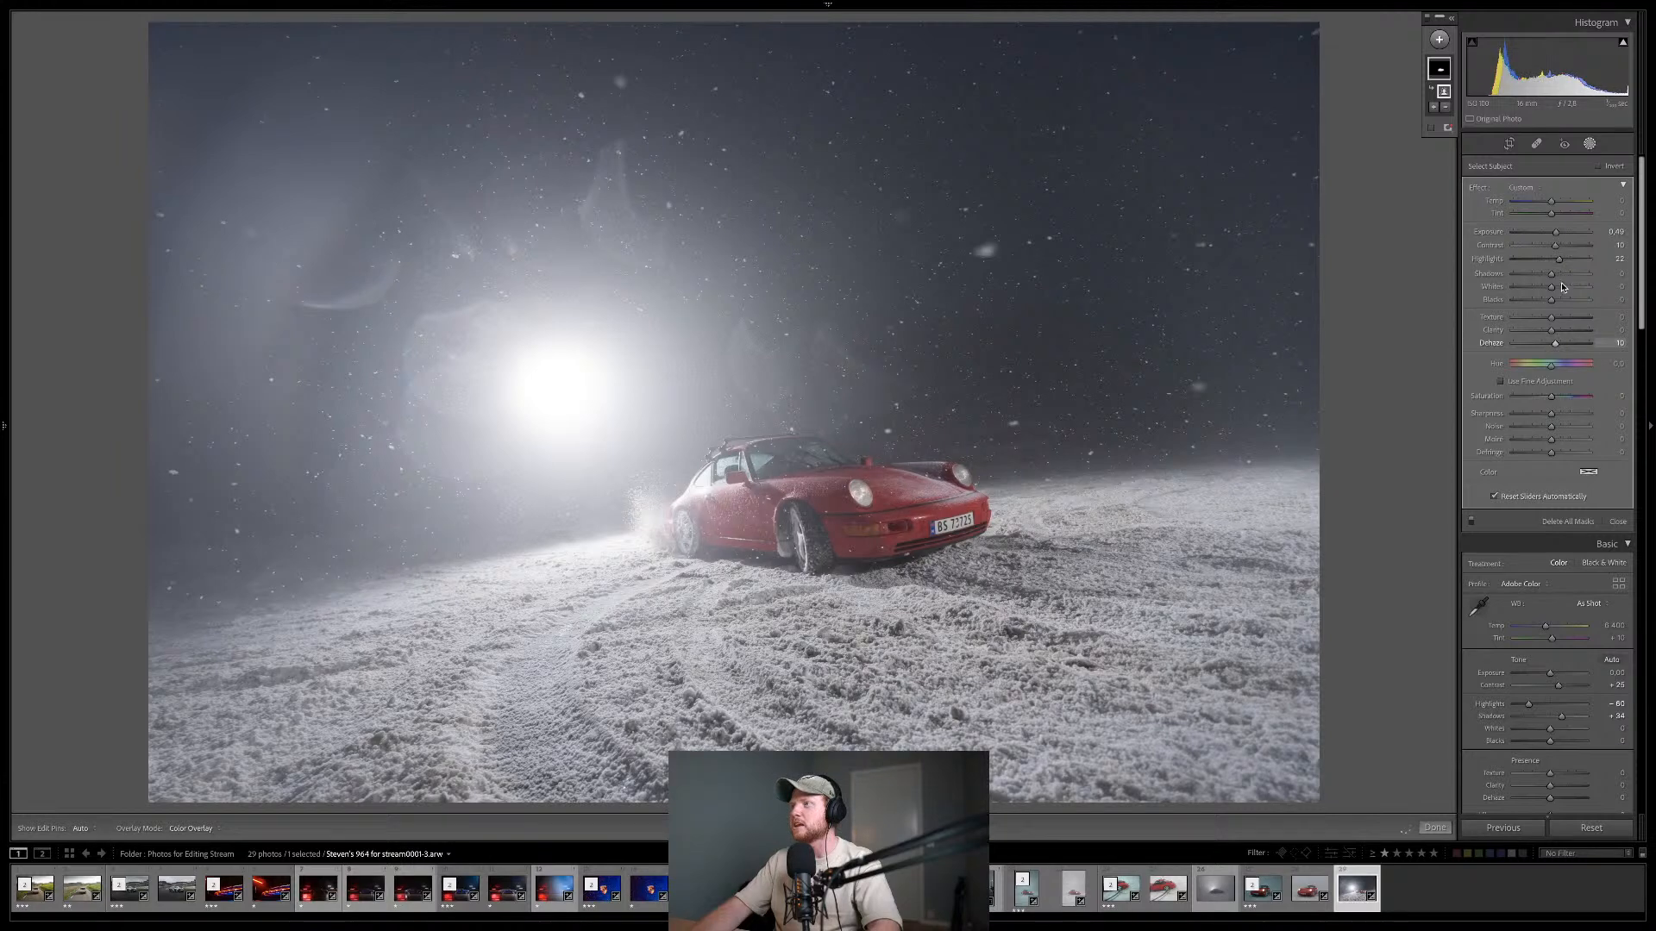
drag(1551, 286, 1558, 288)
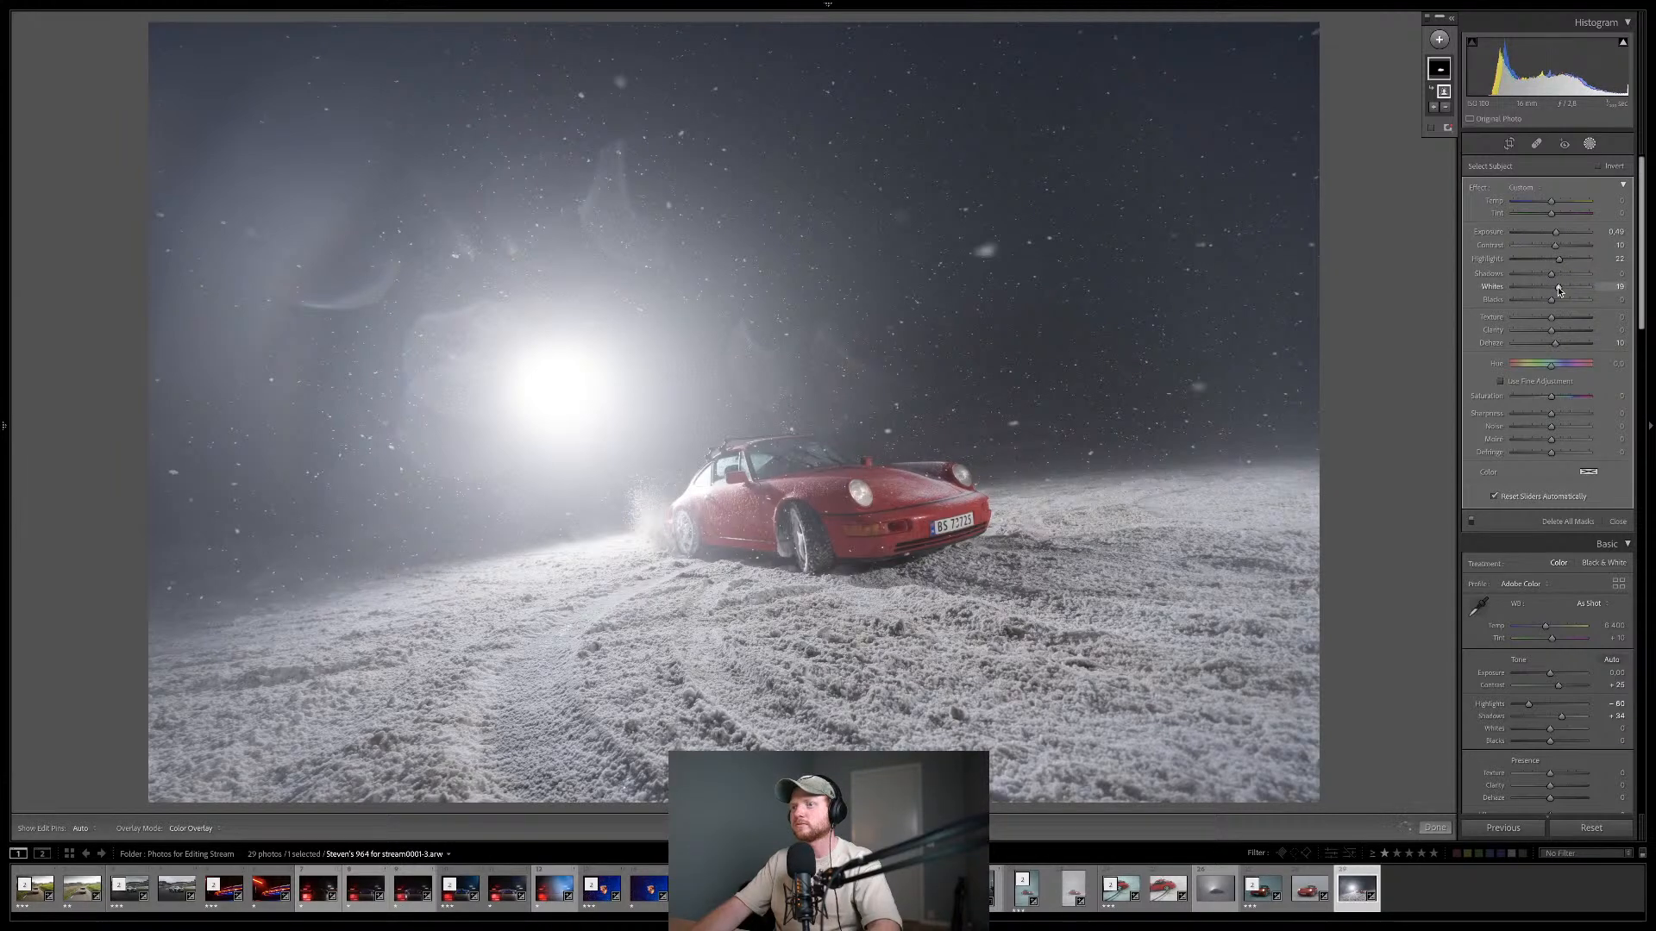
click(1433, 108)
click(1445, 180)
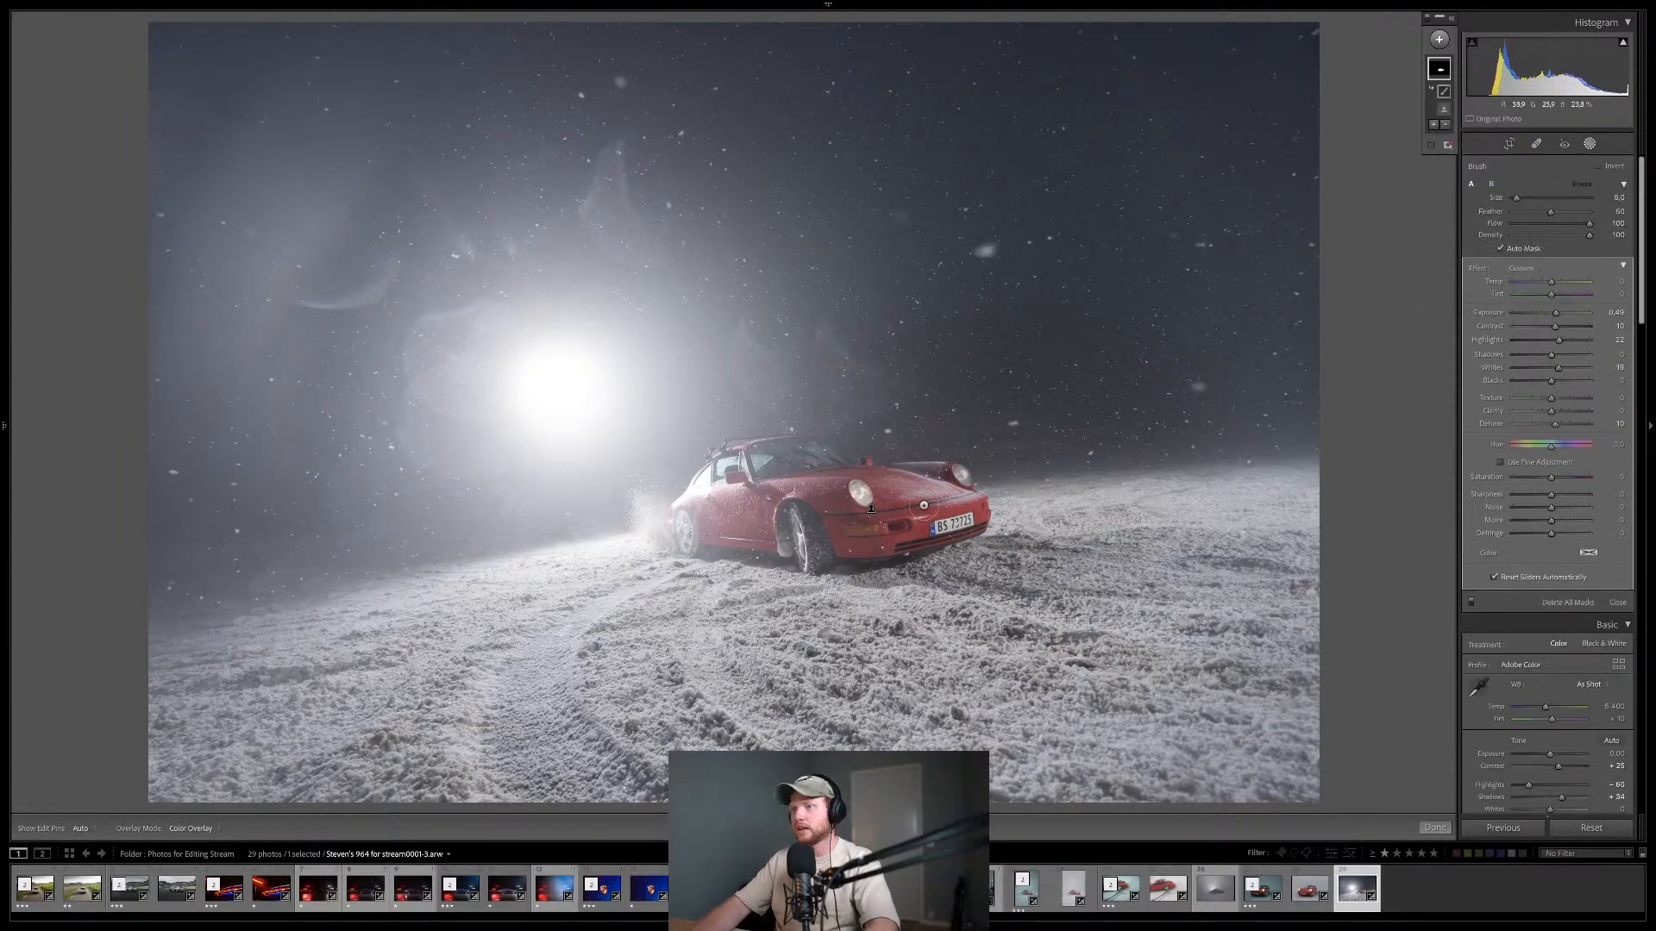
scroll(924, 506, up, 15)
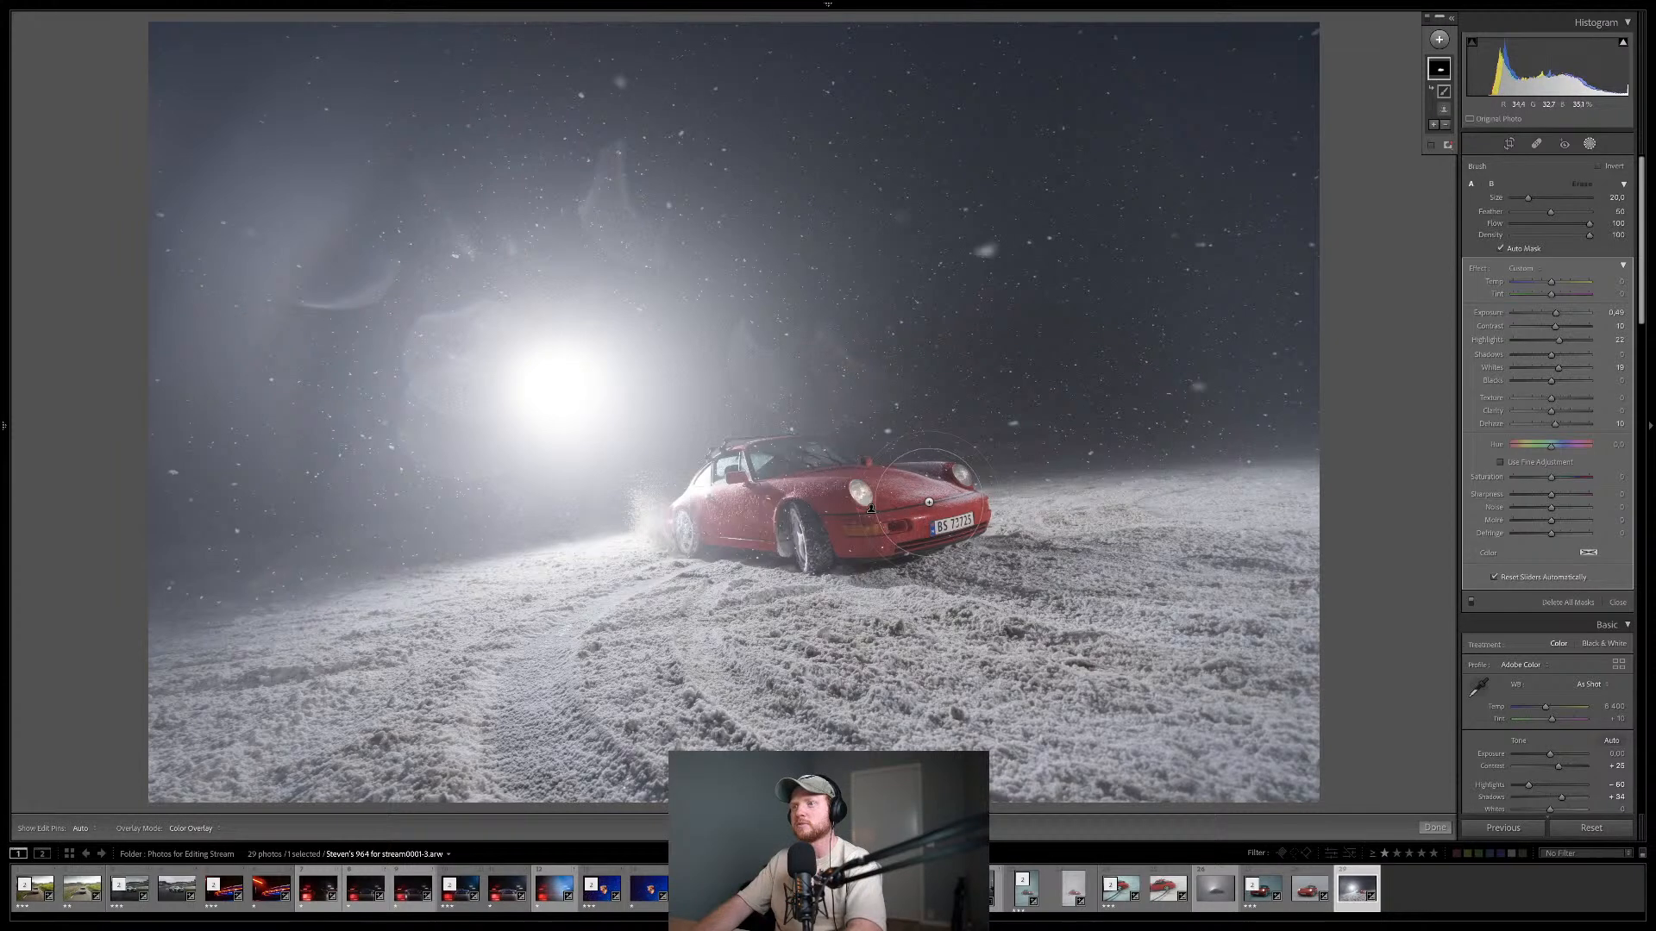
scroll(929, 502, up, 4)
key(h)
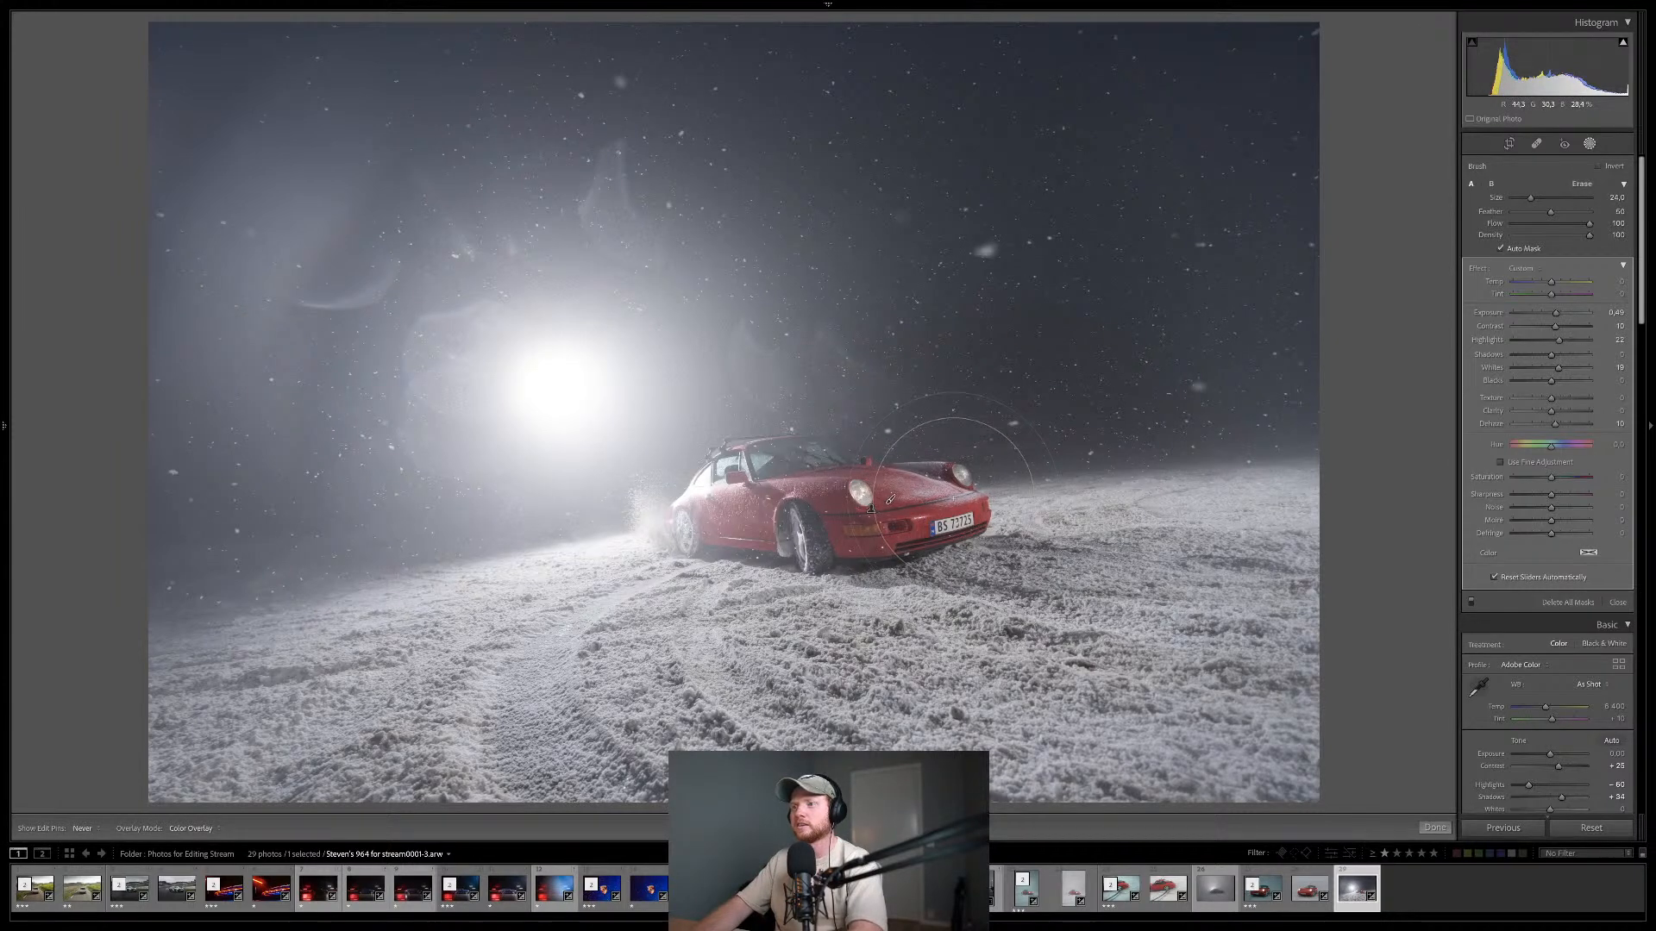
key(h)
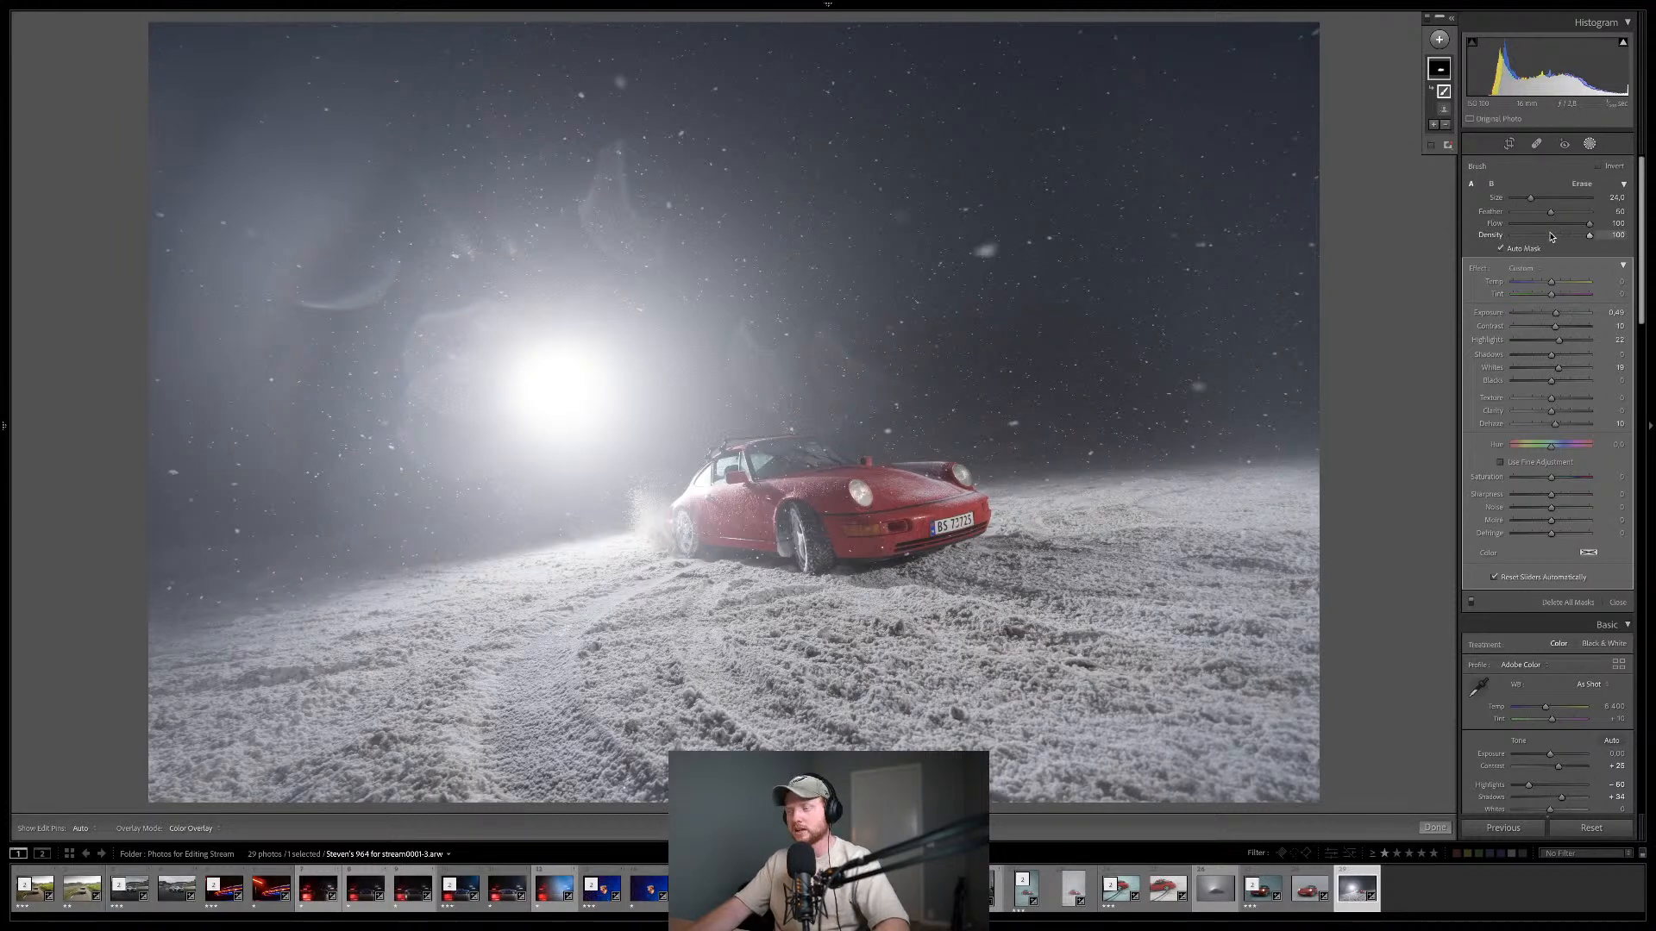
key(ctrl+z)
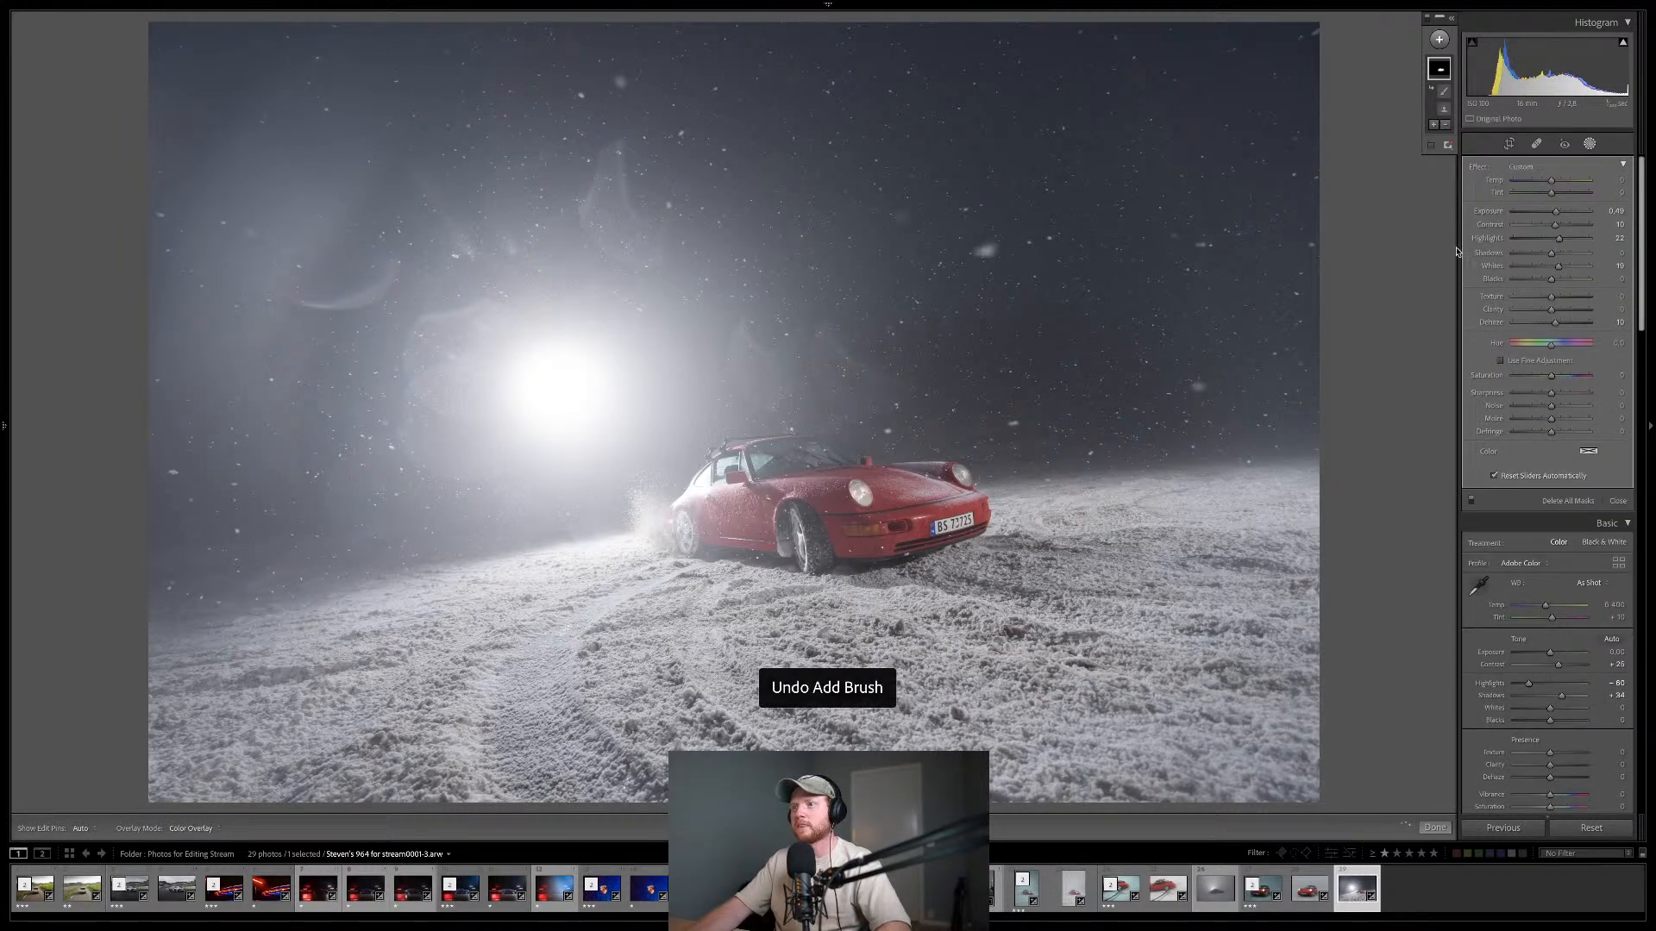
- Create a new brush mask with exposure 0.49, highlights 12 and whites 10, and paint it over the car's front end
click(1439, 38)
click(1438, 107)
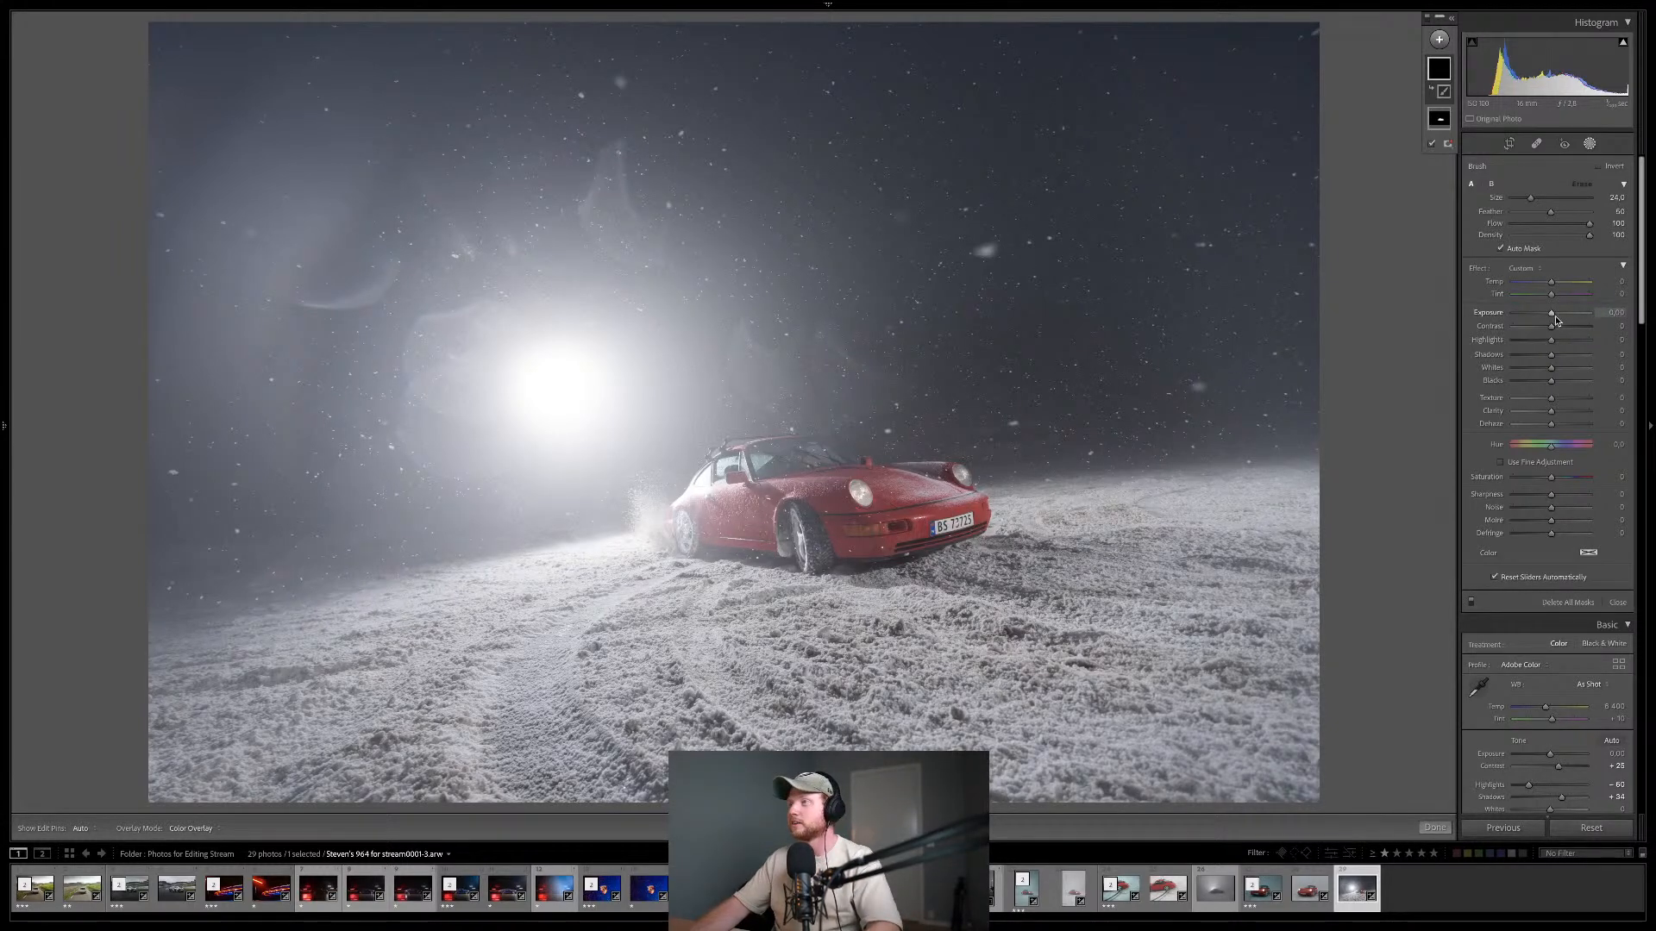
drag(1553, 317, 1558, 317)
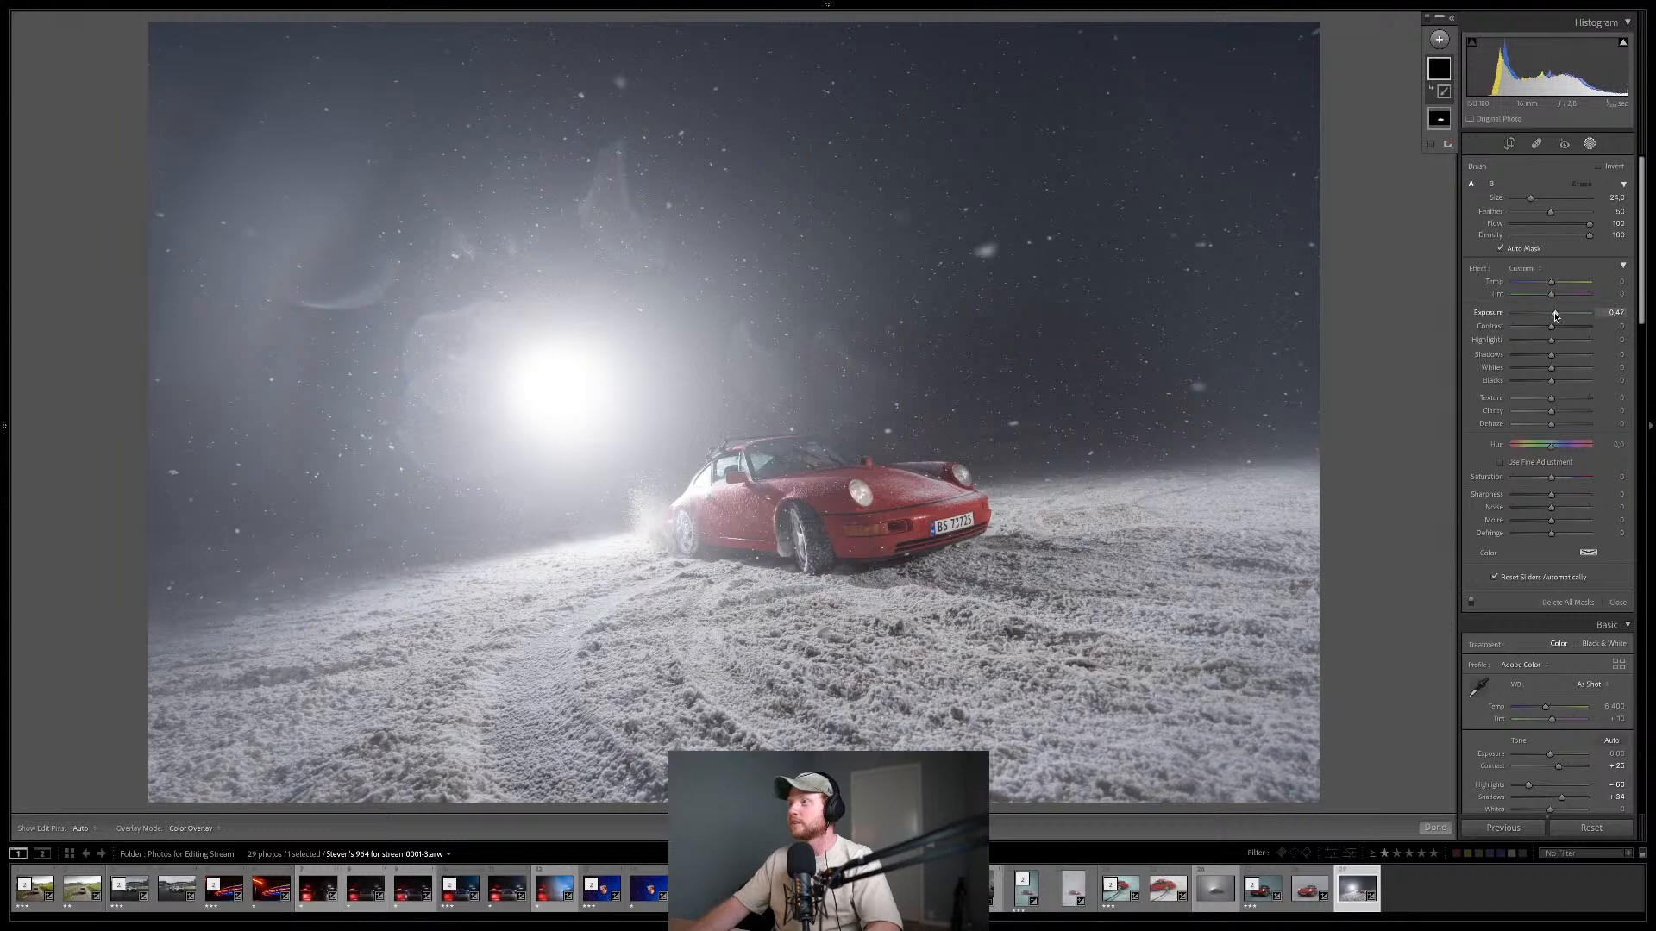
click(1438, 41)
click(1444, 104)
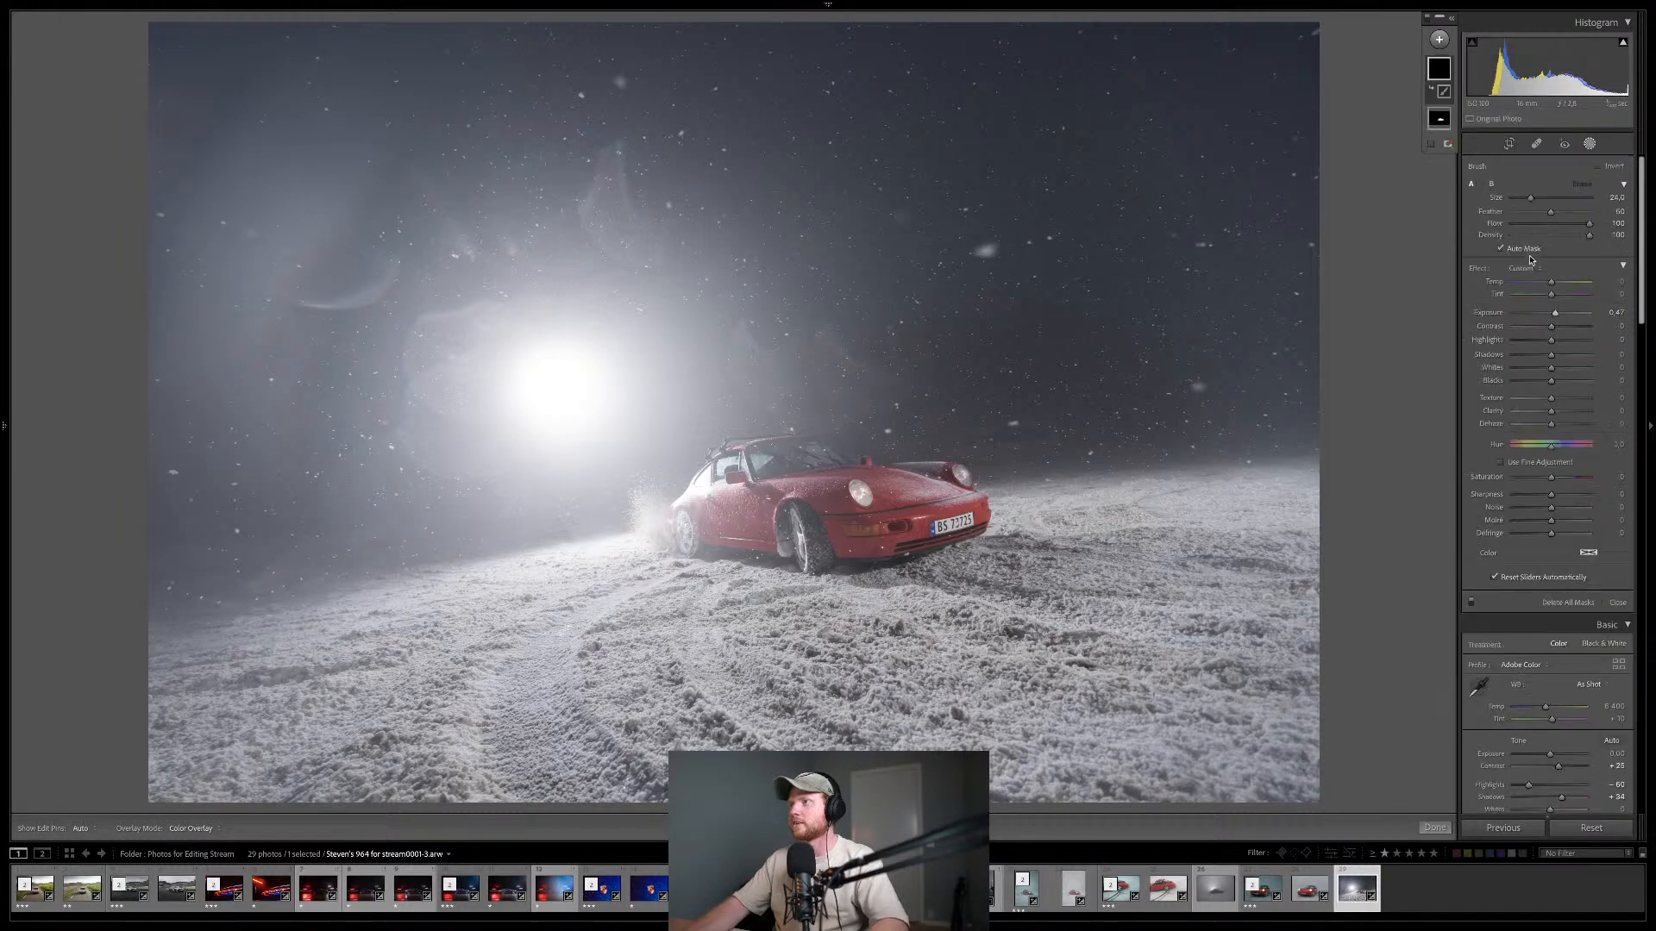
drag(1555, 312, 1556, 369)
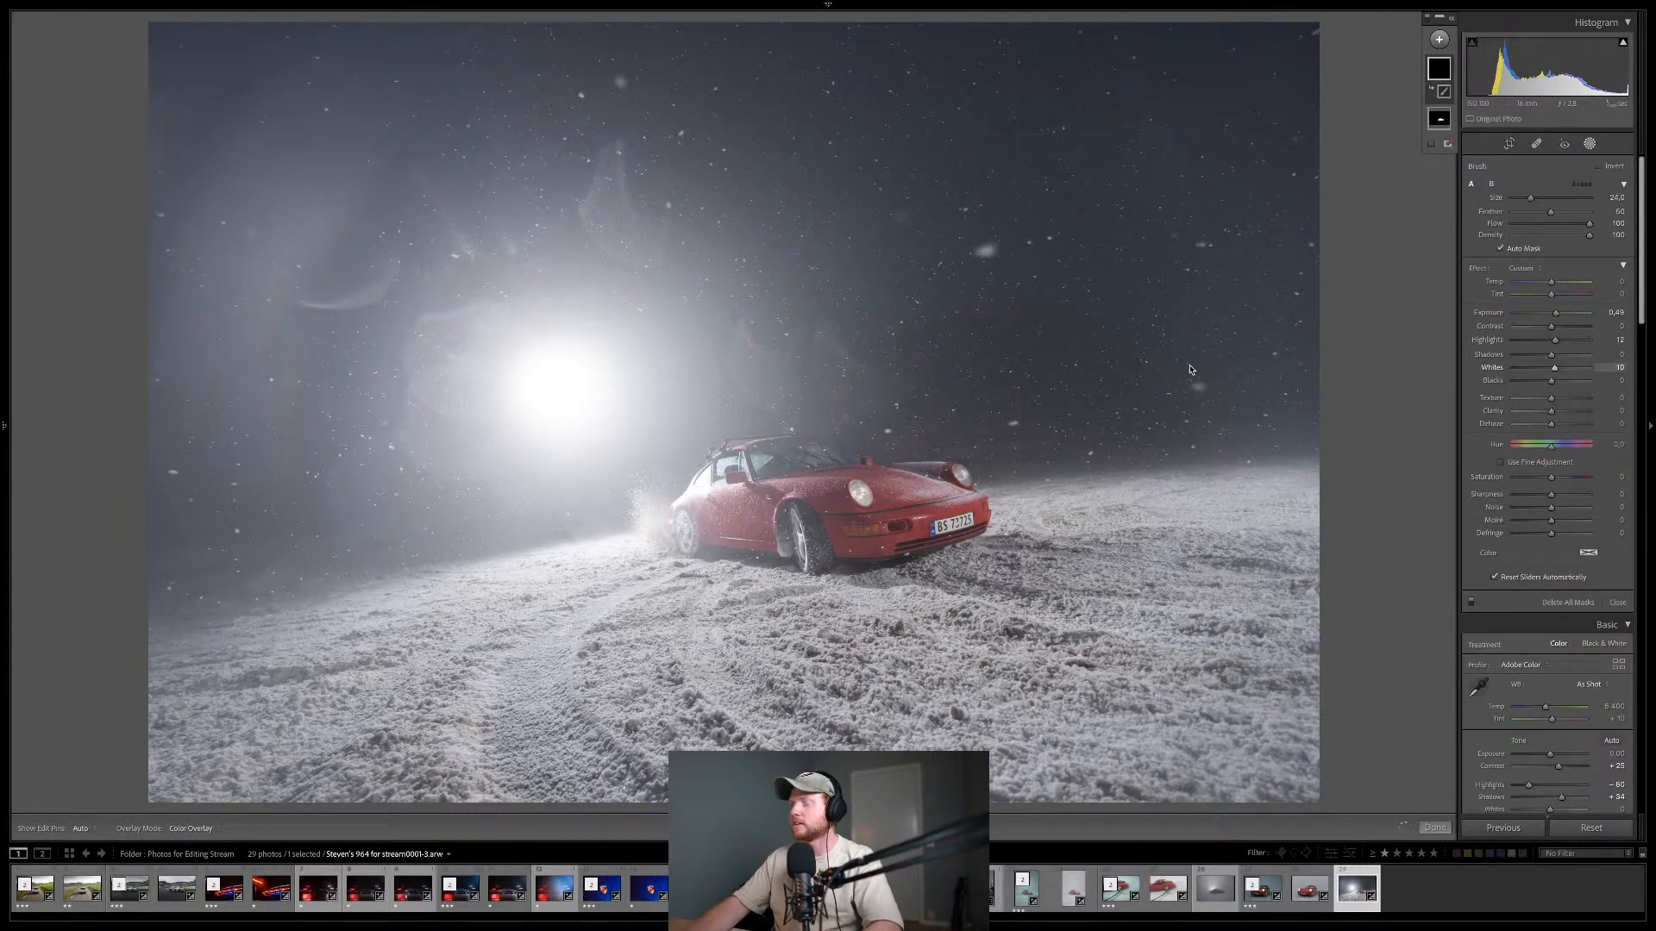
mouse_move(926, 495)
mouse_down()
mouse_move(834, 491)
mouse_move(850, 492)
mouse_up()
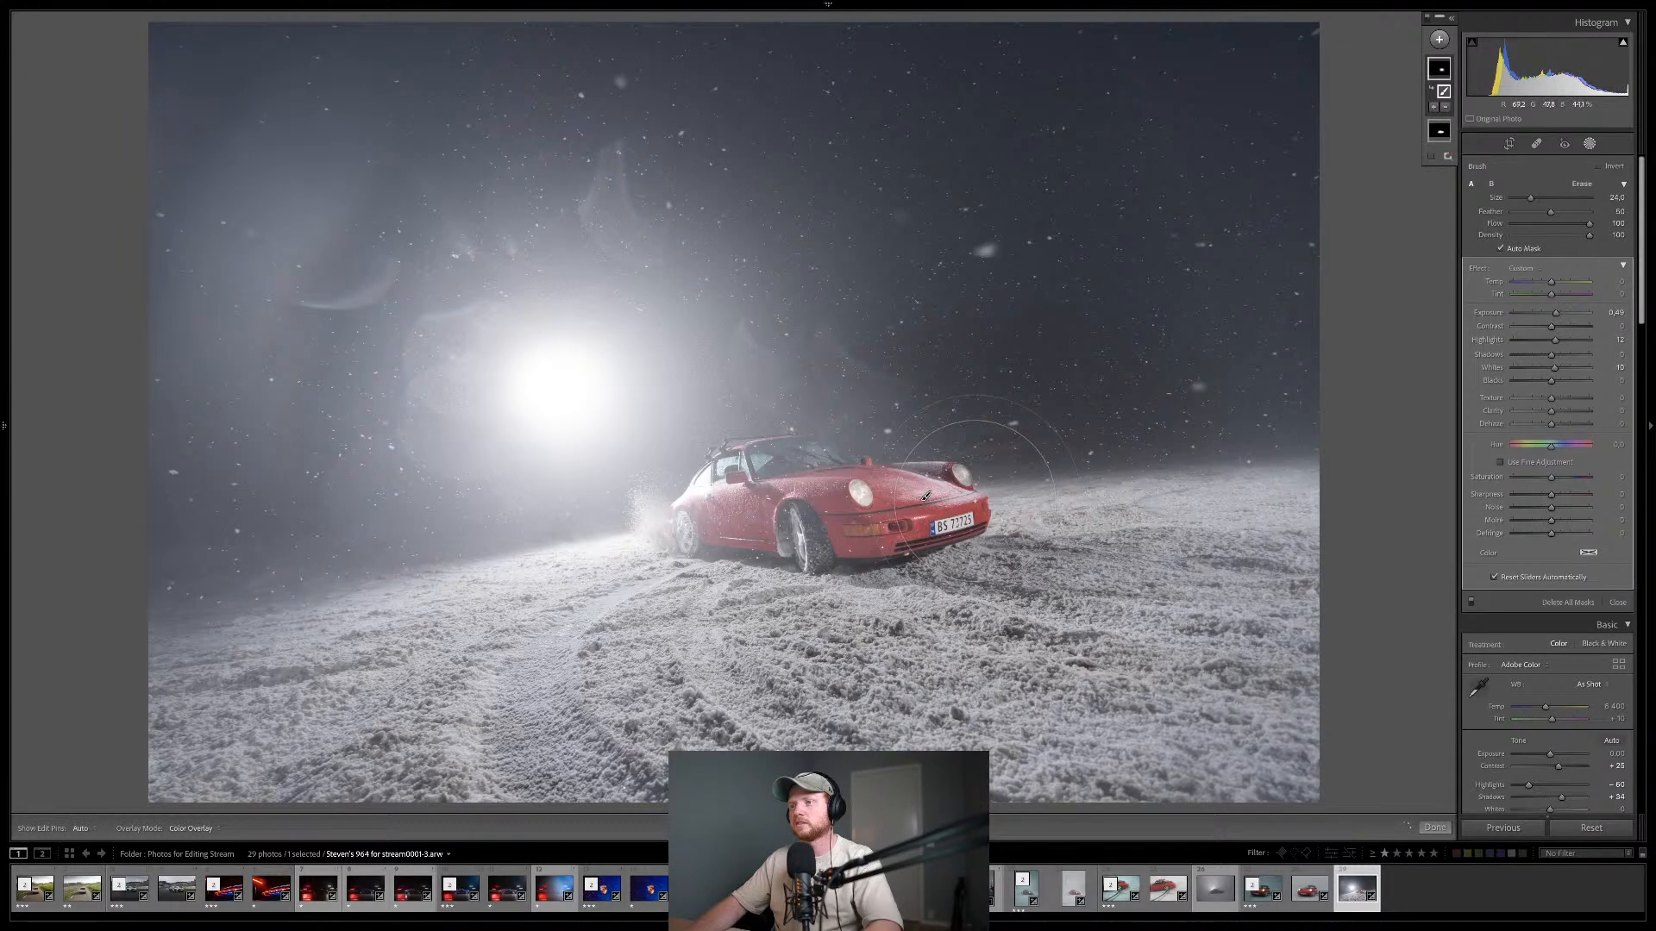
- Set the front-end brush mask's dehaze to about 16, raise its exposure slightly and close masking
drag(1553, 423, 1561, 426)
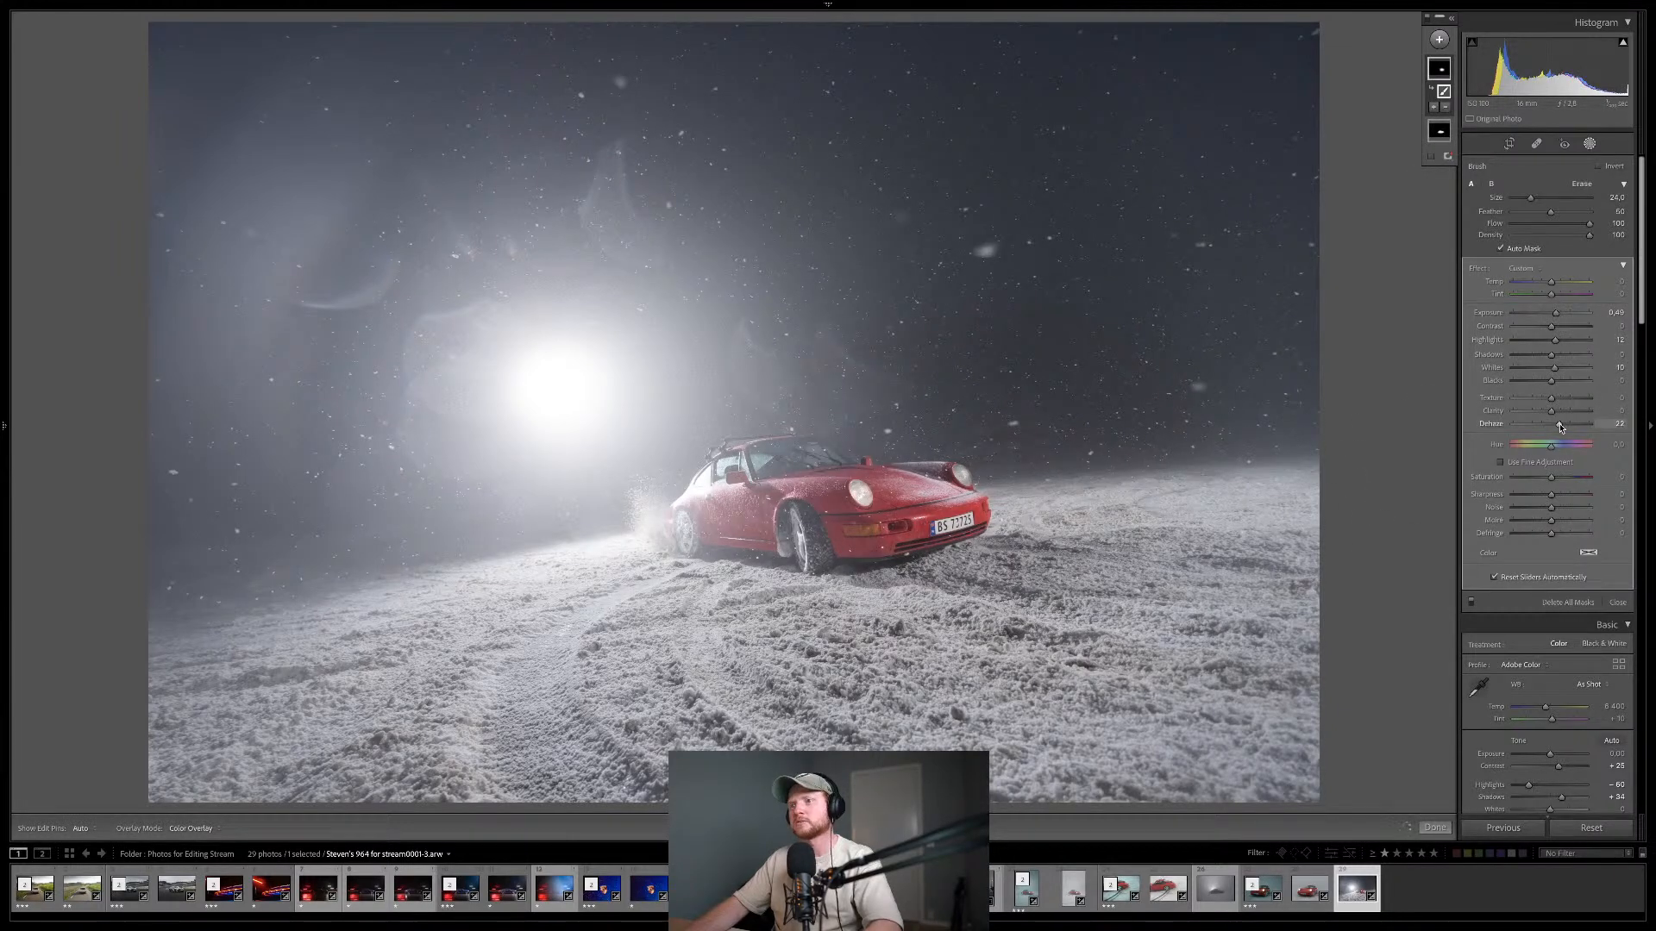
drag(1561, 425, 1558, 425)
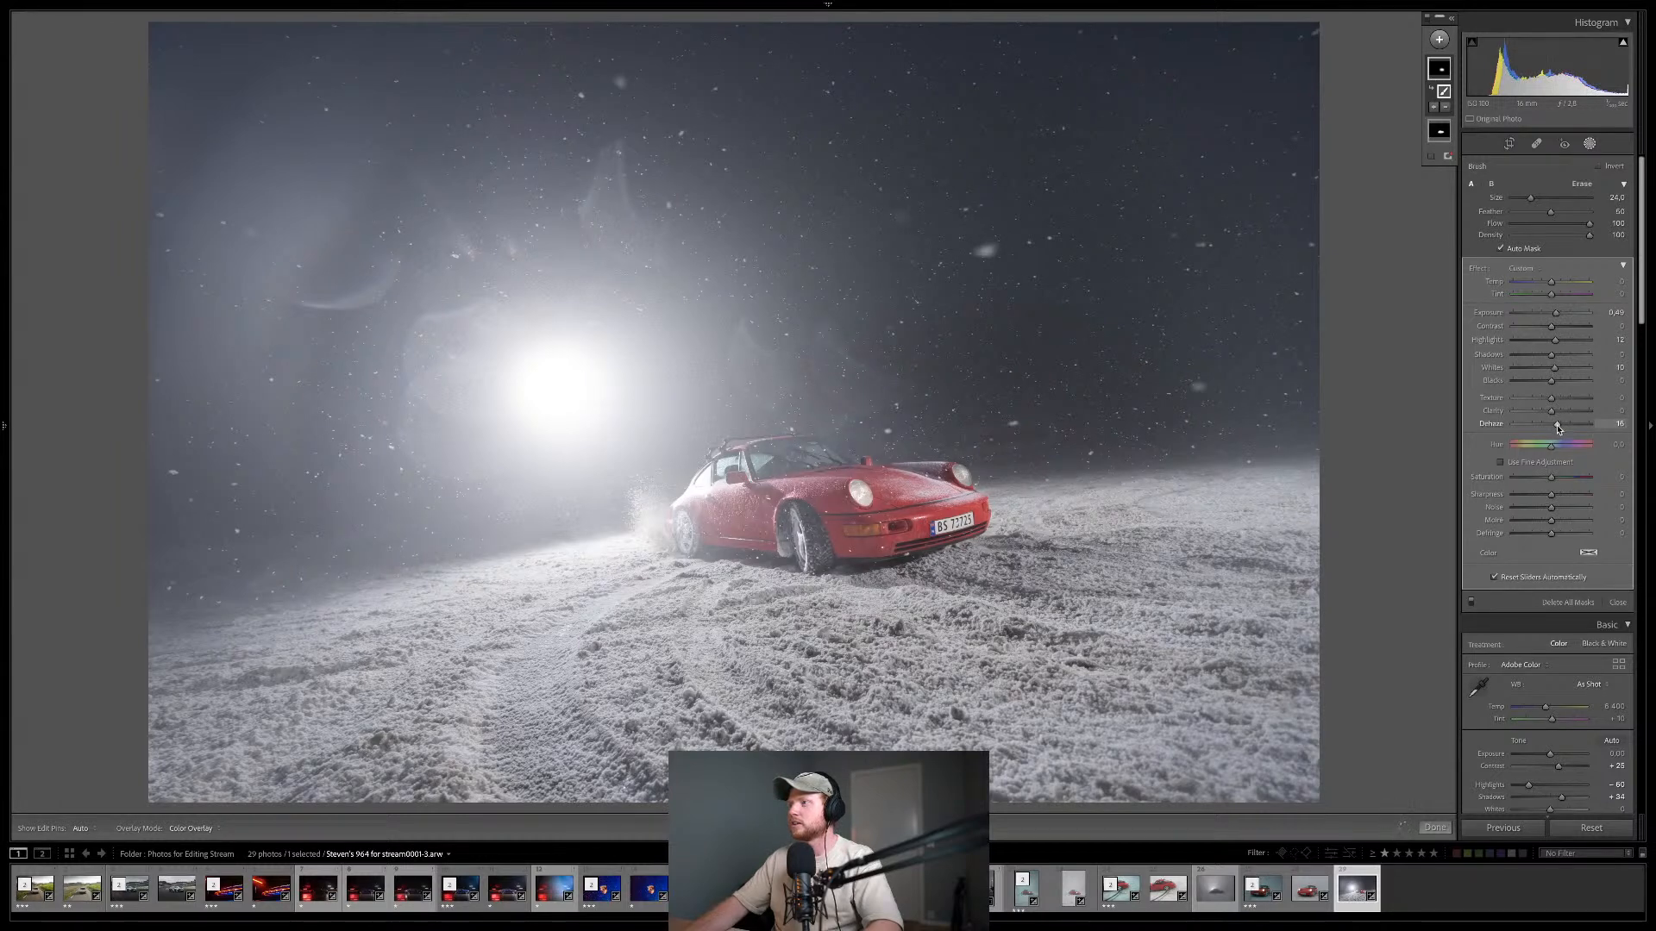
double_click(1555, 329)
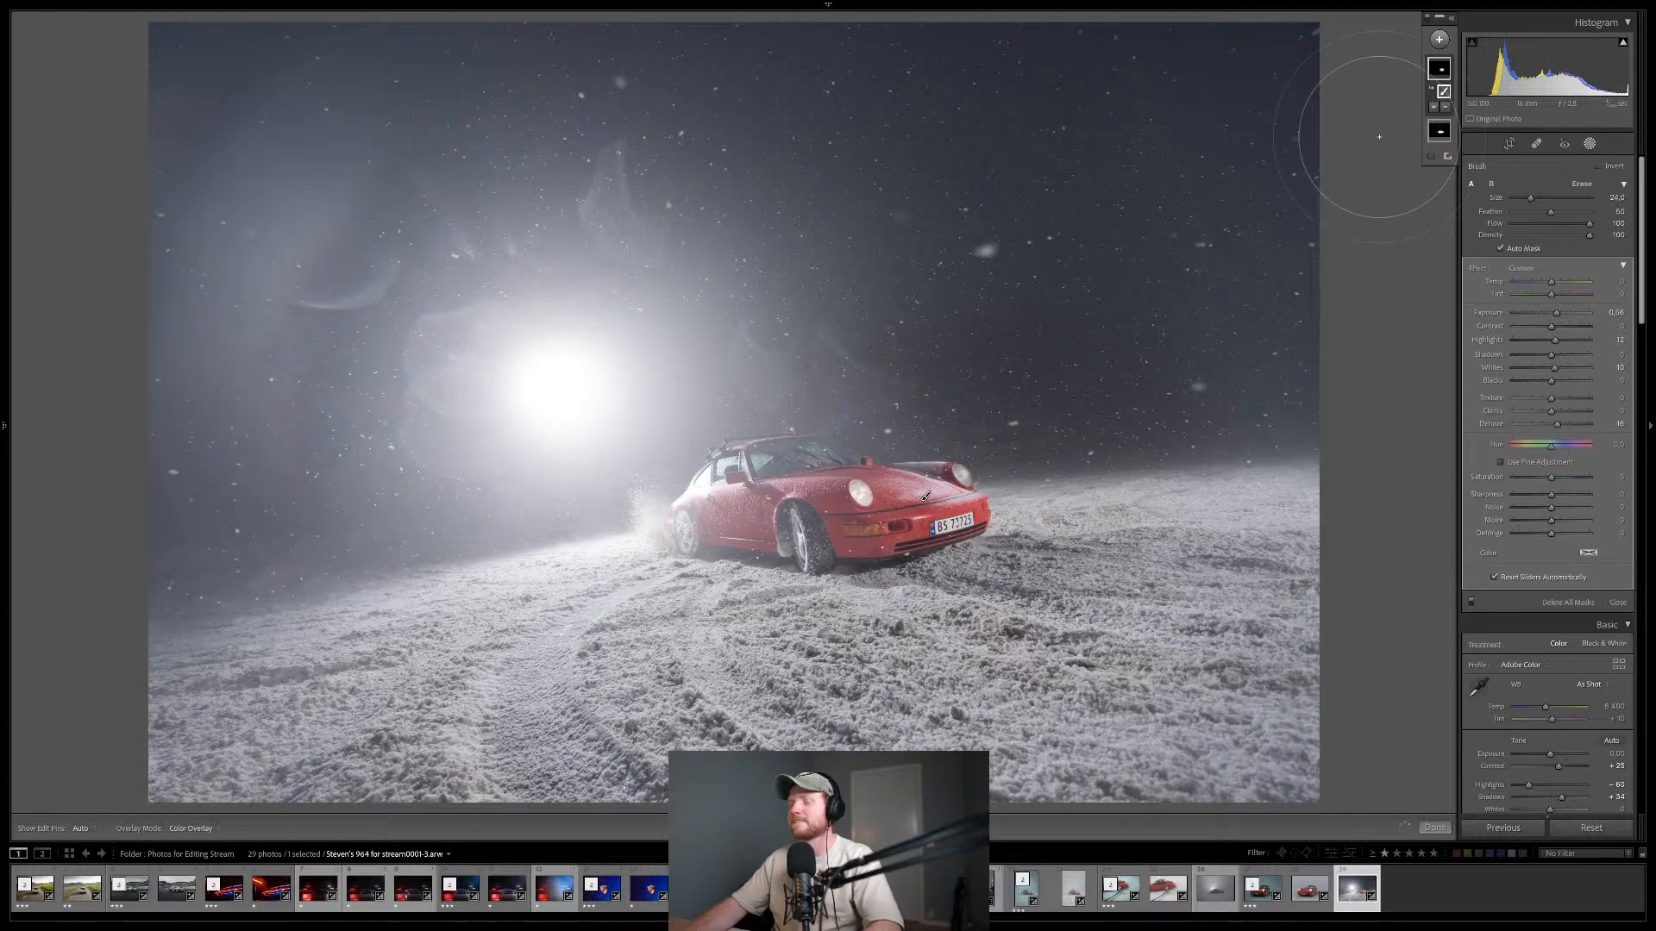
key(k)
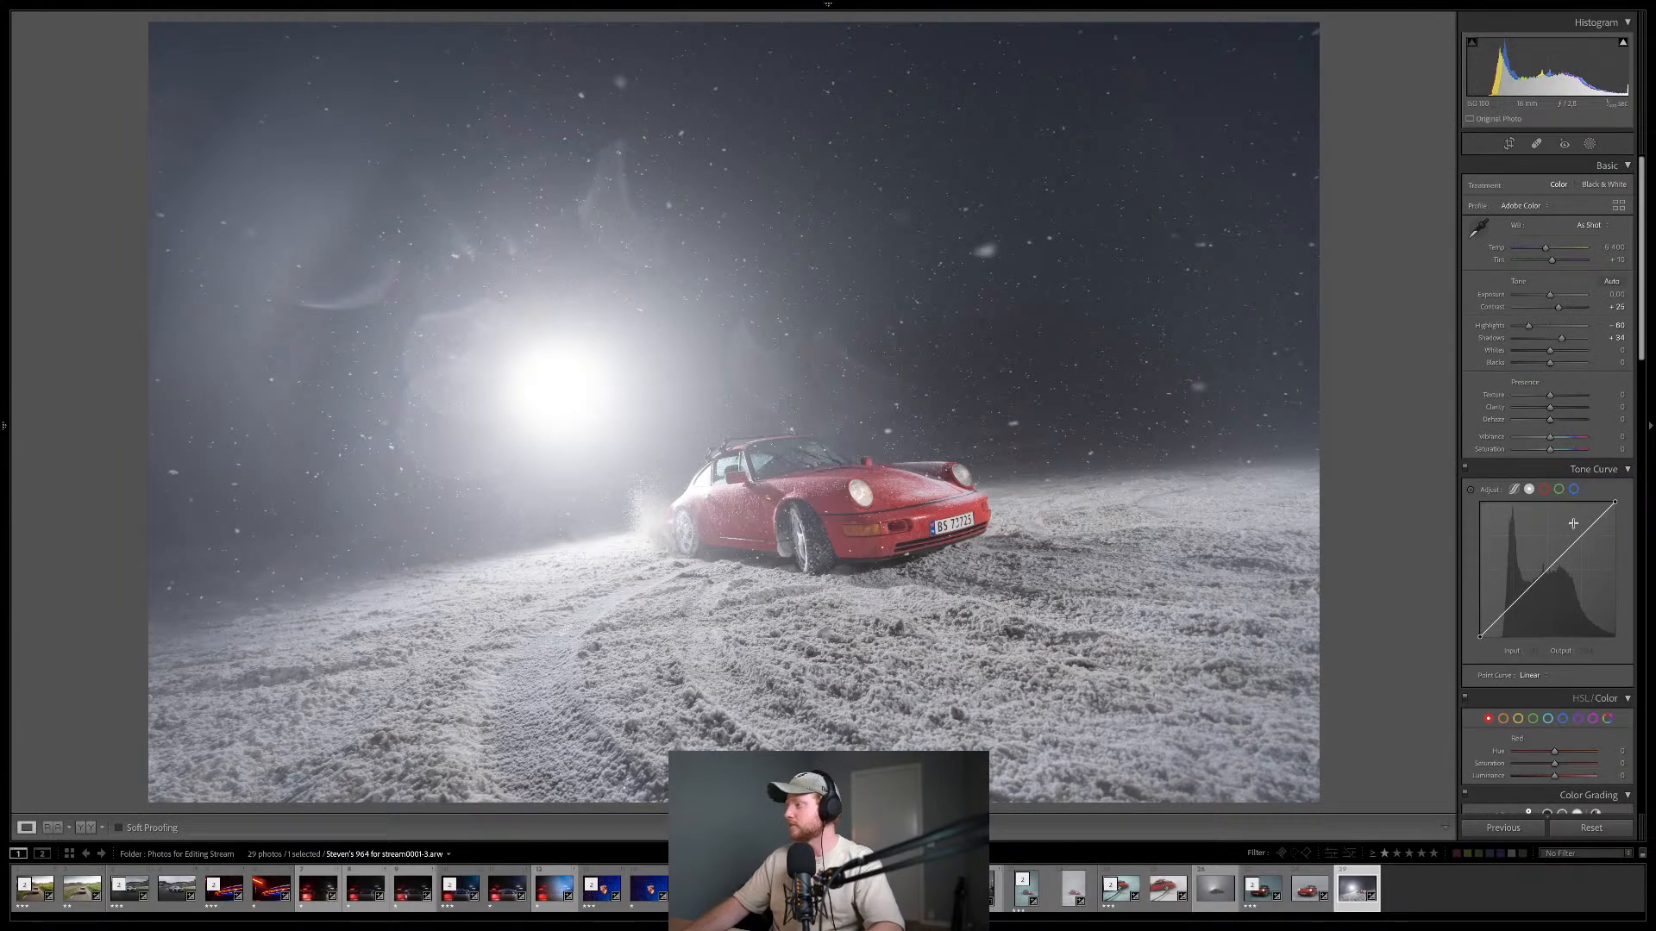
- Set the magenta hue to +47 and raise magenta saturation, and set red saturation to +33 and red luminance to +12
scroll(1578, 521, down, 5)
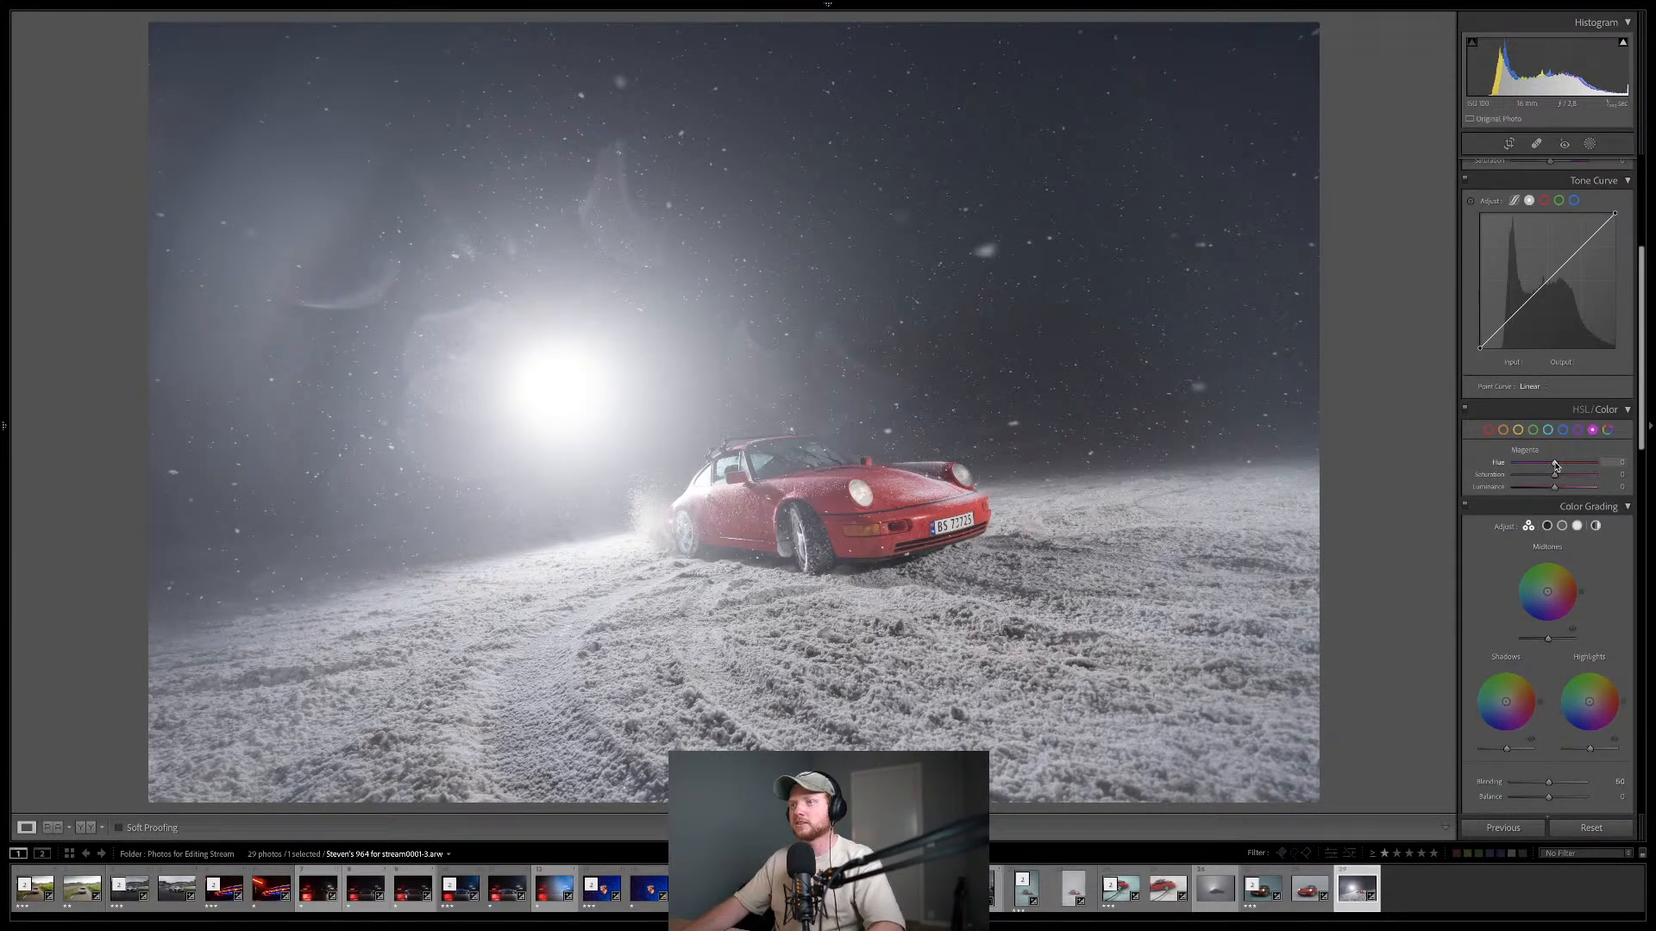
mouse_move(1555, 466)
mouse_down()
mouse_move(1511, 467)
mouse_move(1648, 471)
mouse_move(1572, 471)
mouse_up()
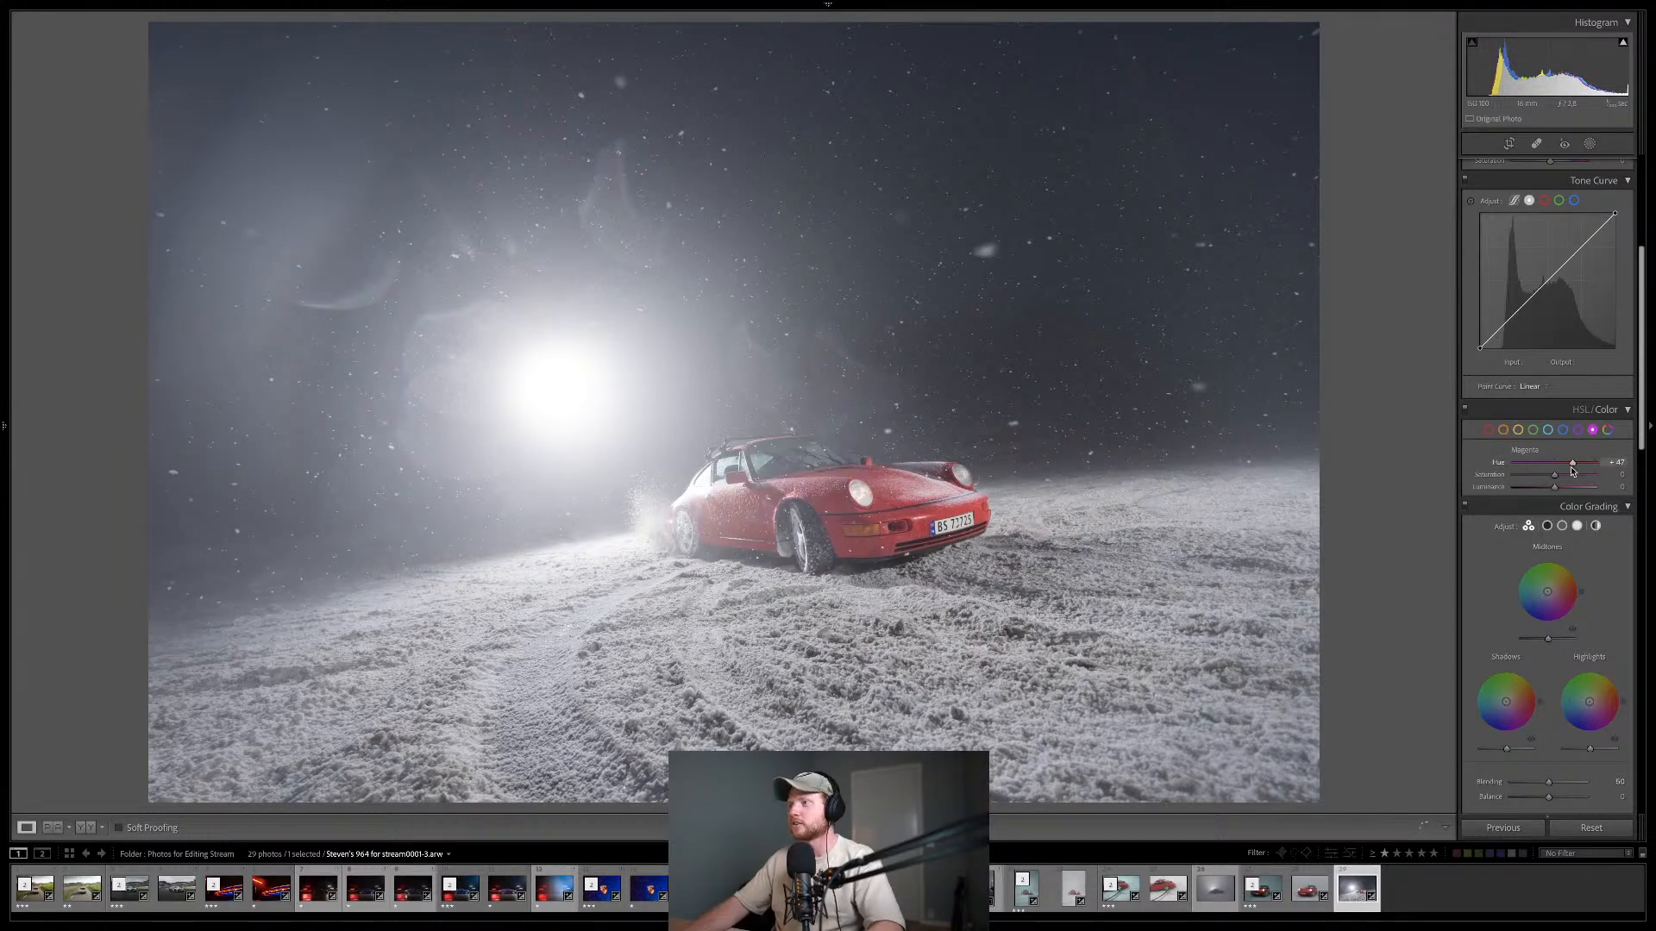
click(1570, 476)
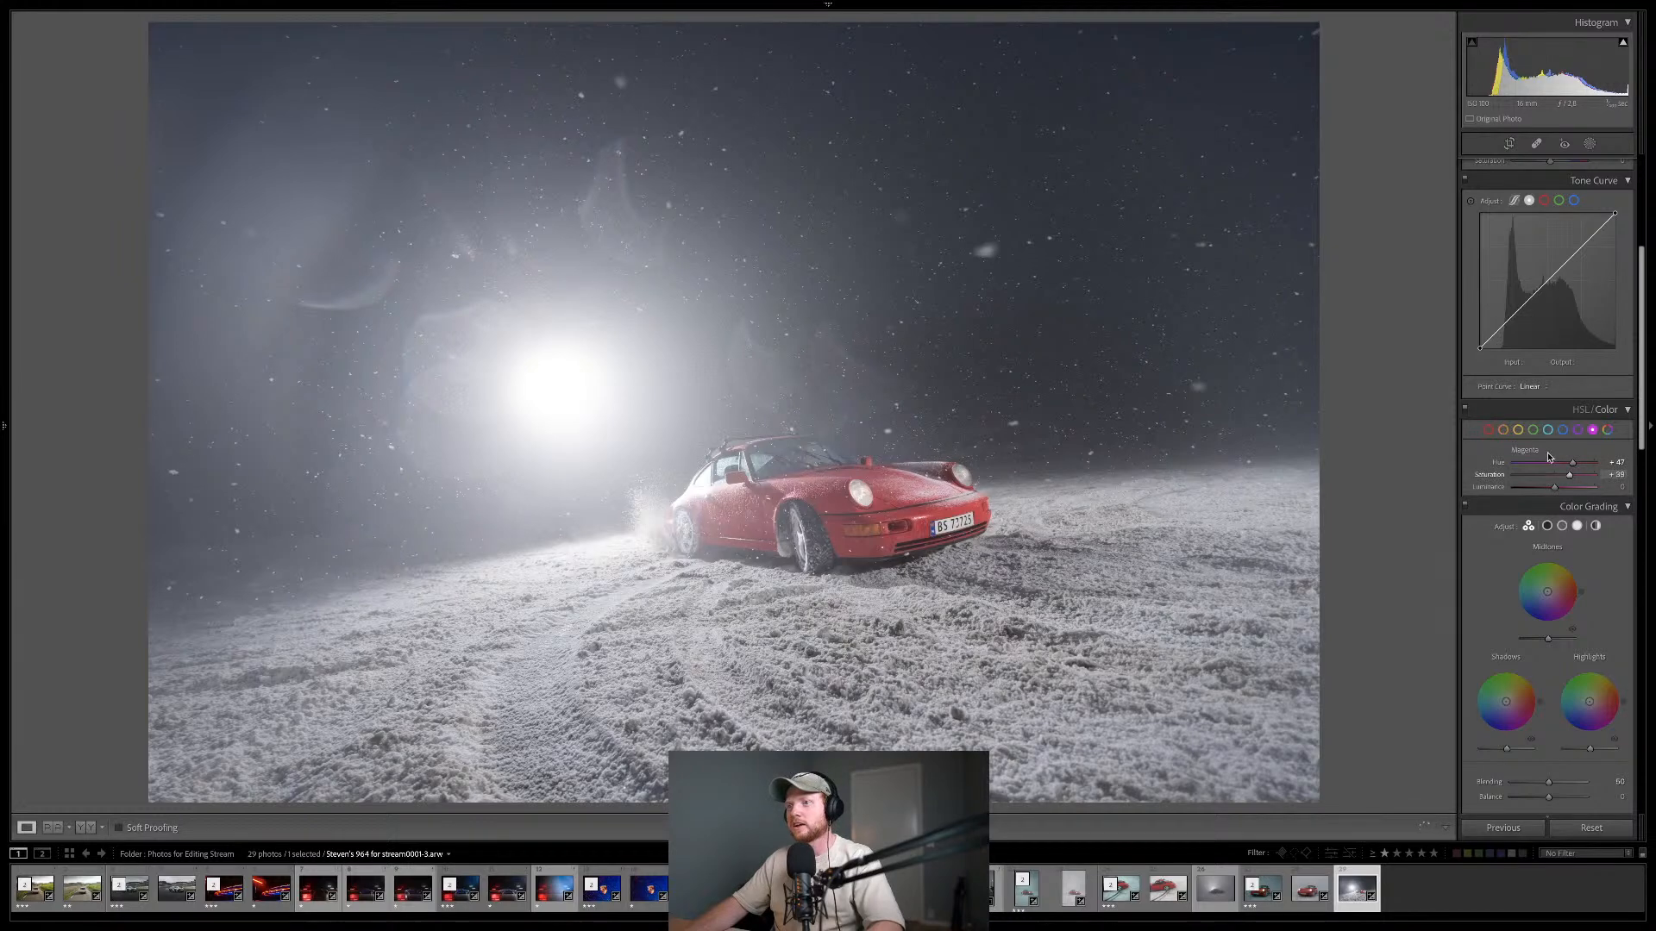
click(1487, 429)
click(1568, 476)
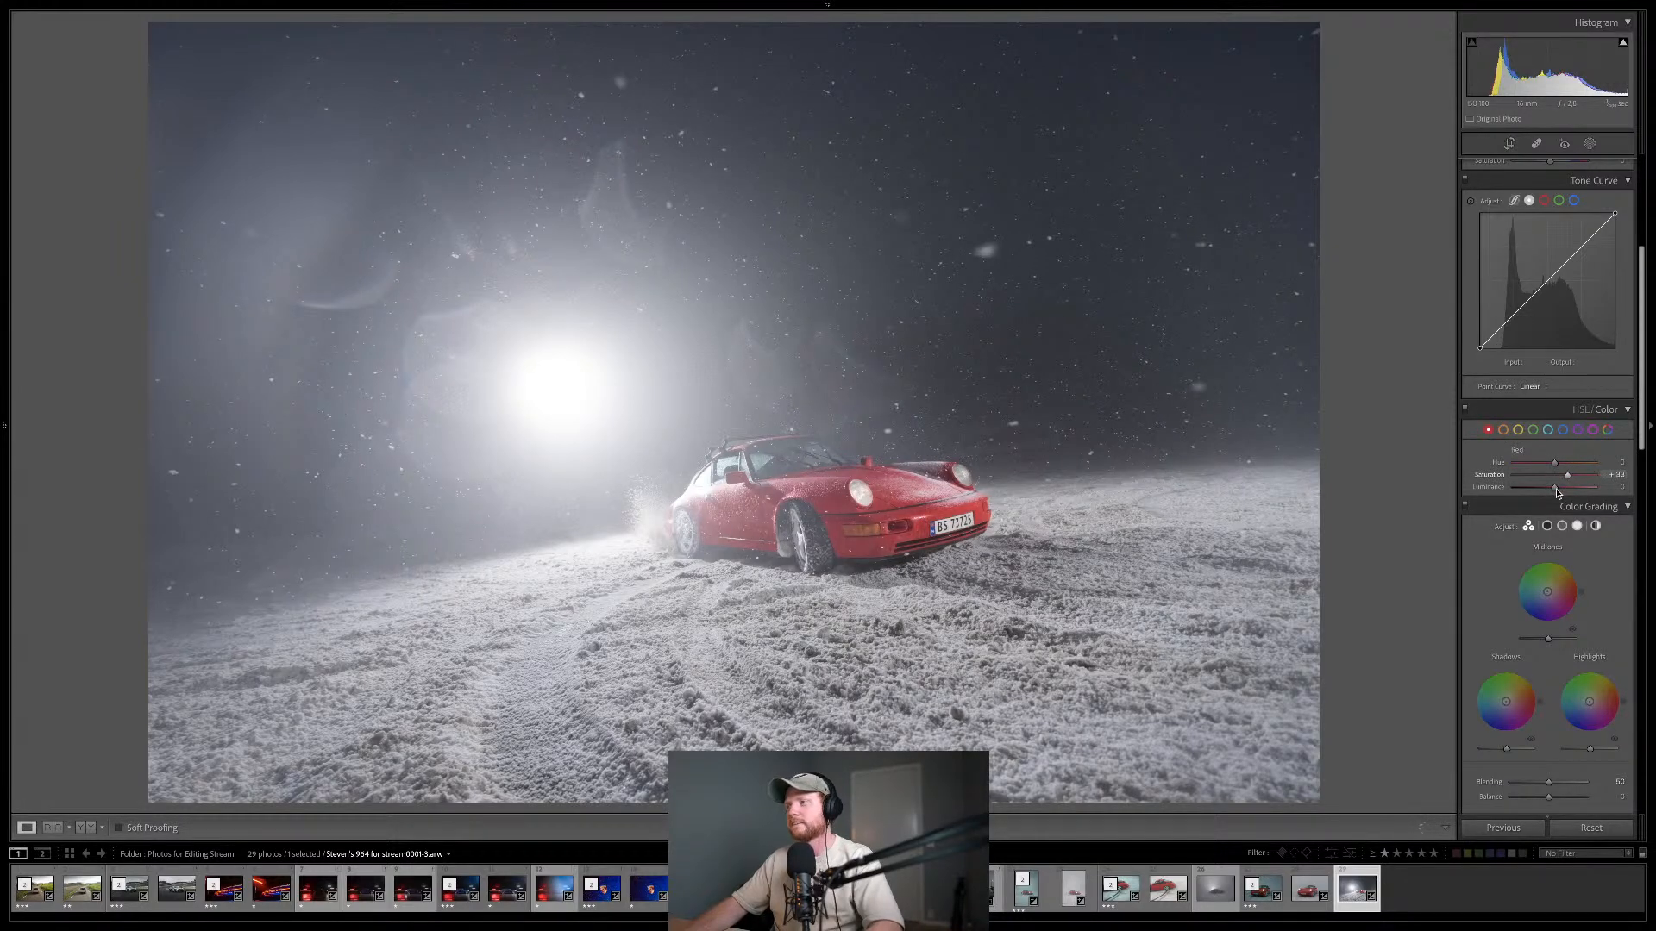
click(1559, 488)
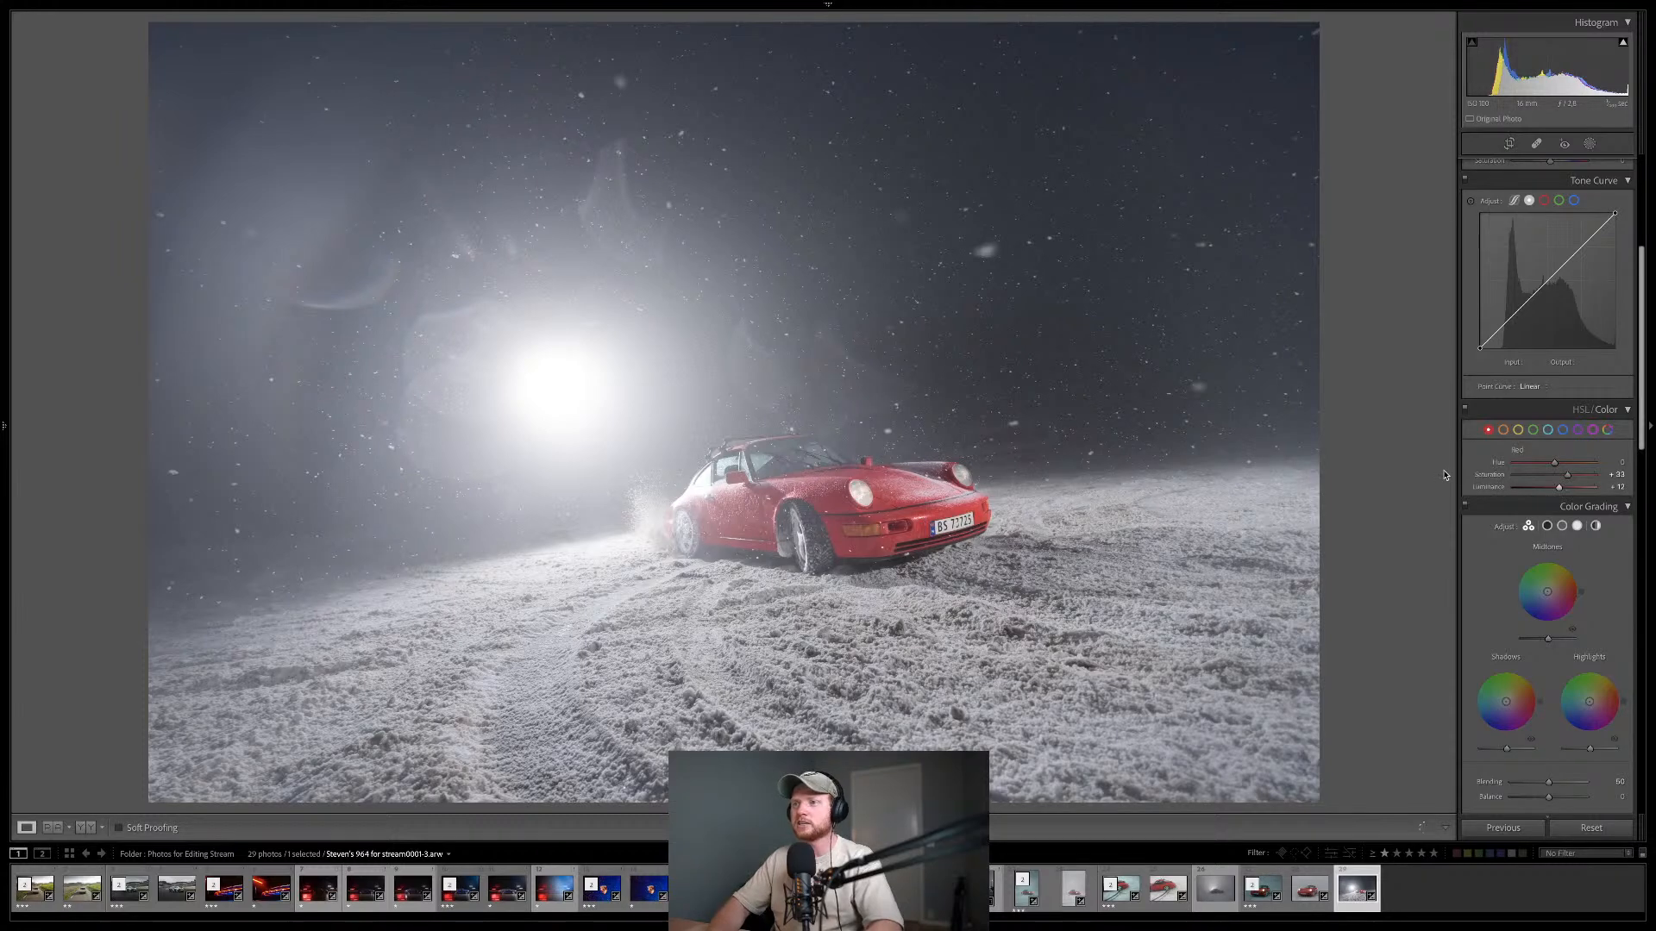
- Compare the night photo with its unedited version and set the global dehaze to +13
key(backslash)
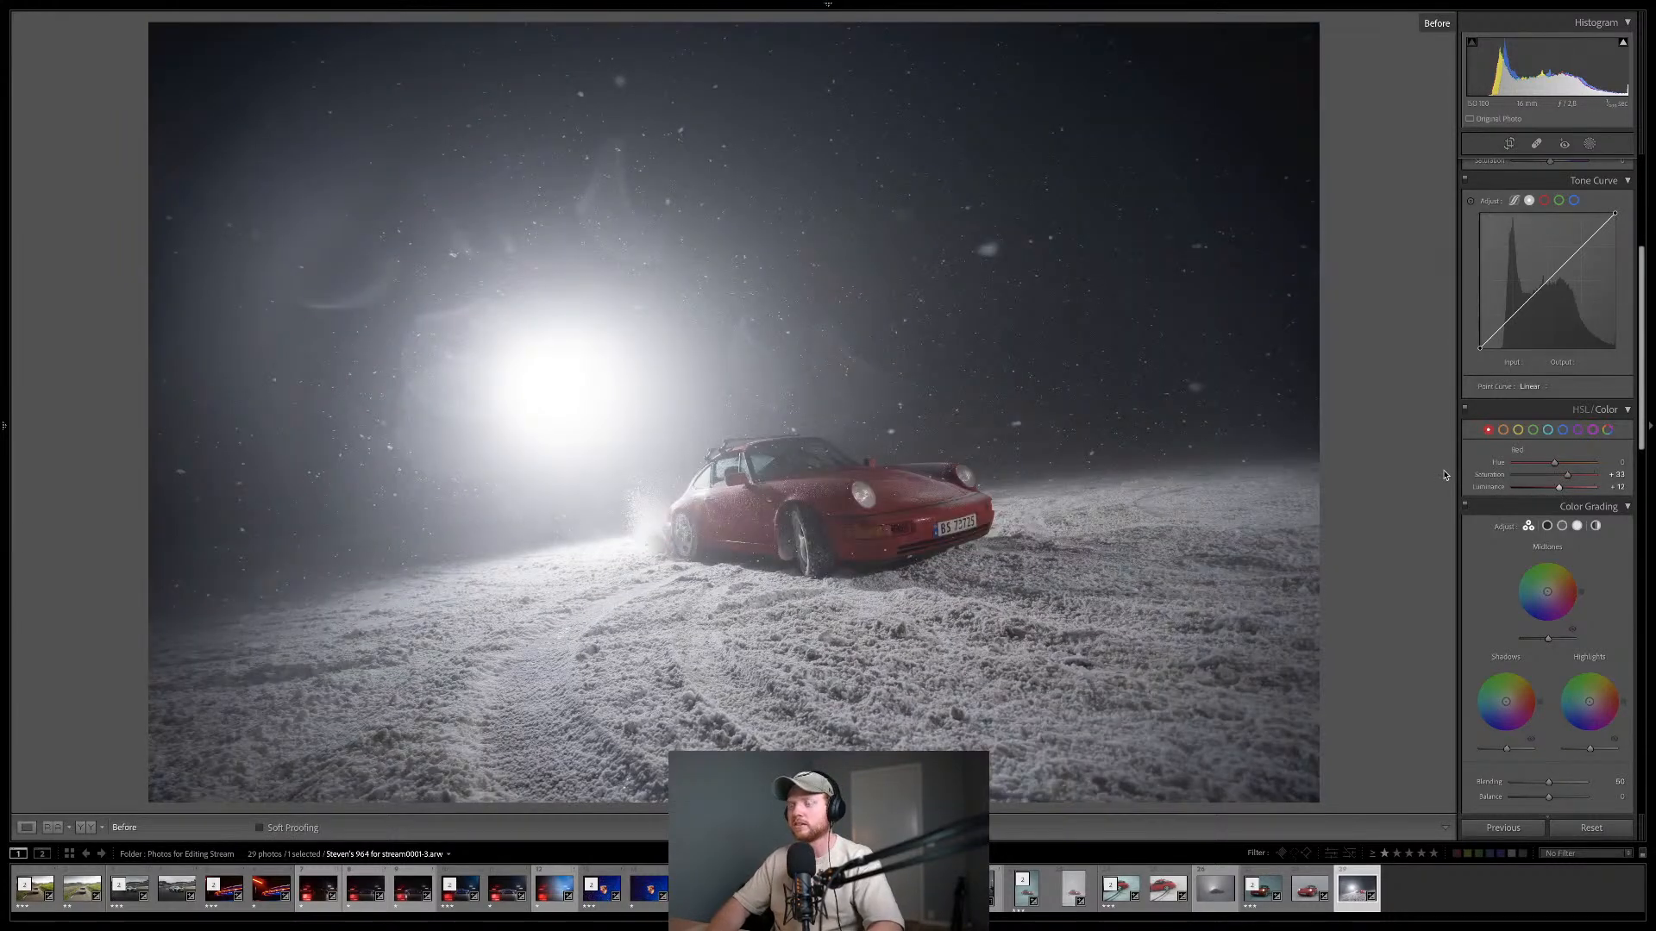
key(backslash)
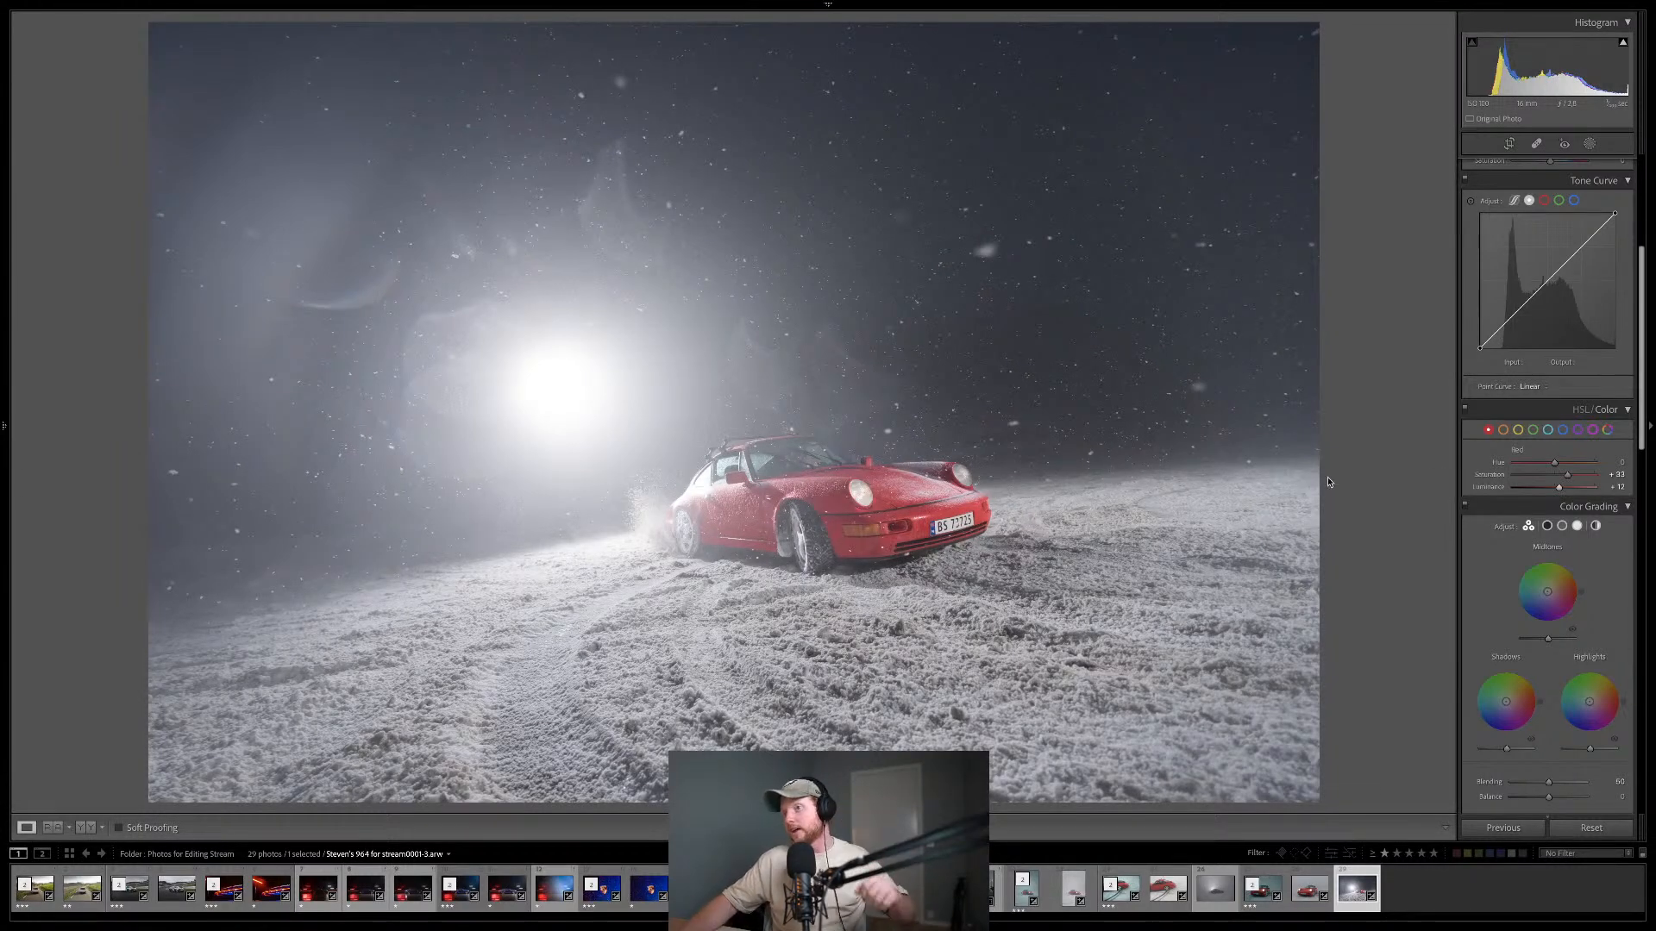
scroll(1507, 452, up, 5)
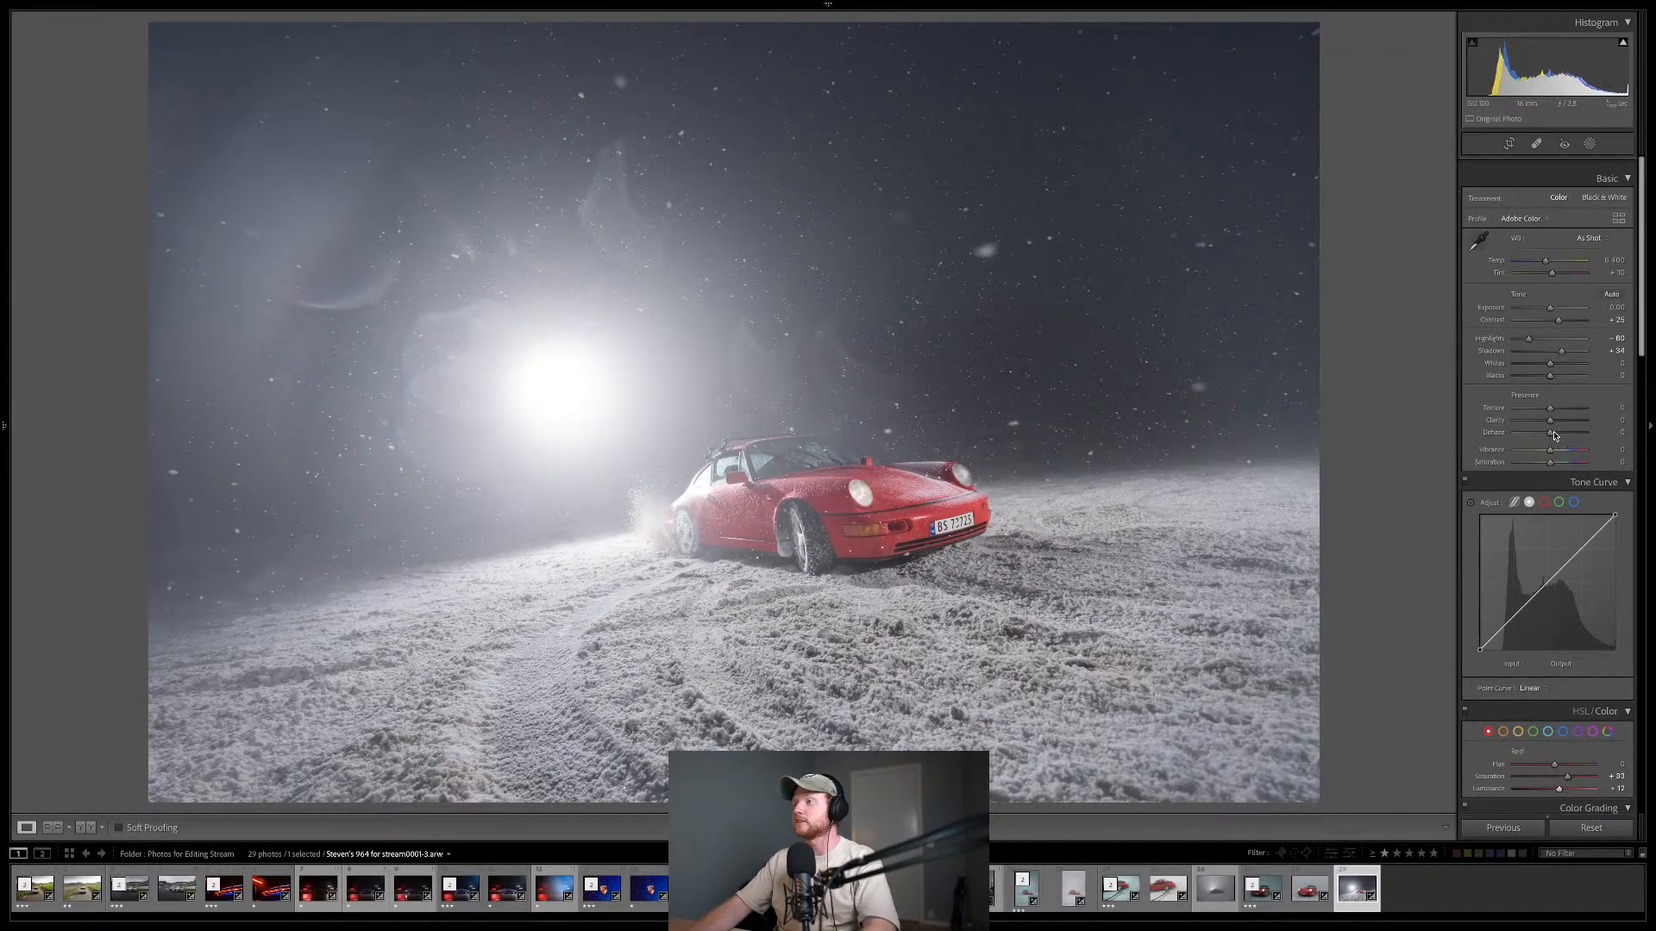
scroll(1552, 435, down, 1)
drag(1553, 424, 1556, 422)
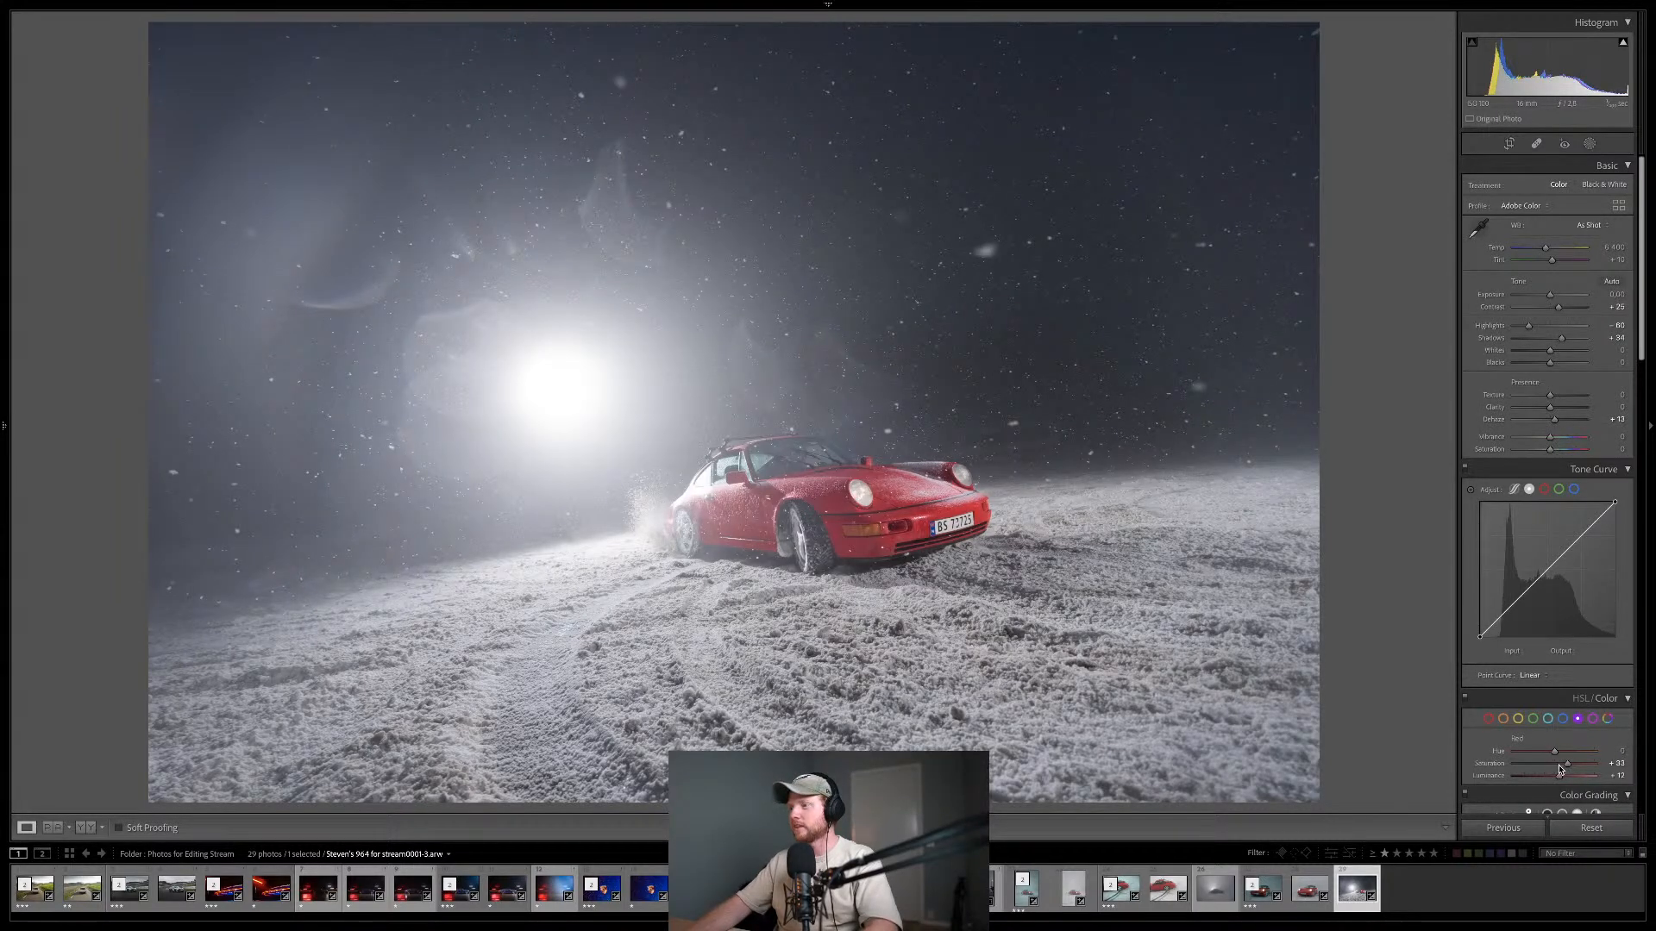
- Shift the purple hue to -100 and check the car up close
click(1579, 719)
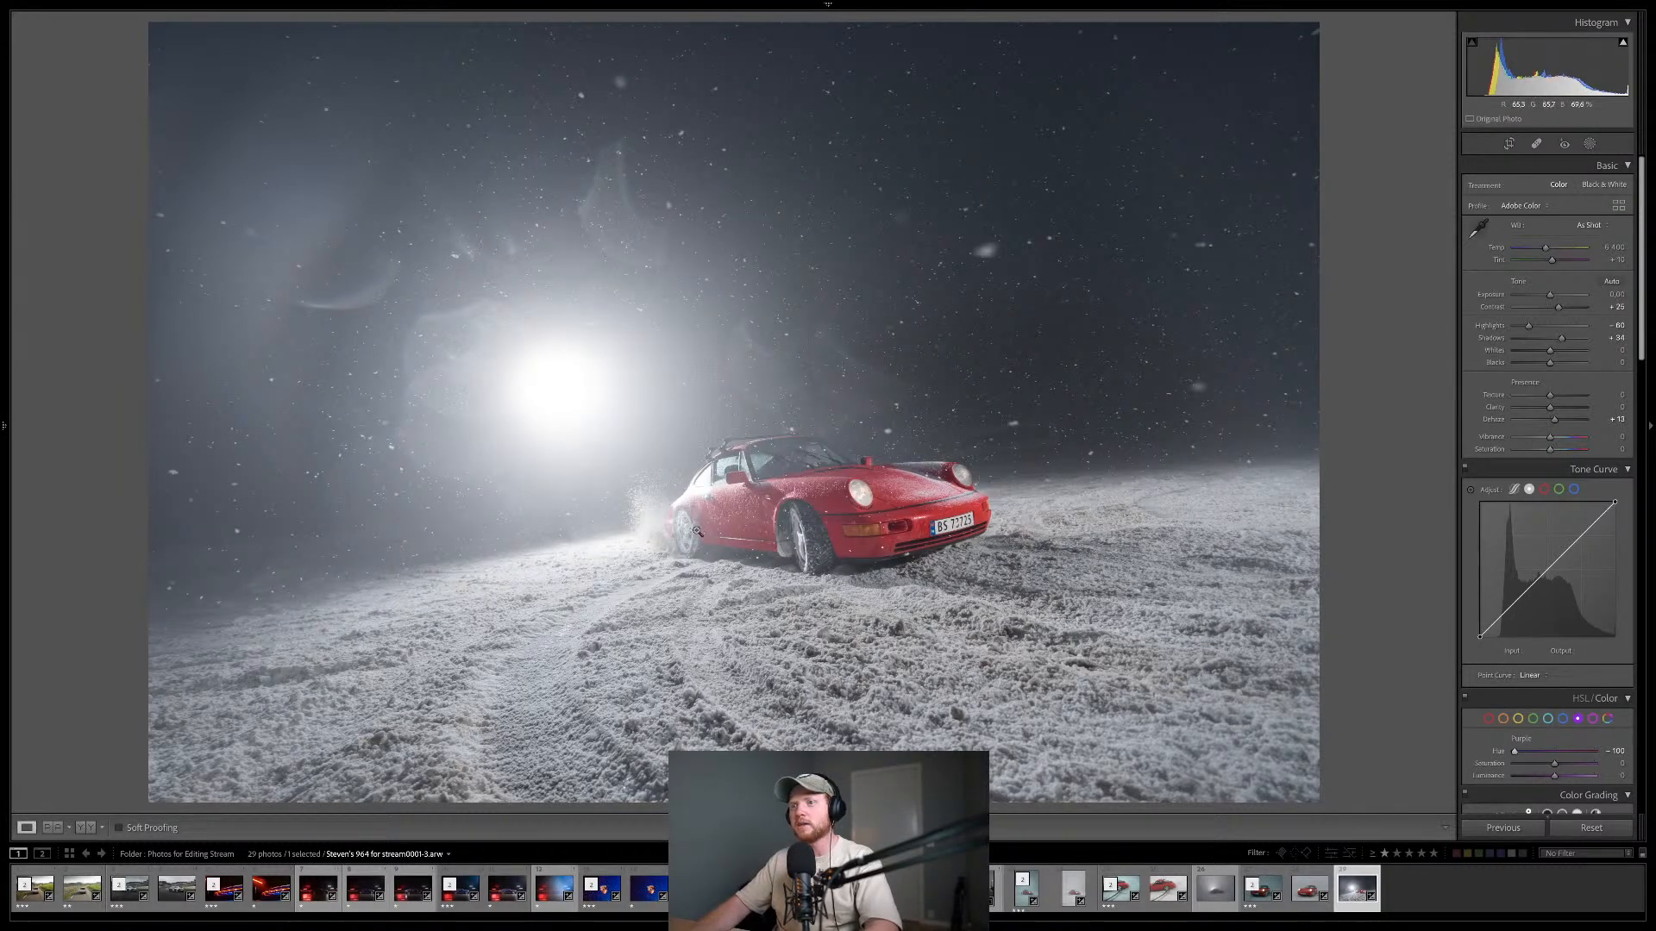
click(704, 499)
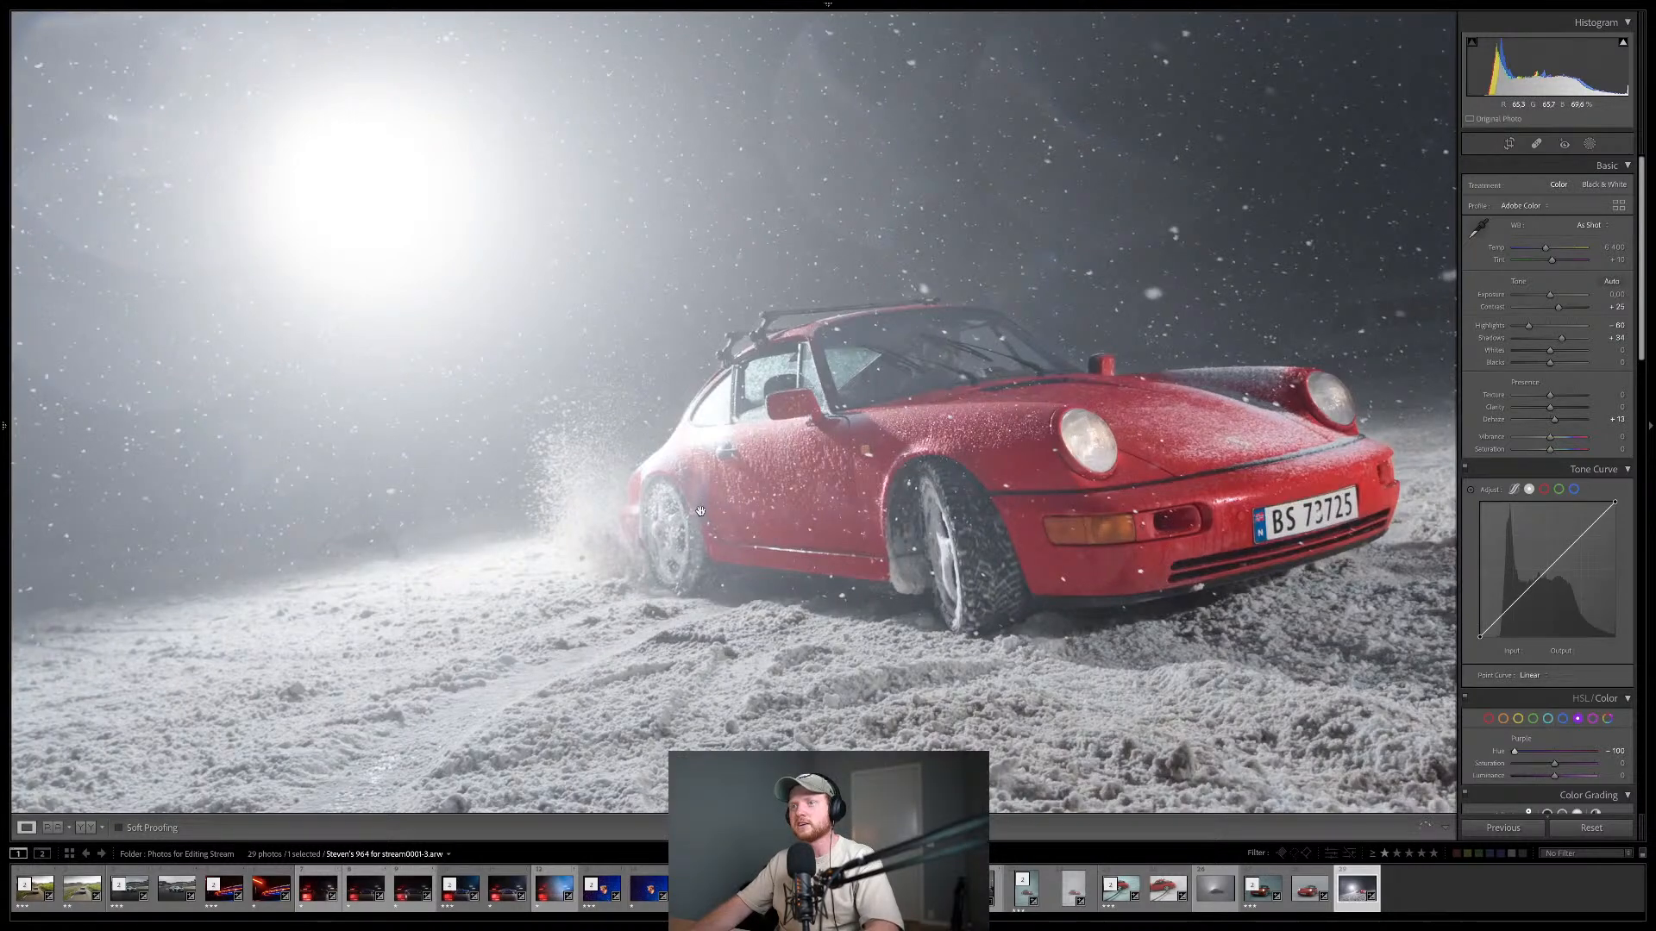
click(700, 510)
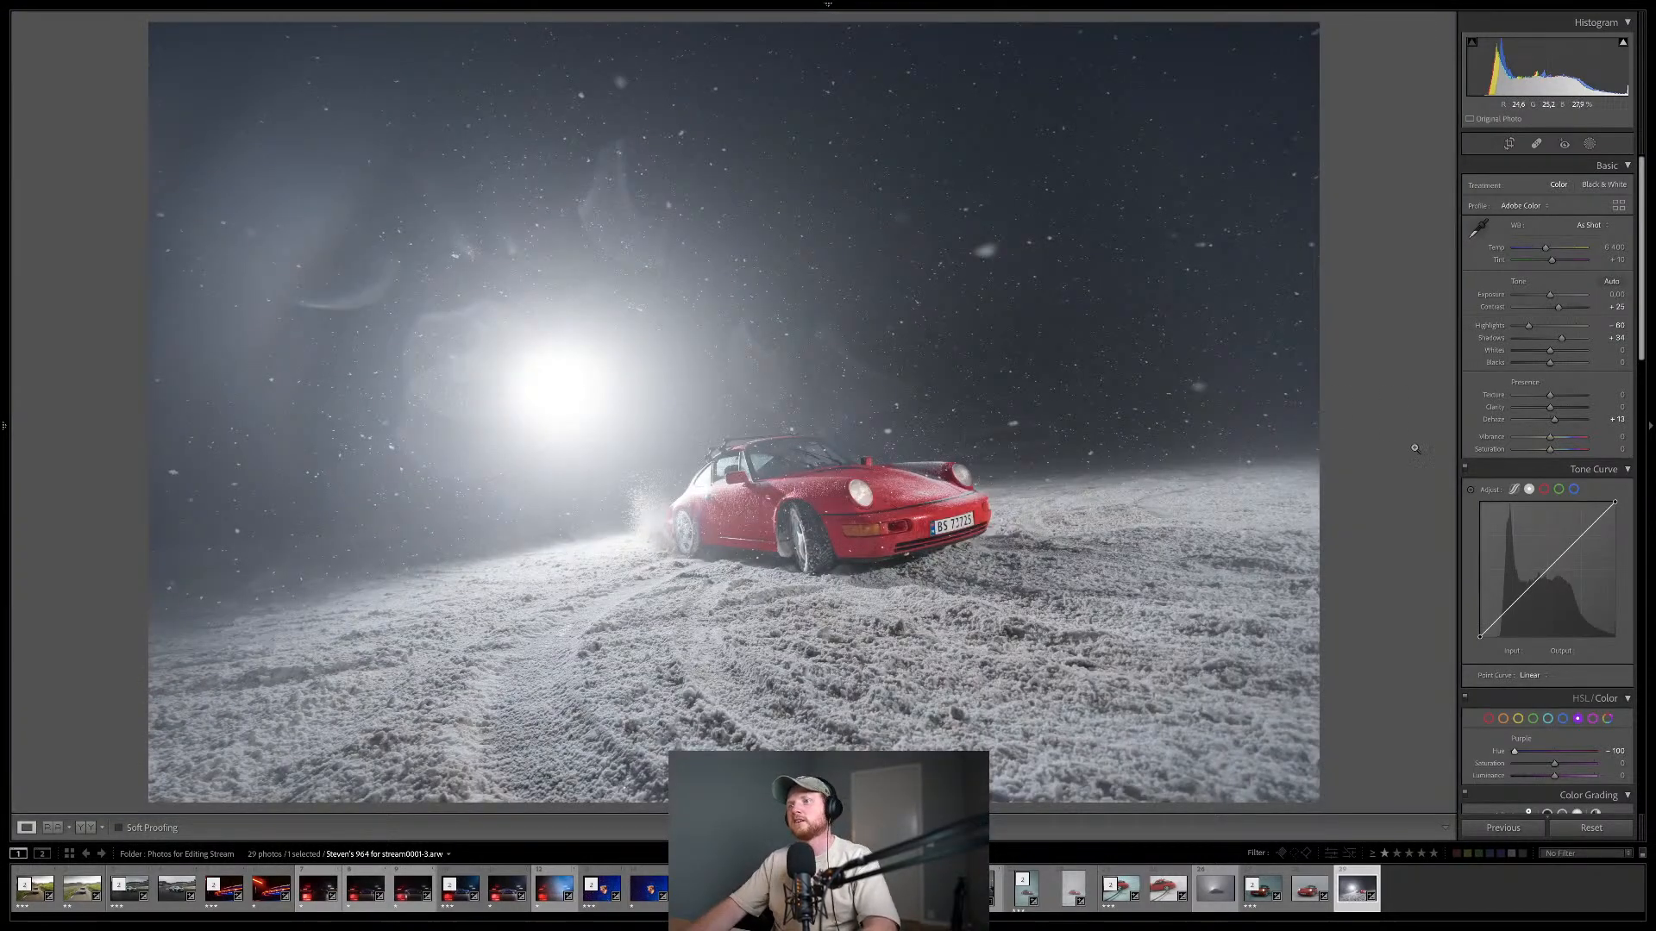
- Lower the blue saturation to -35, try a darker blue luminance and reset that luminance to its default
click(1562, 718)
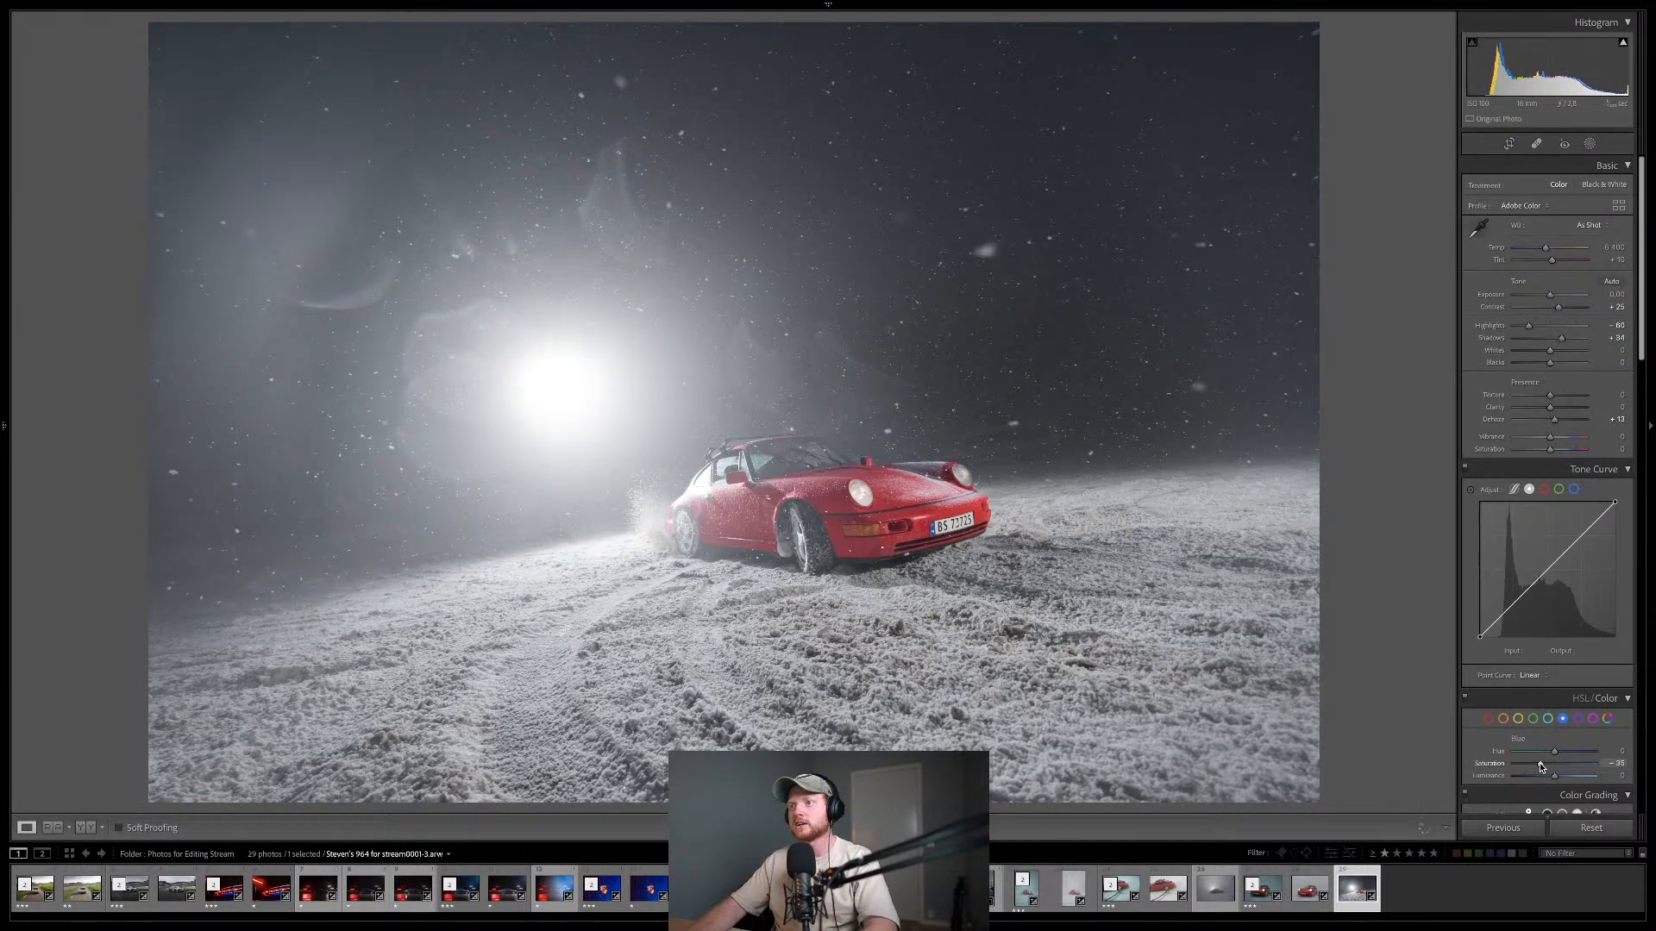
drag(1542, 766, 1545, 780)
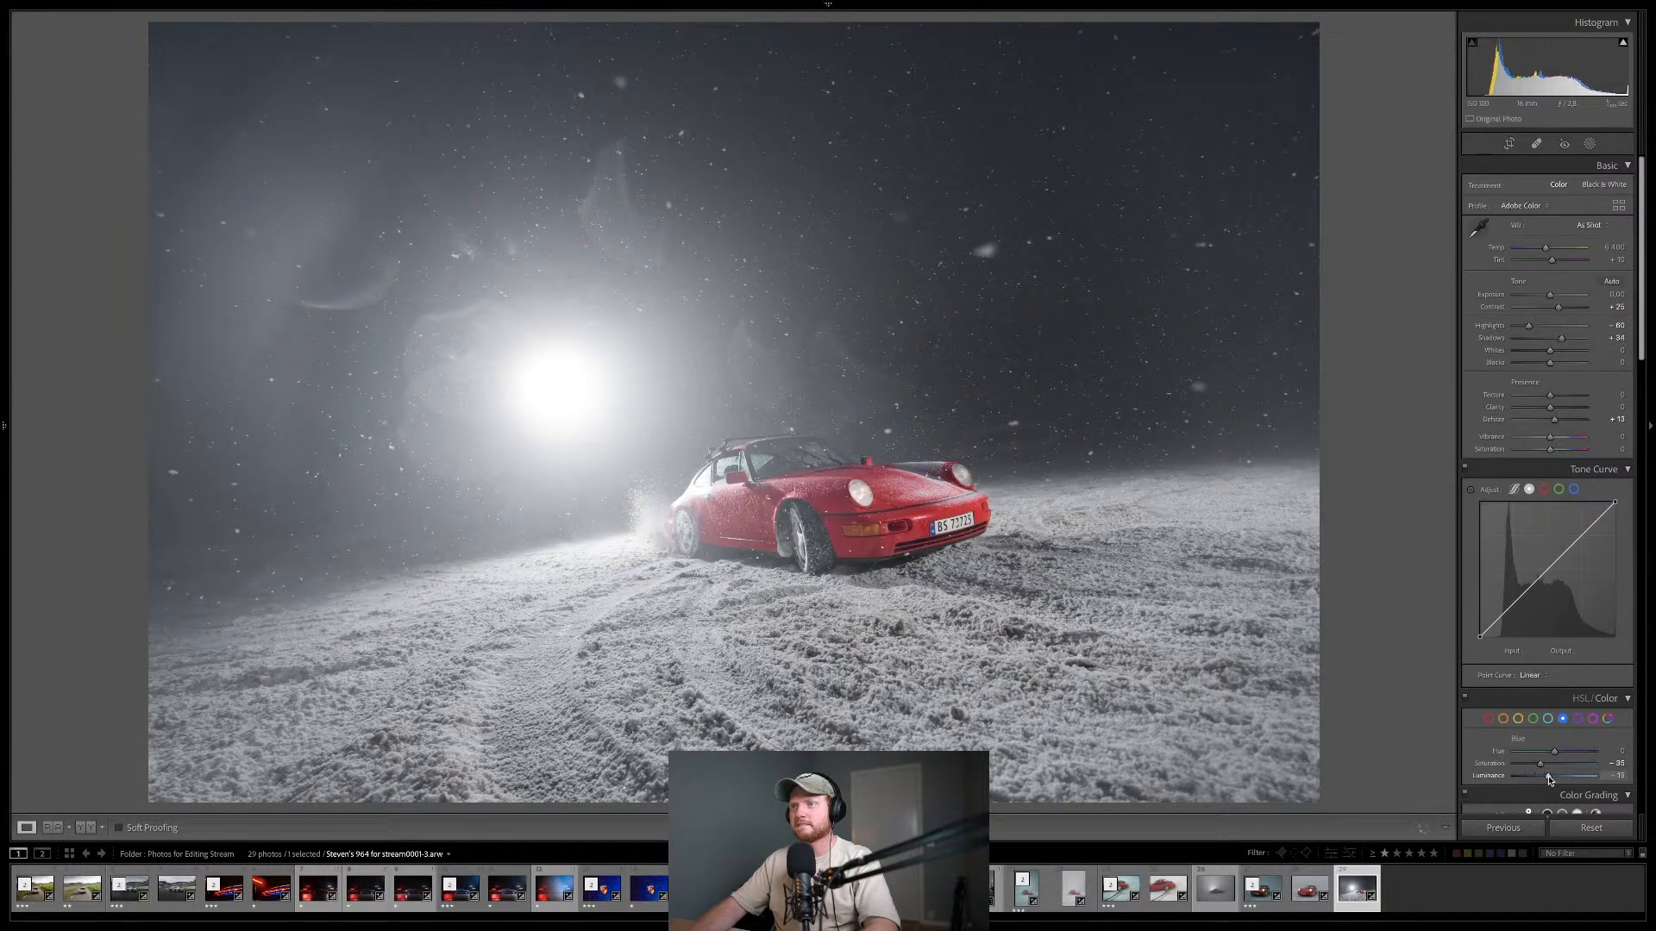
double_click(1549, 778)
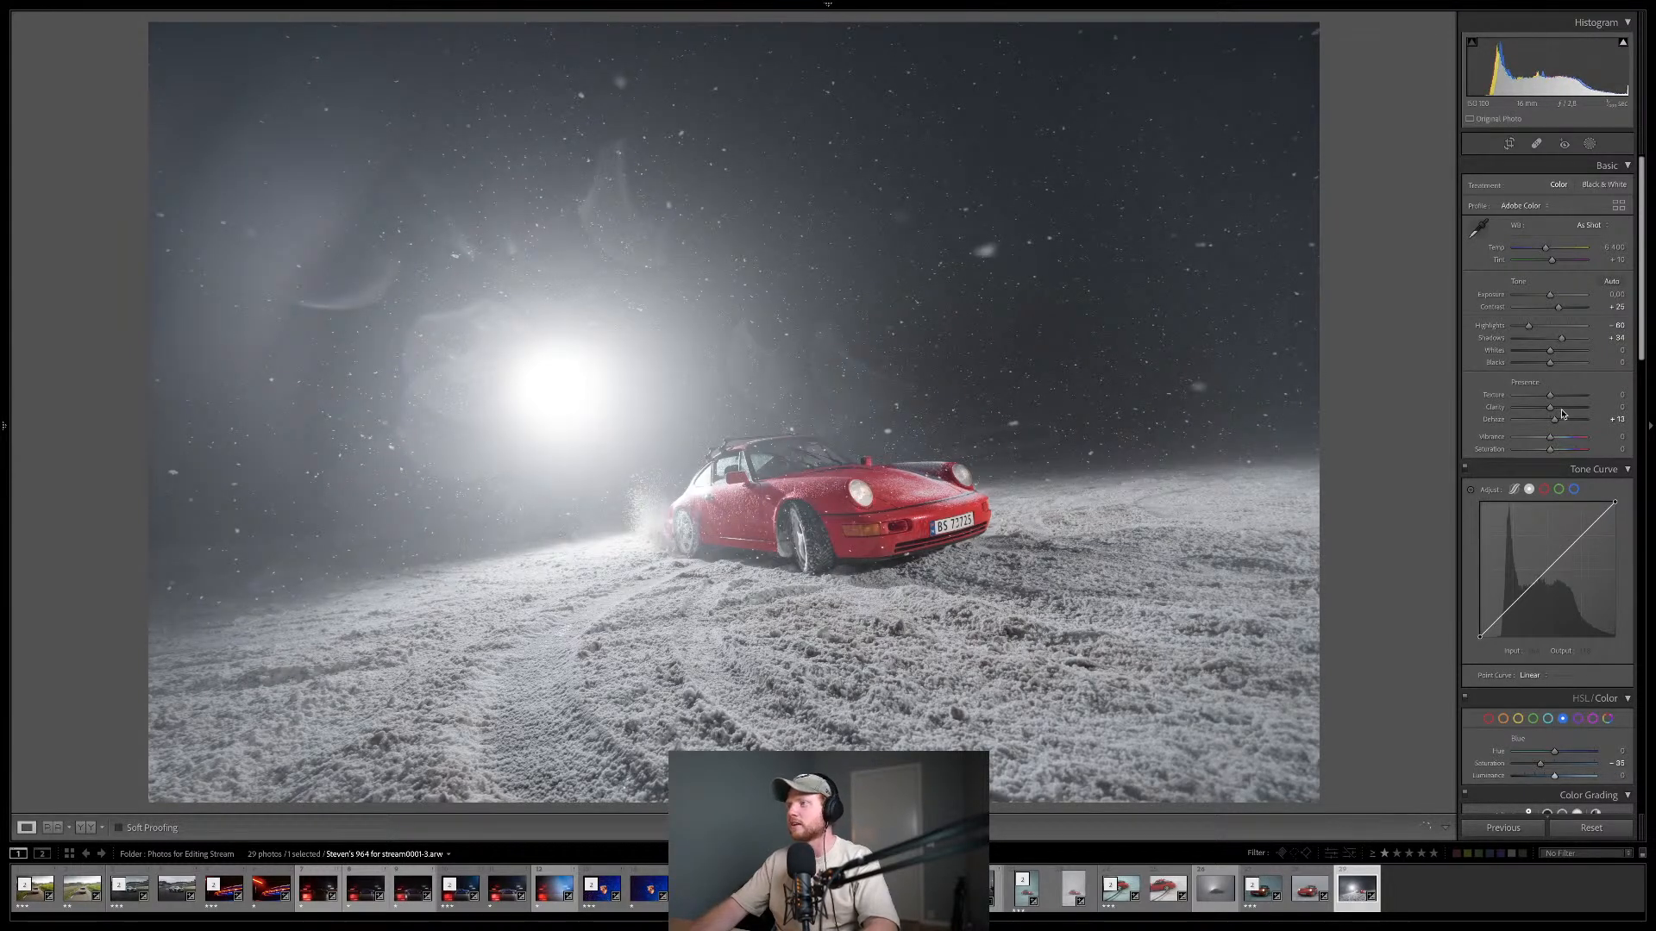
- Lower the global blacks to about -15 and raise clarity, undoing the last clarity increase to keep it at +10
drag(1549, 363, 1558, 410)
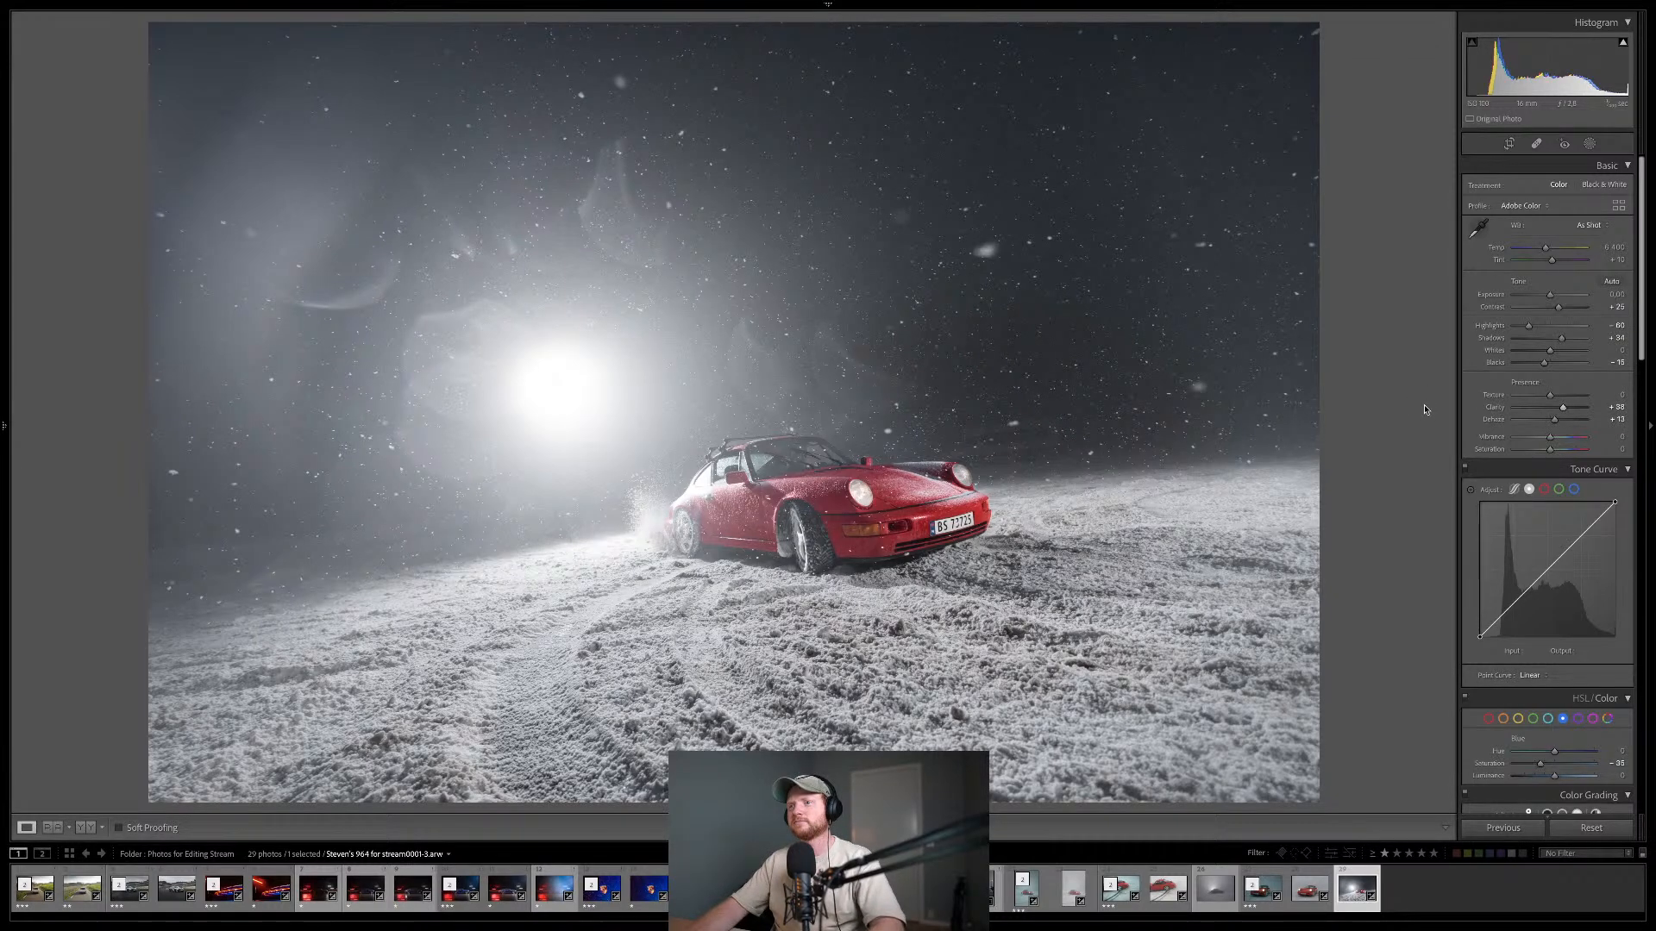
key(ctrl+z)
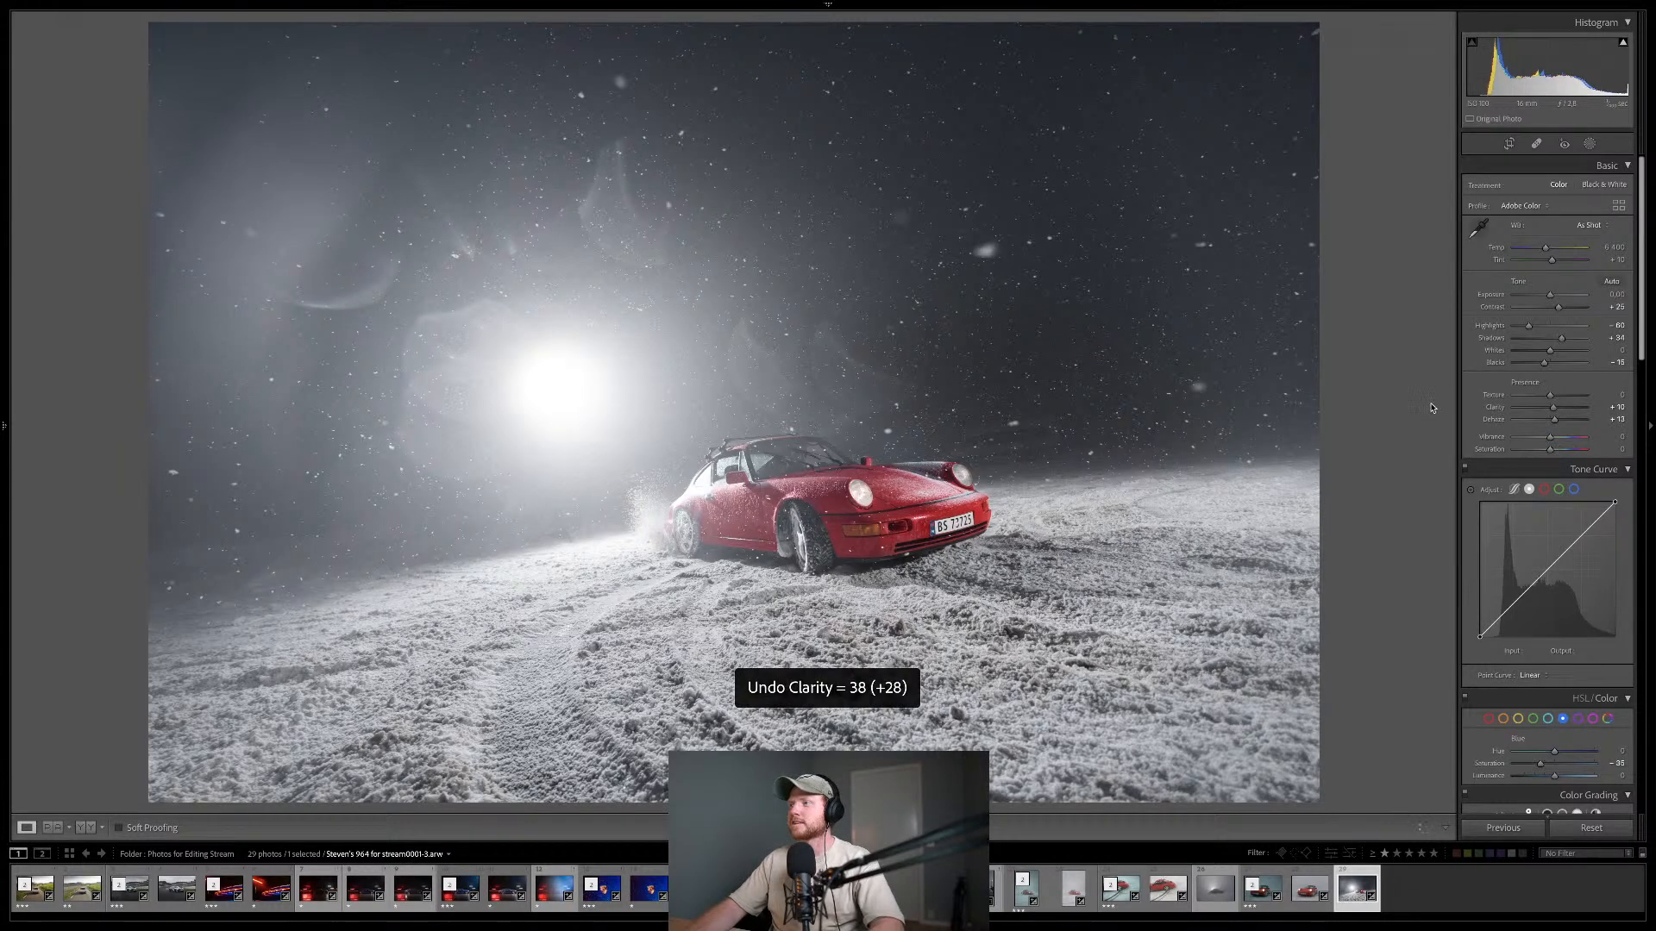
- Create a subject mask for the car, invert it to cover the surroundings, and raise its clarity to about 22 and dehaze to 17
click(1590, 144)
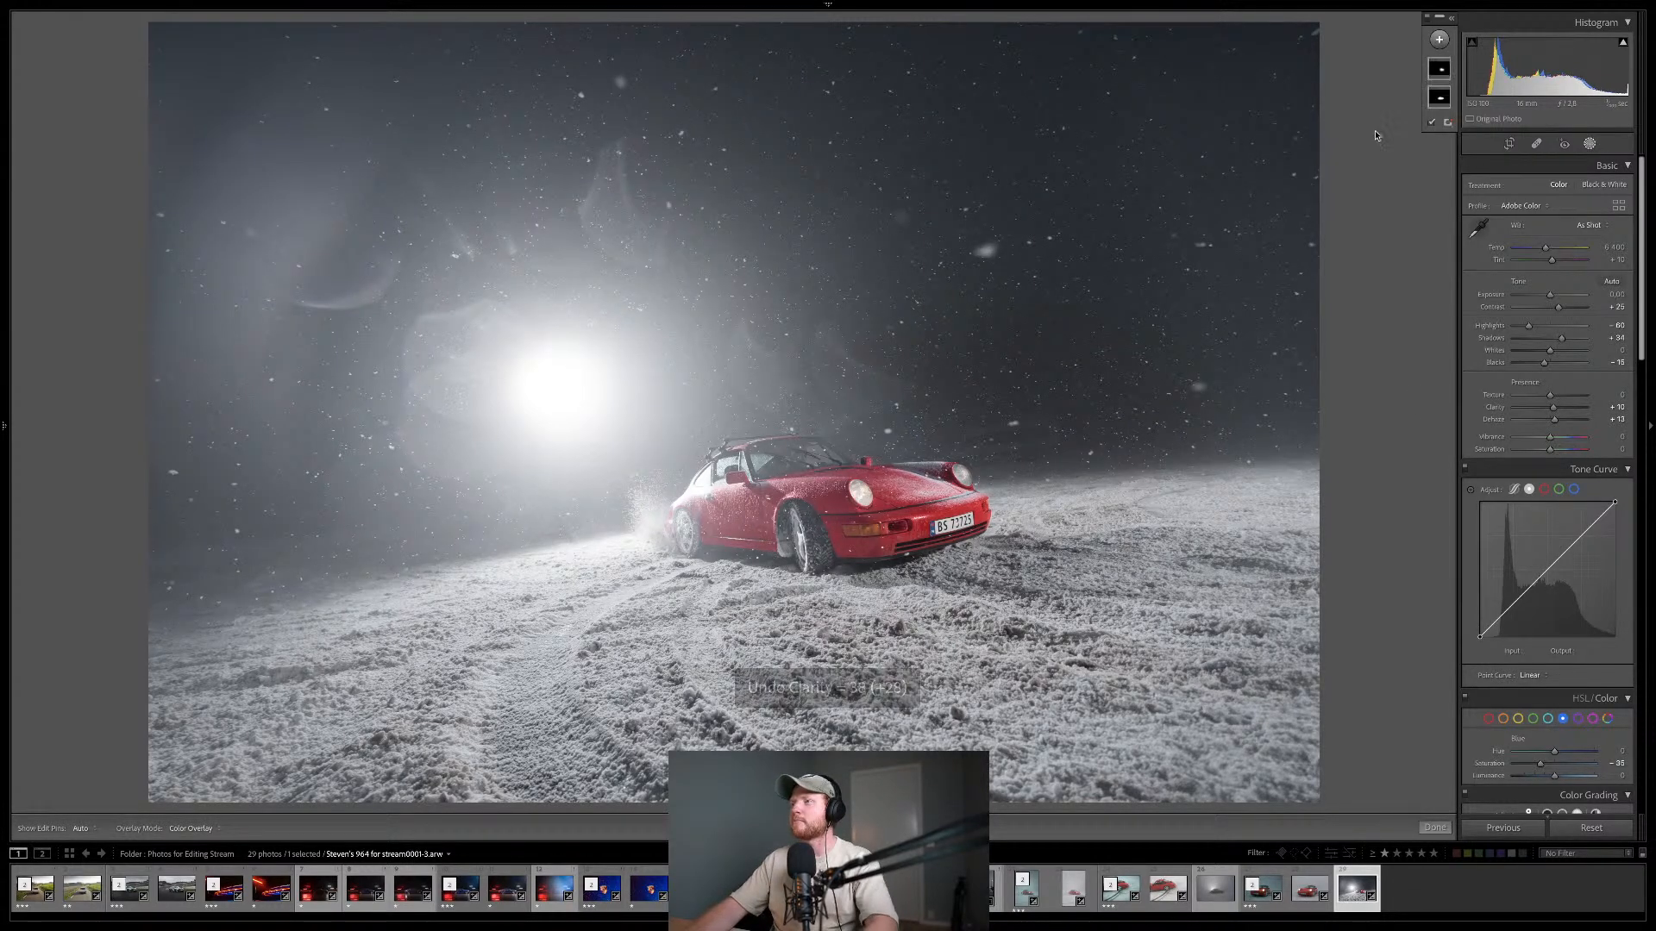
click(1439, 41)
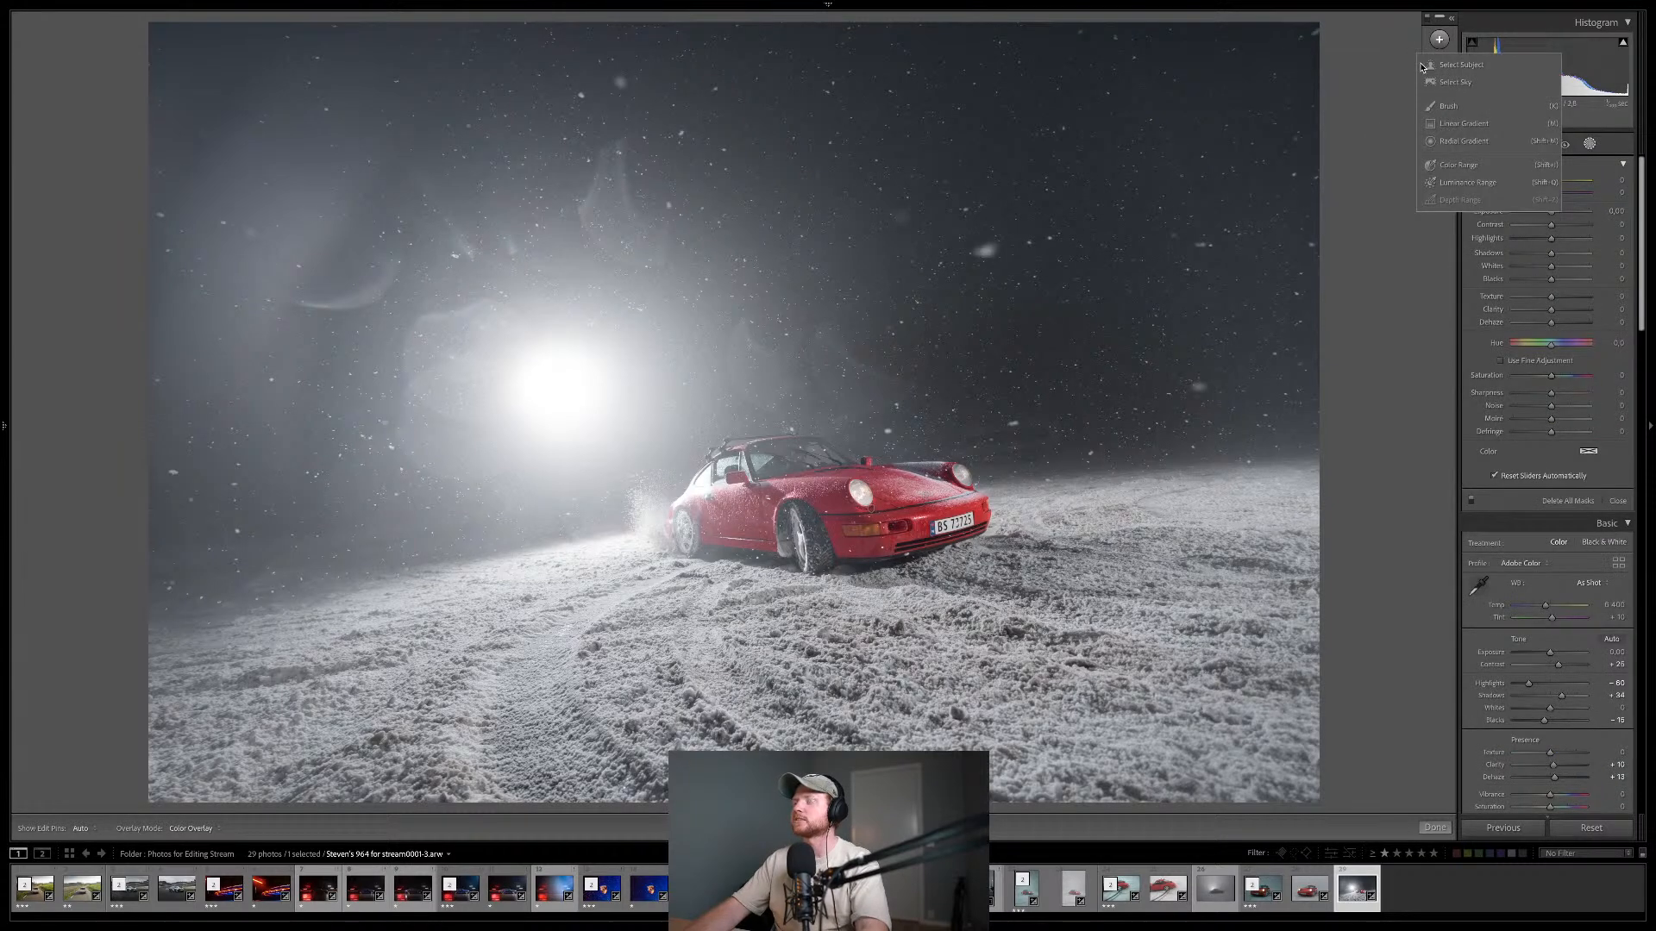
click(1449, 65)
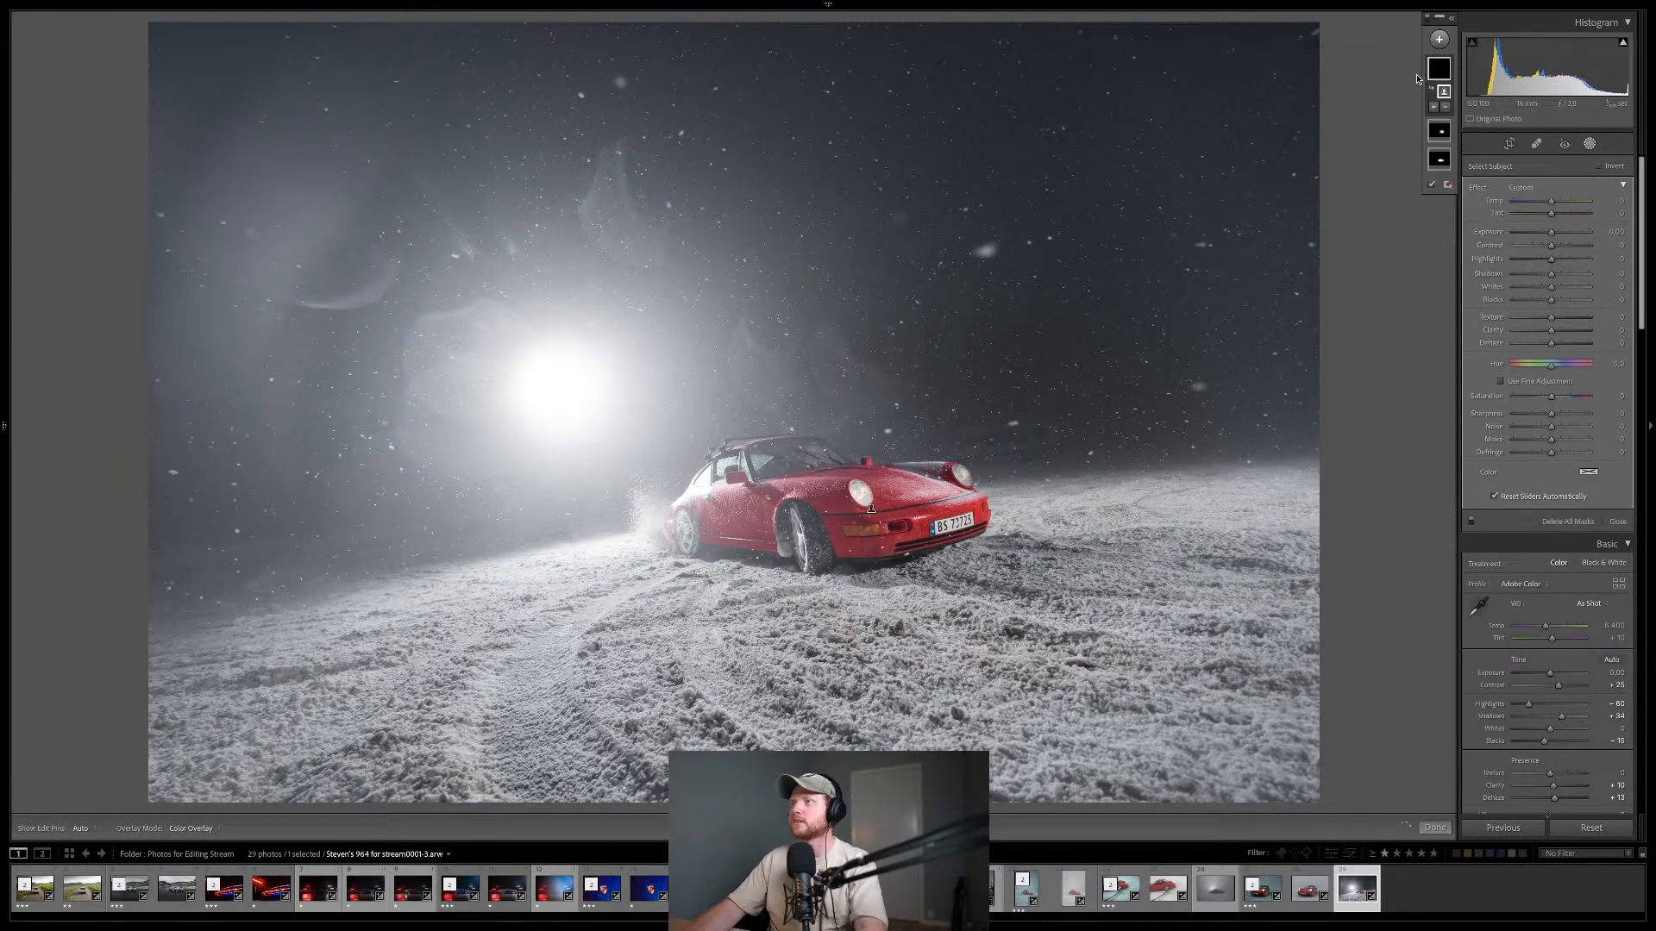
right_click(1439, 72)
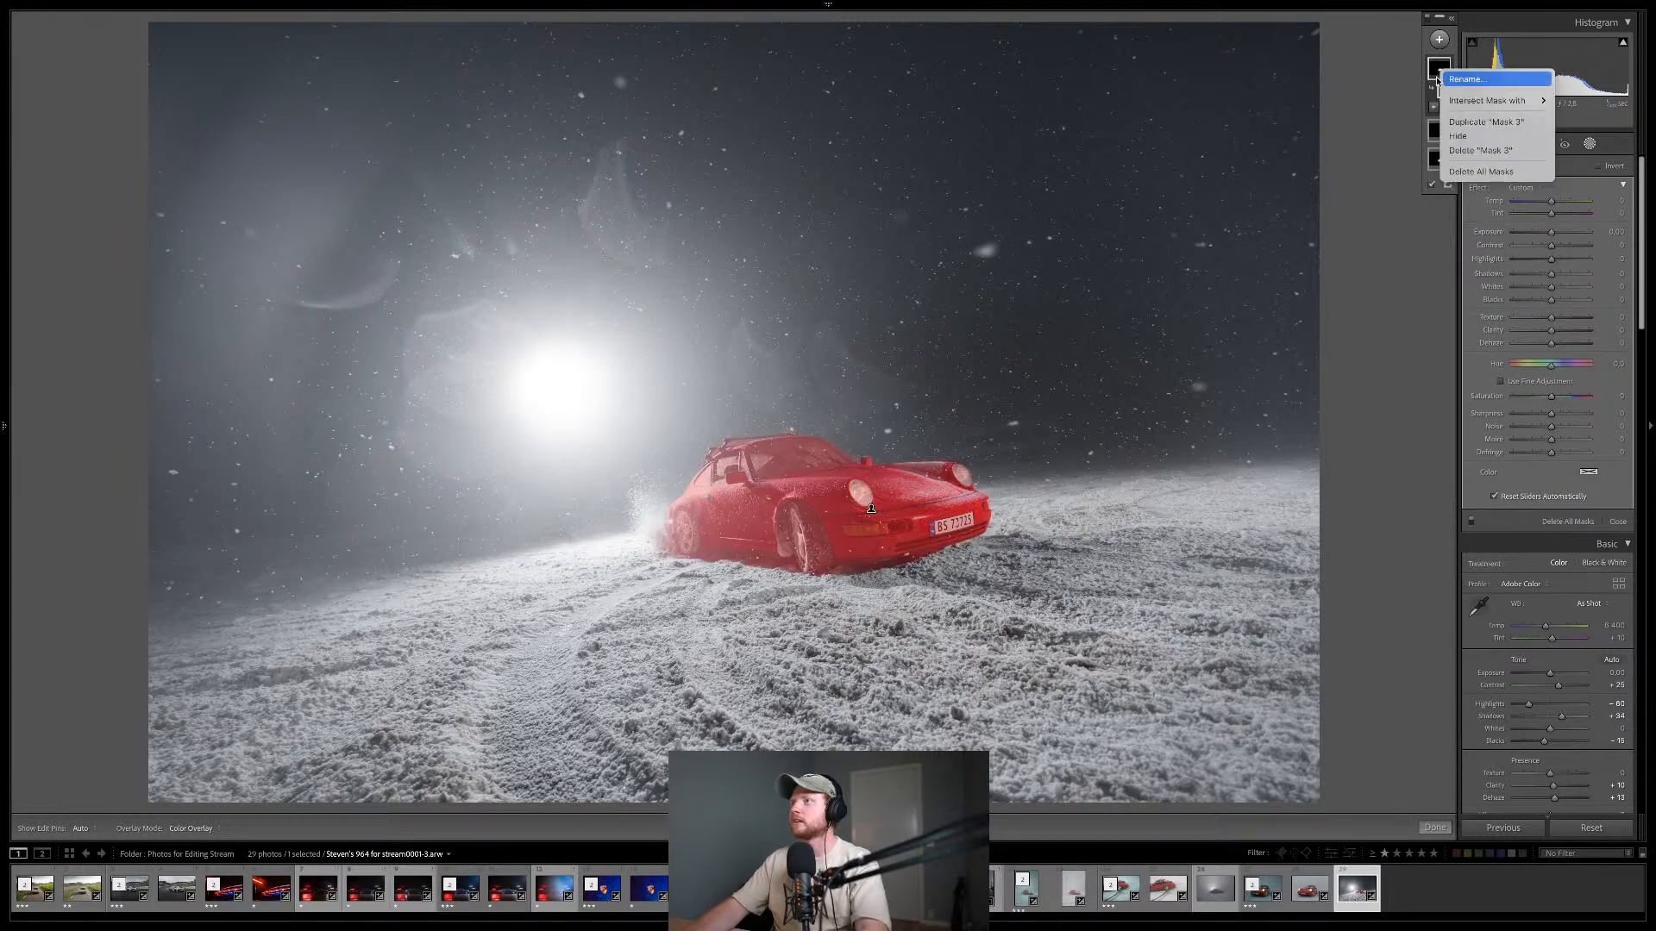
mouse_move(1472, 105)
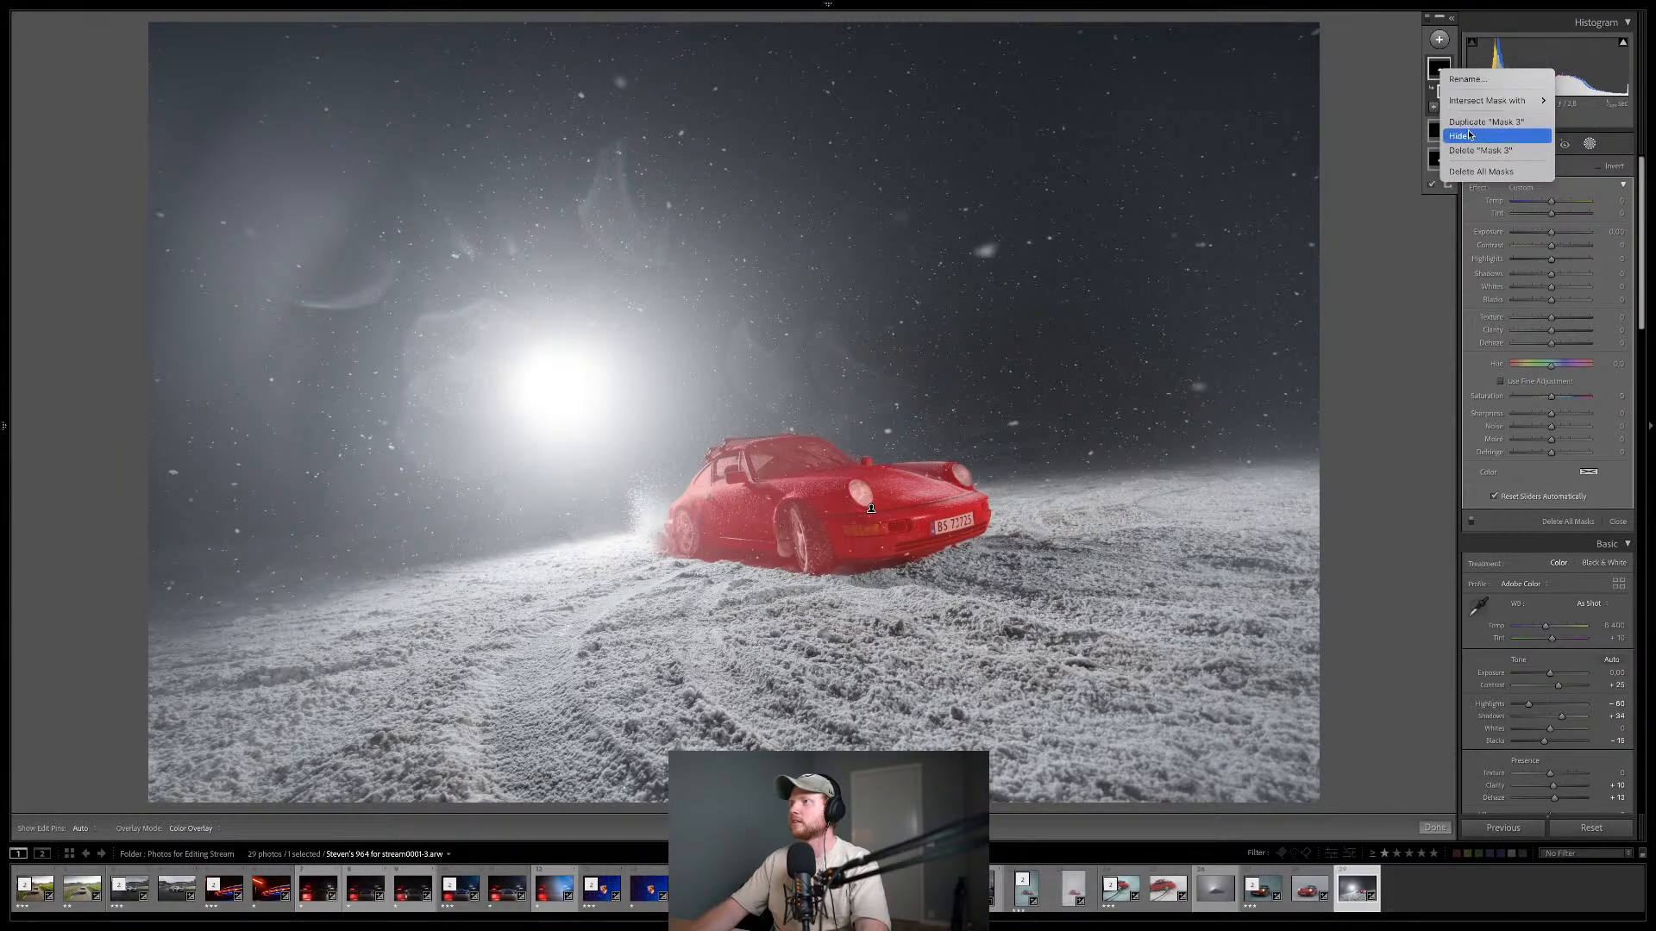
click(1432, 66)
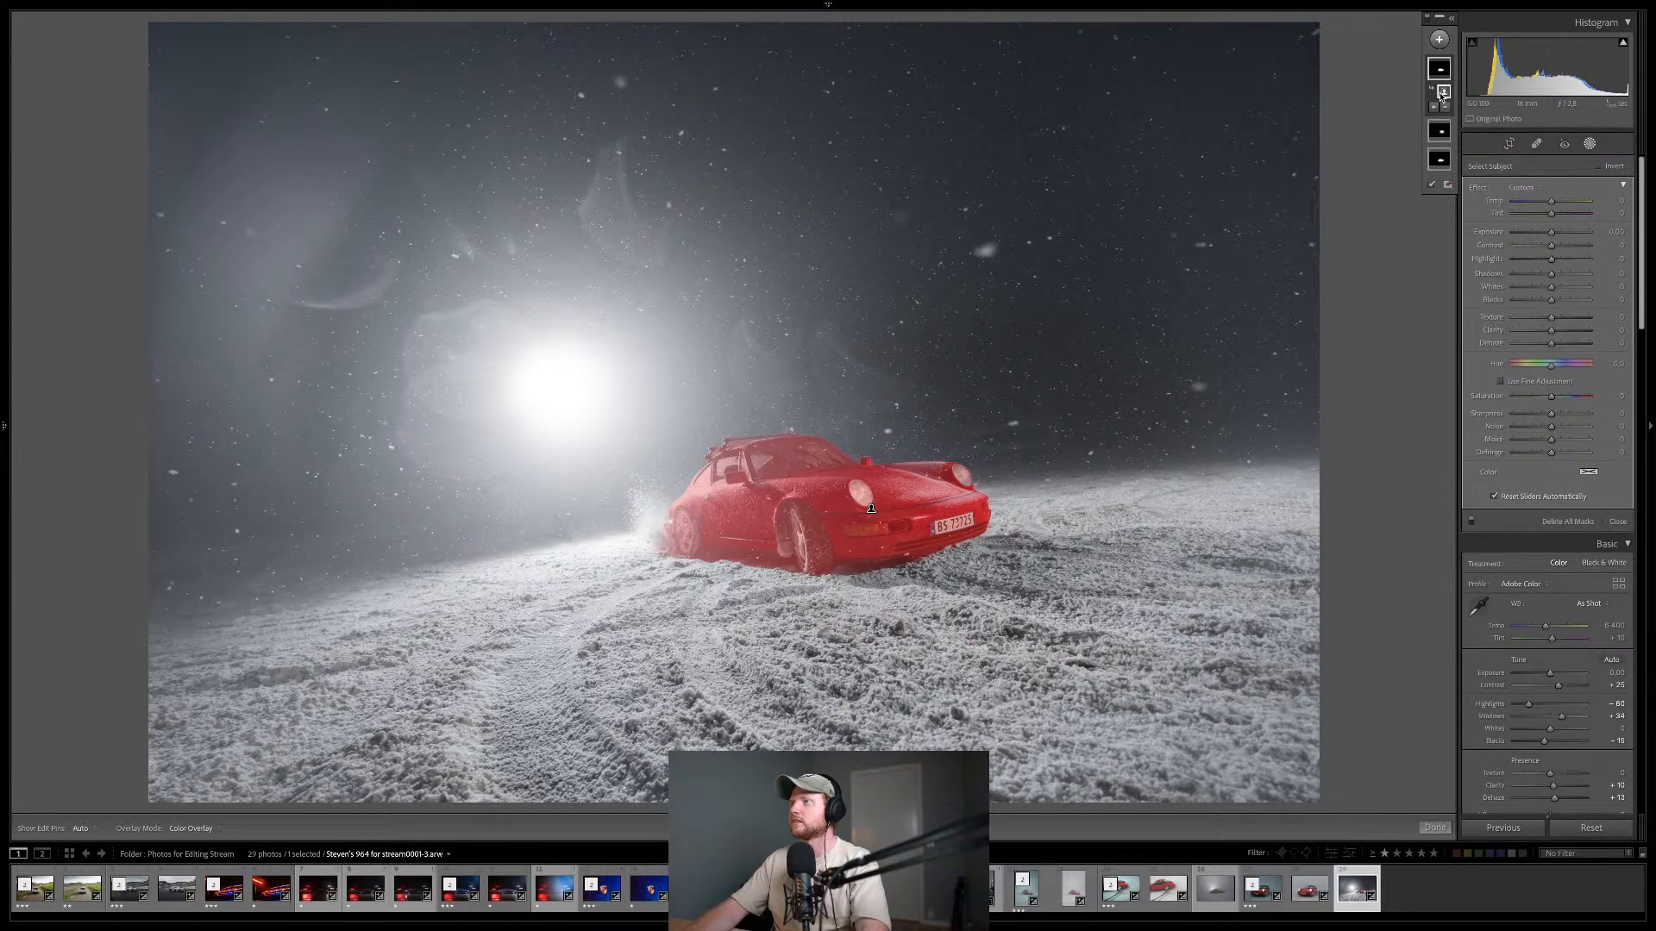
right_click(1441, 95)
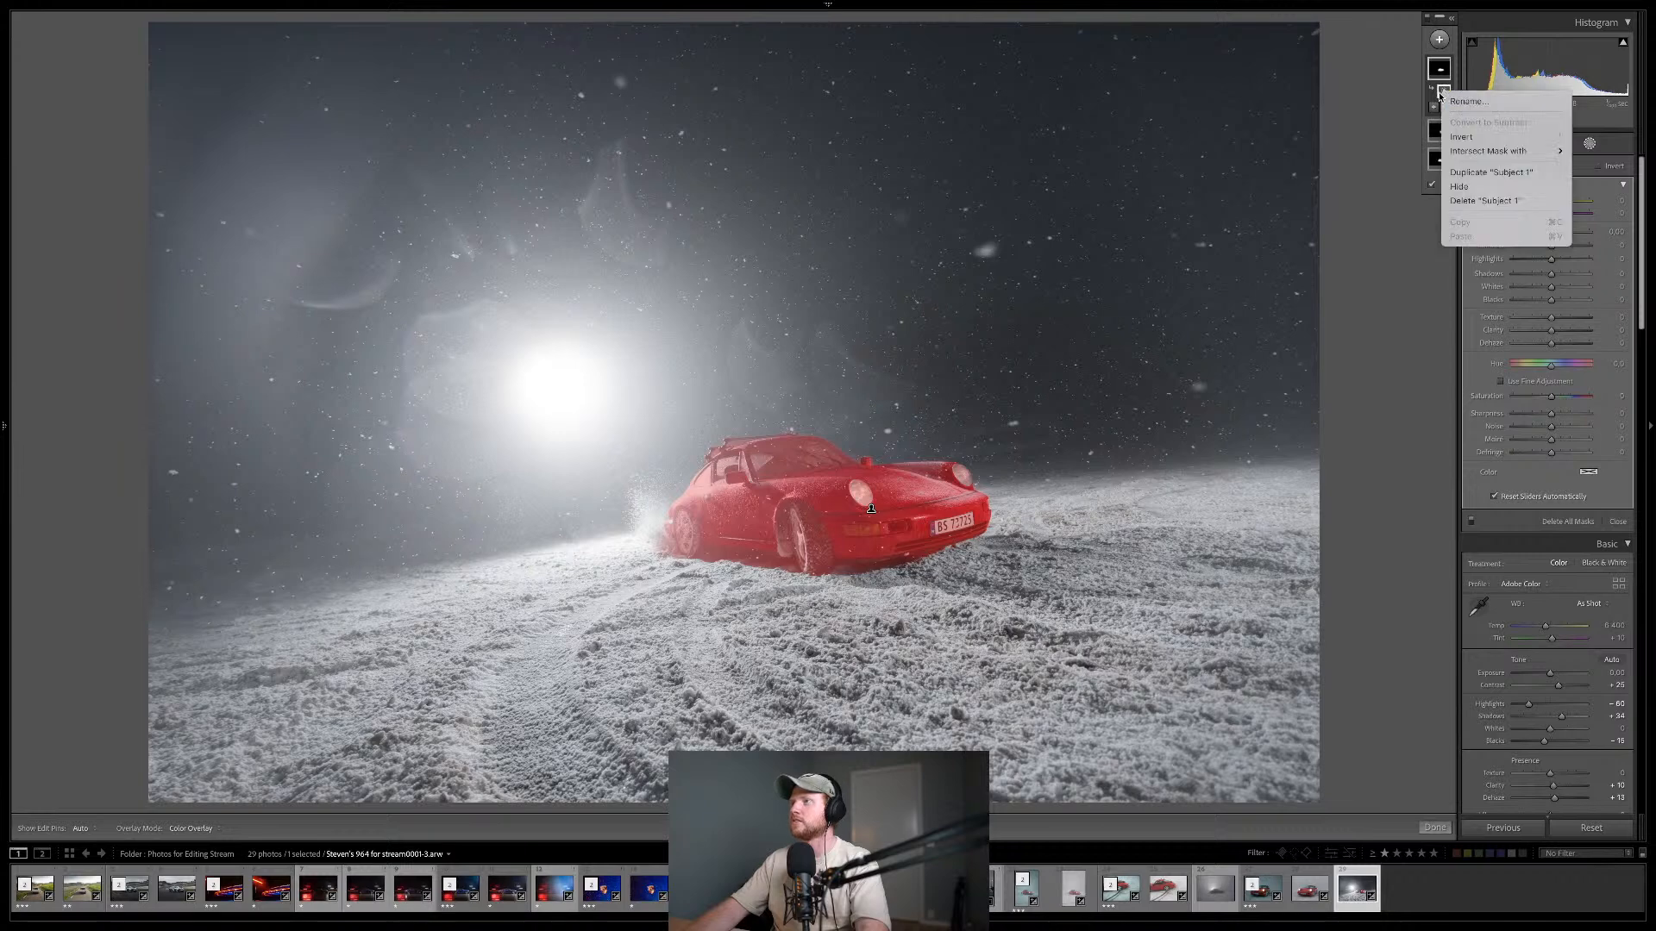
click(1461, 136)
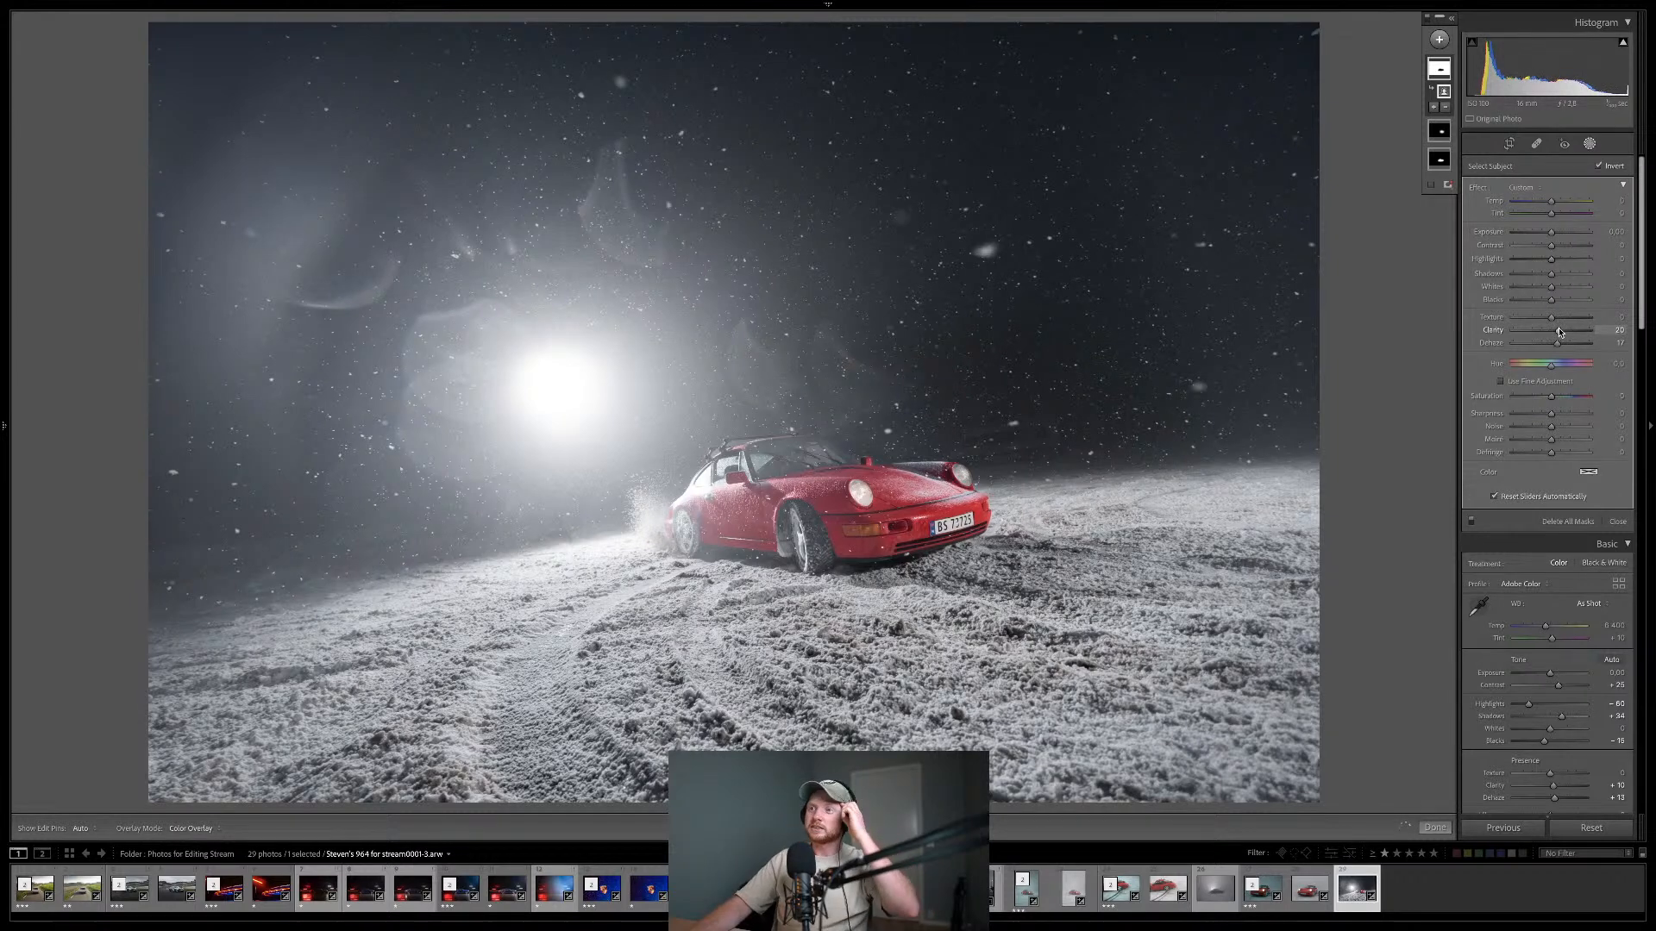
- Add a brush to the inverted subject mask, reduce its size to about 5, and paint over parts of the car
click(1435, 107)
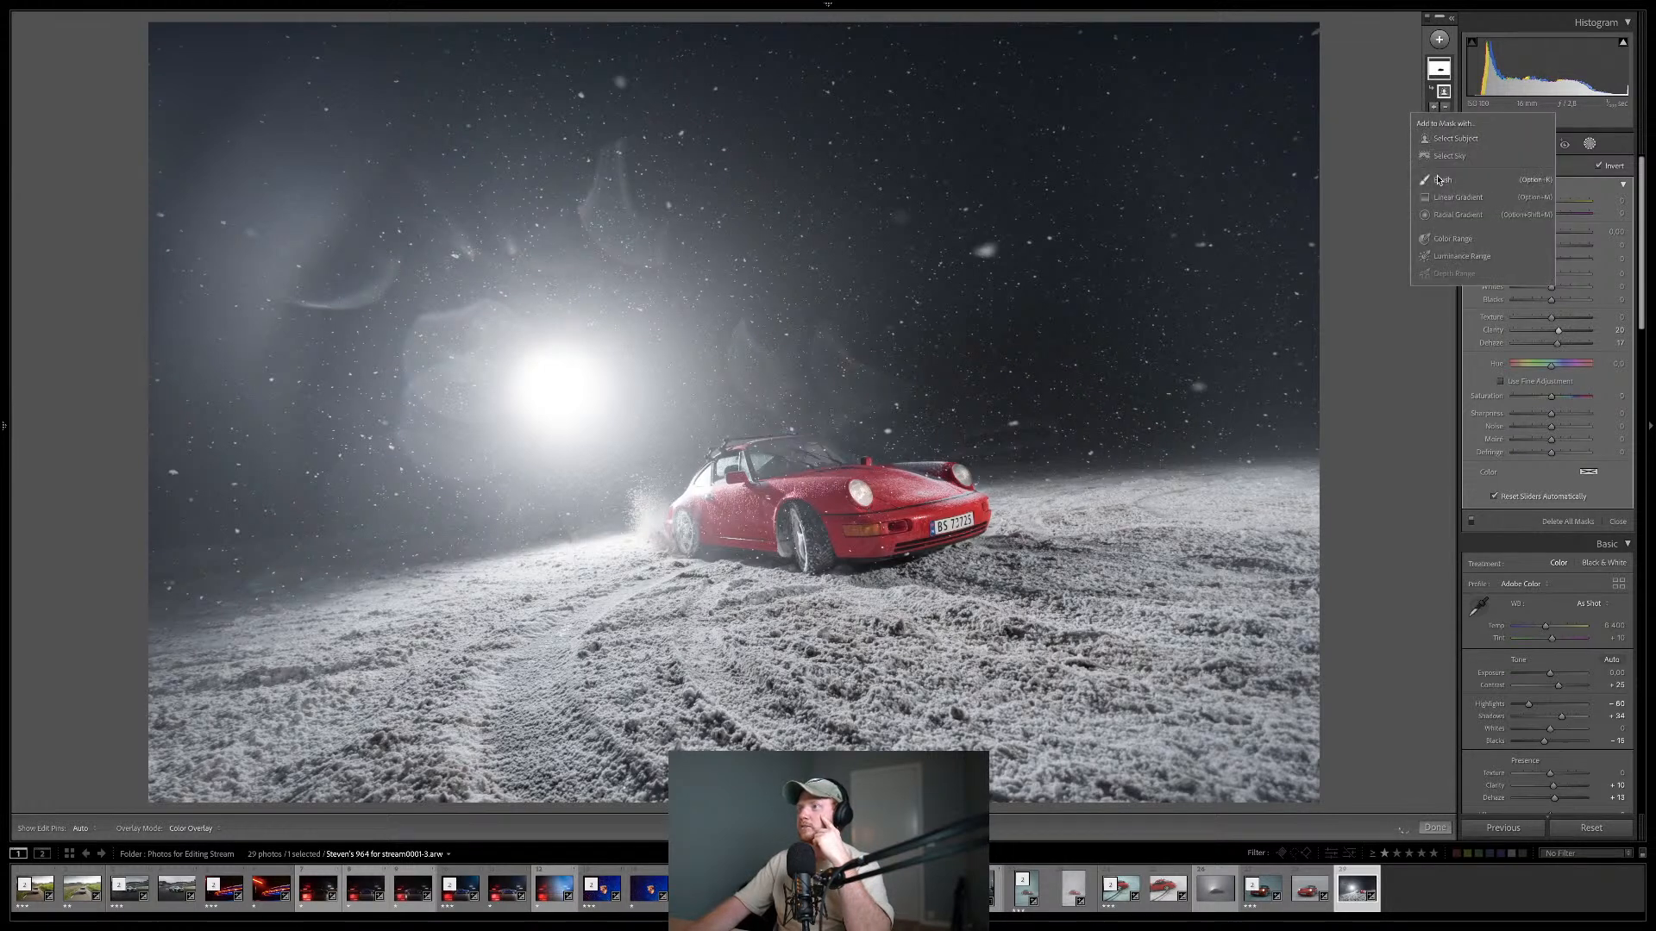
click(1452, 239)
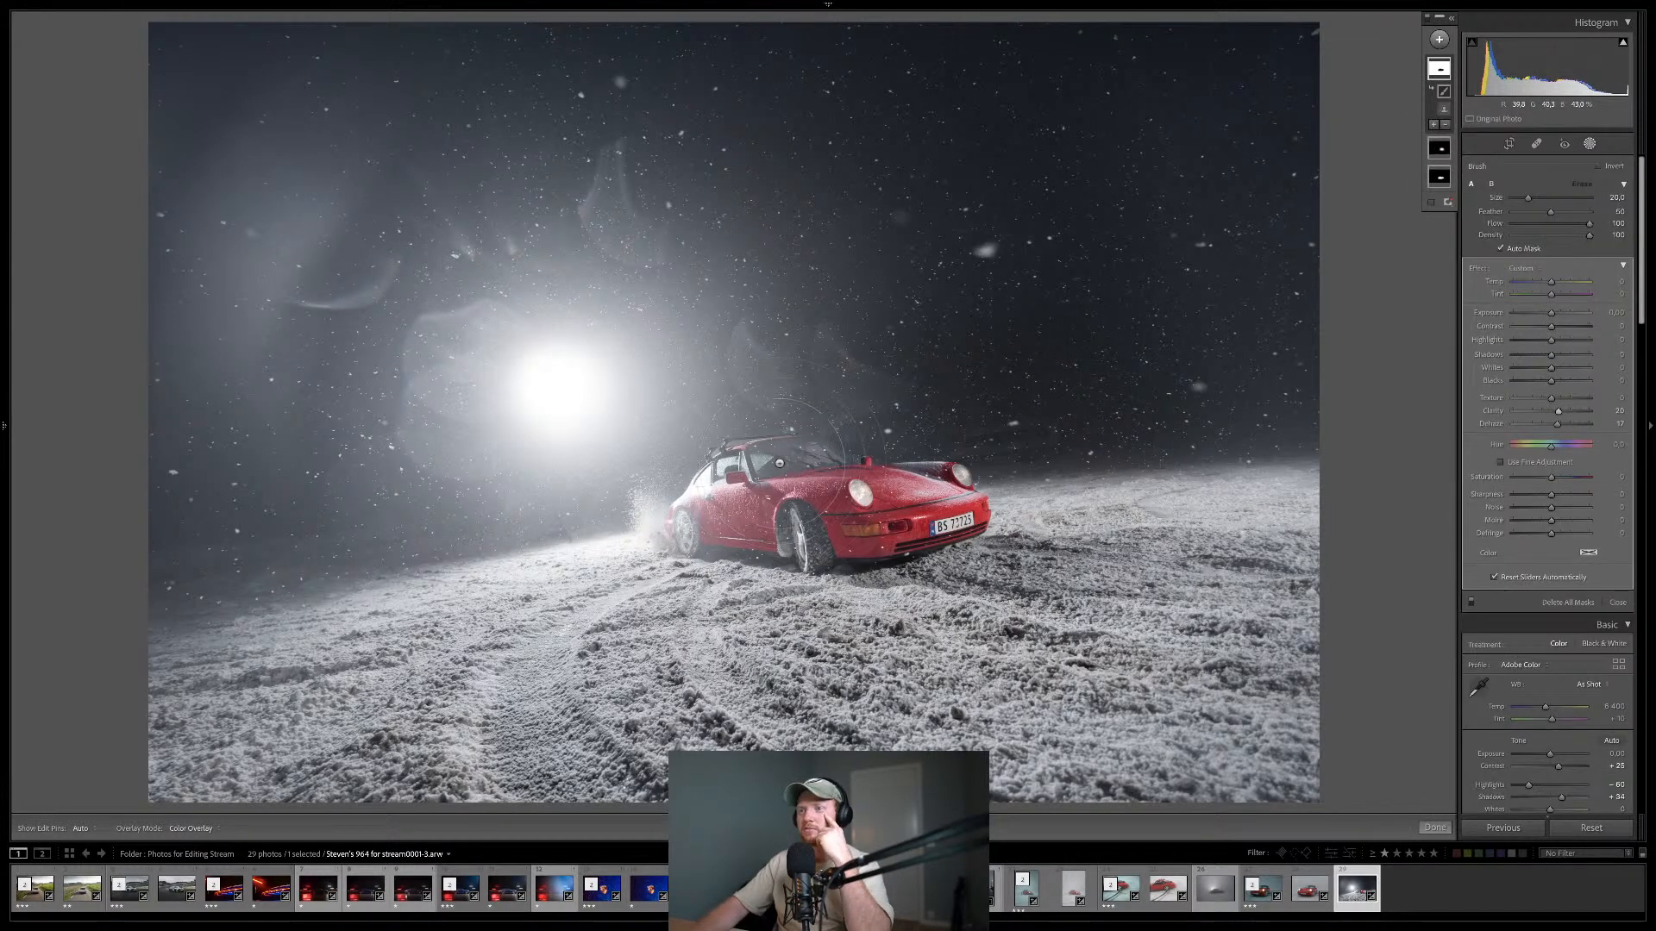
scroll(779, 463, down, 3)
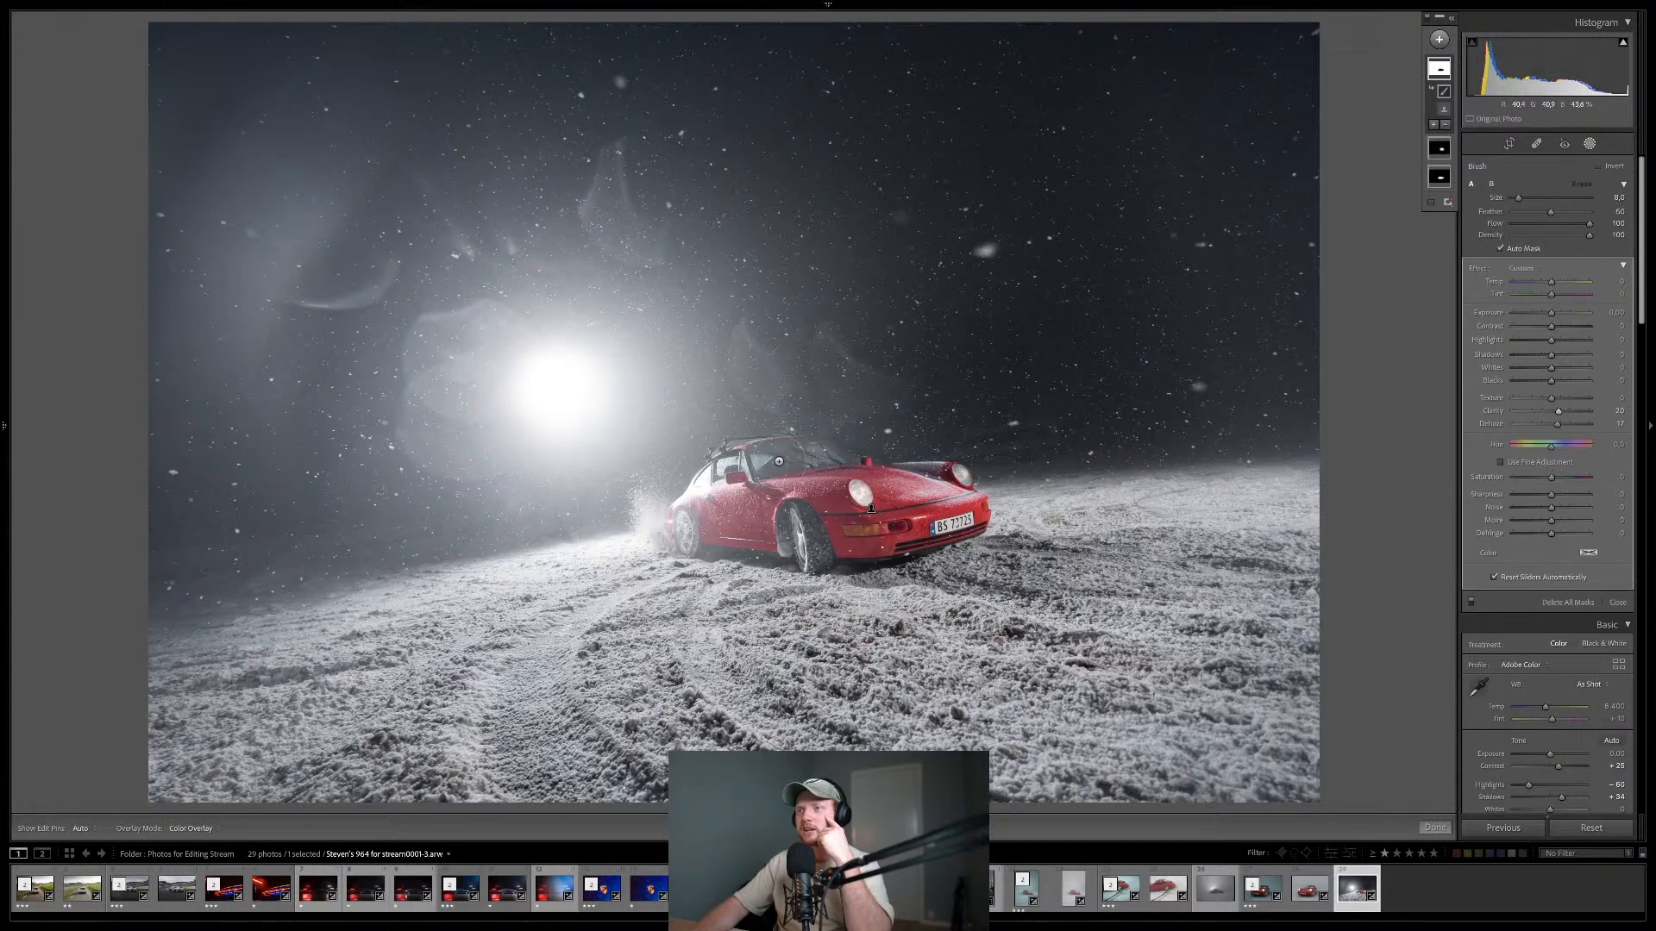
key(h)
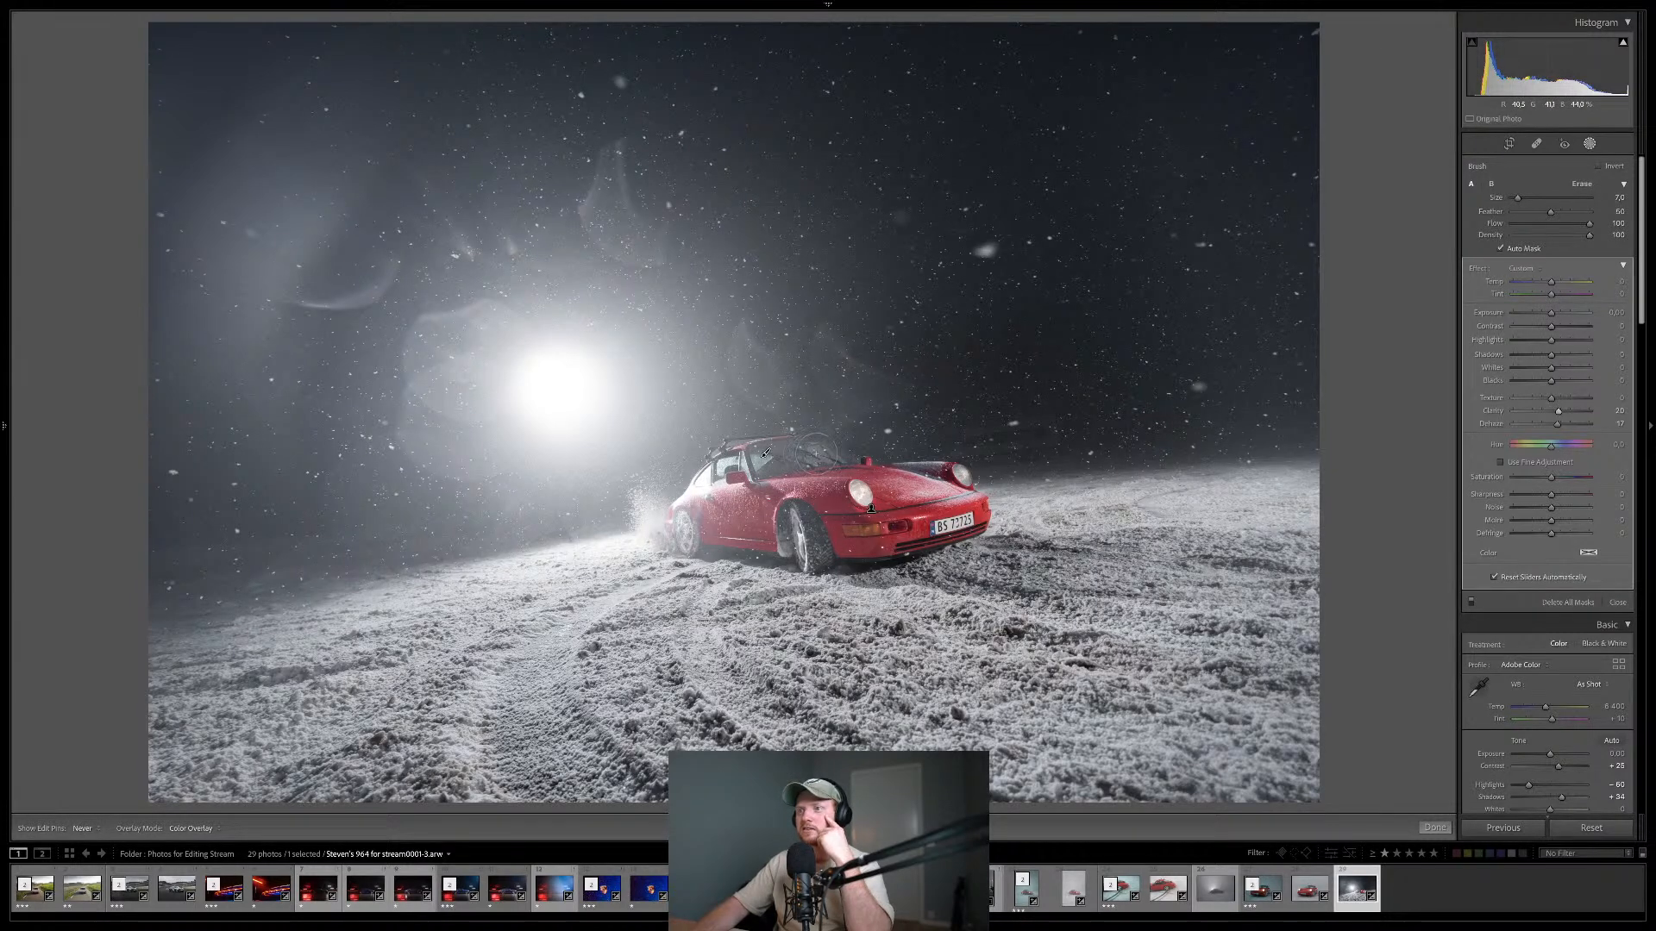
key(h)
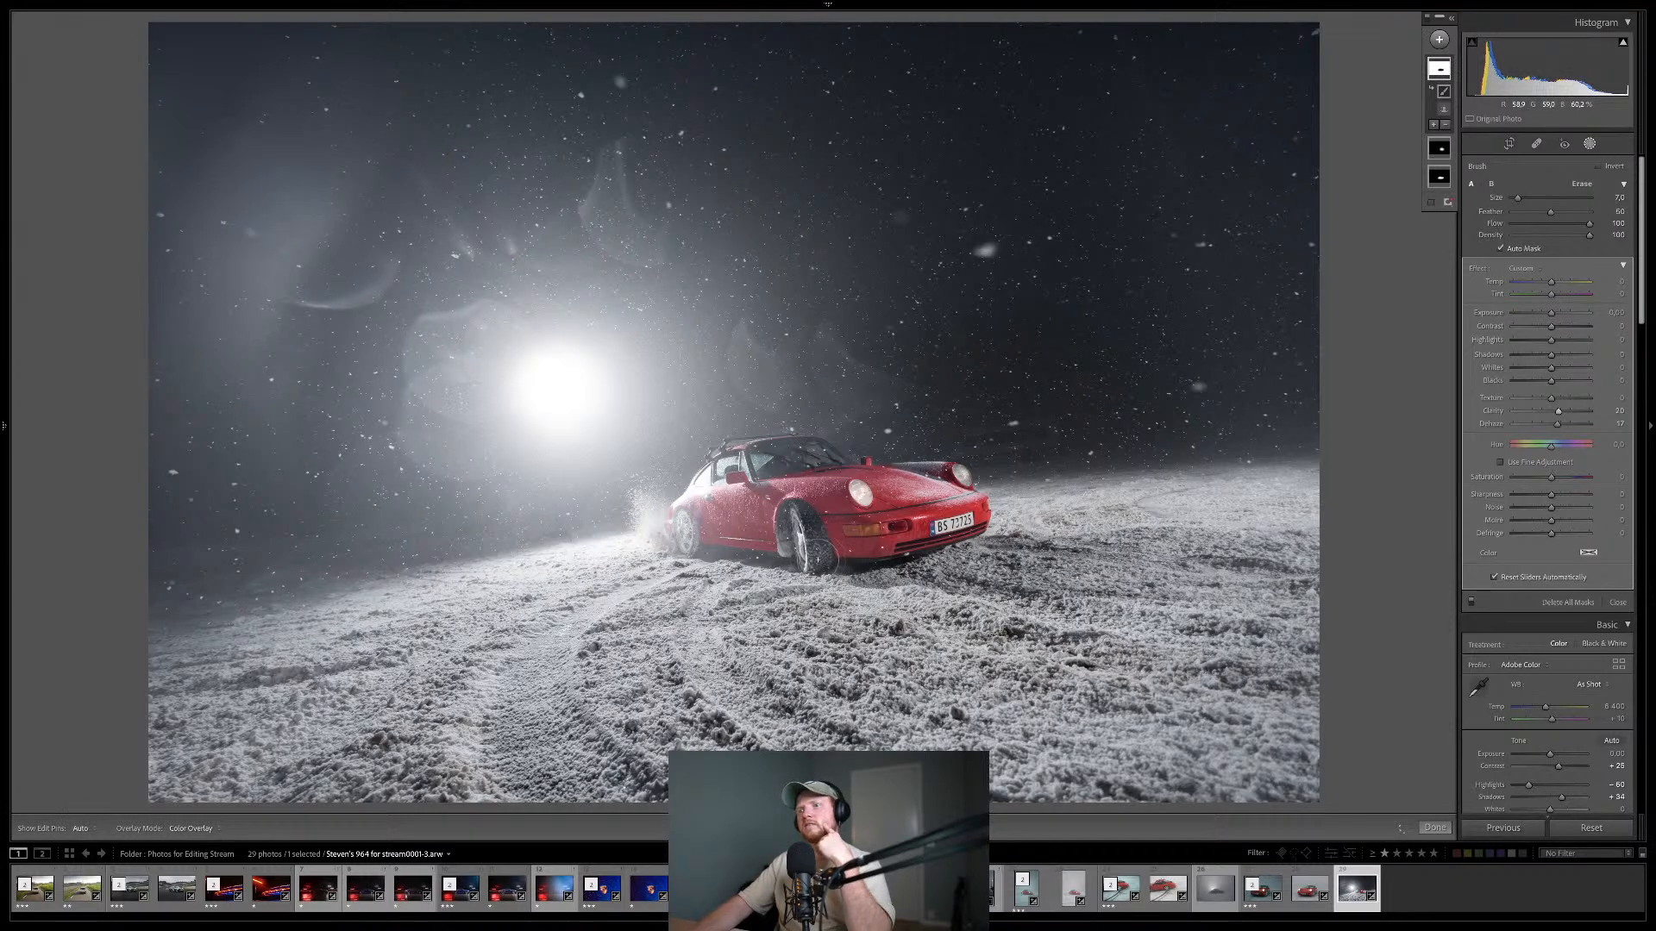
key(bracketleft)
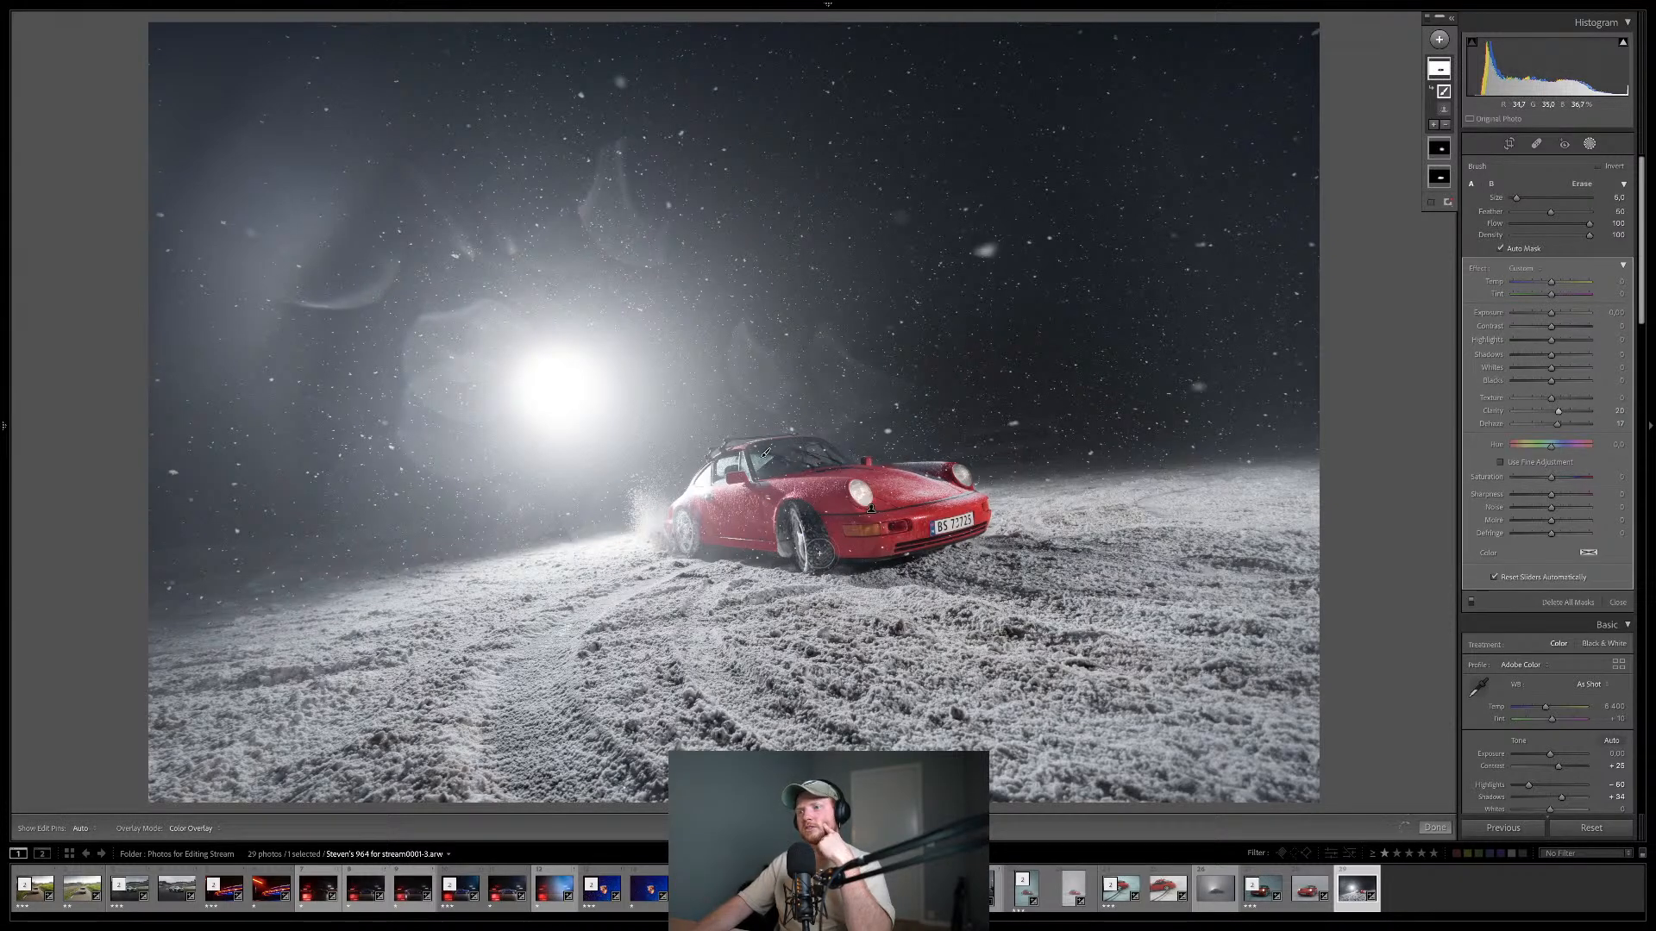
key(bracketleft)
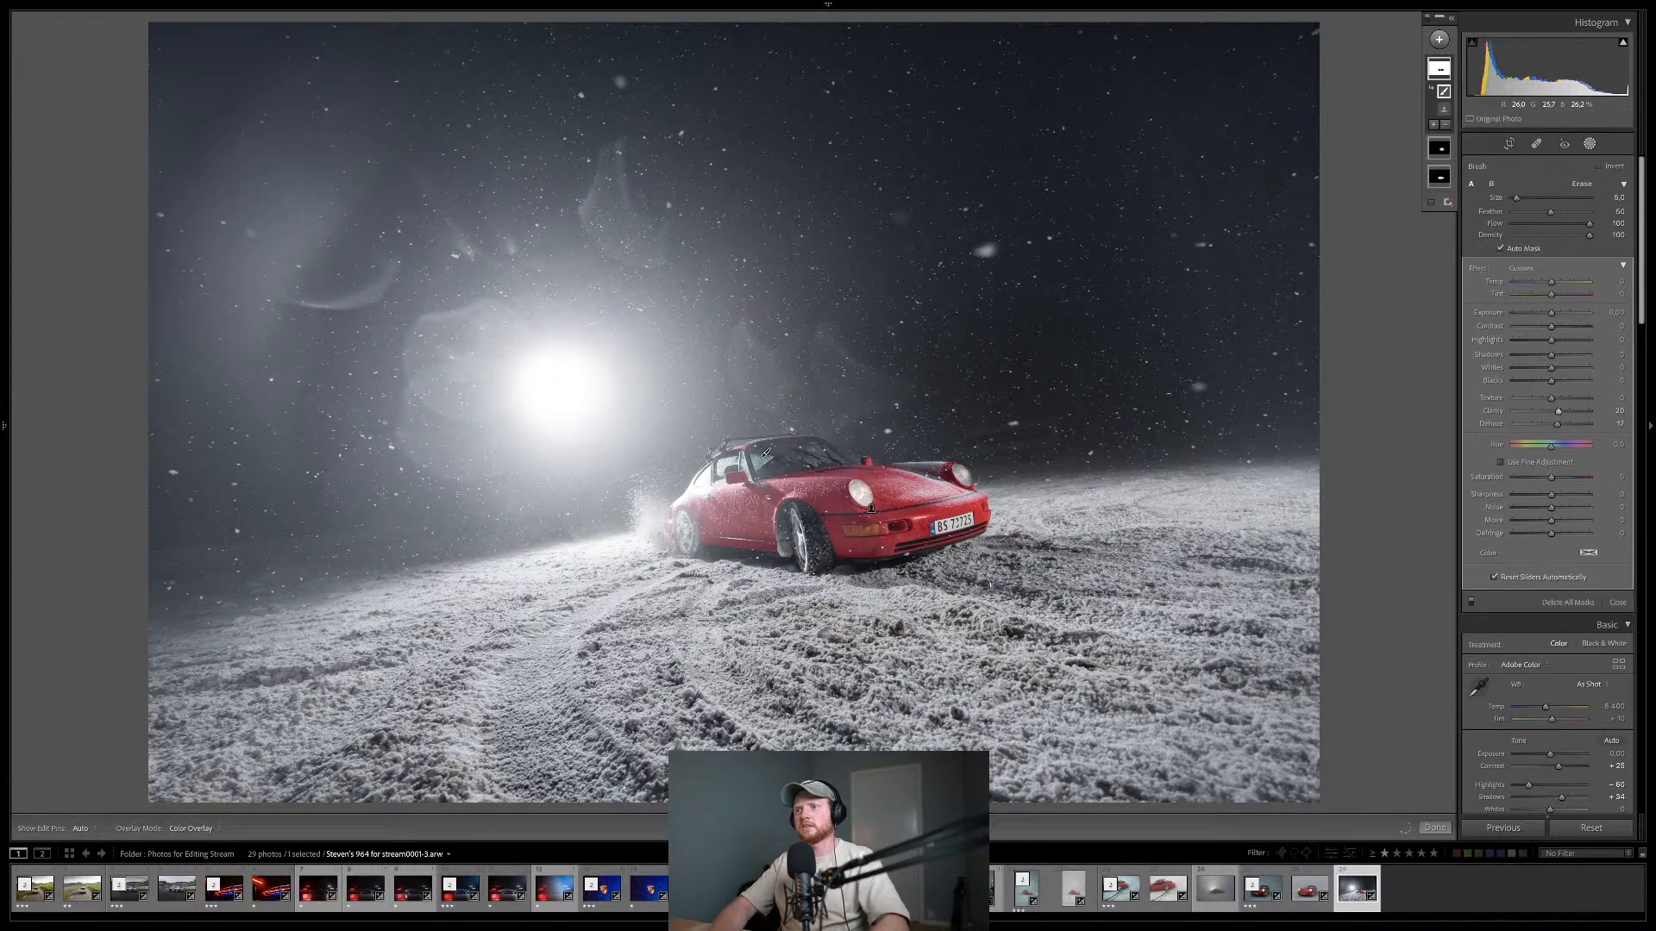
key(k)
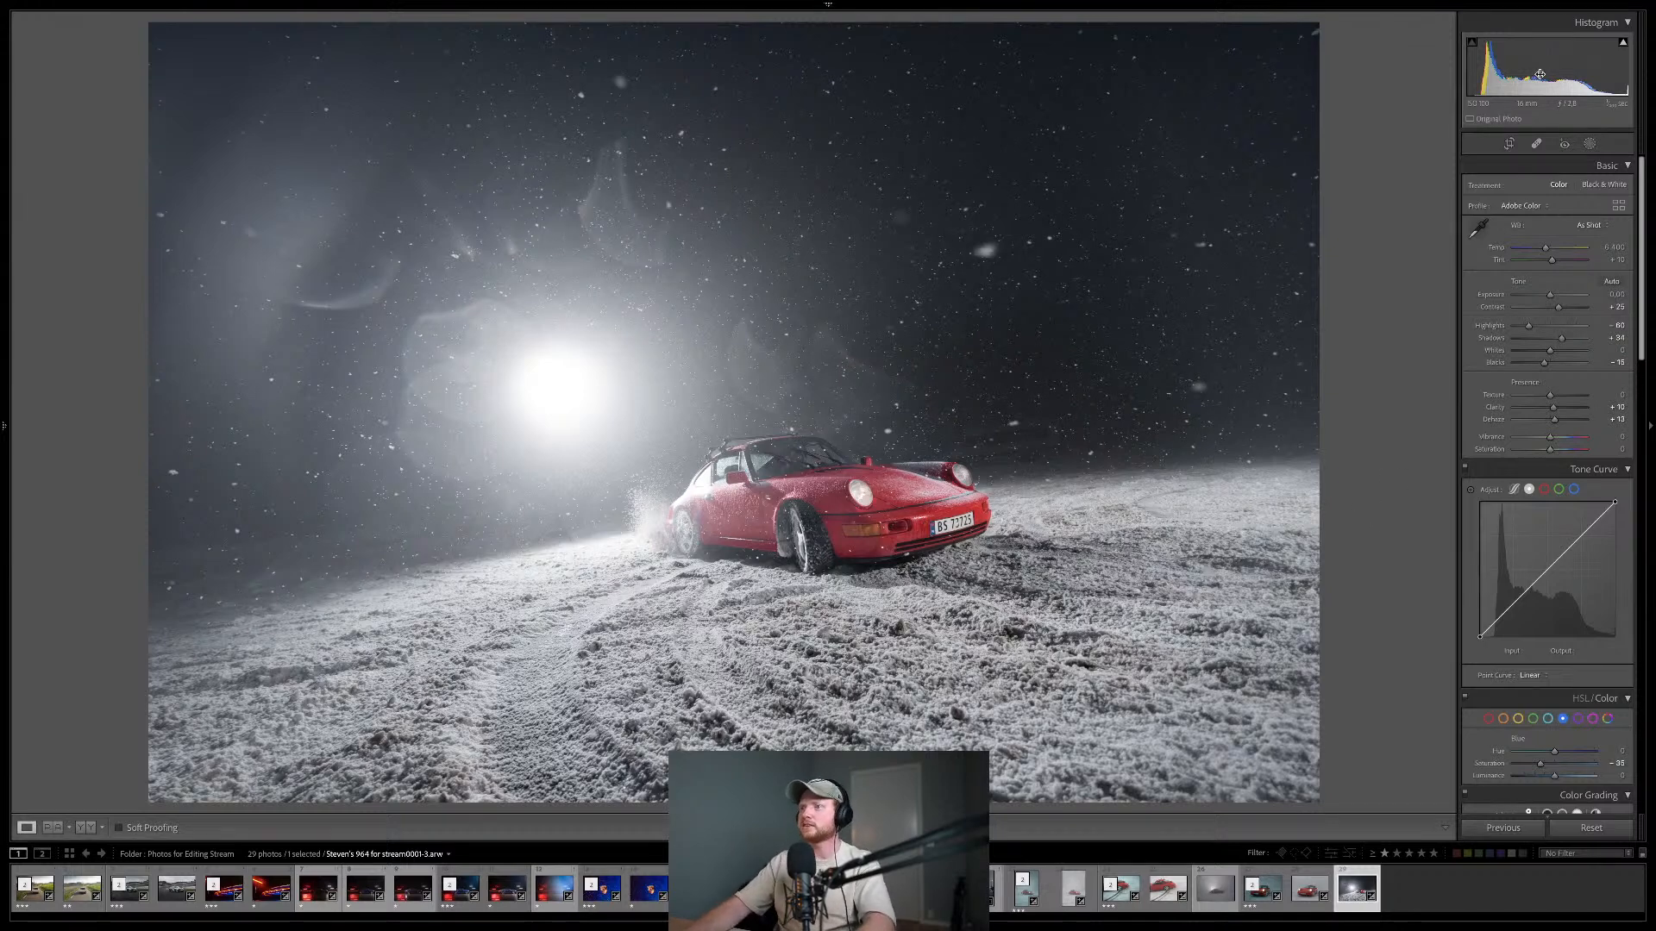
- Subtract a linear gradient from the surroundings mask, running from the snowy foreground up to just above the car, and close masking
click(1591, 145)
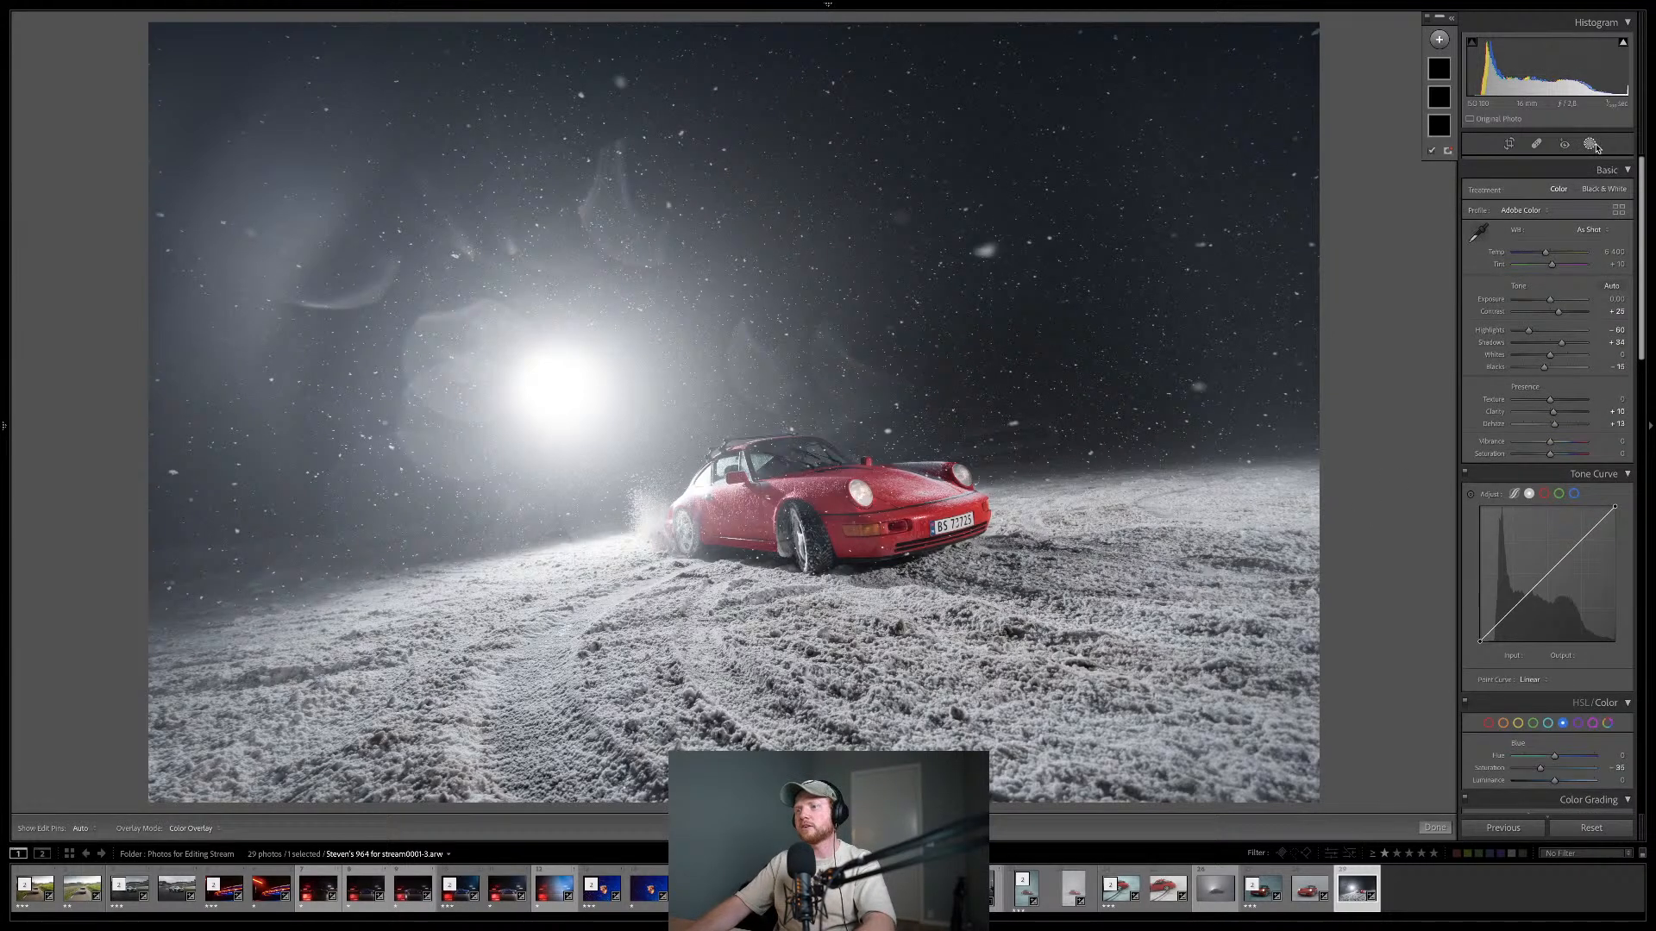
click(1441, 41)
click(1441, 42)
click(1441, 71)
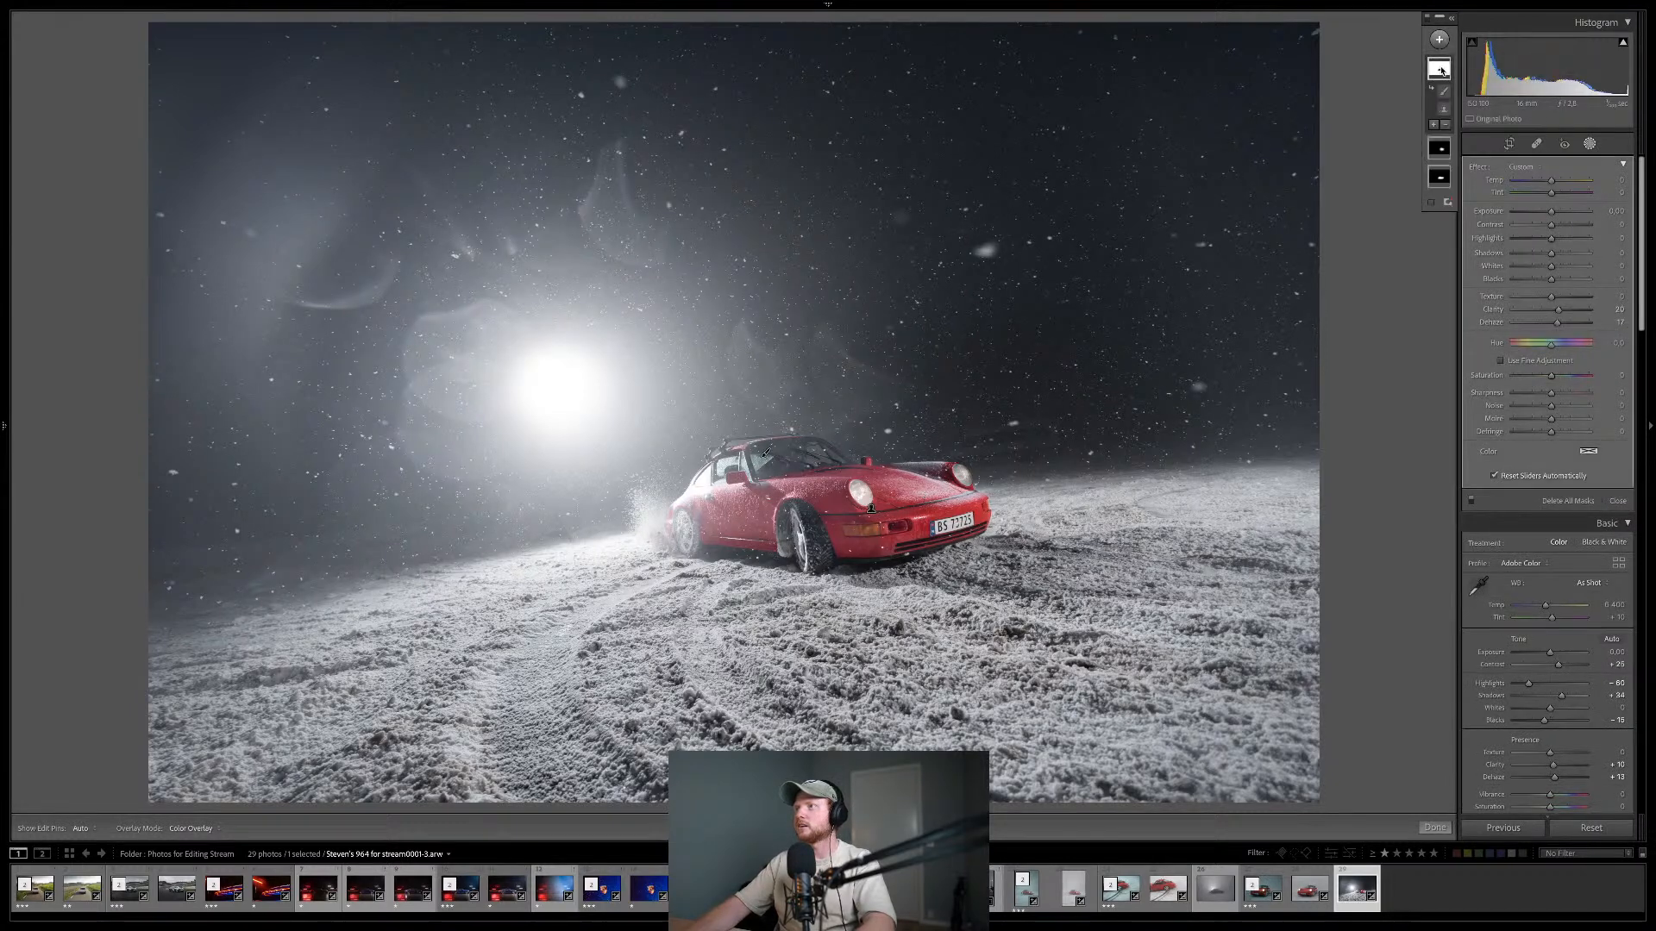
click(1447, 125)
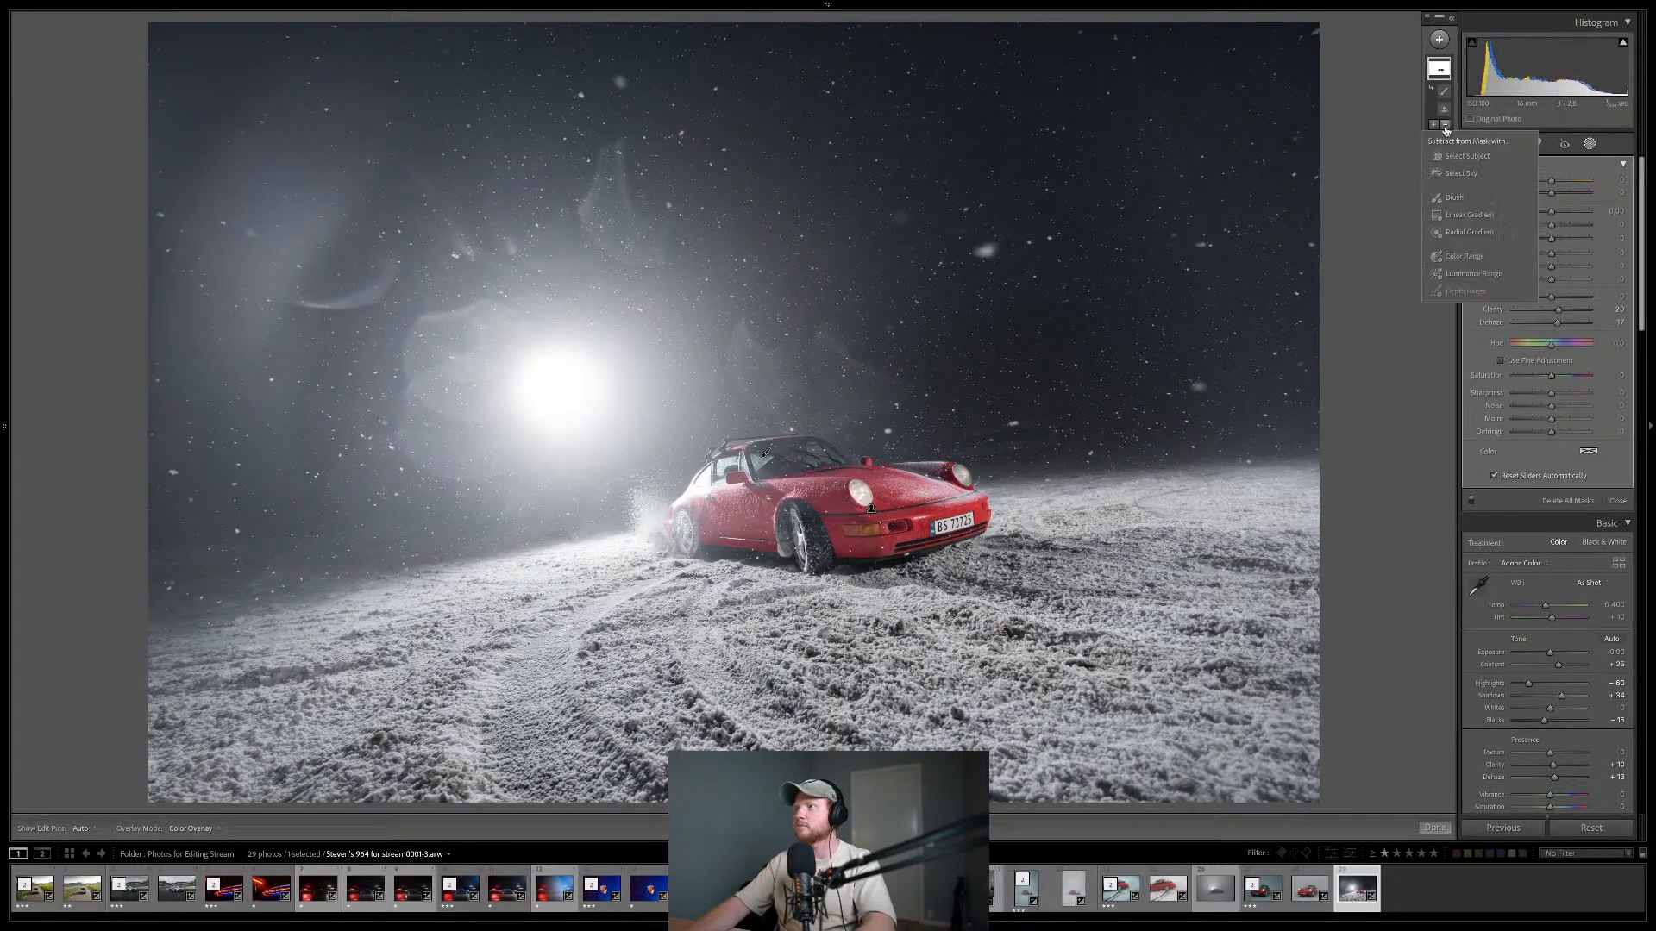
click(1458, 216)
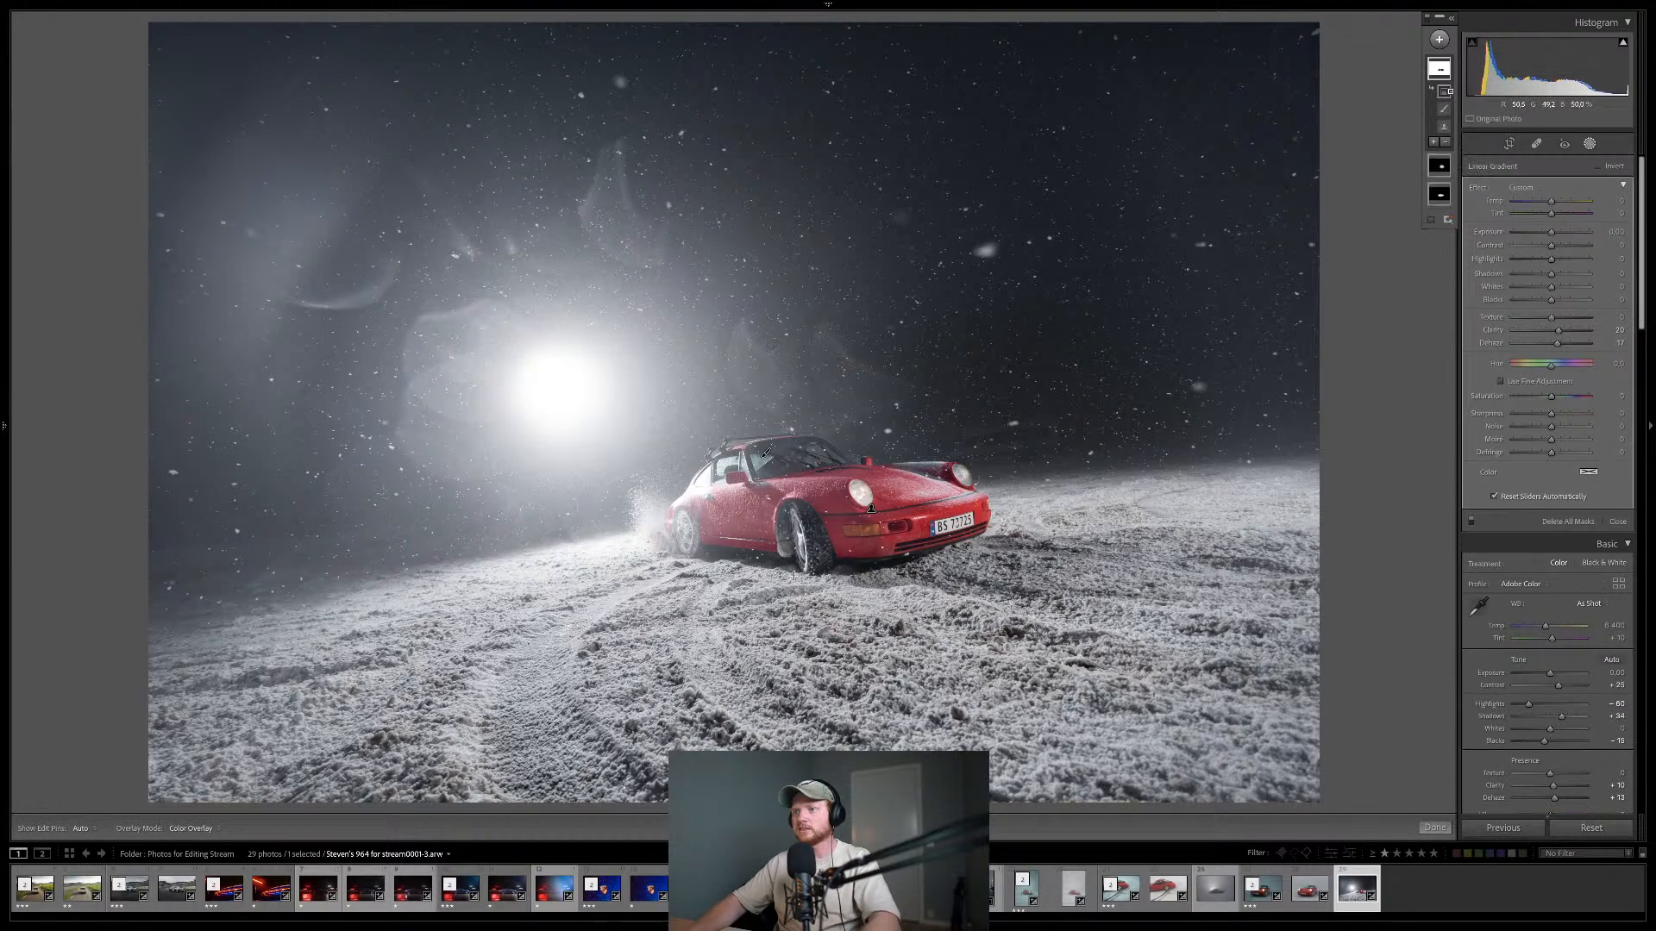
drag(780, 667, 771, 380)
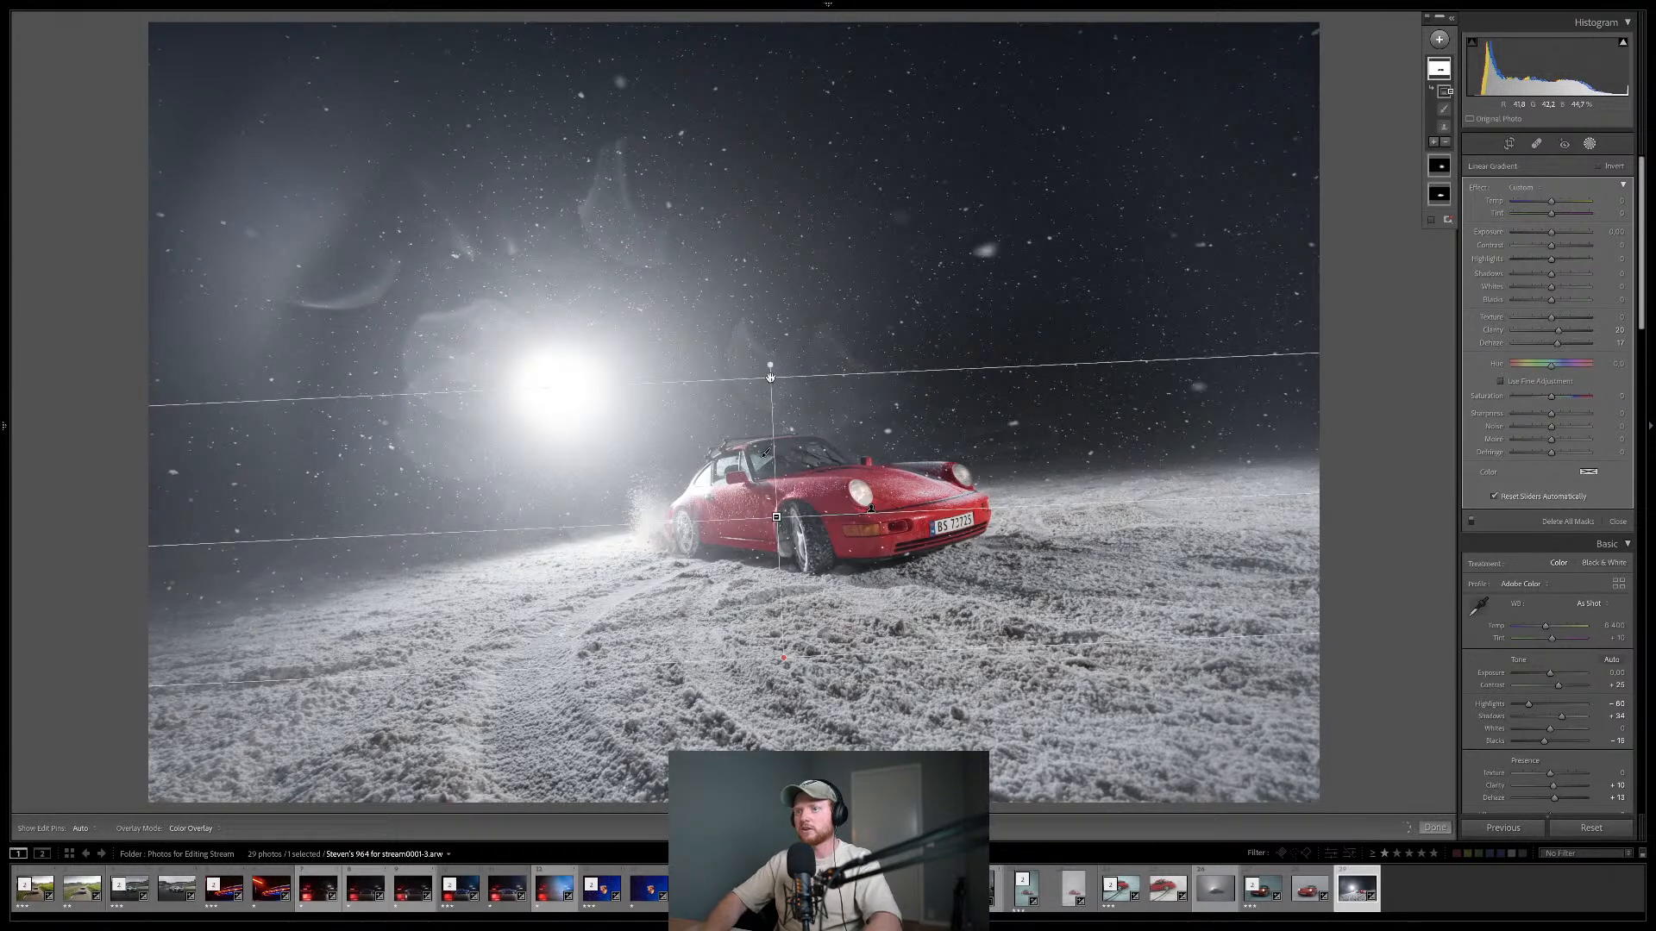
key(shift+w)
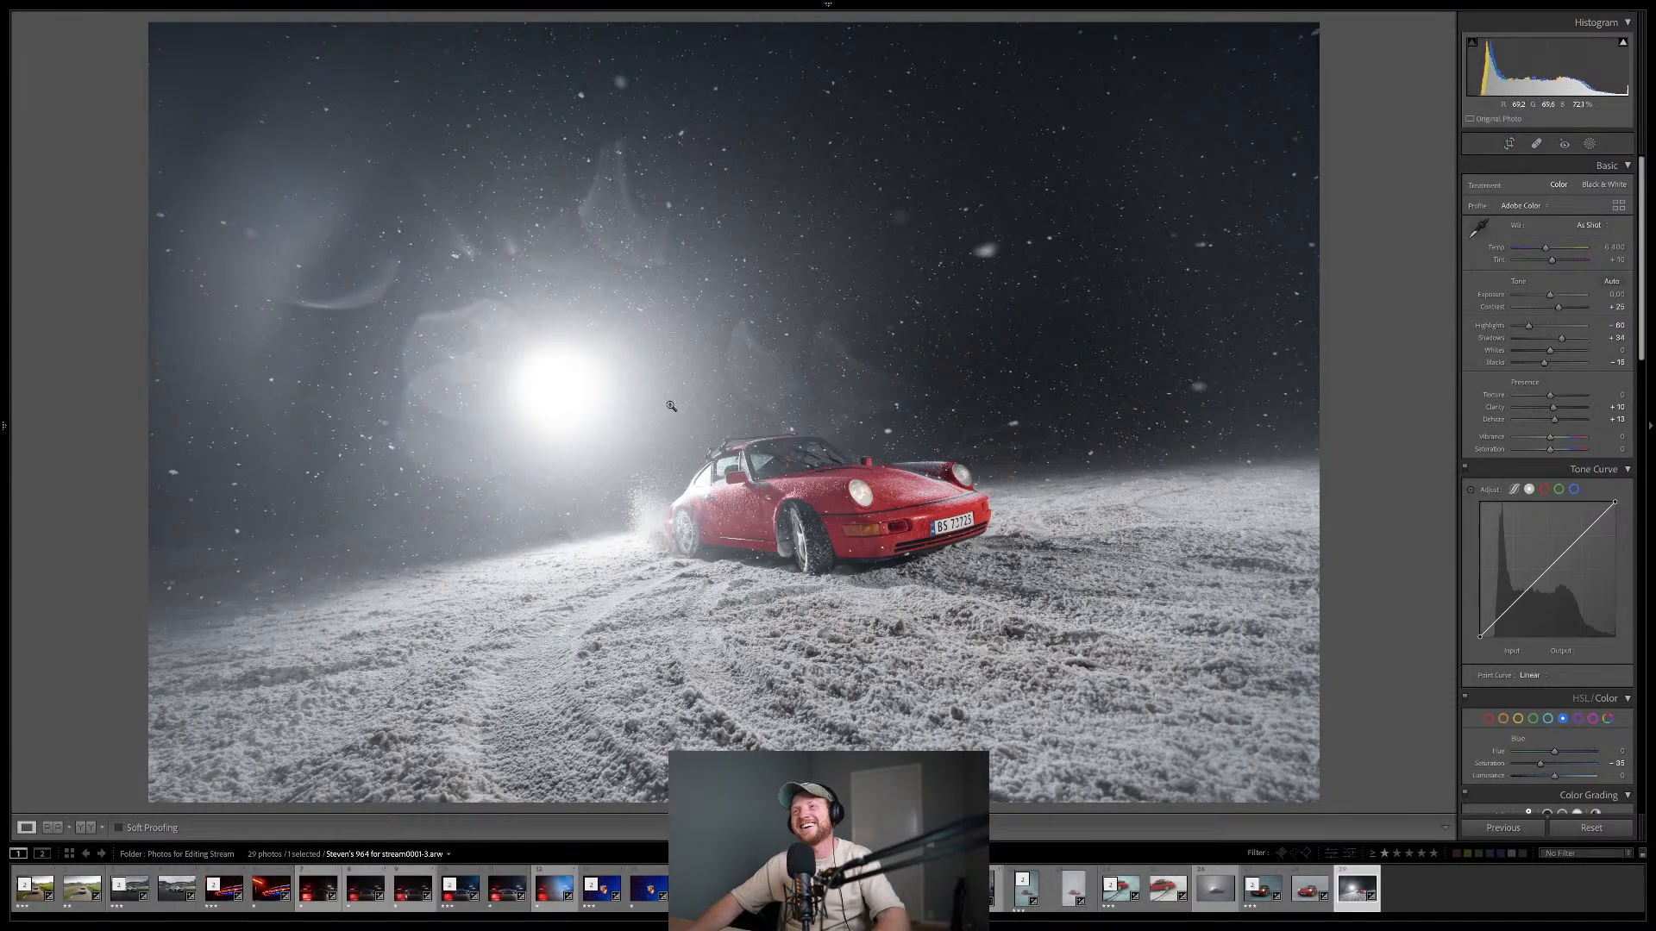
- Open the edited night photo from Lightroom in Photoshop
key(ctrl+Left)
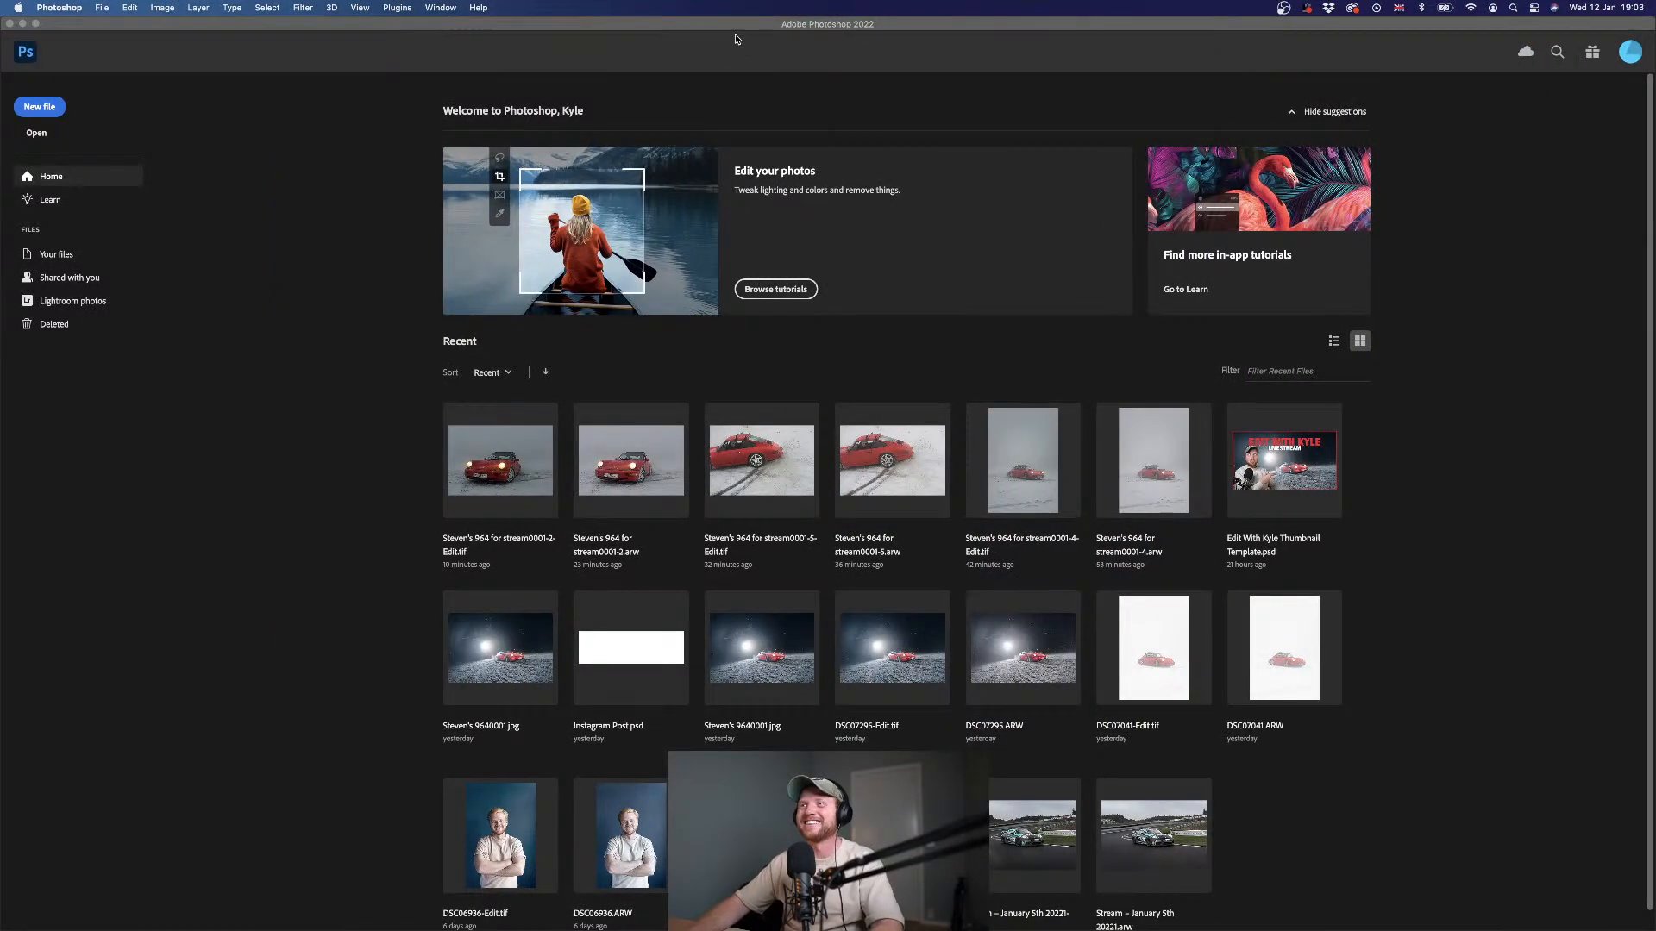
key(ctrl+Right)
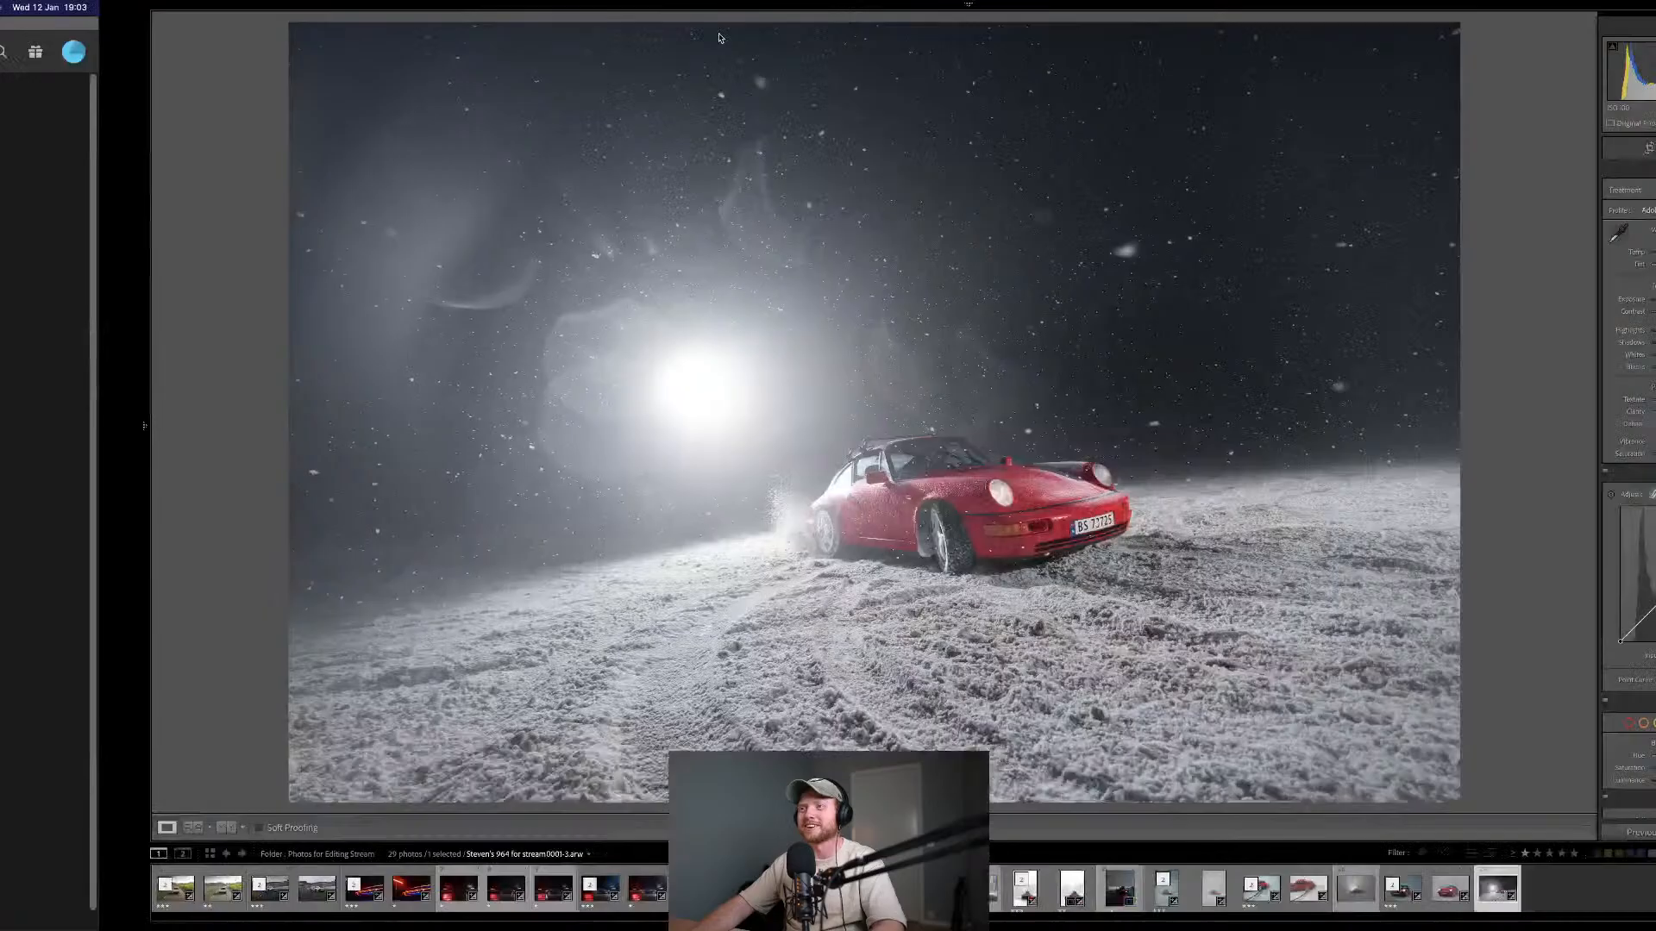
key(super+e)
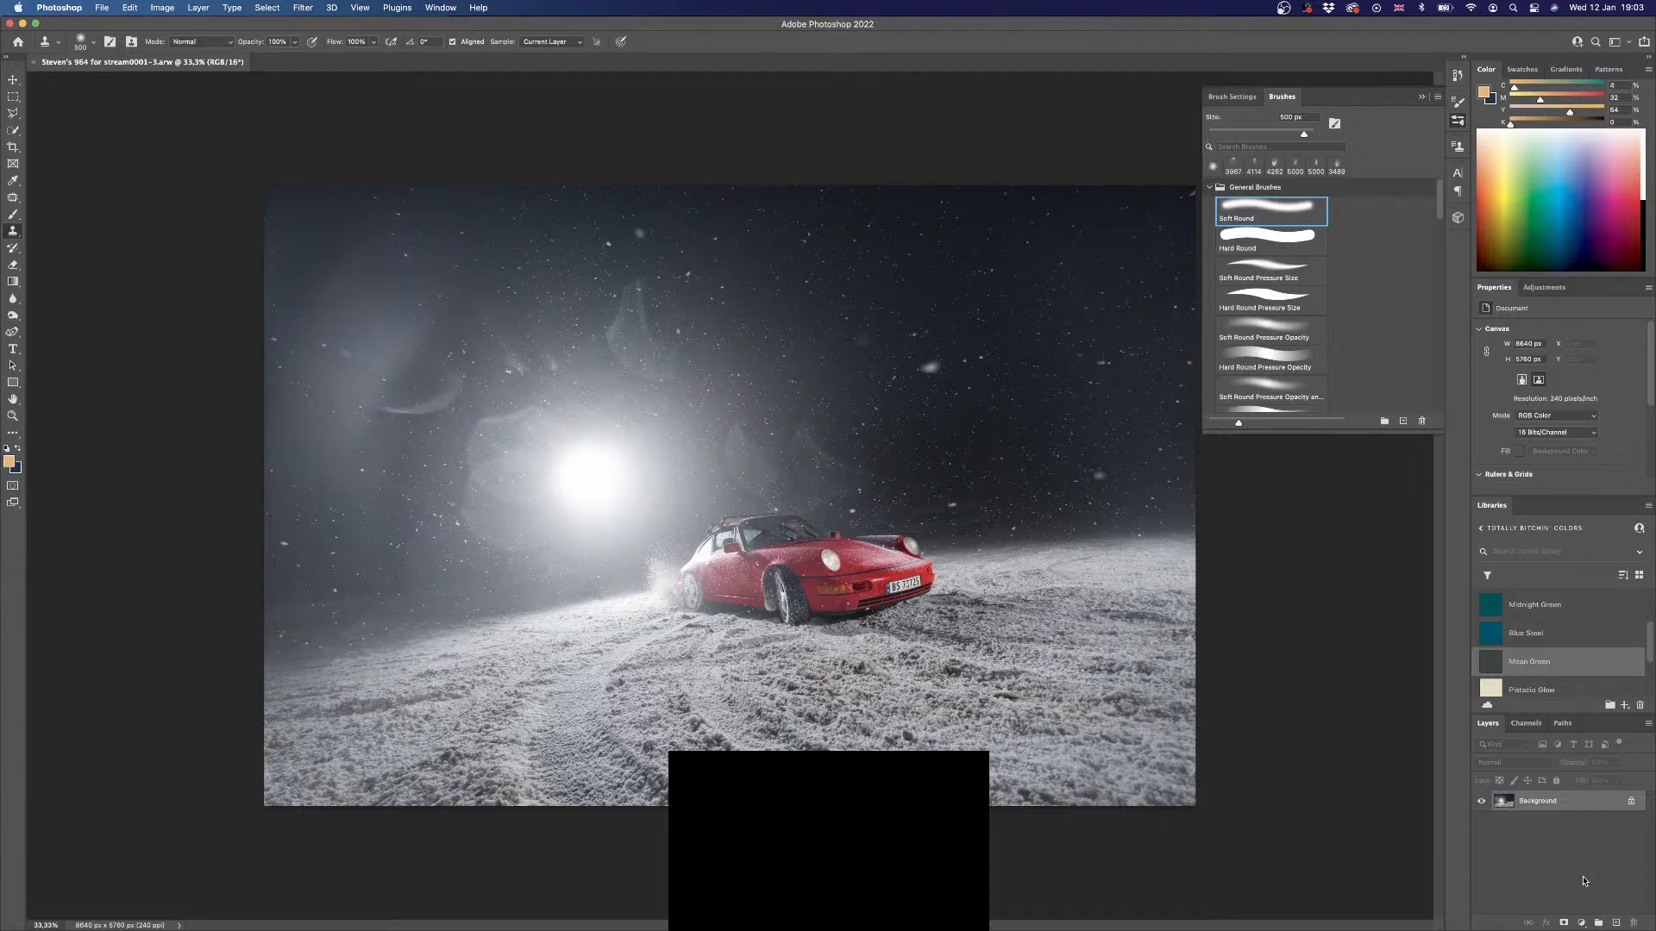
- Add a new layer above the background and fill it with the Blue Steel library color
click(1617, 923)
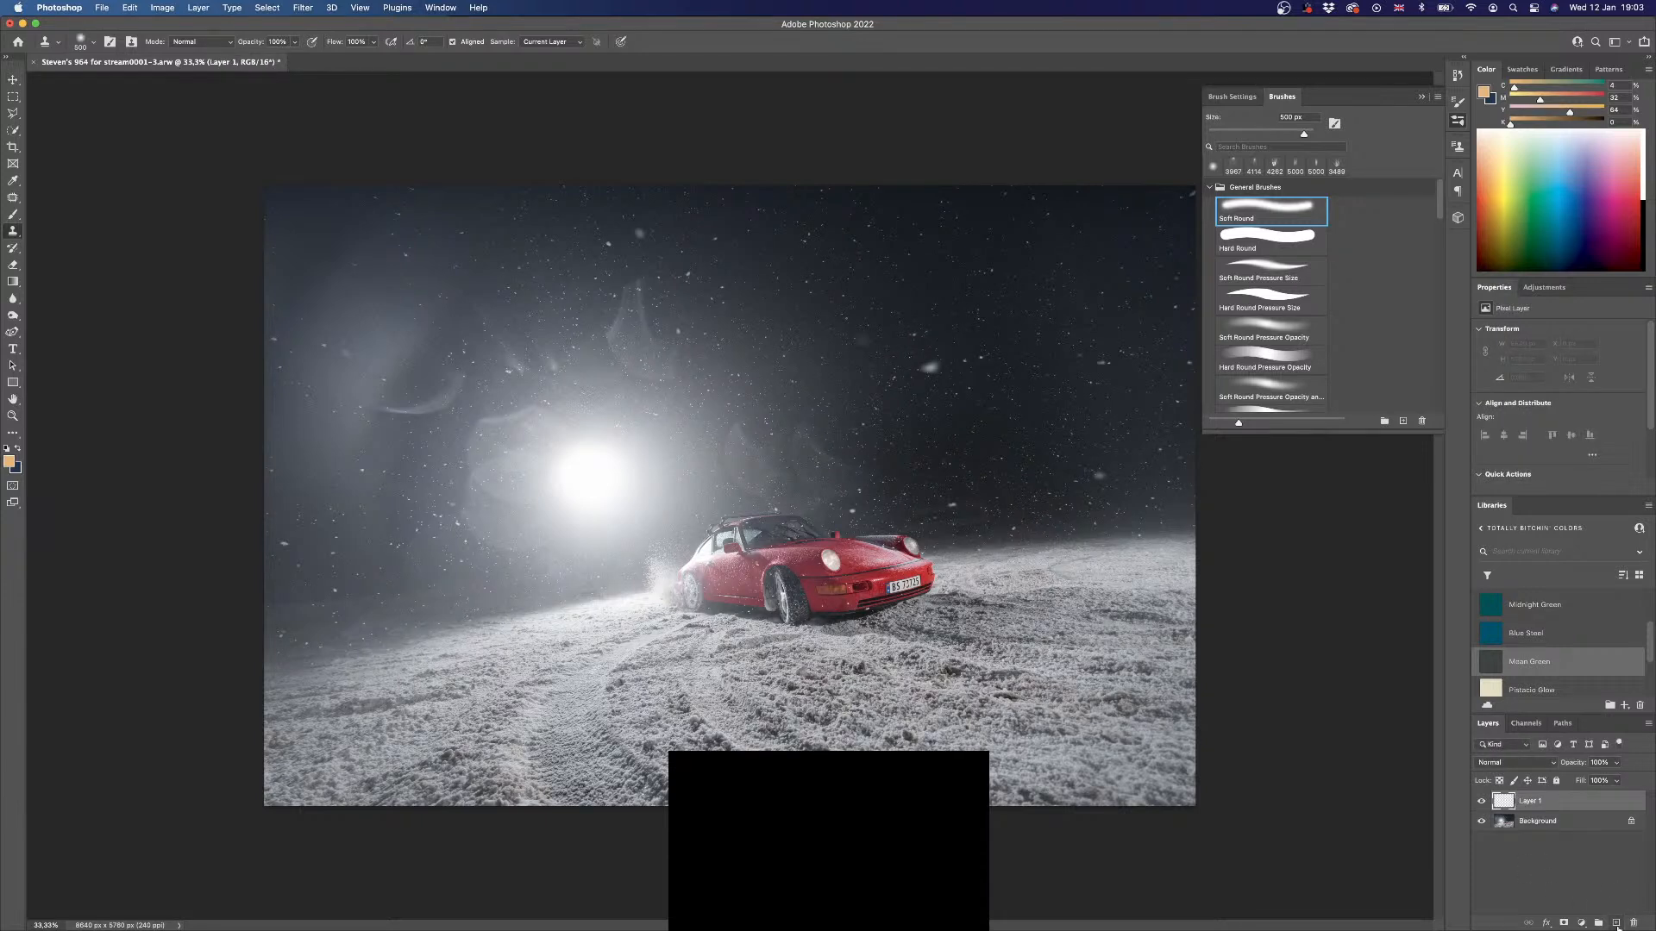
key(g)
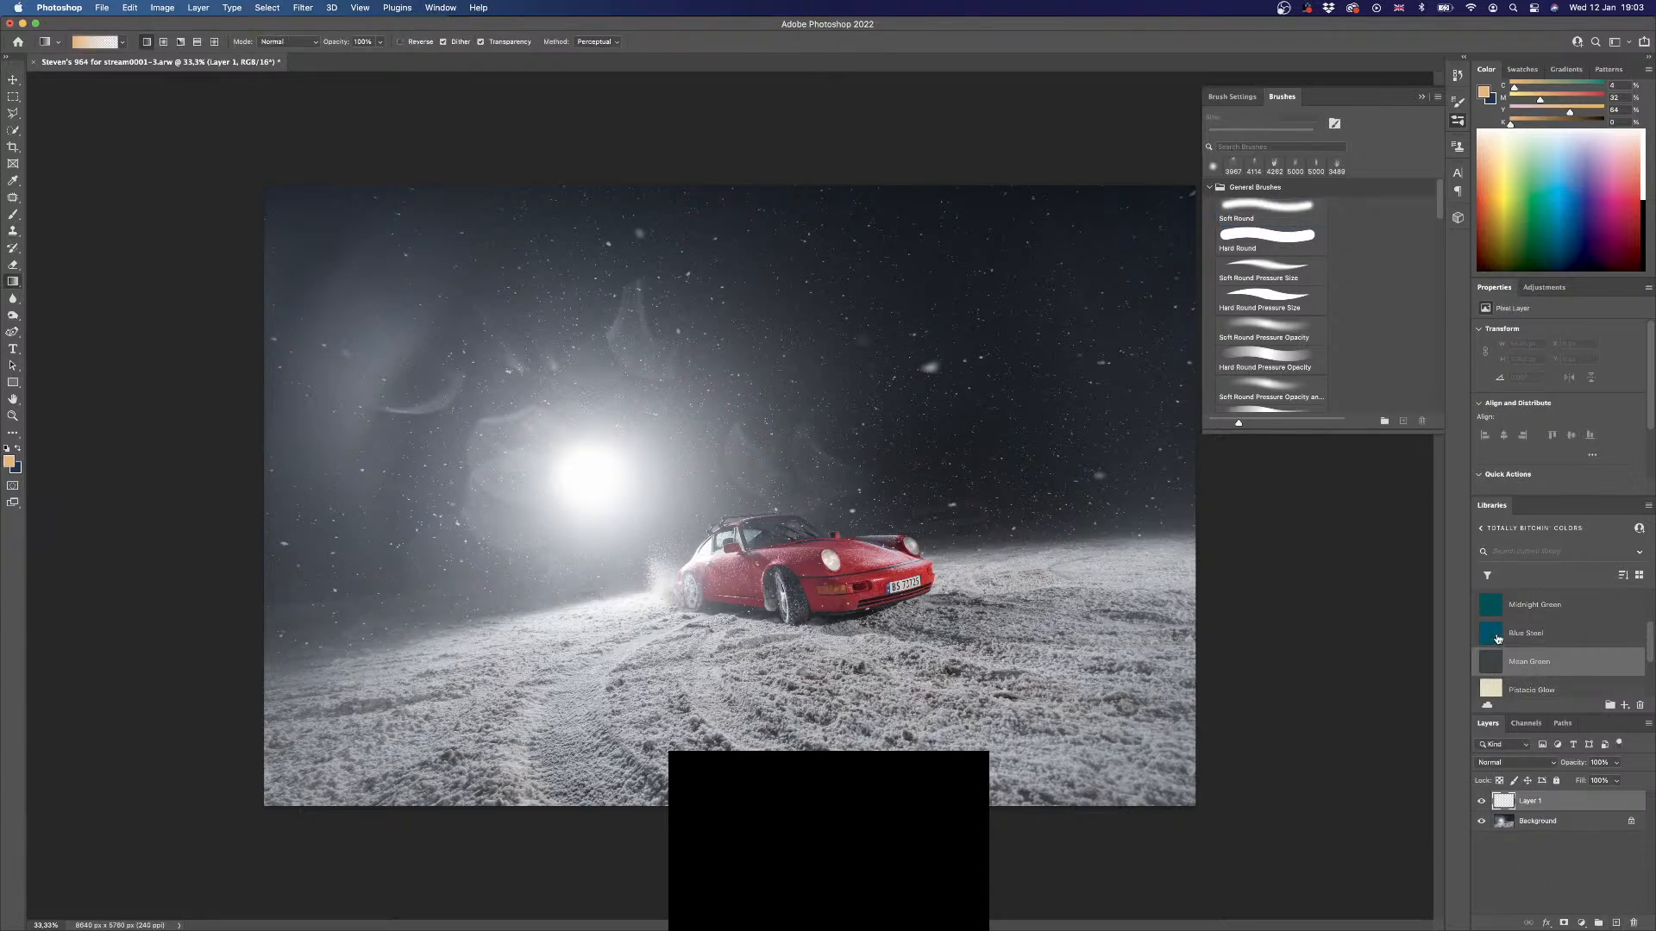
click(1526, 633)
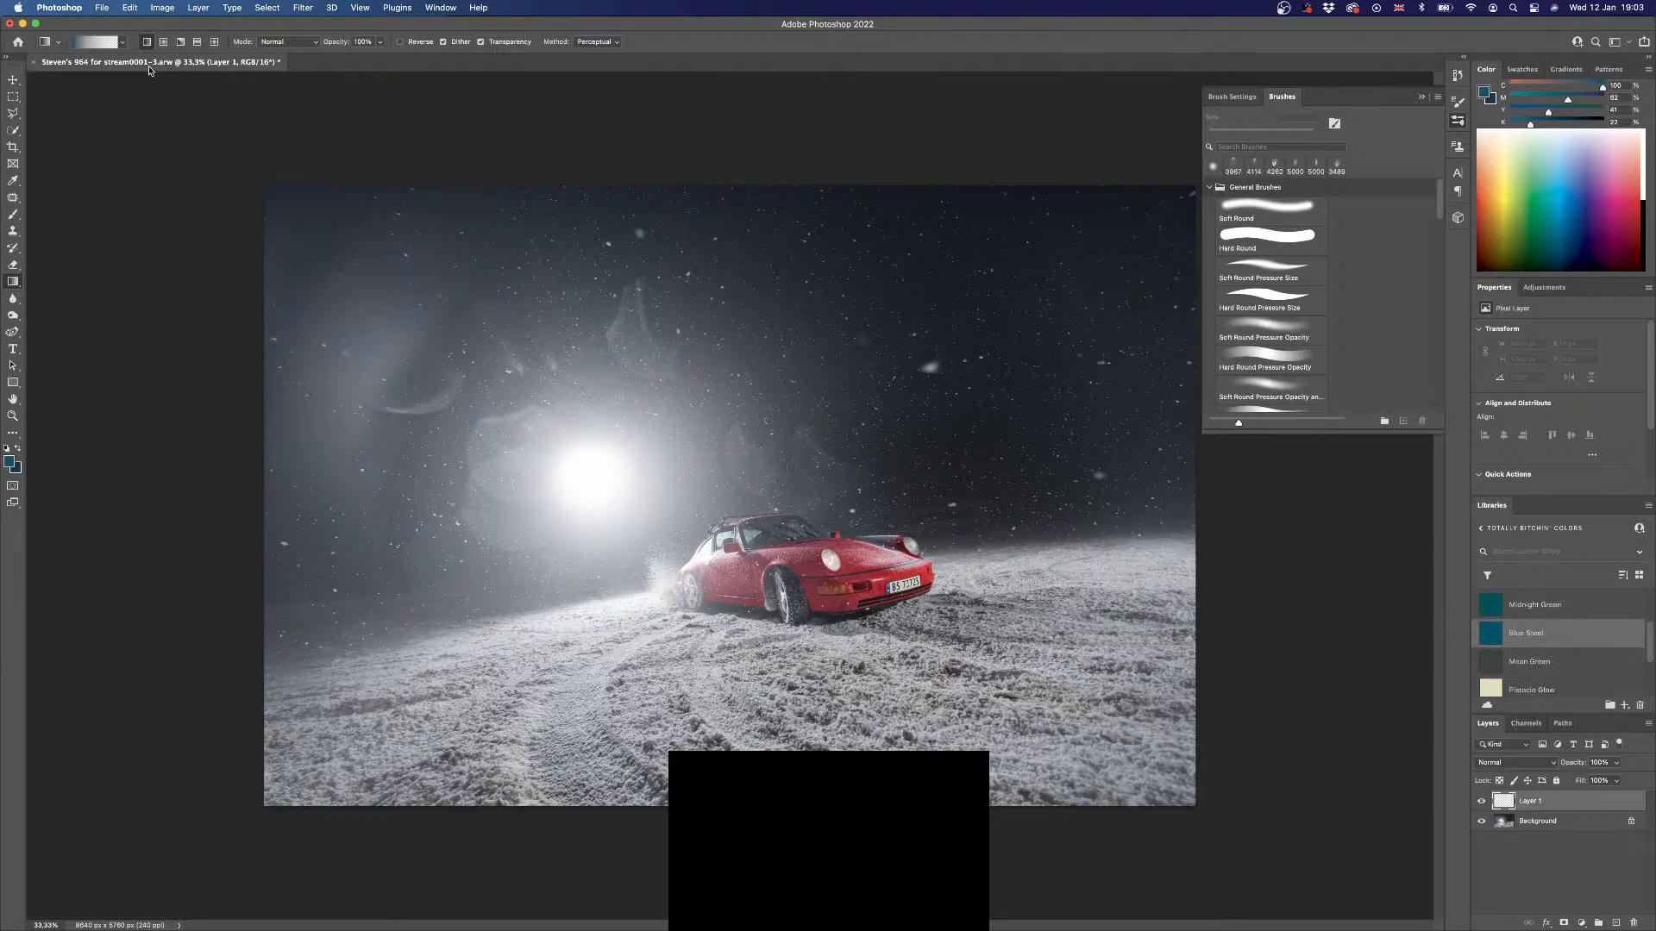
key(alt+BackSpace)
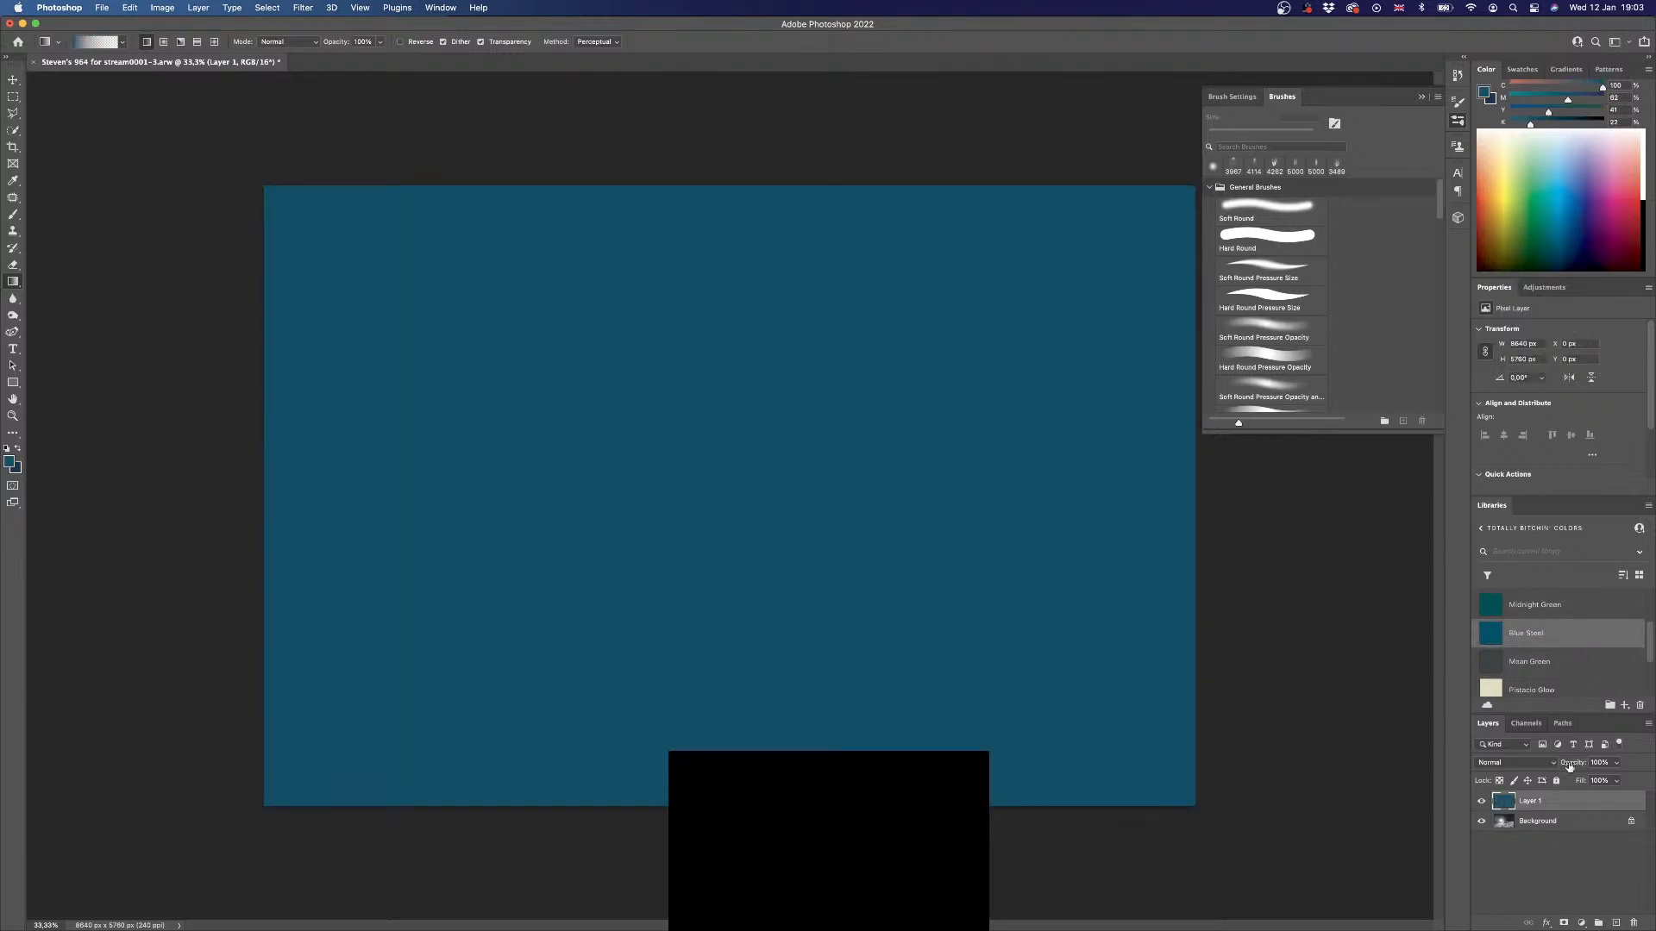
- Set the blue fill layer's blend mode to Soft Light, lower its opacity to about 46%, and deselect the layer
click(1526, 763)
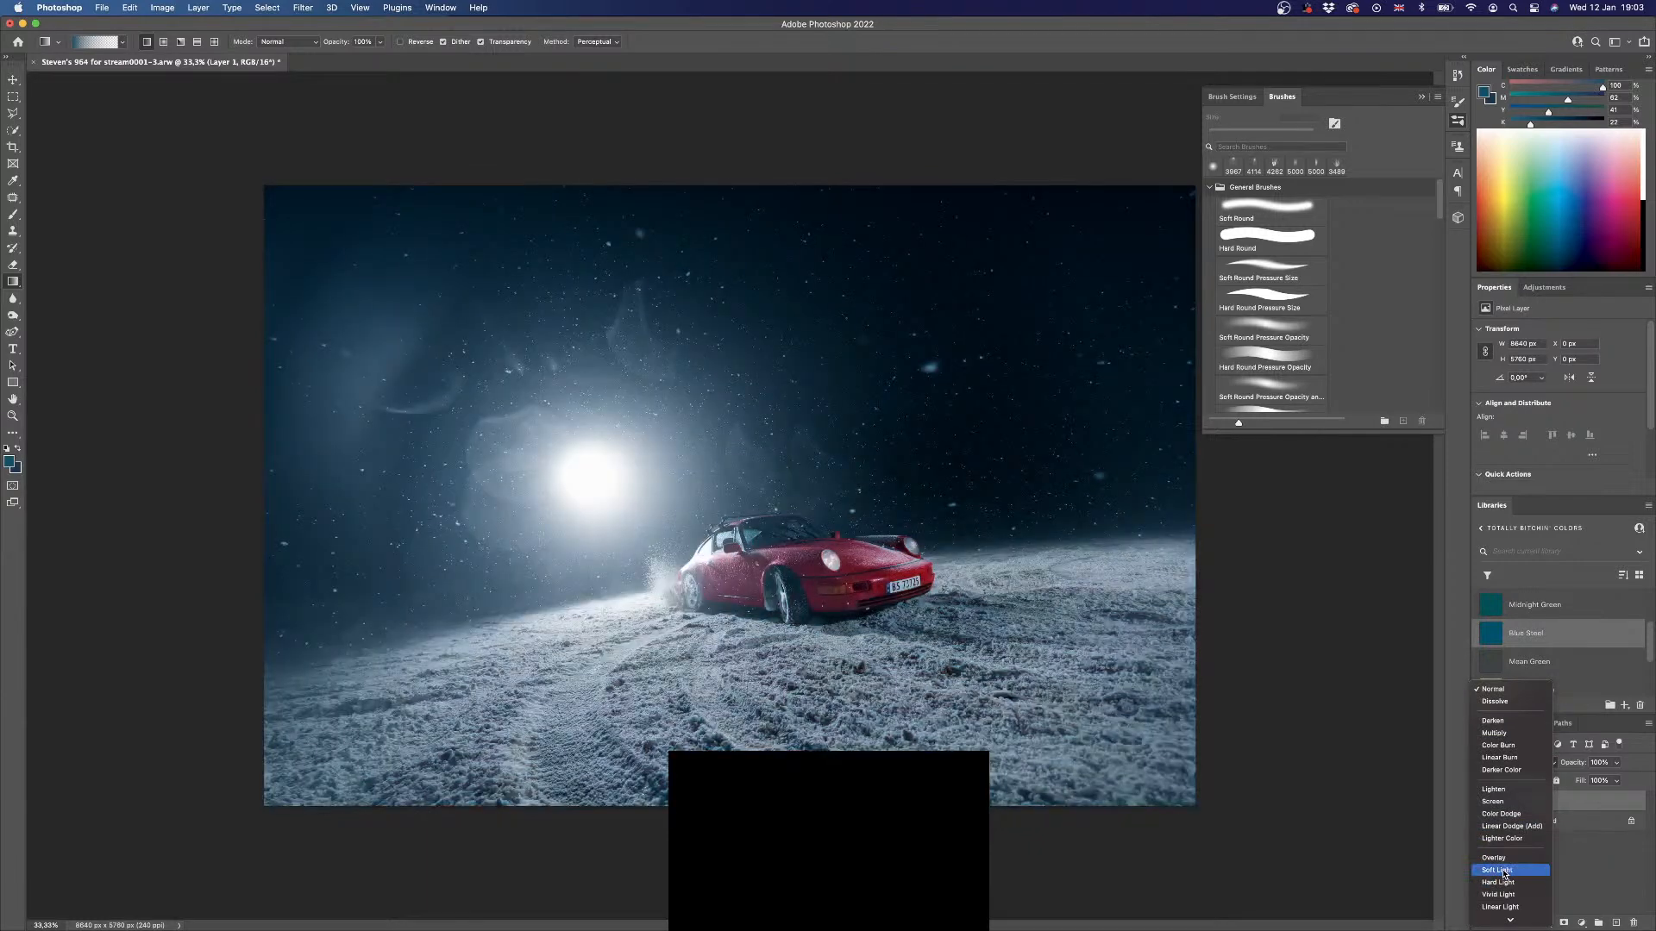
click(1511, 878)
mouse_move(1576, 768)
mouse_down()
mouse_move(1530, 768)
mouse_move(1544, 766)
mouse_up()
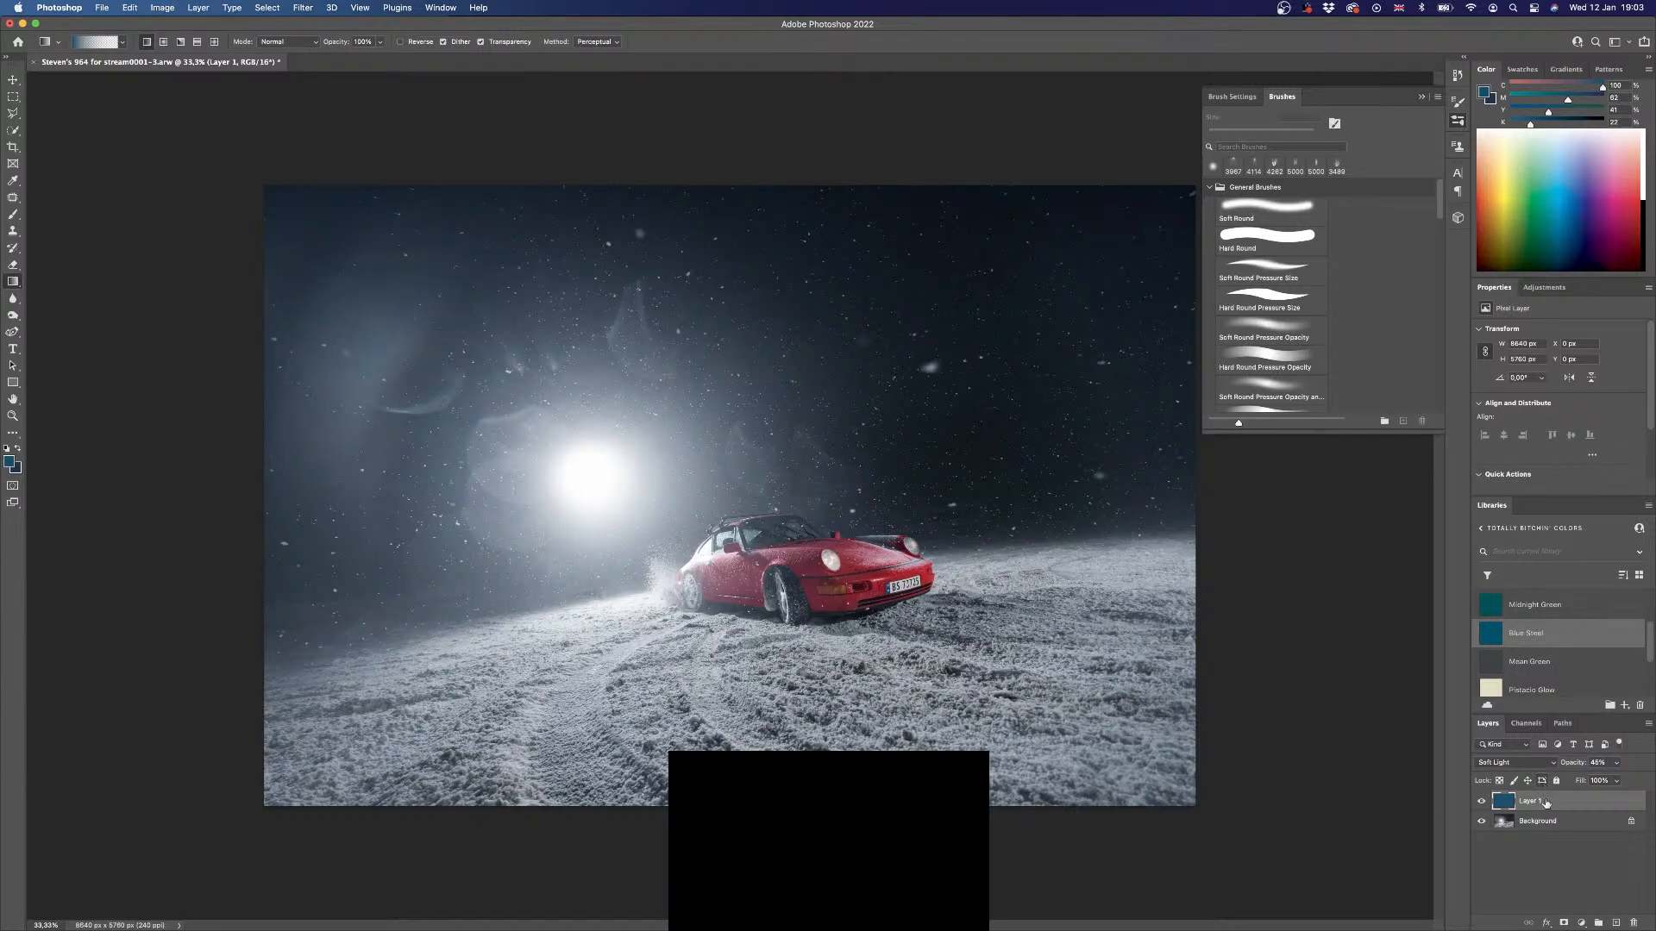
click(1553, 852)
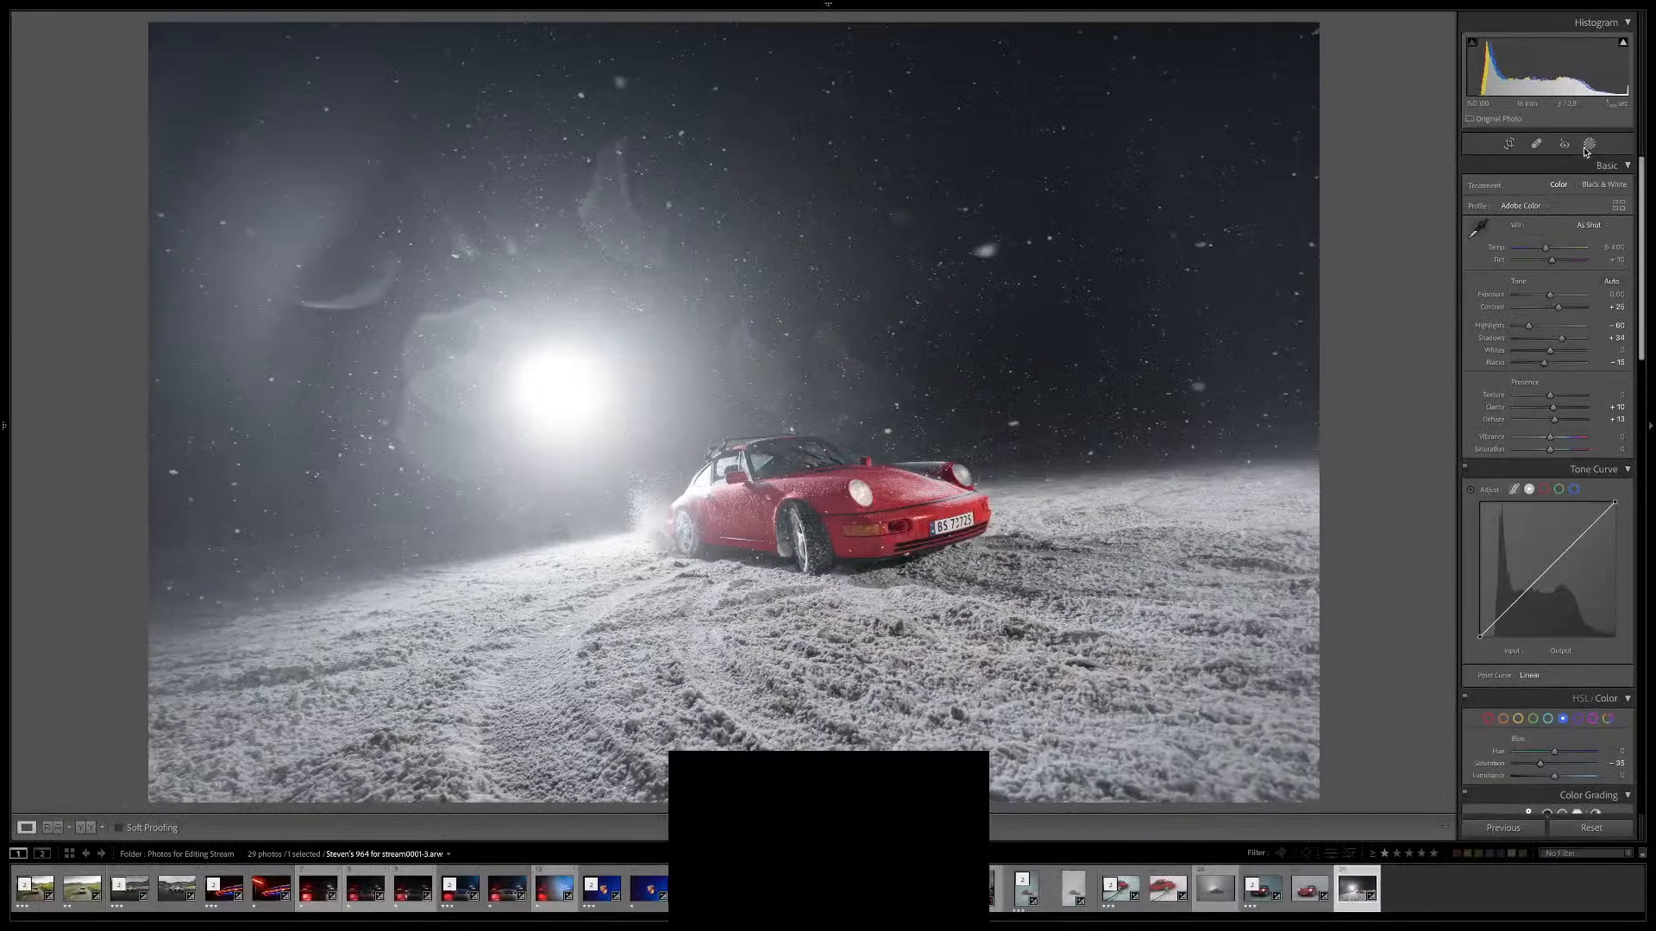
- Switch to Lightroom, expand the night photo's list of masks to review it, collapse it, and return to Photoshop
click(1589, 145)
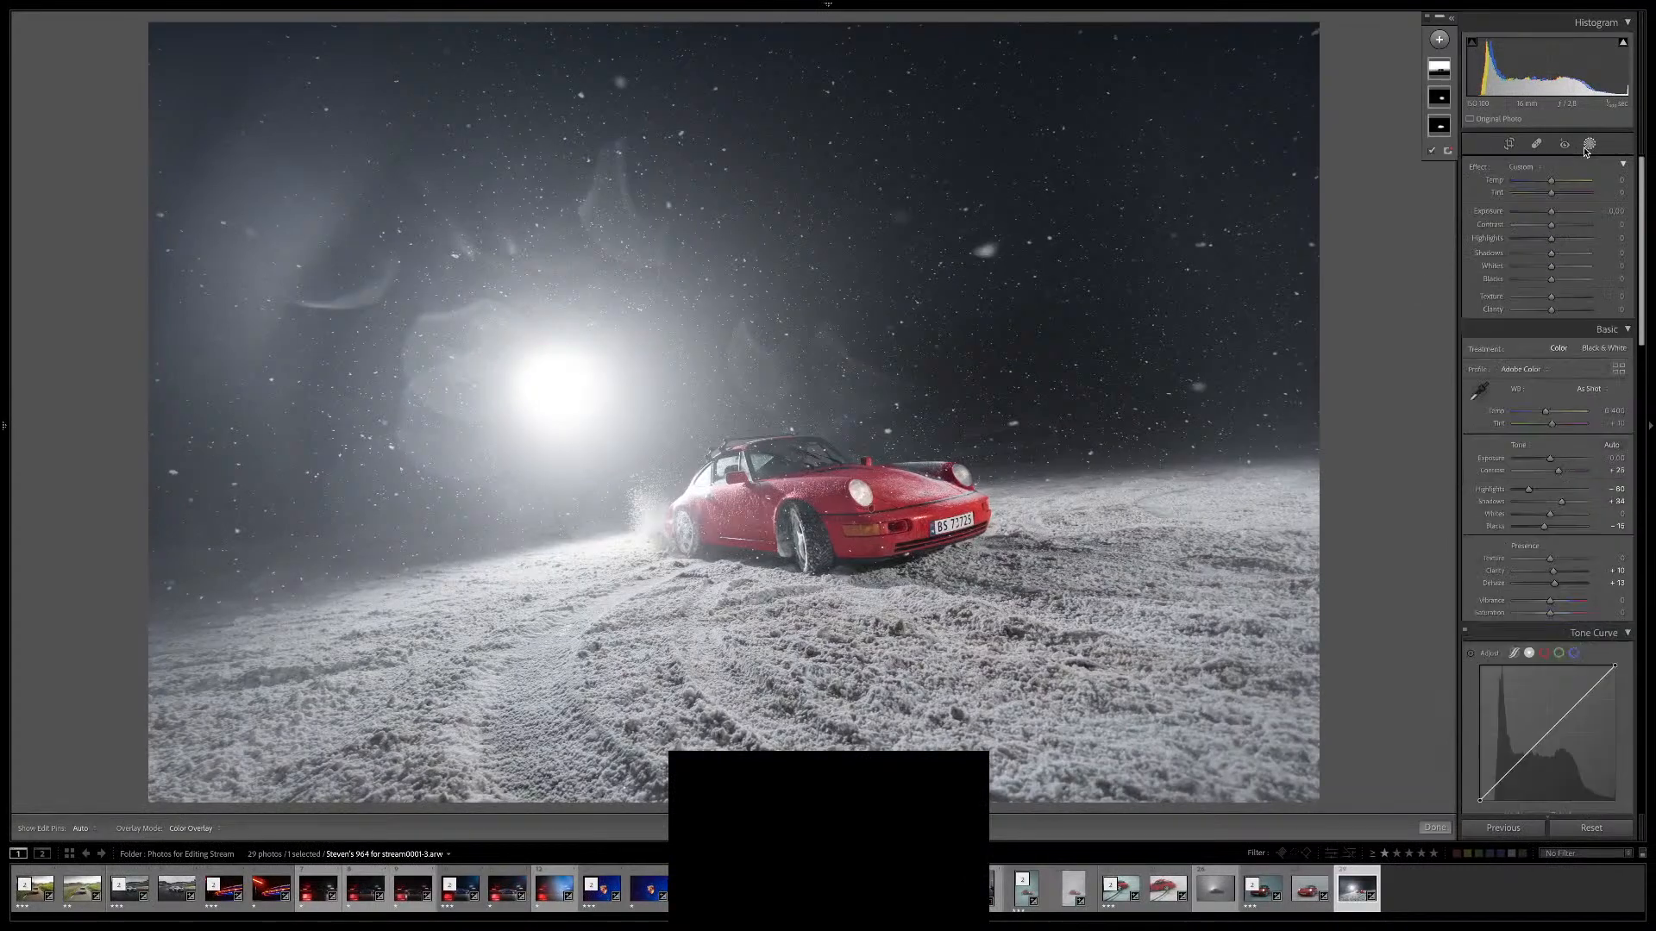
click(1450, 21)
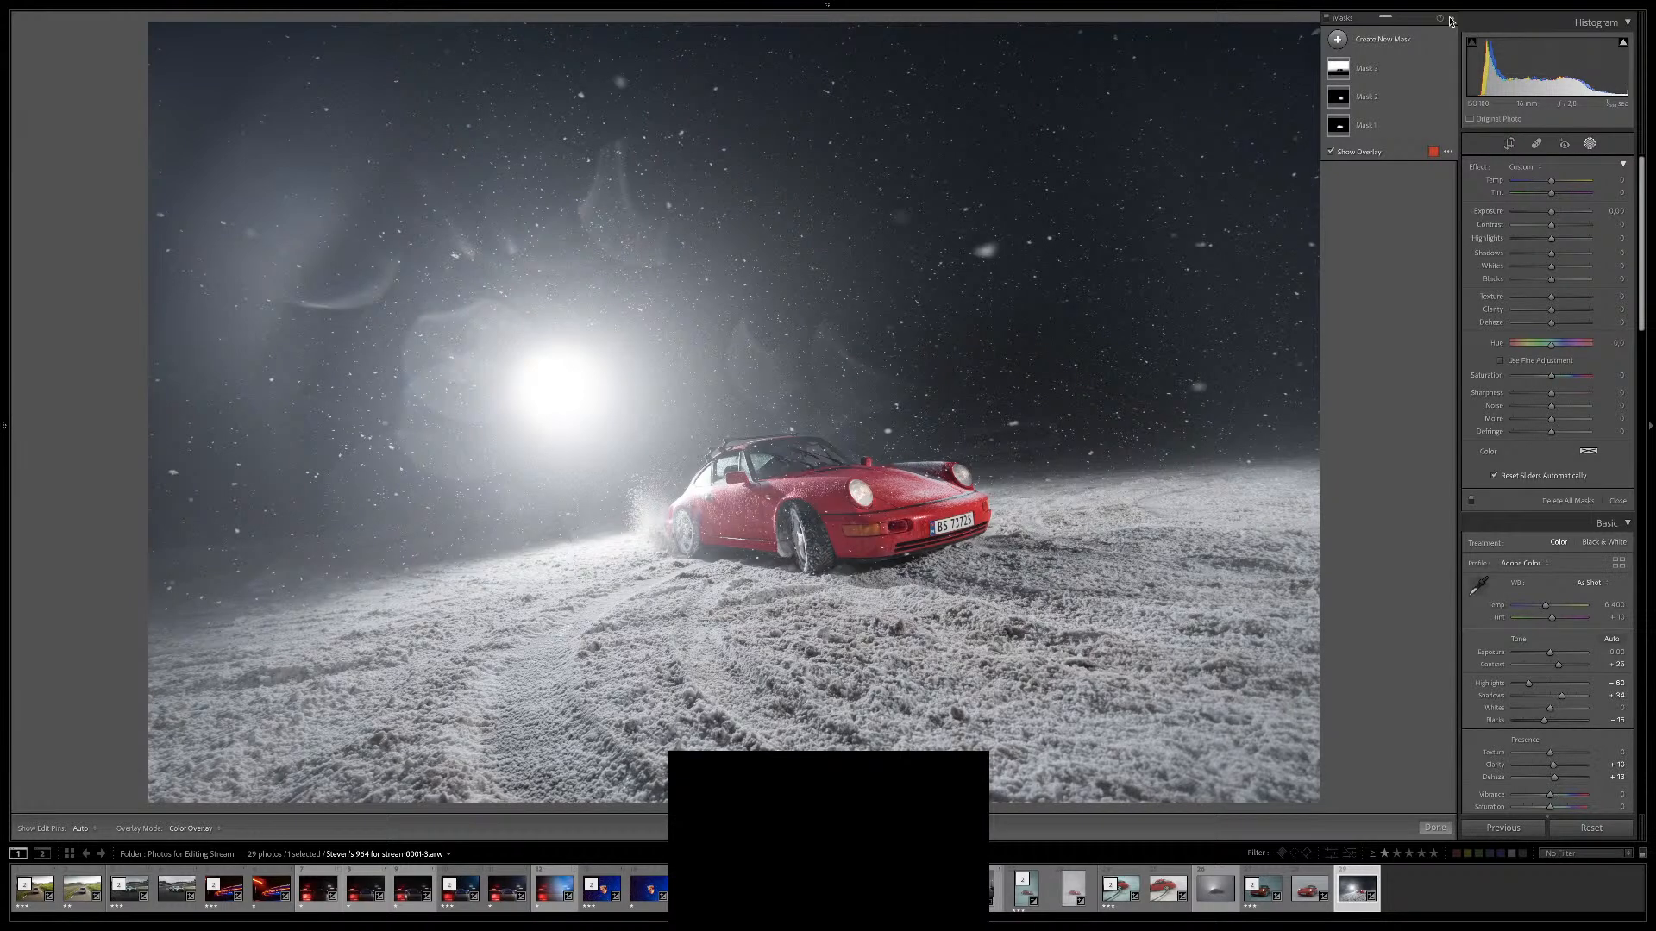
click(1451, 20)
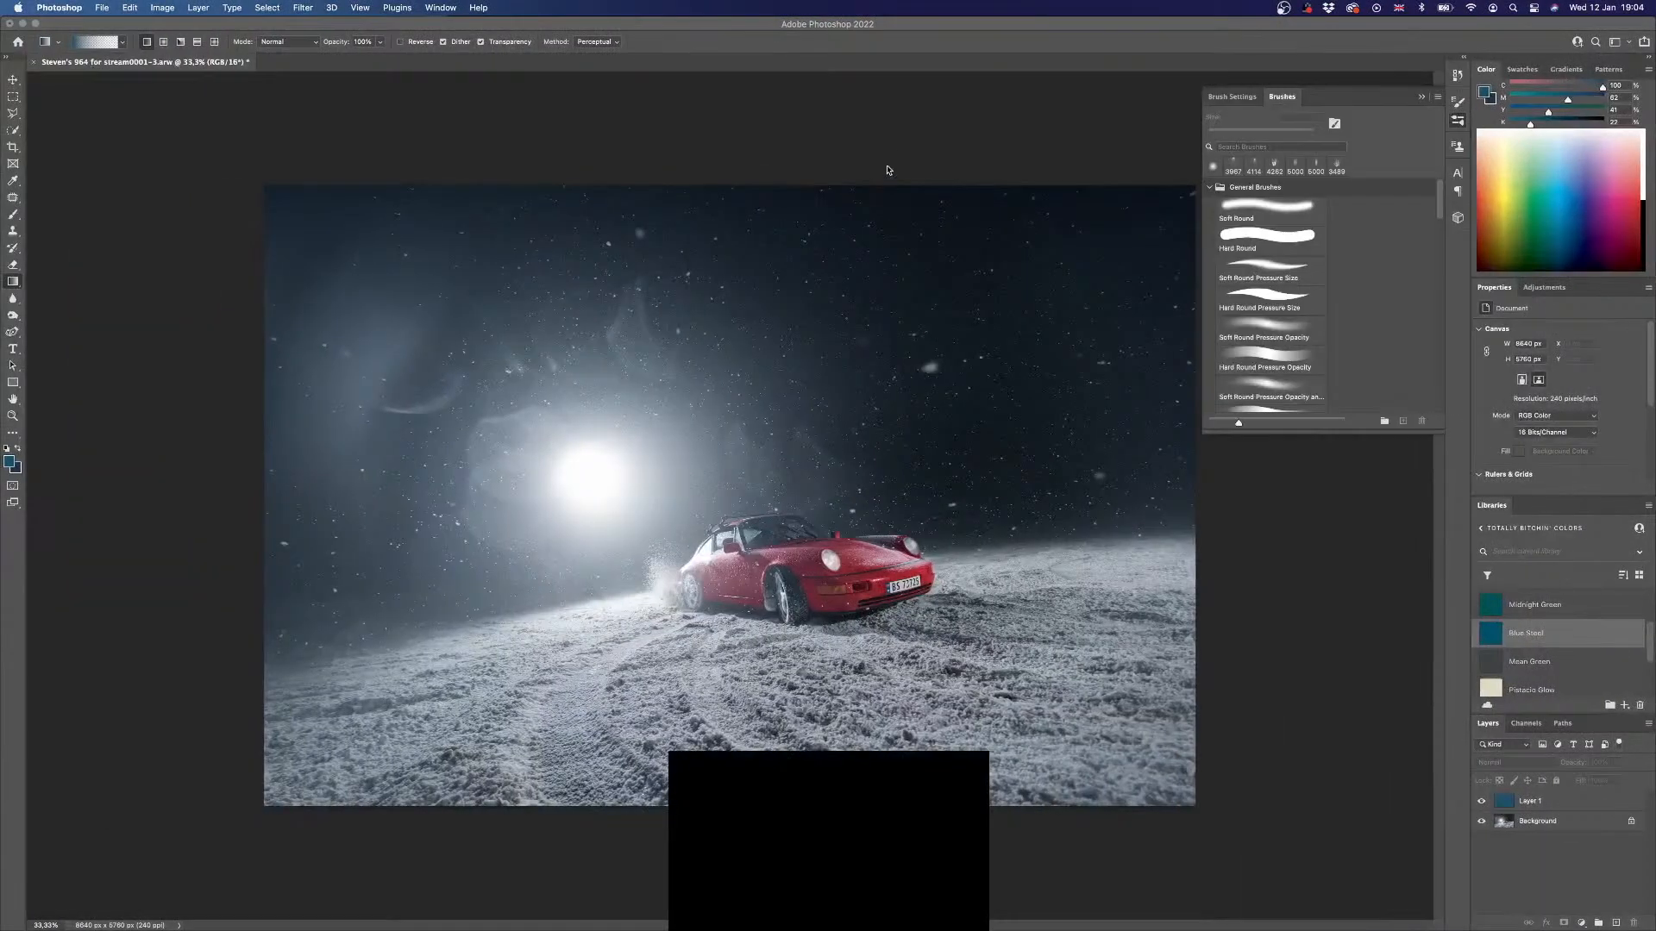
click(1253, 396)
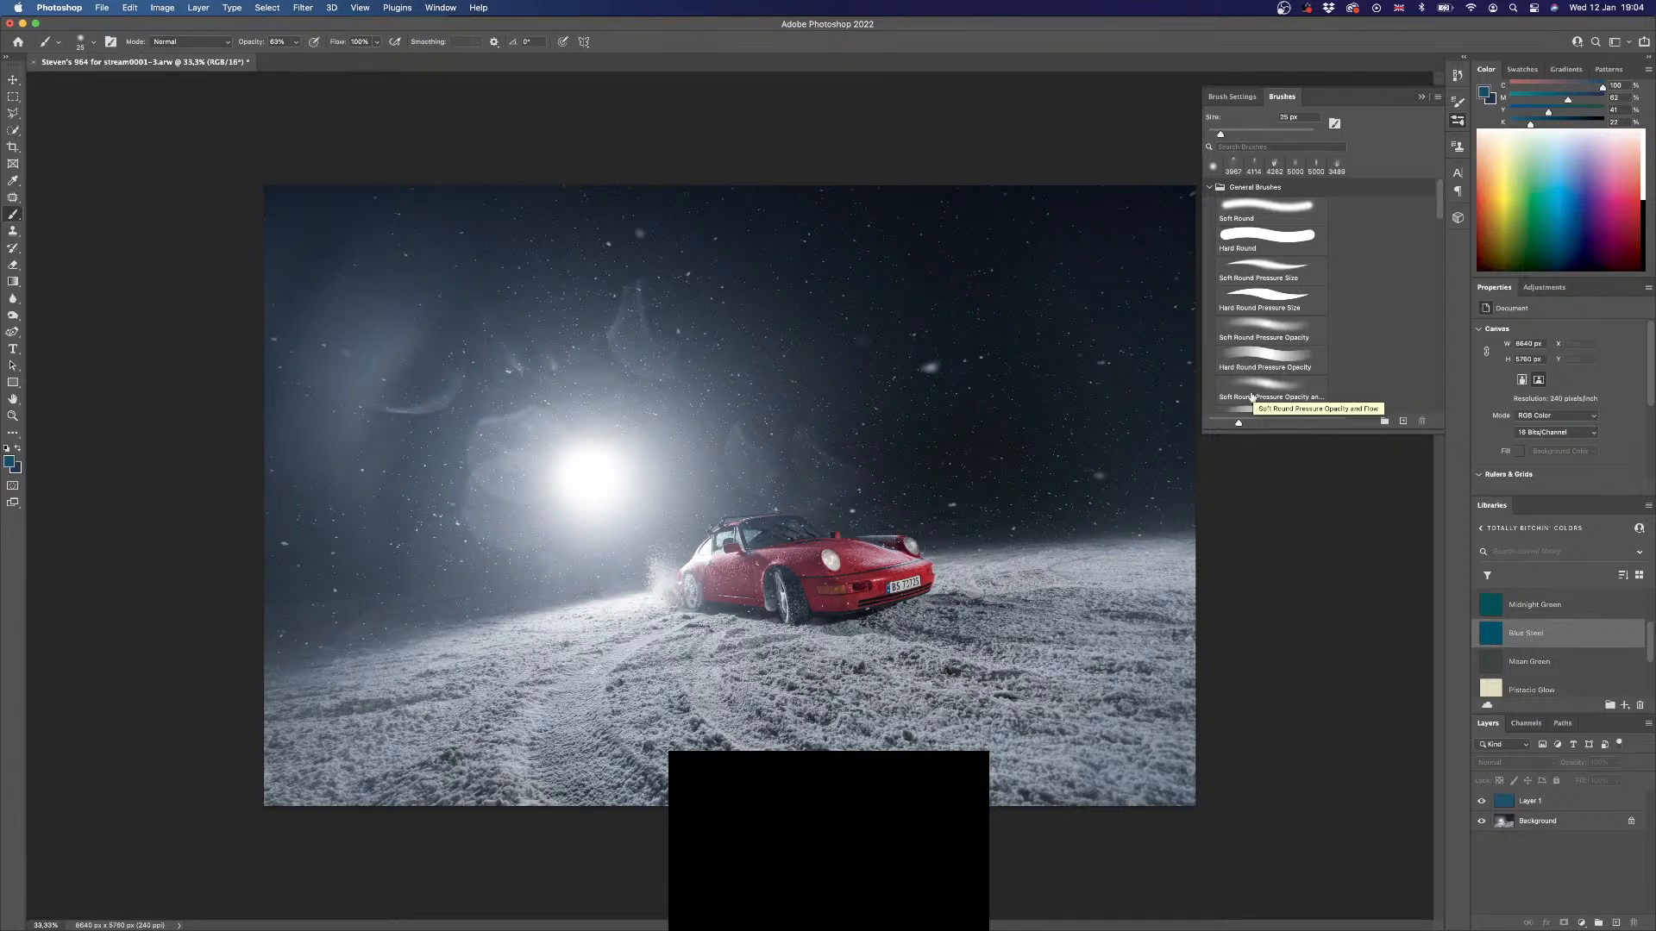
key(g)
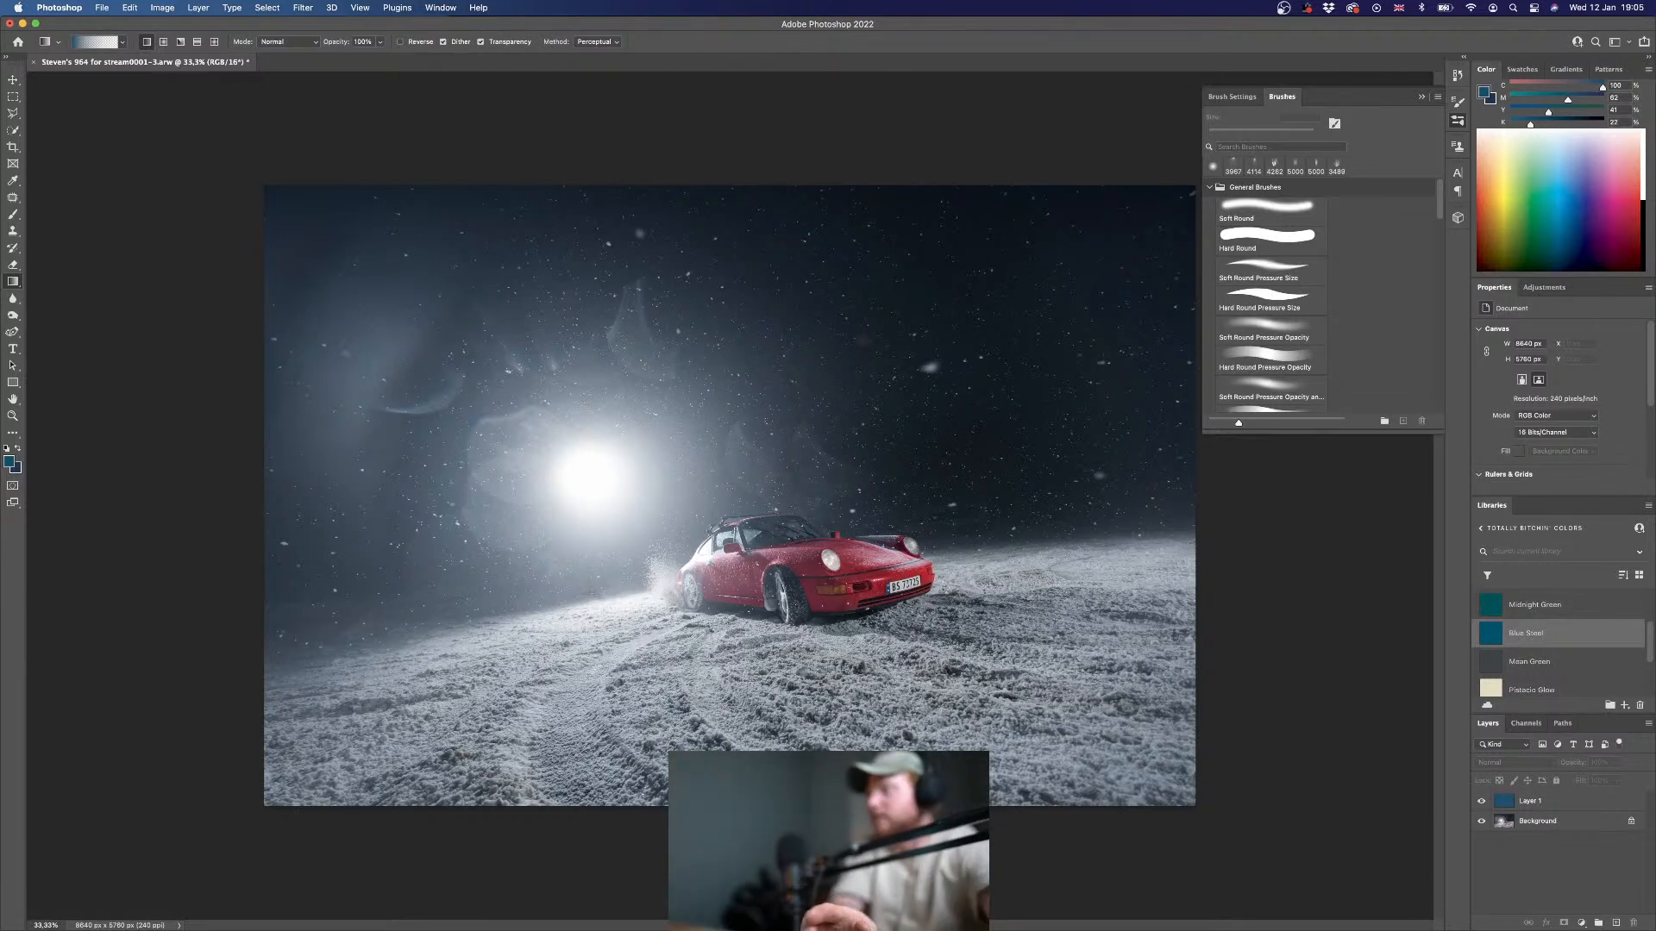
key(super+Tab)
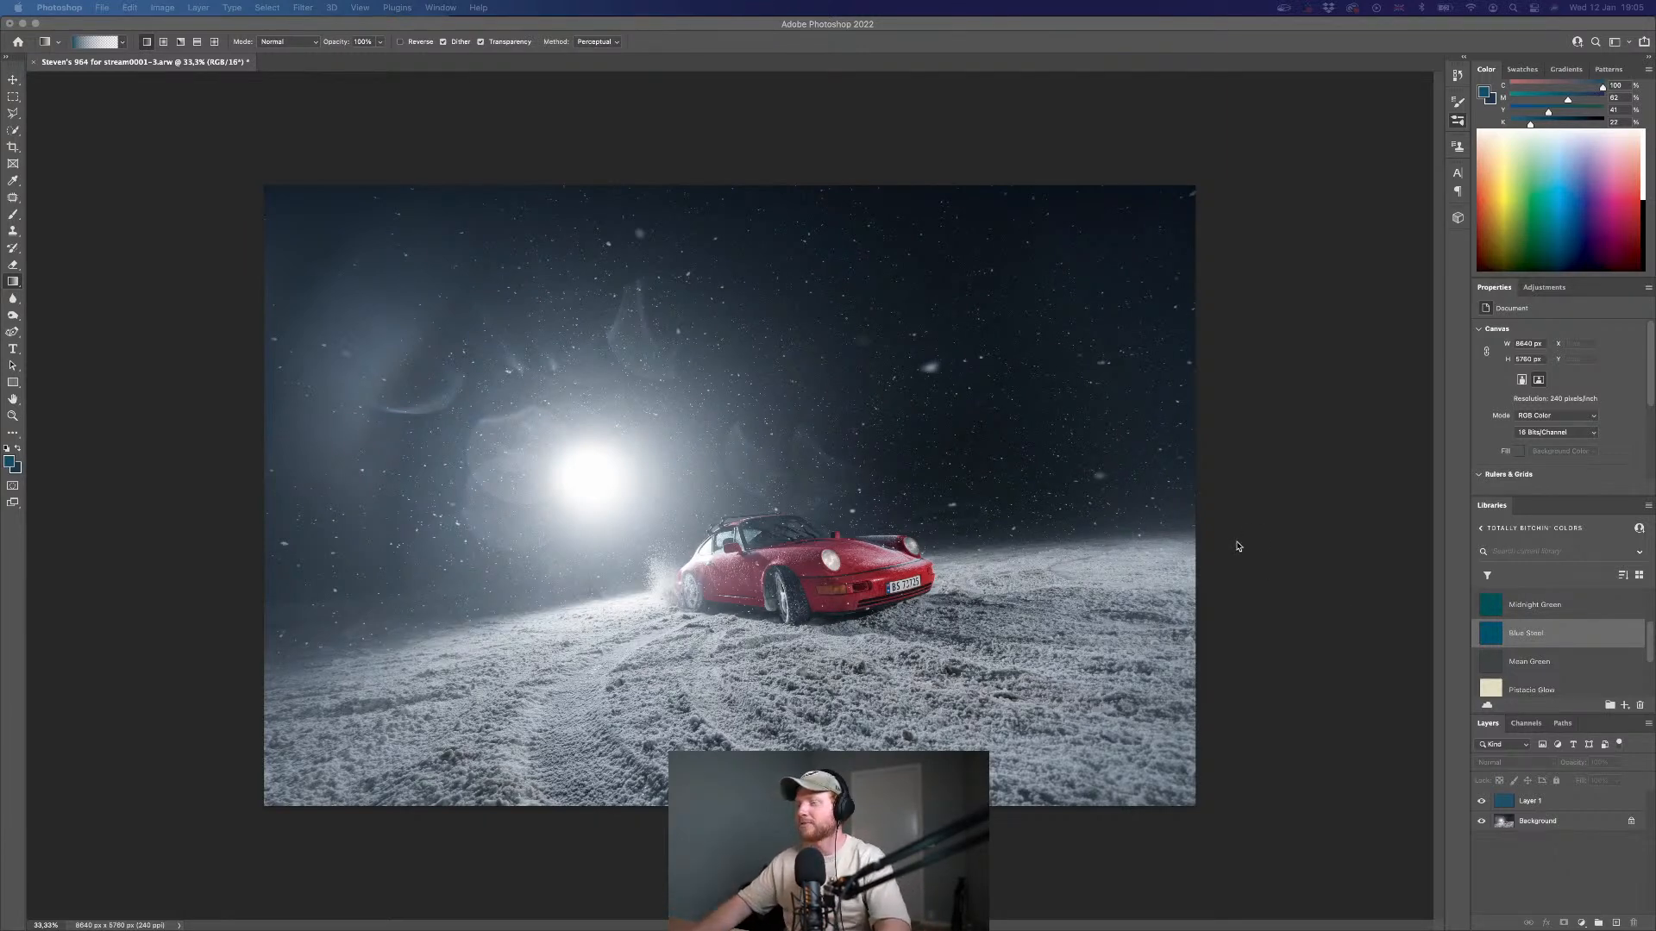
click(1553, 850)
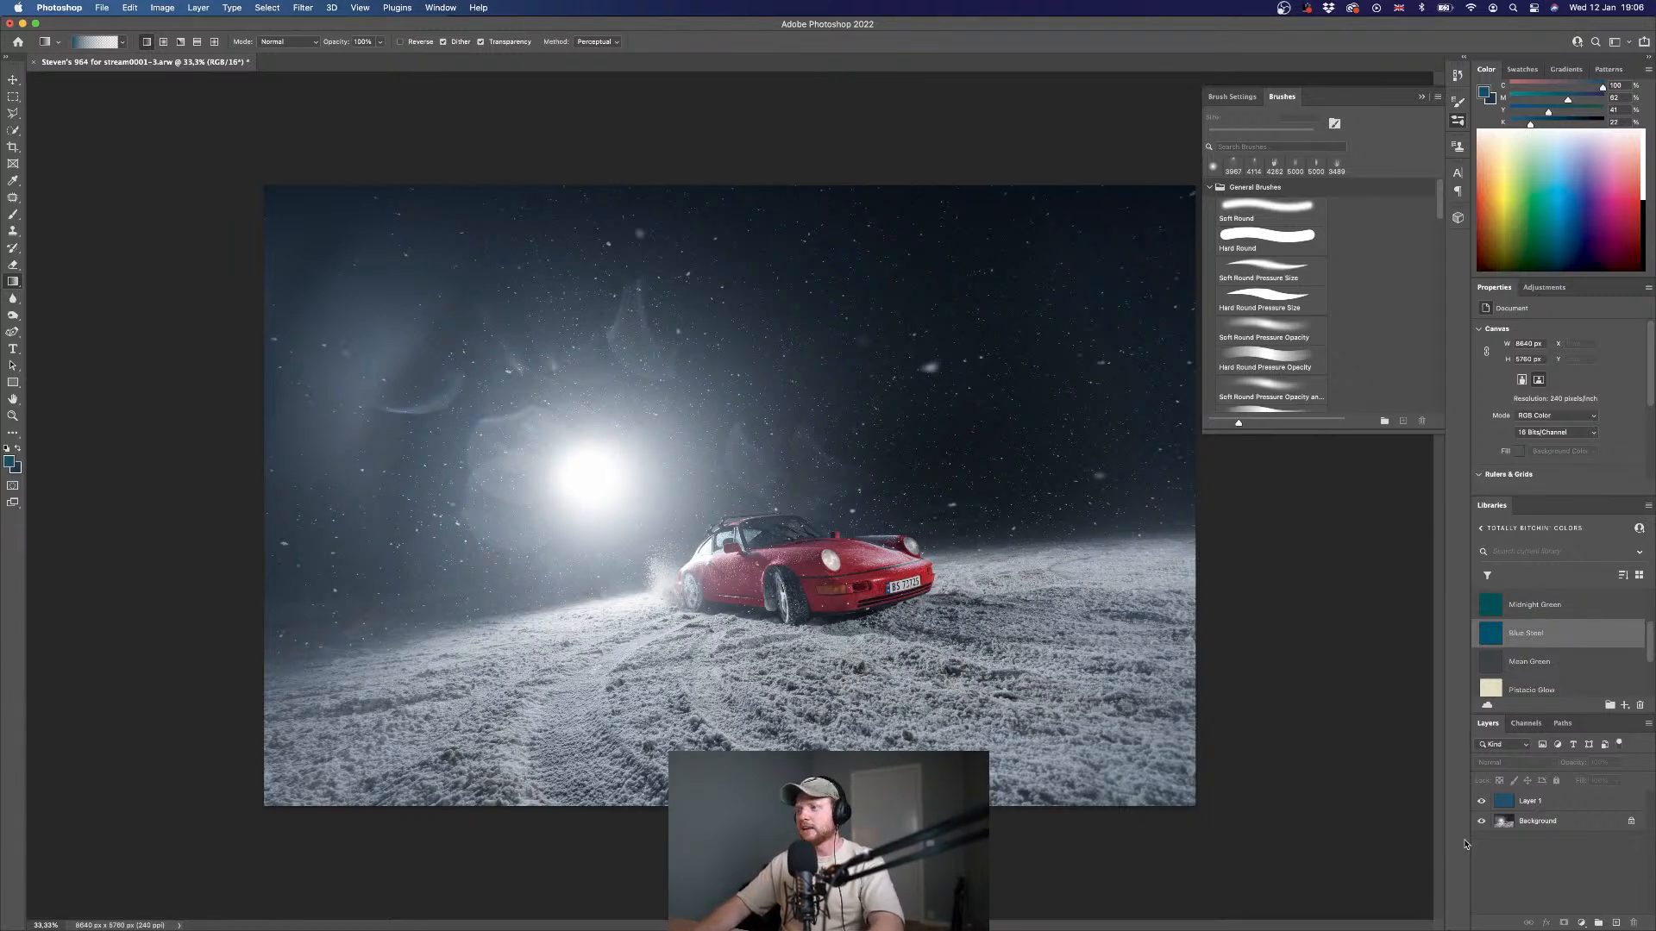
- Add a new layer above the blue fill and fill it with the Pistacio Glow library color
click(1616, 923)
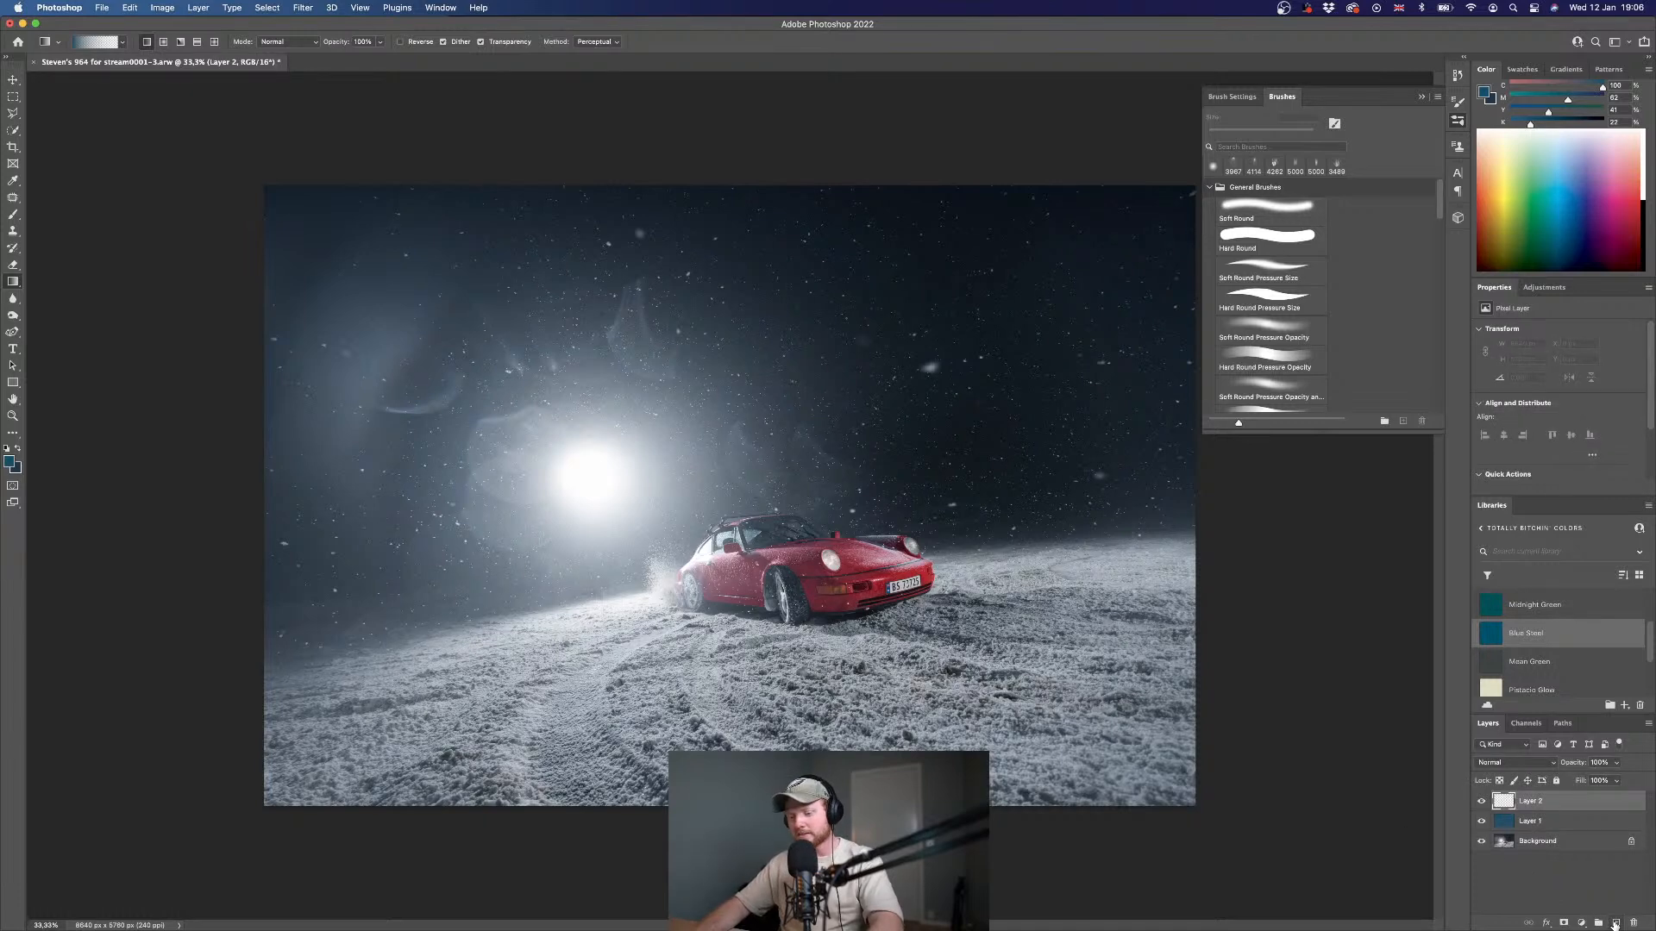
scroll(1509, 679, down, 3)
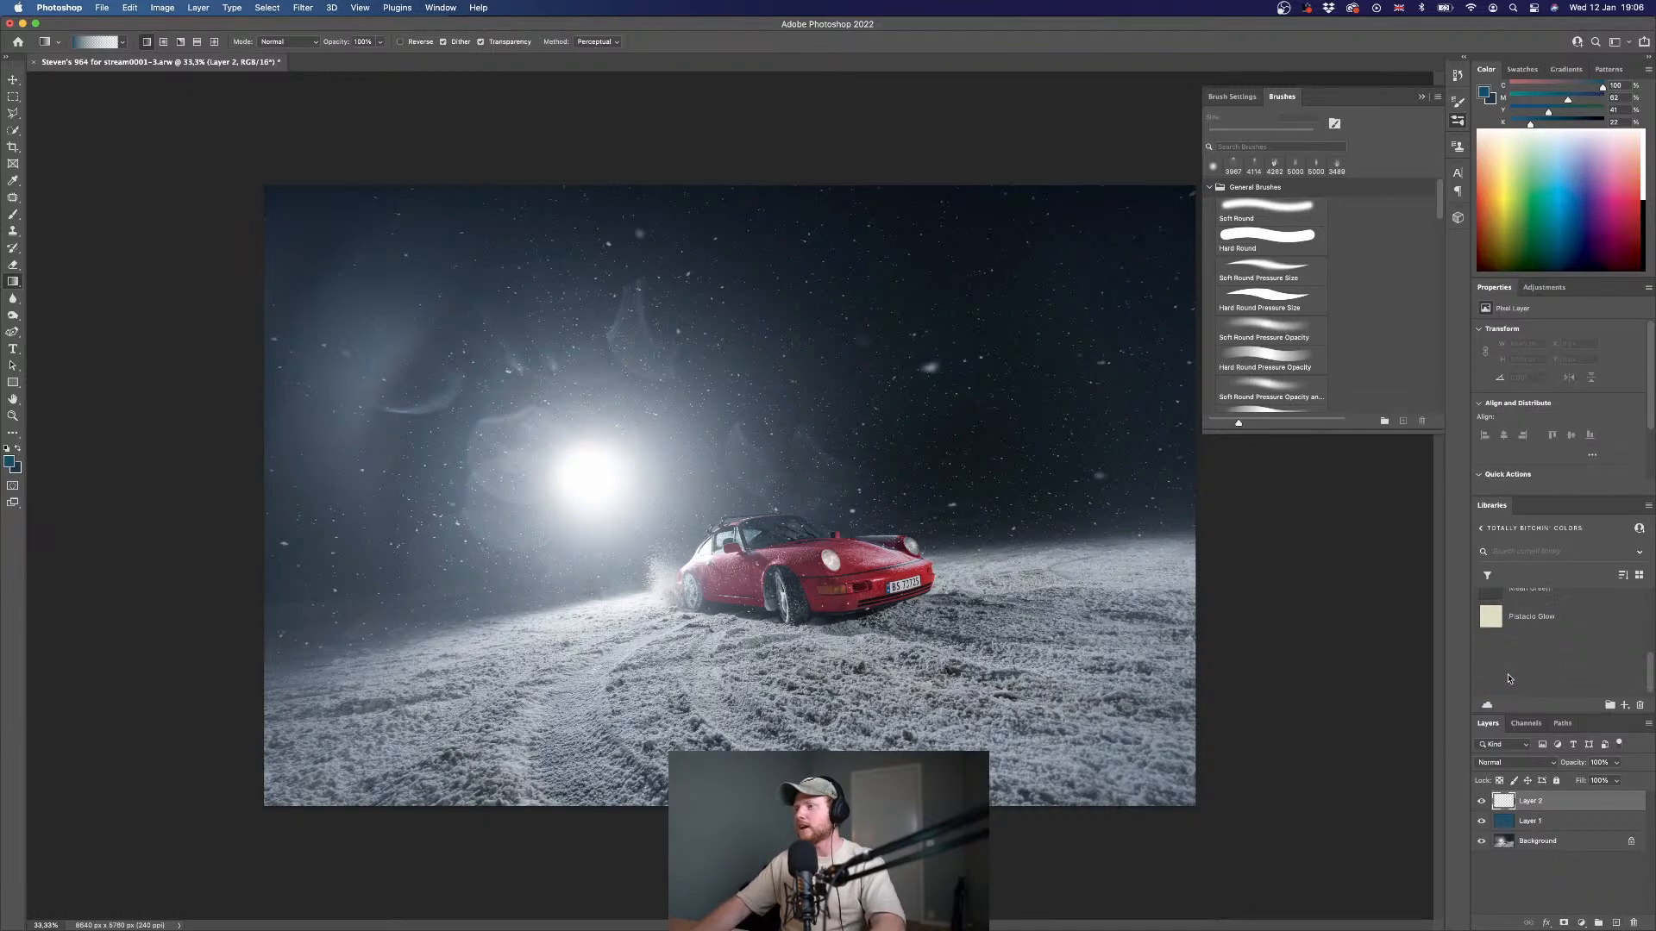
scroll(1508, 672, up, 1)
click(1498, 655)
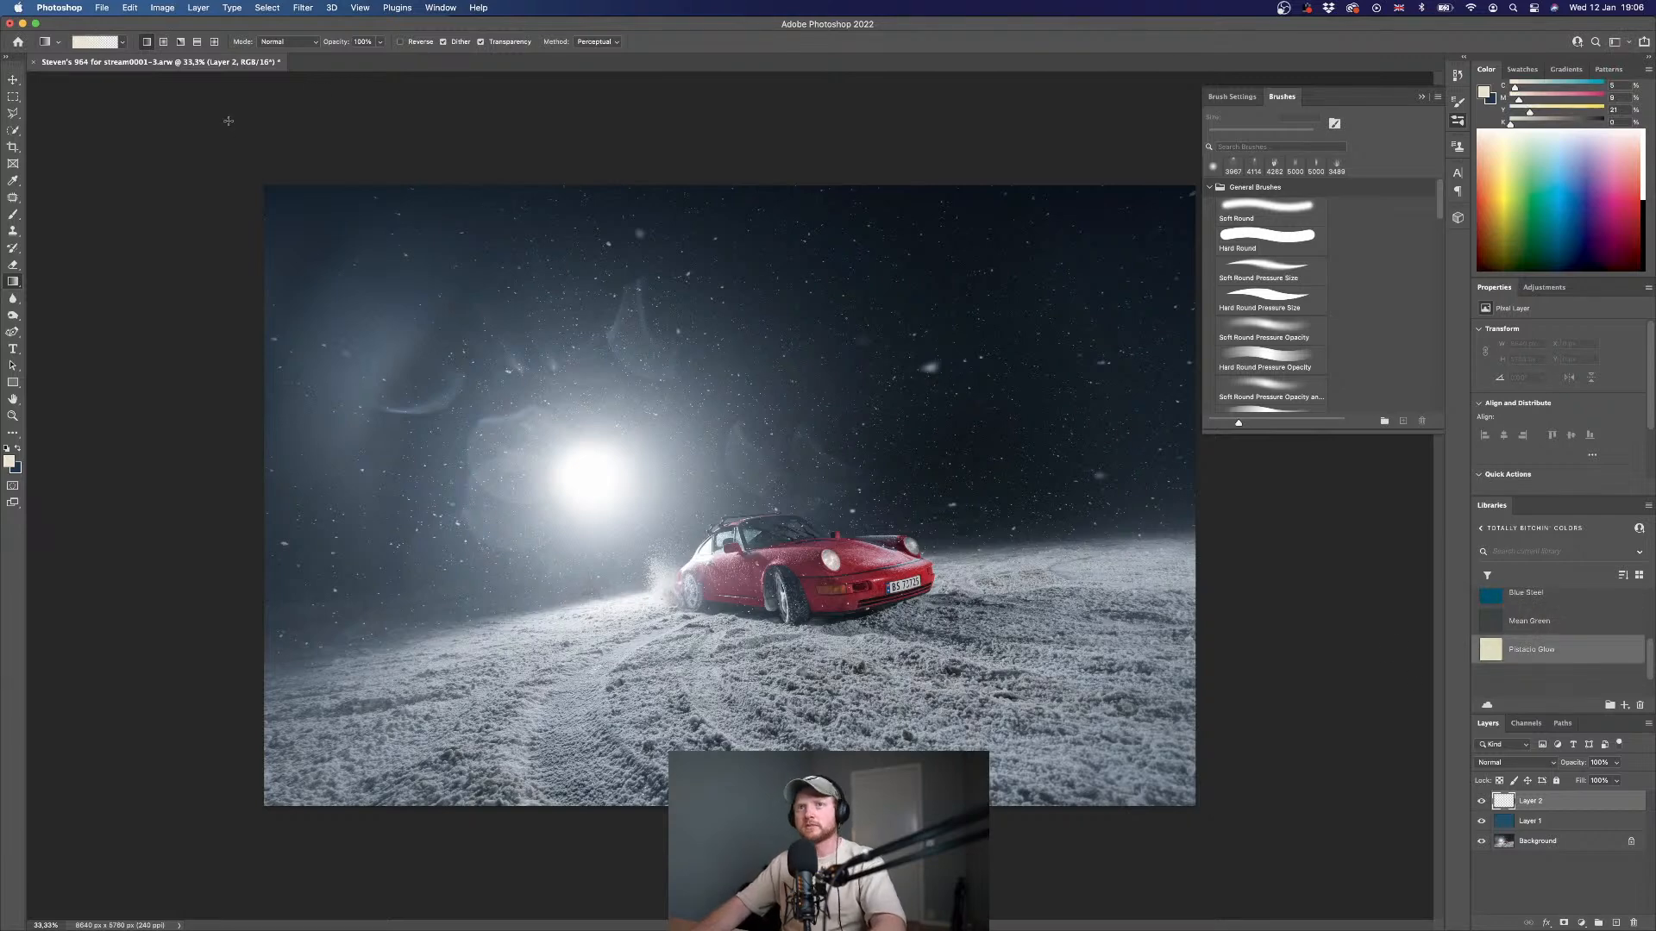
key(alt+BackSpace)
- Try the Soft Light blend mode on the Pistacio Glow fill layer, compare without it, and delete the layer
click(1515, 762)
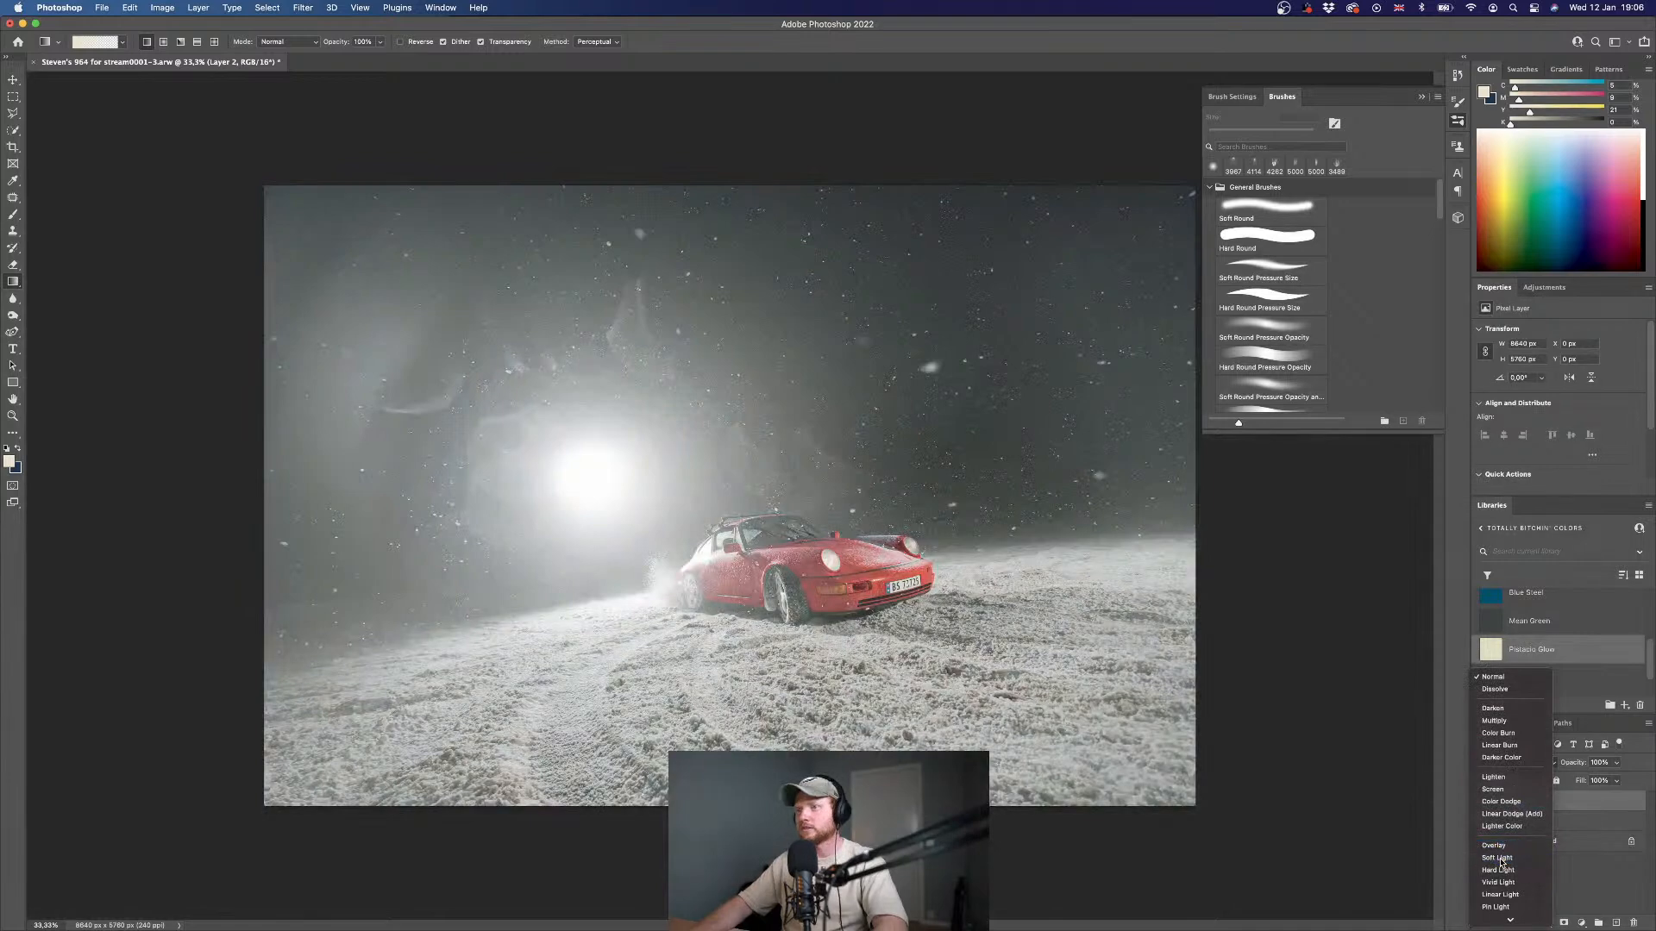
click(1499, 858)
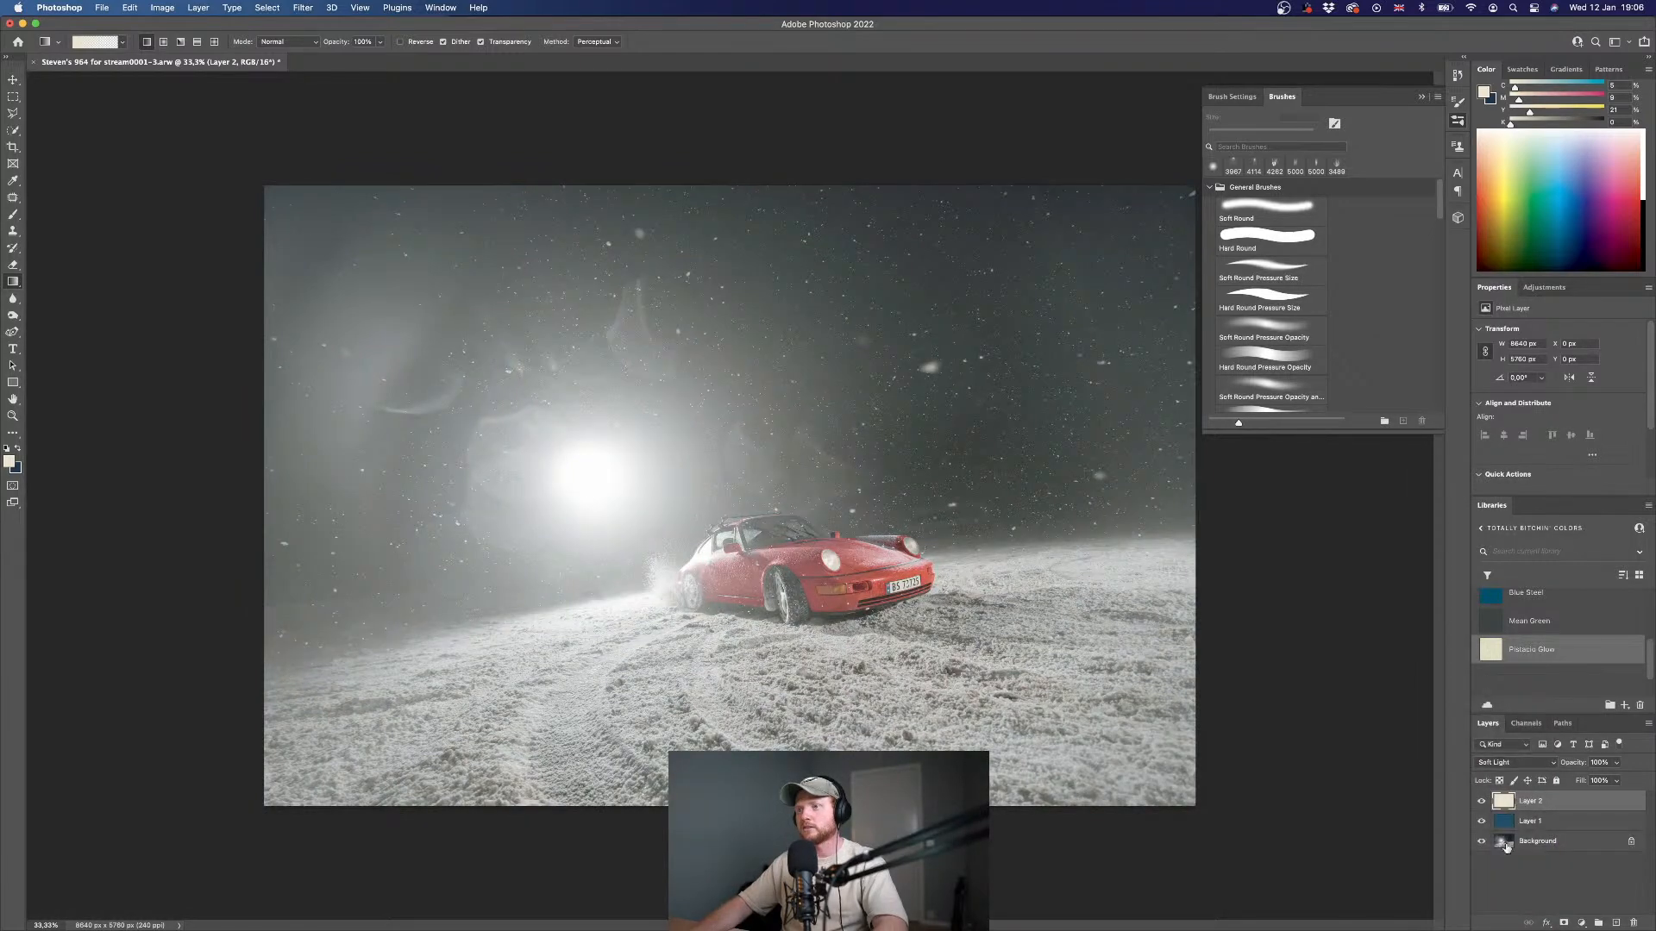
click(1482, 803)
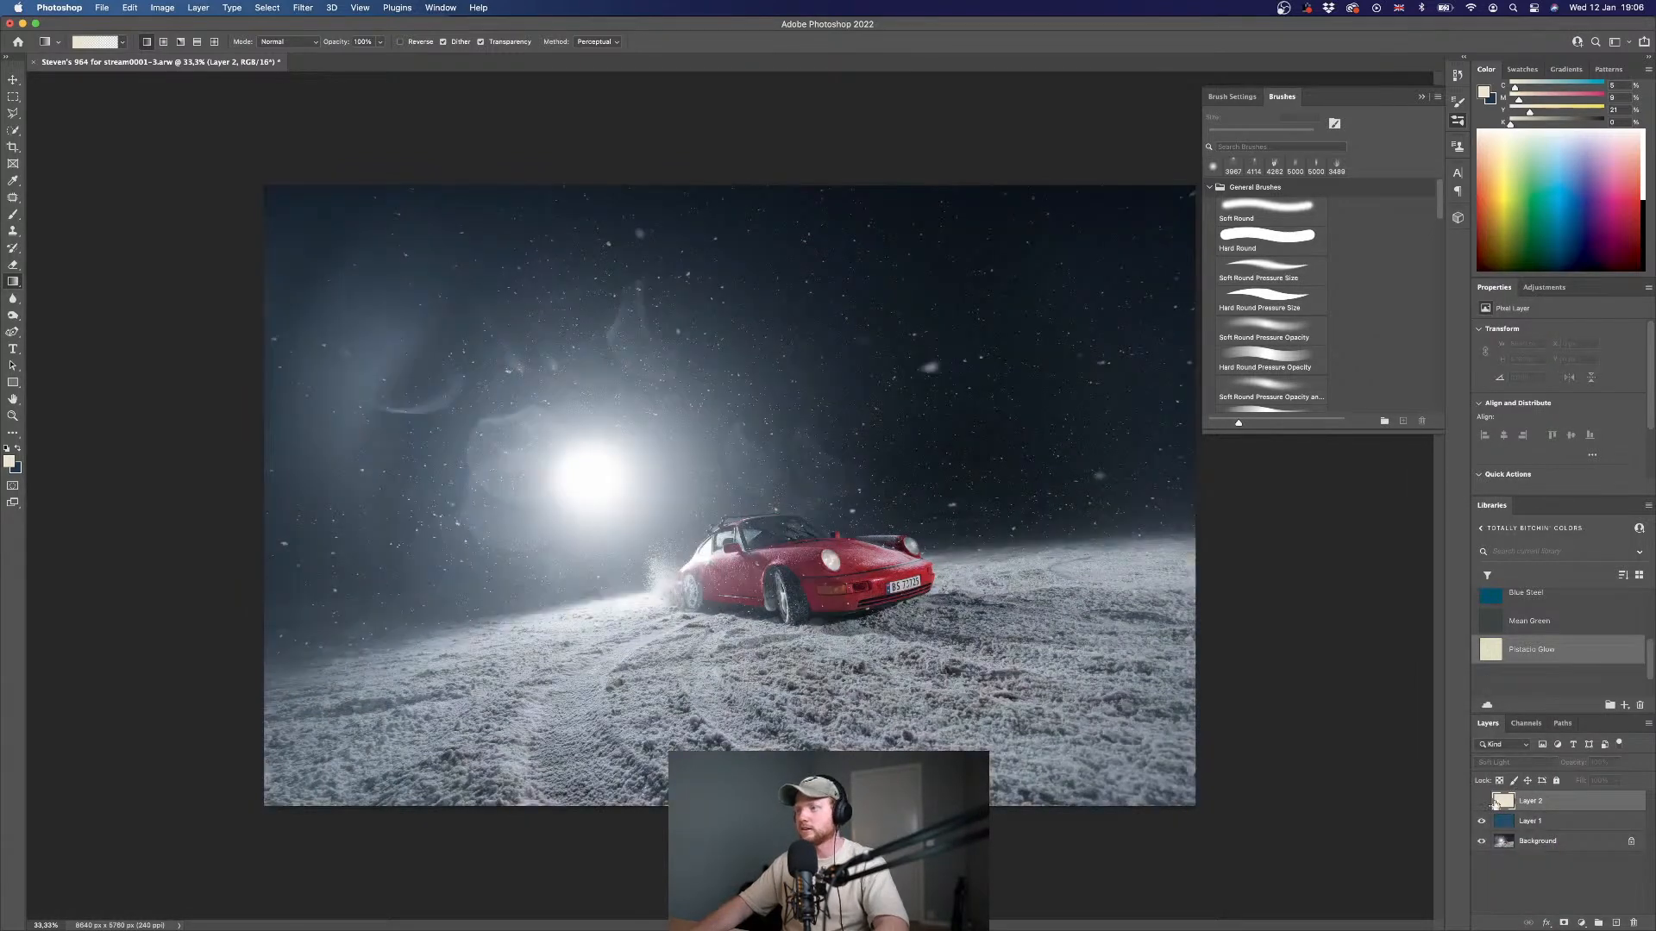
key(BackSpace)
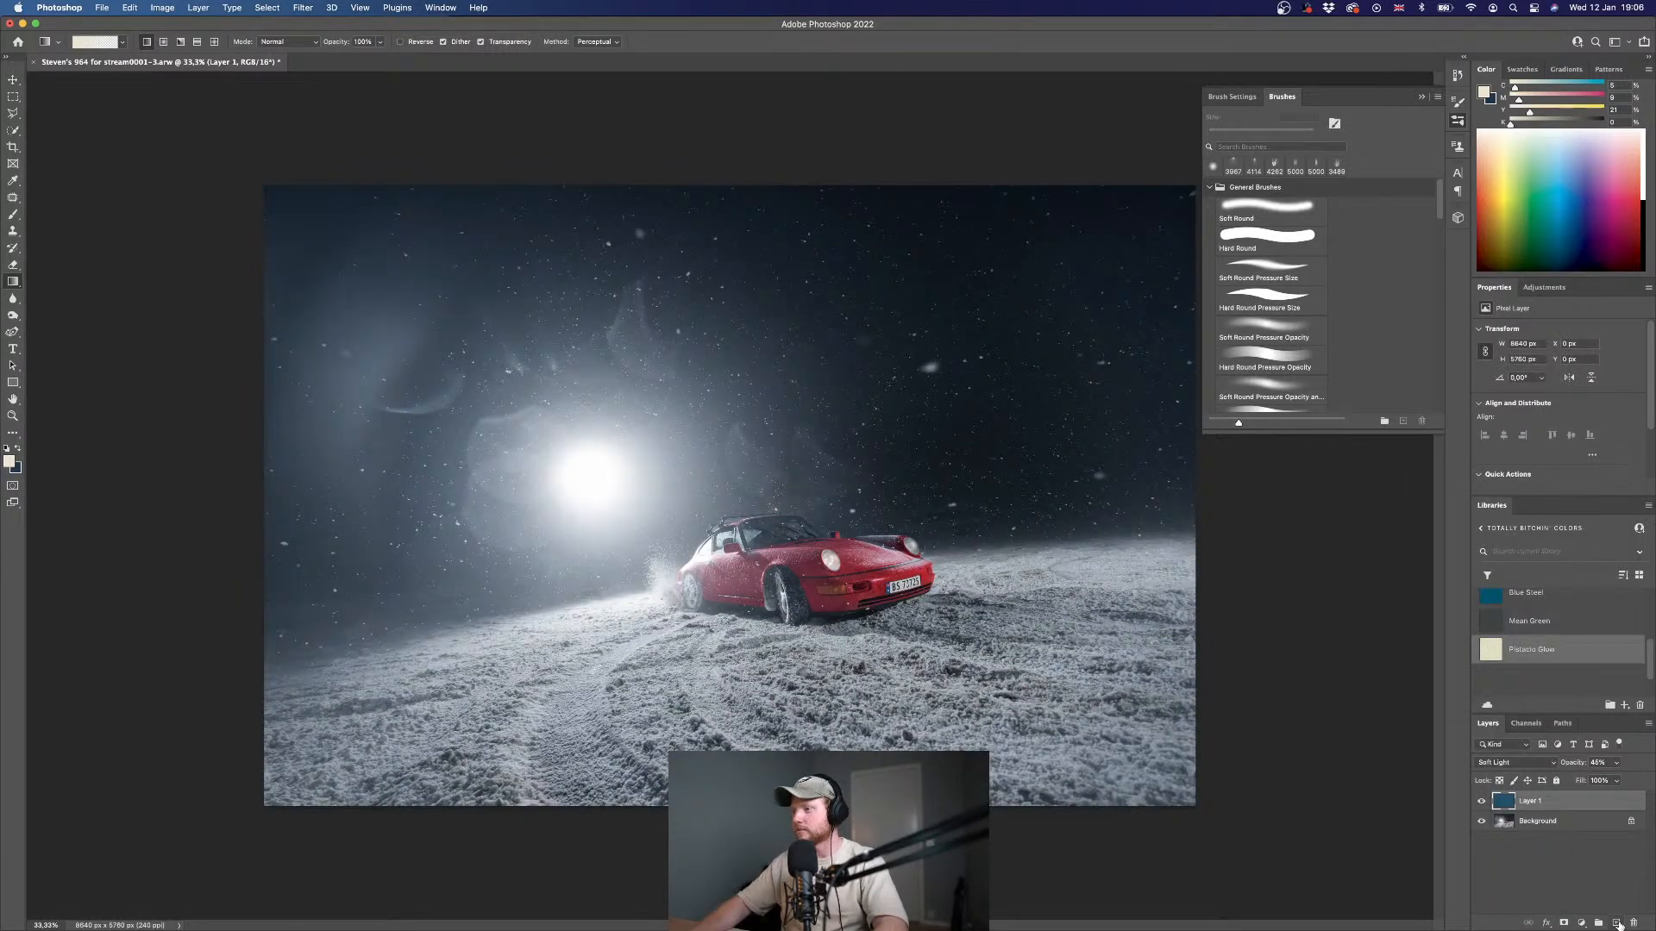
- Add a new layer above the blue fill and make Sun Burst Yellow from the library the foreground color
click(1617, 923)
scroll(1520, 617, down, 3)
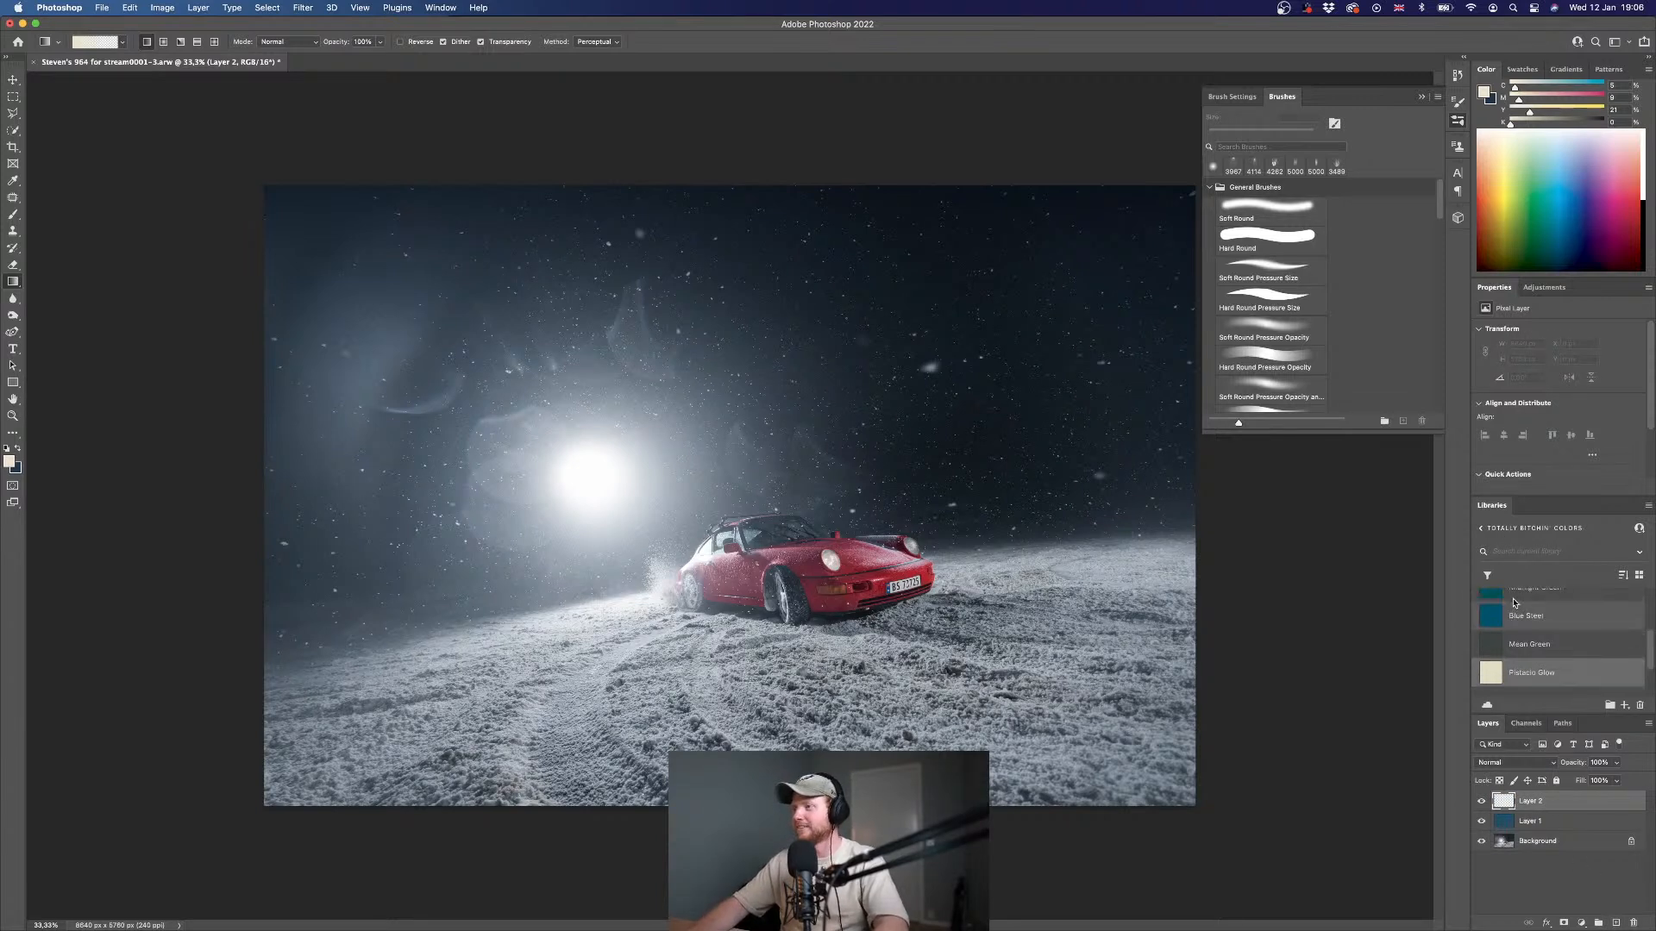
click(1527, 650)
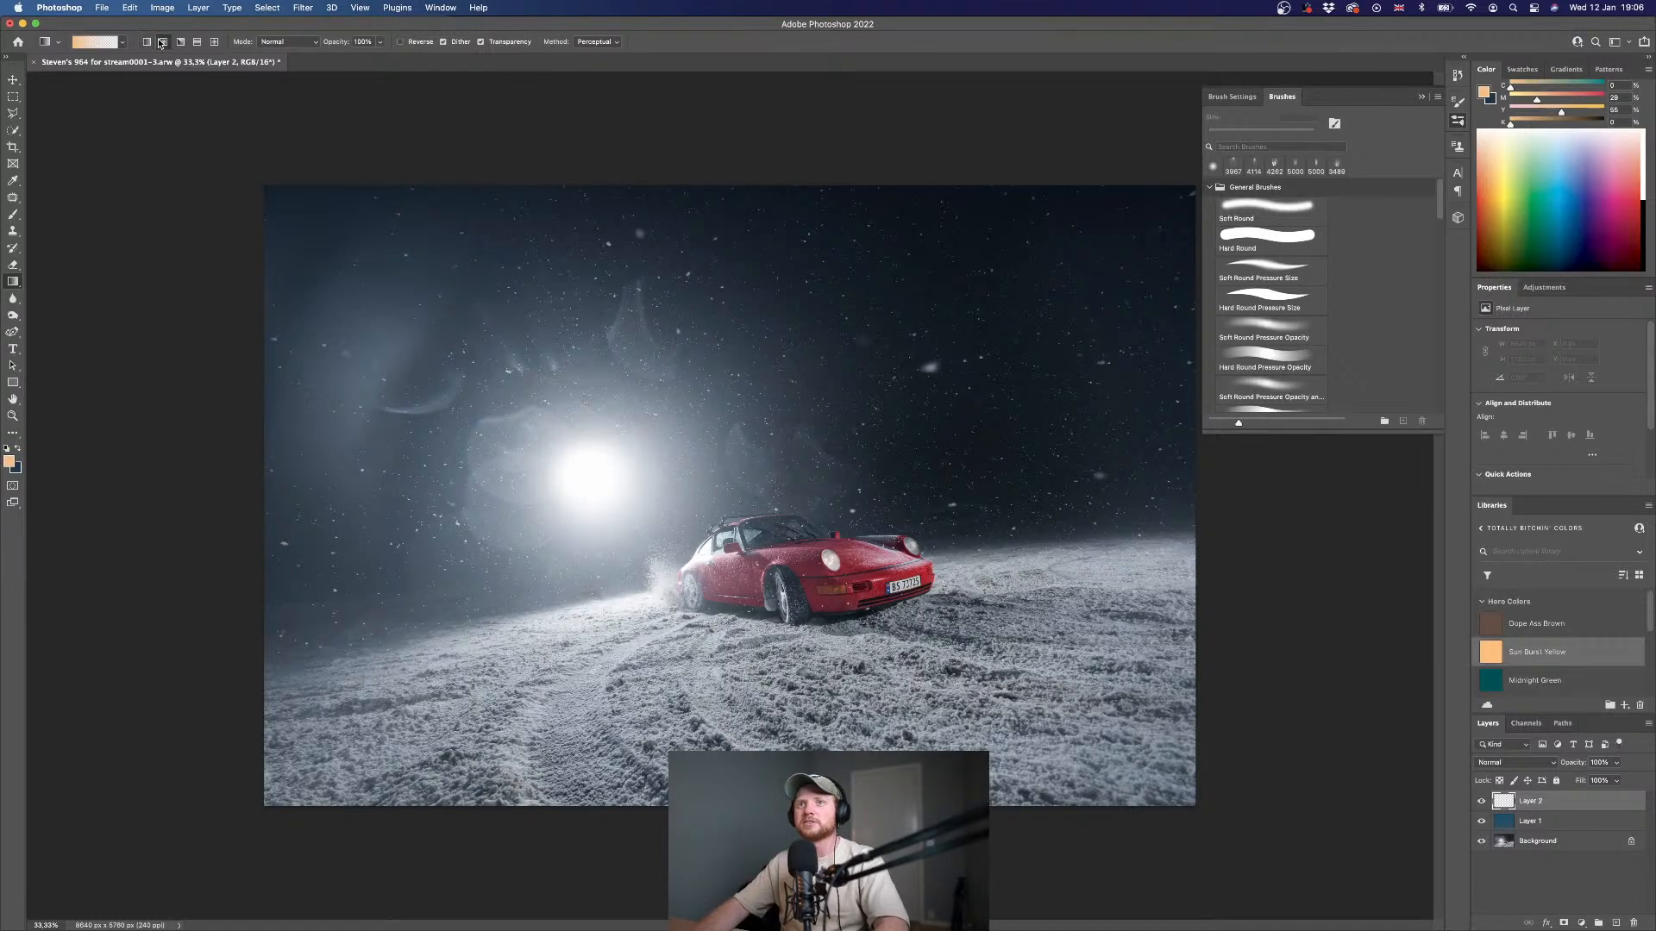
- Stamp a warm glow in the dark sky above the car with the Glow 2.jpg brush from the Glow and Flares group
key(b)
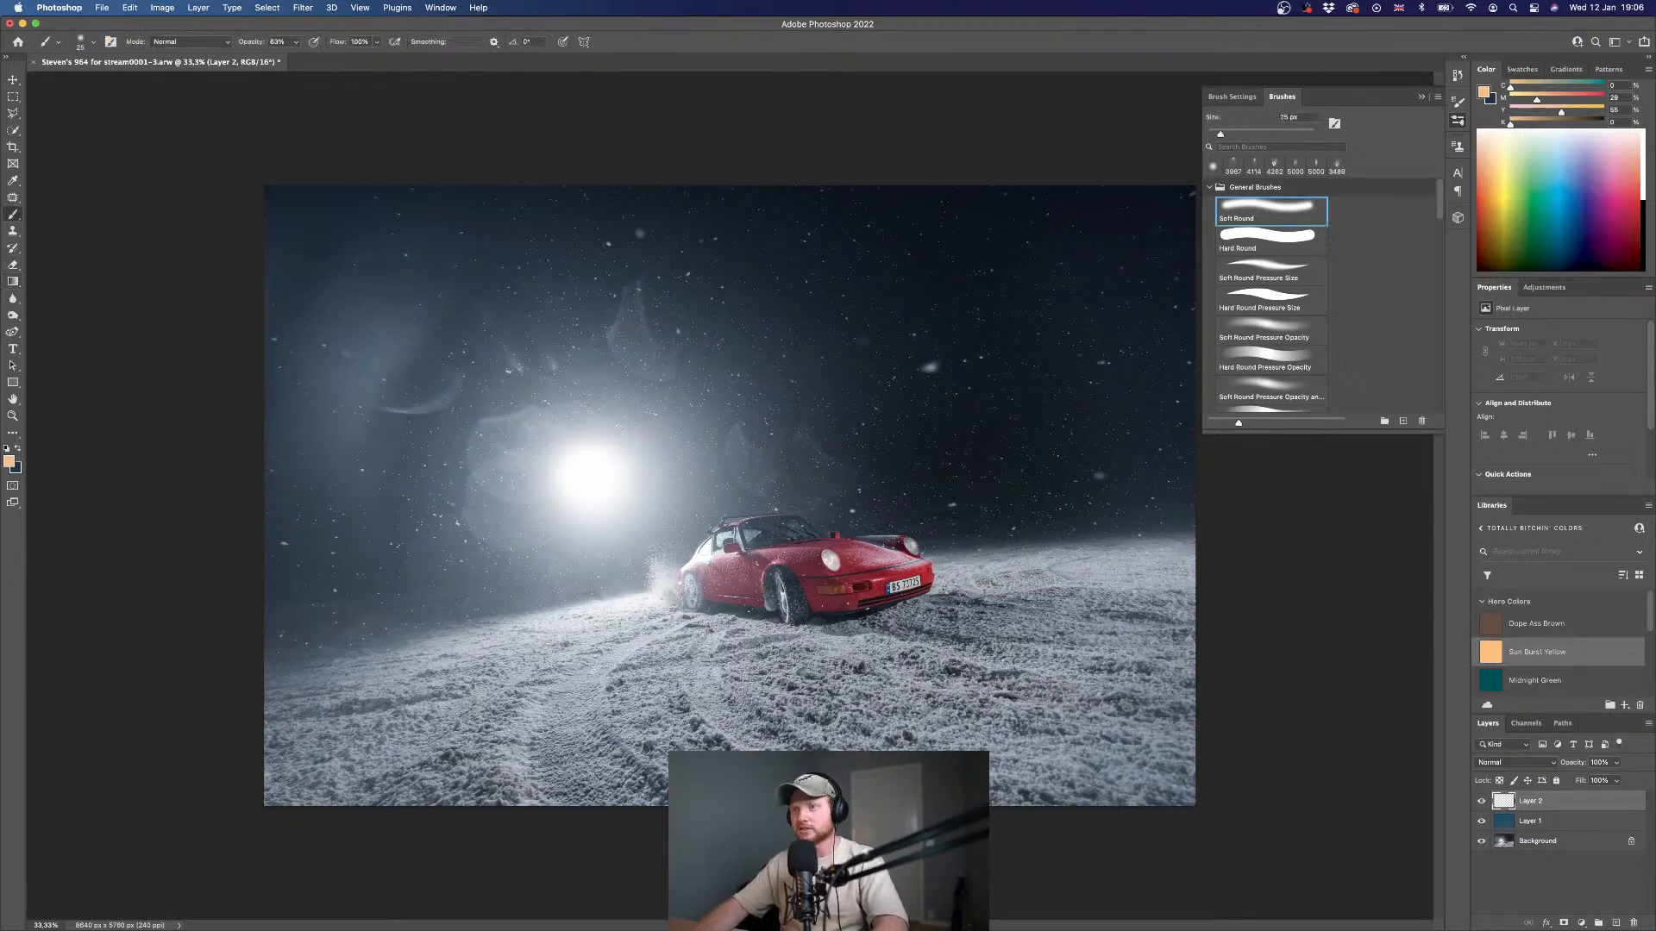
scroll(1216, 243, down, 10)
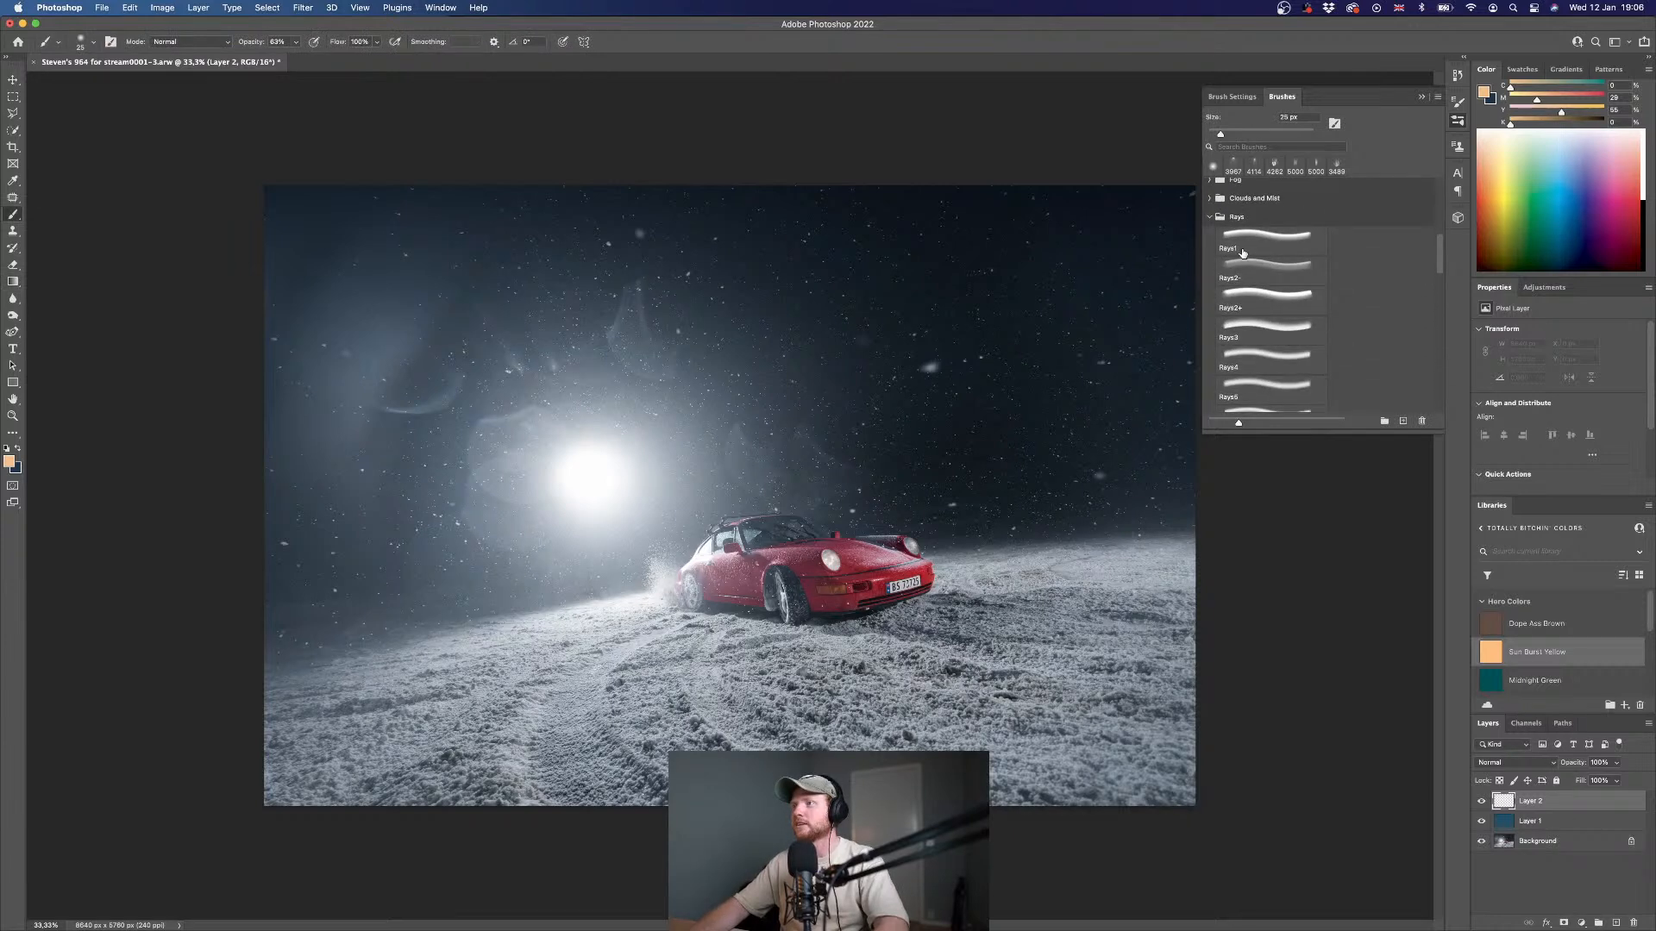
click(1205, 218)
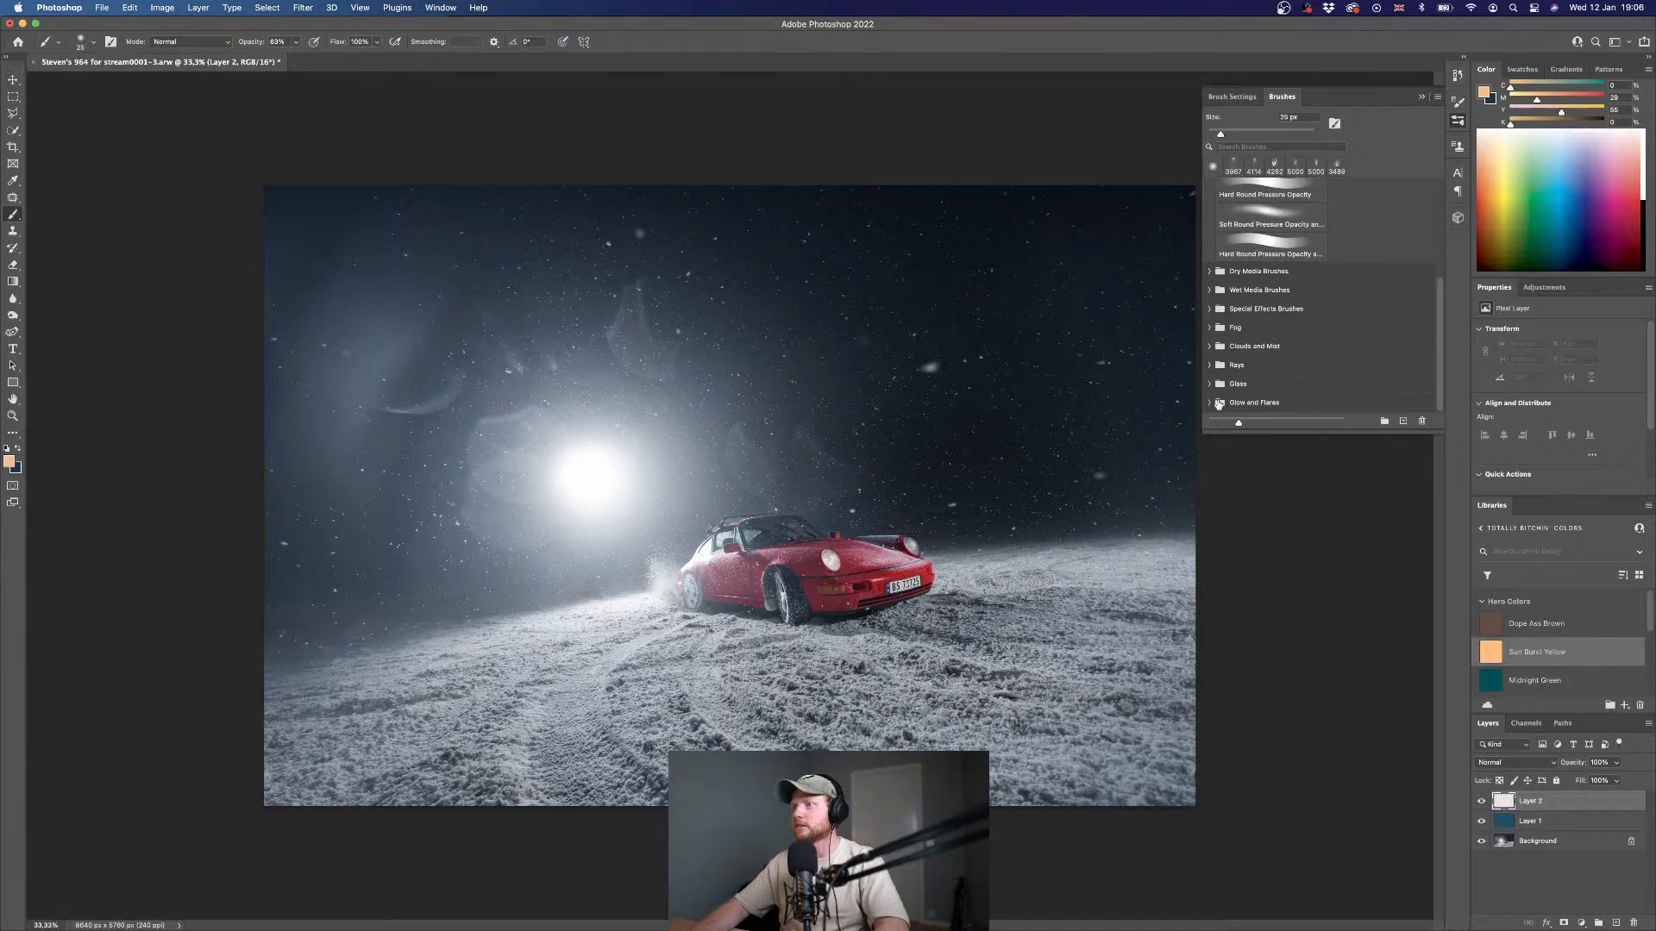
click(1219, 403)
scroll(1219, 379, down, 3)
click(1271, 354)
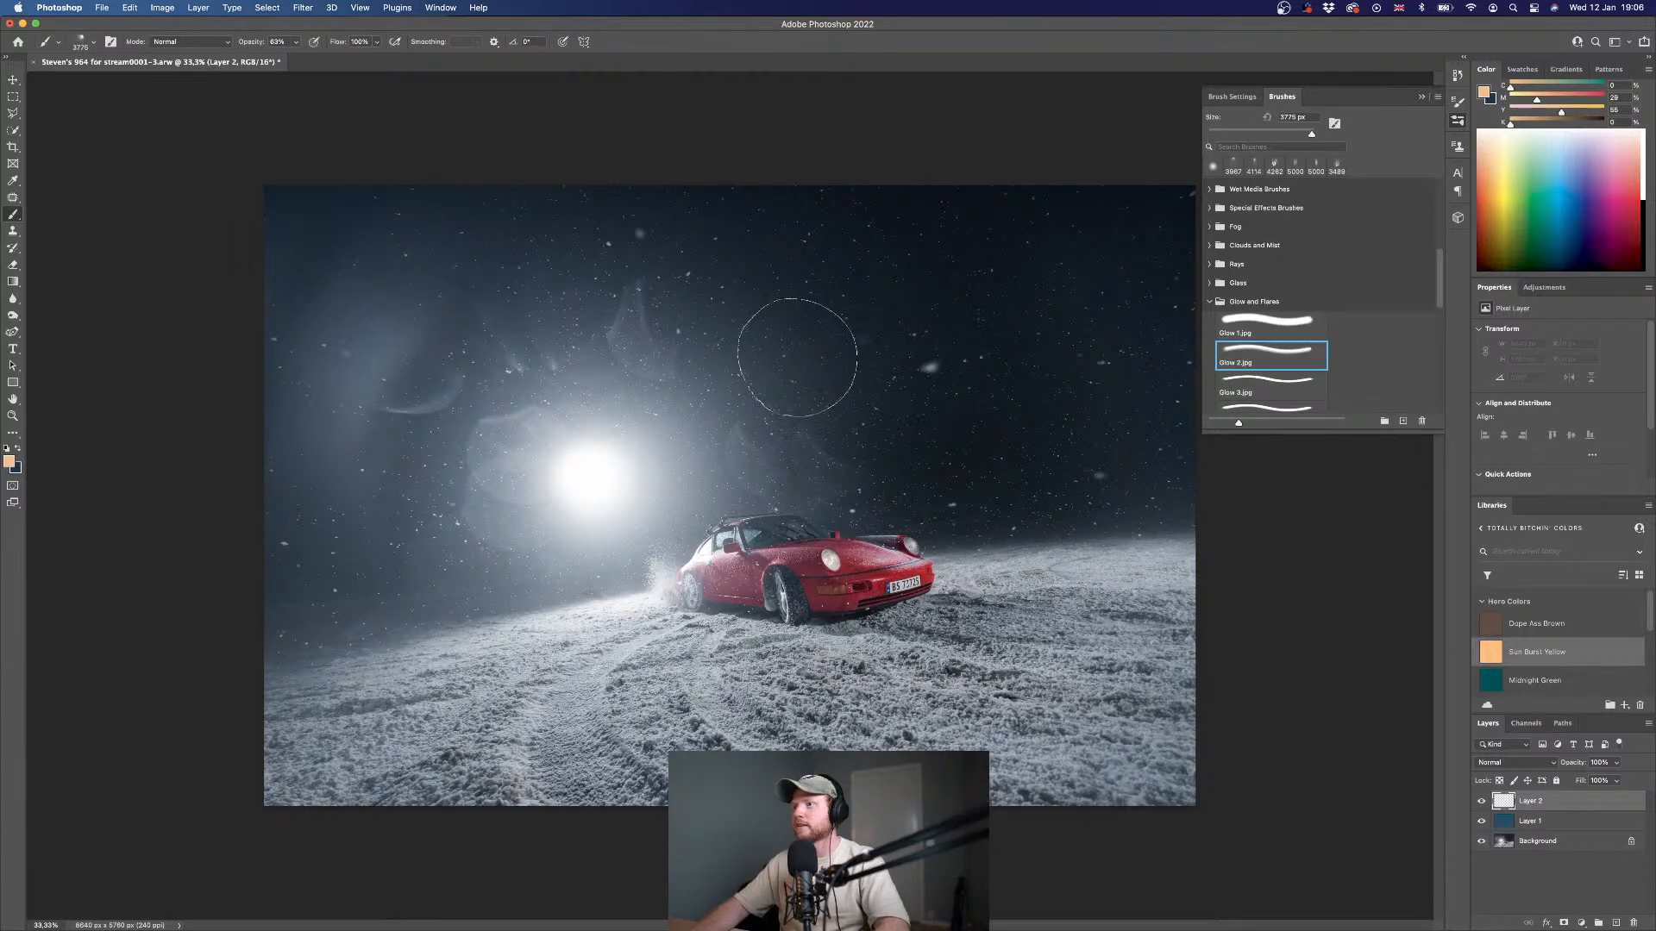
click(560, 483)
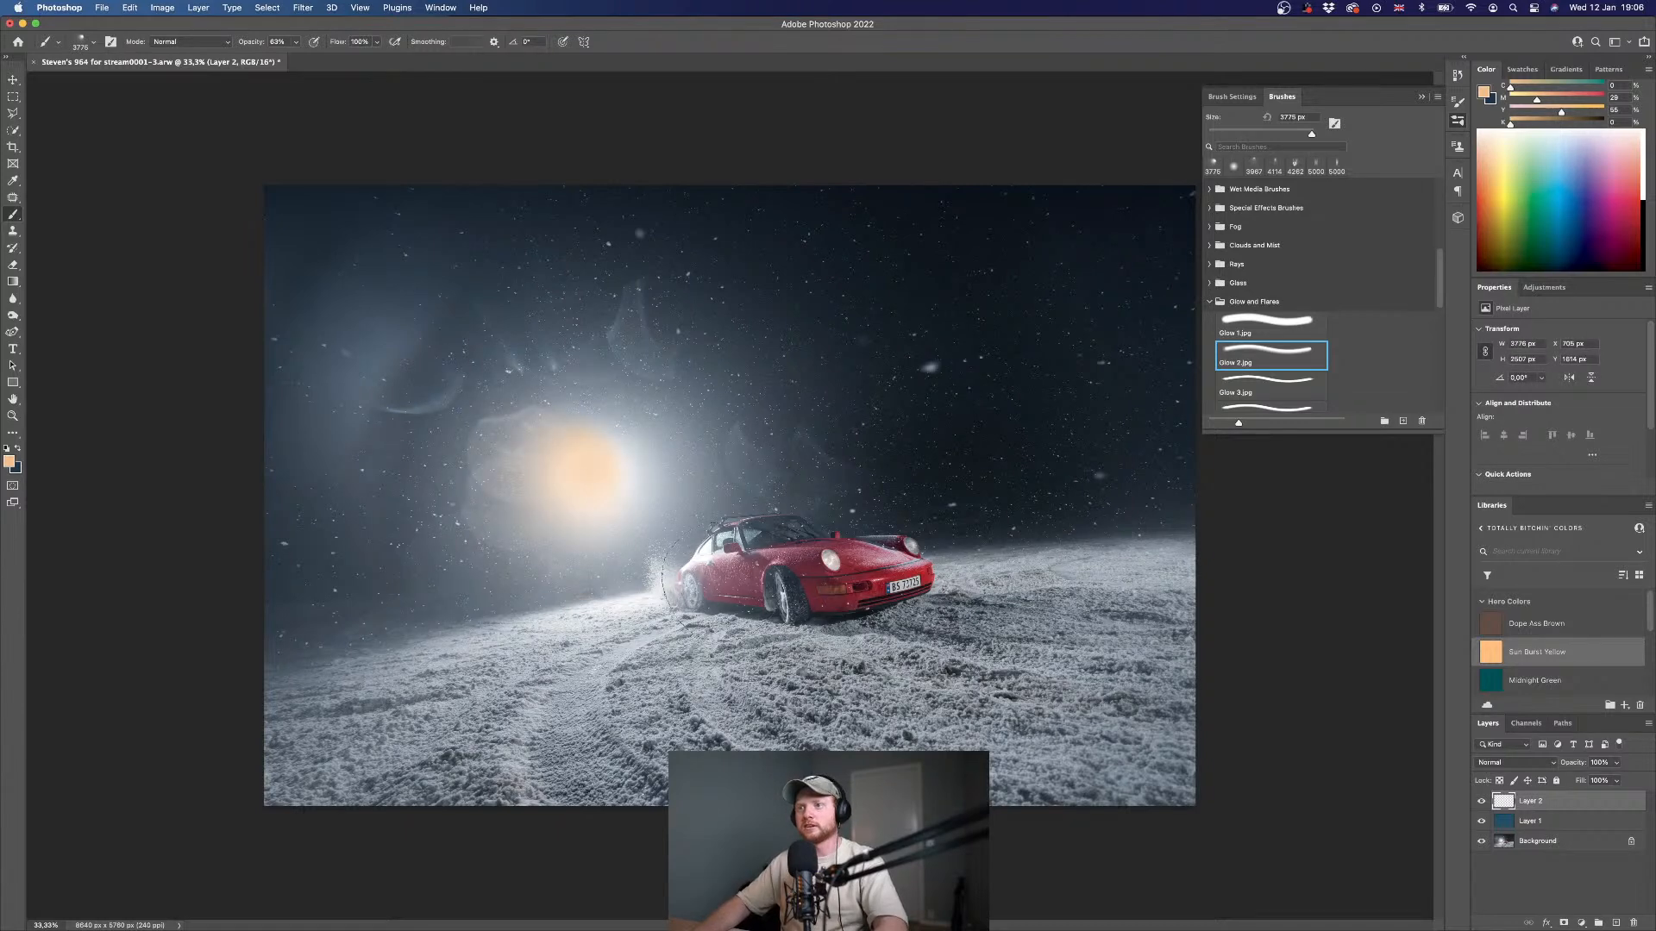
key(super+z)
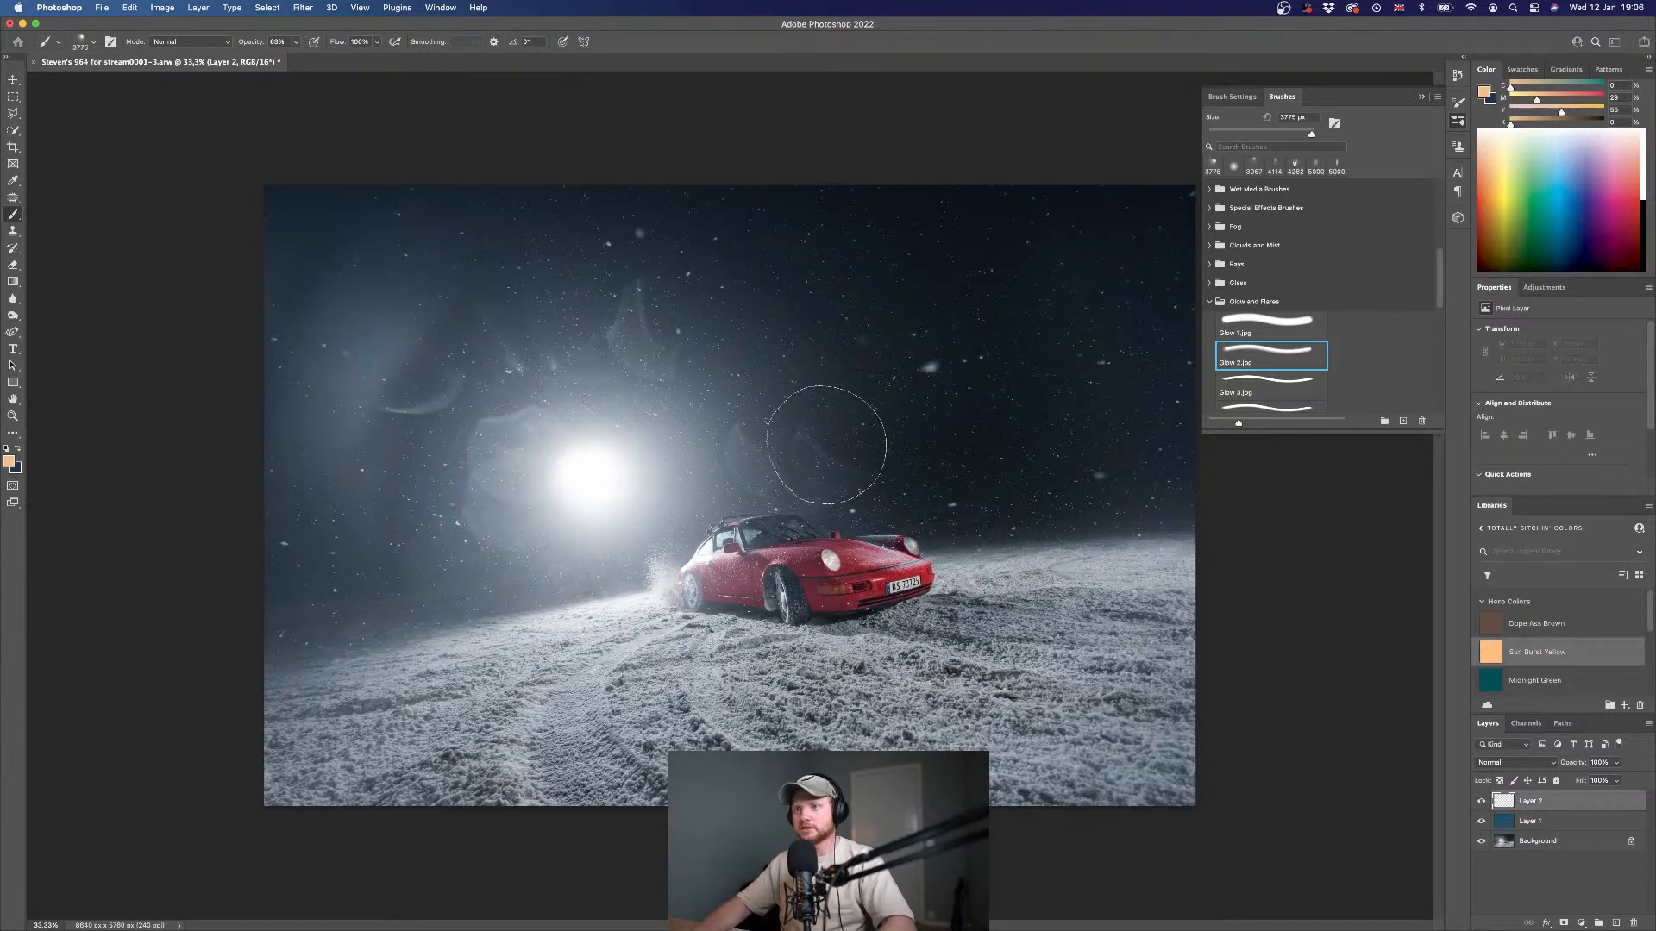
click(832, 435)
- Flip the glow horizontally, enlarge it to about 136%, and place it over the bright backlight behind the car
key(super+t)
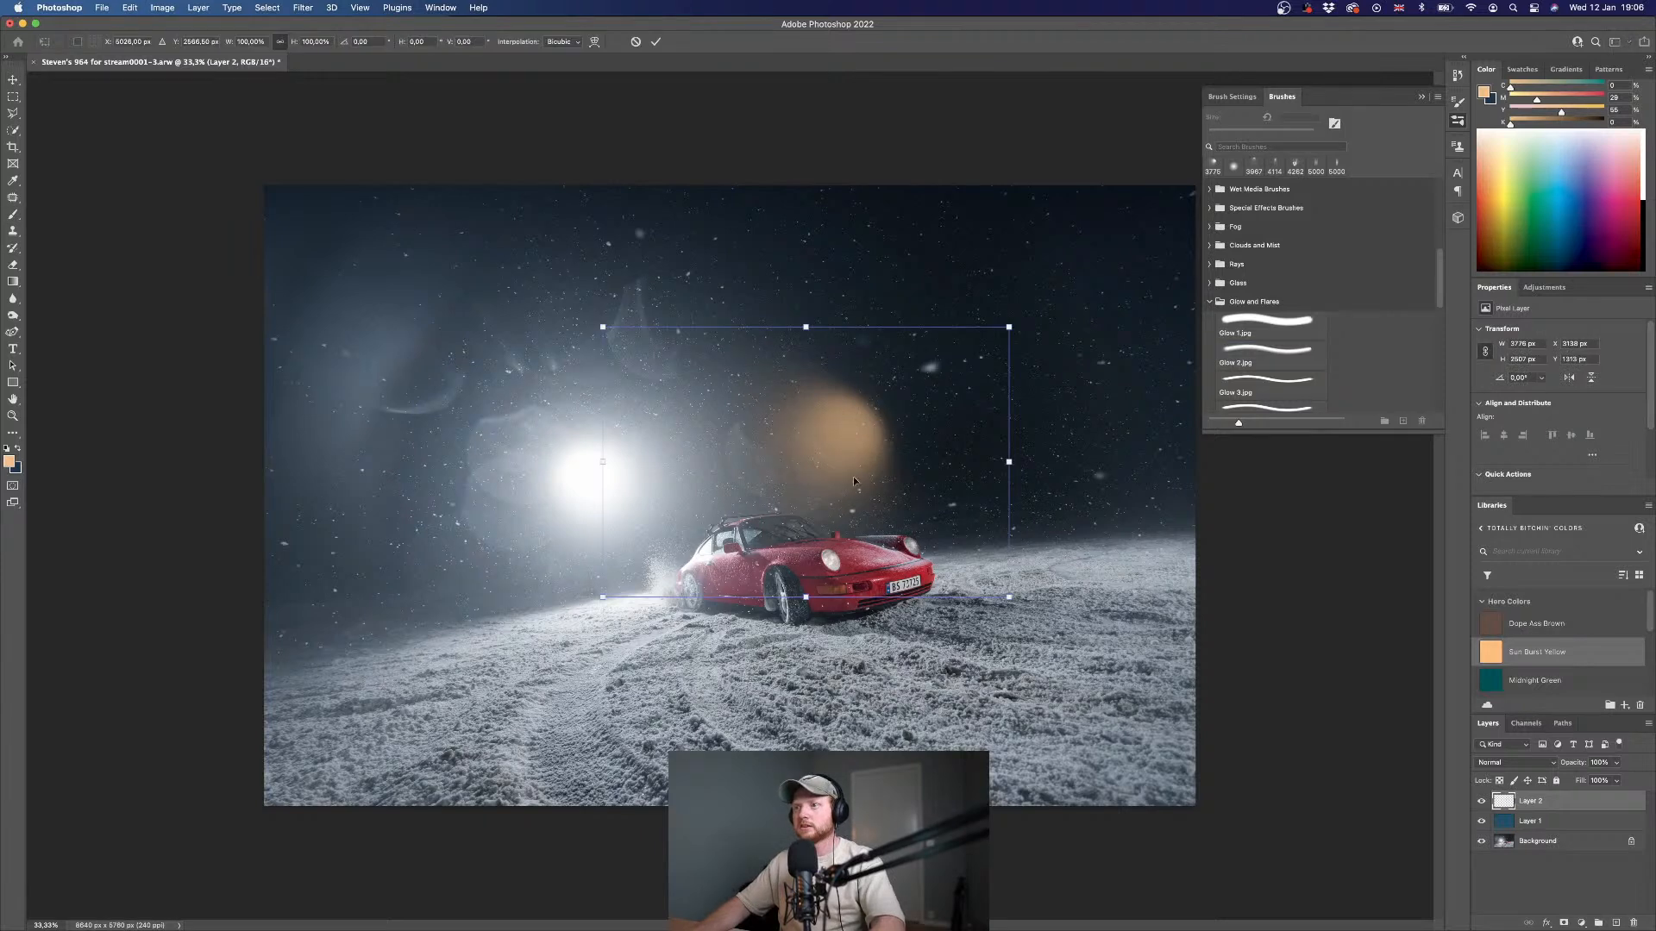
right_click(854, 472)
click(899, 774)
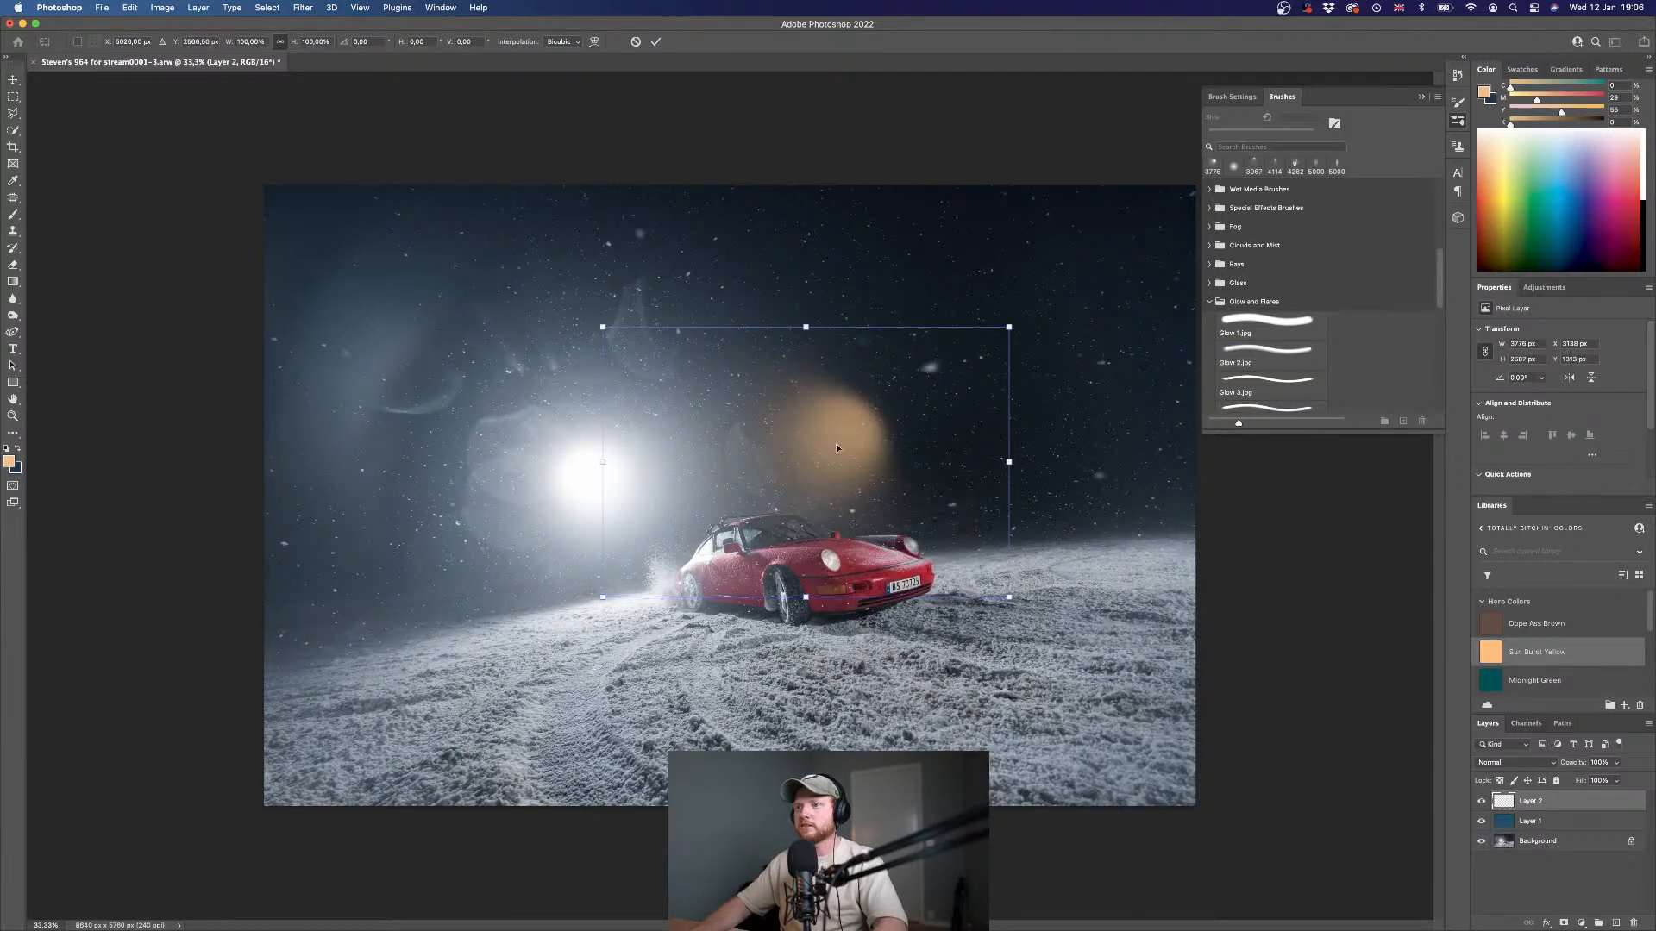
drag(765, 451, 464, 507)
drag(814, 362, 959, 265)
drag(625, 435, 599, 490)
key(Return)
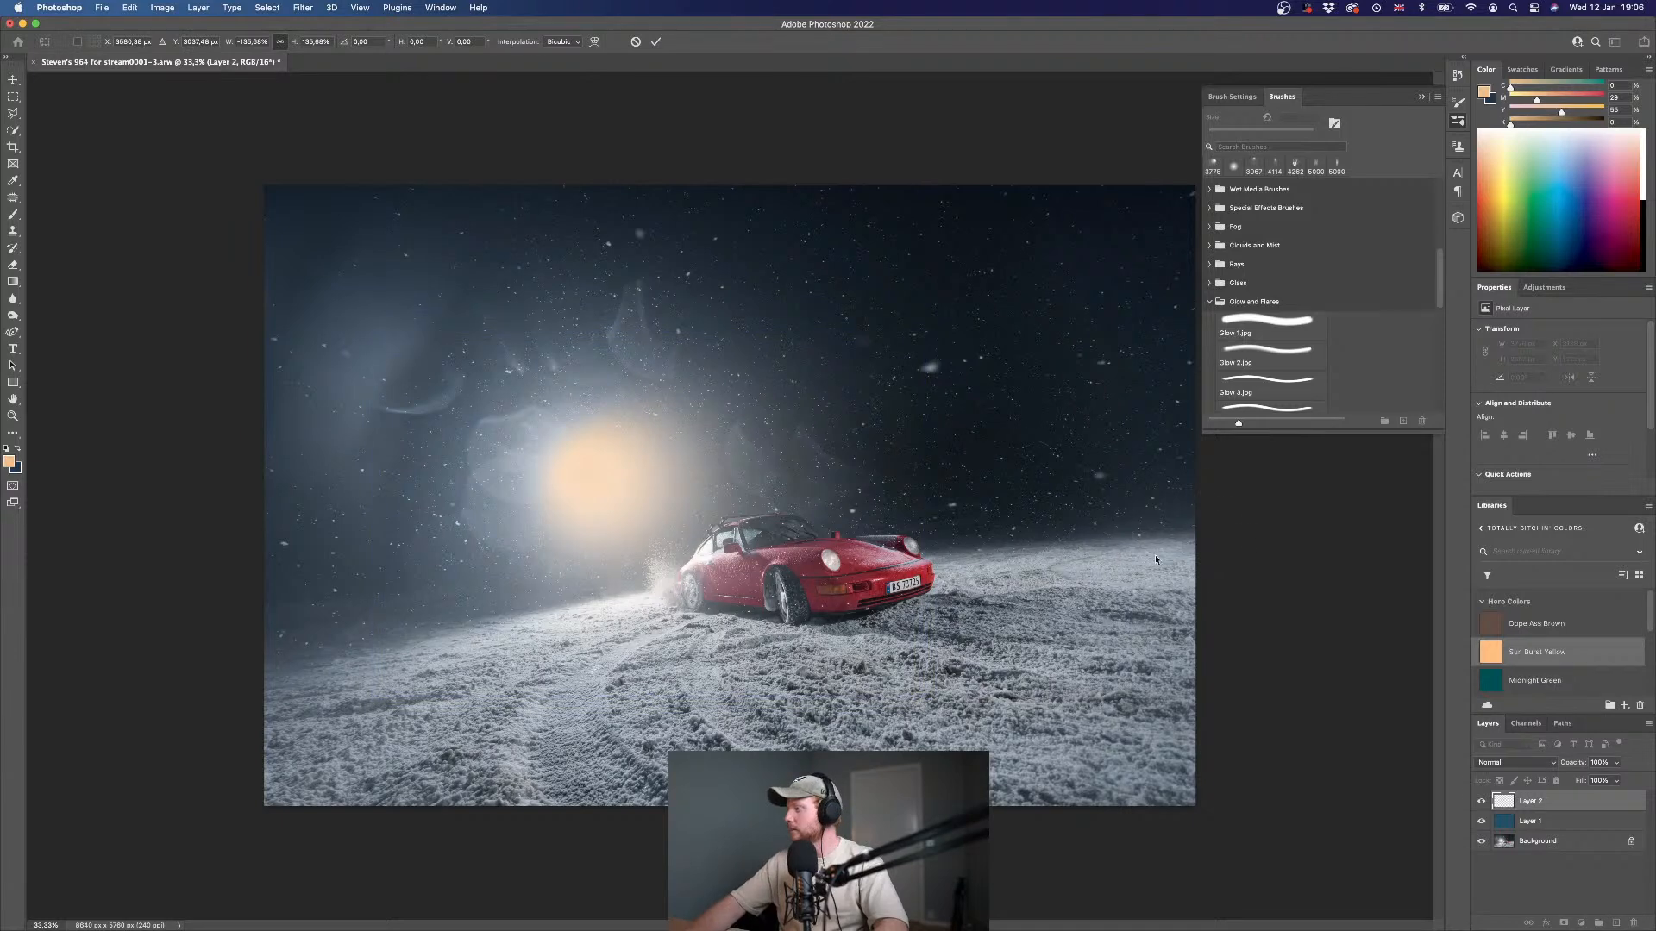
click(1271, 354)
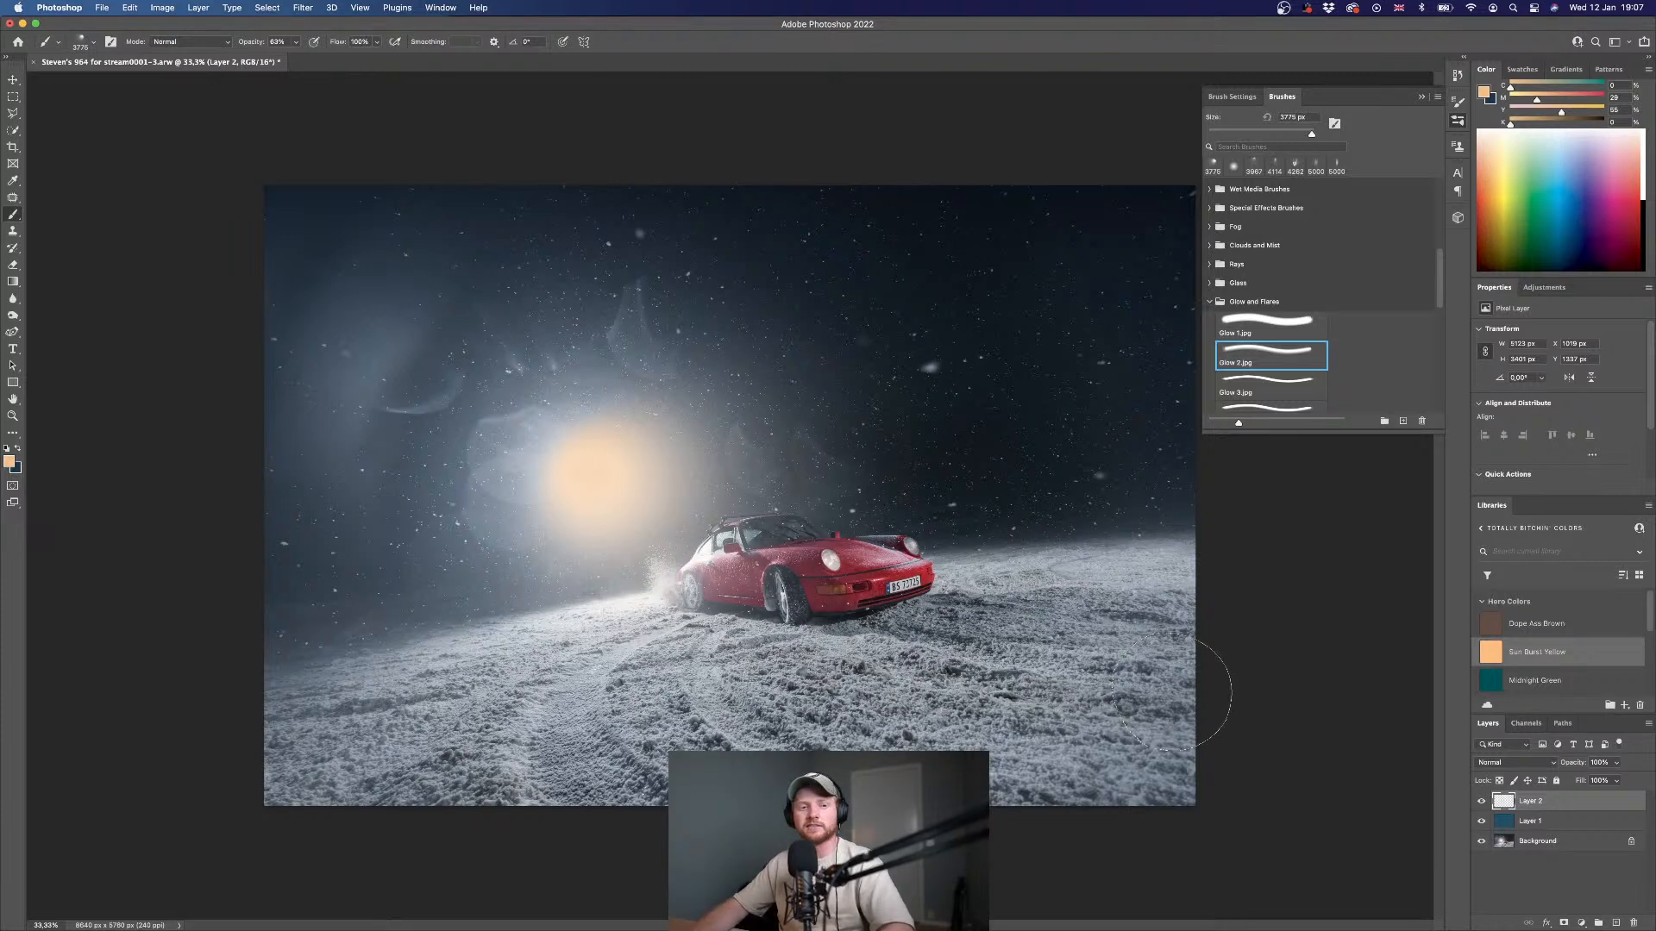
- Try the Soft Light blend mode on the warm glow layer and delete that layer
click(1513, 767)
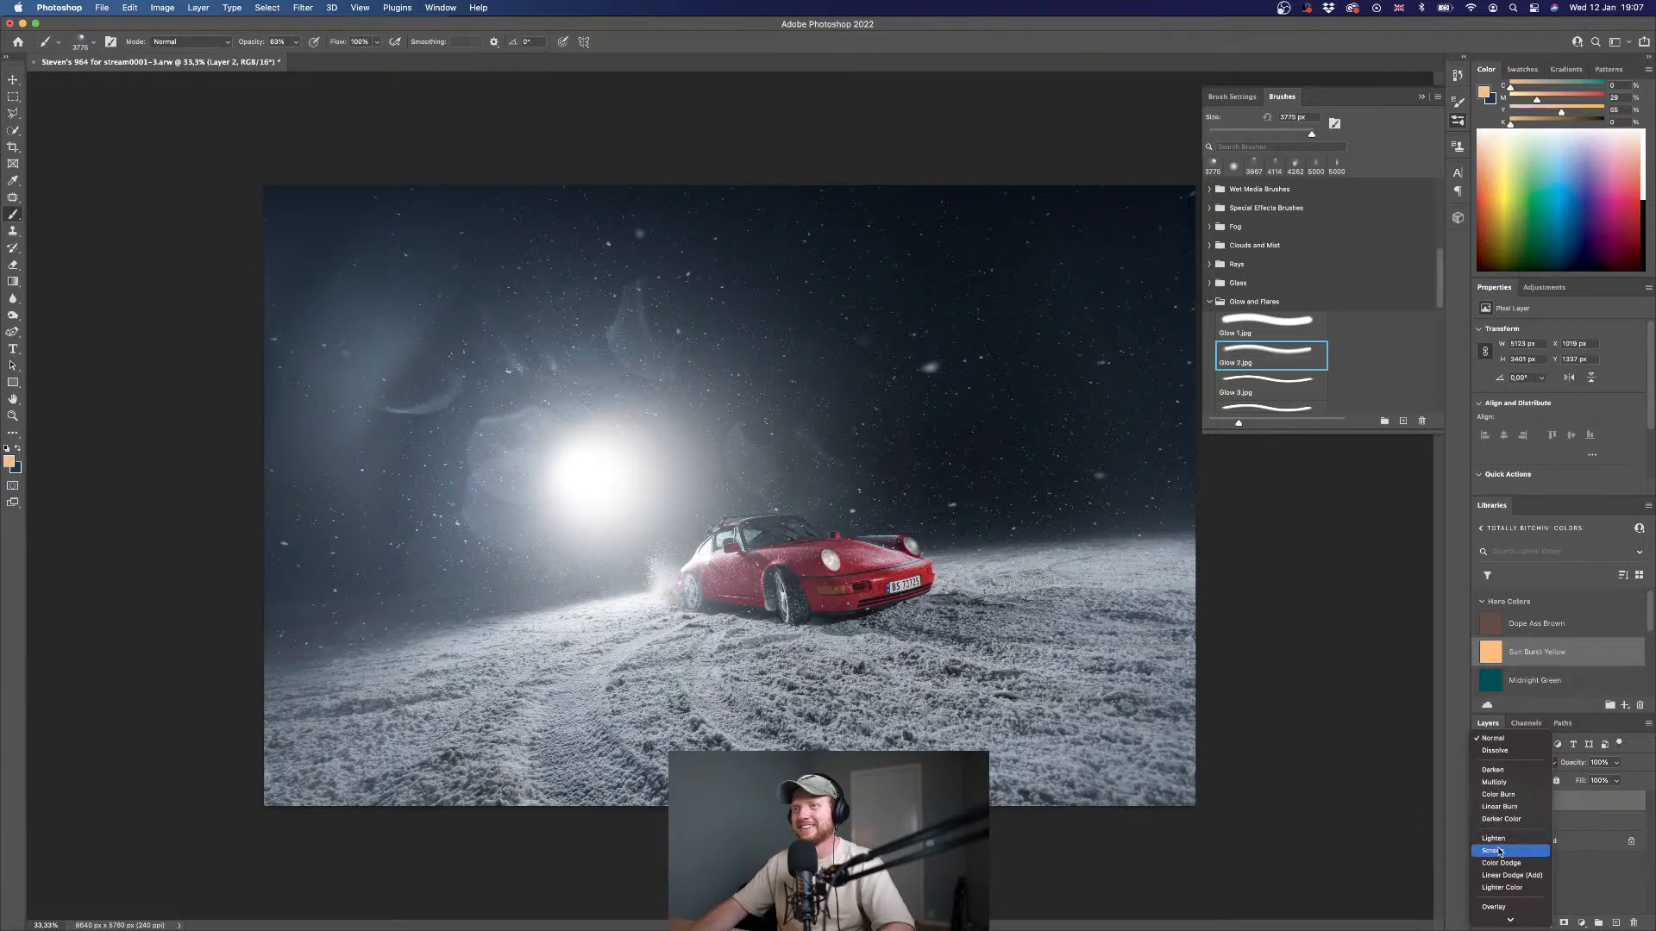
scroll(1500, 852, down, 2)
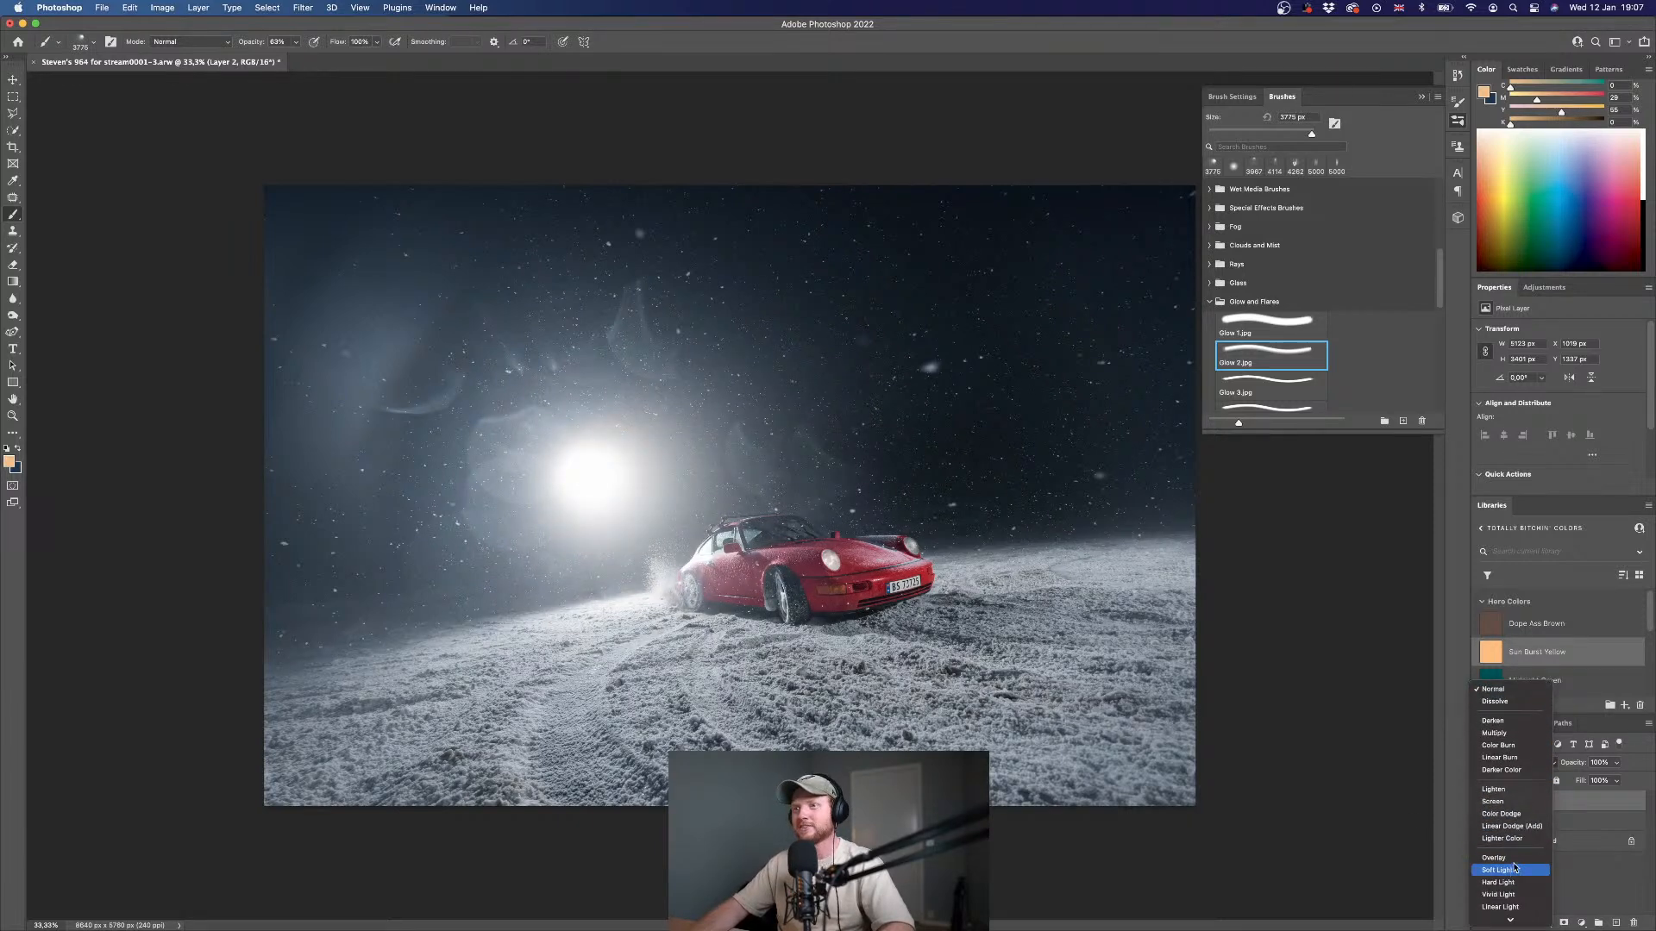
scroll(1496, 889, down, 1)
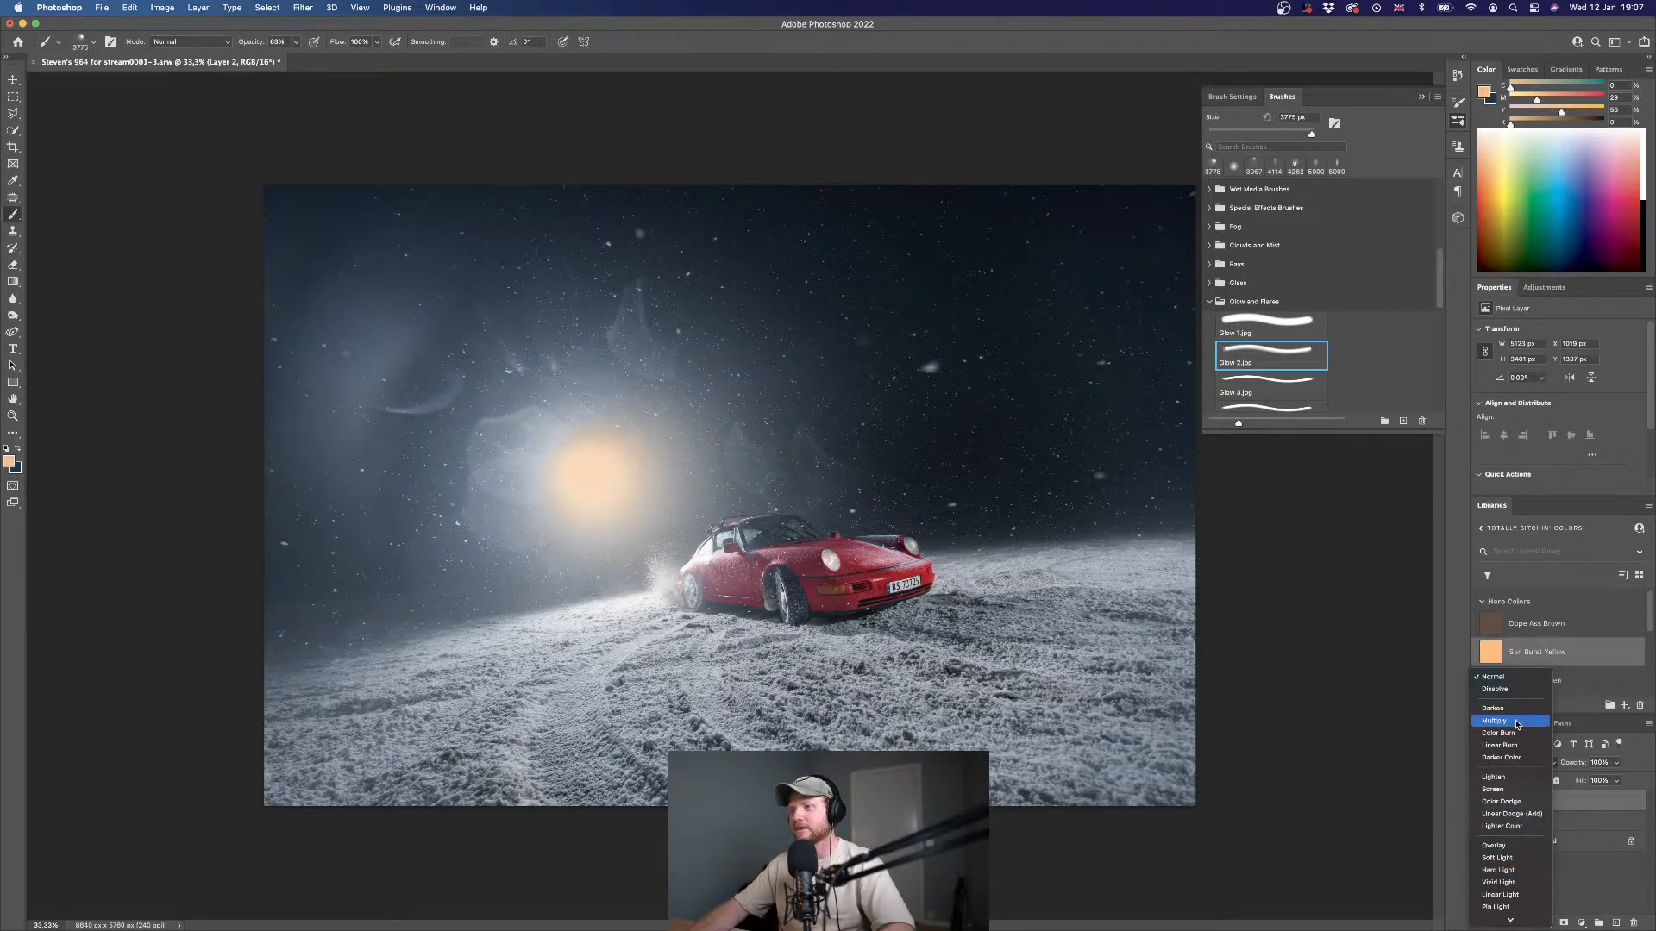
click(1519, 861)
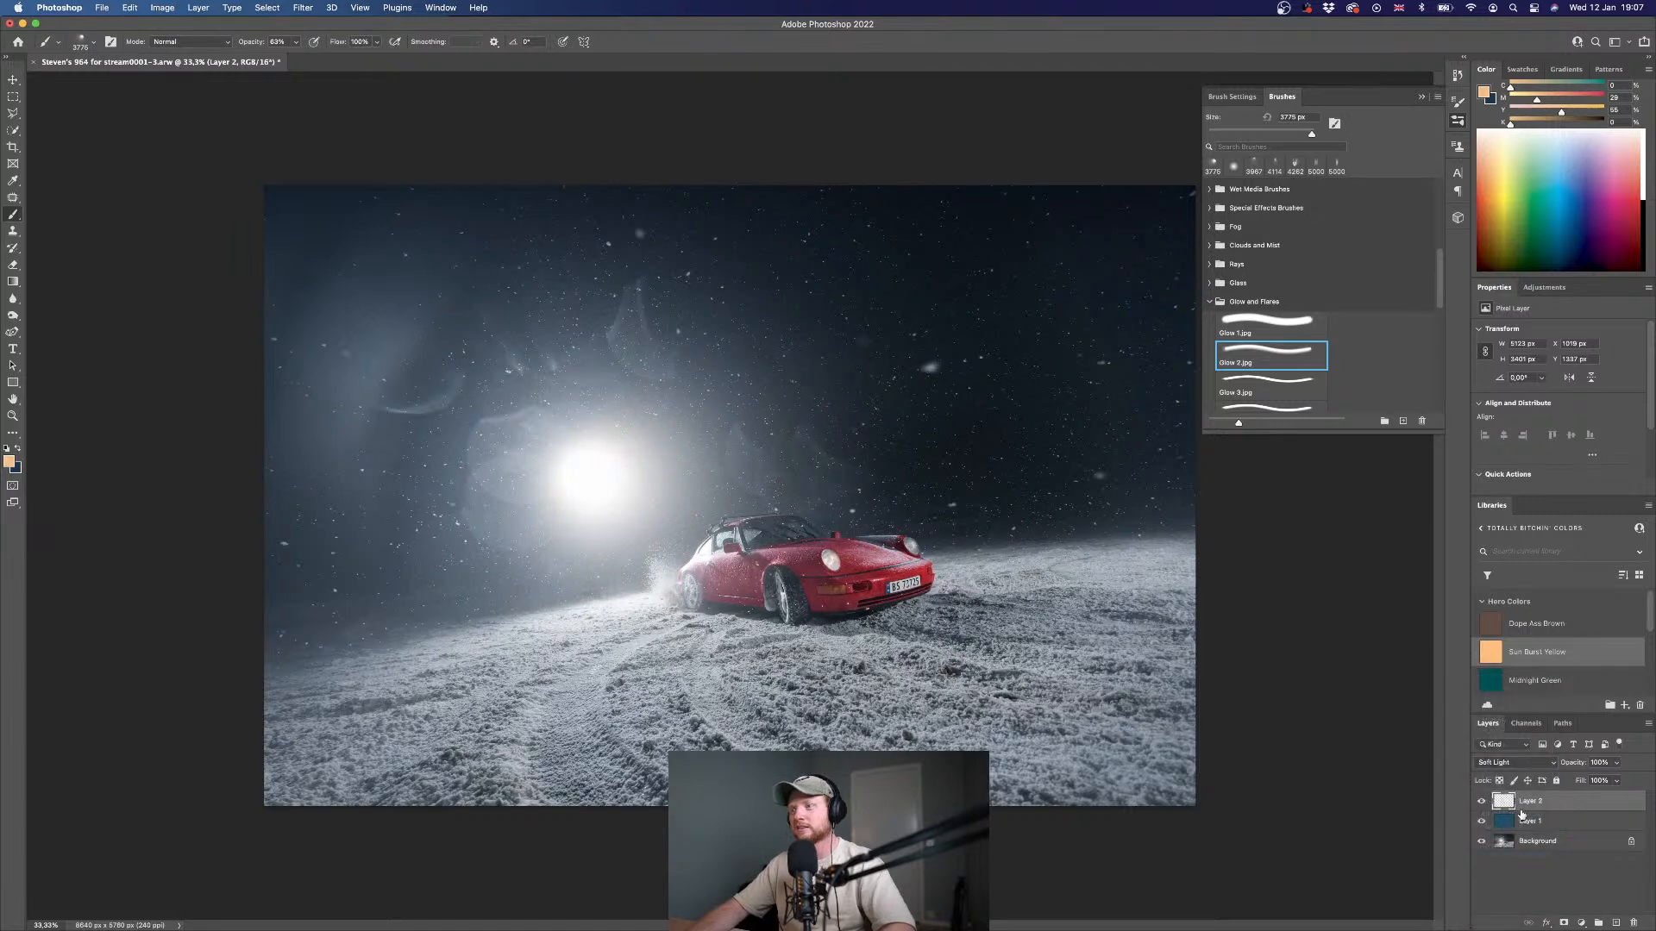
key(Delete)
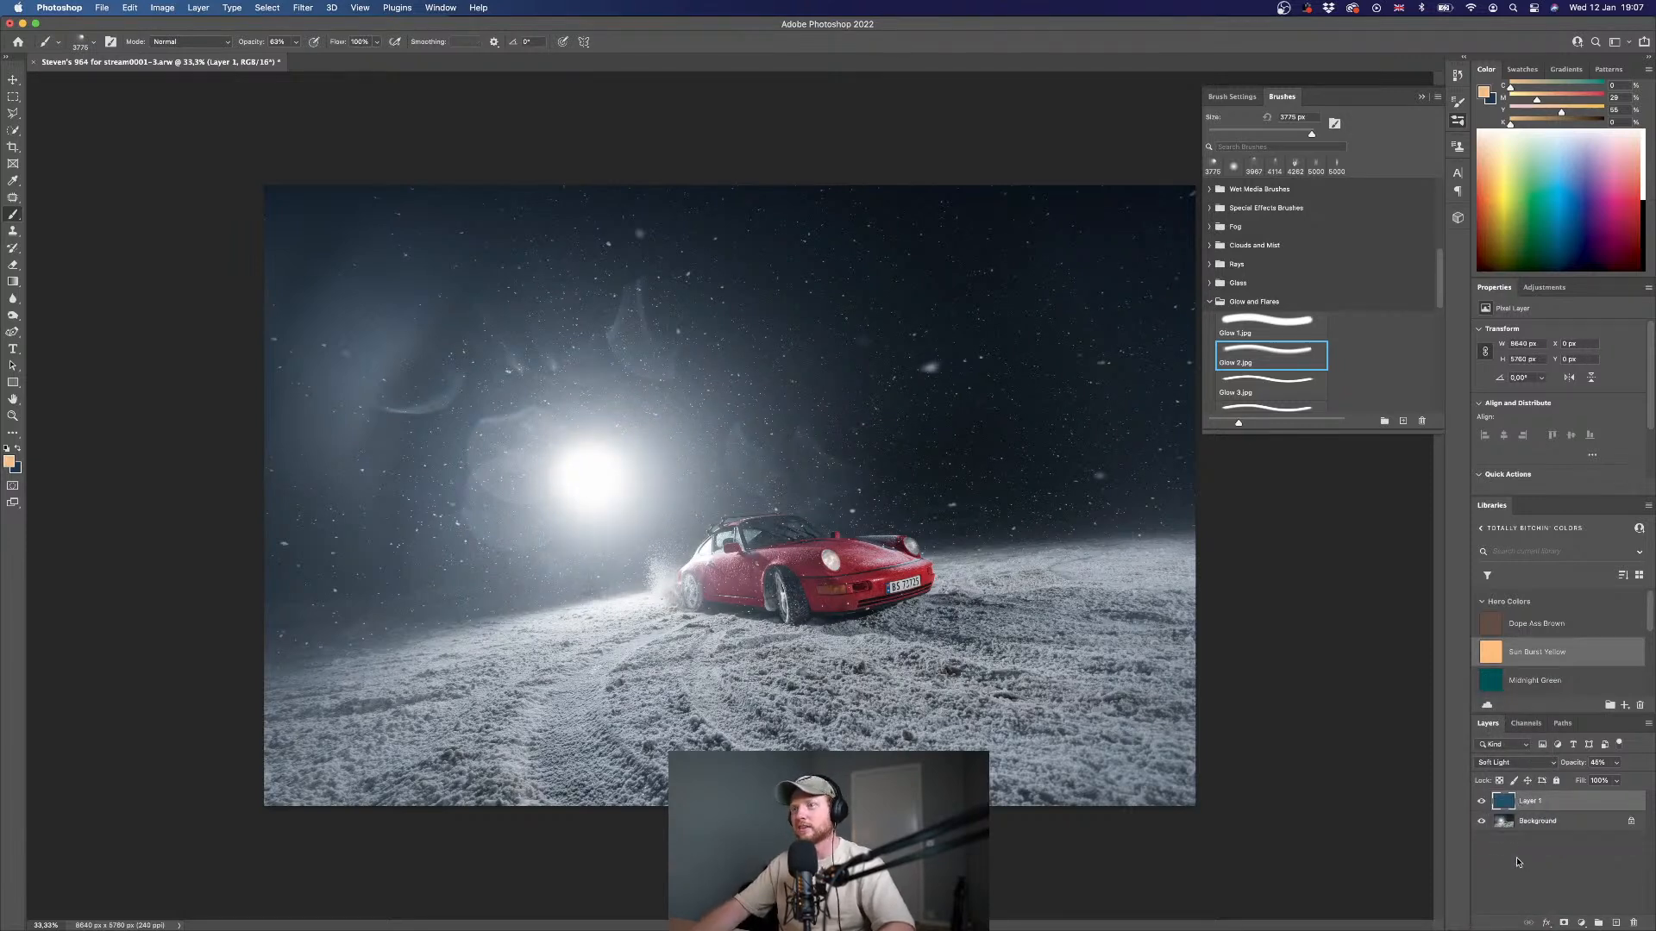
click(1517, 858)
- Add a new layer above the blue fill and open the Rays brush group in place of Glow and Flares
click(1617, 924)
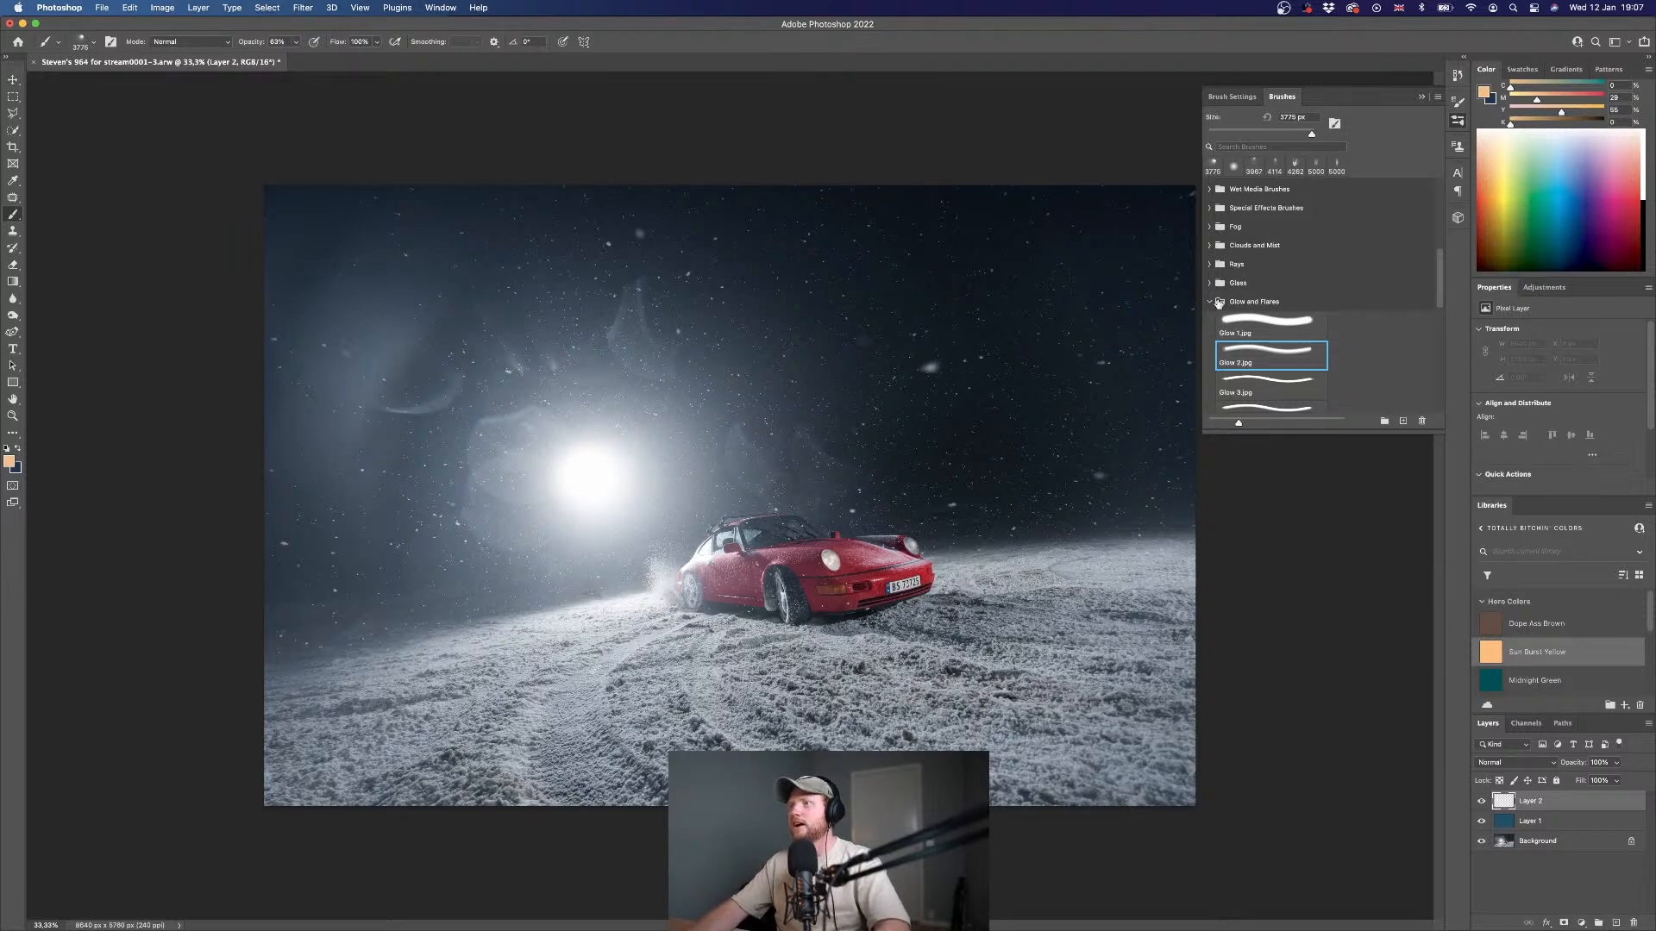
scroll(1218, 303, down, 5)
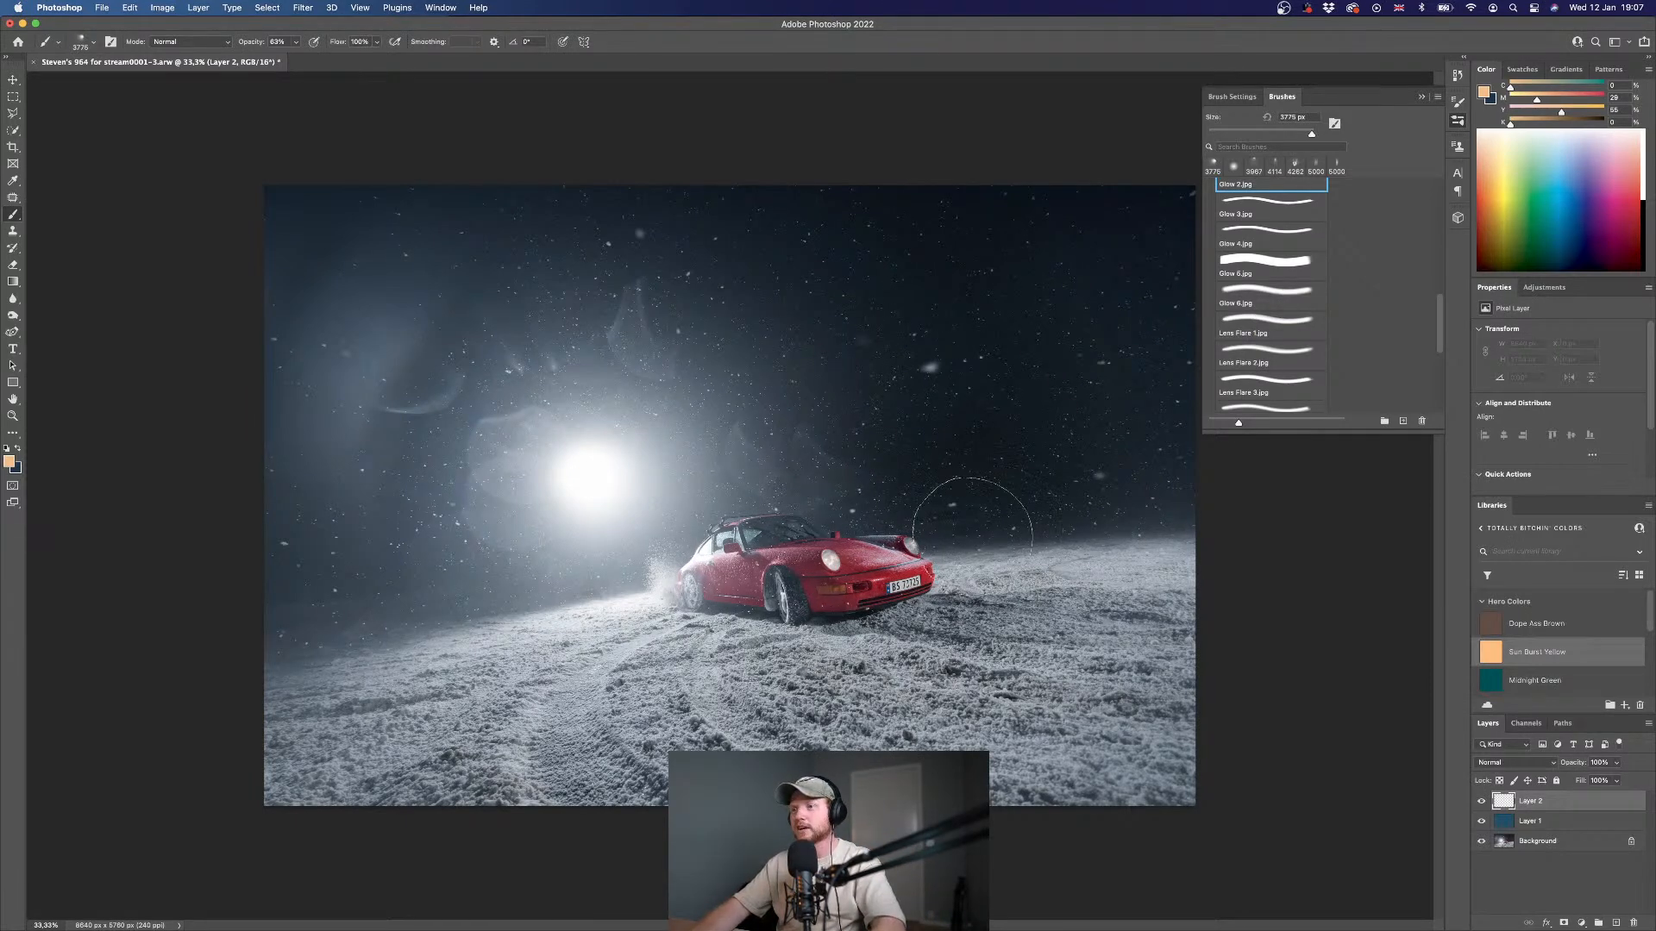
scroll(1233, 328, up, 8)
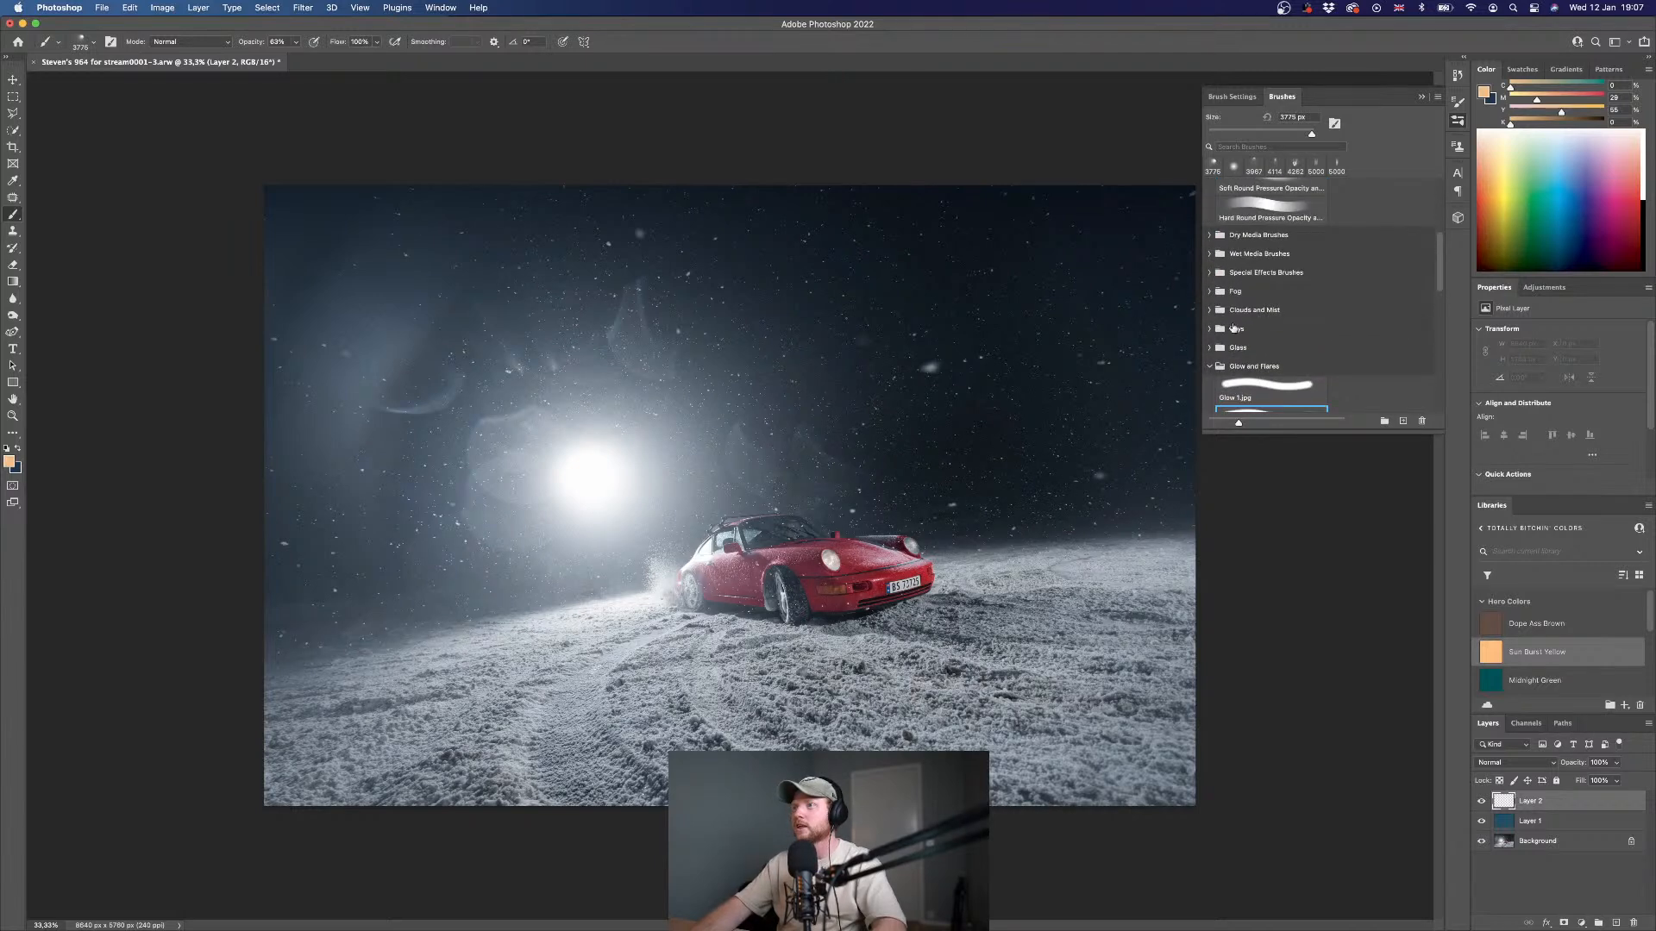
click(1210, 366)
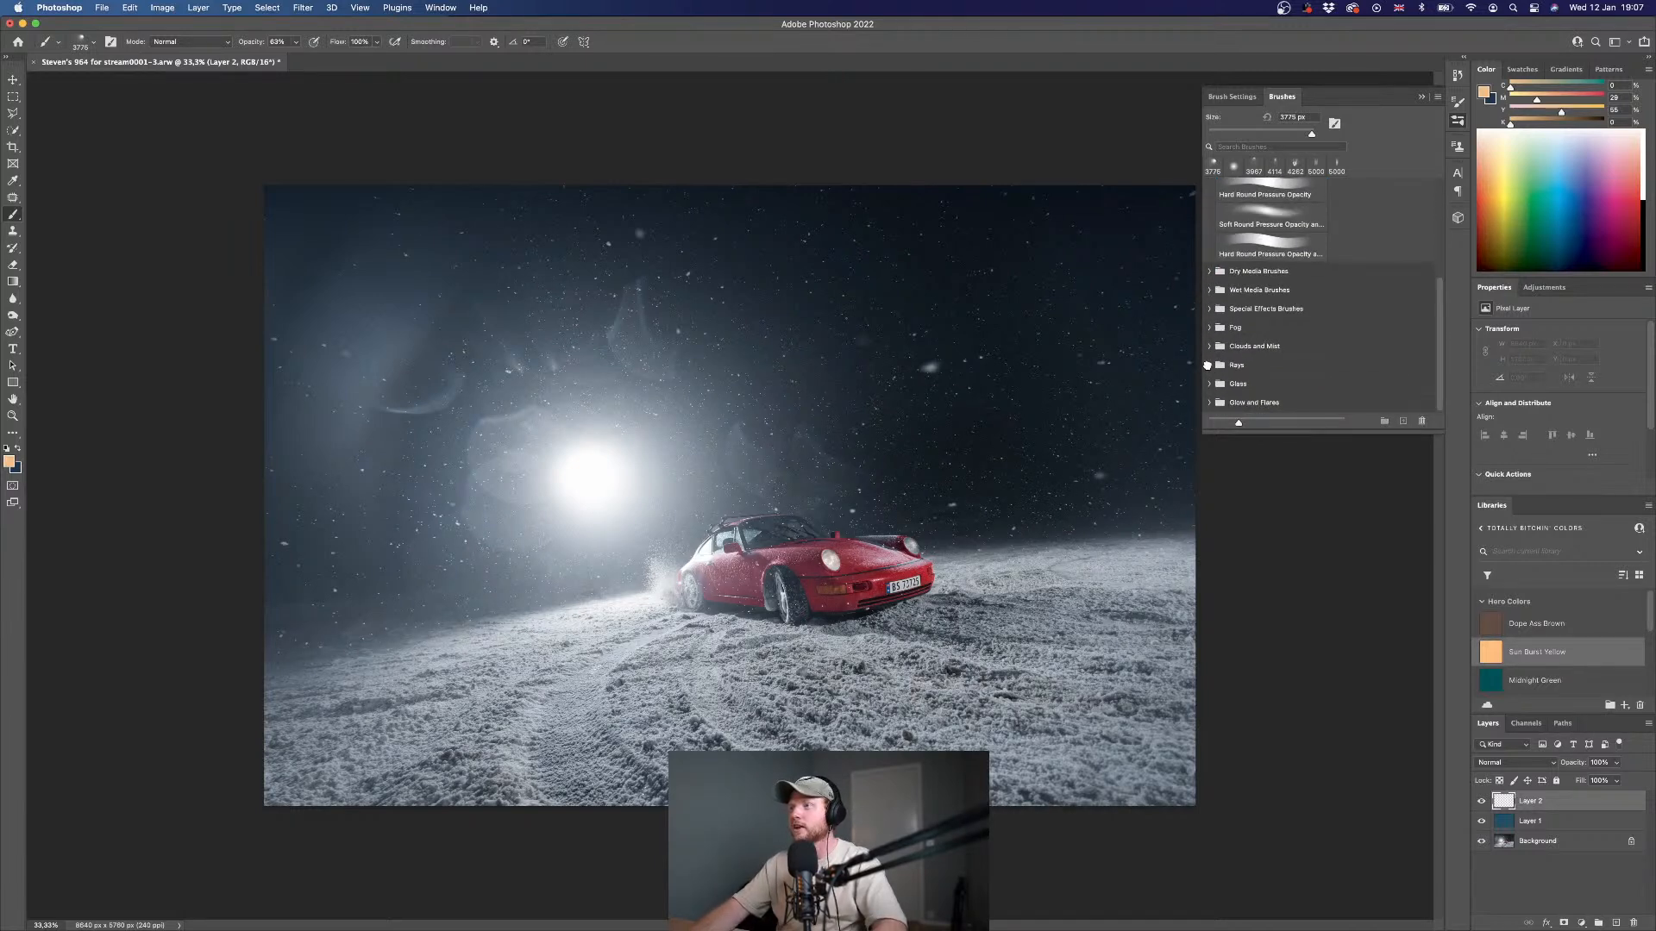
click(1208, 365)
scroll(1258, 343, down, 5)
- Try a stamp over the car with the Rays15 brush and undo it
click(1257, 344)
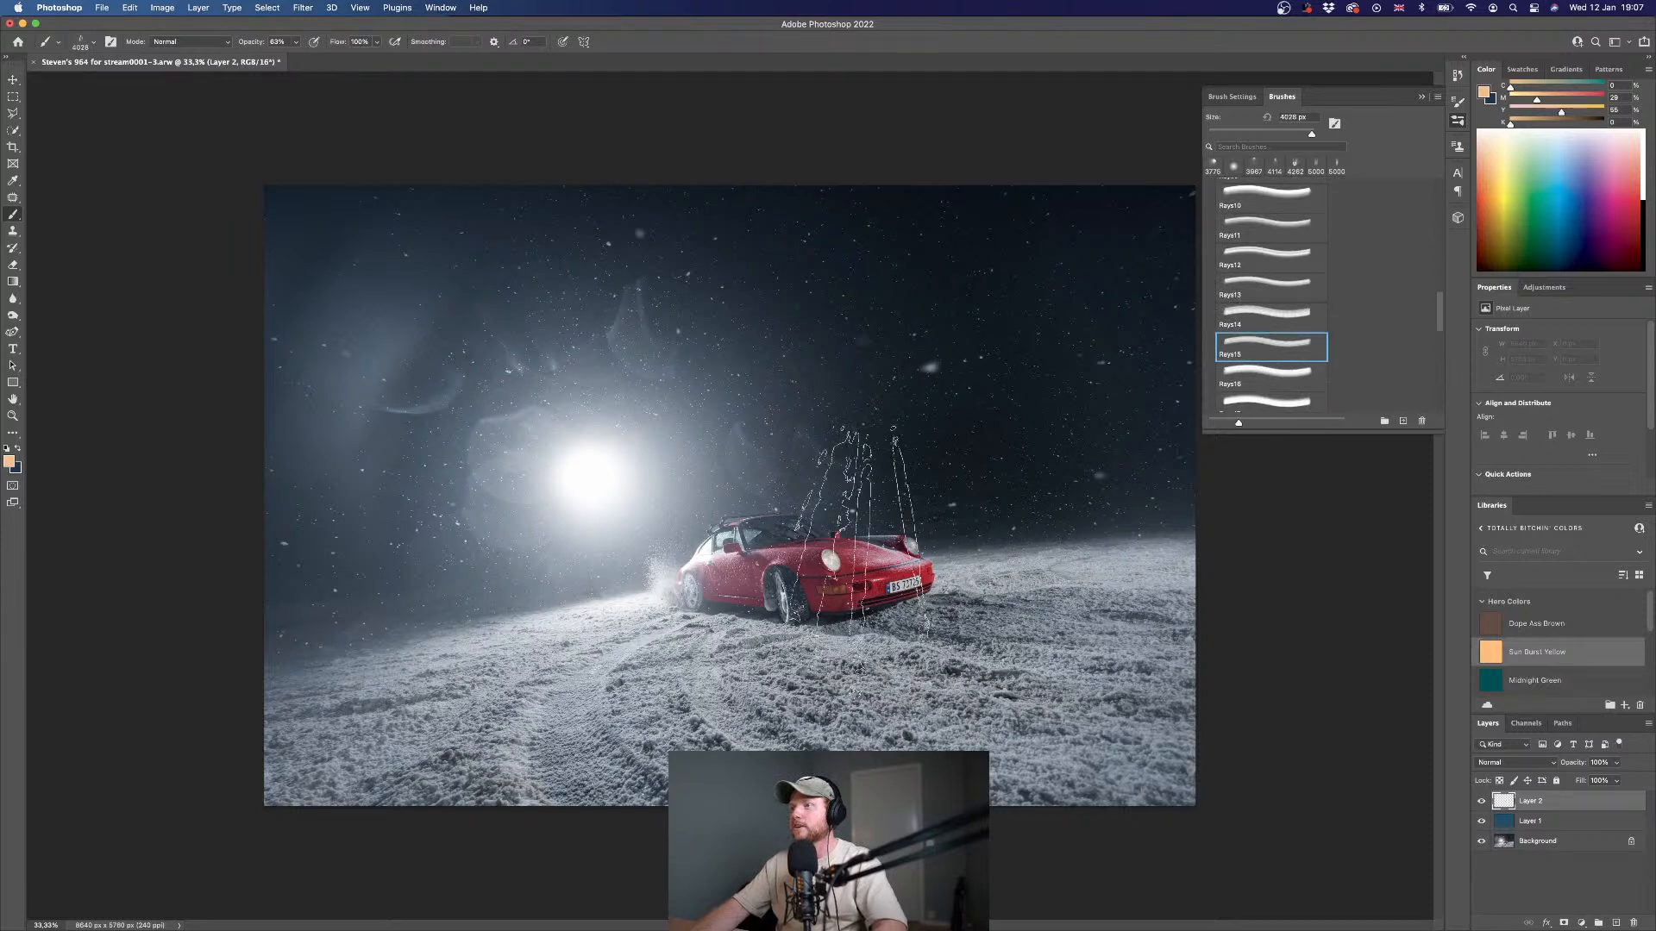
click(793, 593)
key(super+z)
- Try stamps over the car with the Rays26, Rays24 and Rays23 brushes, undoing each one
scroll(1243, 321, down, 10)
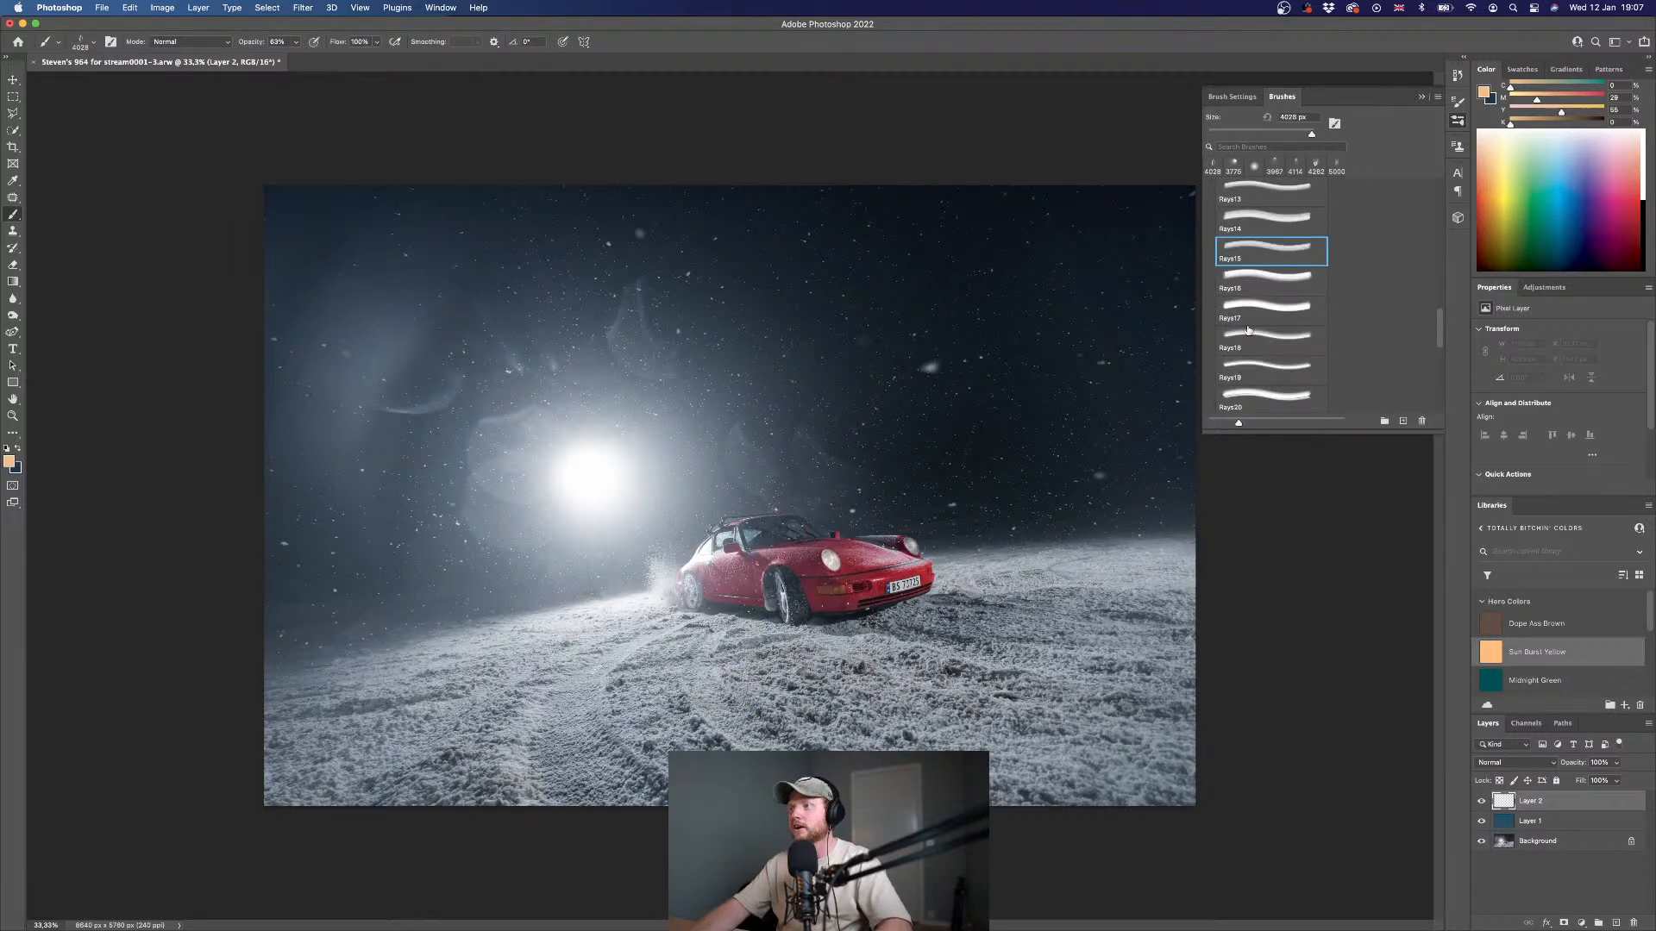
scroll(1264, 295, up, 1)
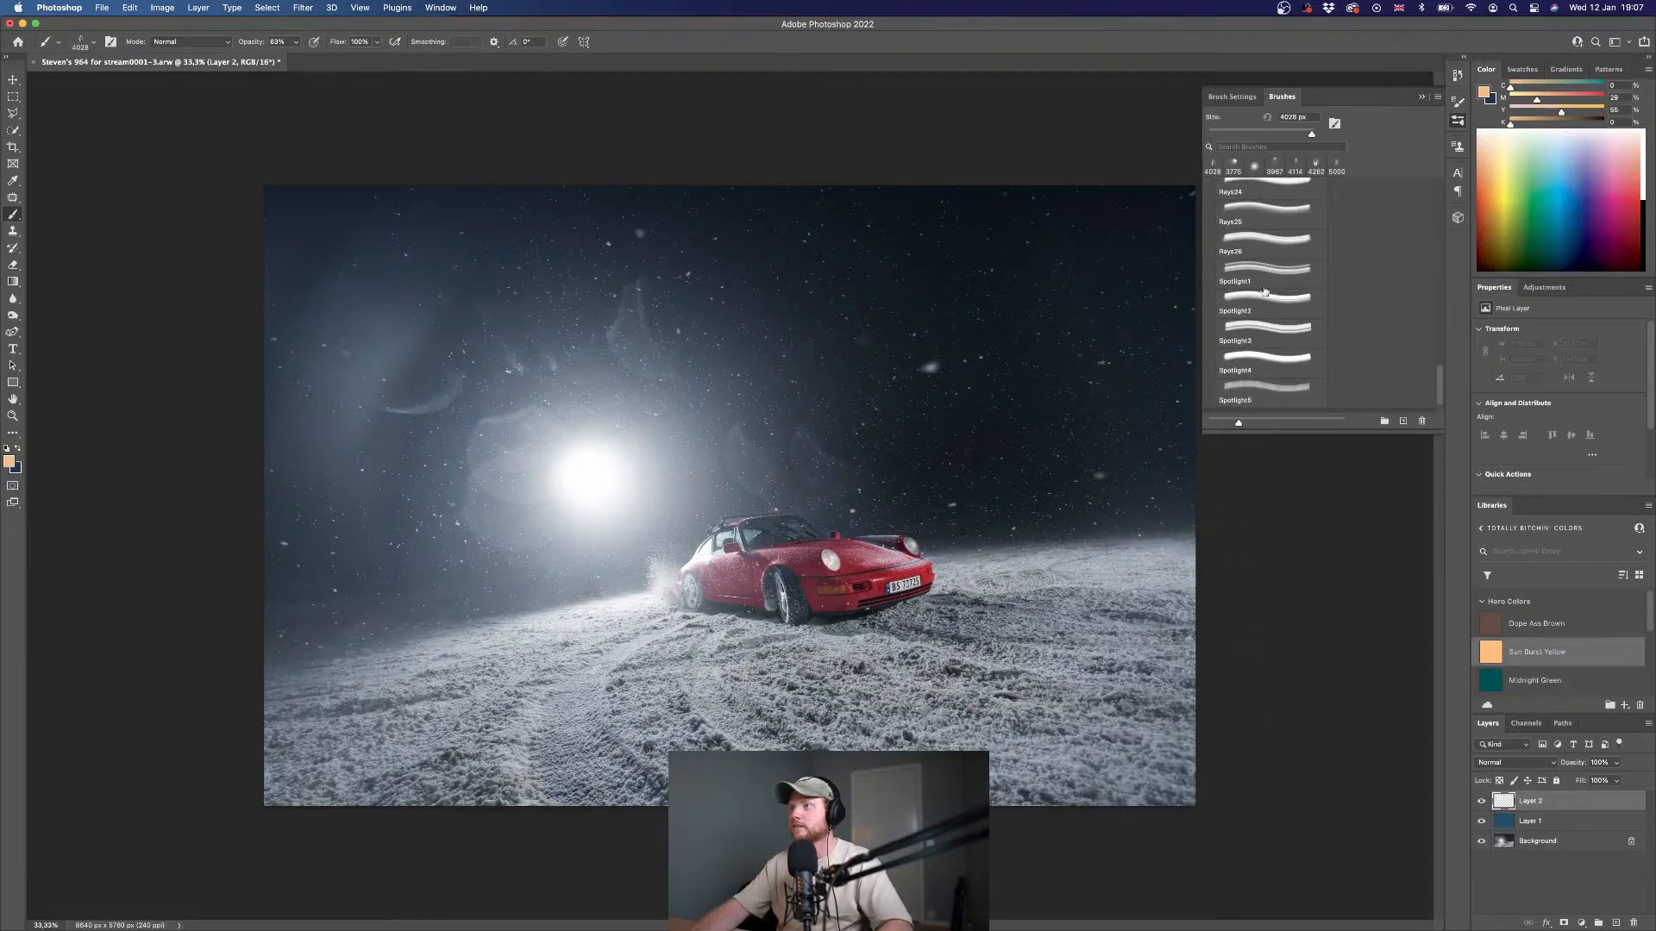
click(1252, 239)
click(866, 452)
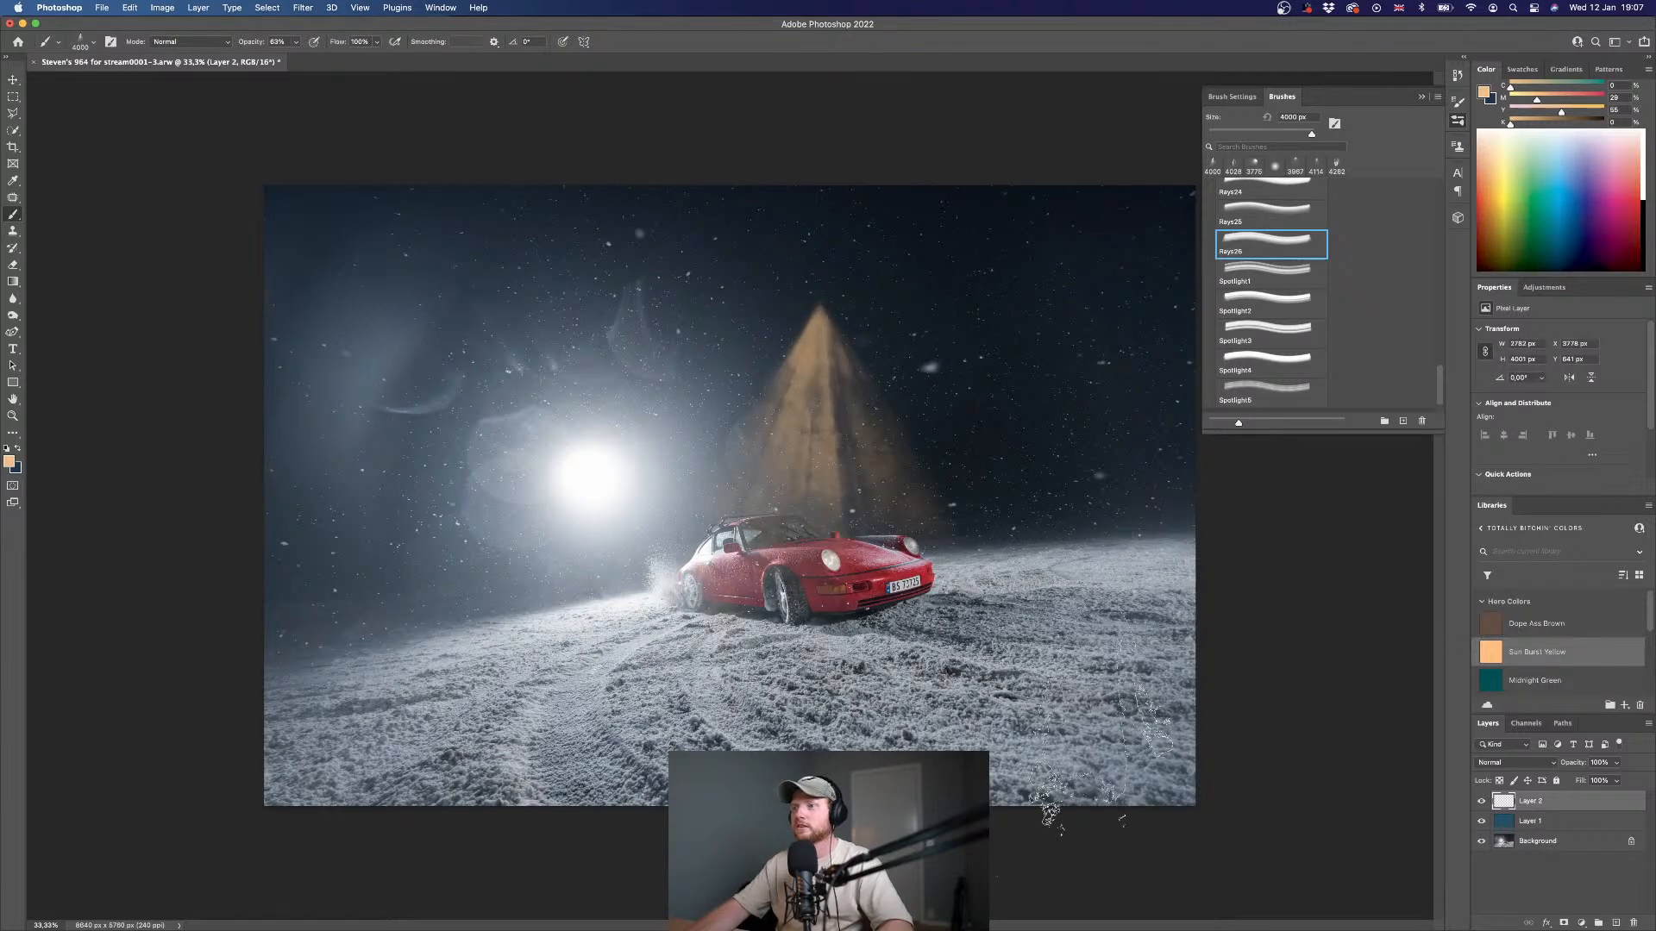
key(super+z)
click(1266, 195)
click(875, 435)
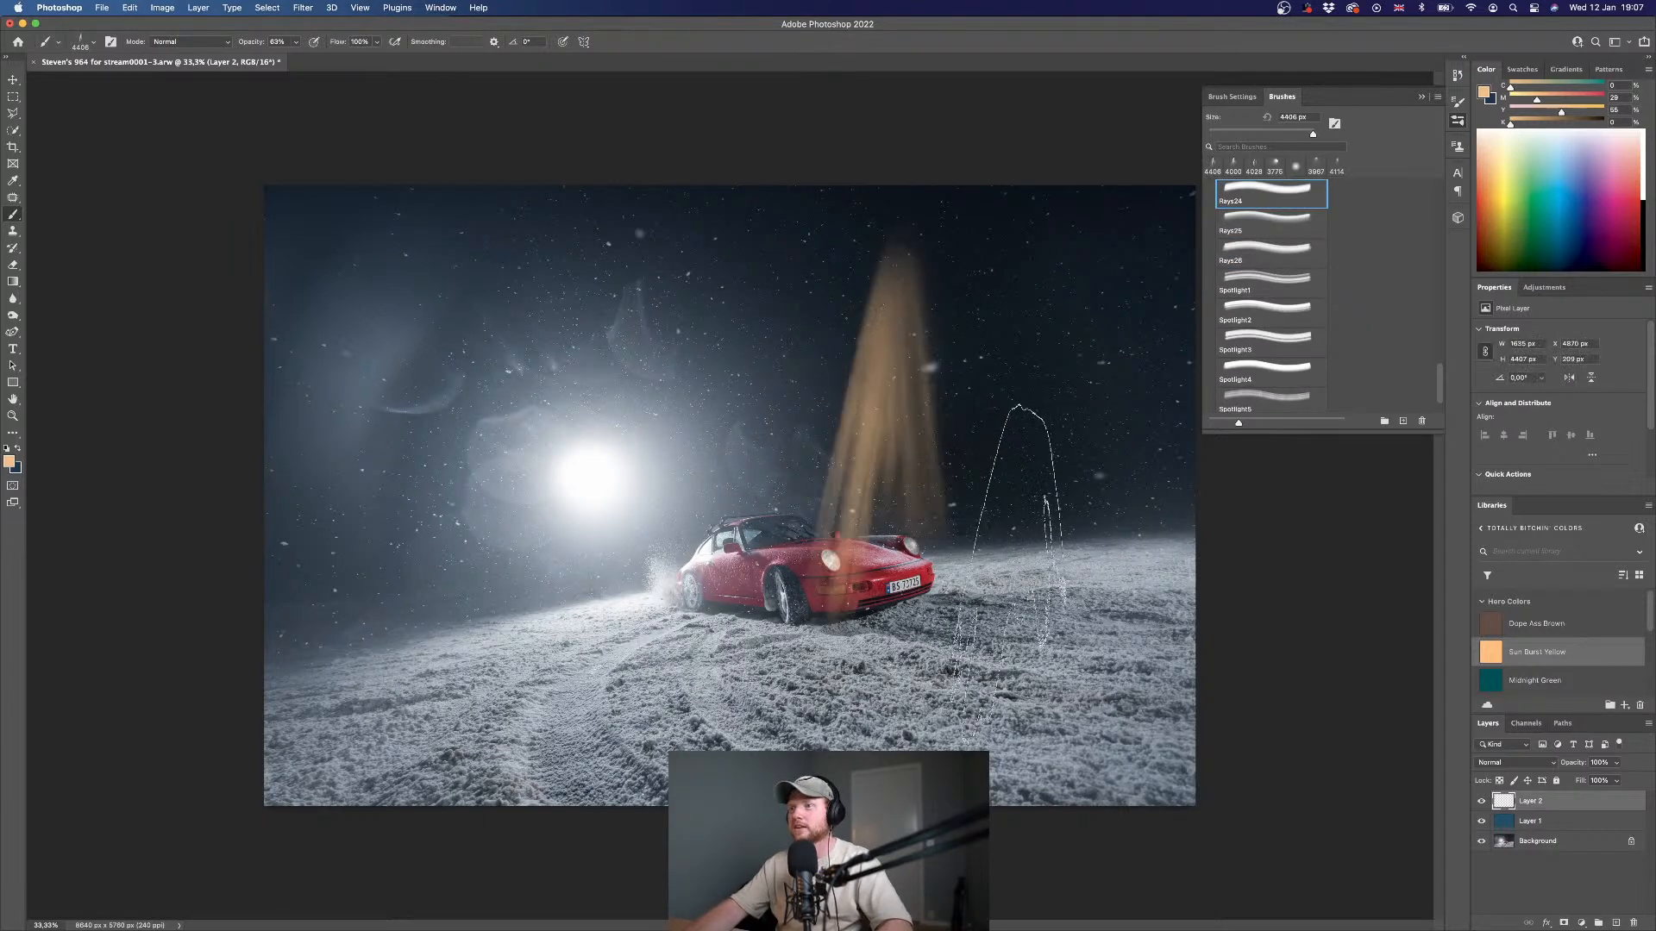
key(super+z)
scroll(1285, 247, up, 2)
click(1266, 222)
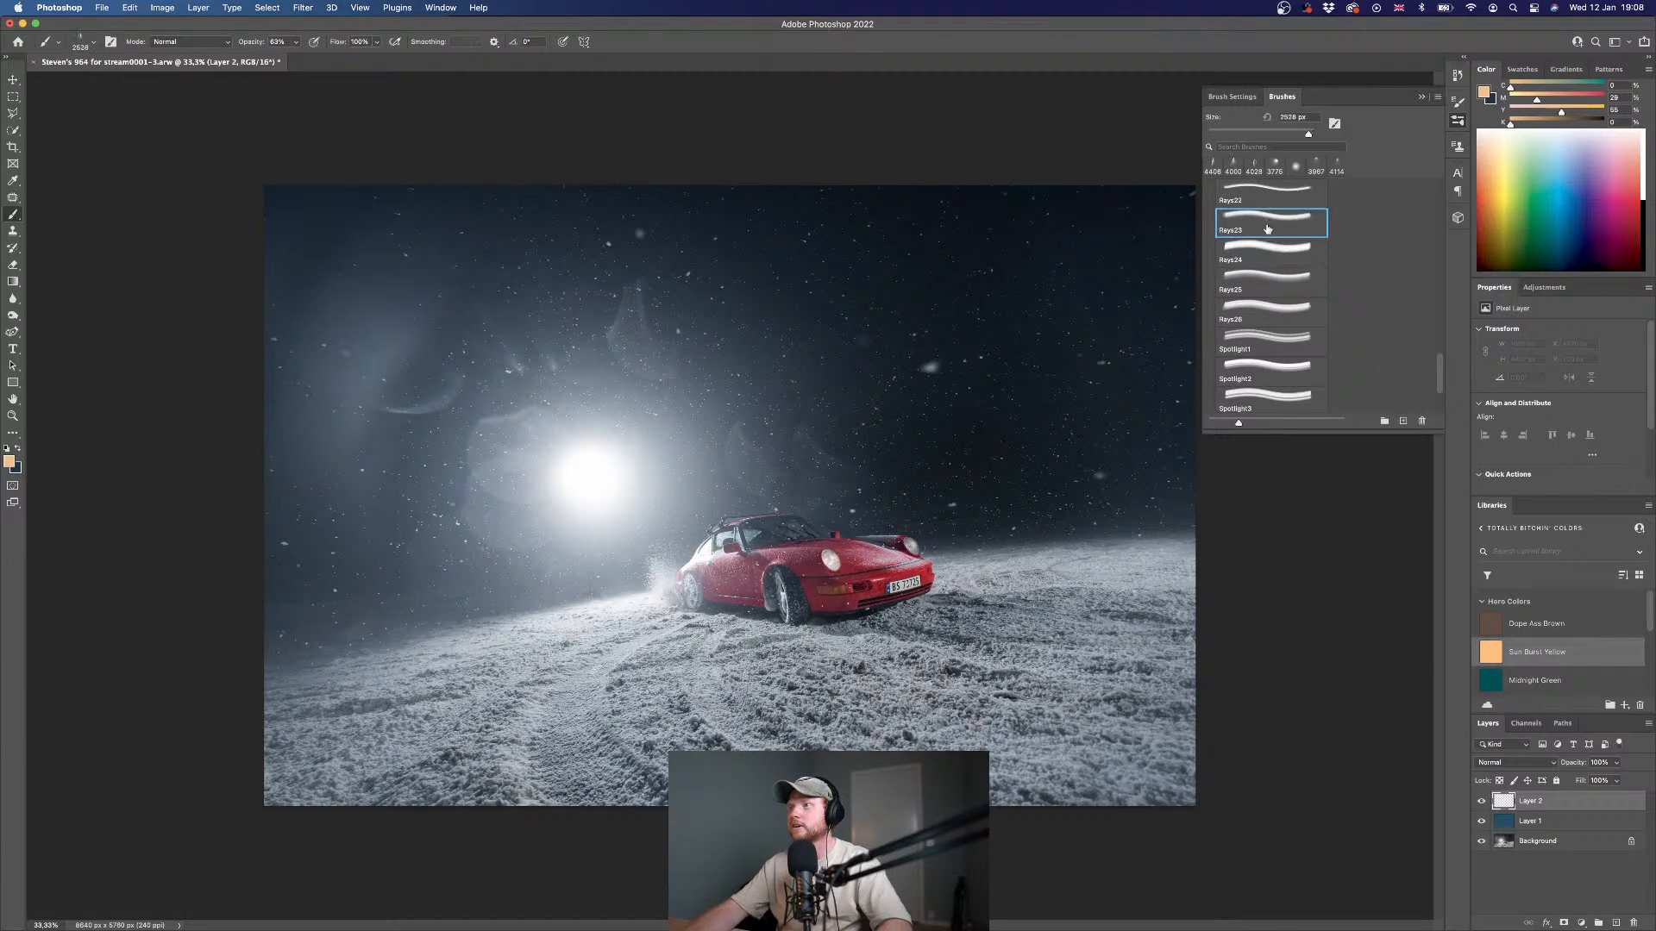
click(824, 491)
key(super+z)
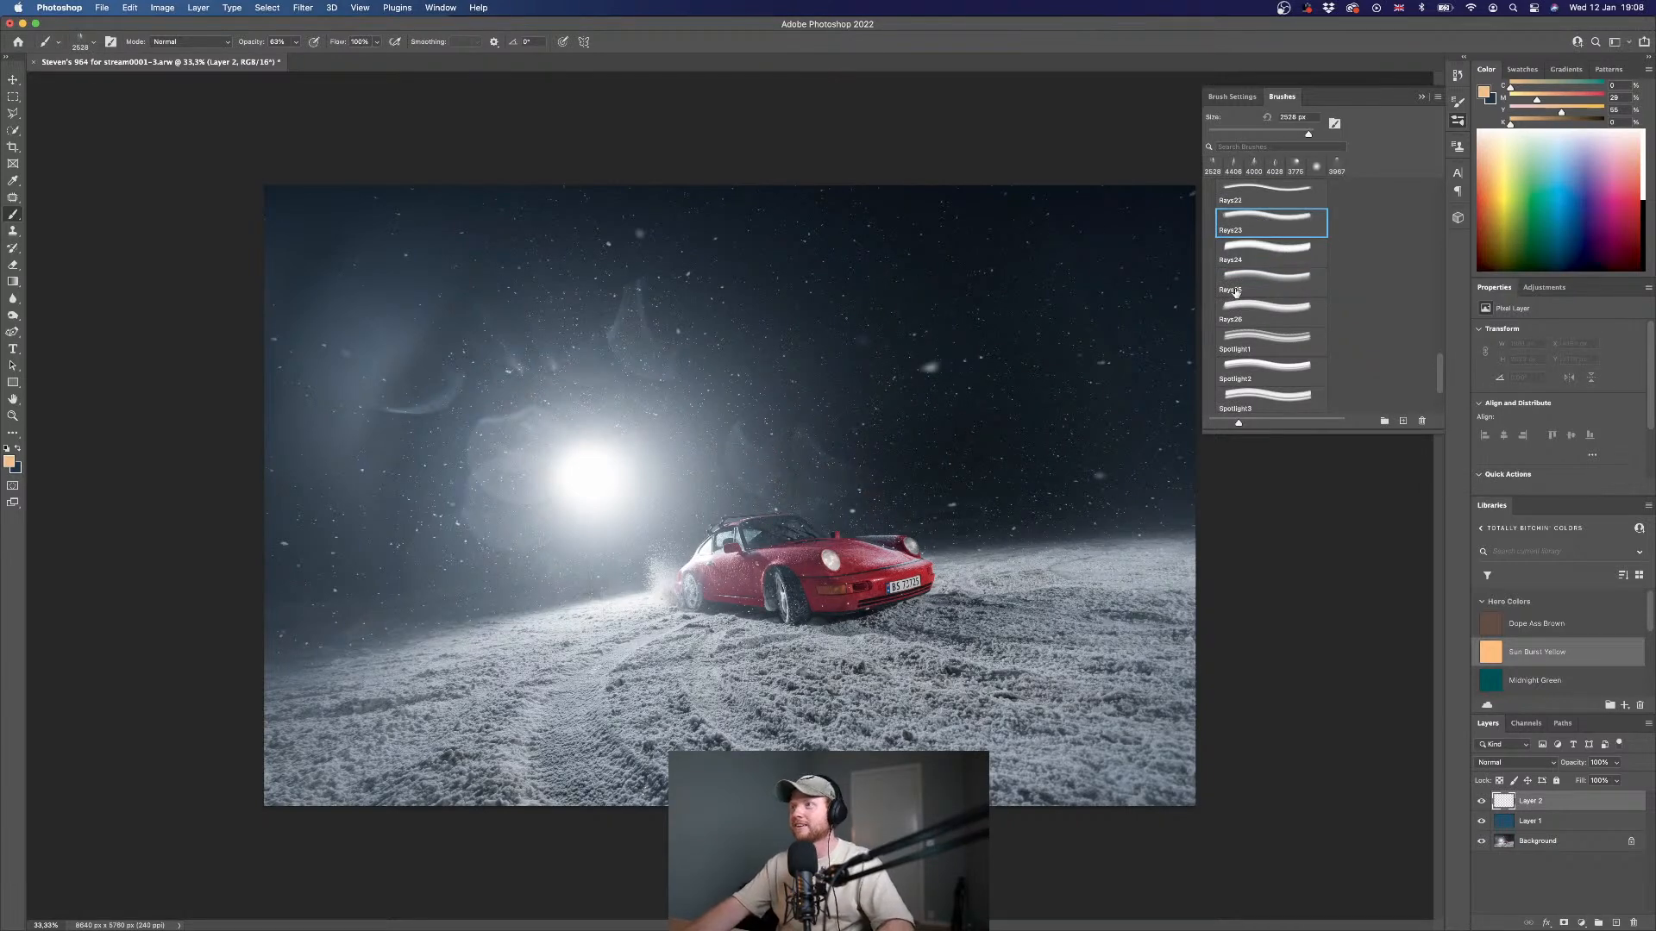
- Try the Rays19 brush over the car and over the bright backlight, undoing both stamps
scroll(1219, 307, up, 3)
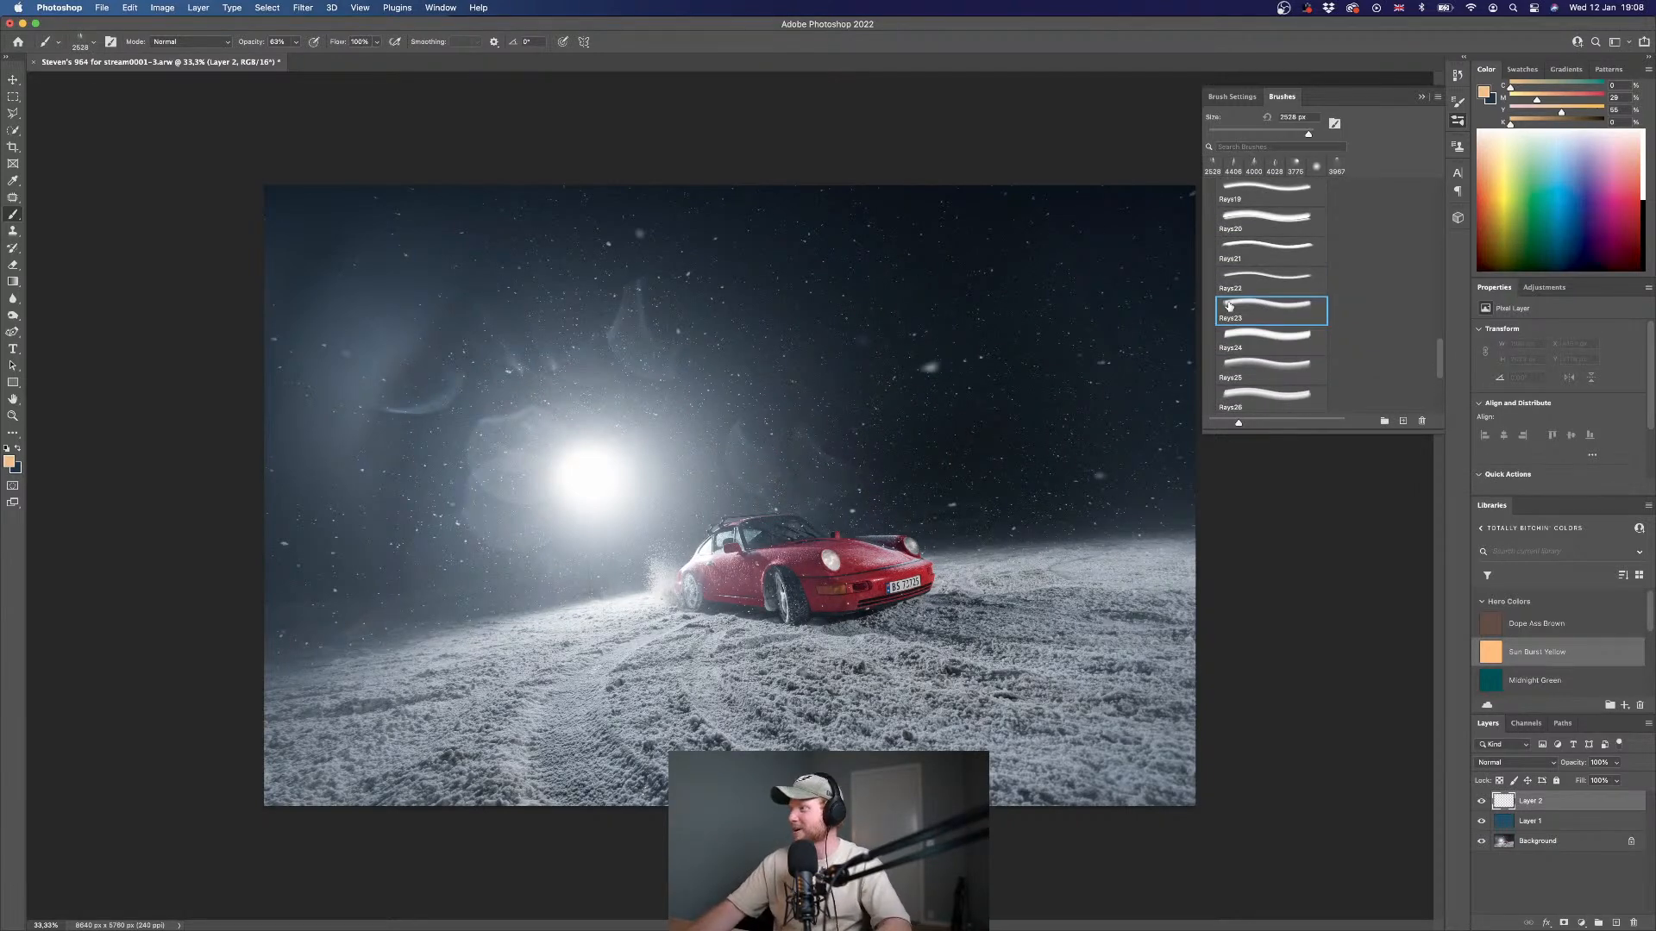
scroll(1241, 302, up, 2)
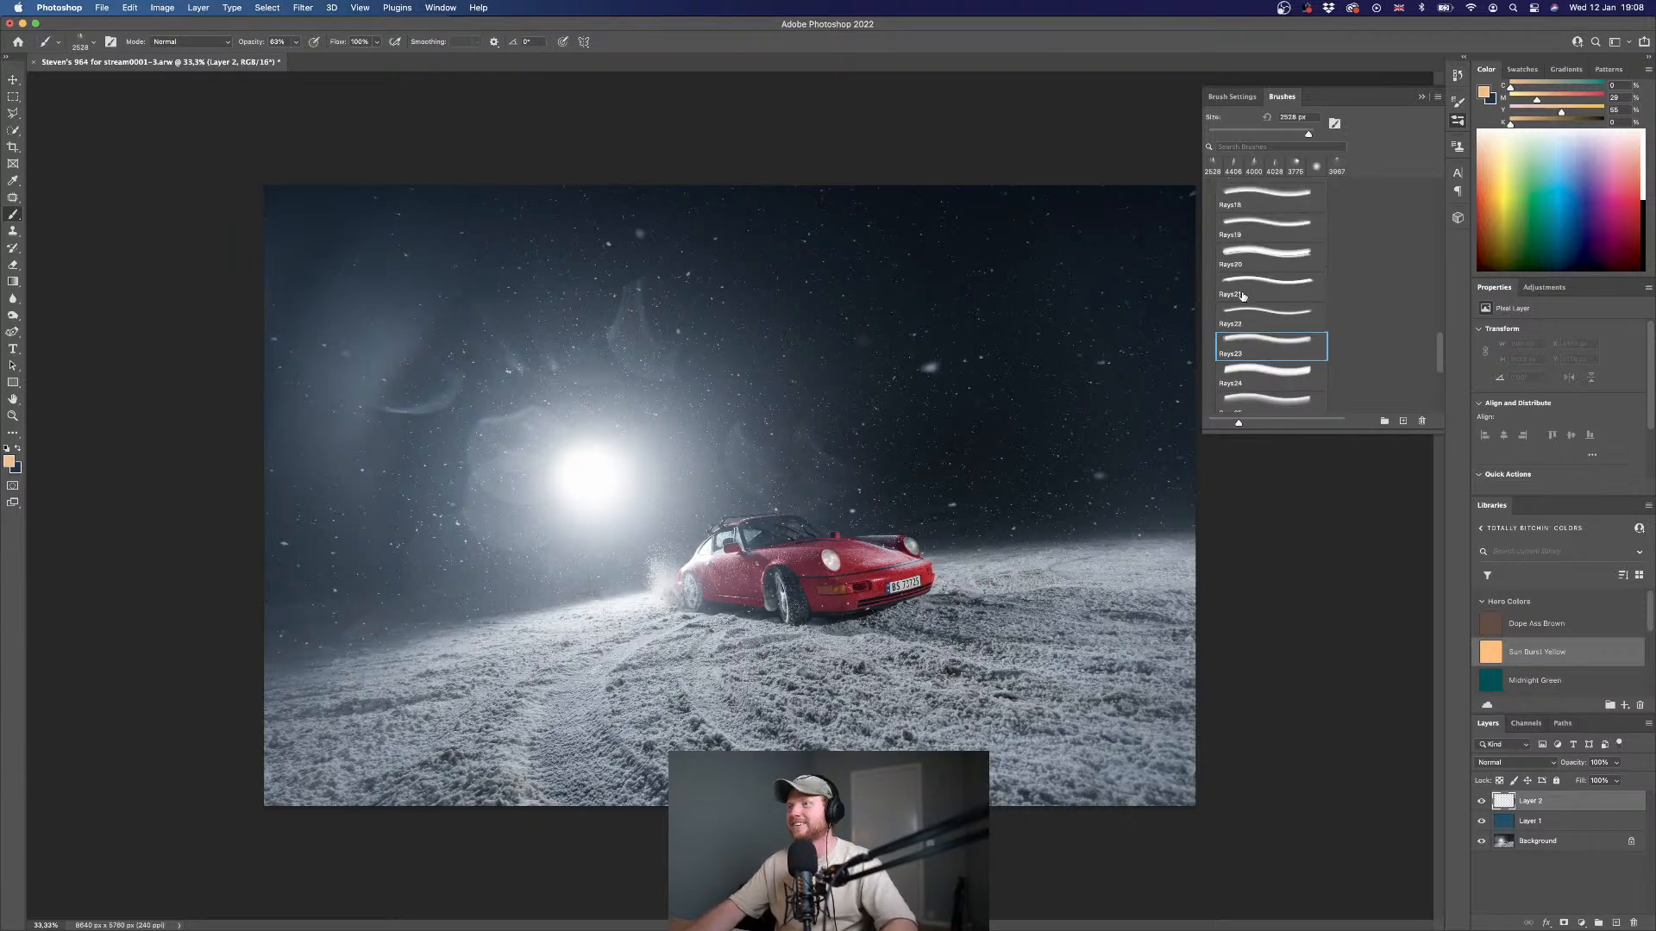
click(1266, 255)
click(807, 465)
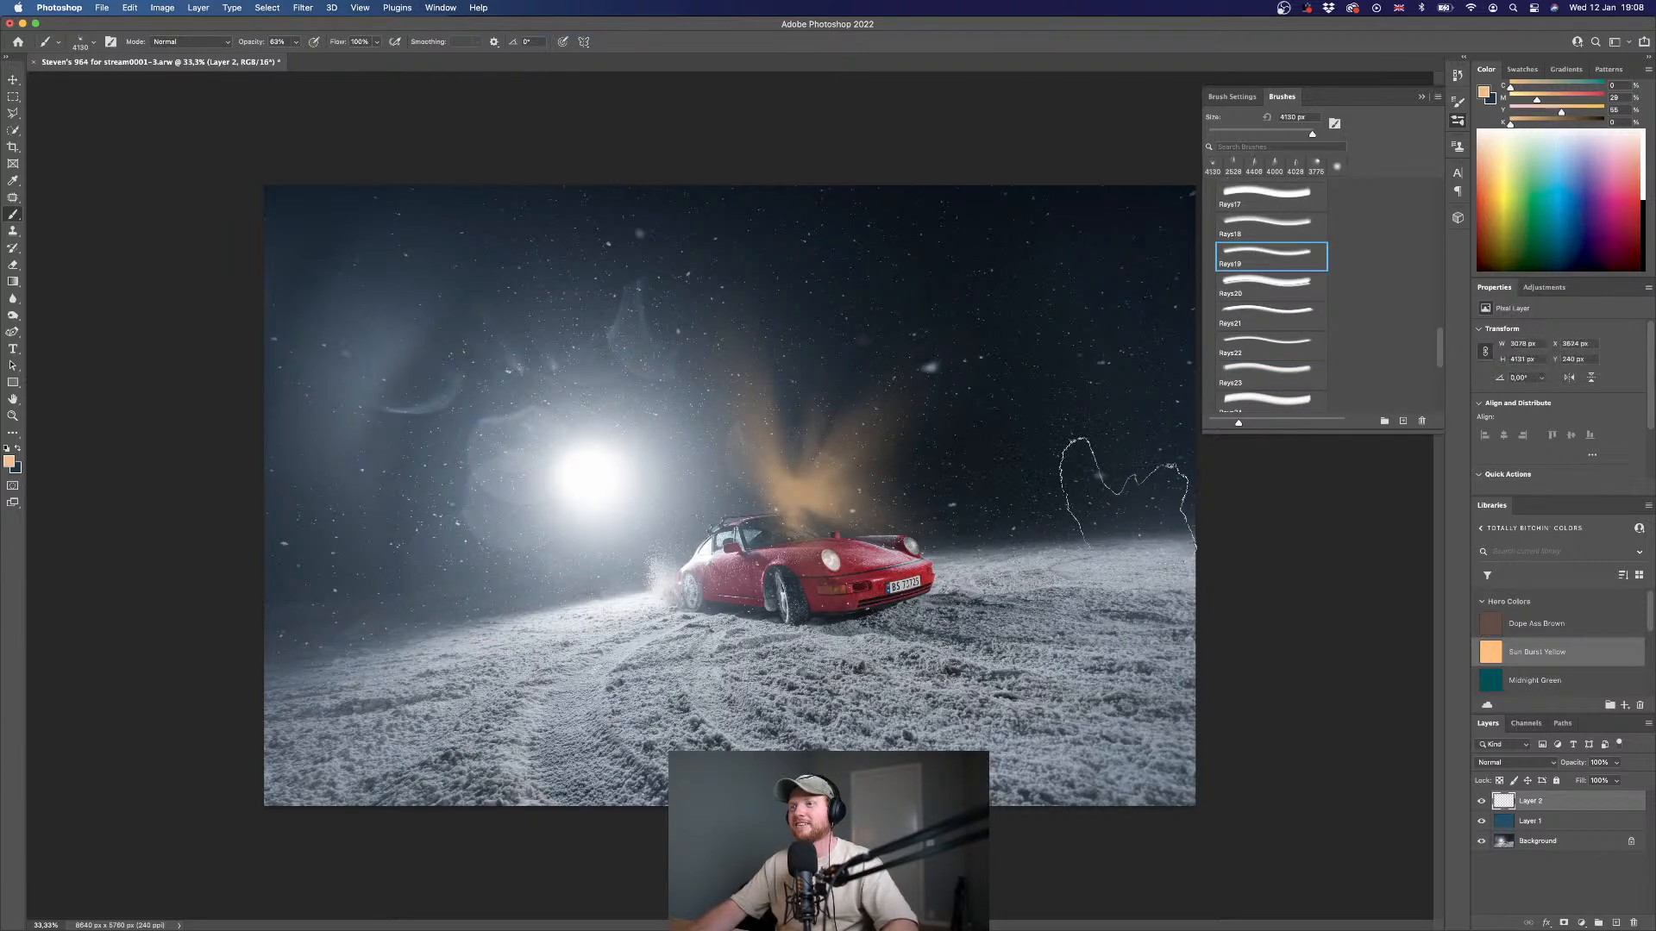
key(super+z)
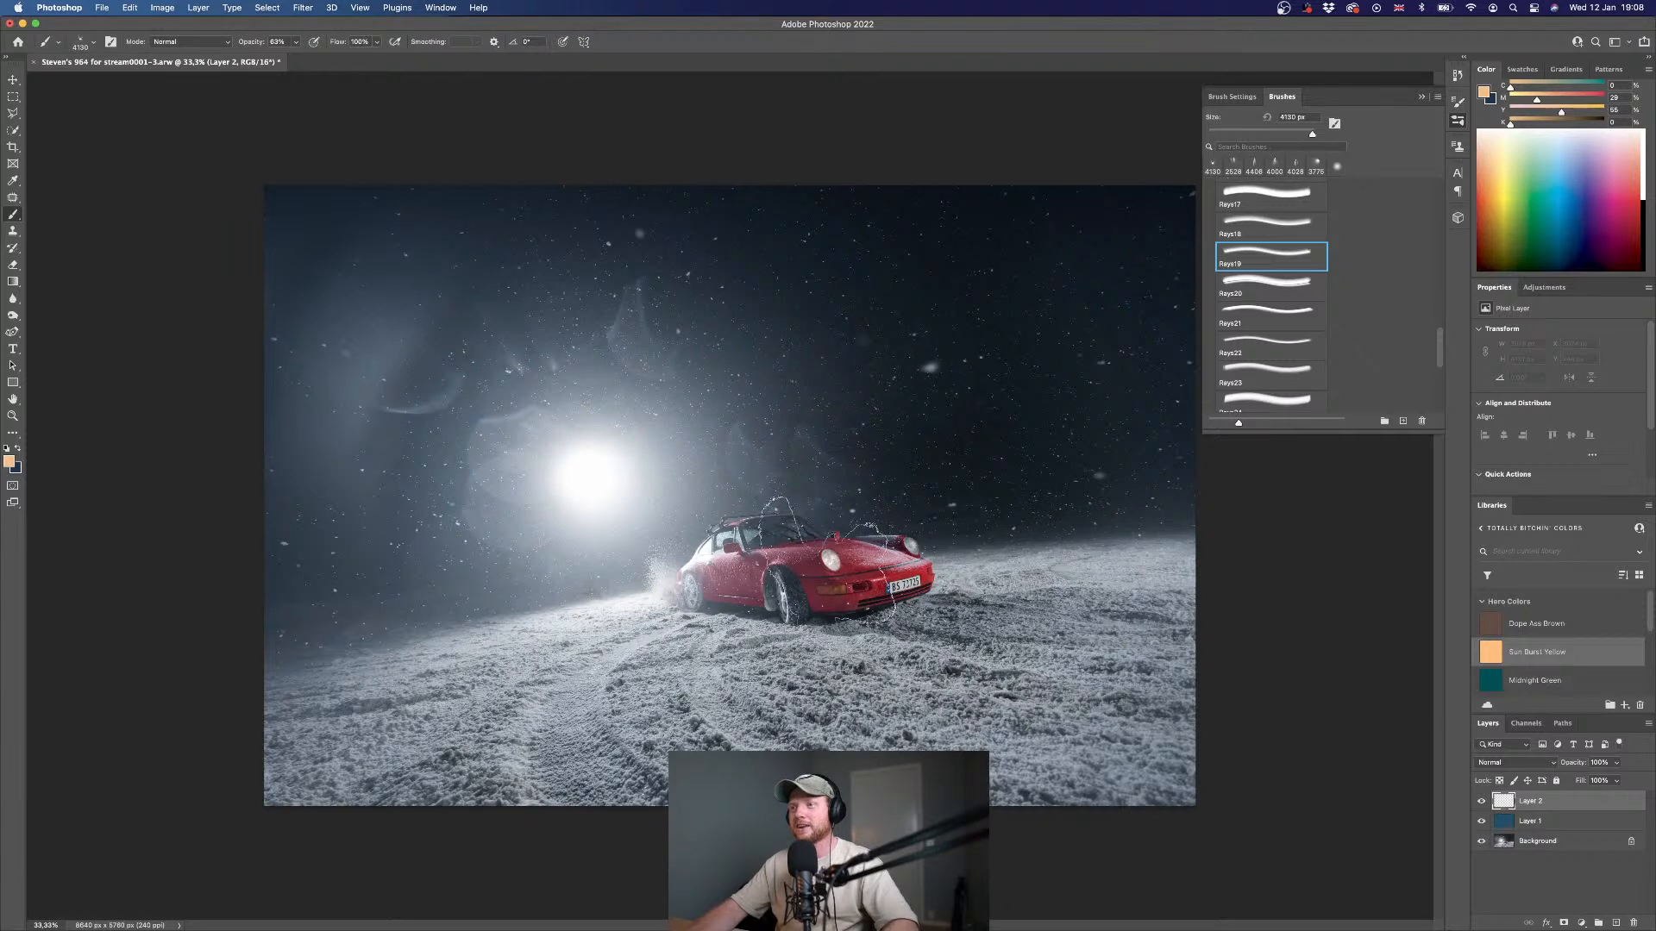
click(603, 466)
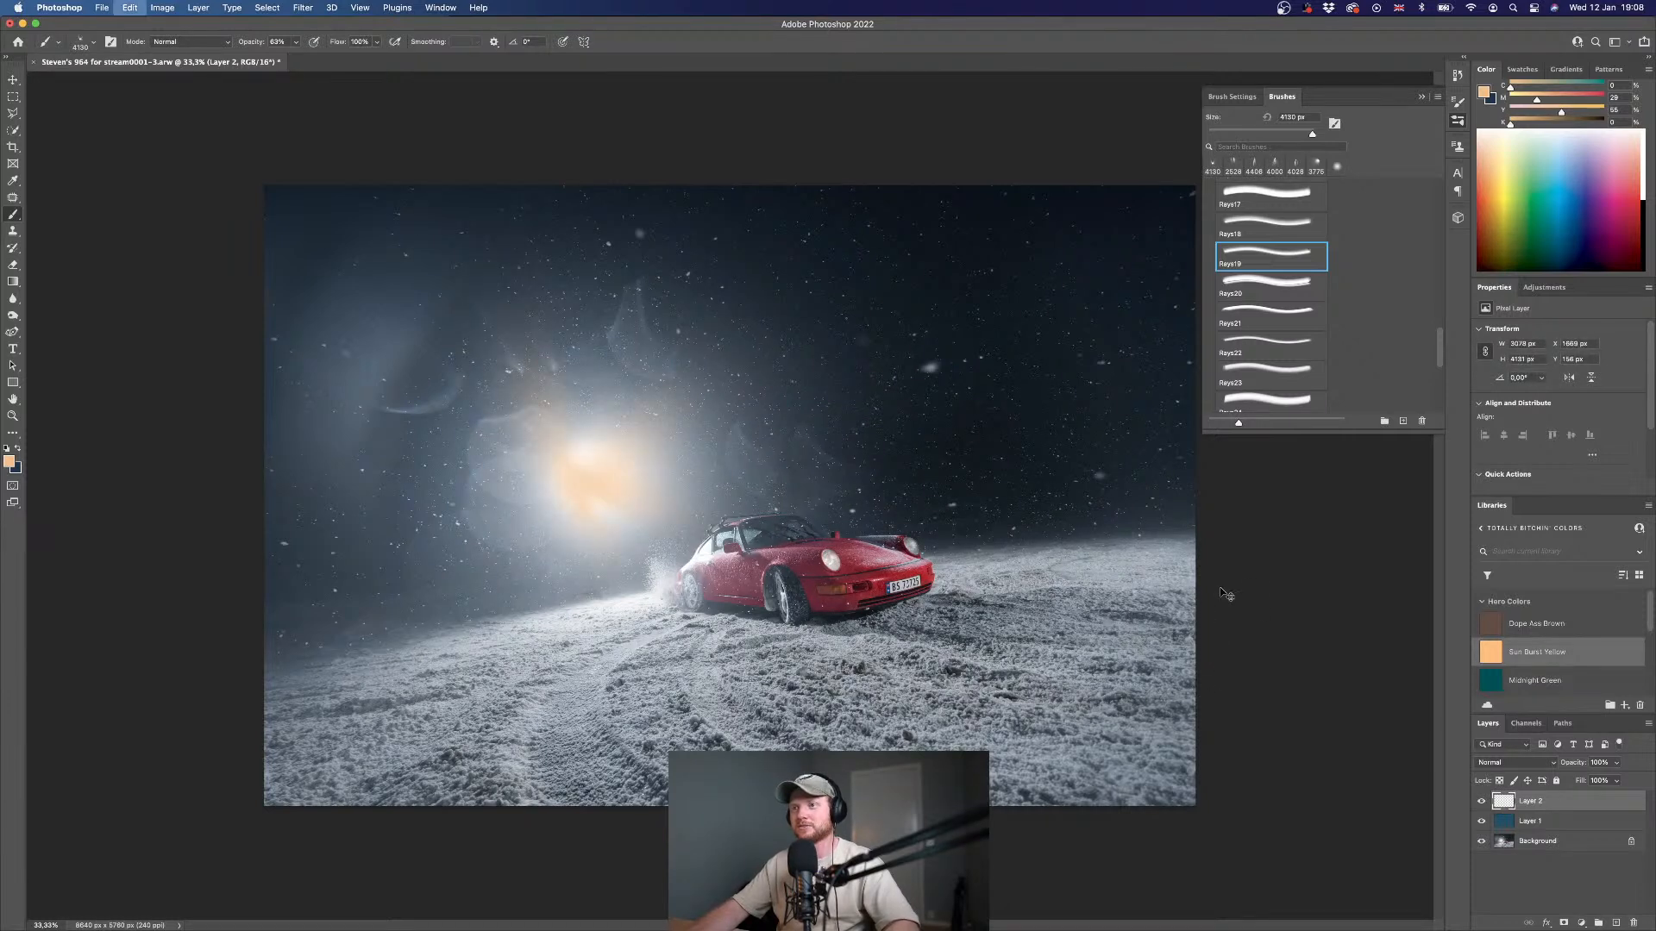
key(super+z)
- Try stamps over the car with the Rays17 and Rays16 brushes and undo them
scroll(1277, 254, up, 1)
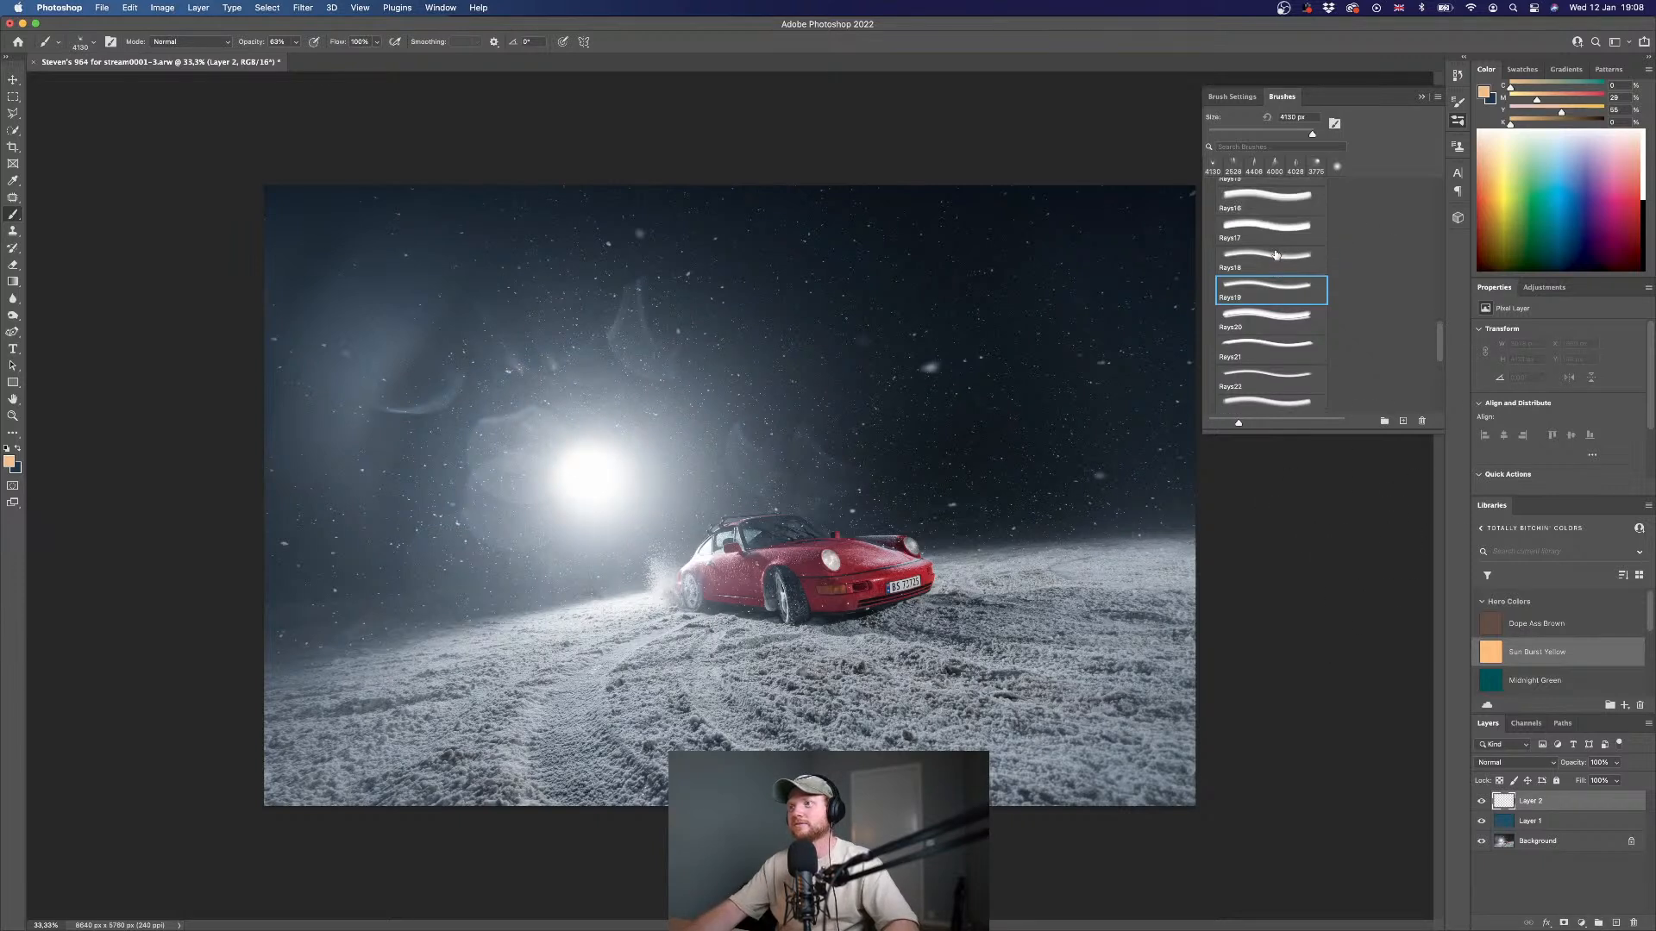
click(1271, 242)
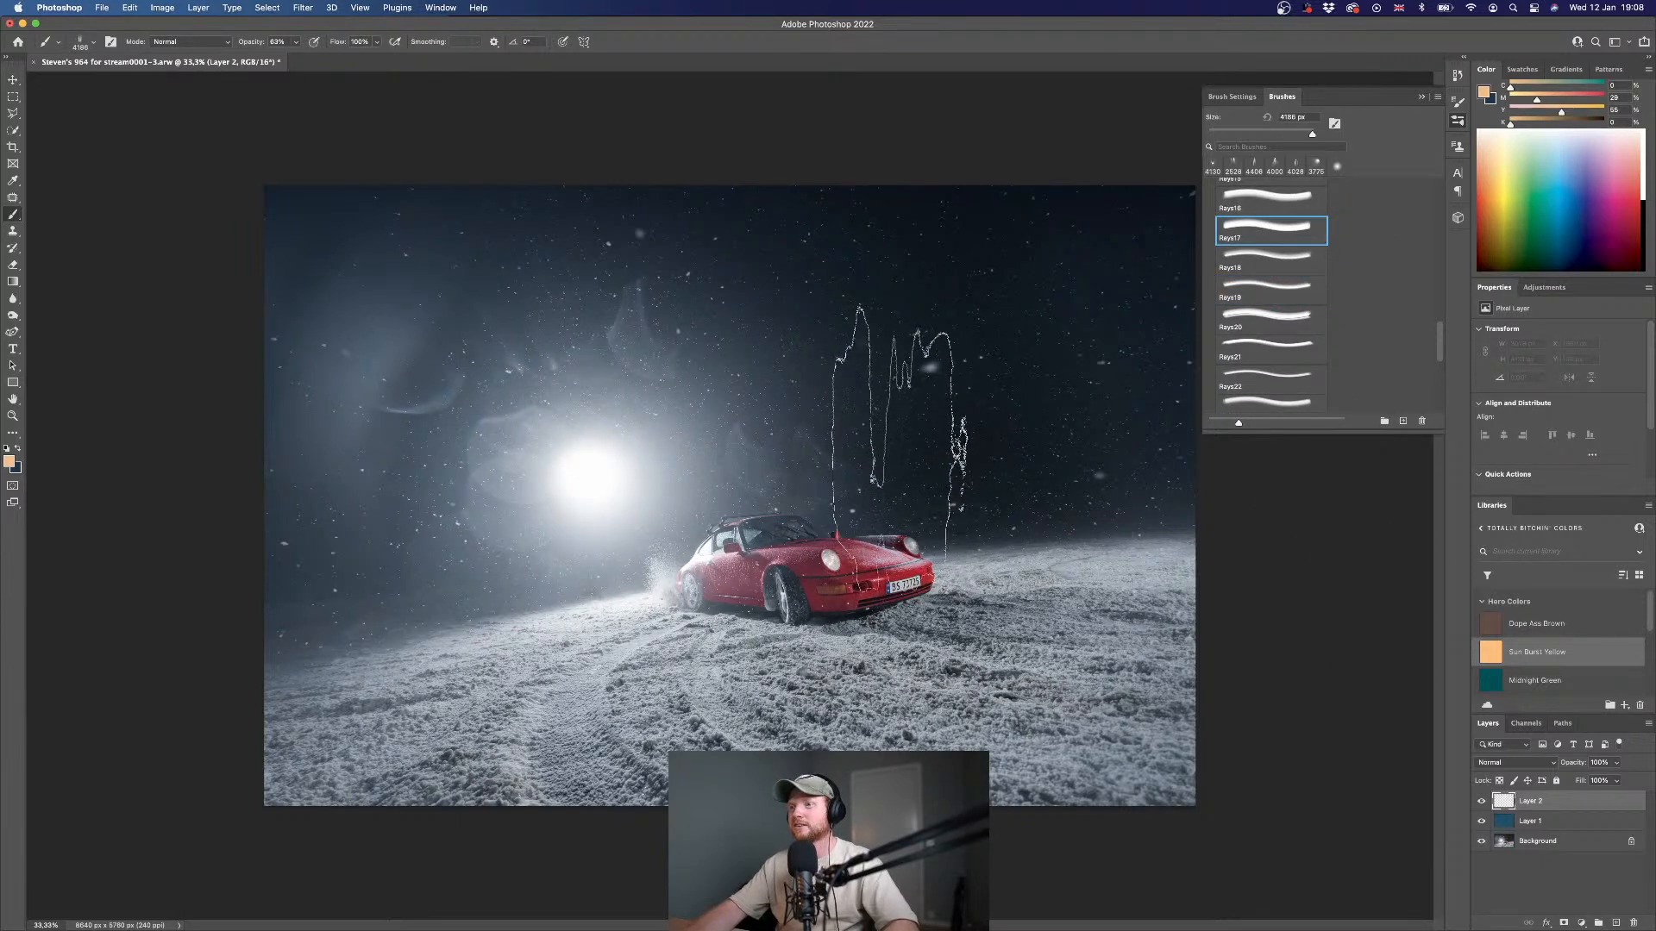
click(902, 419)
key(super+z)
click(1271, 201)
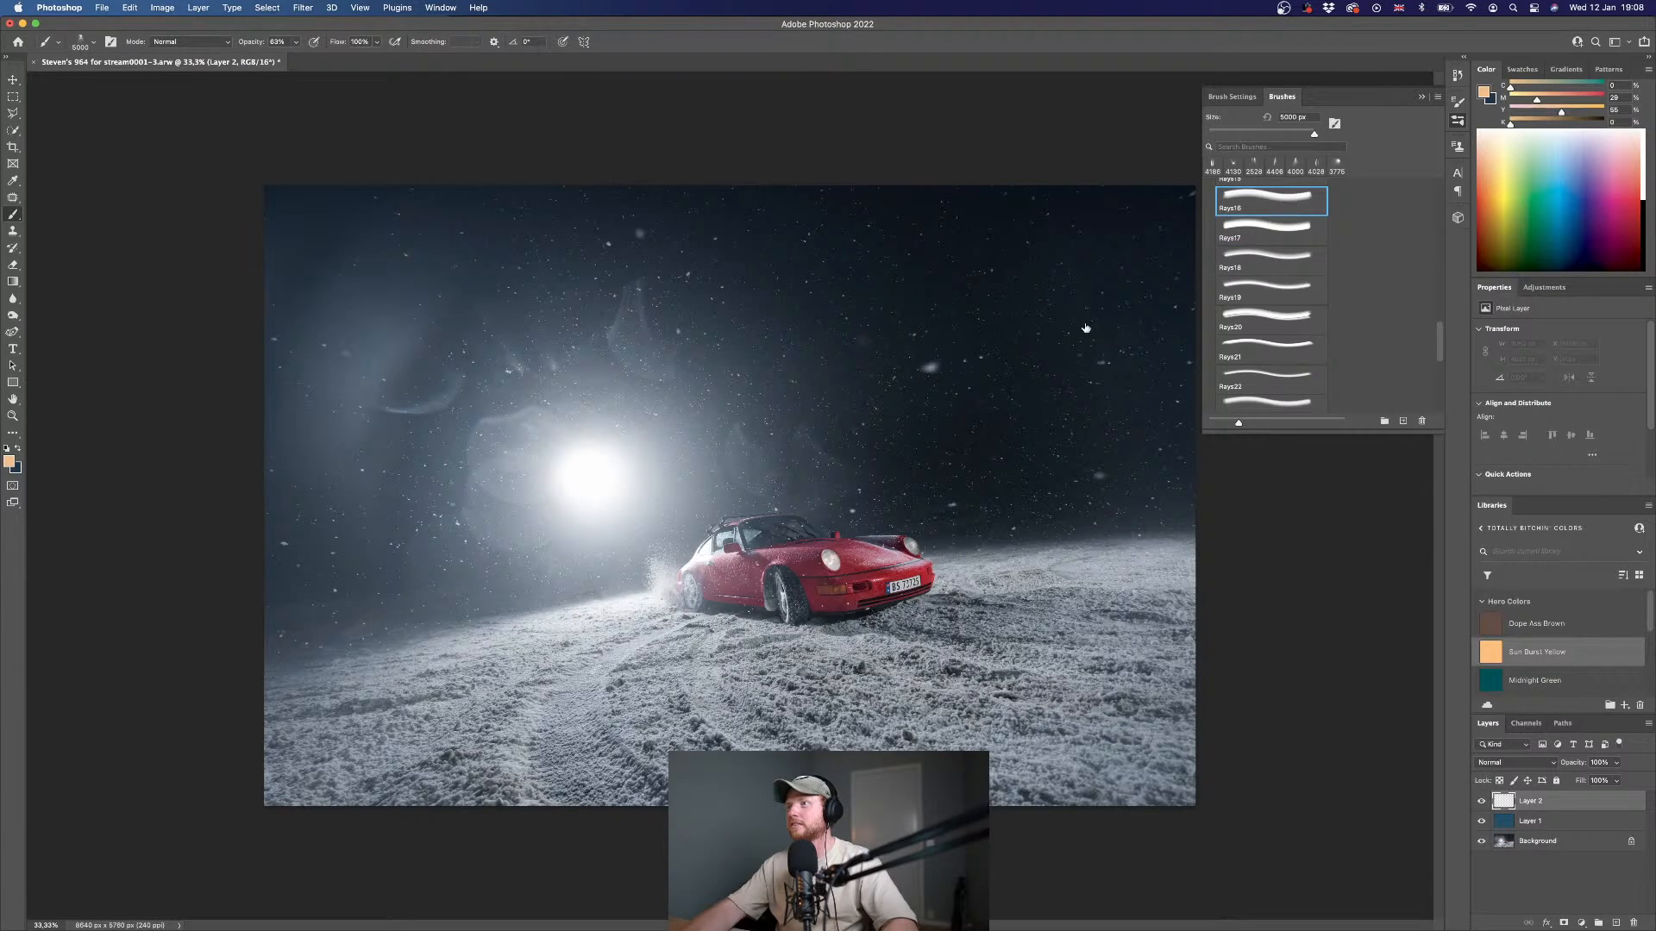
click(815, 459)
key(super+z)
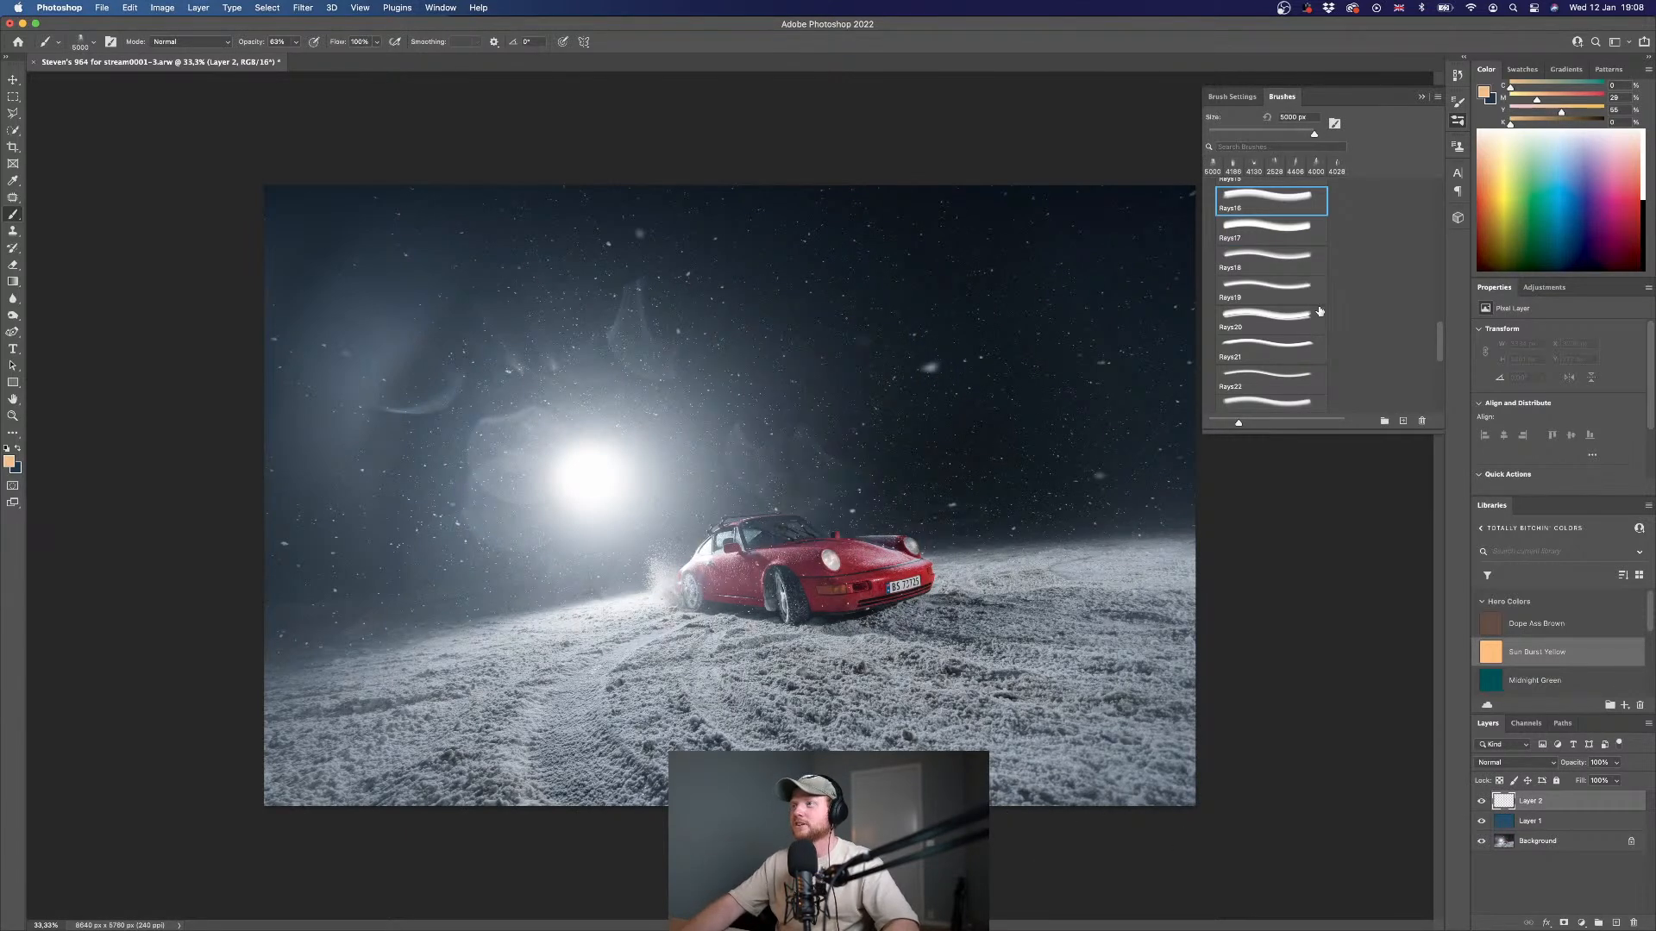
- Try the Rays12 and Rays9 brushes in the area above the car and undo both stamps
scroll(1317, 313, up, 2)
scroll(1317, 314, up, 2)
click(1271, 250)
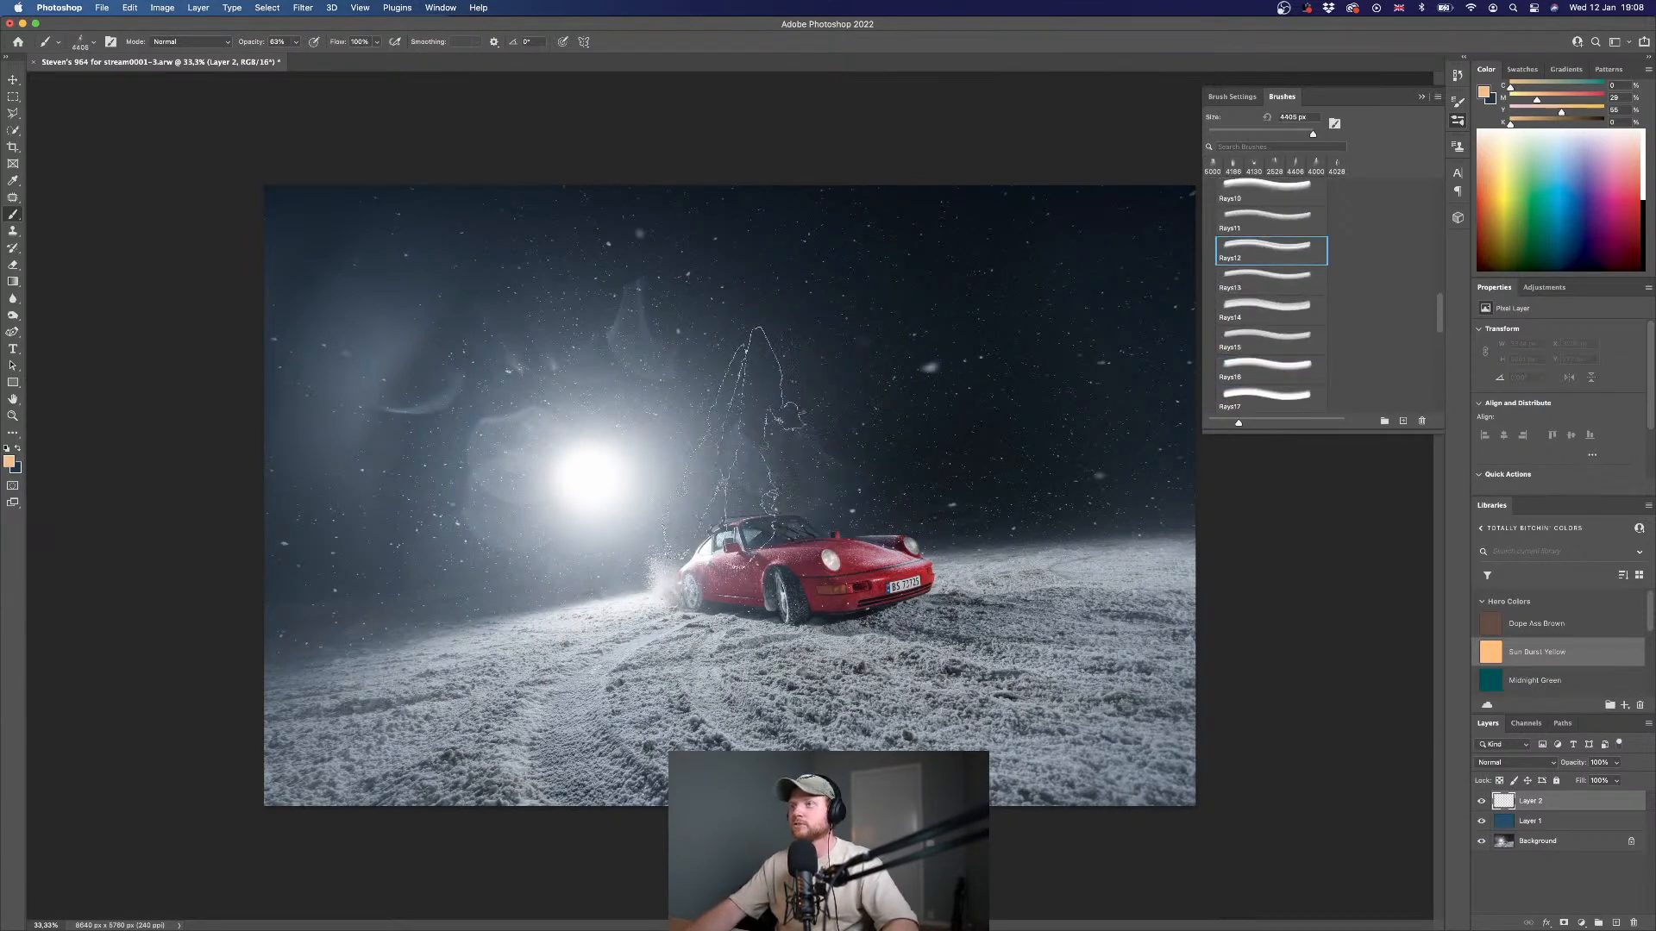
click(815, 457)
key(super+z)
scroll(1270, 284, up, 4)
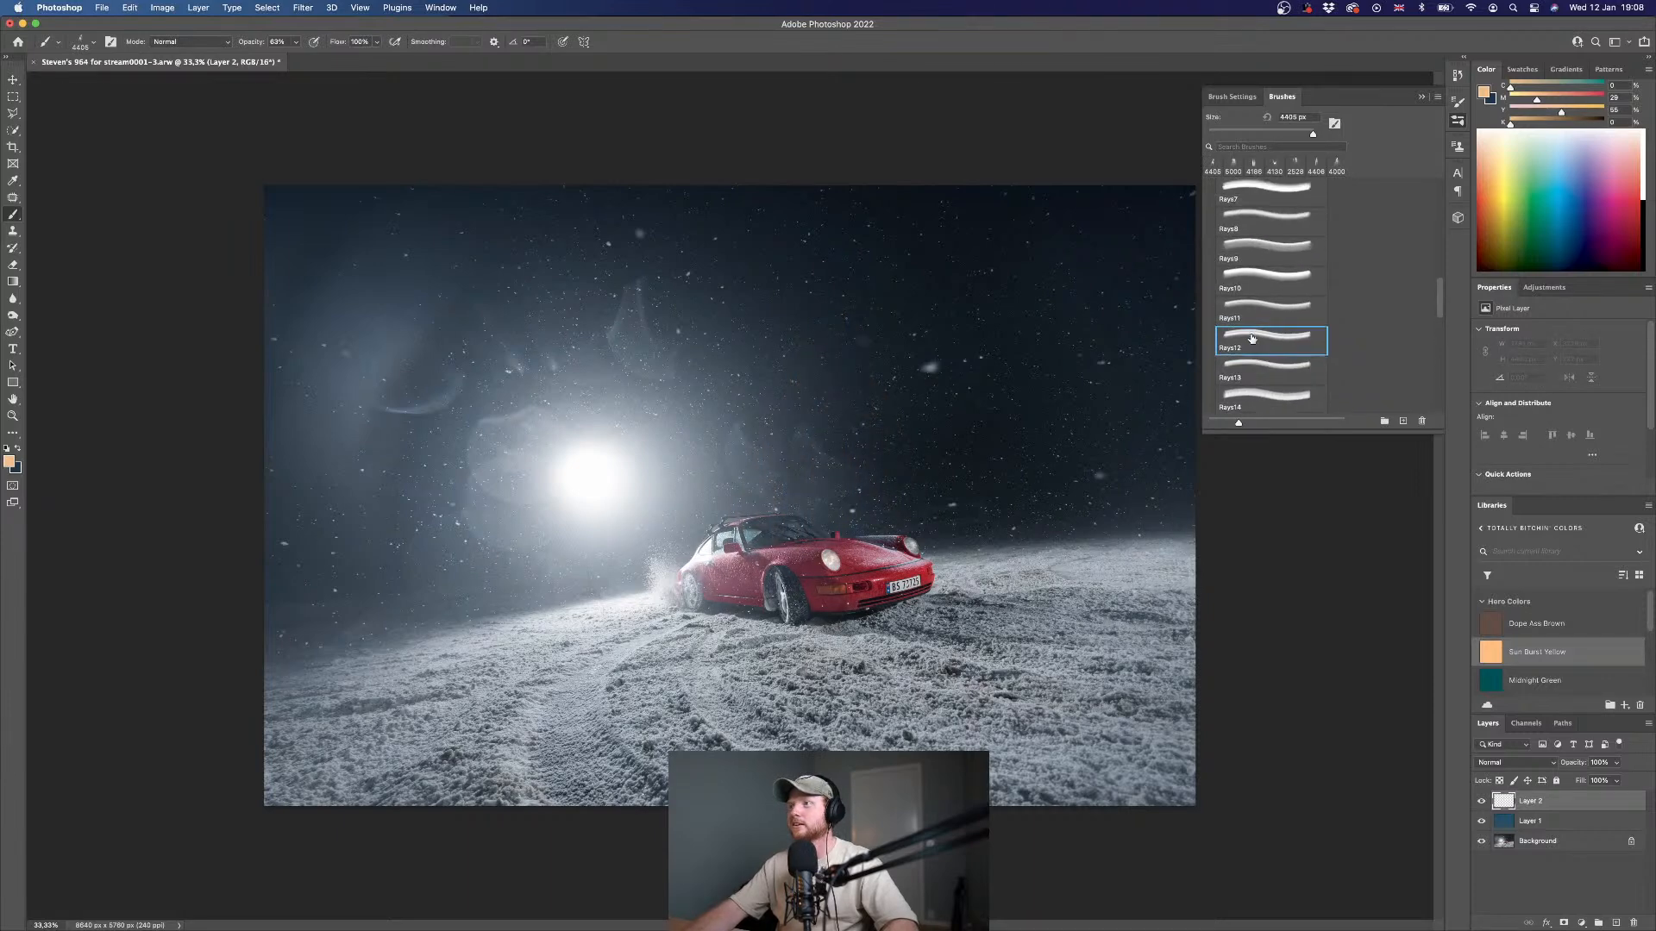
click(1270, 284)
click(953, 401)
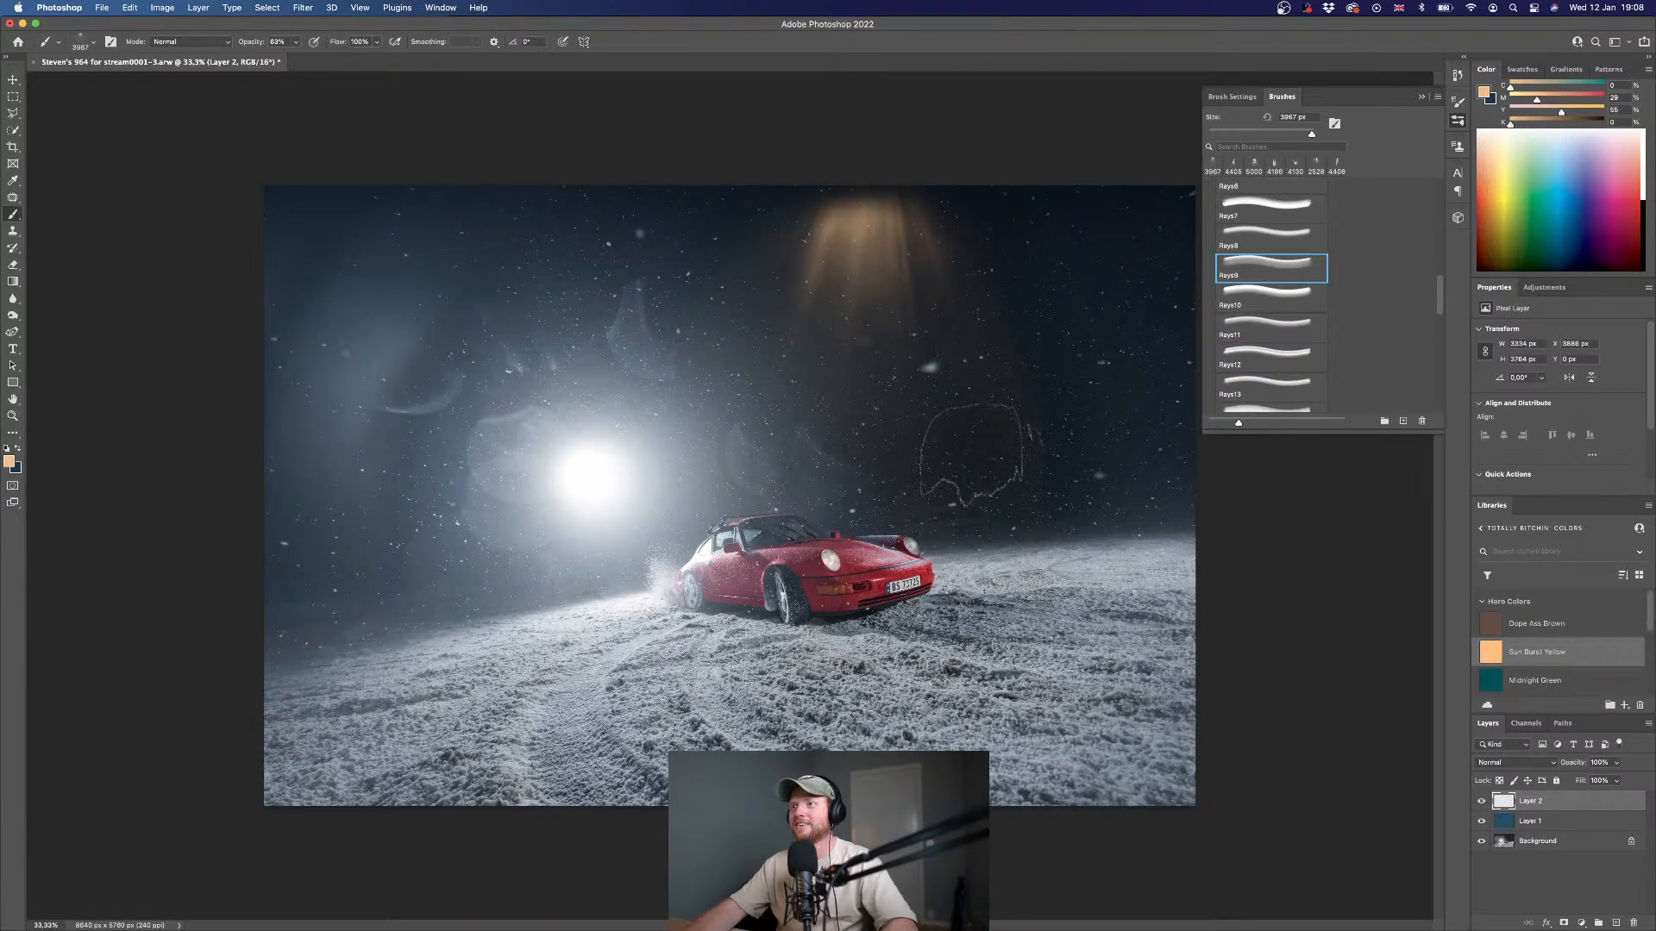
key(super+z)
- Try stamps over the car with the Rays4 and Rays3 brushes, undoing each one
scroll(1276, 324, up, 4)
click(1277, 278)
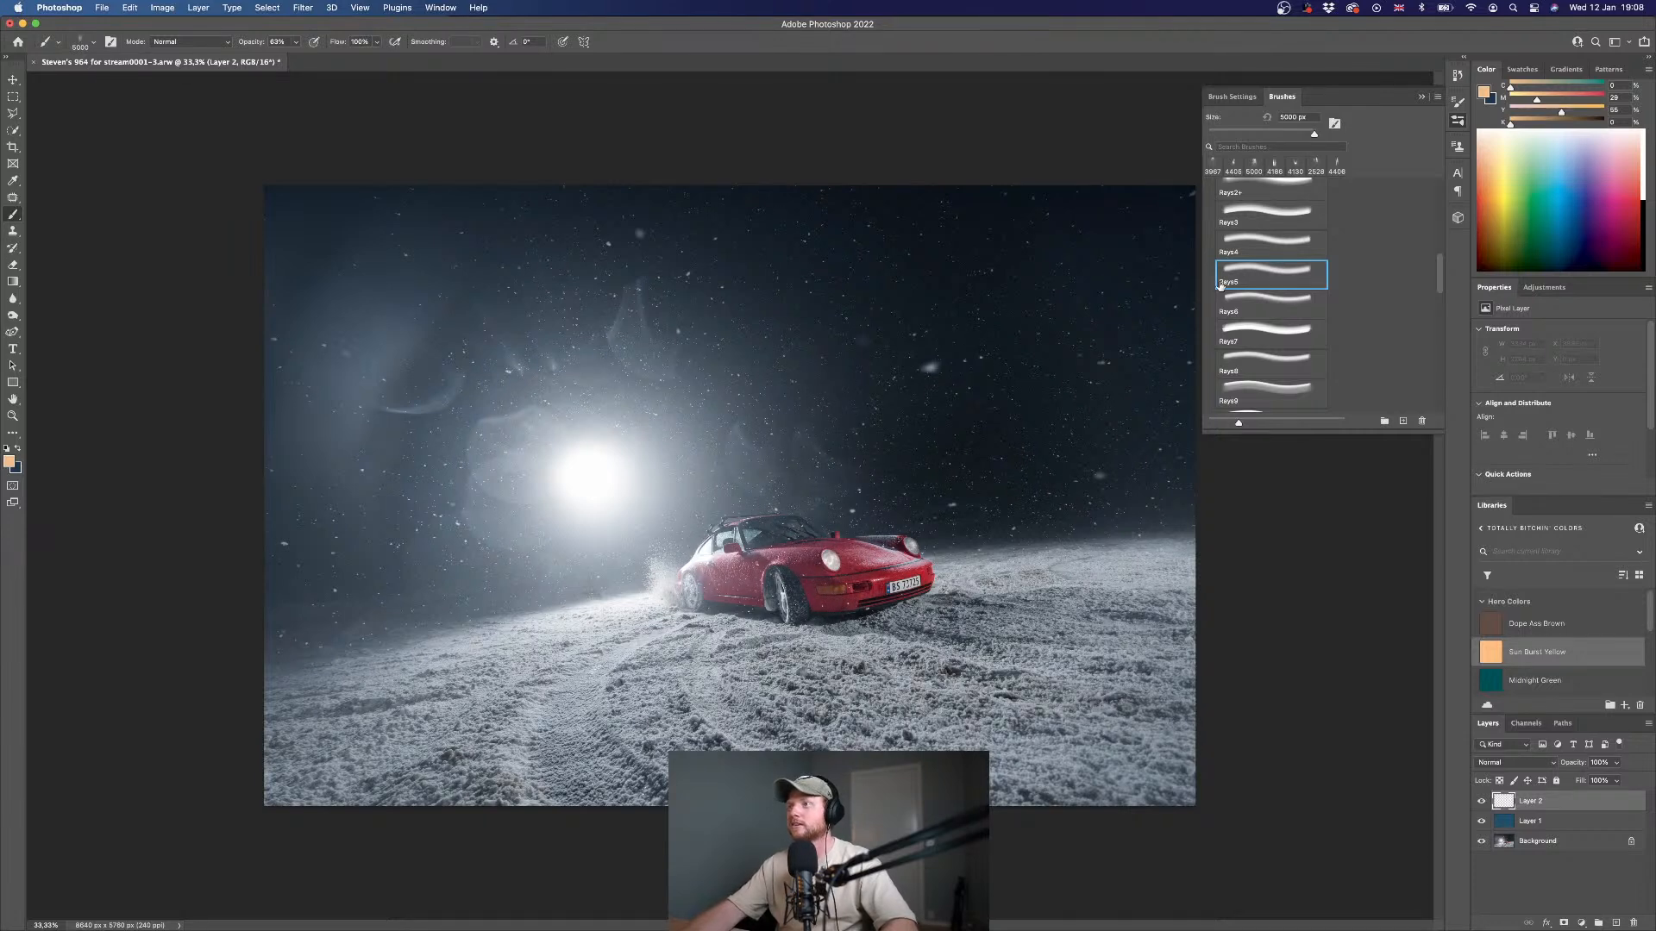
click(1279, 238)
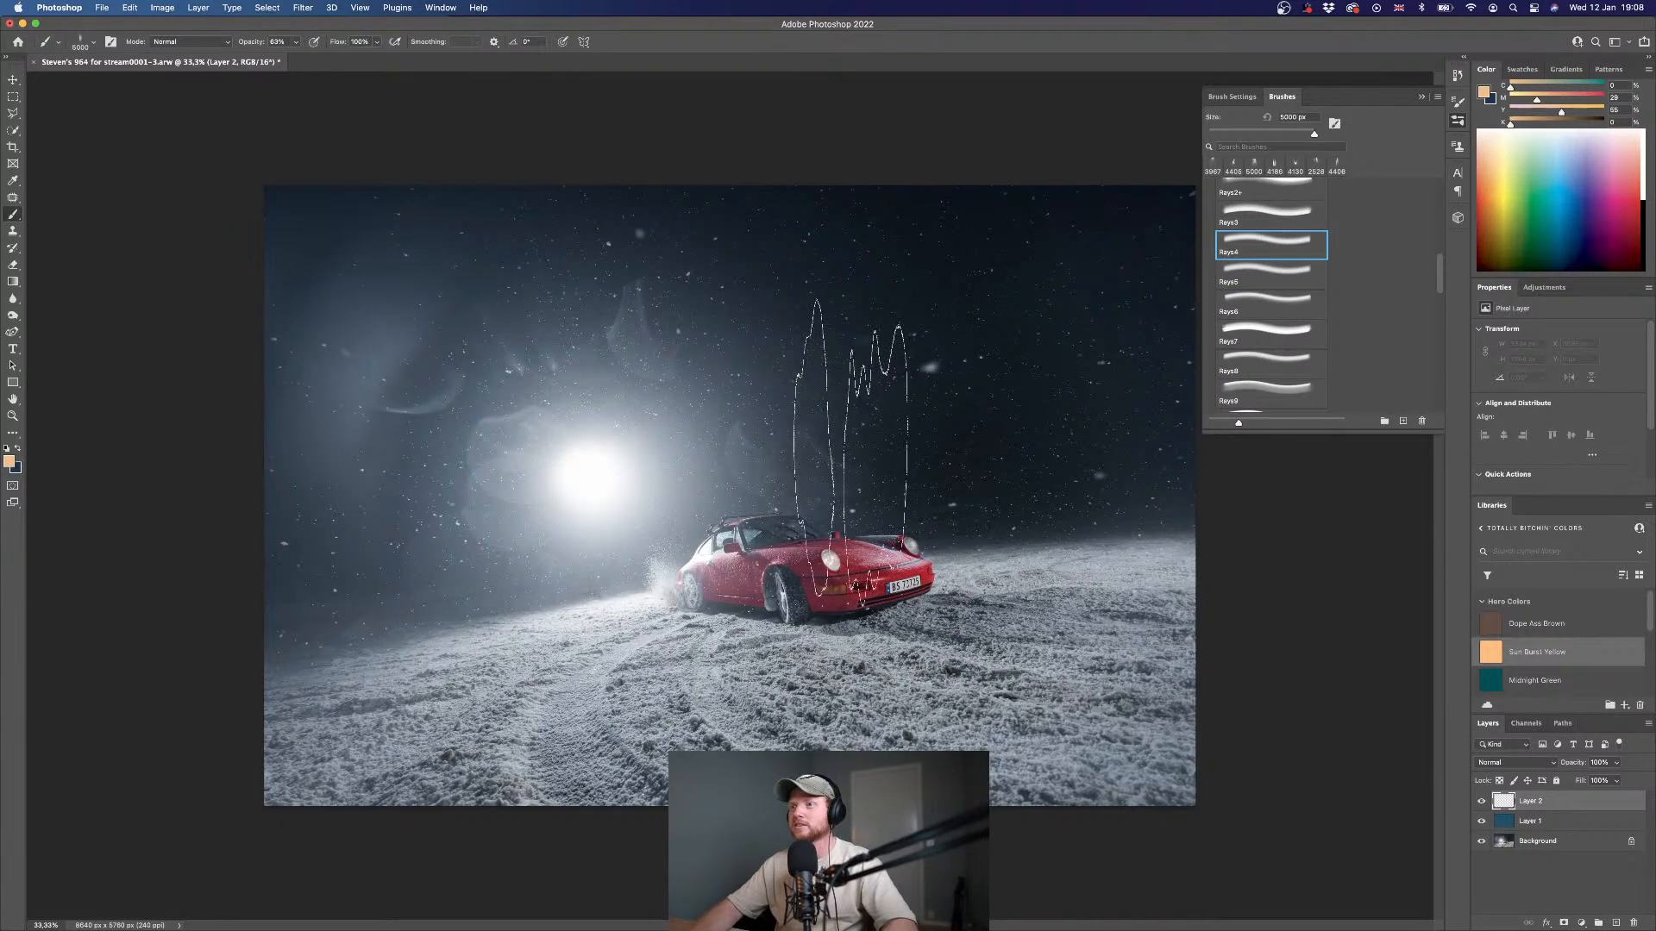
click(852, 432)
key(super+z)
click(1272, 214)
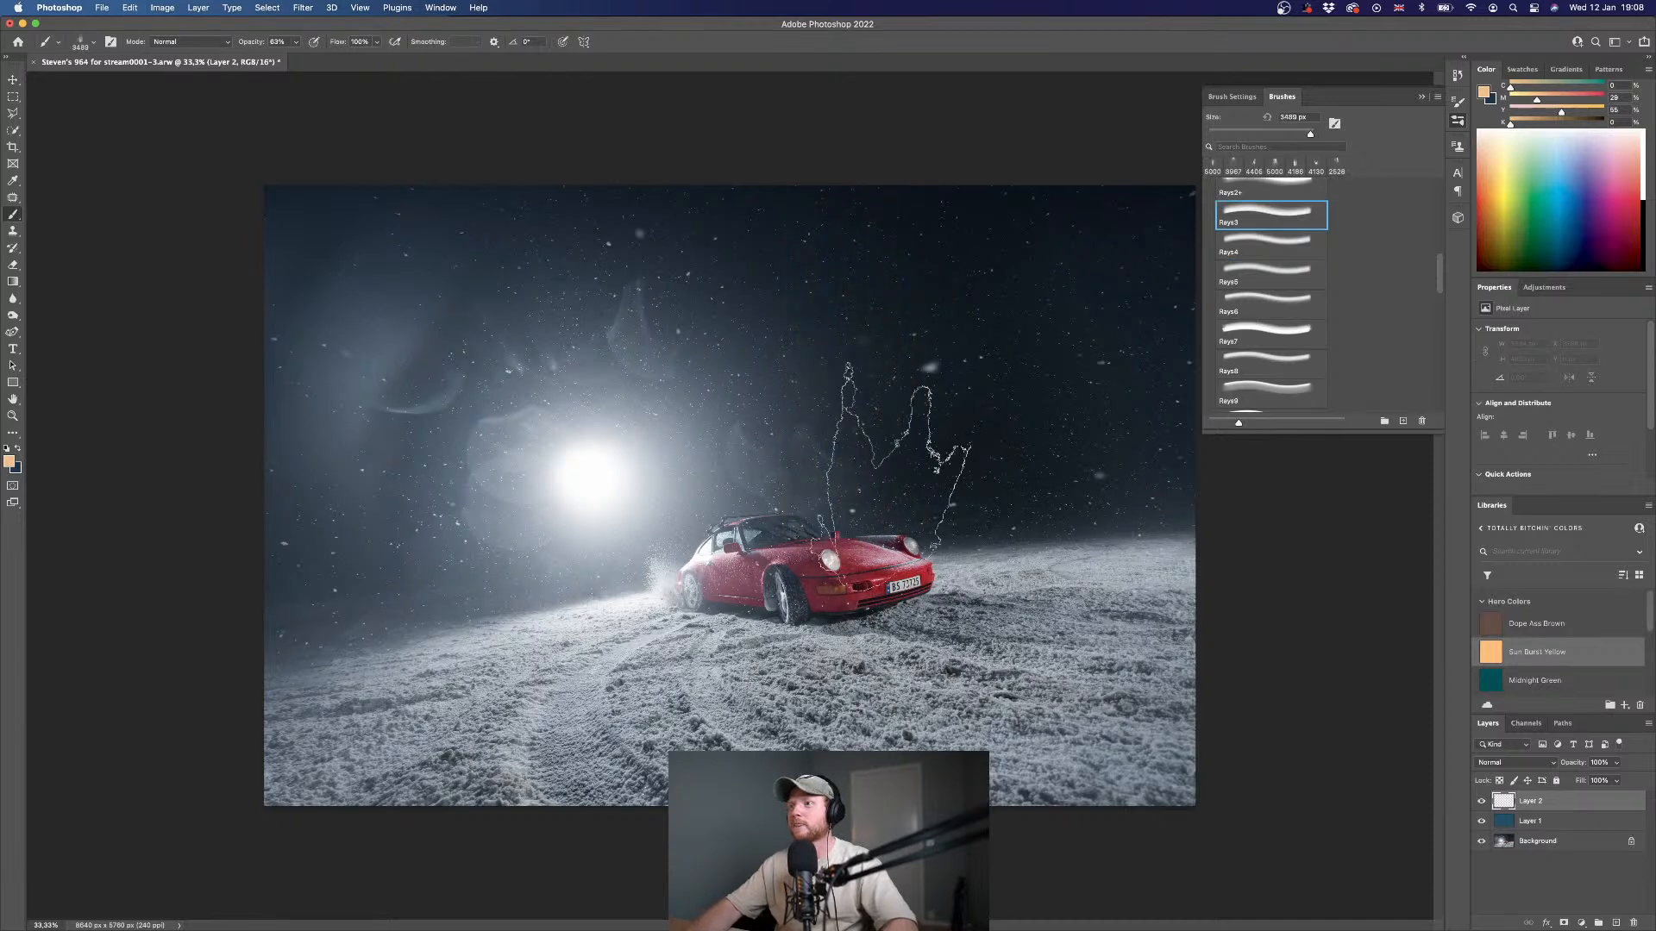
click(873, 448)
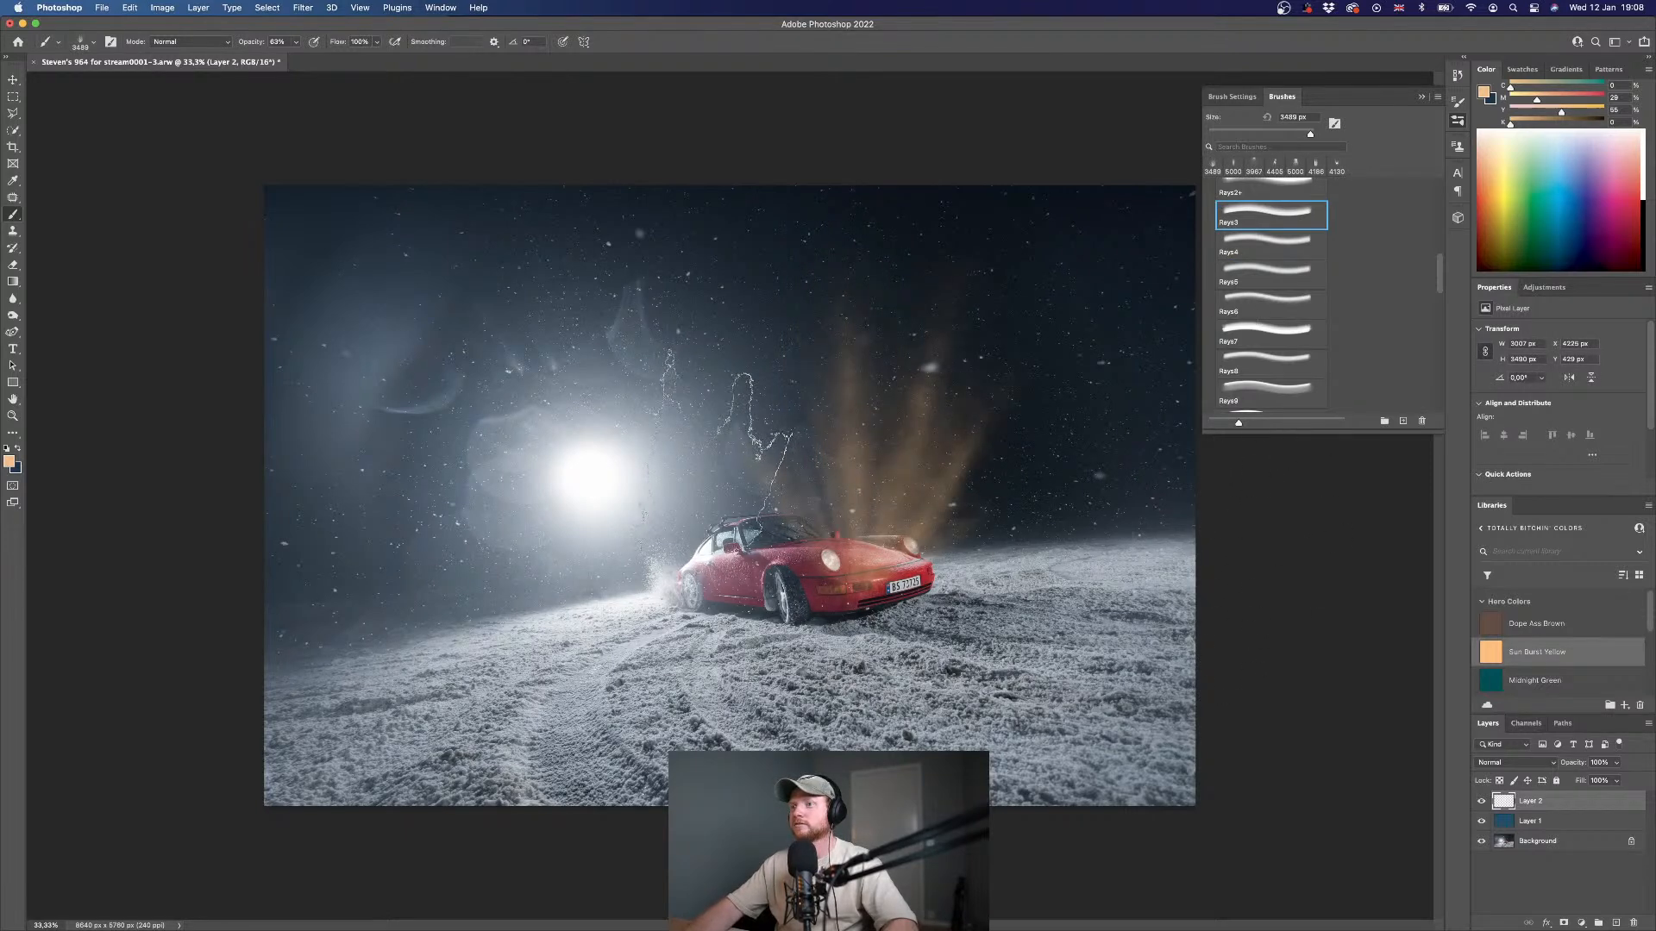
key(super+z)
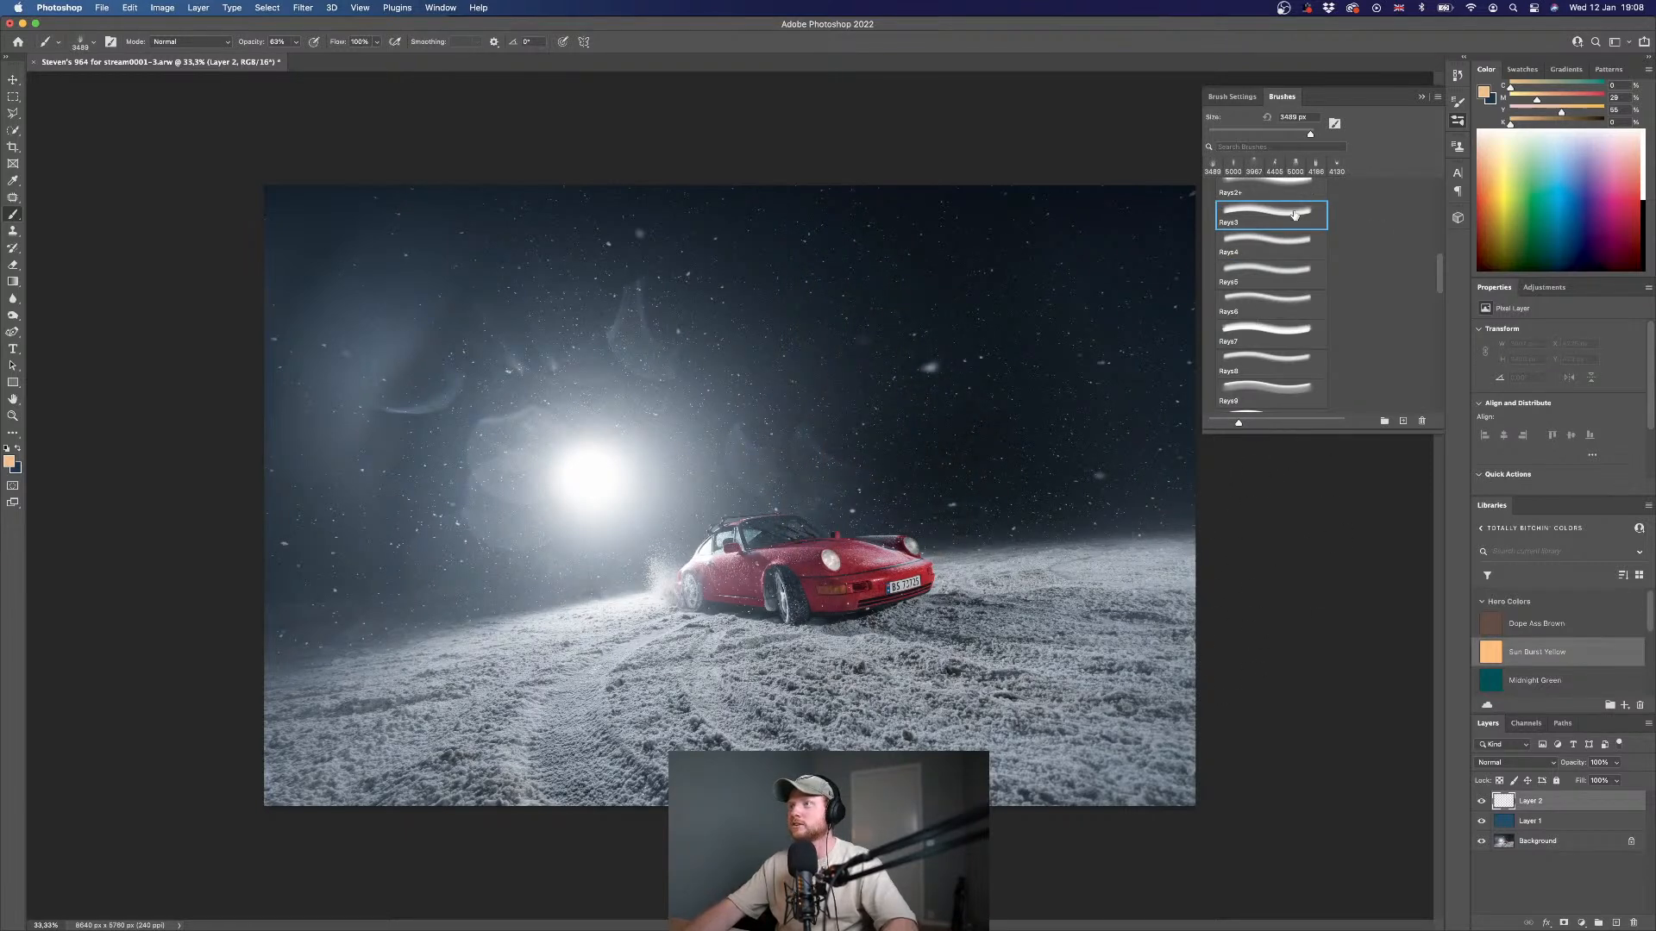
- Stamp Rays4 streaks over the car and transform them, rotated 90° and narrowed to about 17% width, into a flat beam extending from the headlights
click(1272, 239)
click(852, 436)
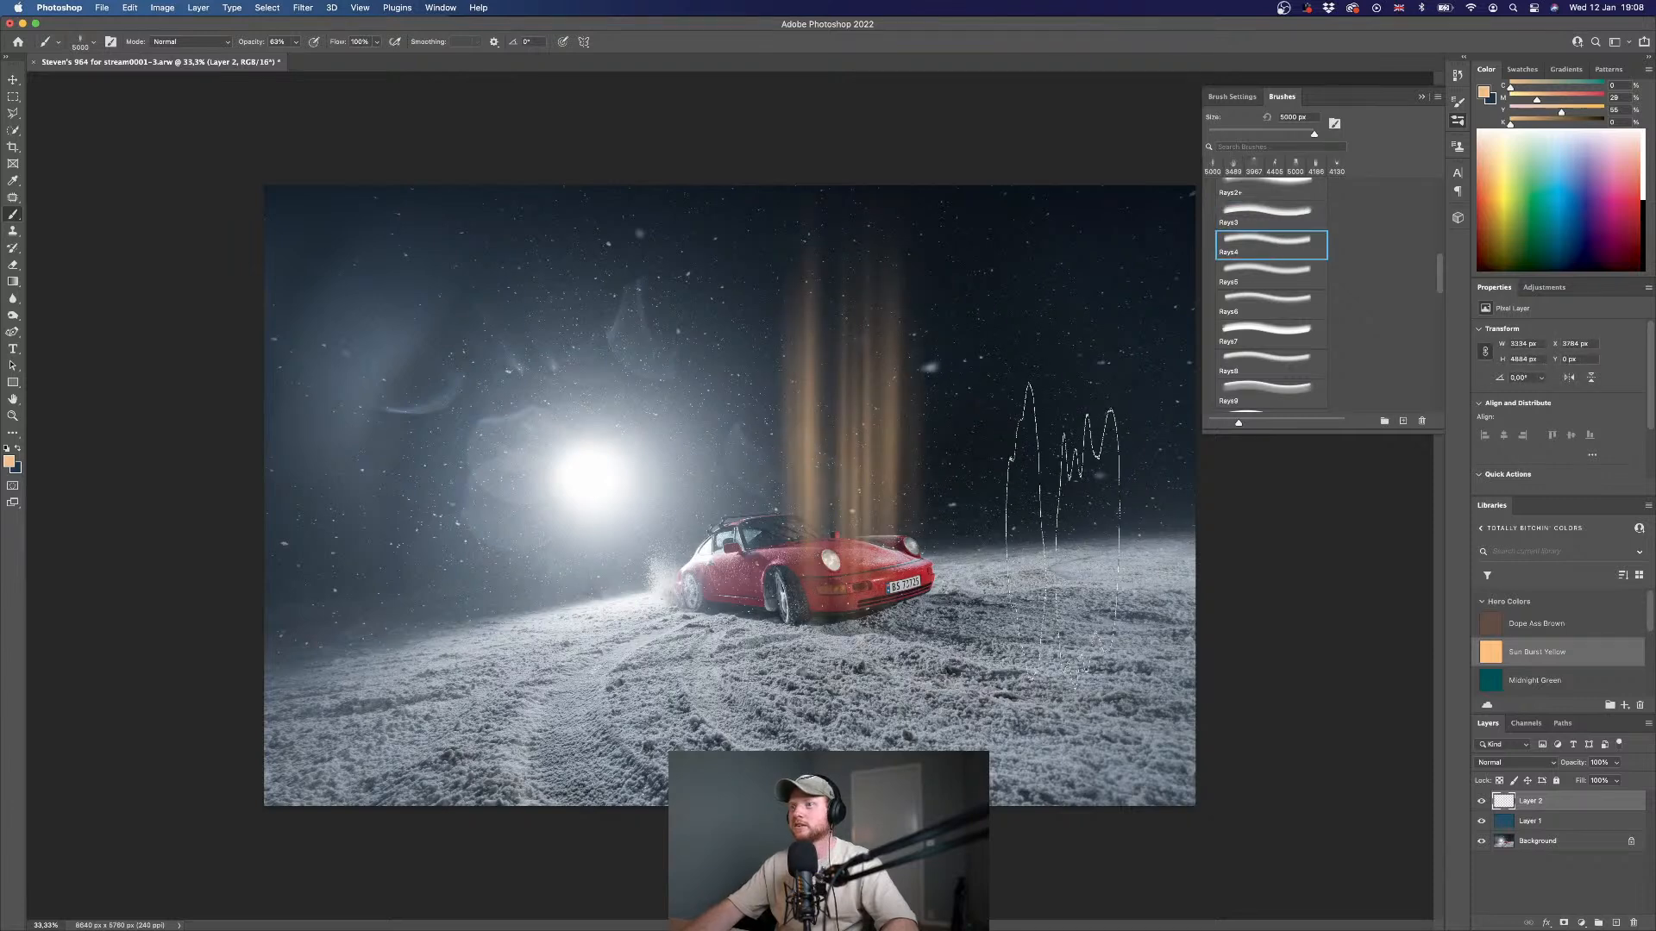
key(super+t)
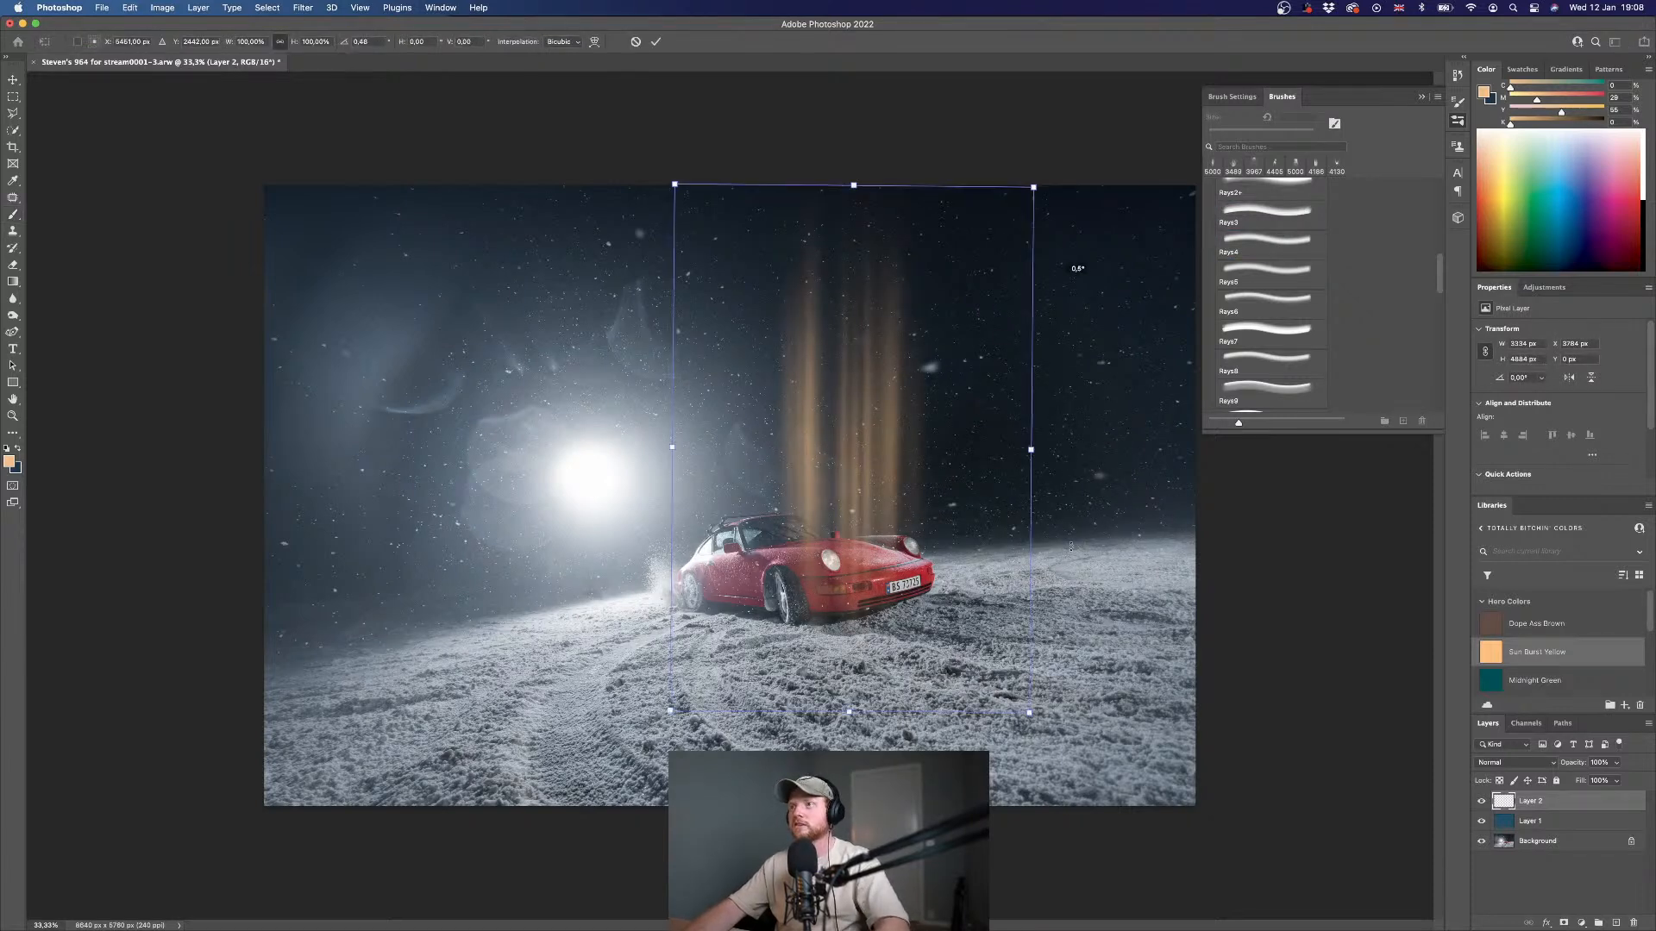
drag(1048, 270, 1043, 664)
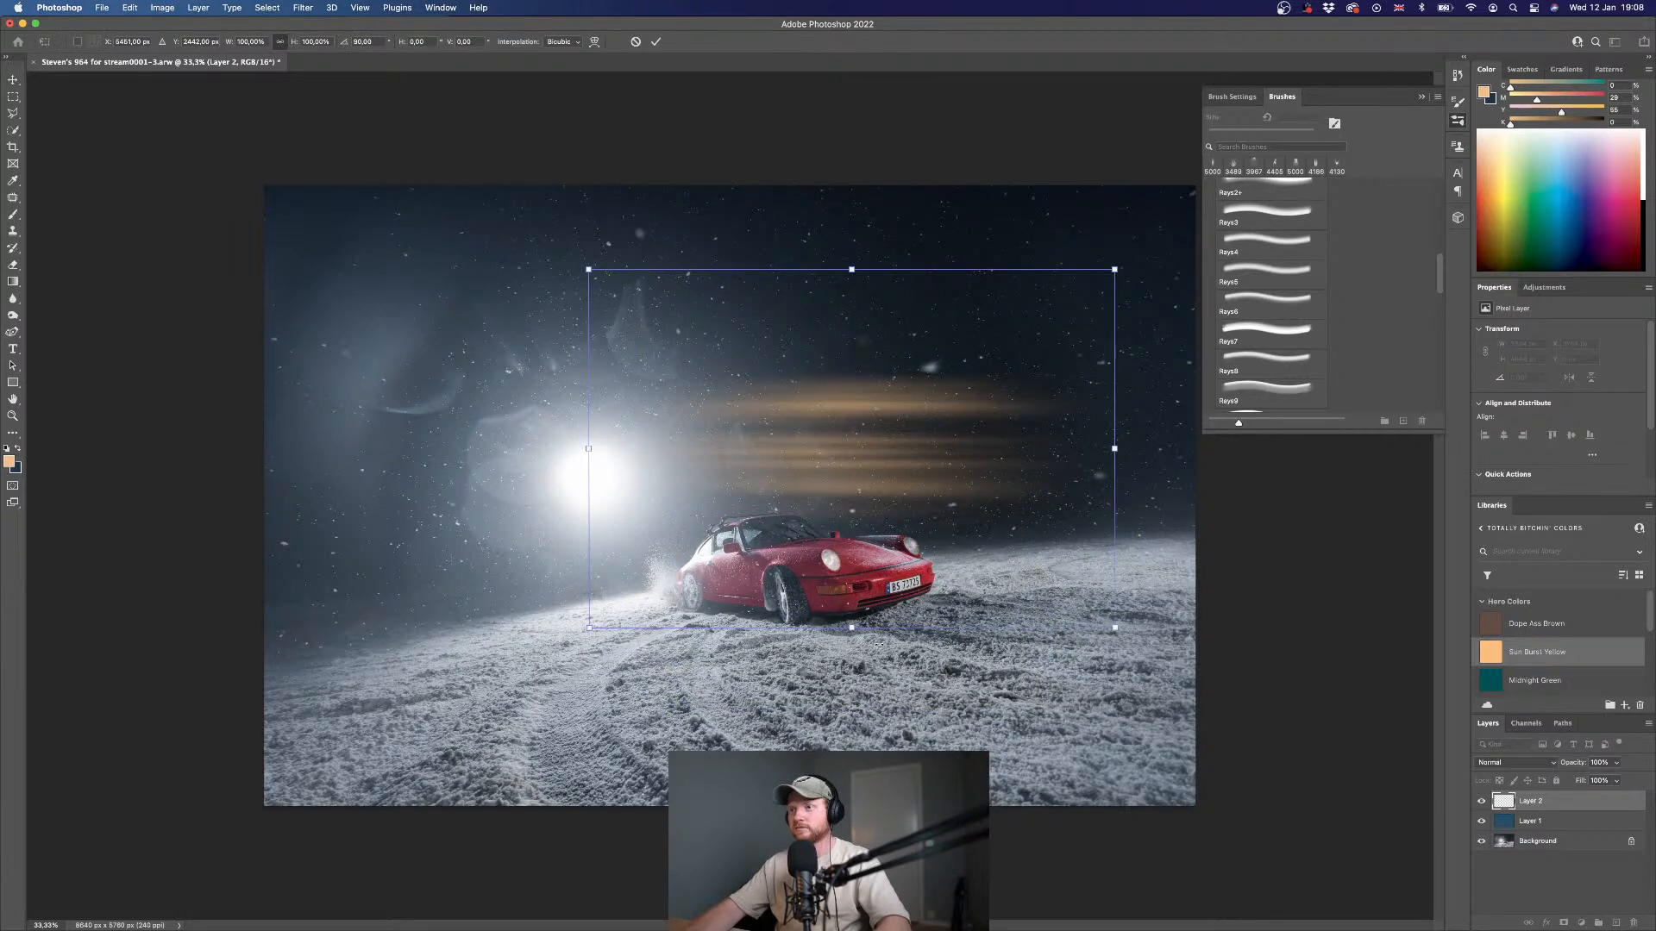
drag(854, 628, 960, 547)
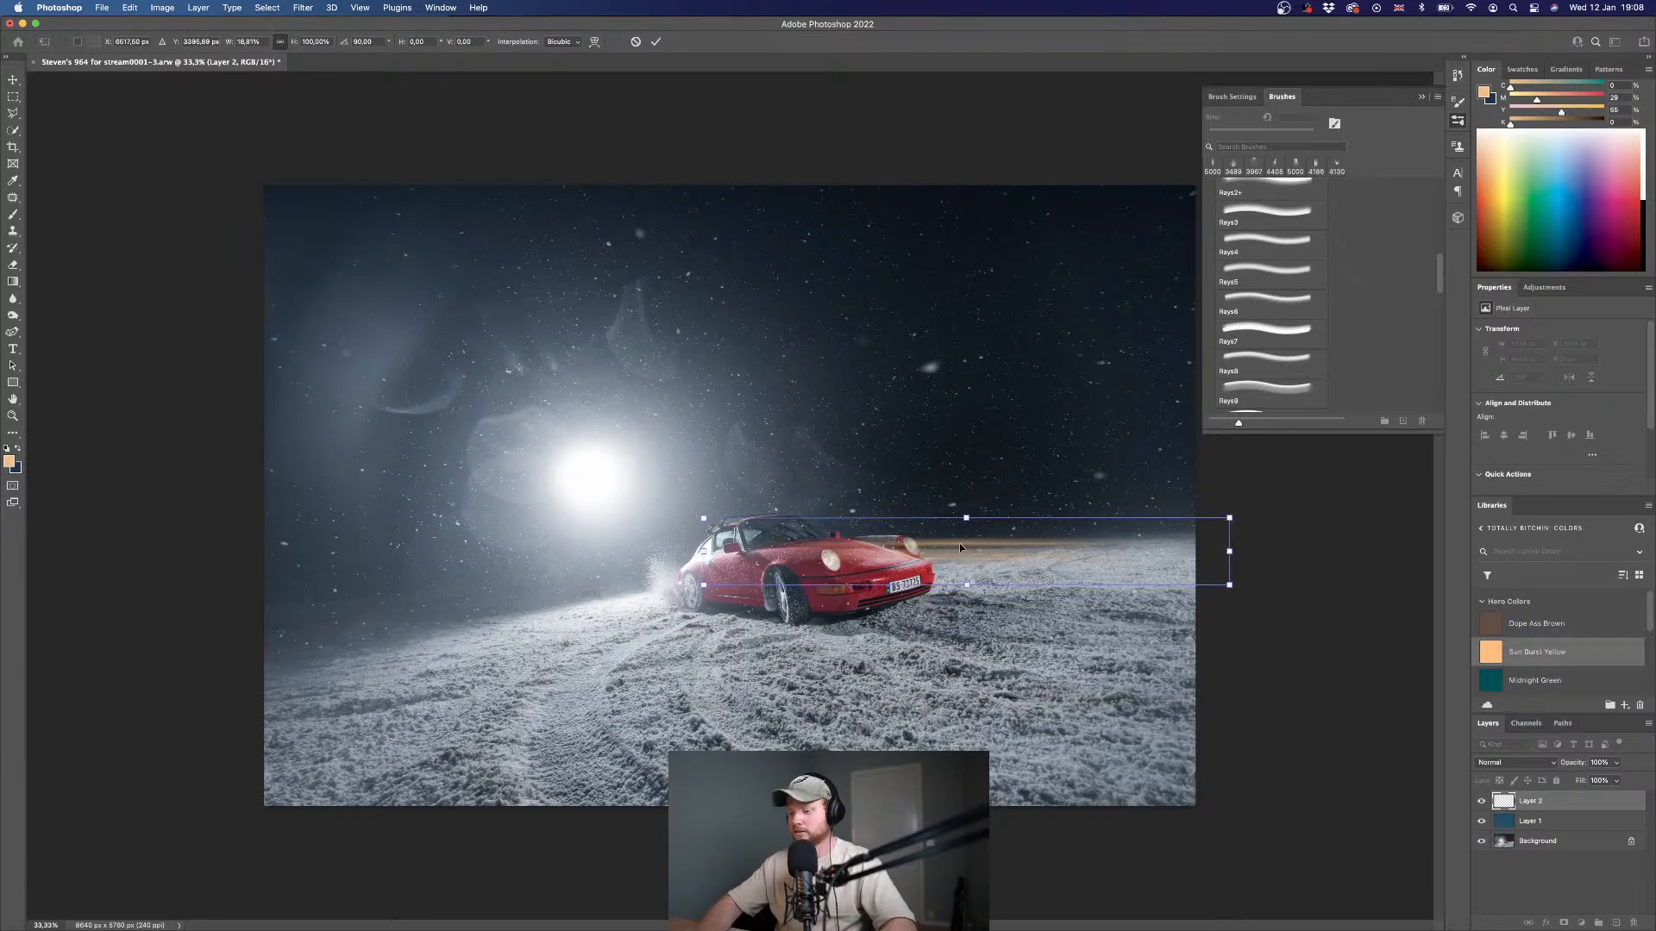
key(Return)
key(b)
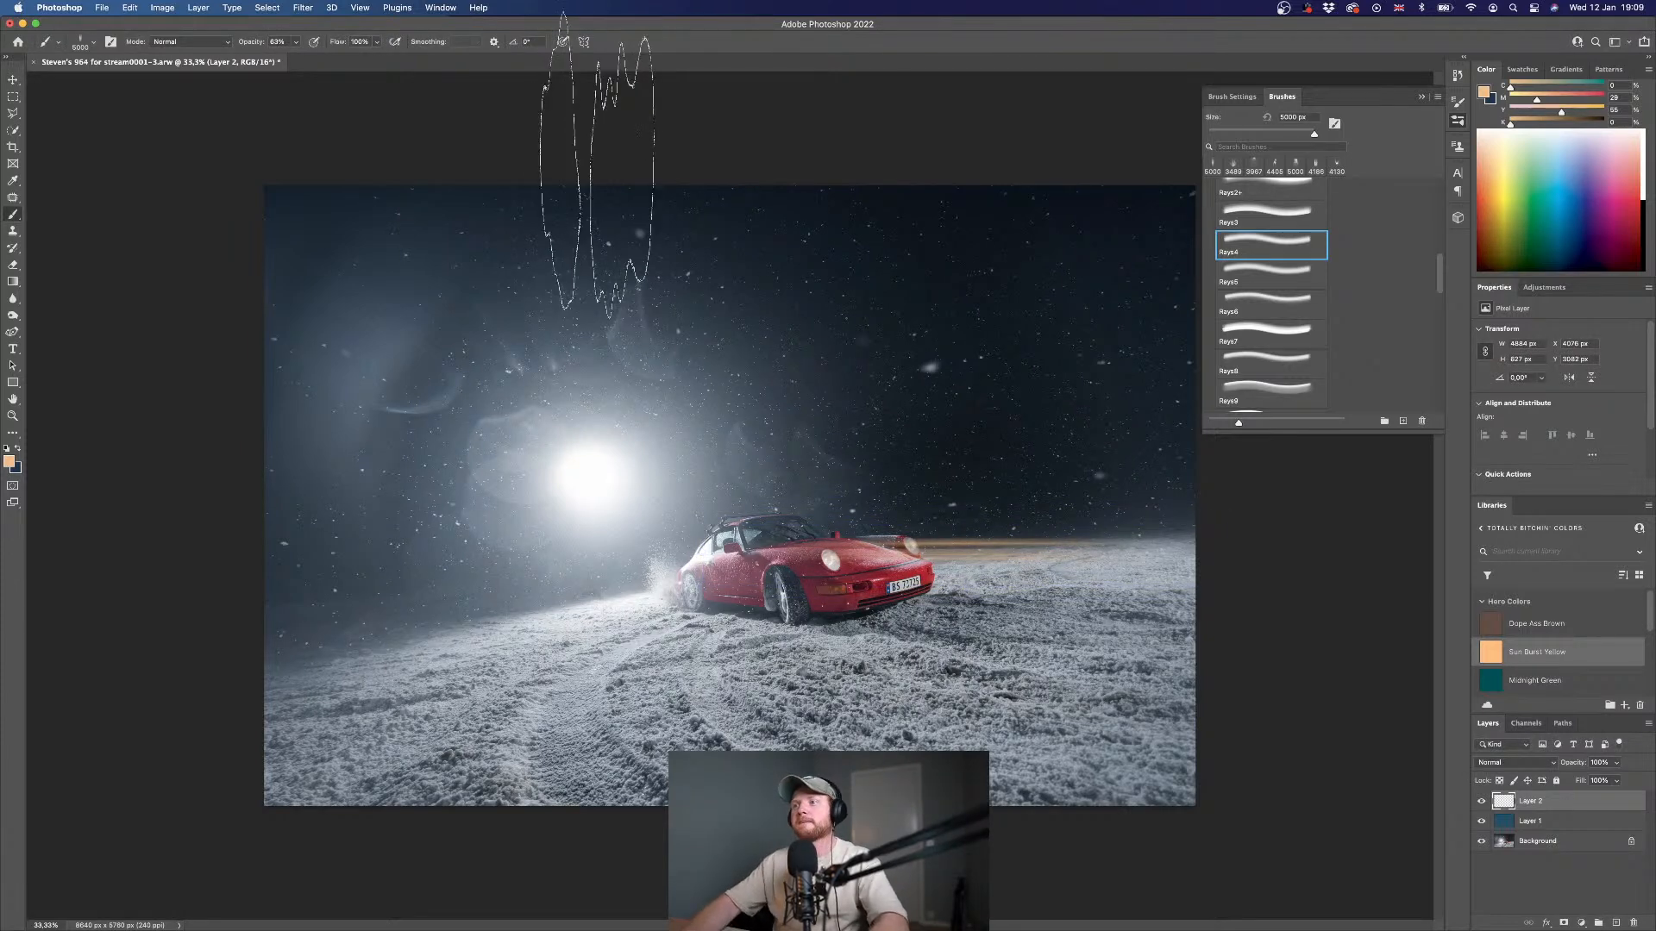
- Apply a Gaussian Blur with a 17.6-pixel radius to the headlight beam layer
click(299, 9)
mouse_move(328, 174)
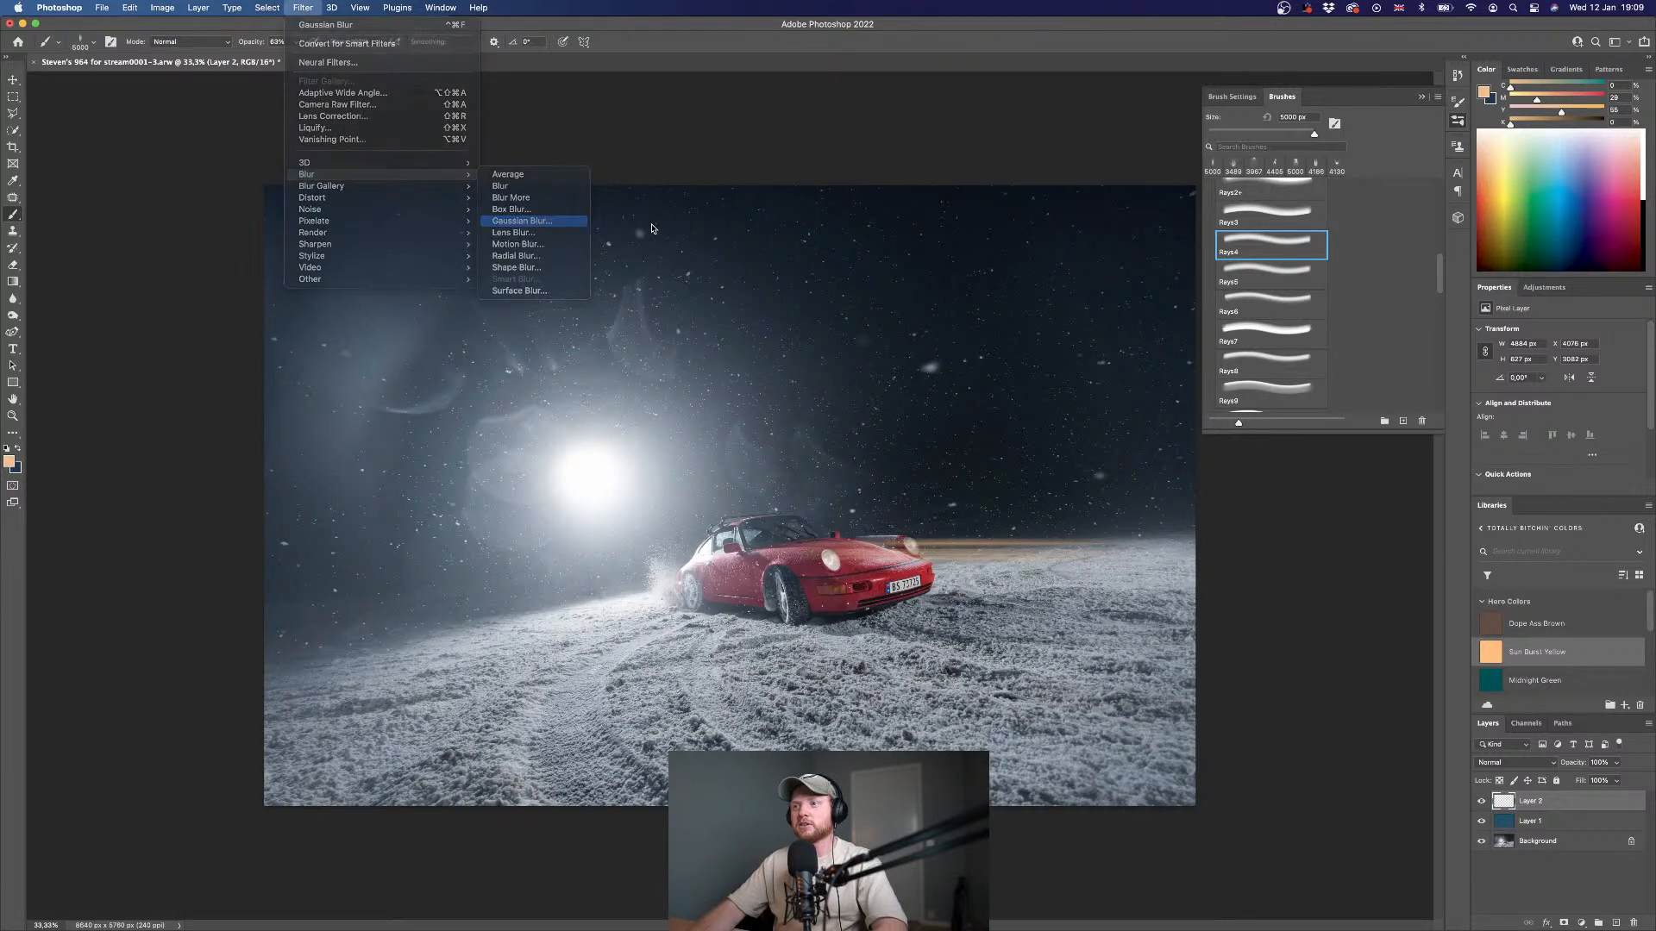
key(Return)
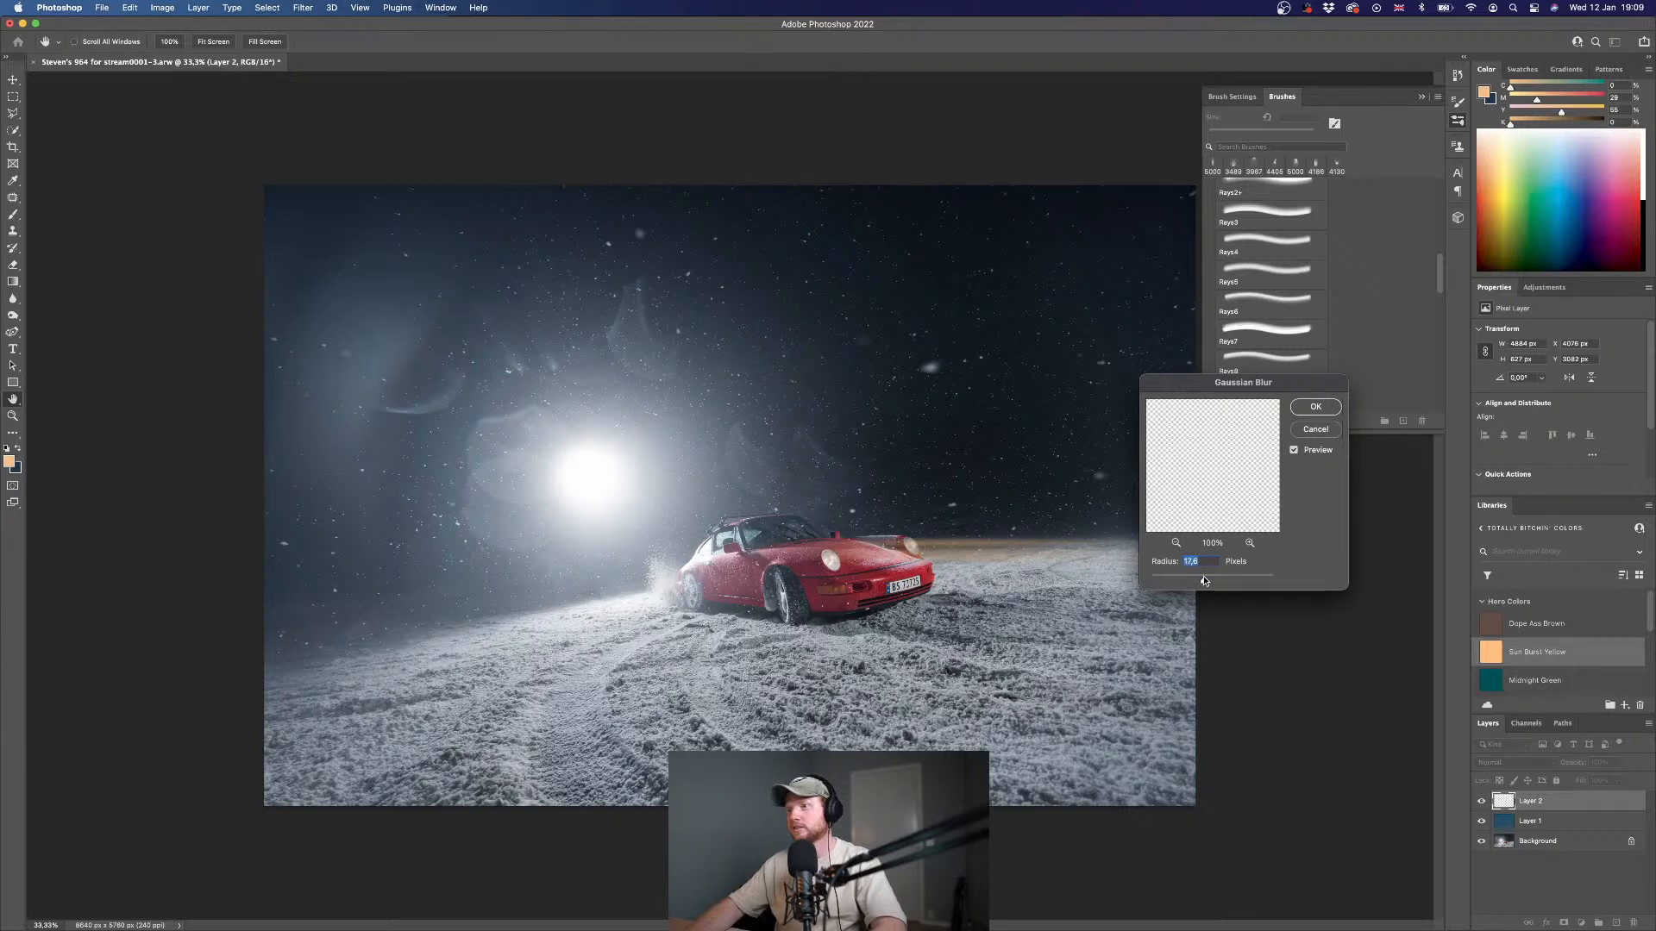
click(1309, 410)
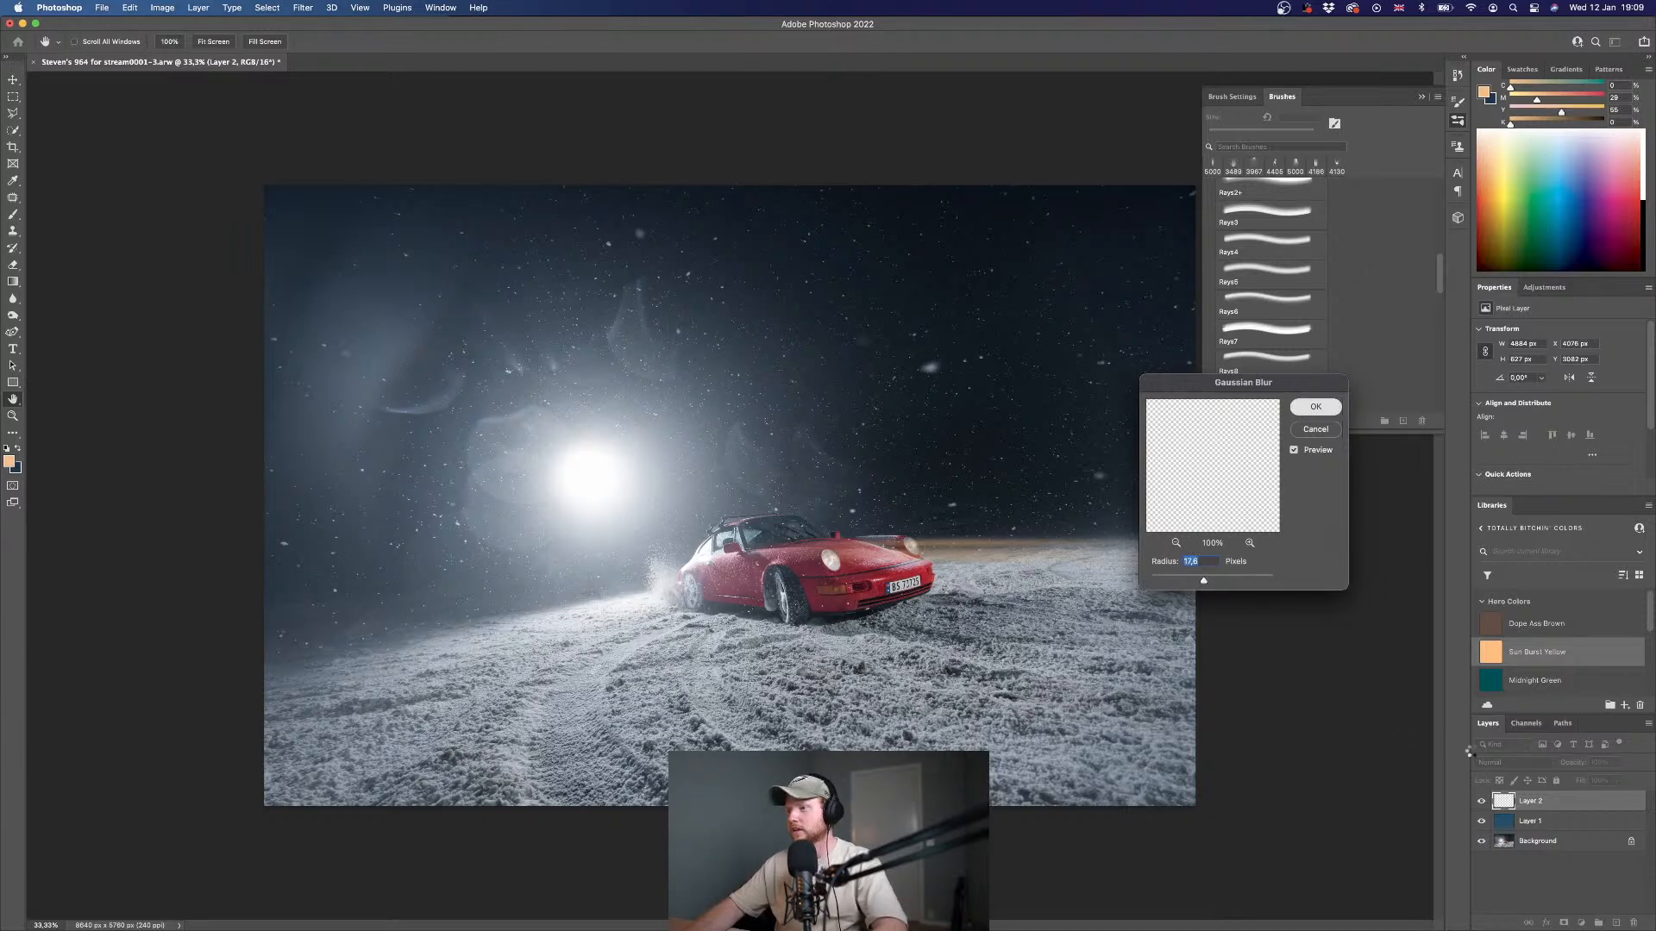
- Set the headlight beam layer's blend mode to Screen
click(1518, 763)
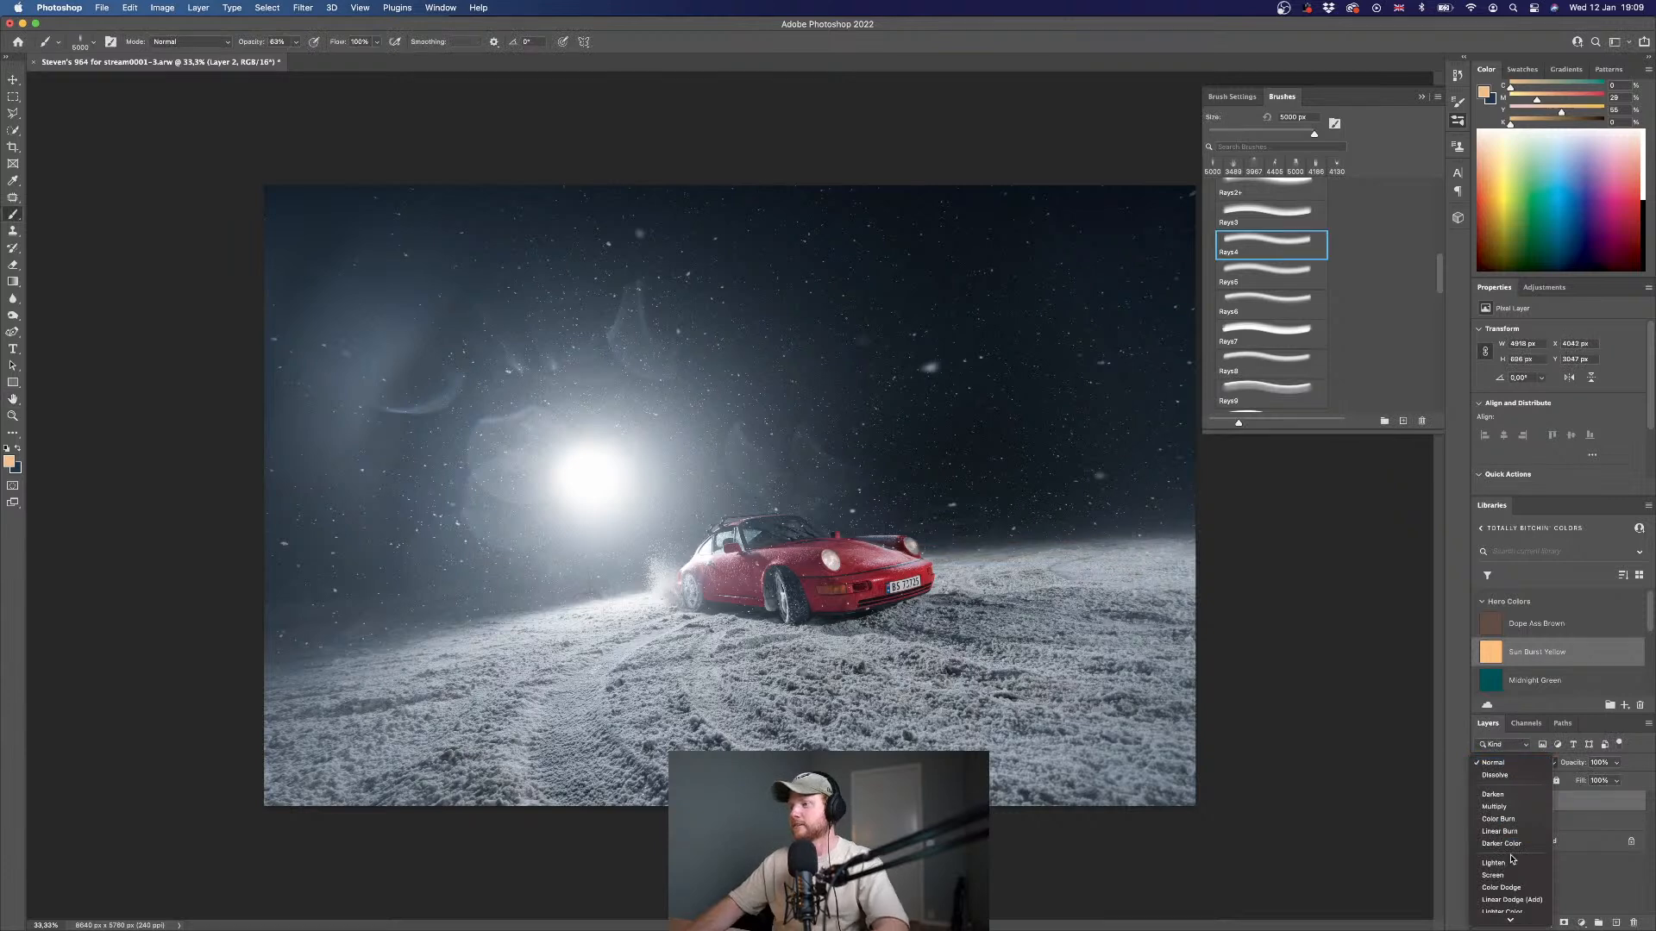
scroll(1517, 878, down, 2)
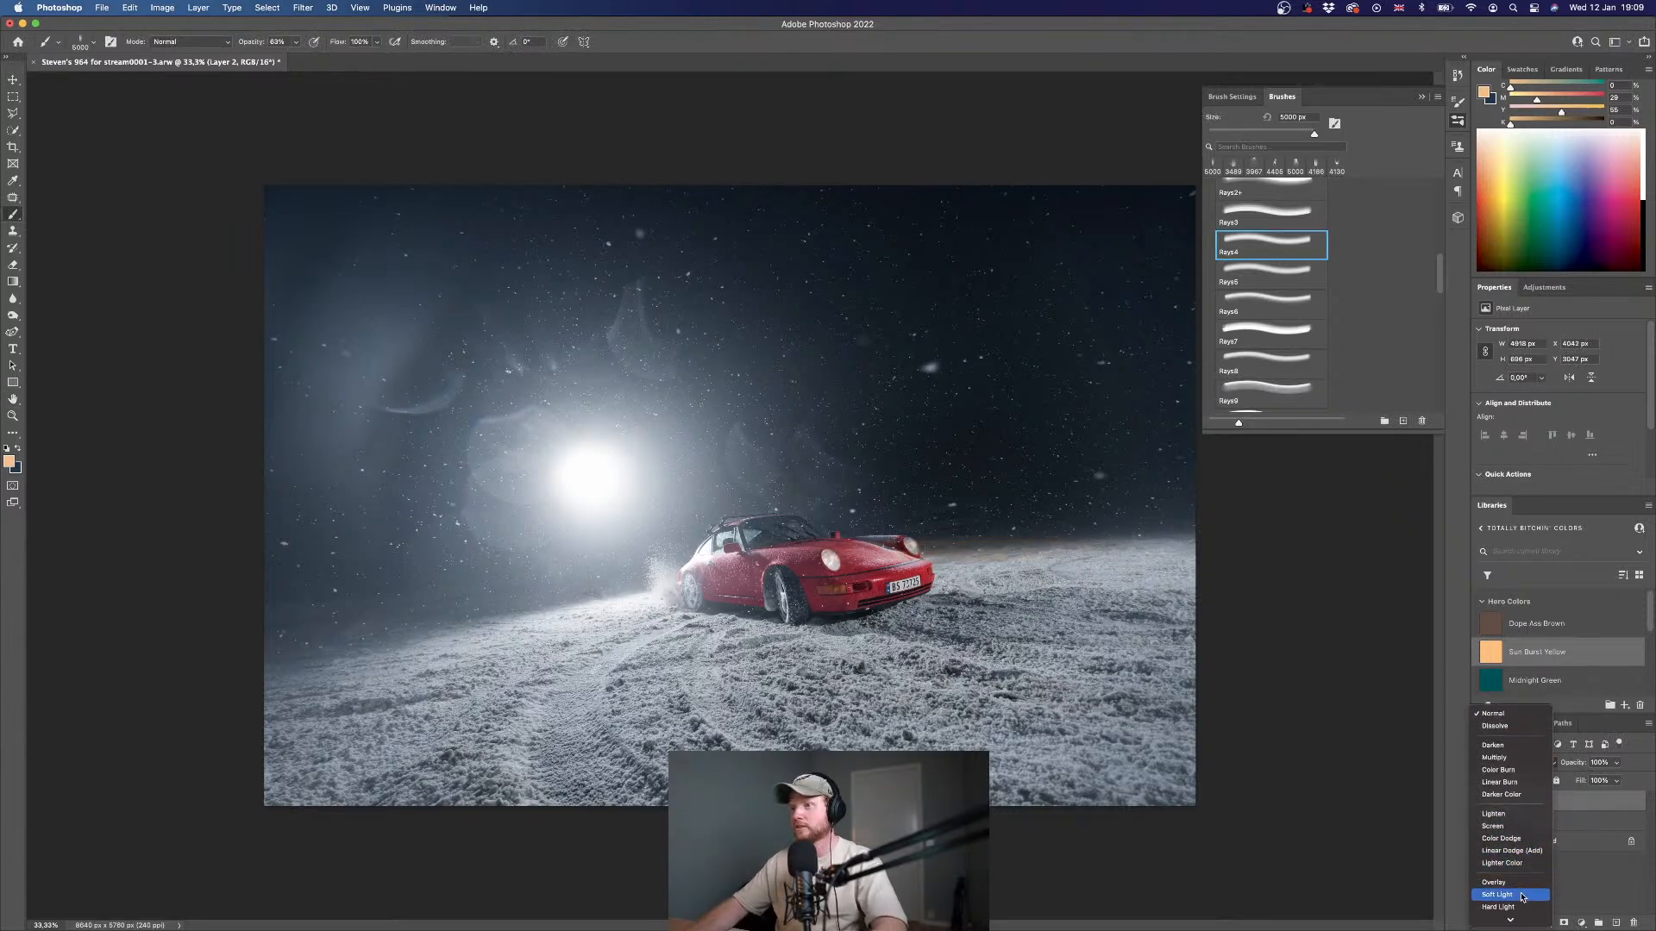
click(1529, 826)
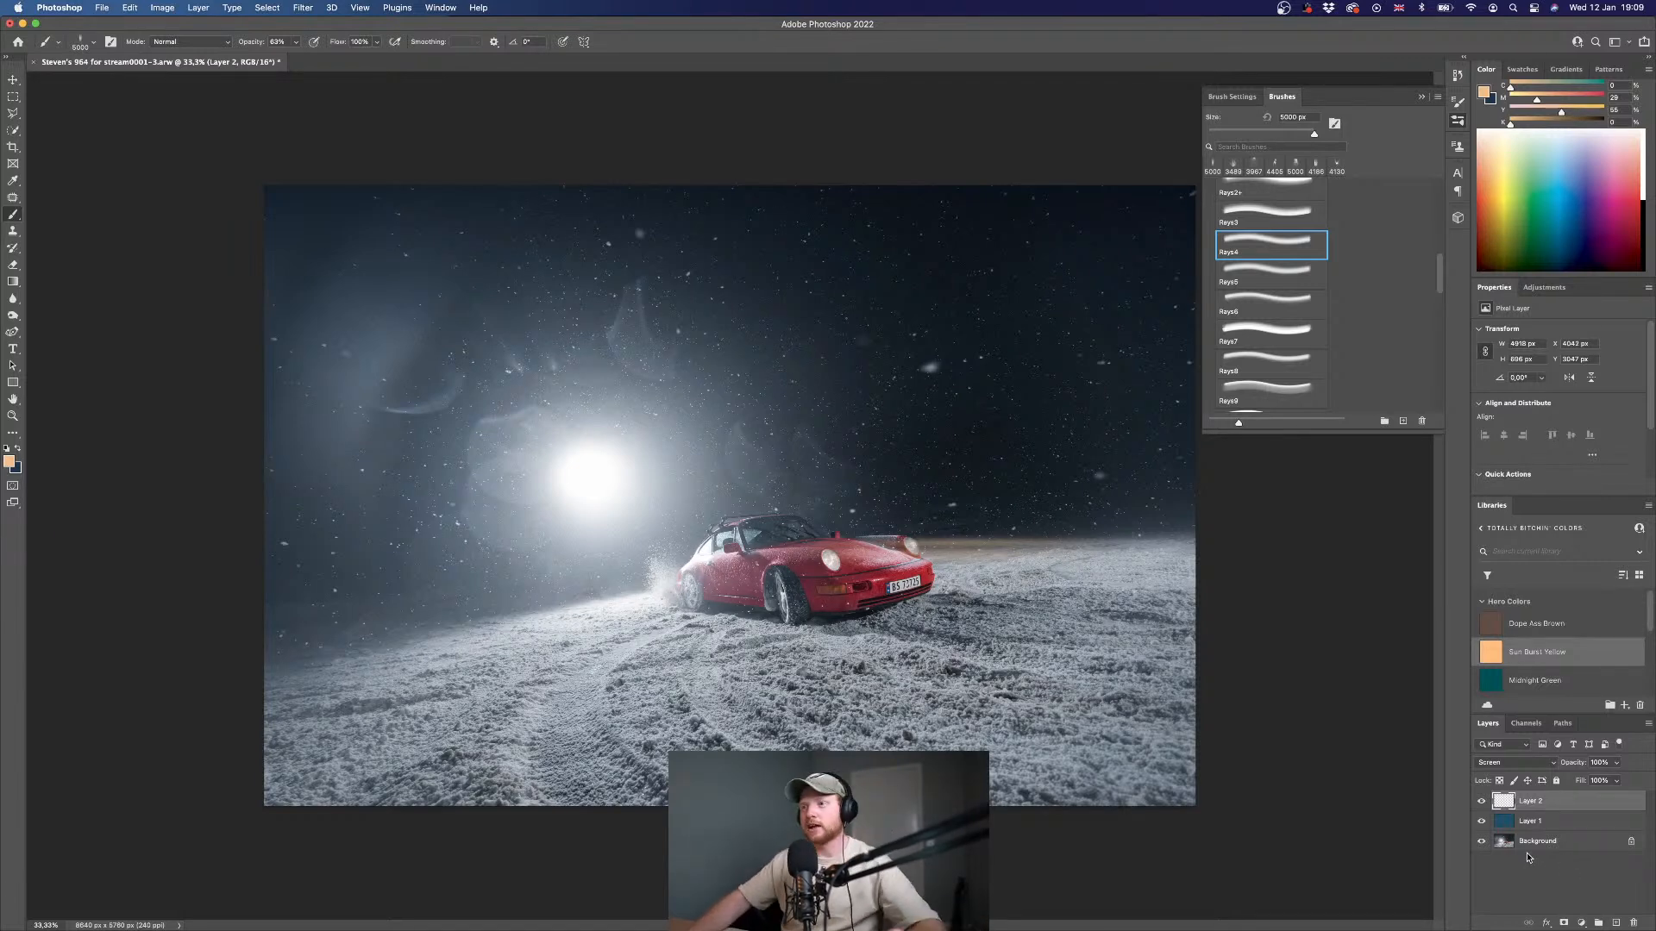
click(1516, 764)
click(1516, 764)
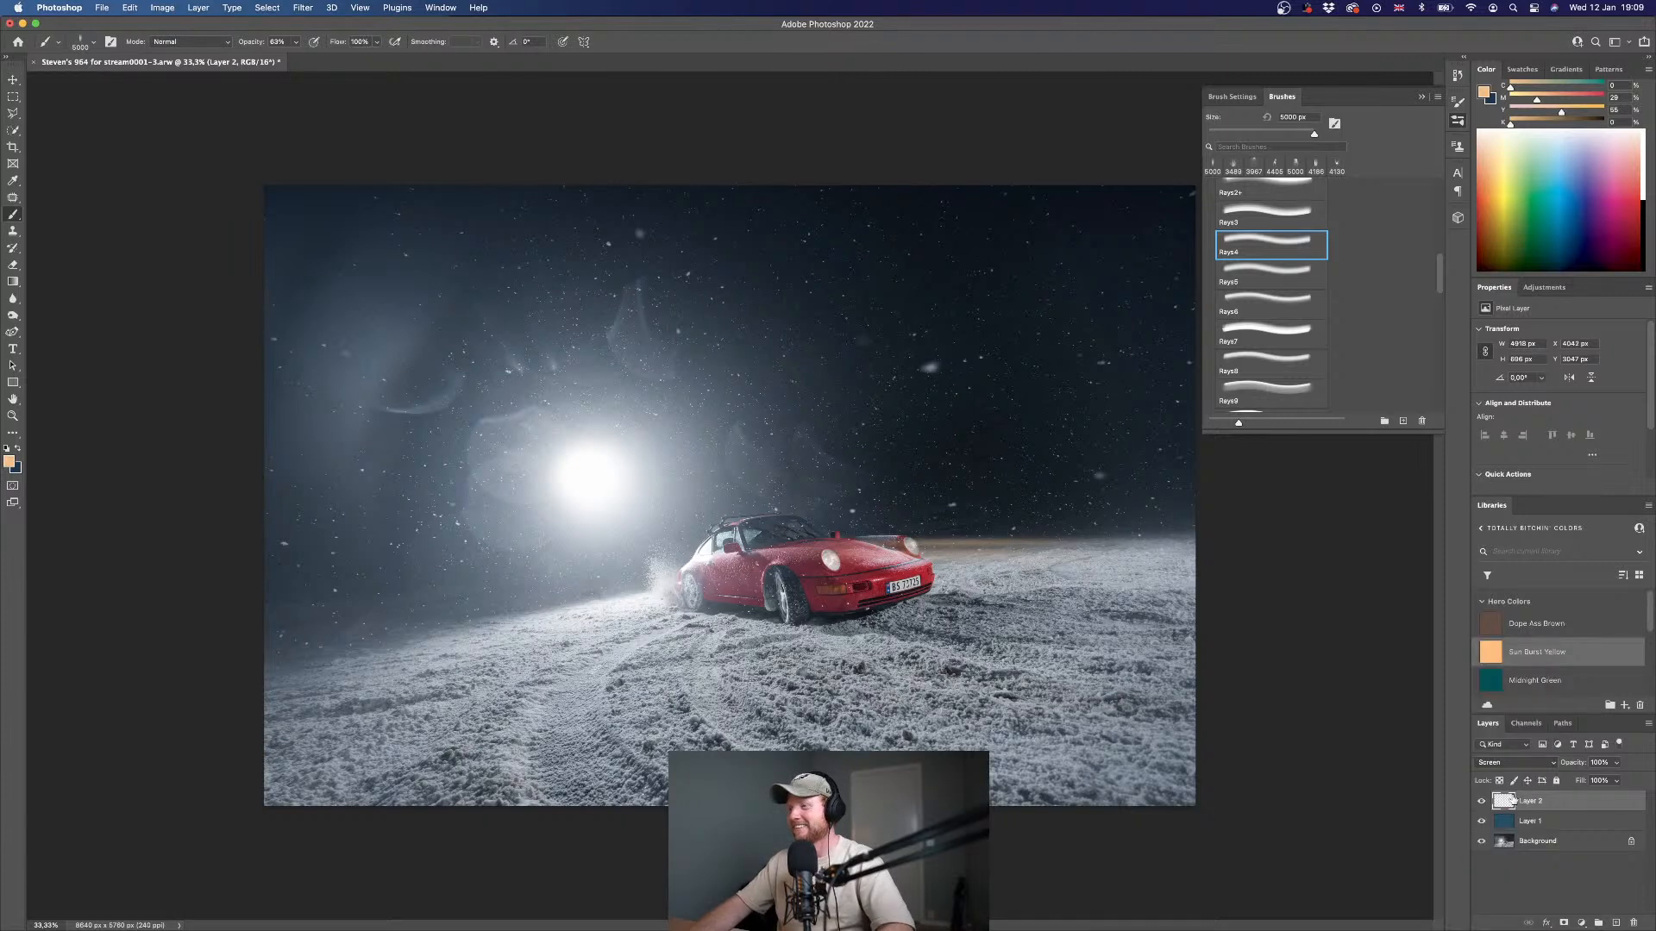
- Mask the headlight beam layer with a black-to-white gradient that hides it over the car, and set its opacity to 26%
click(1562, 922)
key(g)
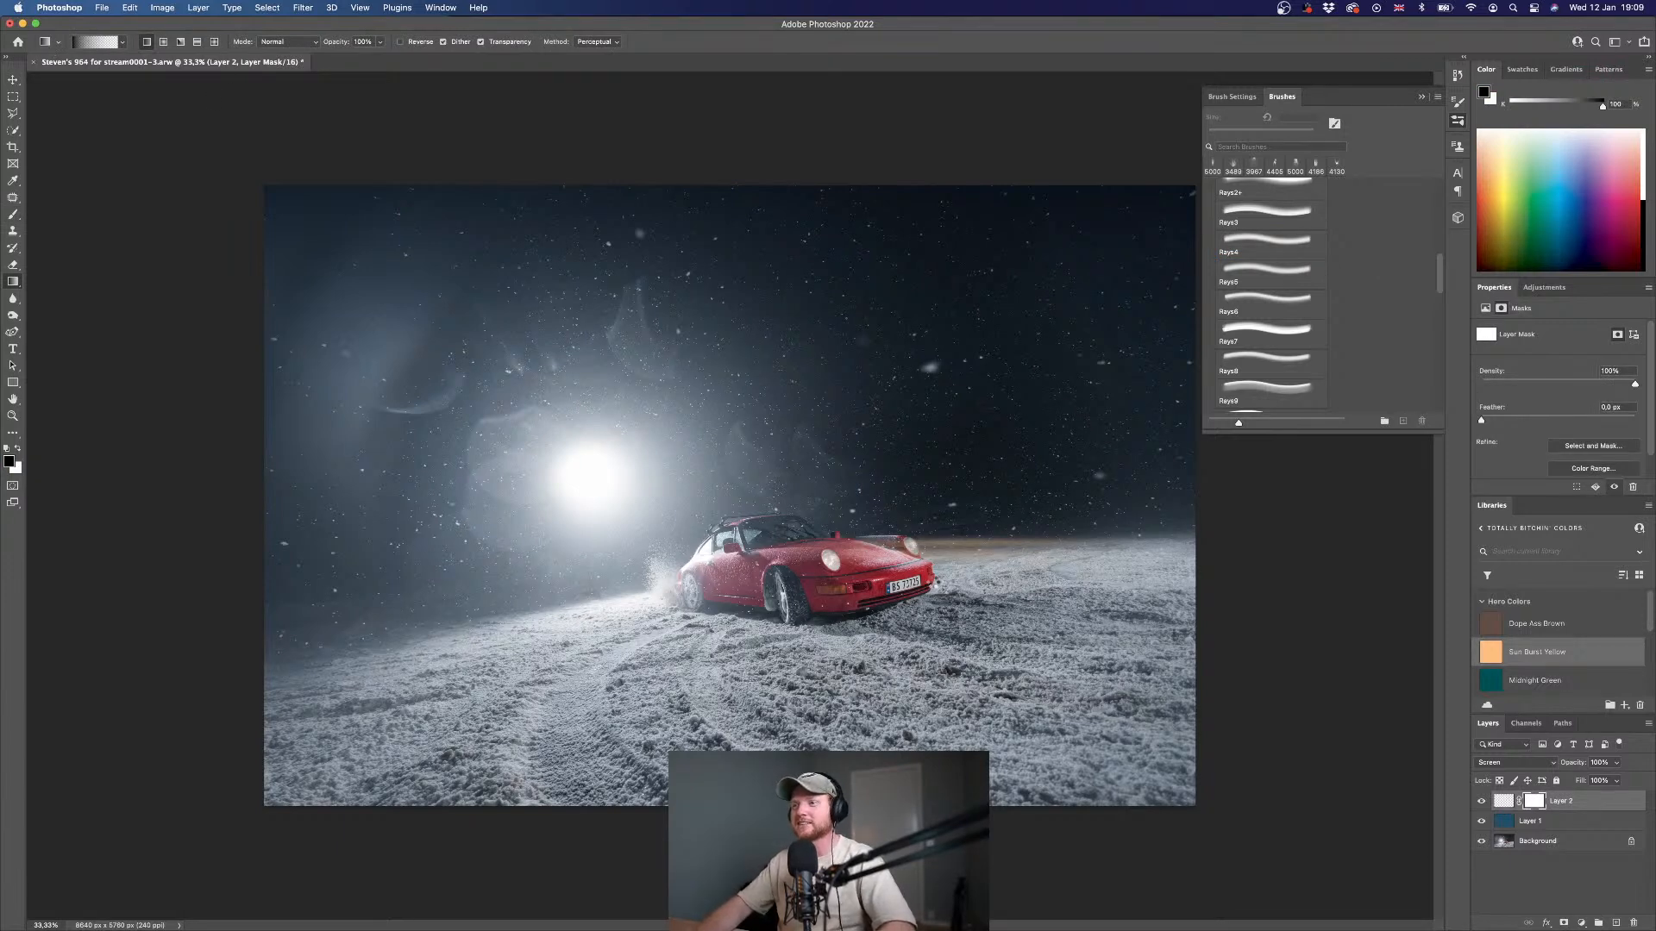
drag(787, 552, 887, 552)
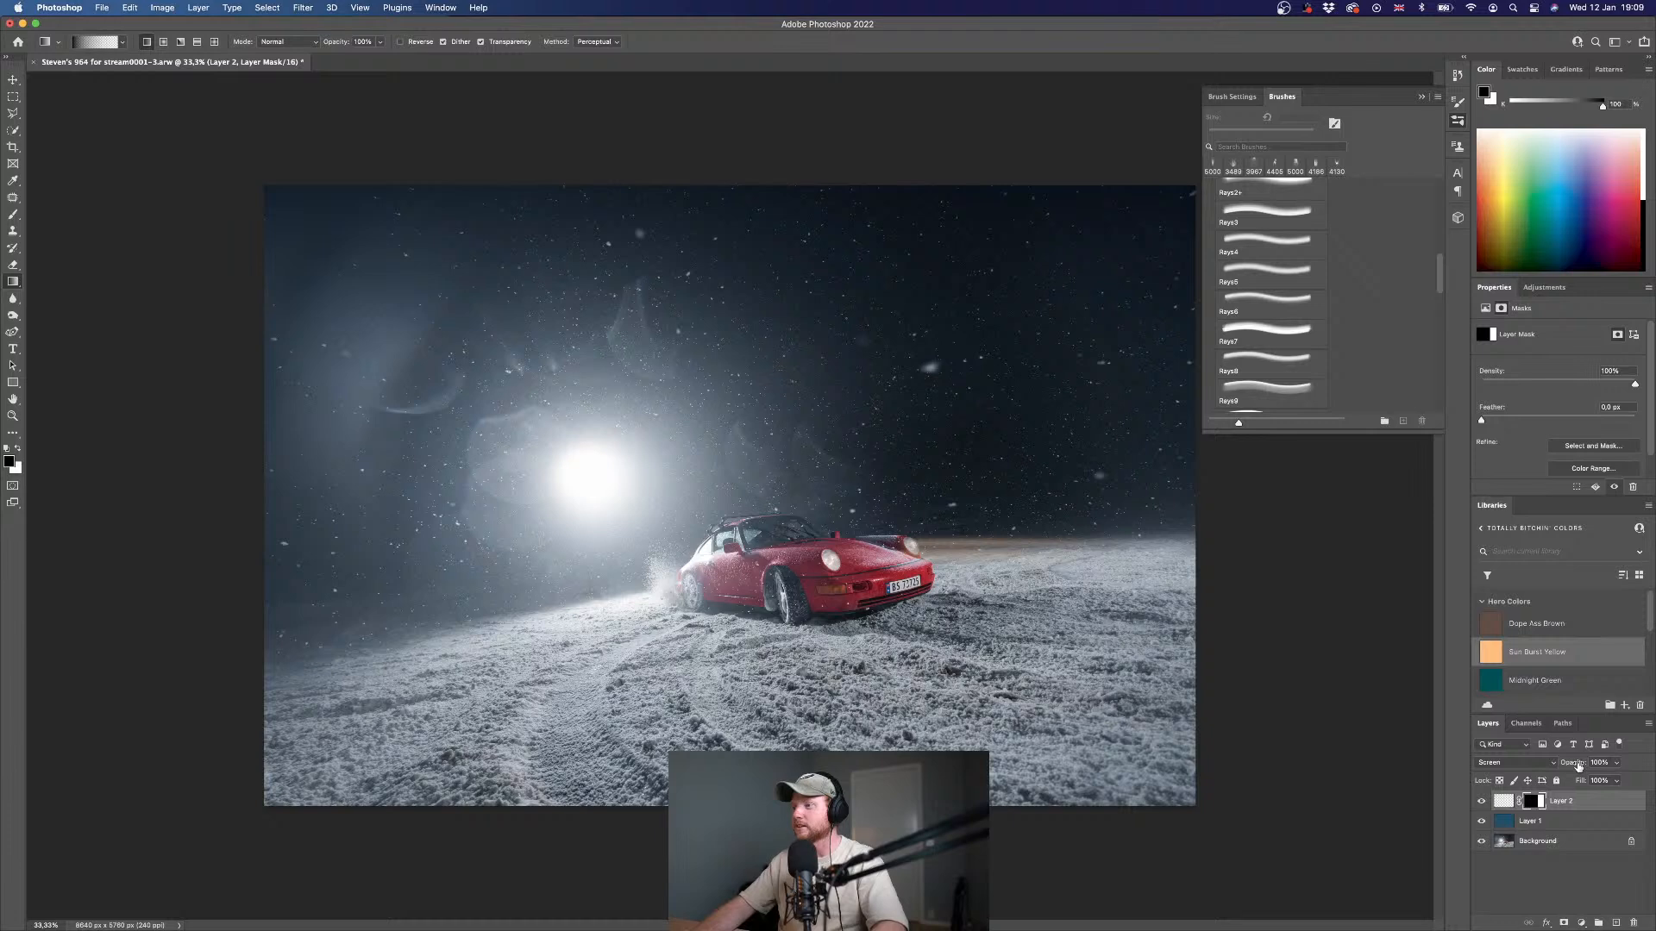
drag(1577, 765, 1589, 765)
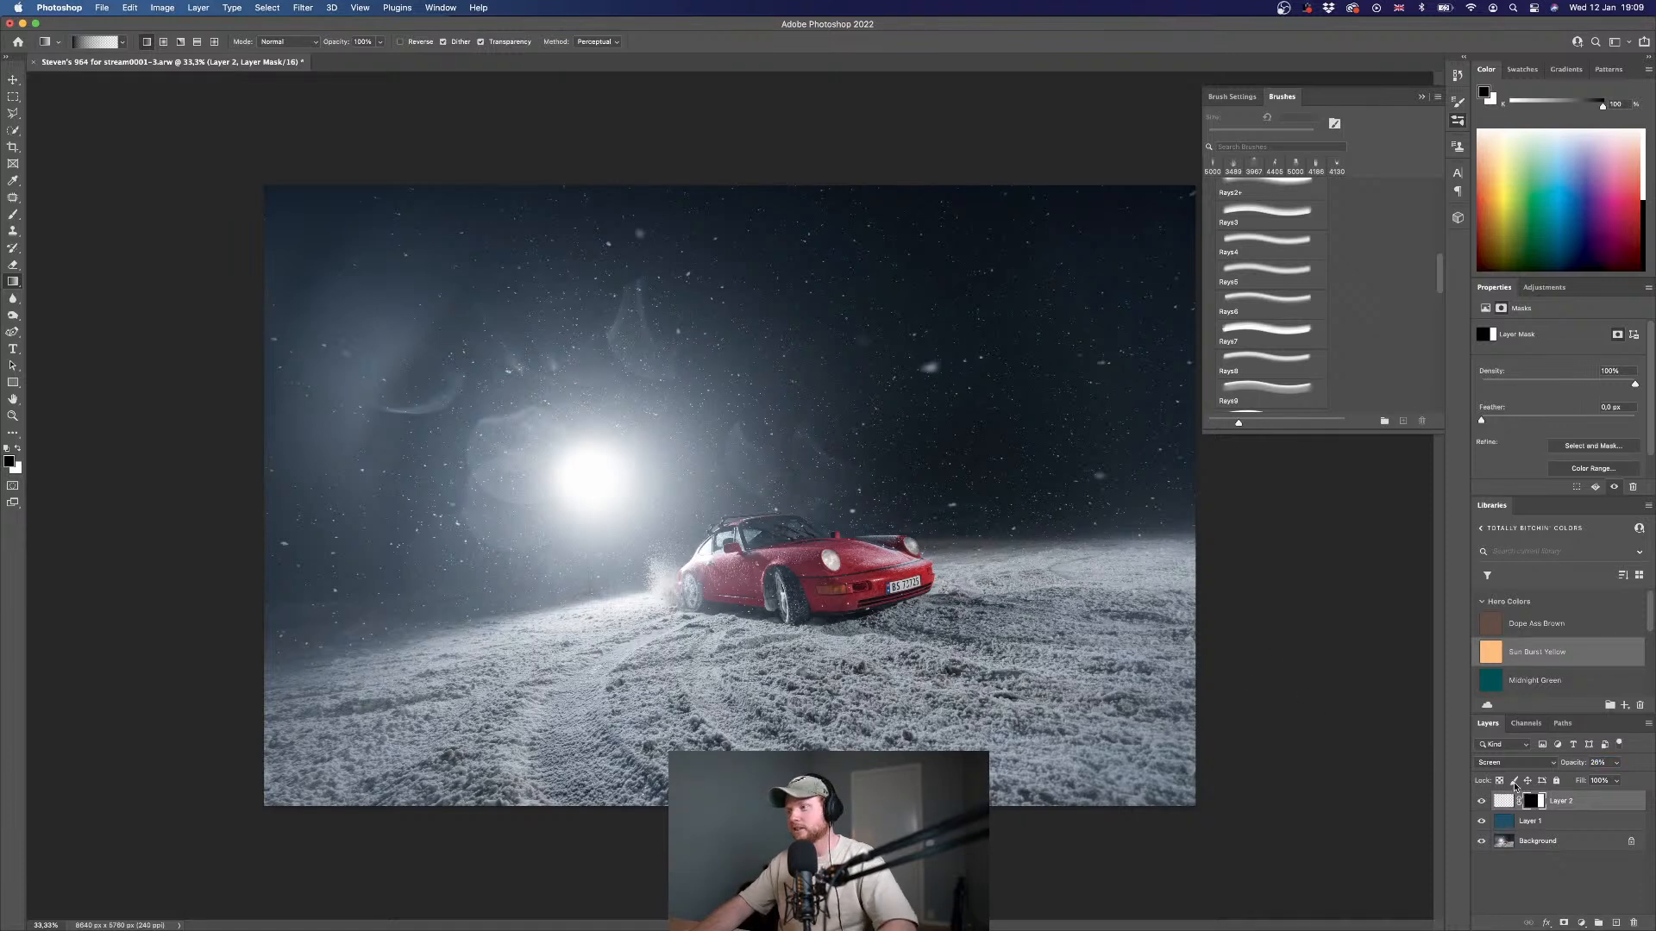
drag(1161, 534, 897, 545)
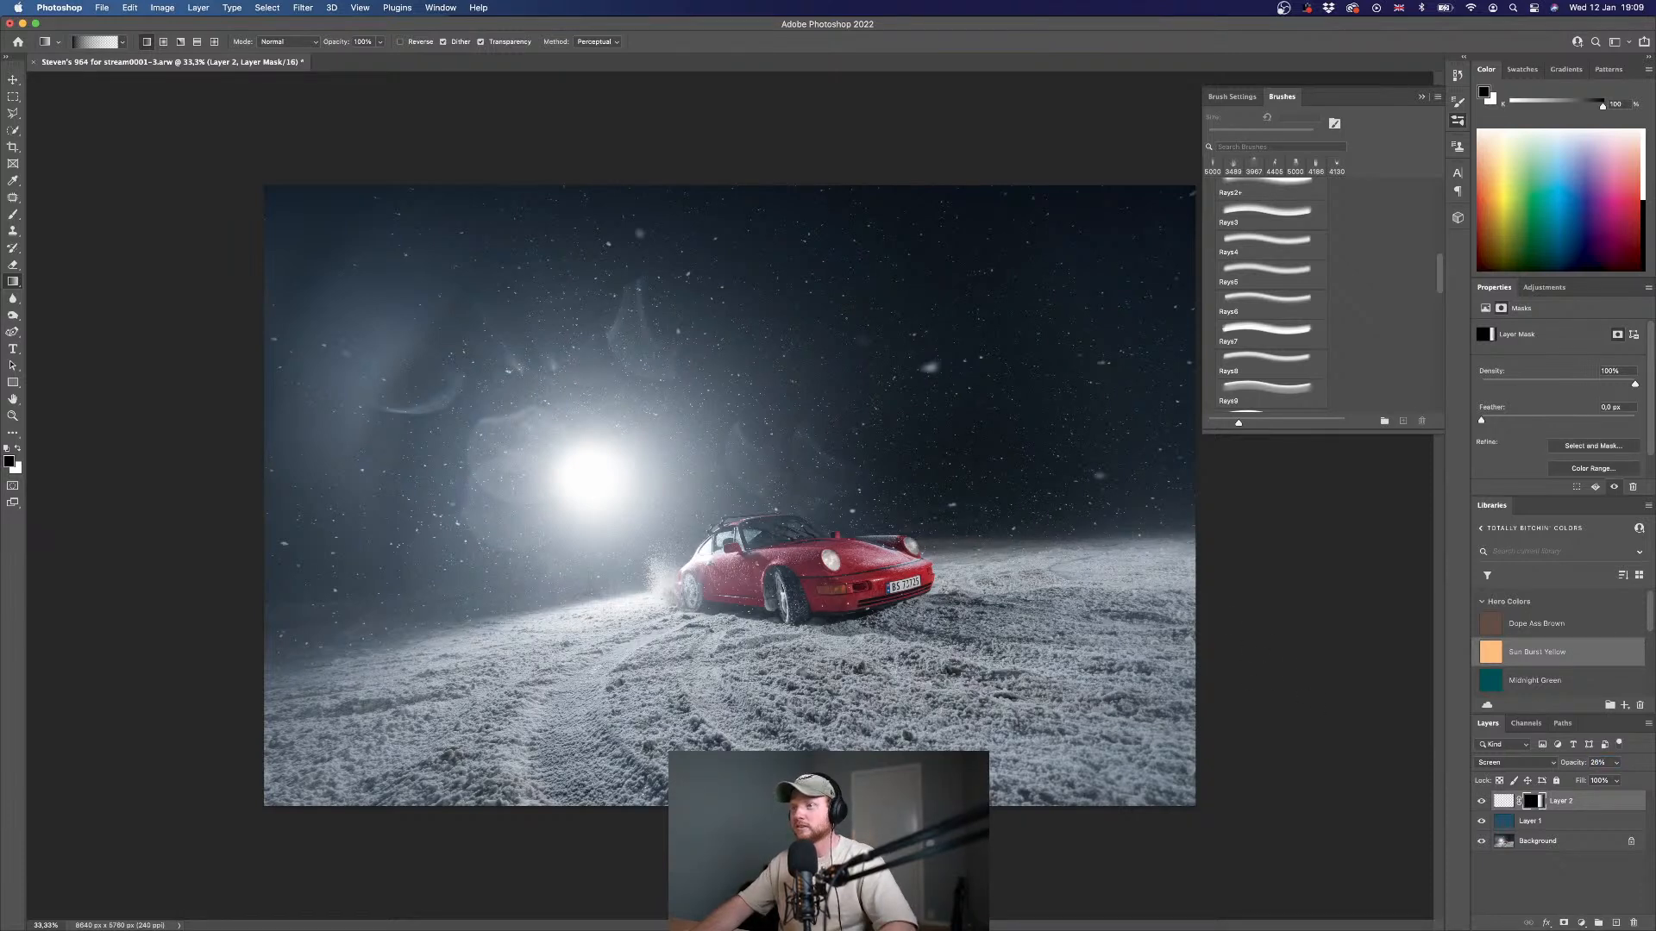
- Rotate the headlight beam's pixels by about -1.68° to match the slope of the snow horizon
click(1503, 806)
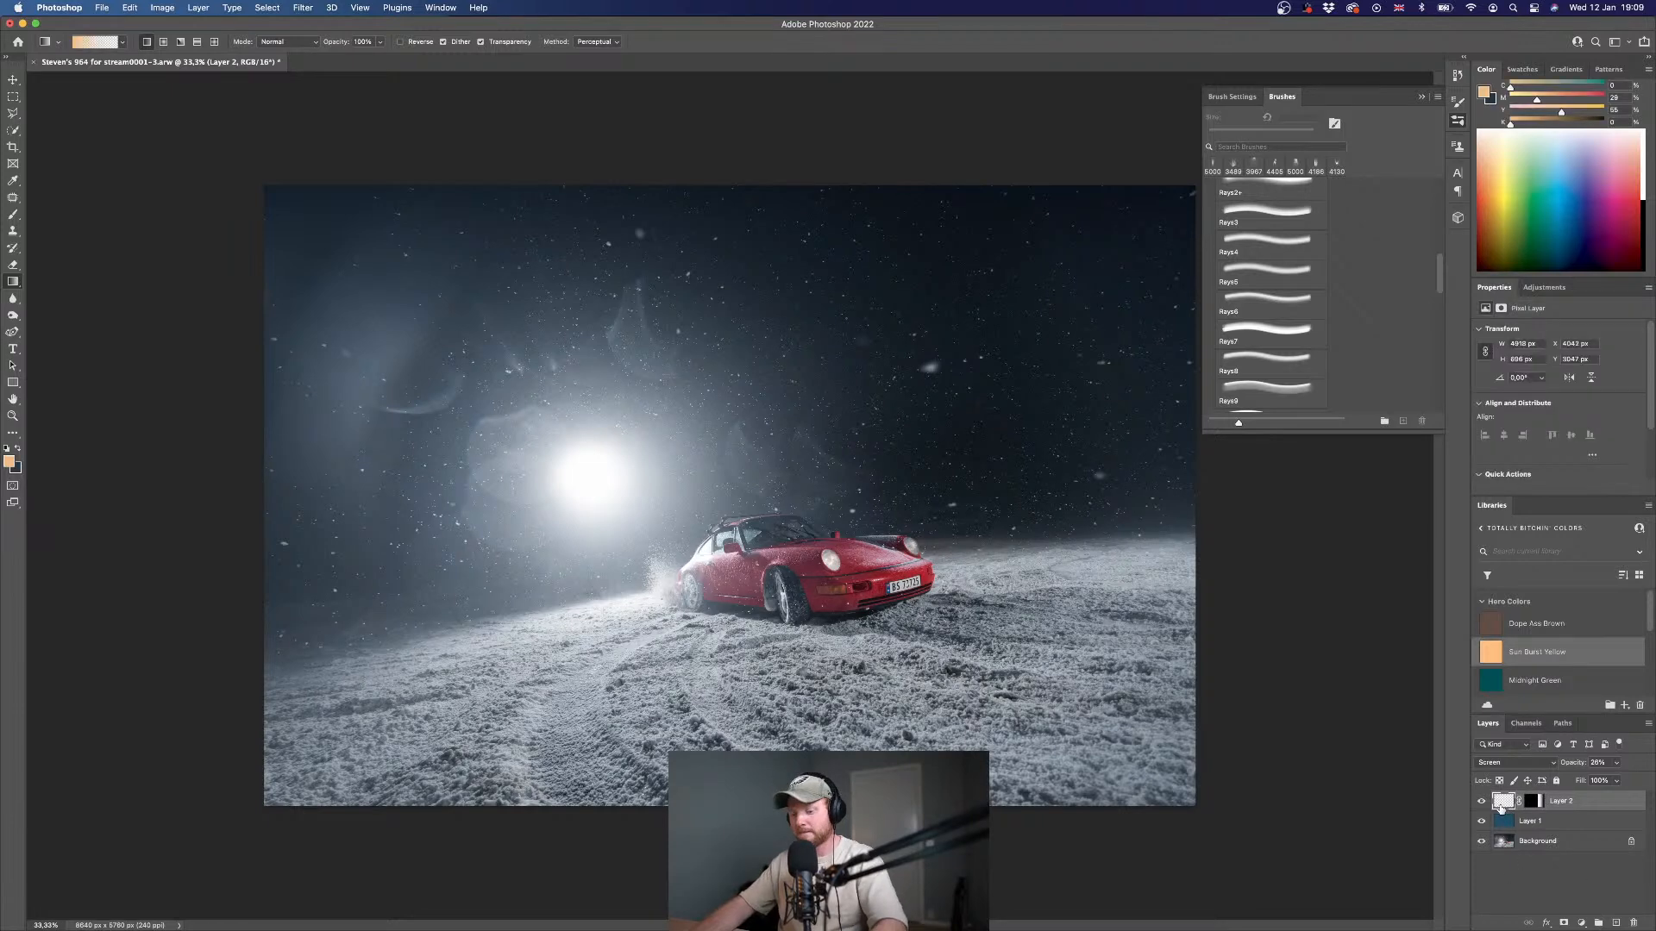
key(super+t)
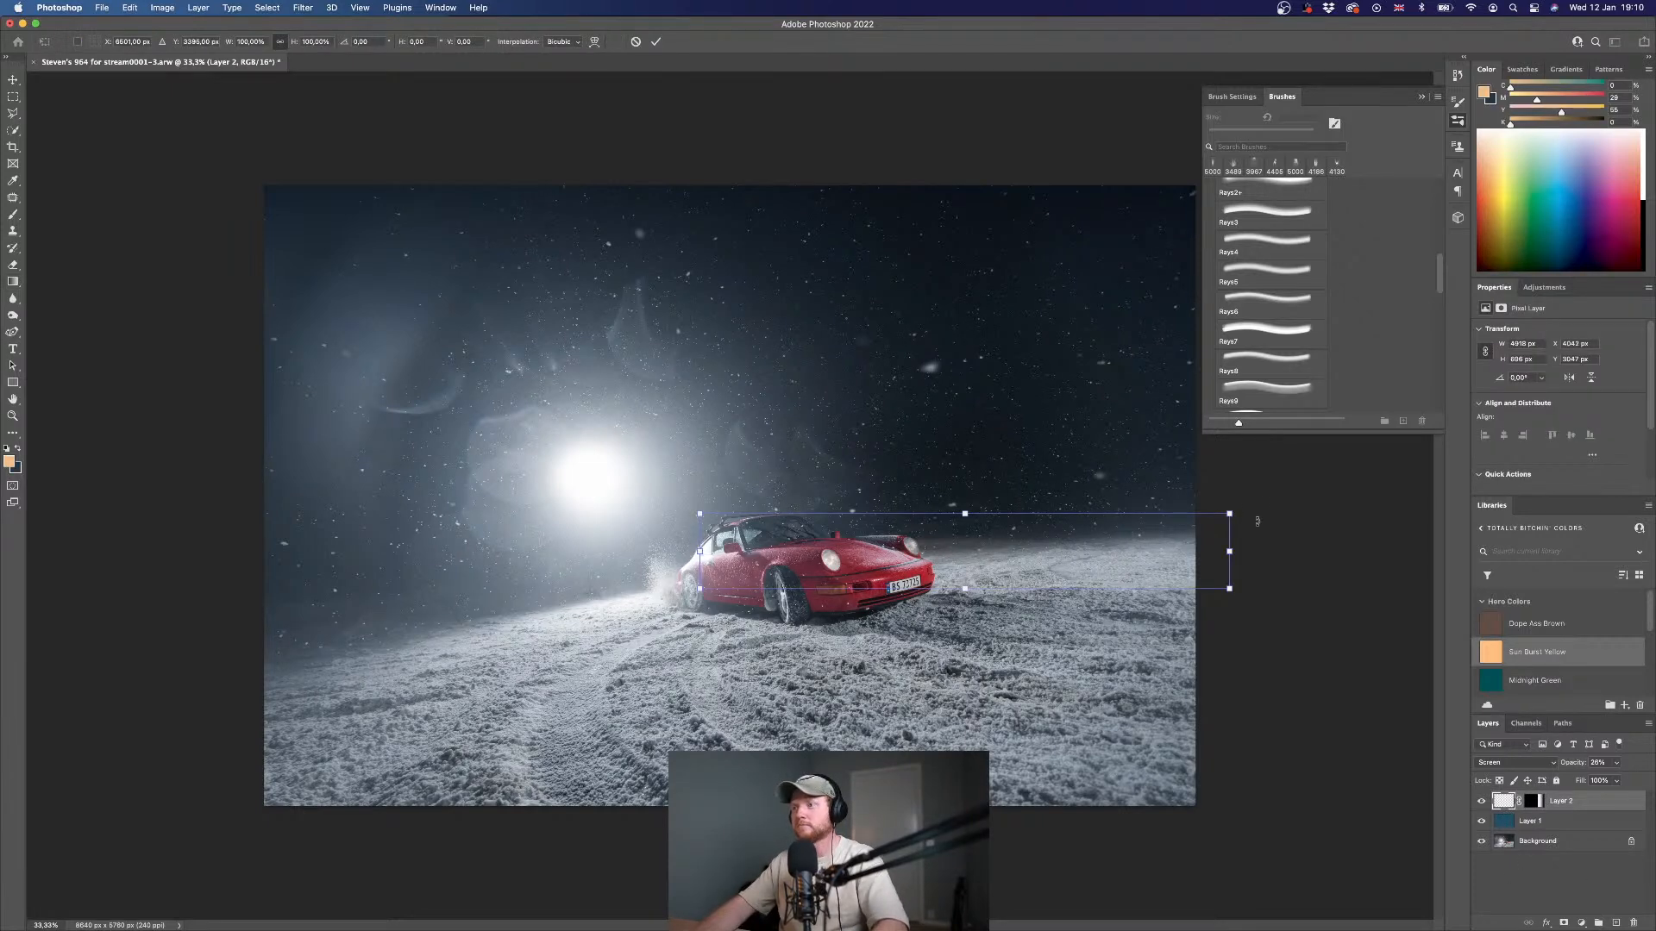
mouse_move(1252, 515)
mouse_down()
mouse_move(1271, 495)
mouse_move(1247, 521)
mouse_up()
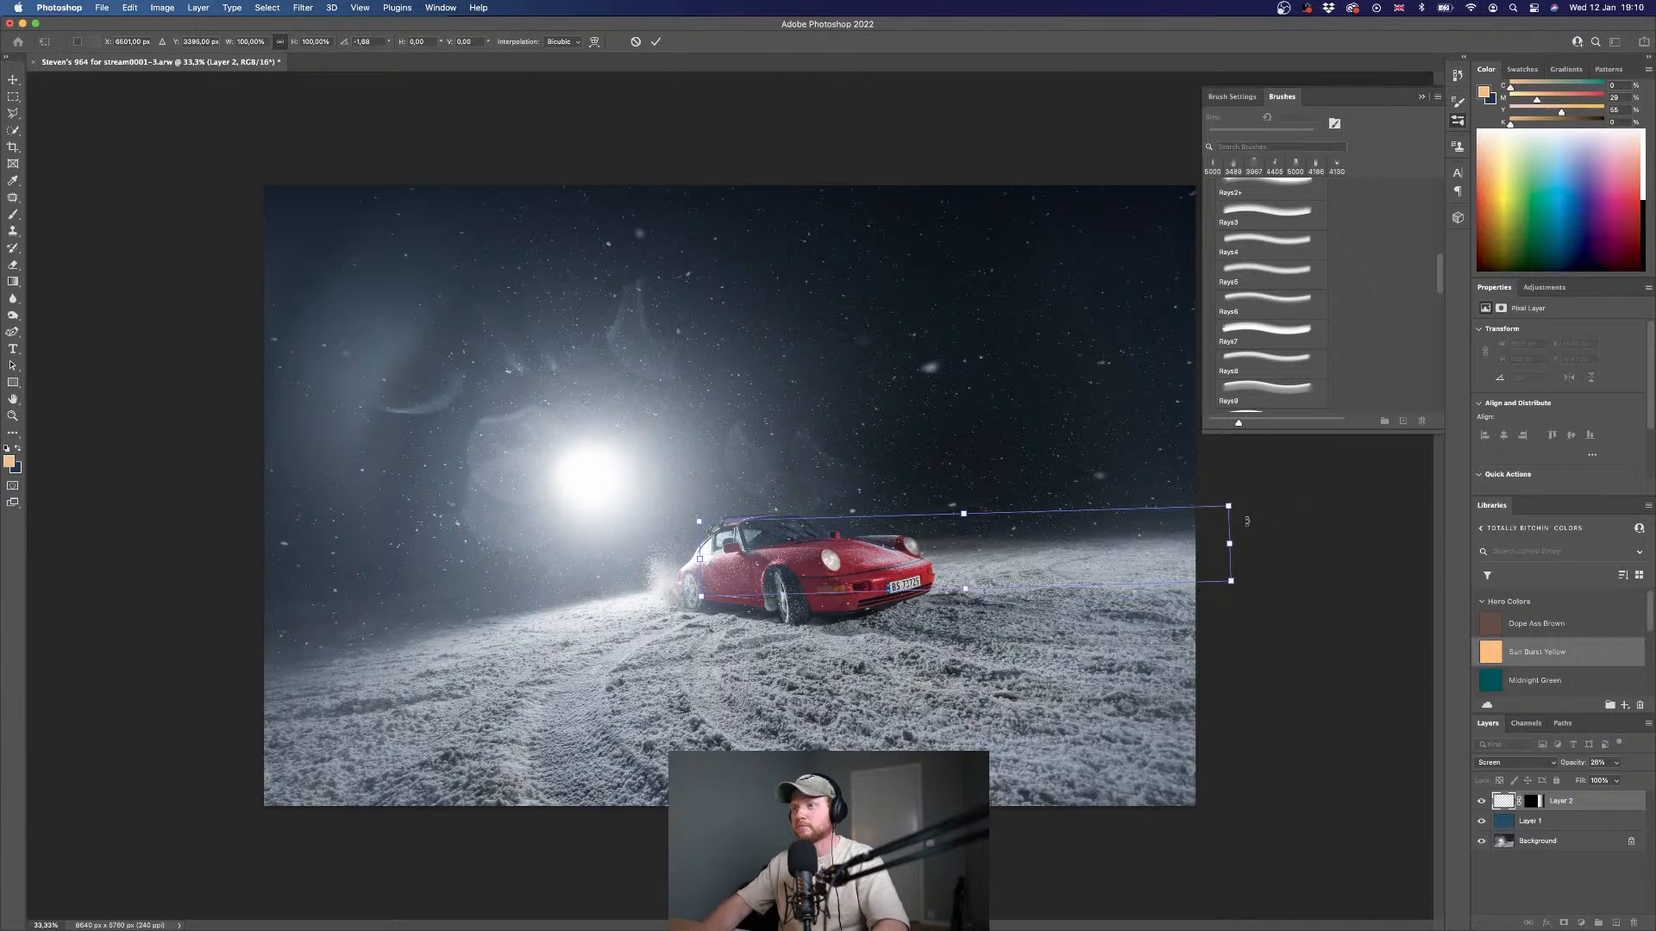
key(Return)
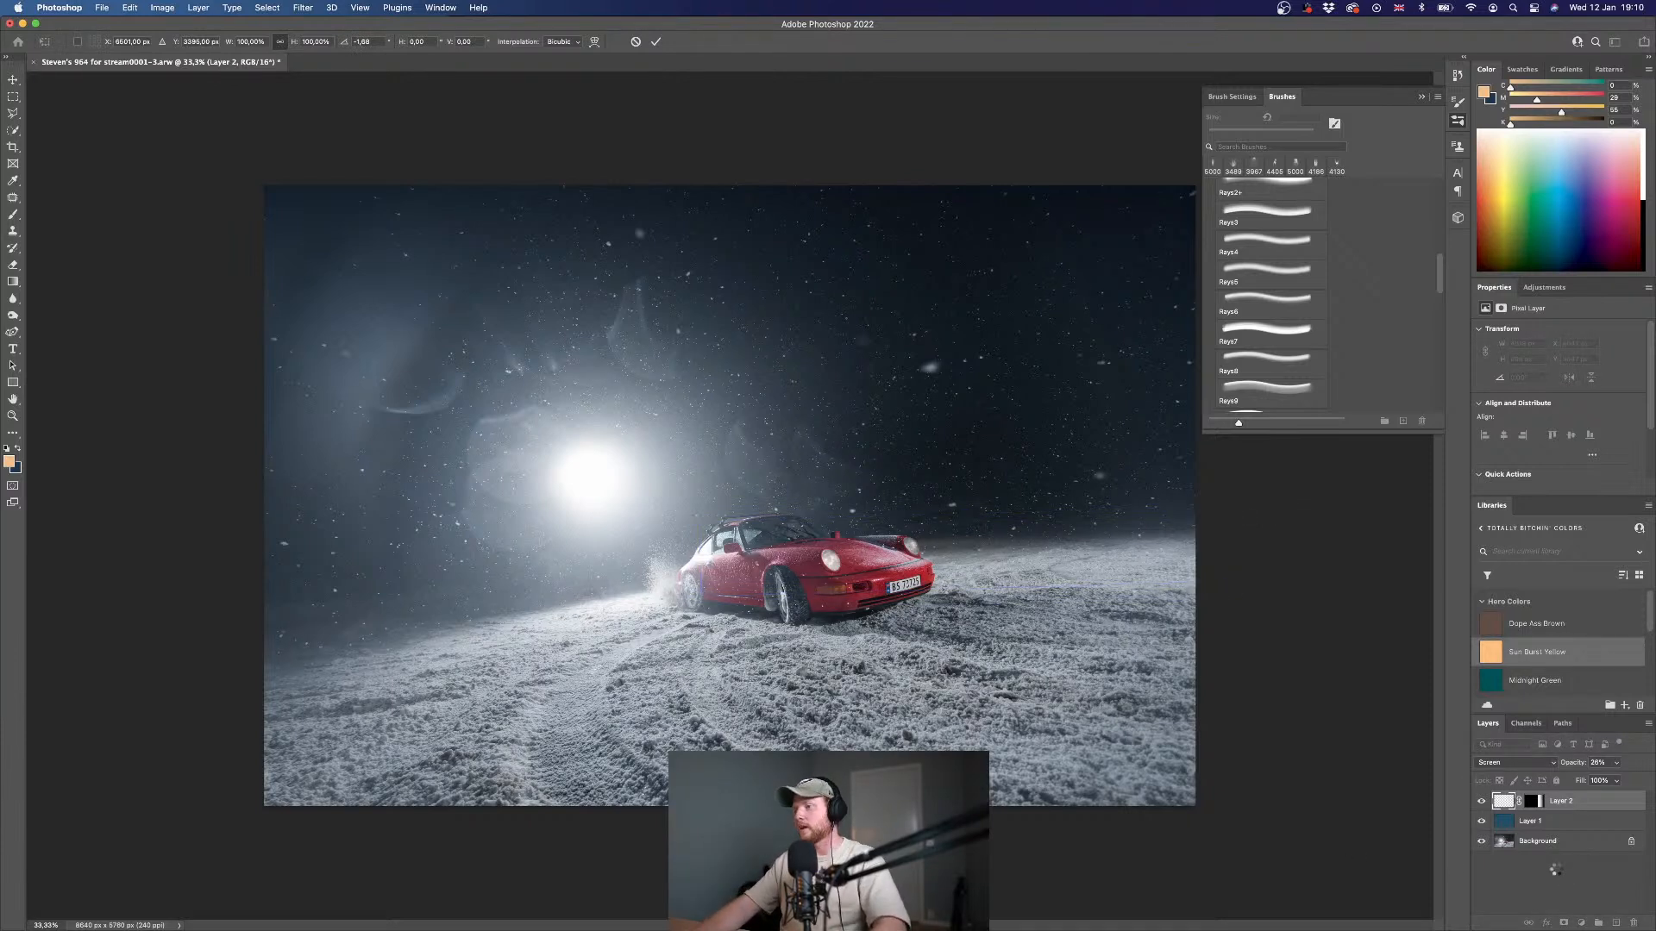
- Add a new empty layer above the beam and choose the Lens Flare 6++ brush from the Glow and Flares set
key(g)
click(1616, 923)
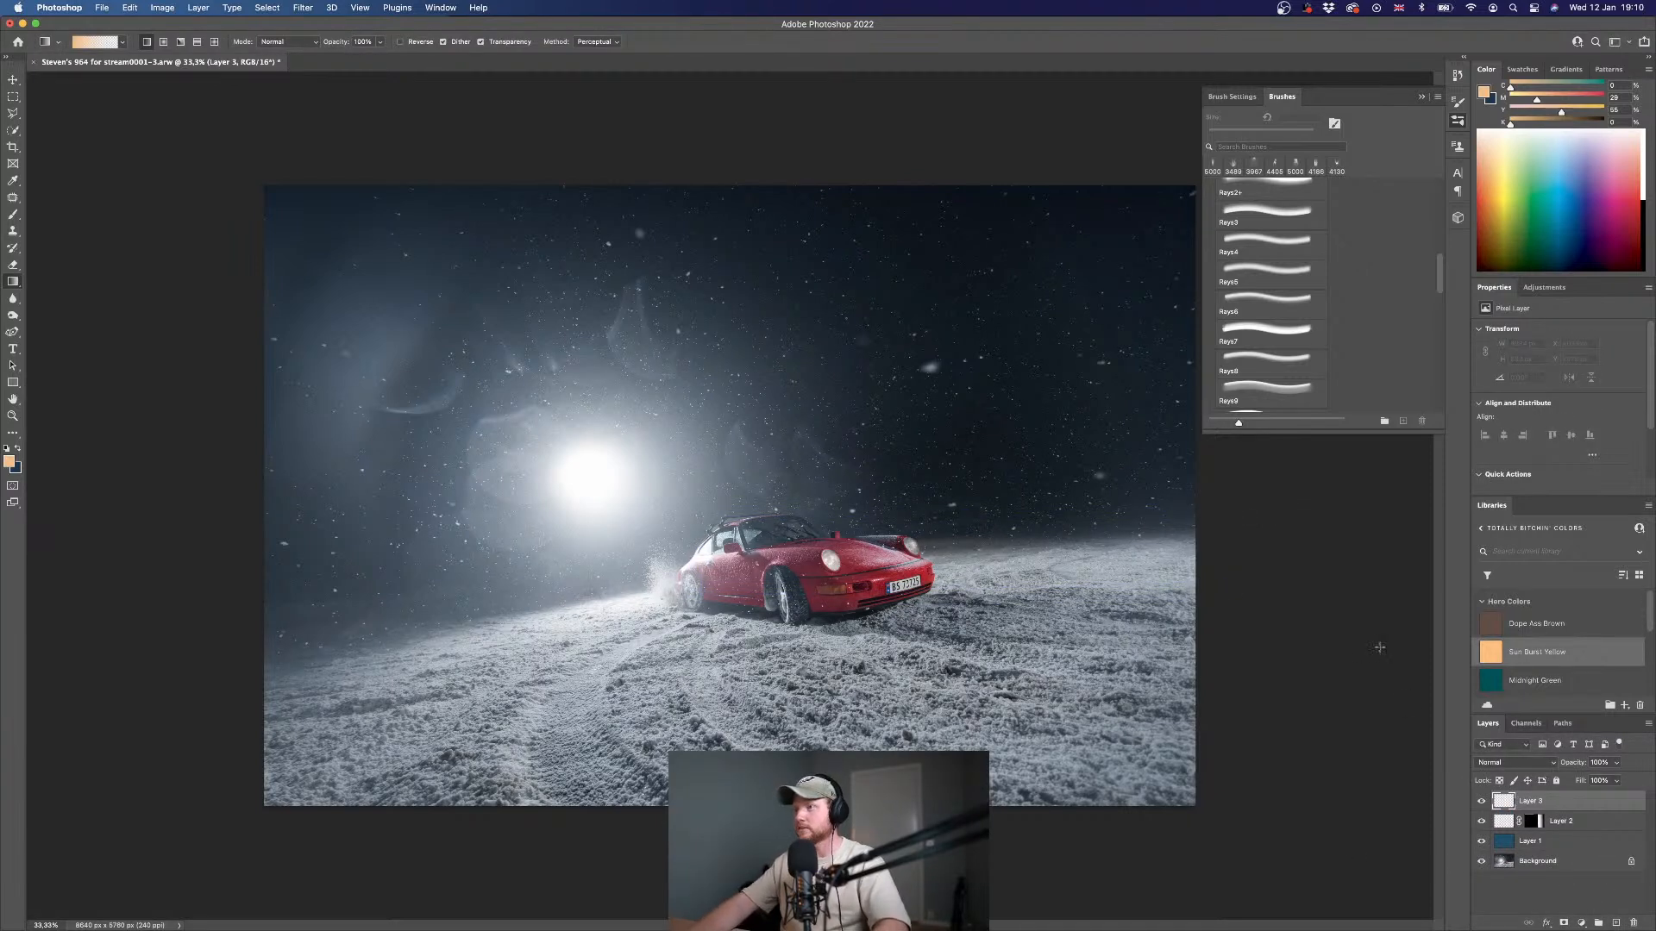
key(b)
scroll(1264, 315, up, 5)
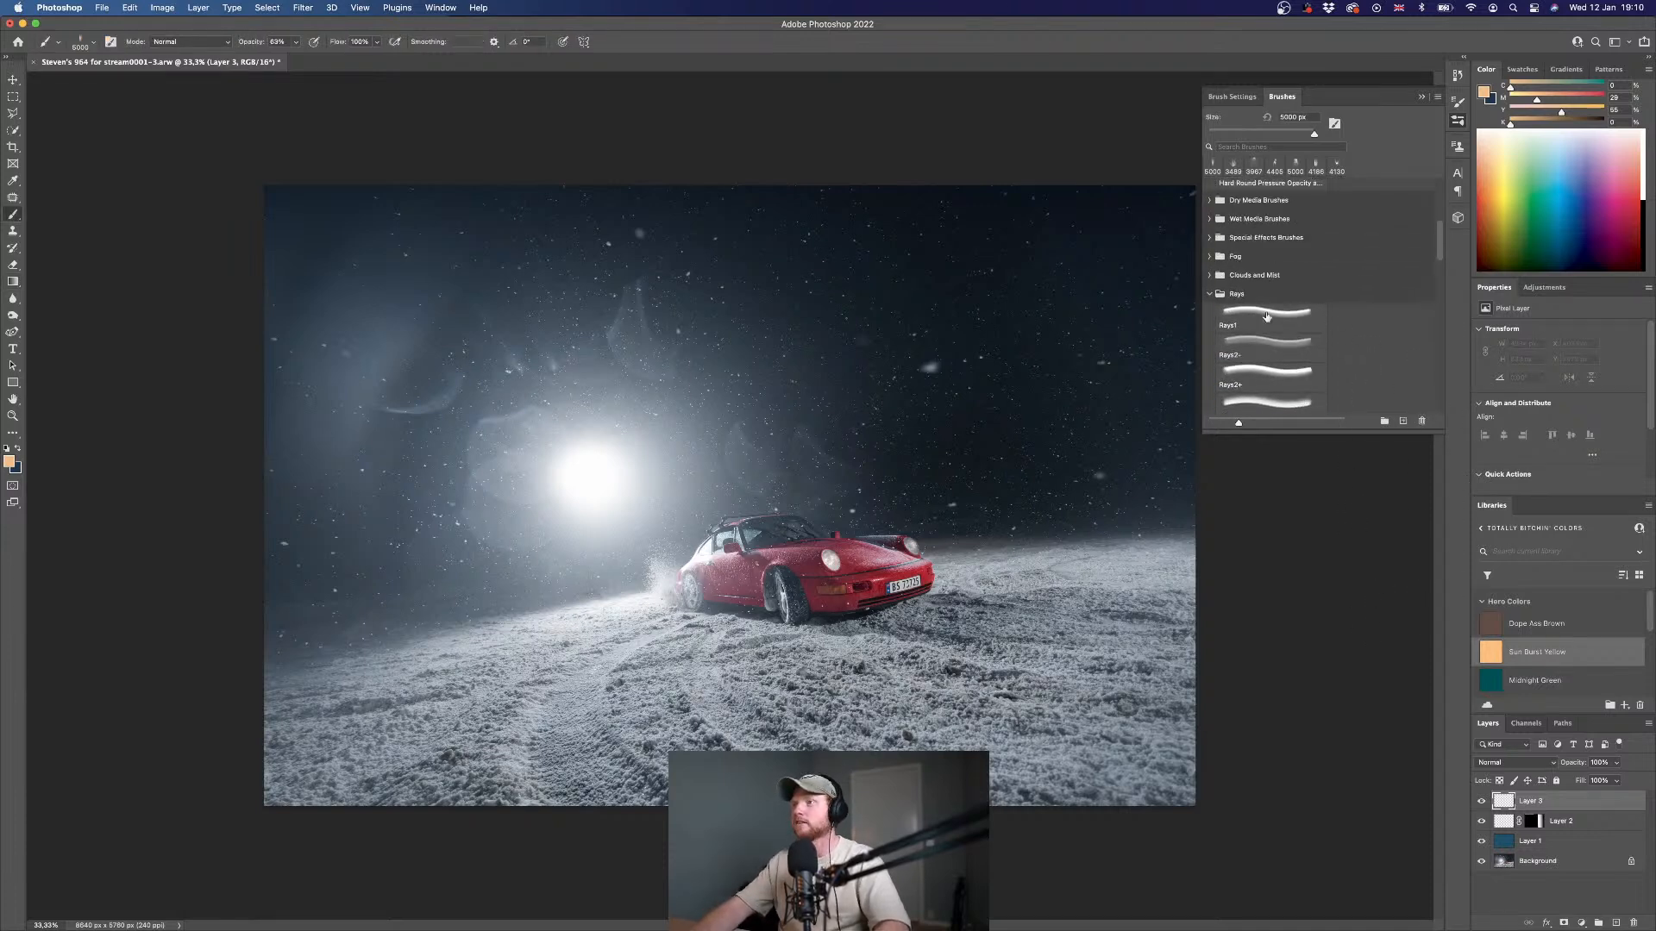
click(1210, 294)
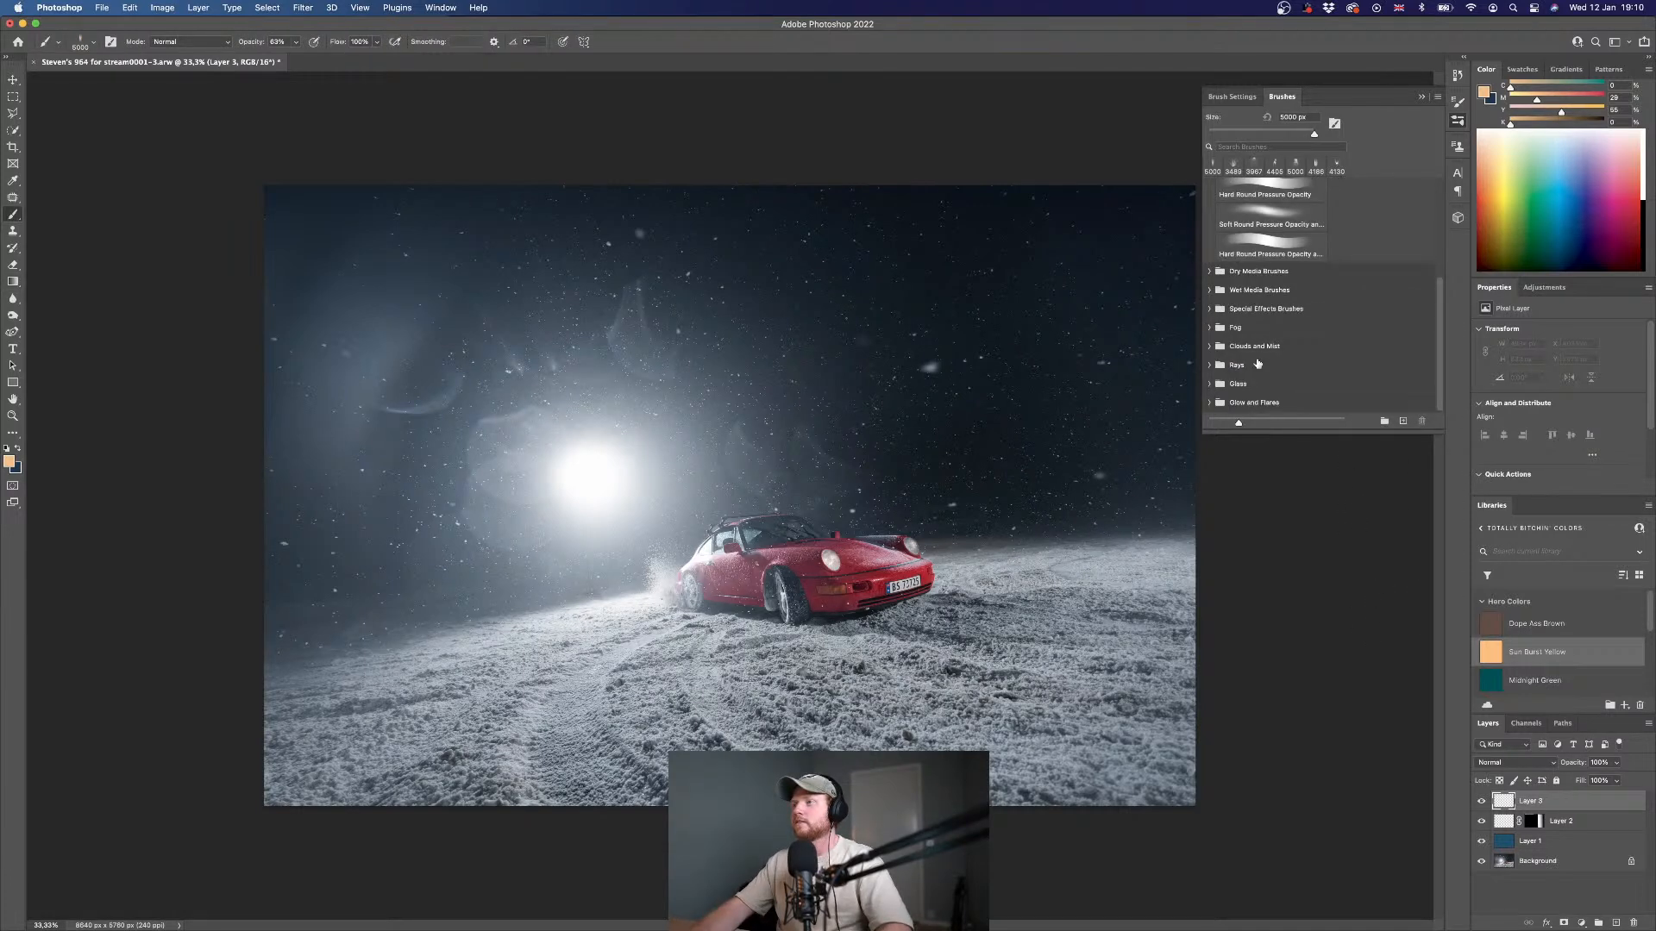
click(1220, 403)
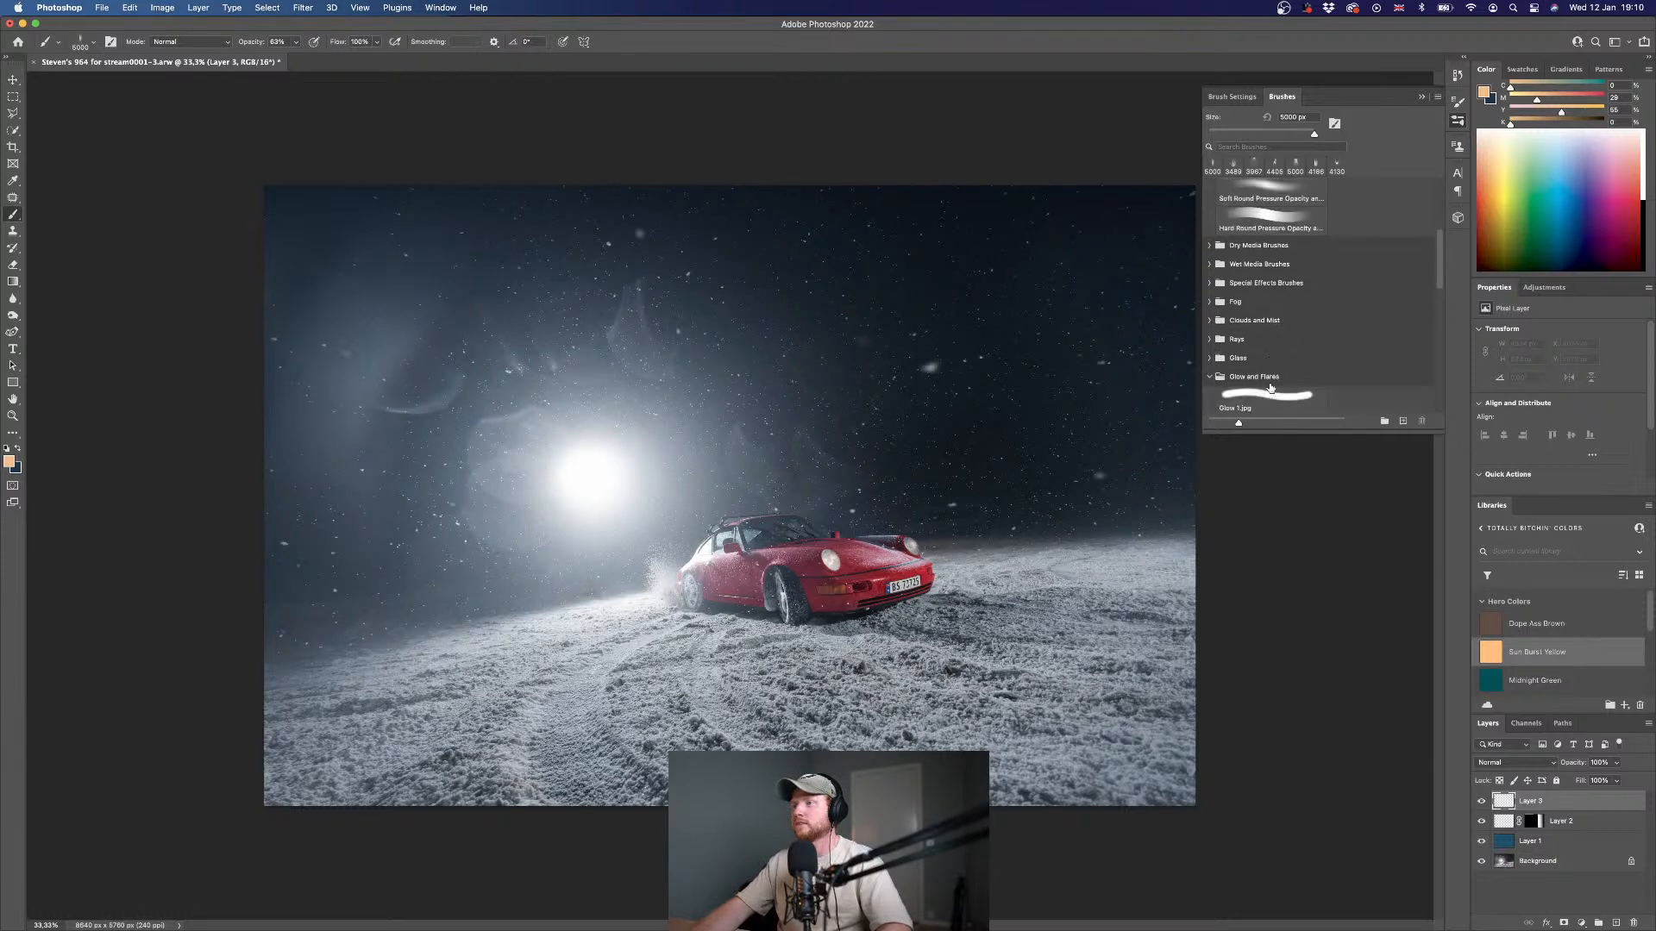
scroll(1268, 327, down, 5)
scroll(1273, 319, down, 4)
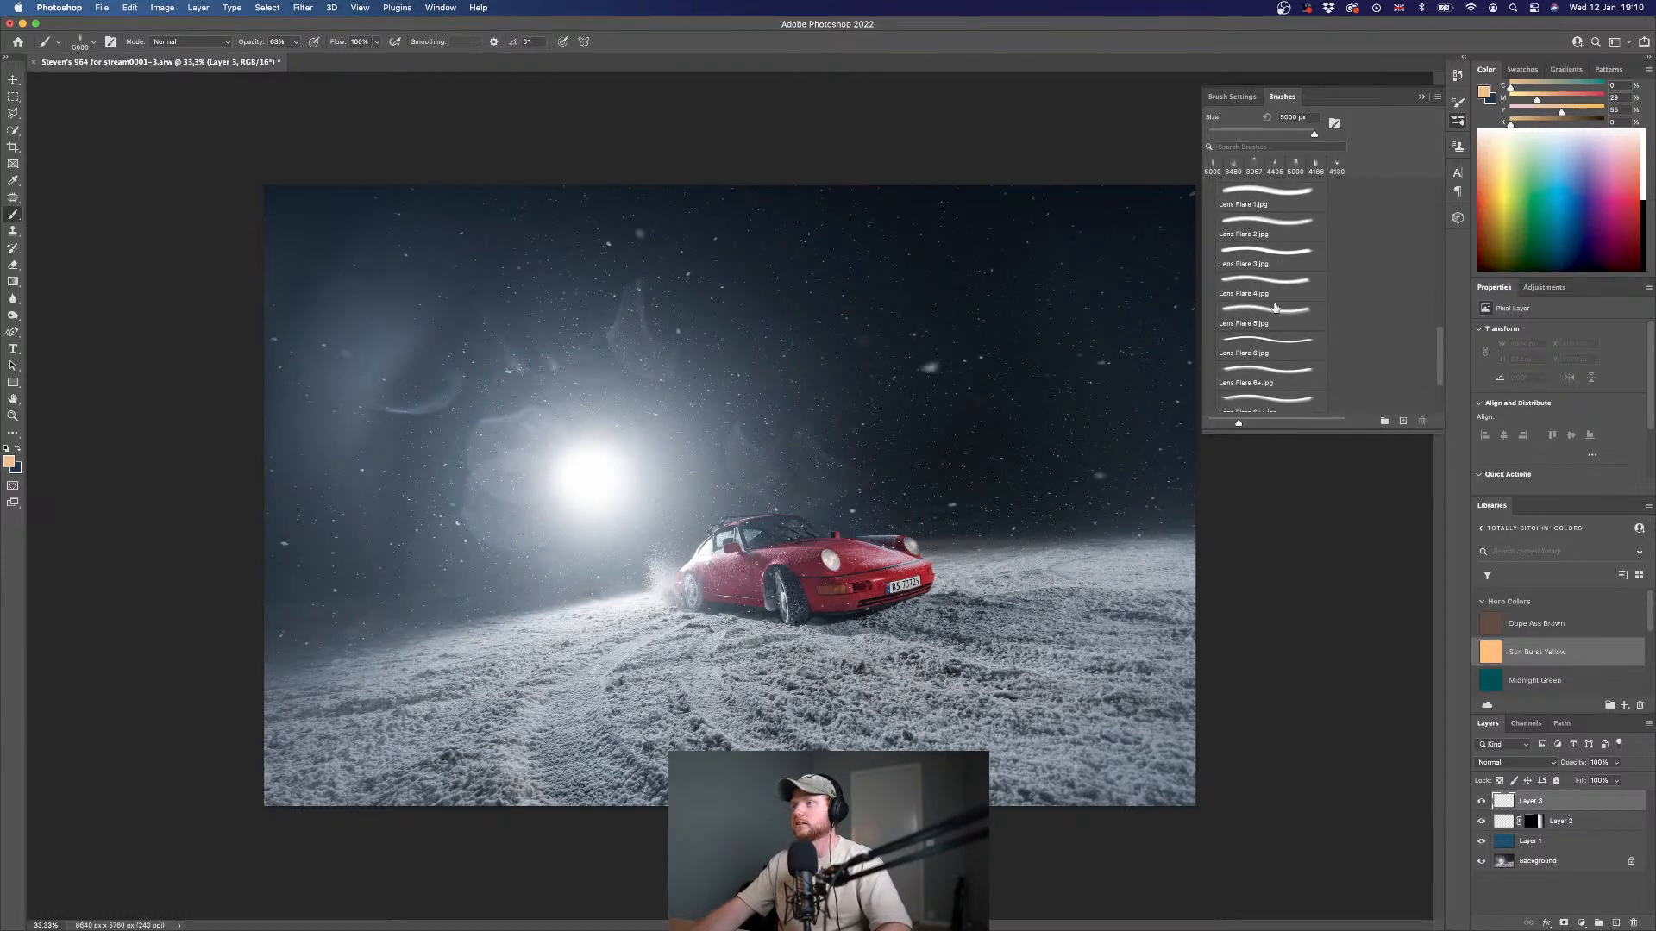
click(1289, 359)
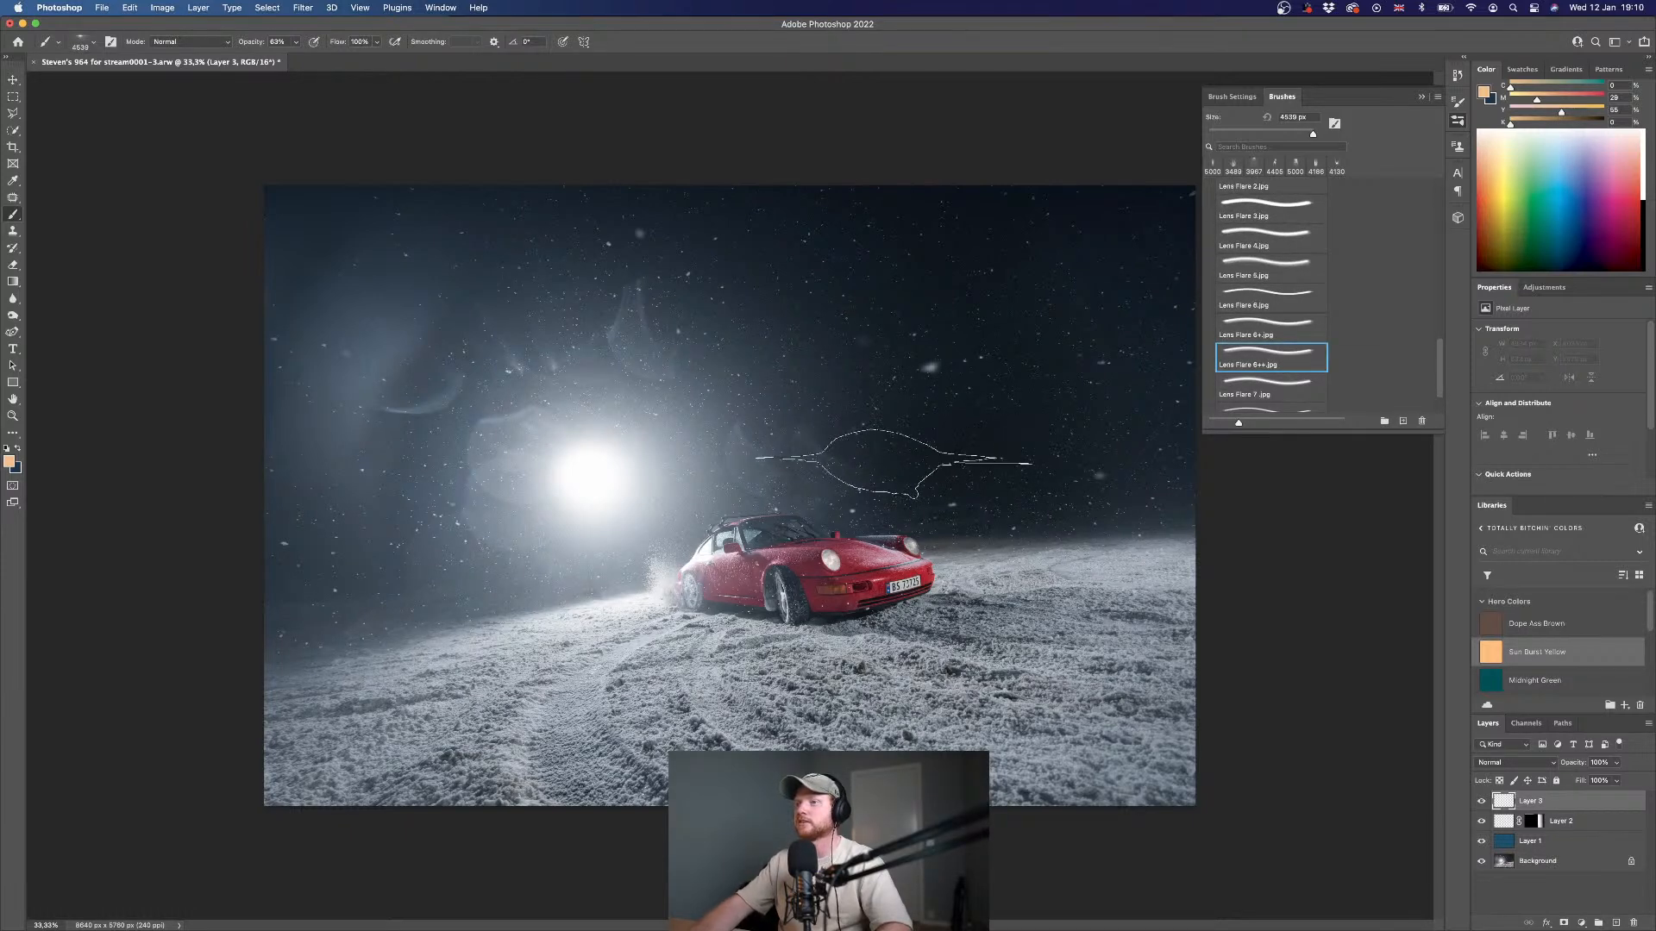
- Try a Lens Flare 6++ stamp at 4539 px over the car's far headlight and undo it
click(931, 537)
key(bracketleft)
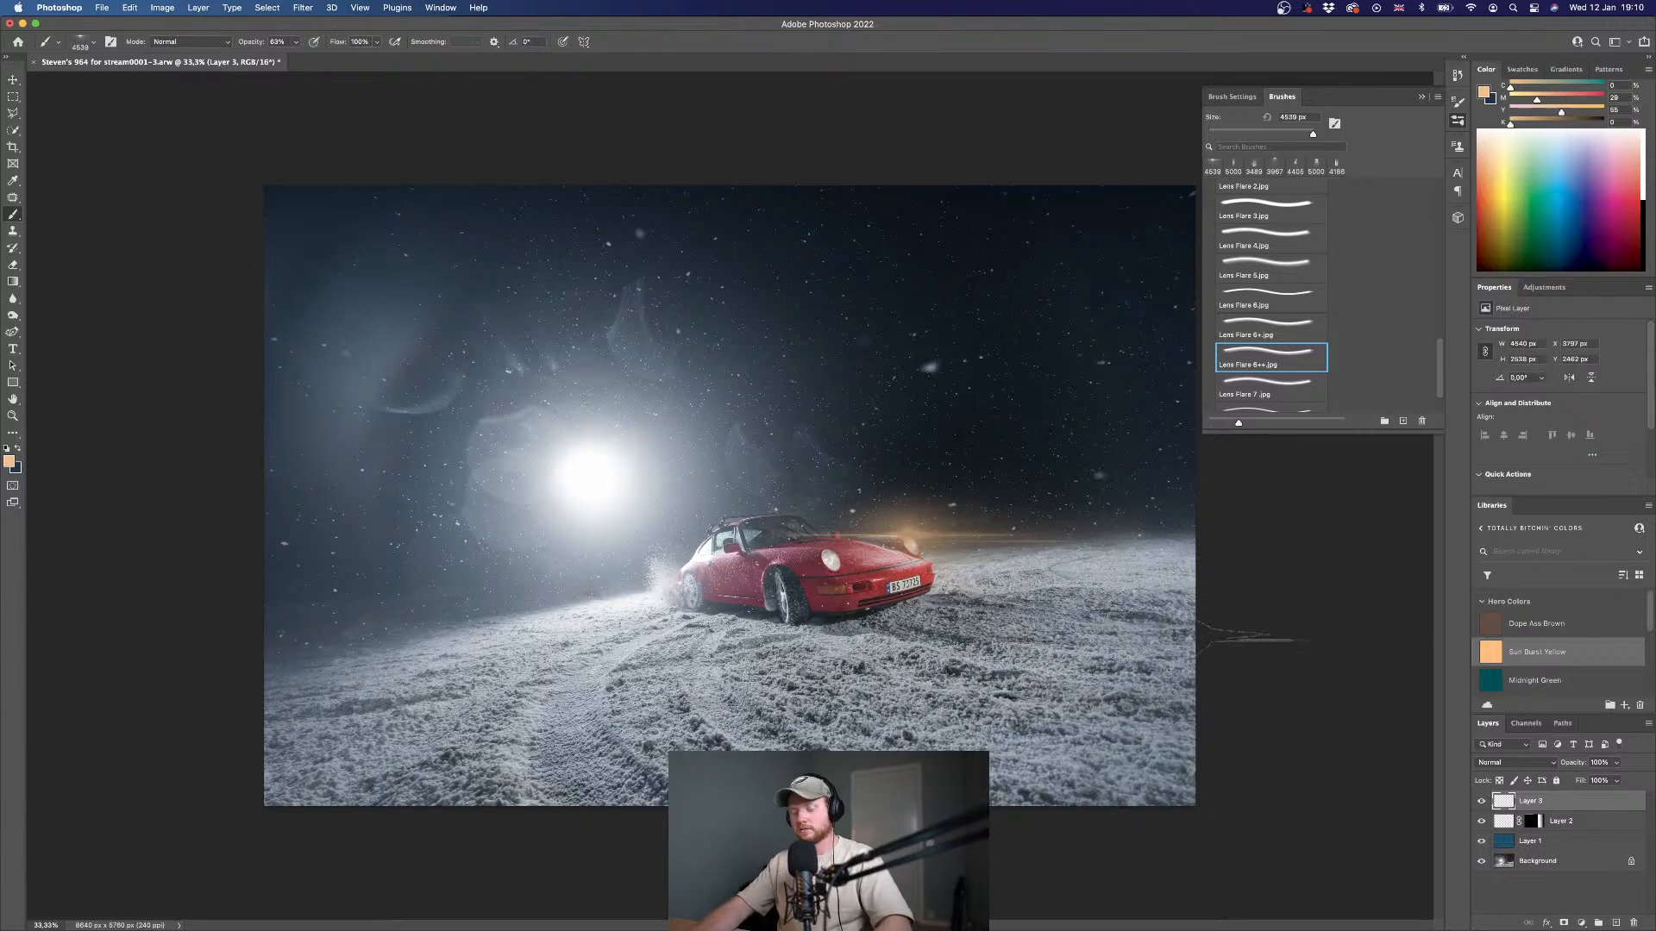
key(super+z)
- Stamp the Lens Flare 6++ brush over the far headlight at a size of 3700 px
key(bracketleft)
key(bracketleft)
key(bracketleft)
key(bracketleft)
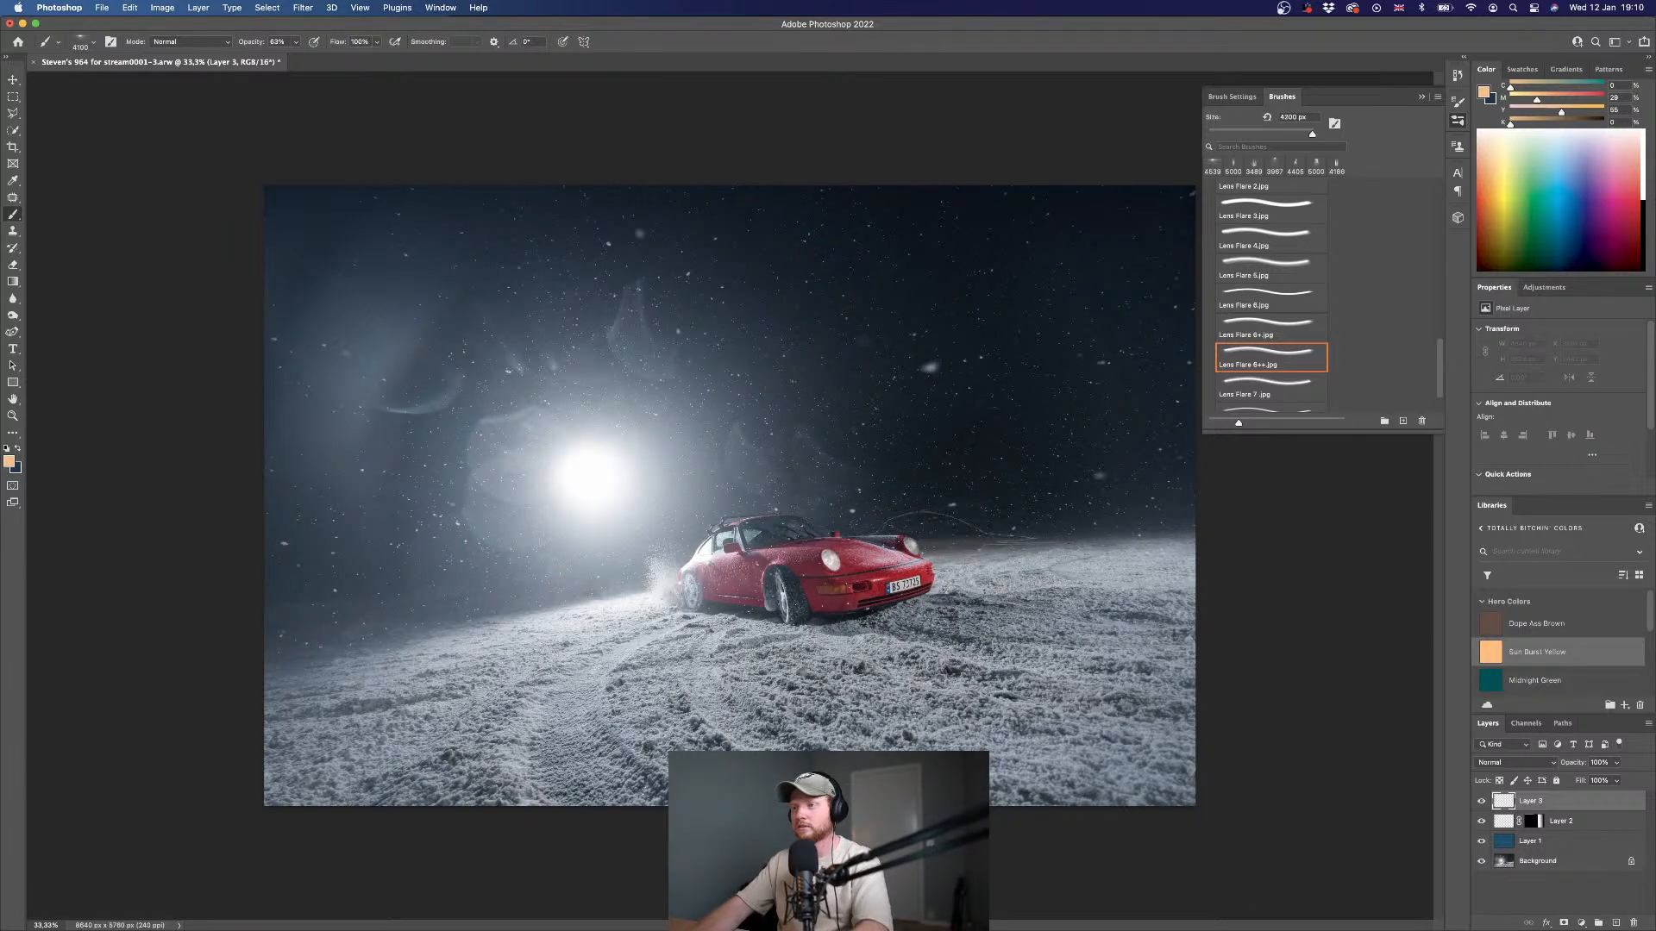
click(927, 539)
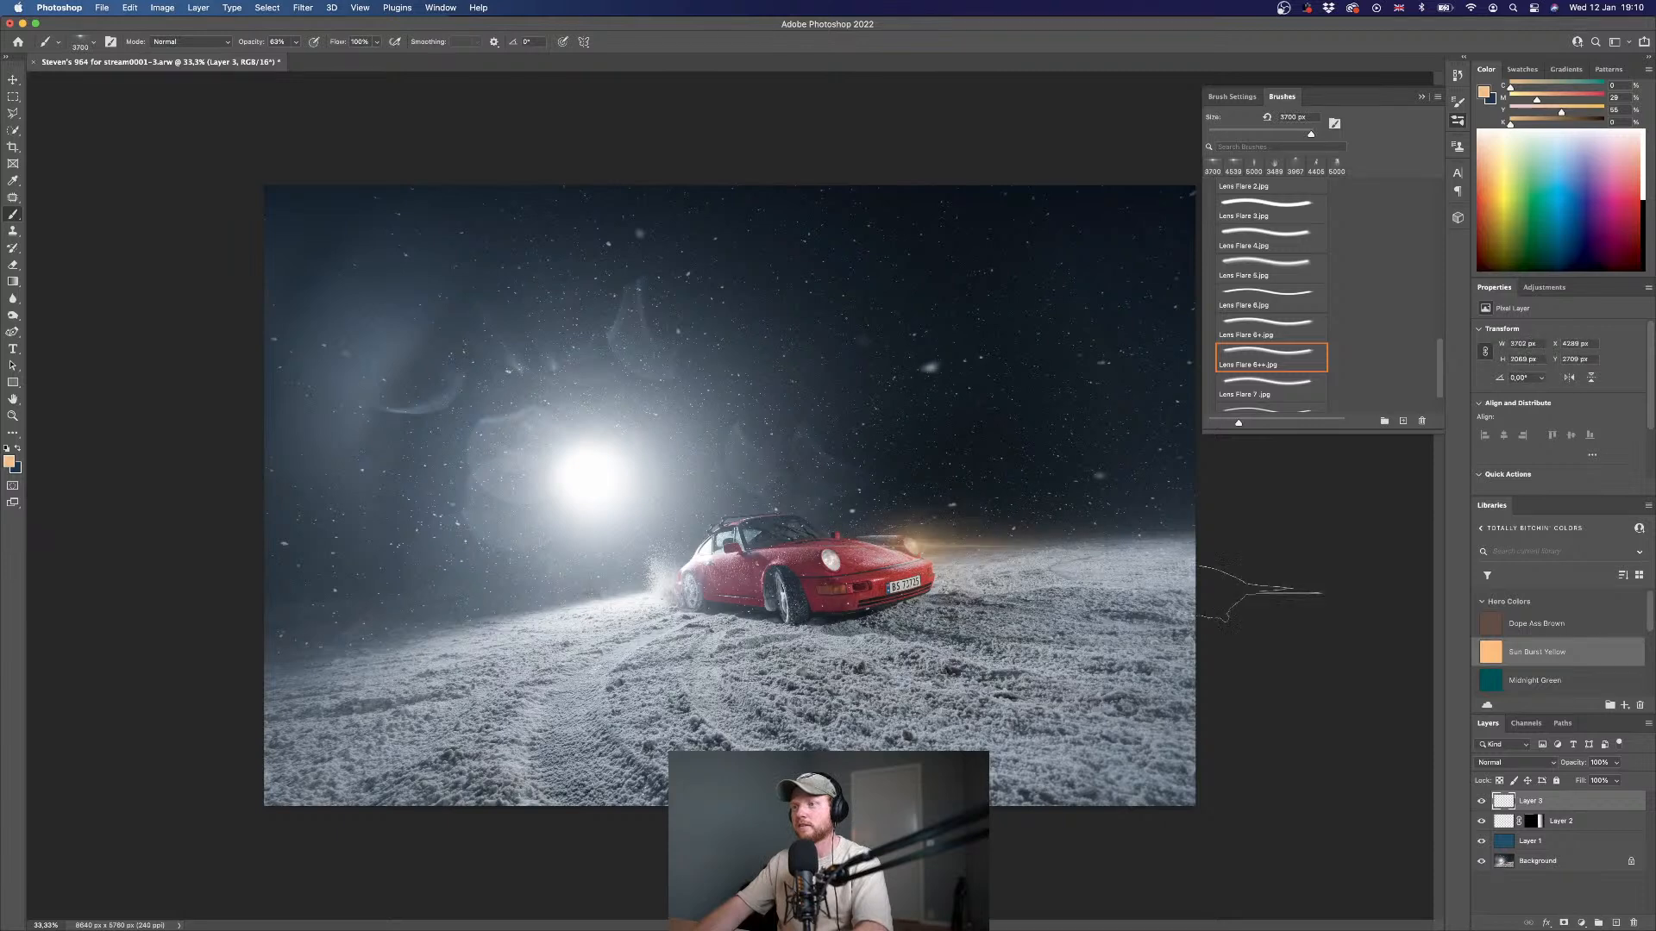
- Set the flare layer's blend mode to Screen and its opacity to 40%, and hide the headlight beam layer
click(1552, 763)
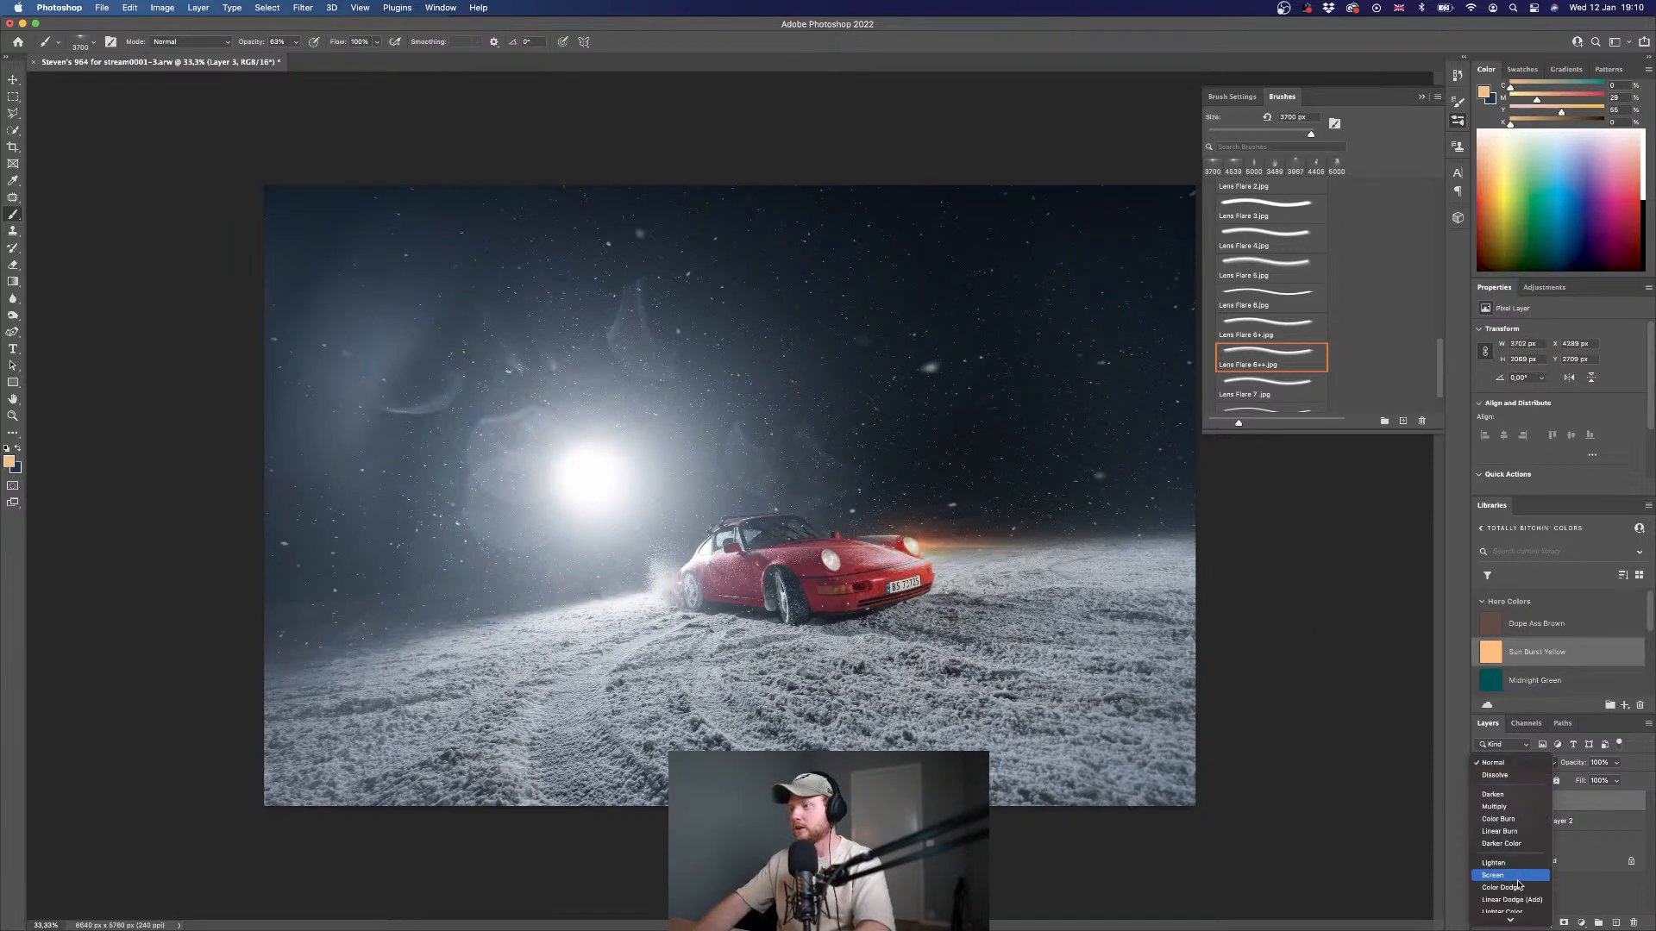
click(1509, 853)
drag(1574, 765, 1432, 765)
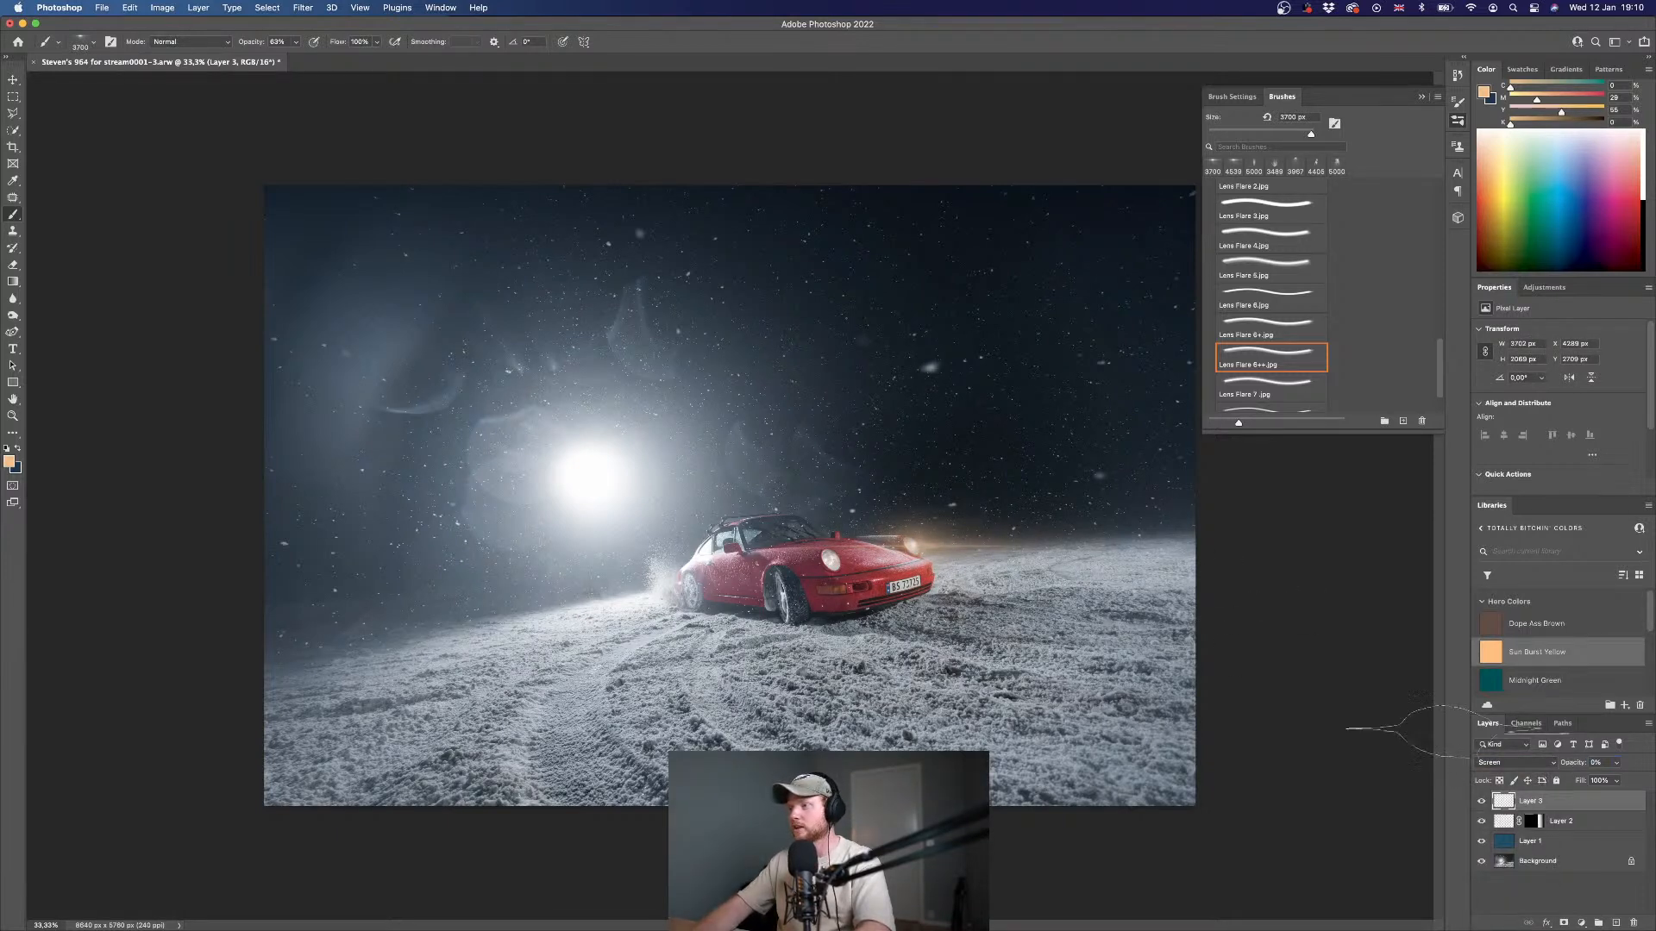
drag(1571, 764, 1588, 762)
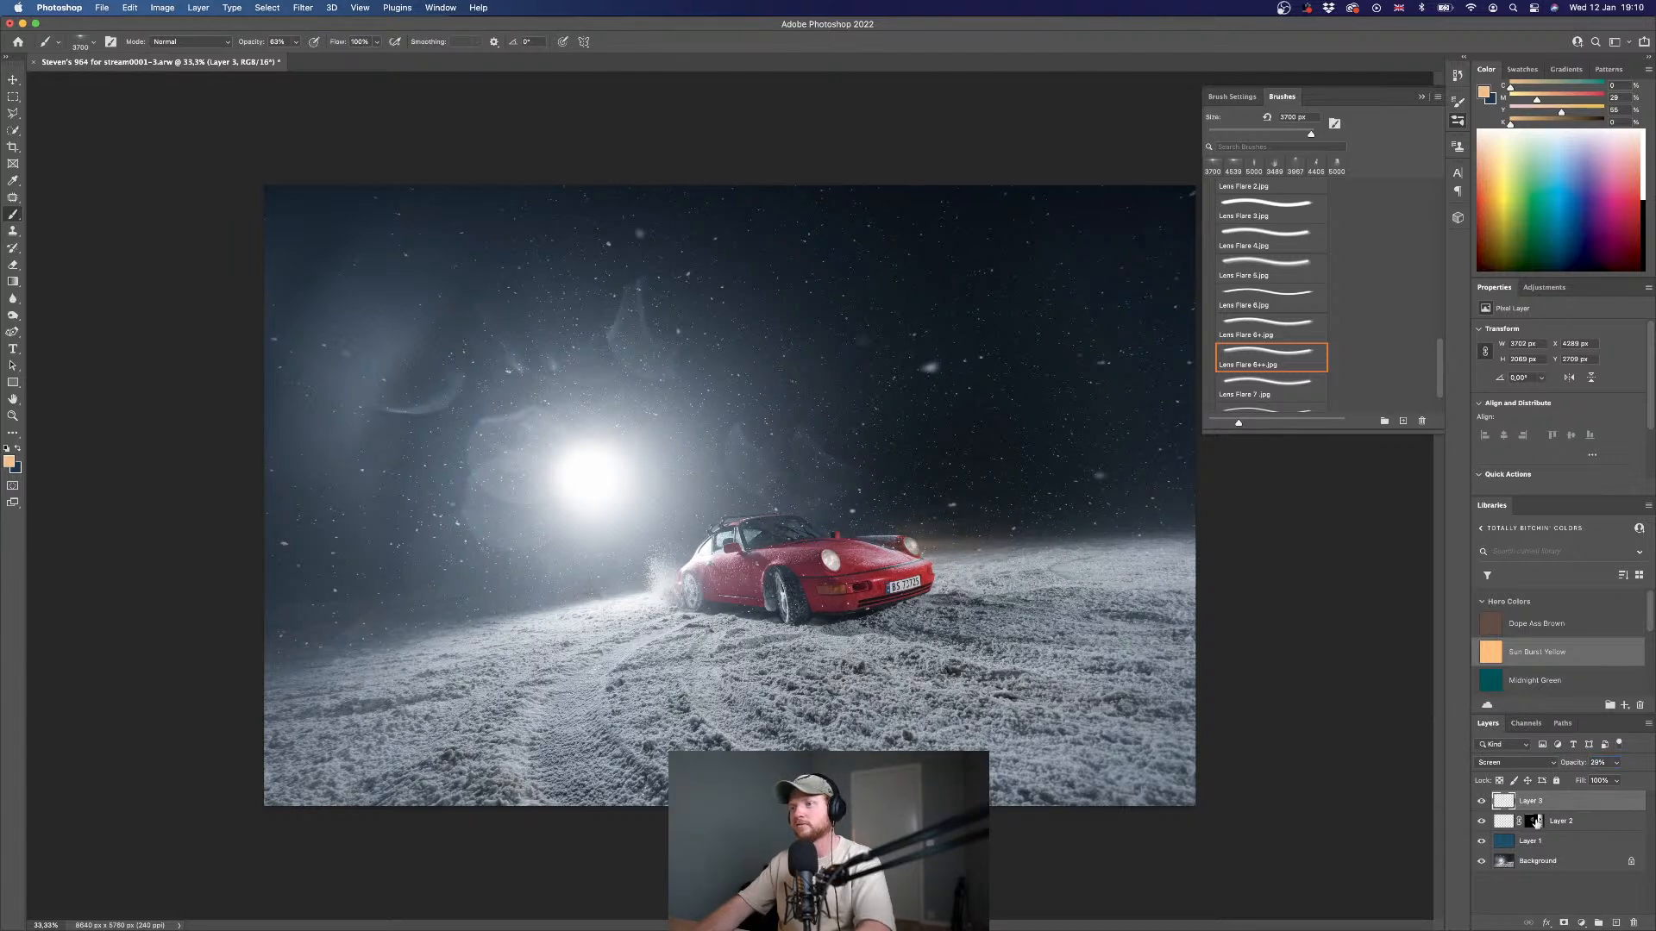
click(1483, 821)
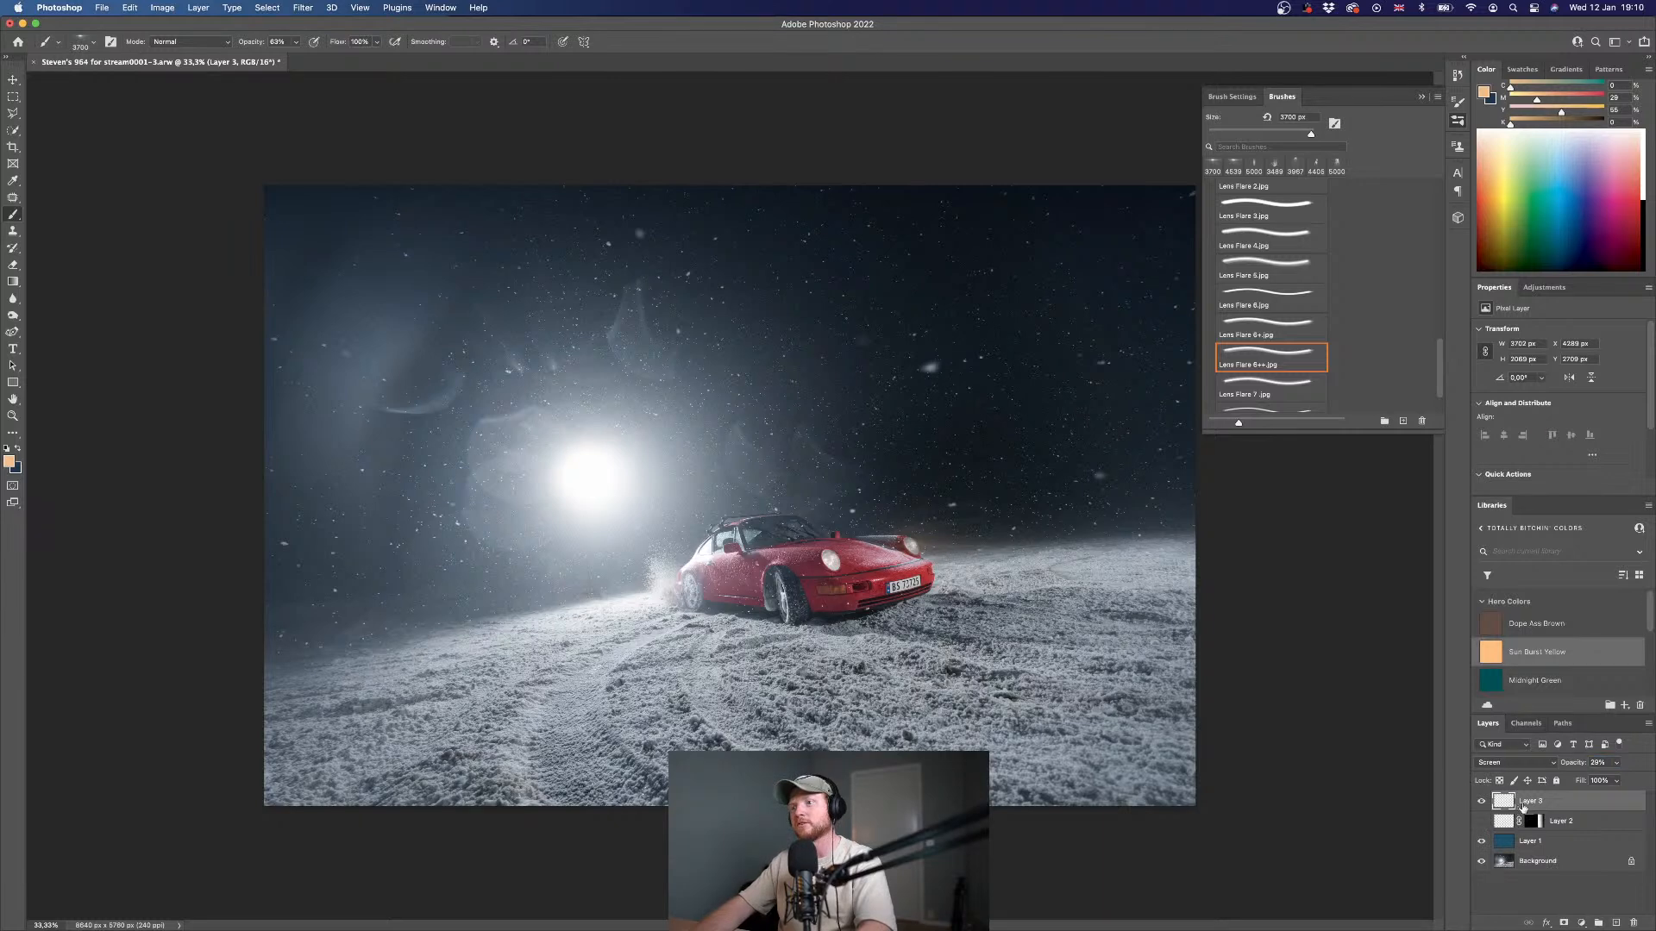
drag(1572, 764, 1577, 765)
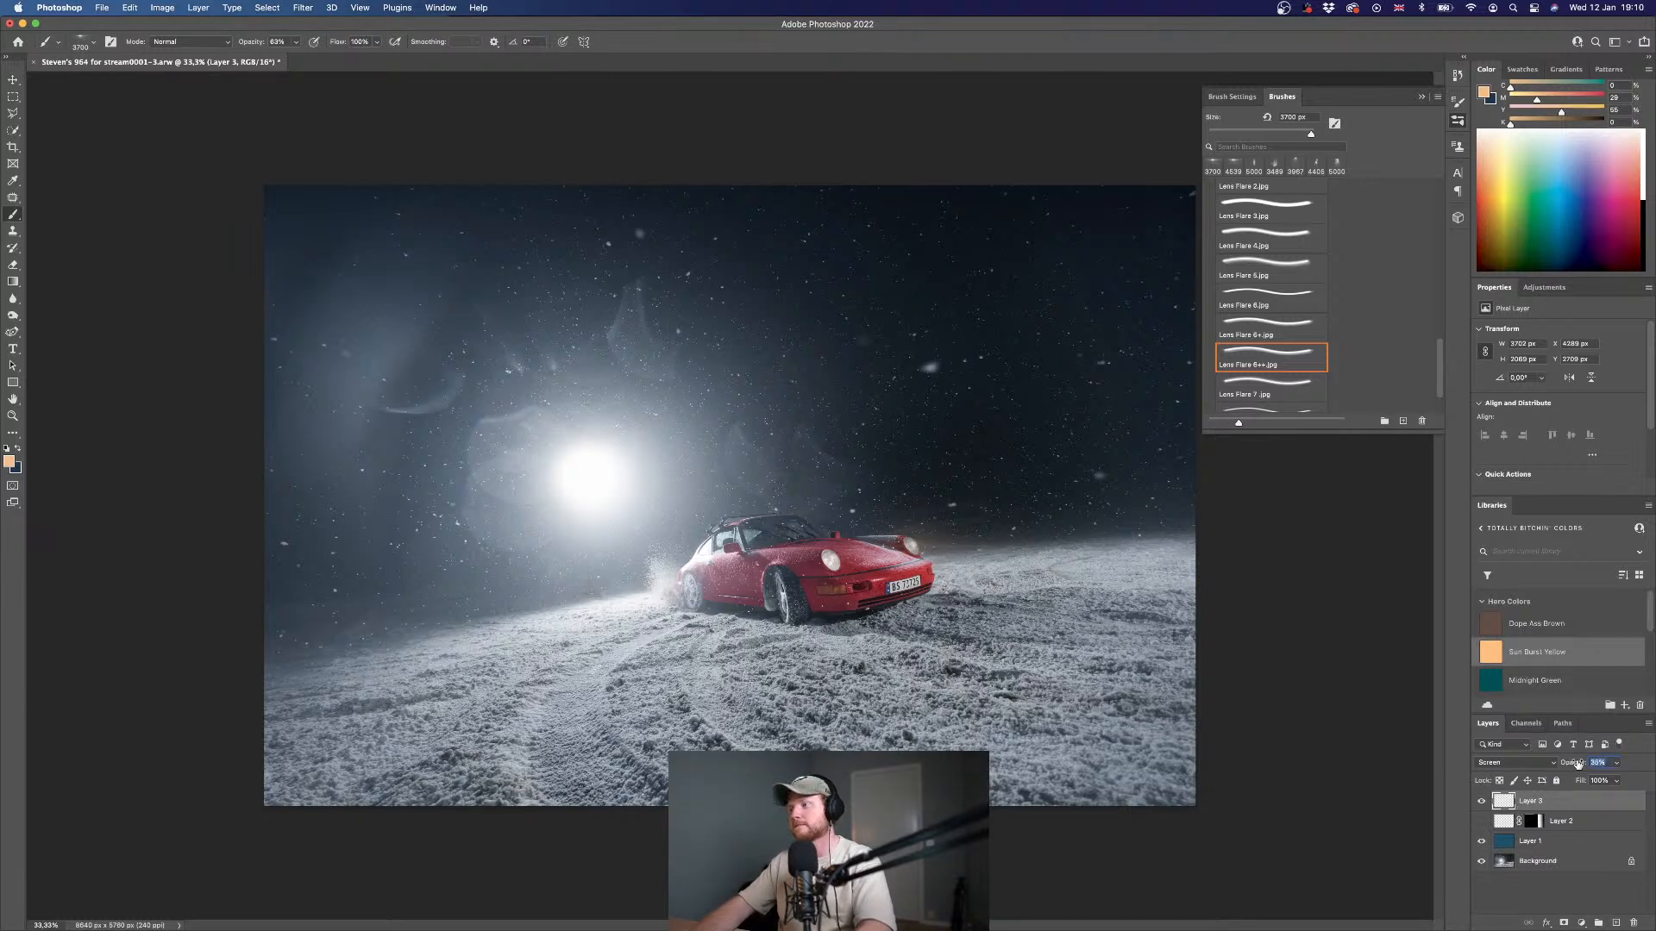
- Stamp a slightly larger Lens Flare 6++ over the near headlight on the same layer, undoing the first stamp and placing it again
key(bracketleft)
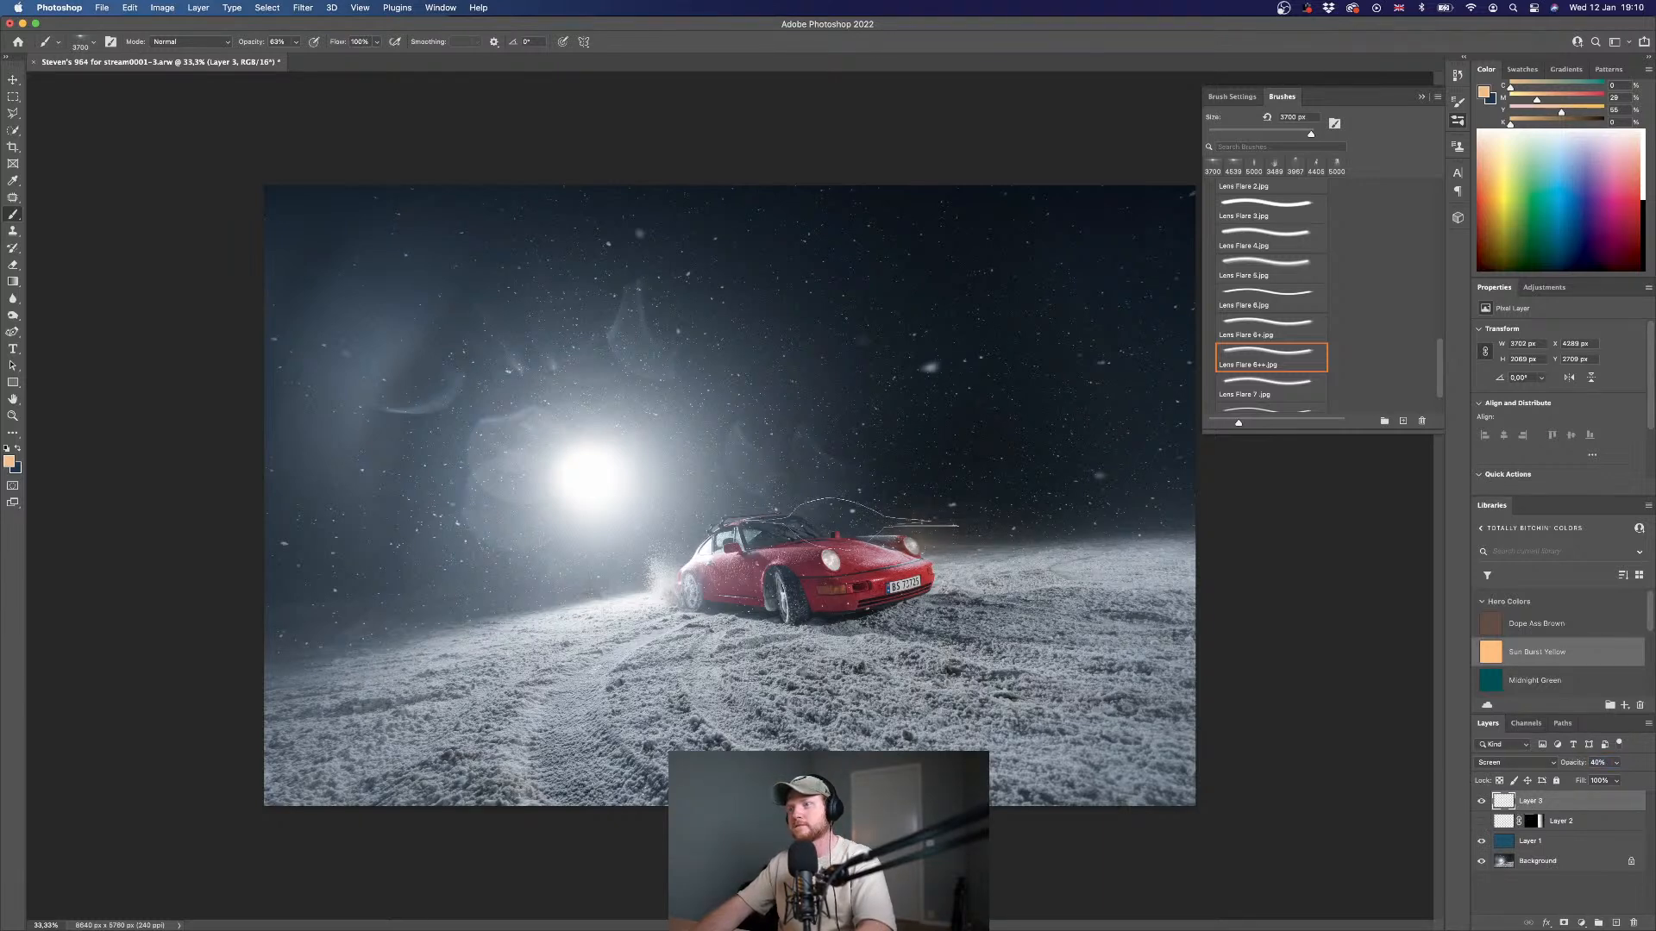
key(bracketleft)
key(bracketleft)
key(bracketleft)
key(bracketleft)
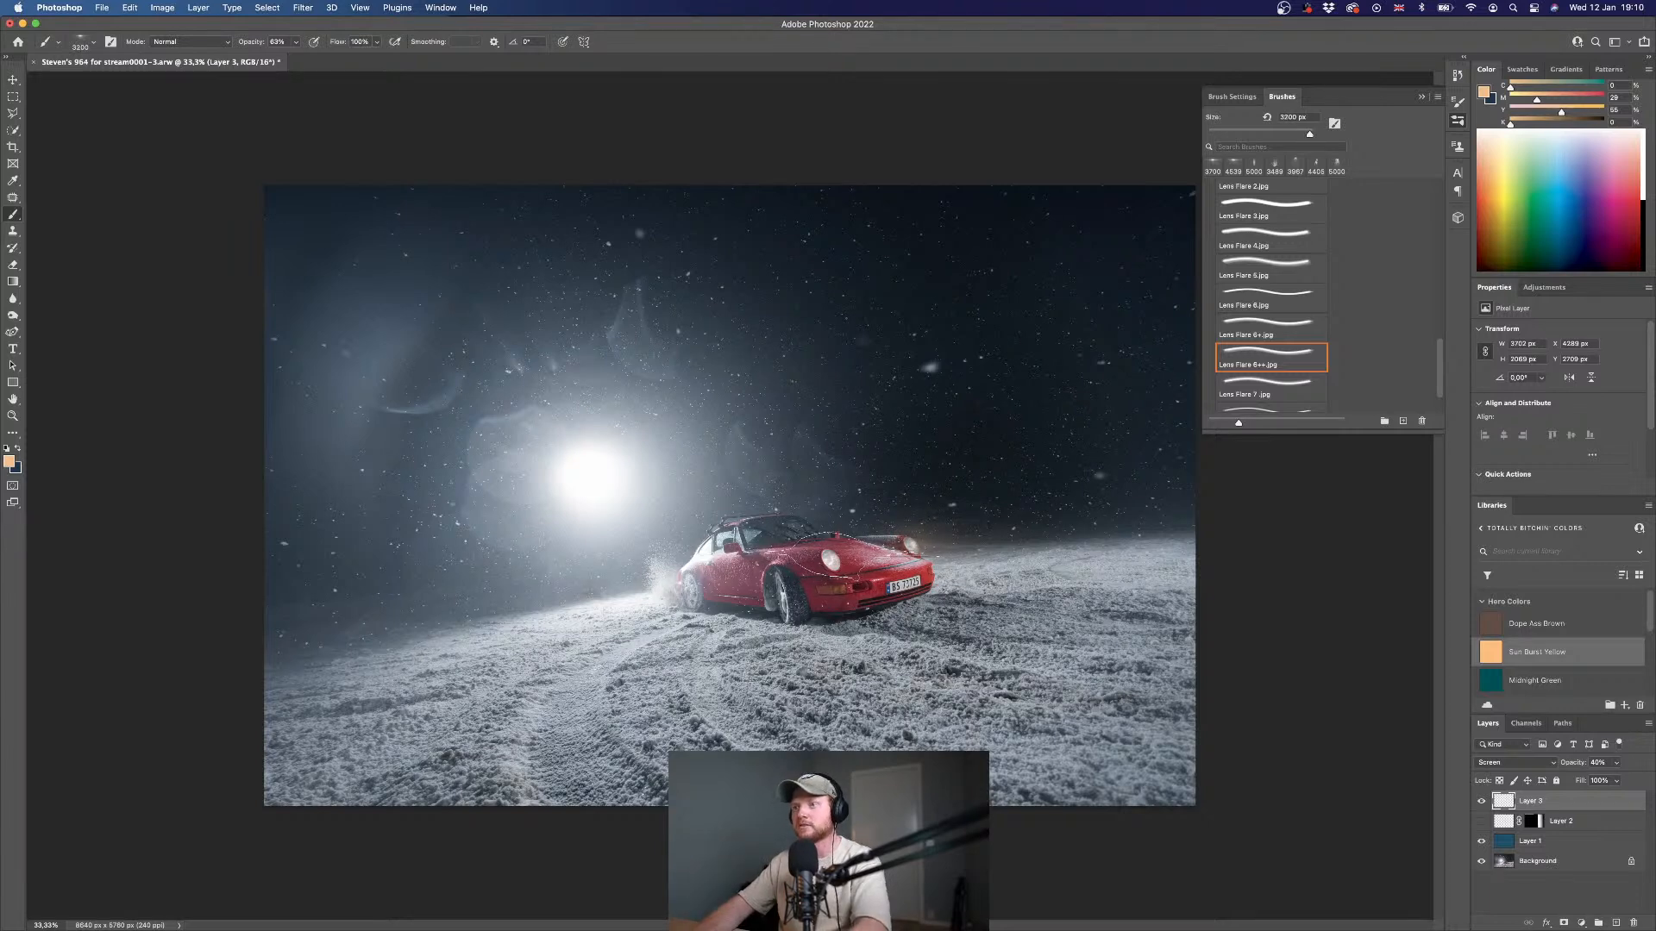
key(bracketright)
key(bracketright)
key(bracketright)
key(bracketright)
key(bracketright)
key(bracketright)
key(bracketright)
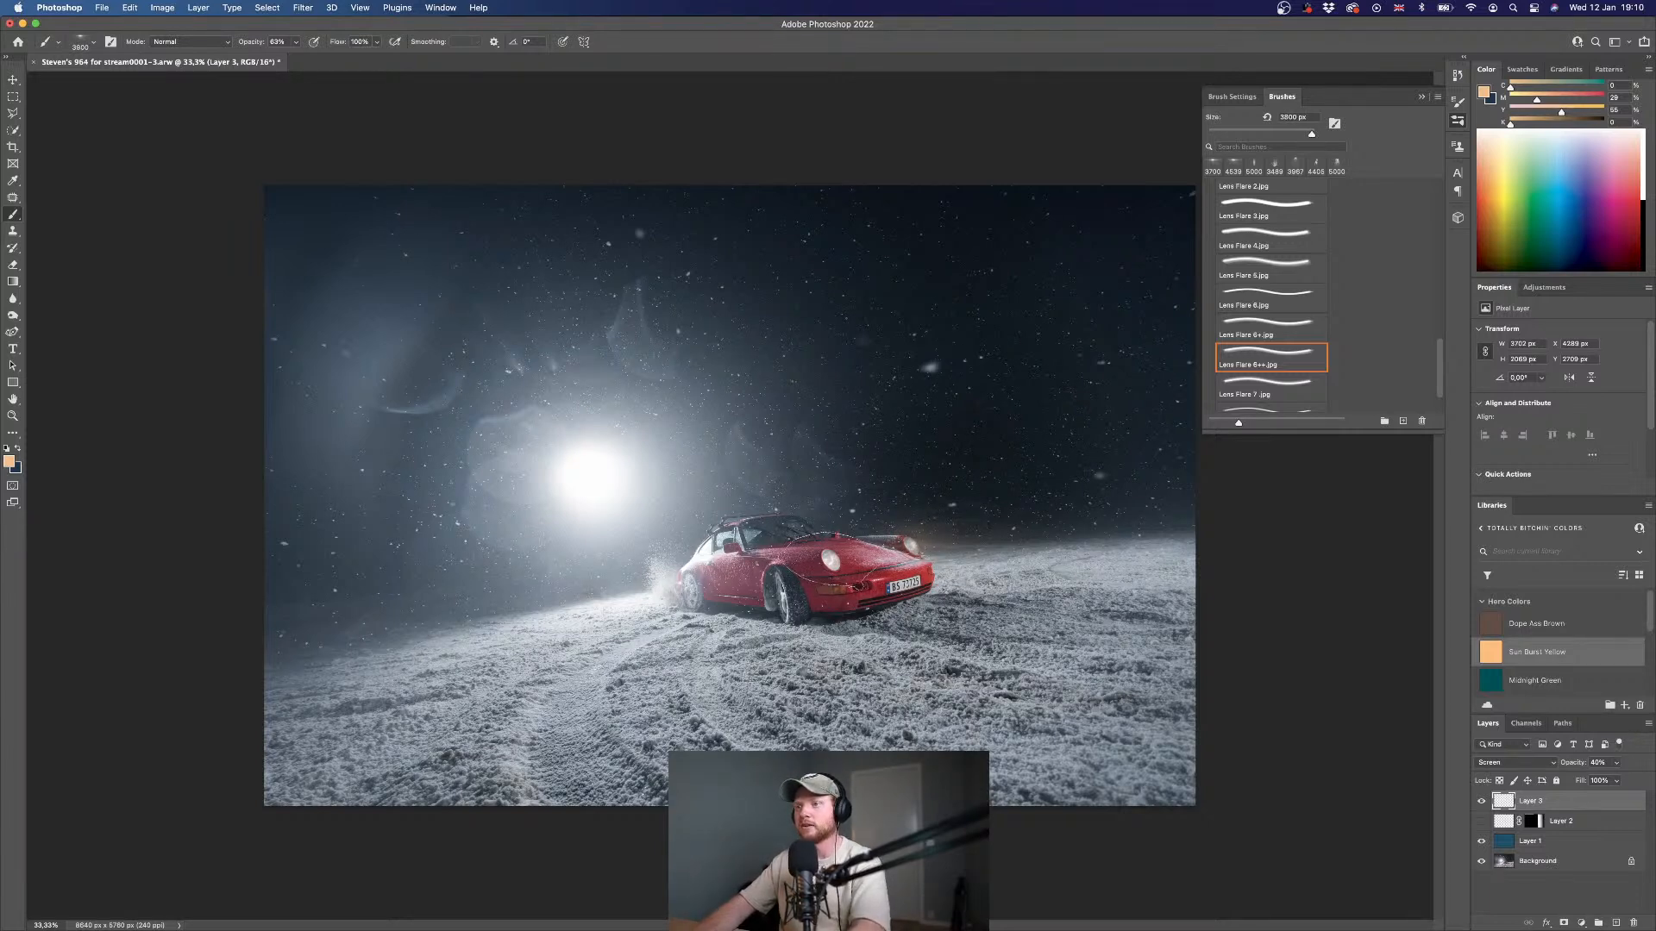
click(841, 570)
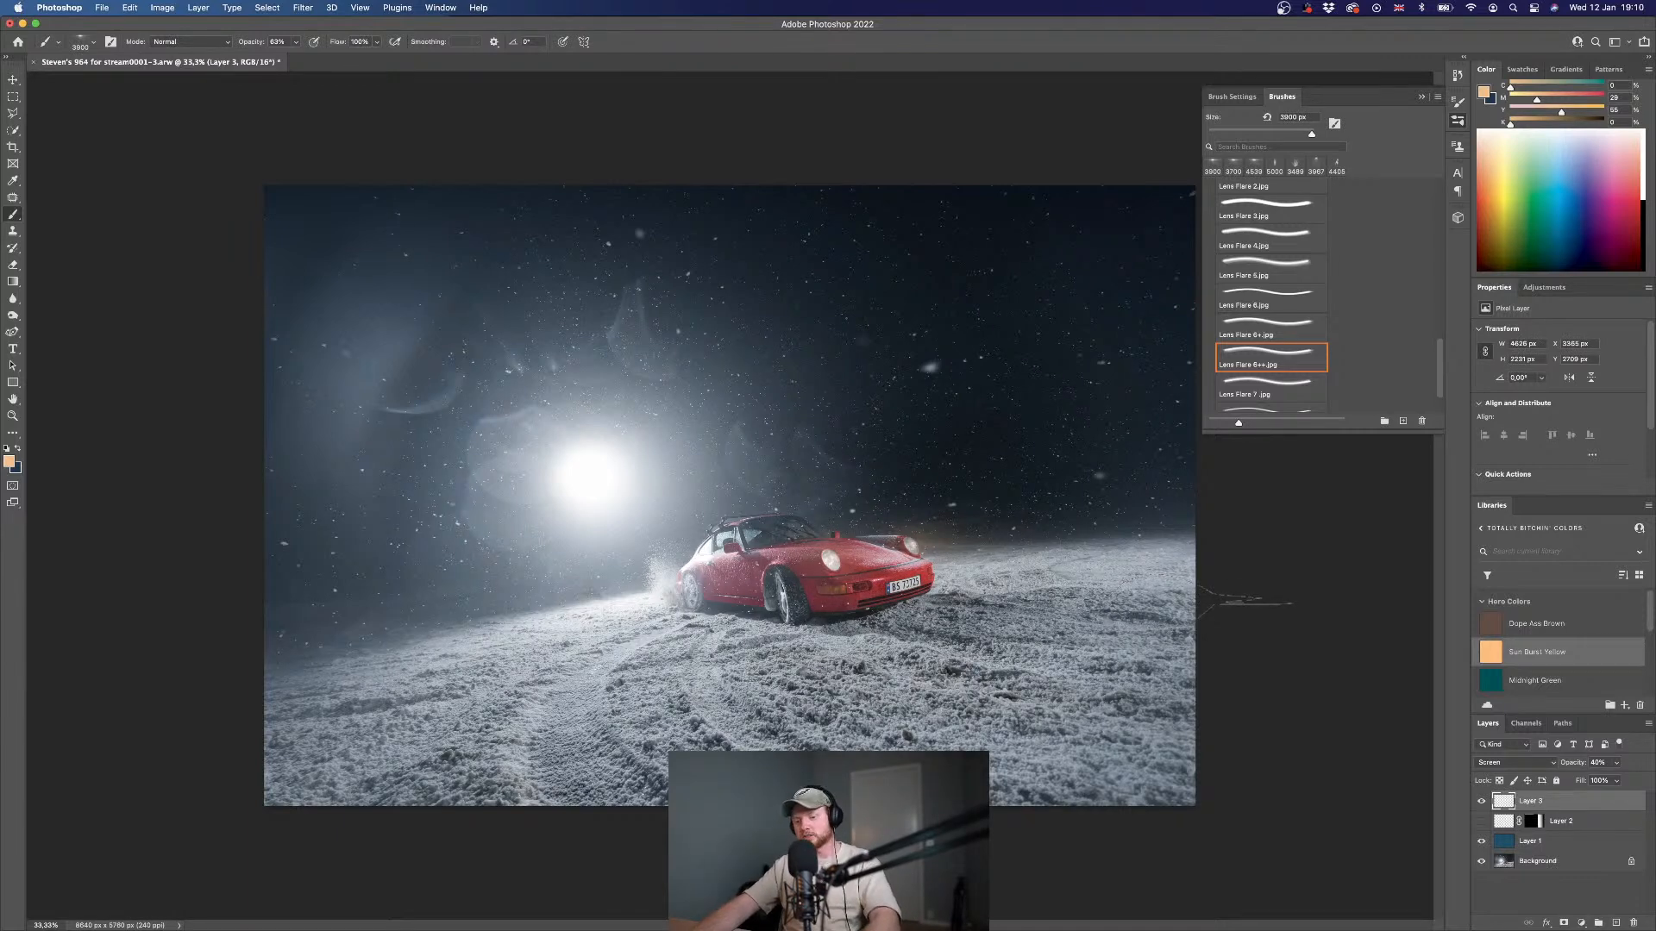
key(super+z)
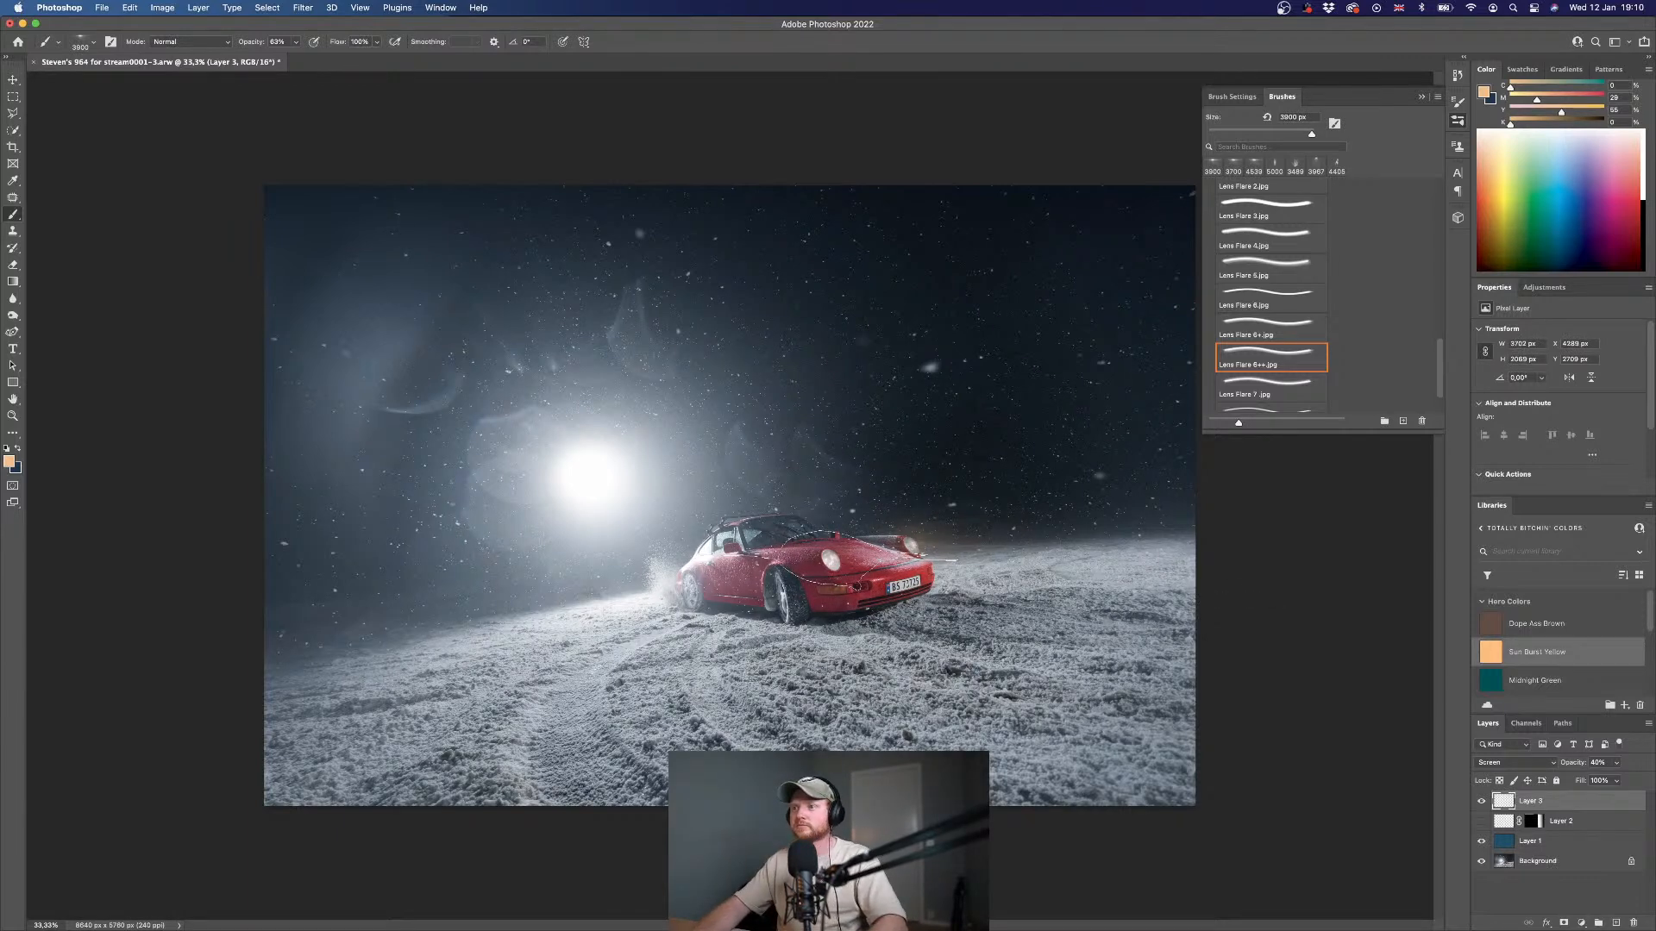
click(838, 565)
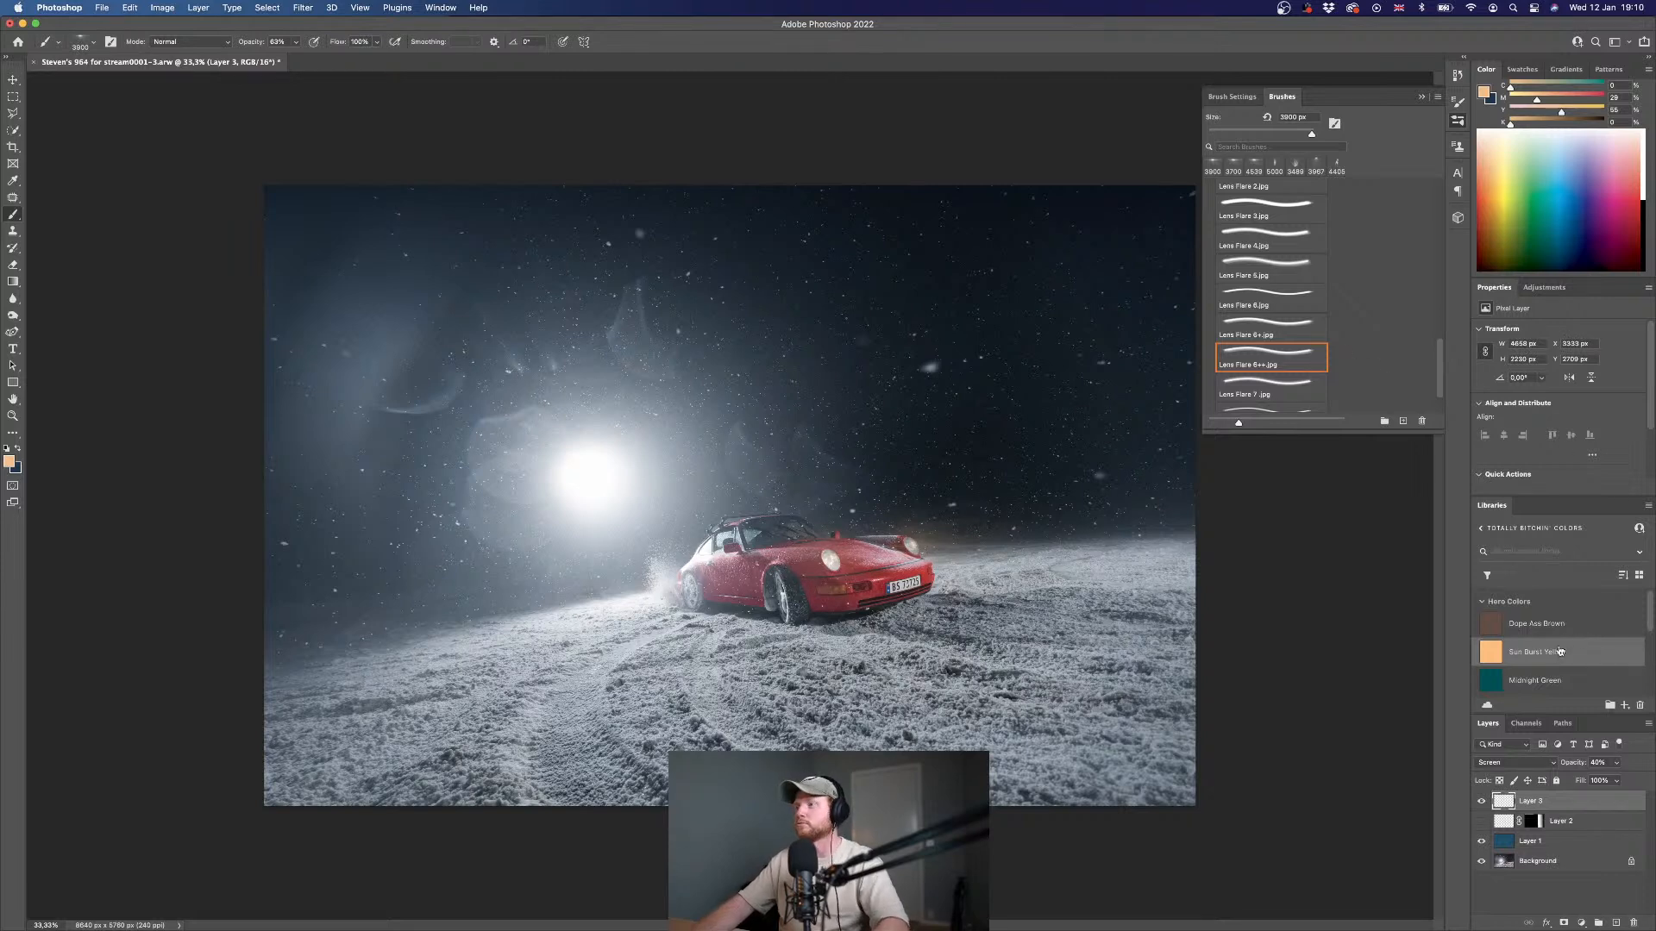
- Choose the Blue Steel library color and the Lens Flare 6+ brush, enlarged to 5000 px
scroll(1560, 664, down, 1)
click(1531, 690)
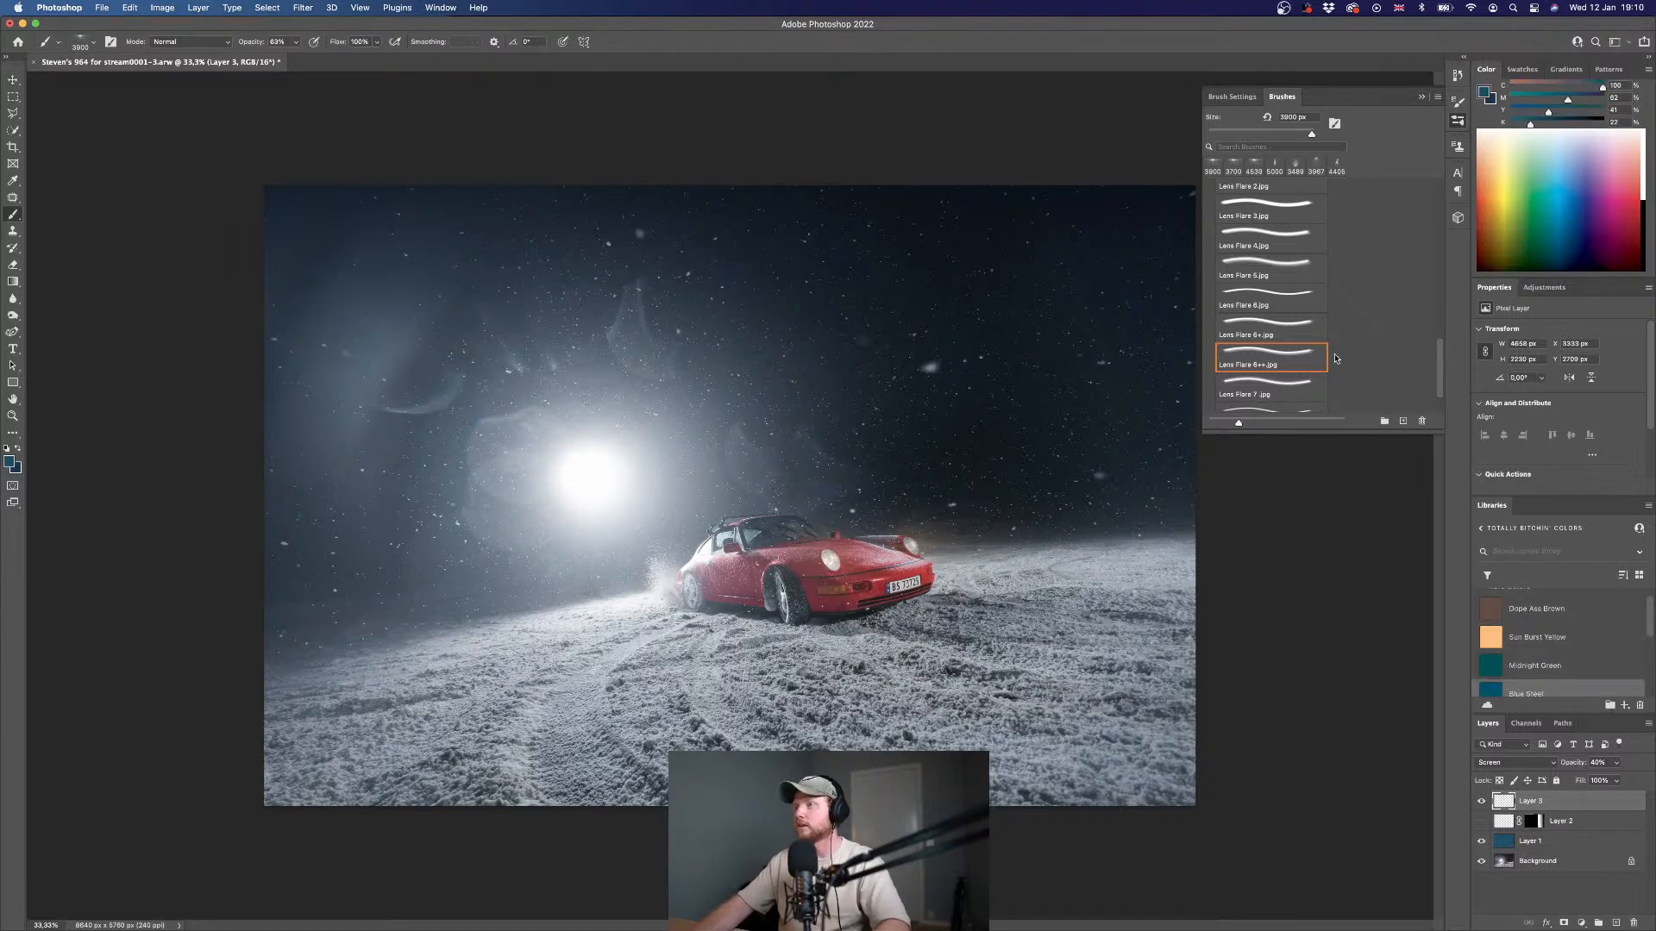
click(1287, 332)
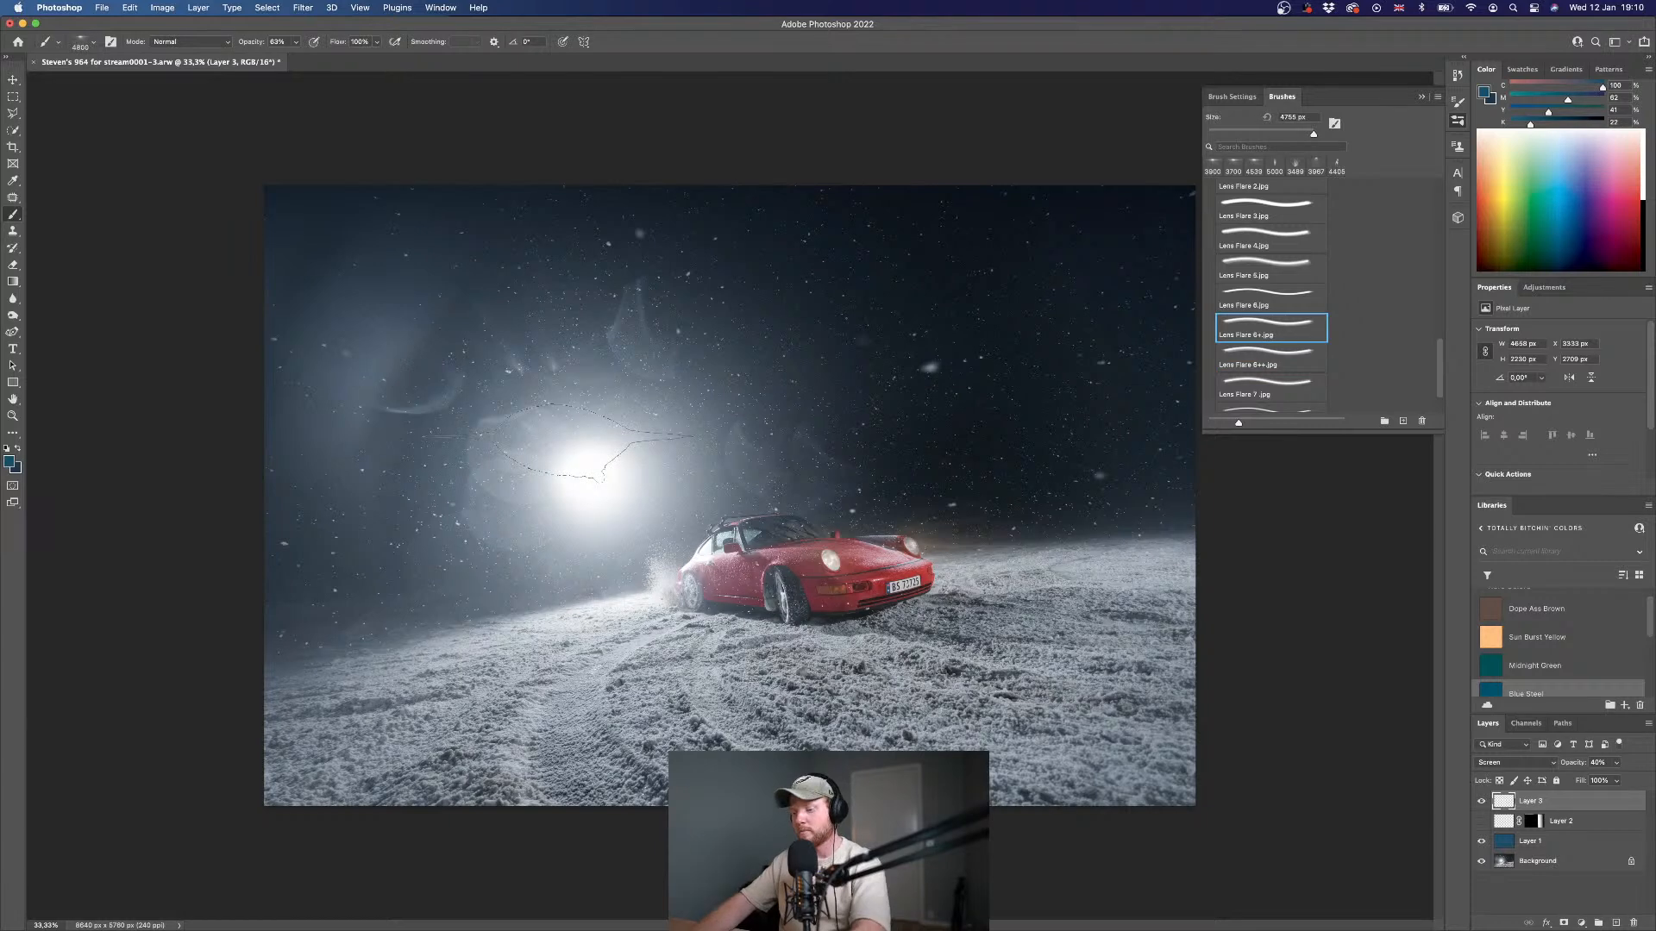
key(bracketright)
key(bracketright)
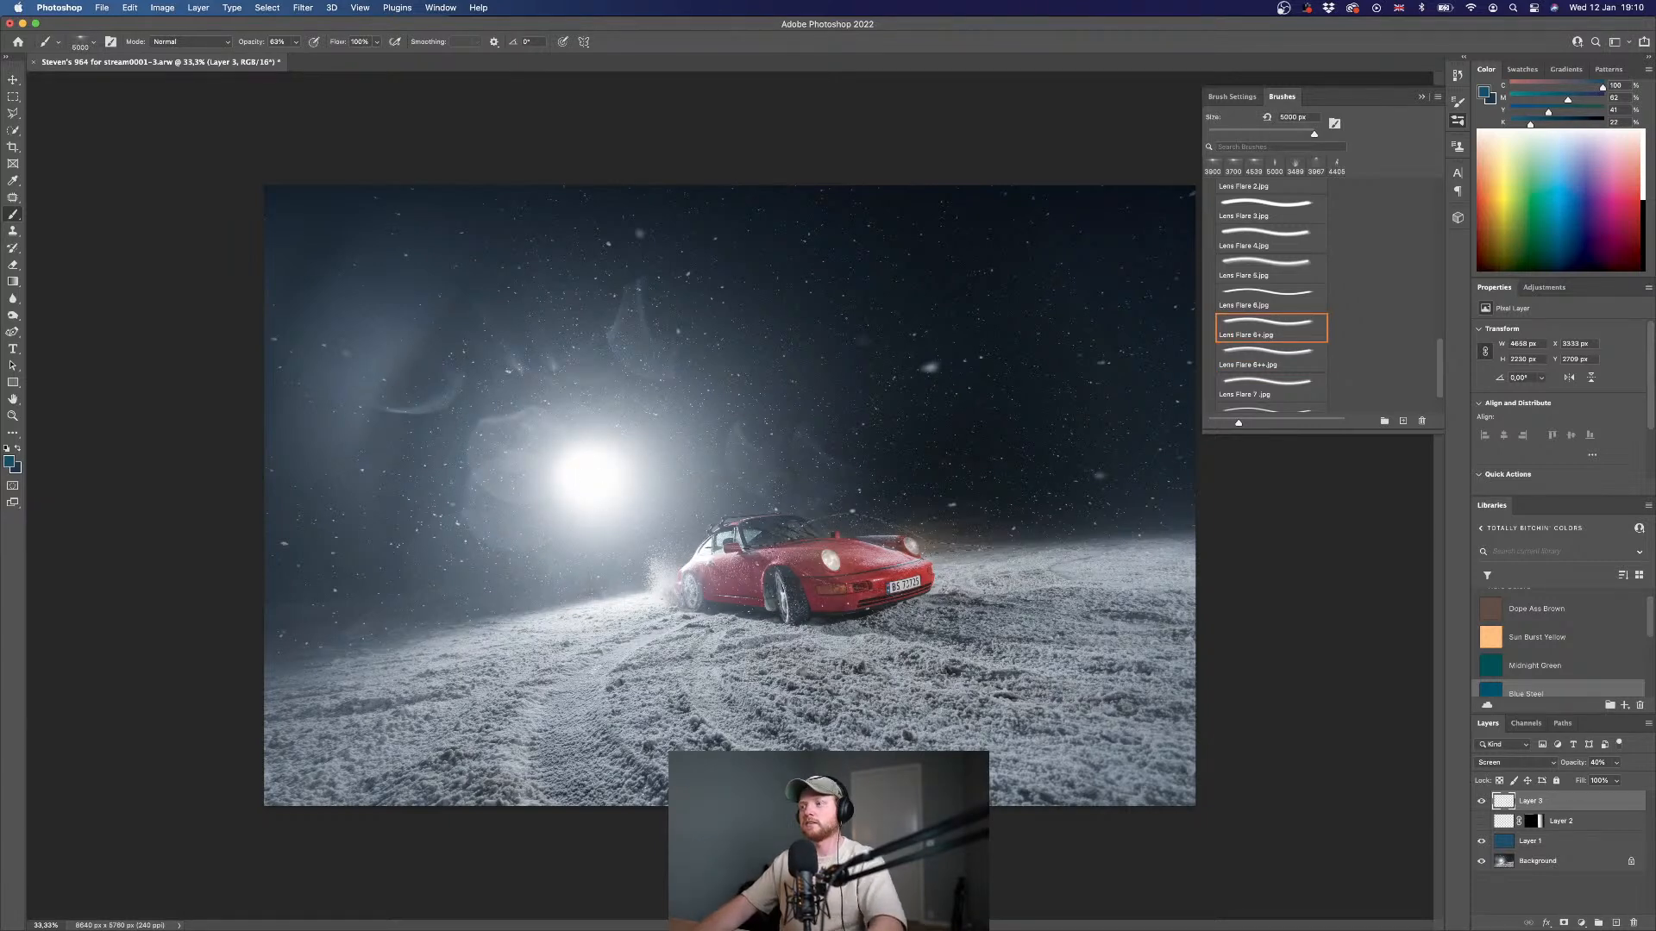
- Stamp the blue Lens Flare 6+ over the bright backlight behind the car, undoing it and repeating it on a new layer
click(591, 473)
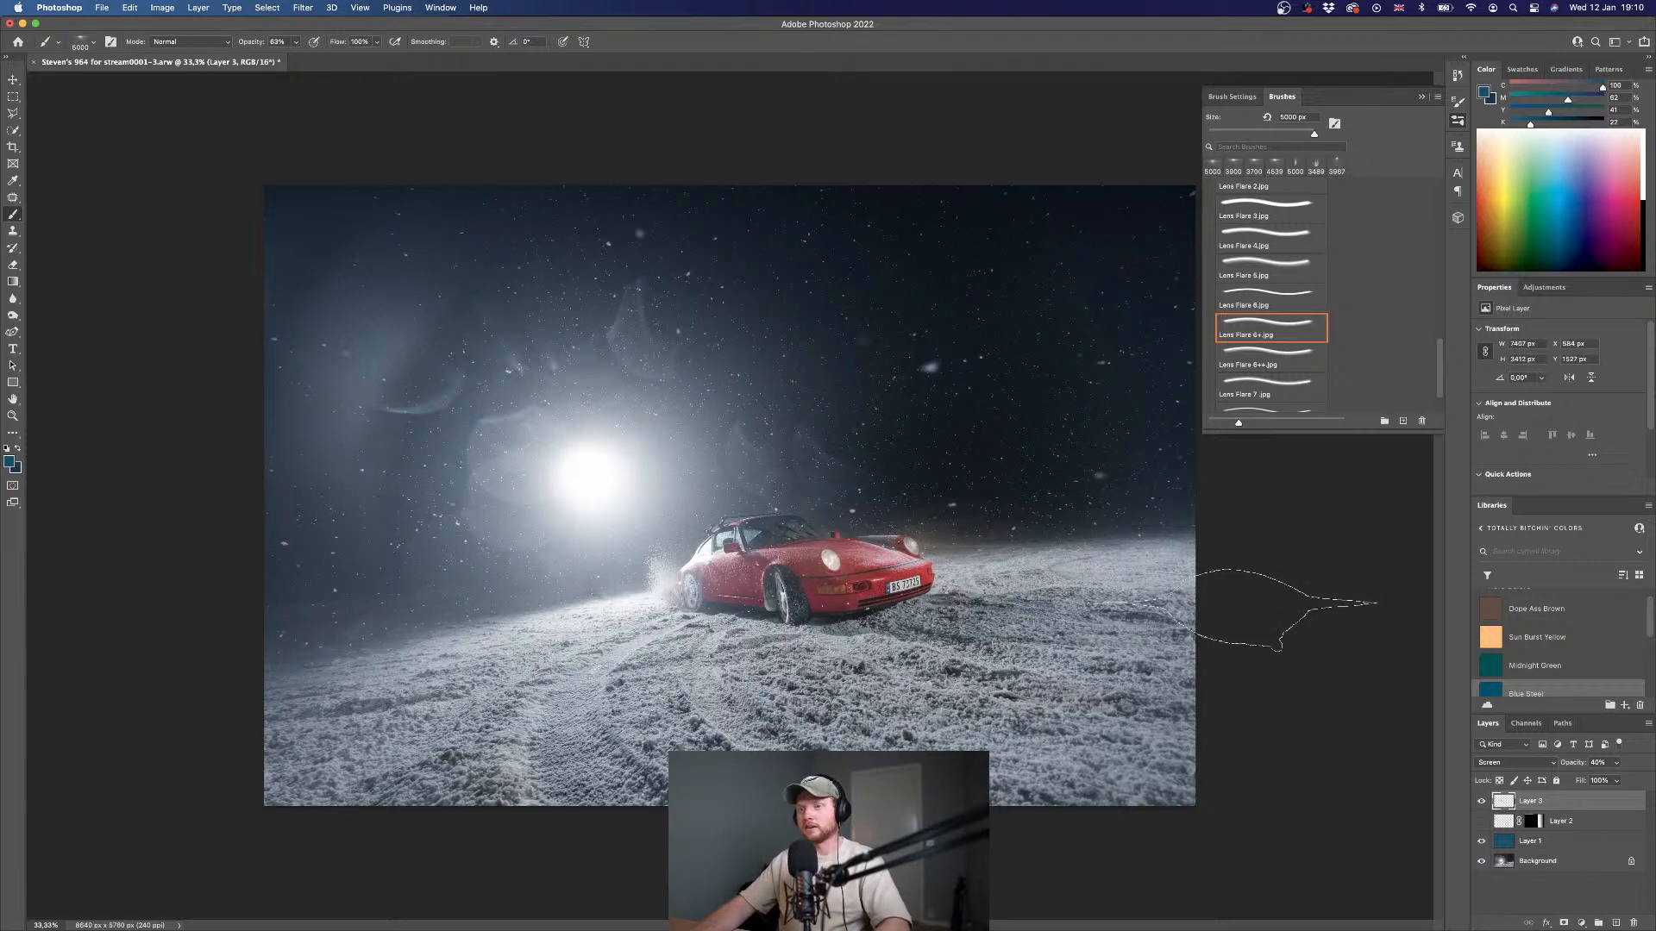
key(super+z)
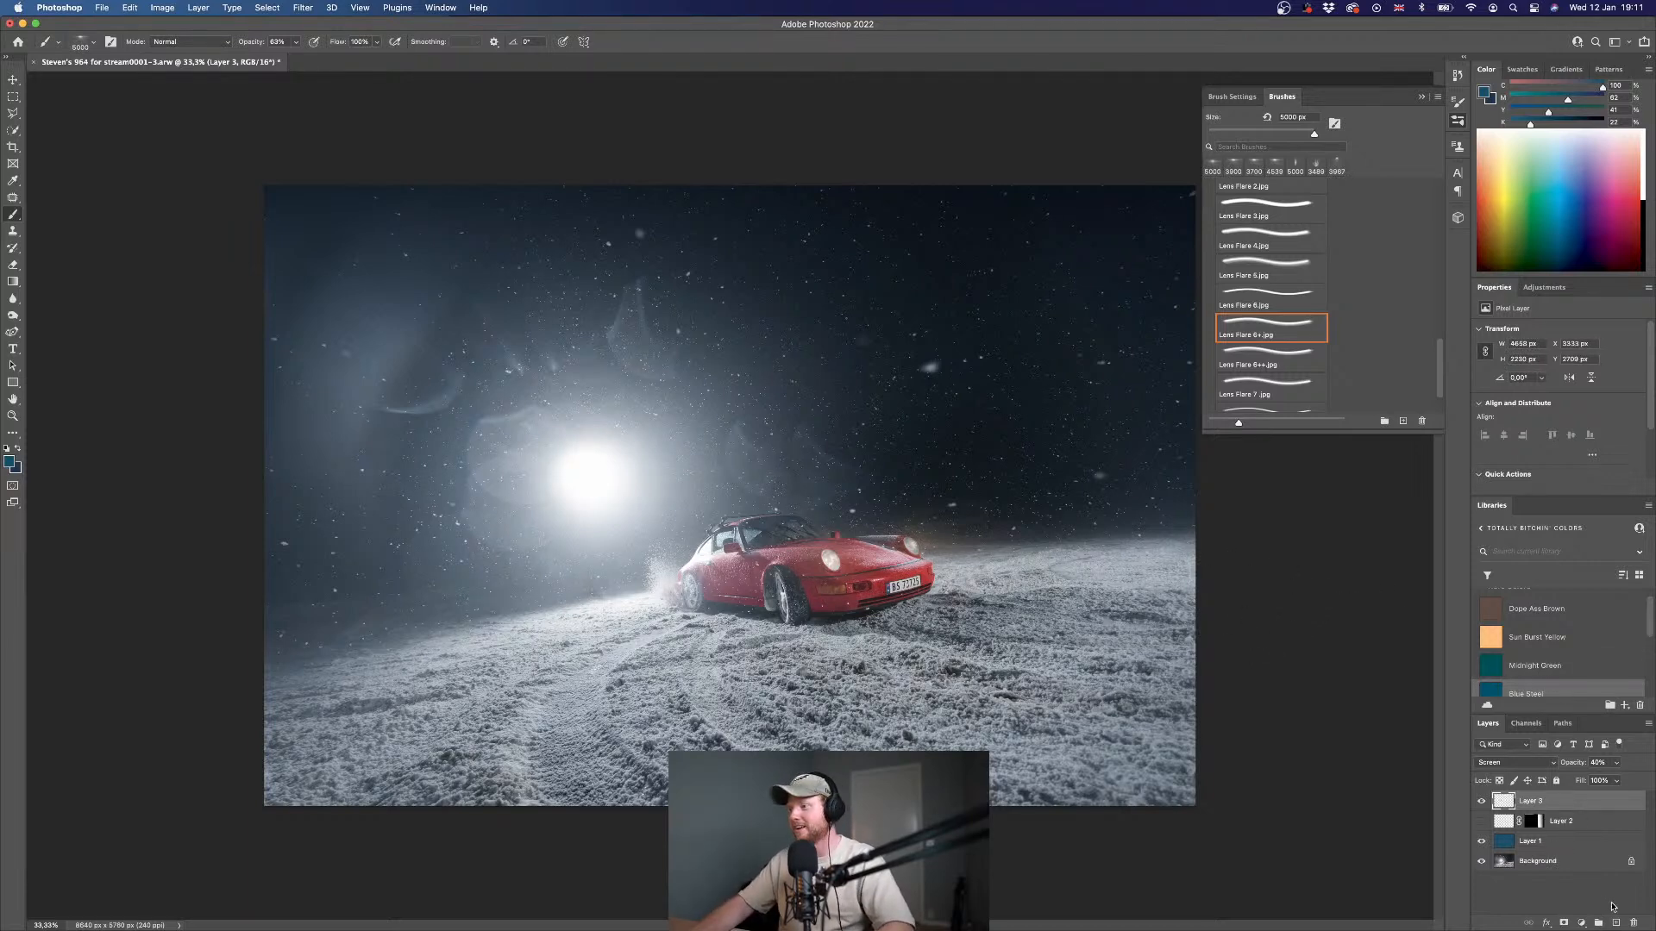
click(1615, 923)
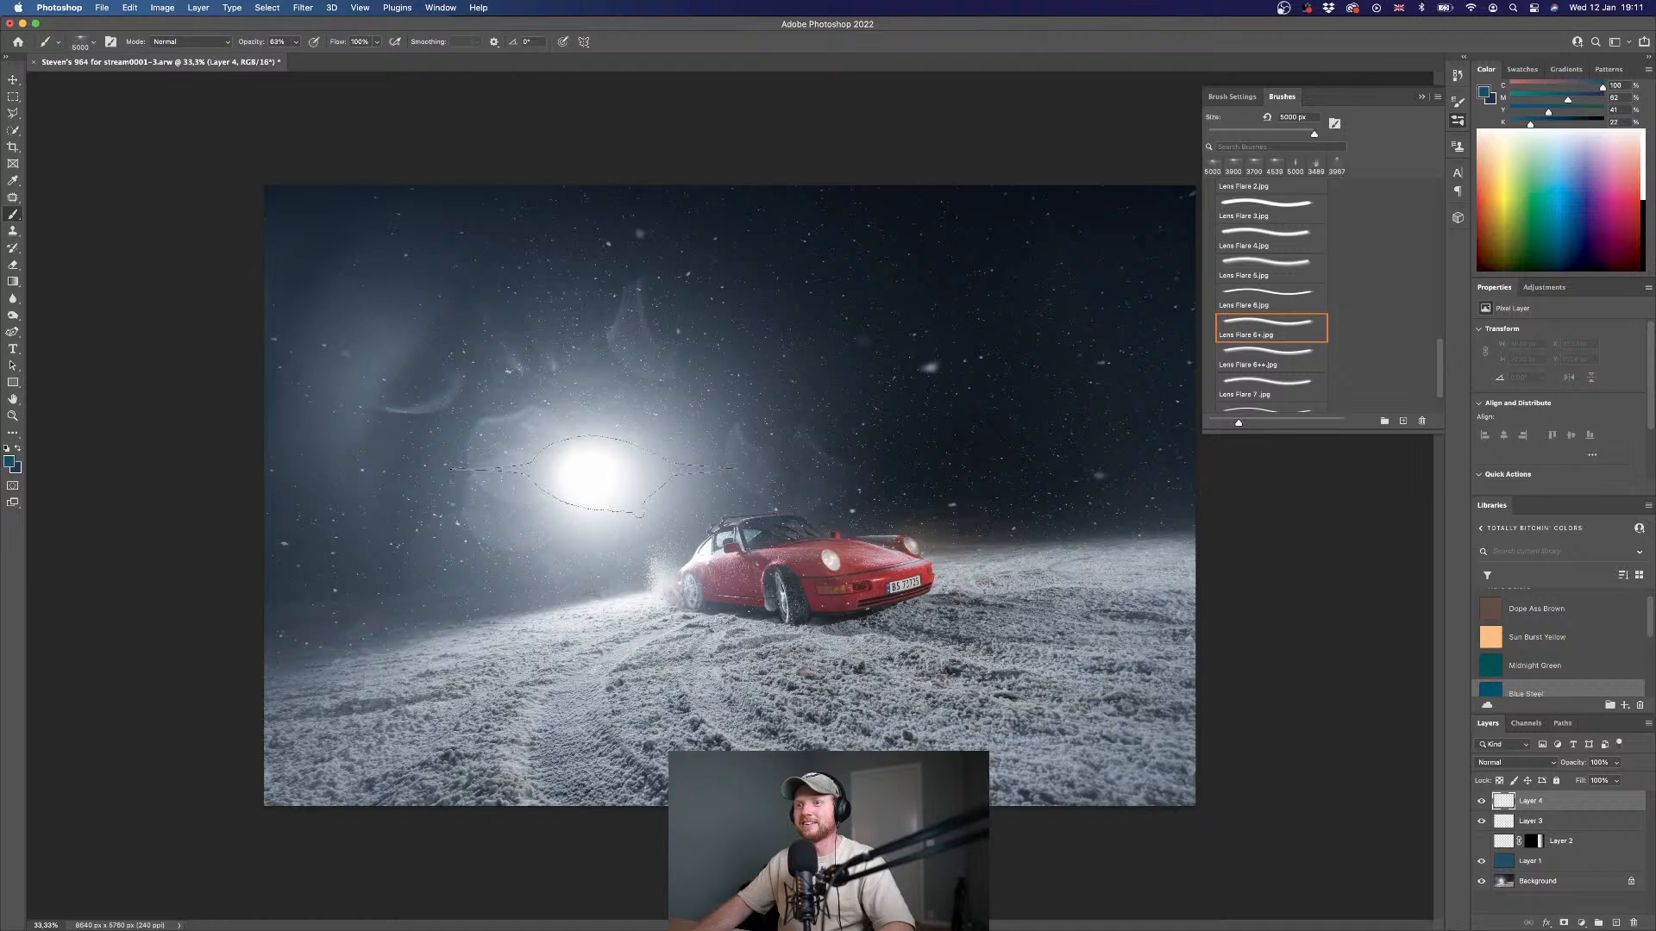
click(592, 473)
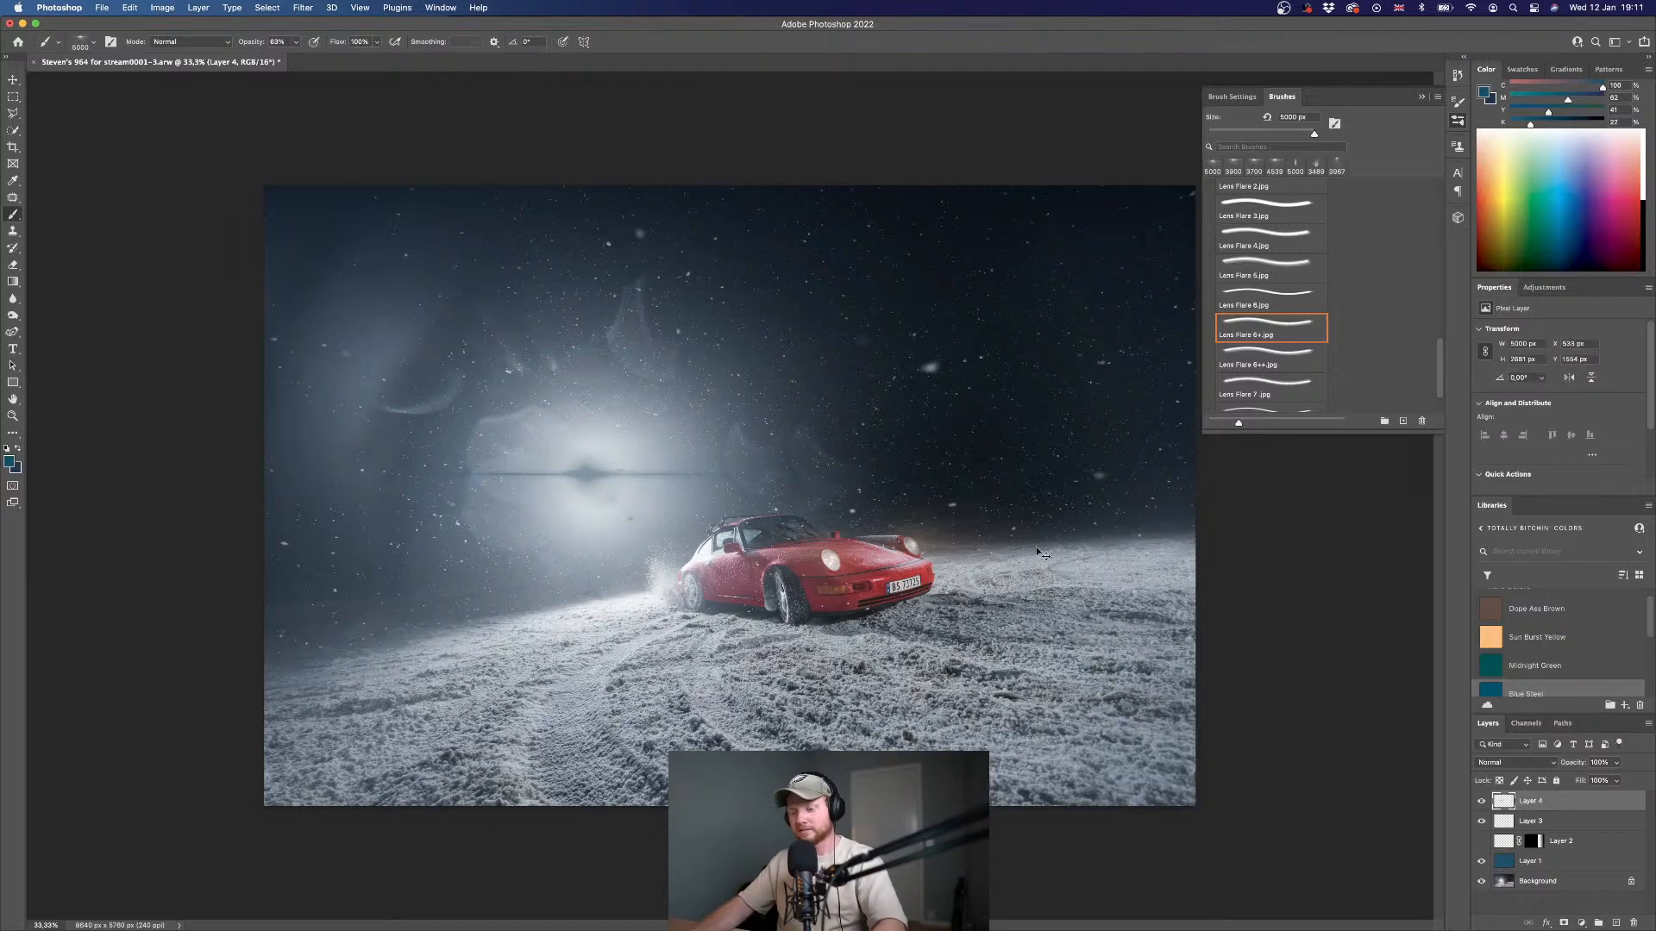
- Scale the blue backlight flare to about 176% and recenter it over the bright backlight behind the car
key(super+t)
drag(858, 351, 1066, 244)
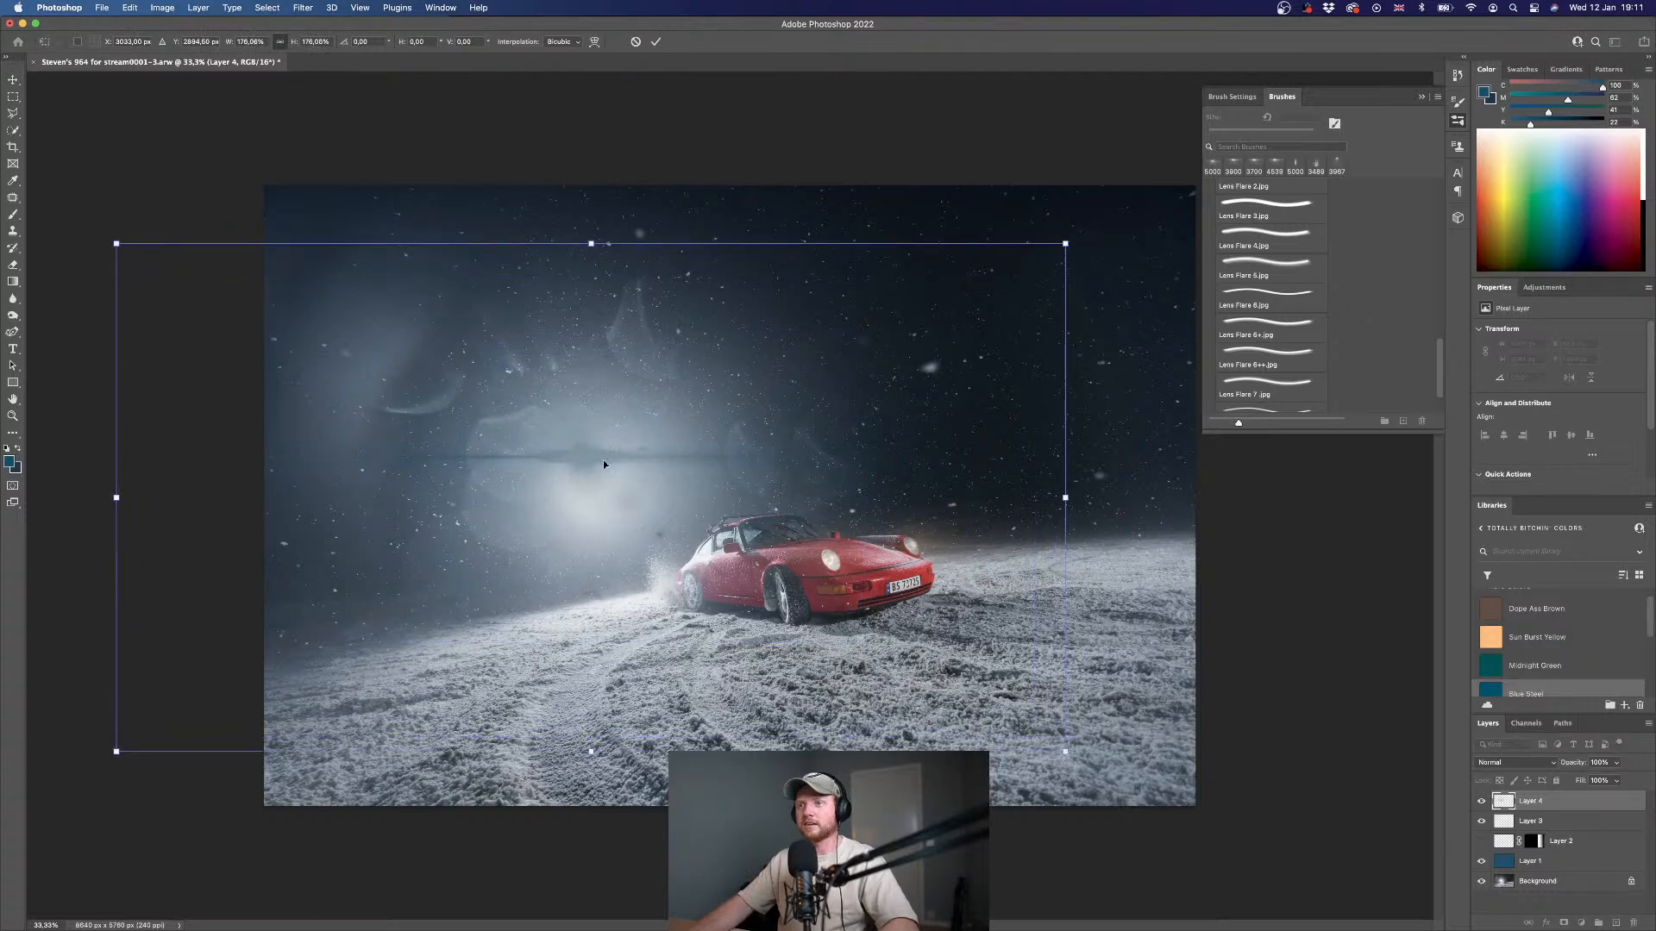
drag(604, 464, 612, 476)
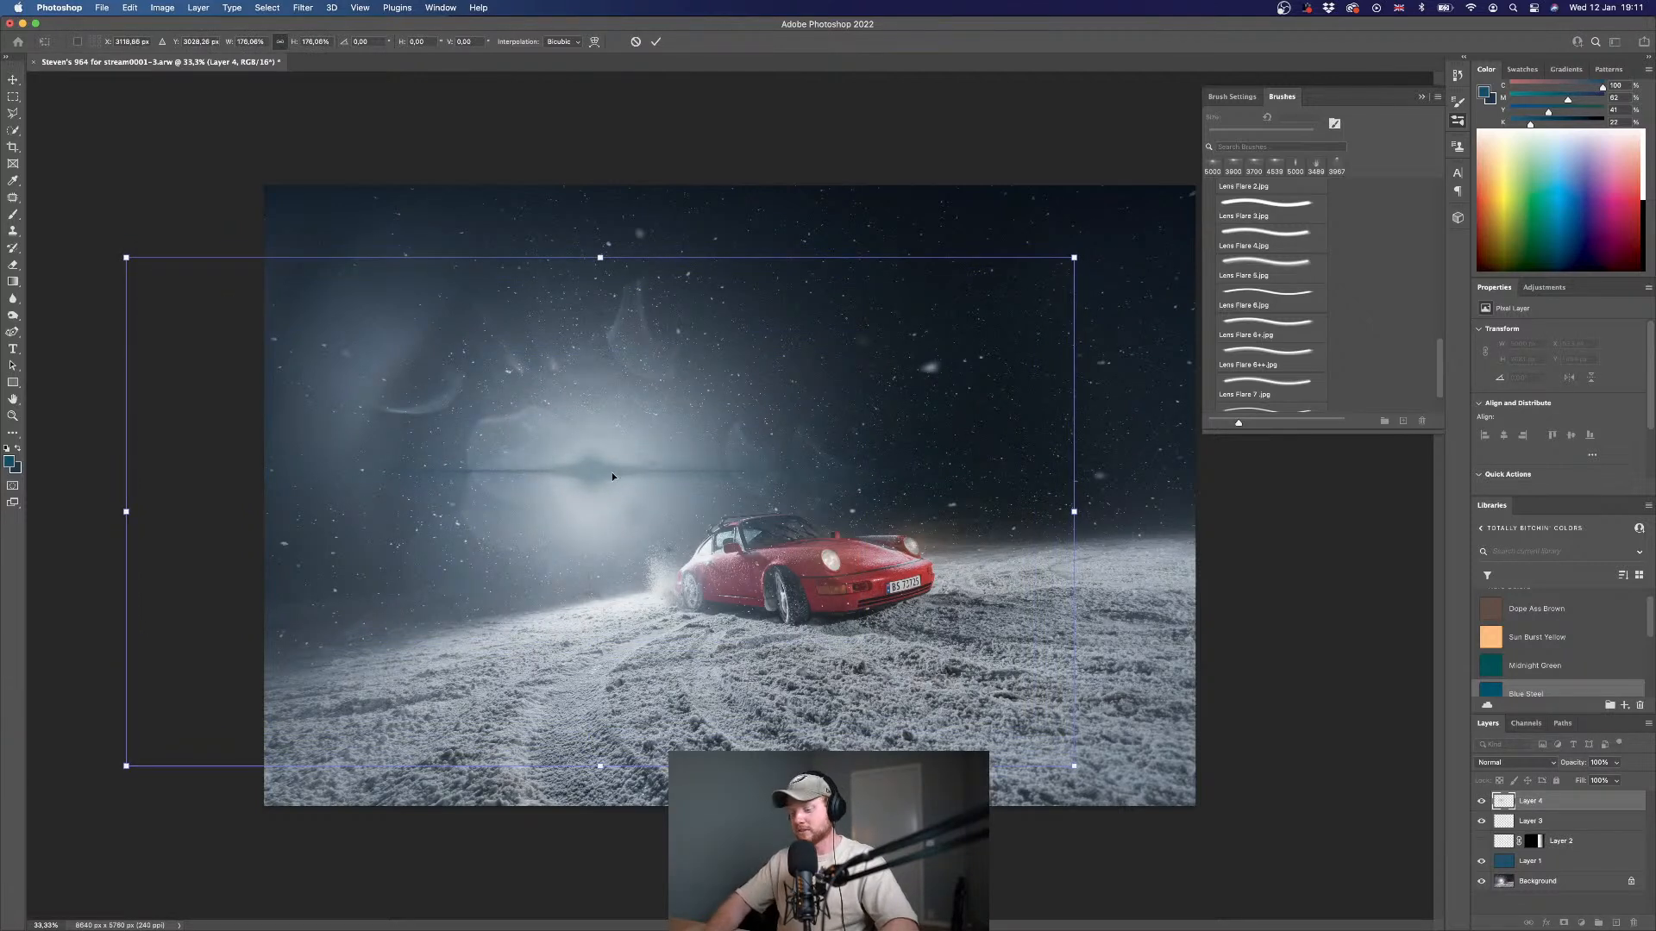
key(Return)
key(b)
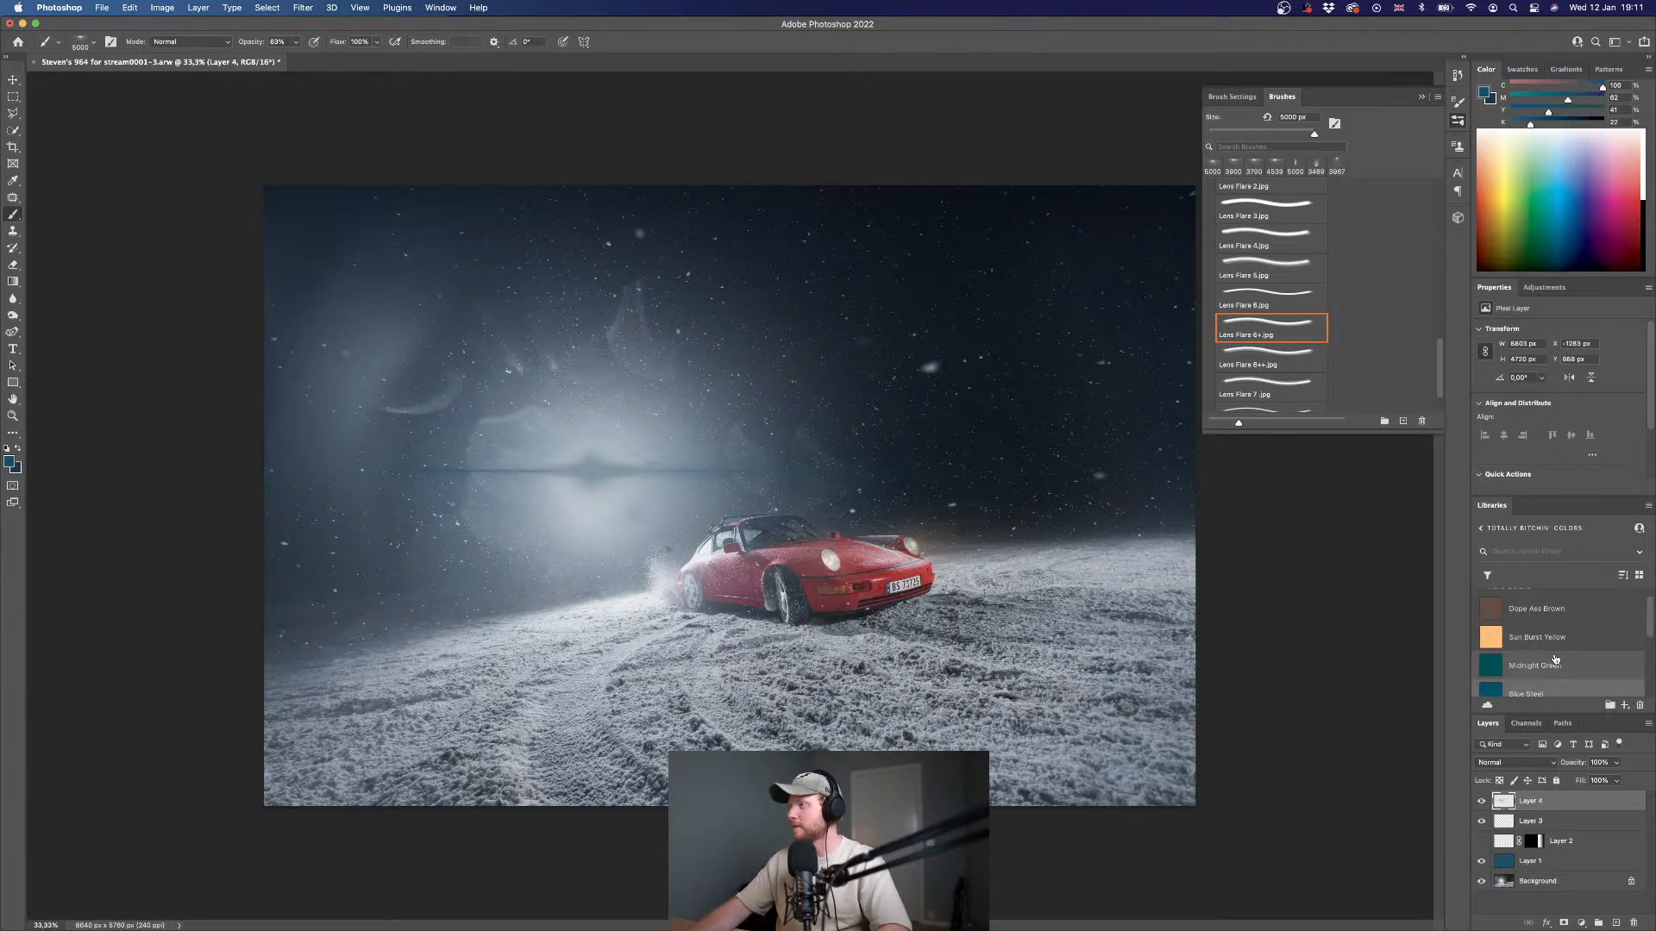
- Preview several blend modes on the backlight flare layer and set it to Screen
click(1540, 763)
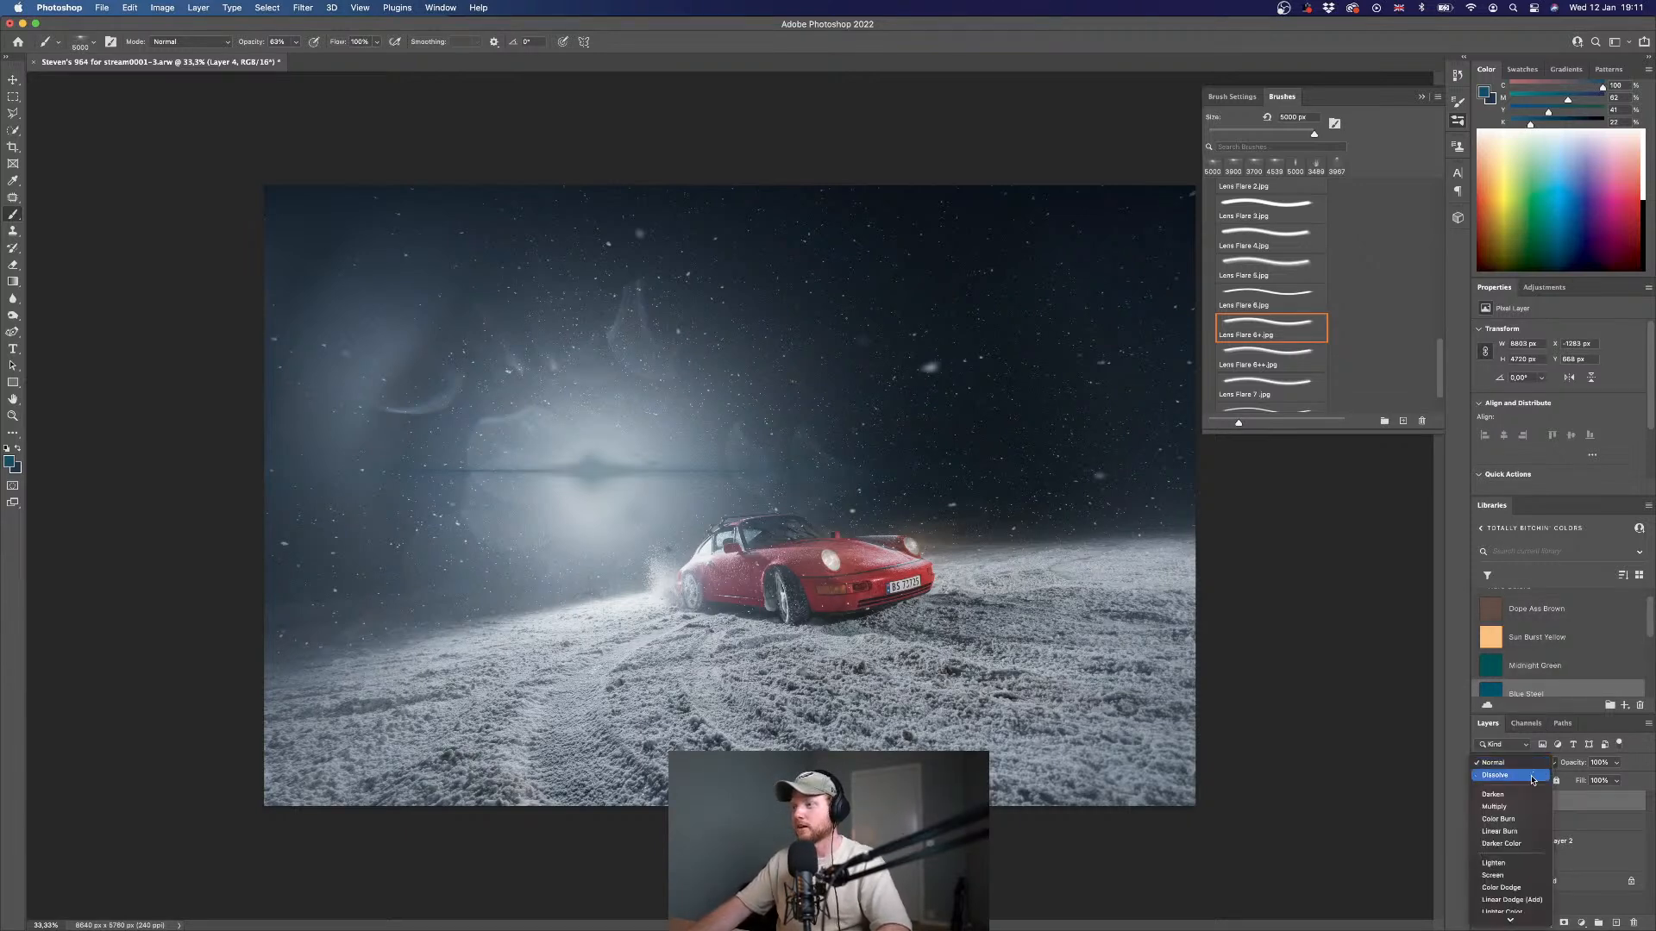
scroll(1530, 813, down, 4)
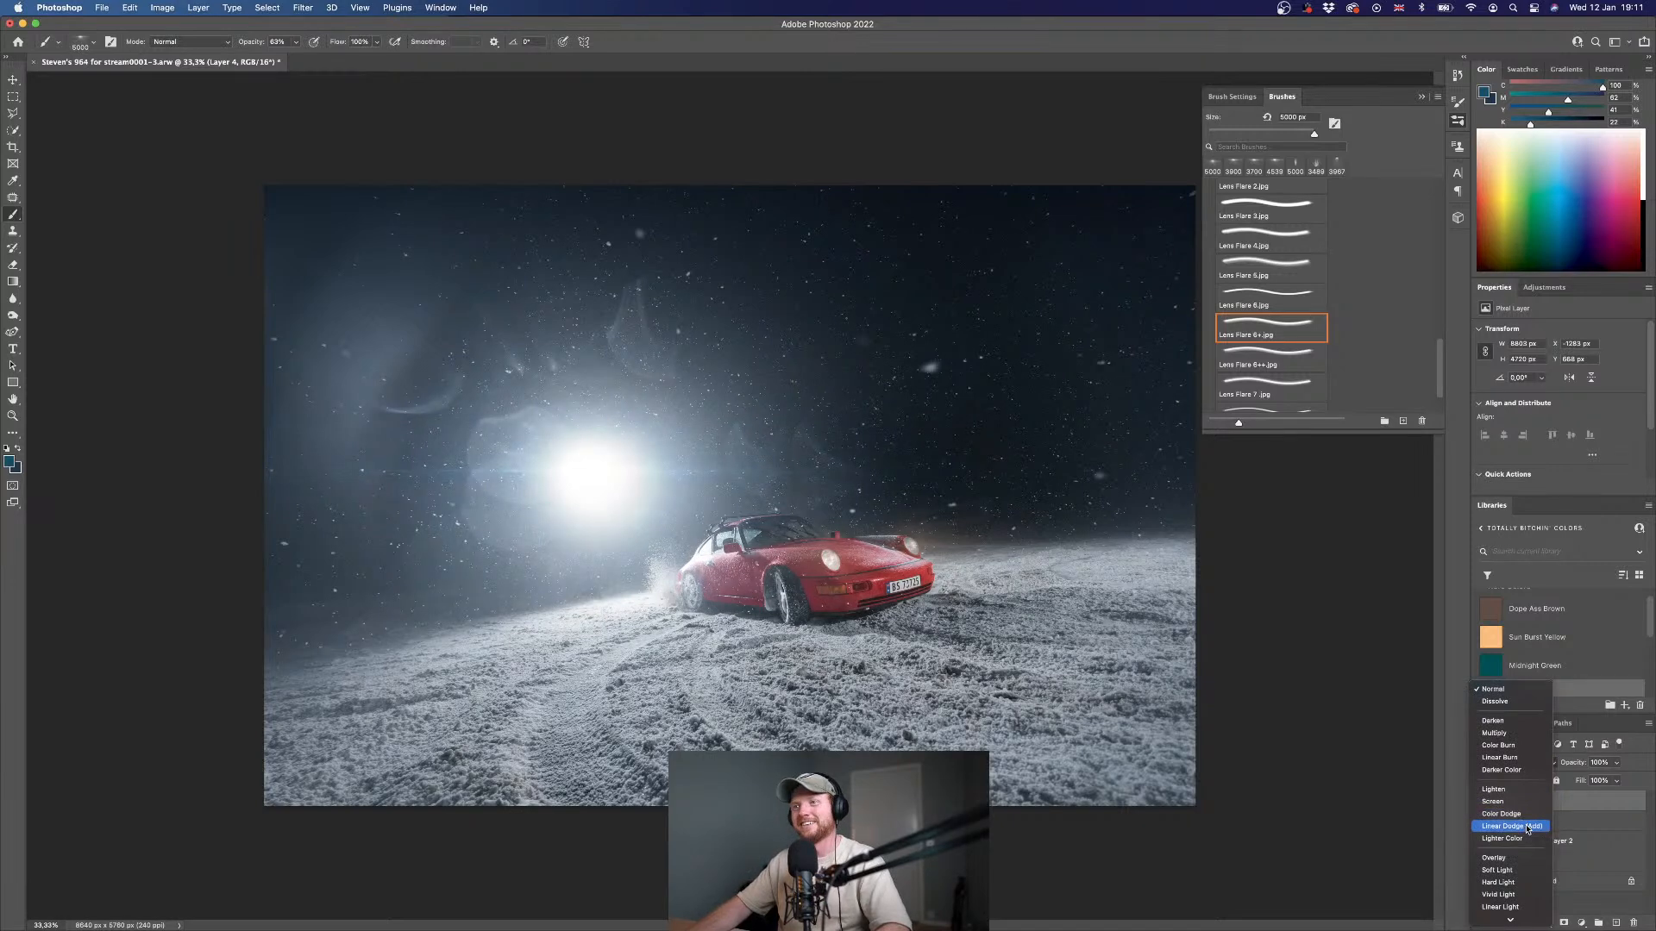
scroll(1529, 830, down, 2)
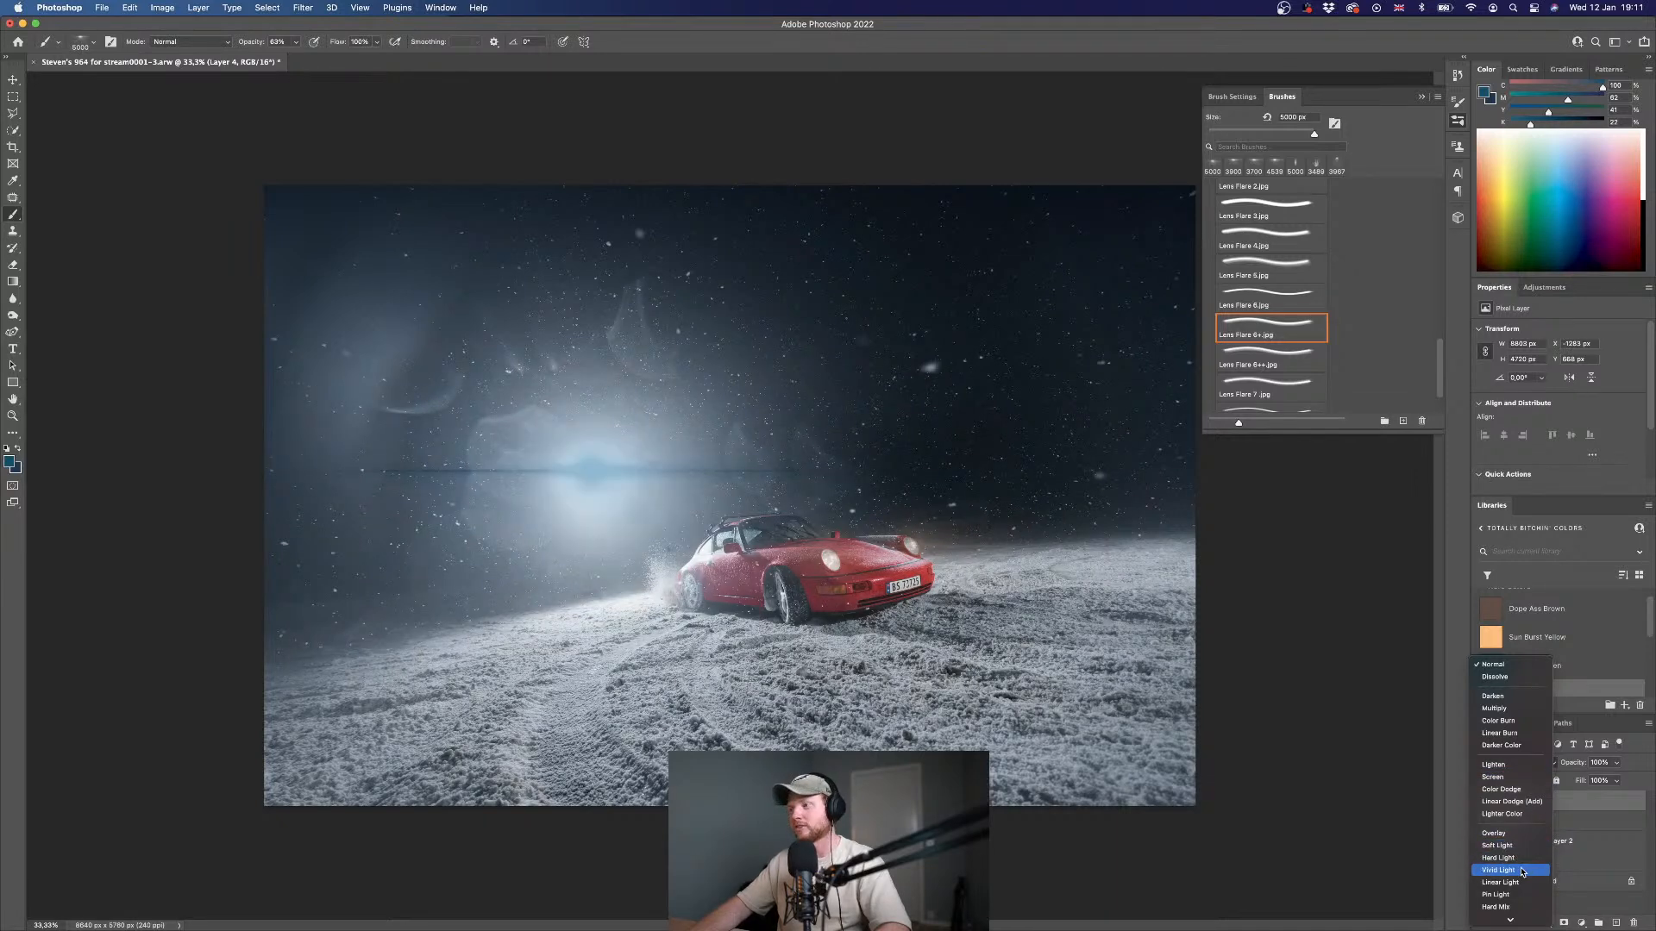
click(1529, 778)
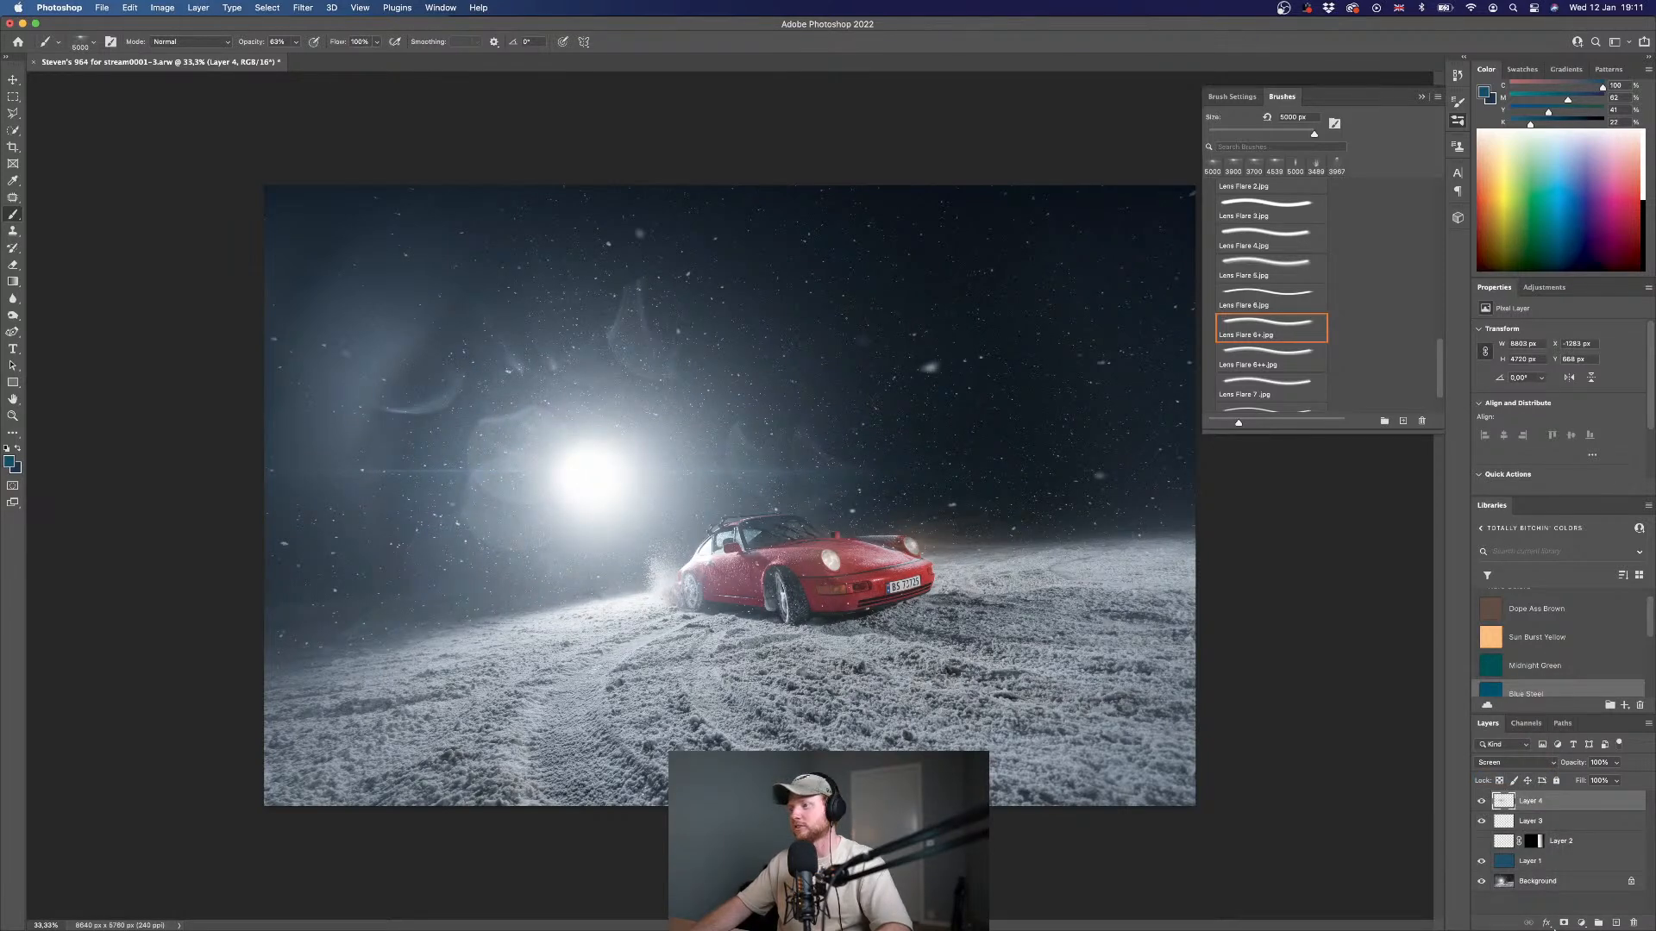
- Add a layer mask to the backlight flare layer and choose the Soft Round brush for painting on it
click(1565, 924)
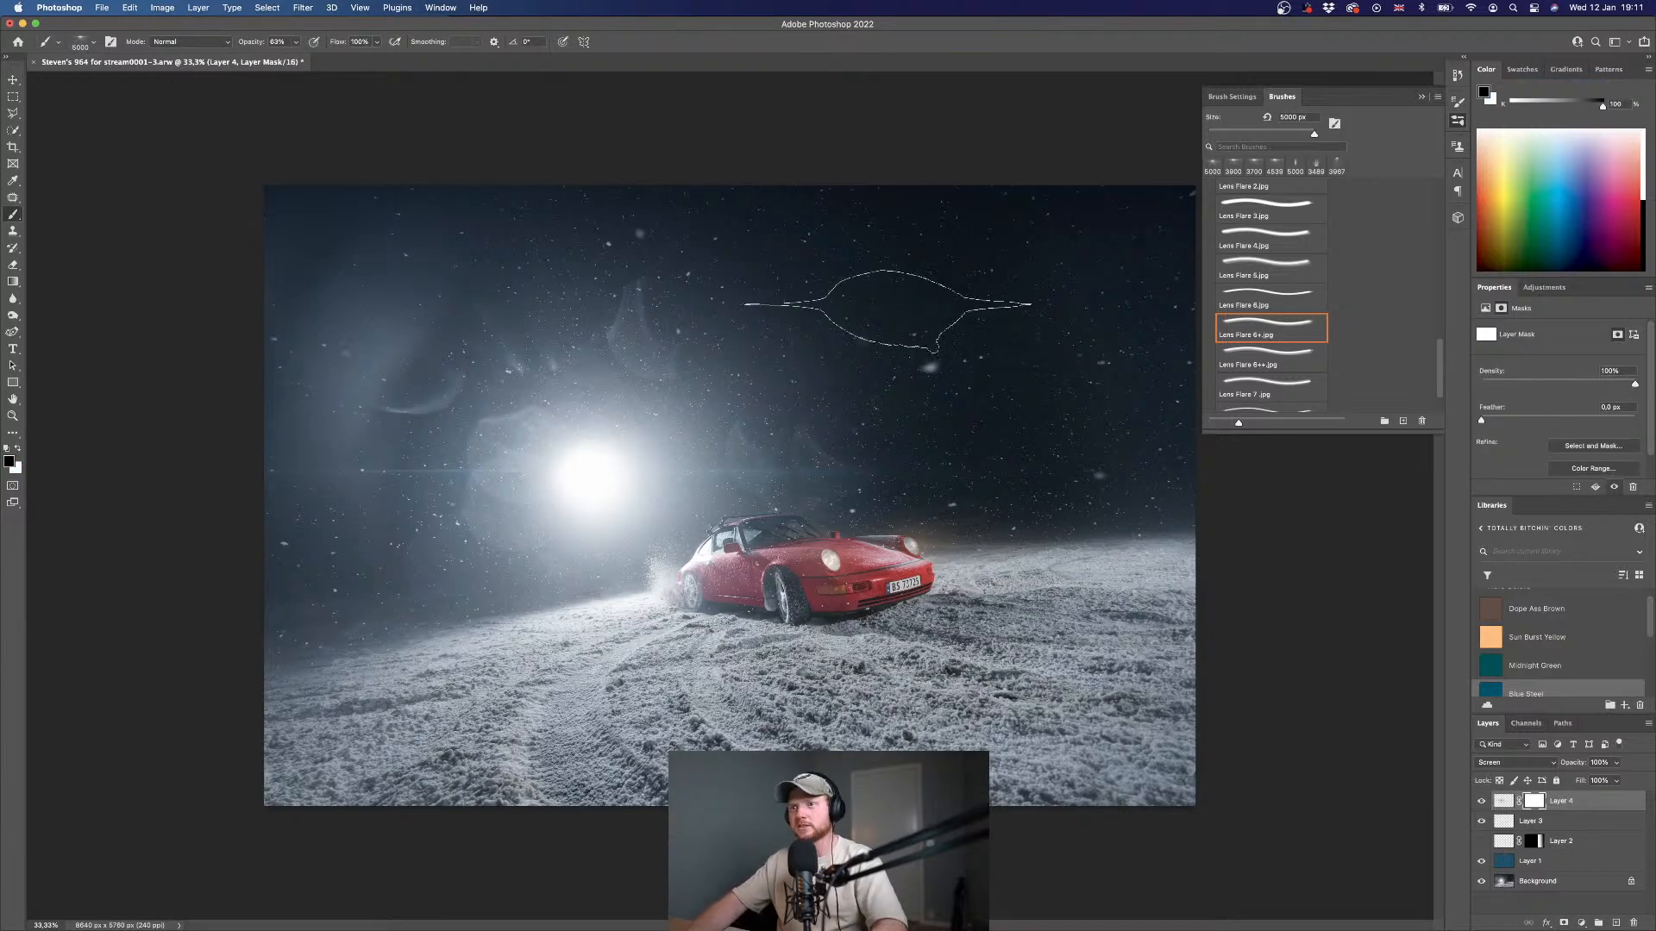
scroll(1268, 259, up, 15)
click(1260, 205)
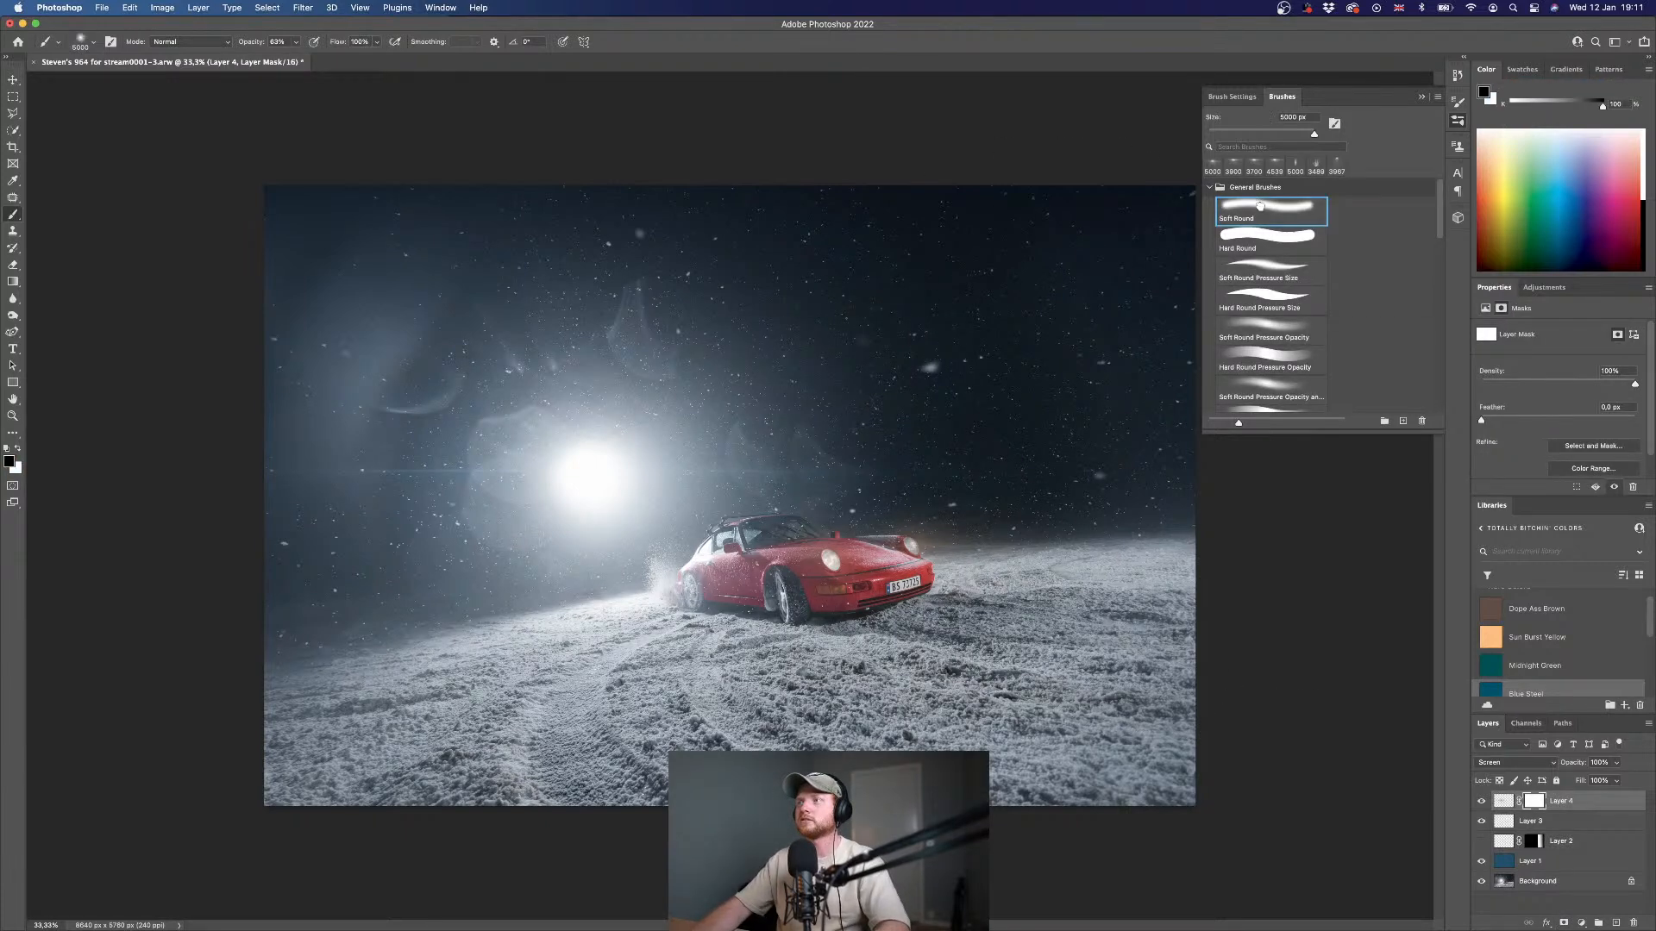
click(1421, 96)
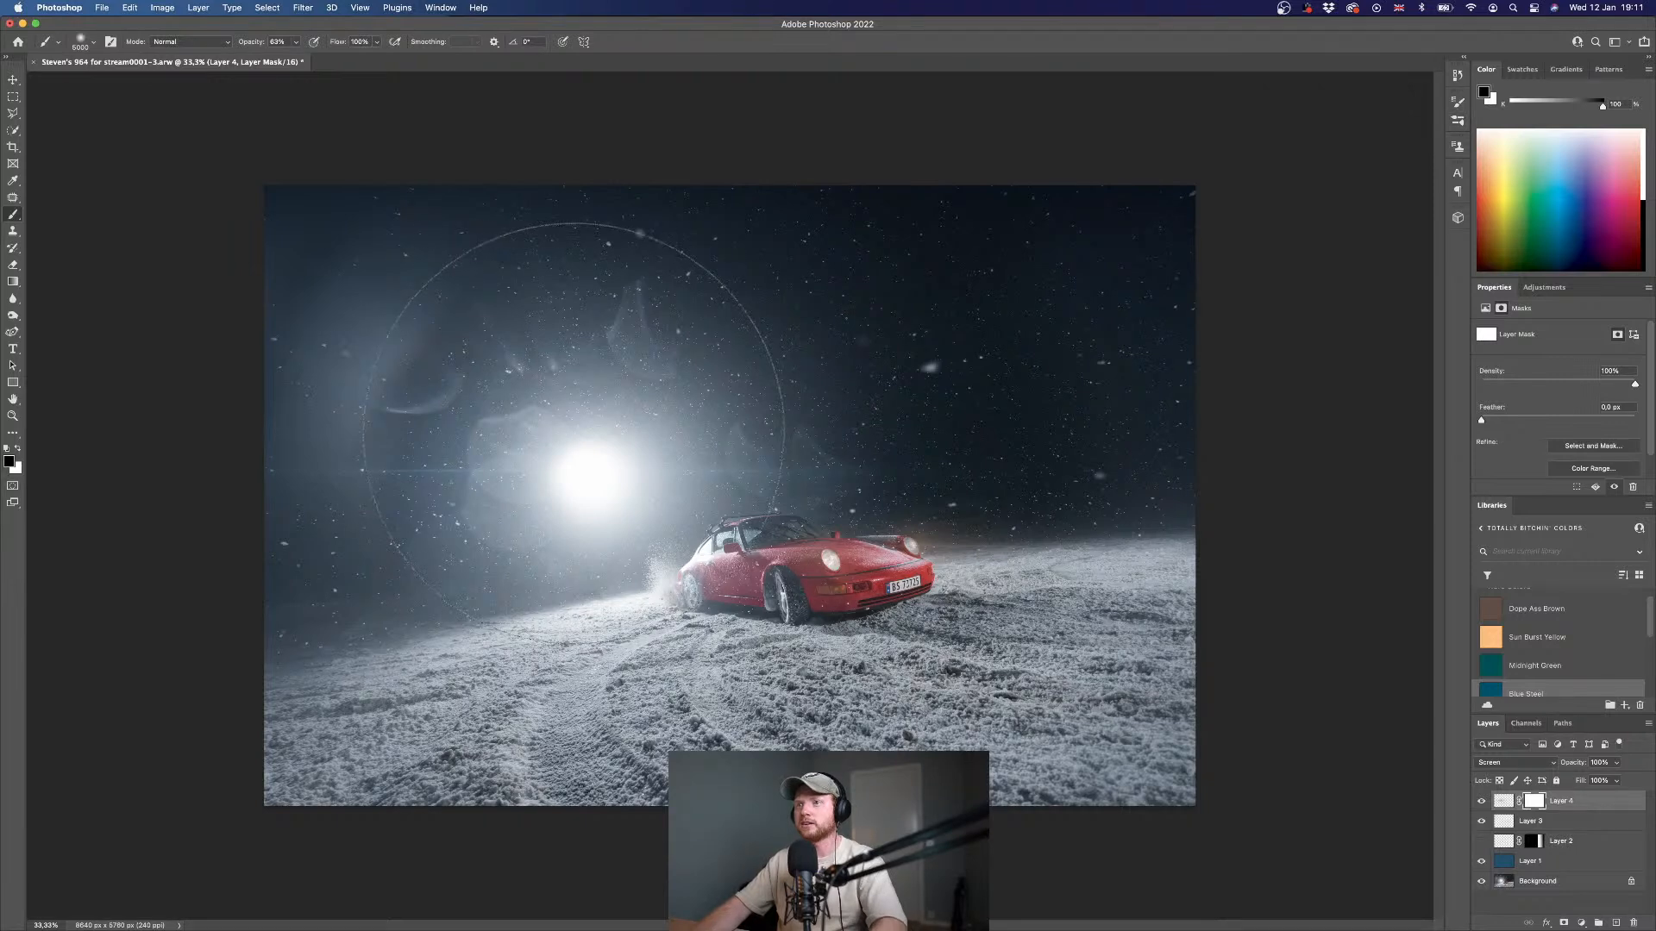
- Paint black around the backlight on the flare's mask with a 1000 px soft brush, raising the brush opacity to 100%
key(bracketleft)
key(bracketleft)
key(bracketleft)
key(bracketleft)
key(bracketleft)
key(bracketleft)
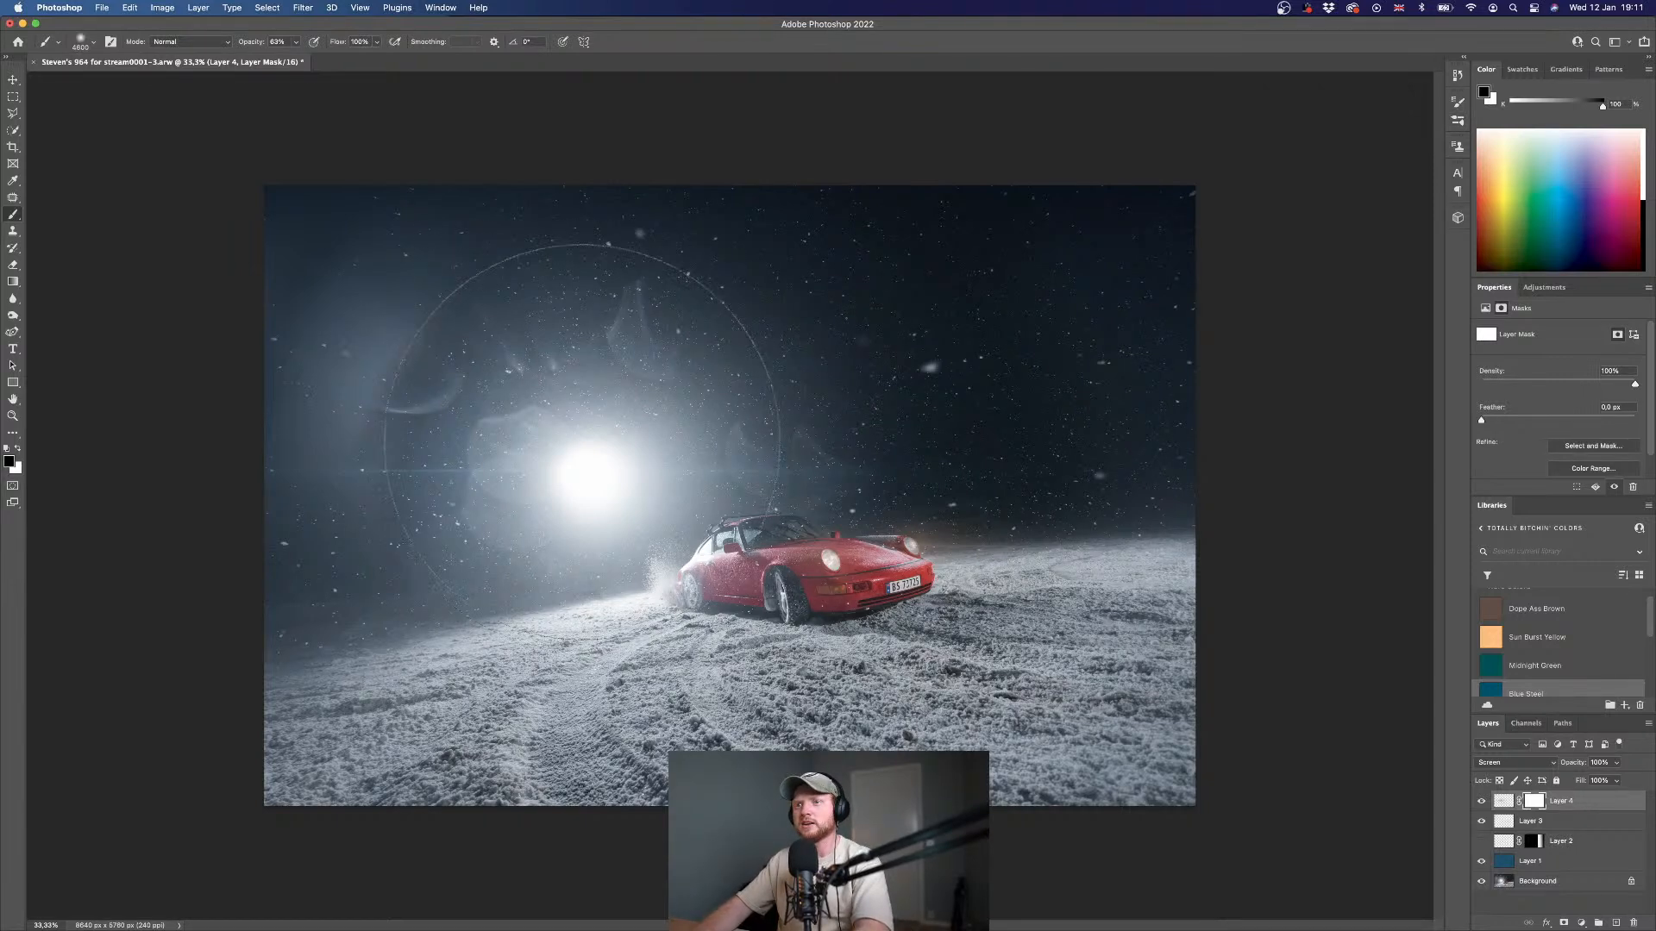
key(bracketleft)
key(bracketleft)
key(bracketleft)
key(bracketleft)
key(bracketleft)
key(bracketleft)
key(bracketleft)
key(bracketleft)
key(bracketleft)
key(bracketleft)
key(bracketleft)
key(bracketleft)
key(bracketleft)
key(bracketleft)
key(bracketleft)
key(bracketleft)
key(bracketleft)
key(bracketleft)
key(bracketleft)
key(bracketleft)
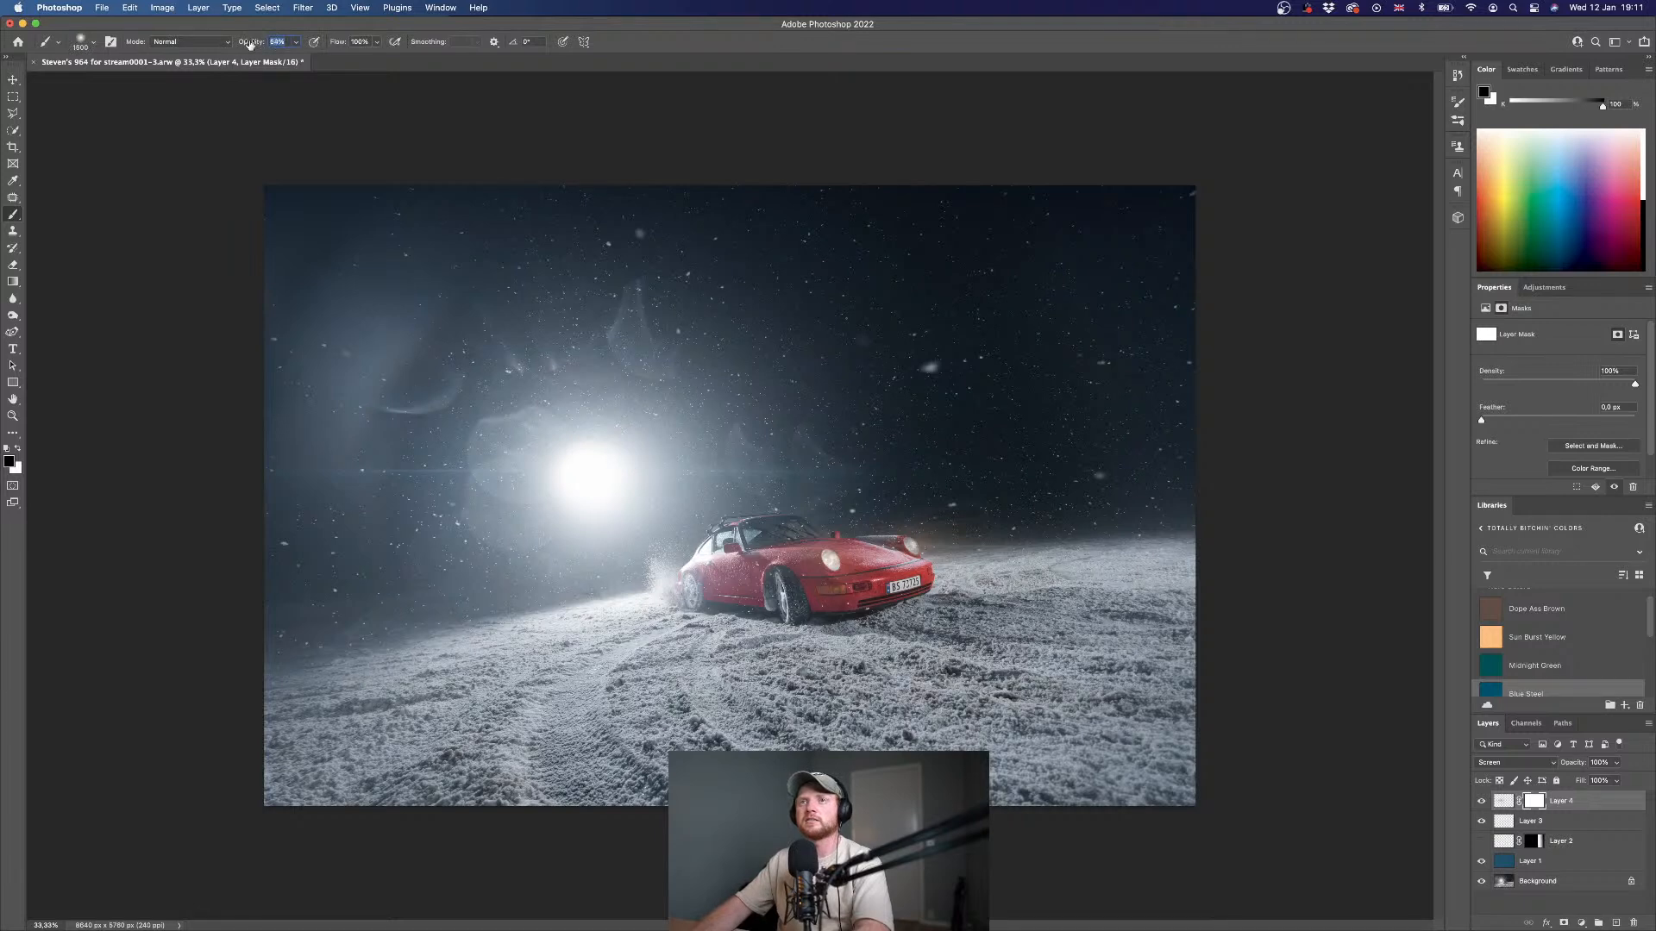
drag(251, 44, 249, 45)
key(bracketleft)
key(bracketleft)
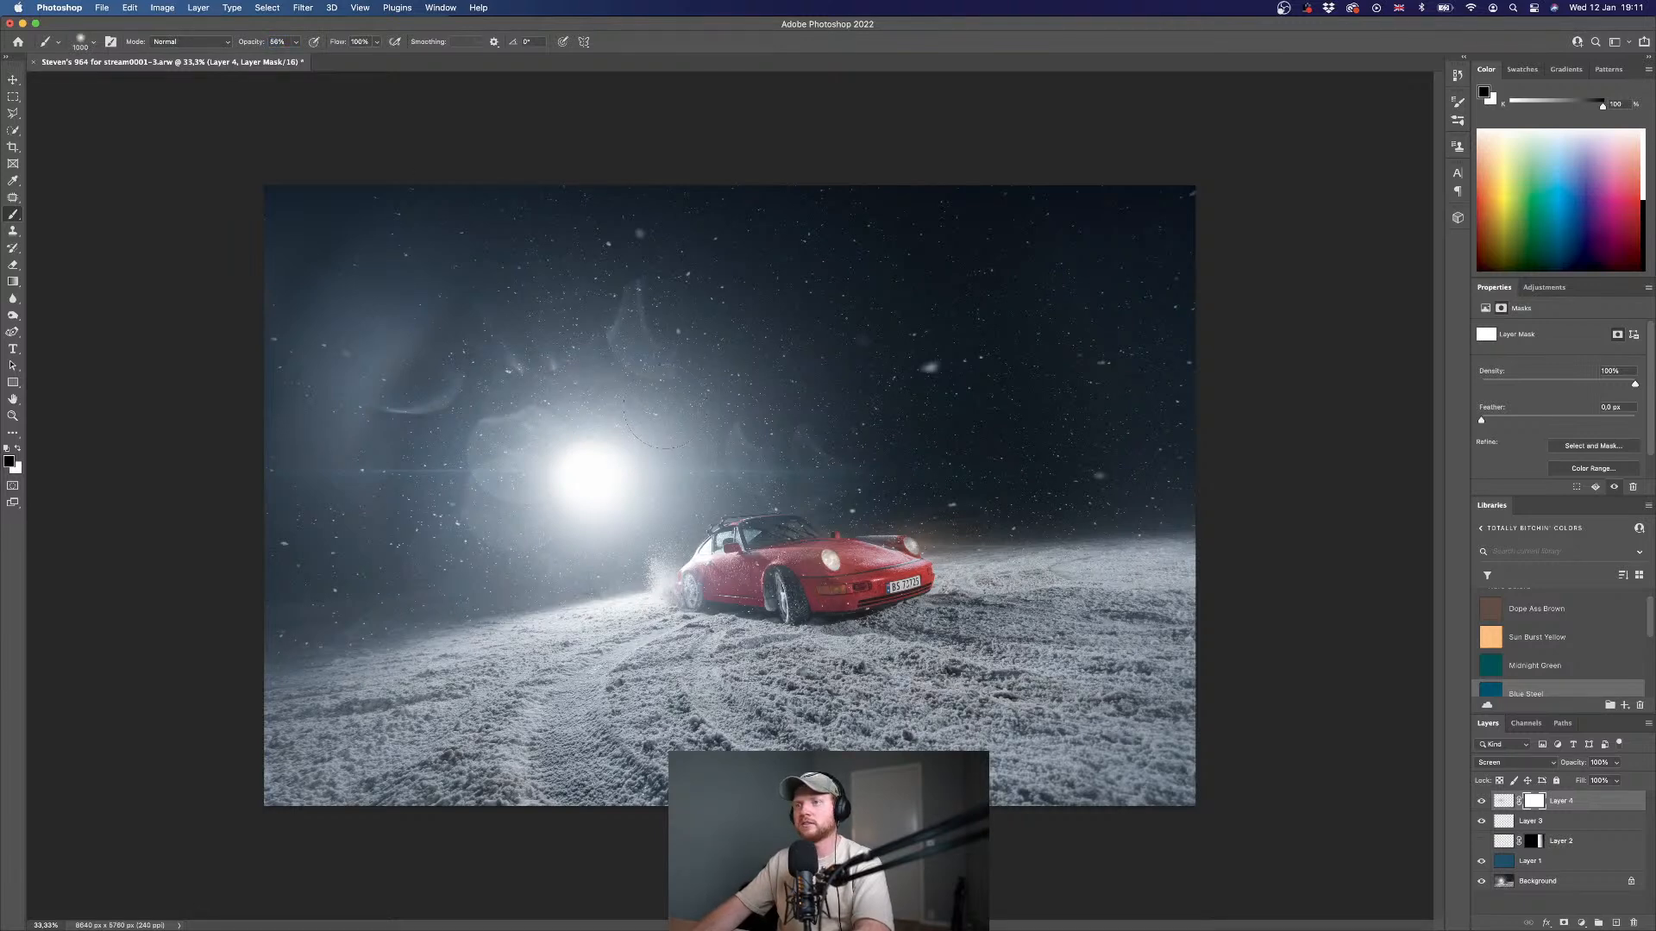
mouse_move(580, 407)
mouse_down()
mouse_move(542, 430)
mouse_move(641, 415)
mouse_up()
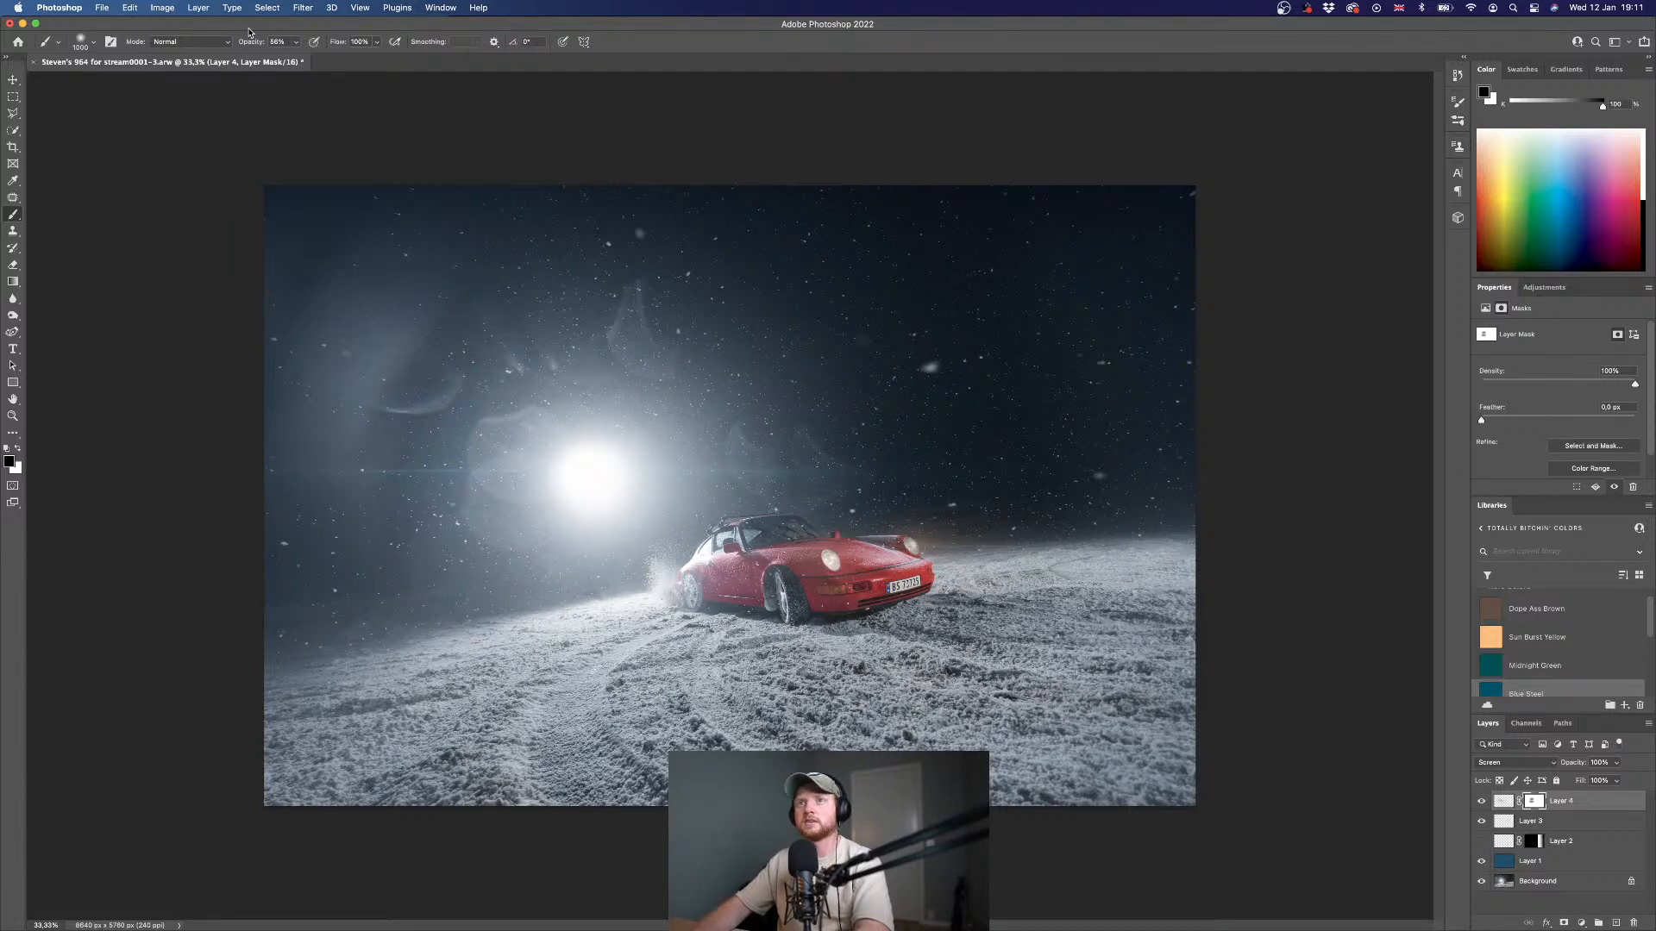
drag(248, 42, 552, 53)
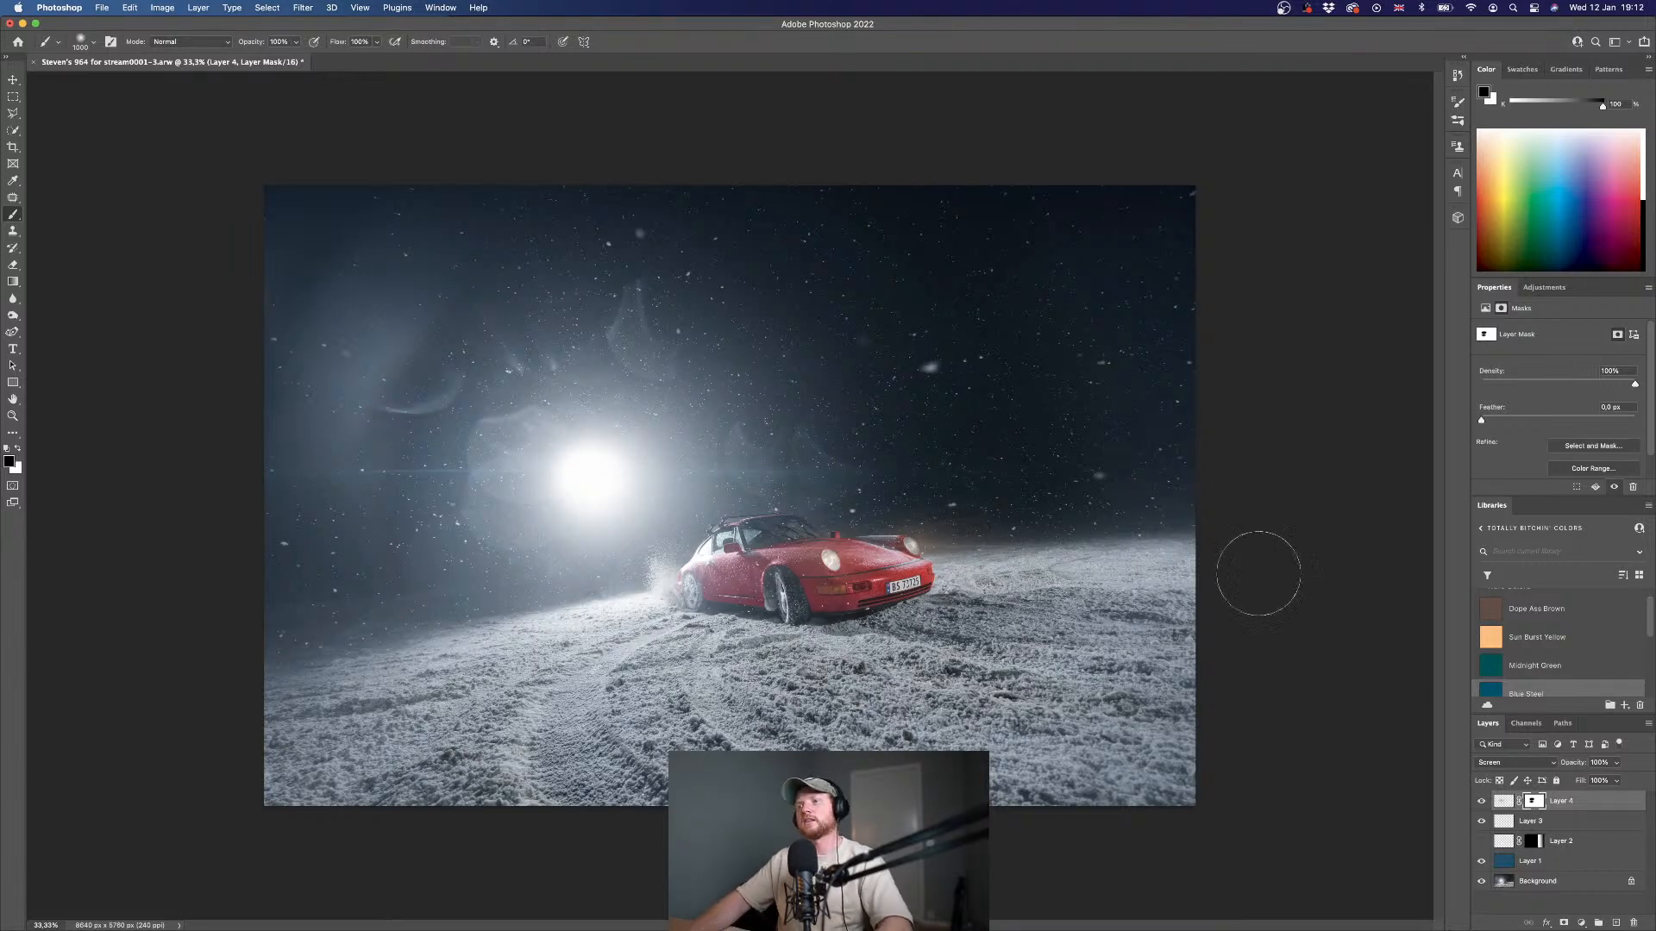
- Lower the backlight flare layer's opacity to 48% and deselect the layer
click(1503, 802)
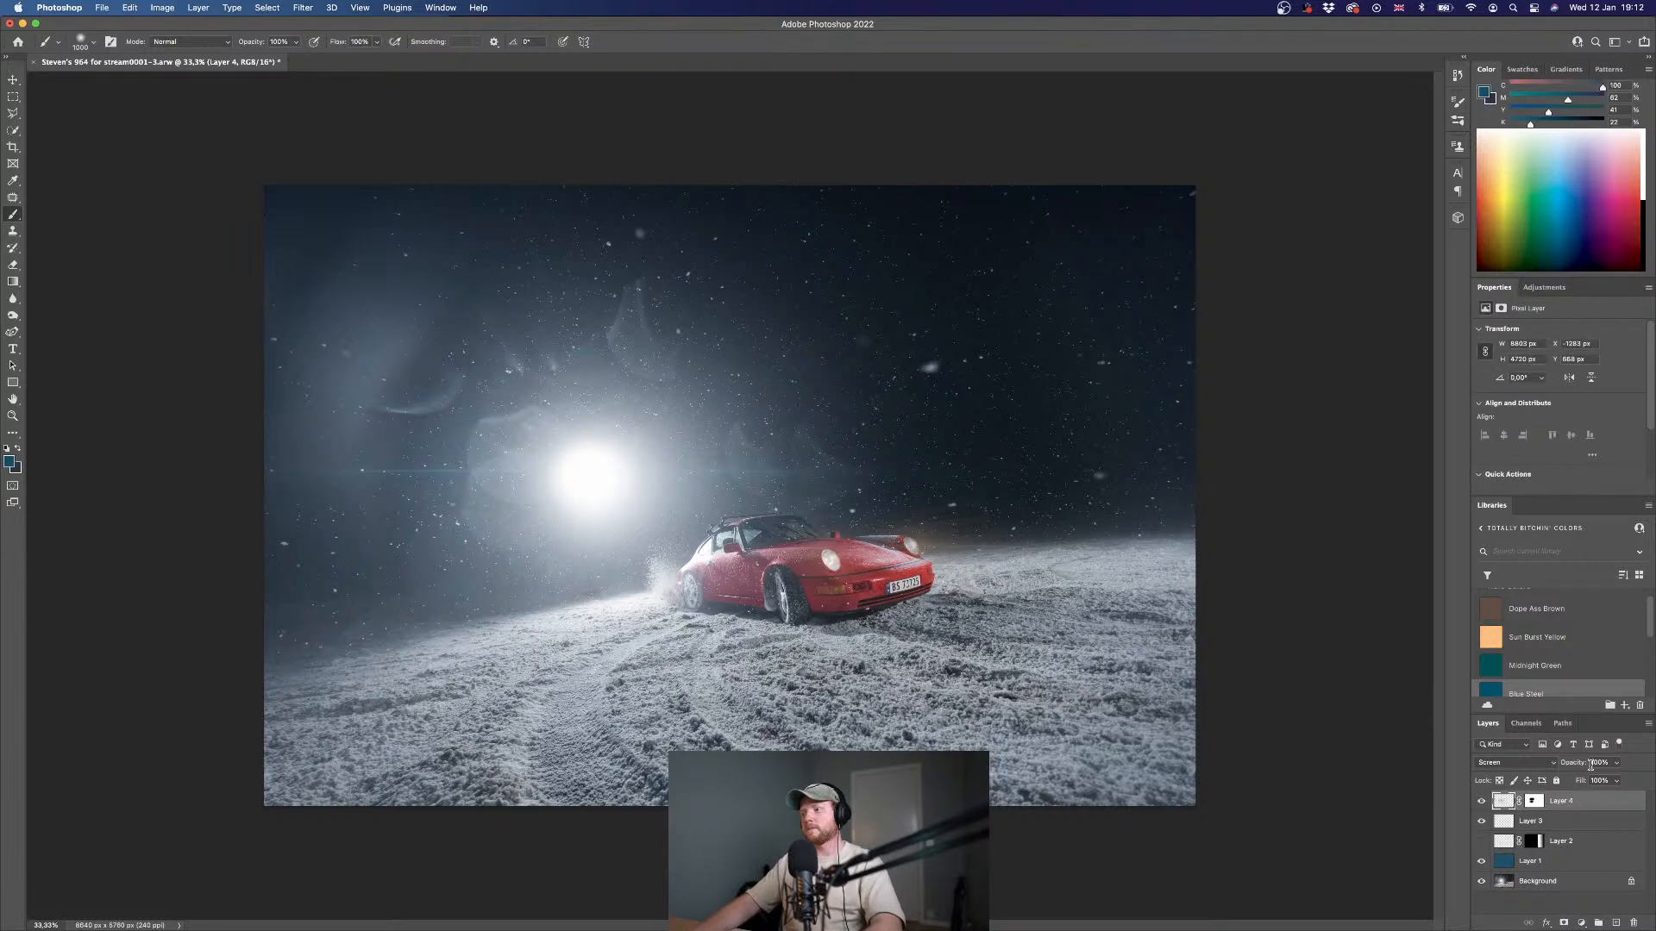
drag(1579, 764, 1545, 768)
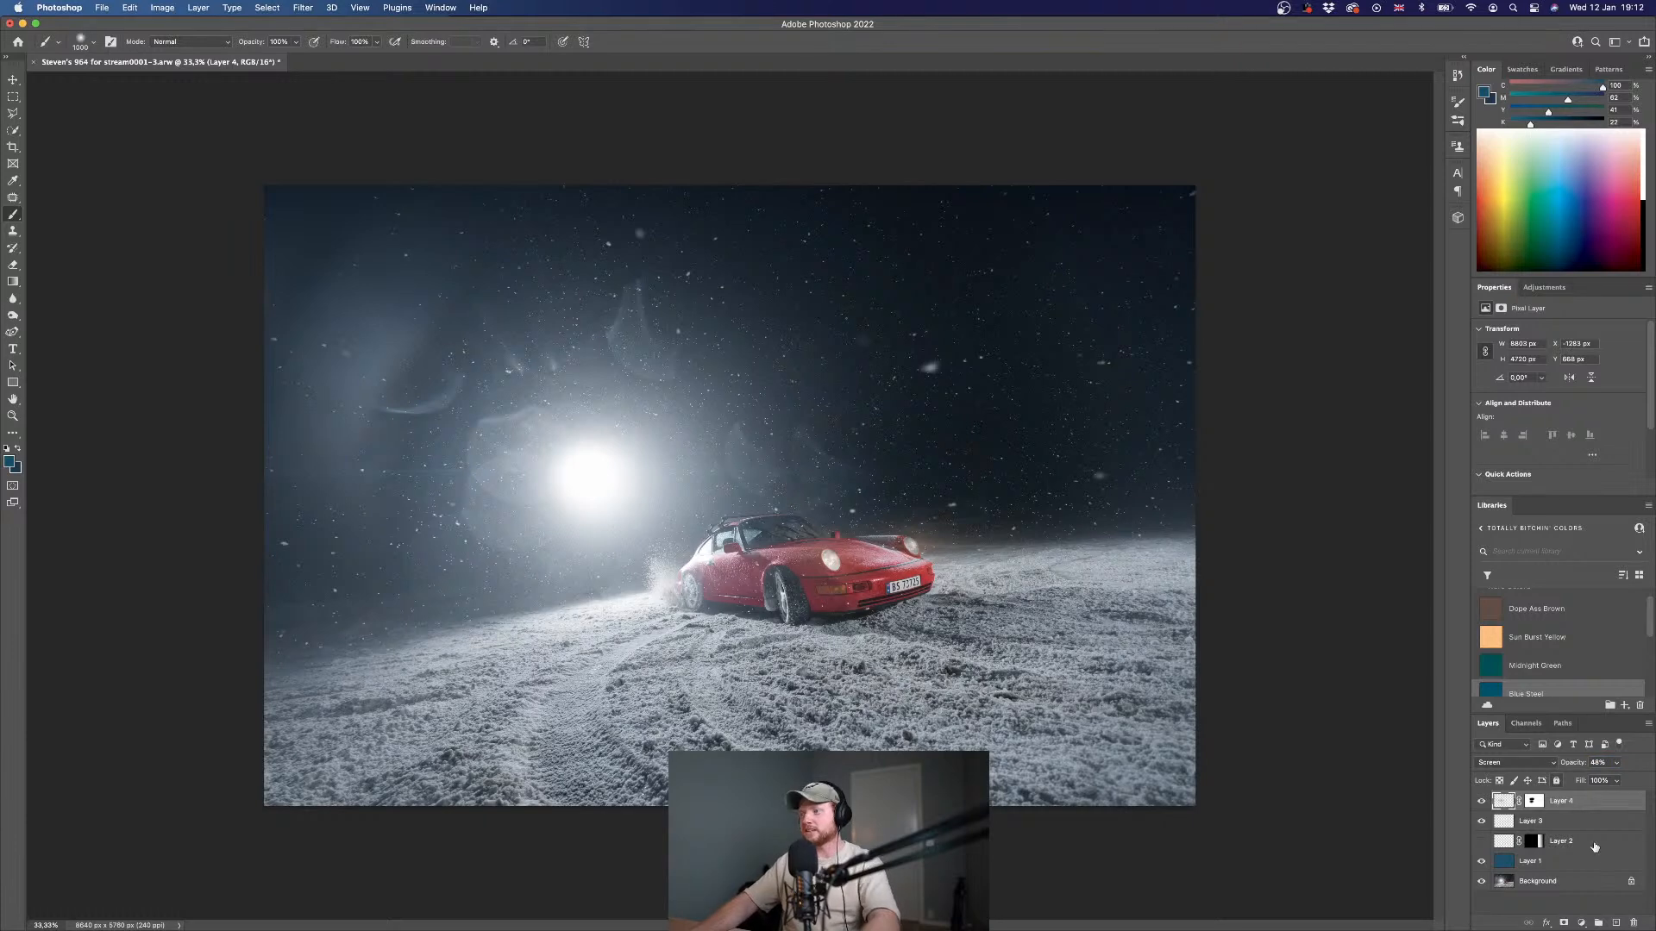
click(1594, 909)
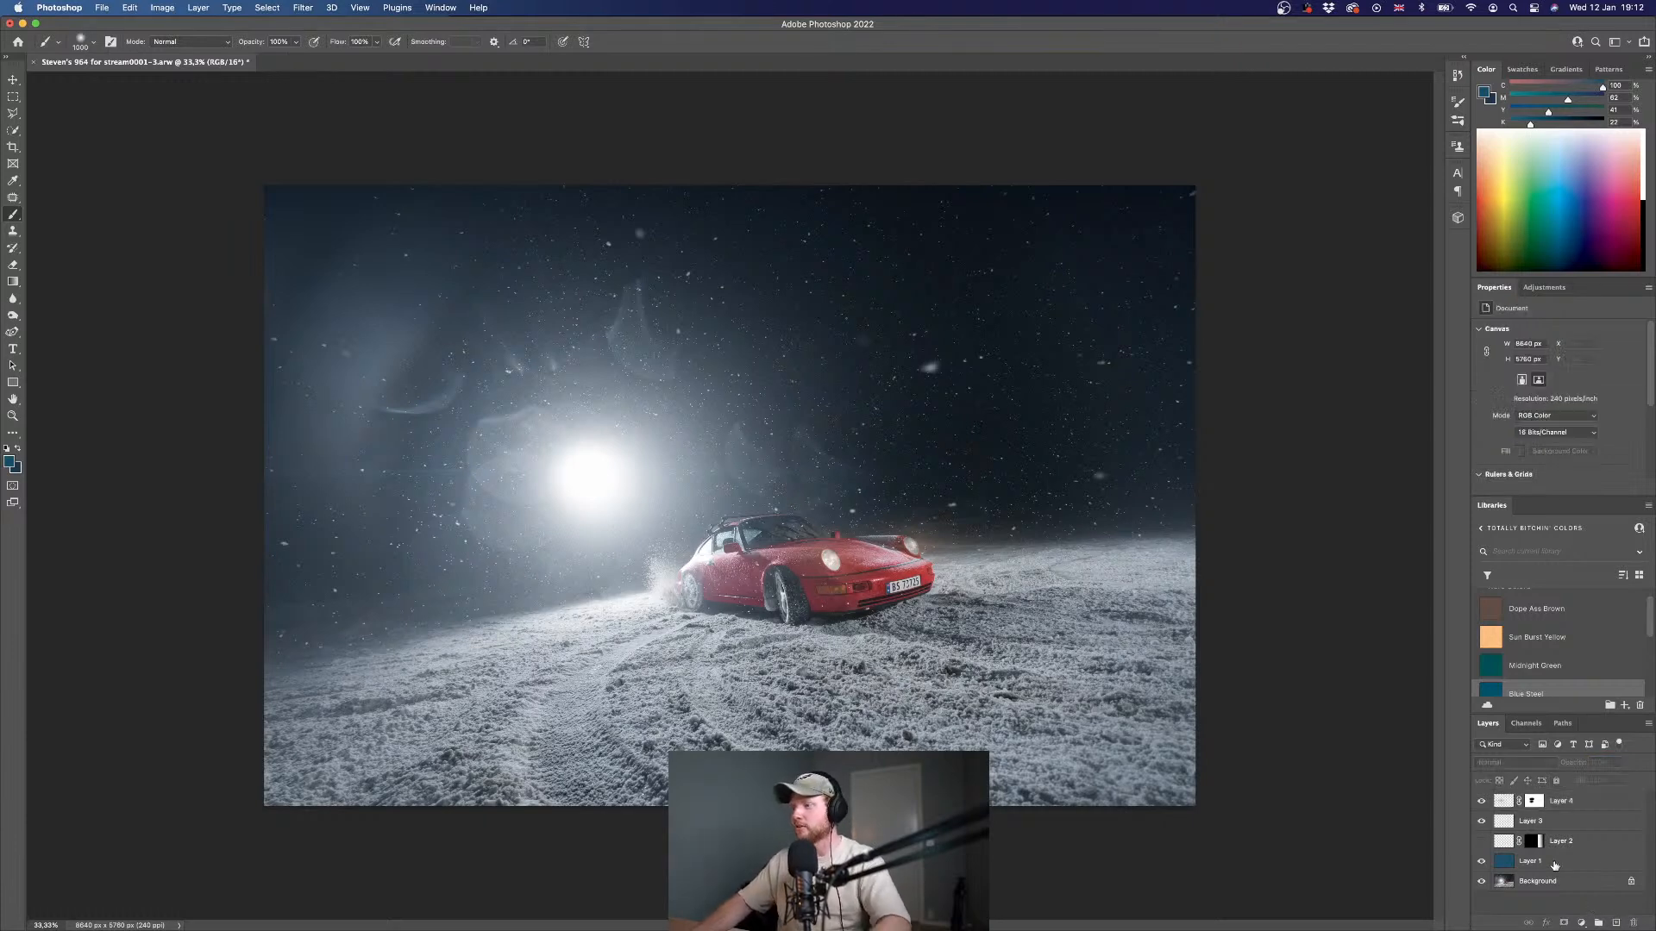
- Add a layer mask to the headlight flare layer, Layer 3, and paint out flare spill around the car with an 800 px soft brush
click(1502, 827)
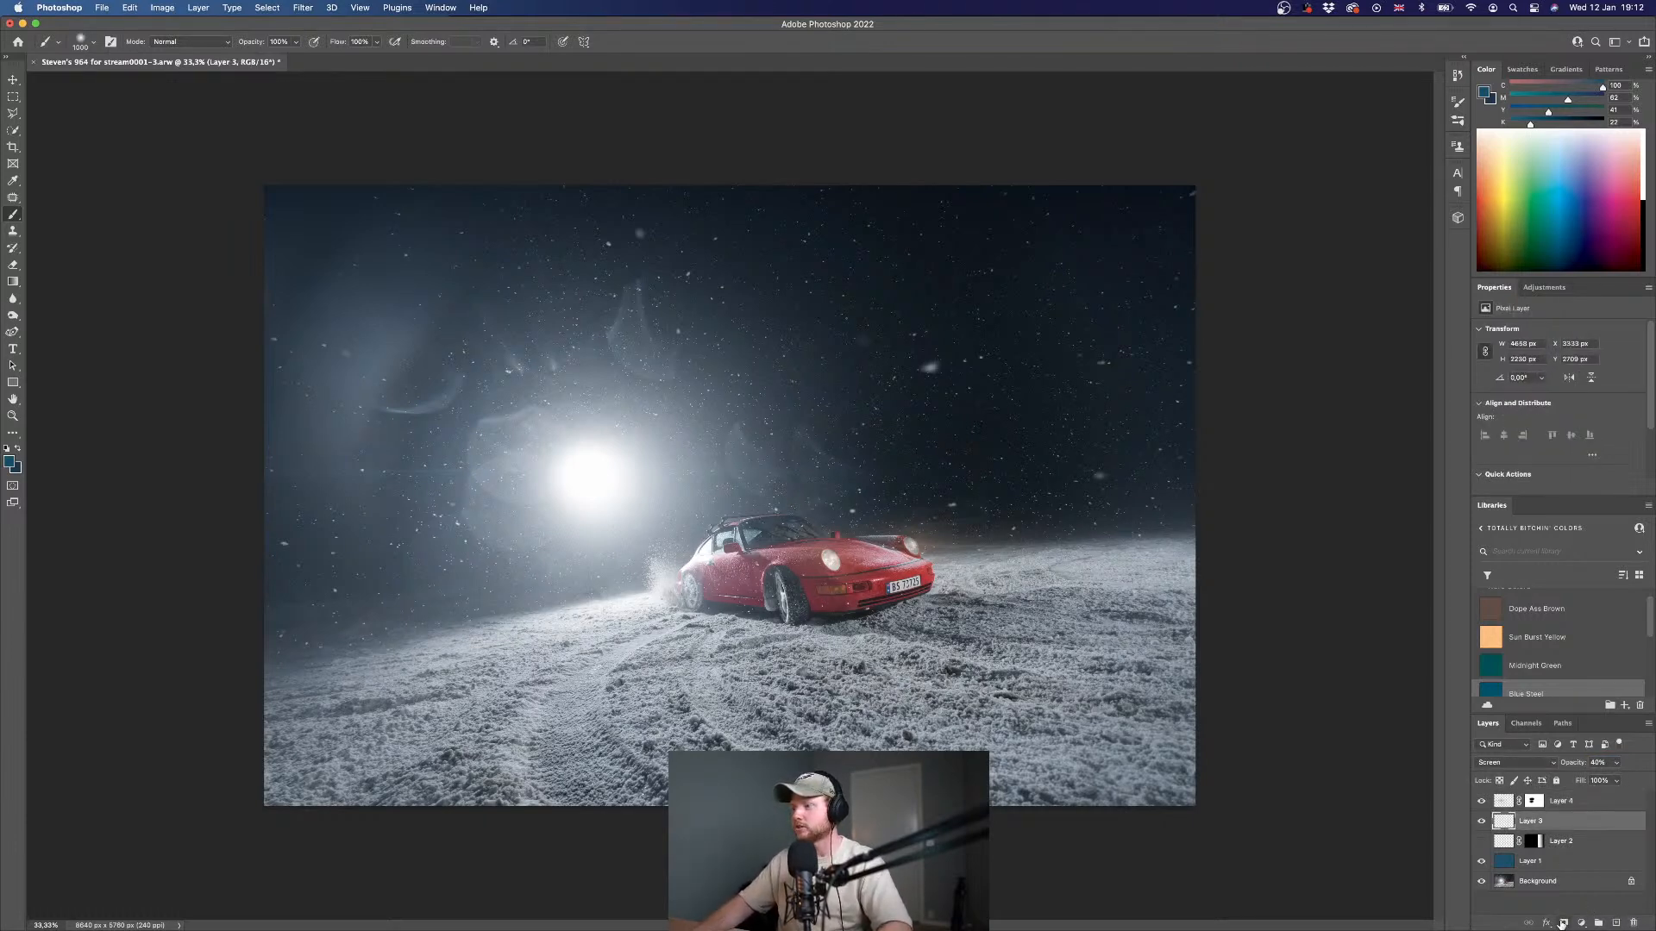
click(1564, 923)
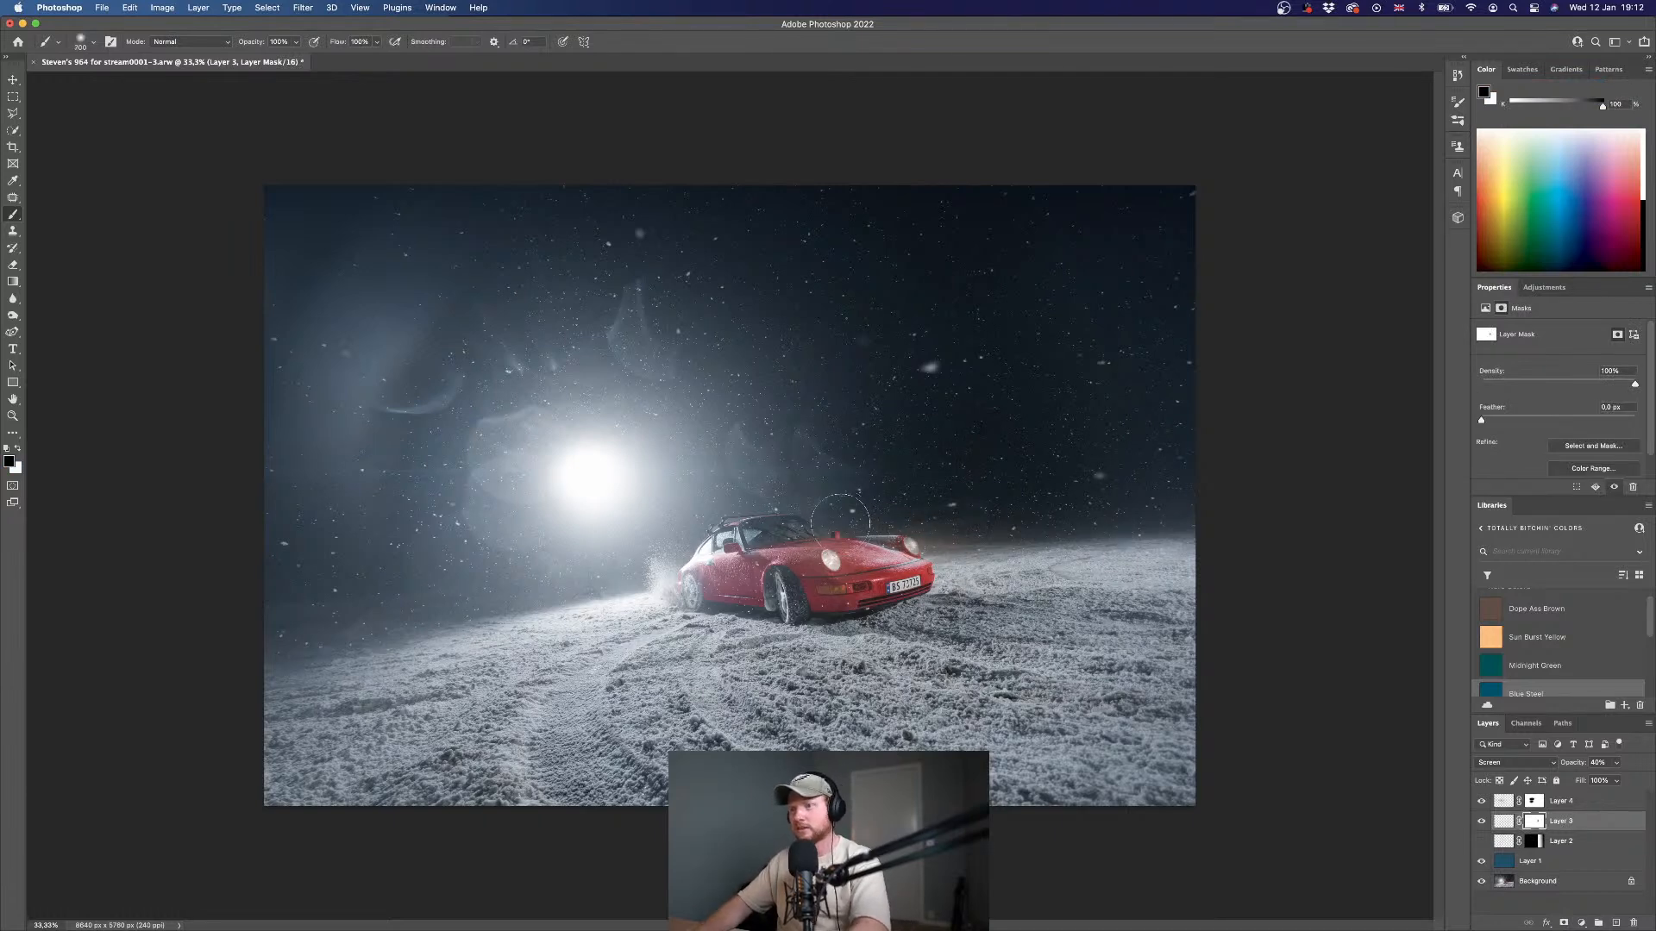
key(bracketleft)
key(bracketleft)
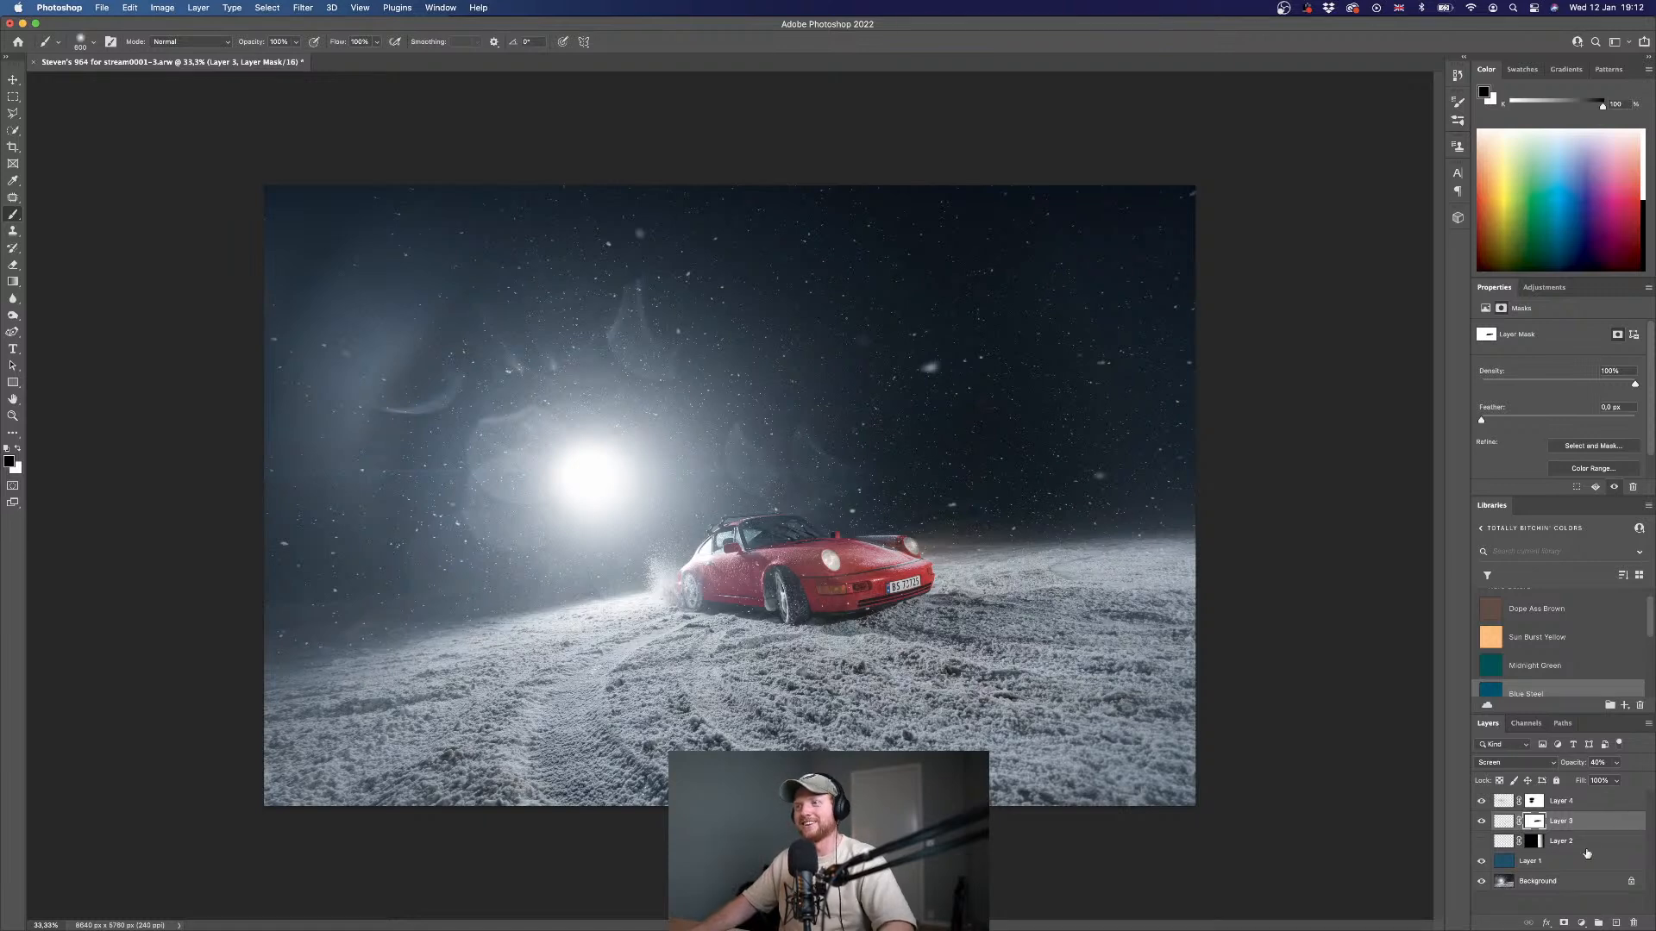
click(1545, 910)
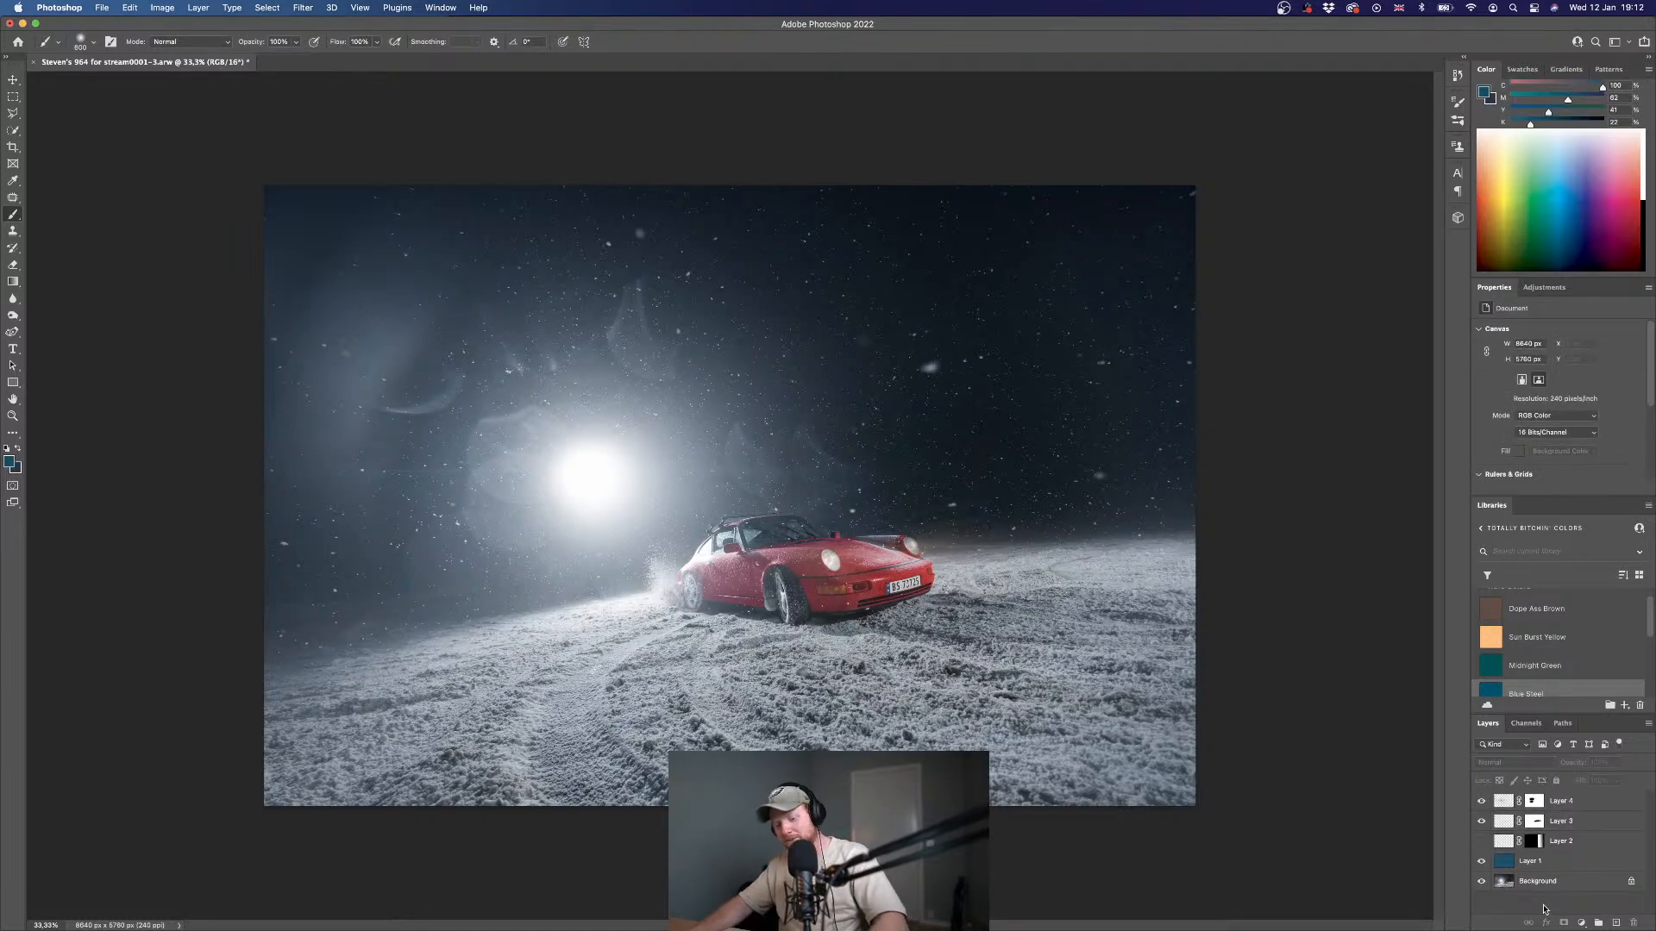
- Save the layered photo, switch to Lightroom and close the masking tools on the edited TIFF
key(super+s)
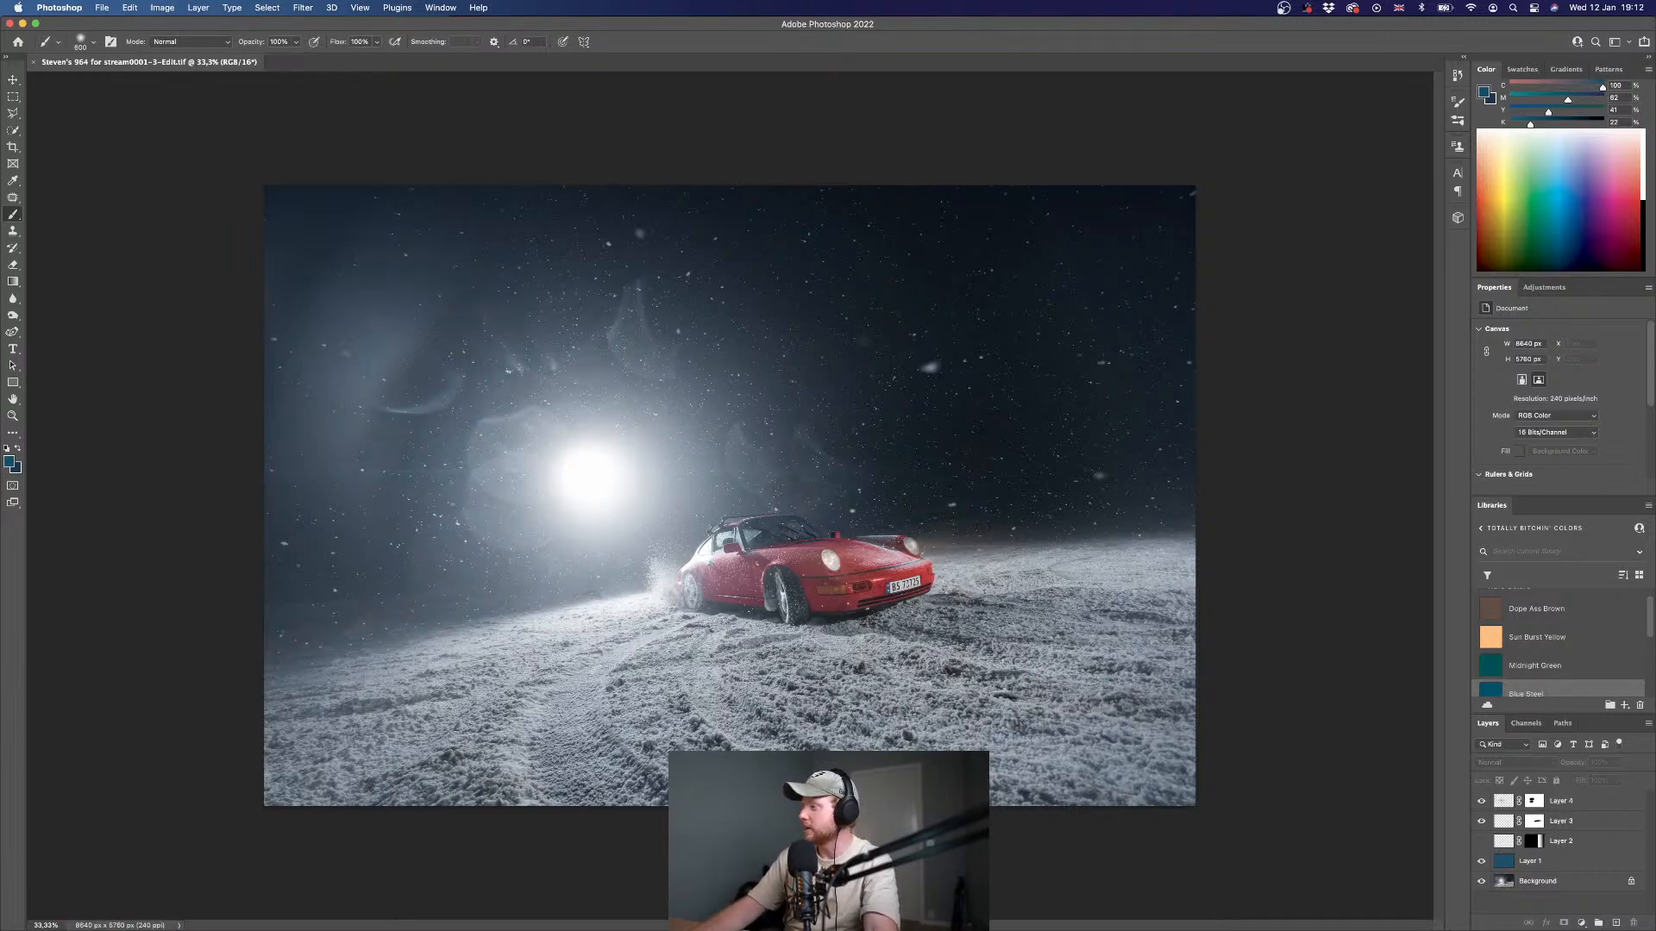
key(ctrl+Right)
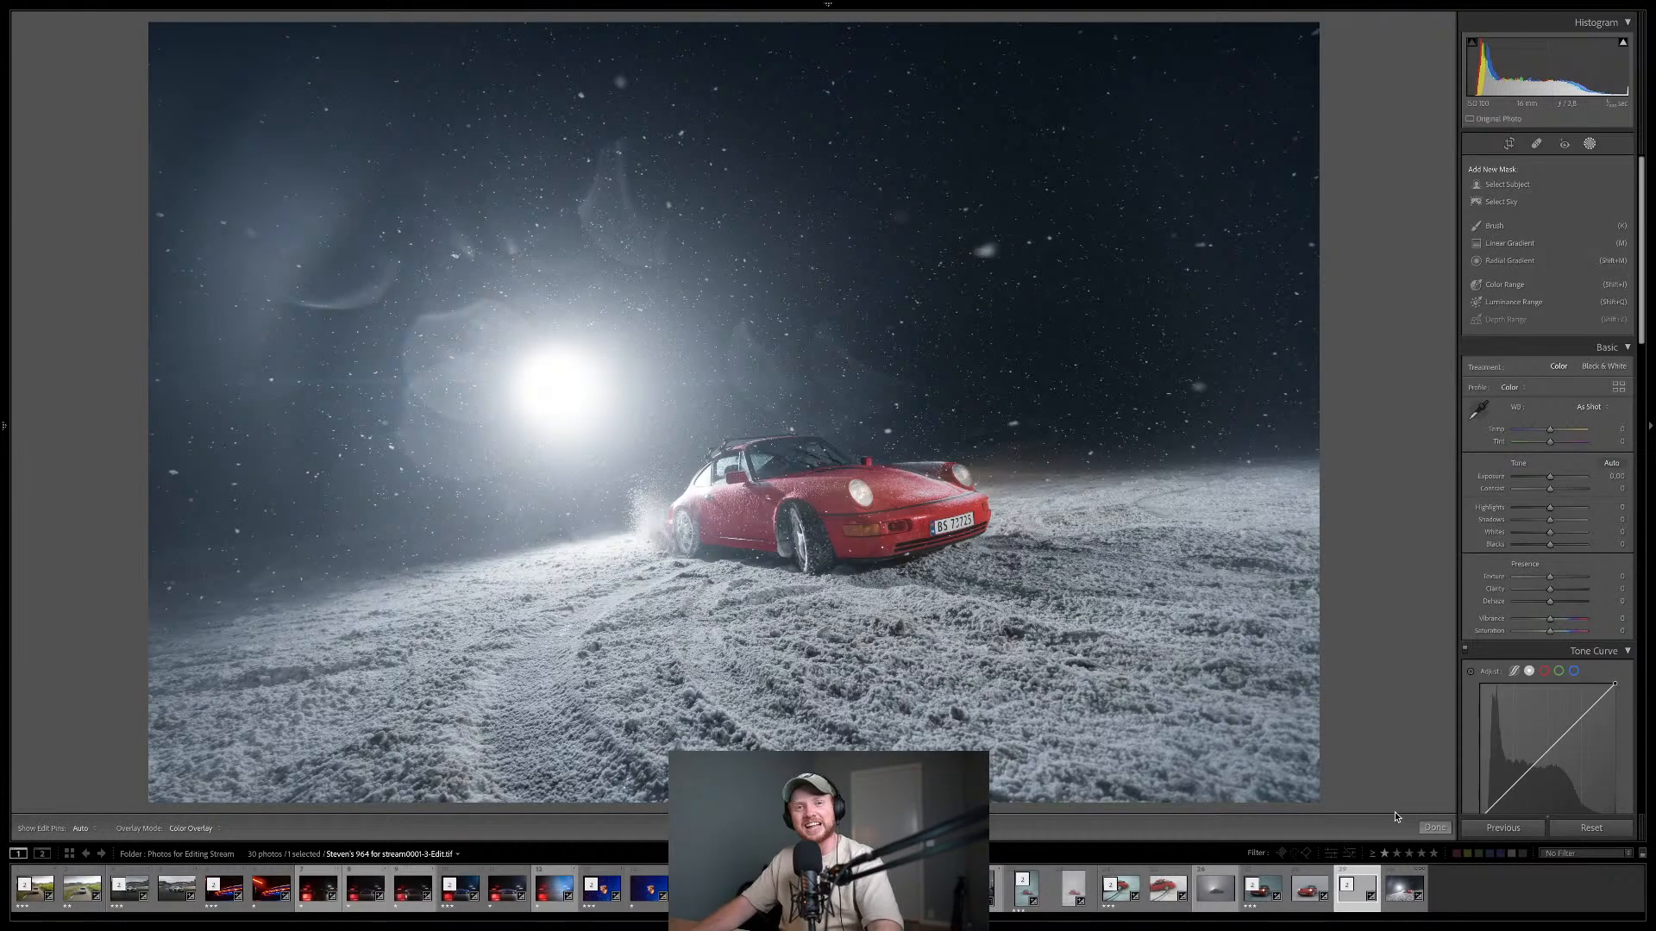
click(1434, 827)
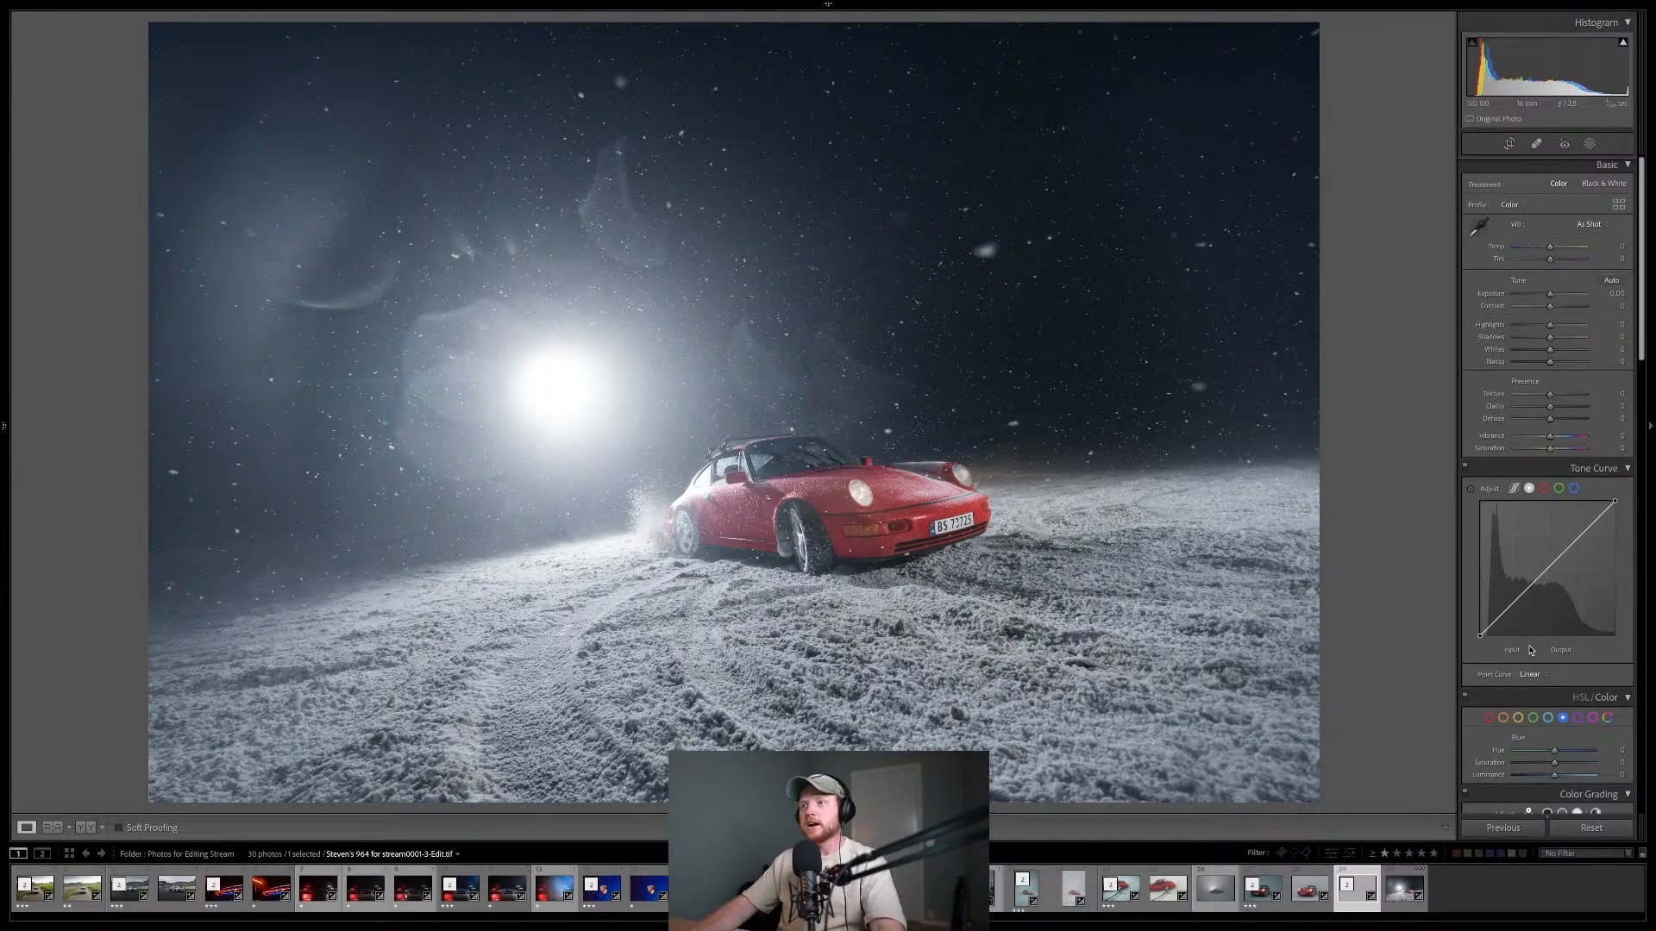
- Create a brush mask with Temp 45 and a slightly raised Tint, and paint it over the car's headlights
scroll(1559, 672, down, 5)
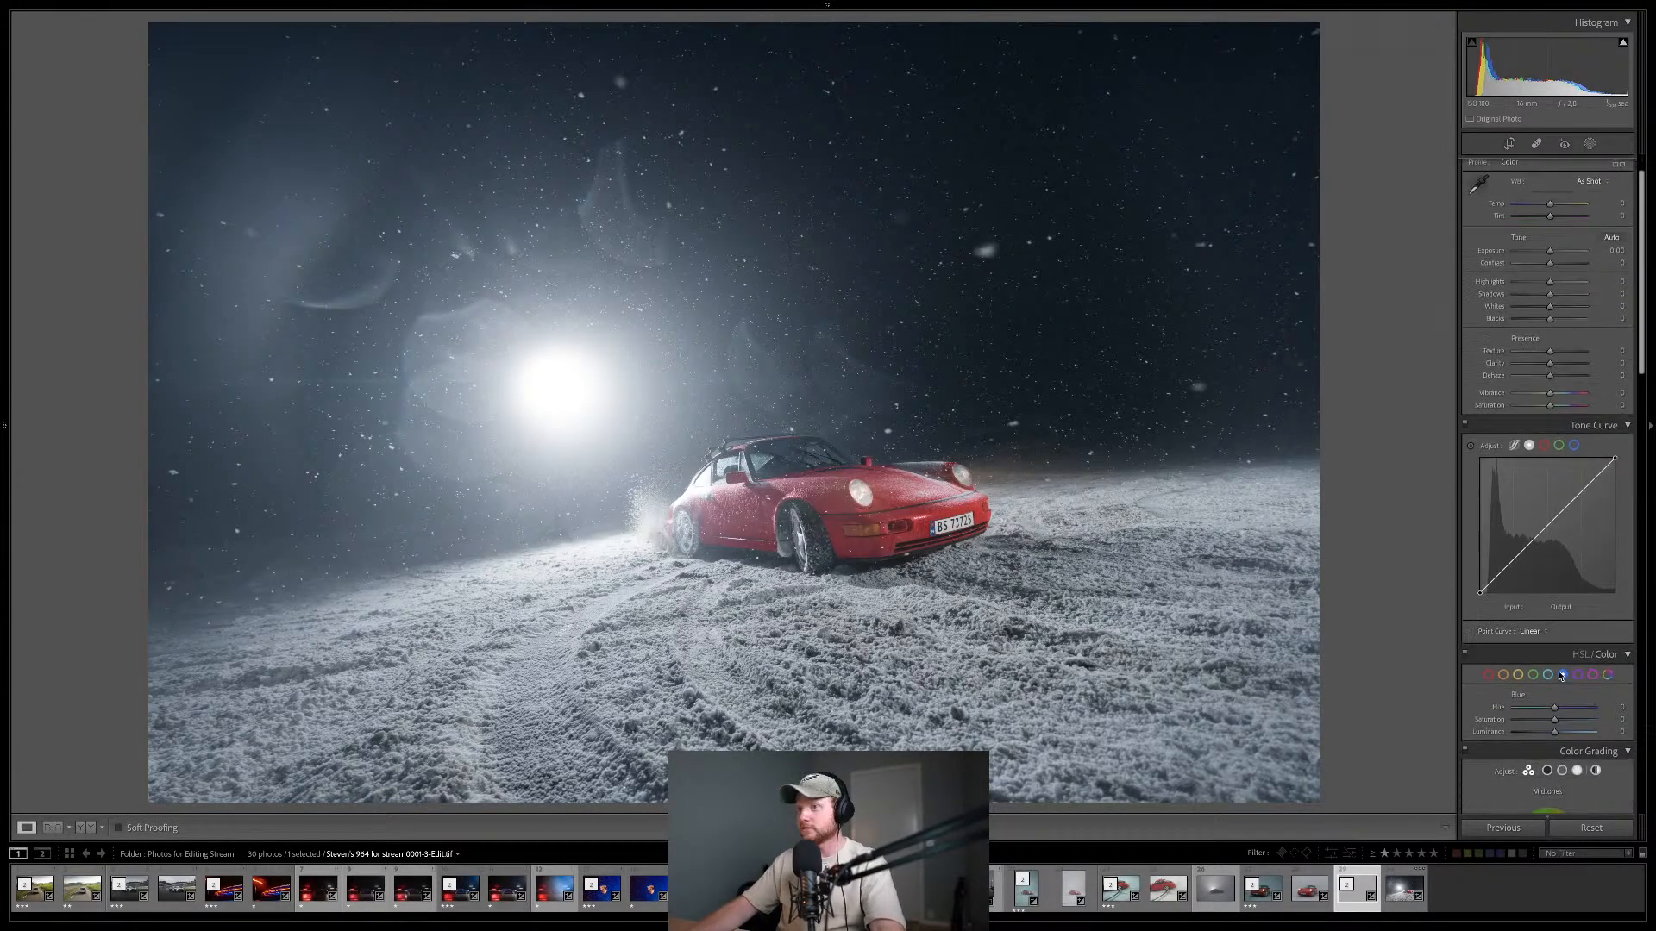
click(941, 492)
click(1590, 144)
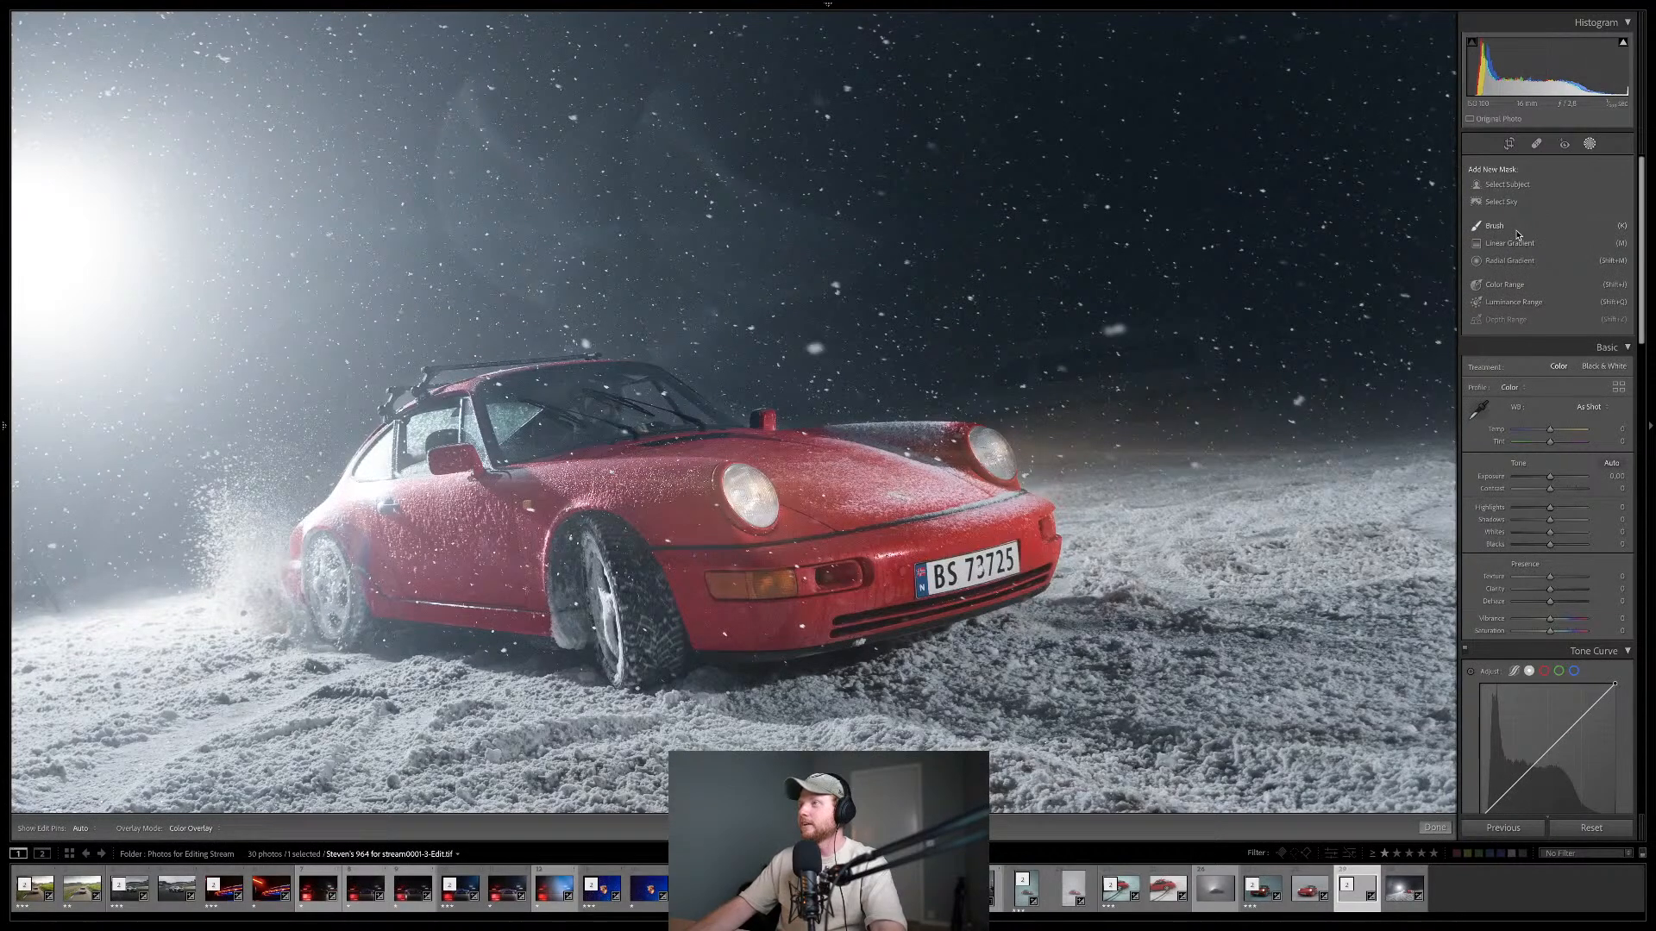
click(1523, 228)
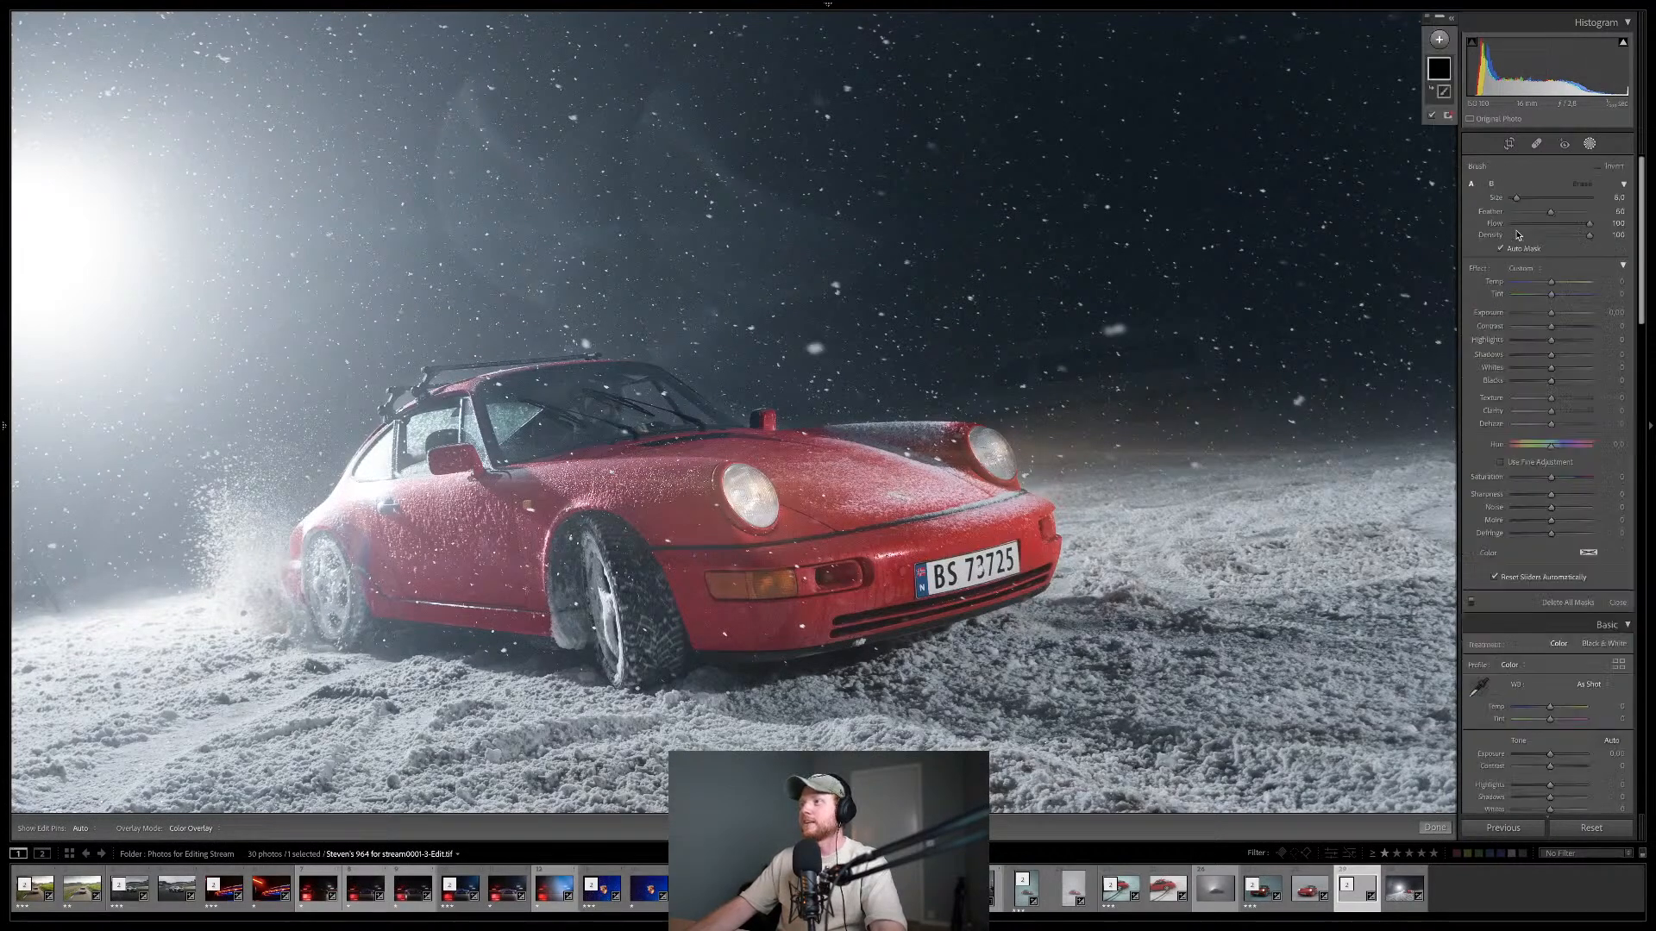
click(1565, 282)
click(1562, 296)
drag(1564, 298, 1569, 284)
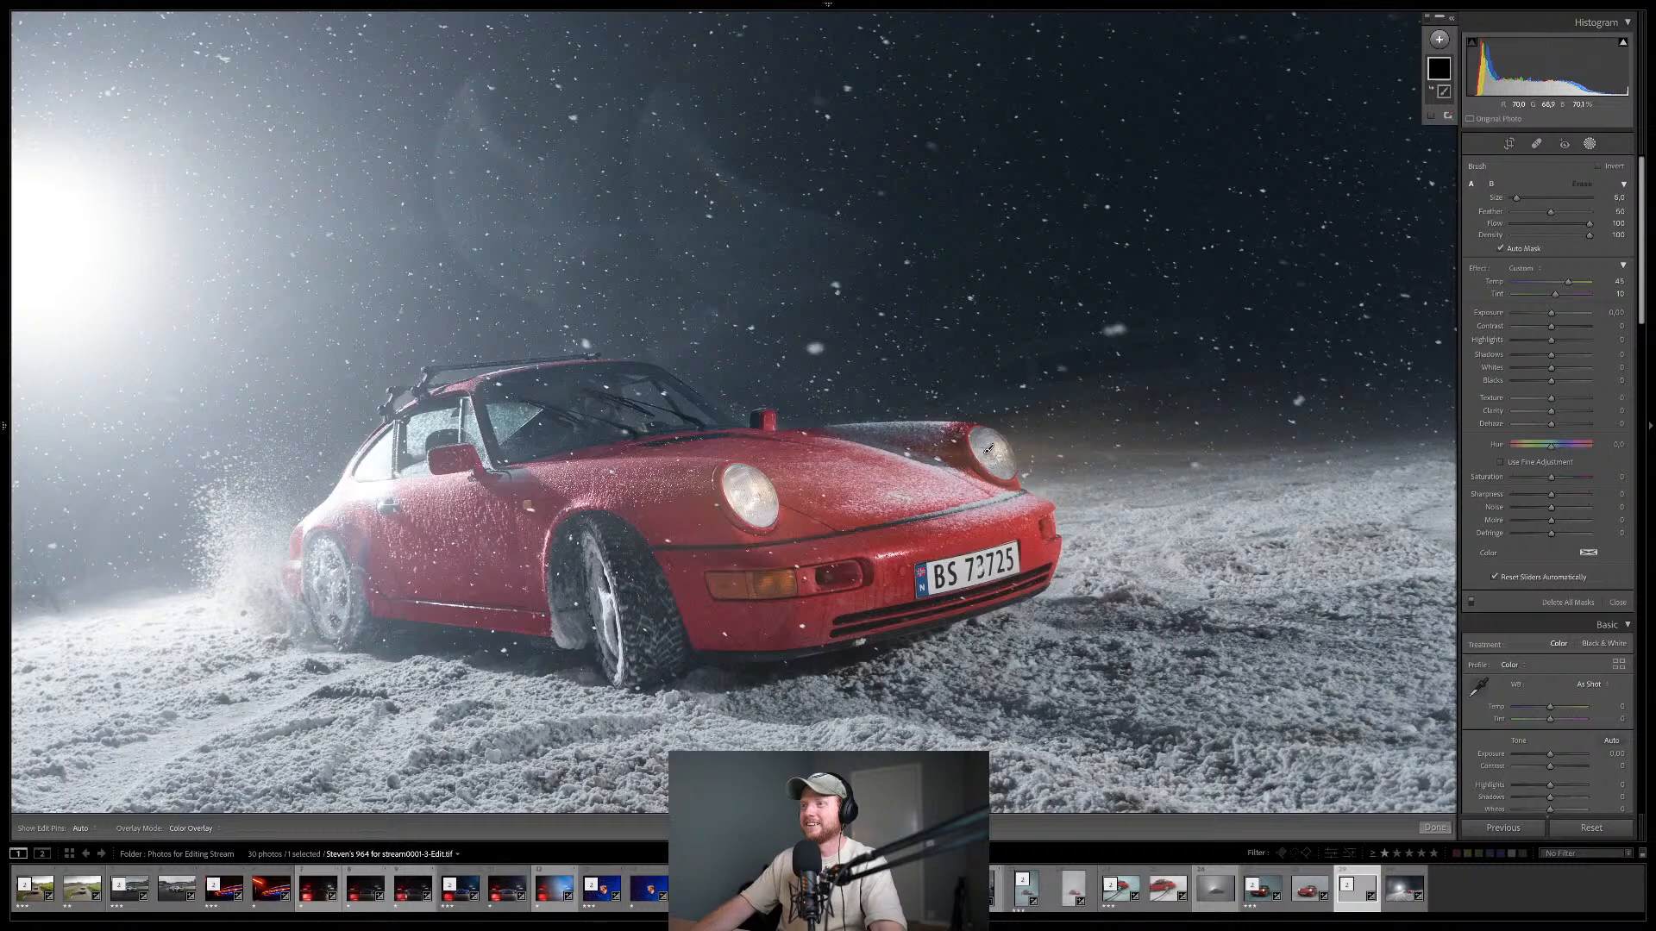
drag(988, 450, 997, 461)
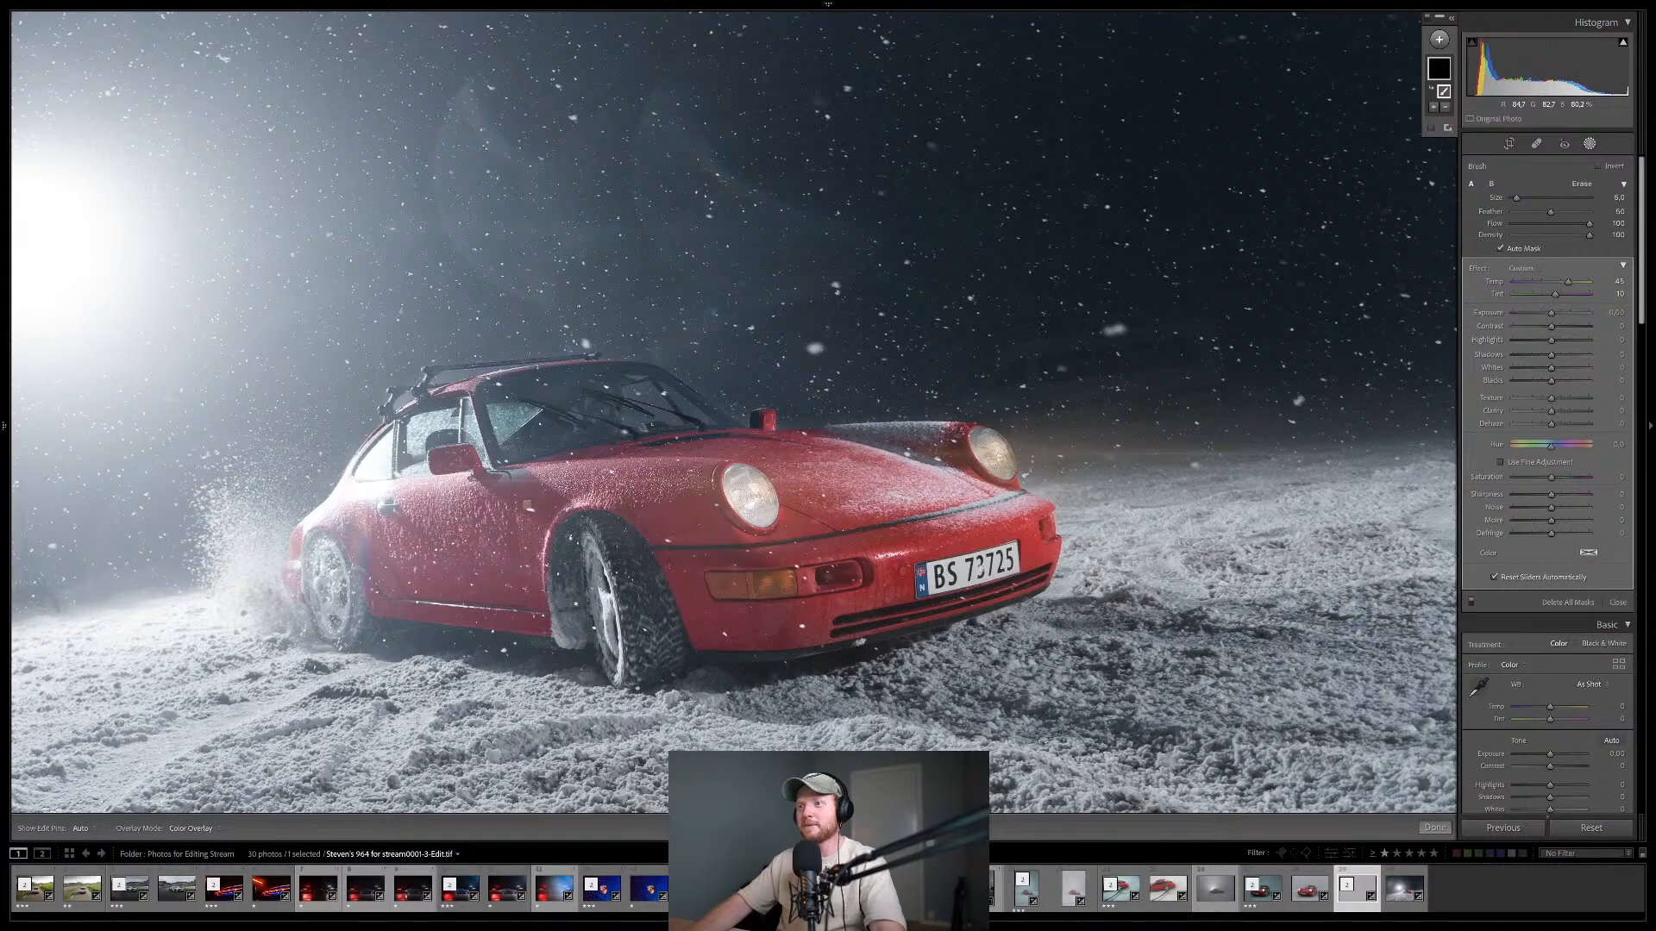
- Set the headlight mask's Saturation to 12, close masking and return to the full photo's develop settings
key(h)
key(h)
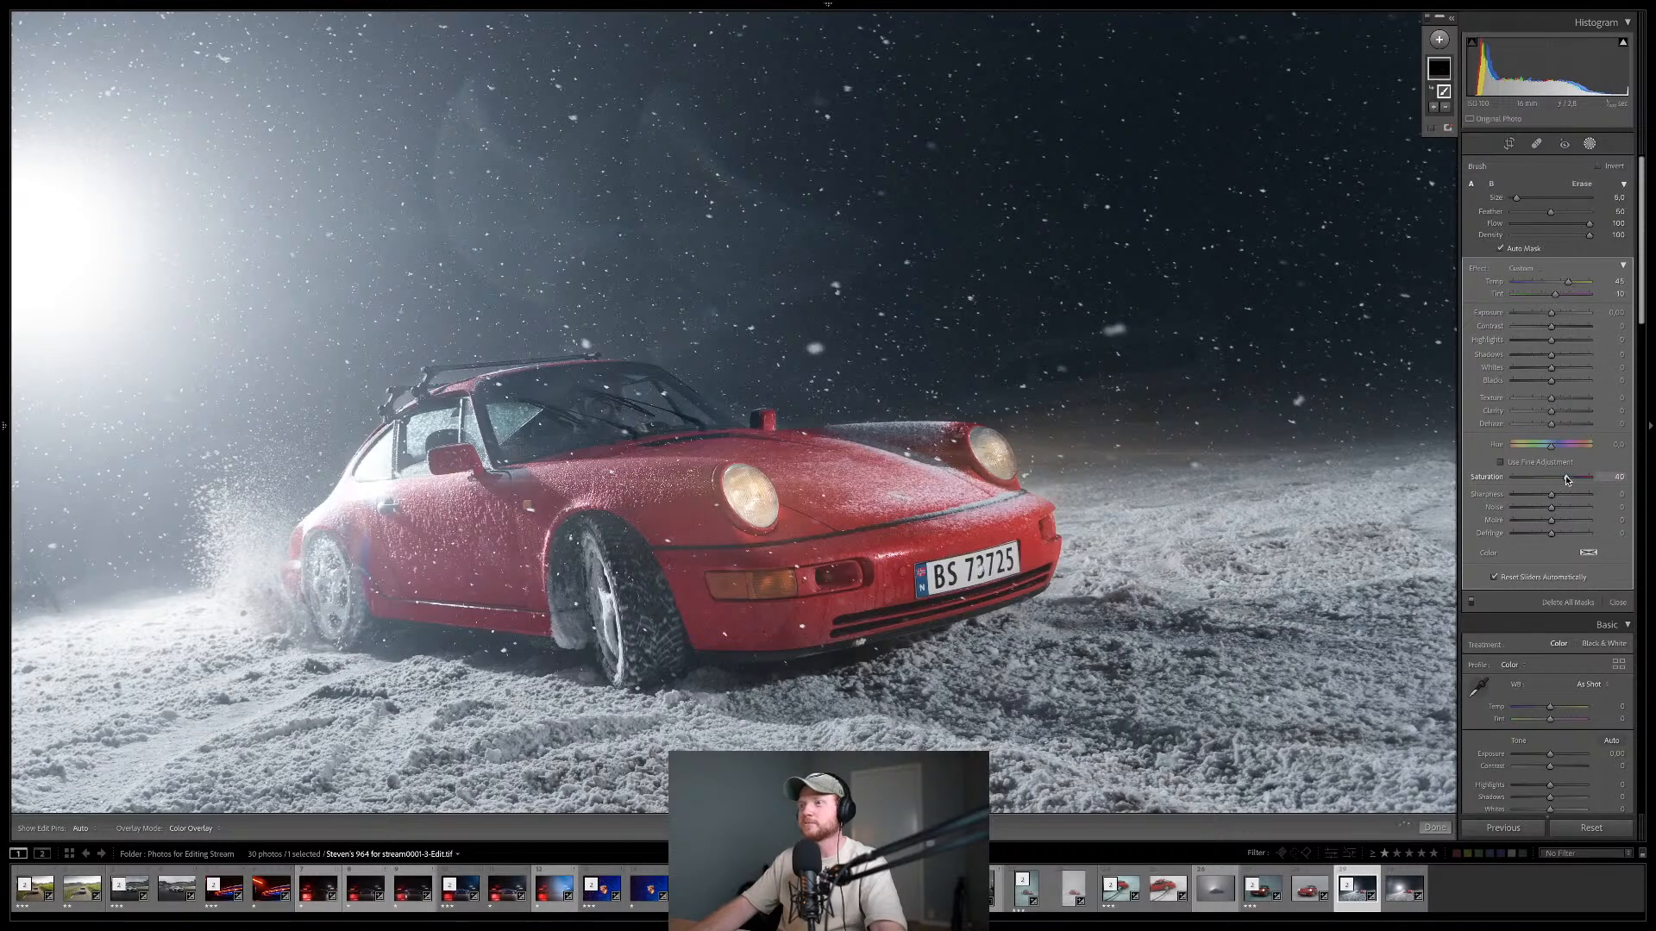
drag(1565, 474, 1556, 483)
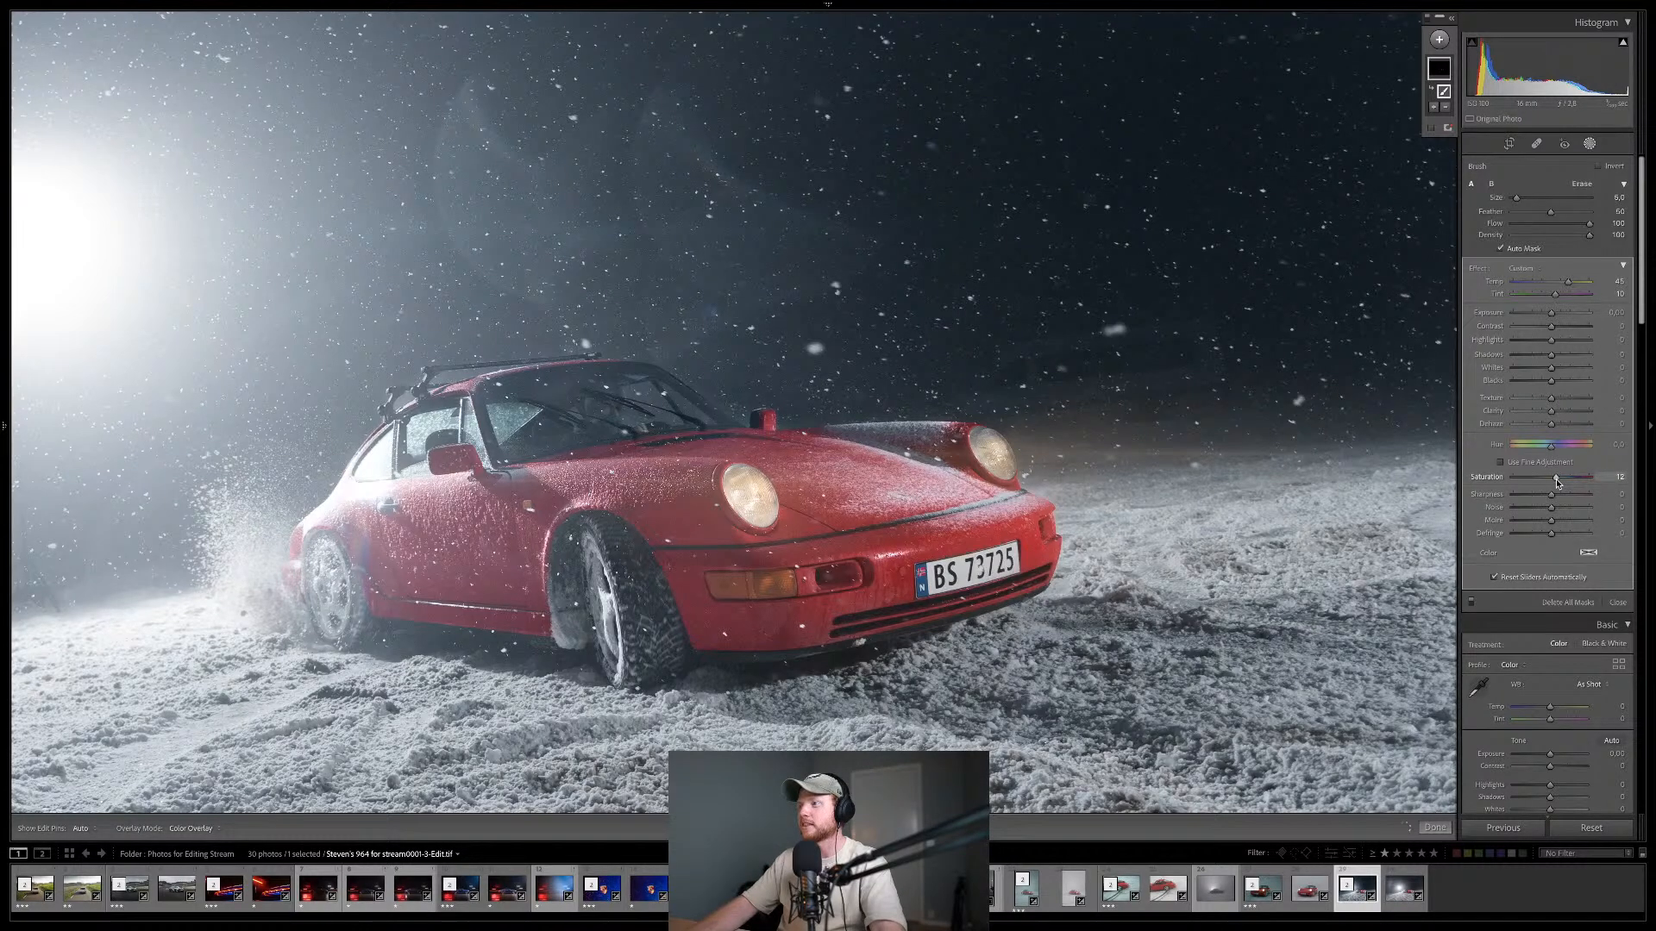
key(k)
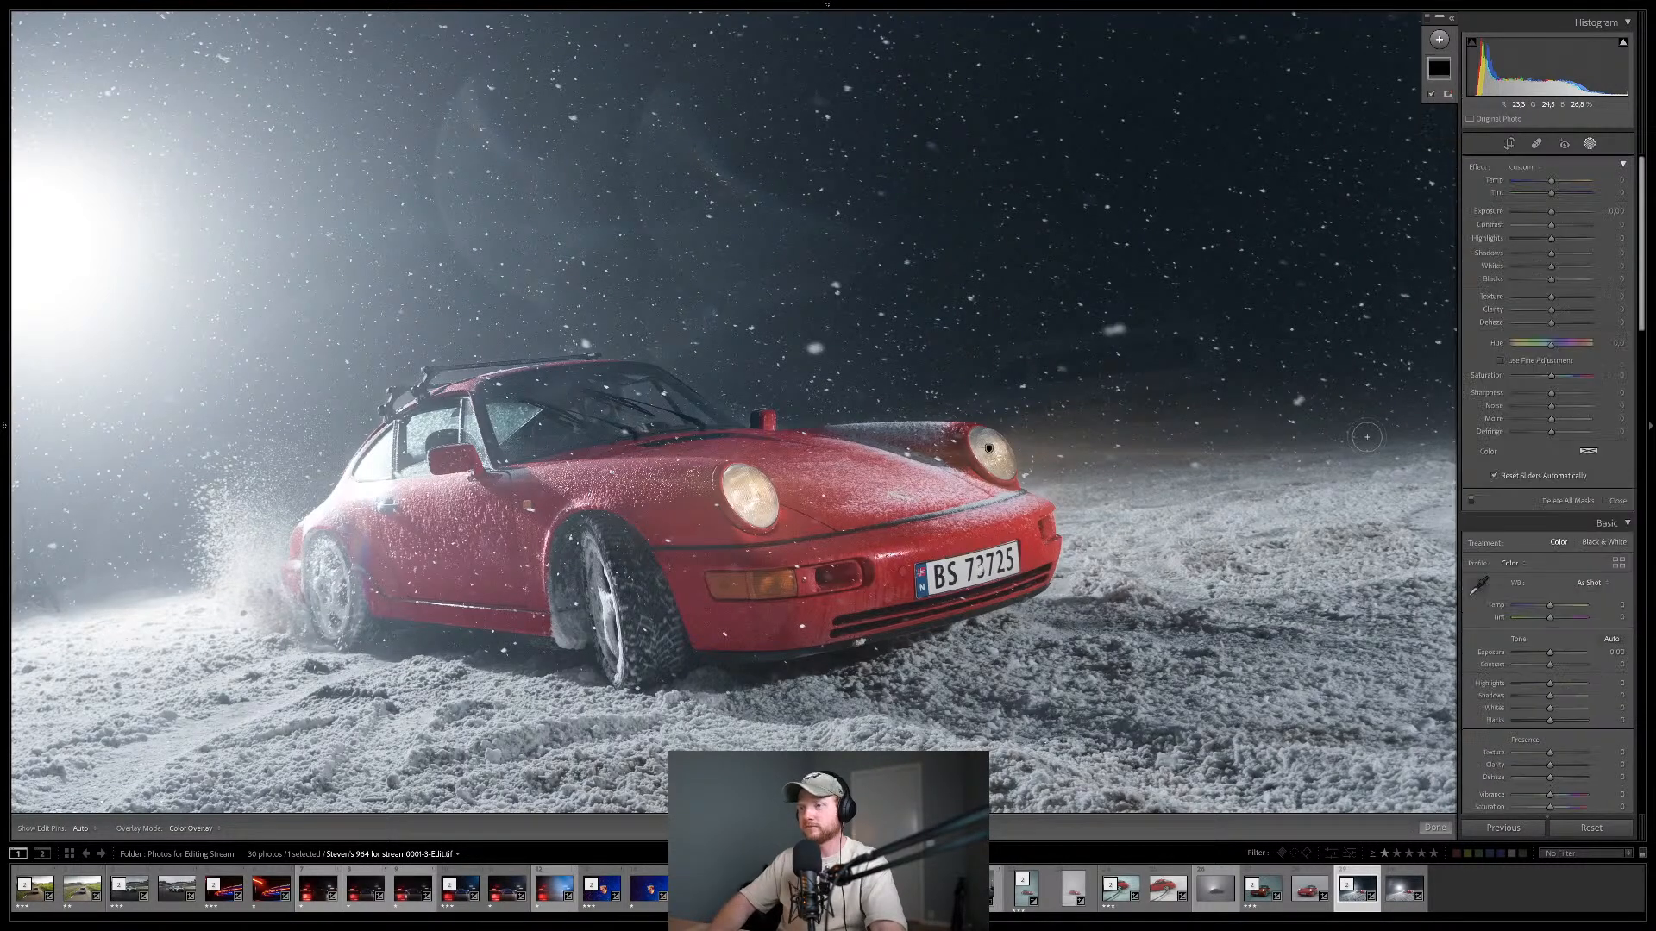
click(1007, 393)
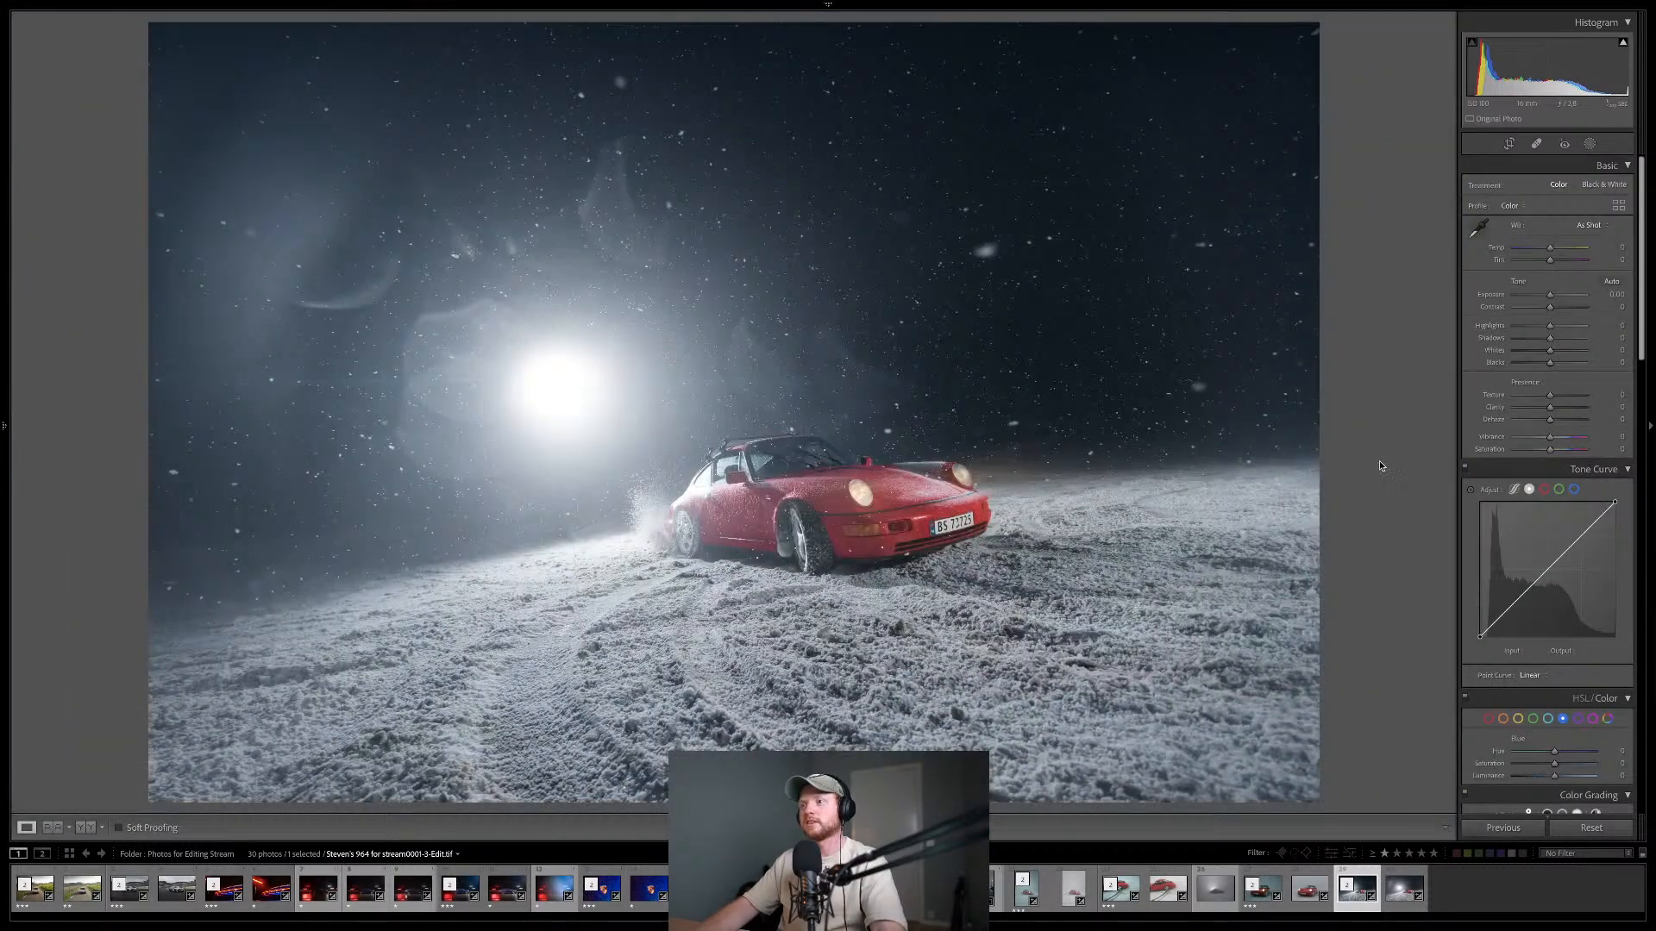
scroll(1541, 636, down, 5)
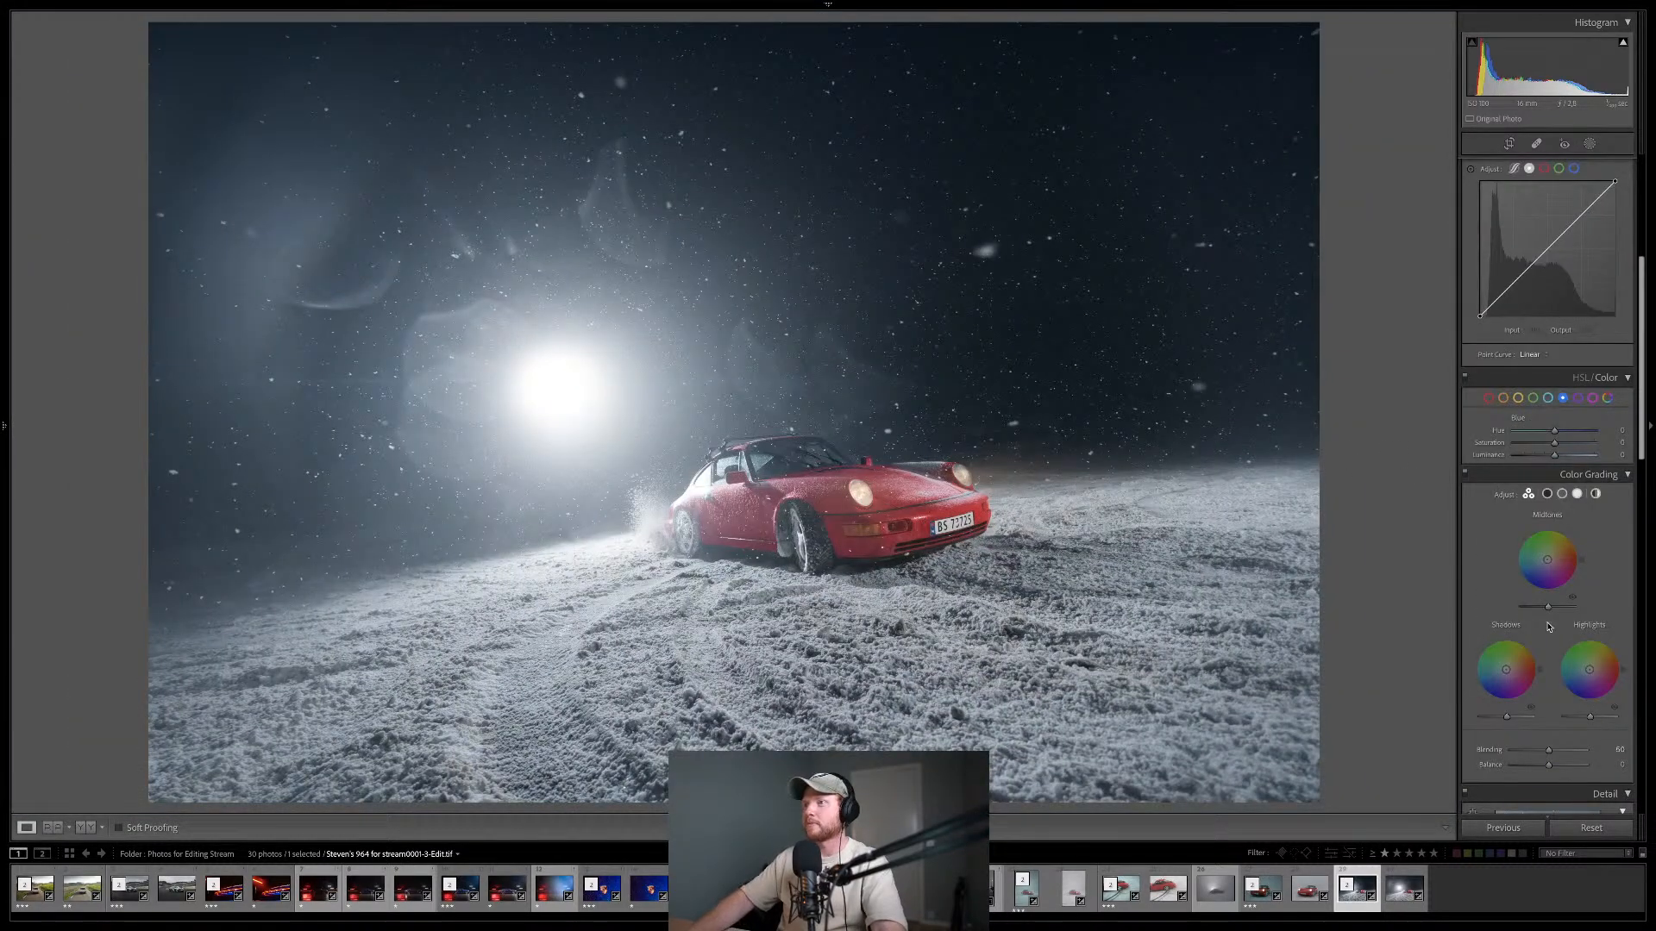
- Darken the night photo's edges with a Highlight Priority vignette: Amount -22, Midpoint 38, Feather 70 and Highlights 100
scroll(1541, 636, down, 5)
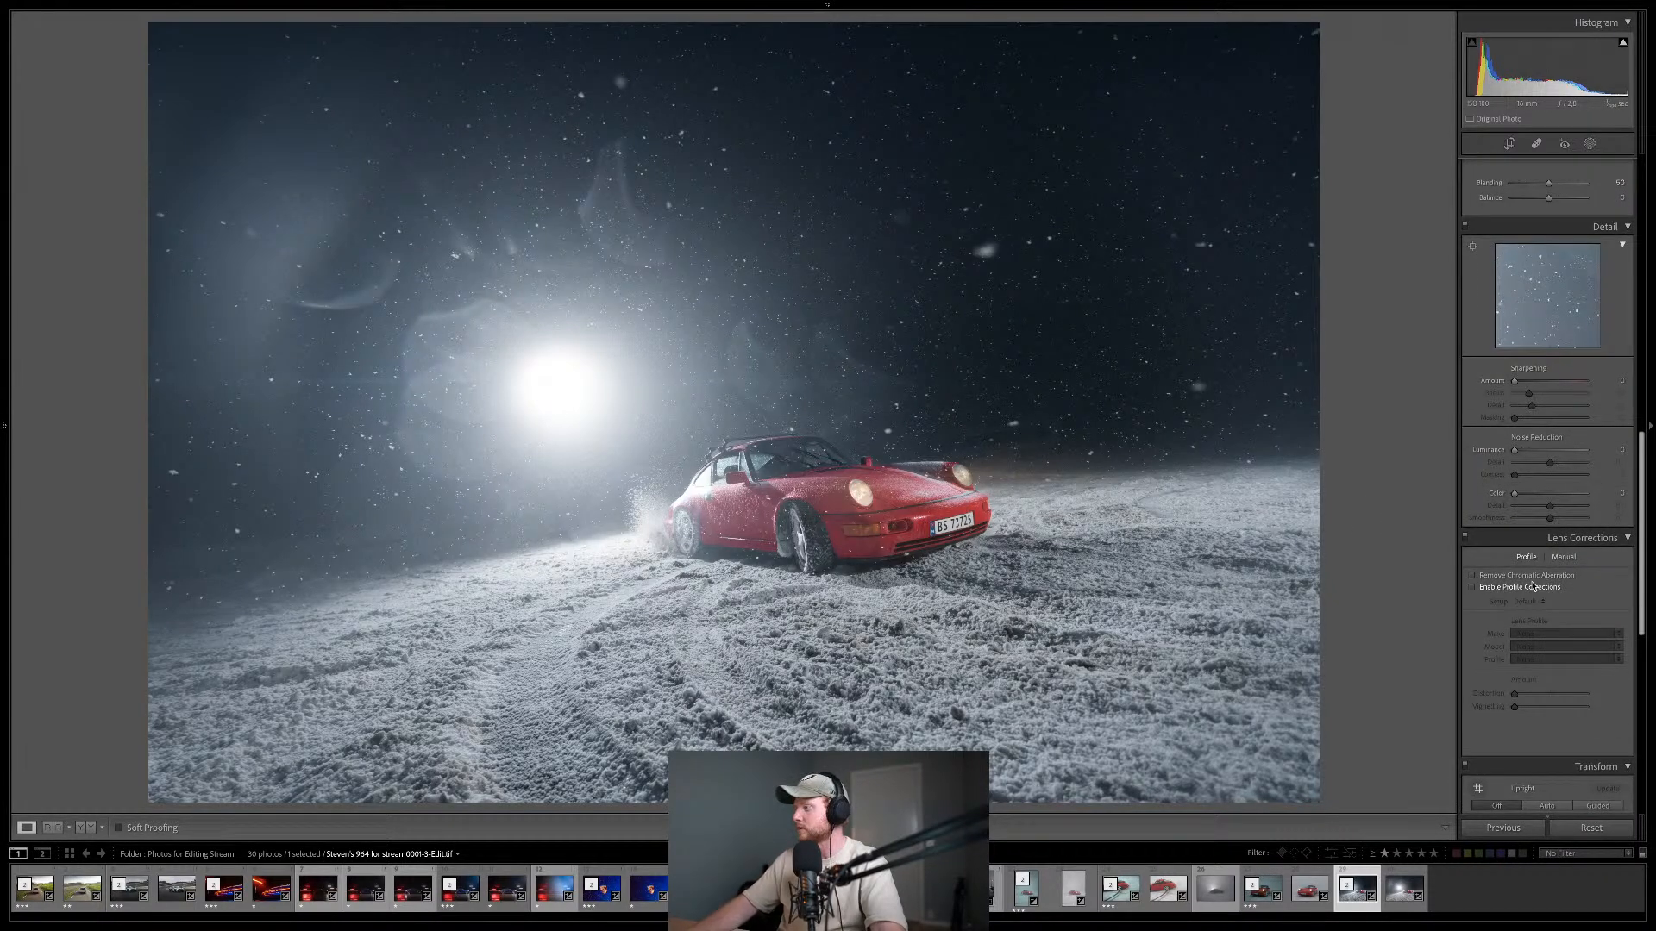
scroll(1544, 639, down, 5)
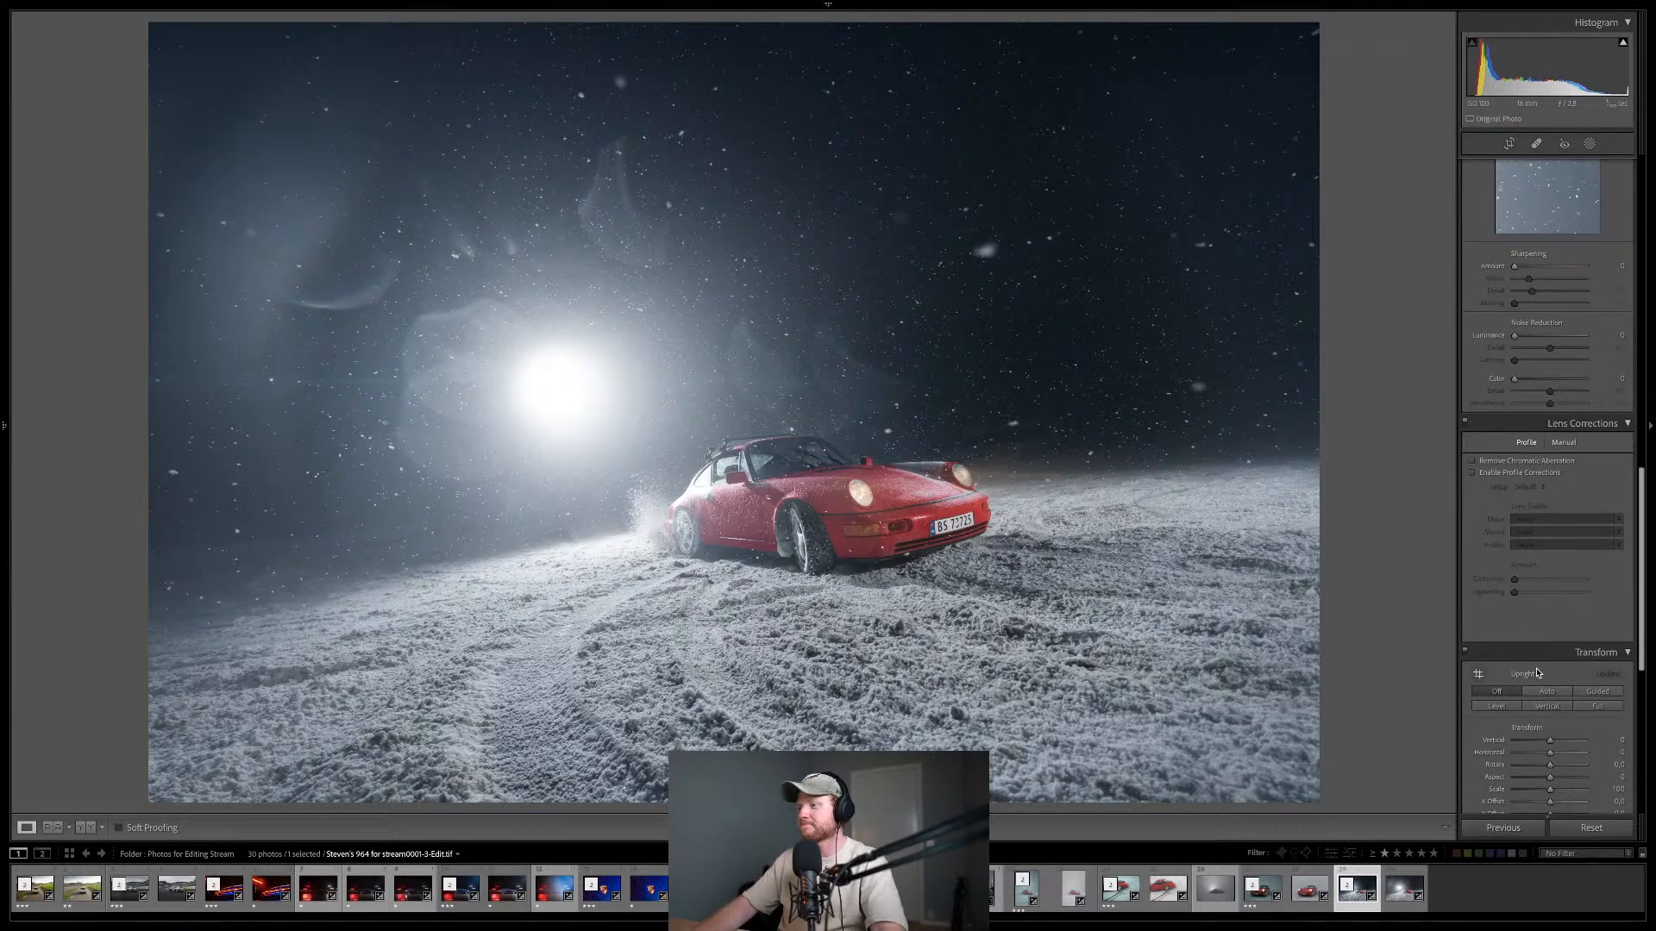
scroll(1536, 674, down, 1)
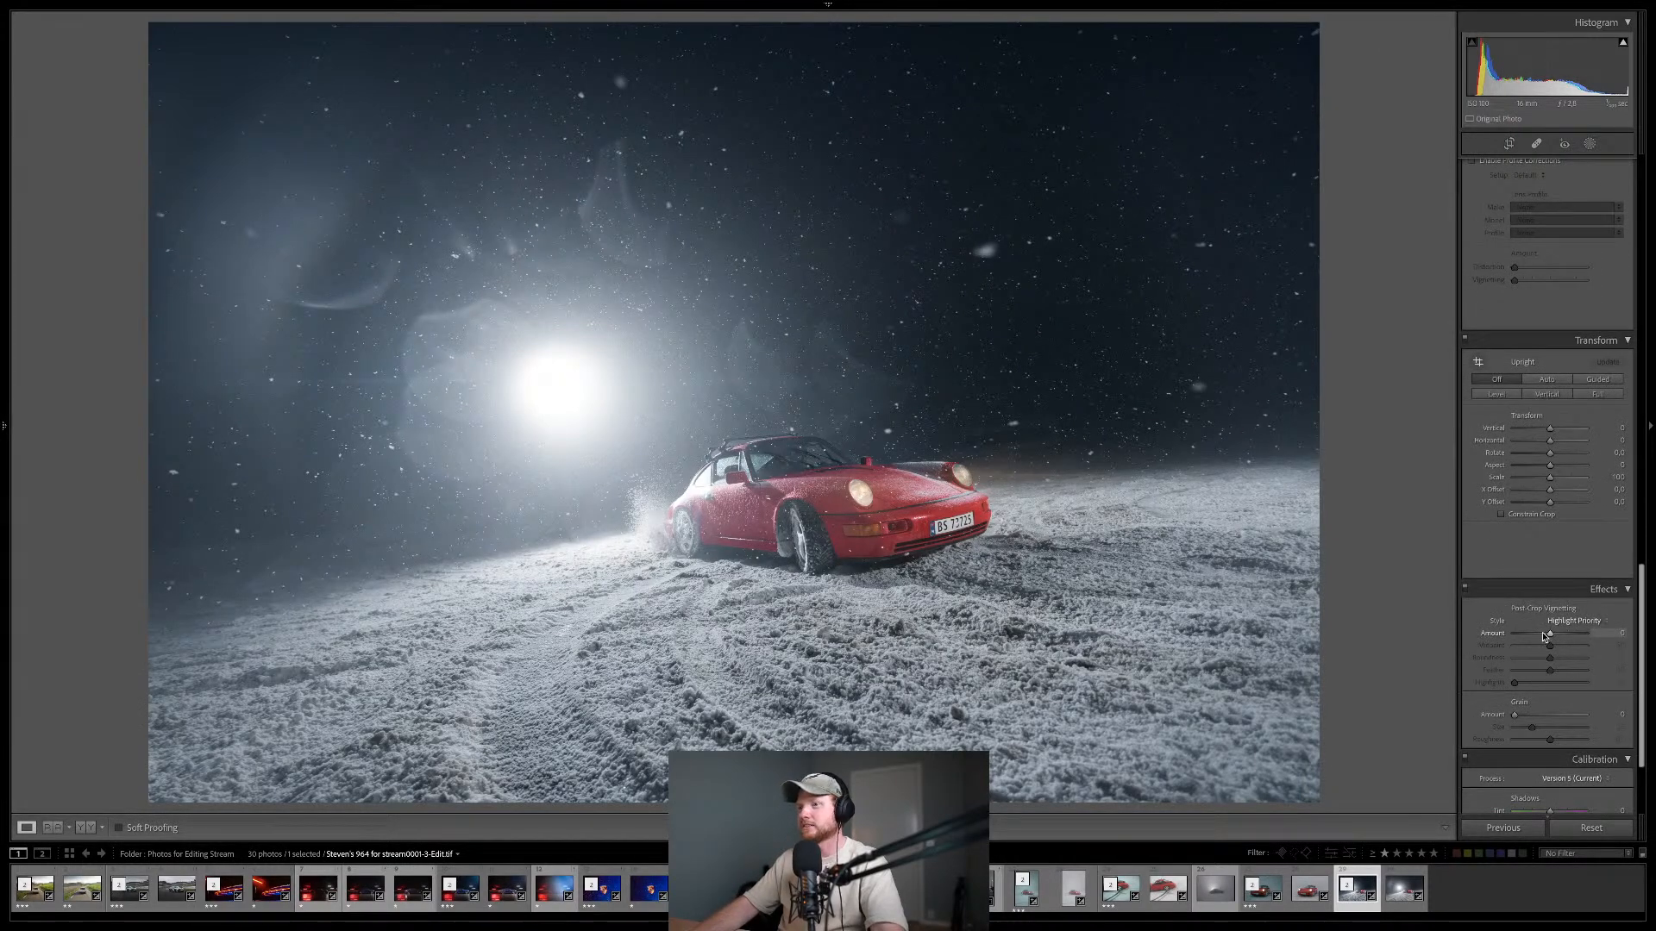
mouse_move(1544, 636)
mouse_down()
mouse_move(1585, 683)
mouse_move(1541, 634)
mouse_up()
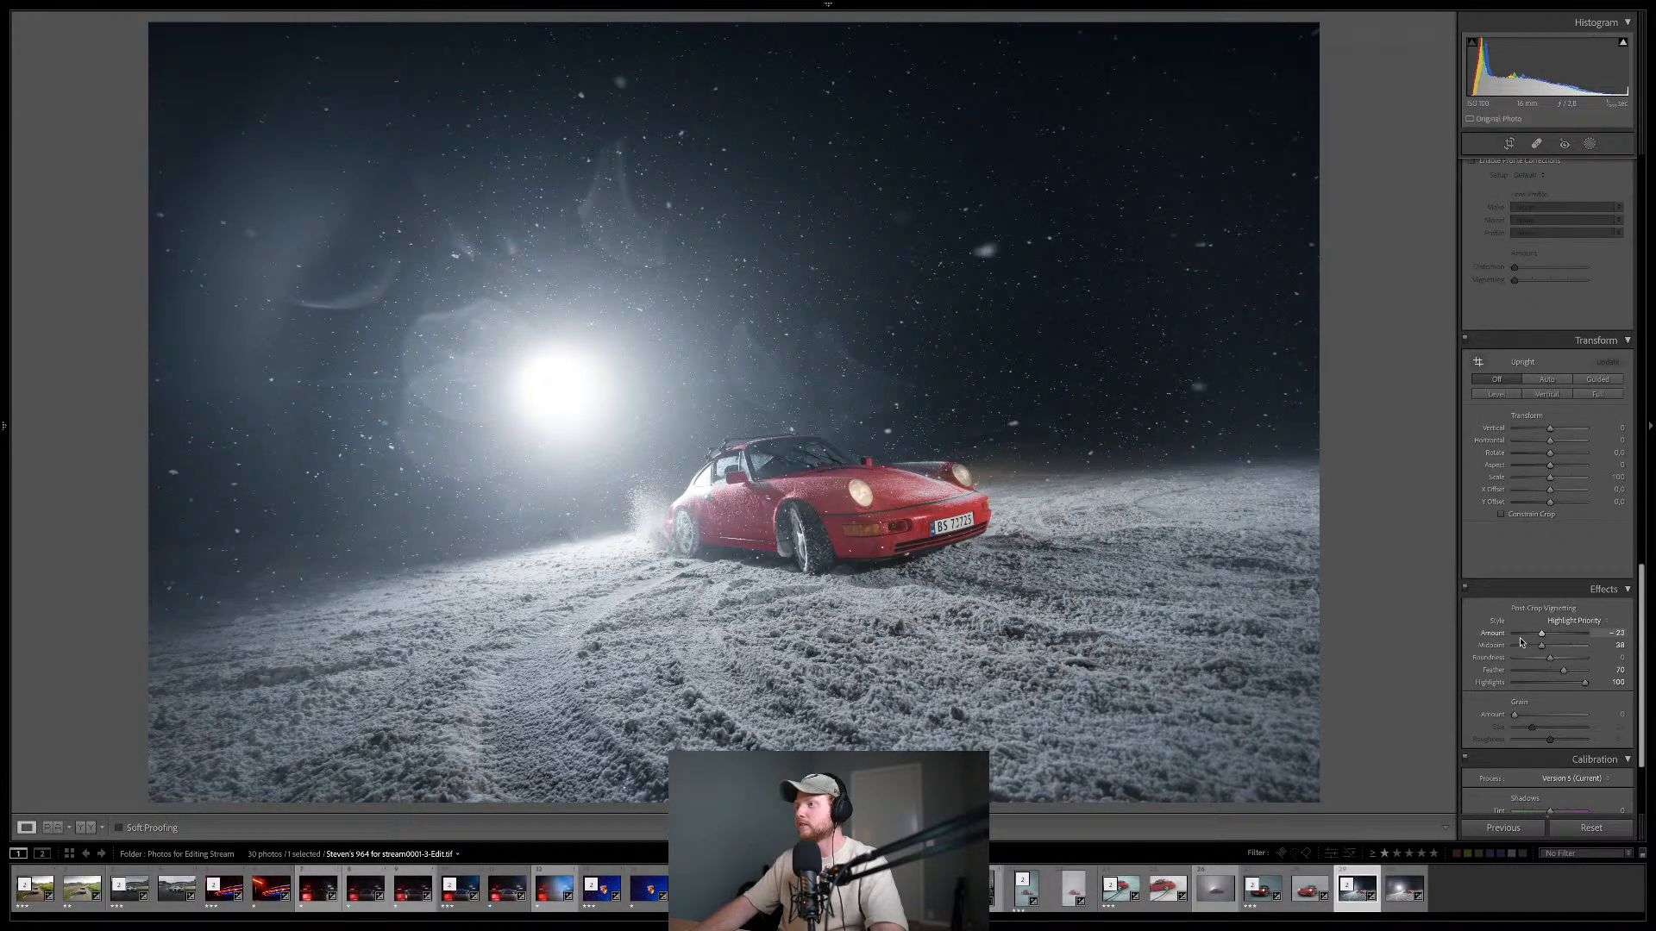
- Brighten the car's paint by raising the Red Luminance to +30 and the Orange Luminance to +31
scroll(1523, 642, up, 5)
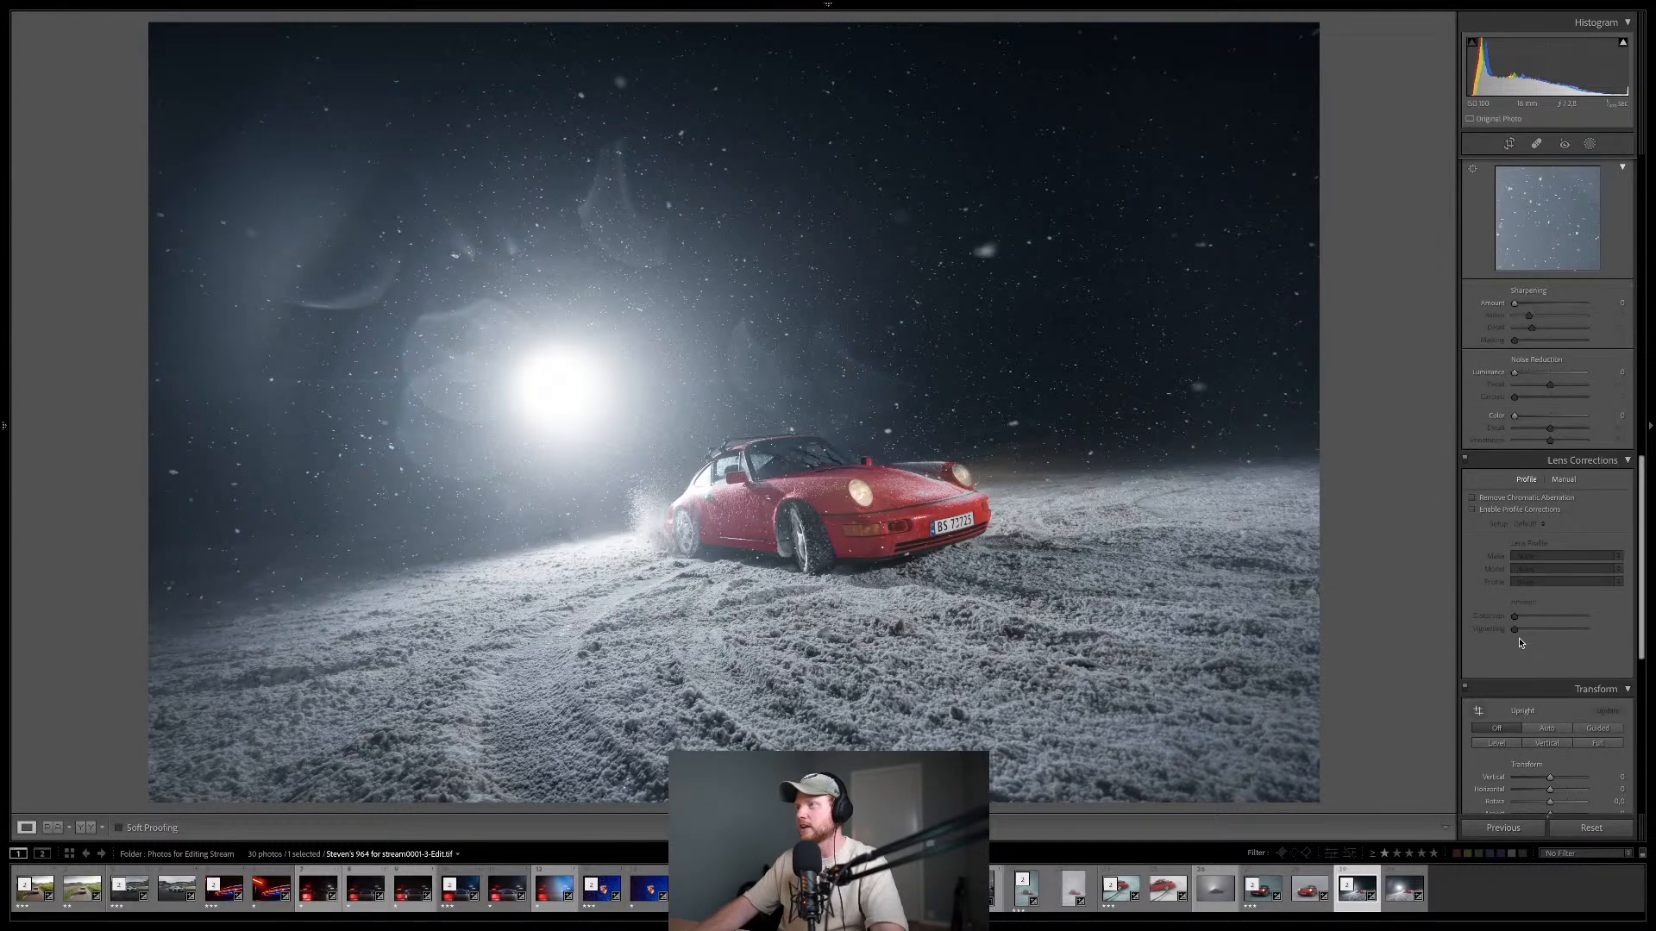
scroll(1550, 662, up, 10)
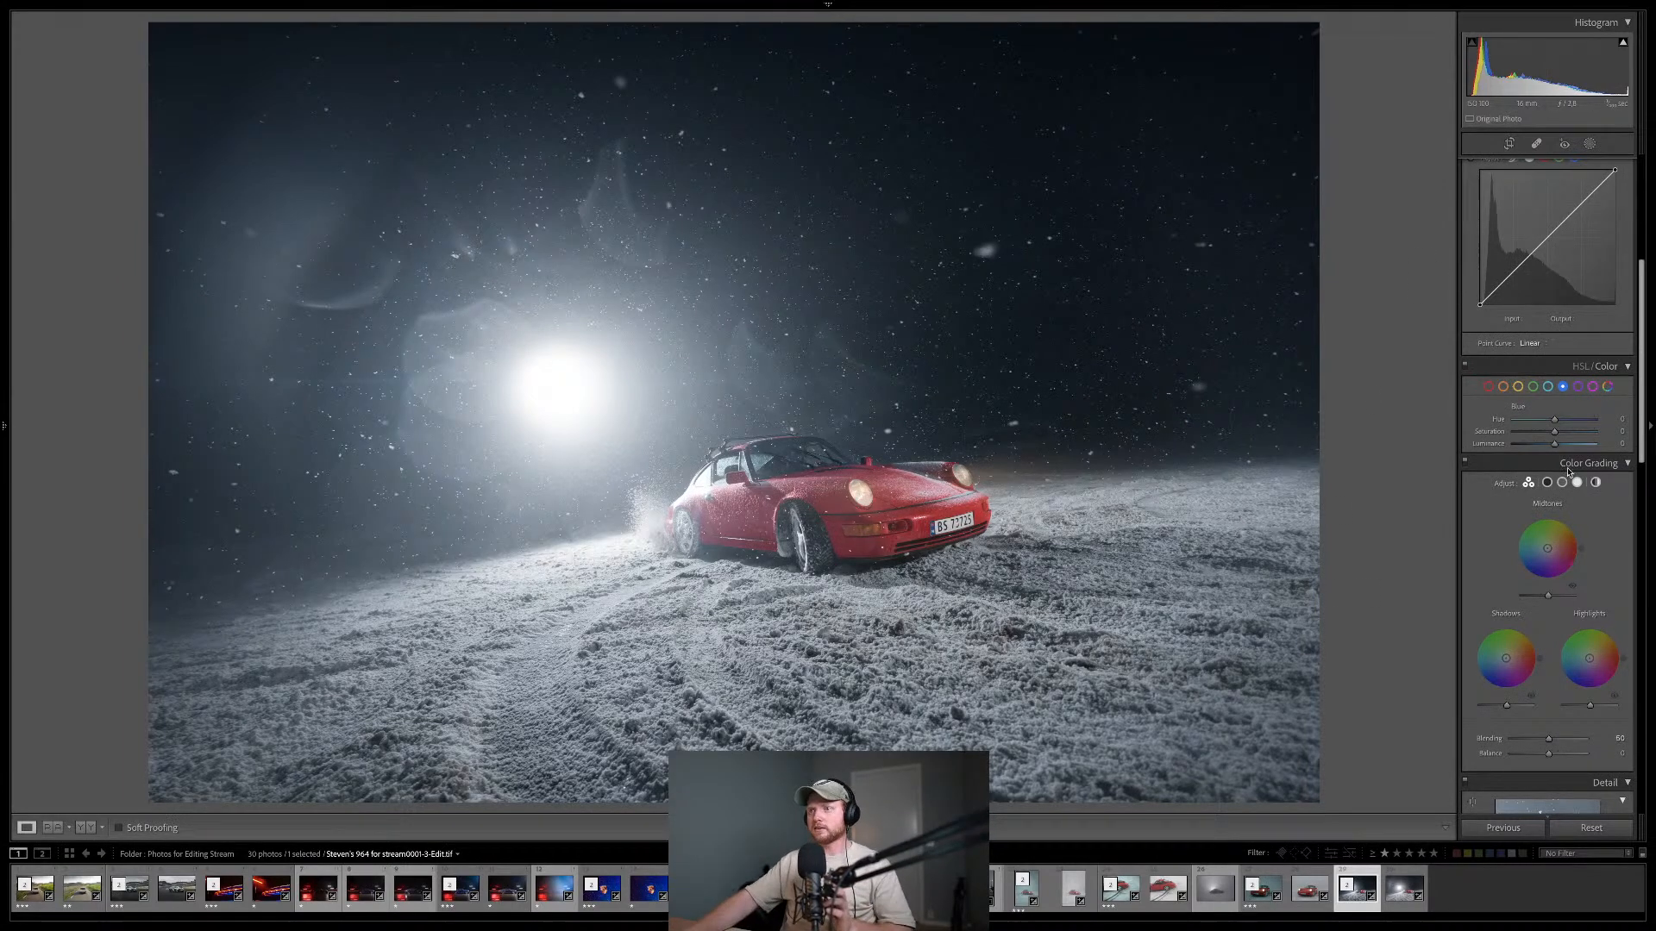
click(1489, 386)
drag(1554, 444, 1567, 447)
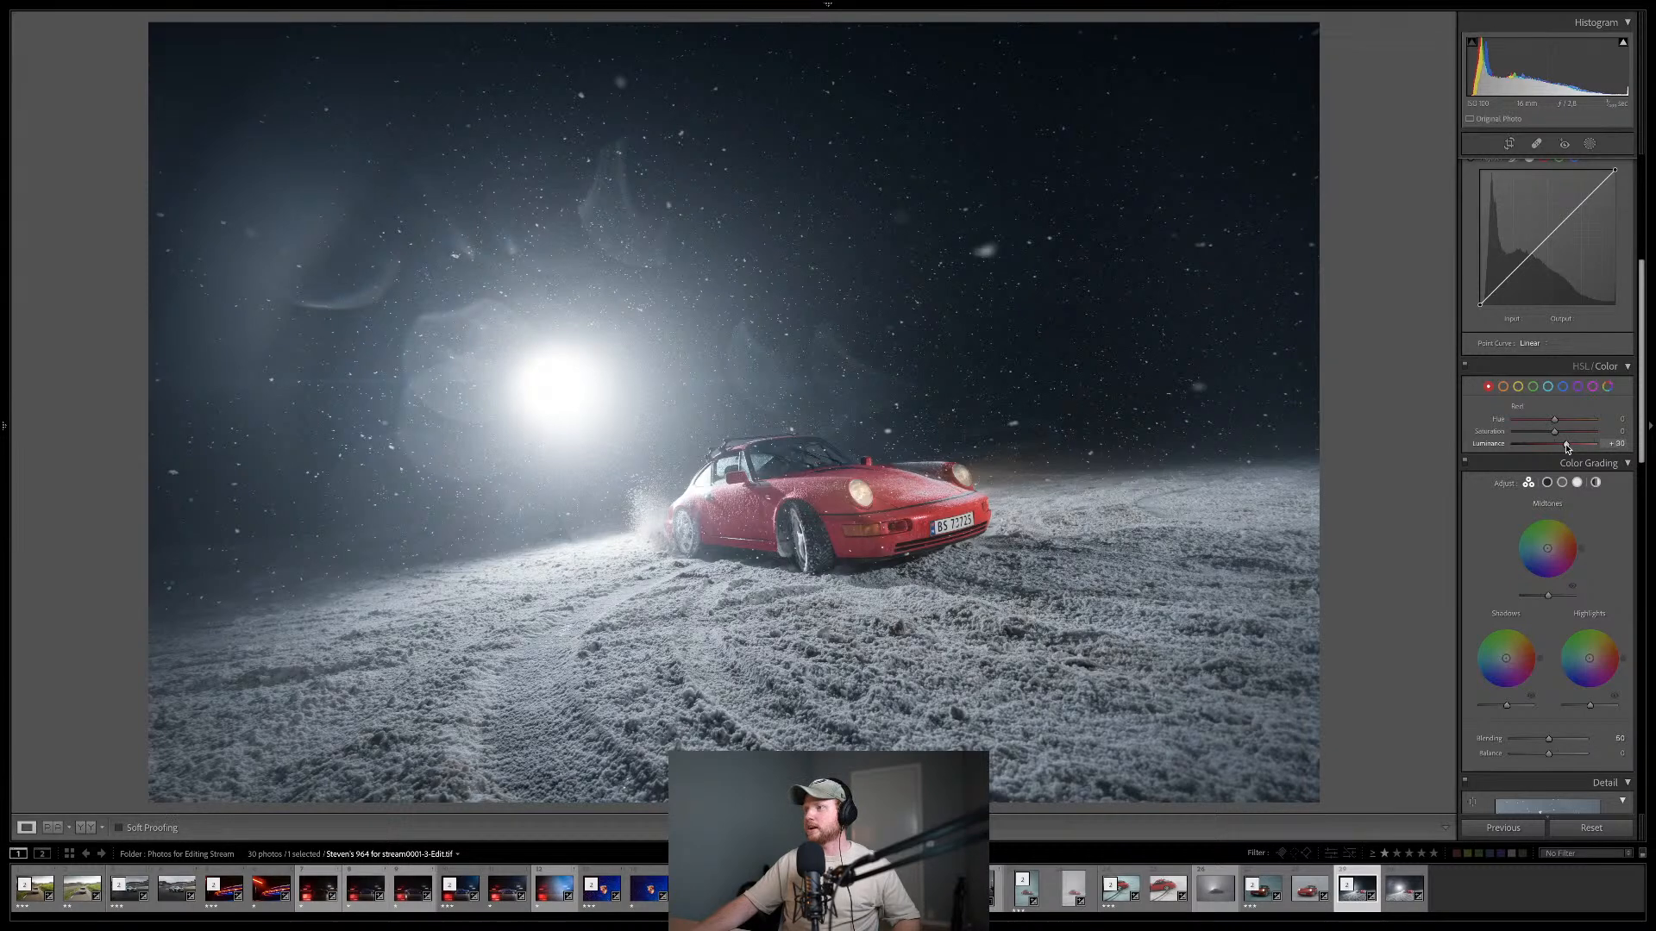
click(1503, 388)
drag(1559, 444, 1567, 447)
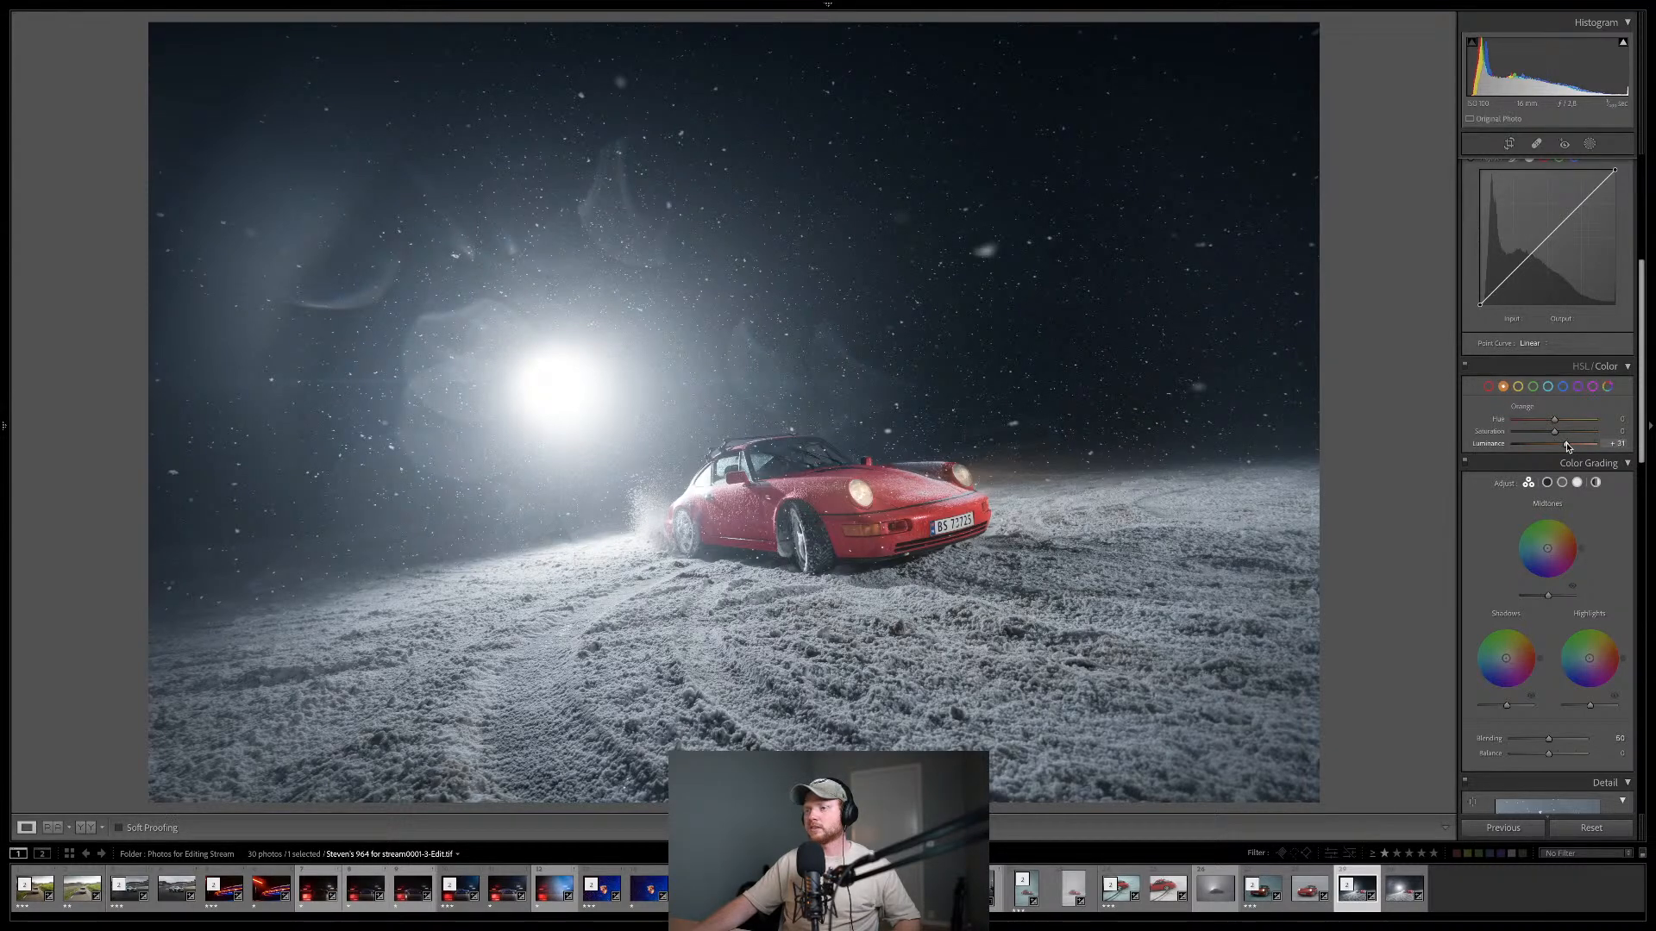
- Set the Magenta Hue to +29, Saturation to +38 and Luminance to +33, and rate the photo three stars
click(1593, 388)
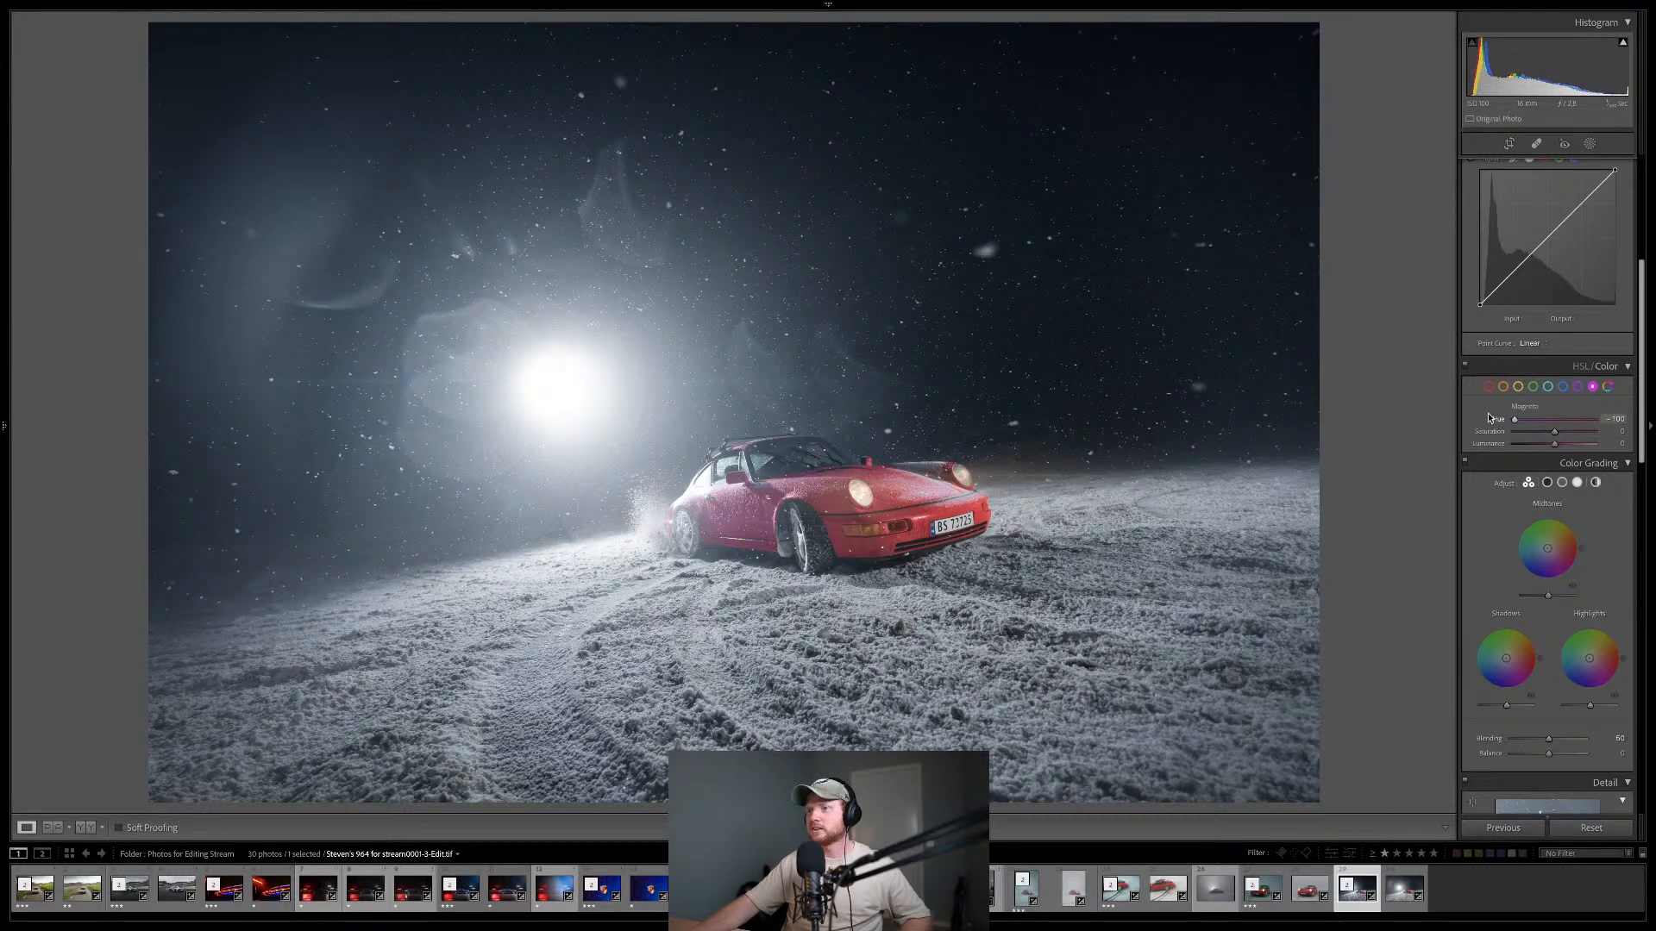
click(1566, 420)
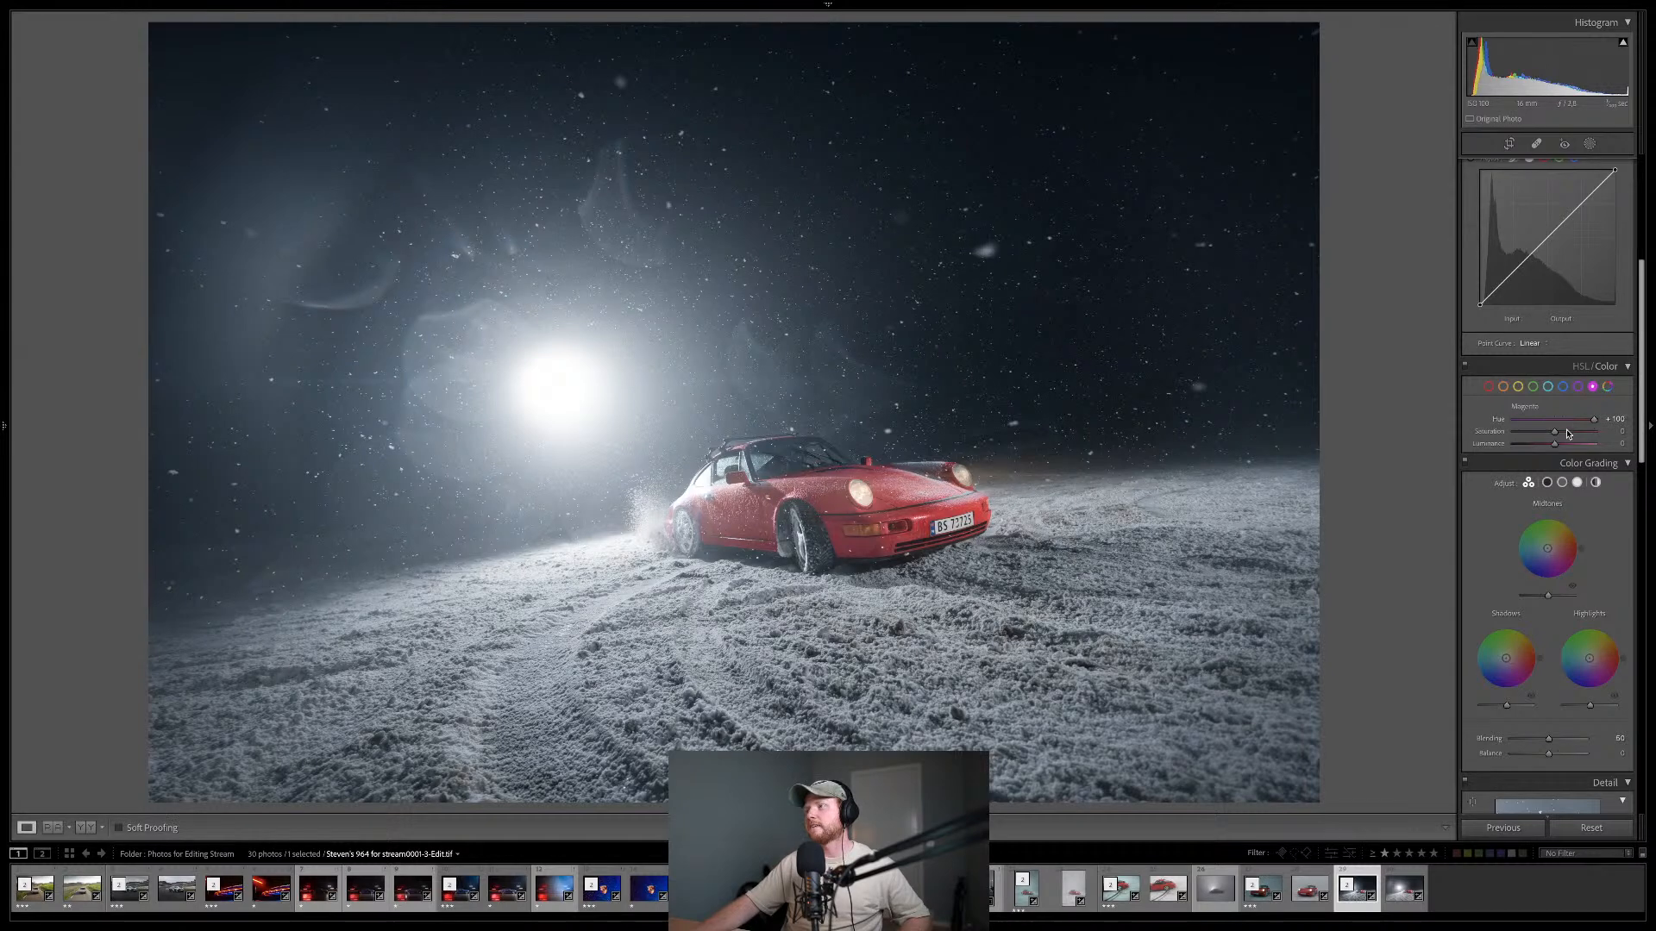
click(1567, 444)
click(1570, 432)
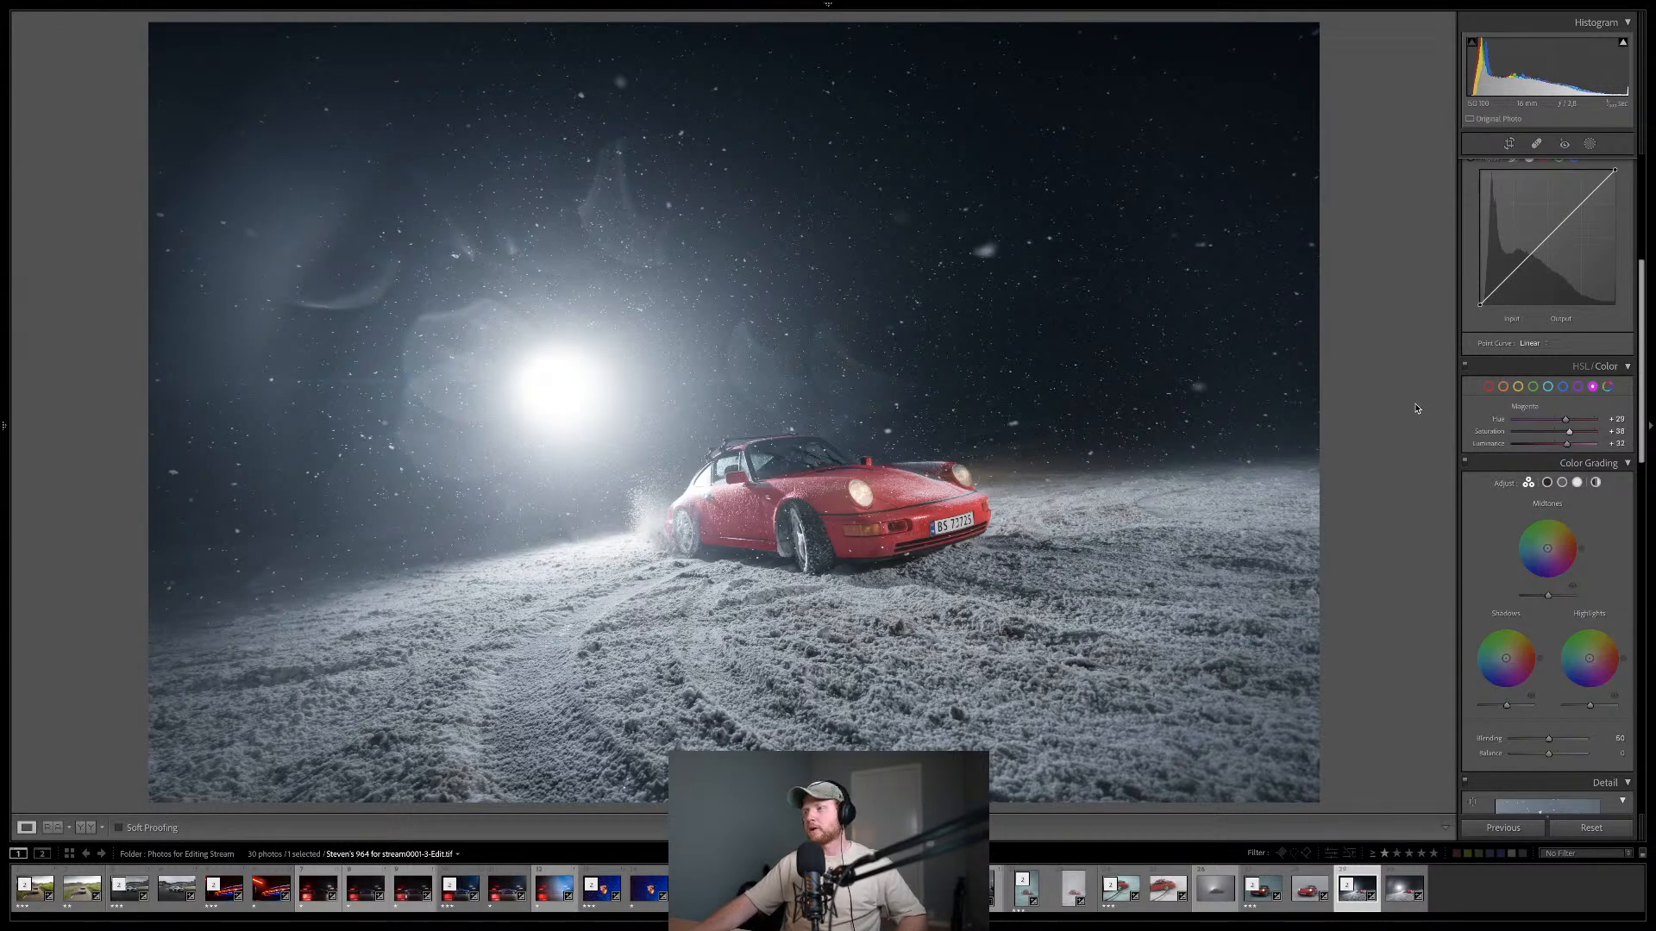
key(3)
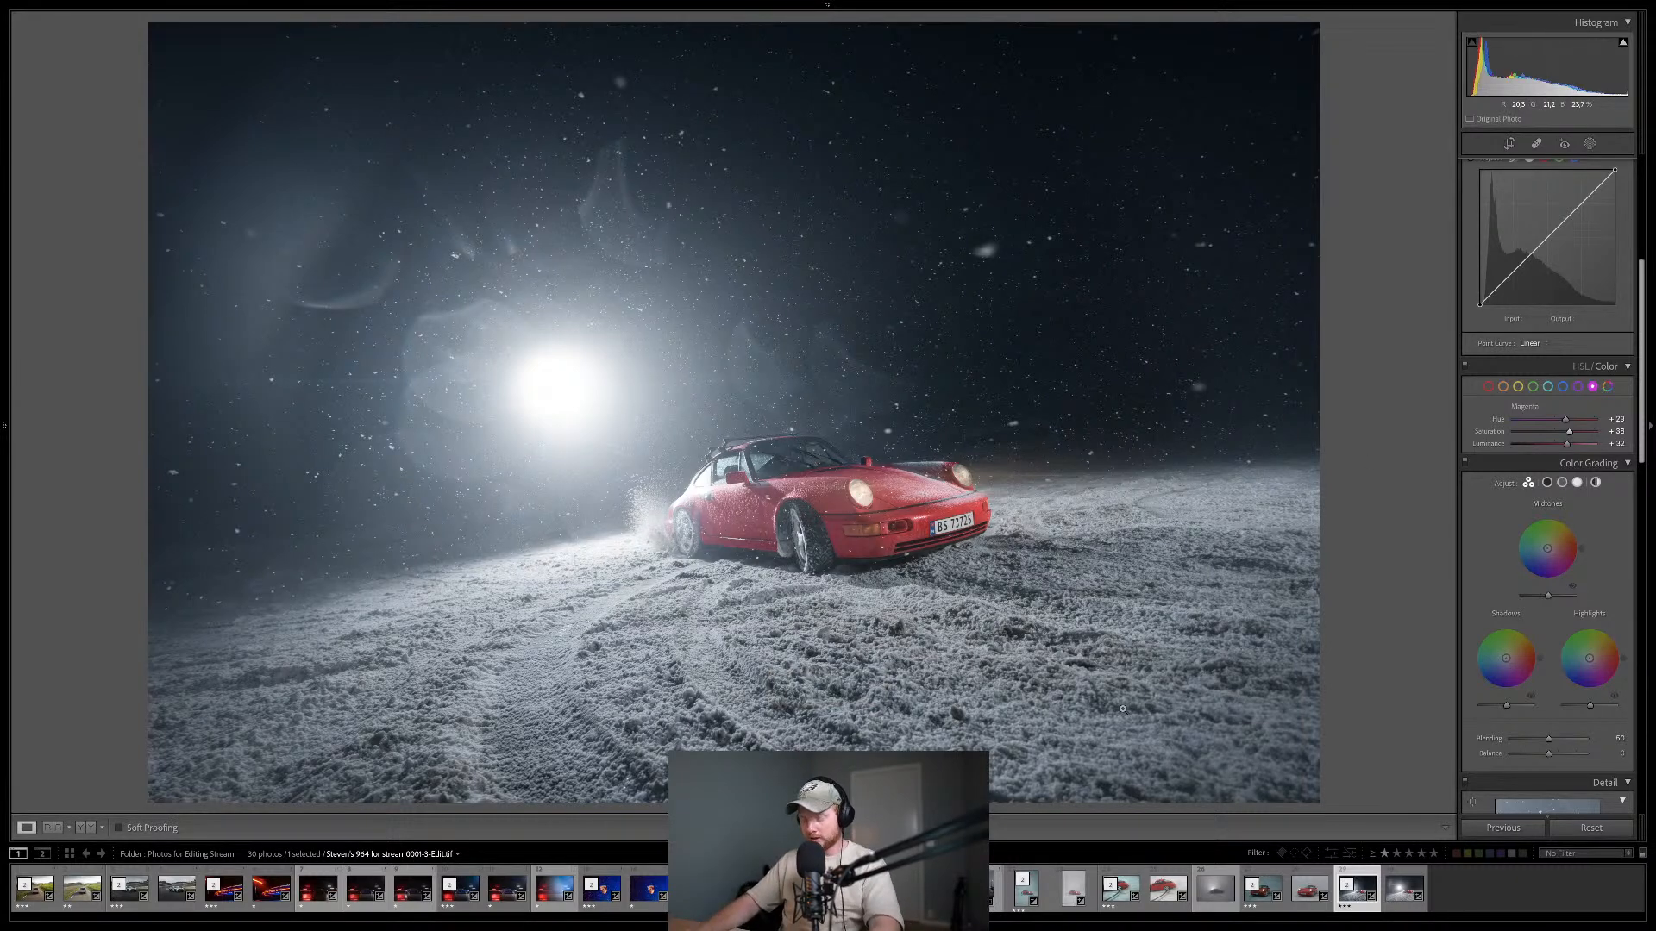
- Compare the vertical foggy 964 photo's original, basic raw edit and final teal version
click(1033, 895)
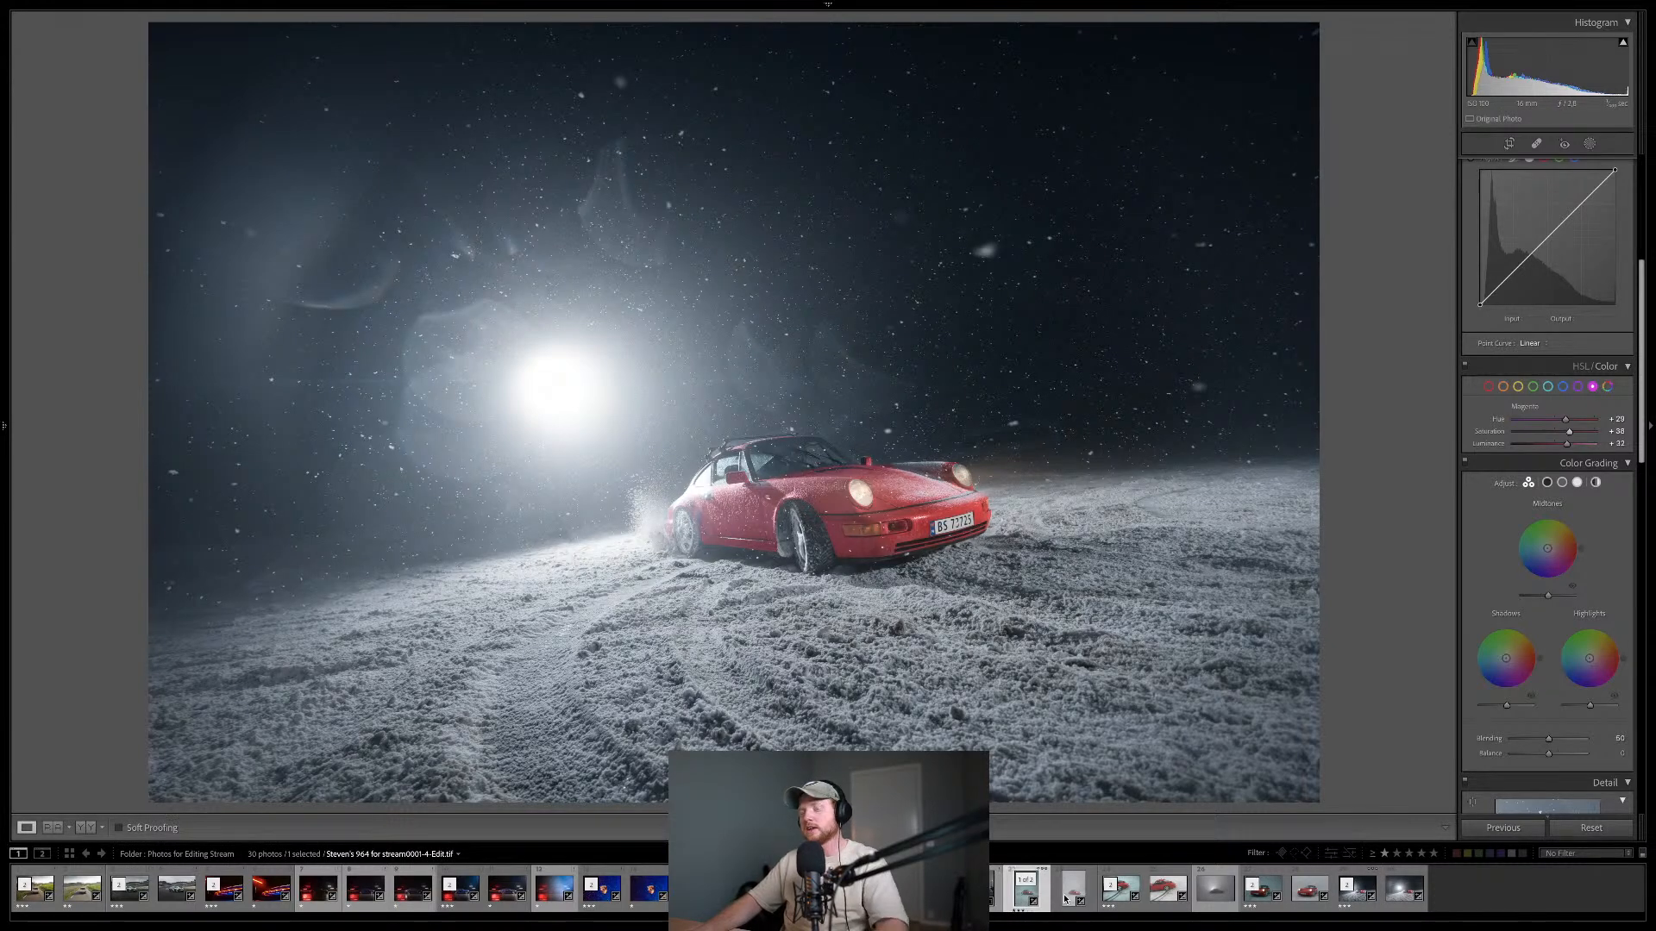
click(1066, 900)
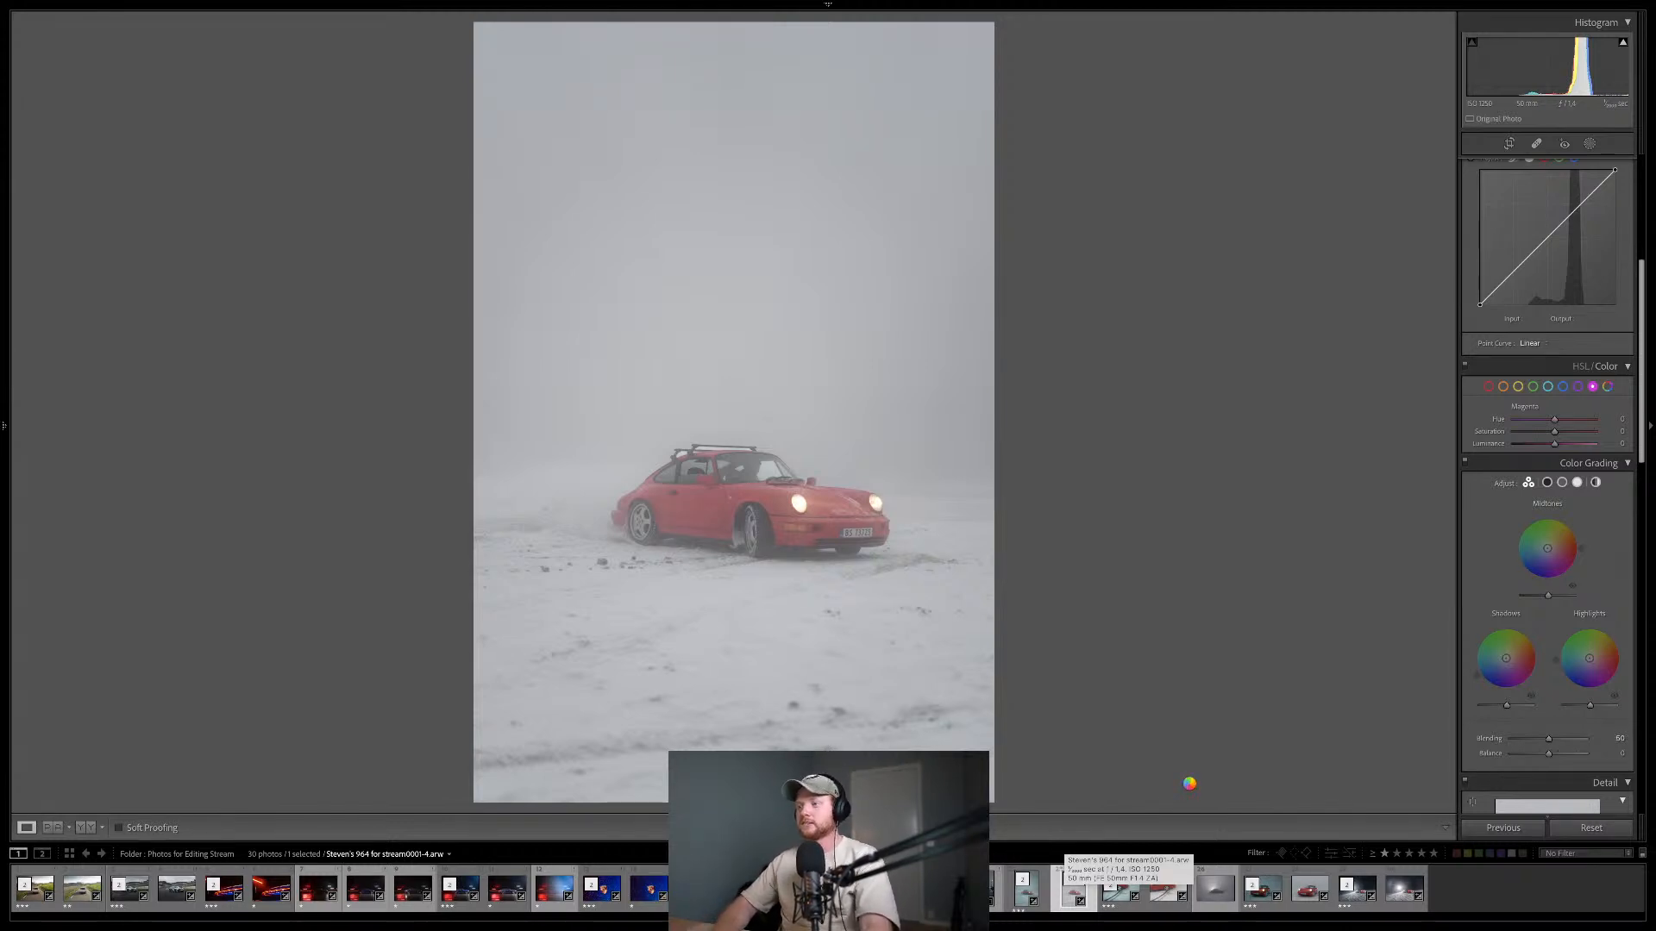
key(backslash)
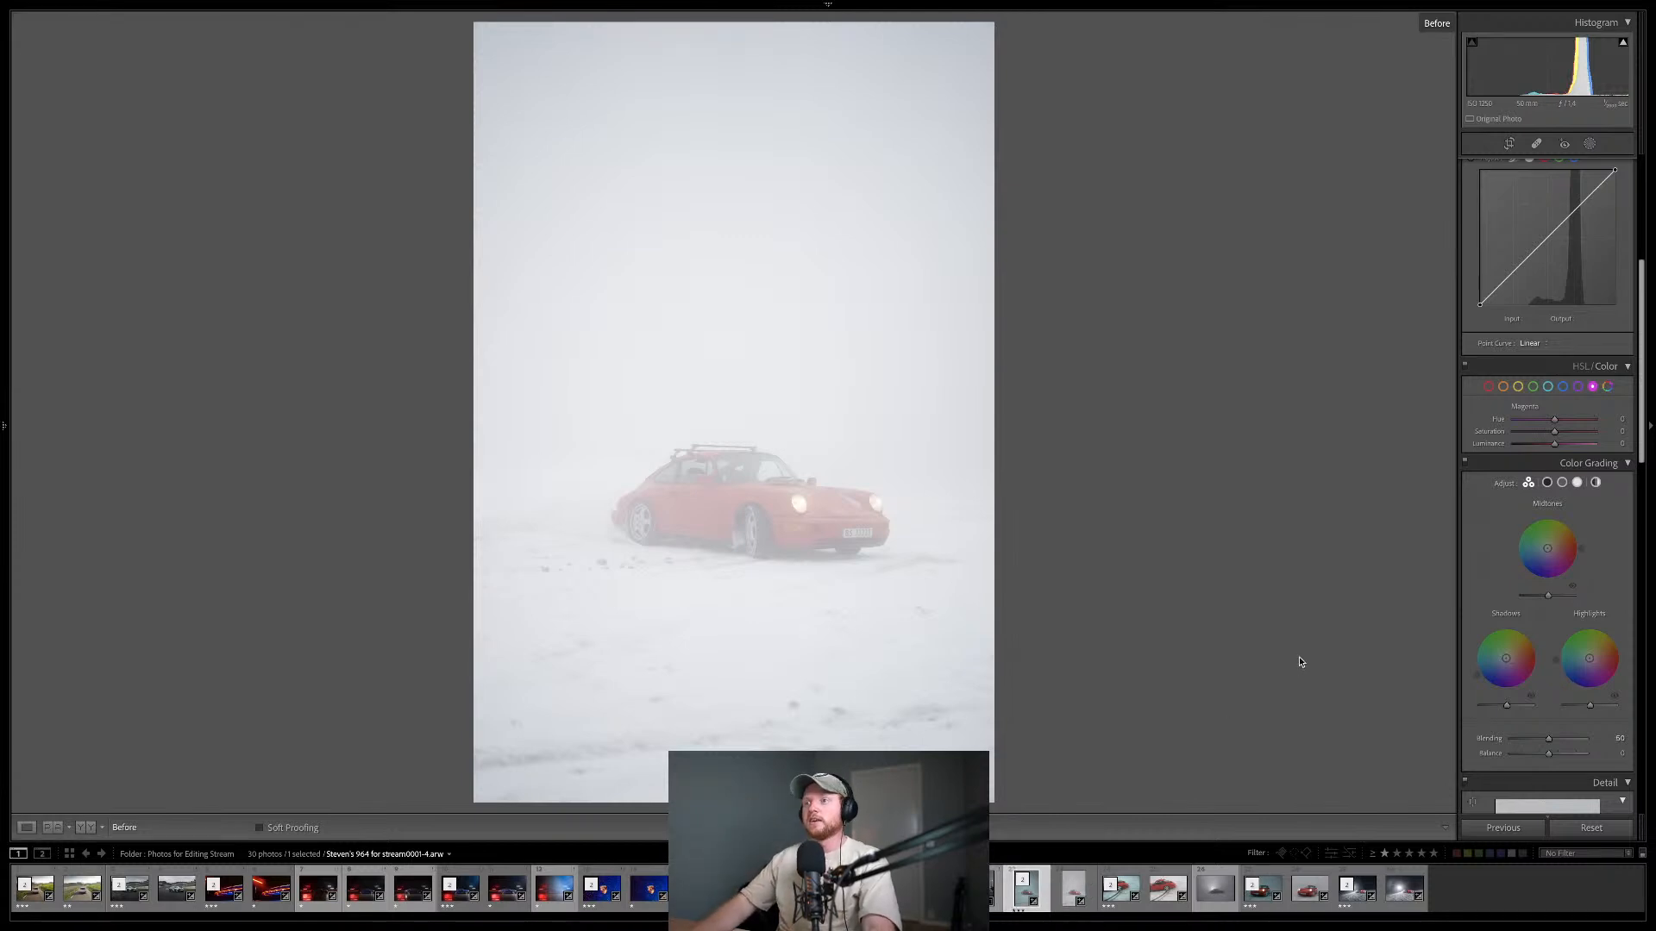
key(backslash)
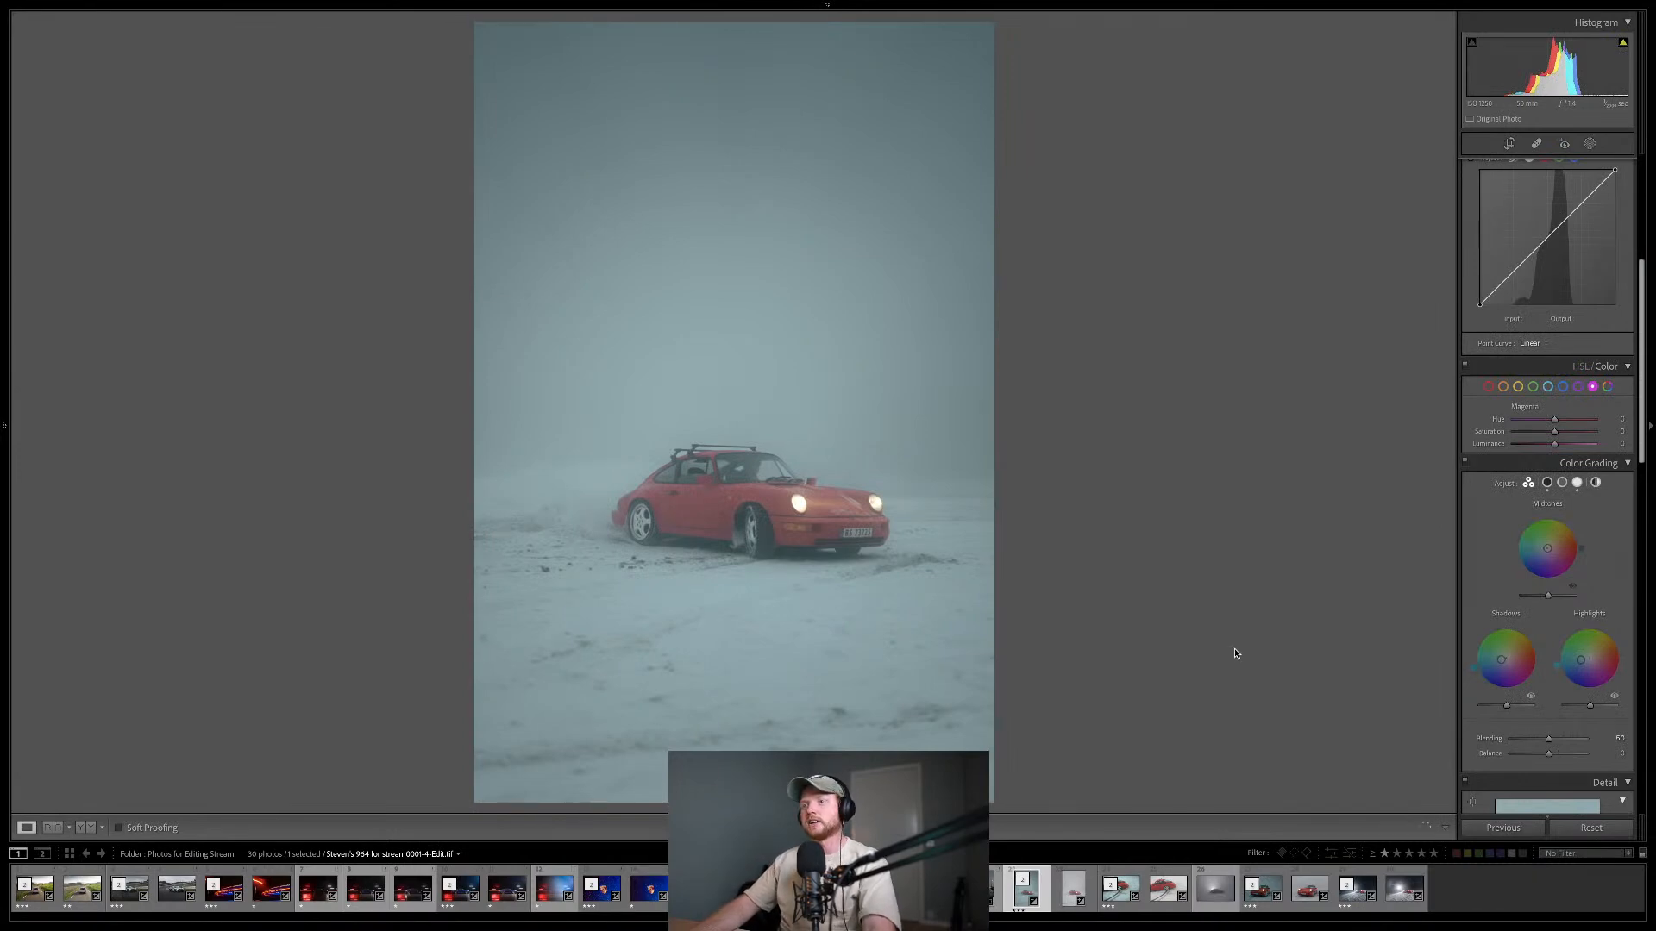
- Switch to Photoshop, quit it and return to Lightroom
key(ctrl+Left)
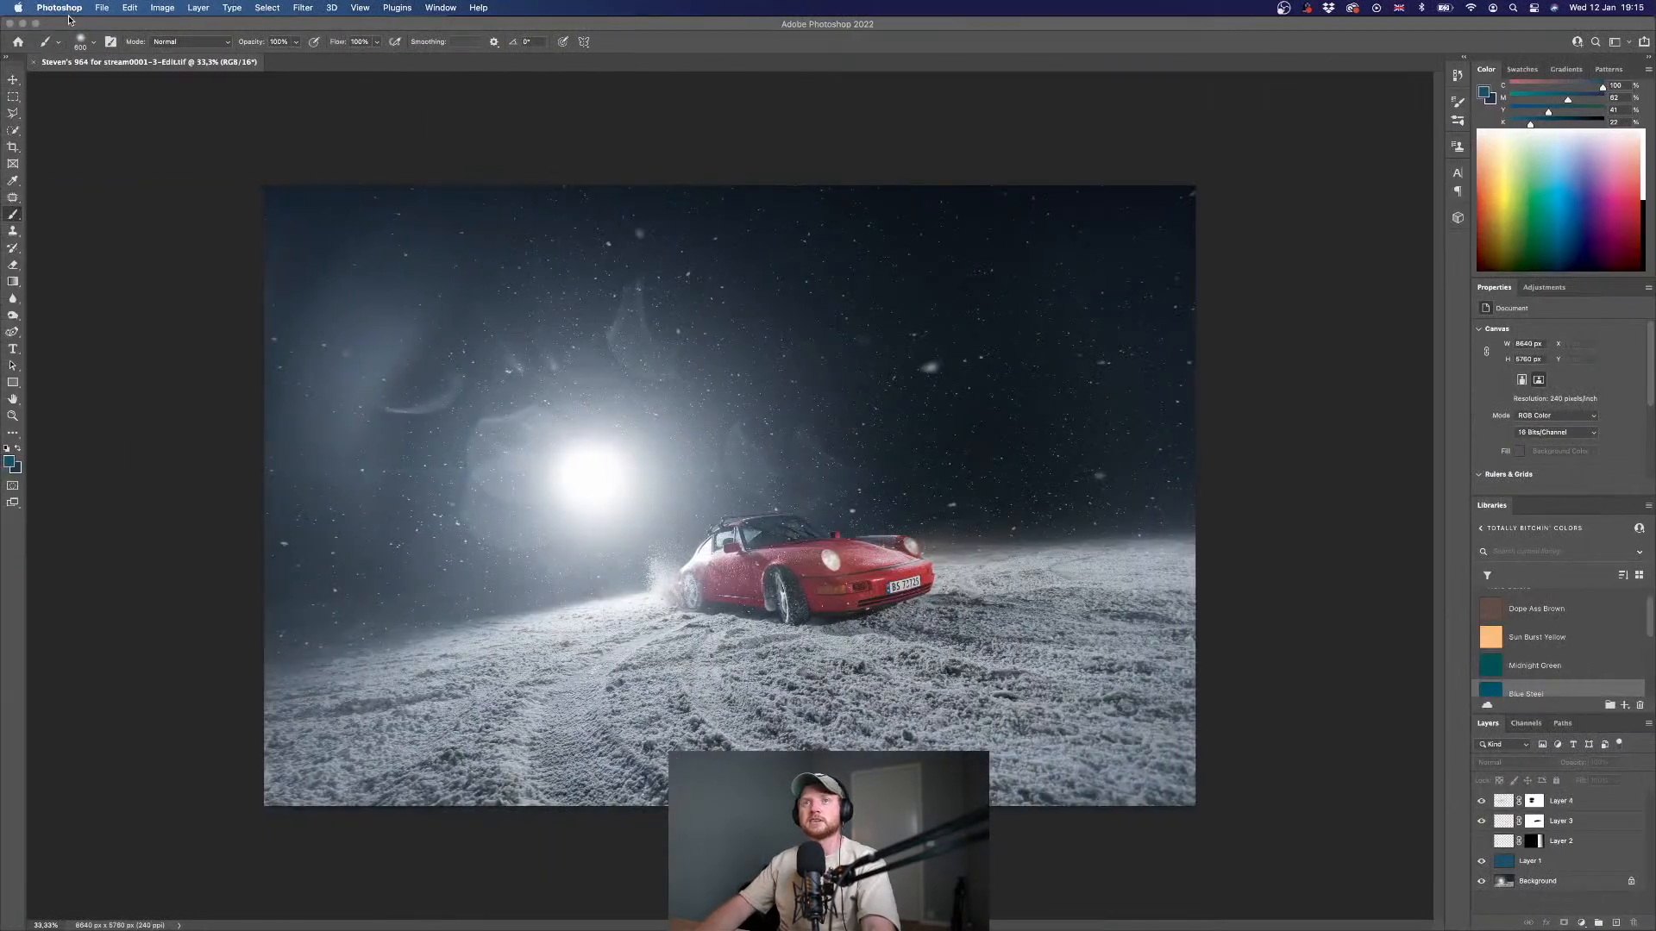
click(83, 81)
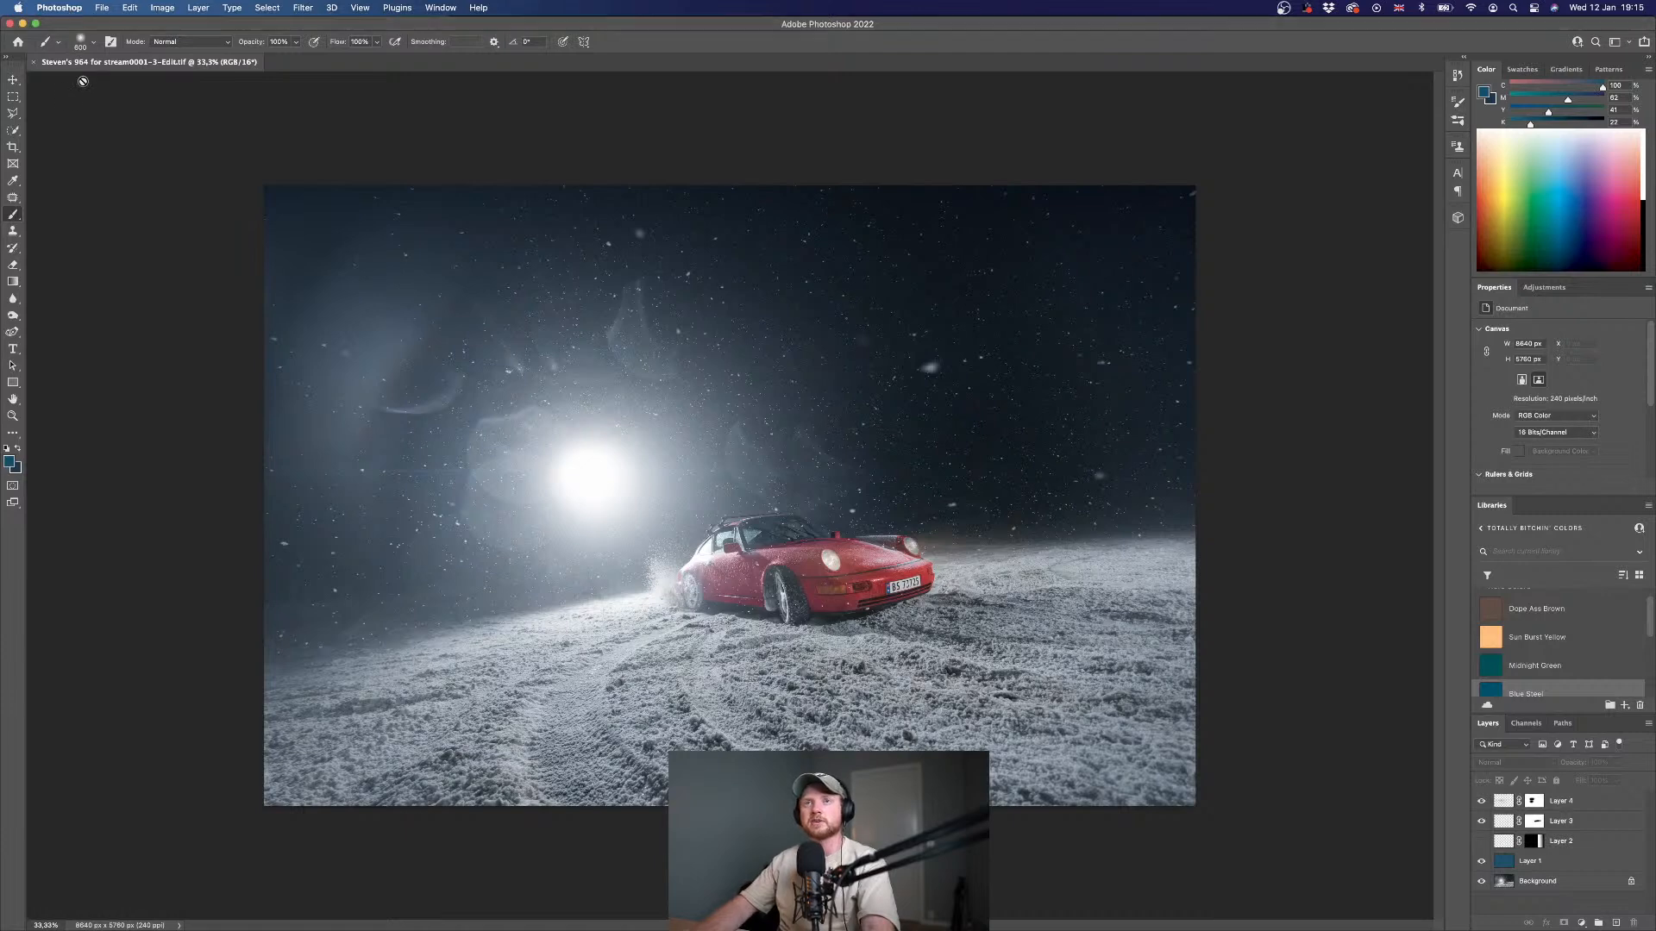
click(66, 8)
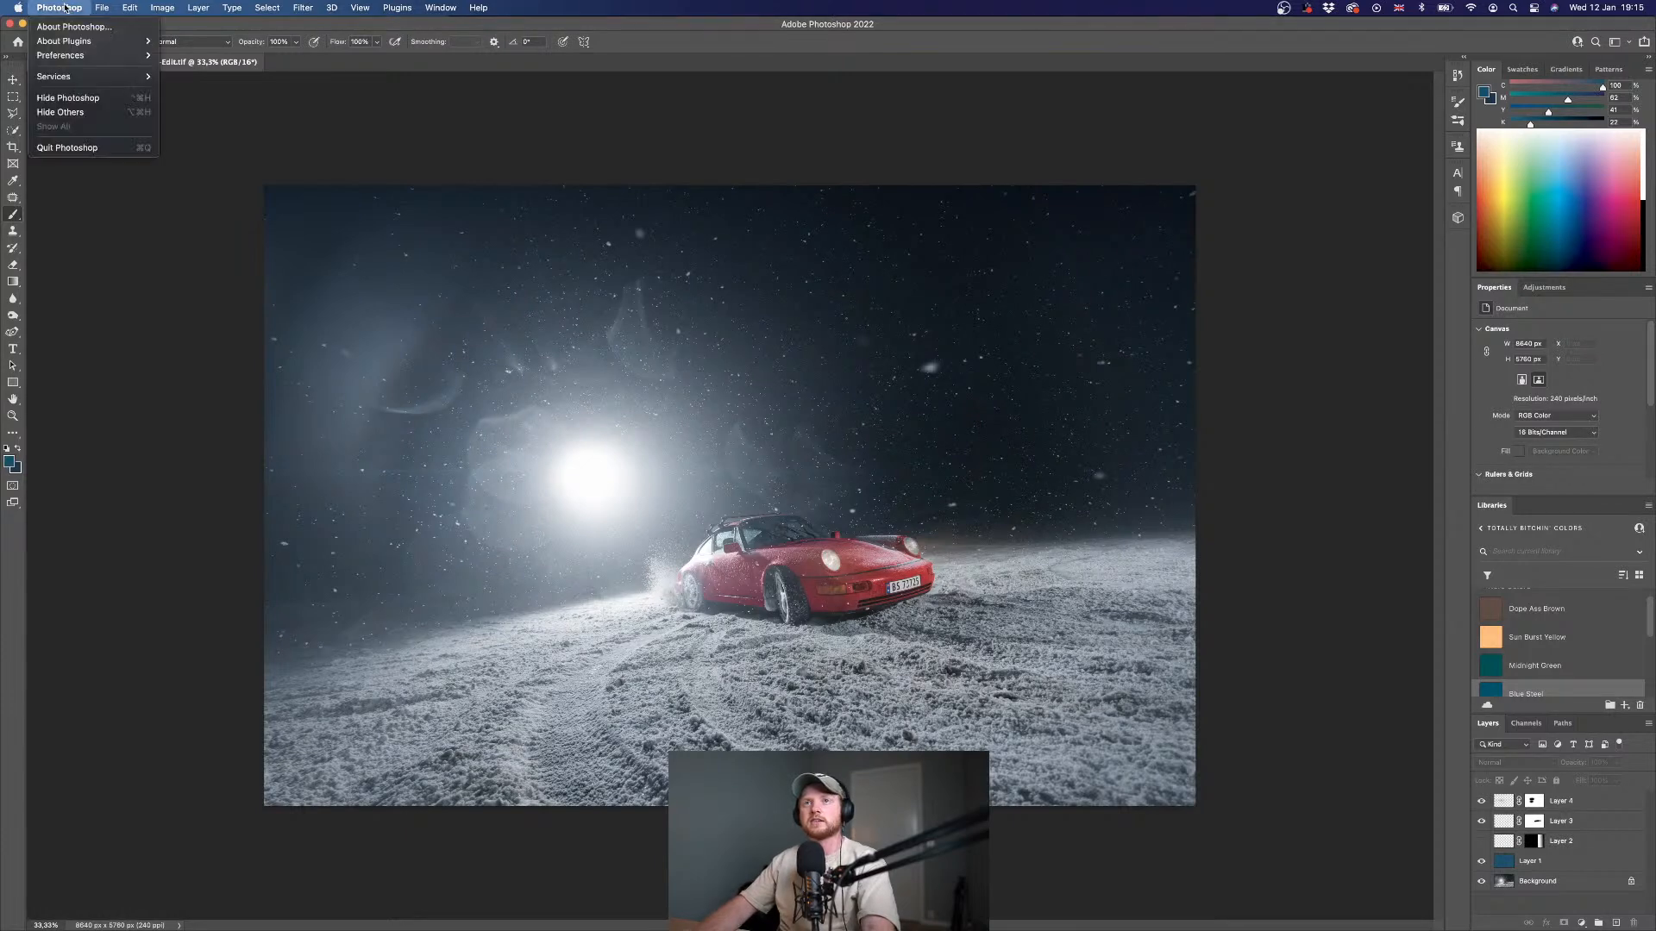
click(84, 148)
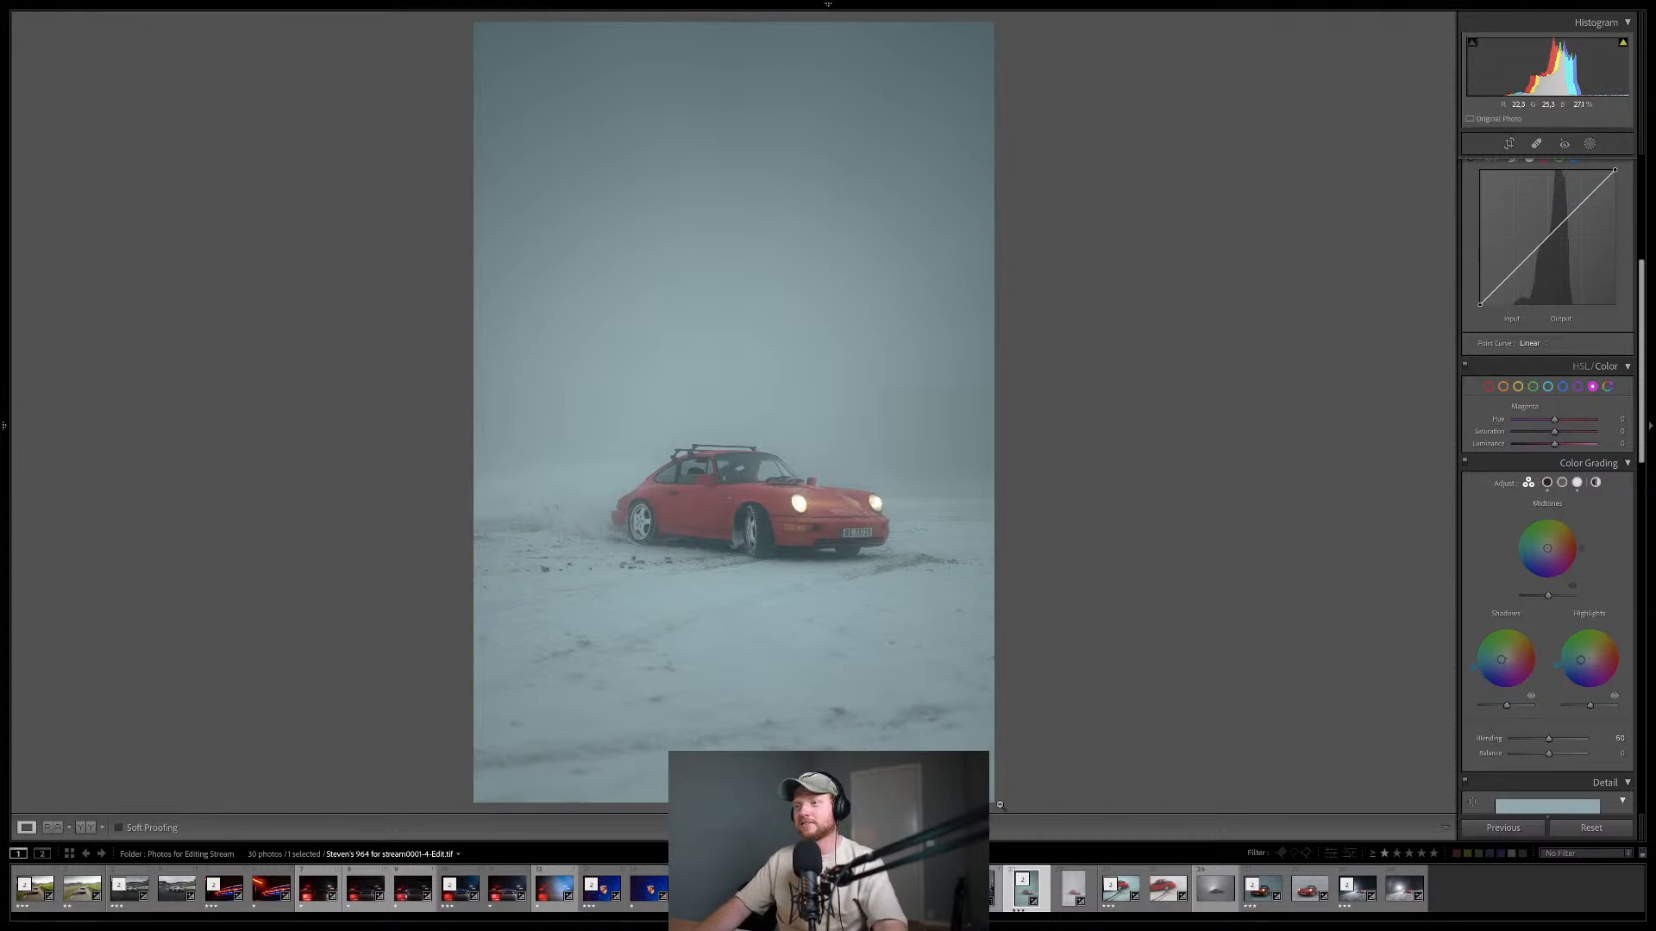
- Compare the unedited, raw-developed and finished versions of the side-on photo of the car kicking up snow
click(1170, 901)
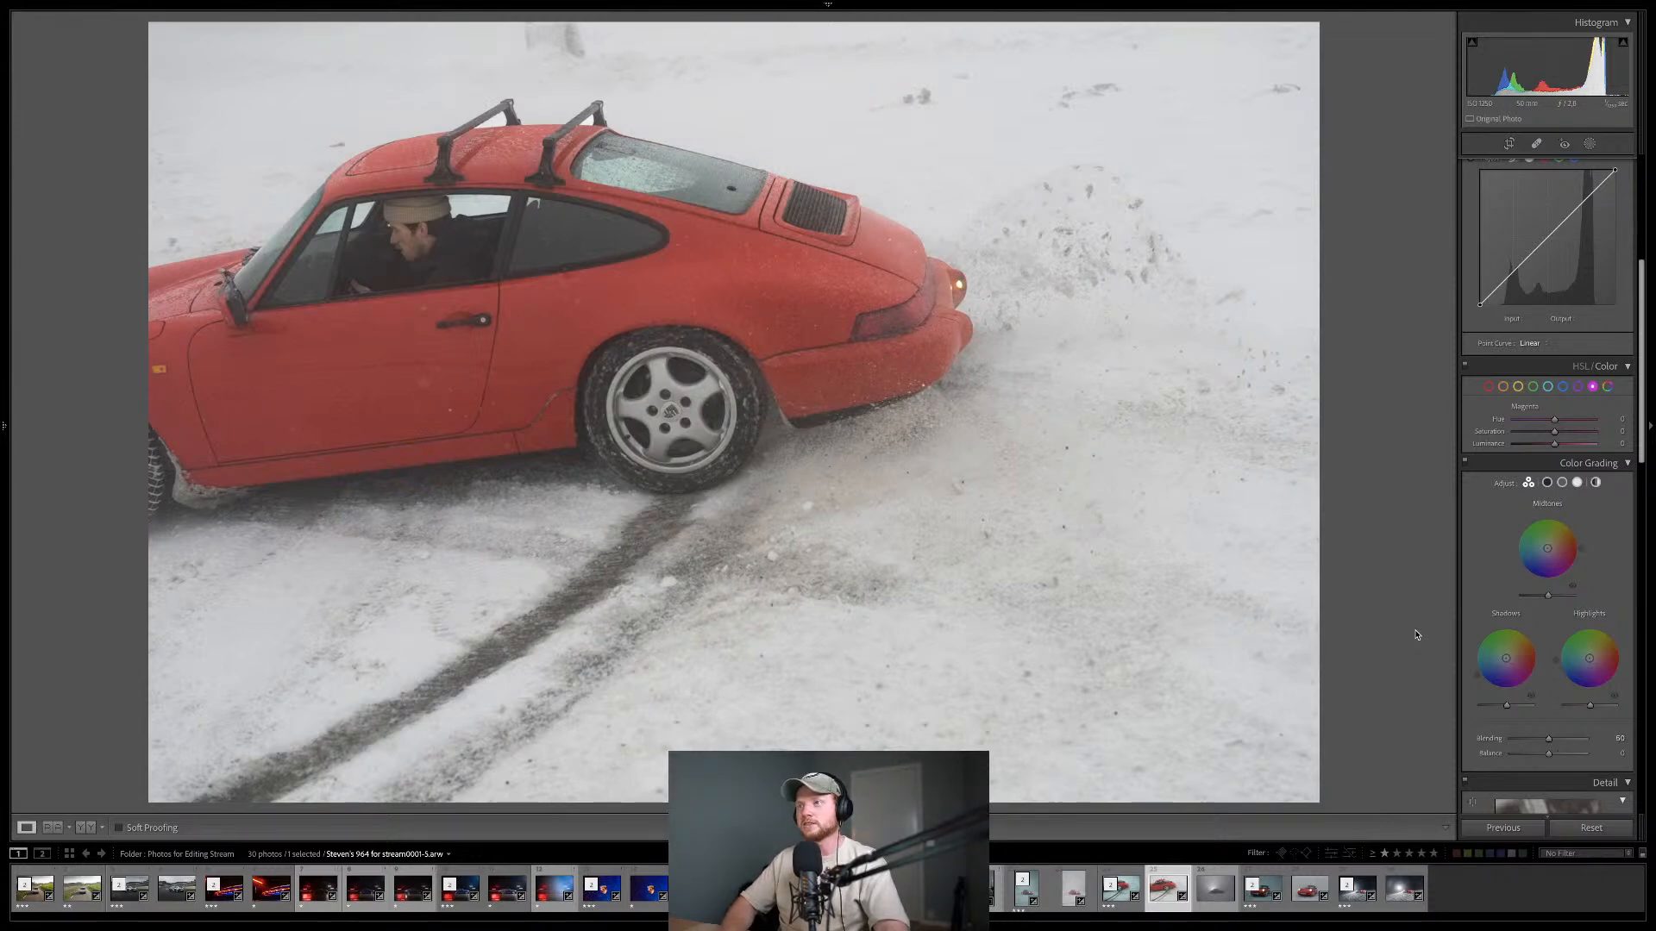
key(backslash)
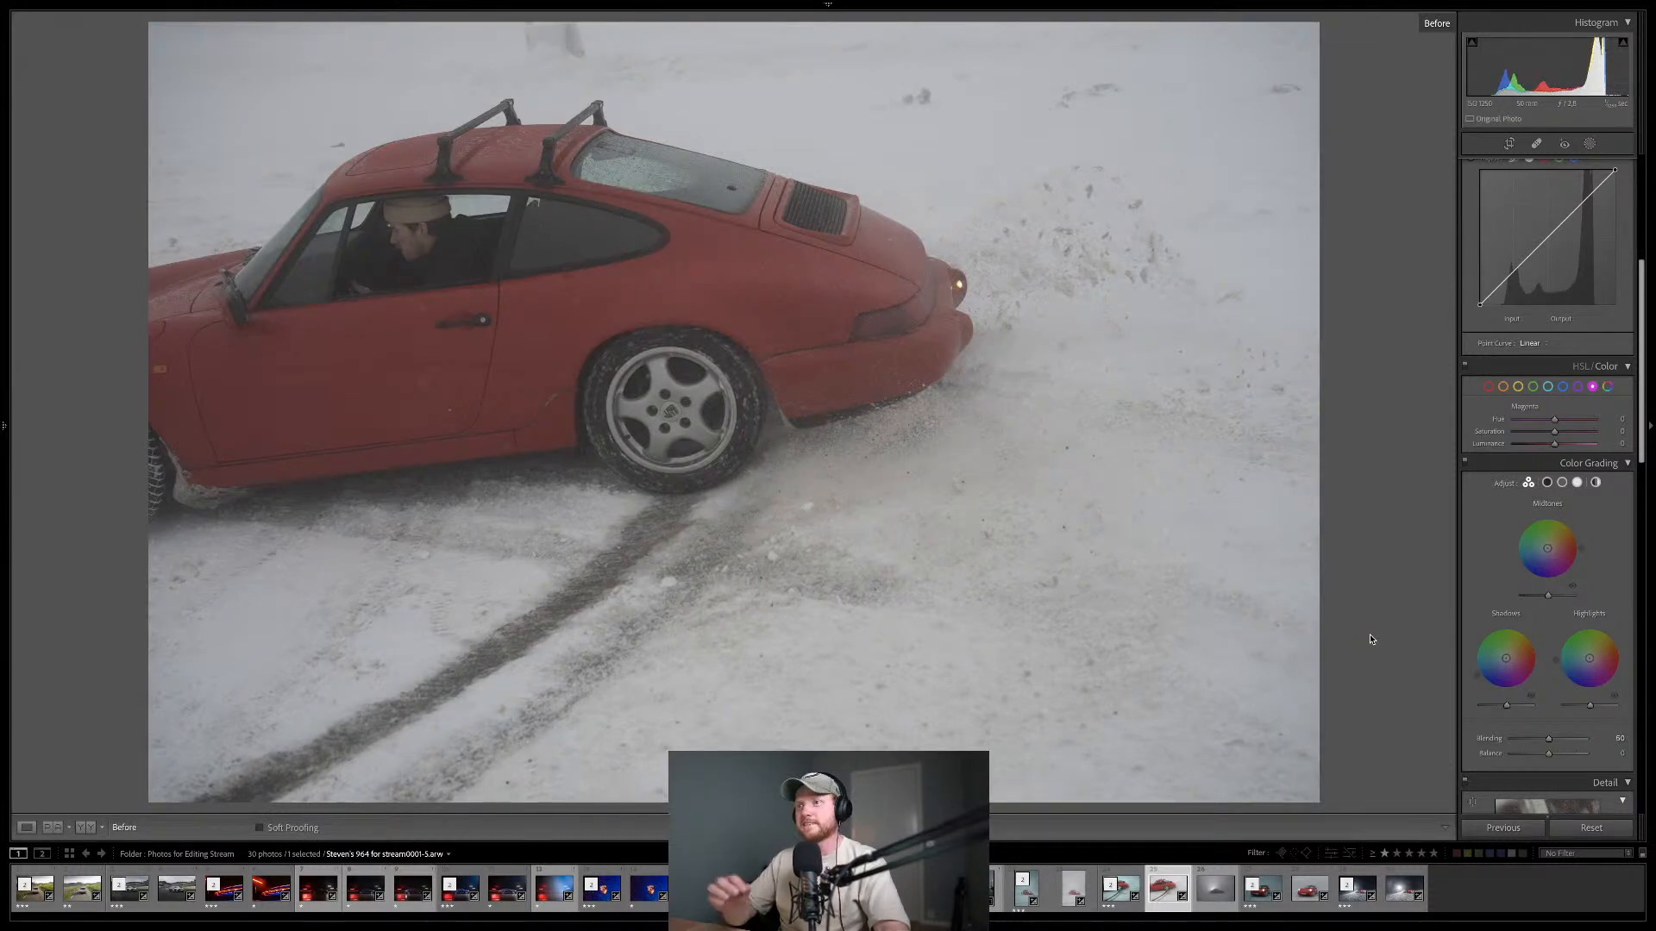
key(Left)
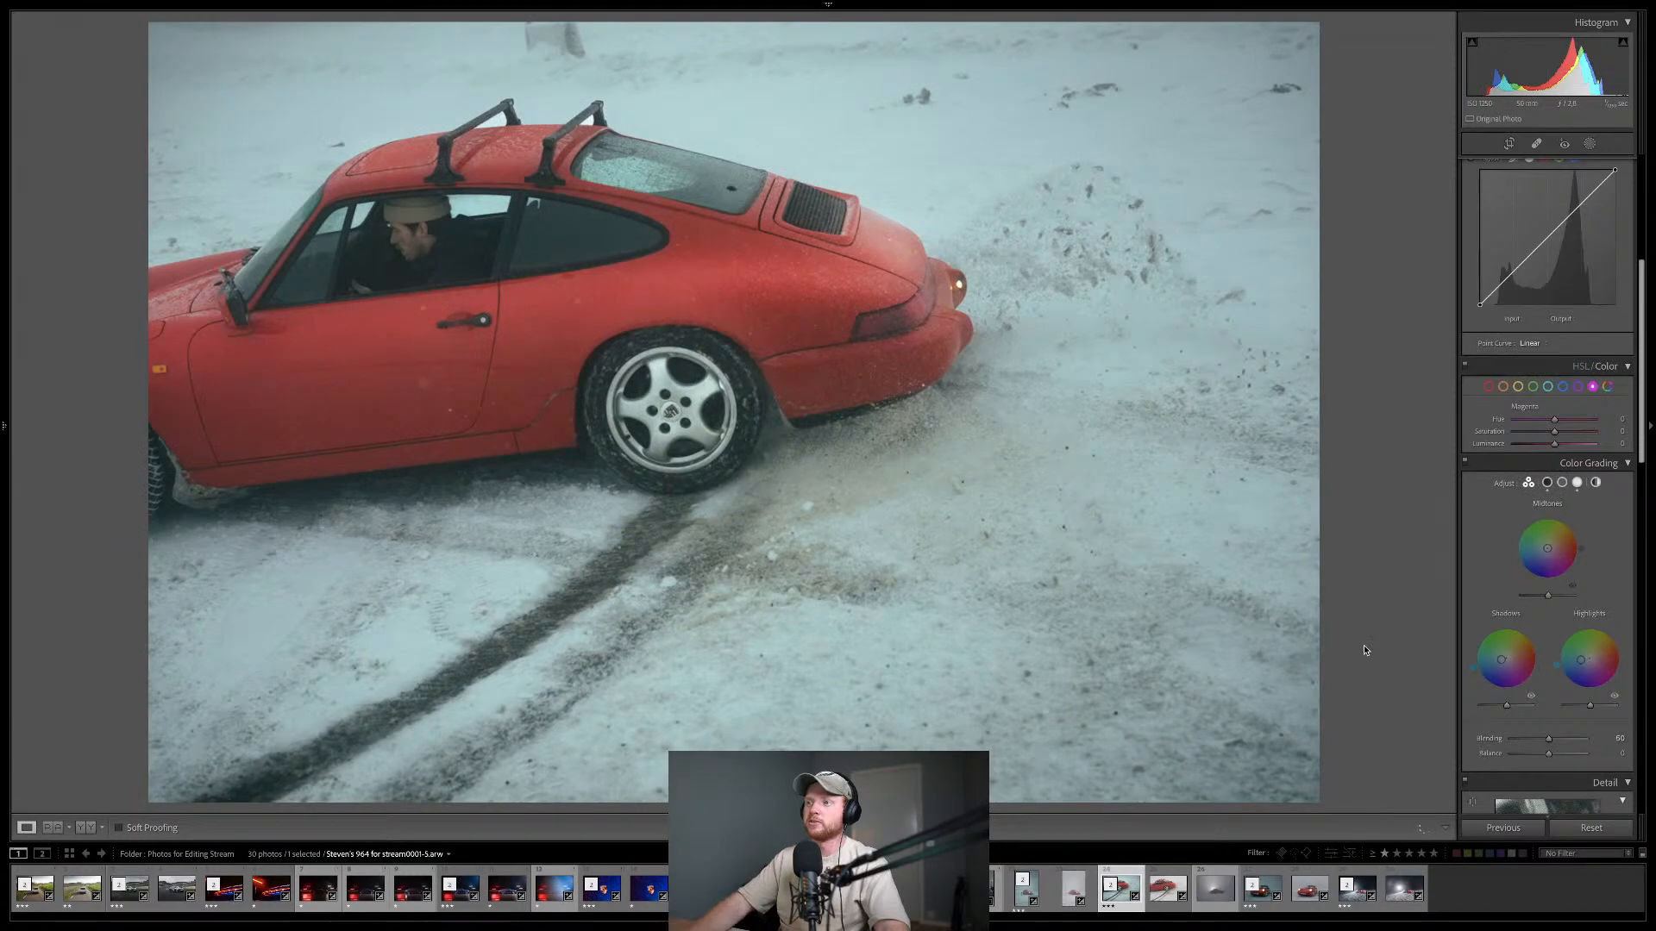
- Compare the front three-quarter headlight photo's raw edit, unedited original and finished version with flares
click(1305, 902)
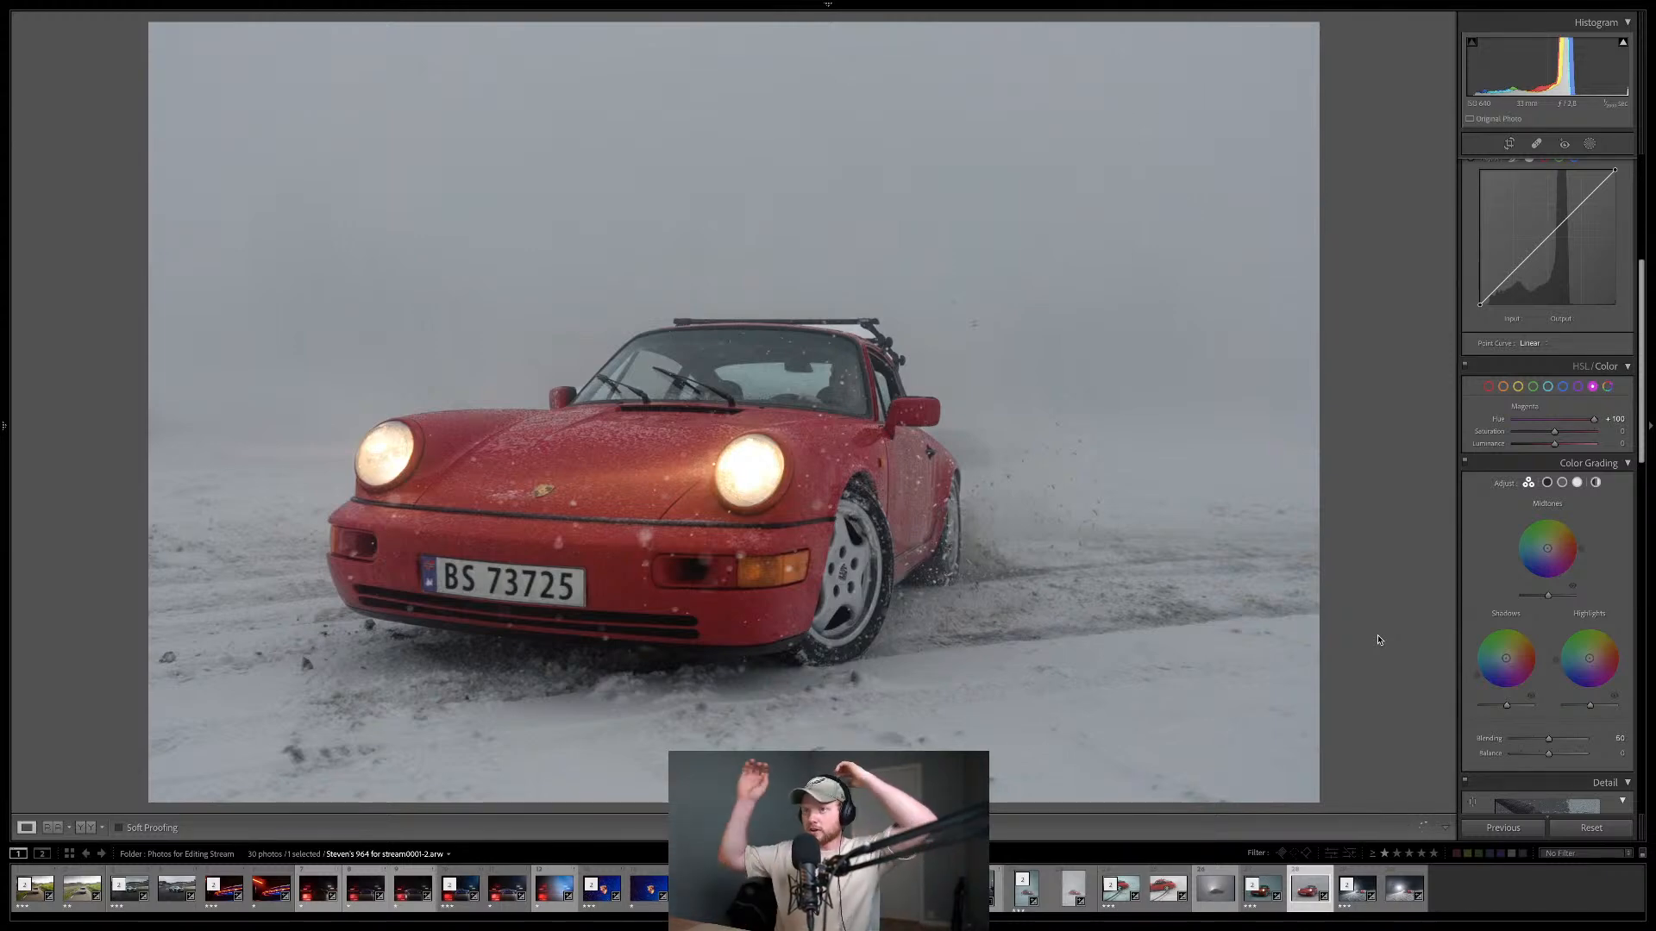
key(backslash)
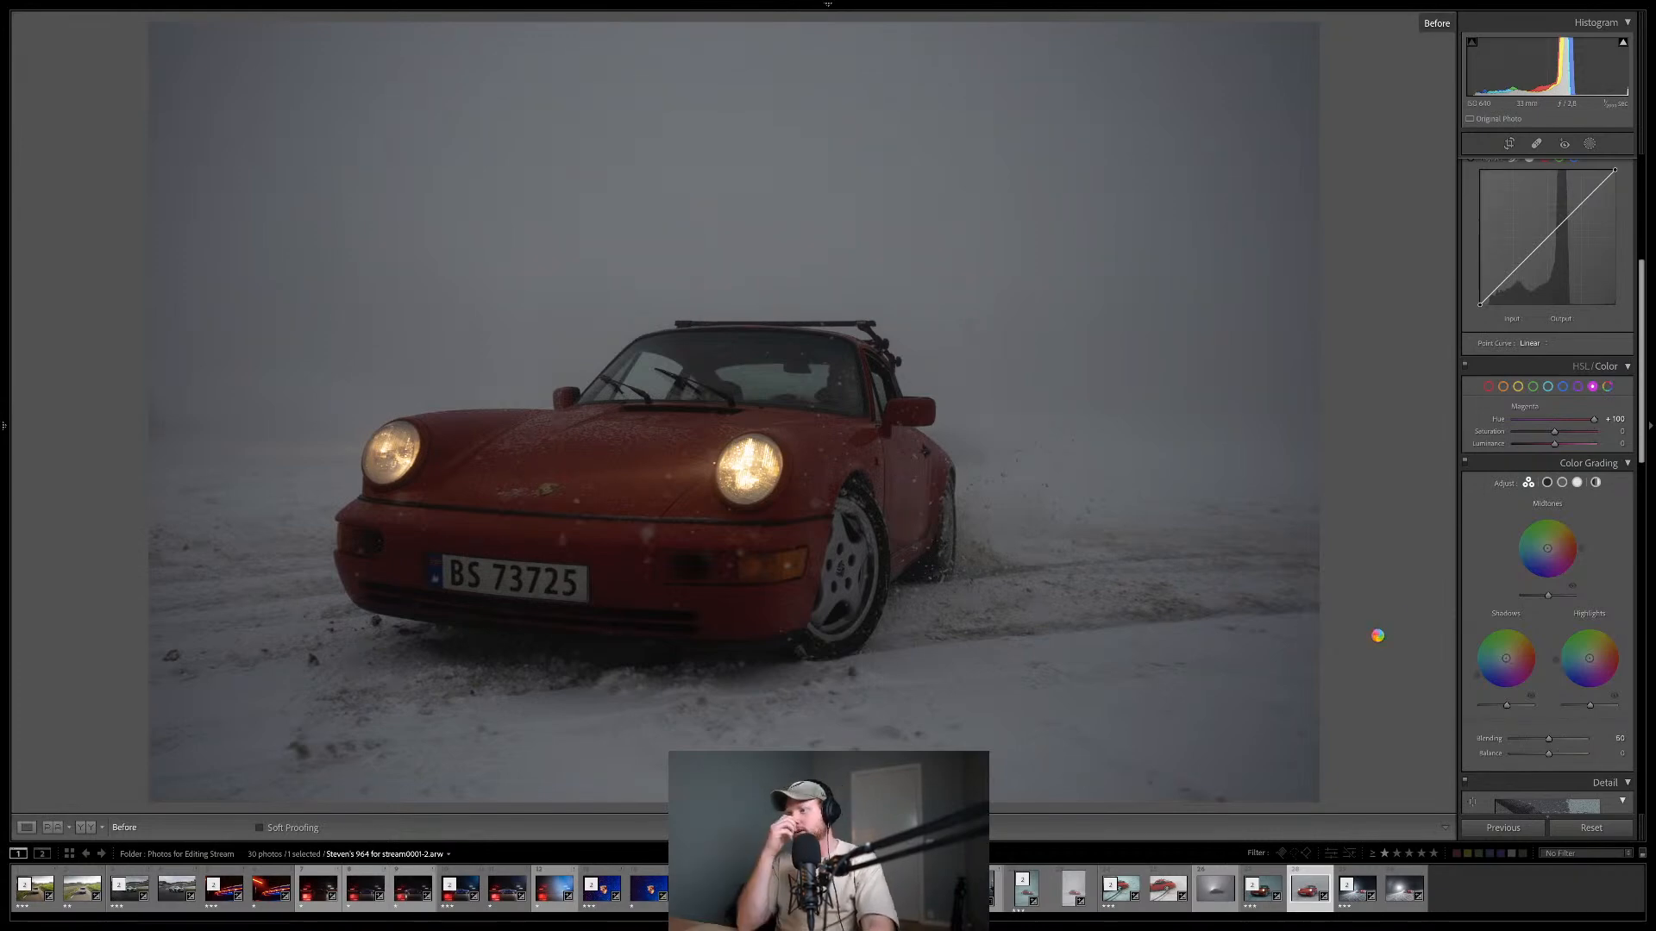
key(Left)
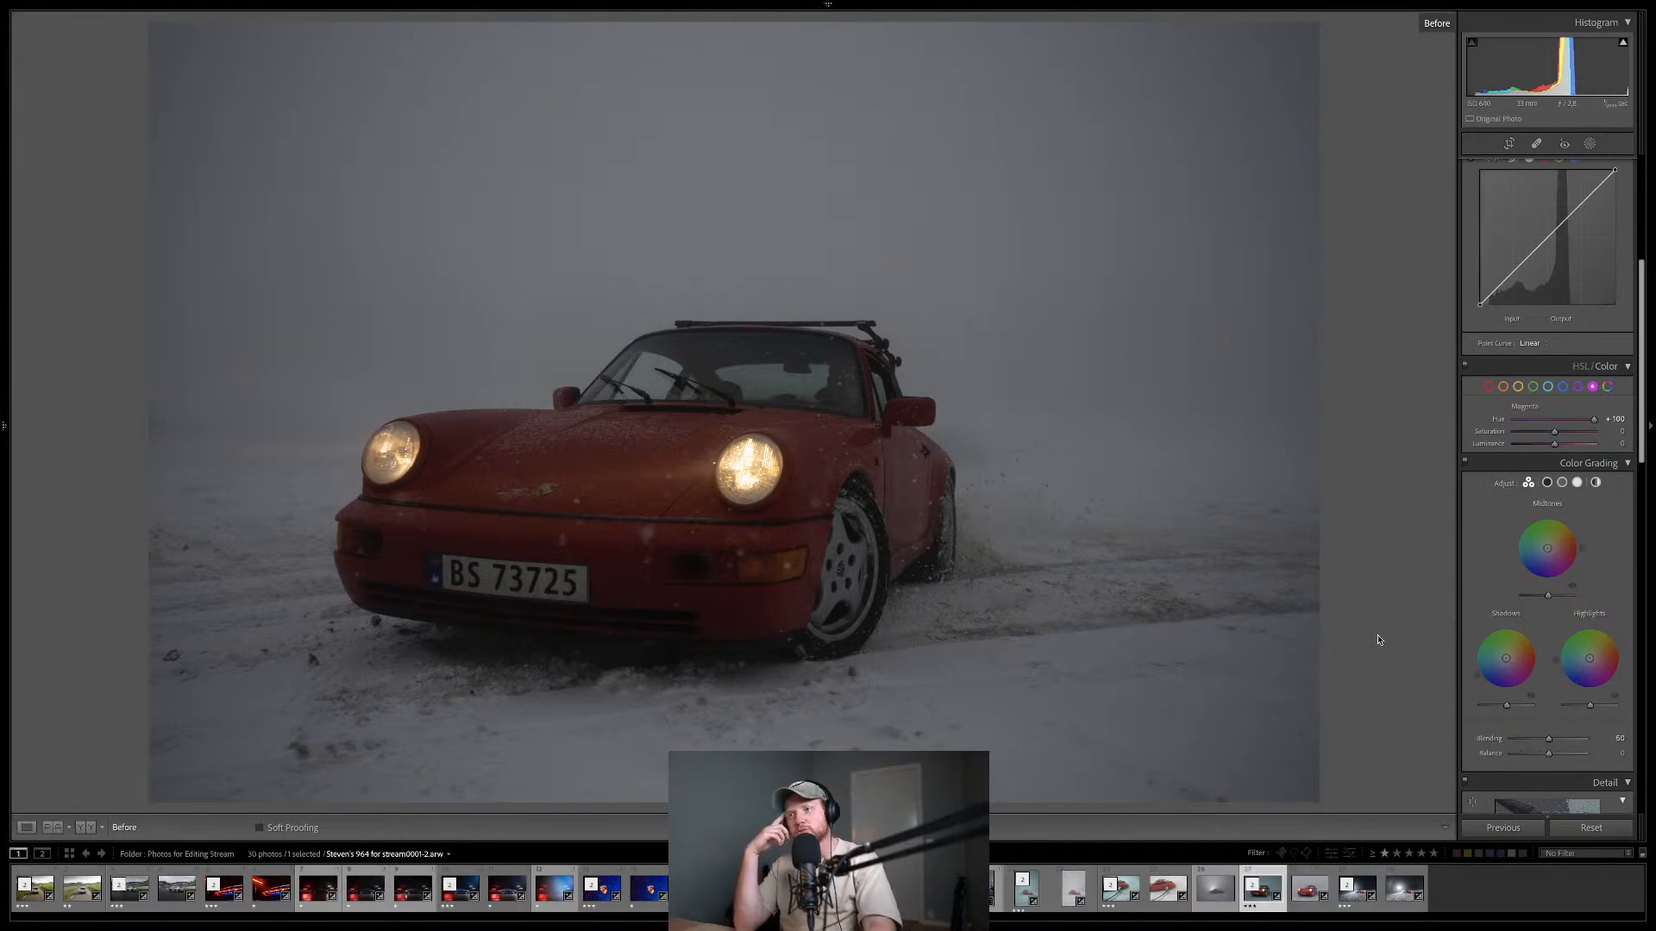
key(backslash)
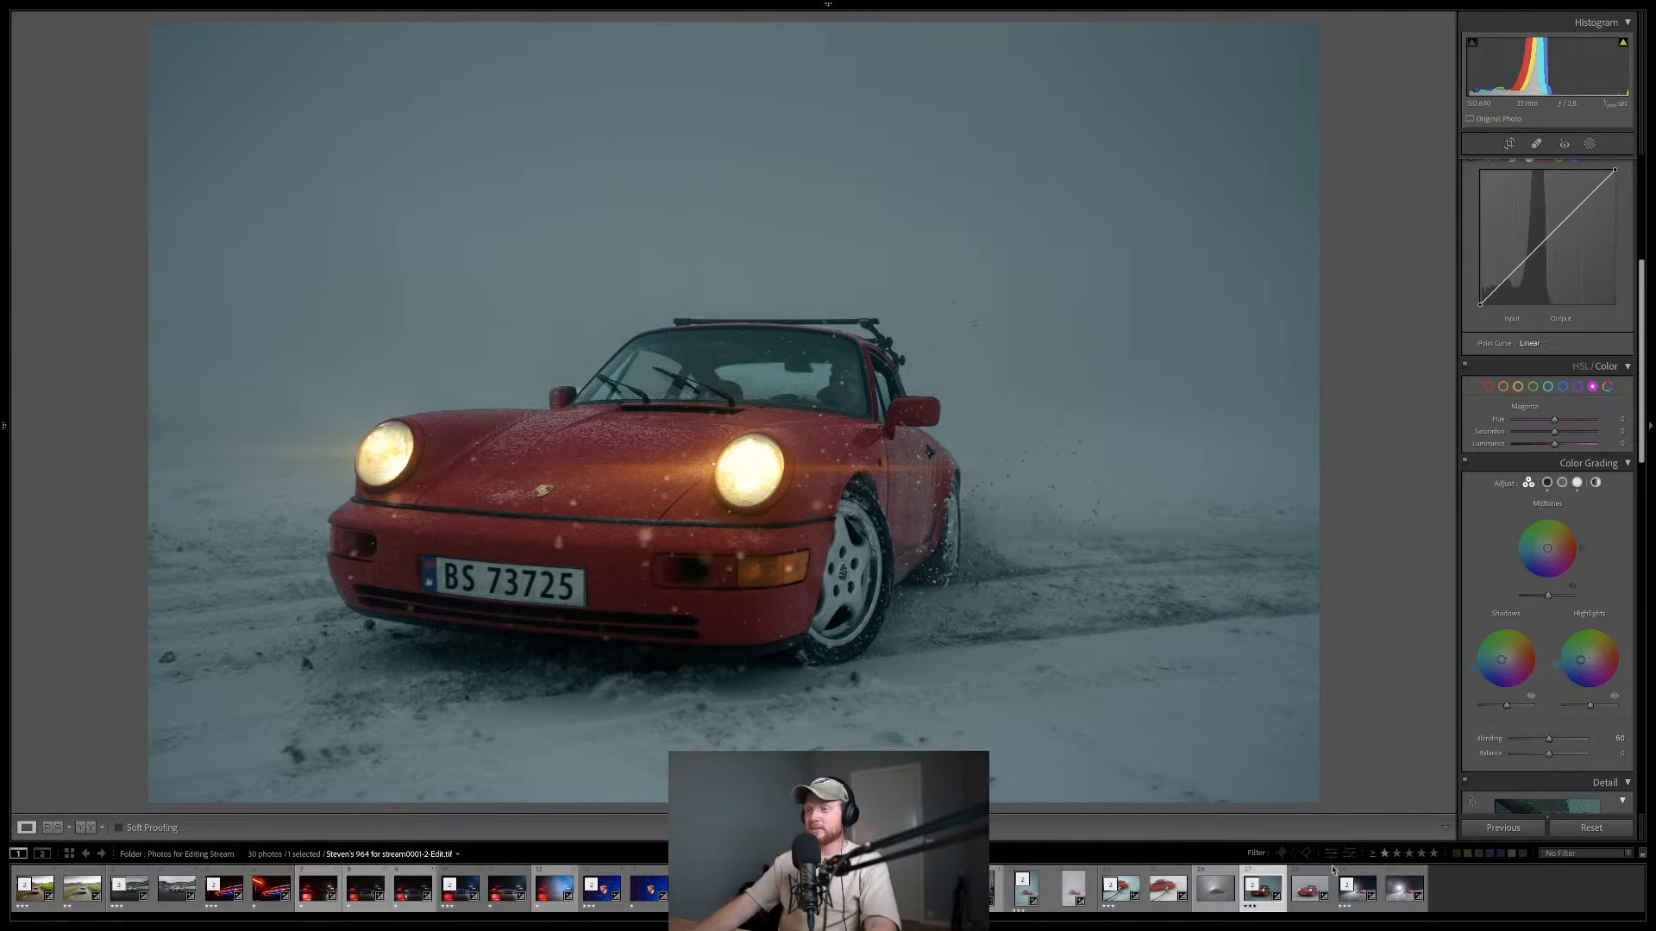
- Compare the backlit night photo's raw edit and unedited original with its finished TIFF
click(1393, 899)
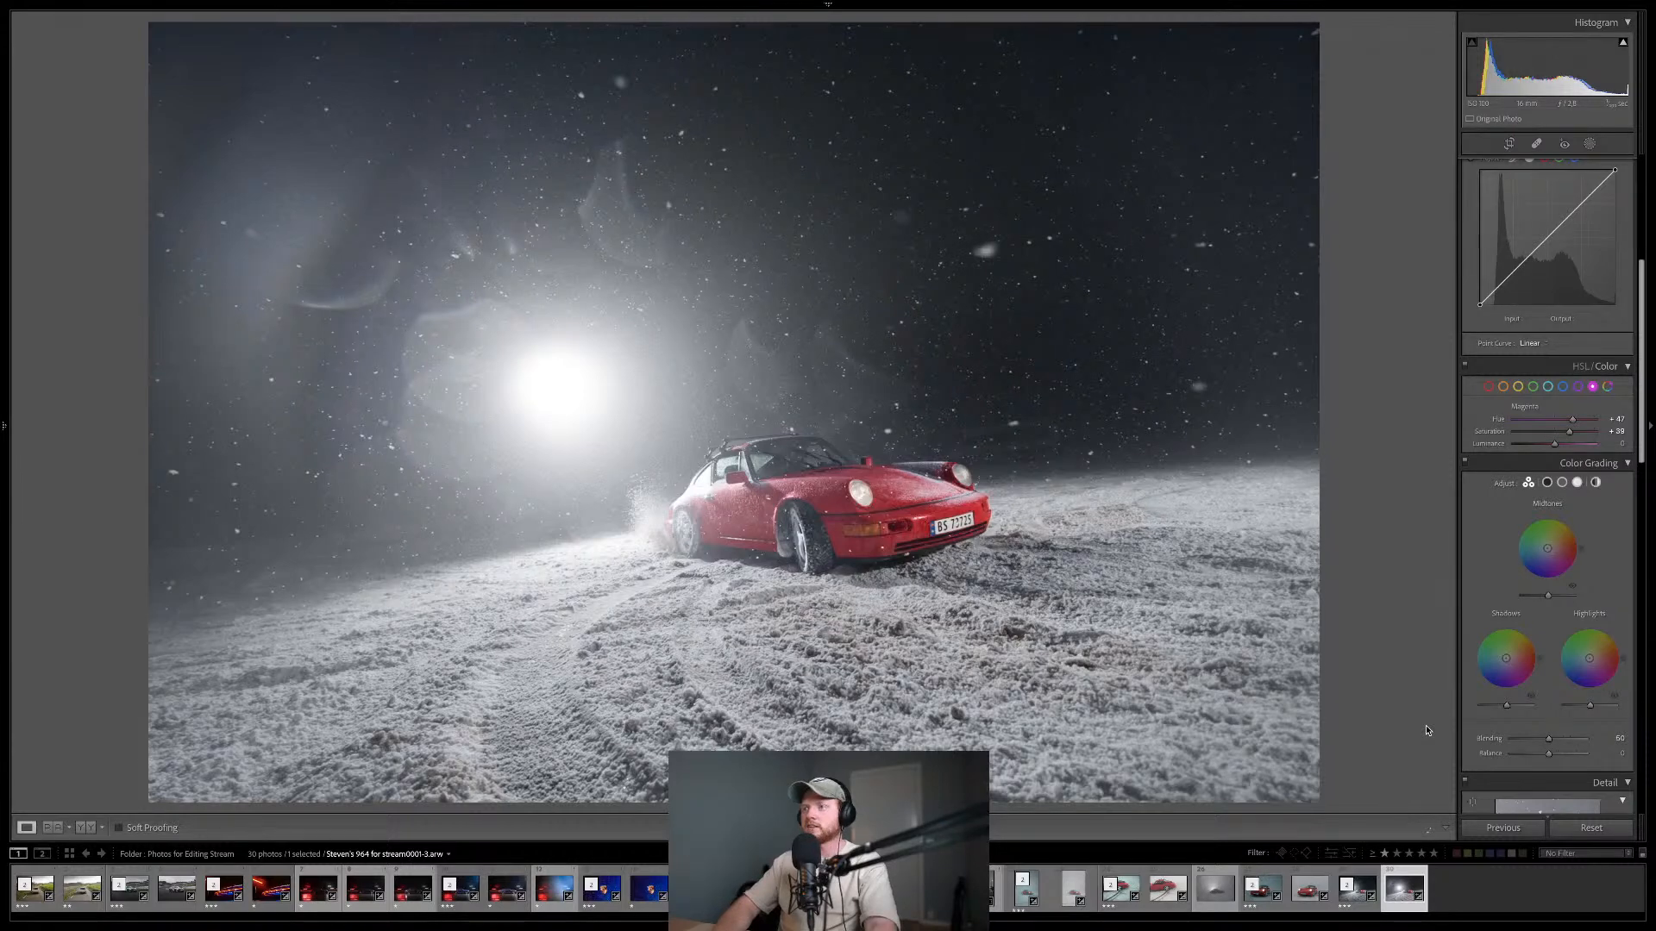
key(backslash)
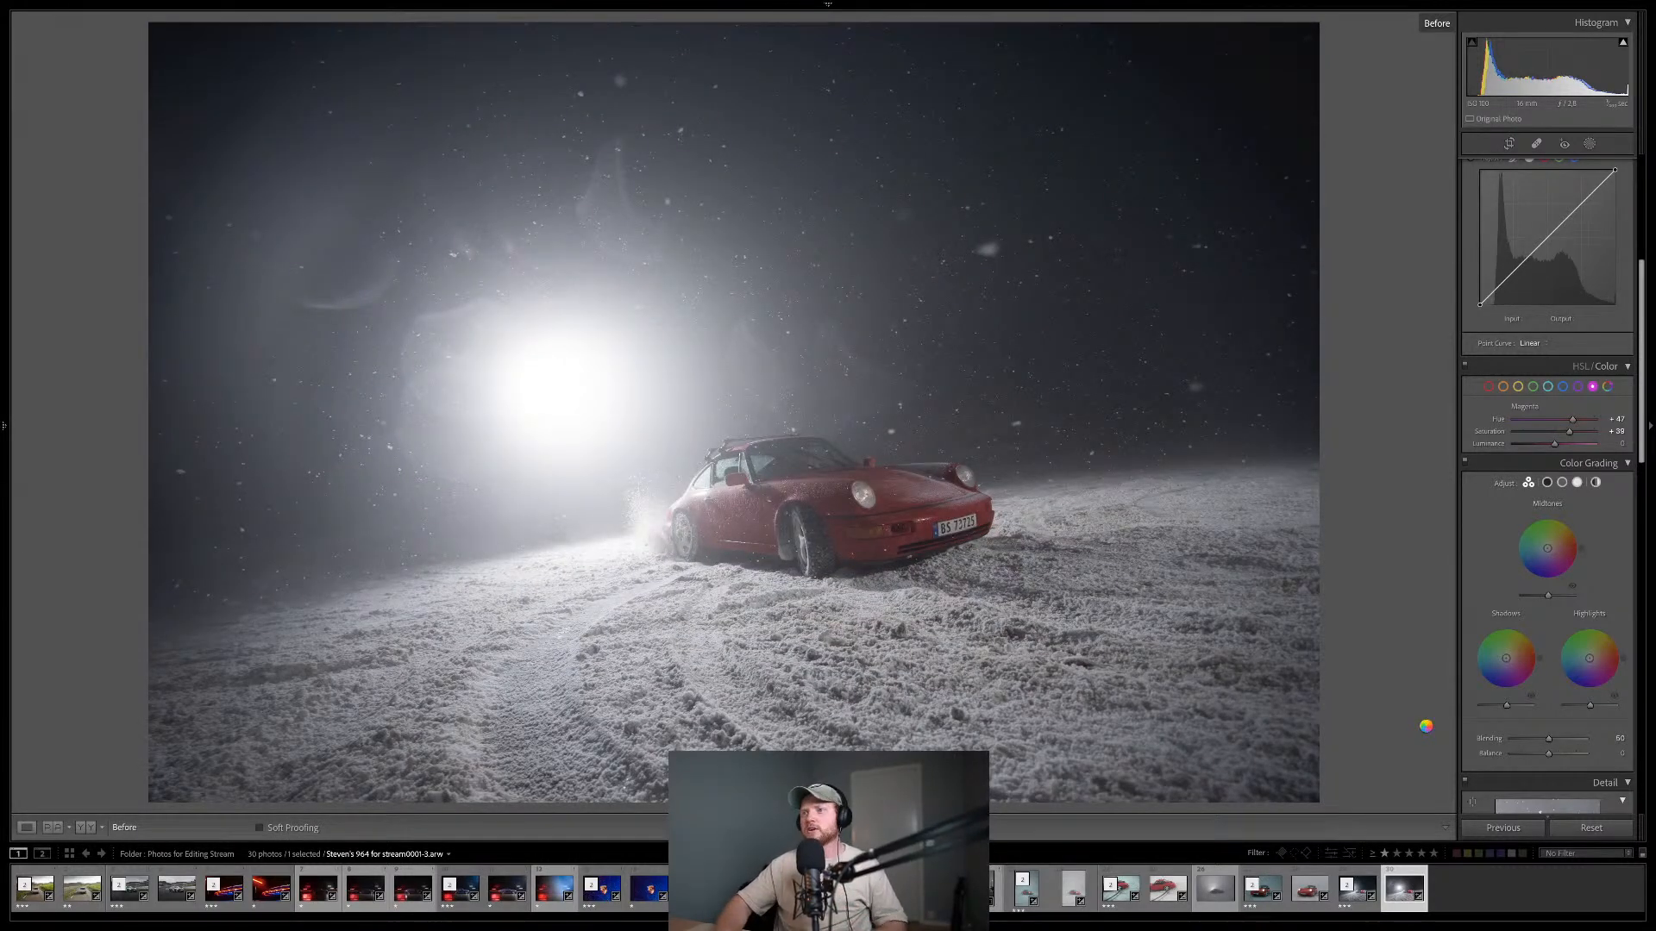
key(Left)
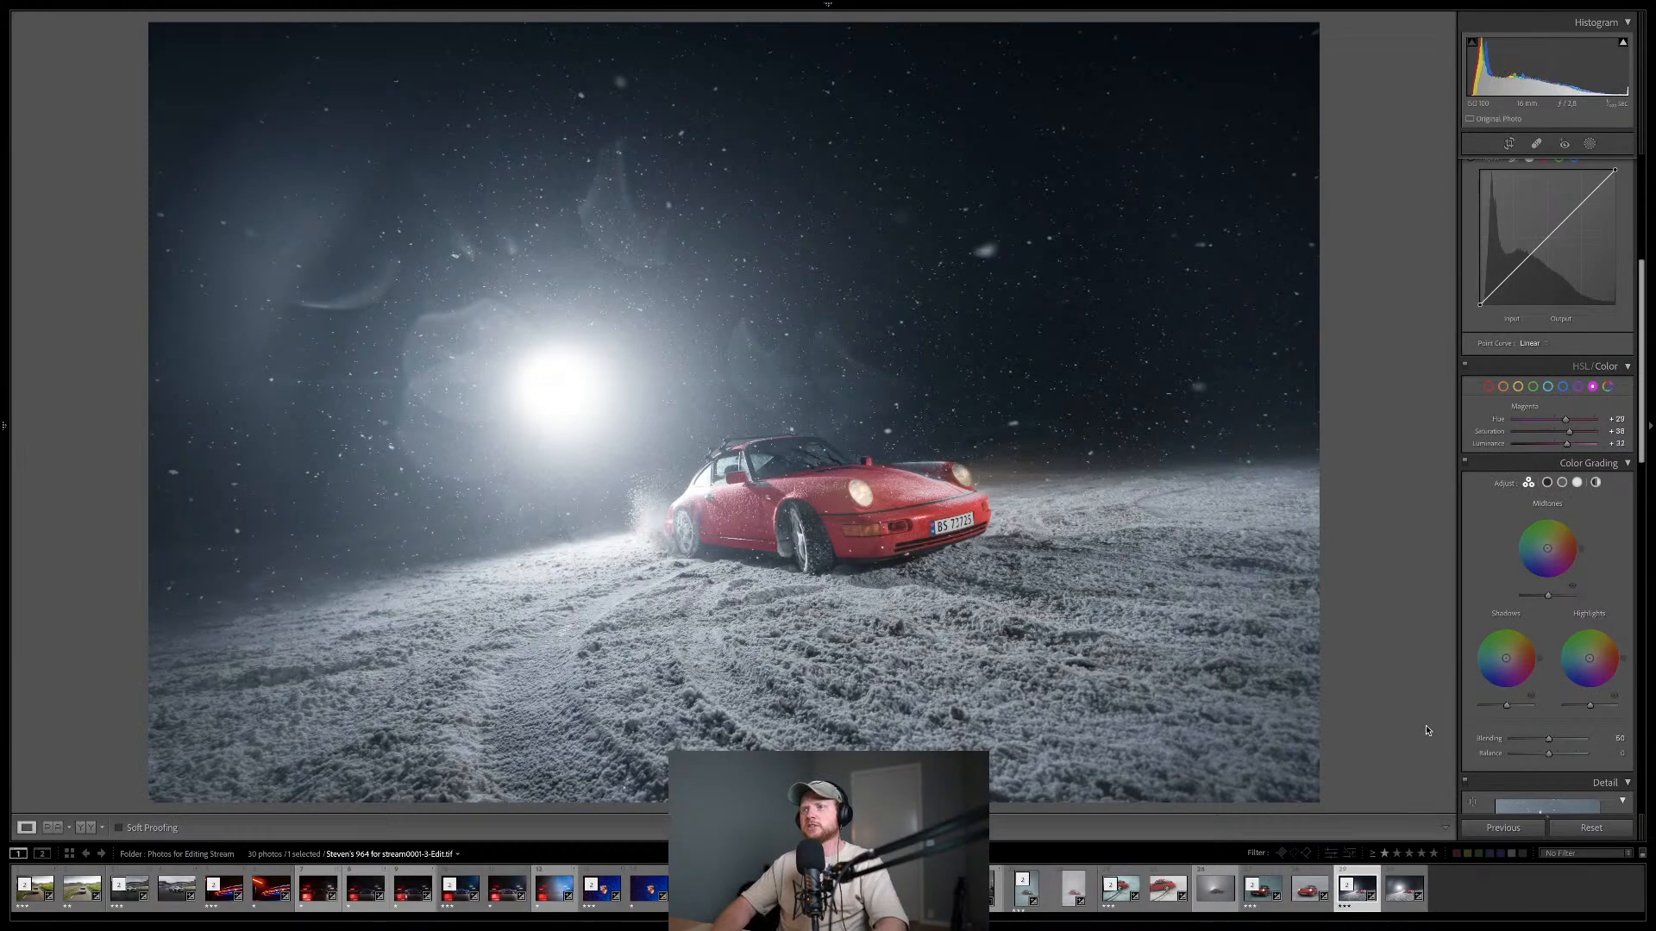
- Inspect the car's headlights and front end up close in the finished night photo, and return to a wider view
click(887, 469)
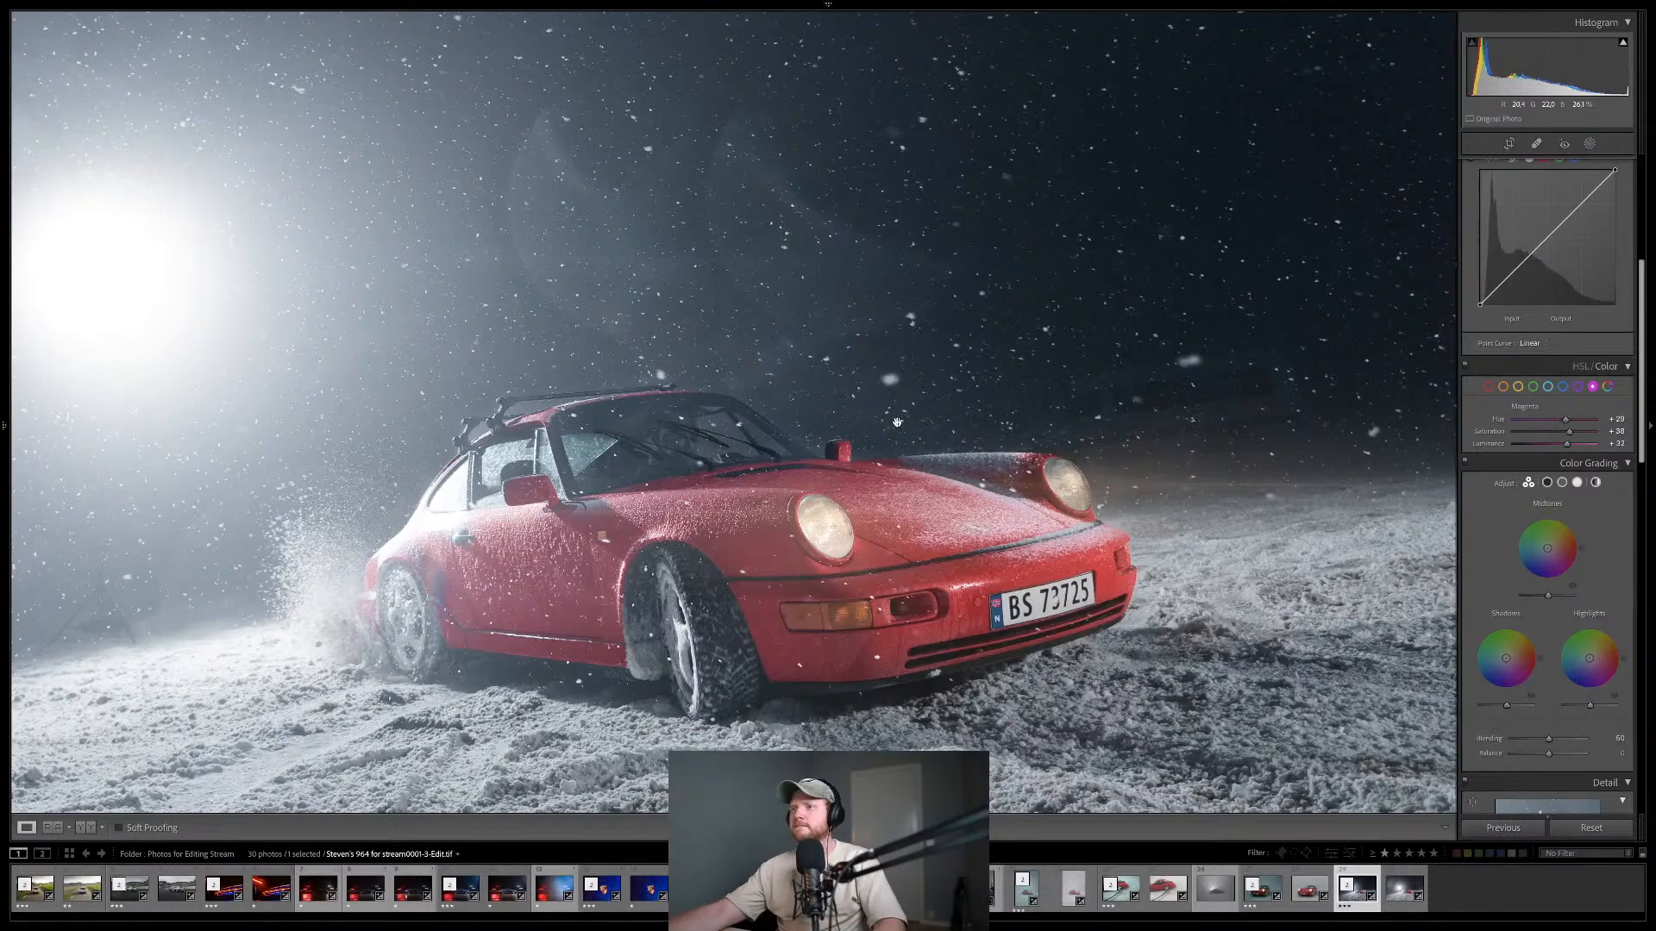
key(ctrl+equal)
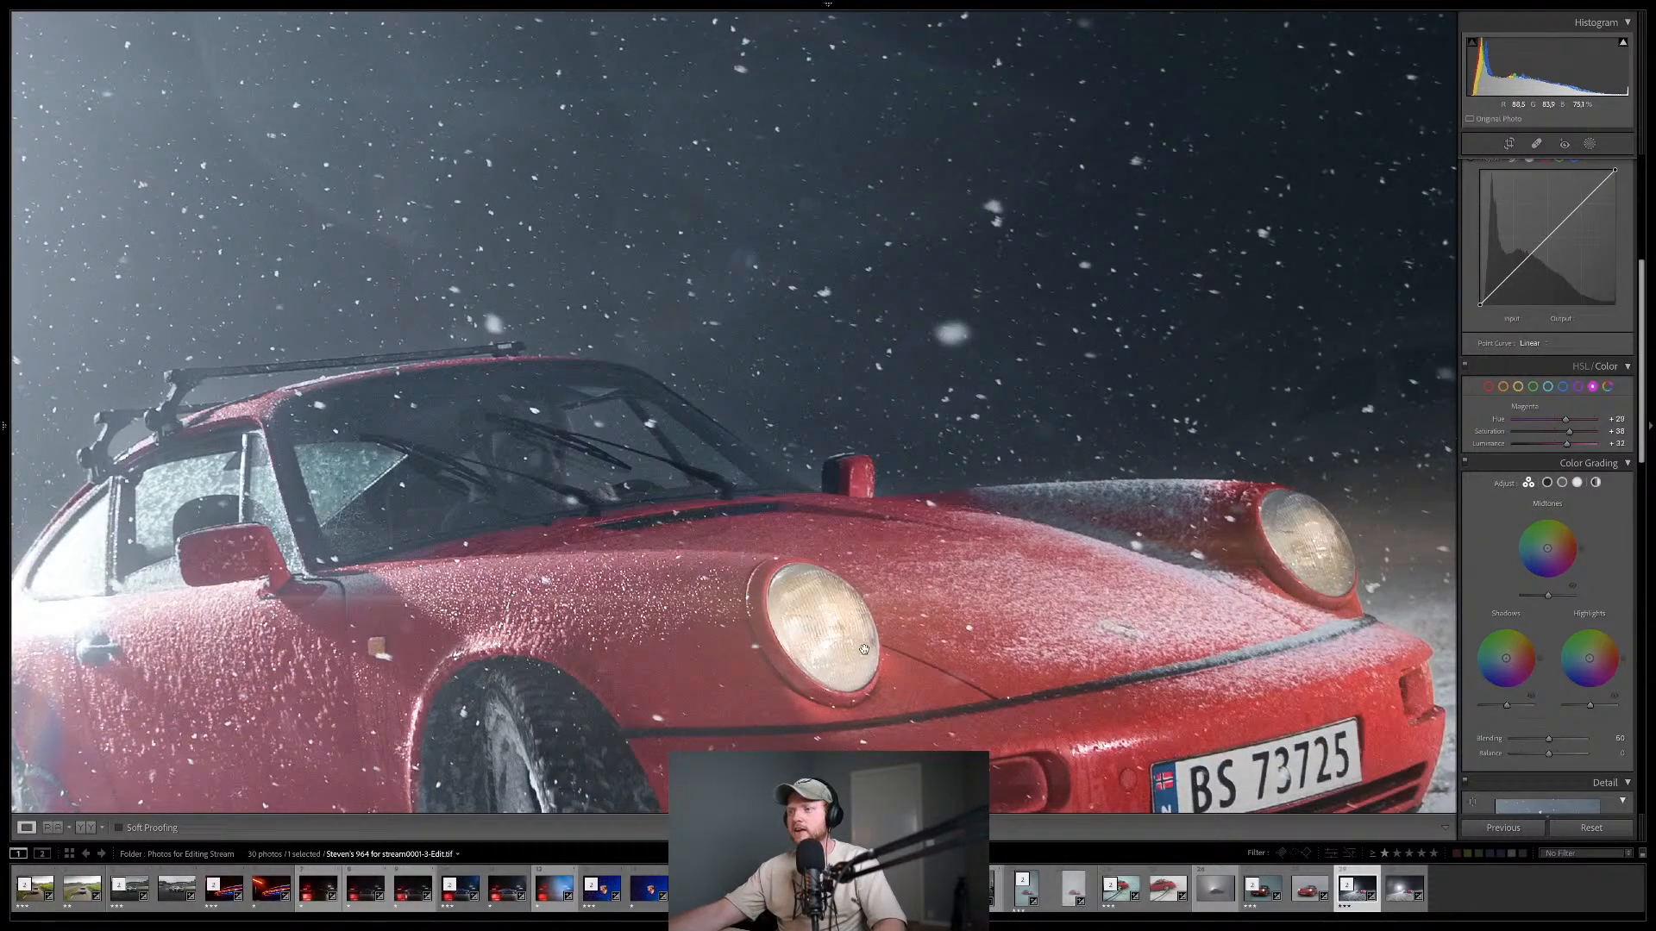
drag(864, 651, 908, 589)
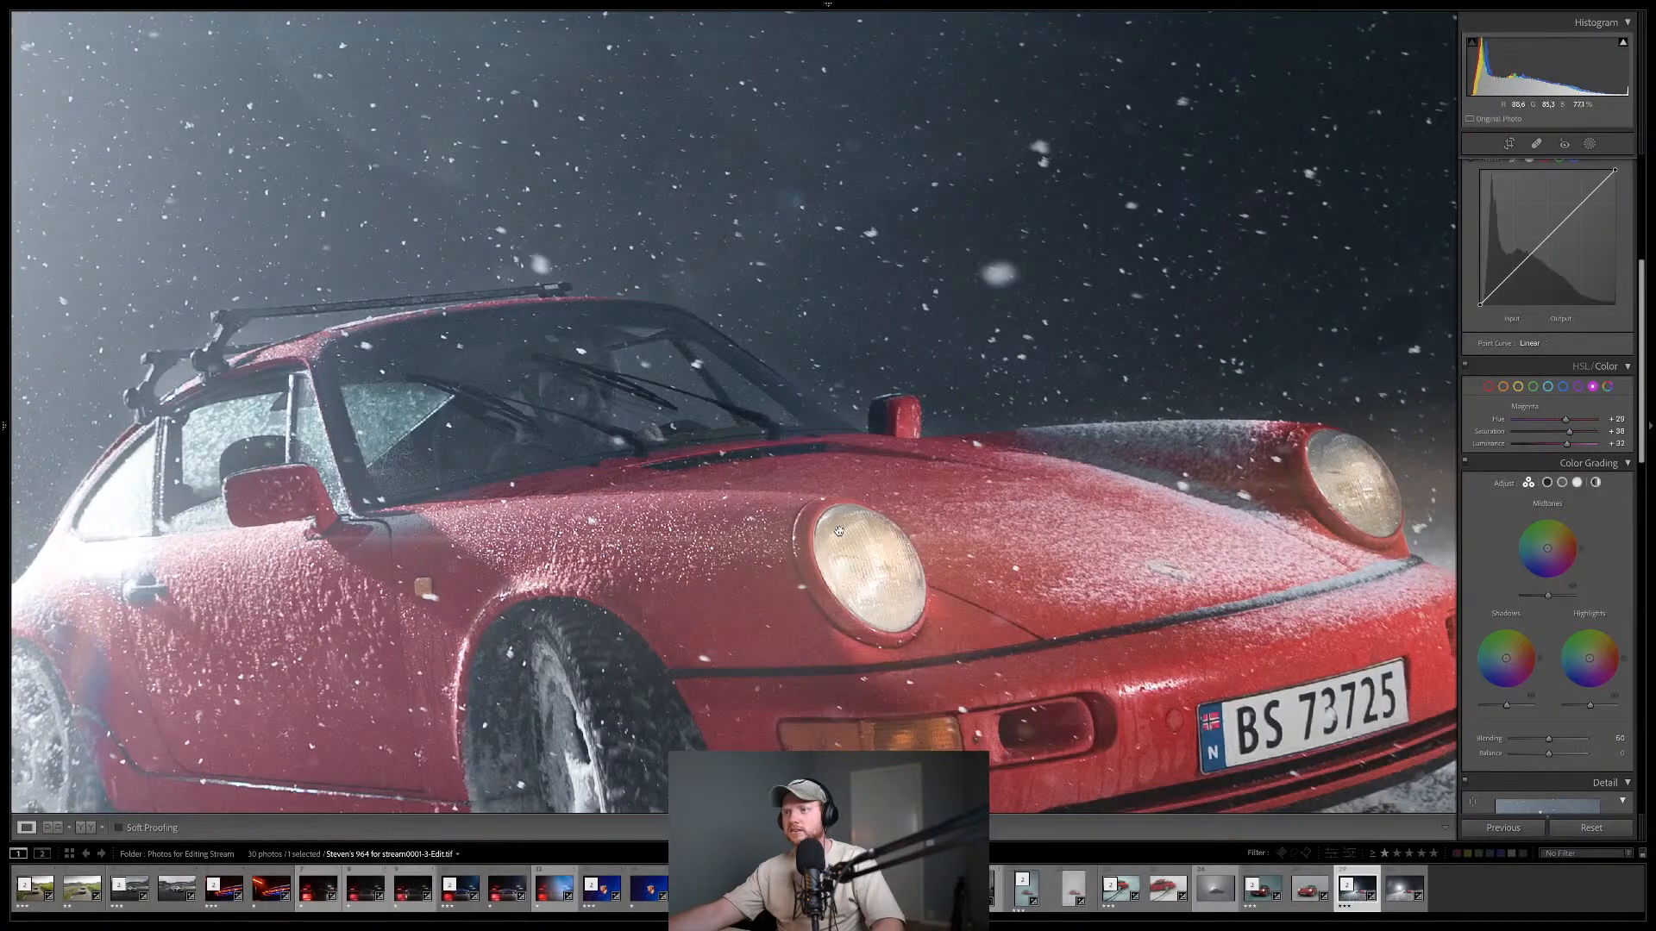
key(ctrl+minus)
key(ctrl+minus)
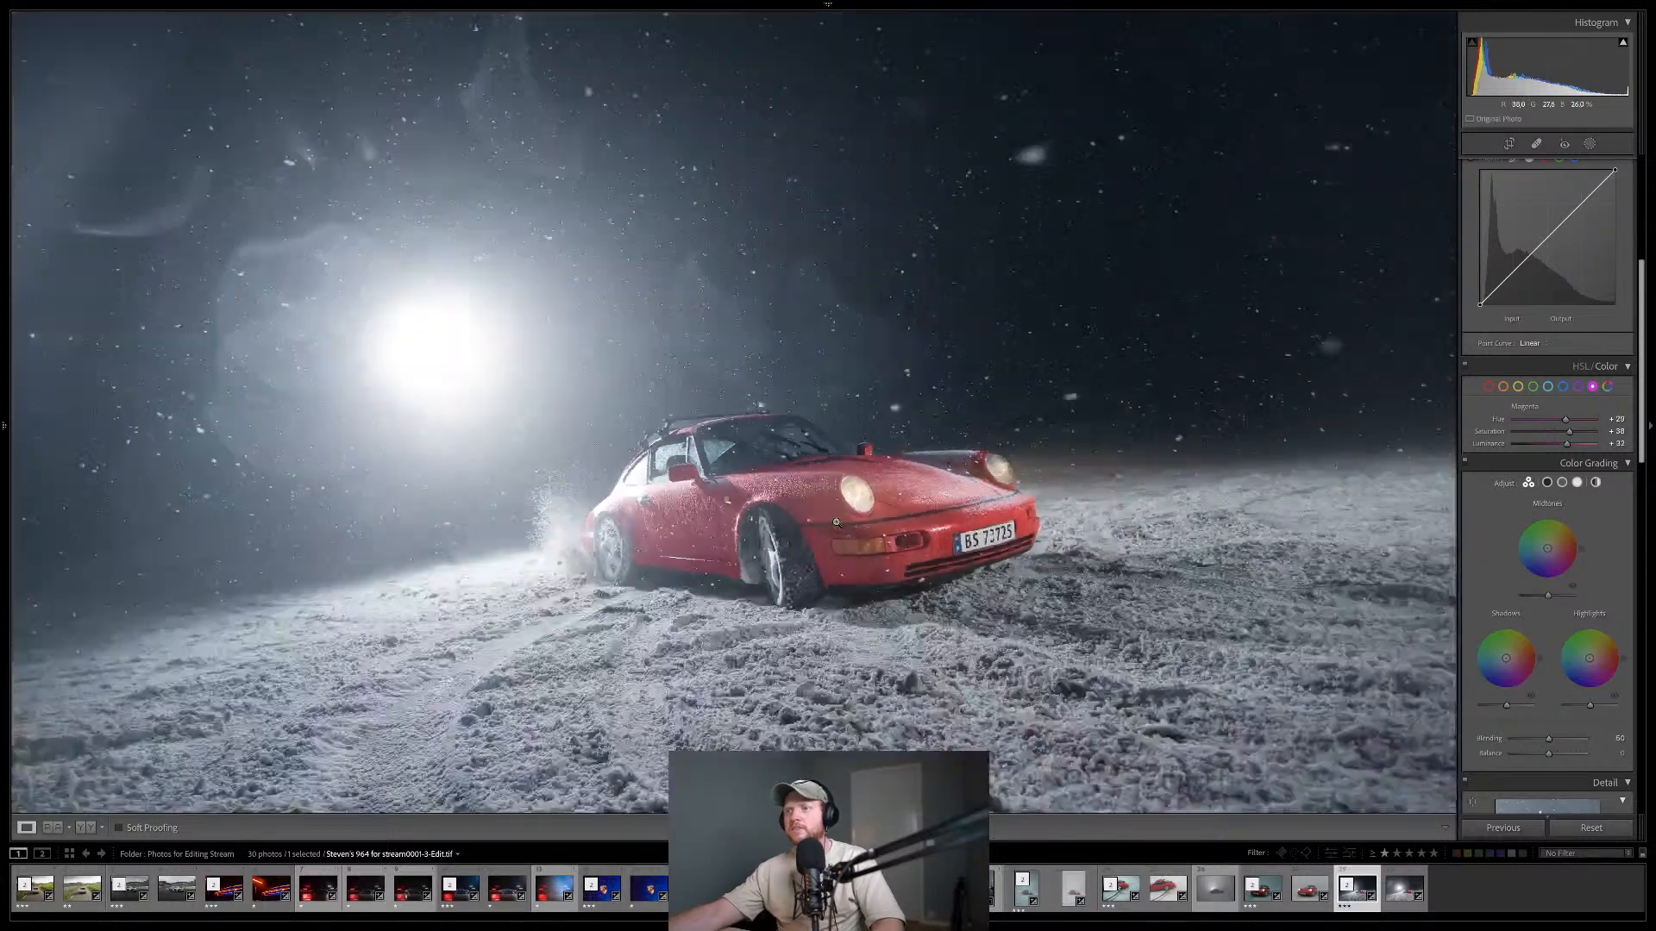